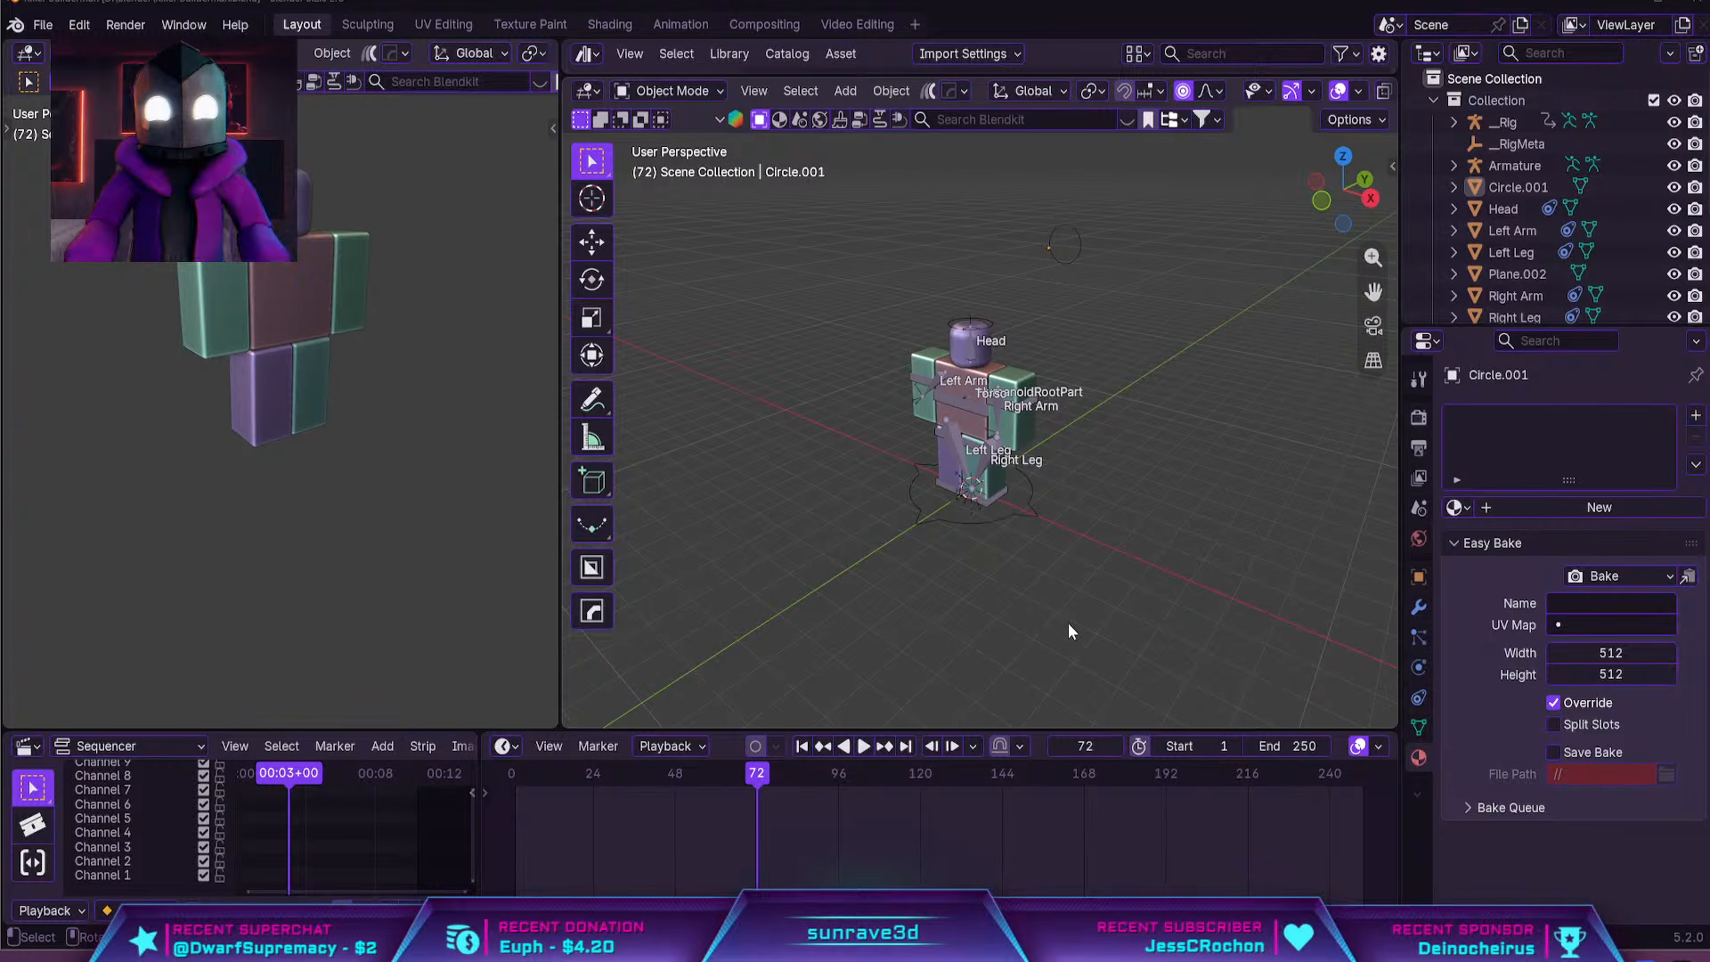
# Select the character's __Rig armature and view the blocky model from the front
pyautogui.scroll(5, 1040, 457)
pyautogui.scroll(-2, 1024, 473)
pyautogui.click(1003, 498)
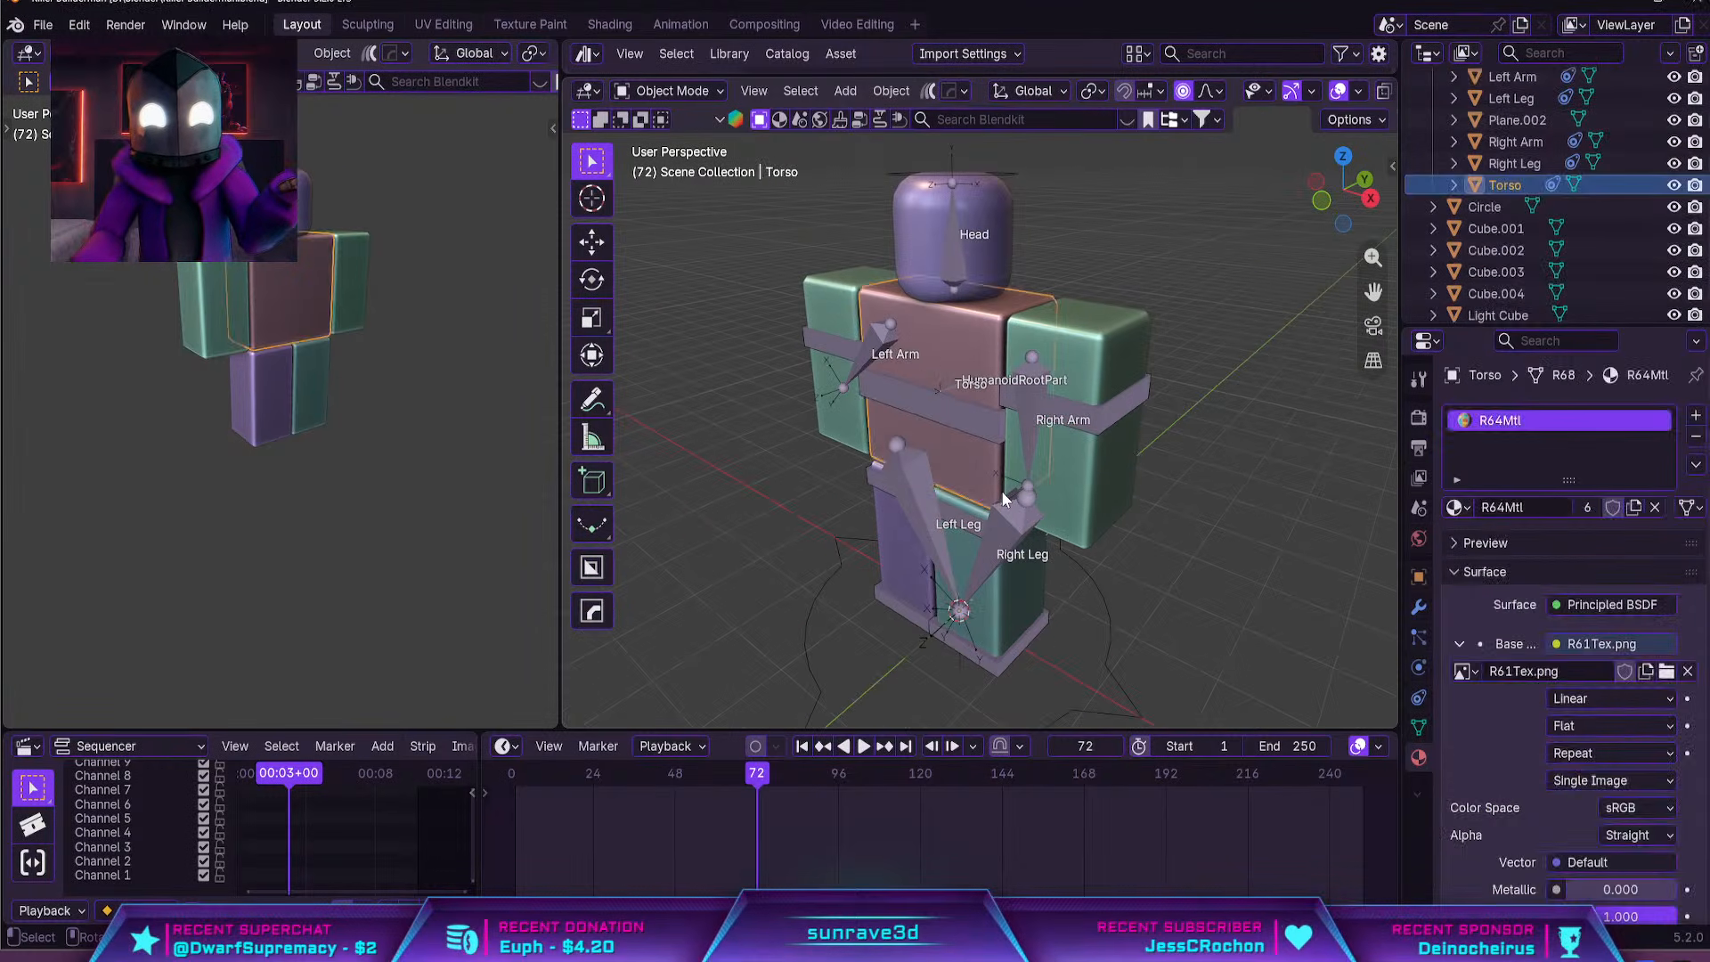
pyautogui.click(1028, 516)
pyautogui.moveTo(1027, 516); pyautogui.dragTo(1142, 469, button='middle')
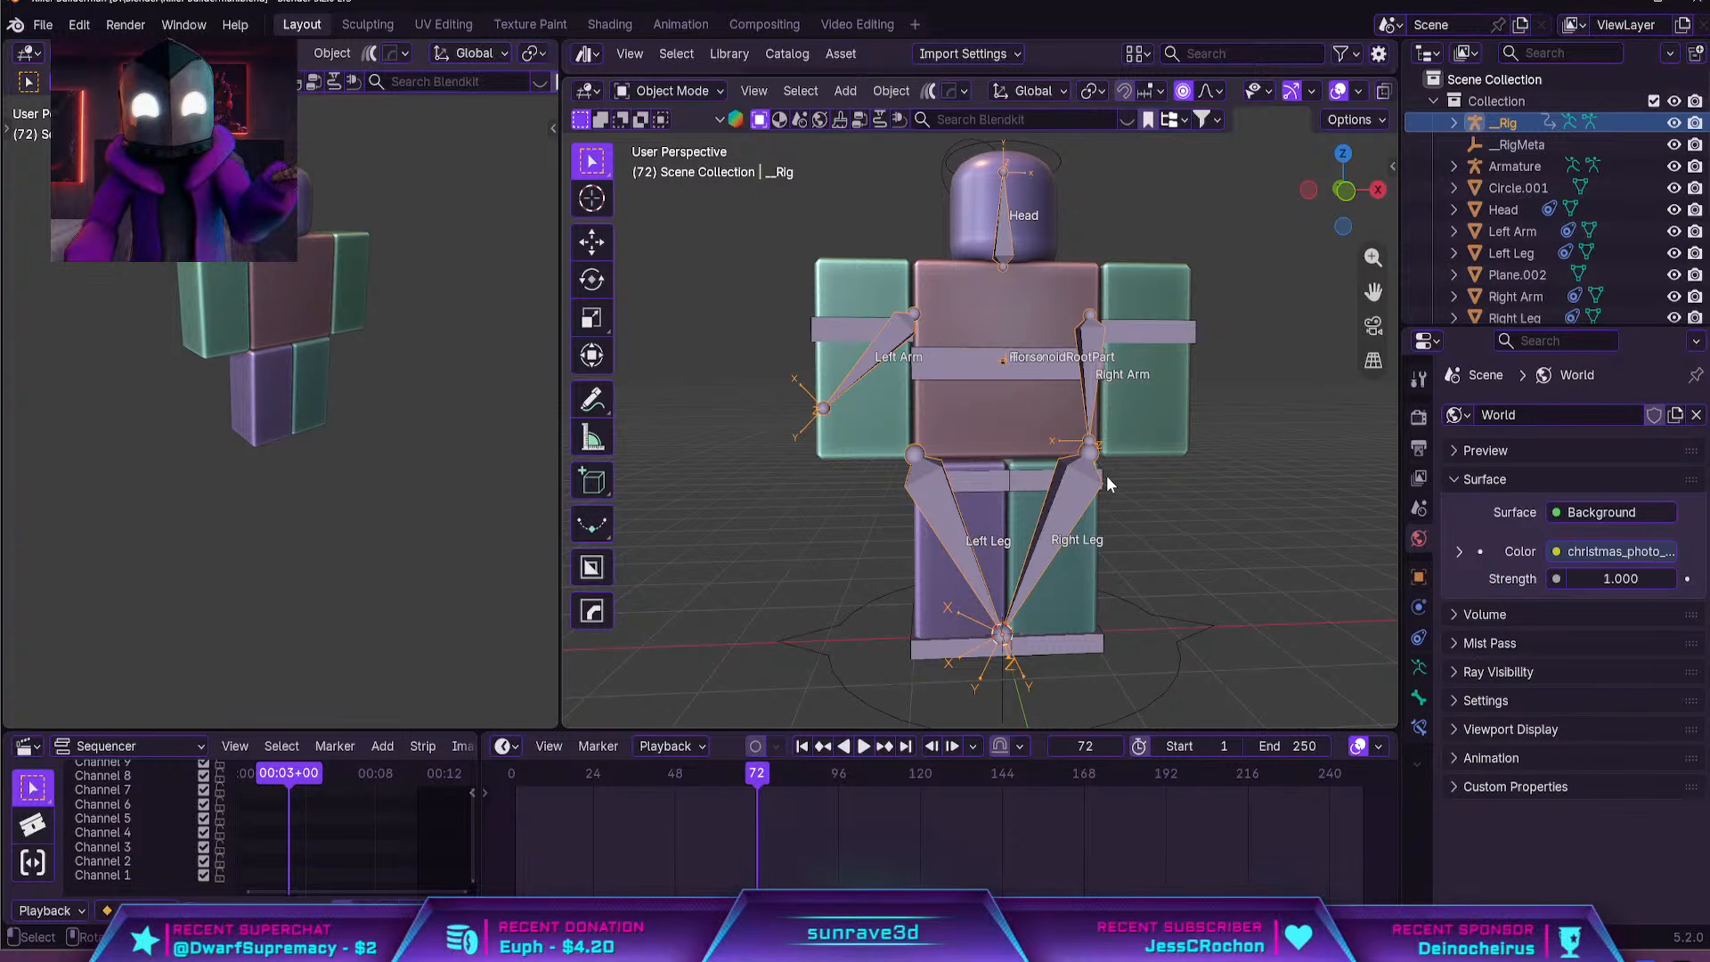
pyautogui.moveTo(992, 513); pyautogui.dragTo(963, 537, button='middle')
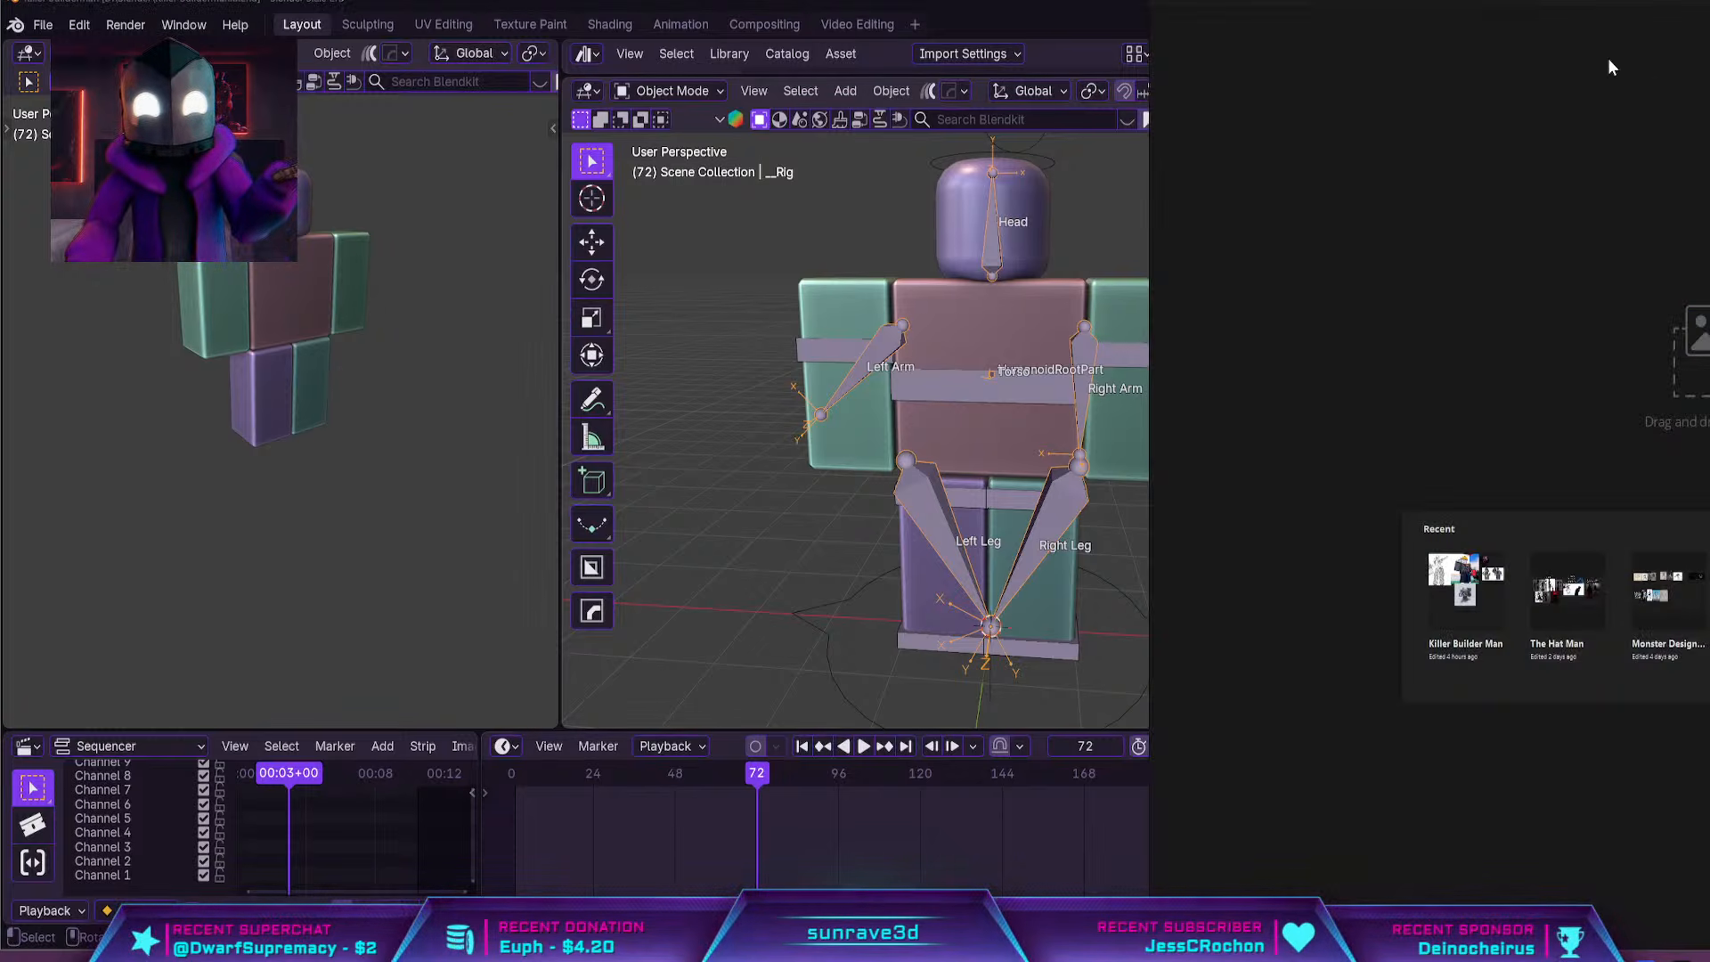
# Open the recent Killer Builder Man reference board and place its window over the Blender workspace
pyautogui.click(1496, 586)
pyautogui.moveTo(1709, 3); pyautogui.dragTo(1245, 81)
pyautogui.scroll(6, 739, 387)
pyautogui.moveTo(905, 435); pyautogui.dragTo(873, 382, button='middle')
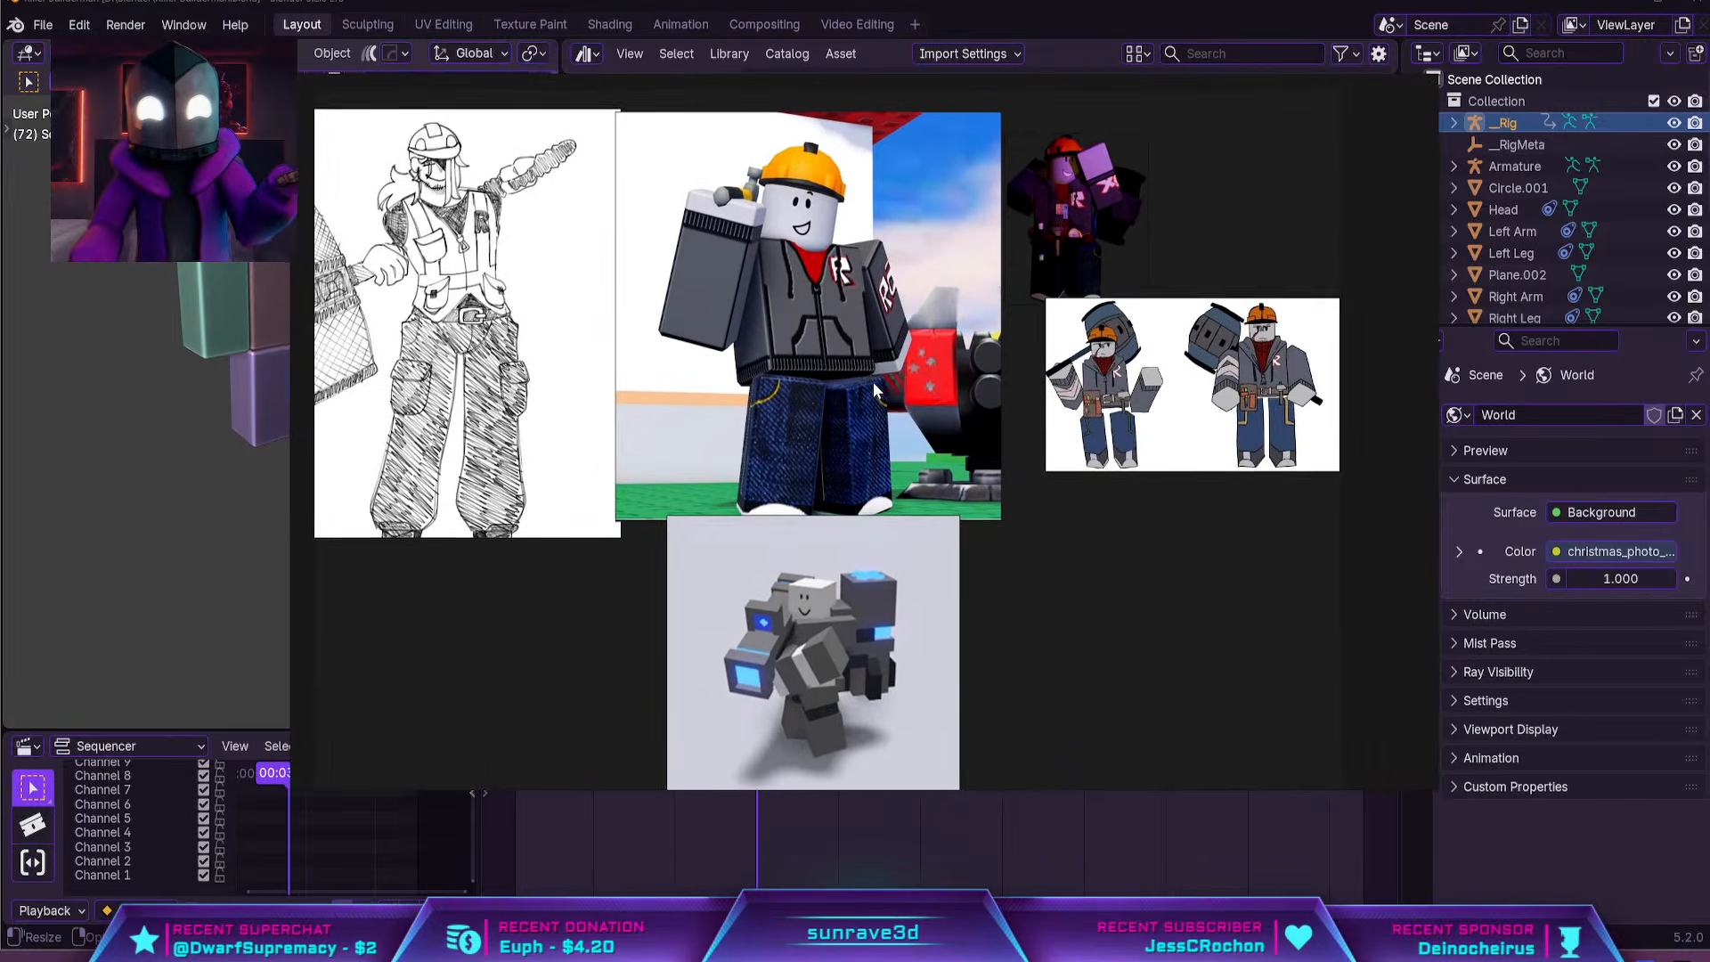
# Examine the reference images, including the two-pose character drawing, the orange-helmet builder render and the grey robot
pyautogui.scroll(-2, 873, 382)
pyautogui.moveTo(1098, 394); pyautogui.dragTo(861, 478, button='middle')
pyautogui.scroll(8, 950, 469)
pyautogui.scroll(2, 861, 482)
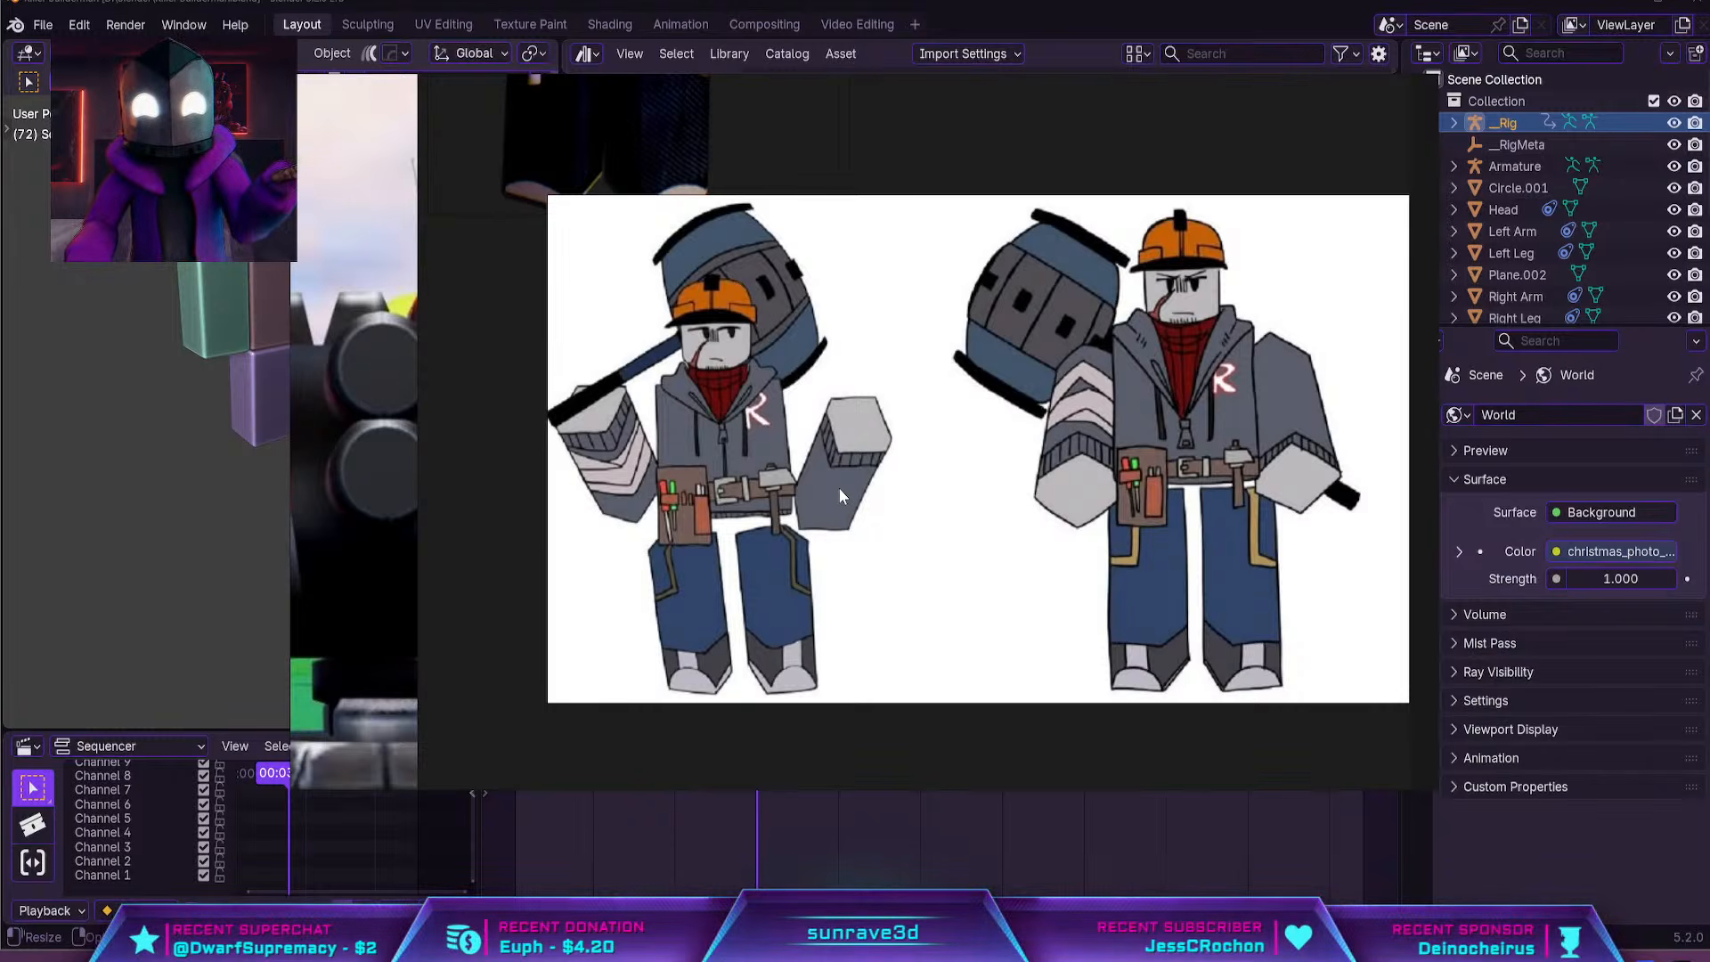
pyautogui.scroll(-5, 866, 463)
pyautogui.moveTo(915, 451); pyautogui.dragTo(1121, 478, button='middle')
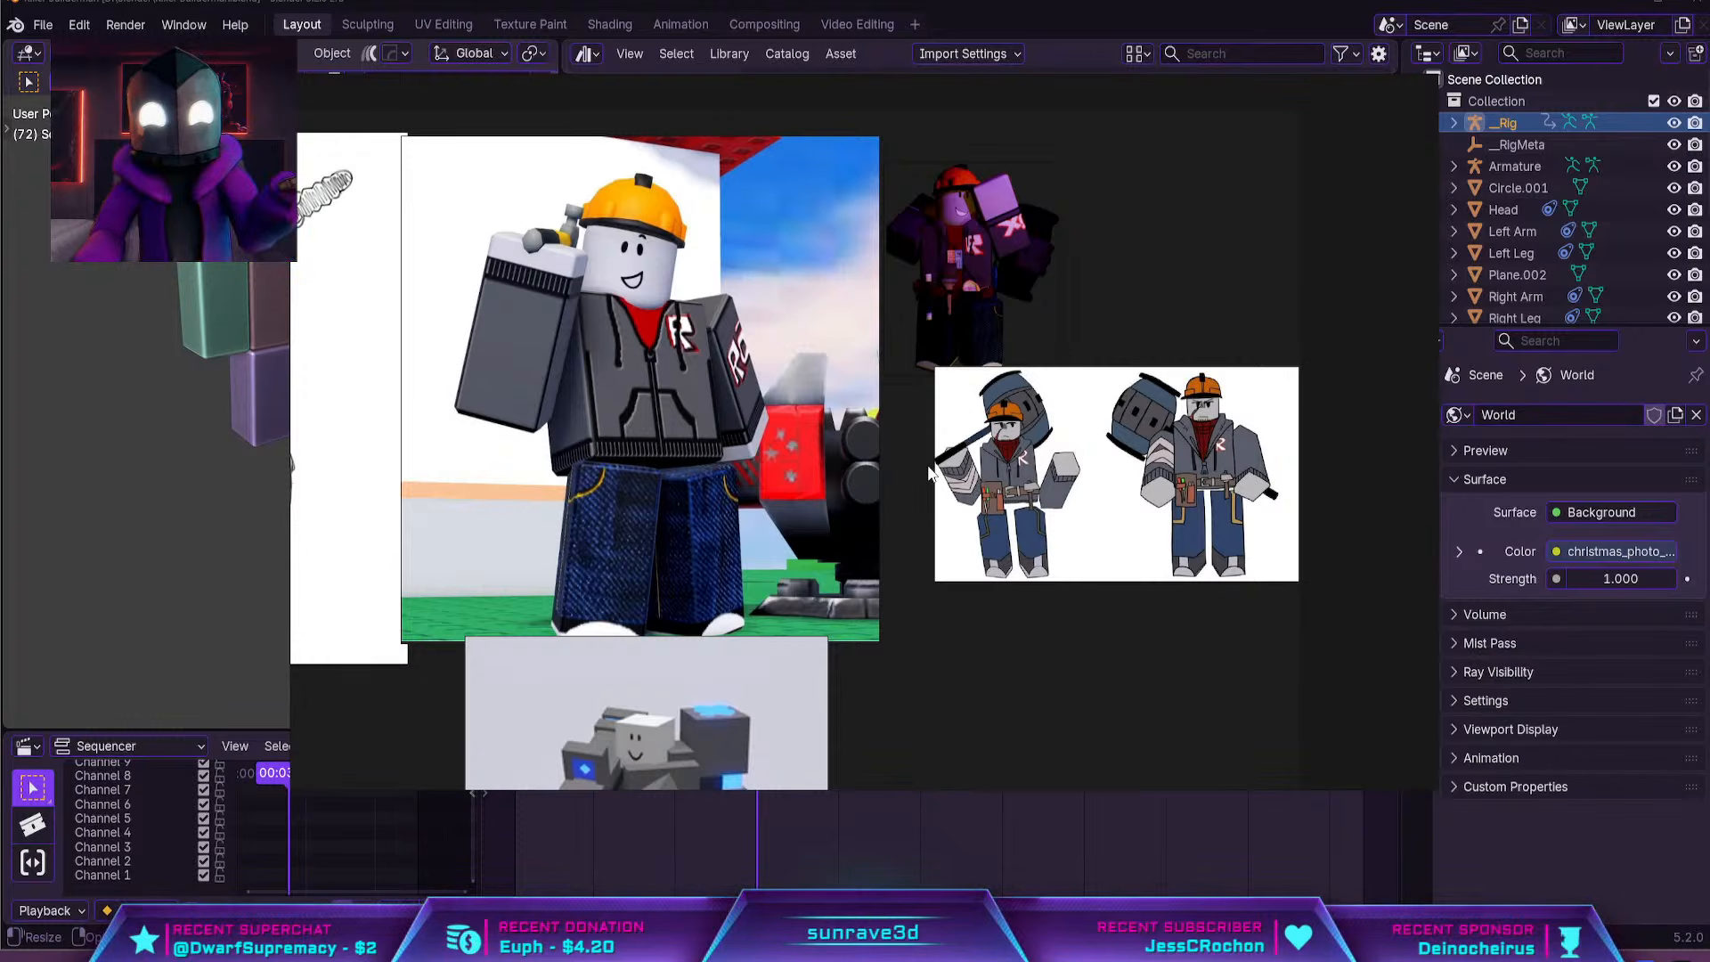
pyautogui.moveTo(932, 469); pyautogui.dragTo(1254, 408, button='middle')
pyautogui.moveTo(1139, 447)
pyautogui.mouseDown(button='middle')
pyautogui.moveTo(1210, 345)
pyautogui.moveTo(1224, 274)
pyautogui.mouseUp(button='middle')
pyautogui.moveTo(1200, 426); pyautogui.dragTo(1115, 300, button='middle')
pyautogui.scroll(3, 1114, 397)
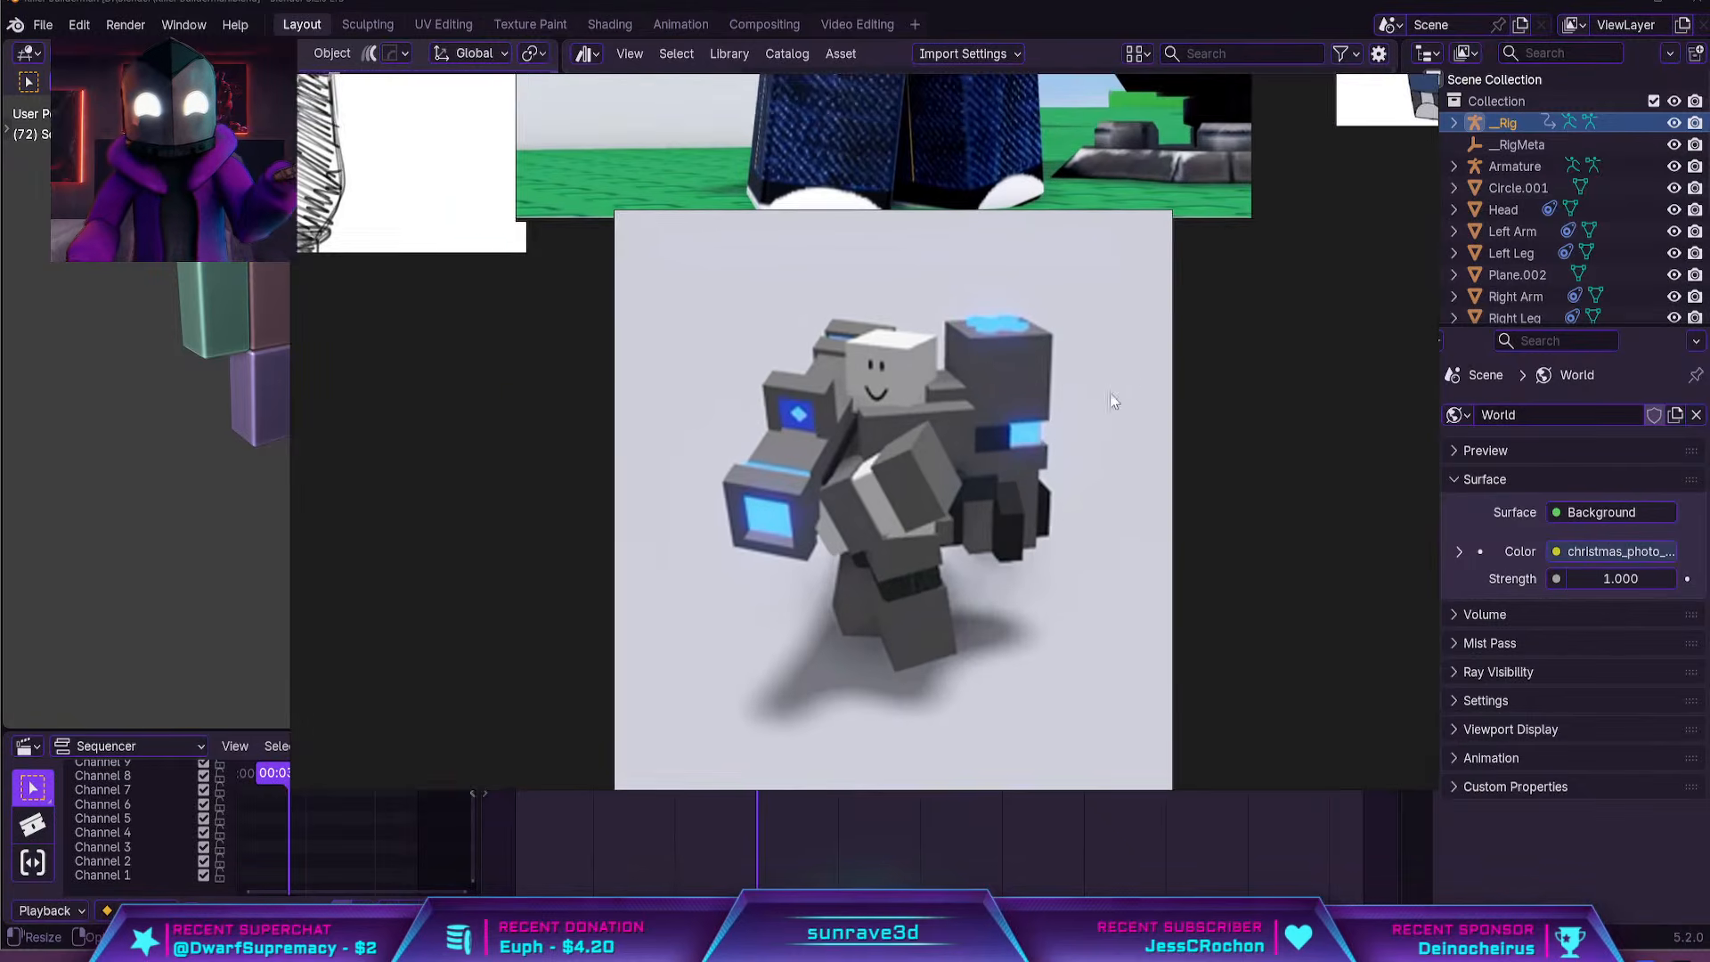
# Enlarge the grey robot image and move it beside the two-pose character drawing
pyautogui.moveTo(1026, 441); pyautogui.dragTo(1053, 363, button='middle')
pyautogui.click(1045, 368)
pyautogui.scroll(-3, 1051, 392)
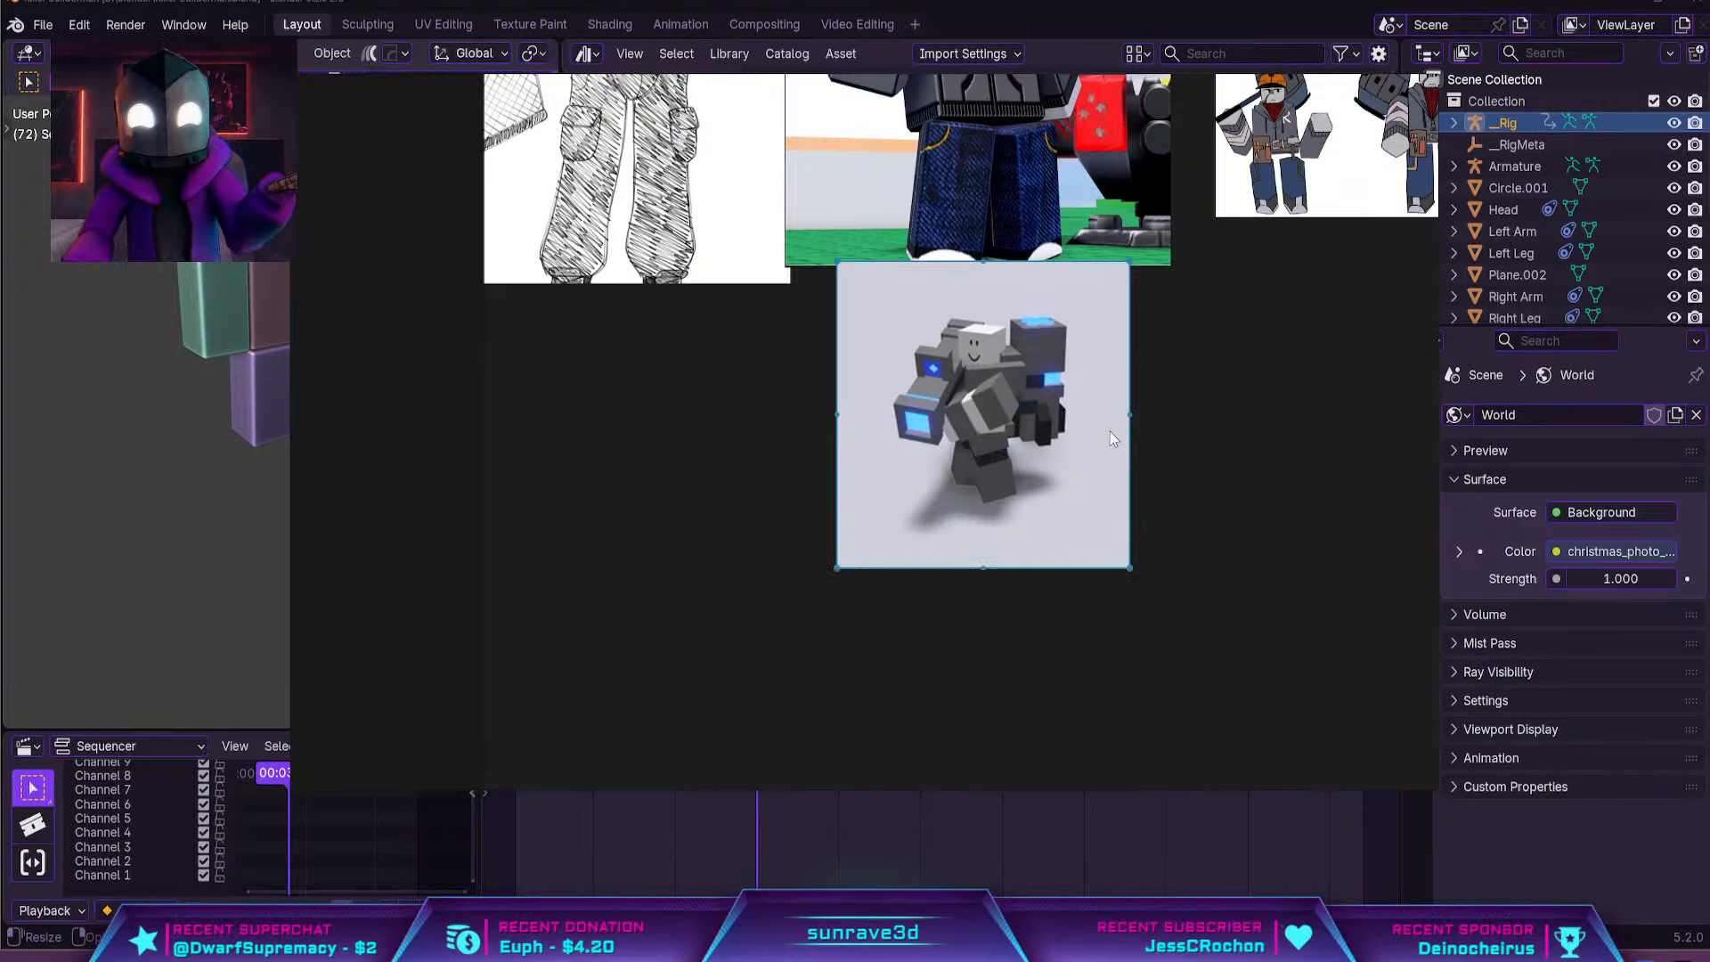
pyautogui.moveTo(1126, 412); pyautogui.dragTo(1227, 413)
pyautogui.scroll(-3, 928, 543)
pyautogui.moveTo(928, 544); pyautogui.dragTo(1254, 346)
pyautogui.moveTo(1255, 347); pyautogui.dragTo(1110, 507, button='middle')
pyautogui.scroll(3, 1151, 435)
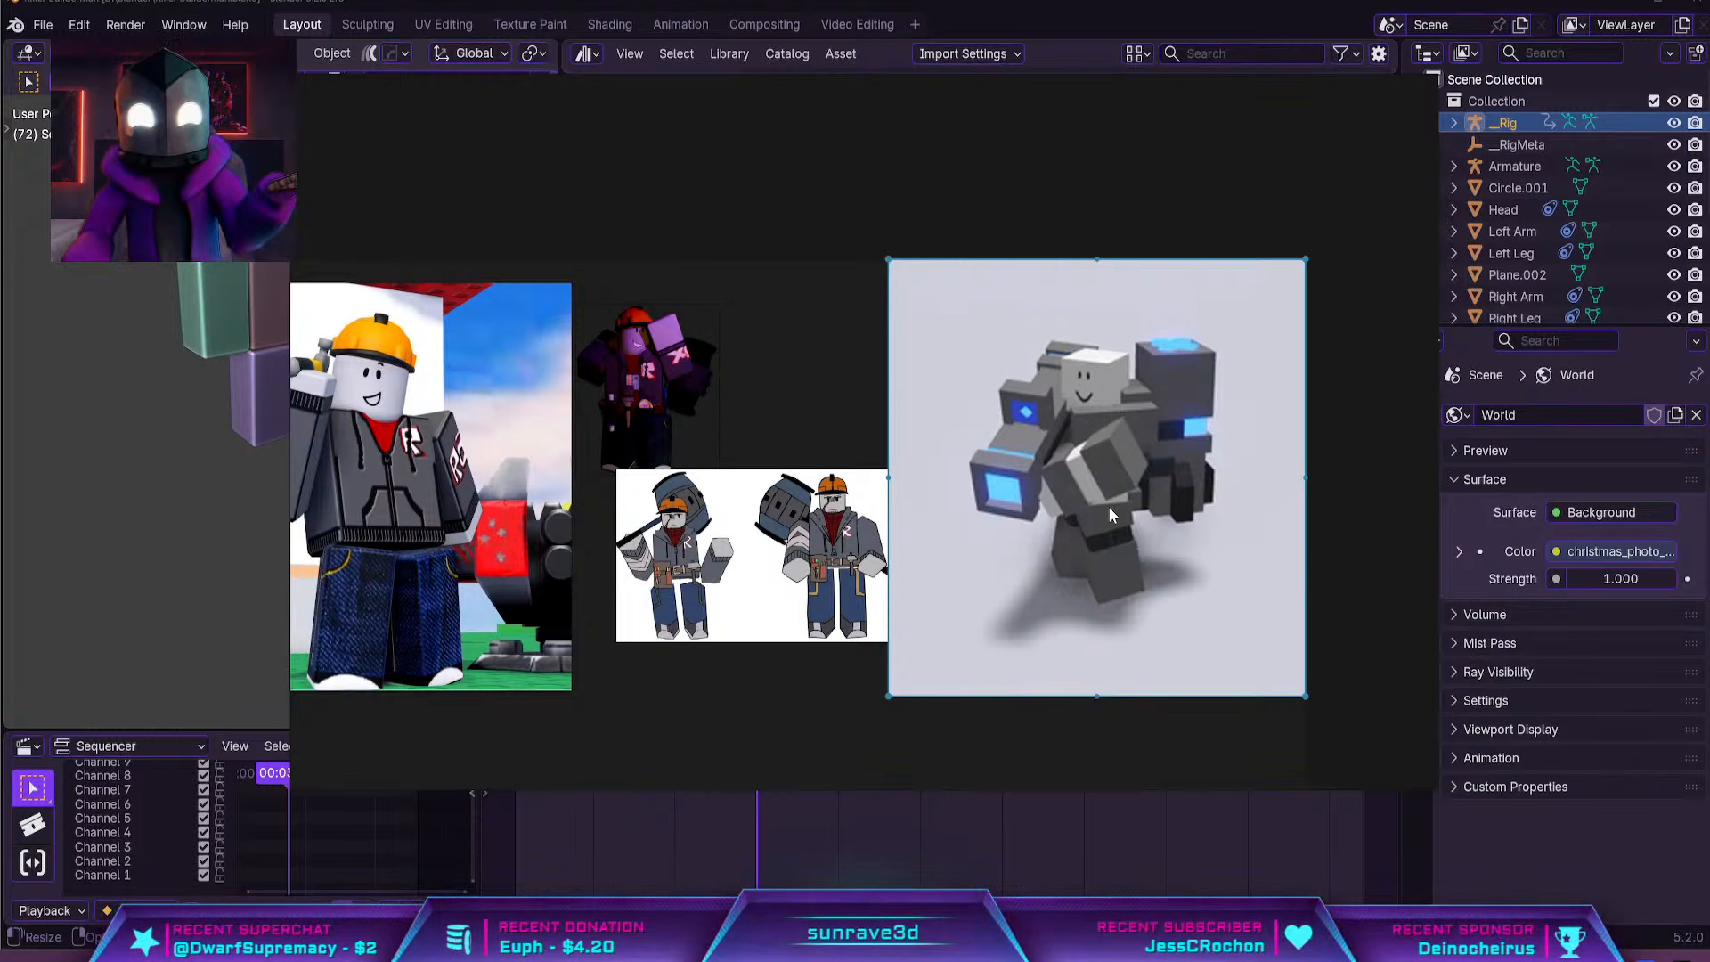
# Reposition and enlarge the two-pose character drawing to fill the gap between the builder render and the robot image
pyautogui.moveTo(440, 620); pyautogui.dragTo(876, 638, button='middle')
pyautogui.scroll(3, 826, 544)
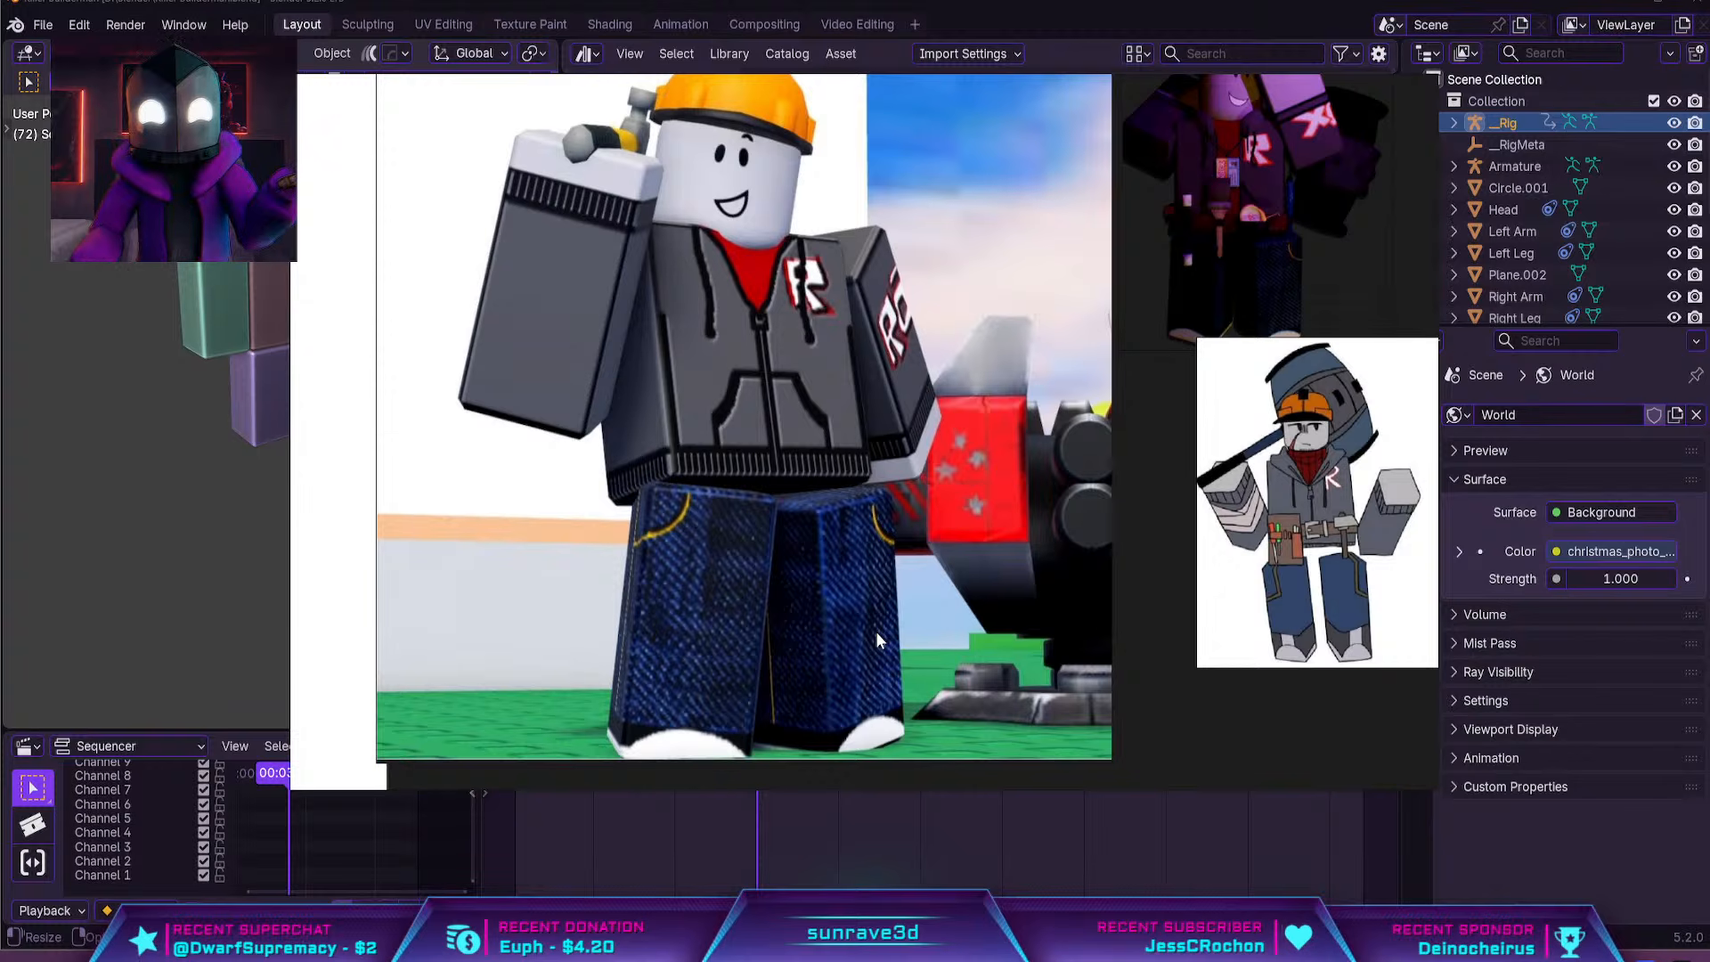
pyautogui.scroll(-4, 1005, 562)
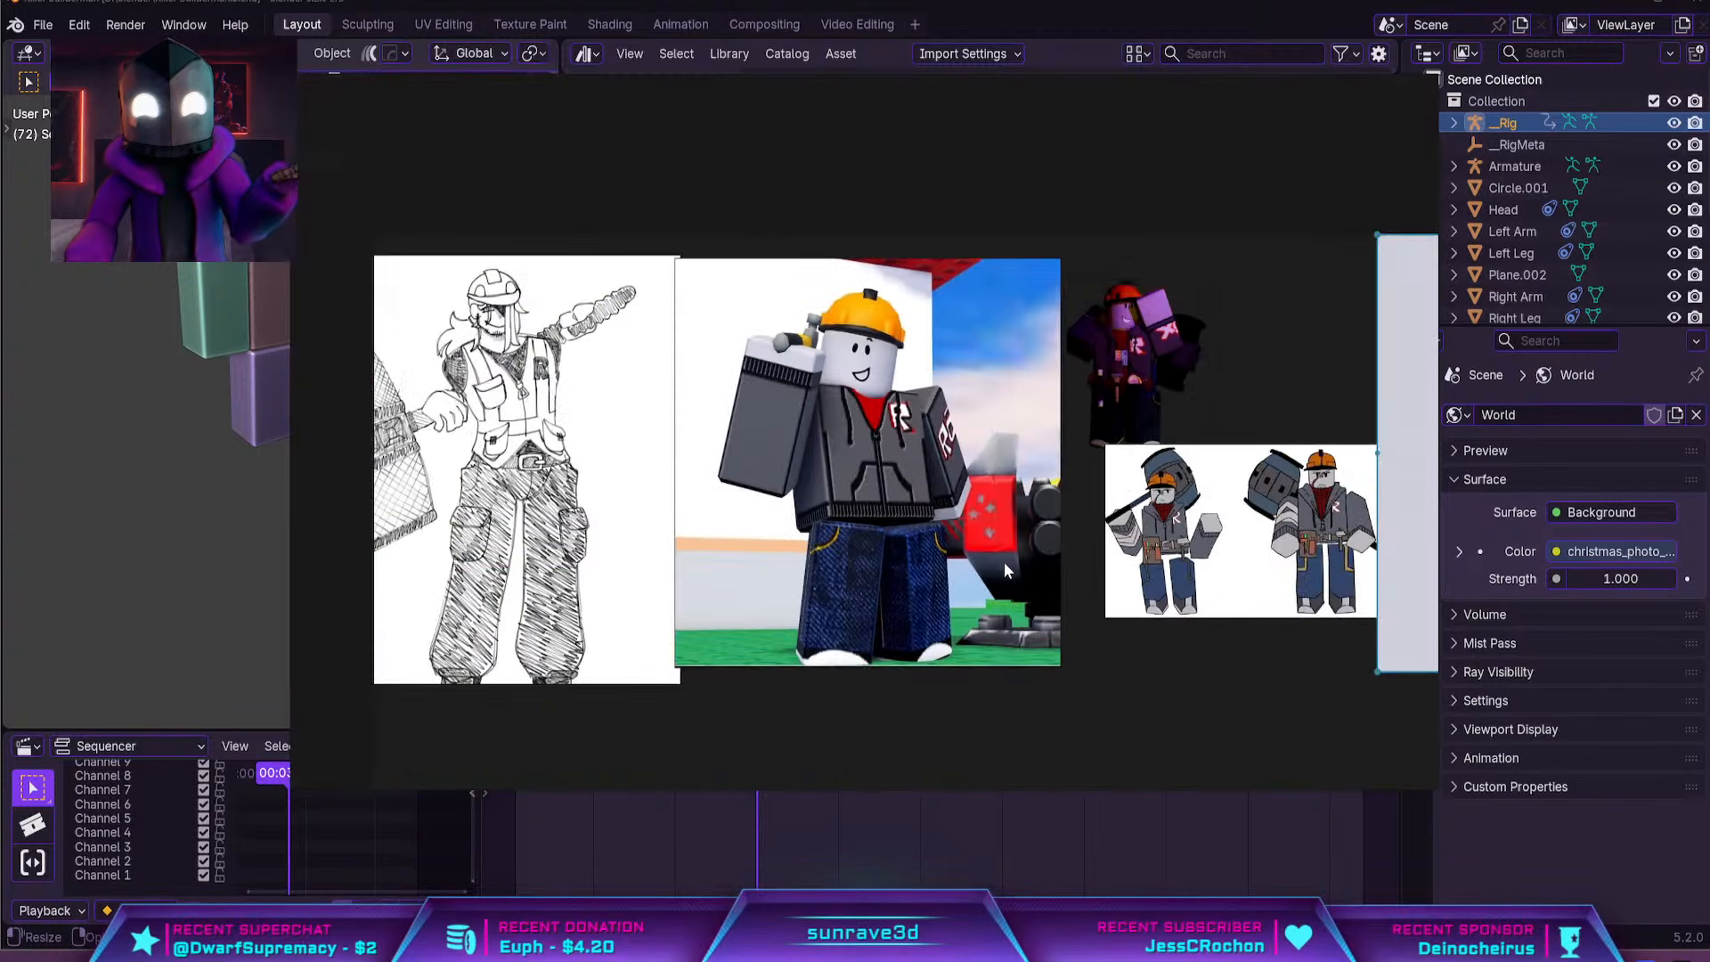
pyautogui.moveTo(1159, 519); pyautogui.dragTo(793, 594, button='middle')
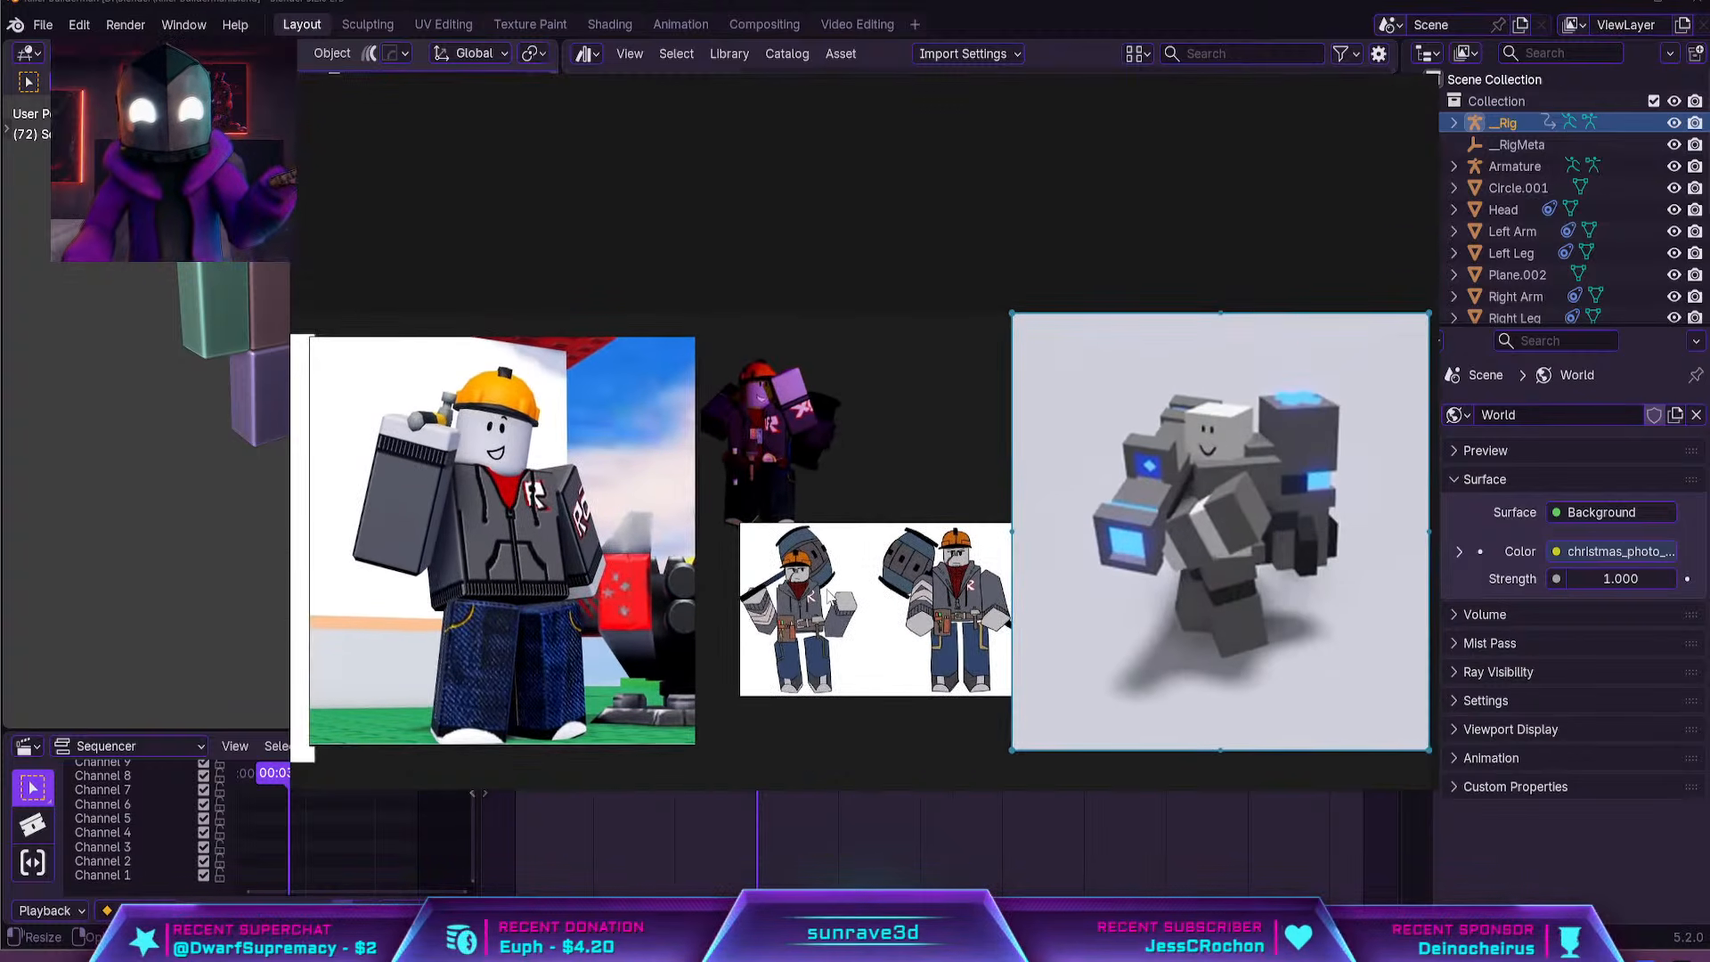
pyautogui.moveTo(834, 597); pyautogui.dragTo(800, 609)
pyautogui.doubleClick(853, 706)
pyautogui.moveTo(853, 710); pyautogui.dragTo(859, 725)
pyautogui.scroll(-6, 944, 606)
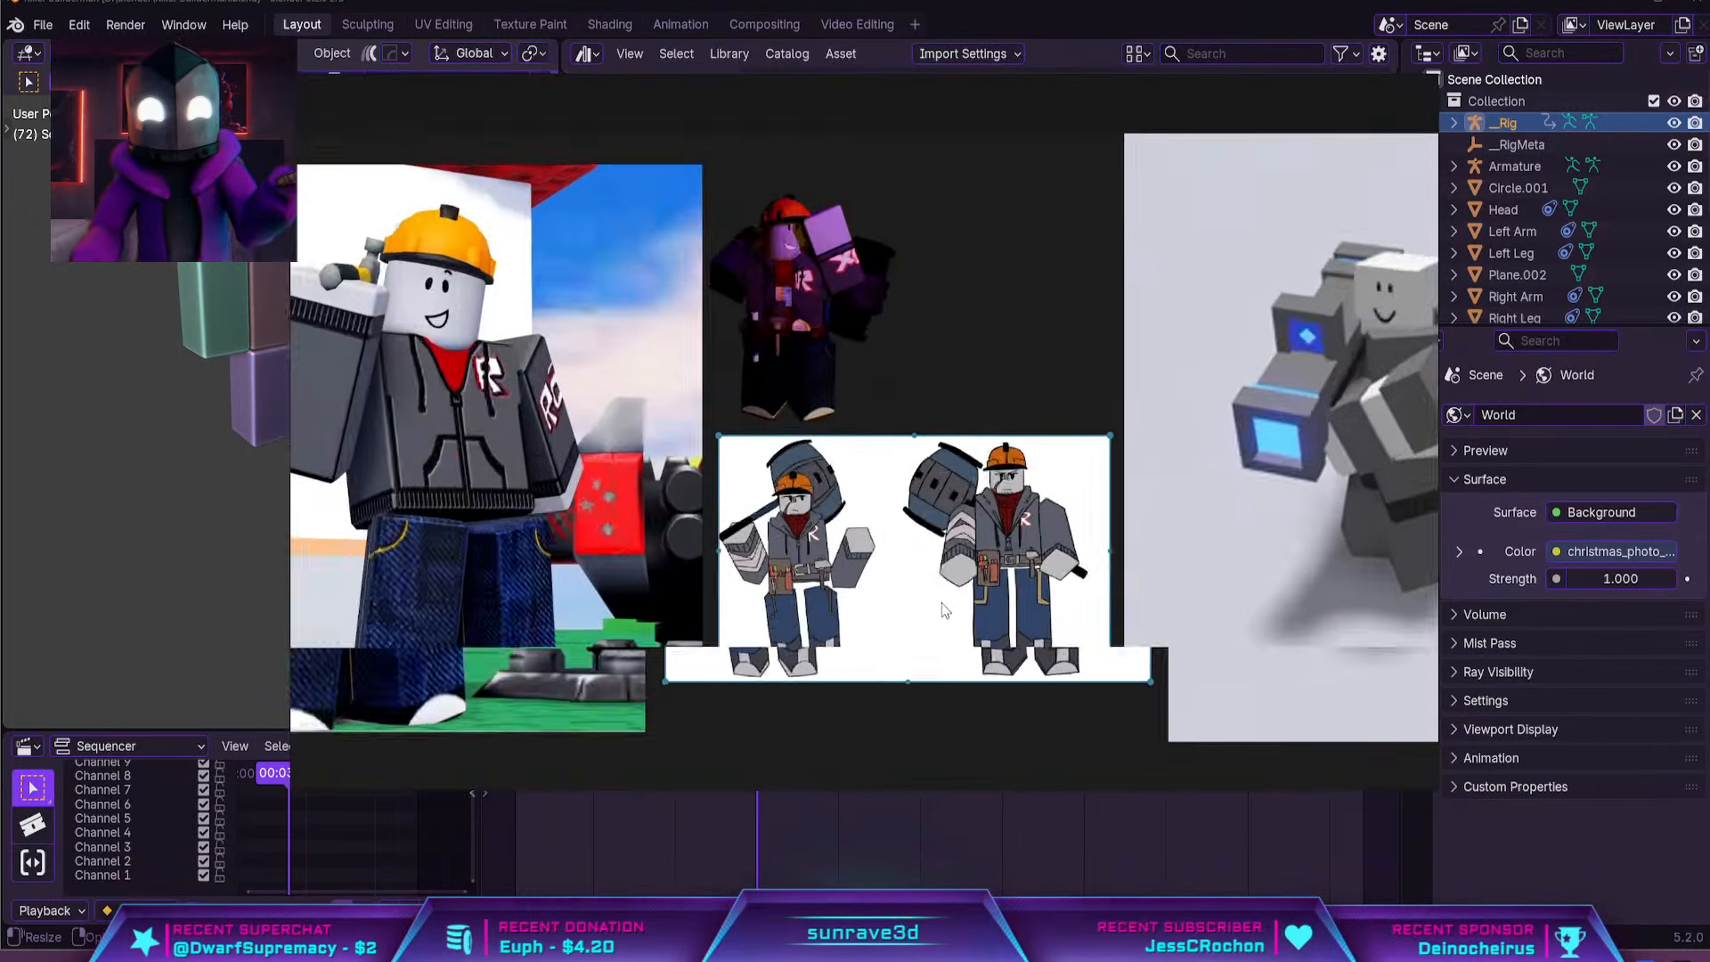
pyautogui.moveTo(922, 641); pyautogui.dragTo(918, 656)
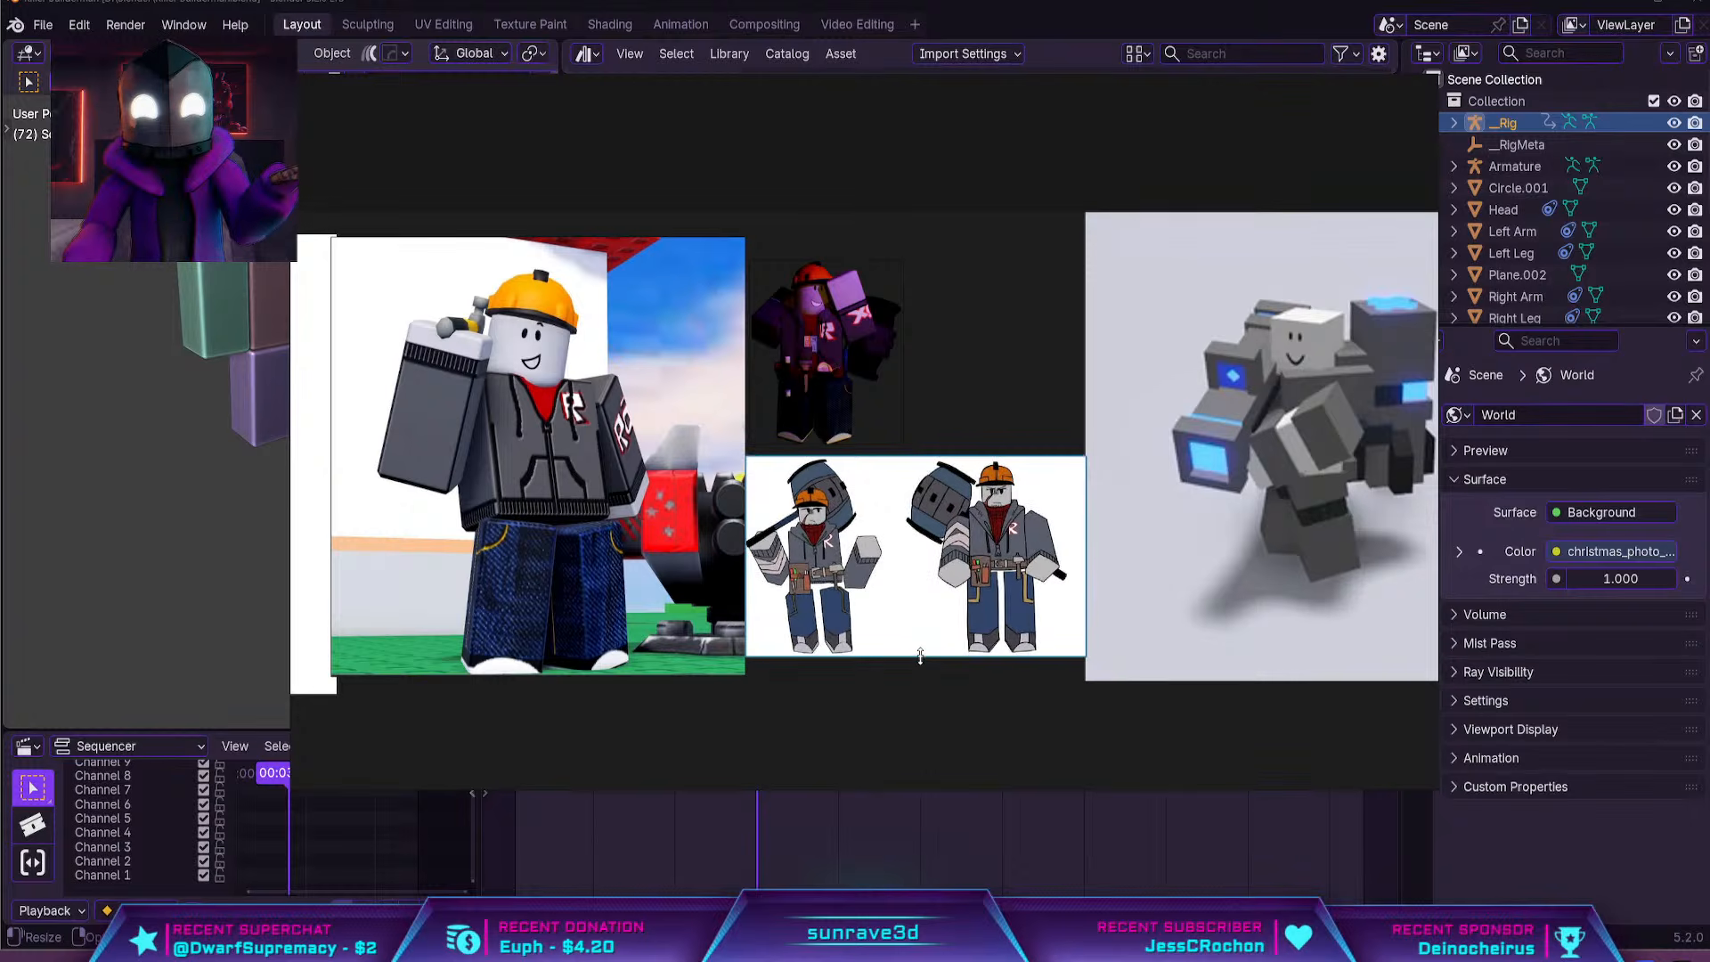
# Enlarge the dark, purple-lit builder image above the two-pose character drawing
pyautogui.click(1172, 561)
pyautogui.moveTo(1180, 562); pyautogui.dragTo(1019, 561, button='middle')
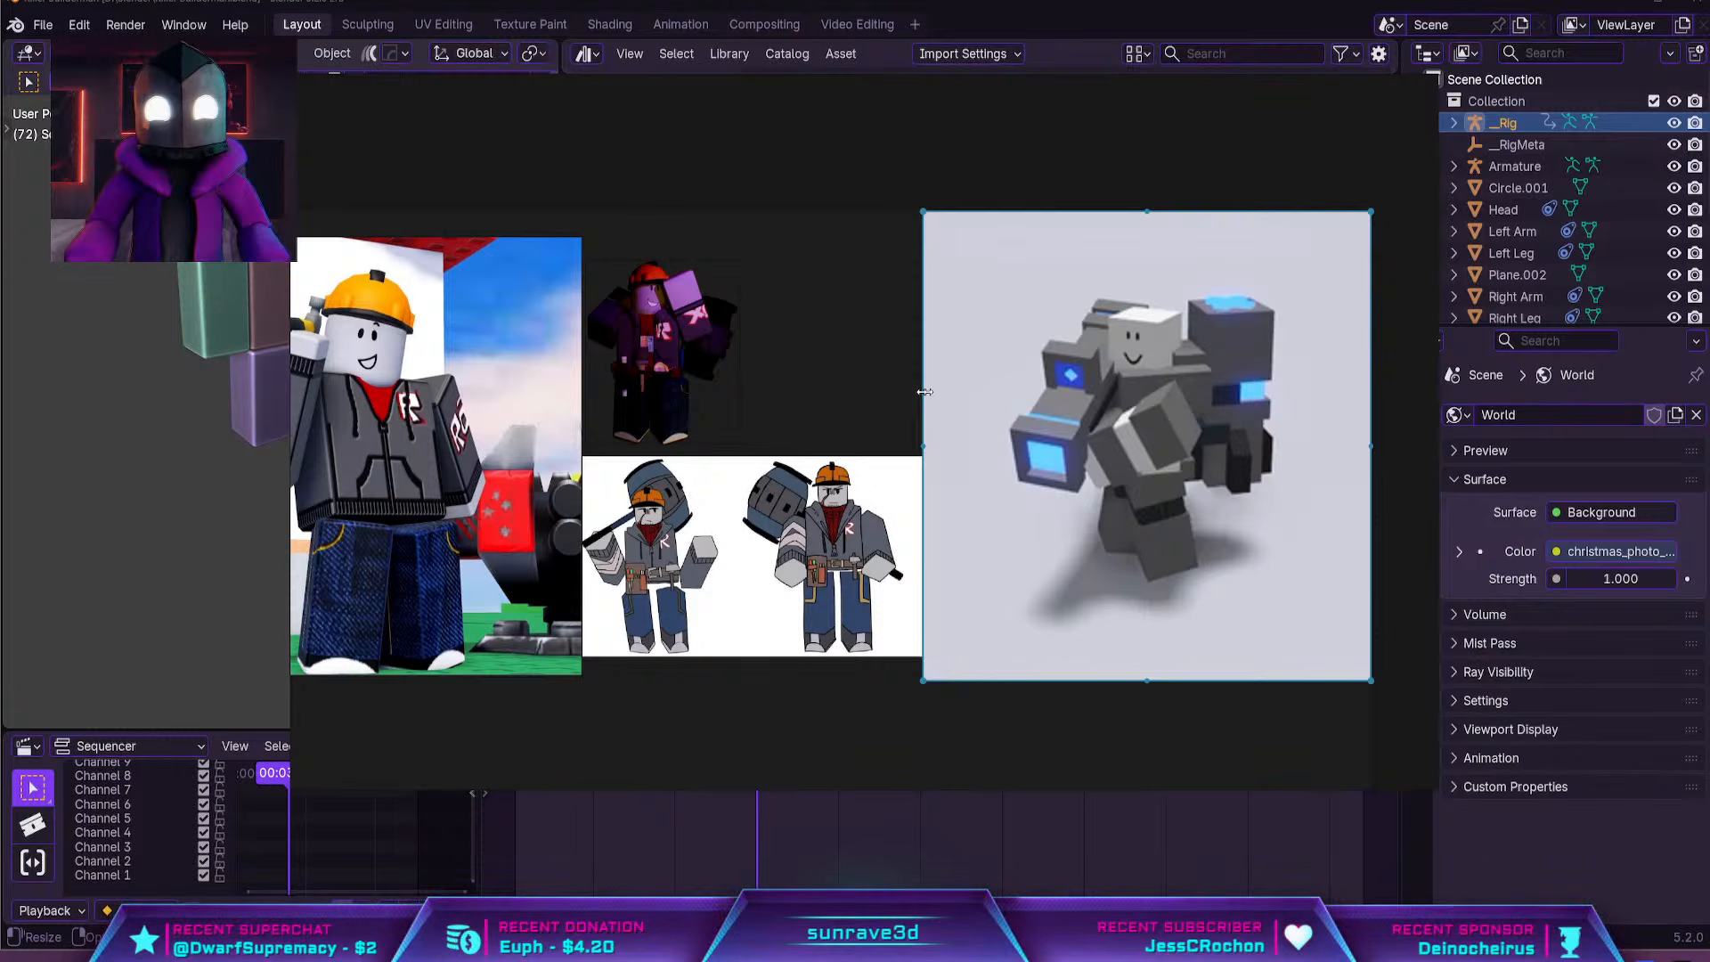
pyautogui.click(714, 373)
pyautogui.moveTo(739, 358); pyautogui.dragTo(831, 312)
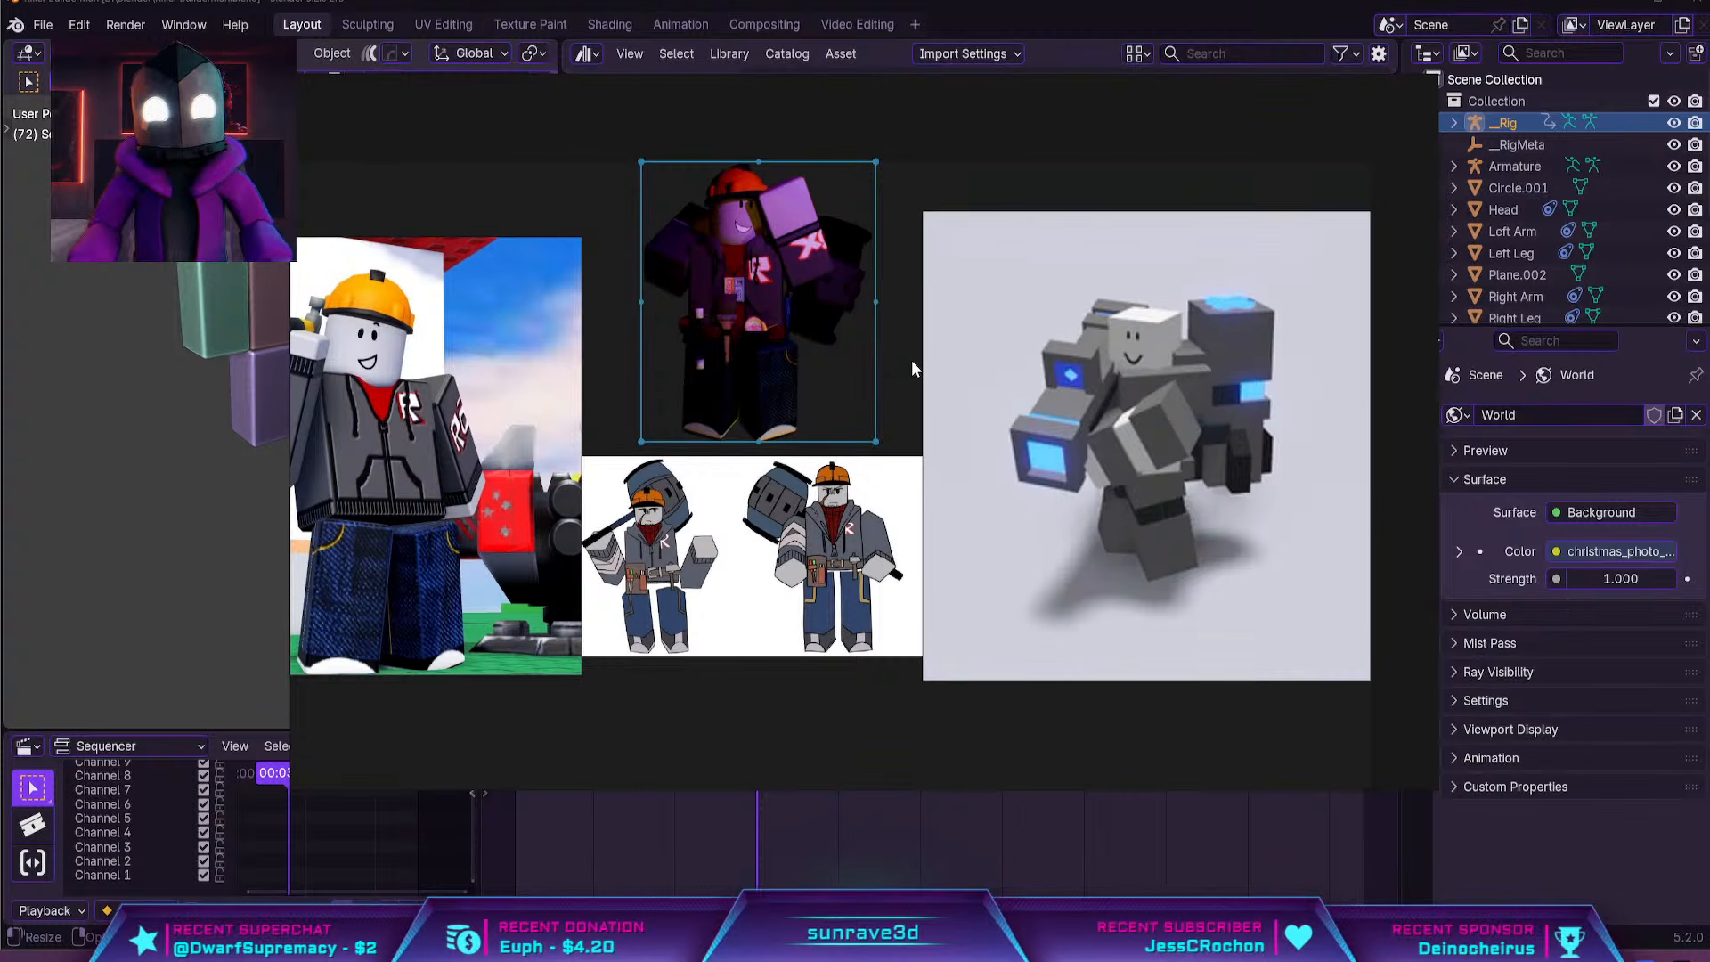
pyautogui.click(911, 360)
pyautogui.moveTo(1167, 345); pyautogui.dragTo(1275, 324, button='middle')
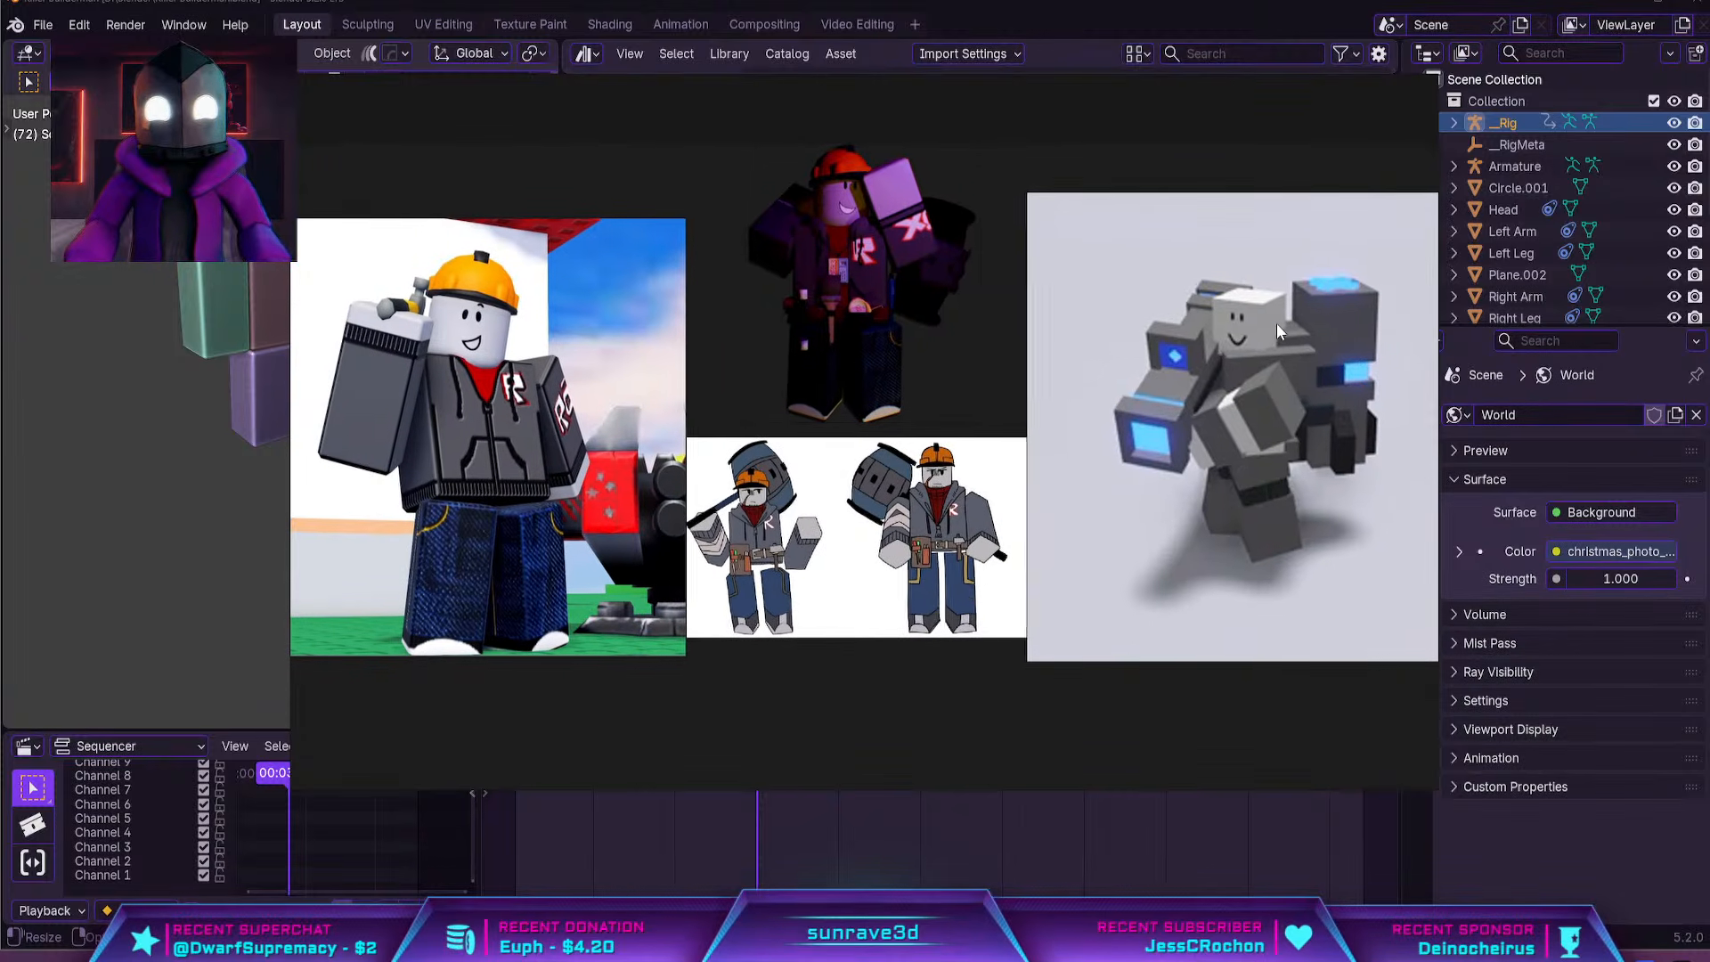
# Narrow the reference board window and move it off the Blender workspace
pyautogui.moveTo(732, 417); pyautogui.dragTo(1044, 424, button='middle')
pyautogui.moveTo(623, 456)
pyautogui.mouseDown(button='middle')
pyautogui.moveTo(925, 442)
pyautogui.moveTo(773, 468)
pyautogui.mouseUp(button='middle')
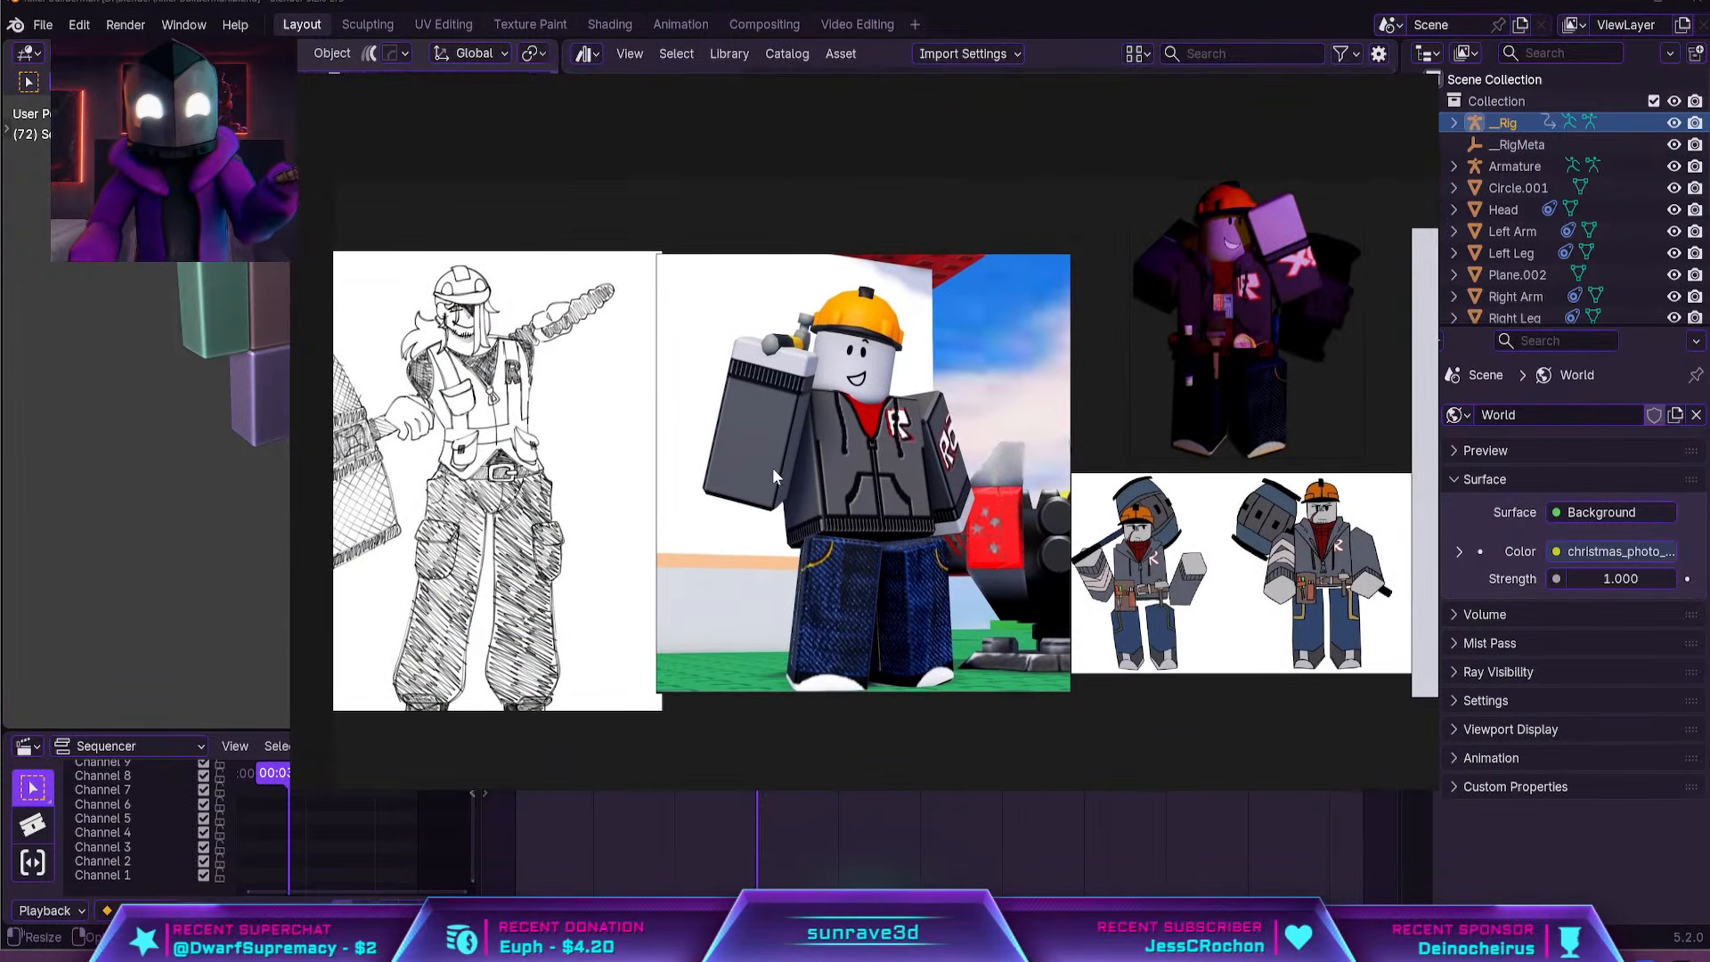
pyautogui.moveTo(1437, 303); pyautogui.dragTo(734, 304)
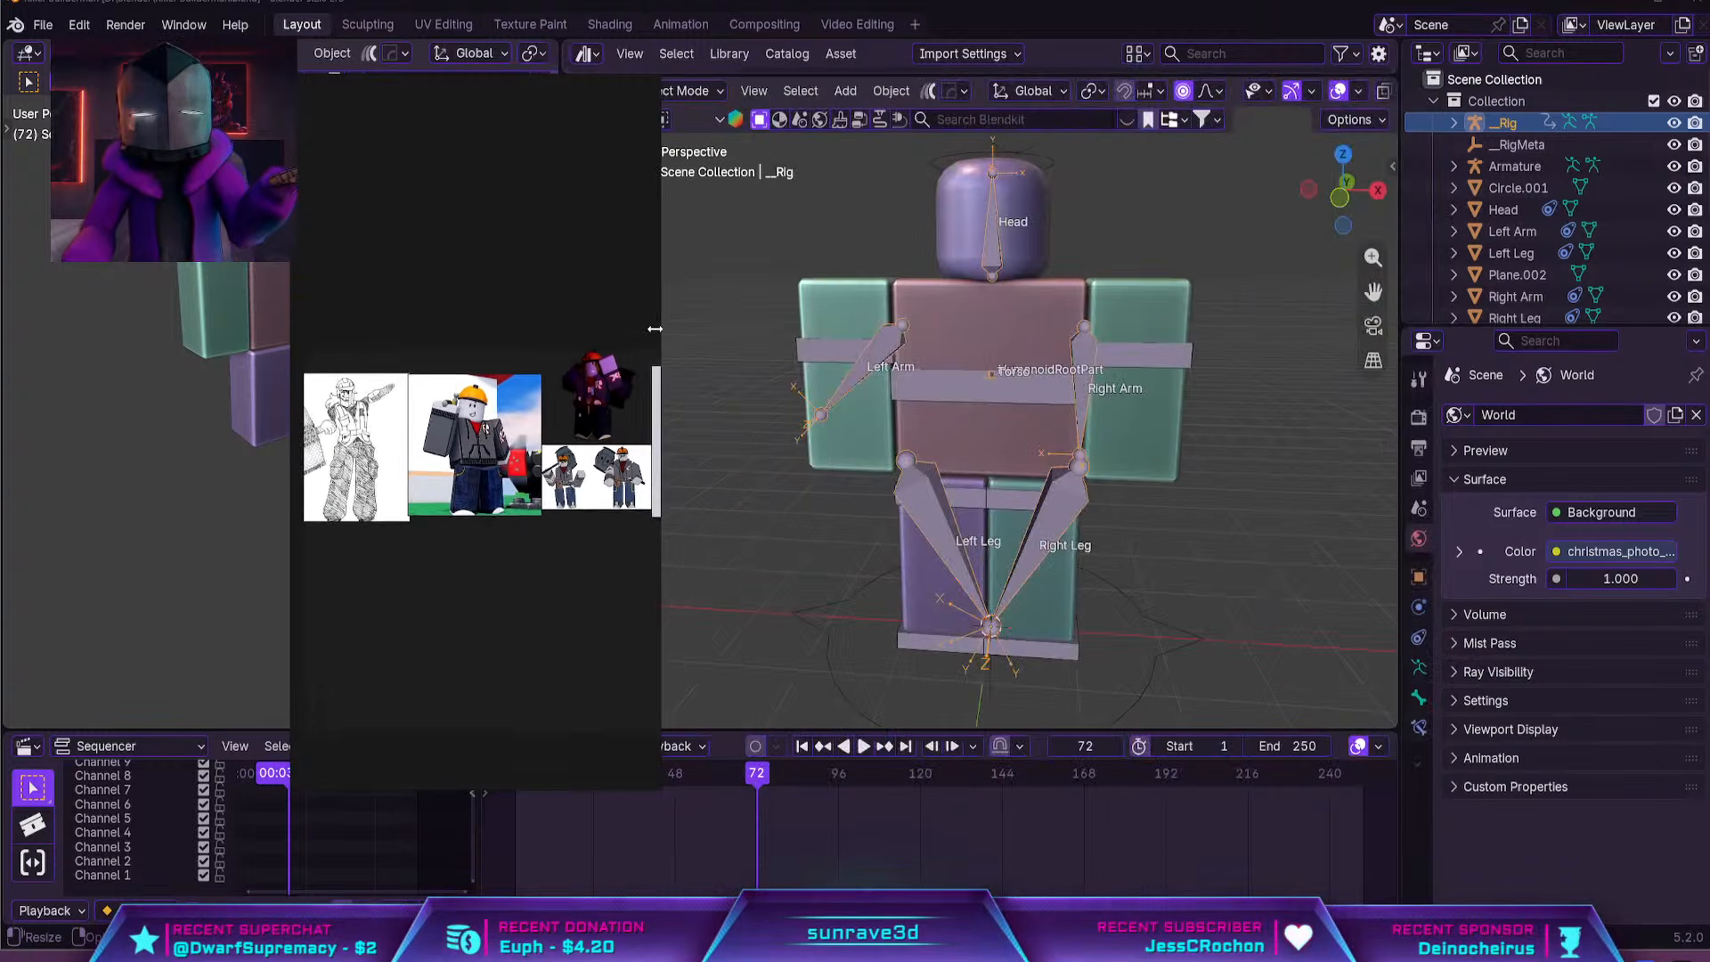
pyautogui.moveTo(590, 87); pyautogui.dragTo(801, 0)
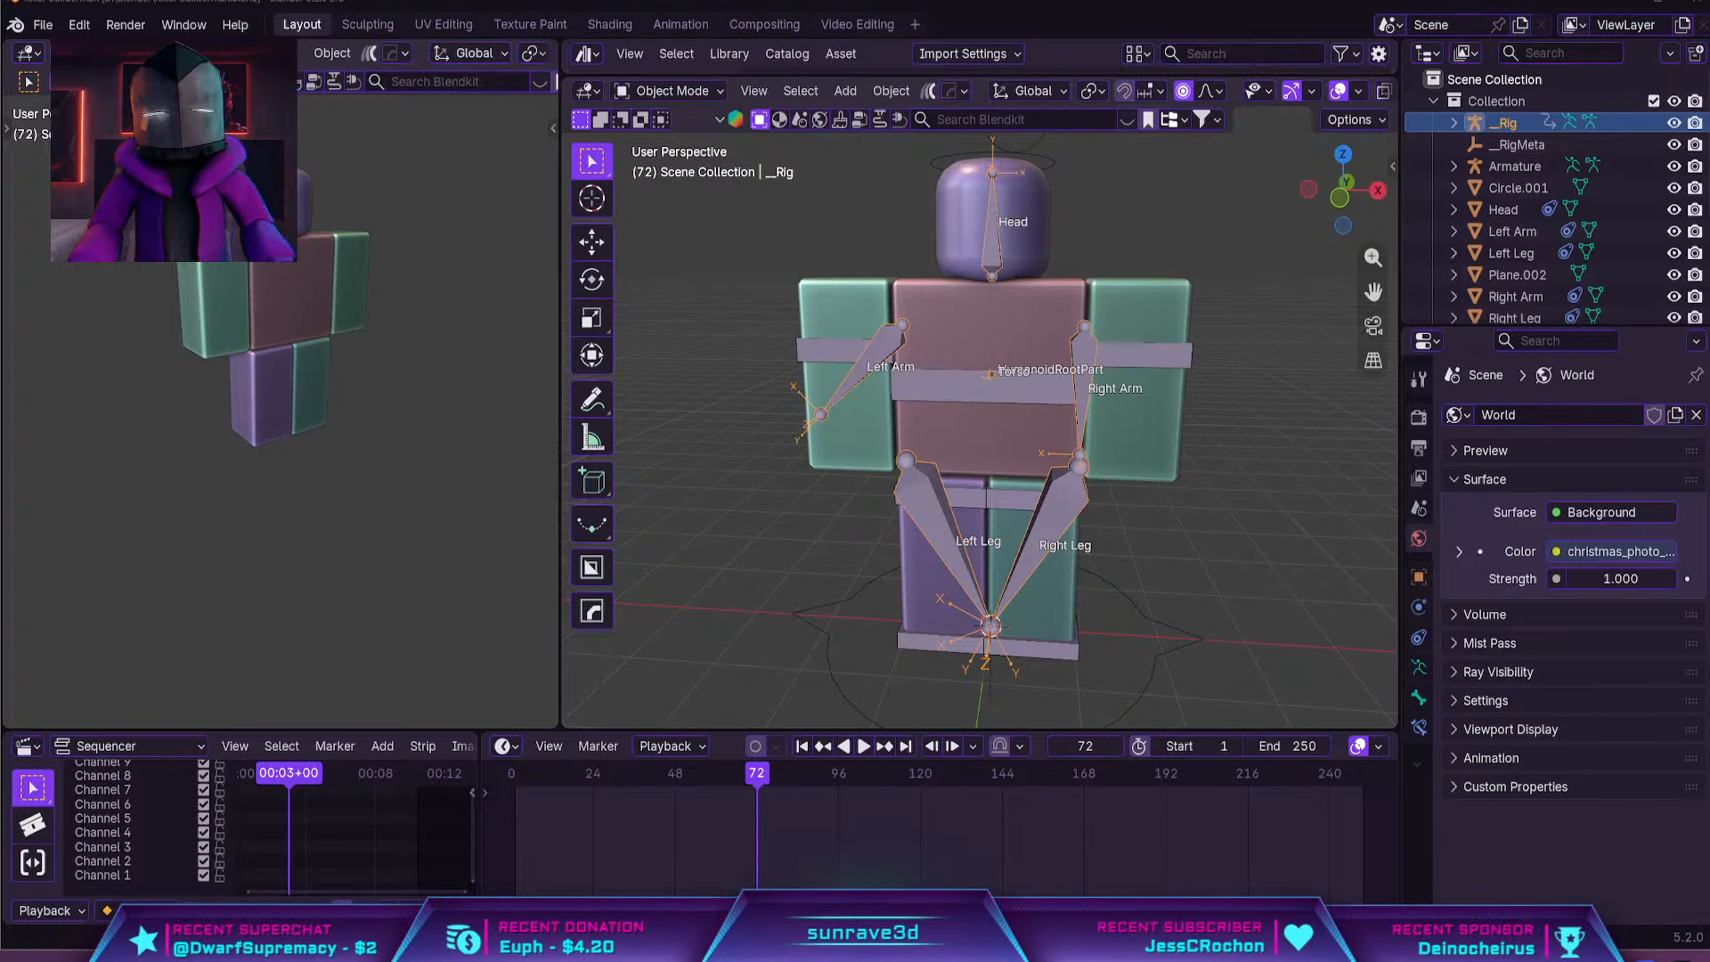
# Widen the main 3D viewport and hide the selected __Rig armature
pyautogui.moveTo(1170, 396); pyautogui.dragTo(1122, 395, button='middle')
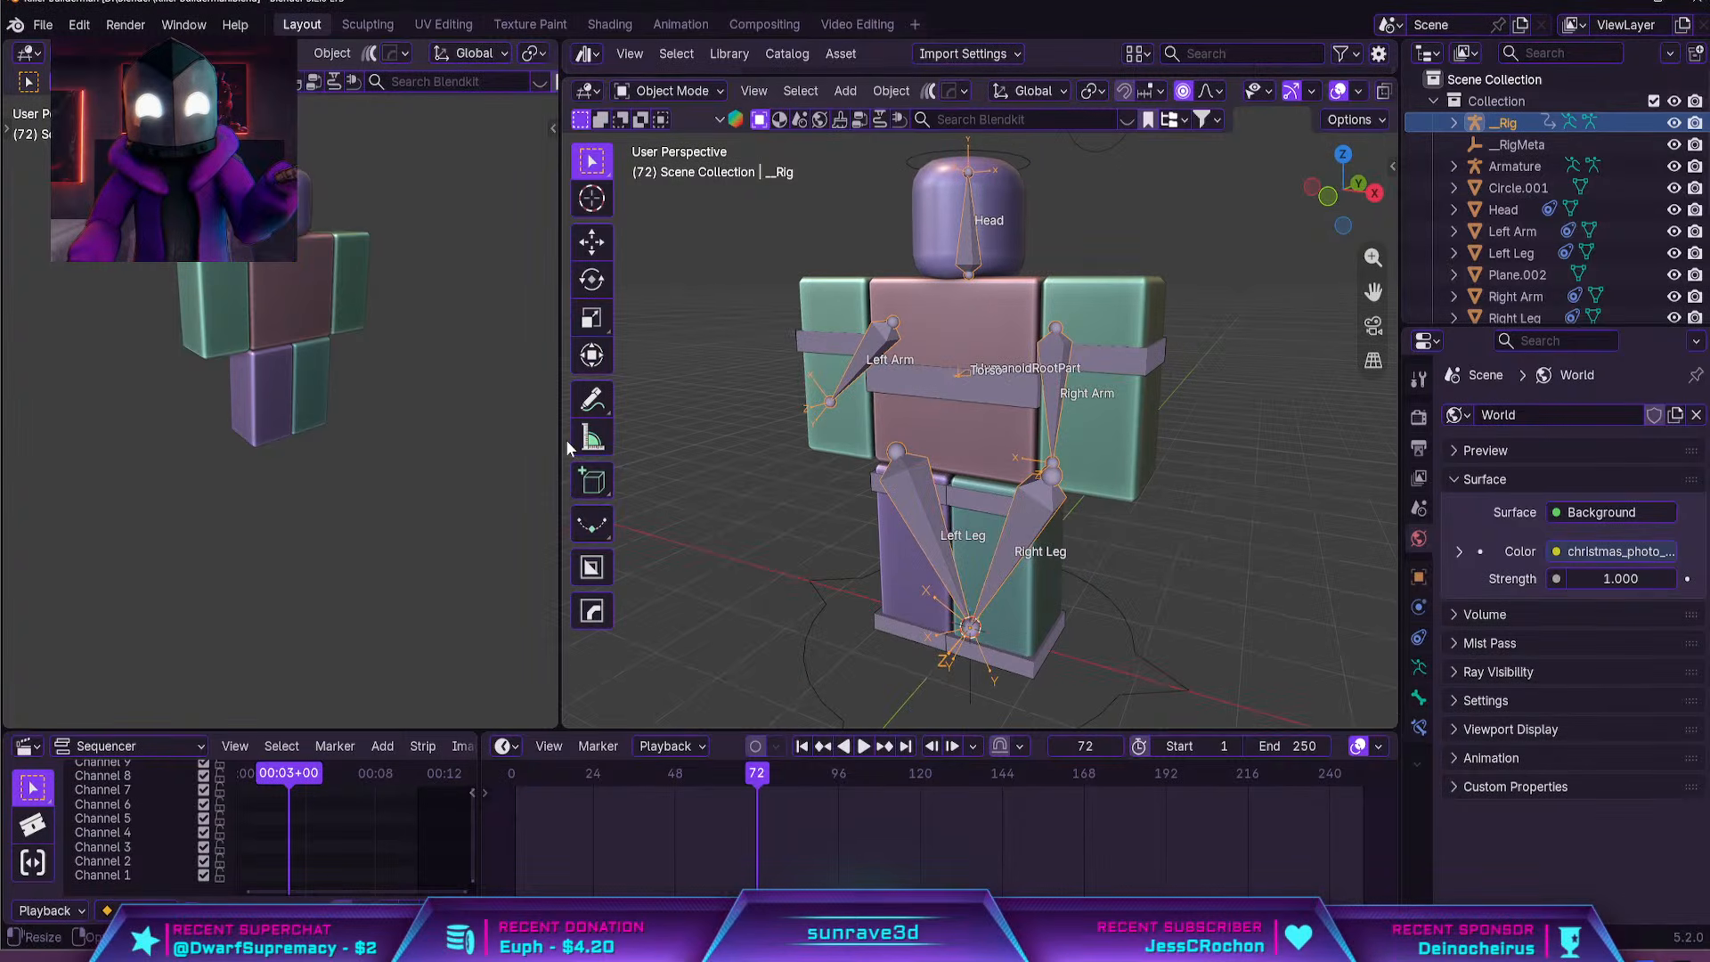
pyautogui.moveTo(546, 440); pyautogui.dragTo(310, 440)
pyautogui.scroll(-3, 930, 424)
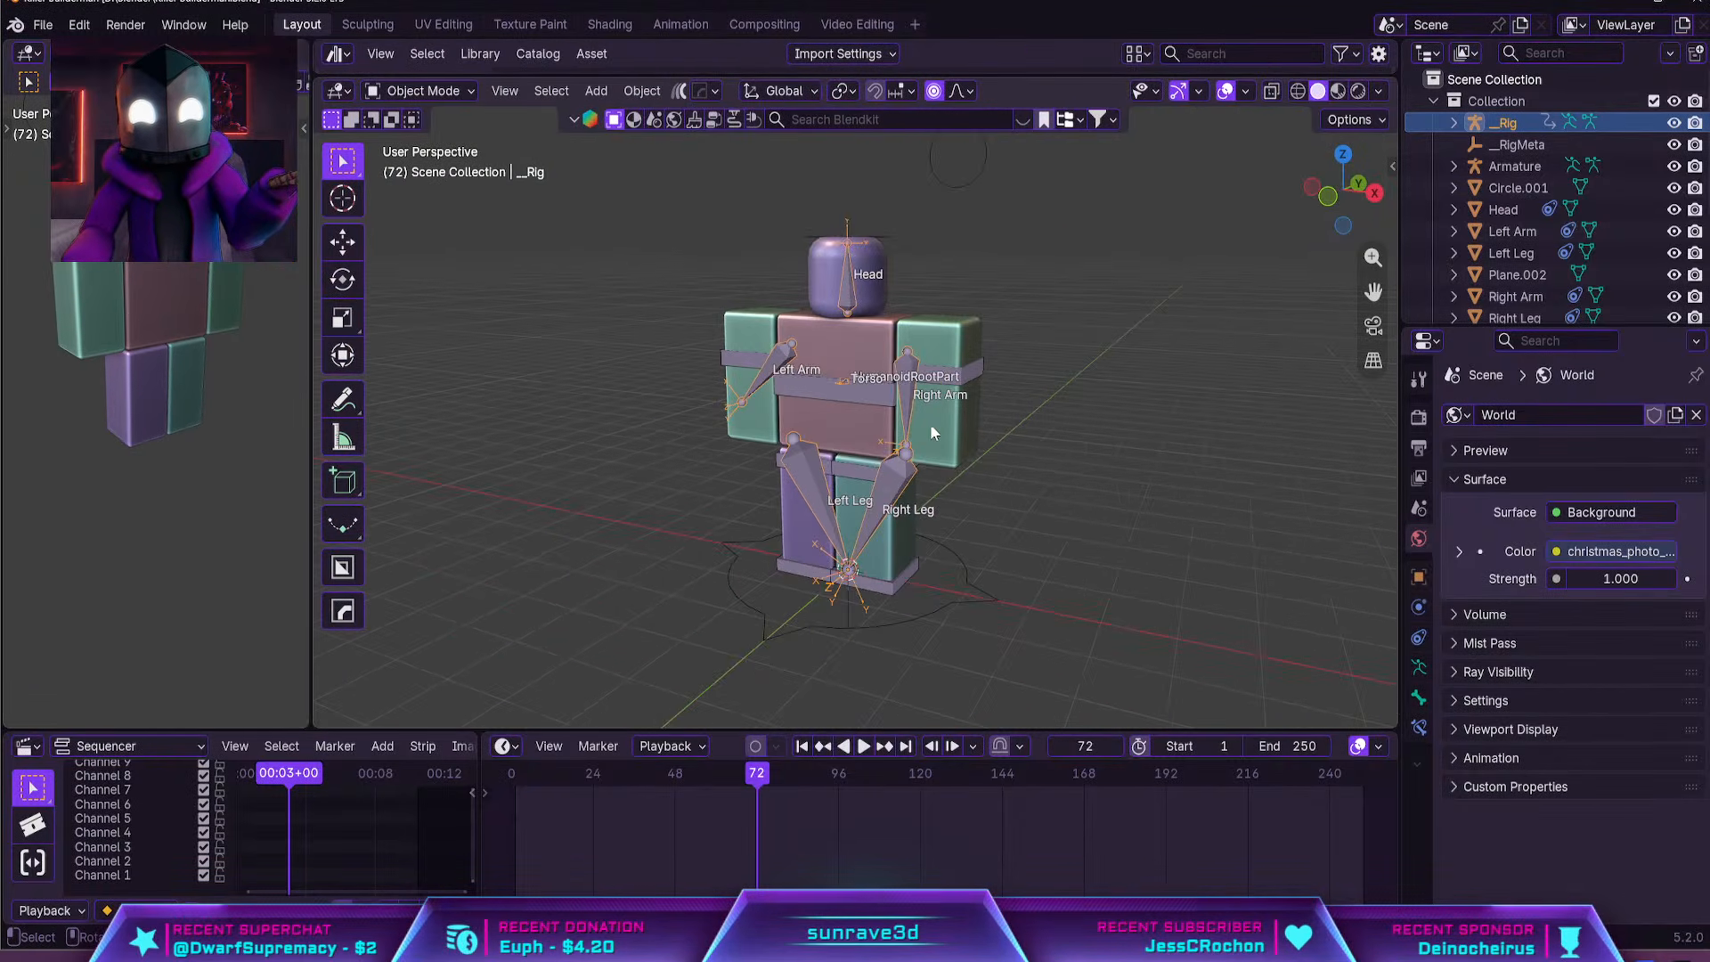
pyautogui.press('h')
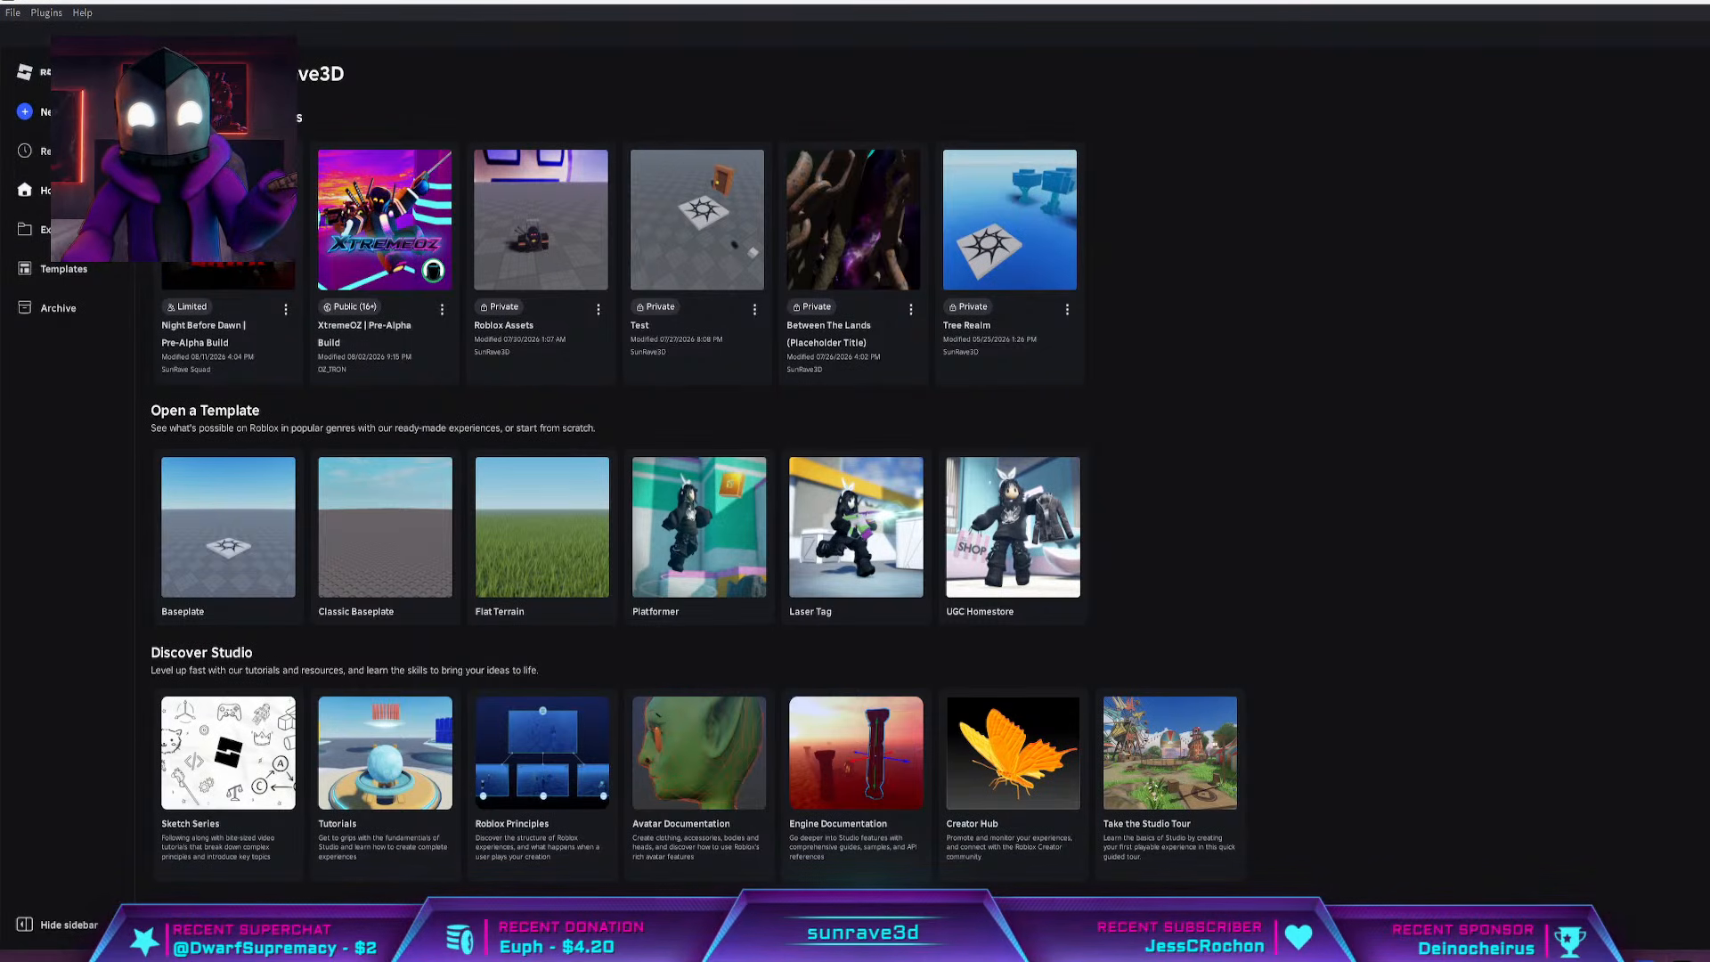
# Switch to Roblox Studio, open the Roblox Assets experience, and reposition and widen its window
pyautogui.click(551, 257)
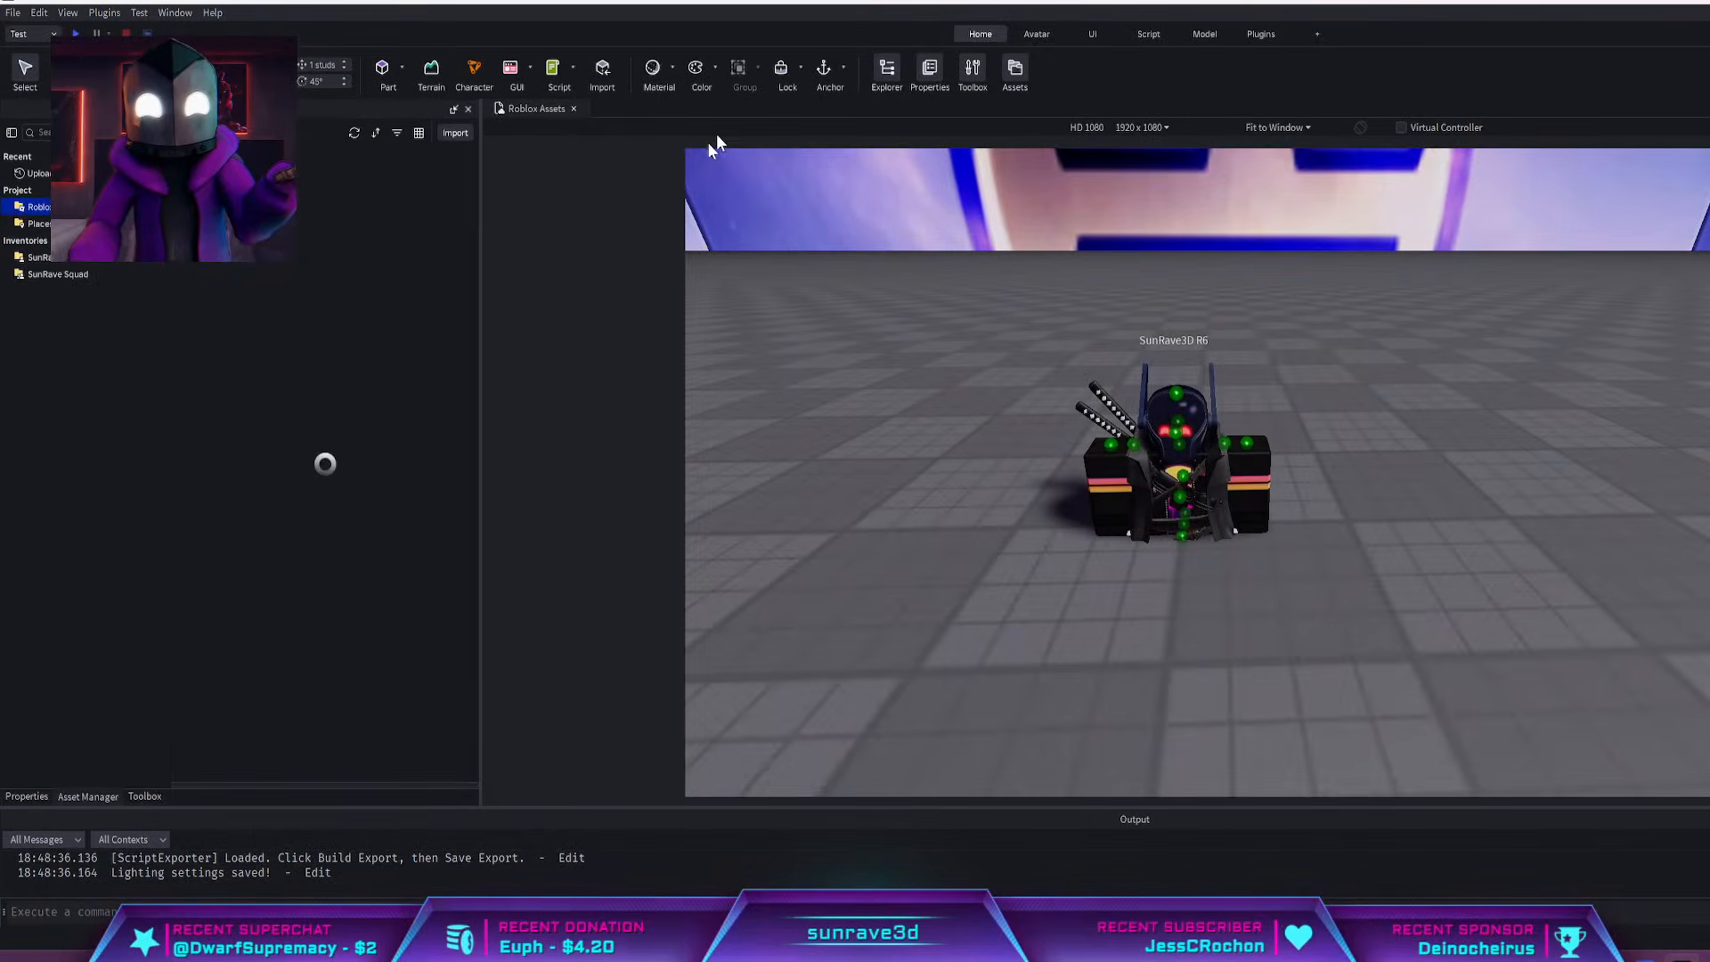
pyautogui.moveTo(841, 3); pyautogui.dragTo(2, 267)
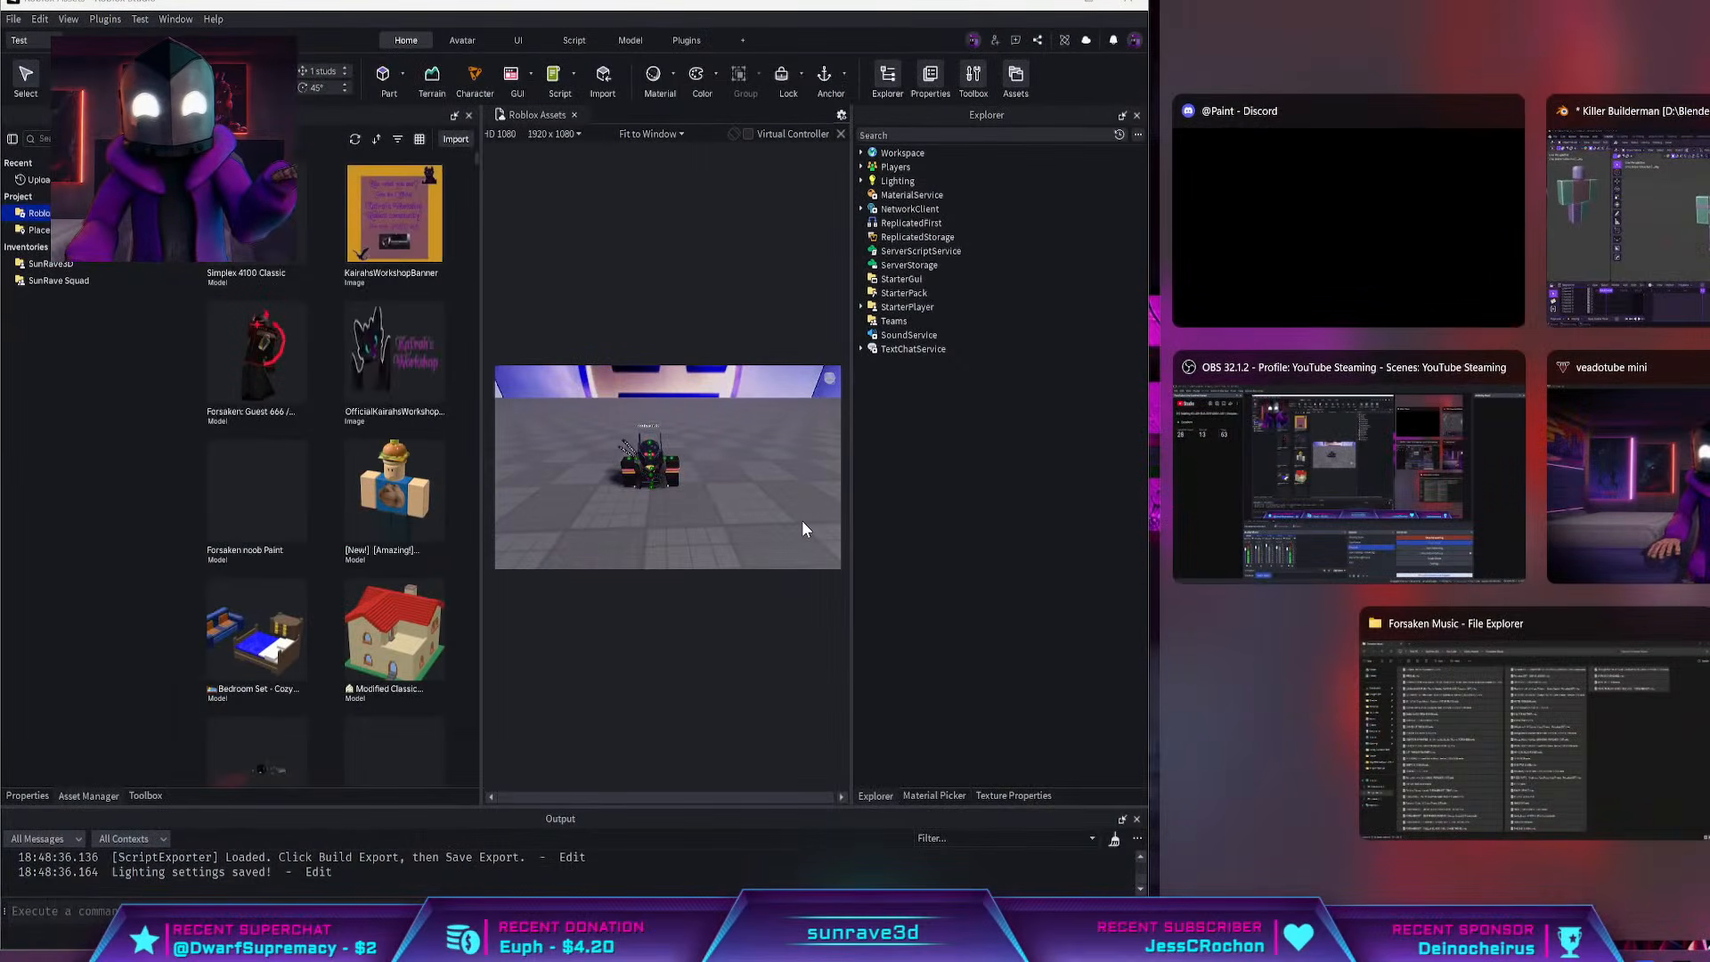
pyautogui.click(803, 521)
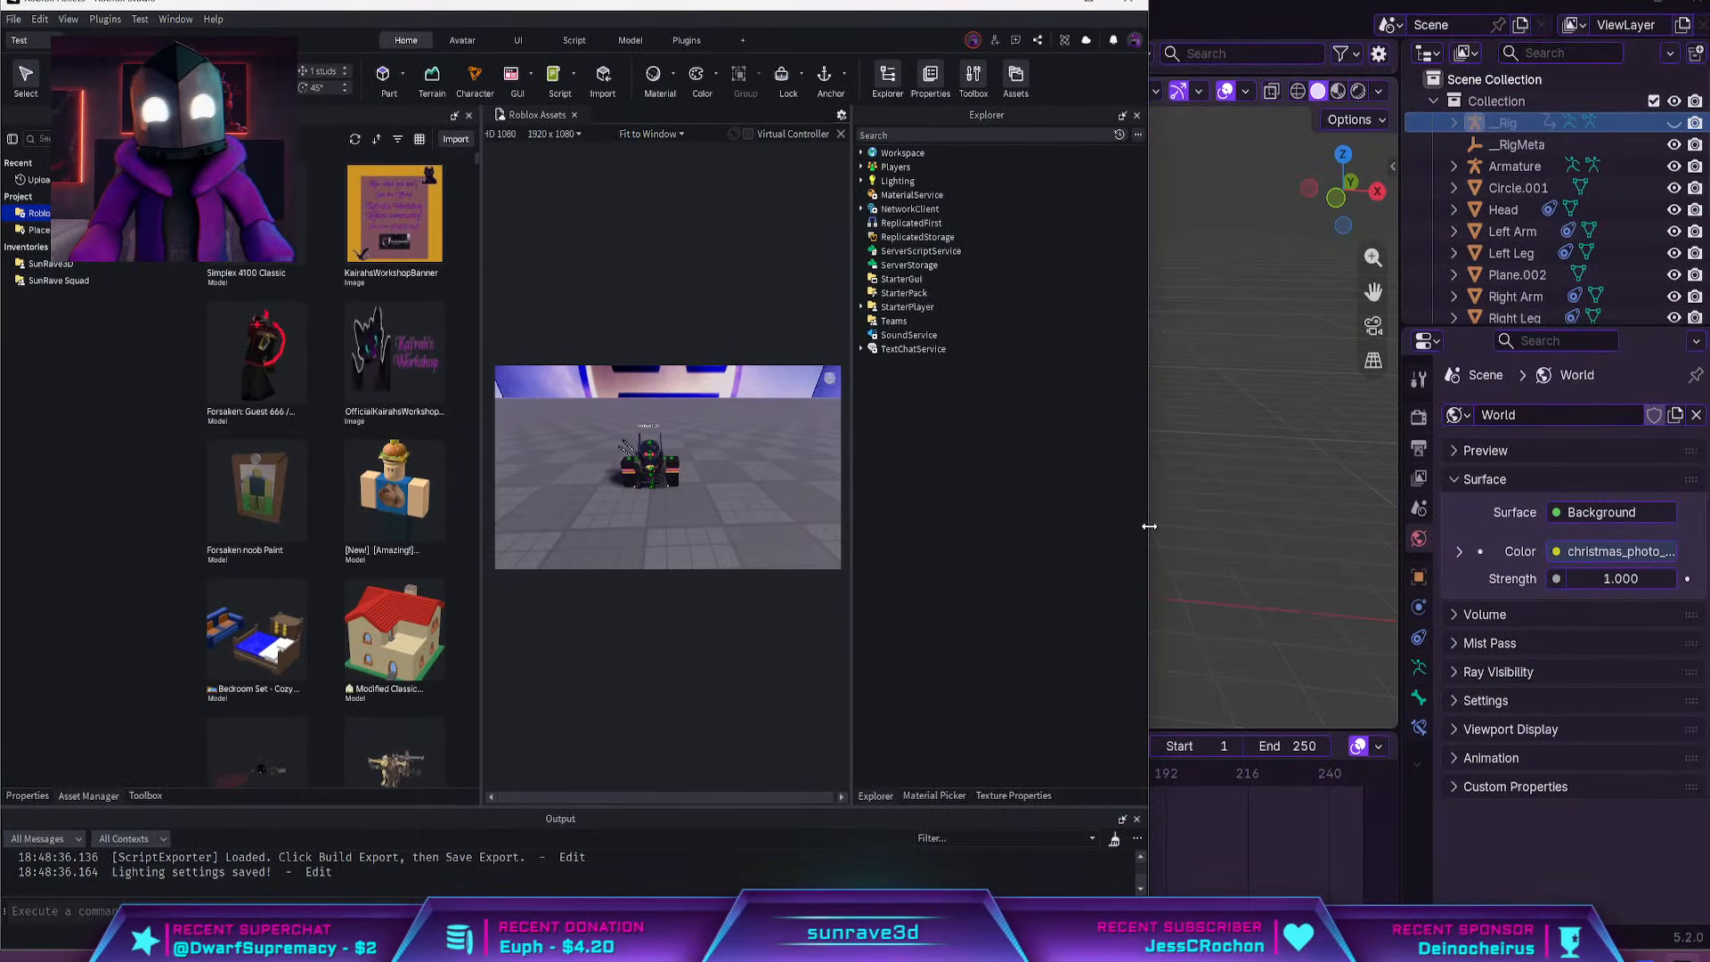
pyautogui.moveTo(1148, 526); pyautogui.dragTo(1600, 531)
# Delete the R6 character model from the baseplate and widen the Roblox Studio window further
pyautogui.click(882, 458)
pyautogui.press('Delete')
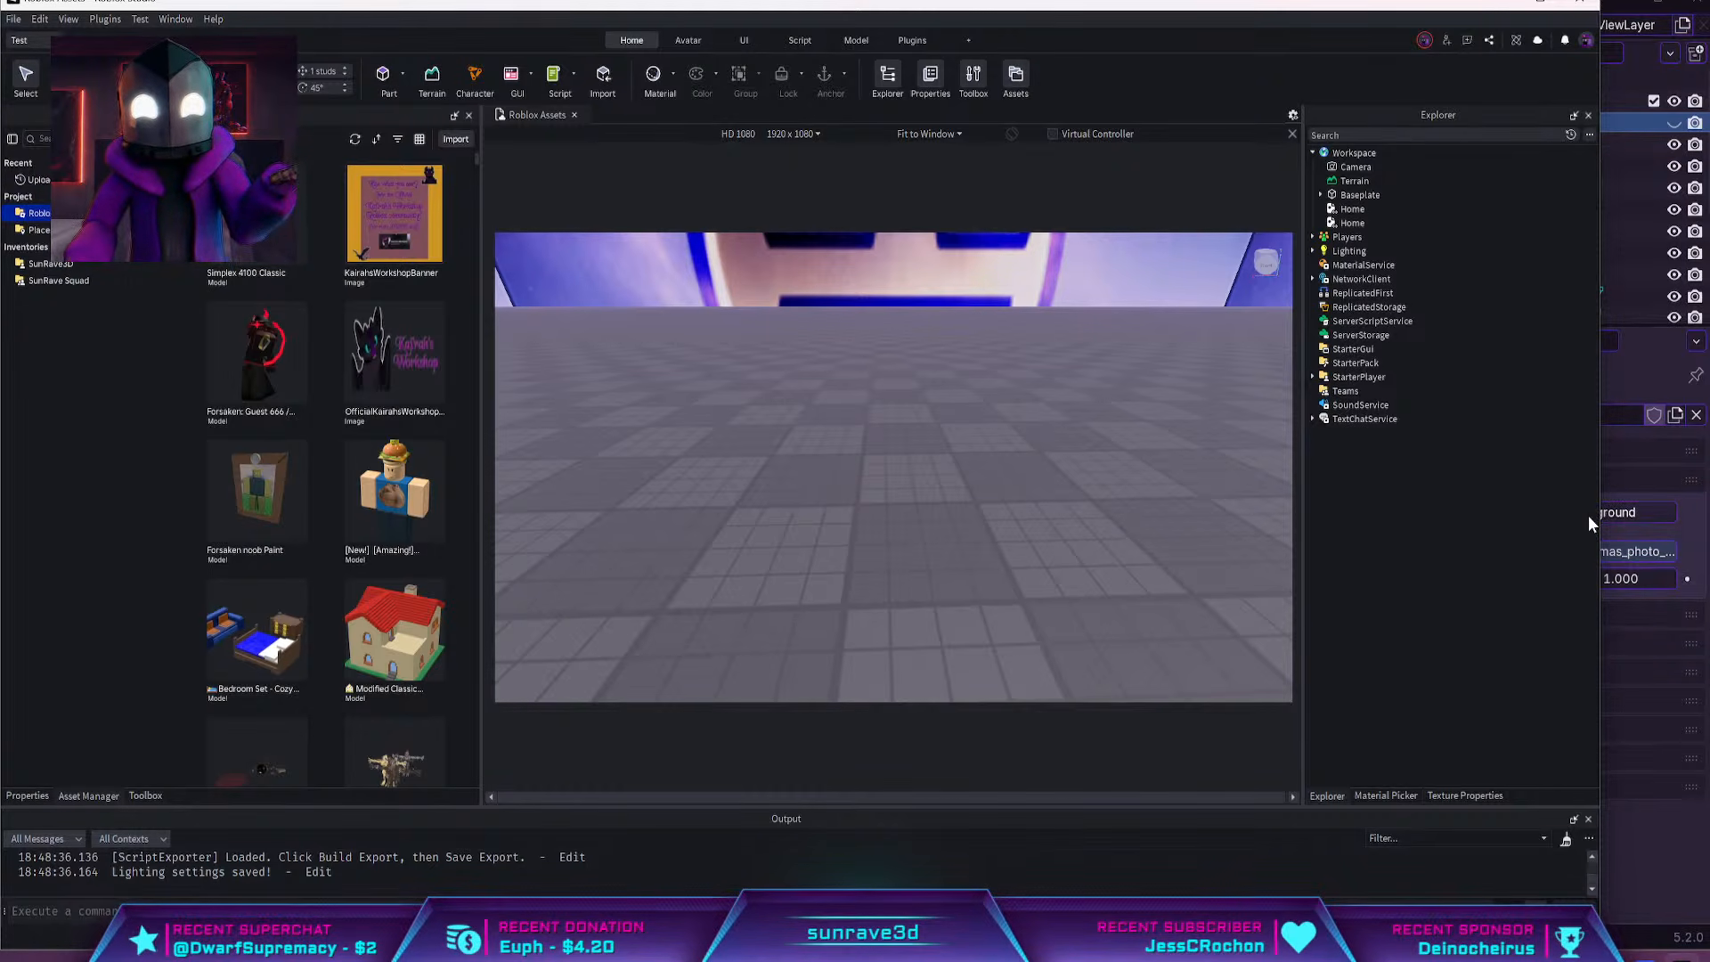
pyautogui.moveTo(1605, 515); pyautogui.dragTo(1709, 515)
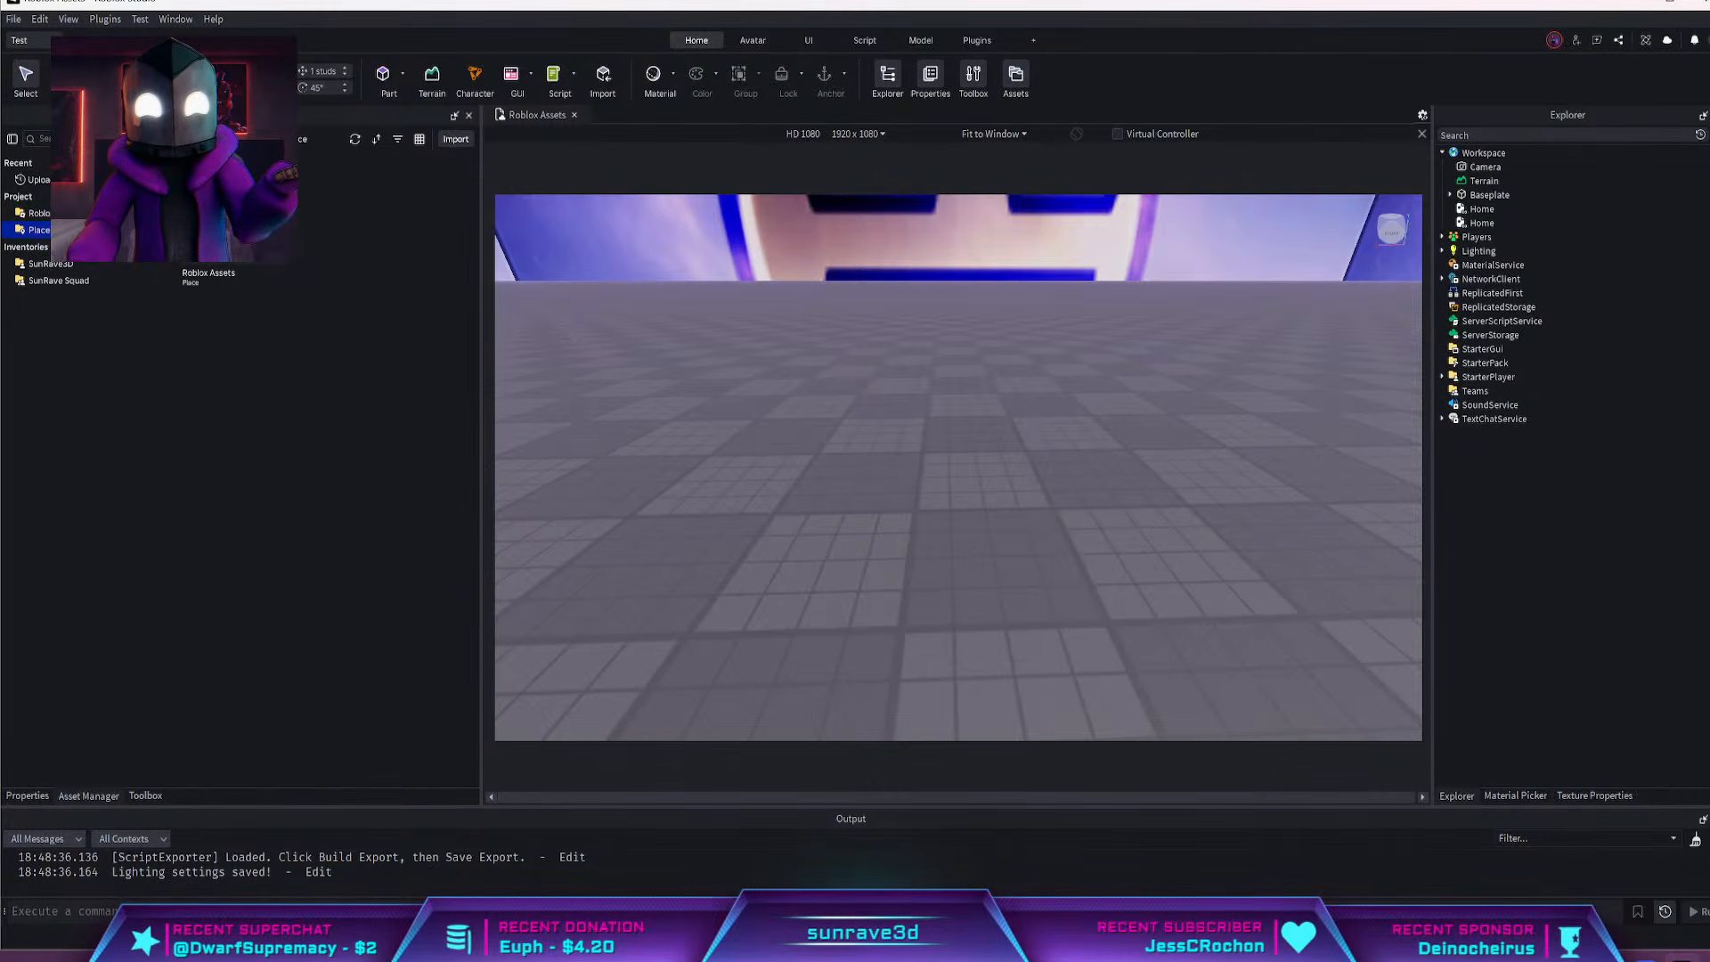
# Insert the trending Ban Hammer from the Toolbox into the Workspace, accepting its script and keeping it out of the StarterPack
pyautogui.click(37, 794)
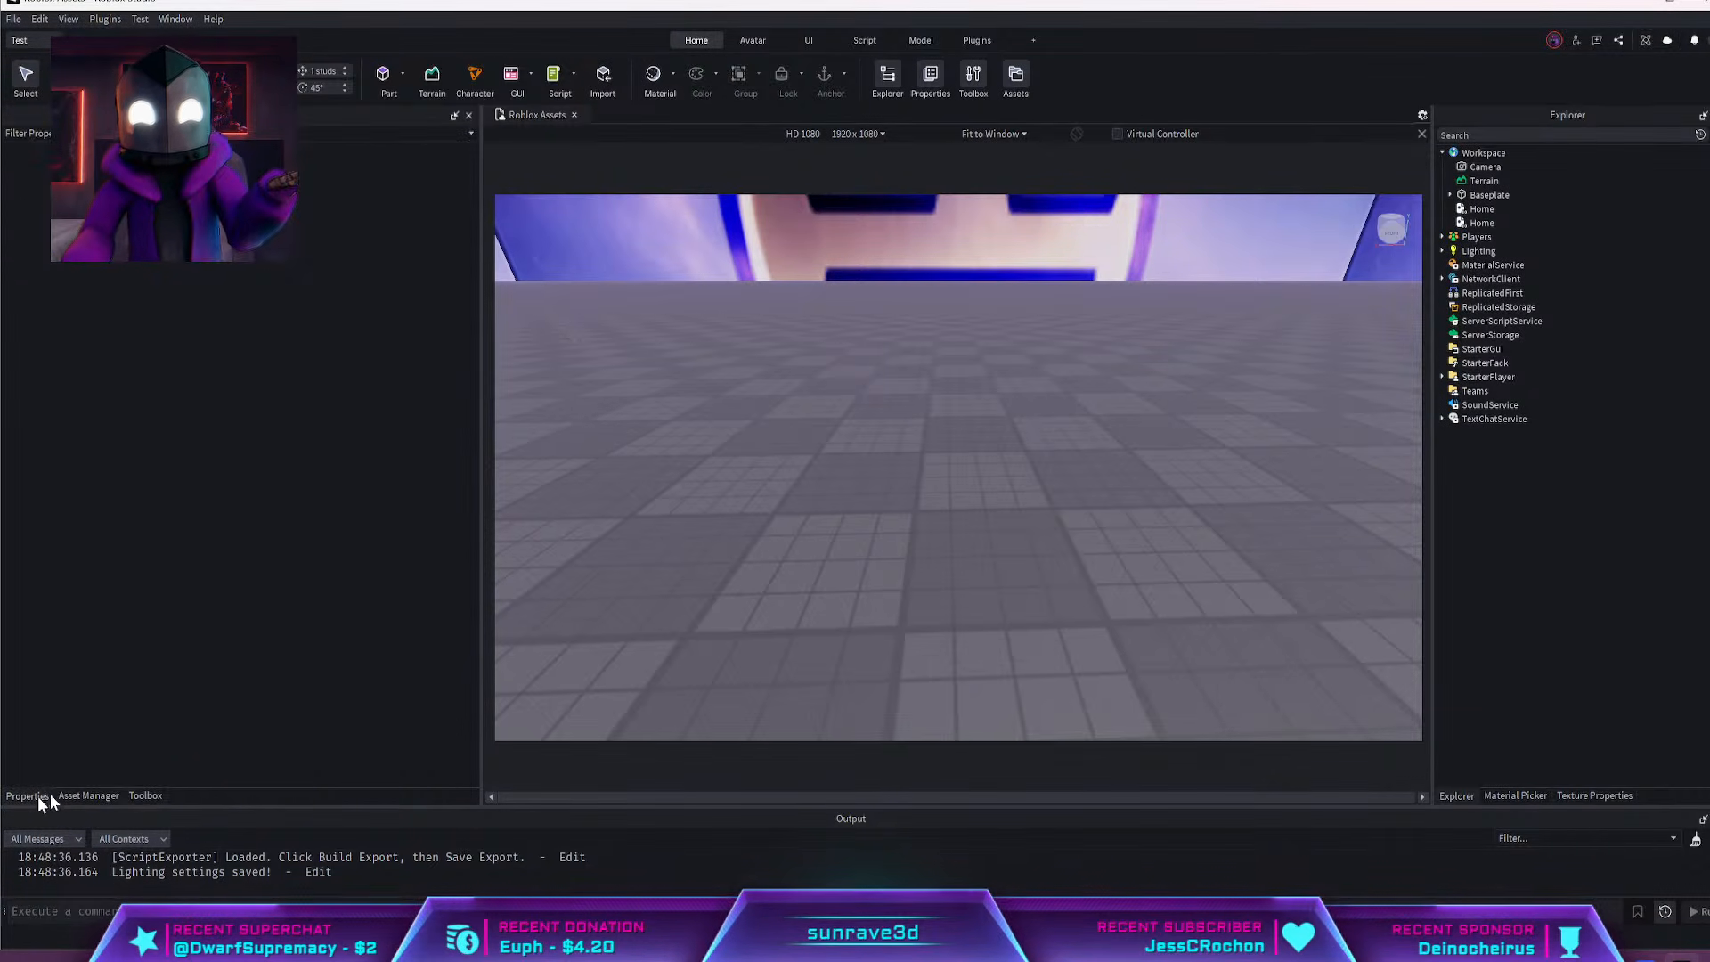
pyautogui.click(141, 797)
pyautogui.click(259, 168)
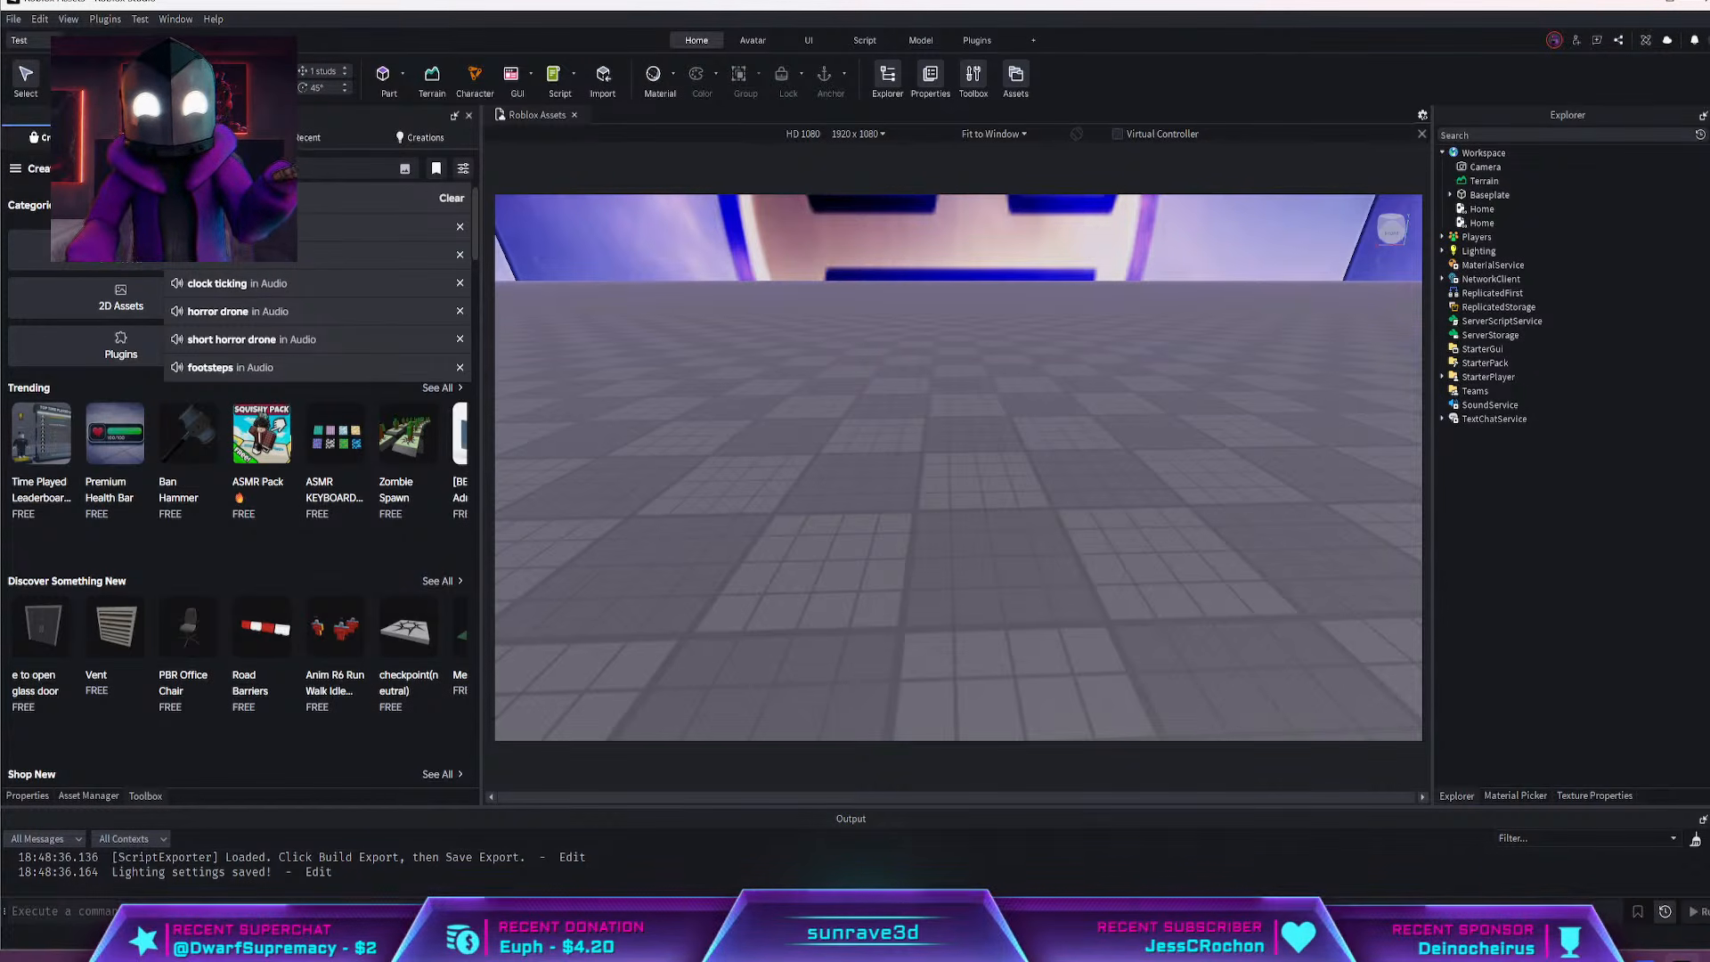
pyautogui.click(183, 441)
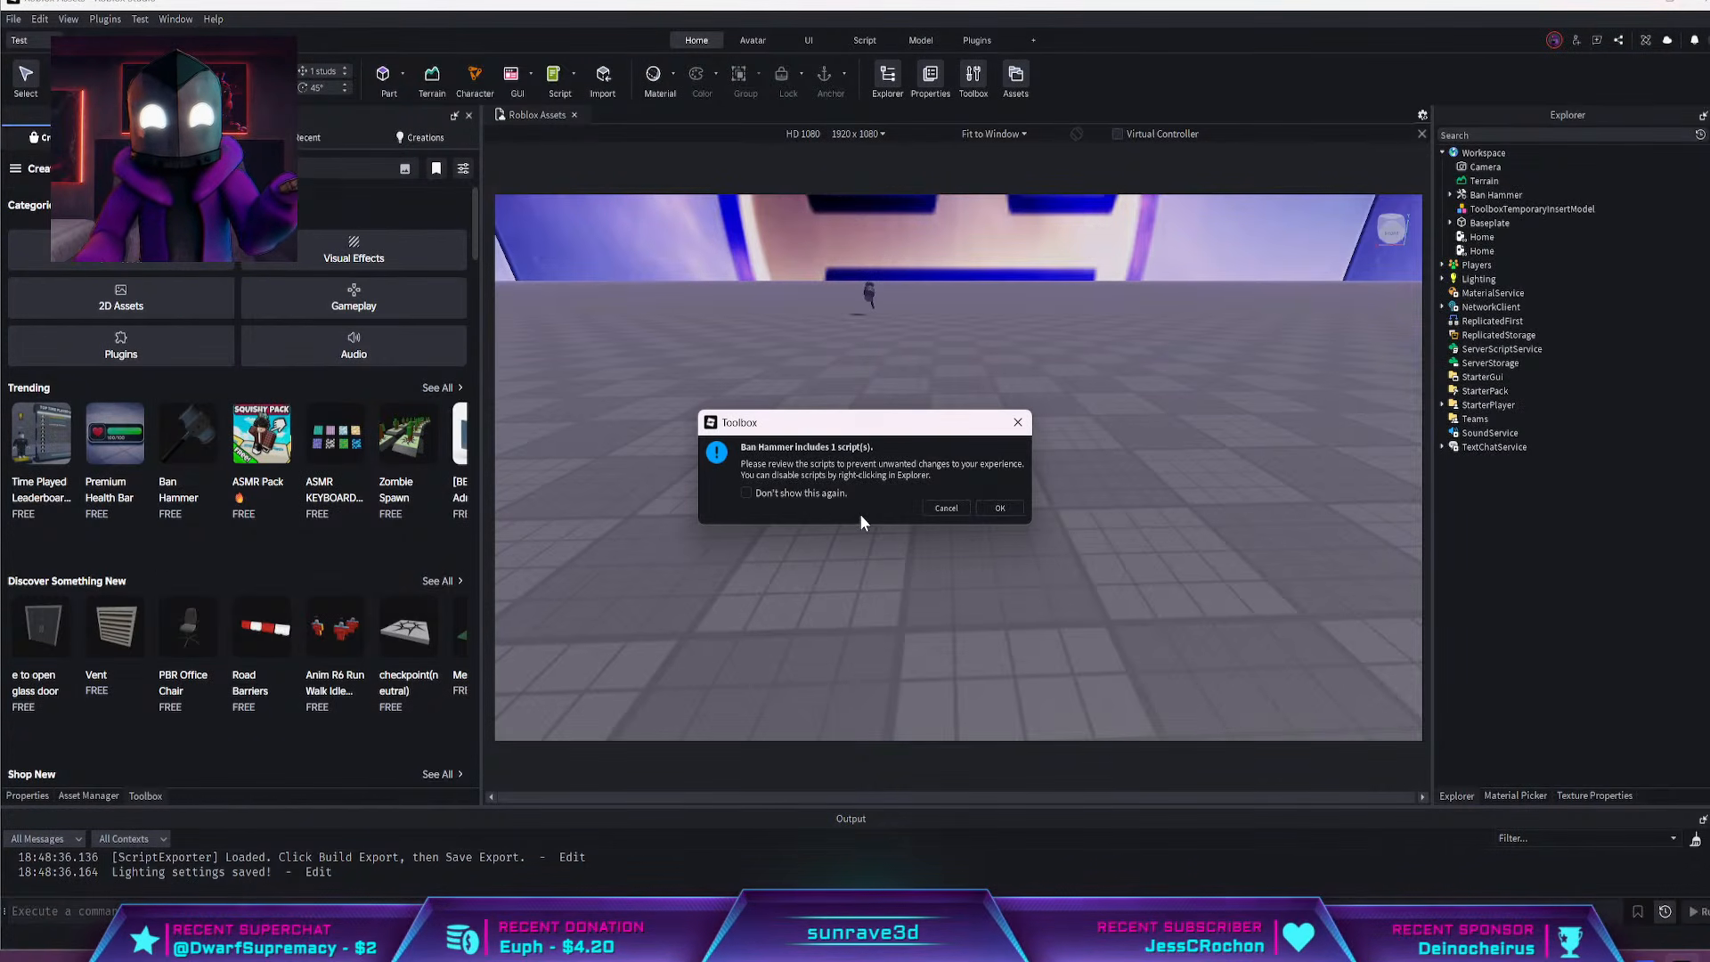
pyautogui.click(997, 512)
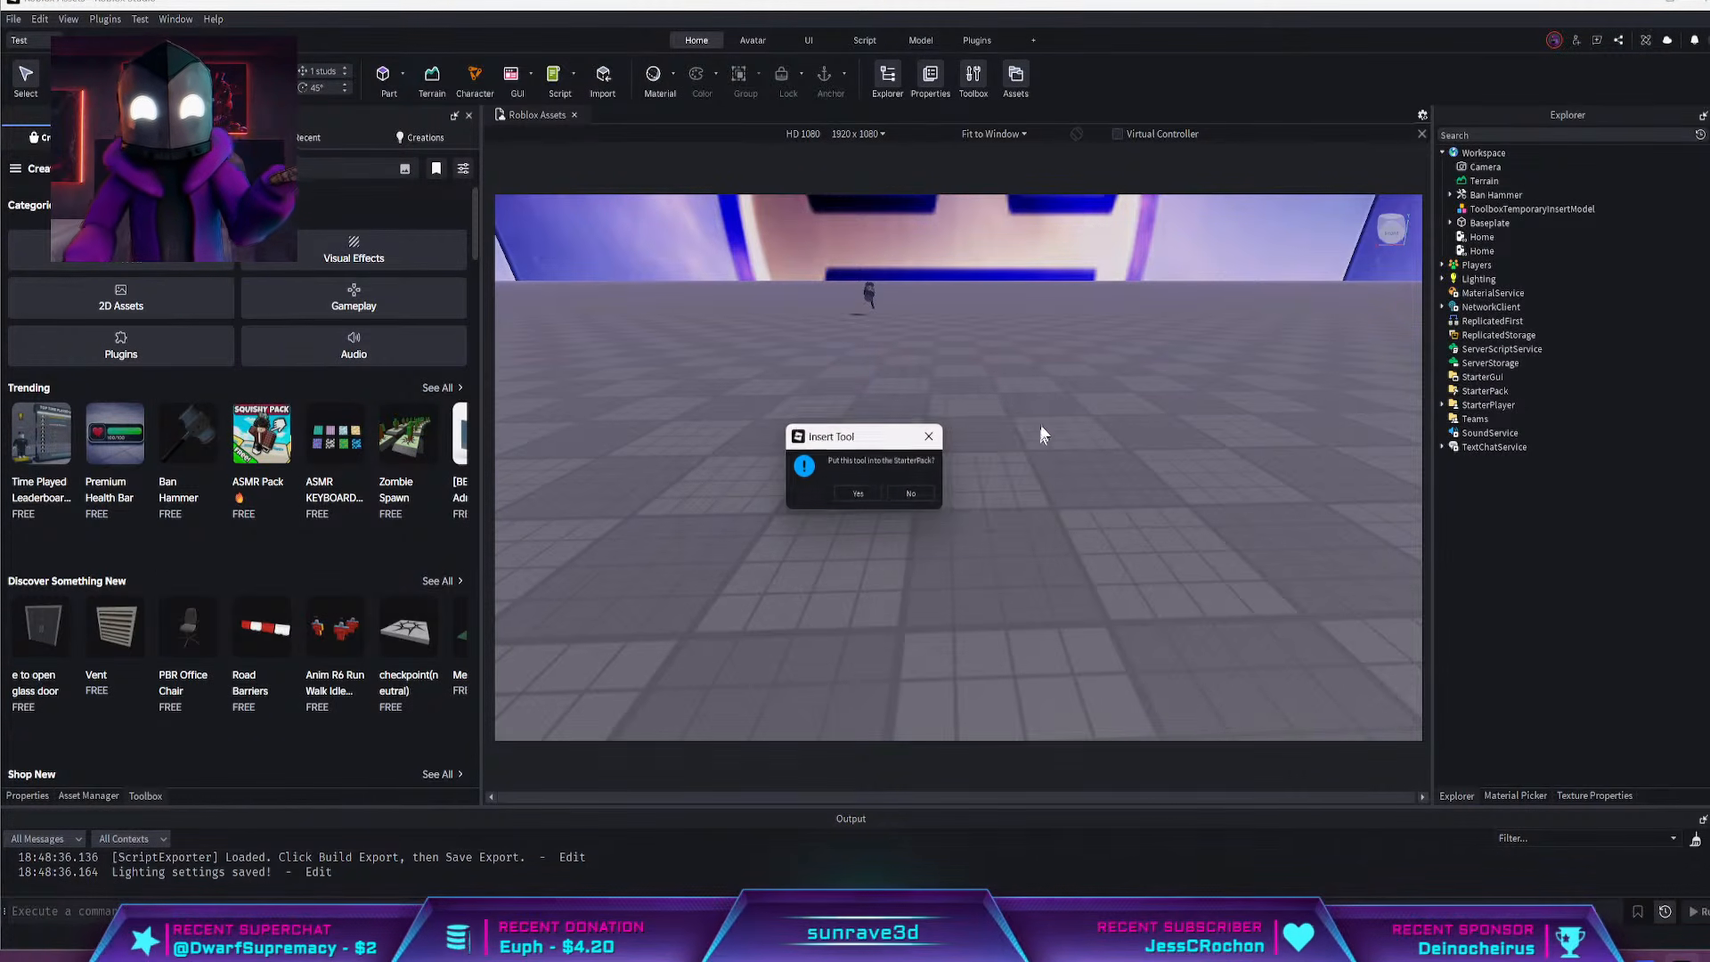
pyautogui.click(913, 495)
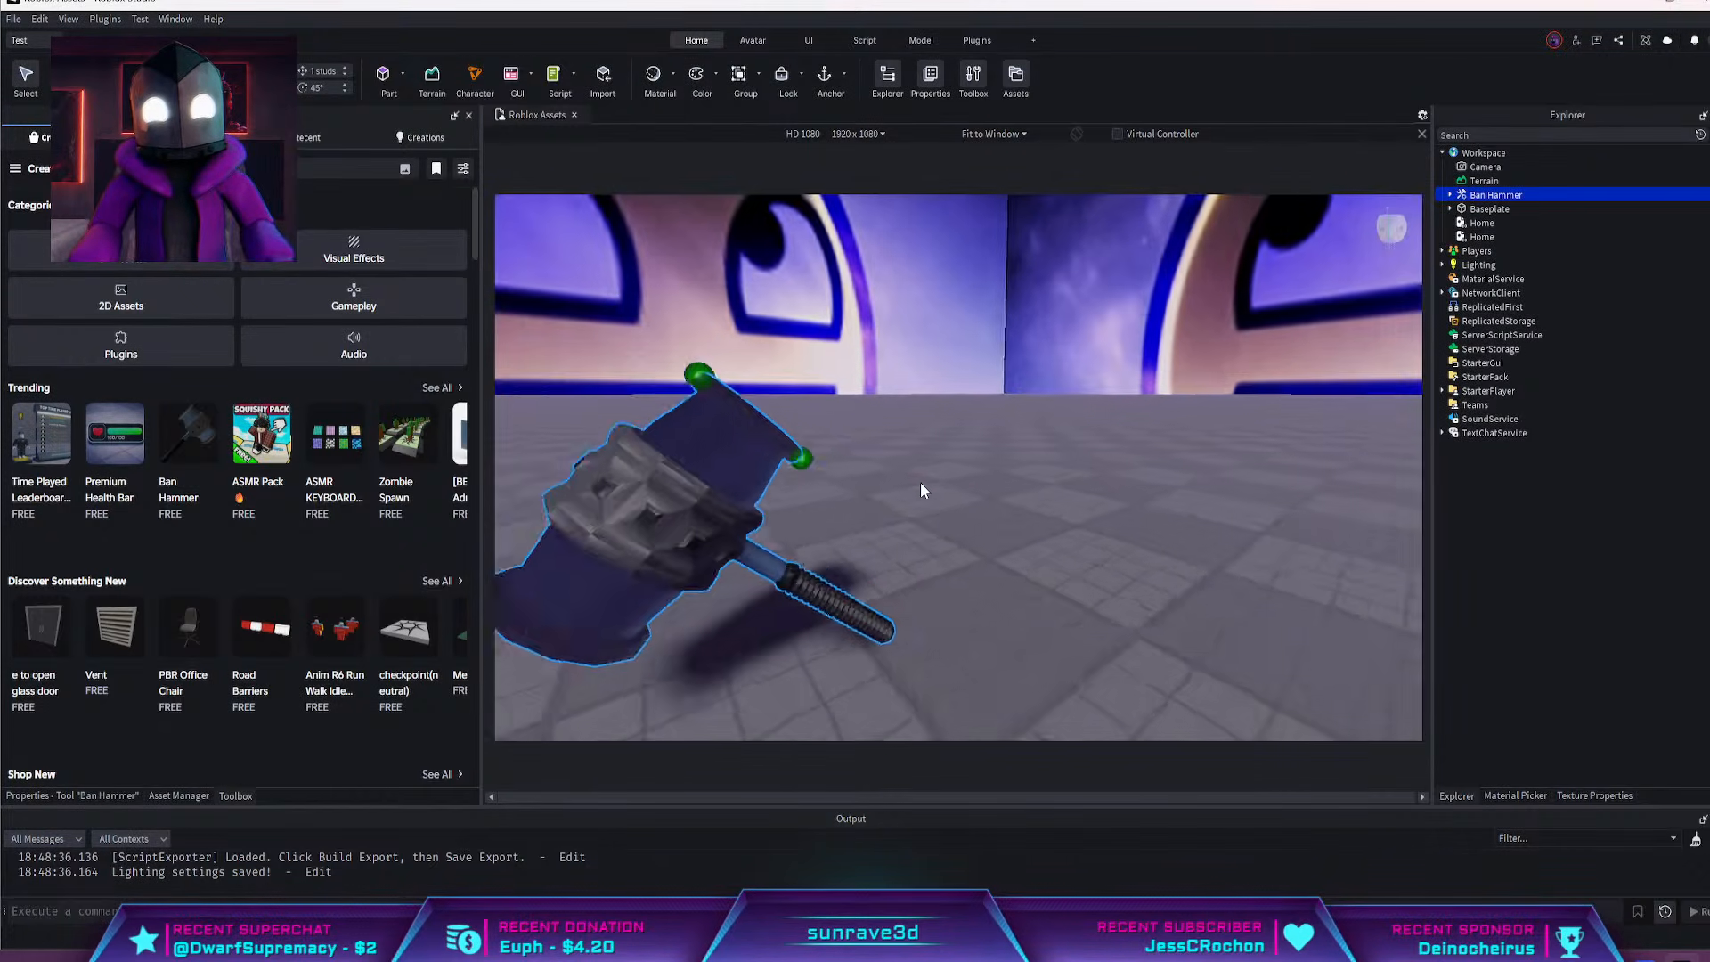
# Search the Toolbox for builder man models and browse the results
pyautogui.click(283, 170)
pyautogui.write('house')
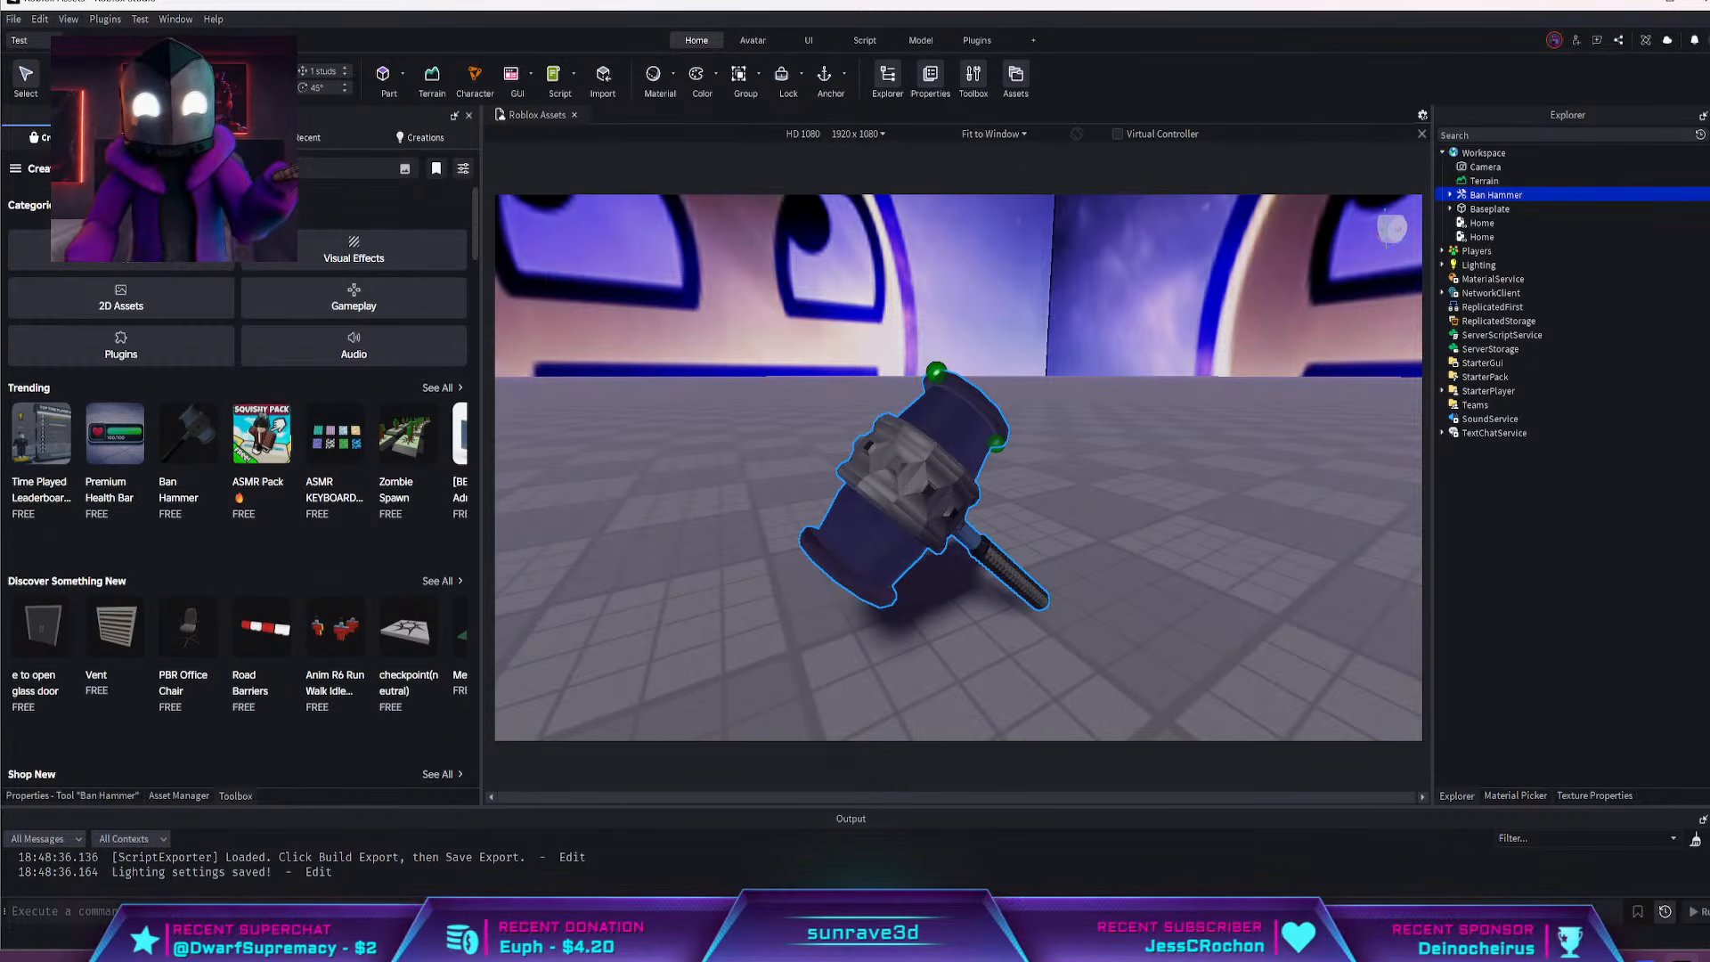
pyautogui.write('er')
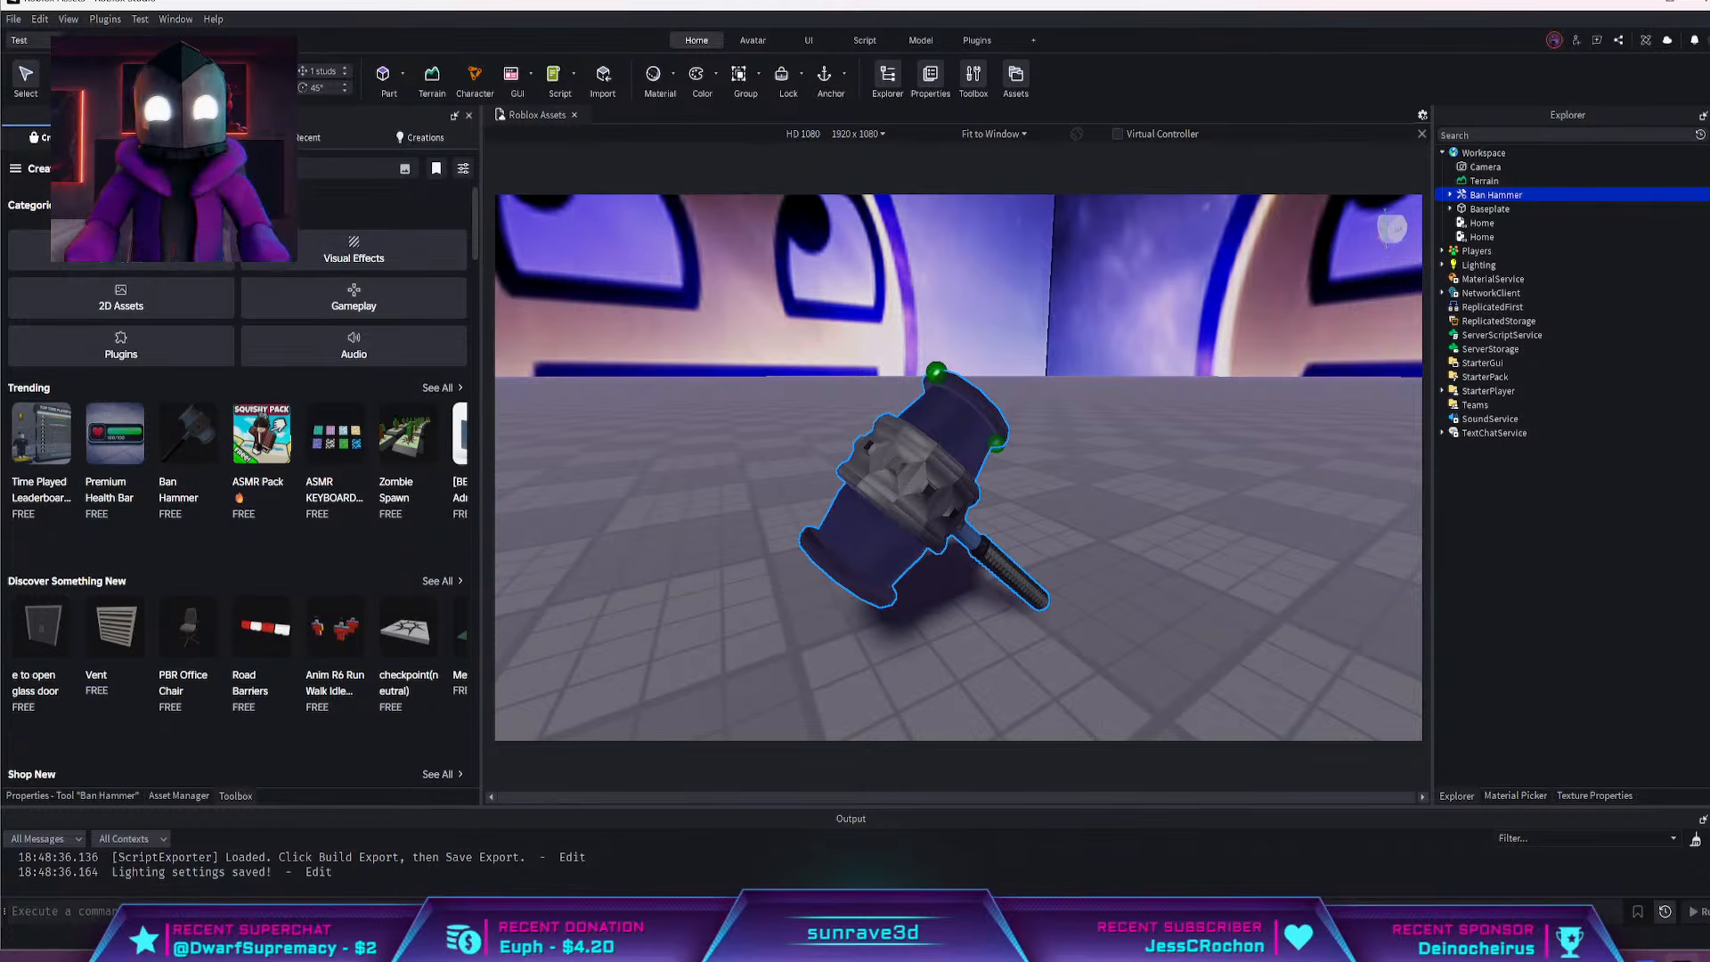
pyautogui.press('Return')
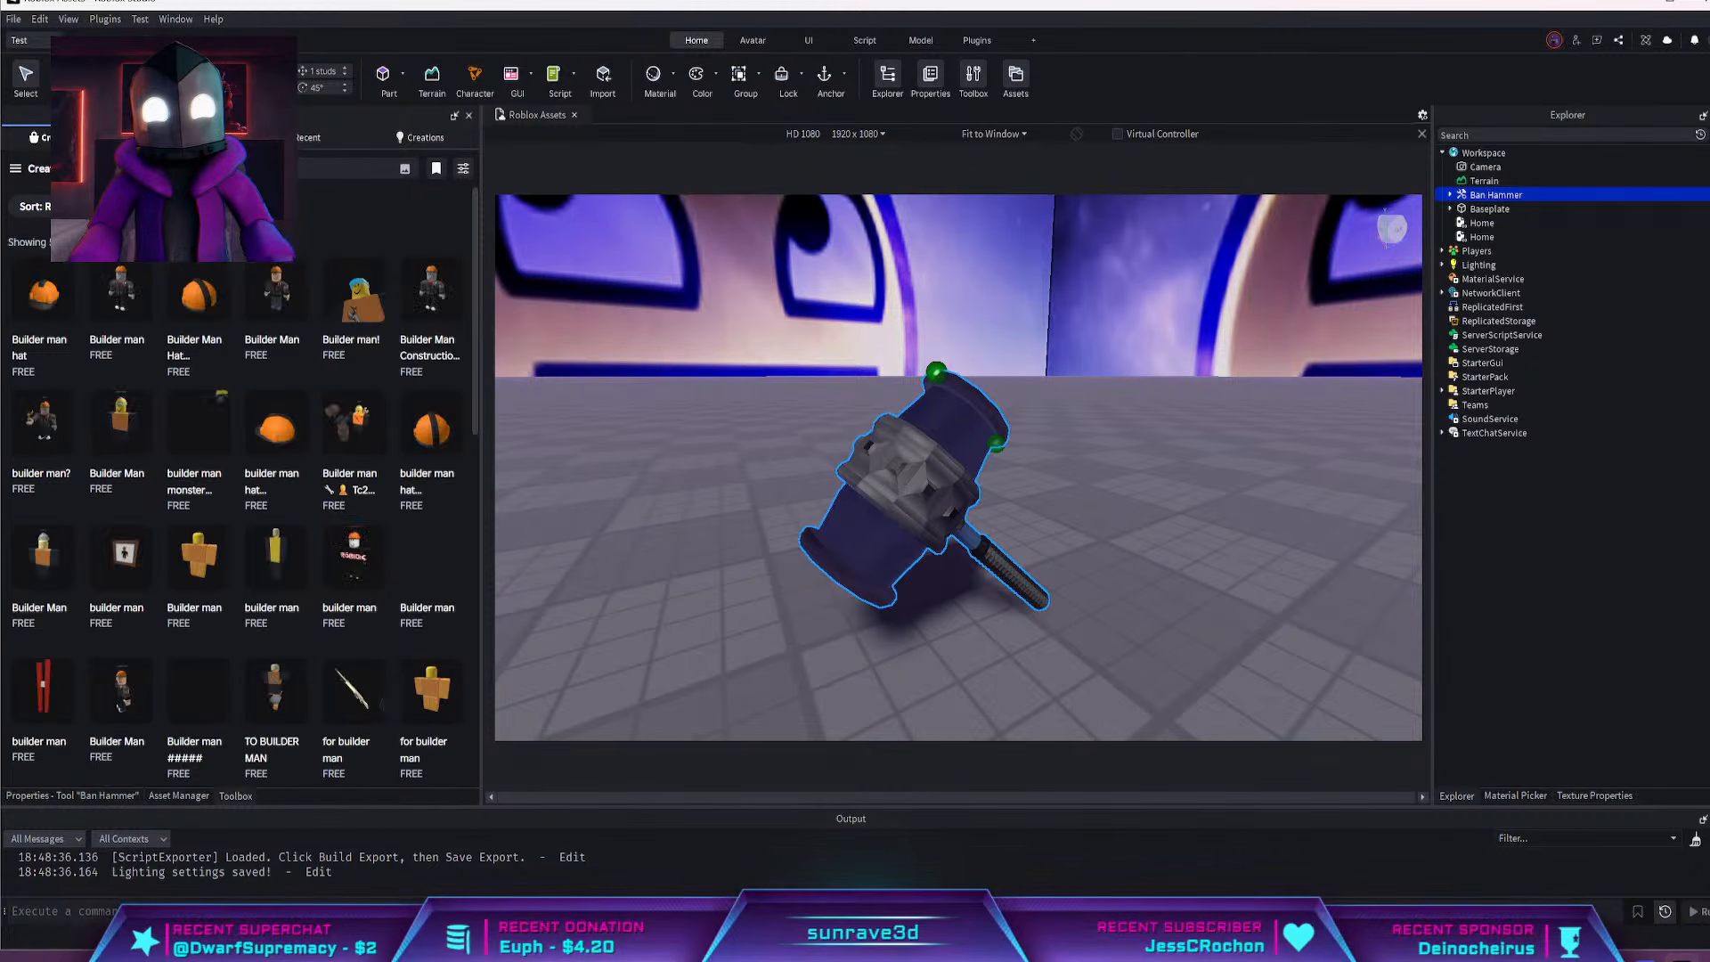
pyautogui.moveTo(778, 340); pyautogui.dragTo(806, 356, button='right')
pyautogui.scroll(-3, 807, 356)
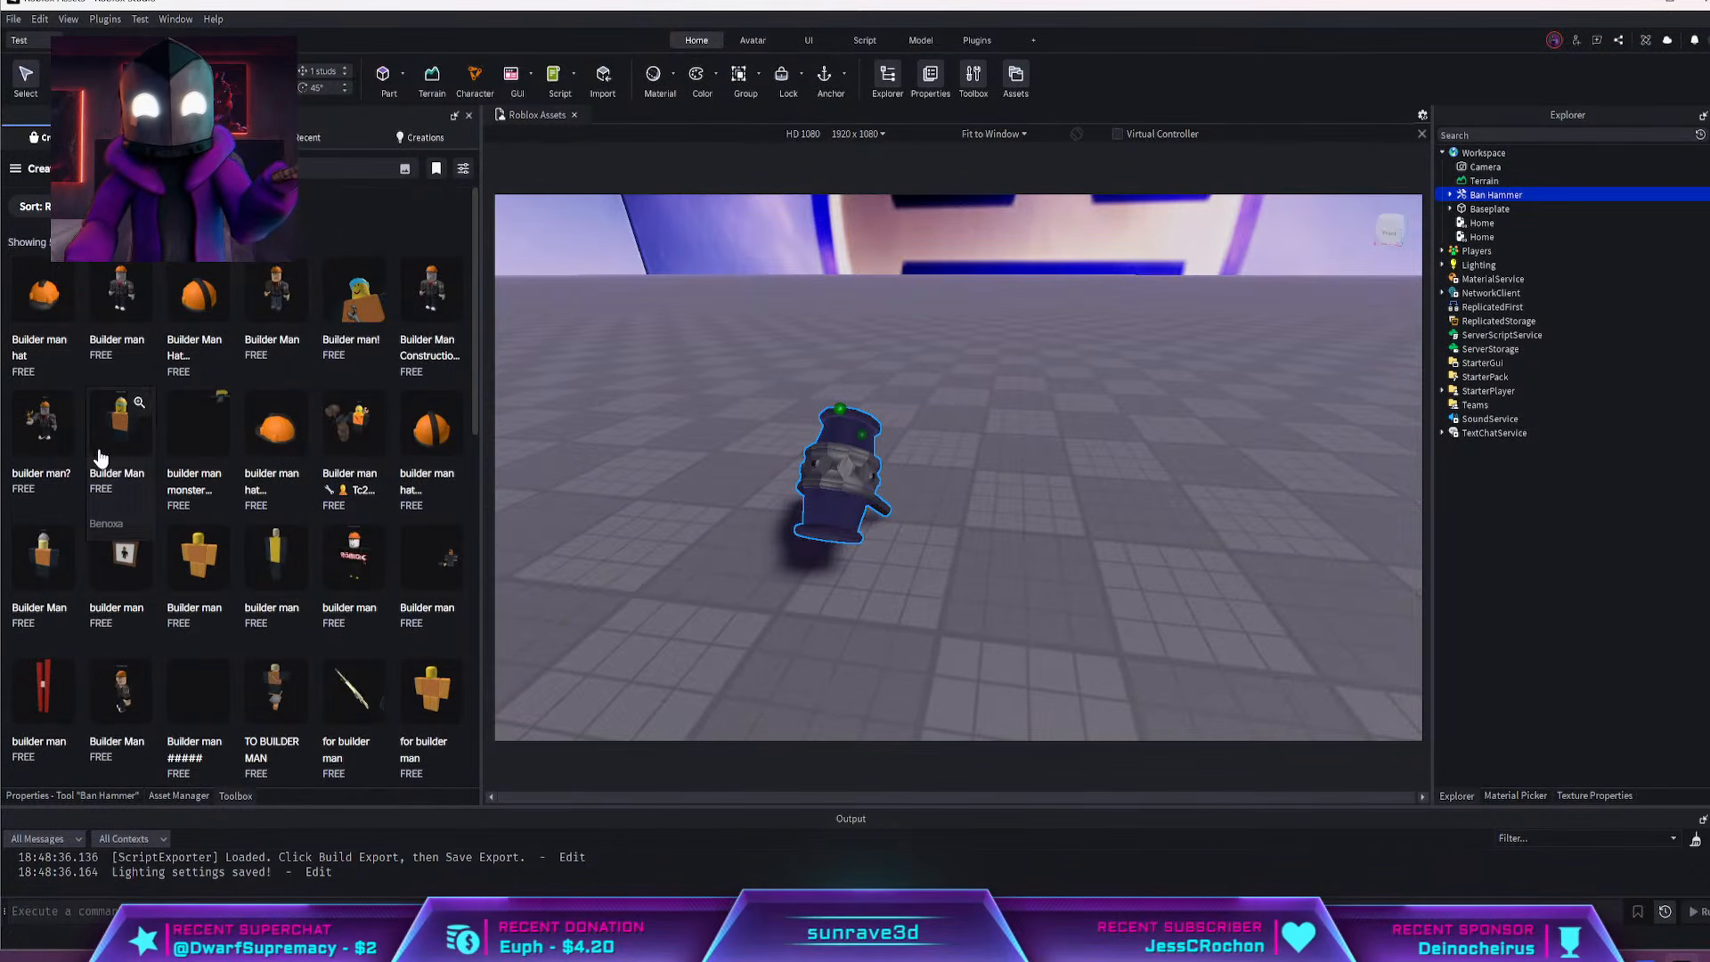
pyautogui.scroll(-4, 231, 516)
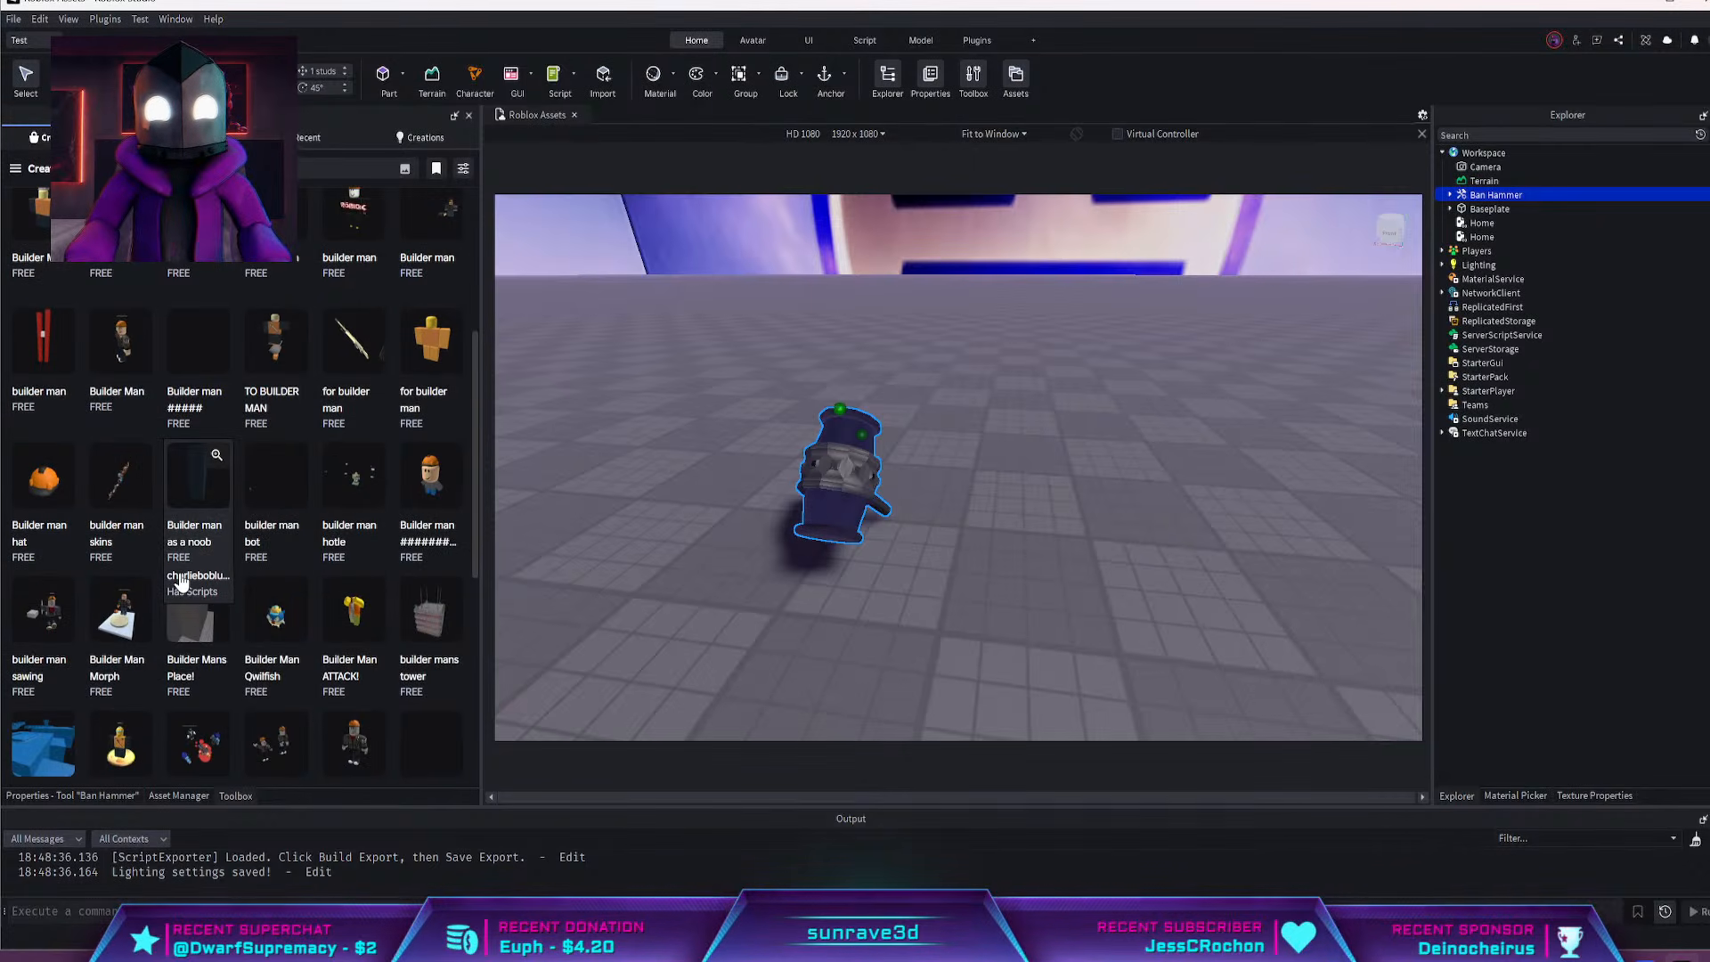
pyautogui.scroll(-4, 182, 579)
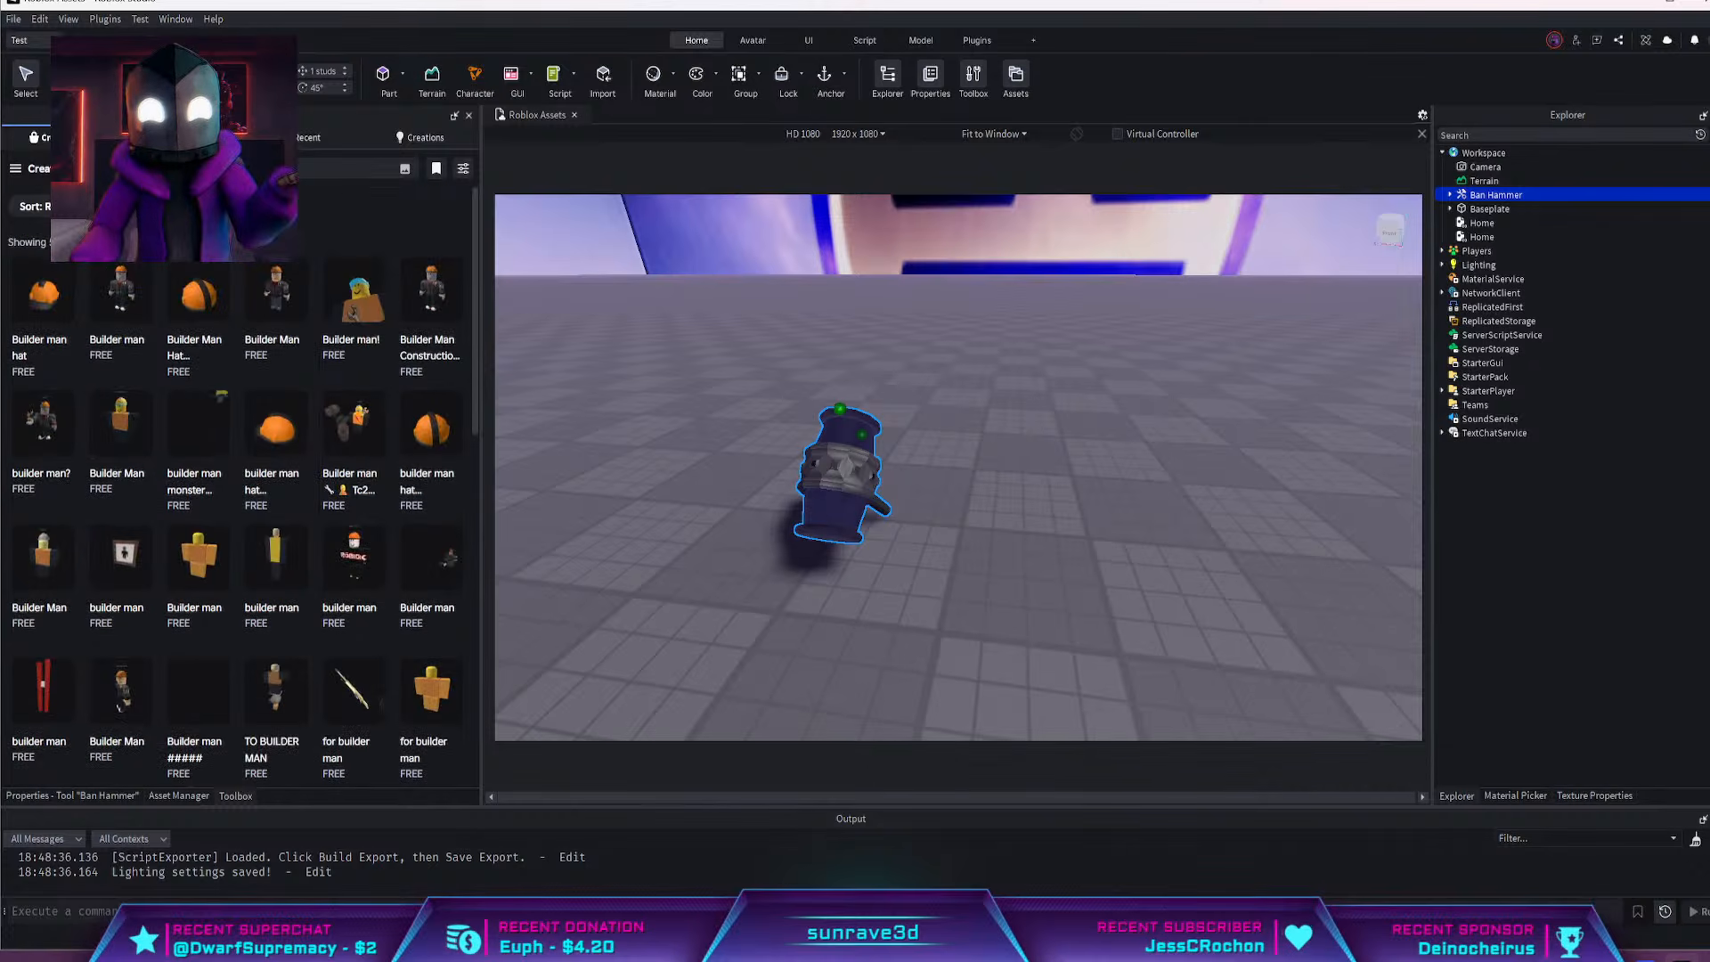
# Run another Toolbox search for Builderman characters and look through the listed models
pyautogui.write('f')
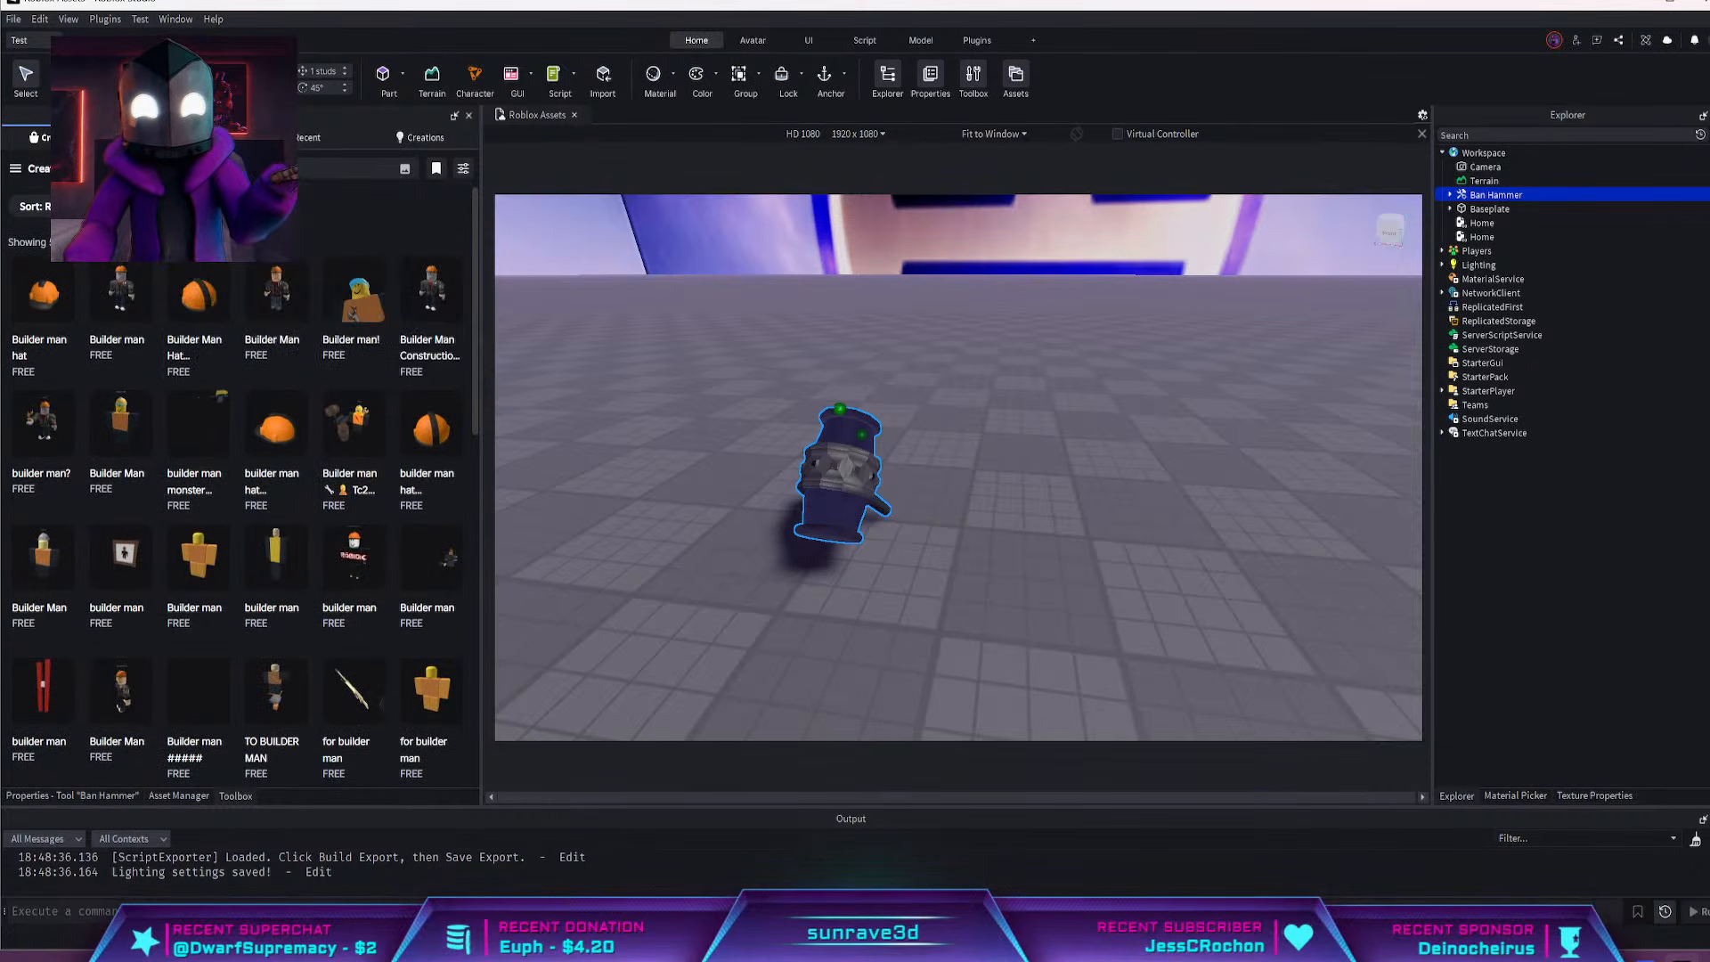
pyautogui.press('Return')
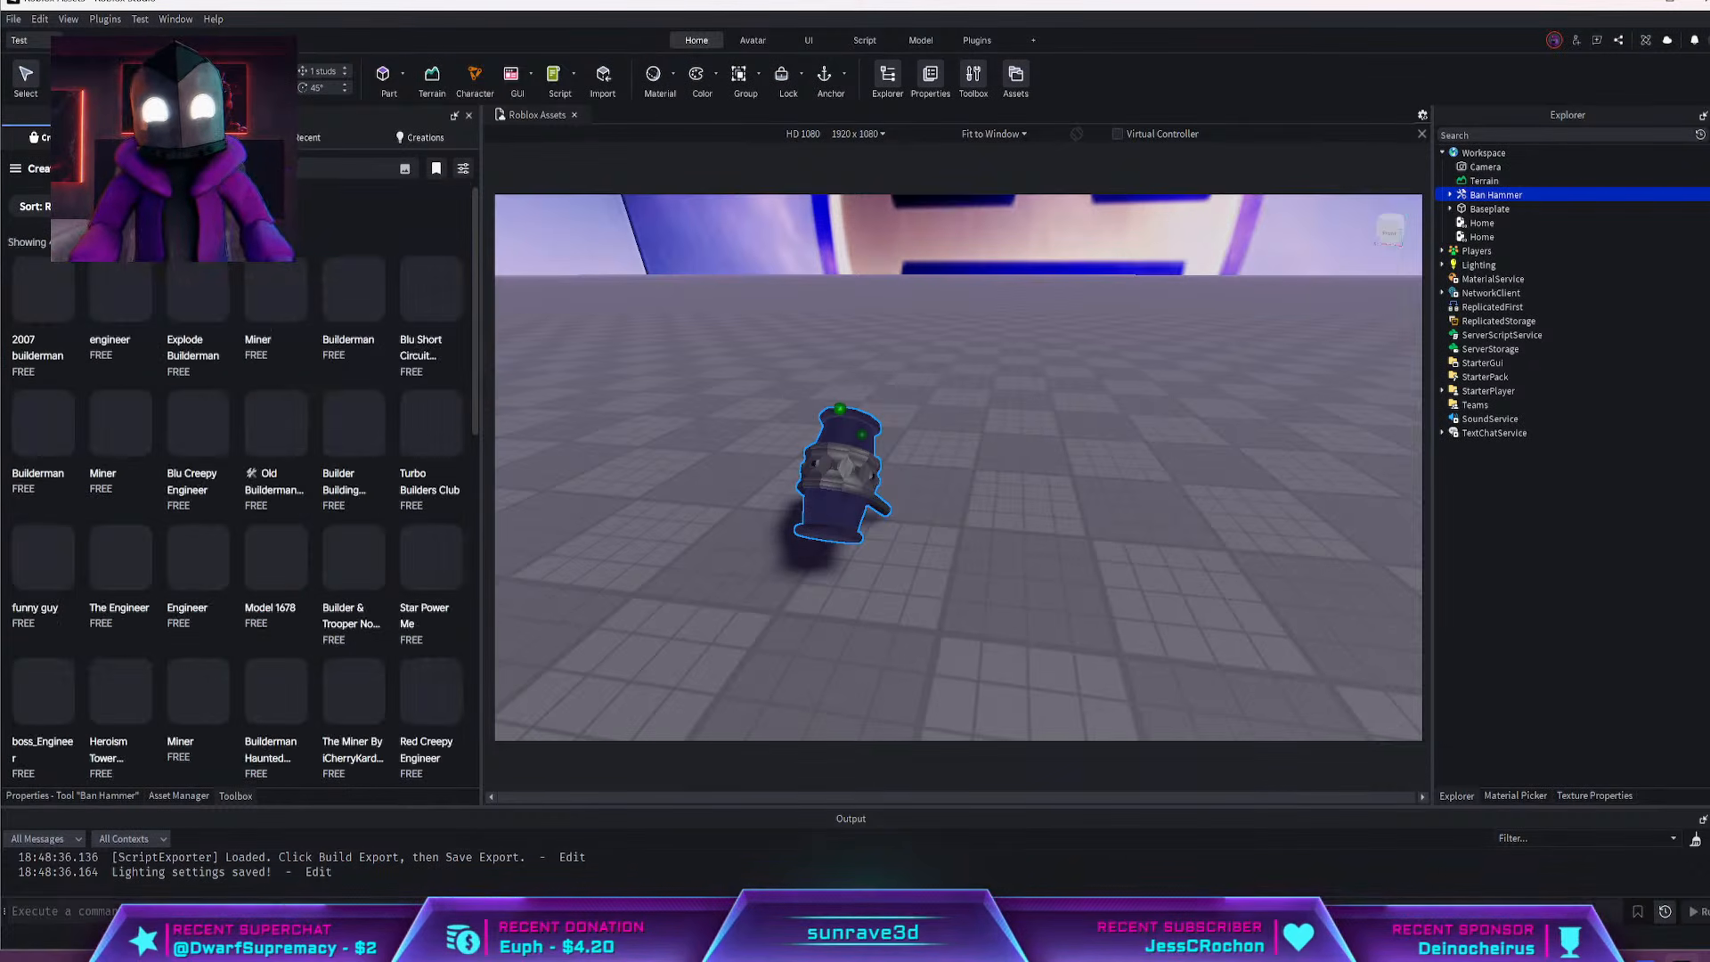
pyautogui.moveTo(859, 360); pyautogui.dragTo(860, 360, button='right')
pyautogui.press('d')
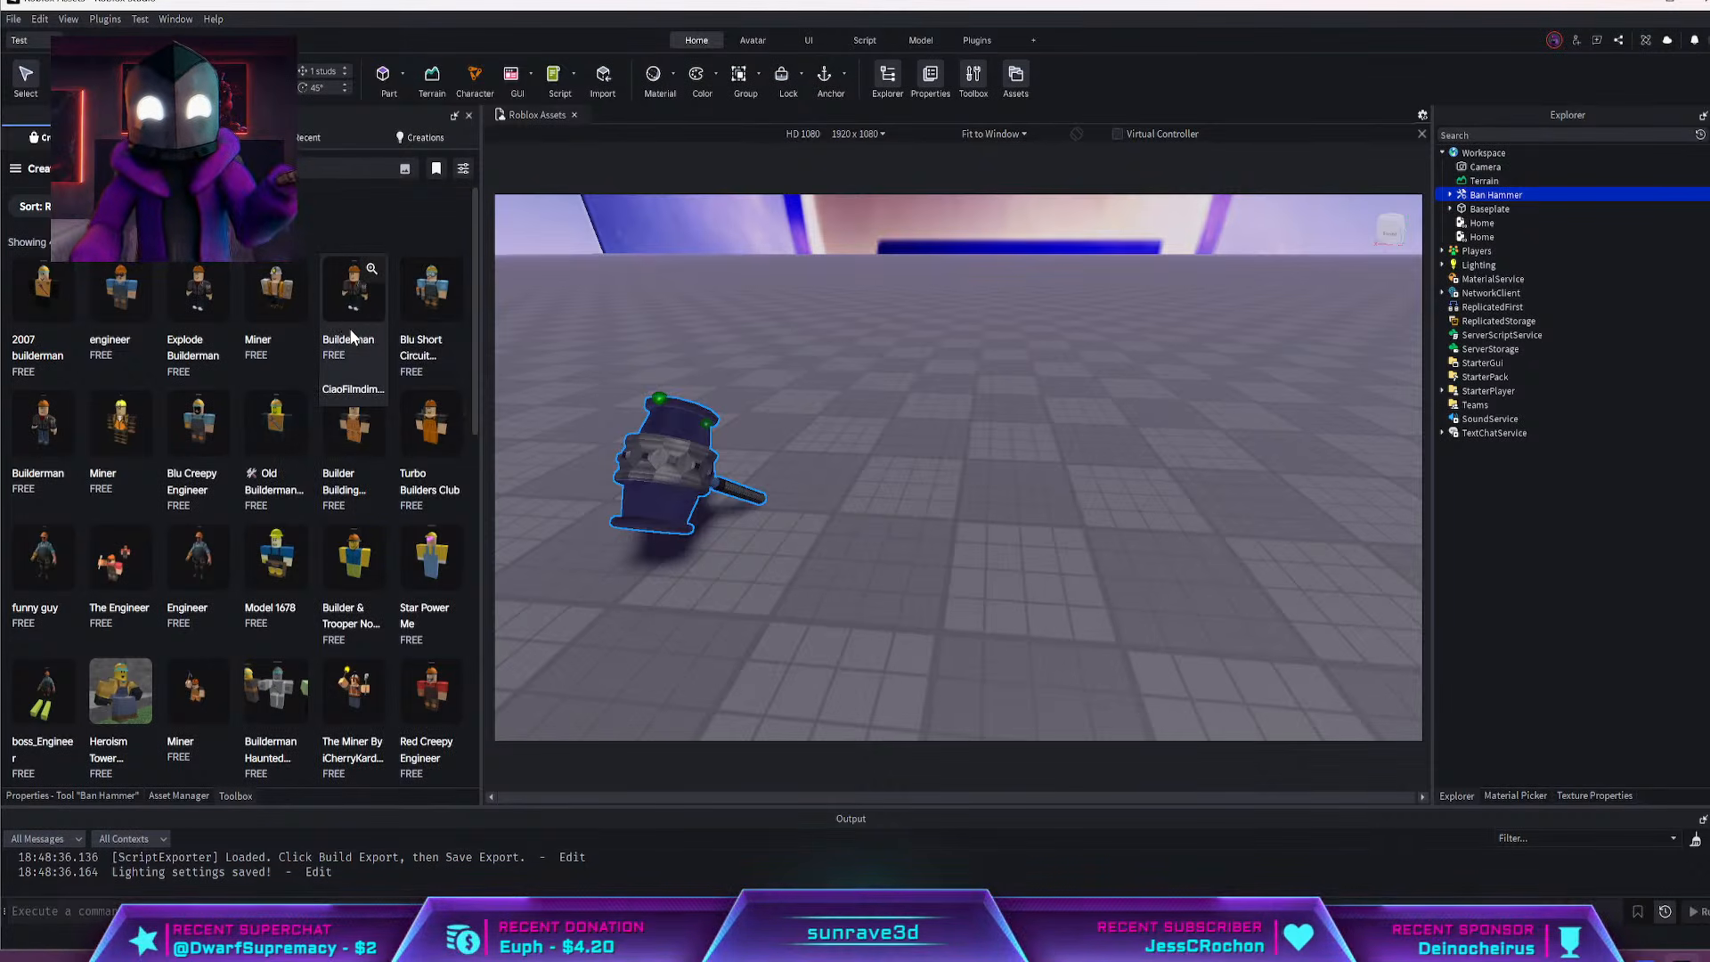
pyautogui.scroll(-2, 298, 530)
pyautogui.scroll(-2, 294, 519)
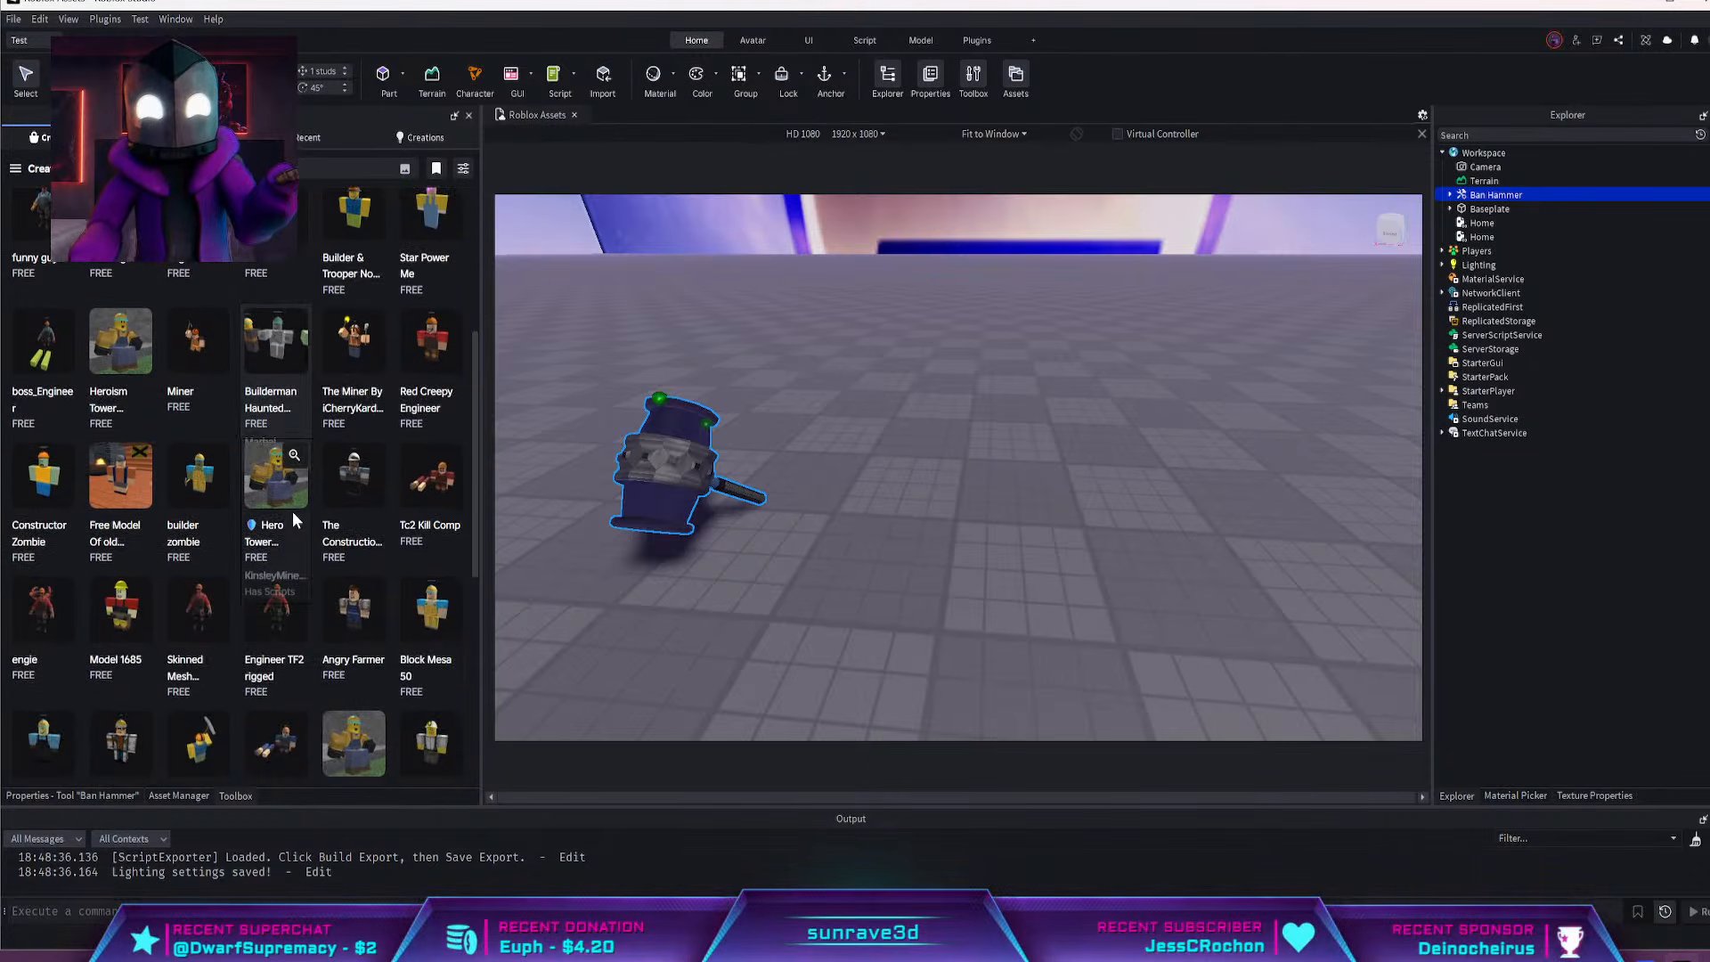
pyautogui.scroll(4, 293, 510)
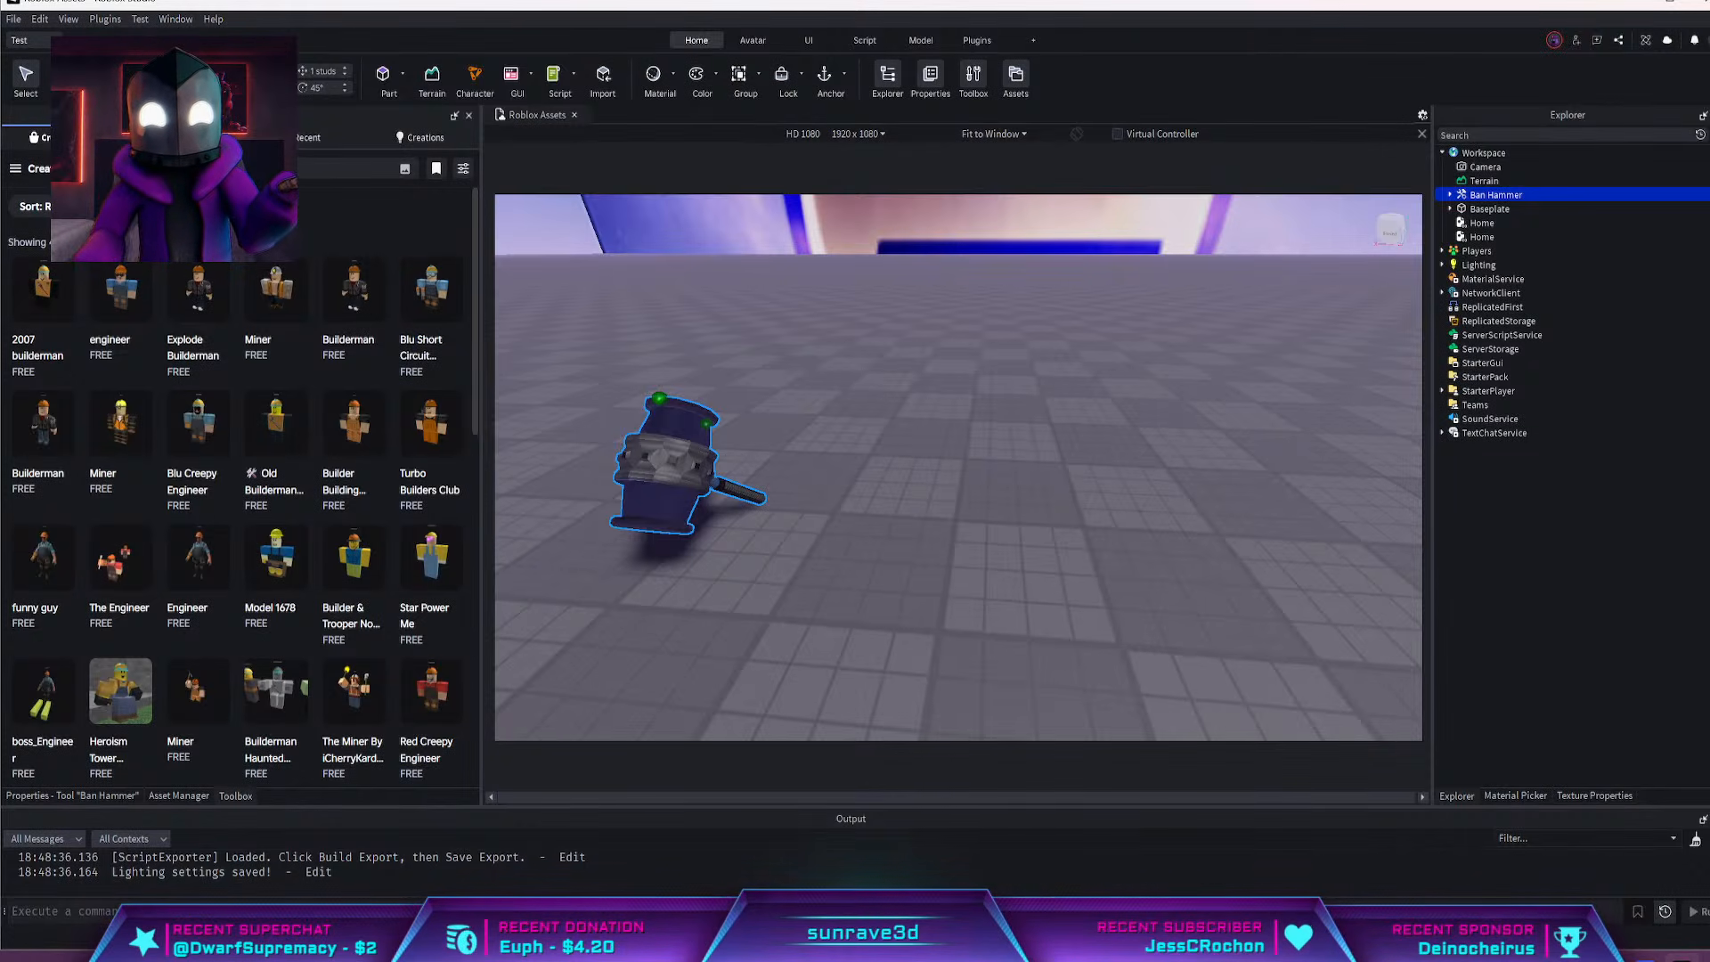
# Move the Ban Hammer to a new spot on the baseplate and deselect it
pyautogui.hotkey('ctrl', '2')
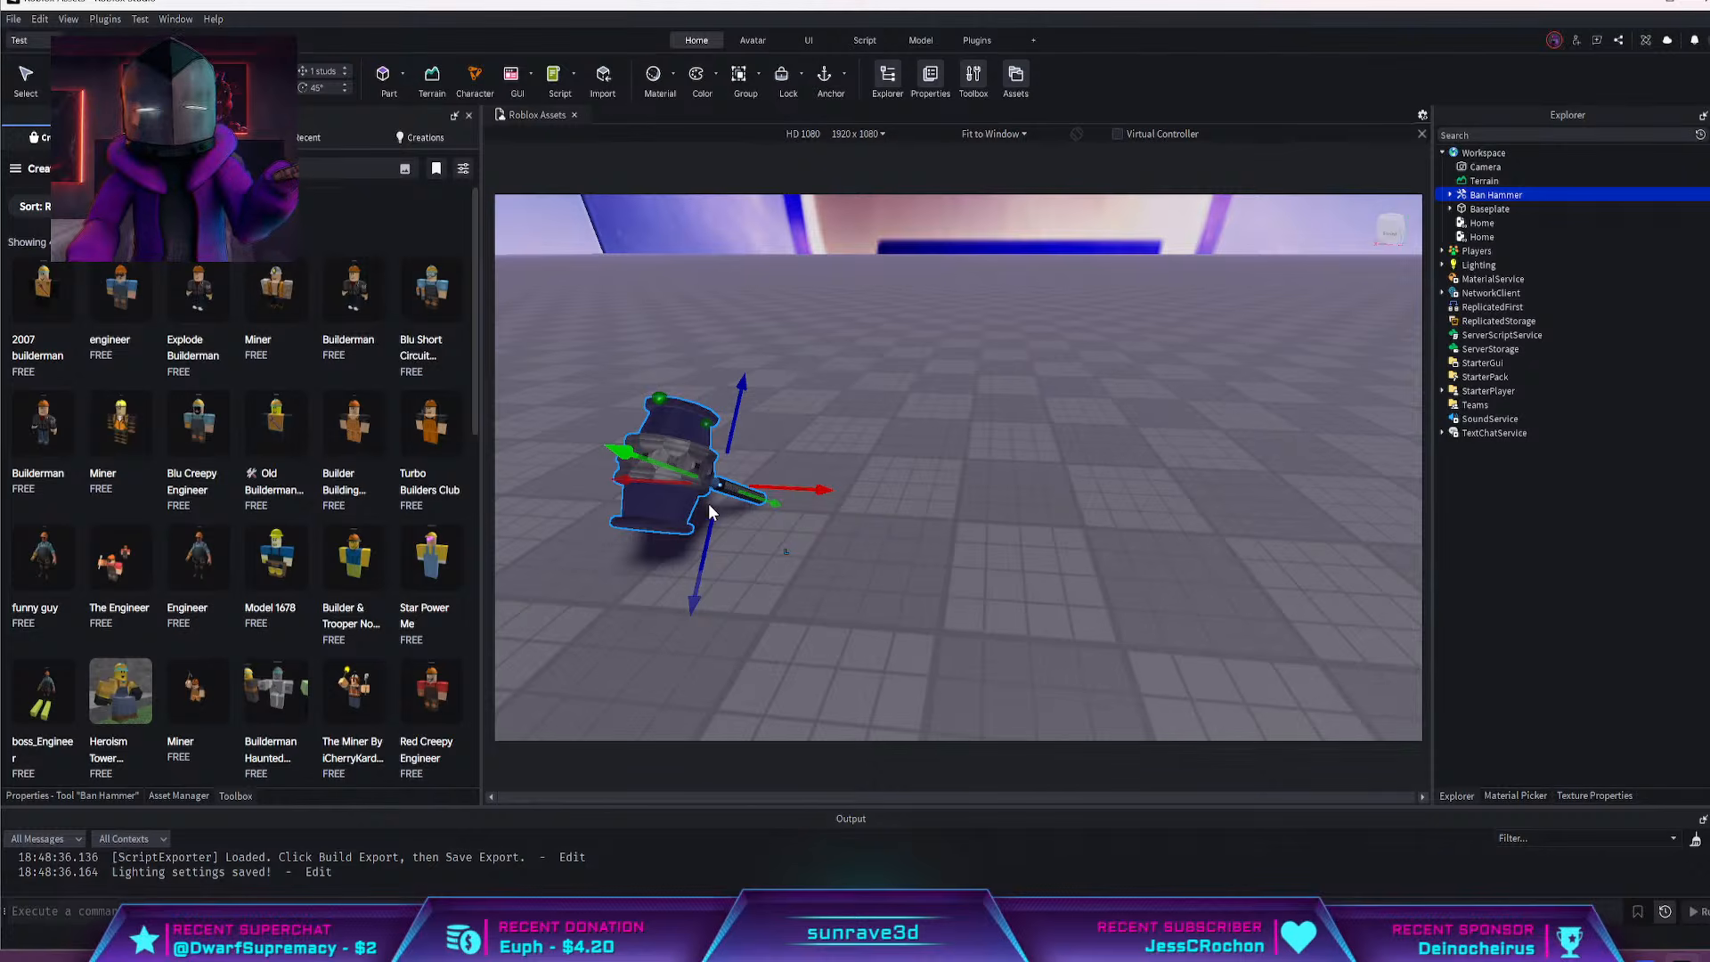
pyautogui.moveTo(667, 504); pyautogui.dragTo(768, 516)
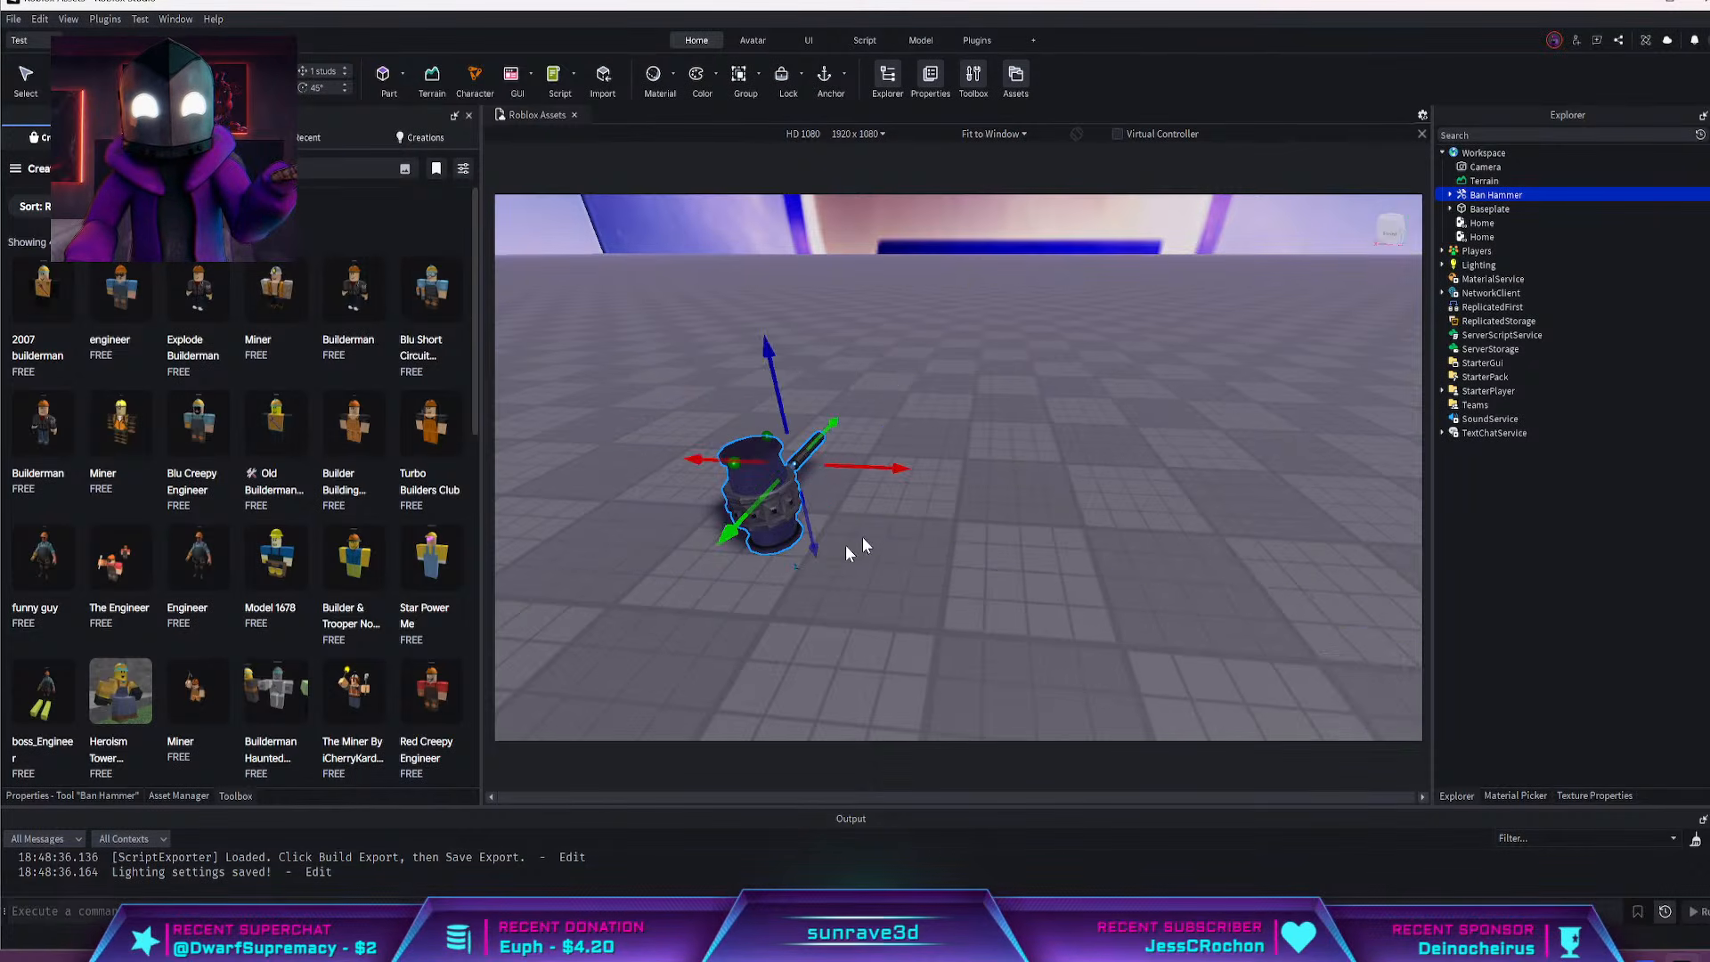
pyautogui.click(931, 505)
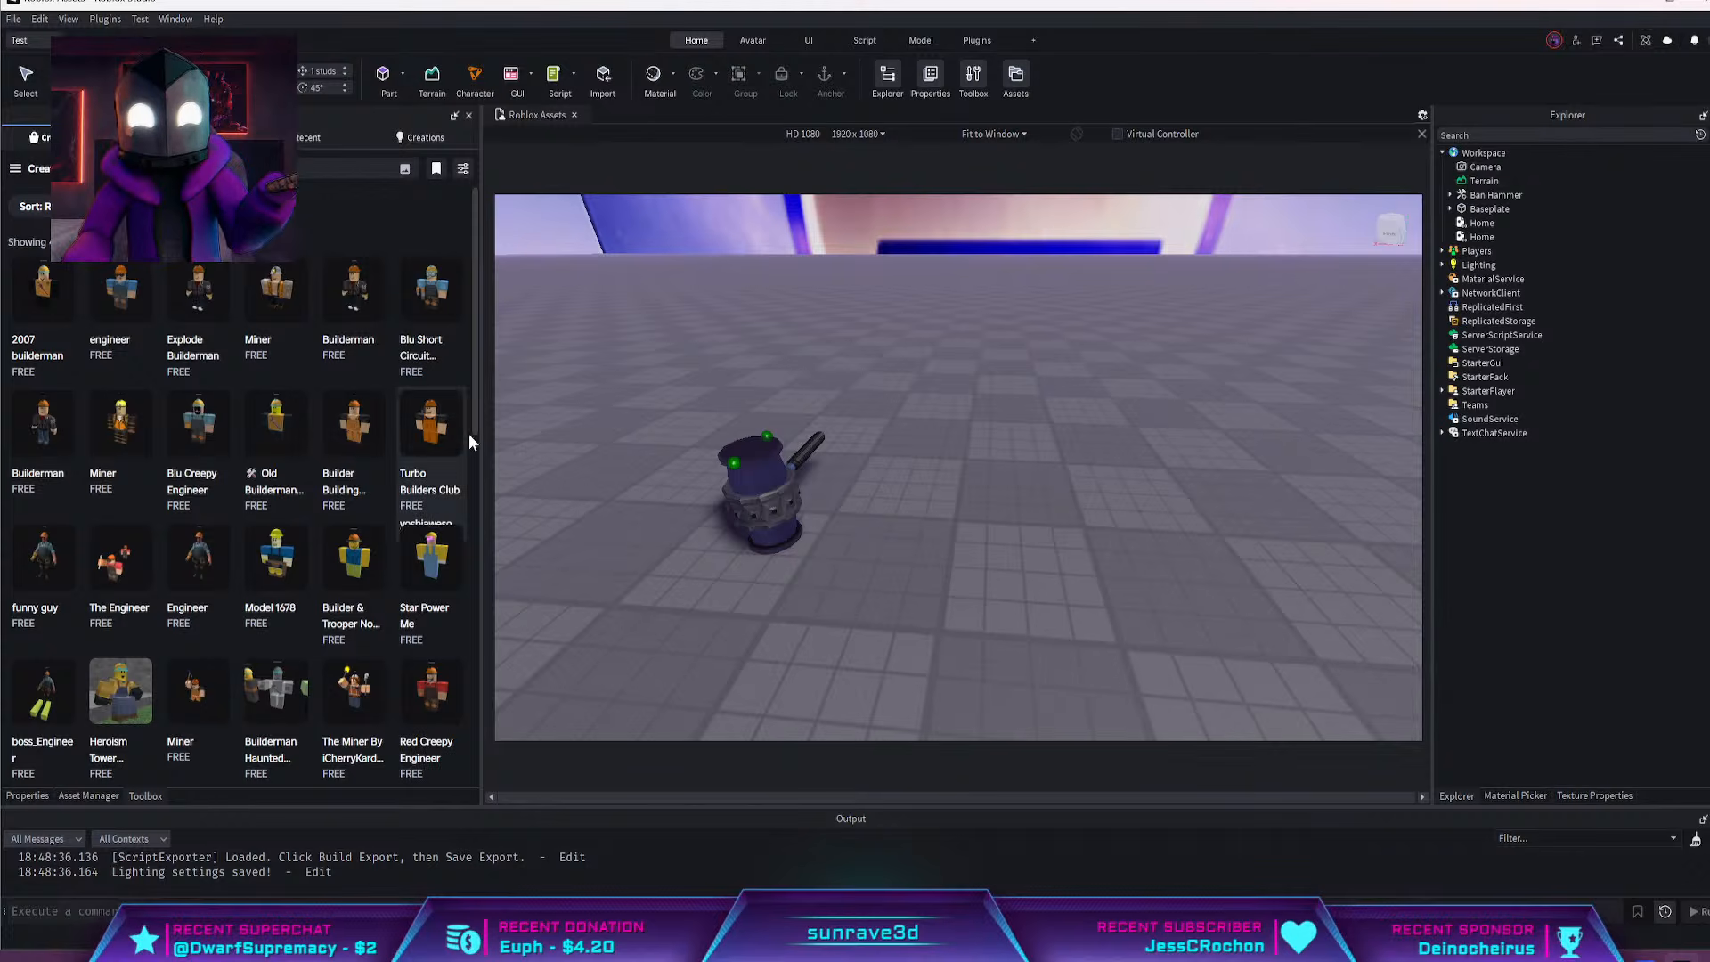
pyautogui.moveTo(1033, 312); pyautogui.dragTo(1097, 341, button='right')
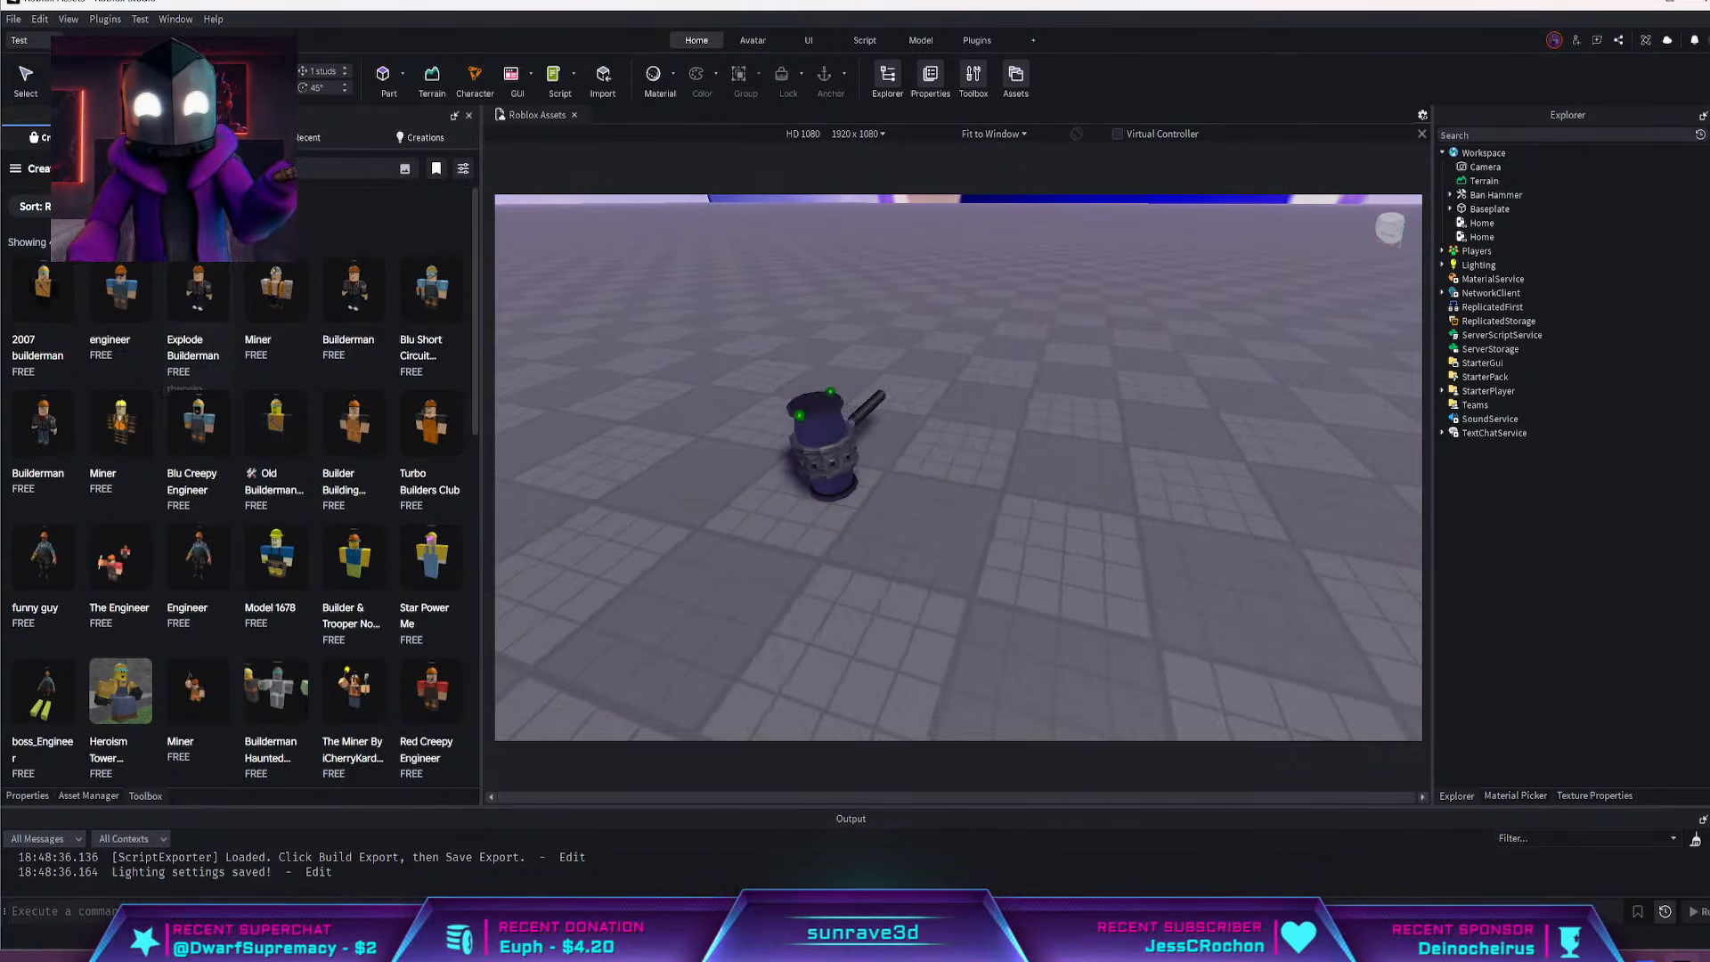
pyautogui.click(259, 168)
pyautogui.hotkey('ctrl', 'a')
pyautogui.press('BackSpace')
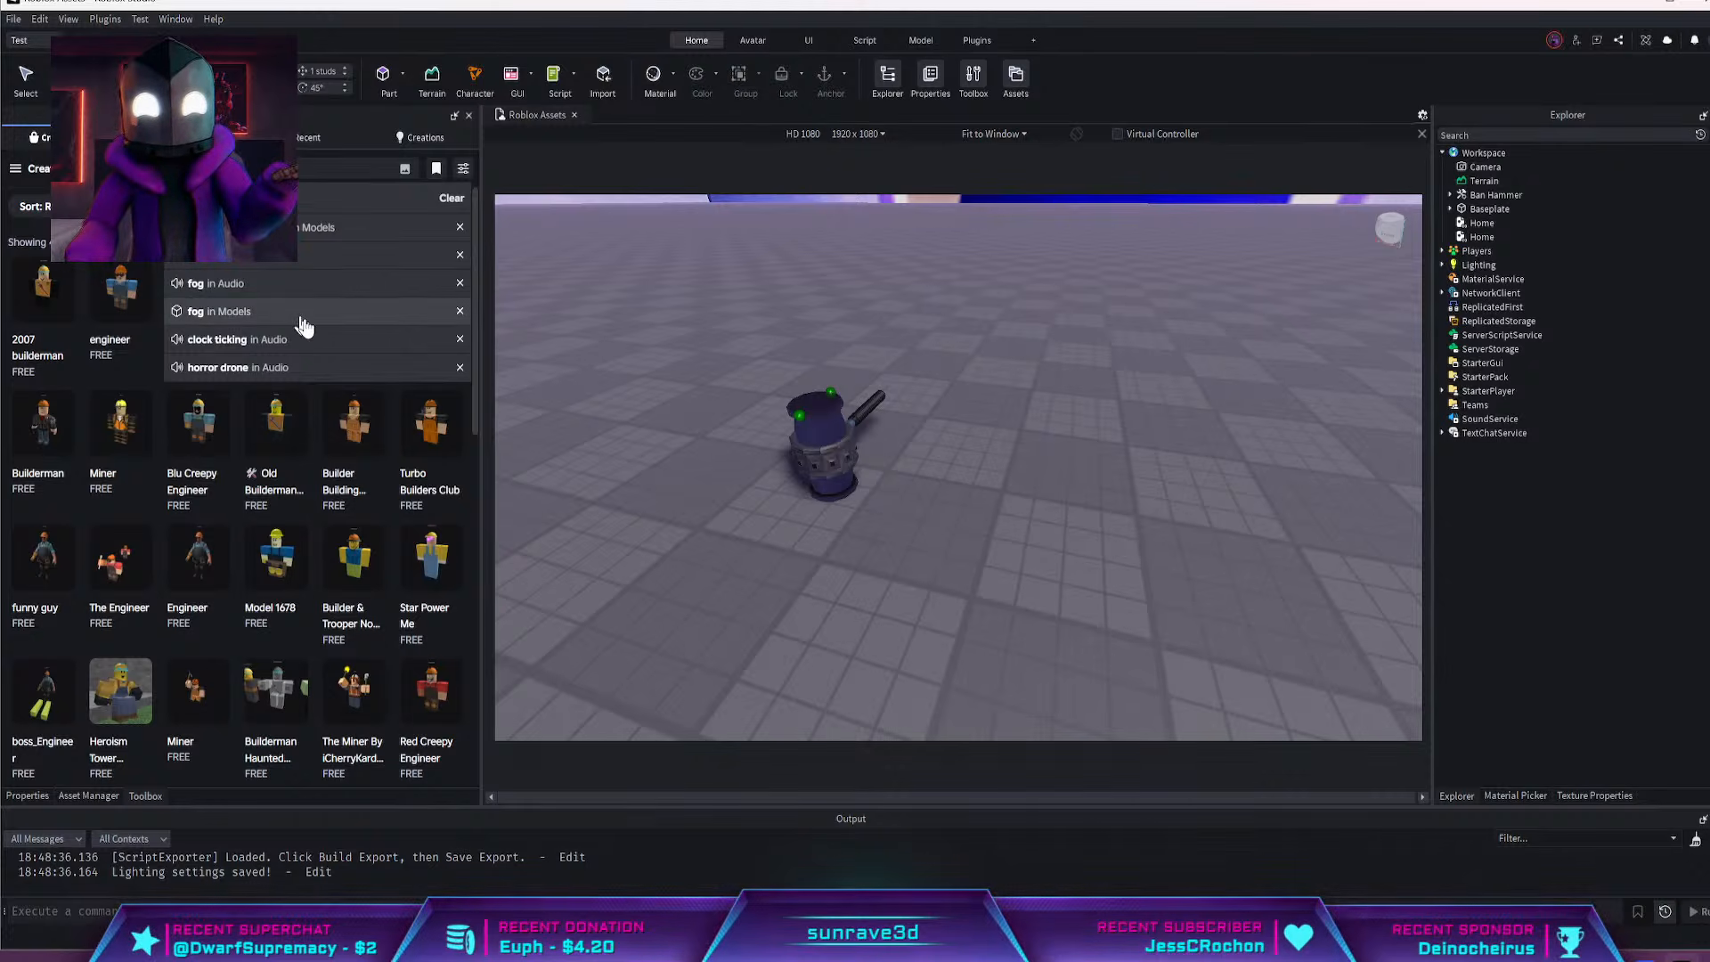
# Insert a Builderman model from the Toolbox results and place it on the baseplate beside the Ban Hammer
pyautogui.moveTo(898, 362); pyautogui.dragTo(905, 365, button='right')
pyautogui.moveTo(627, 294); pyautogui.dragTo(634, 295, button='right')
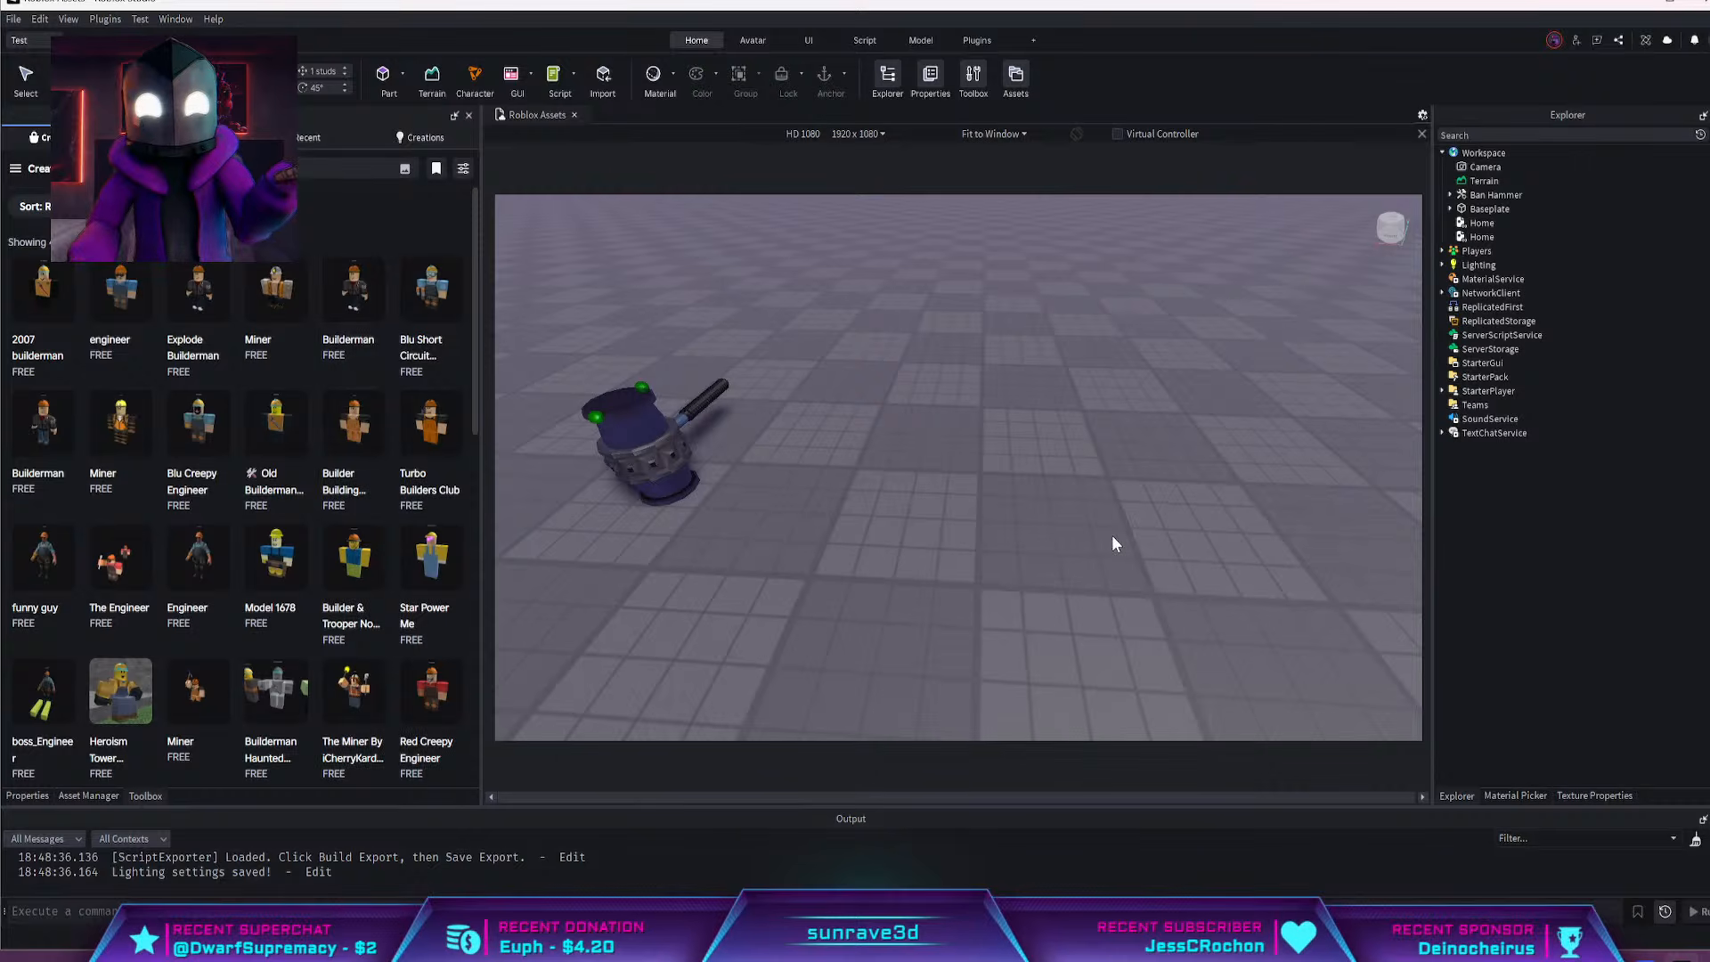
pyautogui.scroll(2, 1092, 531)
pyautogui.moveTo(960, 491); pyautogui.dragTo(889, 558)
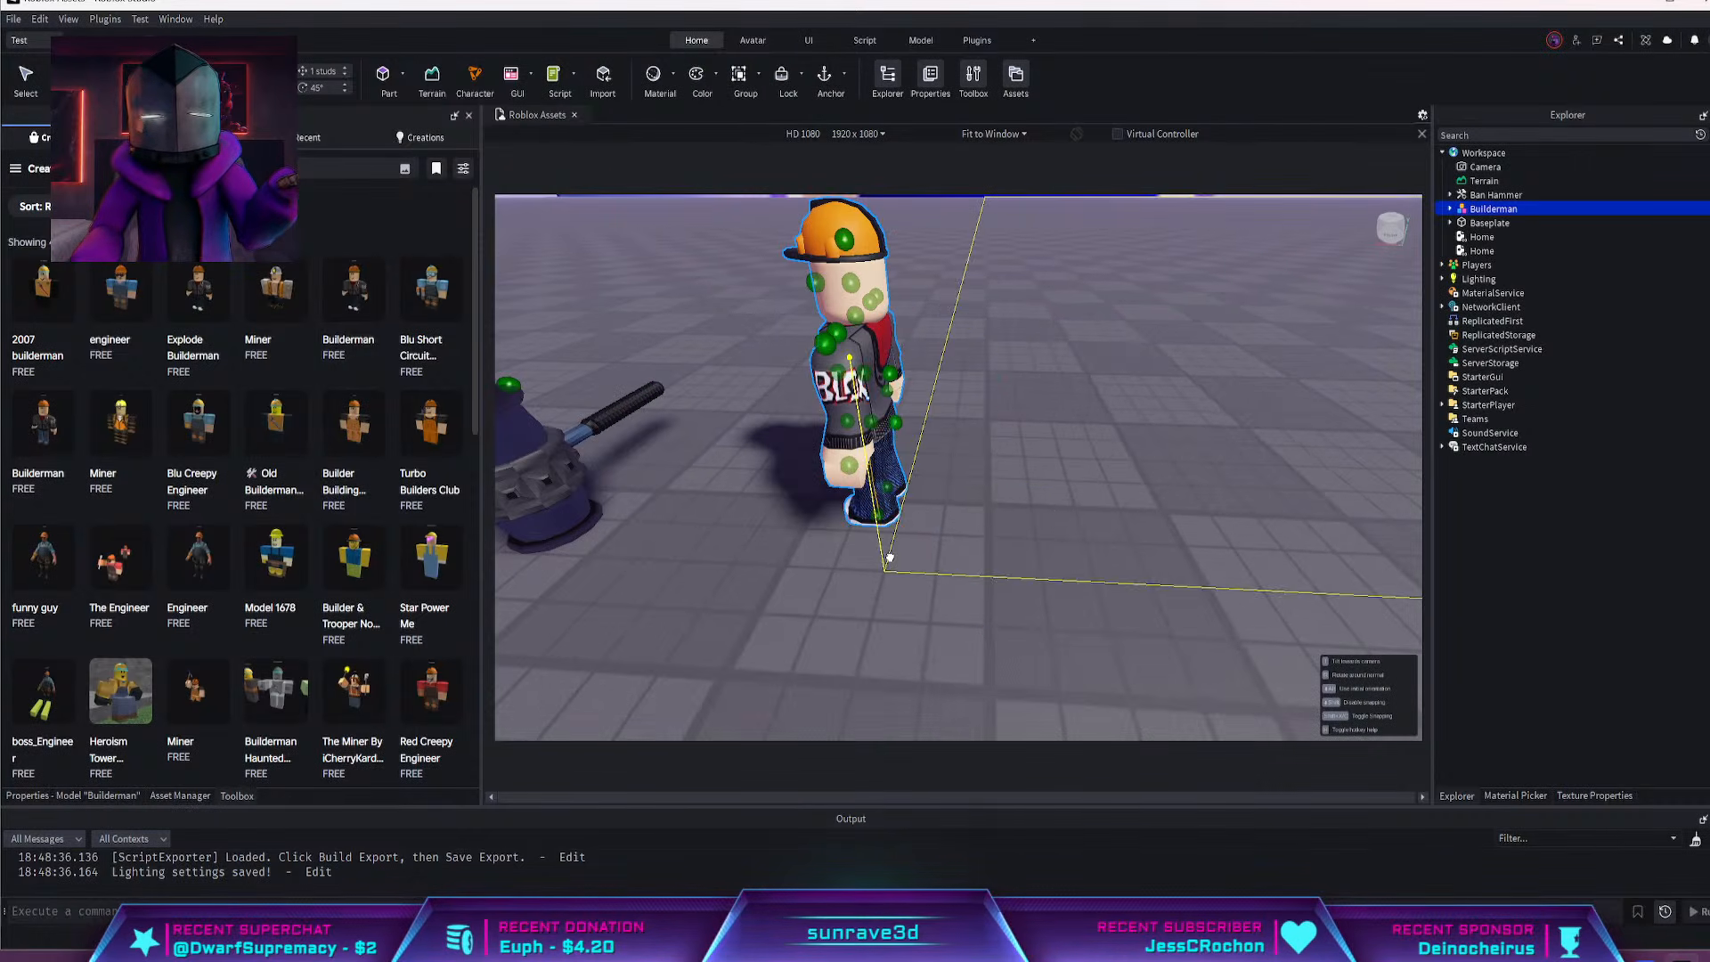
pyautogui.moveTo(889, 557); pyautogui.dragTo(901, 557, button='right')
pyautogui.scroll(-3, 944, 534)
pyautogui.moveTo(989, 516); pyautogui.dragTo(981, 515, button='right')
pyautogui.scroll(-4, 982, 515)
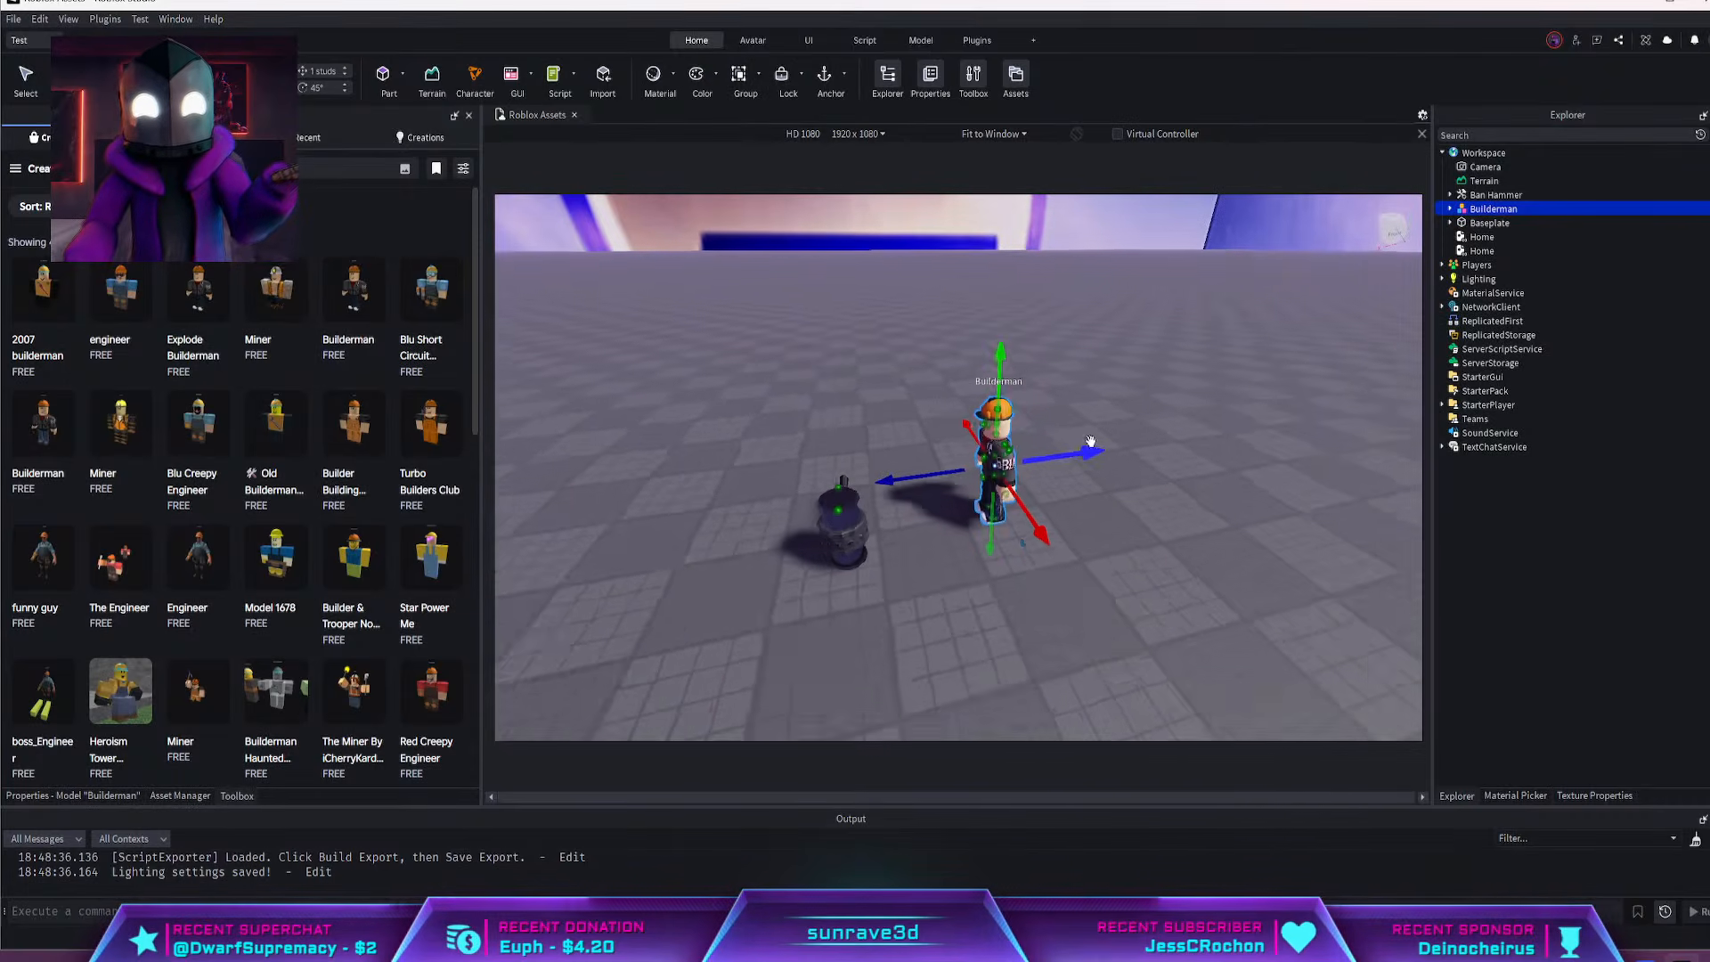
# Generate an R6 Block Avatar (2012) rig with the masculine body shape next to Builderman
pyautogui.click(974, 41)
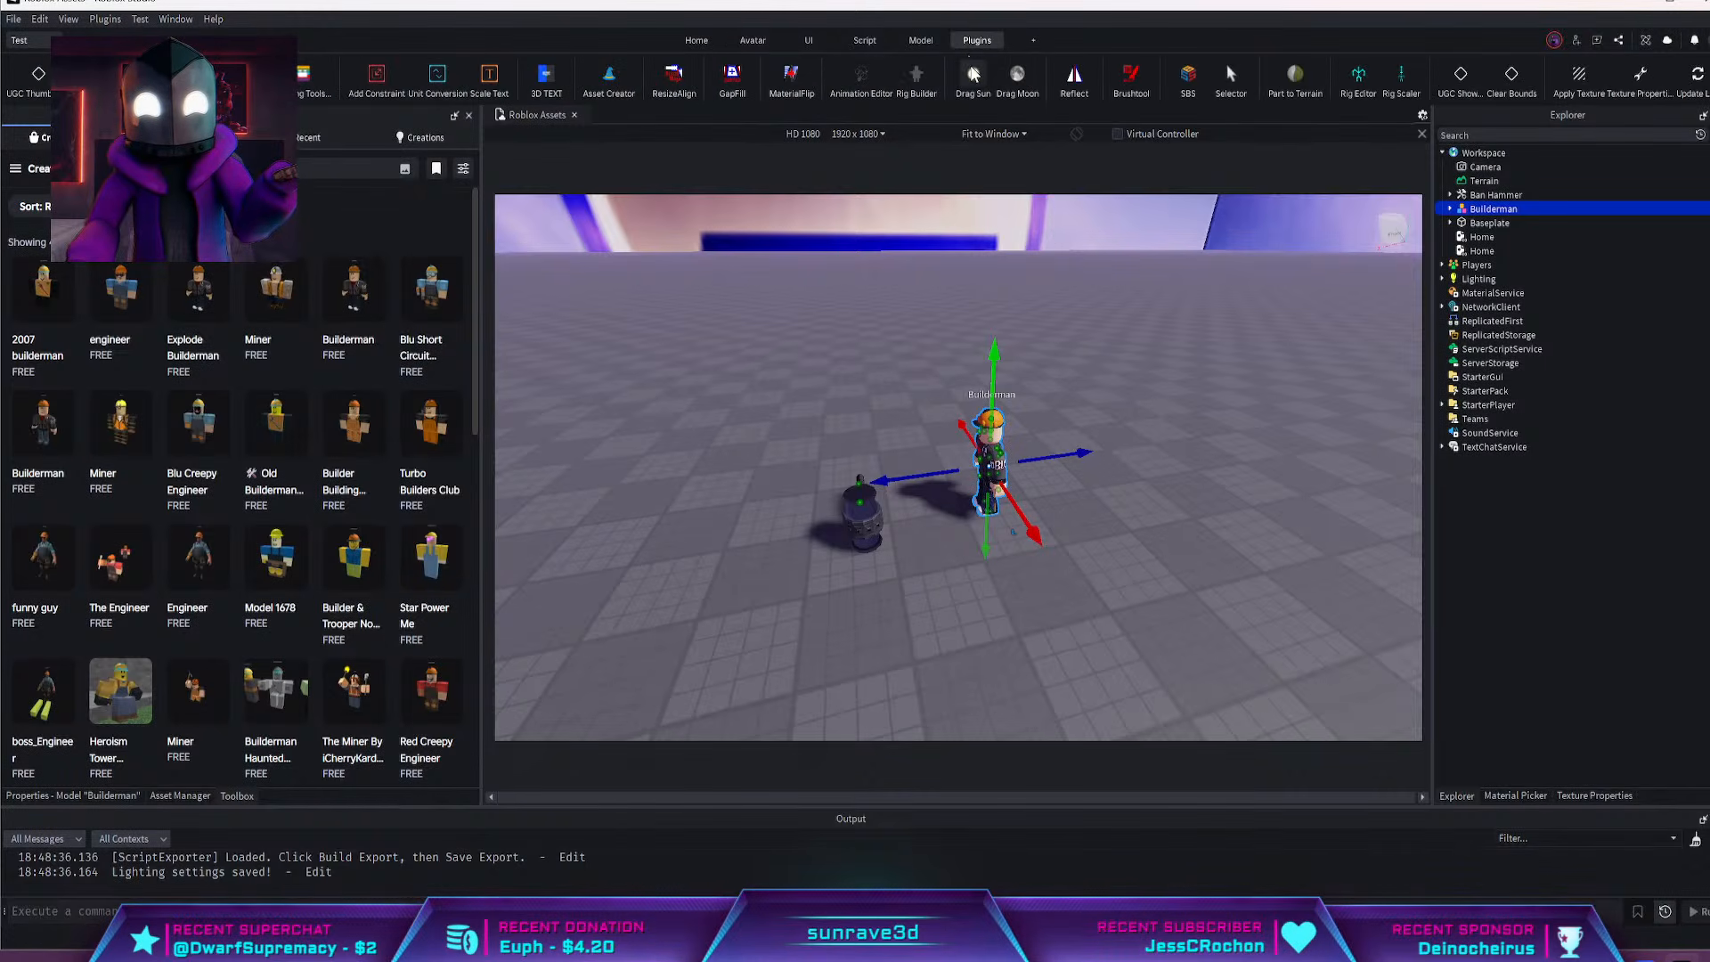
pyautogui.click(922, 41)
pyautogui.click(812, 41)
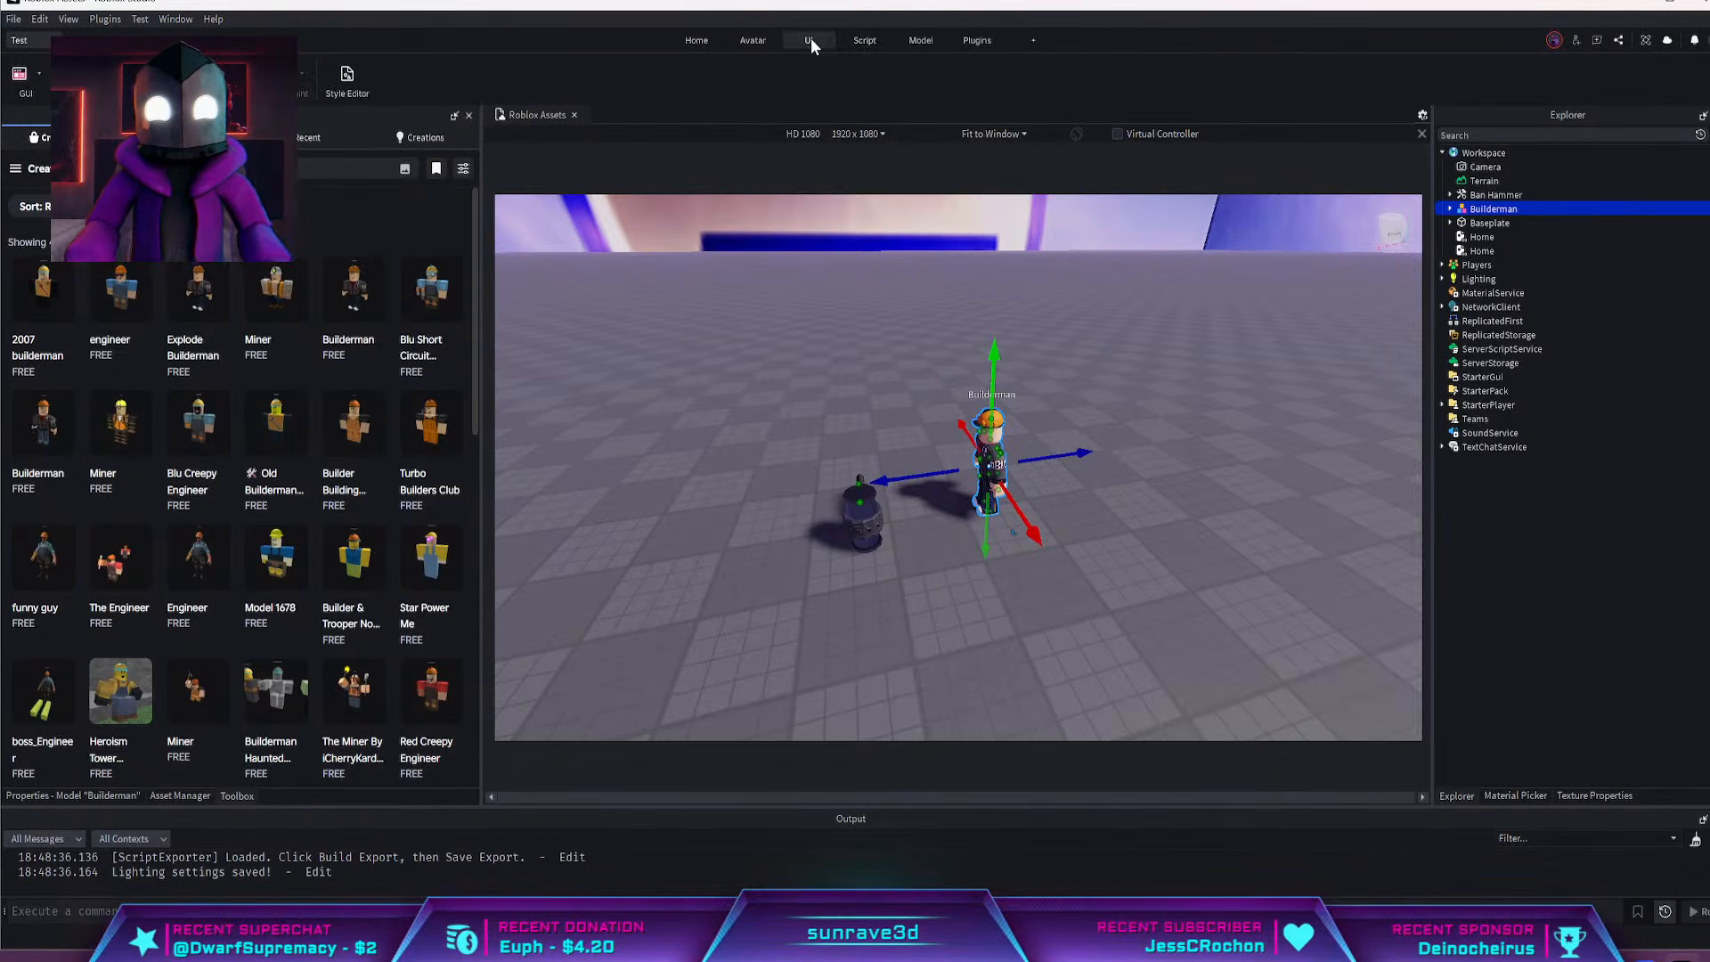
pyautogui.click(750, 41)
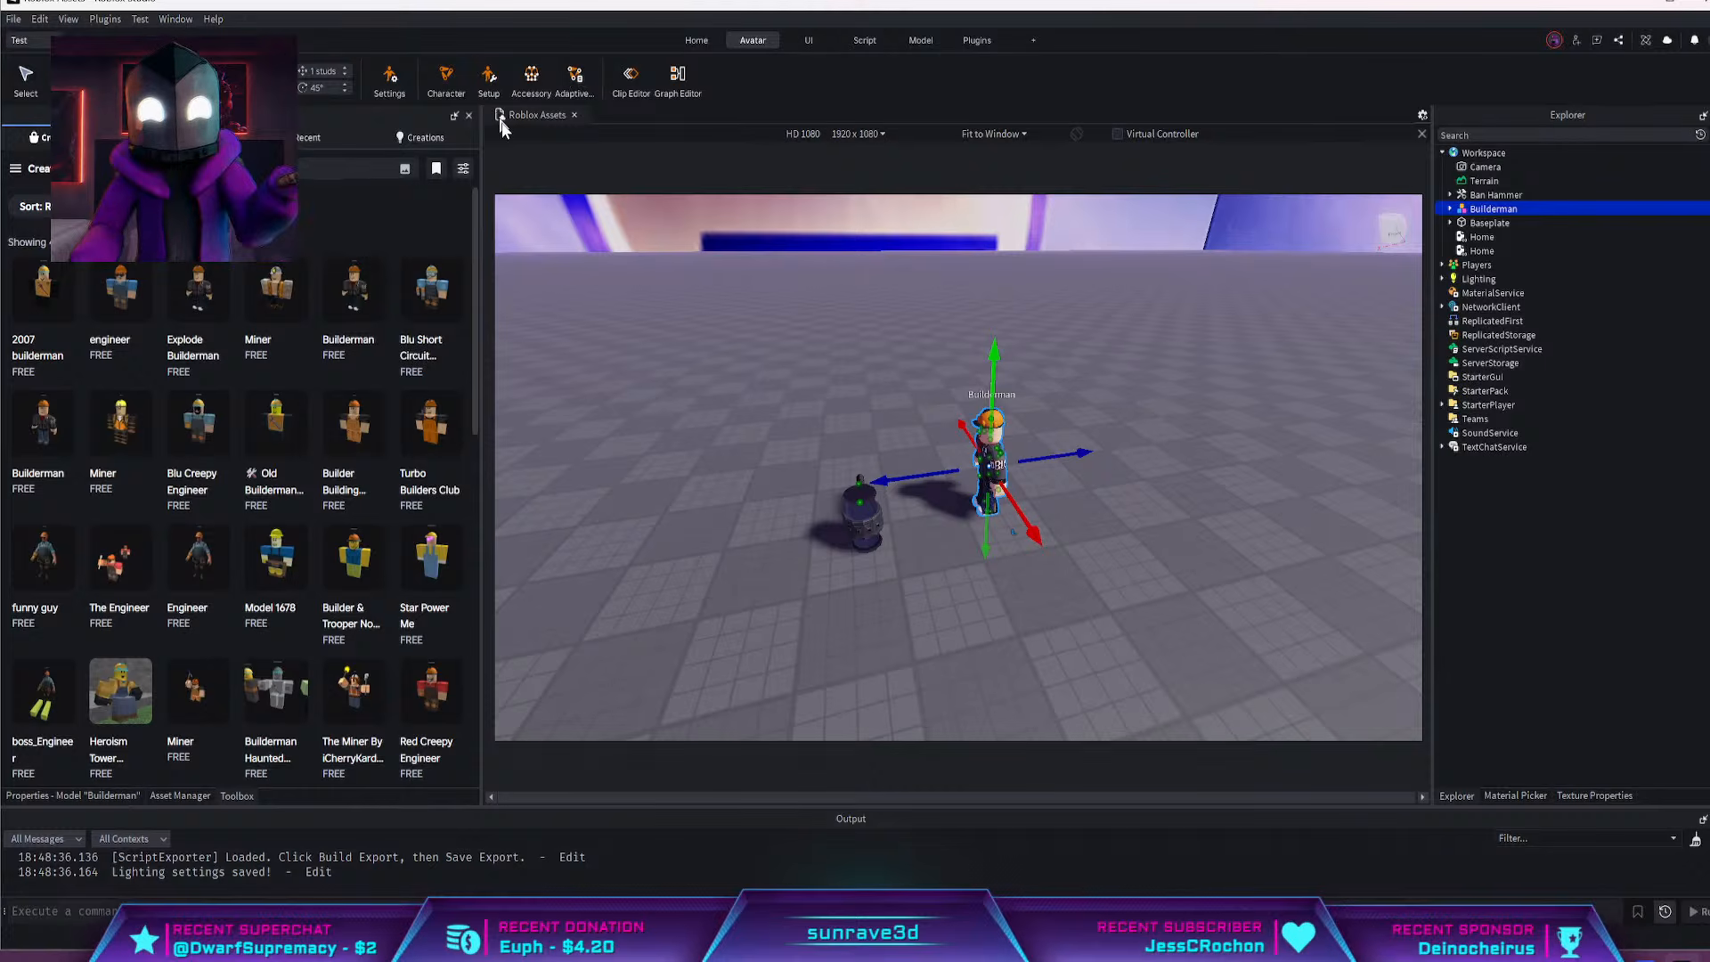
pyautogui.moveTo(1060, 330); pyautogui.dragTo(1135, 388, button='right')
pyautogui.click(446, 78)
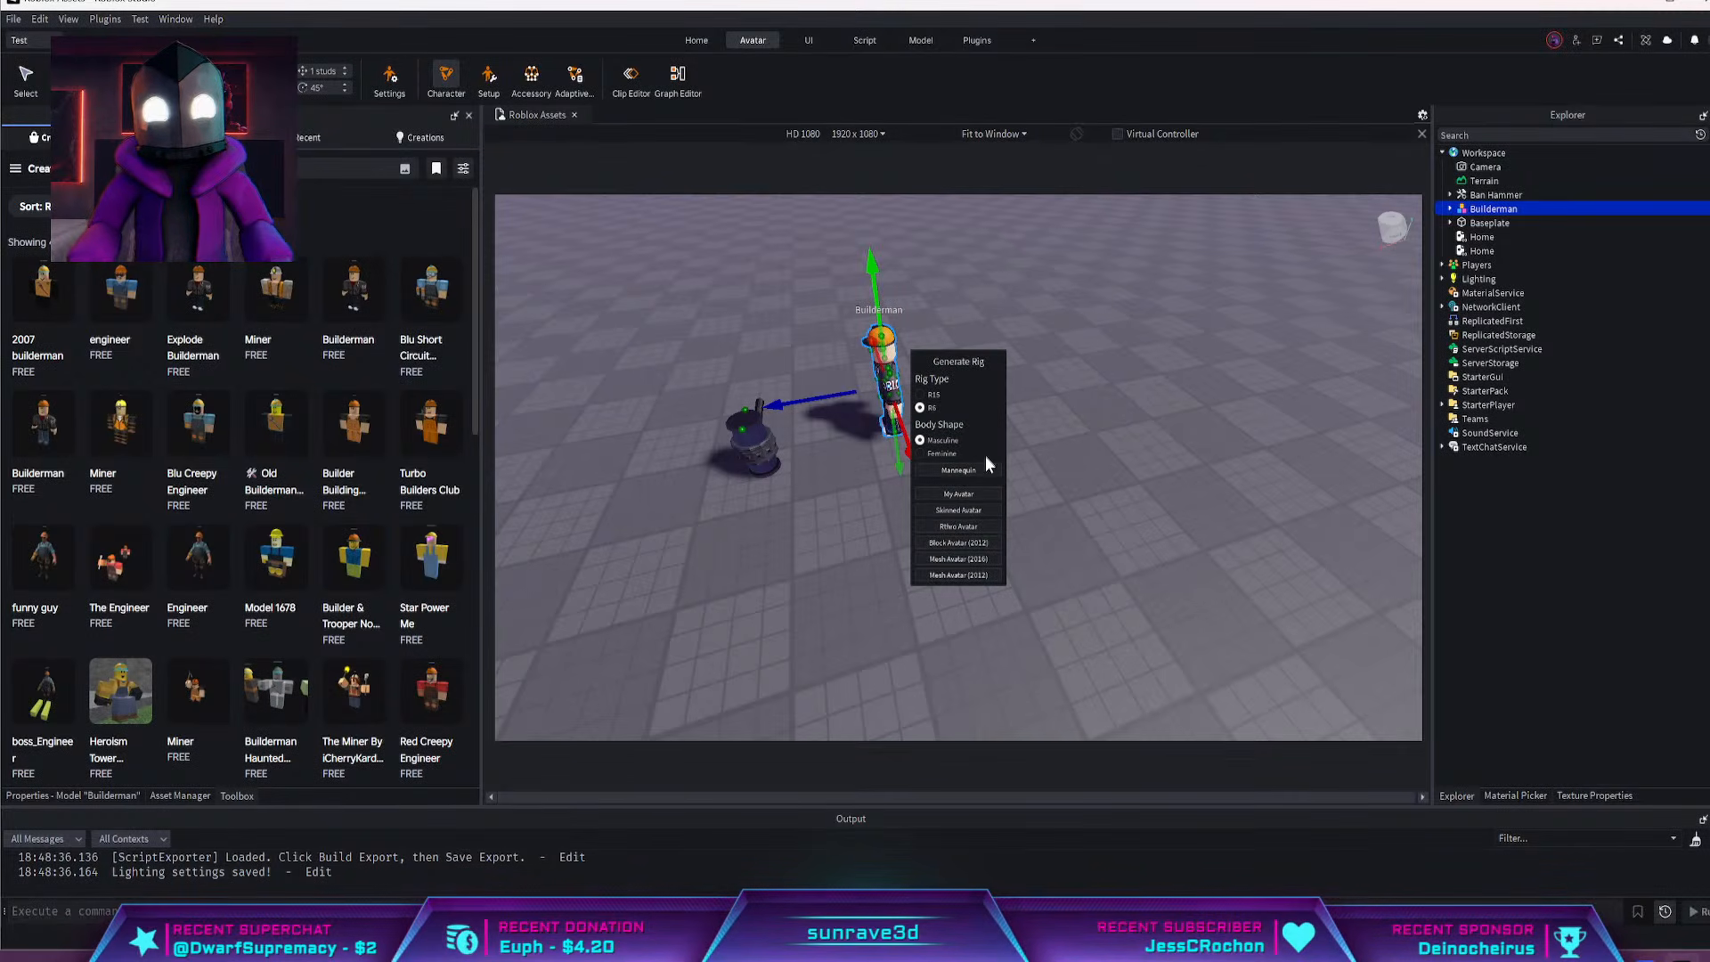
pyautogui.click(981, 545)
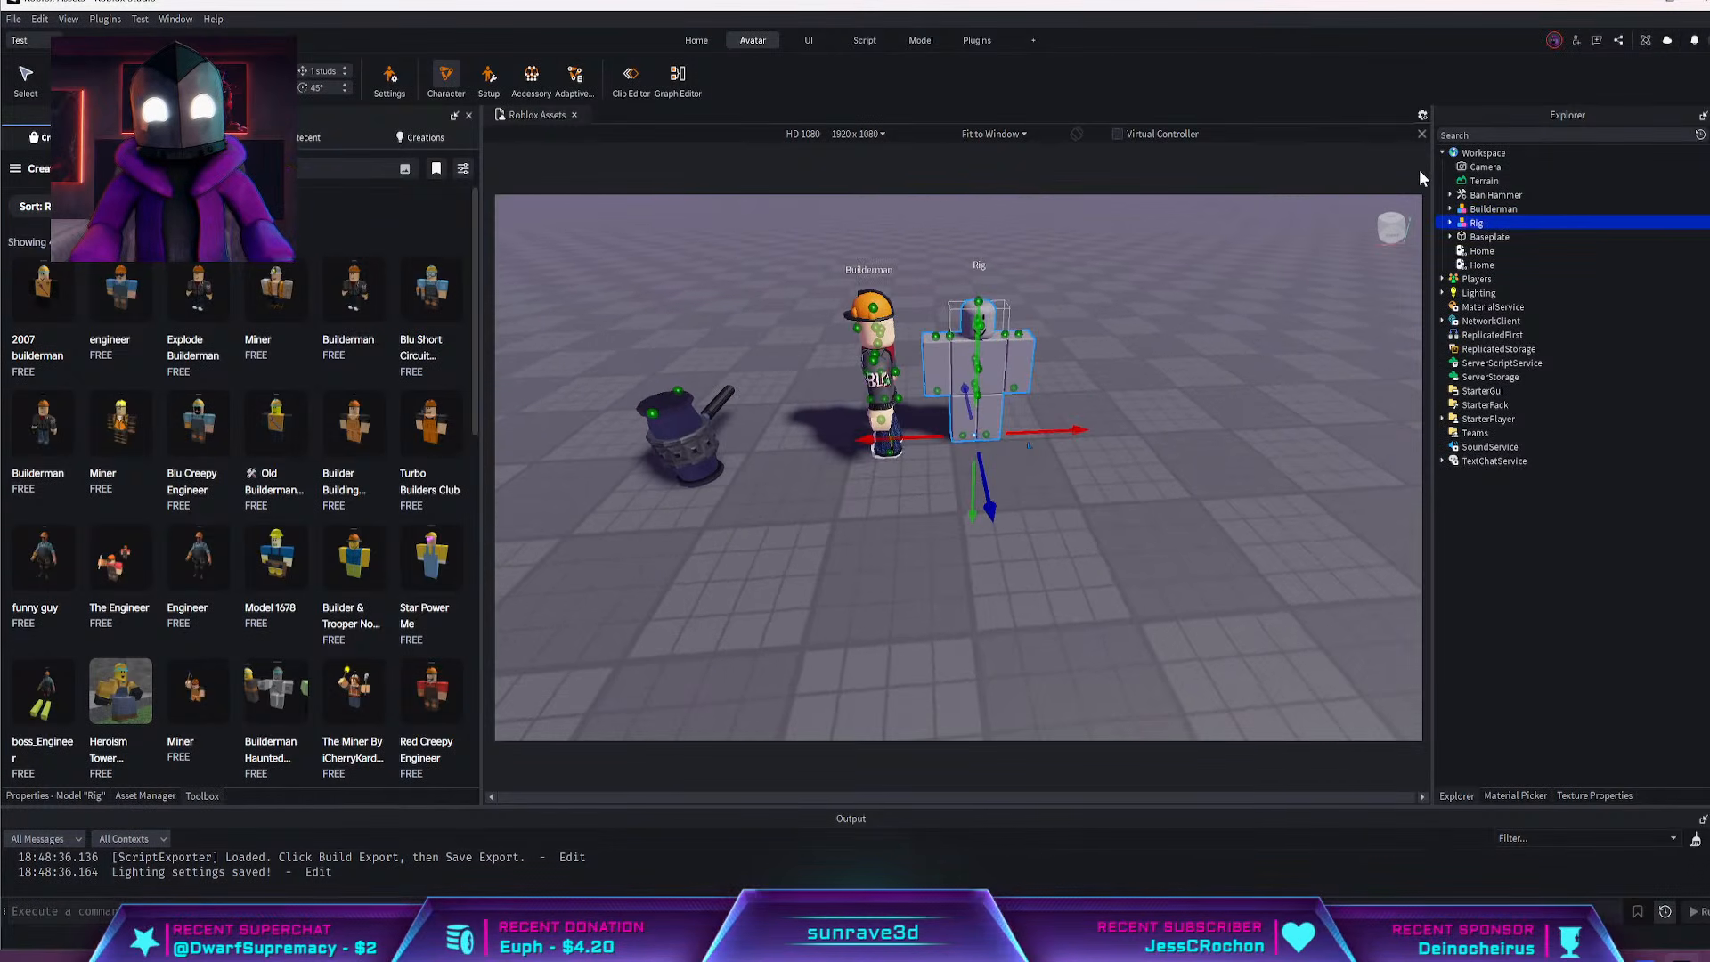
# Reposition the generated rig on the baseplate in front of Builderman and deselect it
pyautogui.click(1108, 328)
pyautogui.click(1006, 372)
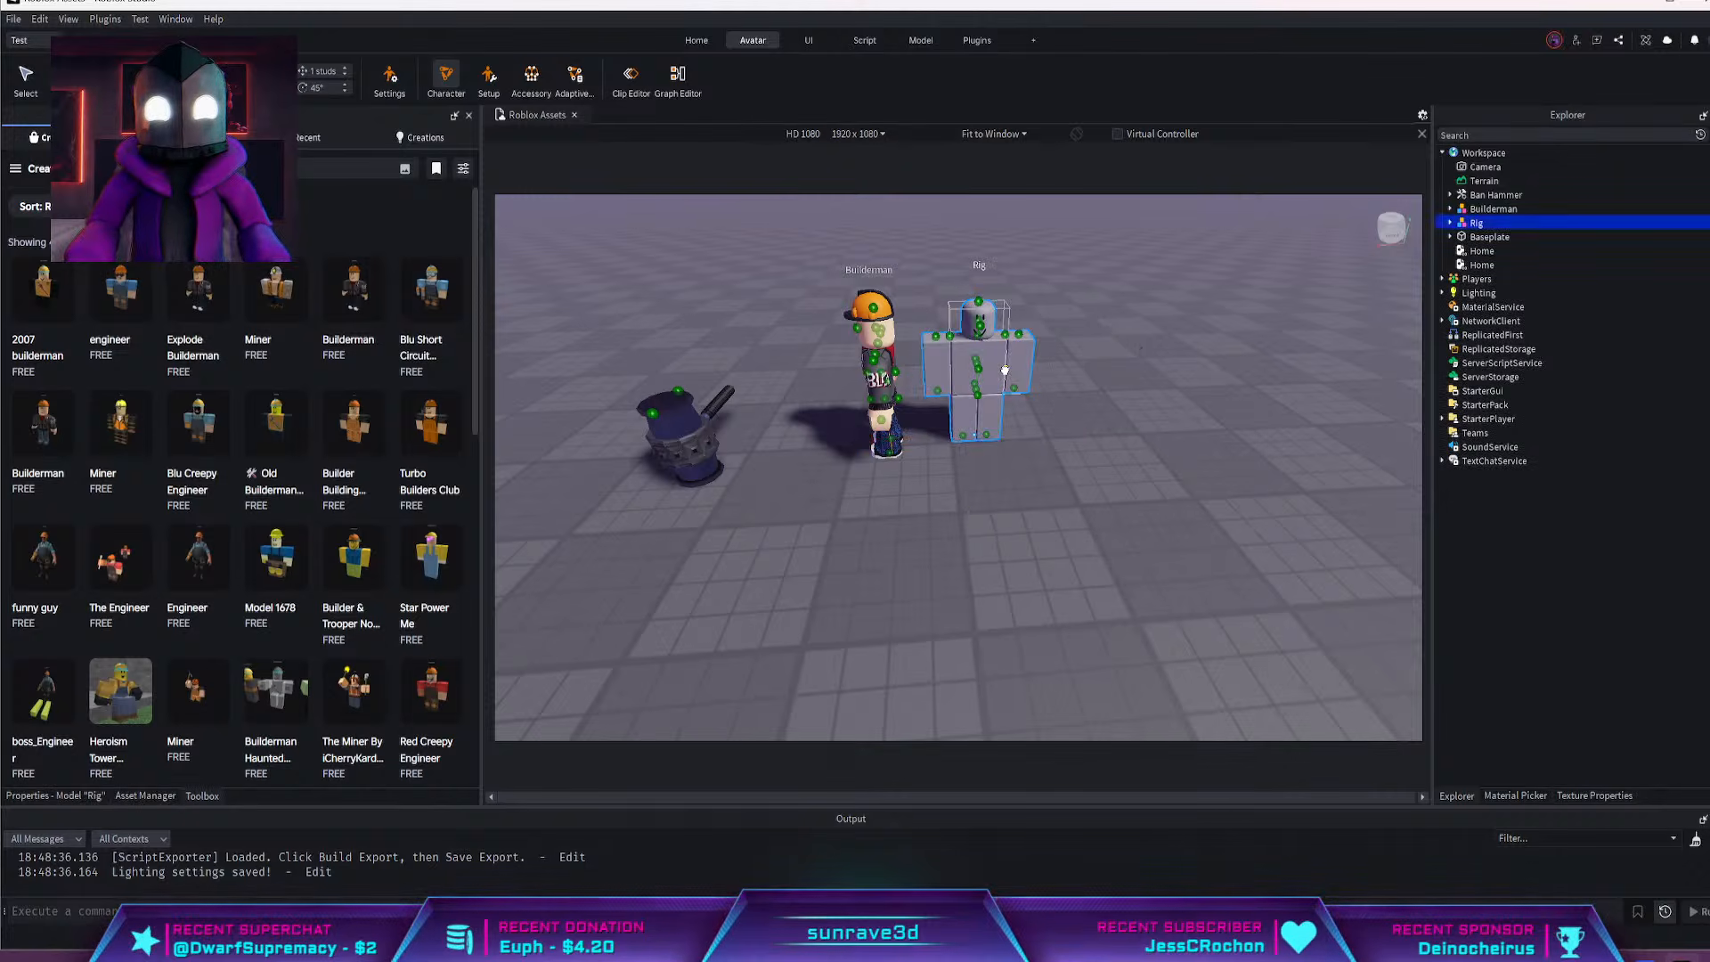
pyautogui.hotkey('ctrl', 'r')
pyautogui.hotkey('ctrl', 'z')
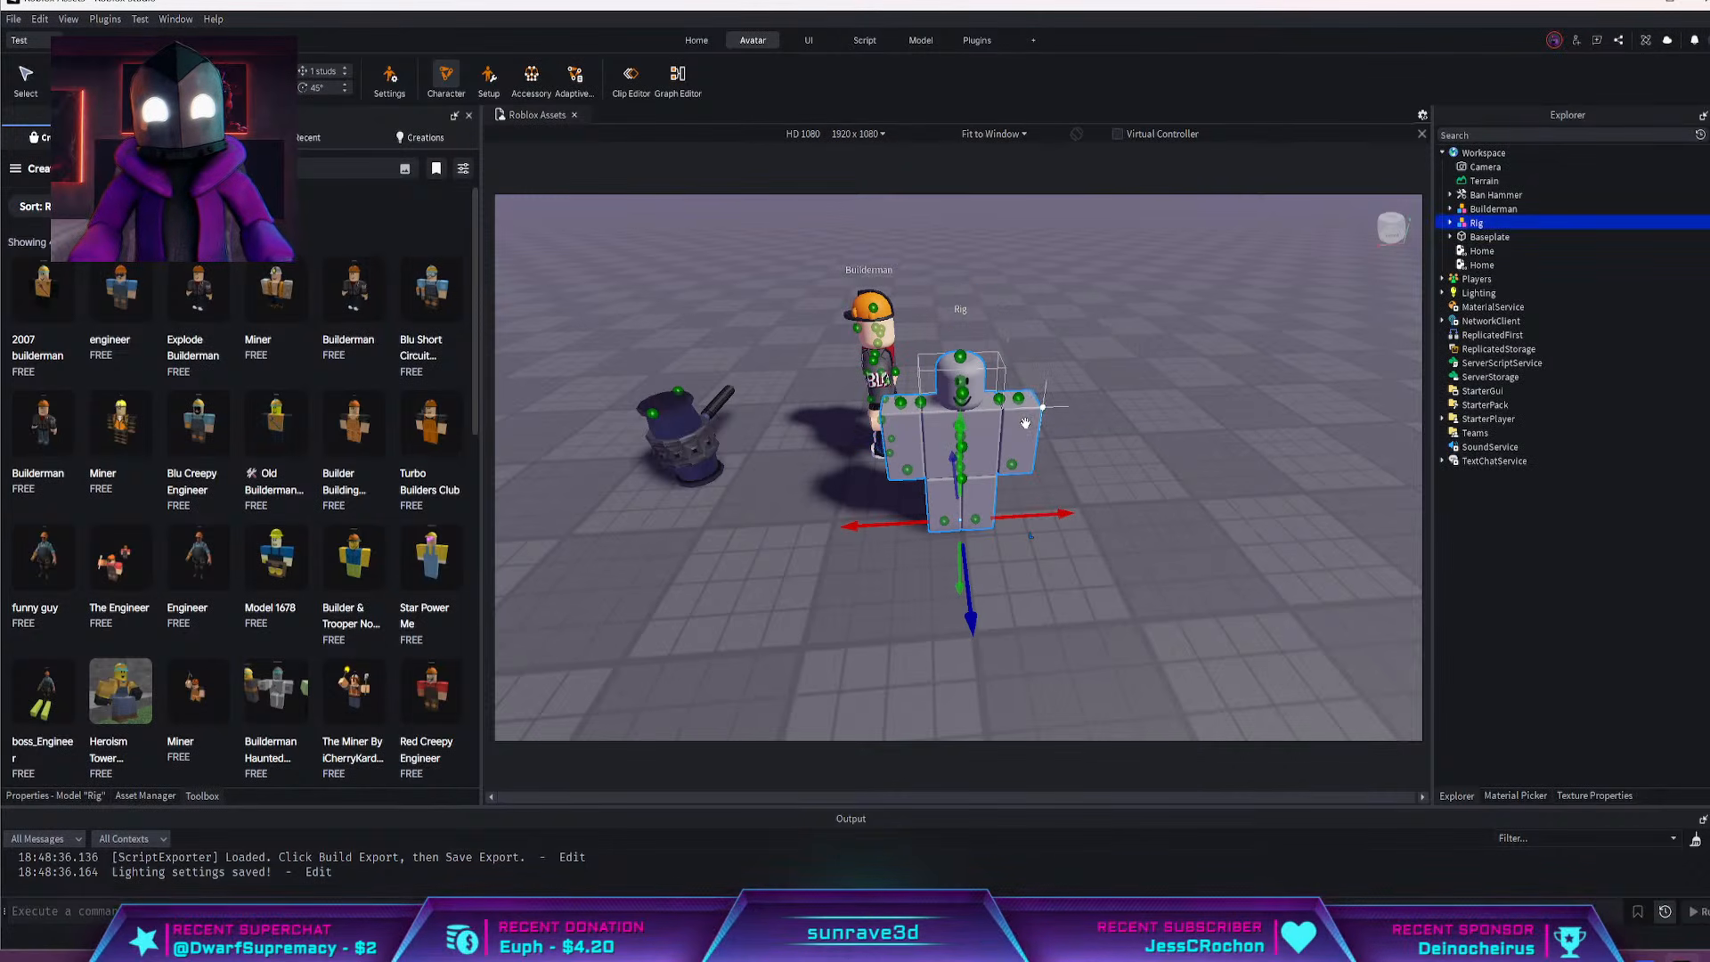
pyautogui.click(1215, 444)
pyautogui.scroll(2, 1030, 437)
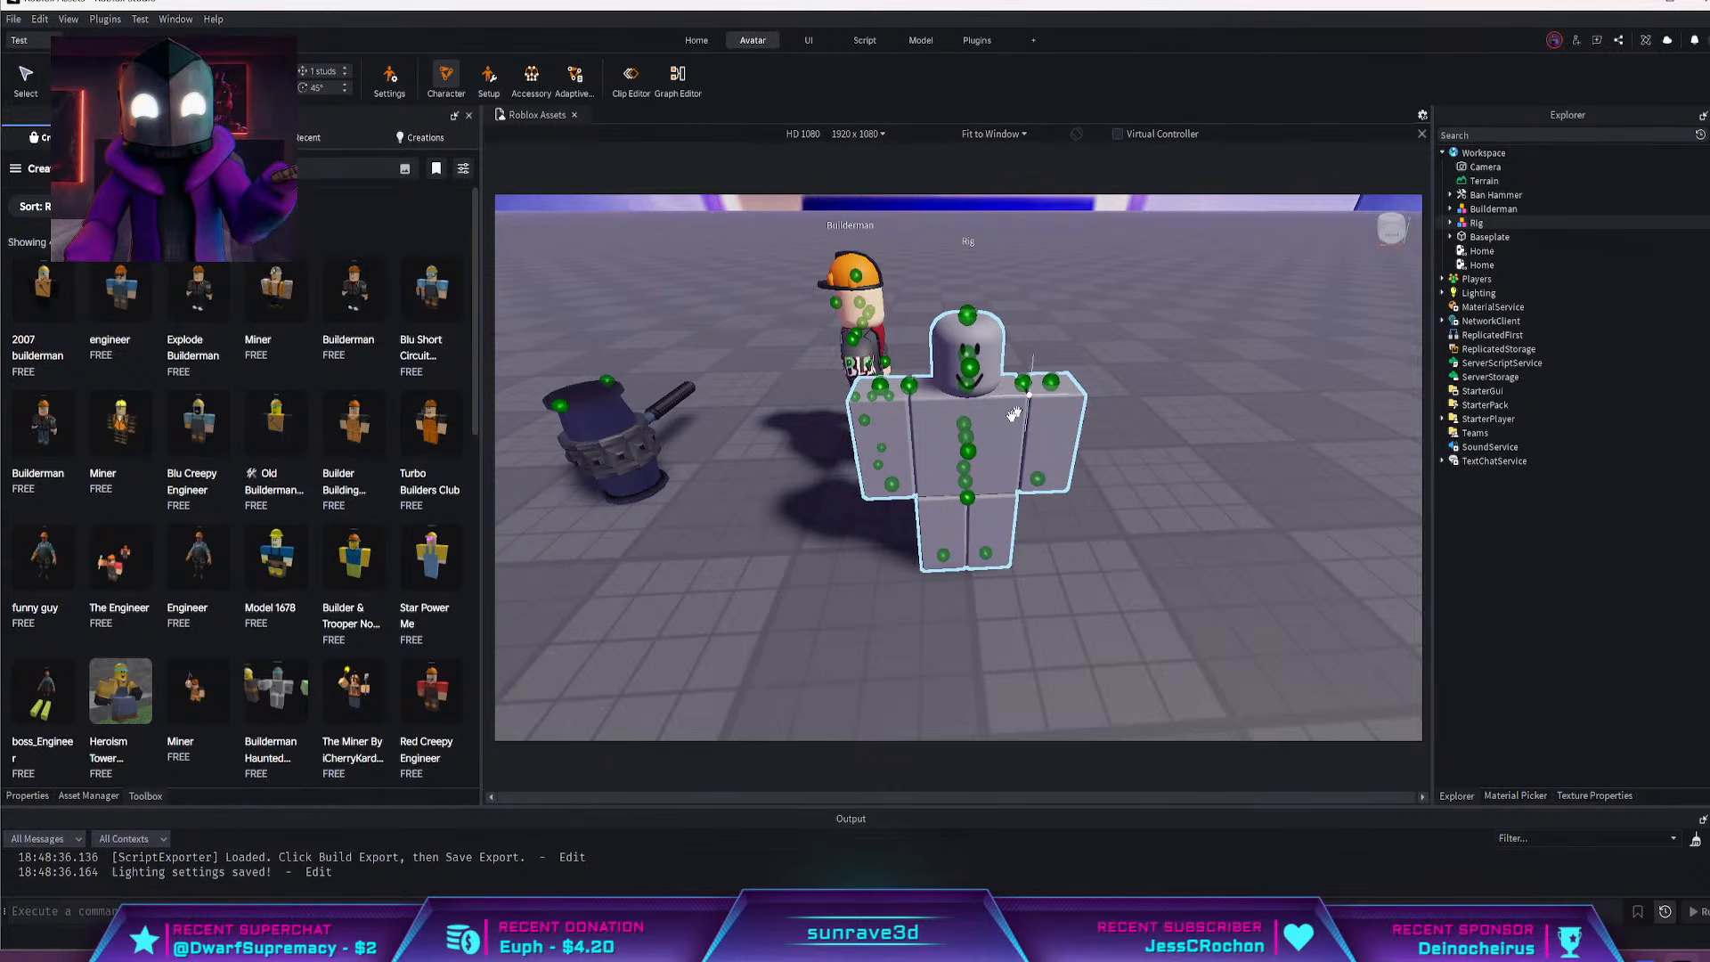
pyautogui.moveTo(1086, 427); pyautogui.dragTo(1124, 411, button='right')
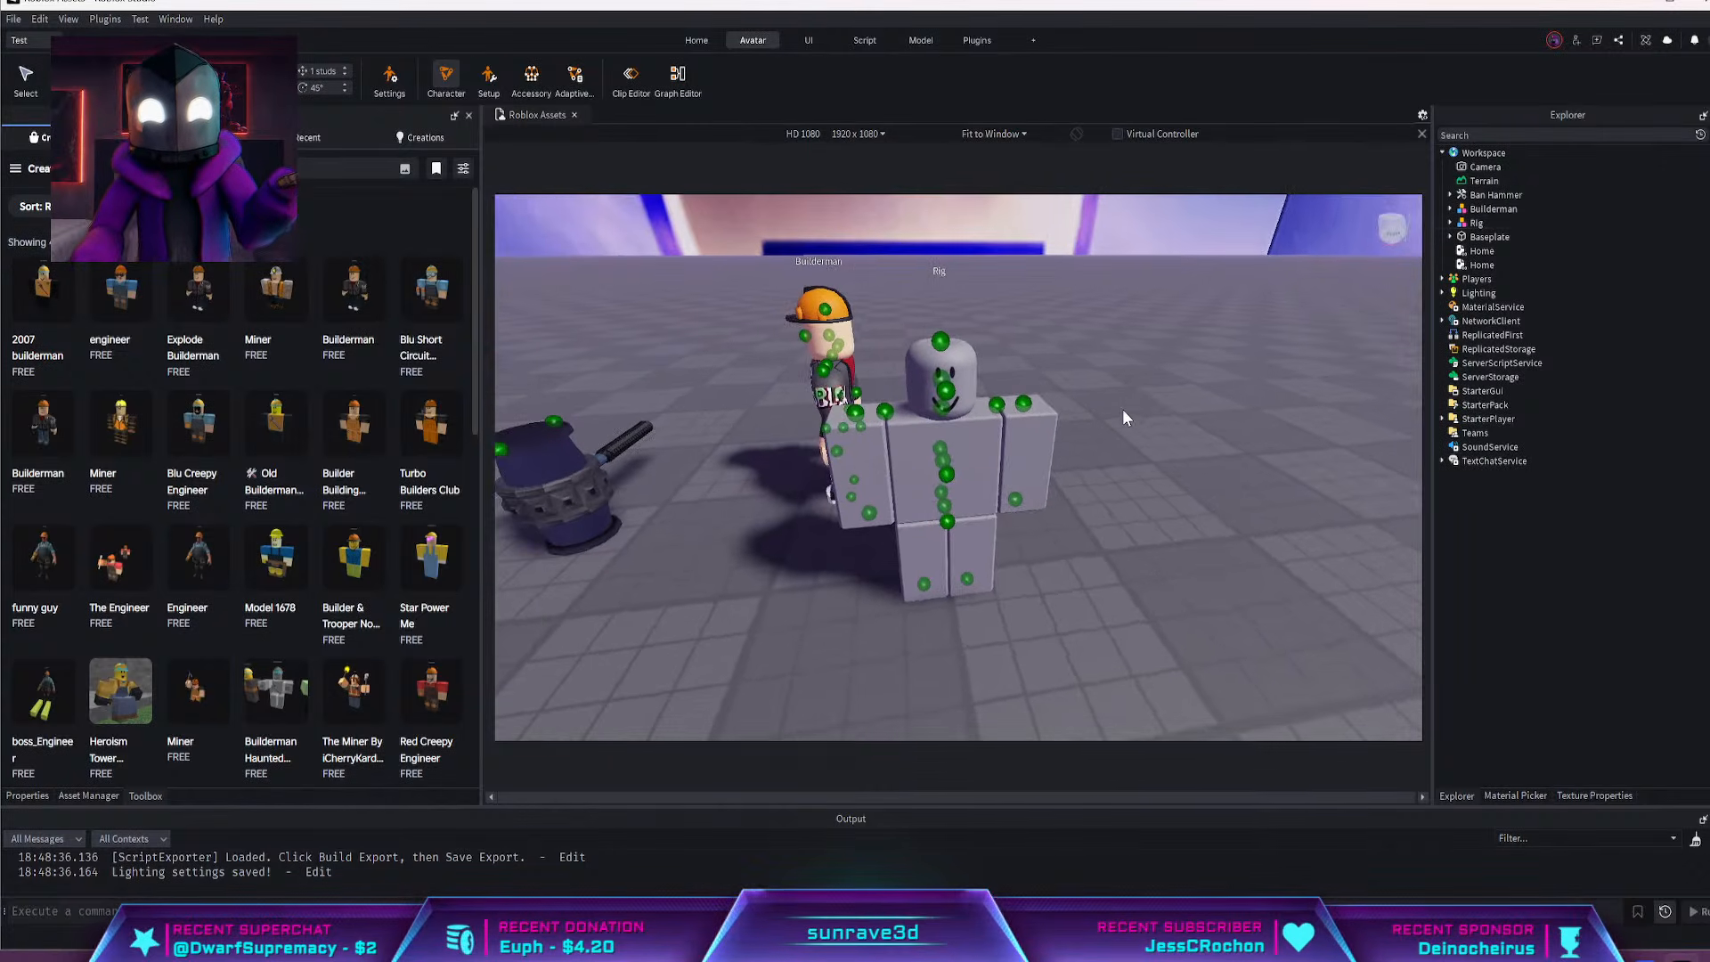
# Check the viewport's visualization modes and hide the green attachment markers on the models
pyautogui.click(1423, 115)
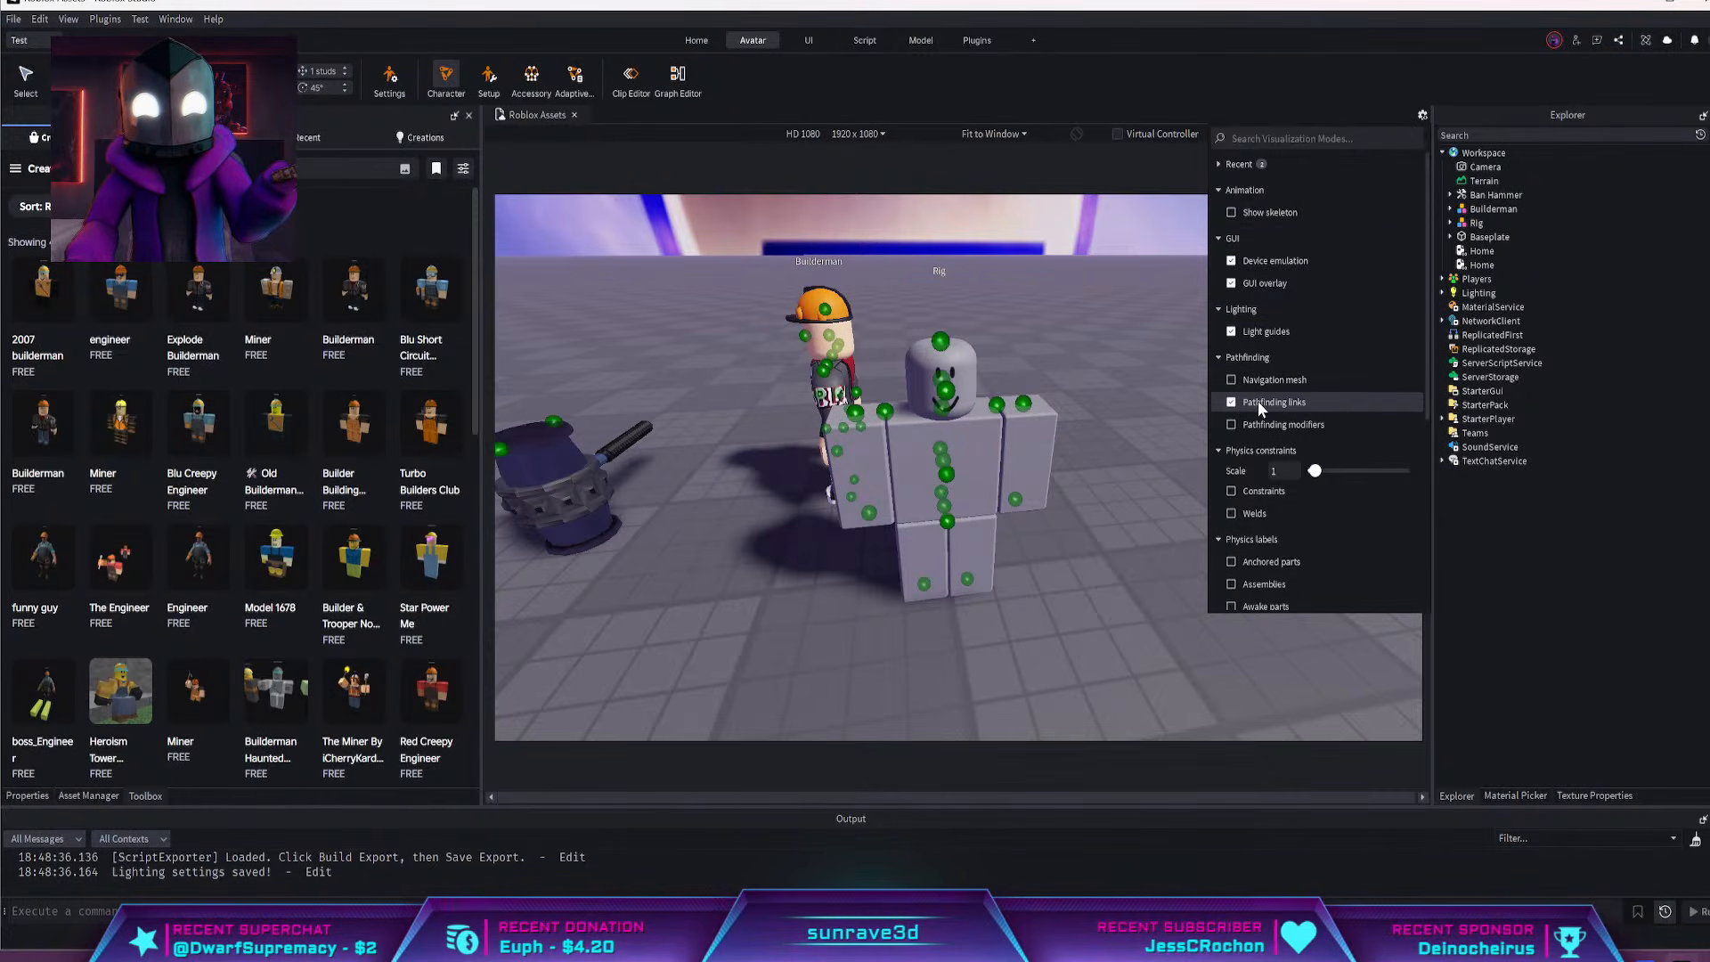
pyautogui.scroll(-4, 1255, 418)
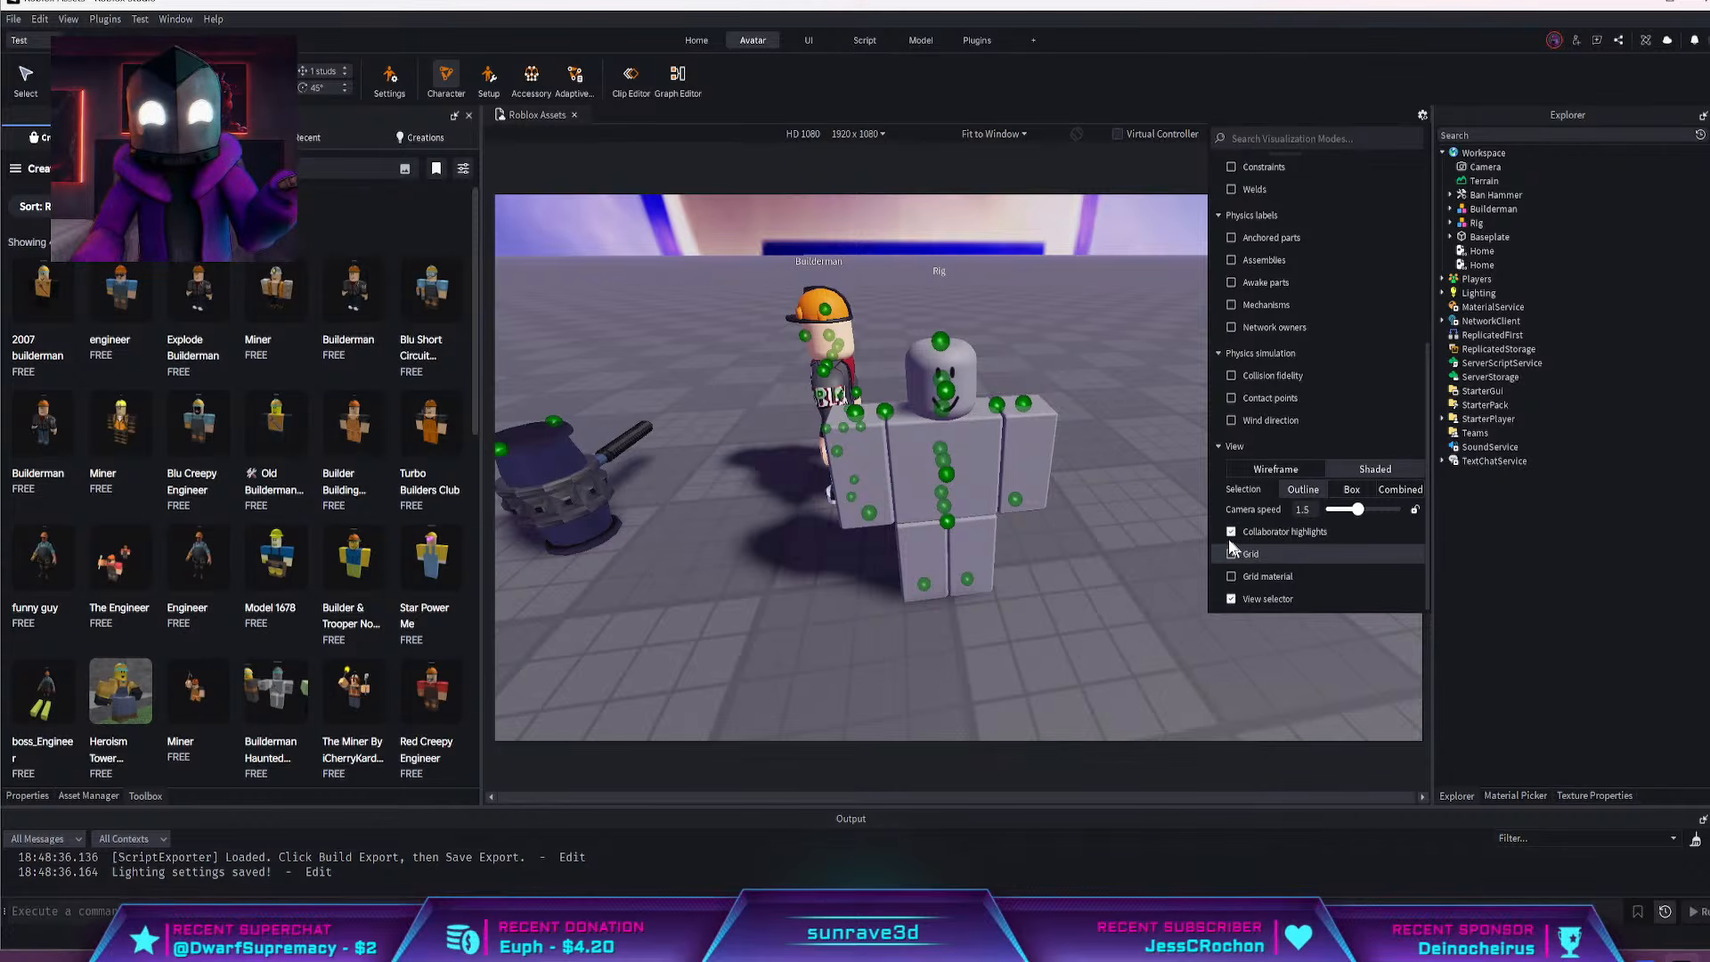
pyautogui.scroll(4, 1243, 516)
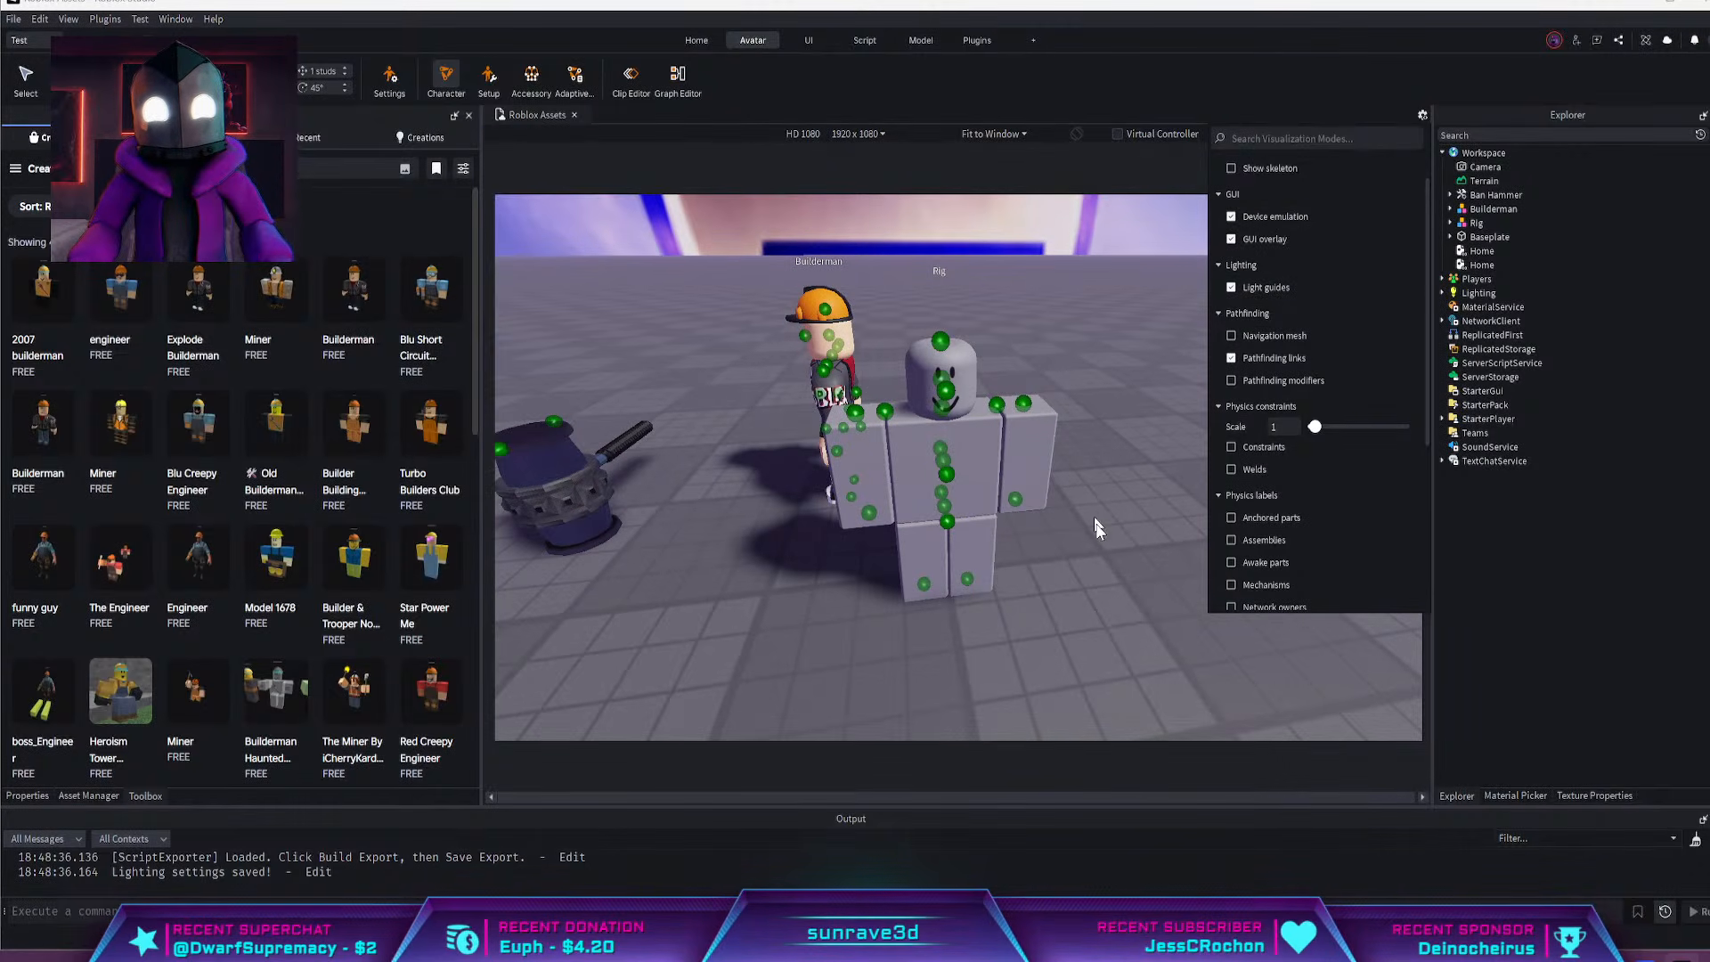
pyautogui.click(1119, 589)
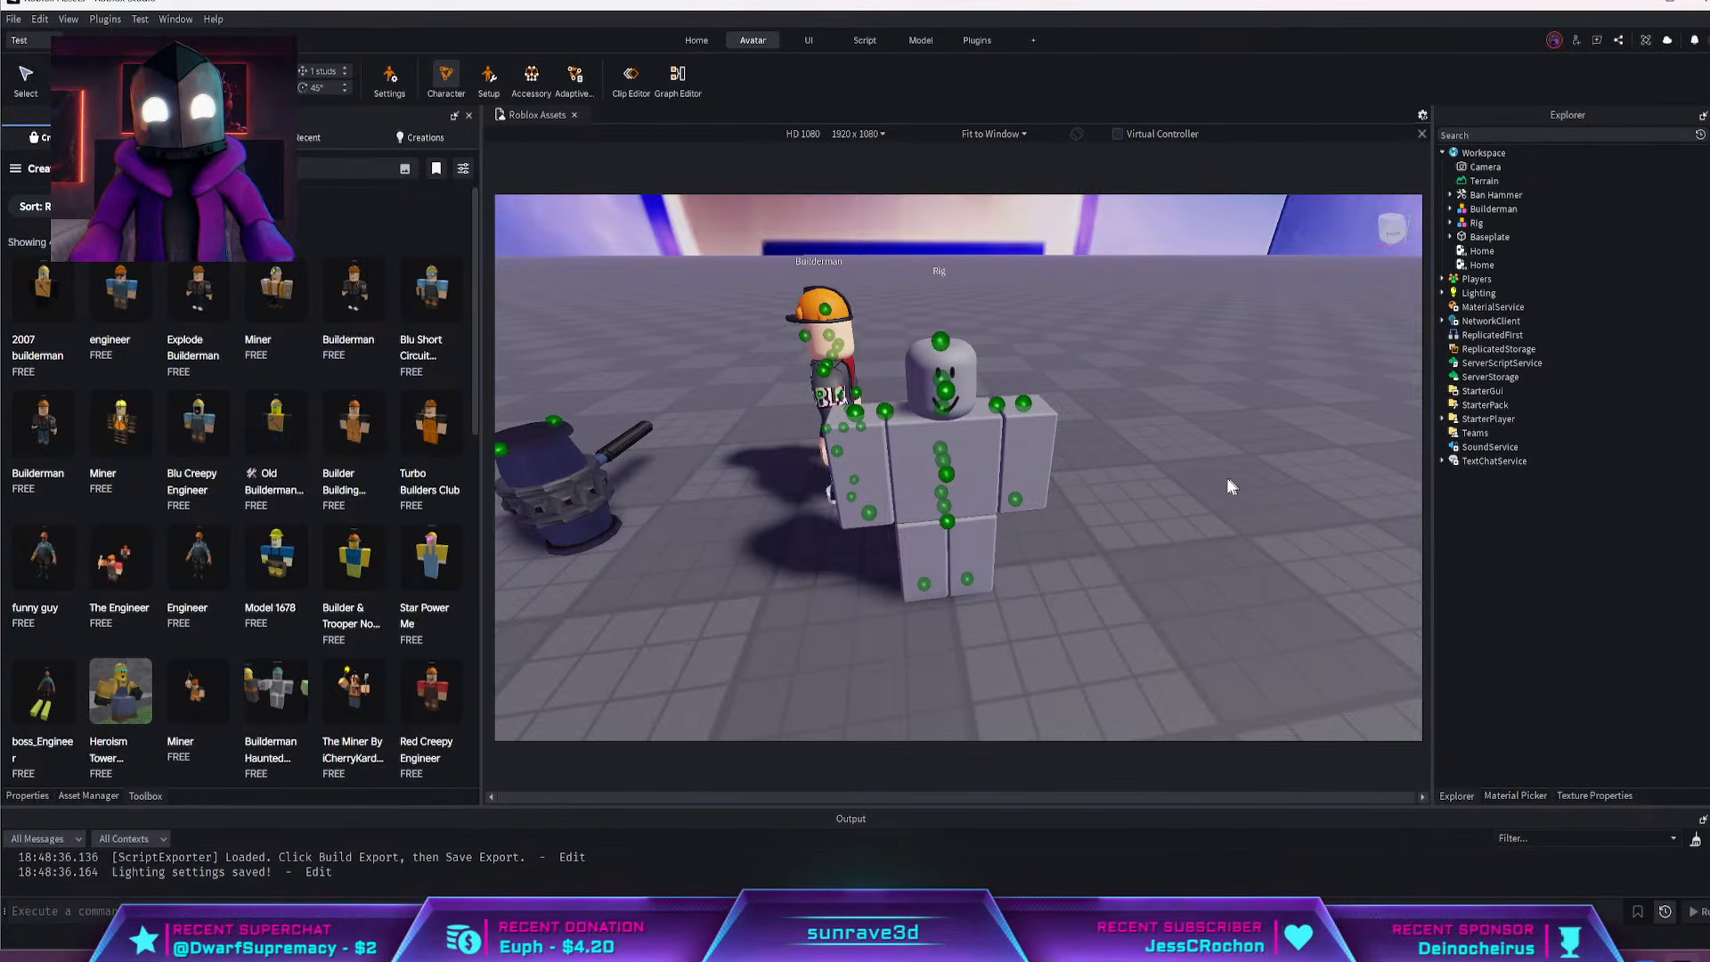
pyautogui.moveTo(1227, 480); pyautogui.dragTo(1212, 475, button='right')
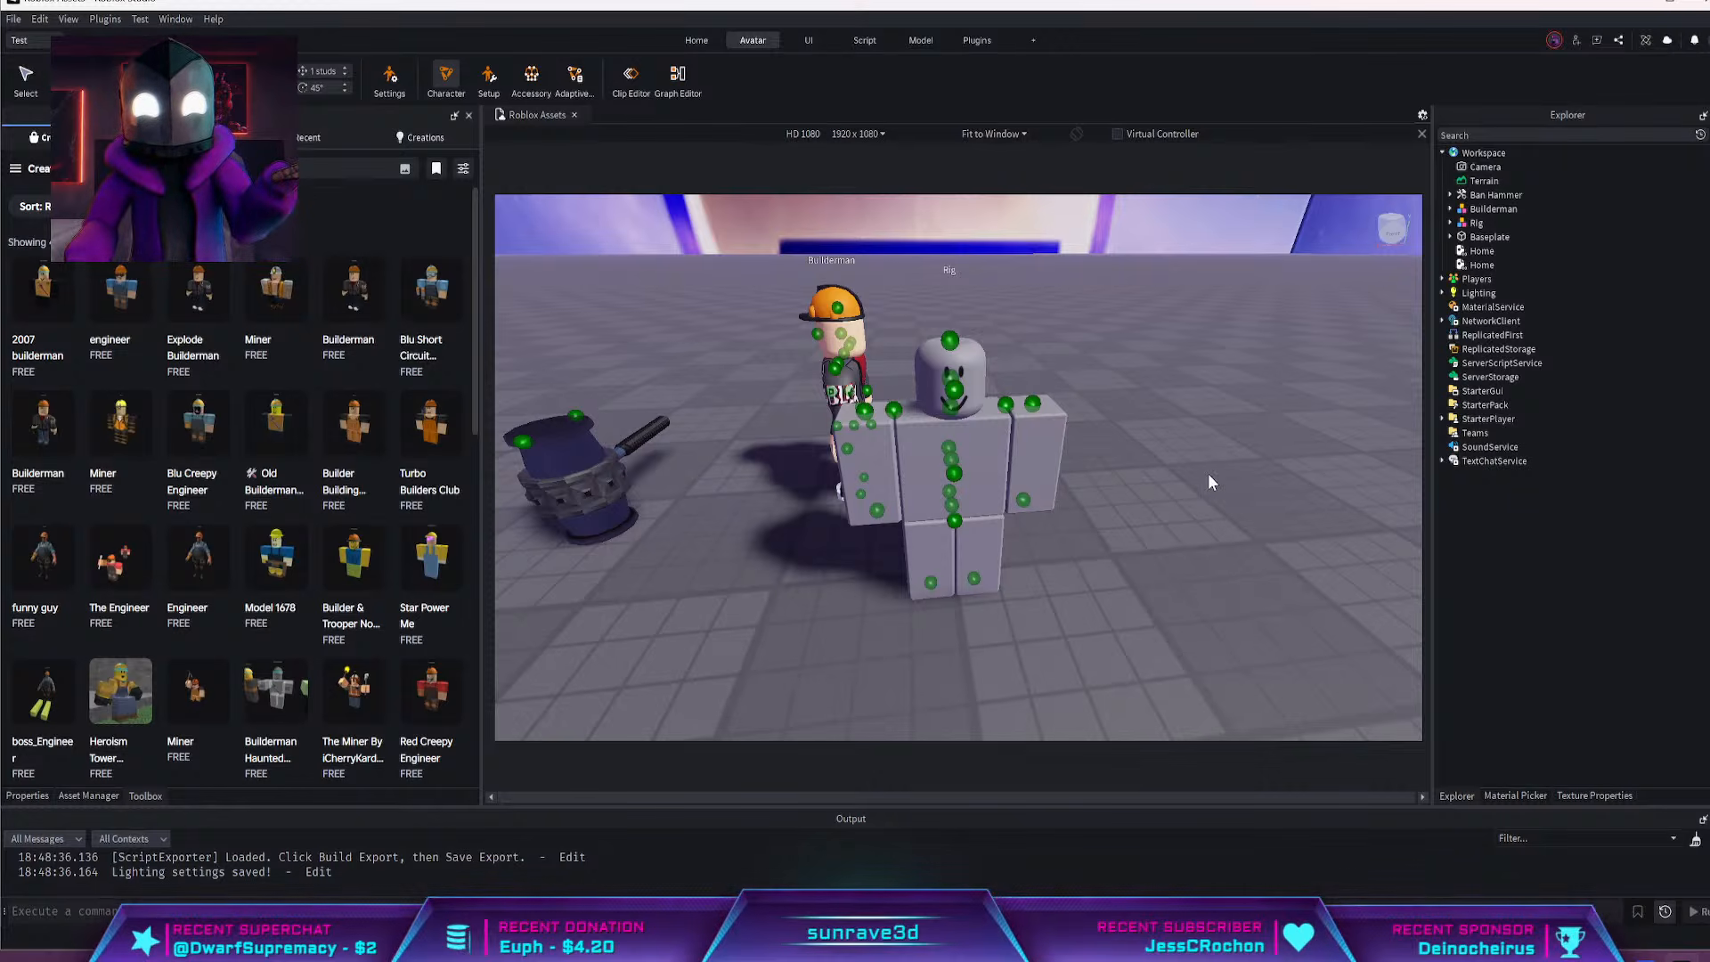
pyautogui.press('Escape')
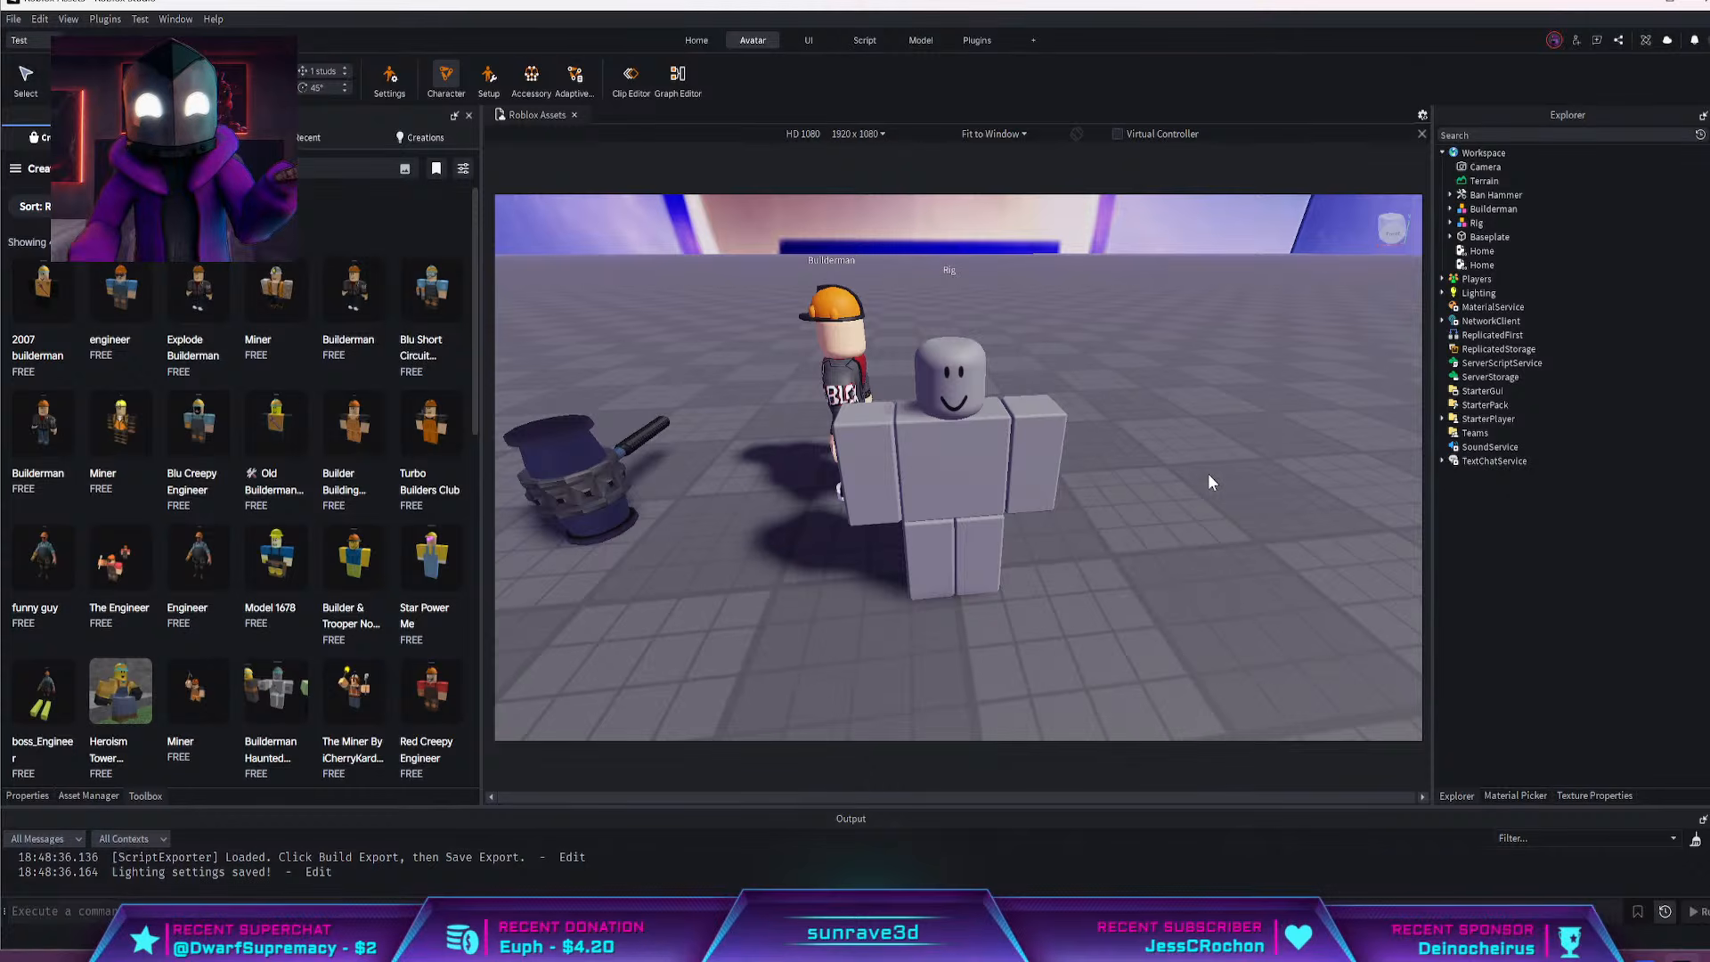
pyautogui.scroll(-3, 1130, 420)
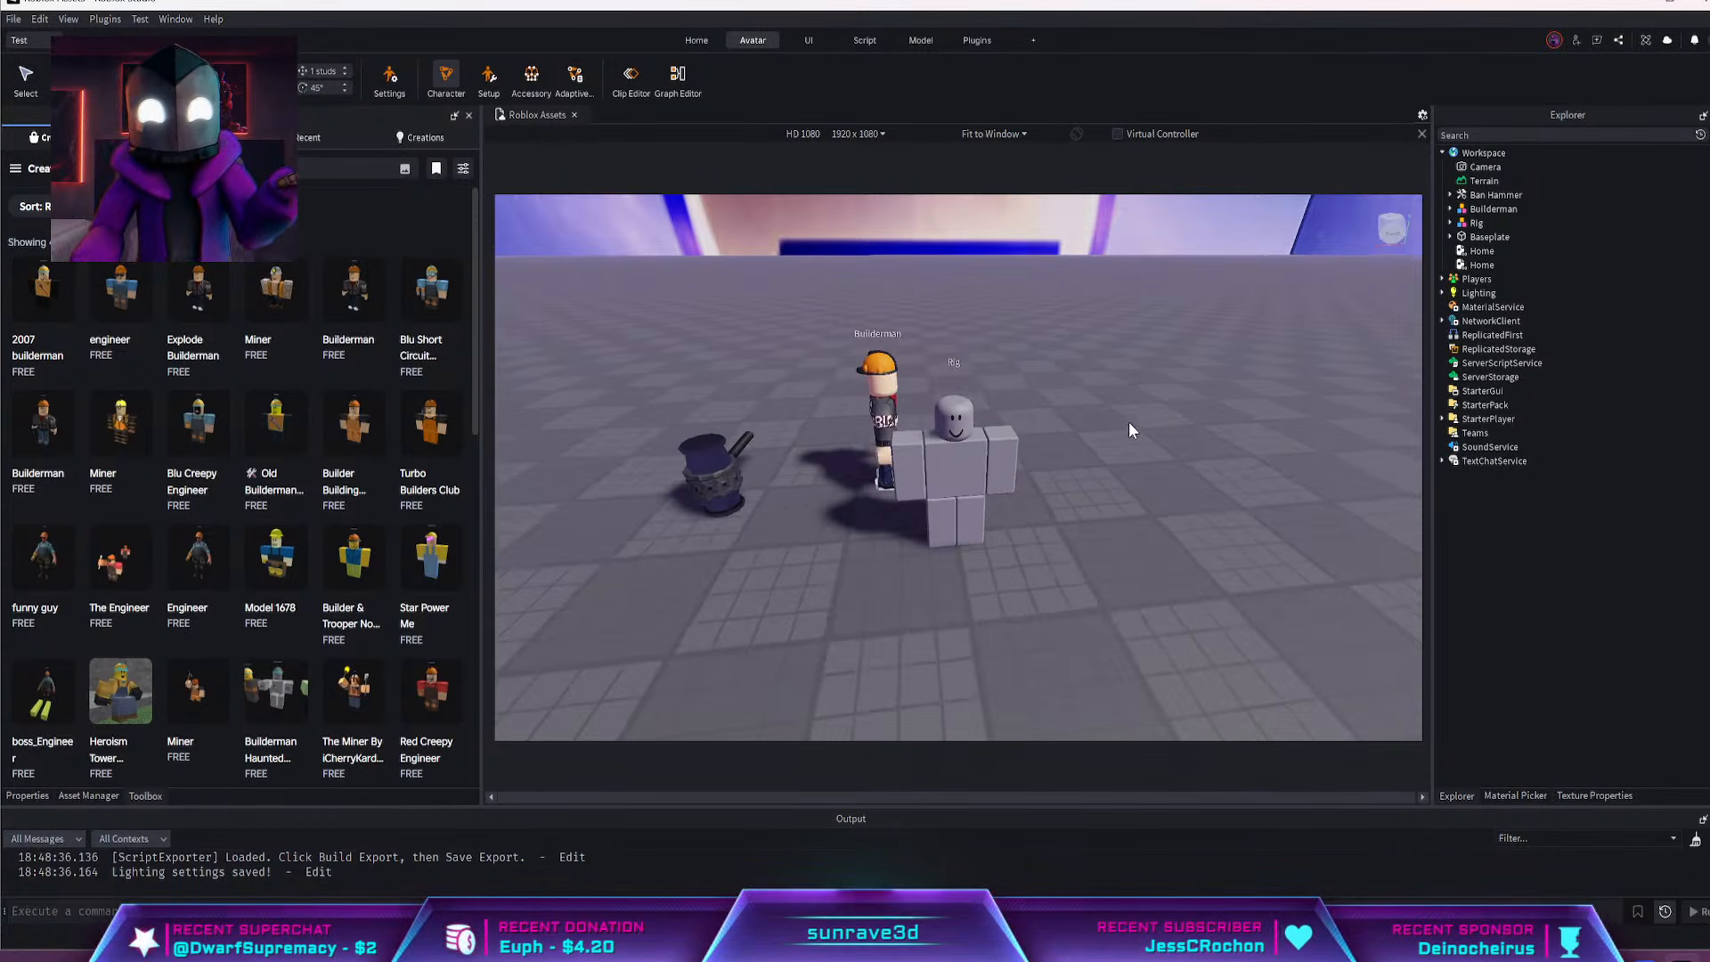
# Inspect the Ban Hammer, Builderman and blocky rig from several distances and angles, selecting the rig
pyautogui.scroll(3, 1129, 429)
pyautogui.scroll(-1, 1129, 430)
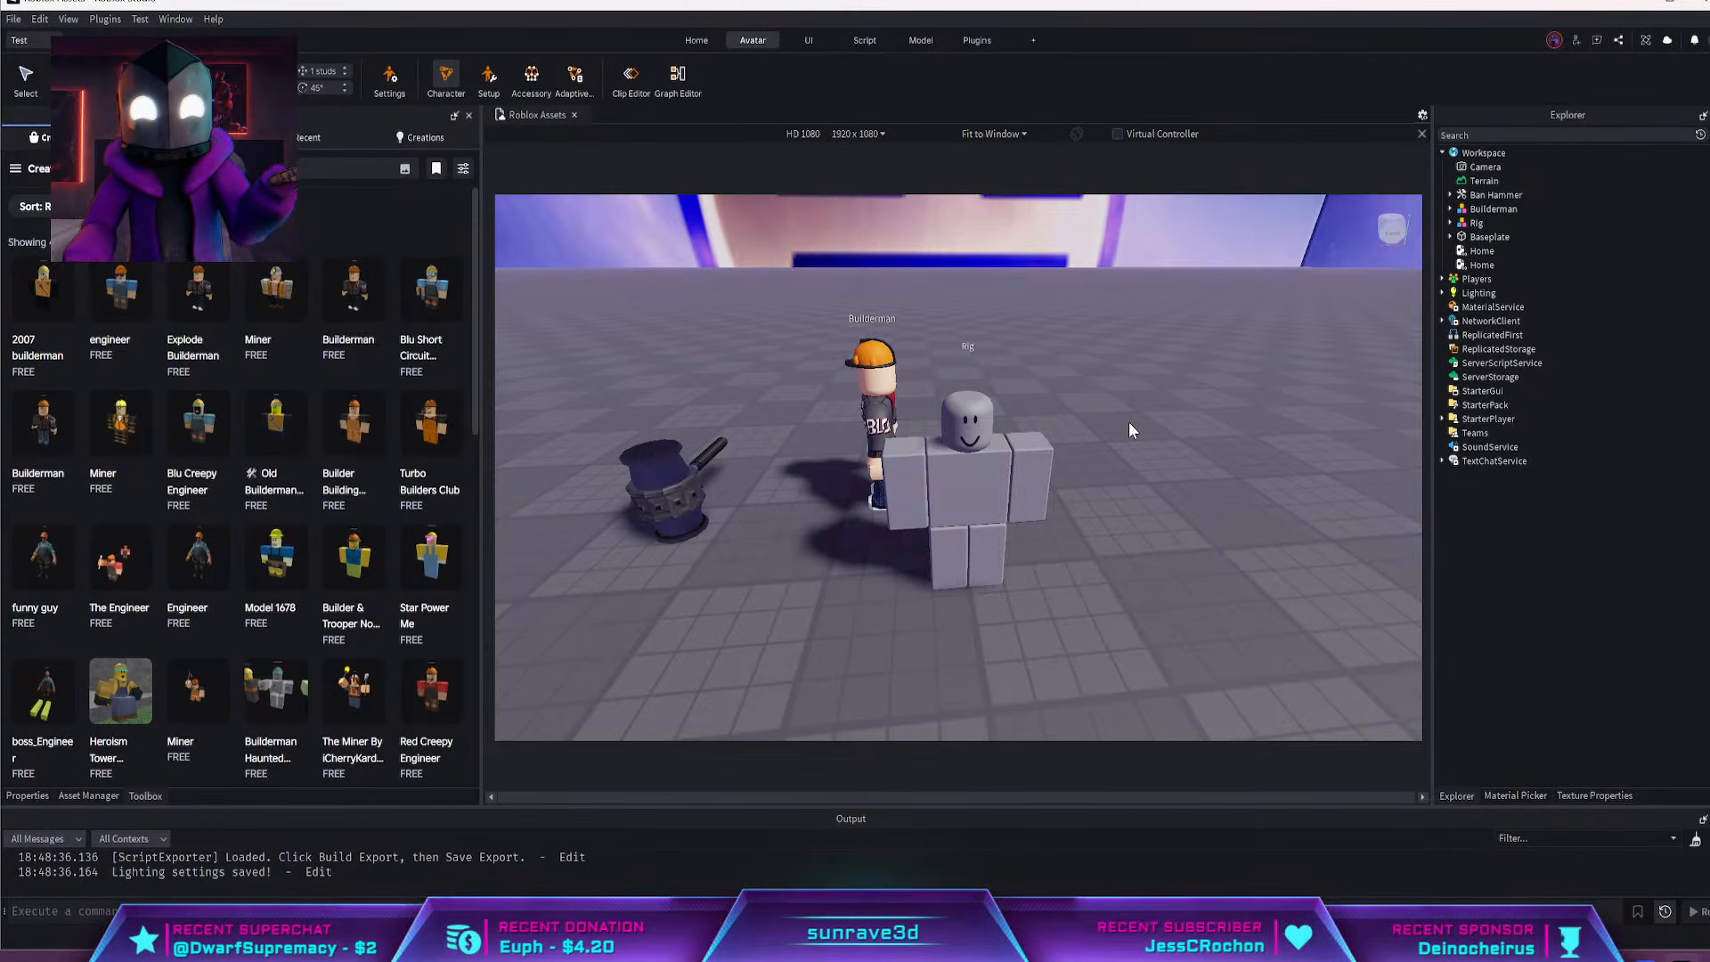
pyautogui.moveTo(1118, 434); pyautogui.dragTo(1101, 443, button='right')
pyautogui.scroll(3, 1101, 444)
pyautogui.scroll(-3, 1101, 443)
pyautogui.click(932, 495)
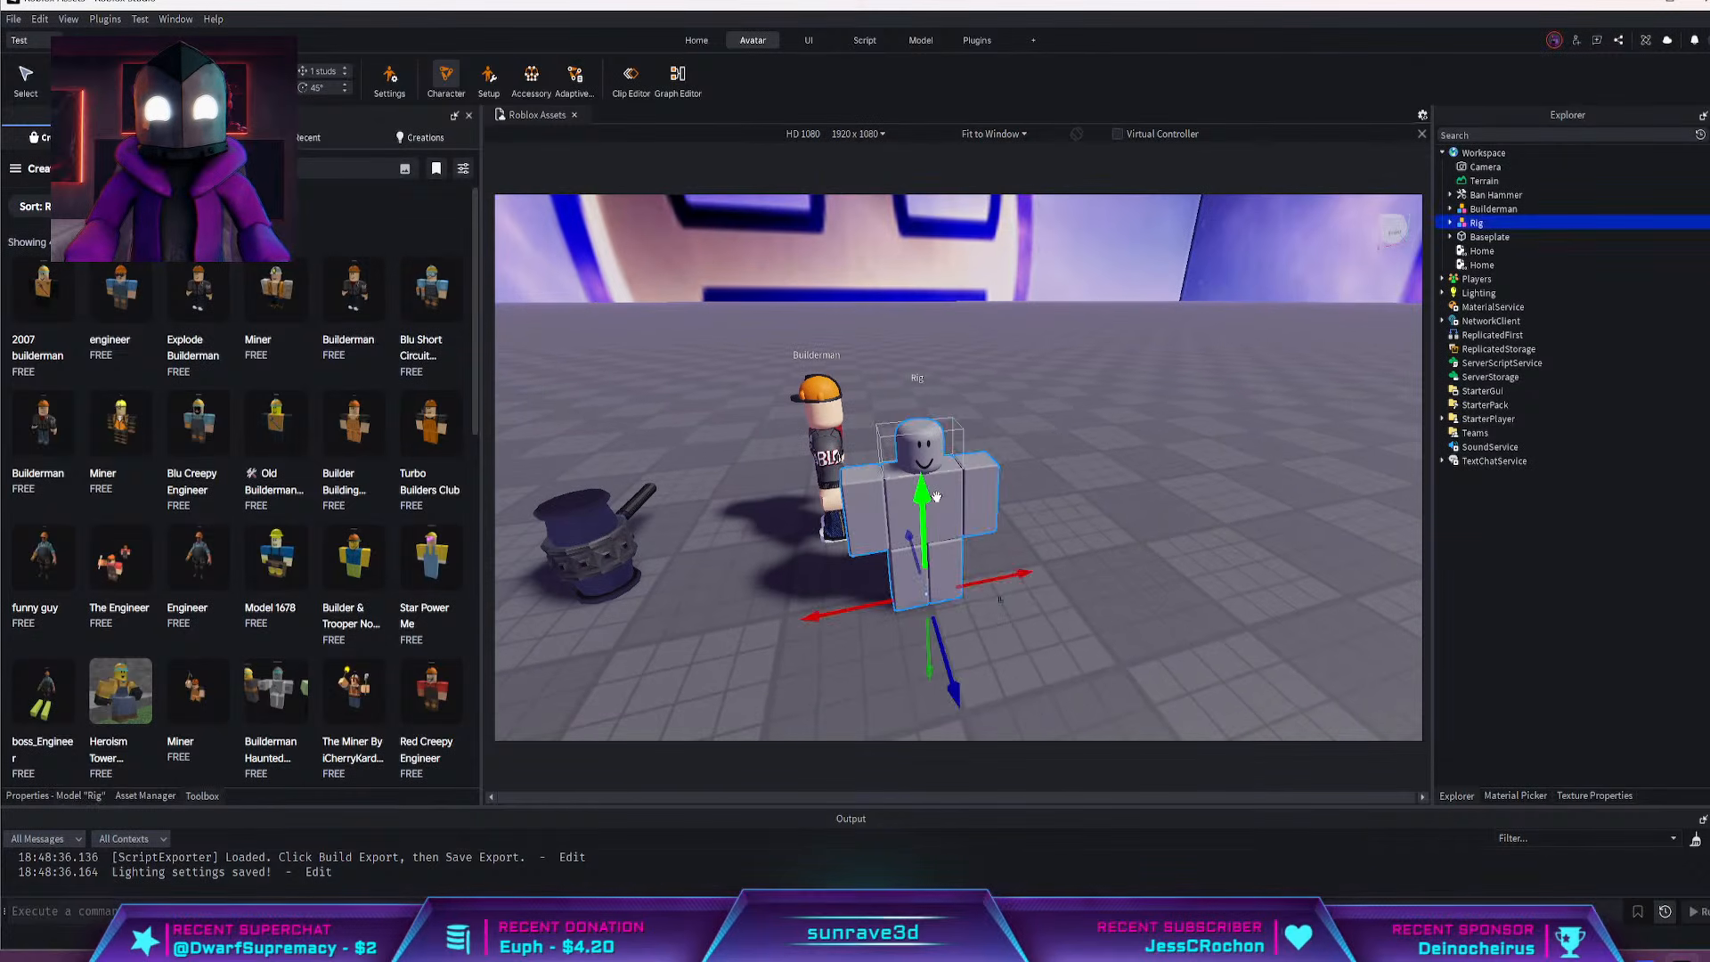
pyautogui.moveTo(978, 515)
pyautogui.mouseDown()
pyautogui.moveTo(1065, 494)
pyautogui.moveTo(1008, 514)
pyautogui.mouseUp()
pyautogui.press('s')
pyautogui.press('d')
pyautogui.moveTo(1178, 545); pyautogui.dragTo(1167, 554, button='right')
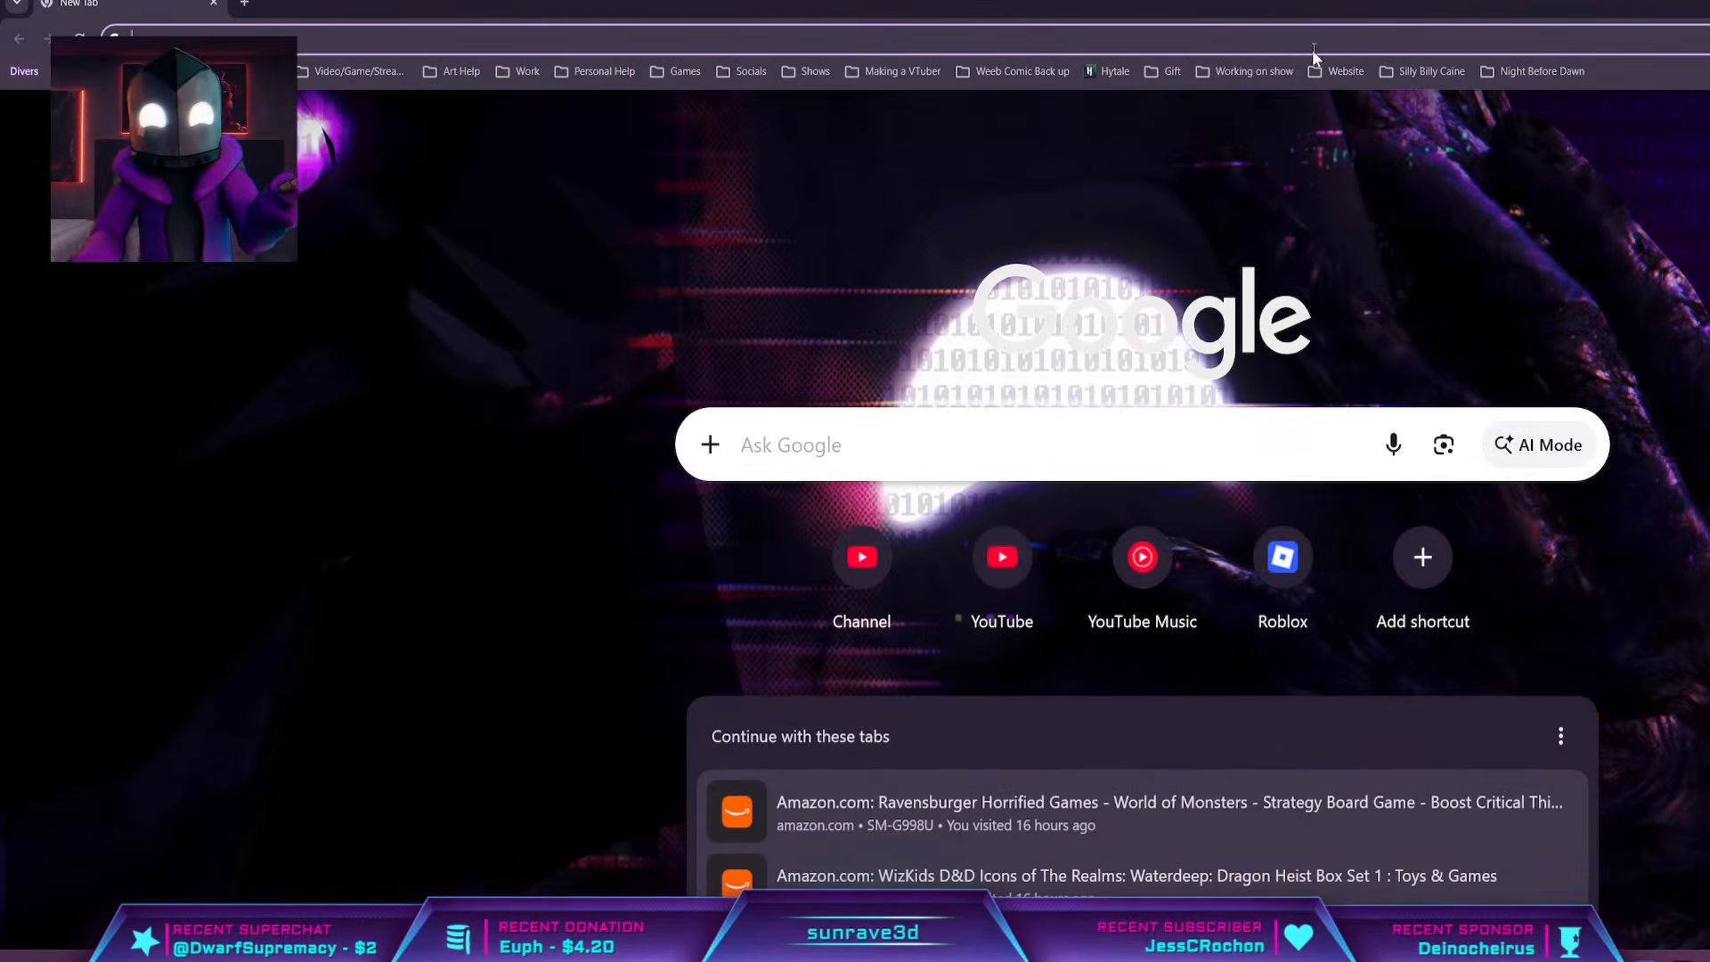
# Switch to the browser's Roblox Marketplace results for builderman and enlarge its window over Roblox Studio, returning to the results after viewing an orange hard hat
pyautogui.moveTo(1318, 7); pyautogui.dragTo(1416, 0)
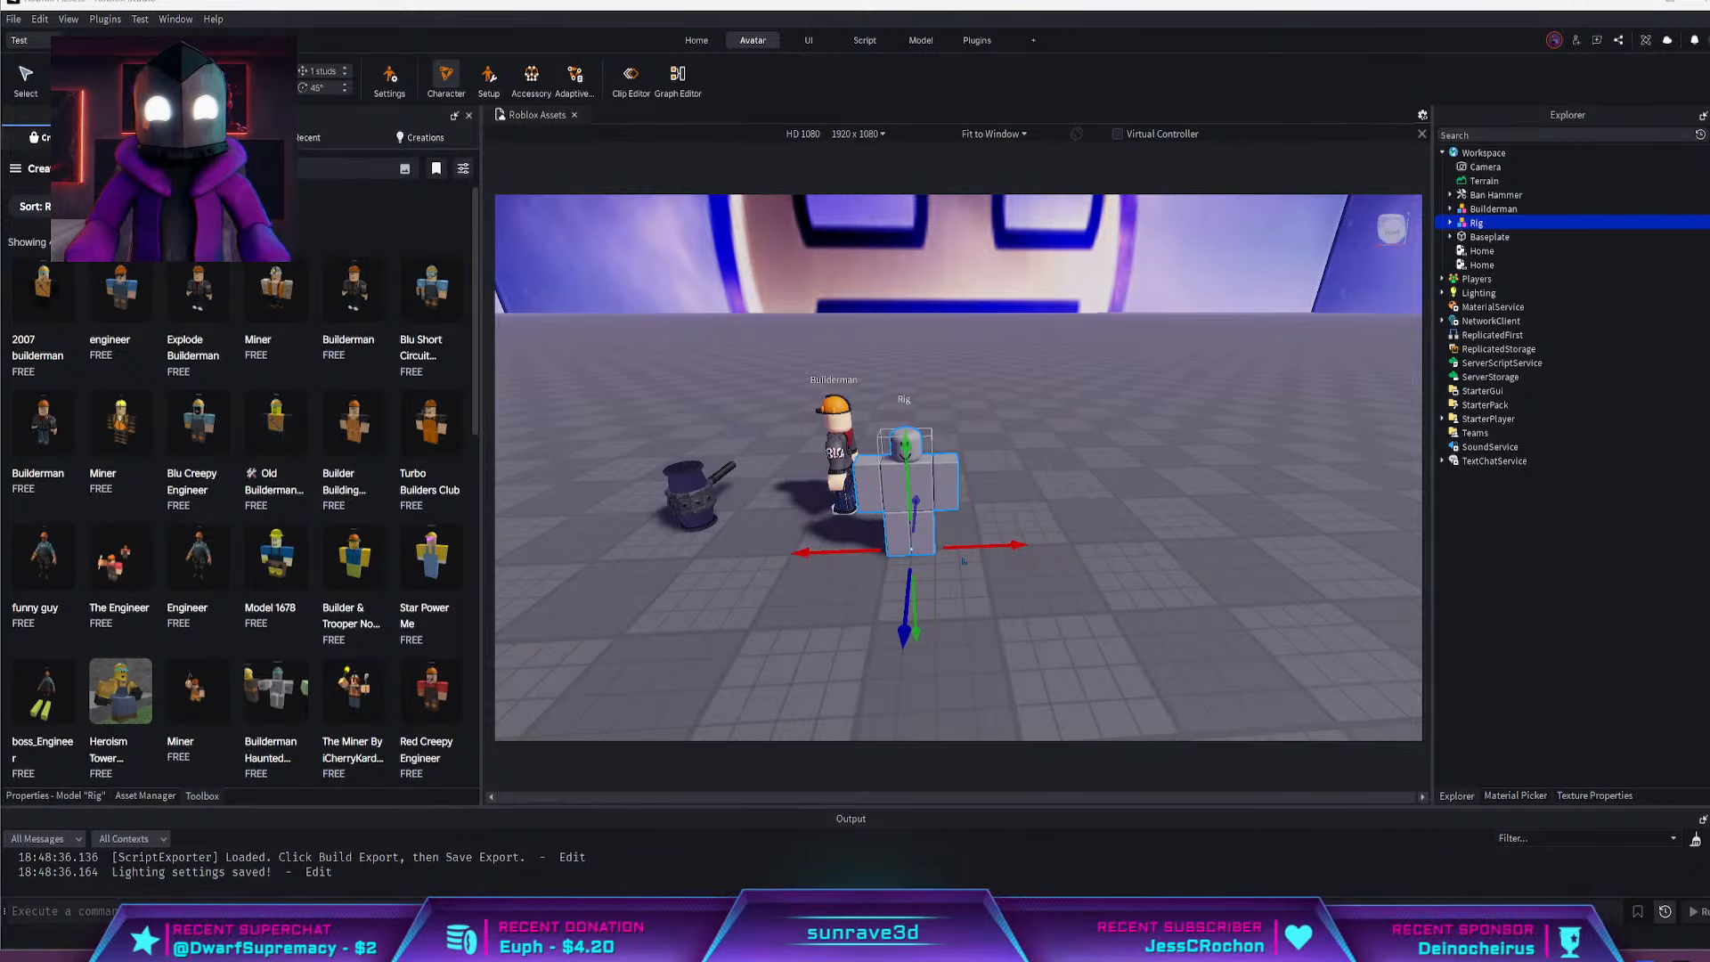
pyautogui.moveTo(1381, 469); pyautogui.dragTo(1380, 469, button='right')
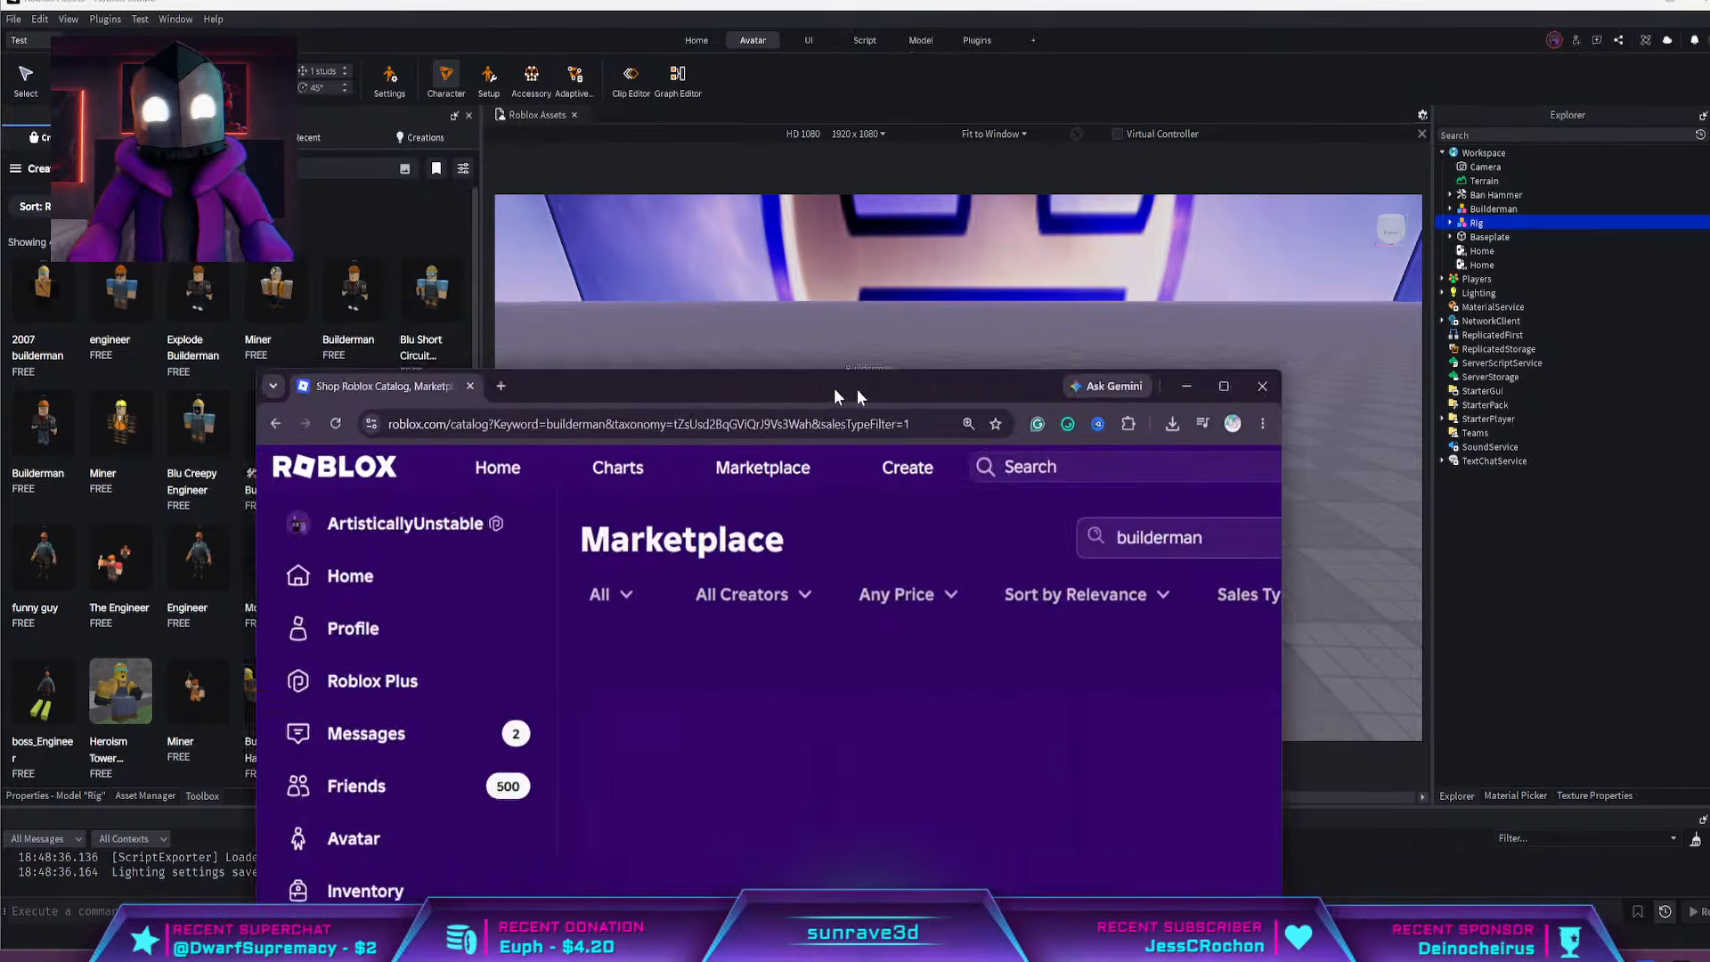
pyautogui.moveTo(843, 392); pyautogui.dragTo(5, 353)
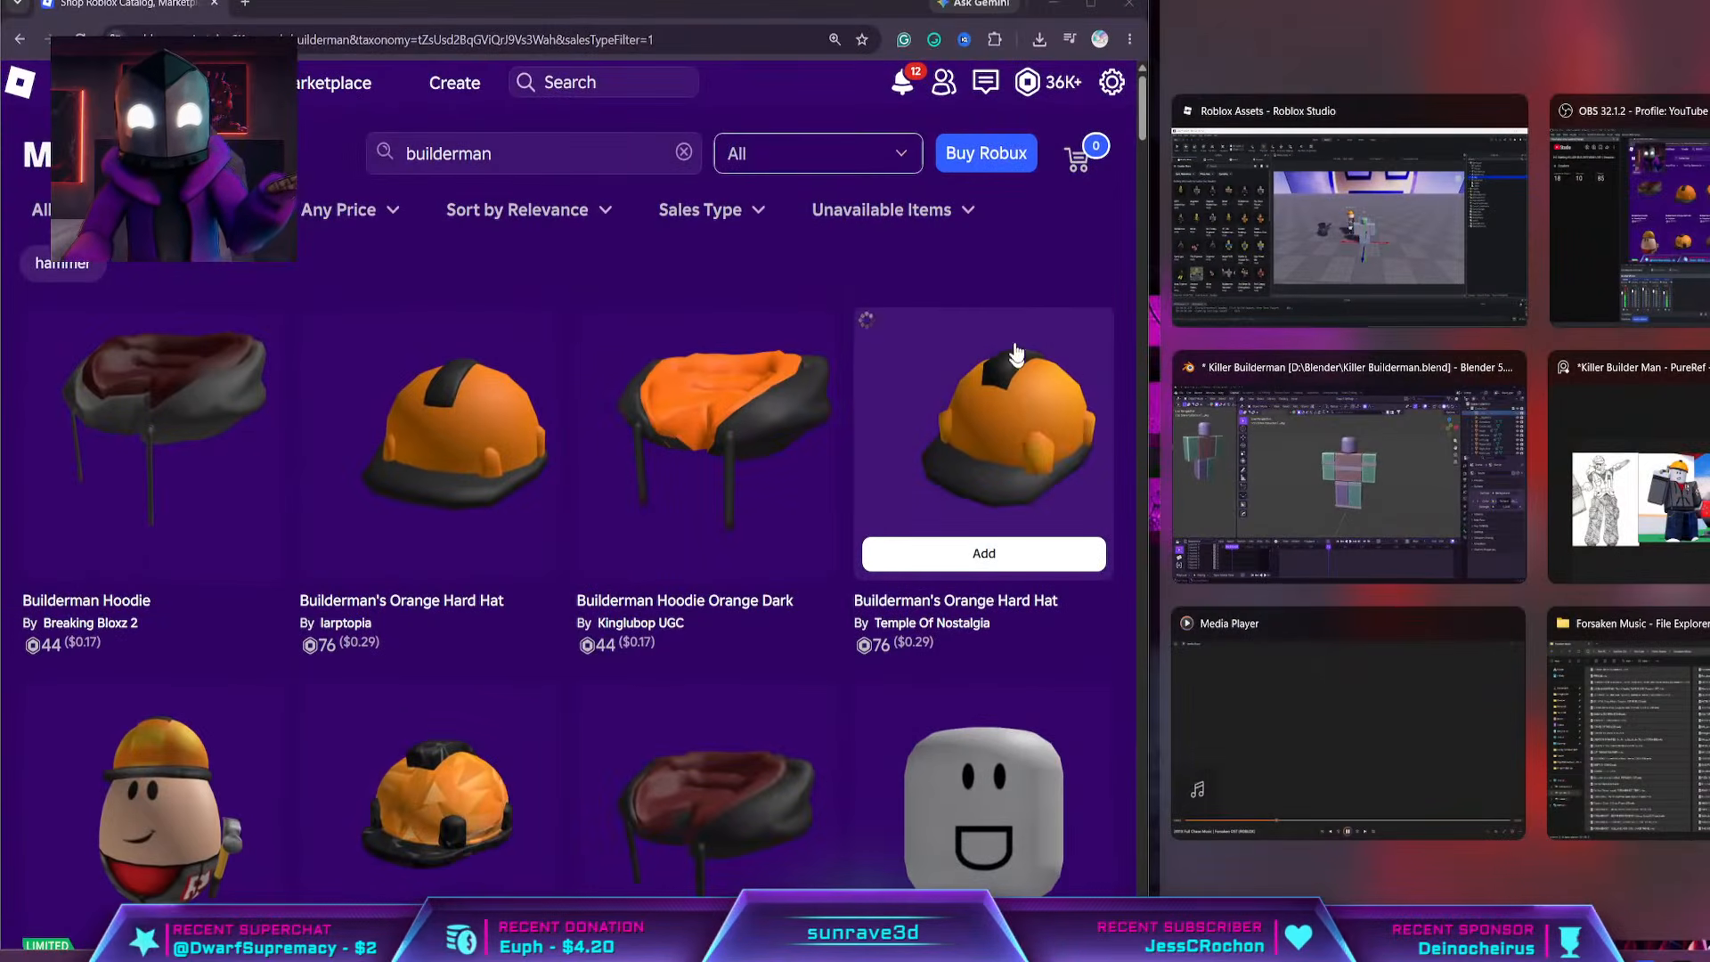
pyautogui.click(1022, 417)
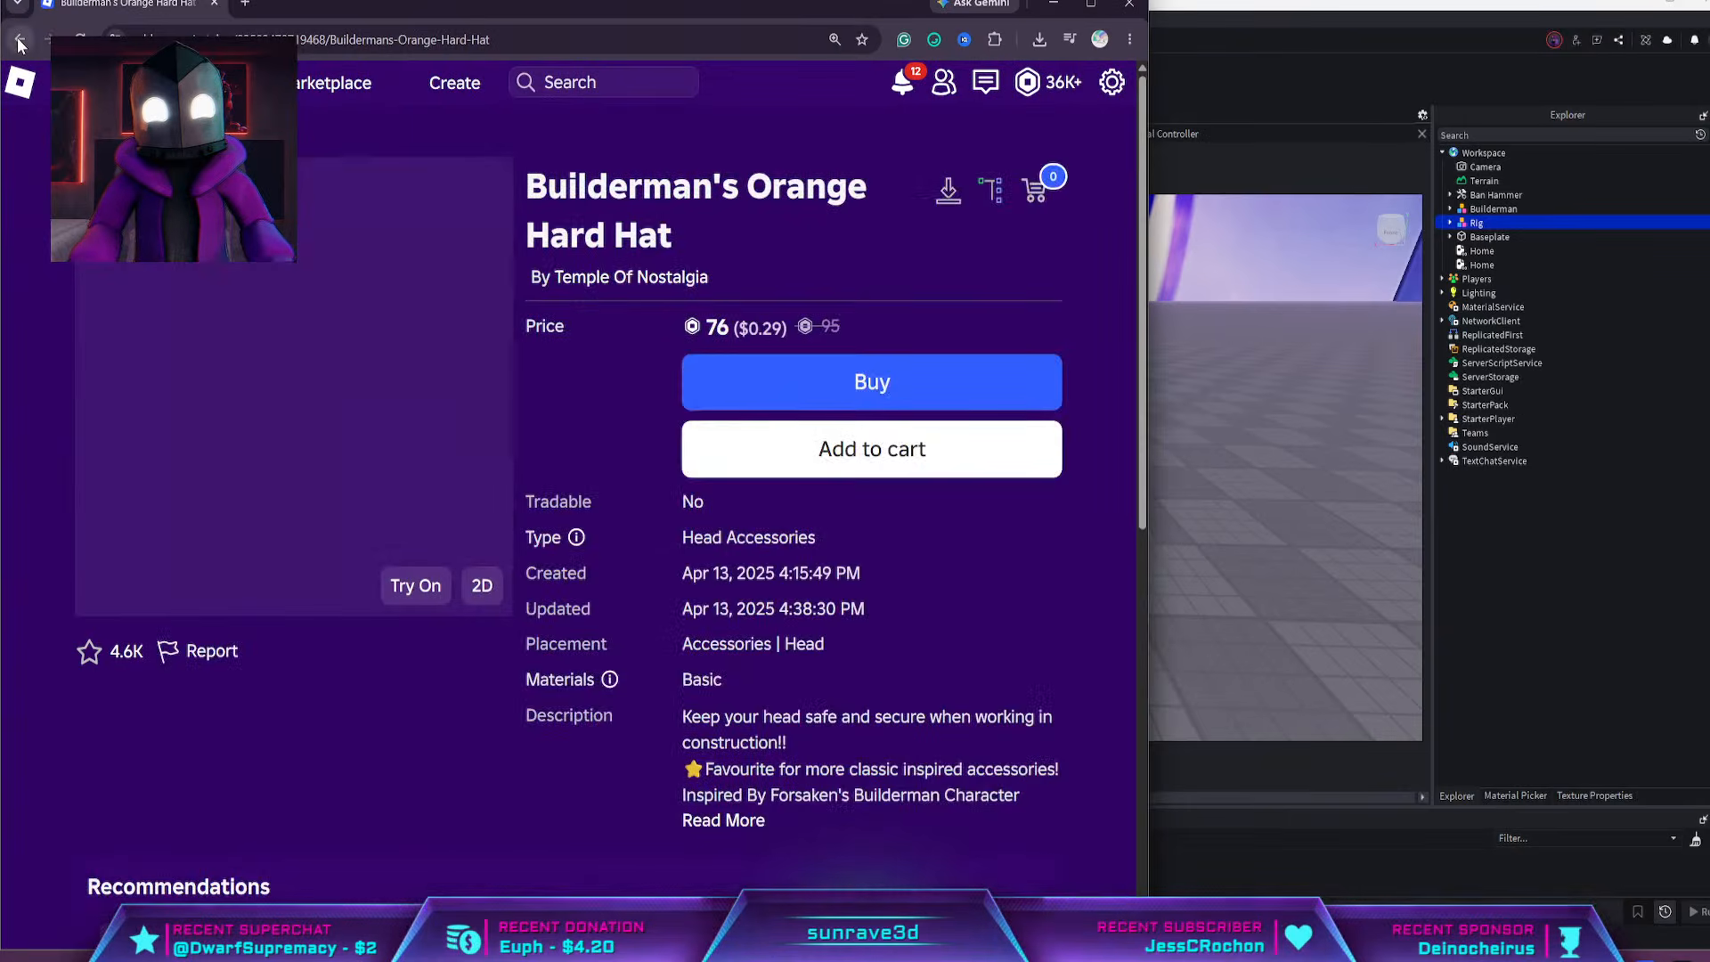
pyautogui.click(20, 39)
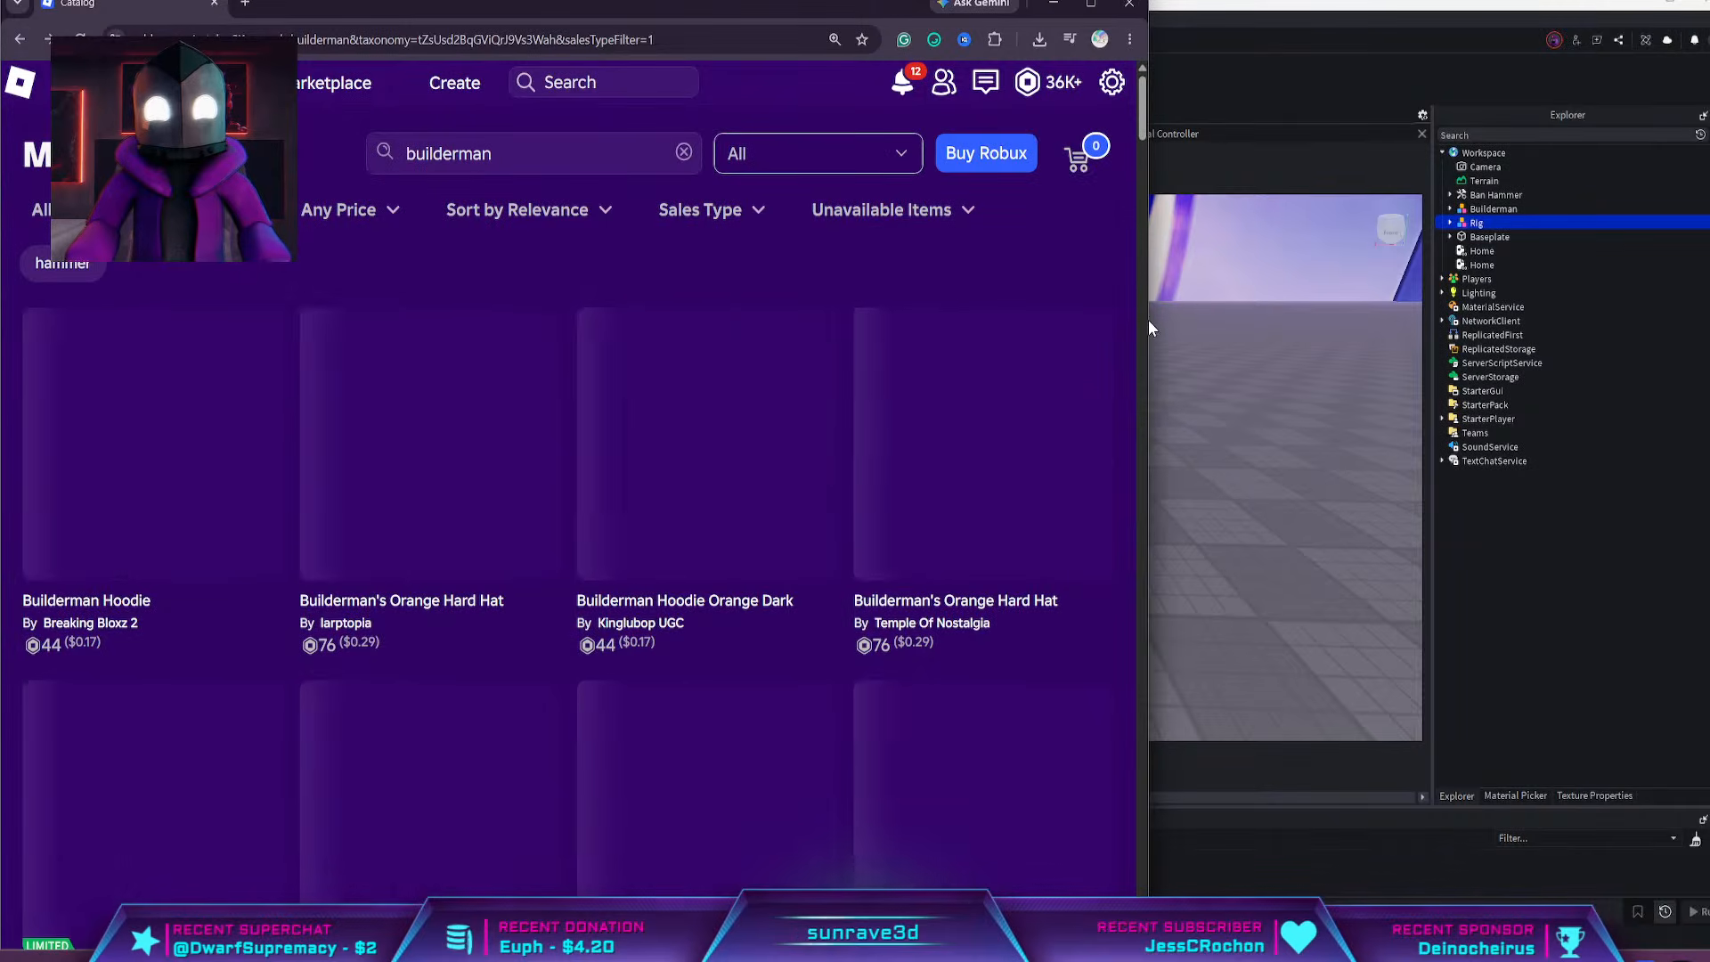
pyautogui.moveTo(1147, 328); pyautogui.dragTo(1675, 330)
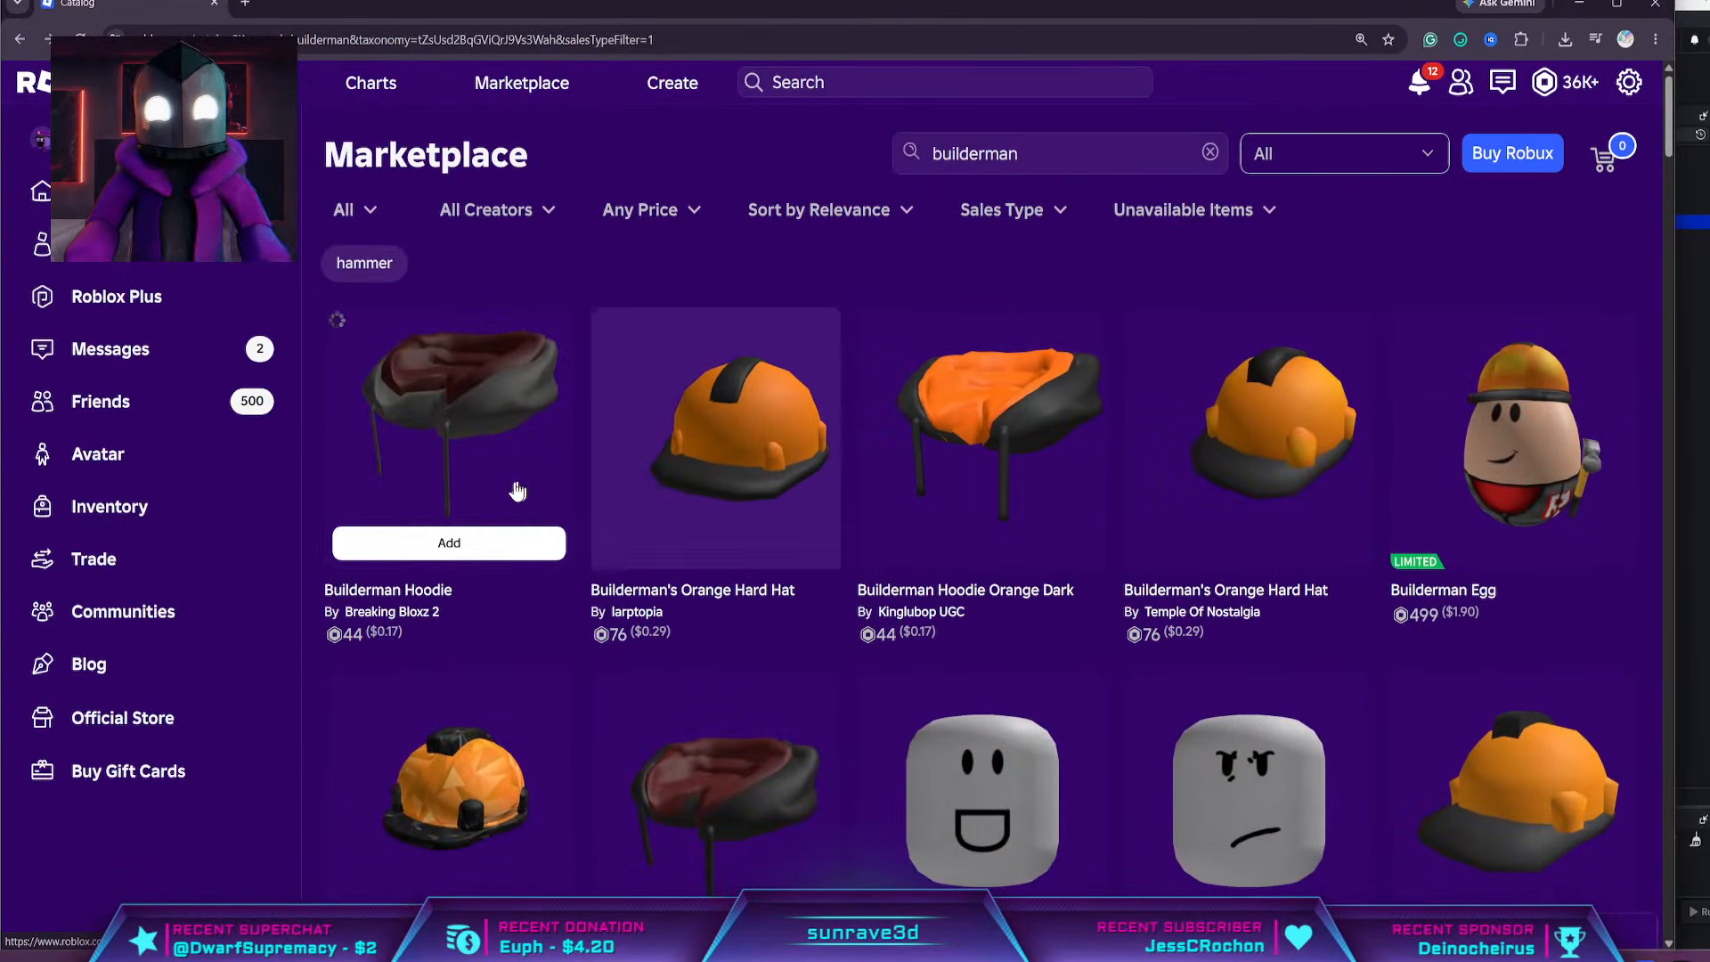
# Open the Builderman Hoodie, Builderman's Dark grey Jacket and Builderman's belt Black in separate browser tabs, keeping the results page open
pyautogui.middleClick(404, 448)
pyautogui.scroll(-4, 516, 553)
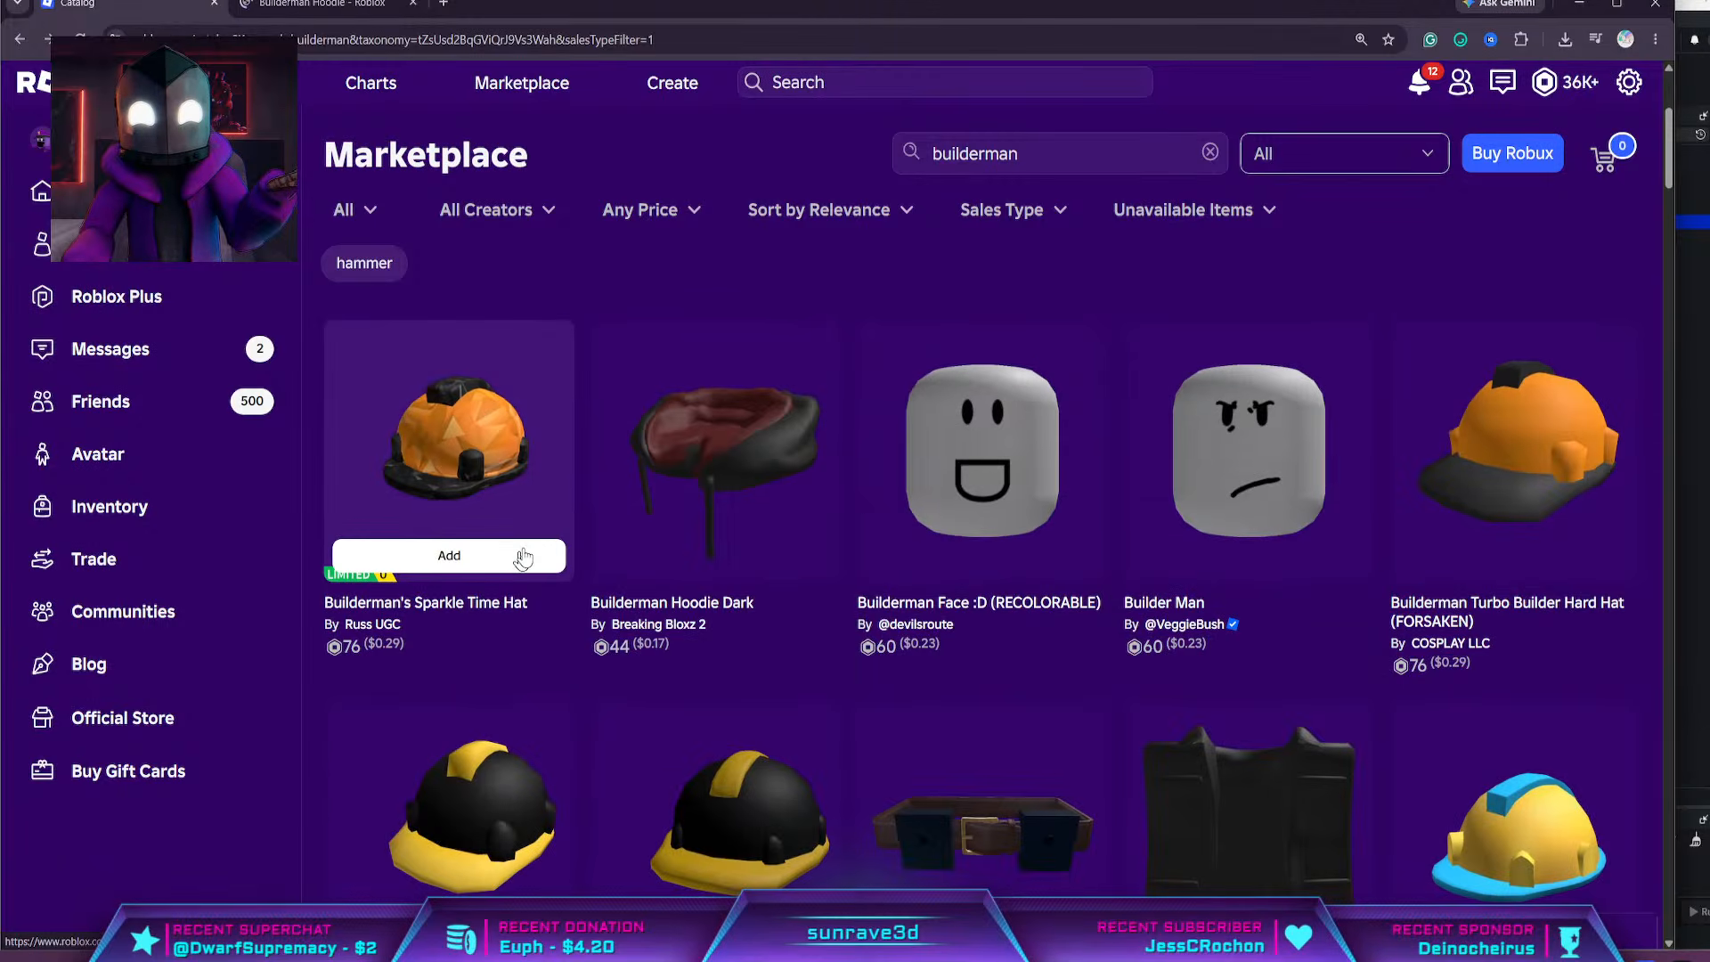
pyautogui.scroll(-4, 980, 561)
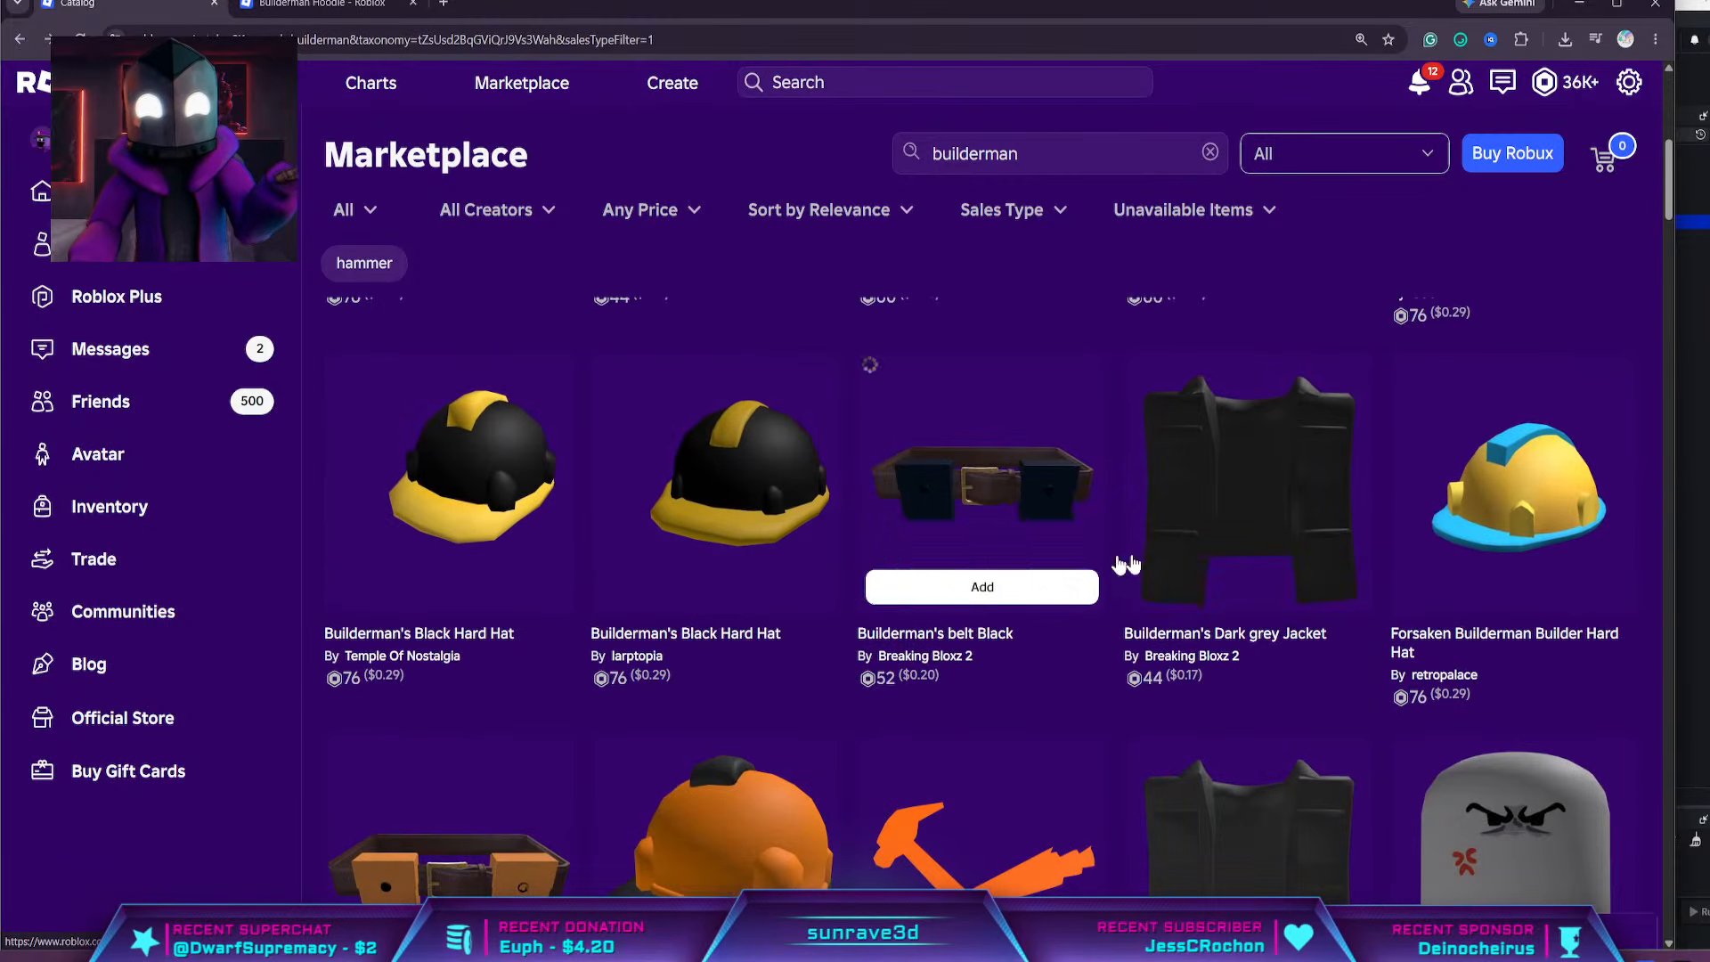
pyautogui.middleClick(1176, 516)
pyautogui.middleClick(1003, 504)
# Look through the remaining builderman Marketplace results for further tools, belts, hats and clothing that suit the character
pyautogui.scroll(-4, 890, 534)
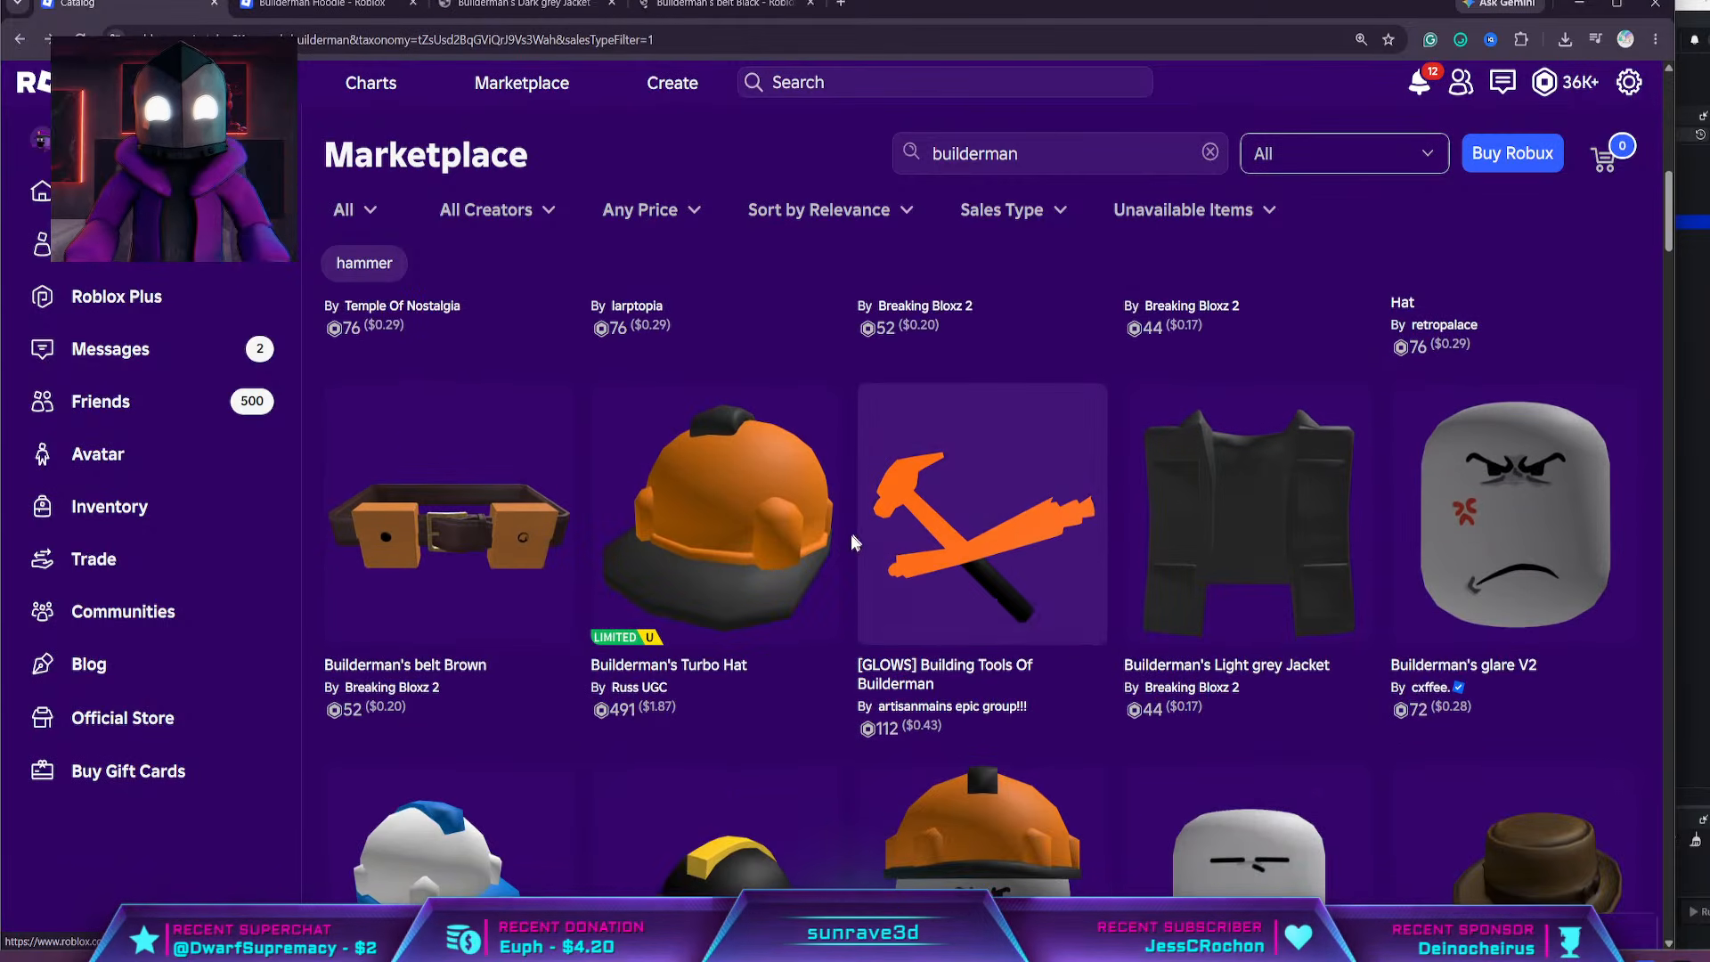
pyautogui.scroll(-10, 852, 542)
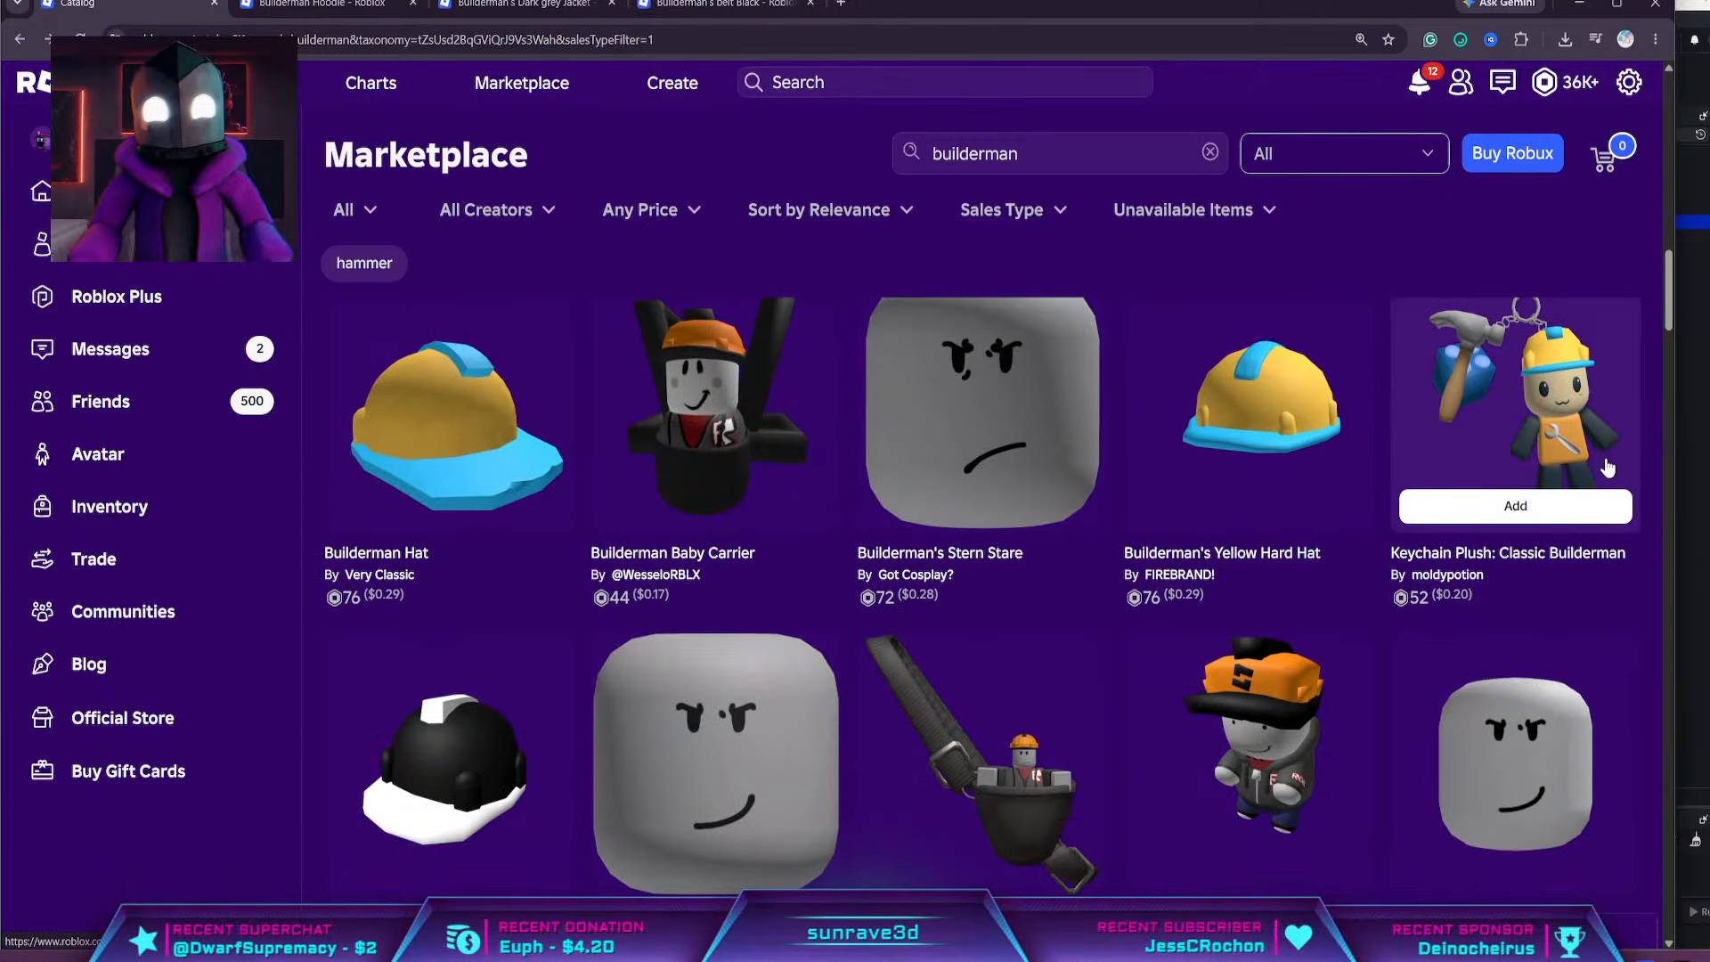
pyautogui.scroll(-8, 1594, 472)
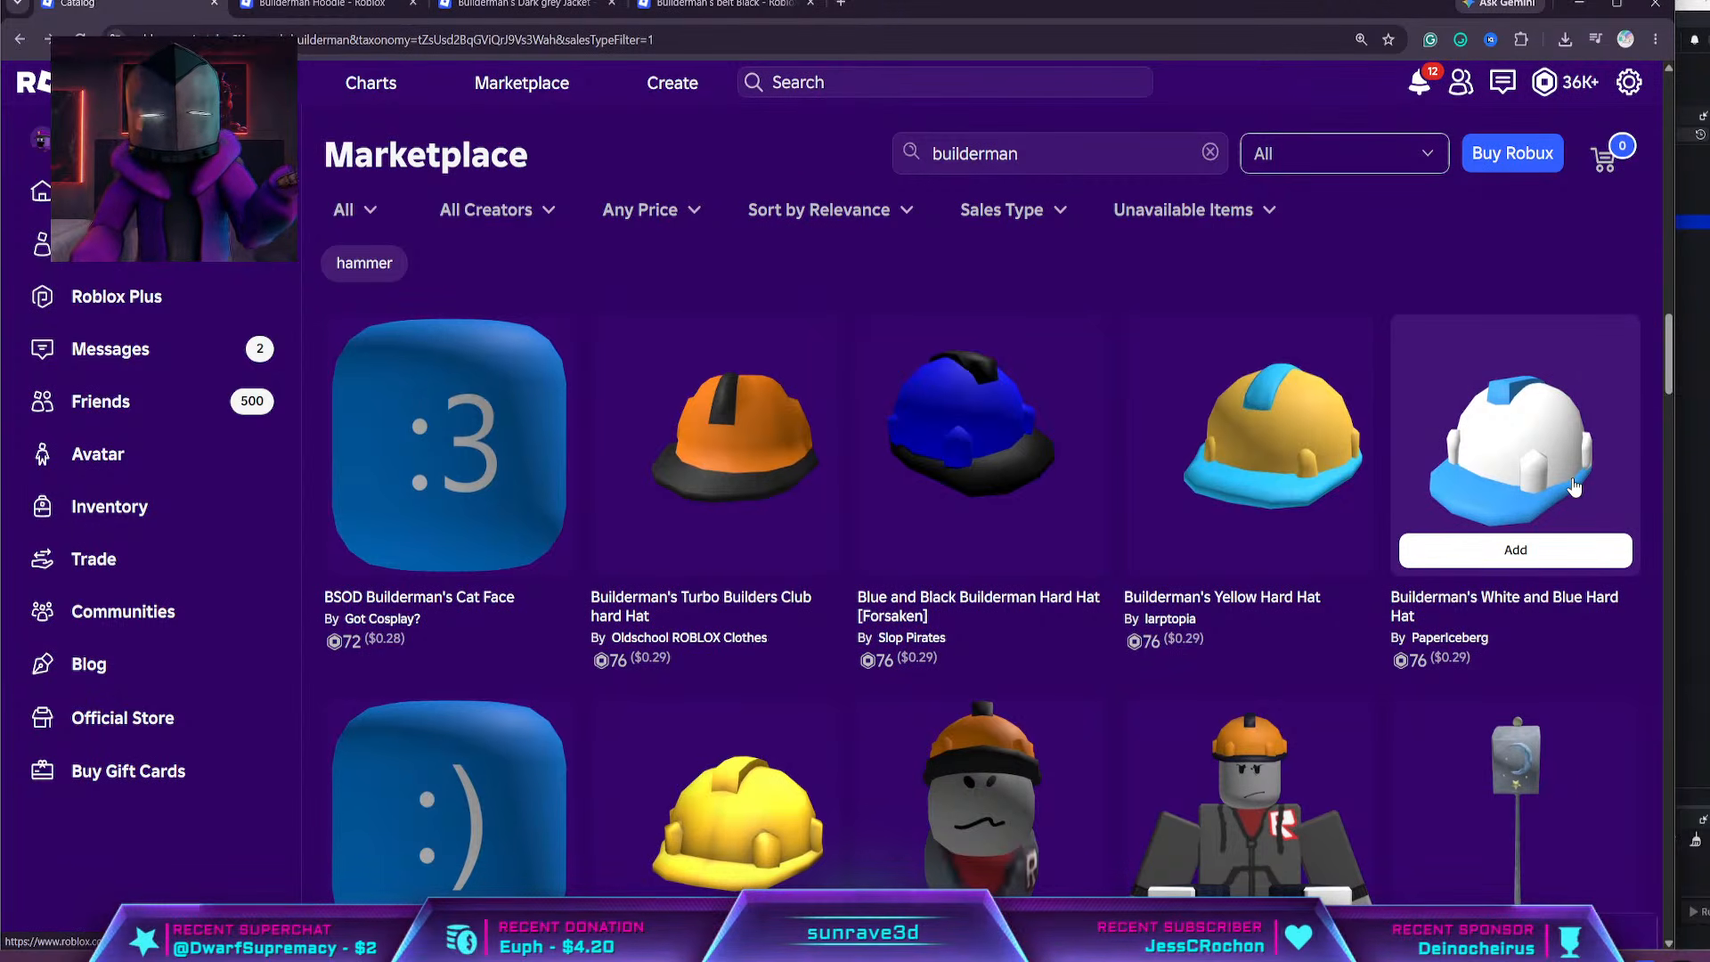
pyautogui.scroll(-12, 1574, 485)
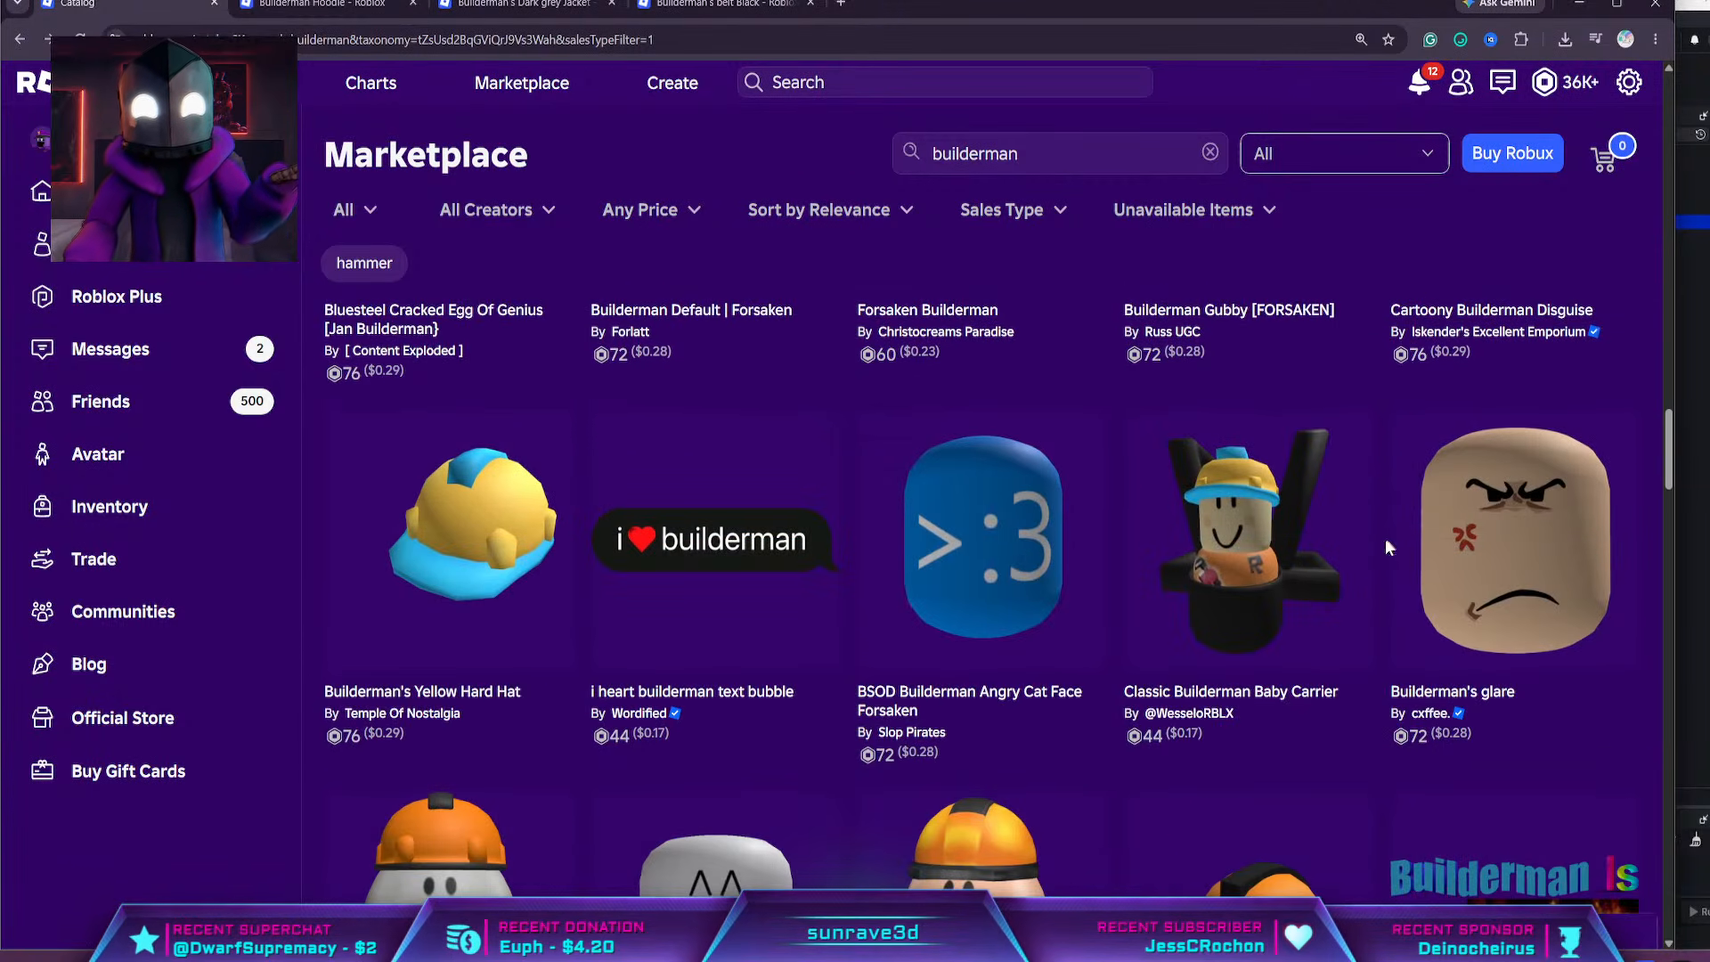
pyautogui.scroll(-8, 1386, 537)
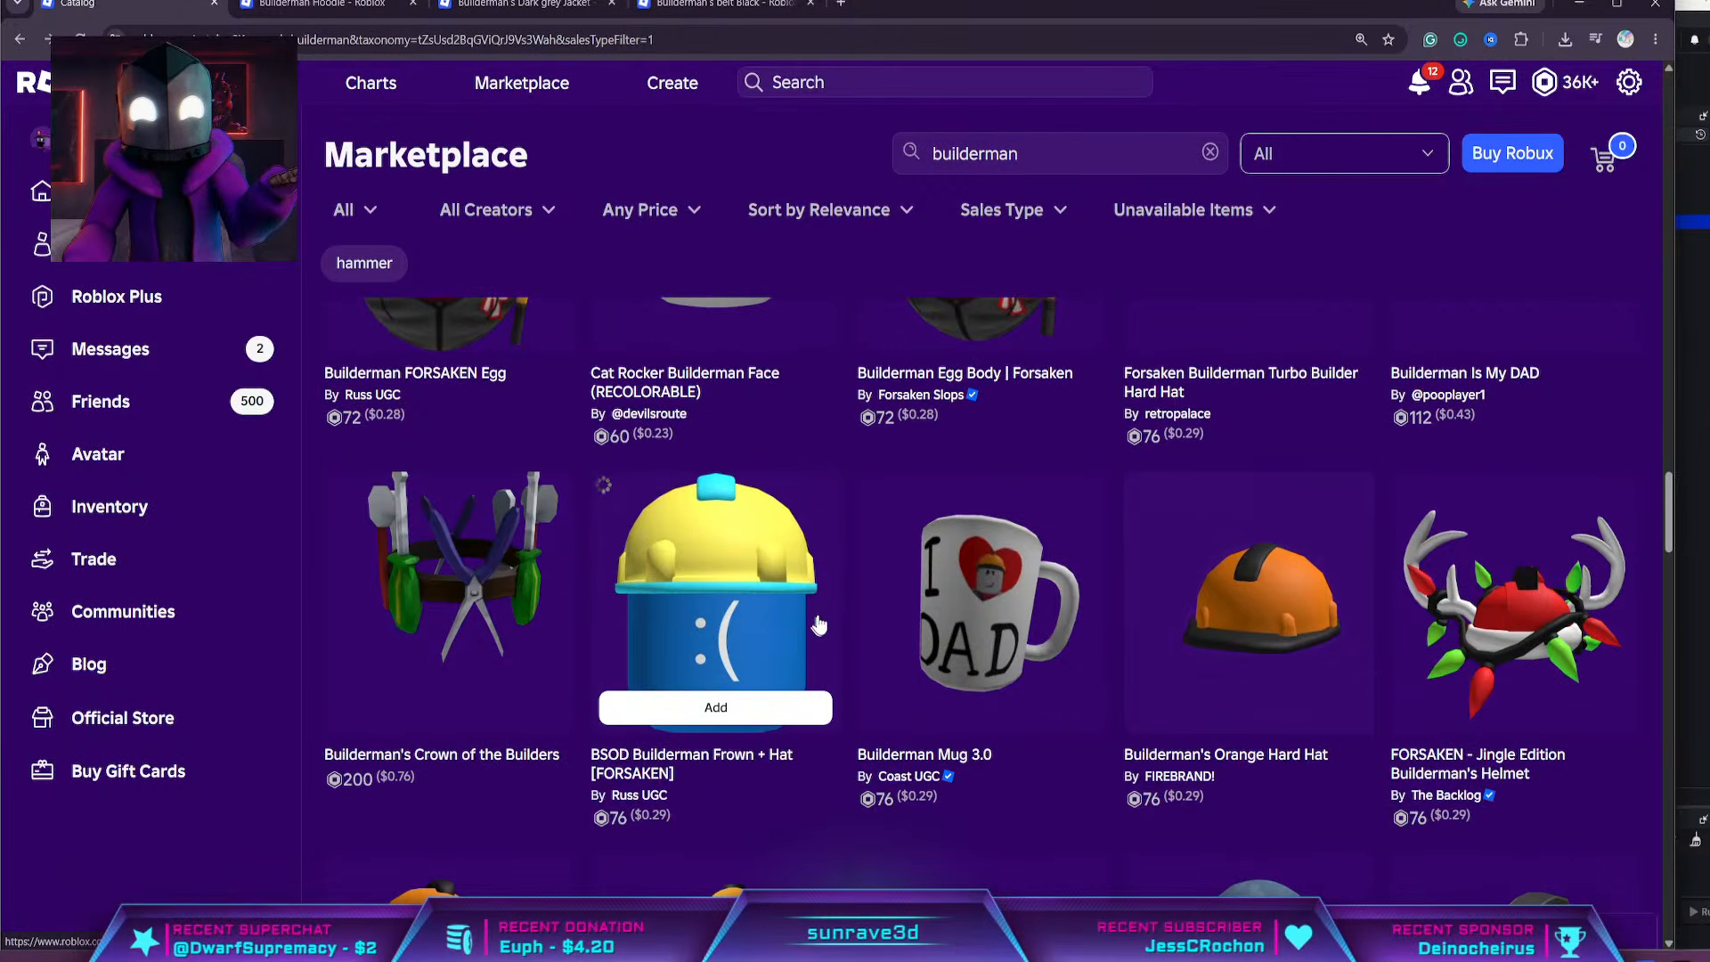
pyautogui.scroll(-8, 846, 650)
pyautogui.scroll(-5, 989, 624)
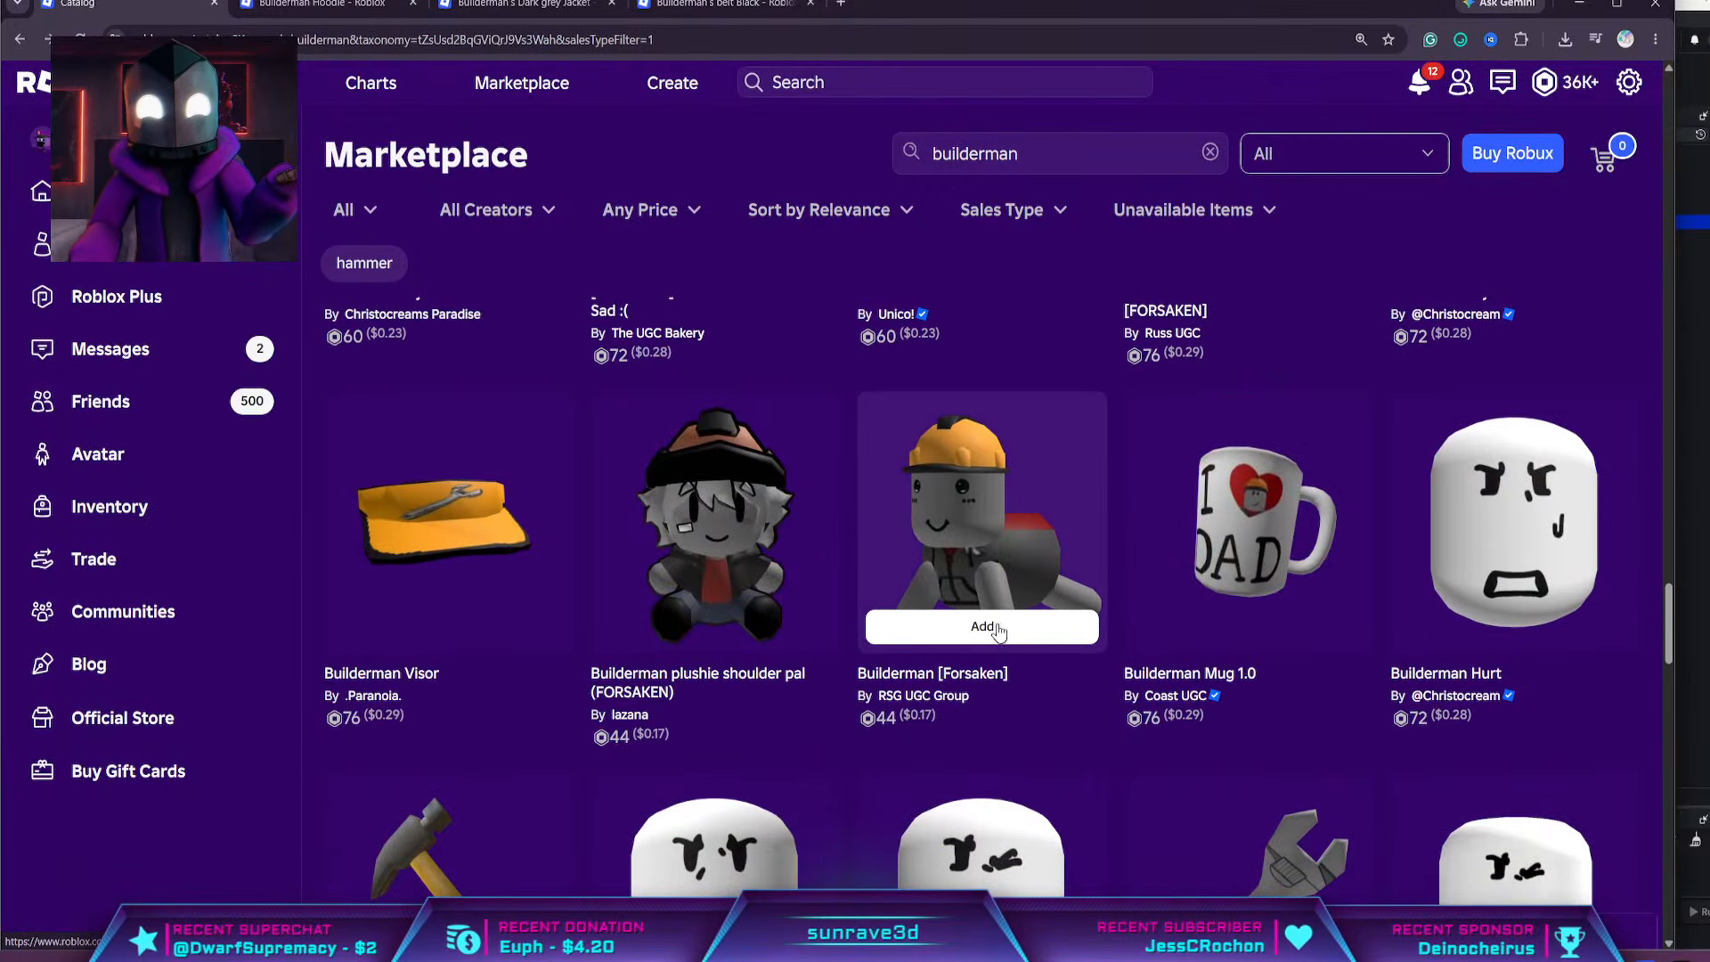
pyautogui.scroll(-1, 983, 670)
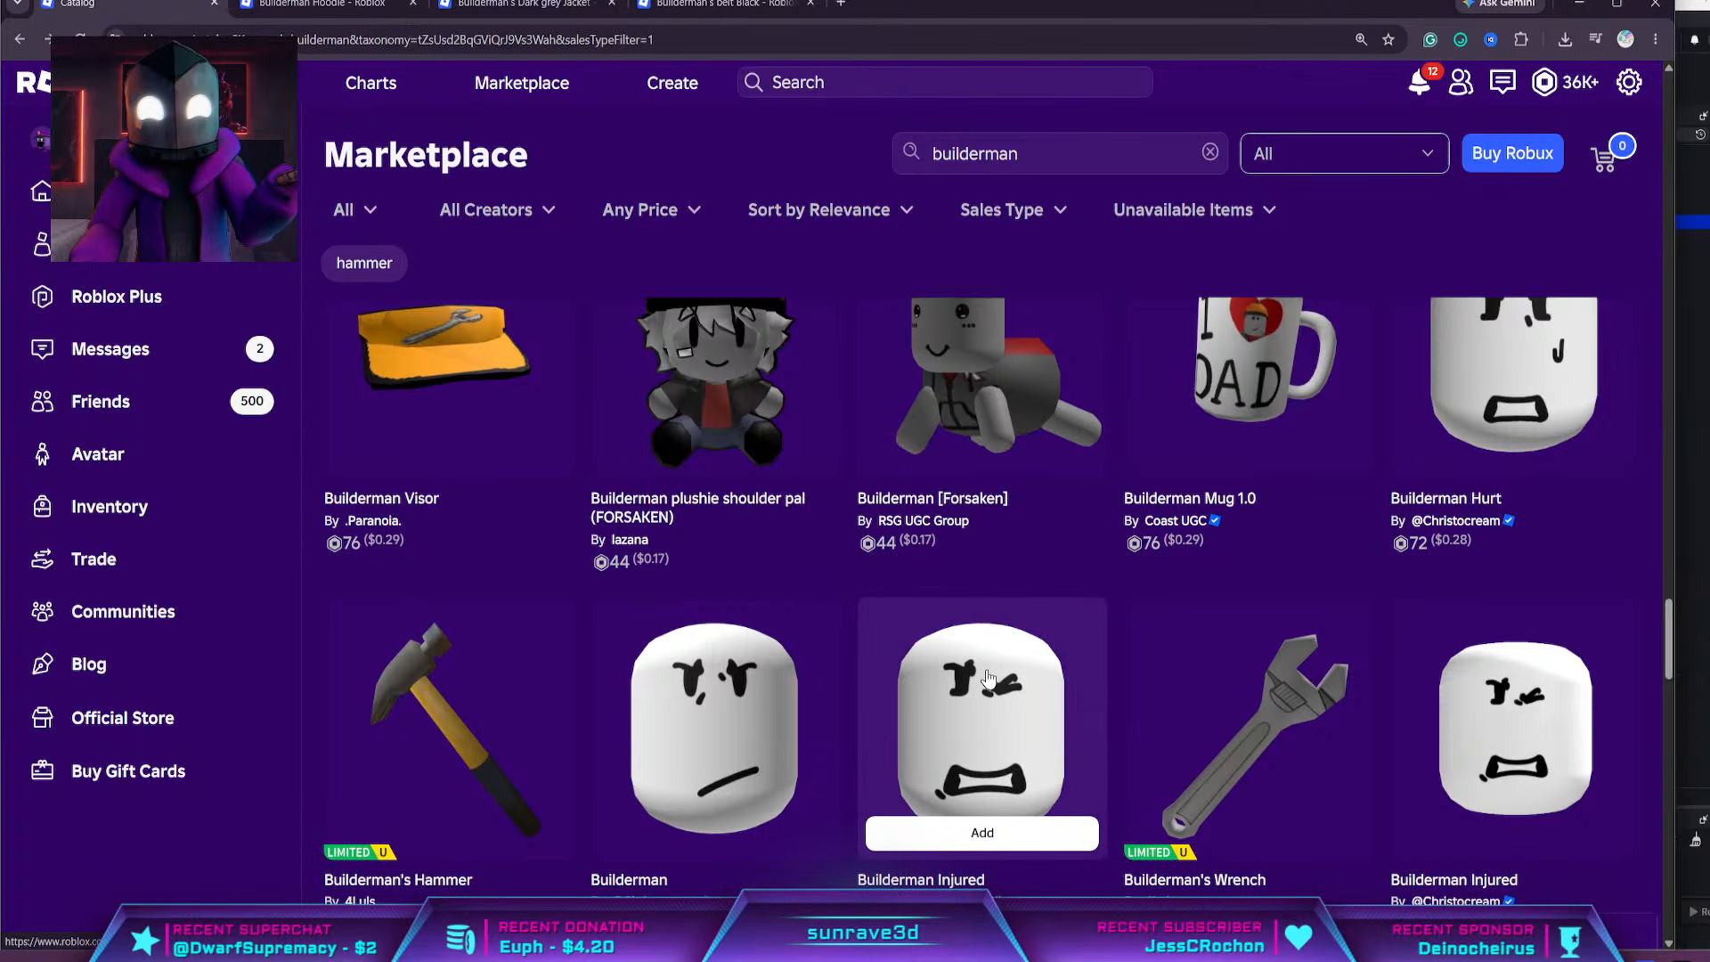
pyautogui.scroll(-6, 970, 677)
pyautogui.scroll(4, 521, 572)
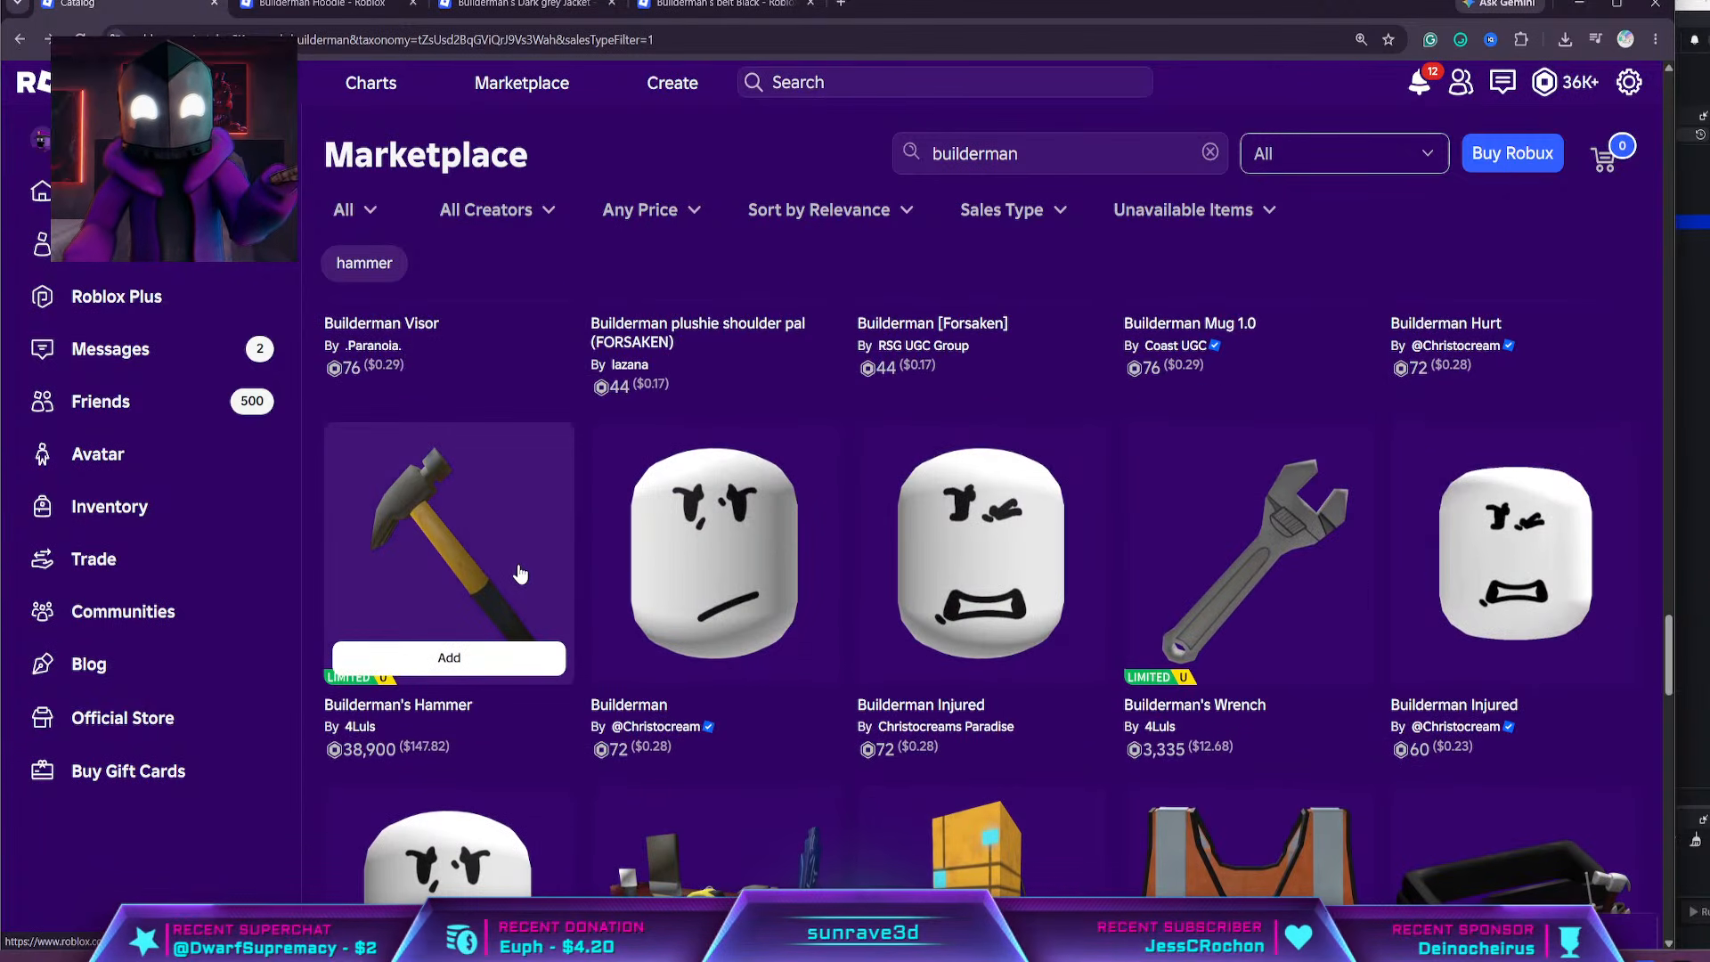
pyautogui.scroll(-6, 520, 571)
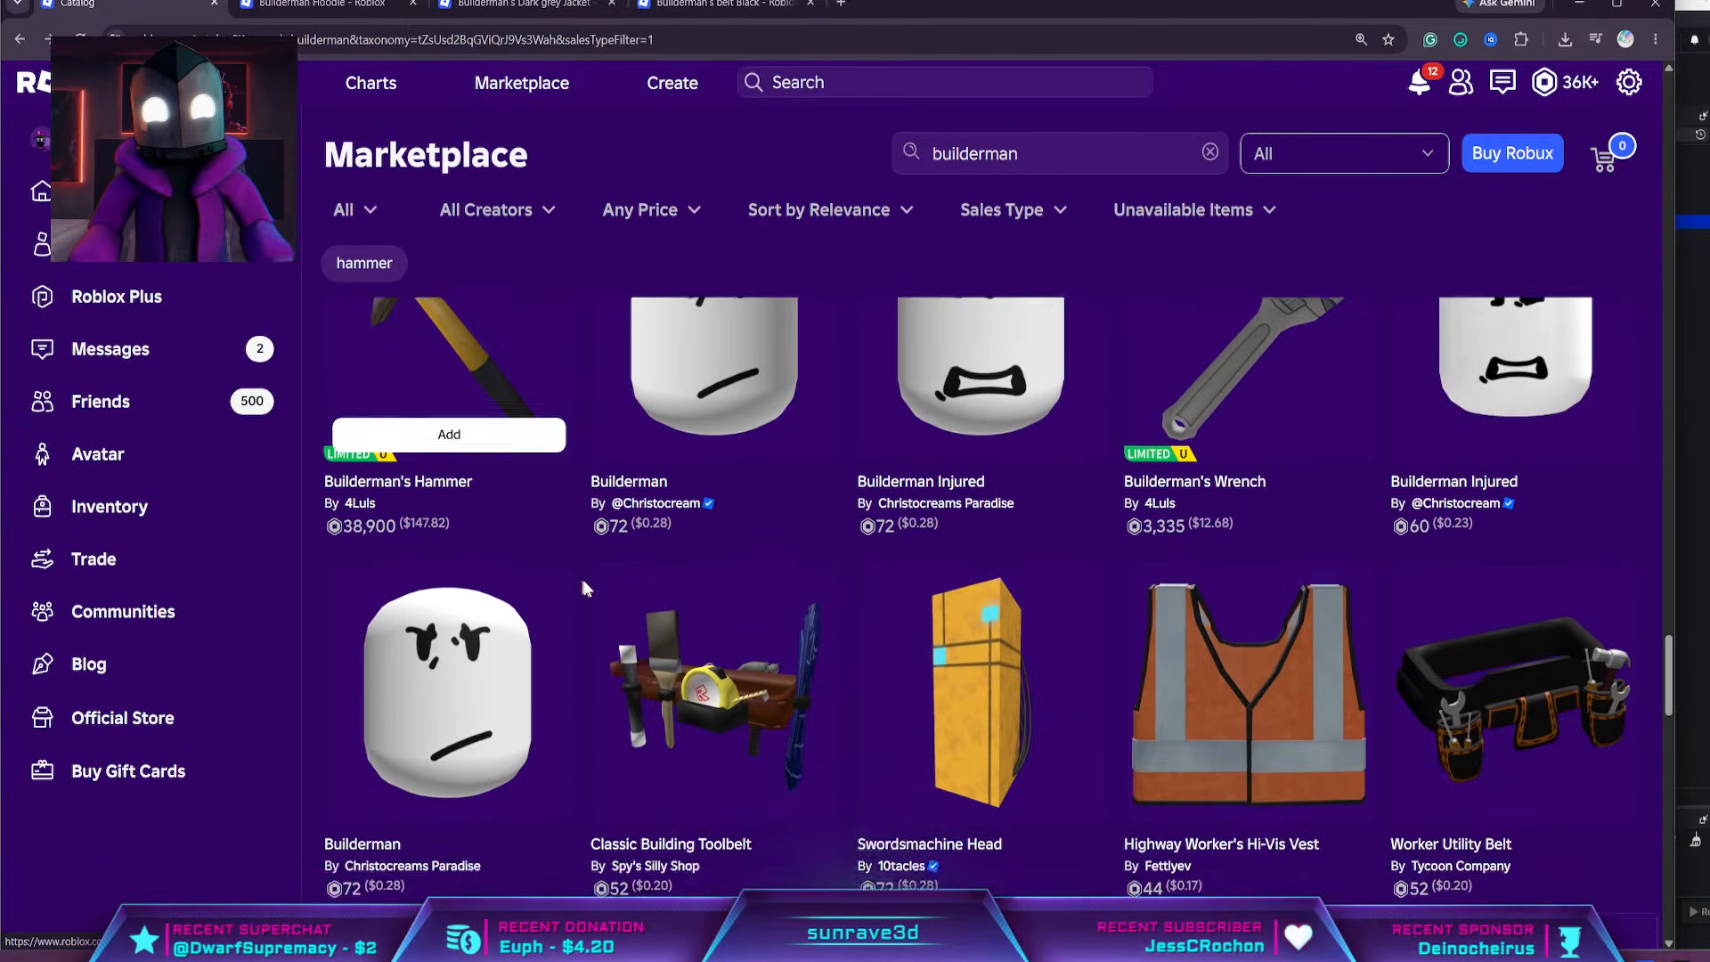
pyautogui.scroll(-4, 593, 595)
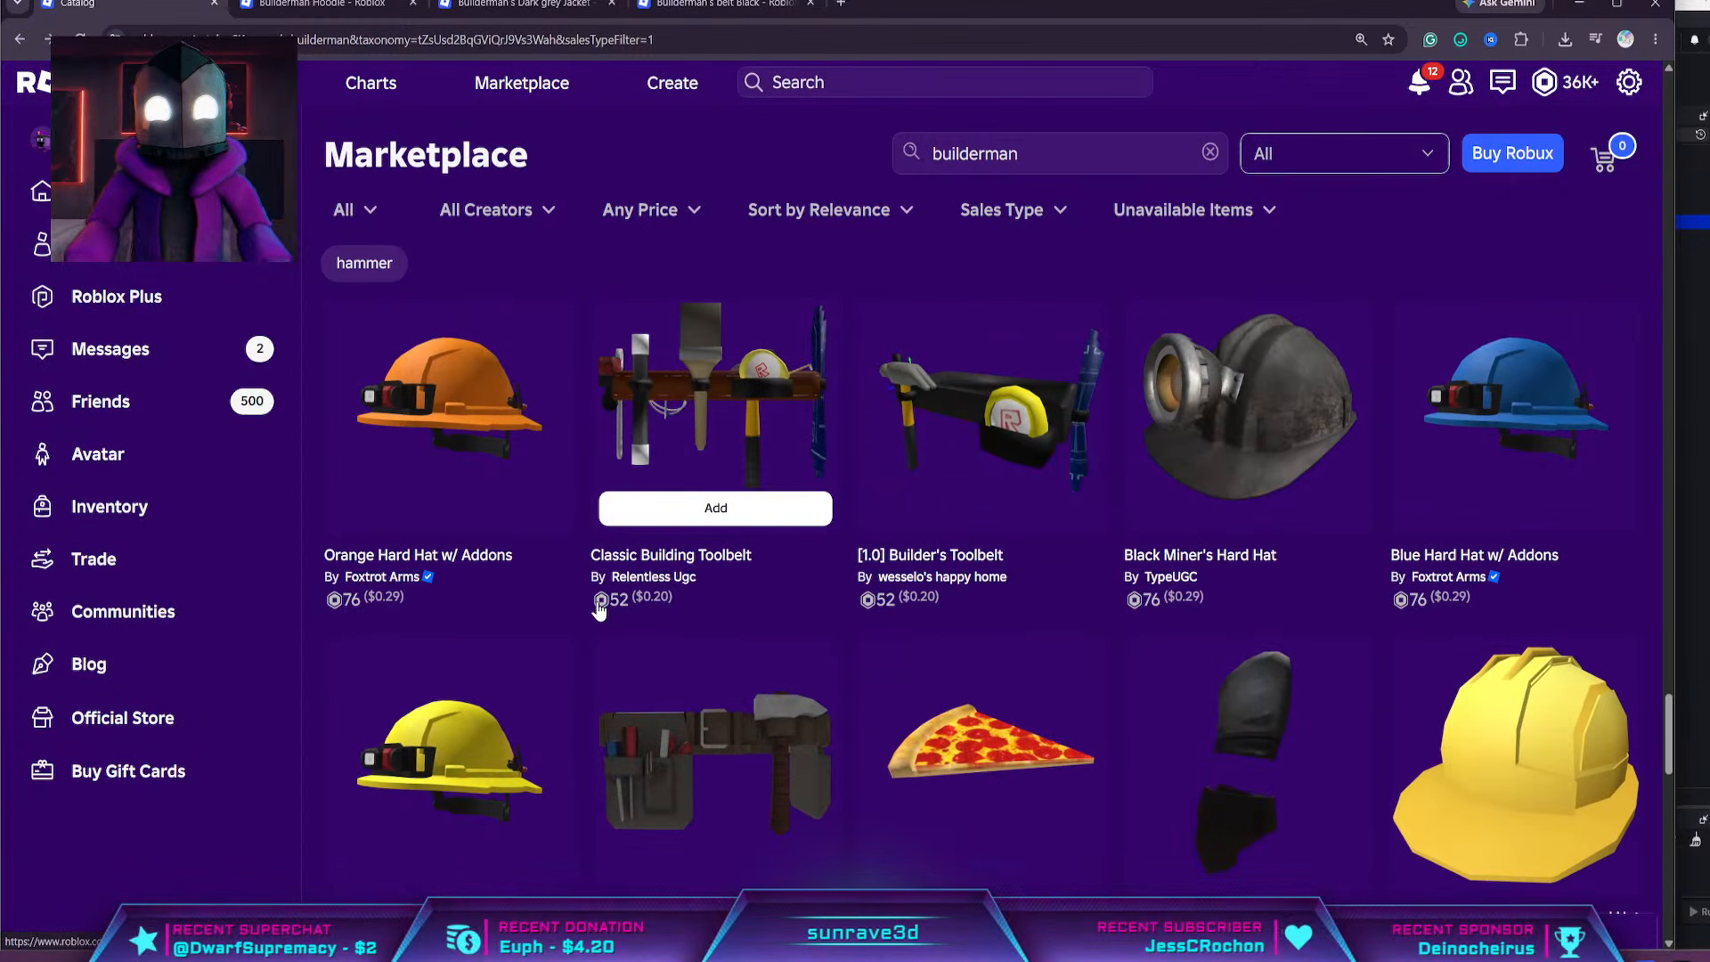
pyautogui.scroll(-10, 728, 841)
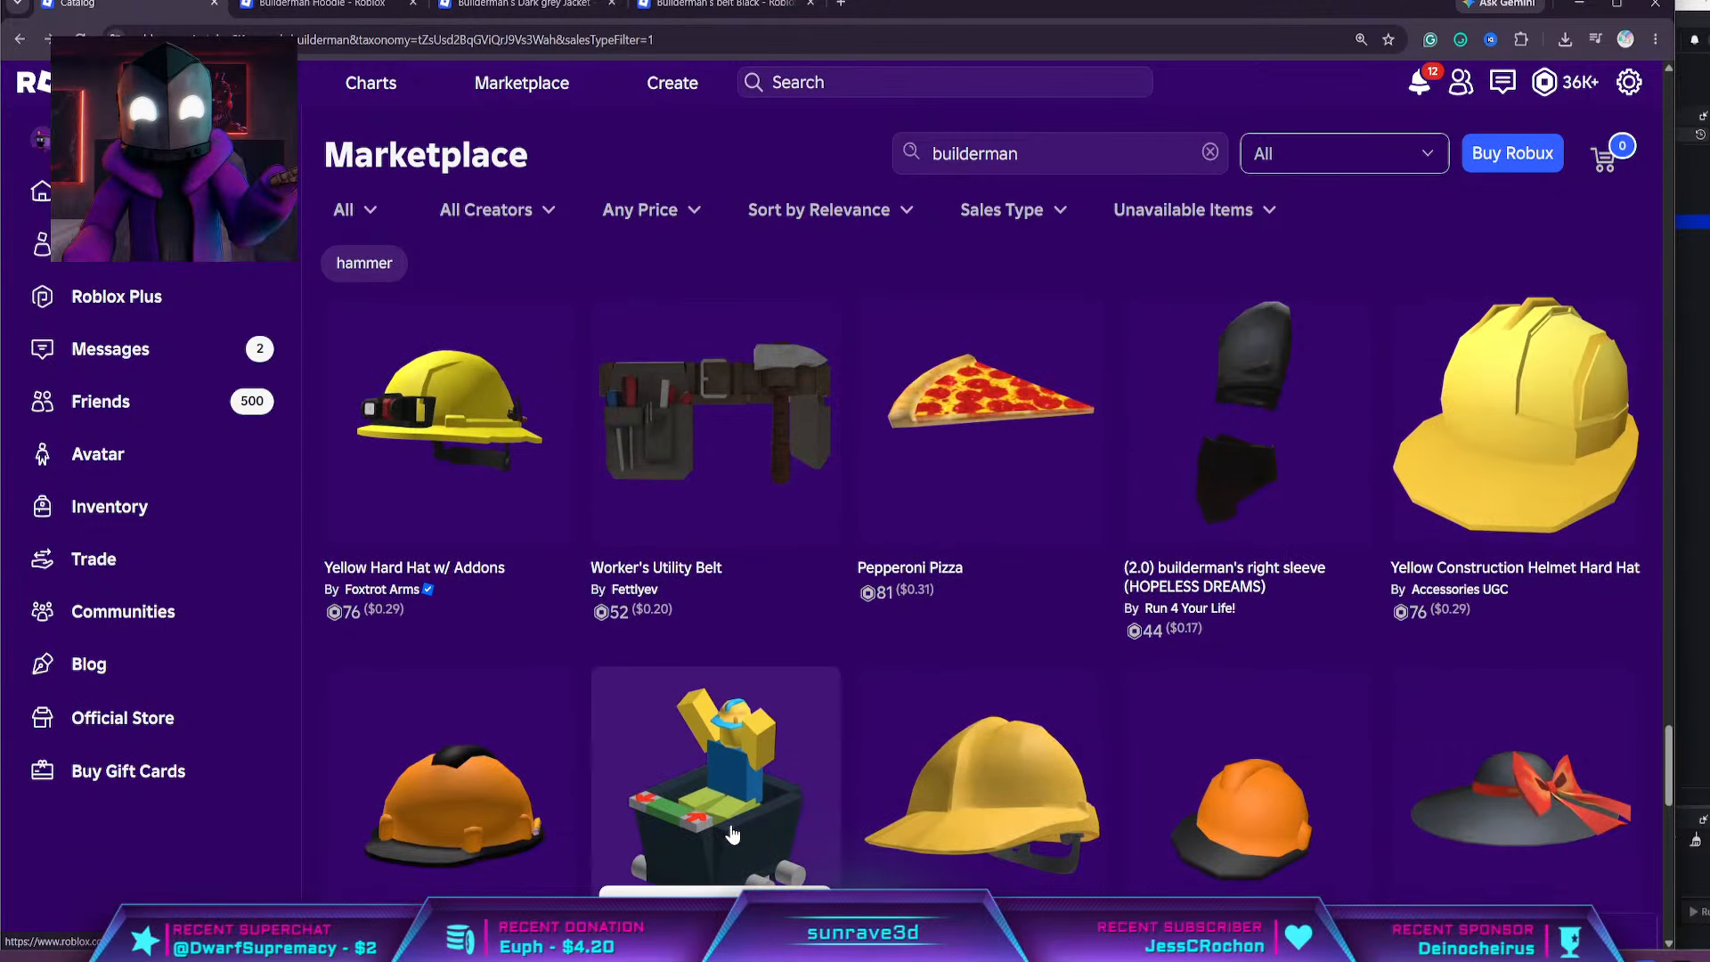
pyautogui.scroll(-6, 732, 833)
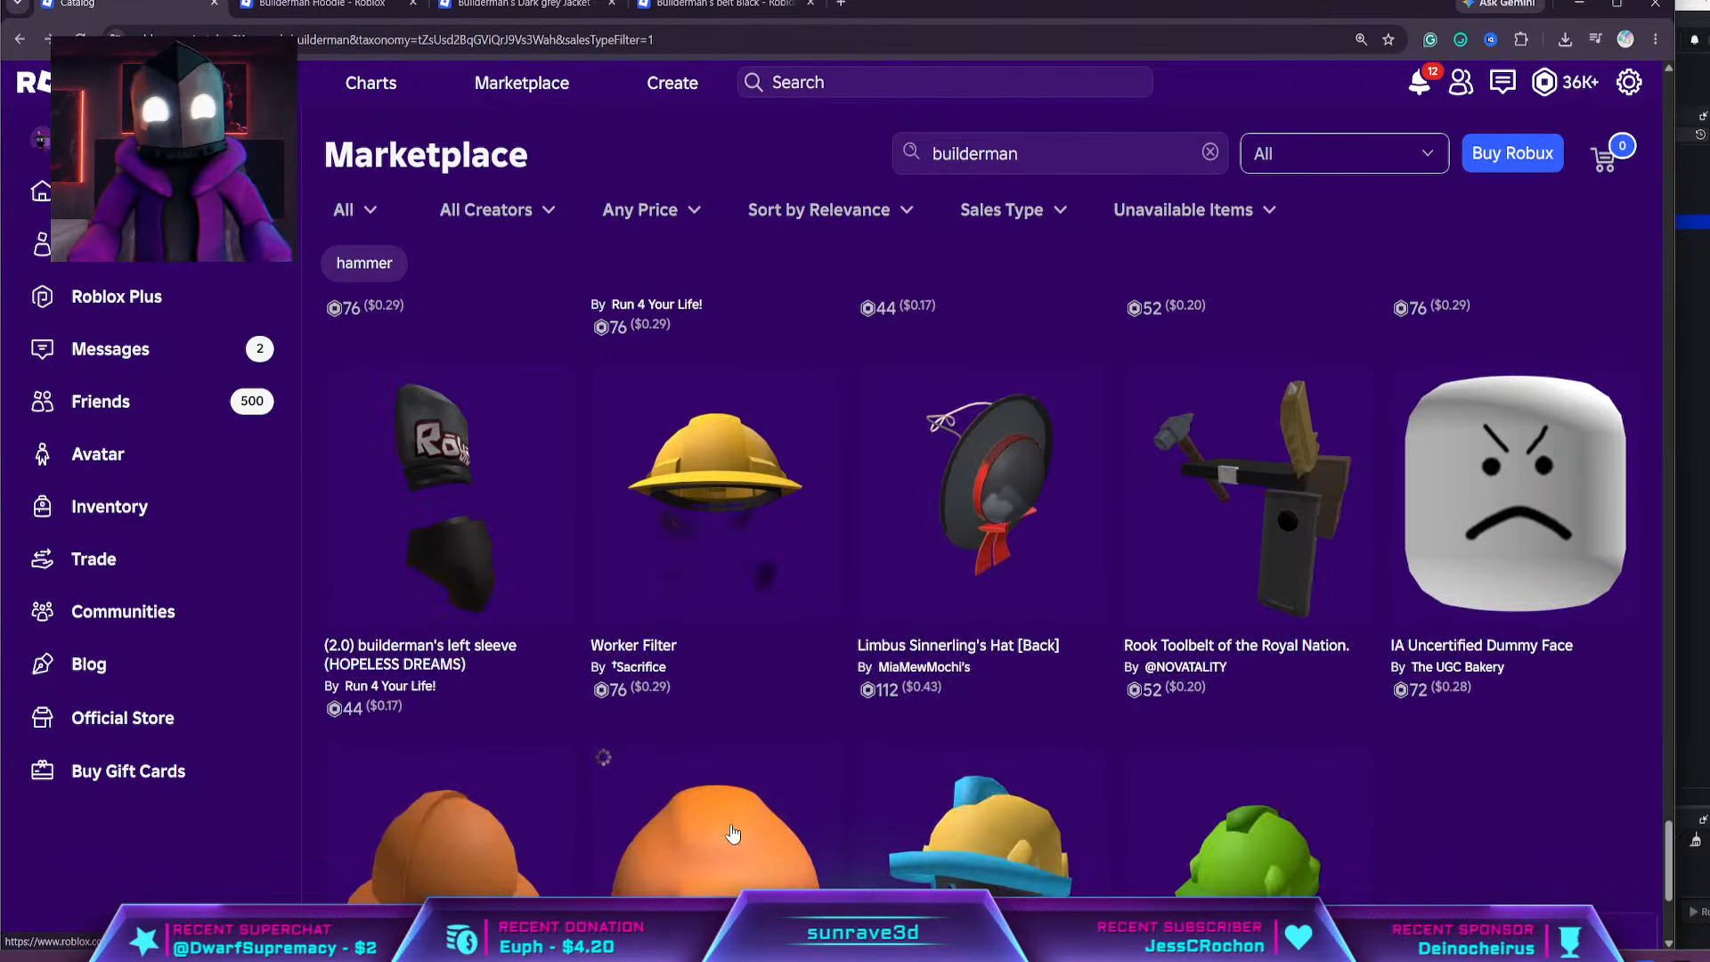
pyautogui.scroll(20, 1116, 784)
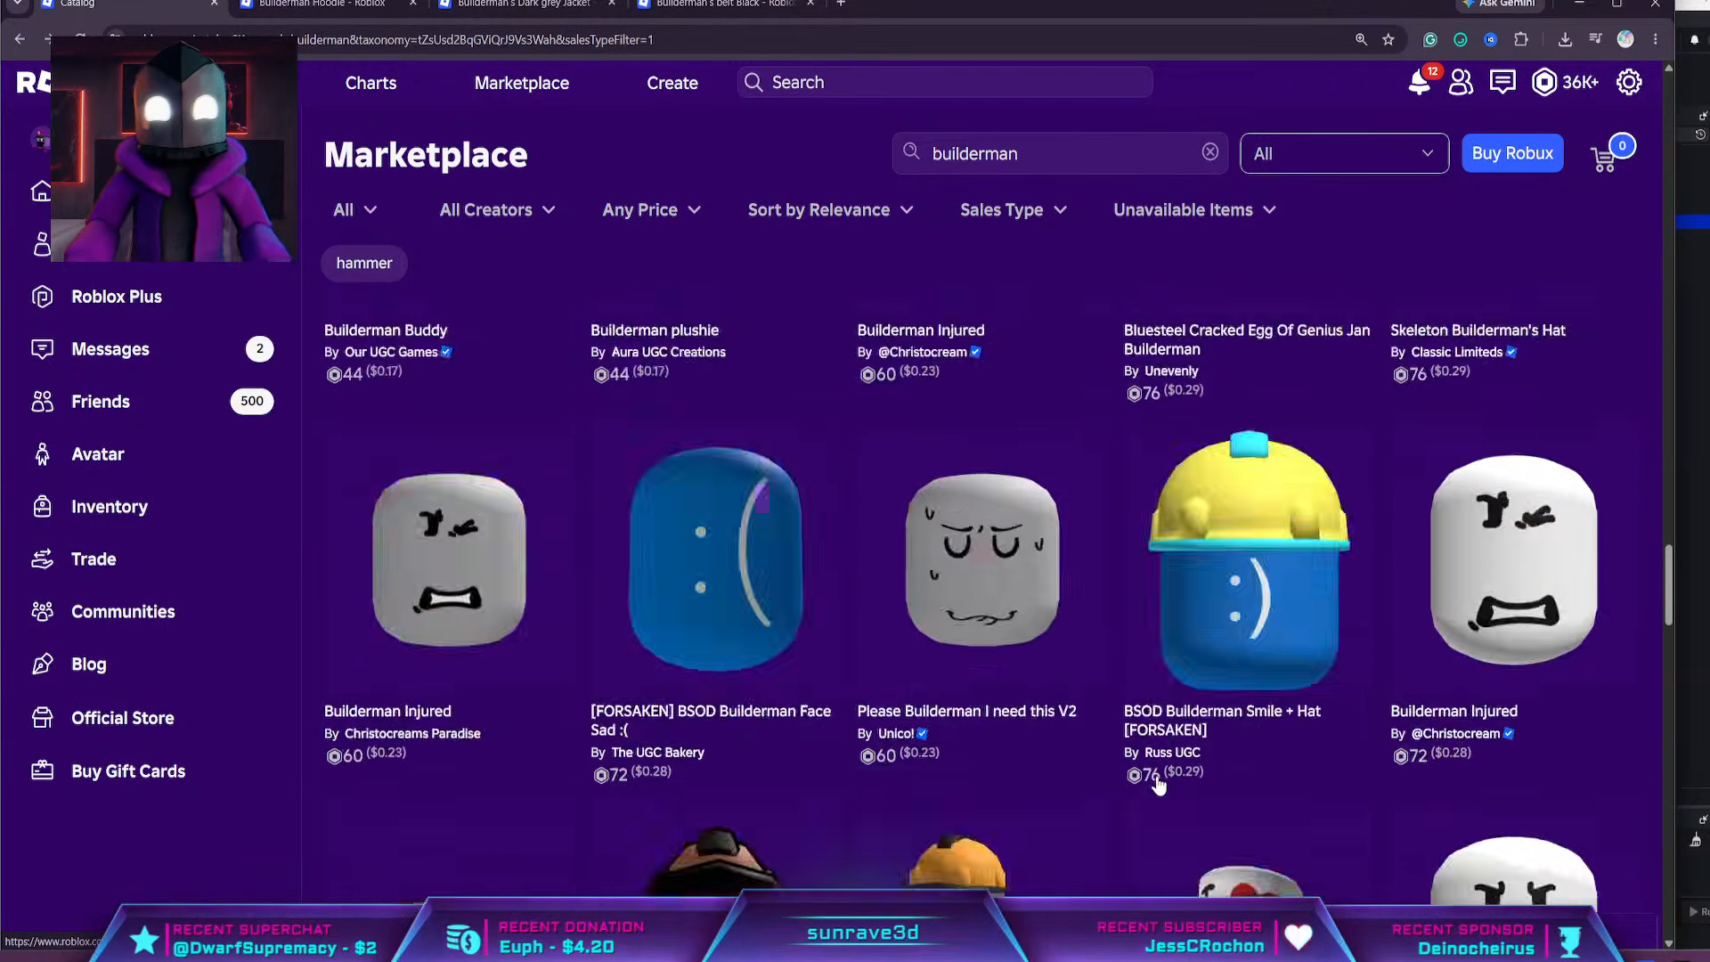
pyautogui.scroll(5, 1159, 786)
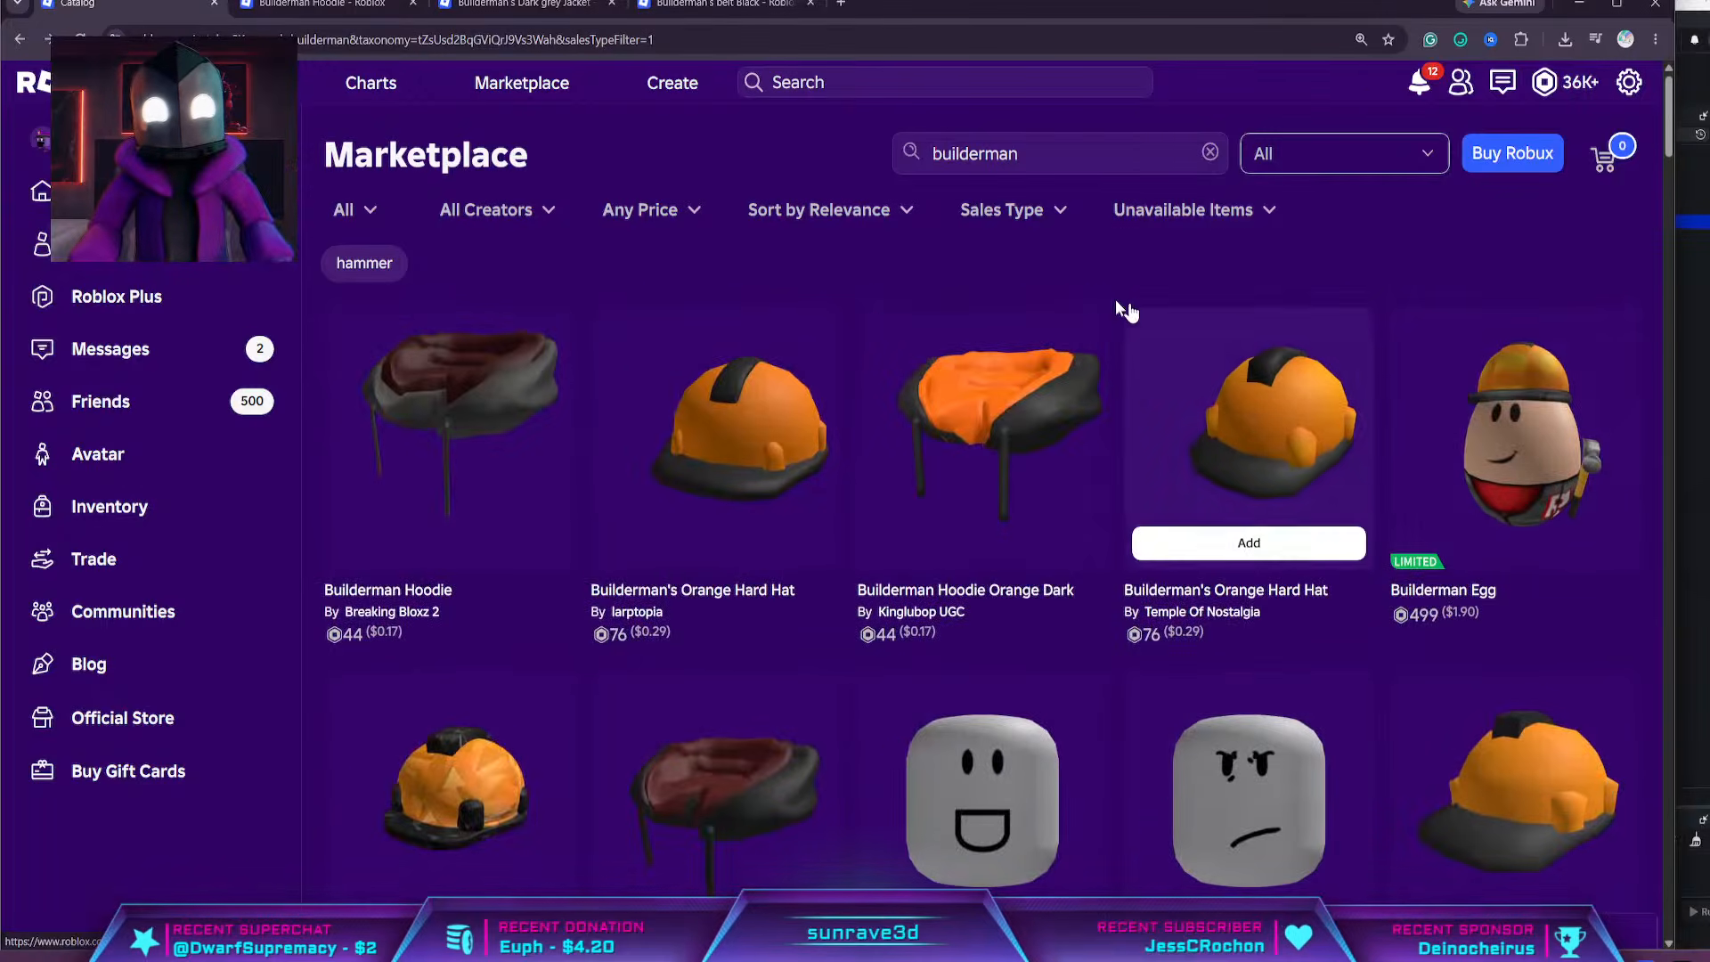
pyautogui.click(529, 213)
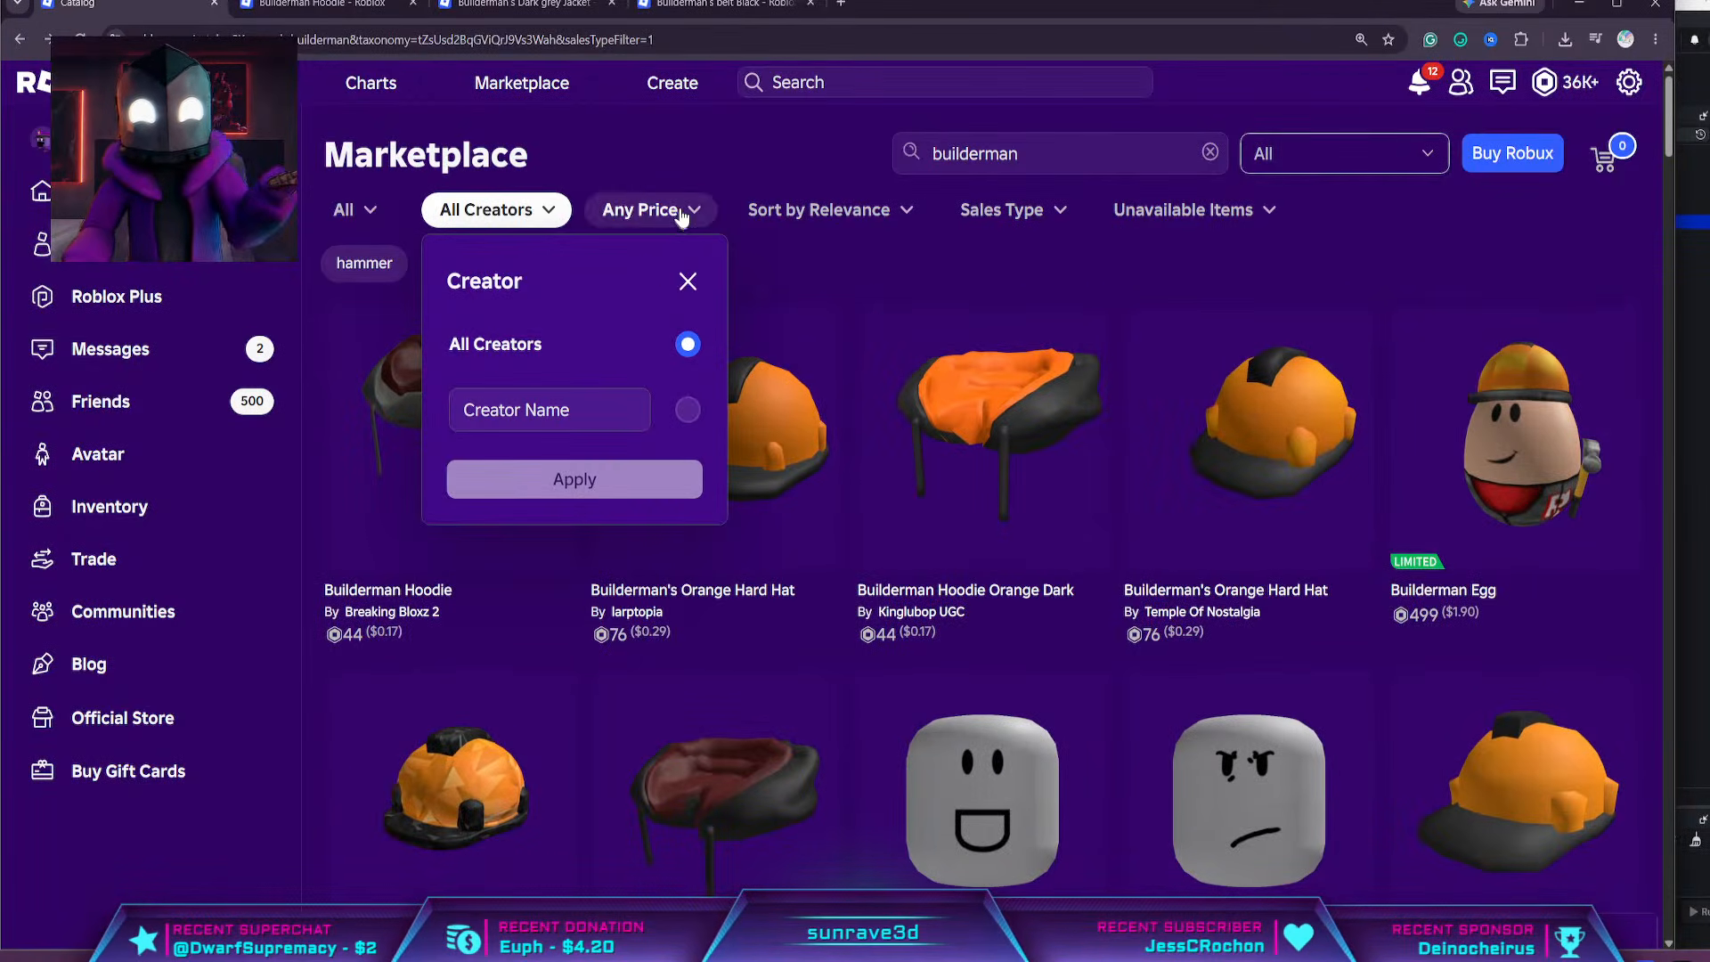
pyautogui.click(650, 211)
pyautogui.click(820, 211)
pyautogui.click(1158, 210)
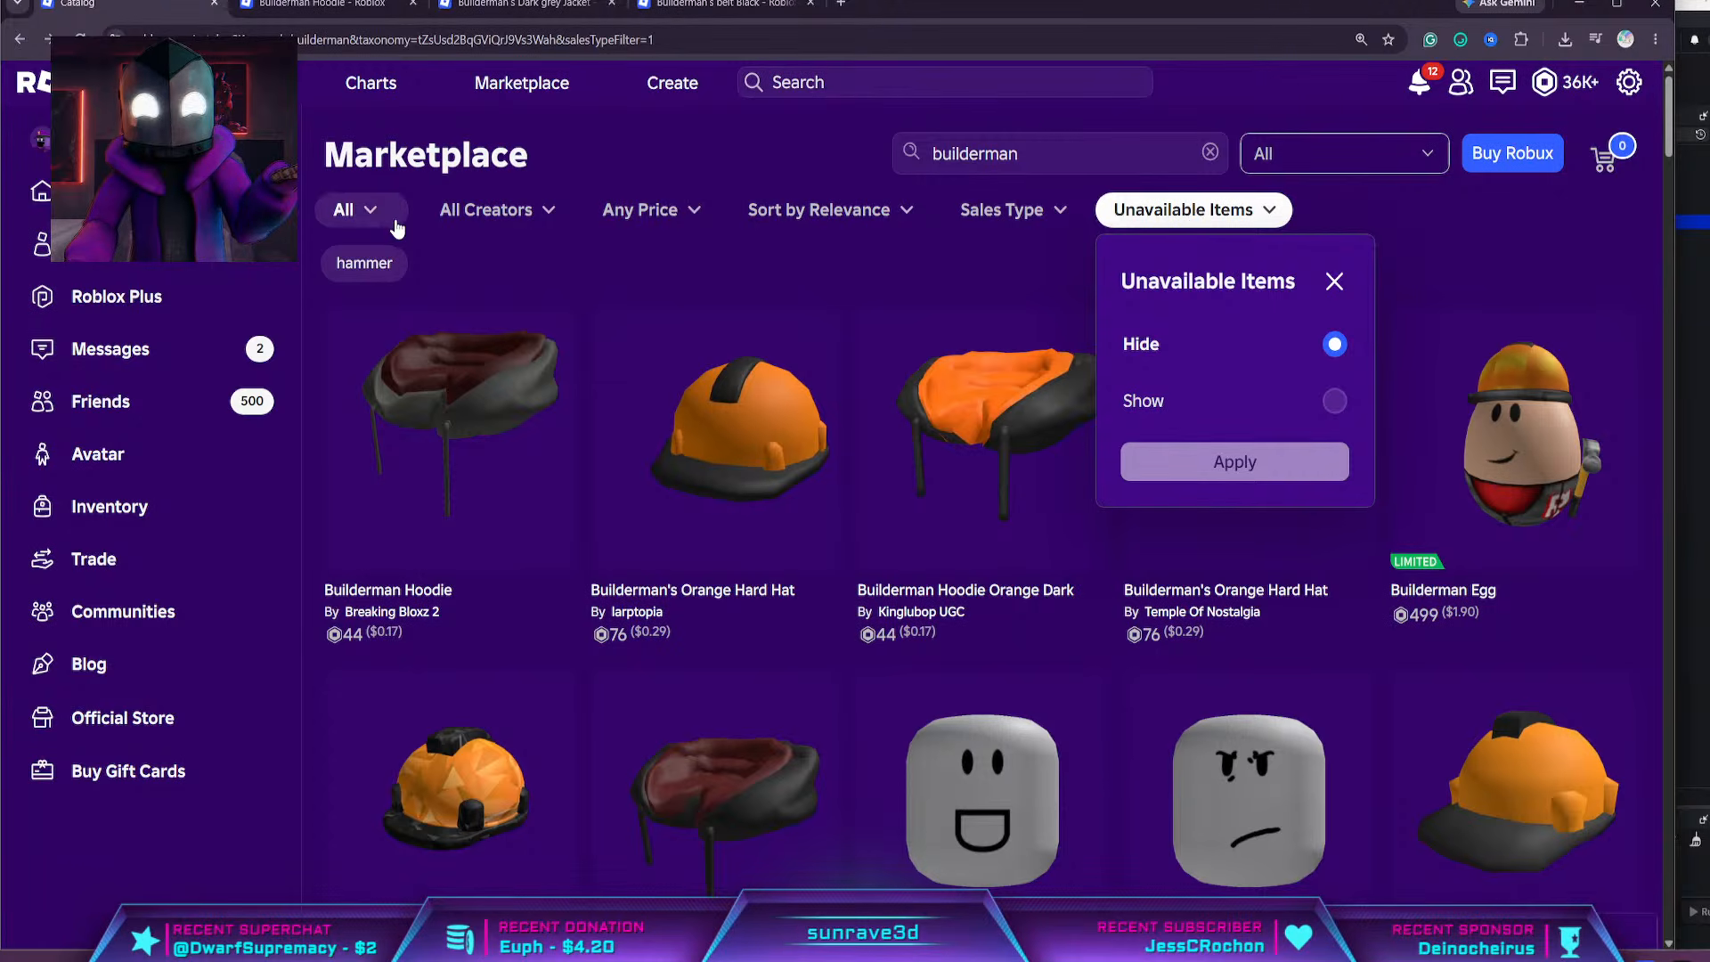
pyautogui.click(497, 210)
# Filter the builderman results to the Classic Shirts category under Clothing
pyautogui.click(361, 210)
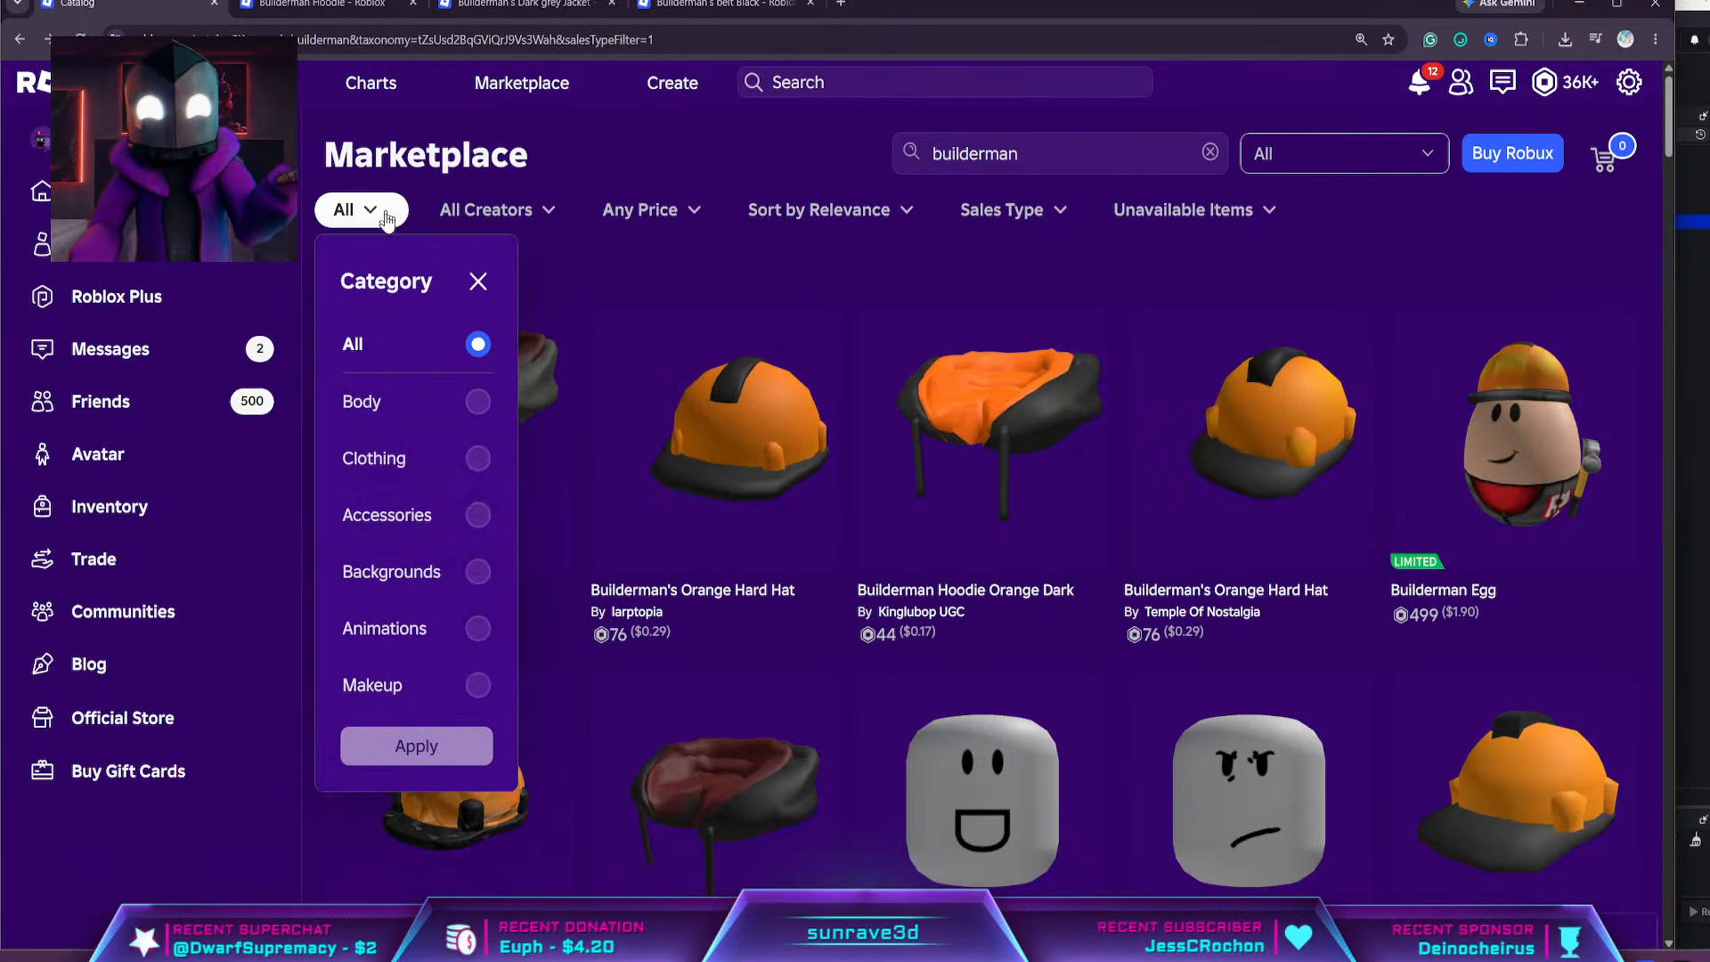
pyautogui.click(408, 527)
pyautogui.click(446, 452)
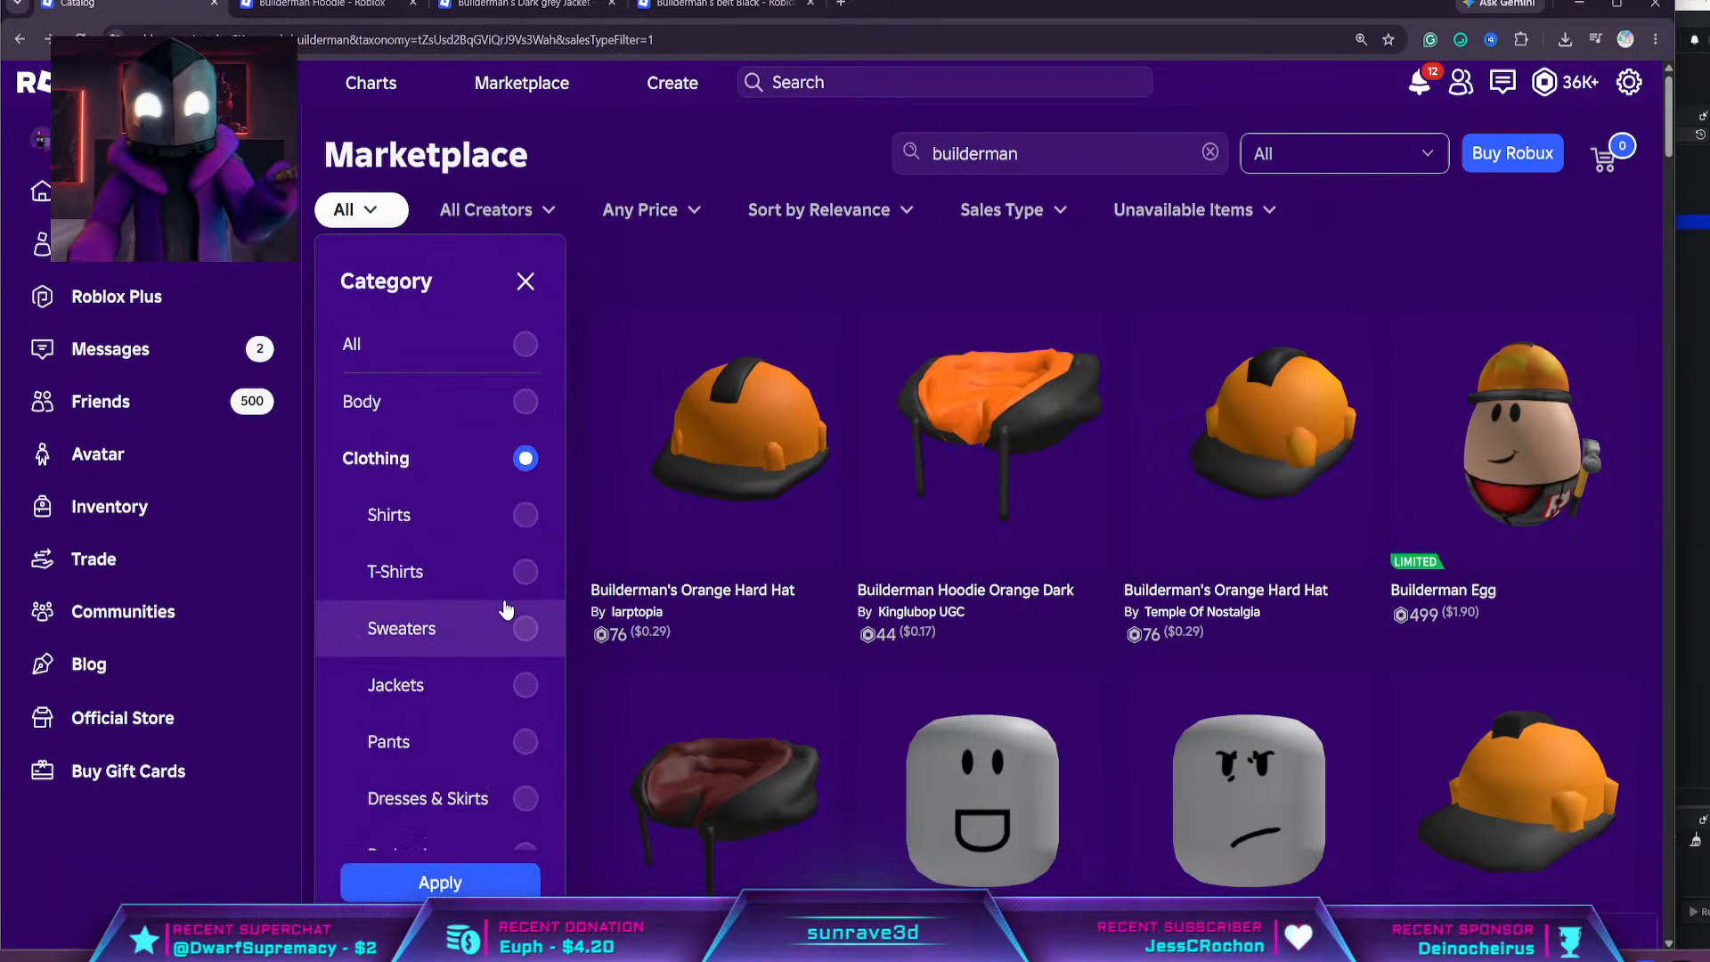
pyautogui.scroll(-4, 492, 588)
pyautogui.click(463, 676)
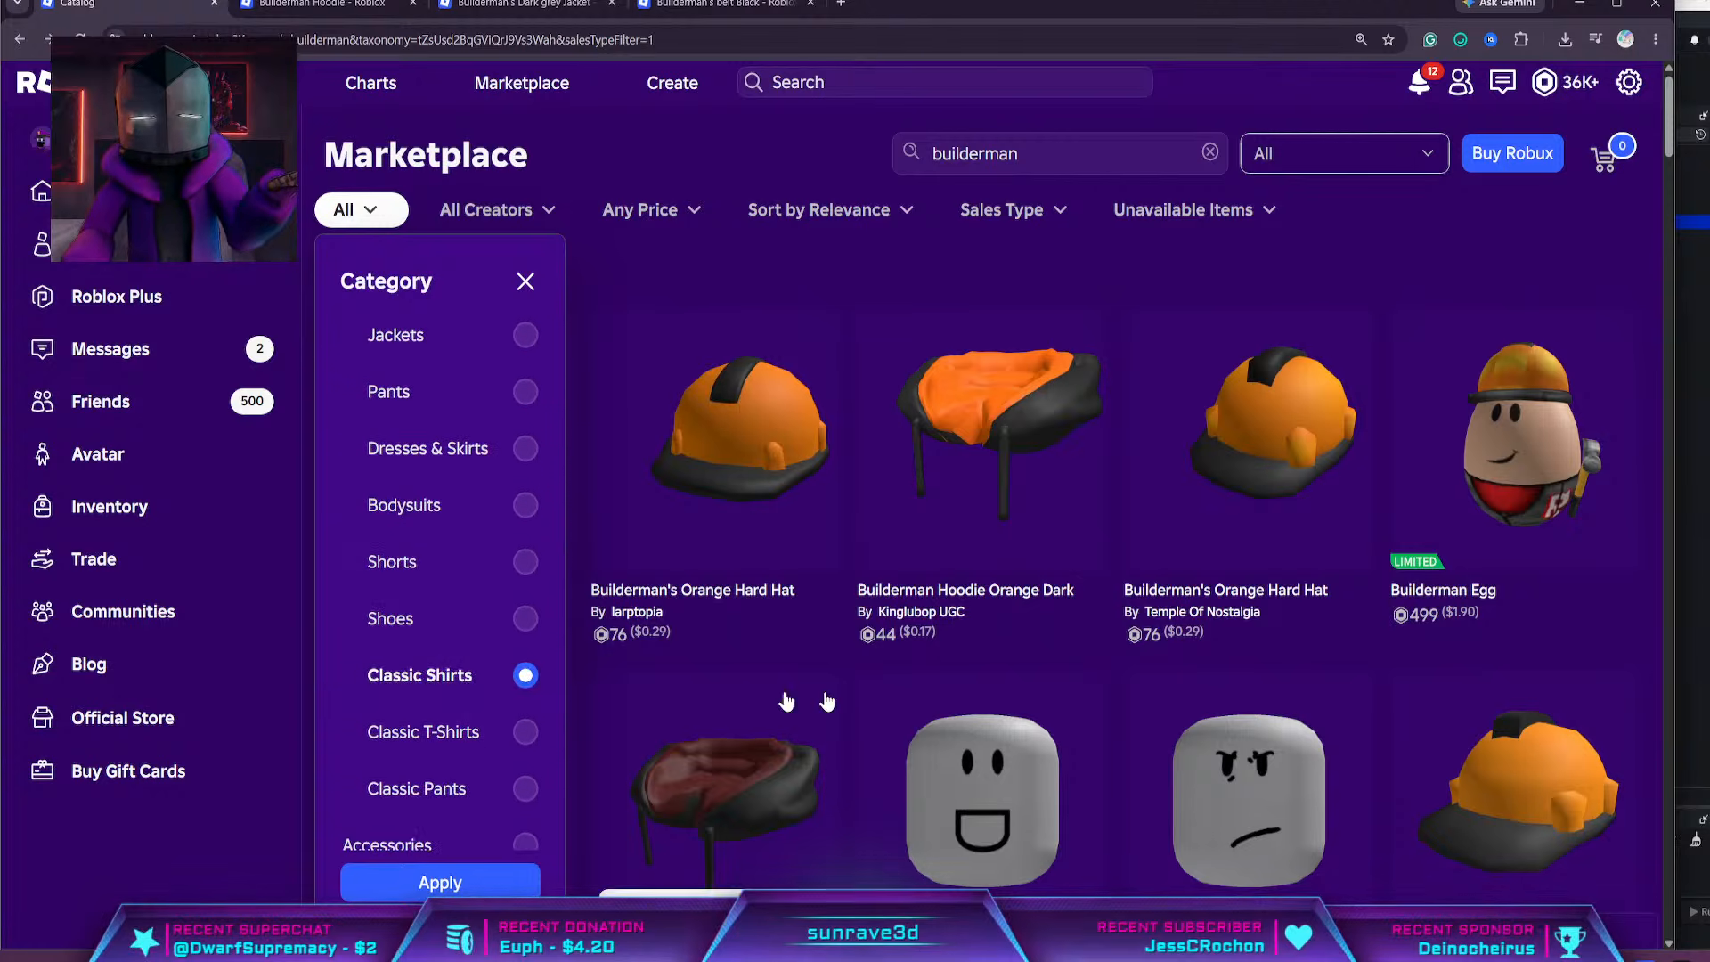
pyautogui.click(425, 881)
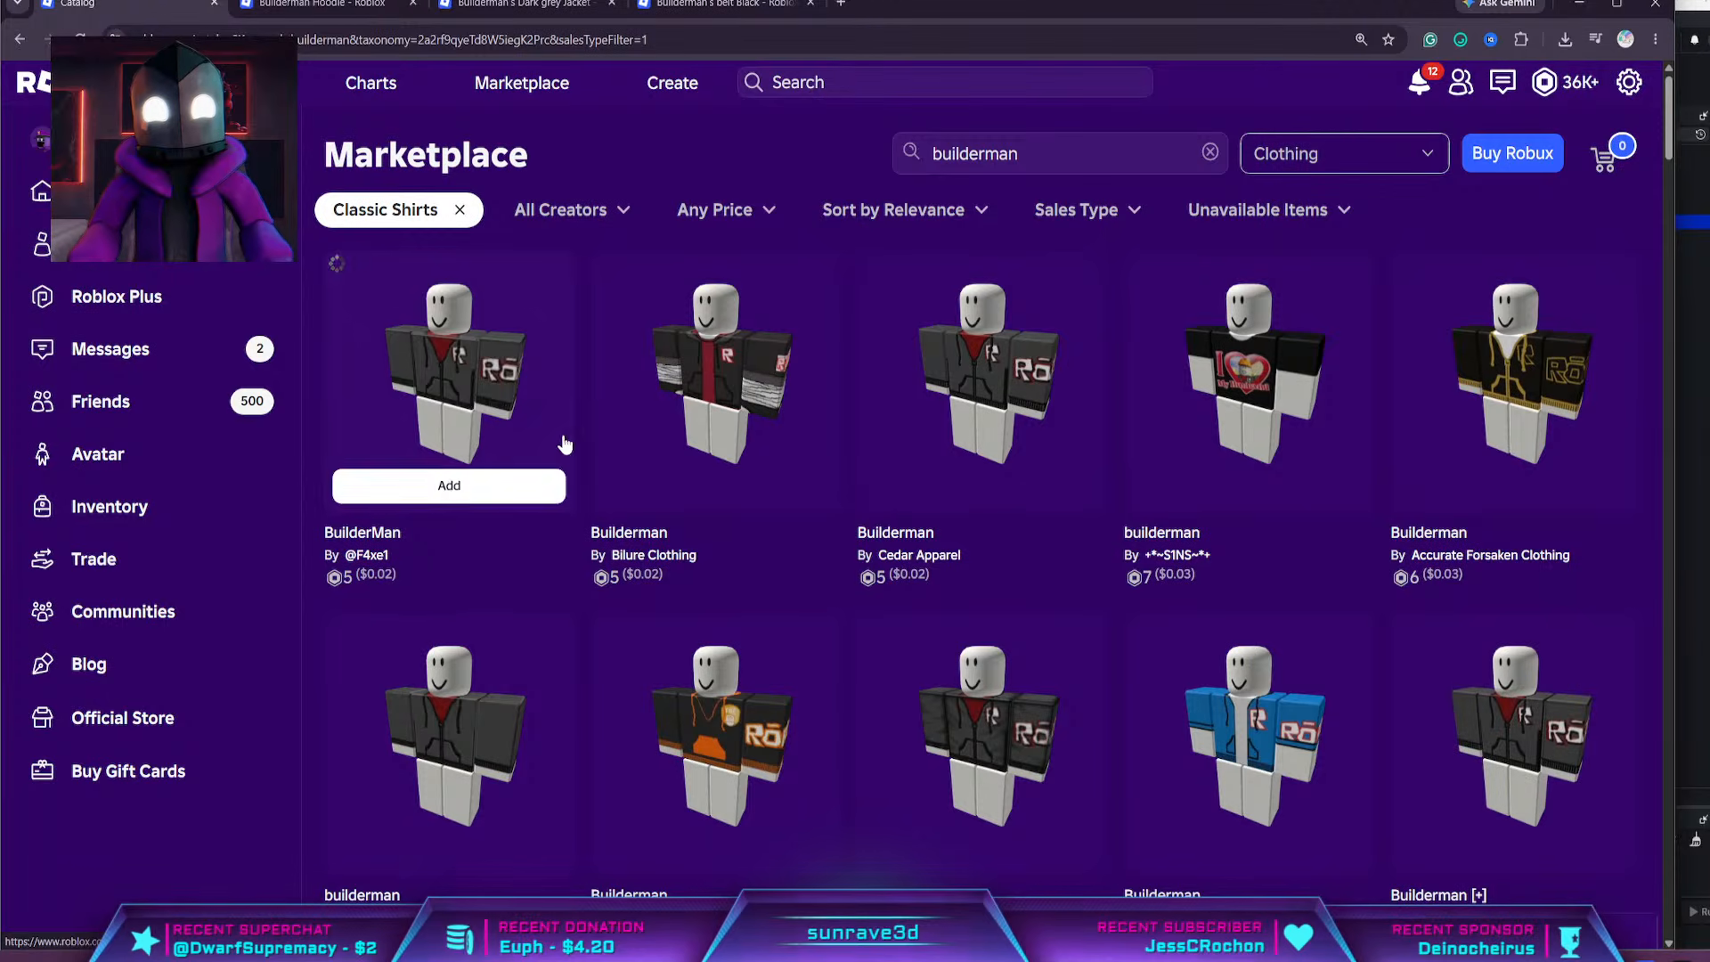
# Open the Builderman classic shirt by Bilure Clothing in a separate browser tab and look over the other shirts
pyautogui.moveTo(679, 432)
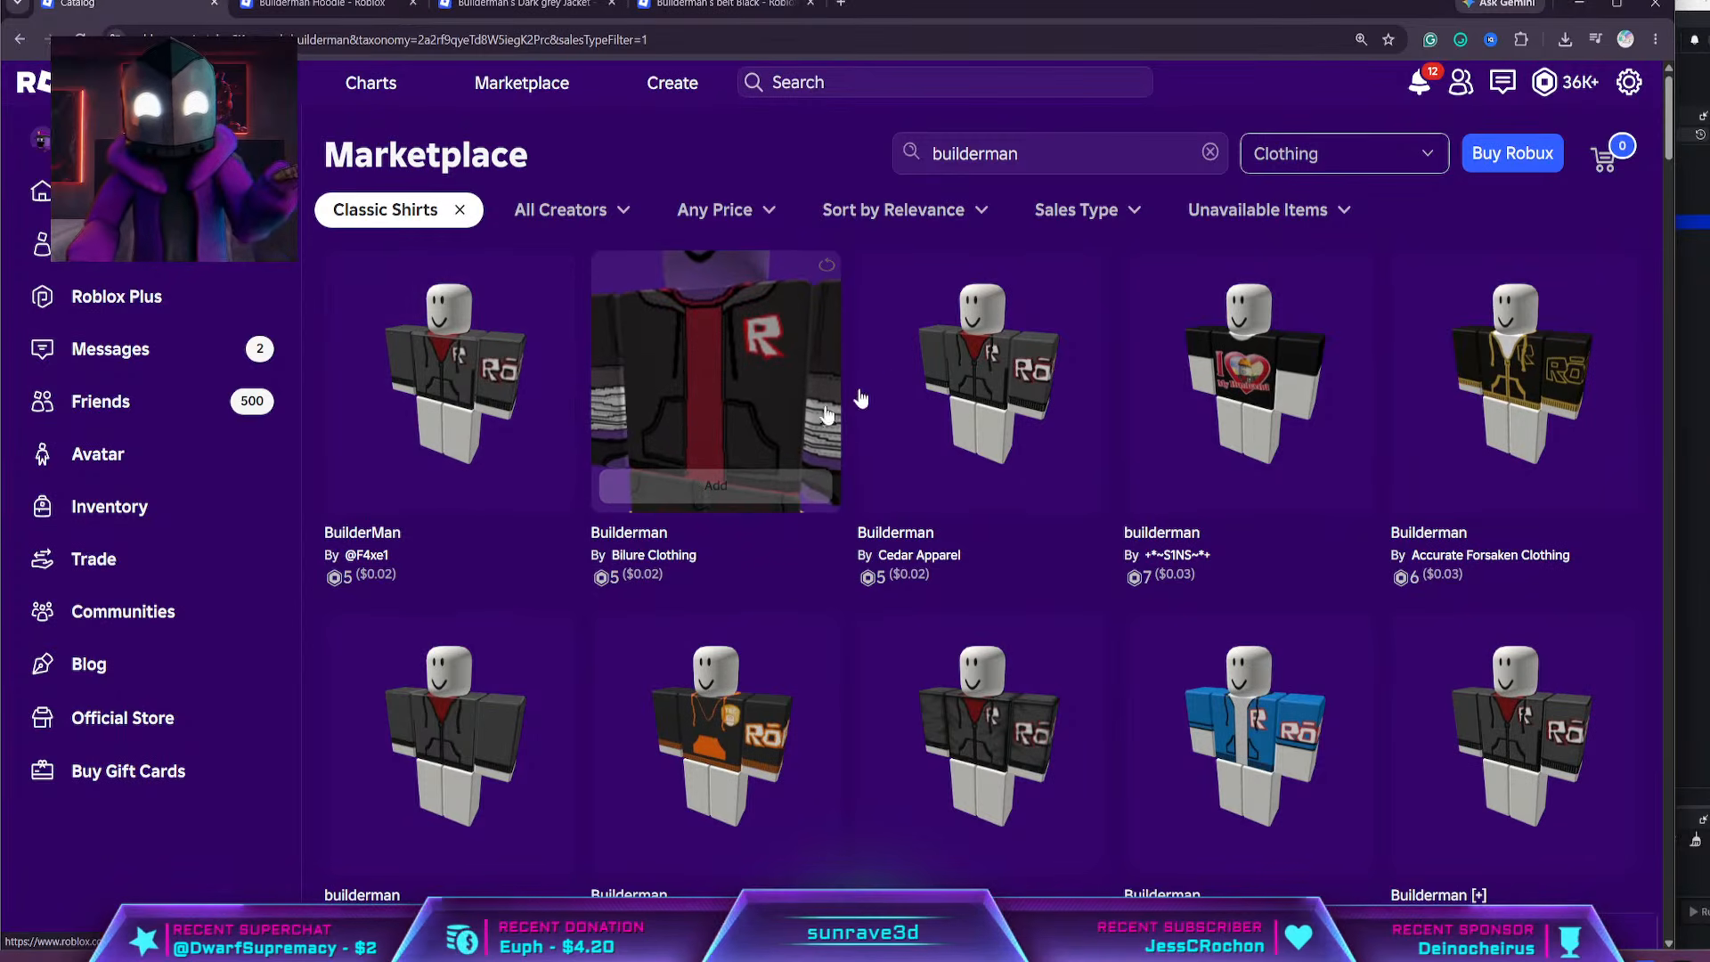
pyautogui.middleClick(776, 423)
pyautogui.moveTo(1198, 677)
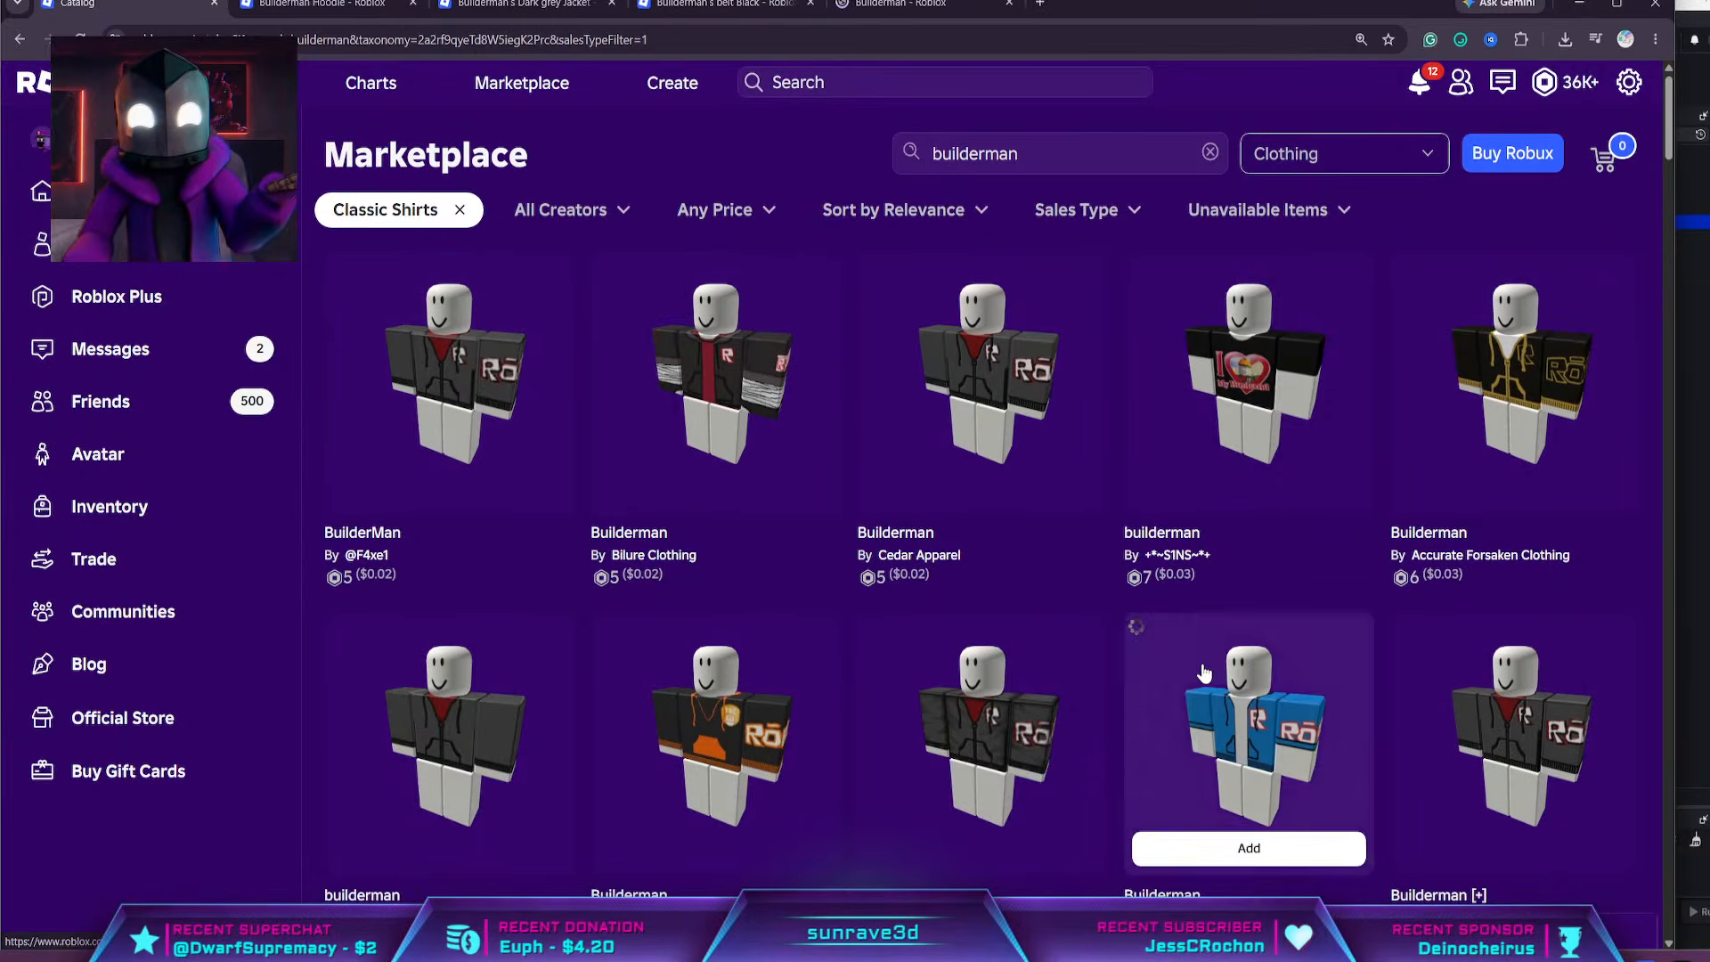
pyautogui.scroll(-6, 1187, 670)
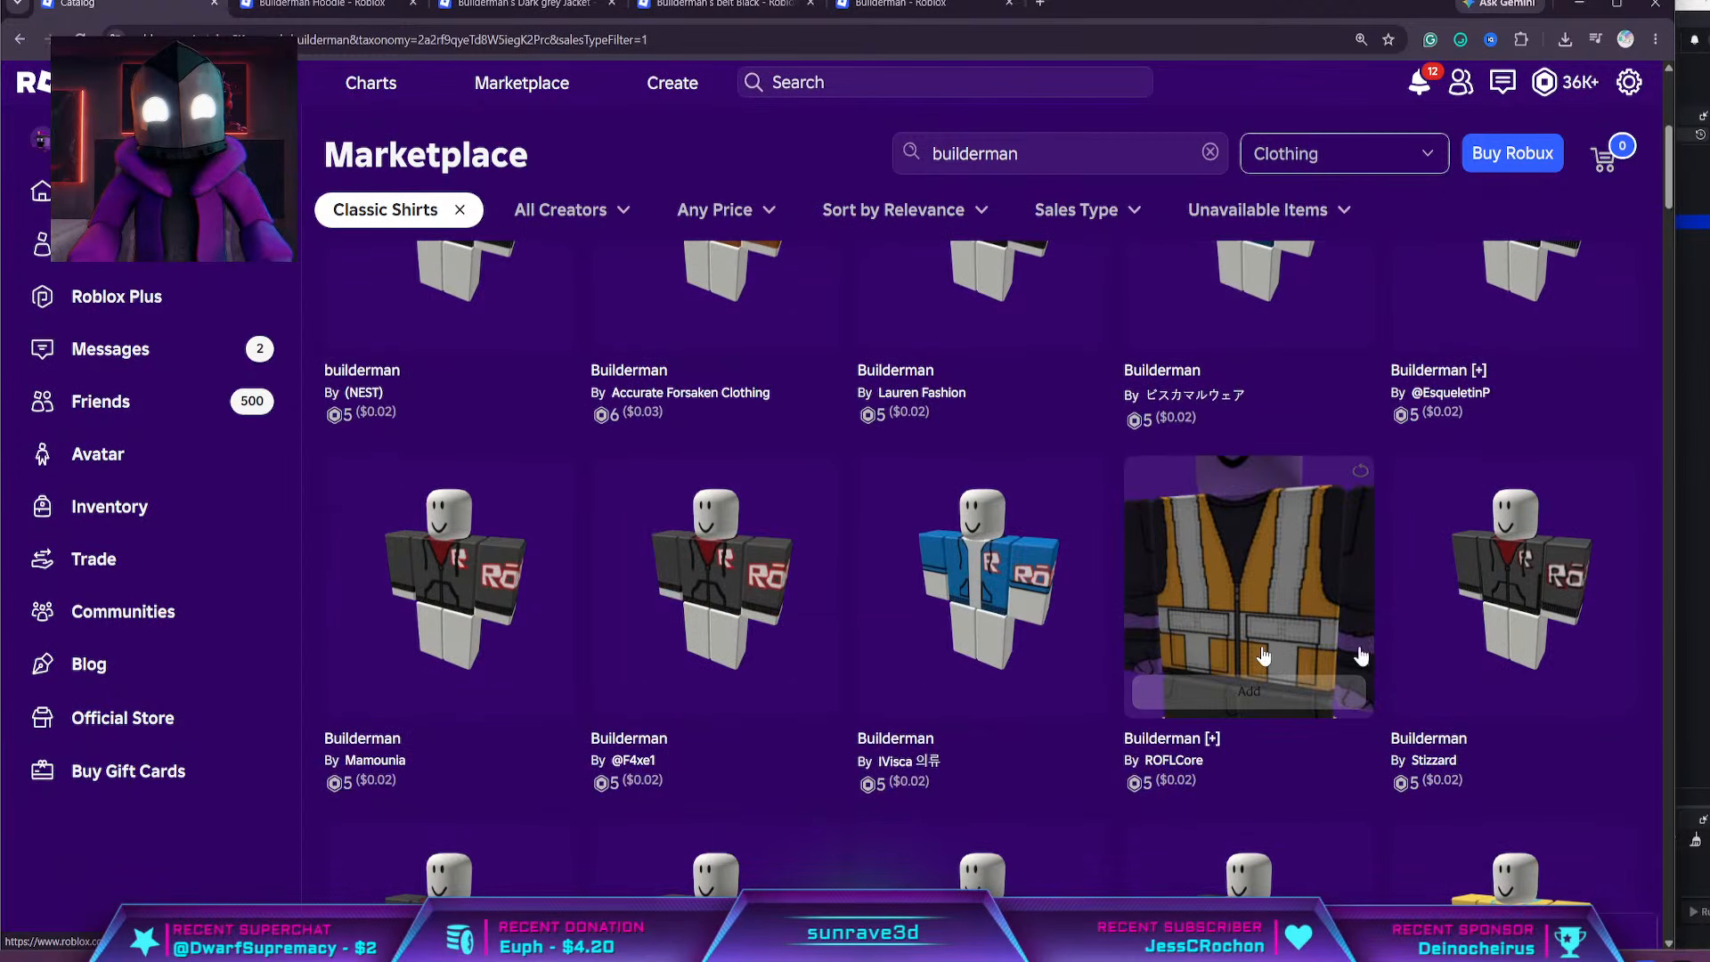
pyautogui.moveTo(1545, 634)
# Clear the Classic Shirts filter from the builderman Marketplace results
pyautogui.scroll(3, 1543, 627)
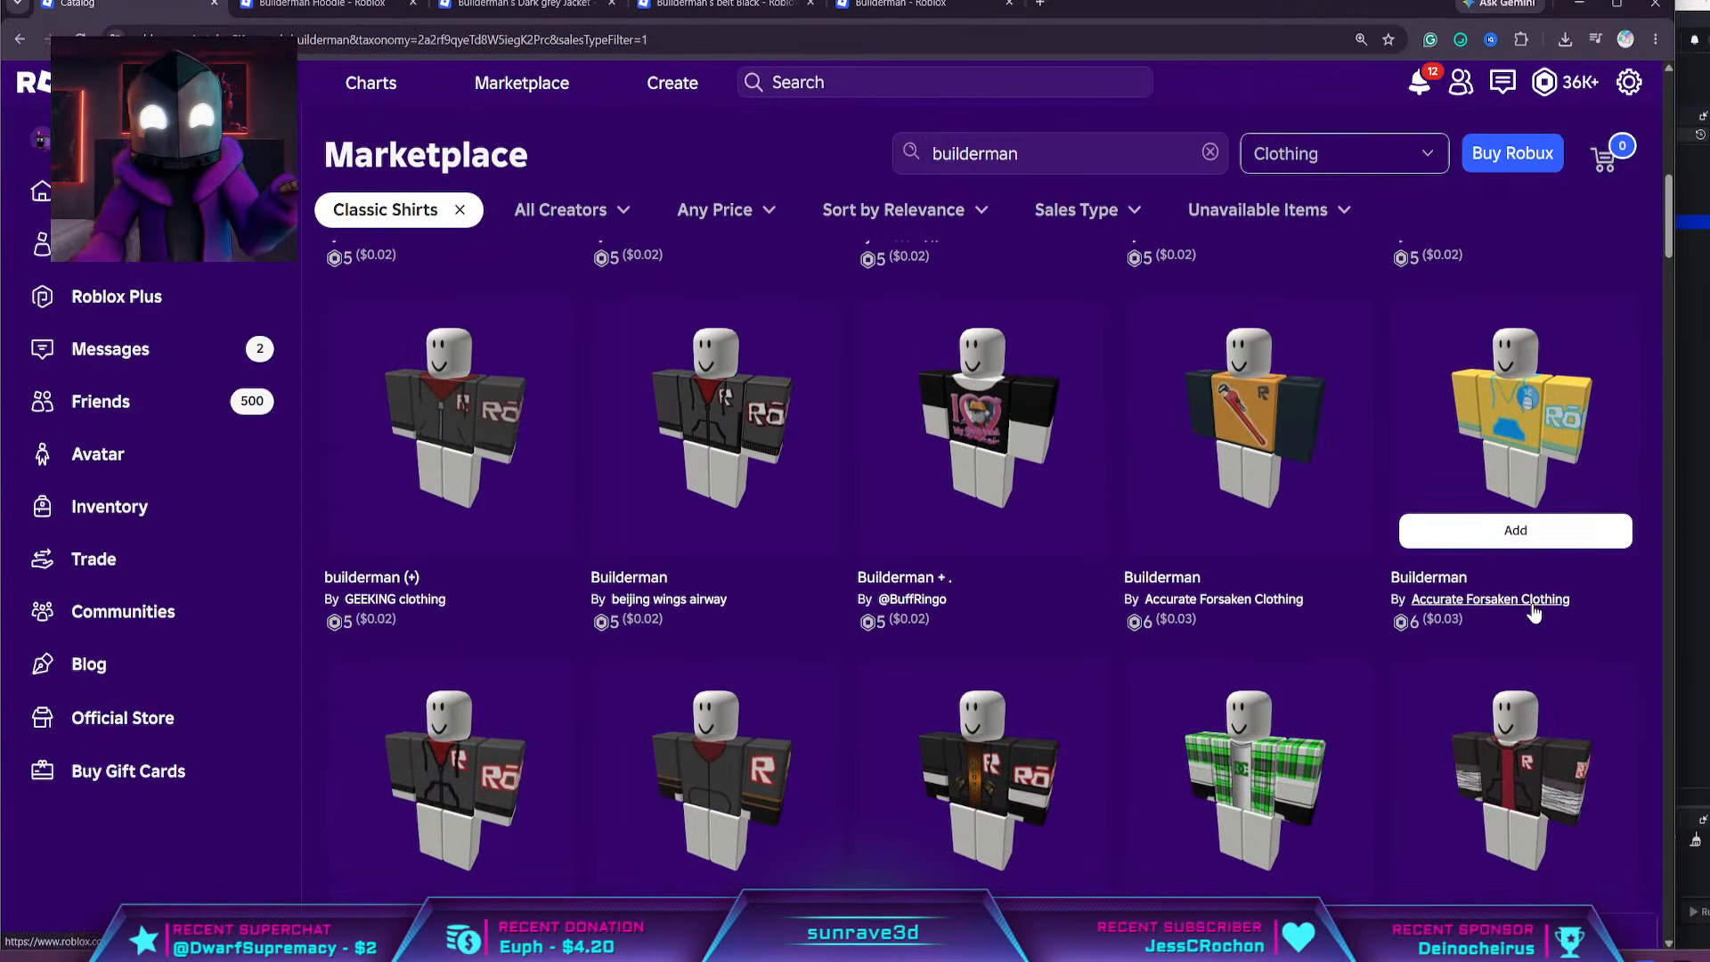
pyautogui.scroll(8, 839, 488)
pyautogui.click(440, 213)
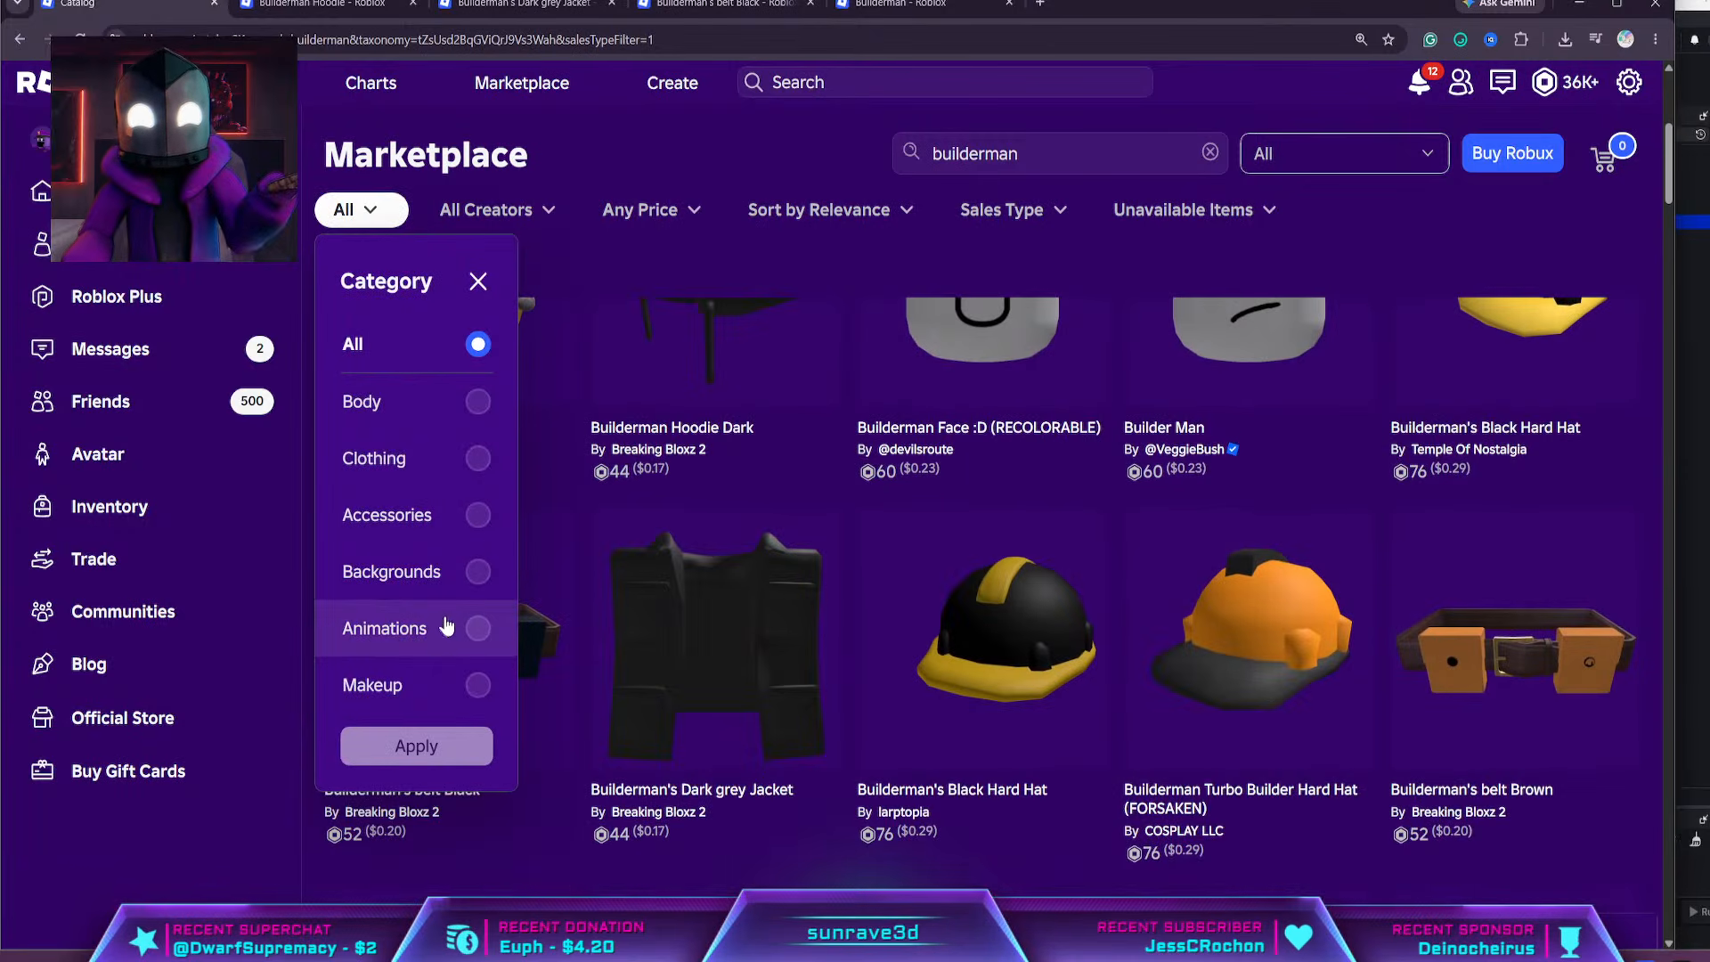
# Inspect the Builderman classic shirt by Bilure Clothing on the 3D preview avatar, turning and enlarging it to see the jacket details
pyautogui.click(912, 7)
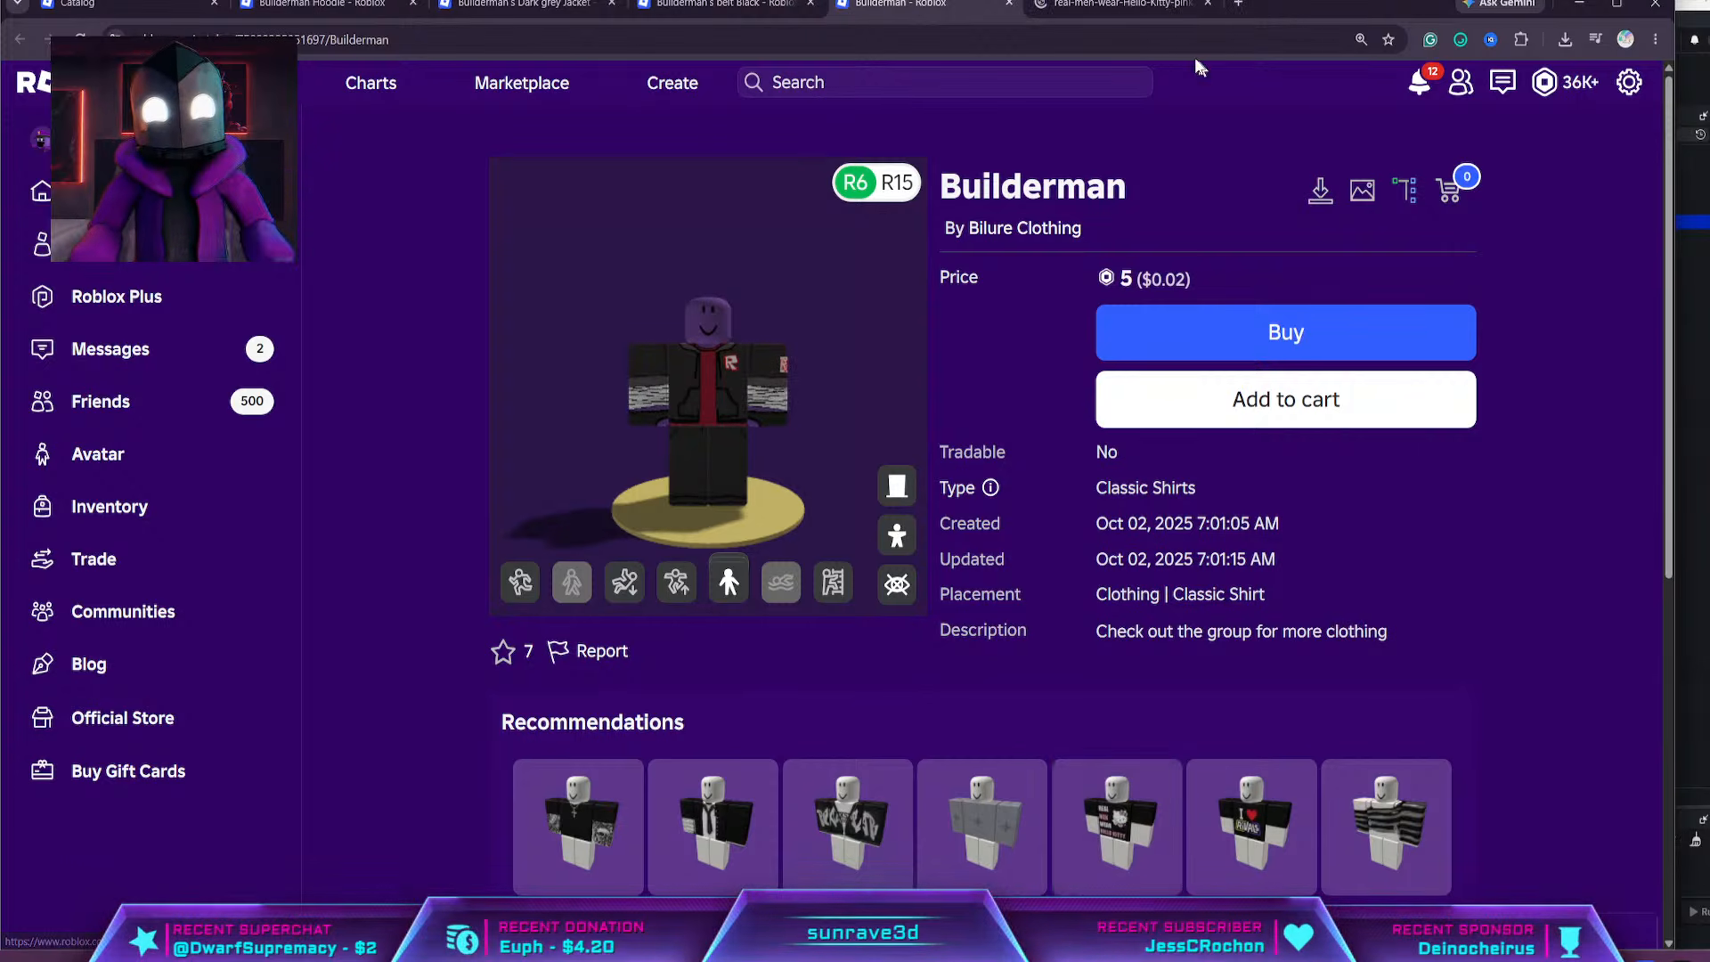
pyautogui.click(1127, 6)
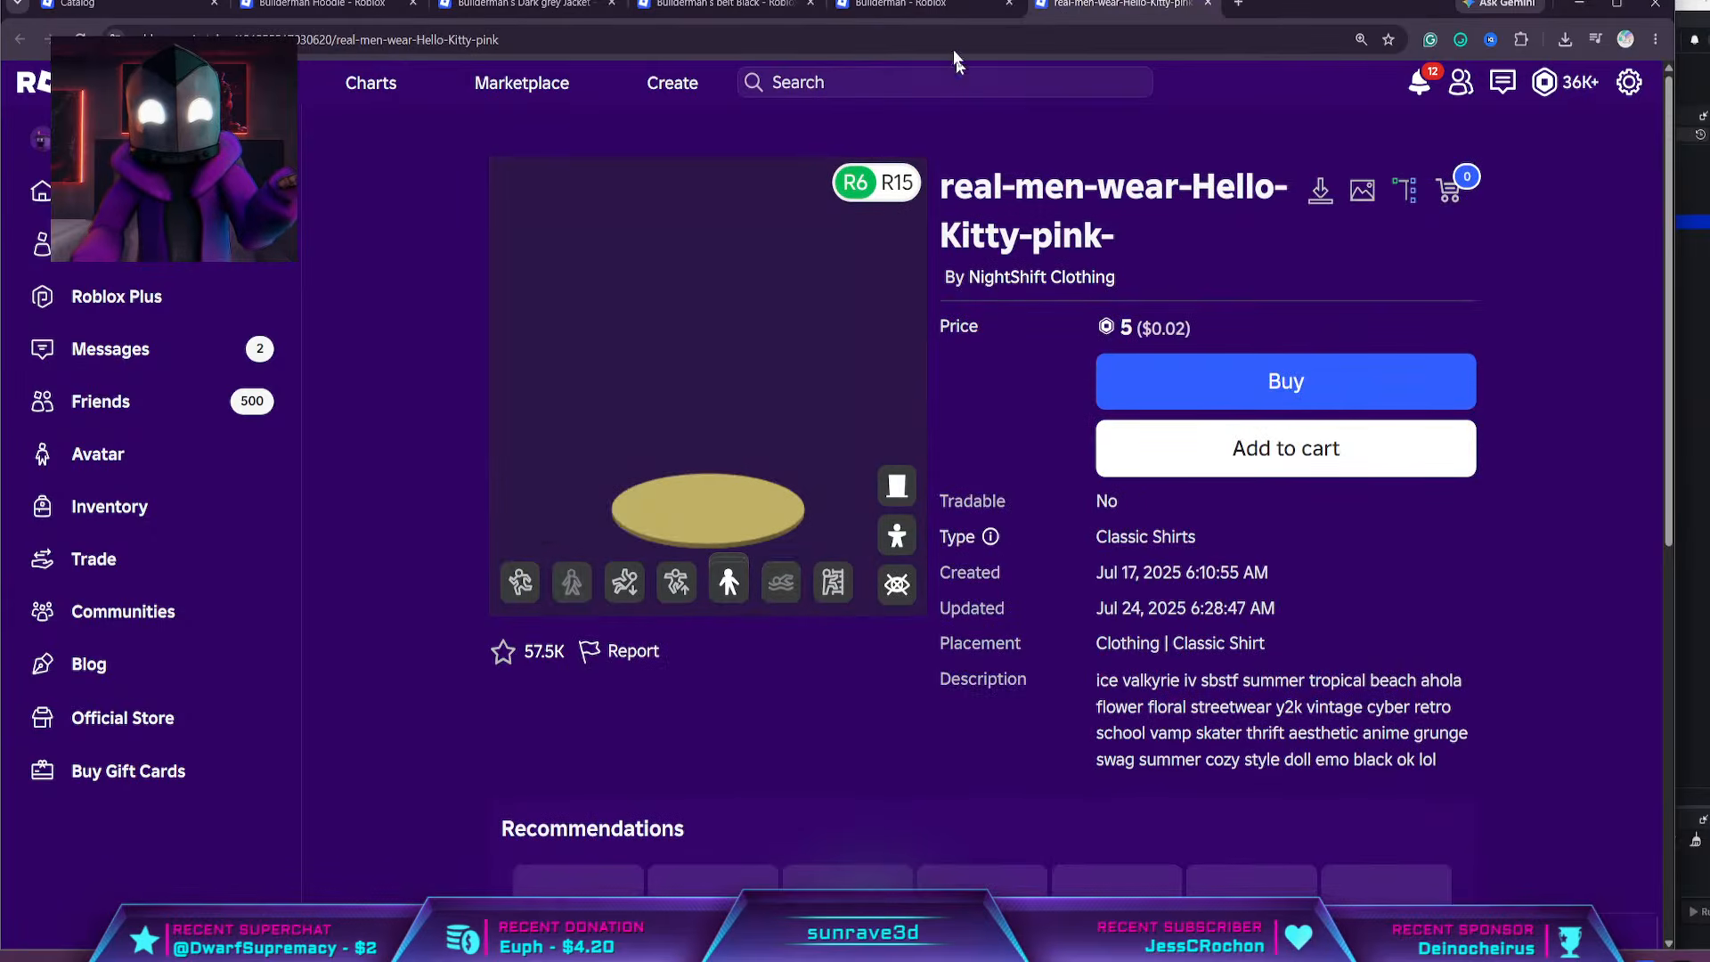
pyautogui.click(944, 5)
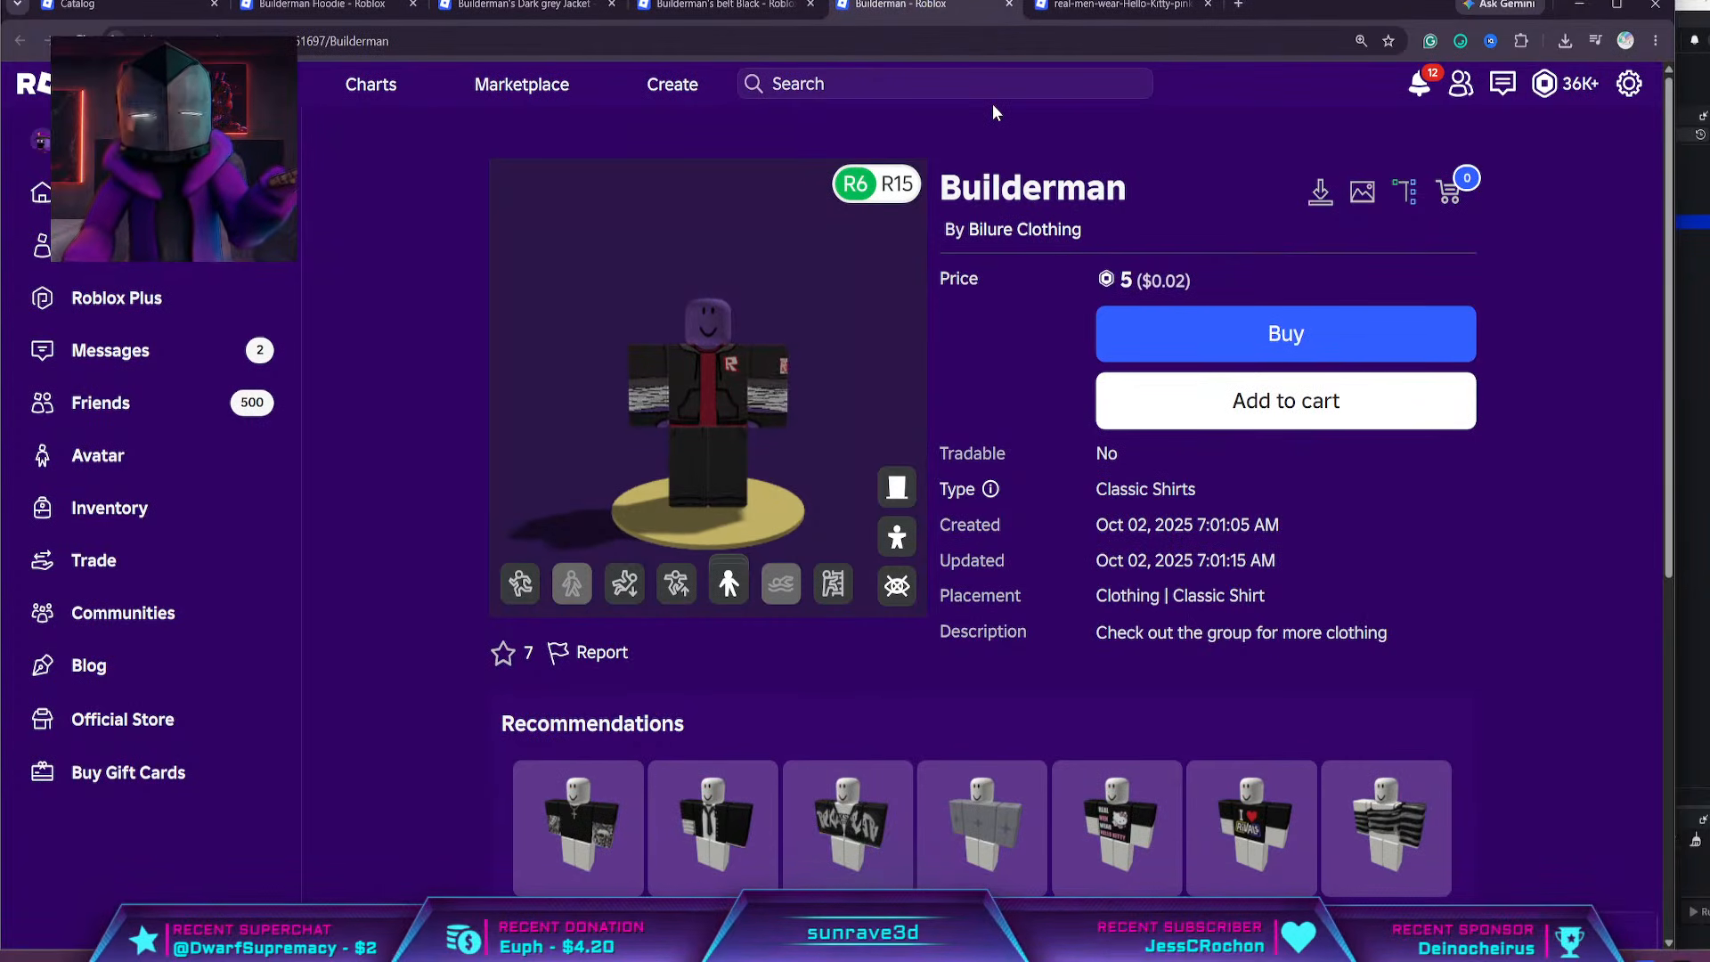
pyautogui.scroll(10, 700, 400)
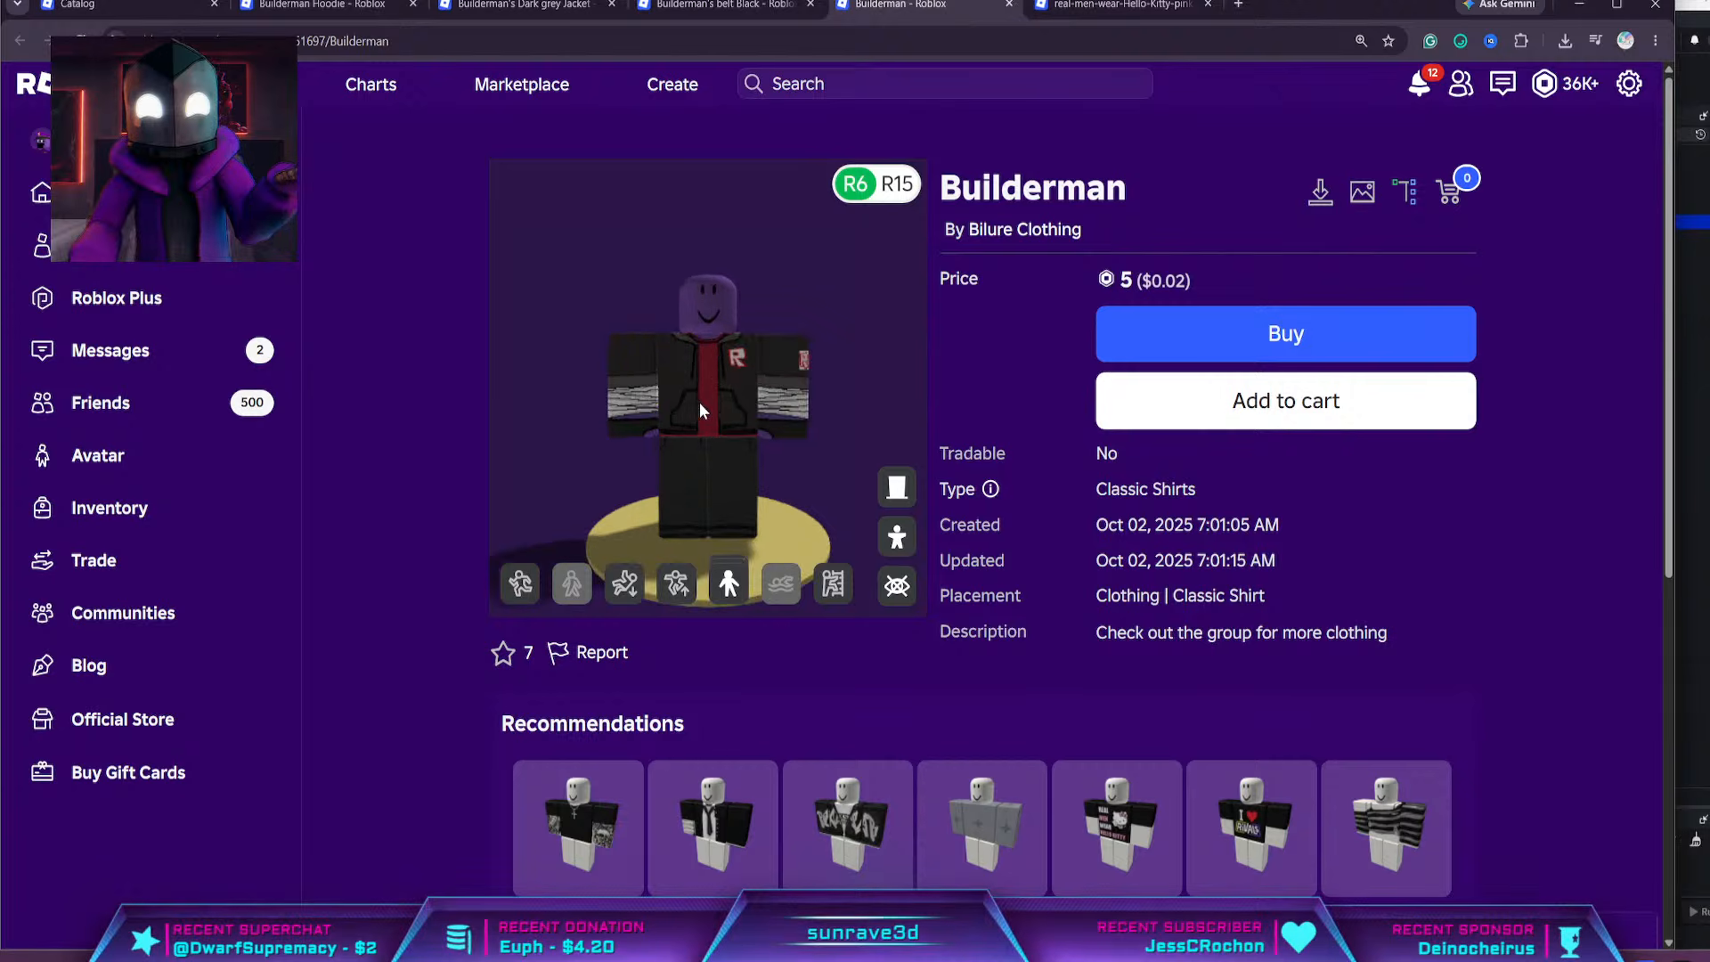
pyautogui.scroll(-8, 726, 403)
pyautogui.moveTo(748, 394)
pyautogui.mouseDown()
pyautogui.moveTo(730, 408)
pyautogui.moveTo(755, 385)
pyautogui.mouseUp()
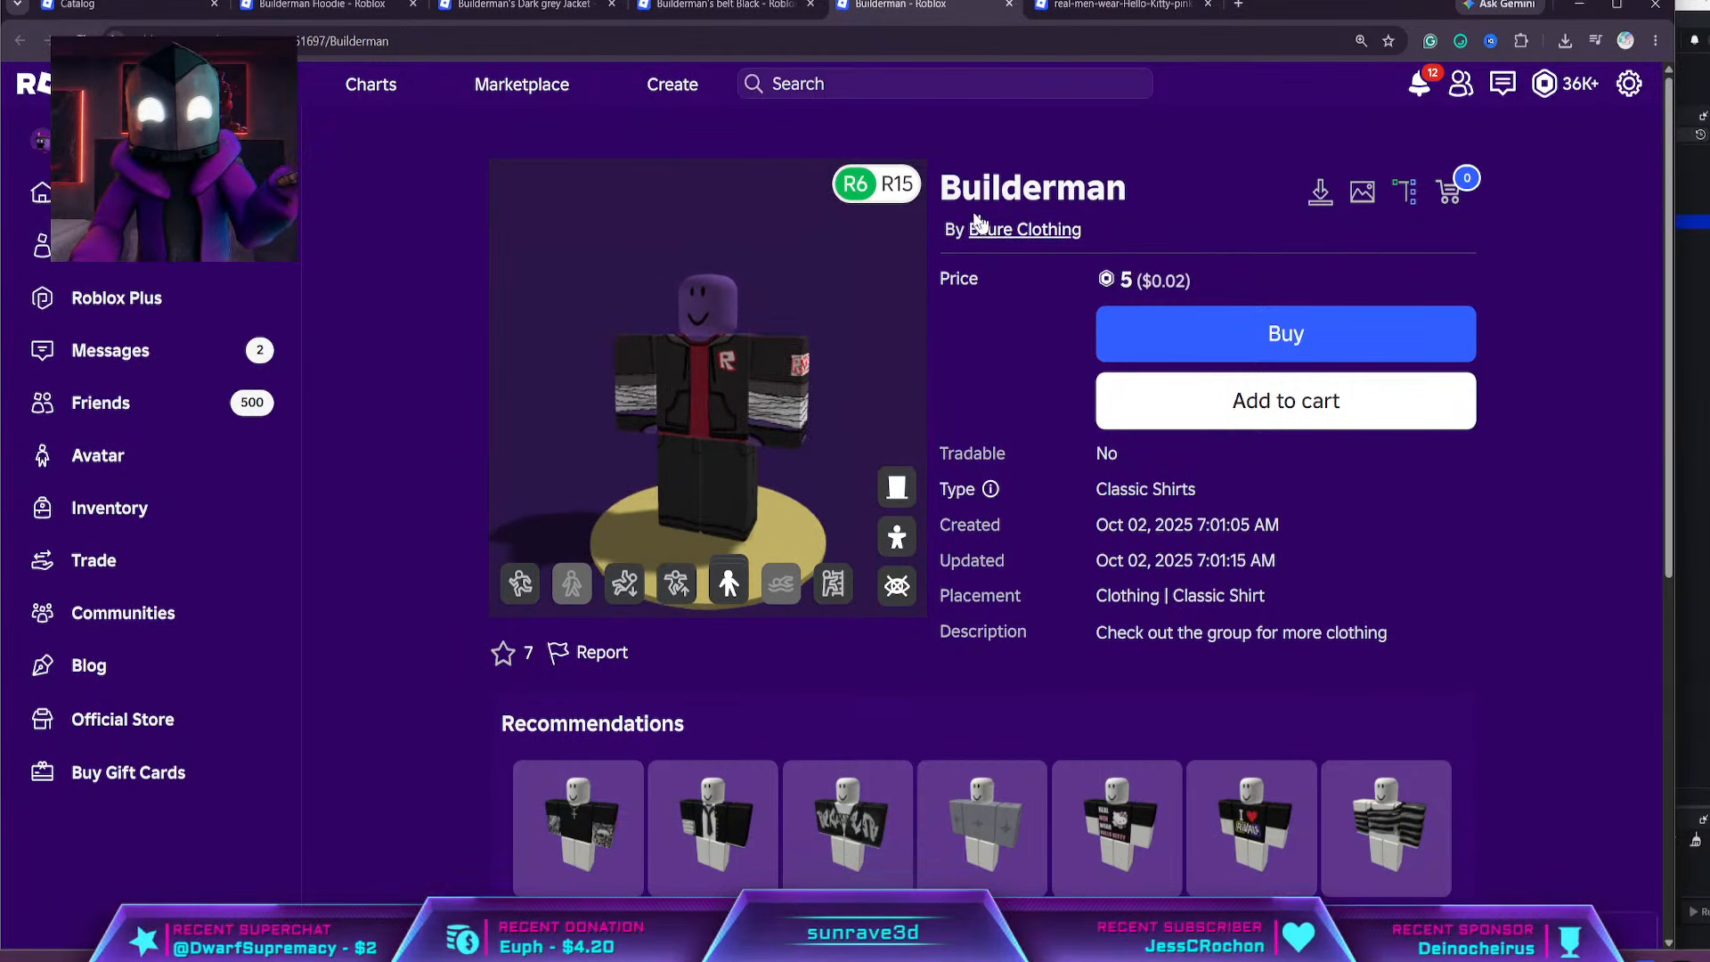
pyautogui.moveTo(1097, 233); pyautogui.dragTo(935, 183)
pyautogui.moveTo(693, 384); pyautogui.dragTo(702, 374)
pyautogui.scroll(3, 703, 378)
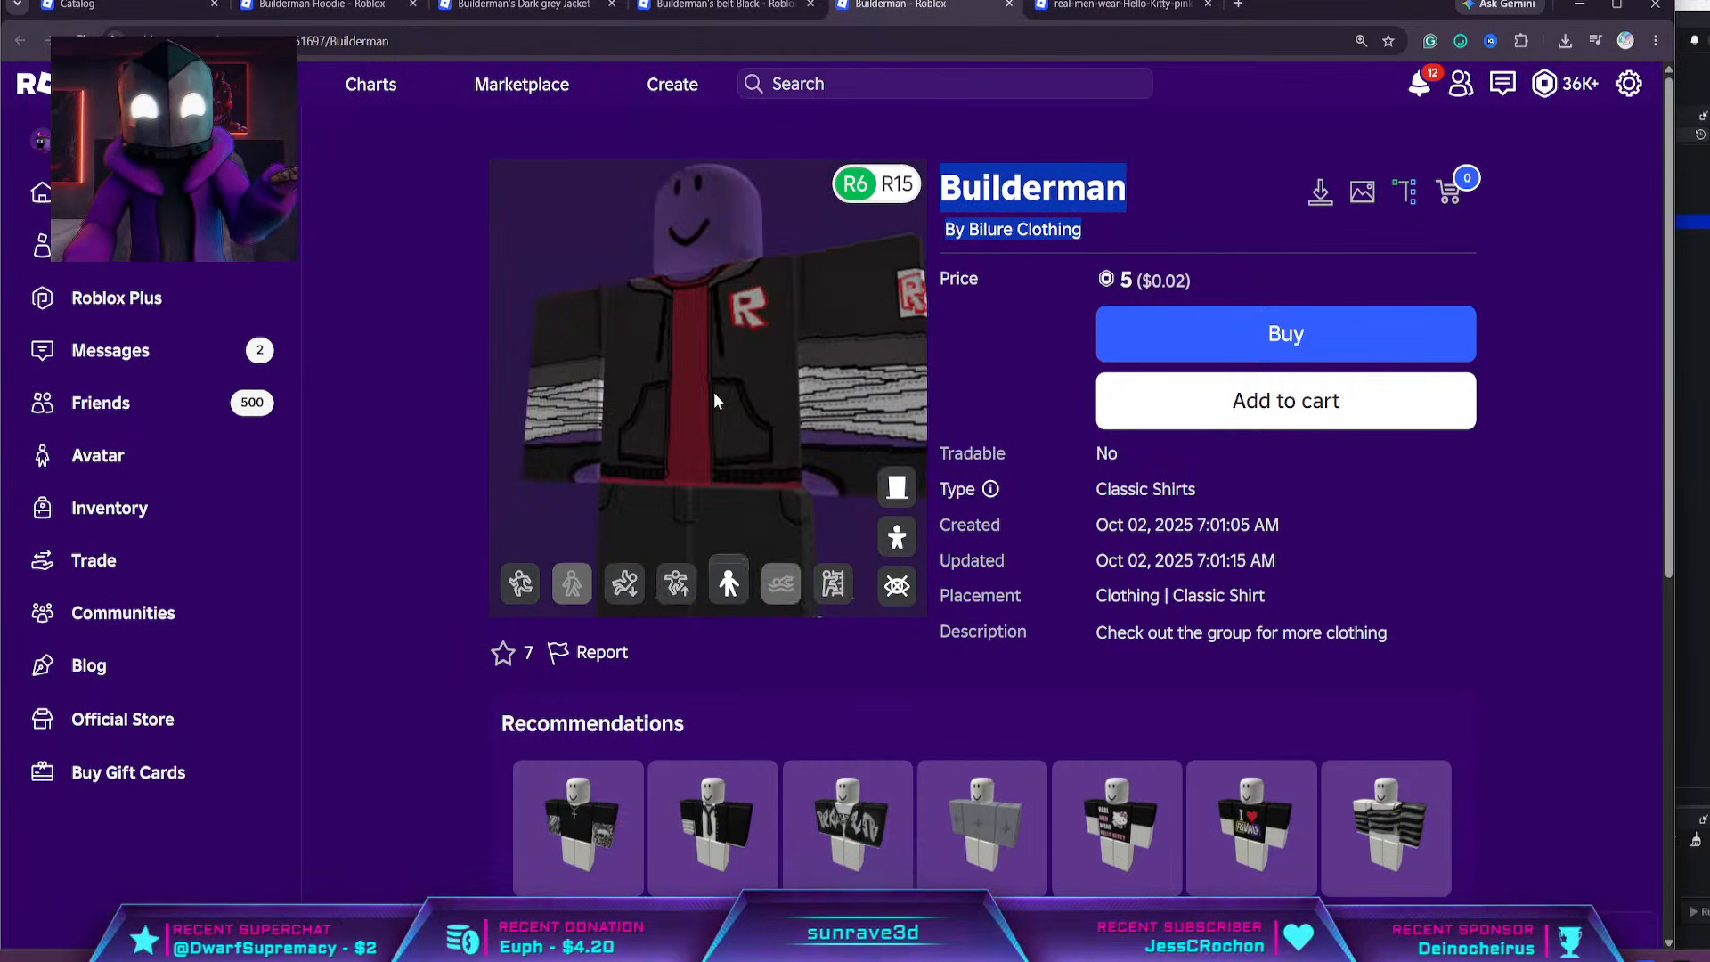
# Look over the real-men-wear-Hello-Kitty-pink- shirt up close and close its browser tab
pyautogui.click(1093, 12)
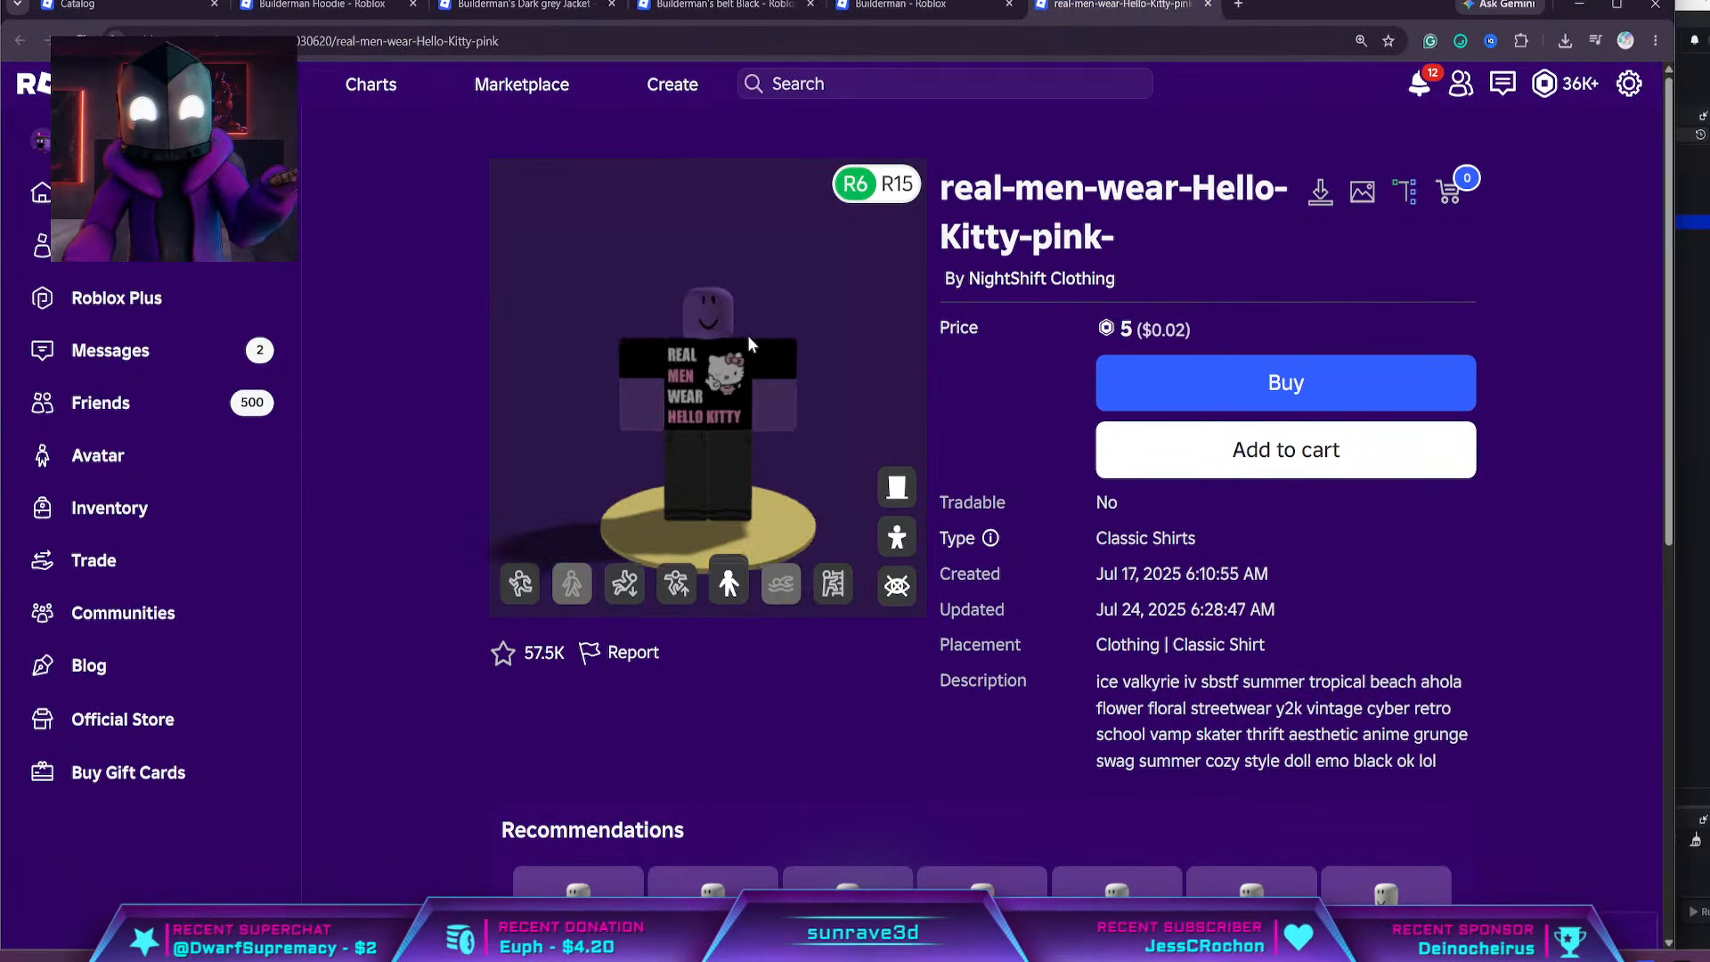
pyautogui.scroll(6, 747, 350)
pyautogui.scroll(-1, 729, 366)
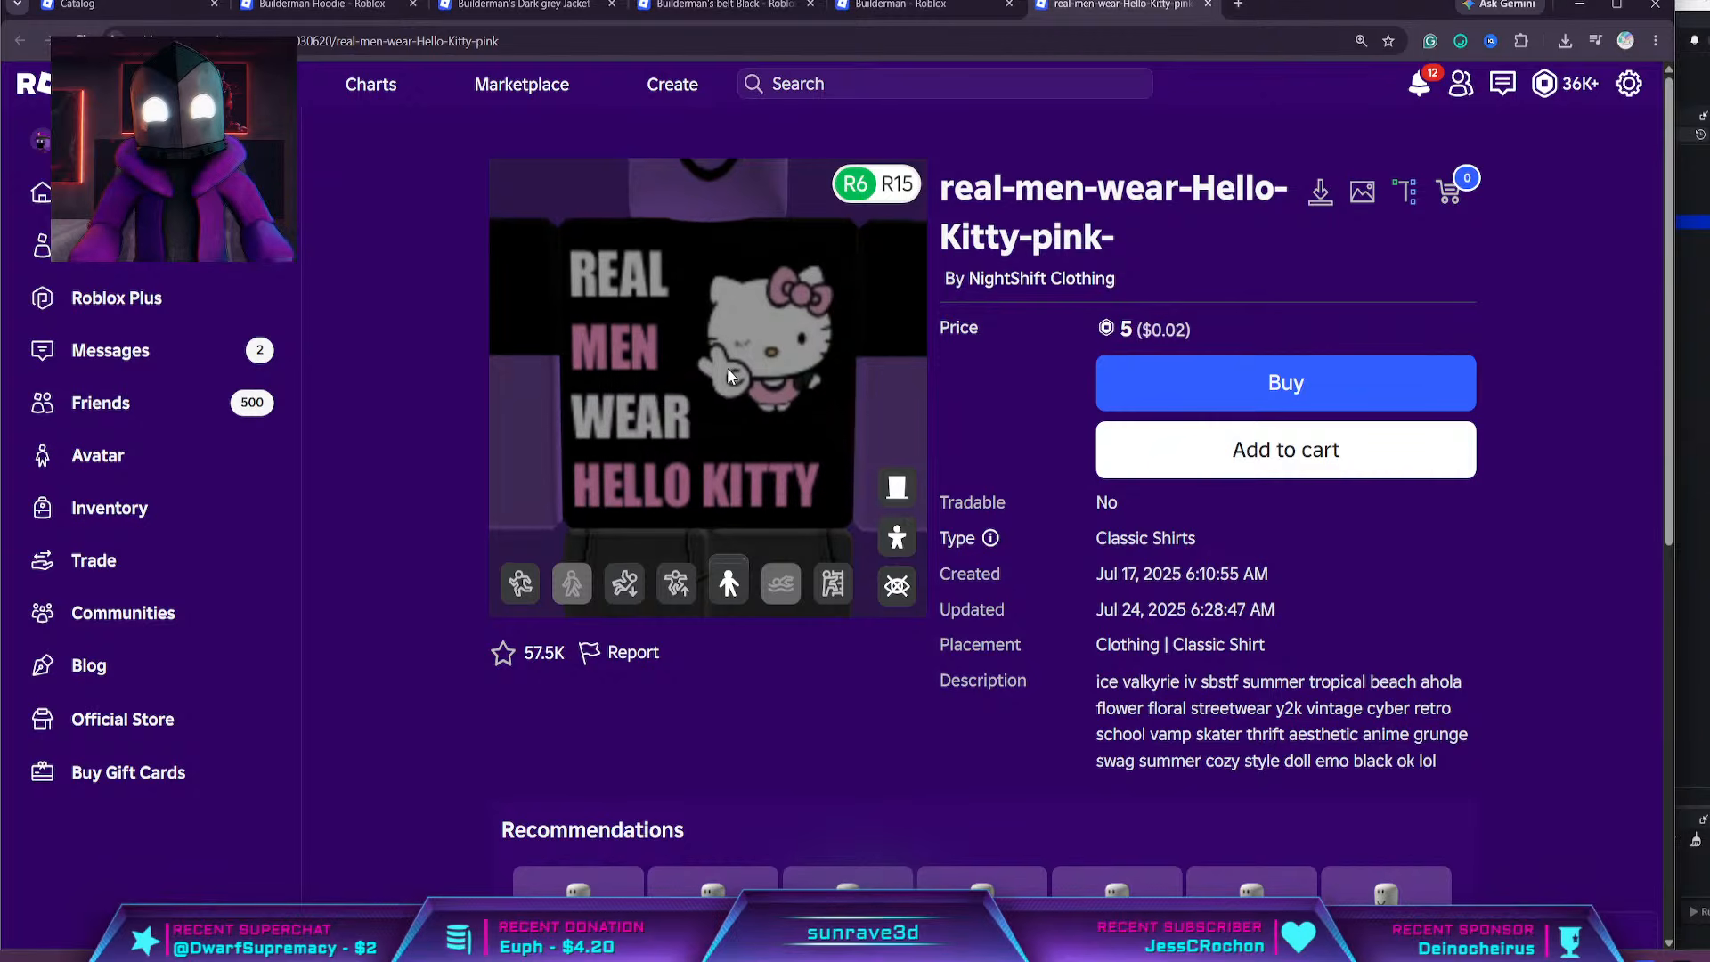
pyautogui.click(1208, 7)
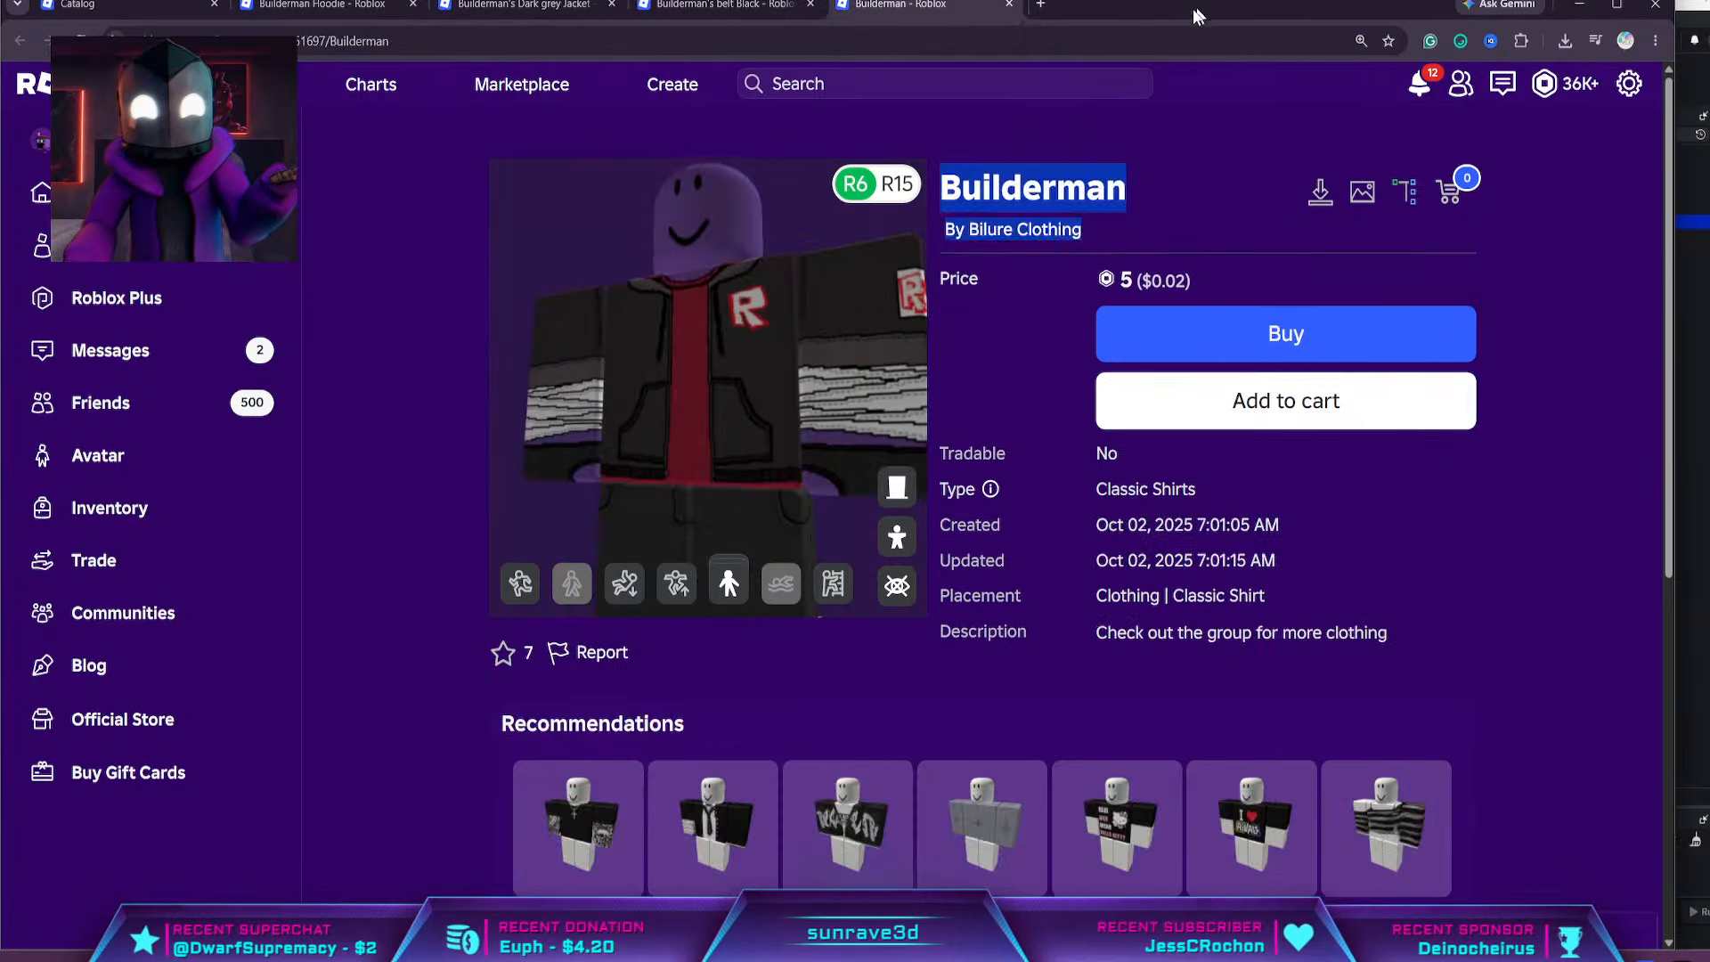
# Return to the builderman Marketplace results and look over the unfiltered hats, tools and jackets
pyautogui.click(686, 11)
pyautogui.click(326, 16)
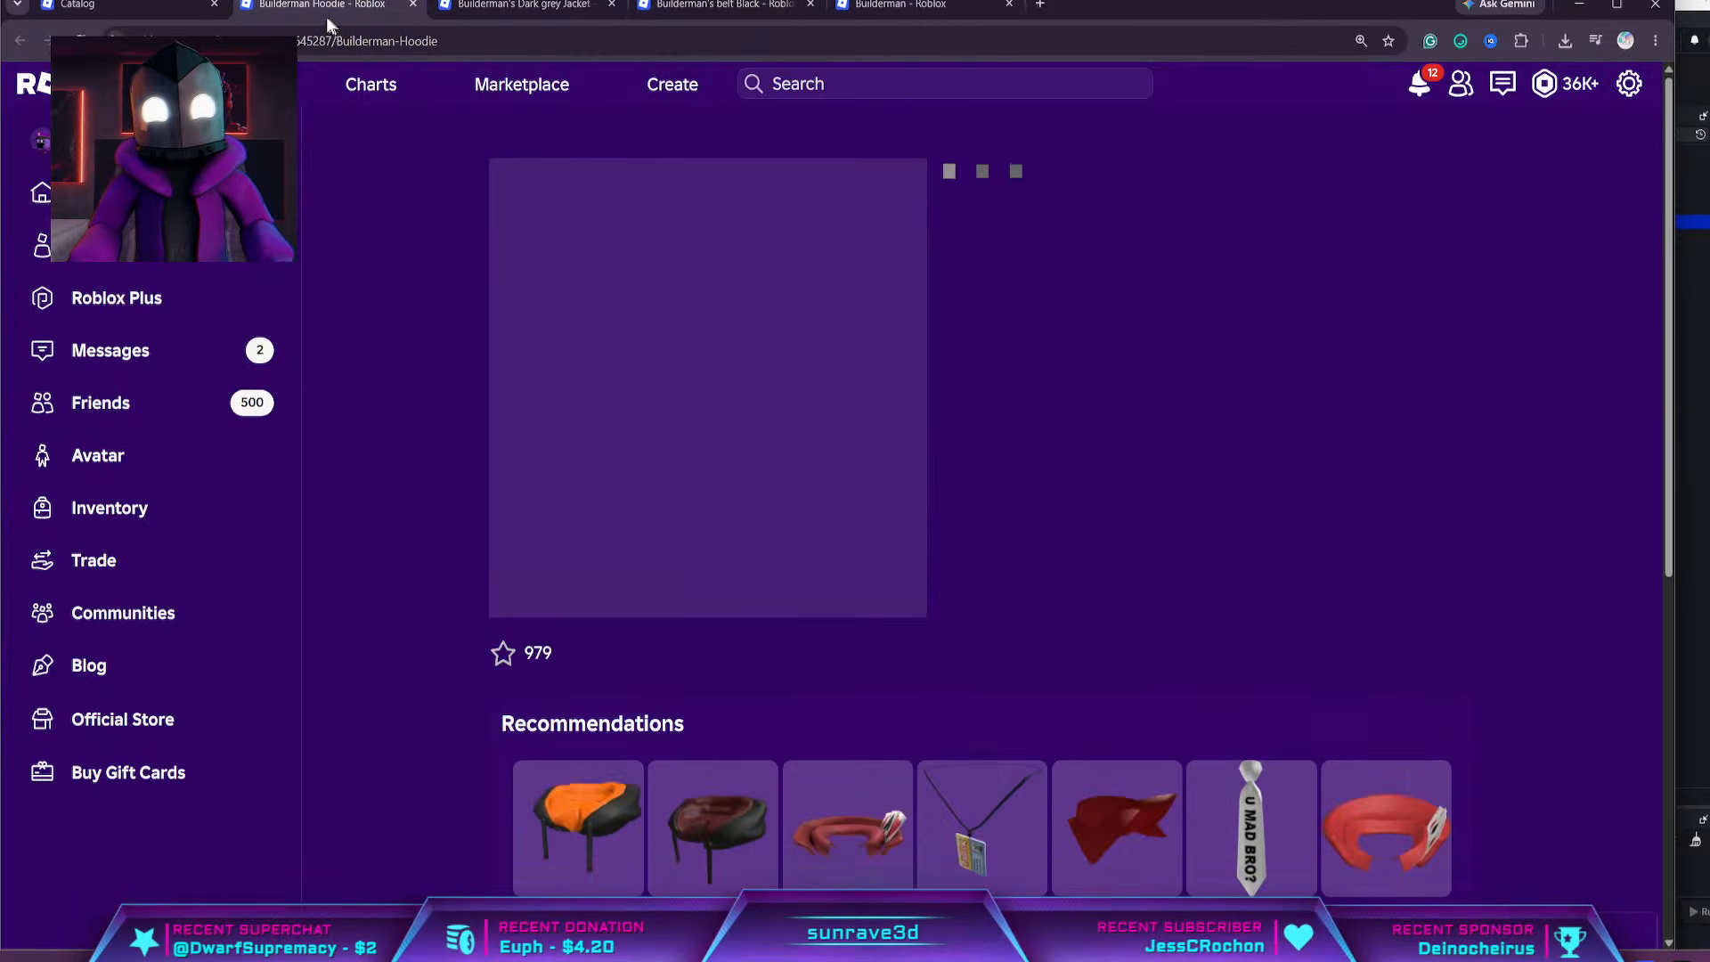
pyautogui.click(143, 9)
pyautogui.moveTo(663, 395)
pyautogui.scroll(-10, 664, 394)
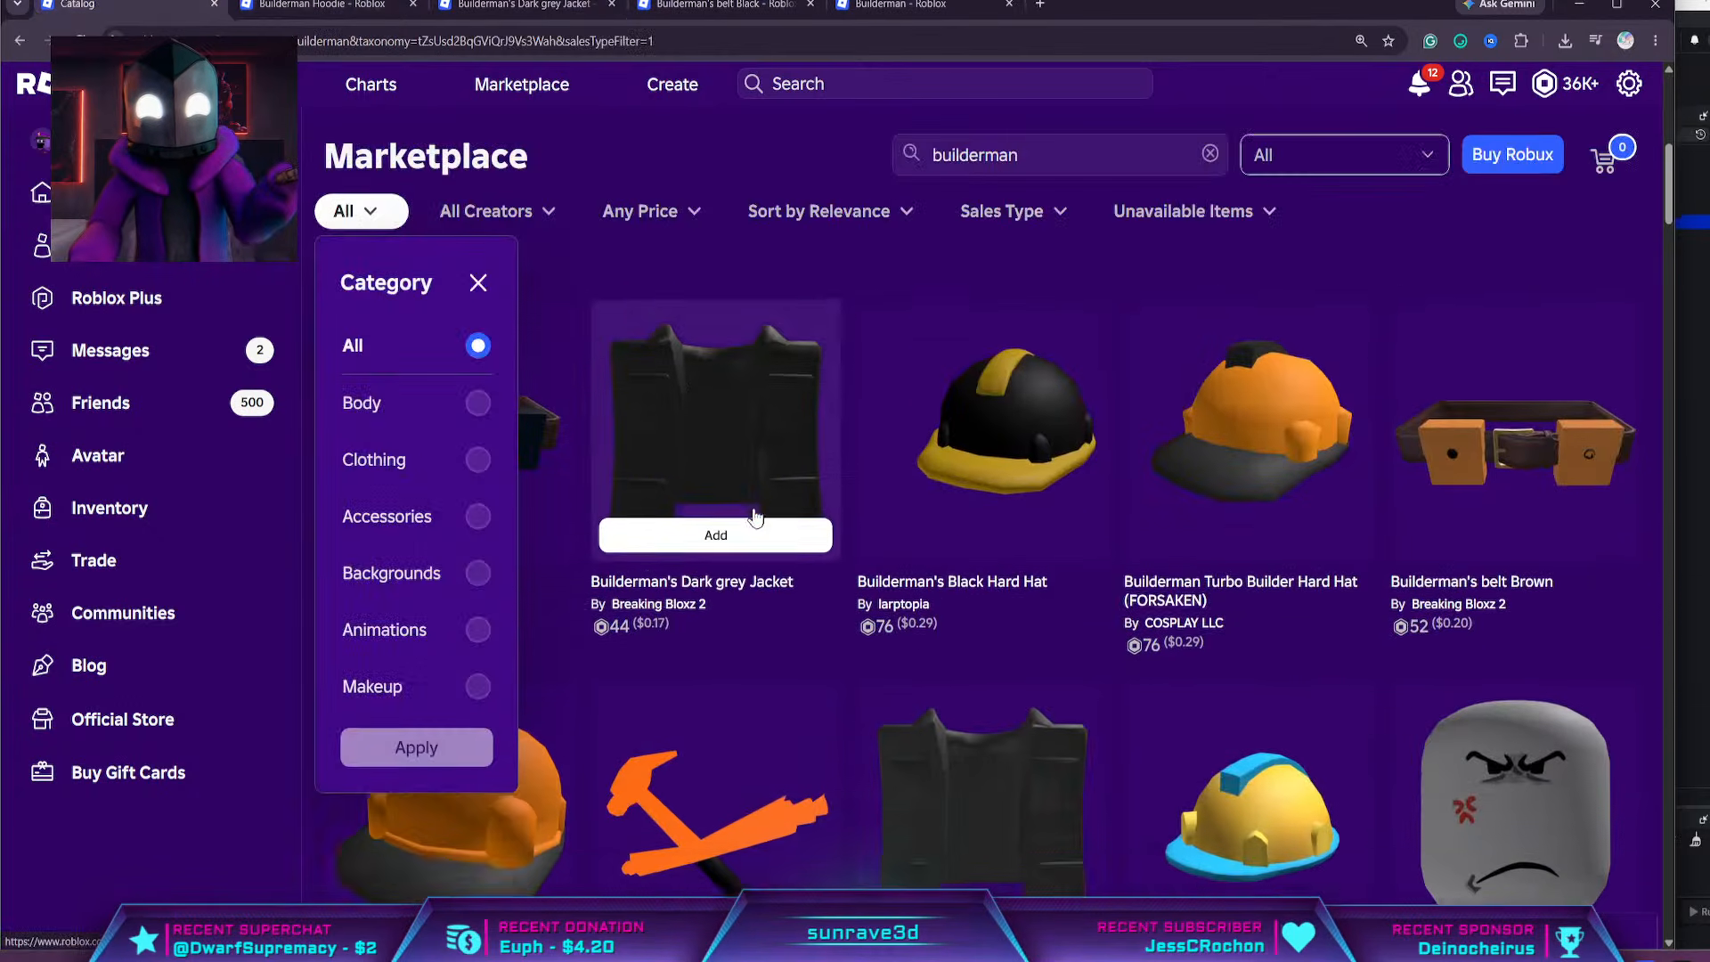
pyautogui.click(765, 181)
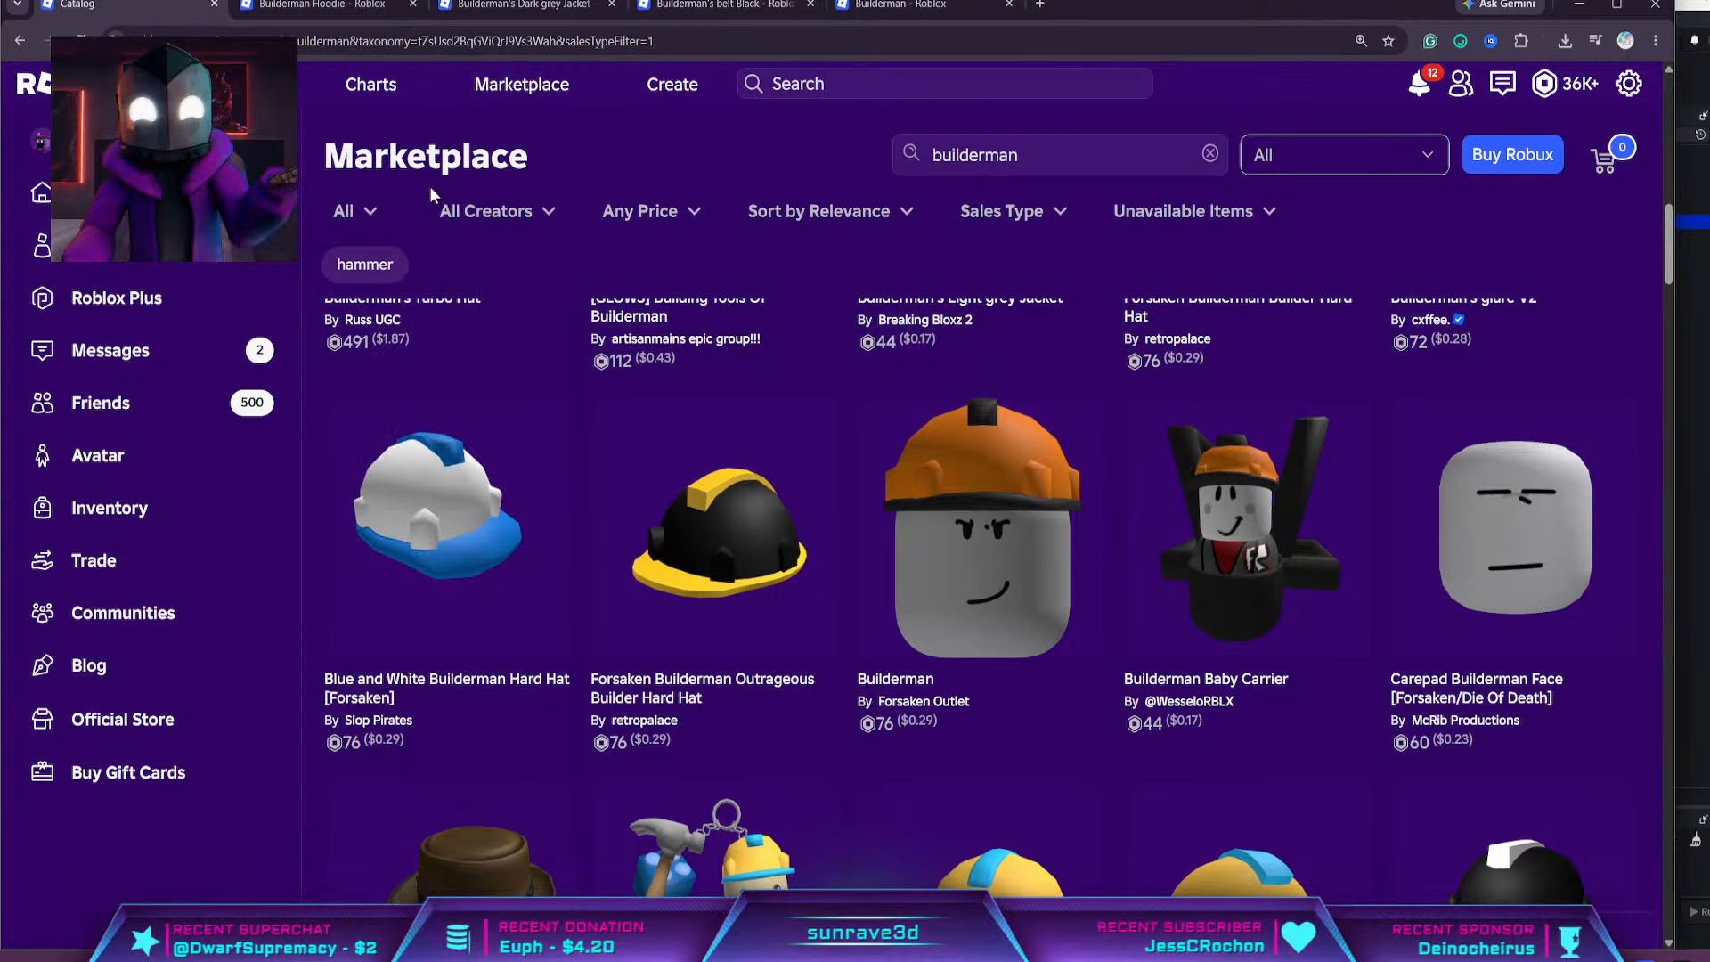
# Filter the builderman results to the Classic Pants category under Clothing
pyautogui.click(367, 212)
pyautogui.scroll(-6, 408, 367)
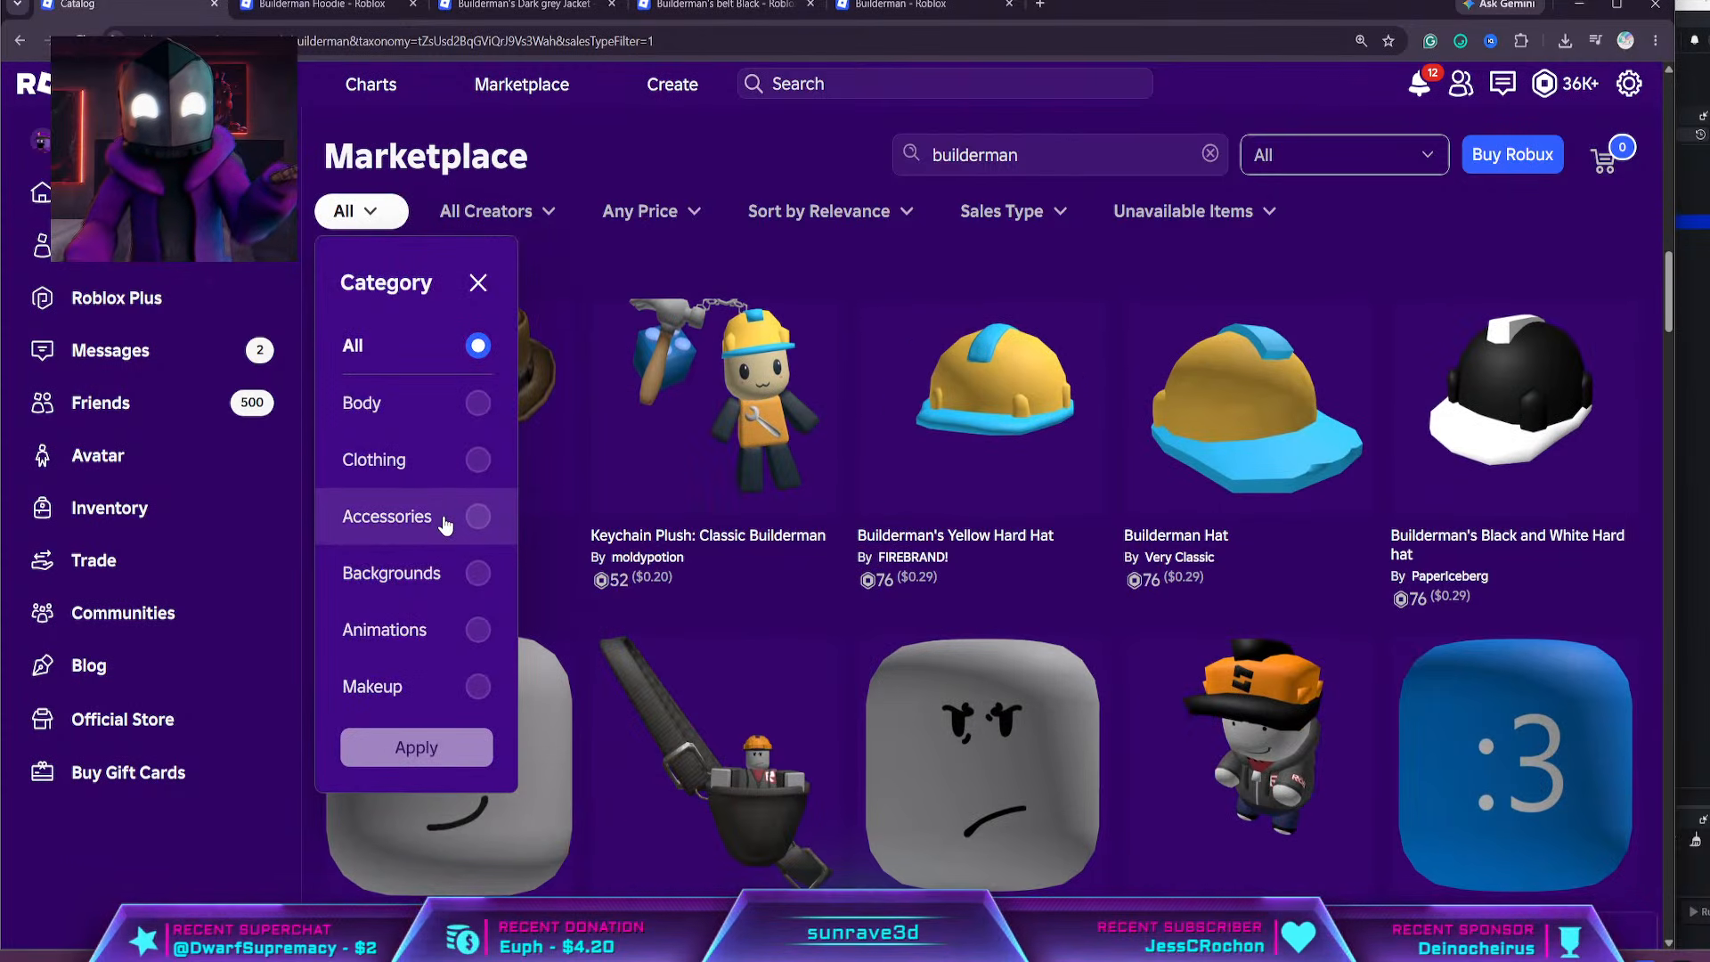
pyautogui.click(453, 463)
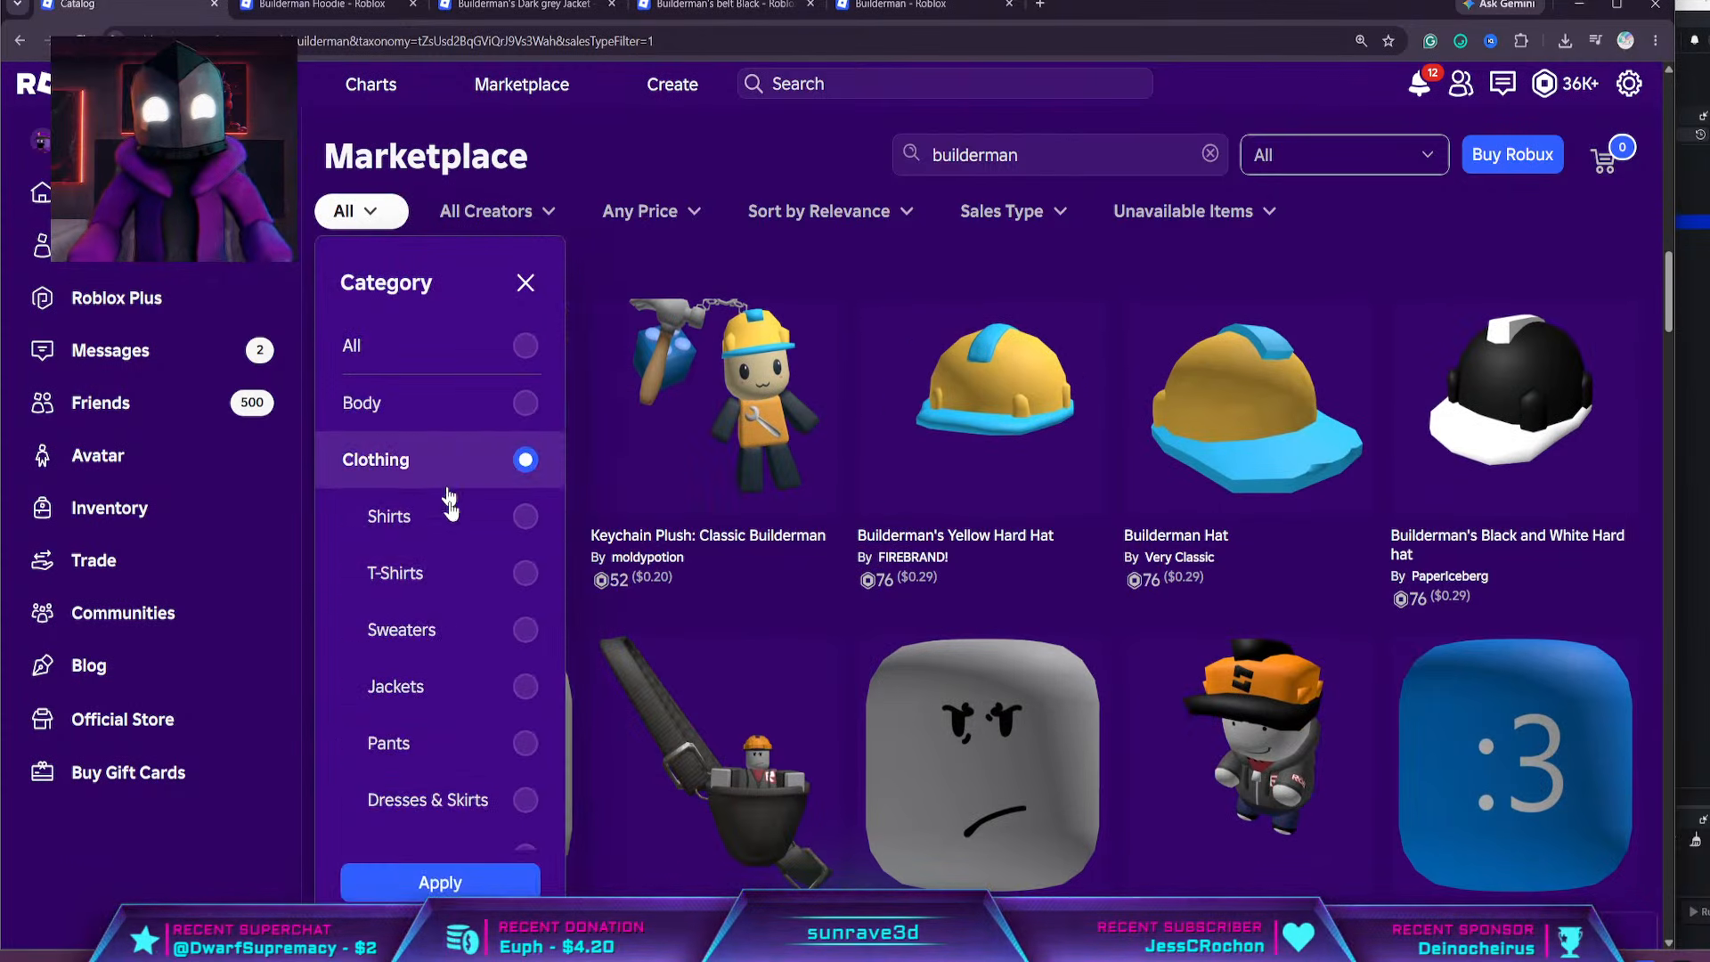
pyautogui.scroll(-5, 477, 619)
pyautogui.scroll(5, 482, 688)
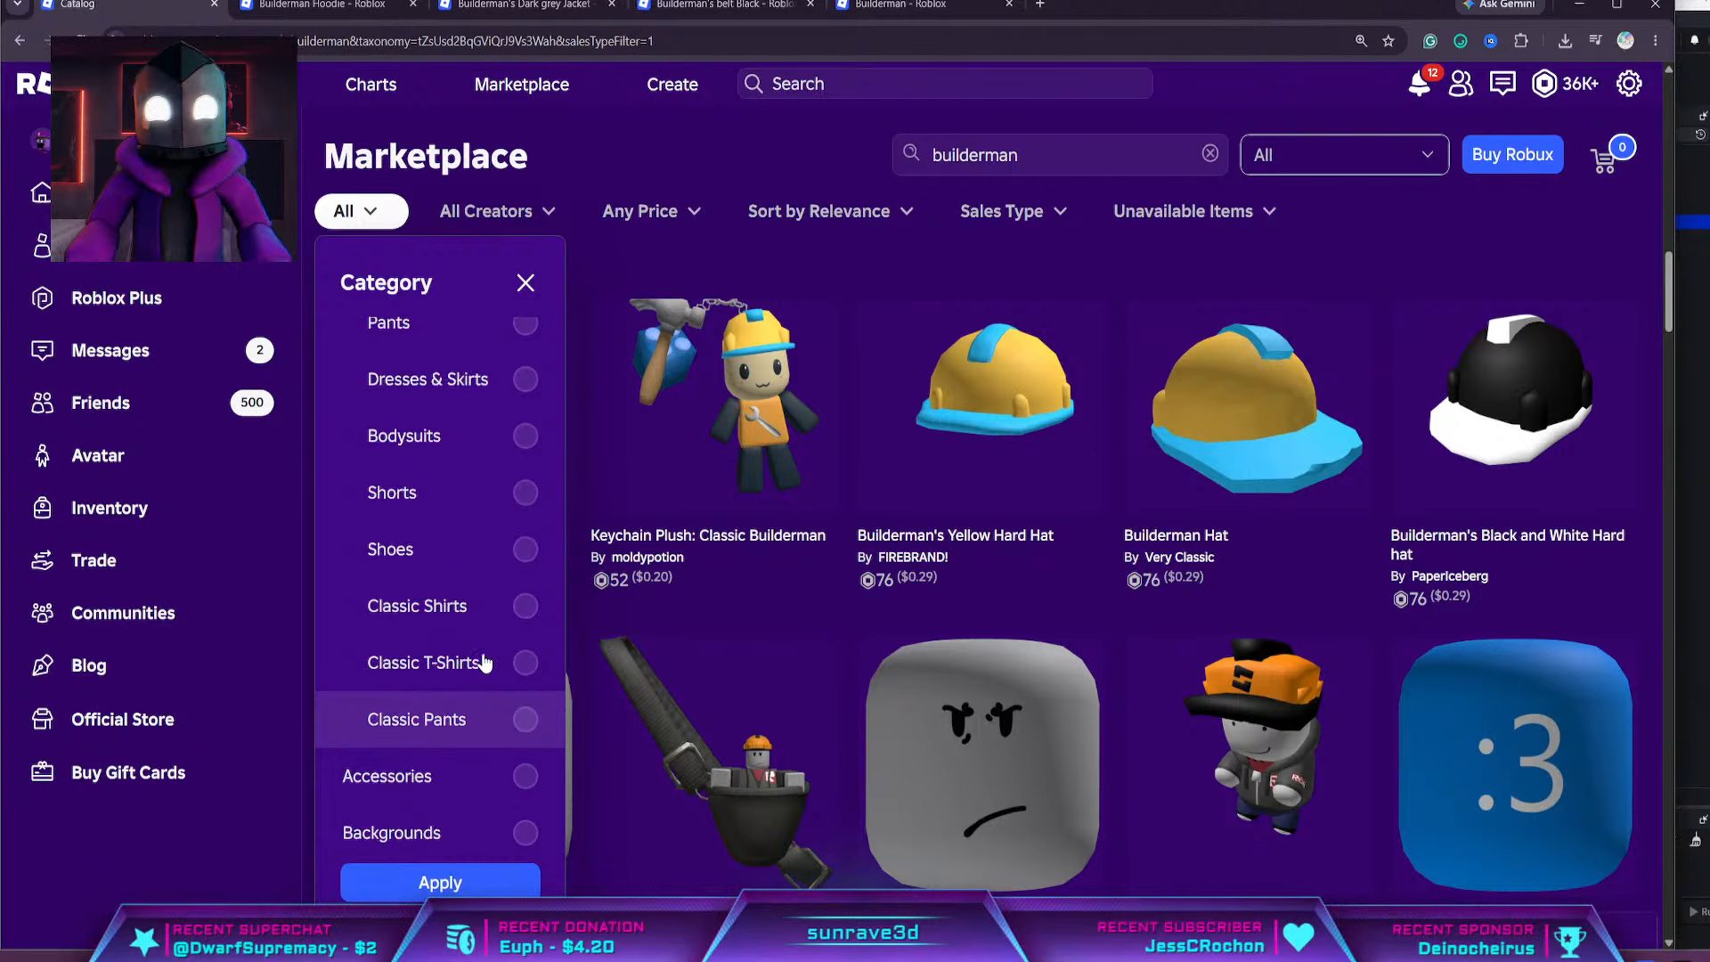
pyautogui.scroll(-3, 494, 766)
pyautogui.click(497, 783)
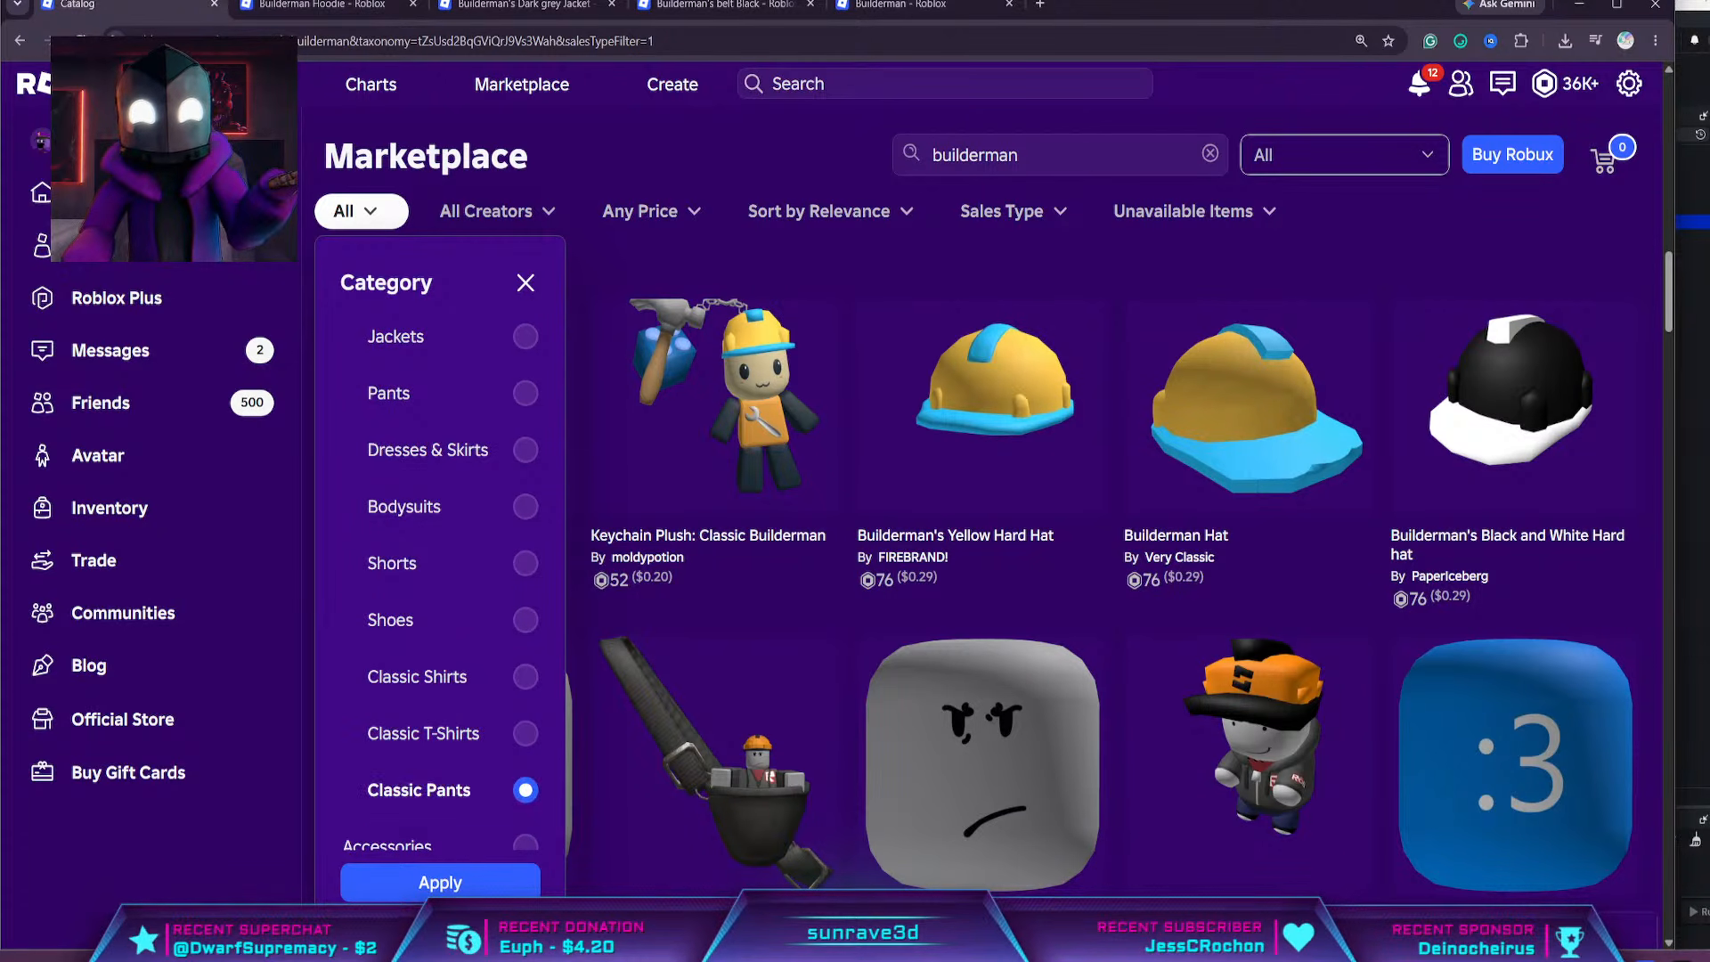
pyautogui.click(521, 877)
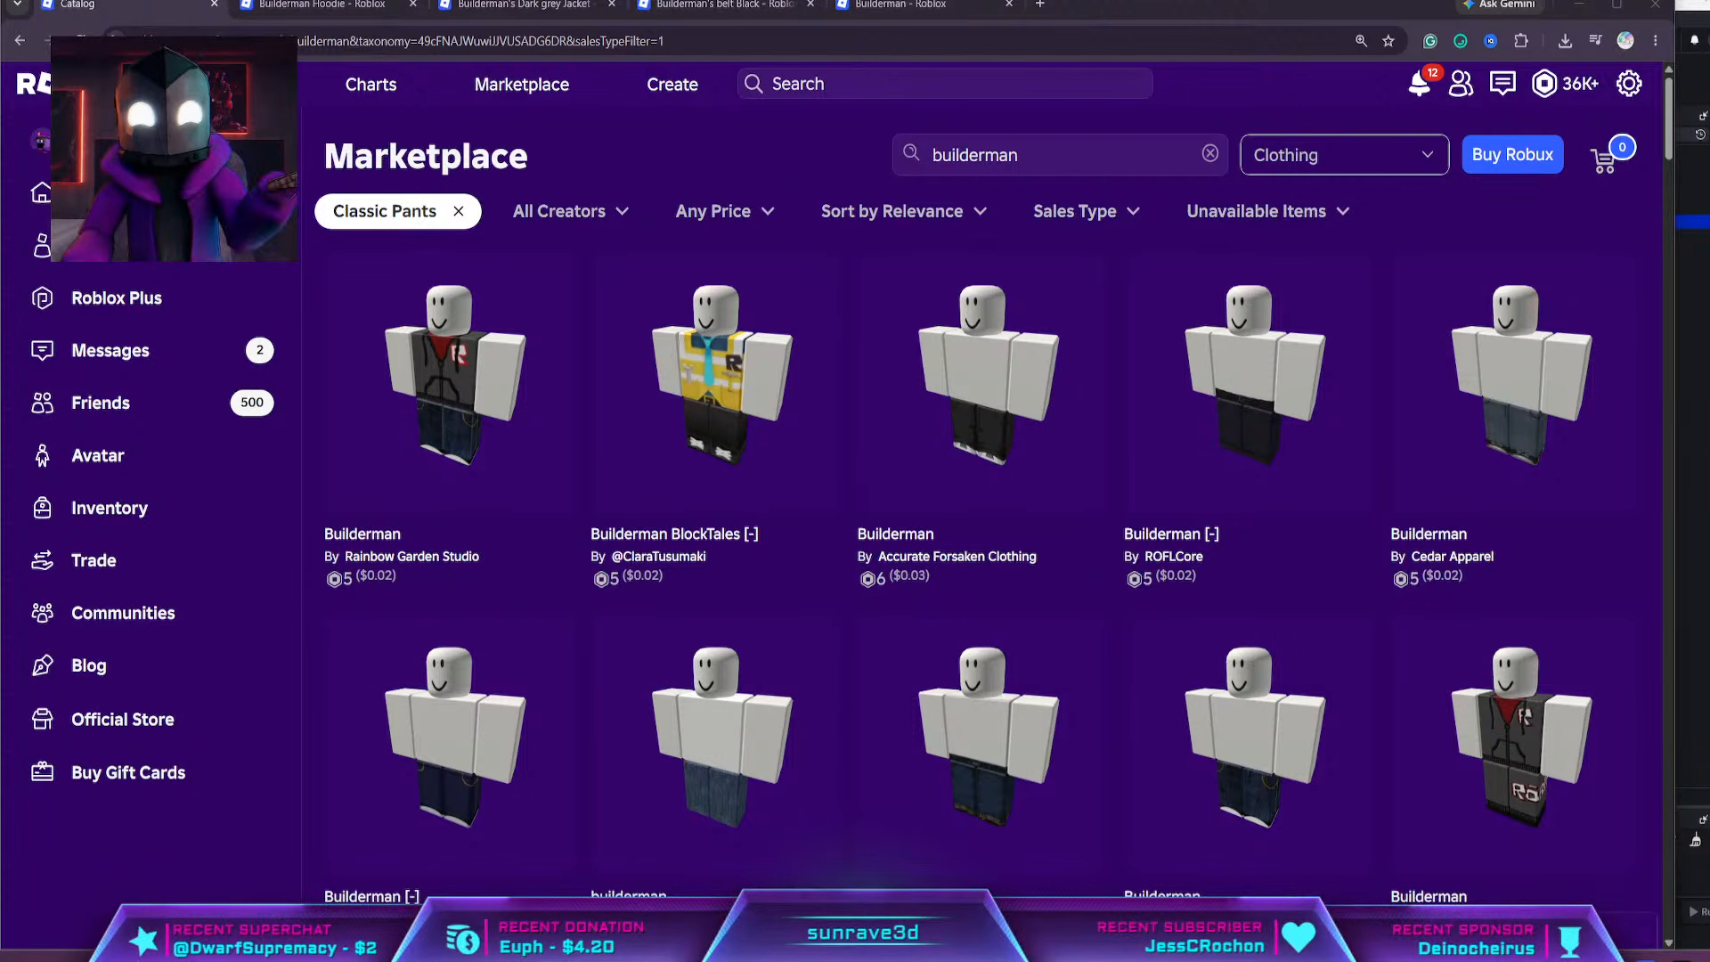
# Search the web for "bsod roblox" in a new browser tab and look over the image results for BSOD Builderman designs
pyautogui.click(1040, 5)
pyautogui.write('bsod roblox')
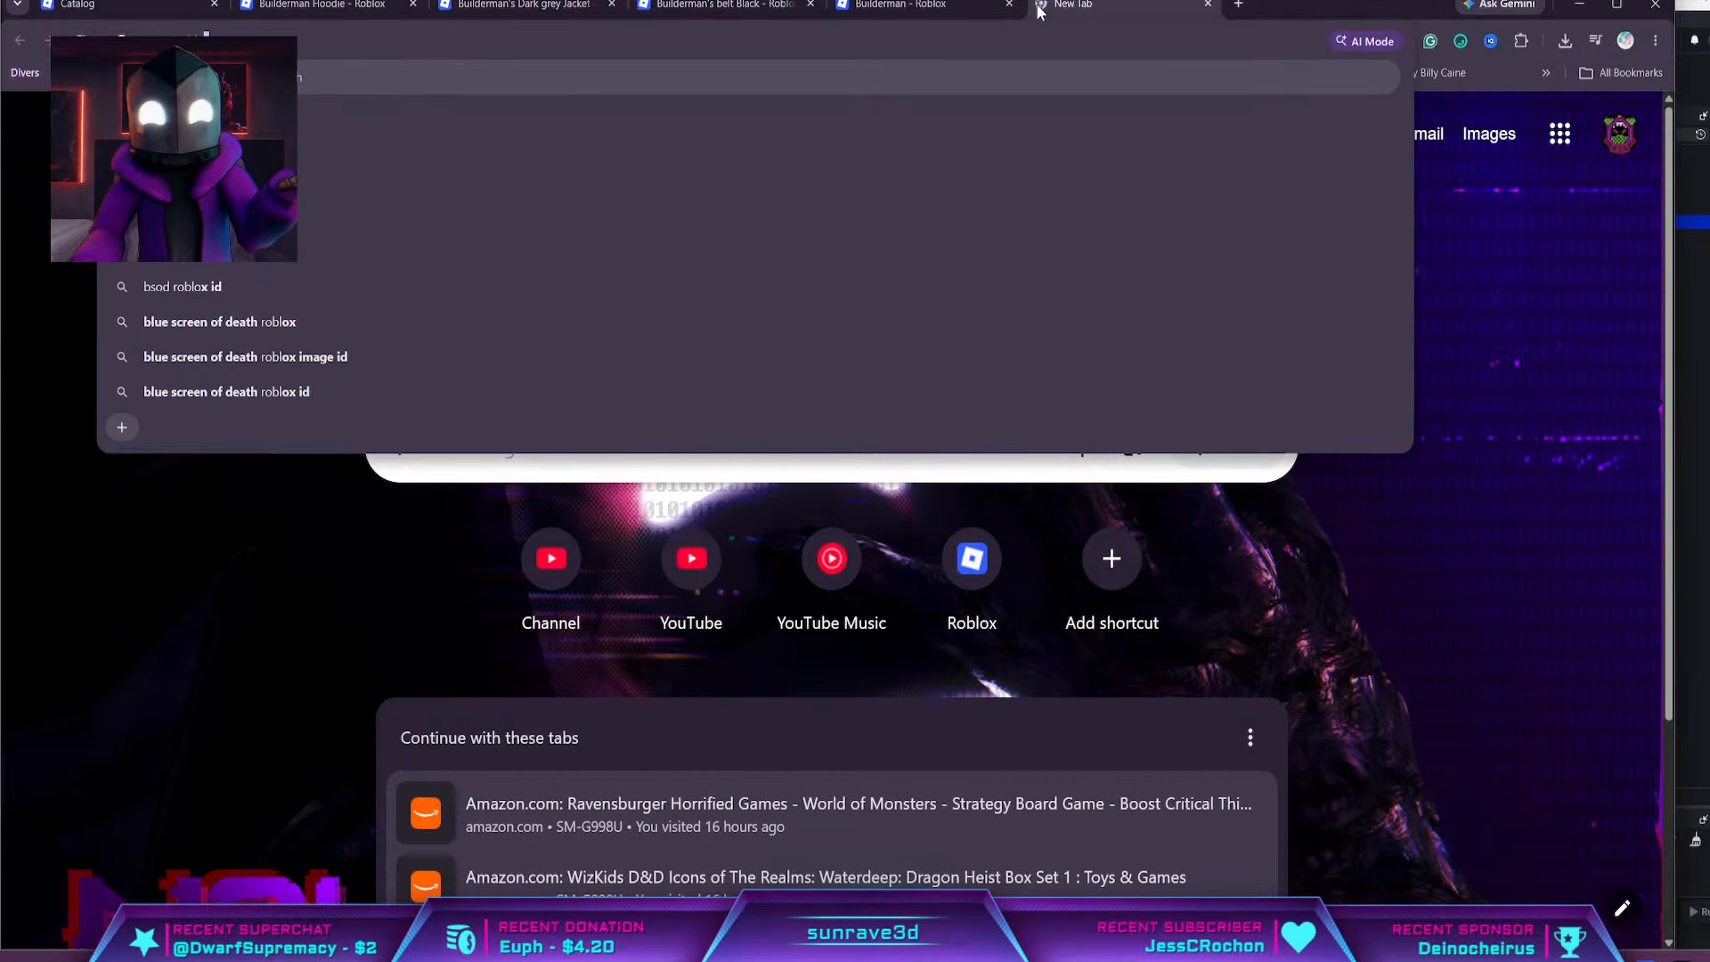
pyautogui.press('Return')
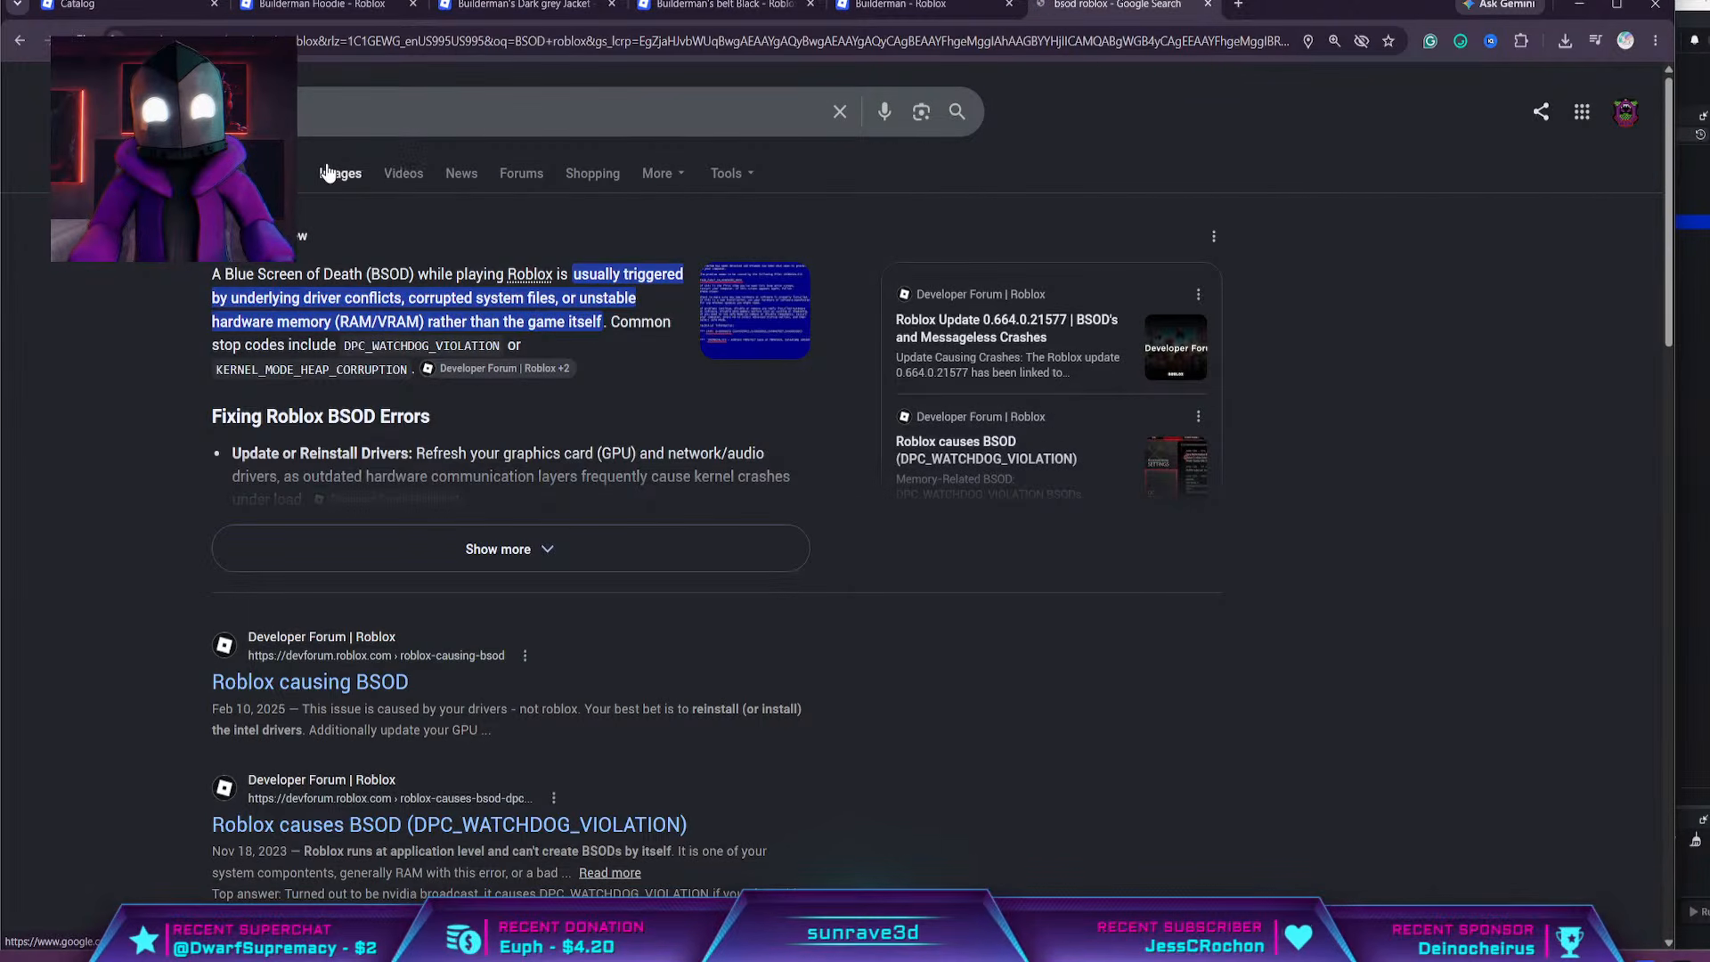
pyautogui.click(342, 174)
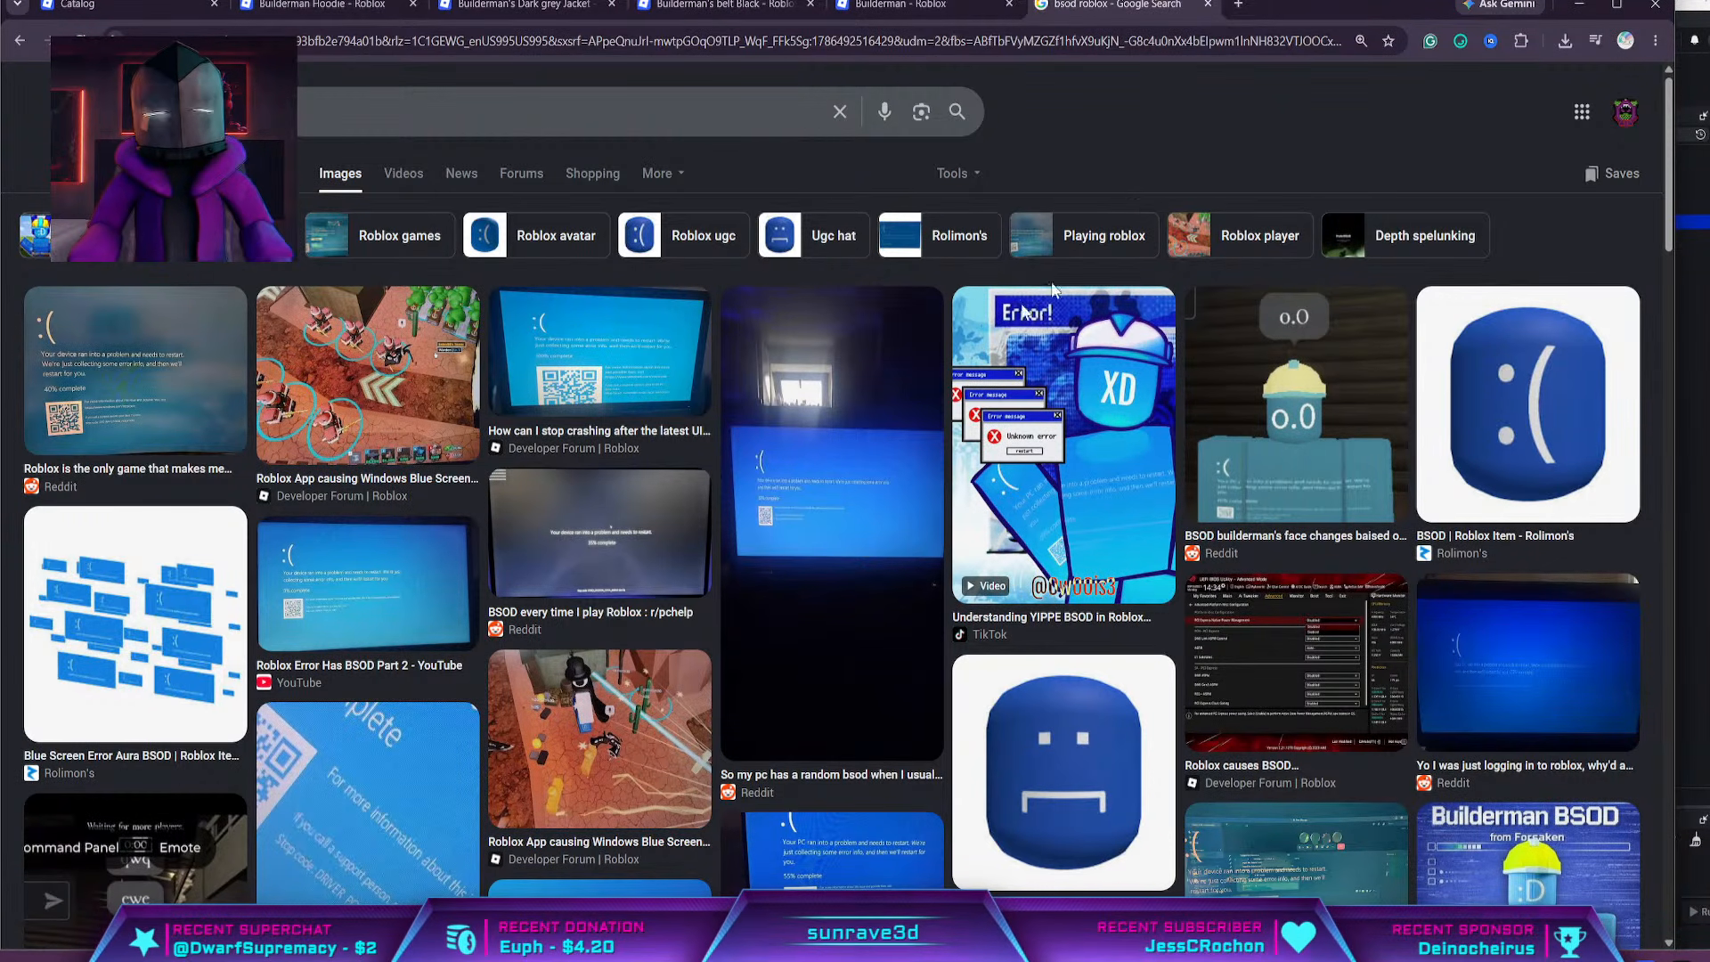
pyautogui.scroll(-6, 718, 405)
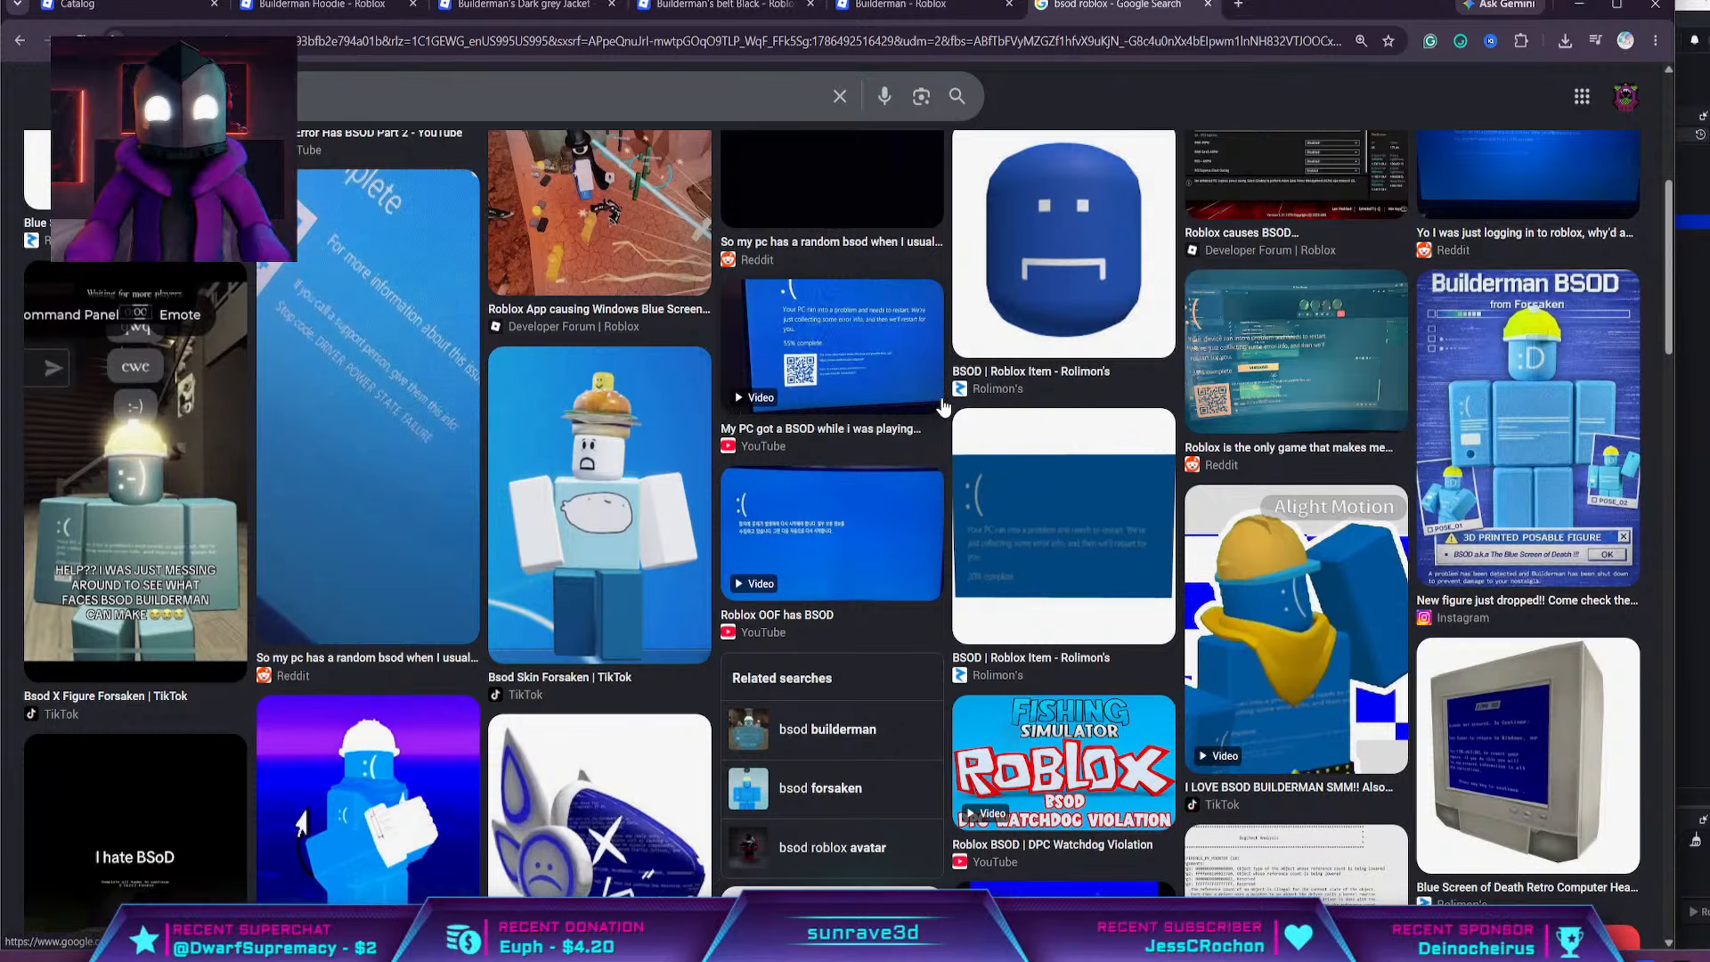
pyautogui.scroll(6, 730, 283)
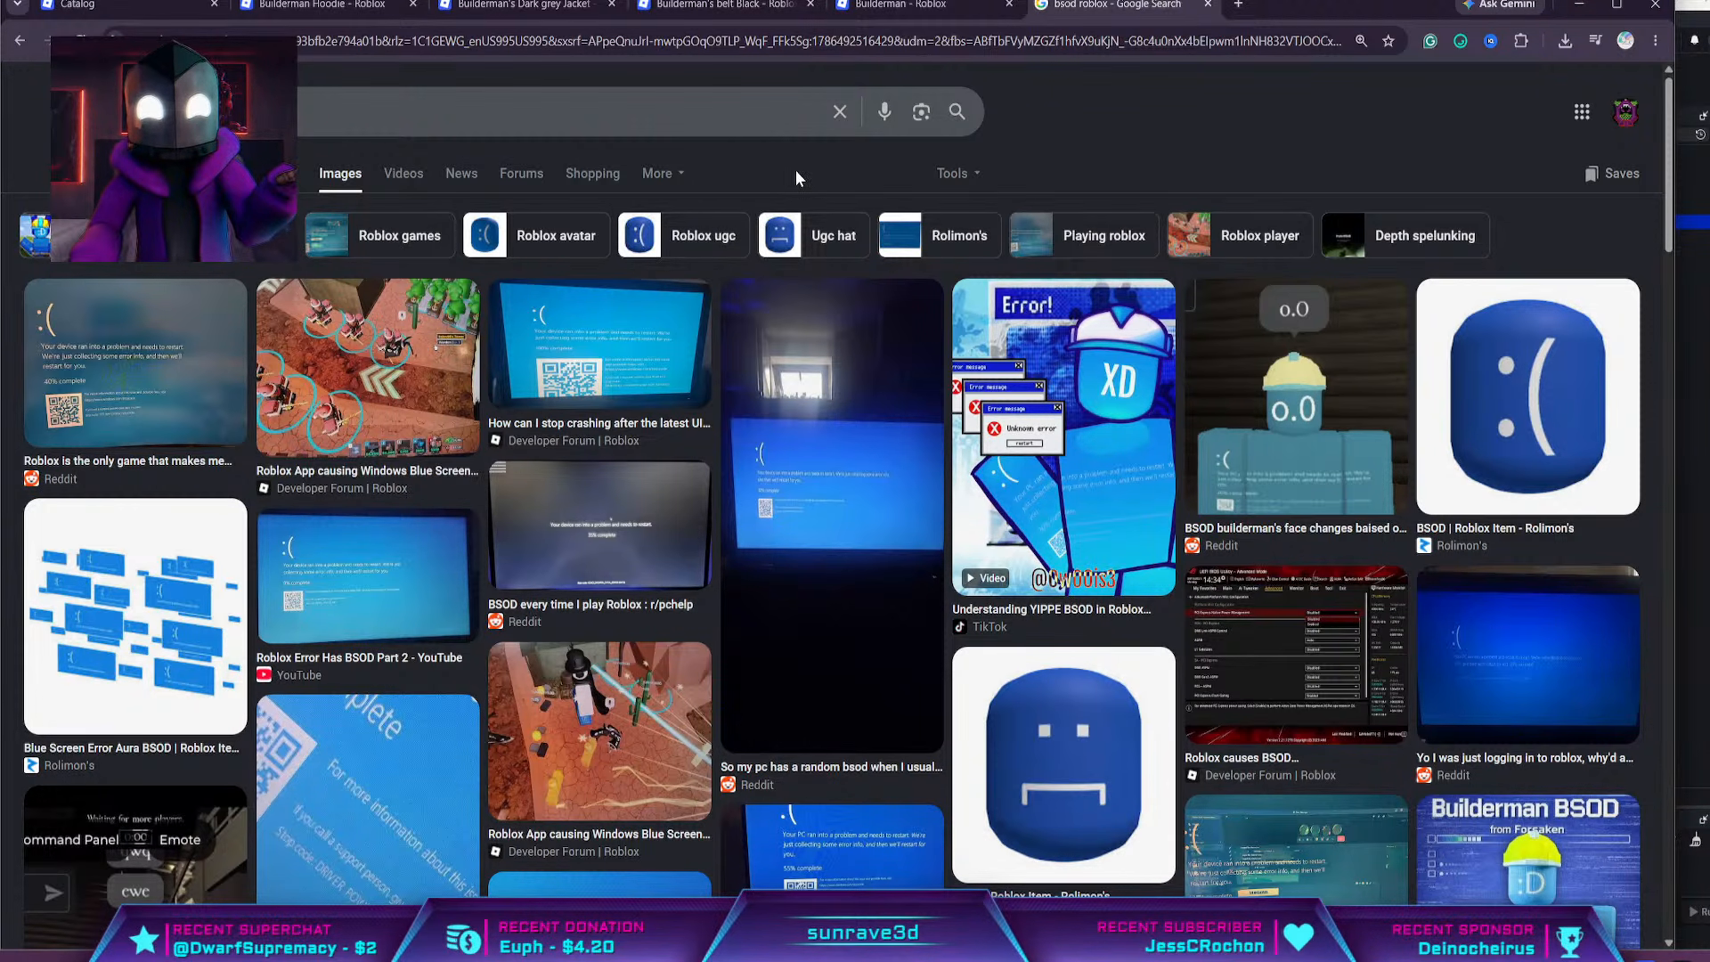
# Look through the builderman Classic Pants and open the Builderman pants by Rainbow Garden Studio in a separate browser tab
pyautogui.click(123, 5)
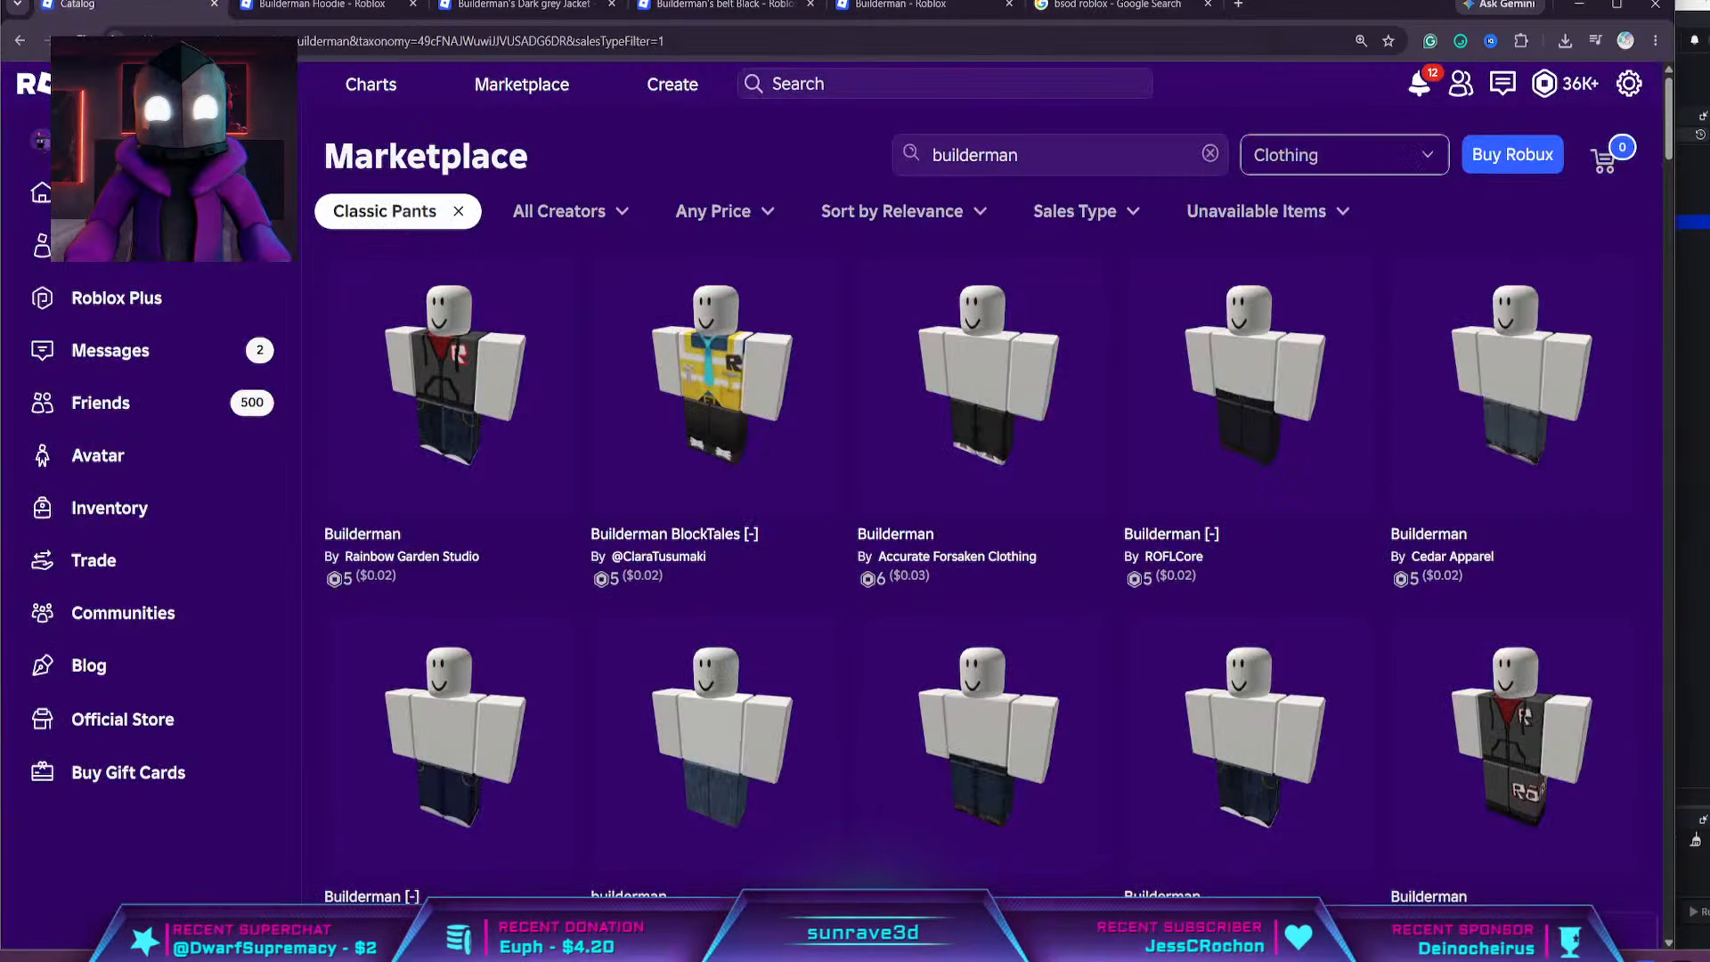
pyautogui.scroll(-10, 898, 309)
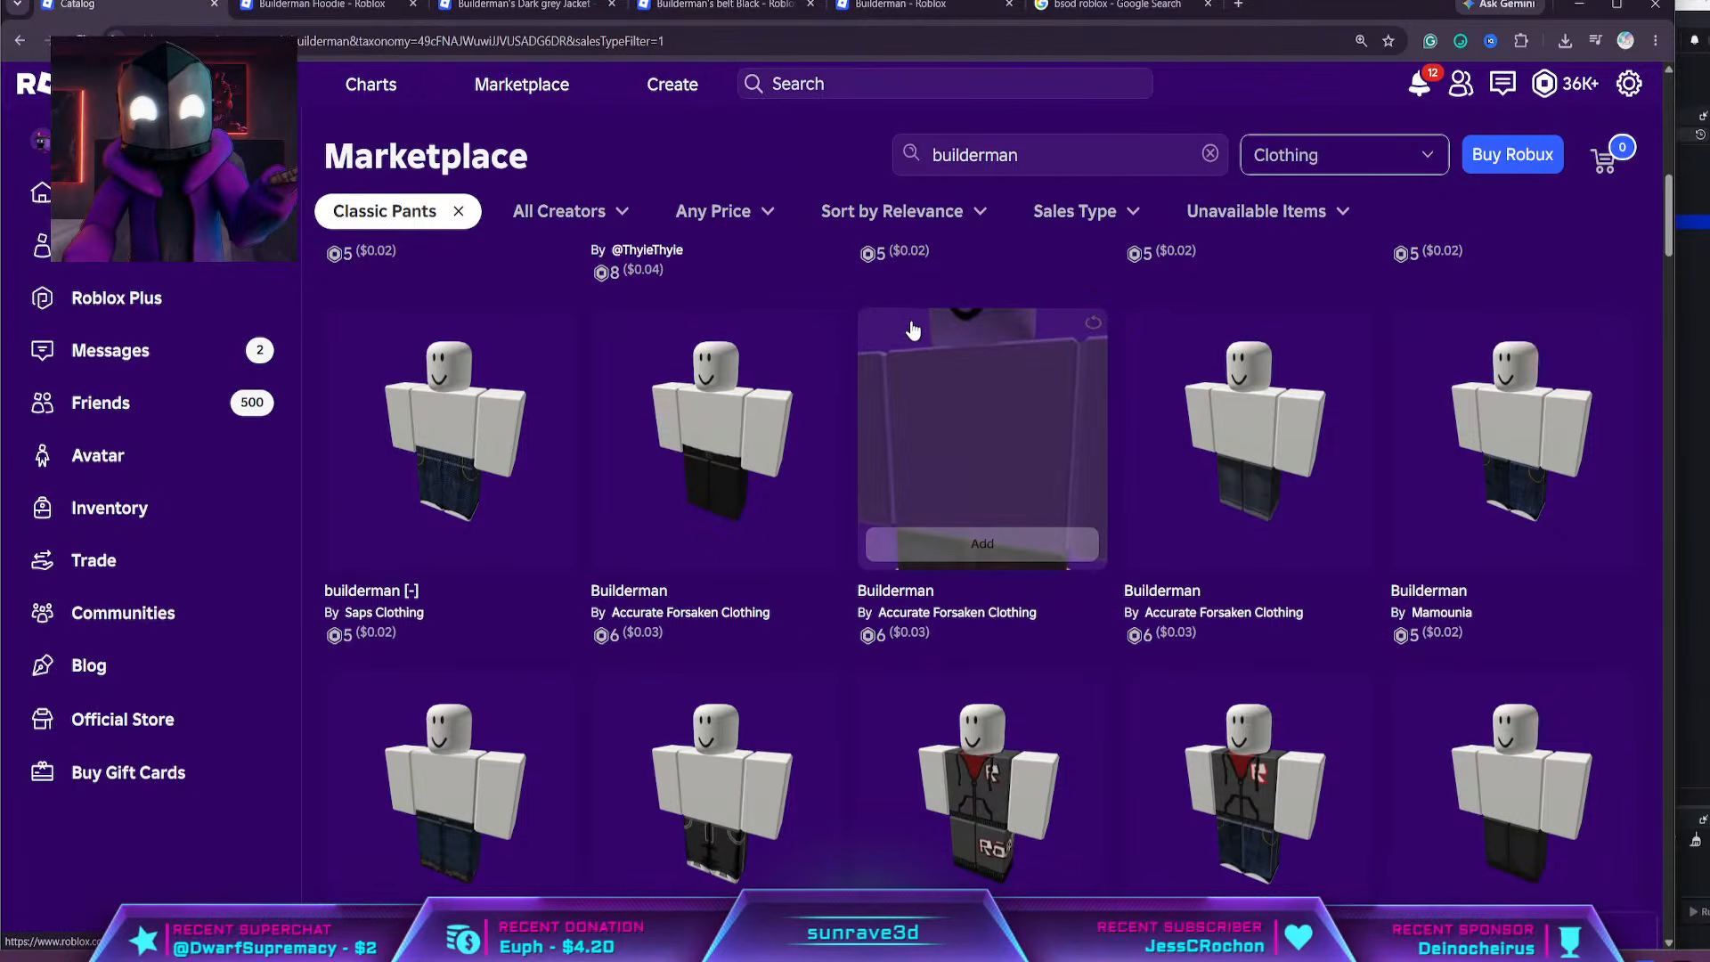
pyautogui.scroll(-5, 801, 356)
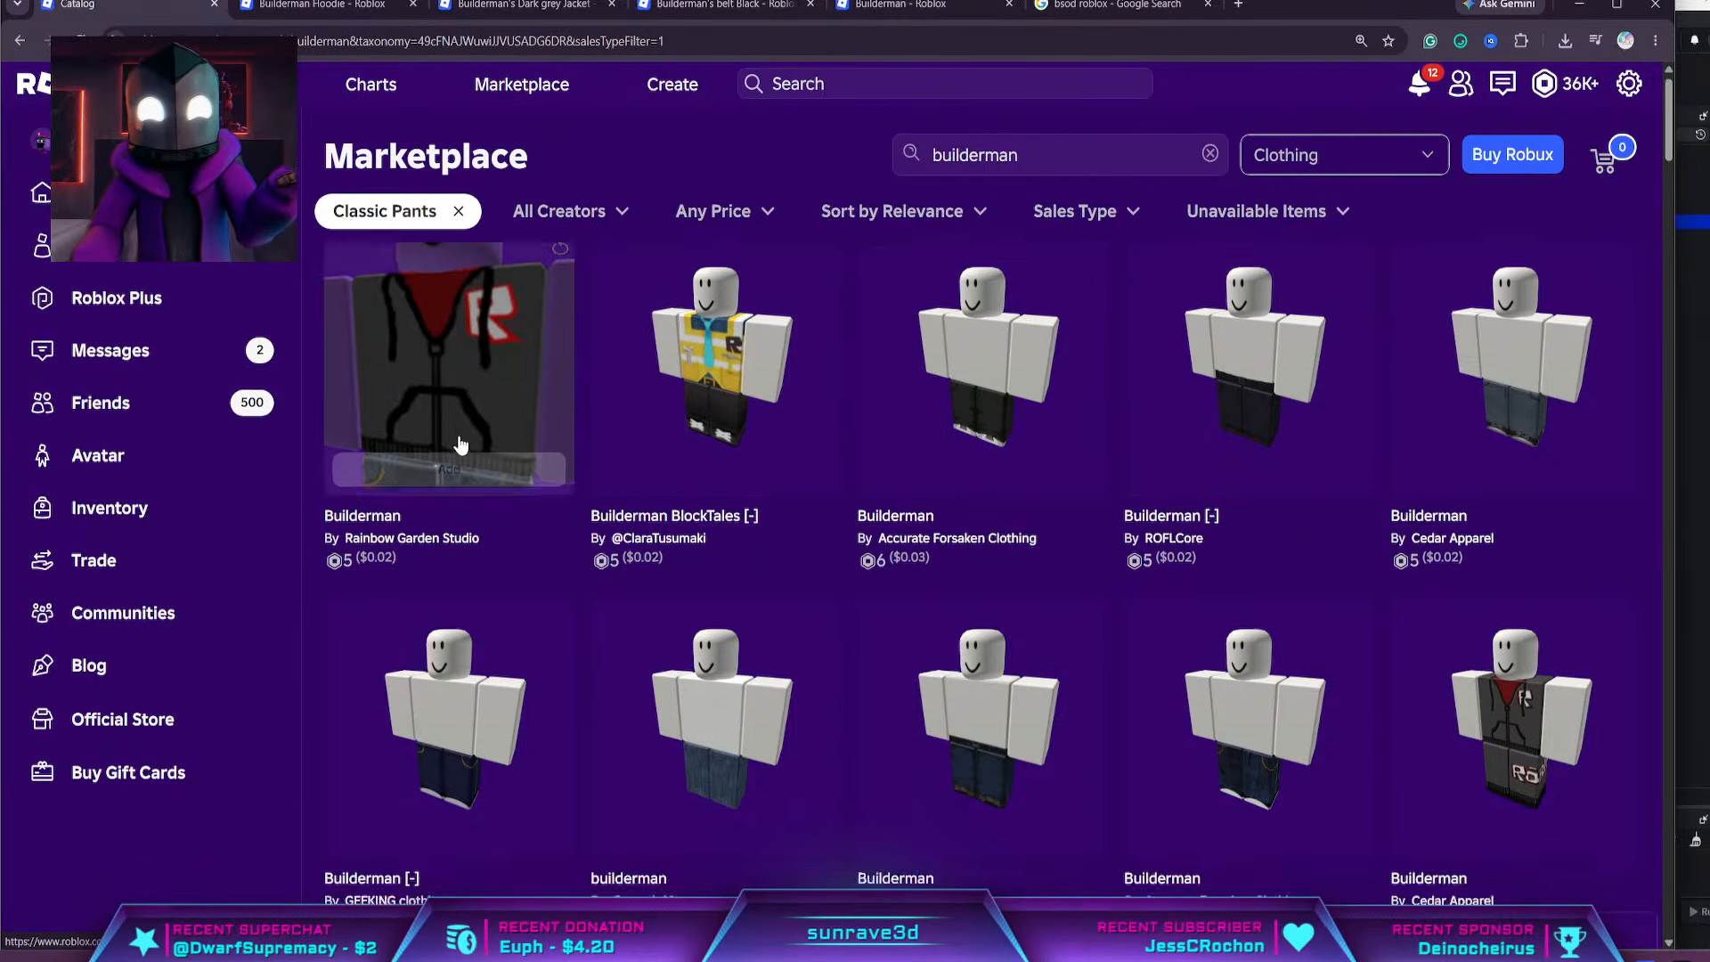
pyautogui.scroll(-10, 449, 454)
pyautogui.scroll(-2, 451, 466)
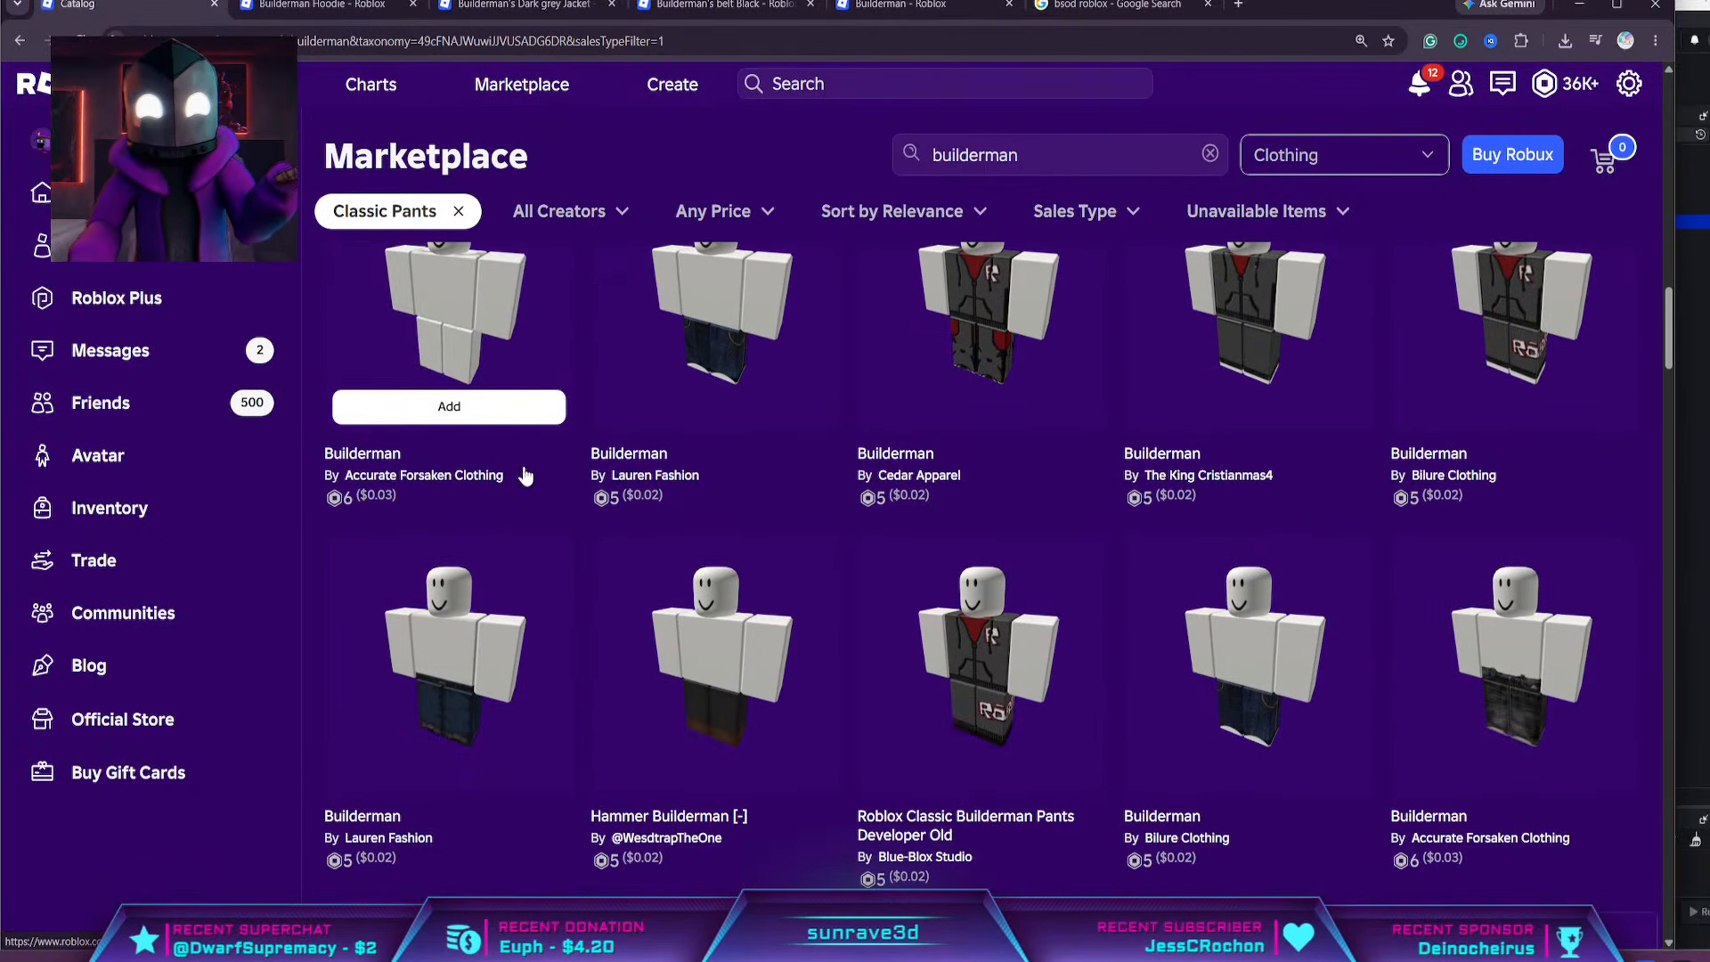
pyautogui.scroll(-5, 1114, 472)
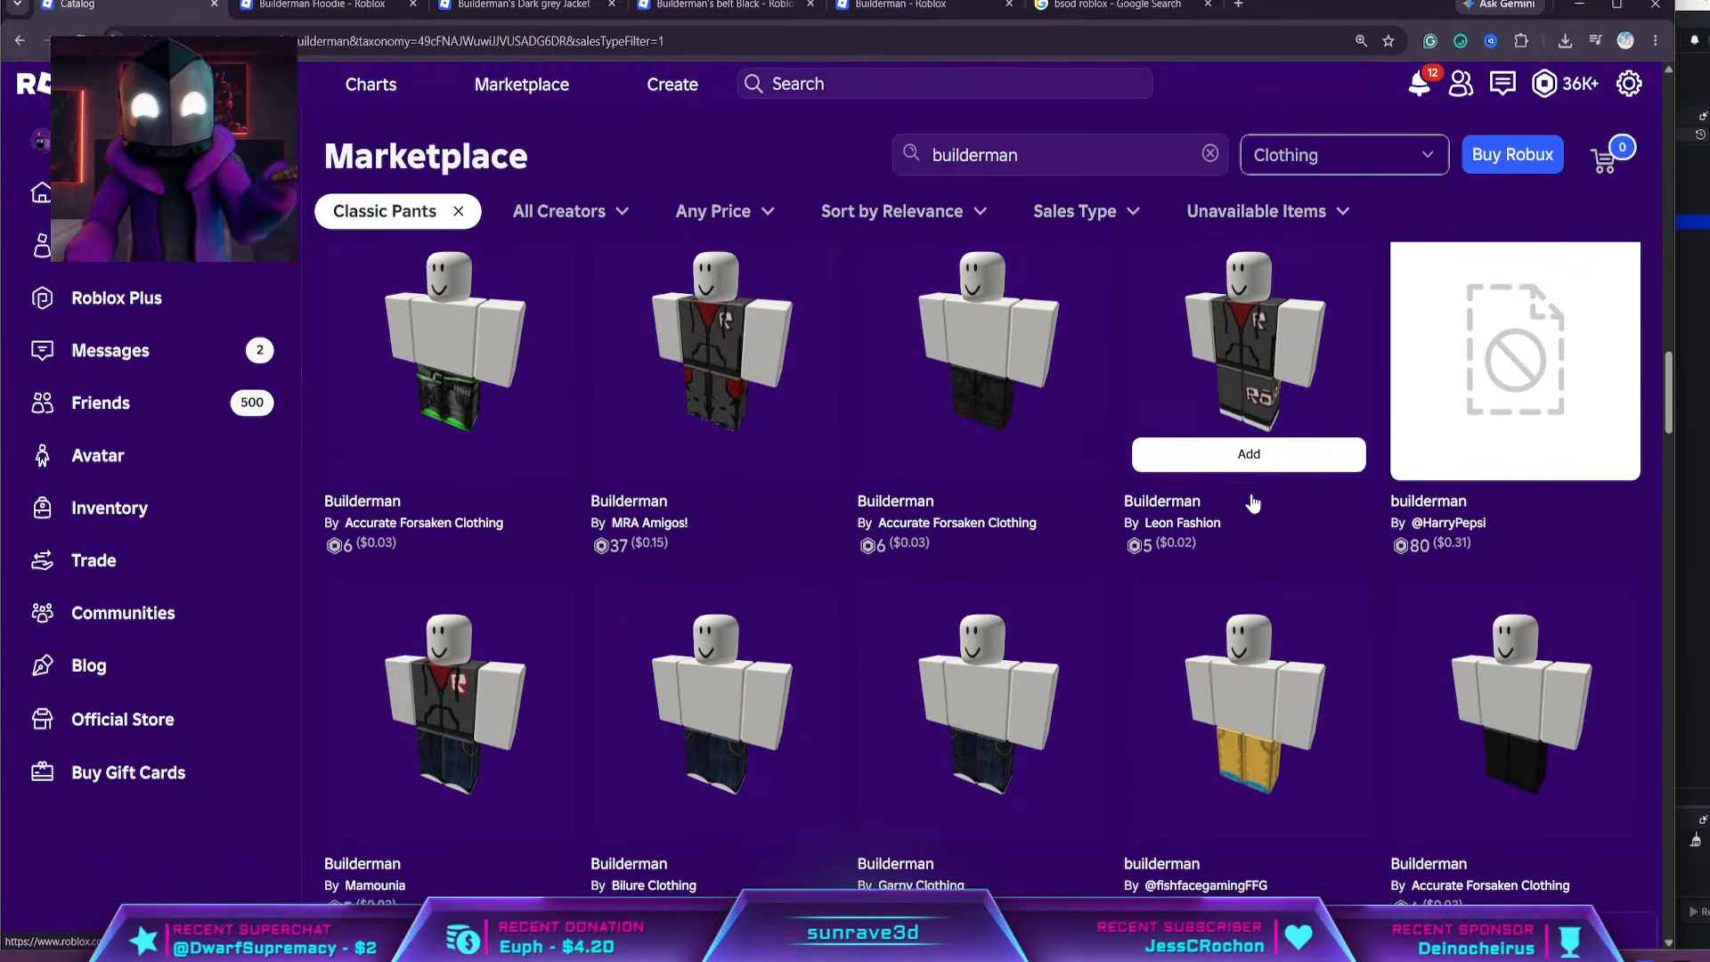
pyautogui.scroll(-5, 1246, 499)
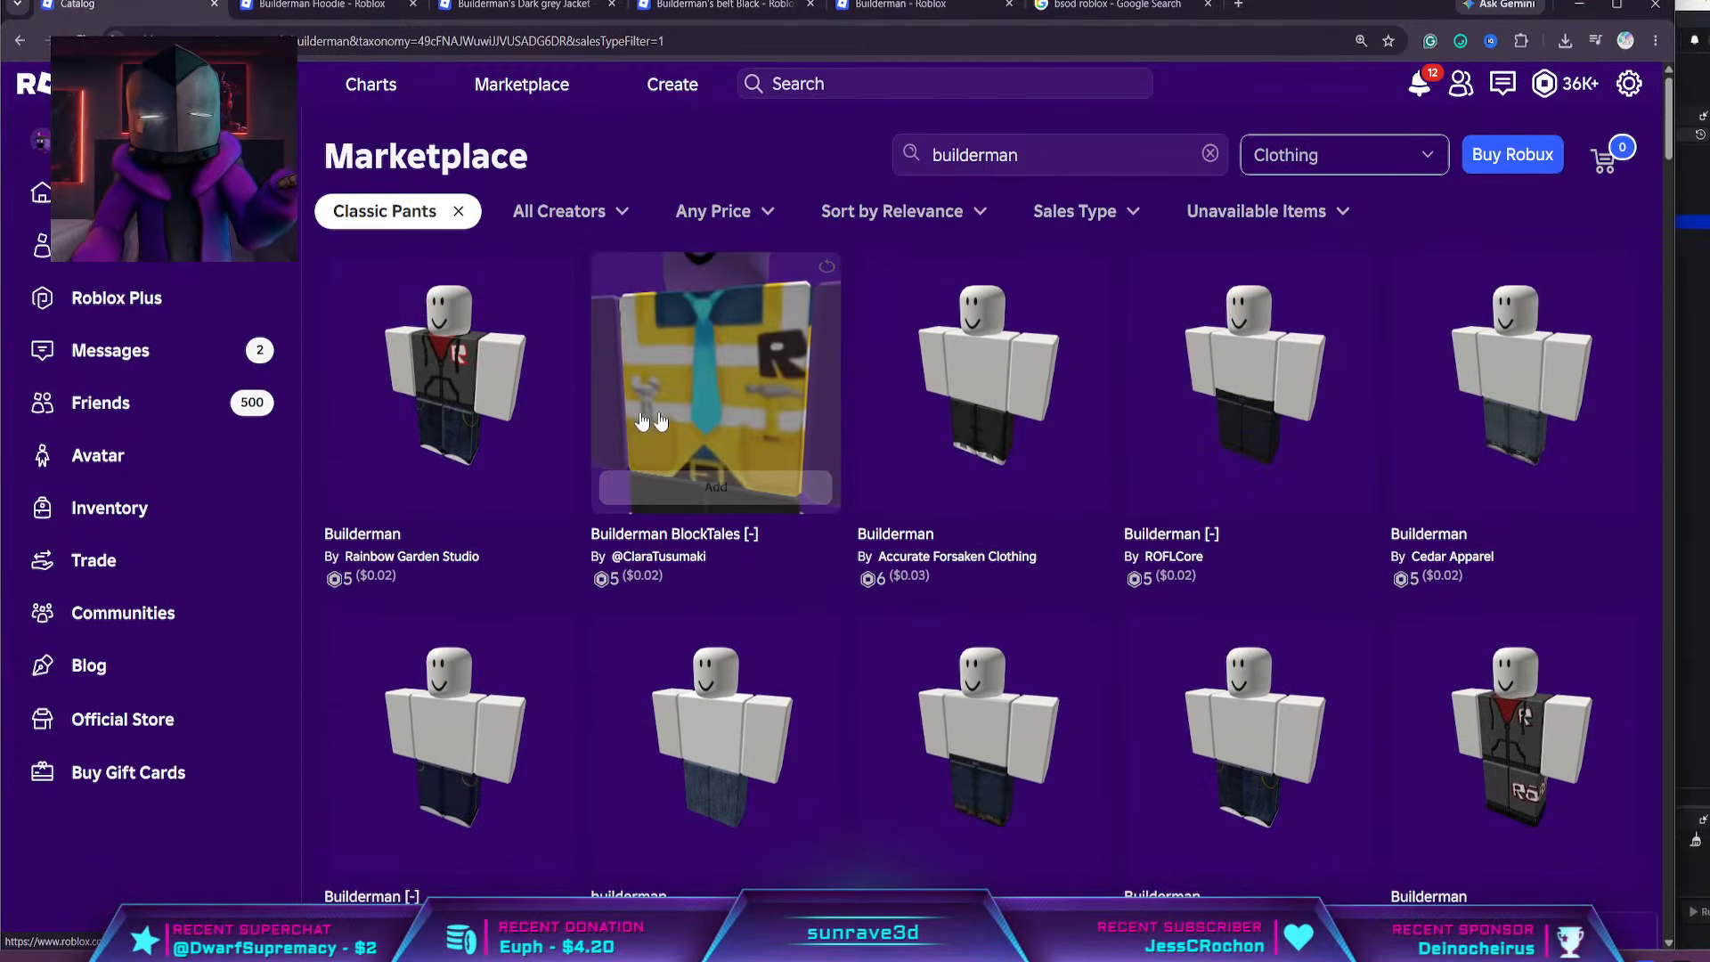
pyautogui.middleClick(445, 361)
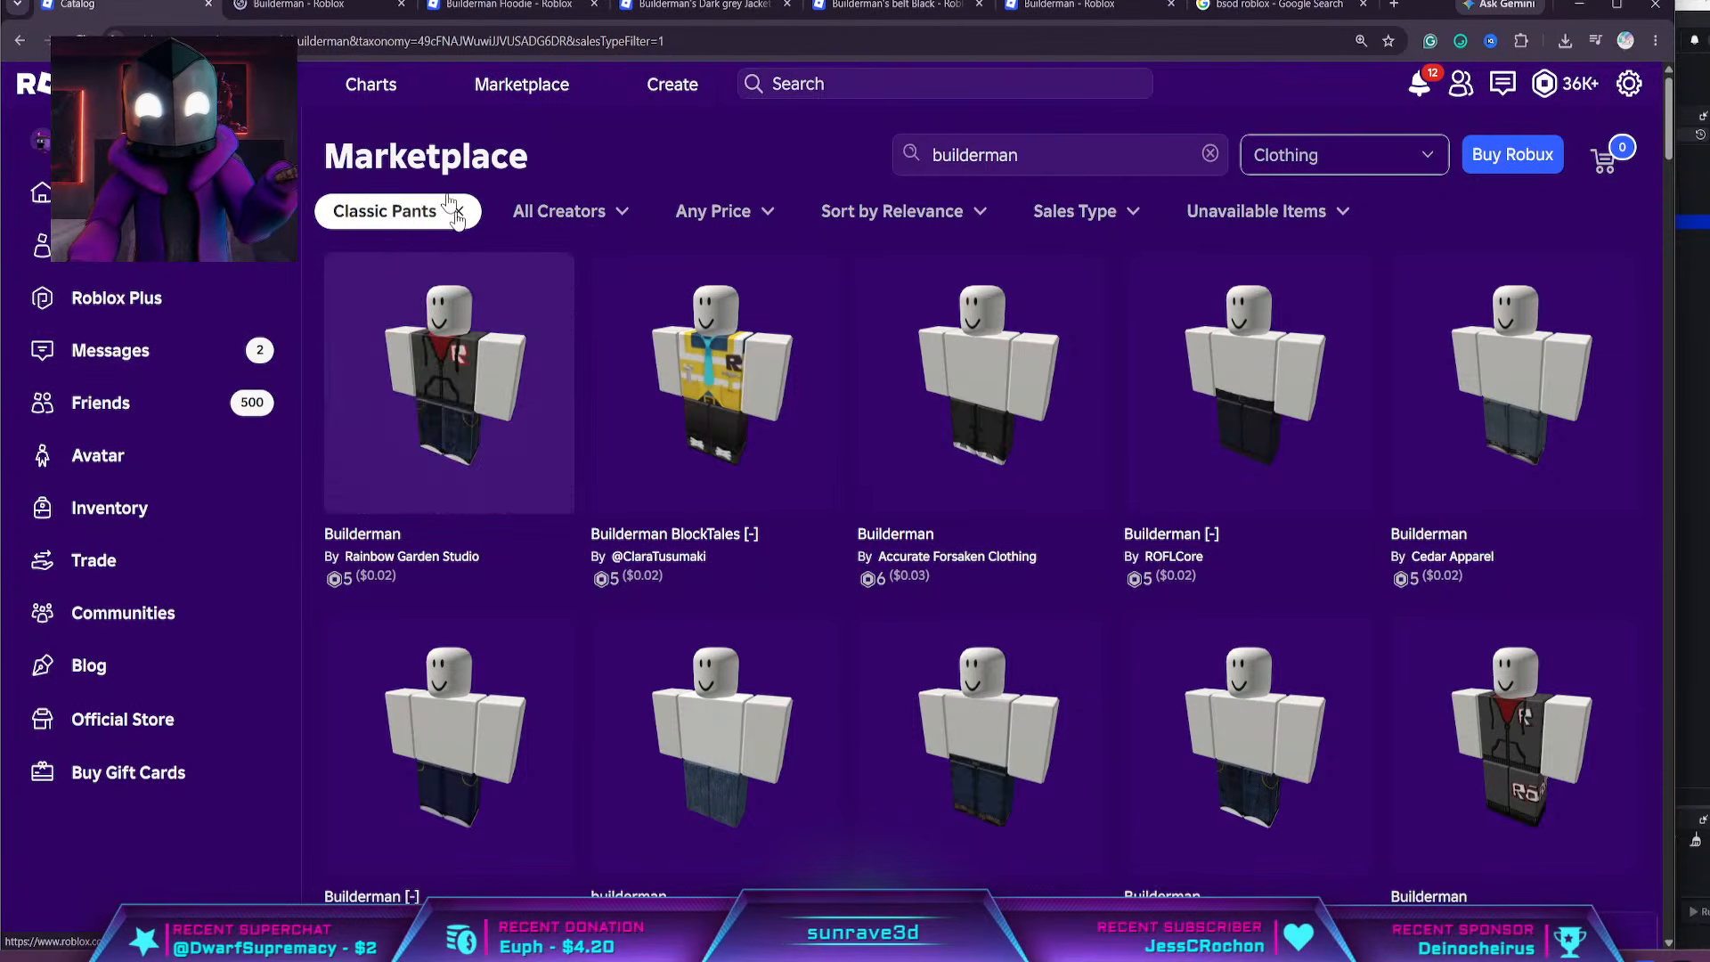
# Review the Builderman Hoodie page and the Builderman's Dark grey Jacket page, including the jacket's recommended items
pyautogui.click(552, 4)
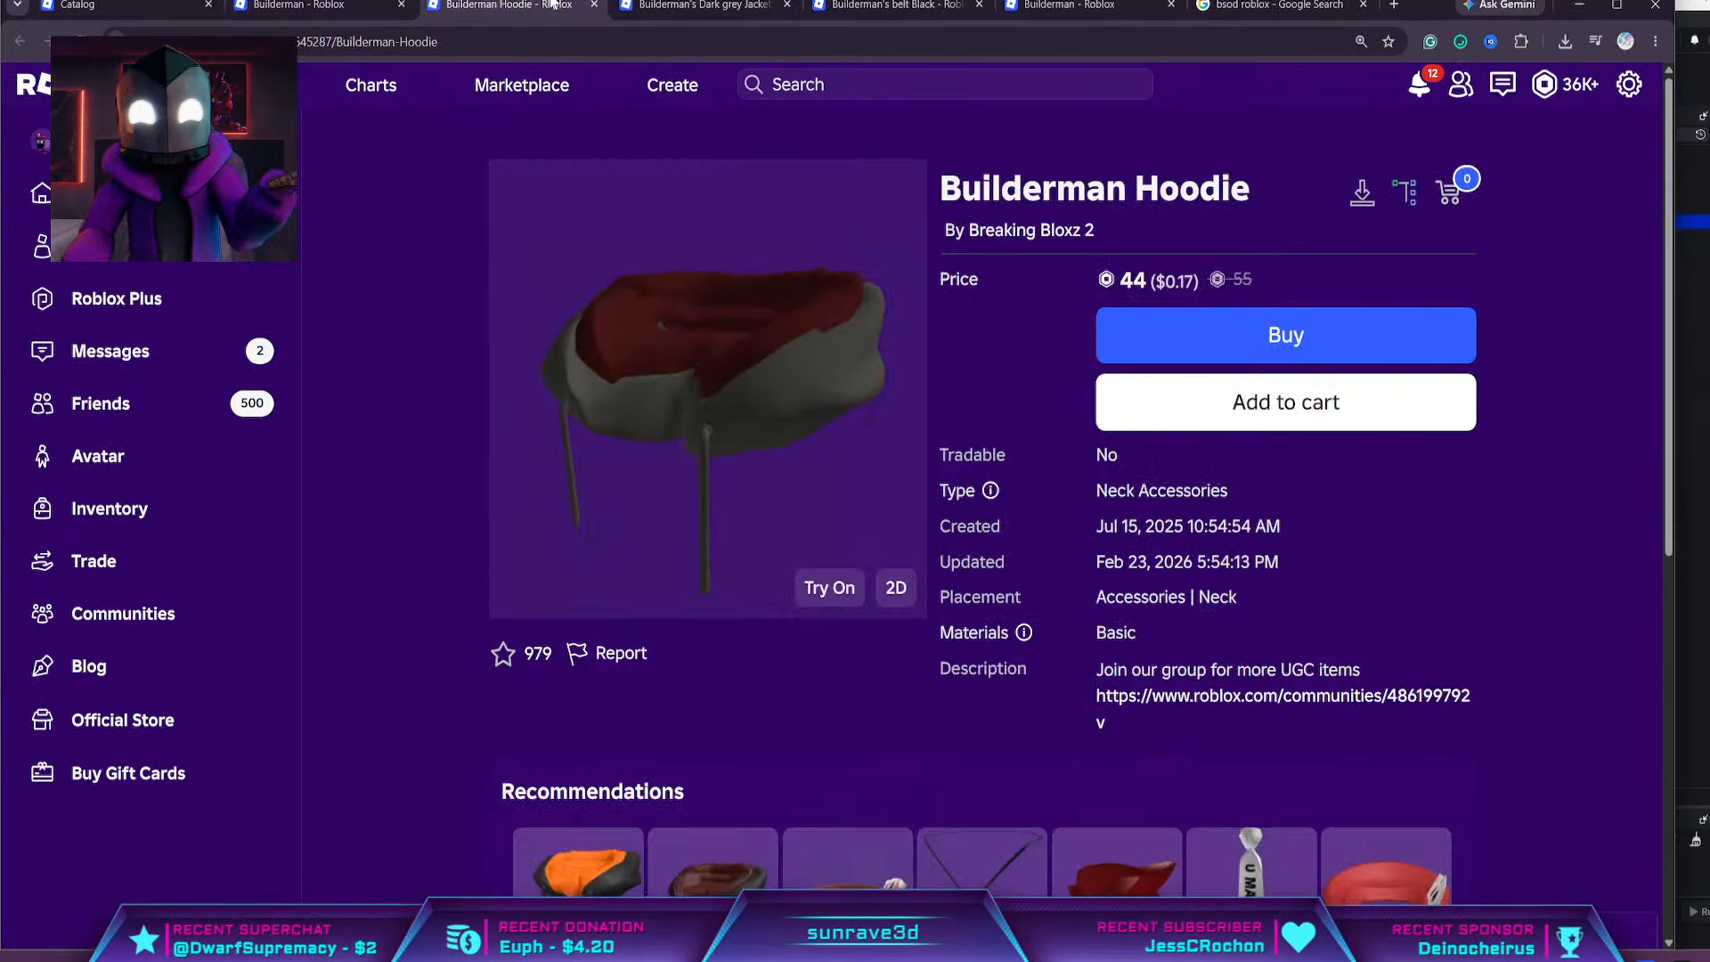
pyautogui.click(703, 6)
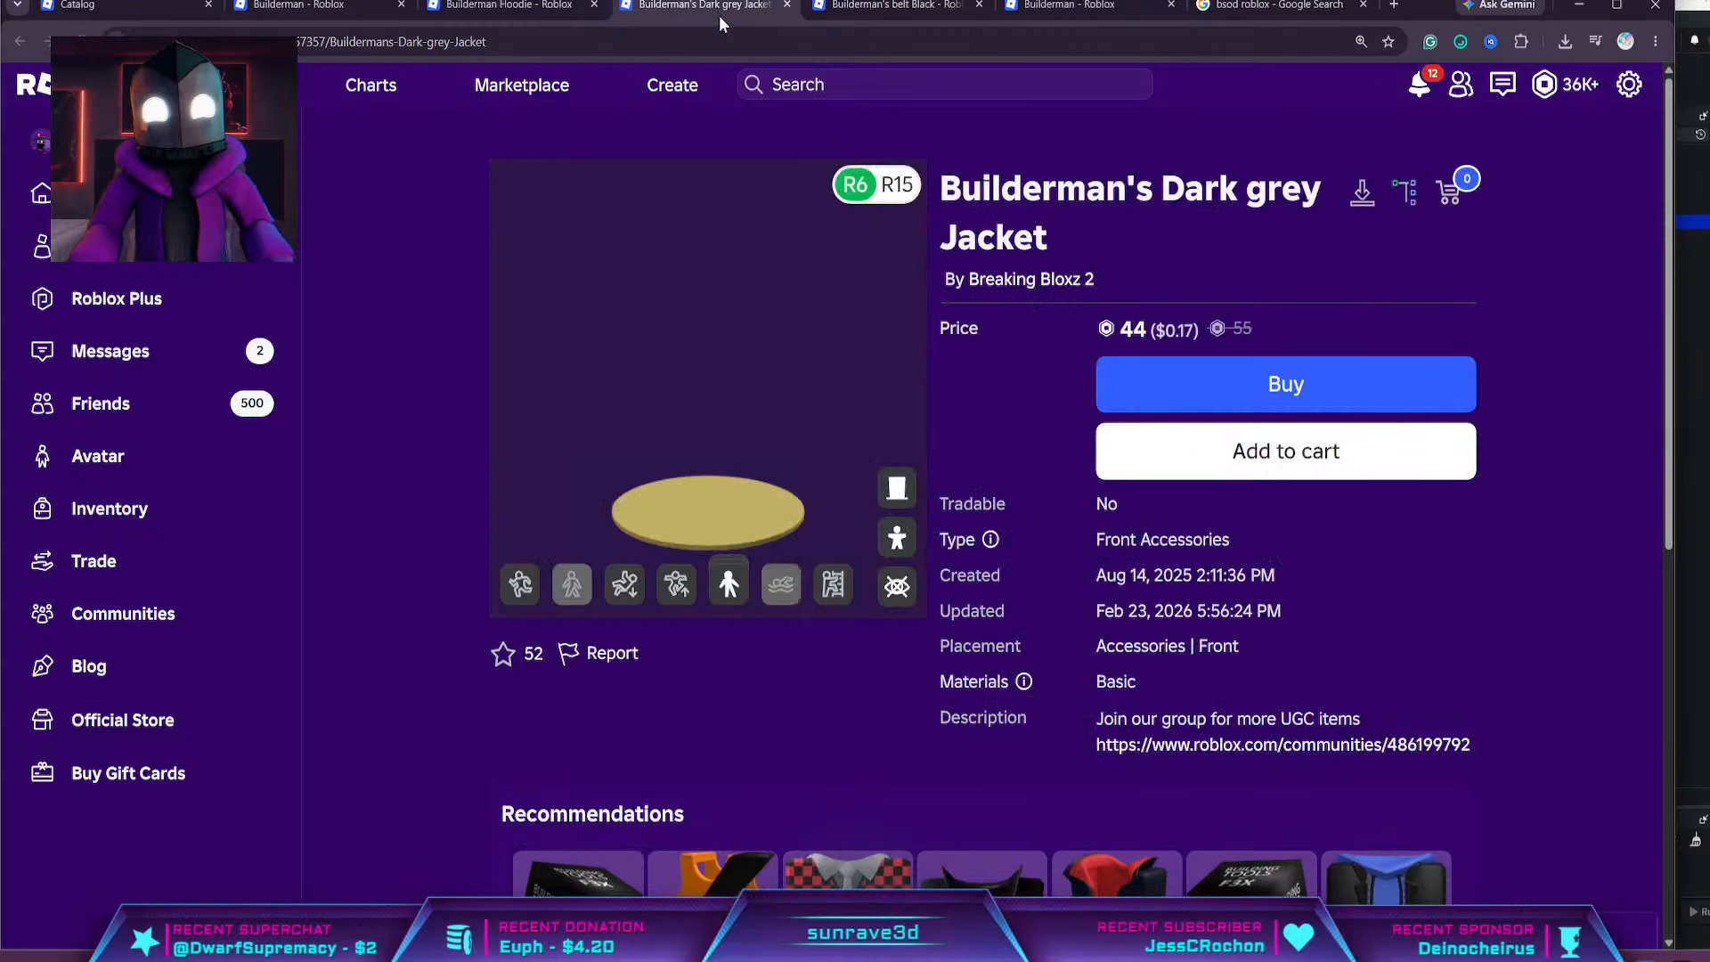
pyautogui.scroll(-2, 1188, 602)
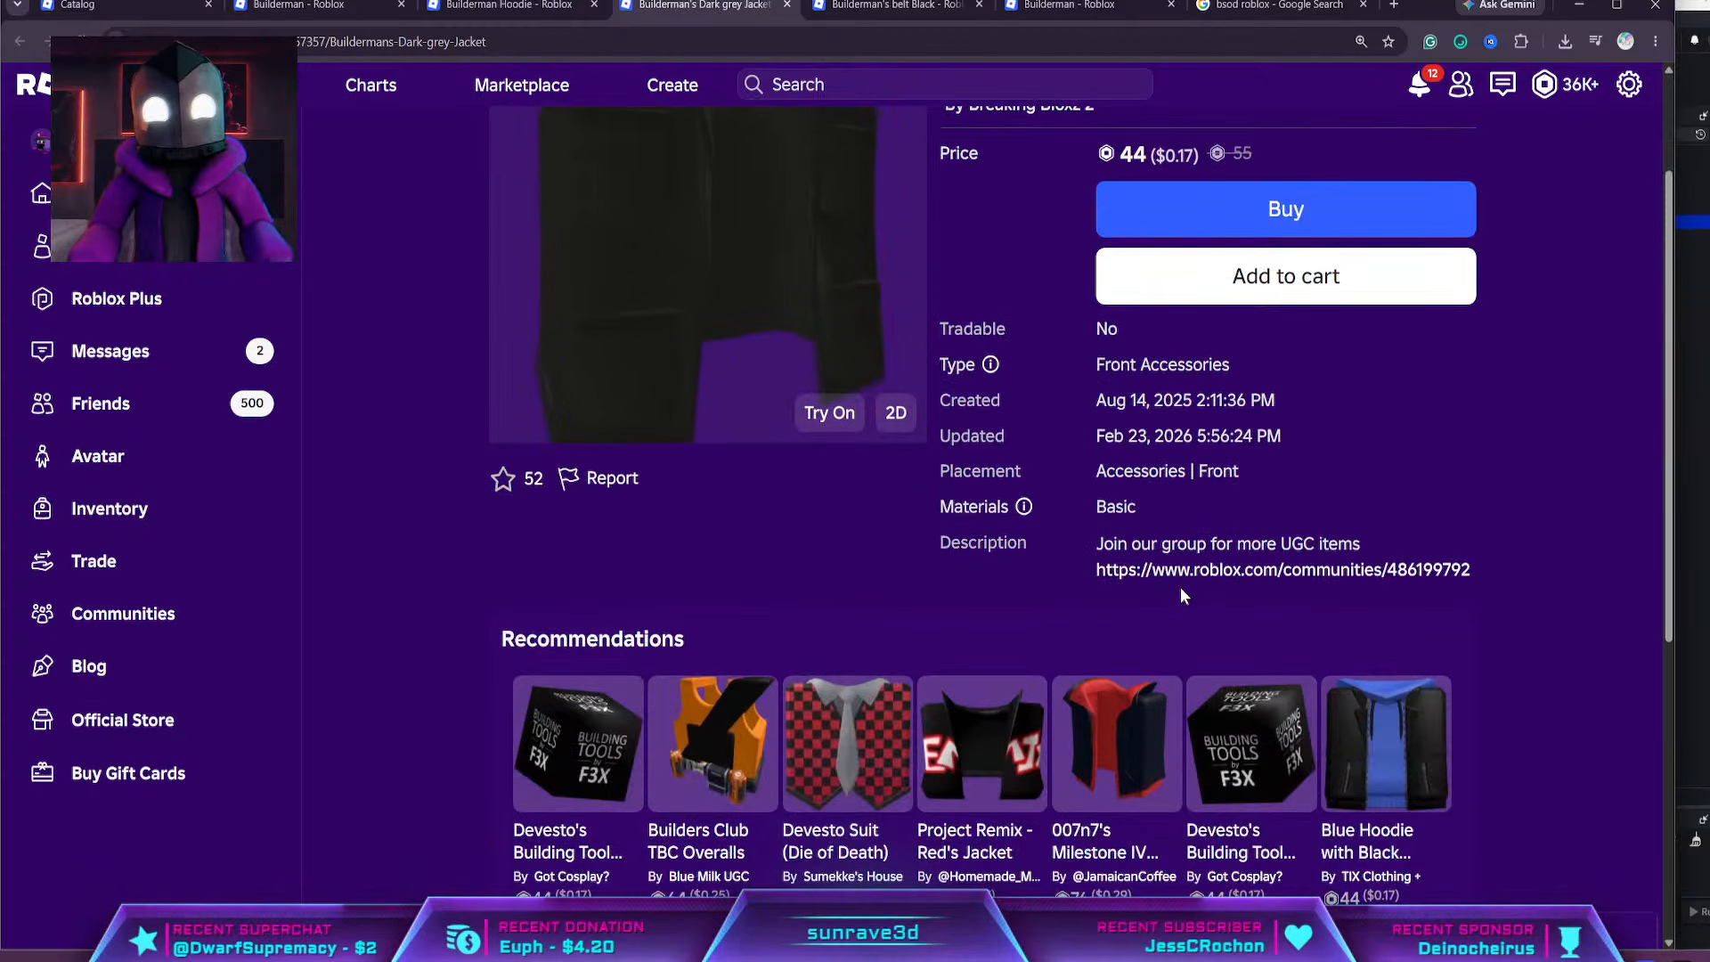
pyautogui.scroll(2, 1019, 554)
pyautogui.scroll(-4, 1019, 560)
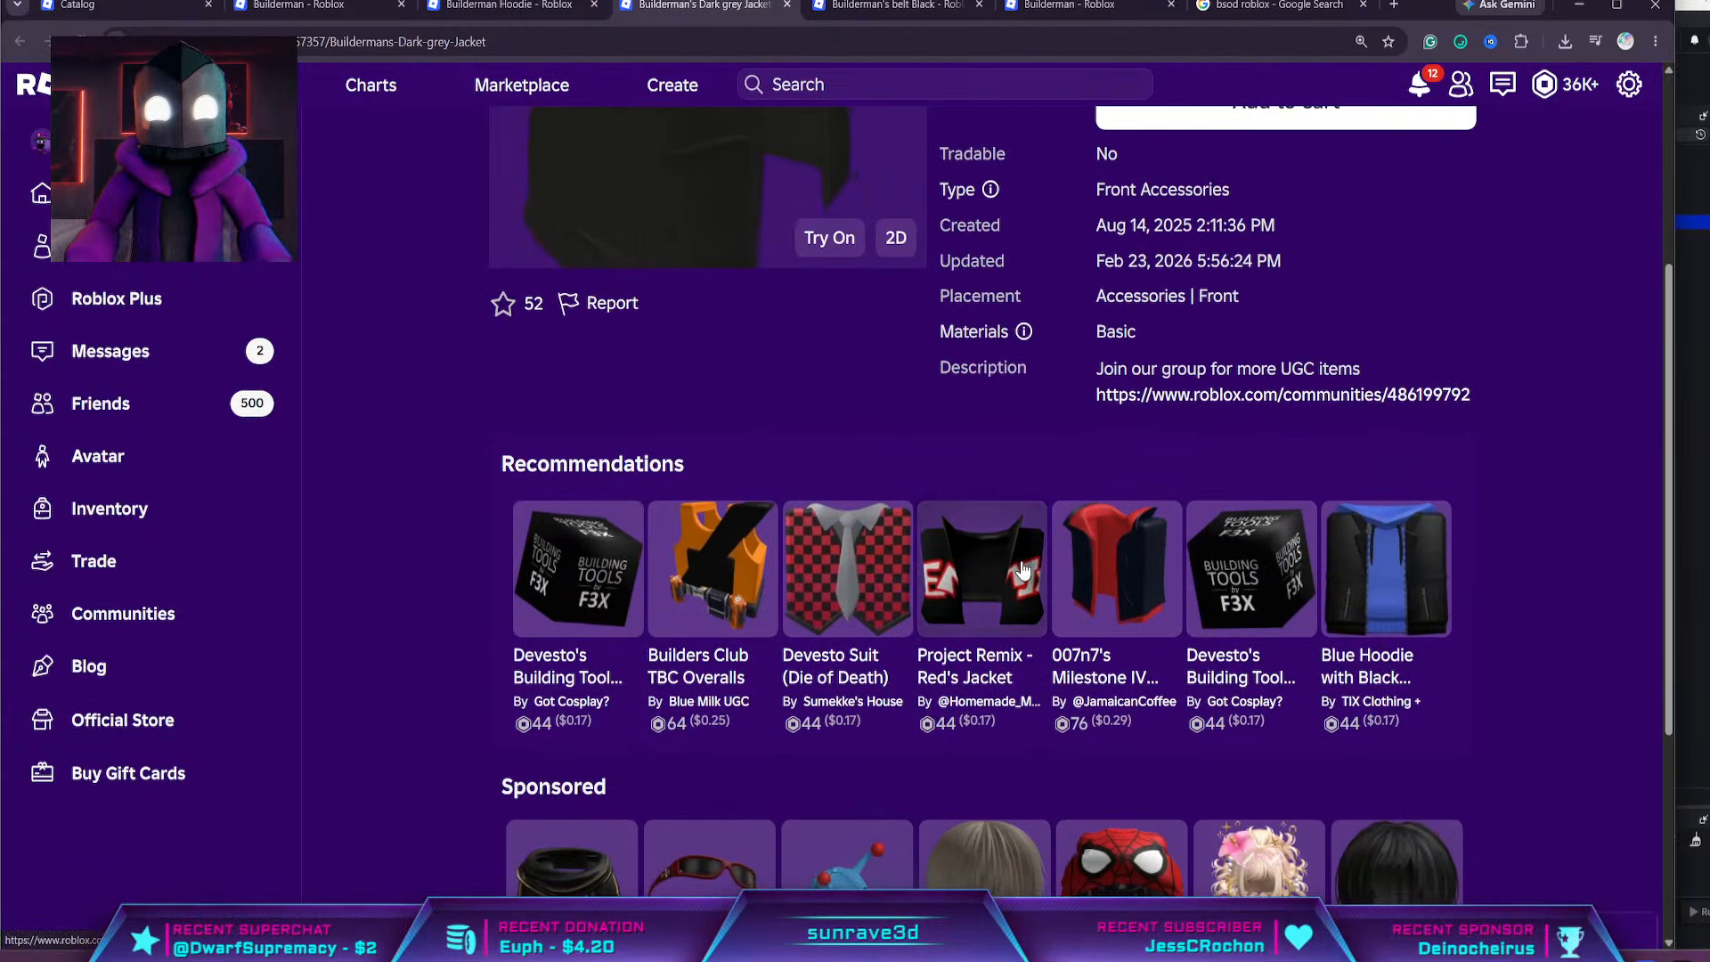
# Open Devesto's Building Tool from the jacket's recommendations in a separate browser tab and review its page and recommended items
pyautogui.middleClick(586, 575)
pyautogui.click(750, 23)
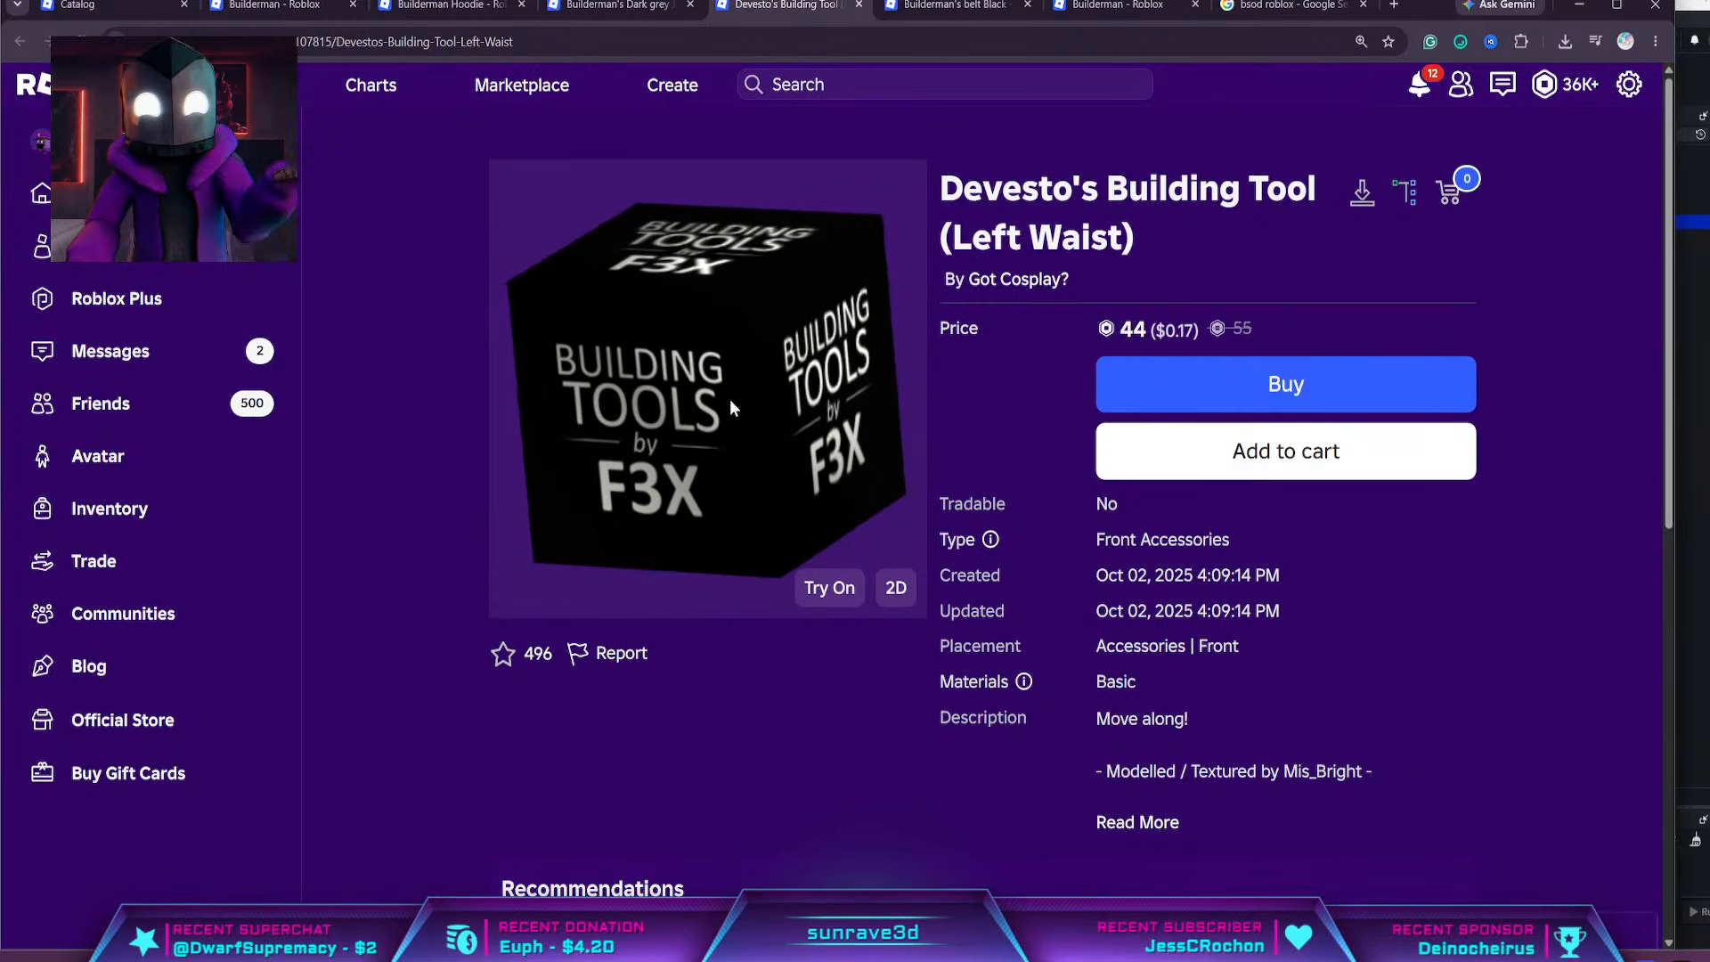
pyautogui.scroll(-4, 1012, 584)
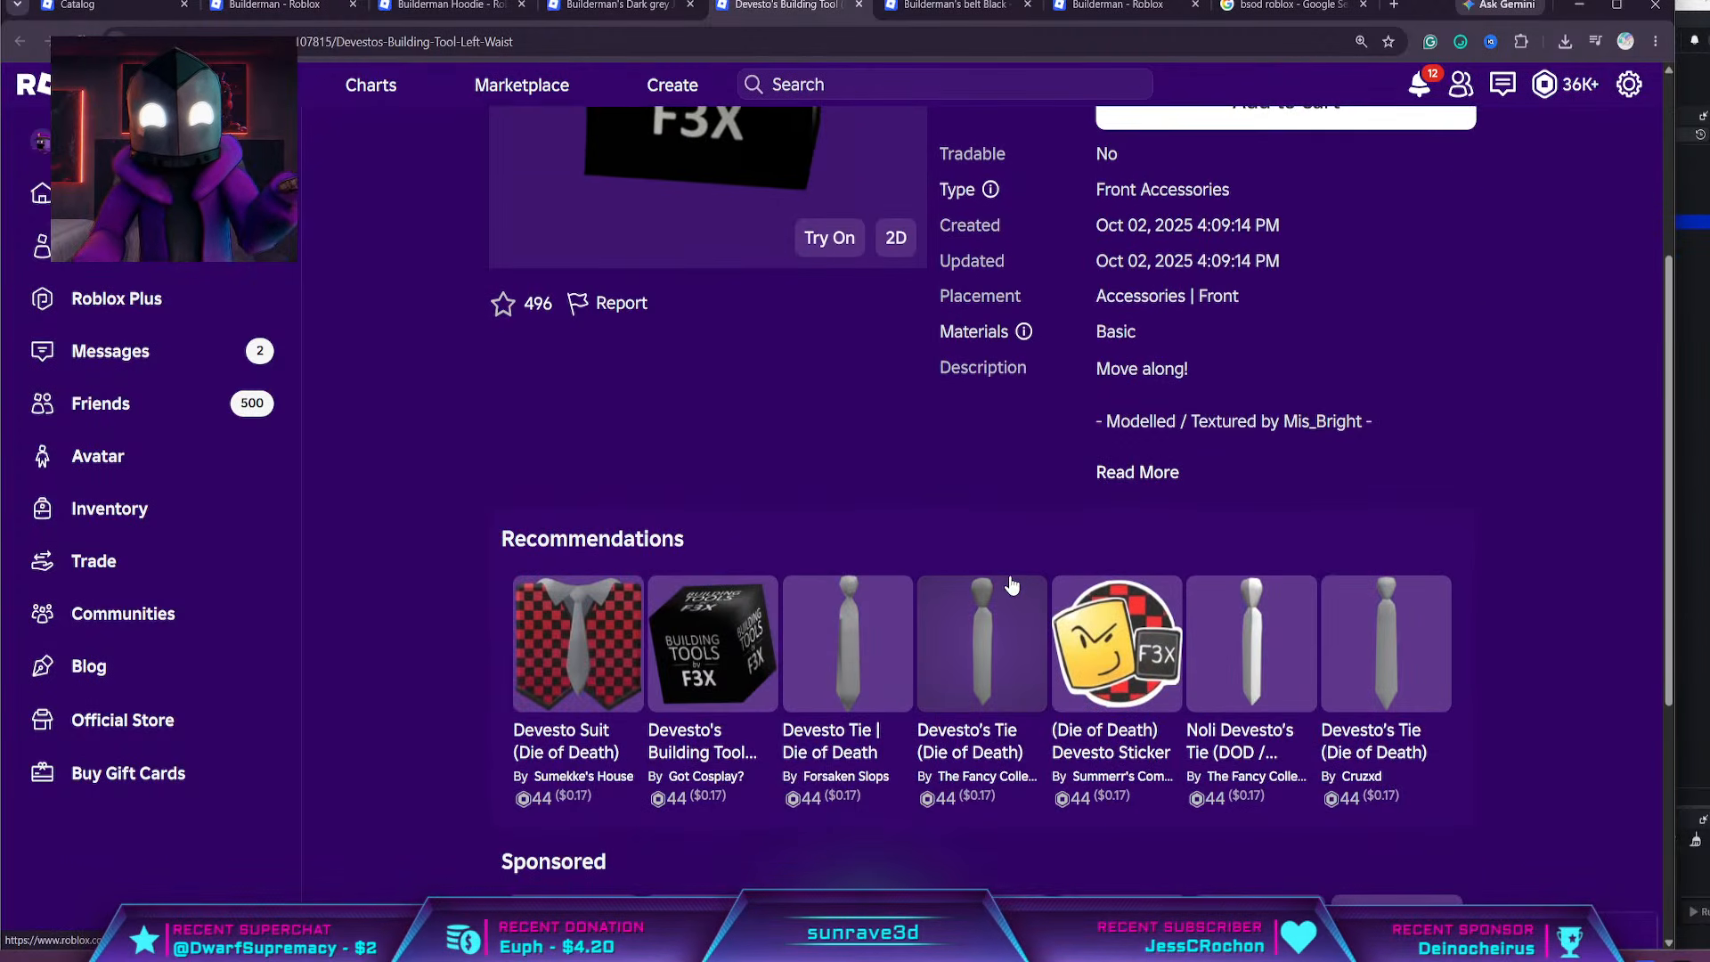
pyautogui.scroll(-5, 1107, 469)
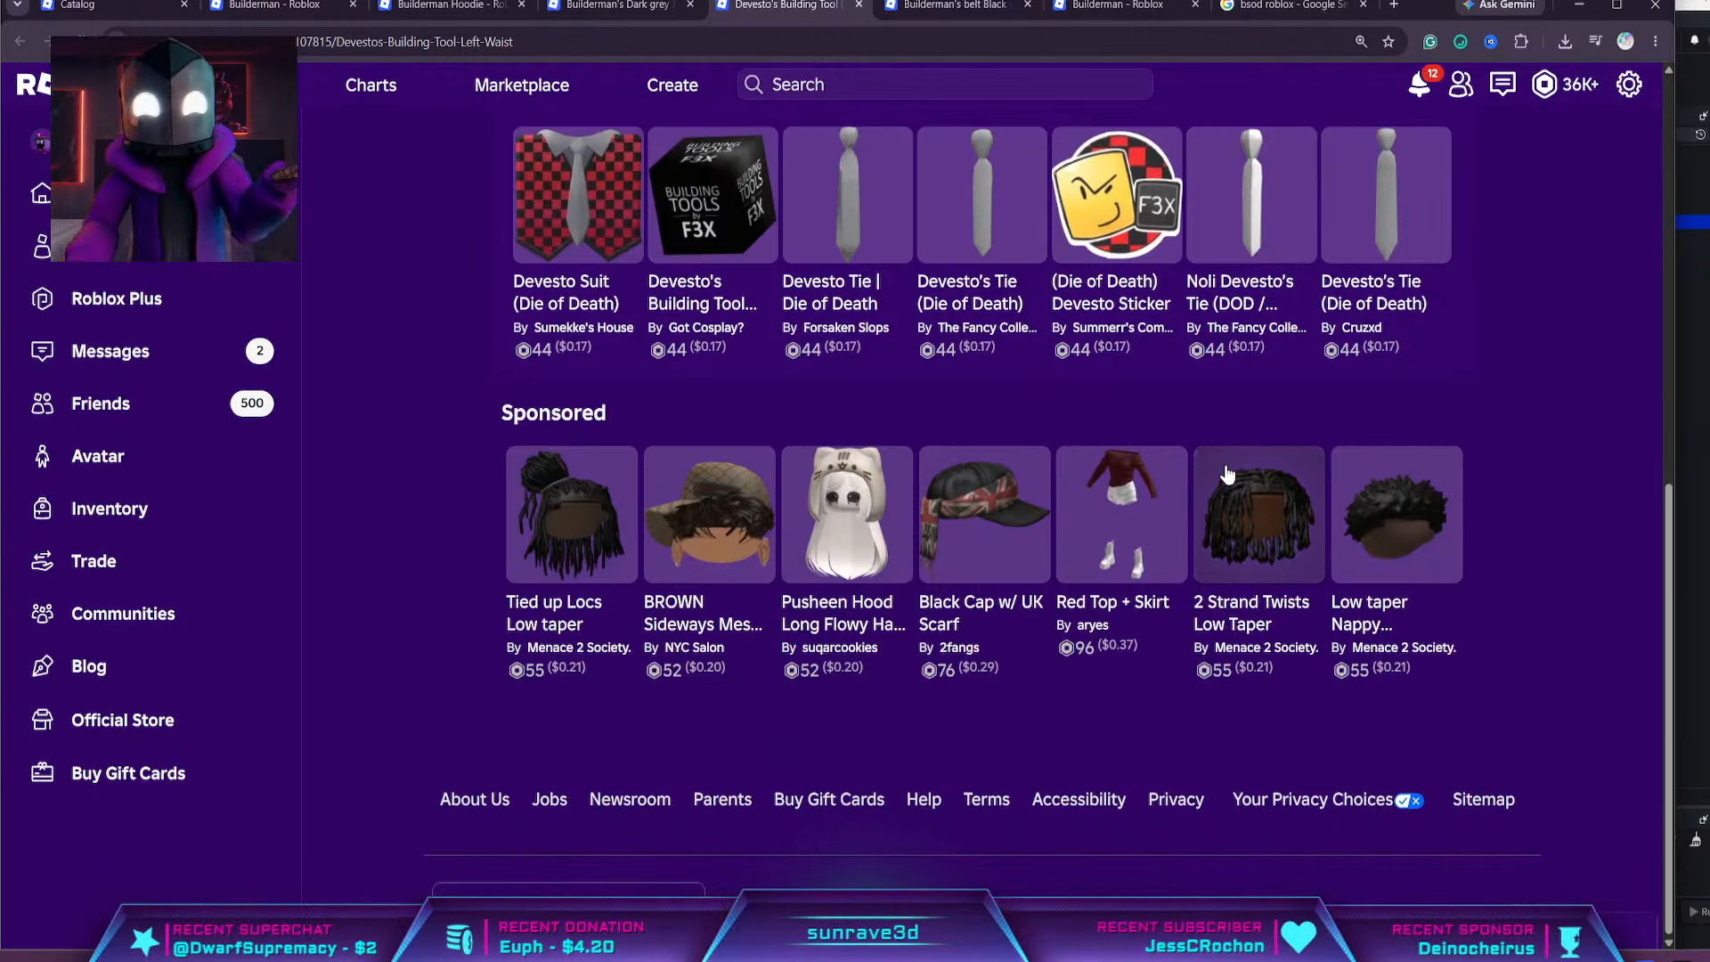
pyautogui.scroll(9, 1228, 474)
pyautogui.scroll(-4, 1195, 449)
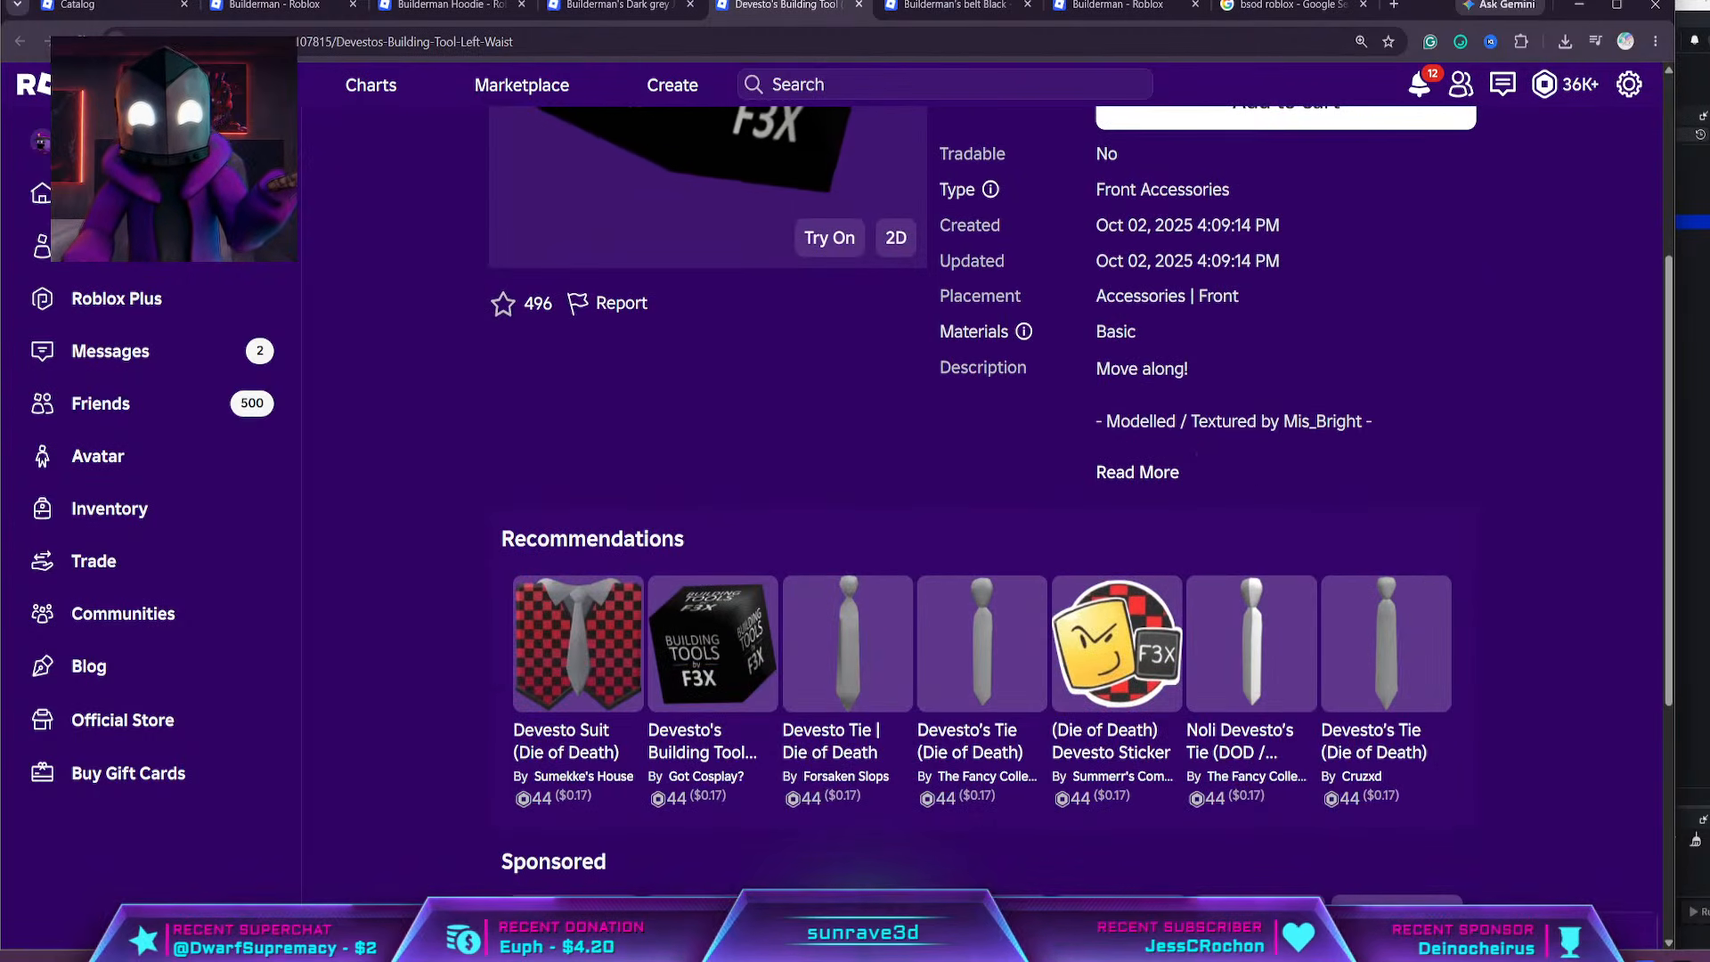
pyautogui.scroll(4, 1108, 351)
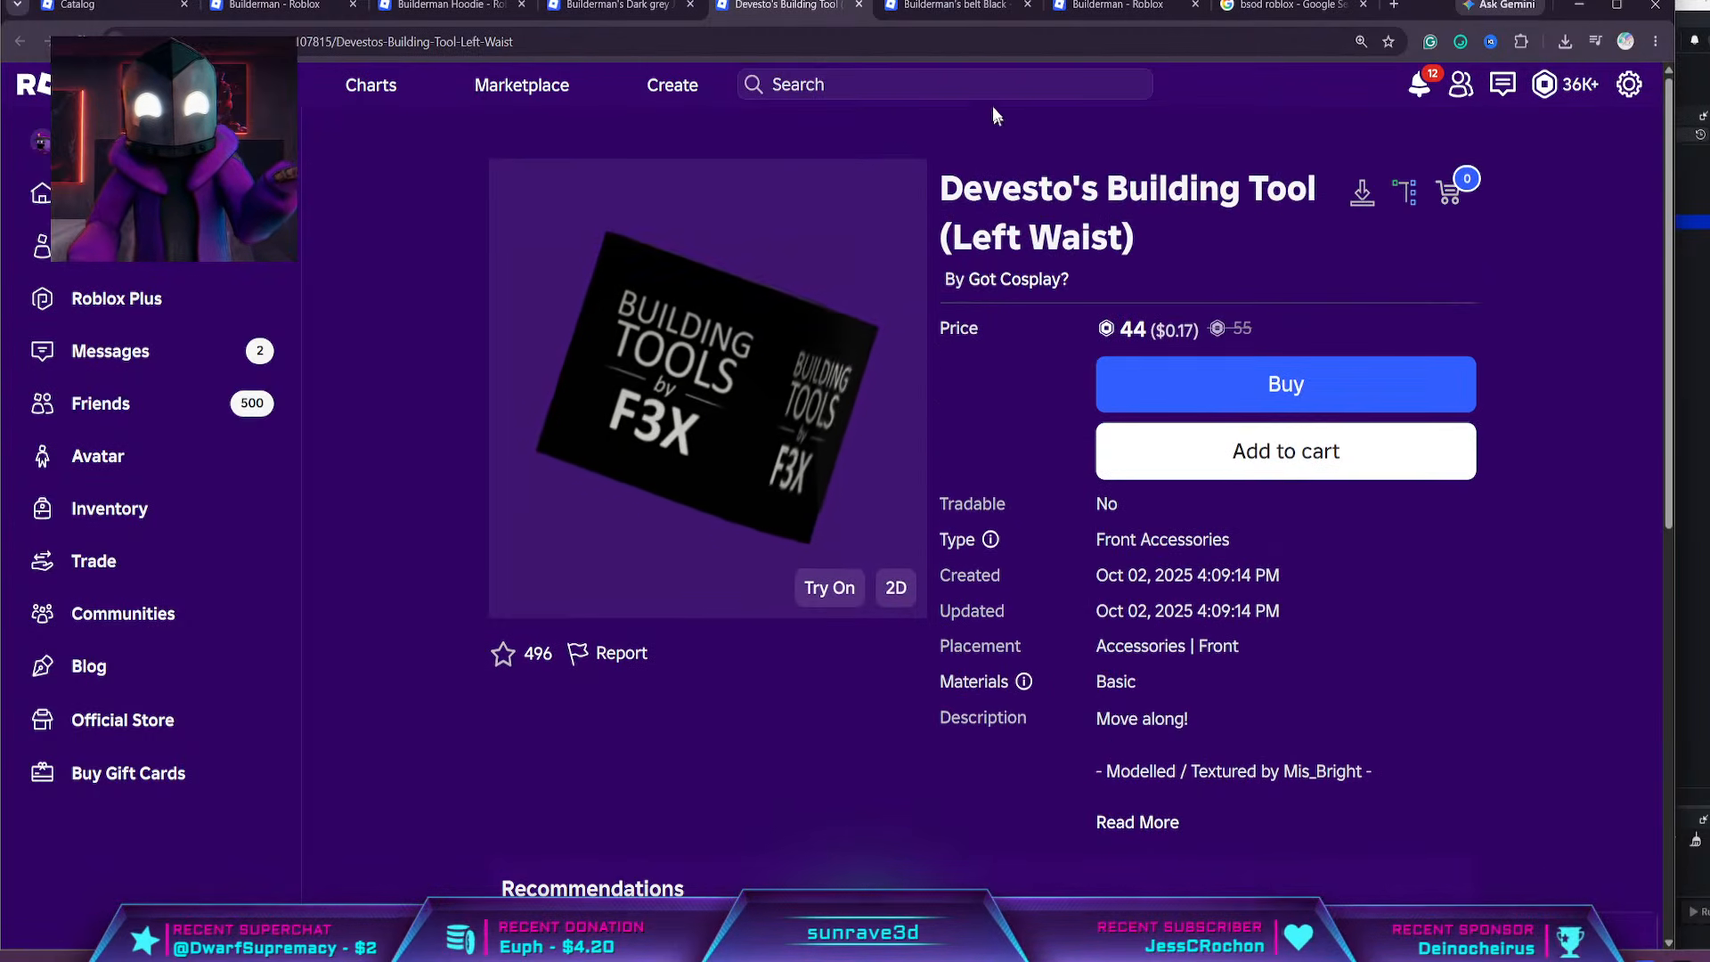
# Review the Builderman's belt Black page and its recommended items
pyautogui.click(953, 5)
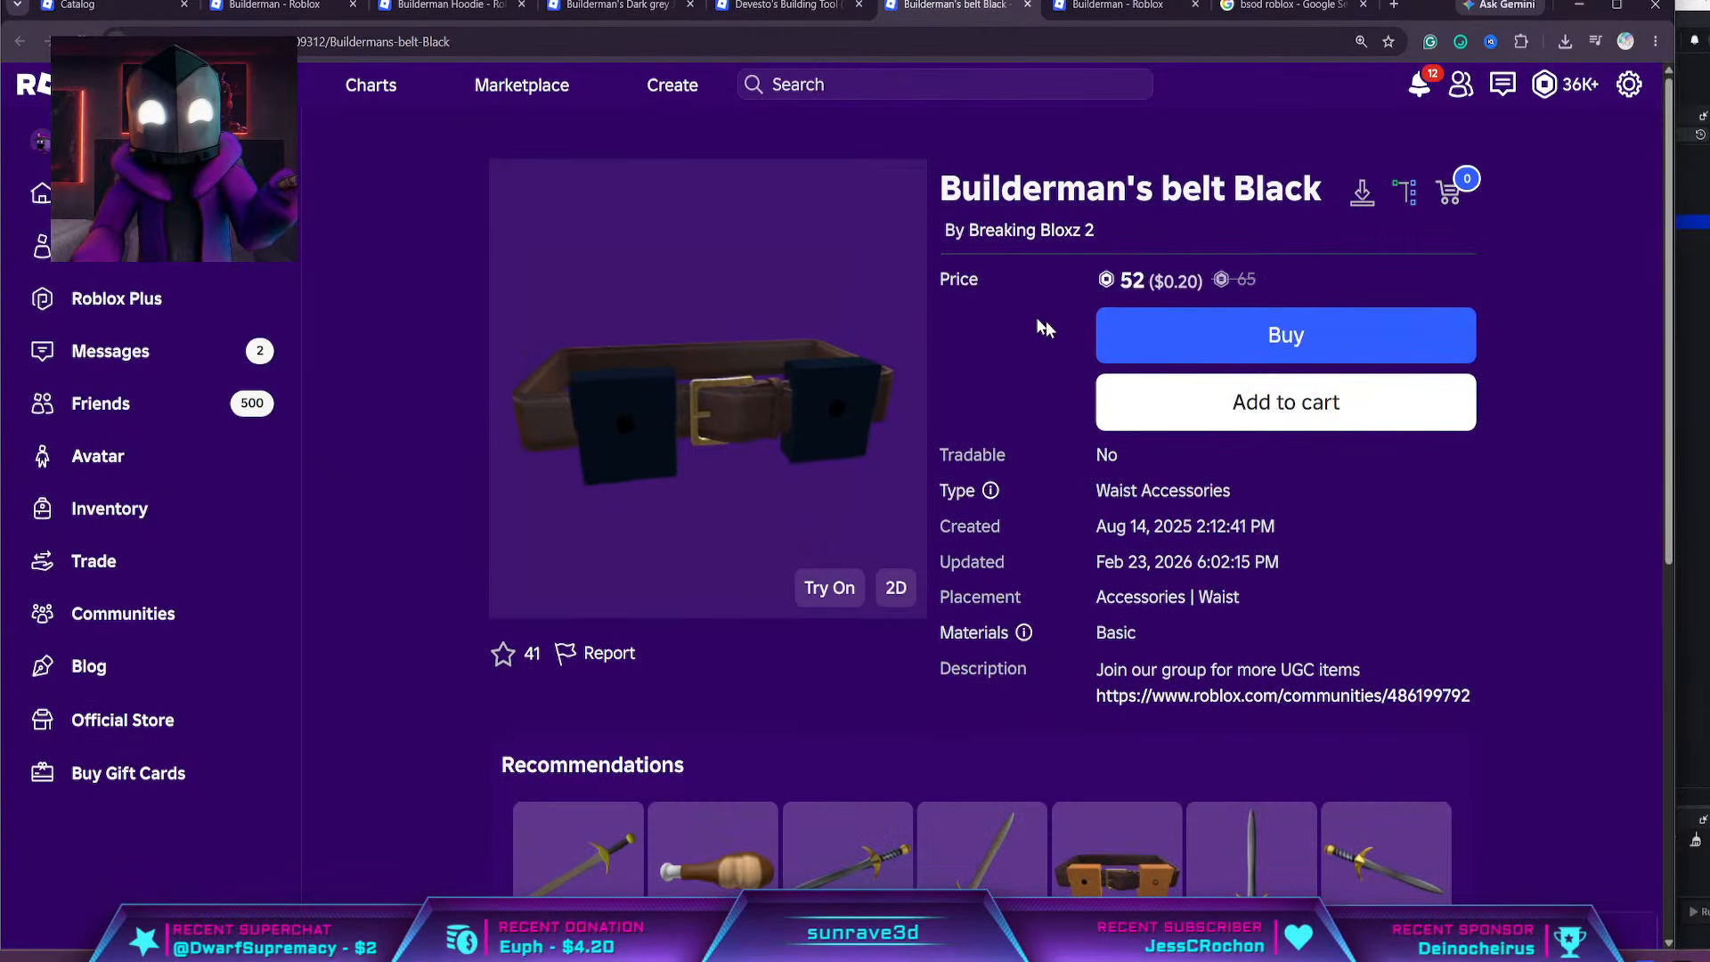
pyautogui.scroll(-2, 1033, 343)
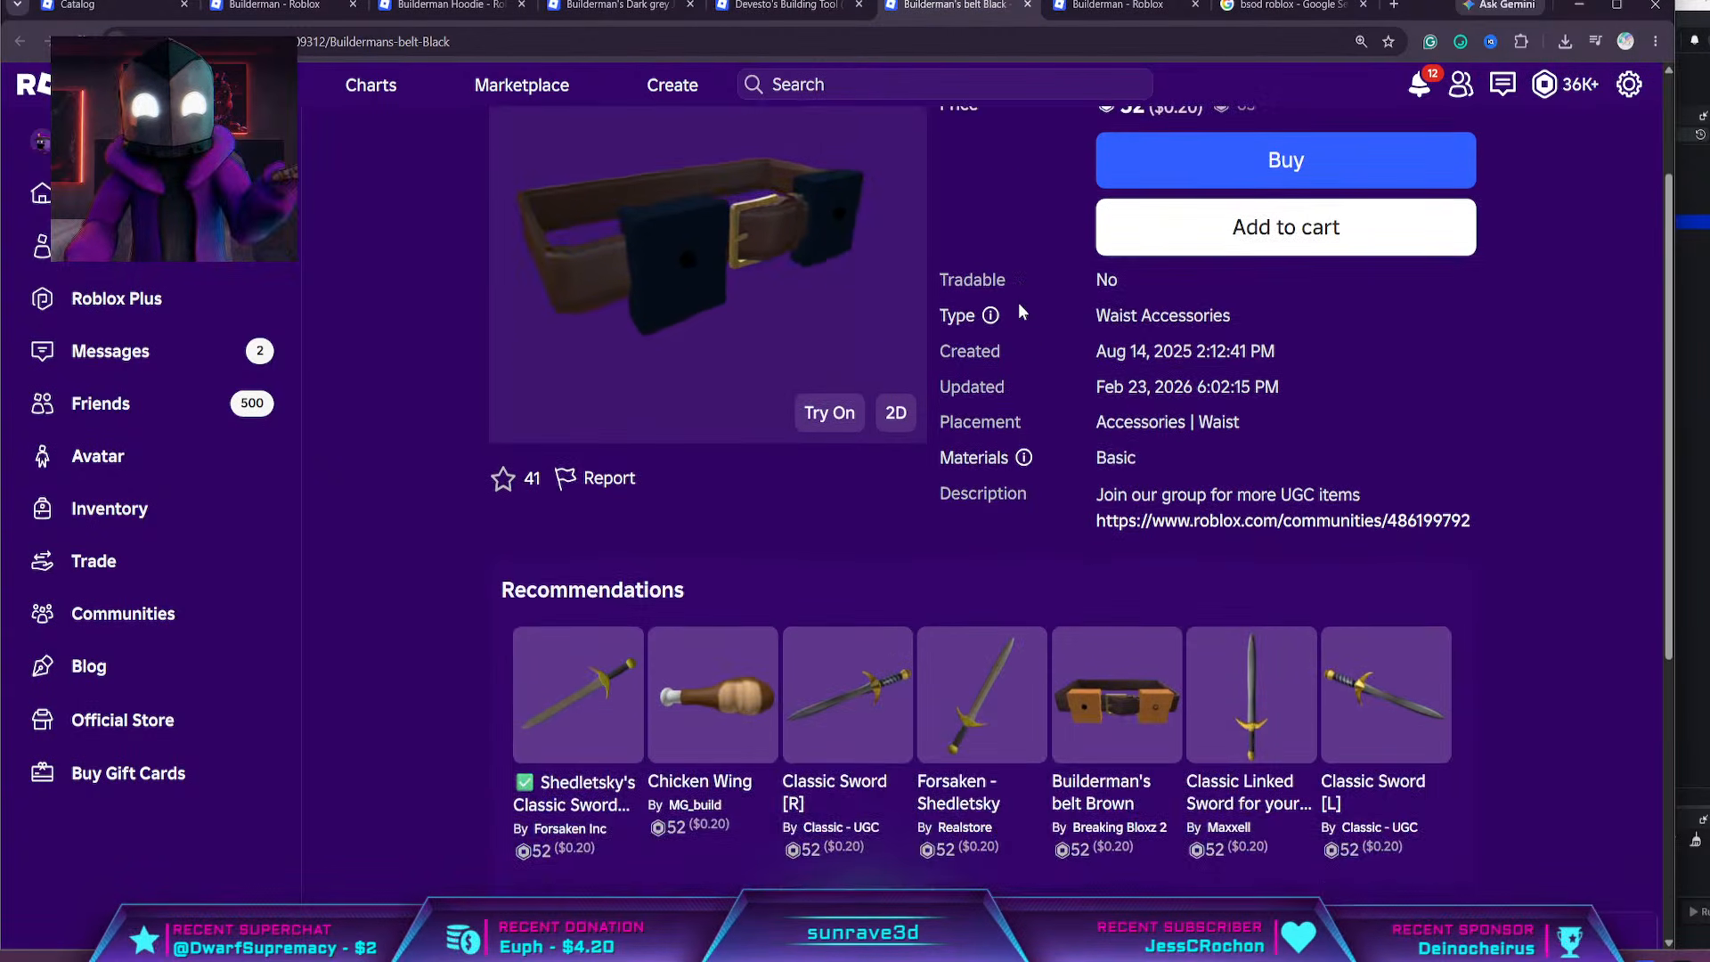
pyautogui.scroll(-4, 1018, 302)
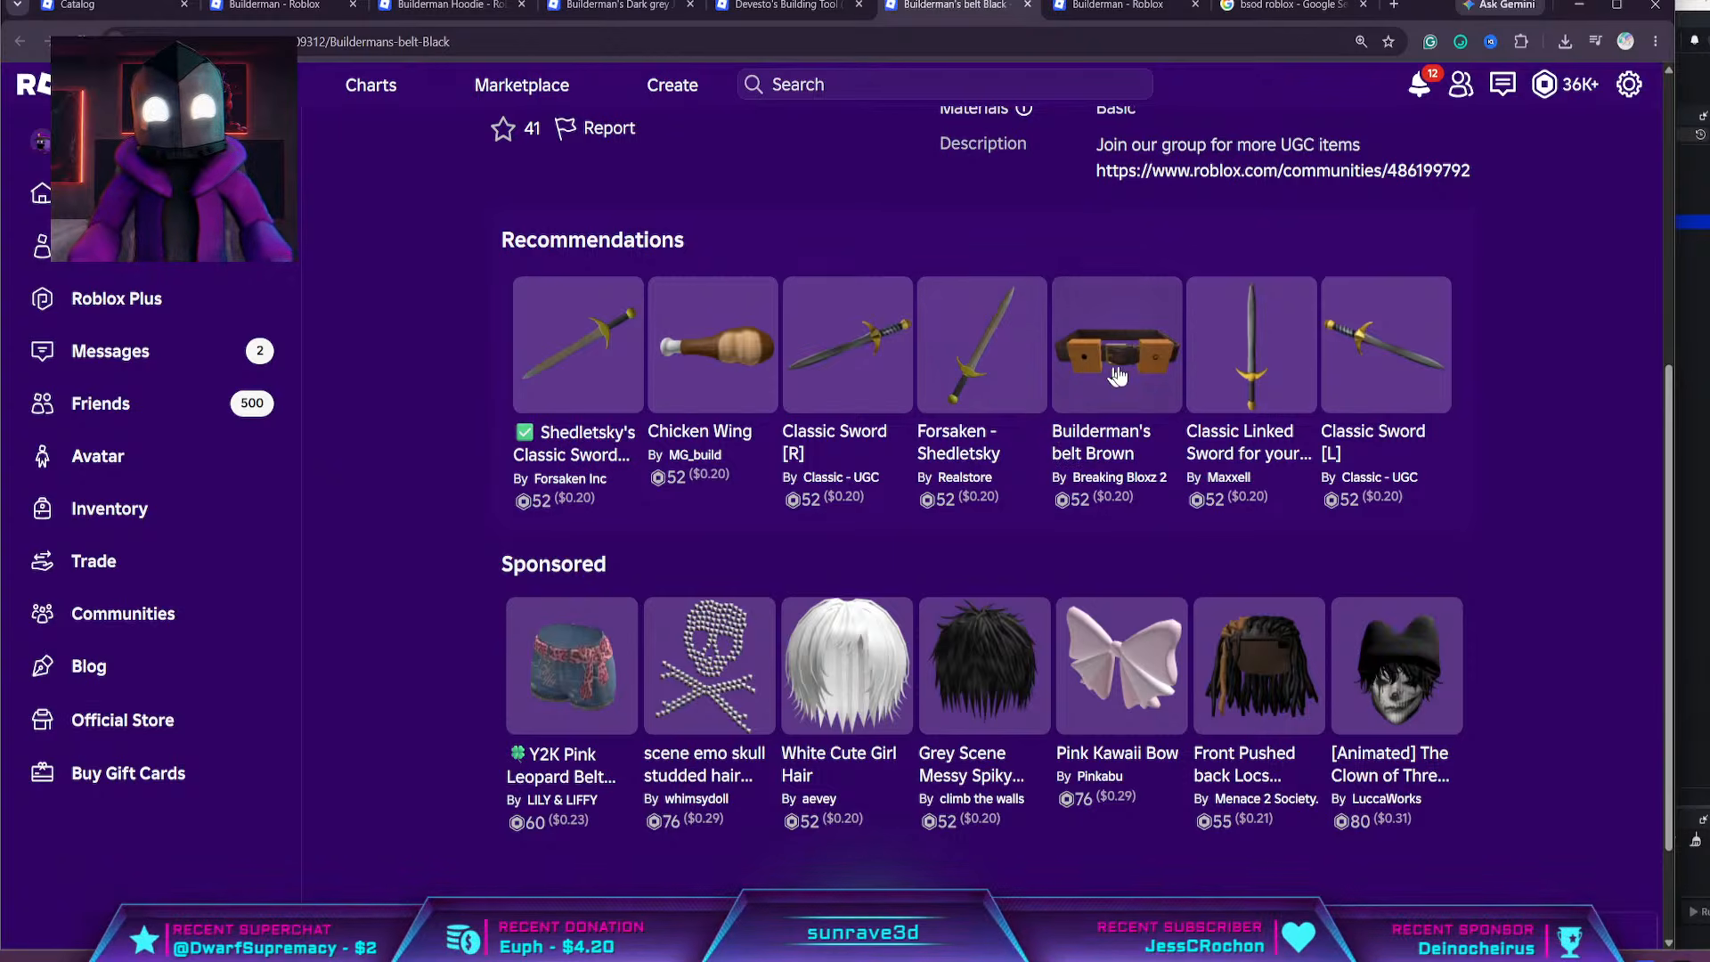
pyautogui.scroll(6, 959, 207)
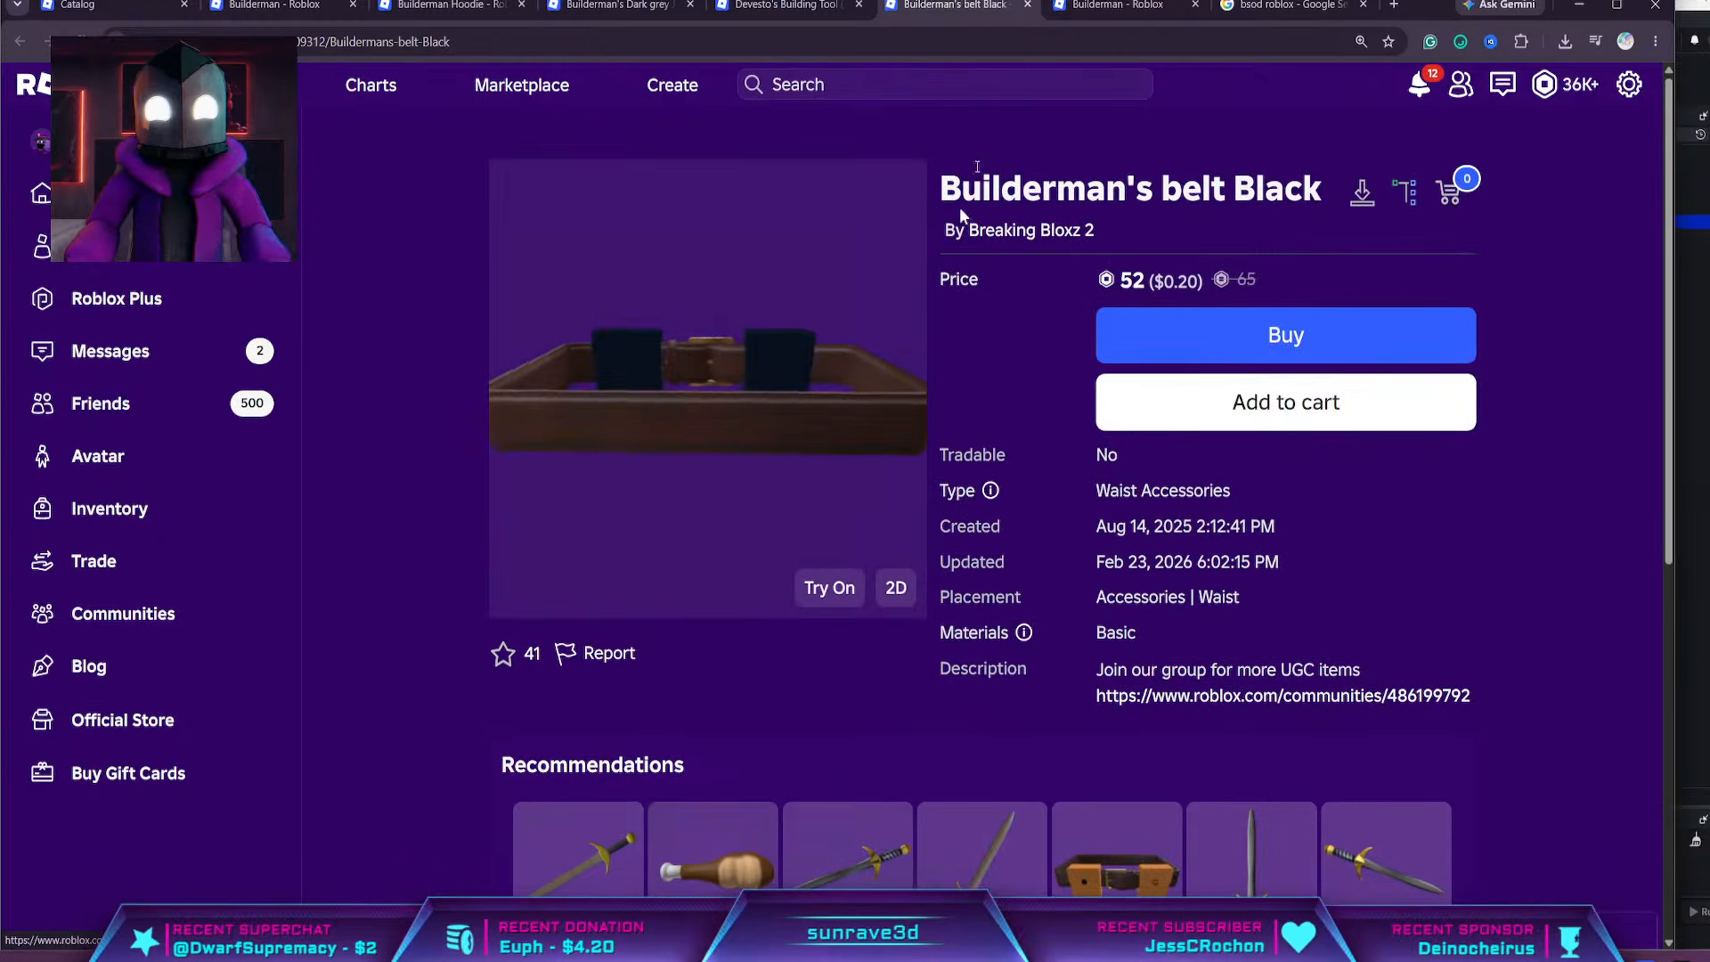
# Return to the Builderman pants page by Rainbow Garden Studio, glancing over the shirt and hoodie pages, and switch to Roblox Studio
pyautogui.hotkey('ctrl', 'Tab')
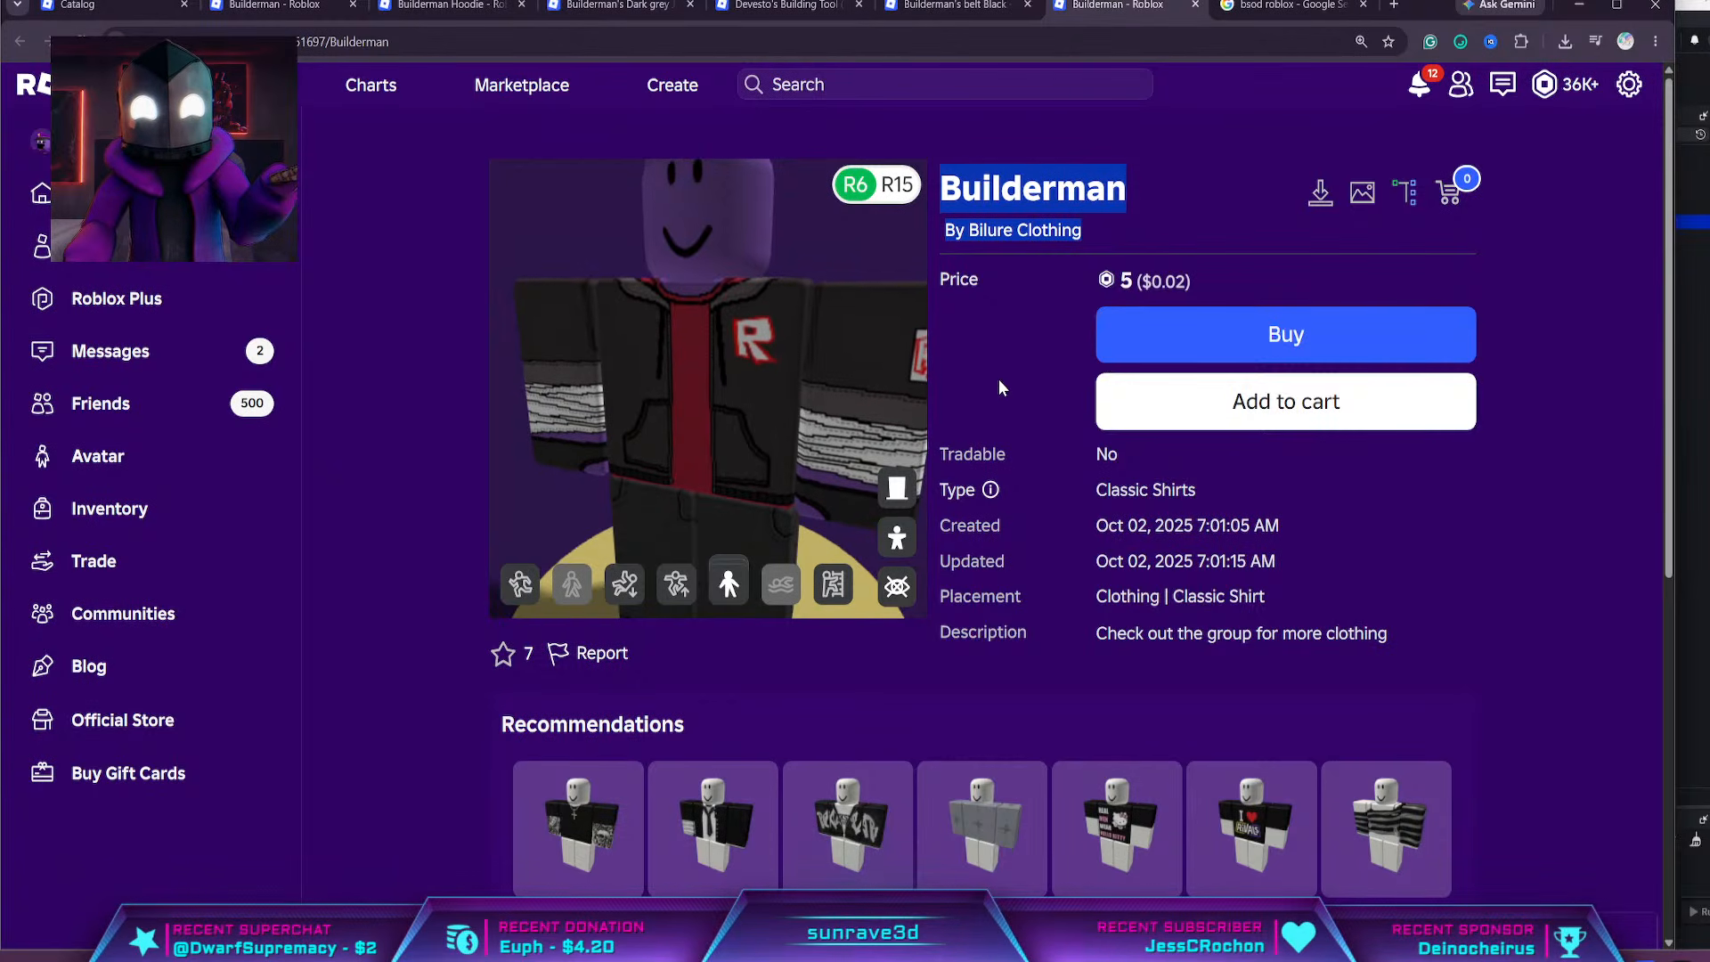
pyautogui.click(1338, 7)
pyautogui.click(437, 7)
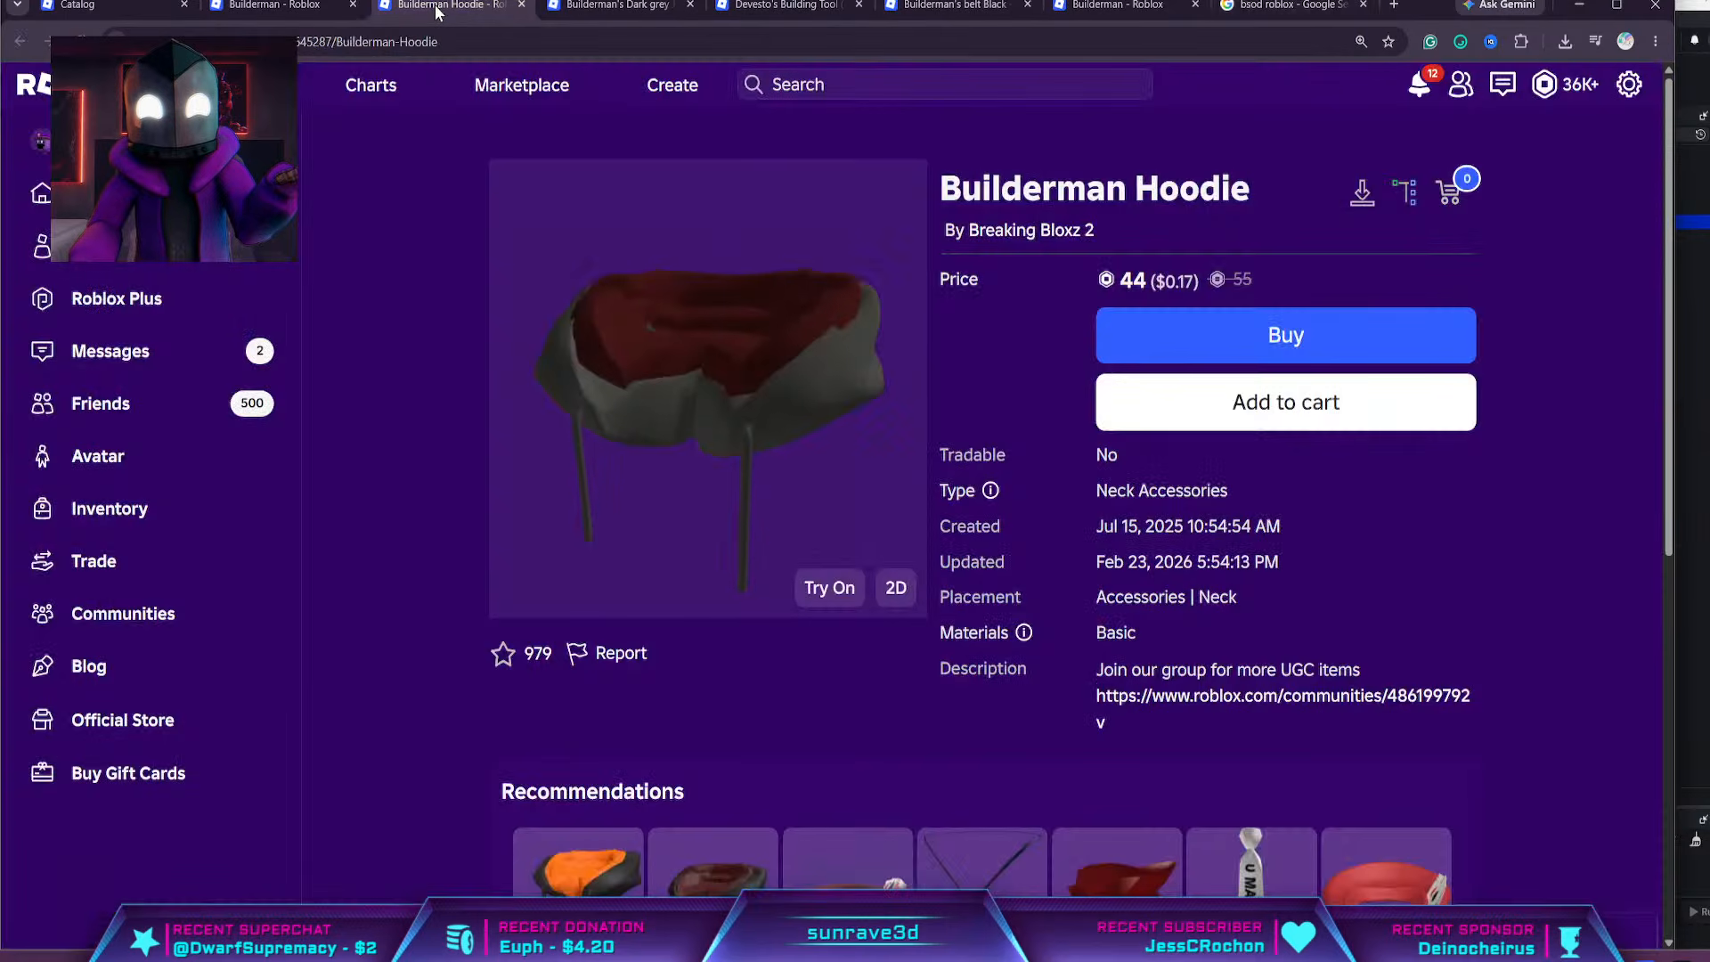
pyautogui.click(306, 9)
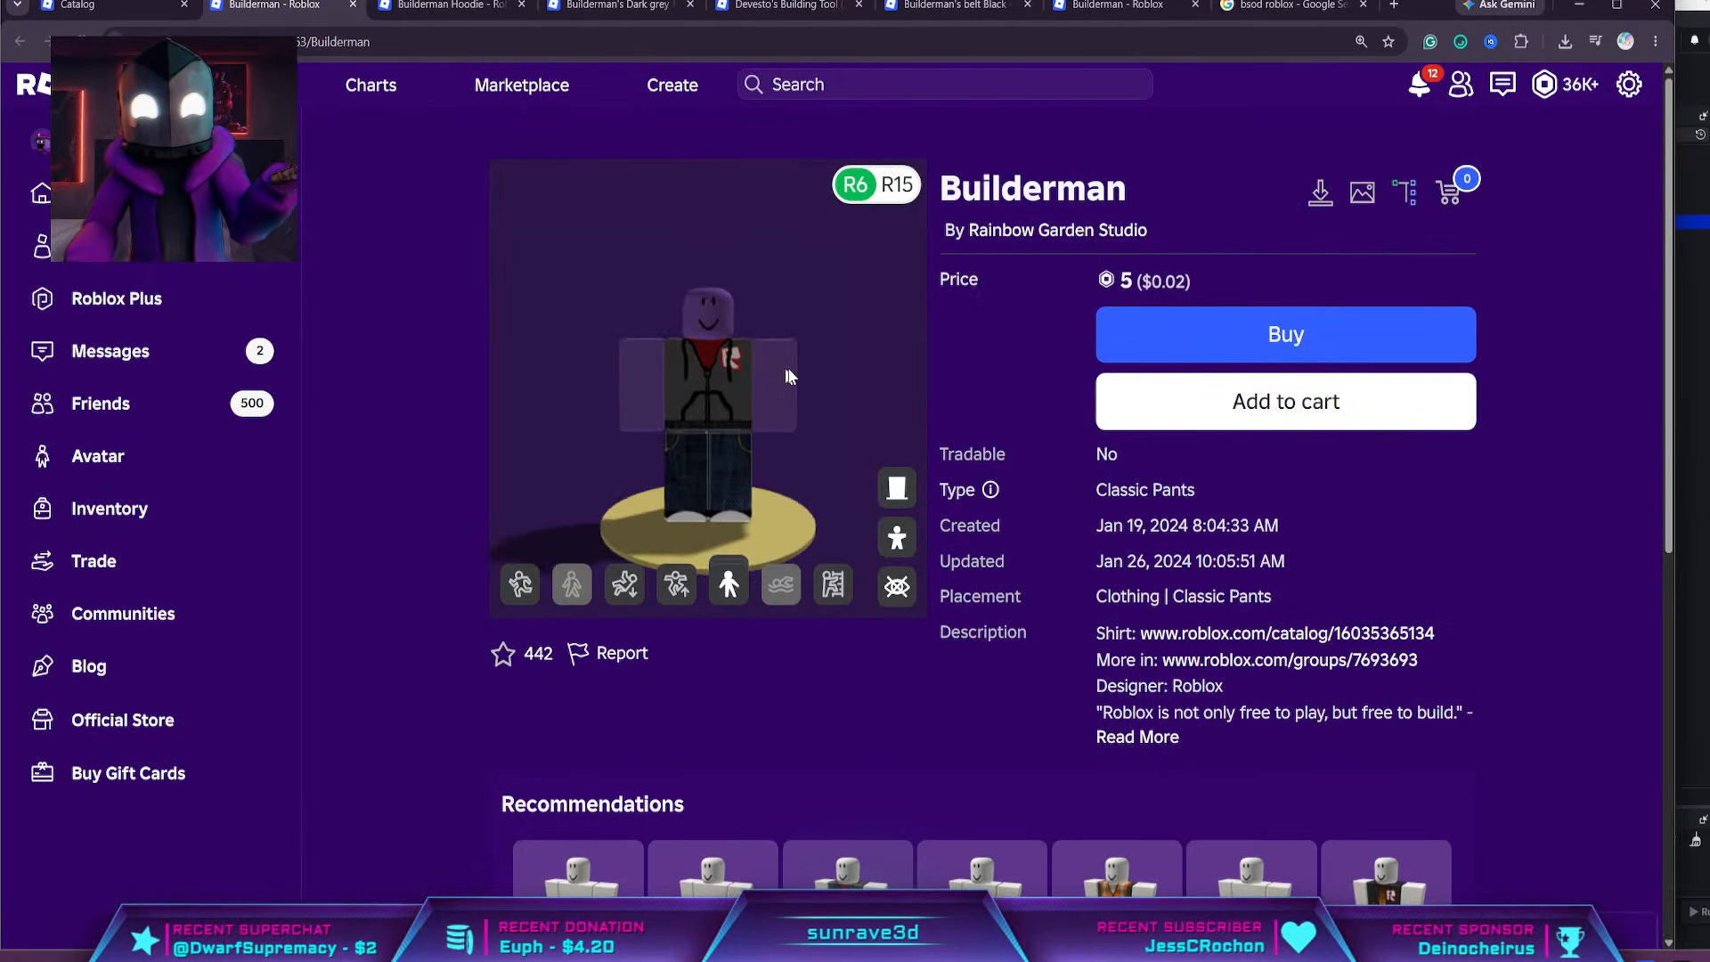
pyautogui.moveTo(1396, 5); pyautogui.dragTo(1469, 0)
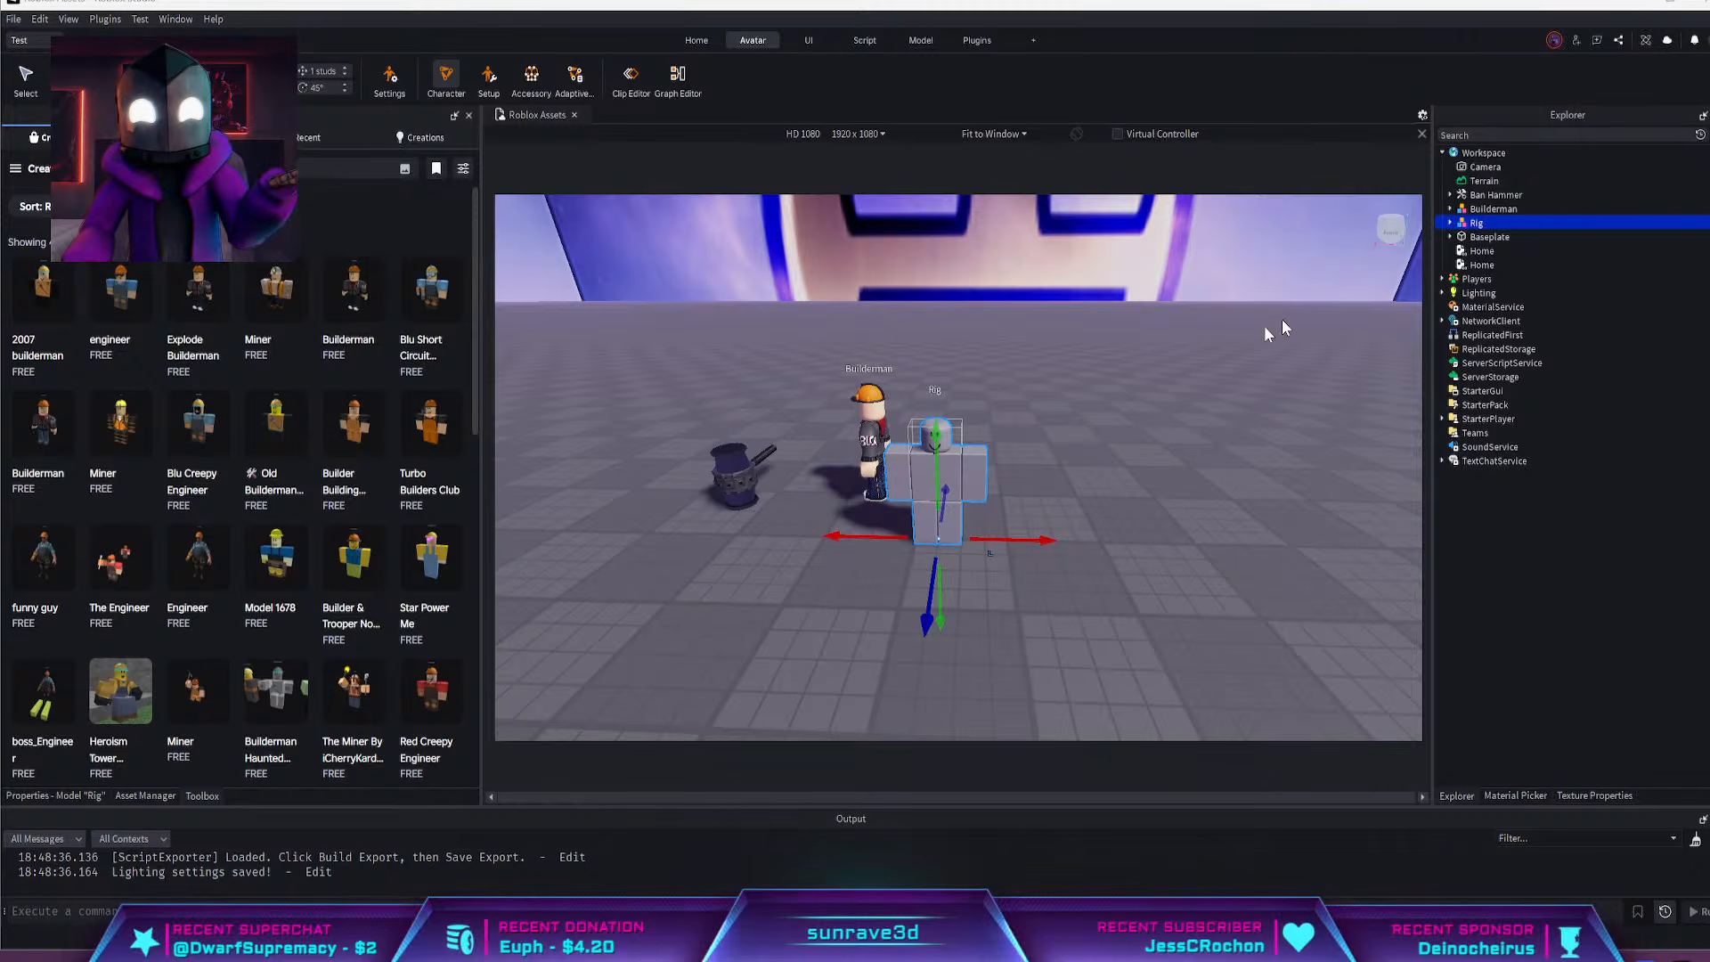
pyautogui.click(1450, 222)
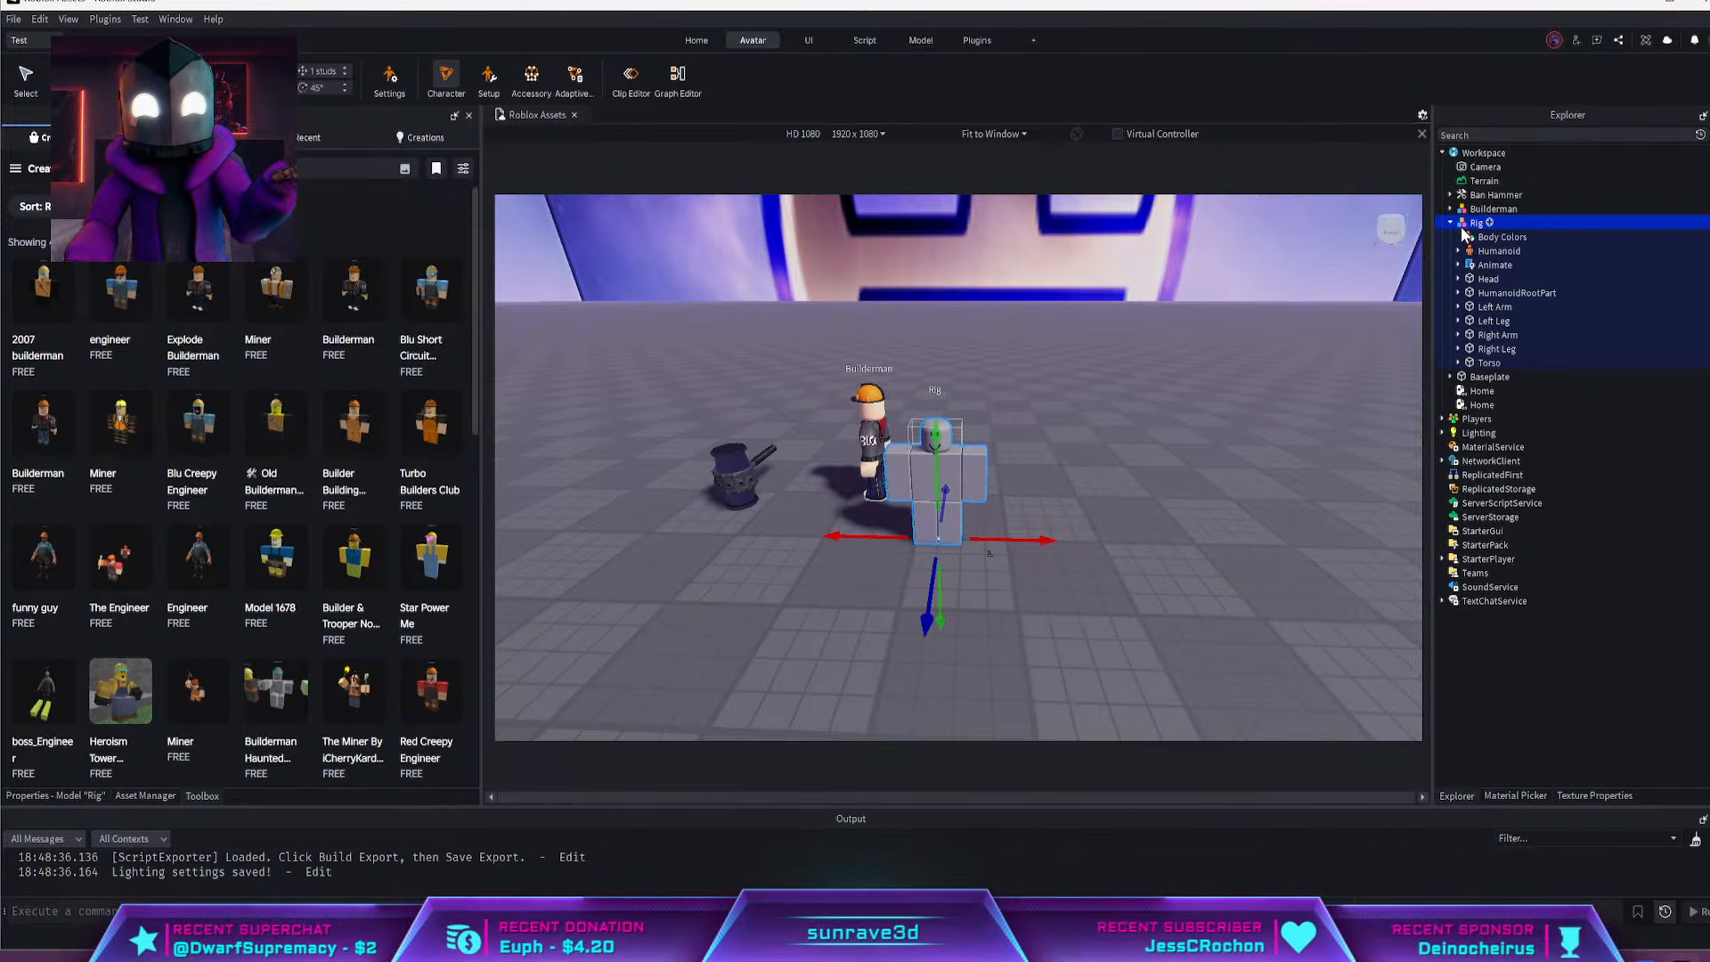
pyautogui.click(1490, 224)
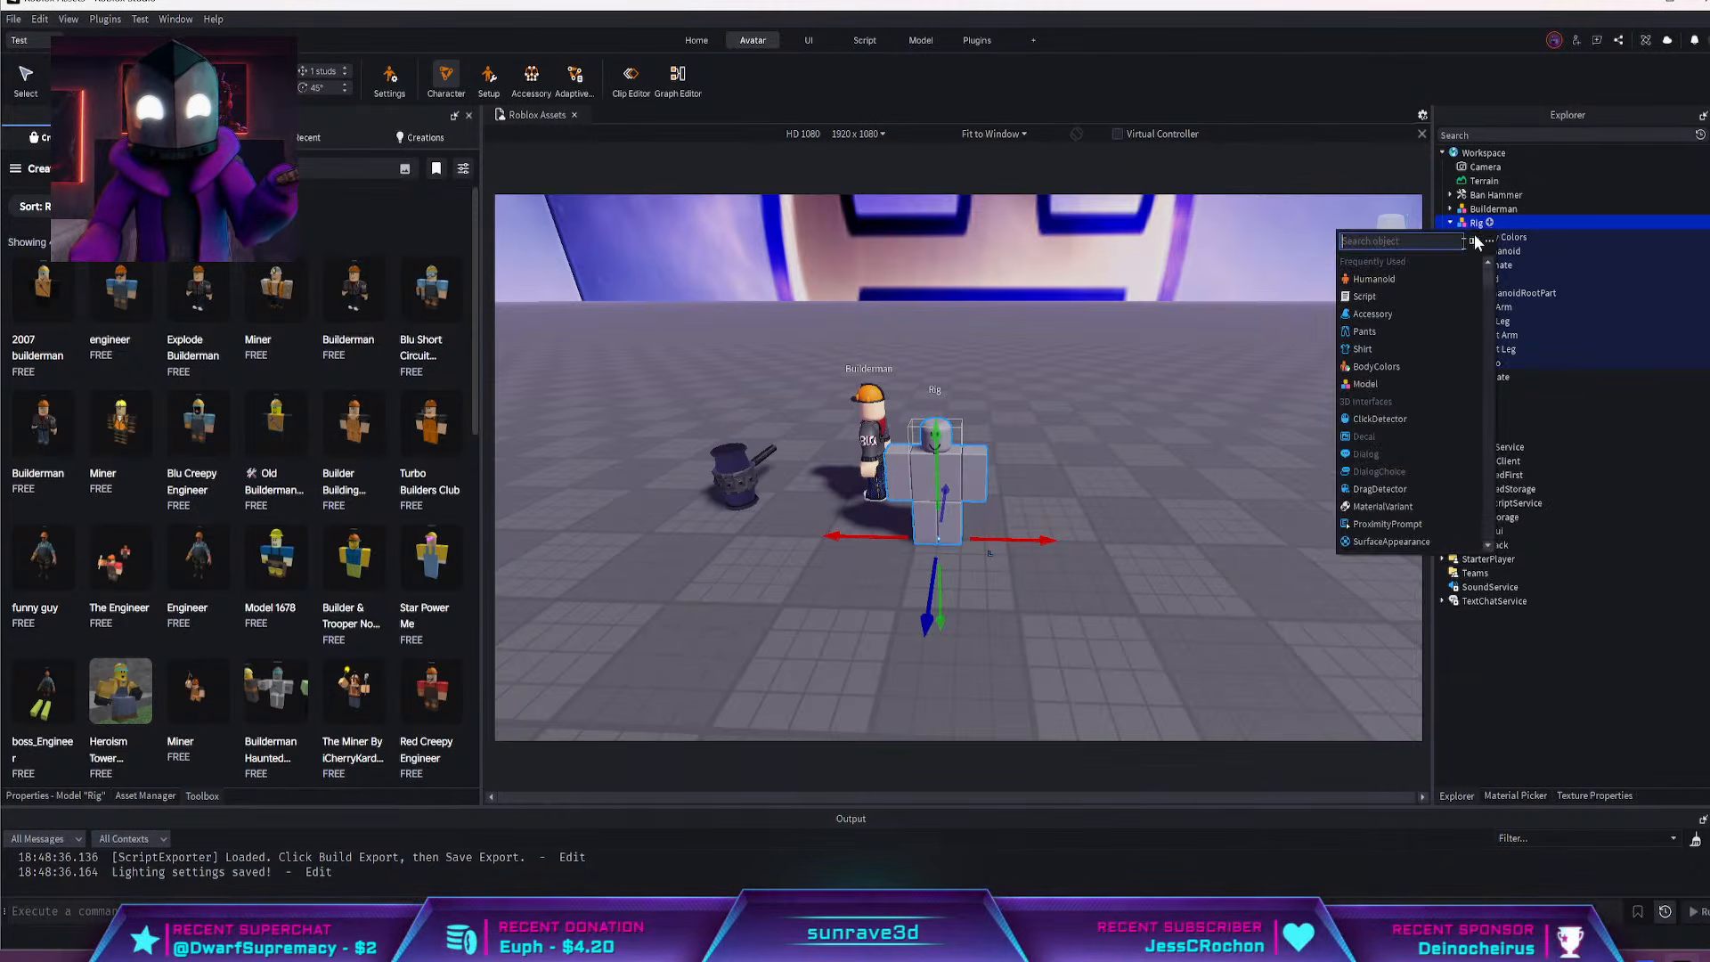
pyautogui.click(1397, 329)
pyautogui.click(165, 796)
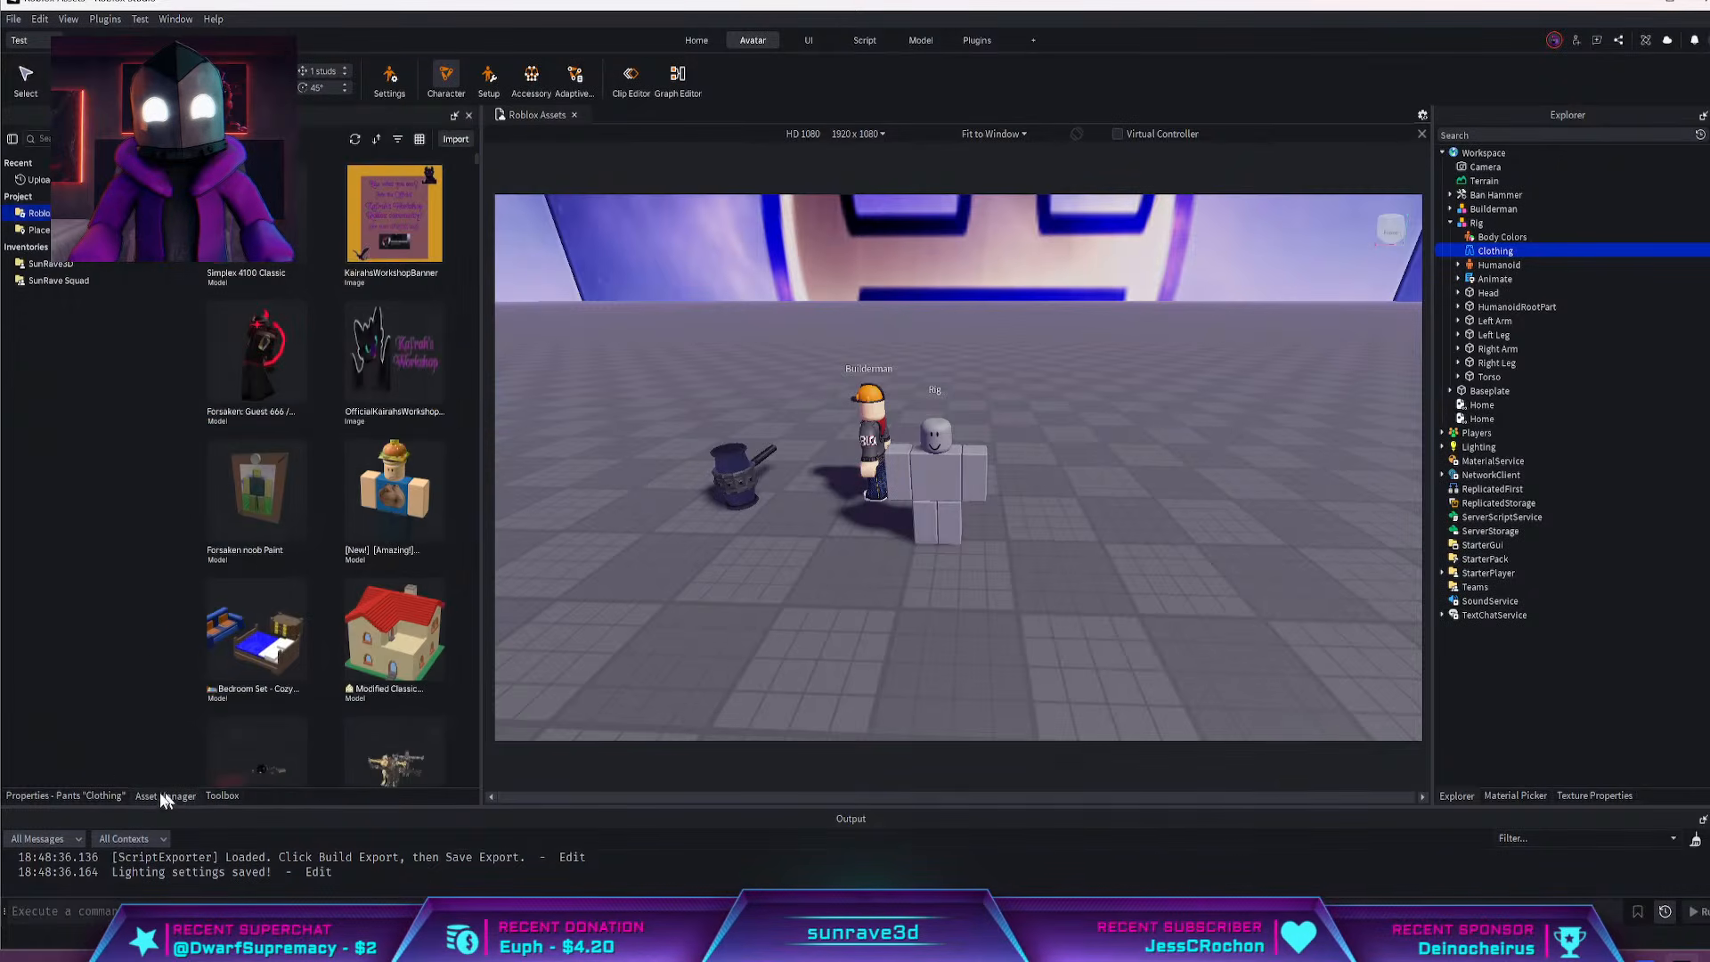
pyautogui.click(62, 795)
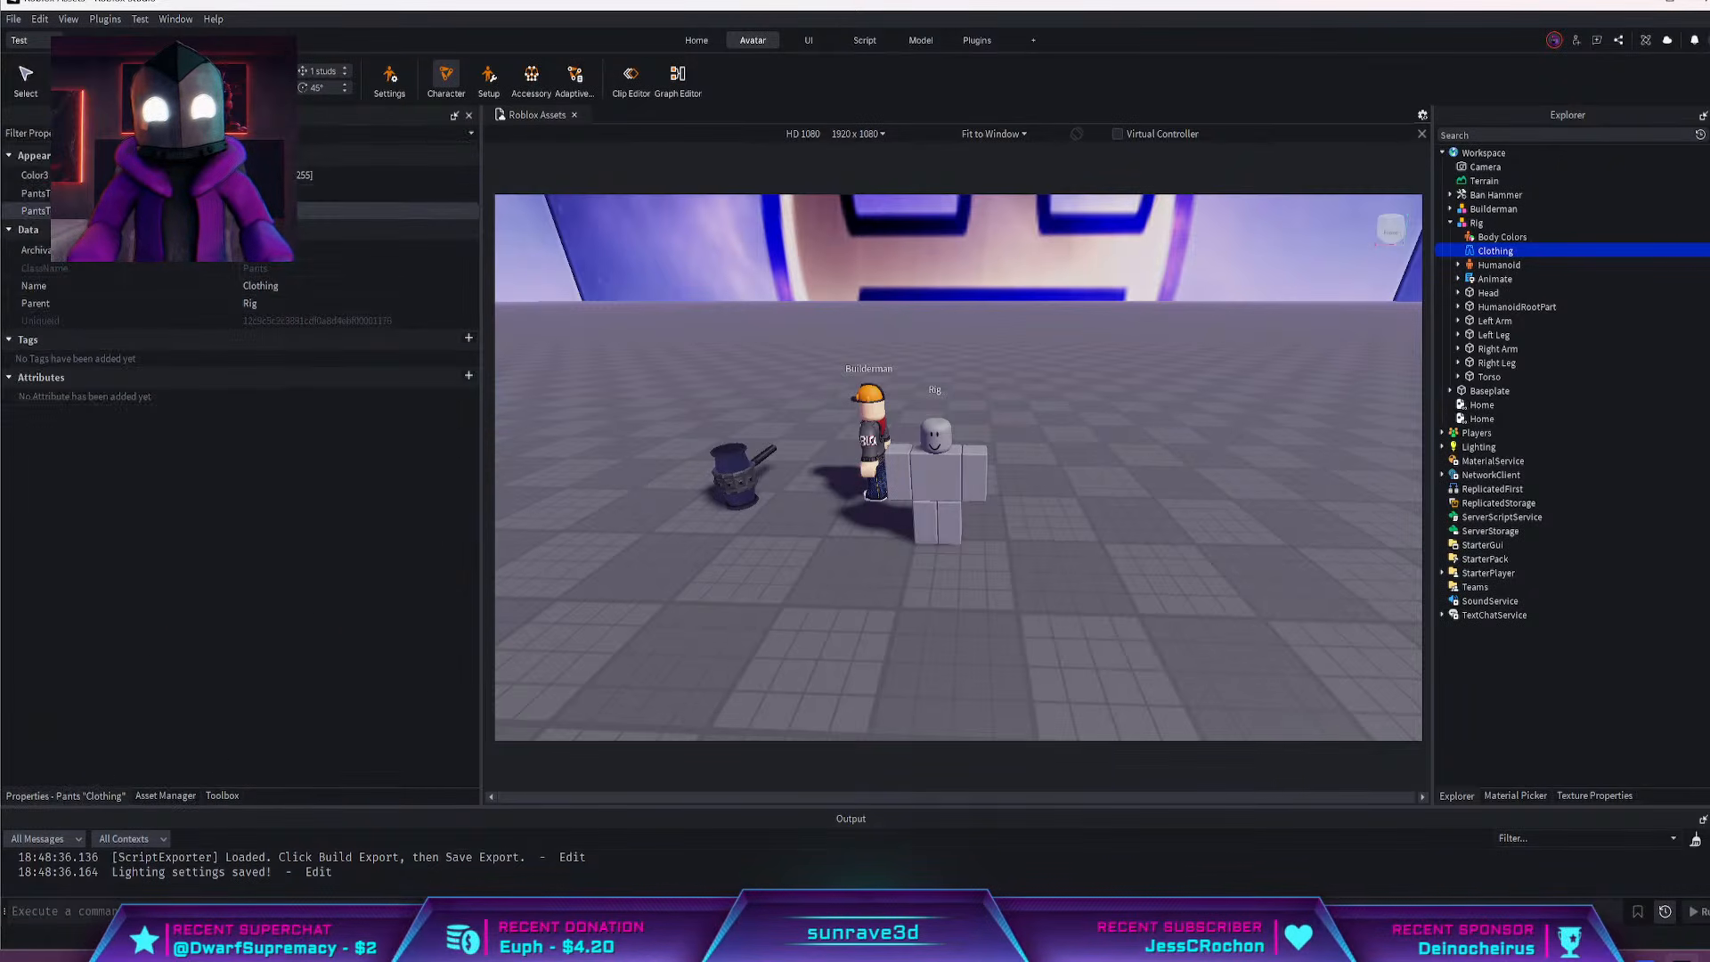
pyautogui.click(357, 211)
pyautogui.hotkey('ctrl', 'v')
pyautogui.press('Return')
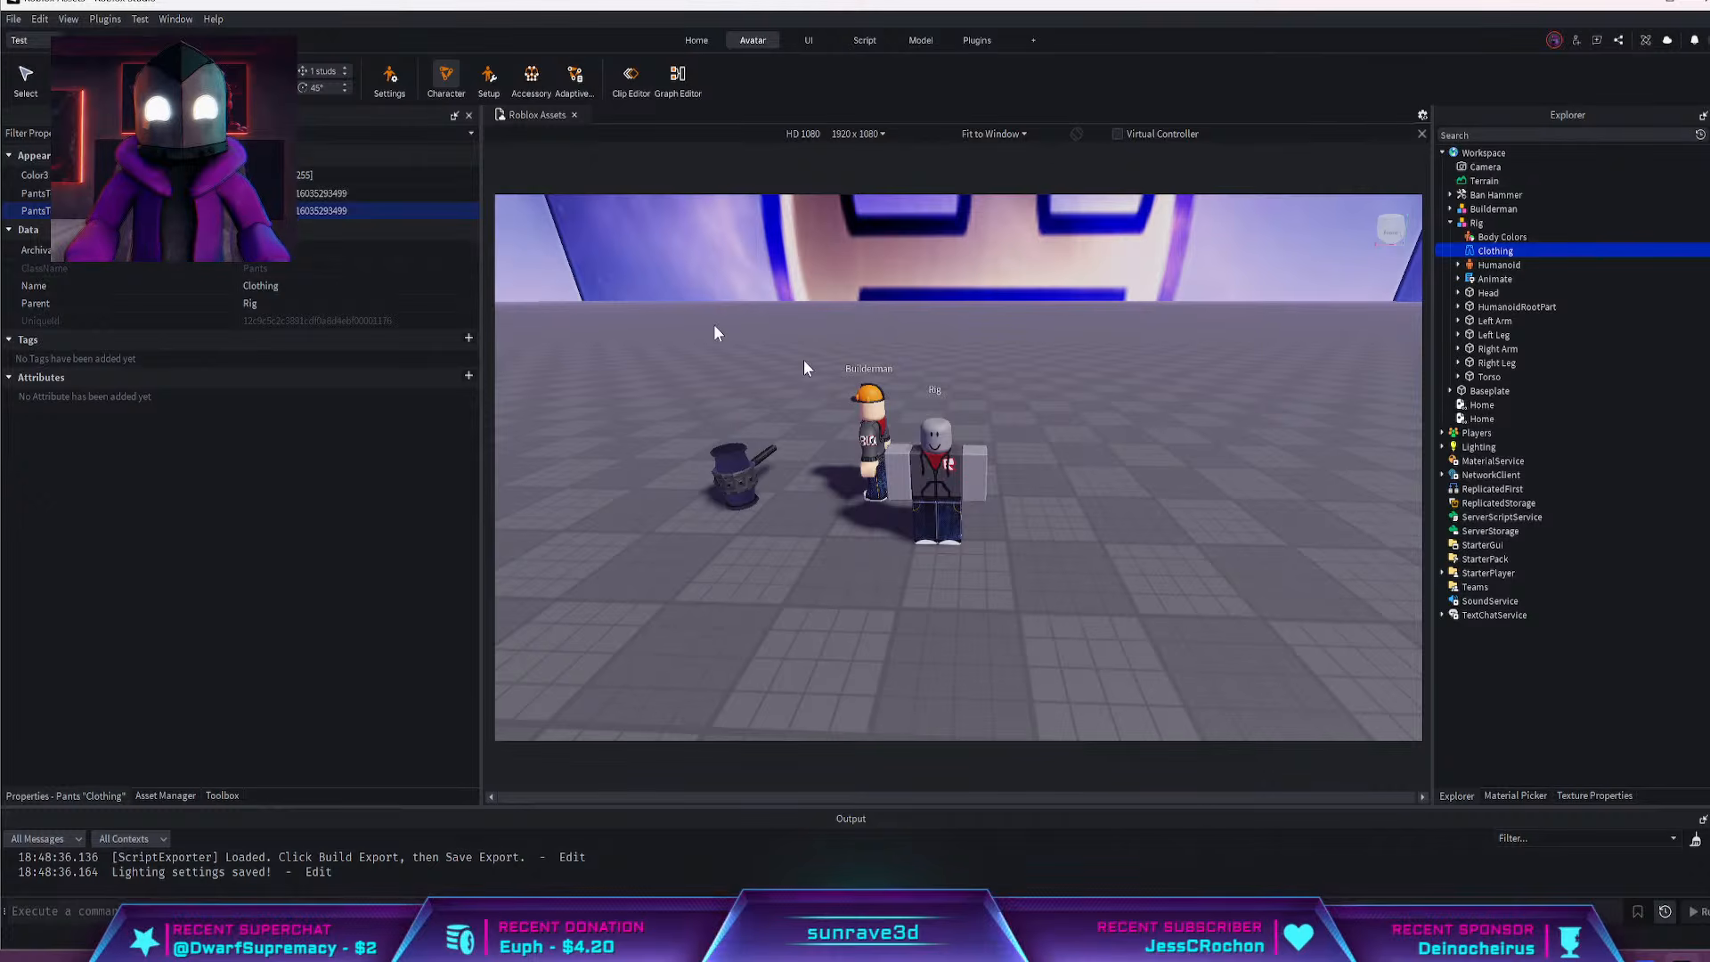
pyautogui.scroll(5, 1081, 458)
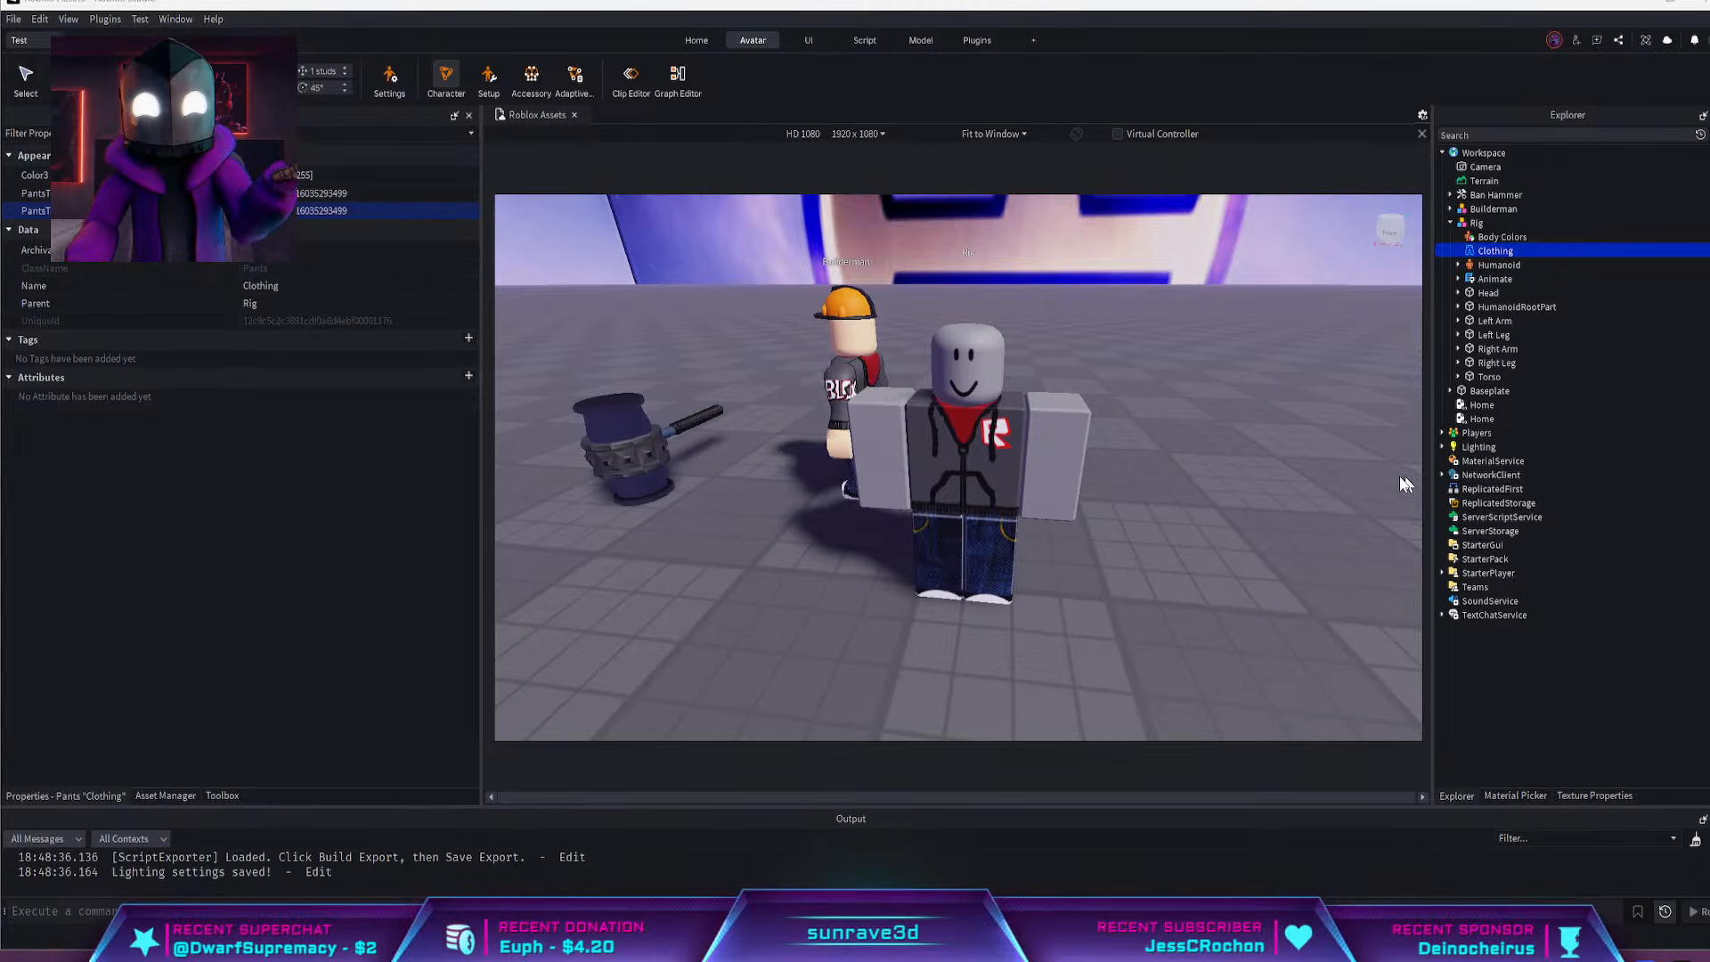
pyautogui.click(1490, 223)
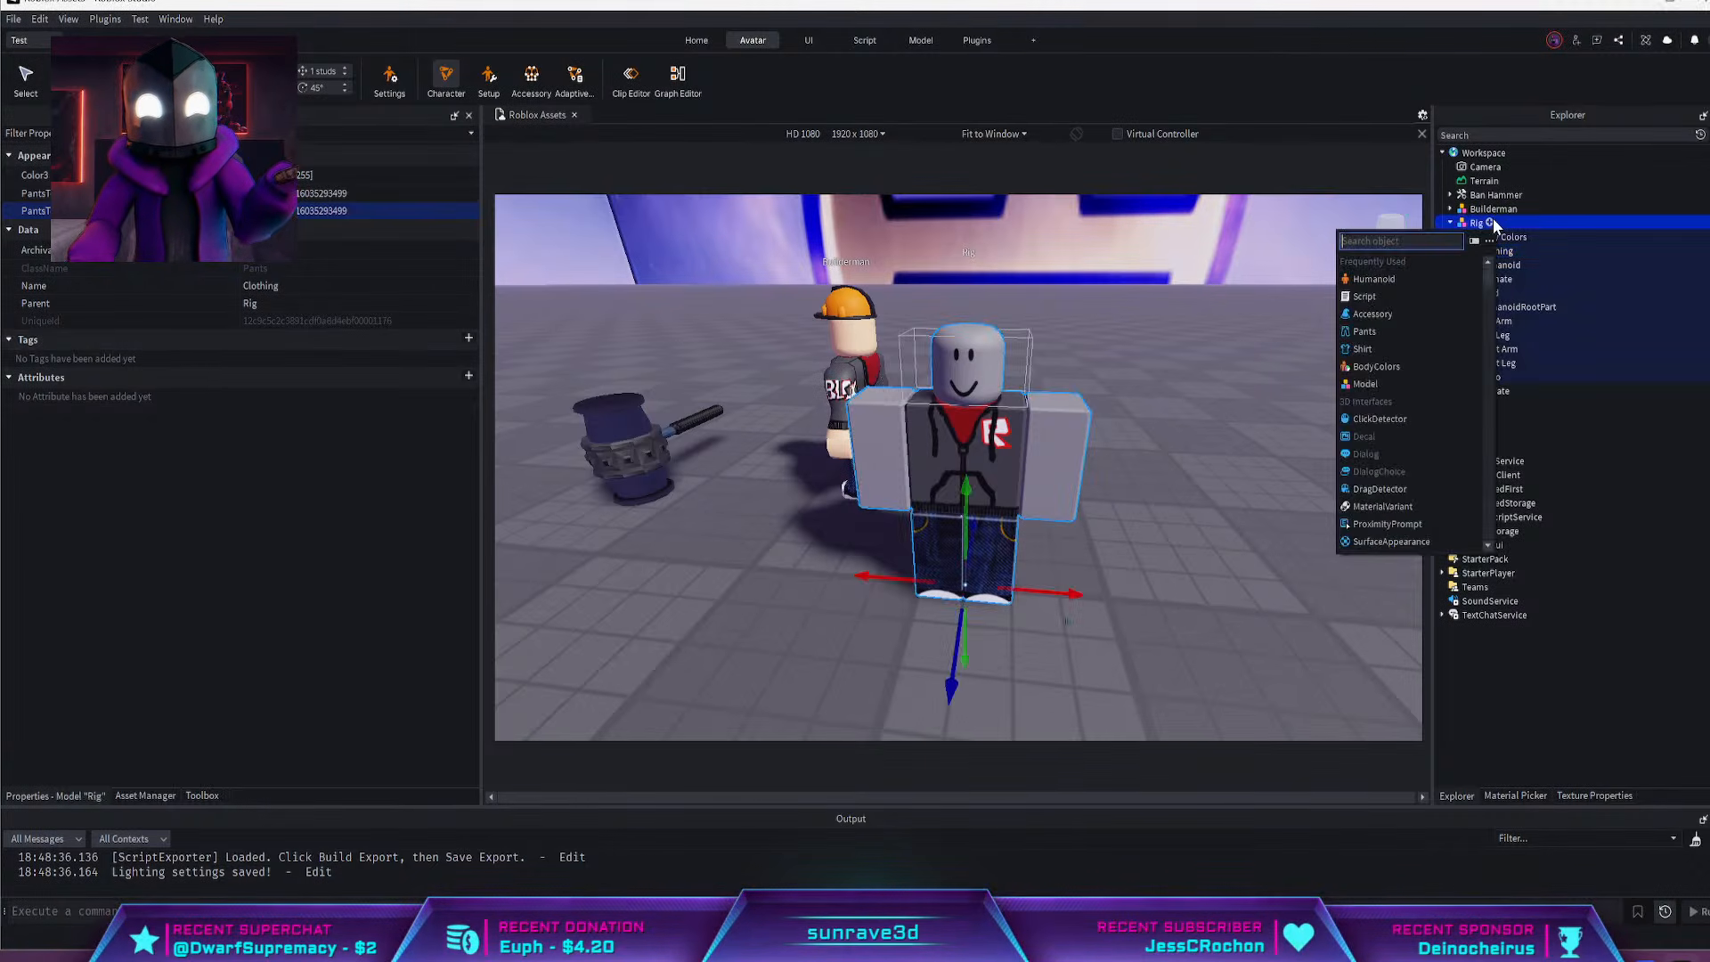
pyautogui.click(1364, 349)
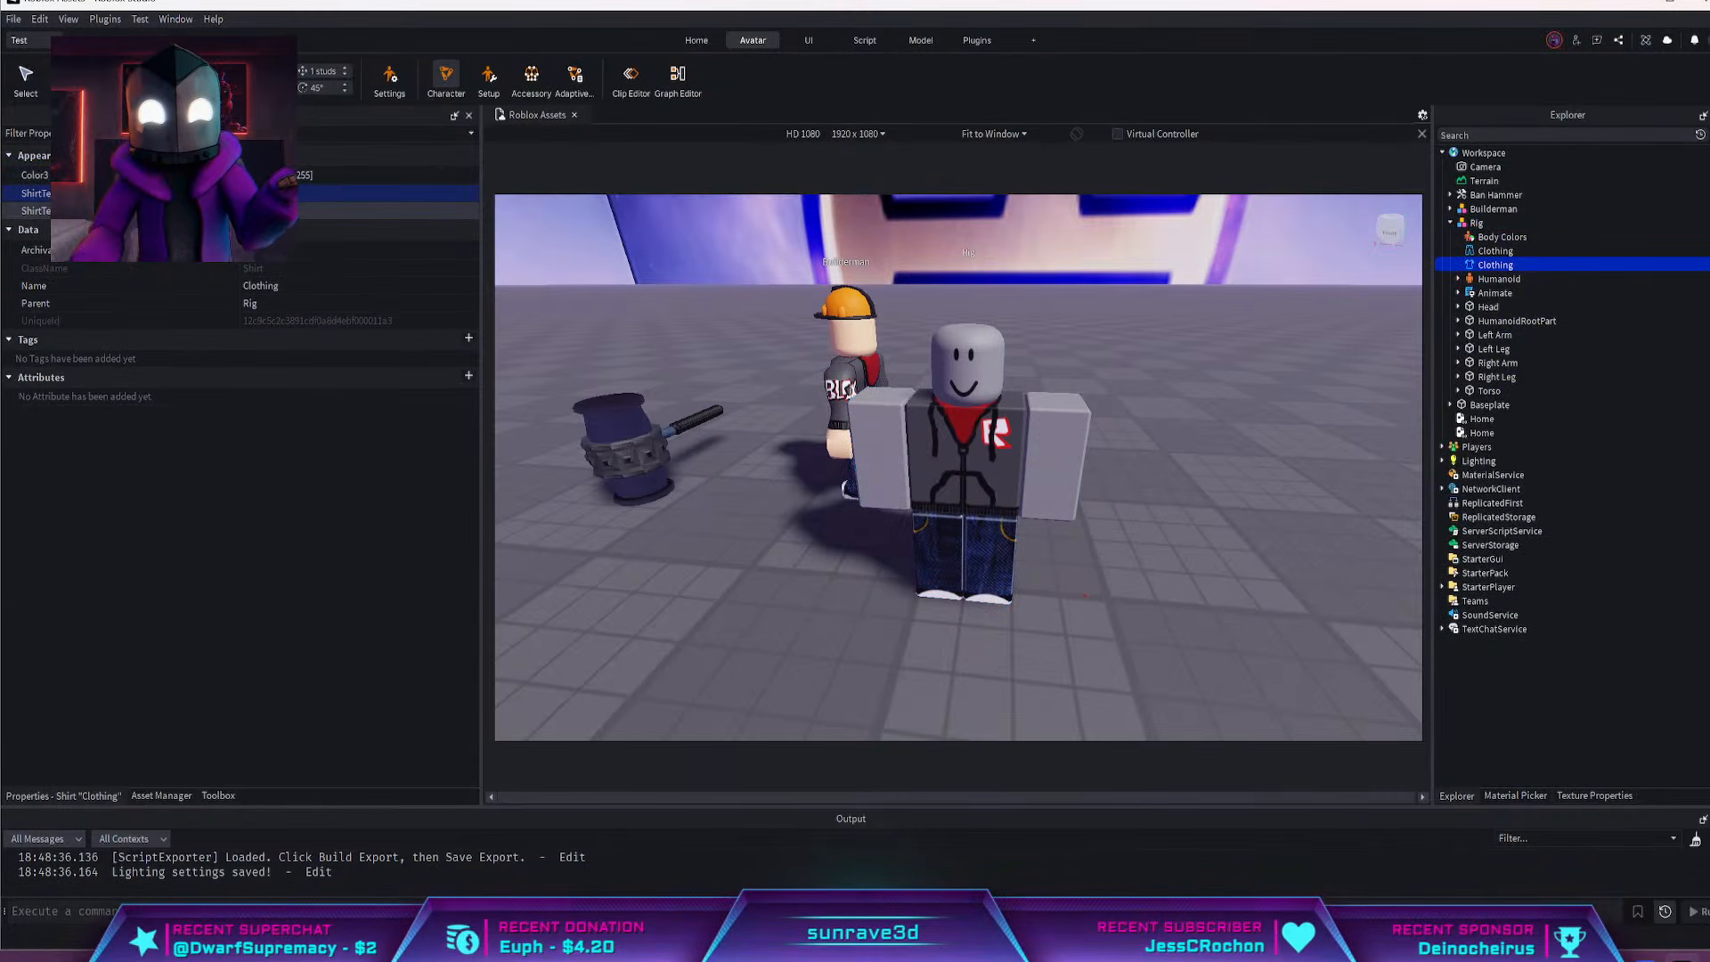
pyautogui.click(178, 211)
pyautogui.click(160, 234)
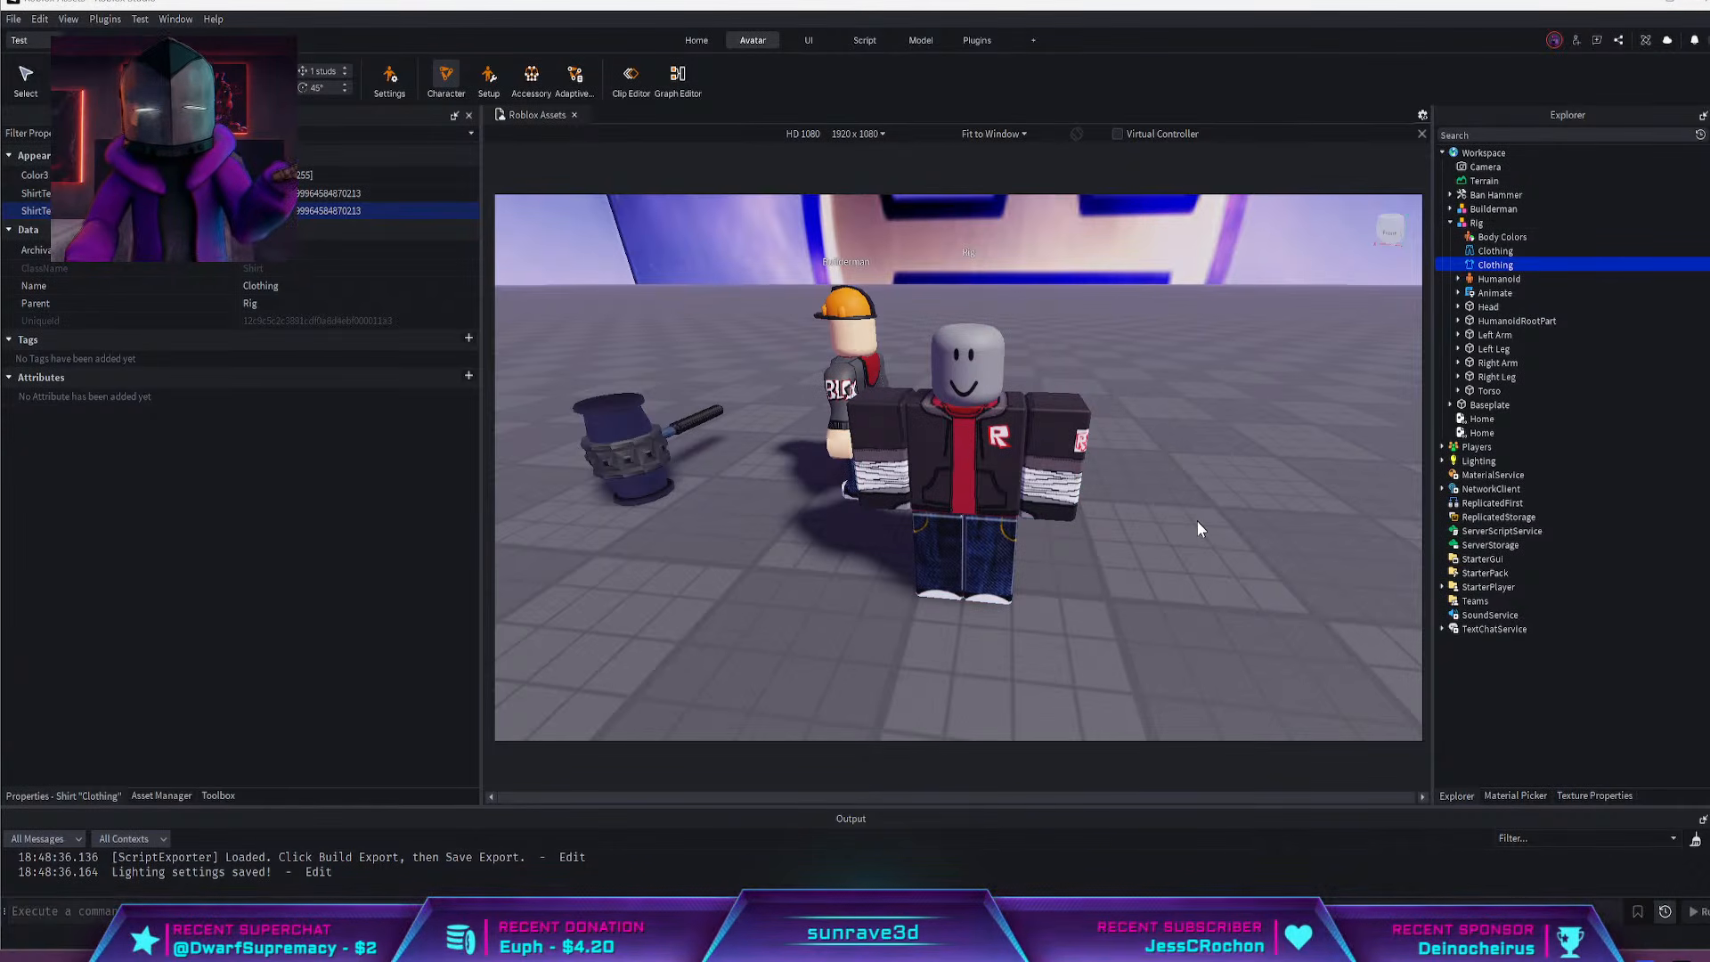
pyautogui.scroll(-5, 1143, 461)
pyautogui.scroll(4, 1141, 461)
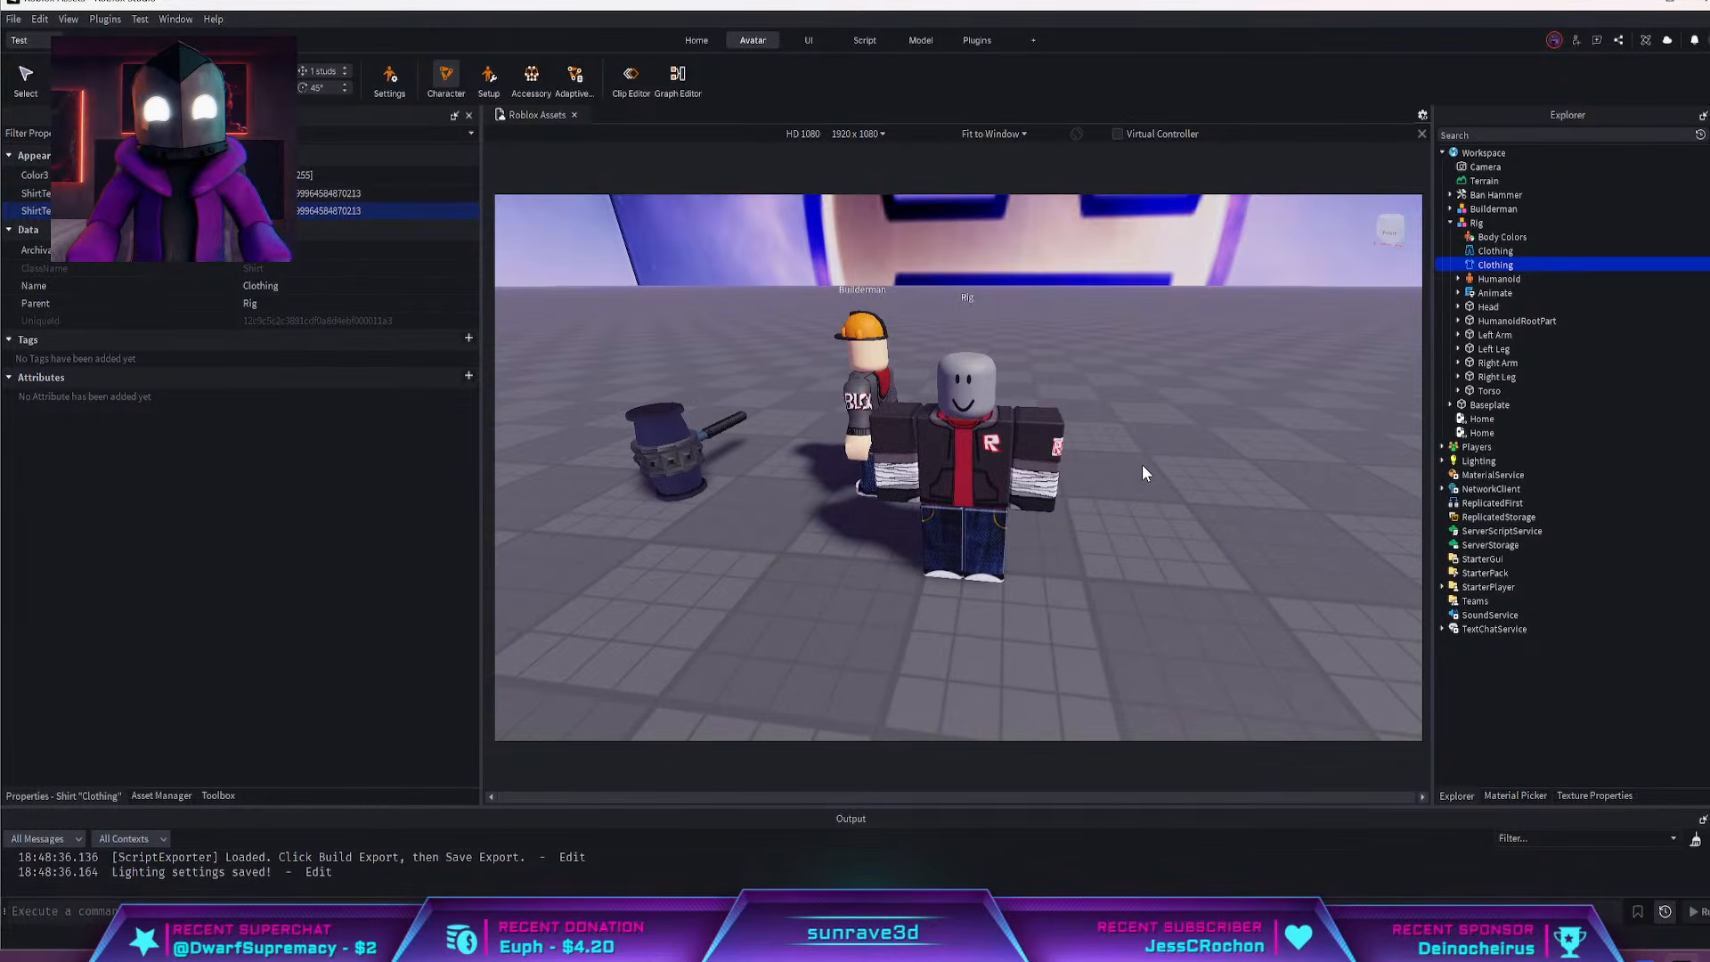
pyautogui.scroll(-5, 1142, 463)
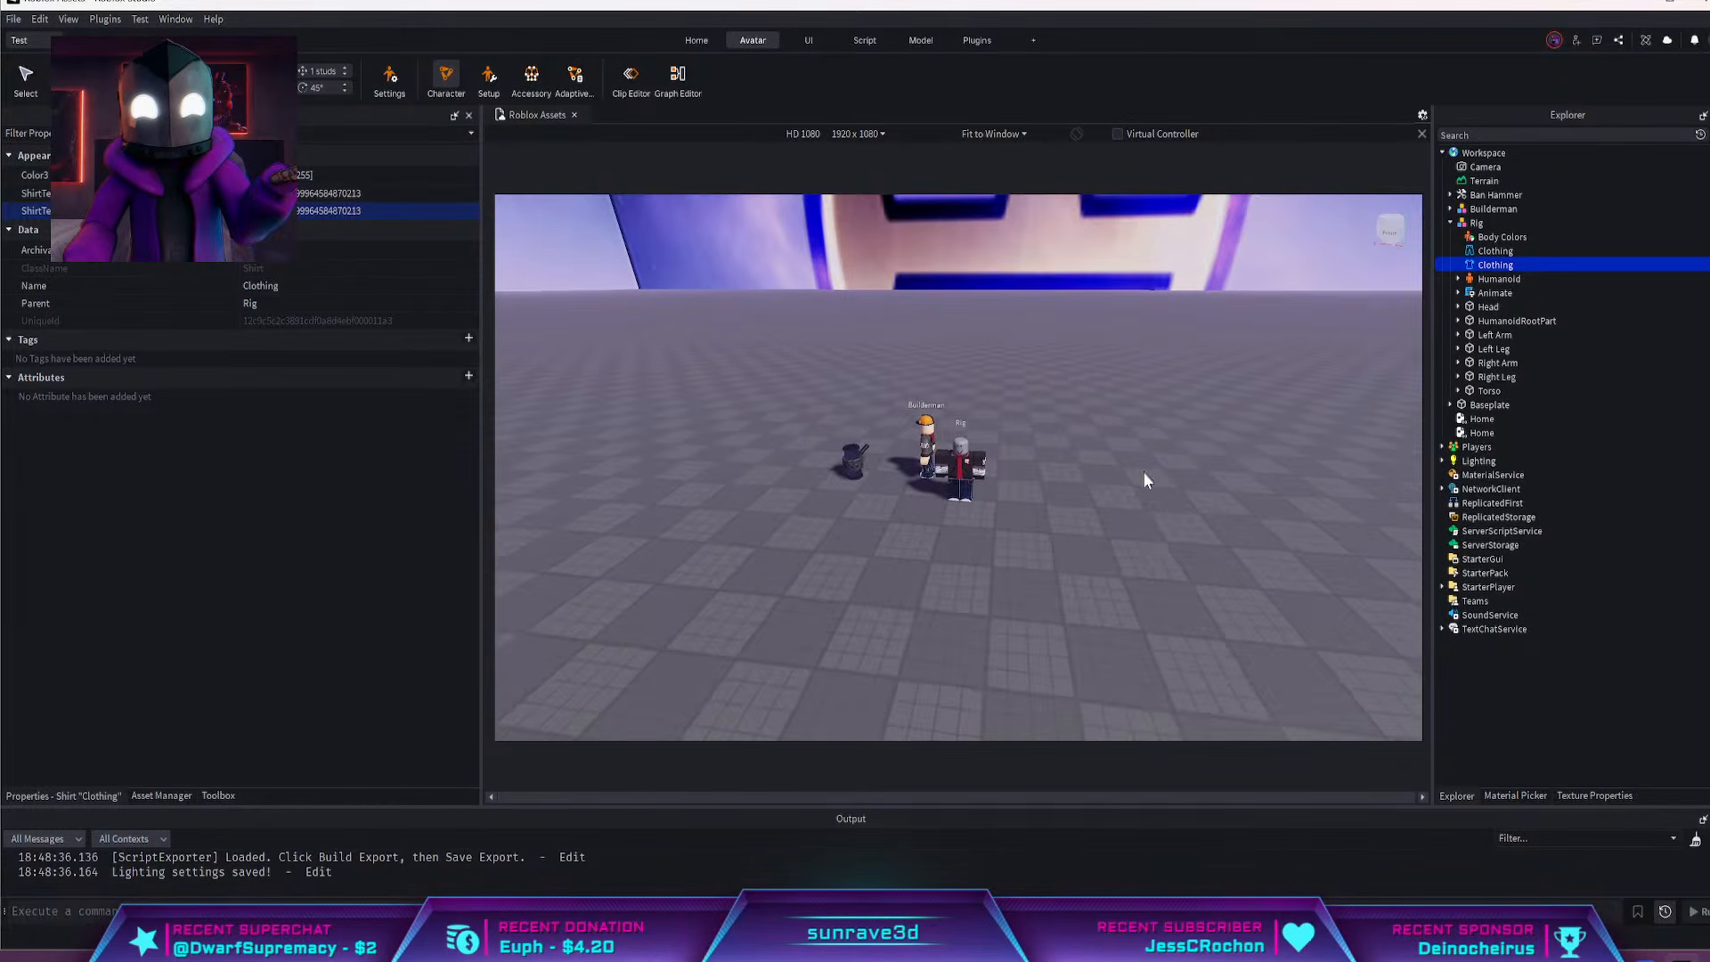
pyautogui.scroll(6, 1145, 479)
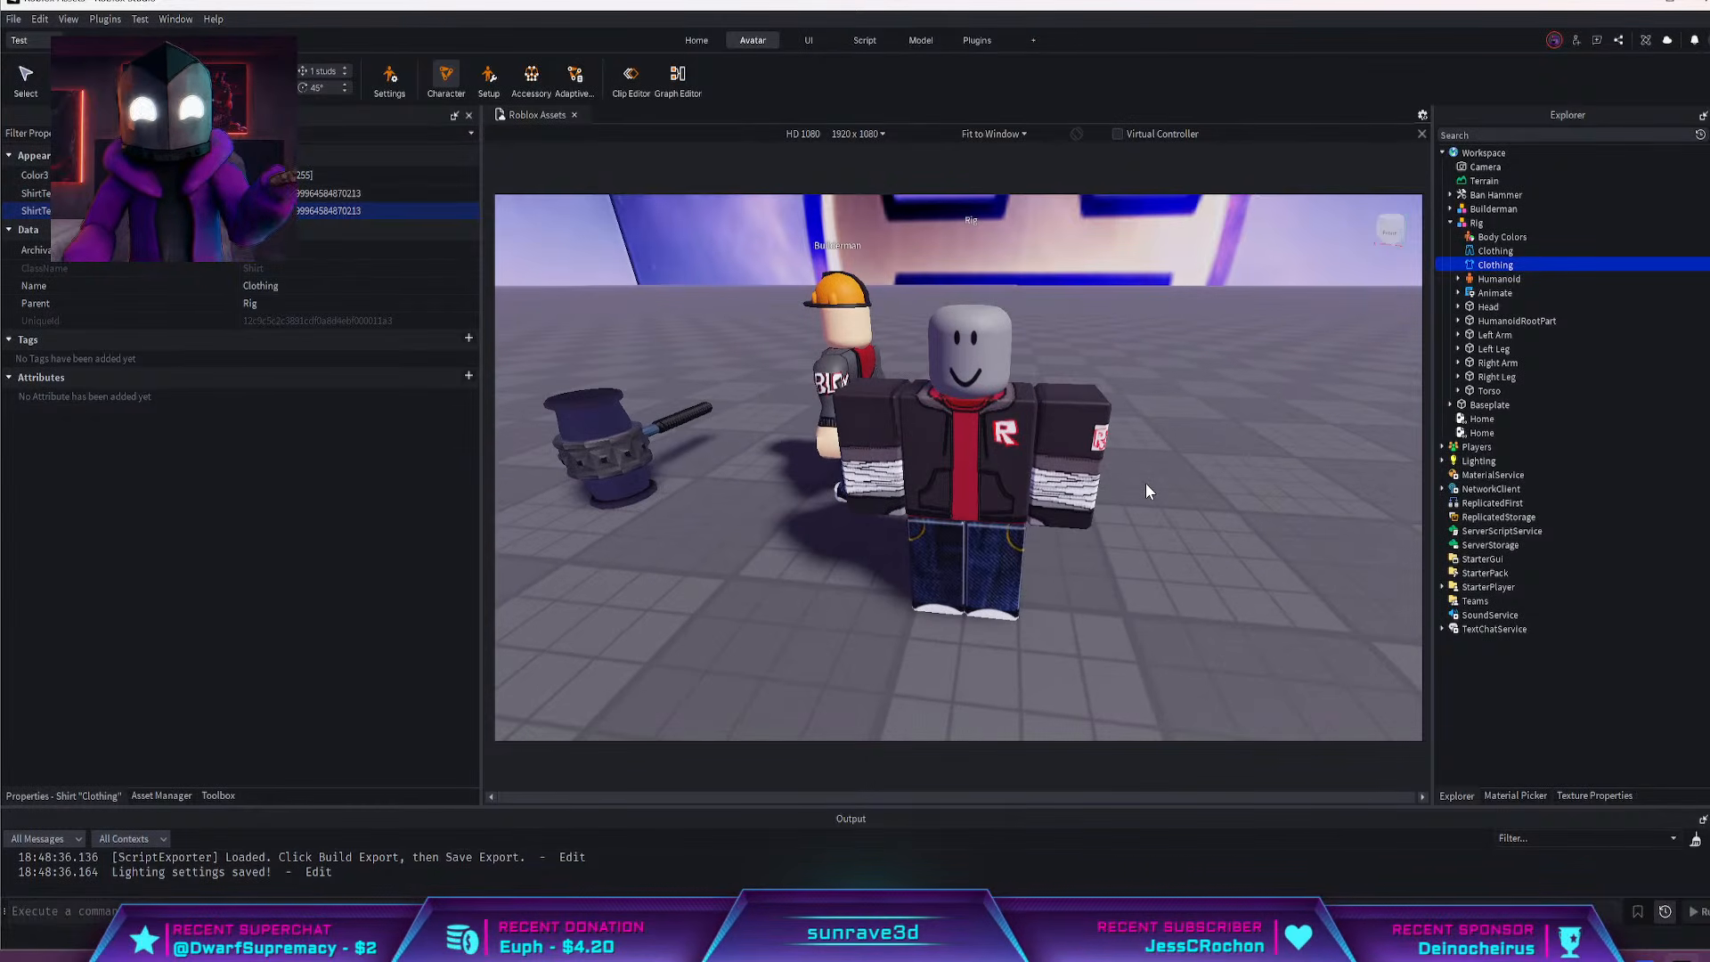
pyautogui.click(695, 44)
pyautogui.click(983, 41)
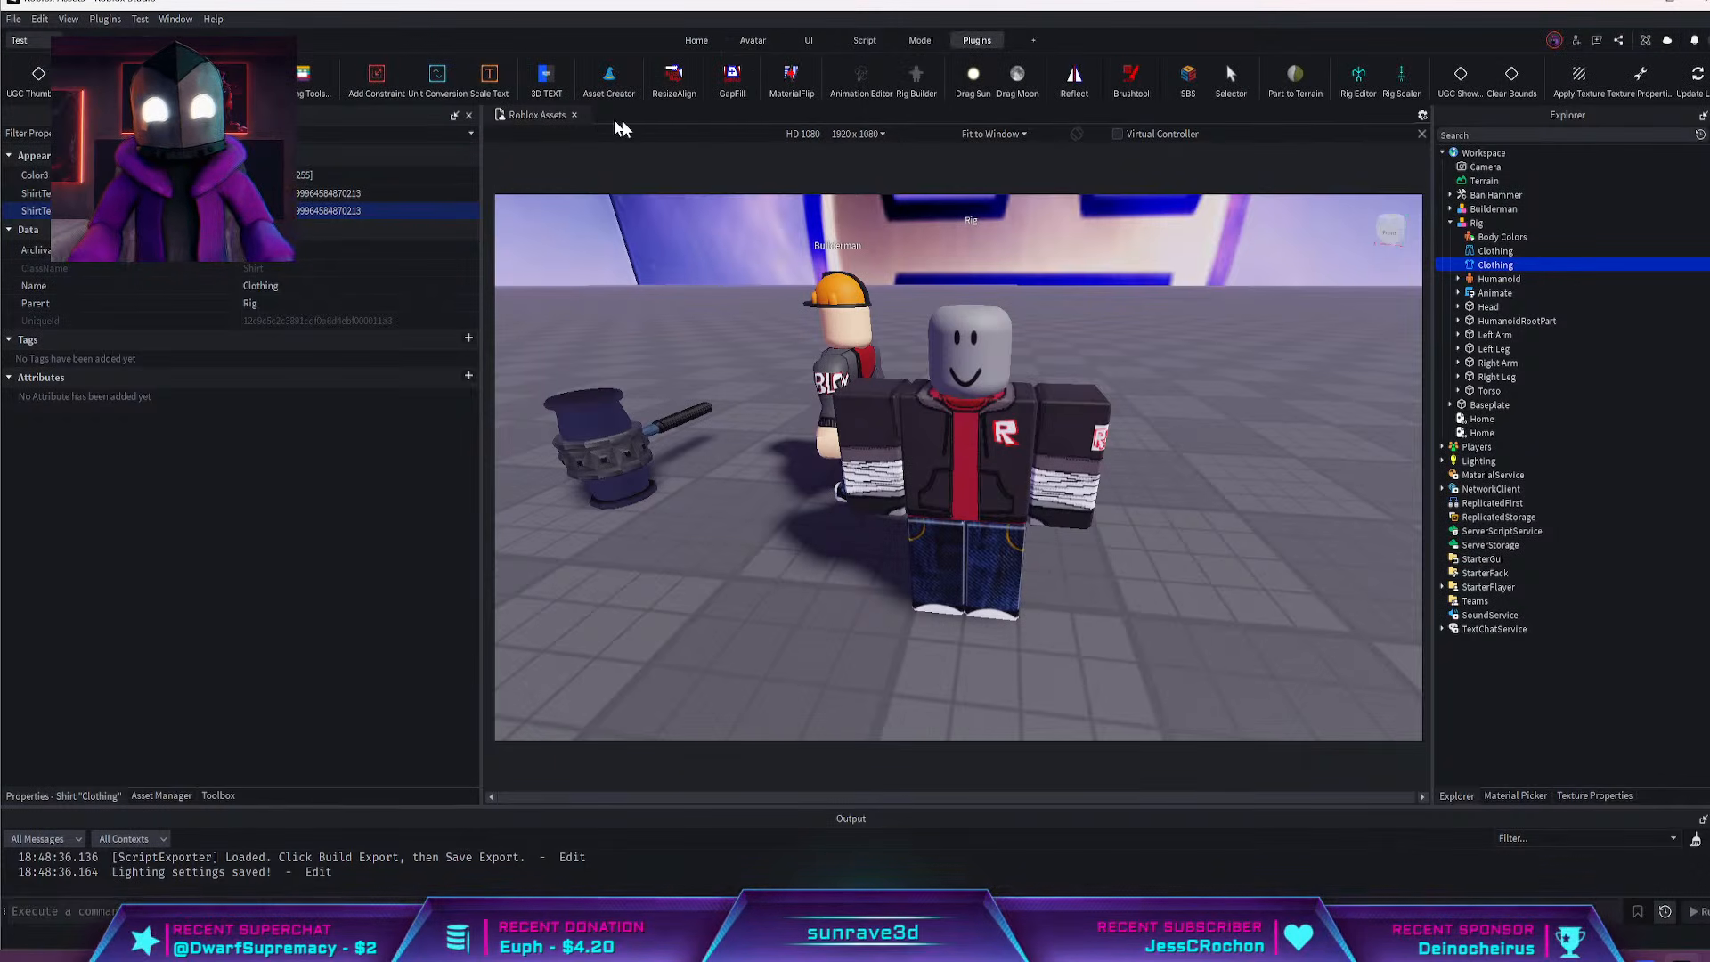
pyautogui.hscroll(3, 1242, 93)
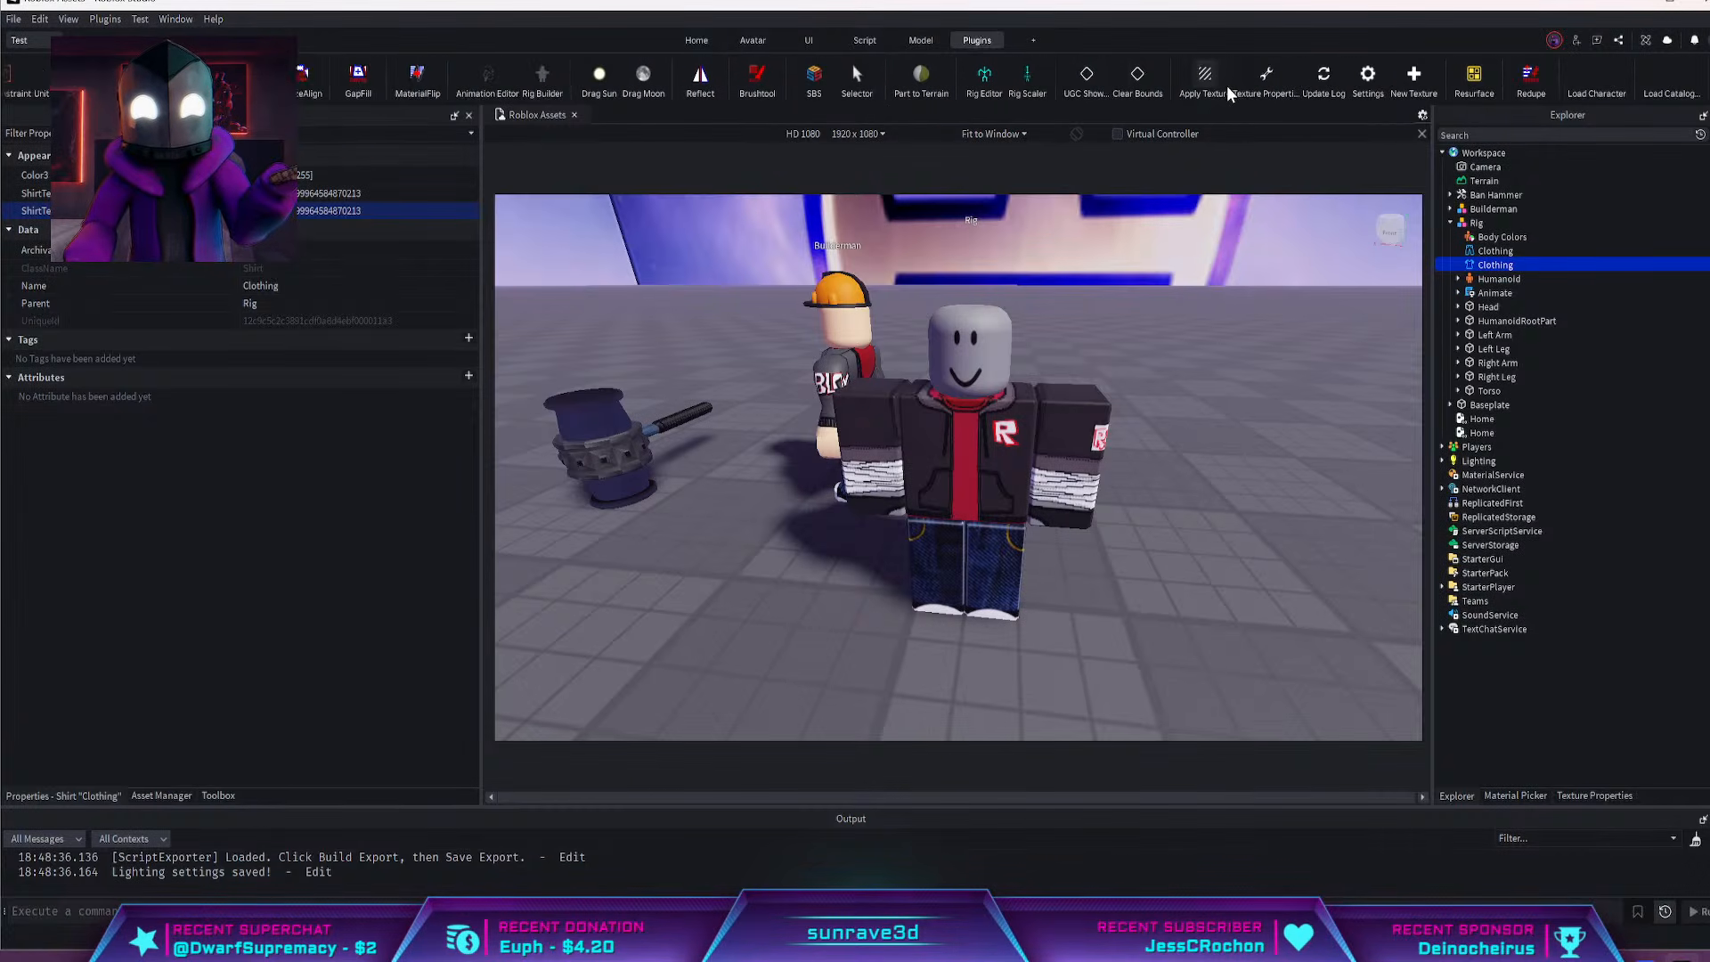
pyautogui.hscroll(1, 1229, 94)
pyautogui.click(1457, 78)
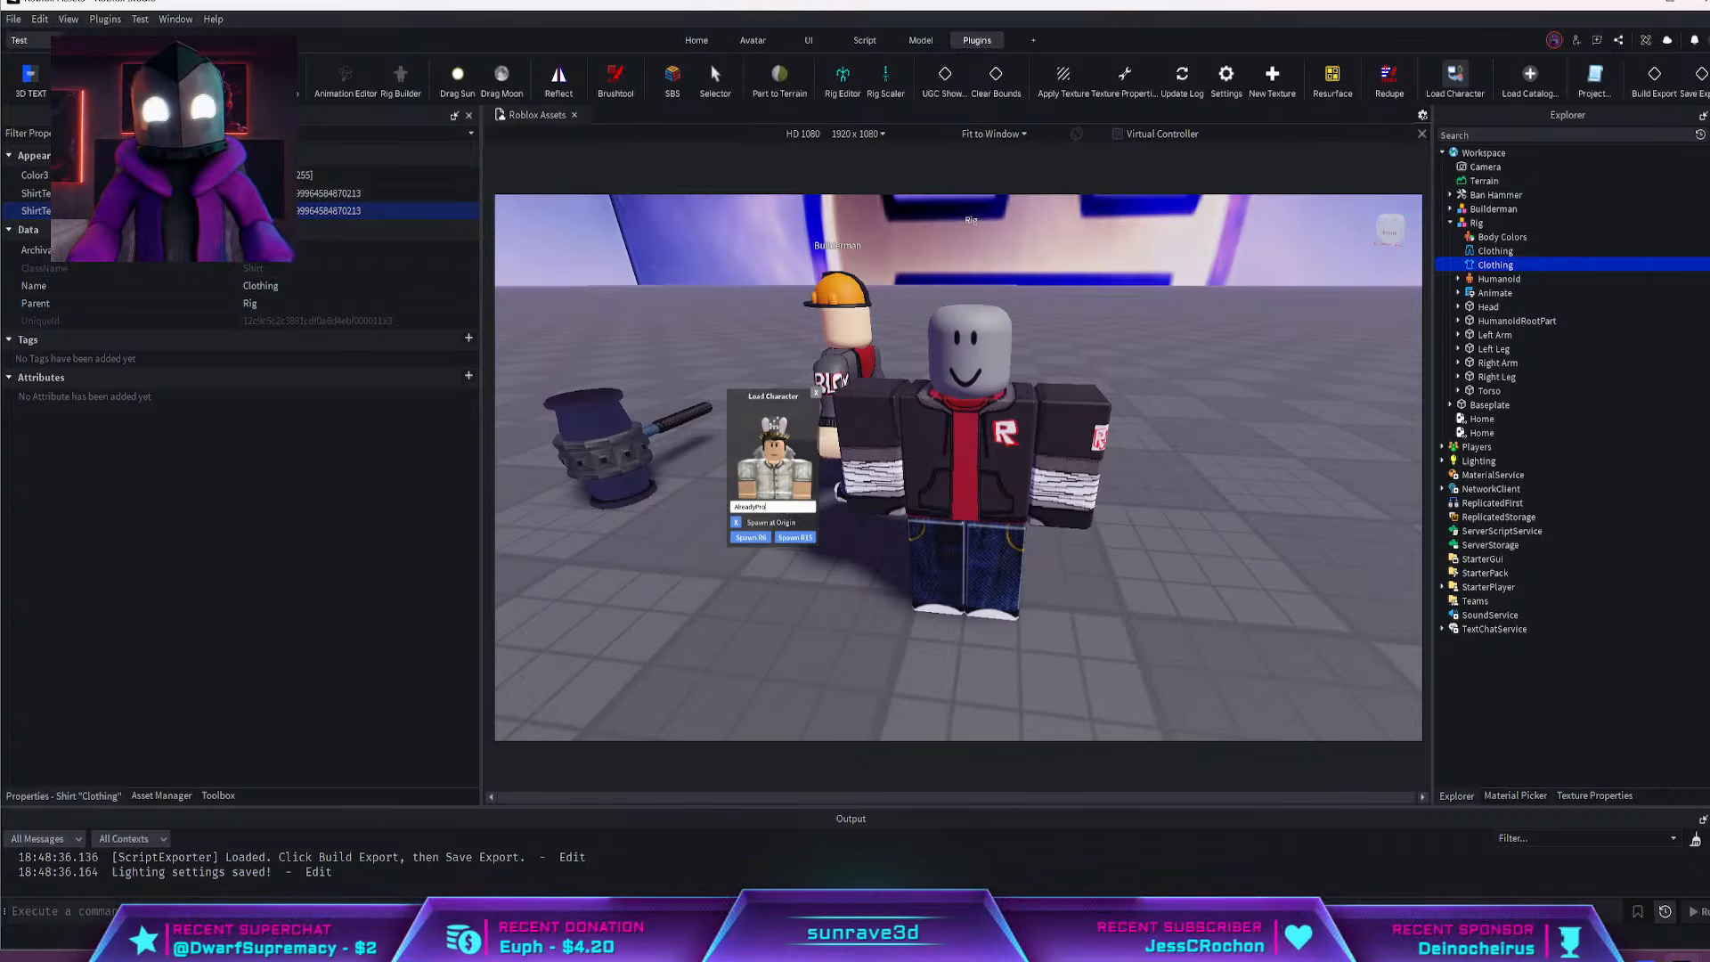
pyautogui.click(817, 395)
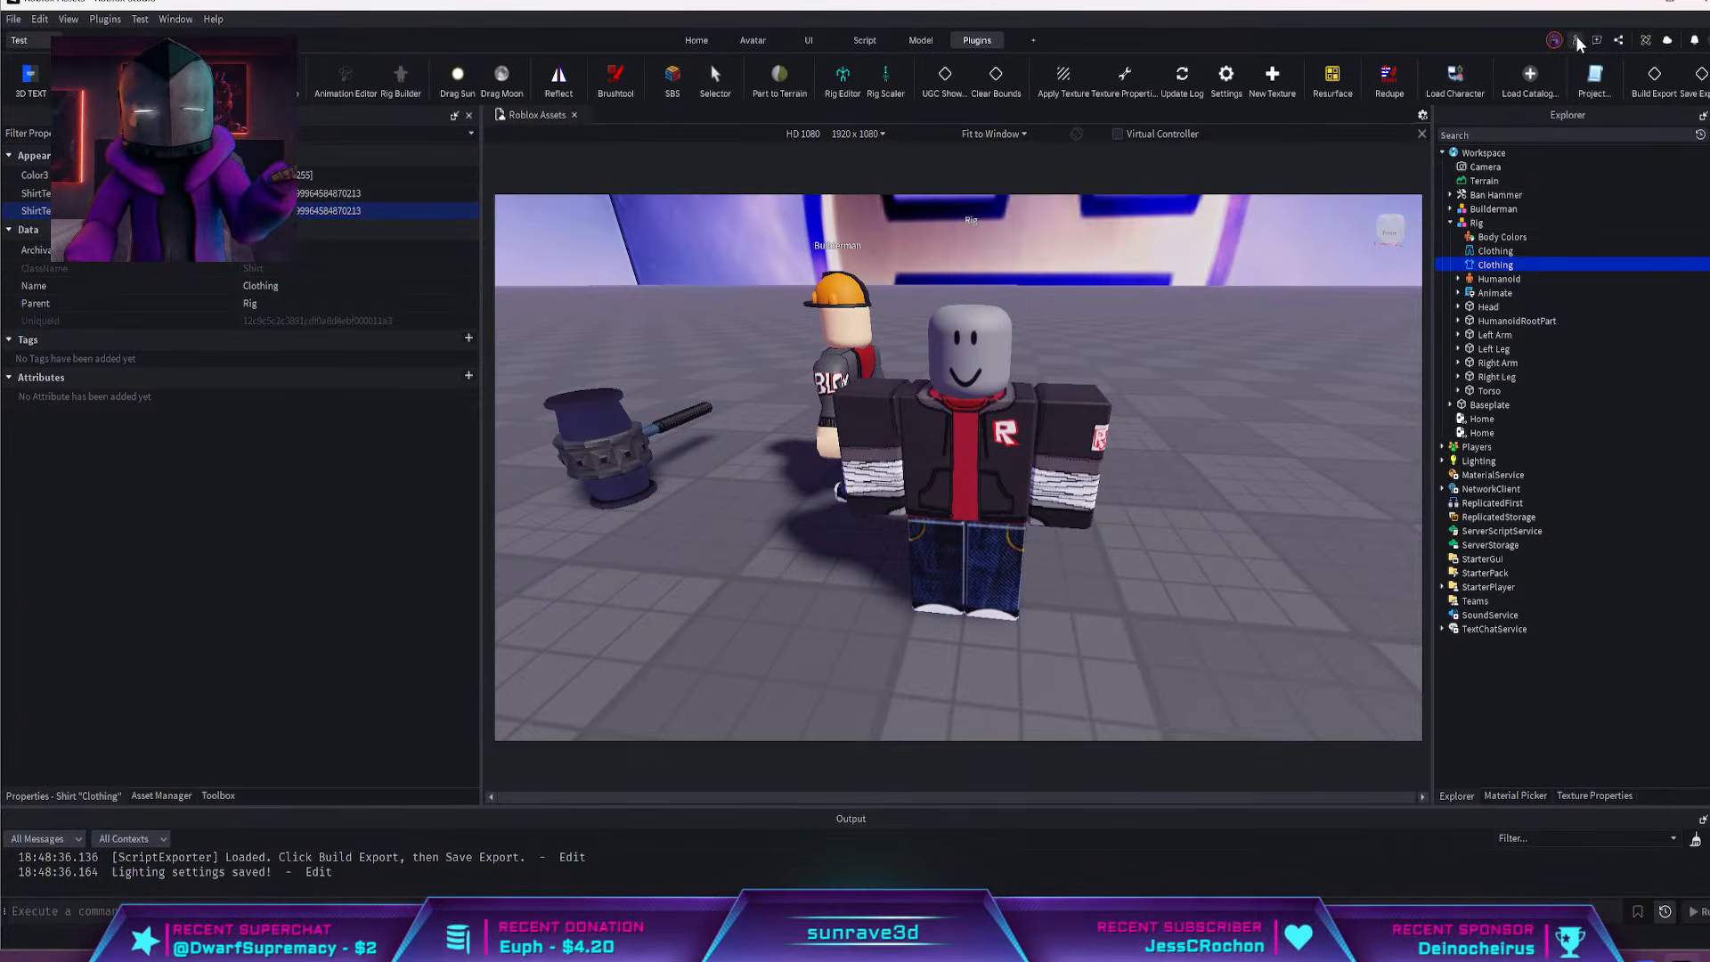
pyautogui.click(1530, 80)
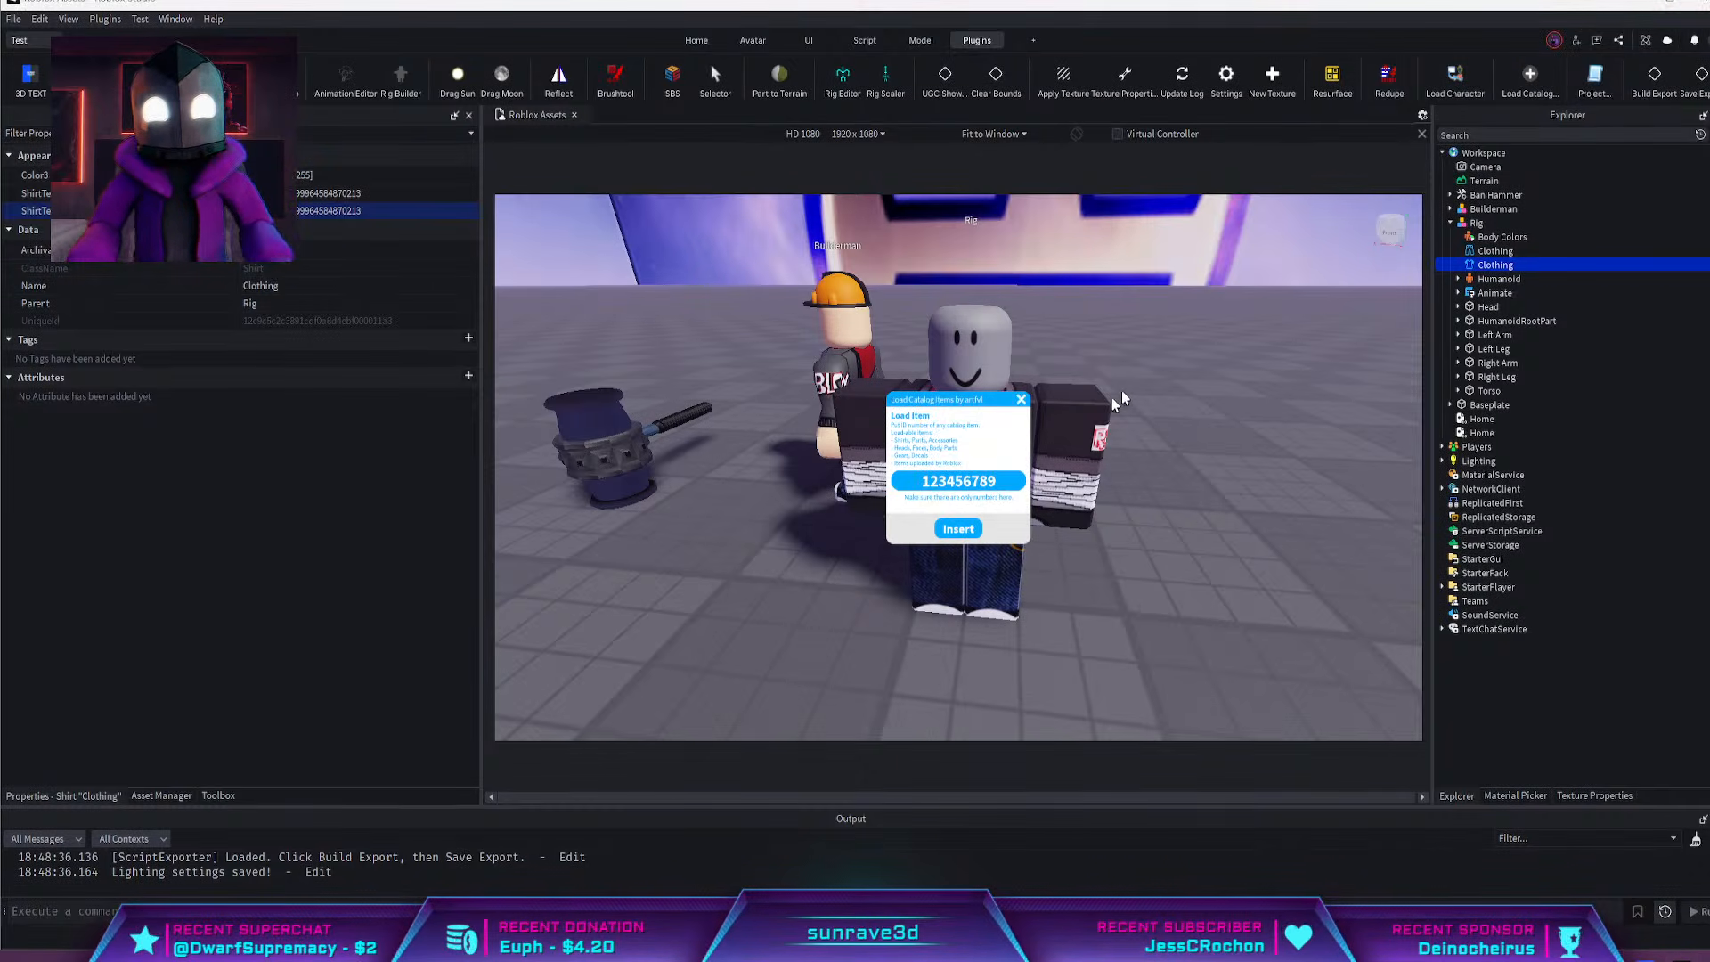
pyautogui.click(958, 481)
pyautogui.hotkey('ctrl', 'v')
pyautogui.click(960, 529)
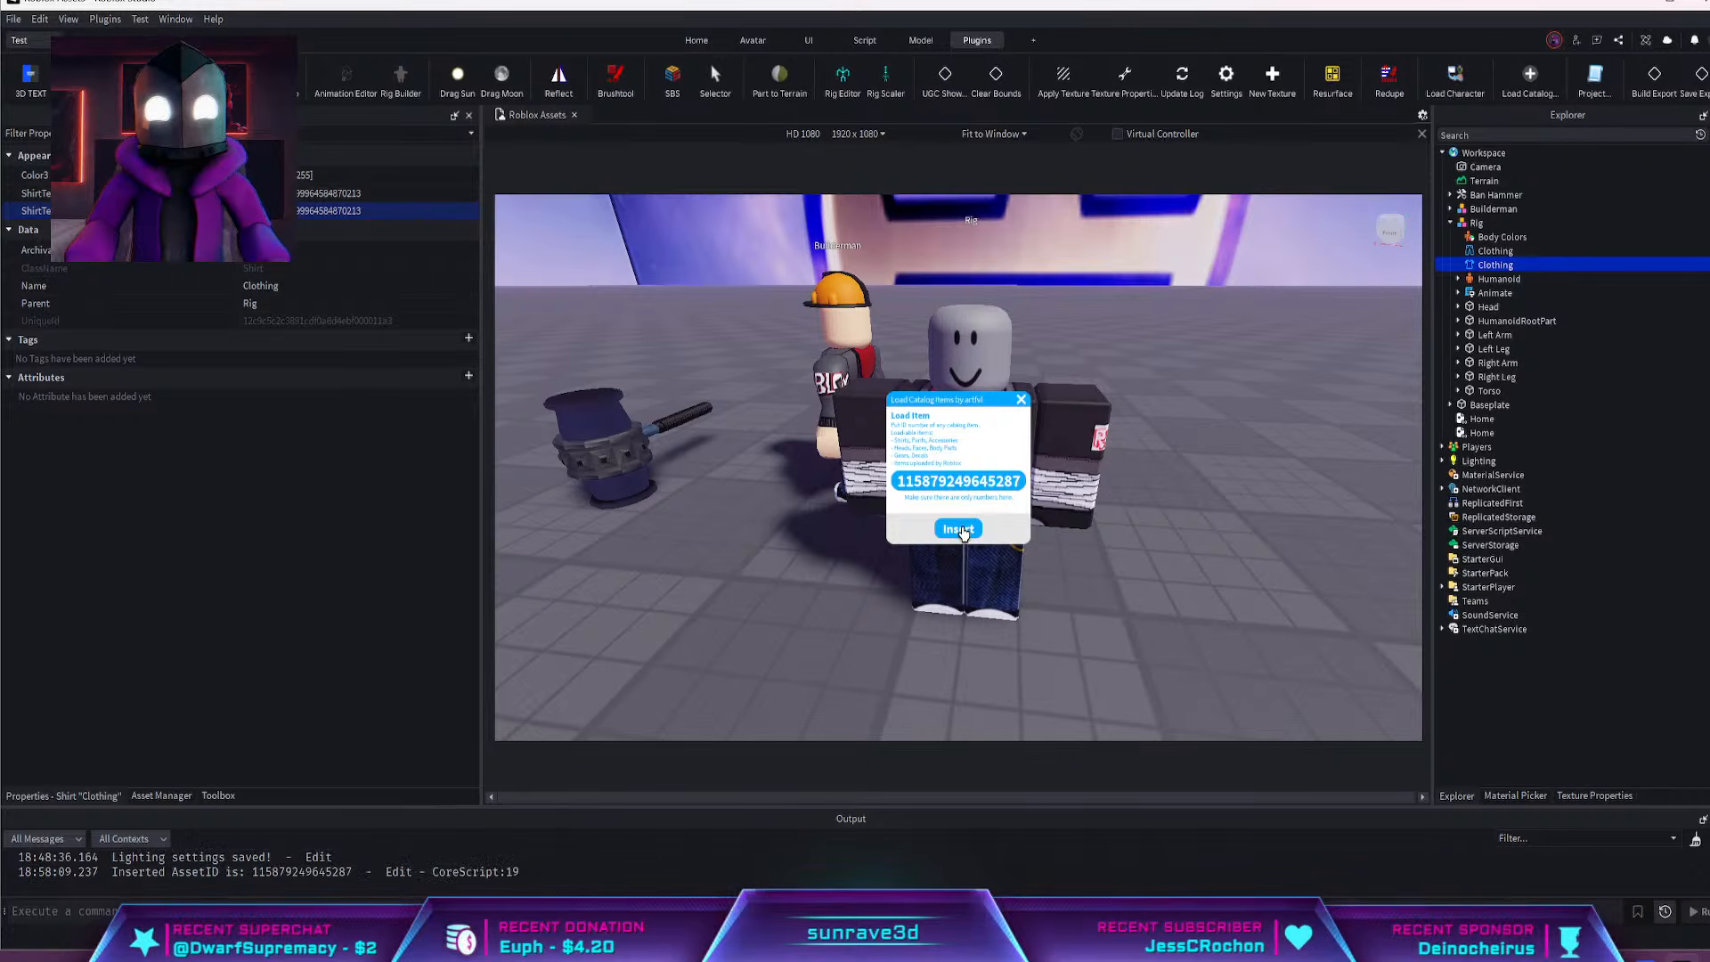
pyautogui.click(1022, 400)
pyautogui.scroll(-8, 1118, 398)
pyautogui.moveTo(1118, 397); pyautogui.dragTo(1119, 361, button='right')
pyautogui.scroll(2, 1118, 398)
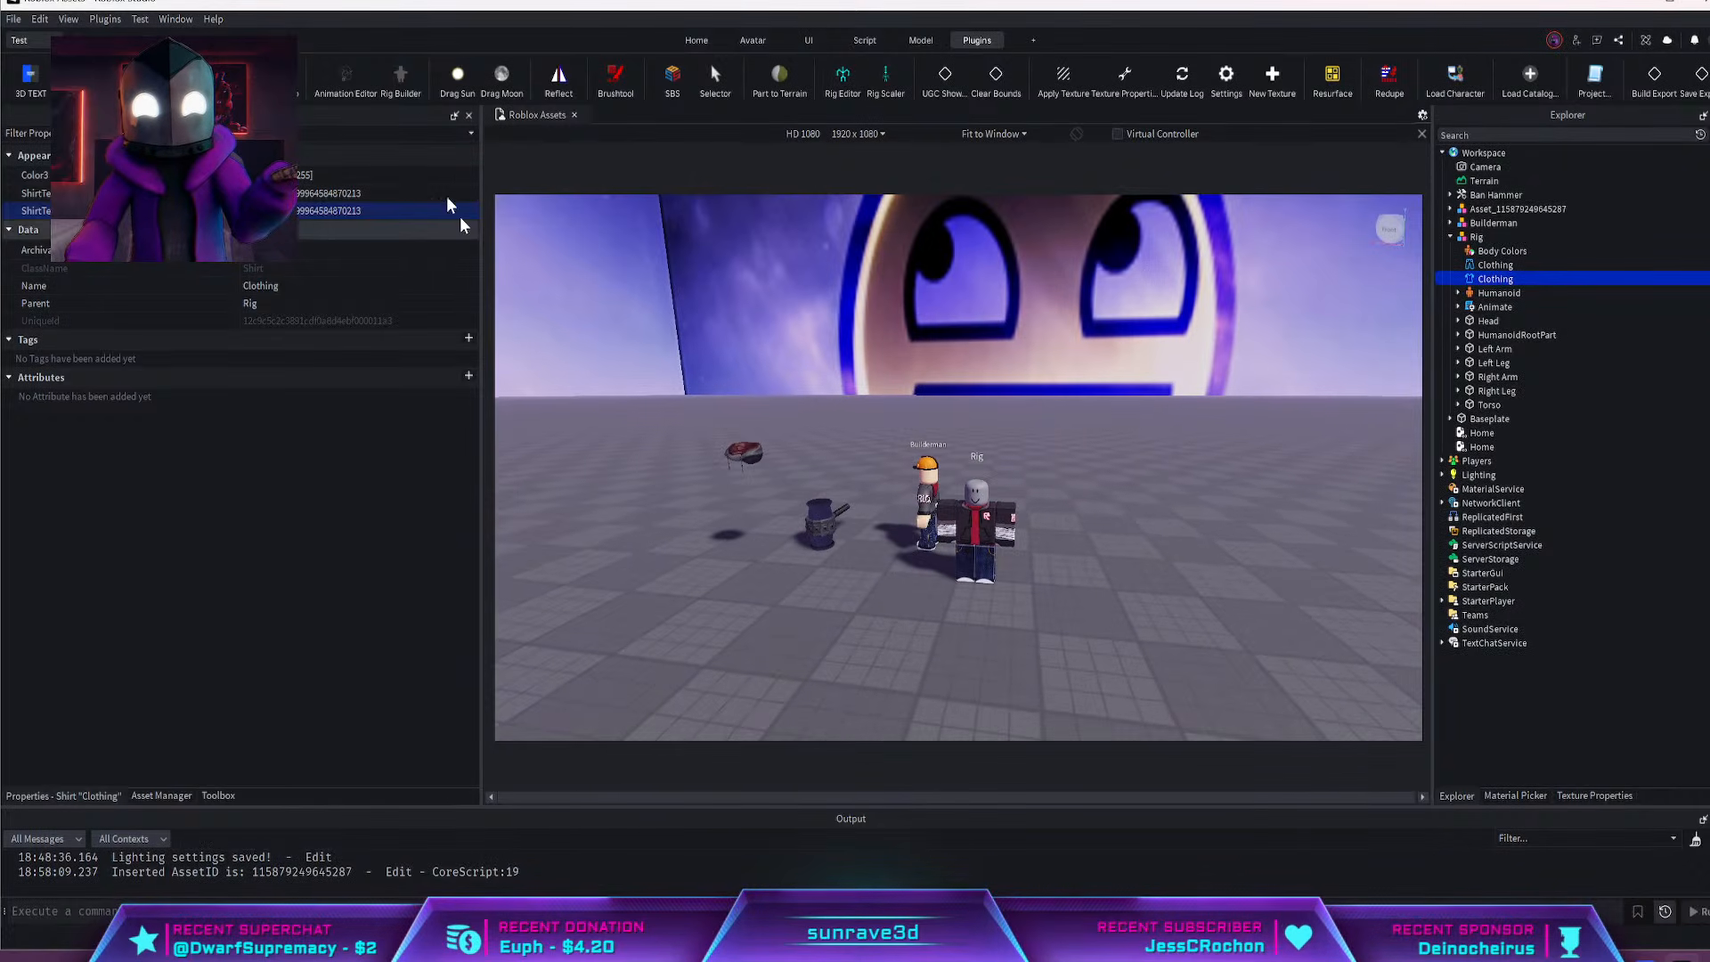
# Examine the inserted hoodie accessory and the clothed Rig in the viewport, selecting each in turn
pyautogui.click(697, 40)
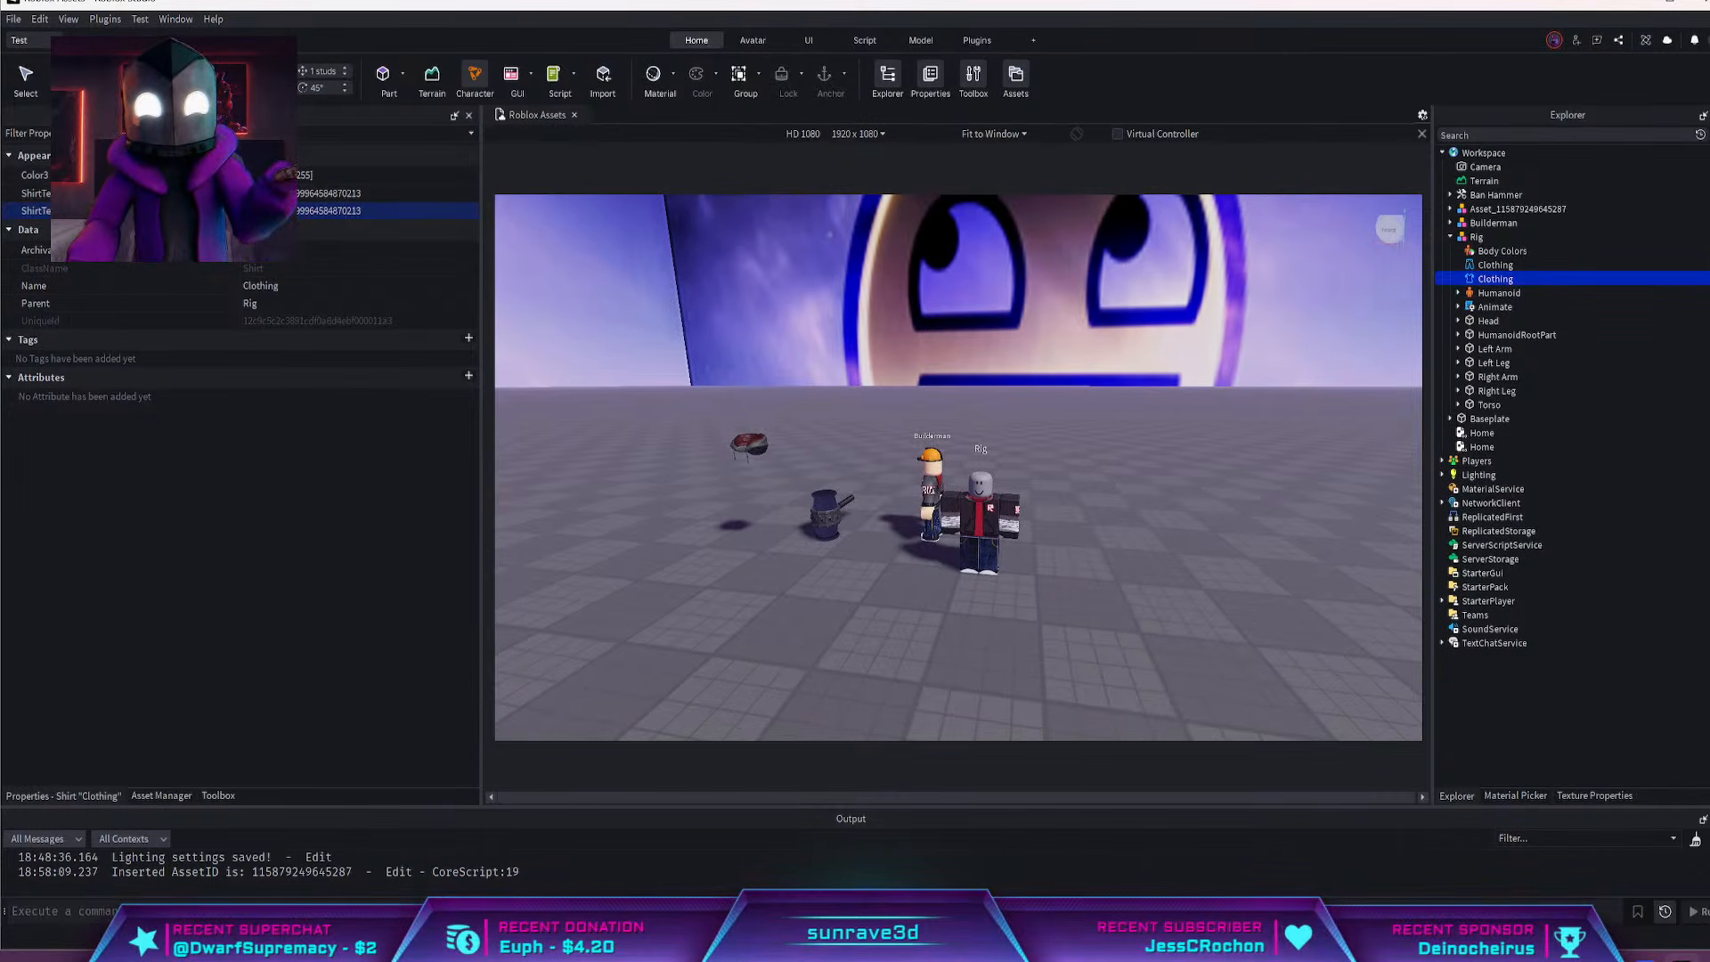
pyautogui.click(750, 447)
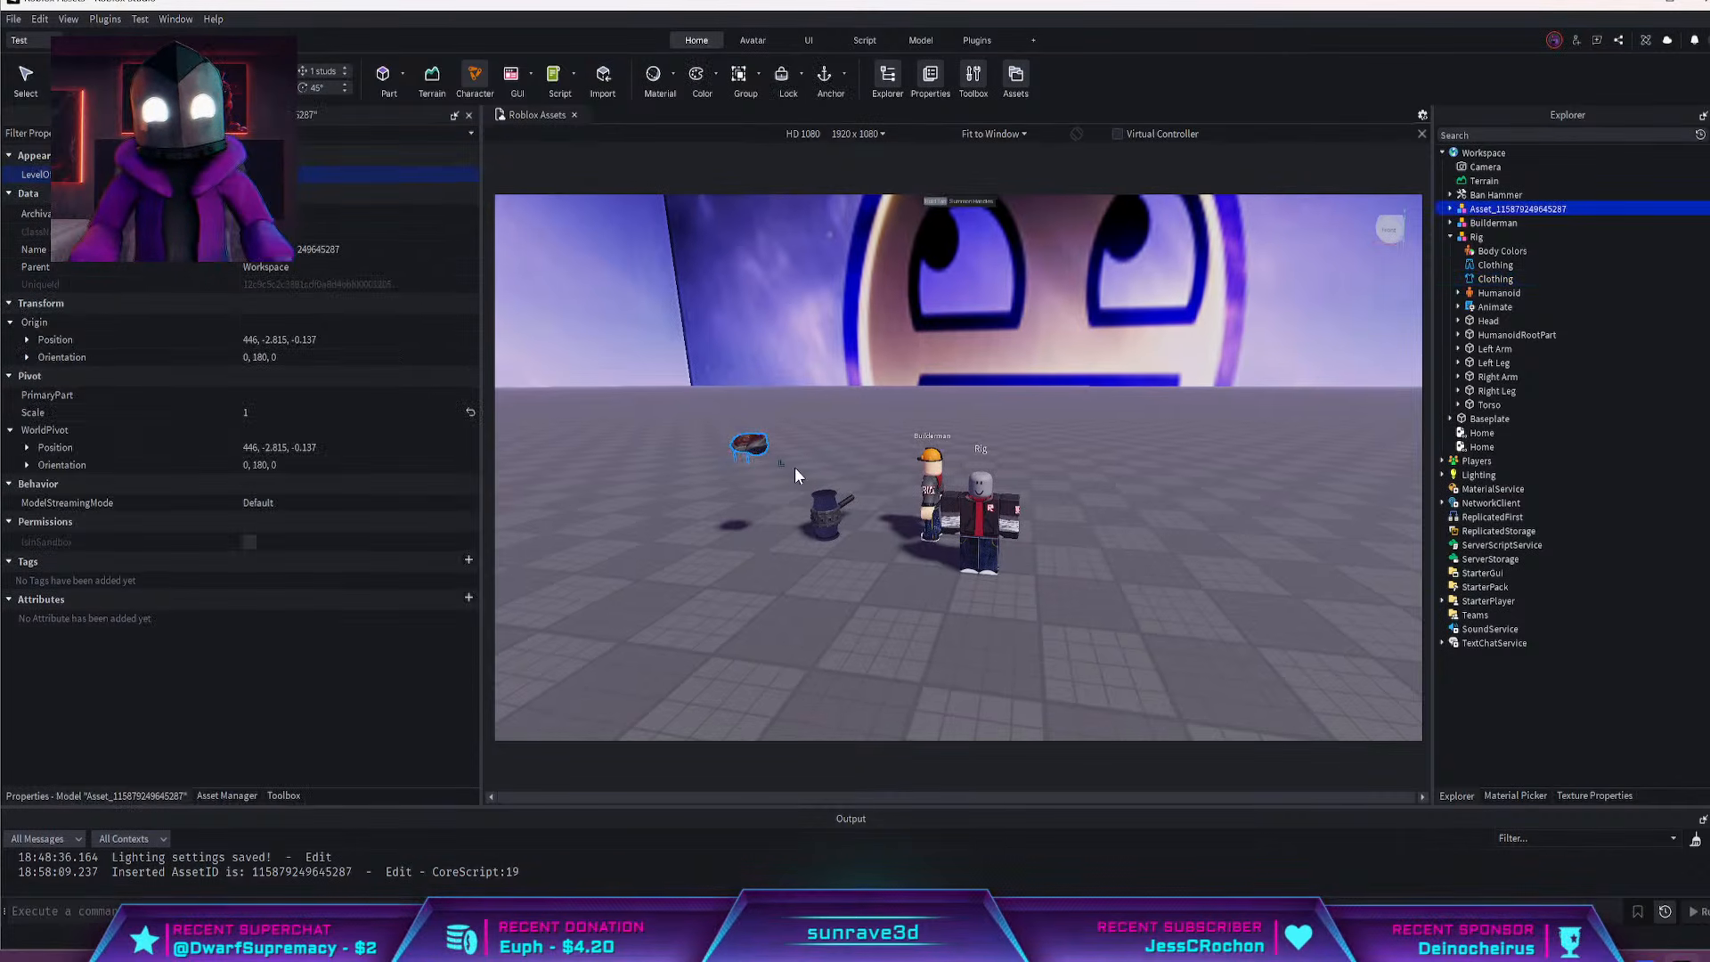
pyautogui.moveTo(745, 333); pyautogui.dragTo(738, 339, button='right')
pyautogui.scroll(4, 746, 333)
pyautogui.click(994, 512)
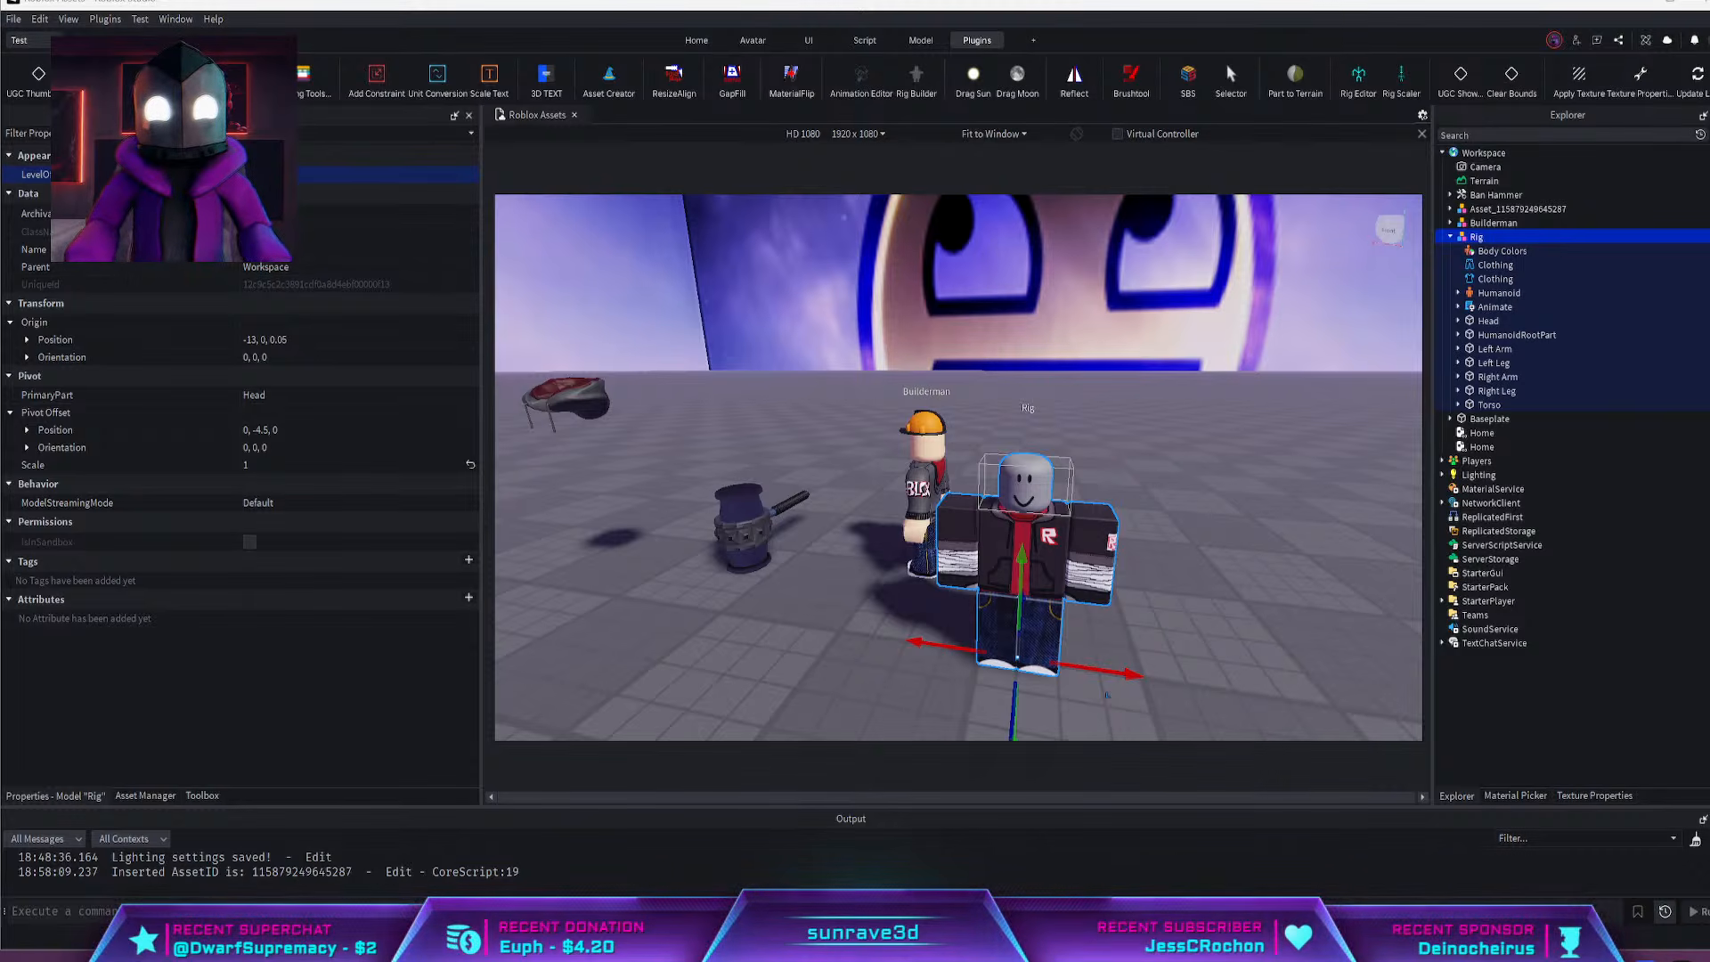
pyautogui.moveTo(1287, 536); pyautogui.dragTo(1233, 534, button='right')
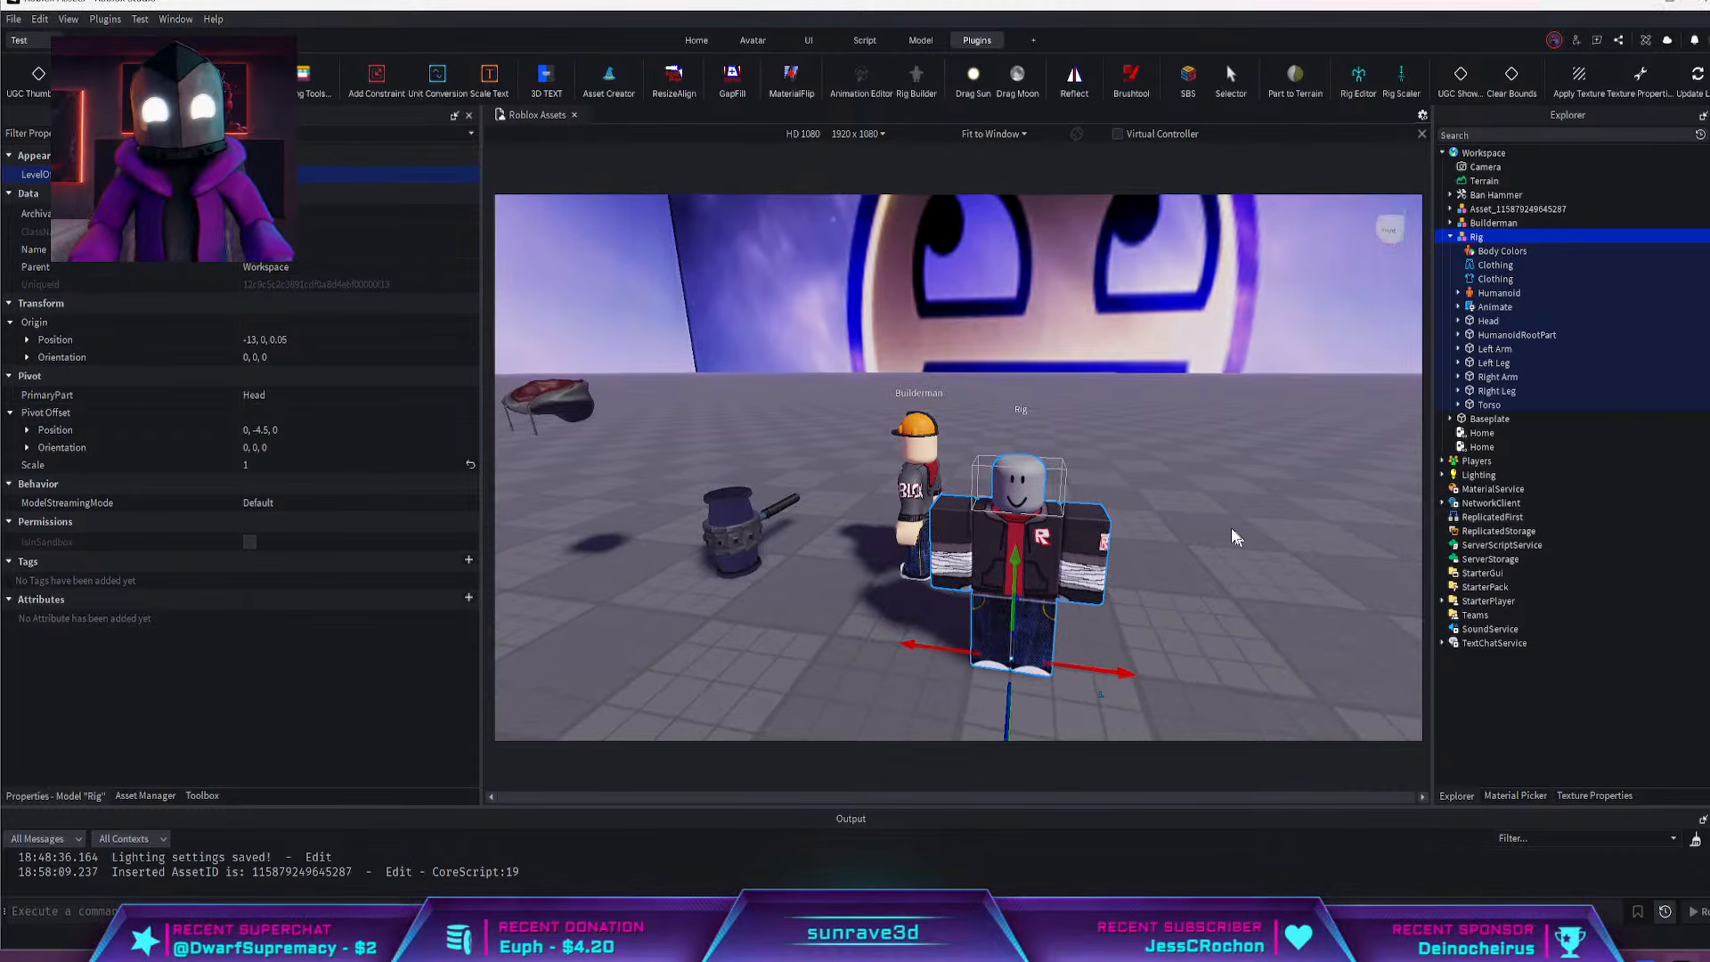
pyautogui.scroll(-5, 1228, 532)
pyautogui.scroll(3, 1226, 539)
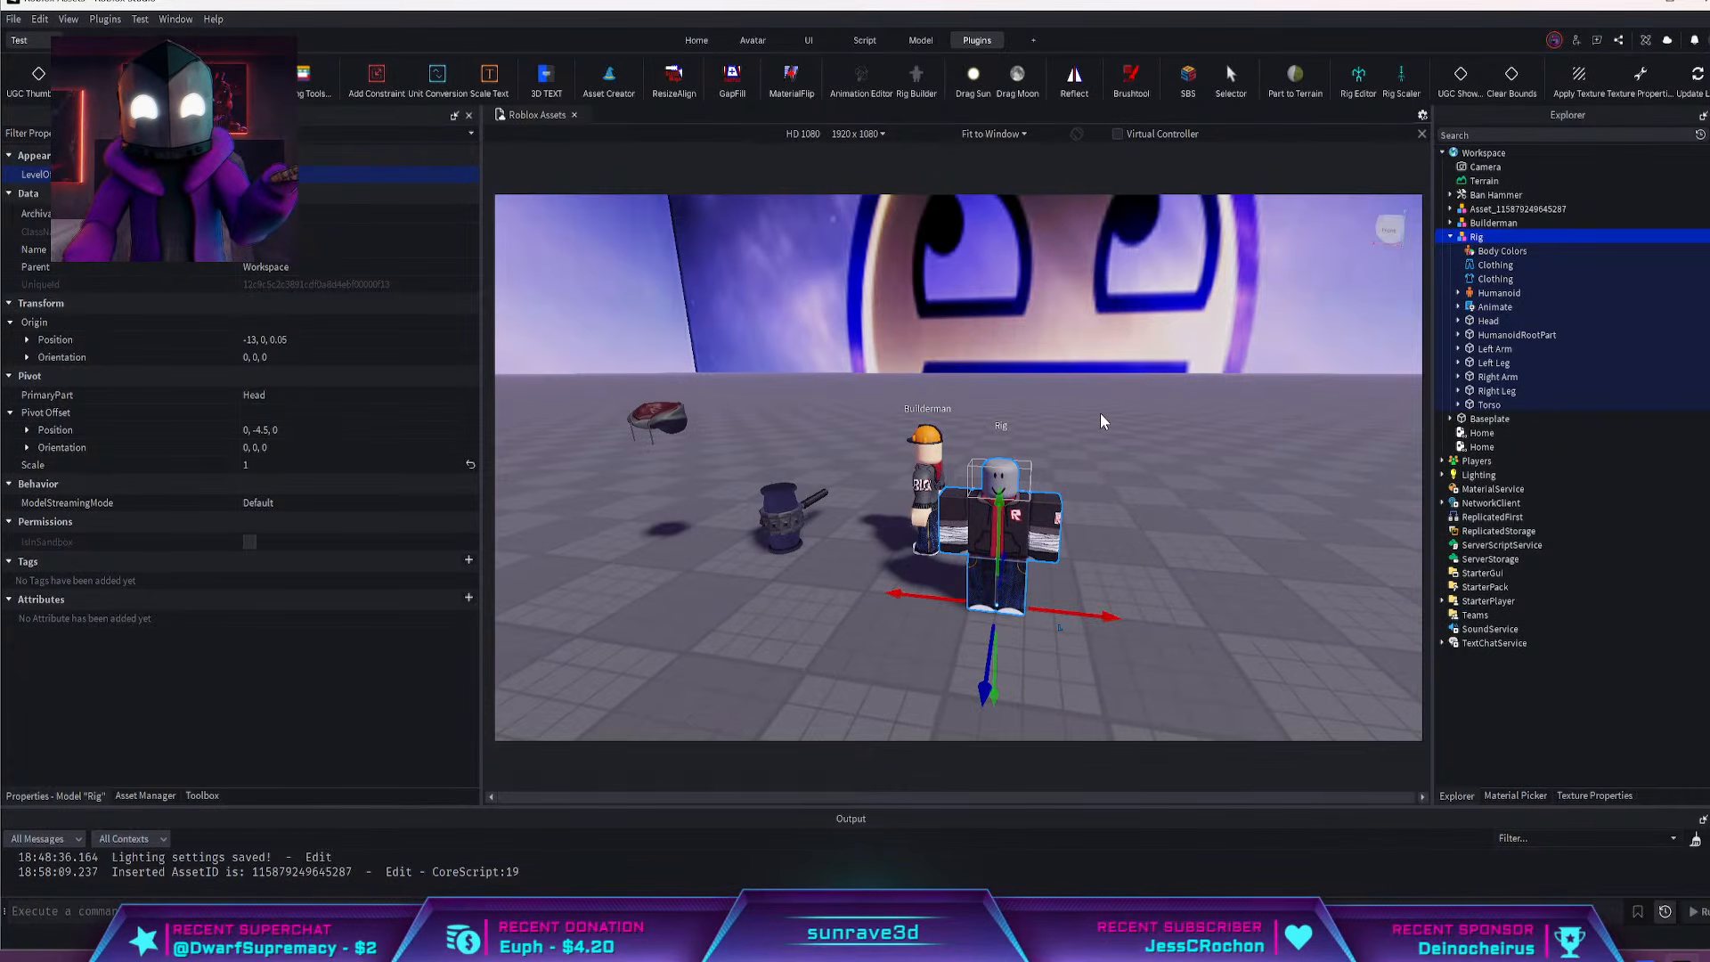
pyautogui.moveTo(1137, 358); pyautogui.dragTo(1160, 371, button='right')
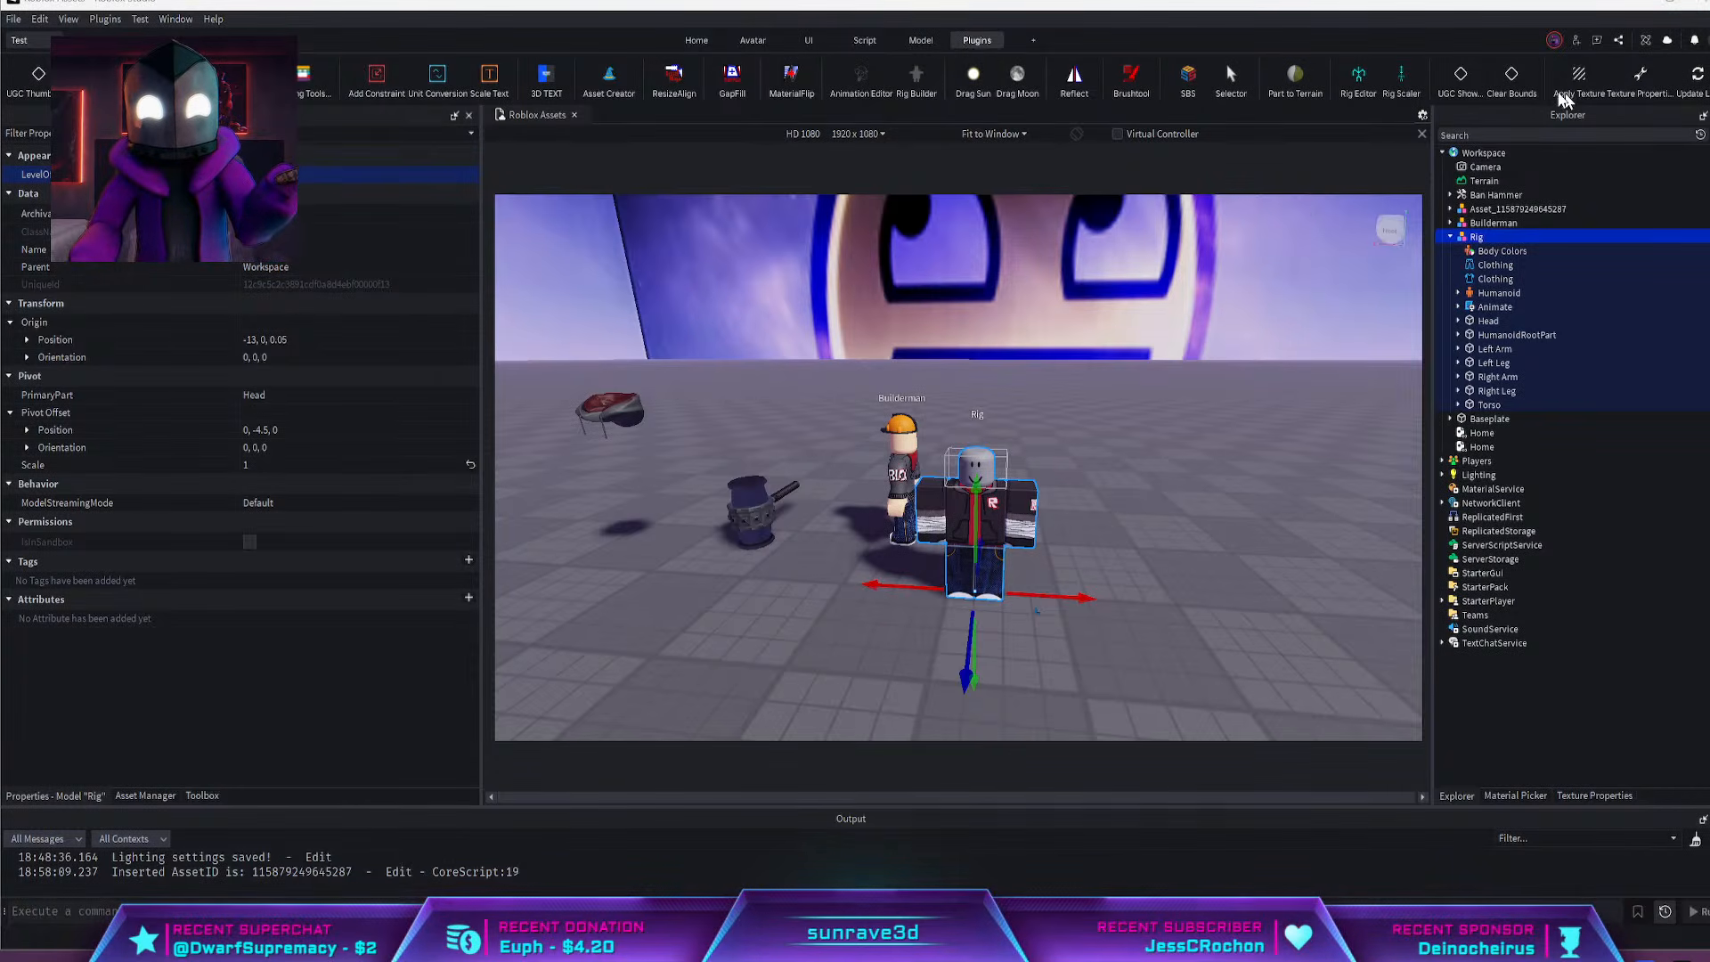
pyautogui.scroll(-3, 1092, 62)
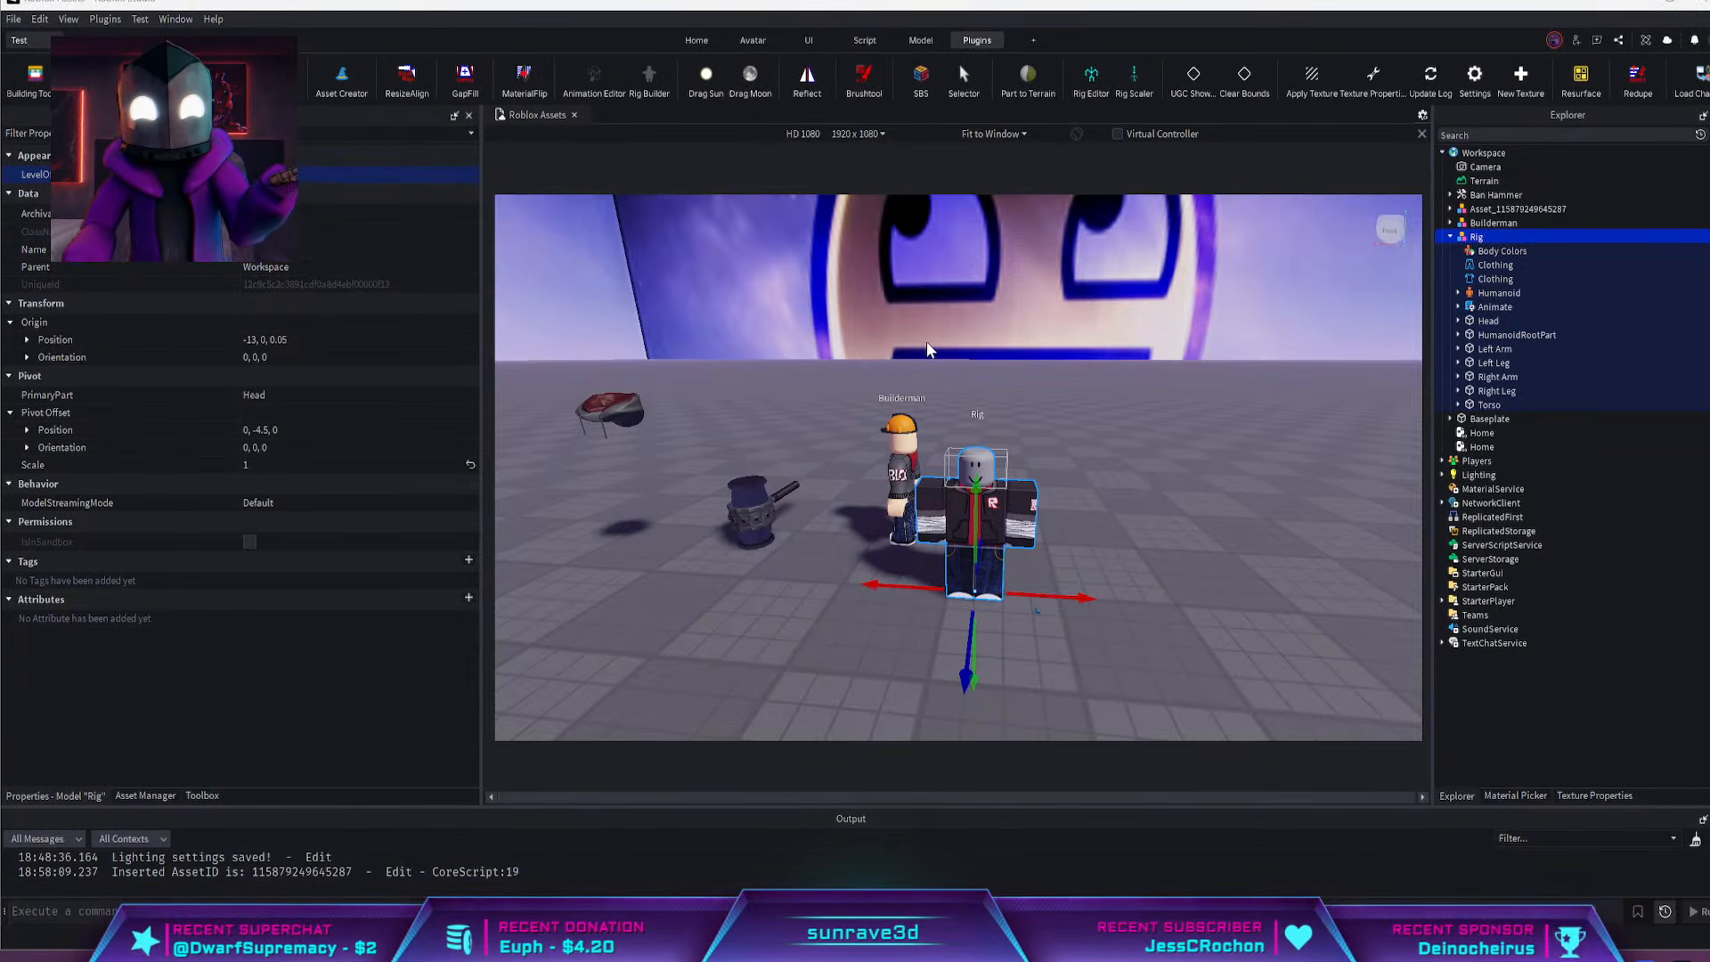
pyautogui.scroll(3, 673, 82)
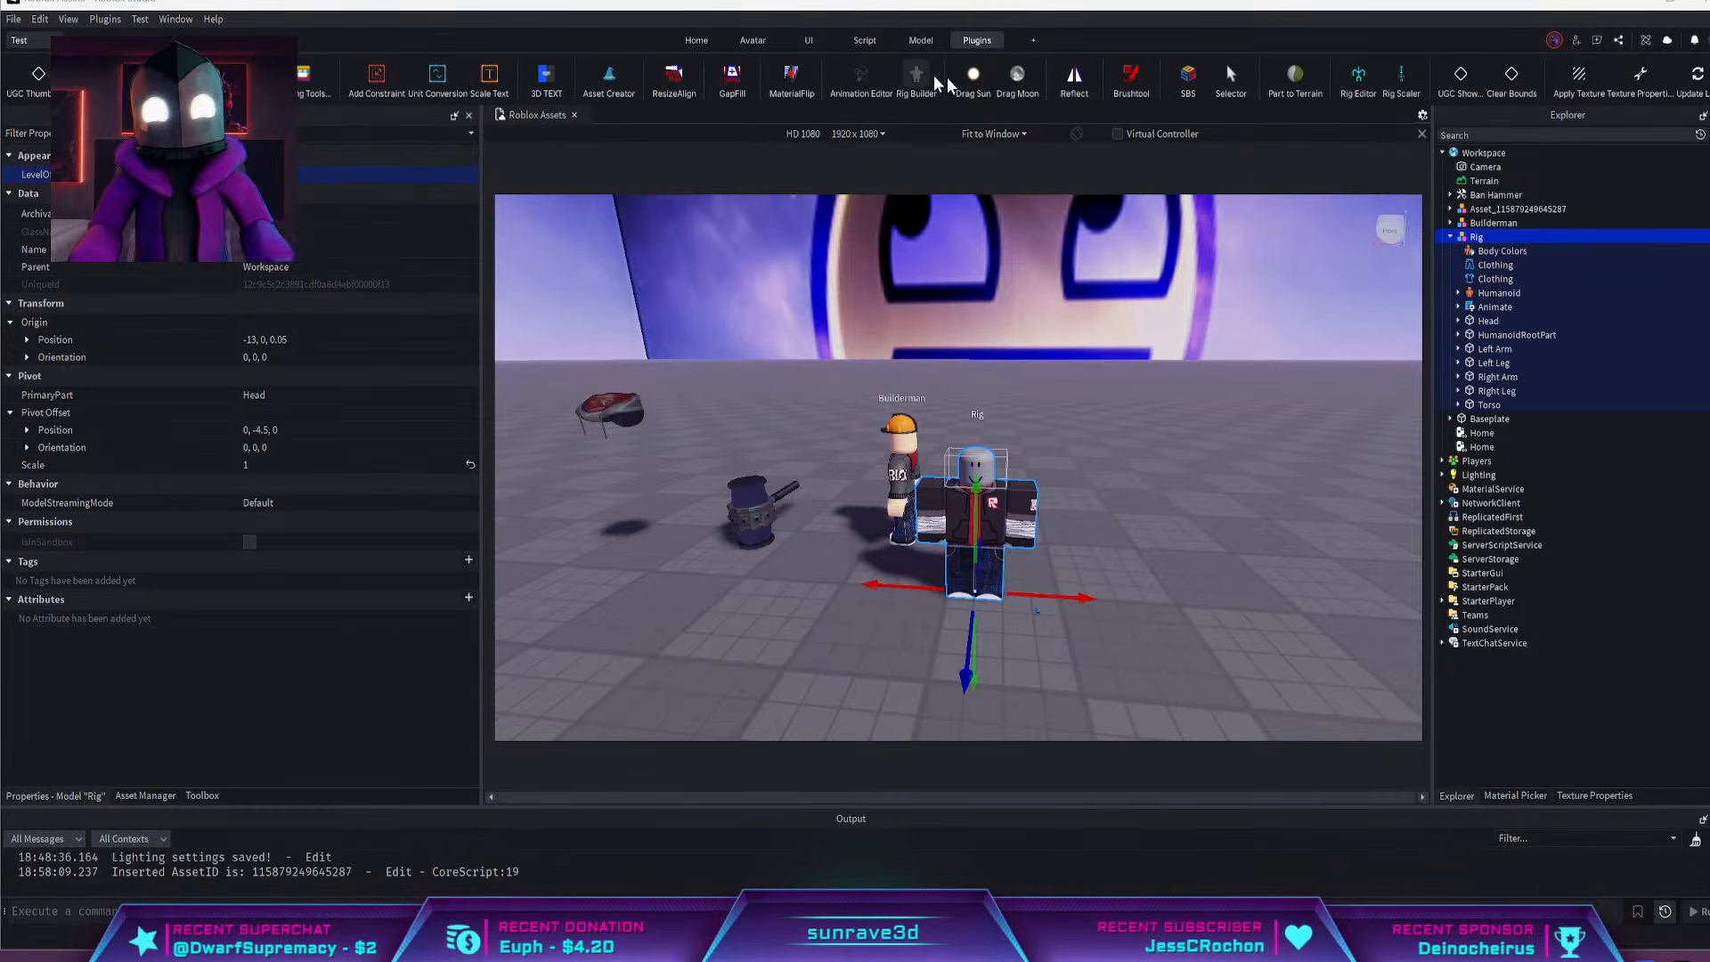
pyautogui.scroll(3, 1109, 234)
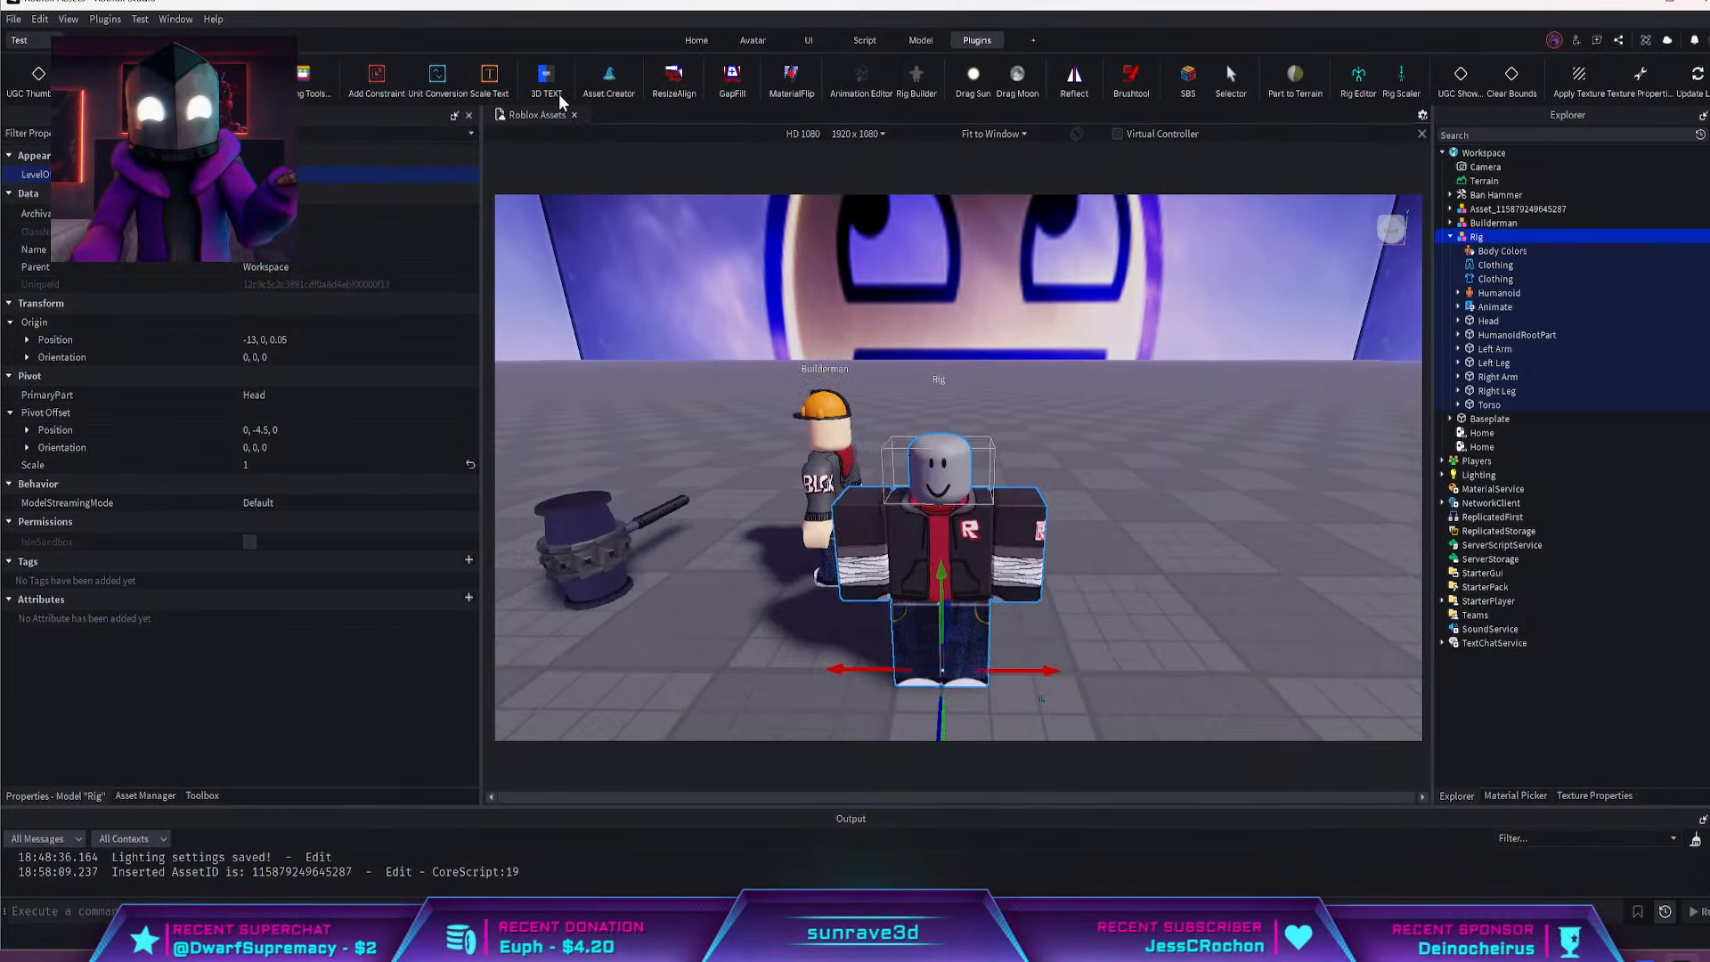
pyautogui.scroll(-3, 853, 89)
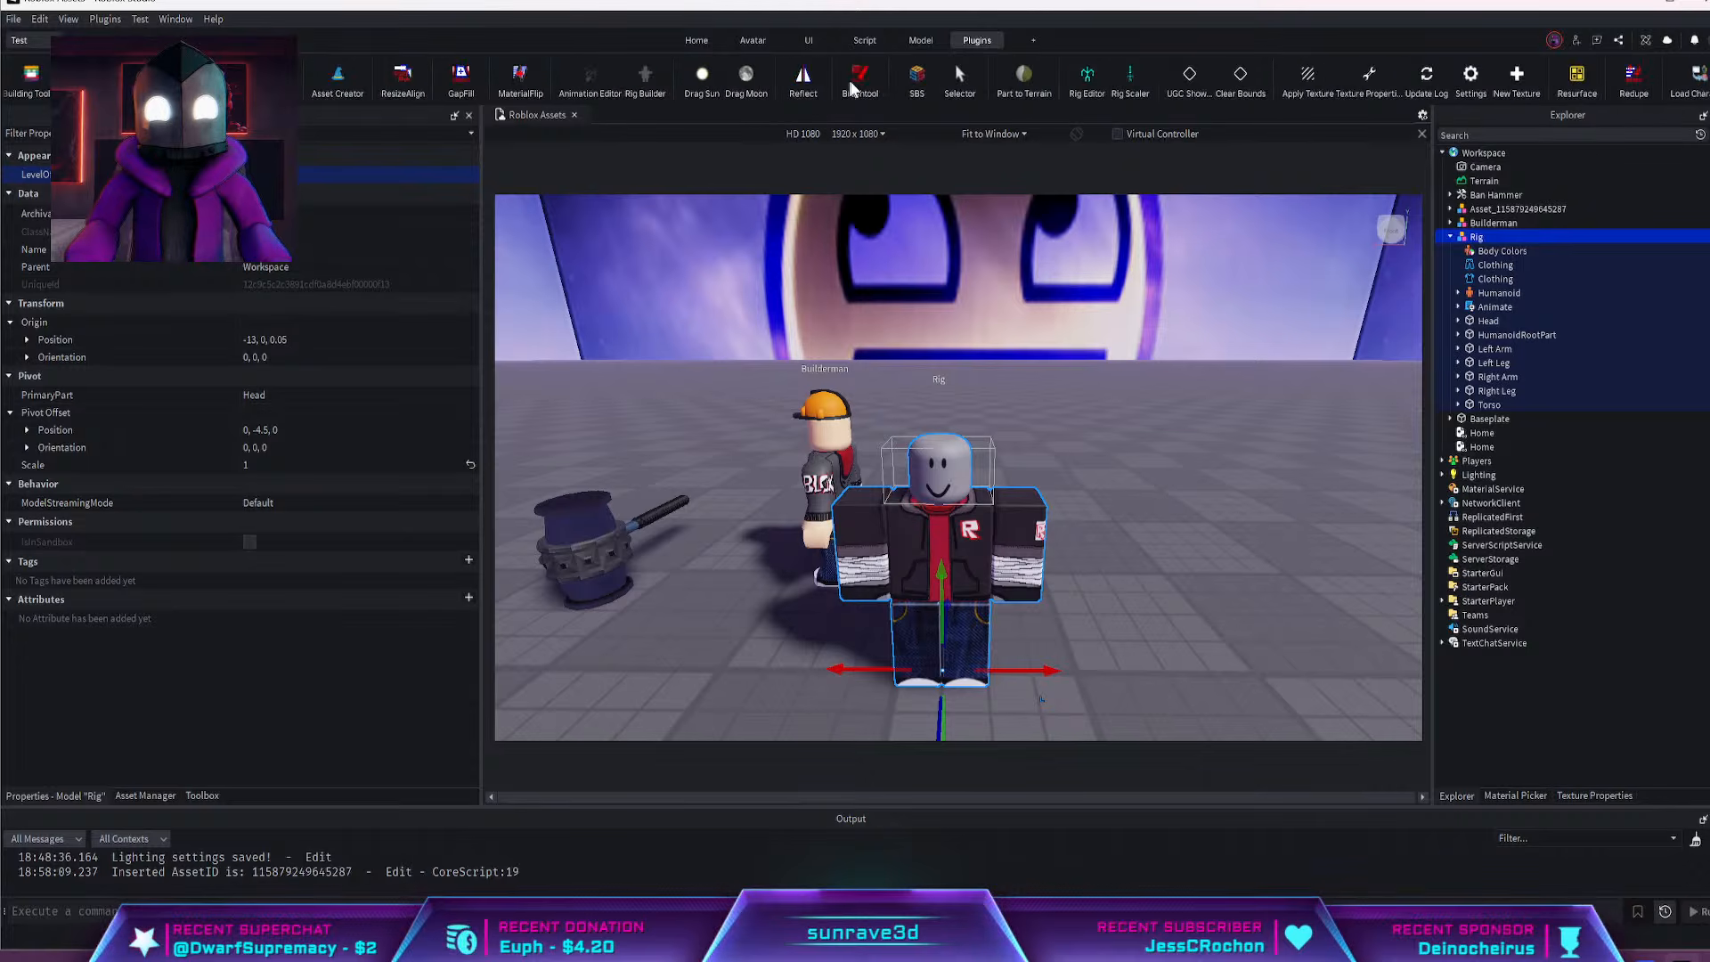
pyautogui.scroll(-3, 852, 87)
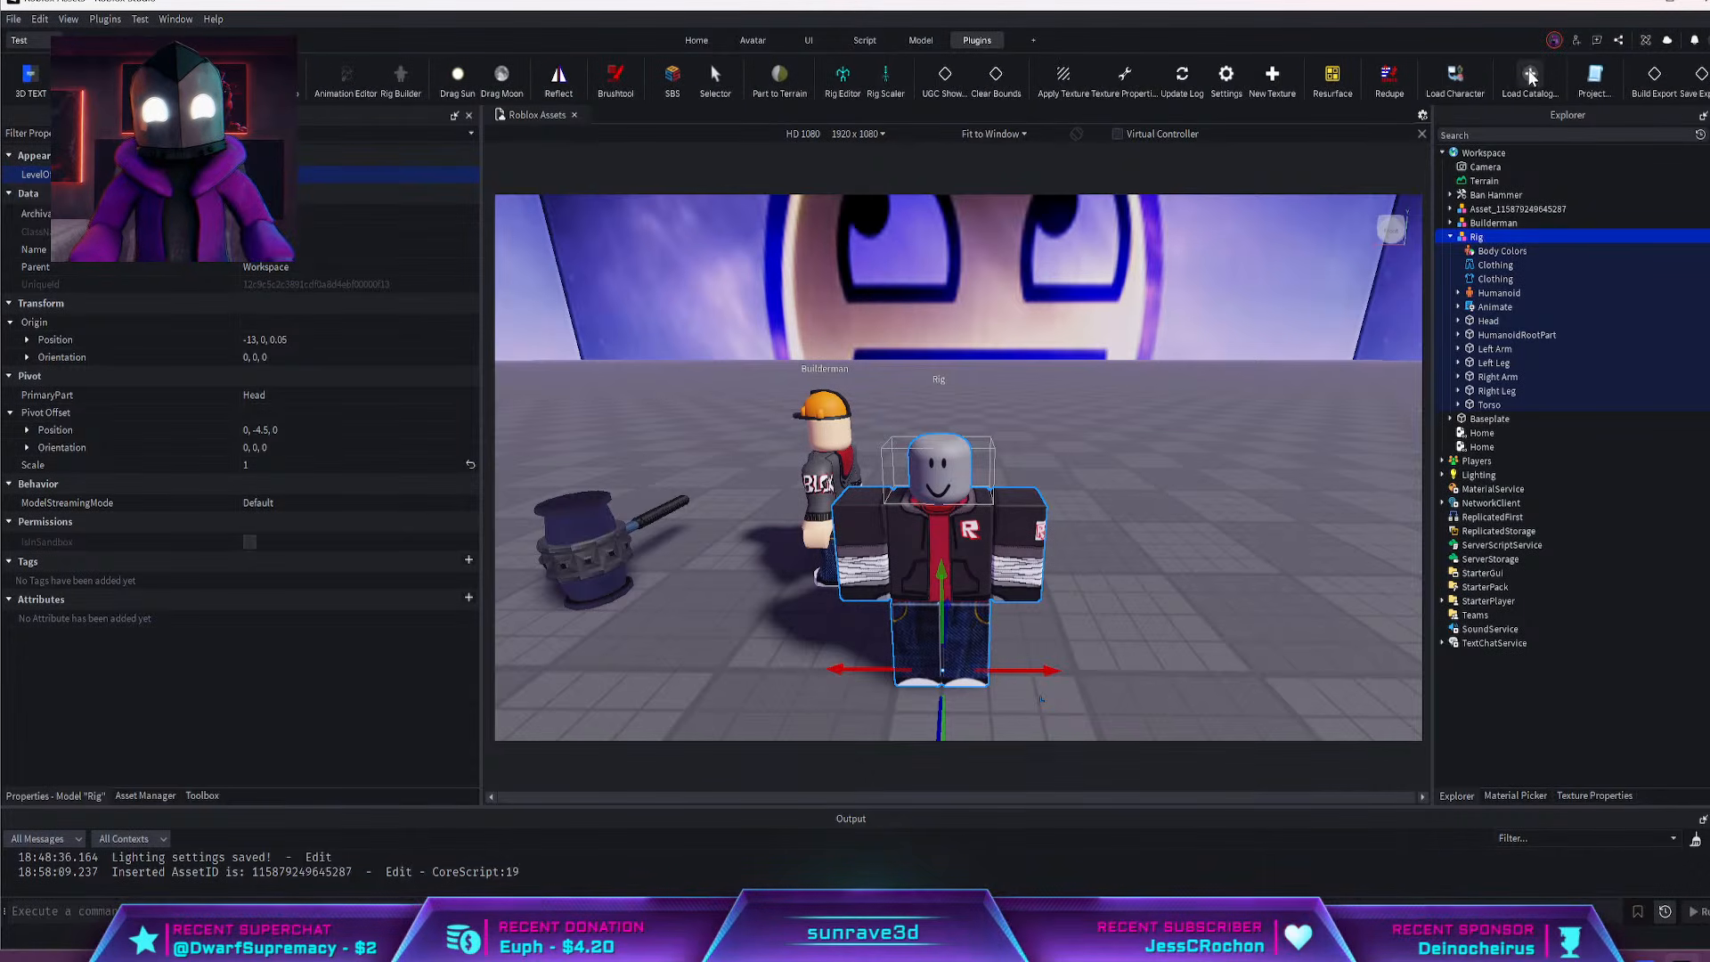
pyautogui.click(1530, 76)
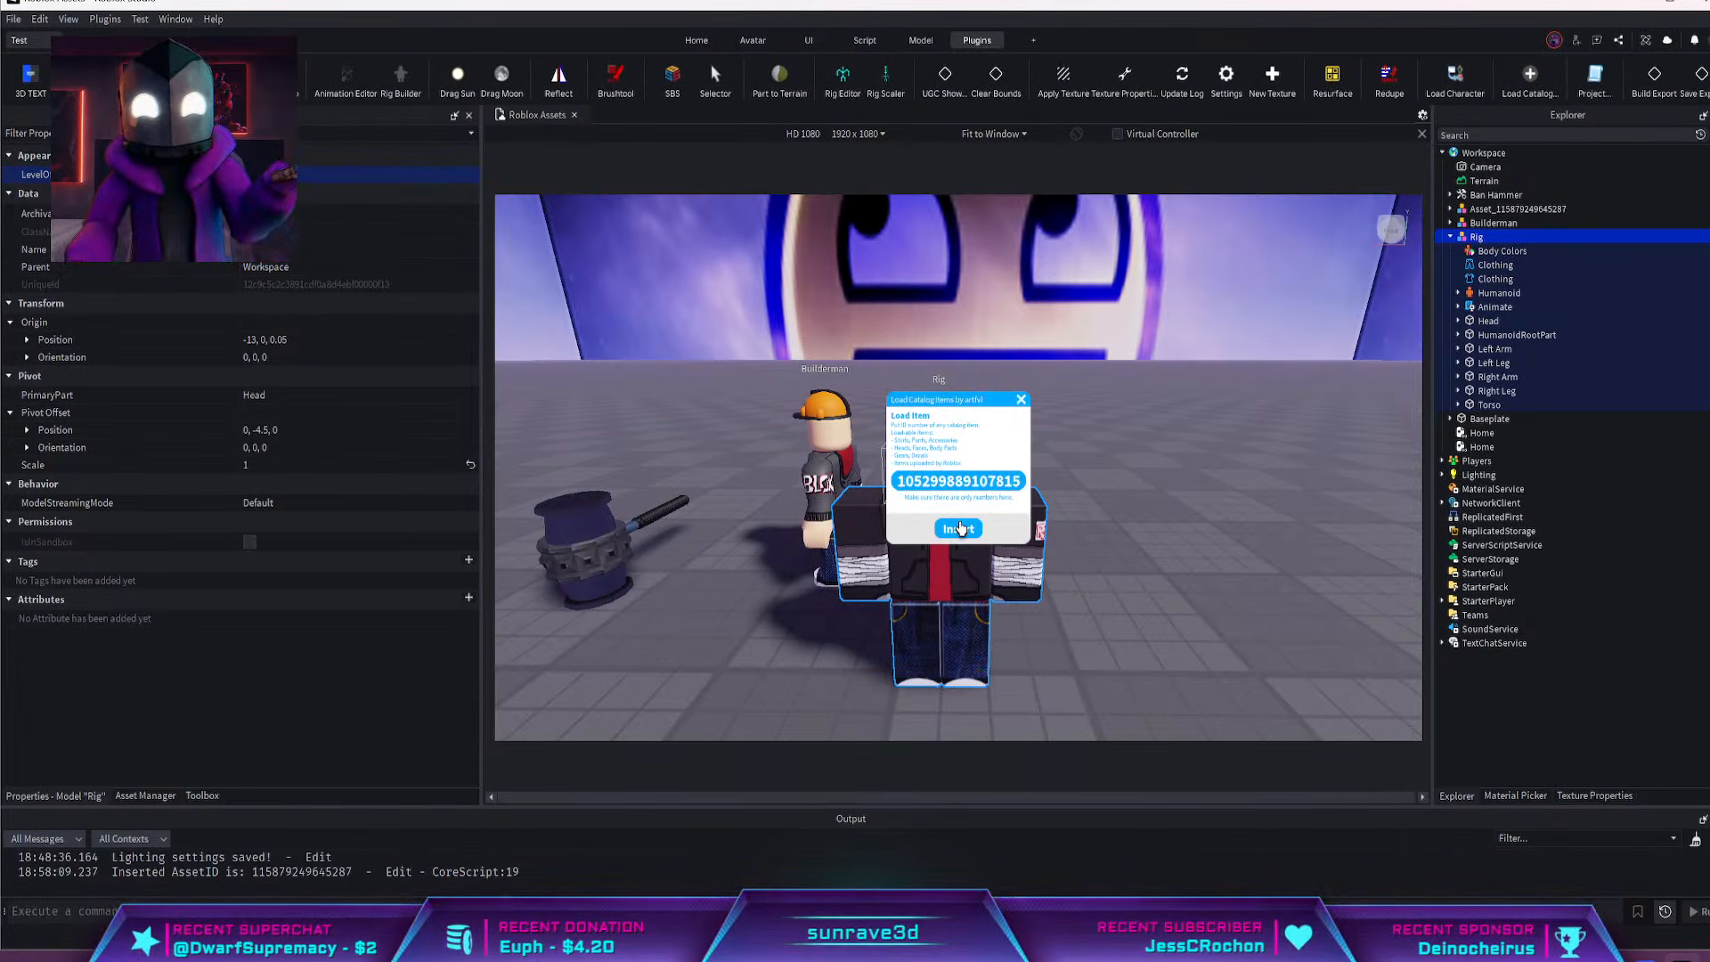
pyautogui.click(958, 528)
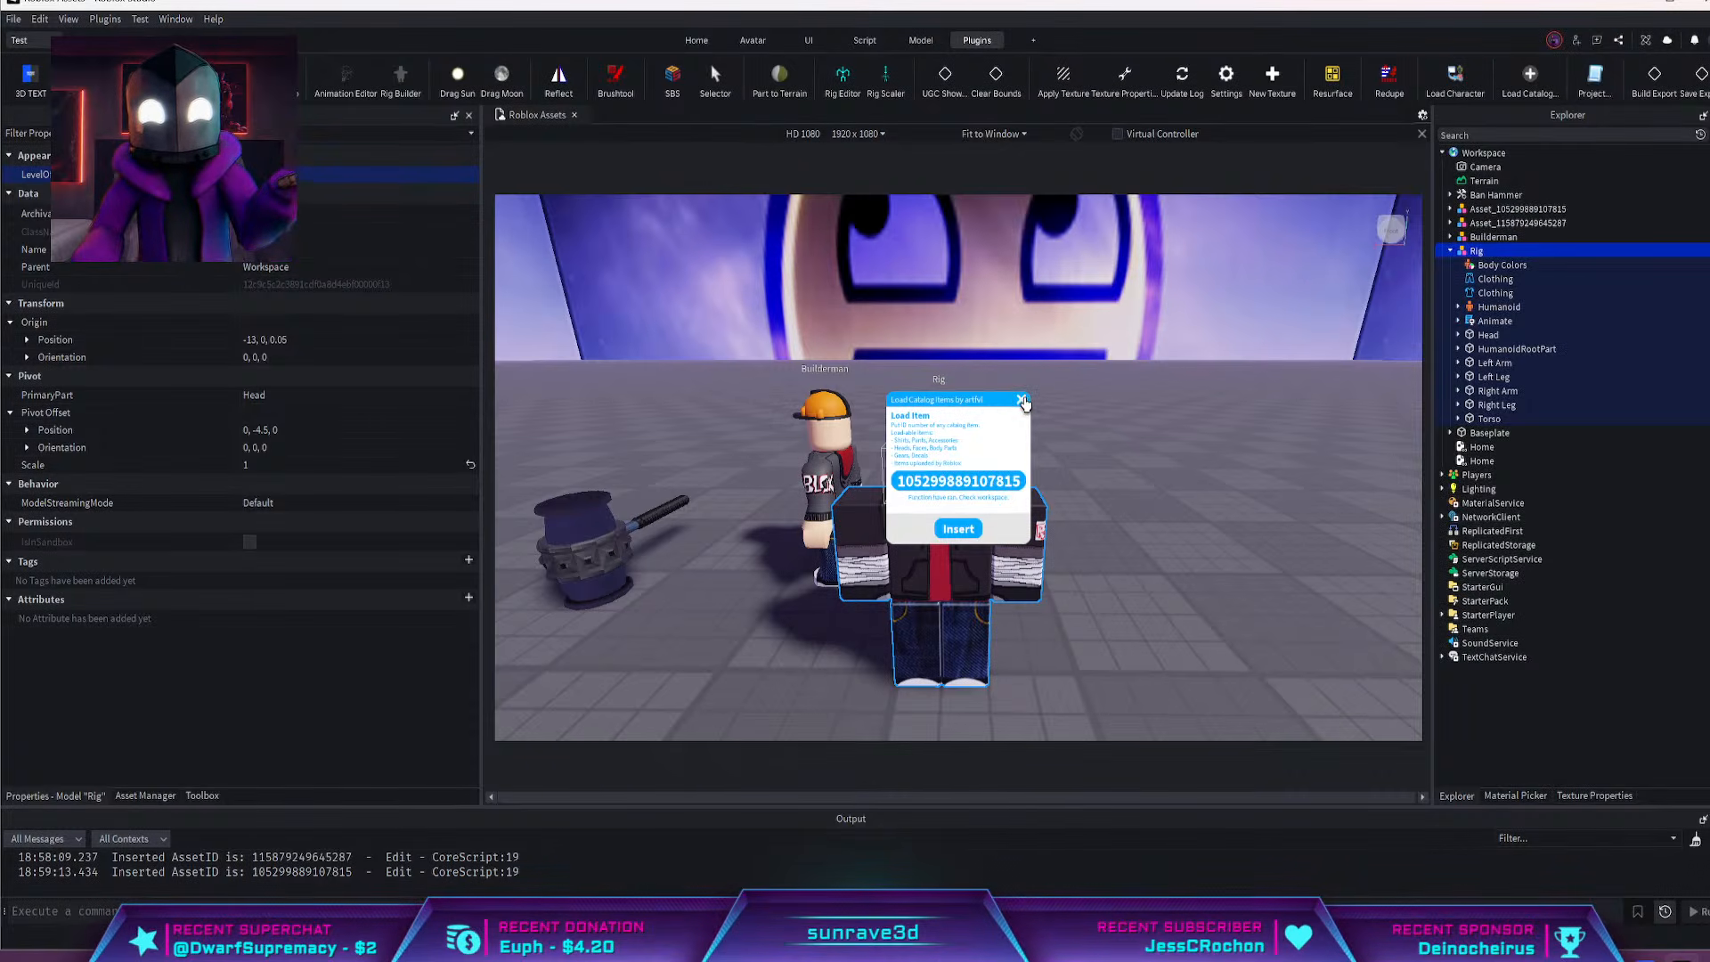
pyautogui.click(1022, 401)
pyautogui.moveTo(1074, 426); pyautogui.dragTo(1060, 414, button='right')
pyautogui.press('s')
pyautogui.press('a')
pyautogui.press('w')
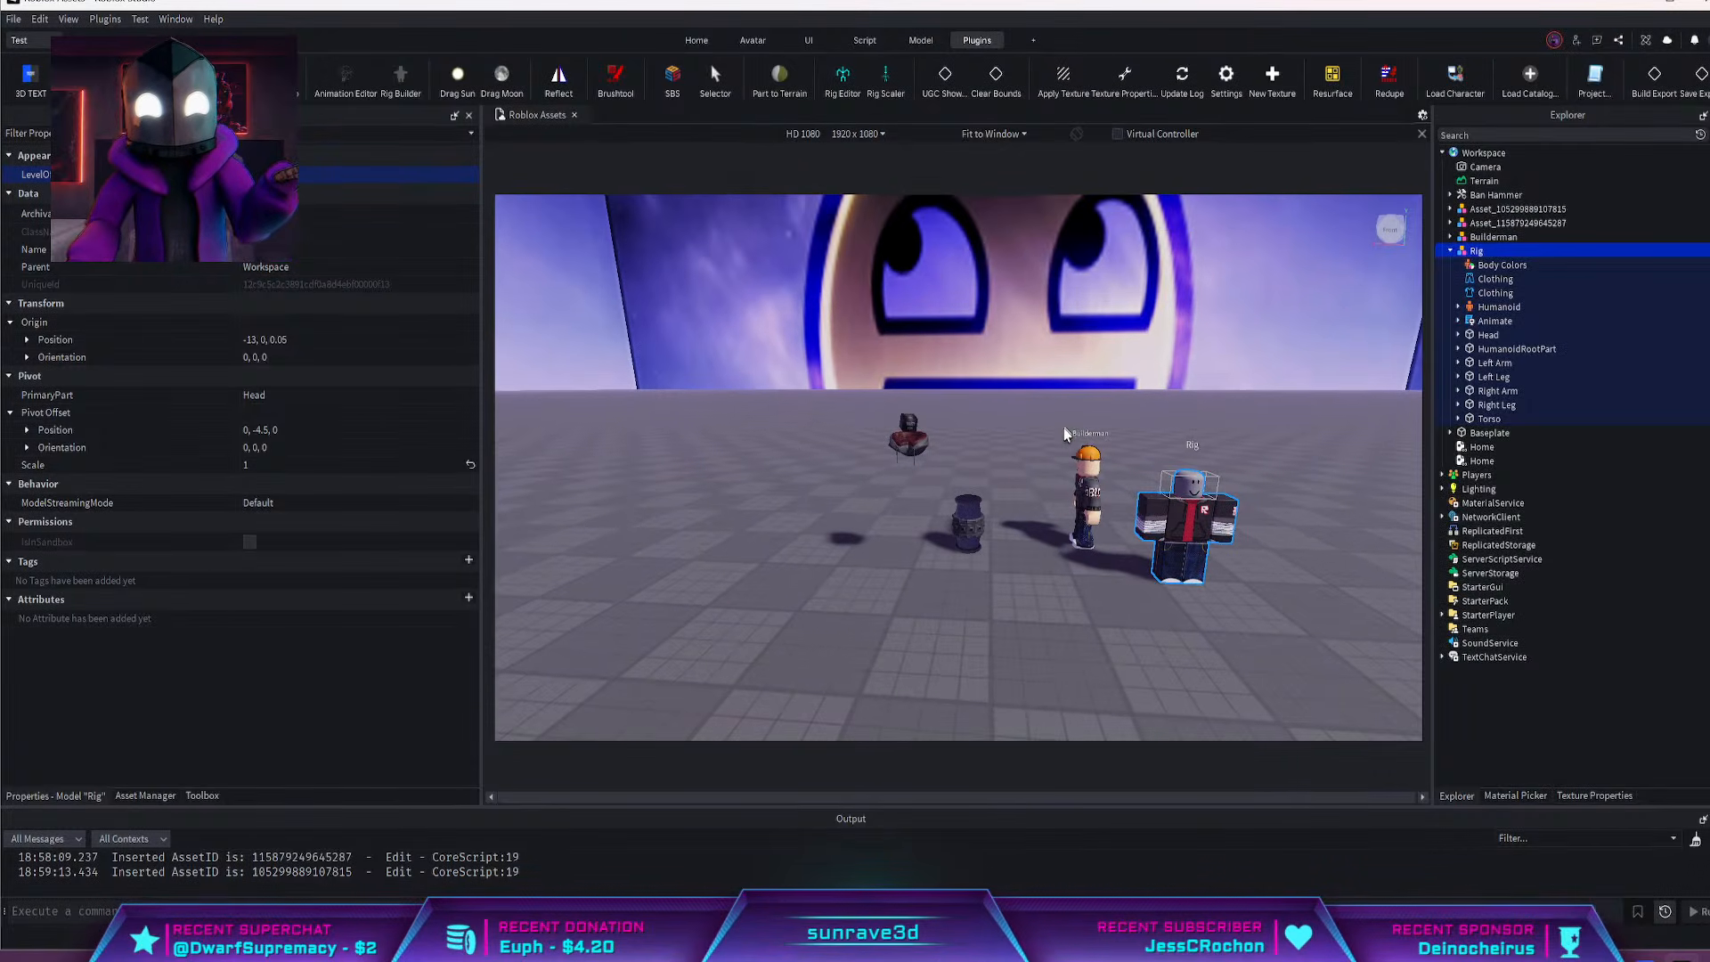
pyautogui.press('d')
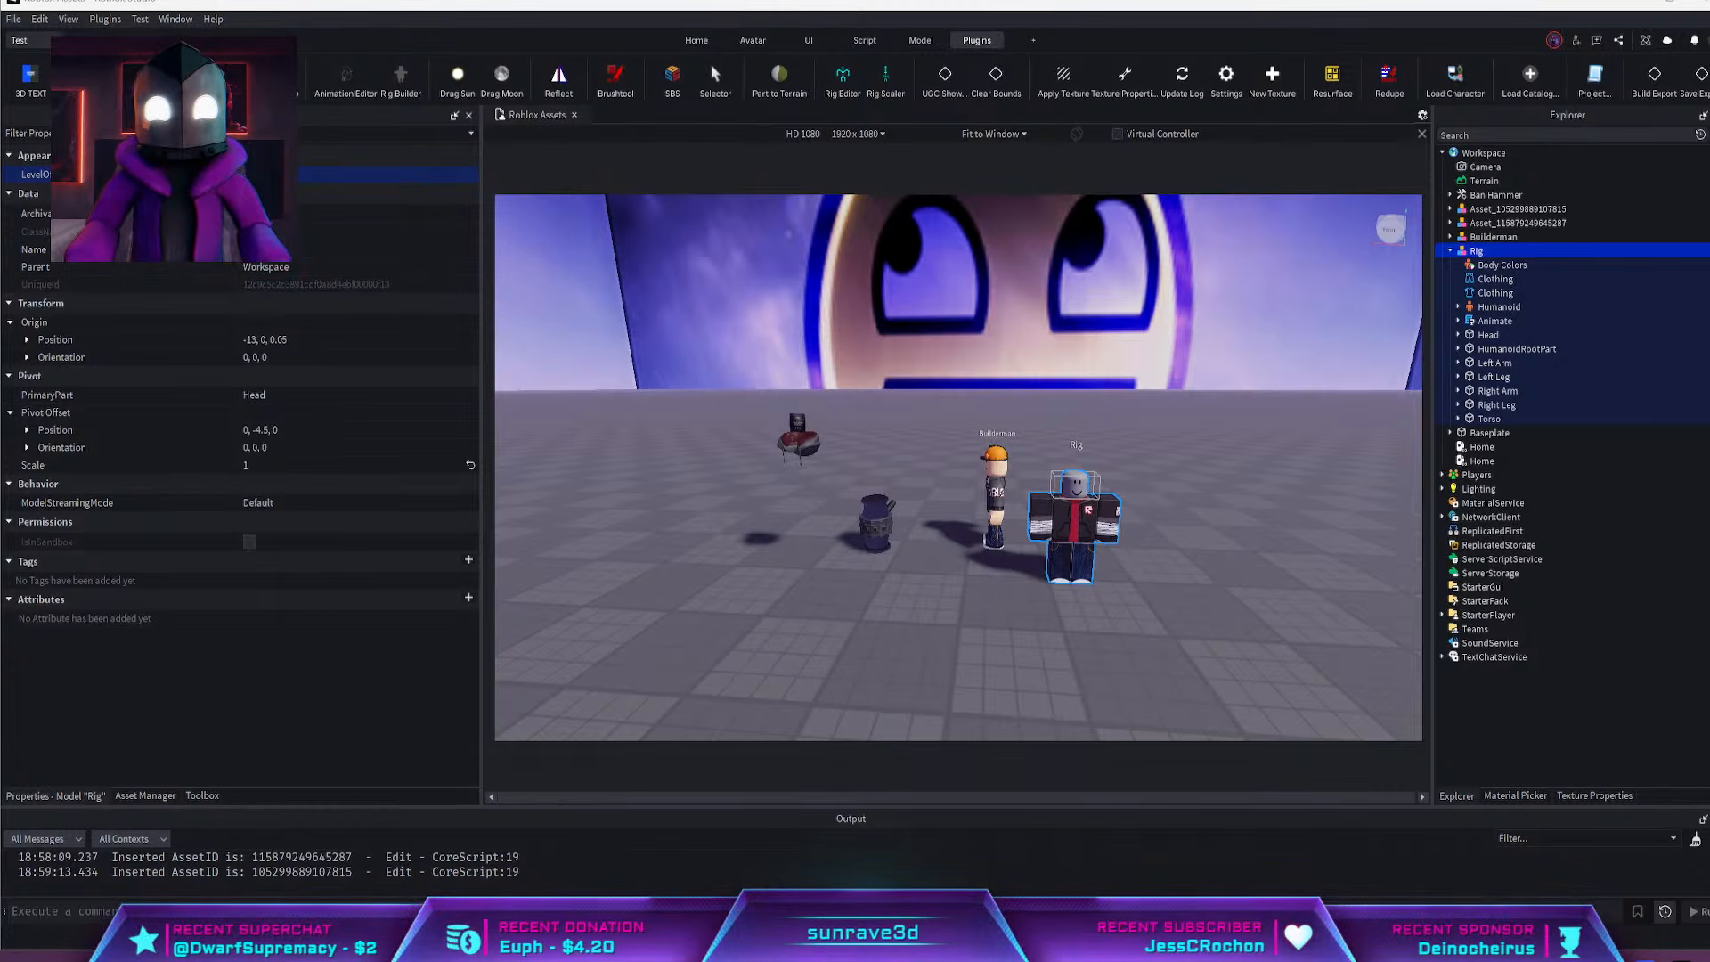
pyautogui.click(1519, 82)
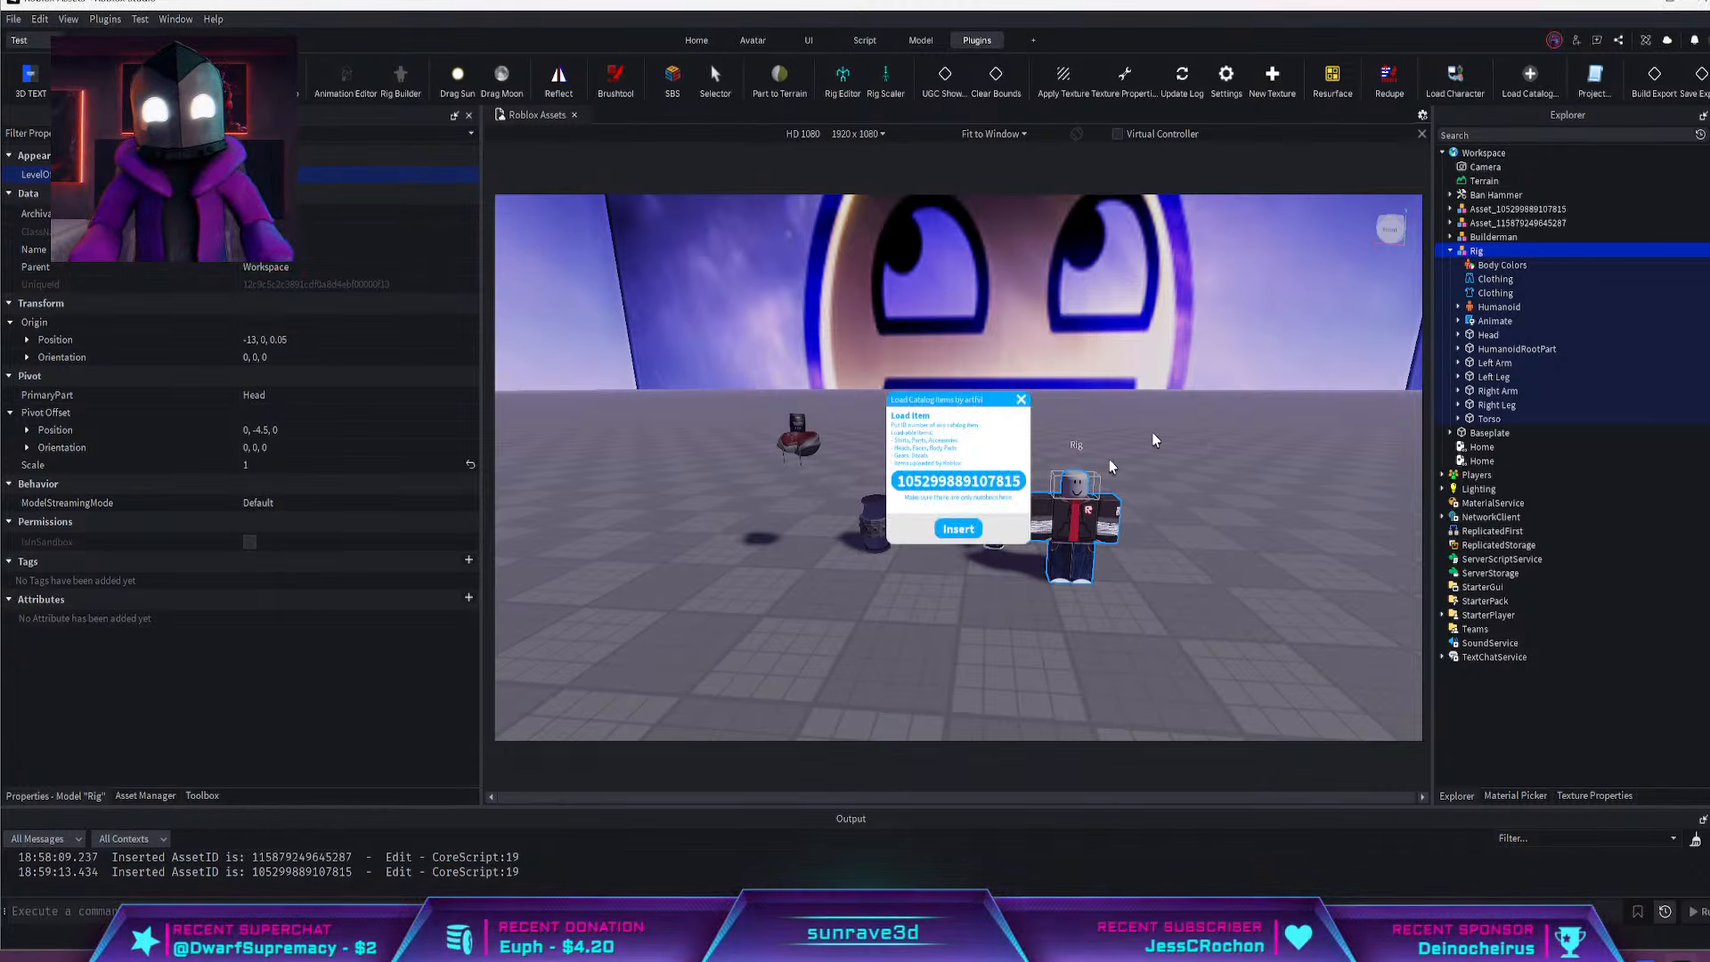
pyautogui.hotkey('ctrl', 'v')
pyautogui.click(969, 533)
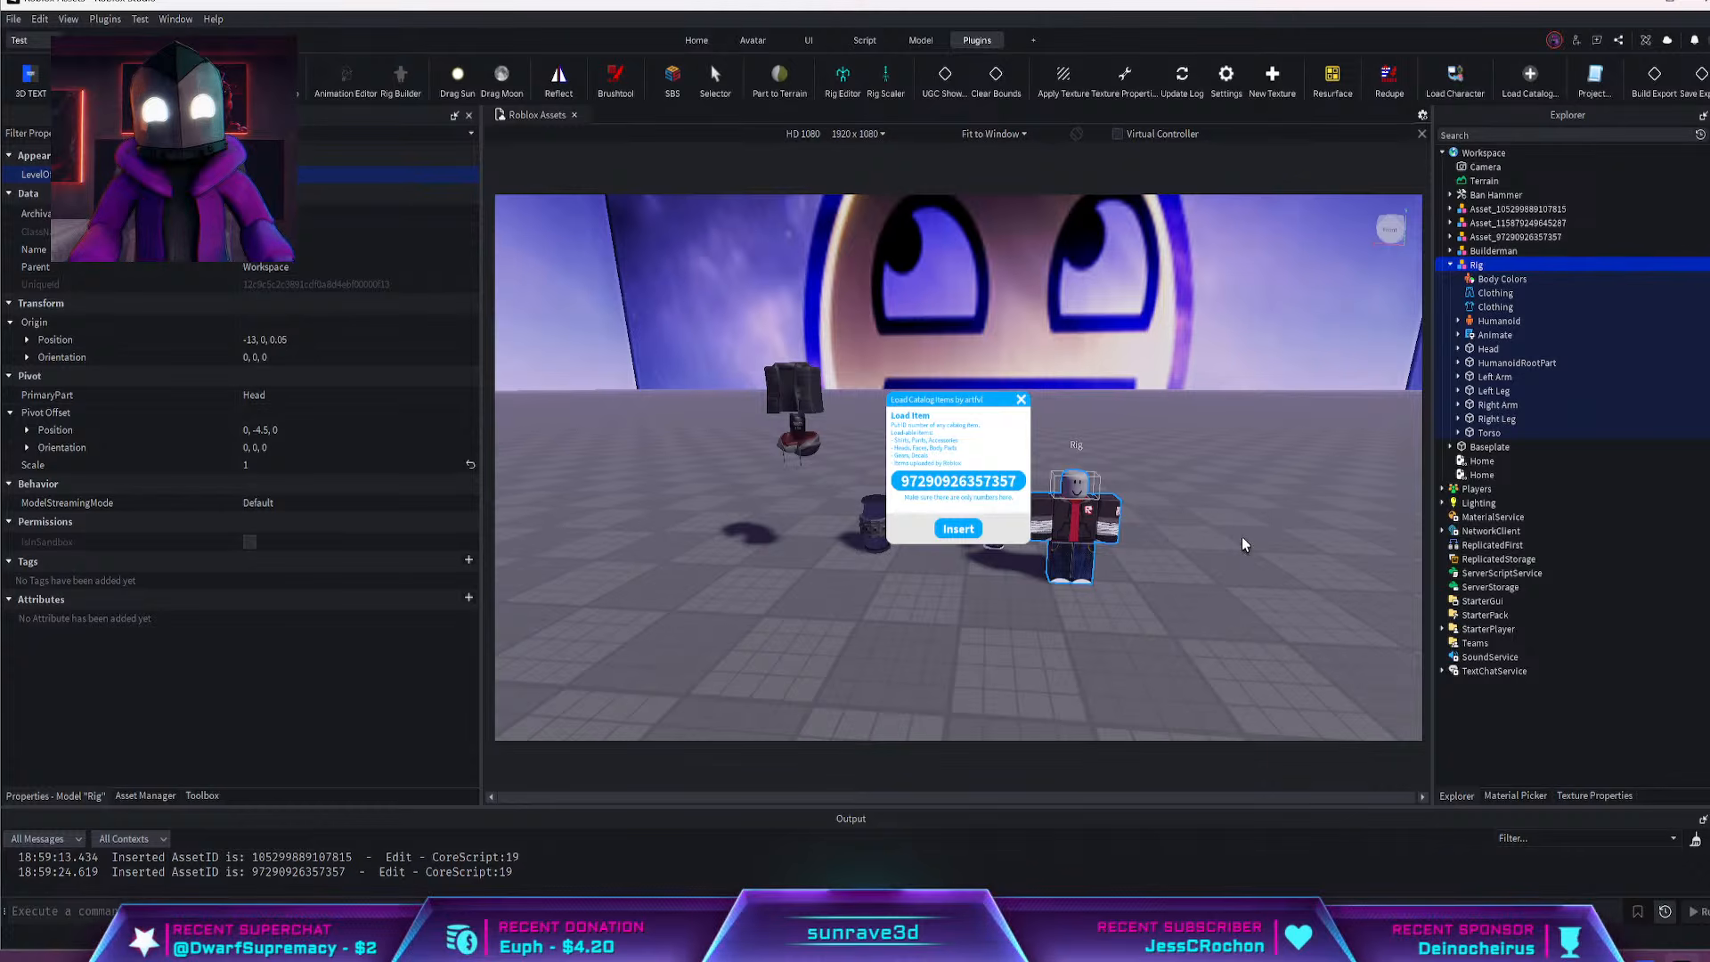
pyautogui.click(1019, 401)
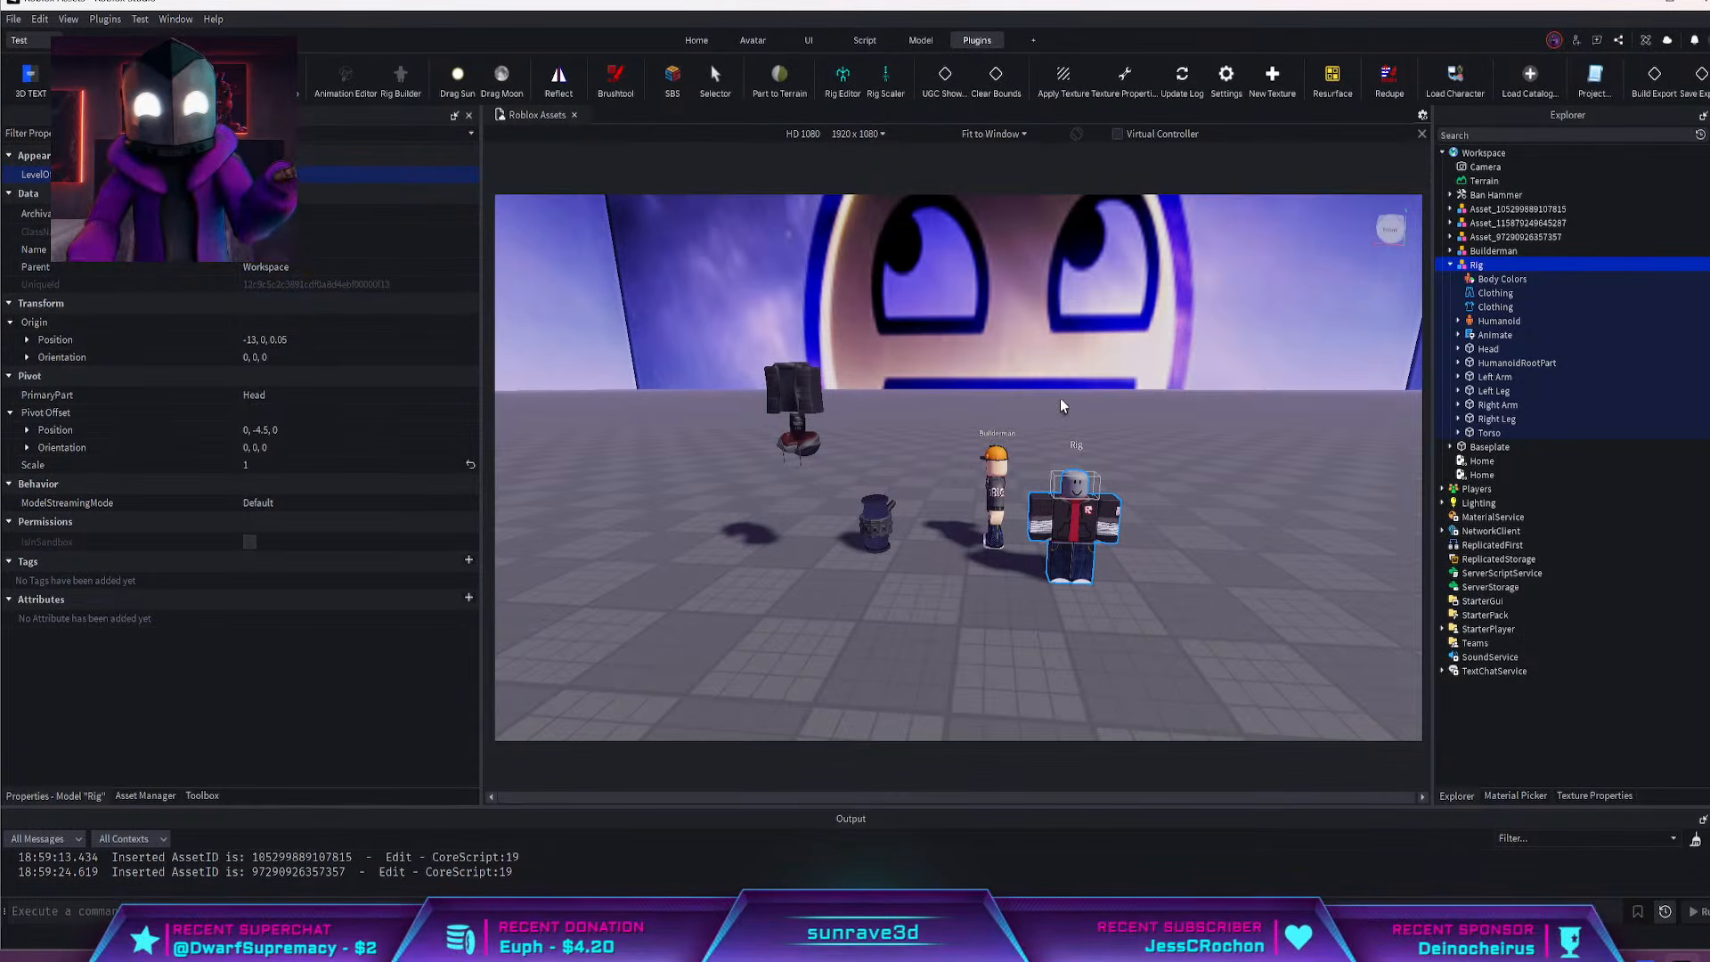
pyautogui.scroll(4, 975, 369)
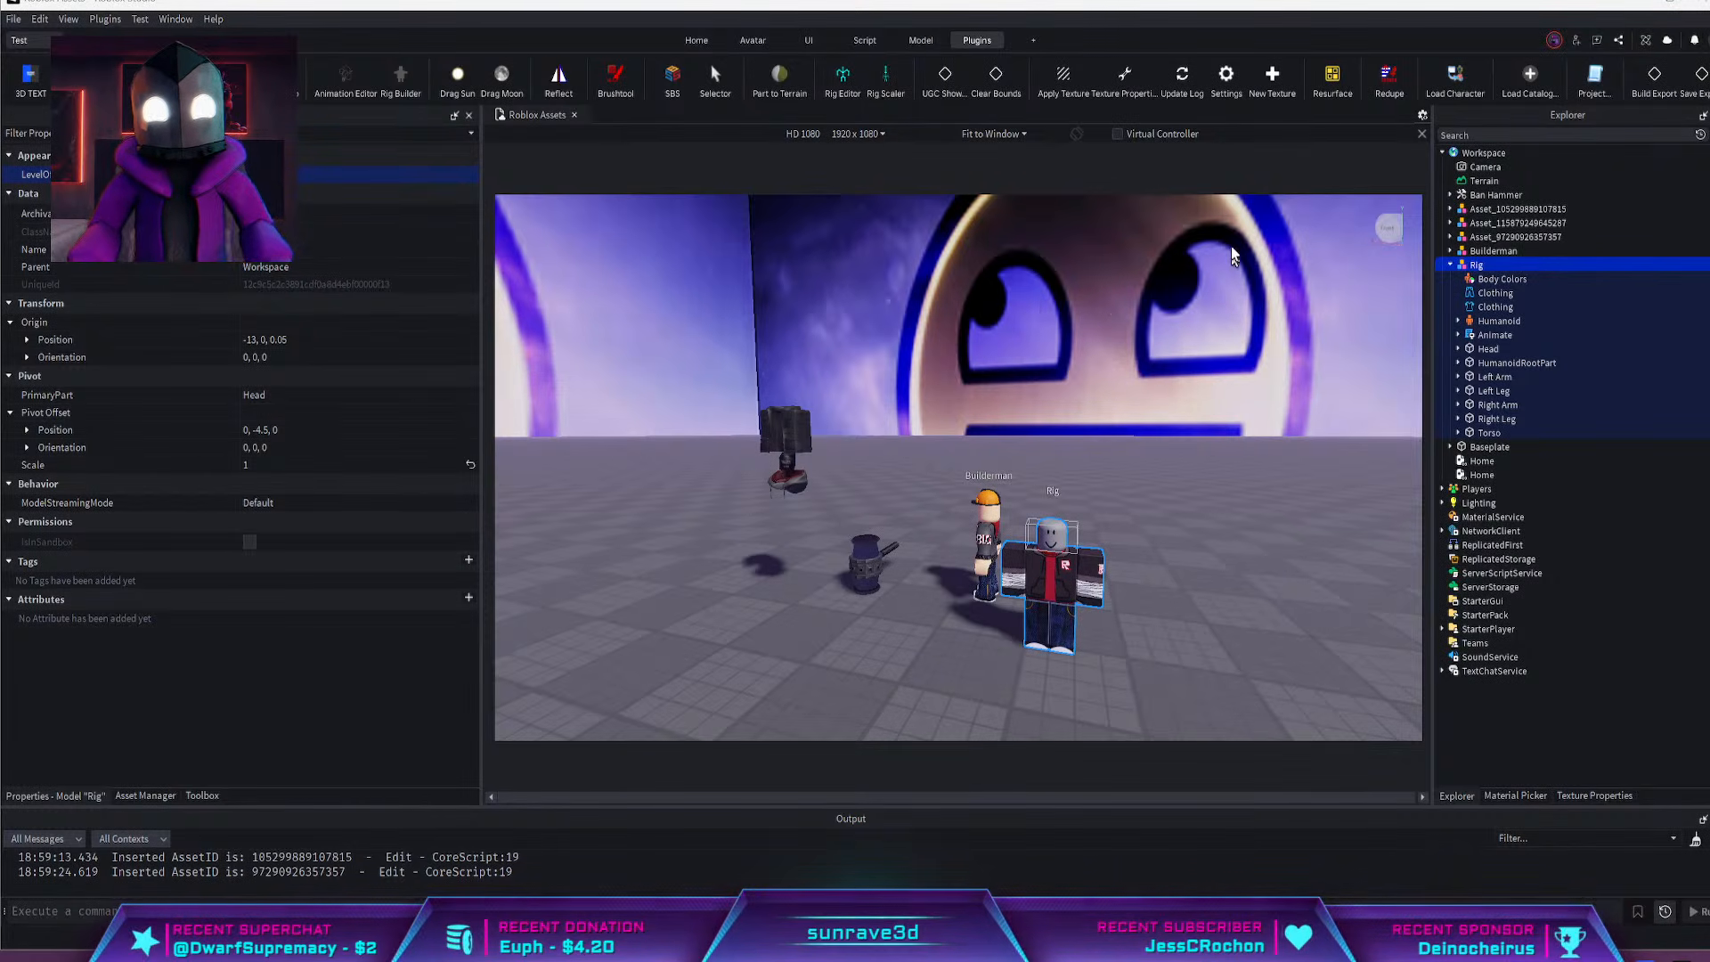
pyautogui.click(1532, 73)
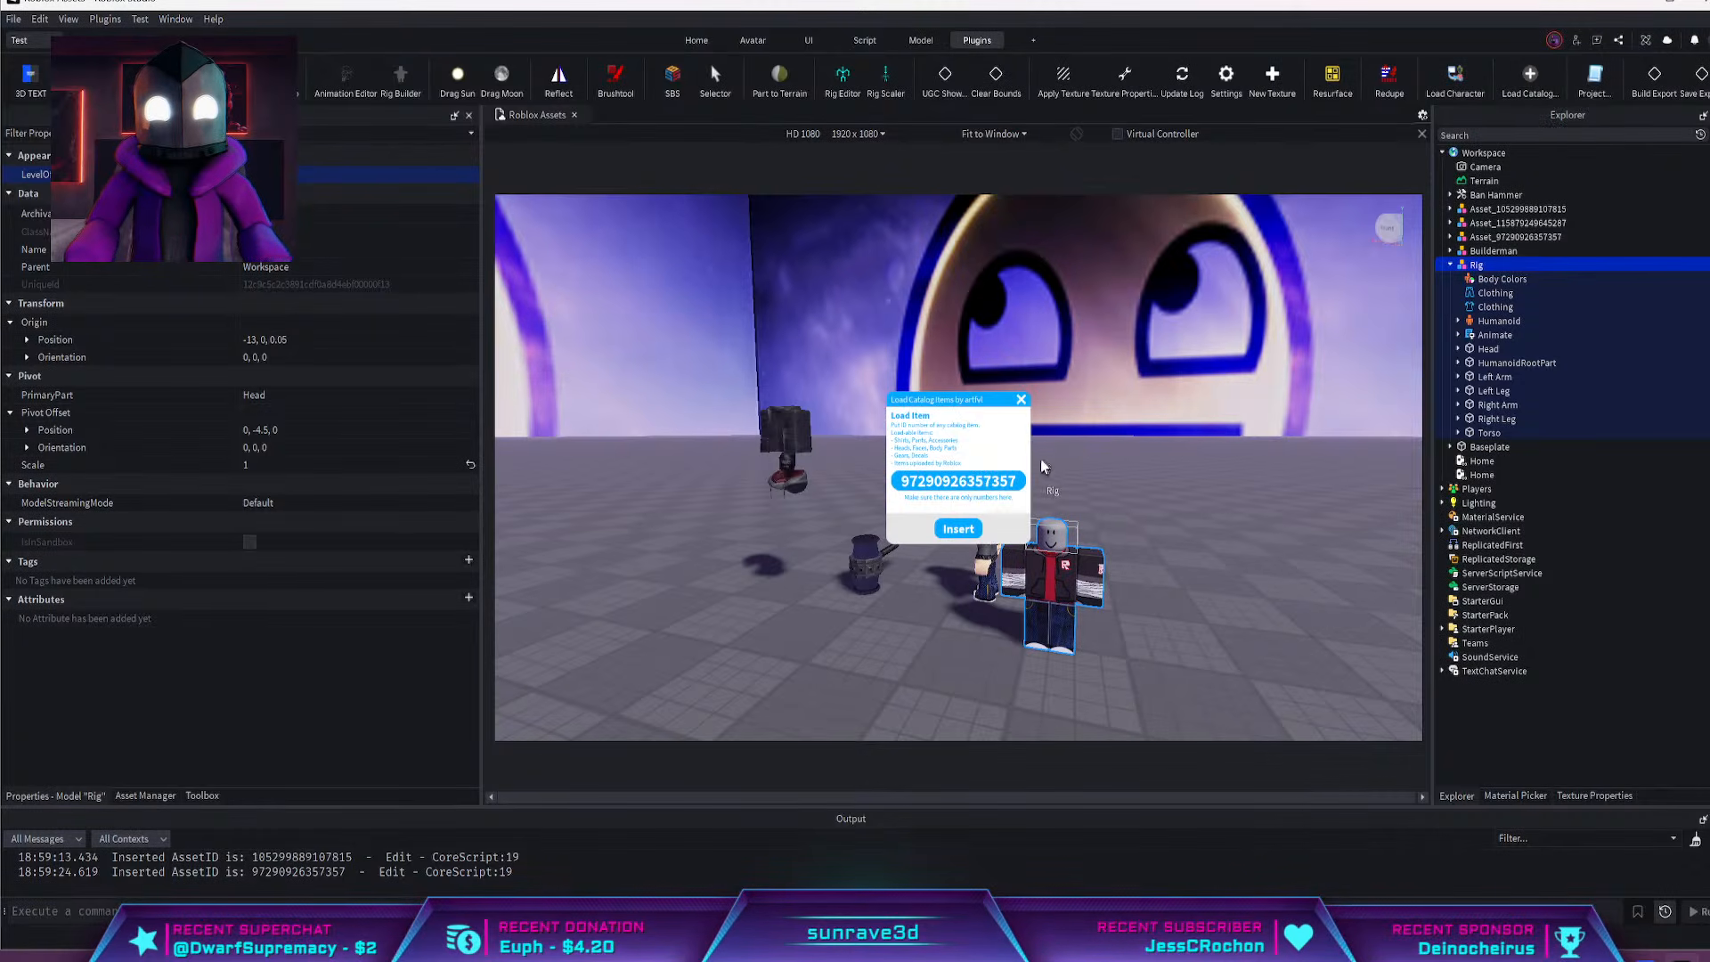
pyautogui.click(1022, 399)
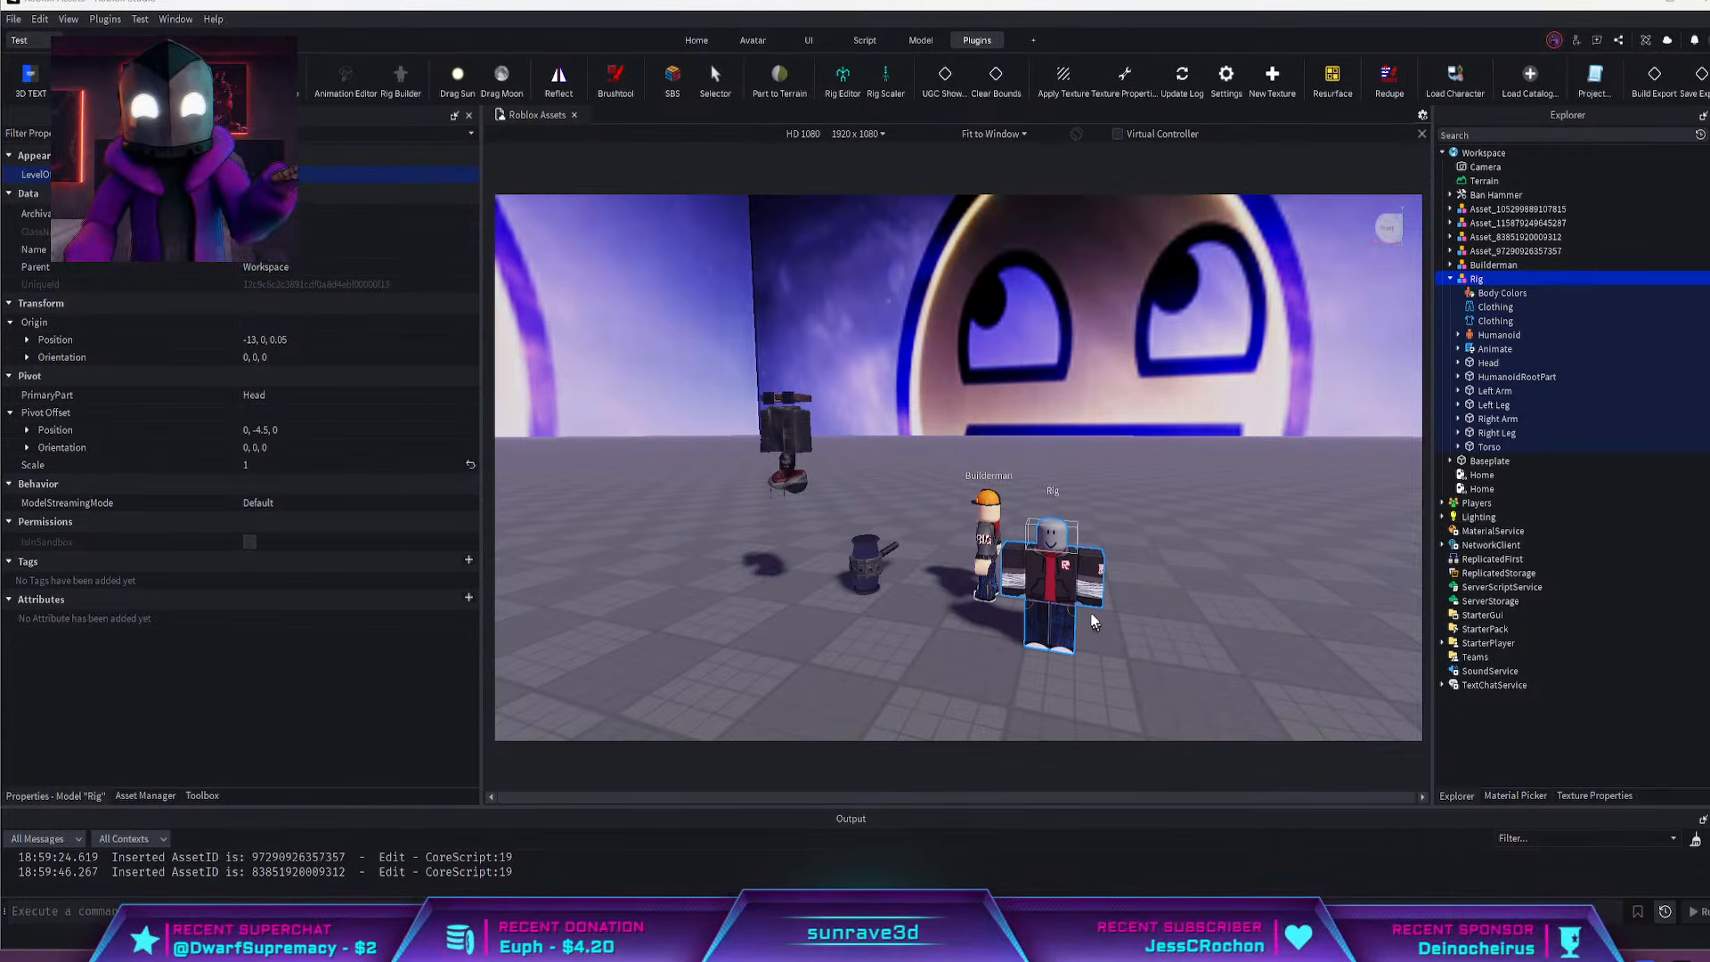
# Examine the stacked catalog accessories, the hammer, the Builderman character and the Rig from several angles
pyautogui.moveTo(912, 472); pyautogui.dragTo(916, 475, button='right')
pyautogui.press('a')
pyautogui.scroll(4, 889, 458)
pyautogui.scroll(-3, 973, 452)
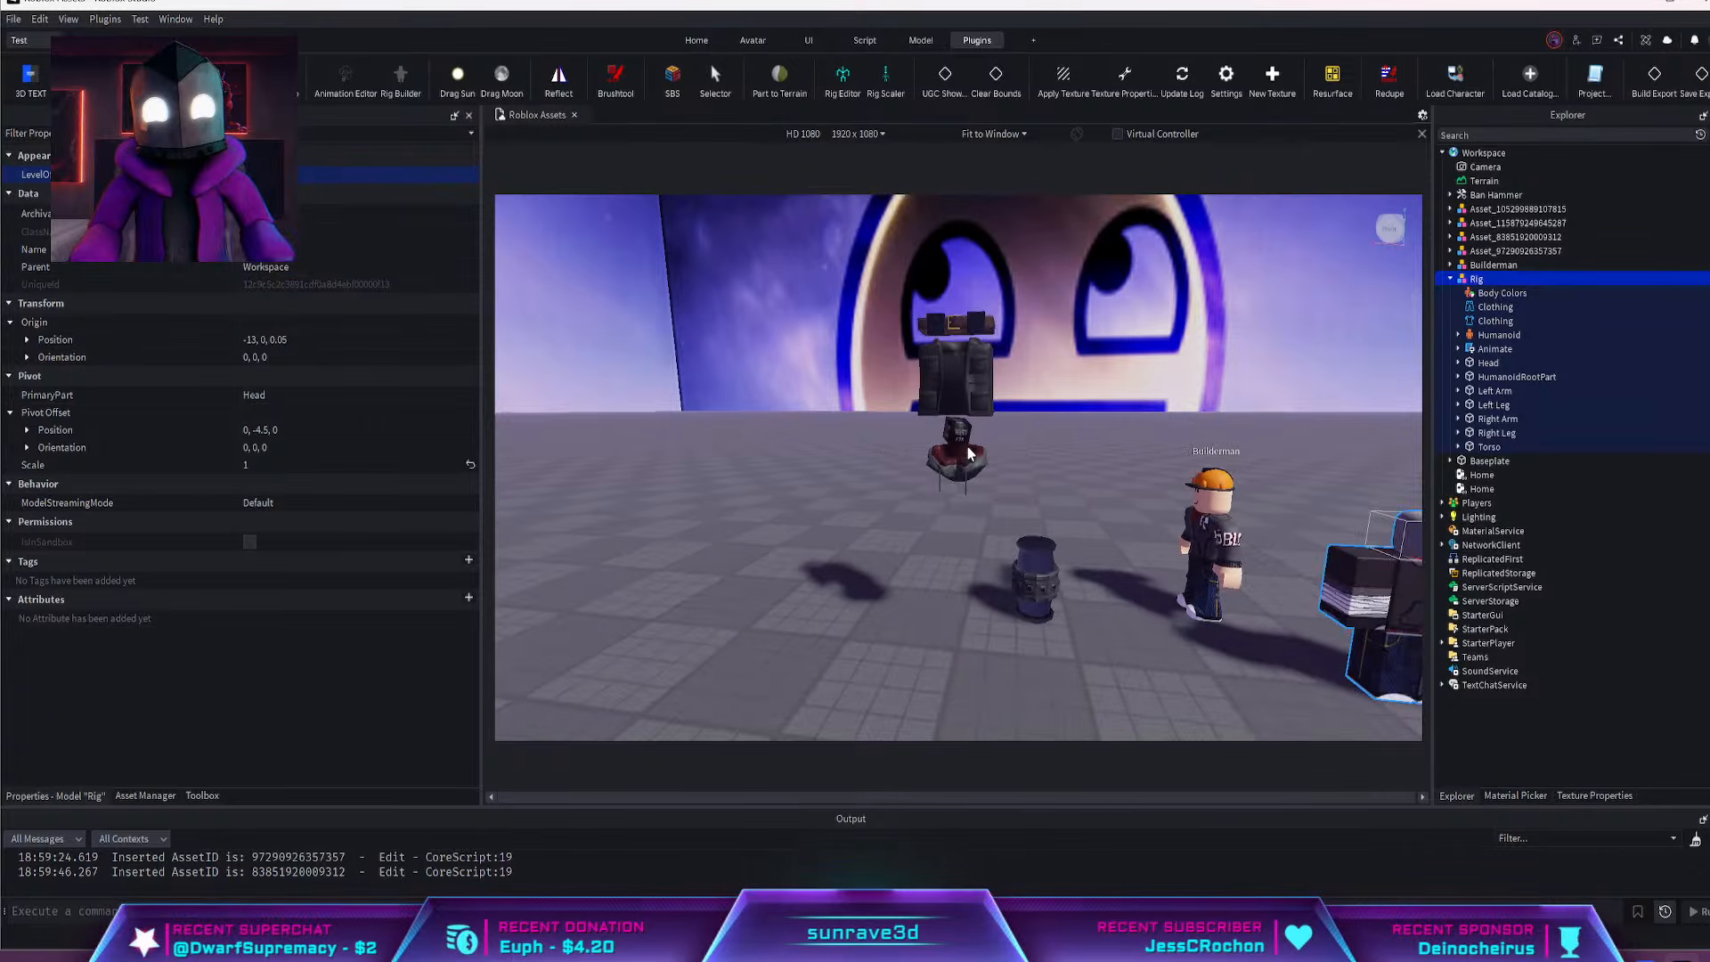
pyautogui.press('d')
pyautogui.scroll(4, 1010, 507)
pyautogui.moveTo(1010, 508); pyautogui.dragTo(1010, 508, button='right')
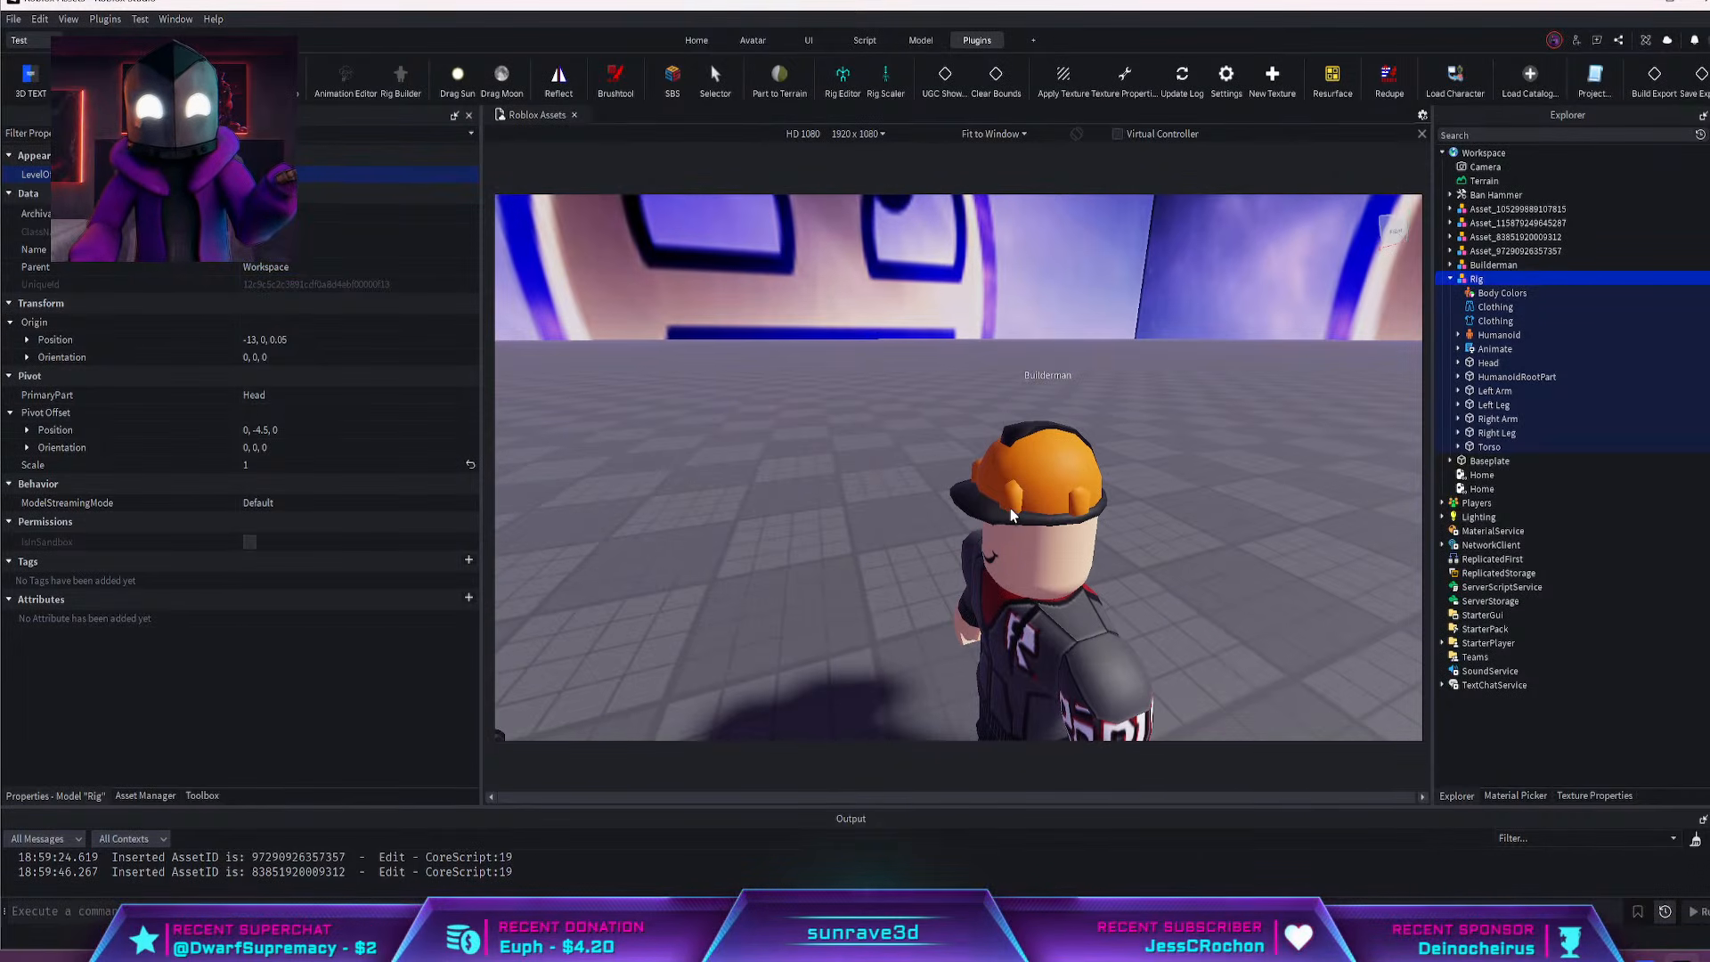
pyautogui.press('a')
pyautogui.moveTo(1075, 457); pyautogui.dragTo(1076, 457, button='right')
pyautogui.press('d')
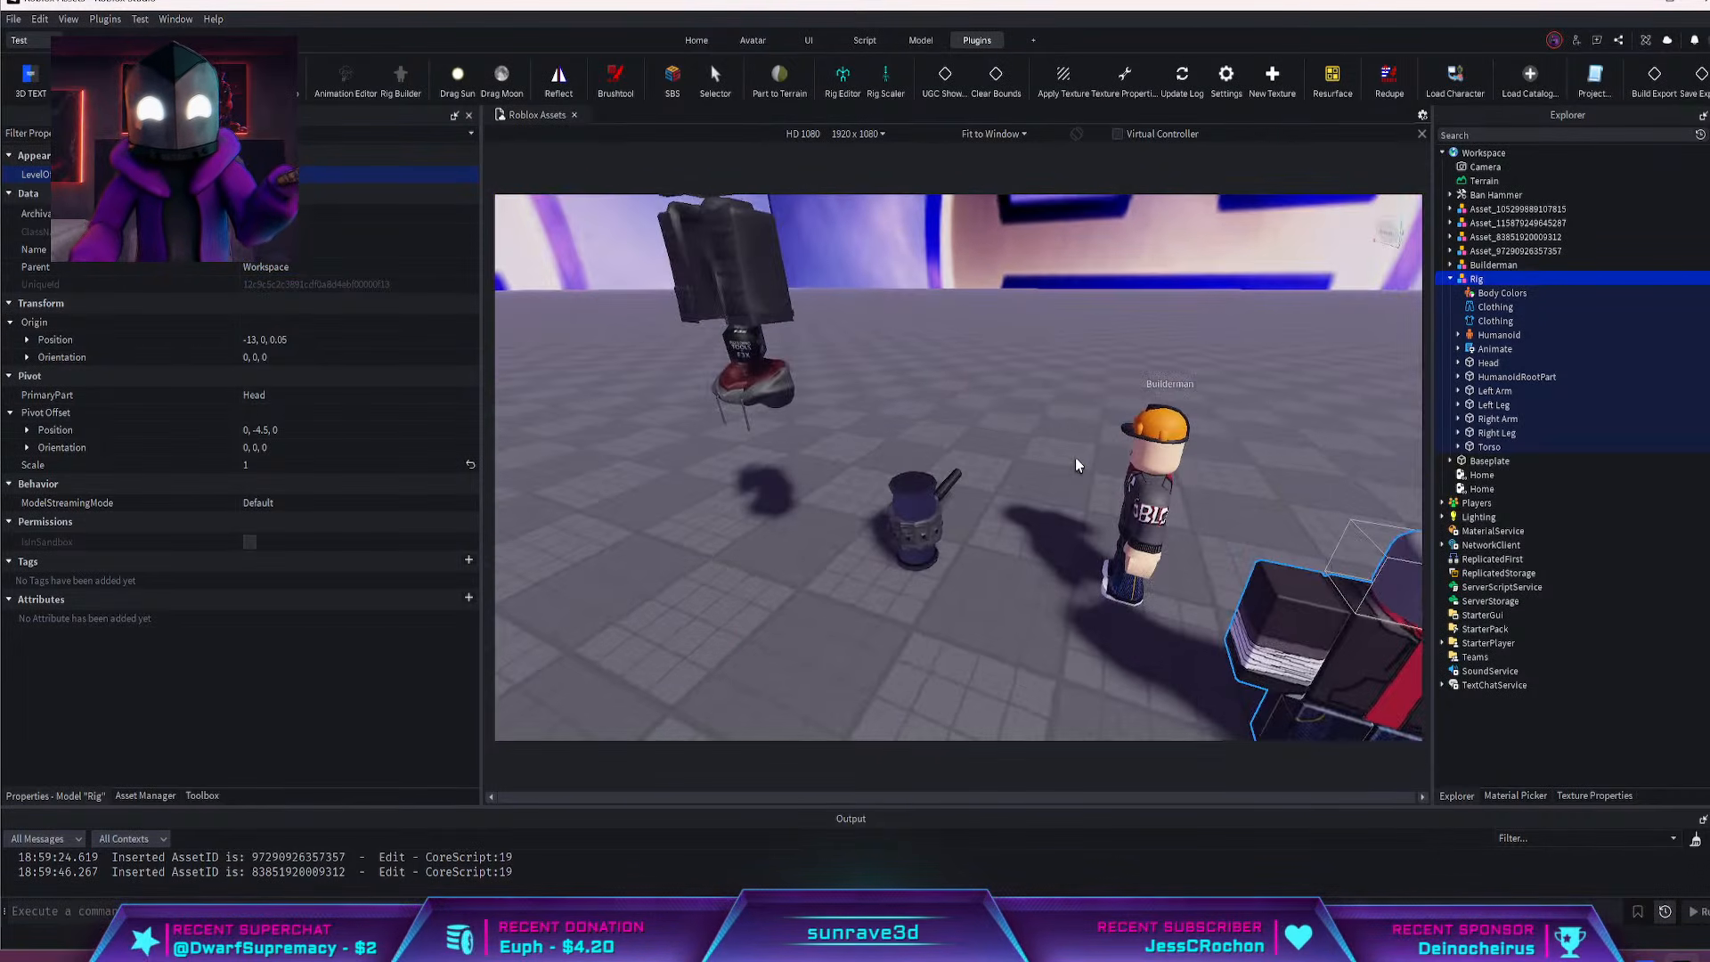
pyautogui.scroll(-3, 1020, 474)
pyautogui.press('a')
pyautogui.press('d')
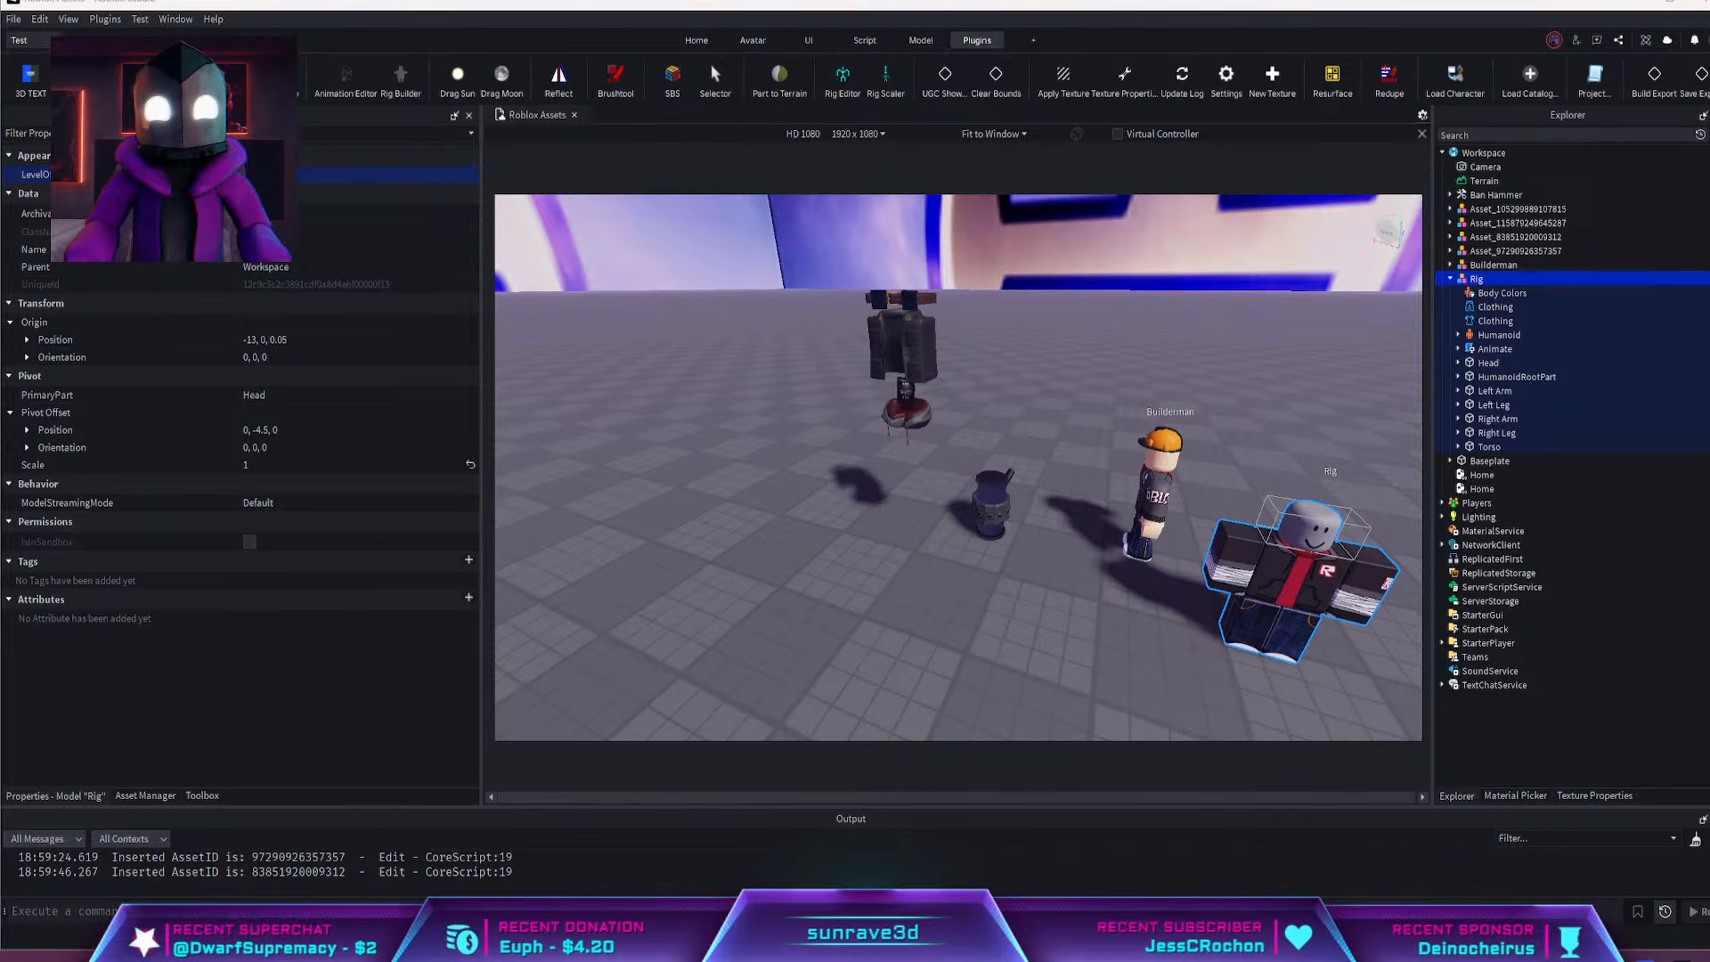
pyautogui.moveTo(1165, 0); pyautogui.dragTo(1165, 0)
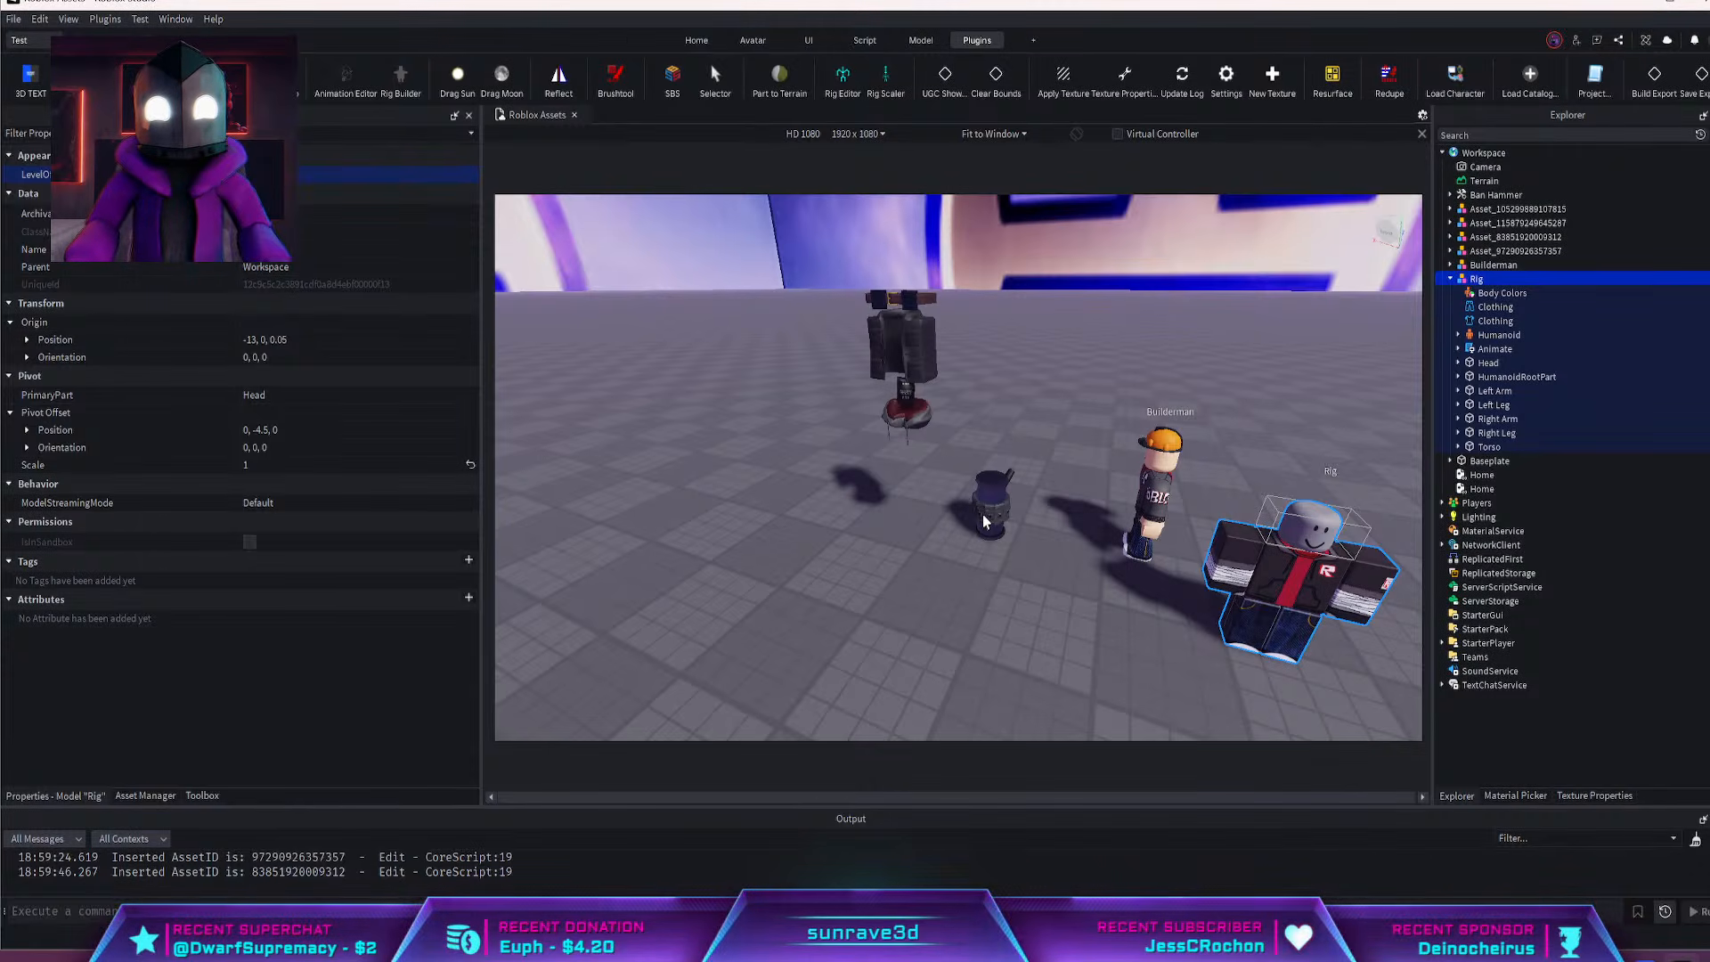
pyautogui.moveTo(1190, 632); pyautogui.dragTo(1190, 620, button='right')
pyautogui.press('d')
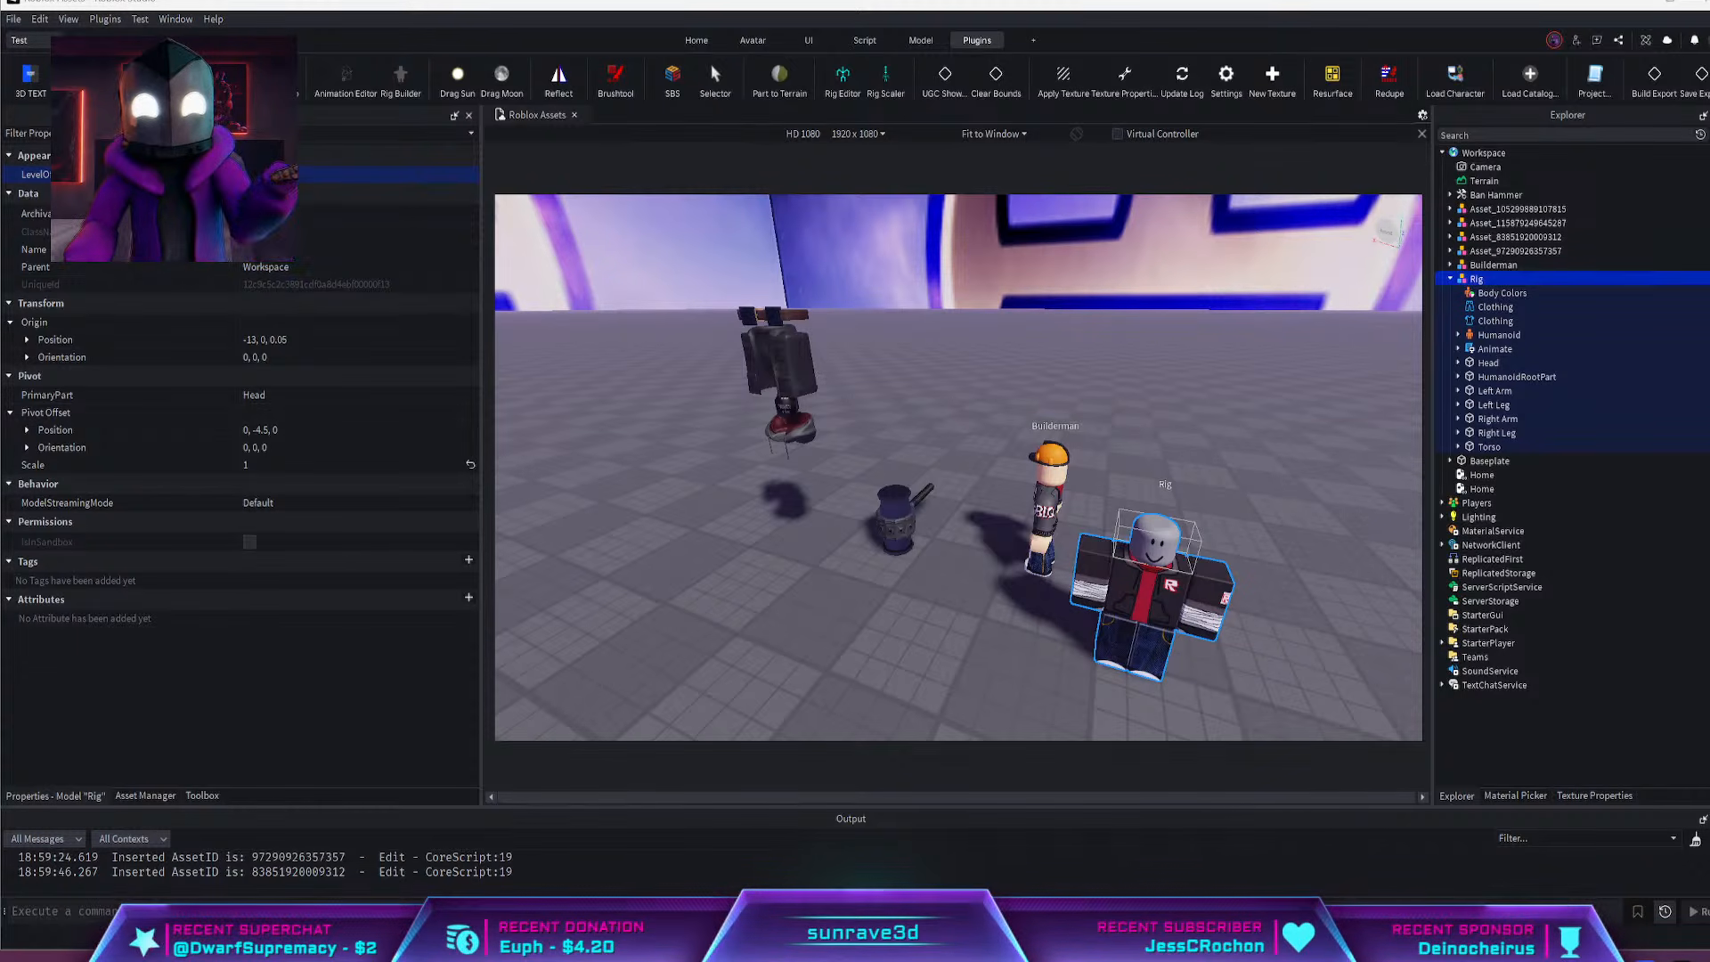
# Switch to the Roblox Marketplace in the browser and widen its window
pyautogui.moveTo(1709, 303); pyautogui.dragTo(30, 372)
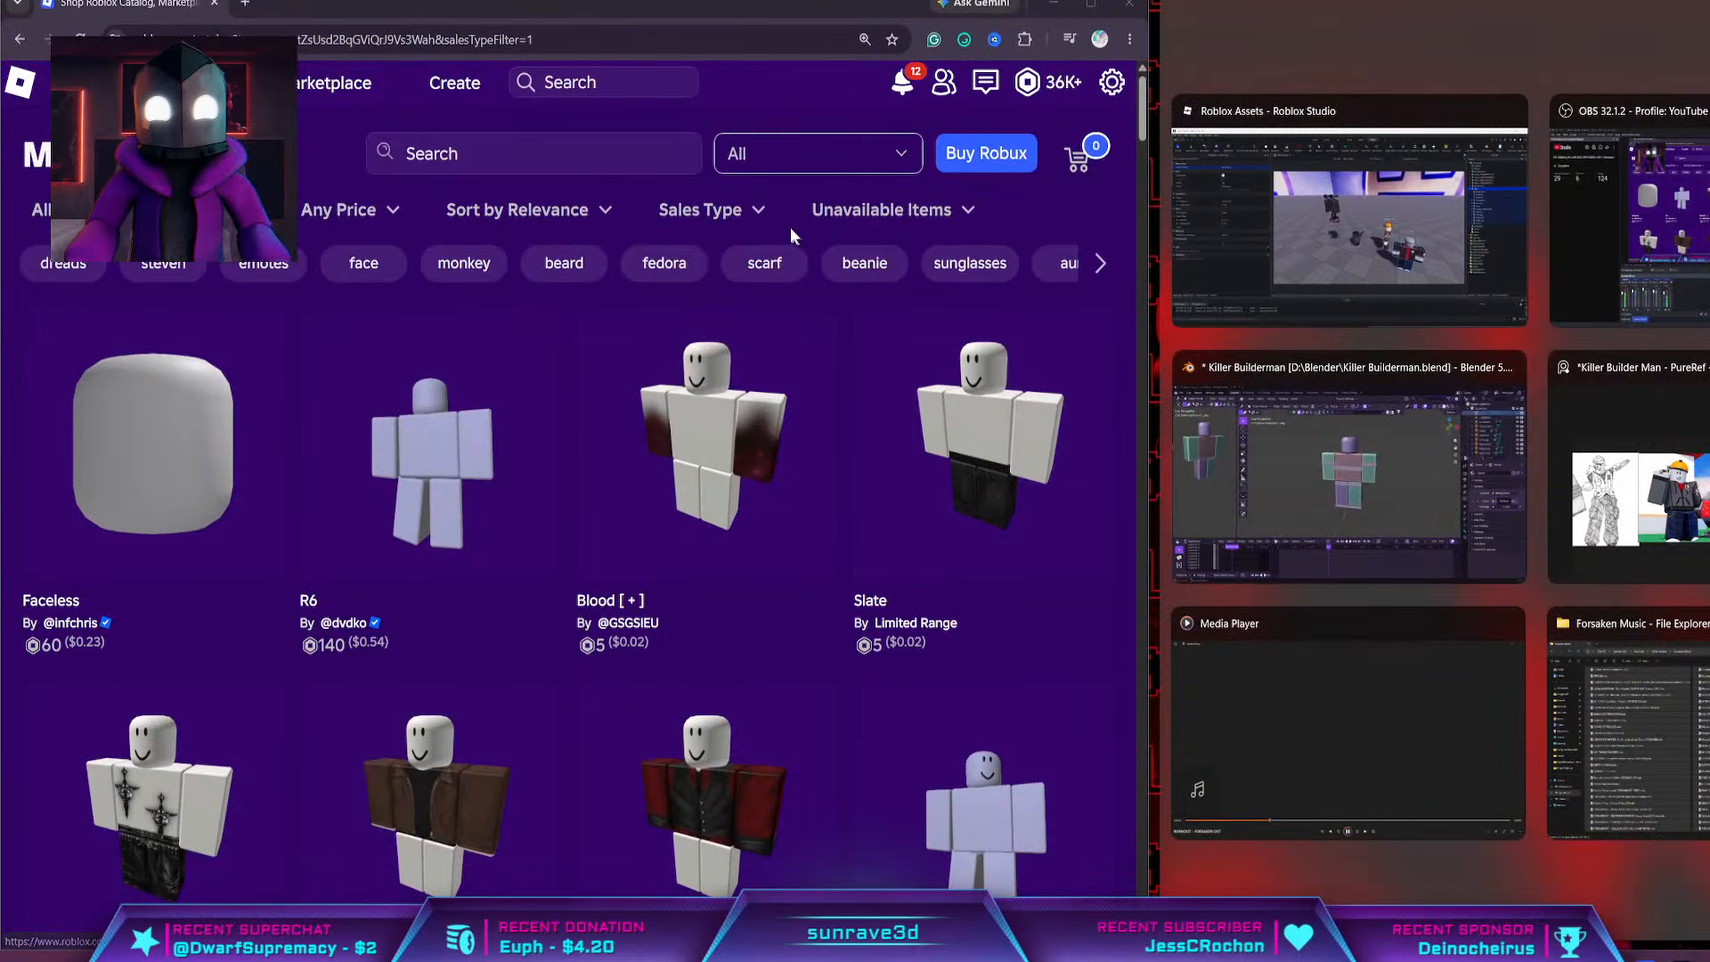
pyautogui.click(773, 209)
pyautogui.click(798, 187)
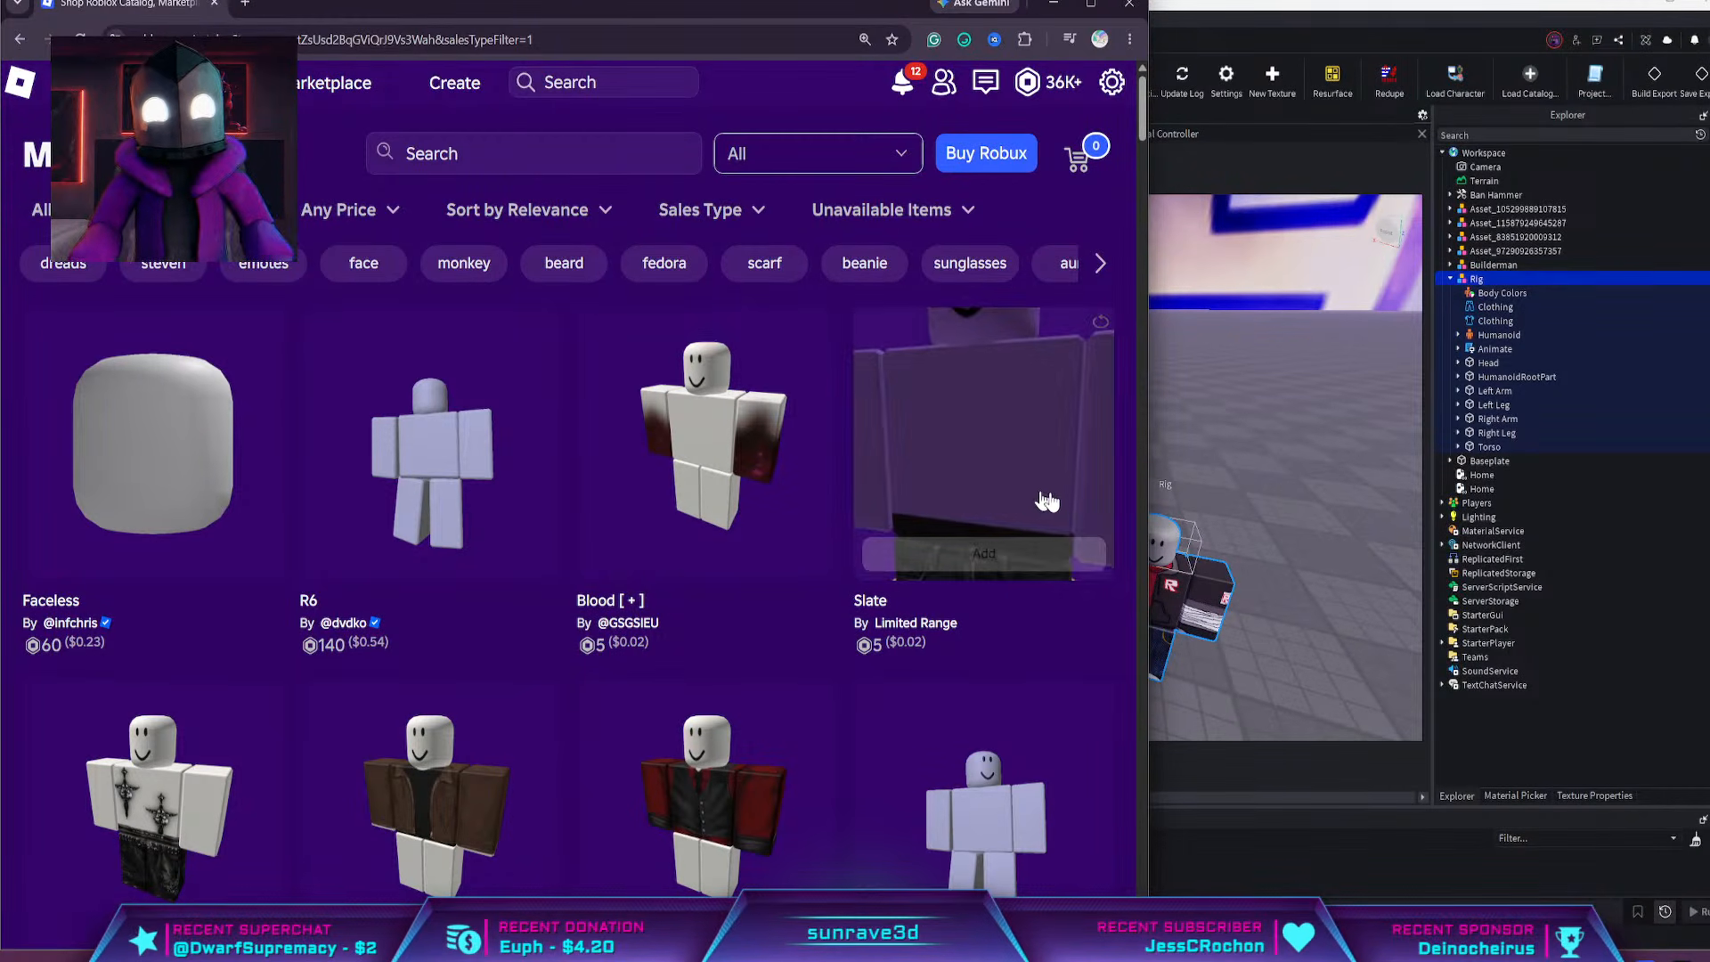
pyautogui.moveTo(1147, 521); pyautogui.dragTo(1590, 516)
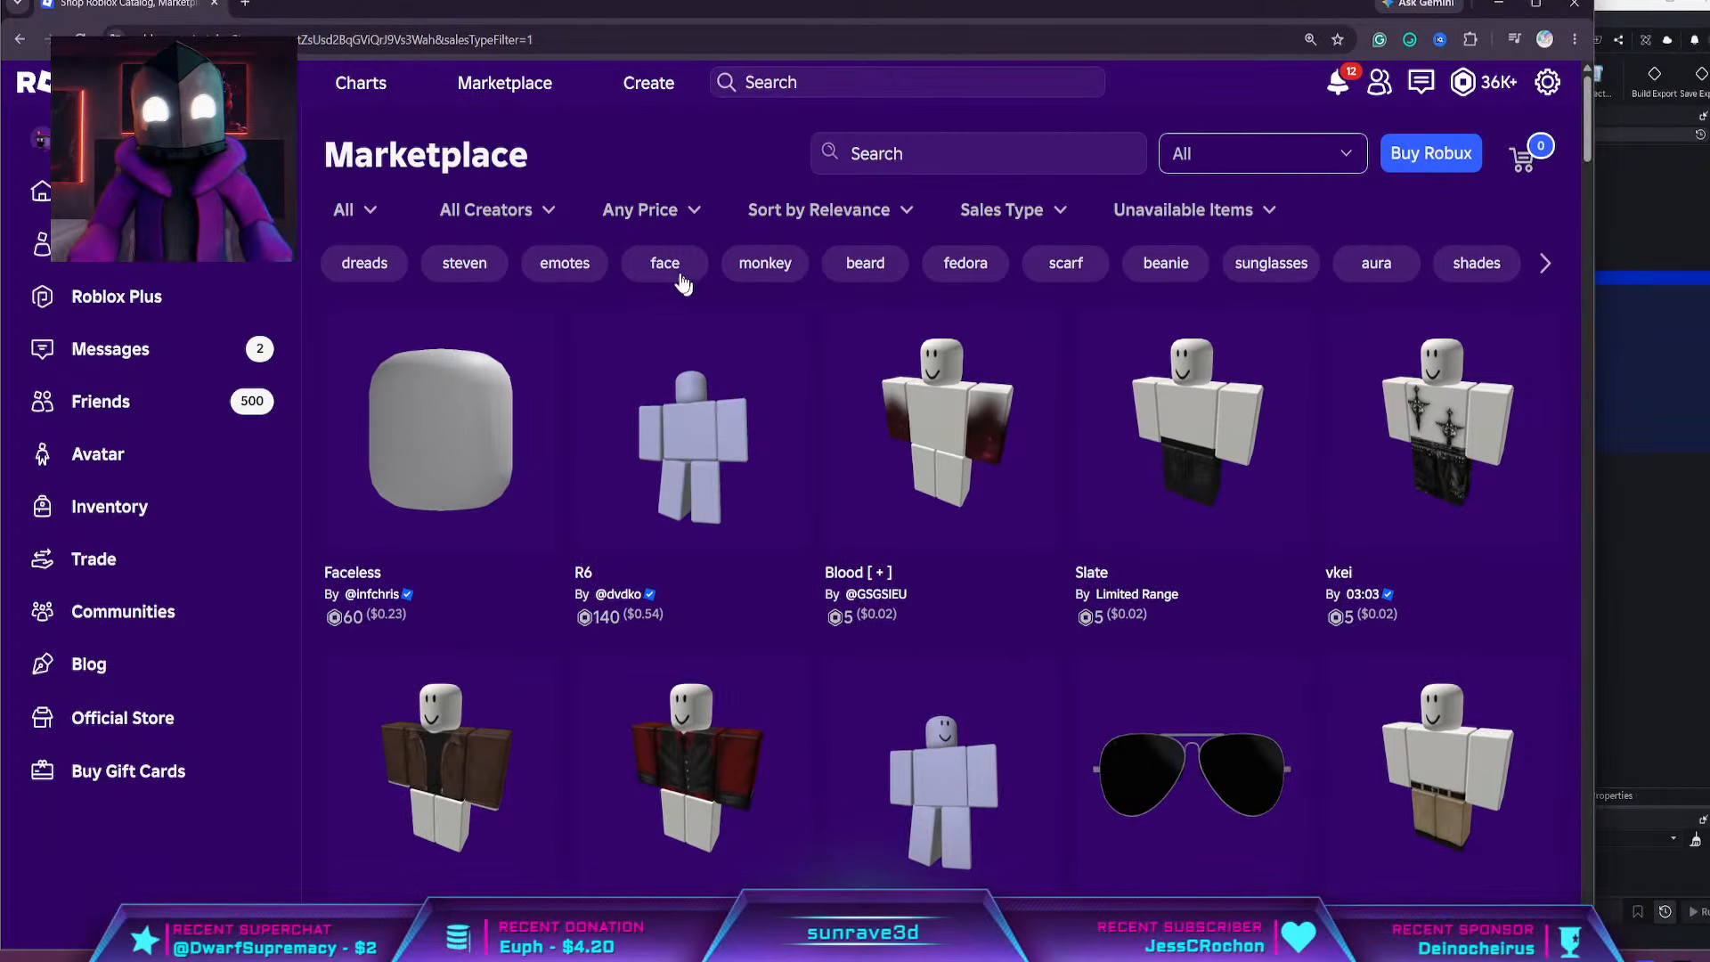
# Search the Marketplace for "builderman"
pyautogui.click(855, 153)
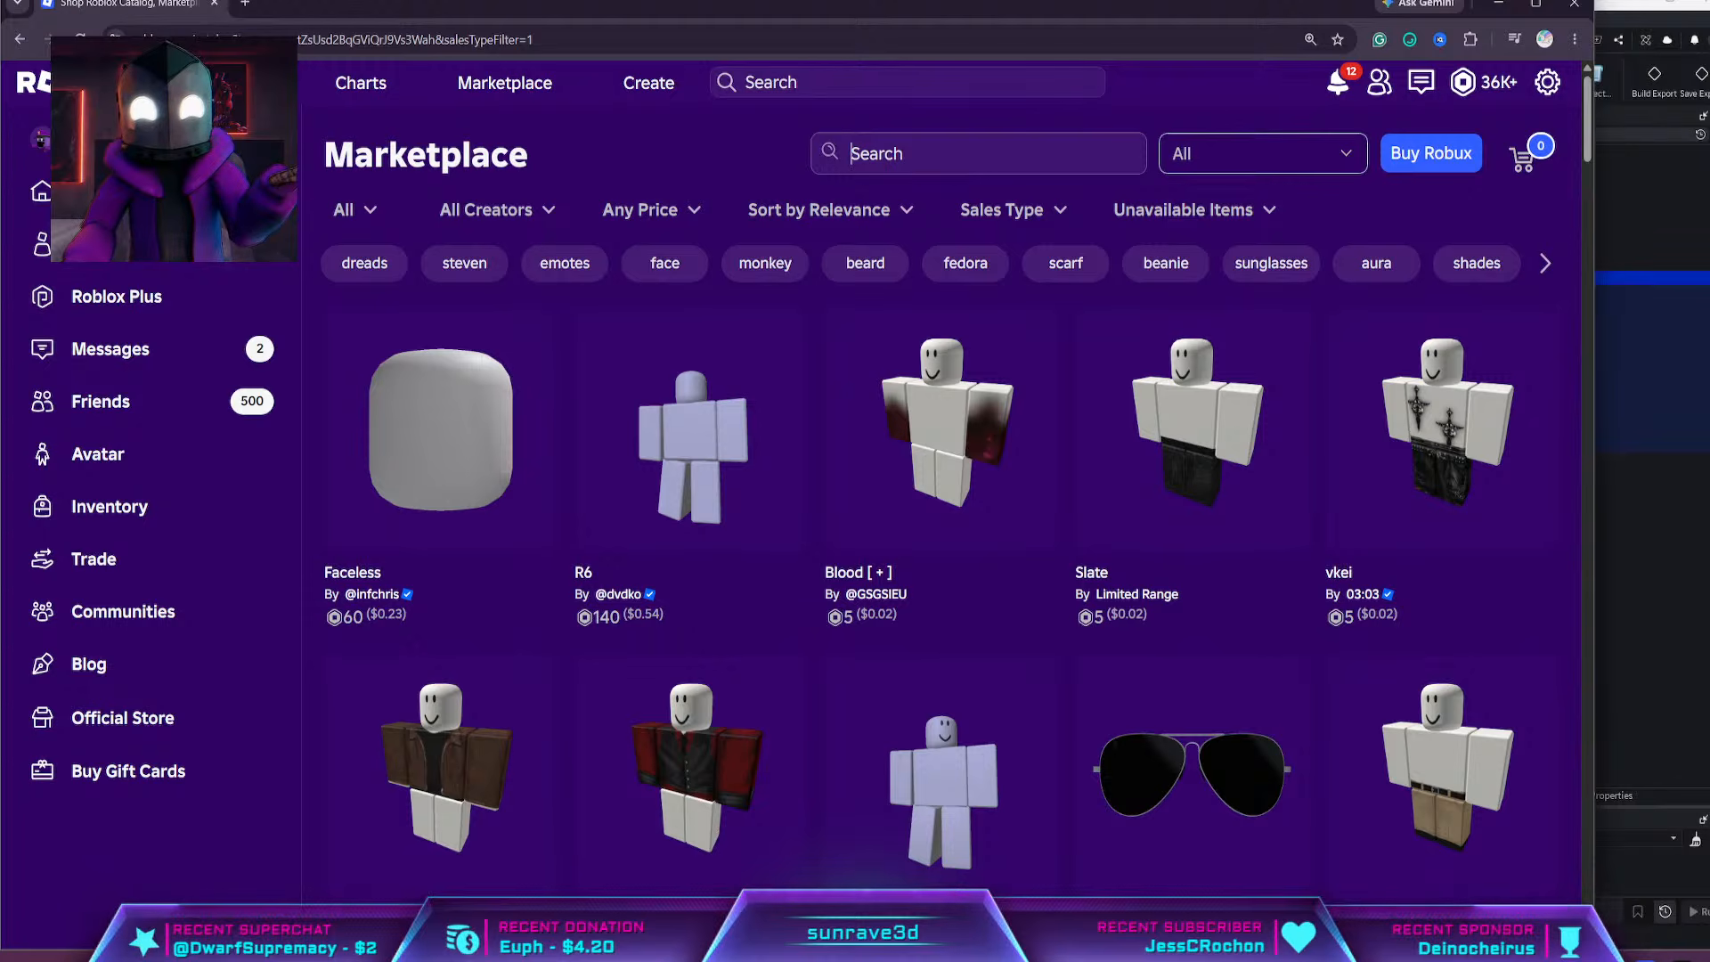
pyautogui.write('bui')
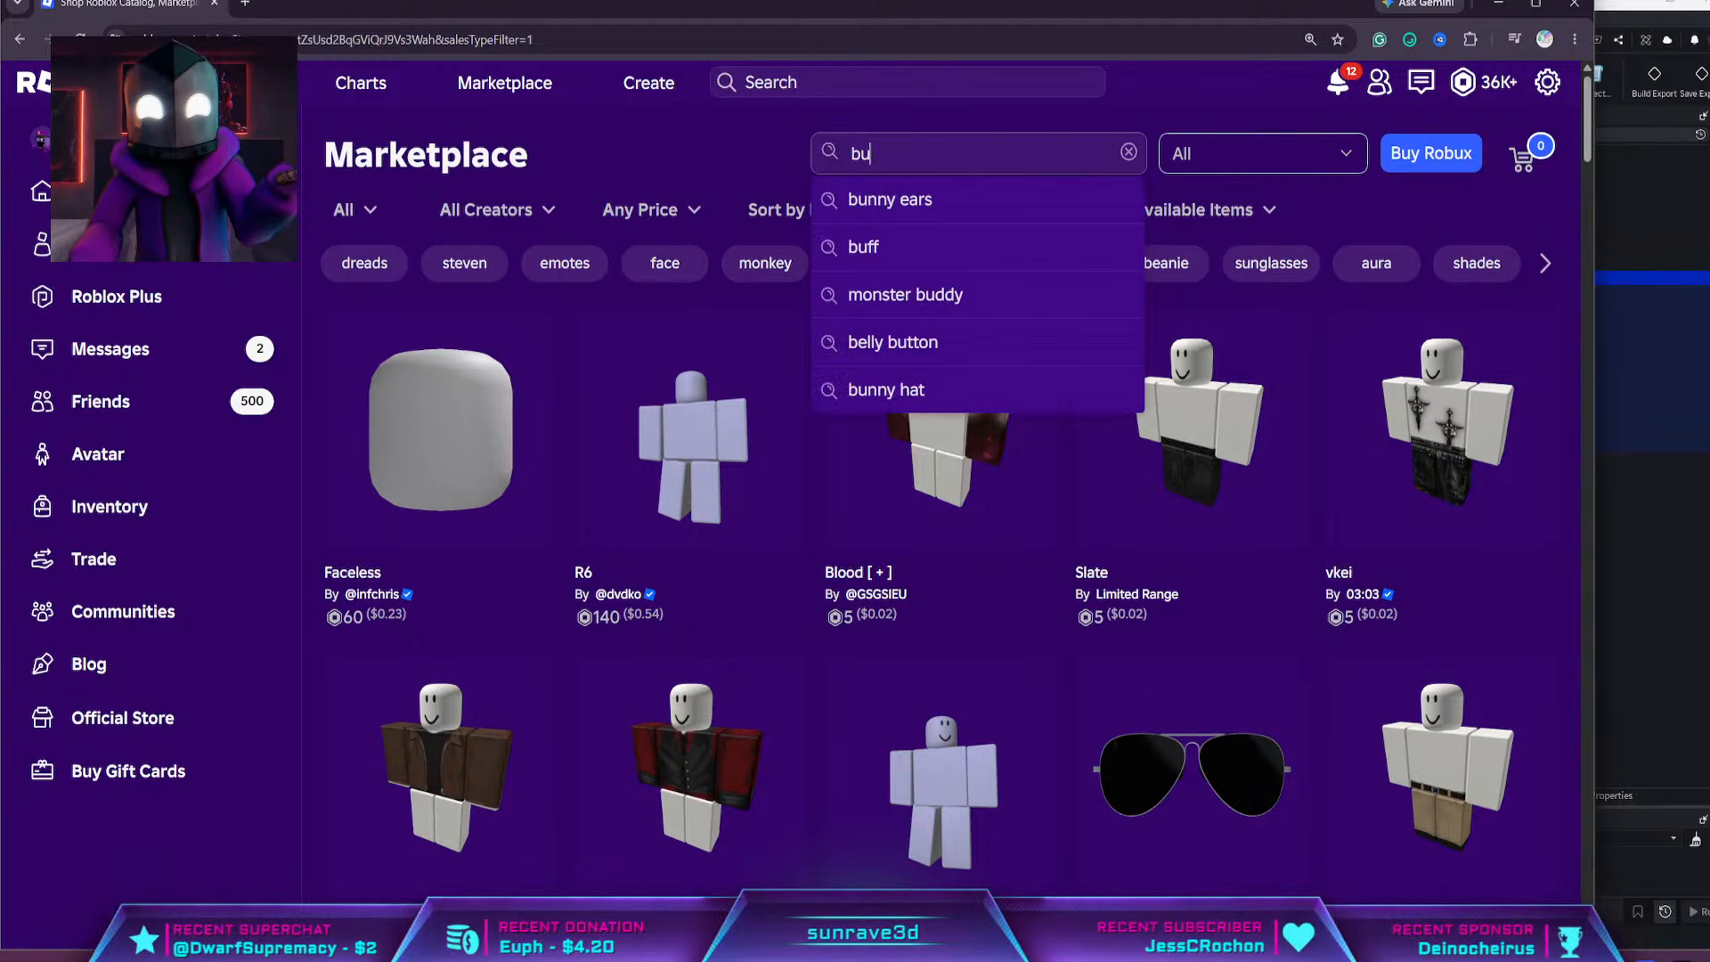
pyautogui.write('lder')
pyautogui.press('Down')
pyautogui.press('Return')
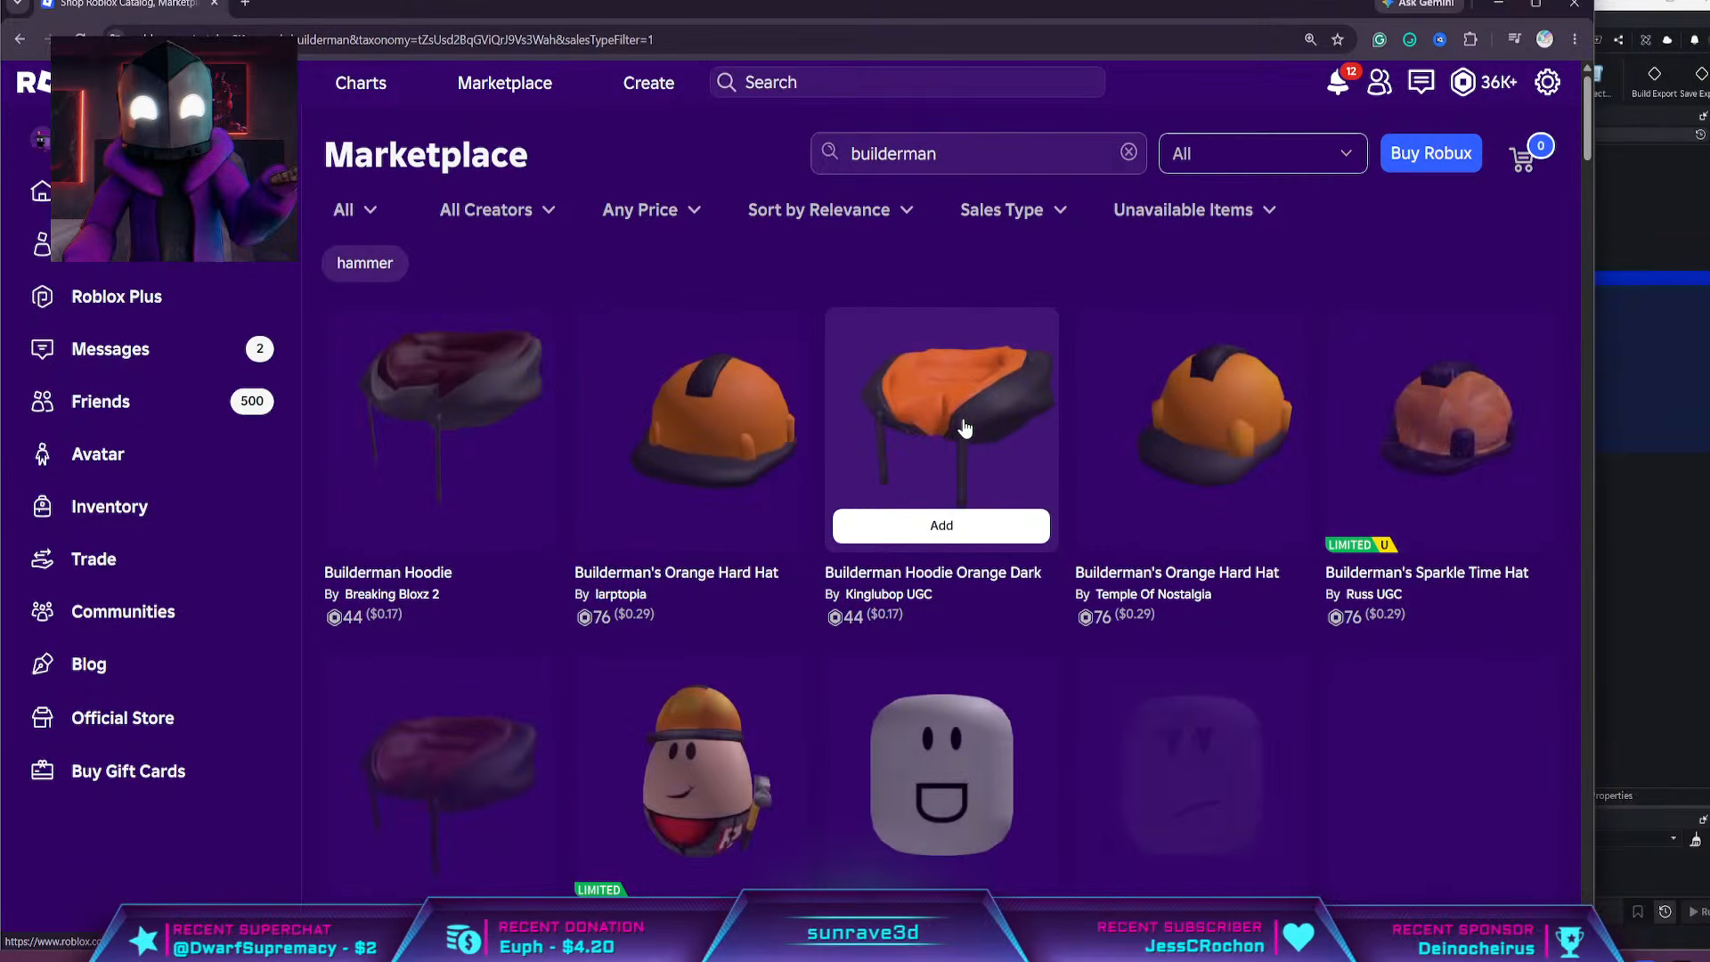
# Open the Builder Man head and the Builderman's glare V2 mask from the search results in separate background tabs
pyautogui.scroll(-2, 1031, 517)
pyautogui.middleClick(1193, 588)
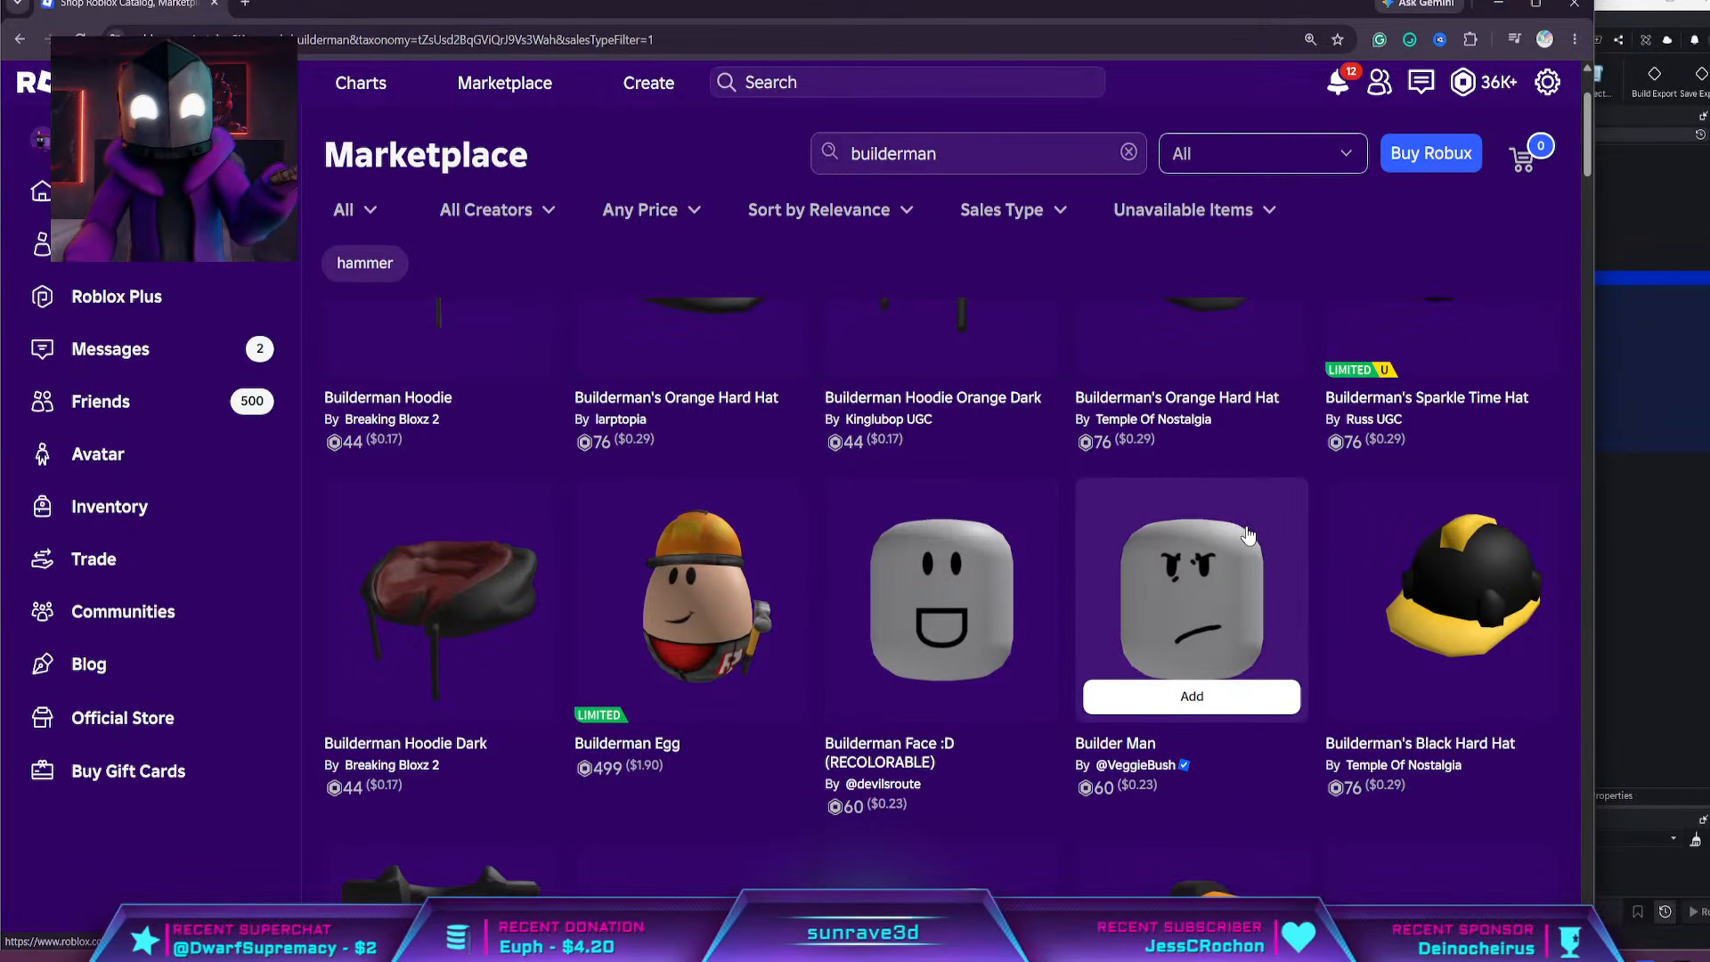
pyautogui.scroll(-2, 1203, 534)
pyautogui.scroll(-3, 1211, 490)
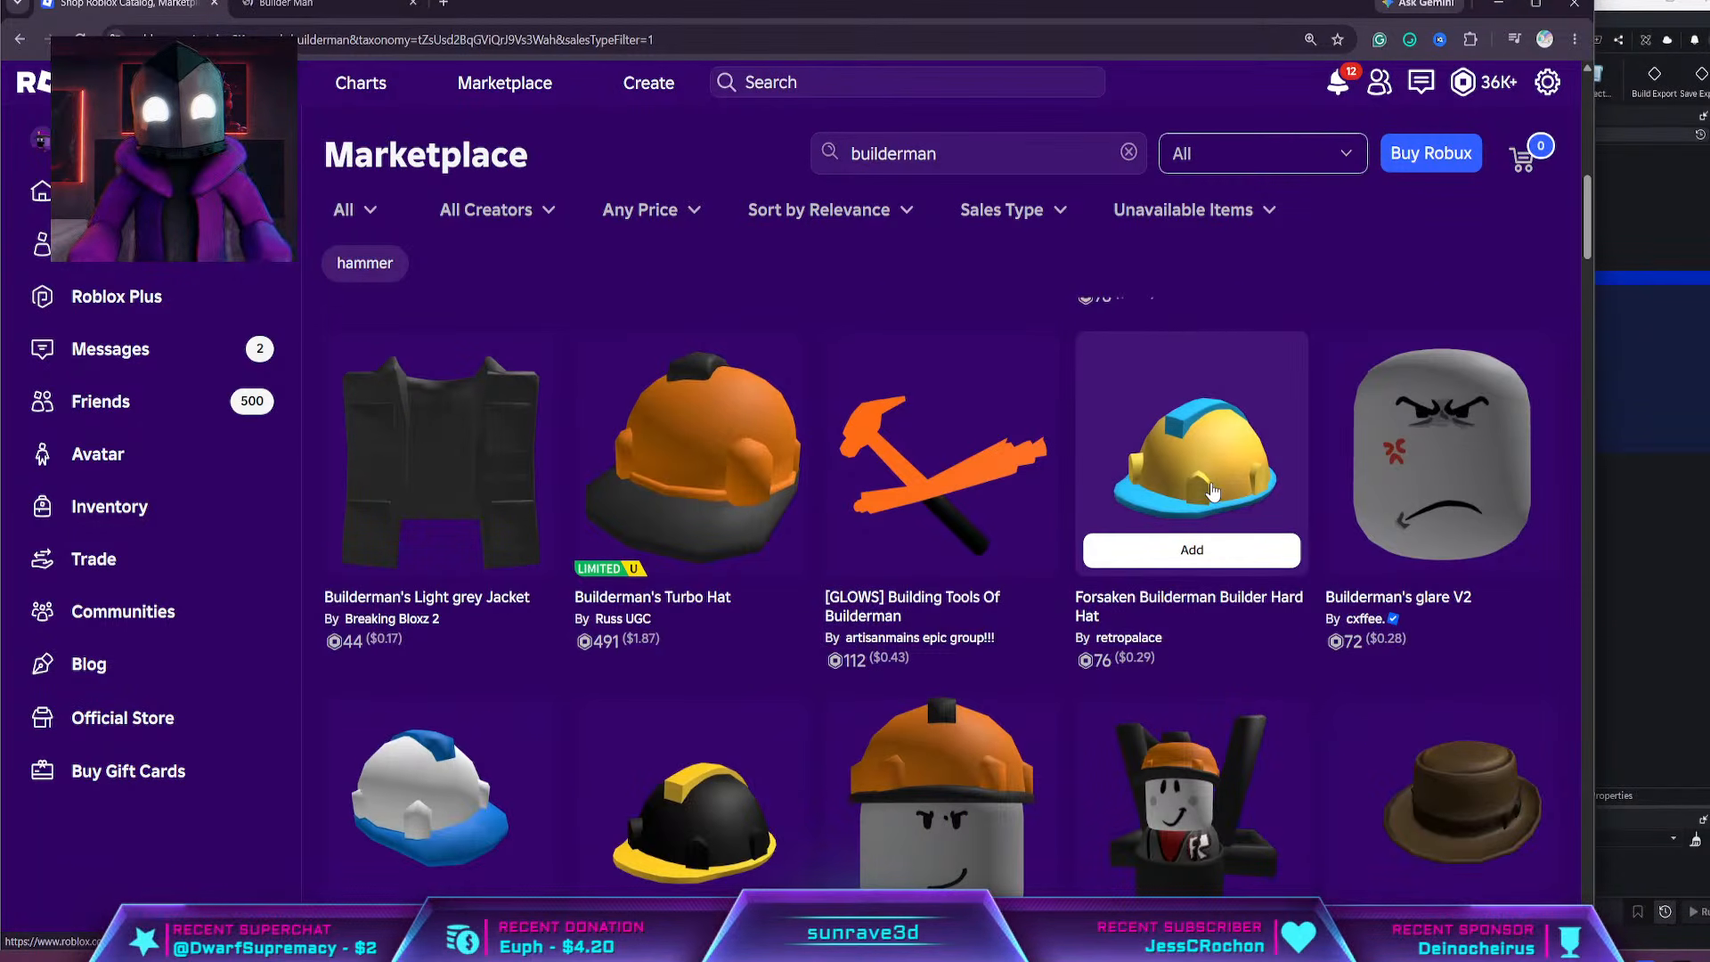
pyautogui.middleClick(1501, 497)
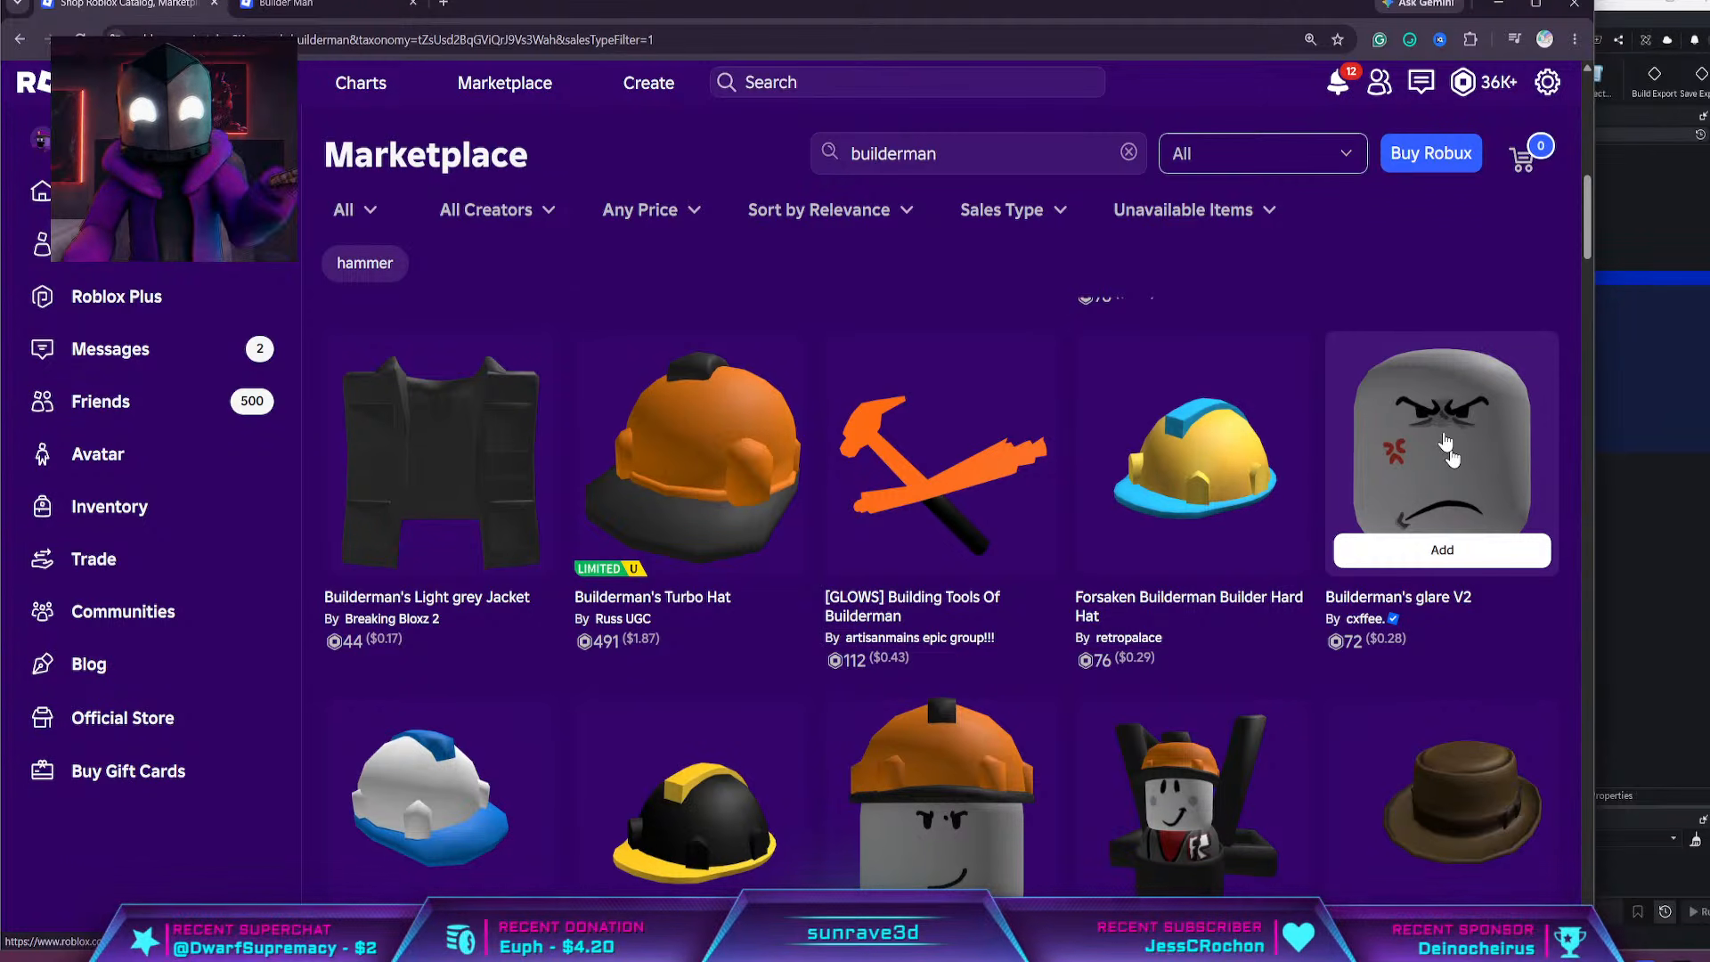
# Examine the remaining "builderman" Marketplace results for further faces, accessories and clothing
pyautogui.scroll(-3, 1273, 517)
pyautogui.scroll(-15, 1272, 518)
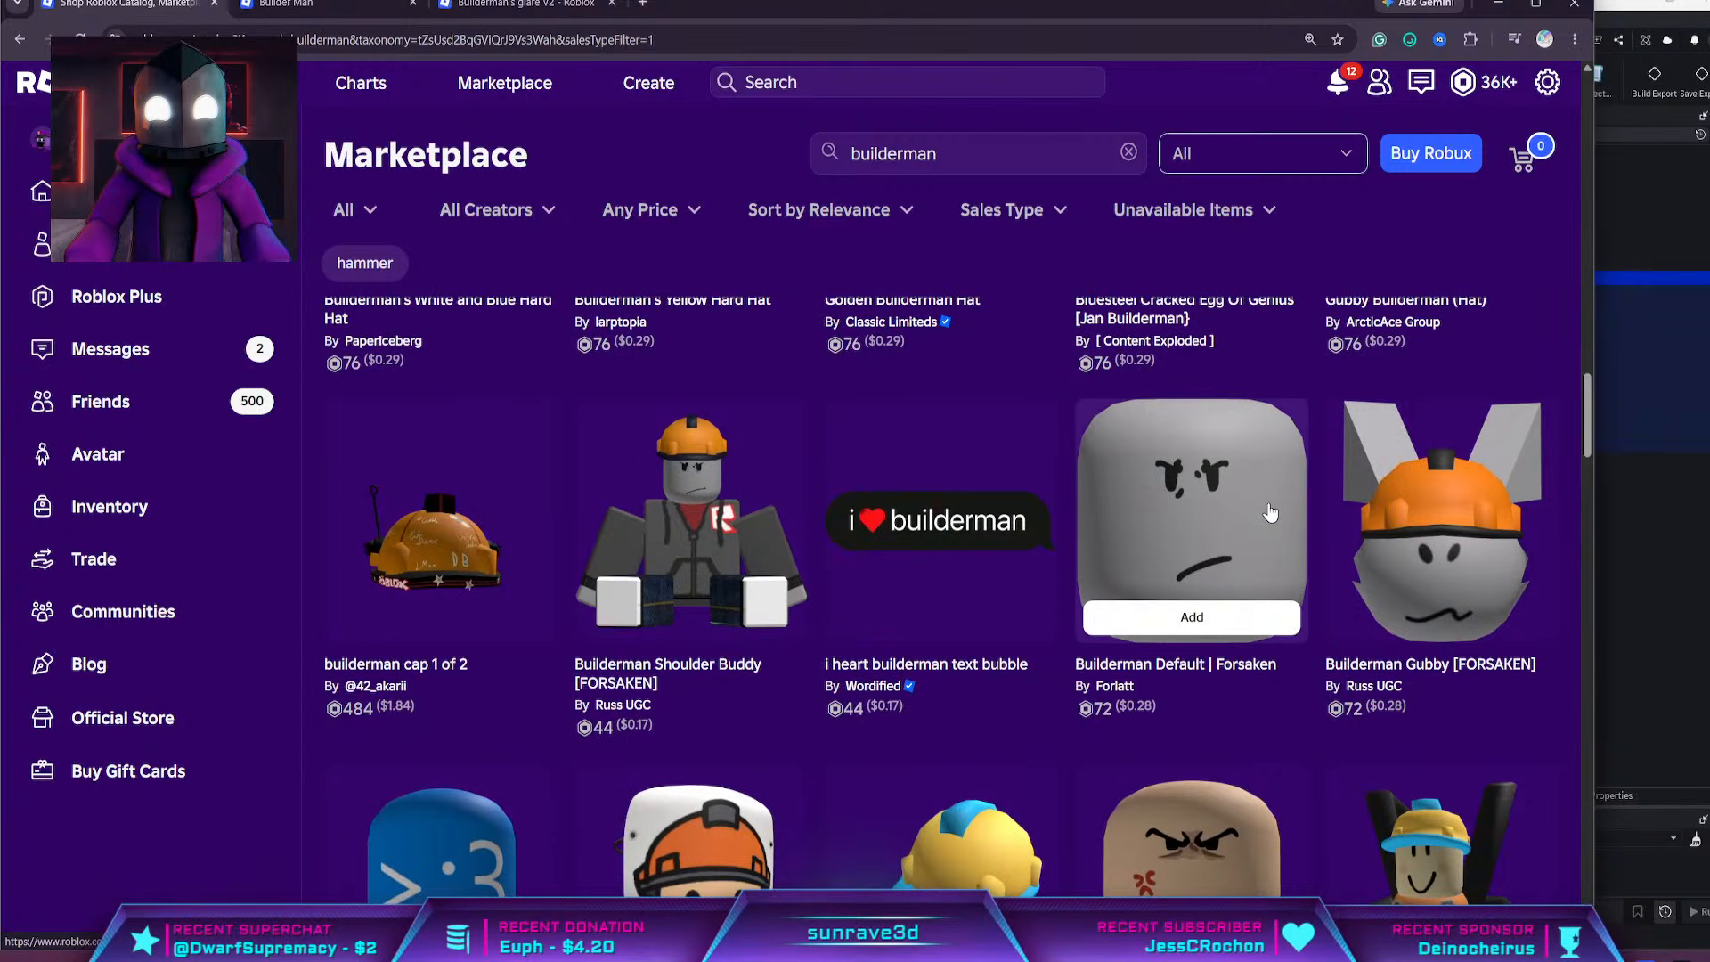
pyautogui.scroll(-3, 1270, 515)
pyautogui.scroll(-3, 1270, 513)
pyautogui.scroll(5, 1270, 513)
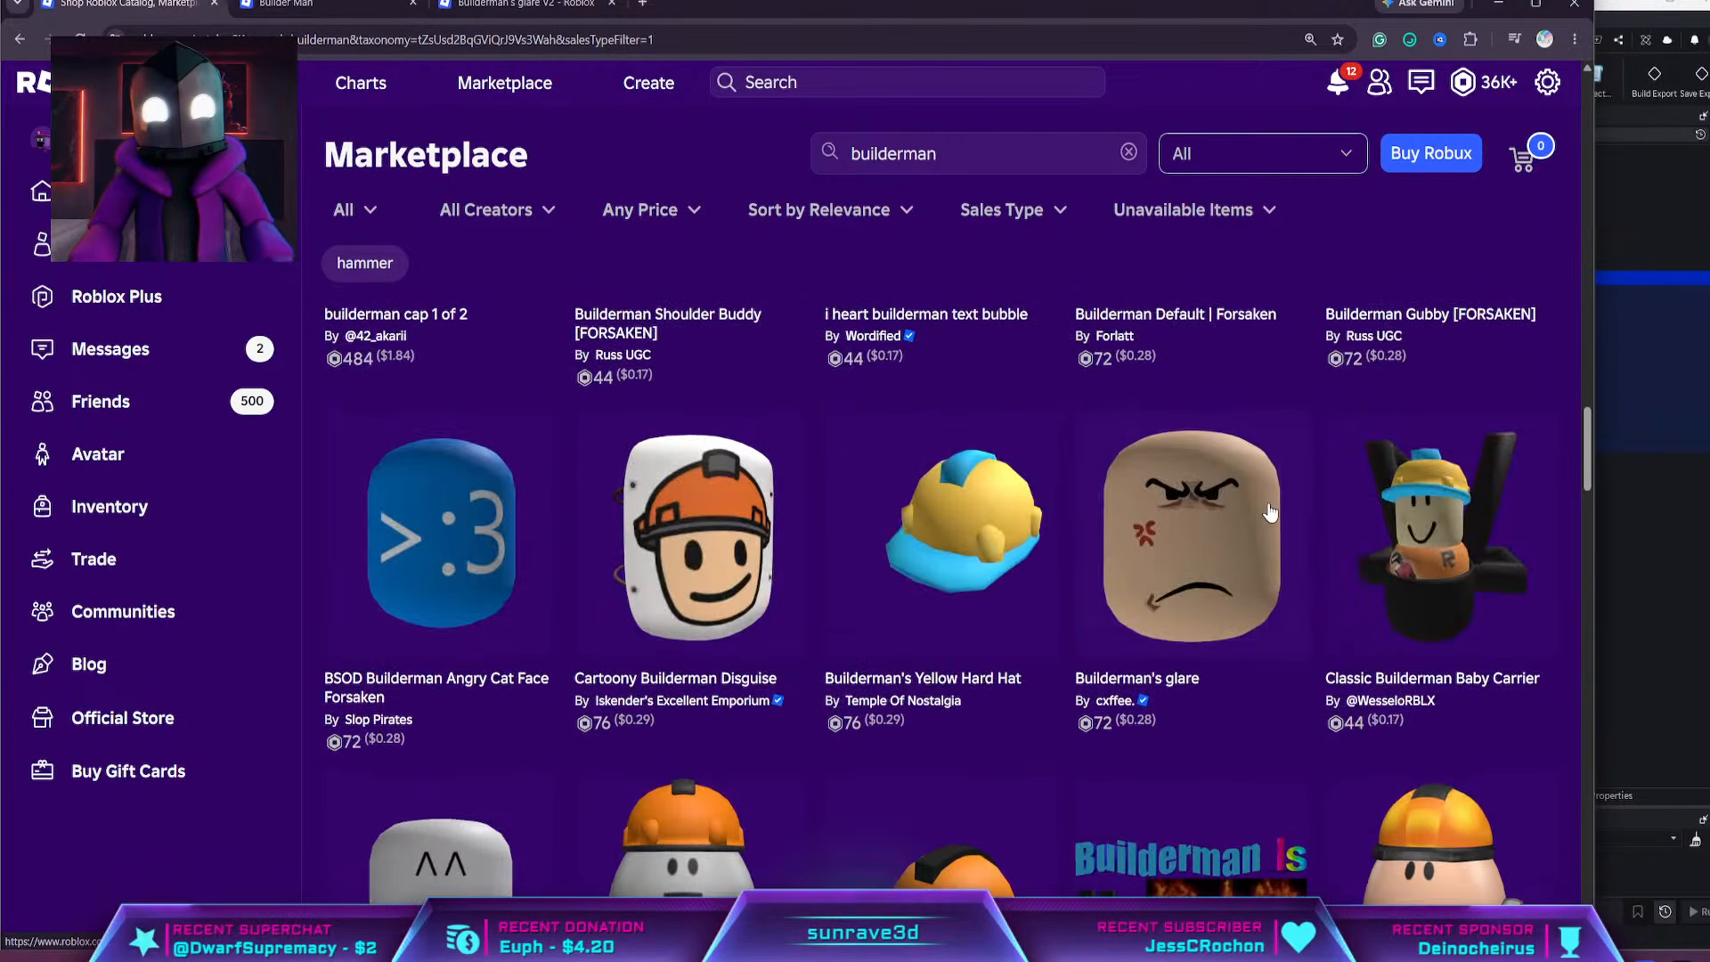
pyautogui.scroll(-5, 721, 521)
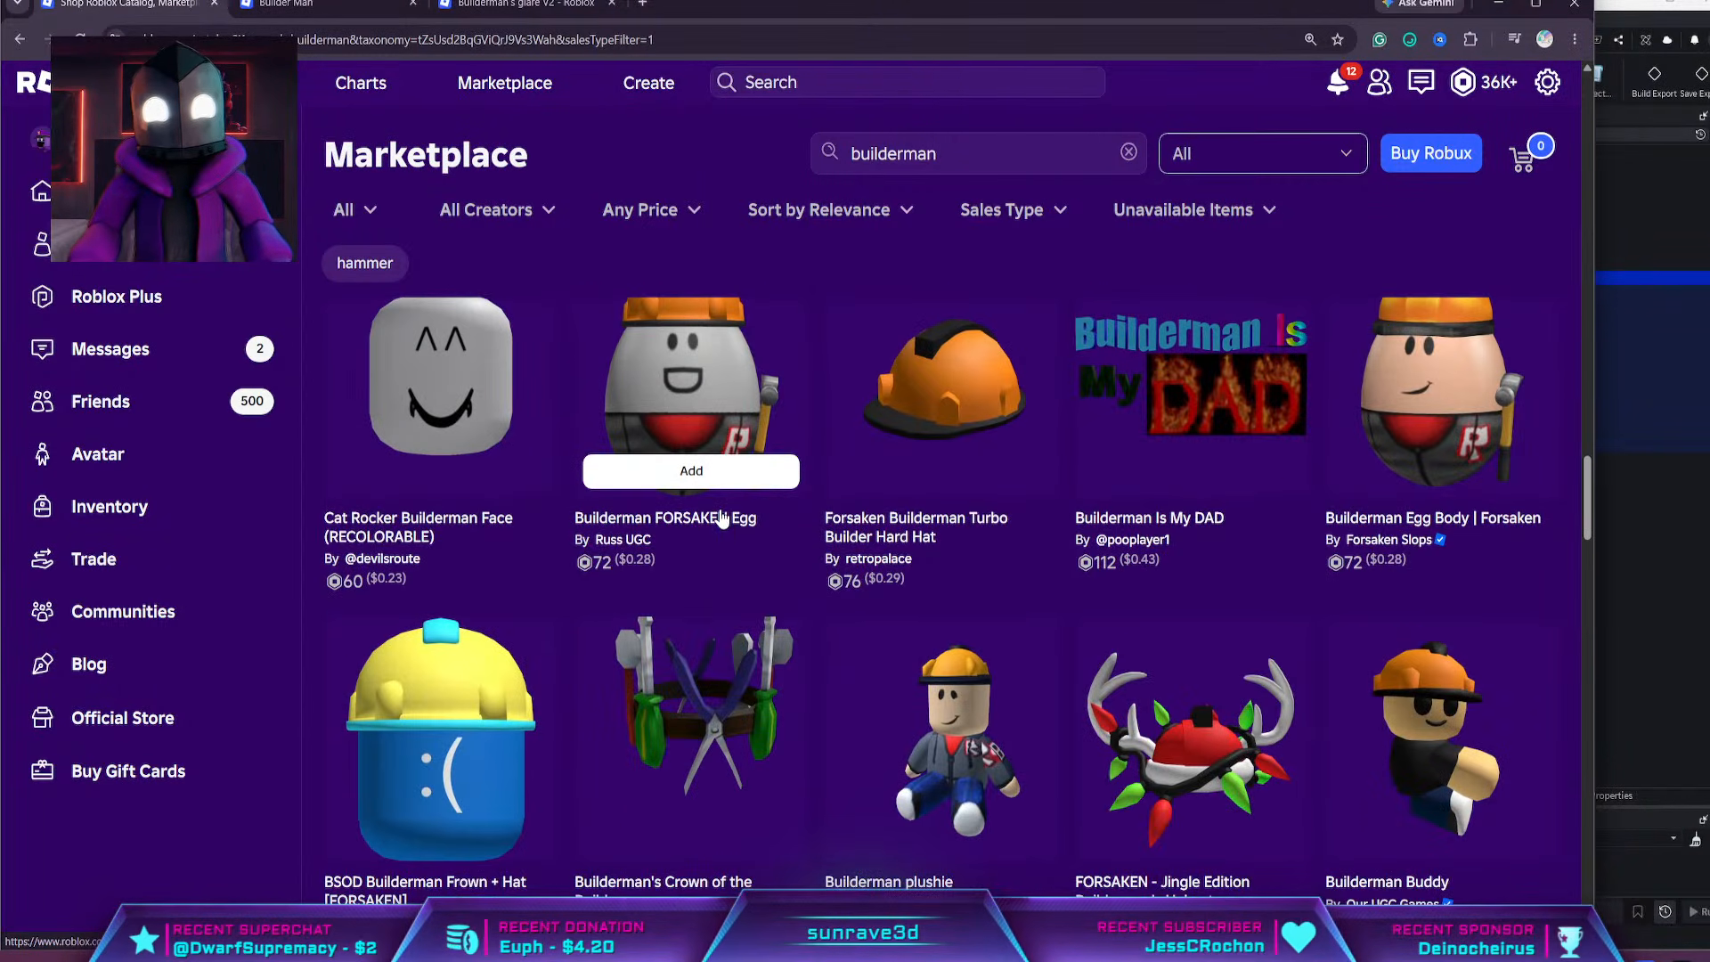
pyautogui.scroll(-12, 721, 515)
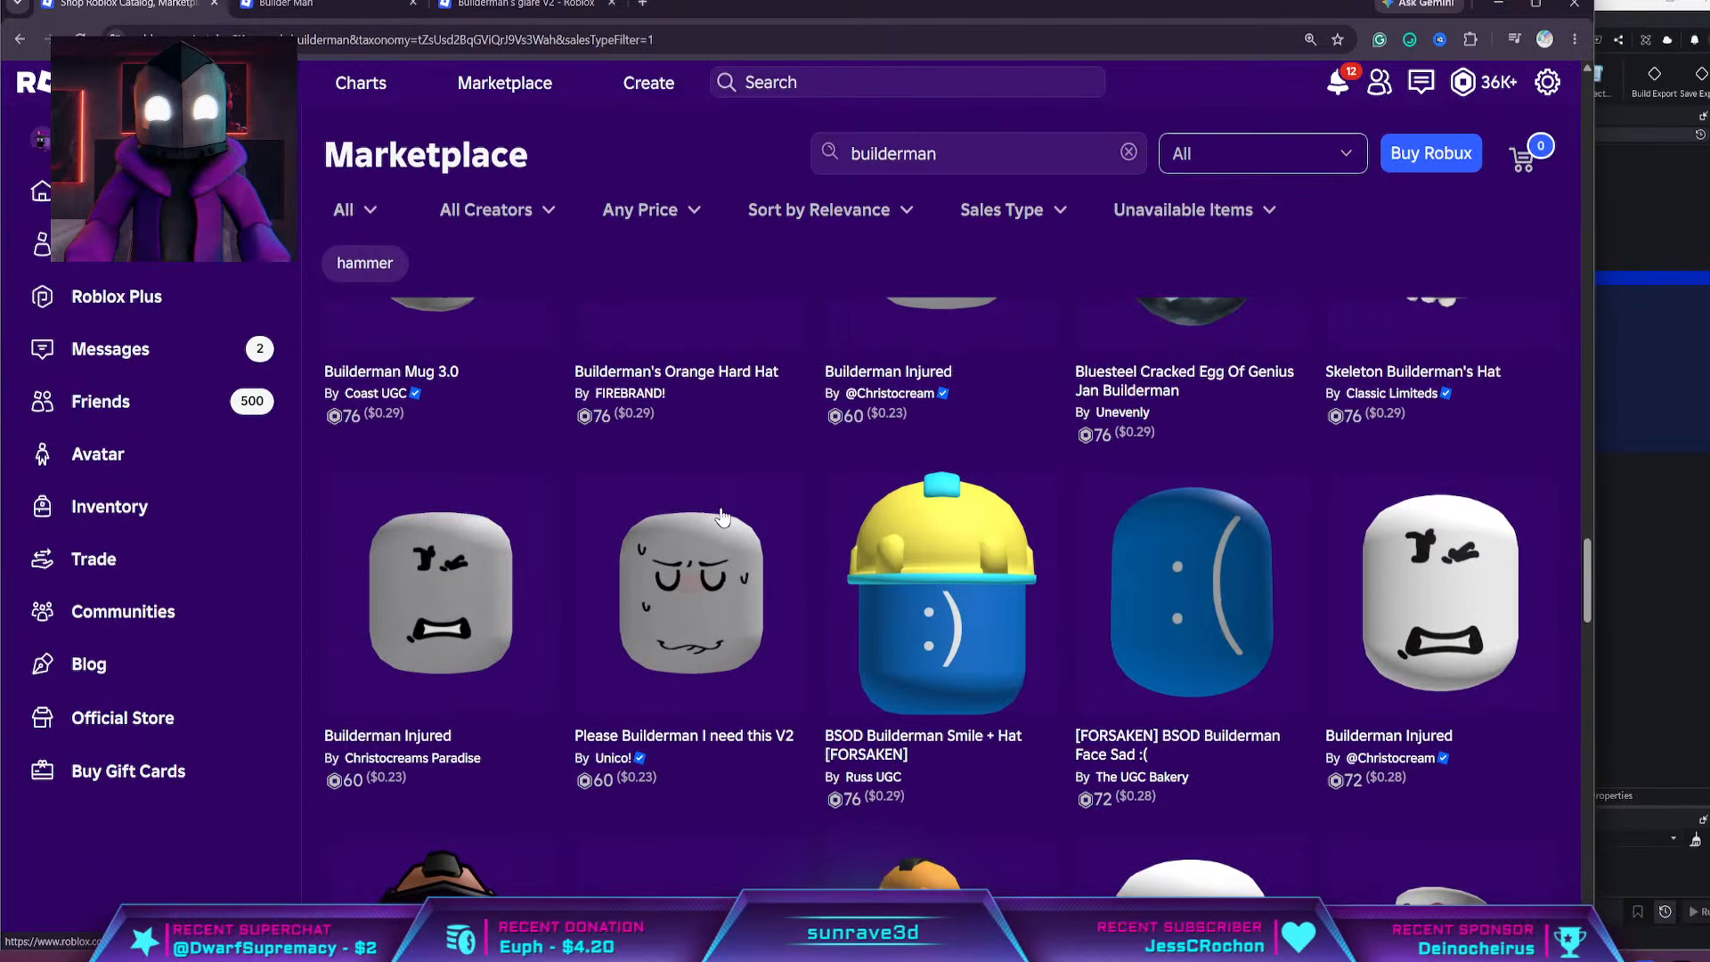
pyautogui.scroll(-12, 722, 517)
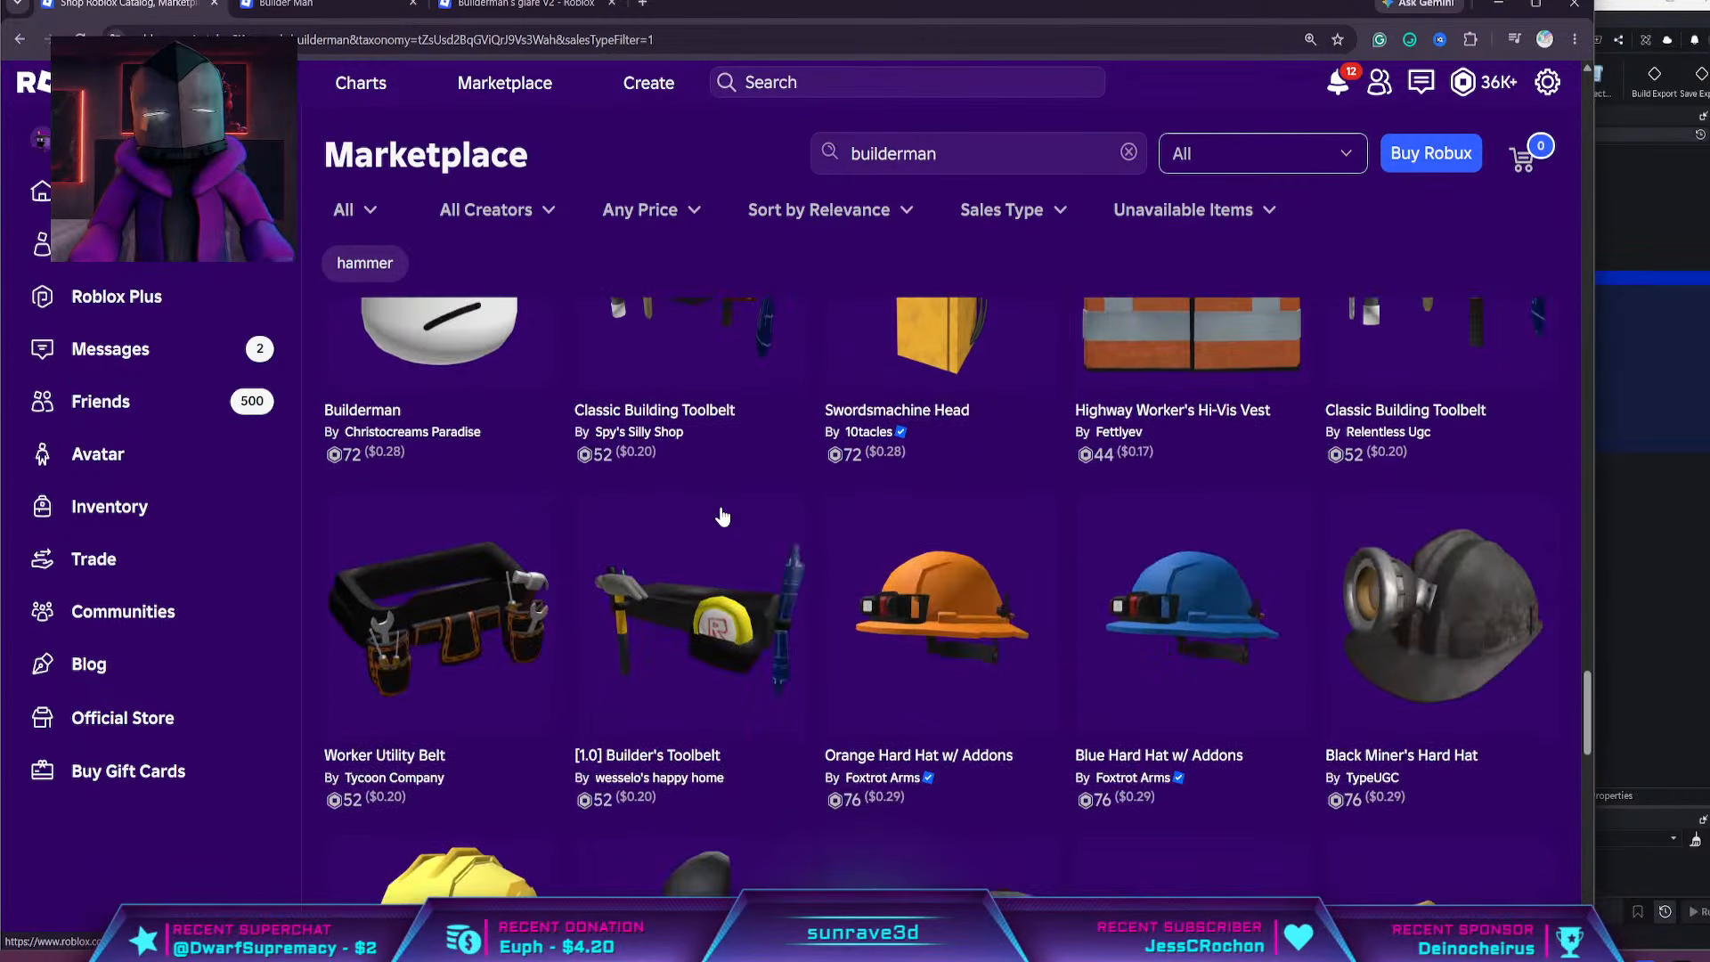
pyautogui.scroll(6, 720, 512)
pyautogui.scroll(-5, 980, 568)
pyautogui.scroll(2, 976, 570)
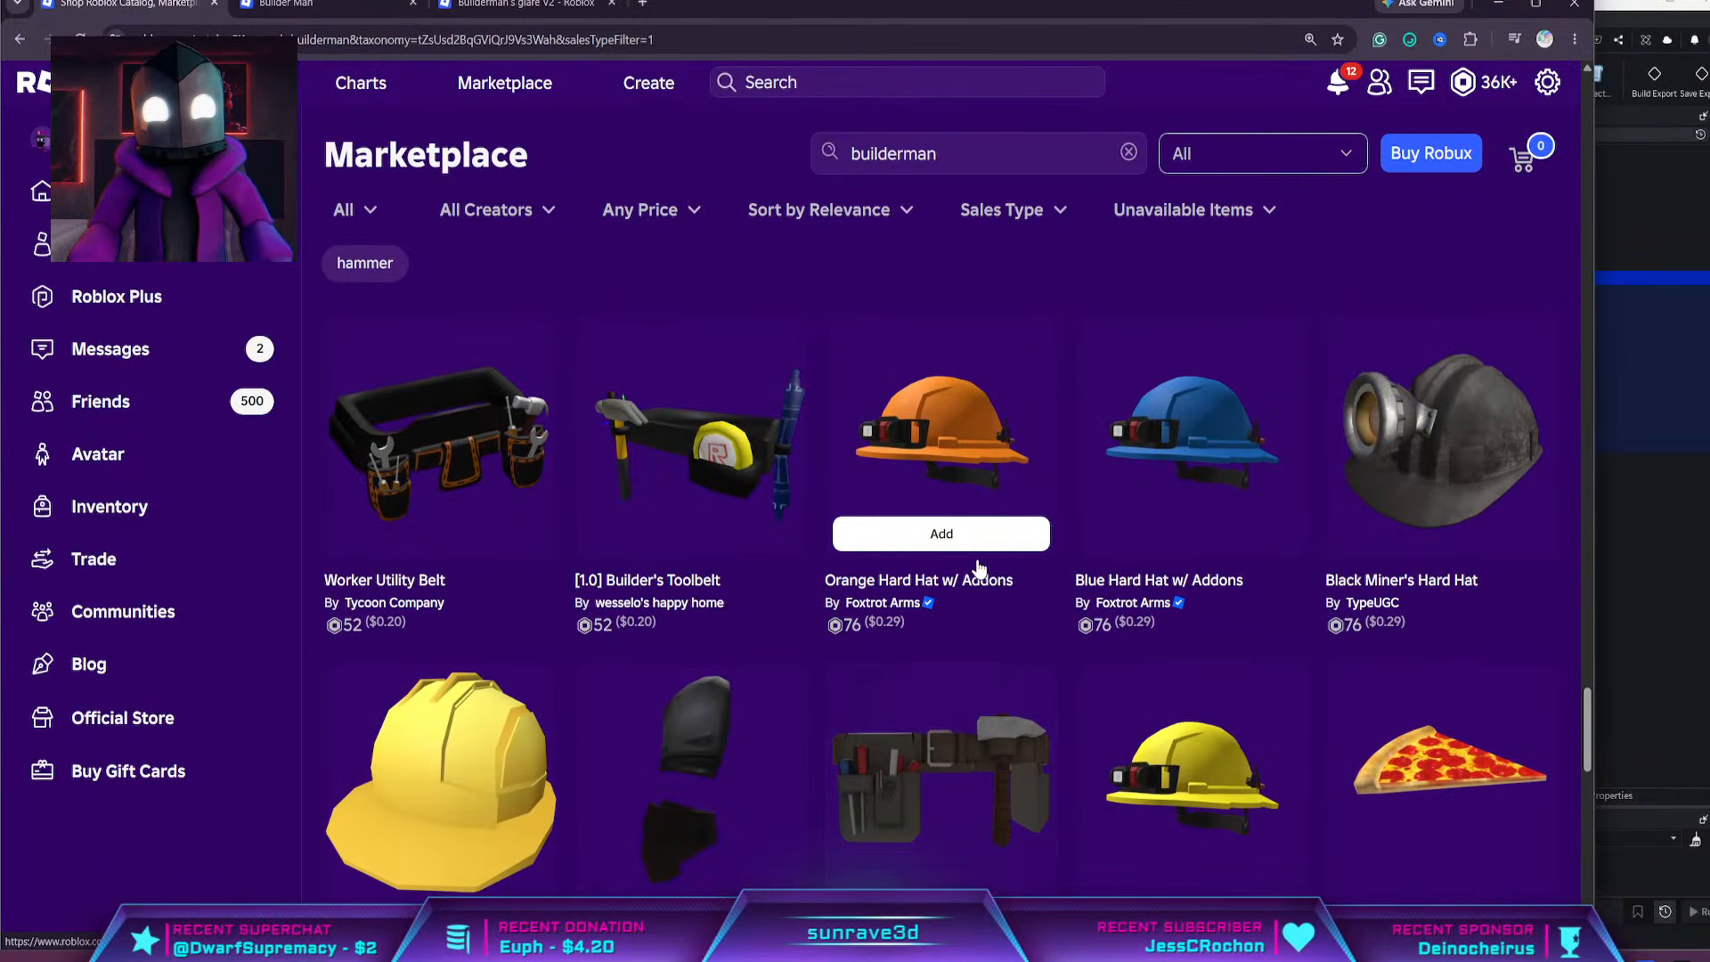
pyautogui.scroll(-6, 708, 719)
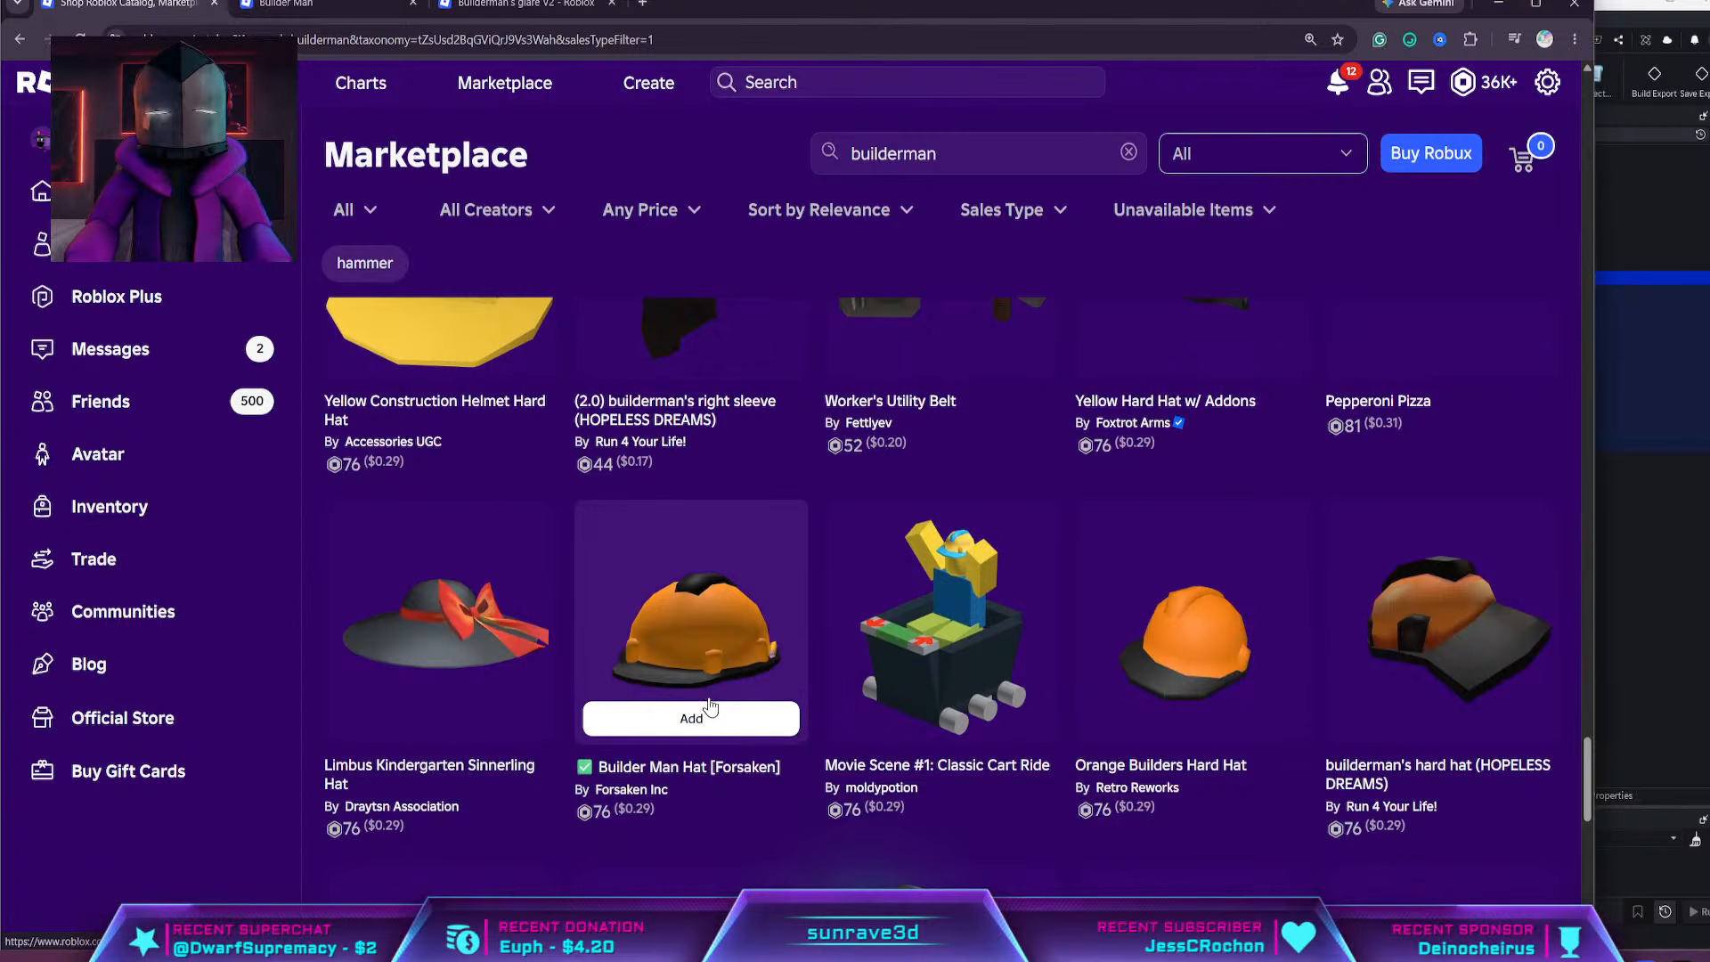
pyautogui.scroll(-2, 711, 704)
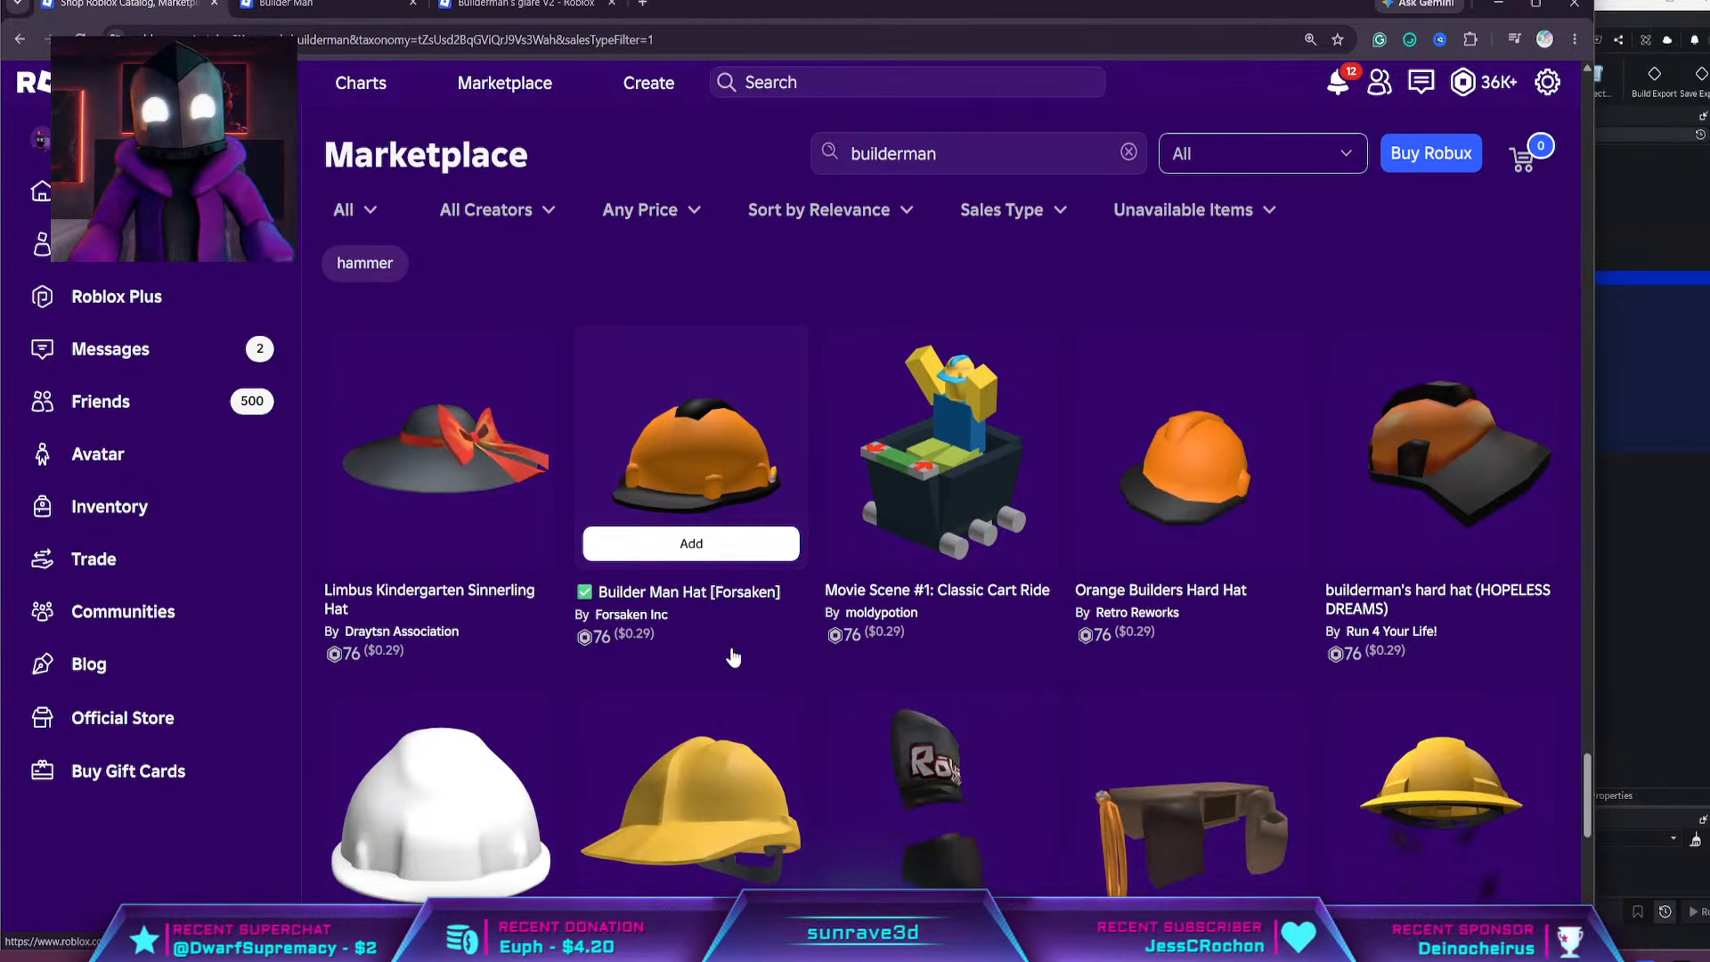
pyautogui.scroll(-4, 1185, 481)
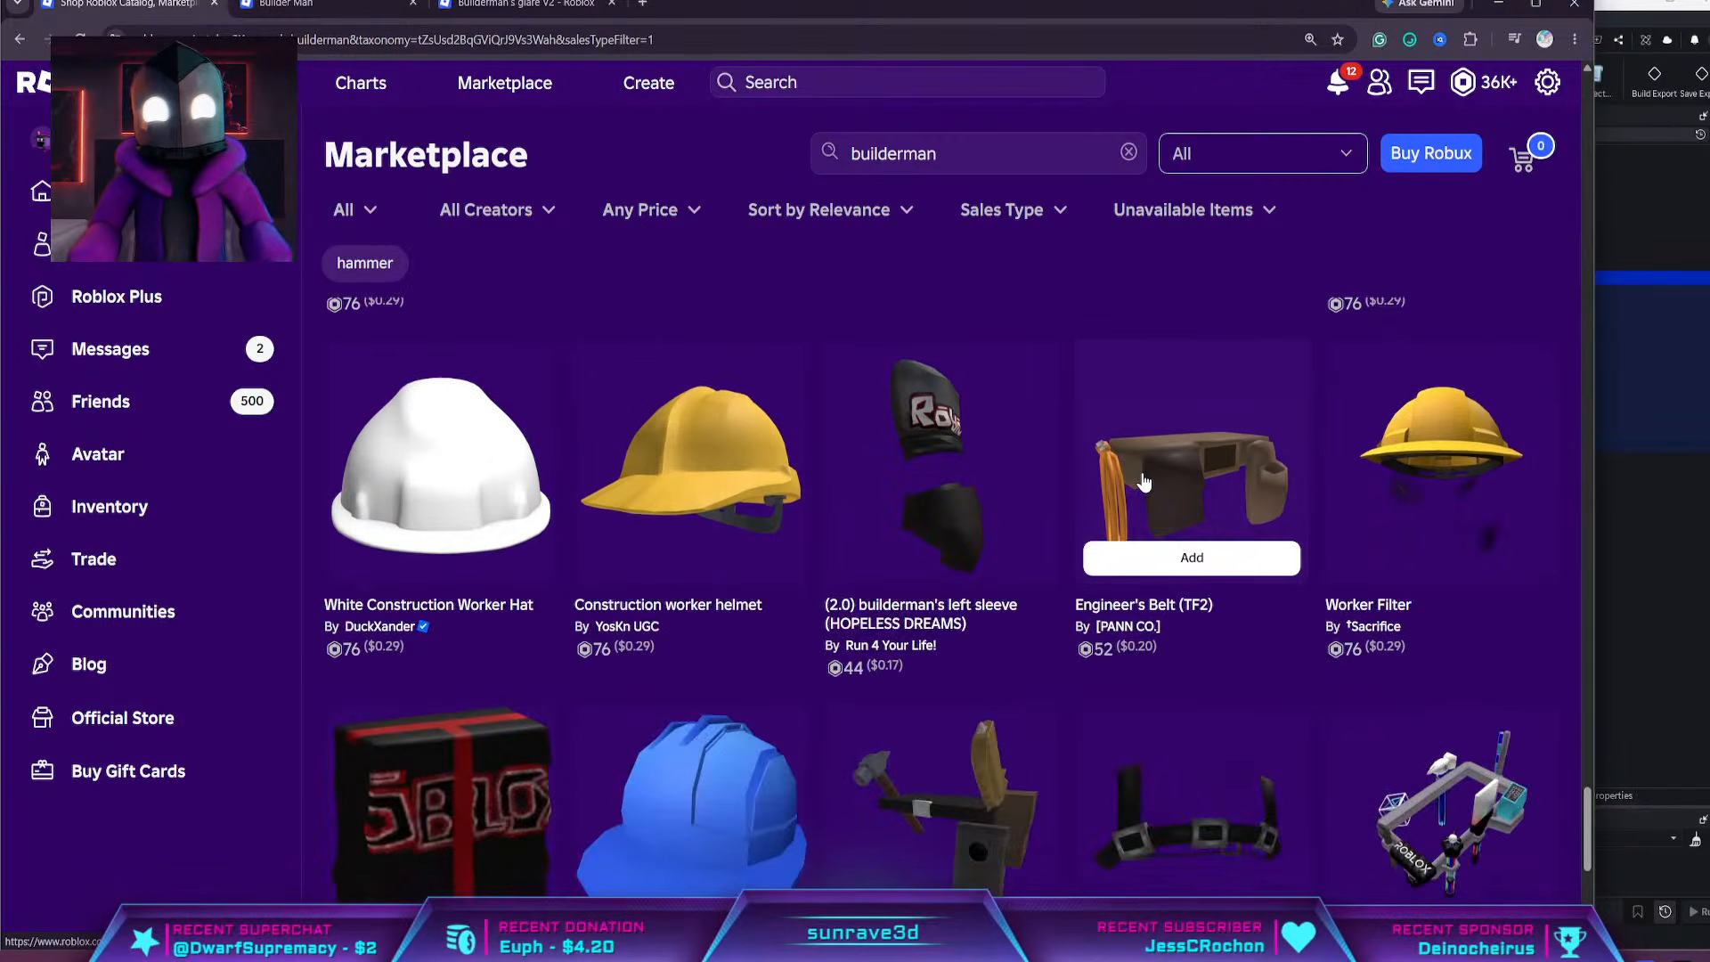
pyautogui.scroll(-5, 818, 485)
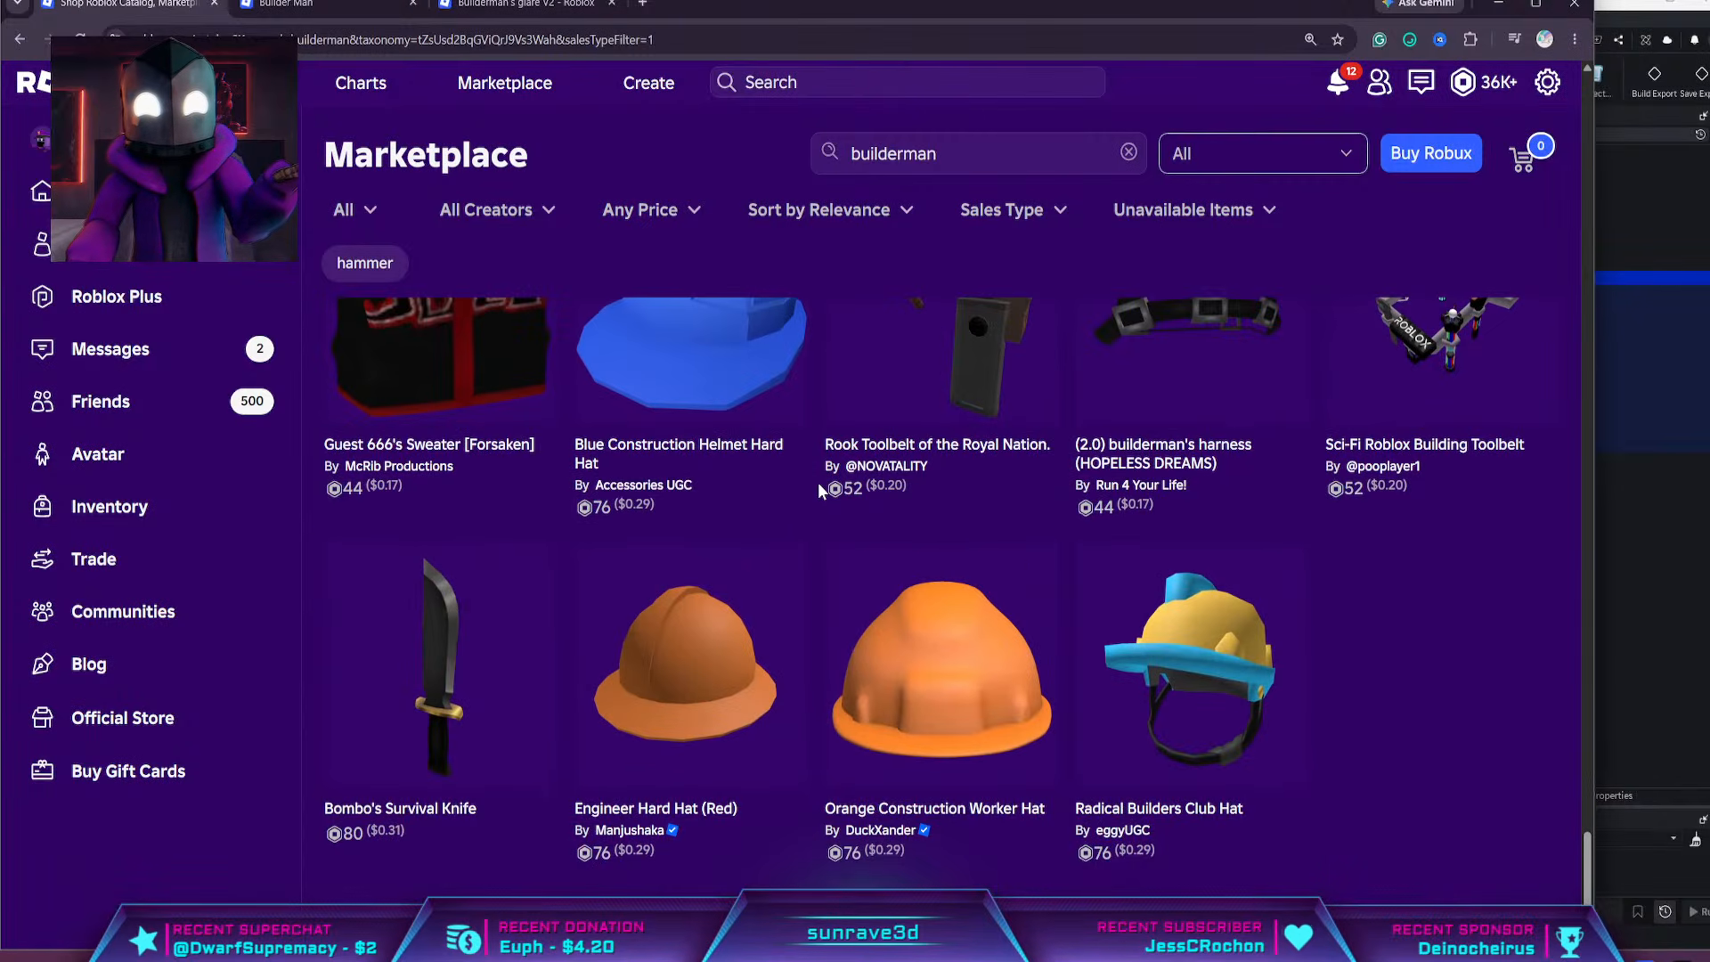
pyautogui.scroll(-6, 815, 488)
pyautogui.scroll(6, 816, 489)
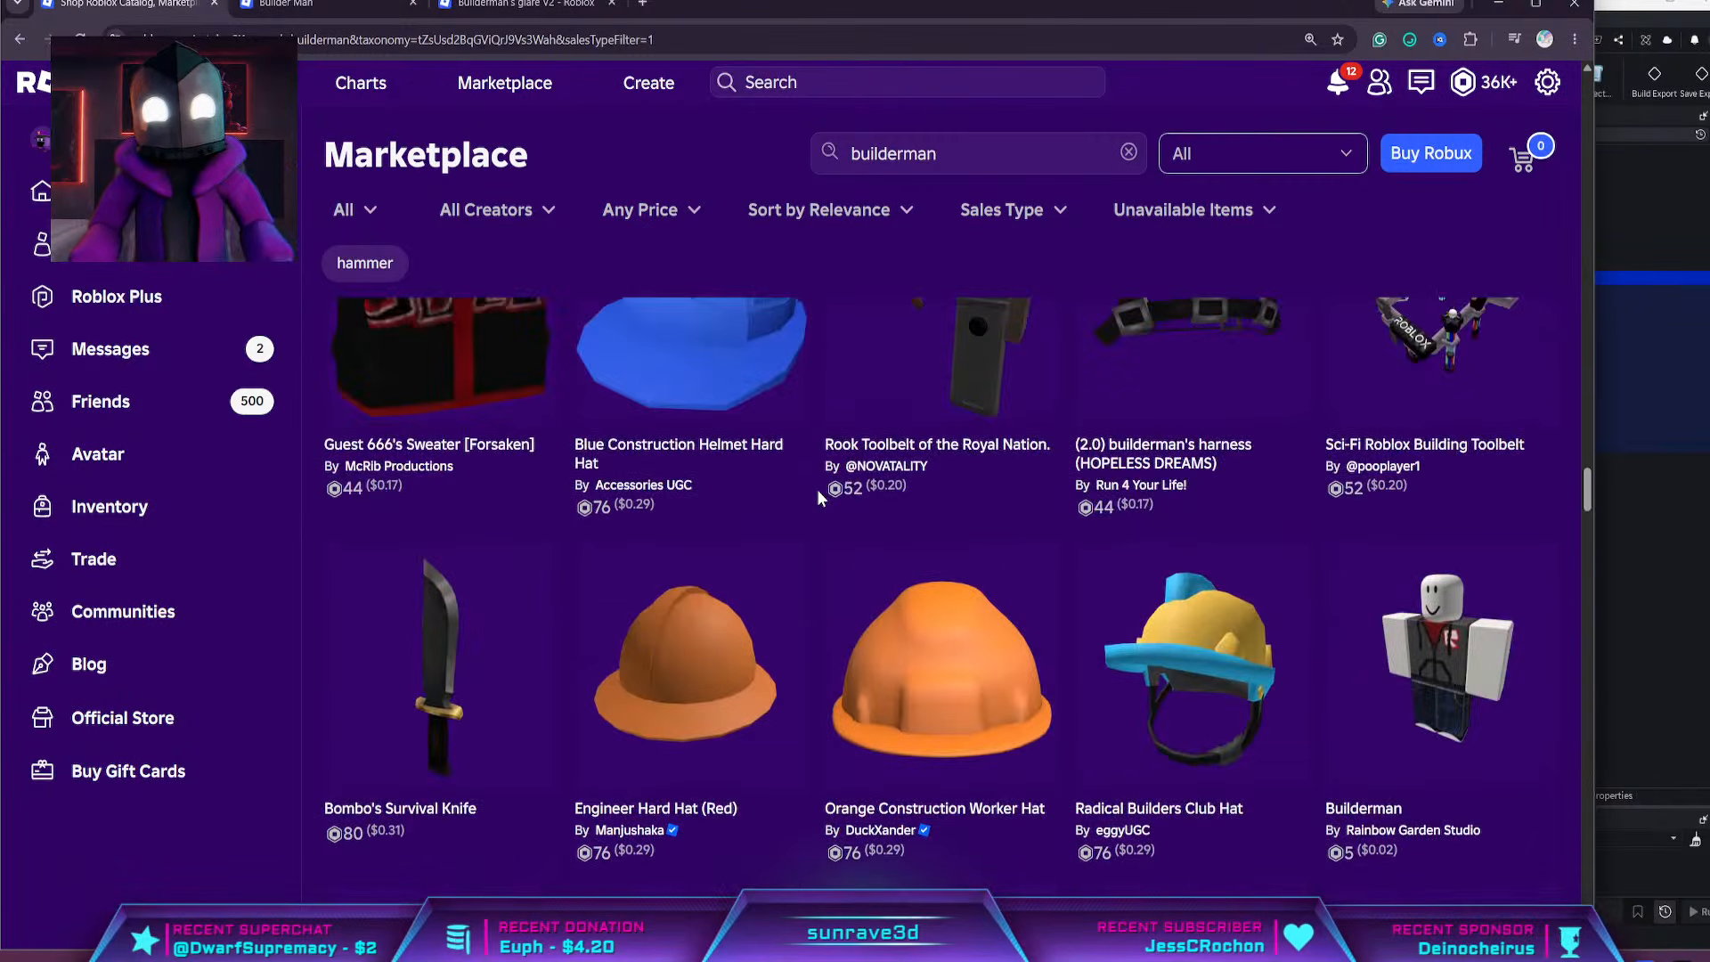
pyautogui.scroll(-5, 816, 489)
pyautogui.scroll(-3, 815, 489)
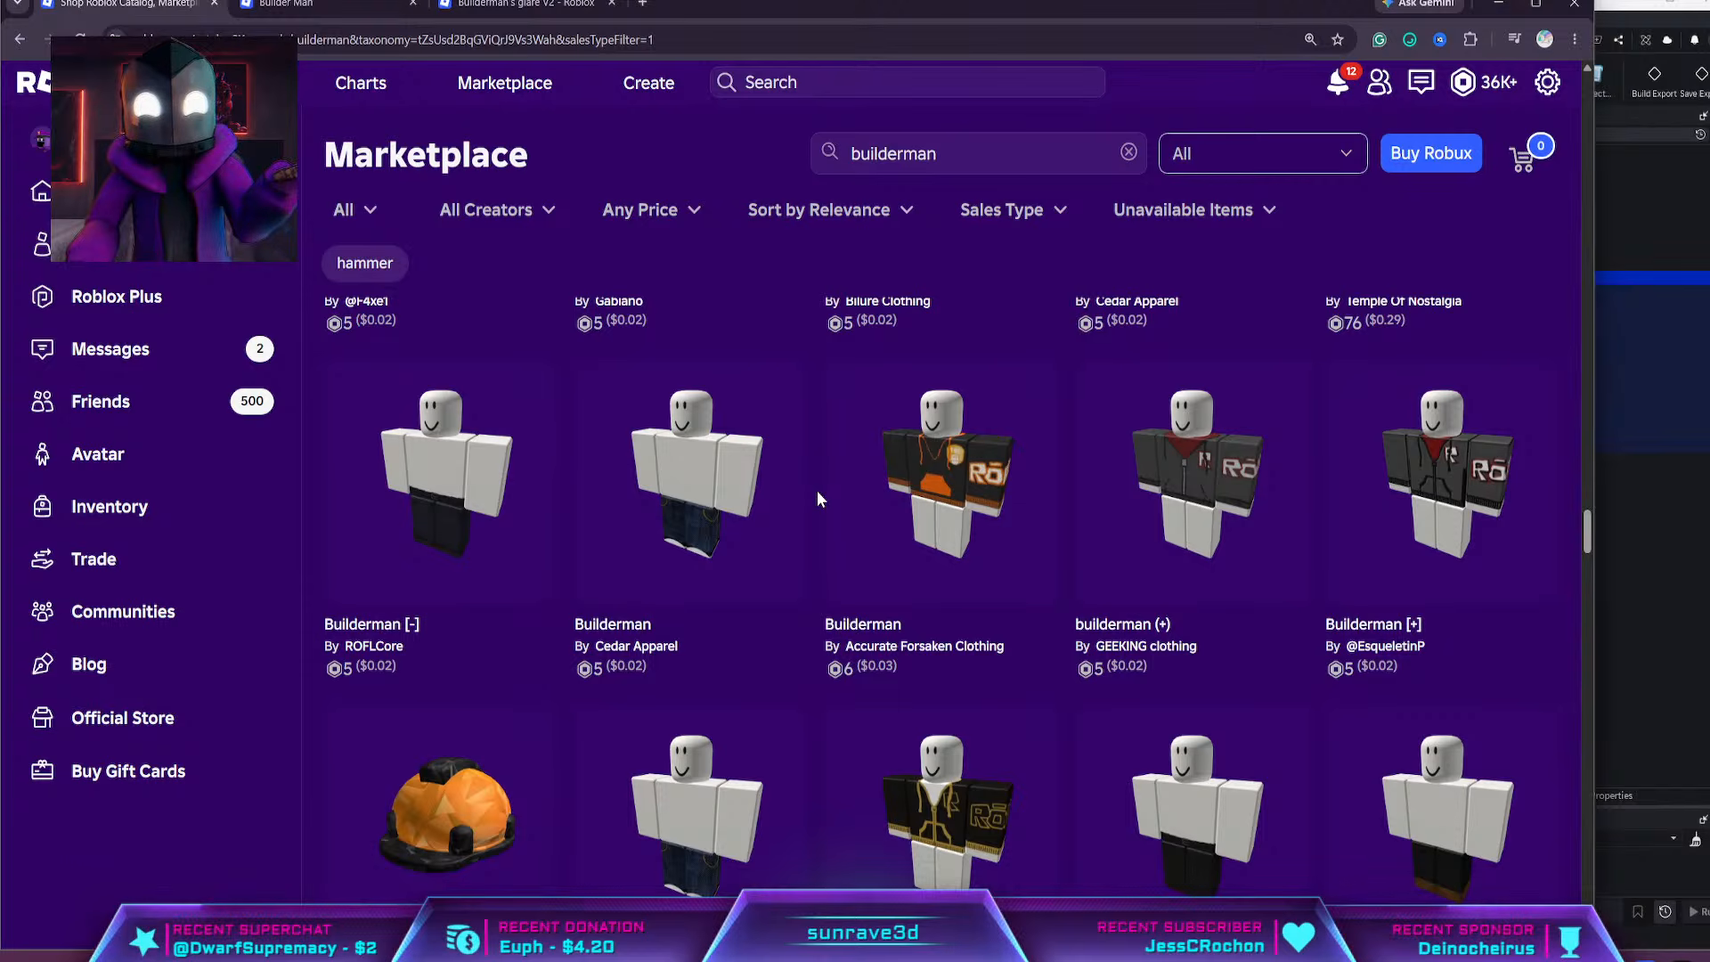
pyautogui.scroll(-10, 817, 492)
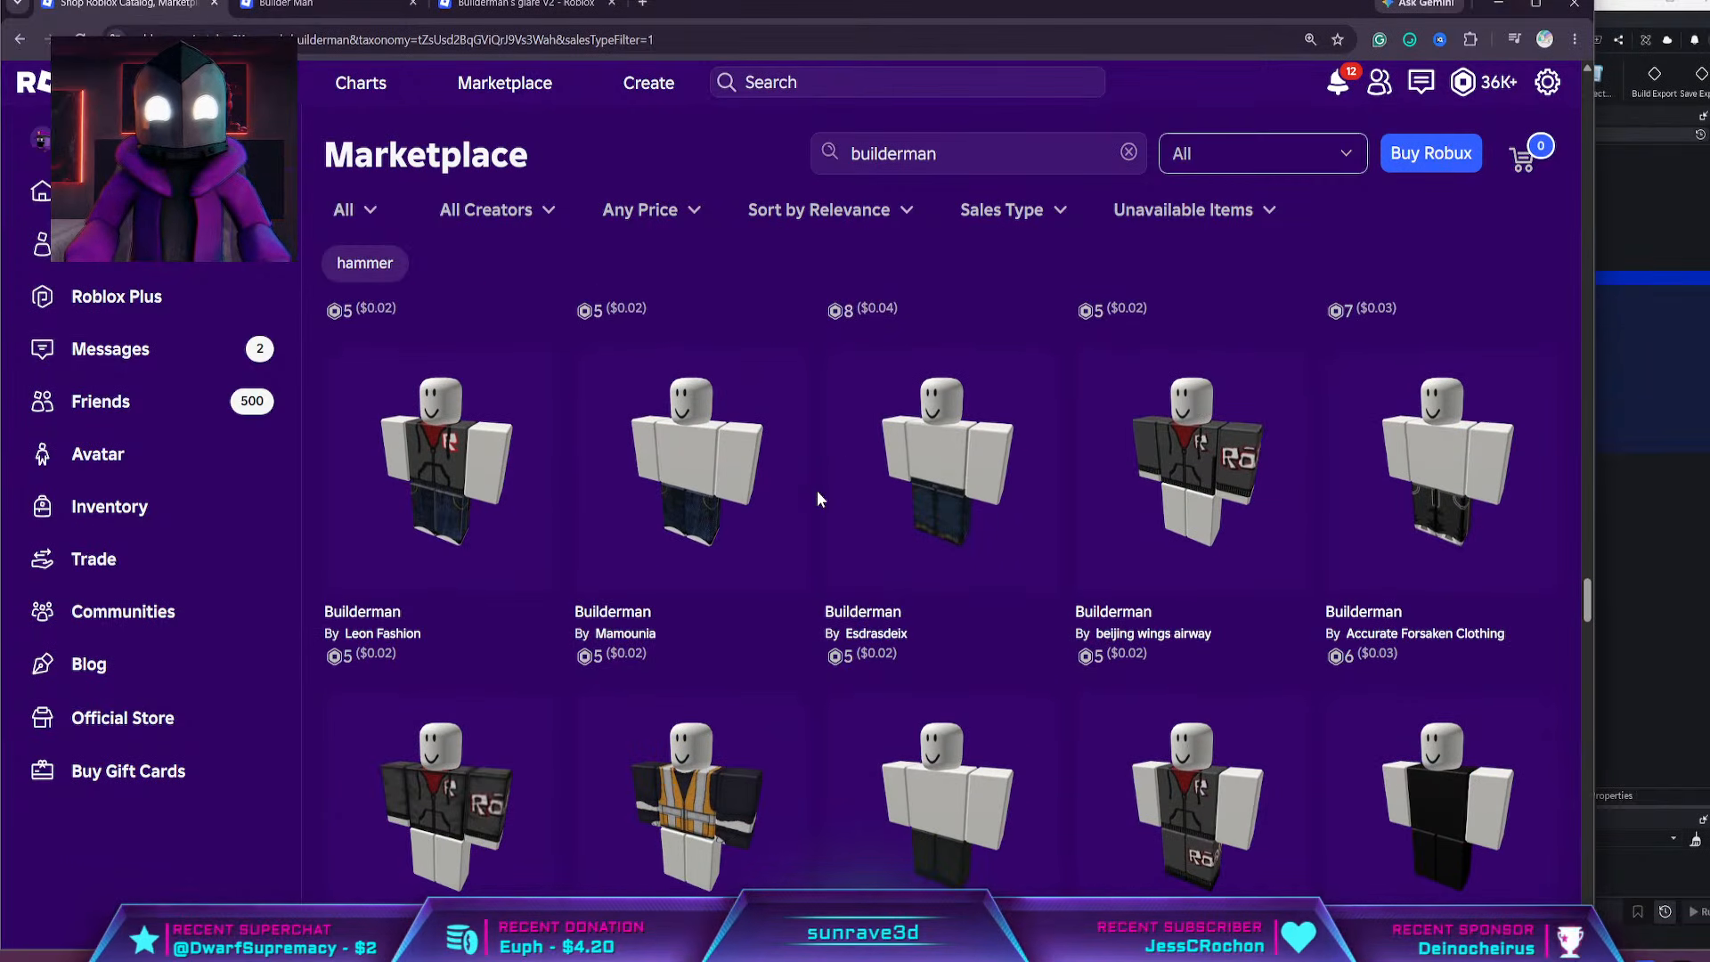
pyautogui.moveTo(450, 477)
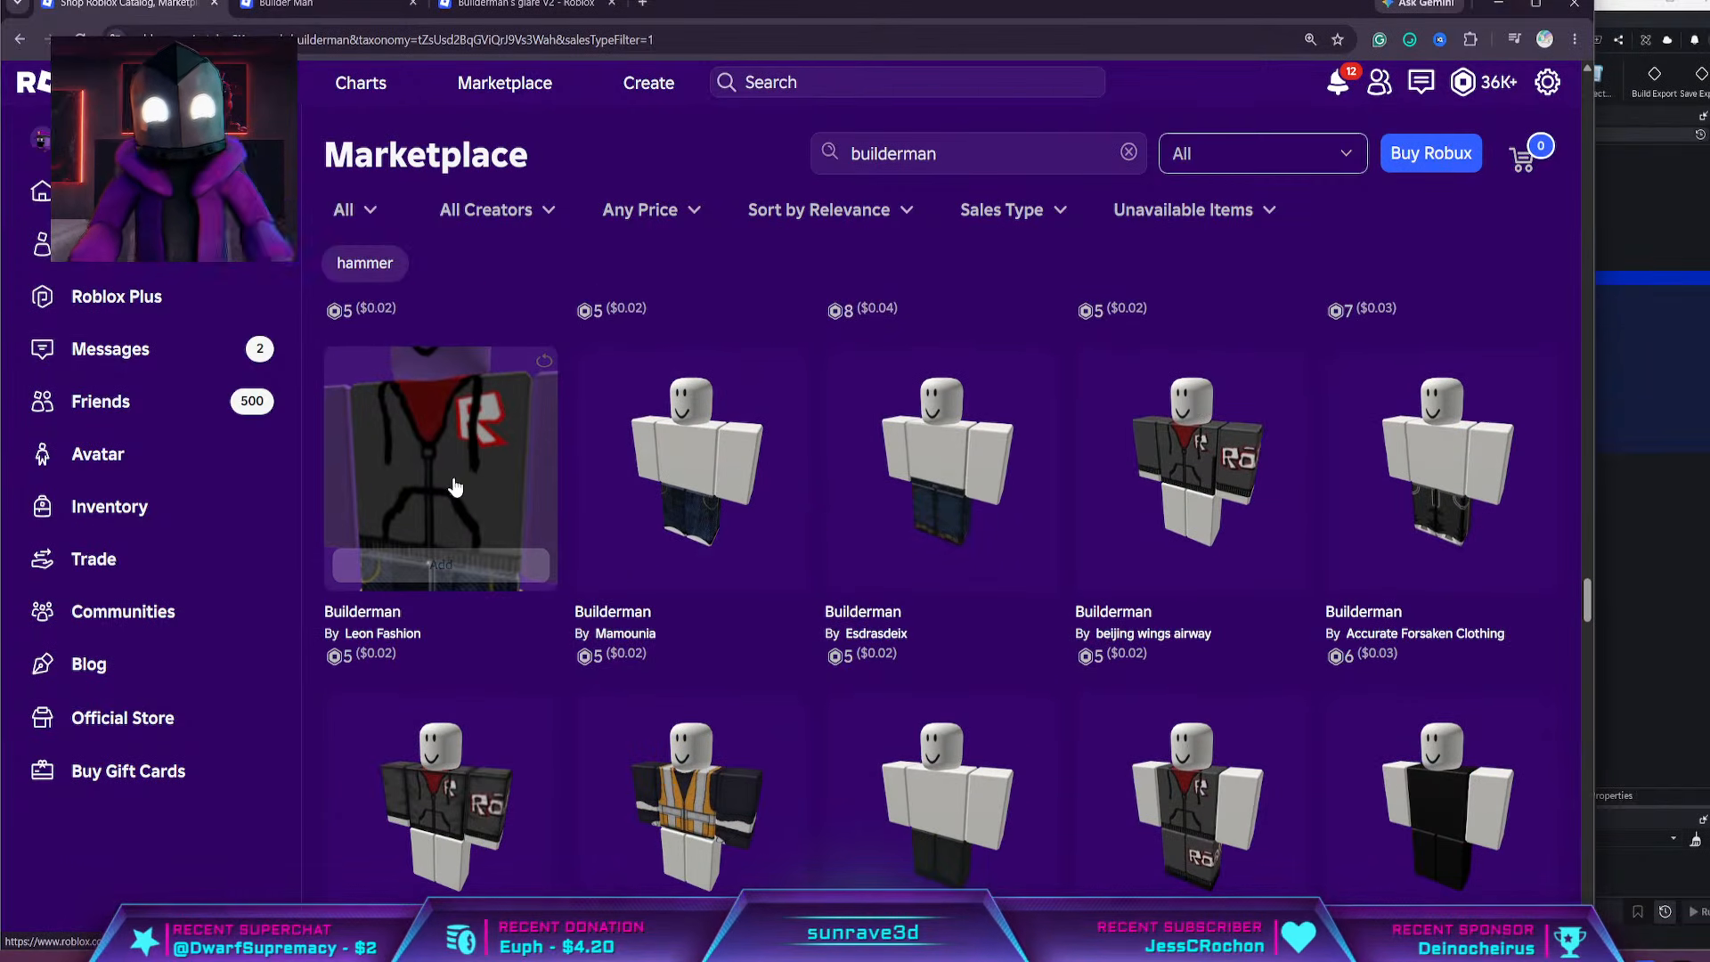
# Close the Builder Man page, copy the catalog ID of Builderman's glare V2 from its address, and return to Roblox Studio
pyautogui.click(312, 9)
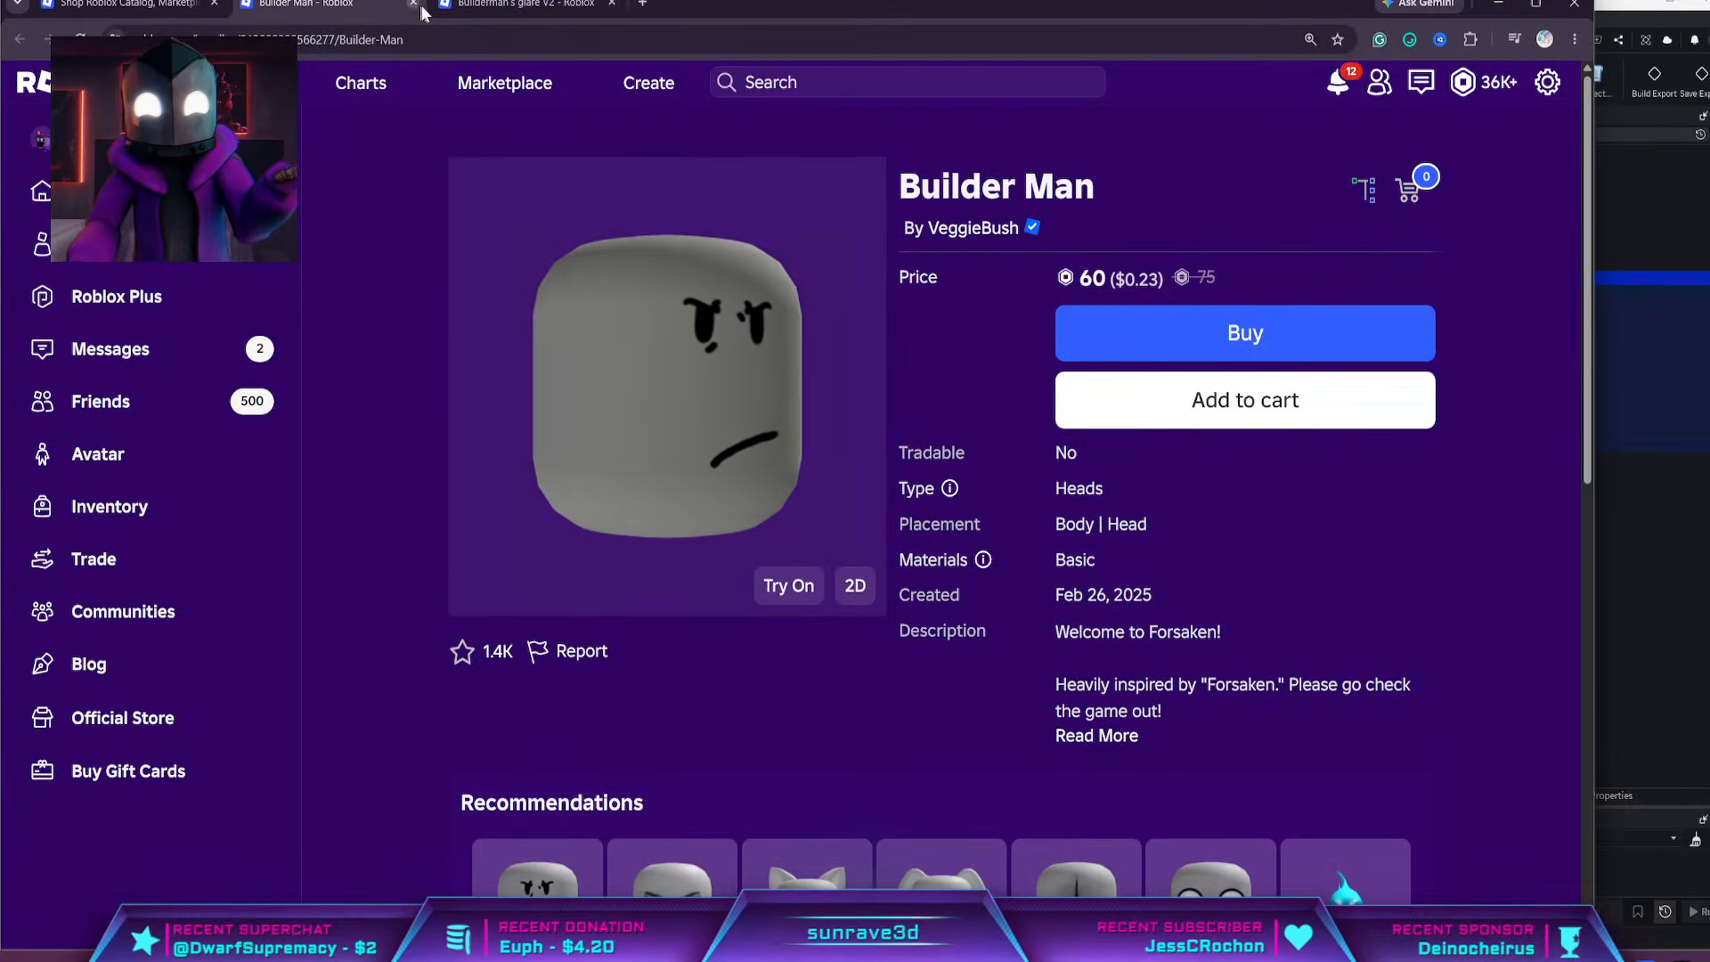
pyautogui.click(413, 5)
pyautogui.doubleClick(357, 39)
pyautogui.hotkey('ctrl', 'c')
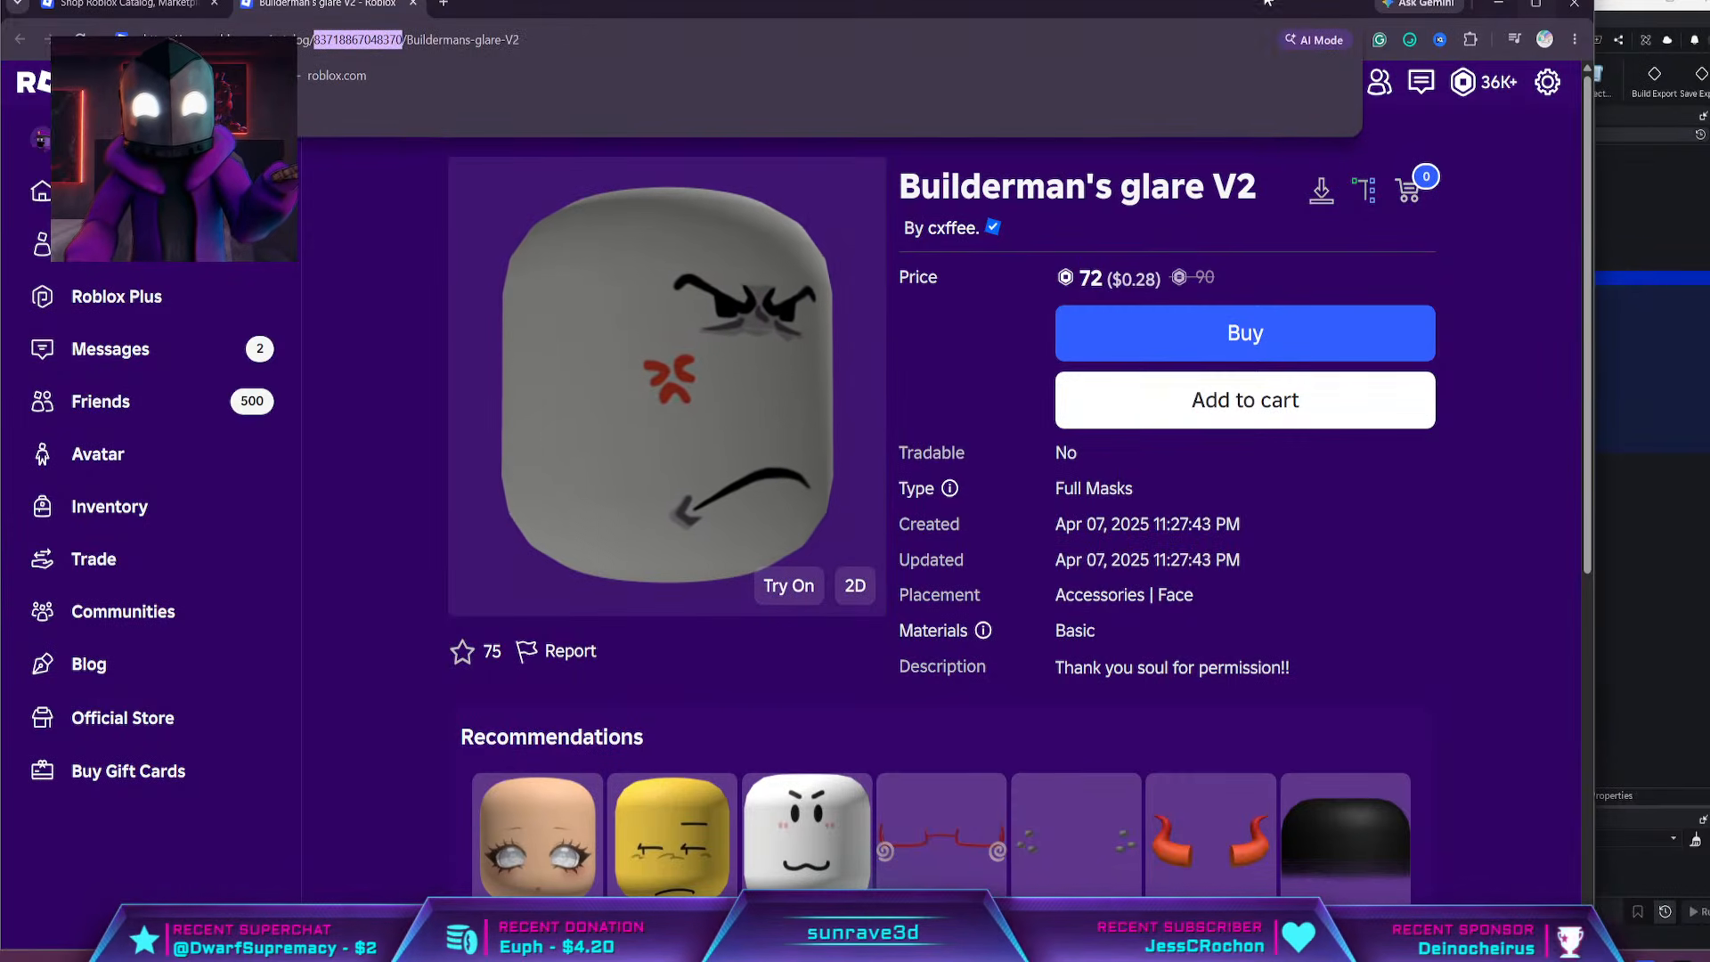
pyautogui.hotkey('alt', 'Tab')
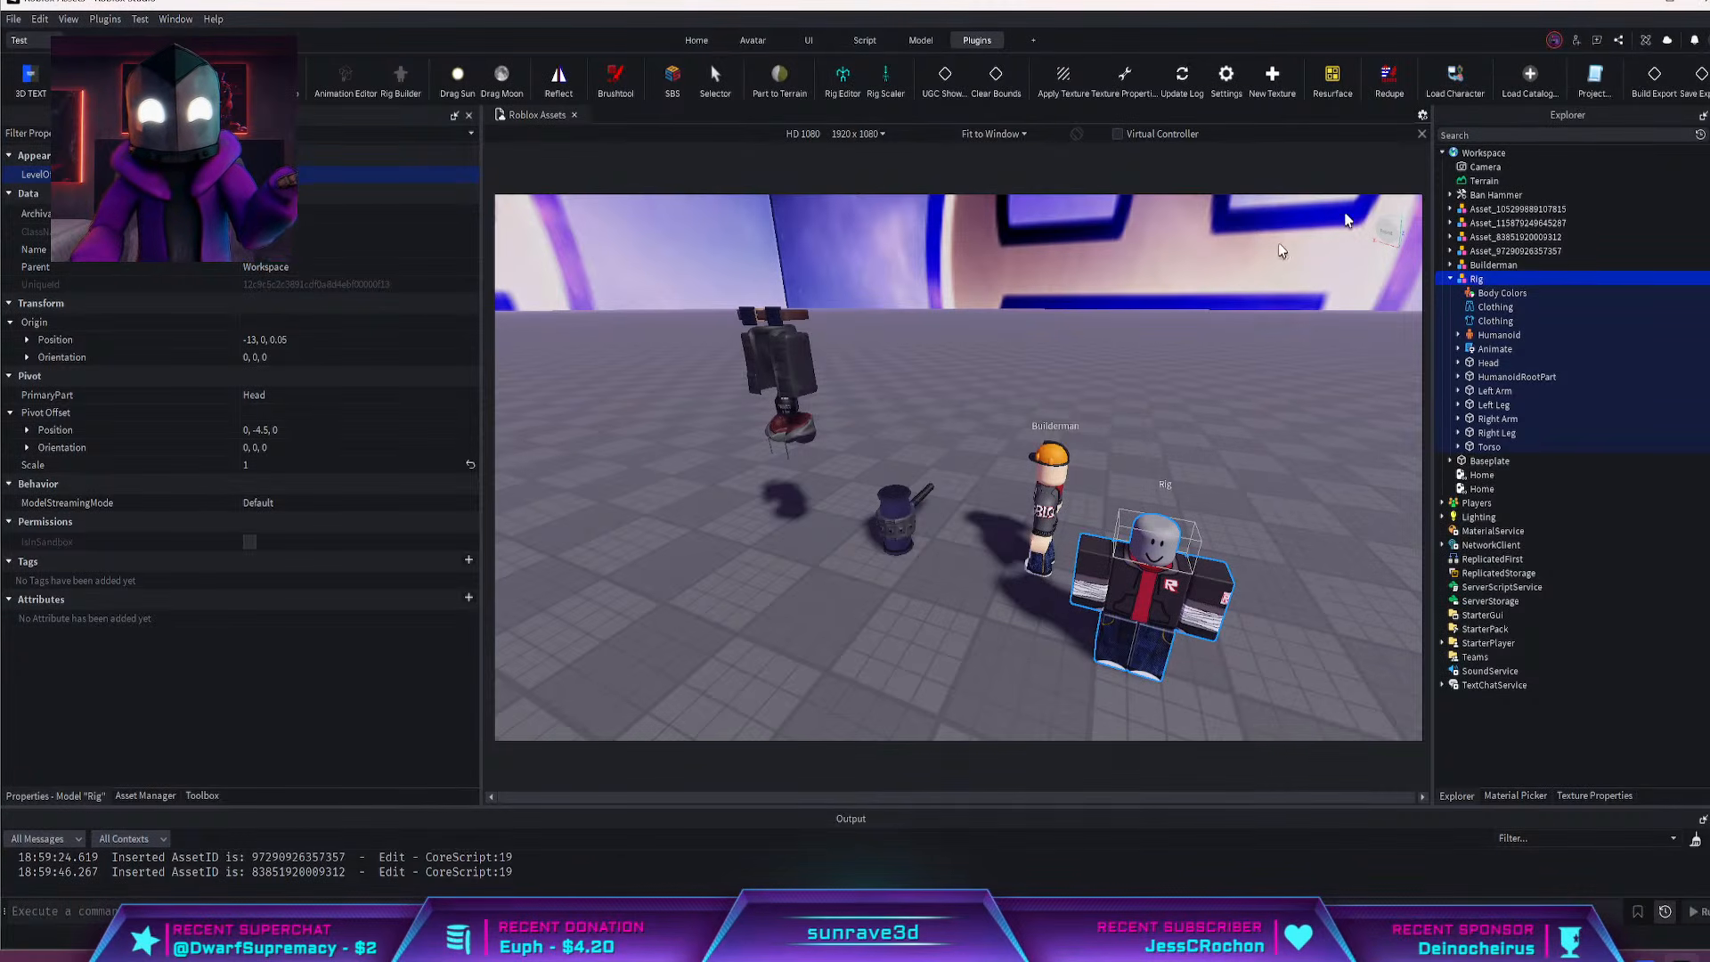
pyautogui.click(1529, 79)
pyautogui.click(935, 479)
pyautogui.hotkey('ctrl', 'v')
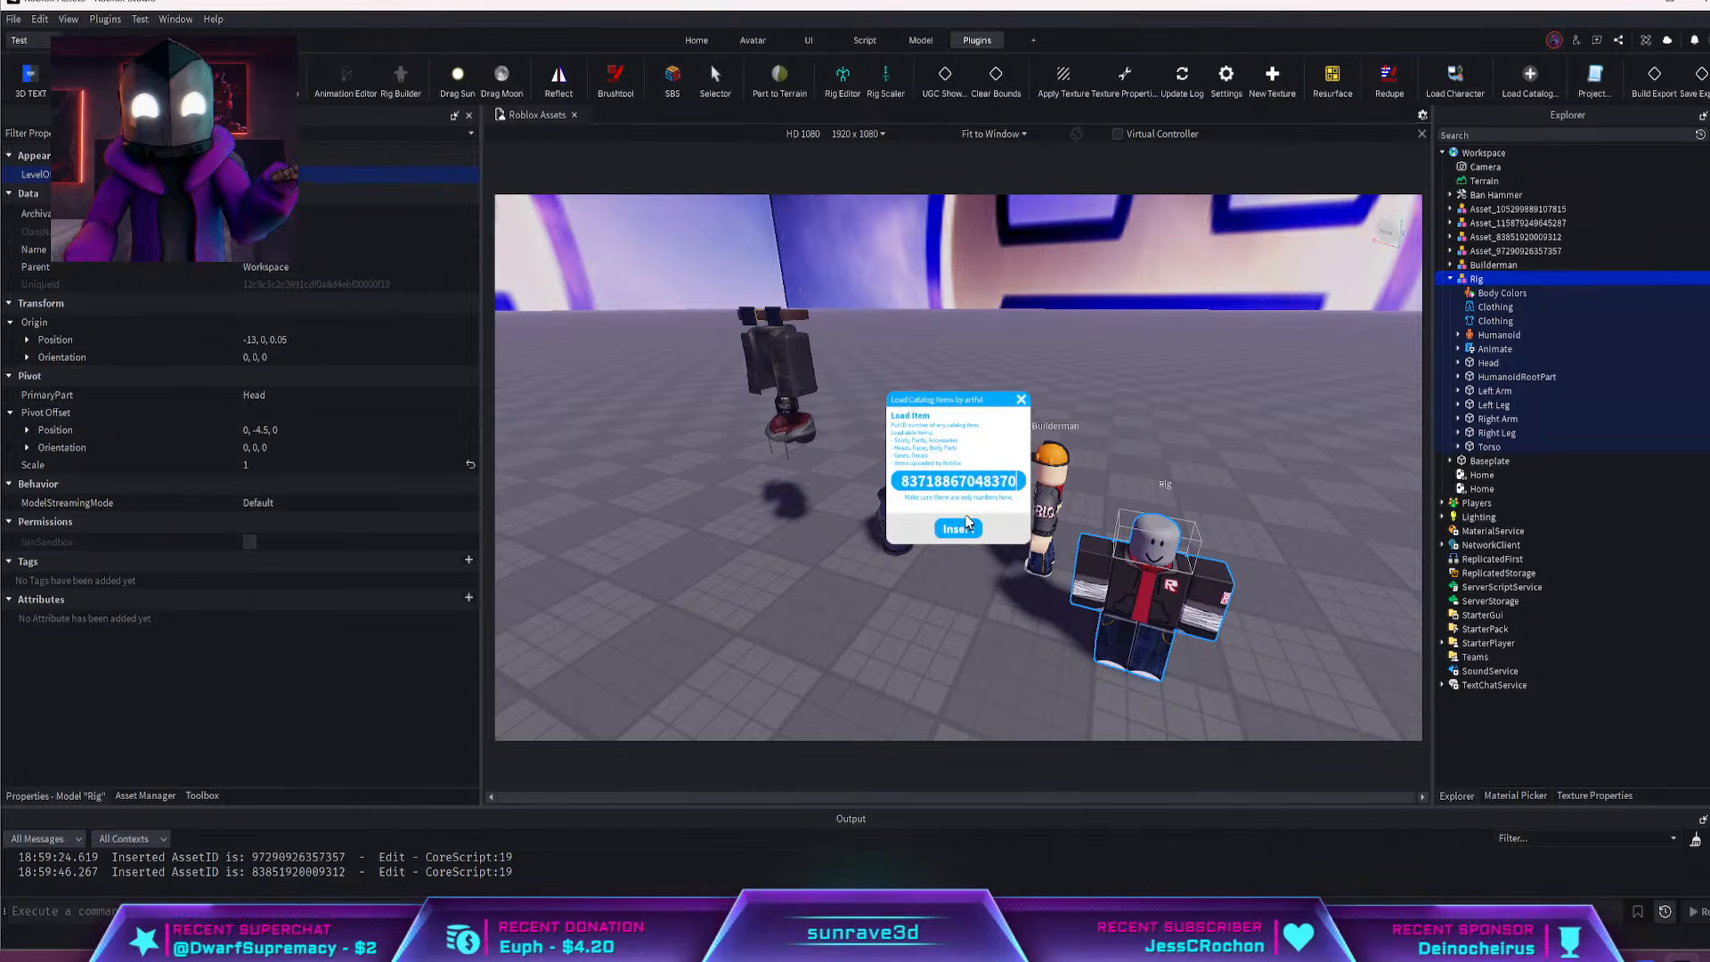
pyautogui.click(959, 529)
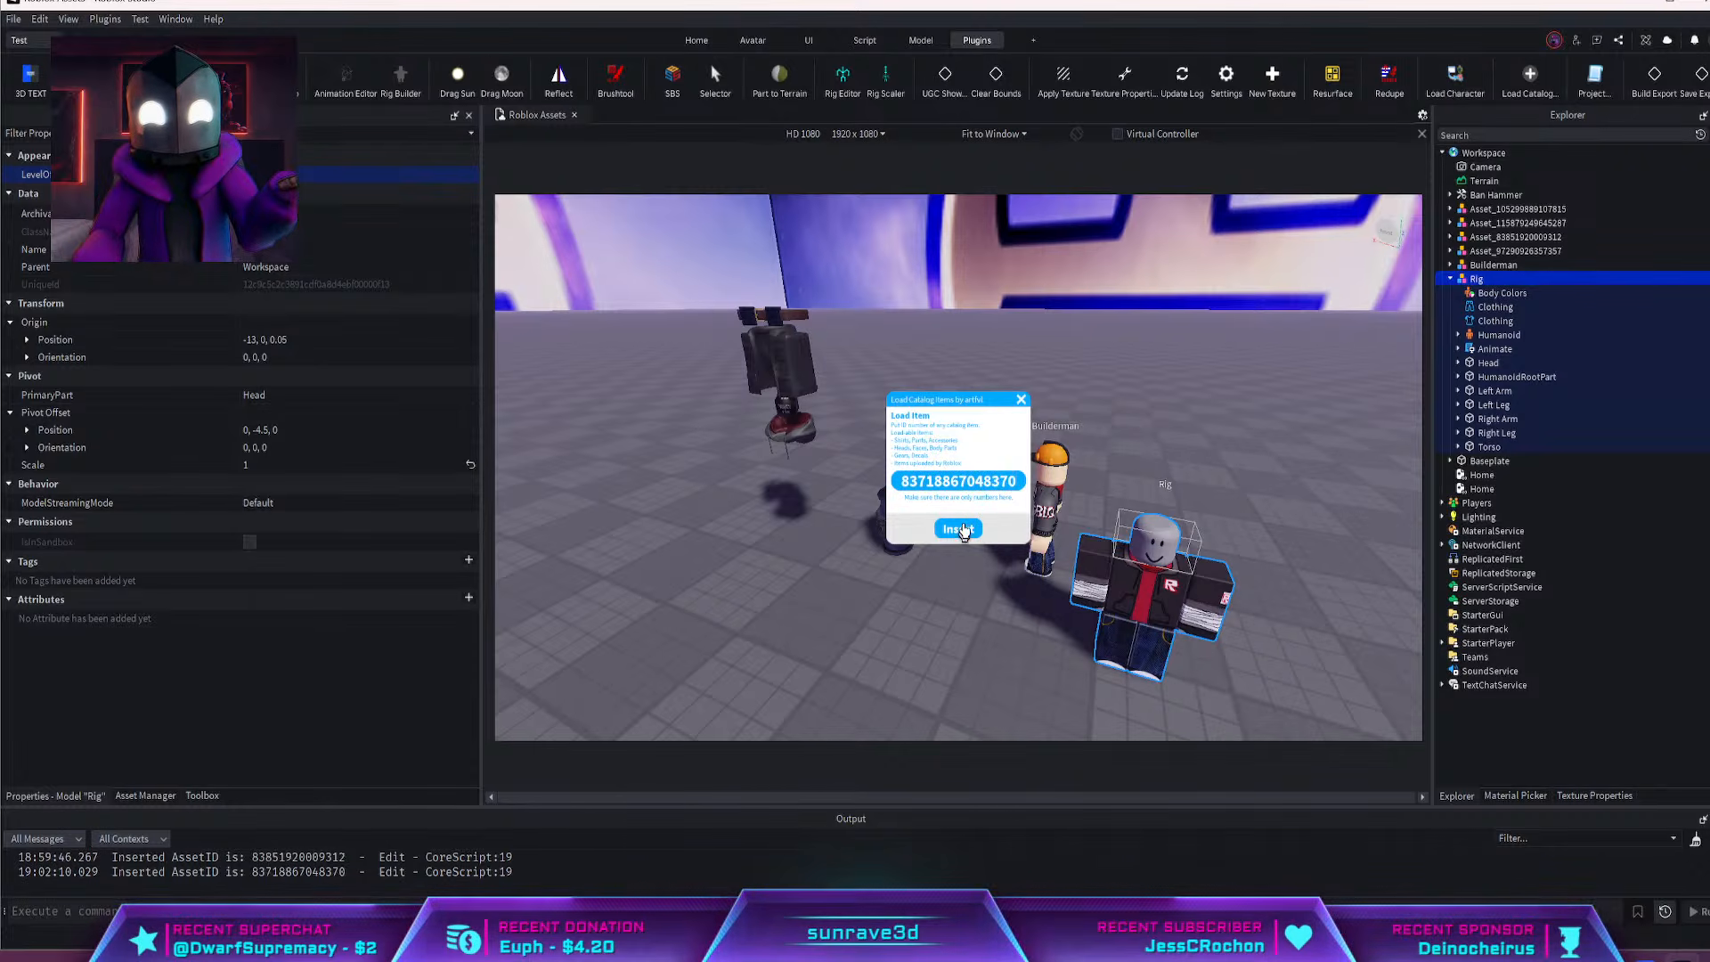
pyautogui.click(1022, 400)
# Select every workspace asset from Ban Hammer through Rig and start exporting the selection as OBJ, with the YouTube folder as save location
pyautogui.scroll(-5, 1023, 405)
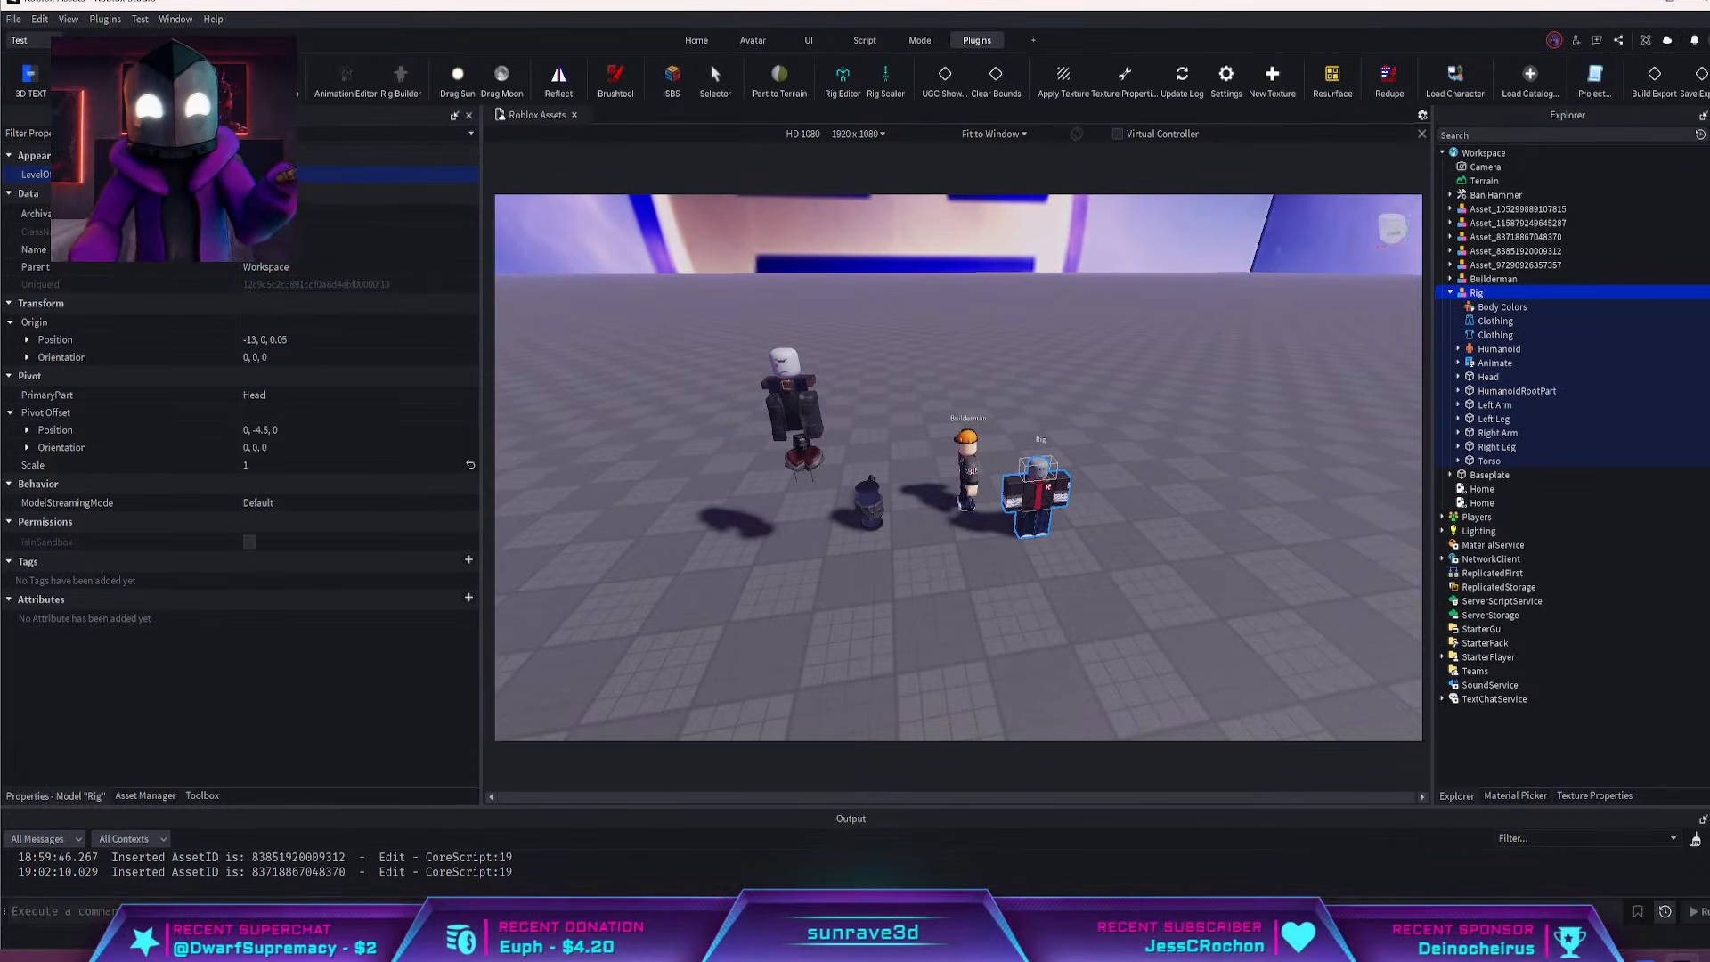
pyautogui.moveTo(740, 342); pyautogui.dragTo(813, 370, button='right')
pyautogui.scroll(6, 813, 370)
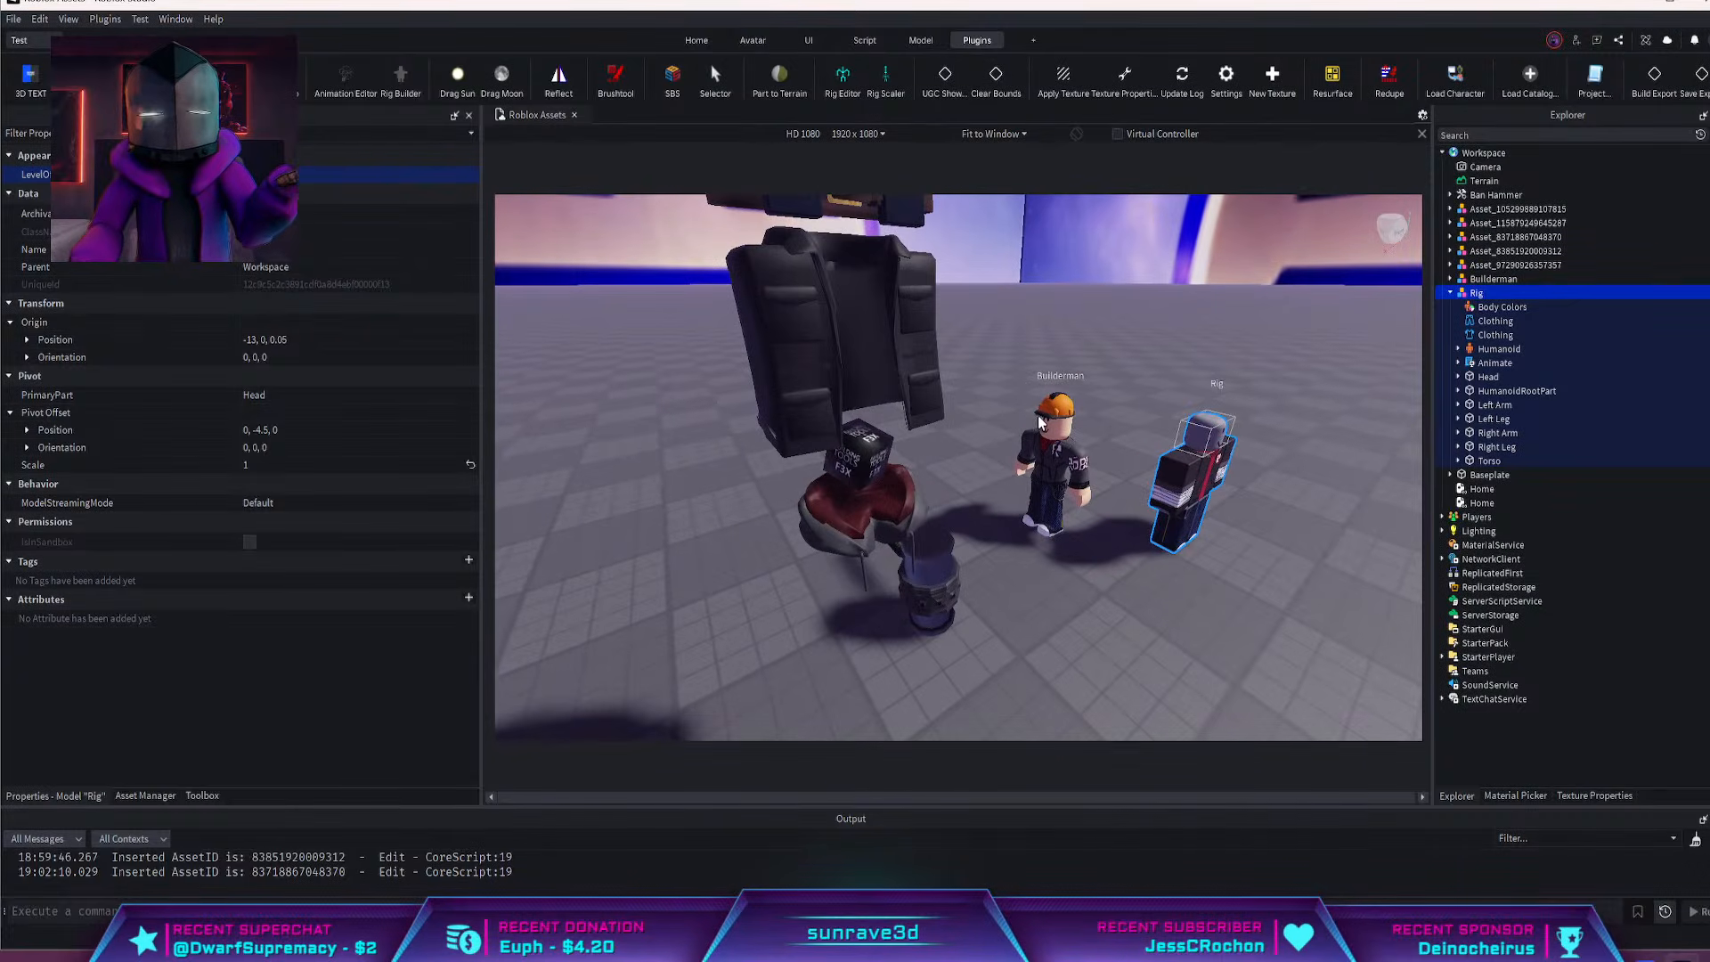
pyautogui.moveTo(1040, 420); pyautogui.dragTo(1056, 412, button='right')
pyautogui.scroll(-8, 1056, 412)
pyautogui.click(1449, 292)
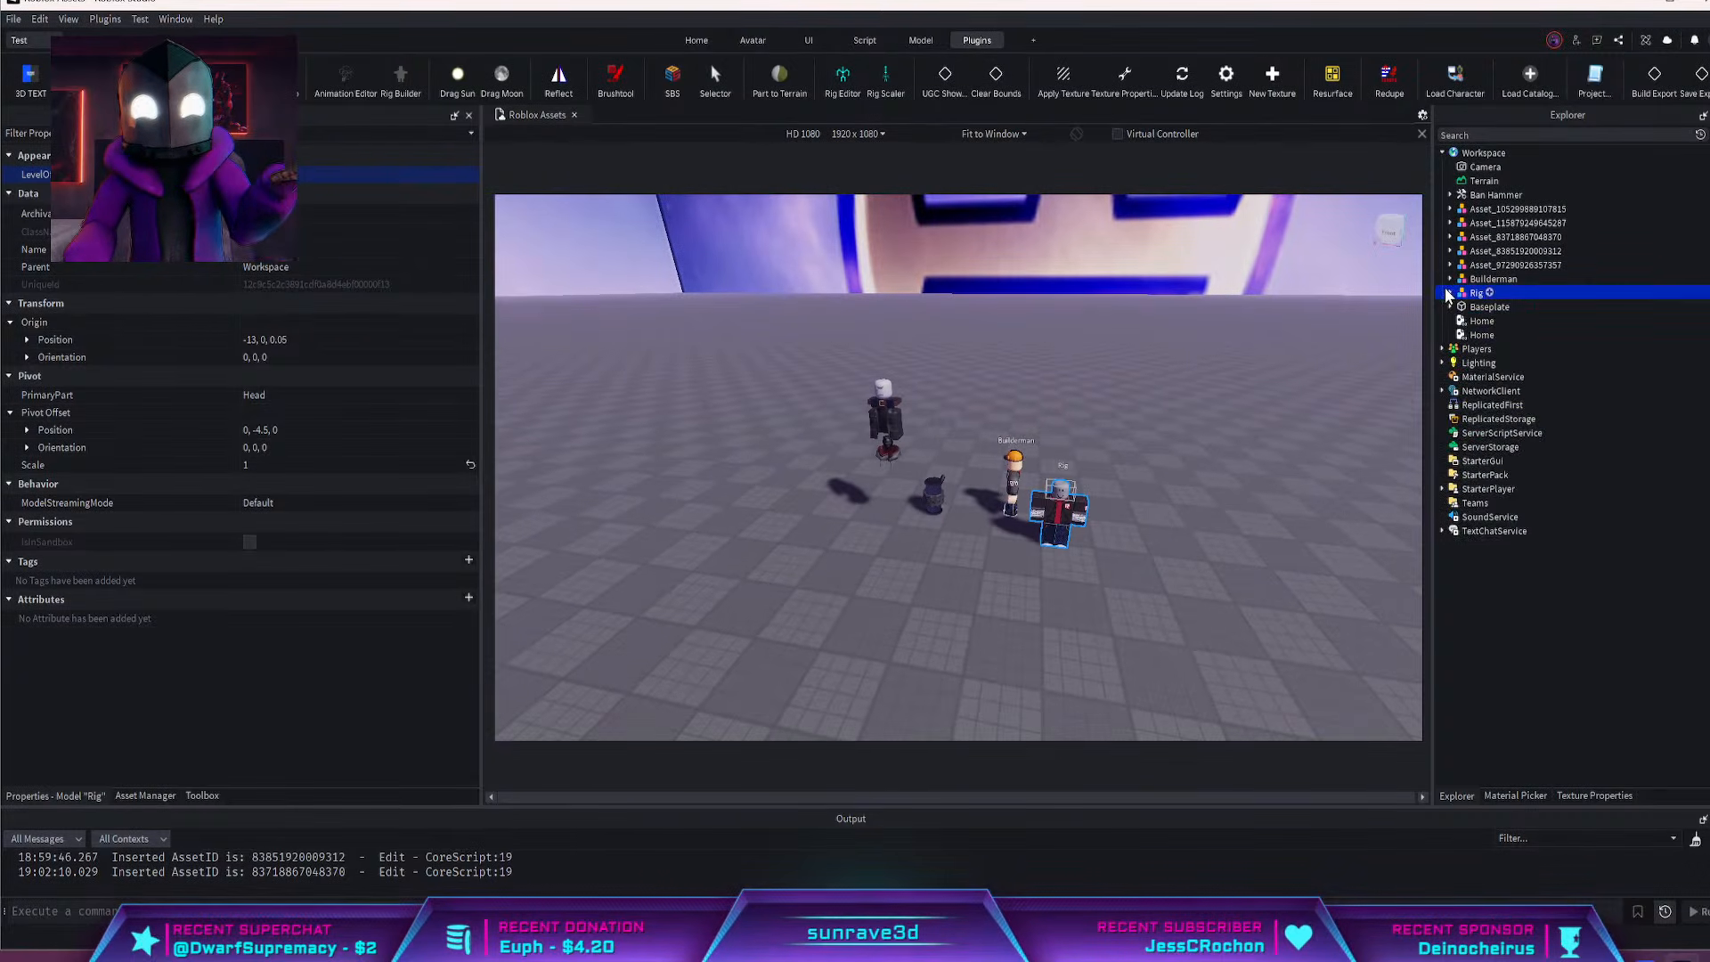
pyautogui.click(1486, 197)
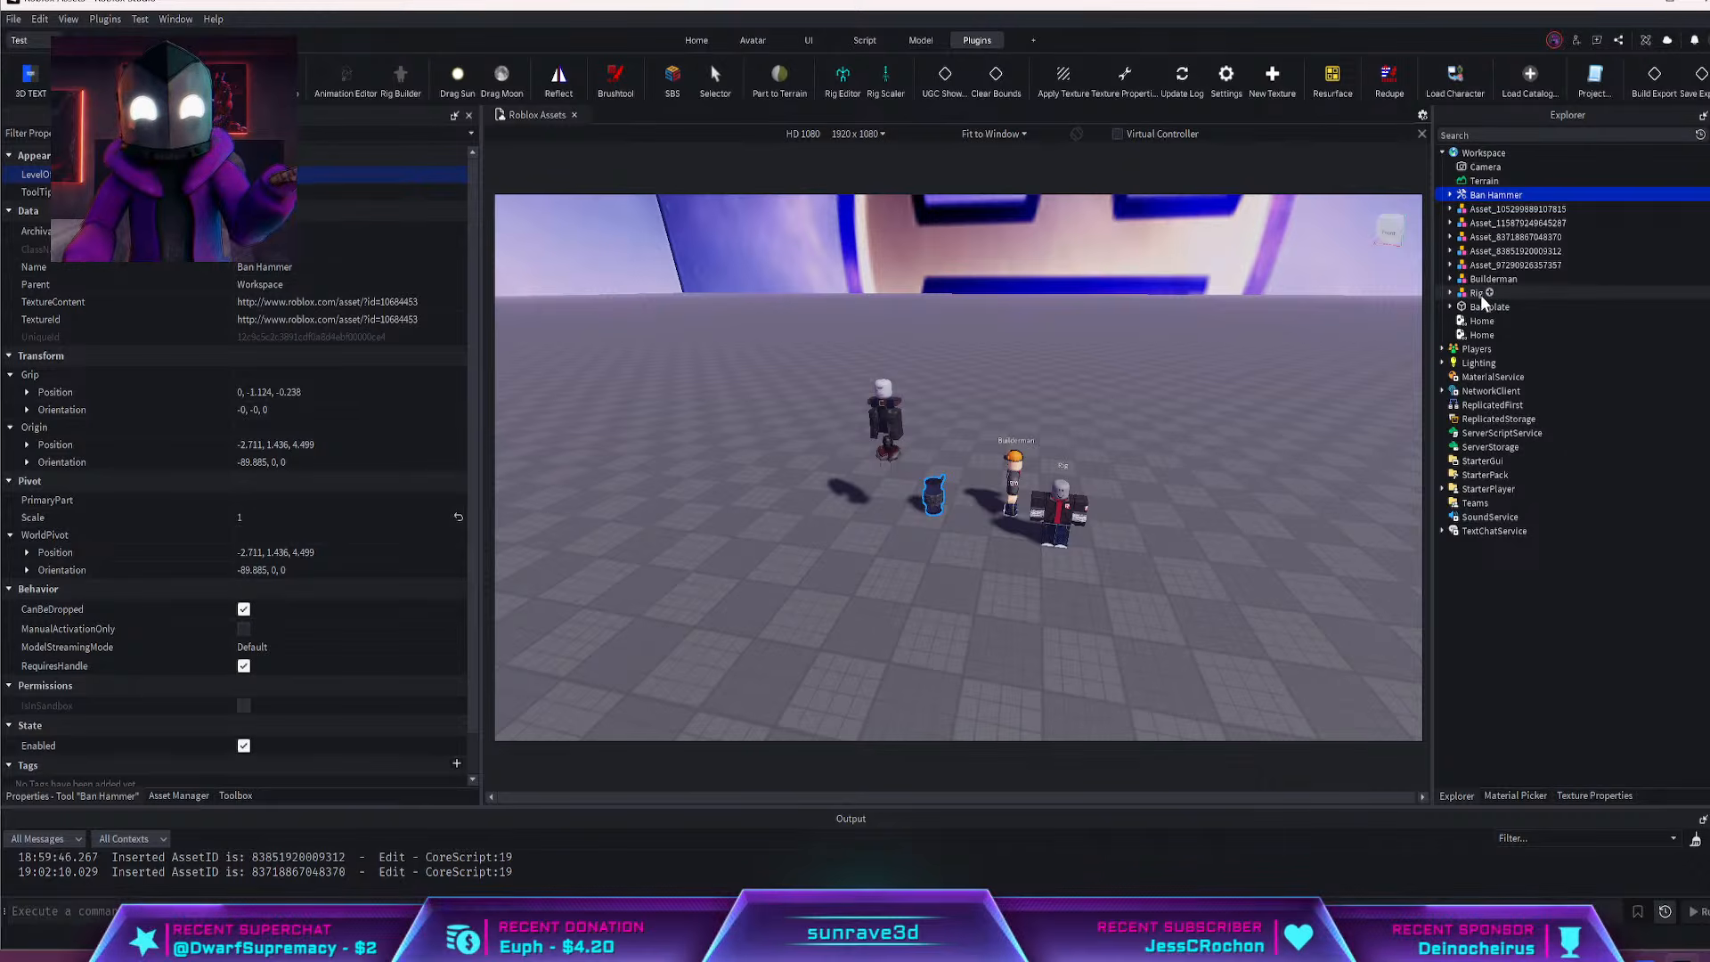
pyautogui.keyDown('shift'); pyautogui.click(1477, 293); pyautogui.keyUp('shift')
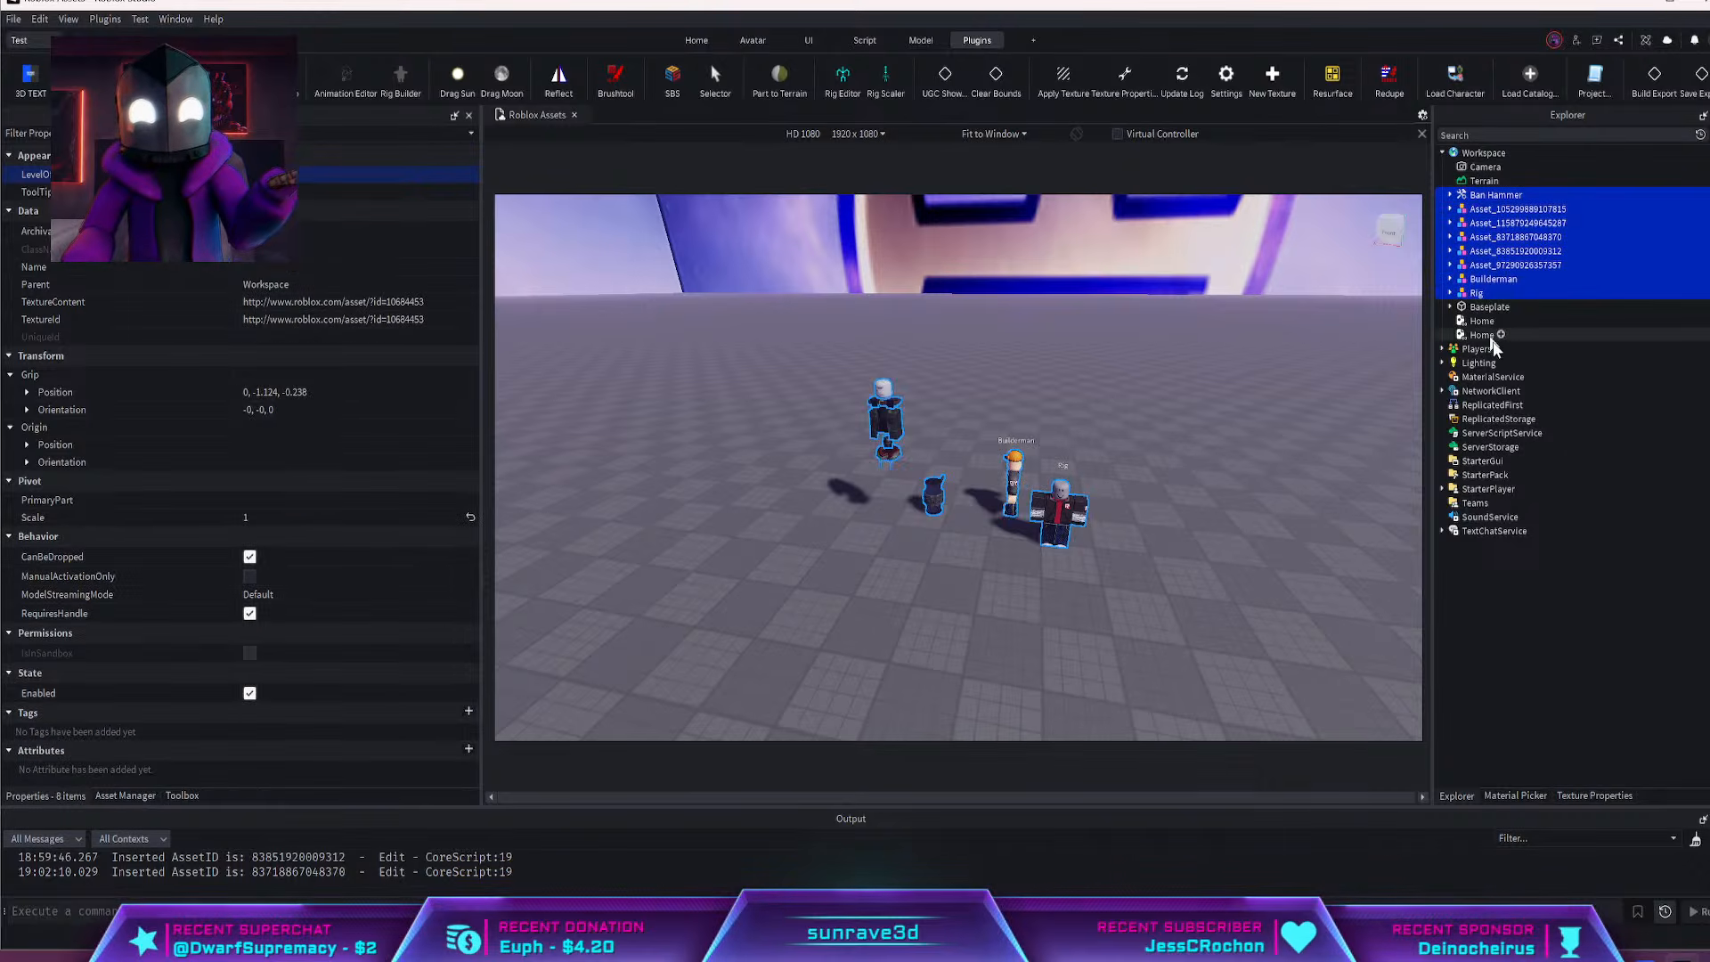
pyautogui.rightClick(1478, 252)
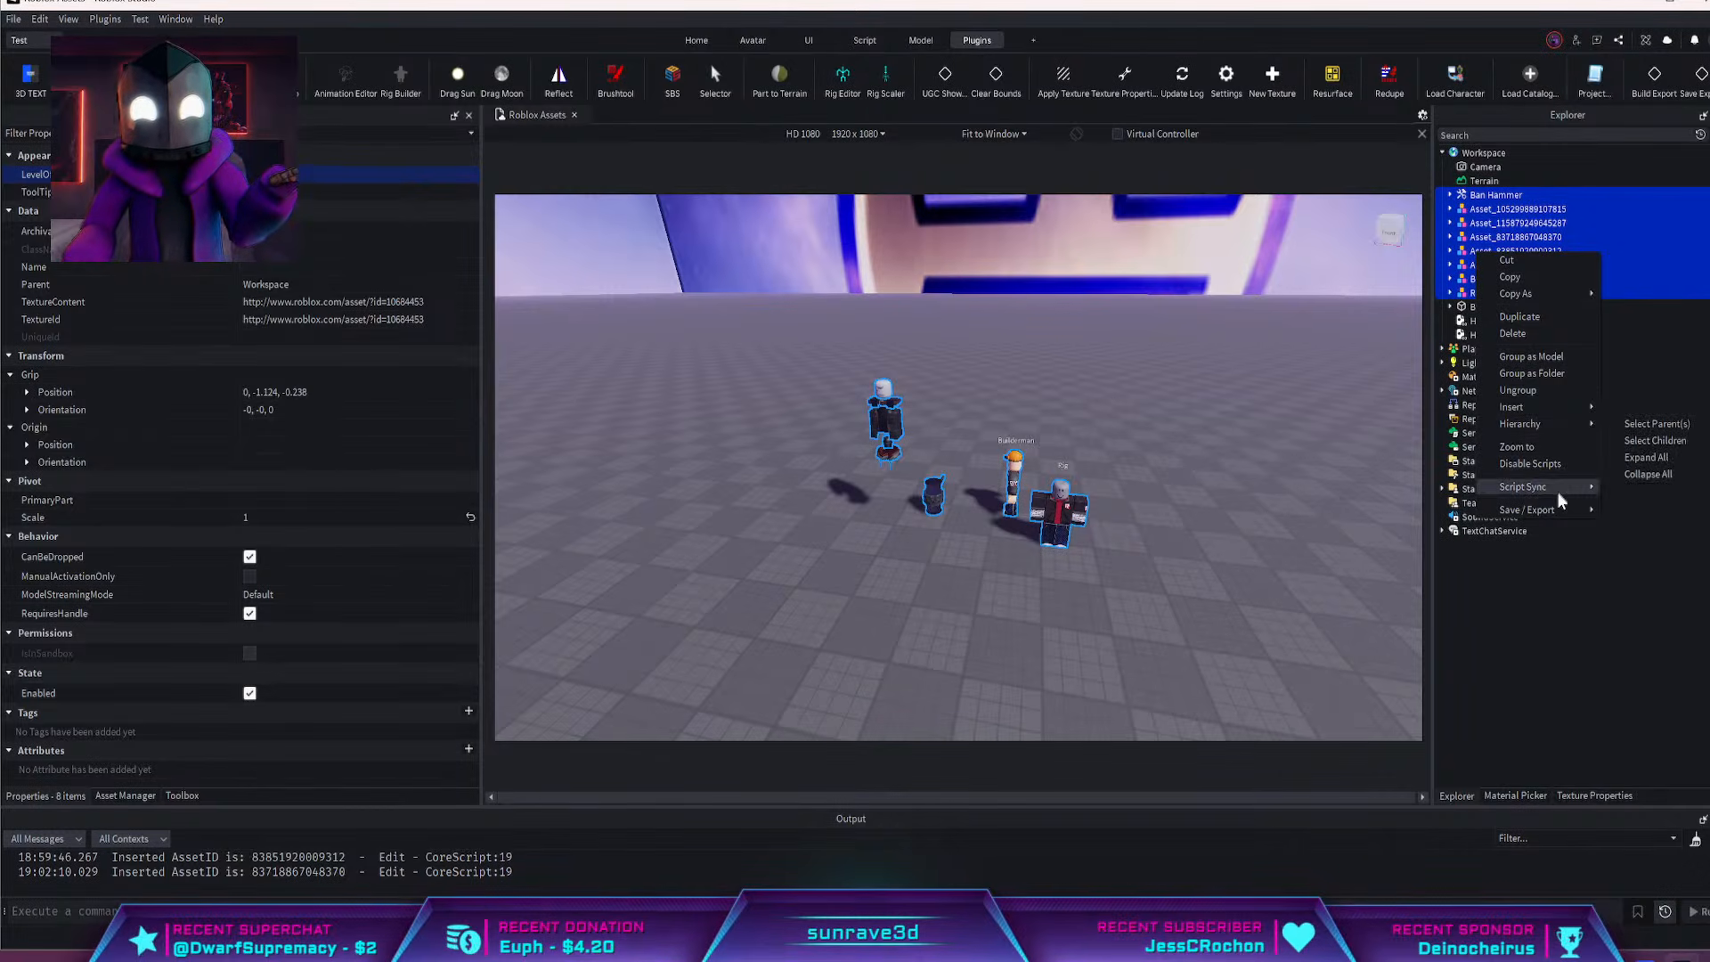
pyautogui.moveTo(1548, 504)
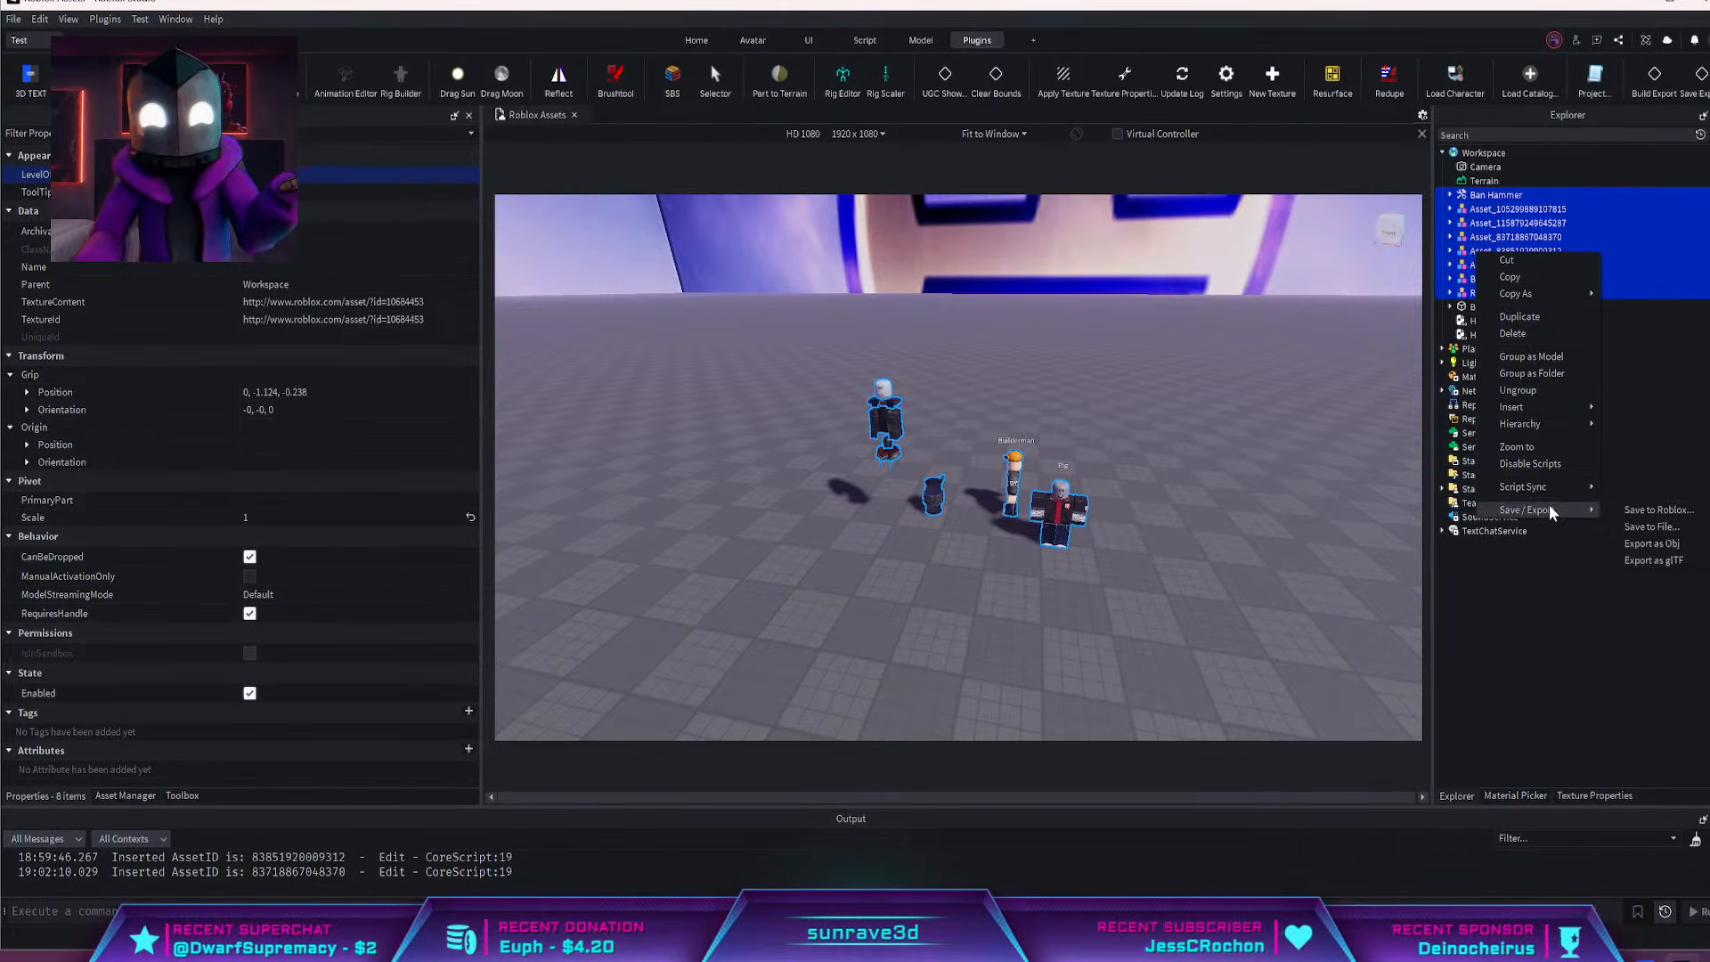
pyautogui.click(1638, 542)
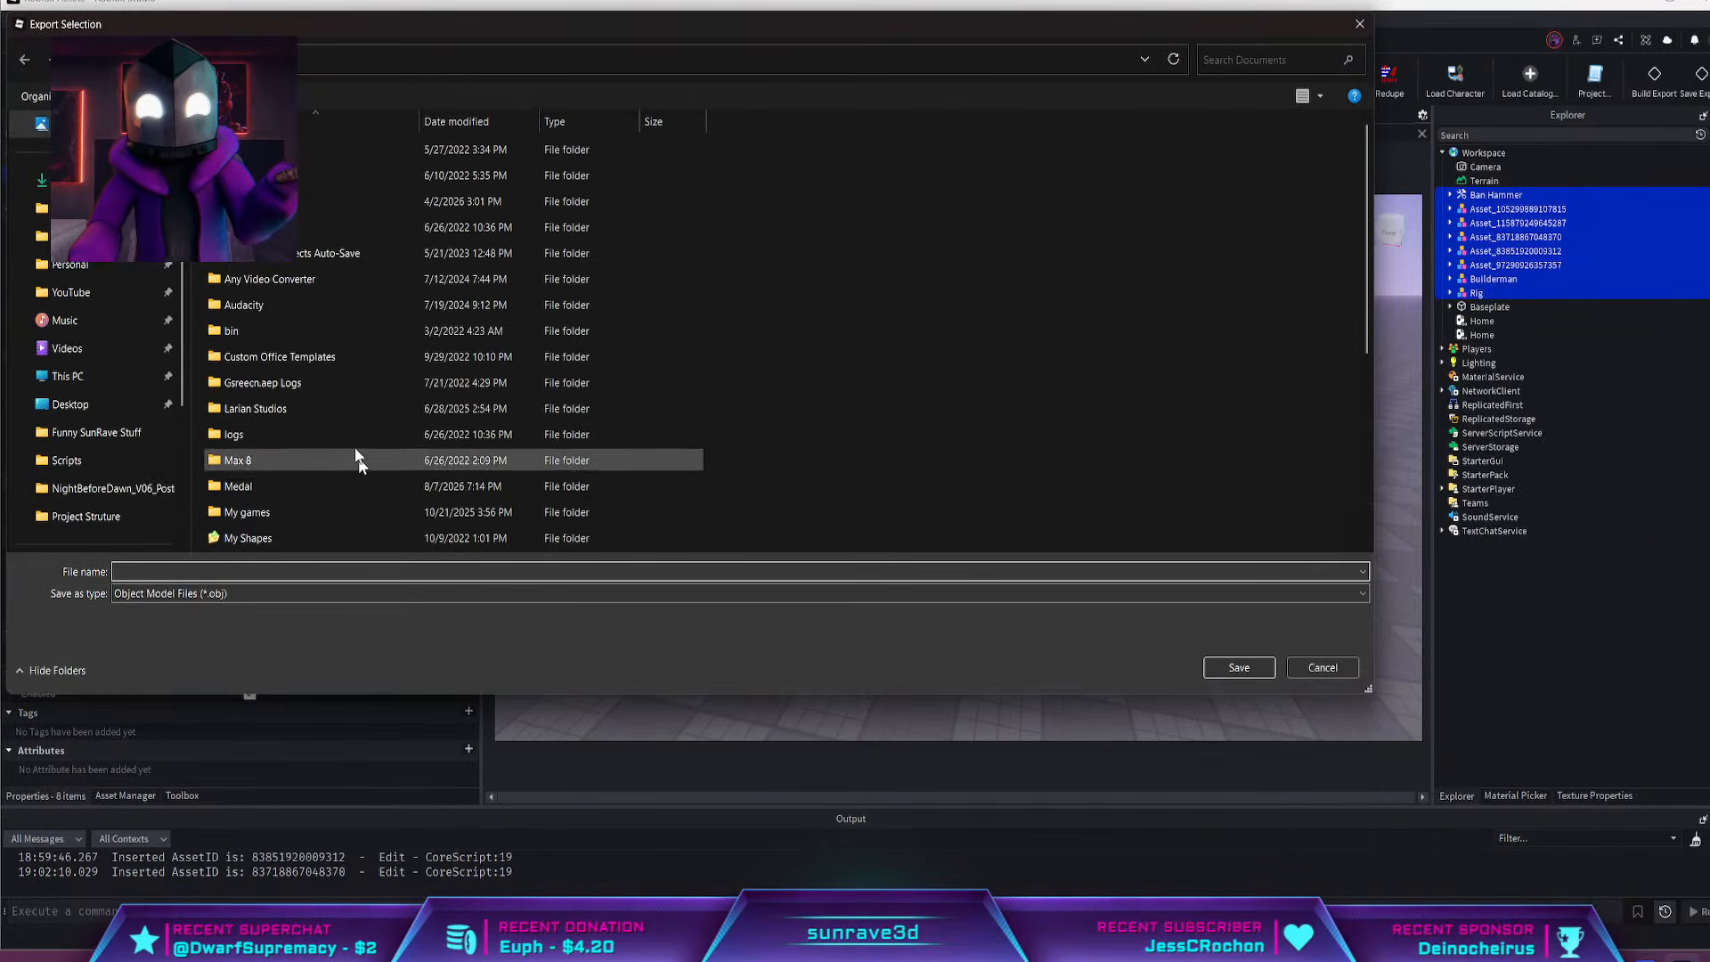
pyautogui.click(70, 292)
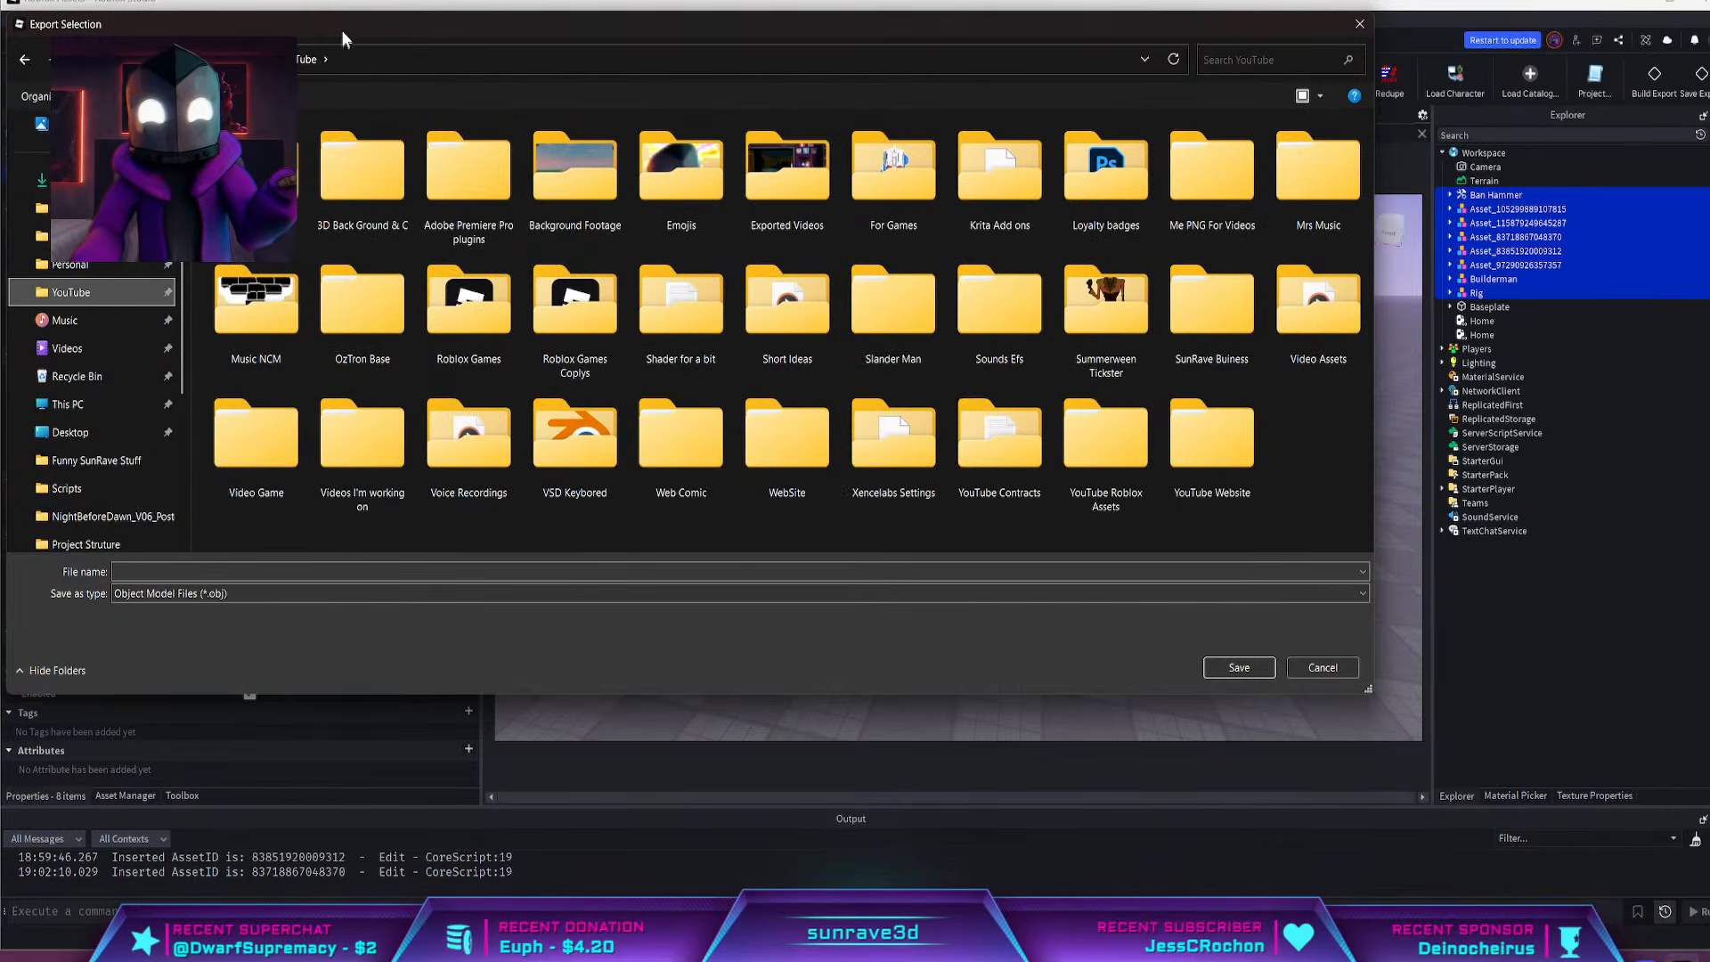
pyautogui.moveTo(341, 29); pyautogui.dragTo(922, 0)
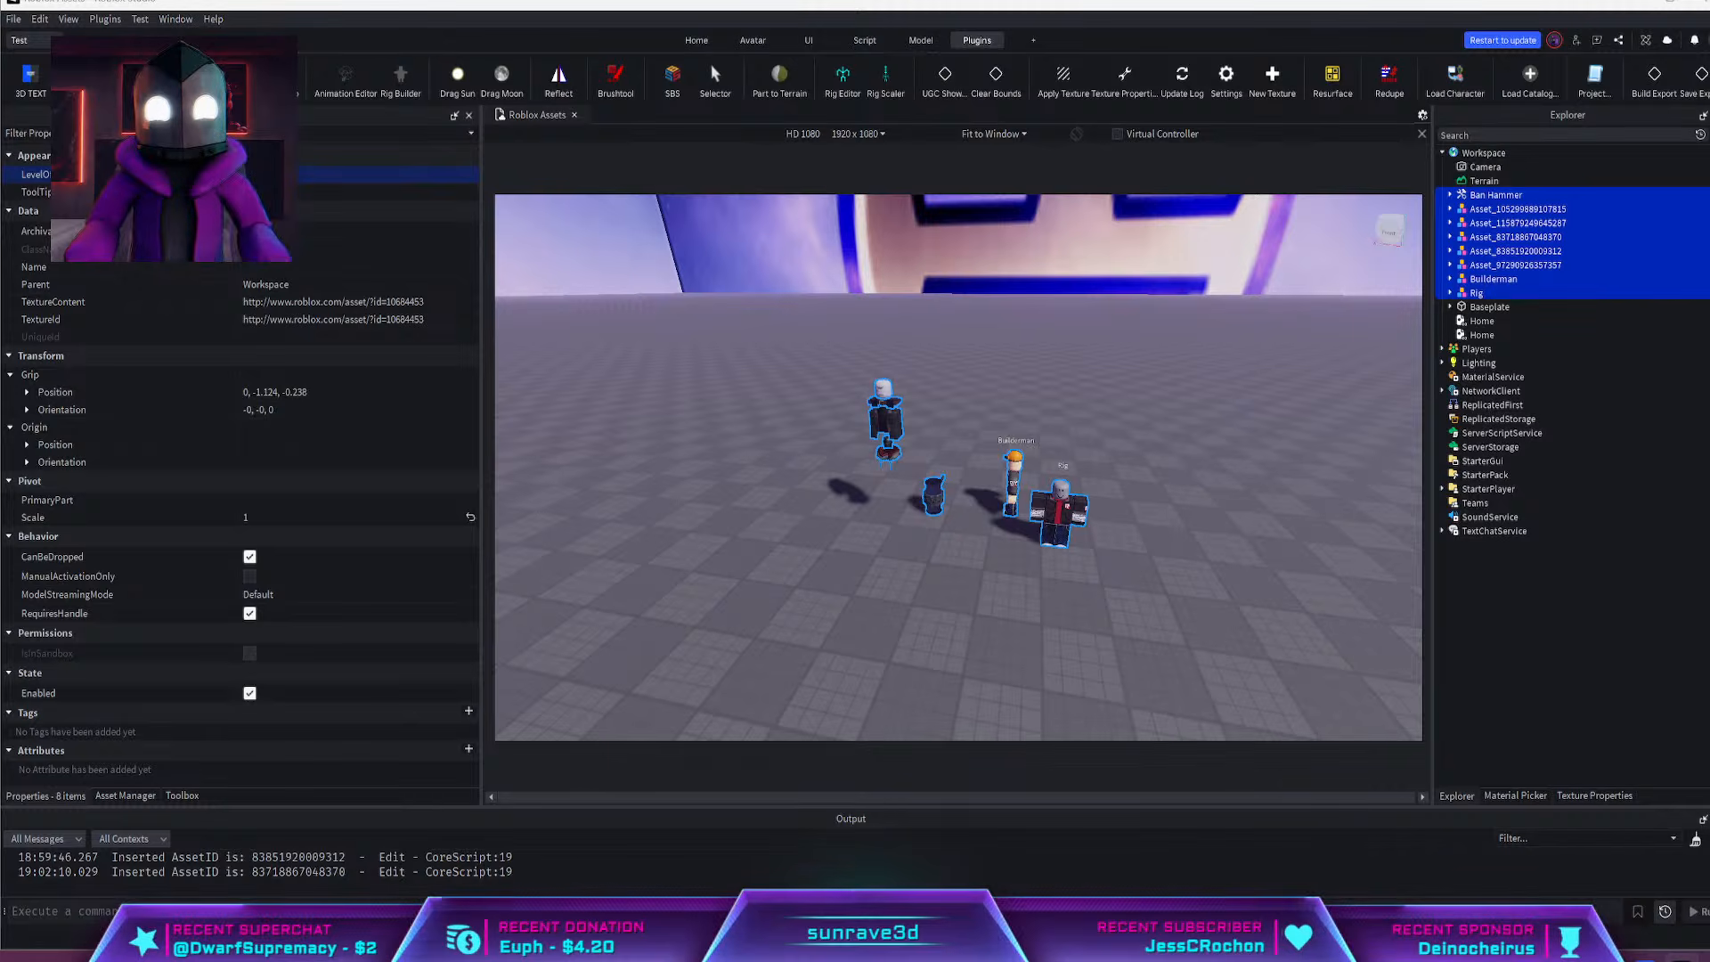
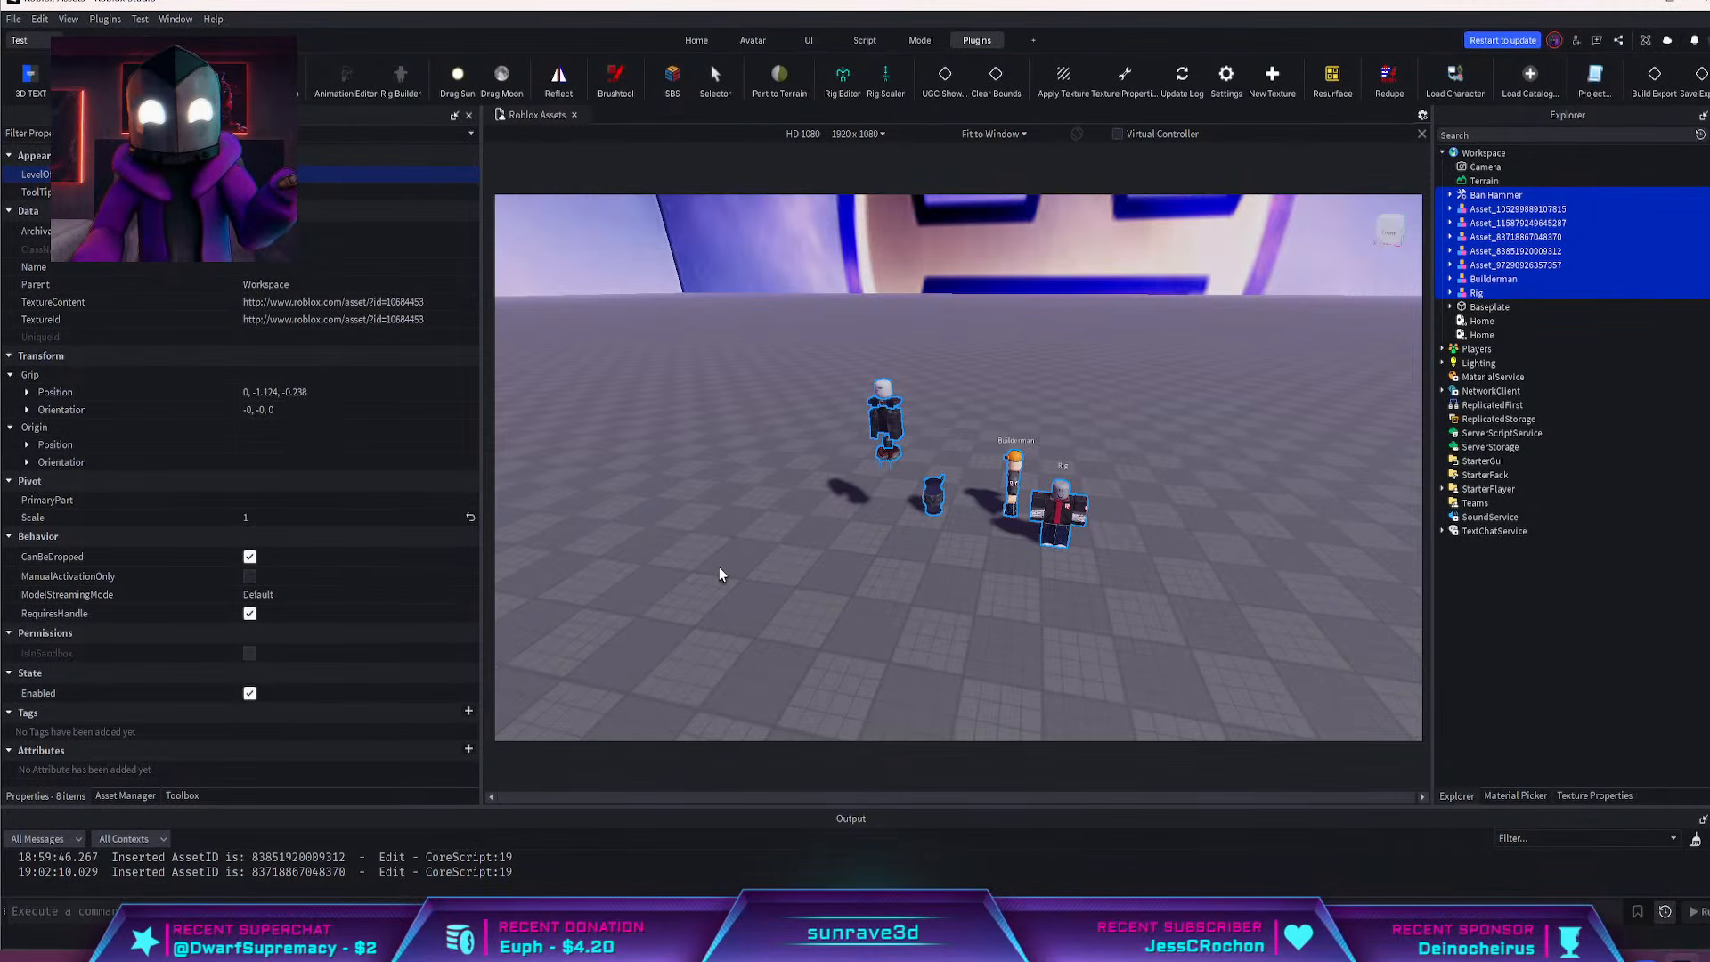
# Switch to Blender, start a Roblox Rig (.obj) import and go to the YouTube folder
pyautogui.hotkey('alt', 'Tab')
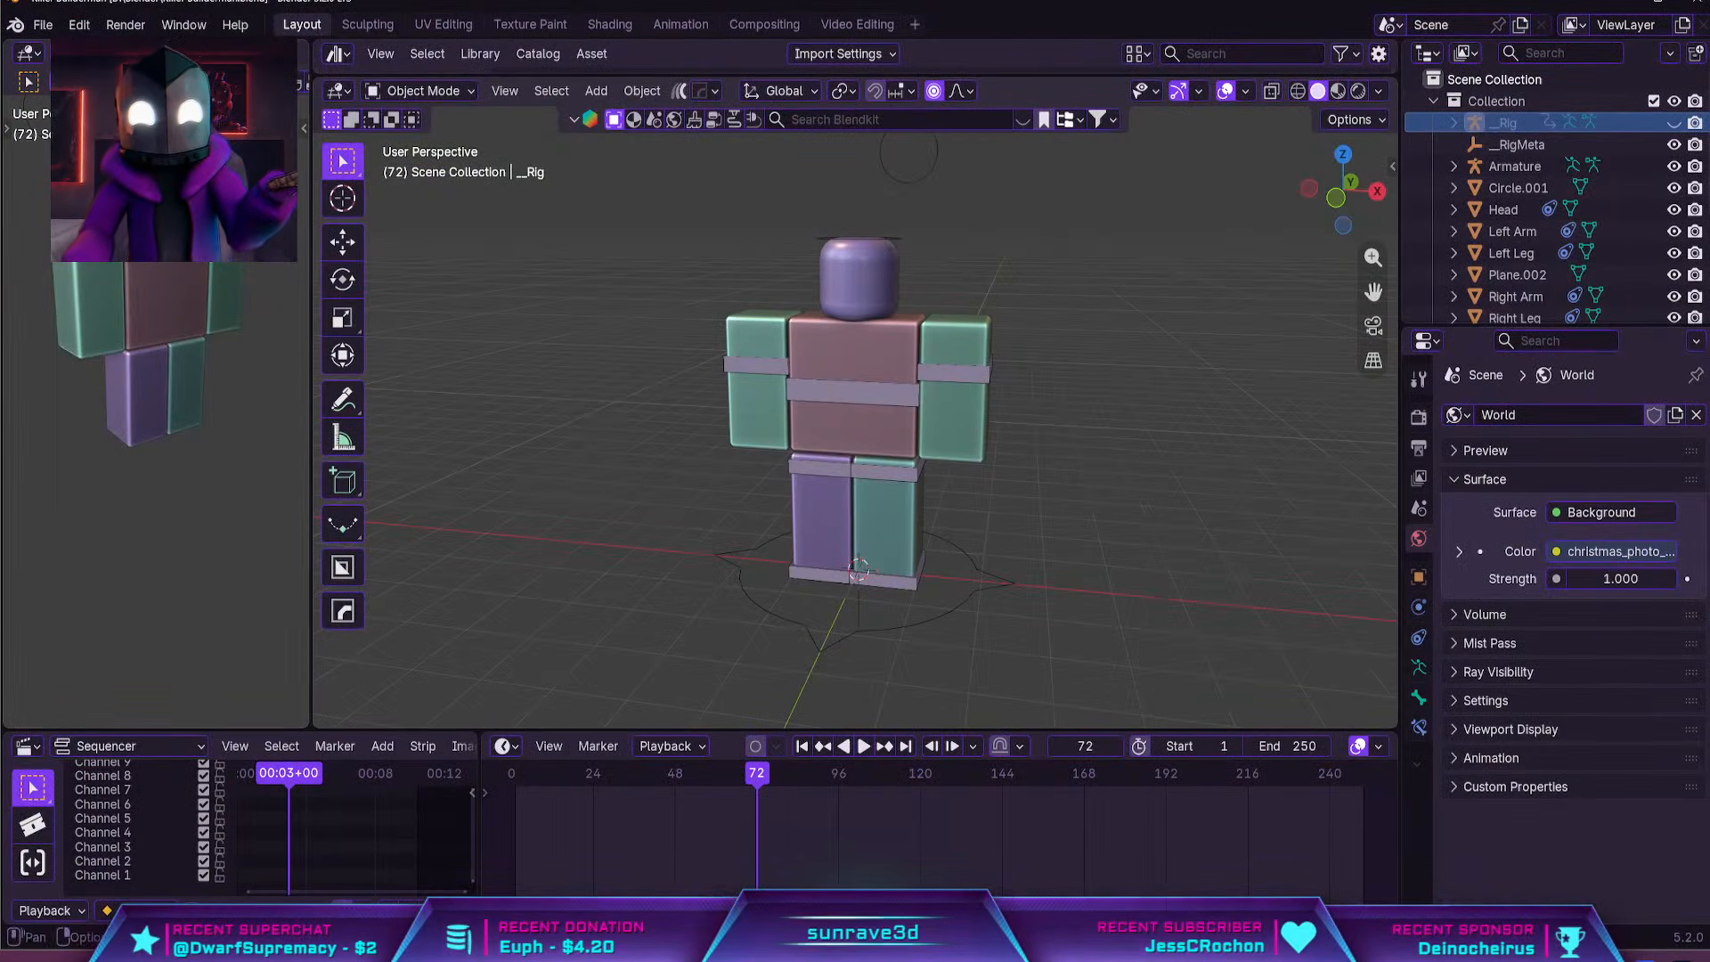
pyautogui.click(43, 24)
pyautogui.moveTo(137, 329)
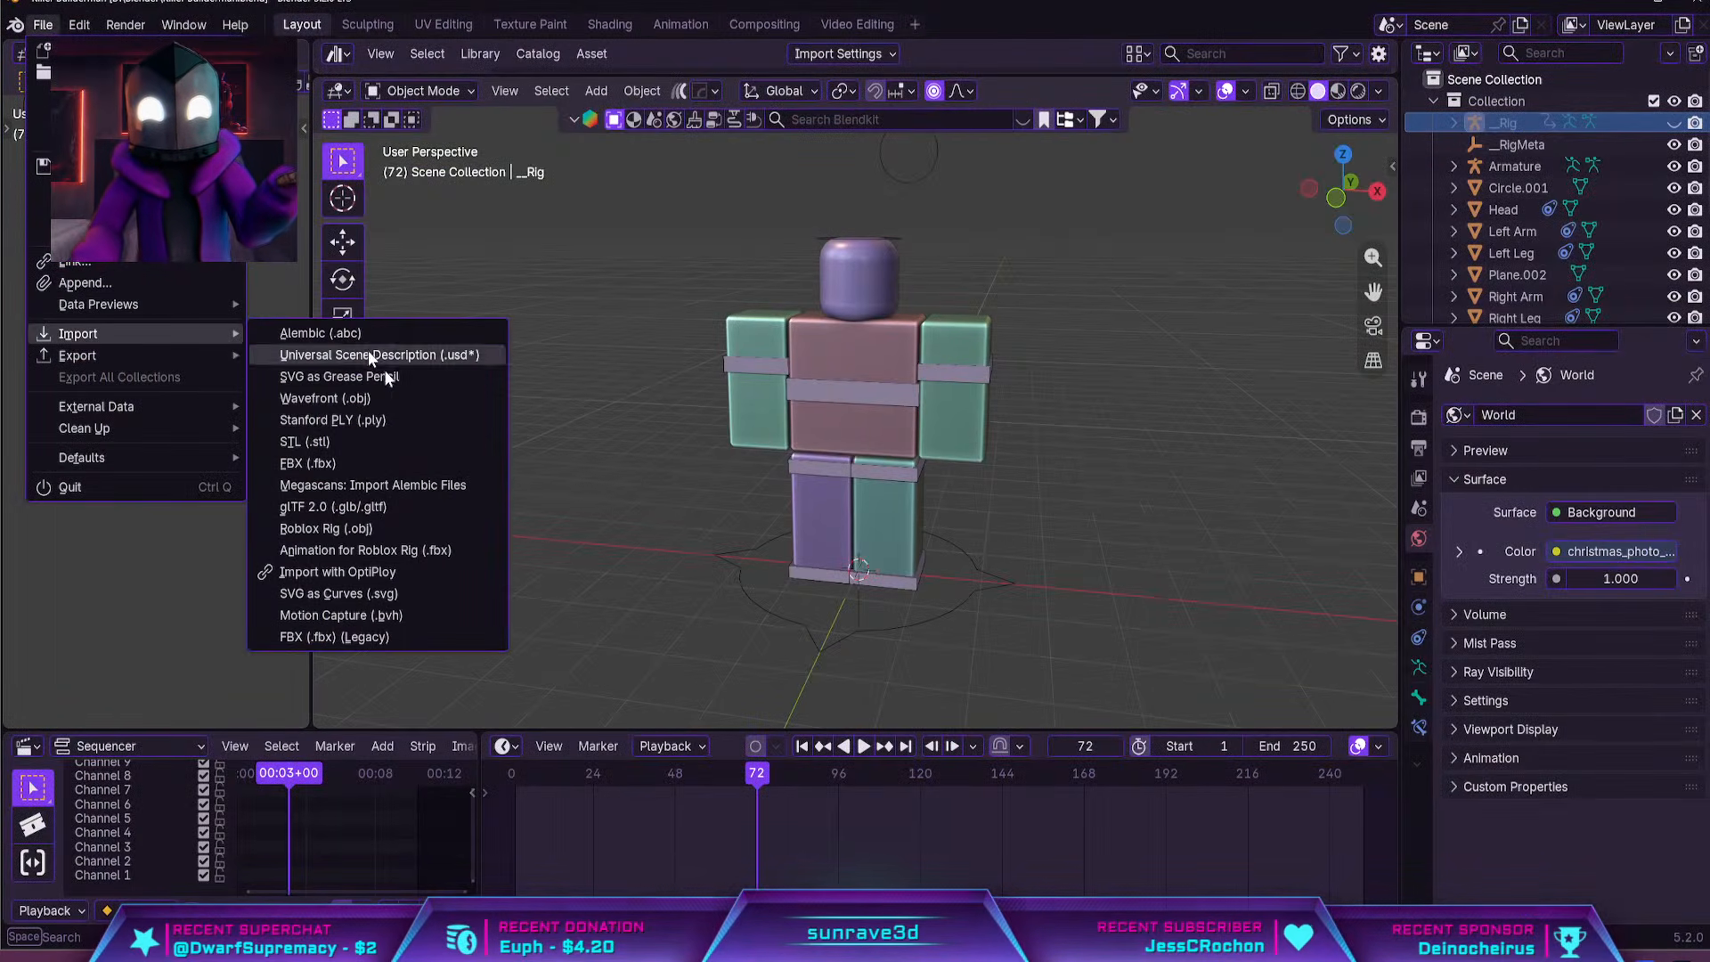
pyautogui.click(392, 528)
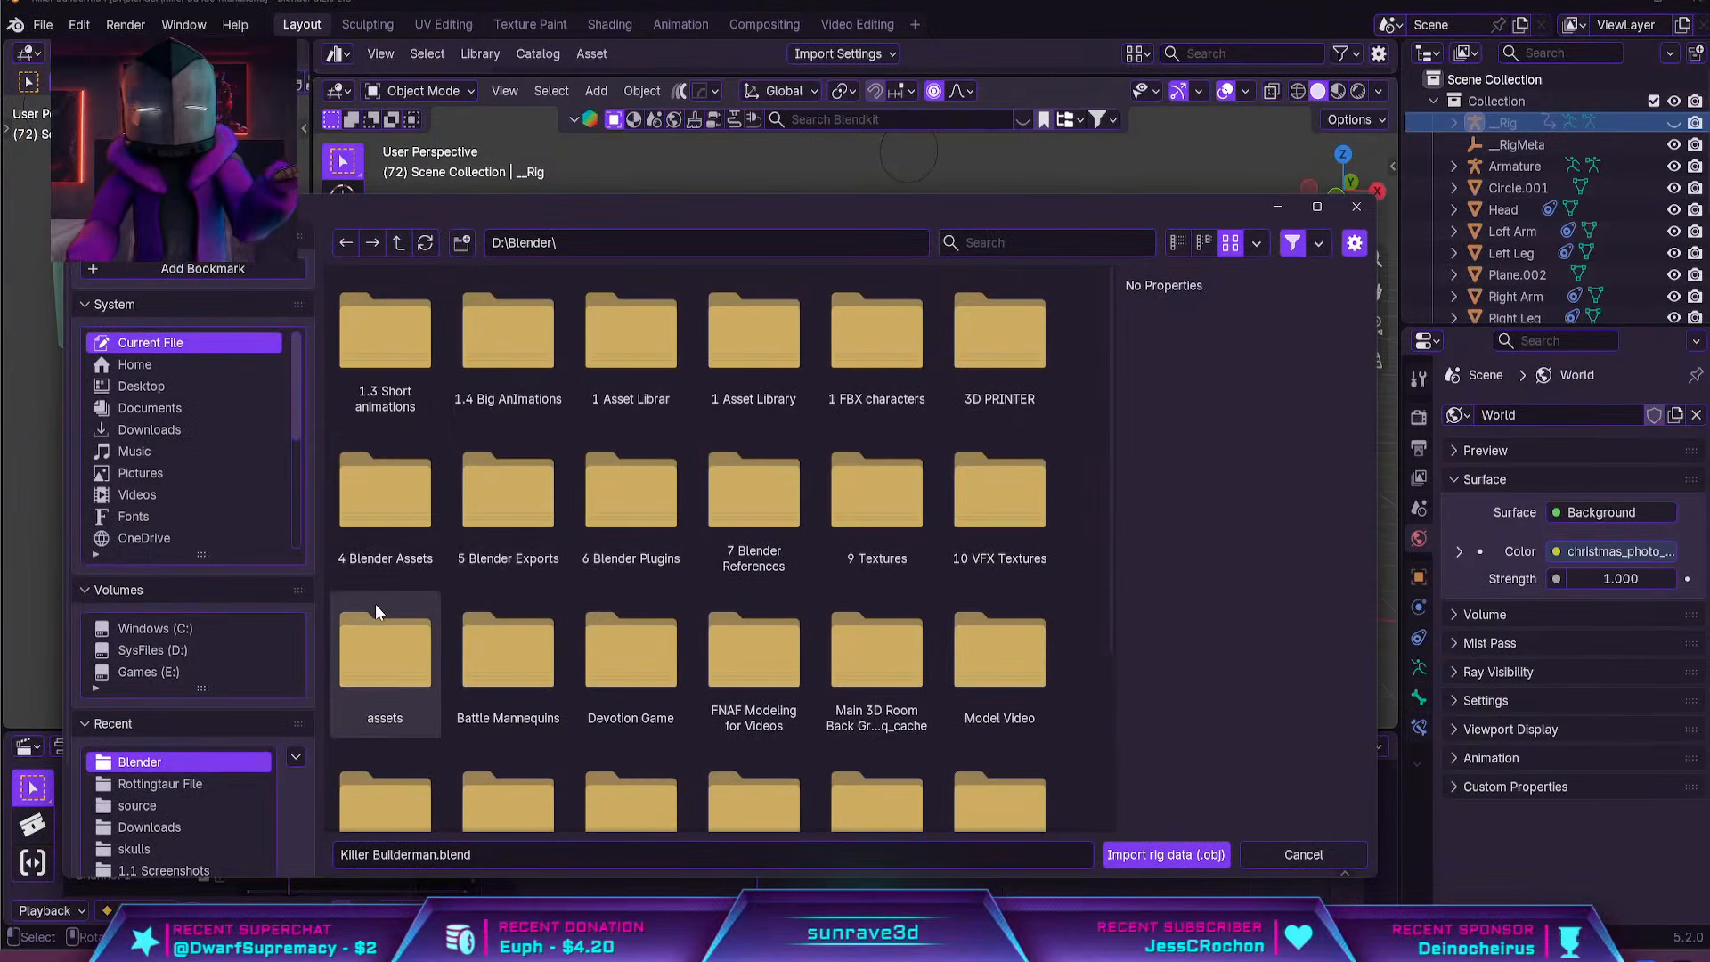
pyautogui.scroll(-5, 222, 501)
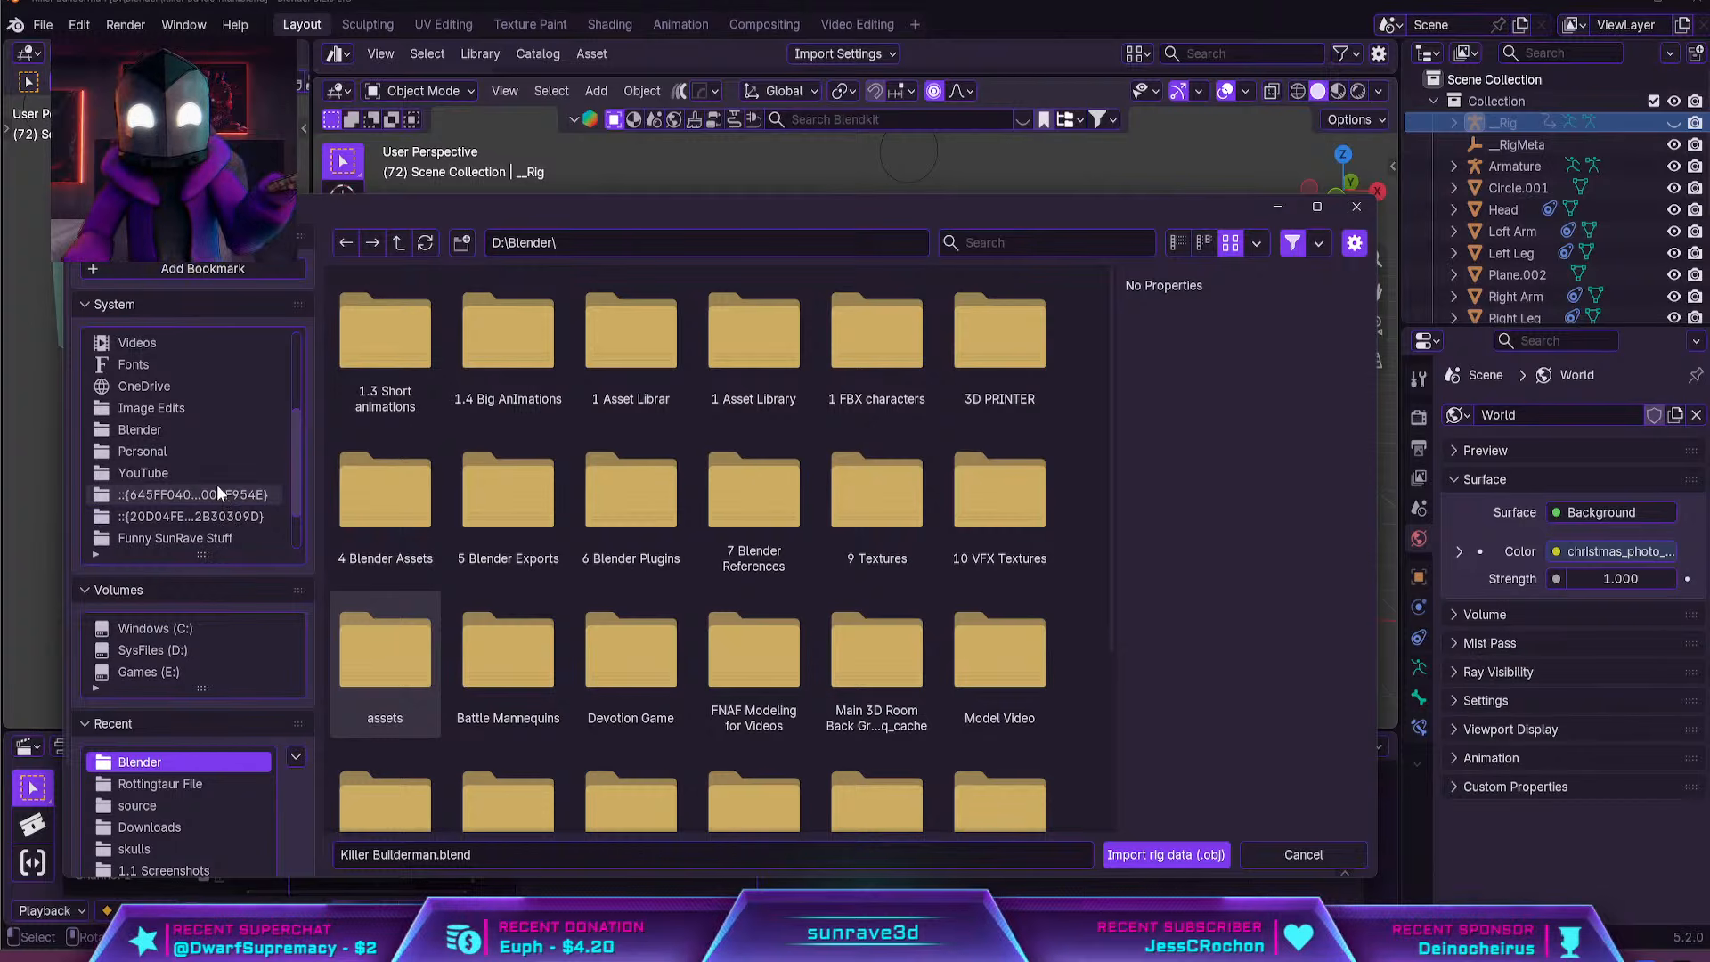
pyautogui.click(214, 473)
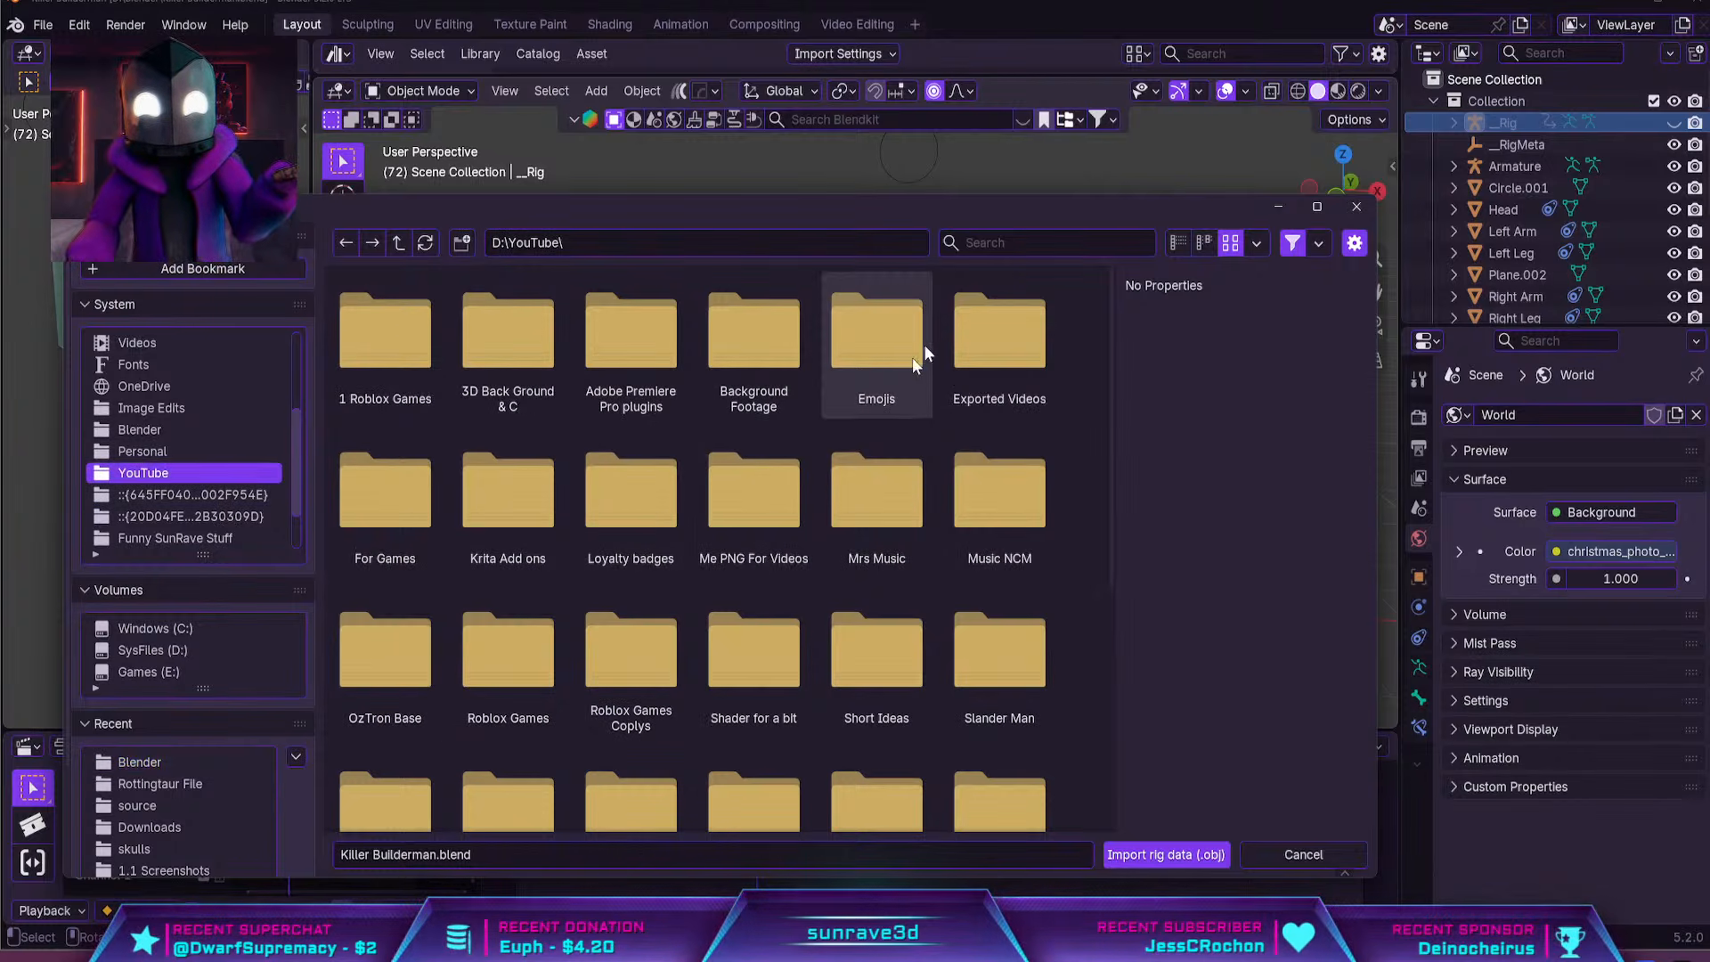
# Import builder man.obj as rig data from the Killer Builder man folder inside Videos I'm working on
pyautogui.click(1022, 244)
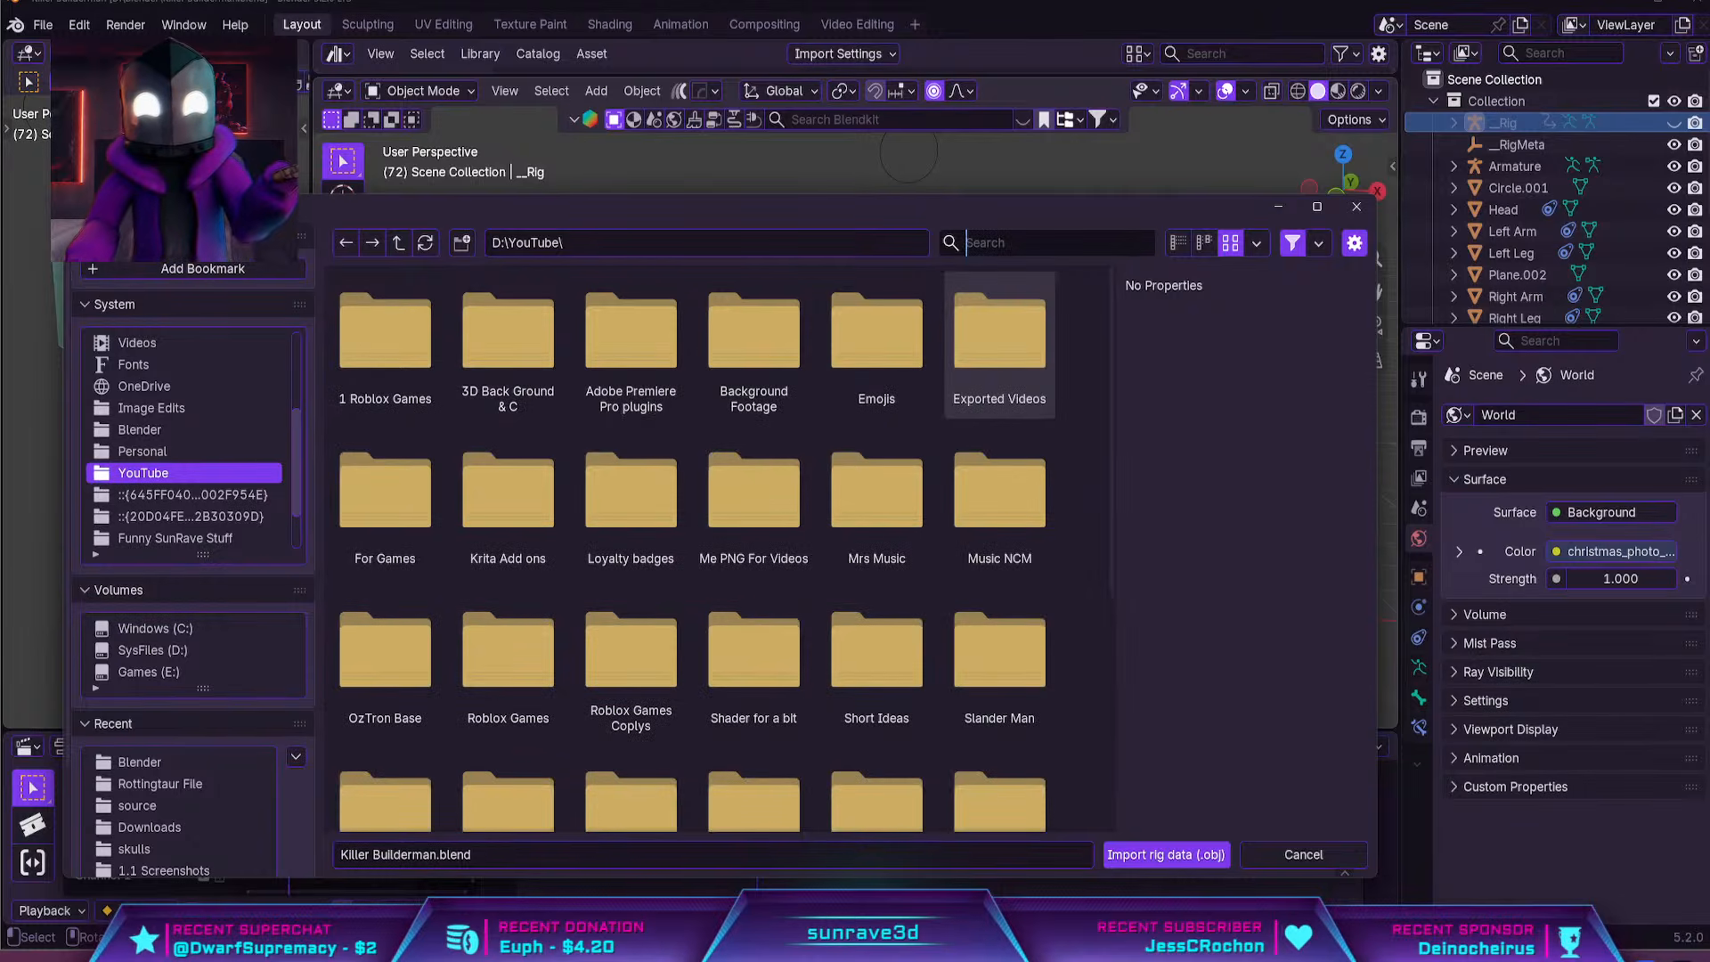
pyautogui.write('wor')
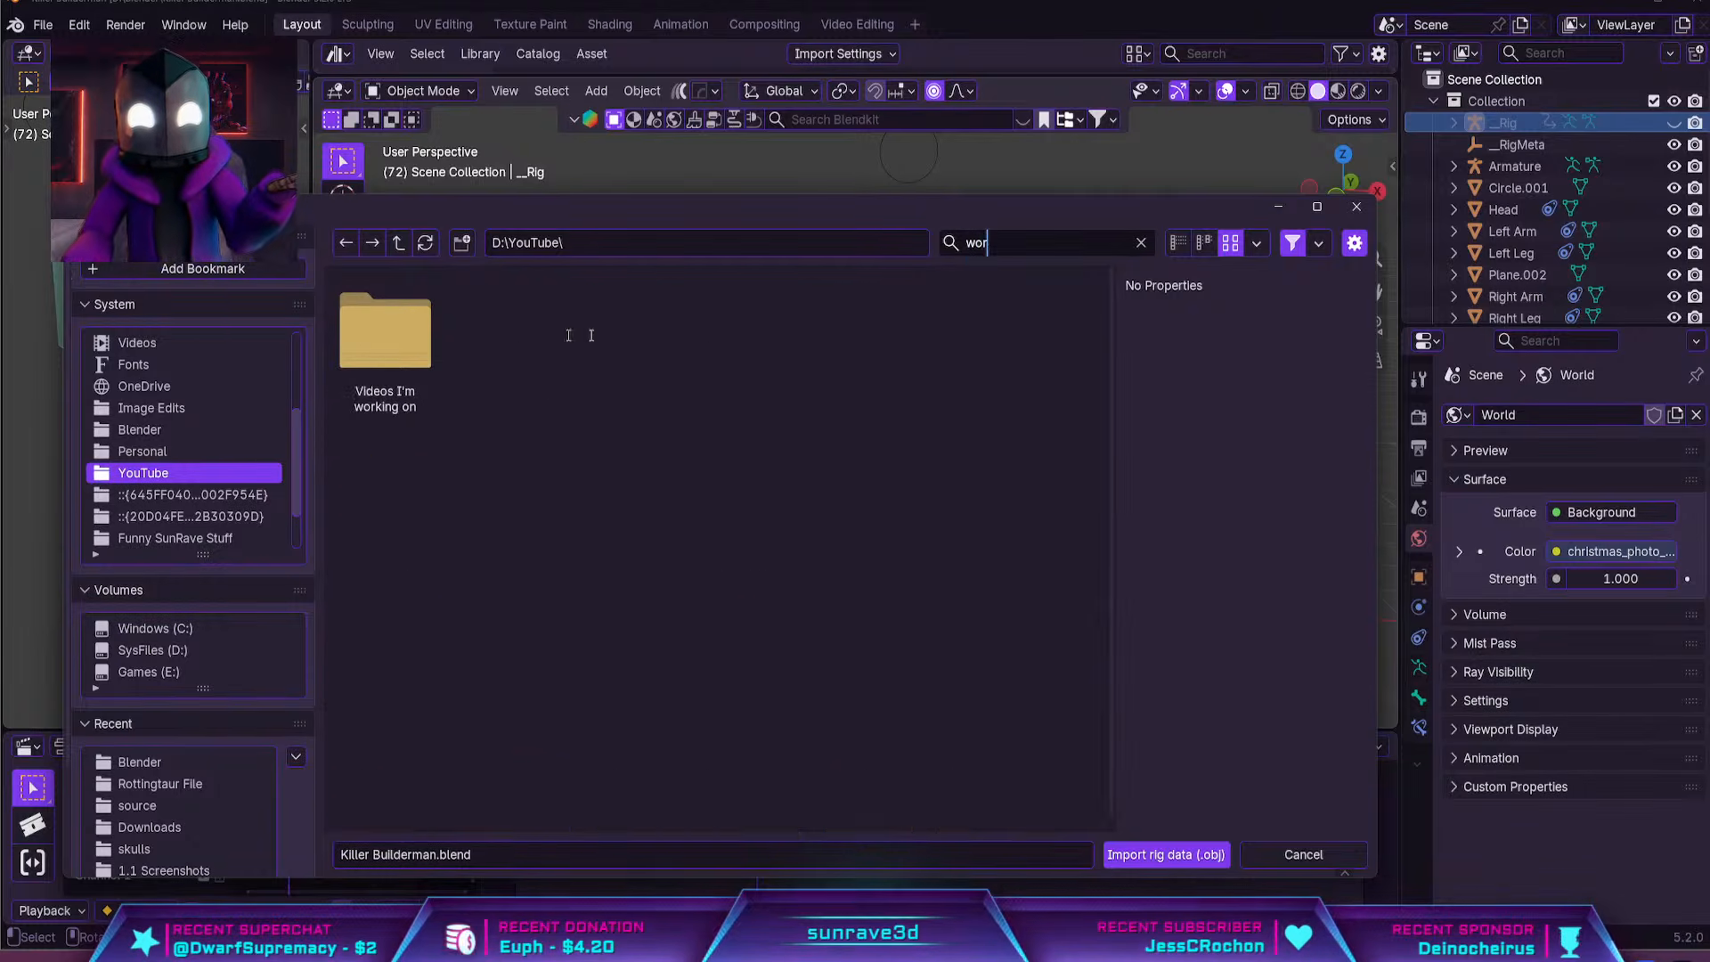
pyautogui.doubleClick(413, 339)
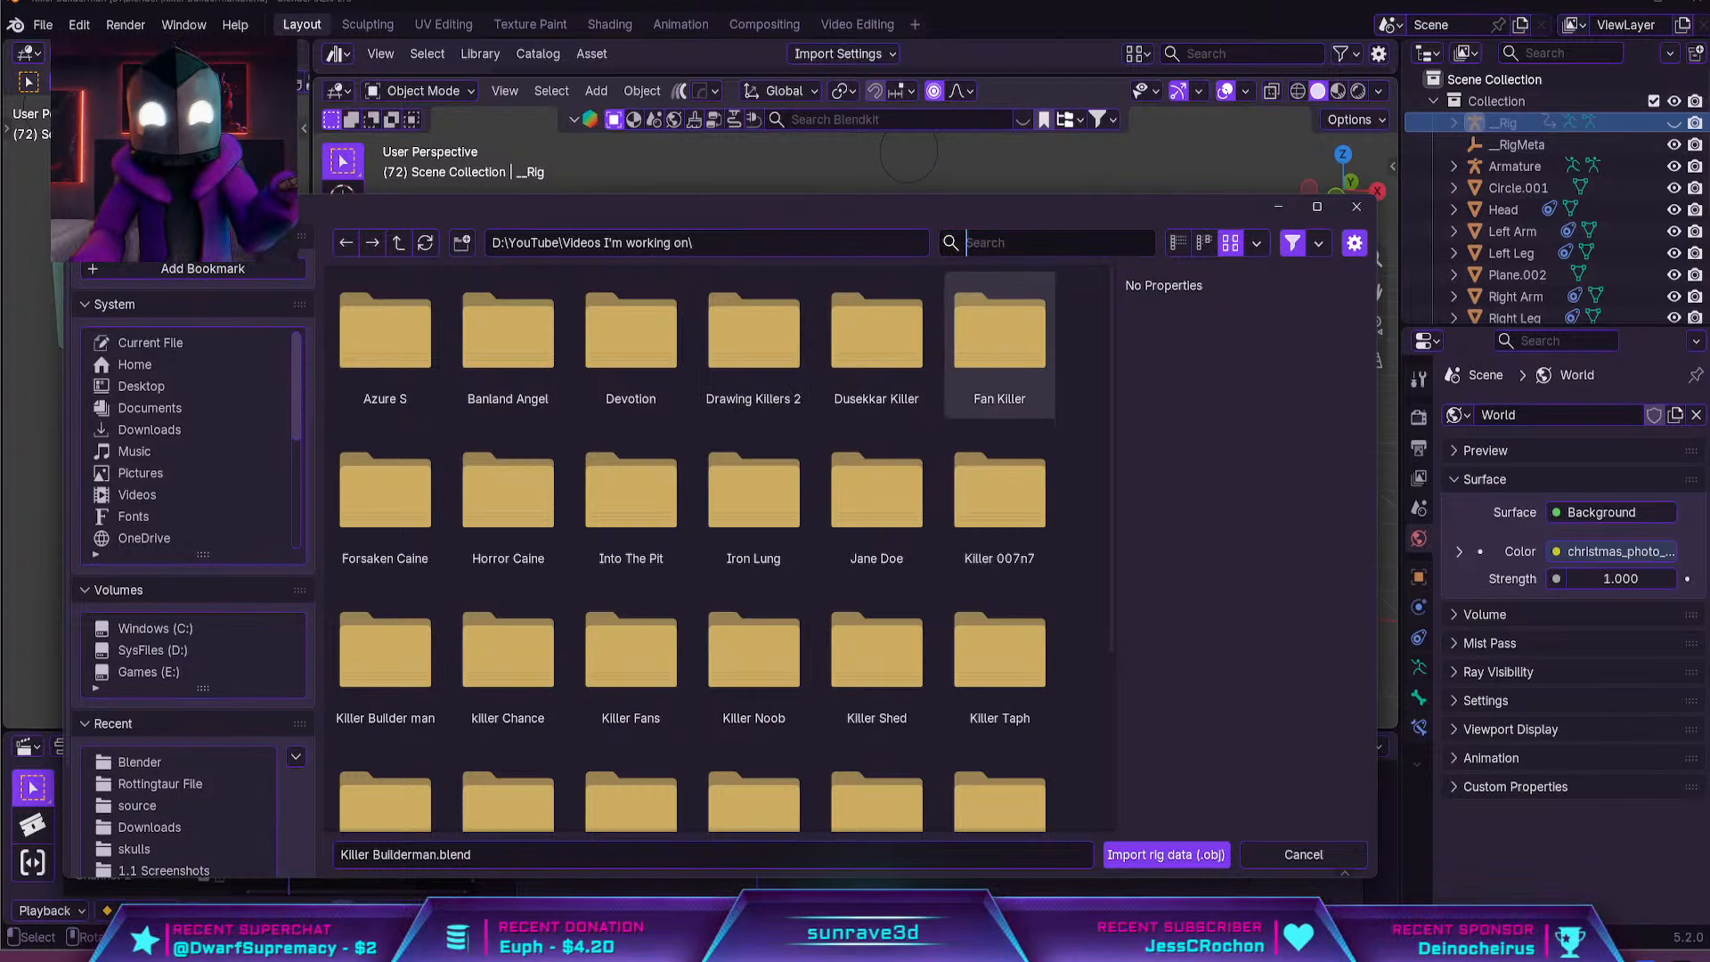
pyautogui.write('bu')
pyautogui.doubleClick(401, 352)
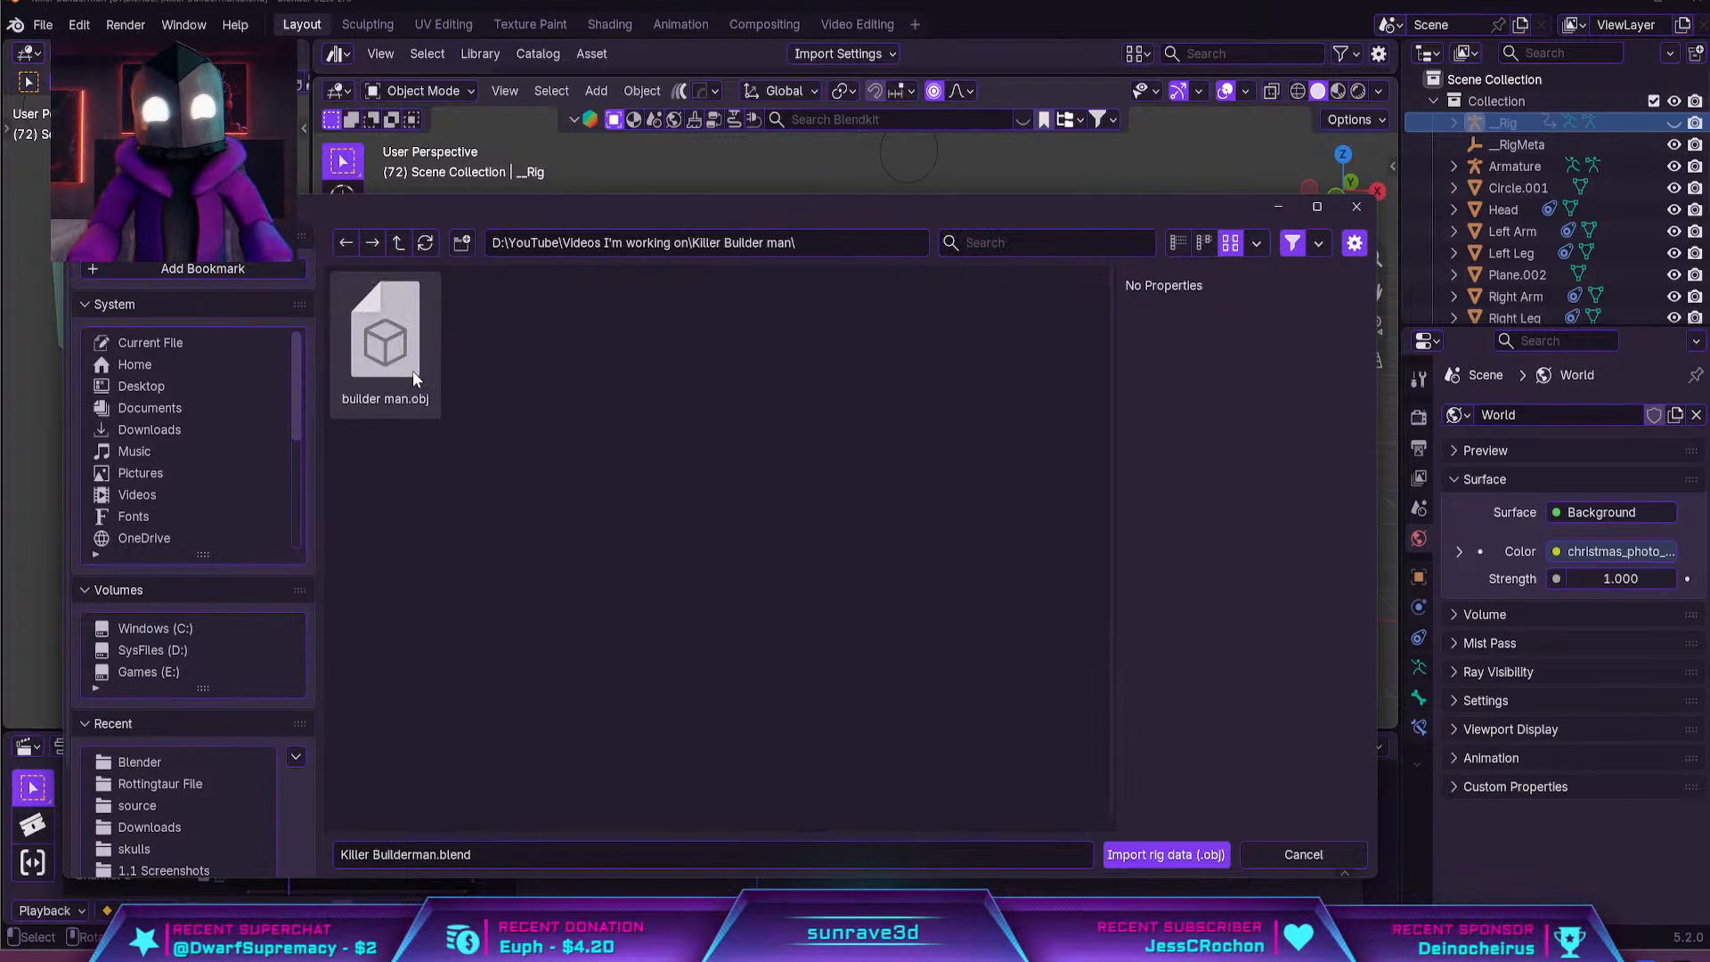
pyautogui.click(414, 370)
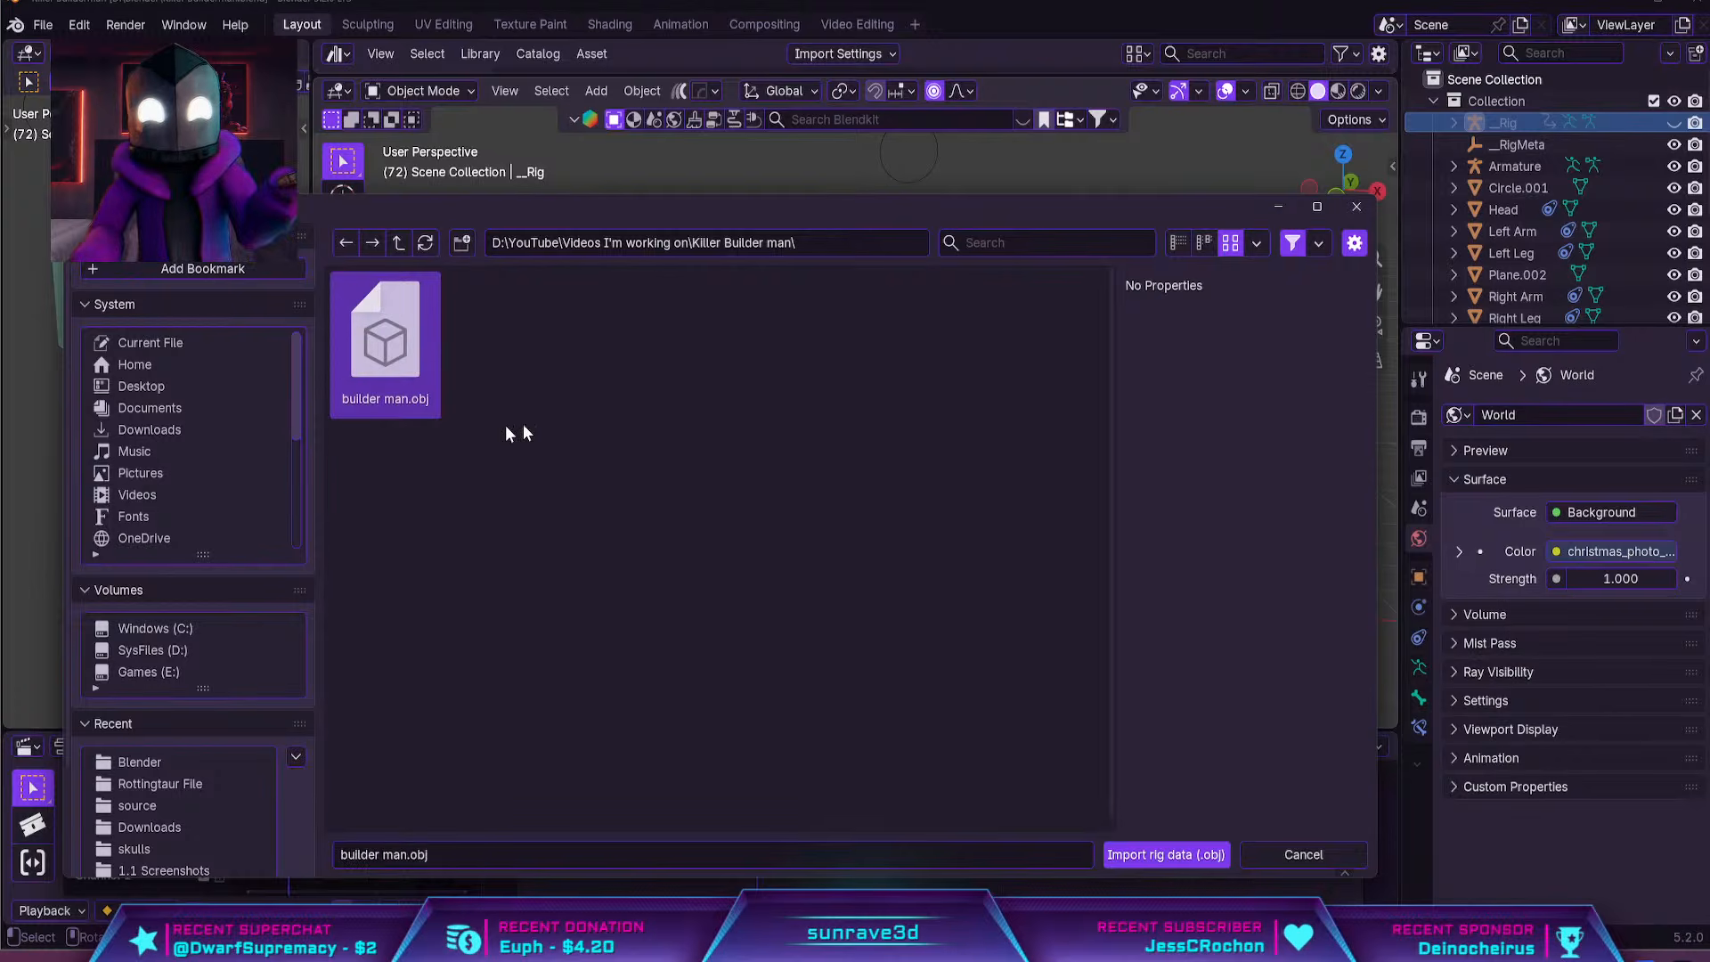
pyautogui.click(1140, 855)
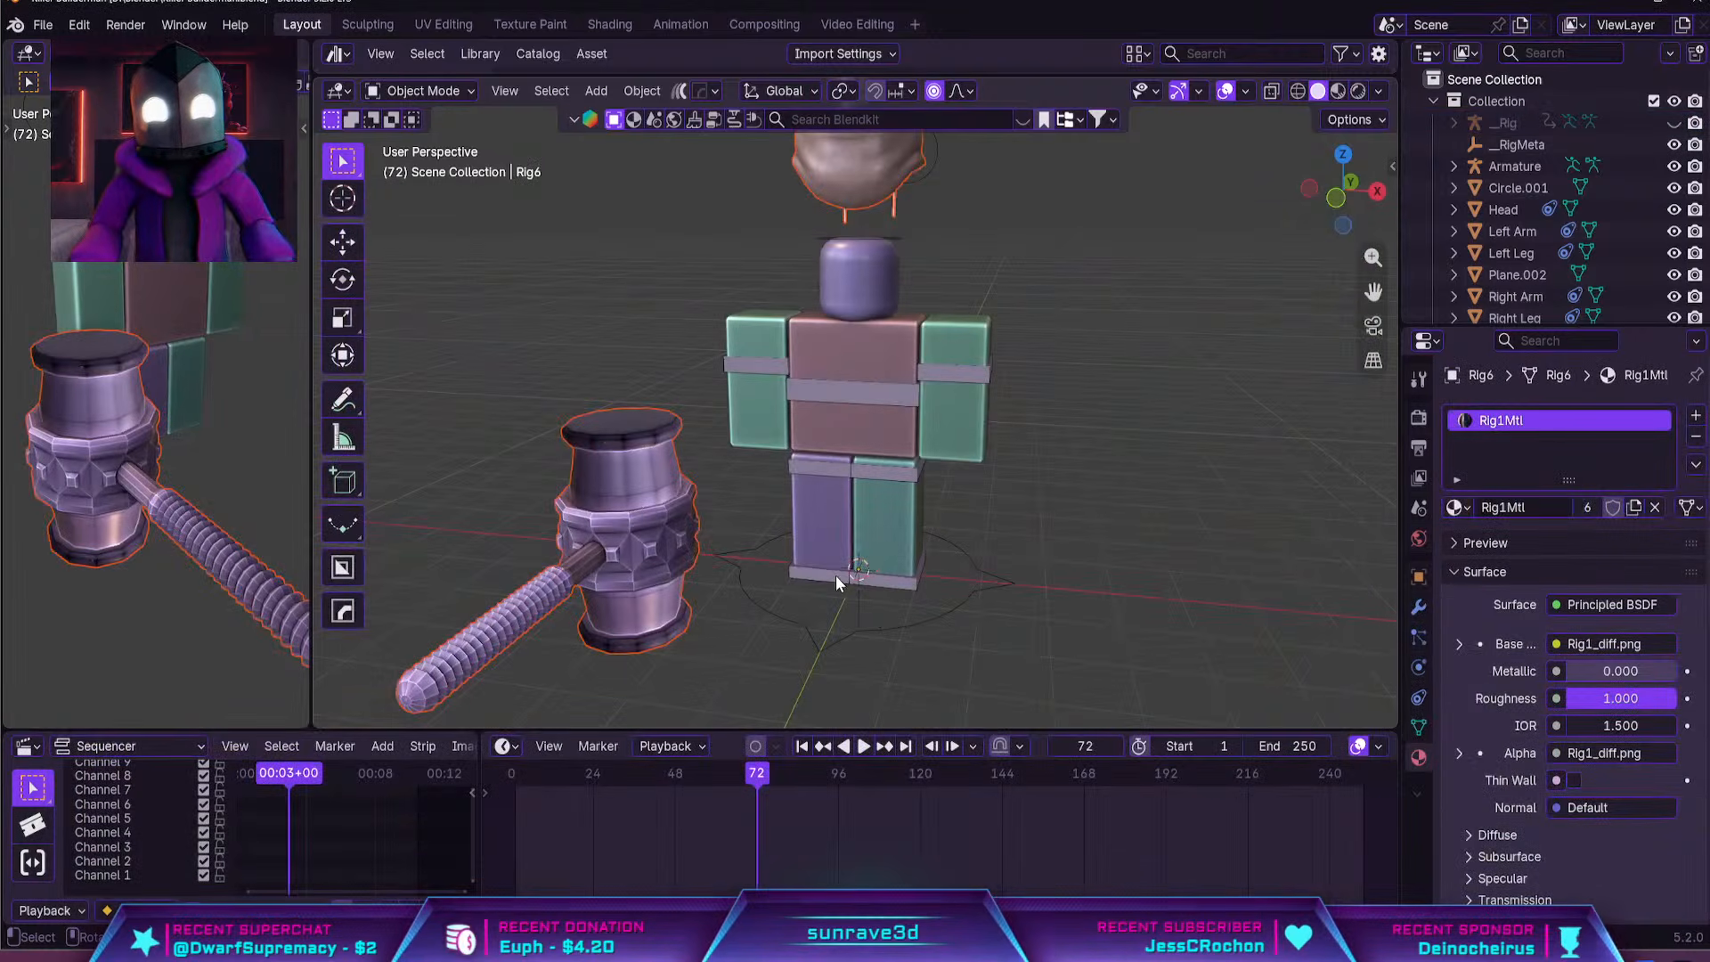
# Show the scene in Material Preview shading and inspect the torso and arms of the imported clothed rig
pyautogui.scroll(-5, 891, 552)
pyautogui.moveTo(960, 531); pyautogui.dragTo(928, 502, button='middle')
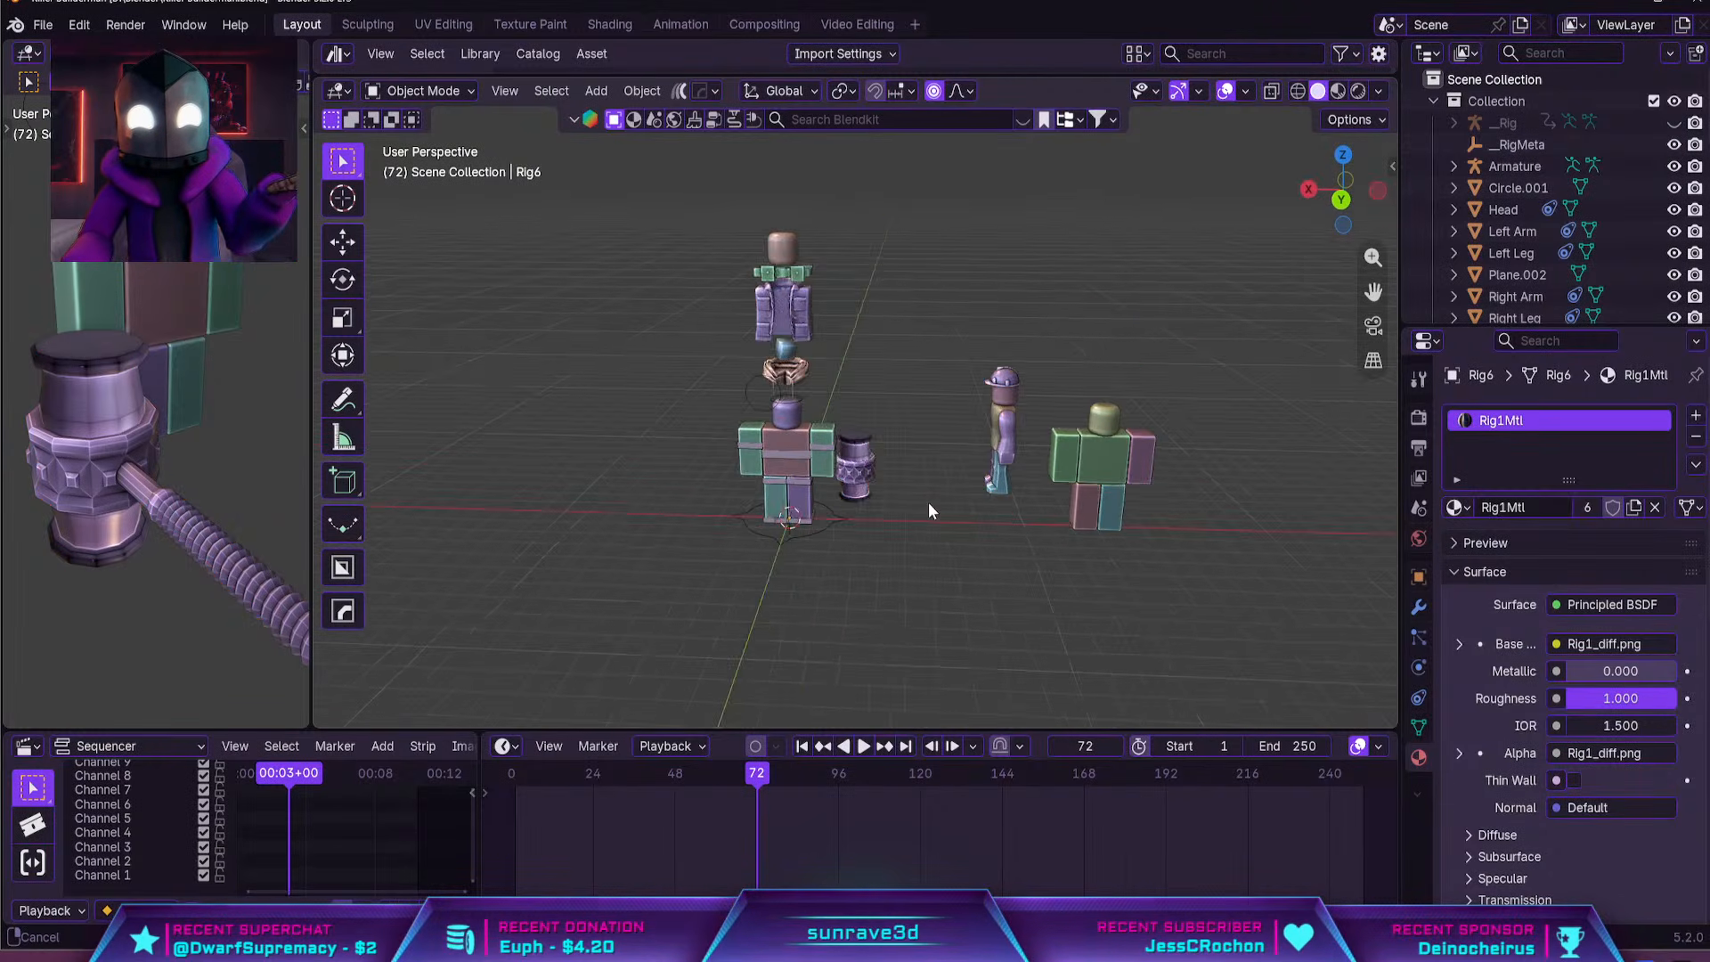
pyautogui.click(1087, 477)
pyautogui.moveTo(1086, 478); pyautogui.dragTo(988, 507, button='middle')
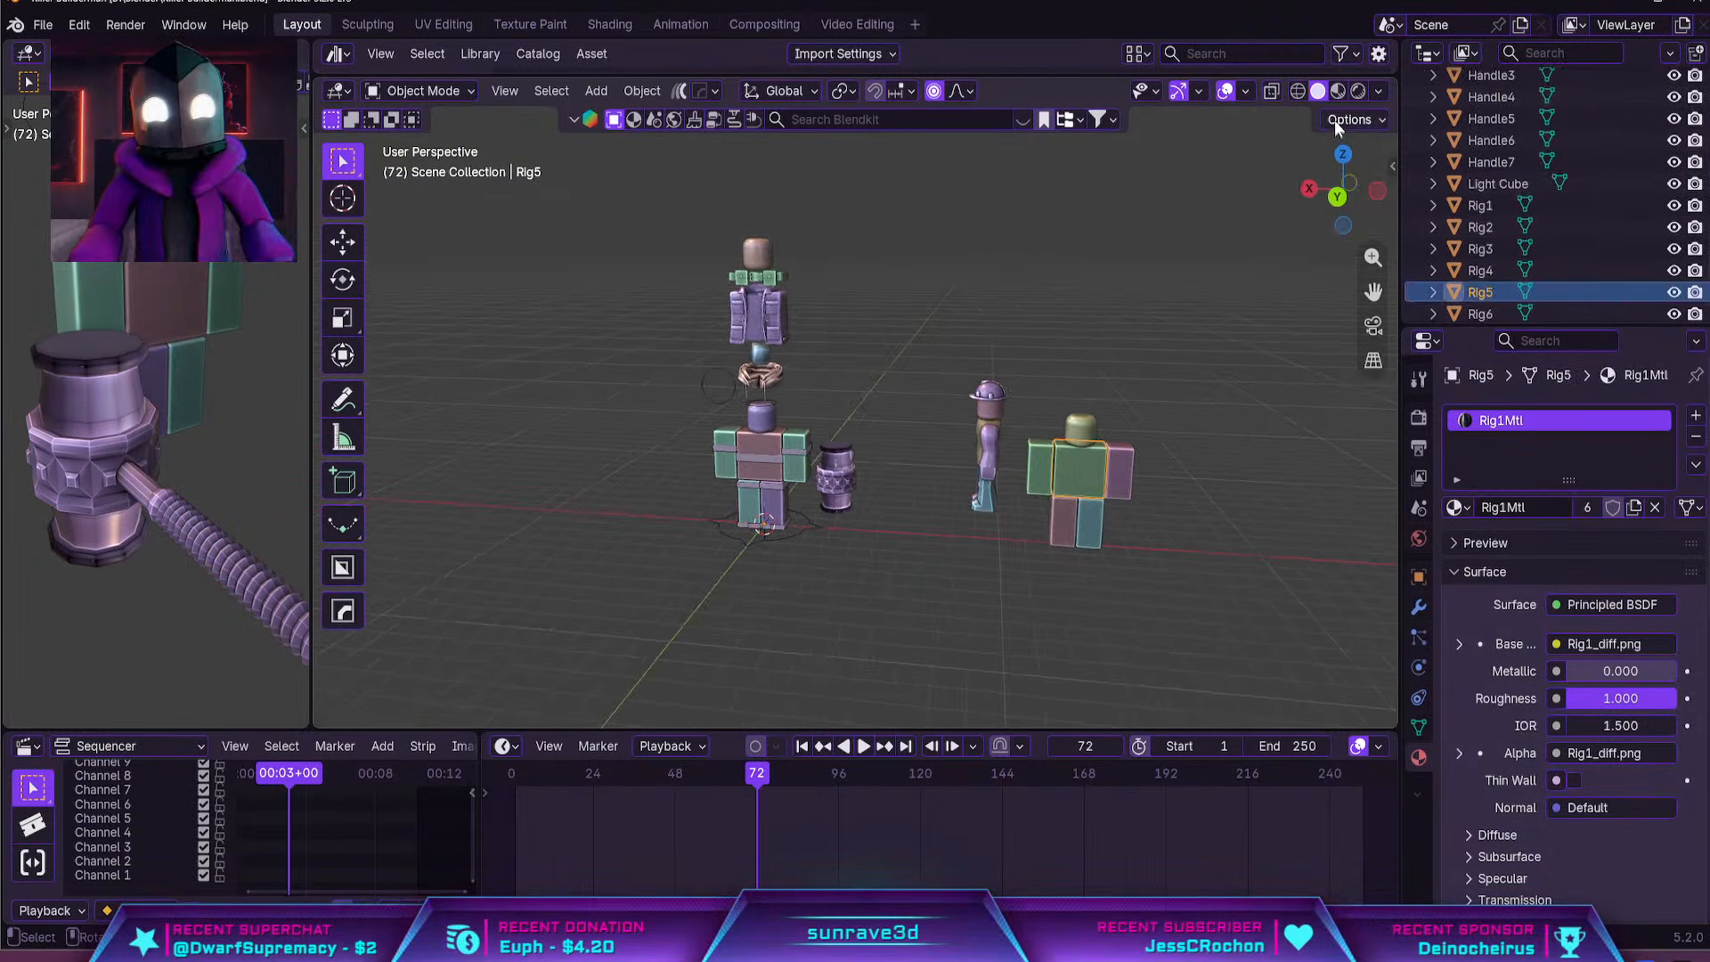
pyautogui.click(1337, 91)
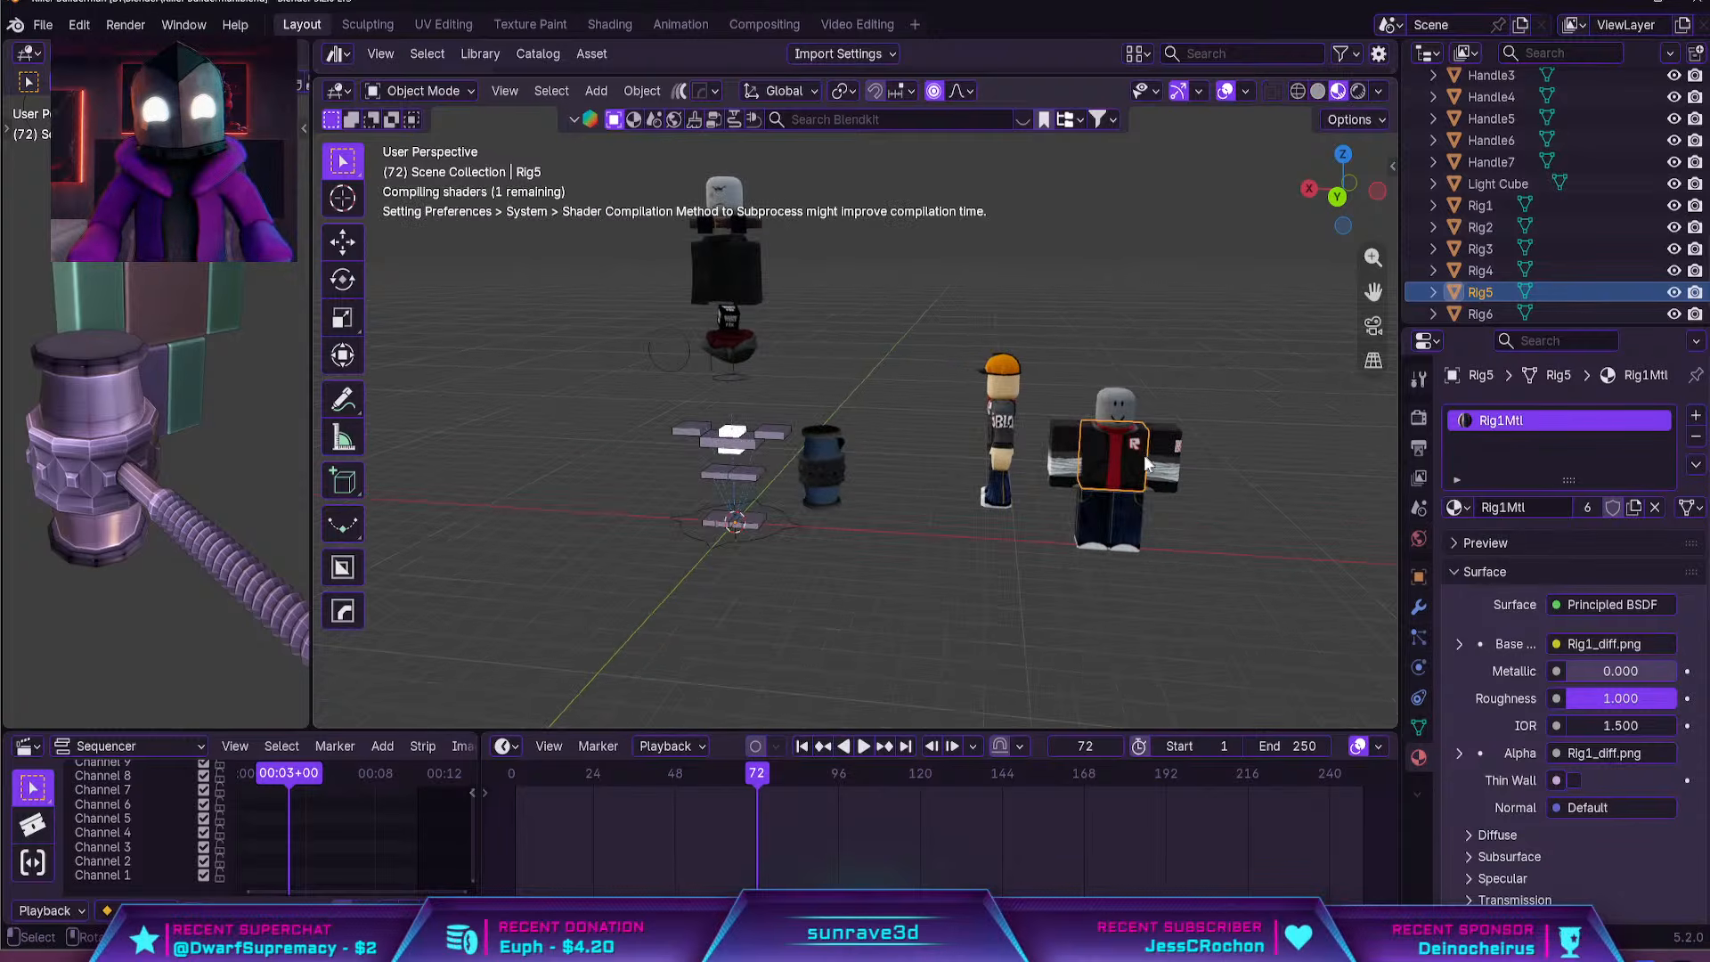
pyautogui.moveTo(1143, 454); pyautogui.dragTo(1113, 451, button='middle')
pyautogui.click(1094, 479)
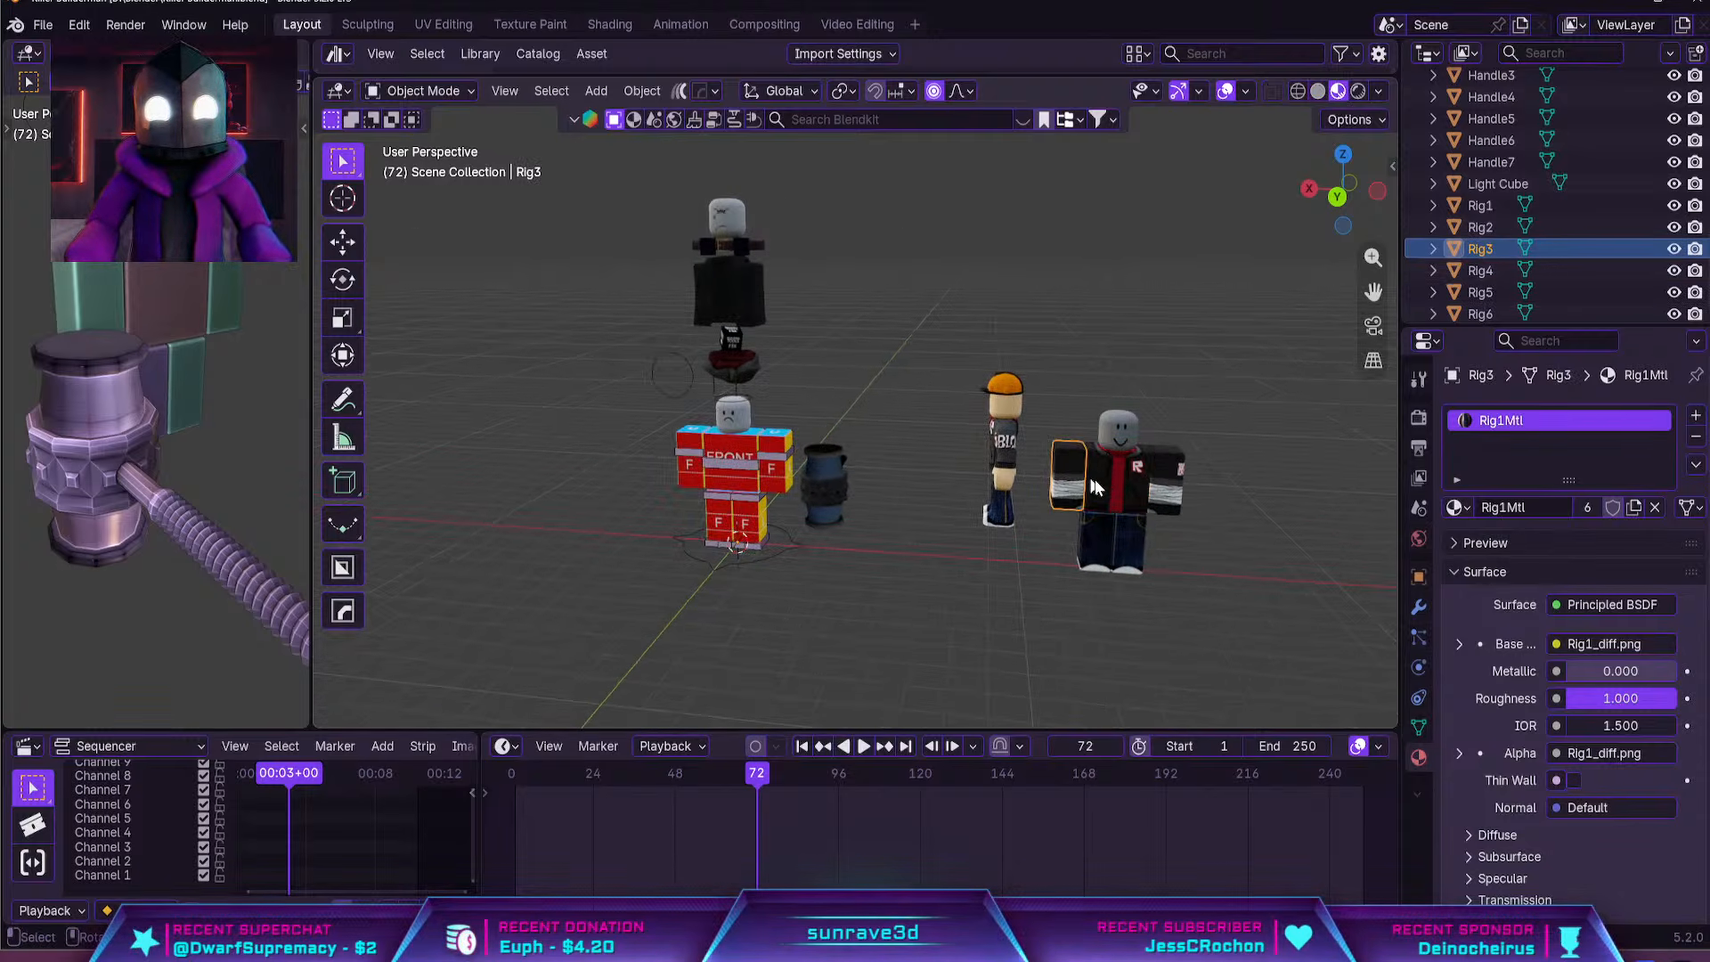
pyautogui.click(1172, 468)
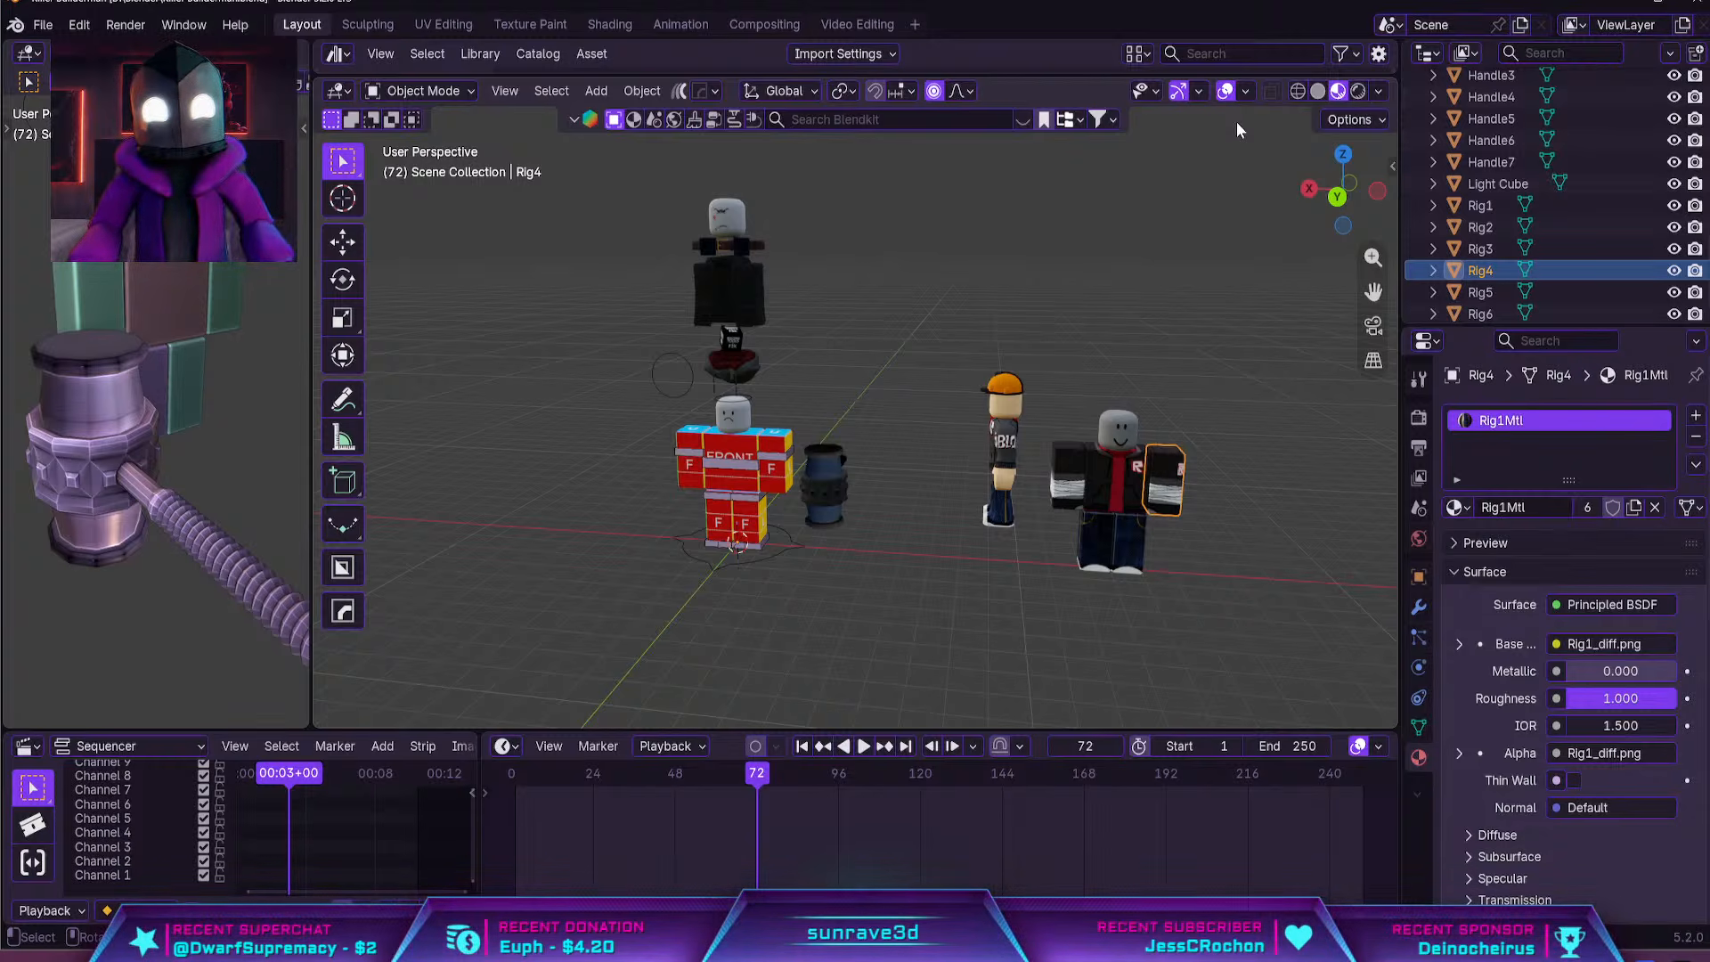
pyautogui.rightClick(966, 500)
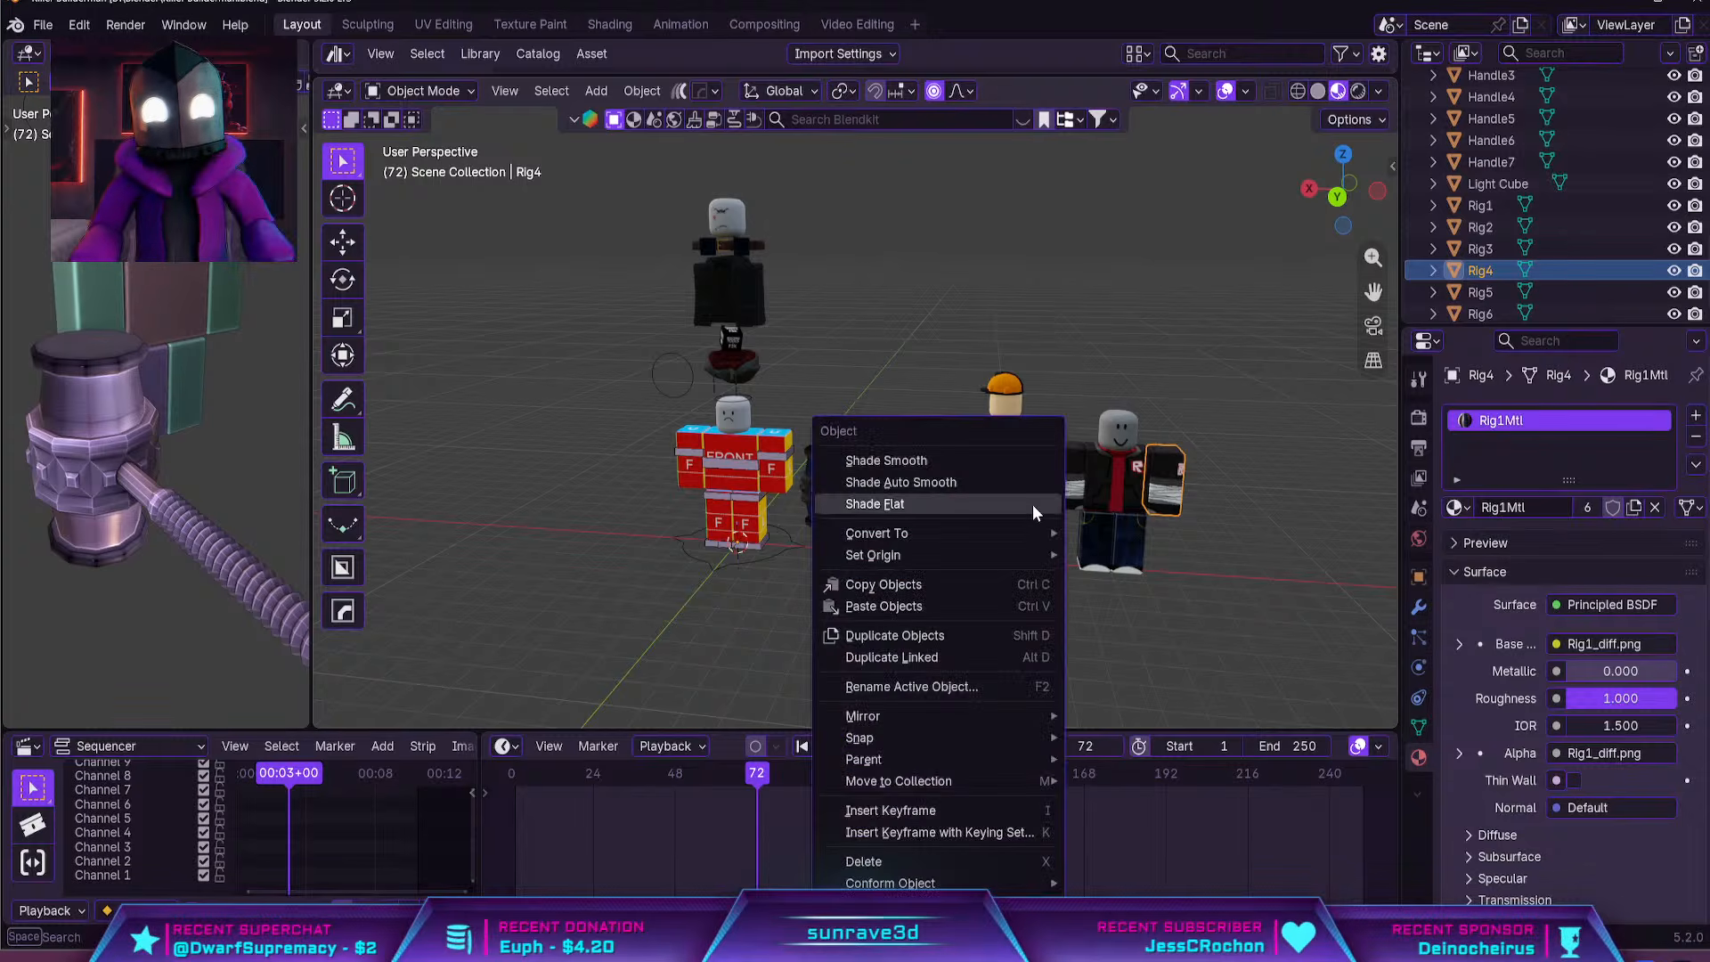
# Compare the material settings of the red template rig's torso with those of the imported clothed torso
pyautogui.click(713, 431)
pyautogui.click(757, 447)
pyautogui.moveTo(757, 451); pyautogui.dragTo(958, 477, button='middle')
pyautogui.scroll(2, 960, 461)
pyautogui.click(913, 458)
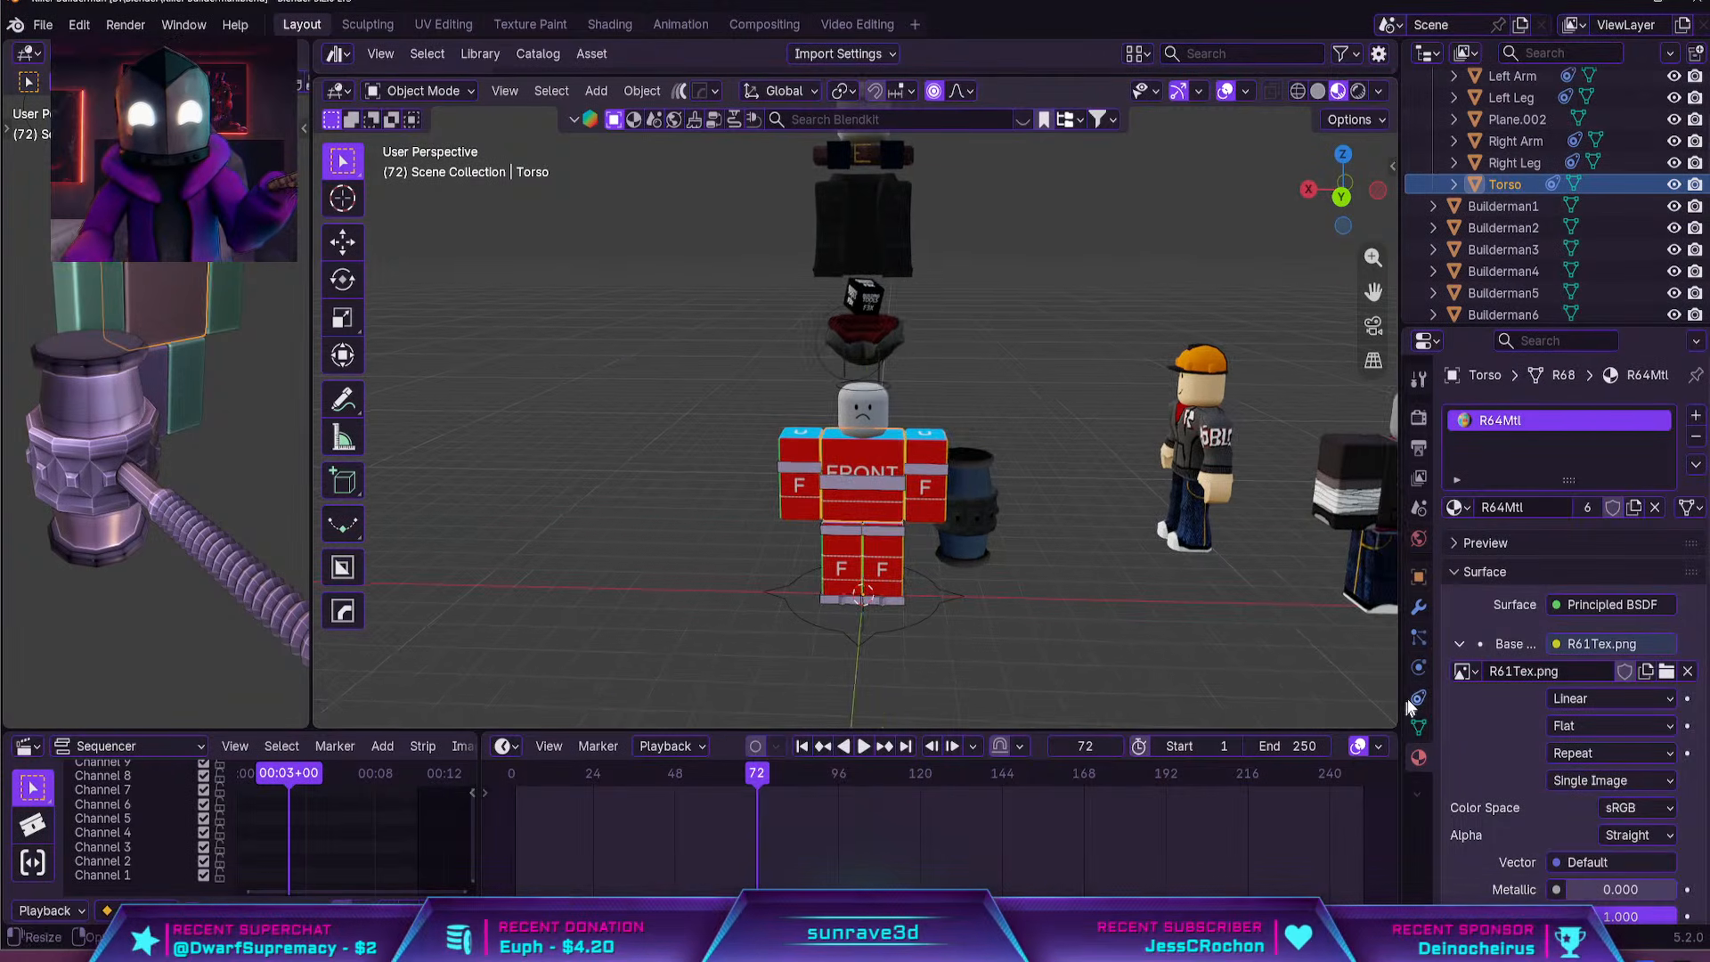
pyautogui.click(1419, 607)
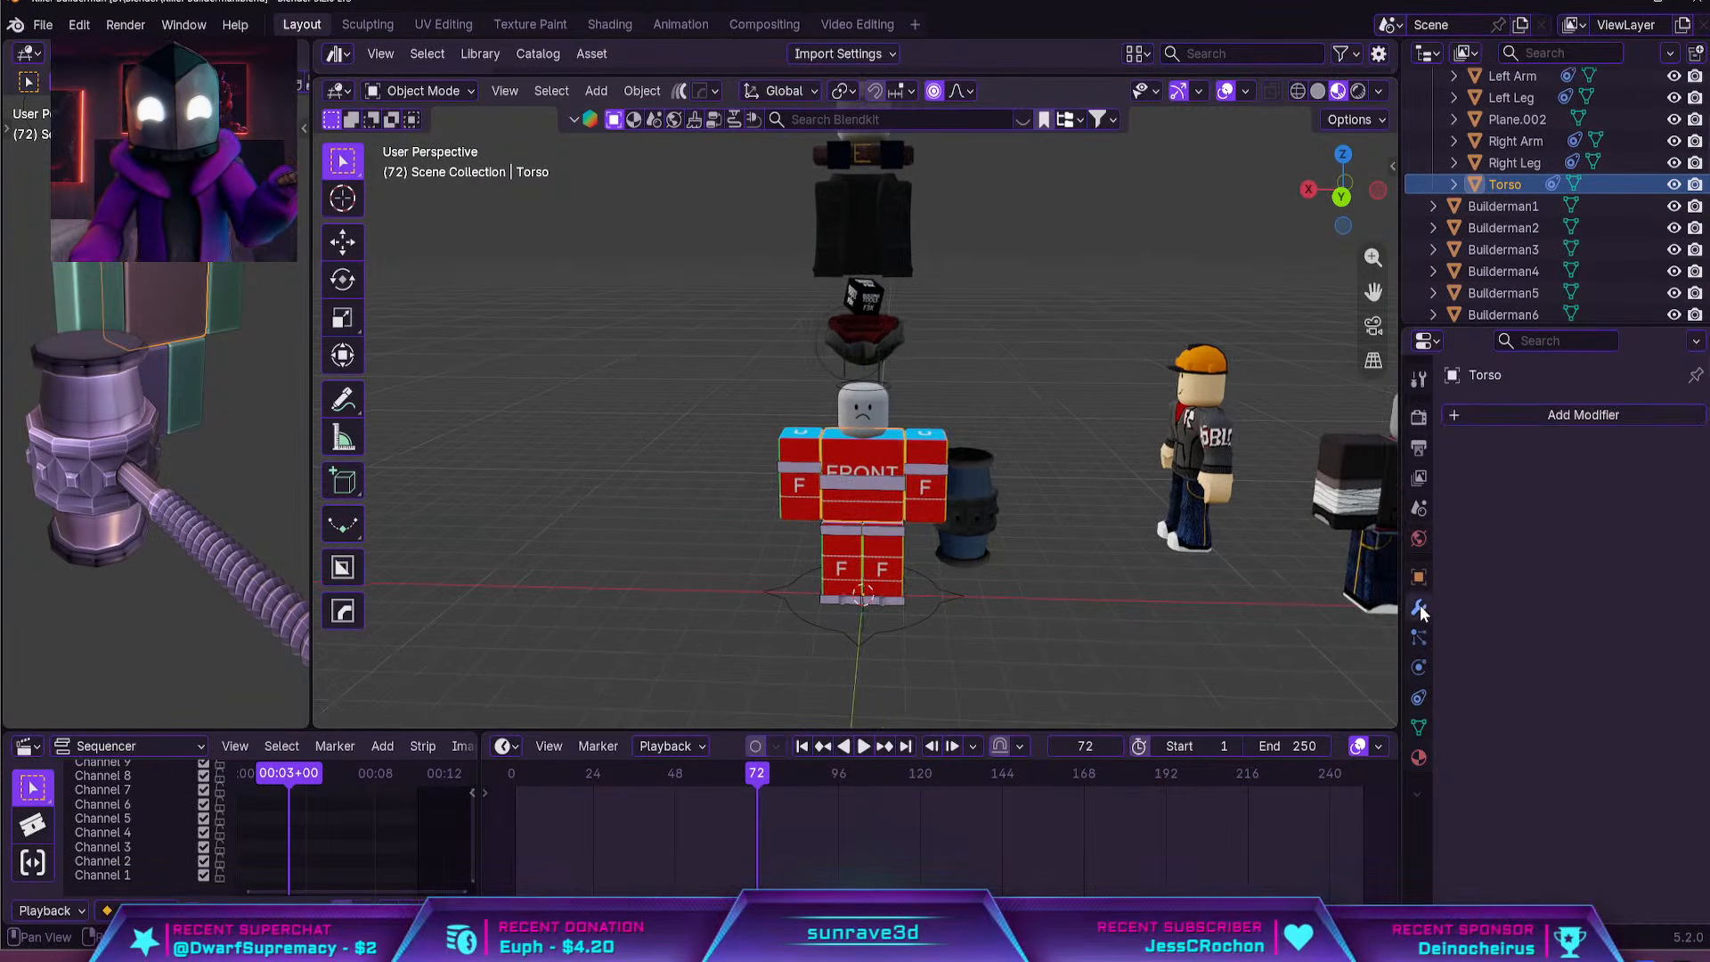
pyautogui.click(1423, 759)
pyautogui.keyDown('shift'); pyautogui.moveTo(1195, 620); pyautogui.dragTo(1112, 620, button='middle'); pyautogui.keyUp('shift')
pyautogui.click(1298, 499)
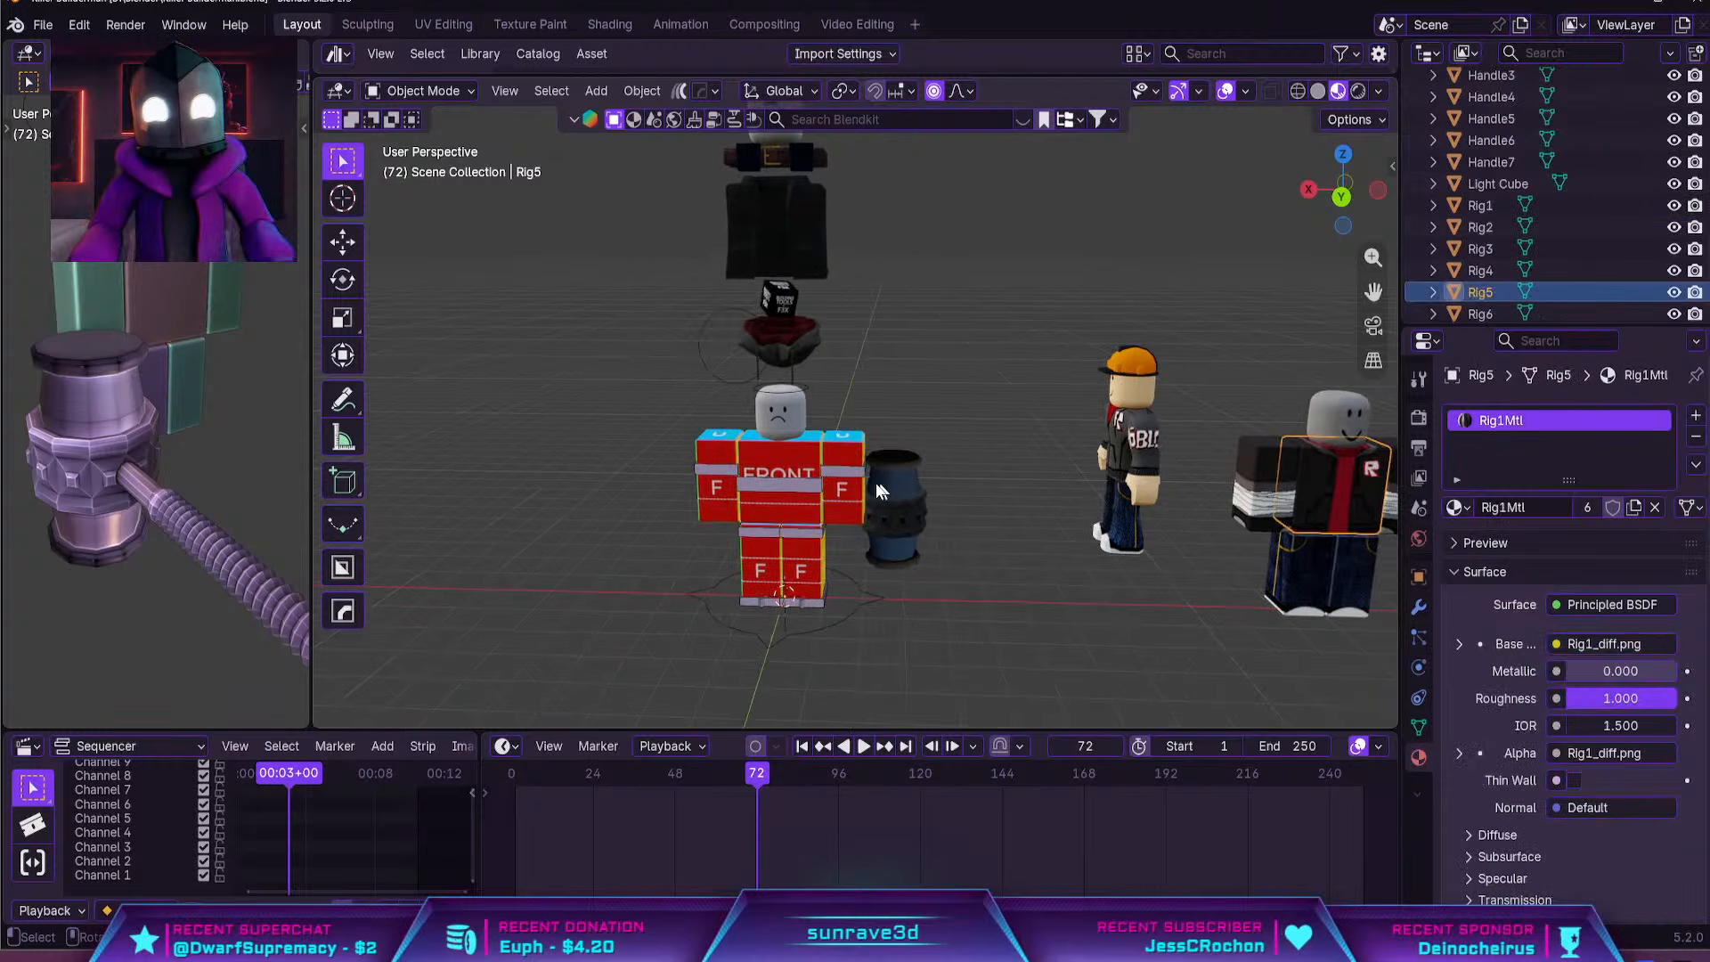
# Copy the clothed torso's Rig1Mtl material to the template rig's torso, both arms and both legs
pyautogui.click(850, 492)
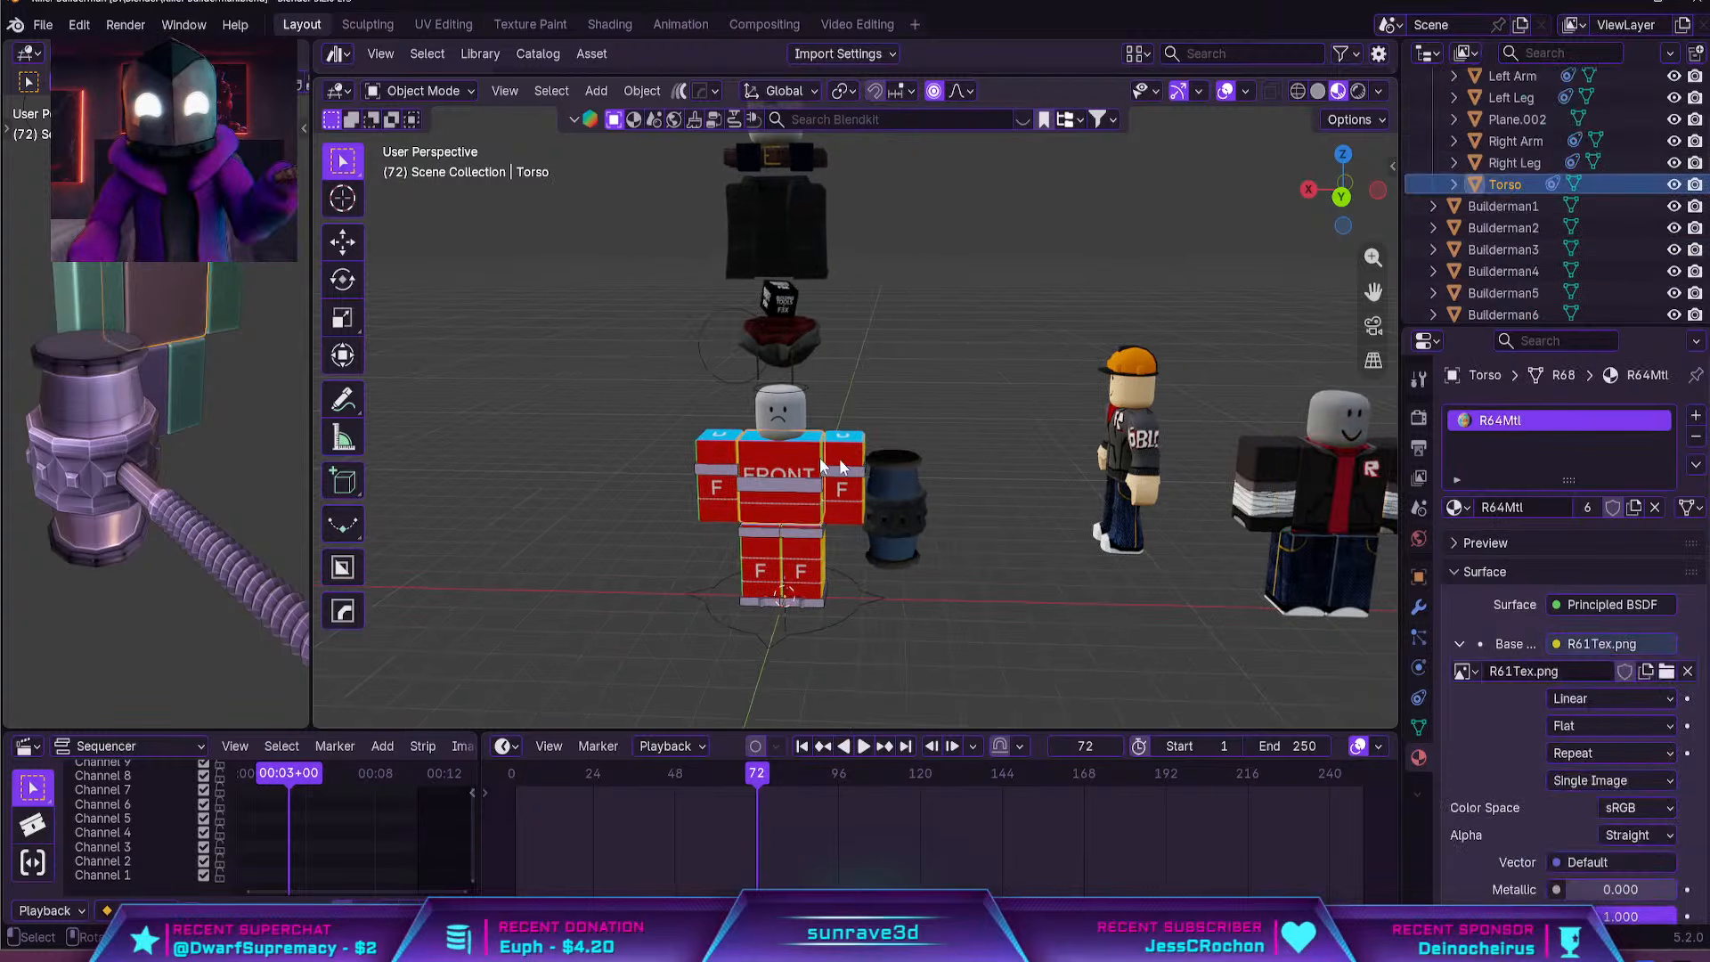
pyautogui.keyDown('shift'); pyautogui.click(807, 565); pyautogui.keyUp('shift')
pyautogui.keyDown('shift'); pyautogui.click(760, 557); pyautogui.keyUp('shift')
pyautogui.keyDown('shift'); pyautogui.click(708, 451); pyautogui.keyUp('shift')
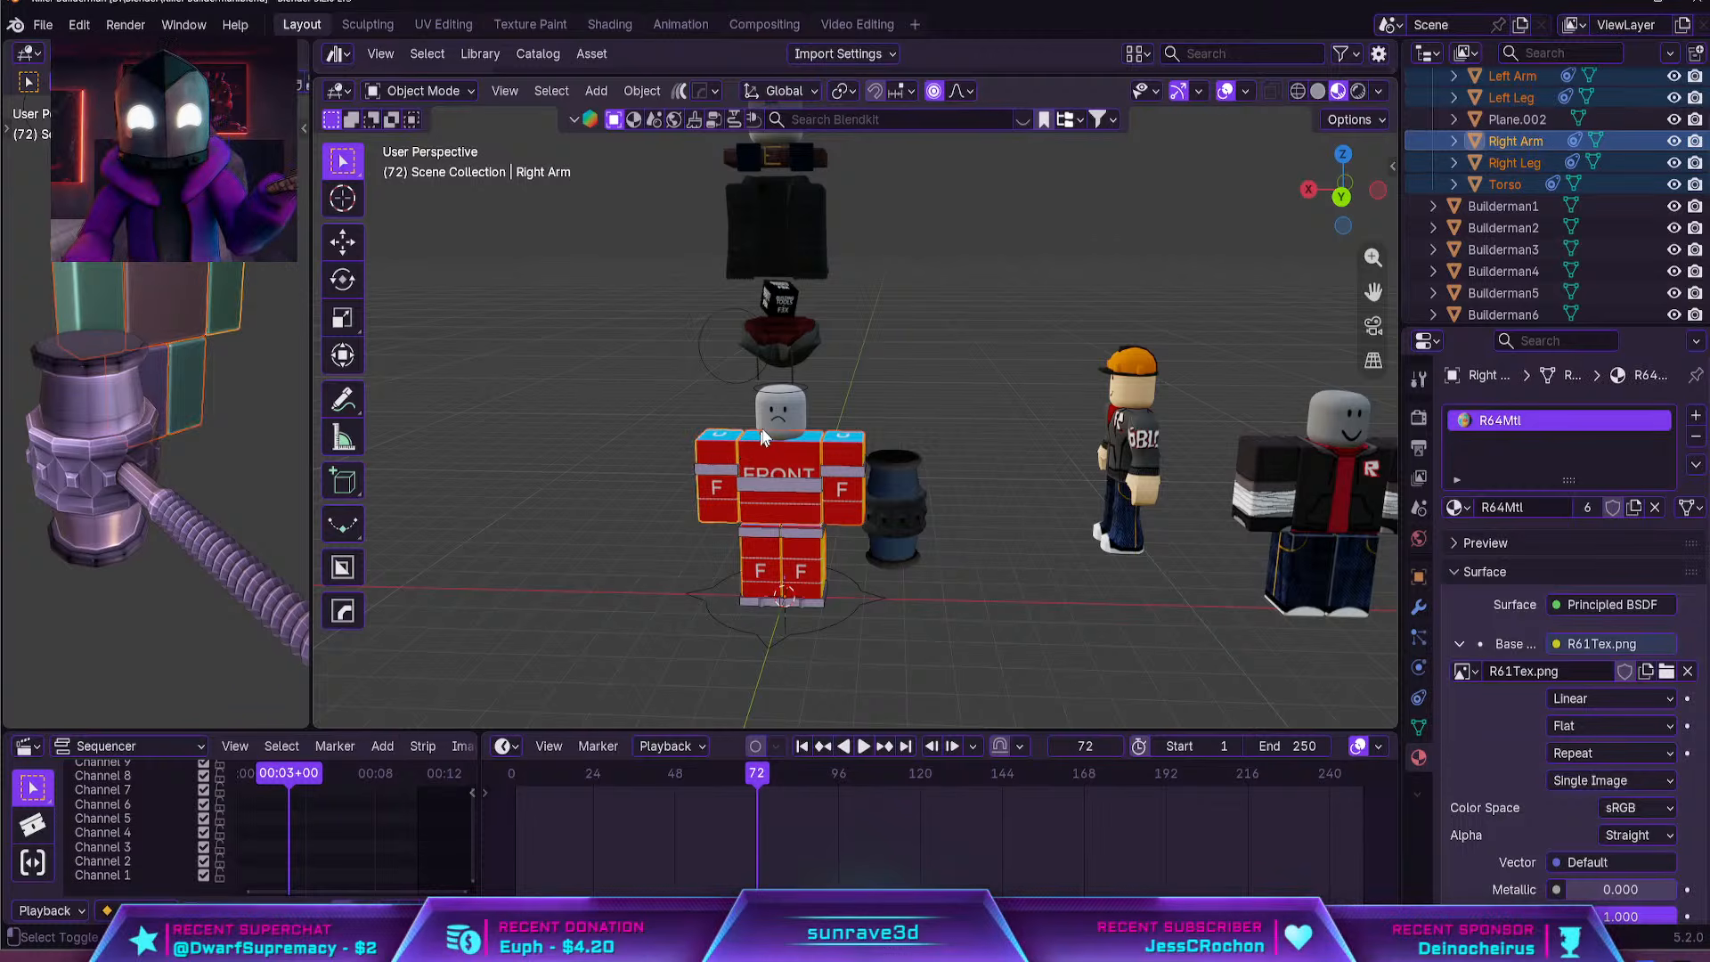
pyautogui.keyDown('shift'); pyautogui.click(1346, 469); pyautogui.keyUp('shift')
pyautogui.click(1695, 464)
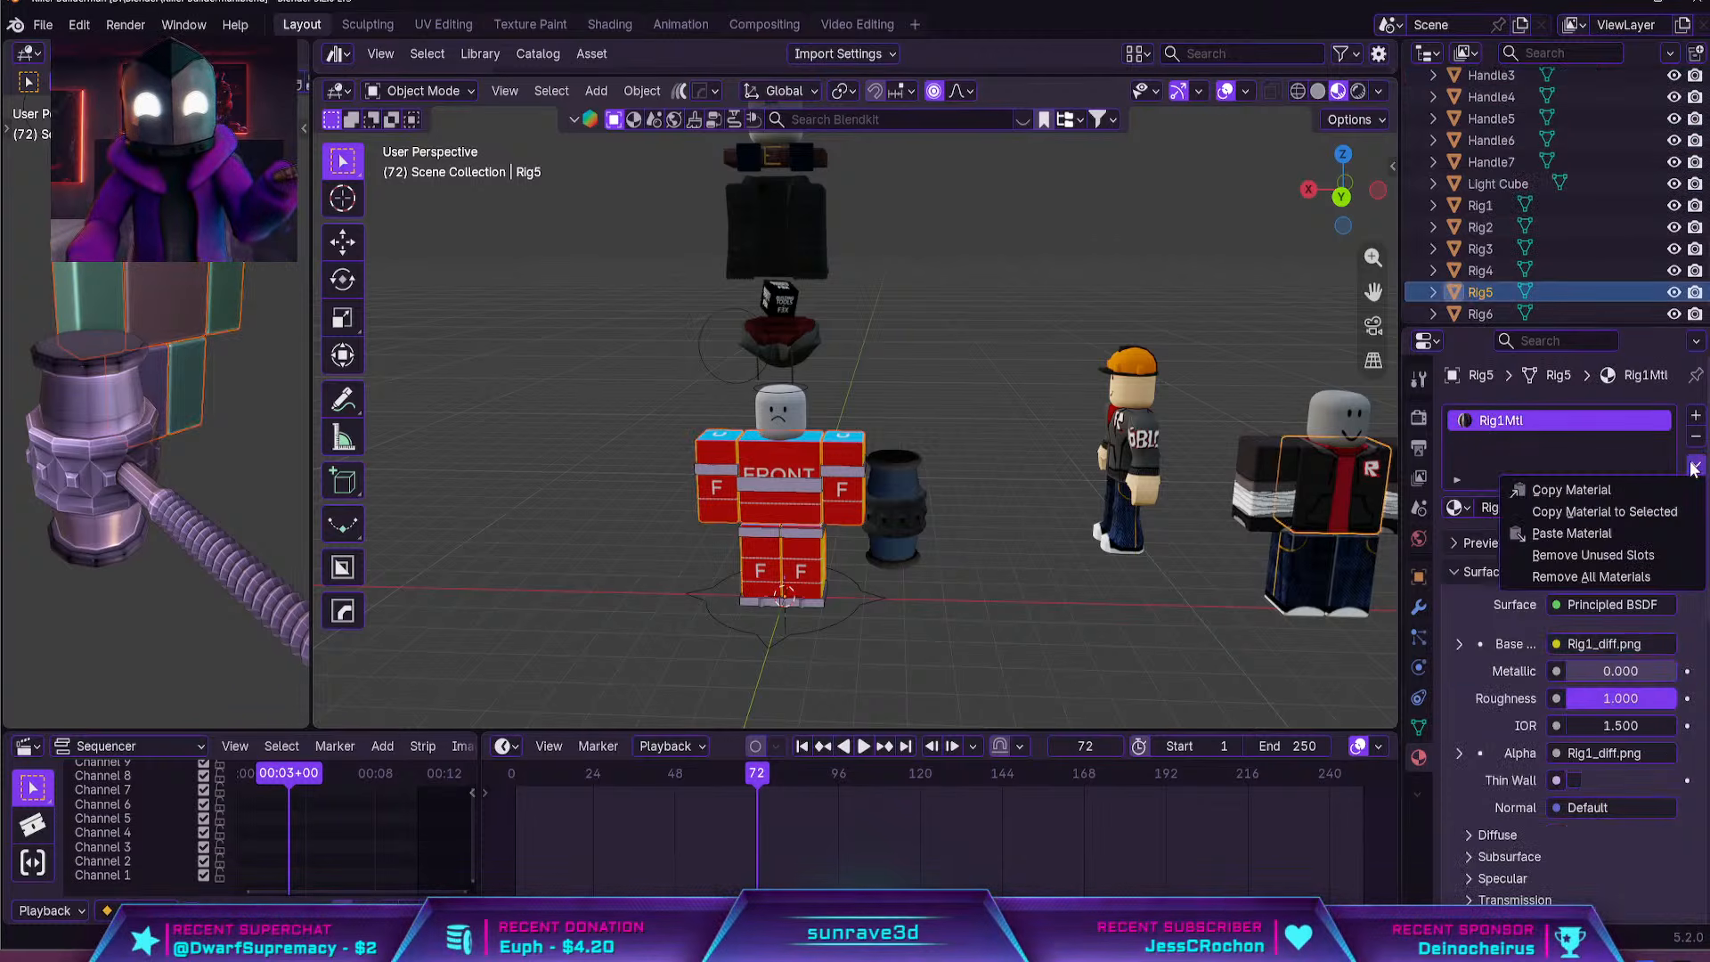
pyautogui.click(1651, 506)
pyautogui.click(1653, 507)
# Check the newly clothed rig and its head, and select the angry-faced head above the accessory stack
pyautogui.keyDown('shift'); pyautogui.moveTo(1040, 475); pyautogui.dragTo(1081, 479, button='middle'); pyautogui.keyUp('shift')
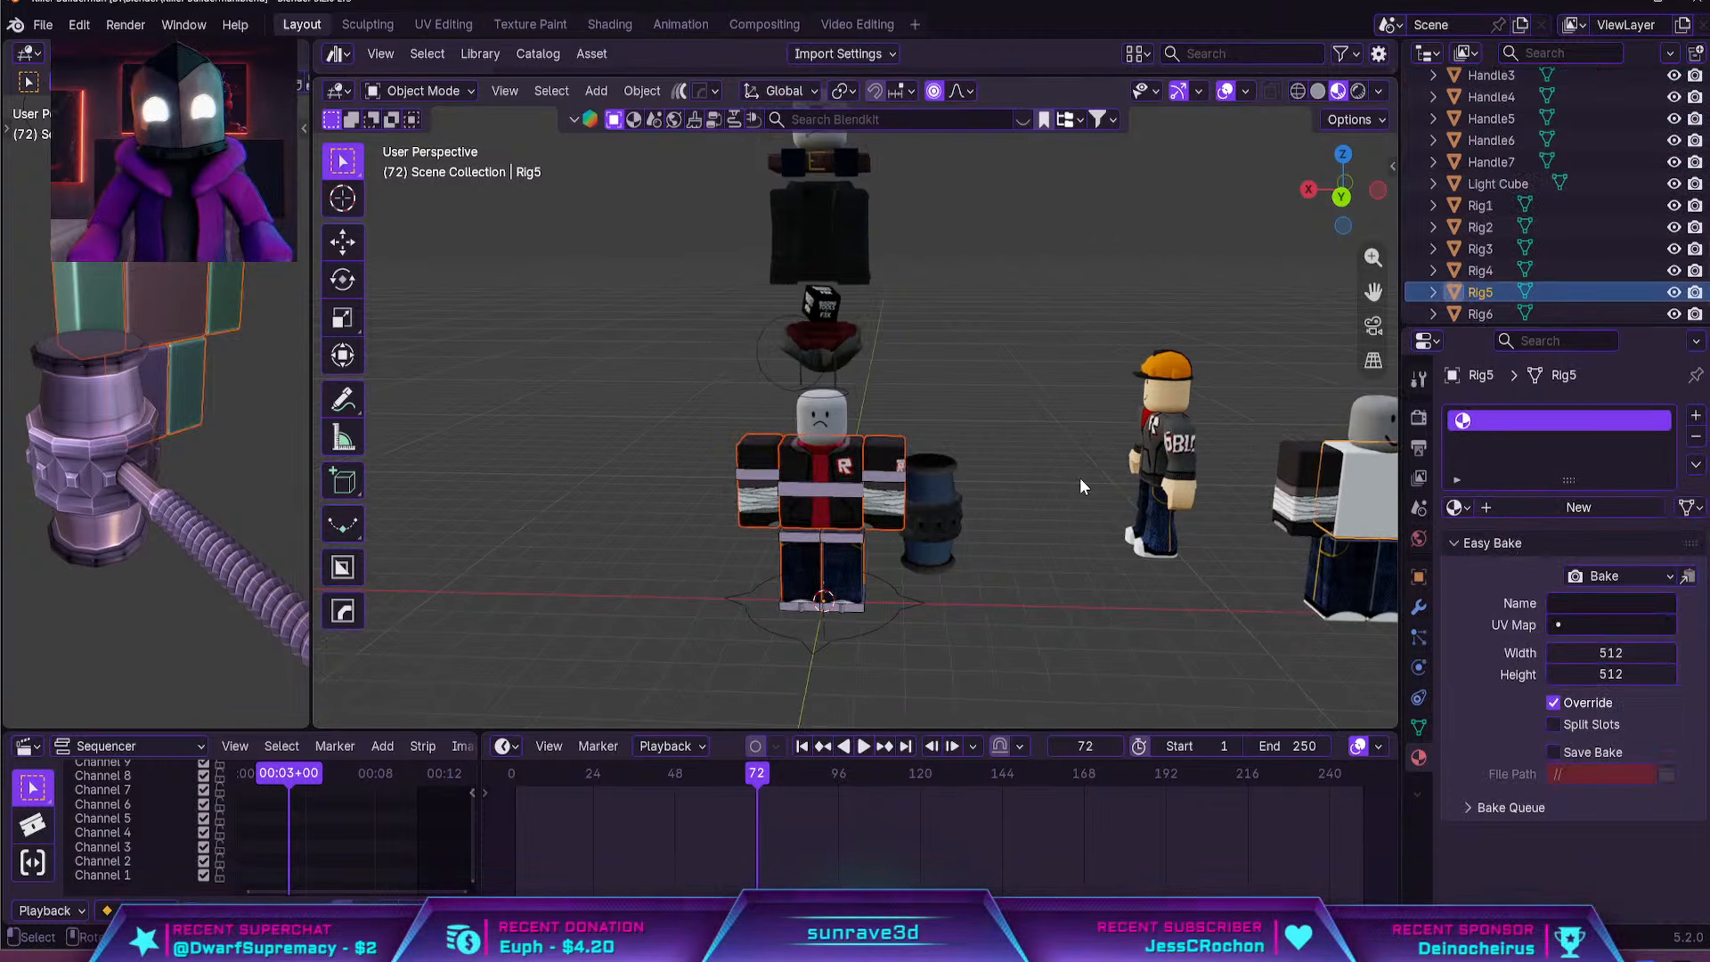
pyautogui.moveTo(1041, 569); pyautogui.dragTo(1051, 517, button='middle')
pyautogui.click(1051, 517)
pyautogui.scroll(3, 1051, 517)
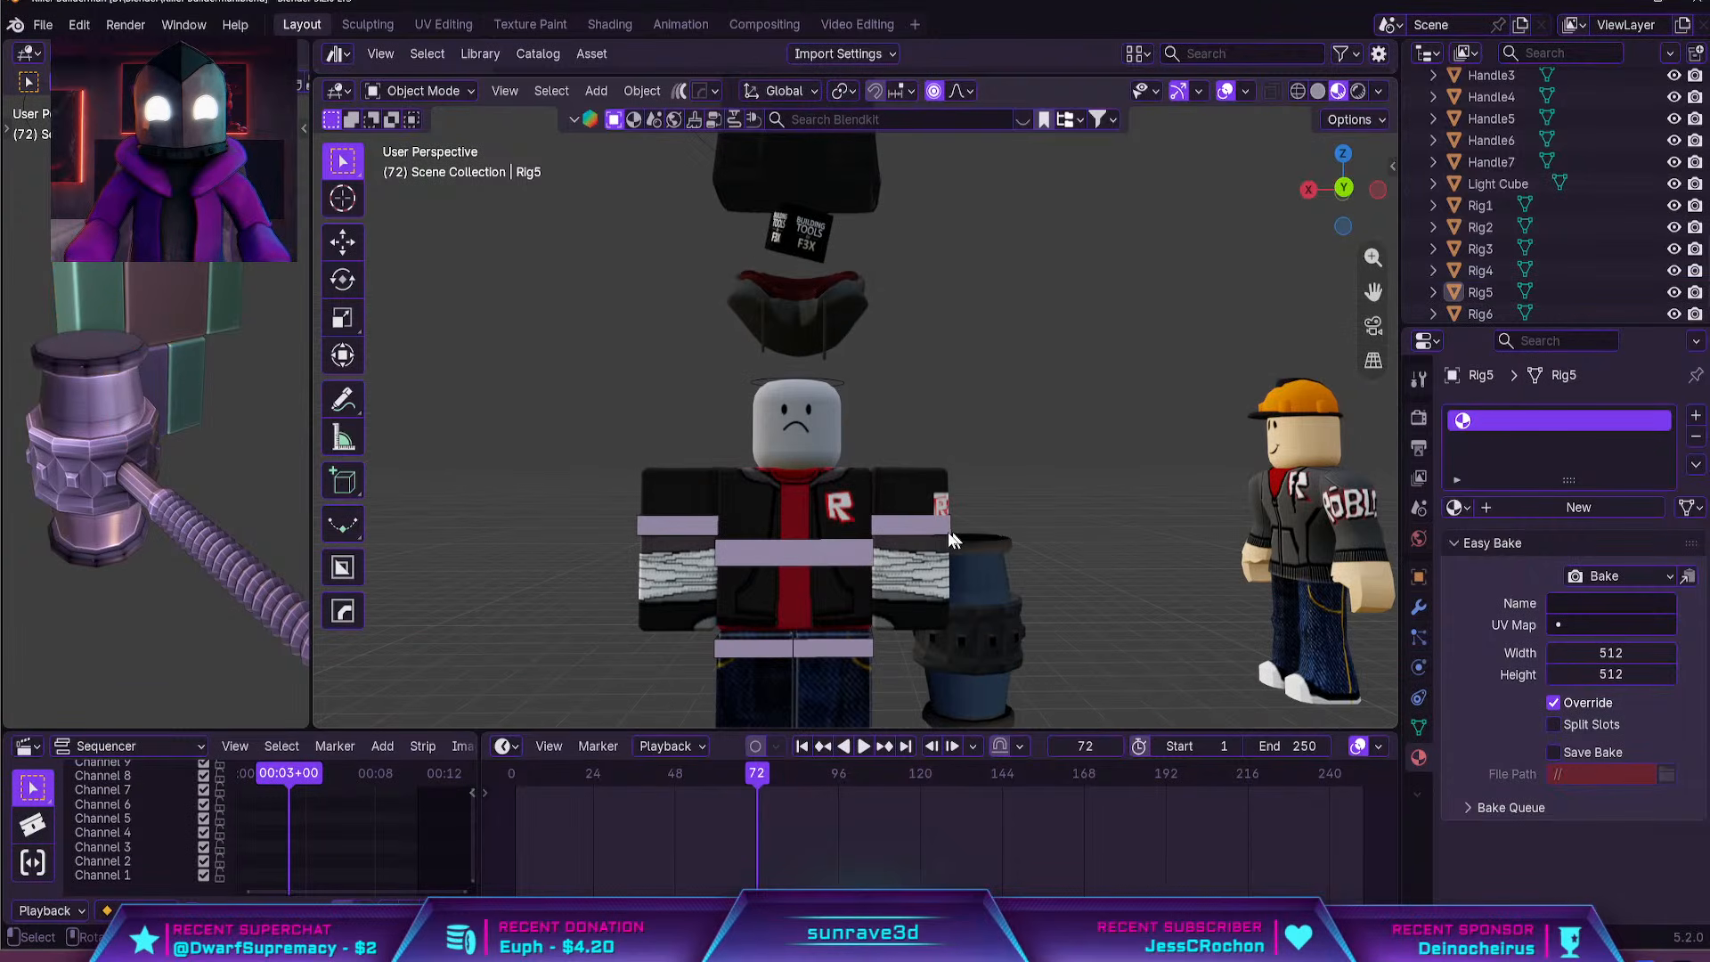
pyautogui.click(825, 439)
pyautogui.keyDown('shift'); pyautogui.moveTo(838, 334); pyautogui.dragTo(851, 446, button='middle'); pyautogui.keyUp('shift')
pyautogui.scroll(-2, 851, 446)
pyautogui.scroll(-2, 859, 234)
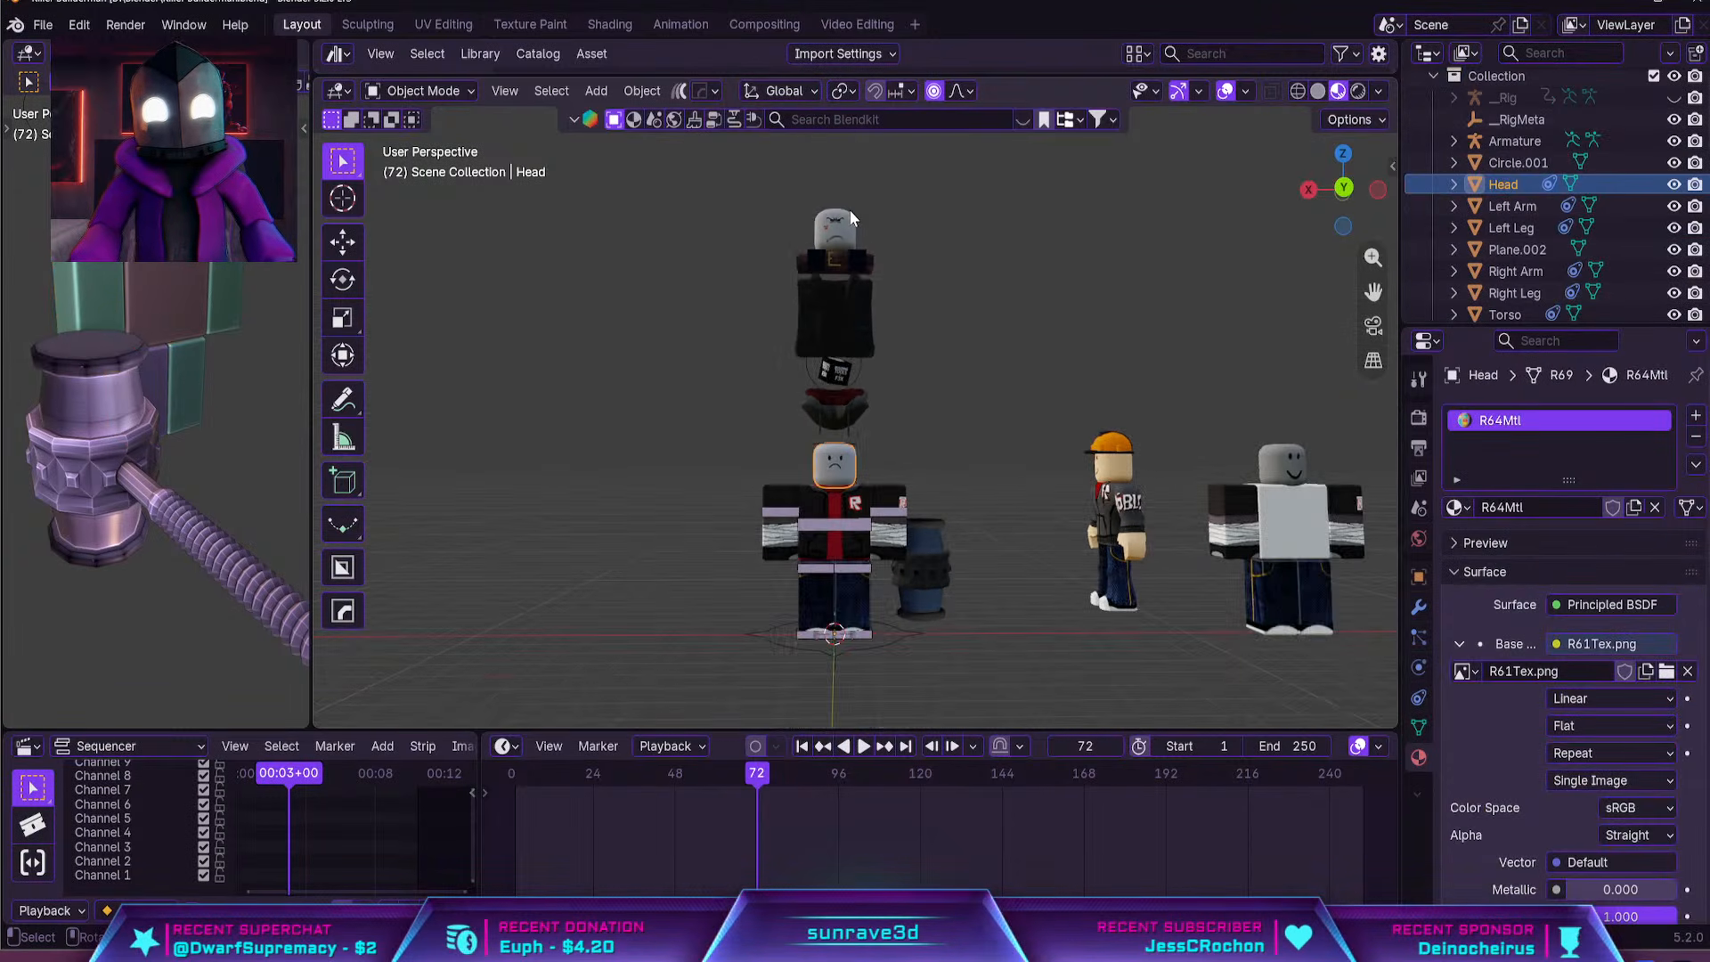
pyautogui.click(837, 212)
pyautogui.press('g')
pyautogui.press('z')
pyautogui.press('Escape')
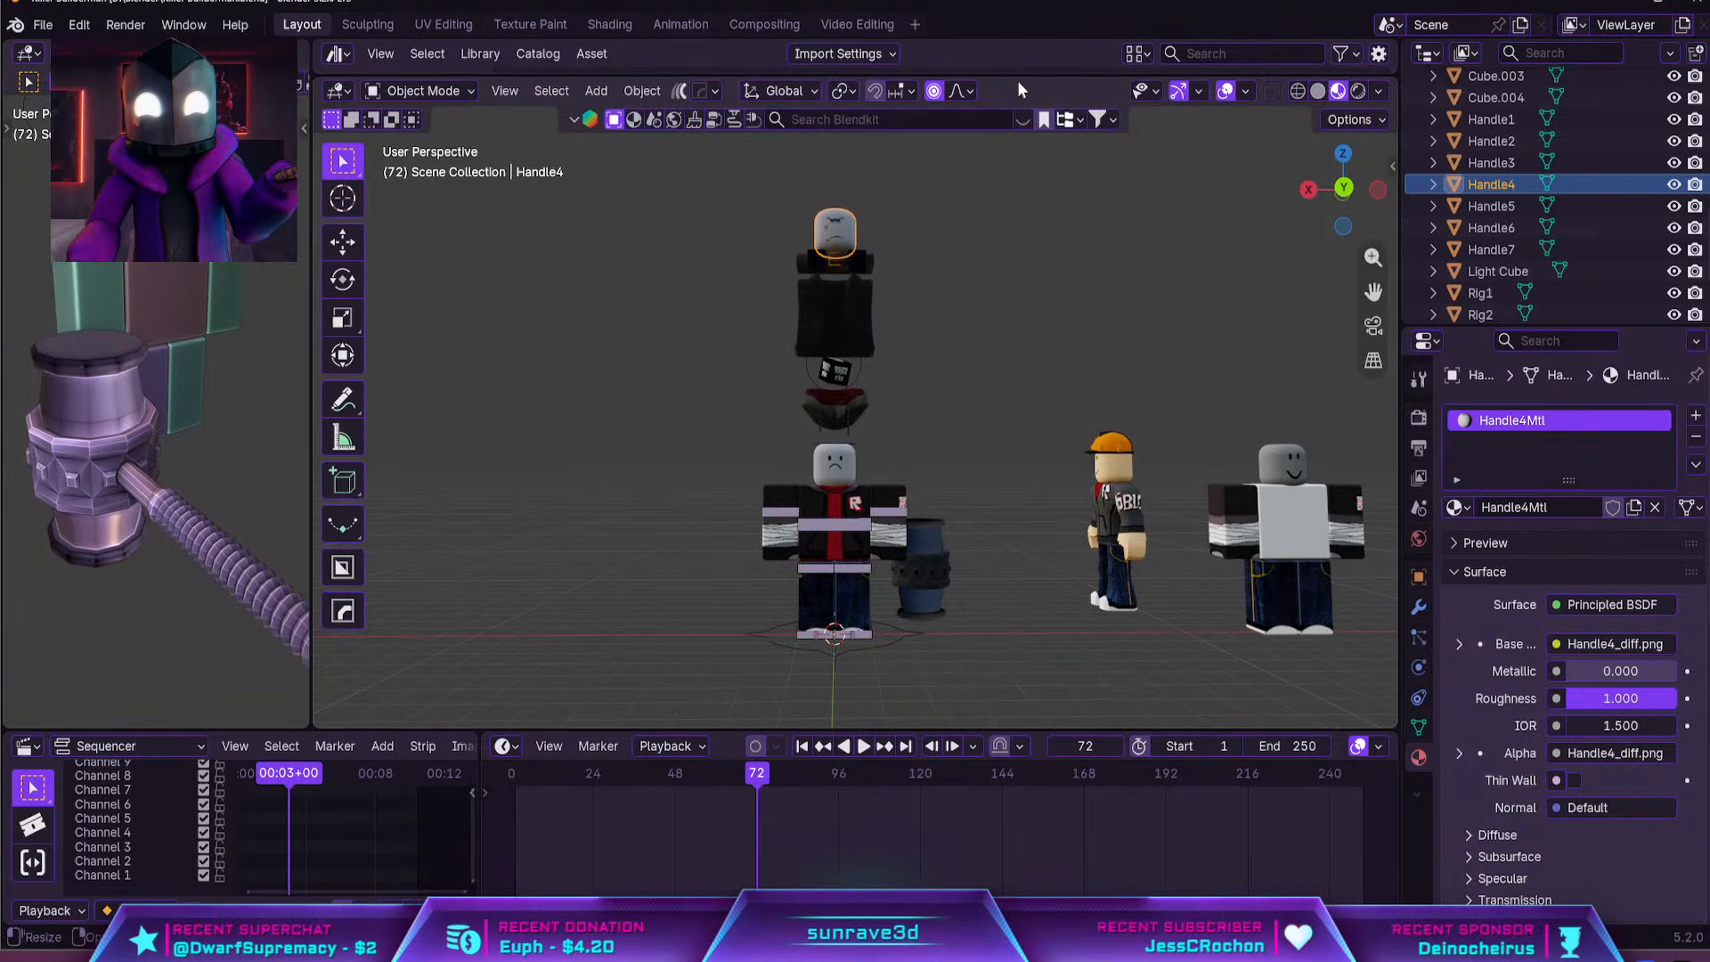
# Disable proportional editing and lower the angry-faced head along global Z onto the rig's head
pyautogui.click(934, 91)
pyautogui.press('g')
pyautogui.press('z')
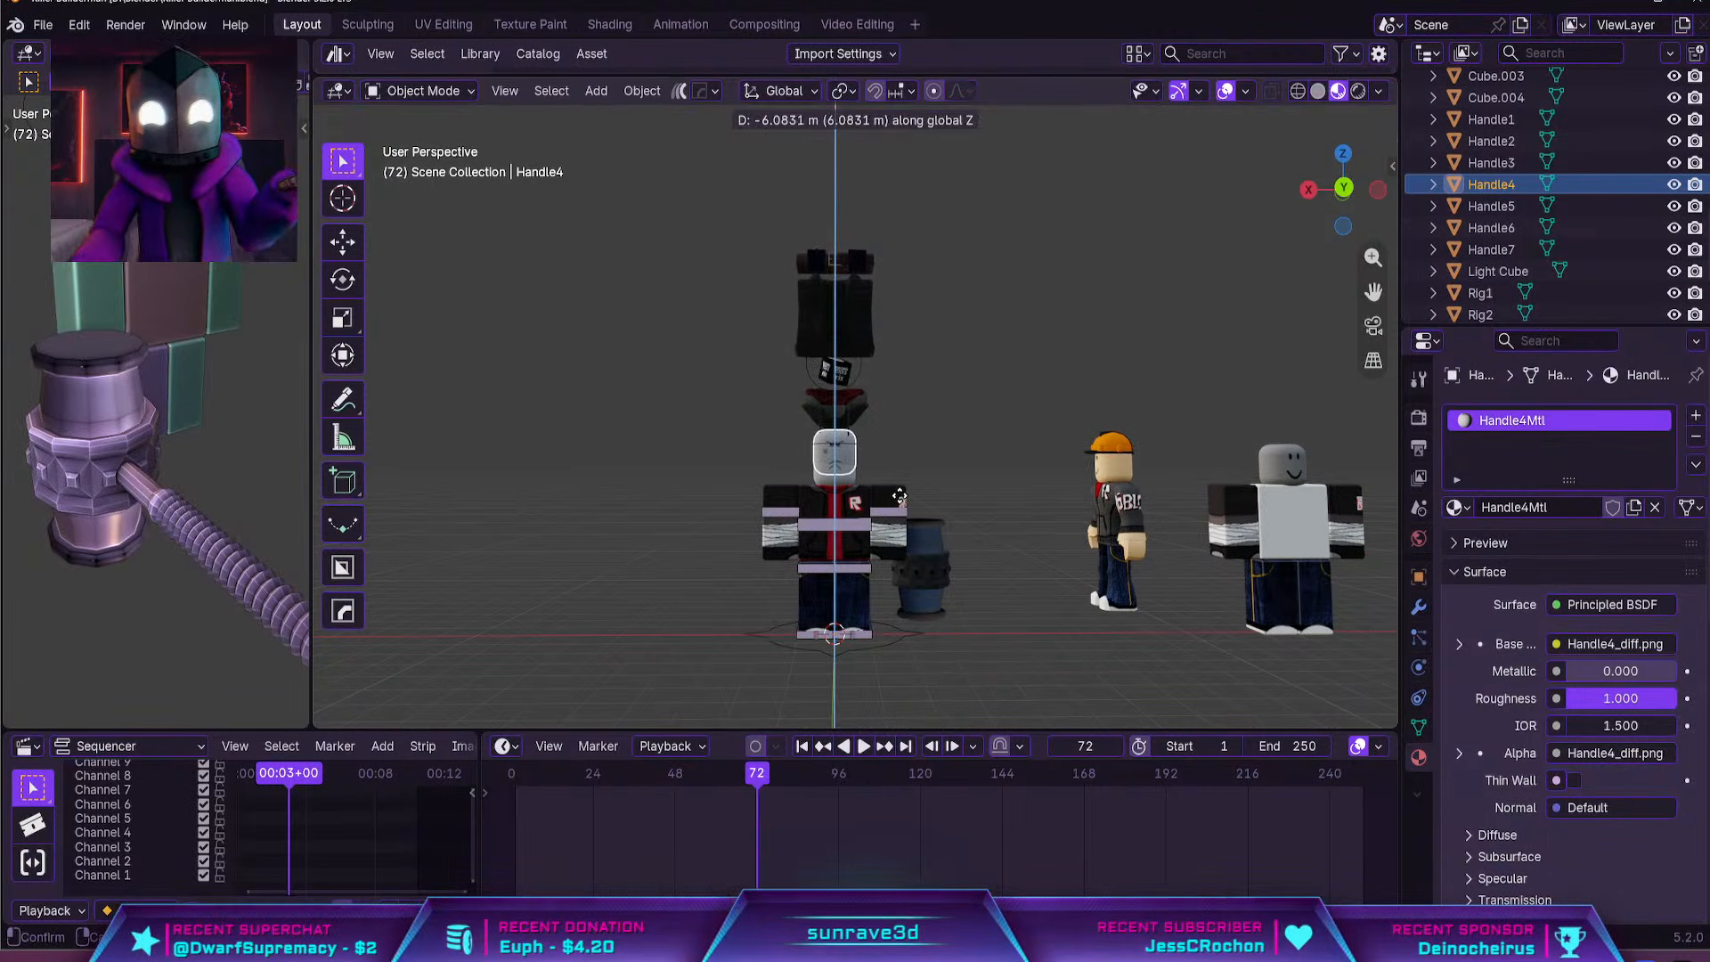
pyautogui.click(898, 504)
# Raise the angry-faced head clear of the rig's original frowning head and delete the original head
pyautogui.press('`')
pyautogui.click(972, 561)
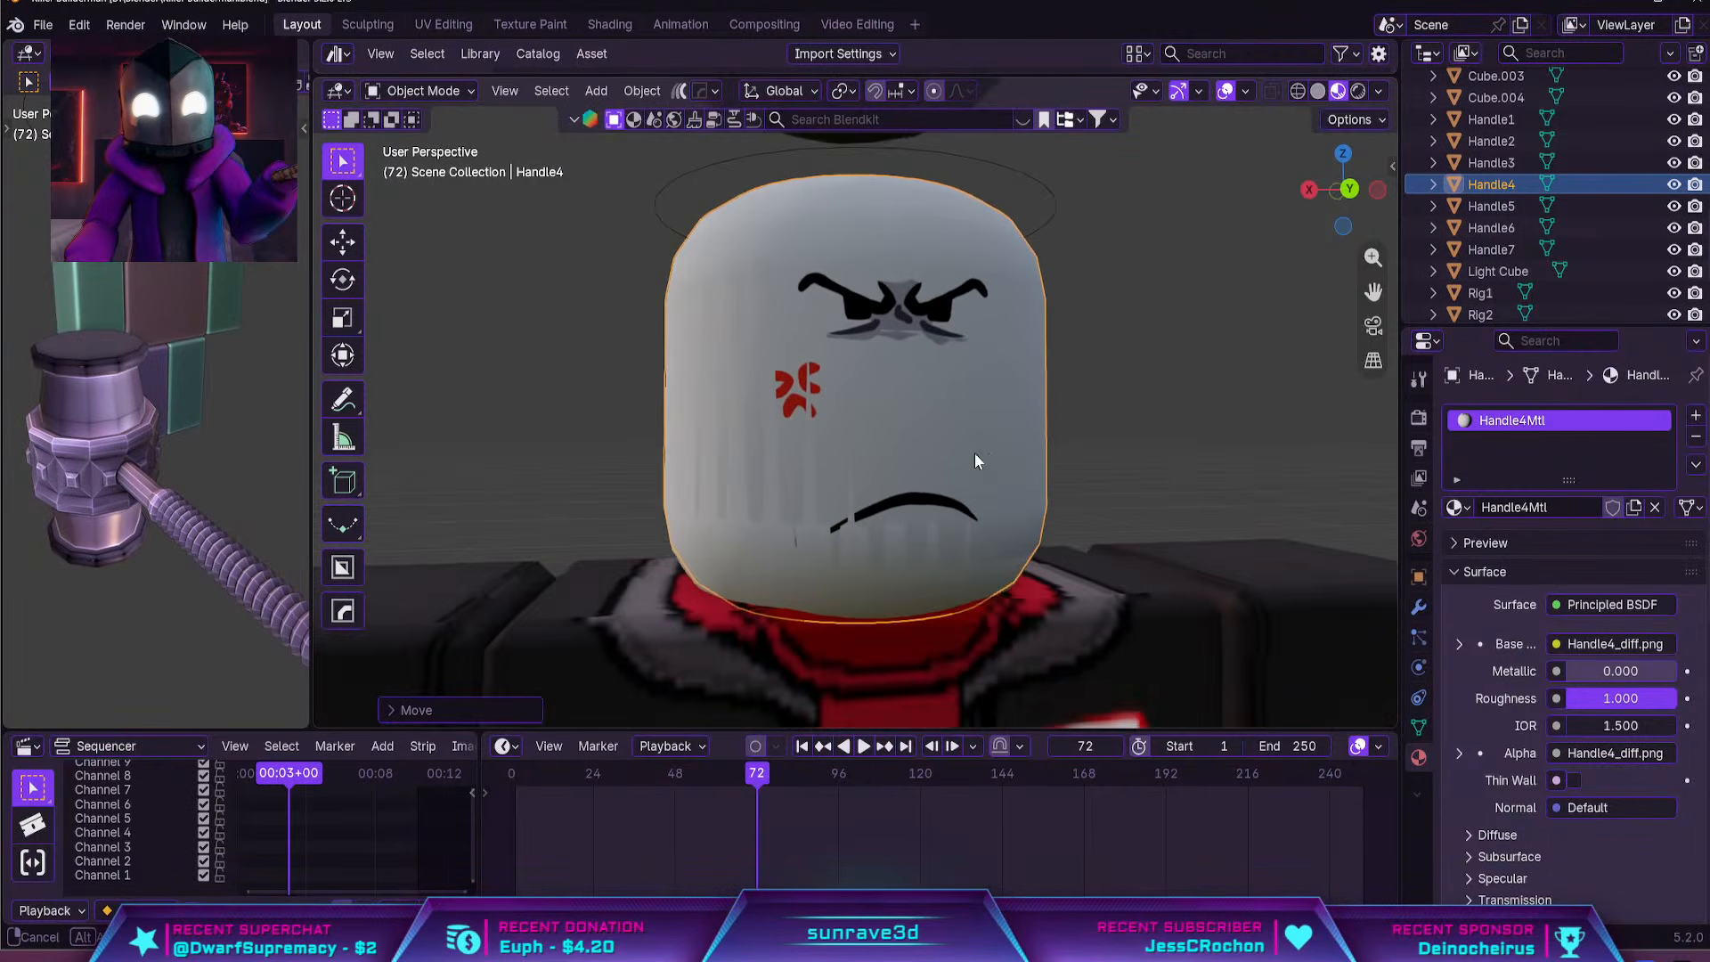
pyautogui.press('g')
pyautogui.press('z')
pyautogui.click(1003, 228)
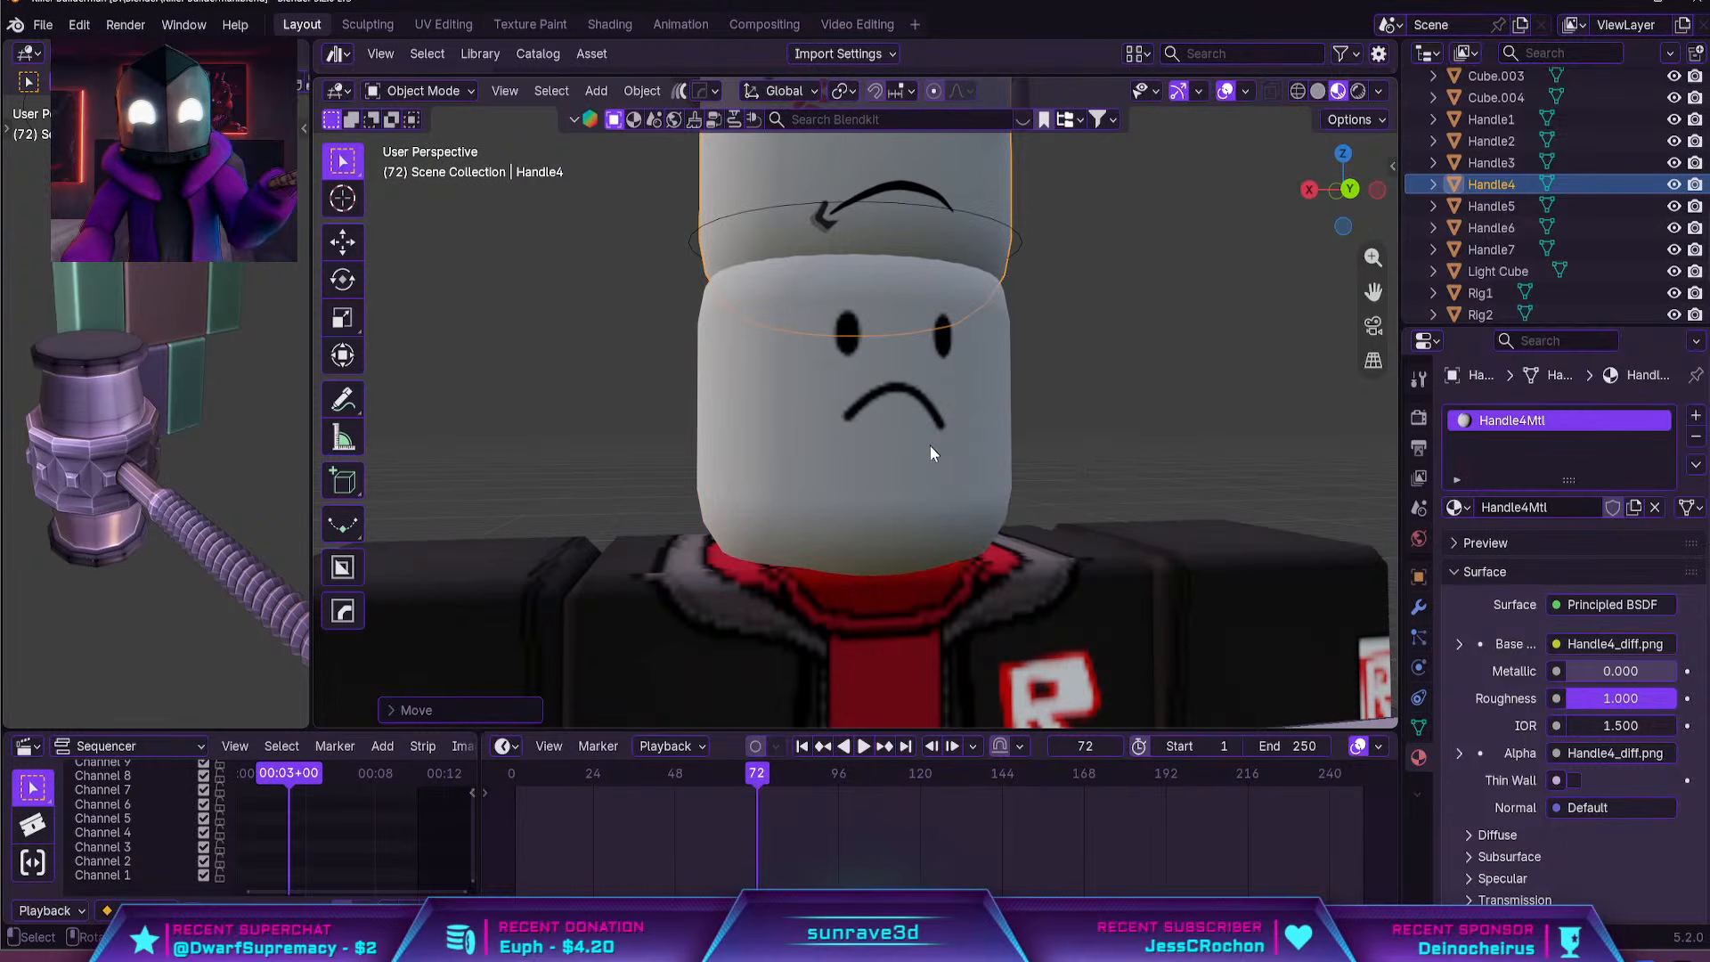
pyautogui.click(930, 445)
pyautogui.press('Delete')
# Lower the angry-faced head about 0.85 m along Z and fine-tune its height on the rig's neck
pyautogui.click(953, 261)
pyautogui.press('g')
pyautogui.press('z')
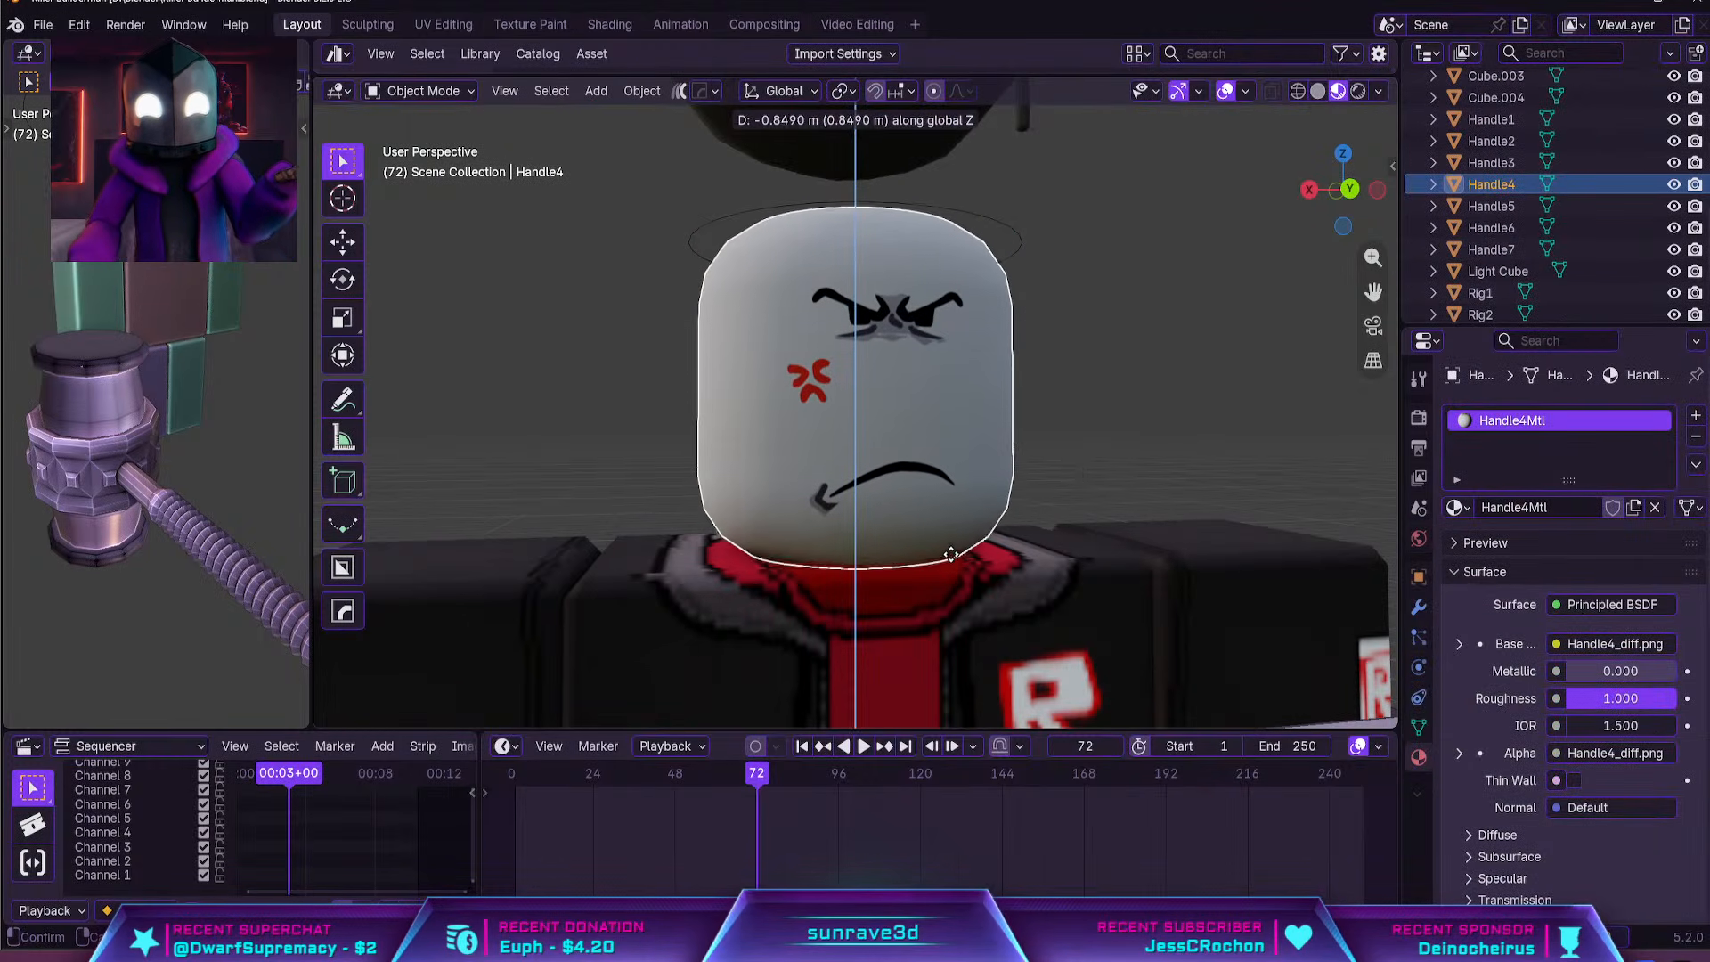
pyautogui.click(1035, 440)
pyautogui.scroll(-3, 1036, 434)
pyautogui.moveTo(1036, 433); pyautogui.dragTo(935, 406, button='middle')
pyautogui.press('g')
pyautogui.press('z')
pyautogui.click(935, 396)
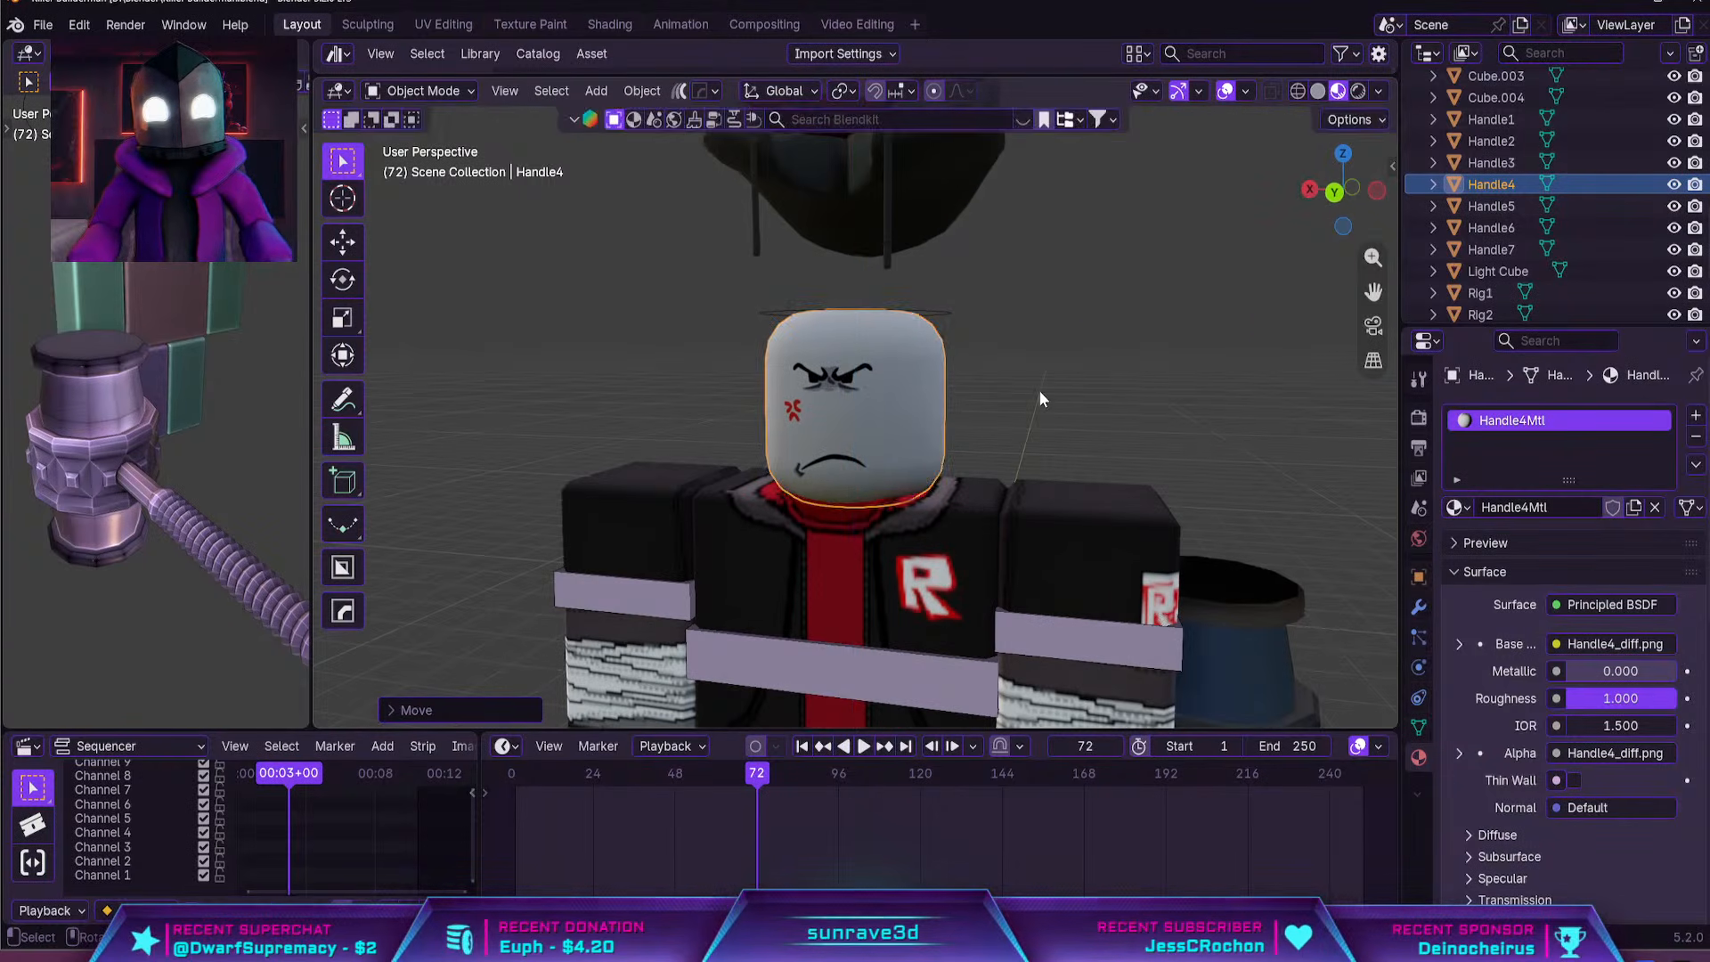
# Parent the angry-faced head to the armature's Head bone in Pose Mode using the Bone option
pyautogui.keyDown('shift'); pyautogui.click(935, 315); pyautogui.keyUp('shift')
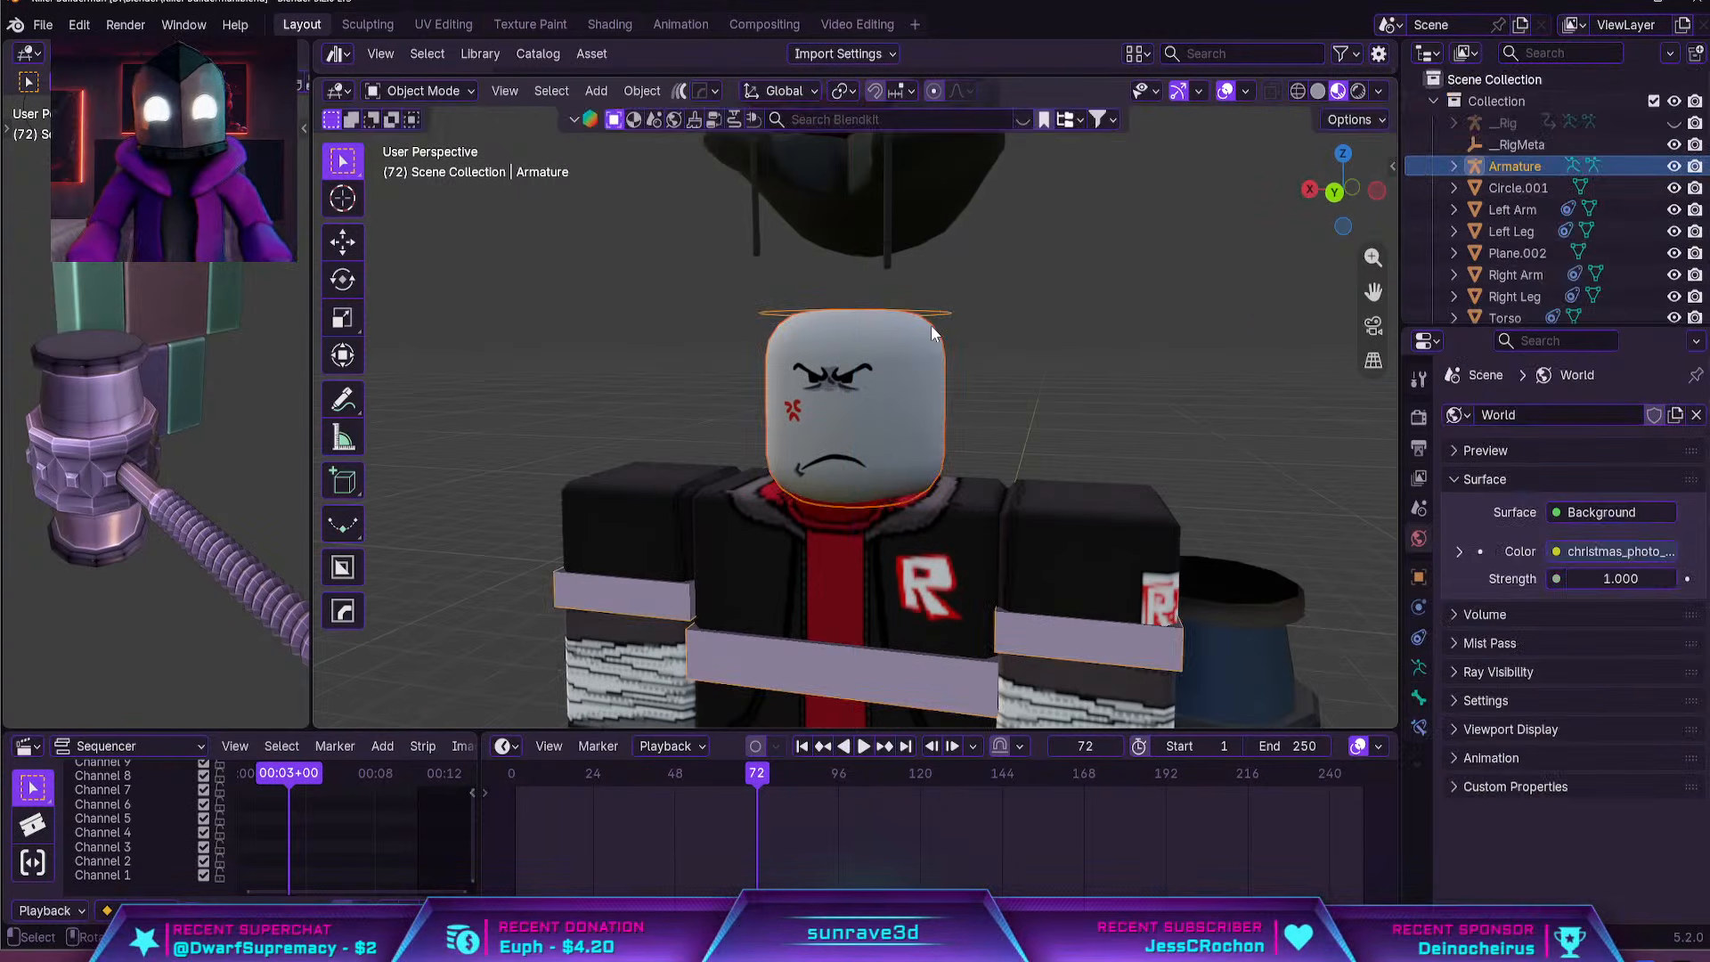
pyautogui.click(435, 92)
pyautogui.click(425, 164)
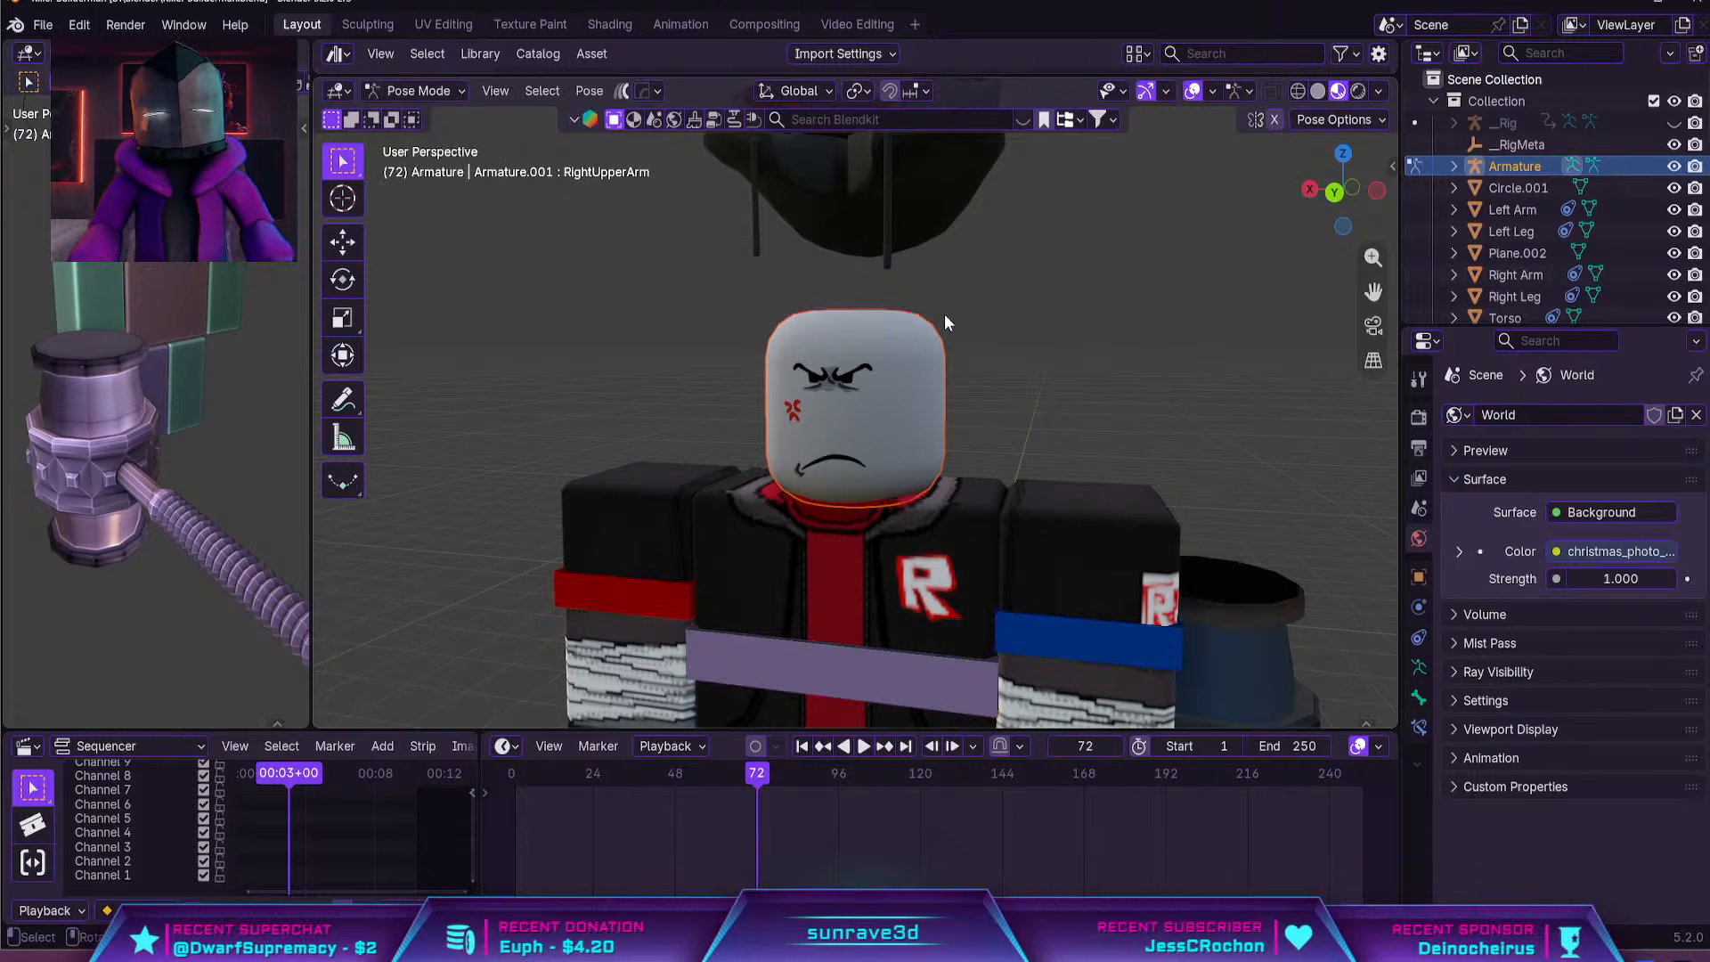
pyautogui.click(964, 308)
pyautogui.hotkey('ctrl', 'p')
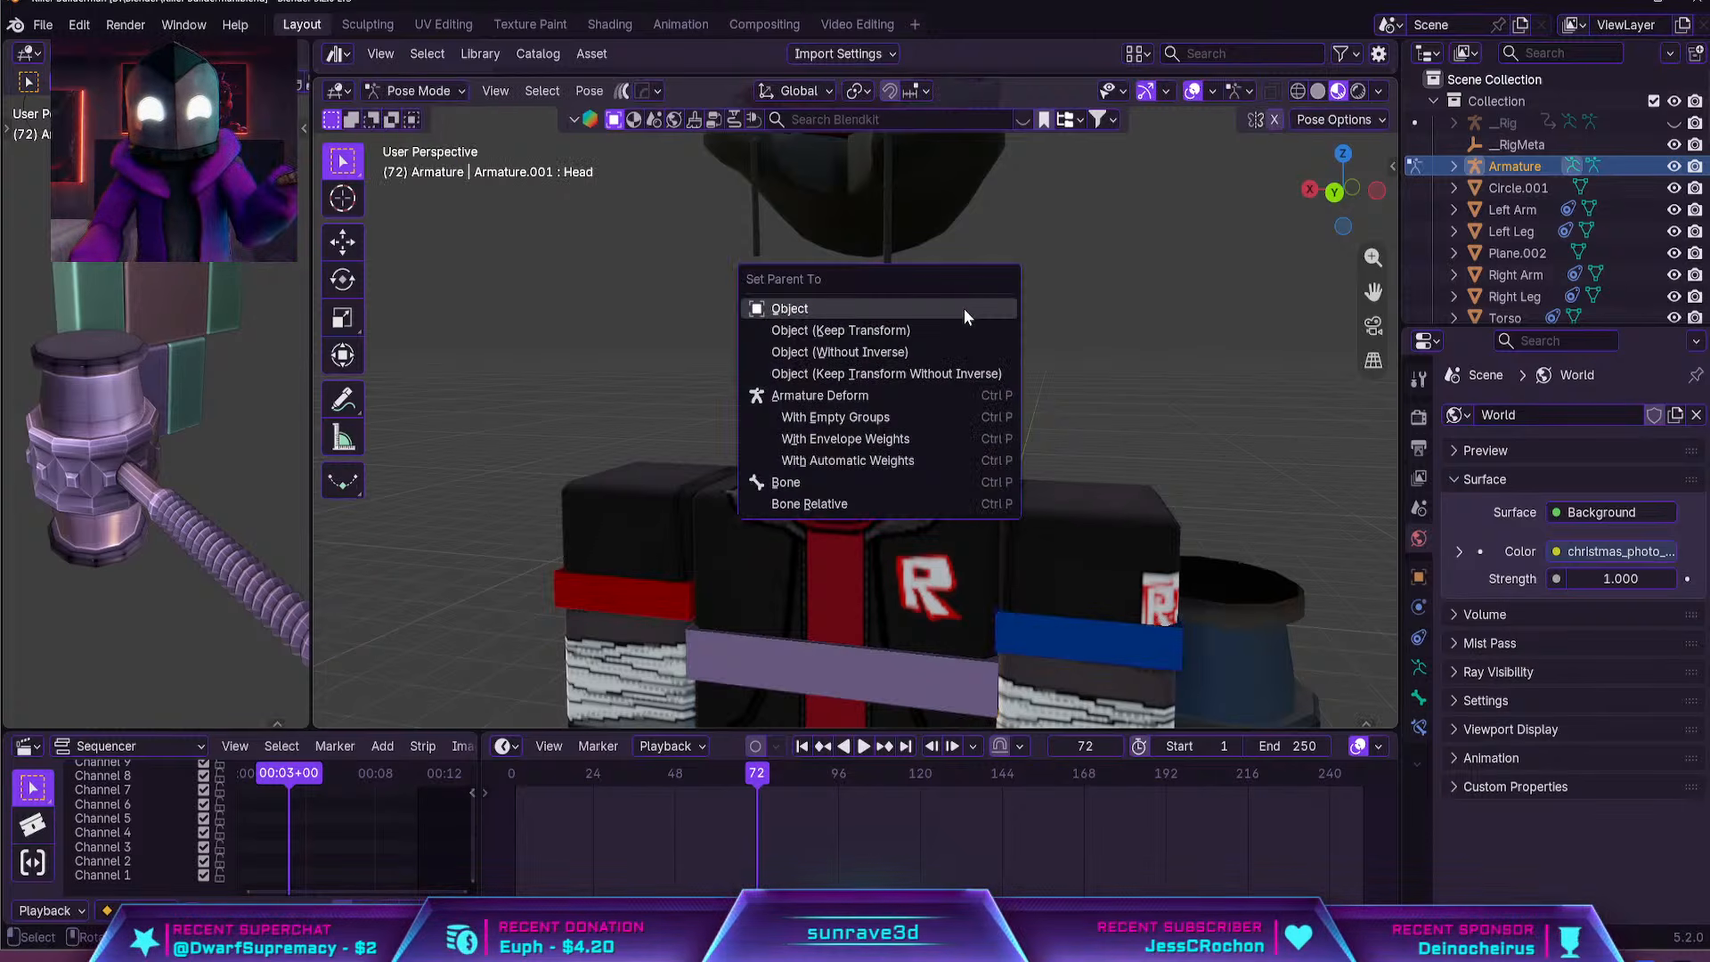
pyautogui.click(799, 484)
# Test the head's bone parenting by rotating the Head bone freely and around Z, cancelling each rotation
pyautogui.press('r')
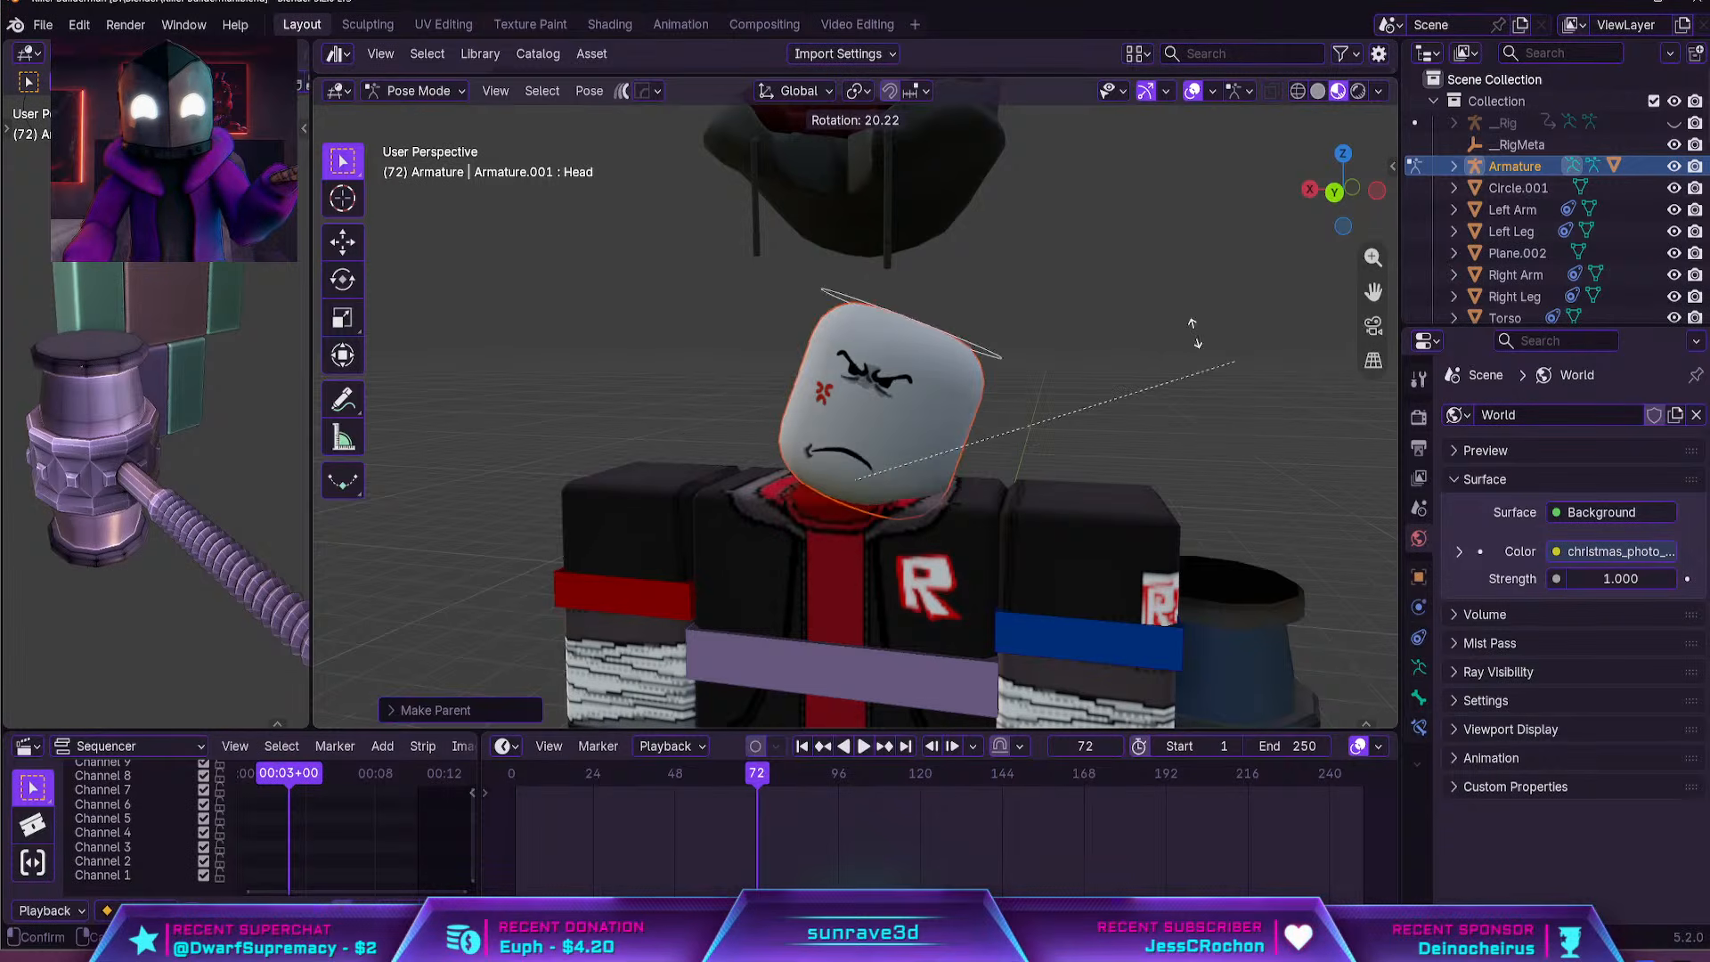
pyautogui.rightClick(1081, 327)
pyautogui.press('r')
pyautogui.press('z')
pyautogui.rightClick(1170, 419)
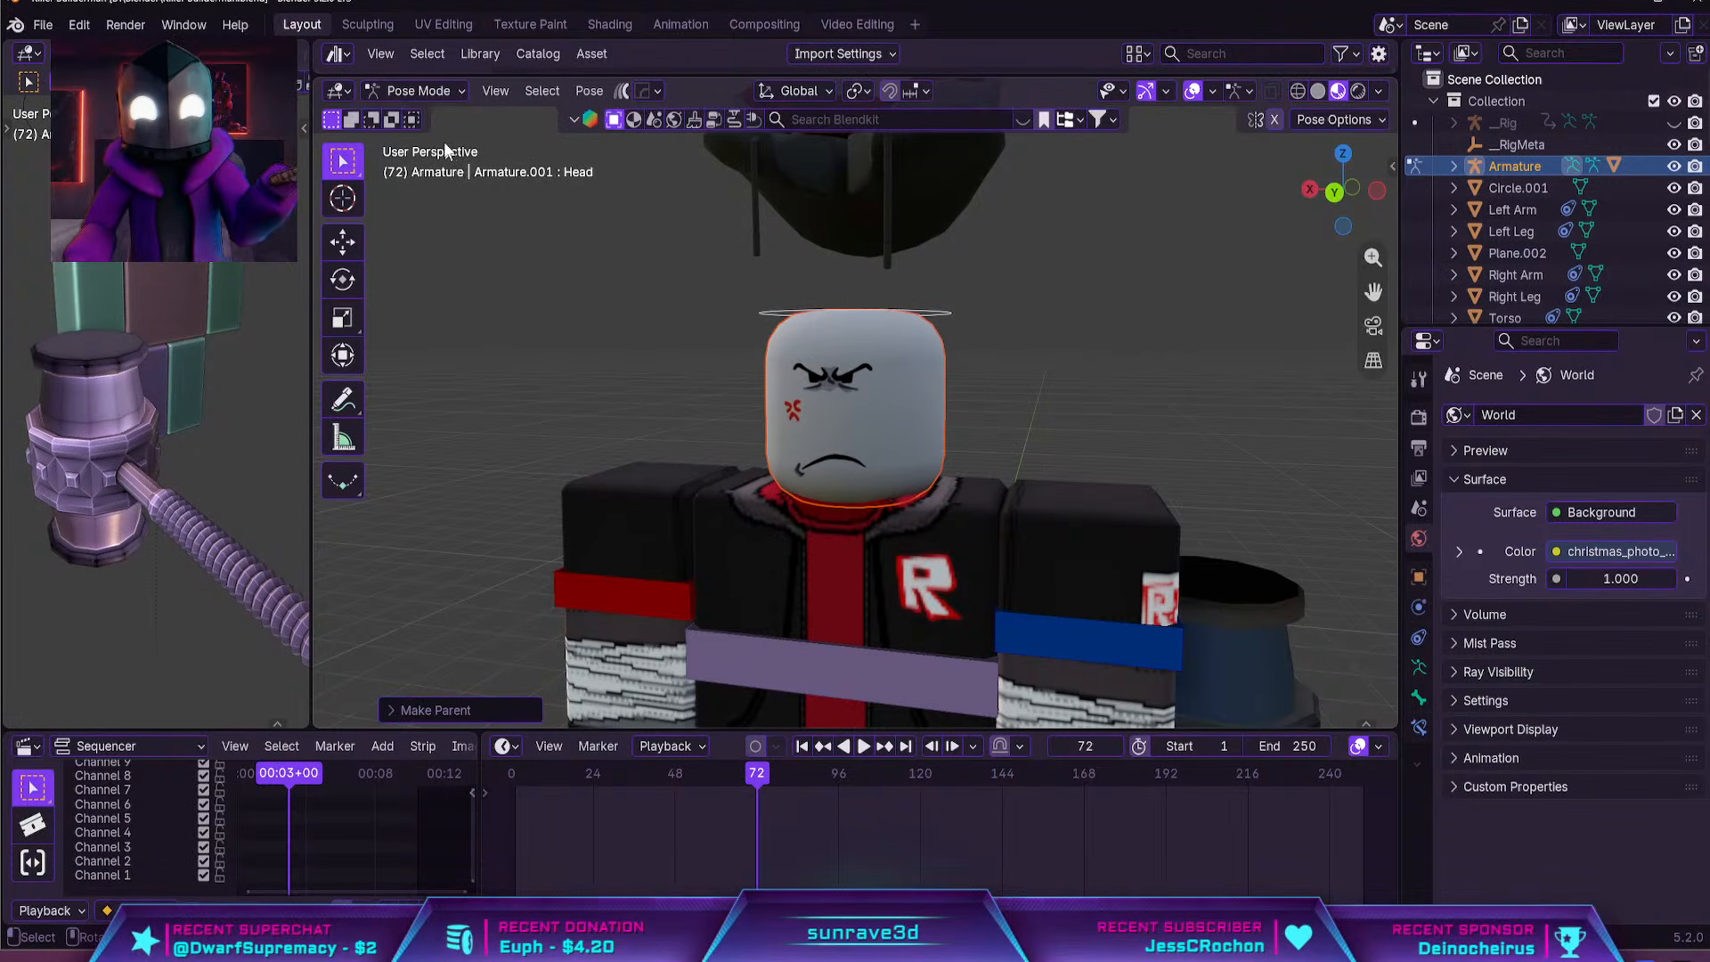
# Return to Object Mode and lower the hood accessory about 2.1 m along global Z around the rig's neck
pyautogui.click(418, 90)
pyautogui.click(437, 104)
pyautogui.scroll(-5, 891, 268)
pyautogui.click(904, 351)
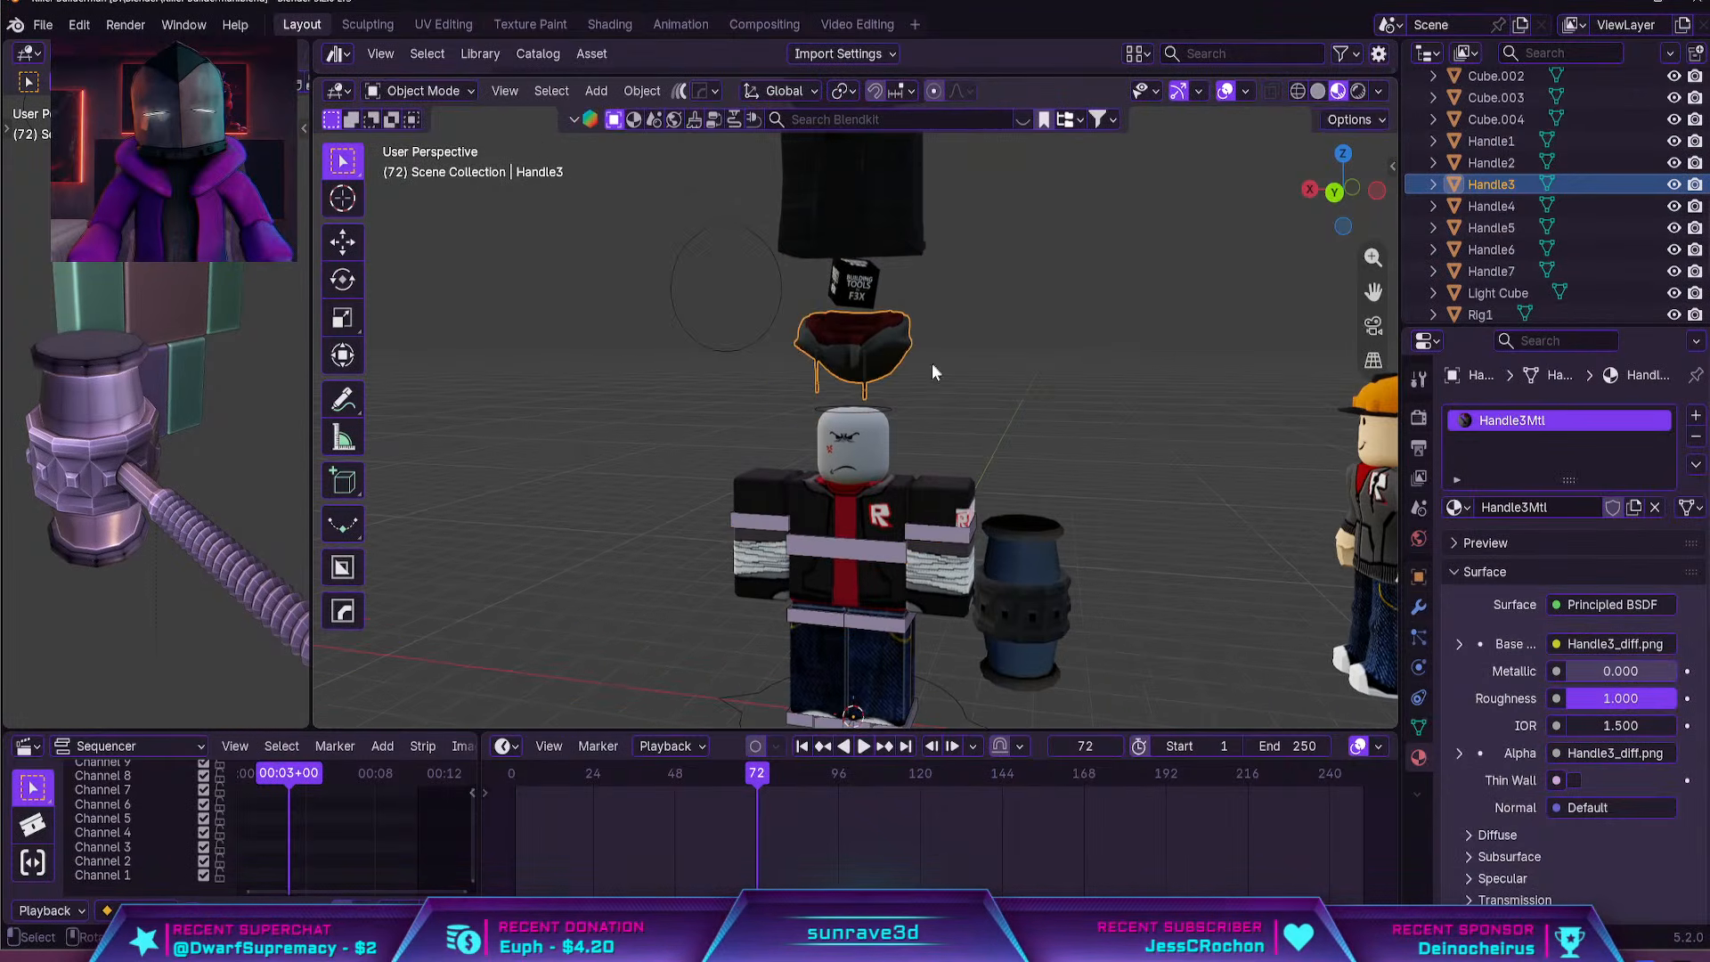
pyautogui.press('g')
pyautogui.press('z')
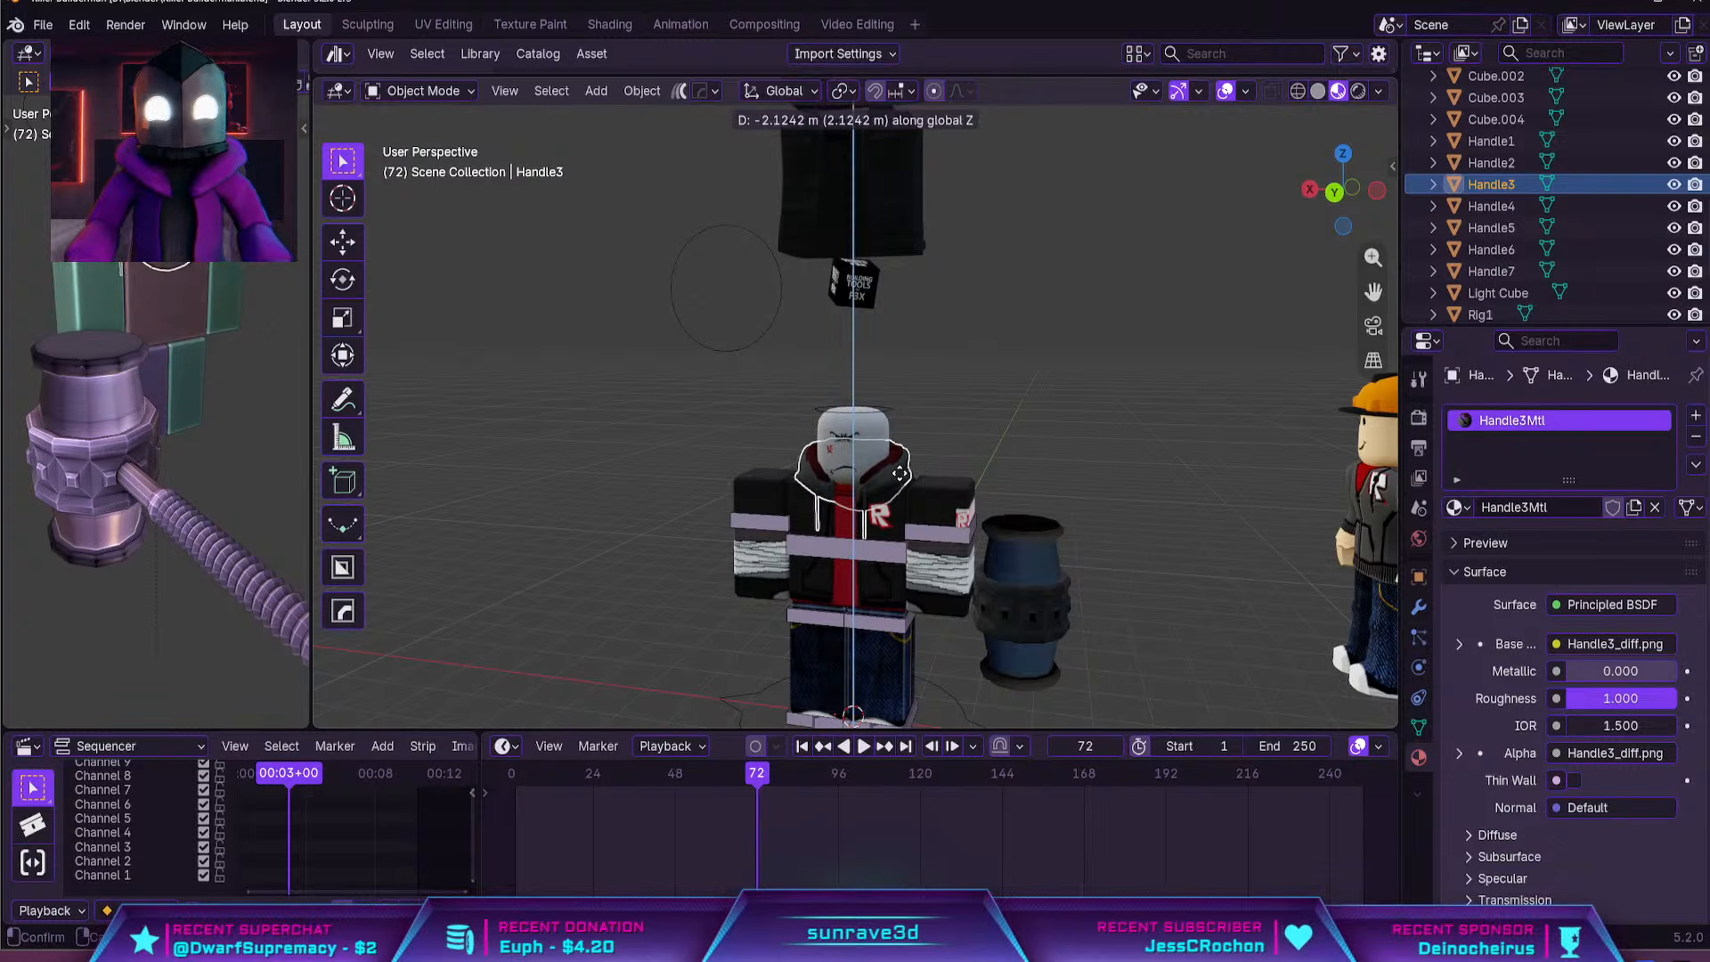
pyautogui.click(899, 477)
pyautogui.moveTo(913, 446); pyautogui.dragTo(973, 399, button='middle')
# Lower the black jacket accessory (Handle6) along global Z onto the rig's torso
pyautogui.click(843, 201)
pyautogui.press('g')
pyautogui.press('z')
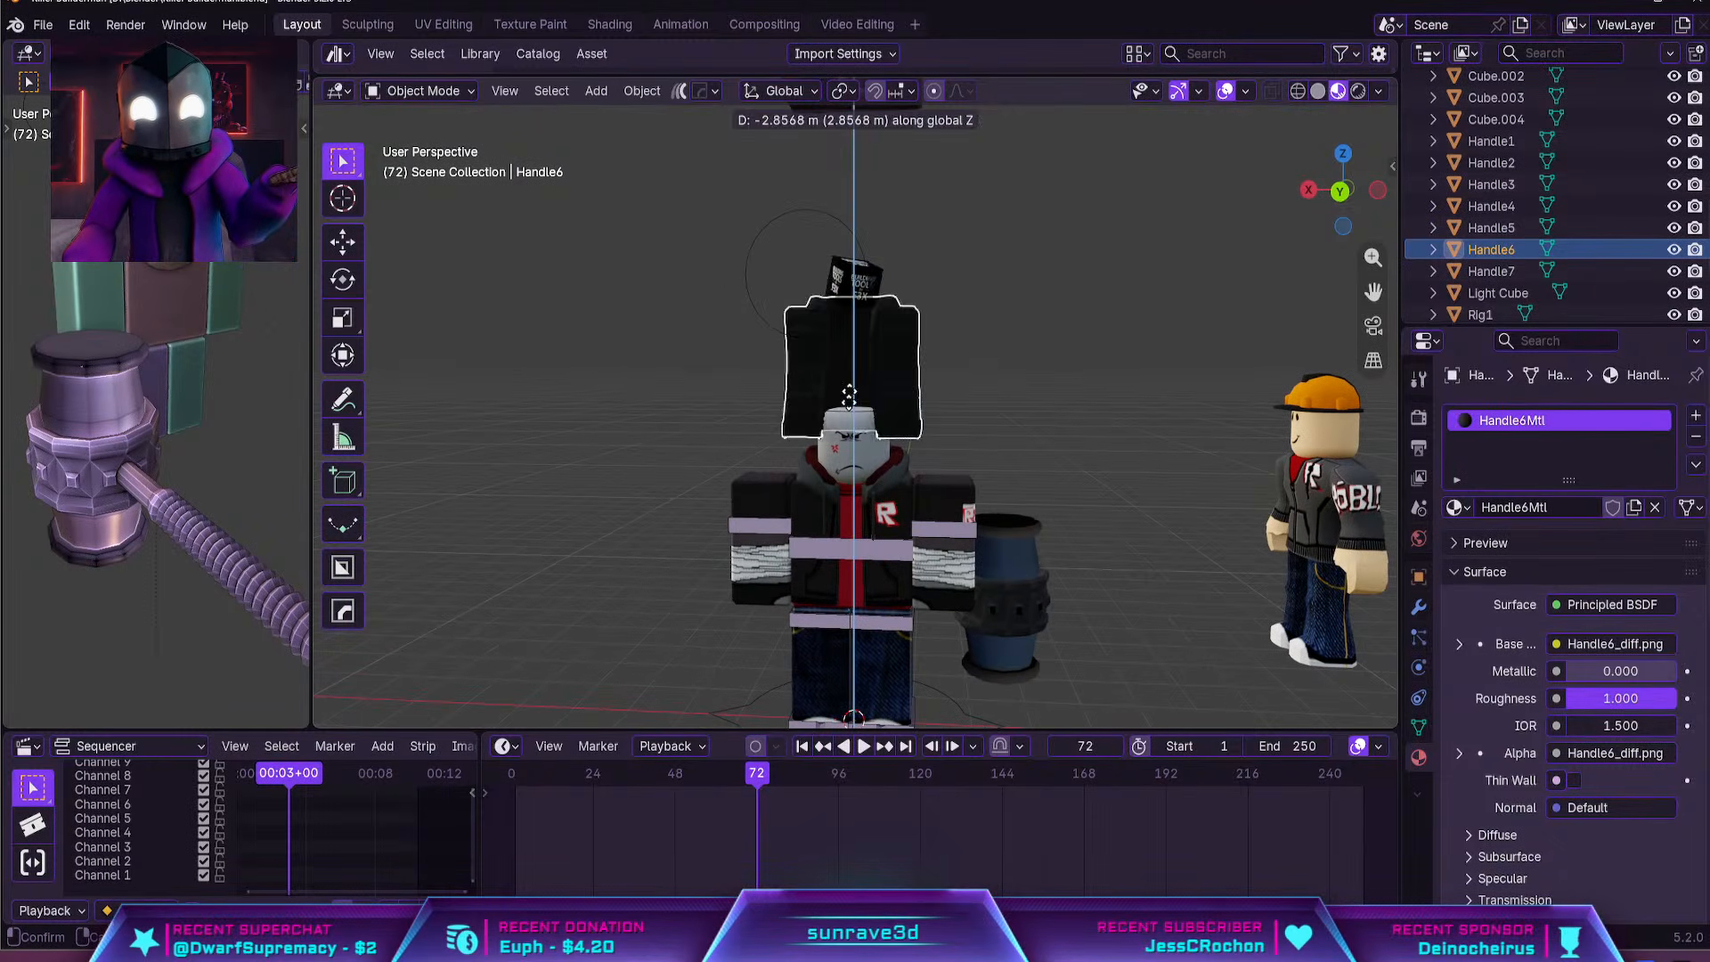
pyautogui.click(842, 526)
# Fine-tune the black jacket's height along global Z in the front view and check its fit on the torso
pyautogui.press('KP_1')
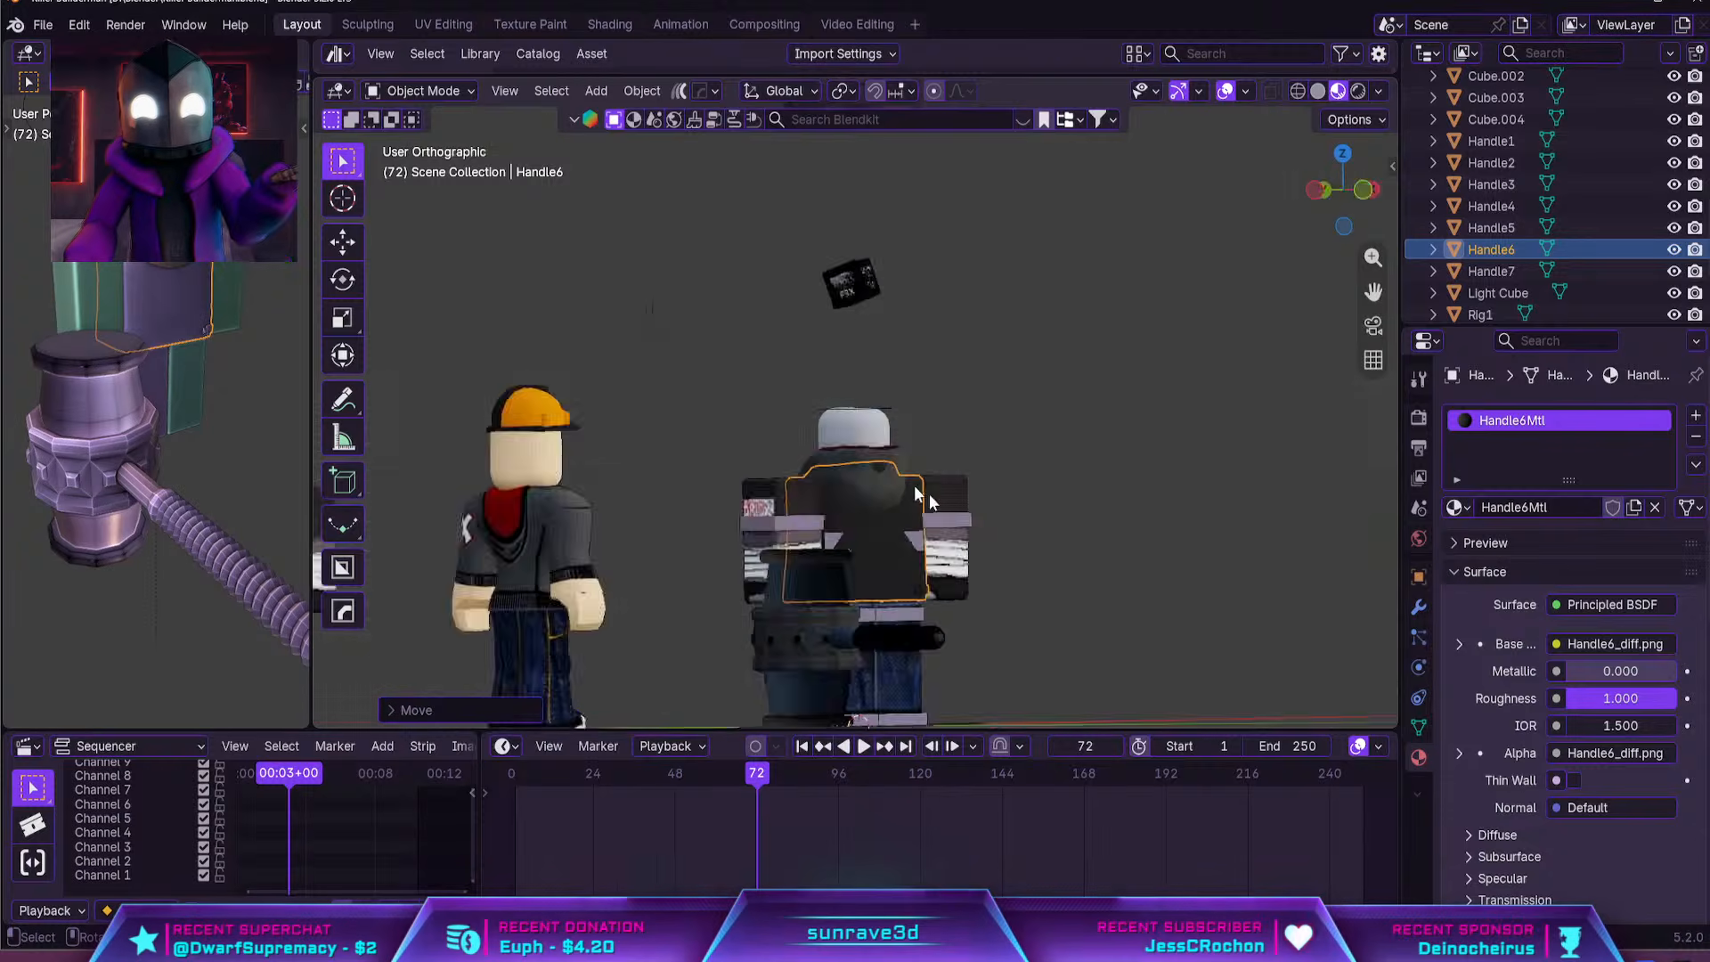
pyautogui.press('KP_Decimal')
pyautogui.press('g')
pyautogui.press('z')
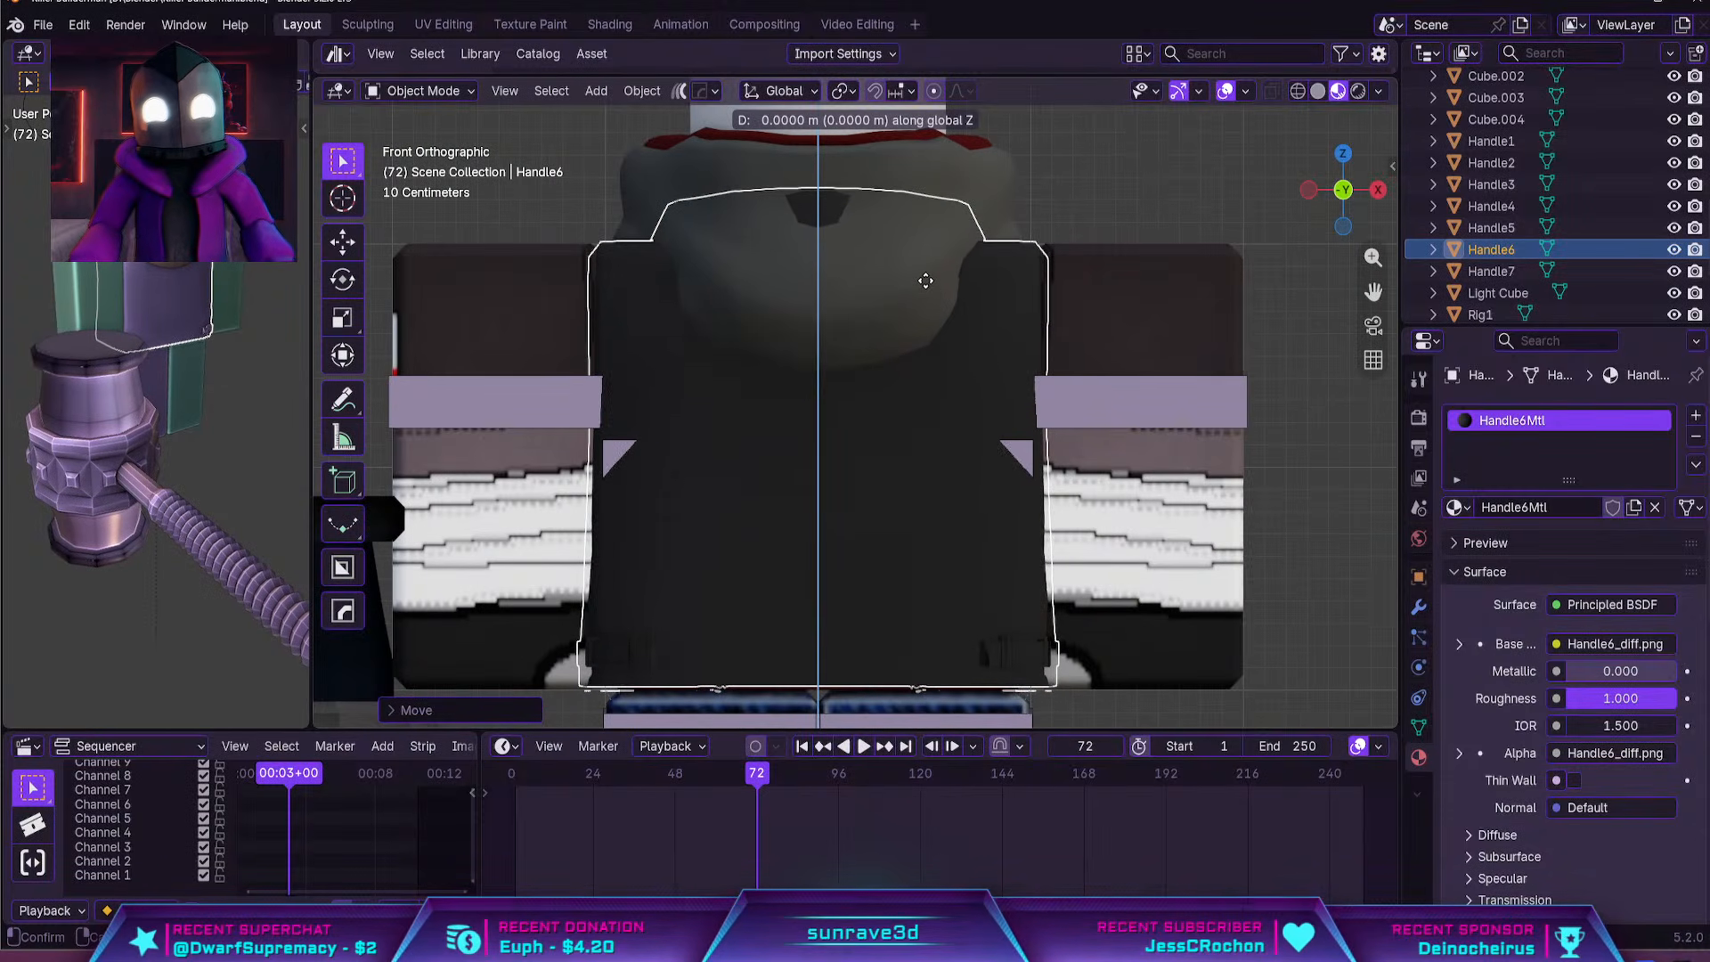
pyautogui.click(920, 276)
pyautogui.click(1064, 198)
pyautogui.moveTo(703, 280); pyautogui.dragTo(1026, 295, button='middle')
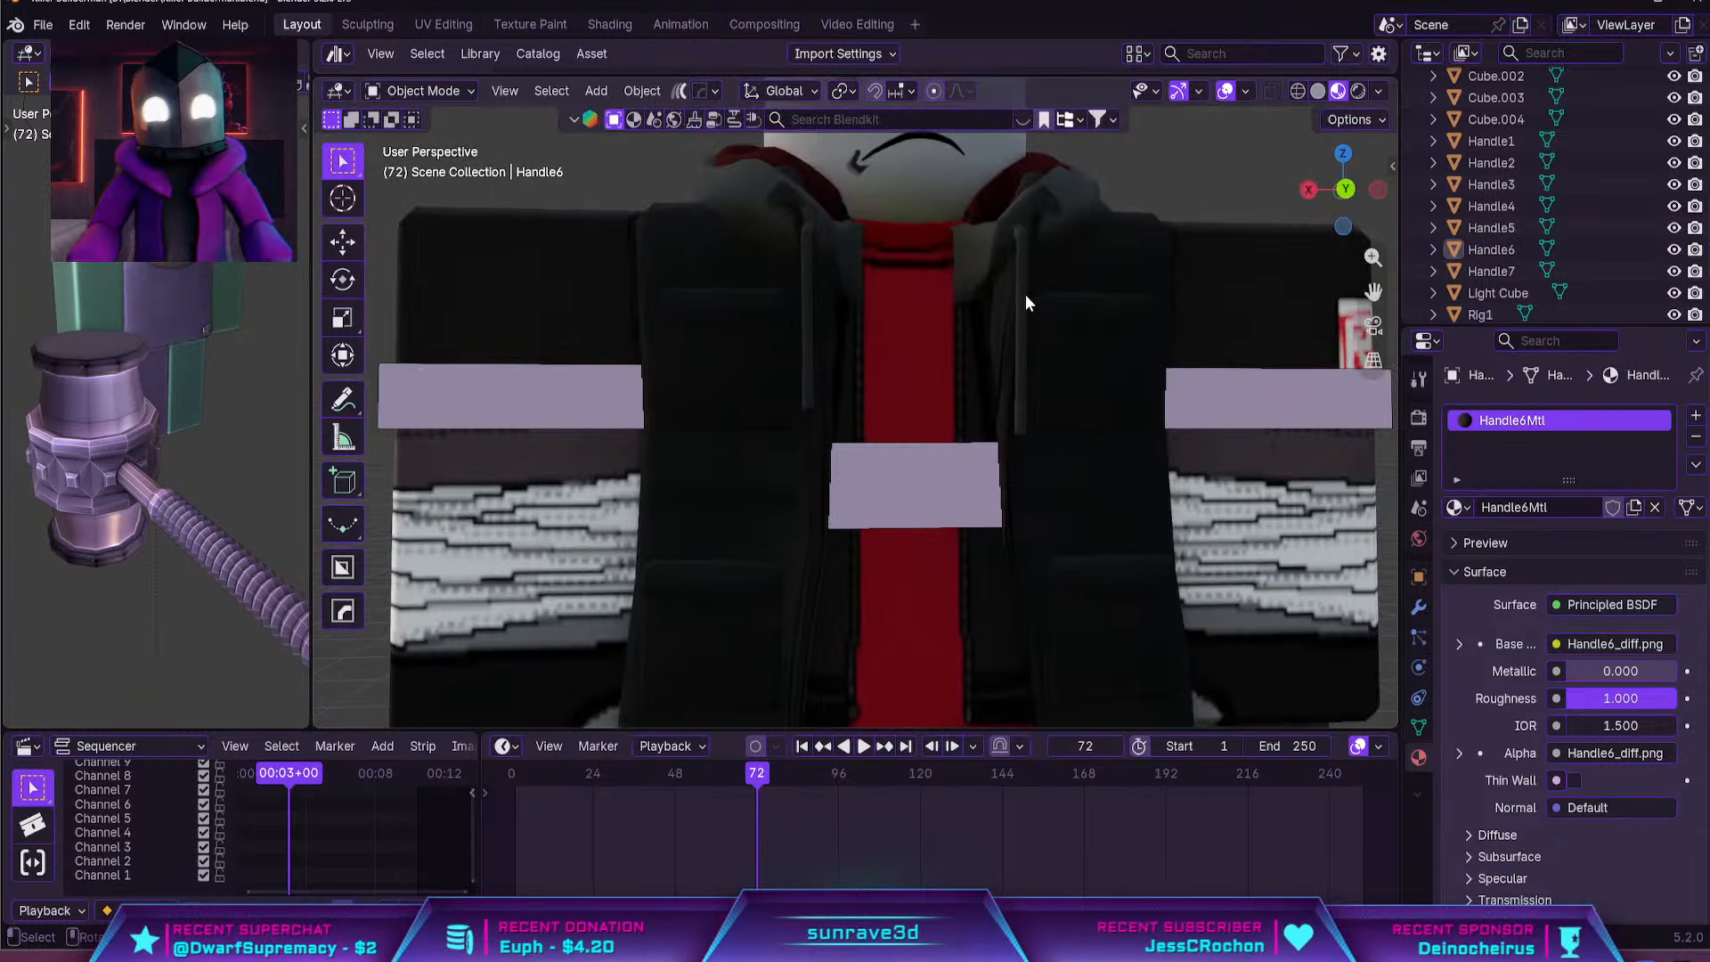
# Lower the belt accessory (Handle5) about 7.3 m along global Z to the rig's midsection
pyautogui.scroll(-10, 1026, 302)
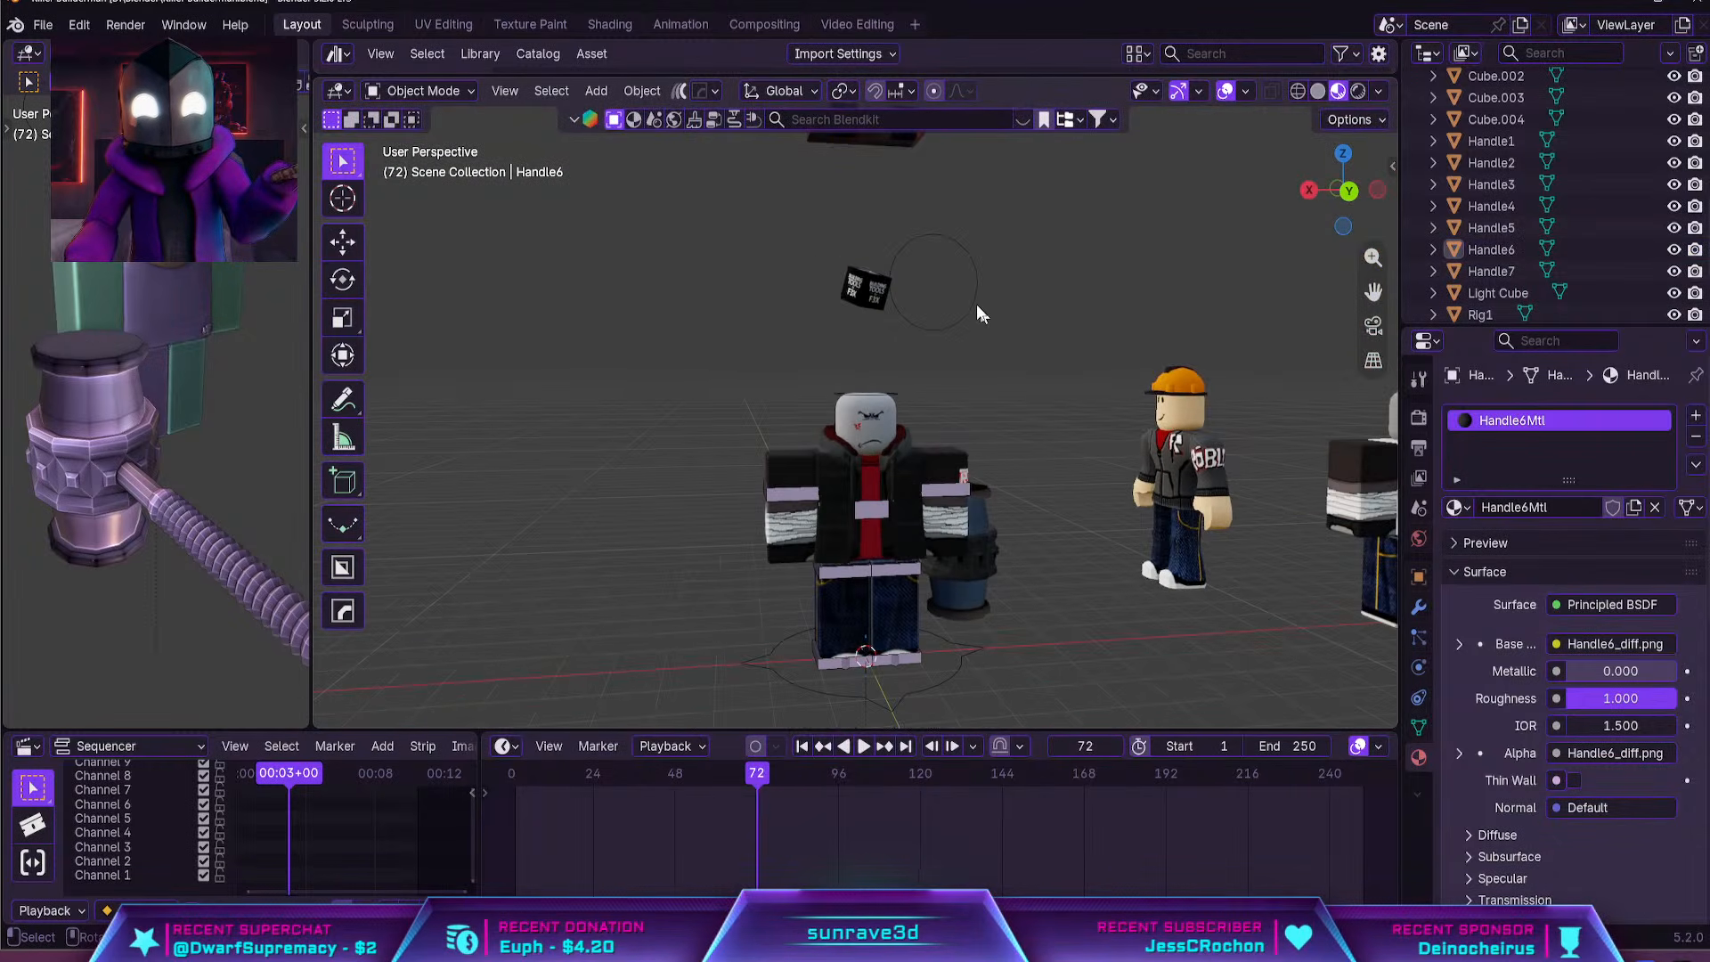
pyautogui.keyDown('shift'); pyautogui.moveTo(905, 210); pyautogui.dragTo(888, 320, button='middle'); pyautogui.keyUp('shift')
pyautogui.press('g')
pyautogui.press('z')
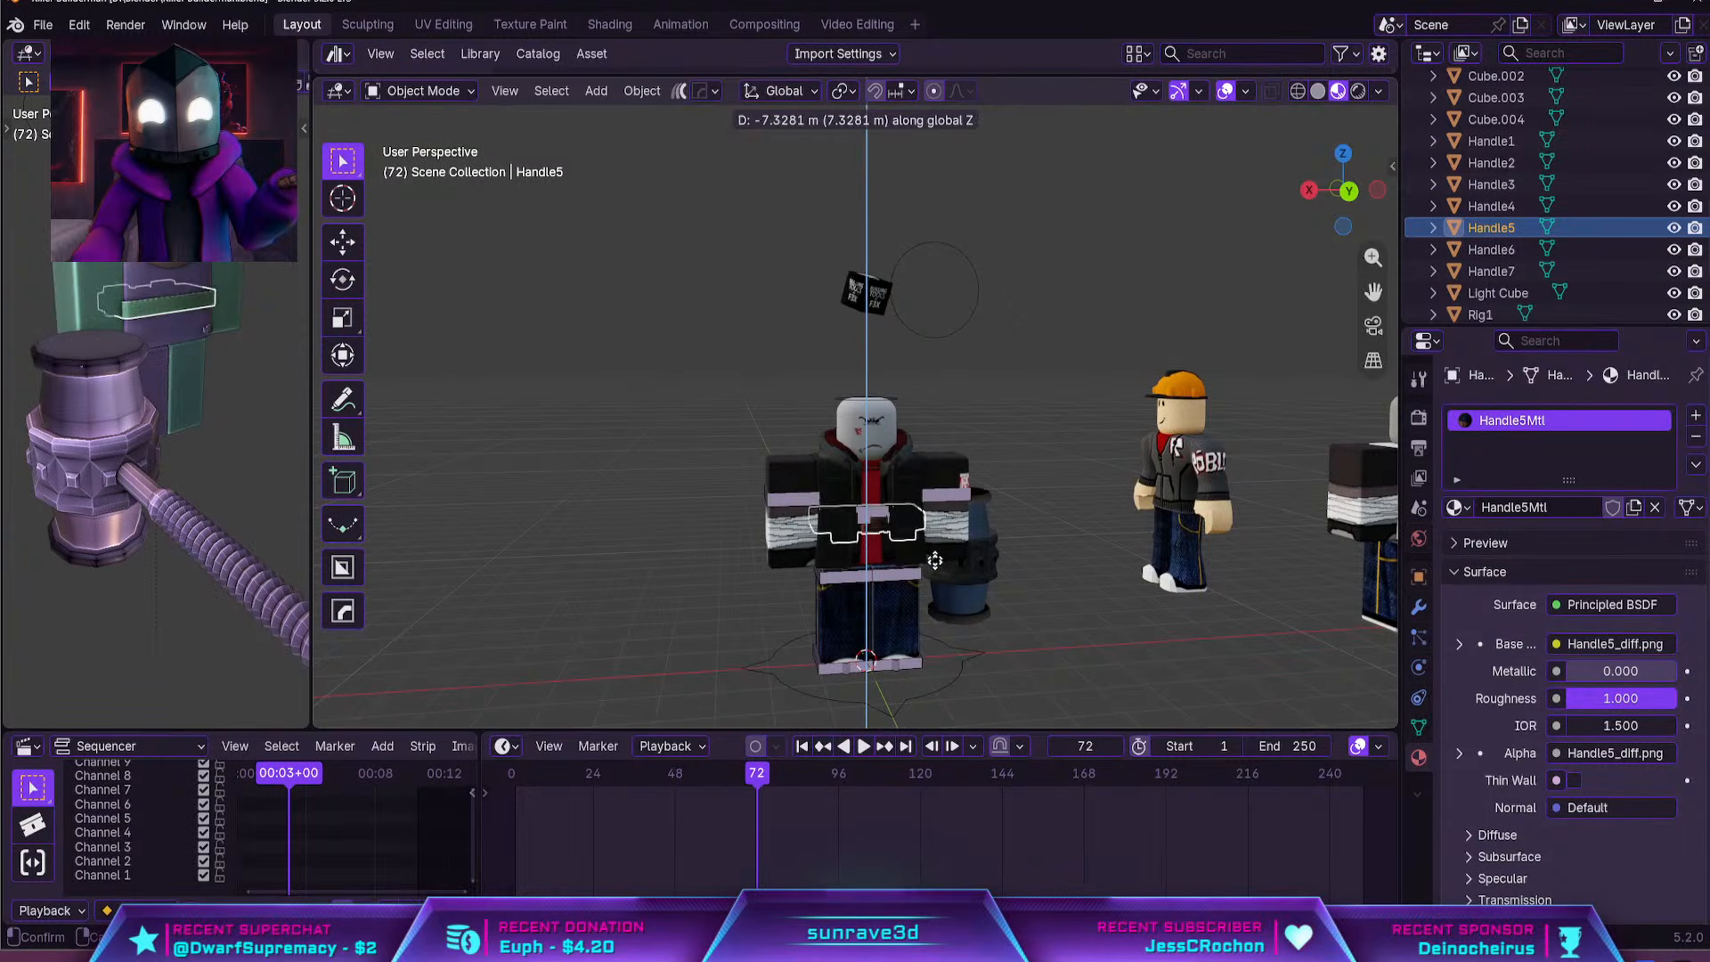
pyautogui.click(924, 553)
# Lower the belt about 0.21 m further along global Z to the rig's waist
pyautogui.press('KP_Decimal')
pyautogui.scroll(4, 964, 440)
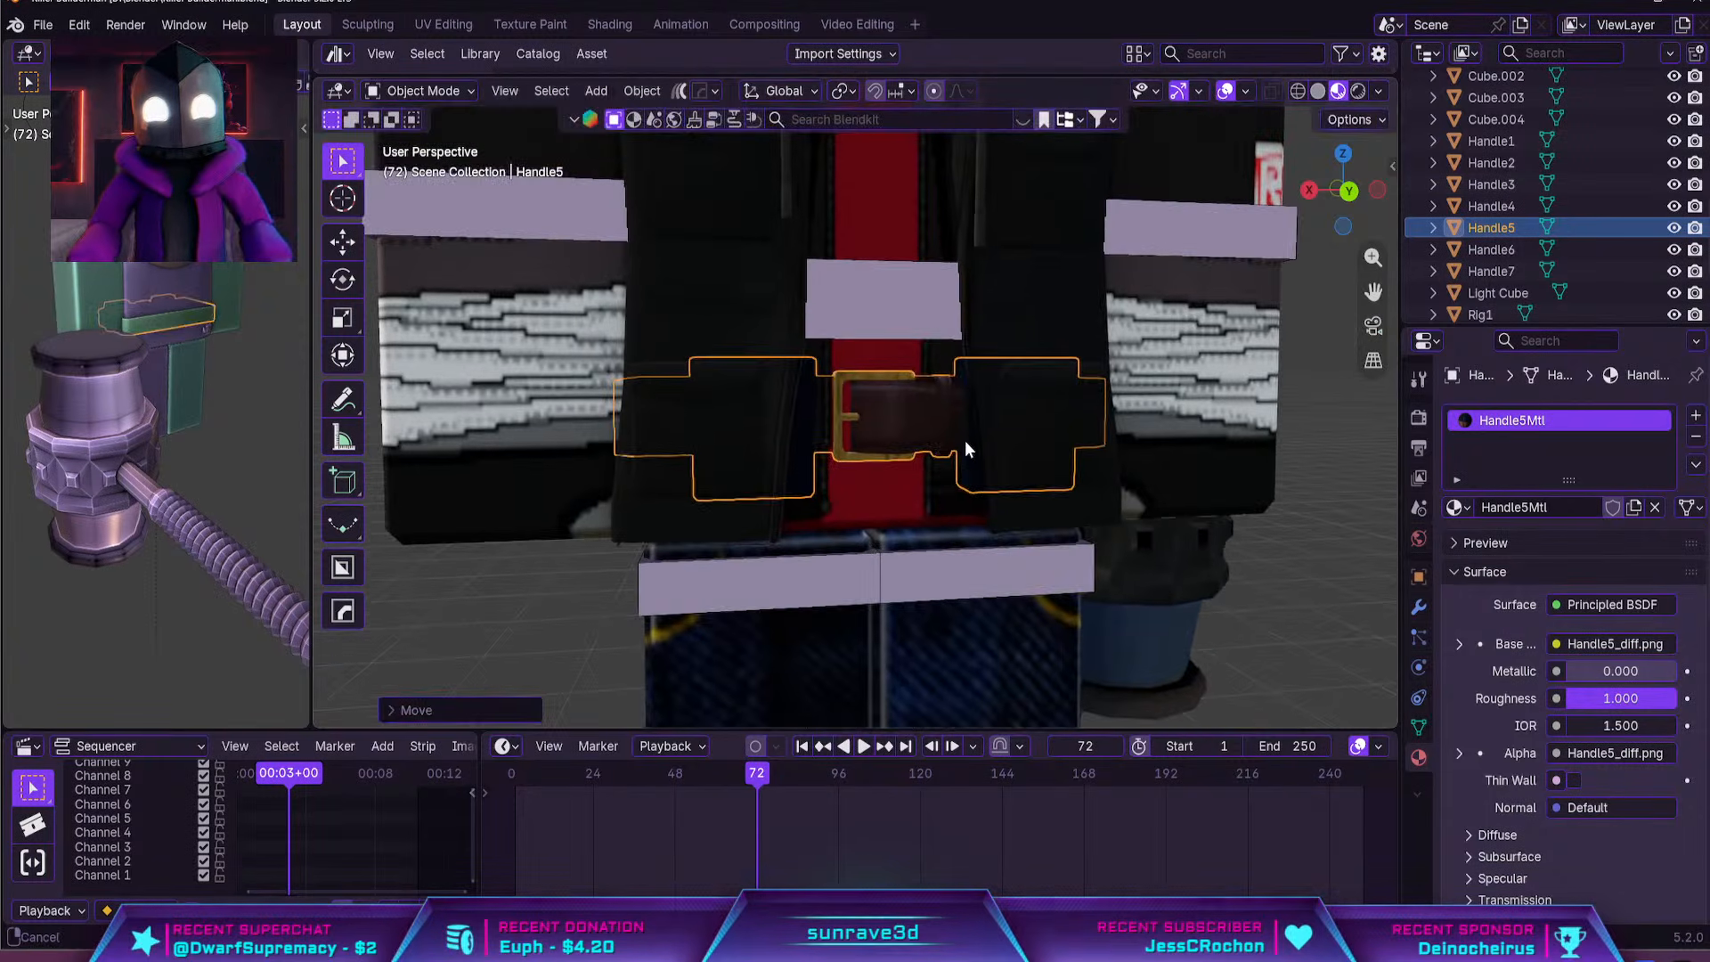
pyautogui.press('g')
pyautogui.press('z')
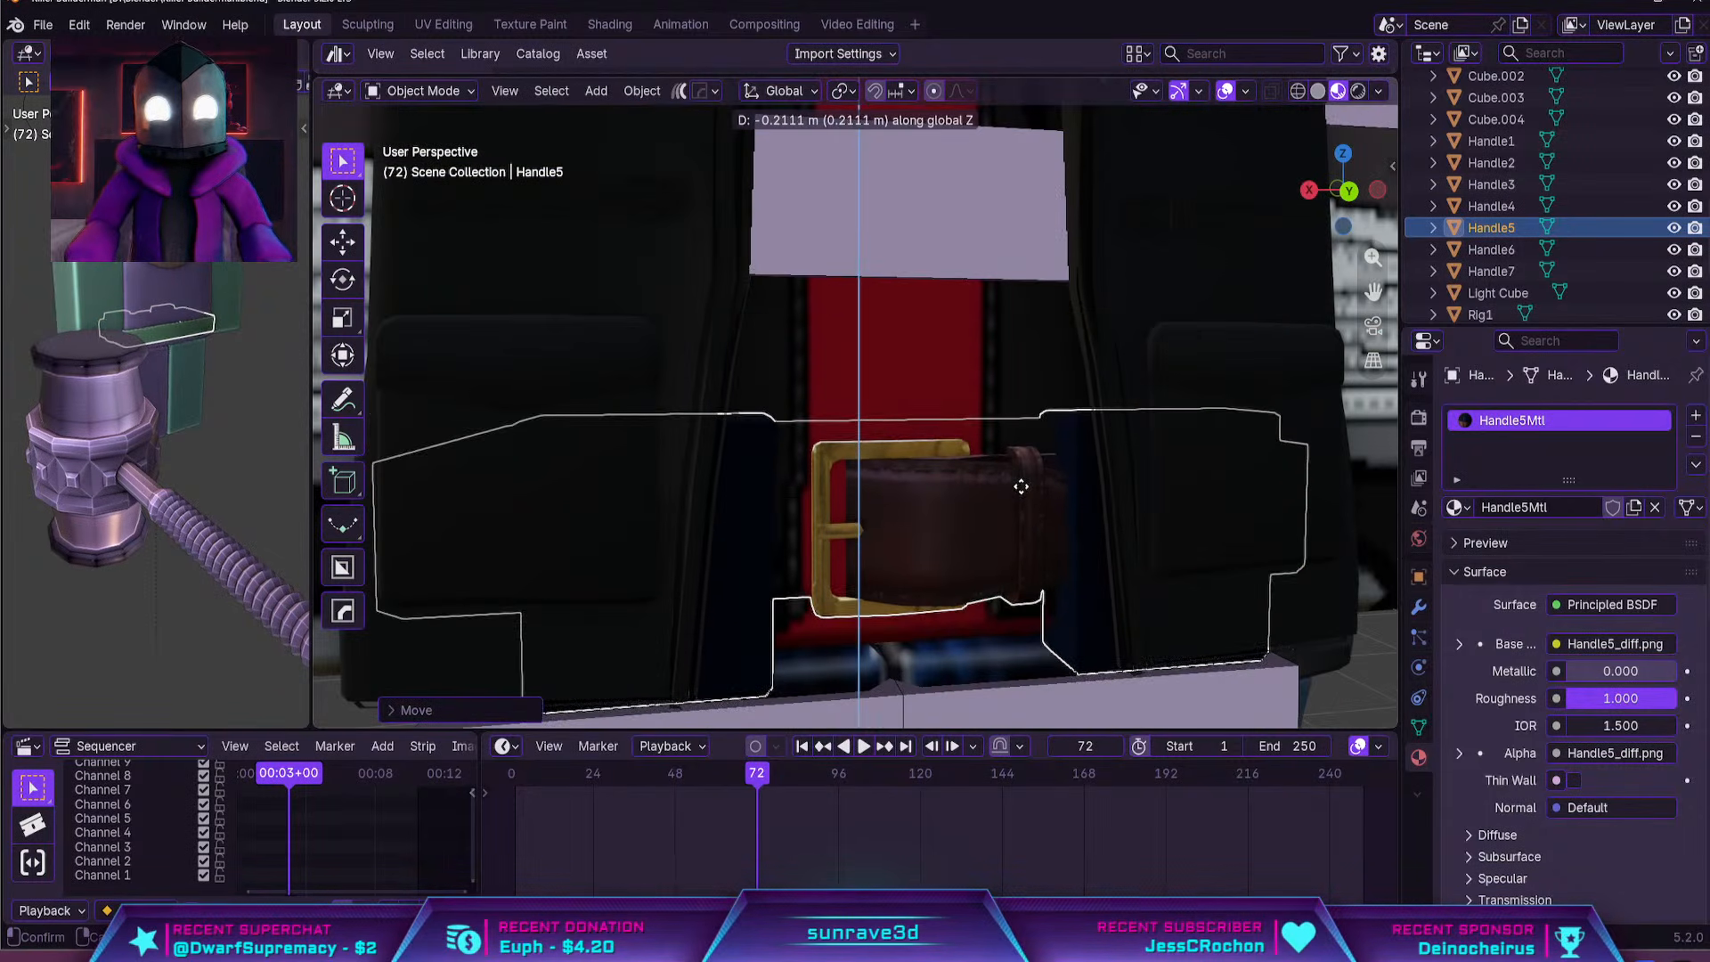
pyautogui.click(1020, 487)
pyautogui.moveTo(1021, 487); pyautogui.dragTo(1044, 547, button='middle')
# Set the belt's origin to its geometry so that it scales from its own centre
pyautogui.press('s')
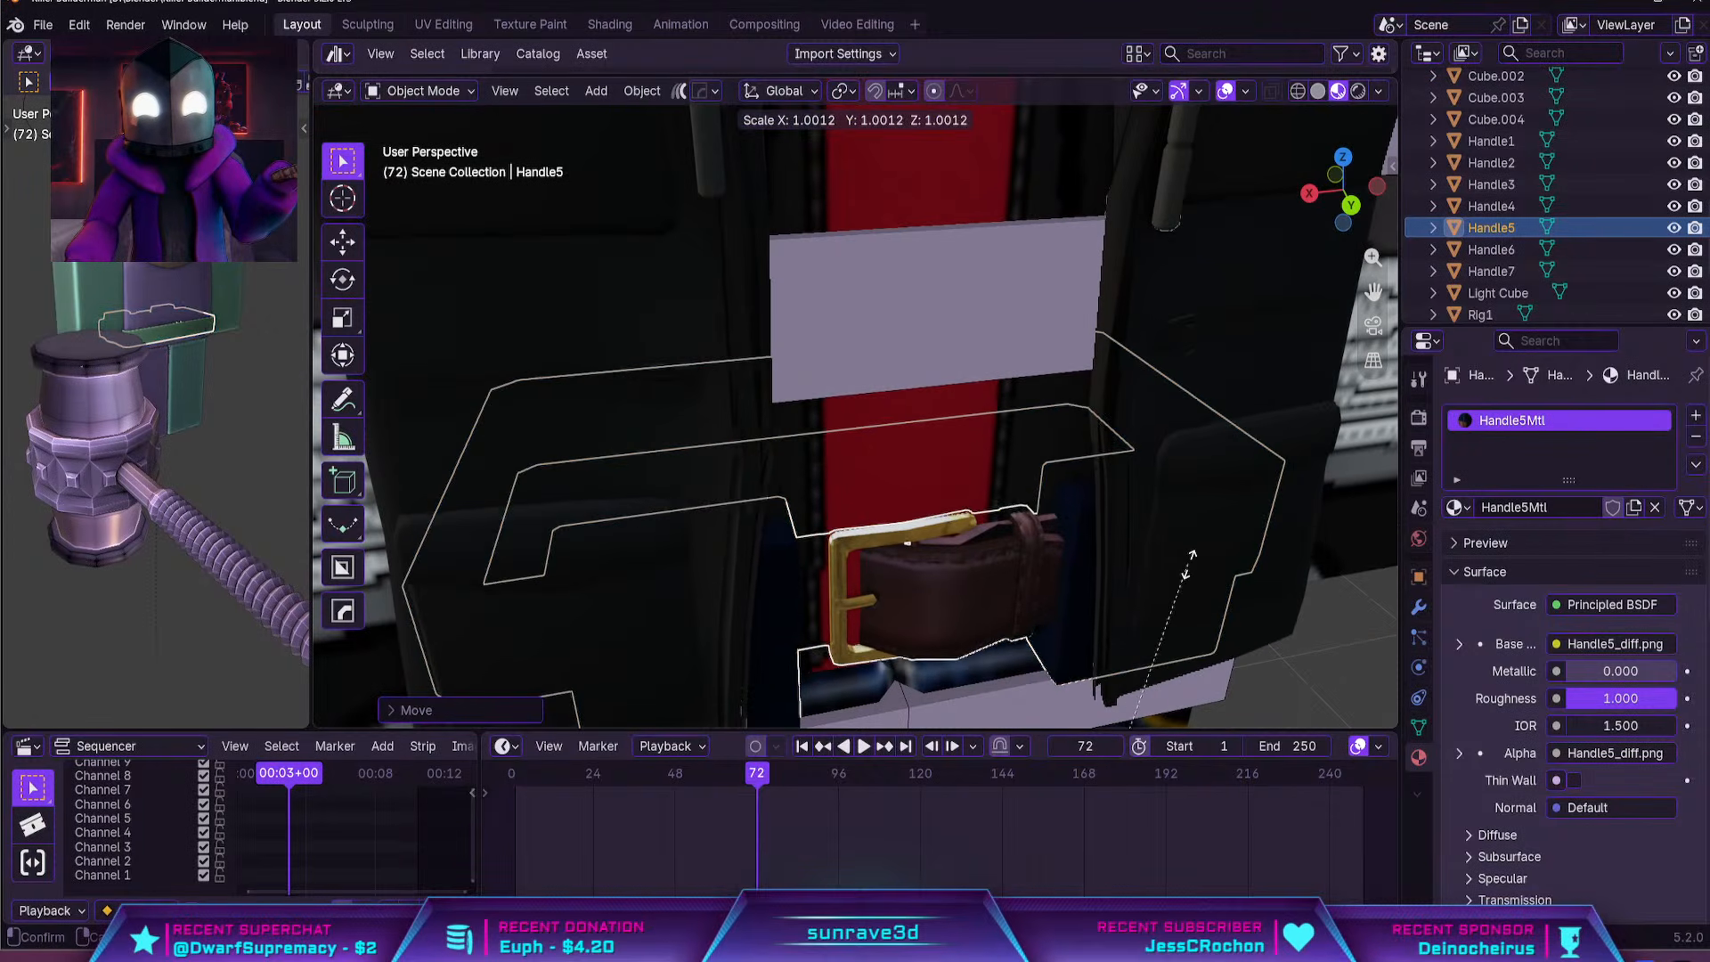
pyautogui.press('Escape')
pyautogui.click(642, 90)
pyautogui.moveTo(713, 137)
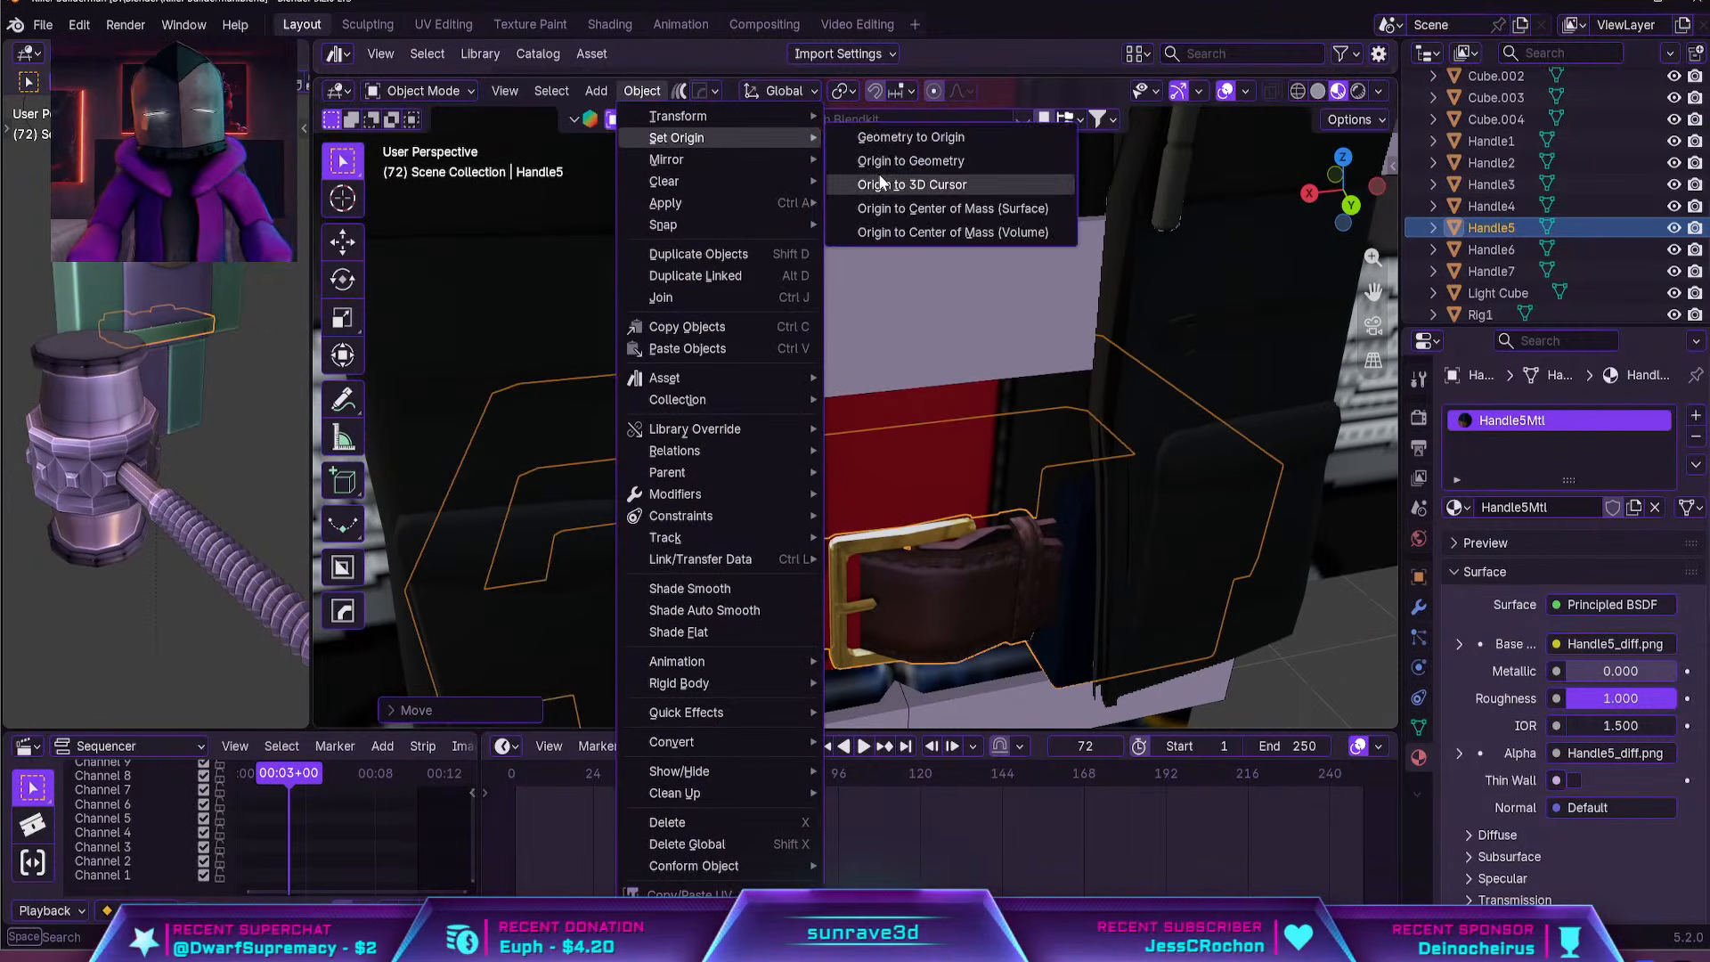
pyautogui.click(880, 183)
pyautogui.click(645, 91)
pyautogui.click(921, 162)
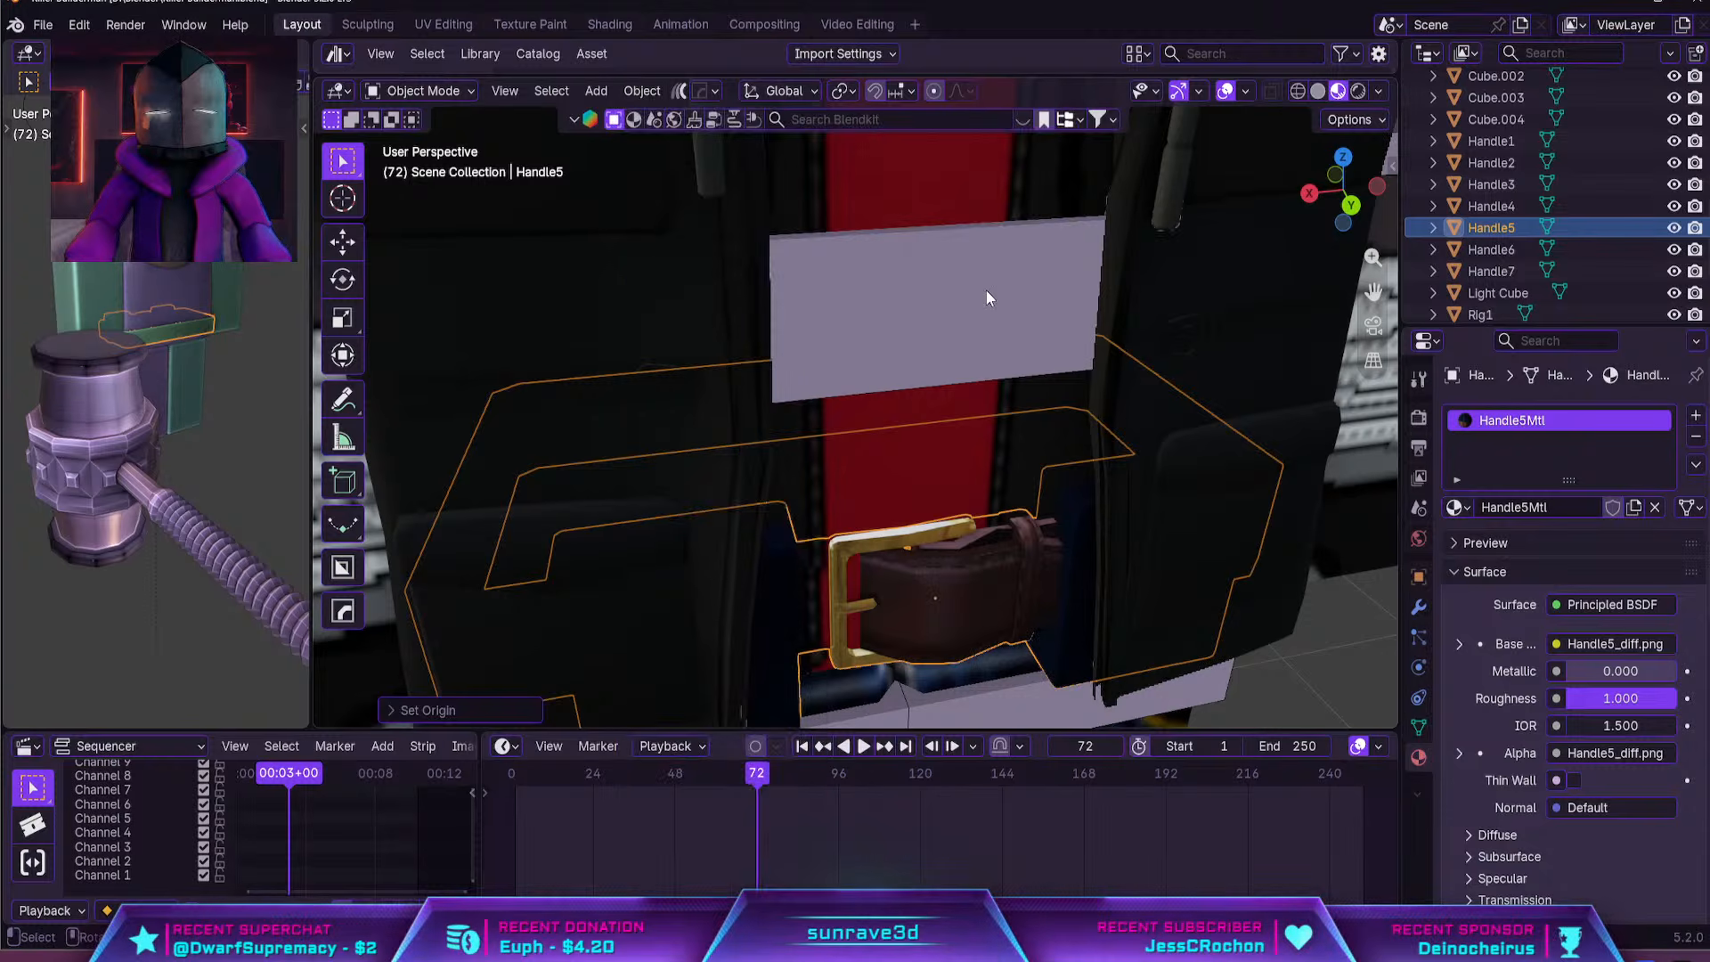
# Enlarge the belt slightly and shift it forward about 0.02 m along global Y
pyautogui.press('s')
pyautogui.click(1113, 385)
pyautogui.rightClick(1113, 385)
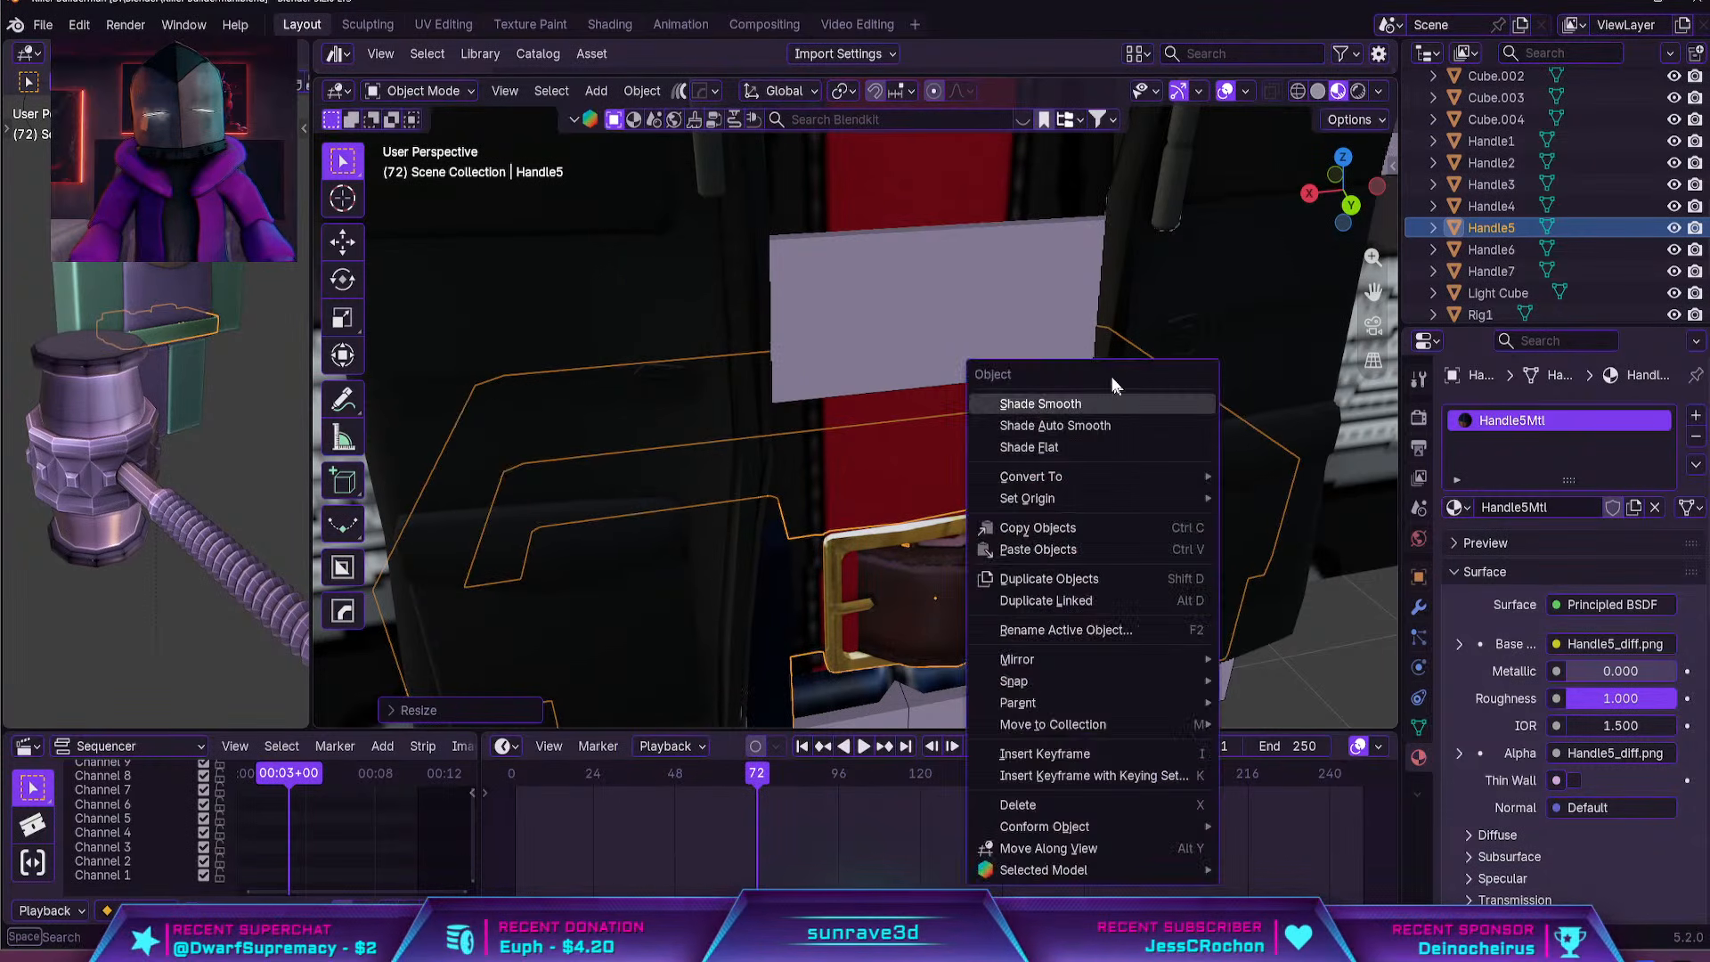
pyautogui.press('g')
pyautogui.press('y')
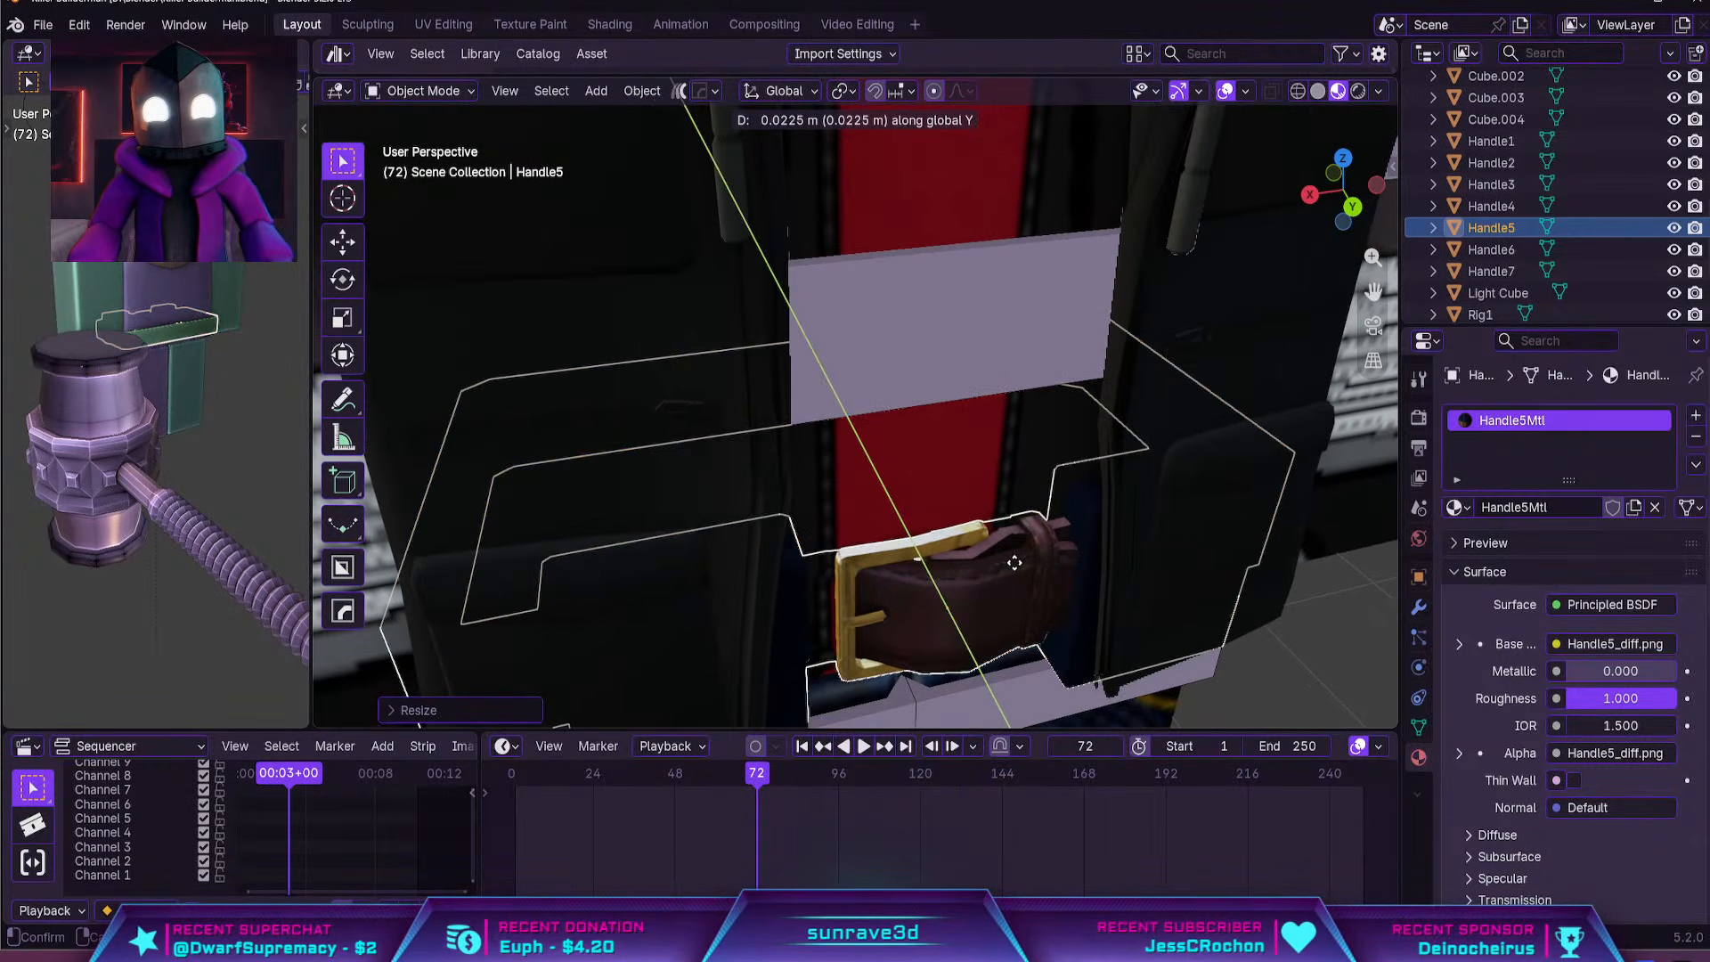
pyautogui.click(1033, 573)
pyautogui.scroll(-4, 1157, 584)
pyautogui.click(1184, 589)
pyautogui.moveTo(1185, 589); pyautogui.dragTo(1147, 538, button='middle')
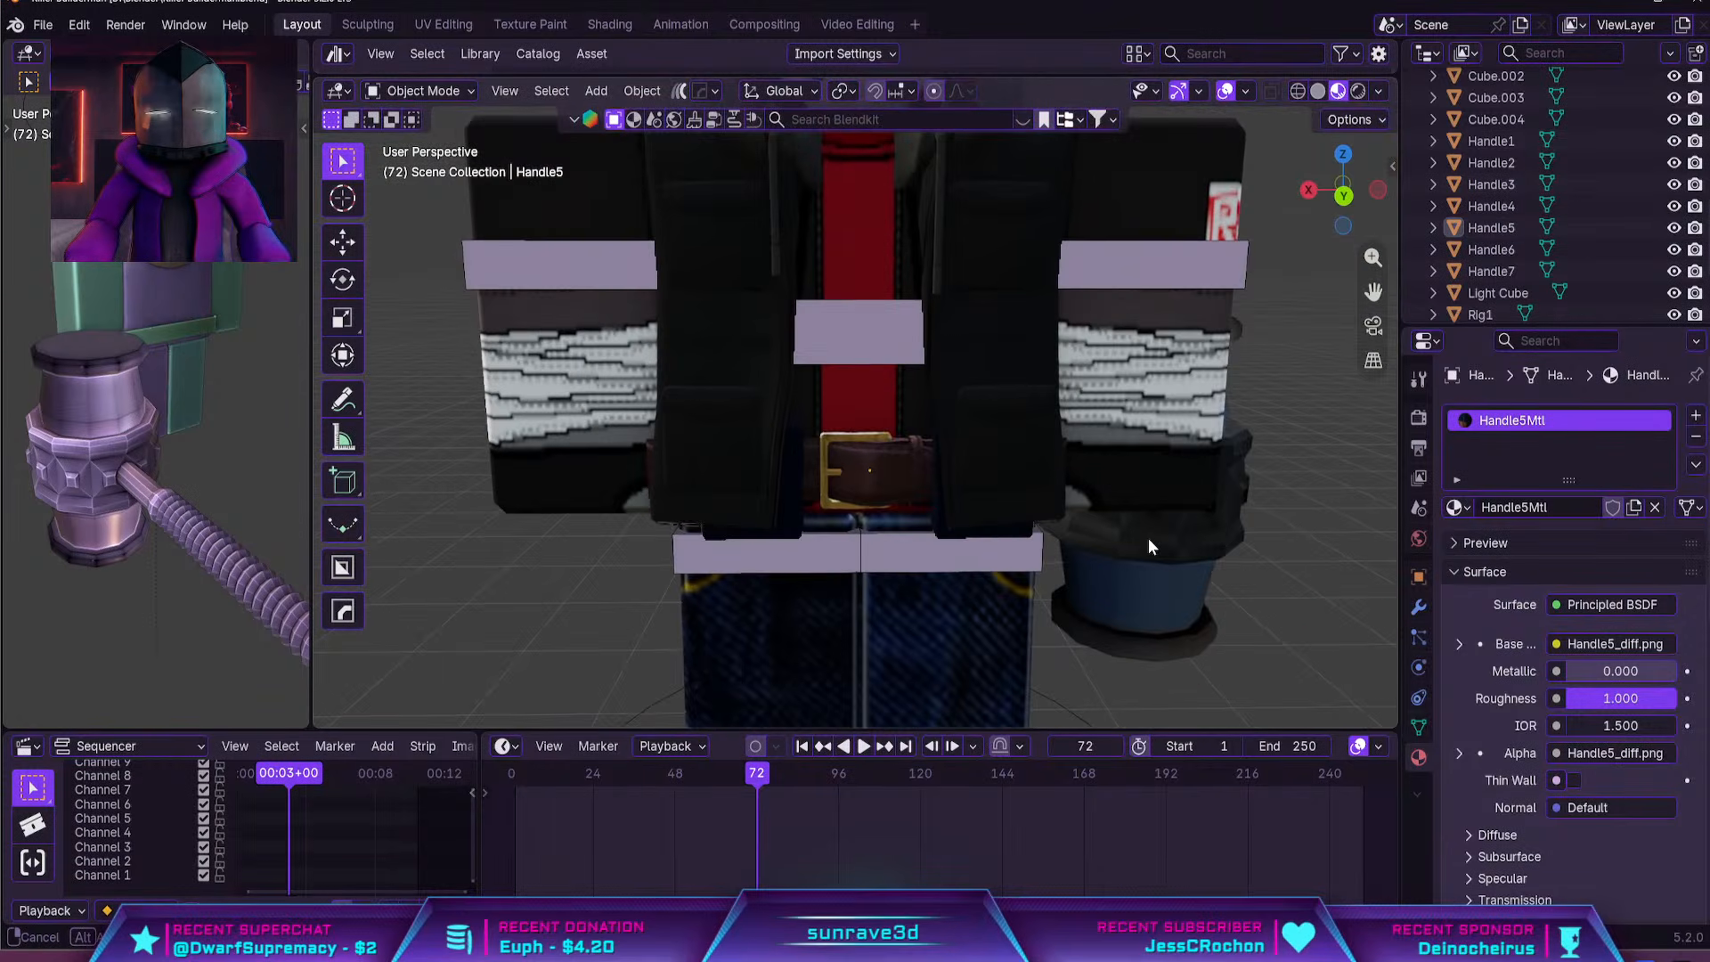
# Shrink the belt slightly and nudge it down along global Z to fit the waist
pyautogui.scroll(-4, 1117, 490)
pyautogui.moveTo(1113, 481); pyautogui.dragTo(1168, 453, button='middle')
pyautogui.scroll(2, 1069, 444)
pyautogui.click(933, 436)
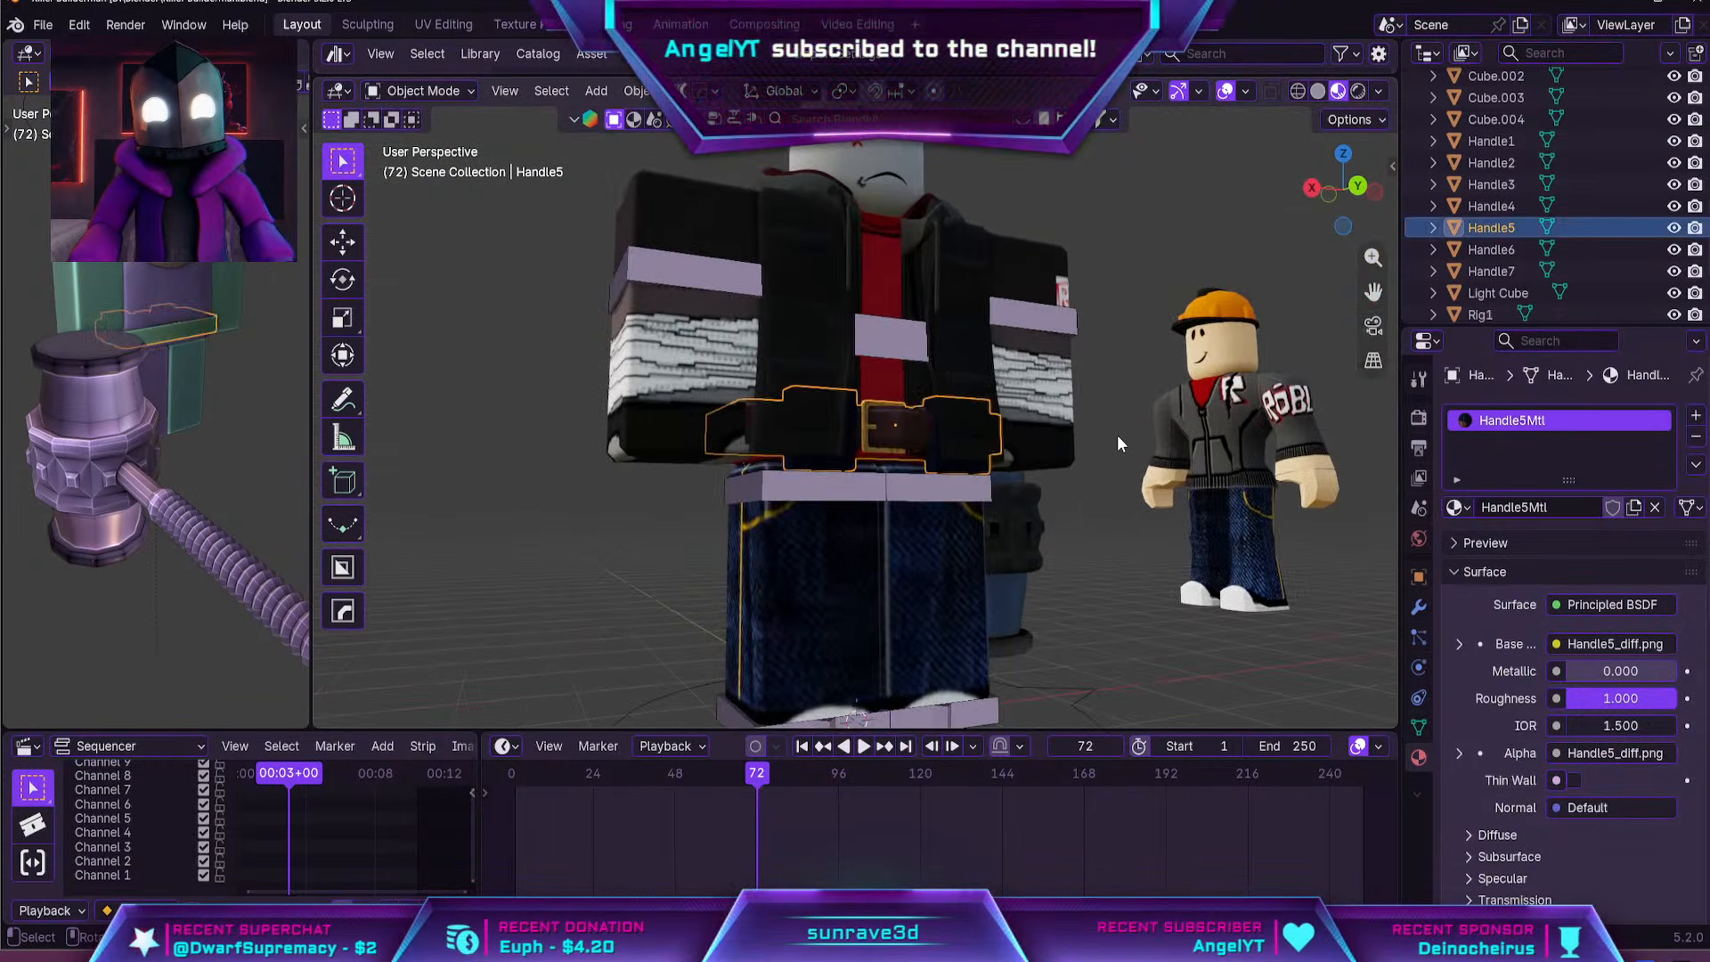
pyautogui.press('s')
pyautogui.click(1104, 436)
pyautogui.press('g')
pyautogui.press('z')
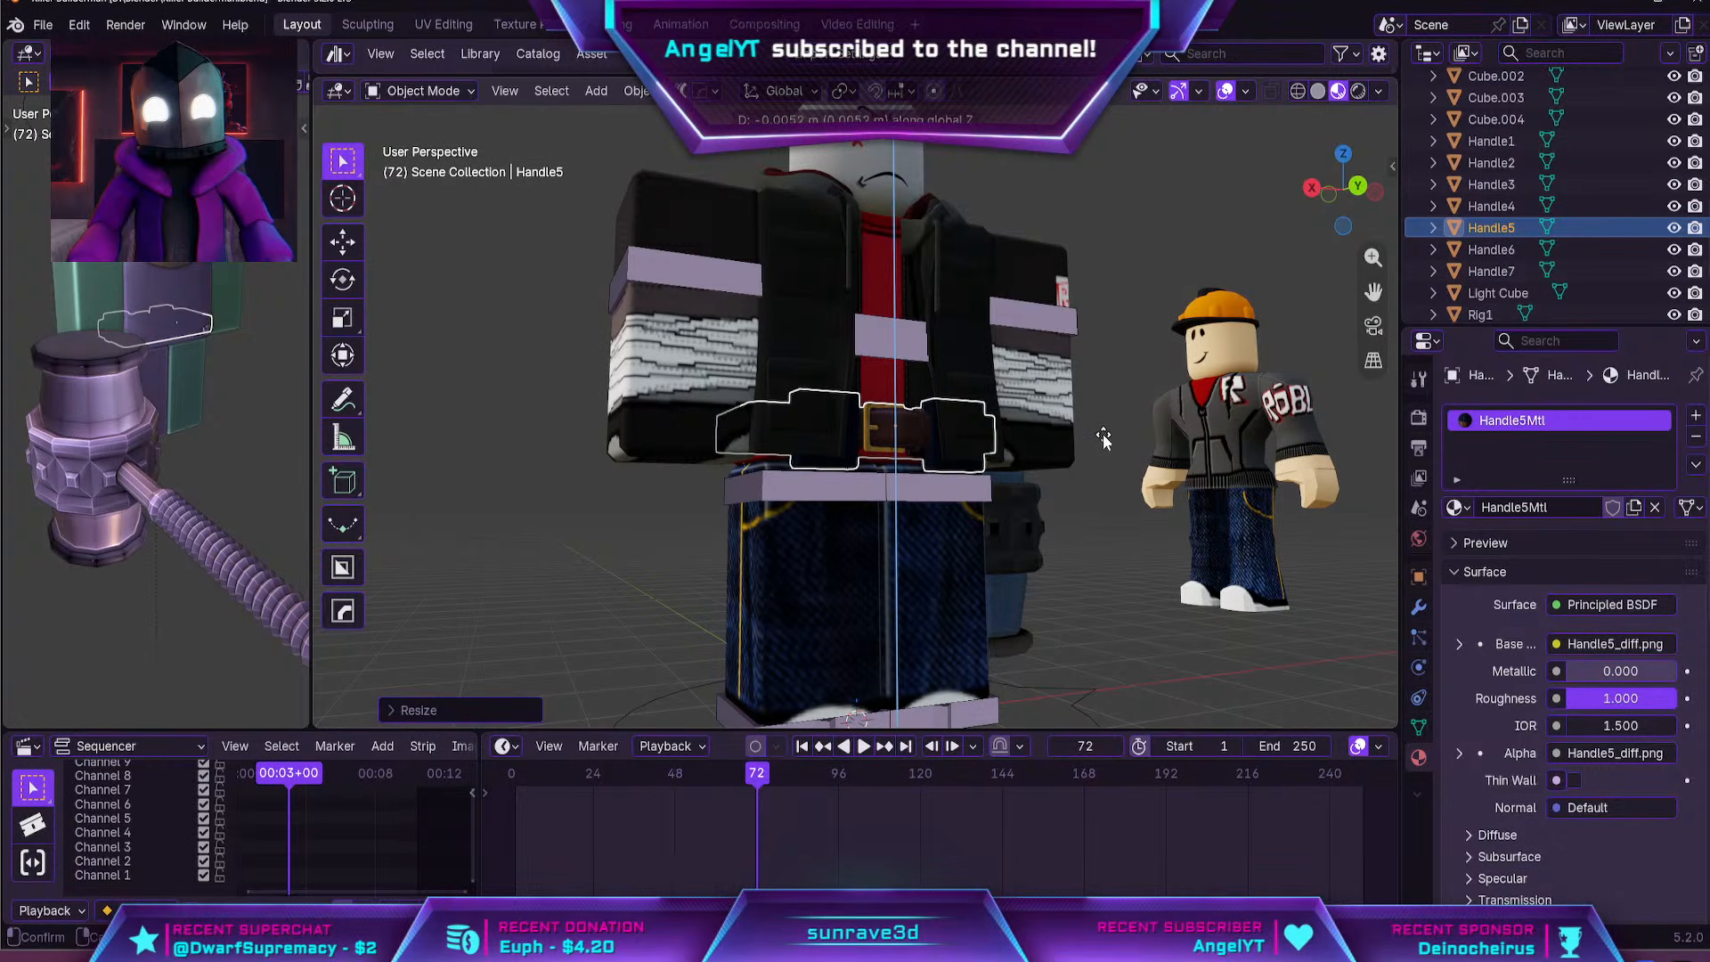
pyautogui.click(1104, 439)
pyautogui.click(1252, 531)
pyautogui.moveTo(1252, 531); pyautogui.dragTo(1228, 525, button='middle')
pyautogui.scroll(-4, 1220, 508)
pyautogui.moveTo(1203, 464); pyautogui.dragTo(1175, 454, button='middle')
# Set the orange hard hat's origin to its geometry and rotate the hat 90° about global Z
pyautogui.click(1148, 344)
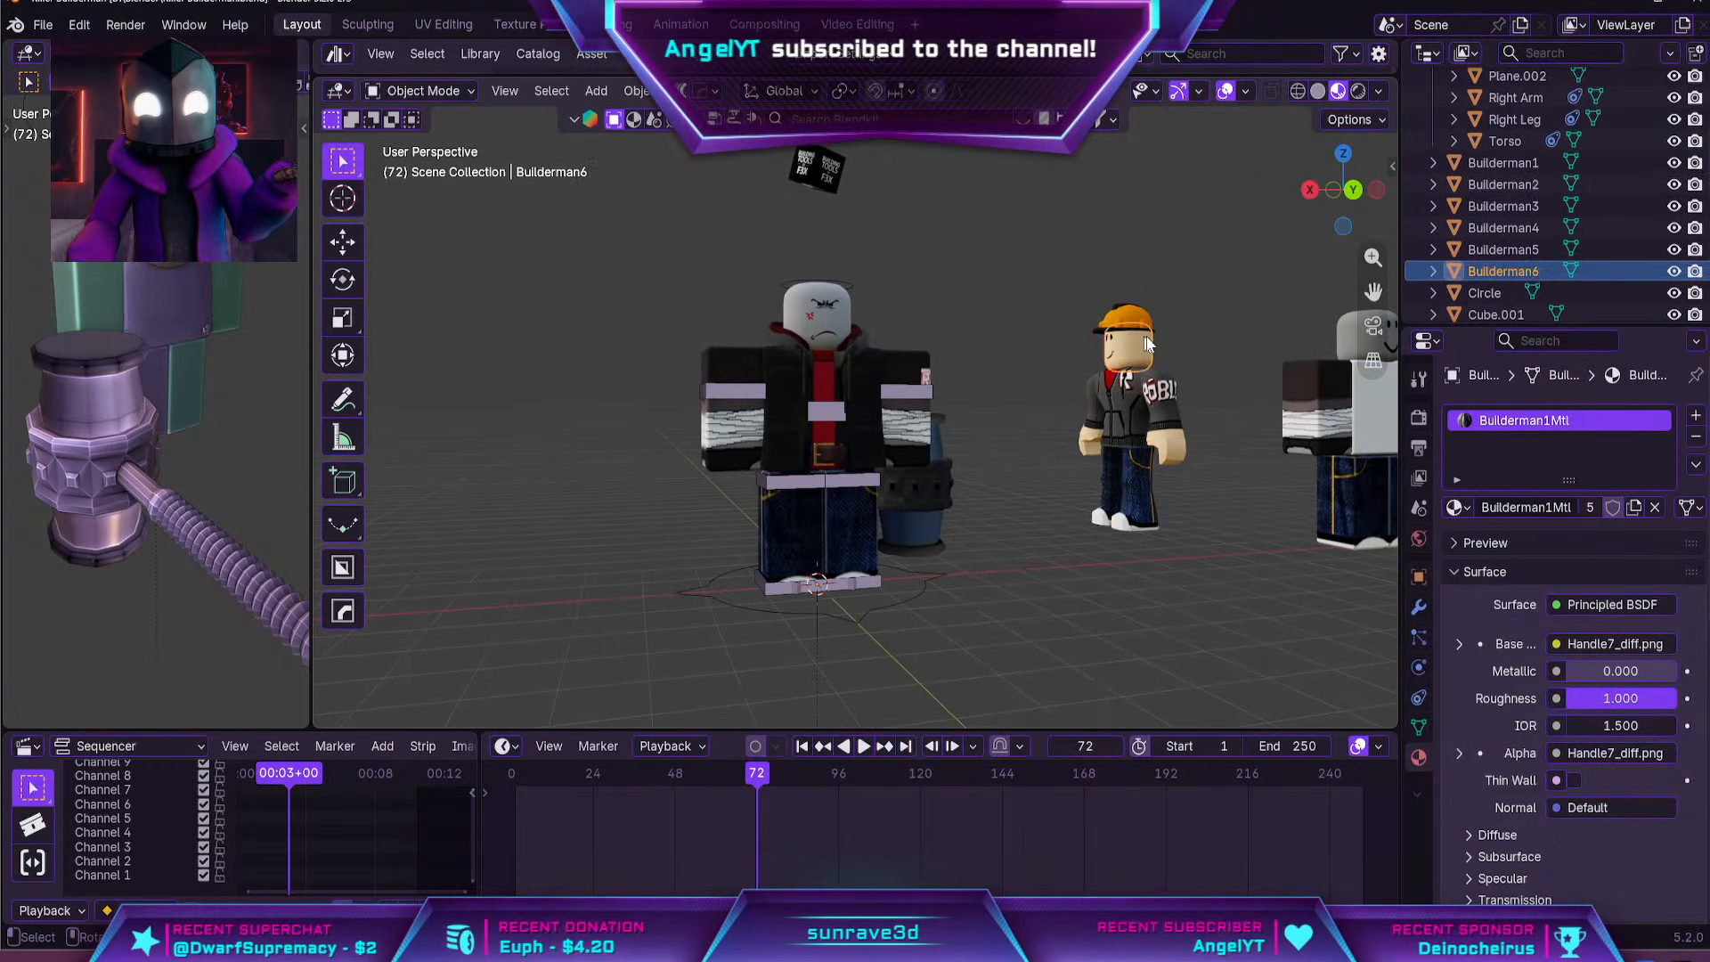
pyautogui.click(1144, 318)
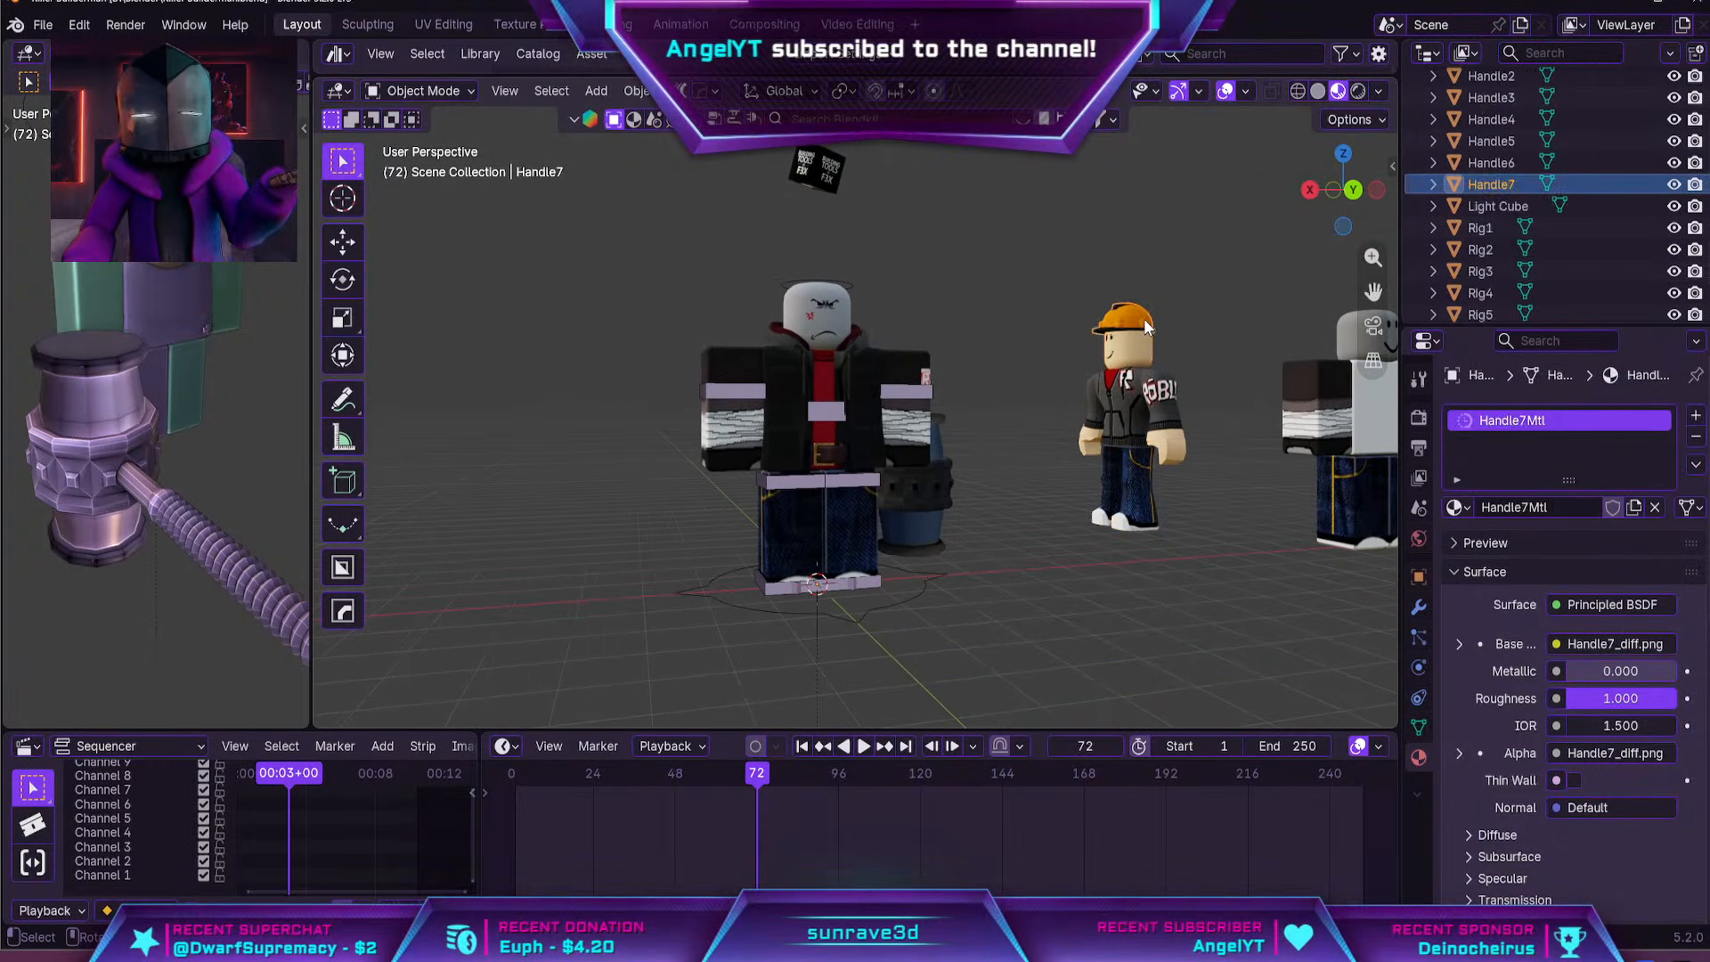
pyautogui.click(633, 90)
pyautogui.moveTo(688, 148)
pyautogui.click(891, 160)
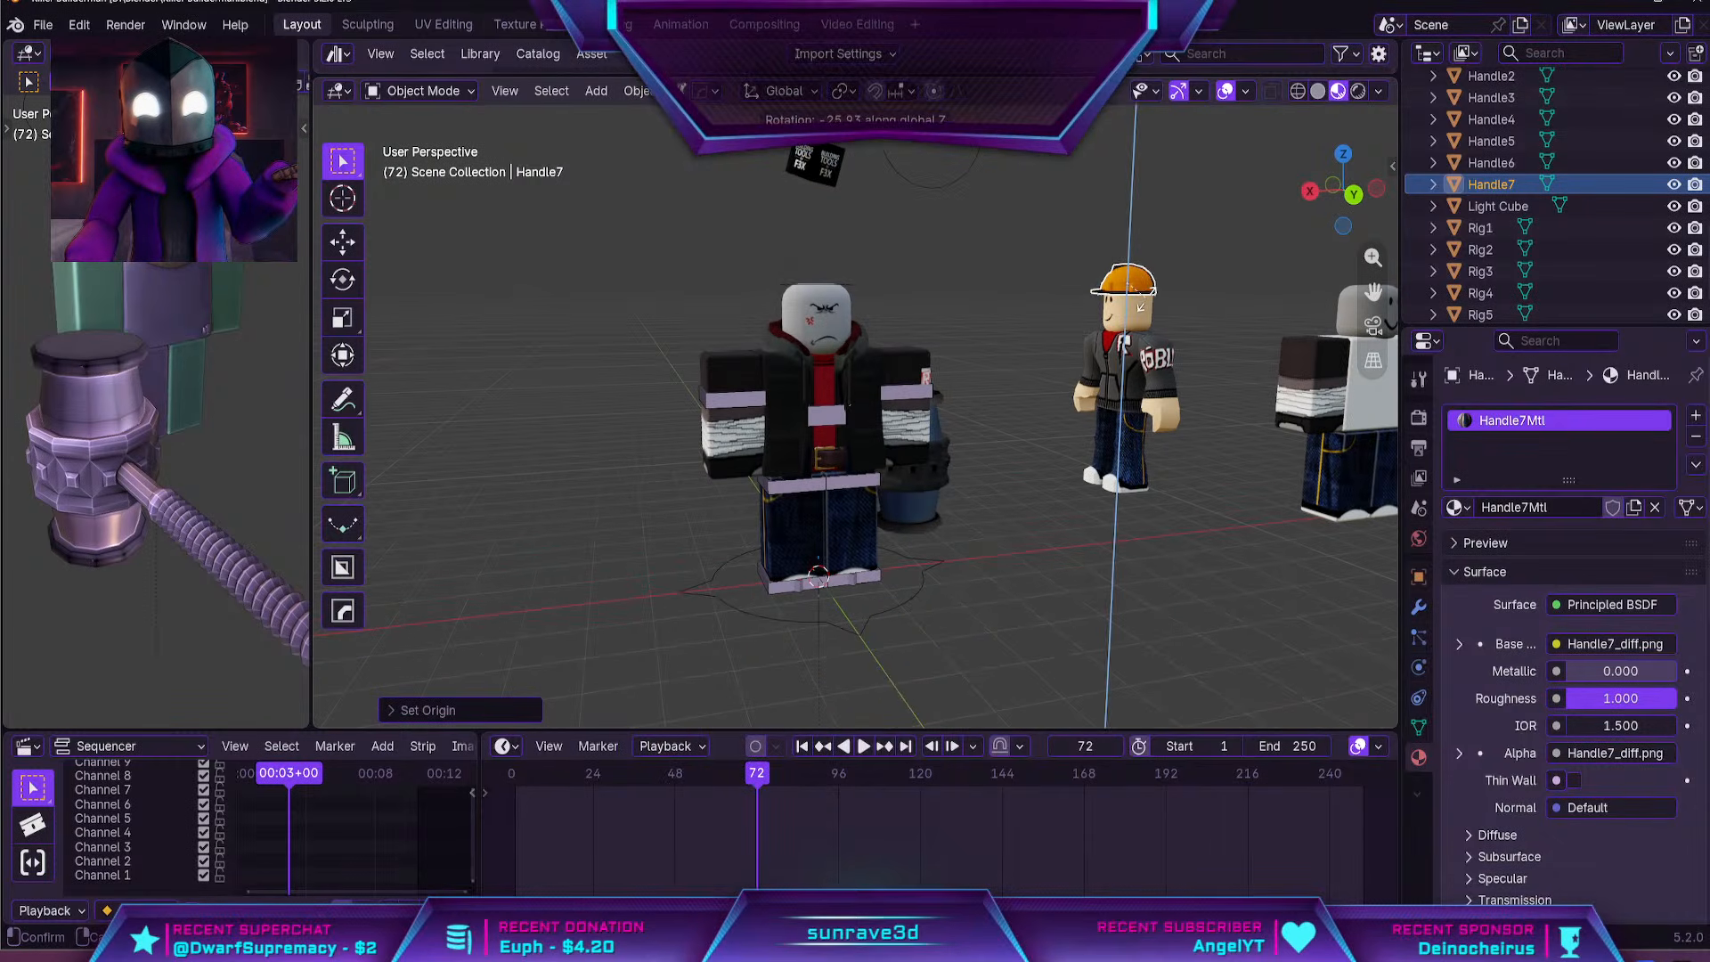
pyautogui.write('rz90')
pyautogui.press('Return')
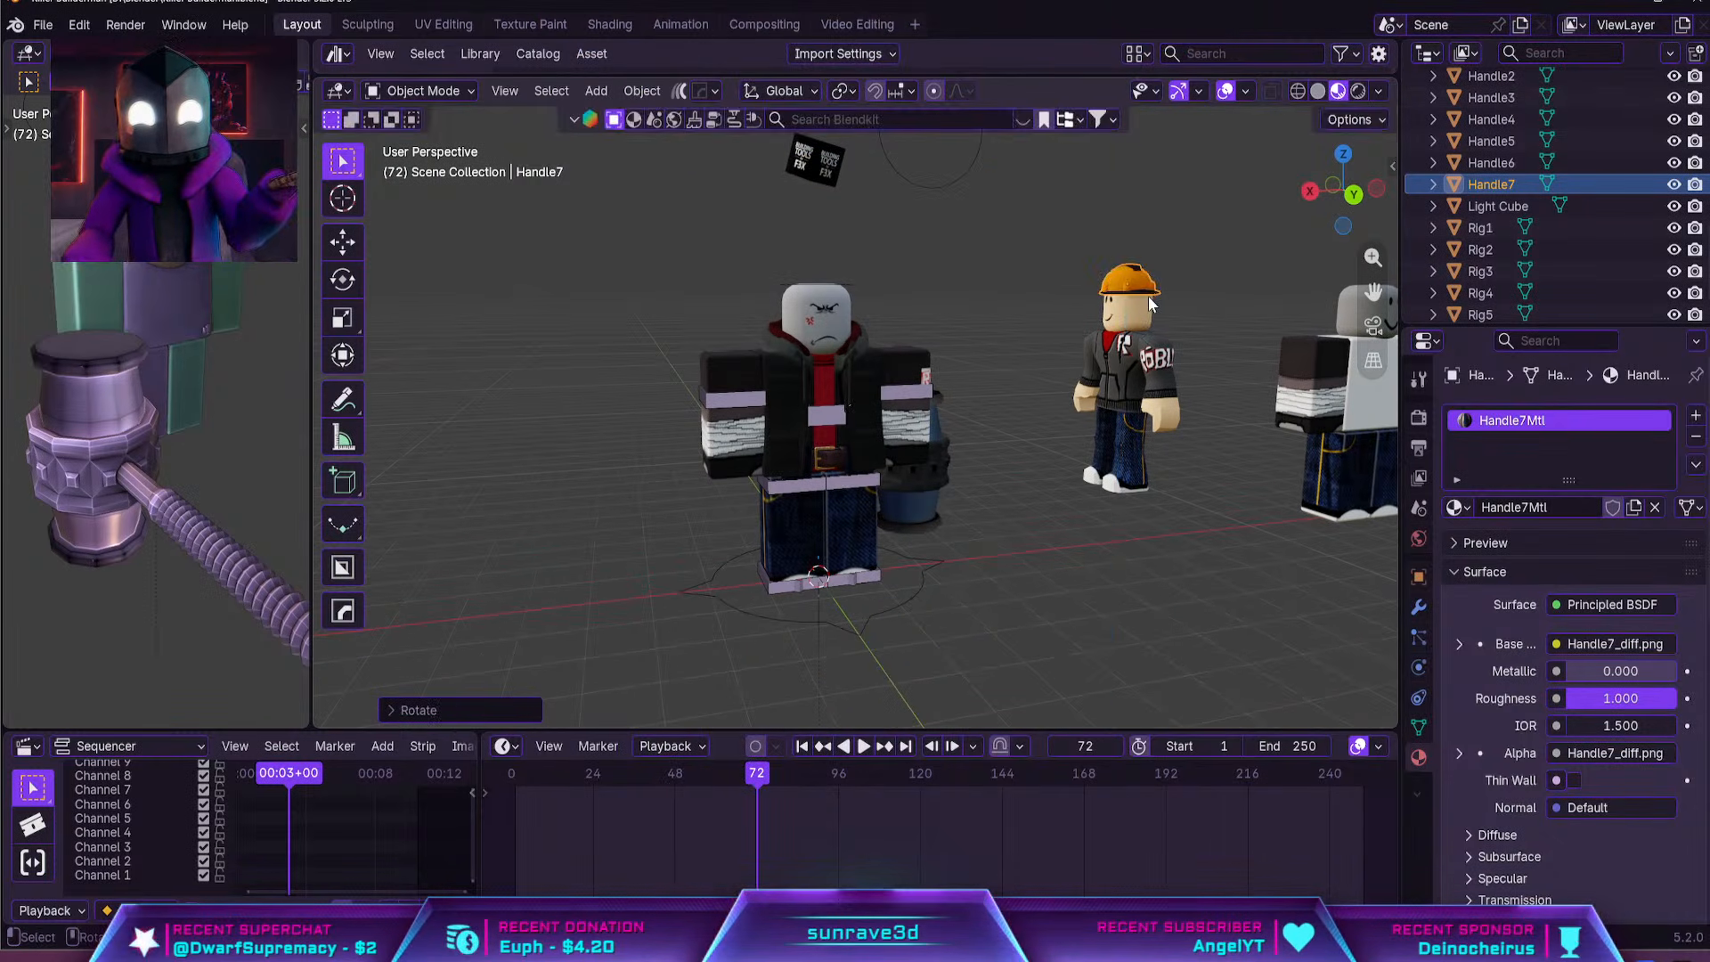
# Move the hard hat in the top view about 9.4 m in X and 4.1 m in Y over the rig's head
pyautogui.moveTo(1147, 295); pyautogui.dragTo(1145, 374, button='middle')
pyautogui.press('`')
pyautogui.click(1241, 61)
pyautogui.press('g')
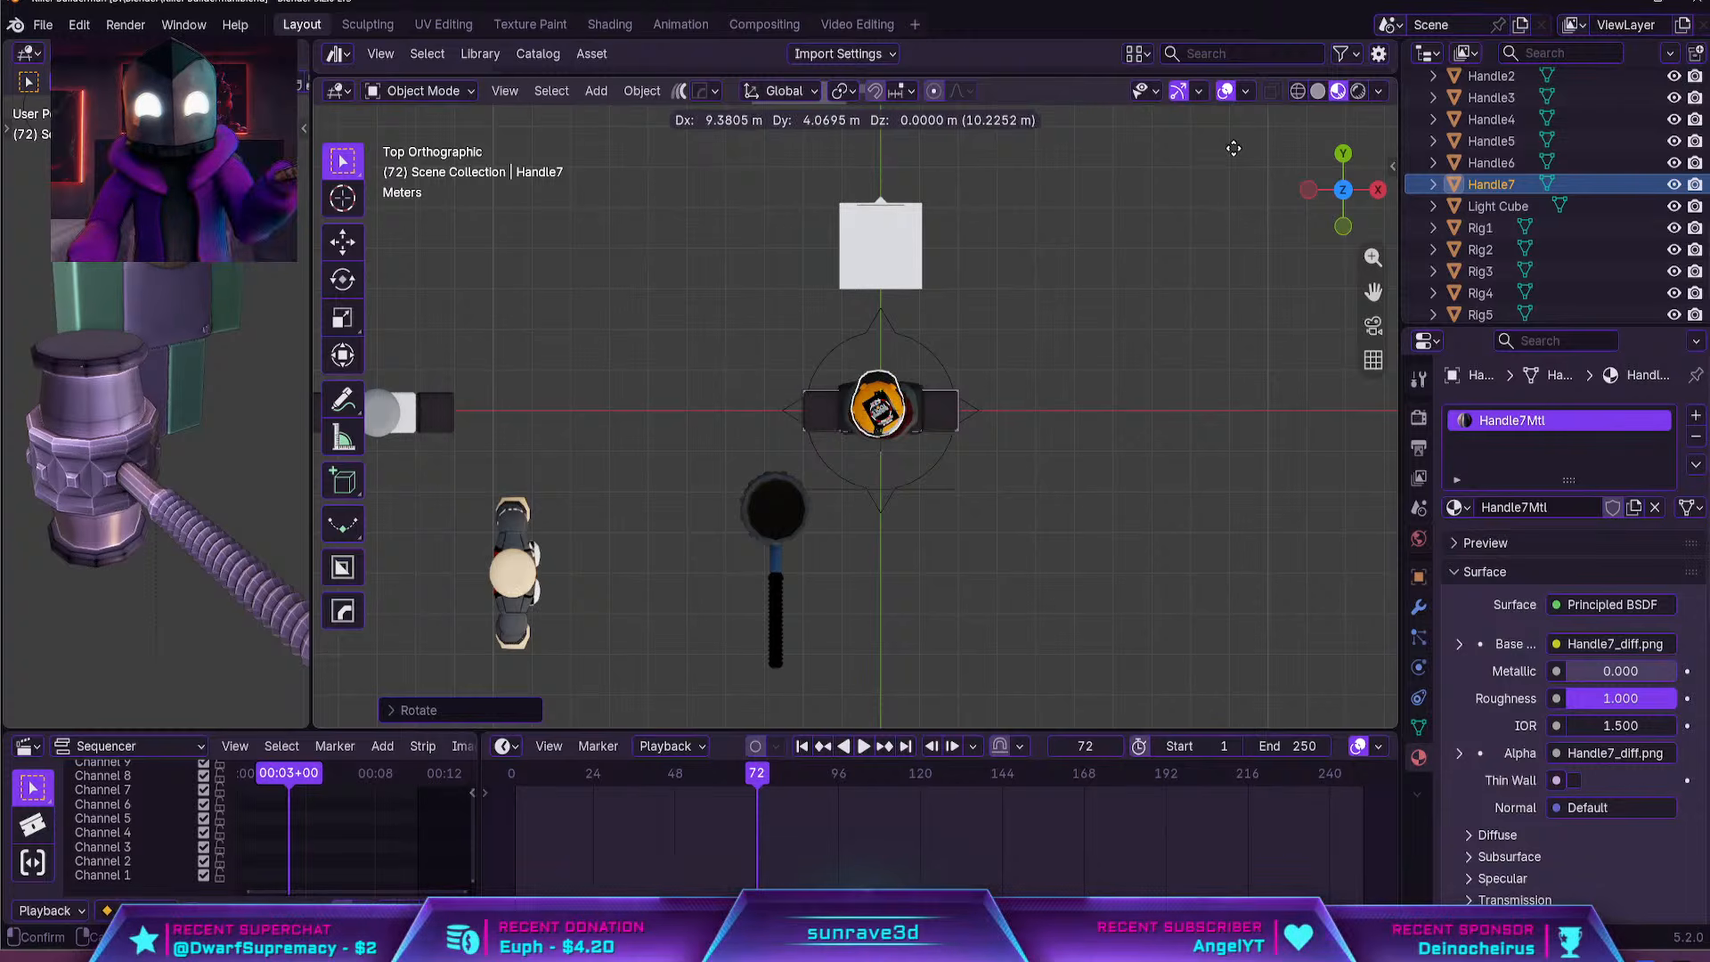
pyautogui.click(1236, 146)
# Adjust the hard hat's height along global Z so that it sits on the rig's head
pyautogui.press('`')
pyautogui.click(1229, 496)
pyautogui.scroll(-5, 1229, 496)
pyautogui.moveTo(1229, 496); pyautogui.dragTo(831, 299, button='middle')
pyautogui.press('`')
pyautogui.click(1044, 378)
pyautogui.press('`')
pyautogui.click(847, 290)
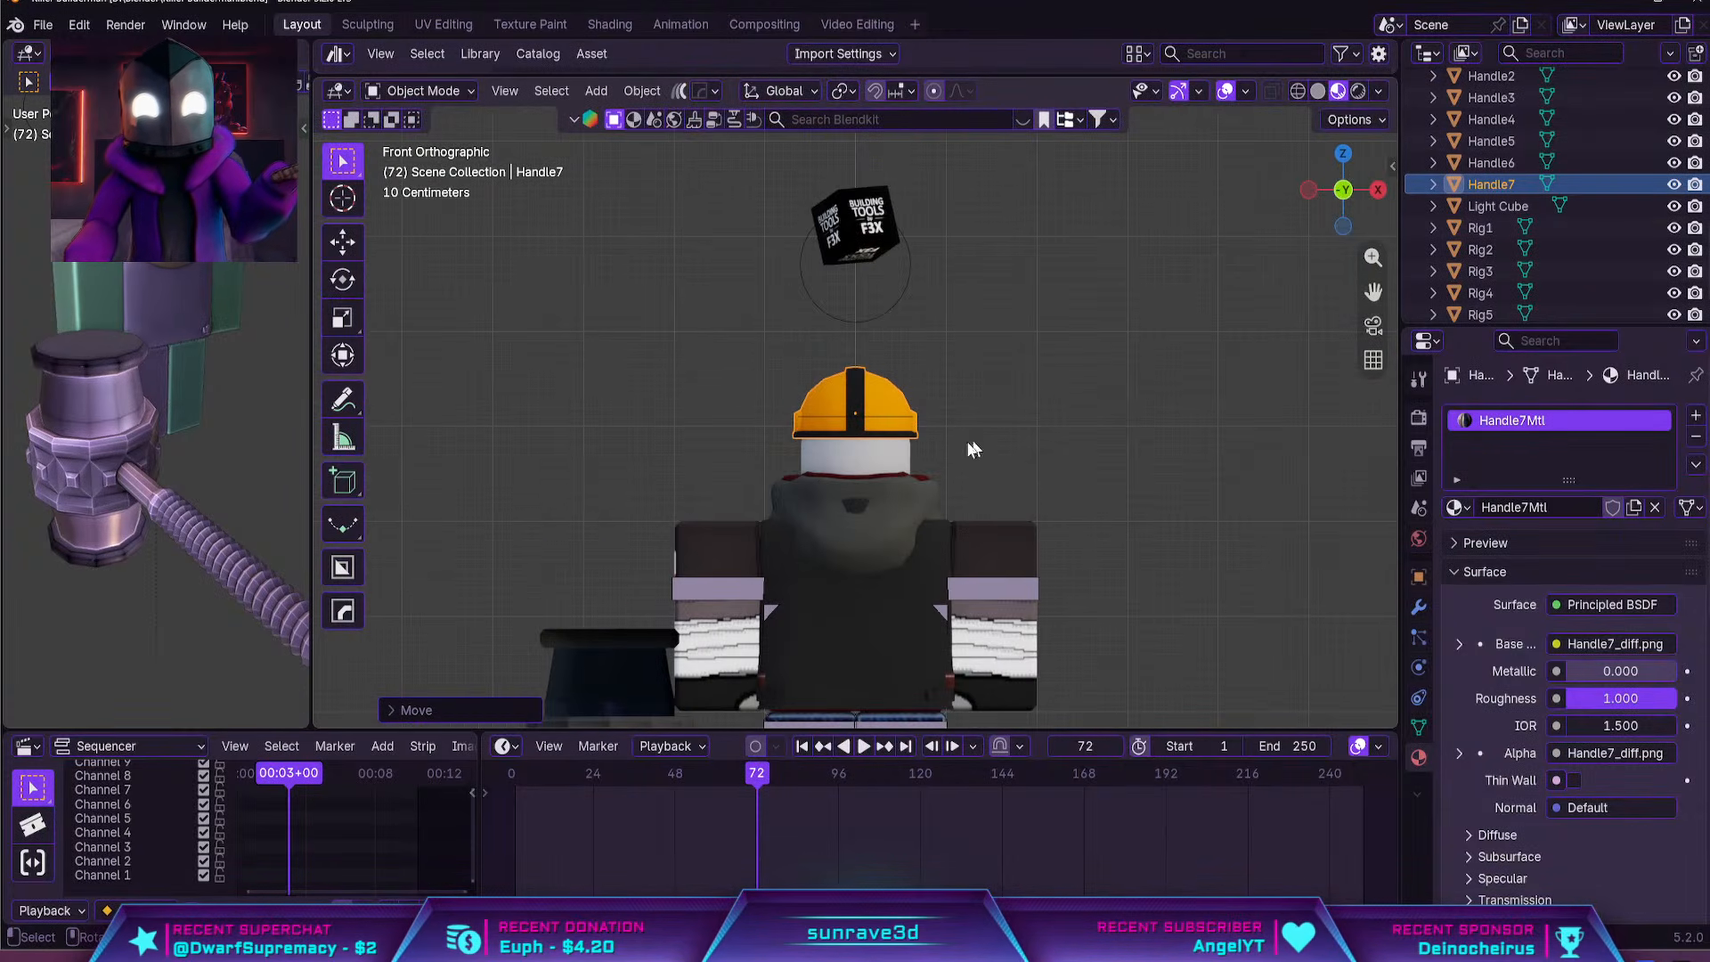
pyautogui.moveTo(973, 447); pyautogui.dragTo(1054, 451, button='middle')
pyautogui.scroll(4, 896, 433)
pyautogui.press('g')
pyautogui.press('z')
pyautogui.click(893, 431)
# Tilt the hard hat about the X axis and fine-tune its position on the head
pyautogui.press('r')
pyautogui.press('x')
pyautogui.press('y')
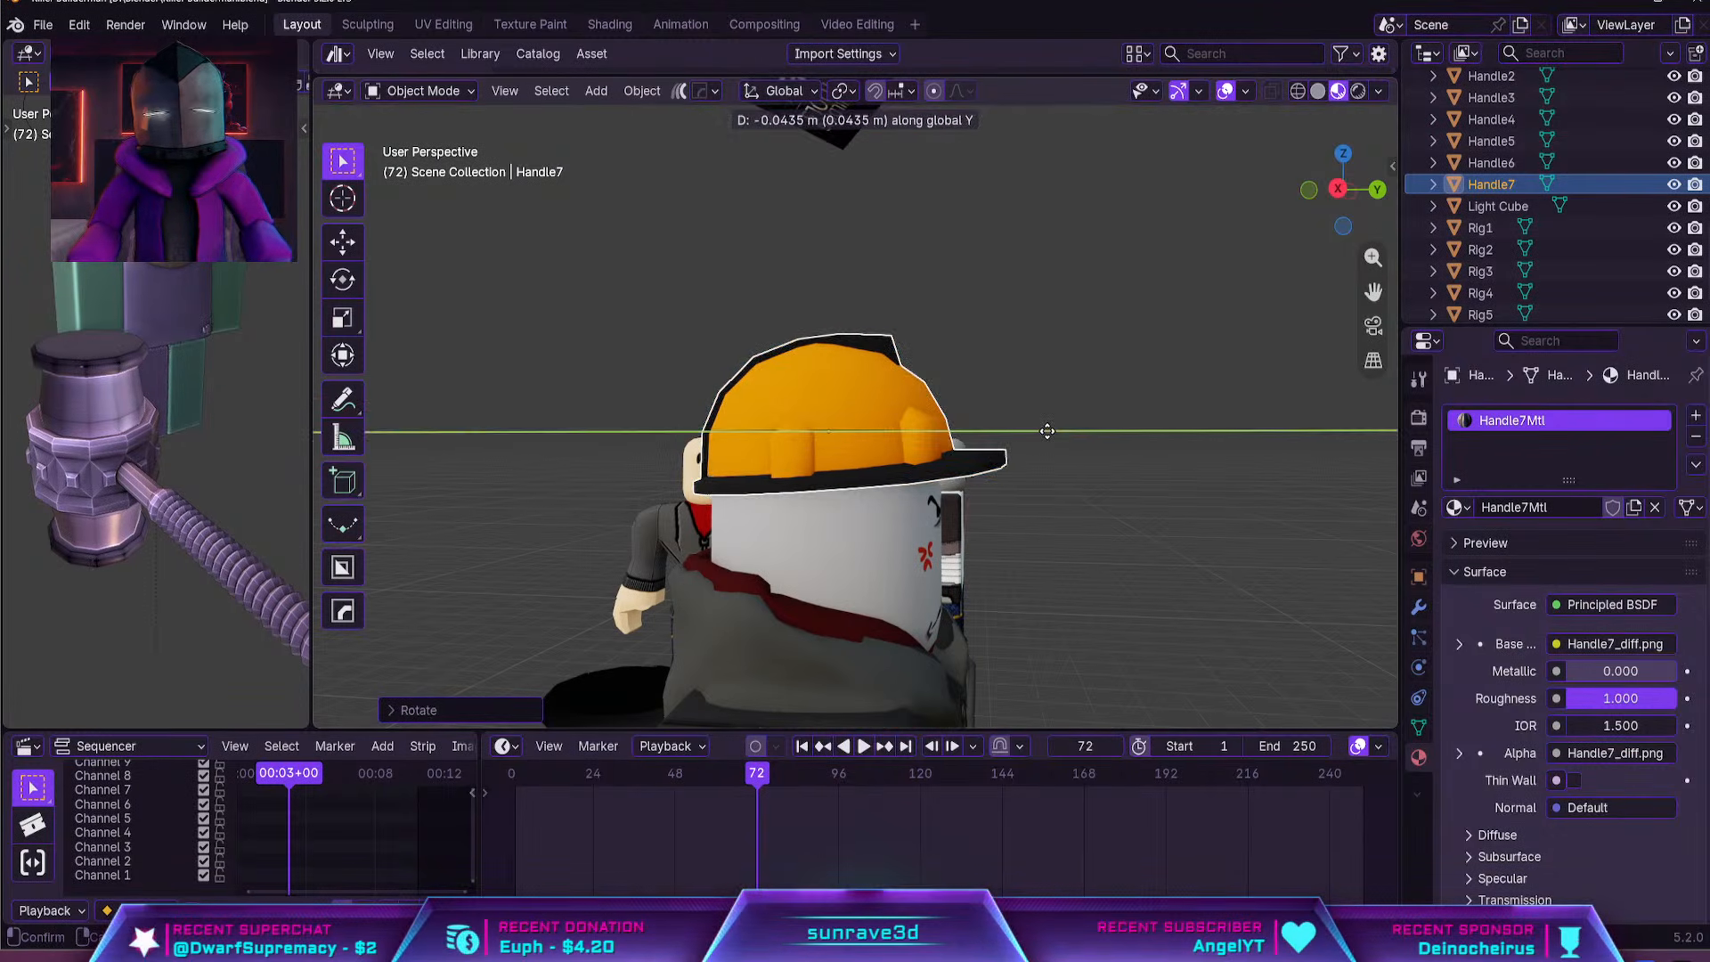
pyautogui.press('z')
pyautogui.press('Escape')
pyautogui.scroll(-8, 980, 441)
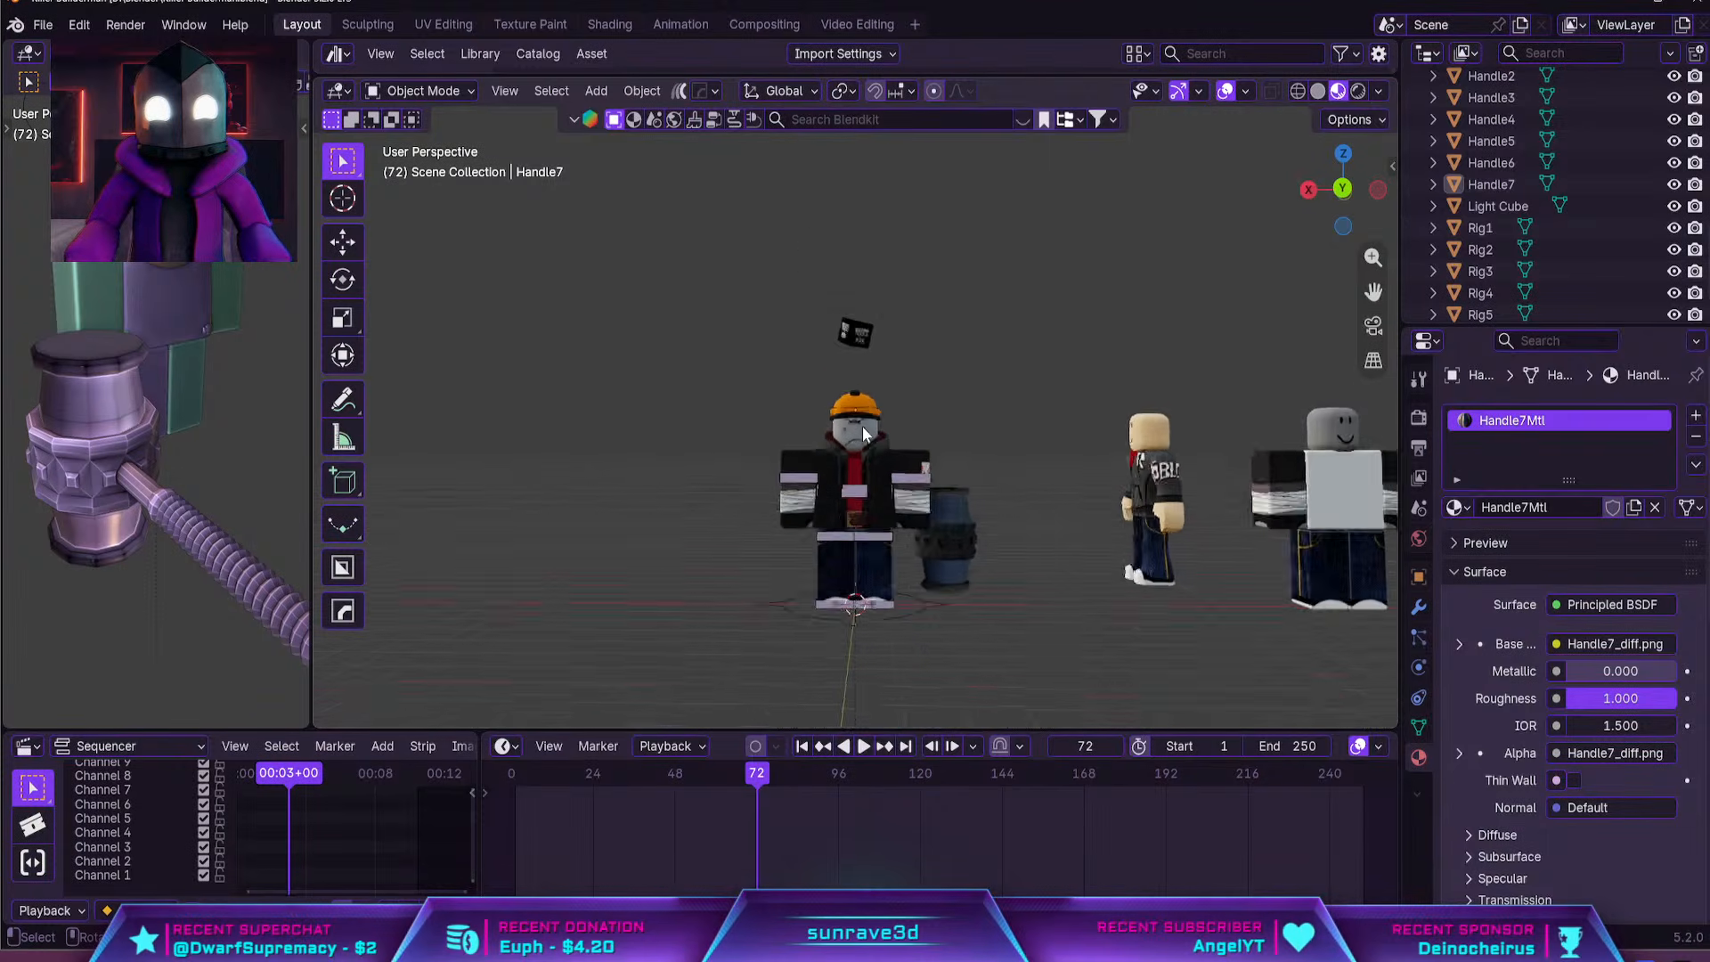
# Select the large hammer (Handle1) and move it sideways toward the rig in the back view
pyautogui.click(953, 501)
pyautogui.moveTo(953, 501); pyautogui.dragTo(905, 554, button='middle')
pyautogui.press('`')
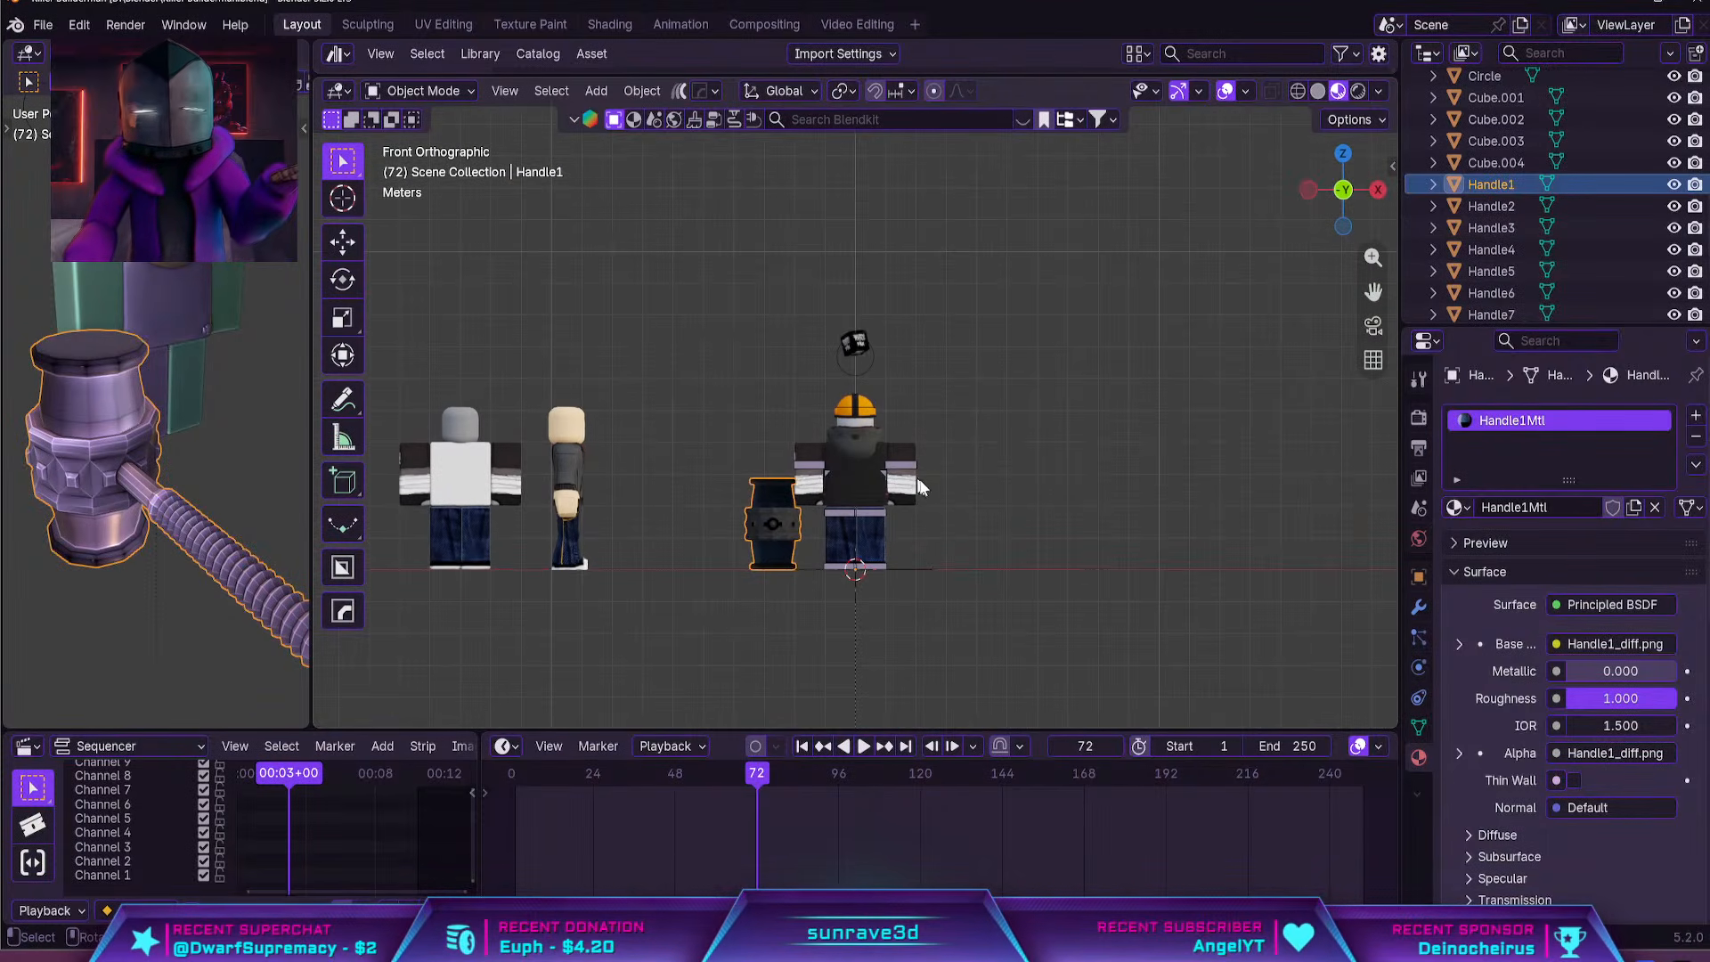
pyautogui.press('`')
pyautogui.press('`')
pyautogui.click(1100, 410)
pyautogui.press('g')
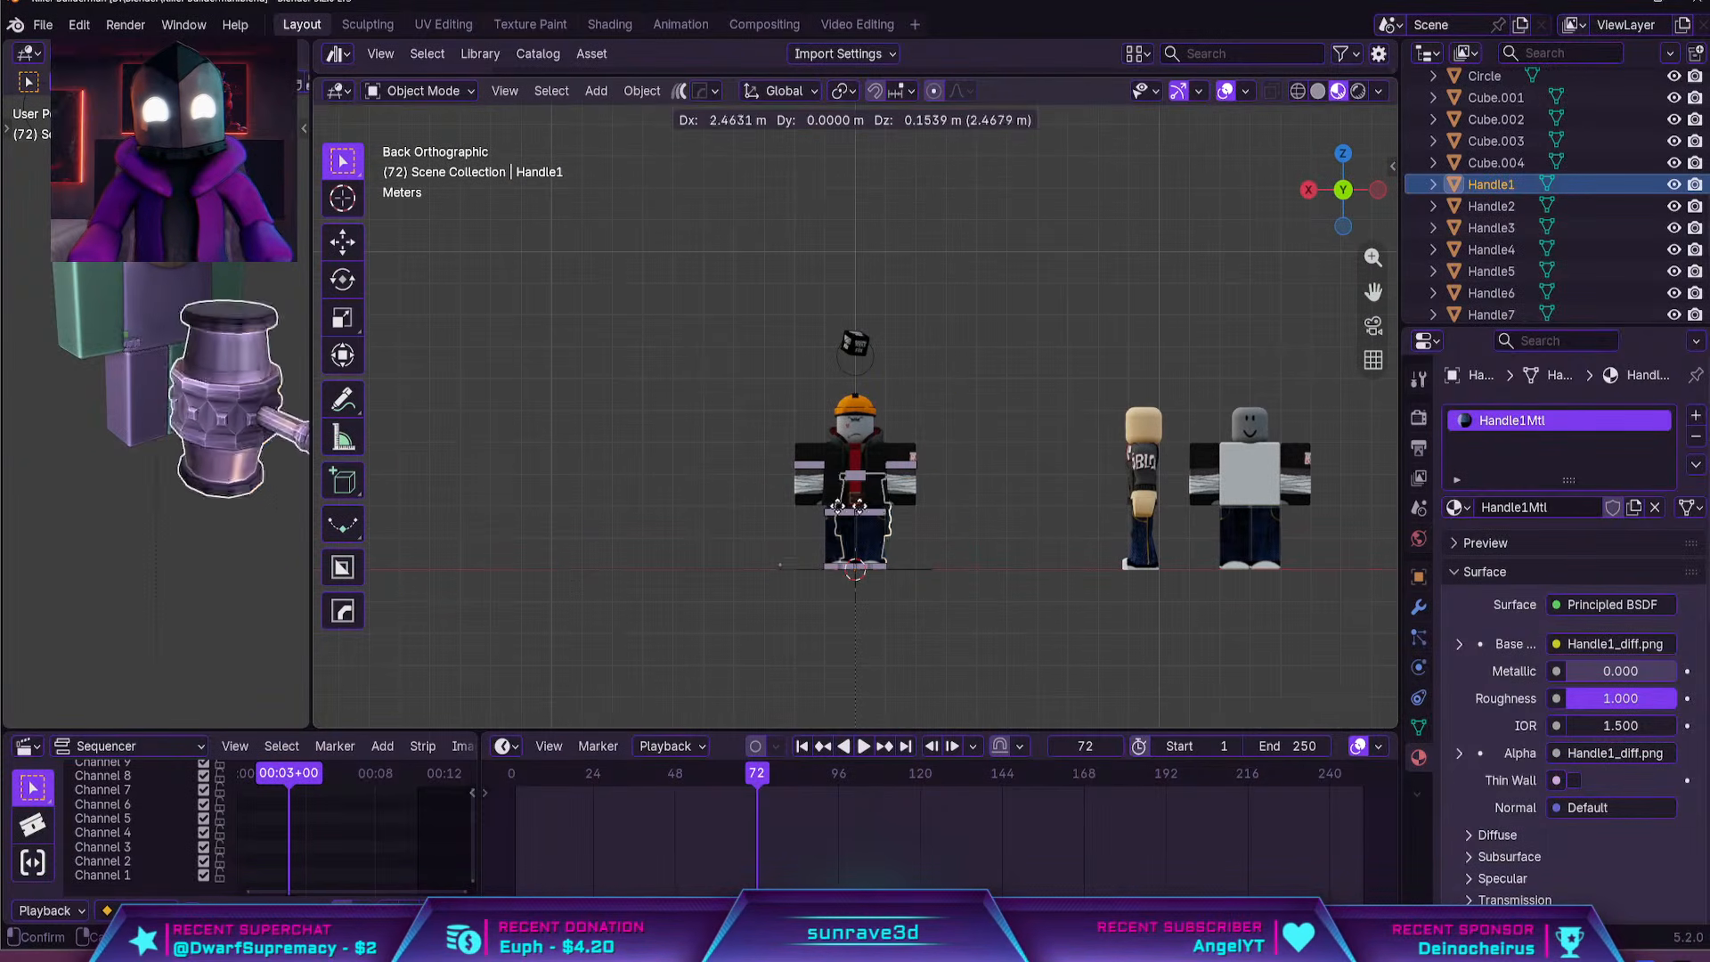
pyautogui.click(917, 481)
# Move the hammer forward along global Y so that its head lies in front of the rig
pyautogui.moveTo(918, 481); pyautogui.dragTo(954, 431, button='middle')
pyautogui.press('g')
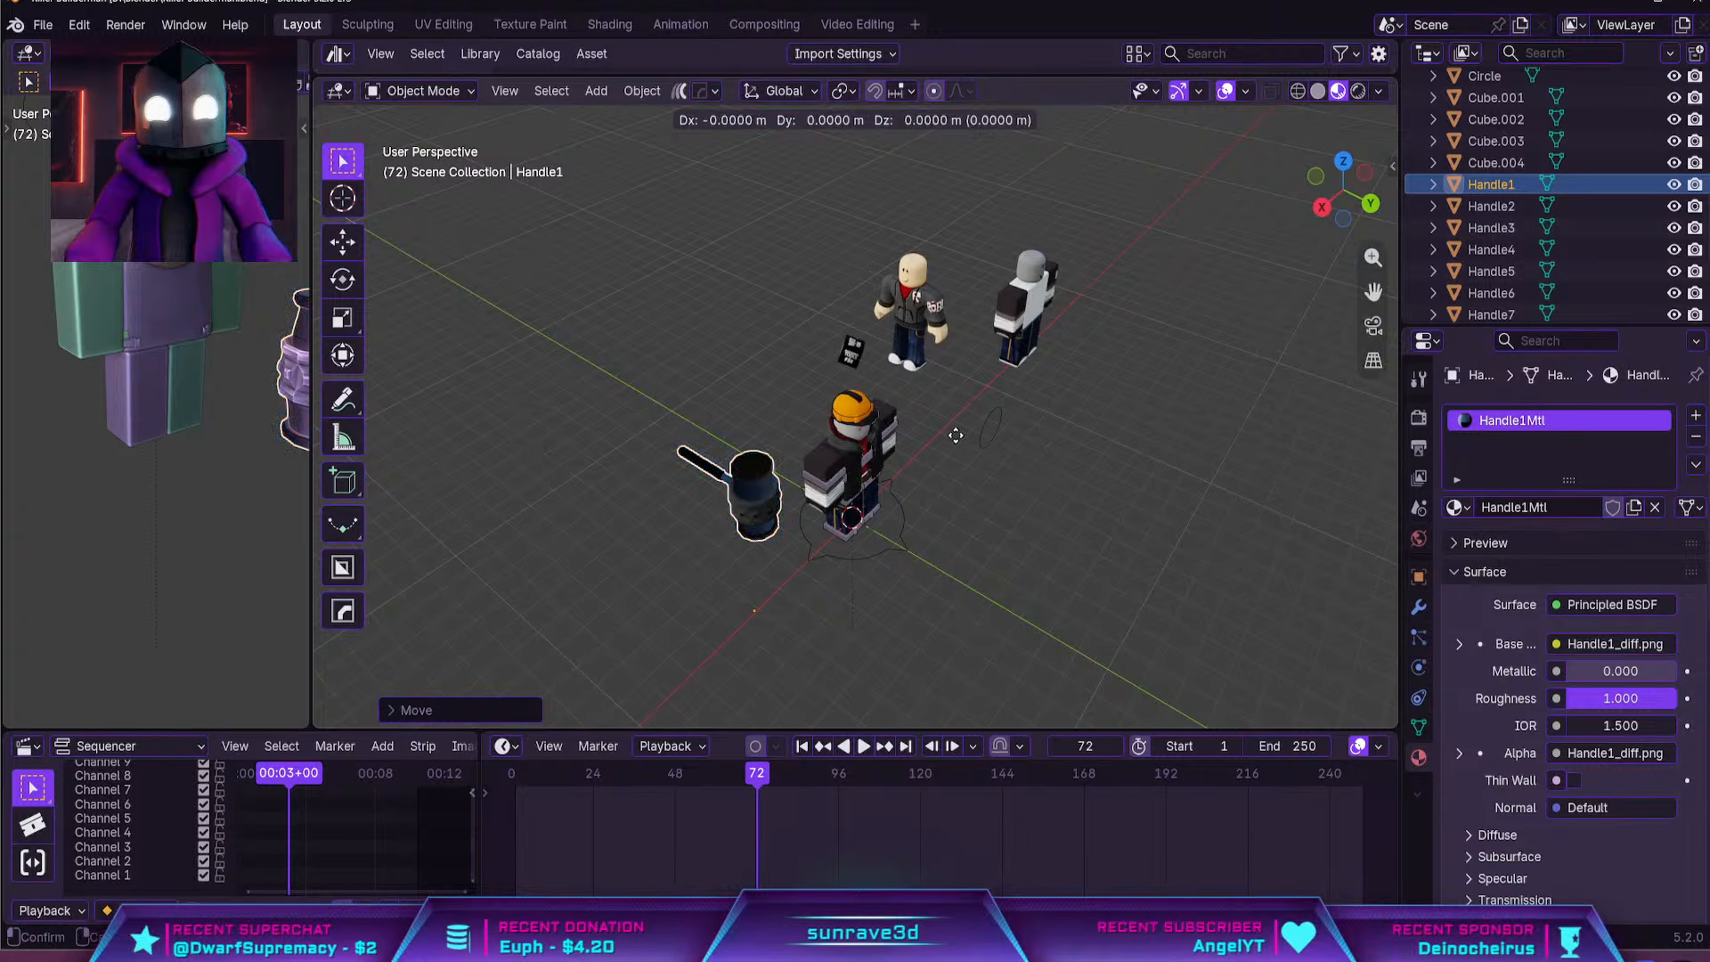
pyautogui.press('y')
pyautogui.click(1093, 498)
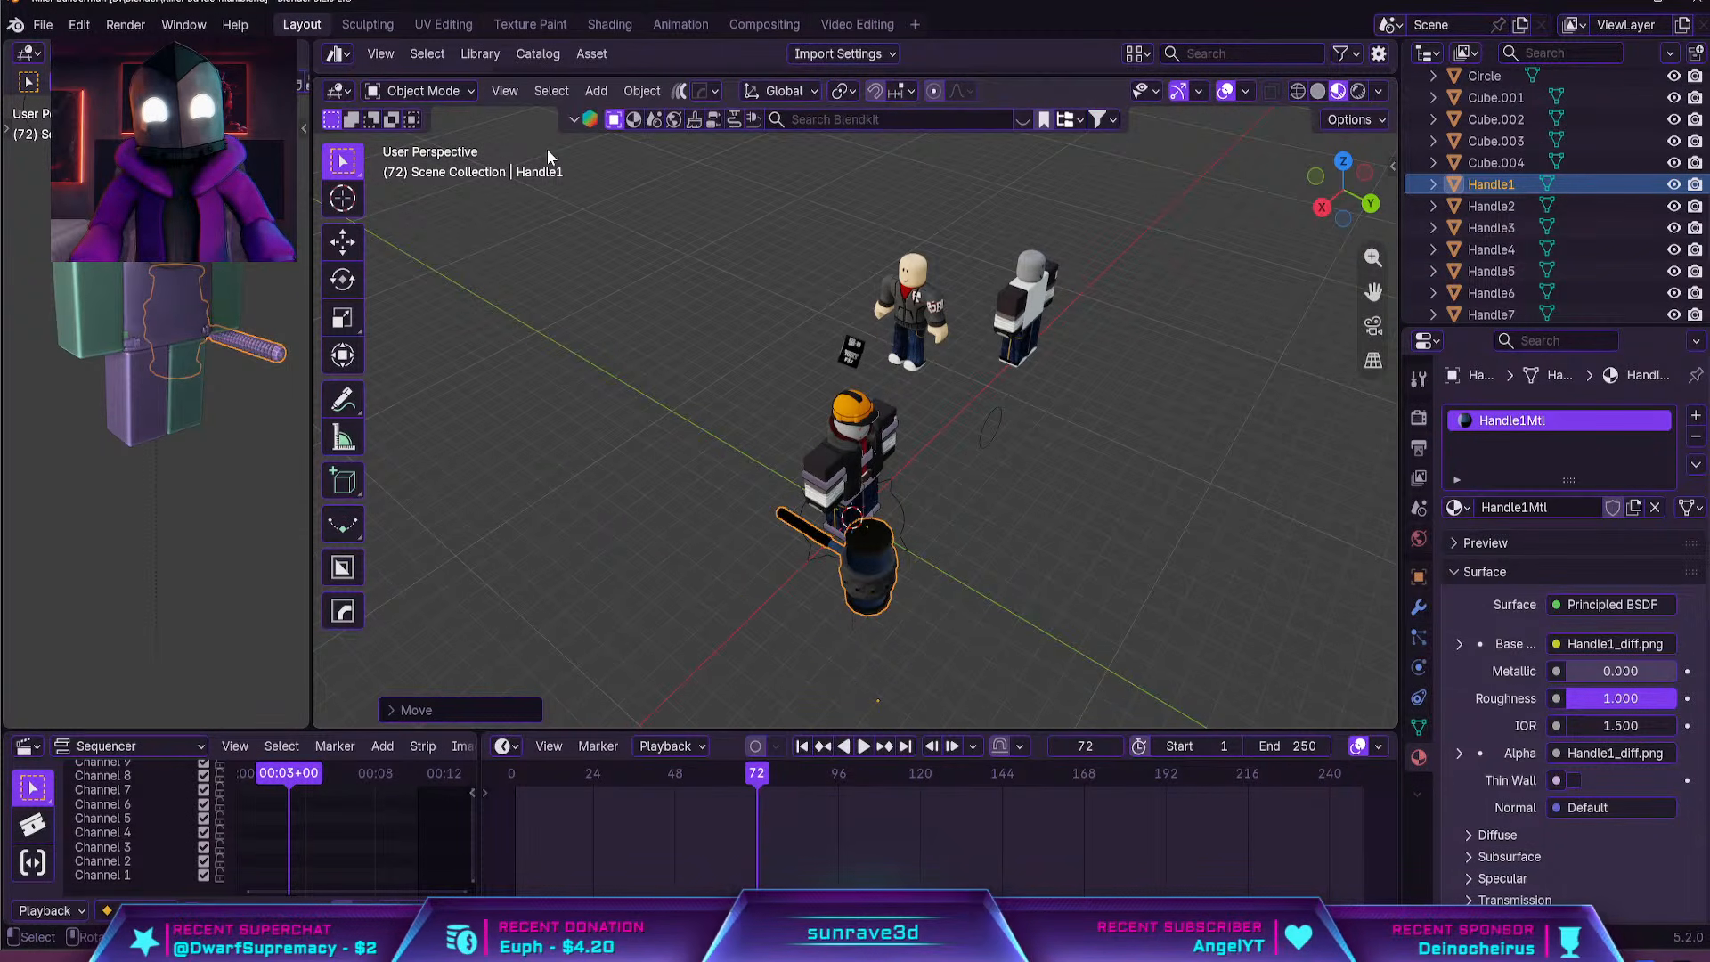
# Set the large hammer's origin to its geometry and try rotating it about the Z axis
pyautogui.click(643, 91)
pyautogui.moveTo(690, 142)
pyautogui.click(910, 161)
pyautogui.moveTo(858, 169); pyautogui.dragTo(771, 531, button='middle')
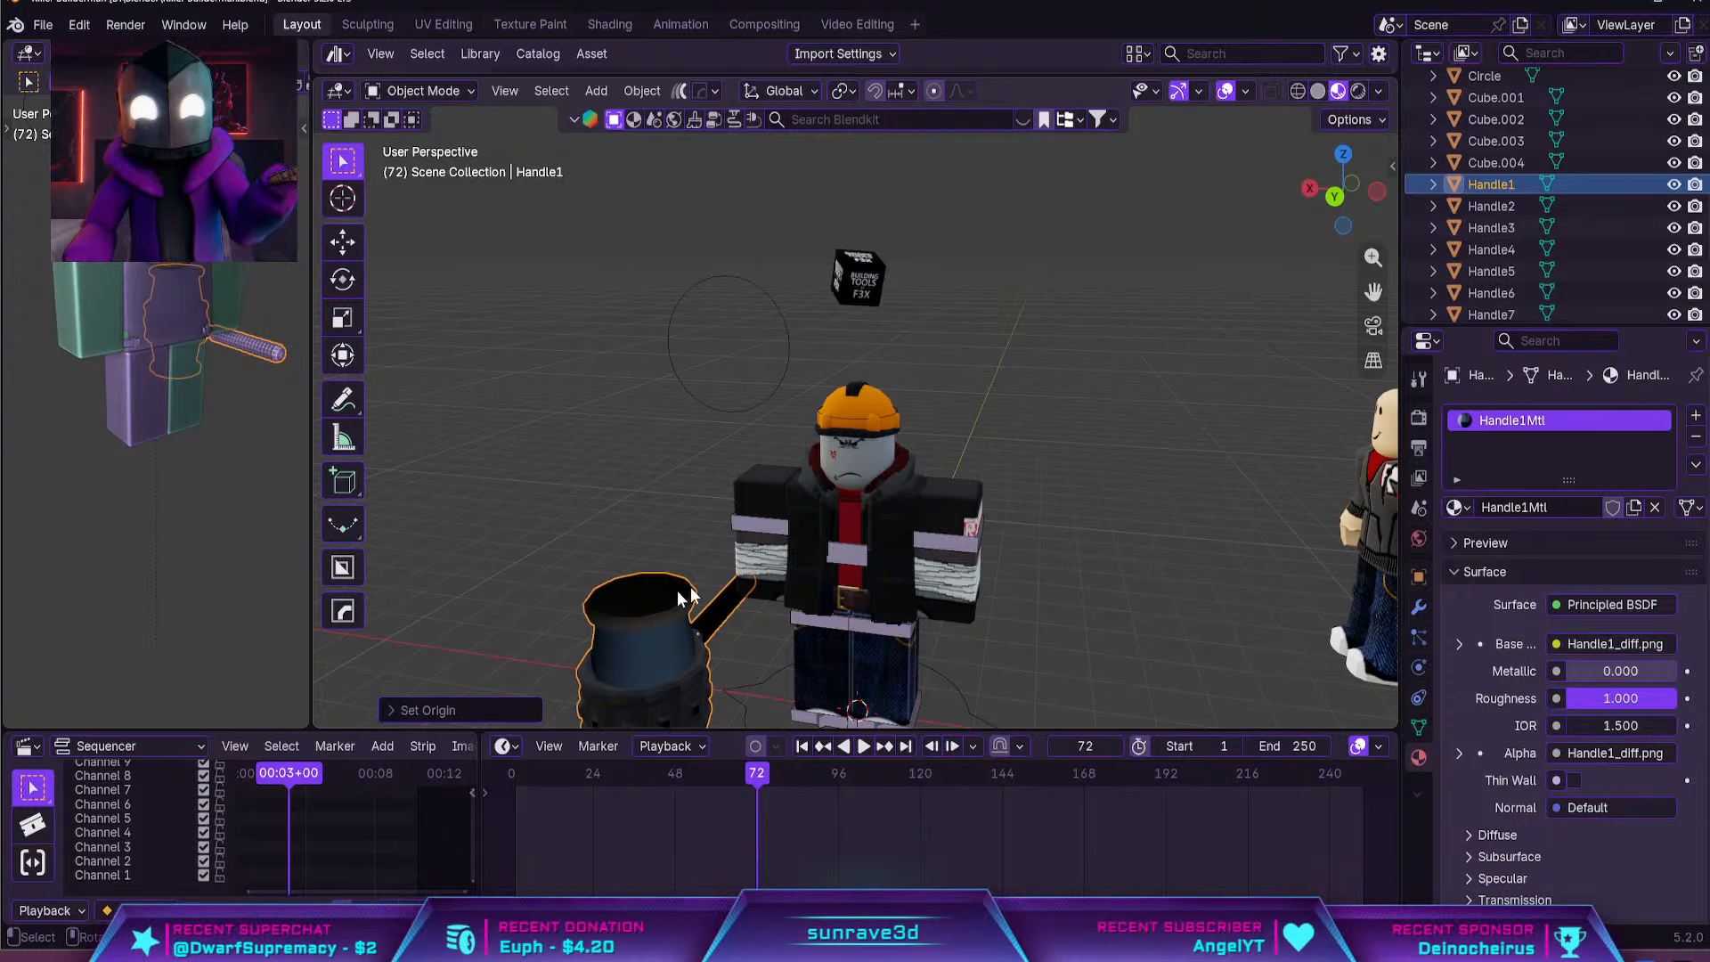
pyautogui.press('r')
pyautogui.press('z')
pyautogui.click(999, 558)
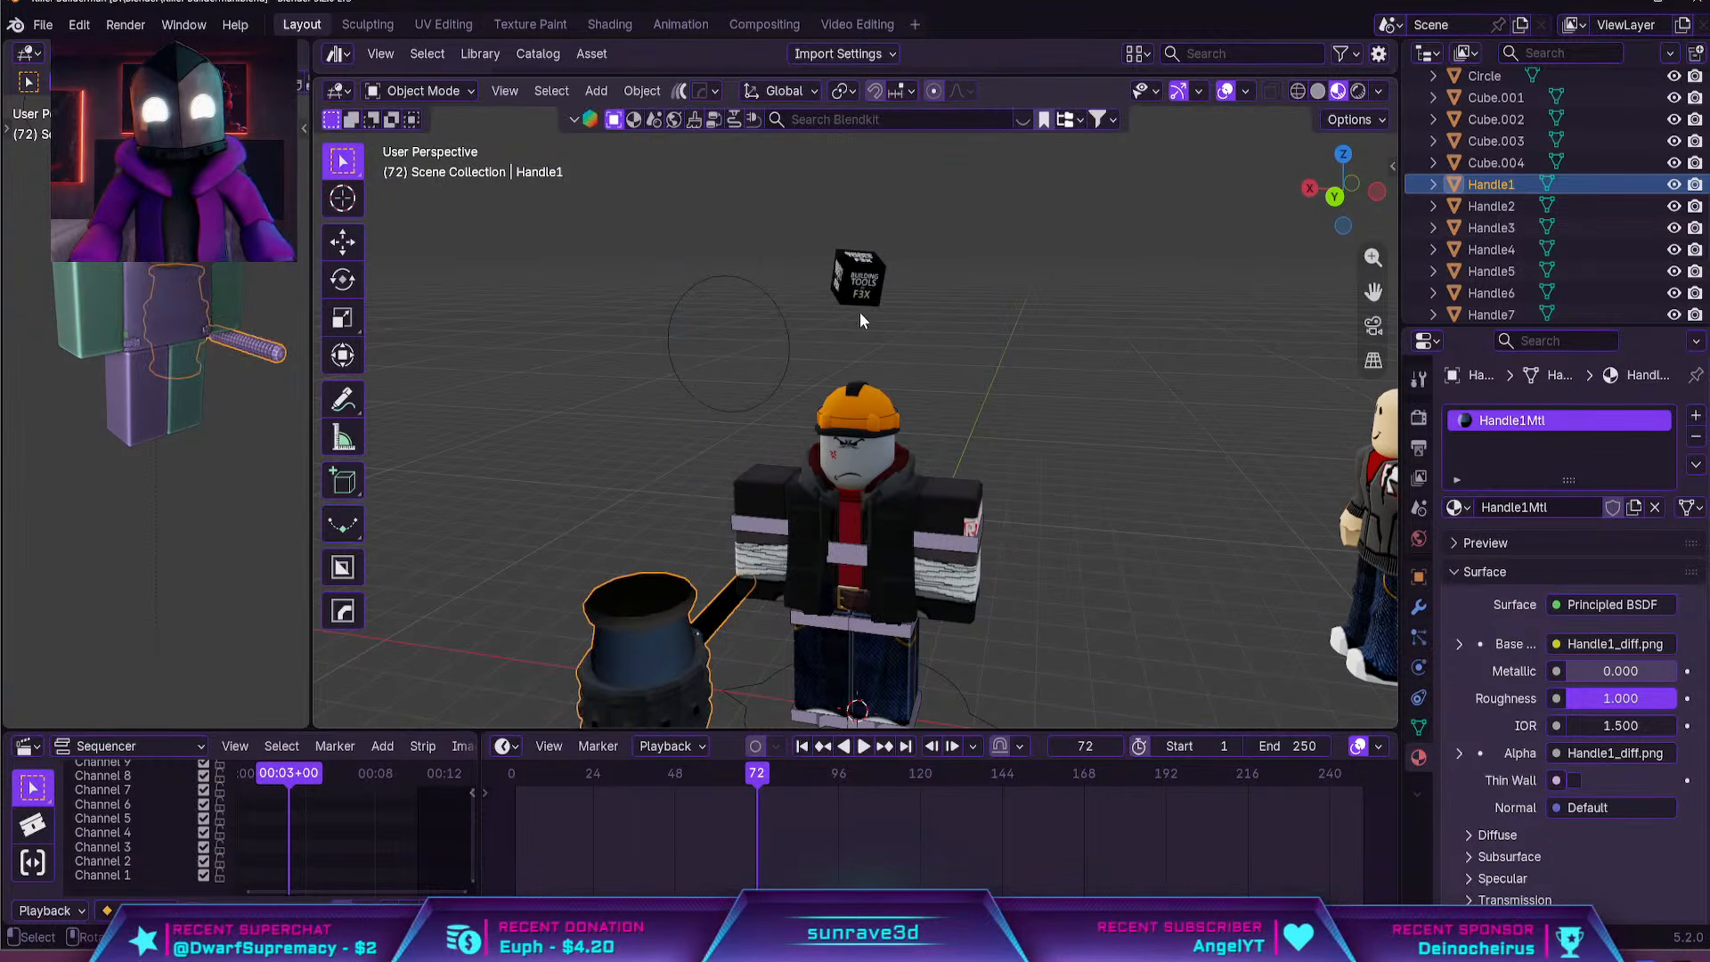
# Set the F3X building-tools cube's origin to its geometry and lower it along global Z to the rig's waist
pyautogui.click(858, 306)
pyautogui.click(654, 91)
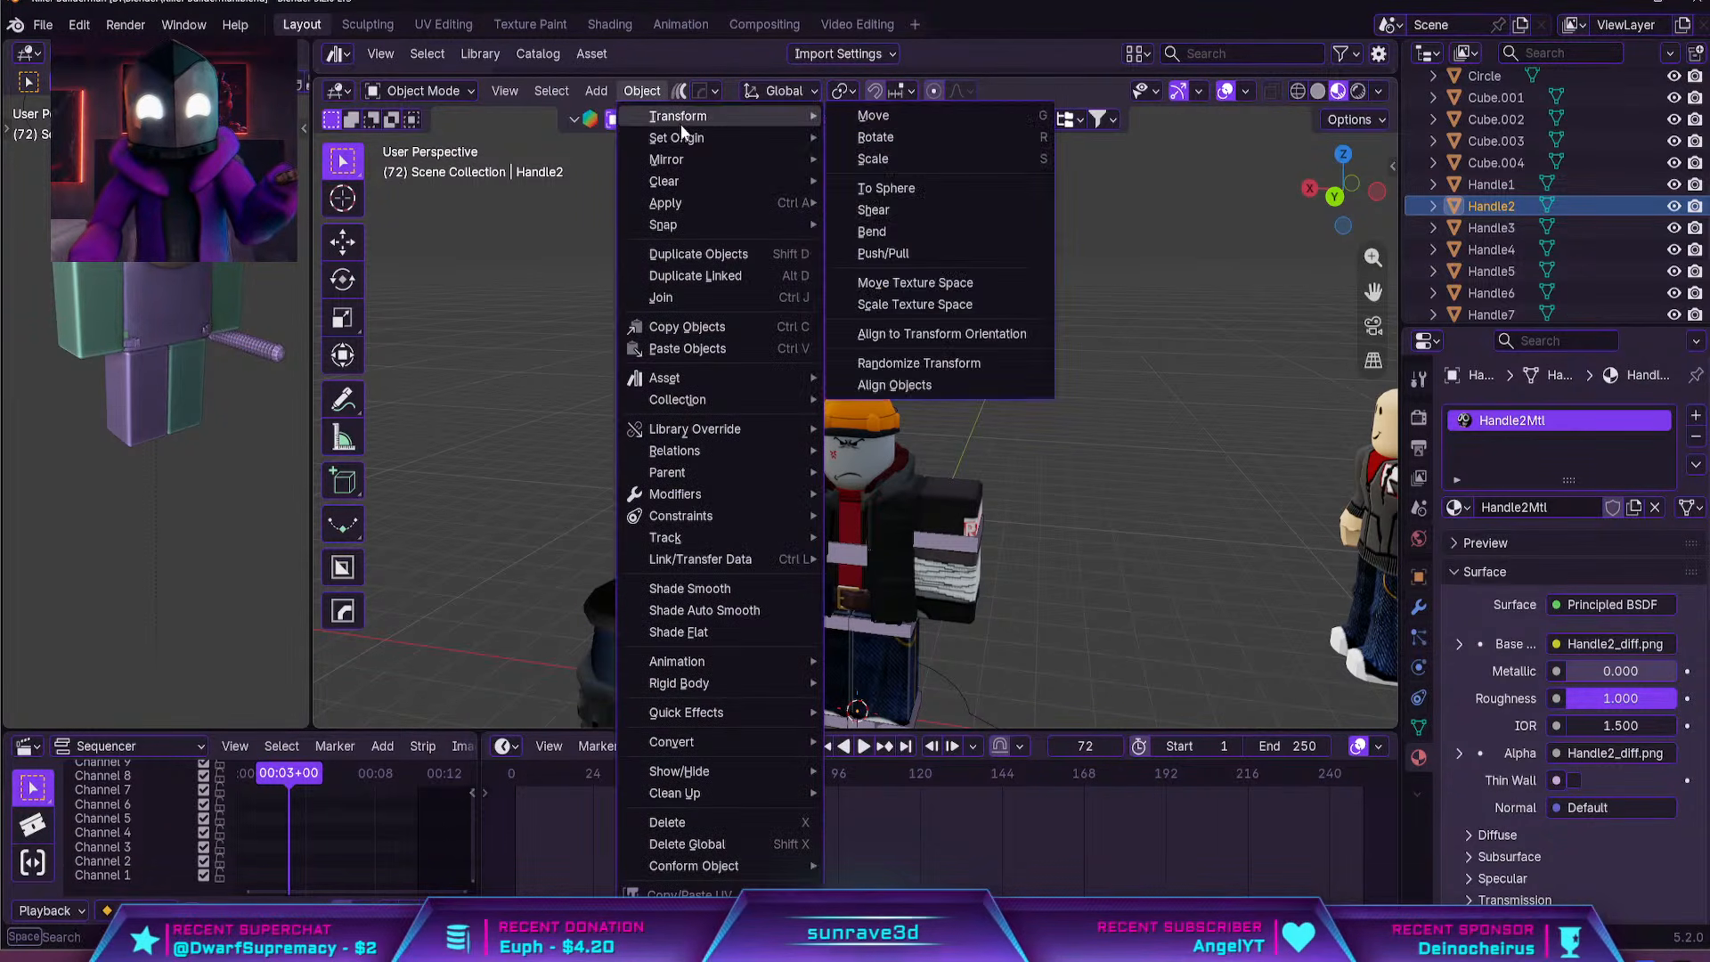
pyautogui.moveTo(694, 135)
pyautogui.click(880, 155)
pyautogui.press('g')
pyautogui.press('z')
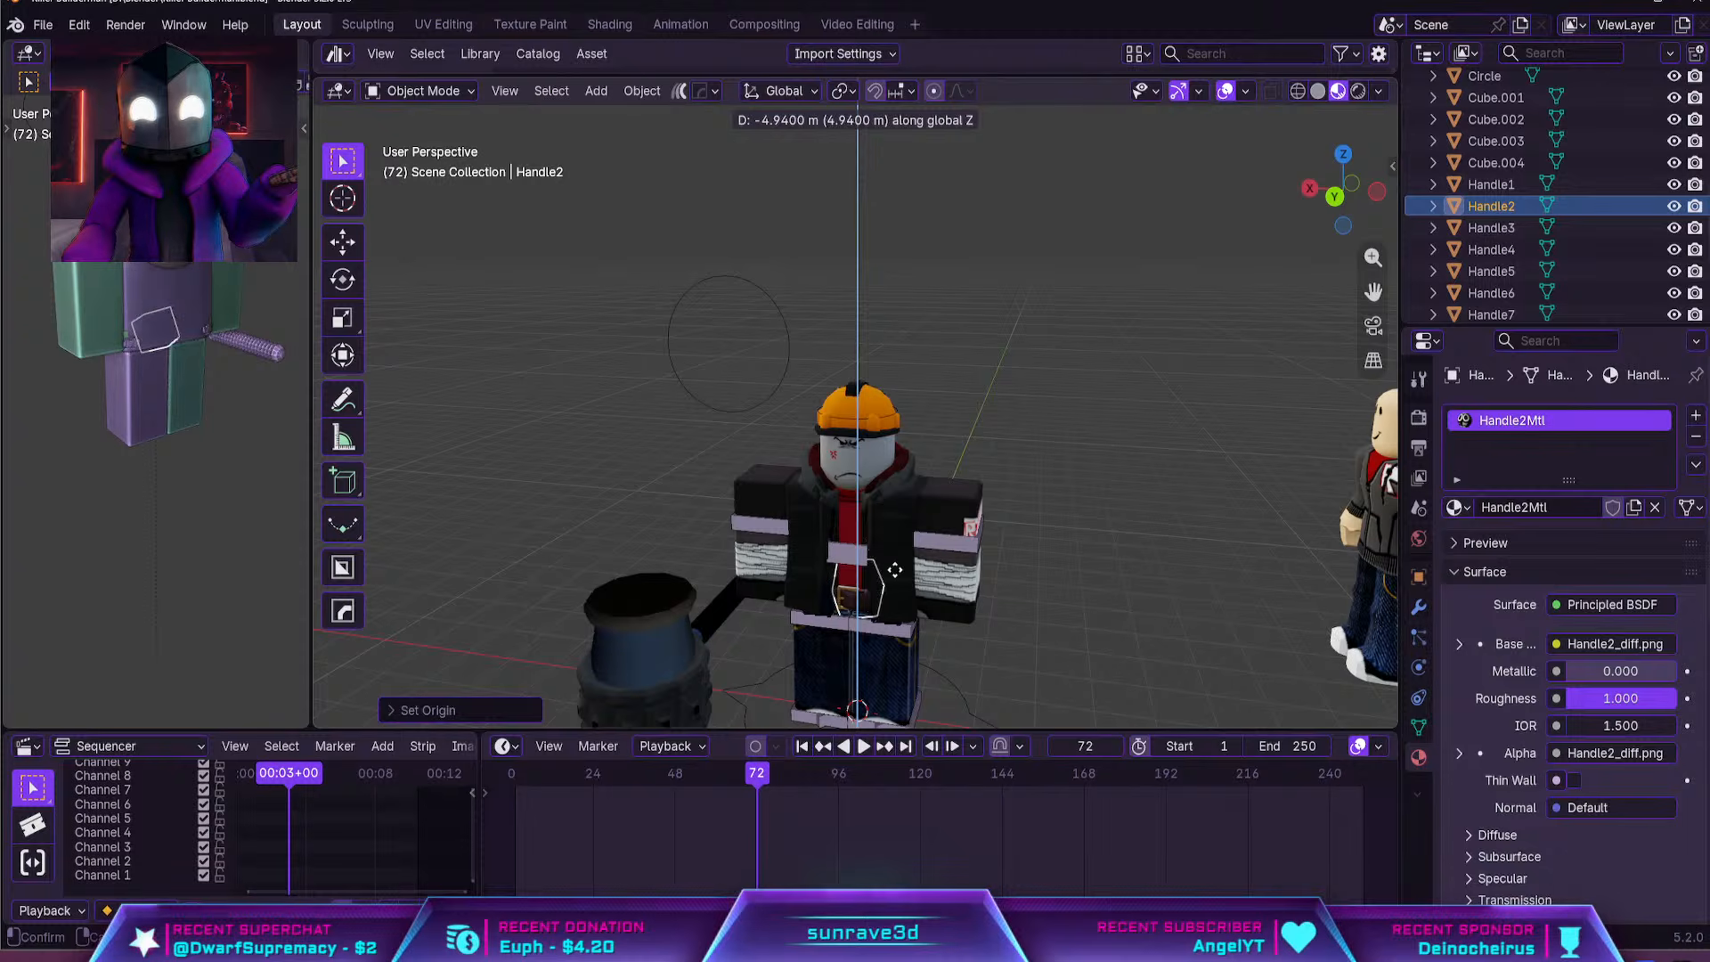
pyautogui.click(893, 574)
# Move the F3X cube sideways to the rig's hip in the back view and shift it along global Y
pyautogui.press('`')
pyautogui.press('`')
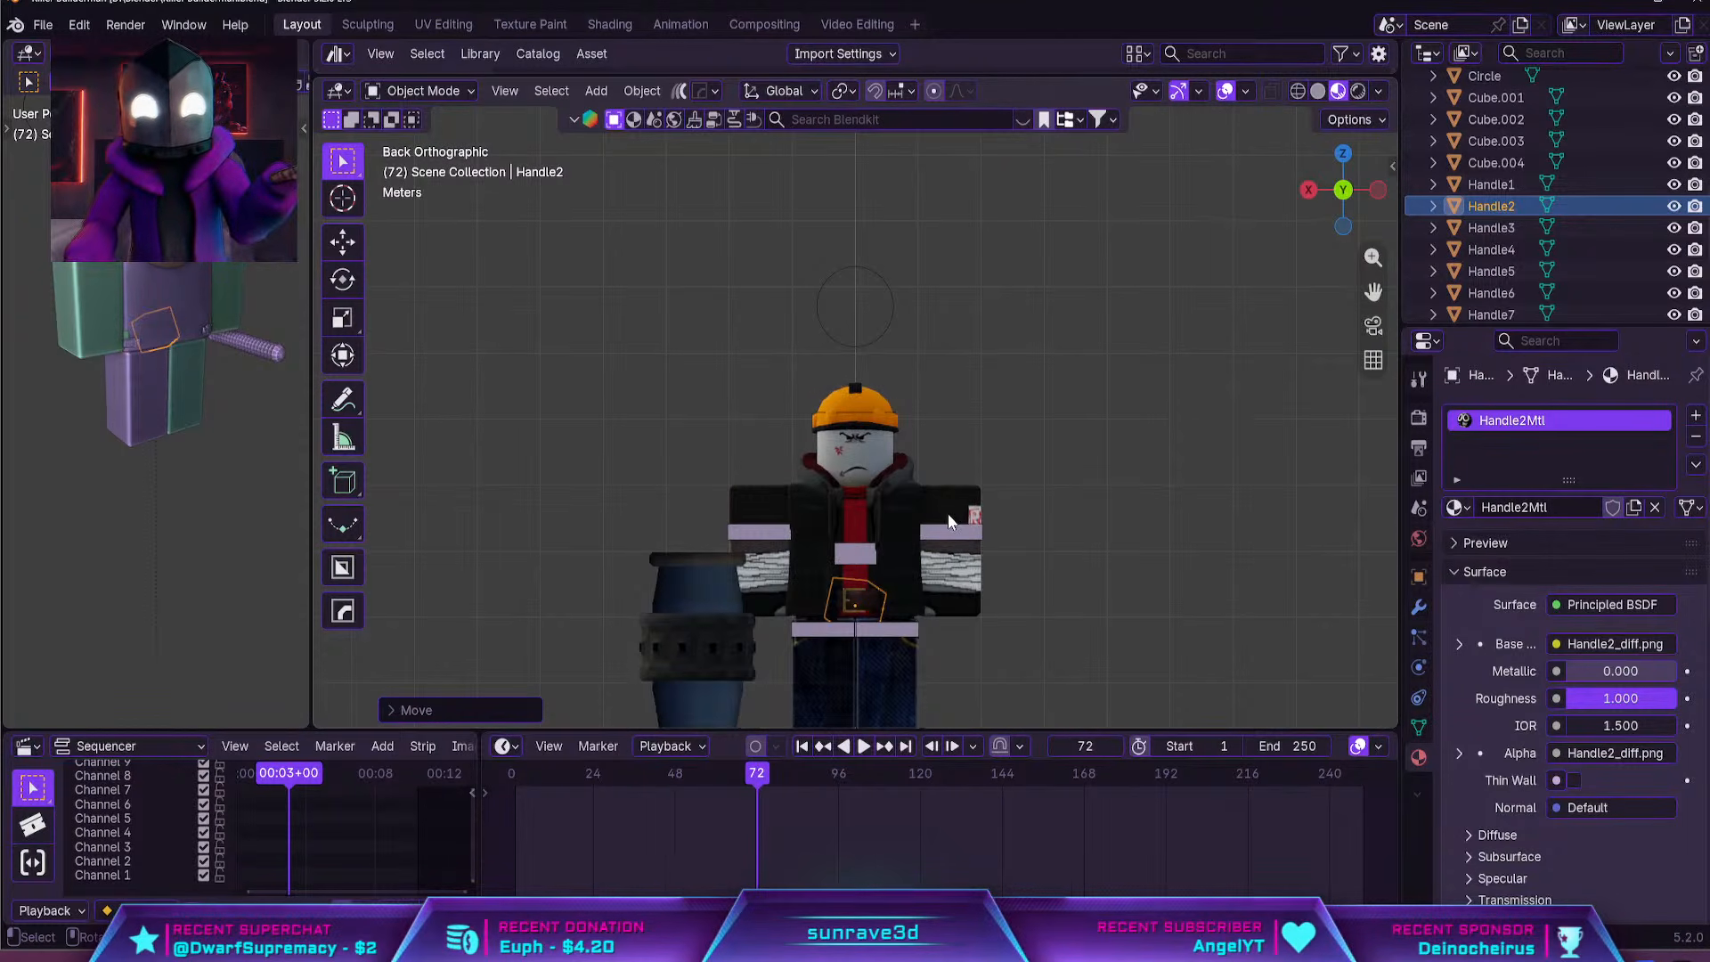
pyautogui.press('g')
pyautogui.moveTo(947, 521); pyautogui.dragTo(876, 625, button='middle')
pyautogui.press('y')
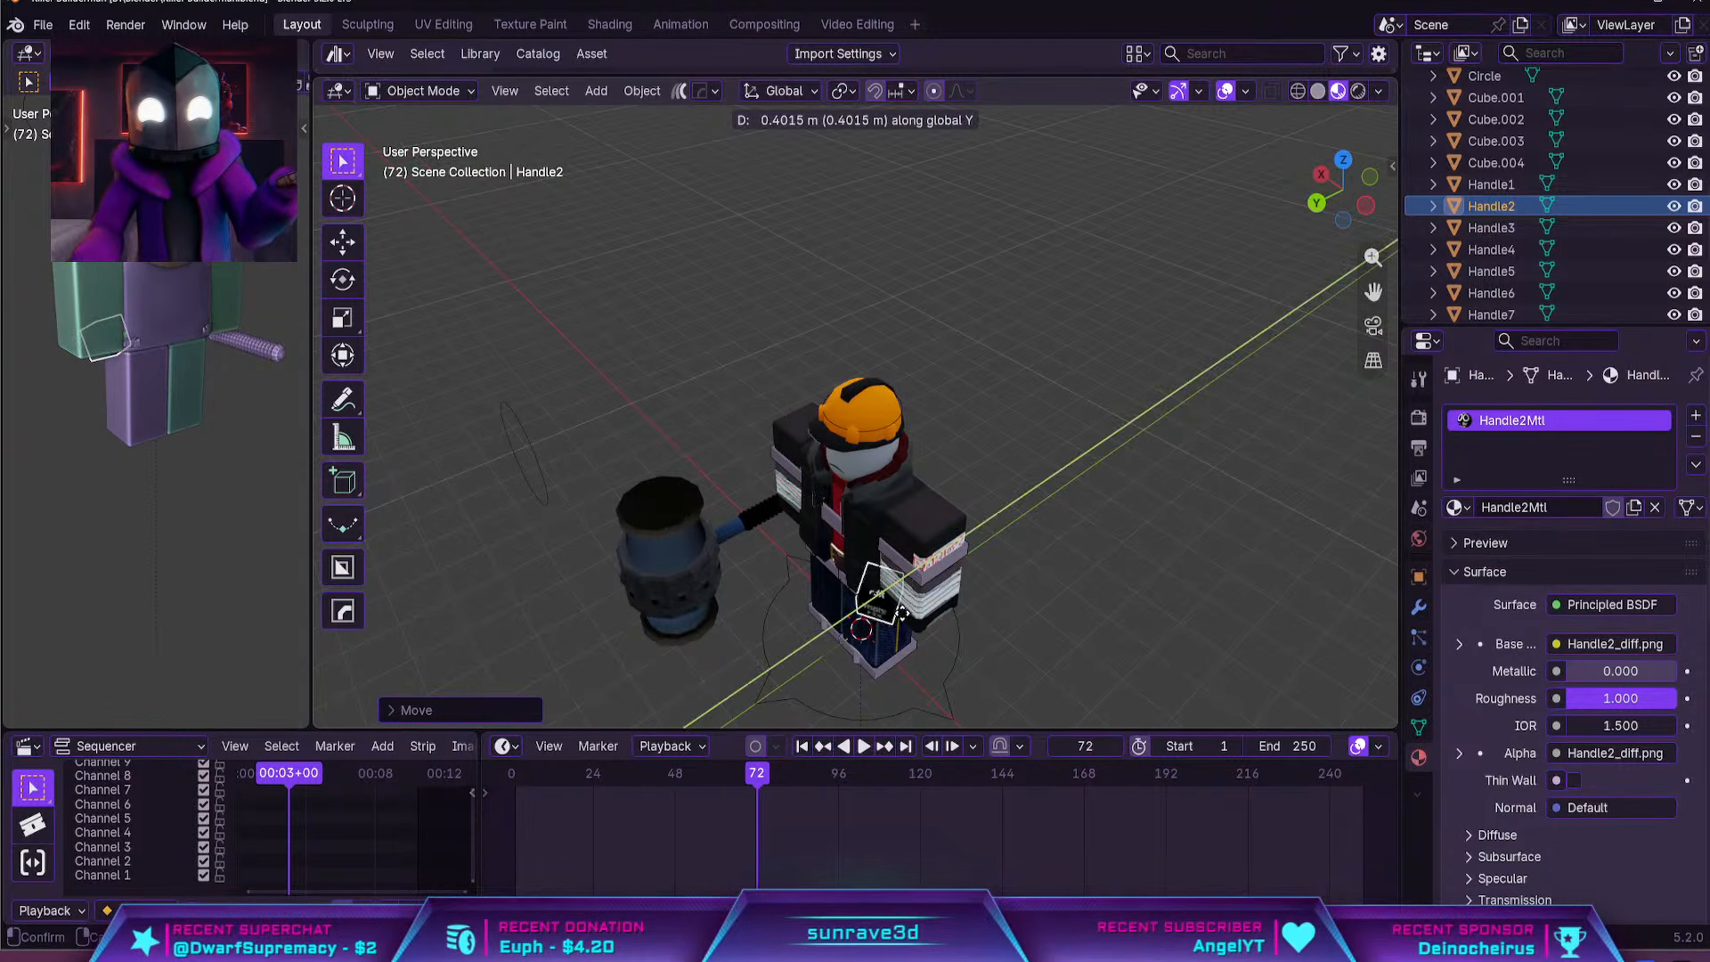
pyautogui.click(900, 615)
pyautogui.moveTo(1074, 548); pyautogui.dragTo(1071, 406, button='middle')
pyautogui.click(1121, 494)
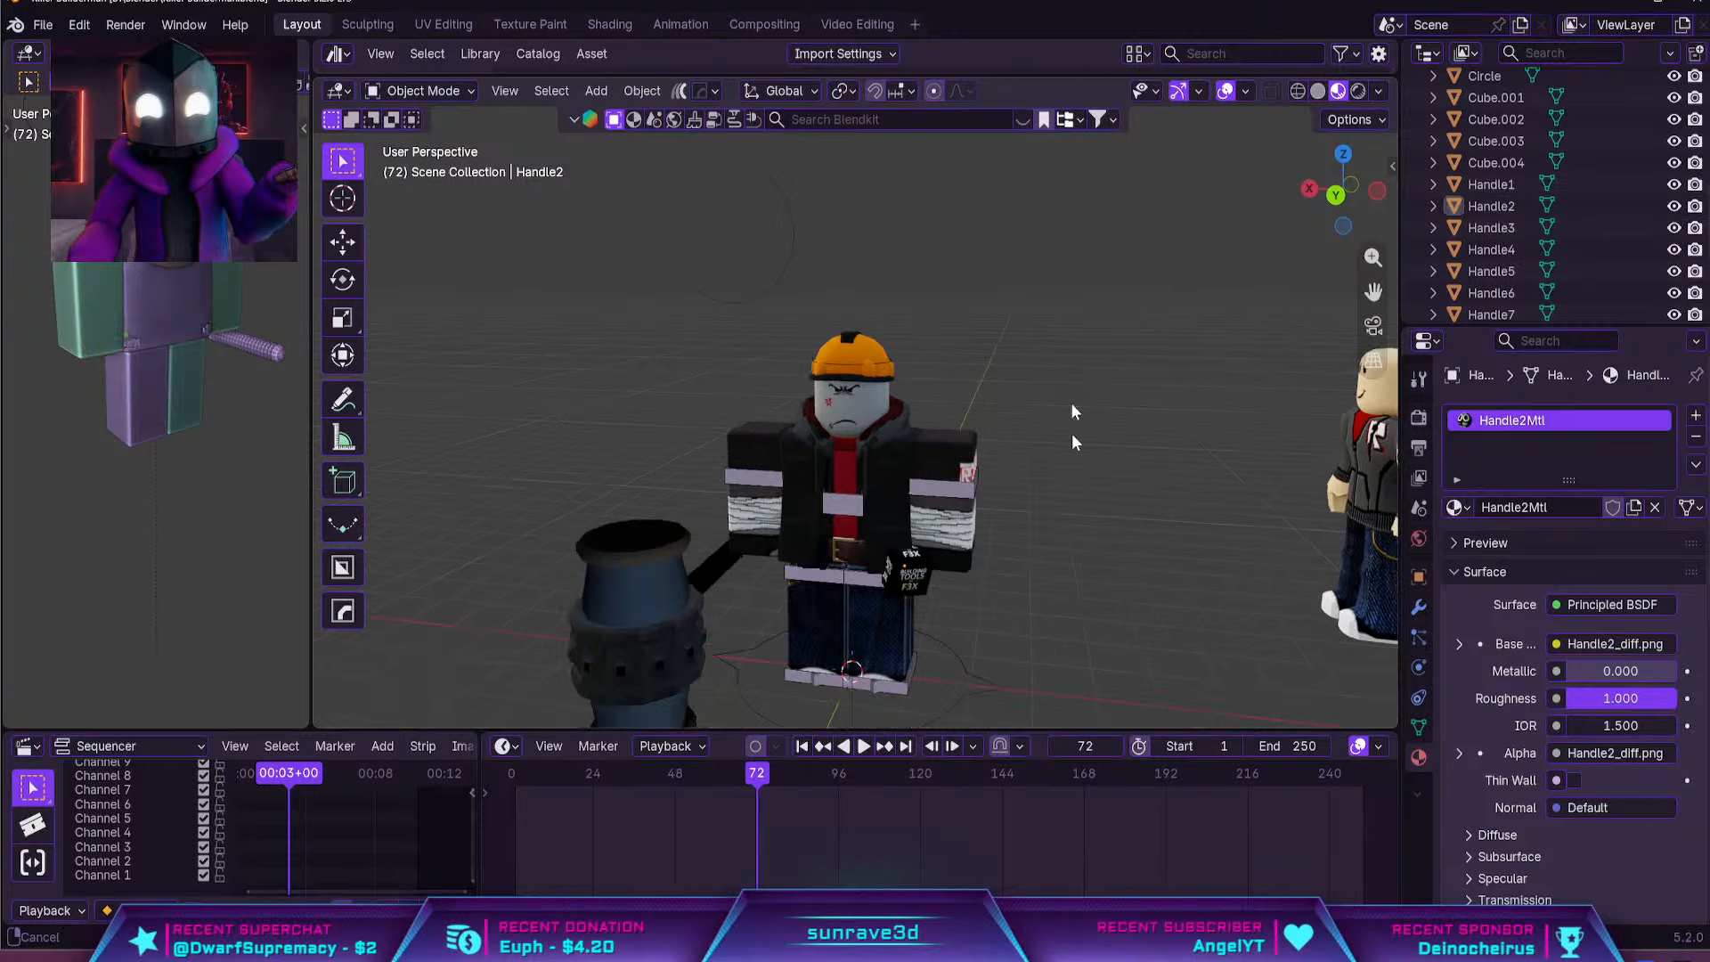
# Fine-tune the F3X cube's position beside the rig's hip and deselect it
pyautogui.keyDown('shift'); pyautogui.moveTo(1071, 411); pyautogui.dragTo(1069, 311); pyautogui.keyUp('shift')
pyautogui.scroll(5, 1069, 356)
pyautogui.click(980, 465)
pyautogui.press('g')
pyautogui.click(973, 485)
pyautogui.click(1123, 523)
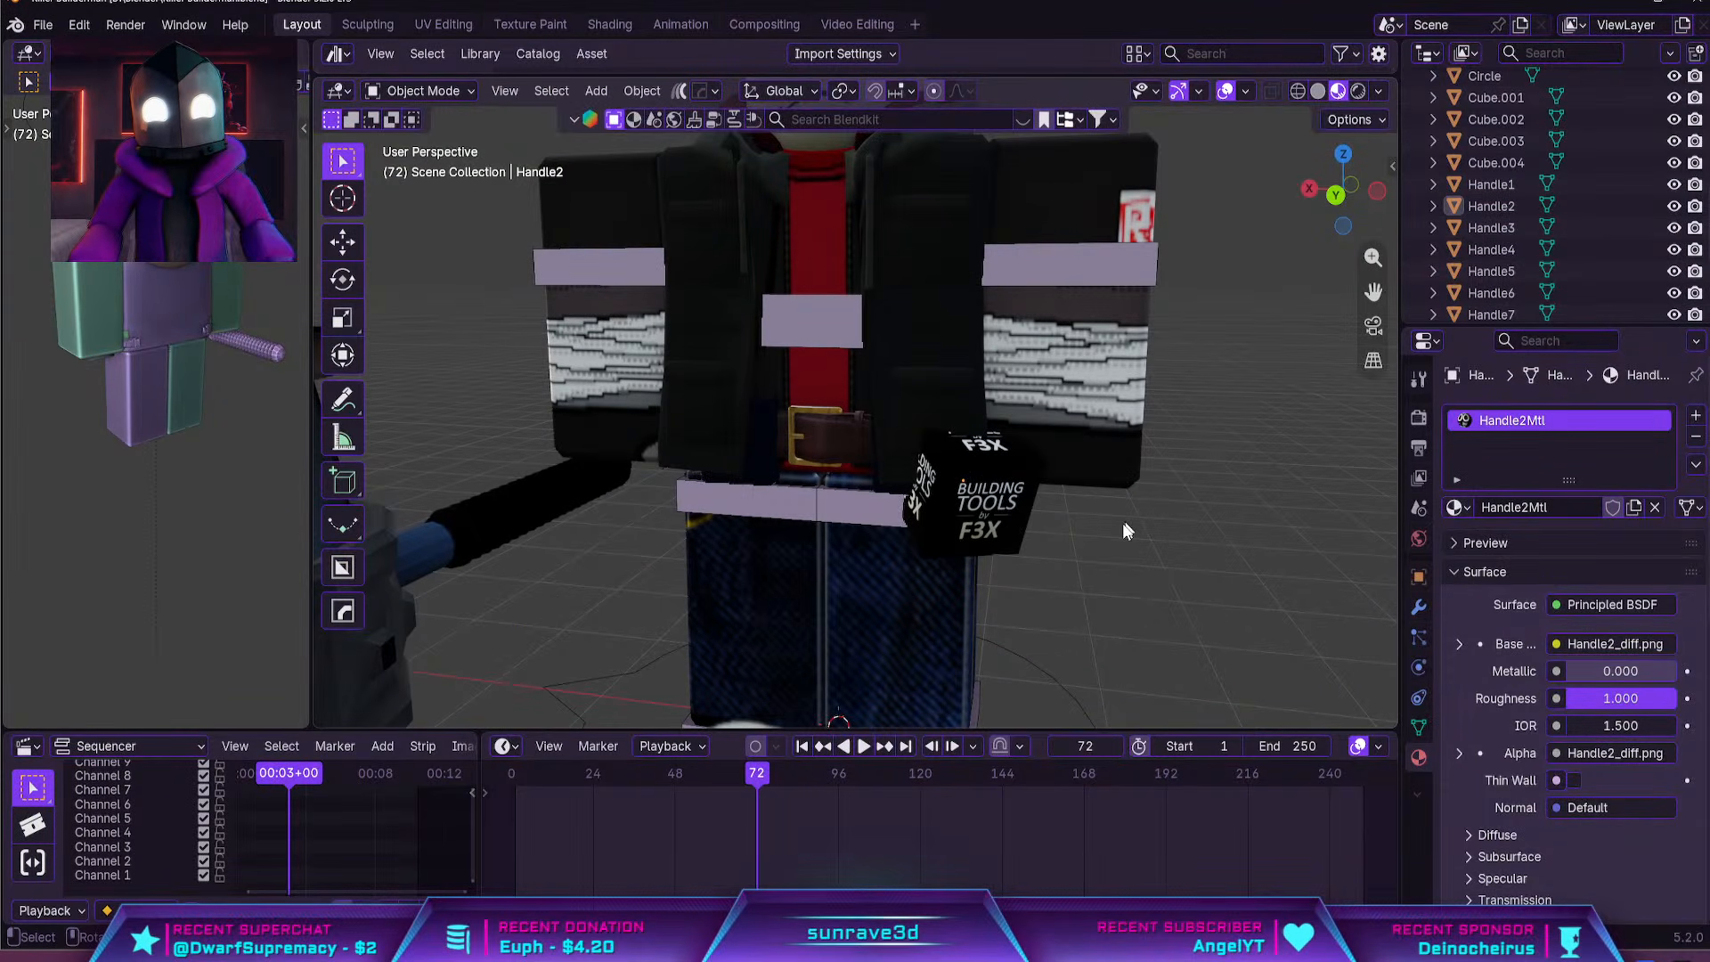
pyautogui.scroll(-2, 1121, 523)
pyautogui.keyDown('shift'); pyautogui.moveTo(986, 334); pyautogui.dragTo(986, 454, button='middle'); pyautogui.keyUp('shift')
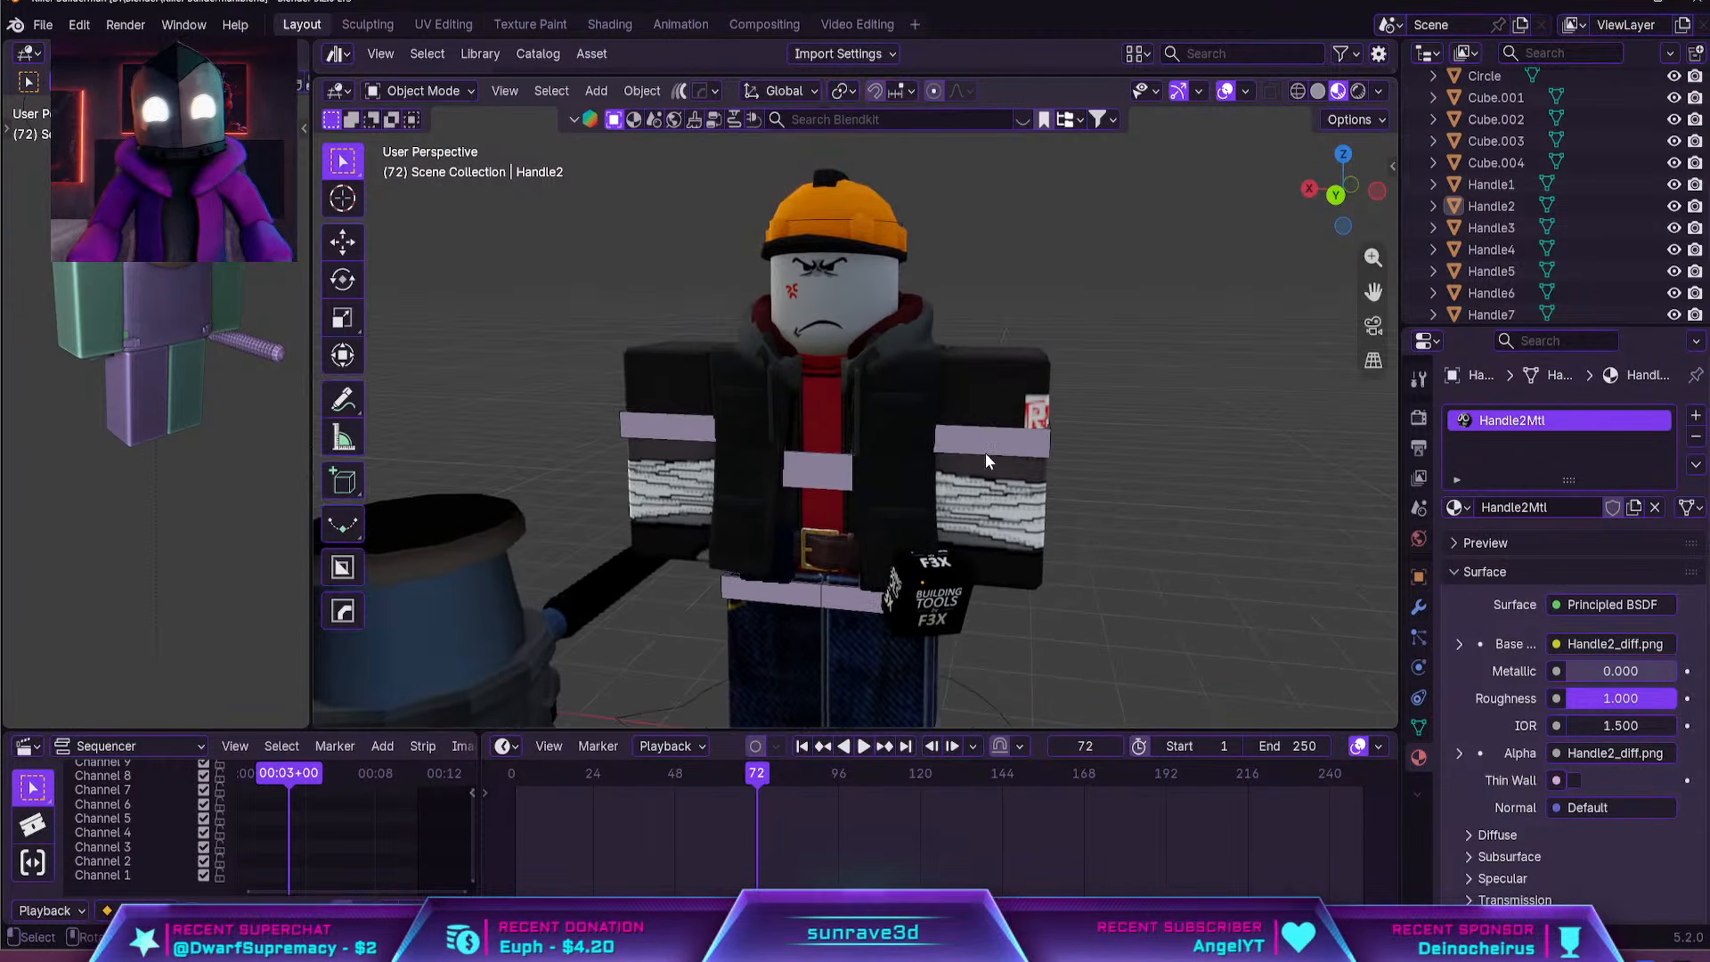
pyautogui.scroll(-5, 1092, 443)
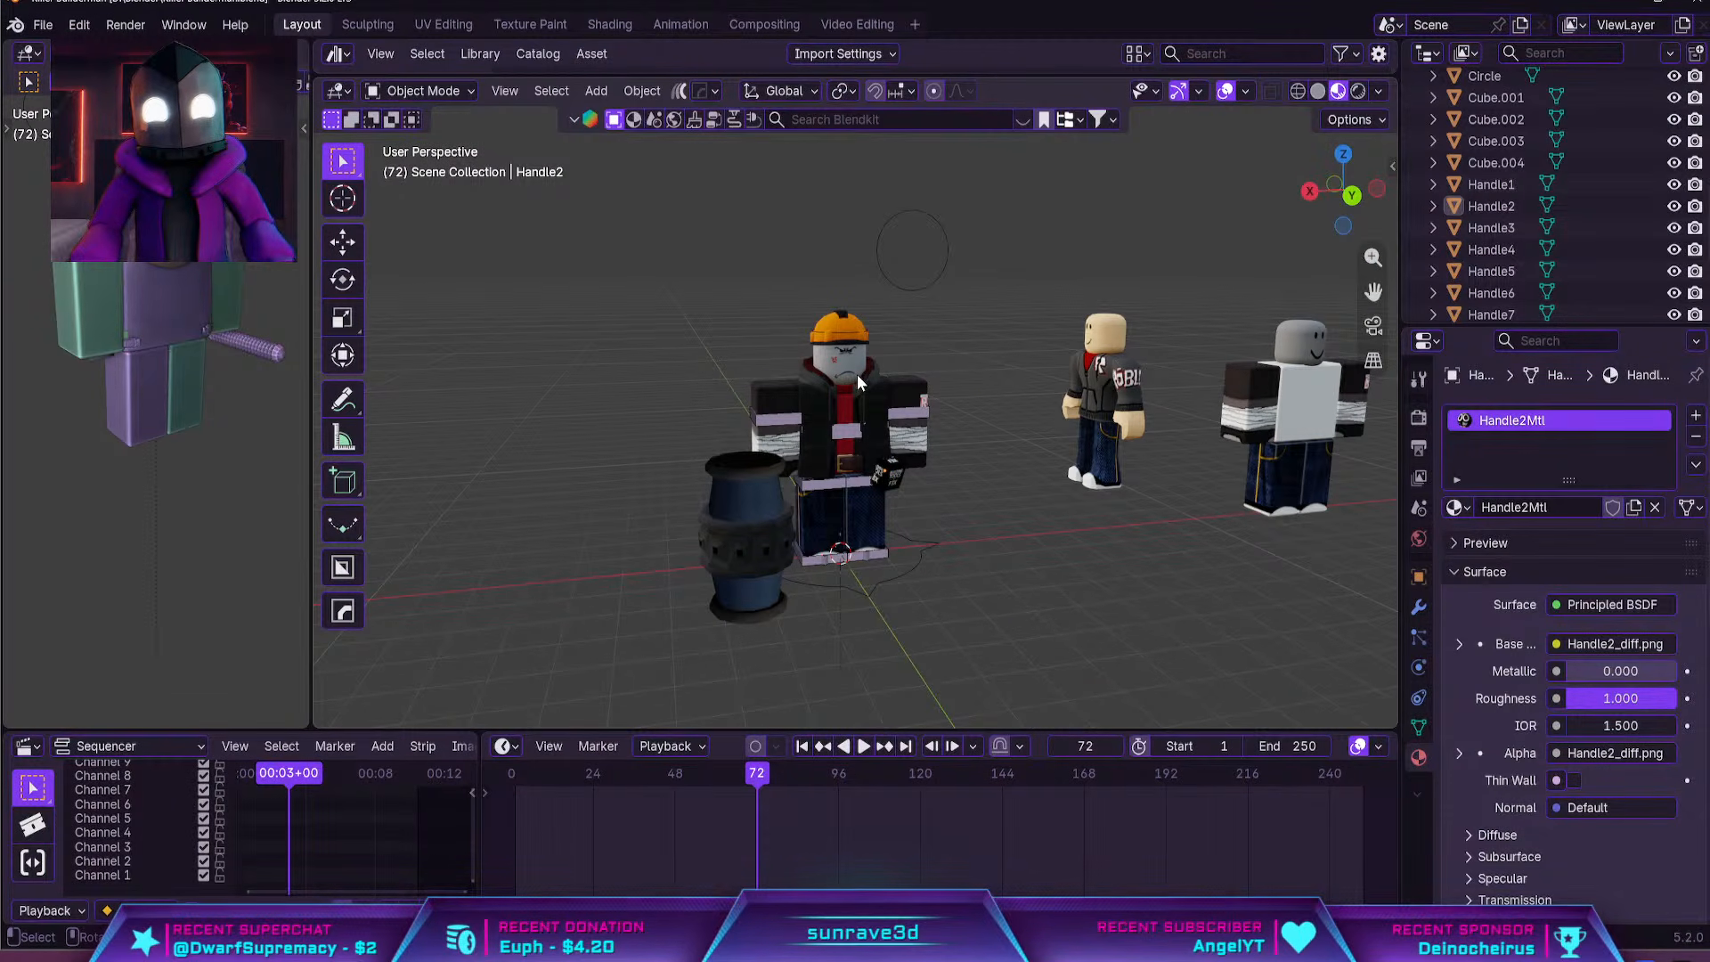
pyautogui.scroll(6, 857, 374)
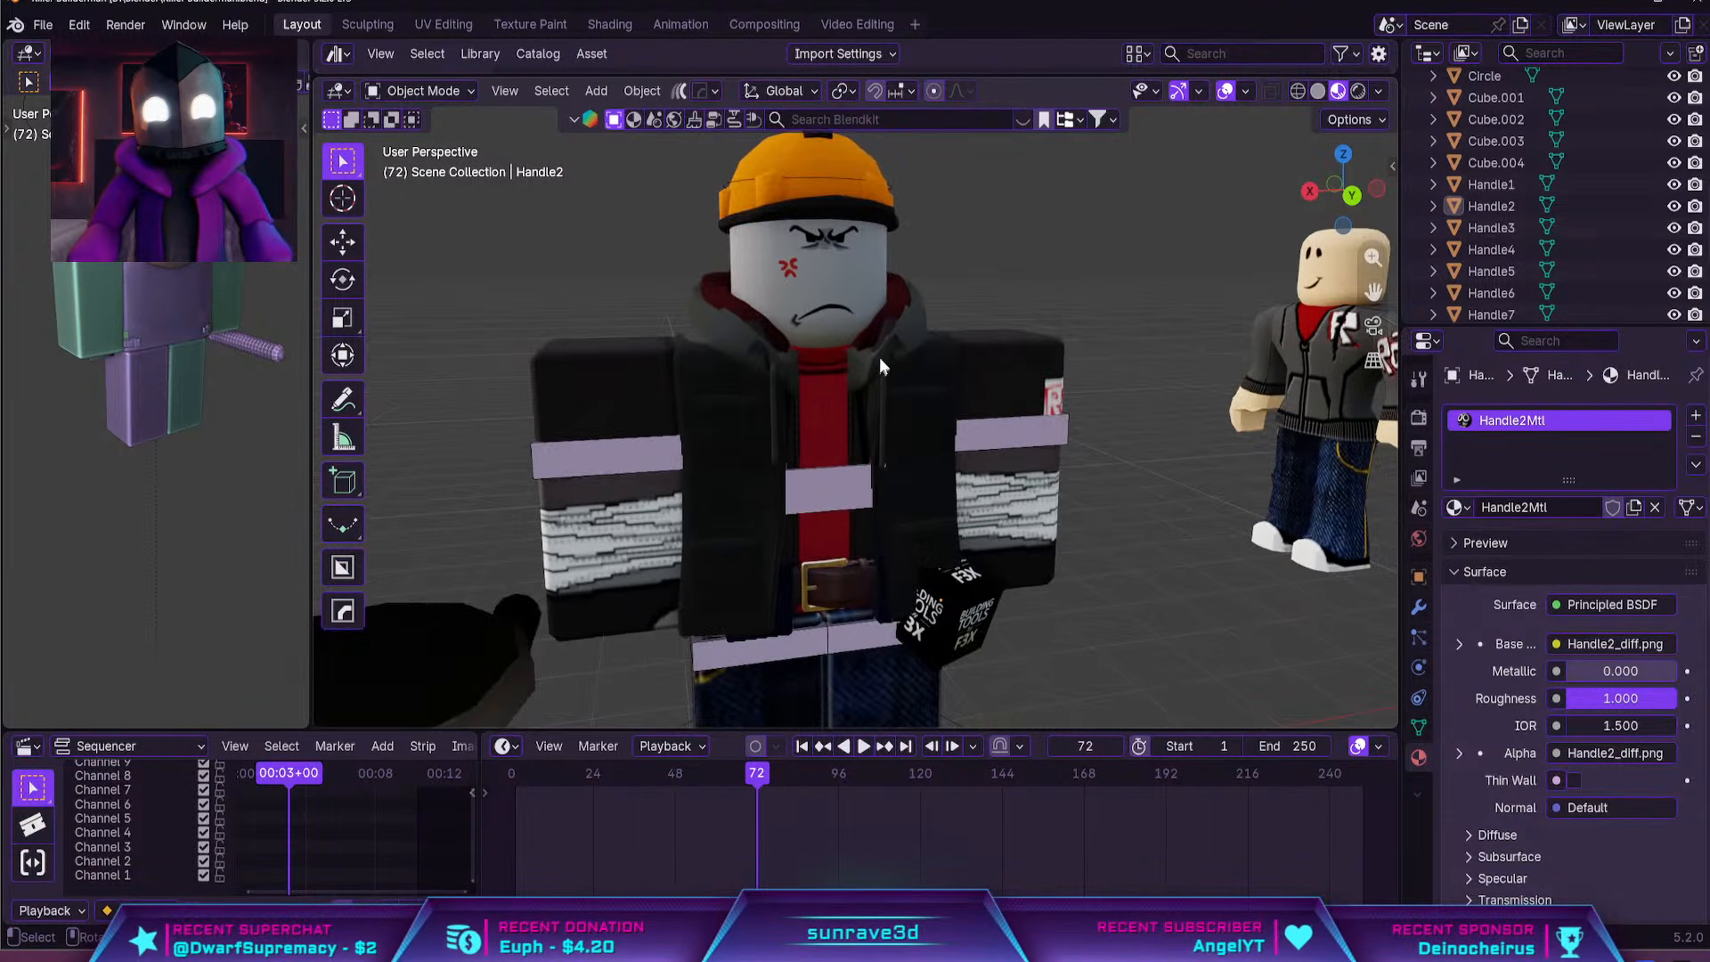
pyautogui.click(888, 390)
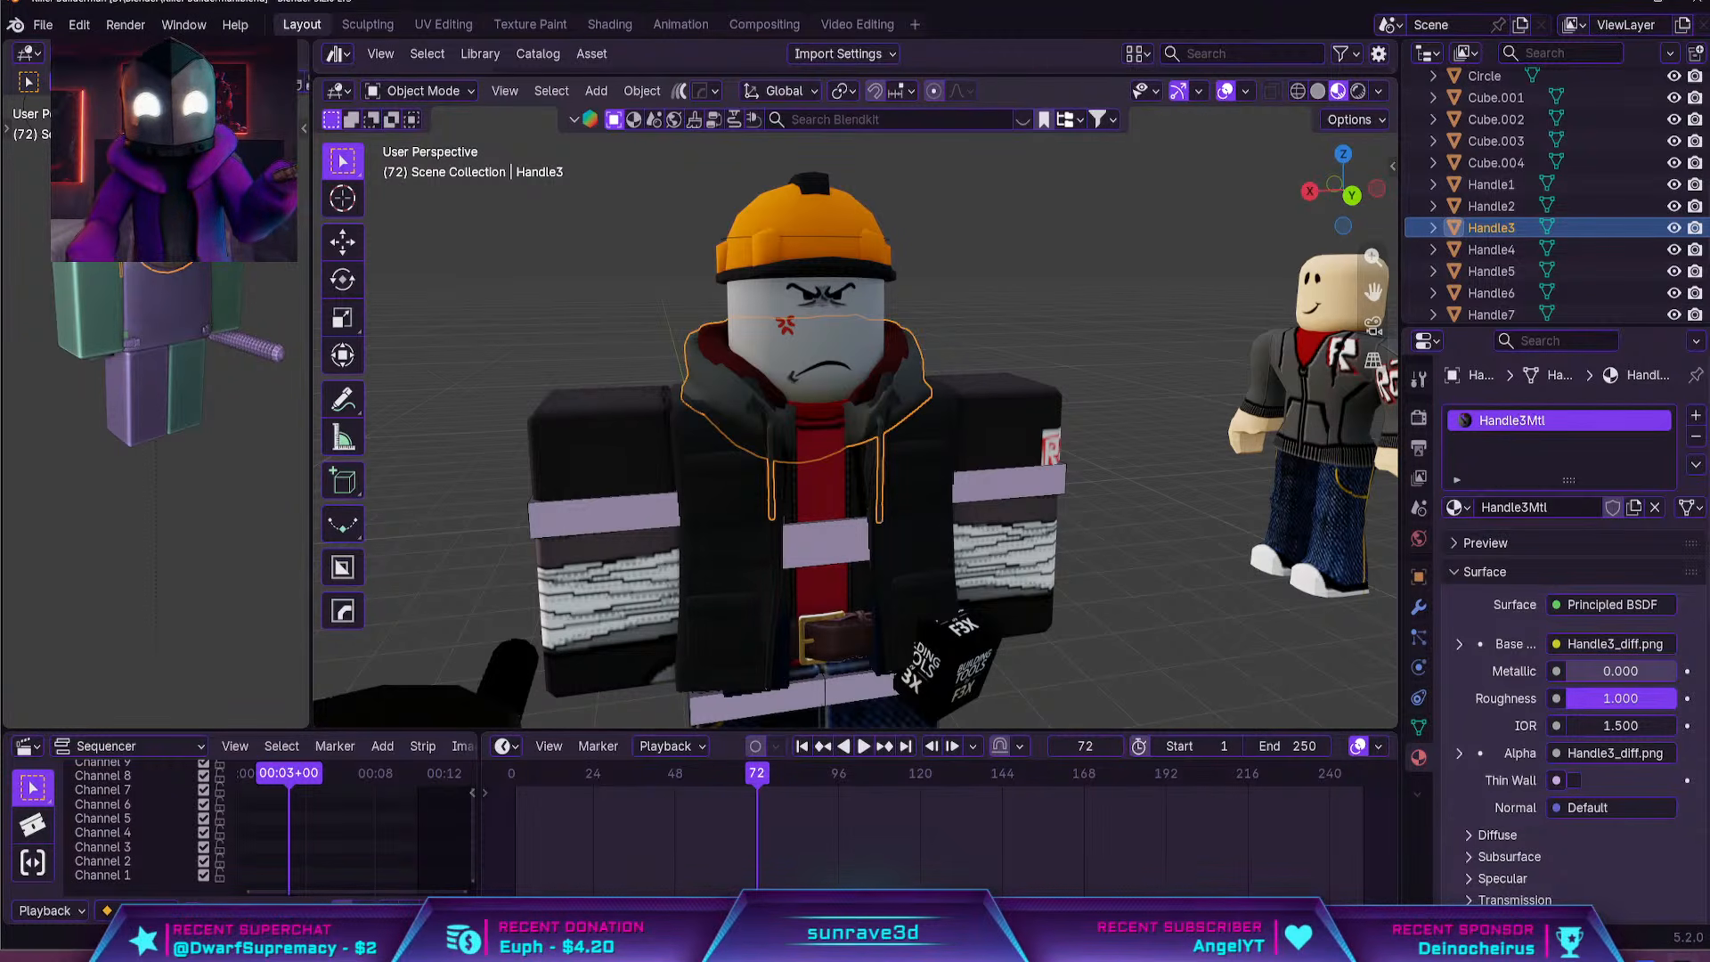
# Switch to Roblox Studio and search the Toolbox for "turrent"
pyautogui.hotkey('alt', 'Tab')
pyautogui.press('Delete')
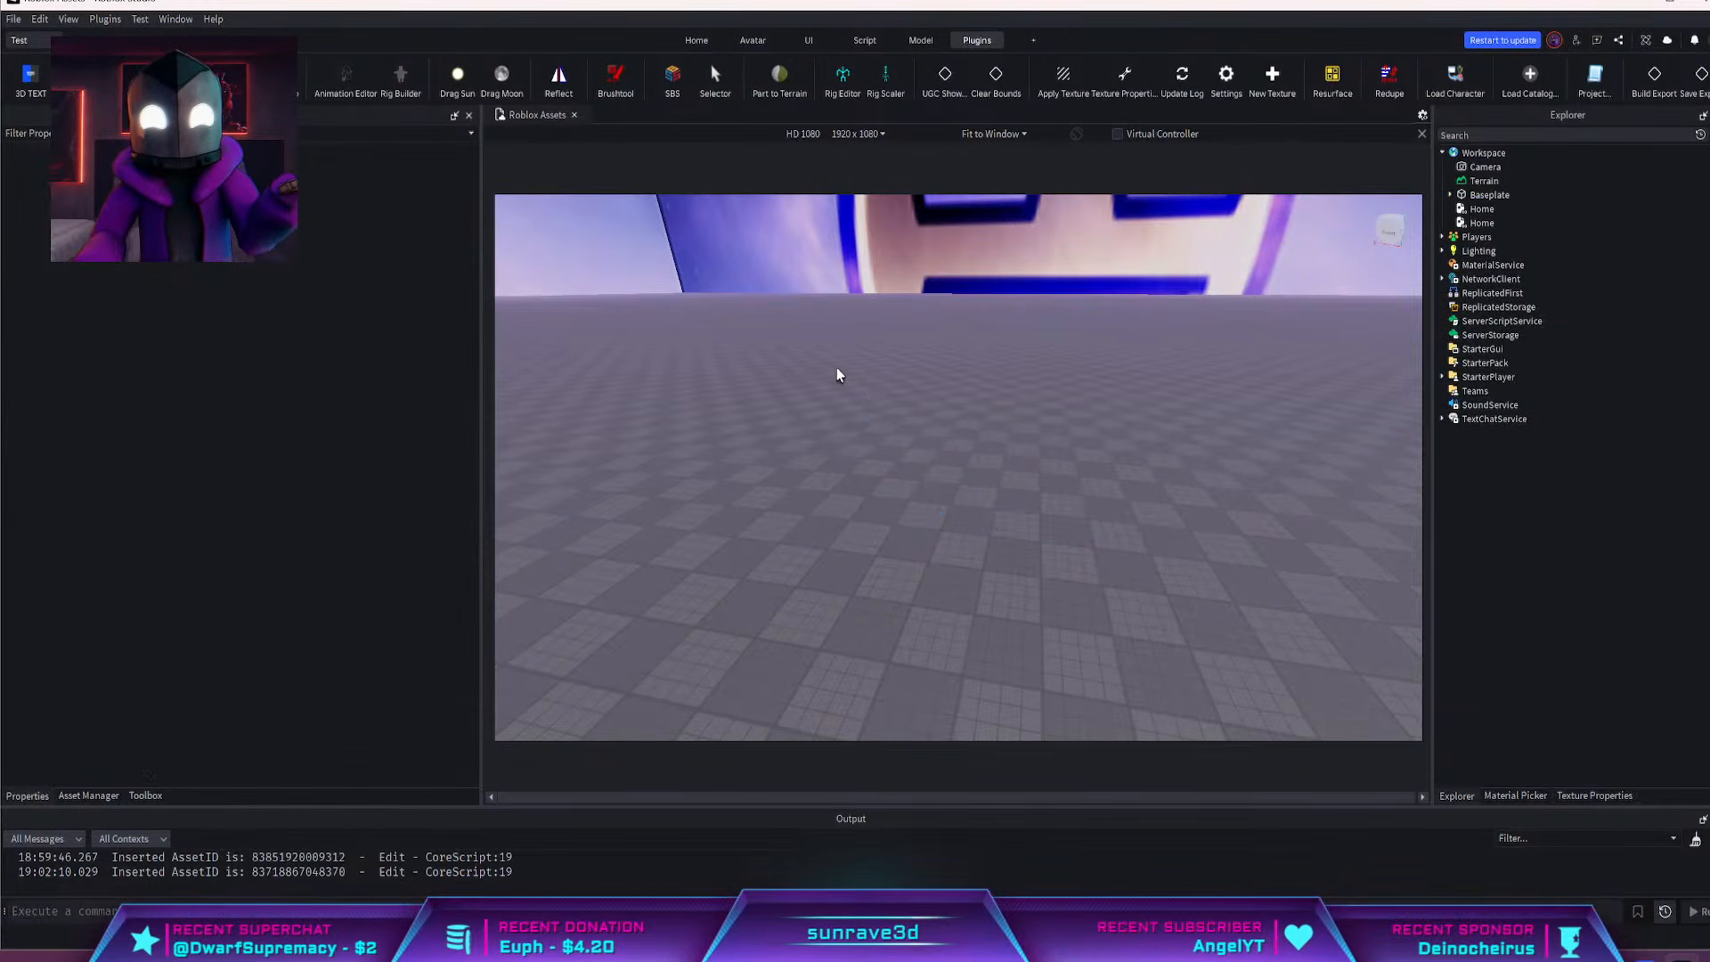
pyautogui.click(150, 795)
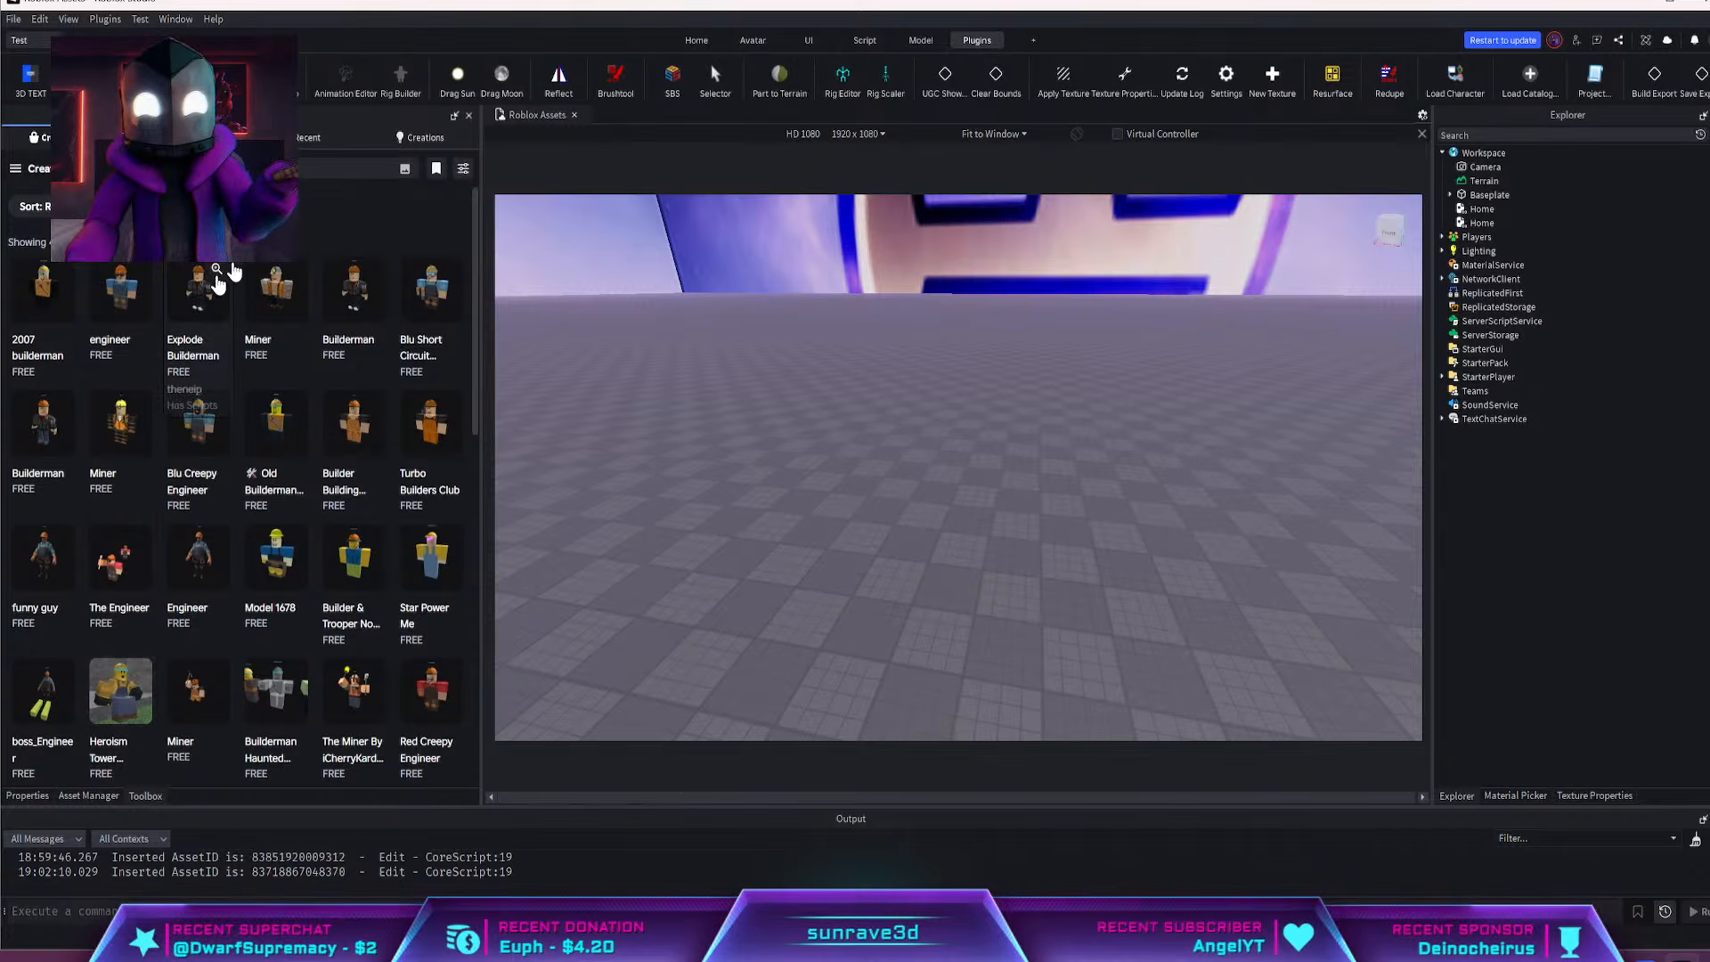
pyautogui.click(254, 168)
pyautogui.write('t')
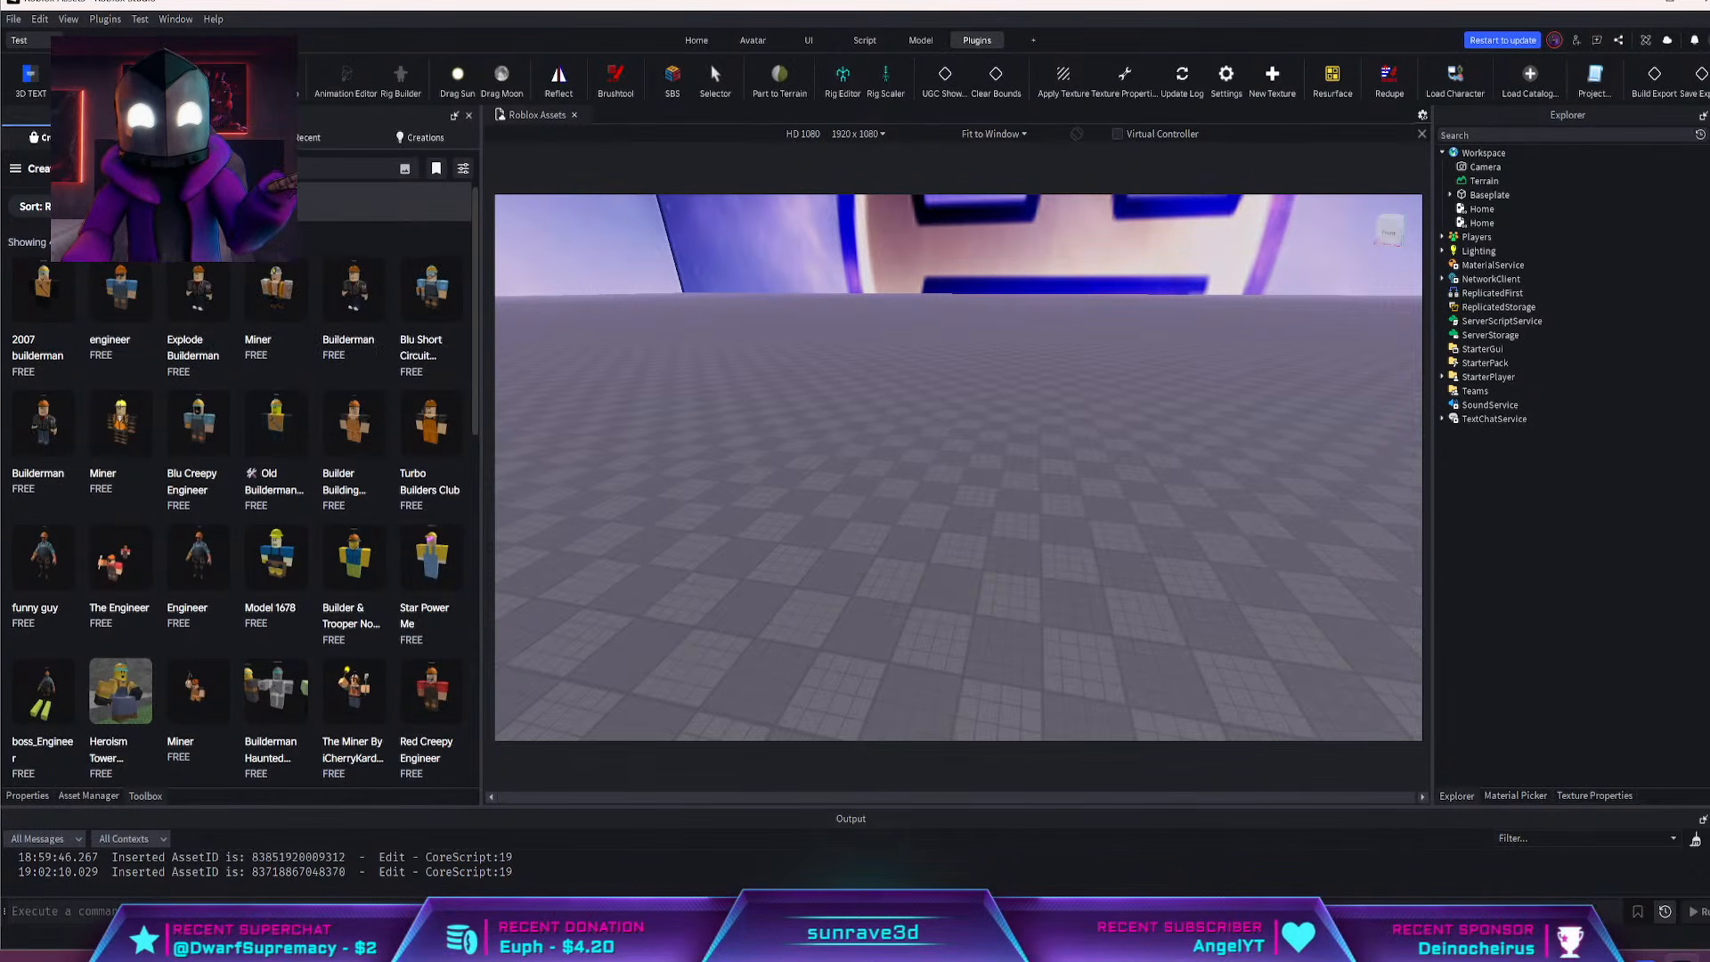
pyautogui.write('err')
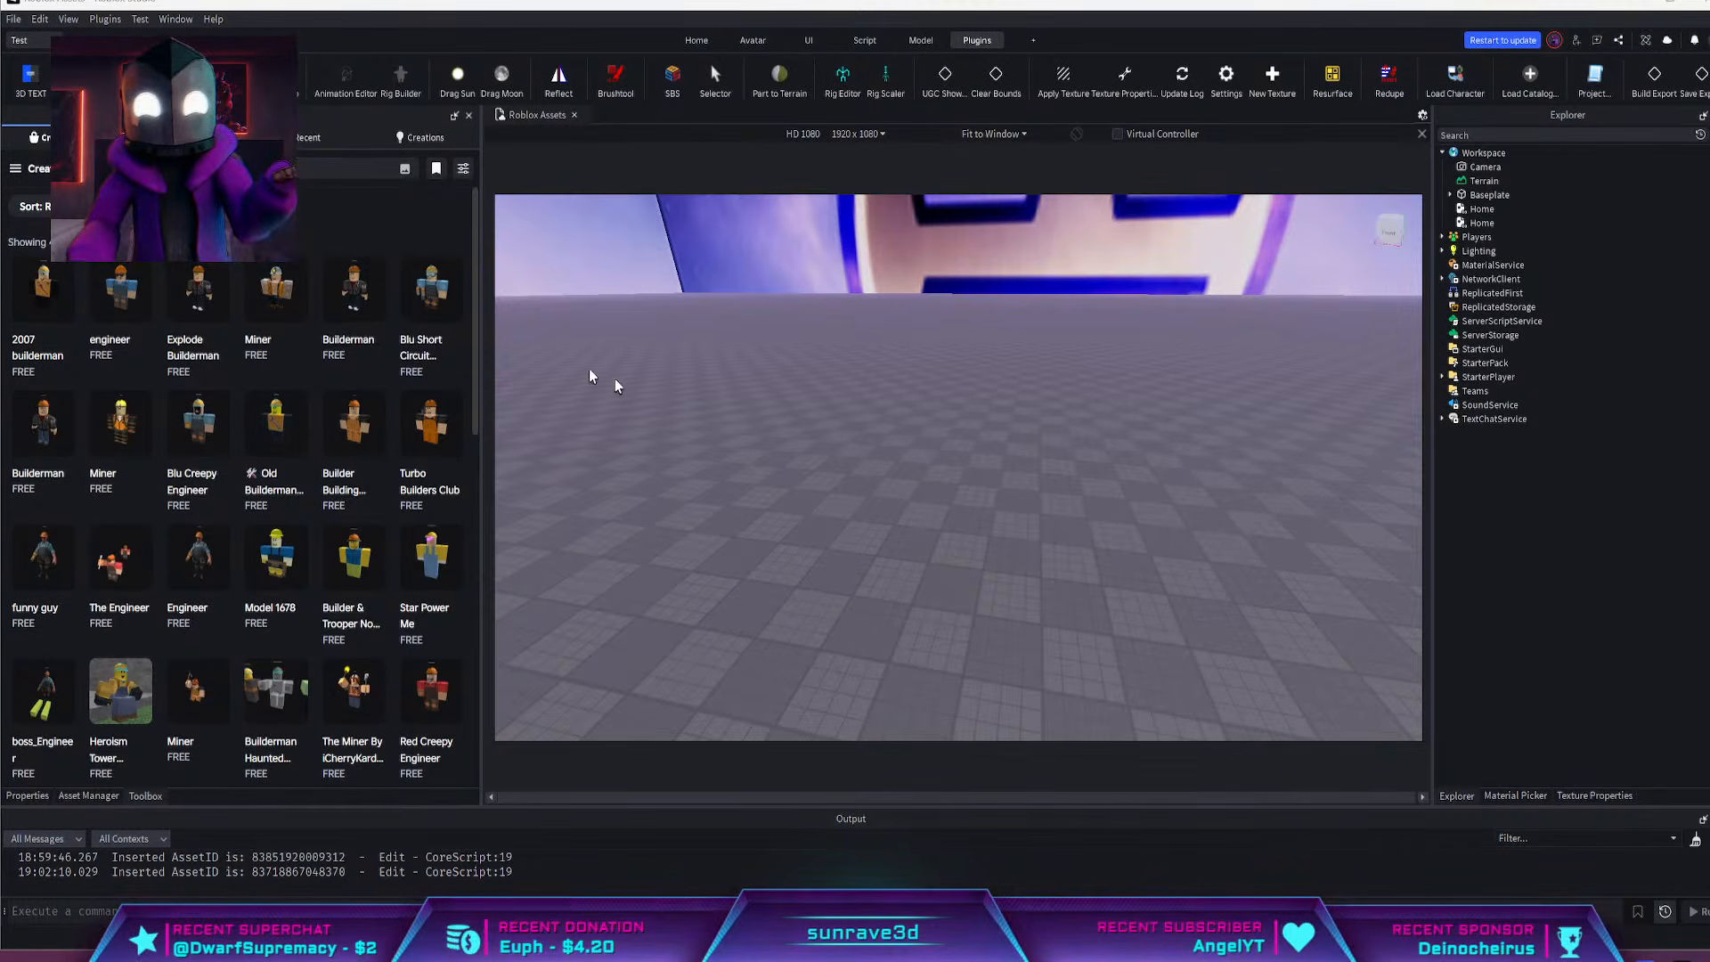
pyautogui.write('turrent')
pyautogui.press('Return')
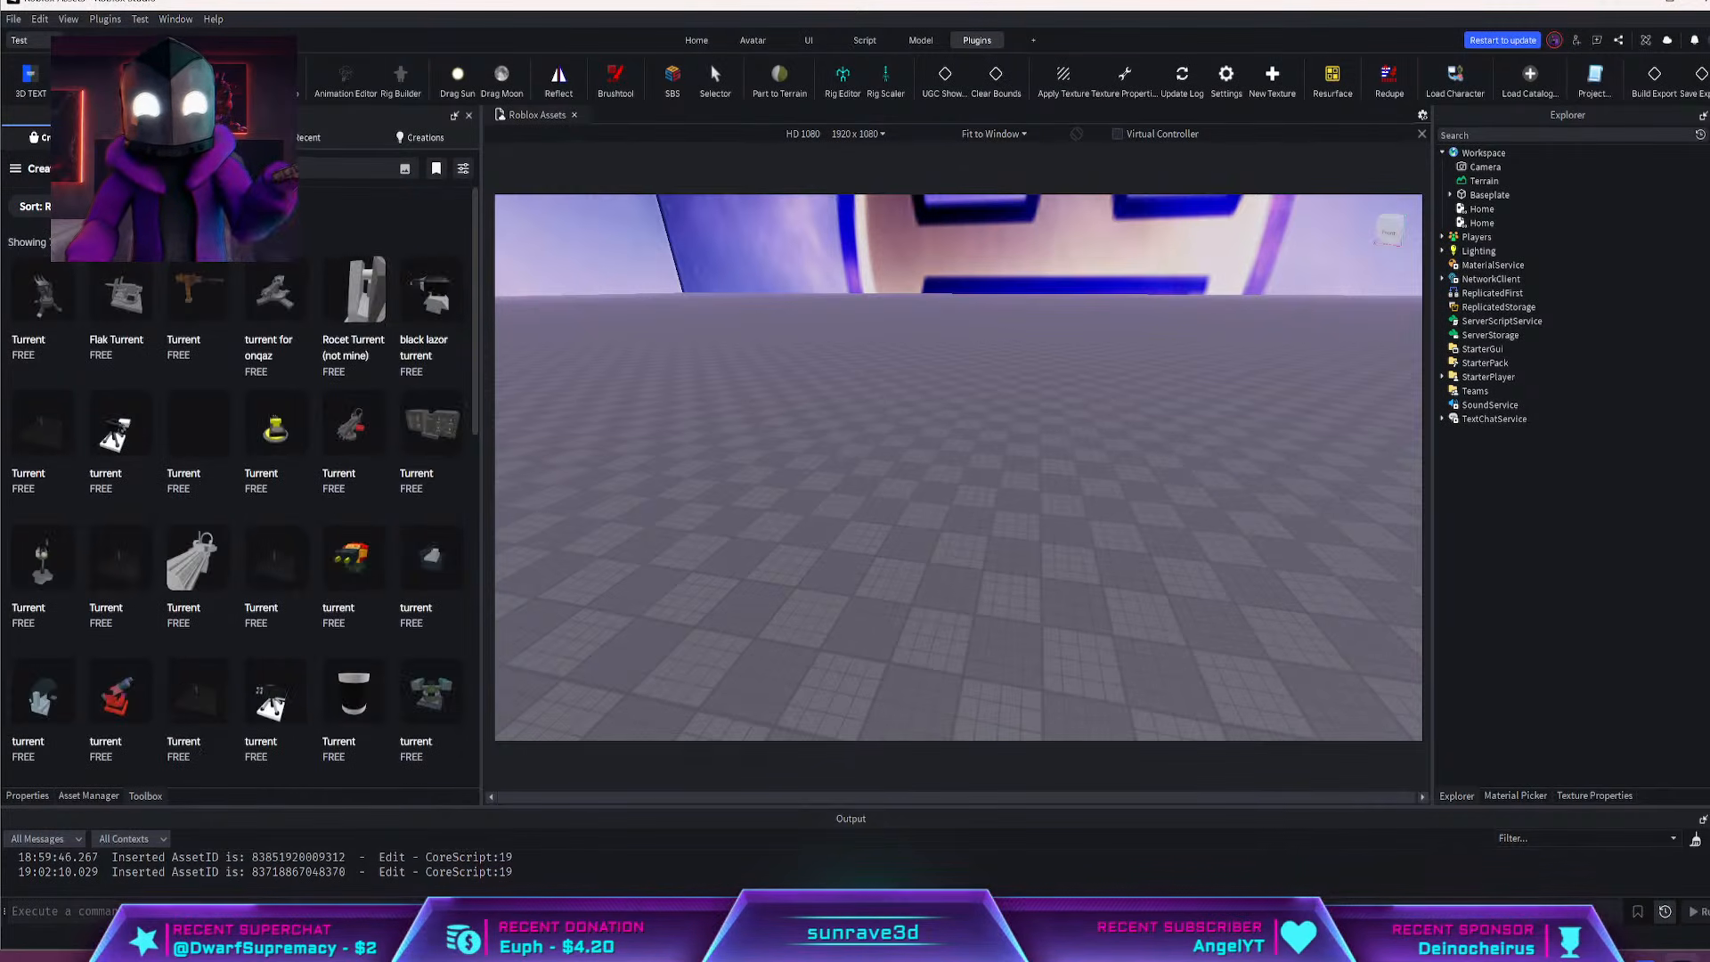
# Search the Toolbox for "builderman turrent", correcting the misspelled first word of the query
pyautogui.click(259, 169)
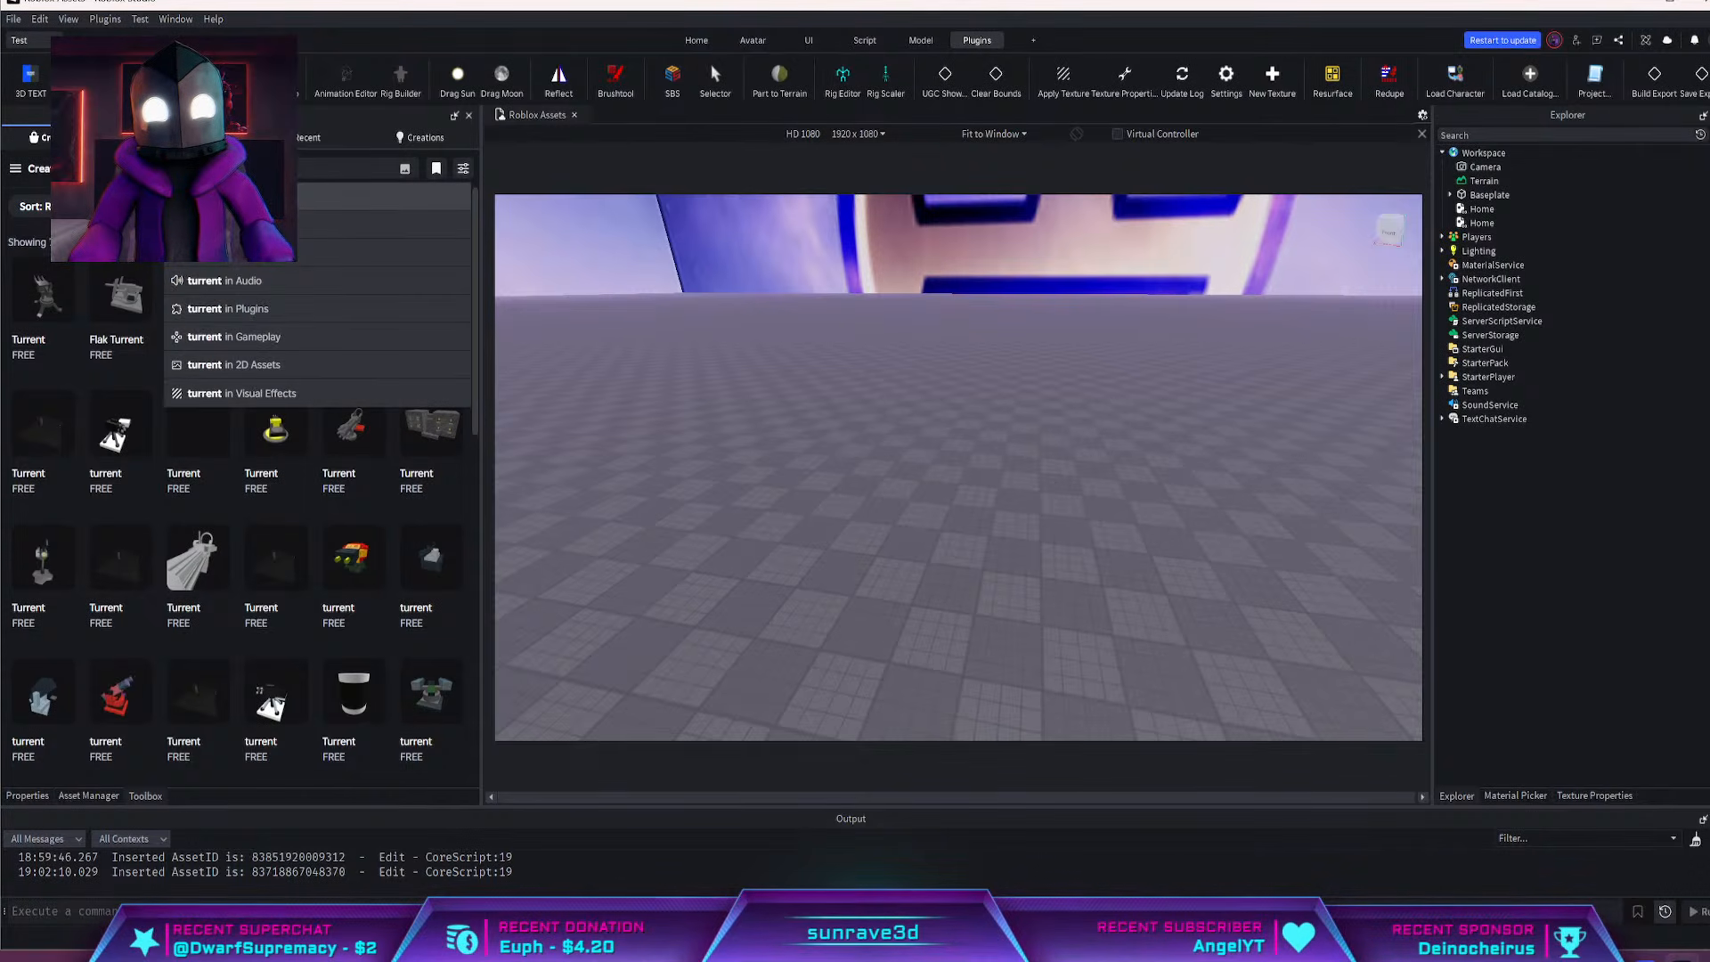
pyautogui.press('Return')
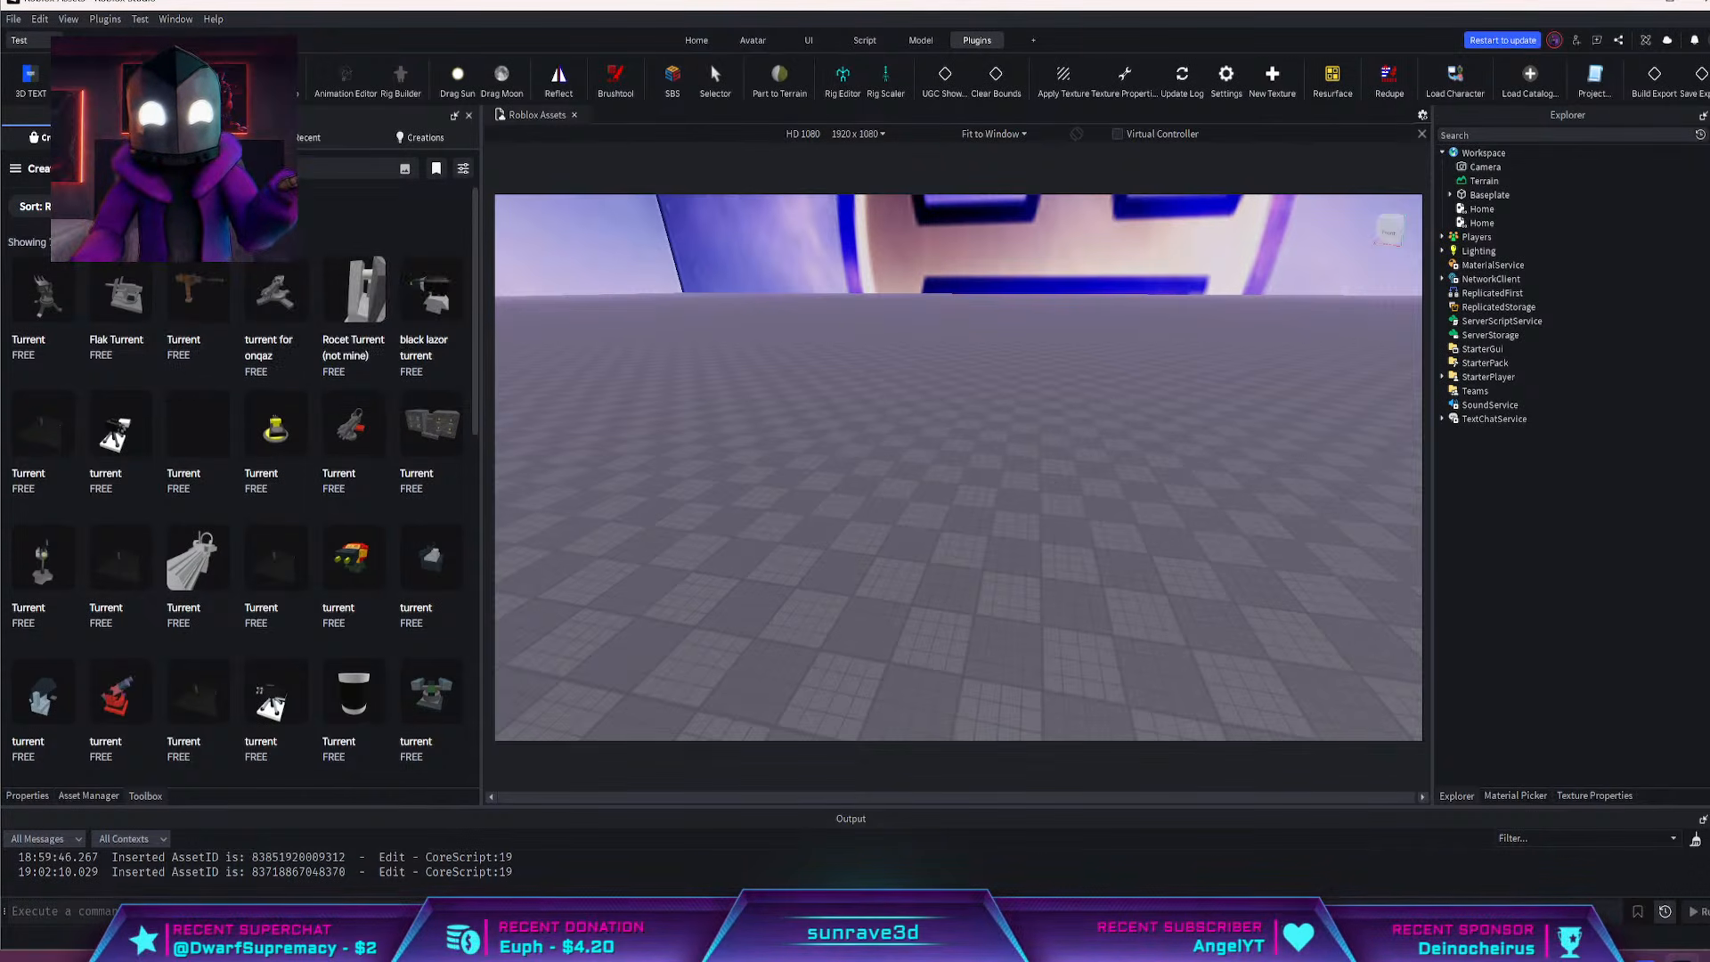
pyautogui.press('Return')
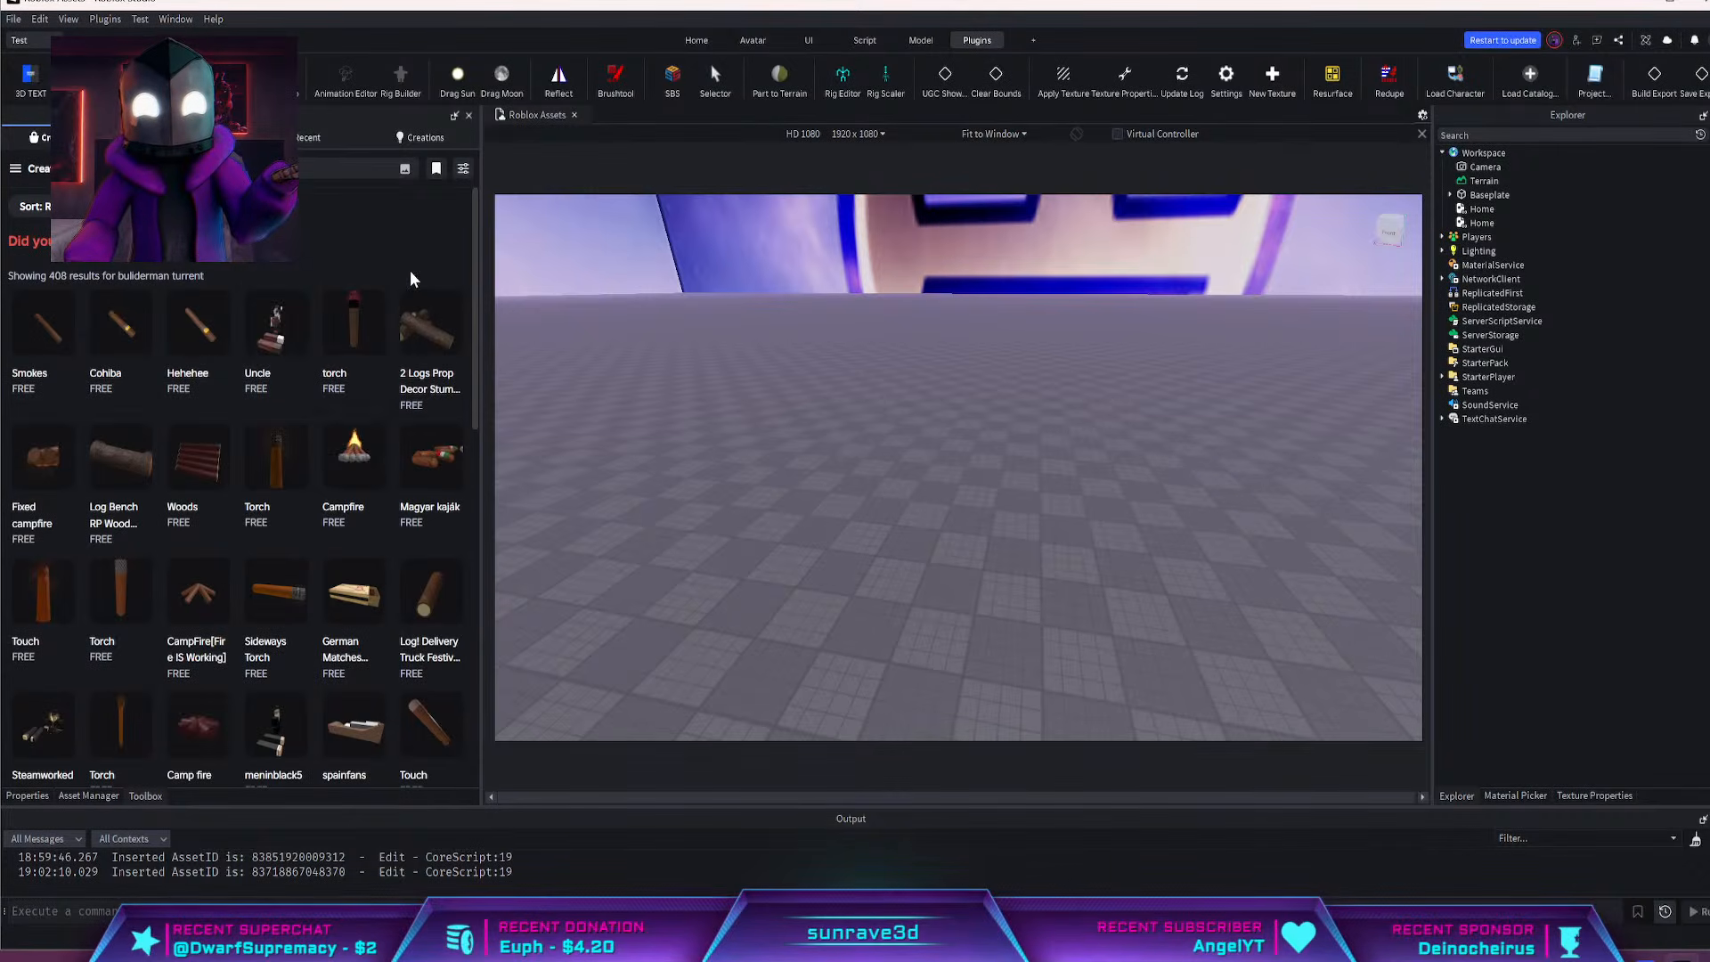
pyautogui.scroll(-4, 419, 356)
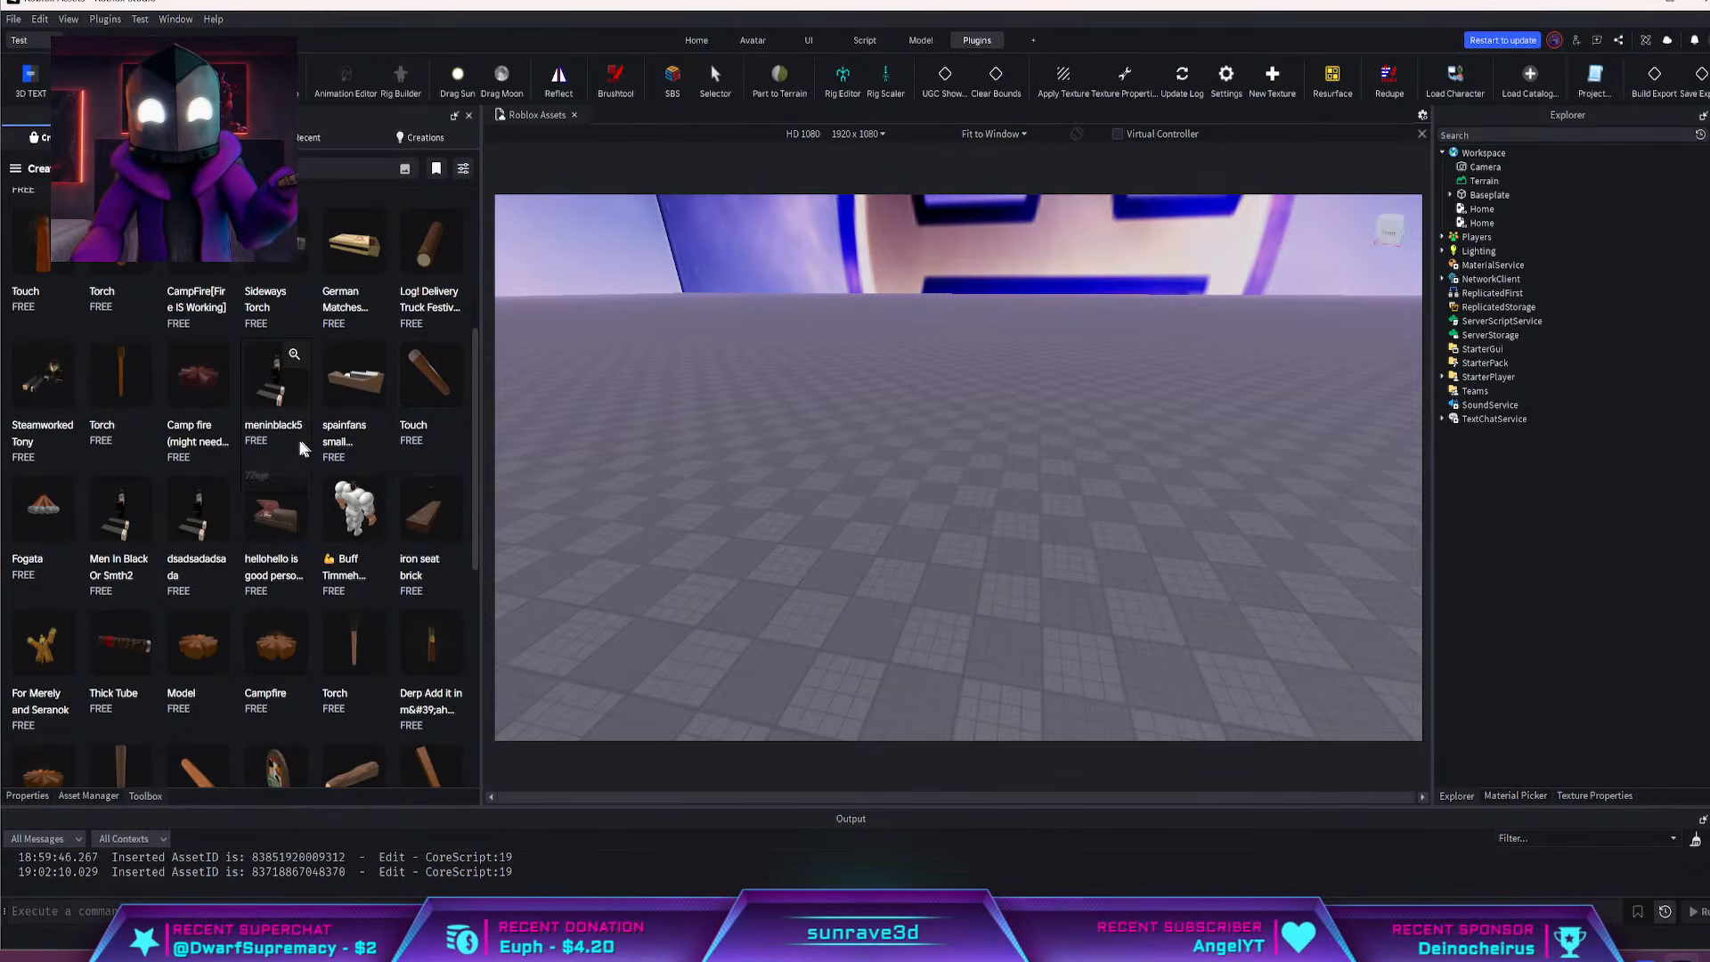
pyautogui.scroll(-8, 294, 436)
pyautogui.scroll(10, 308, 409)
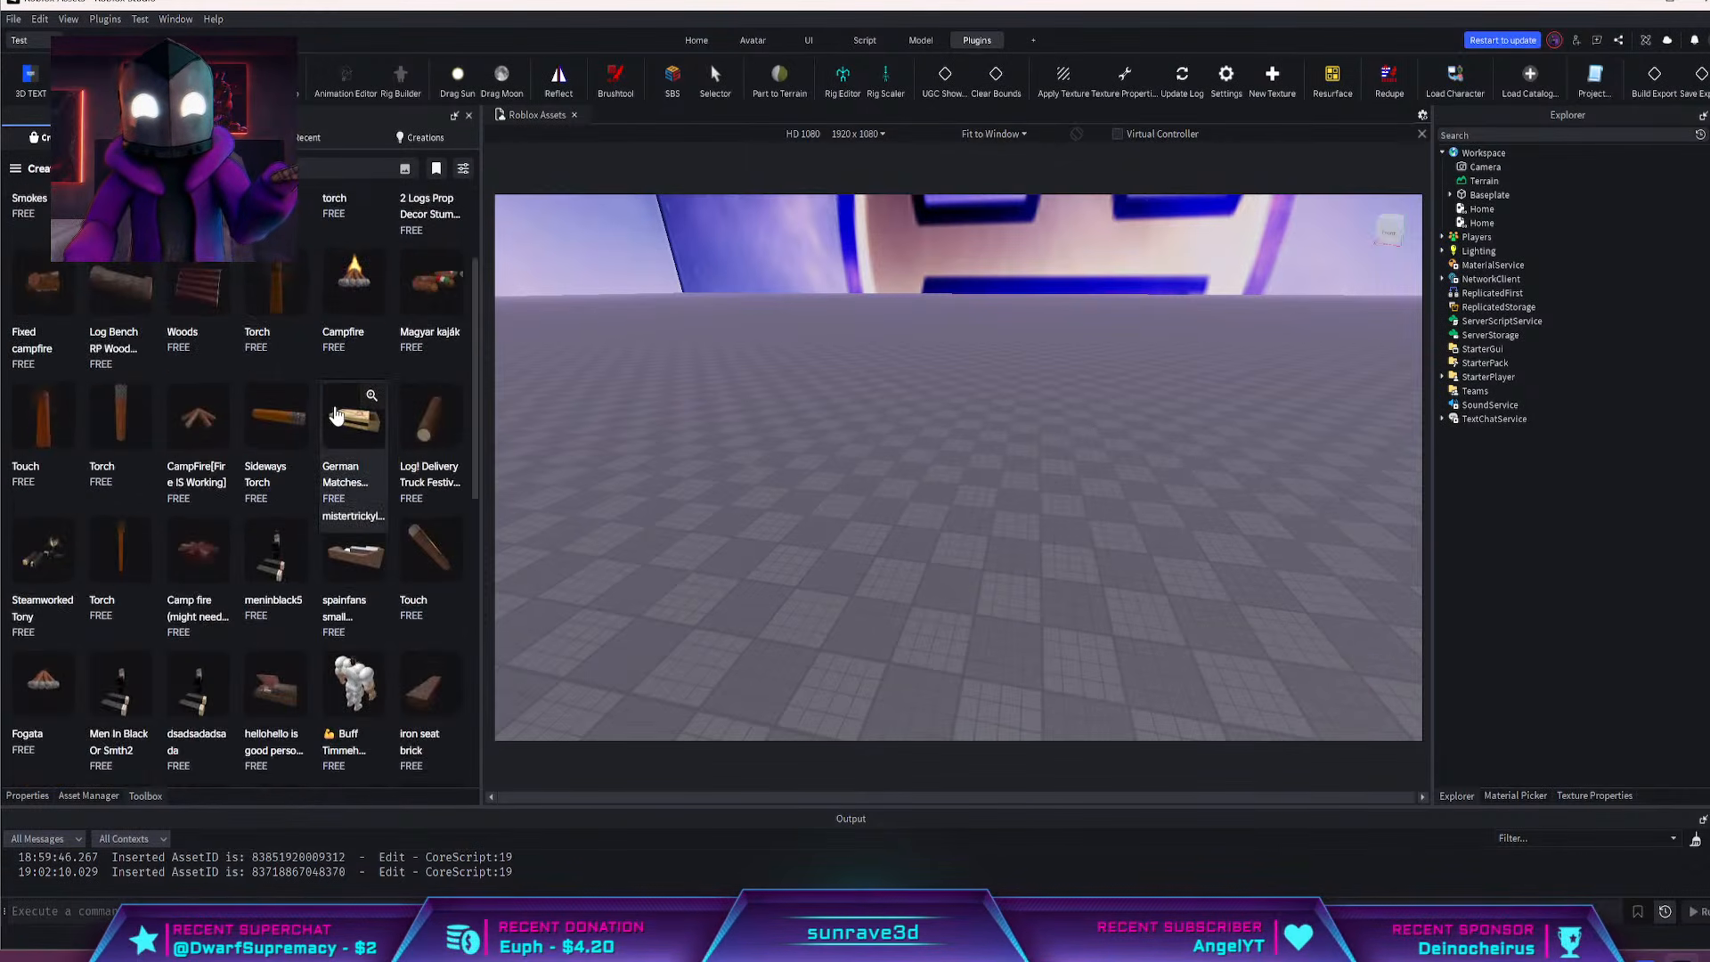
pyautogui.click(205, 241)
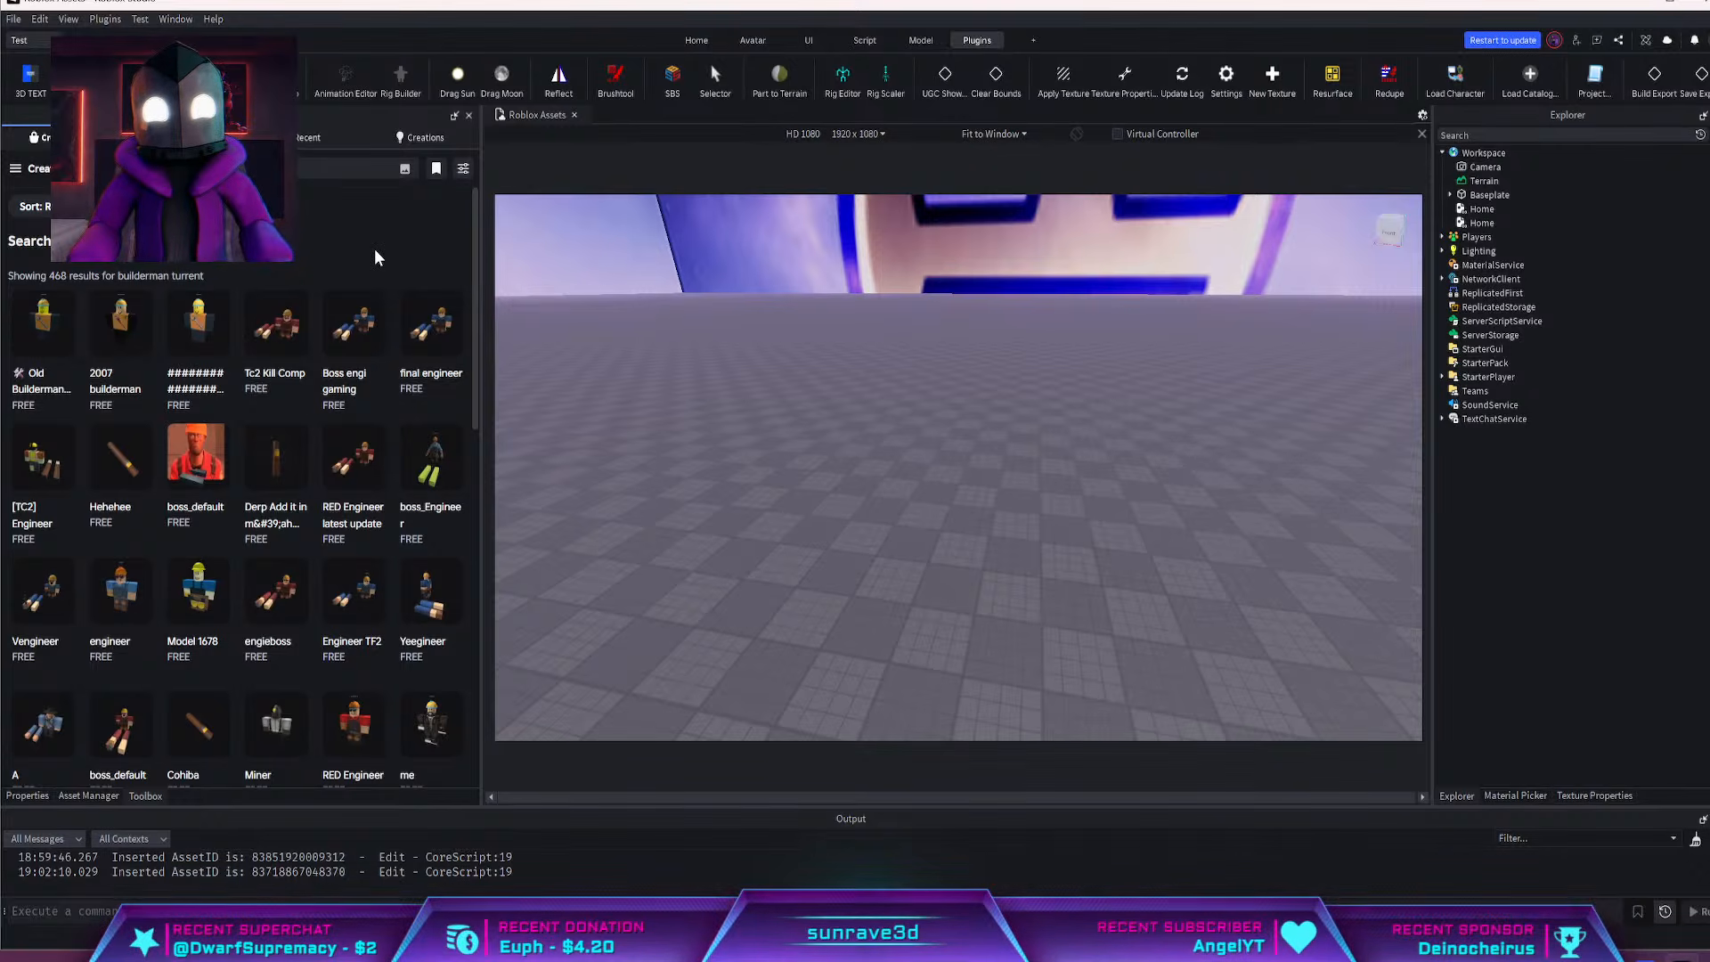
# Browse the first two pages of Toolbox results for a suitable builderman turret model
pyautogui.scroll(-10, 376, 258)
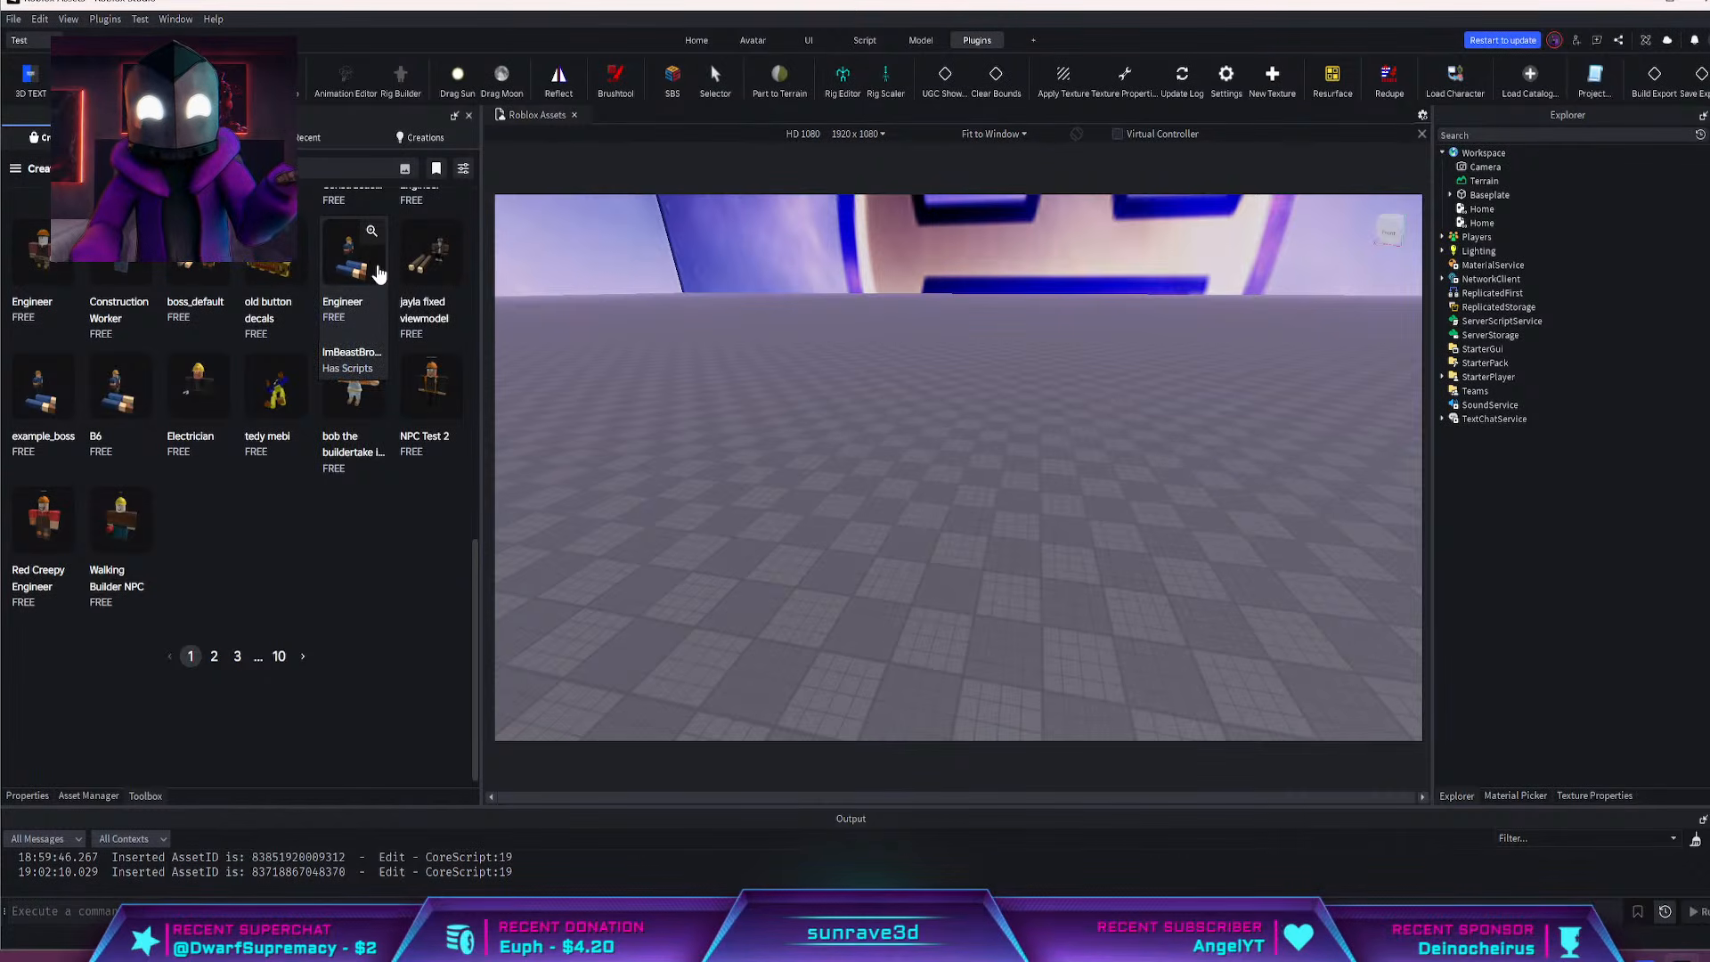
pyautogui.scroll(10, 378, 268)
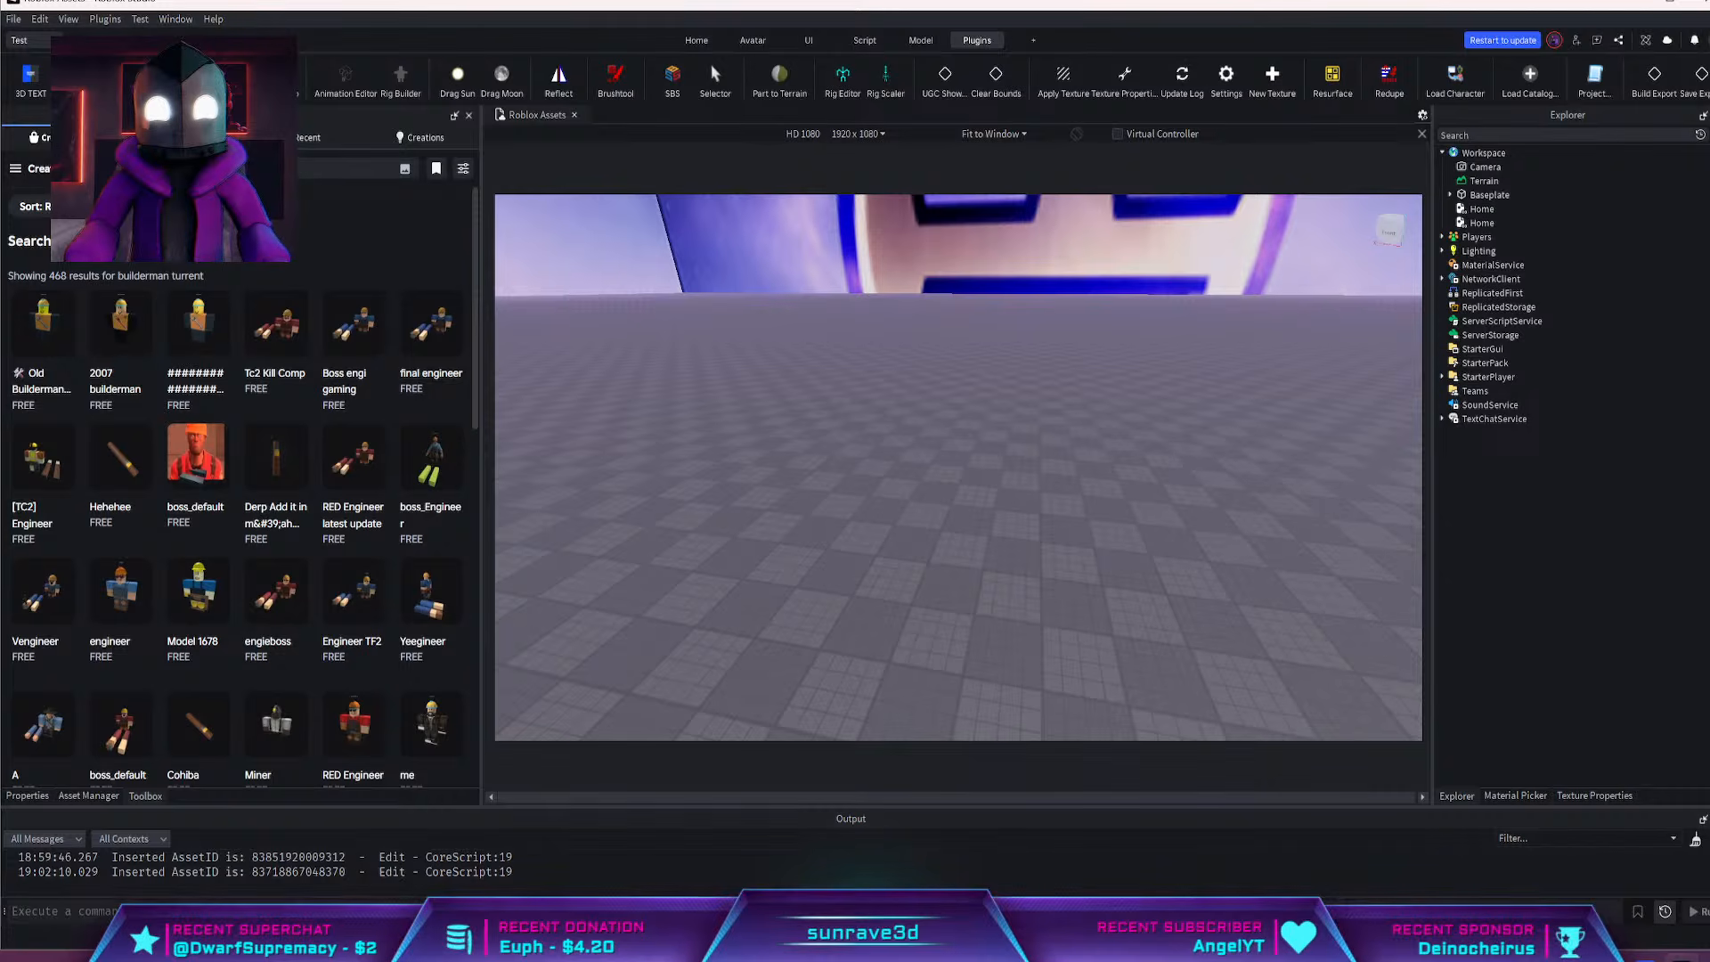
pyautogui.scroll(-10, 288, 463)
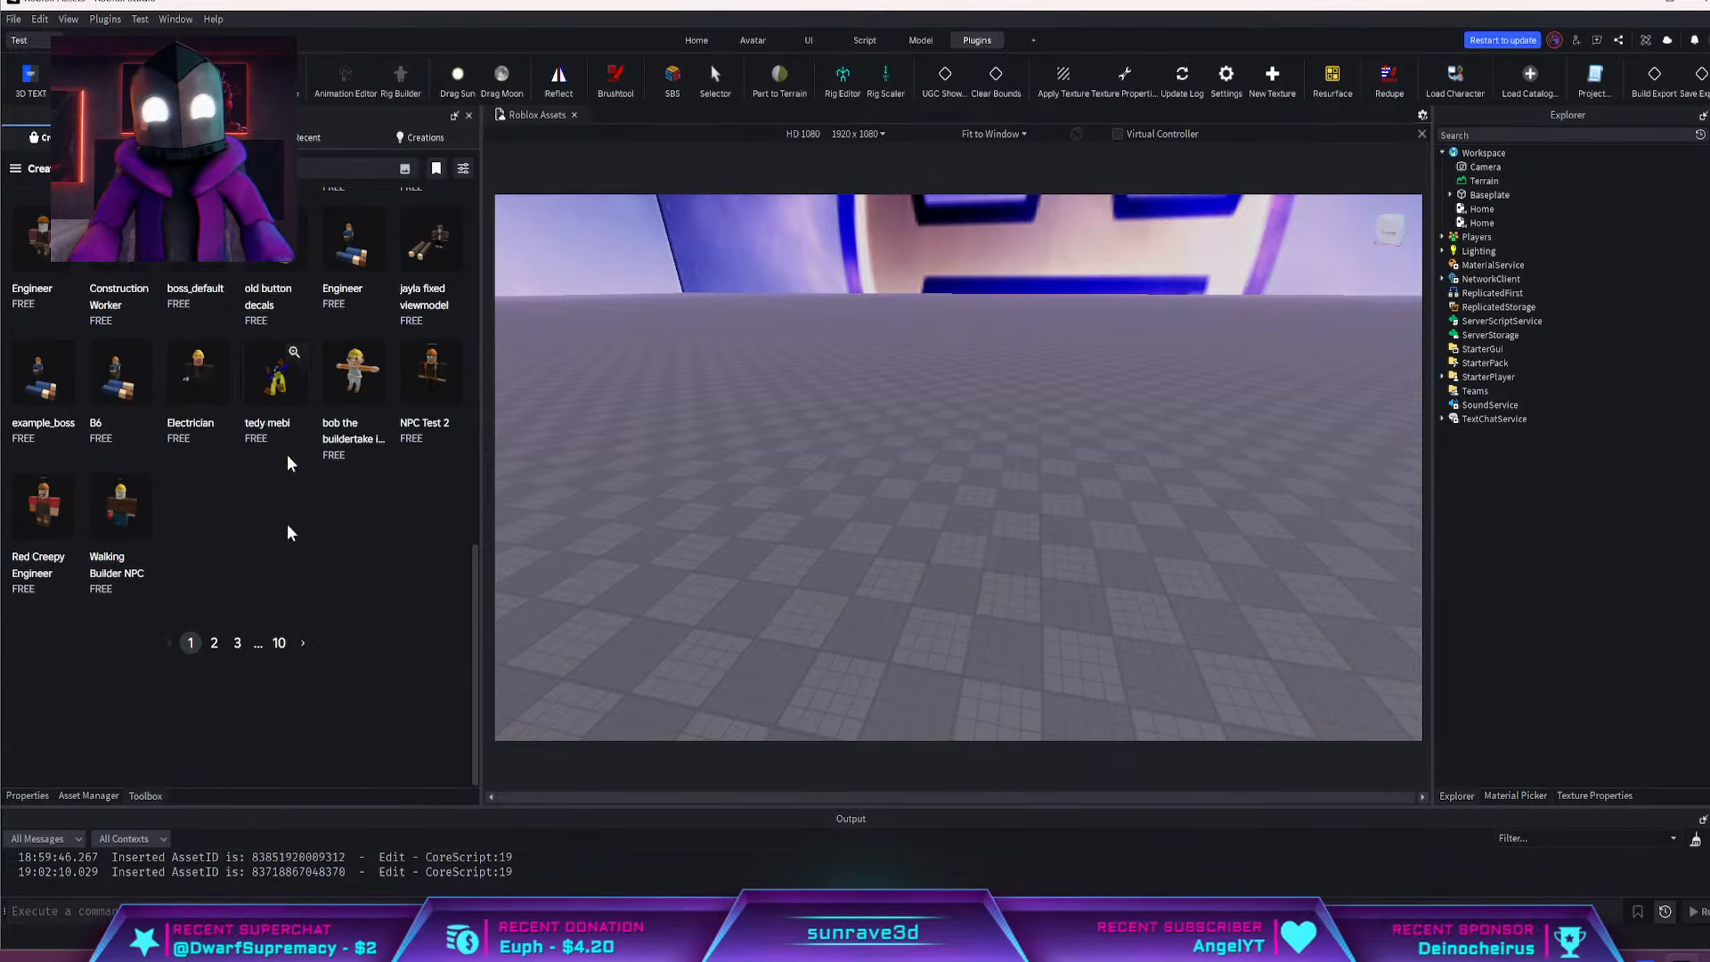
pyautogui.click(214, 643)
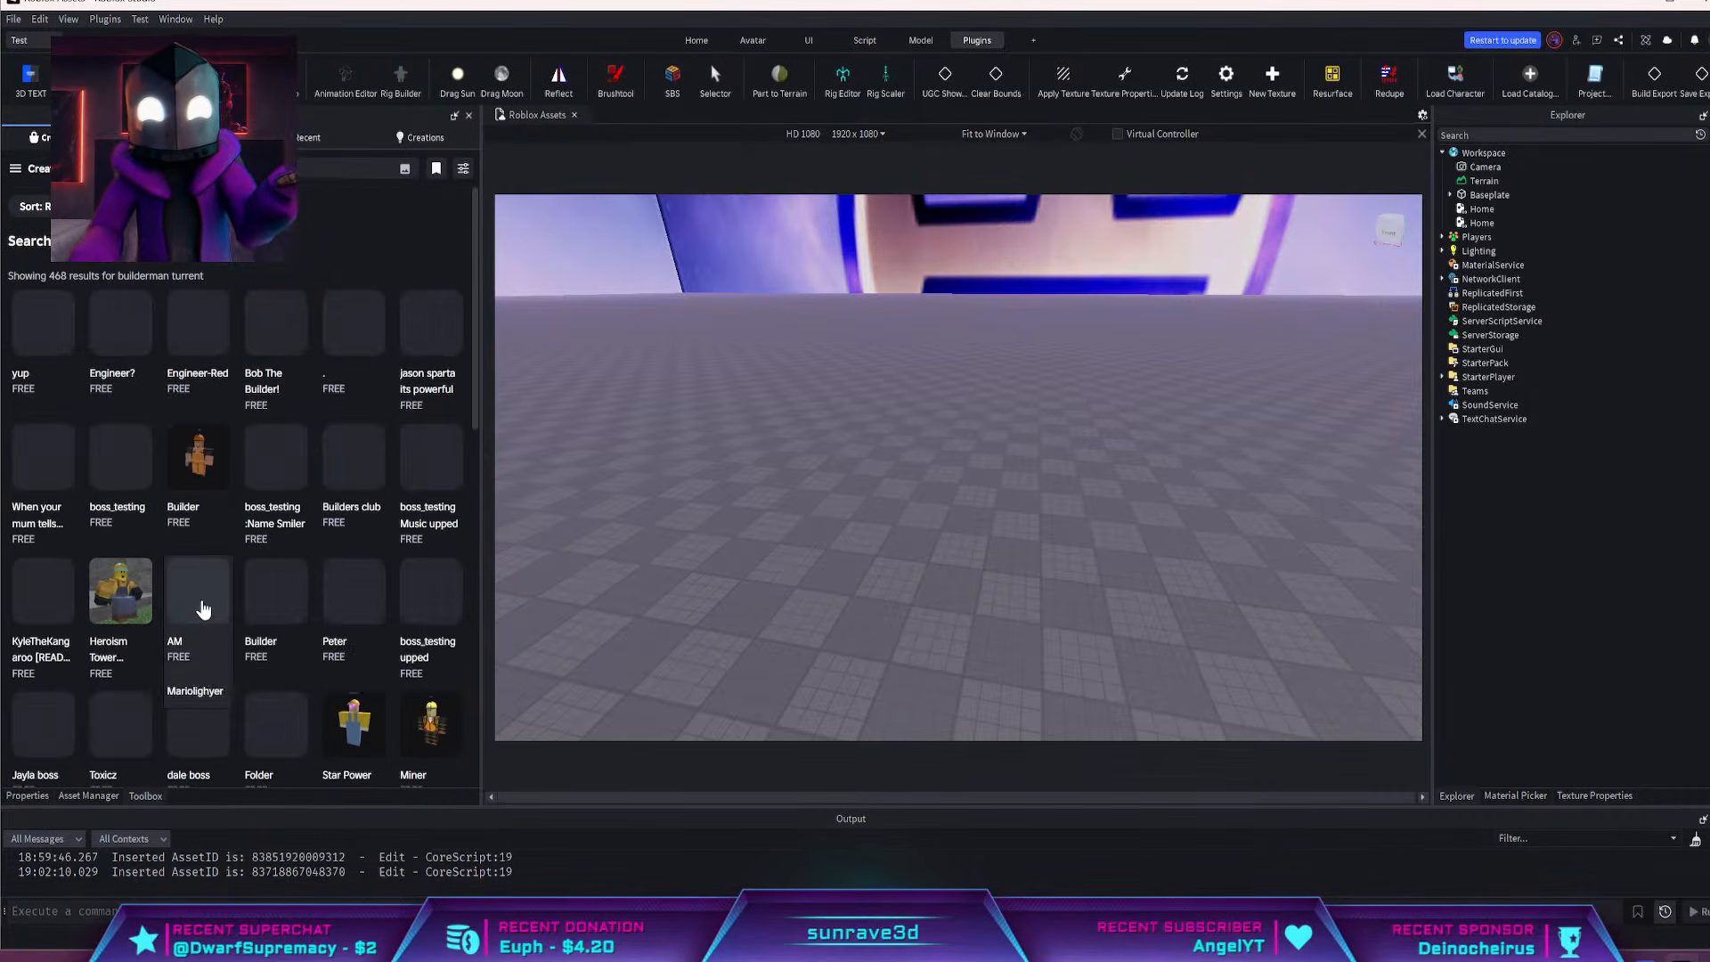
pyautogui.scroll(-5, 230, 597)
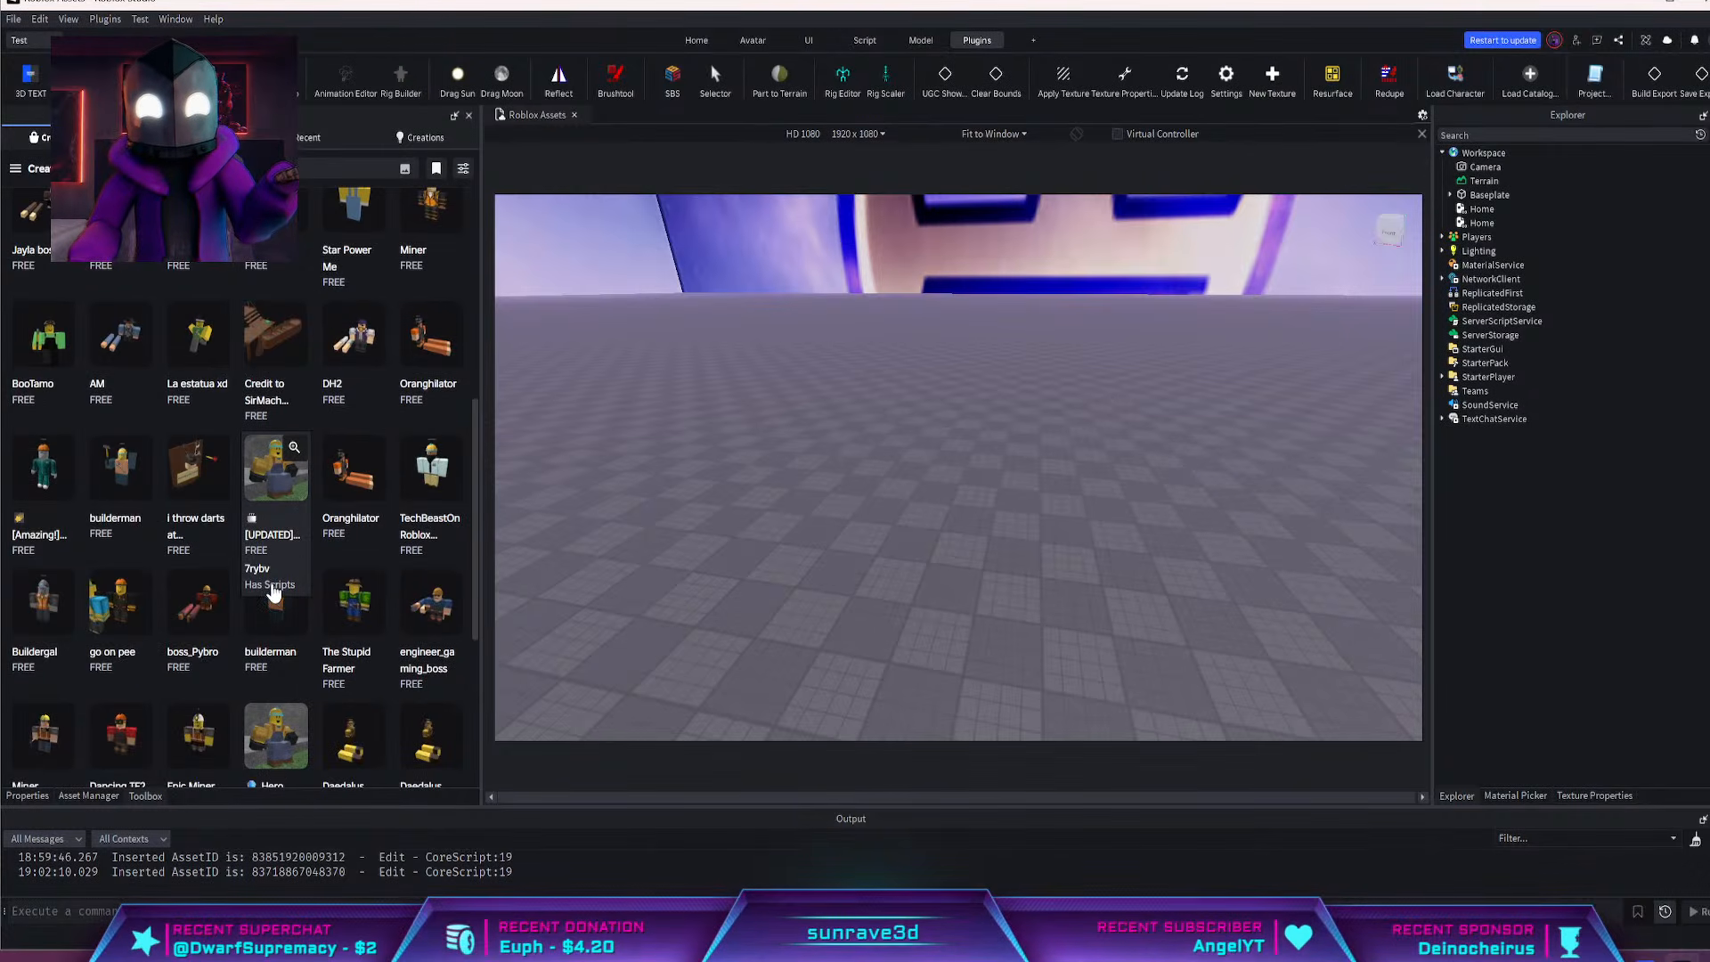
pyautogui.scroll(6, 342, 588)
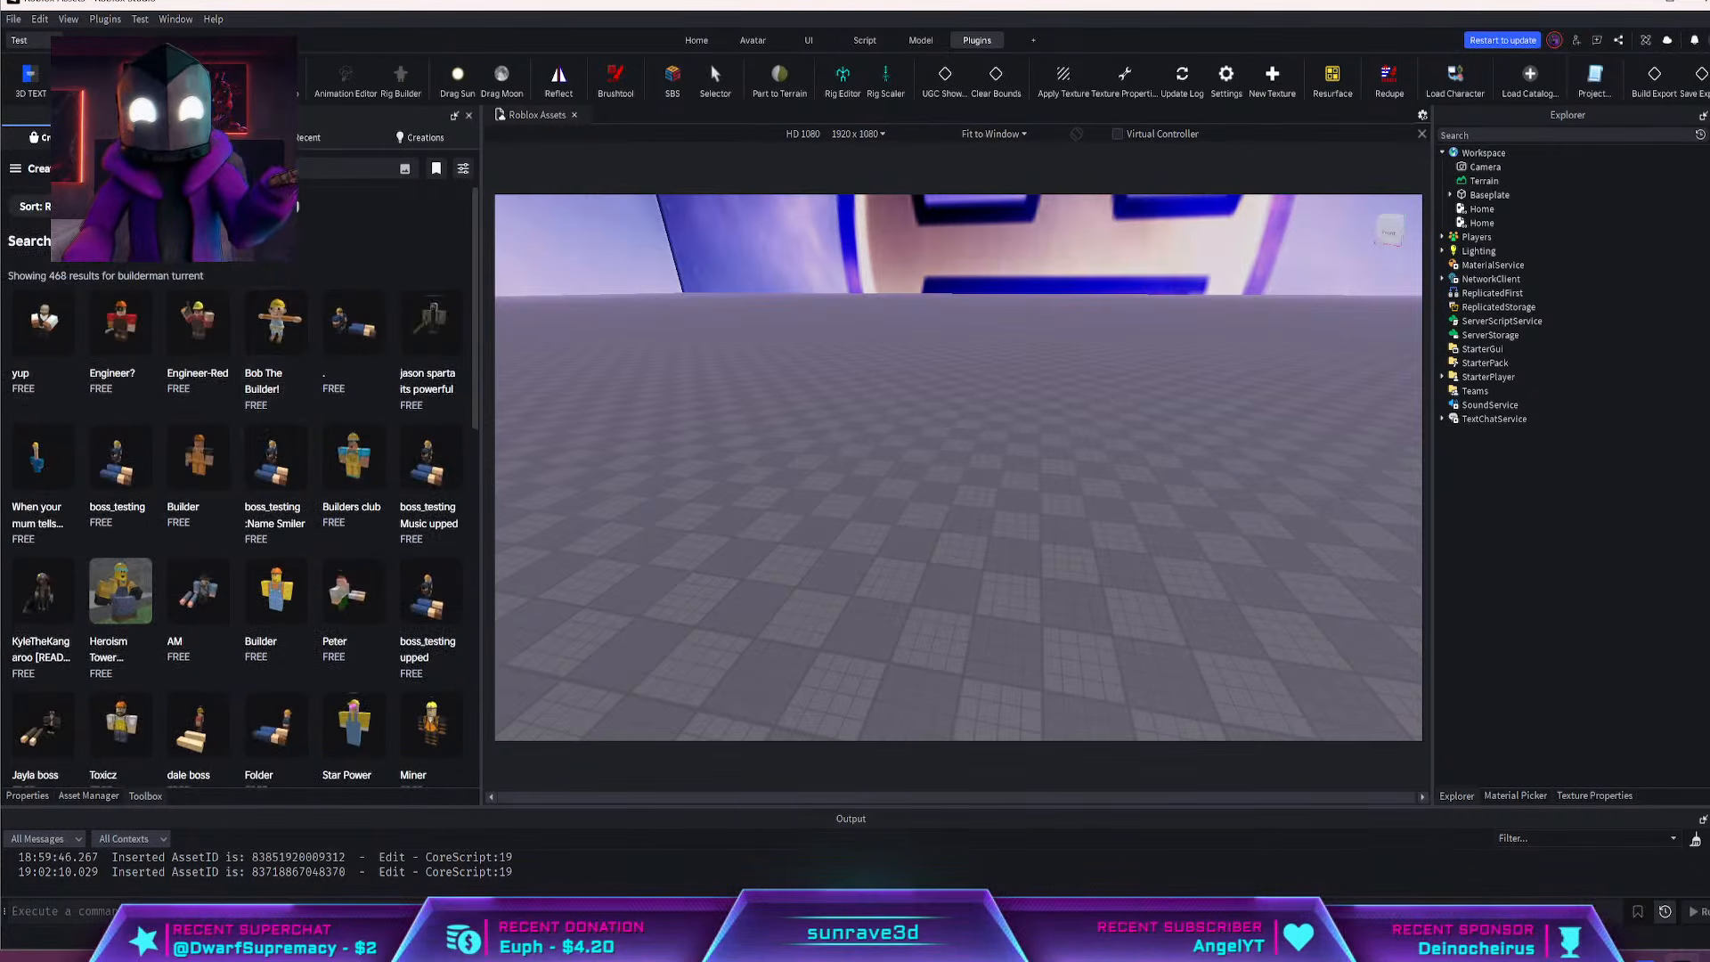
# Search the Toolbox for "builderman SENTRY" and look through the resulting models
pyautogui.click(283, 168)
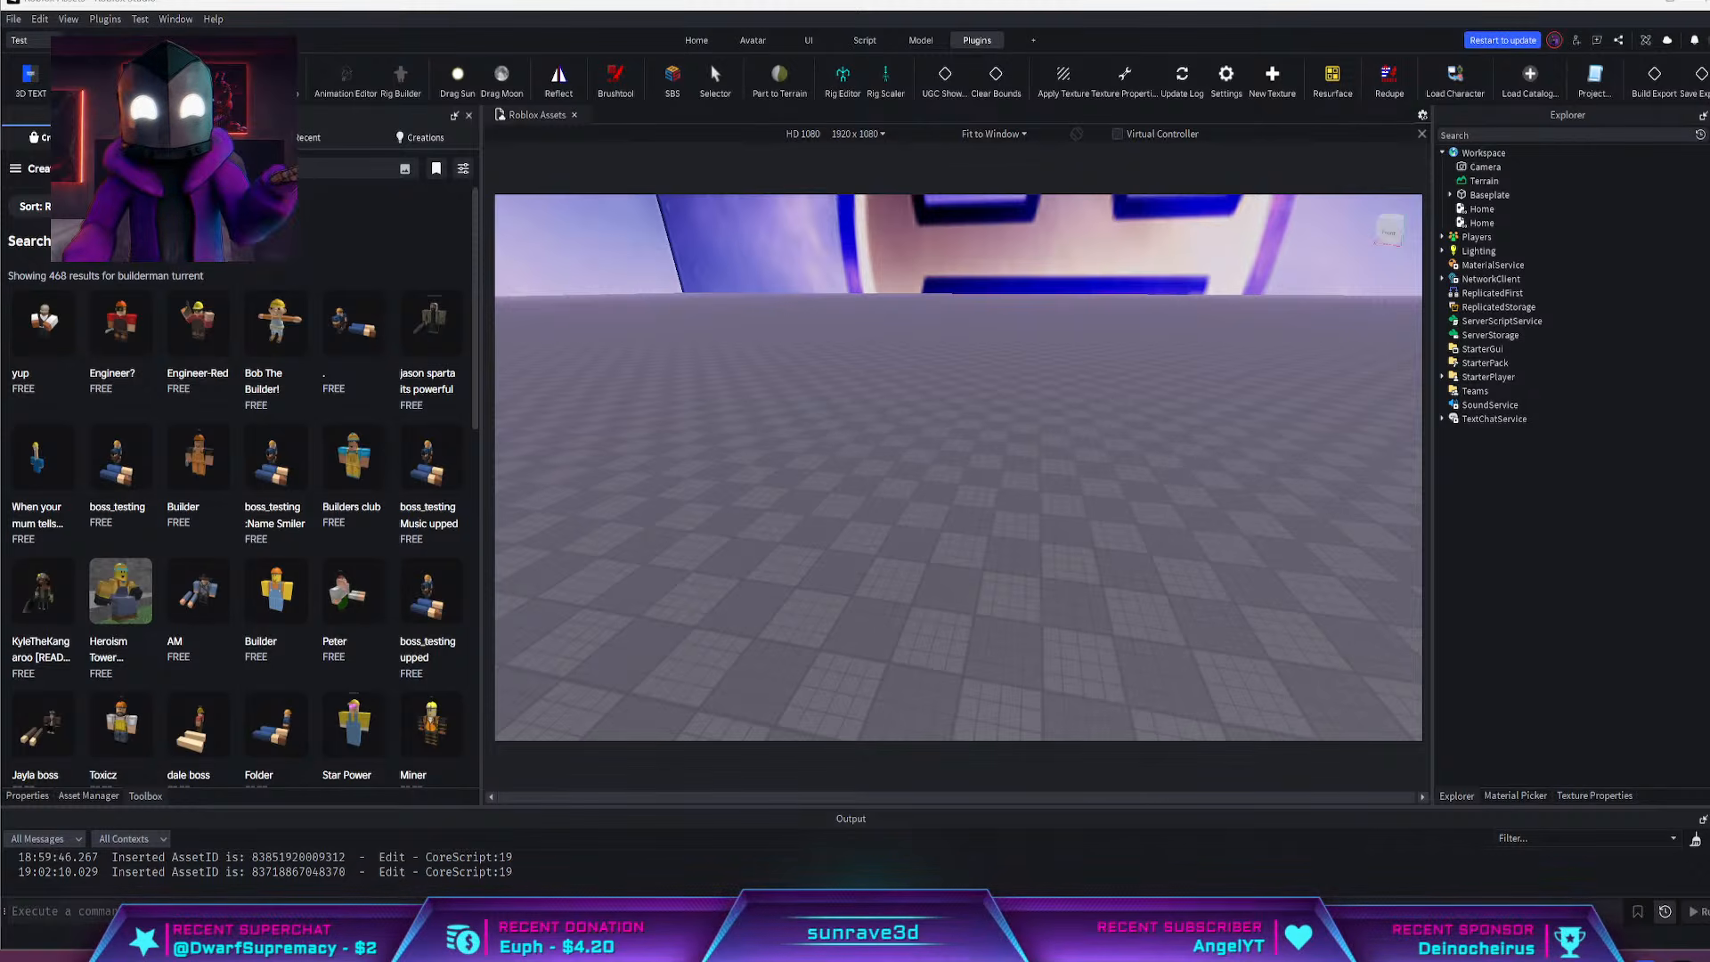
pyautogui.click(285, 168)
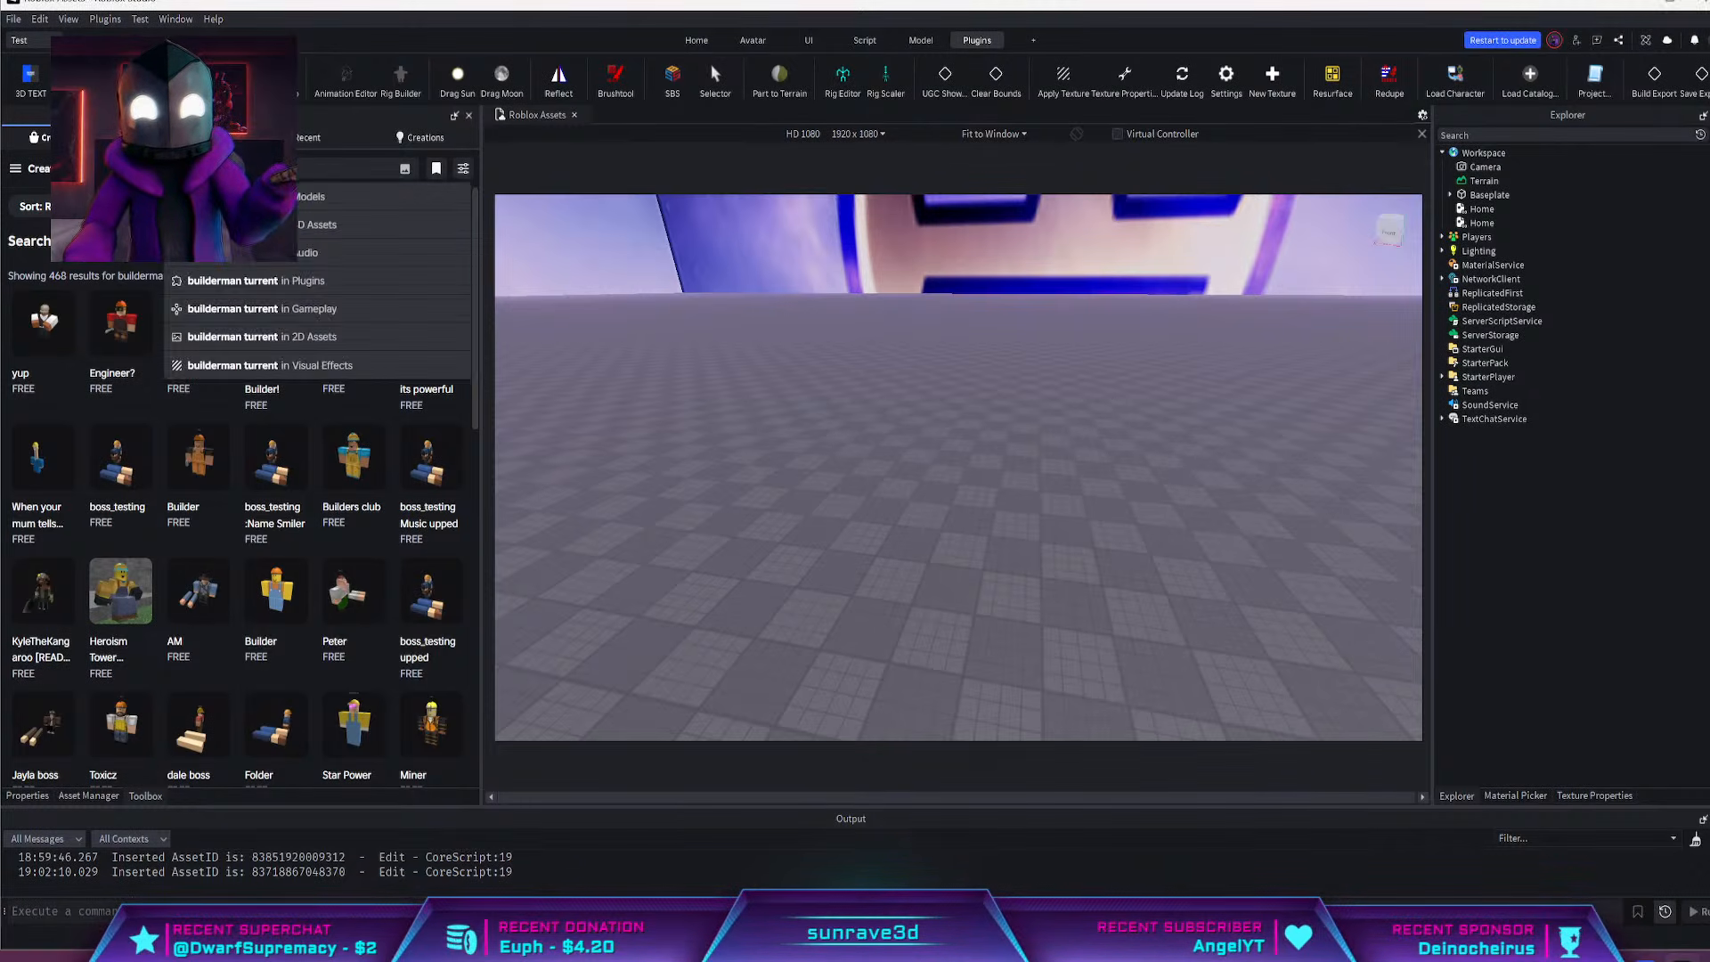
pyautogui.press('Return')
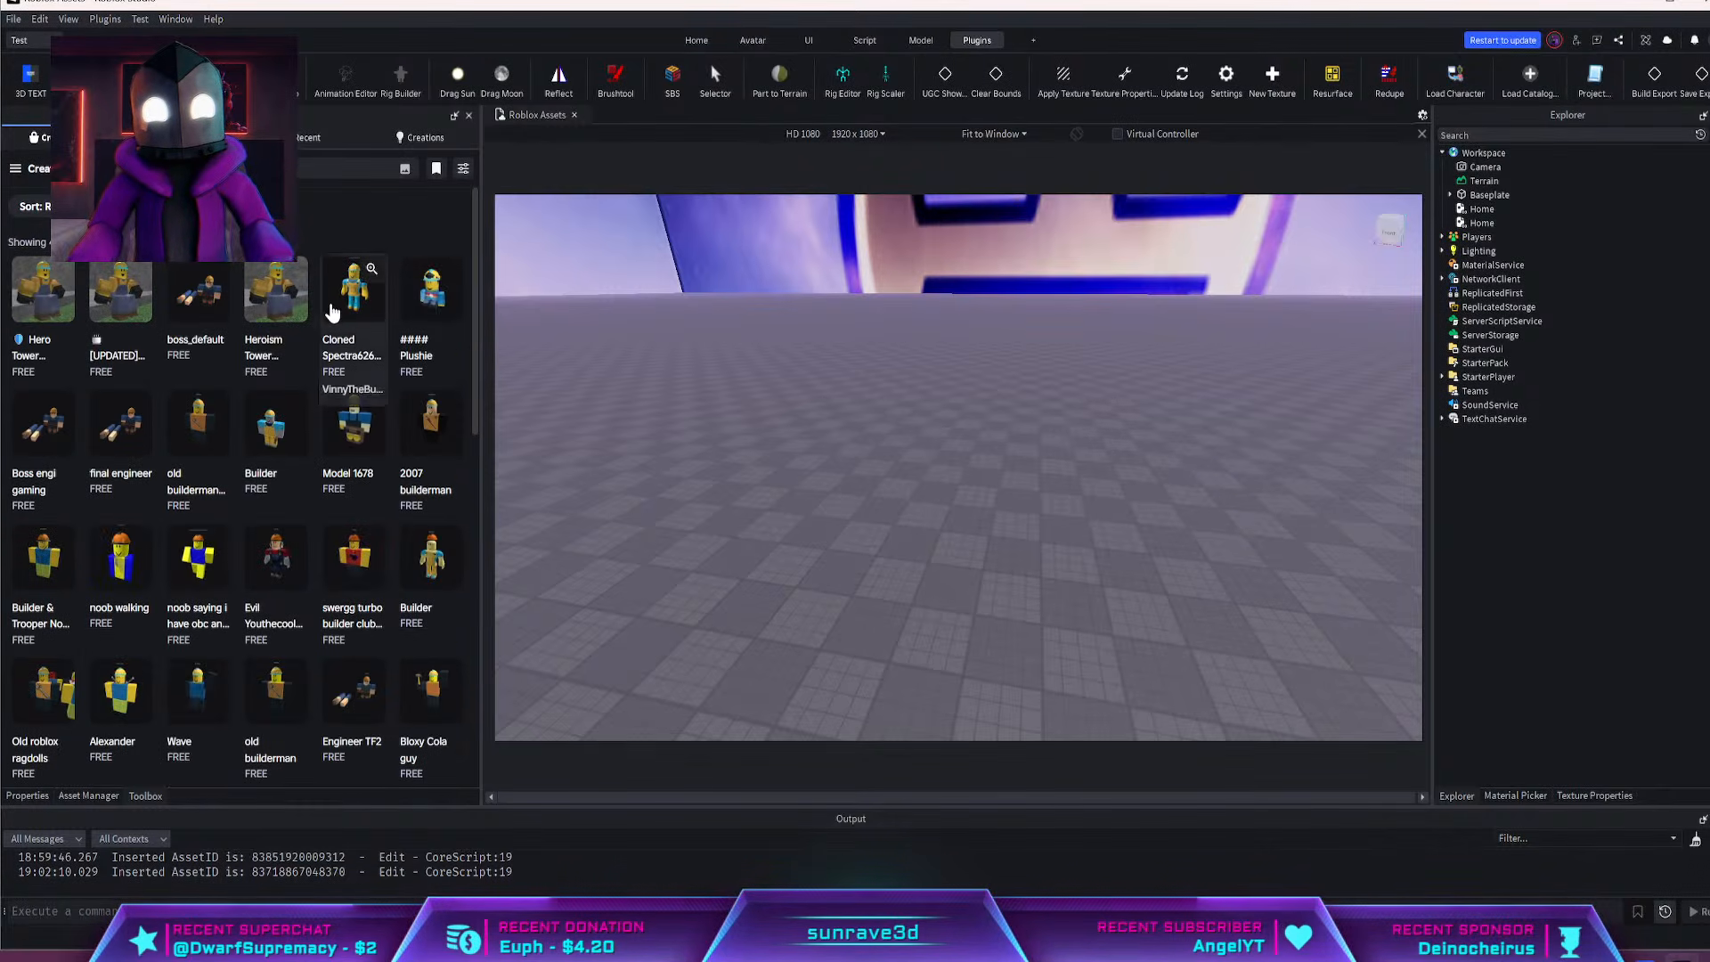
pyautogui.scroll(-9, 333, 315)
pyautogui.scroll(9, 333, 316)
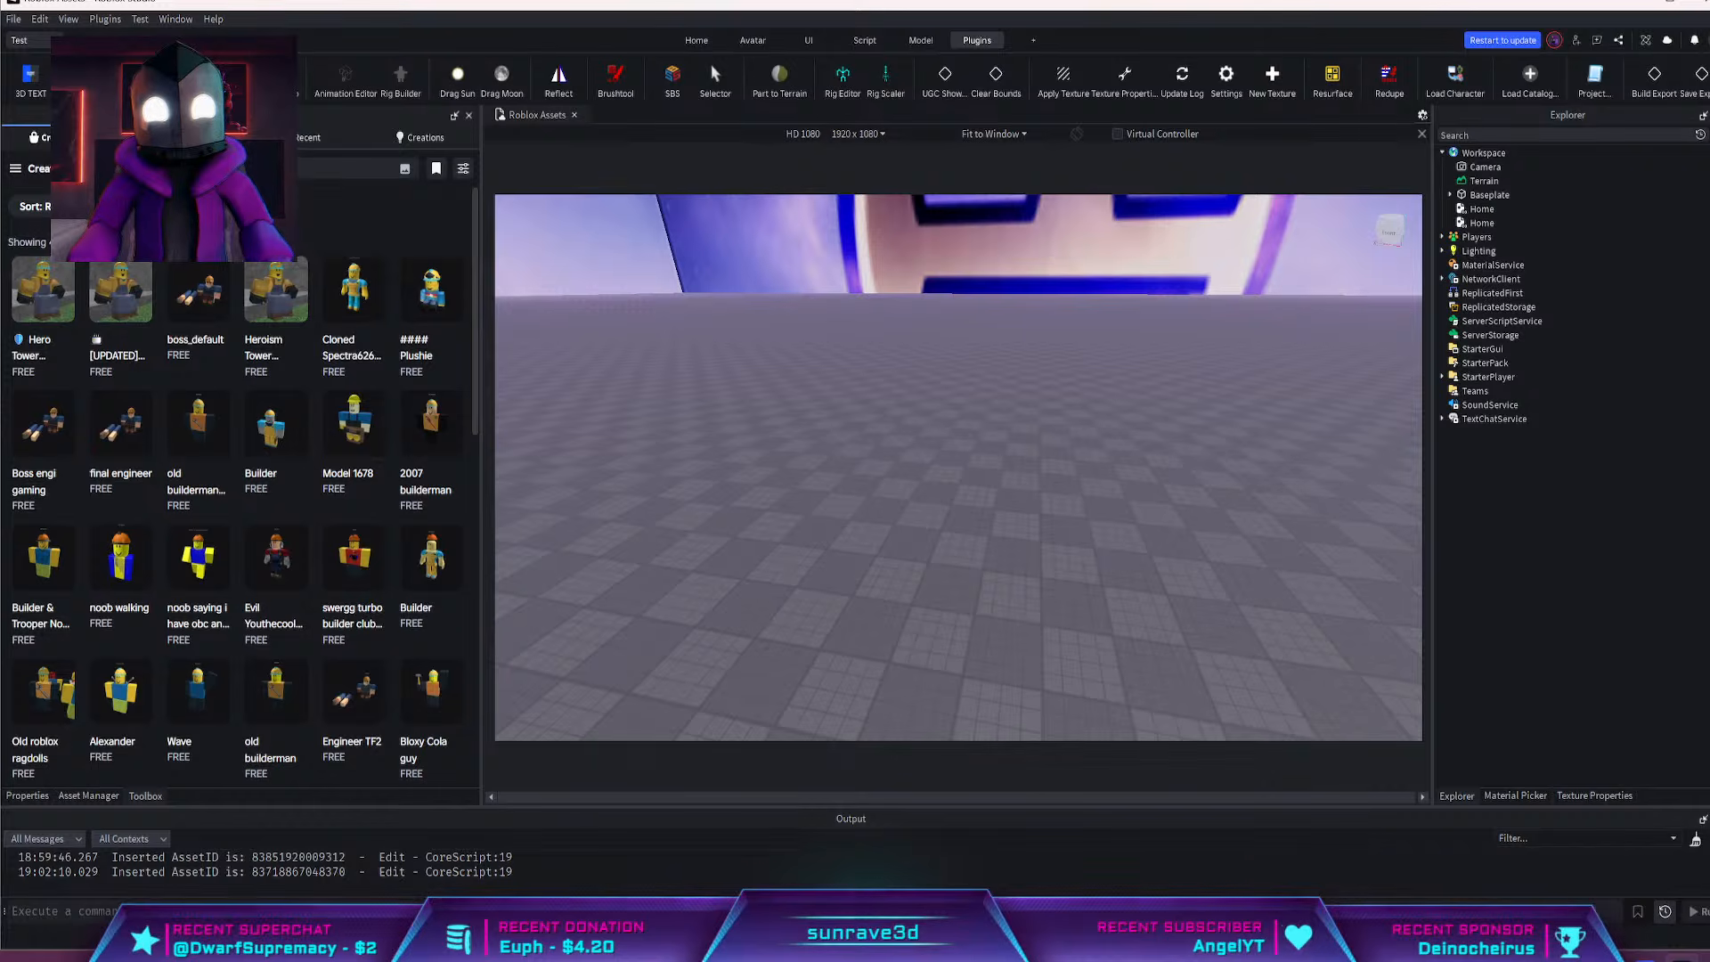
pyautogui.write('SENTRY')
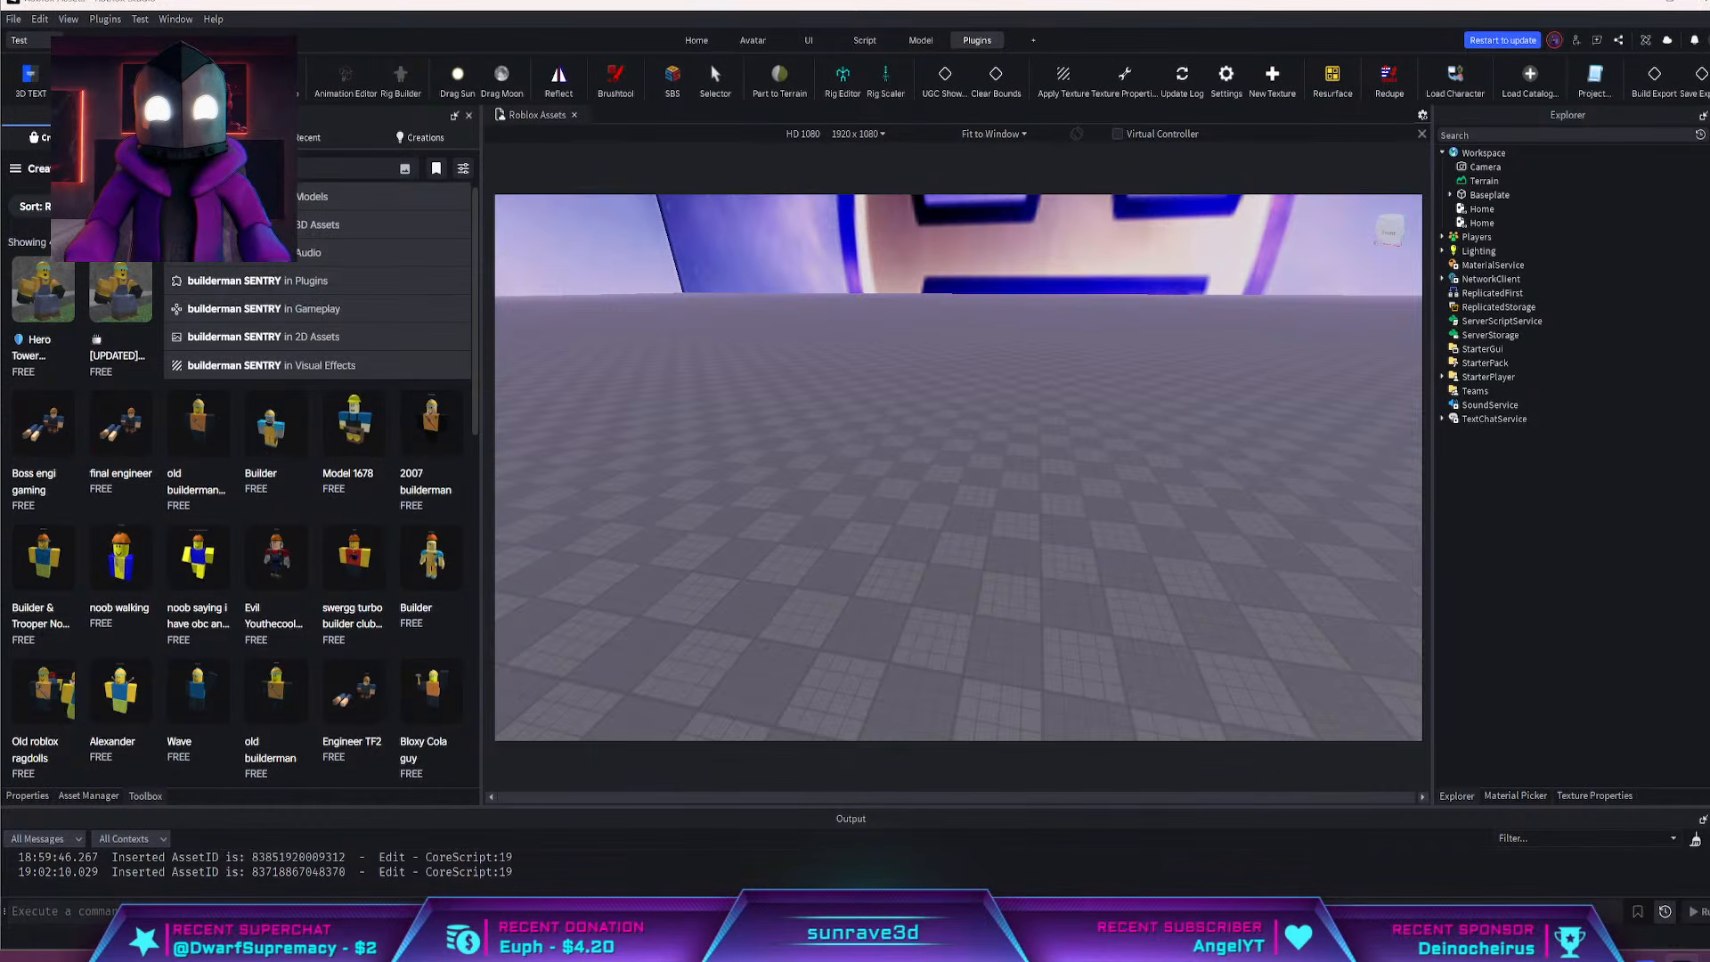
pyautogui.press('Return')
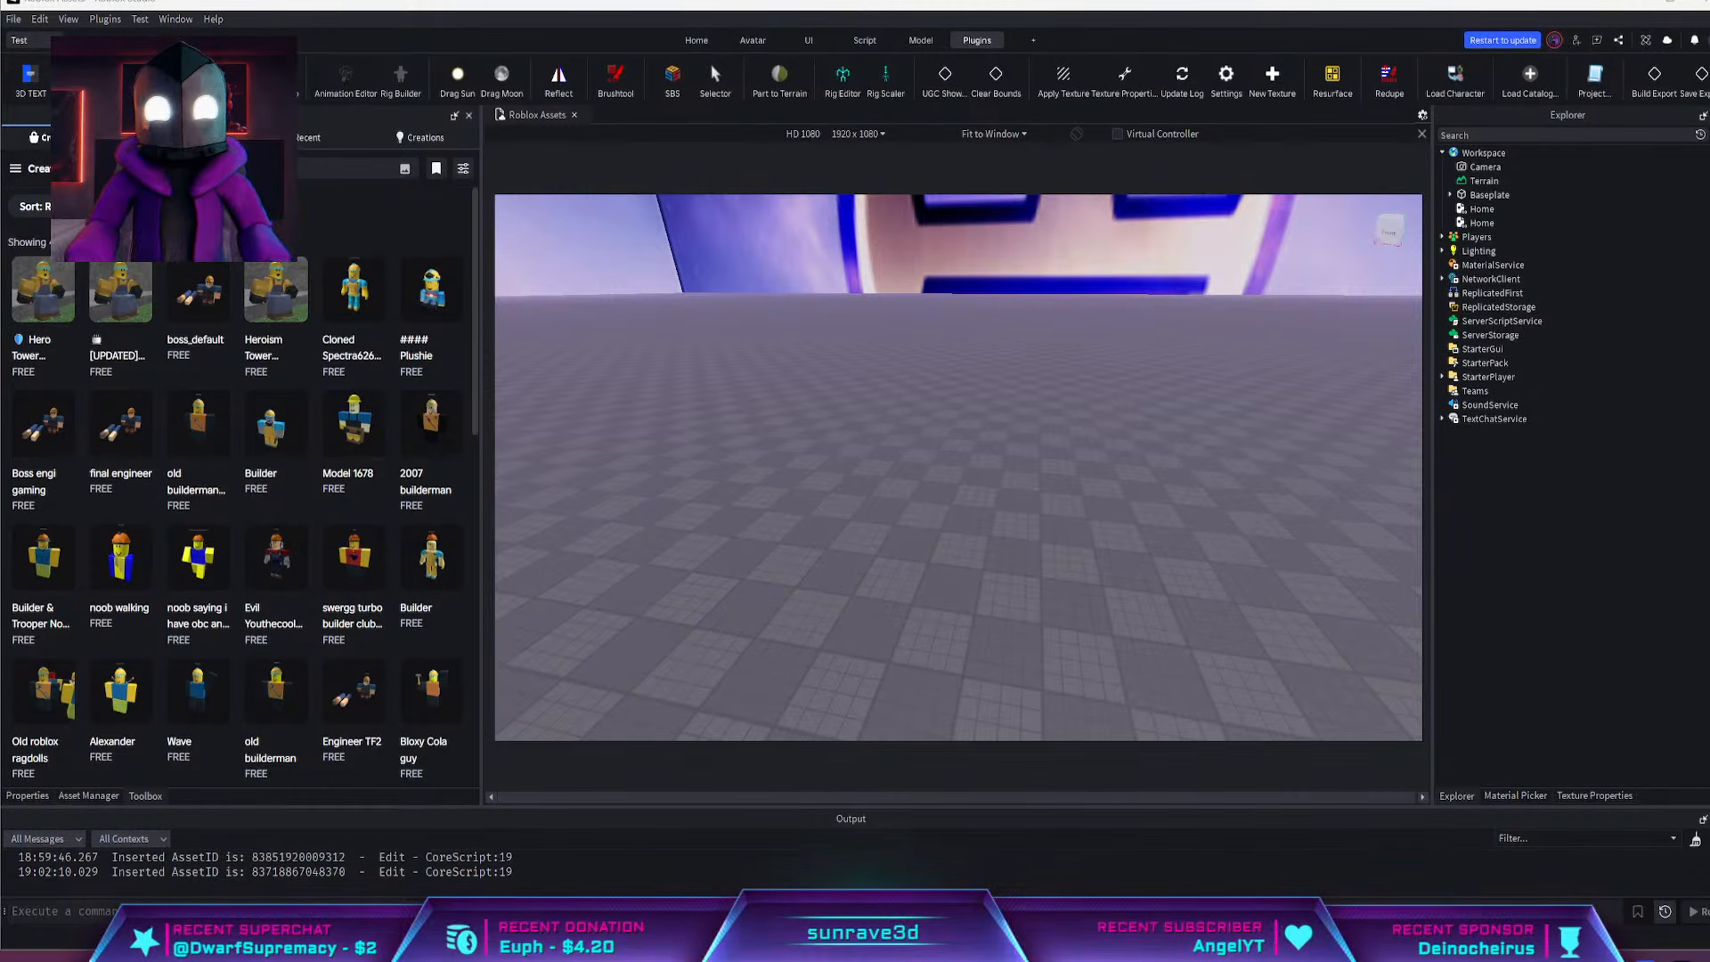
pyautogui.rightClick(789, 465)
pyautogui.click(1190, 444)
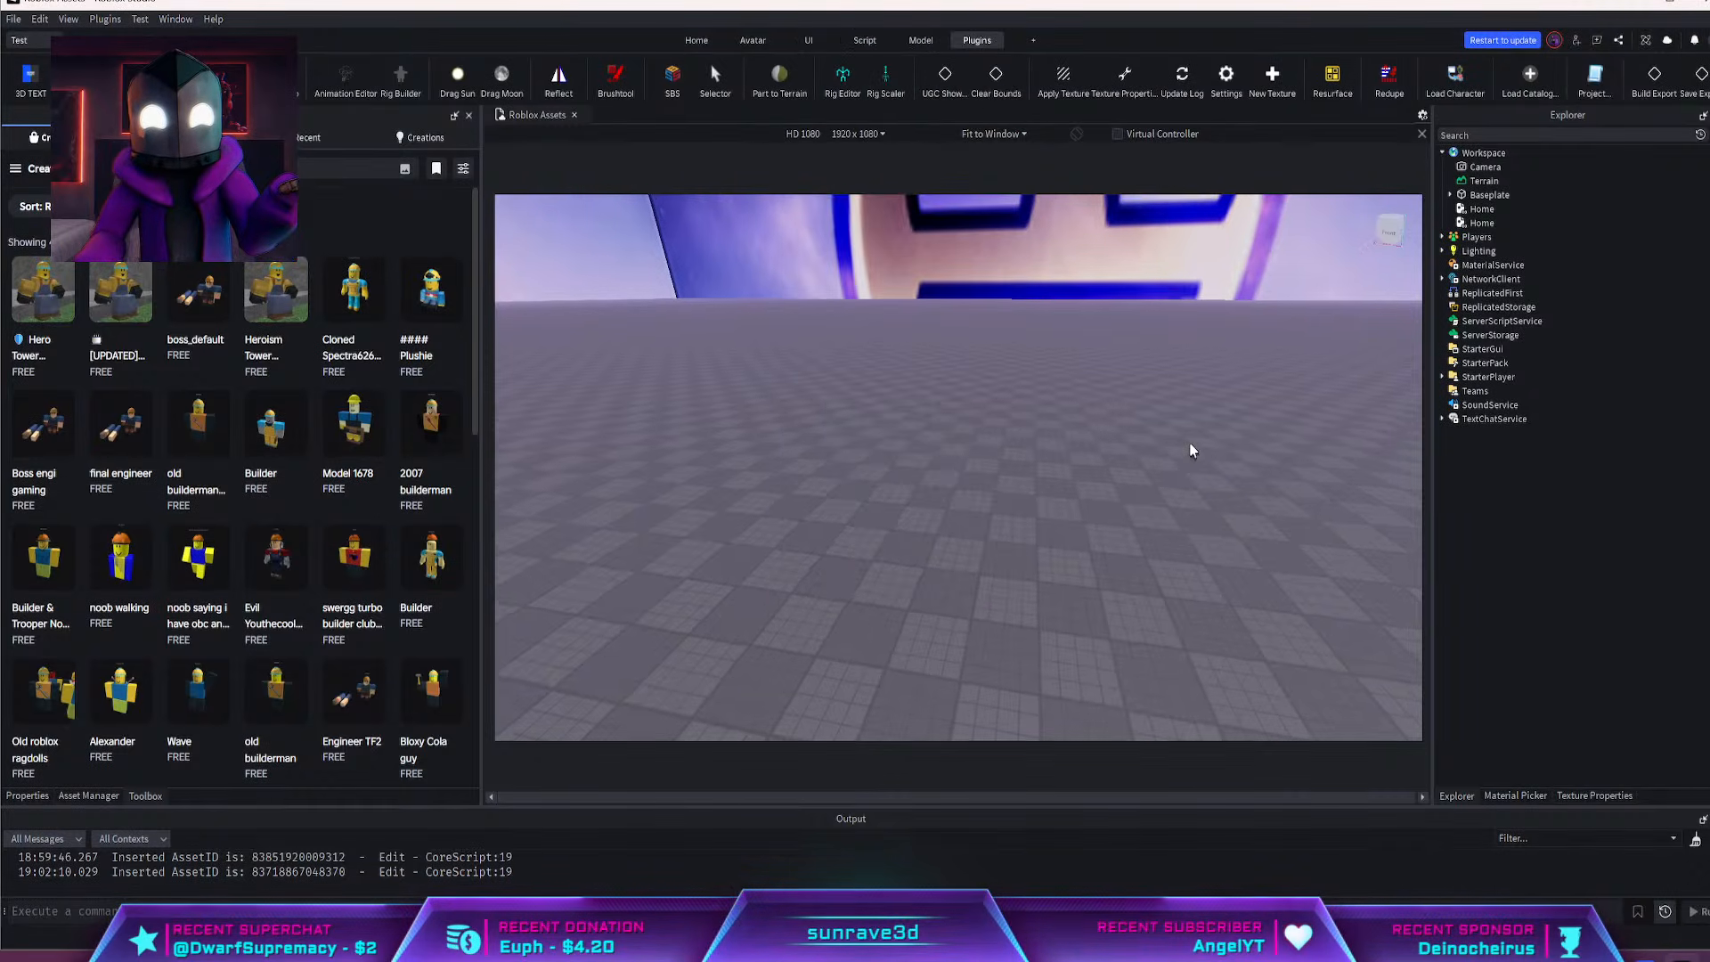
pyautogui.moveTo(1190, 445); pyautogui.dragTo(1294, 470, button='right')
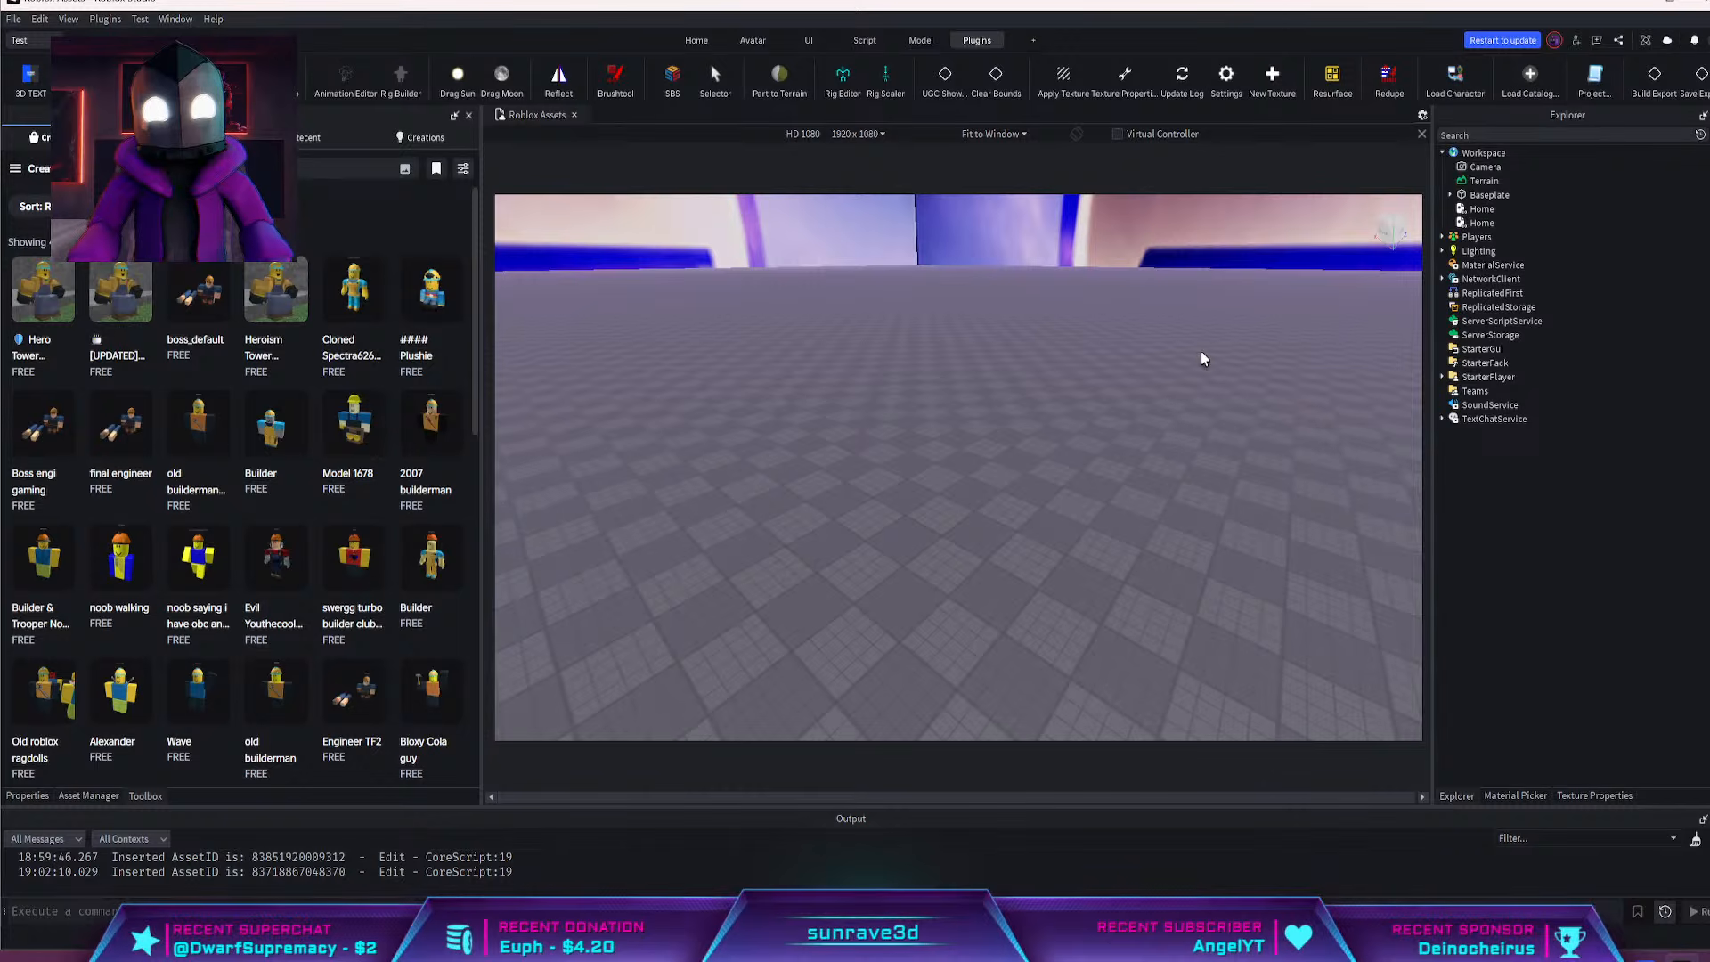
pyautogui.click(1531, 80)
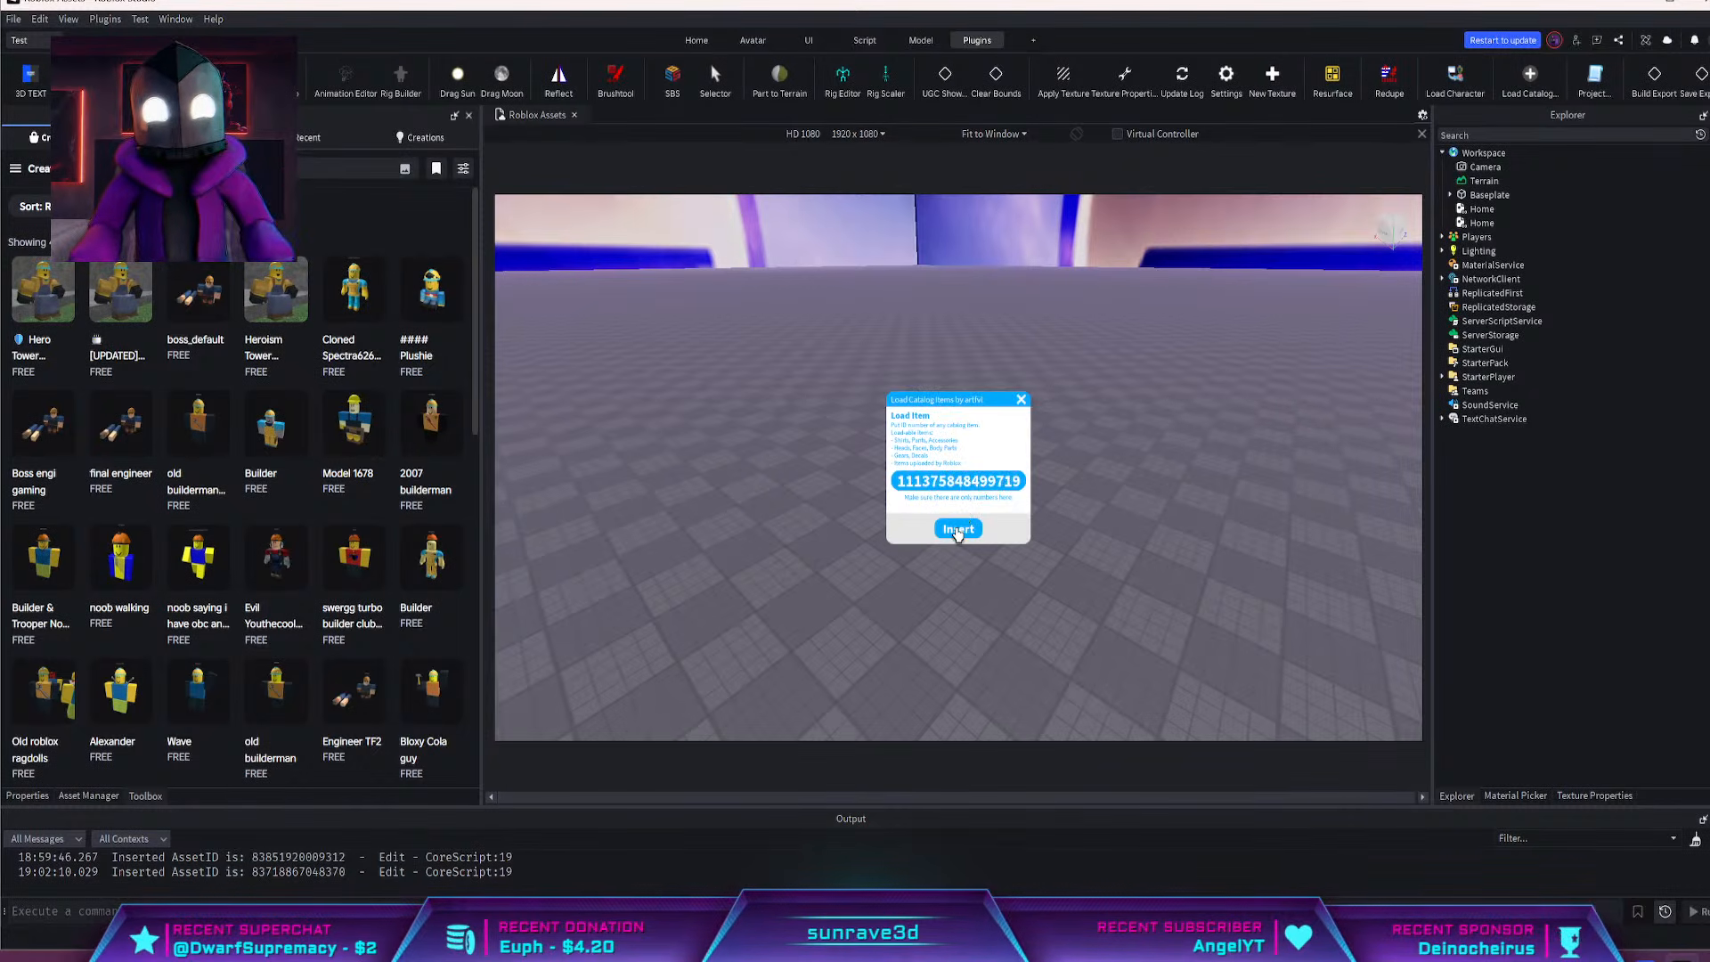
pyautogui.click(957, 529)
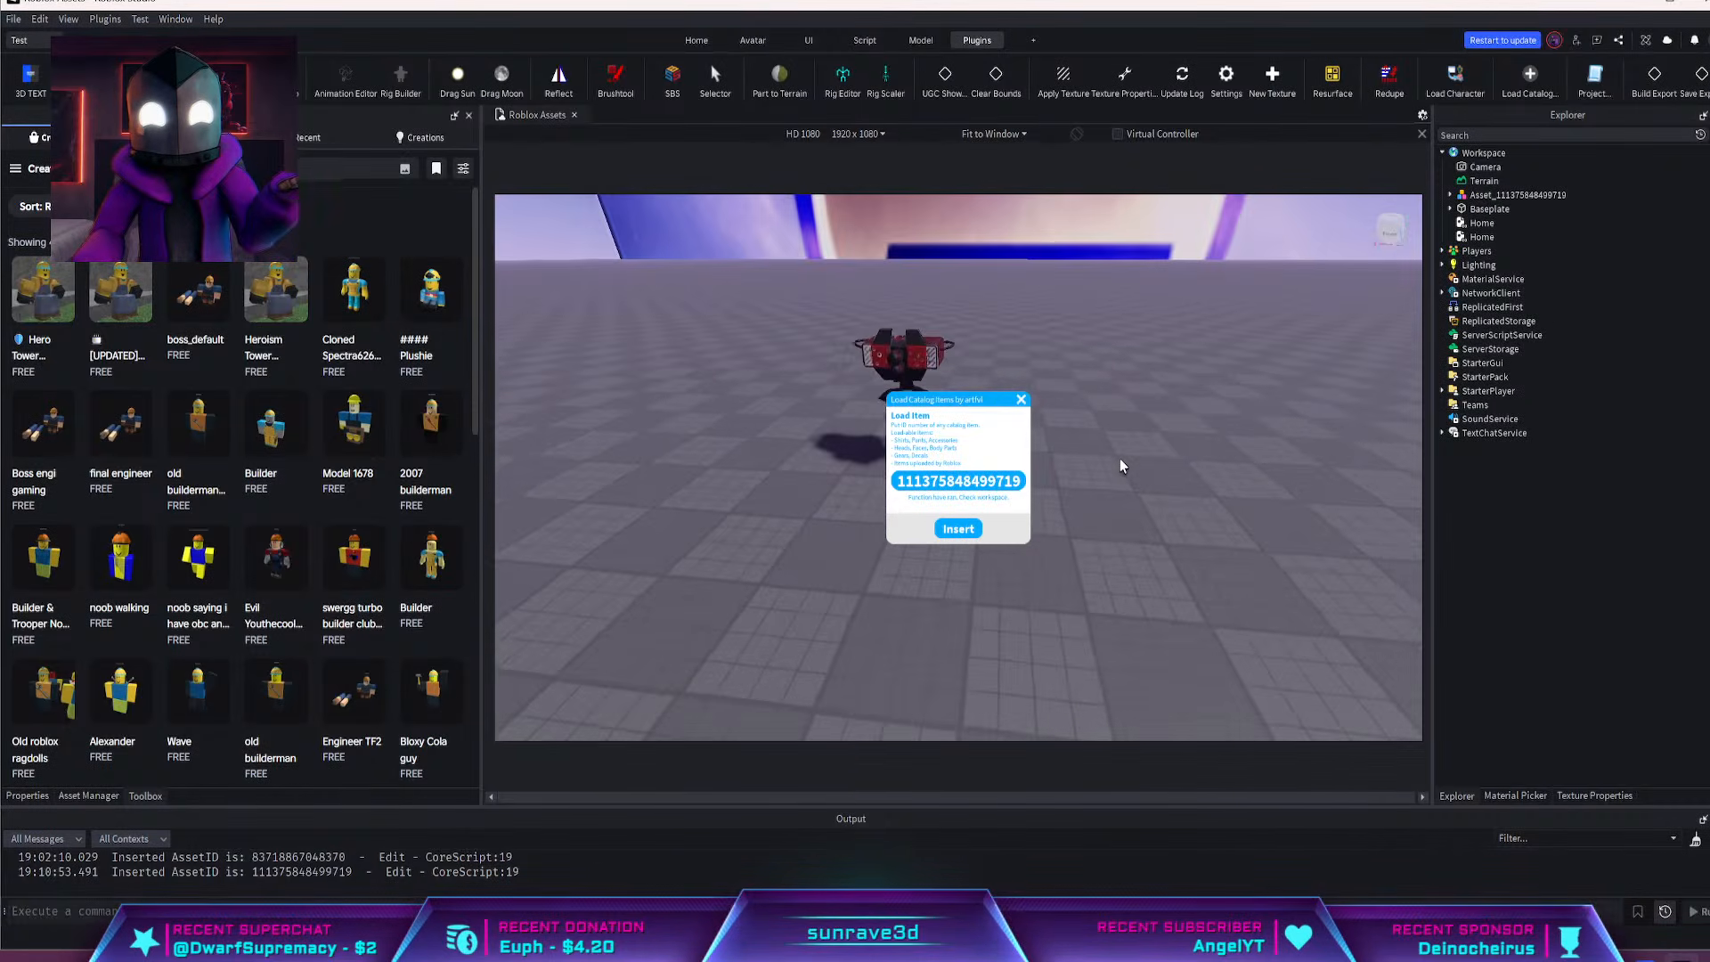
pyautogui.press('w')
pyautogui.moveTo(1123, 466); pyautogui.dragTo(1122, 466, button='right')
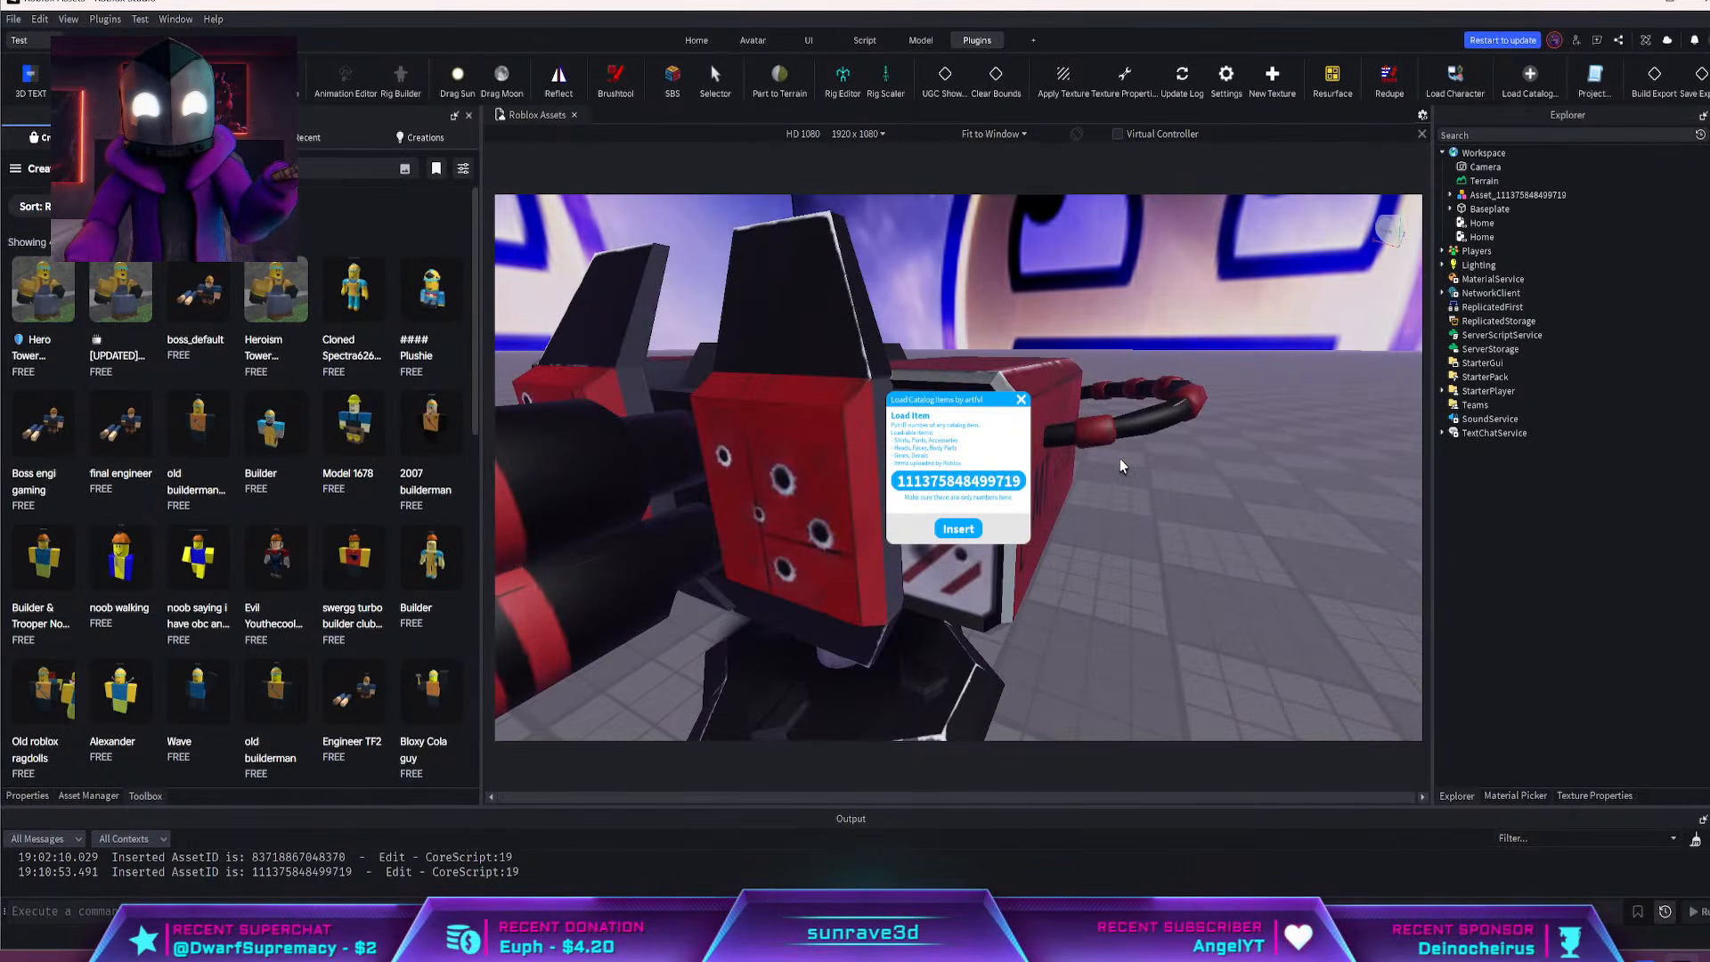
pyautogui.click(1022, 399)
# Select the inserted turret asset in the workspace and start exporting it as an OBJ
pyautogui.scroll(-4, 1041, 416)
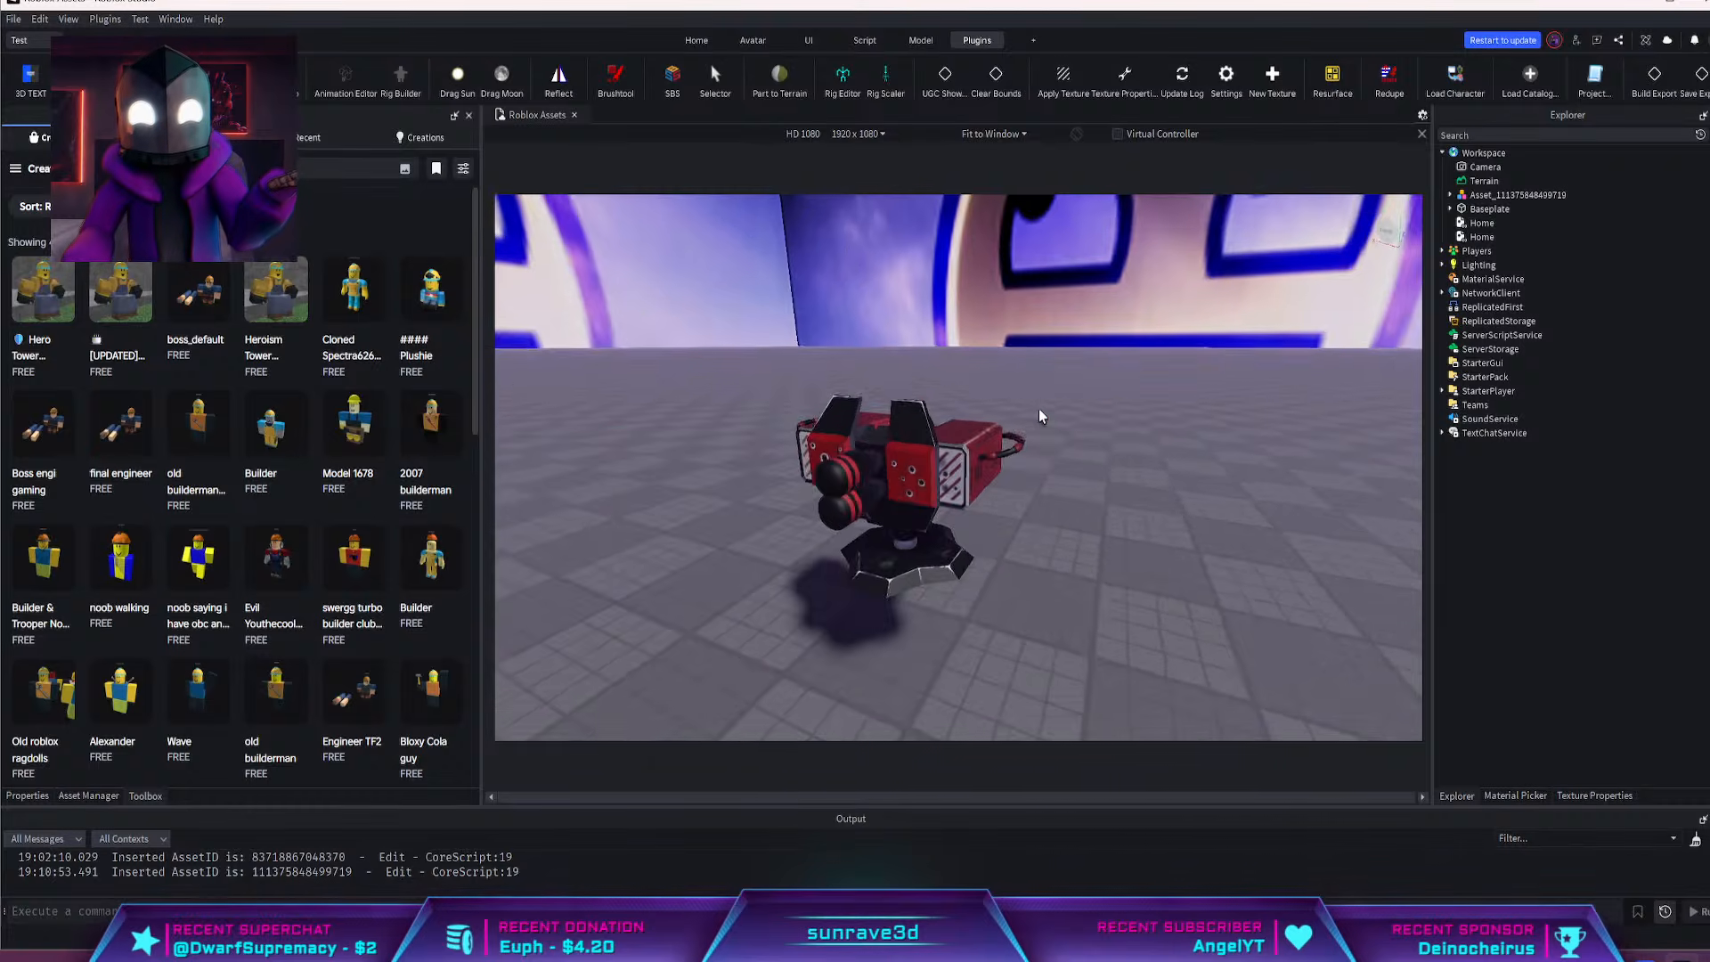
pyautogui.moveTo(1041, 416); pyautogui.dragTo(1041, 416, button='right')
pyautogui.press('d')
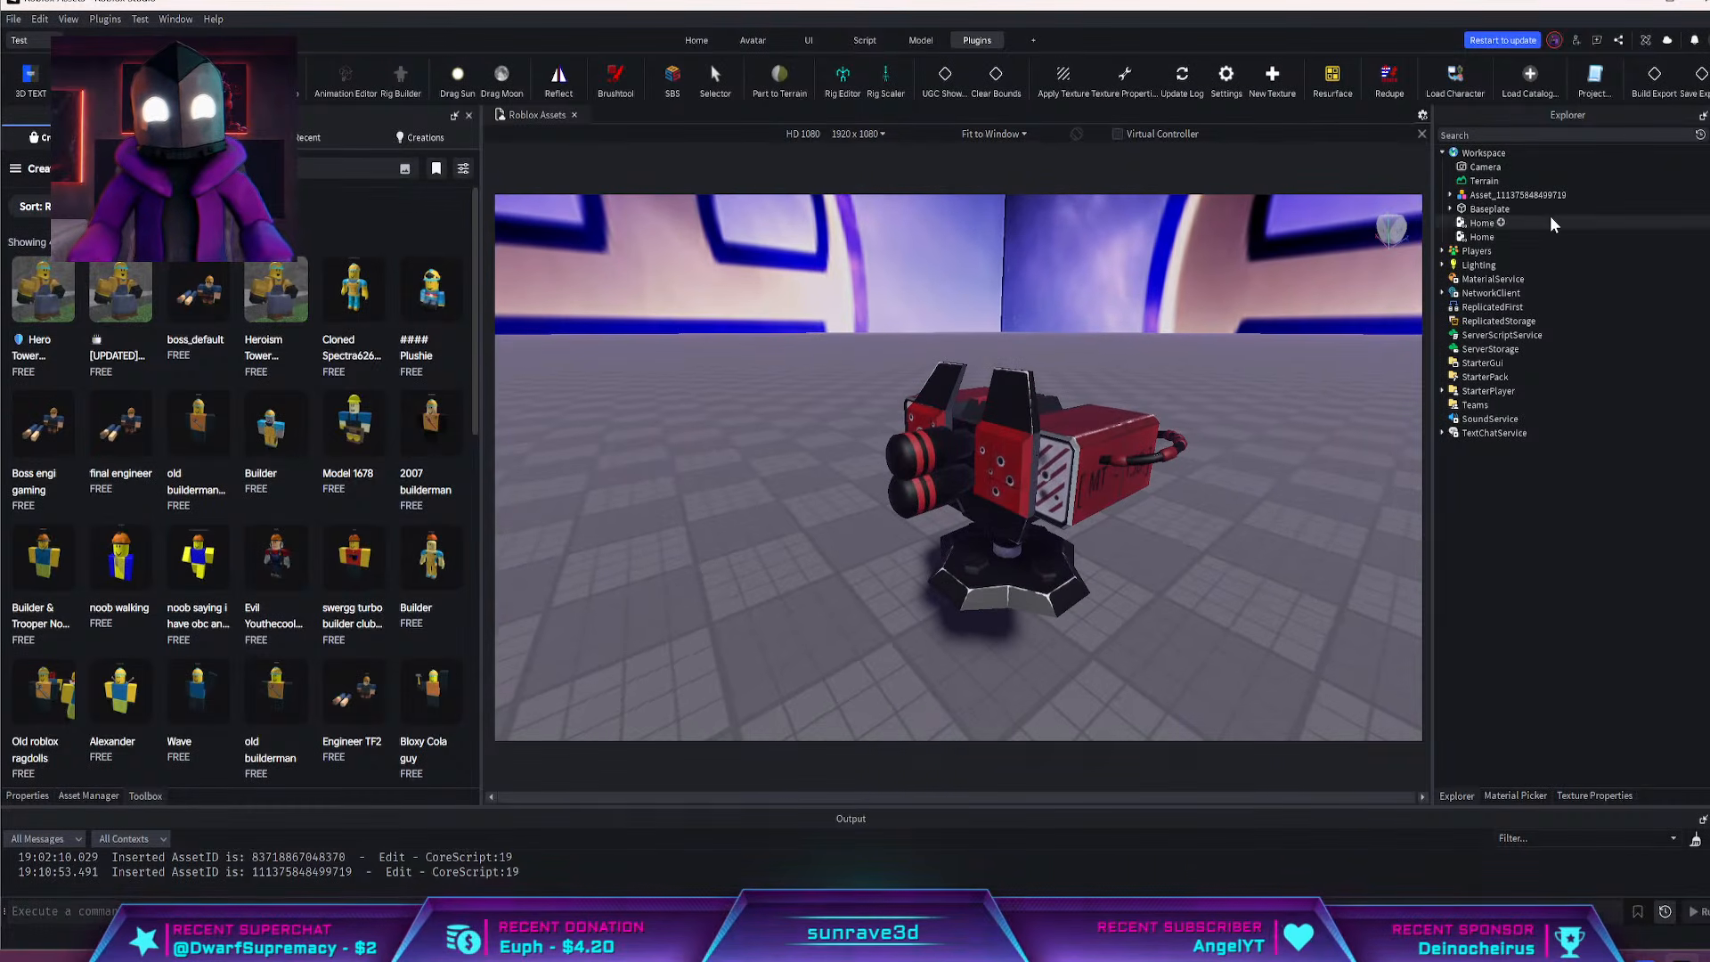
pyautogui.click(1528, 195)
pyautogui.press('f')
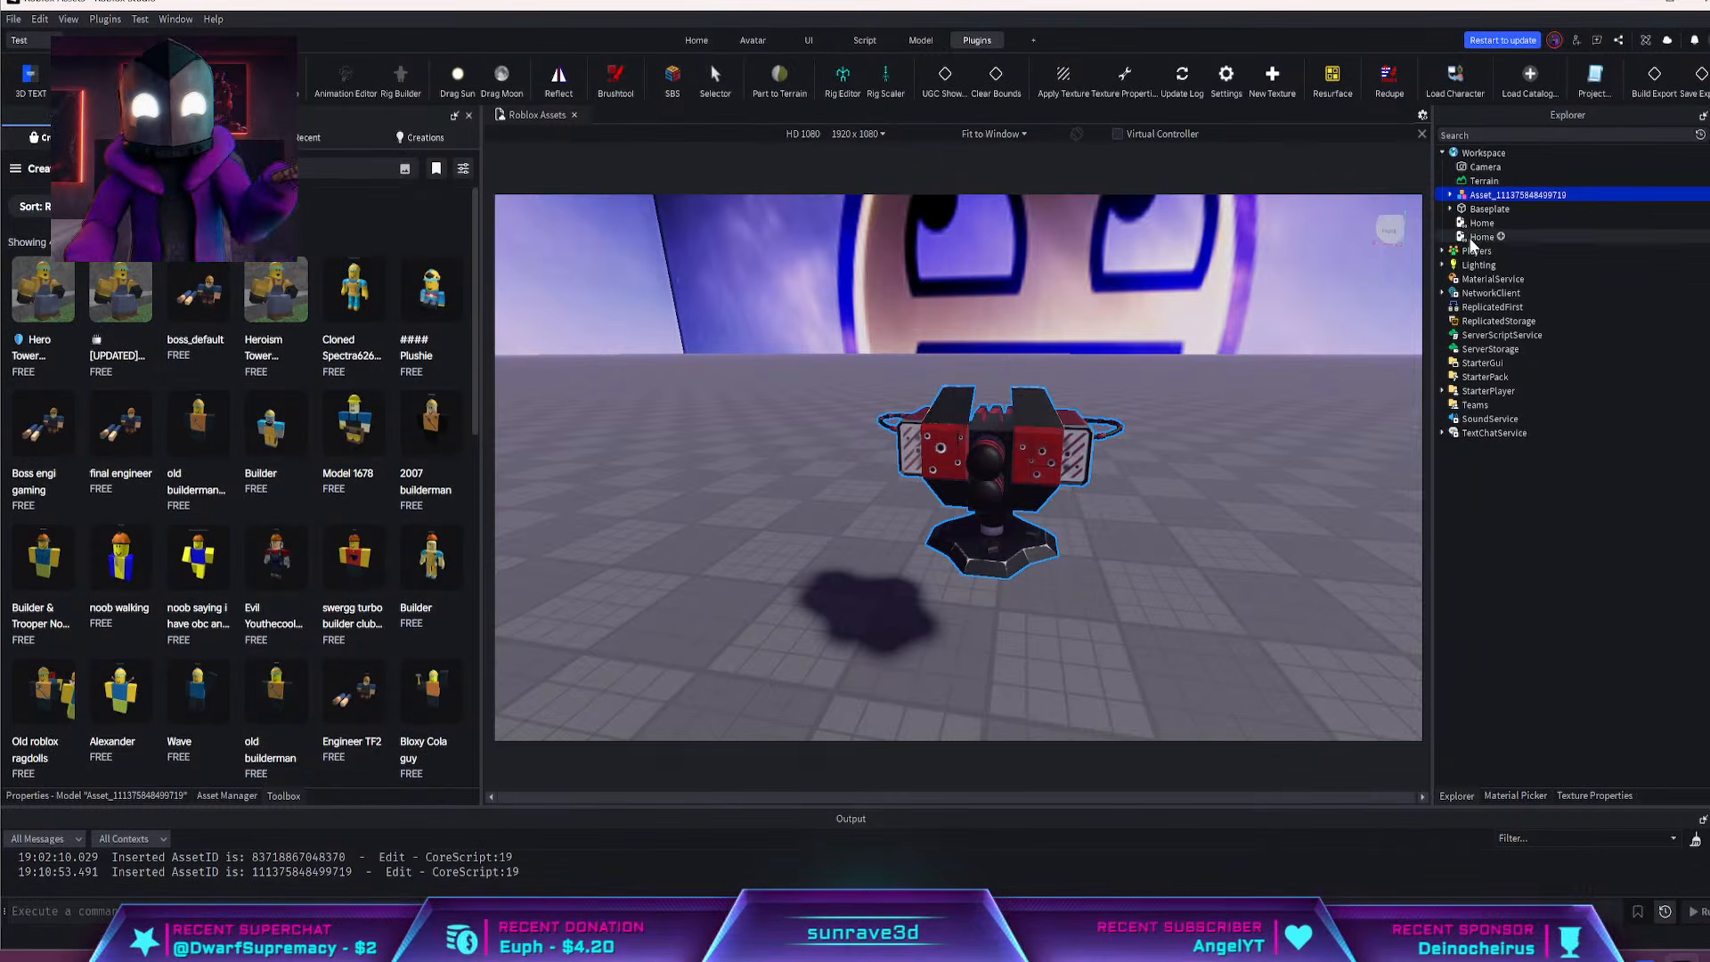
pyautogui.rightClick(1505, 195)
pyautogui.moveTo(1560, 475)
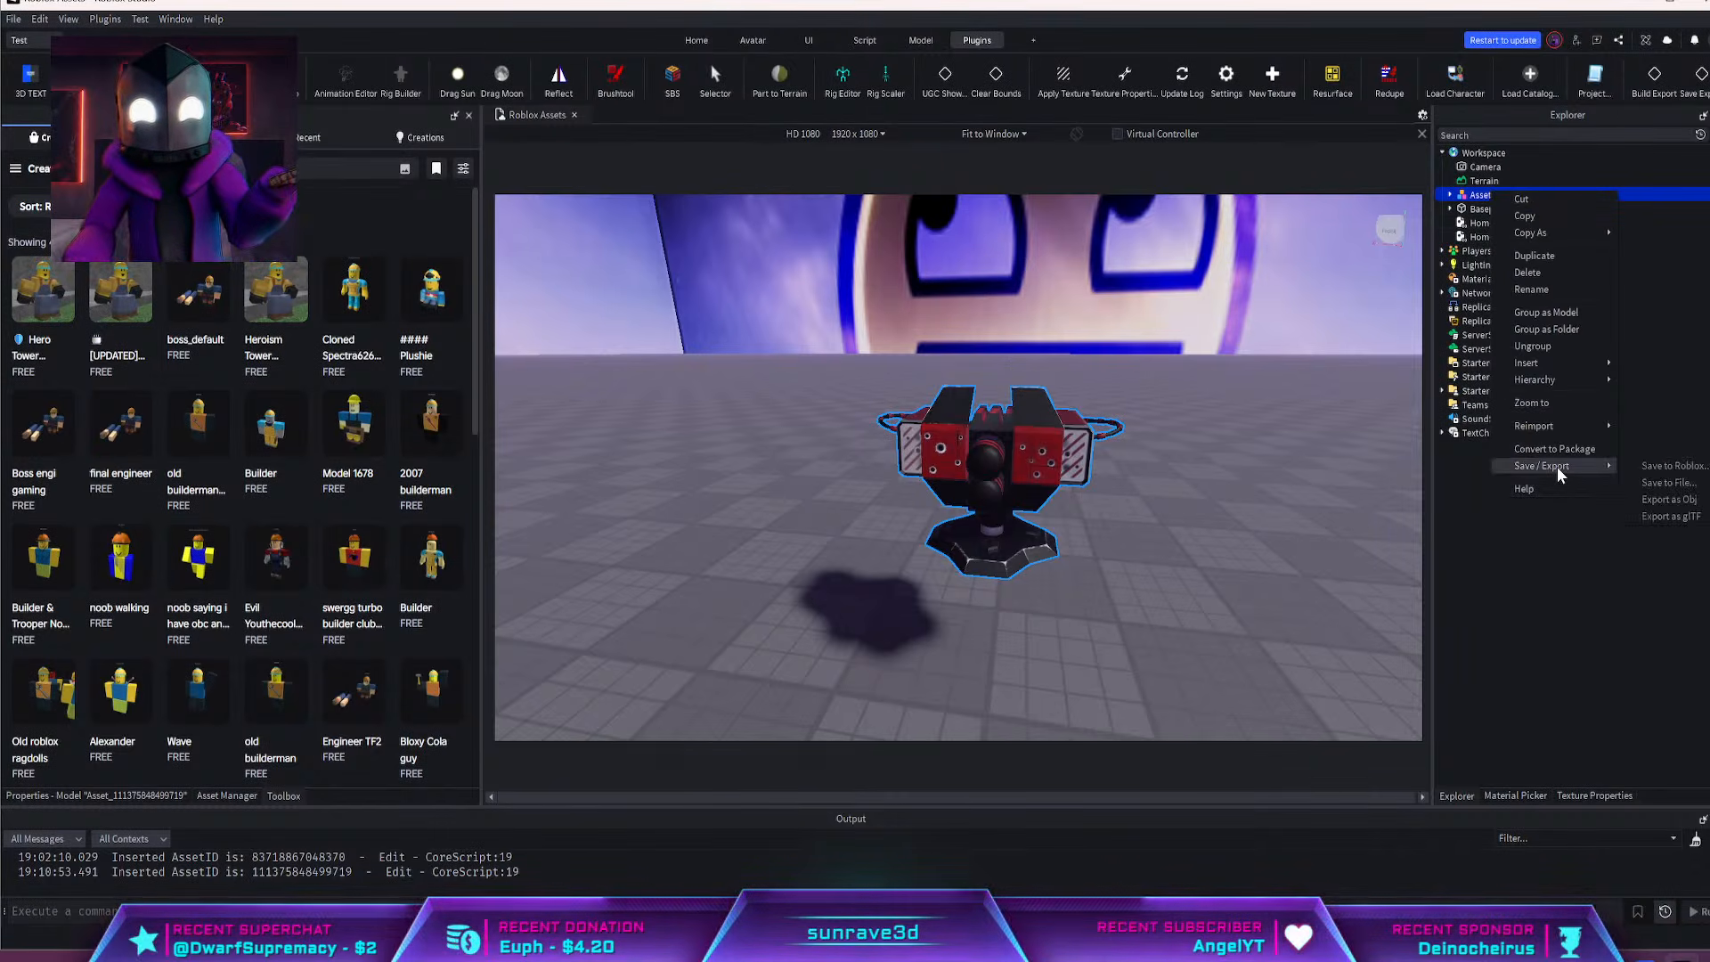
pyautogui.click(1668, 500)
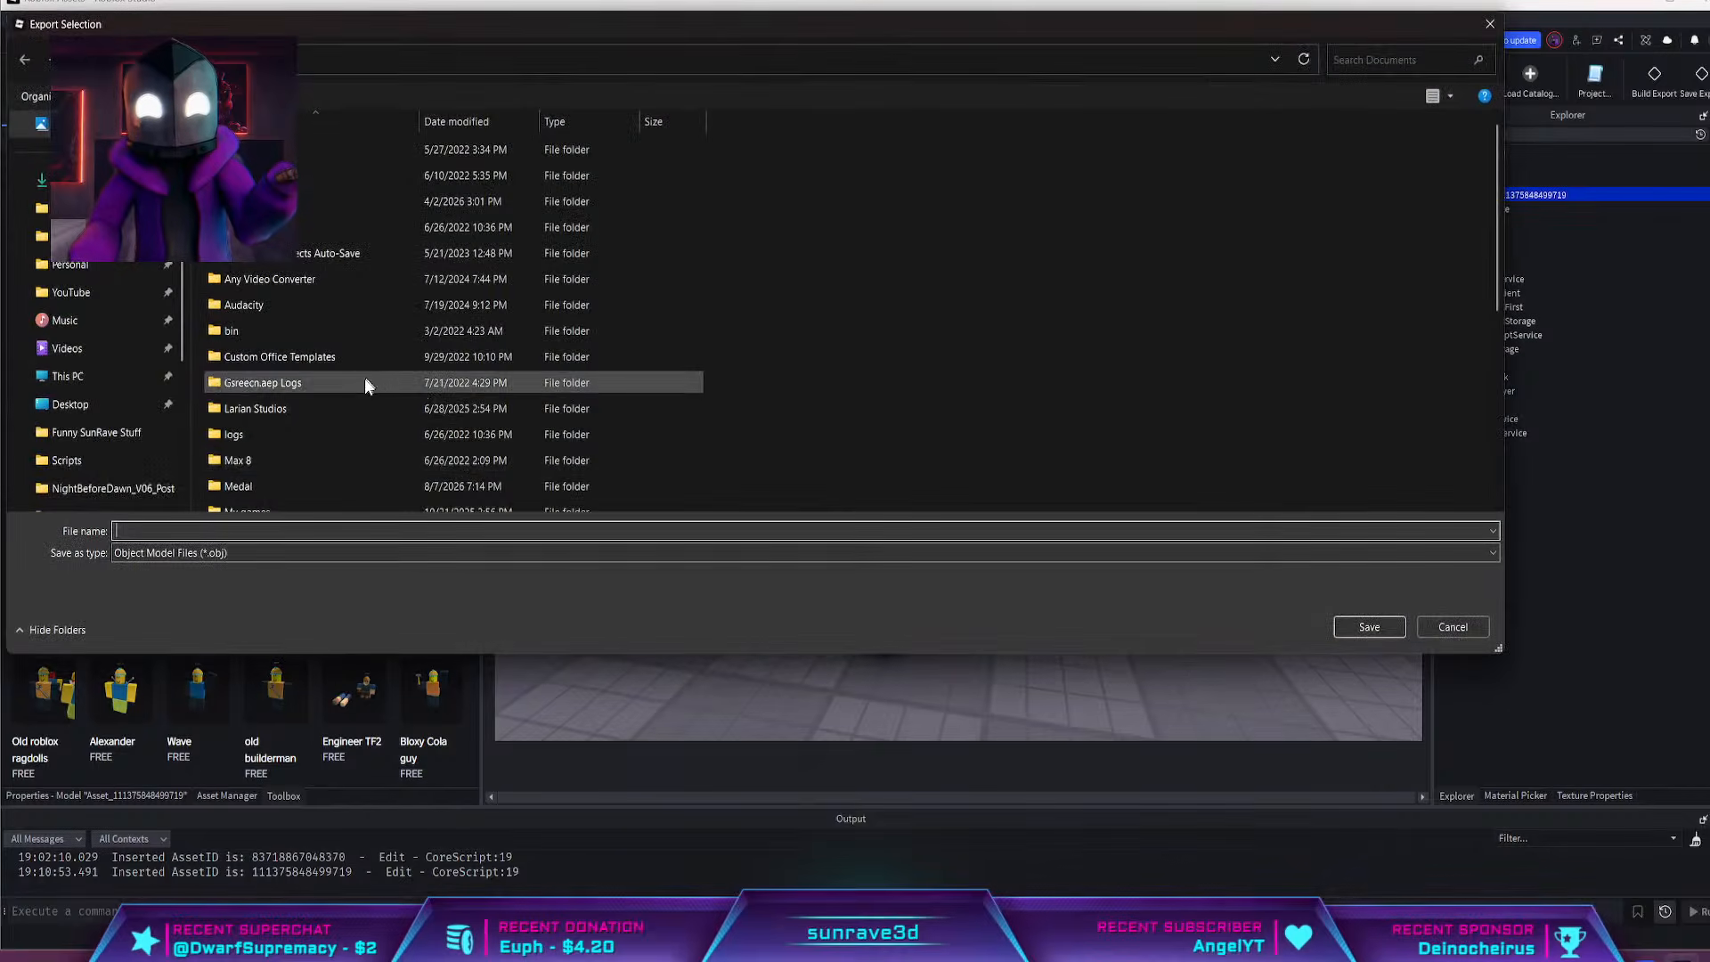
# Browse to the "Killer Builder man" folder inside YouTube > "Videos I'm working on" as the export destination, searching for "bu"
pyautogui.click(91, 295)
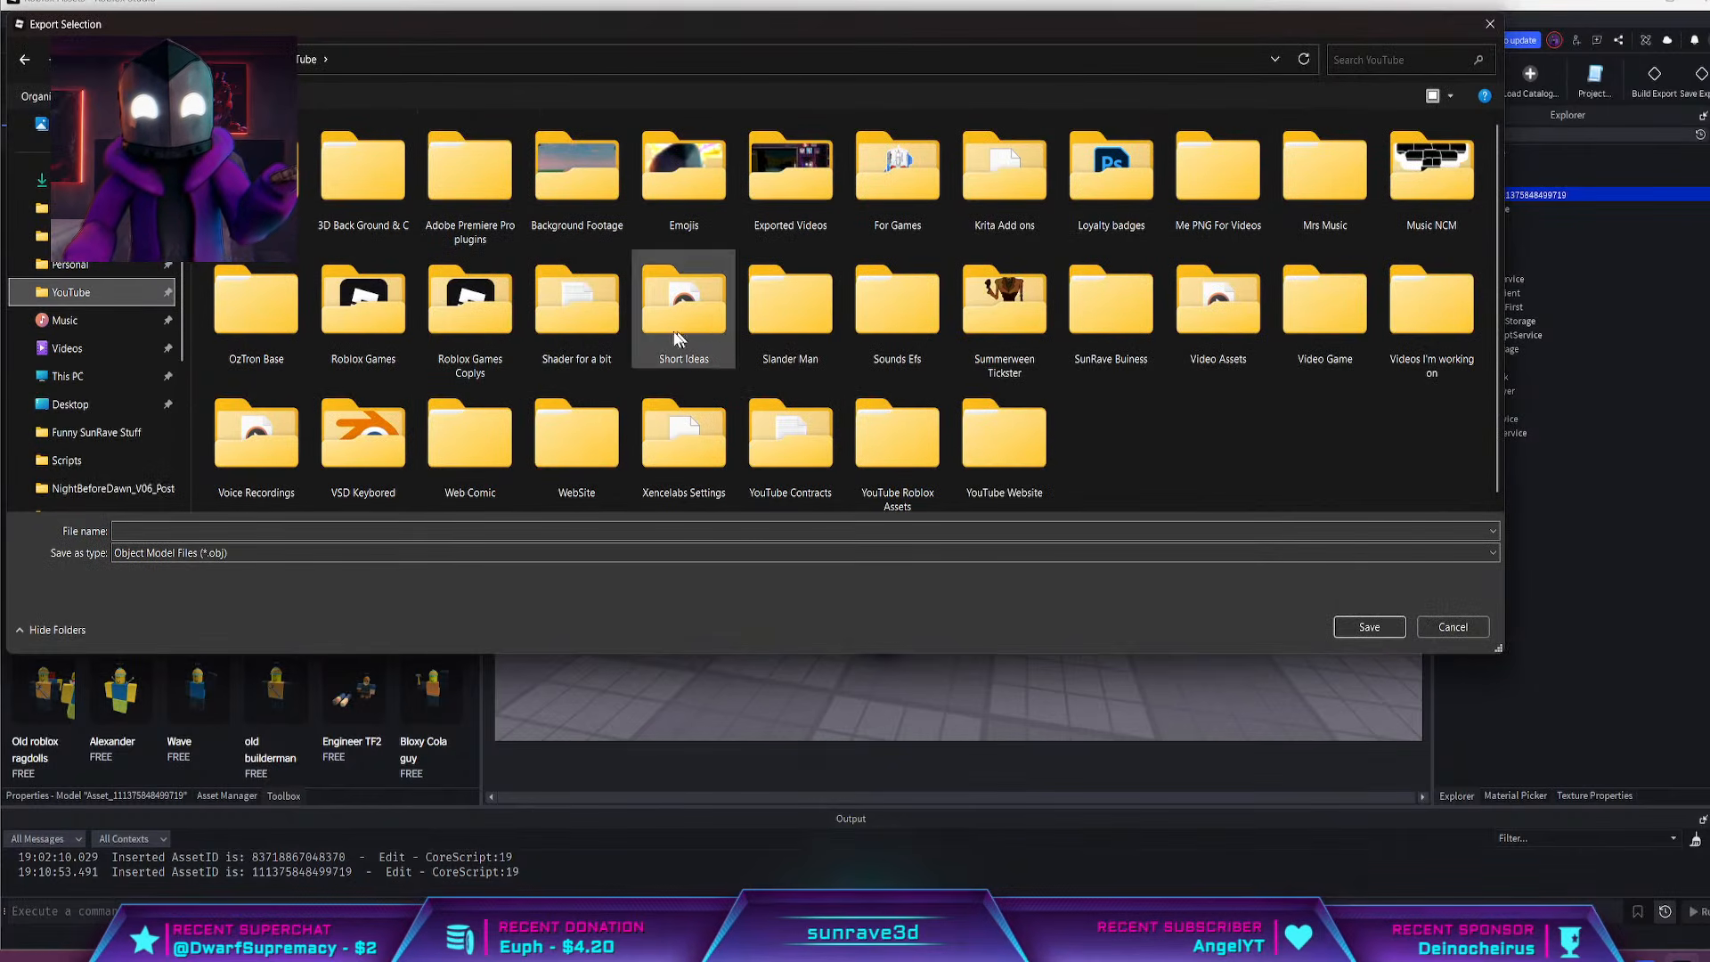
pyautogui.click(1410, 307)
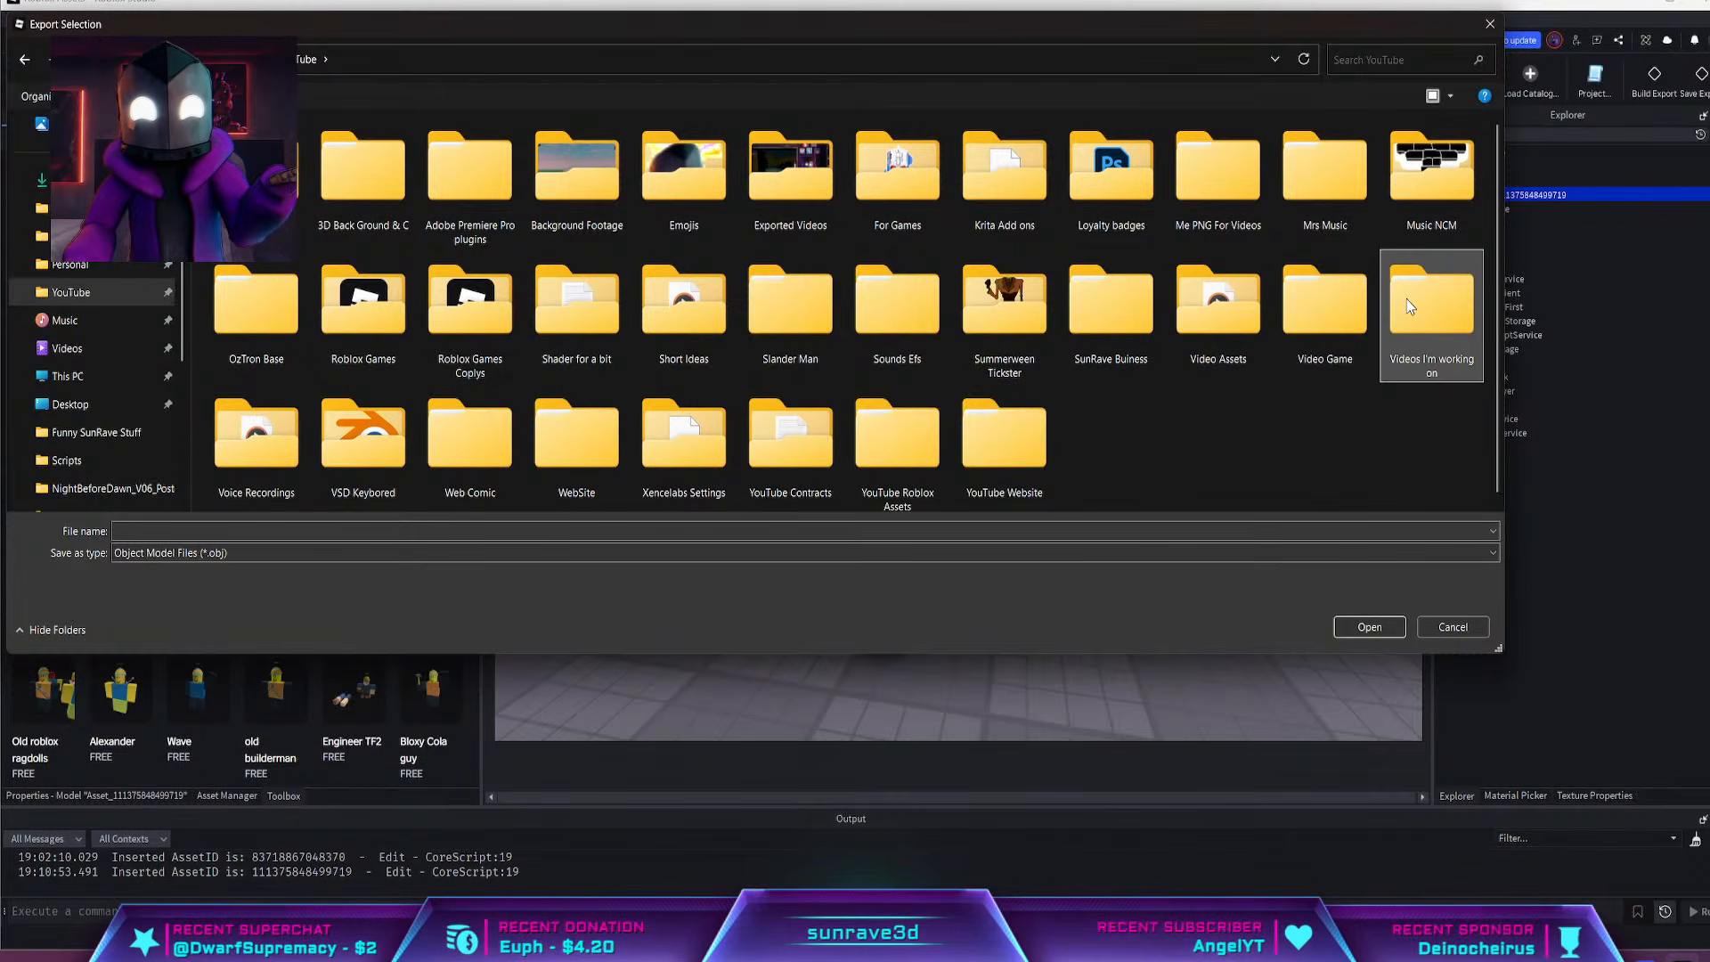
pyautogui.doubleClick(1409, 306)
pyautogui.click(1399, 59)
pyautogui.write('b')
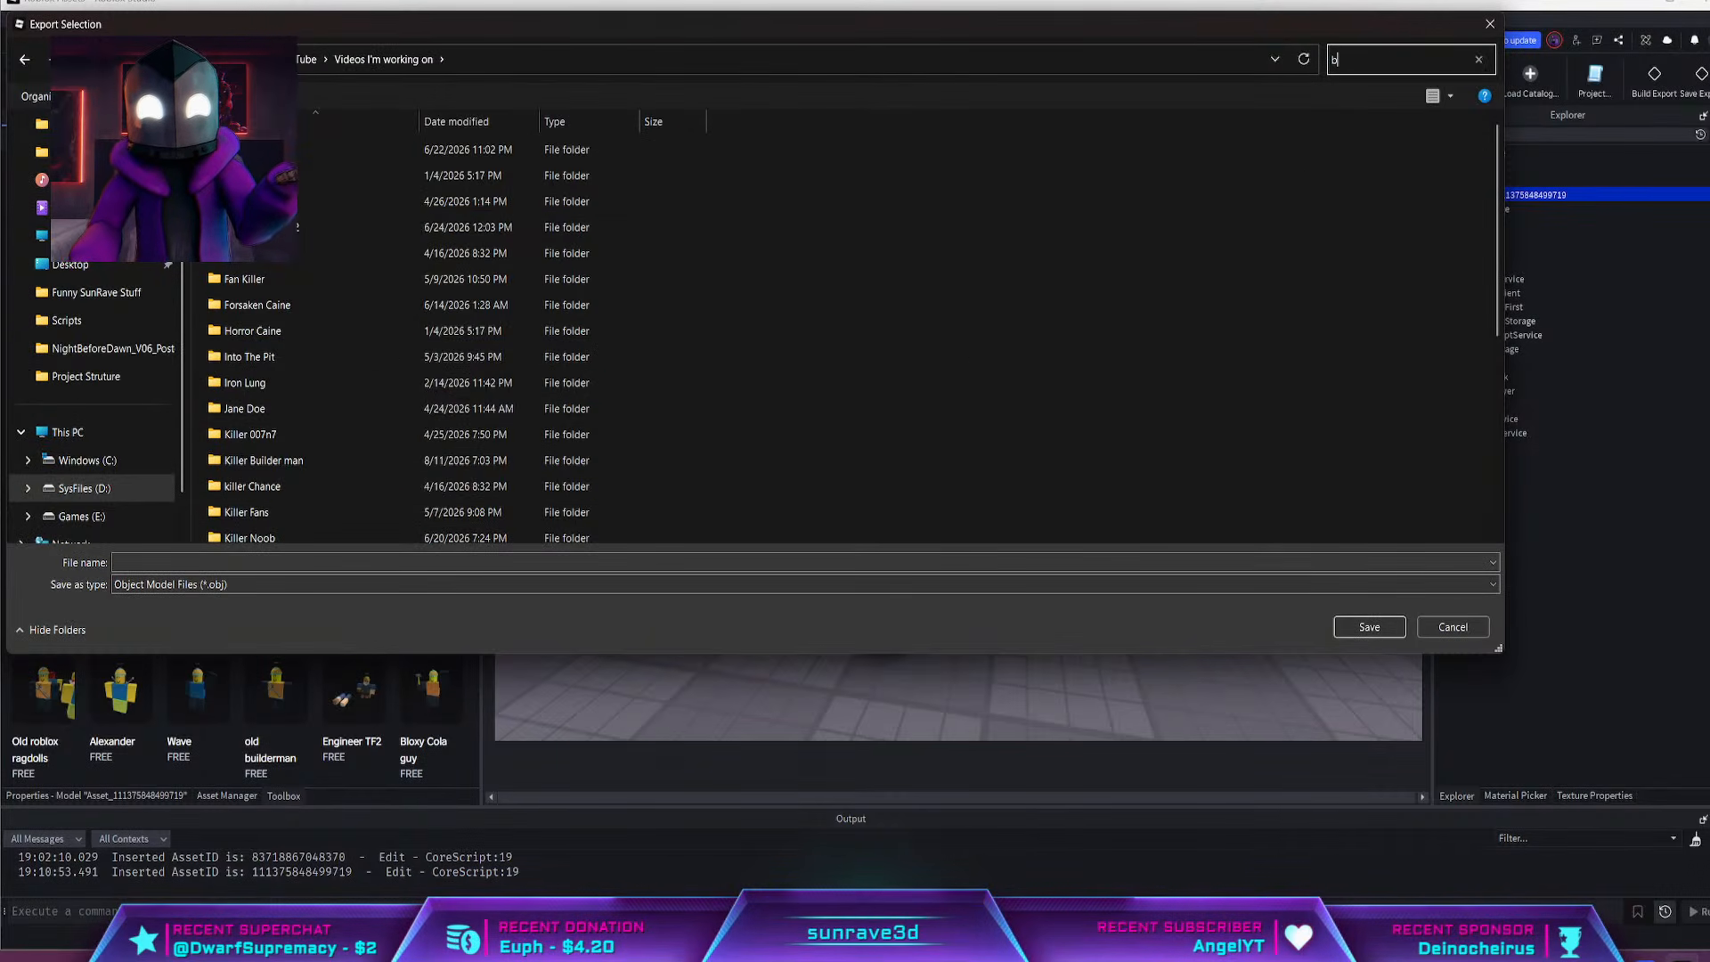
pyautogui.write('u')
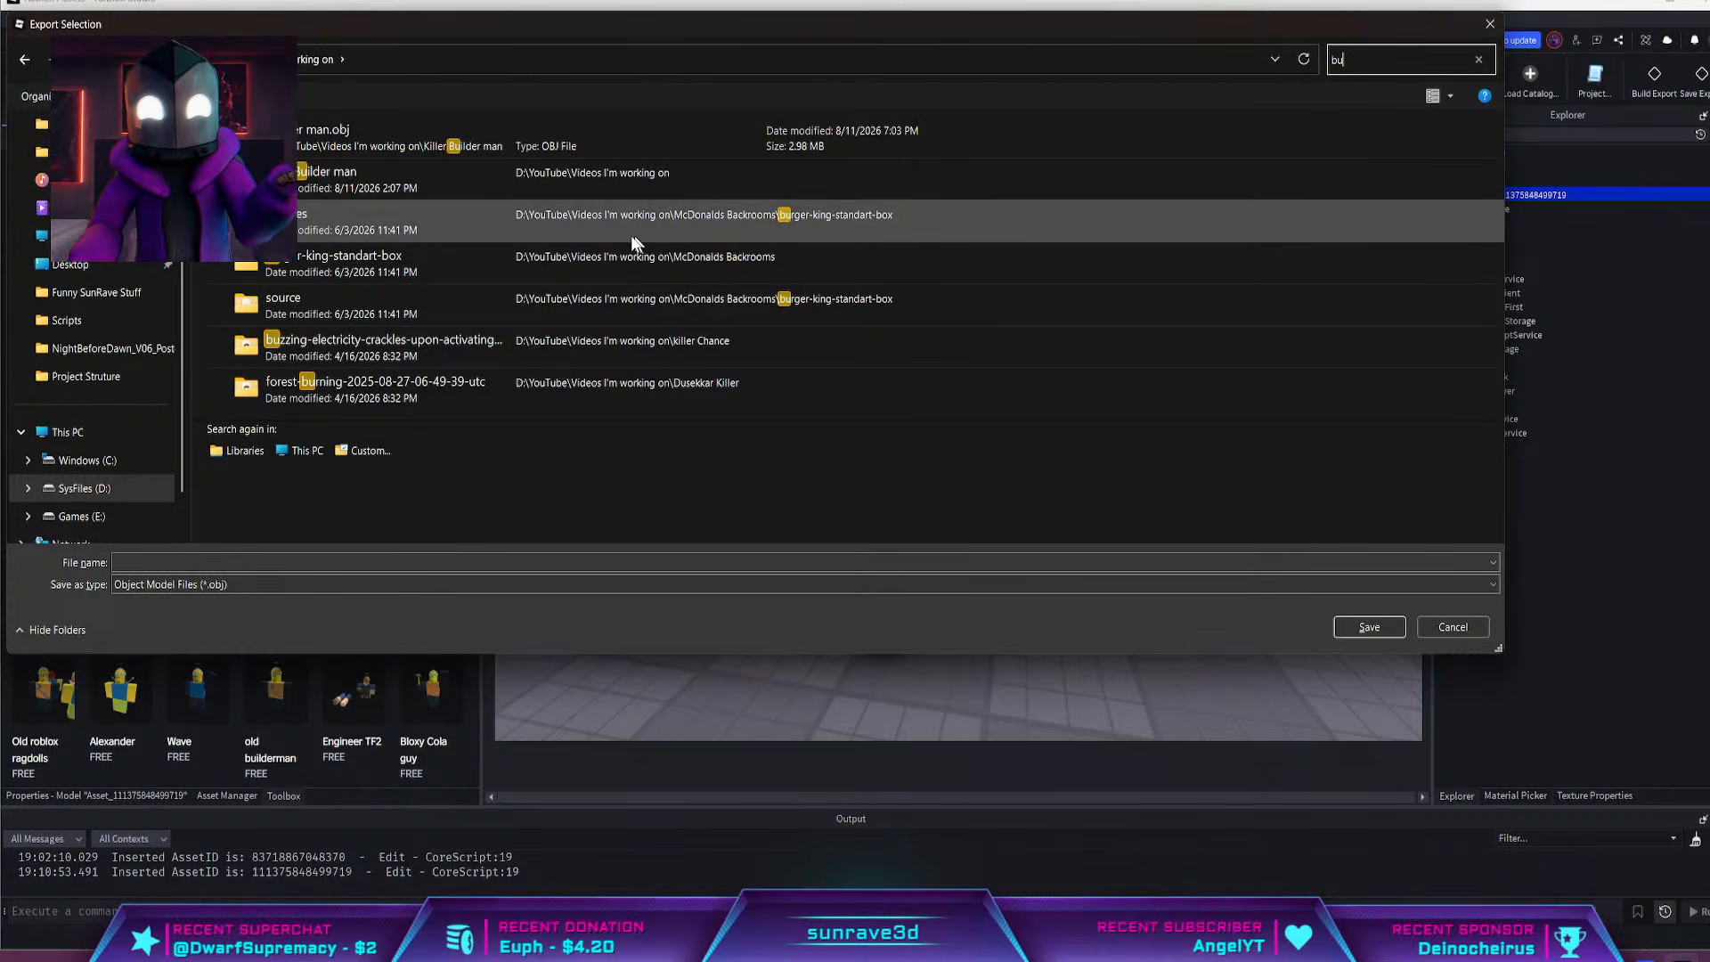
pyautogui.doubleClick(613, 186)
# Name the exported OBJ file "Turret" and save it
pyautogui.click(117, 561)
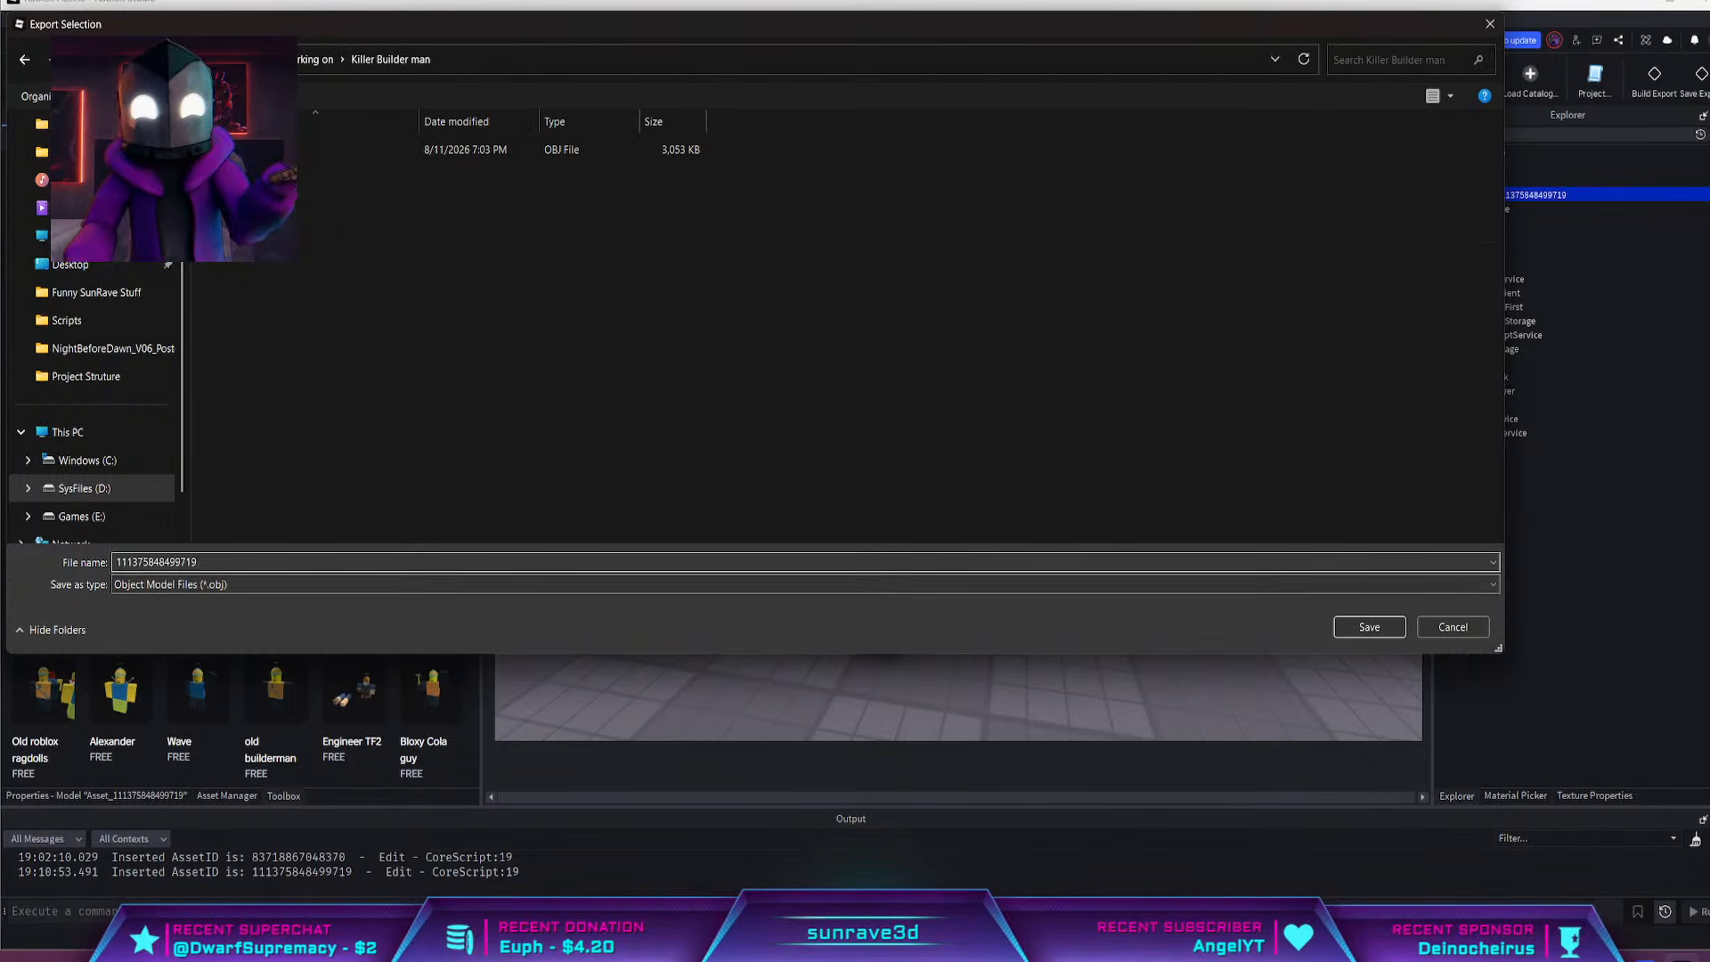
pyautogui.press('BackSpace')
pyautogui.press('BackSpace')
pyautogui.press('BackSpace')
pyautogui.press('BackSpace')
pyautogui.press('BackSpace')
pyautogui.press('BackSpace')
pyautogui.press('BackSpace')
pyautogui.press('BackSpace')
pyautogui.press('BackSpace')
pyautogui.press('BackSpace')
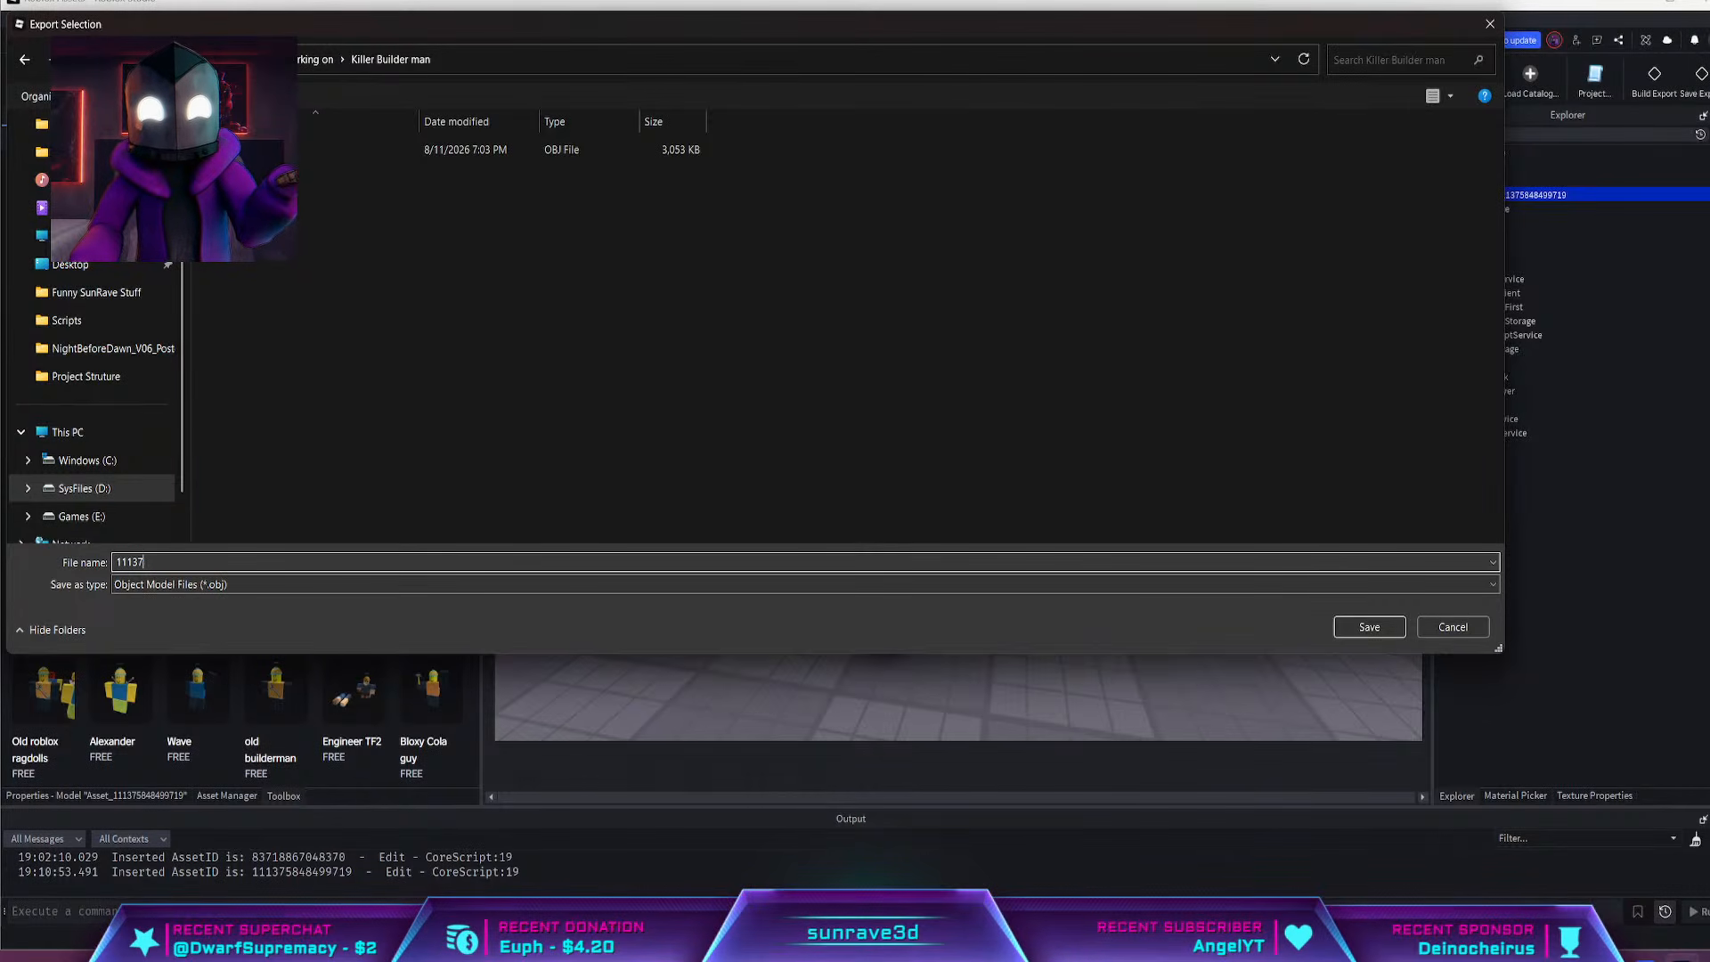
pyautogui.press('BackSpace')
pyautogui.press('BackSpace')
pyautogui.press('BackSpace')
pyautogui.press('BackSpace')
pyautogui.press('BackSpace')
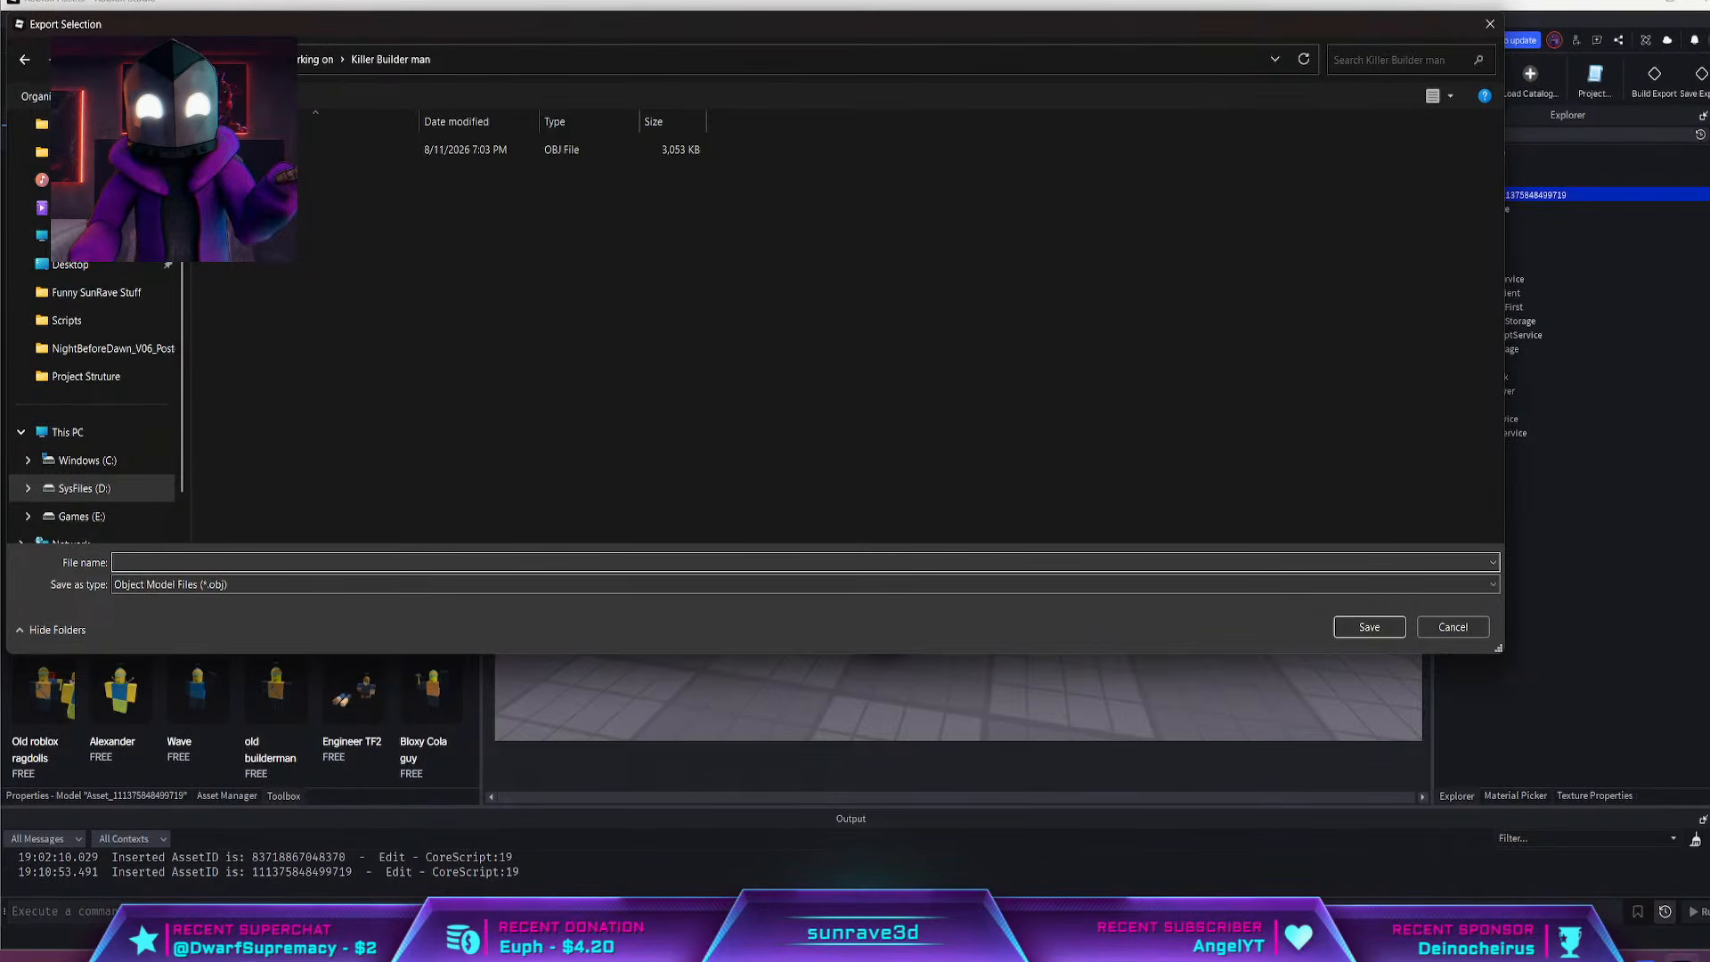
pyautogui.write('Tu')
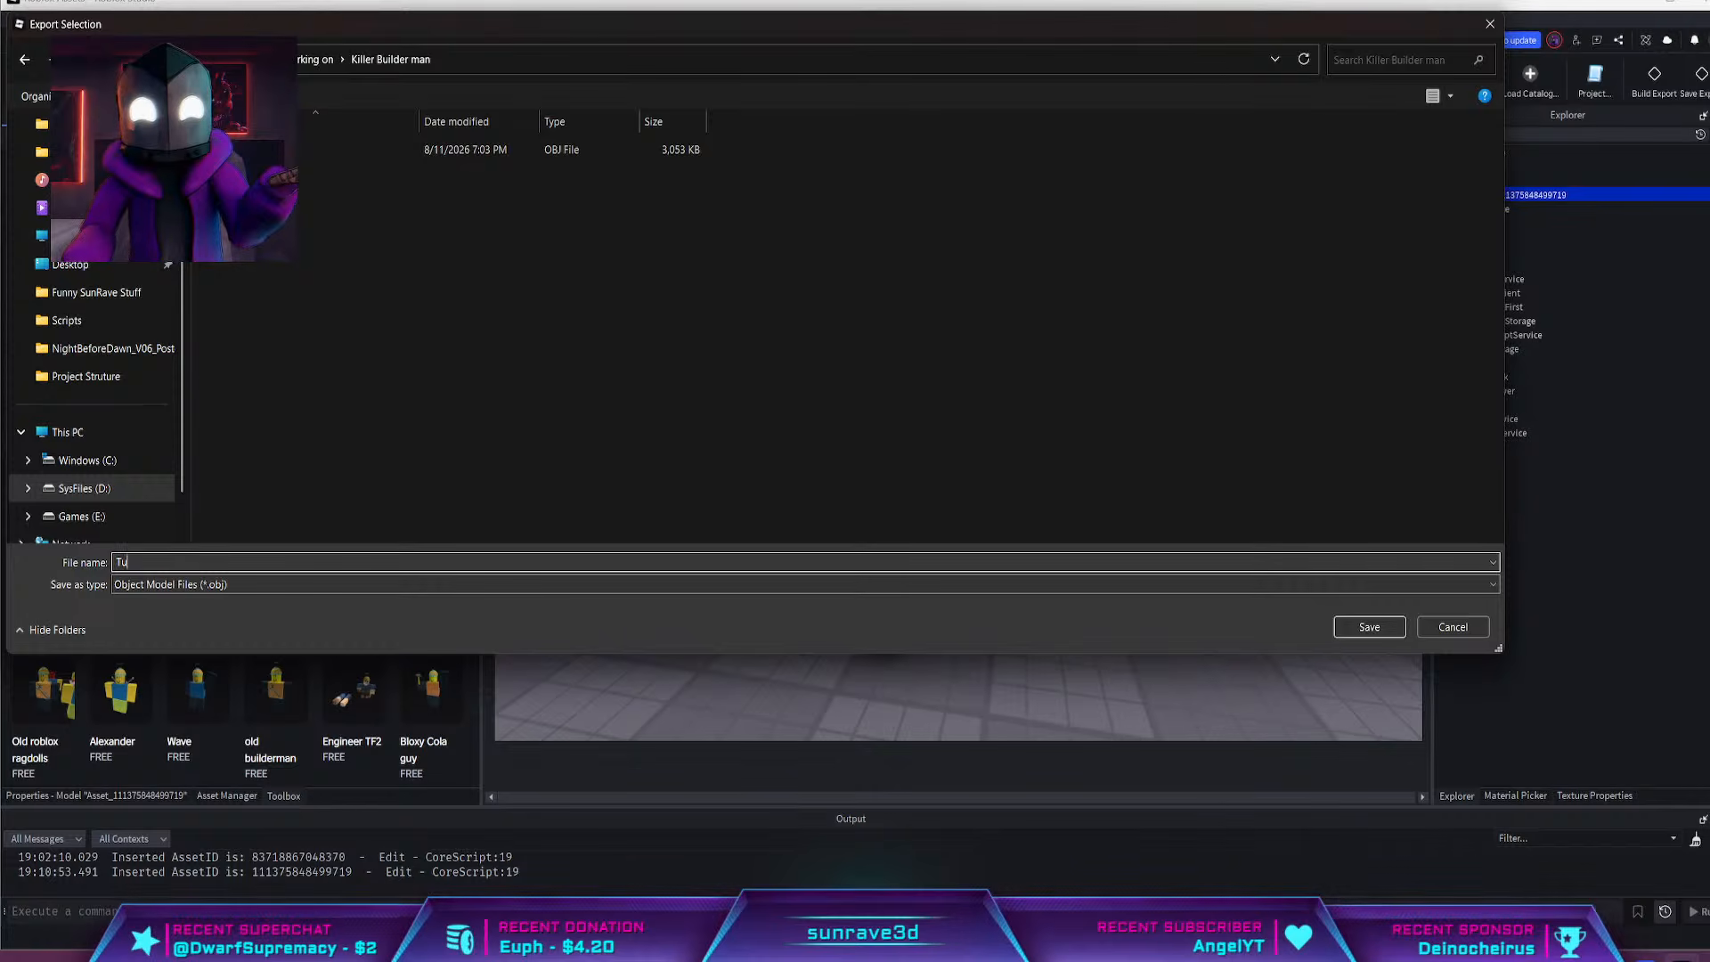
pyautogui.write('rret')
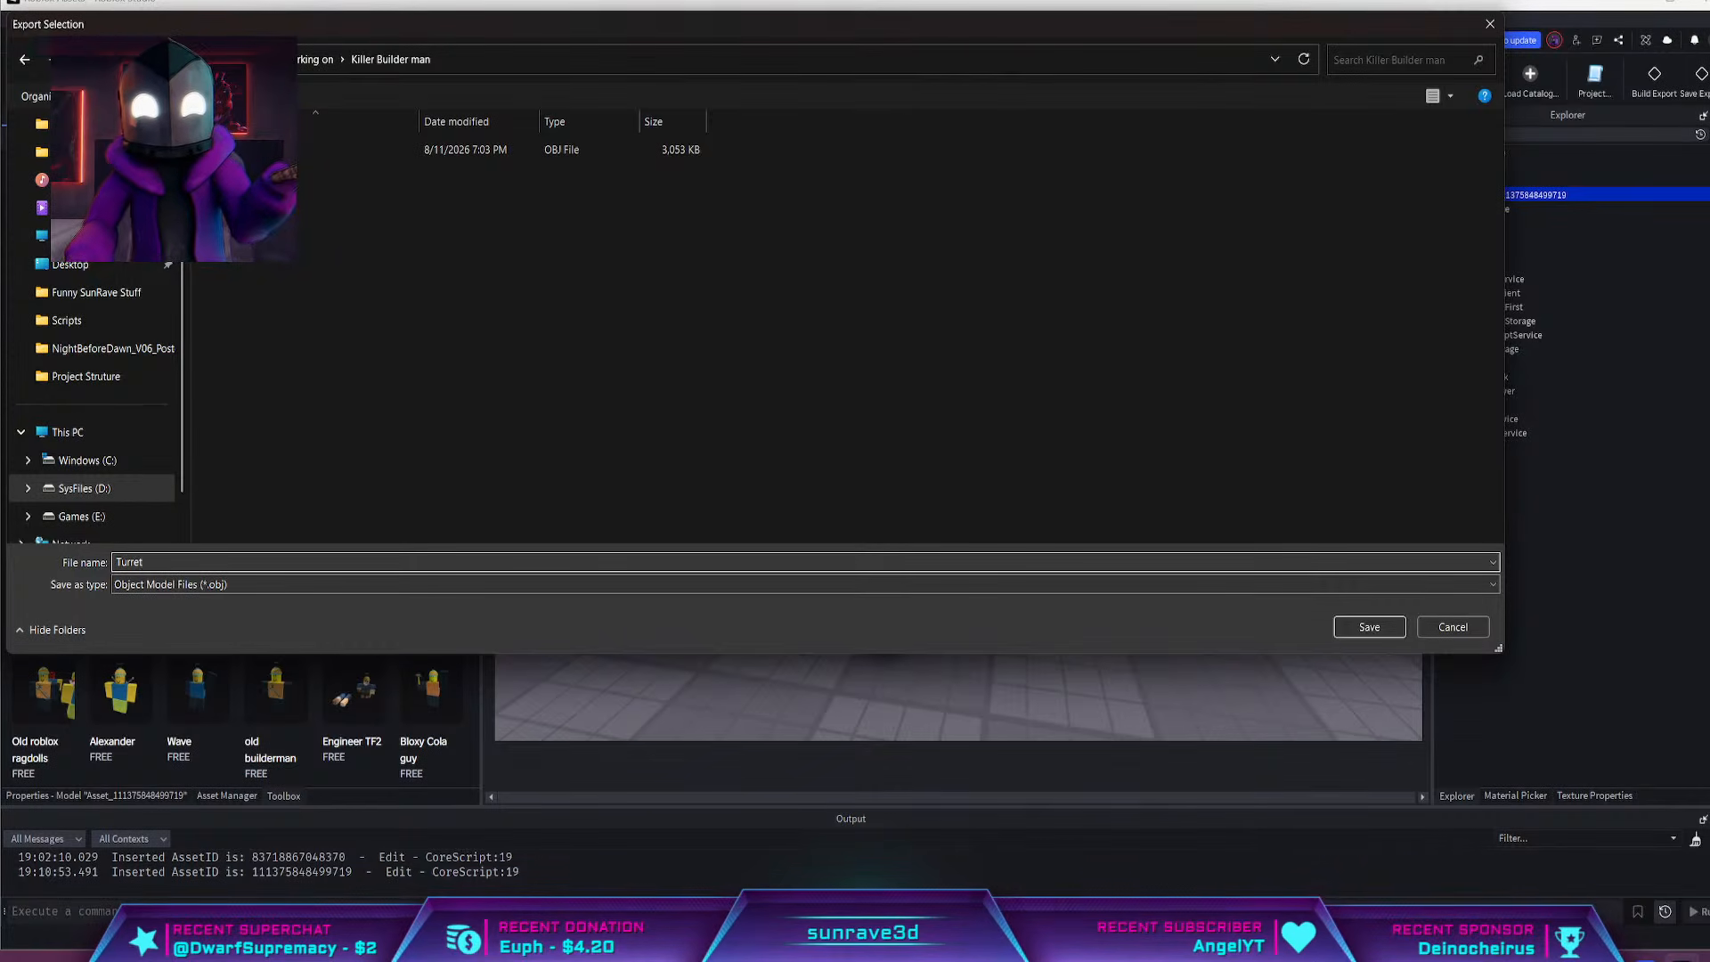
pyautogui.press('Return')
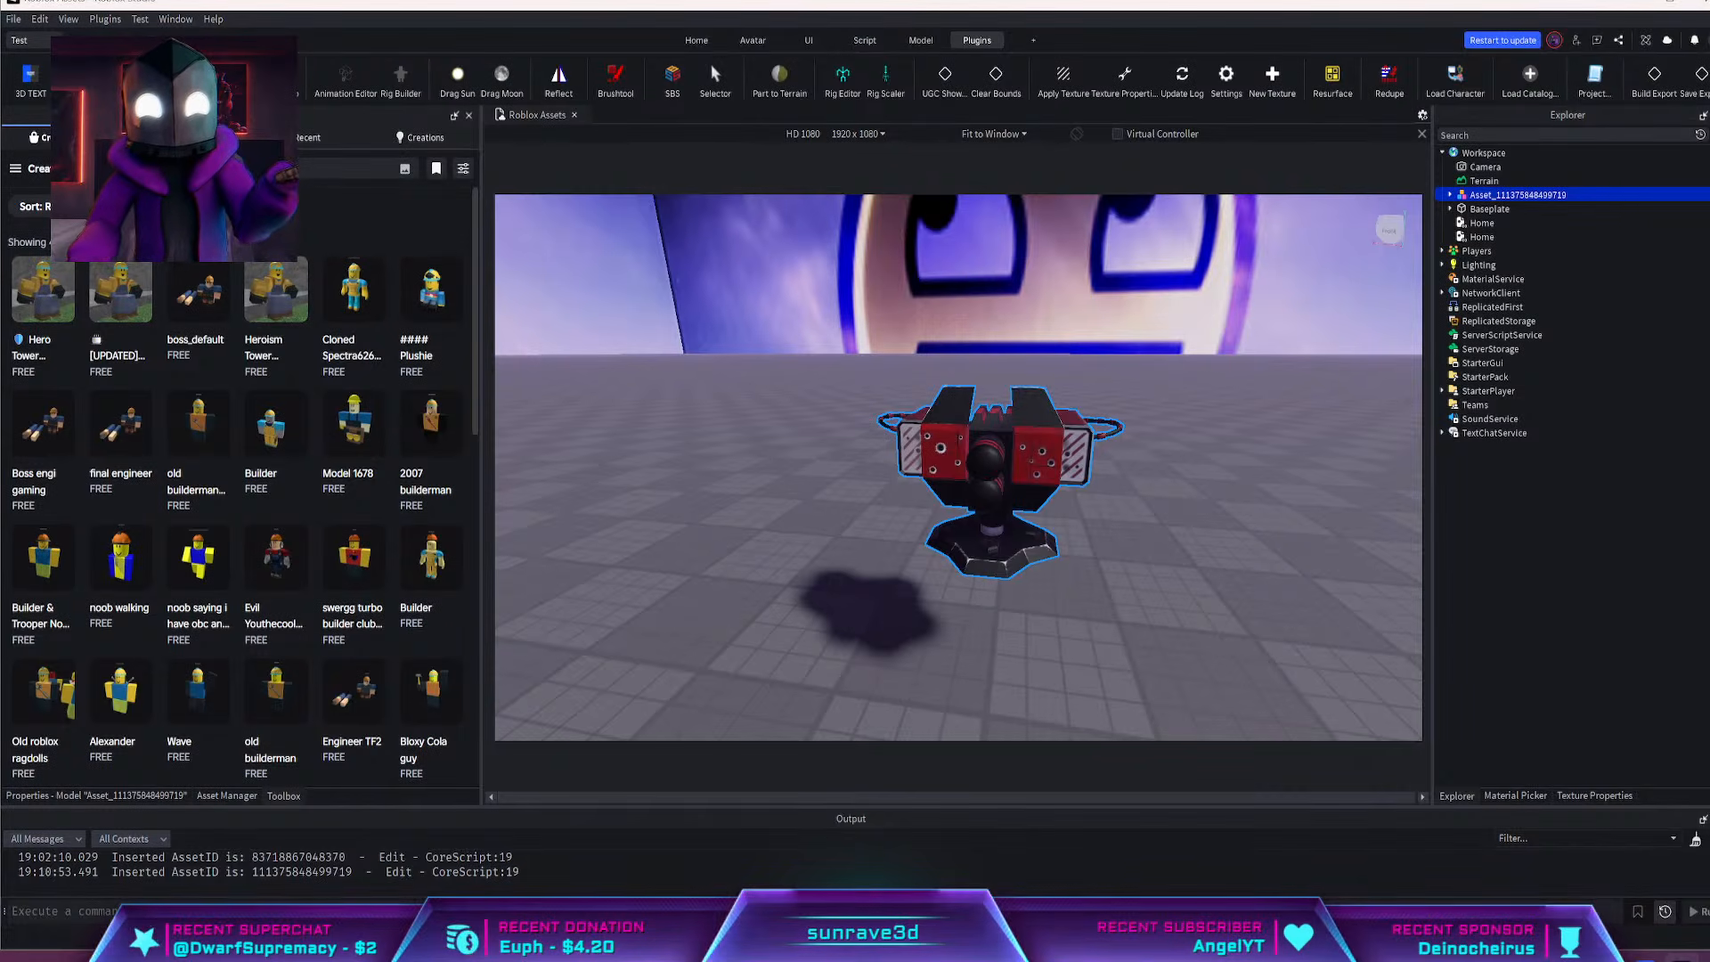
# Switch to Blender and start a Wavefront (.obj) import
pyautogui.hotkey('alt', 'Tab')
pyautogui.moveTo(1051, 553); pyautogui.dragTo(1008, 570, button='middle')
pyautogui.scroll(-5, 1012, 566)
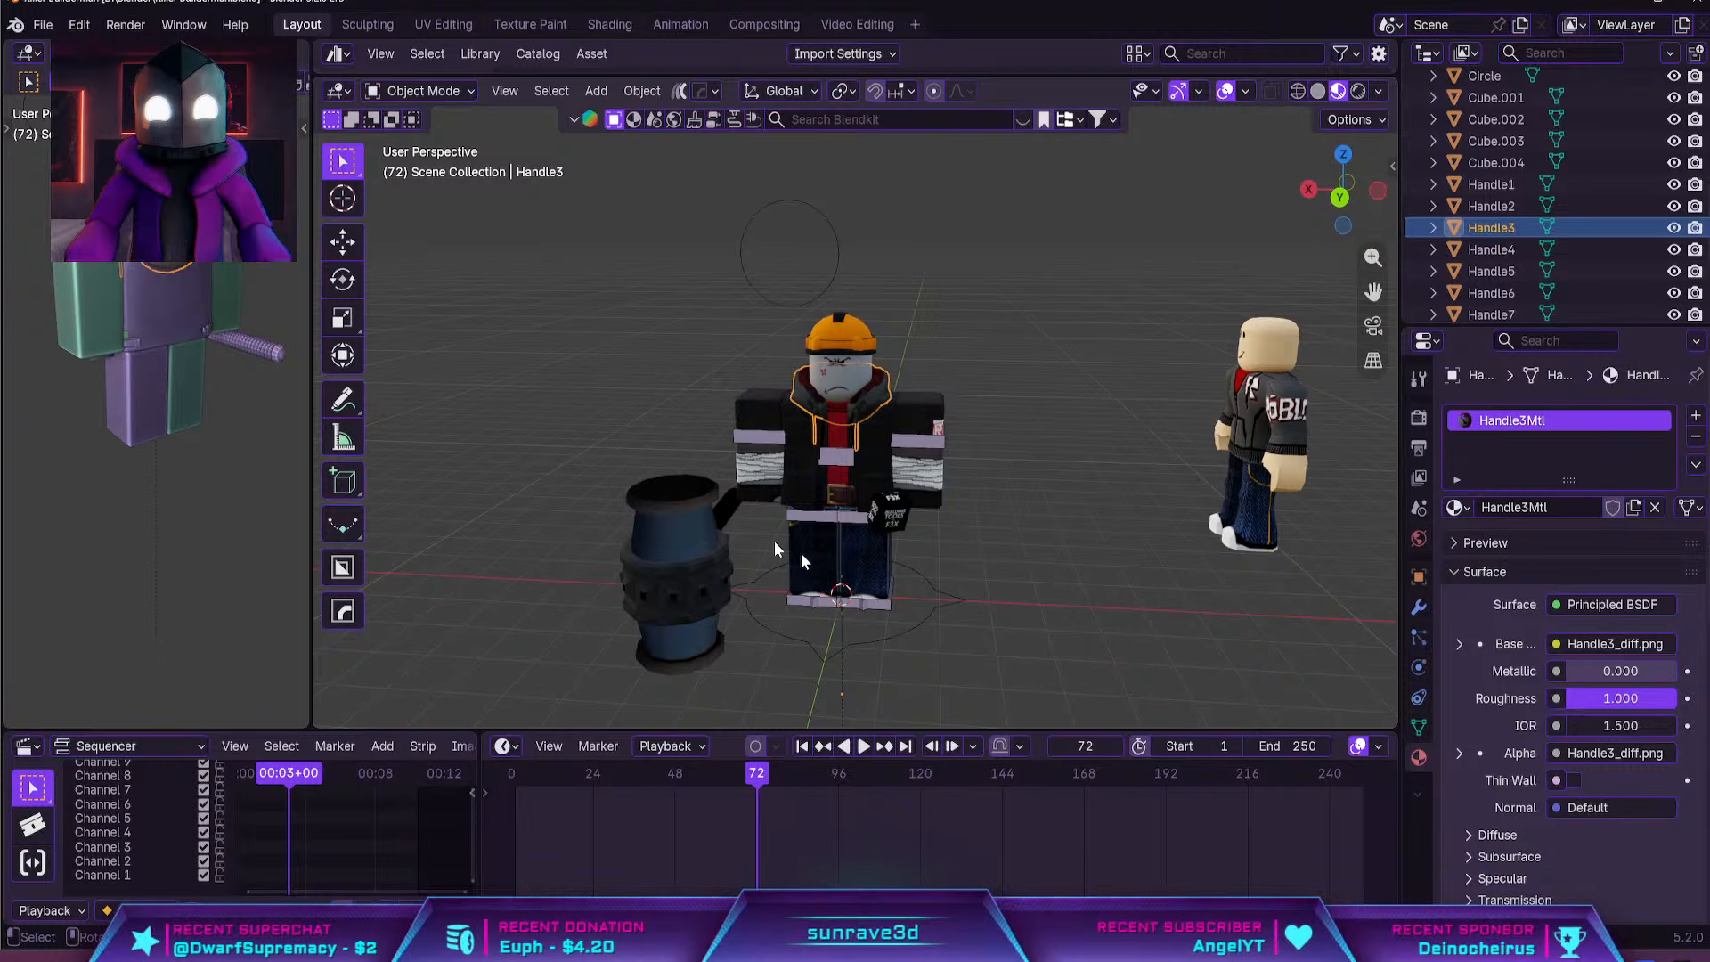
pyautogui.click(42, 24)
pyautogui.moveTo(119, 333)
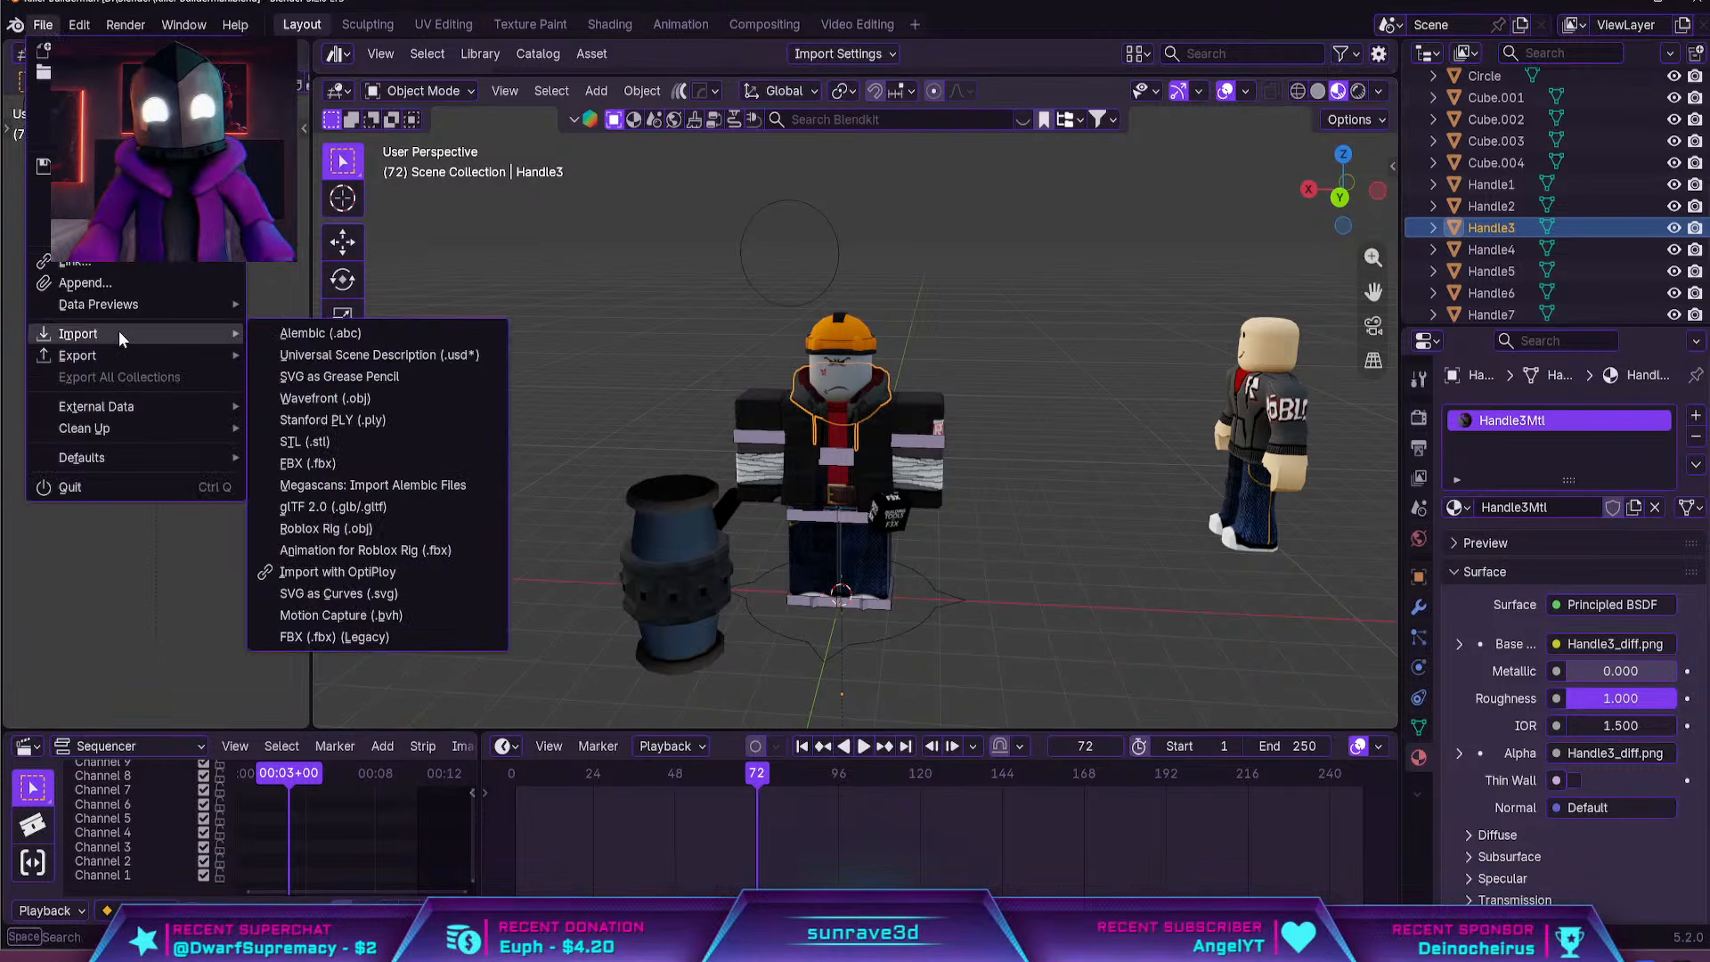
pyautogui.click(403, 399)
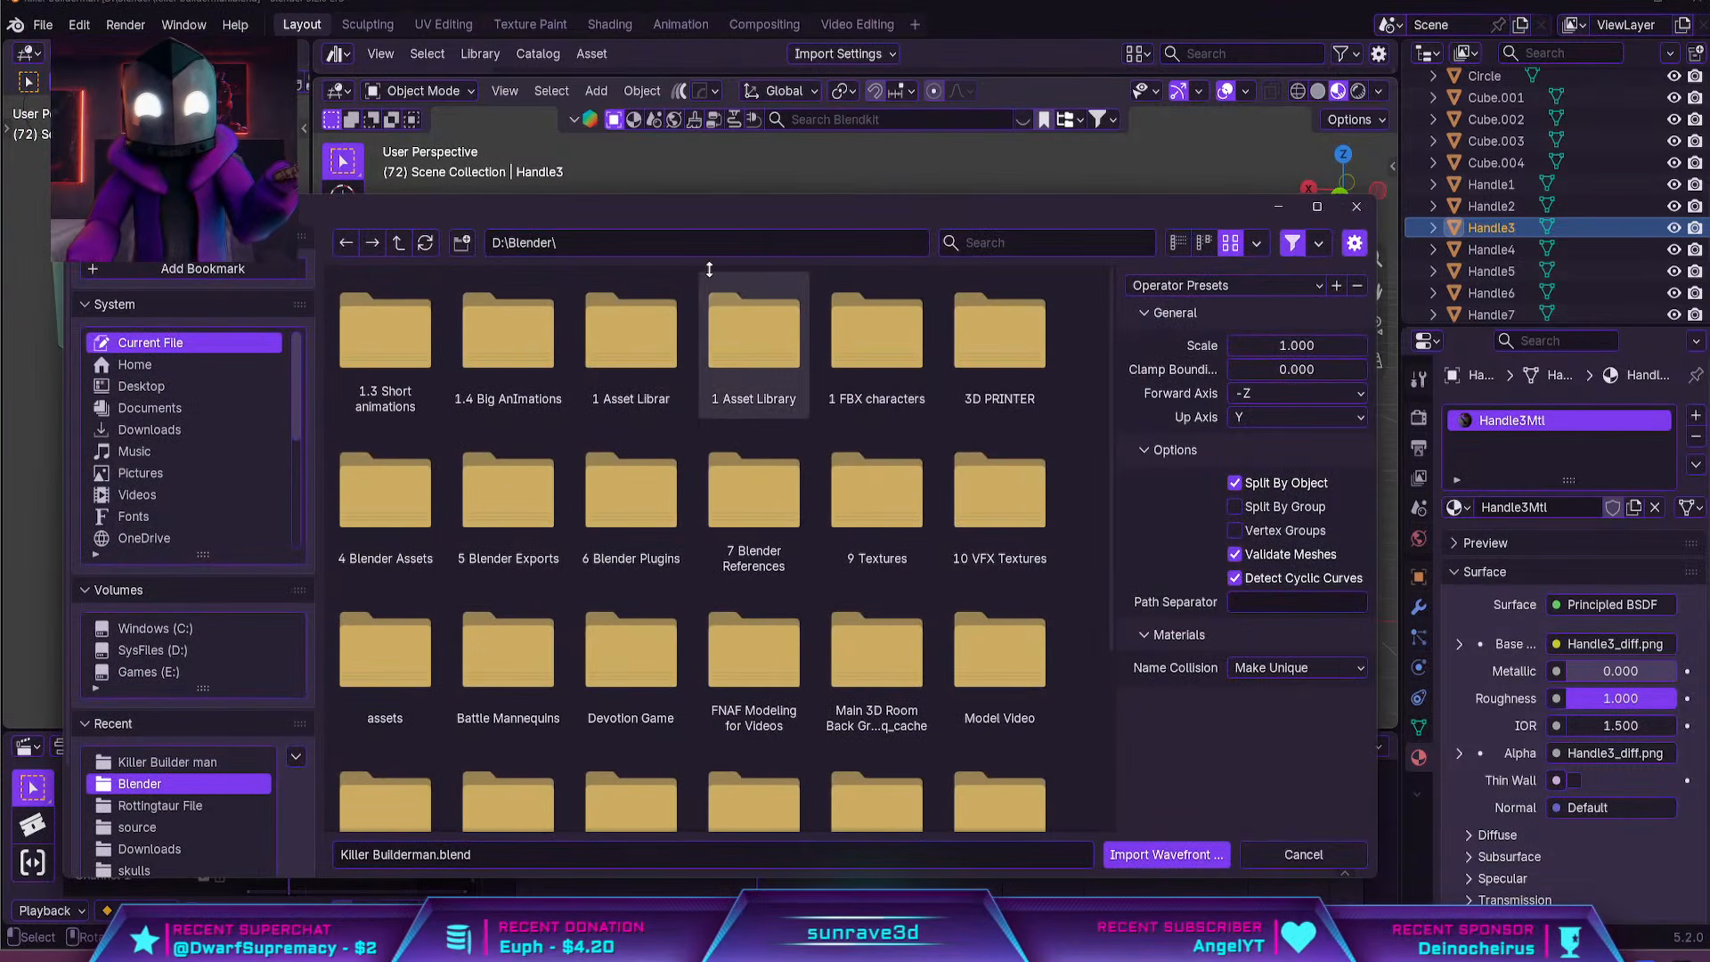
# Import Turret.obj from the "Killer Builder man" folder inside D:\YouTube\Videos I'm working on
pyautogui.scroll(-3, 172, 434)
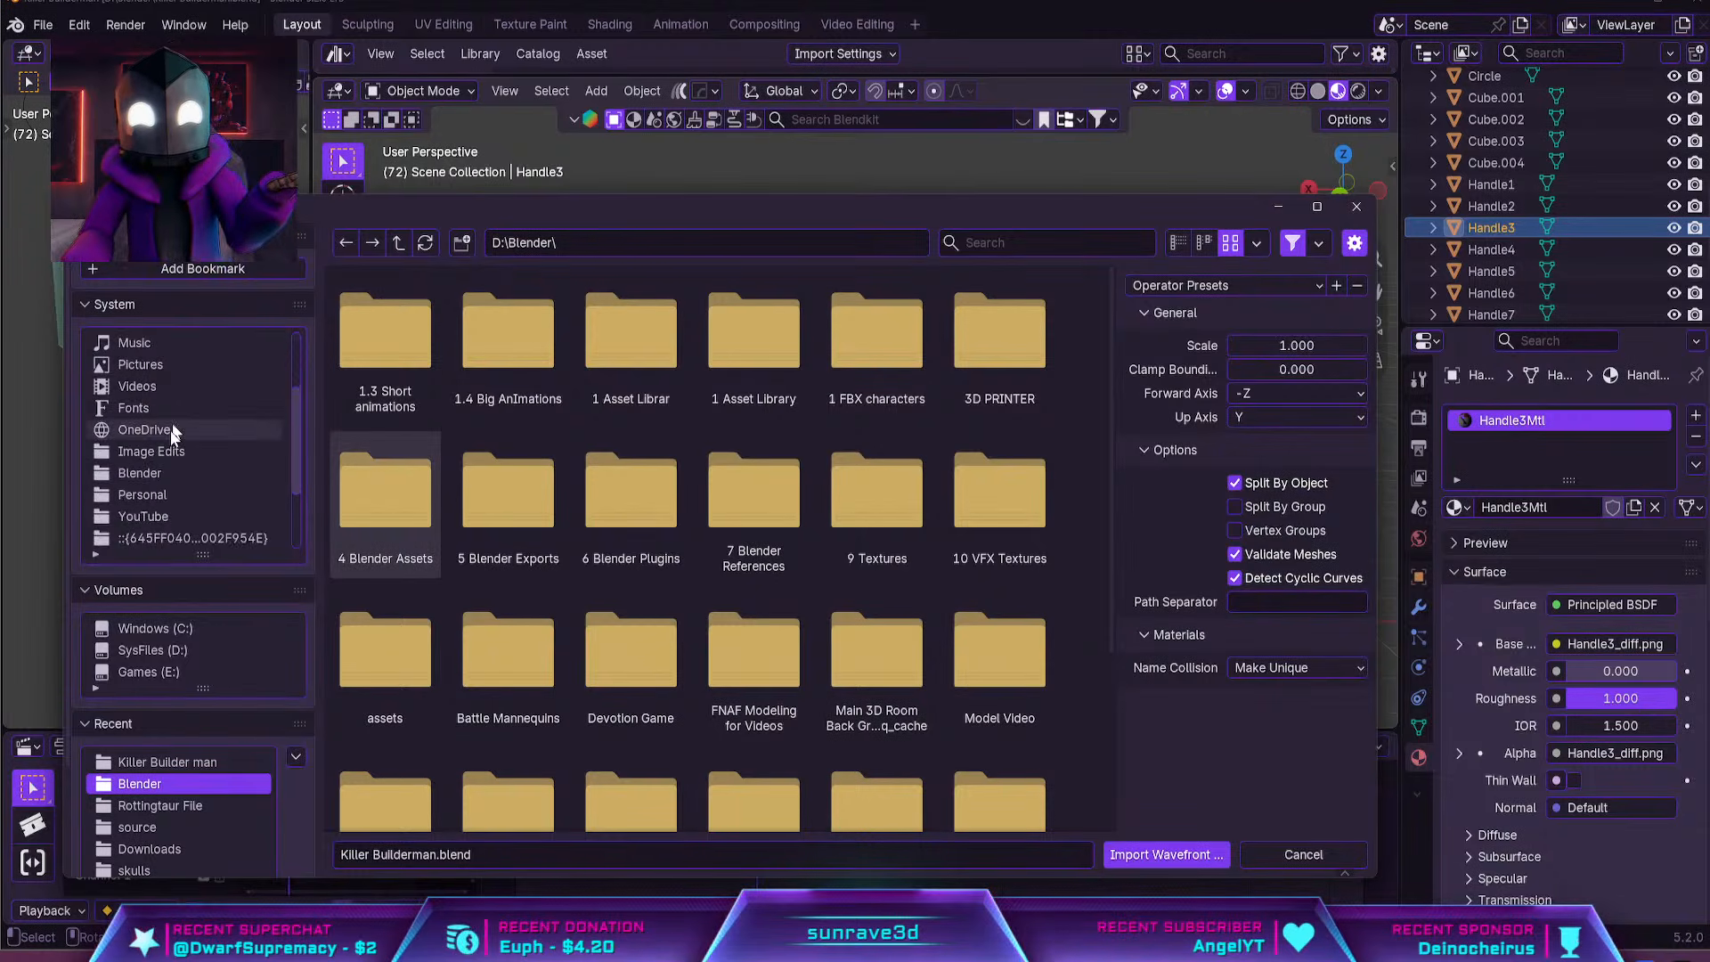
pyautogui.scroll(-3, 169, 472)
pyautogui.click(169, 450)
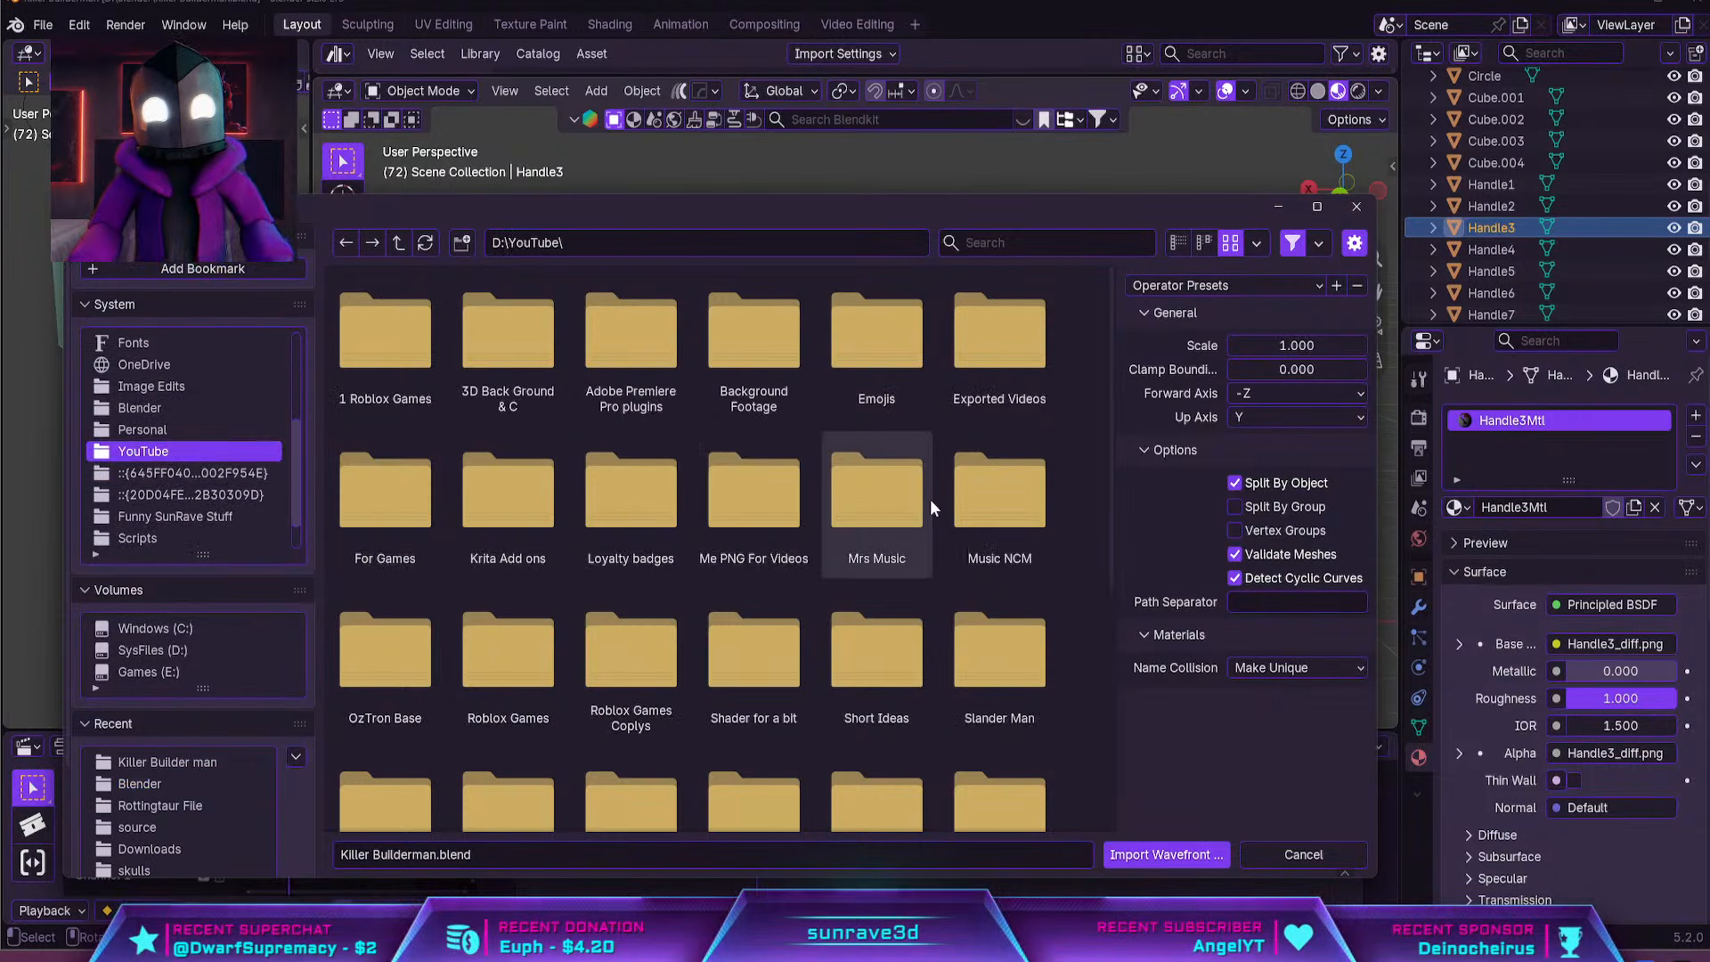
pyautogui.scroll(-5, 935, 525)
pyautogui.doubleClick(1024, 579)
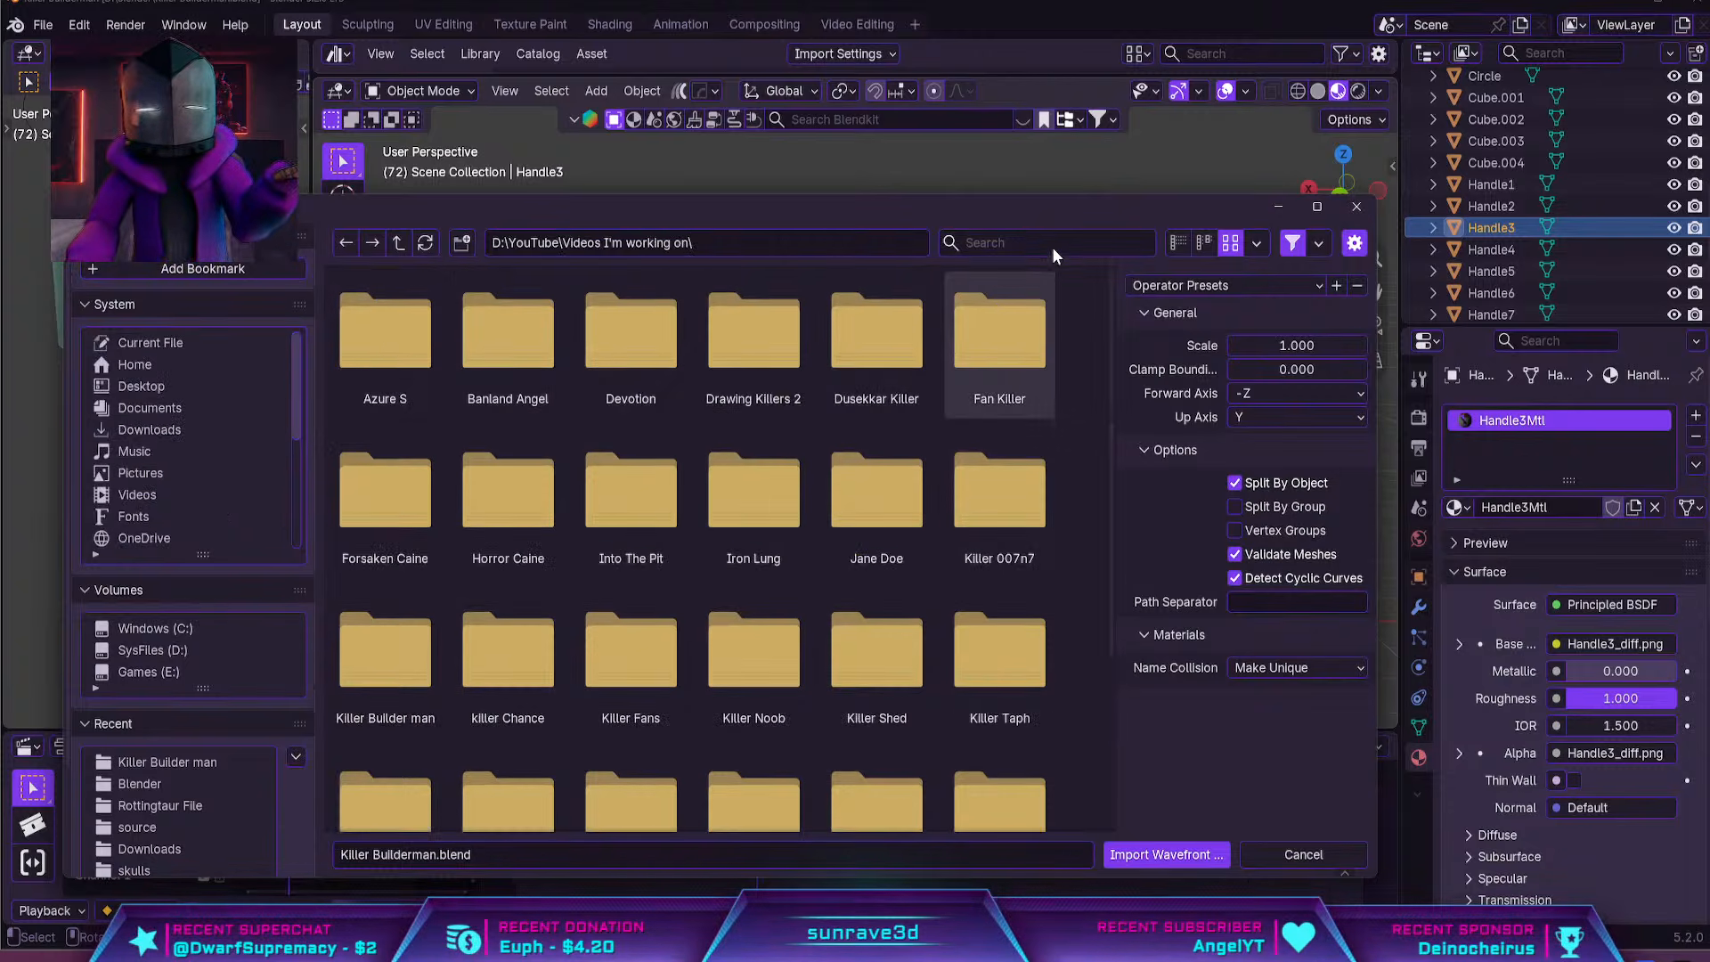
pyautogui.write('bul')
pyautogui.press('BackSpace')
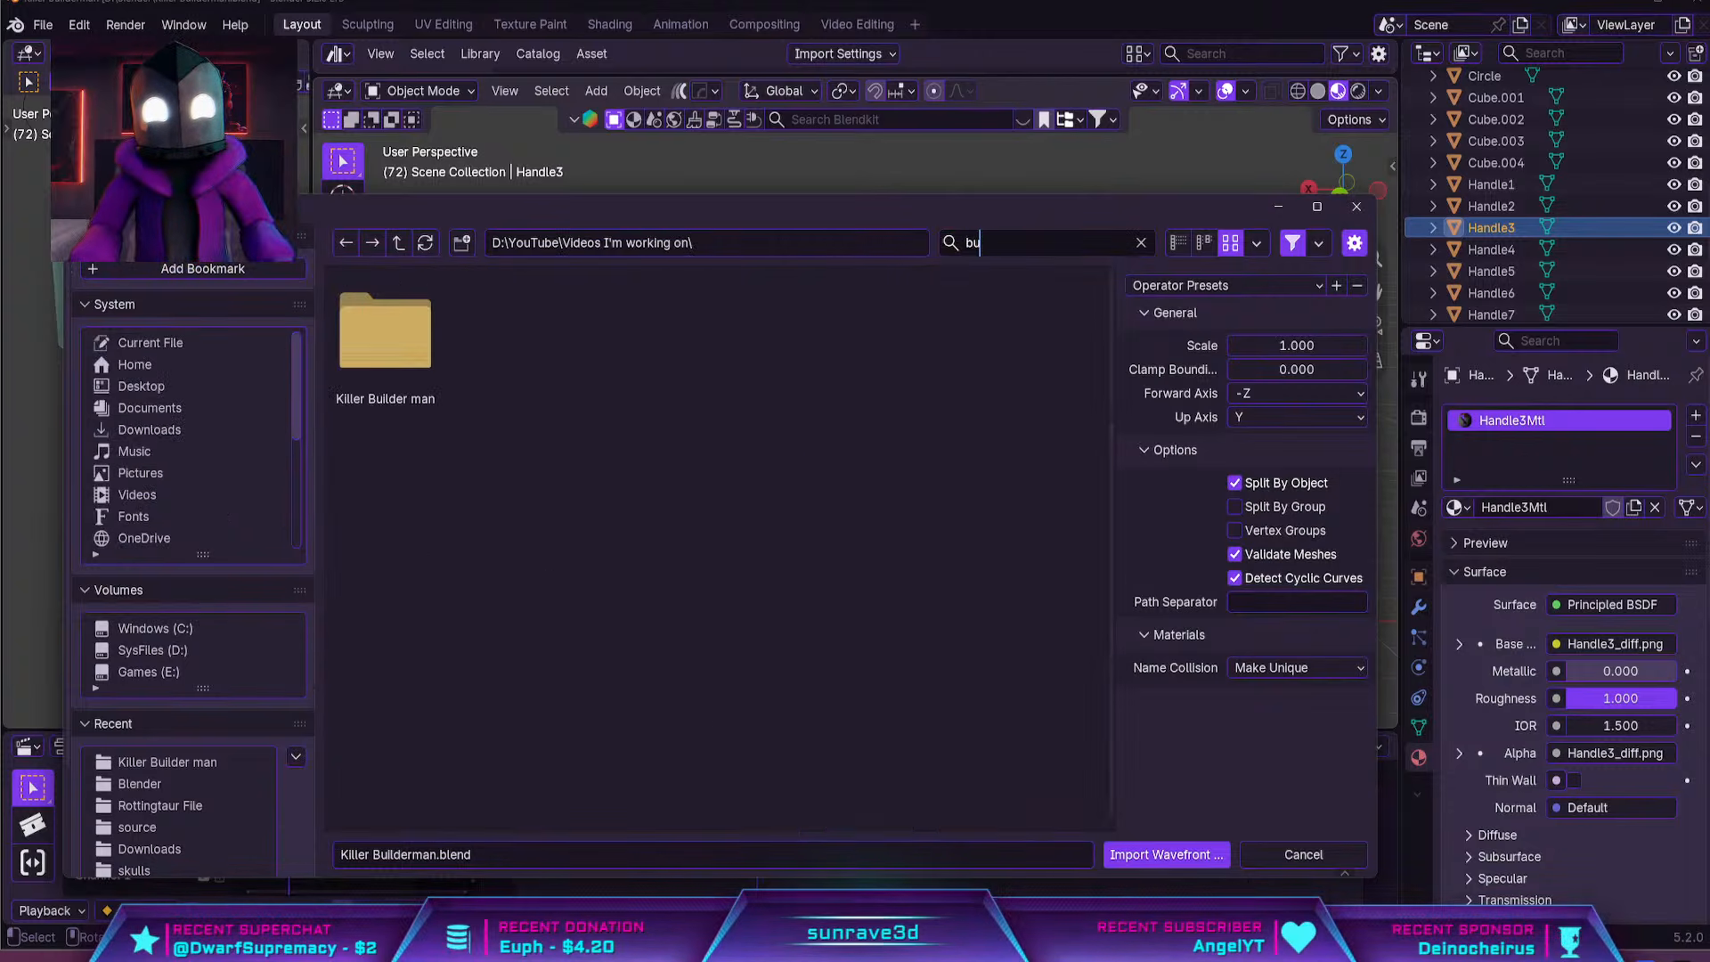
pyautogui.doubleClick(404, 348)
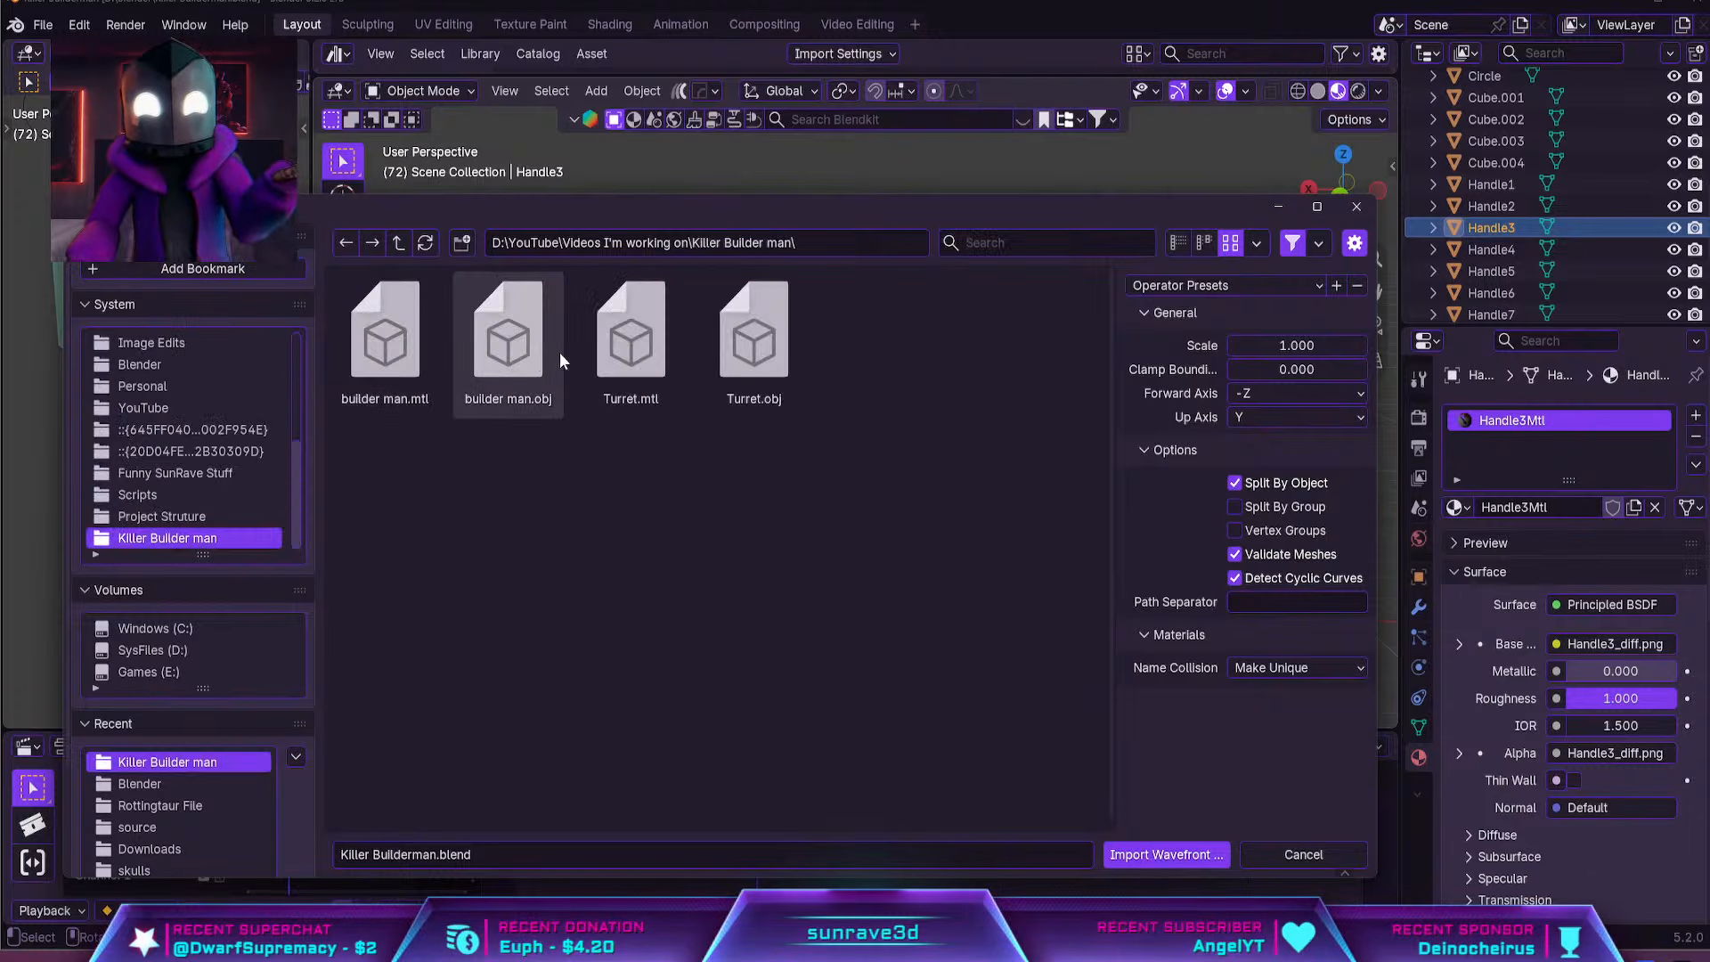
pyautogui.click(754, 338)
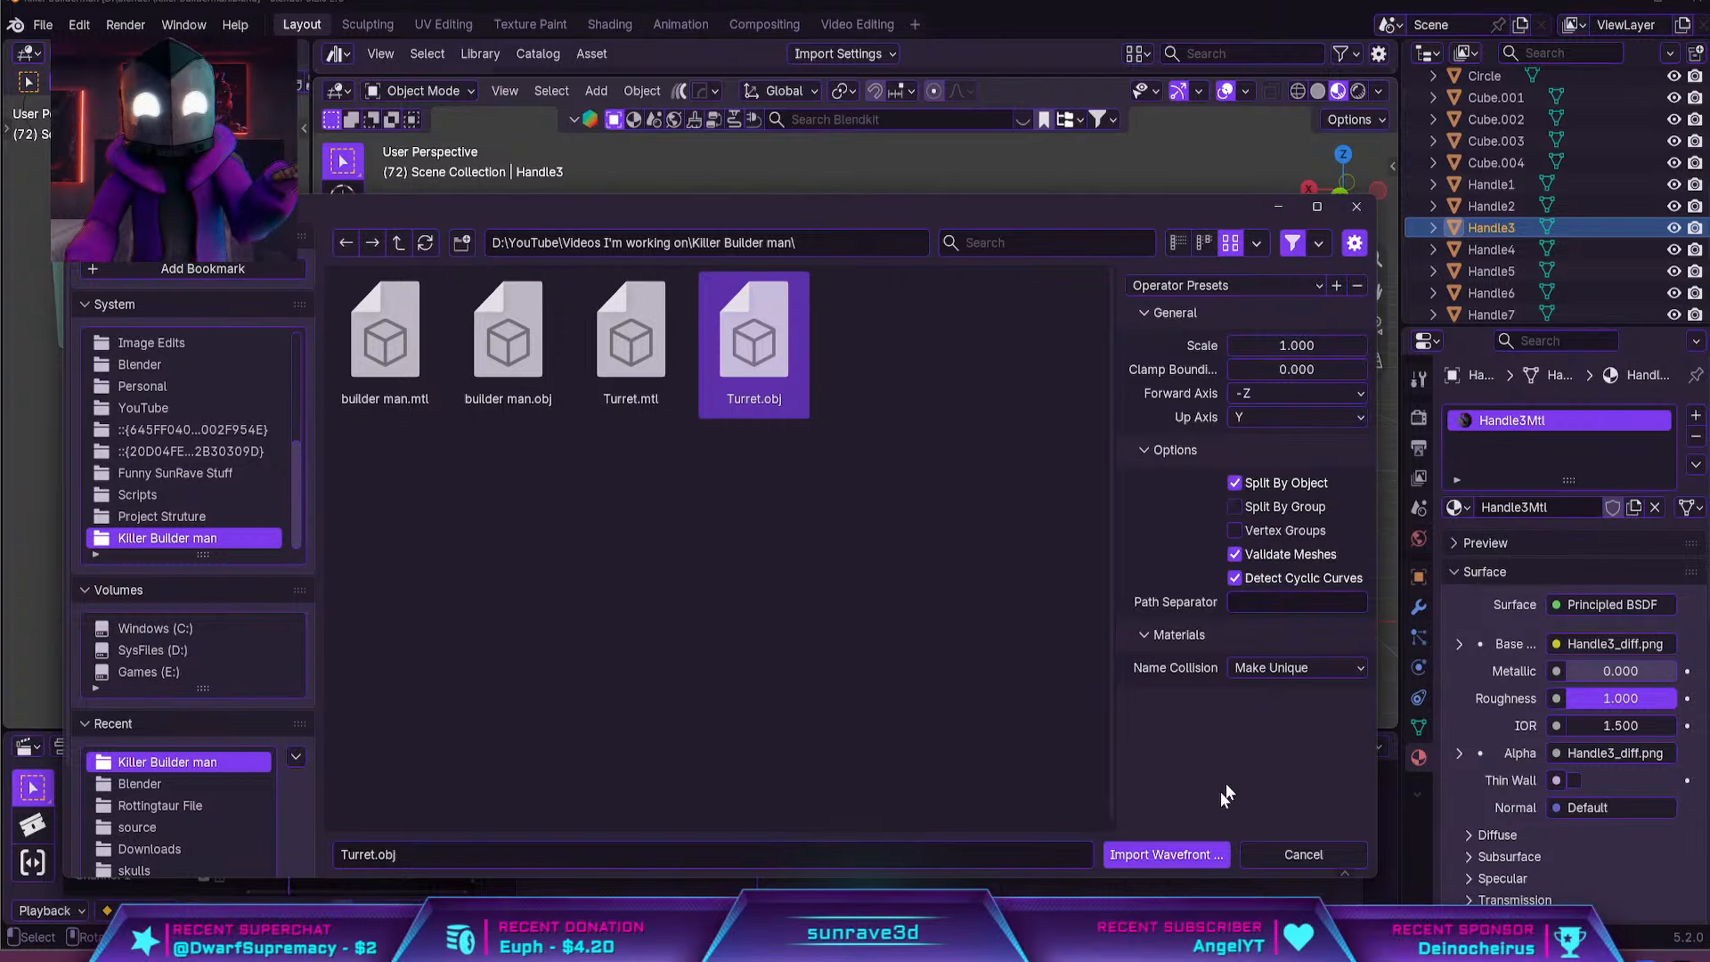
pyautogui.click(1147, 861)
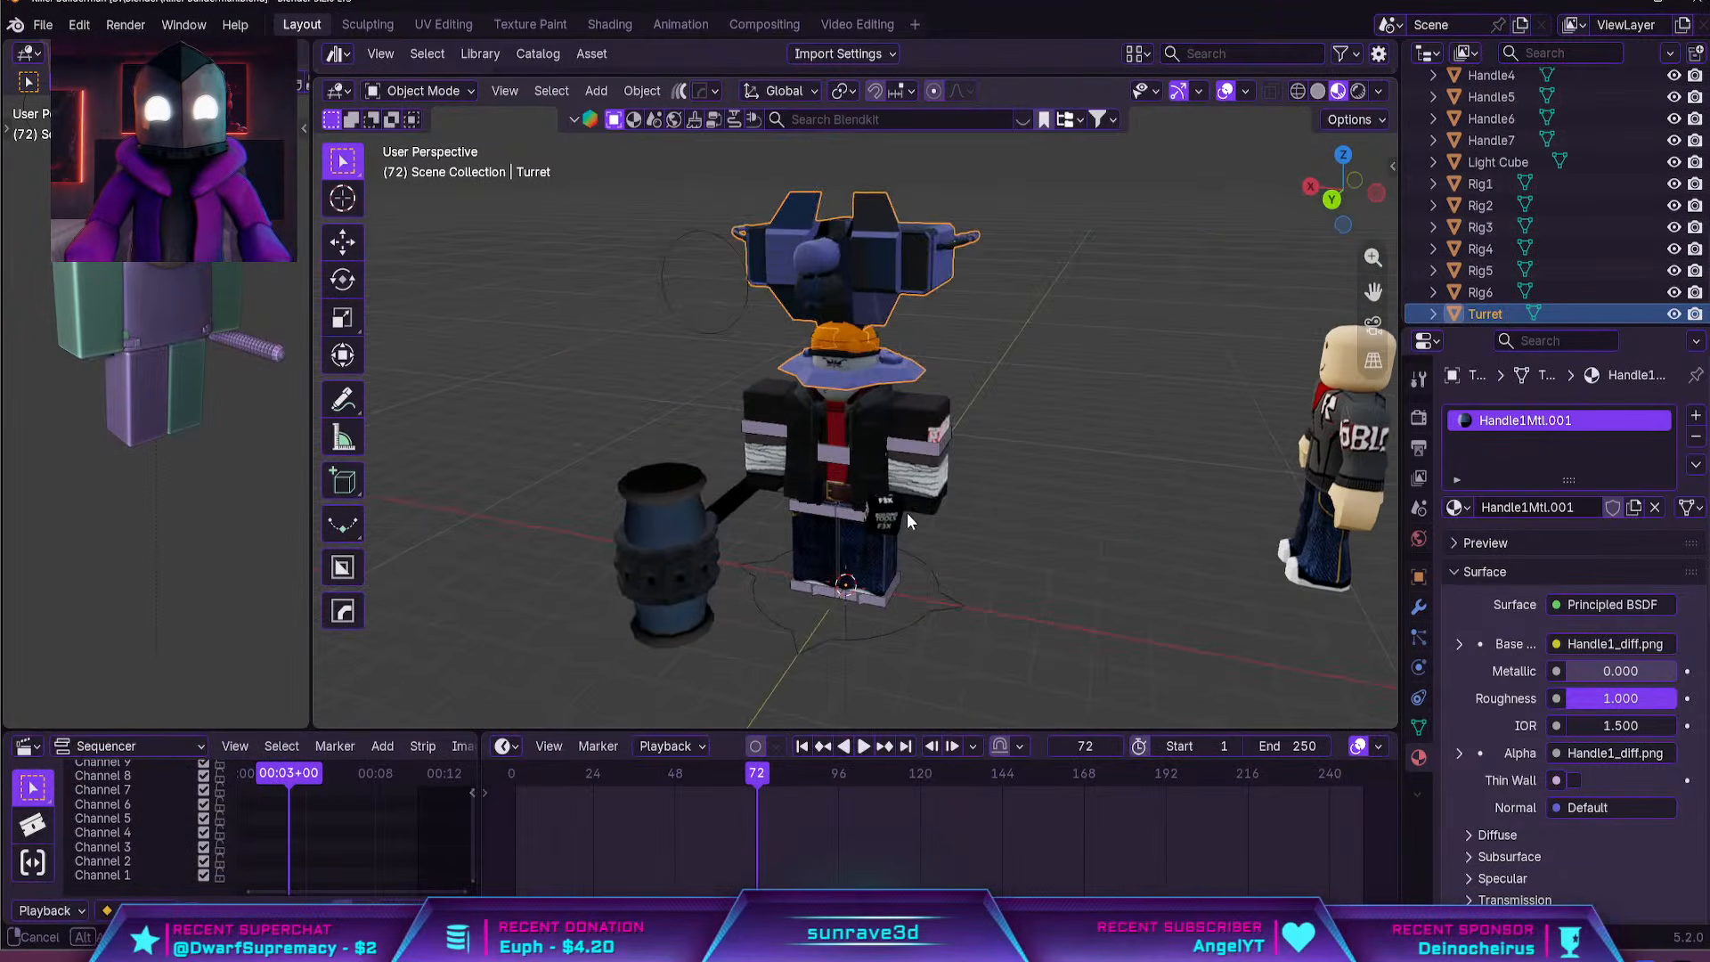
# Move the imported turret up about 2.48 m along the global Z axis, above the character's head
pyautogui.press('g')
pyautogui.press('z')
pyautogui.scroll(5, 864, 357)
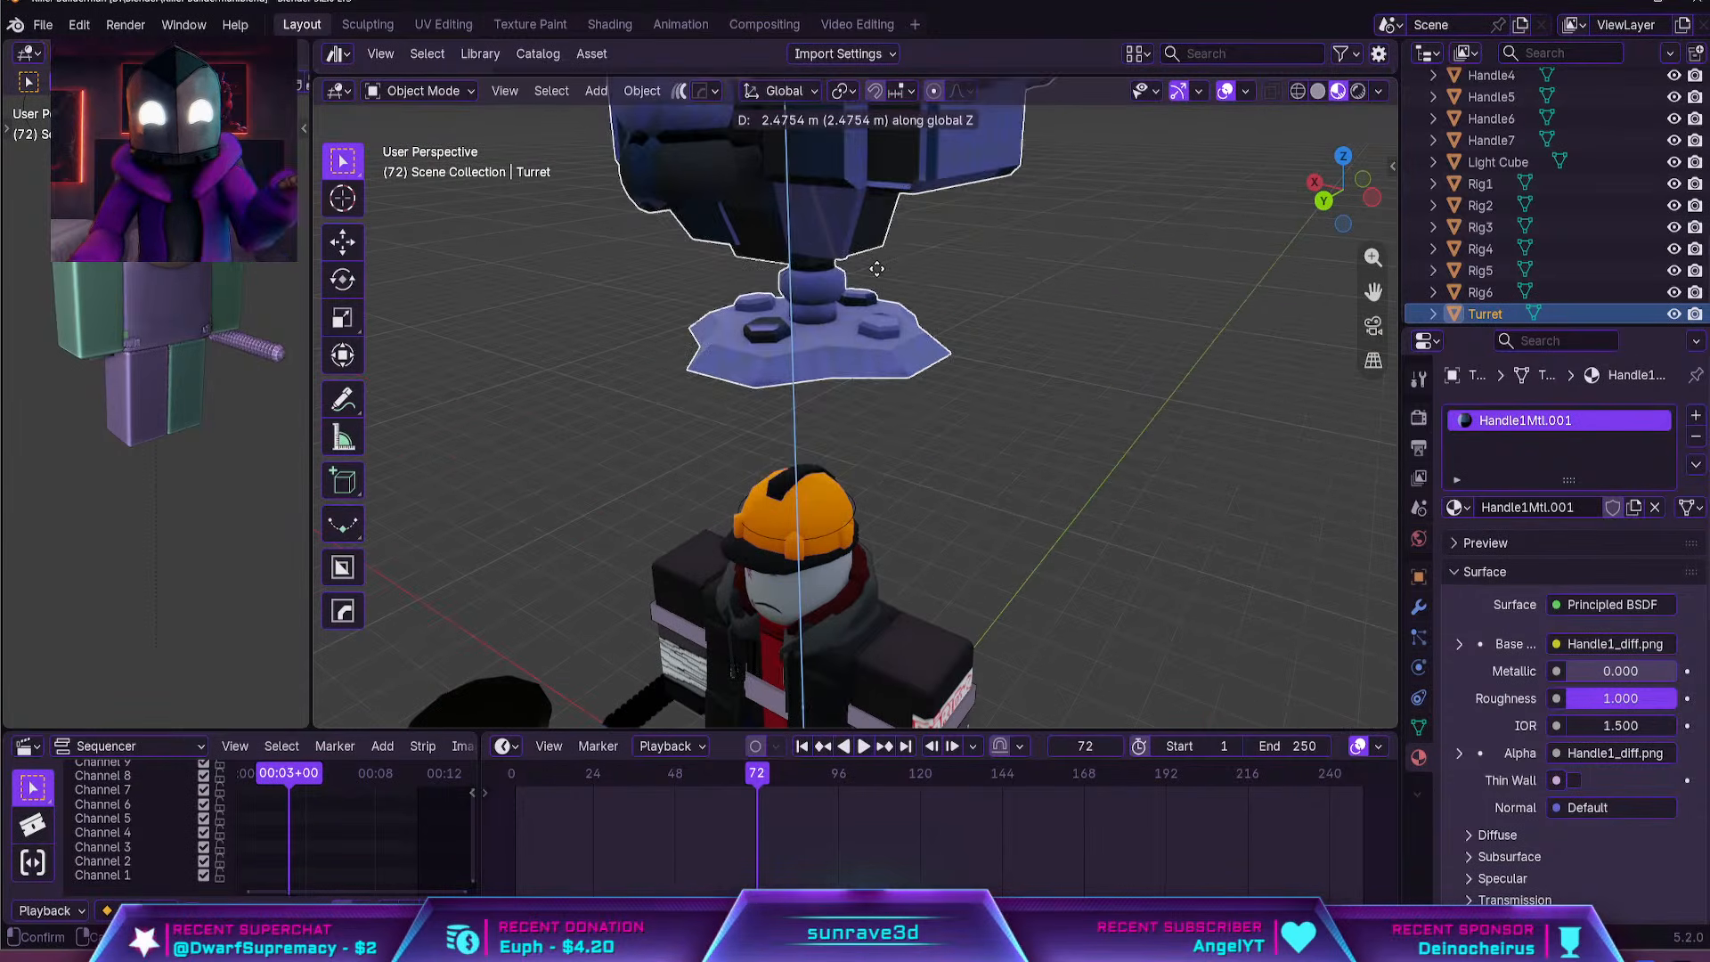
pyautogui.click(876, 268)
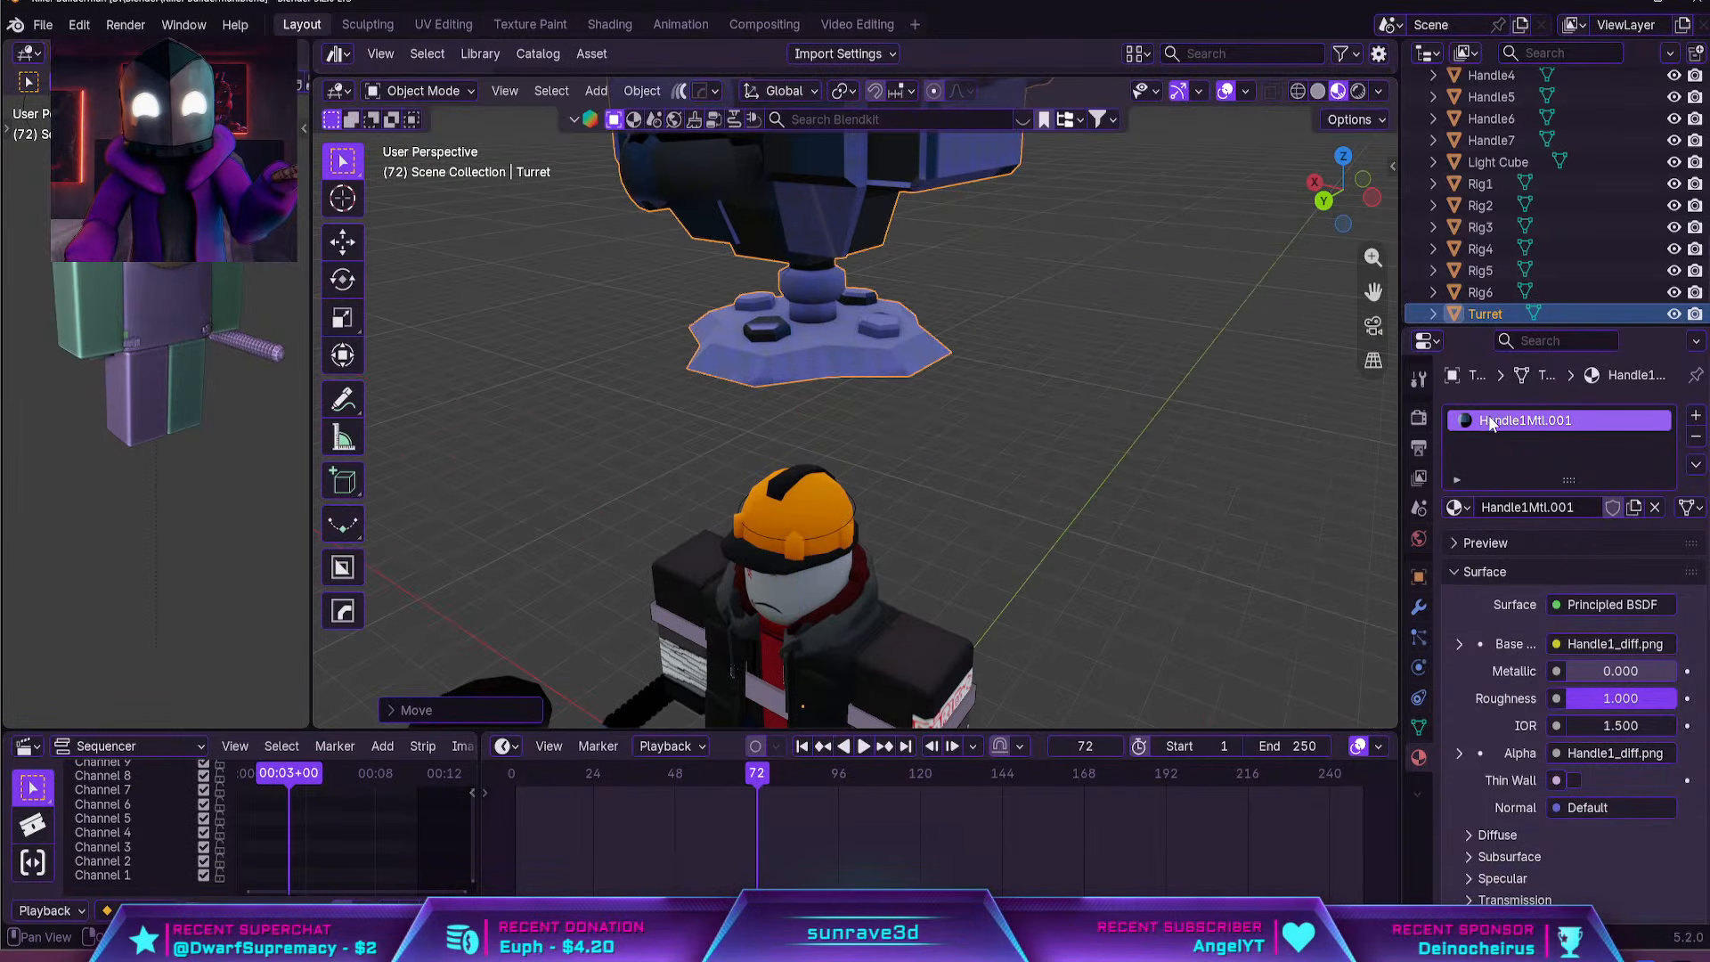
# Remove the Handle1Mtl.001 slot from the turret and assign it a new material
pyautogui.click(1455, 508)
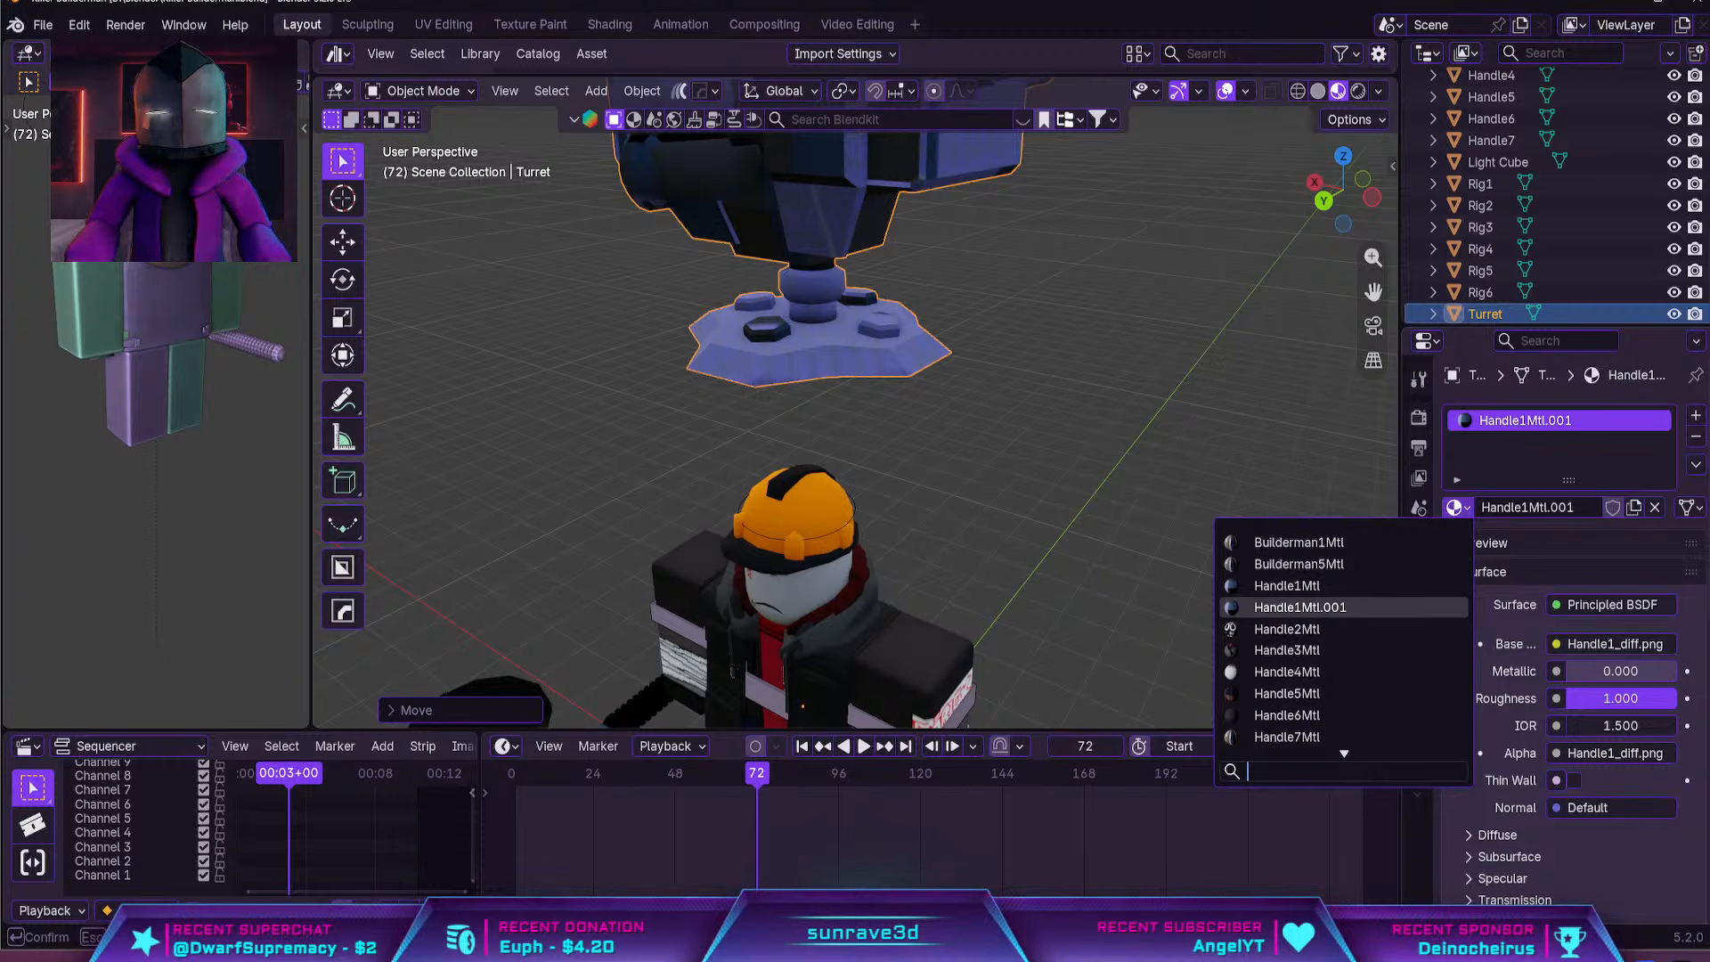
pyautogui.keyDown('shift'); pyautogui.moveTo(964, 367); pyautogui.dragTo(1017, 520, button='middle'); pyautogui.keyUp('shift')
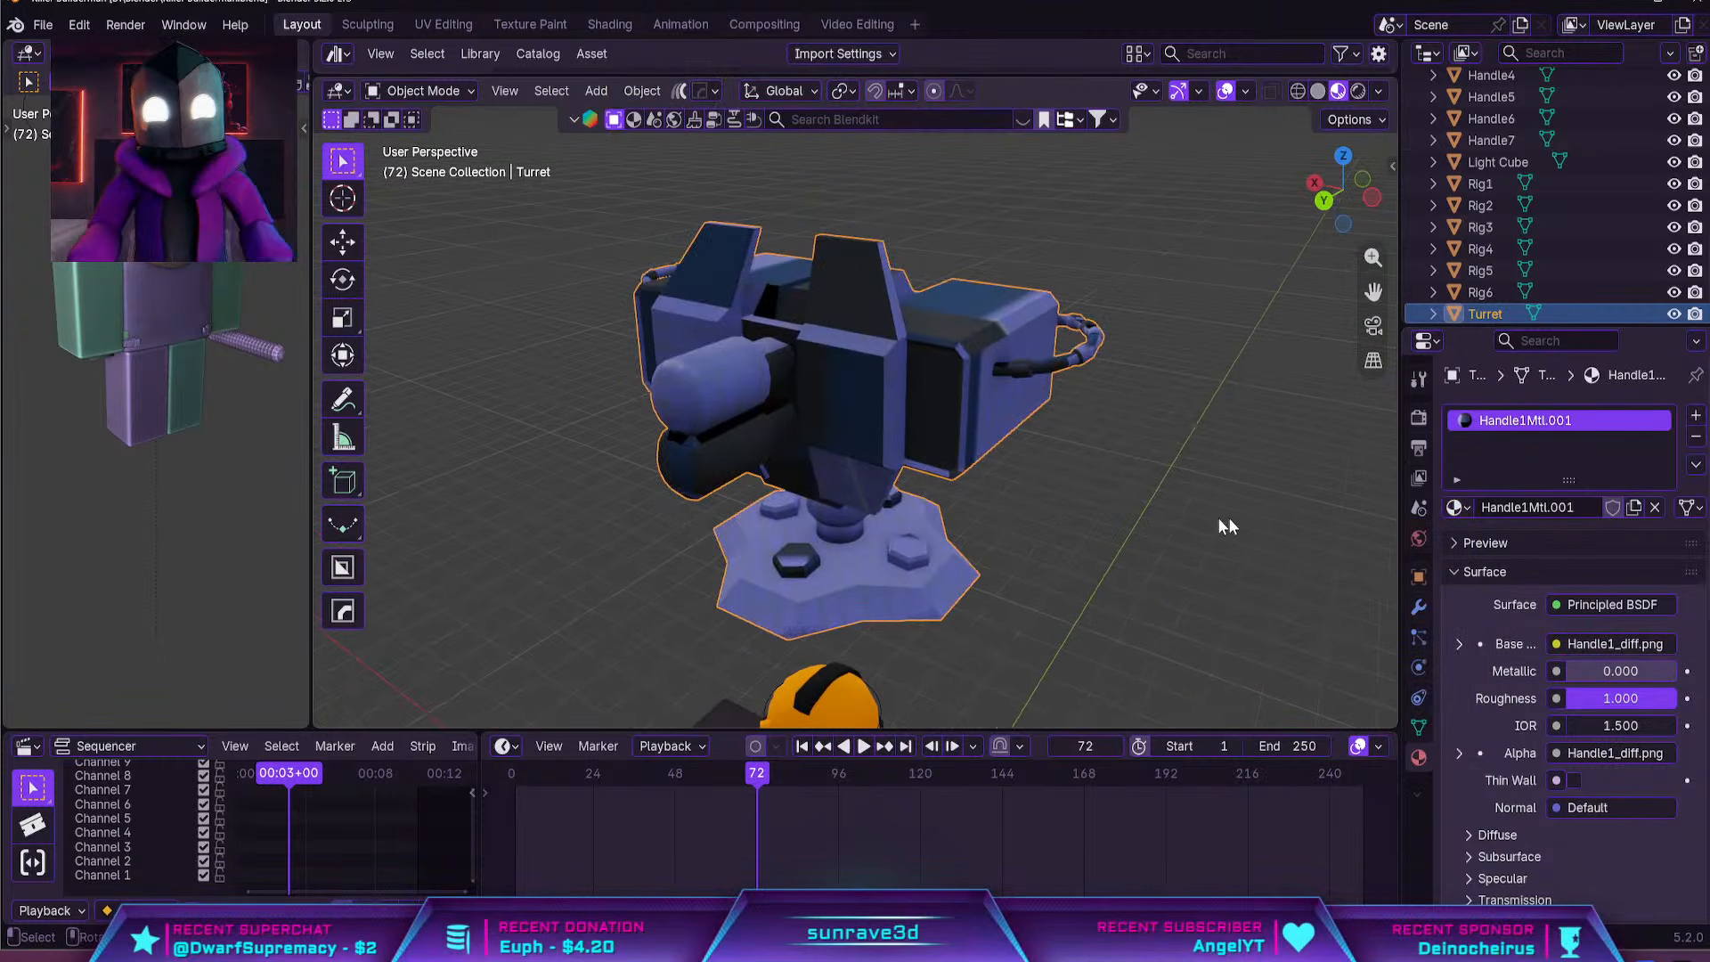
pyautogui.click(1455, 507)
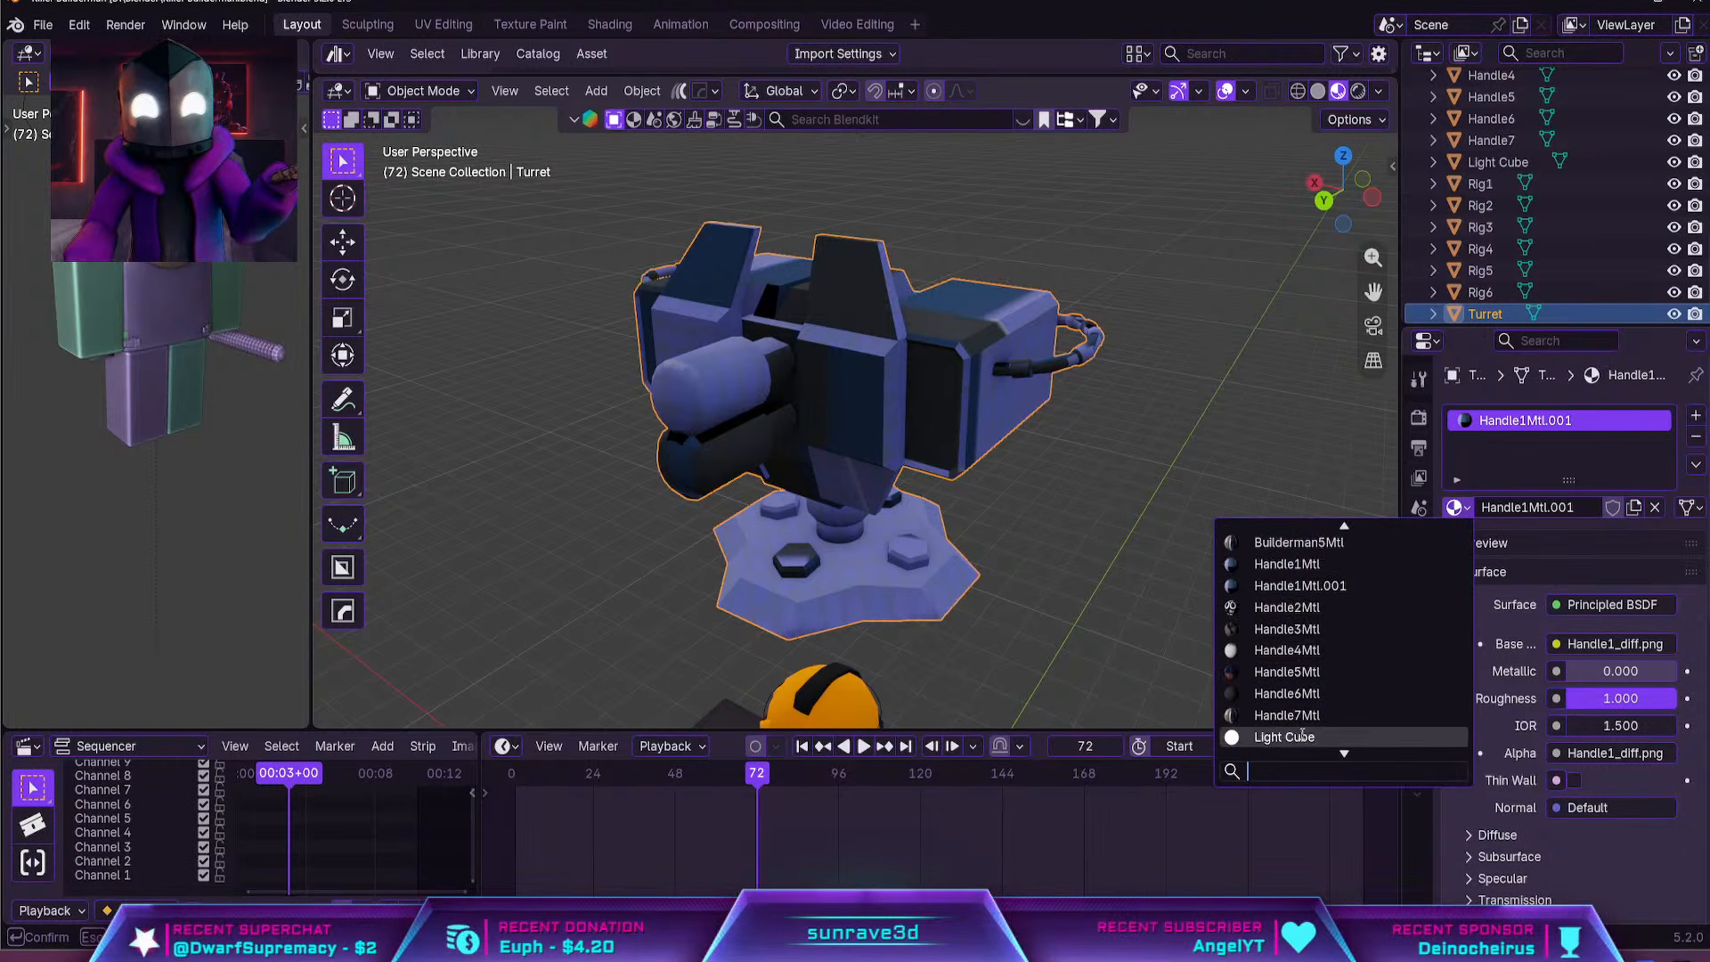
pyautogui.scroll(-3, 1302, 713)
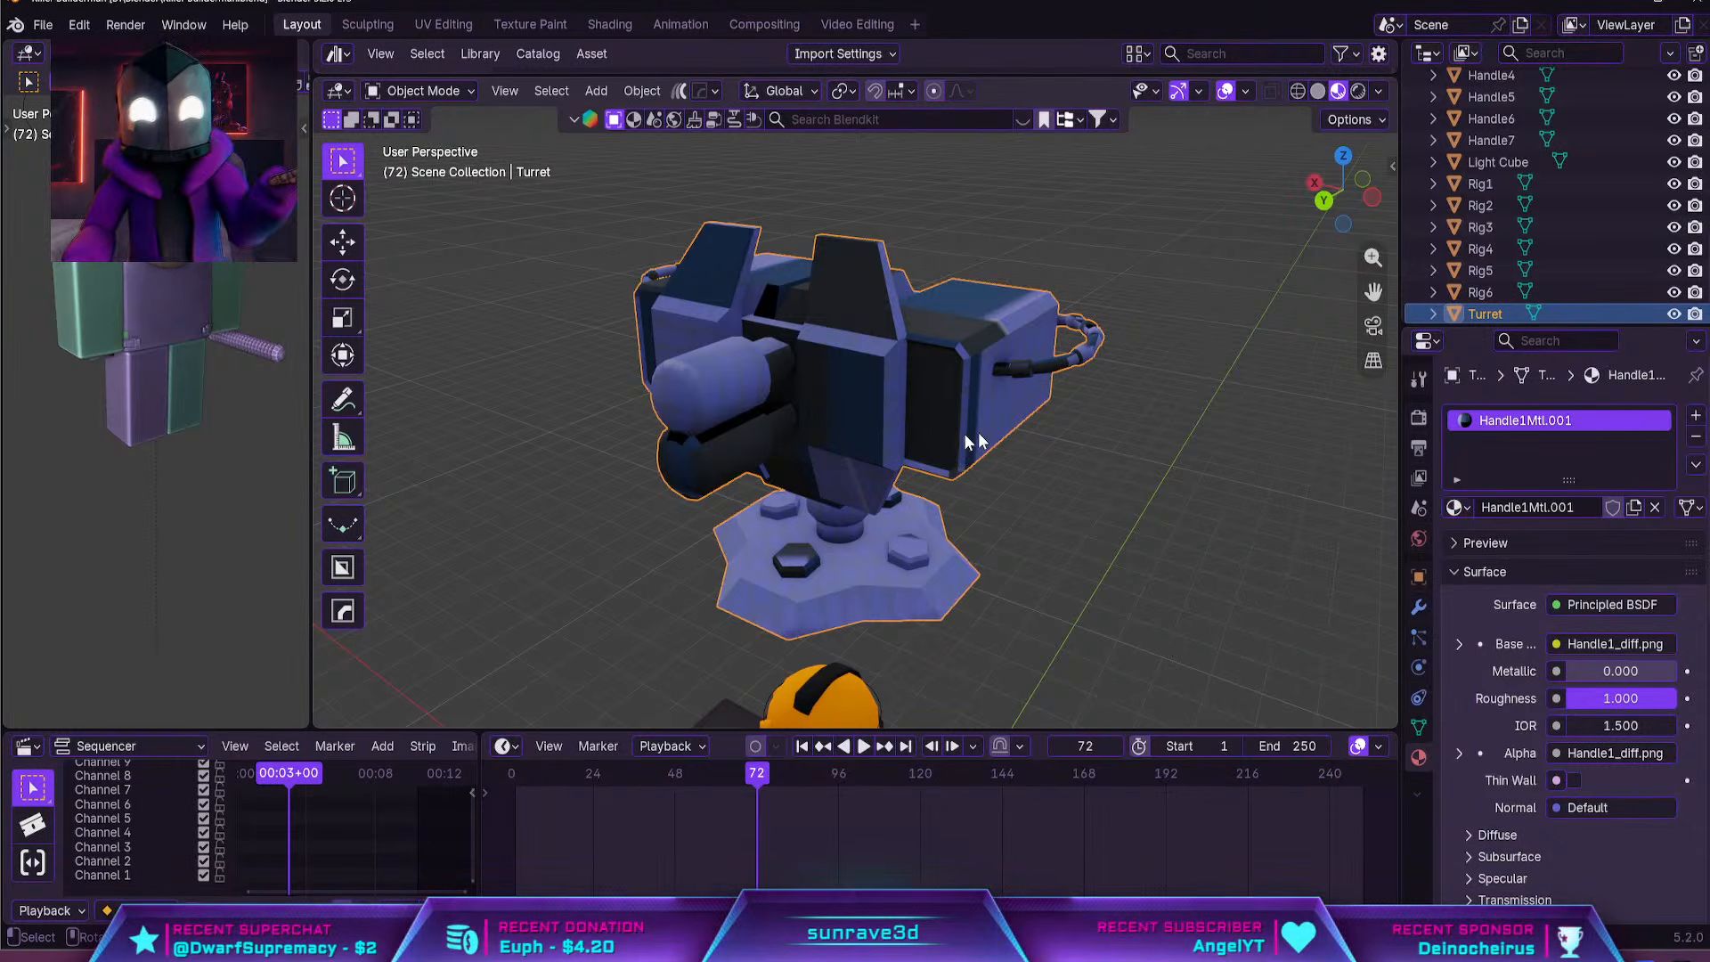
pyautogui.click(1696, 438)
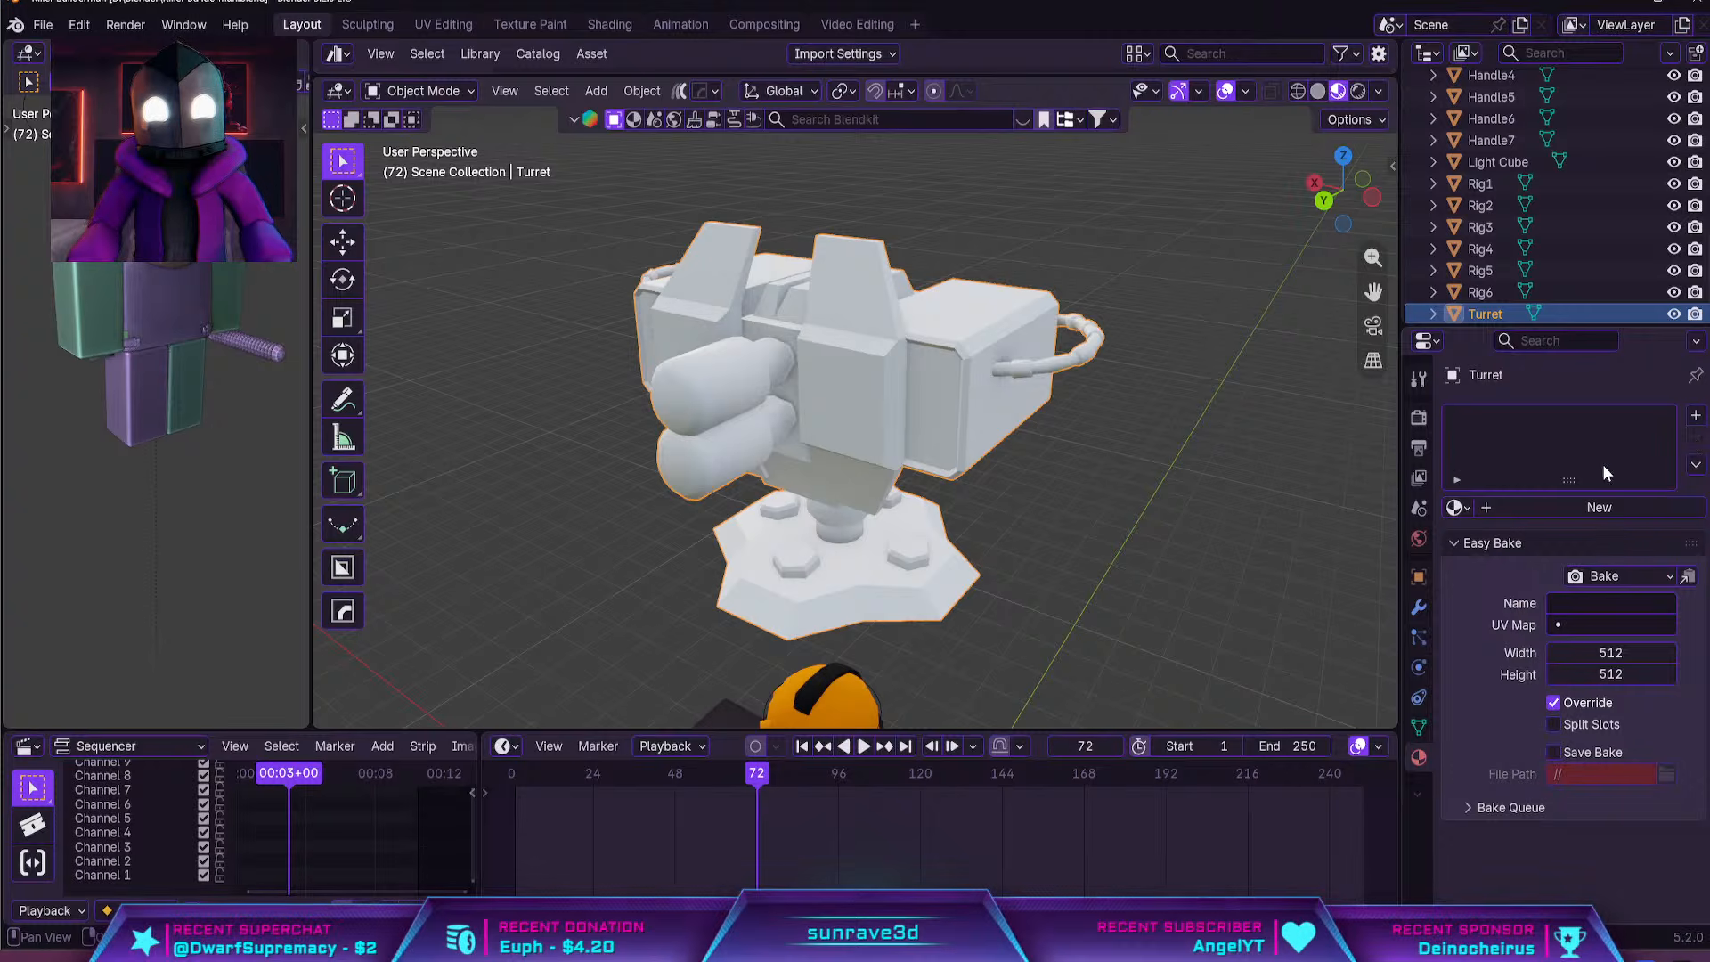
pyautogui.click(1584, 509)
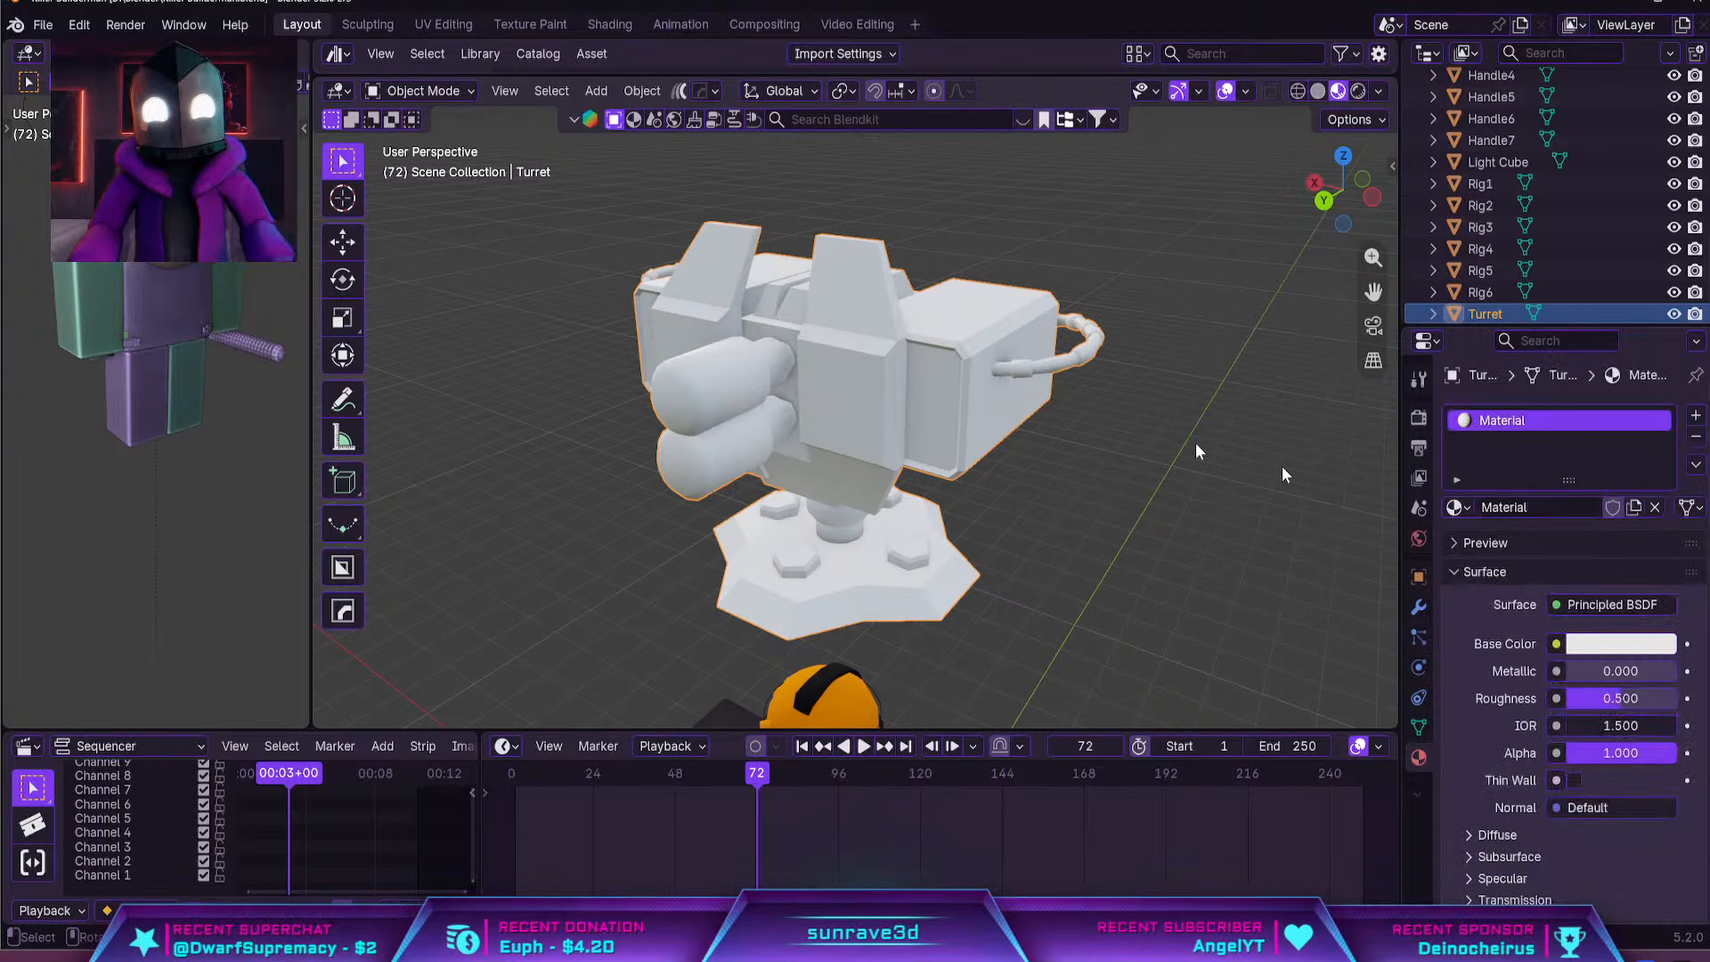
# Switch to the Shading workspace, add an image texture to the turret's Principled BSDF, and start choosing its image file
pyautogui.click(609, 24)
pyautogui.click(1094, 418)
pyautogui.moveTo(1088, 401); pyautogui.dragTo(1193, 393, button='middle')
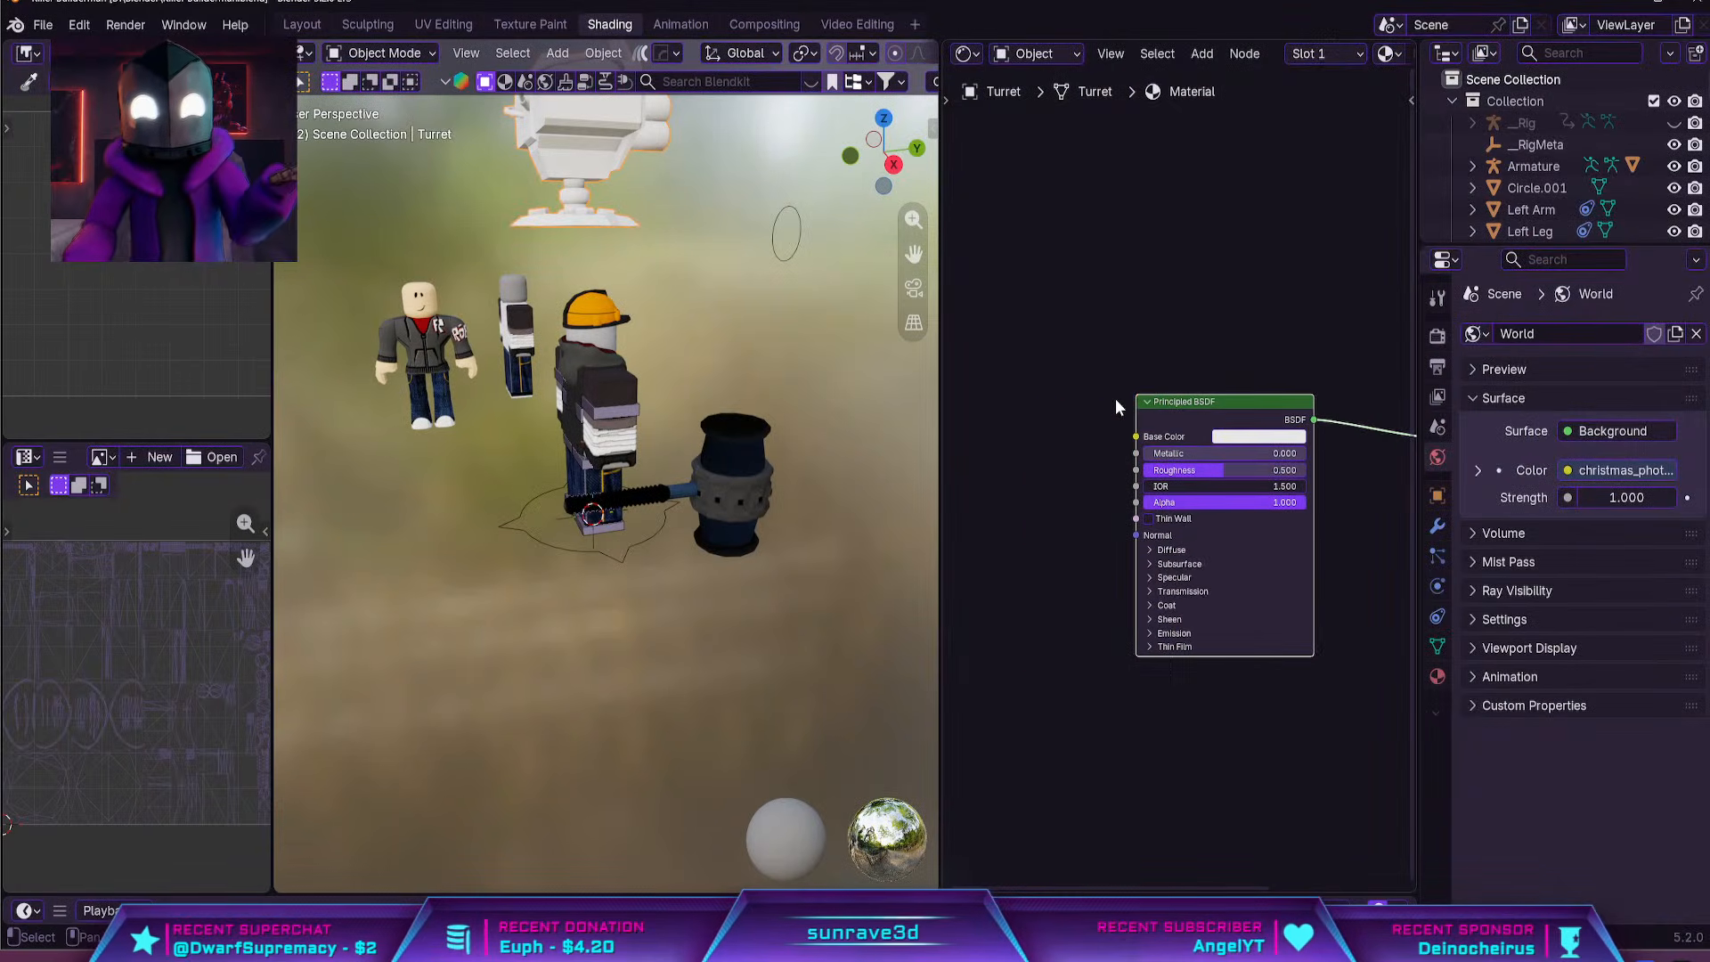
pyautogui.hotkey('ctrl', 't')
pyautogui.moveTo(860, 373); pyautogui.dragTo(712, 481, button='middle')
pyautogui.click(1090, 497)
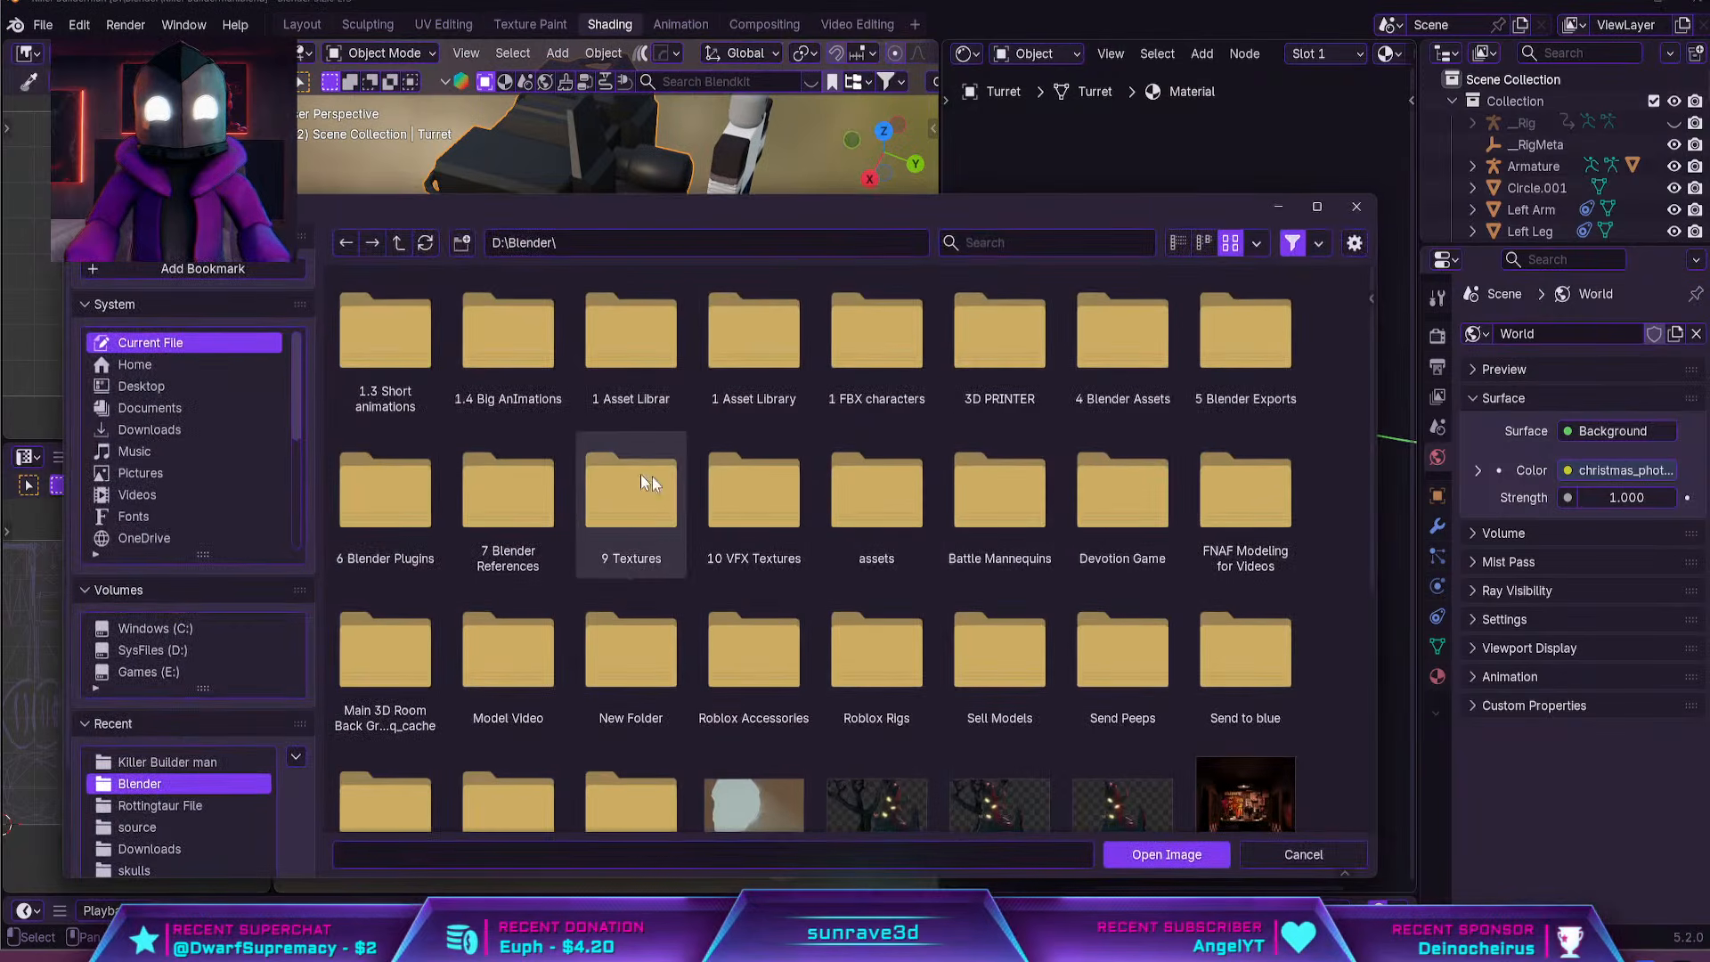
# Load Handle3_diff.png from the "Killer Builder man" folder inside D:\YouTube\Videos I'm working on as the turret's texture
pyautogui.scroll(-5, 254, 512)
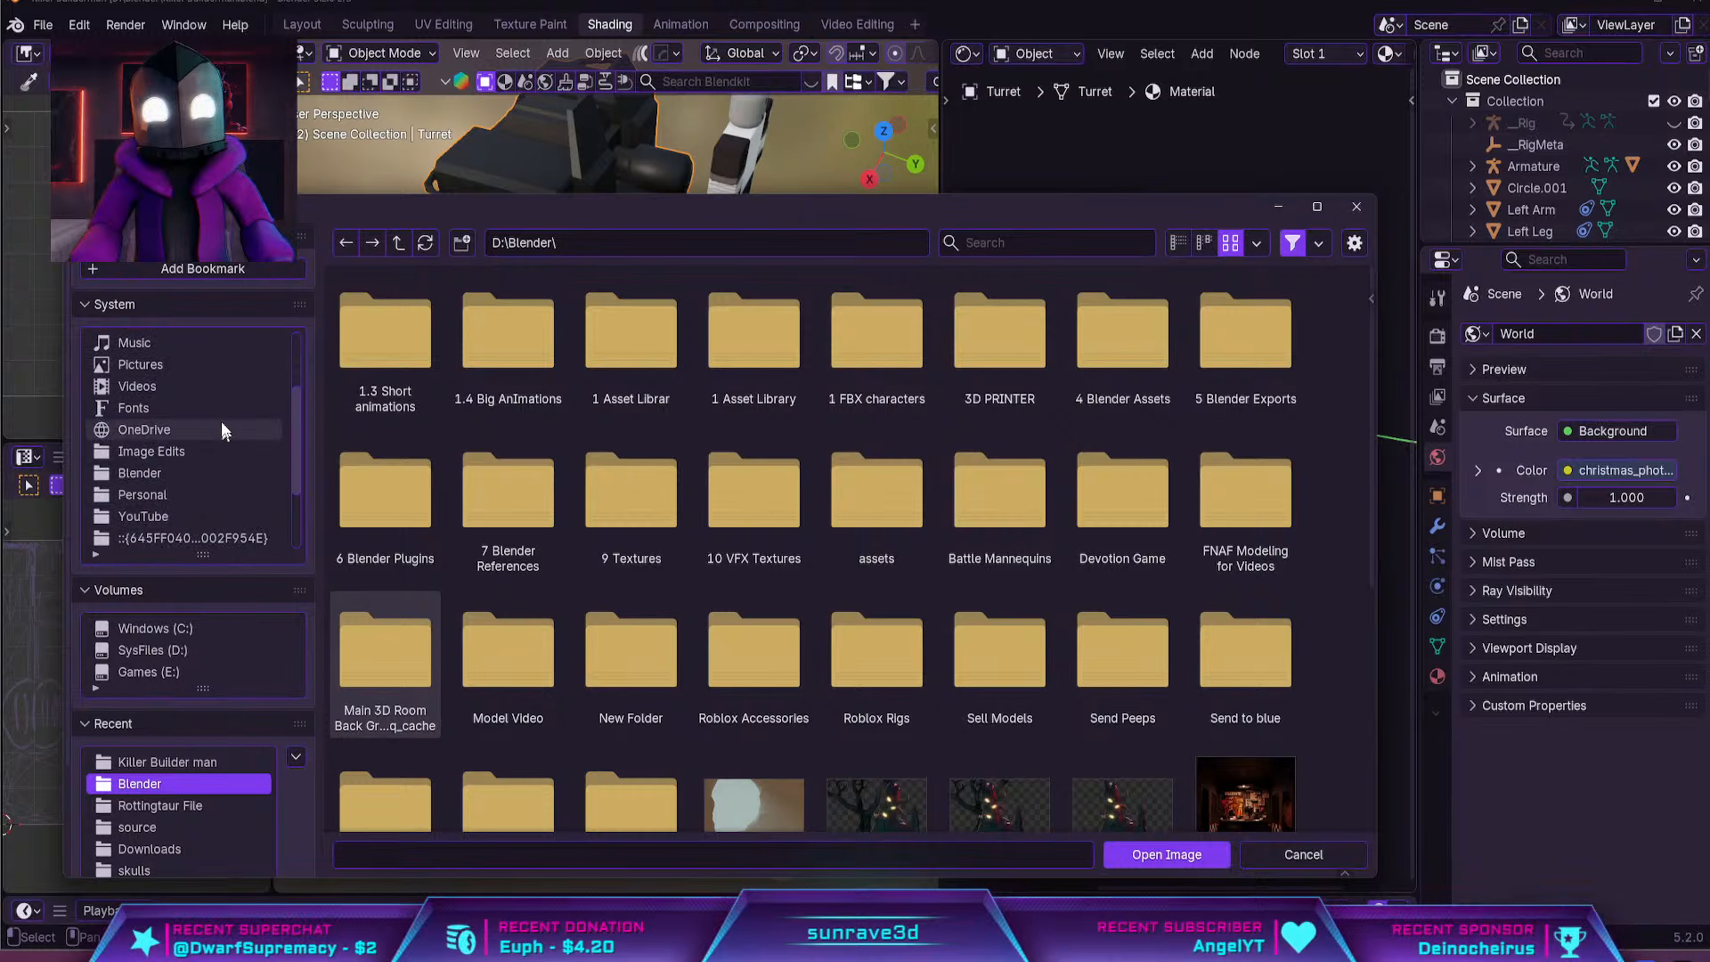
pyautogui.click(142, 516)
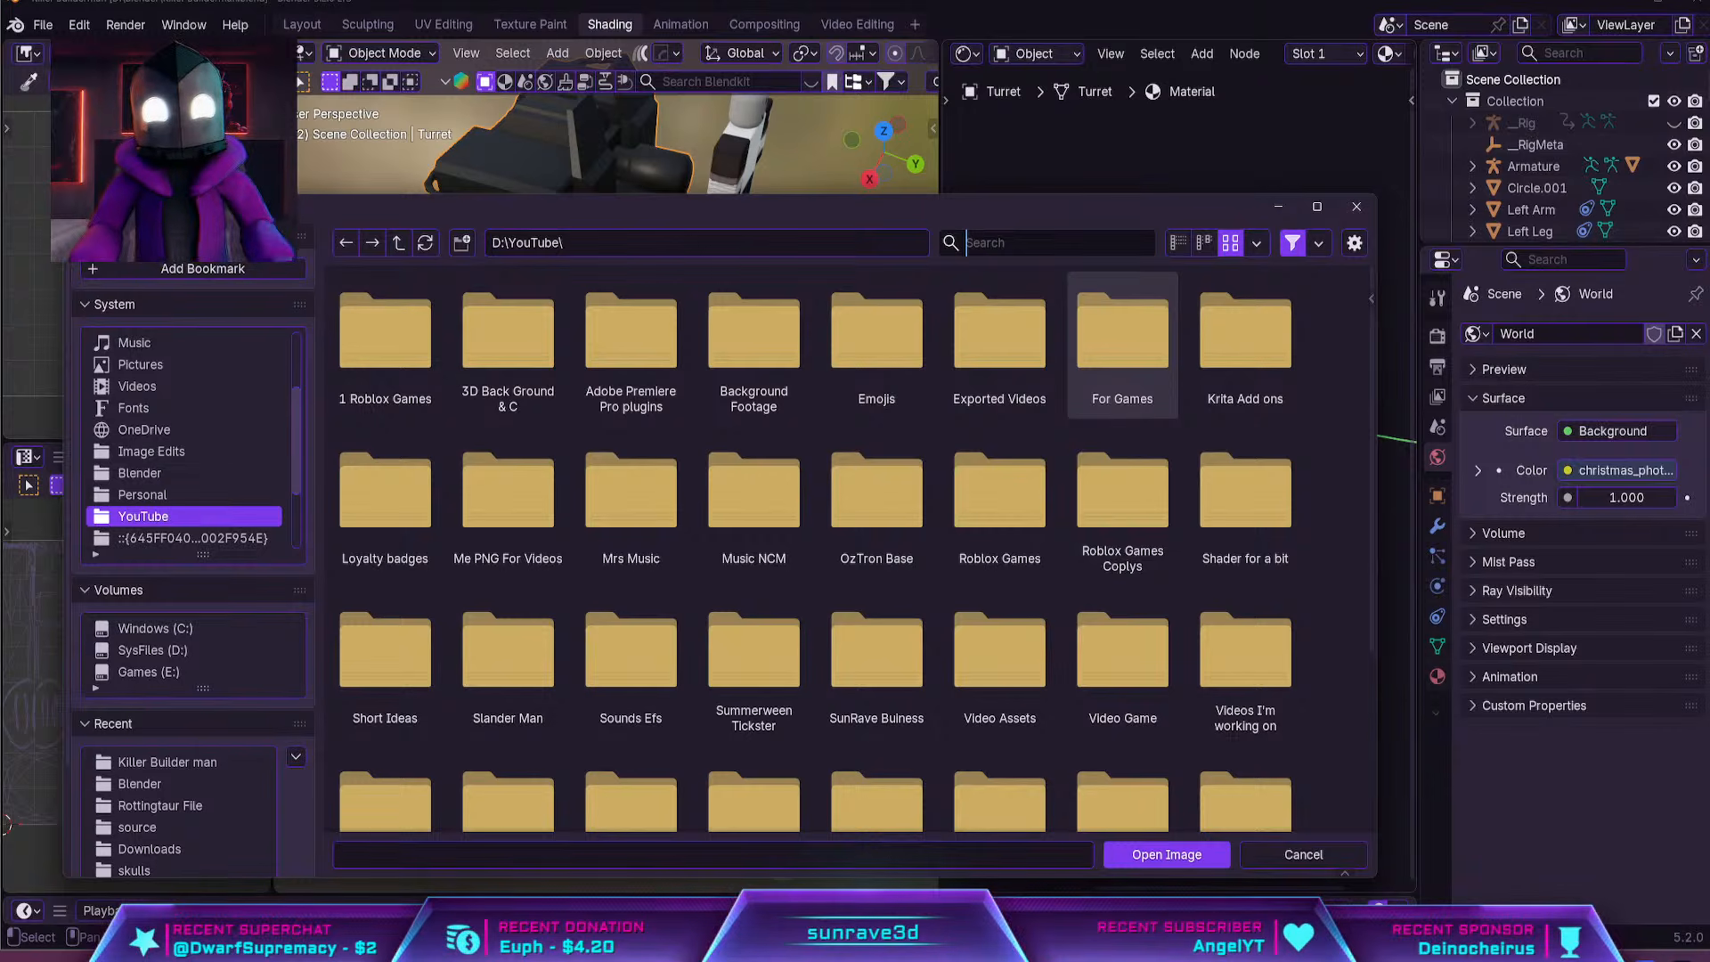
pyautogui.doubleClick(1242, 637)
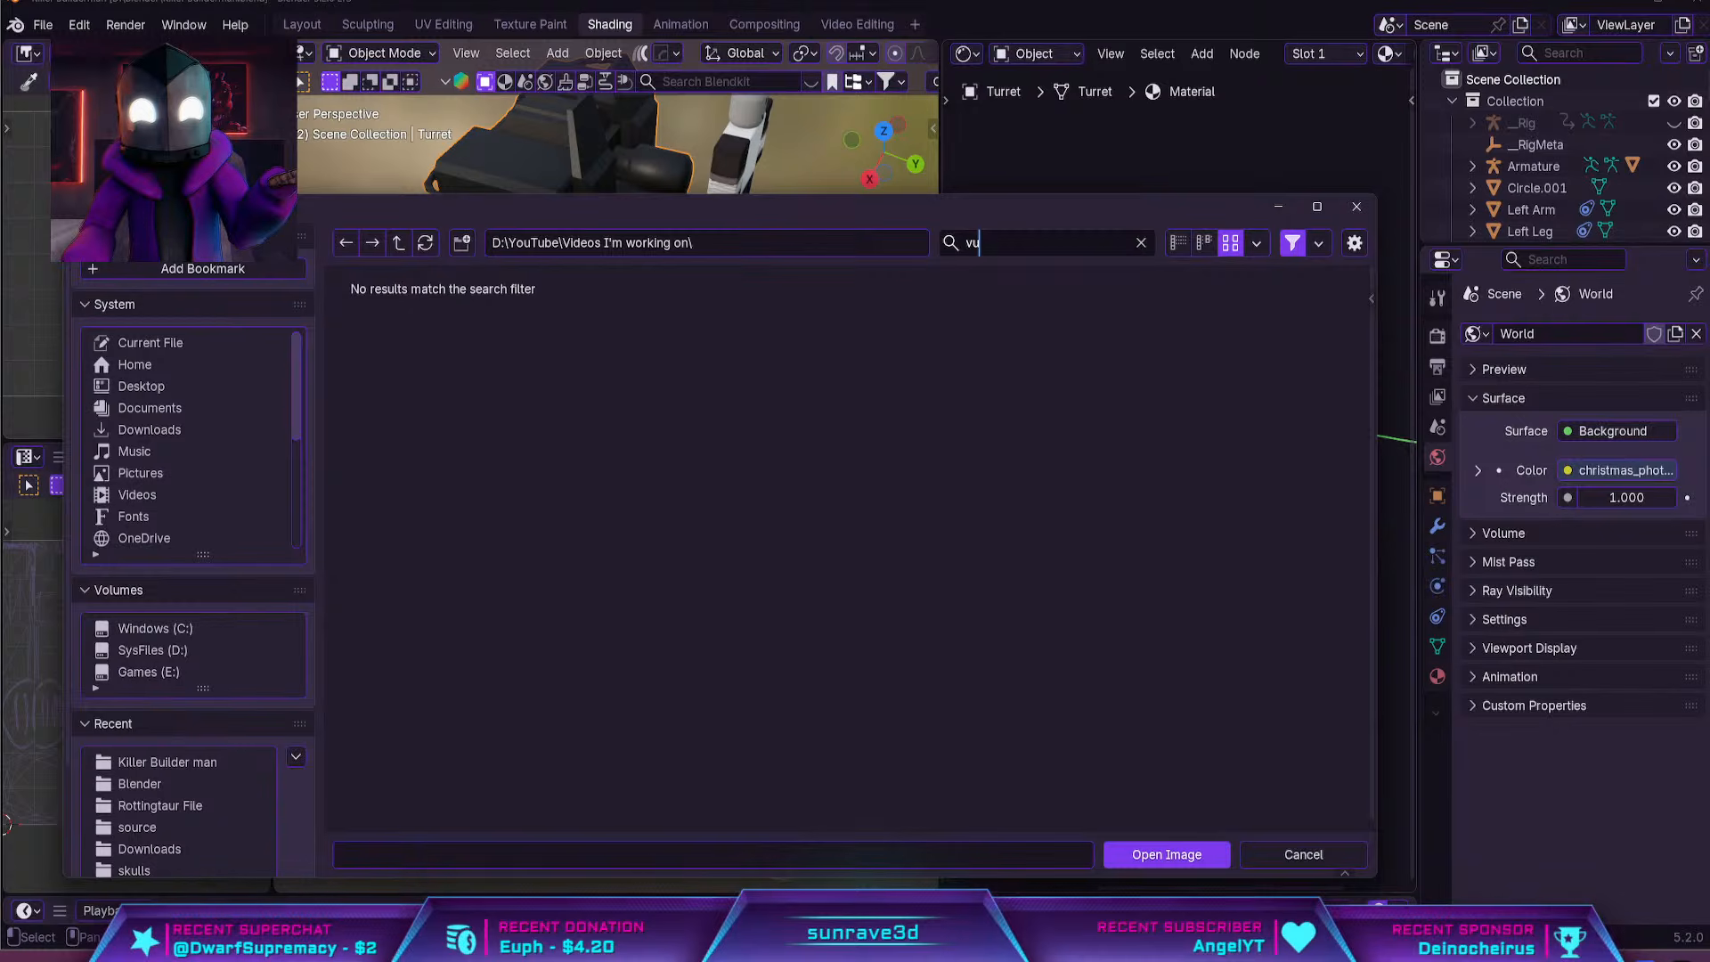
pyautogui.press('BackSpace')
pyautogui.press('BackSpace')
pyautogui.write('bu')
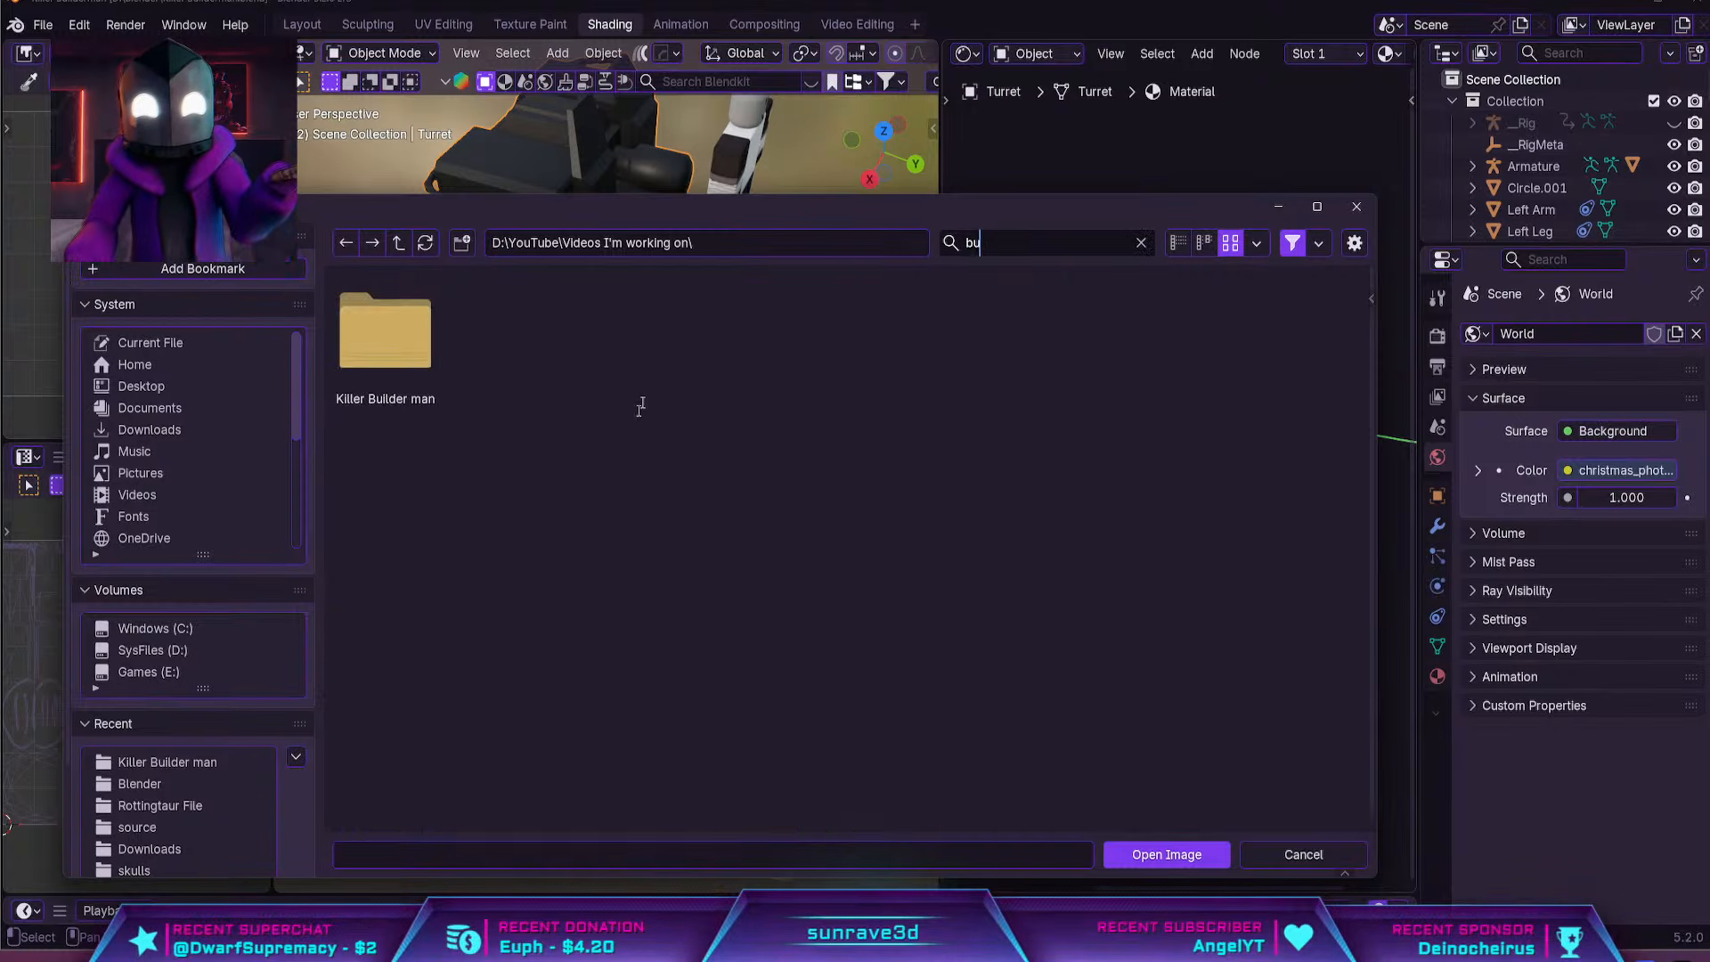
pyautogui.doubleClick(385, 331)
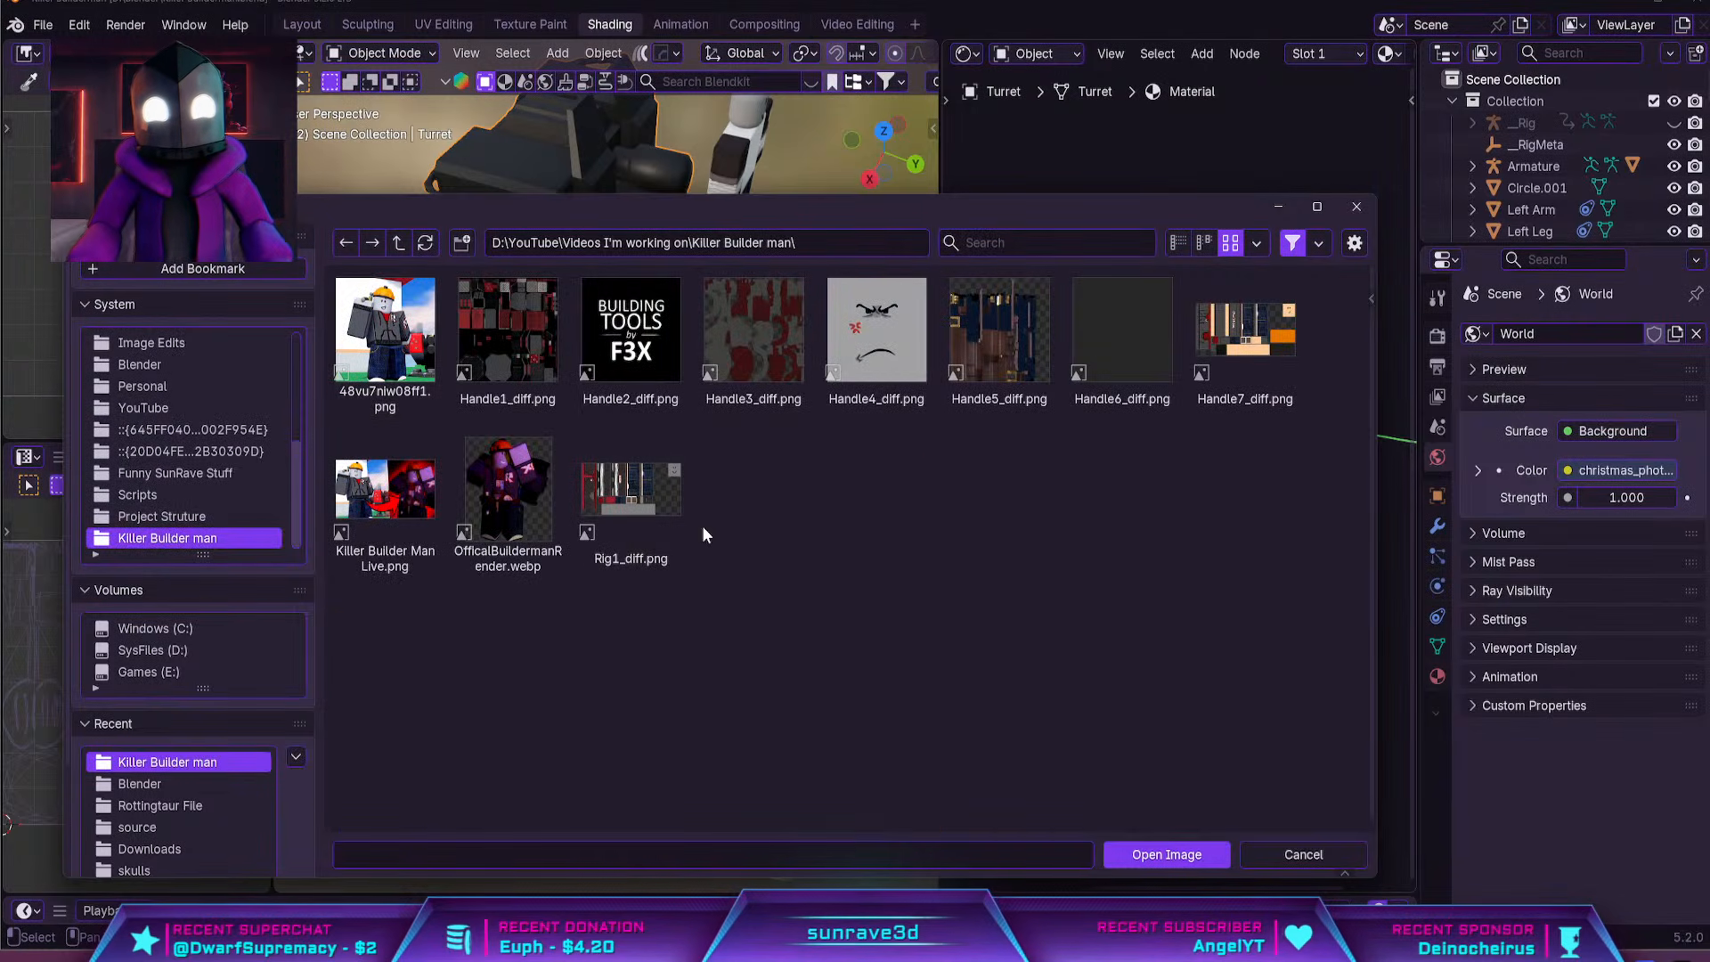
pyautogui.click(765, 338)
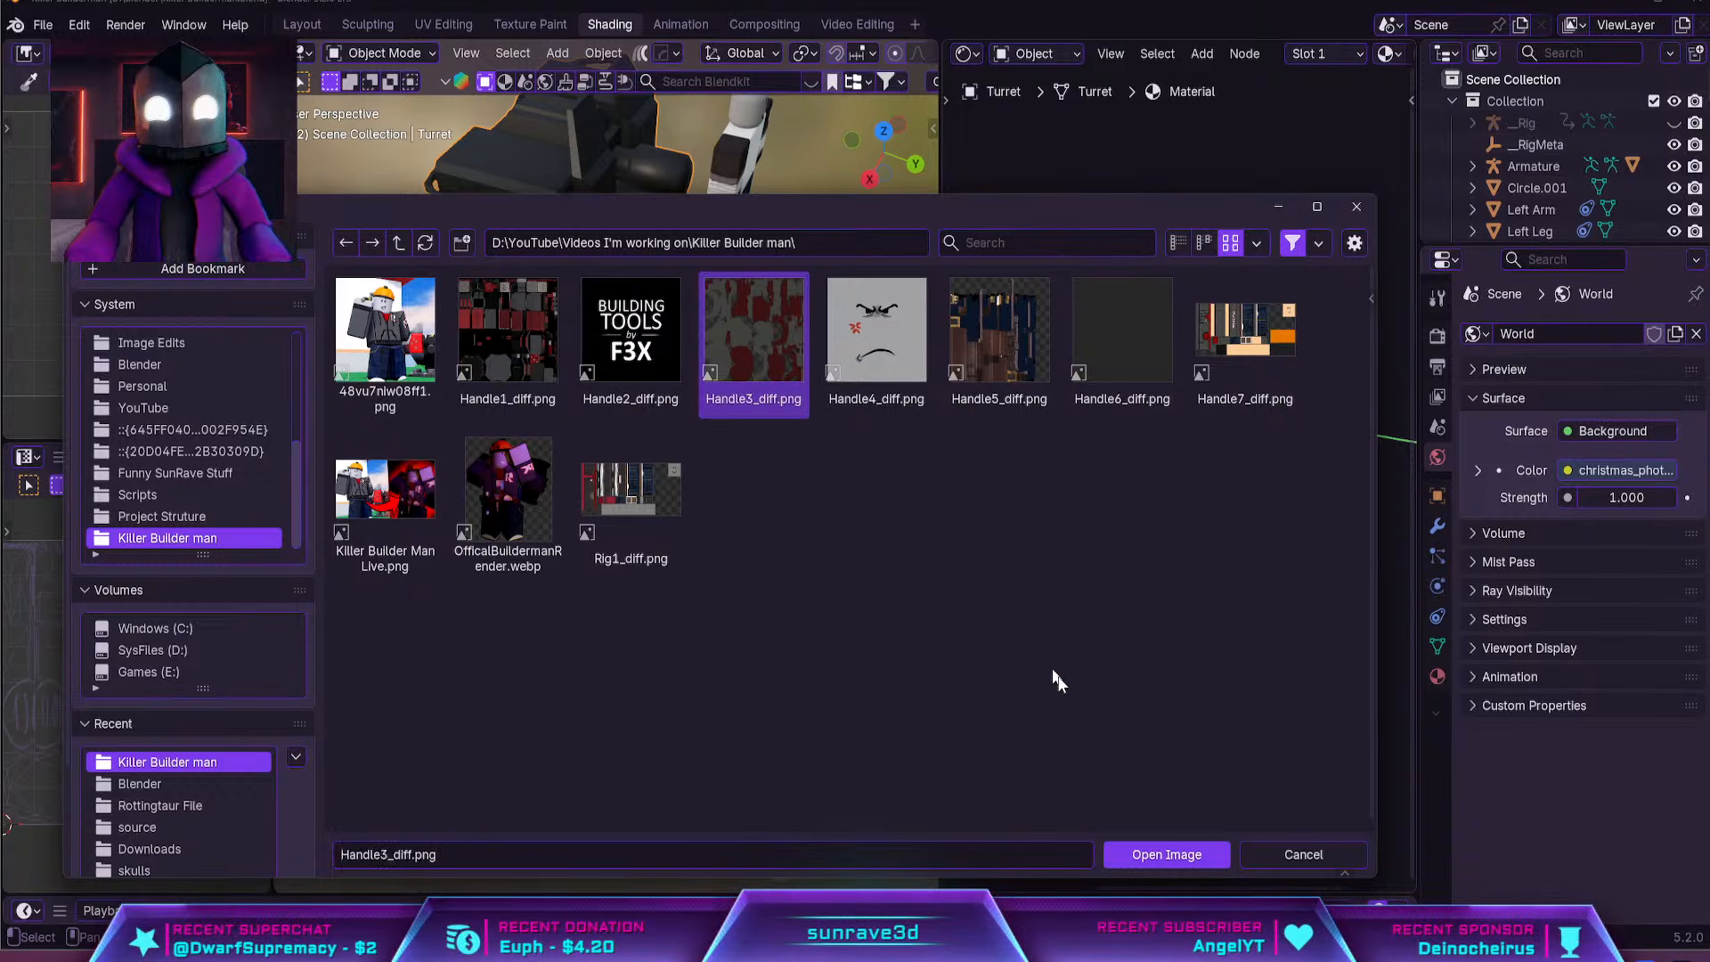
pyautogui.click(1168, 855)
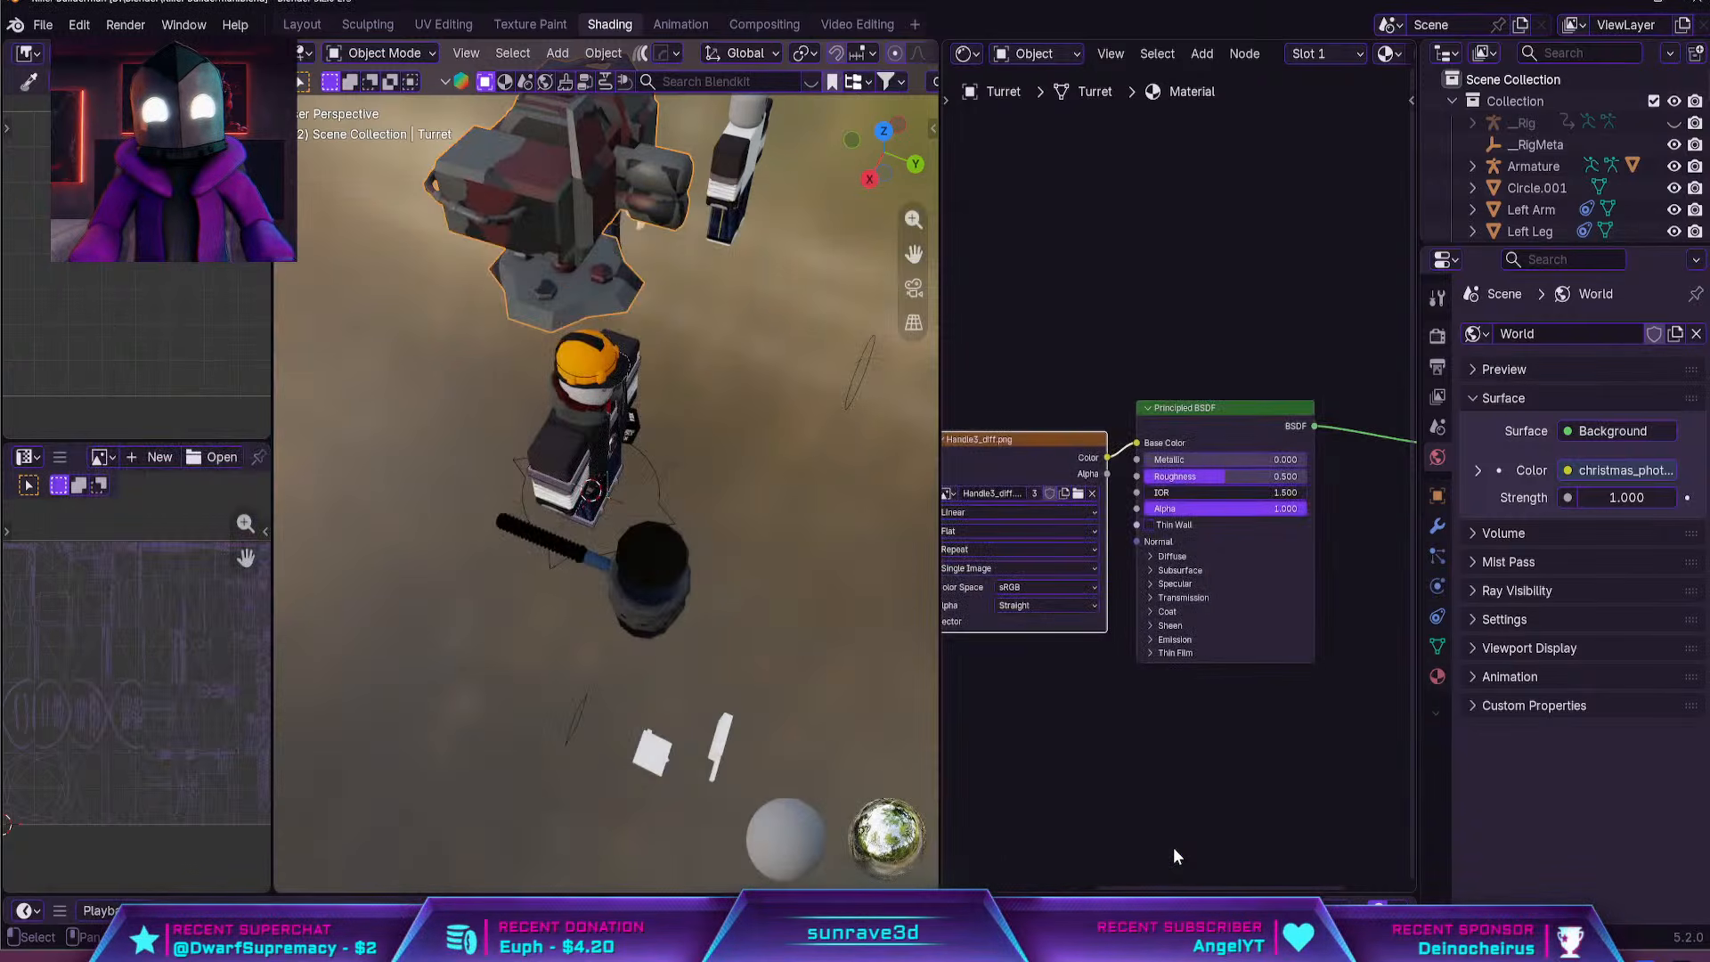
# Examine how the texture lies on the turret, with its whole mesh selected in Edit Mode and then in Object Mode
pyautogui.moveTo(583, 314); pyautogui.dragTo(607, 479, button='middle')
pyautogui.press('Tab')
pyautogui.scroll(4, 515, 398)
pyautogui.press('a')
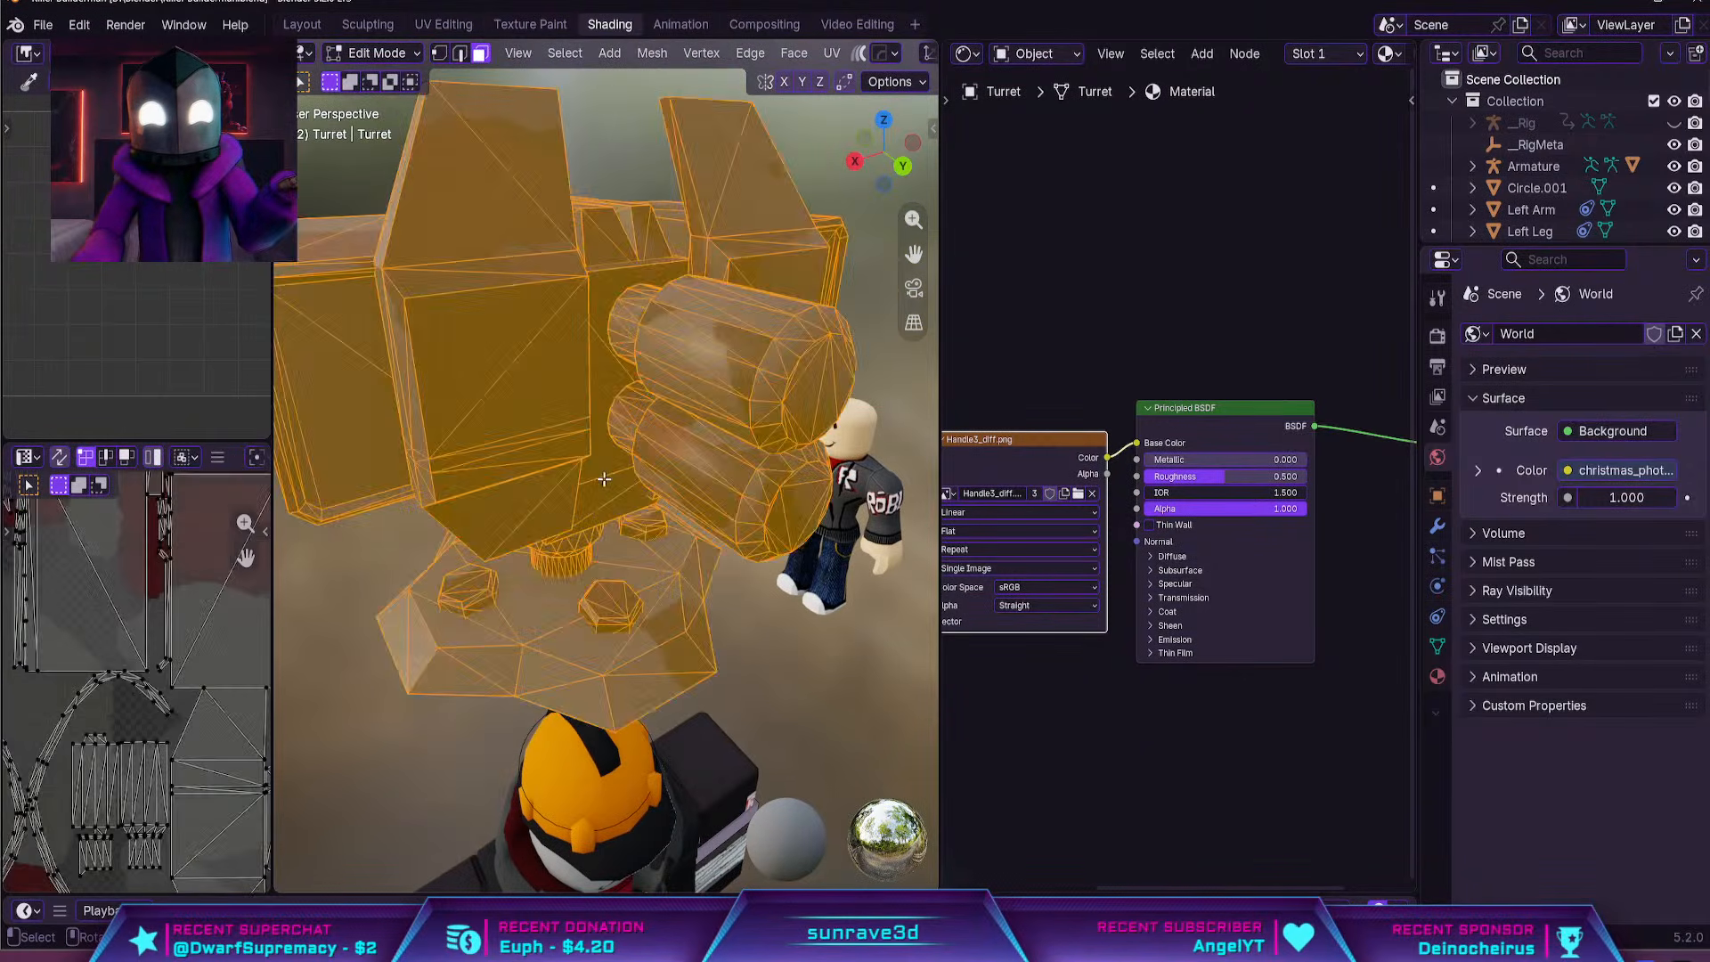
pyautogui.moveTo(754, 623); pyautogui.dragTo(462, 617, button='middle')
pyautogui.scroll(-2, 633, 596)
pyautogui.press('Tab')
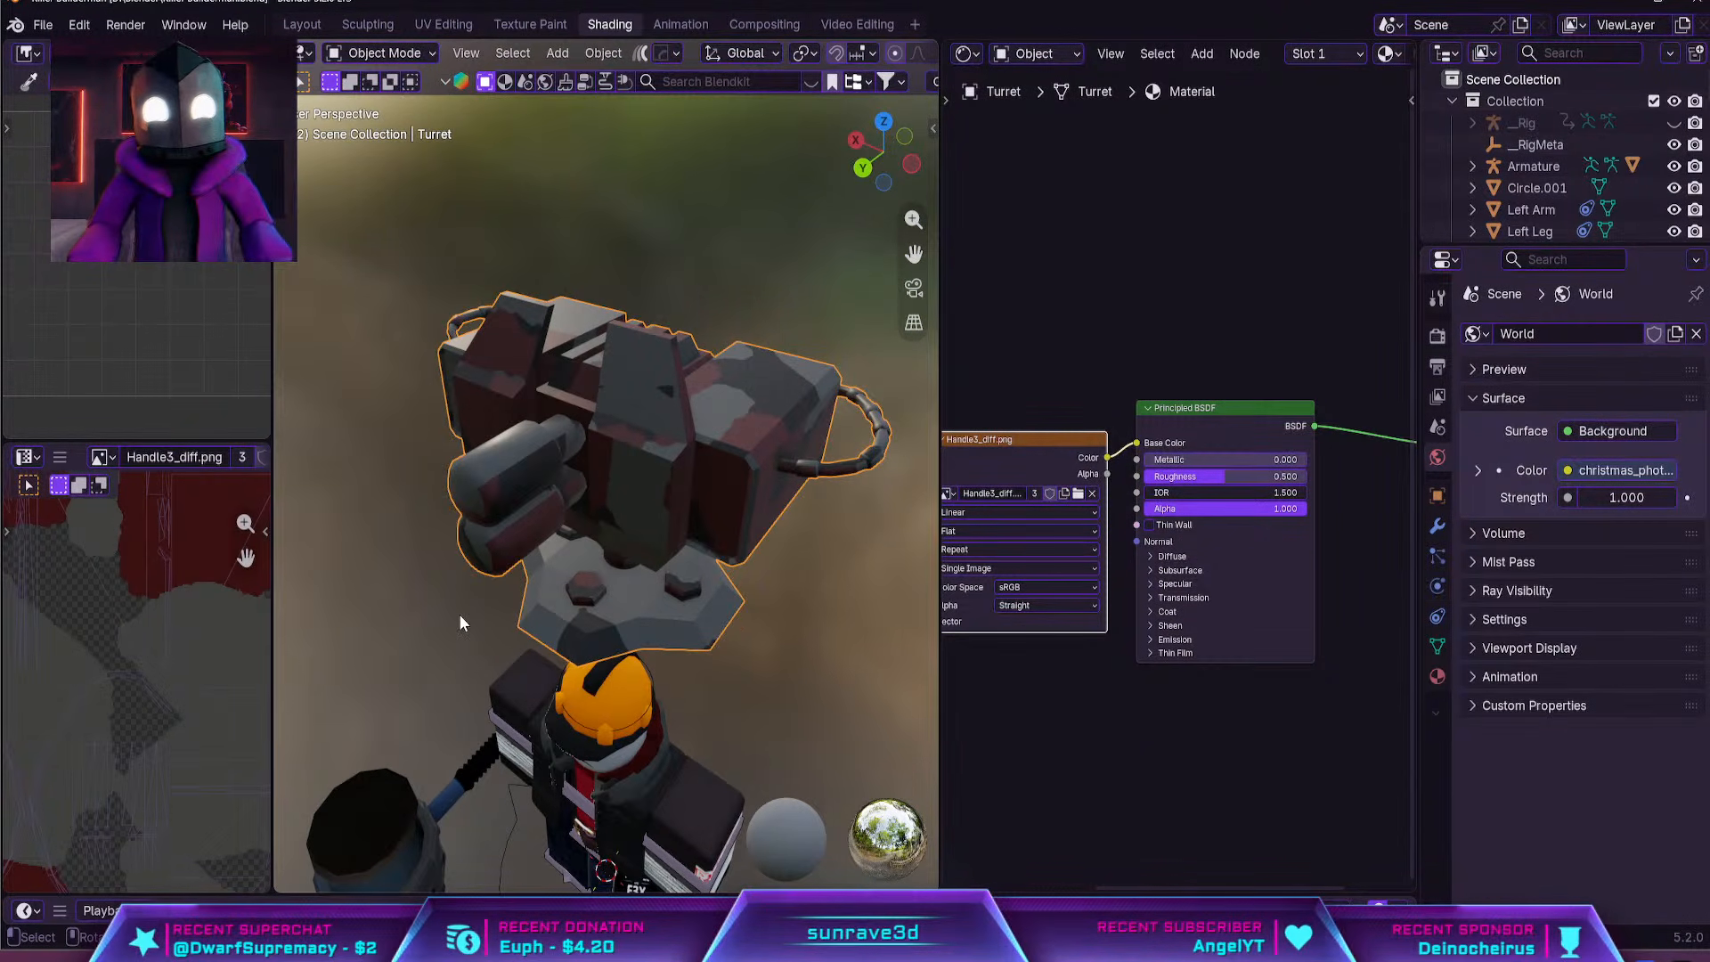
# Undo the texture nodes added to the turret's material
pyautogui.press('Tab')
pyautogui.press('Tab')
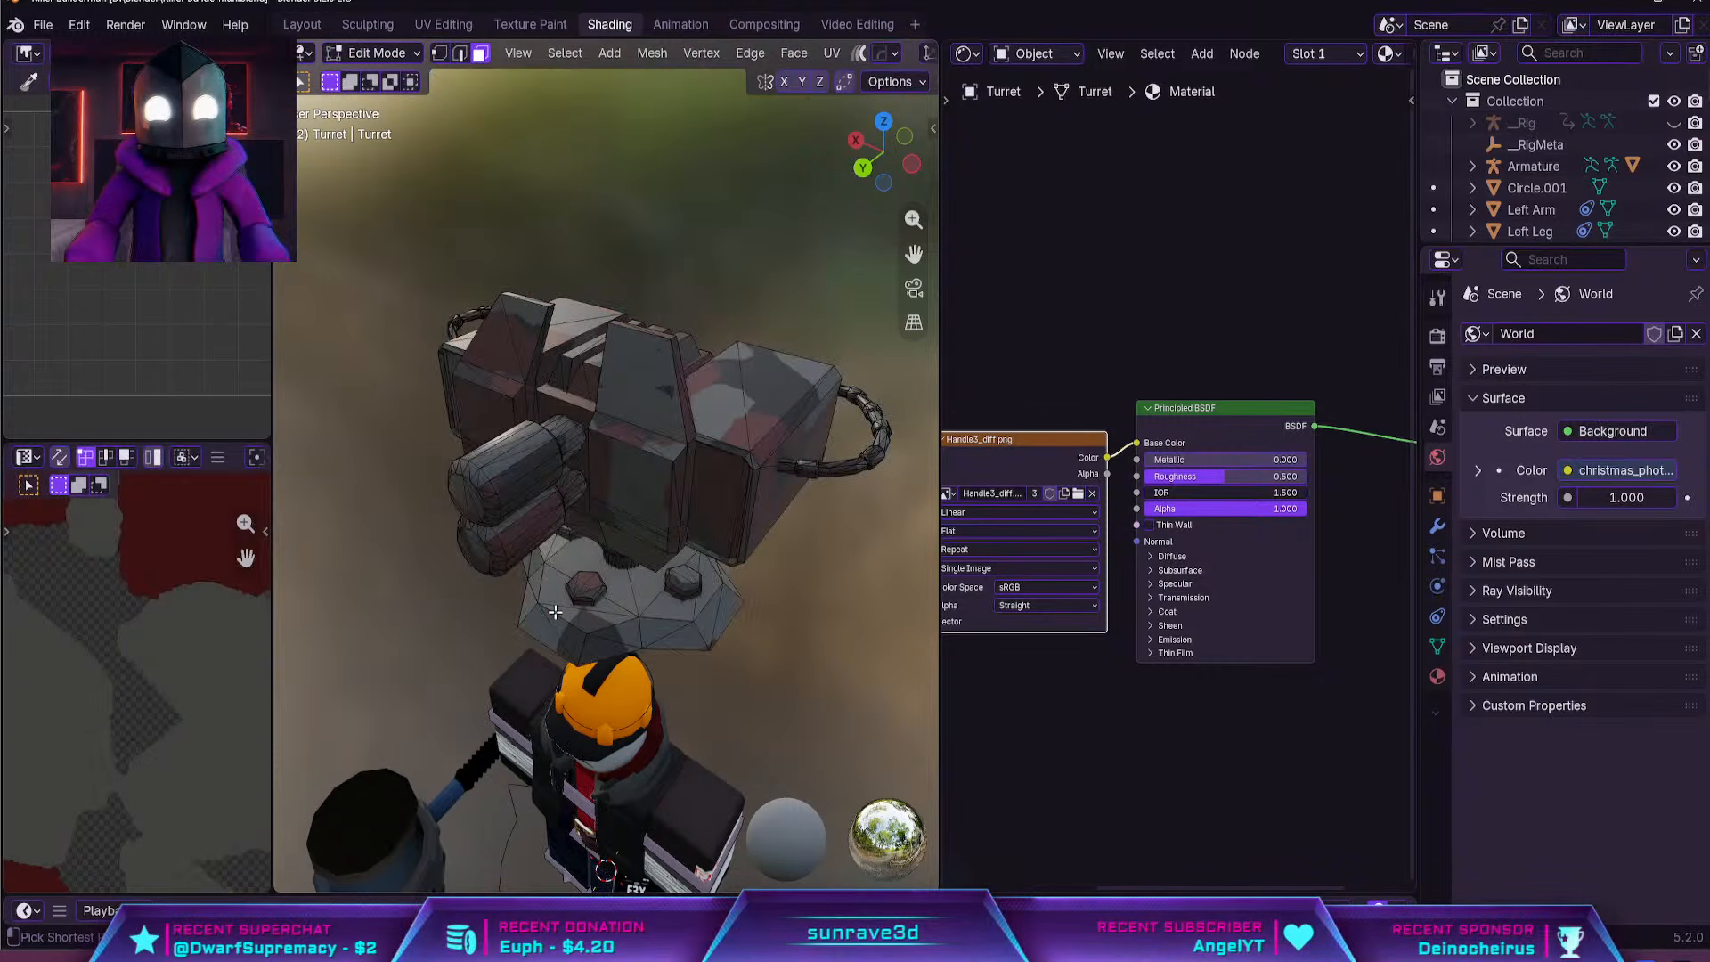
pyautogui.hotkey('ctrl', 'z')
pyautogui.hotkey('ctrl', 'z')
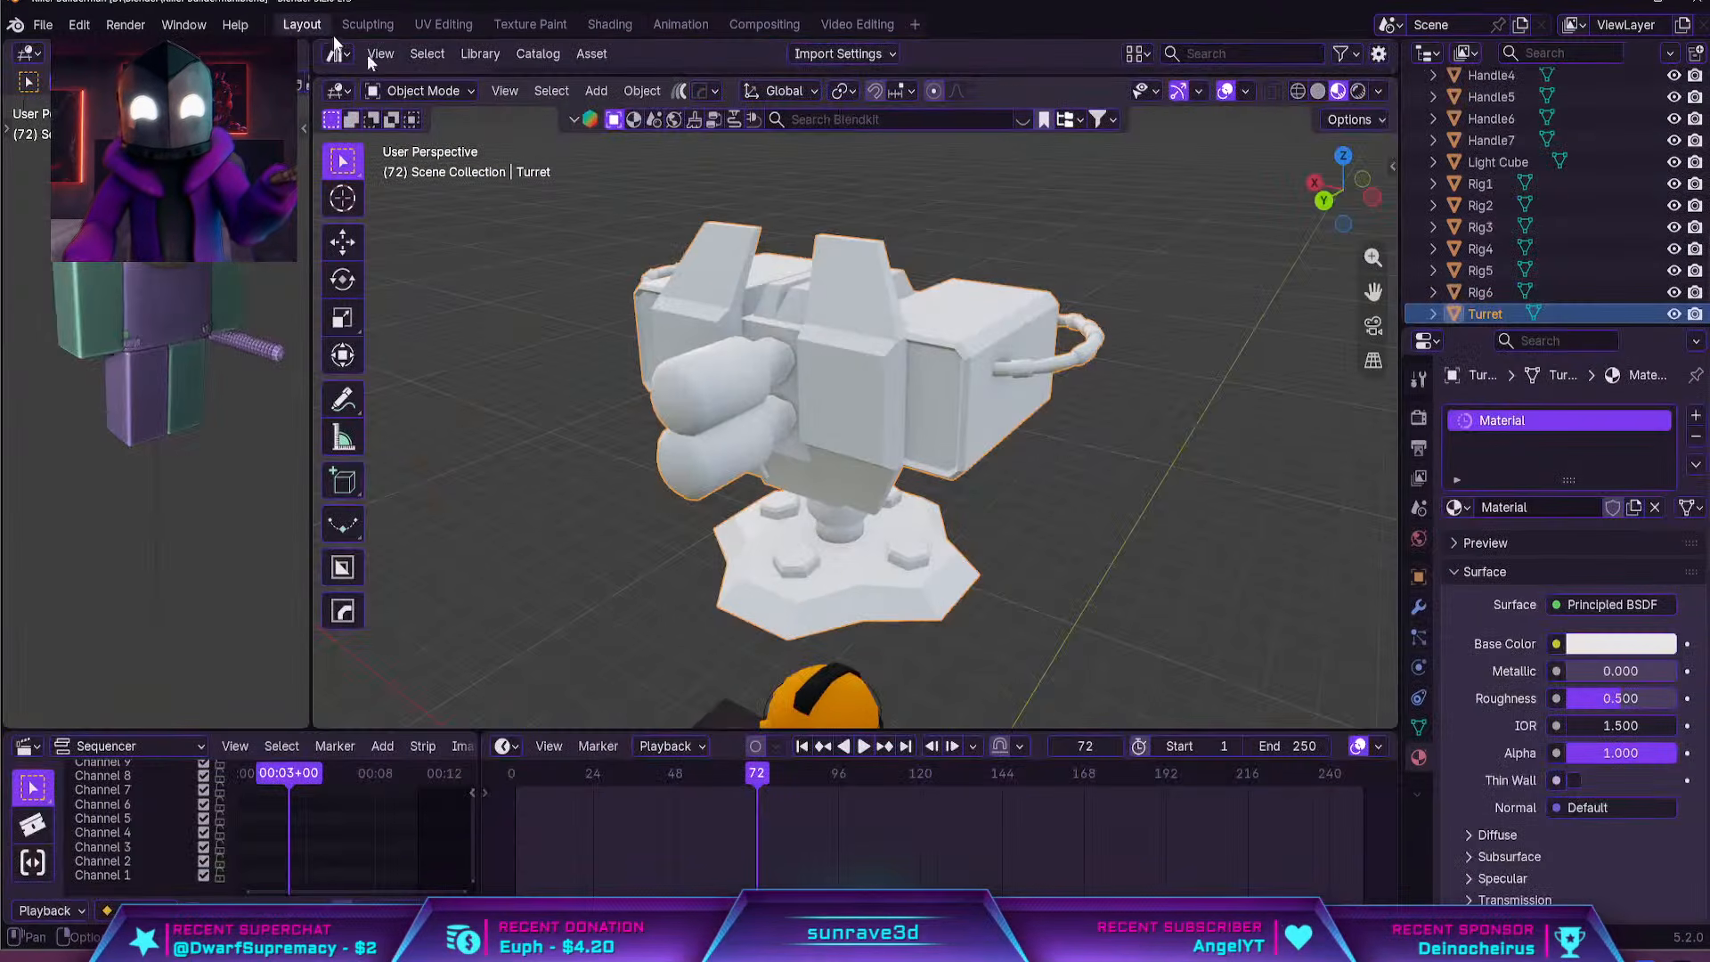
# In the Layout workspace, merge all the turret's vertices by distance and convert its triangles to quads
pyautogui.moveTo(873, 383); pyautogui.dragTo(956, 387, button='middle')
pyautogui.press('a')
pyautogui.press('m')
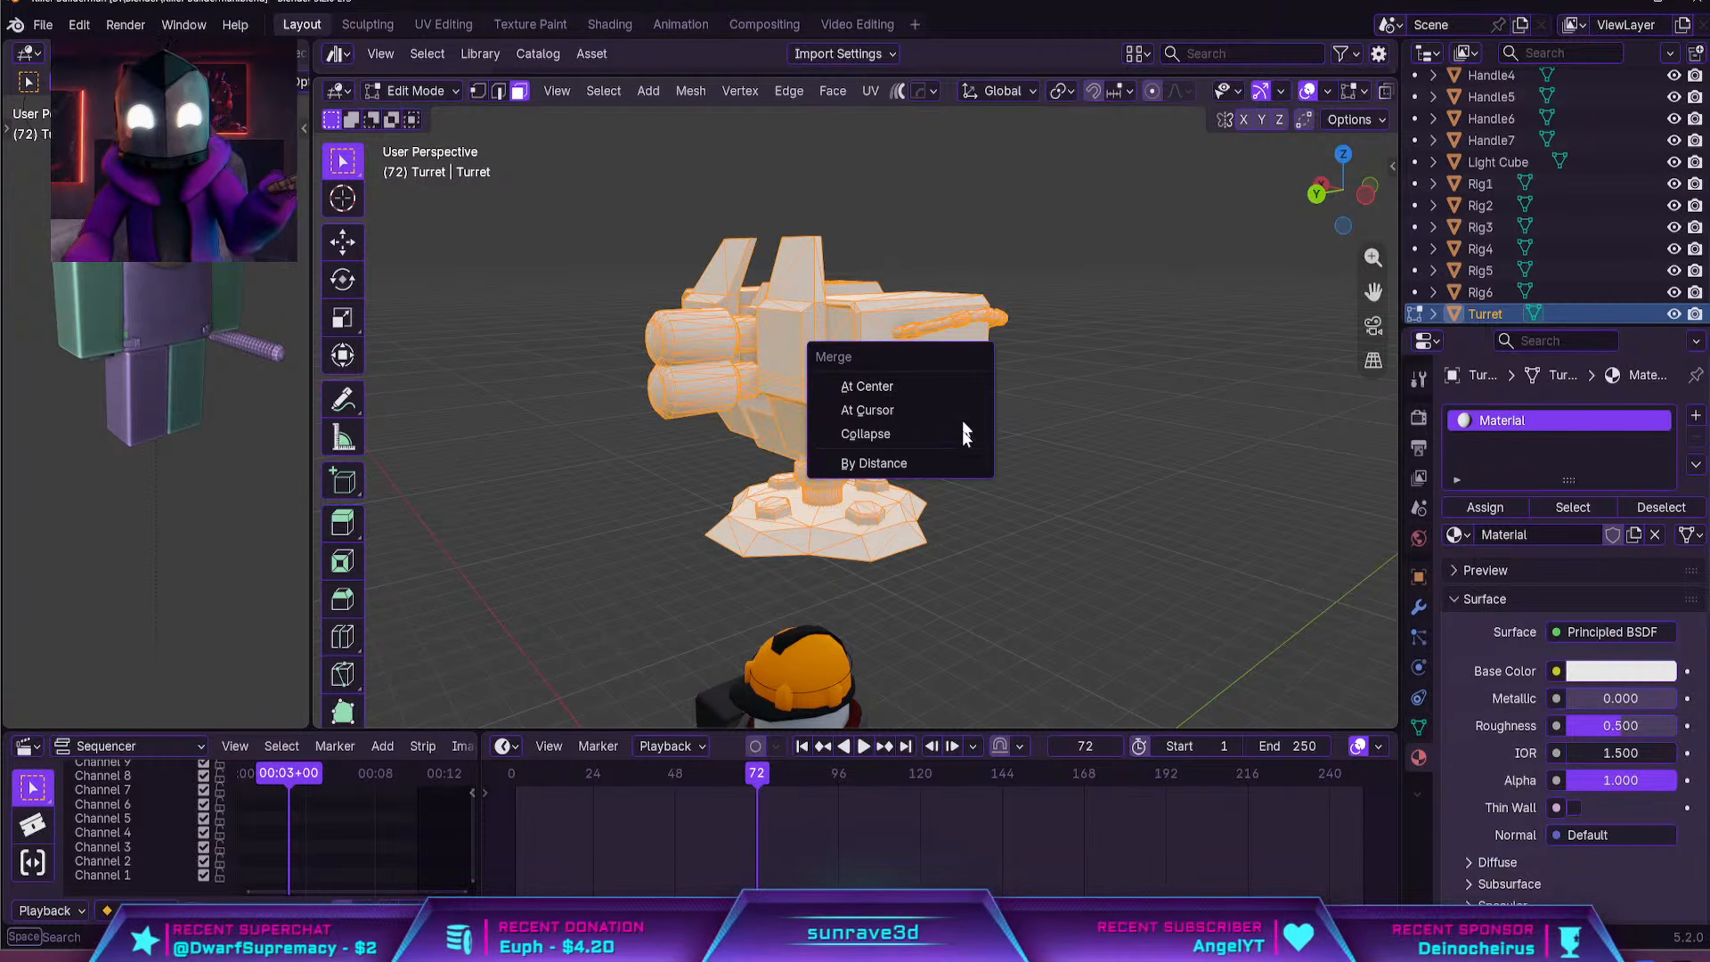
pyautogui.click(953, 464)
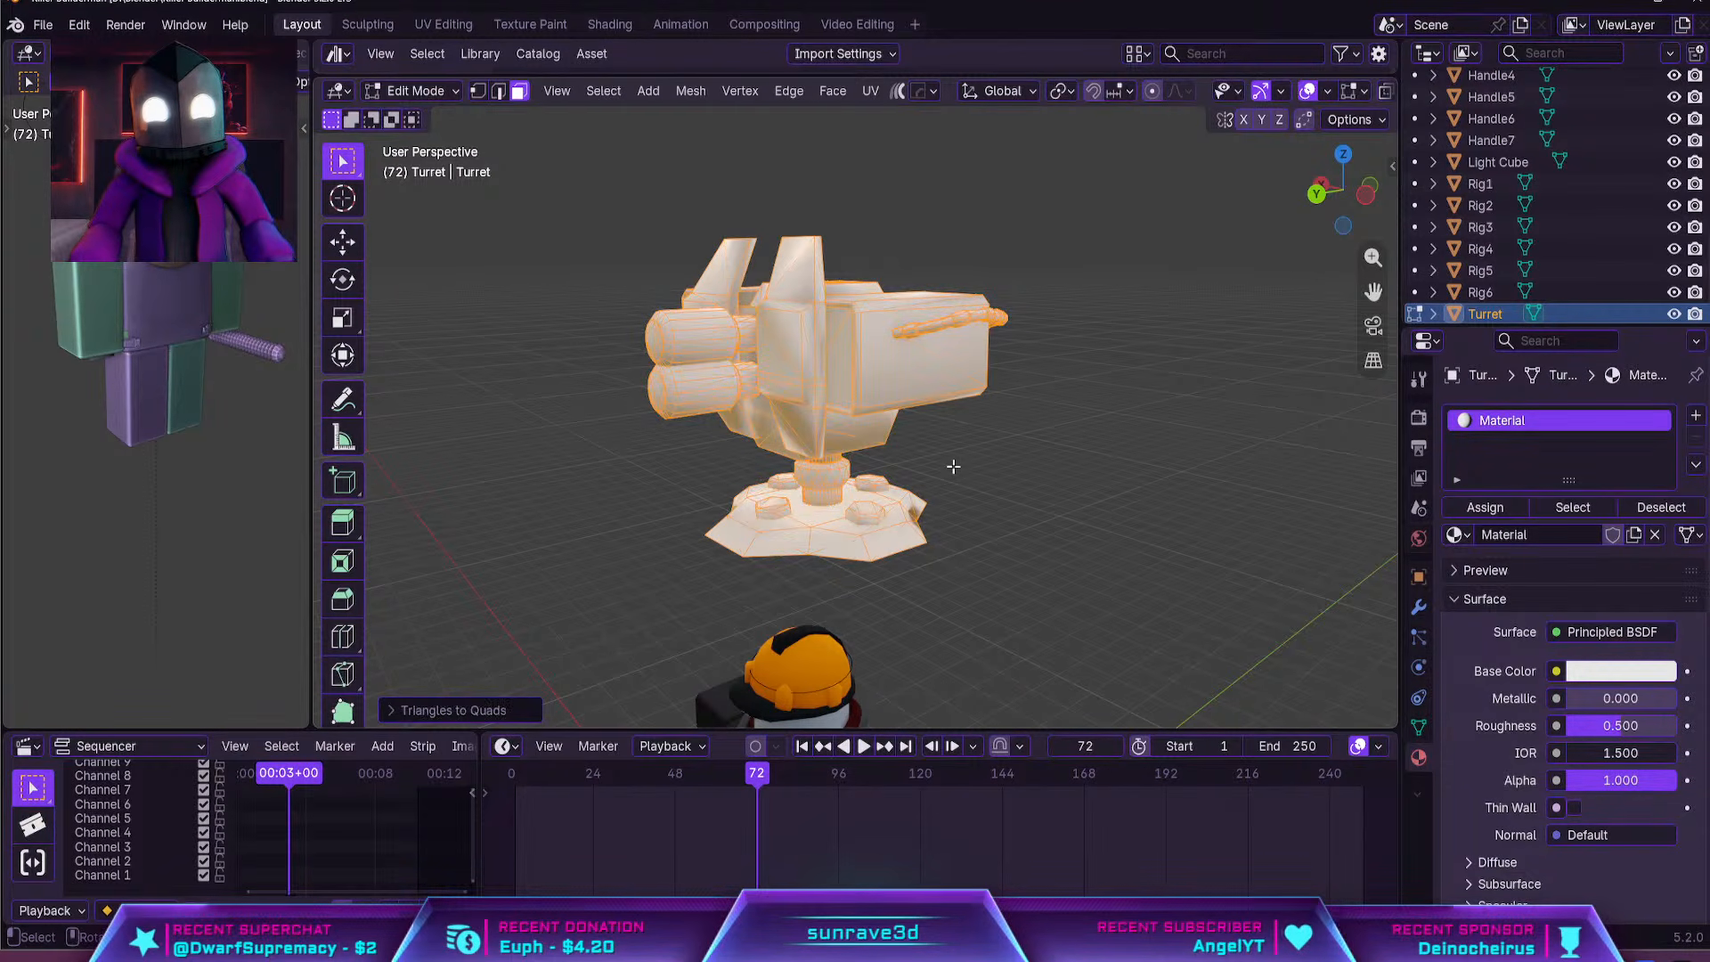
# Apply auto smooth shading to the whole turret in Object Mode
pyautogui.press('Tab')
pyautogui.moveTo(953, 467); pyautogui.dragTo(909, 507, button='middle')
pyautogui.press('q')
pyautogui.click(890, 372)
pyautogui.scroll(-3, 863, 404)
pyautogui.scroll(4, 905, 508)
# Separate the turret's neck, base plate and bolts from the gun body into their own object
pyautogui.press('Tab')
pyautogui.hotkey('alt', 'a')
pyautogui.scroll(3, 909, 508)
pyautogui.click(888, 470)
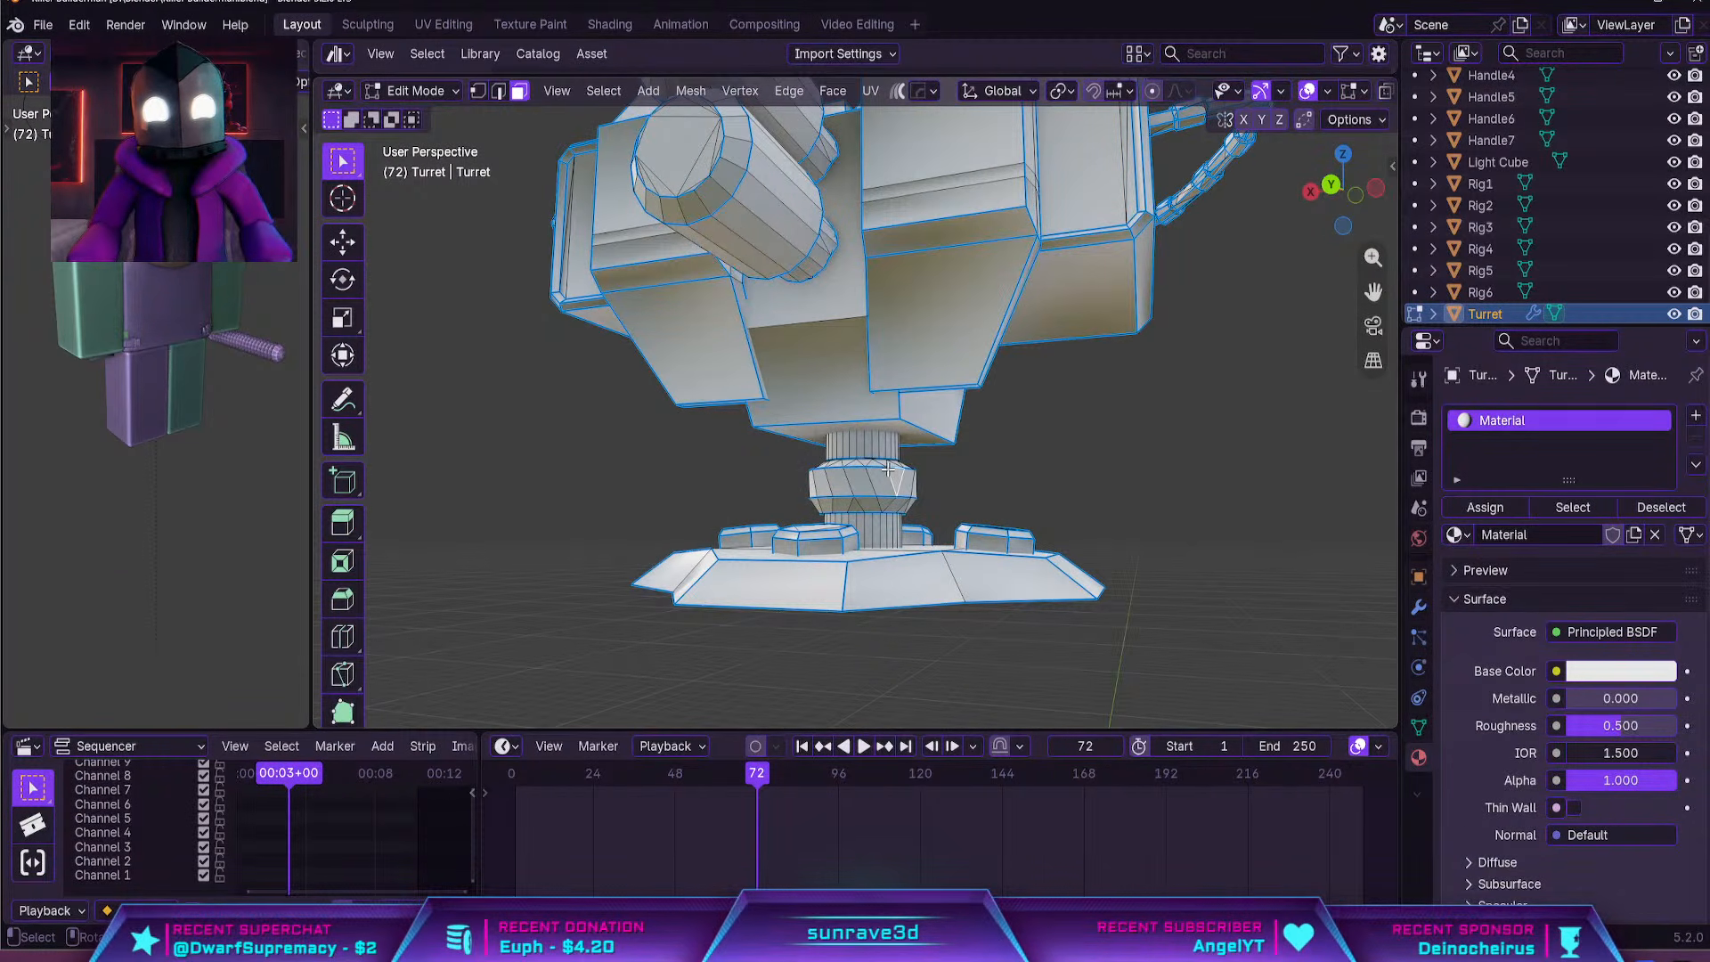
pyautogui.hotkey('ctrl', 'l')
pyautogui.moveTo(892, 515); pyautogui.dragTo(893, 529, button='middle')
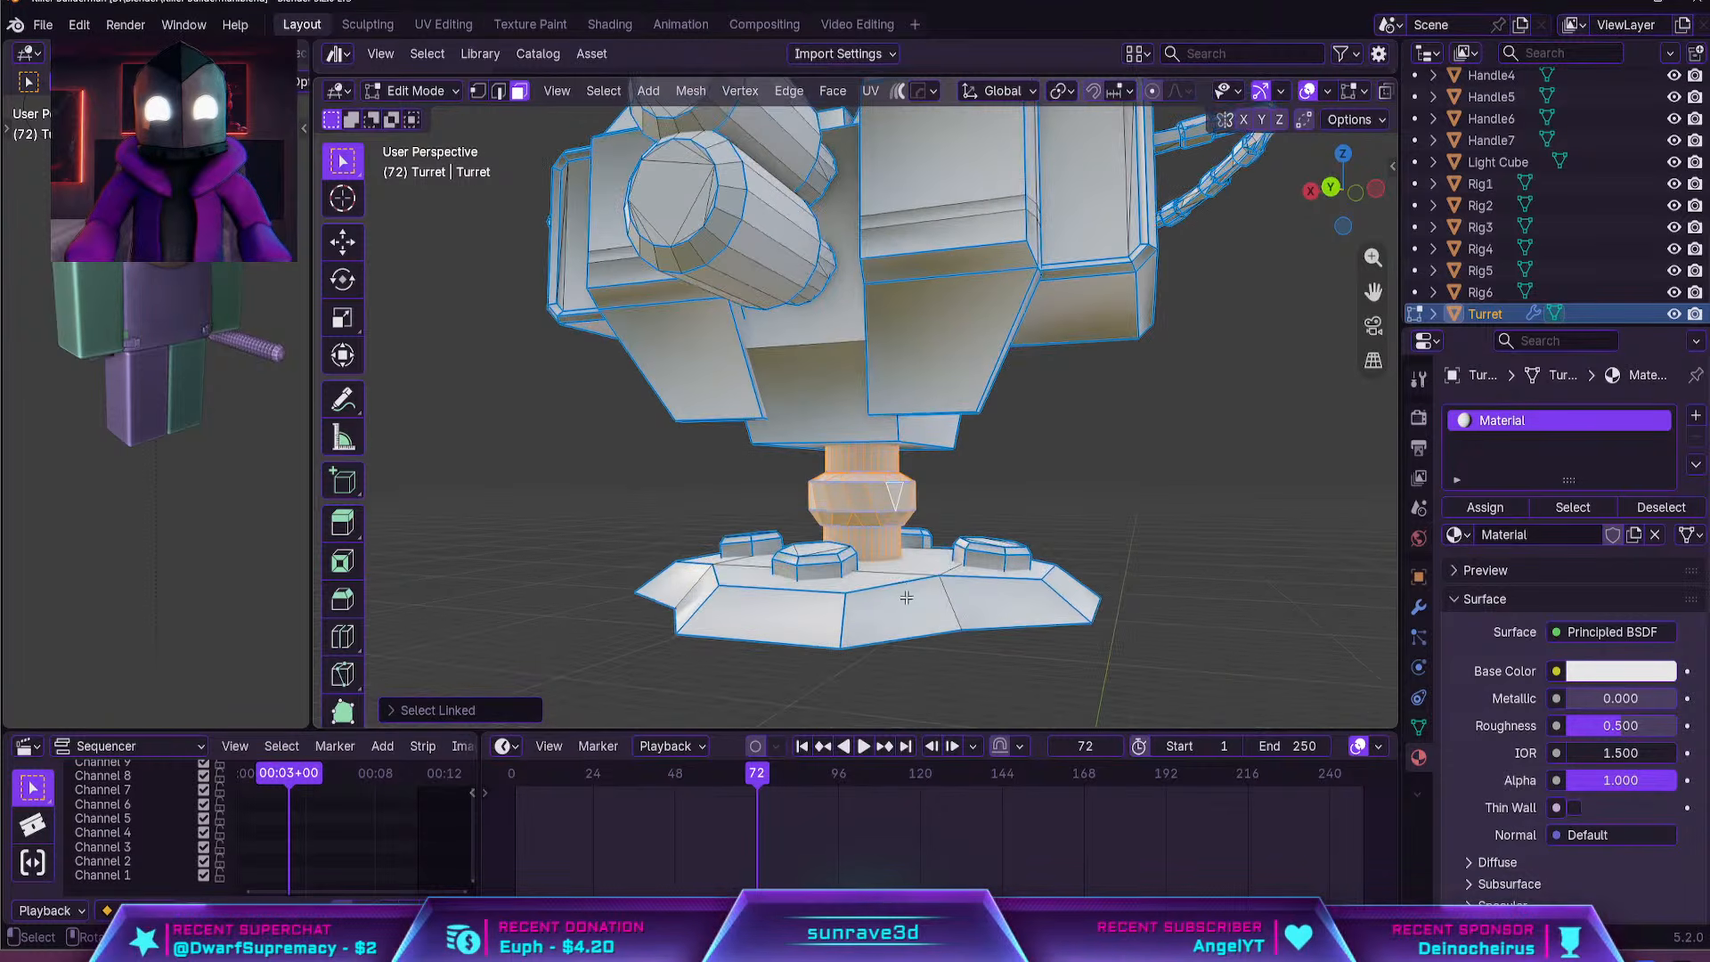
pyautogui.press('l')
pyautogui.press('l')
pyautogui.press('l')
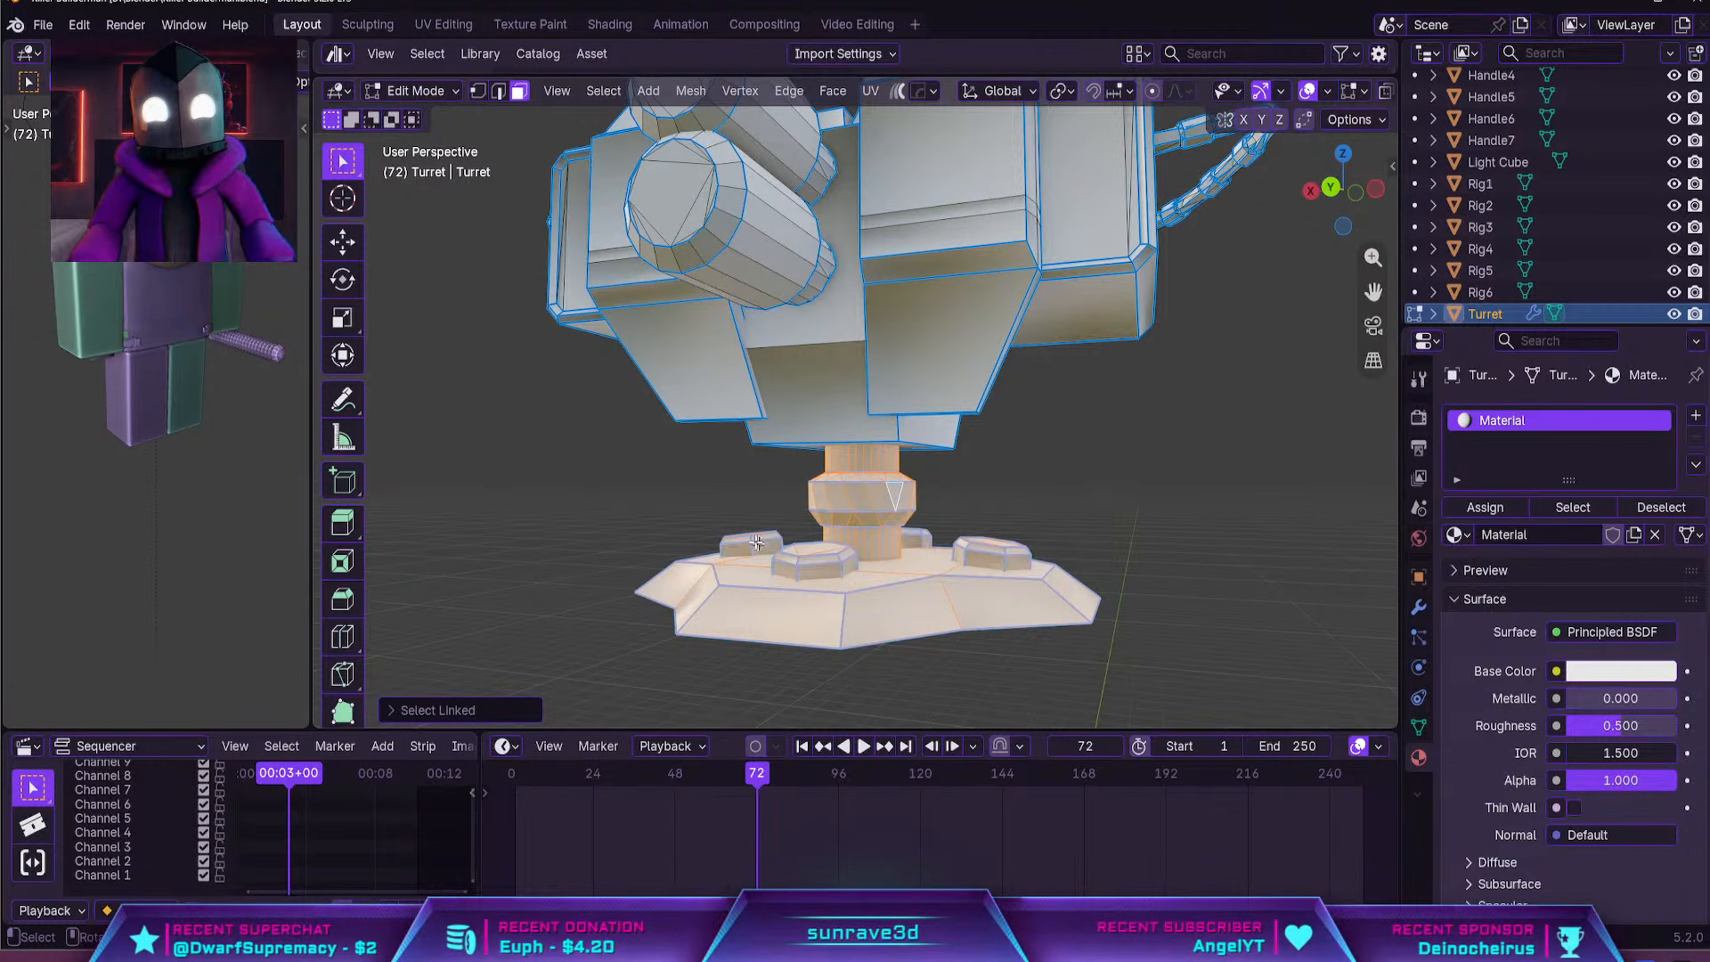
pyautogui.press('p')
pyautogui.click(755, 540)
pyautogui.press('Tab')
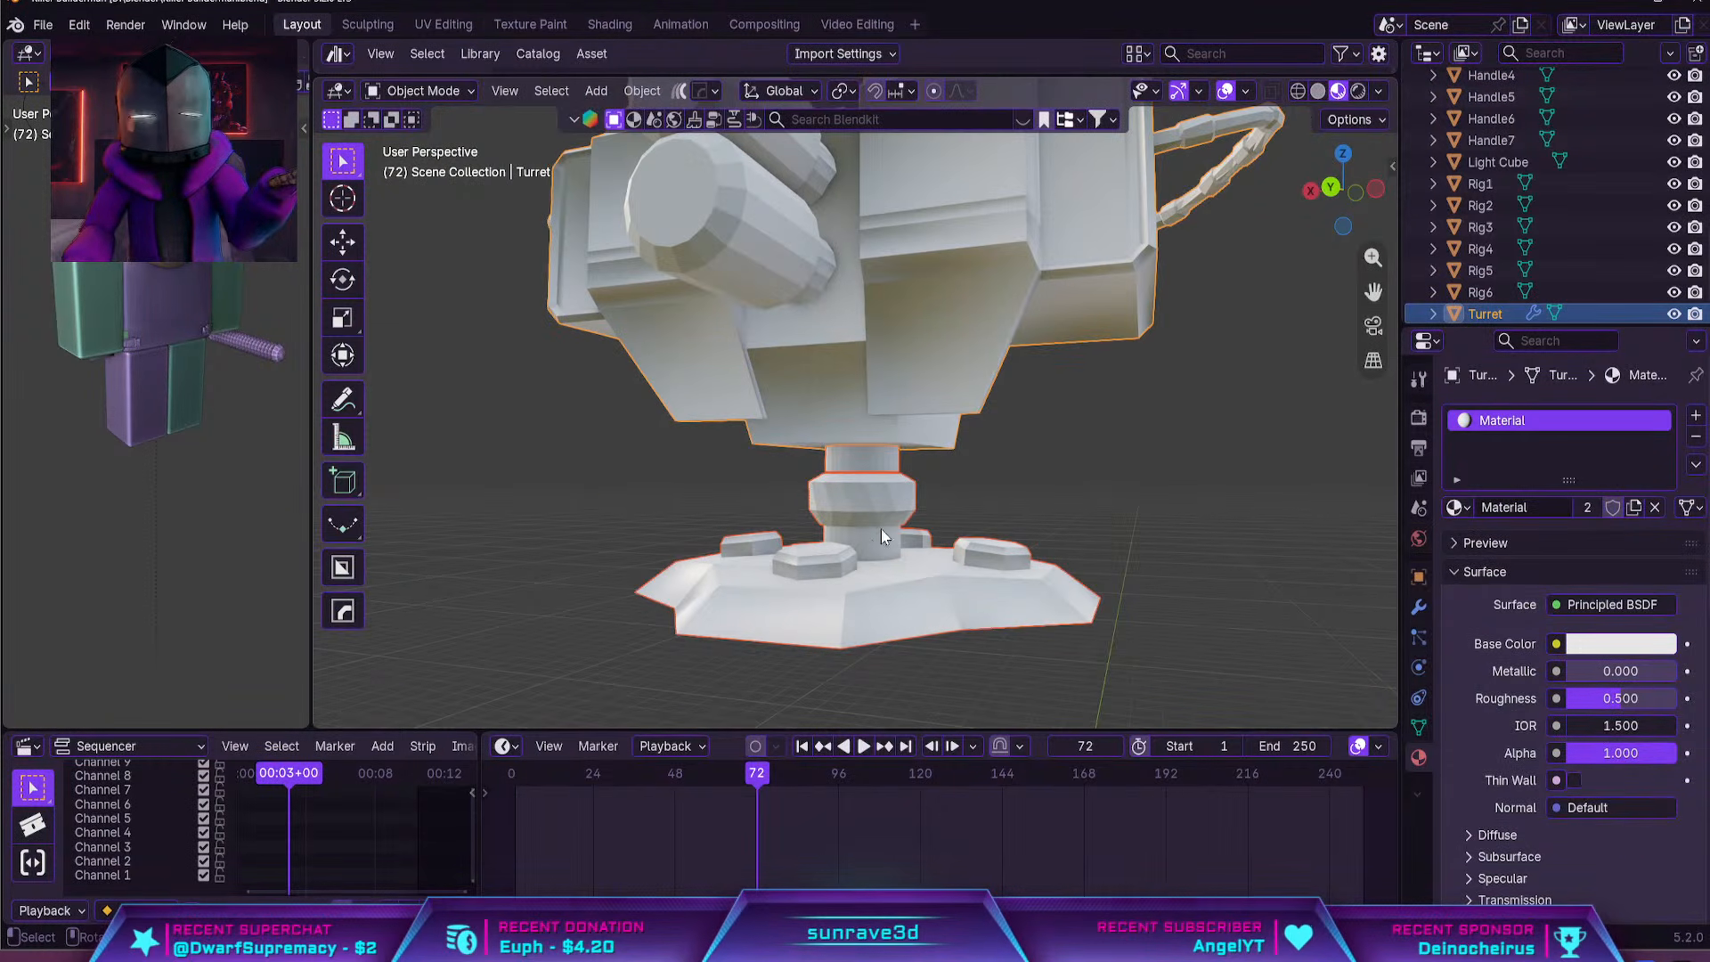
# Select the turret's gun body and set its origin to its geometry
pyautogui.click(879, 527)
pyautogui.click(919, 362)
pyautogui.scroll(-7, 920, 364)
pyautogui.press('g')
pyautogui.rightClick(892, 329)
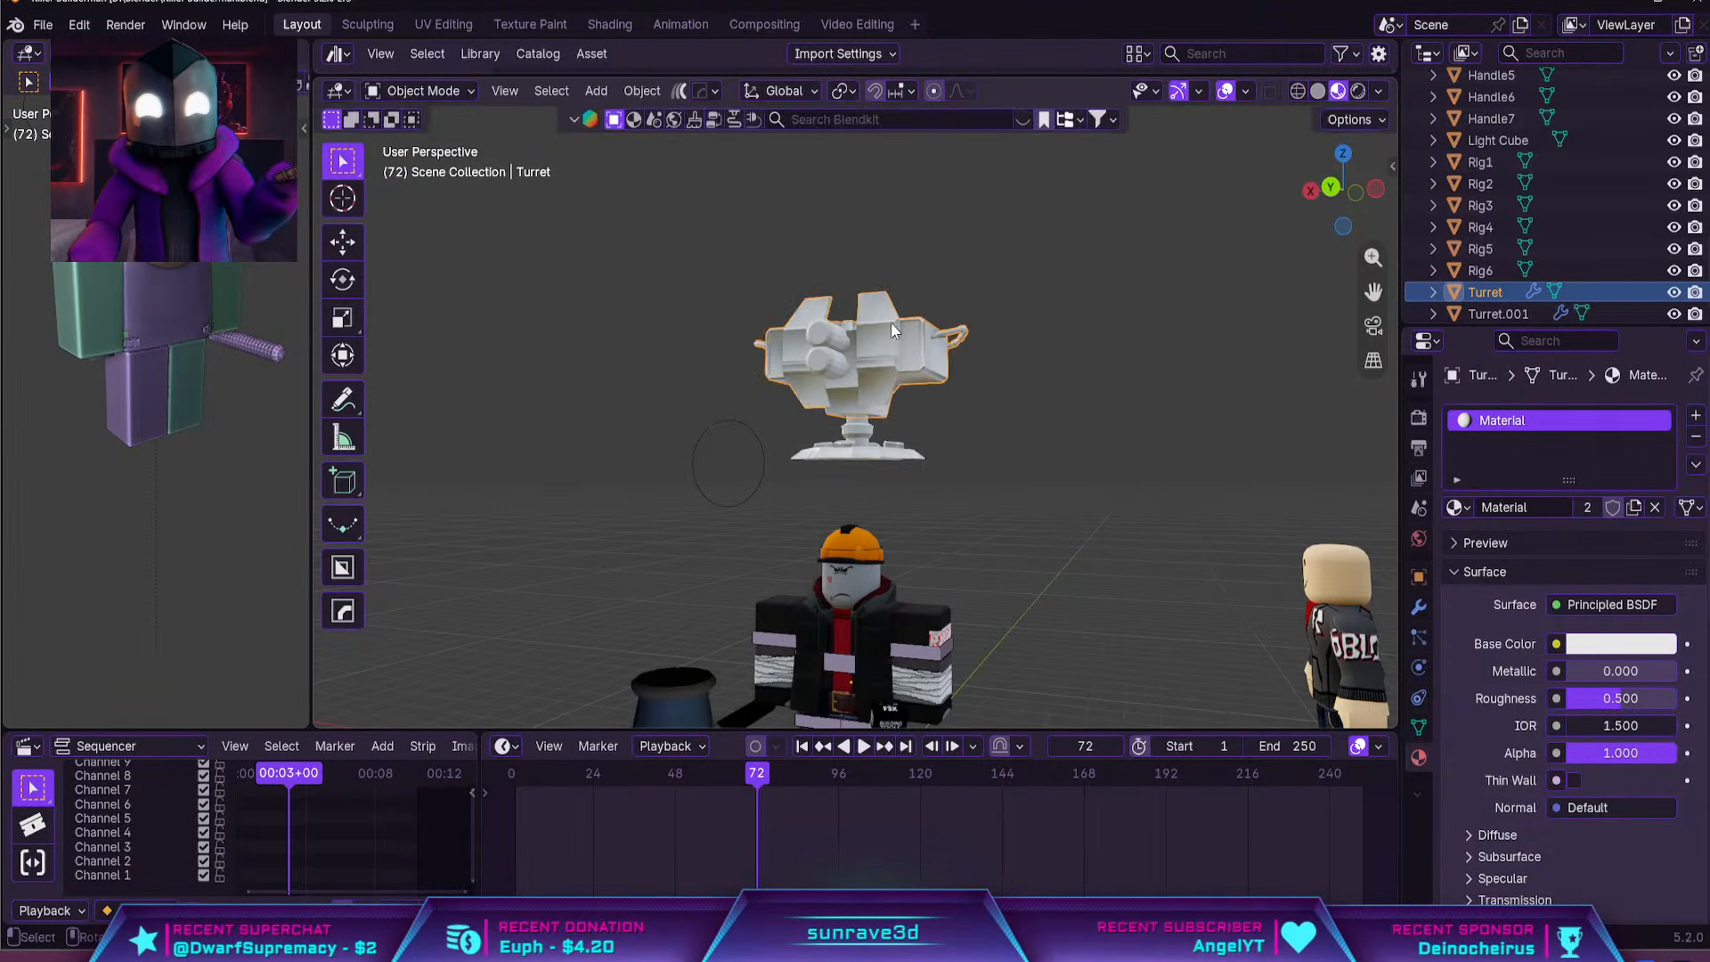
pyautogui.moveTo(890, 322); pyautogui.dragTo(998, 398, button='middle')
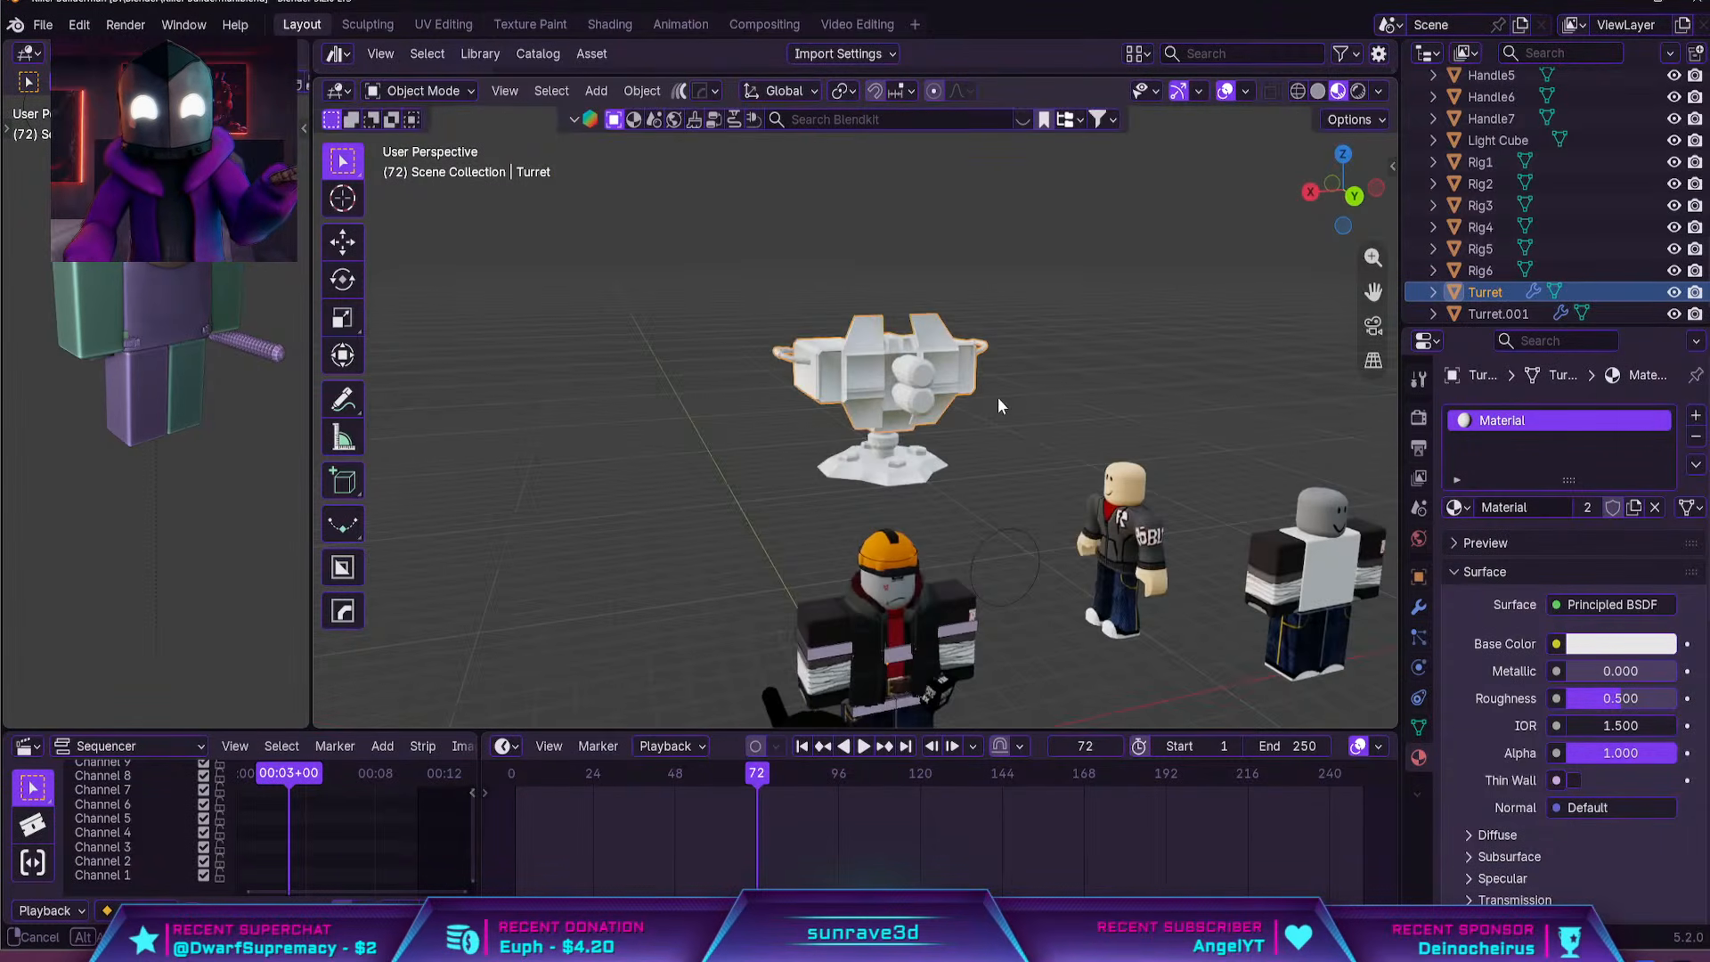
pyautogui.click(641, 90)
pyautogui.moveTo(757, 134)
pyautogui.click(935, 159)
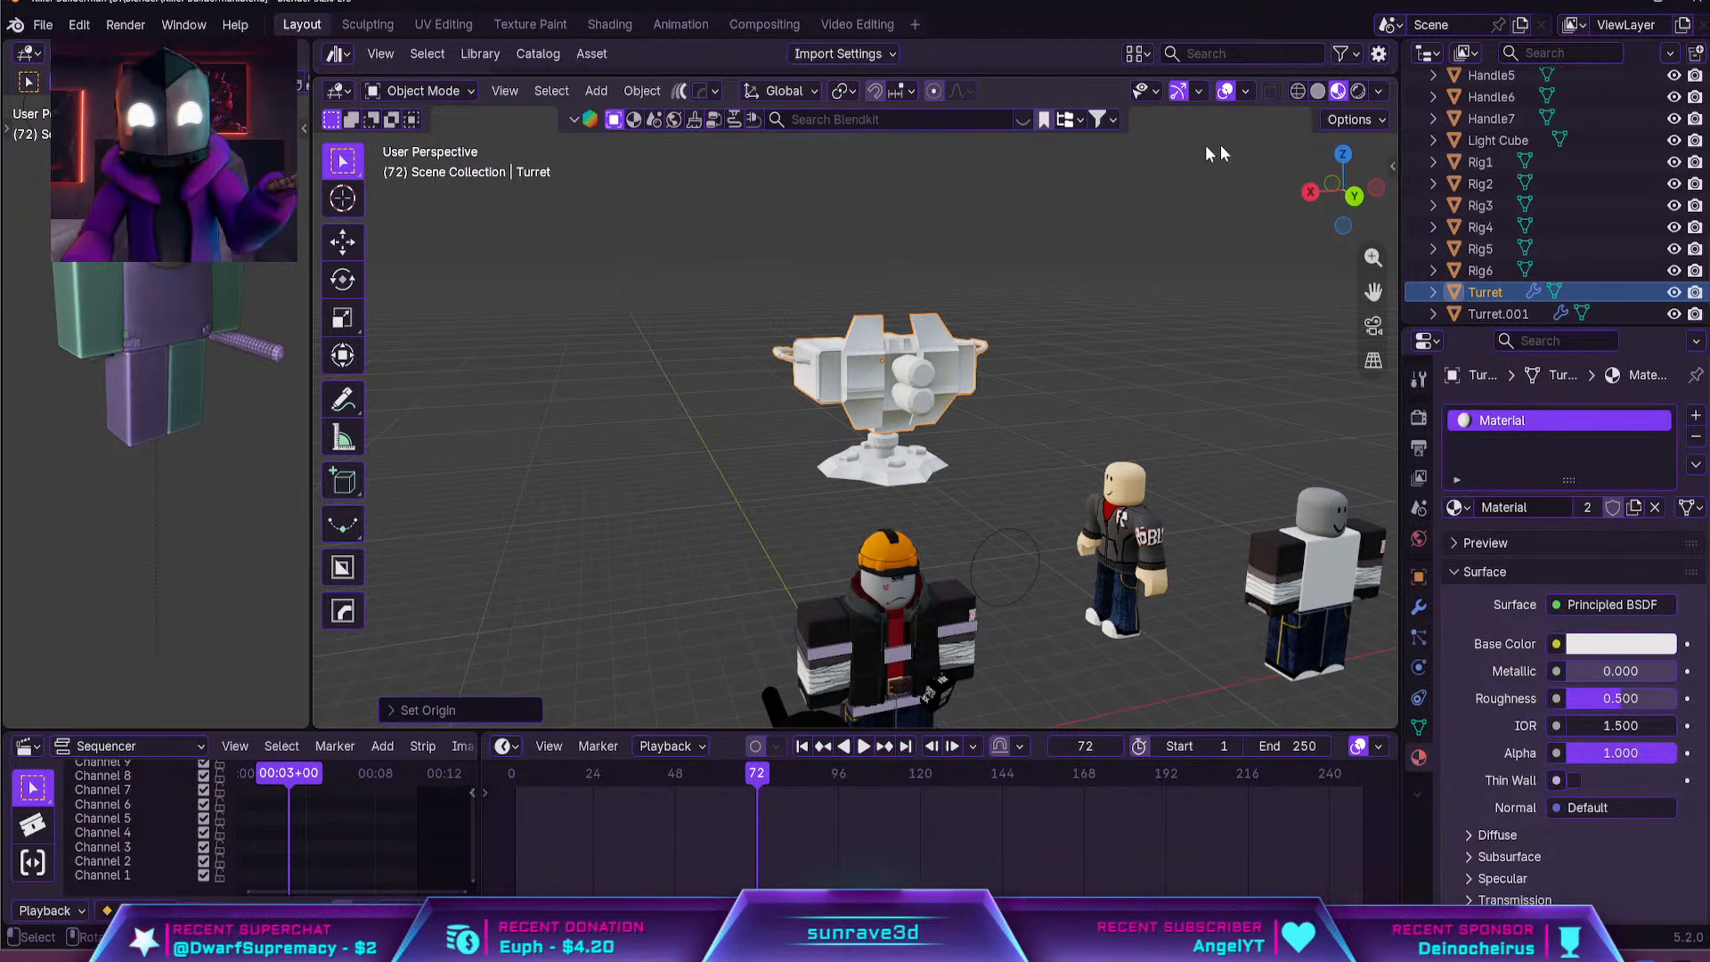
# Switch the viewport to solid shading and move the gun body down beside the character's left shoulder
pyautogui.click(1318, 91)
pyautogui.keyDown('shift'); pyautogui.moveTo(1091, 347); pyautogui.dragTo(1069, 279, button='middle'); pyautogui.keyUp('shift')
pyautogui.press('g')
pyautogui.click(877, 492)
pyautogui.keyDown('shift'); pyautogui.moveTo(875, 485); pyautogui.dragTo(917, 296, button='middle'); pyautogui.keyUp('shift')
pyautogui.moveTo(976, 345); pyautogui.dragTo(927, 369, button='middle')
pyautogui.press('g')
pyautogui.click(1156, 398)
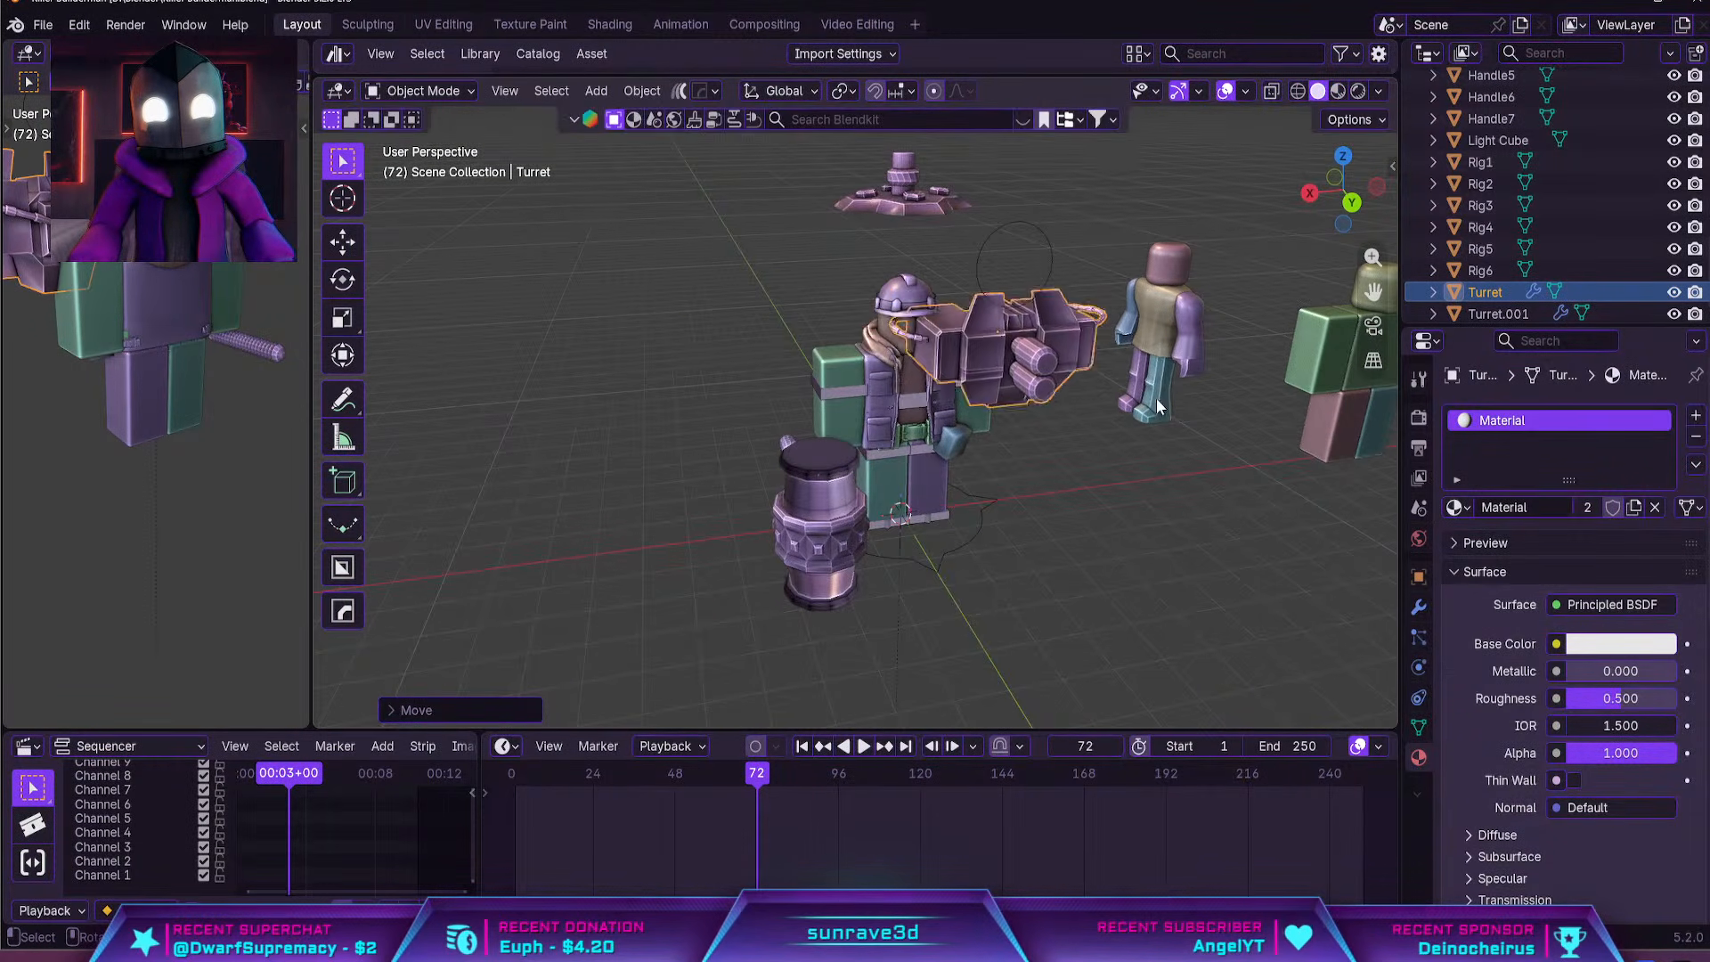
pyautogui.moveTo(1156, 398); pyautogui.dragTo(1160, 461, button='middle')
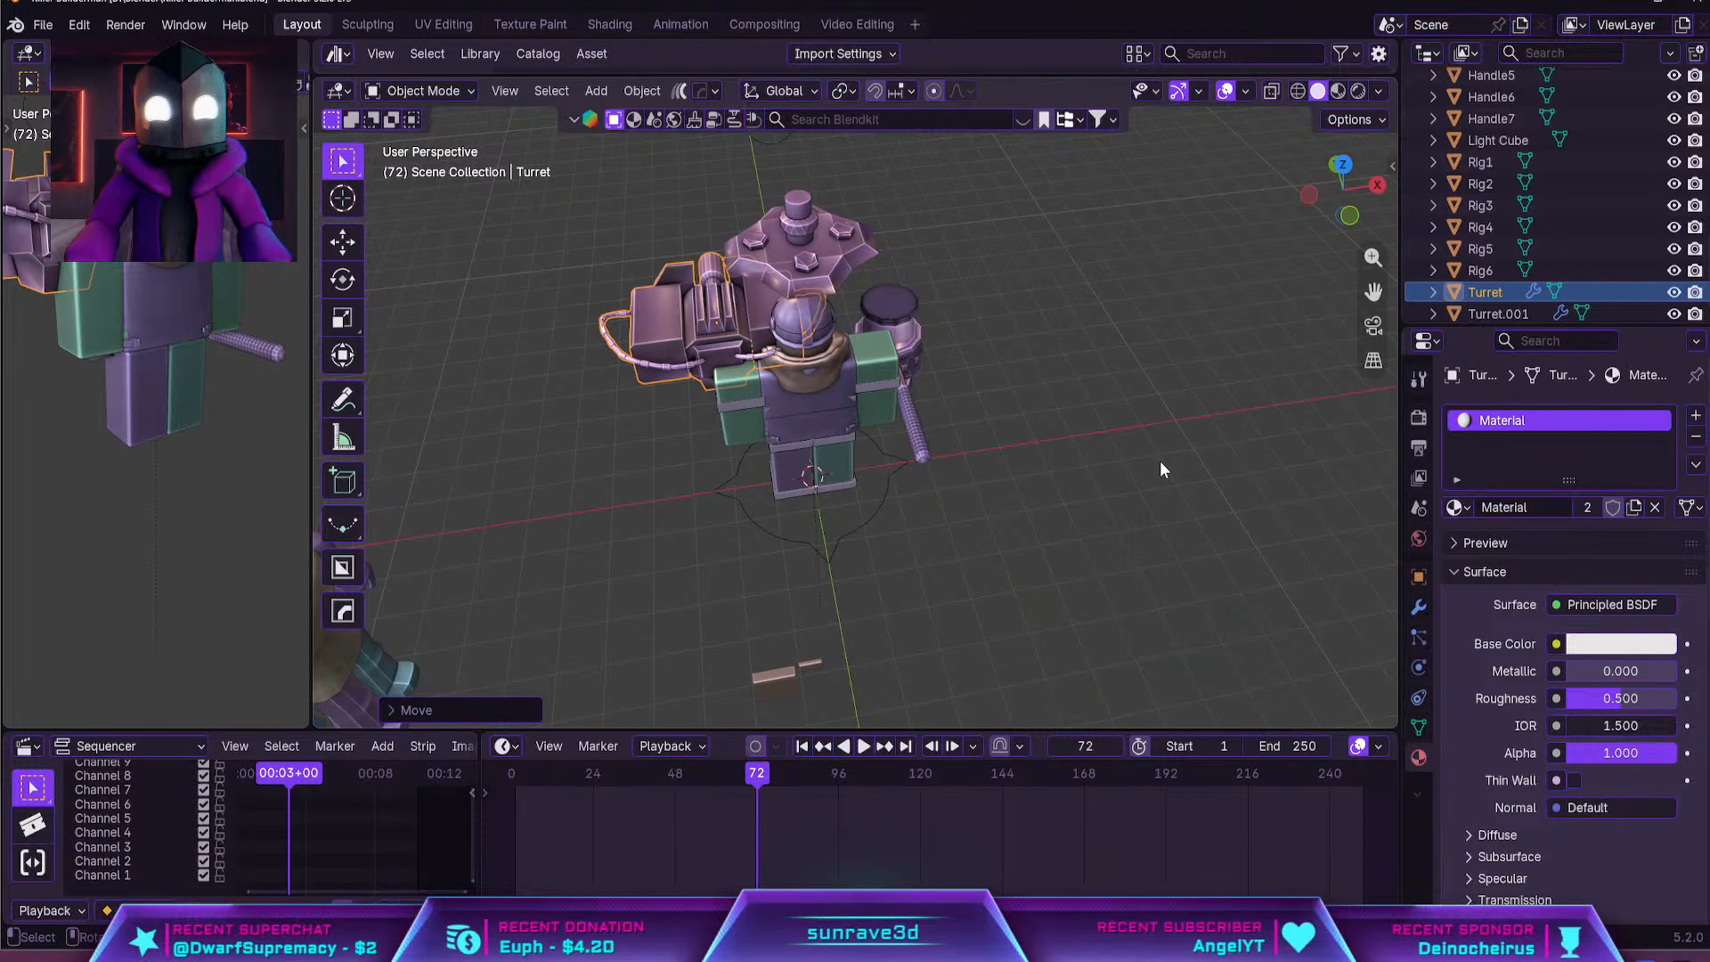
# In front view, move the gun body lower beside the character's left arm and scale it down to less than the arm's width
pyautogui.moveTo(1033, 448); pyautogui.dragTo(992, 429, button='middle')
pyautogui.press('KP_1')
pyautogui.press('g')
pyautogui.scroll(4, 921, 457)
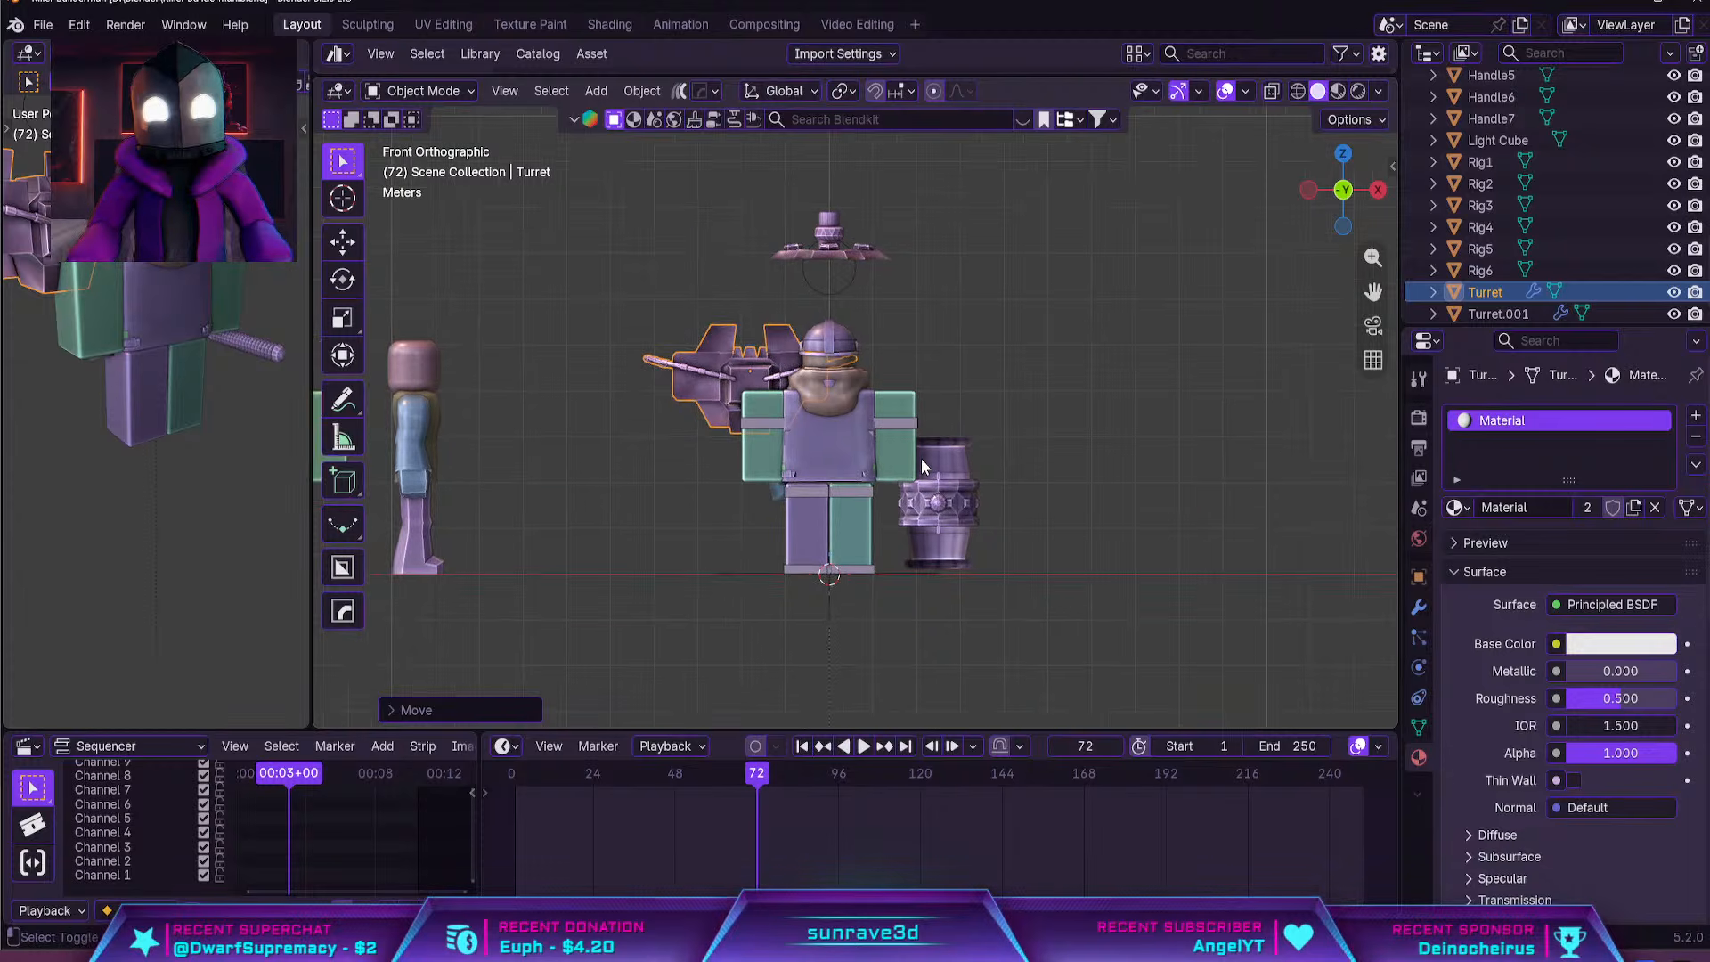
pyautogui.click(878, 590)
pyautogui.press('s')
pyautogui.click(761, 590)
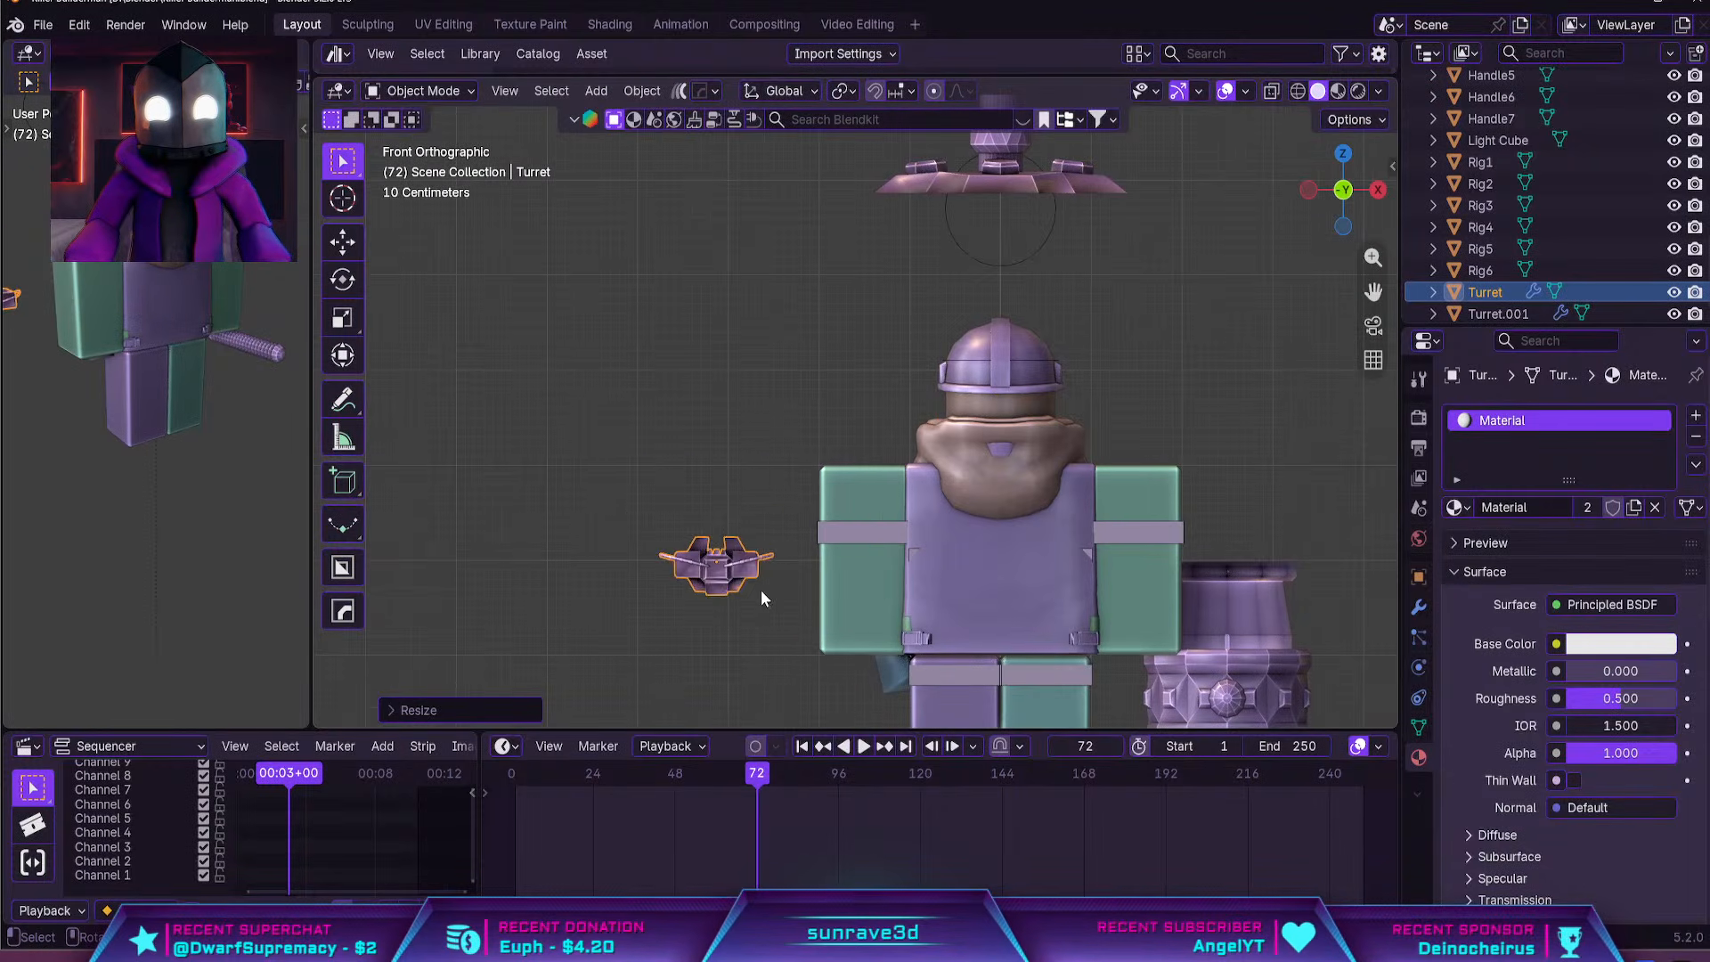
# Move the scaled-down gun body up against the lower part of the character's left arm
pyautogui.moveTo(760, 590); pyautogui.dragTo(930, 630, button='middle')
pyautogui.press('g')
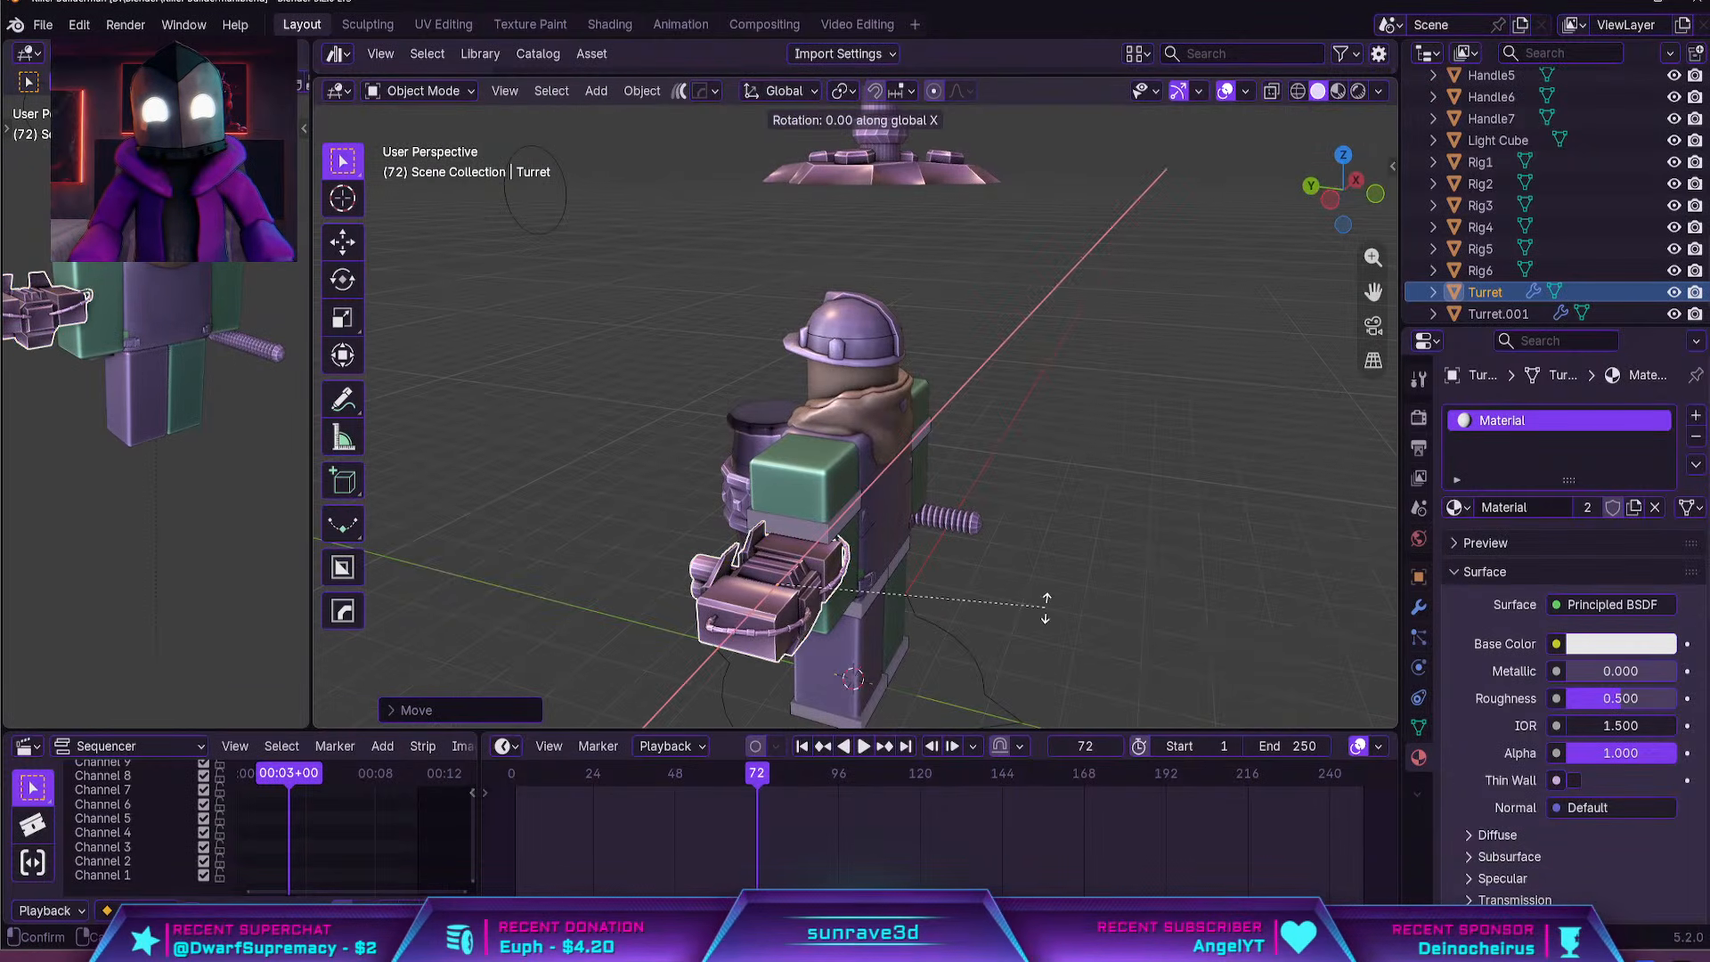
pyautogui.click(998, 615)
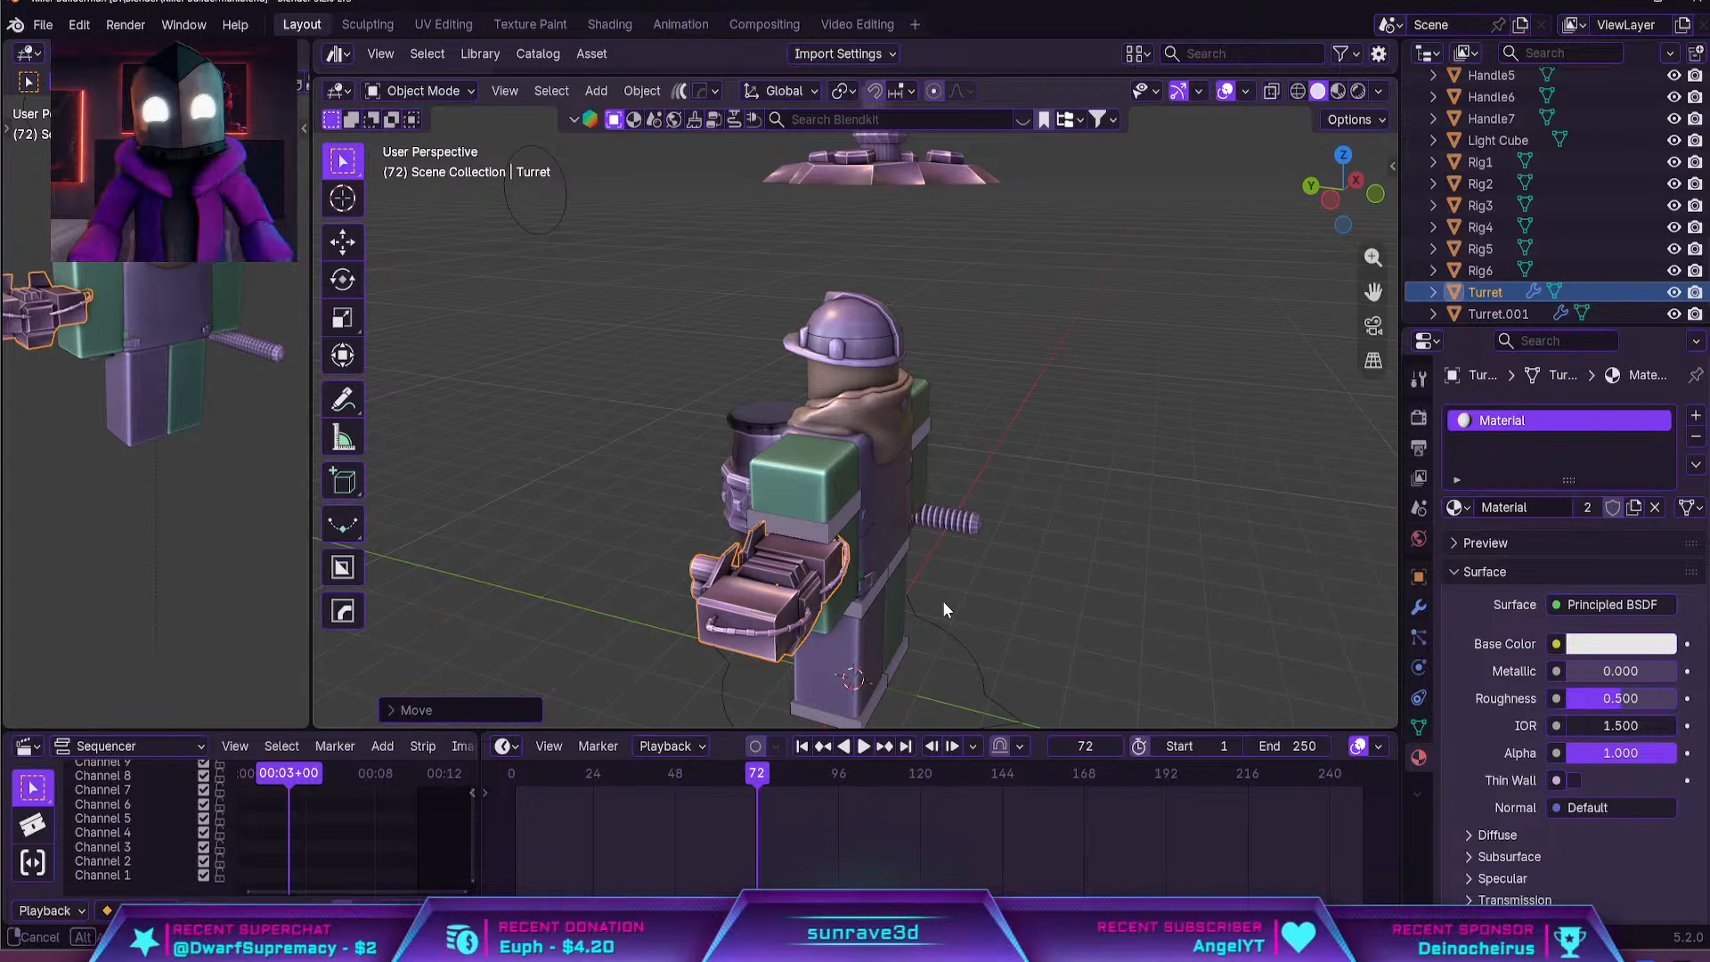
# Rotate the turret's gun body 90 degrees about the global Z axis
pyautogui.moveTo(945, 604); pyautogui.dragTo(1141, 566, button='middle')
pyautogui.write('rxz')
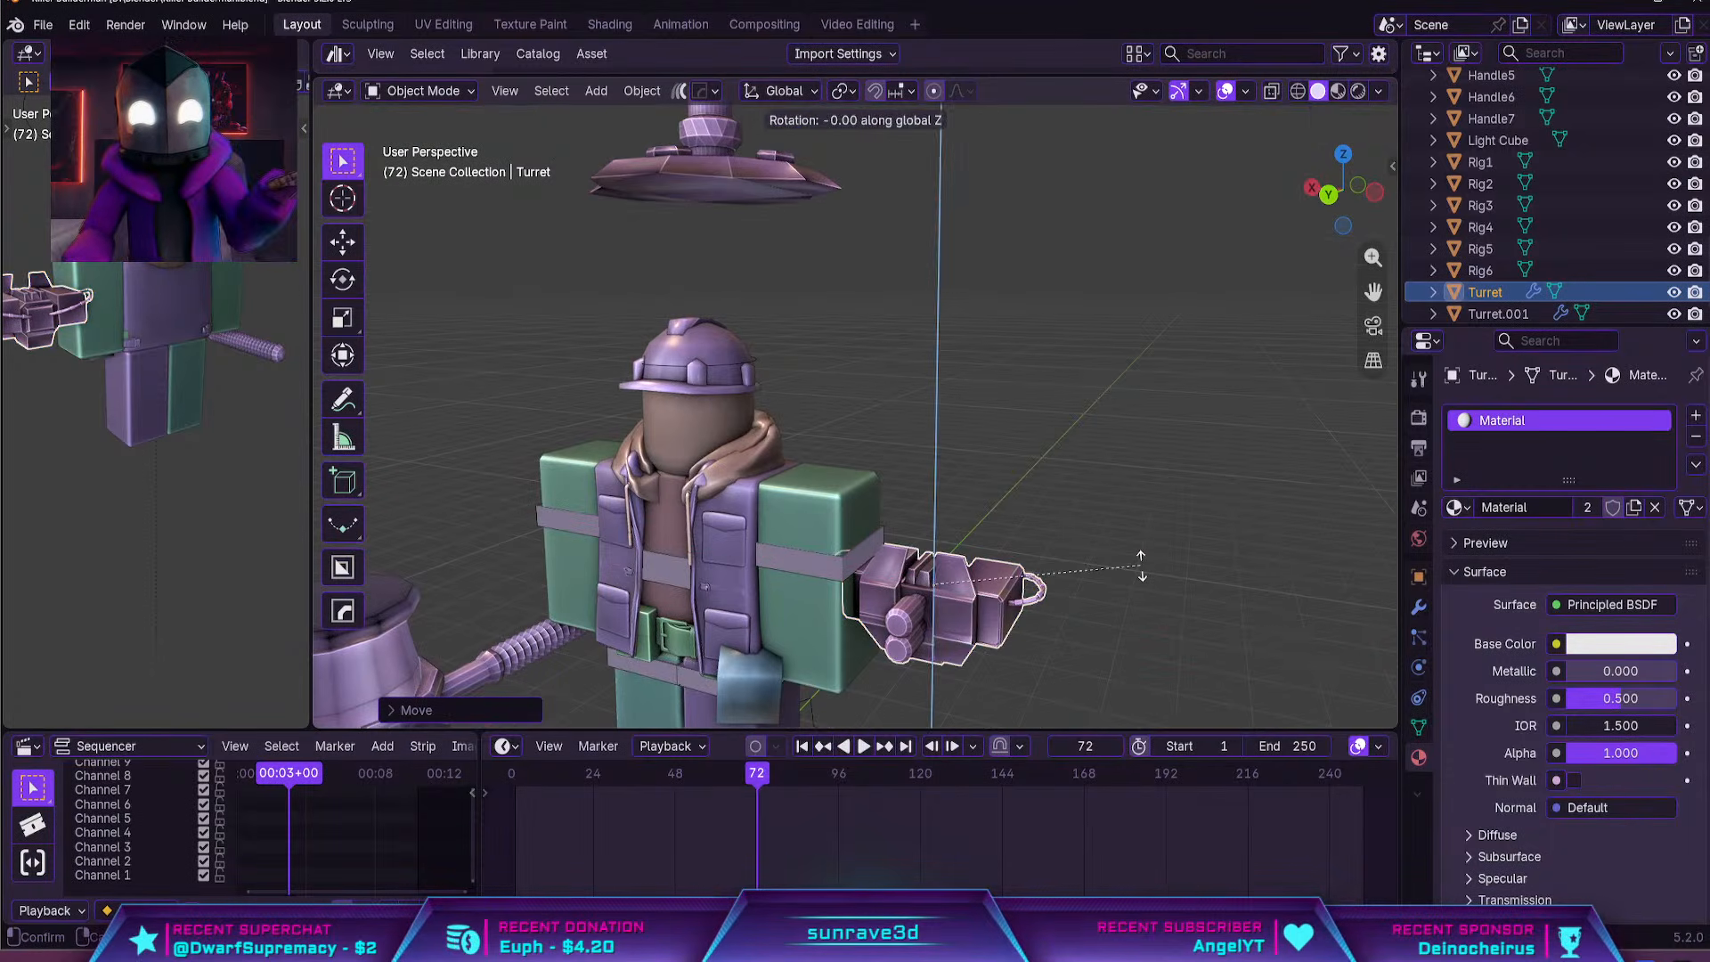
pyautogui.write('90')
pyautogui.press('Return')
# In back view, rotate the gun body 90 degrees about the global Y axis so its barrels point down
pyautogui.press('KP_1')
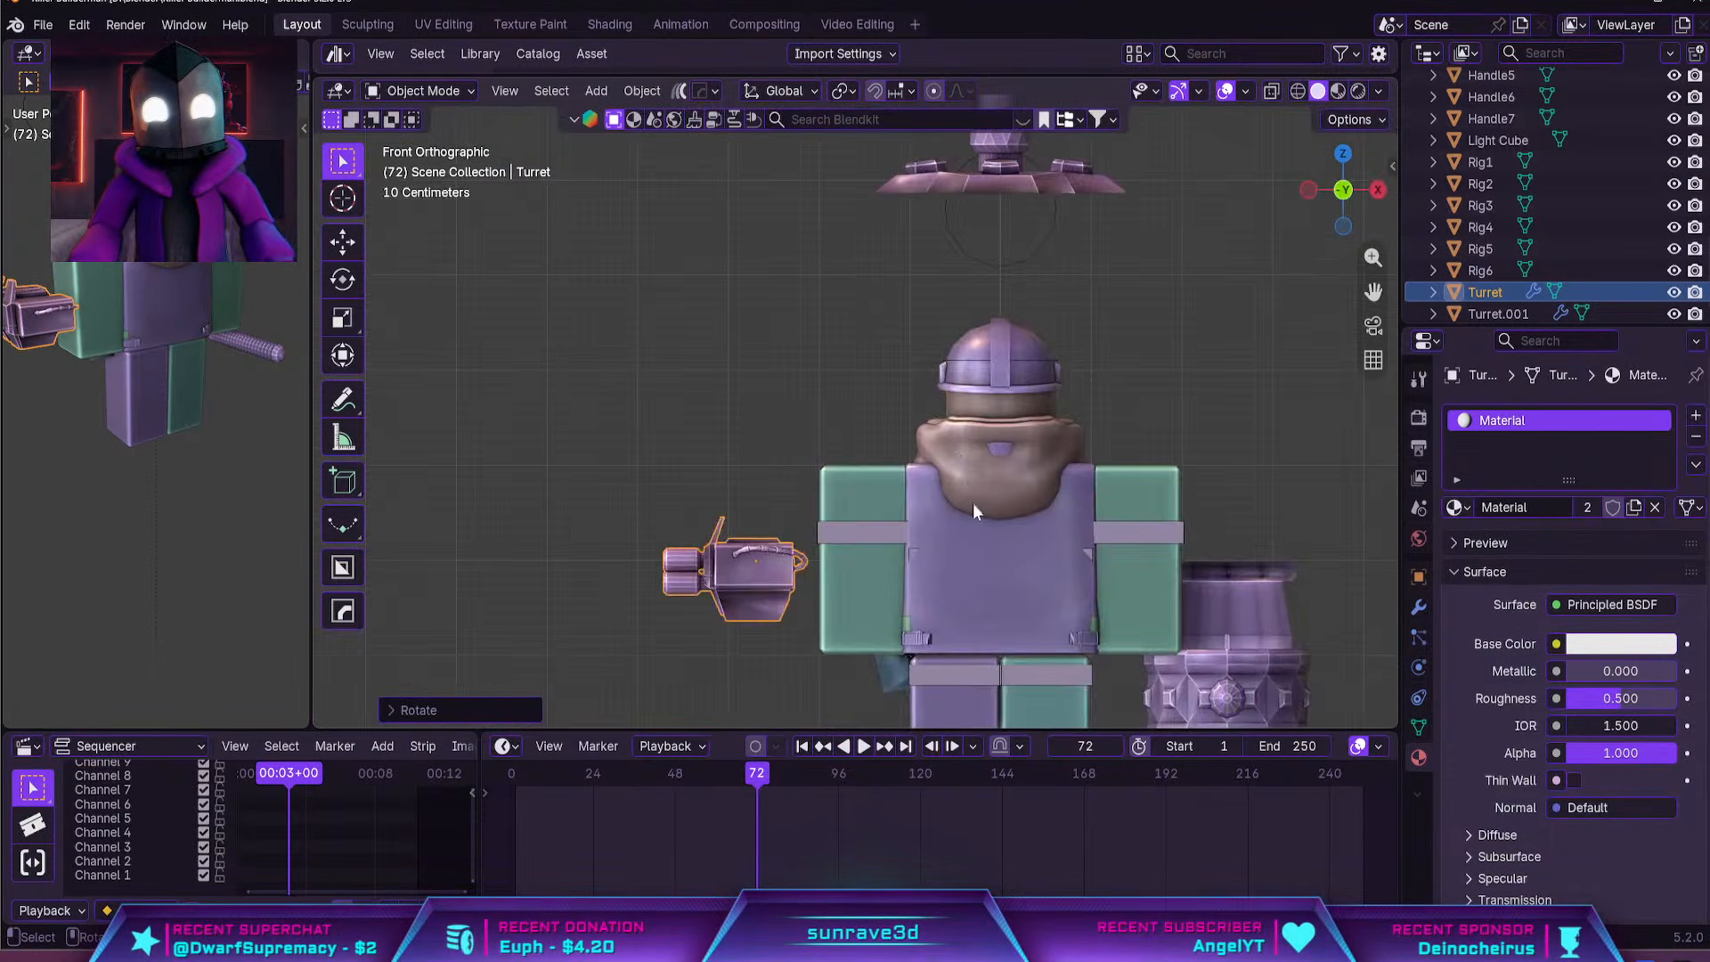
pyautogui.press('ctrl+KP_1')
pyautogui.press('r')
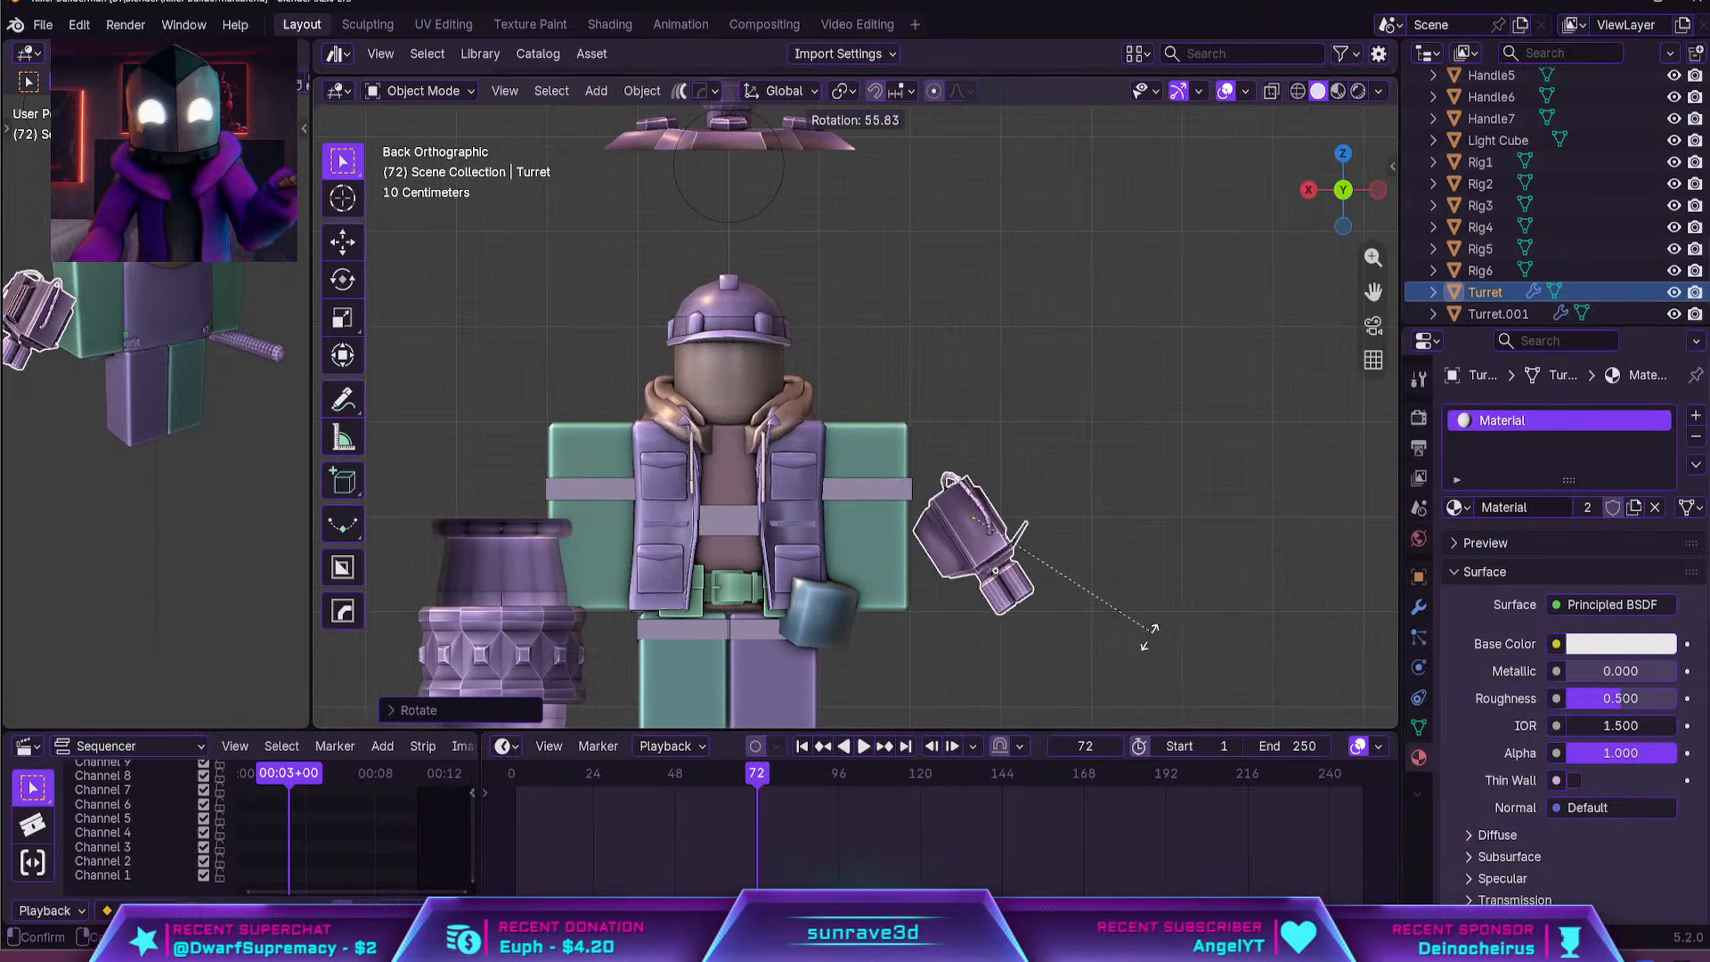
pyautogui.press('x')
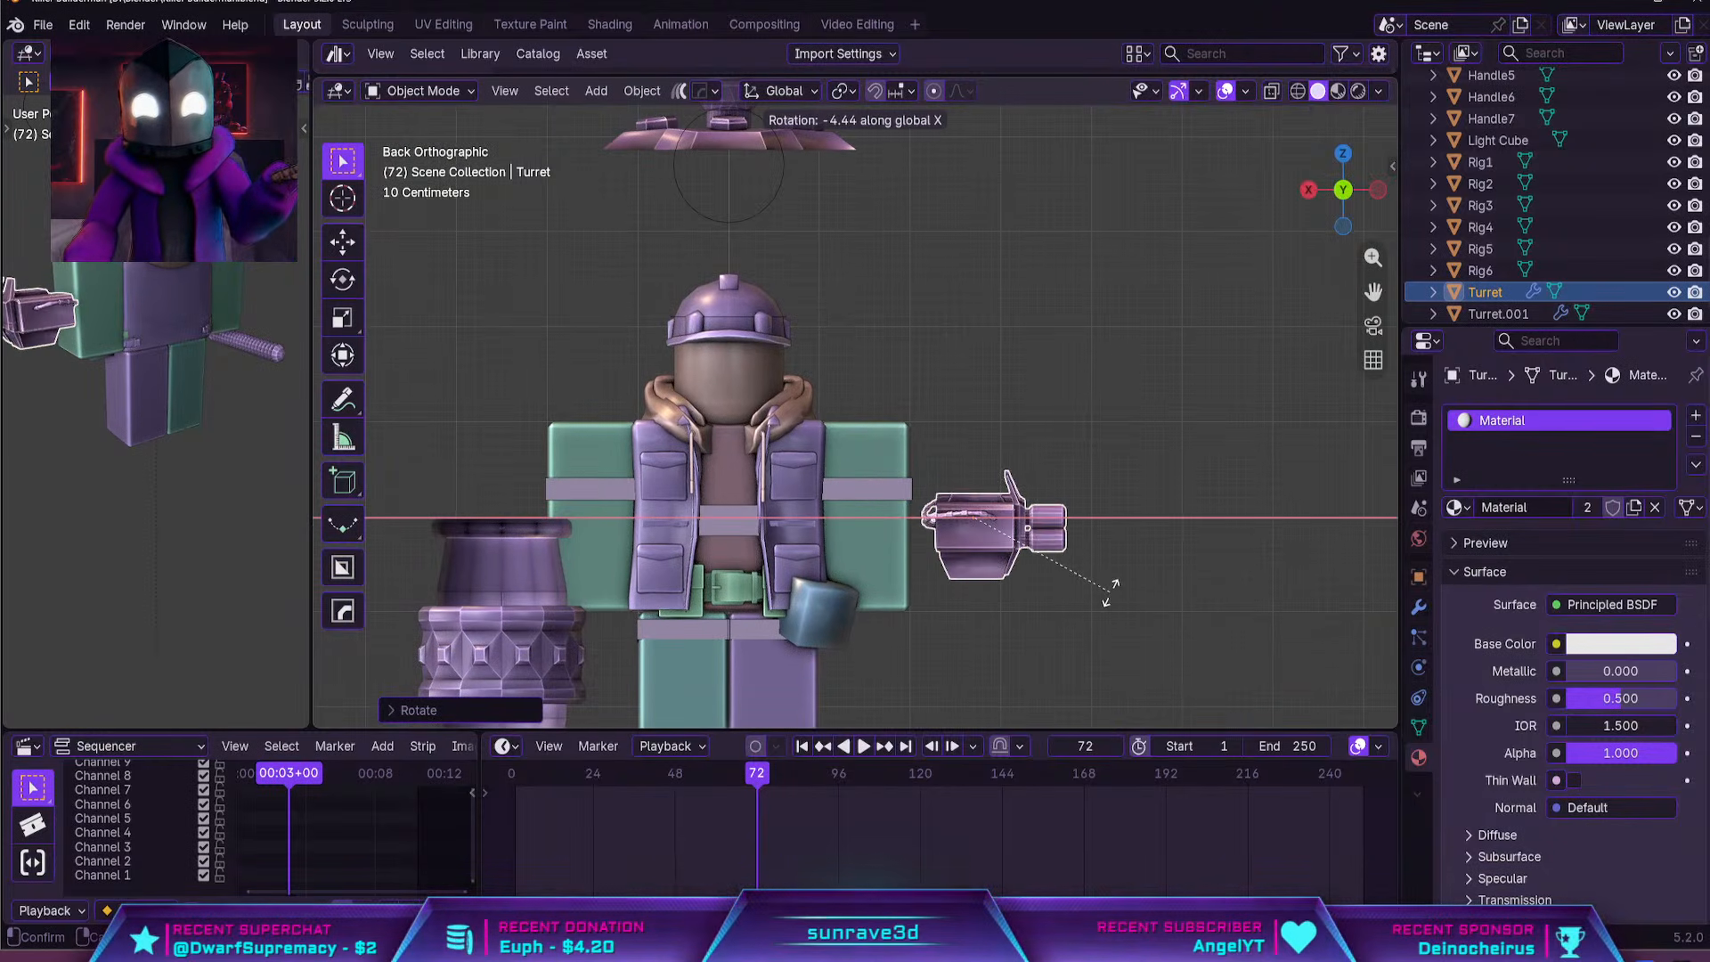
pyautogui.write('y90')
pyautogui.press('BackSpace')
pyautogui.press('BackSpace')
pyautogui.press('BackSpace')
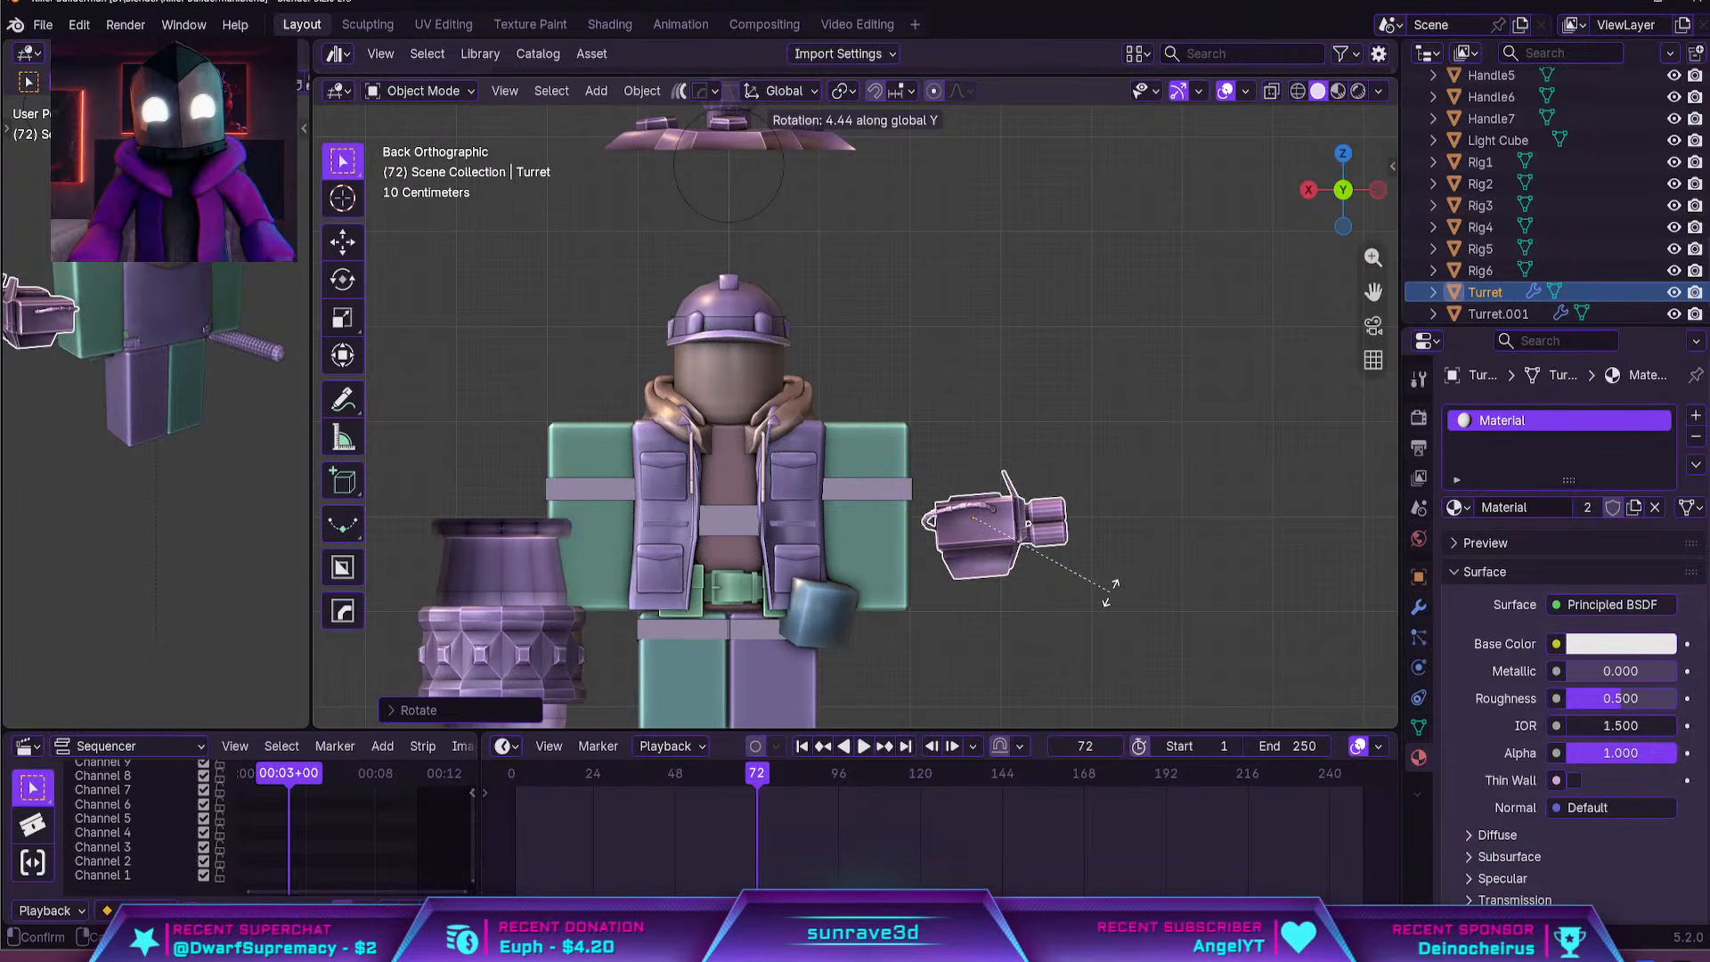
pyautogui.write('90')
pyautogui.press('Return')
# Move the gun body against the outer side of the character's left forearm and shift it along global Y to align with the arm
pyautogui.press('g')
pyautogui.click(1029, 596)
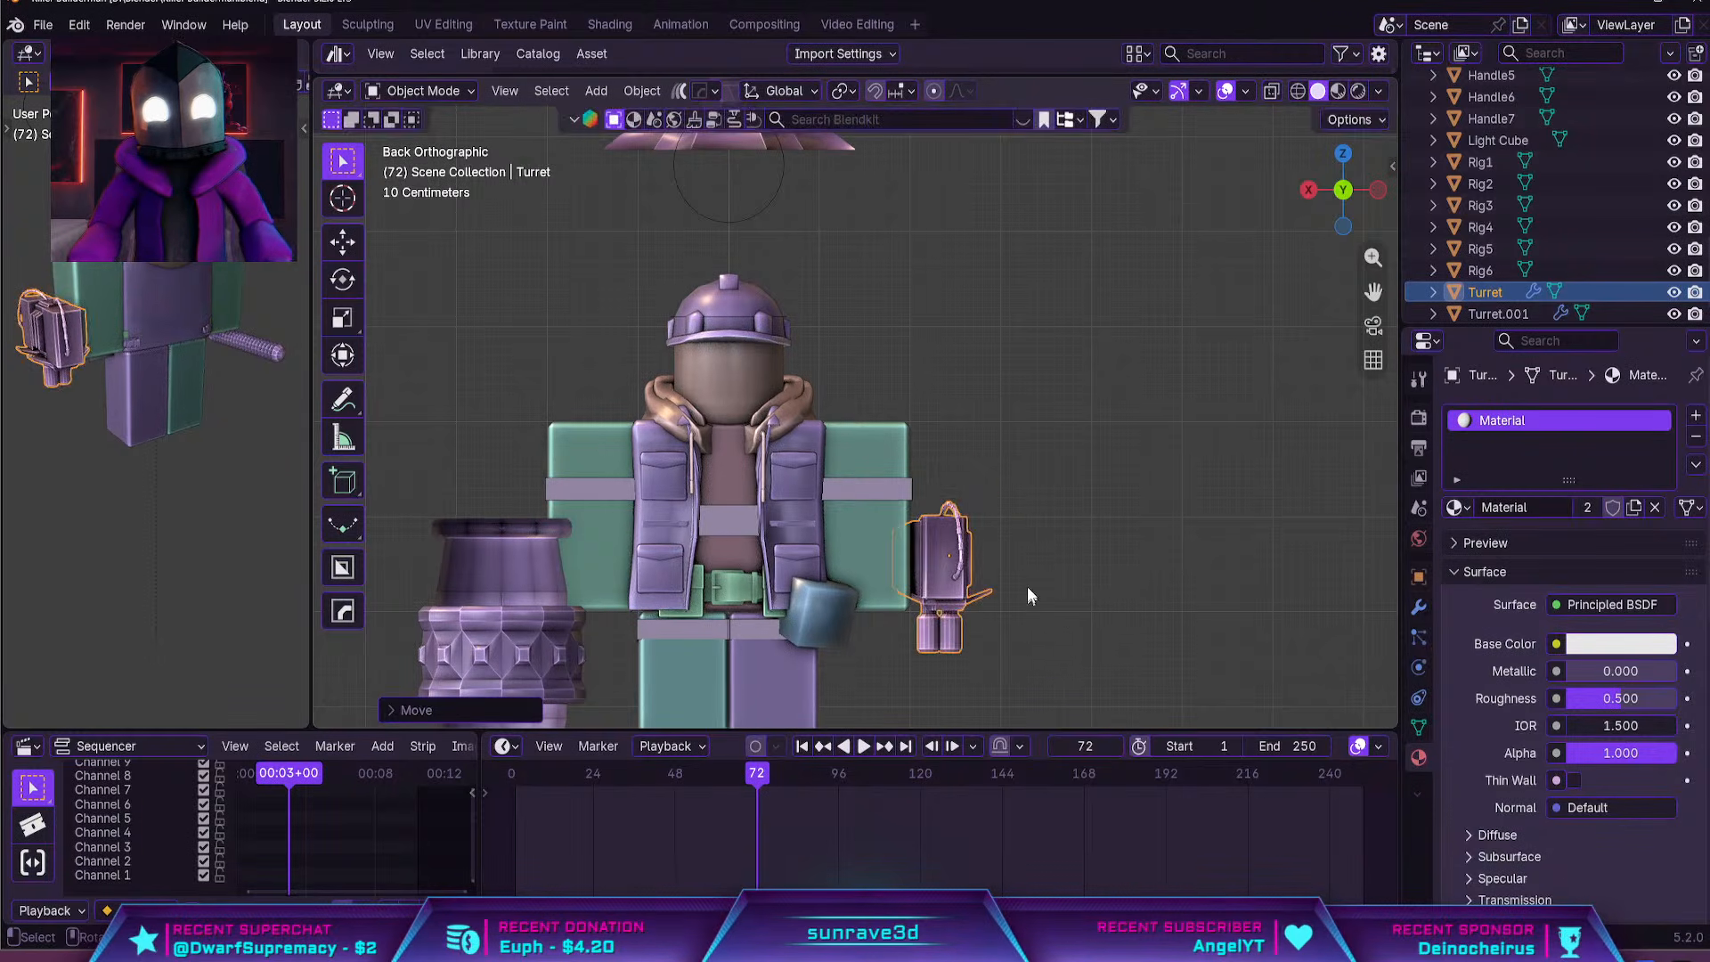
pyautogui.moveTo(1028, 595); pyautogui.dragTo(916, 648, button='middle')
pyautogui.scroll(3, 915, 649)
pyautogui.press('g')
pyautogui.press('y')
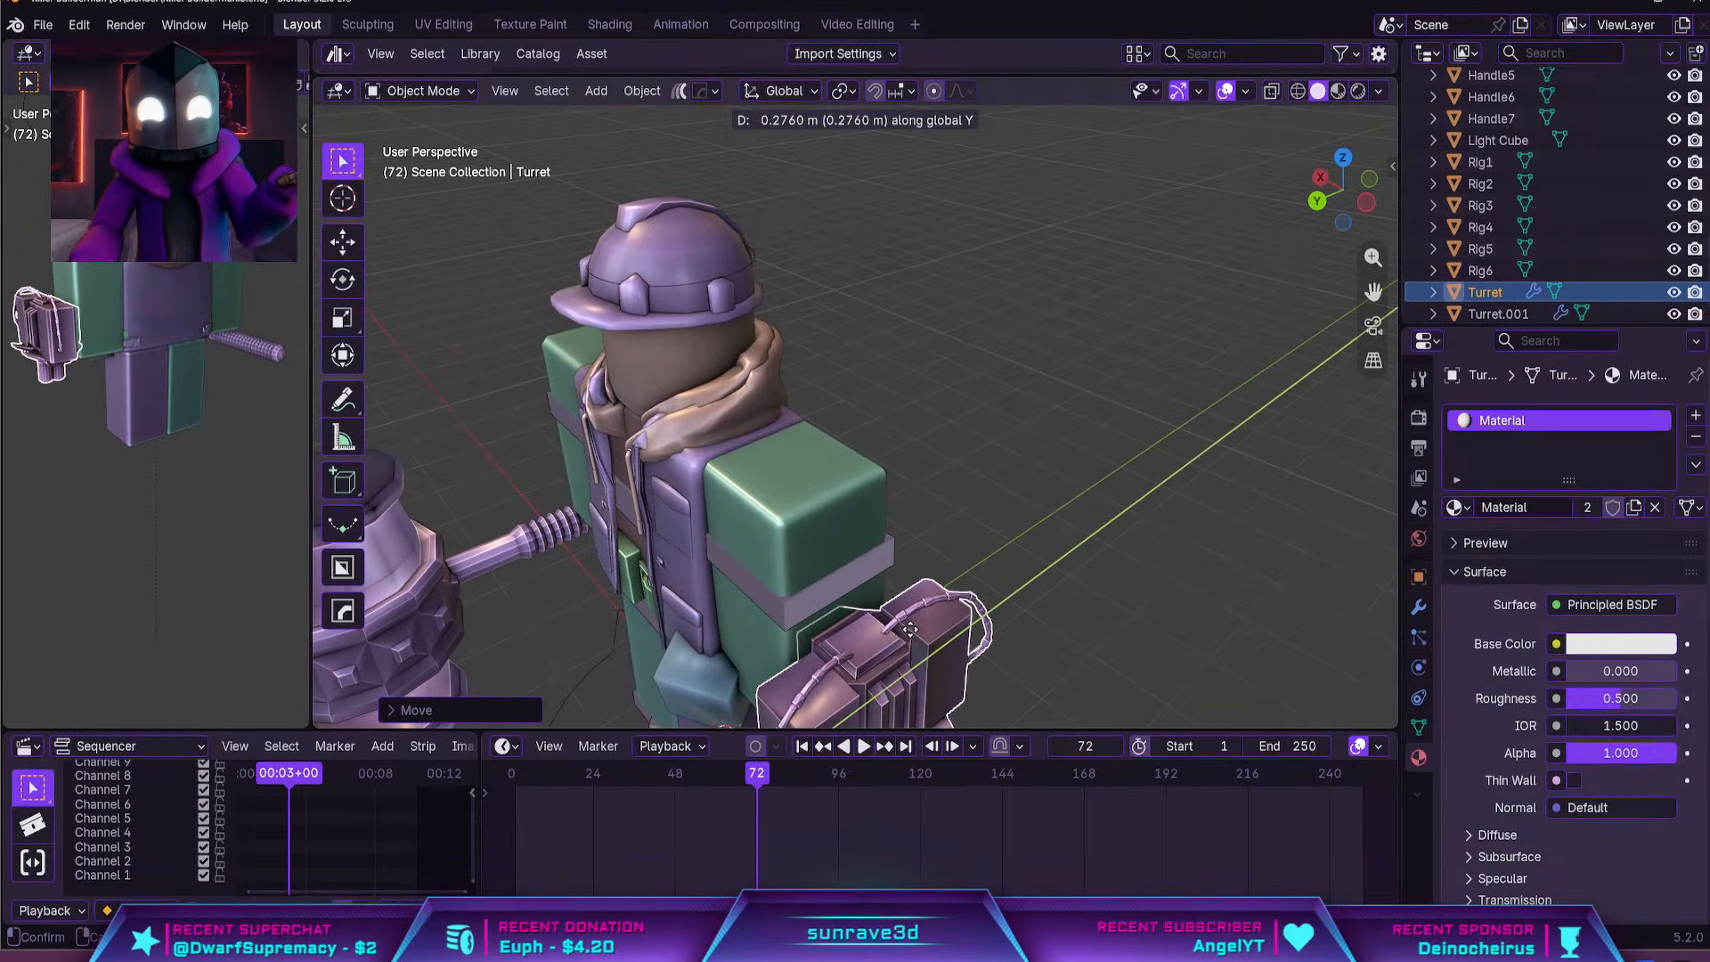
pyautogui.click(1008, 581)
# Raise the gun body slightly along the global Z axis beside the left arm
pyautogui.moveTo(1008, 581); pyautogui.dragTo(1025, 472, button='middle')
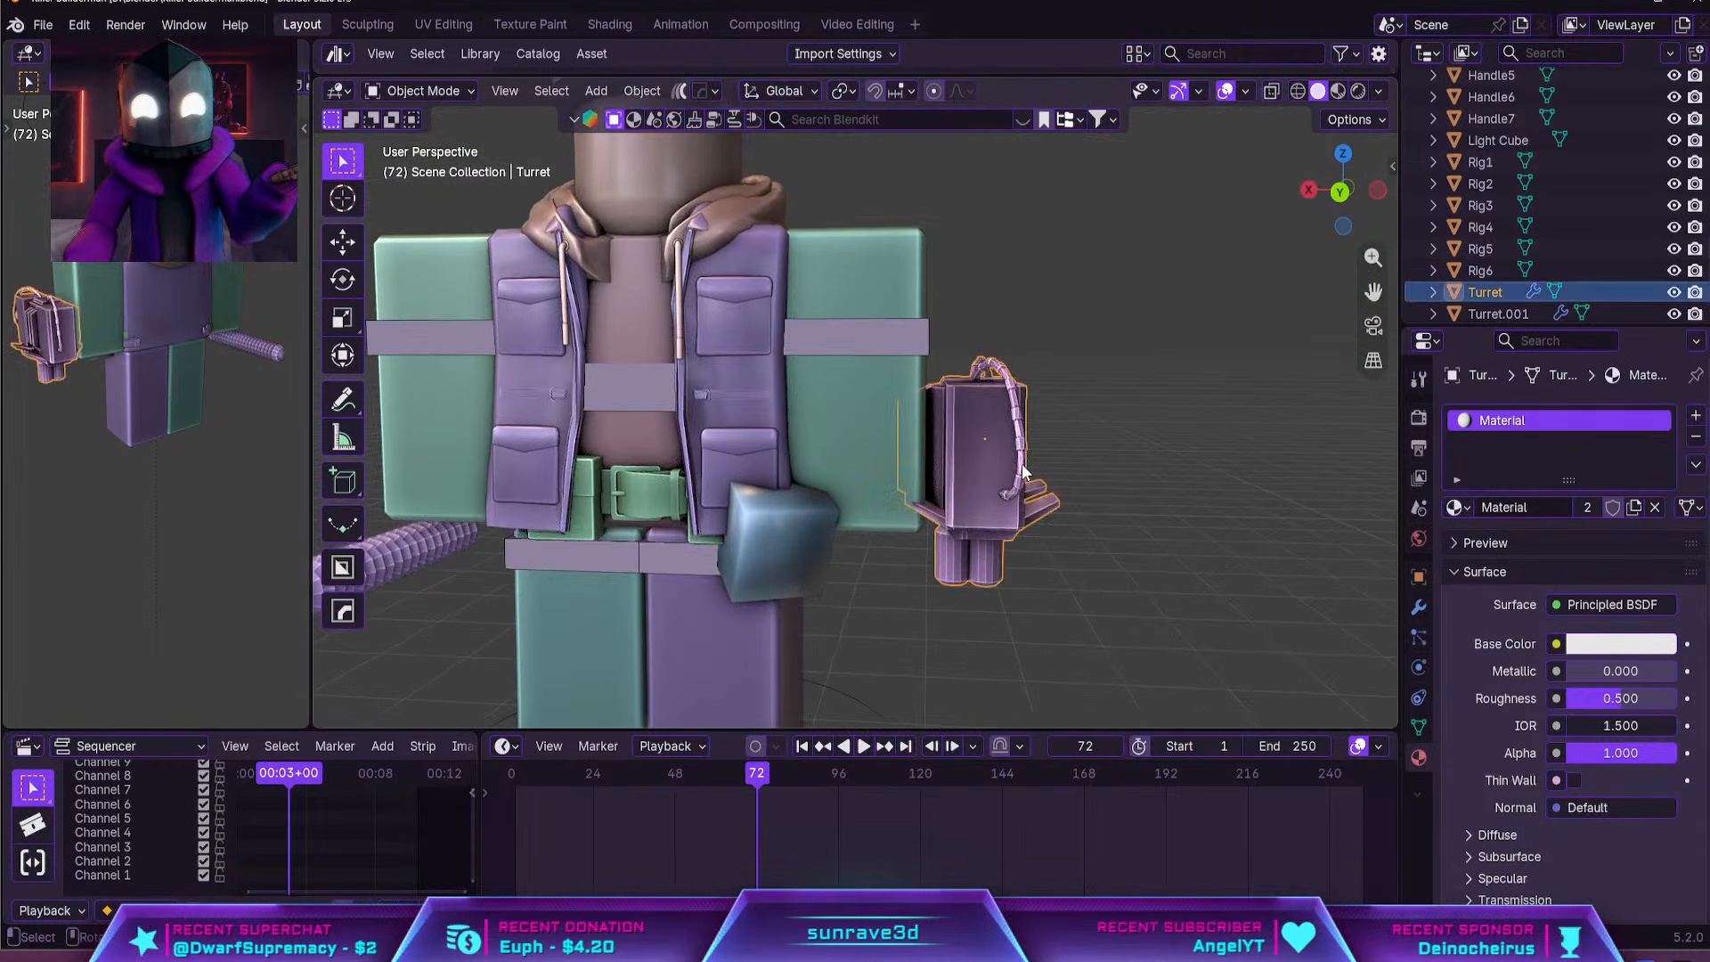
pyautogui.press('g')
pyautogui.press('z')
pyautogui.click(1026, 440)
pyautogui.click(1108, 538)
pyautogui.moveTo(1108, 538); pyautogui.dragTo(1013, 419, button='middle')
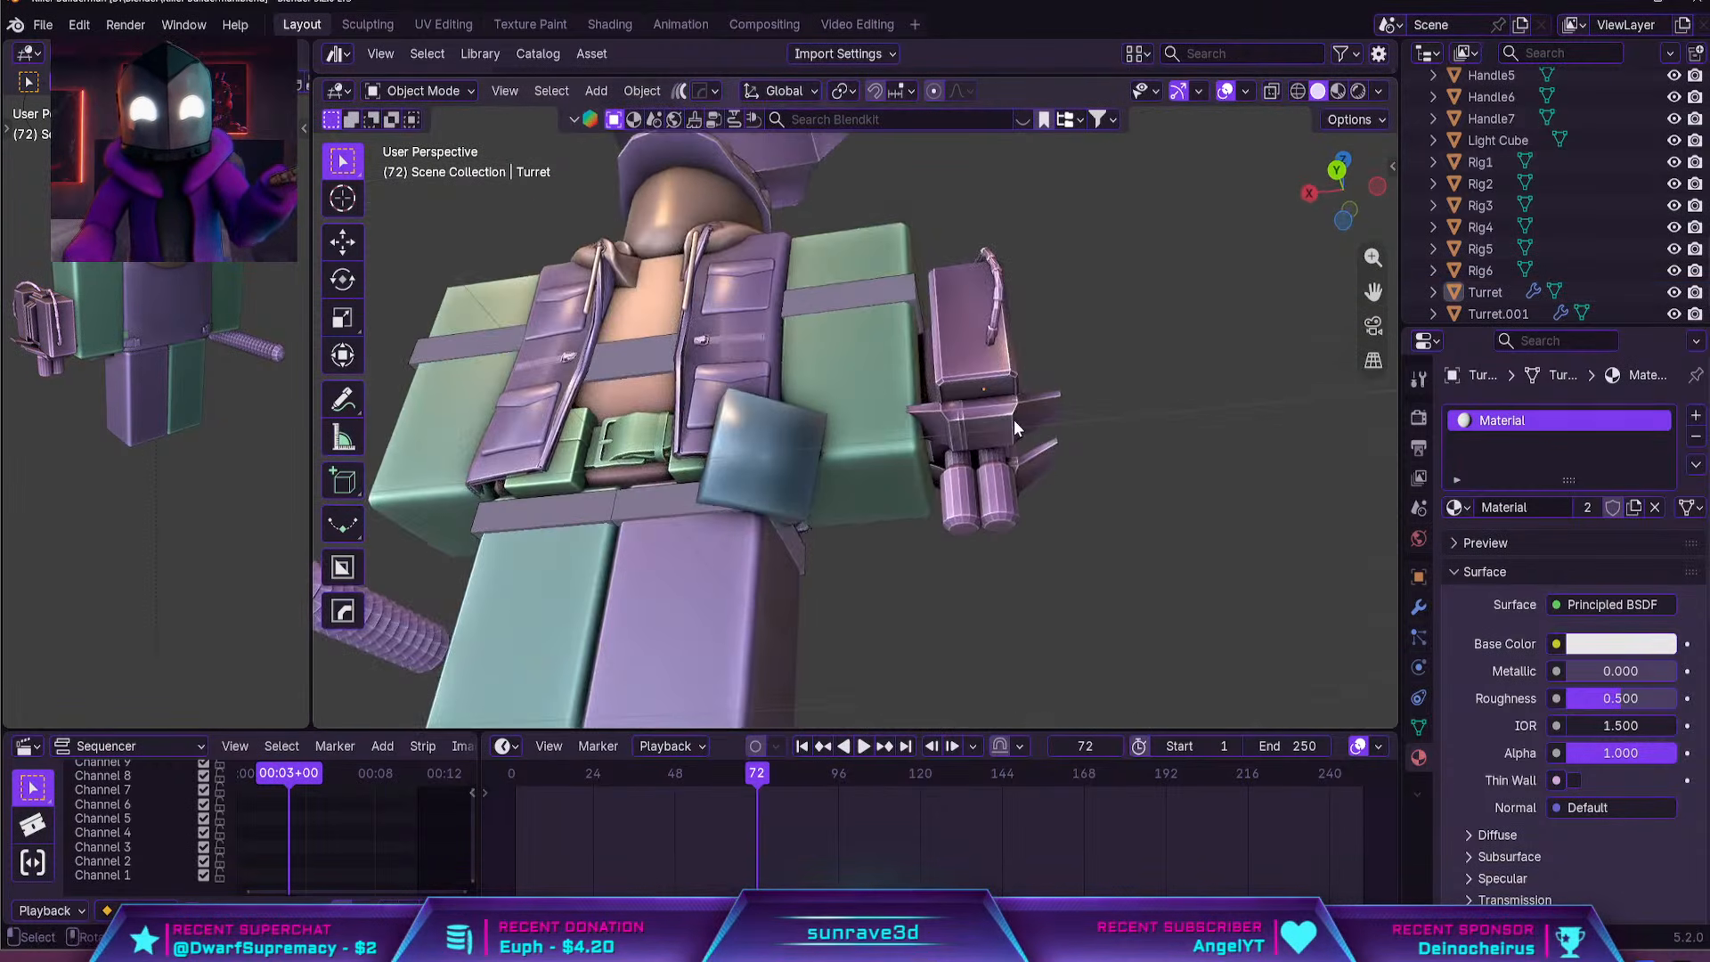
# In back view, nudge the gun body along the global X axis closer to the left arm
pyautogui.click(1014, 419)
pyautogui.press('KP_1')
pyautogui.press('ctrl+KP_1')
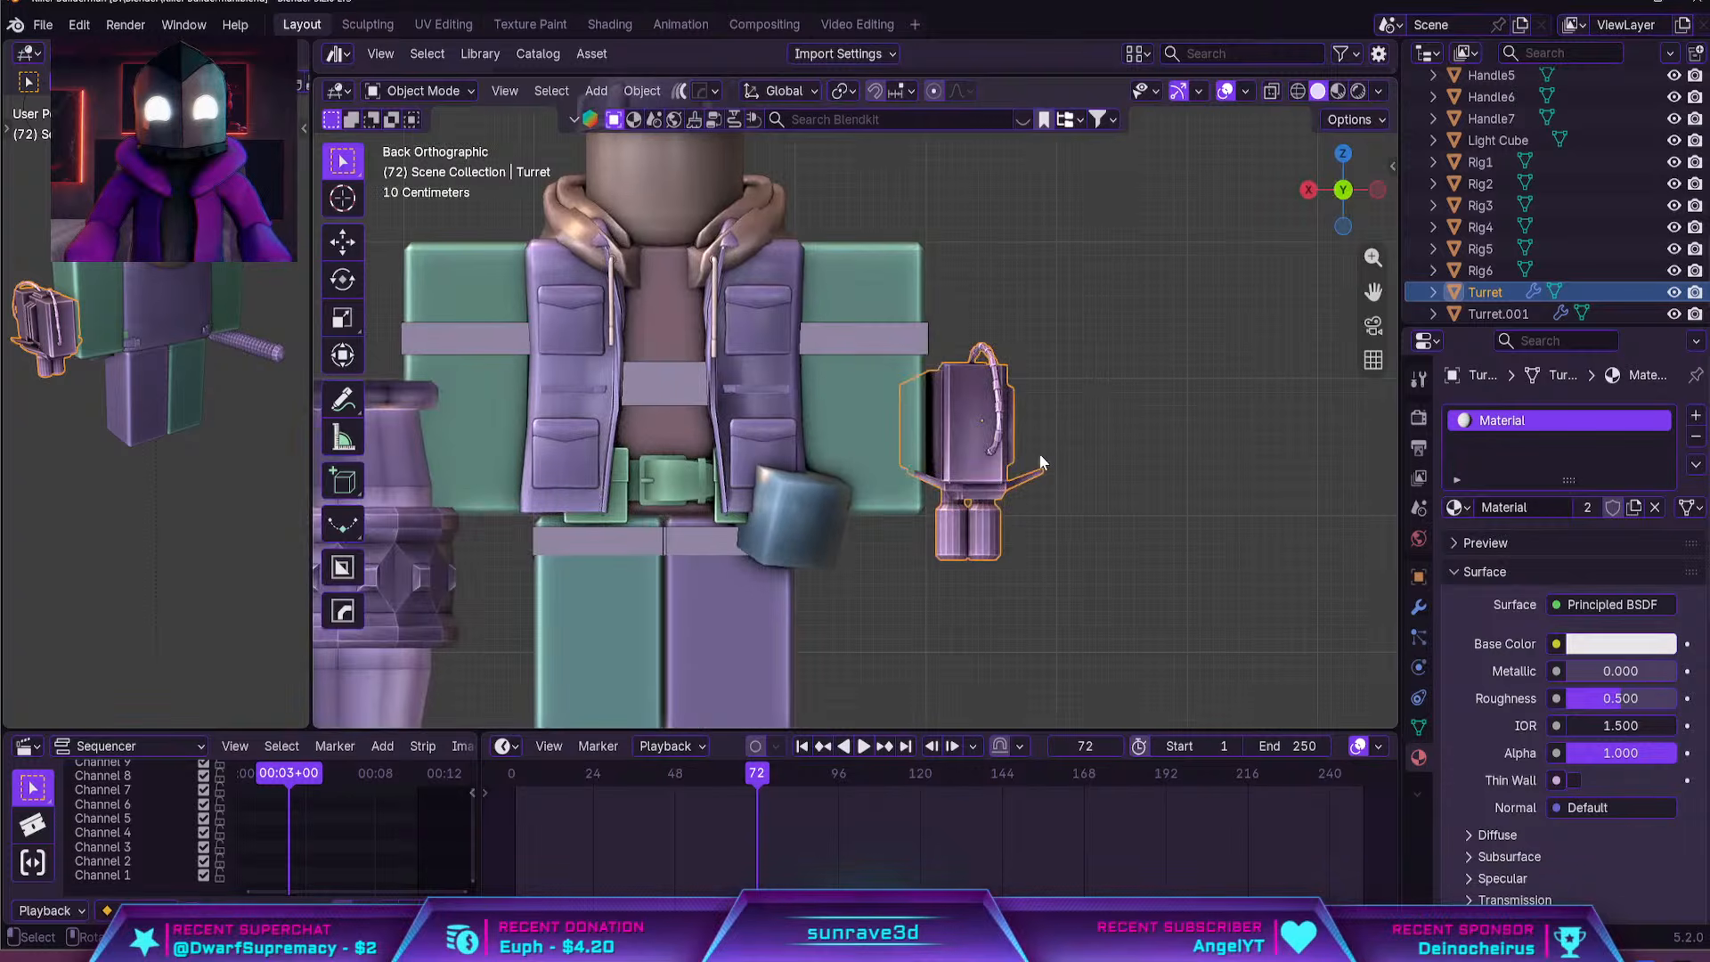
pyautogui.press('g')
pyautogui.press('x')
pyautogui.click(1038, 460)
# Stretch the gun body along the global Z axis by a factor of about 1.07
pyautogui.moveTo(1038, 460); pyautogui.dragTo(953, 441, button='middle')
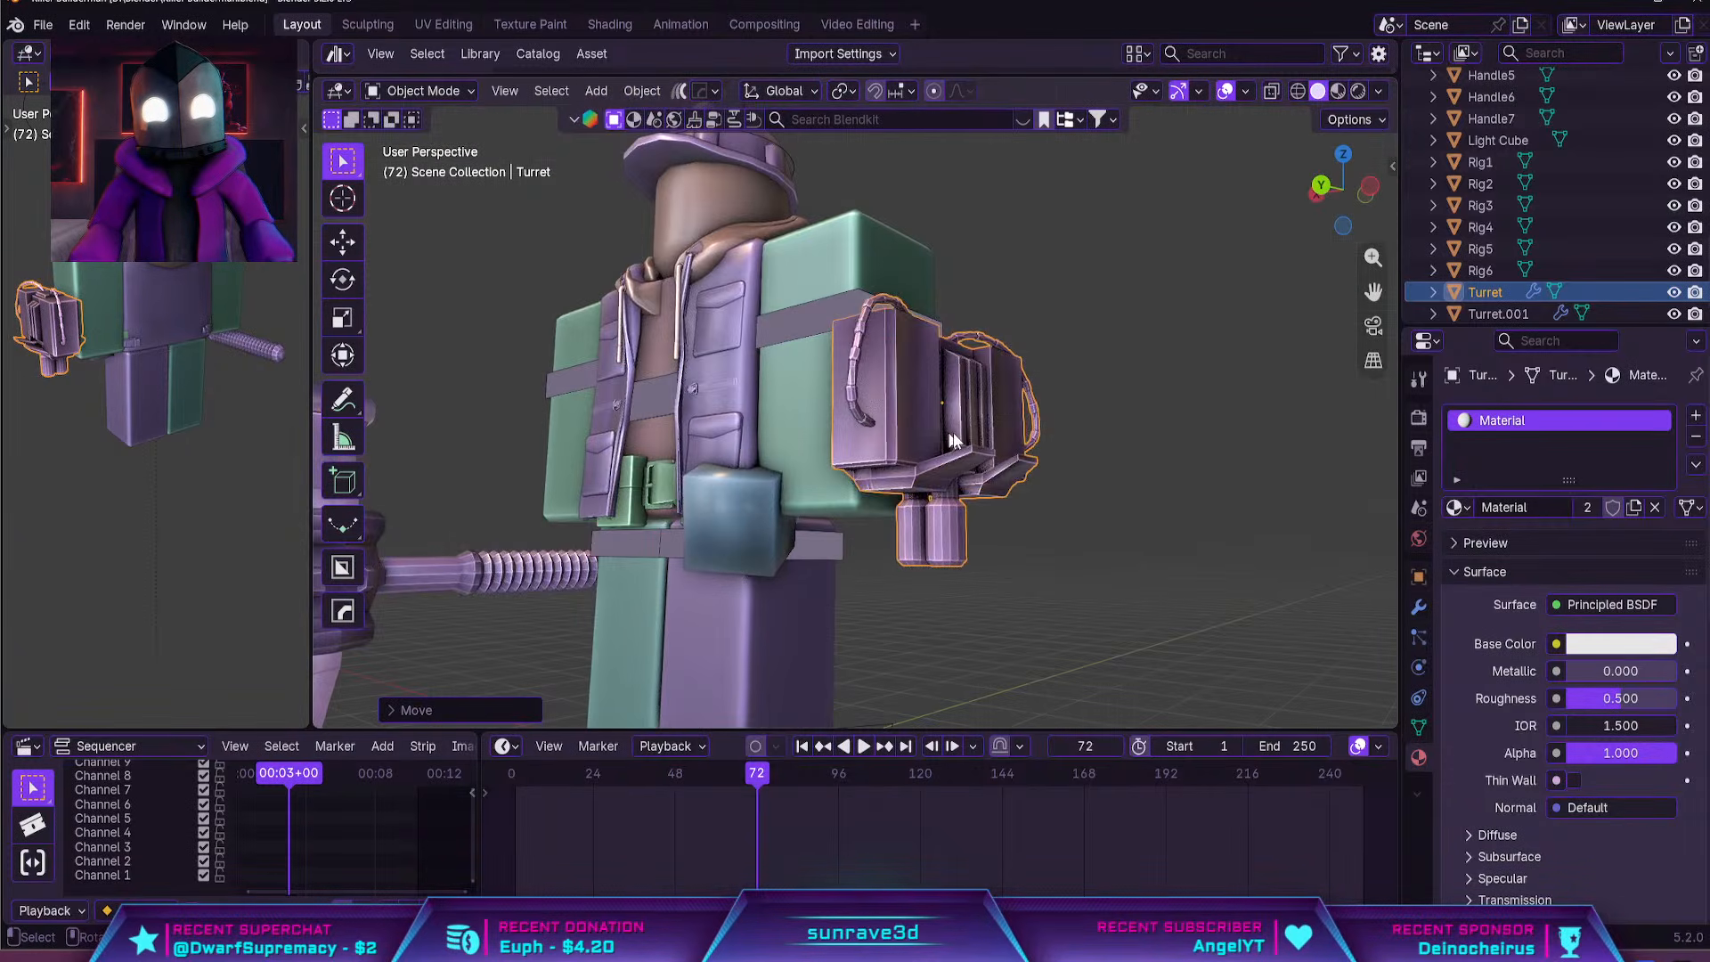
pyautogui.press('s')
pyautogui.press('z')
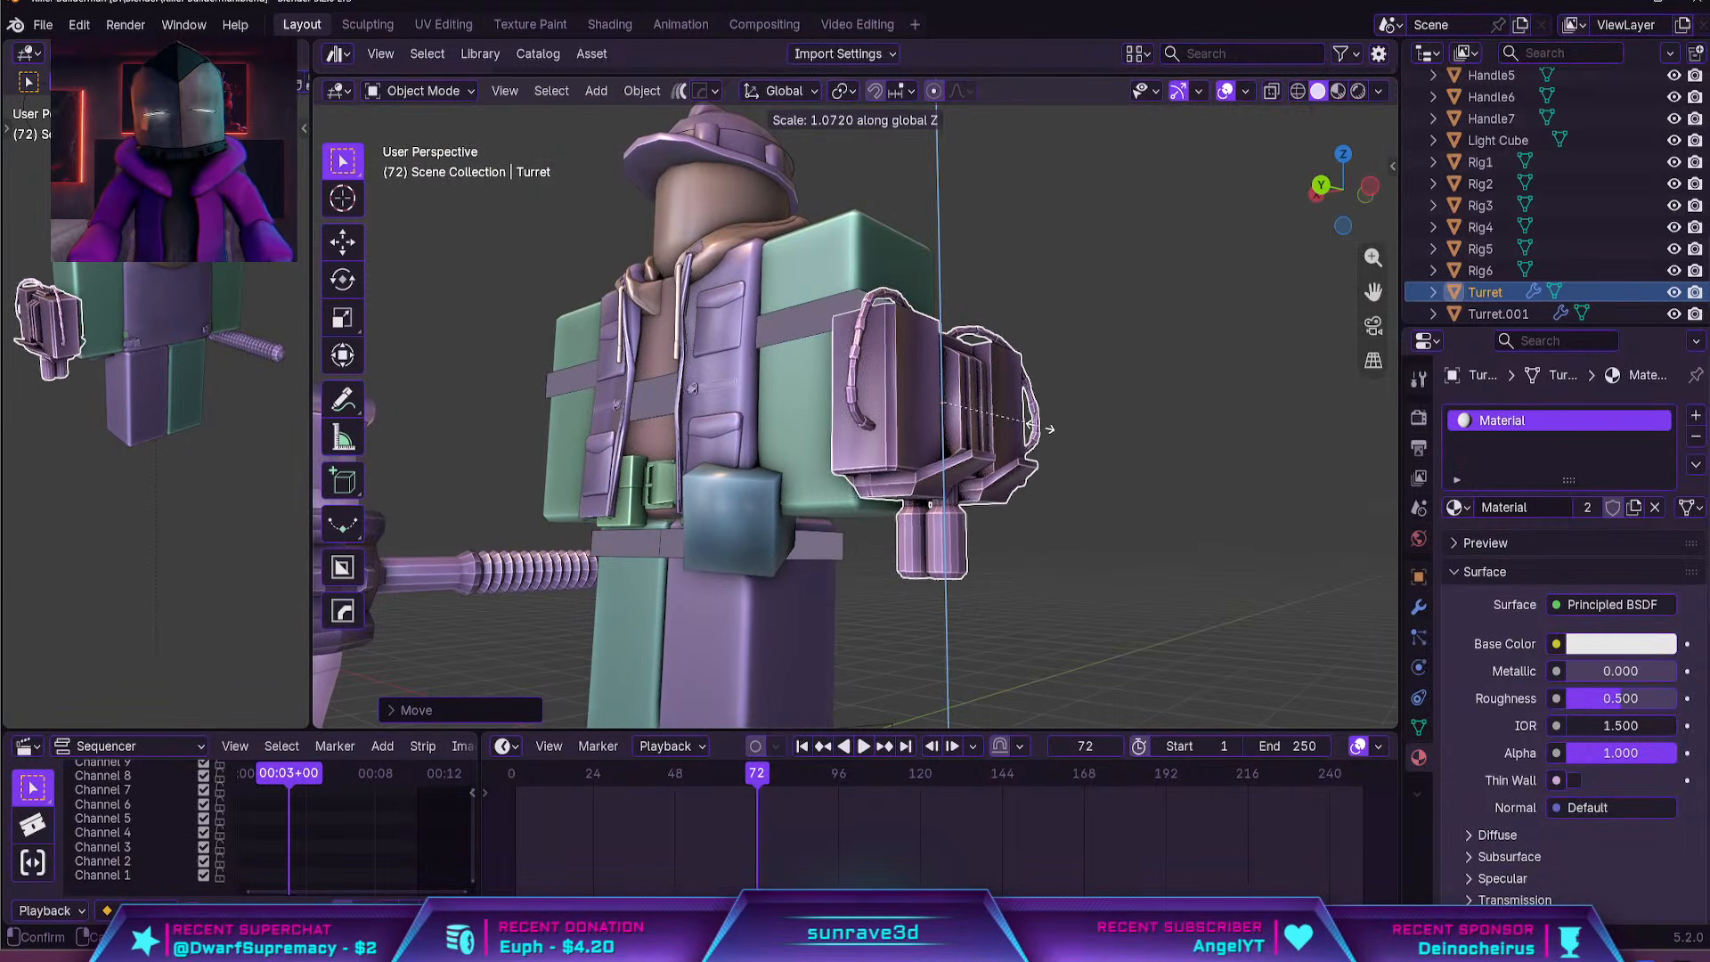
pyautogui.click(1049, 428)
# Enter Edit Mode on the gun body and frame the ends of its two barrels from directly below
pyautogui.press('Tab')
pyautogui.moveTo(1049, 428)
pyautogui.mouseDown(button='middle')
pyautogui.moveTo(990, 399)
pyautogui.moveTo(998, 465)
pyautogui.moveTo(1035, 456)
pyautogui.mouseUp(button='middle')
pyautogui.scroll(4, 1035, 456)
pyautogui.click(1054, 239)
pyautogui.press('KP_Decimal')
pyautogui.scroll(-4, 1161, 446)
pyautogui.moveTo(1161, 446); pyautogui.dragTo(980, 356, button='middle')
pyautogui.press('ctrl+KP_7')
pyautogui.scroll(2, 913, 496)
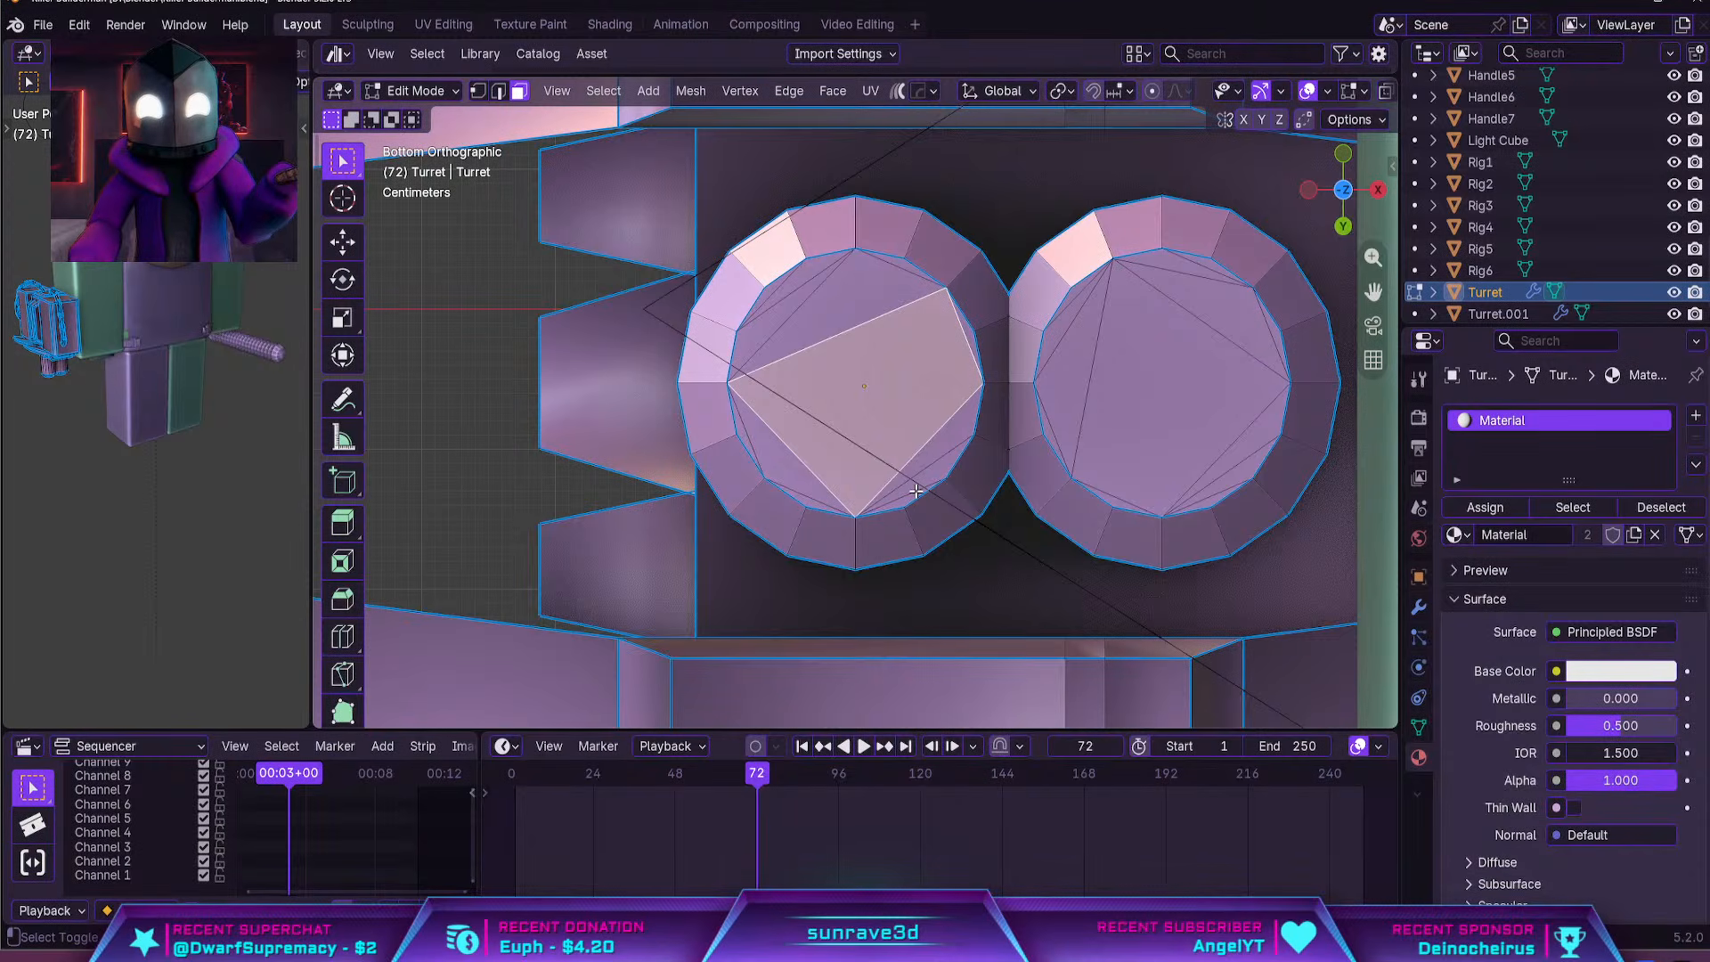
# Select all the triangulated end-cap faces of the barrel farther from the arm and delete them
pyautogui.keyDown('shift'); pyautogui.click(903, 455); pyautogui.keyUp('shift')
pyautogui.keyDown('shift'); pyautogui.click(773, 431); pyautogui.keyUp('shift')
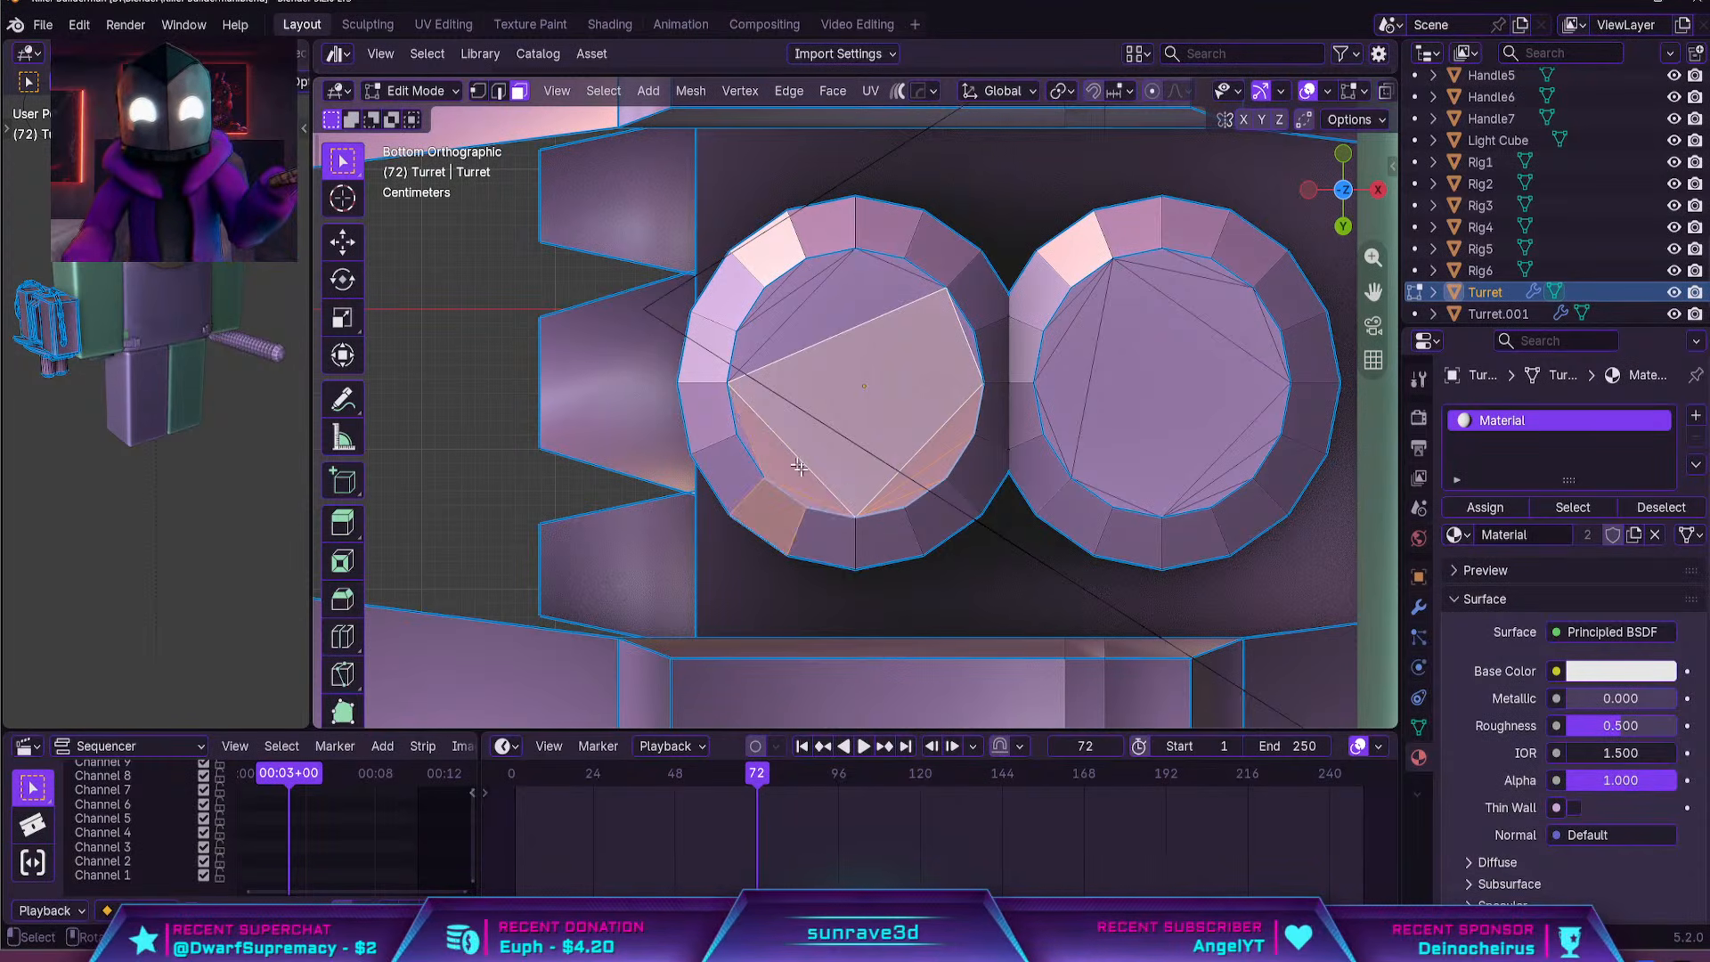
pyautogui.hotkey('ctrl', 'z')
pyautogui.keyDown('shift'); pyautogui.click(817, 506); pyautogui.keyUp('shift')
pyautogui.keyDown('shift'); pyautogui.click(780, 465); pyautogui.keyUp('shift')
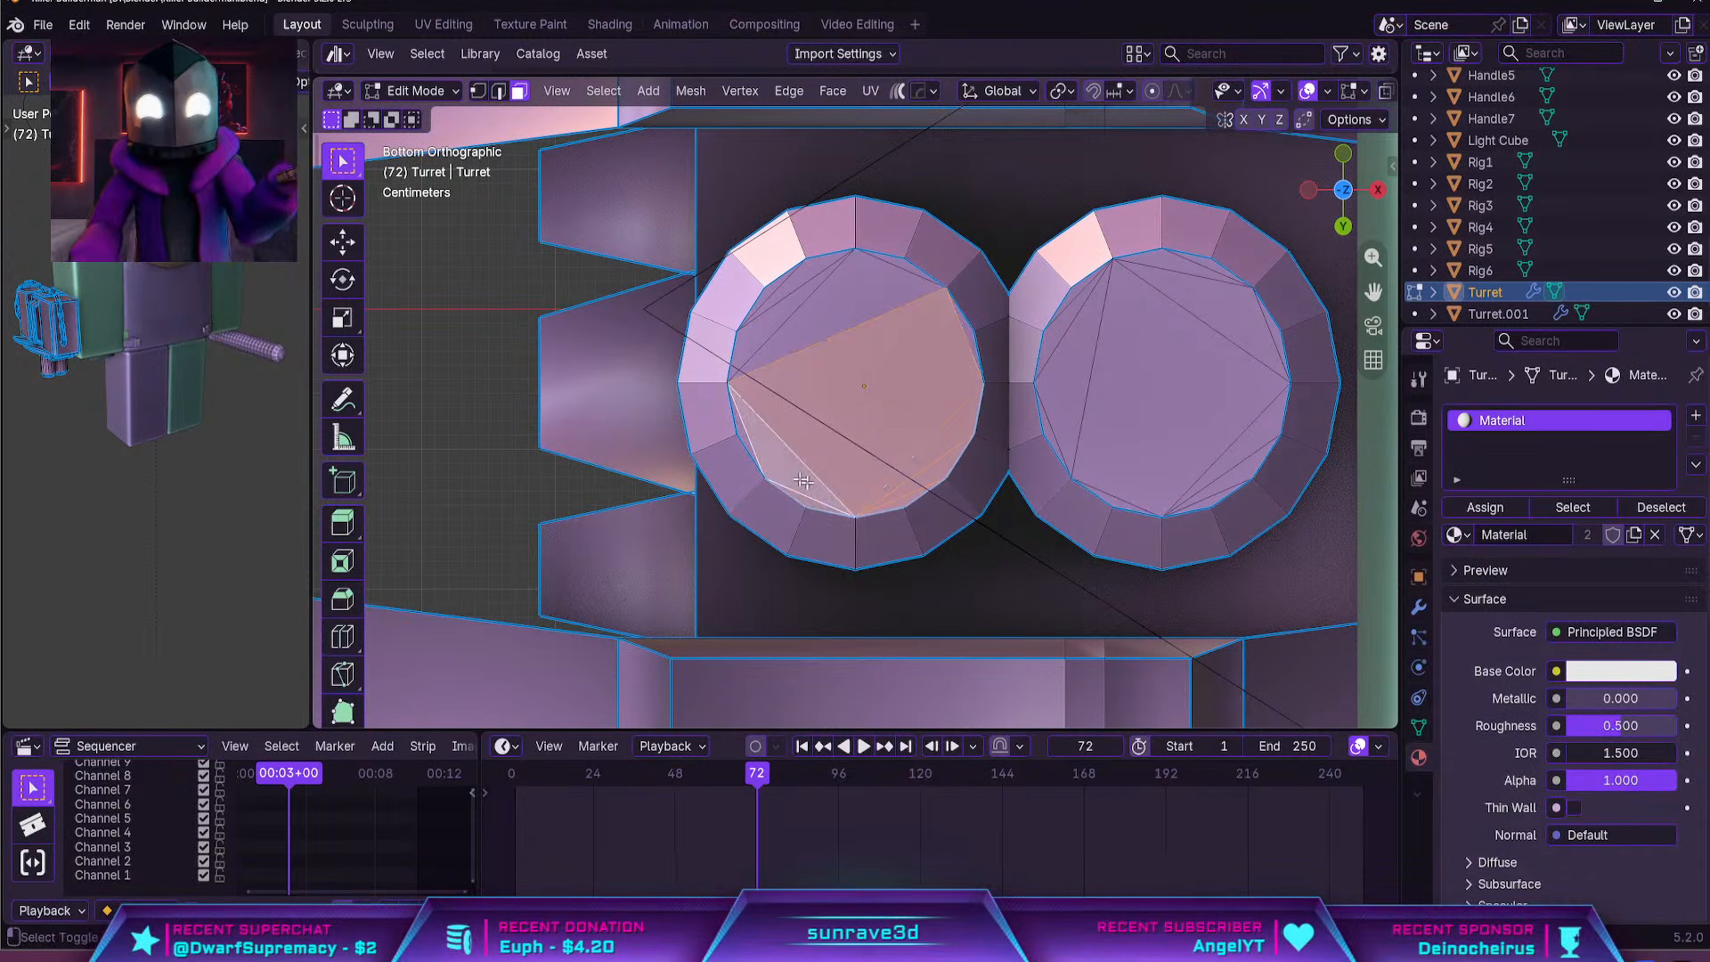
pyautogui.keyDown('shift'); pyautogui.click(743, 434); pyautogui.keyUp('shift')
pyautogui.keyDown('shift'); pyautogui.moveTo(766, 301); pyautogui.dragTo(766, 301); pyautogui.keyUp('shift')
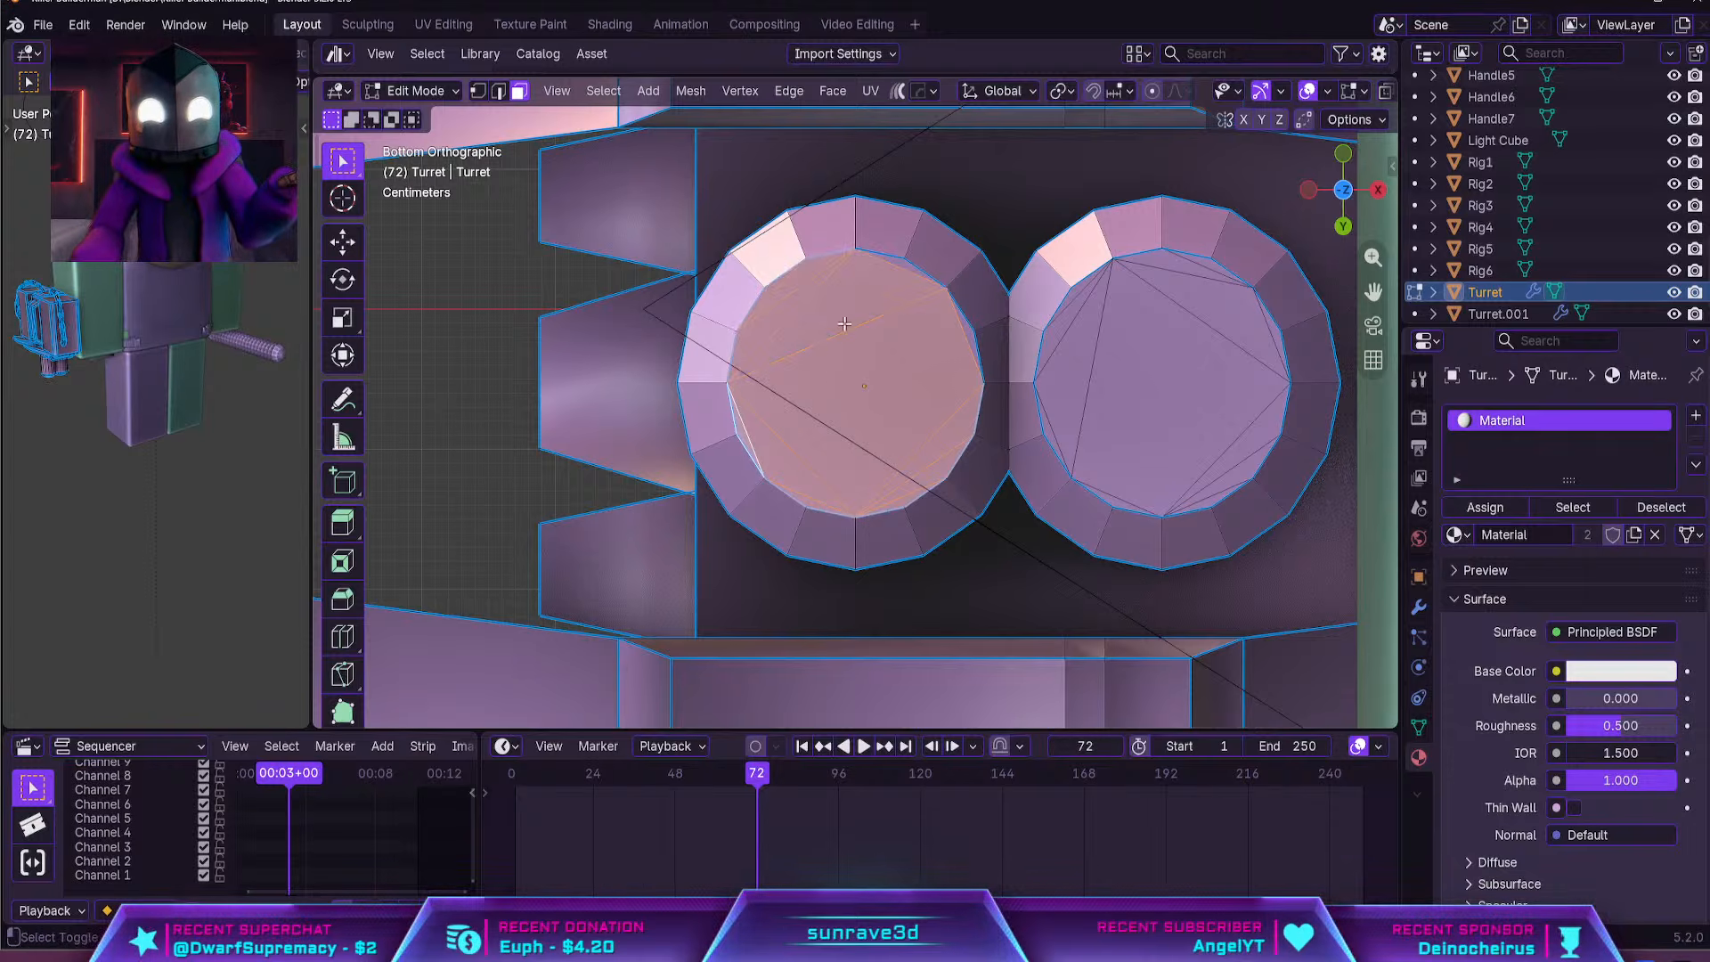
pyautogui.keyDown('shift'); pyautogui.click(900, 269); pyautogui.keyUp('shift')
pyautogui.keyDown('shift'); pyautogui.doubleClick(905, 311); pyautogui.keyUp('shift')
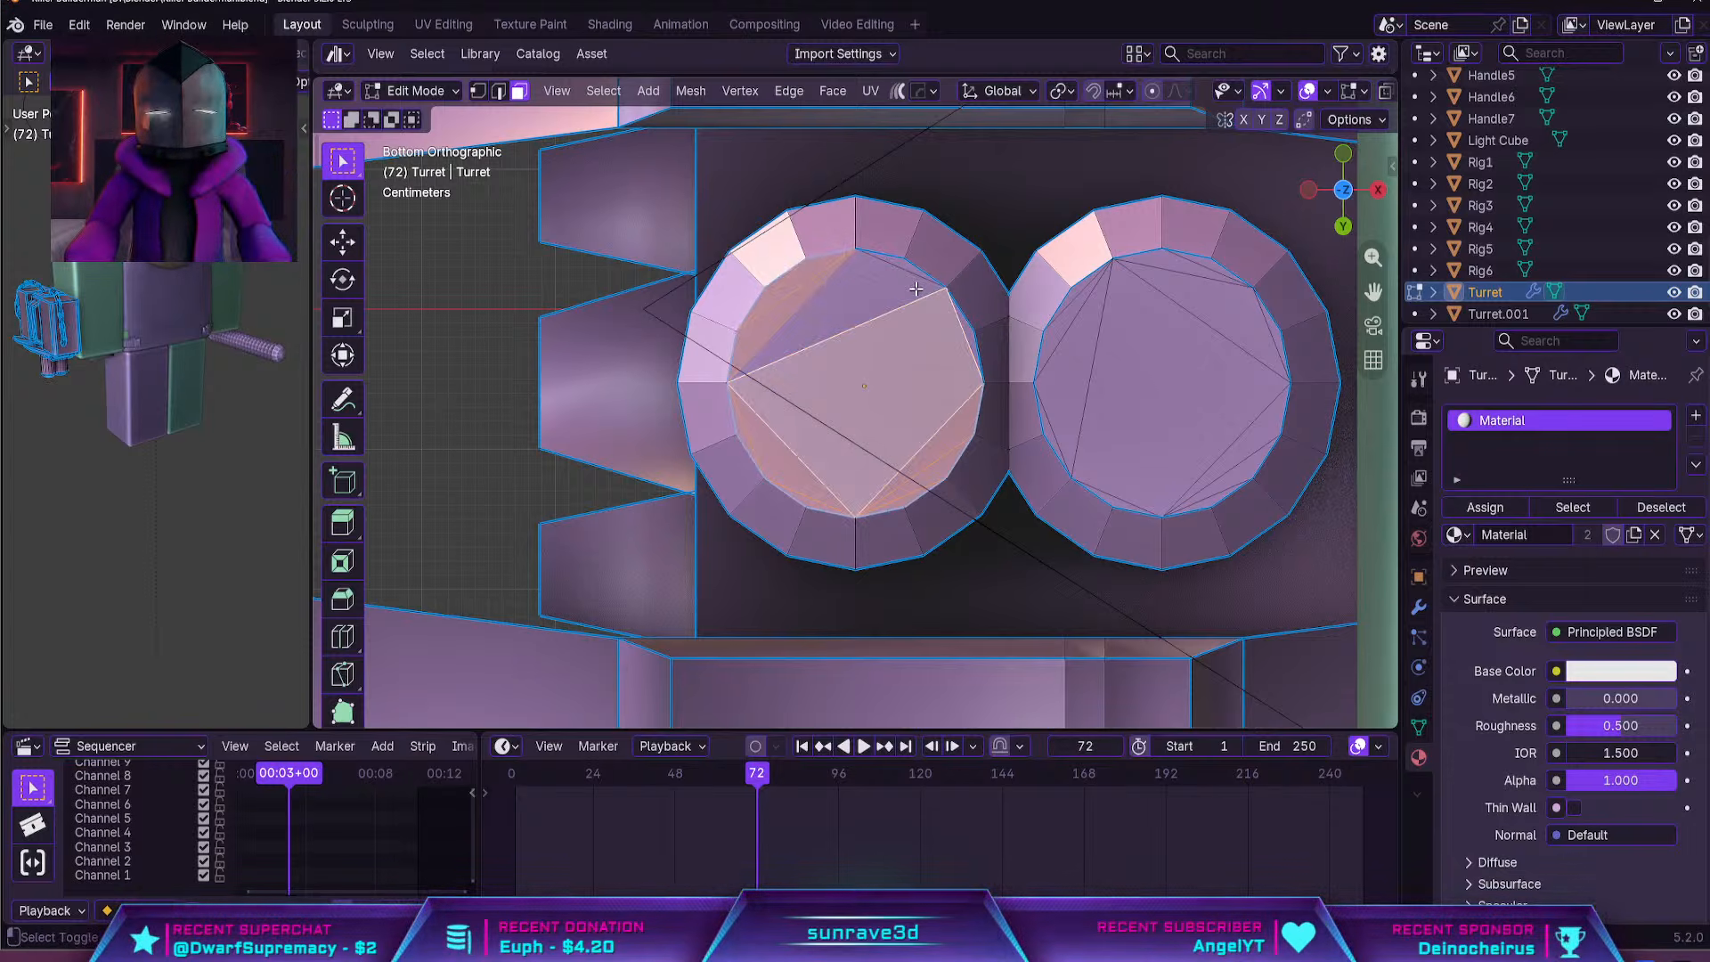
pyautogui.keyDown('shift'); pyautogui.click(906, 279); pyautogui.keyUp('shift')
pyautogui.keyDown('shift'); pyautogui.click(901, 269); pyautogui.keyUp('shift')
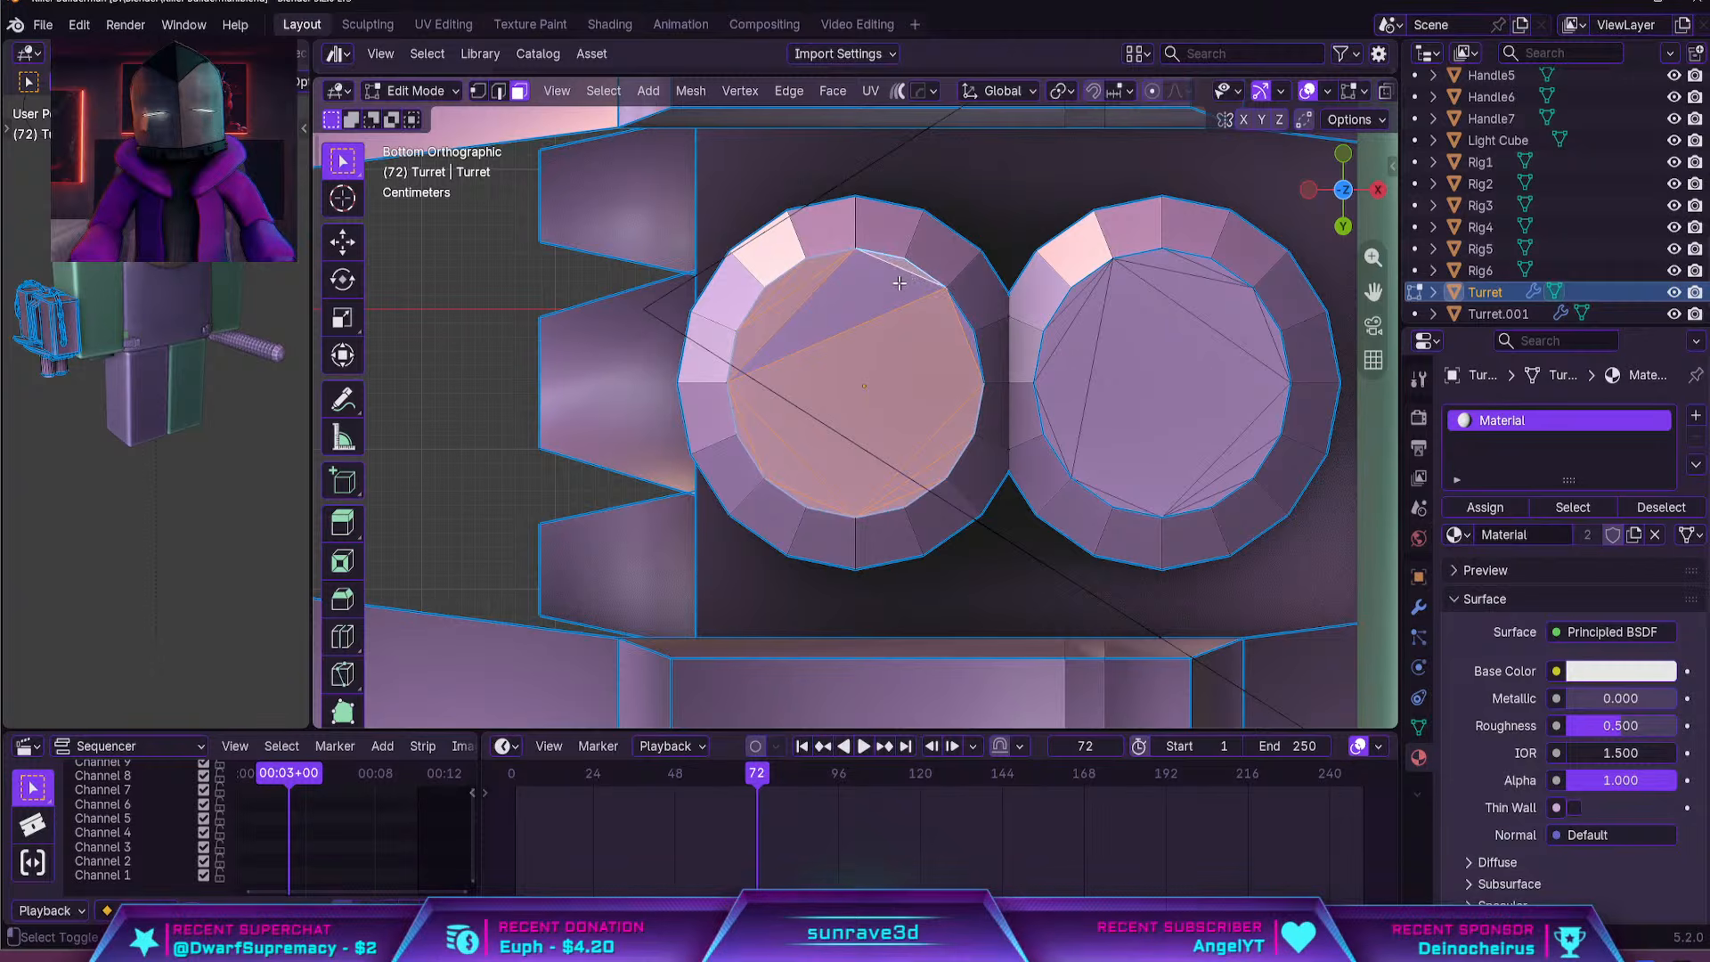
pyautogui.keyDown('shift'); pyautogui.click(898, 275); pyautogui.keyUp('shift')
pyautogui.keyDown('shift'); pyautogui.click(961, 327); pyautogui.keyUp('shift')
pyautogui.keyDown('shift'); pyautogui.click(943, 342); pyautogui.keyUp('shift')
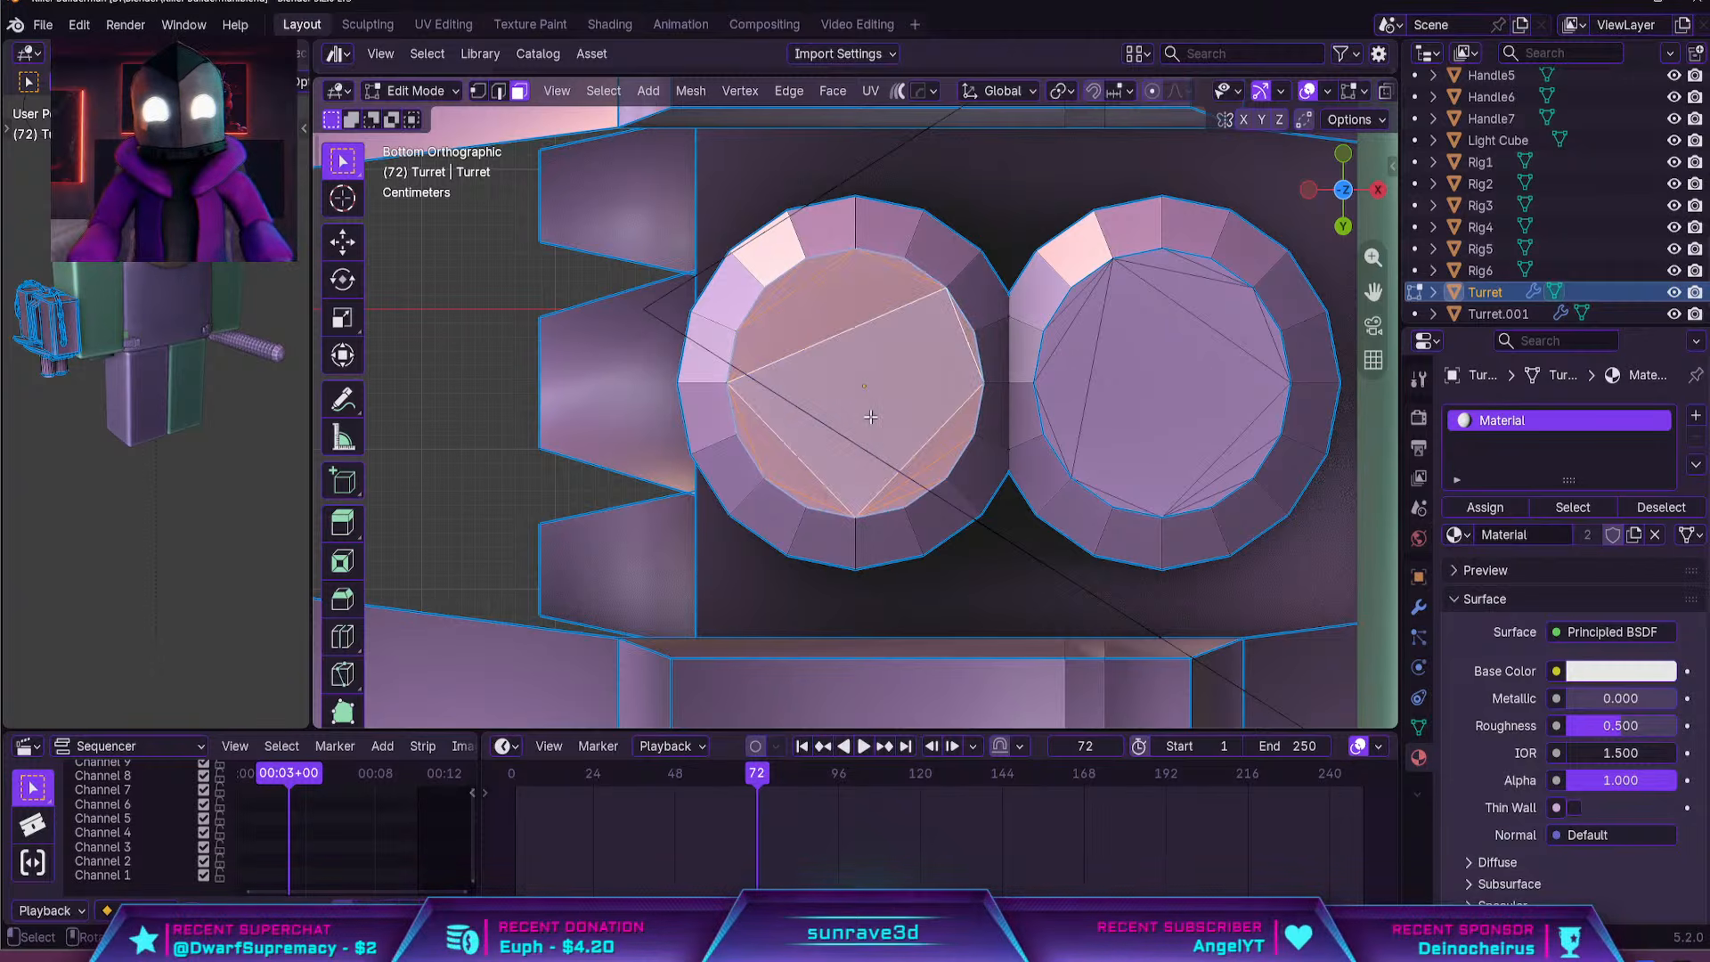
pyautogui.press('x')
pyautogui.click(843, 466)
# Select all the end-cap faces of the barrel nearer the arm and delete them
pyautogui.keyDown('shift'); pyautogui.moveTo(934, 450); pyautogui.dragTo(907, 475, button='middle'); pyautogui.keyUp('shift')
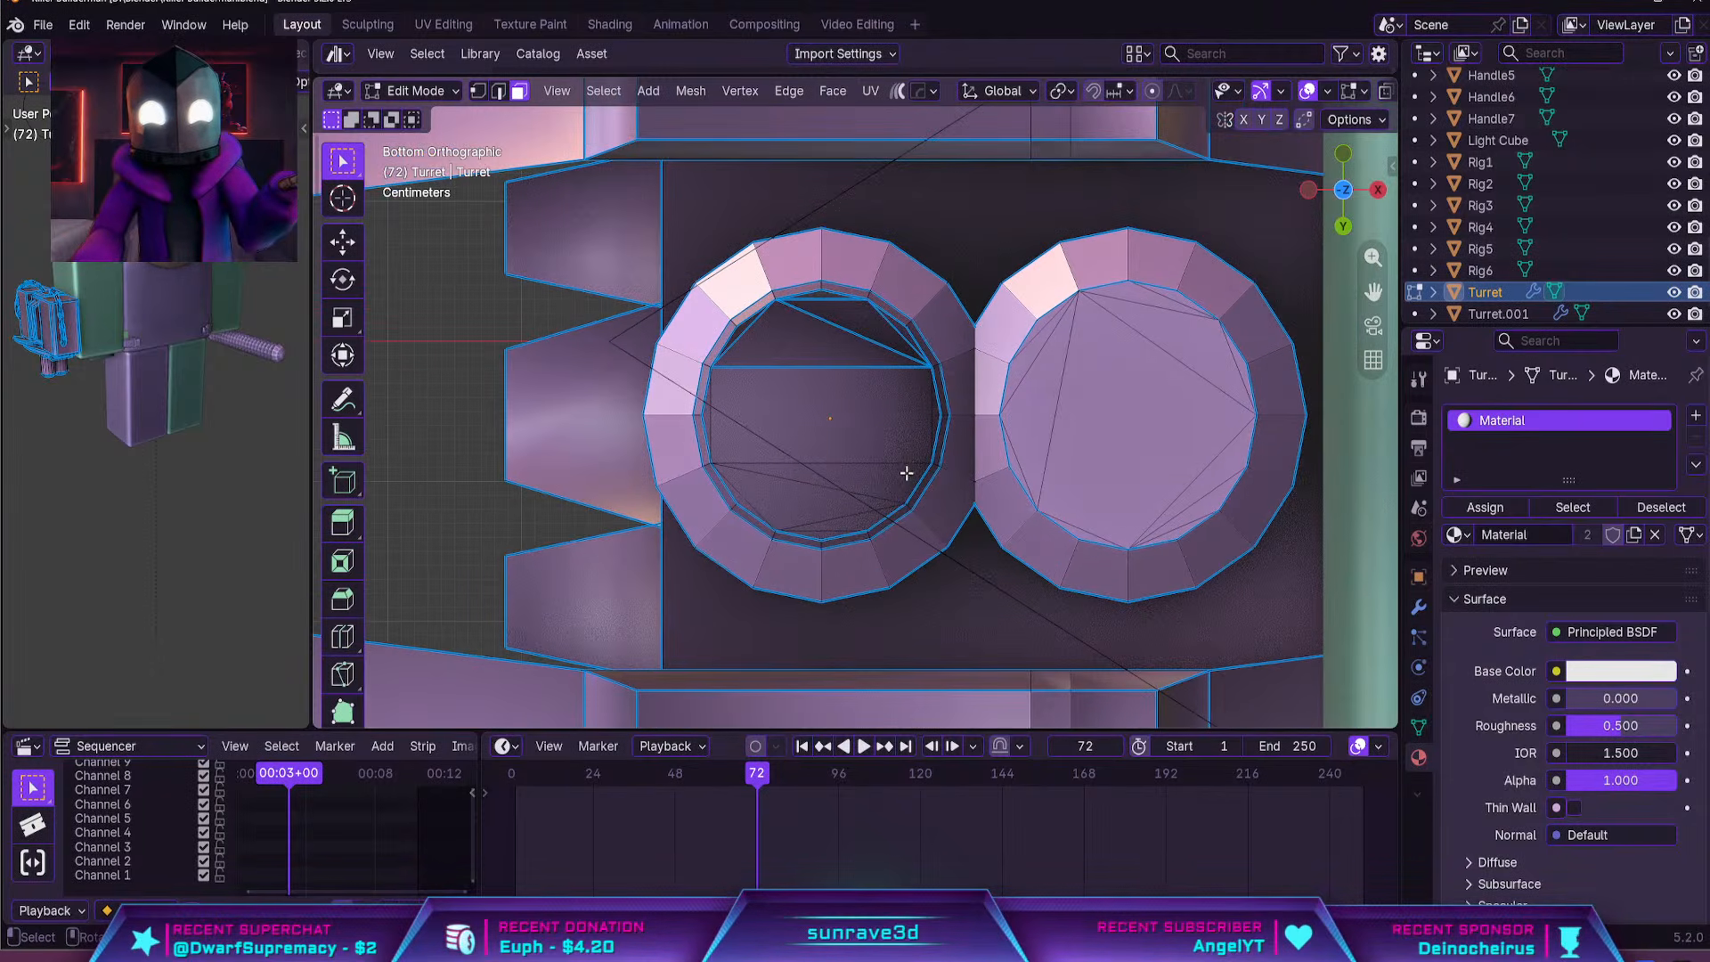
pyautogui.keyDown('shift'); pyautogui.moveTo(1158, 499); pyautogui.dragTo(1064, 563, button='middle'); pyautogui.keyUp('shift')
pyautogui.click(1025, 551)
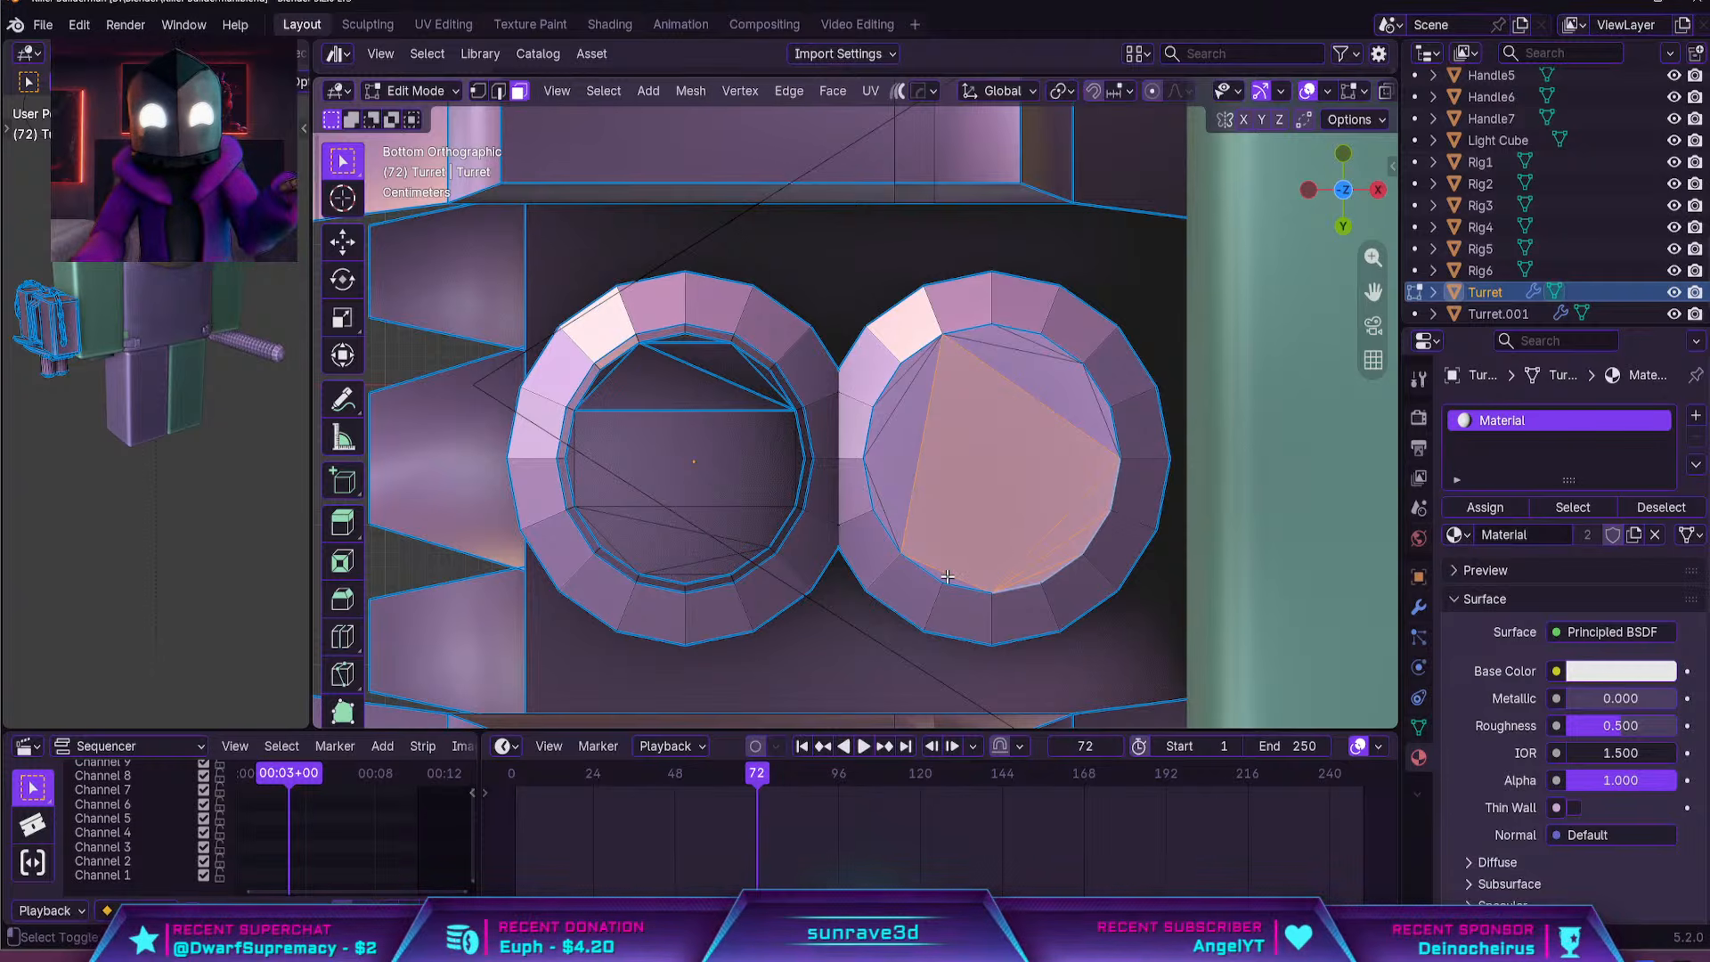
pyautogui.keyDown('shift'); pyautogui.click(897, 501); pyautogui.keyUp('shift')
pyautogui.keyDown('shift'); pyautogui.click(876, 503); pyautogui.keyUp('shift')
pyautogui.keyDown('shift'); pyautogui.click(875, 504); pyautogui.keyUp('shift')
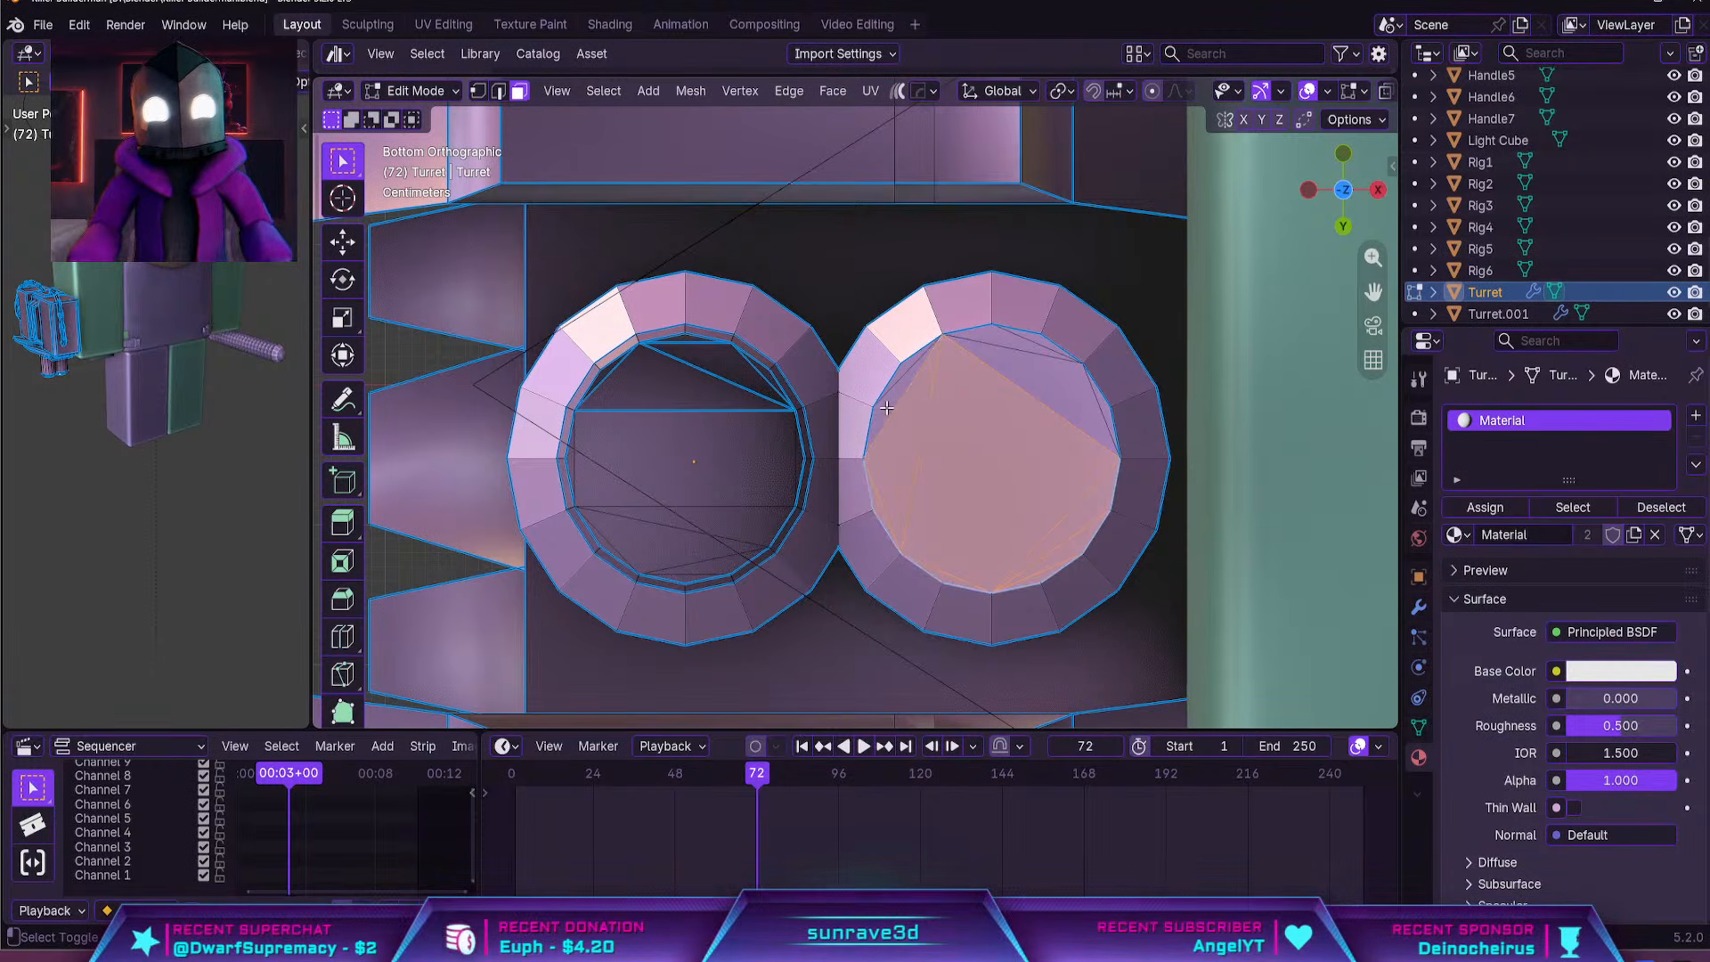
pyautogui.keyDown('shift'); pyautogui.click(1035, 356); pyautogui.keyUp('shift')
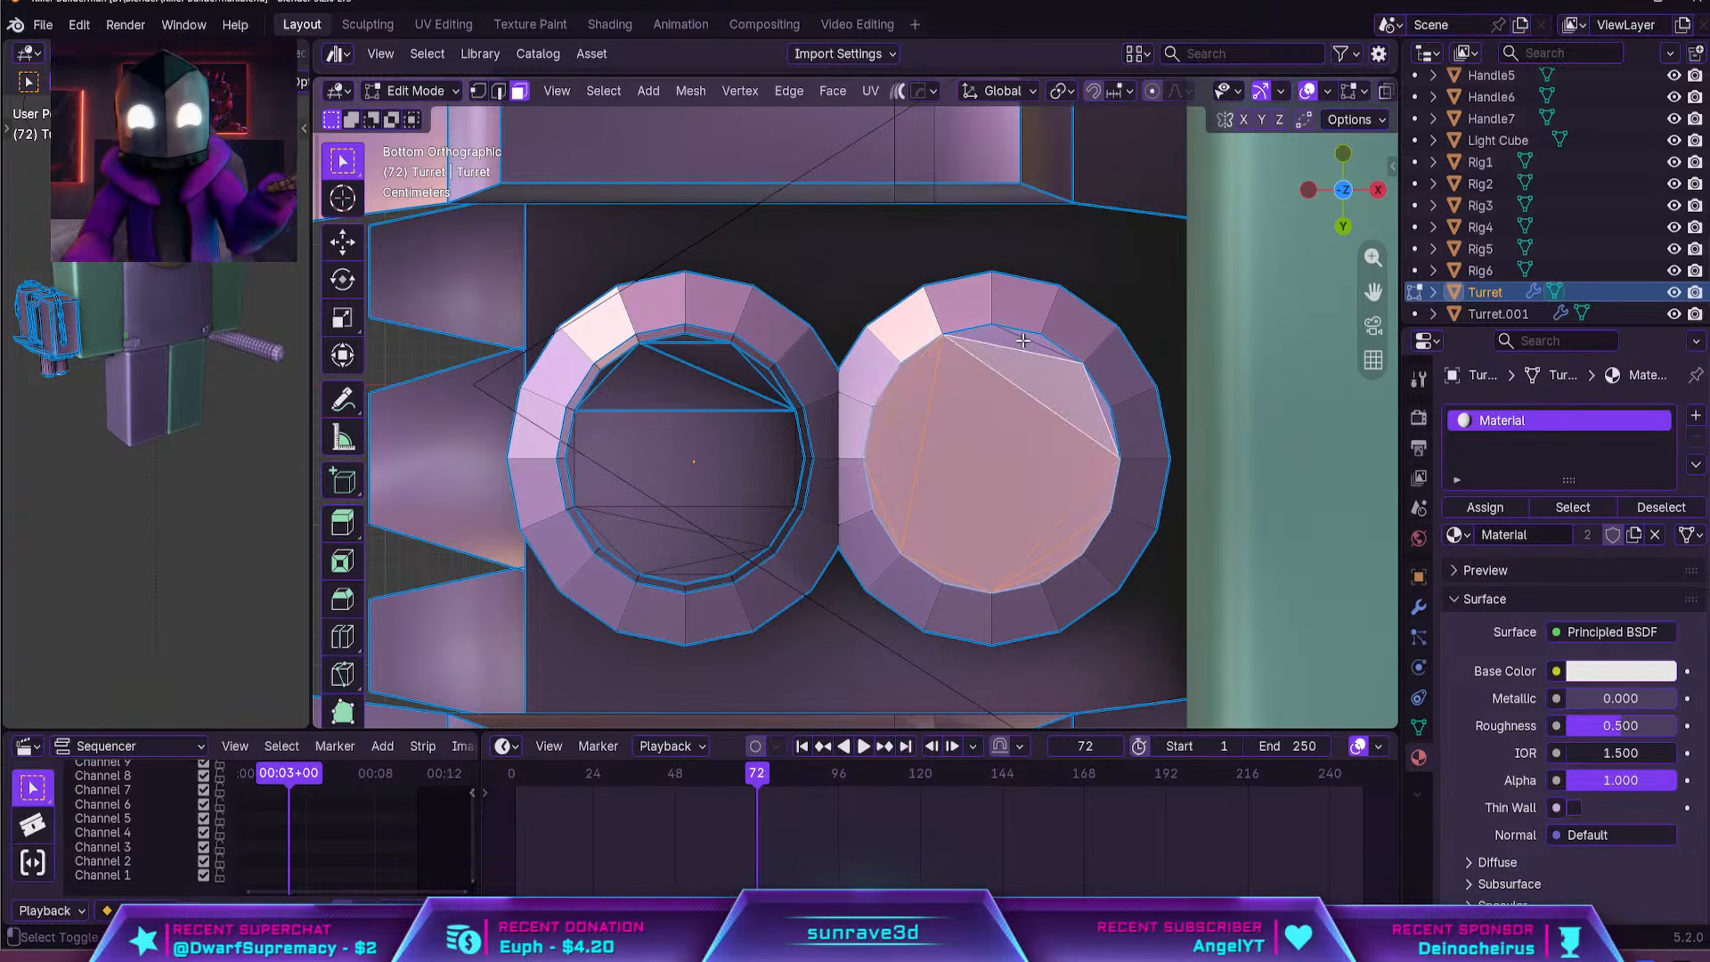
pyautogui.keyDown('shift'); pyautogui.click(1037, 339); pyautogui.keyUp('shift')
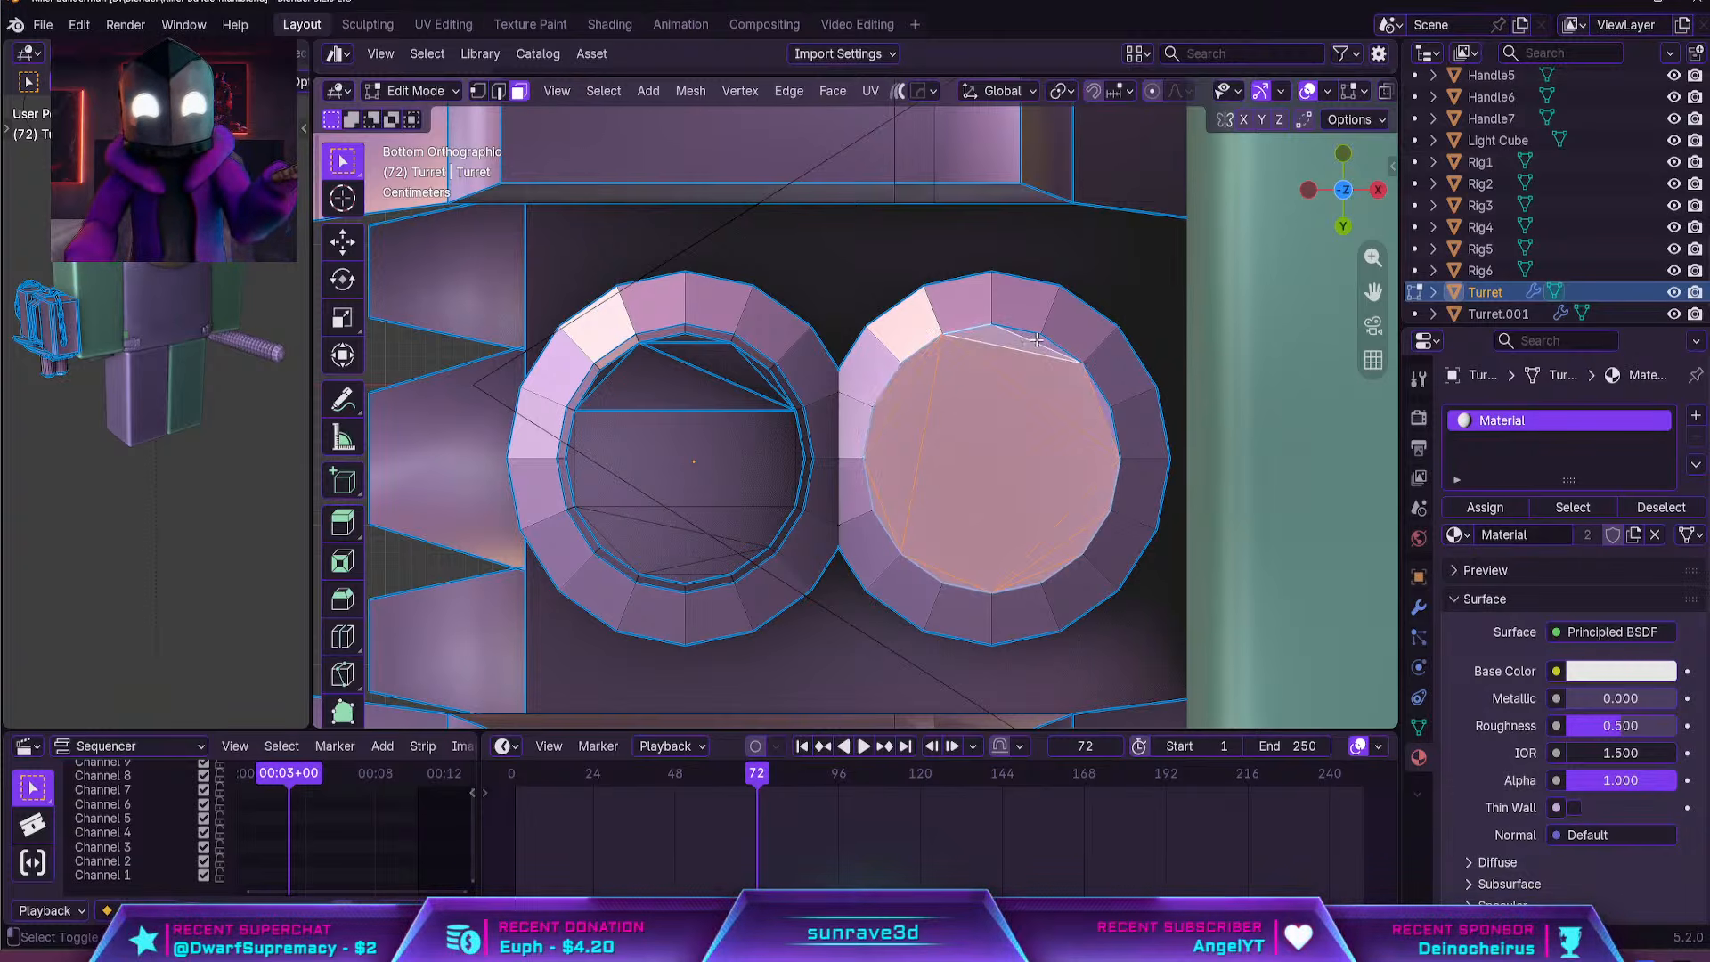
pyautogui.press('x')
pyautogui.click(1107, 402)
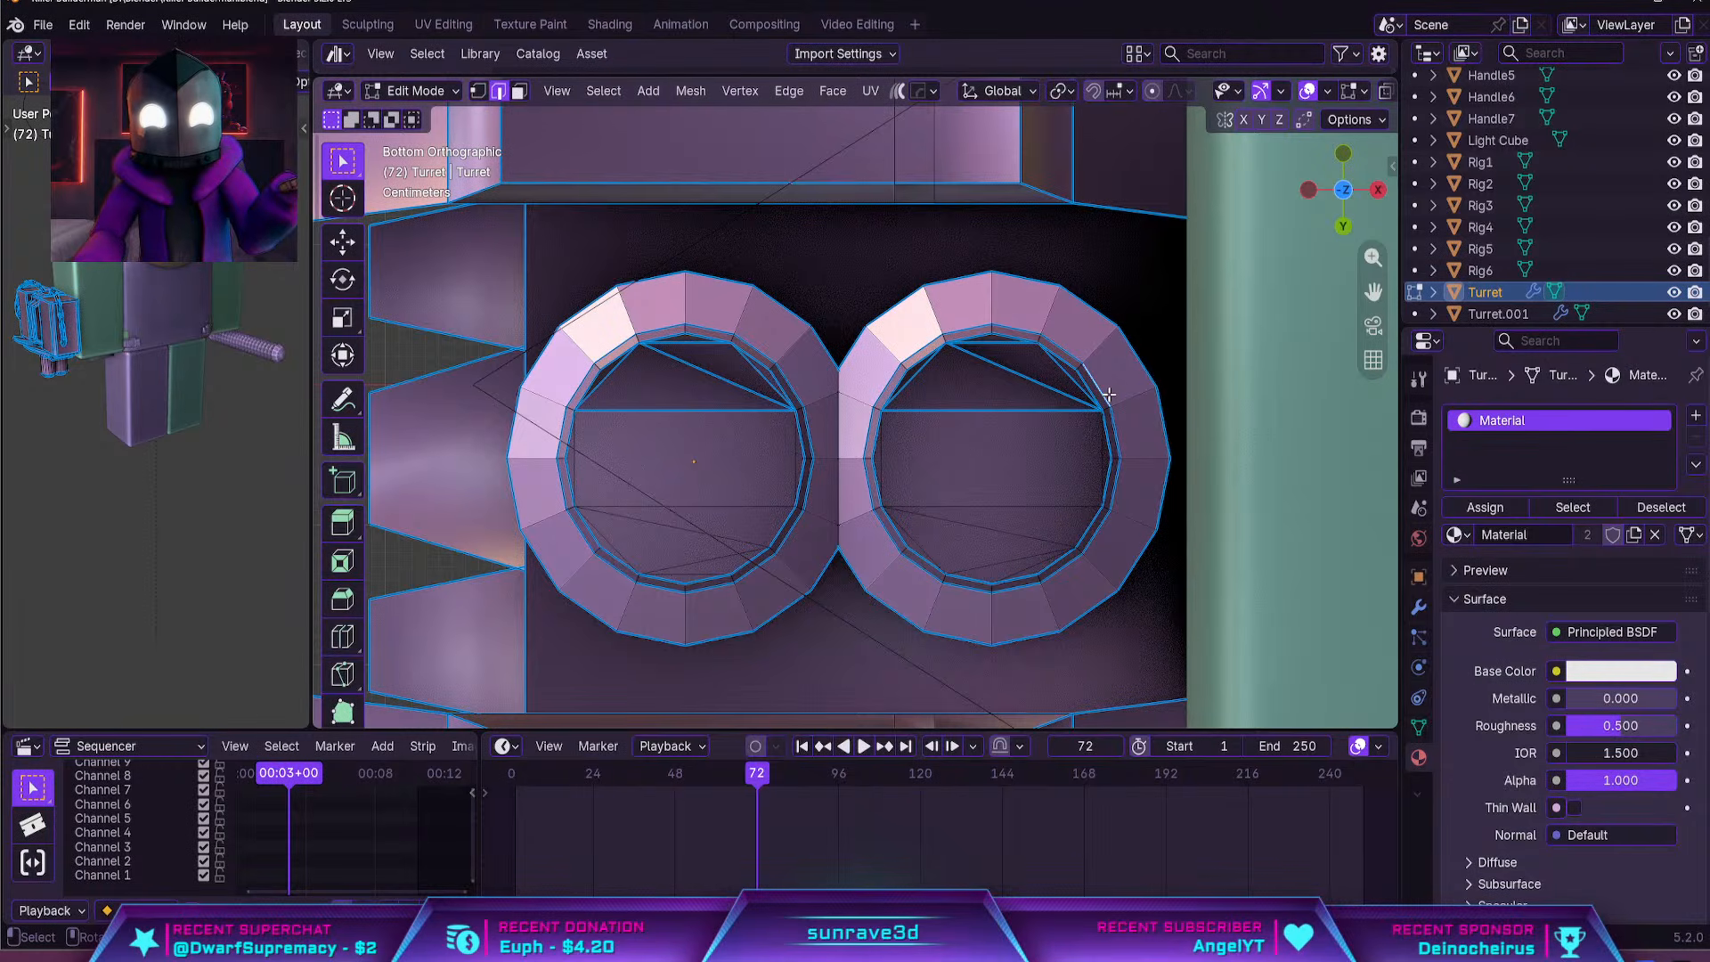
# Fill the open end of each barrel with a single face along its inner edge loop
pyautogui.press('f')
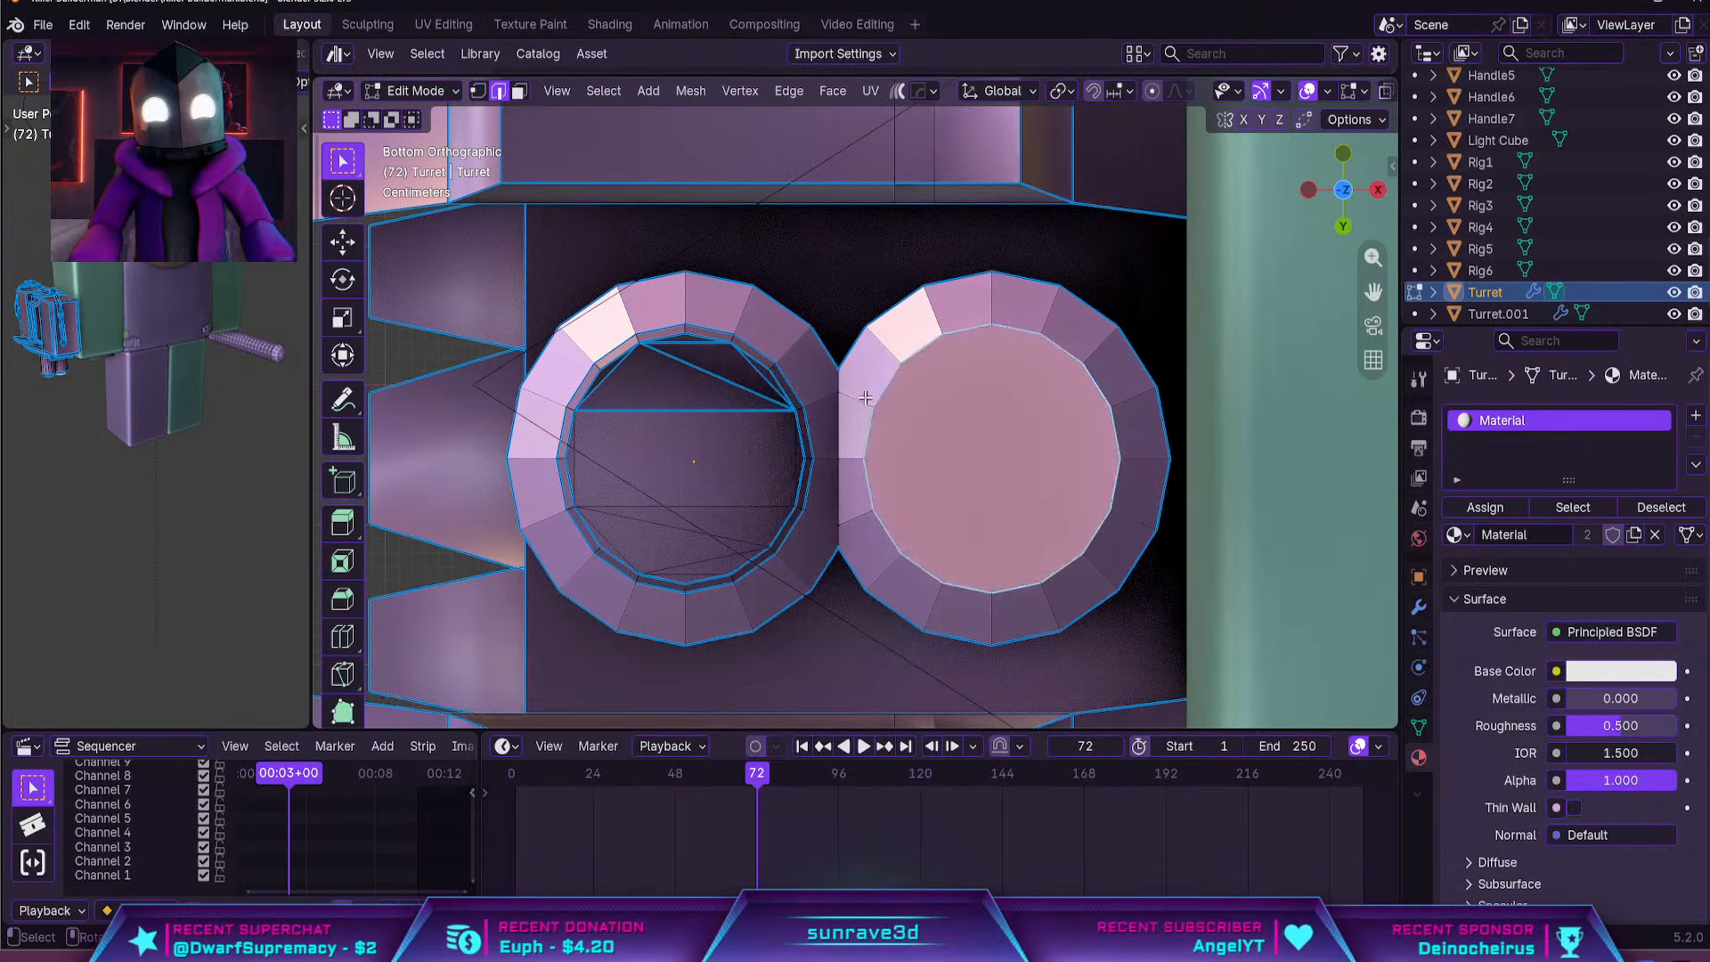
pyautogui.keyDown('alt'); pyautogui.click(792, 390); pyautogui.keyUp('alt')
pyautogui.press('f')
# Select the outer barrel's beveled ring and end cap and move them down along Z to lengthen the barrel
pyautogui.press('3')
pyautogui.keyDown('alt'); pyautogui.click(793, 357); pyautogui.keyUp('alt')
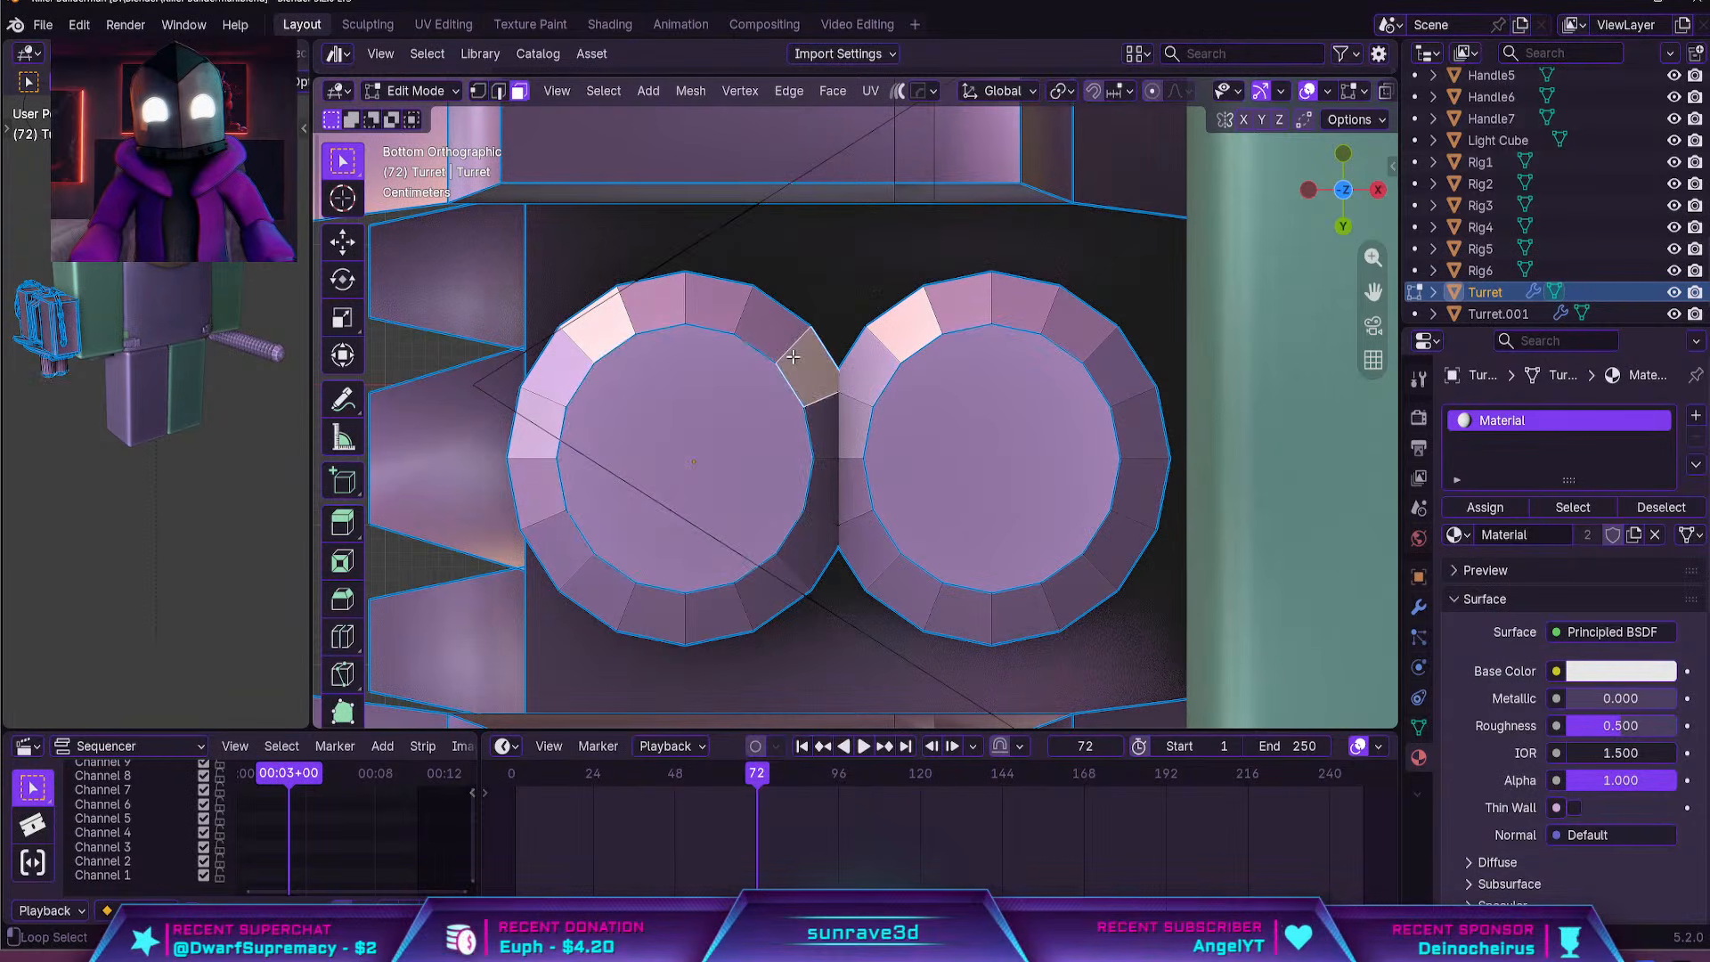
pyautogui.moveTo(793, 357); pyautogui.dragTo(834, 367, button='middle')
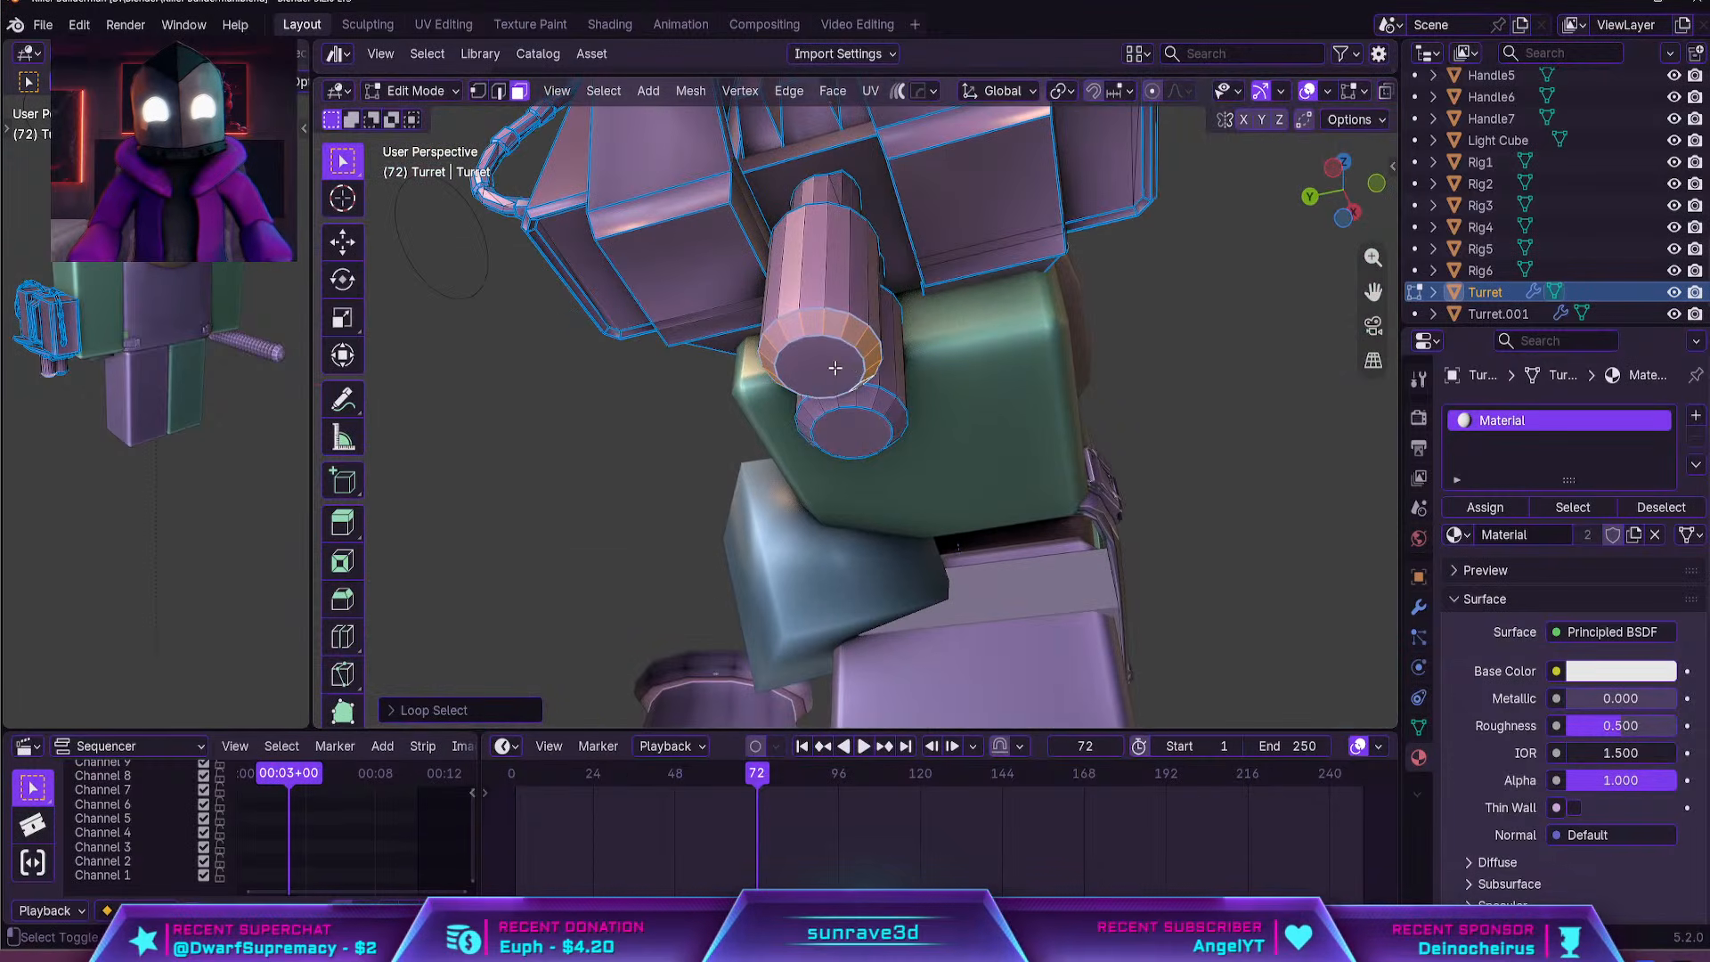
pyautogui.keyDown('shift'); pyautogui.click(834, 367); pyautogui.keyUp('shift')
pyautogui.press('g')
pyautogui.press('z')
pyautogui.click(887, 473)
# Lengthen the barrel nearer the arm by moving its beveled ring and end cap down along Z
pyautogui.scroll(-3, 902, 455)
pyautogui.moveTo(903, 455); pyautogui.dragTo(866, 474, button='middle')
pyautogui.click(918, 494)
pyautogui.scroll(3, 857, 463)
pyautogui.keyDown('alt'); pyautogui.keyDown('shift'); pyautogui.click(847, 450); pyautogui.keyUp('shift'); pyautogui.keyUp('alt')
pyautogui.press('g')
pyautogui.press('z')
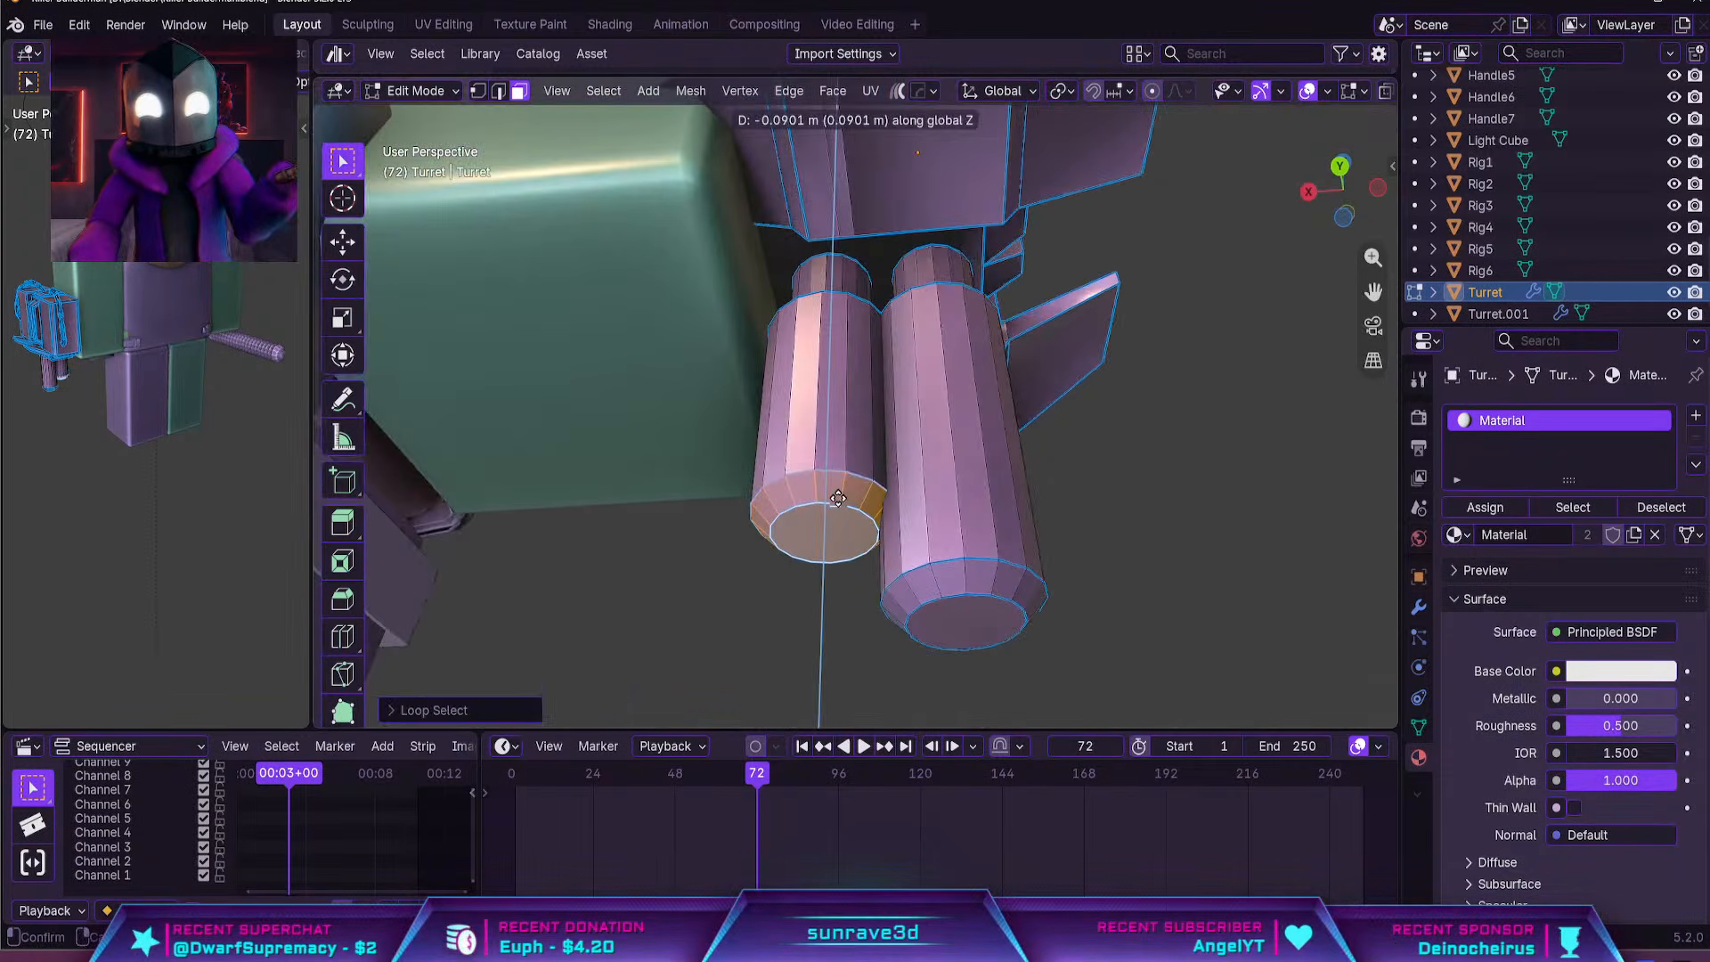
pyautogui.click(864, 512)
pyautogui.press('Tab')
# Select the end faces of both barrels in Edit Mode and inset them to form a thin rim
pyautogui.scroll(-5, 991, 480)
pyautogui.moveTo(998, 485); pyautogui.dragTo(1027, 540, button='middle')
pyautogui.scroll(-4, 1024, 538)
pyautogui.moveTo(998, 526); pyautogui.dragTo(916, 481)
pyautogui.scroll(6, 917, 485)
pyautogui.moveTo(926, 516); pyautogui.dragTo(783, 485, button='middle')
pyautogui.press('Tab')
pyautogui.click(904, 445)
pyautogui.scroll(4, 892, 451)
pyautogui.keyDown('shift'); pyautogui.click(783, 485); pyautogui.keyUp('shift')
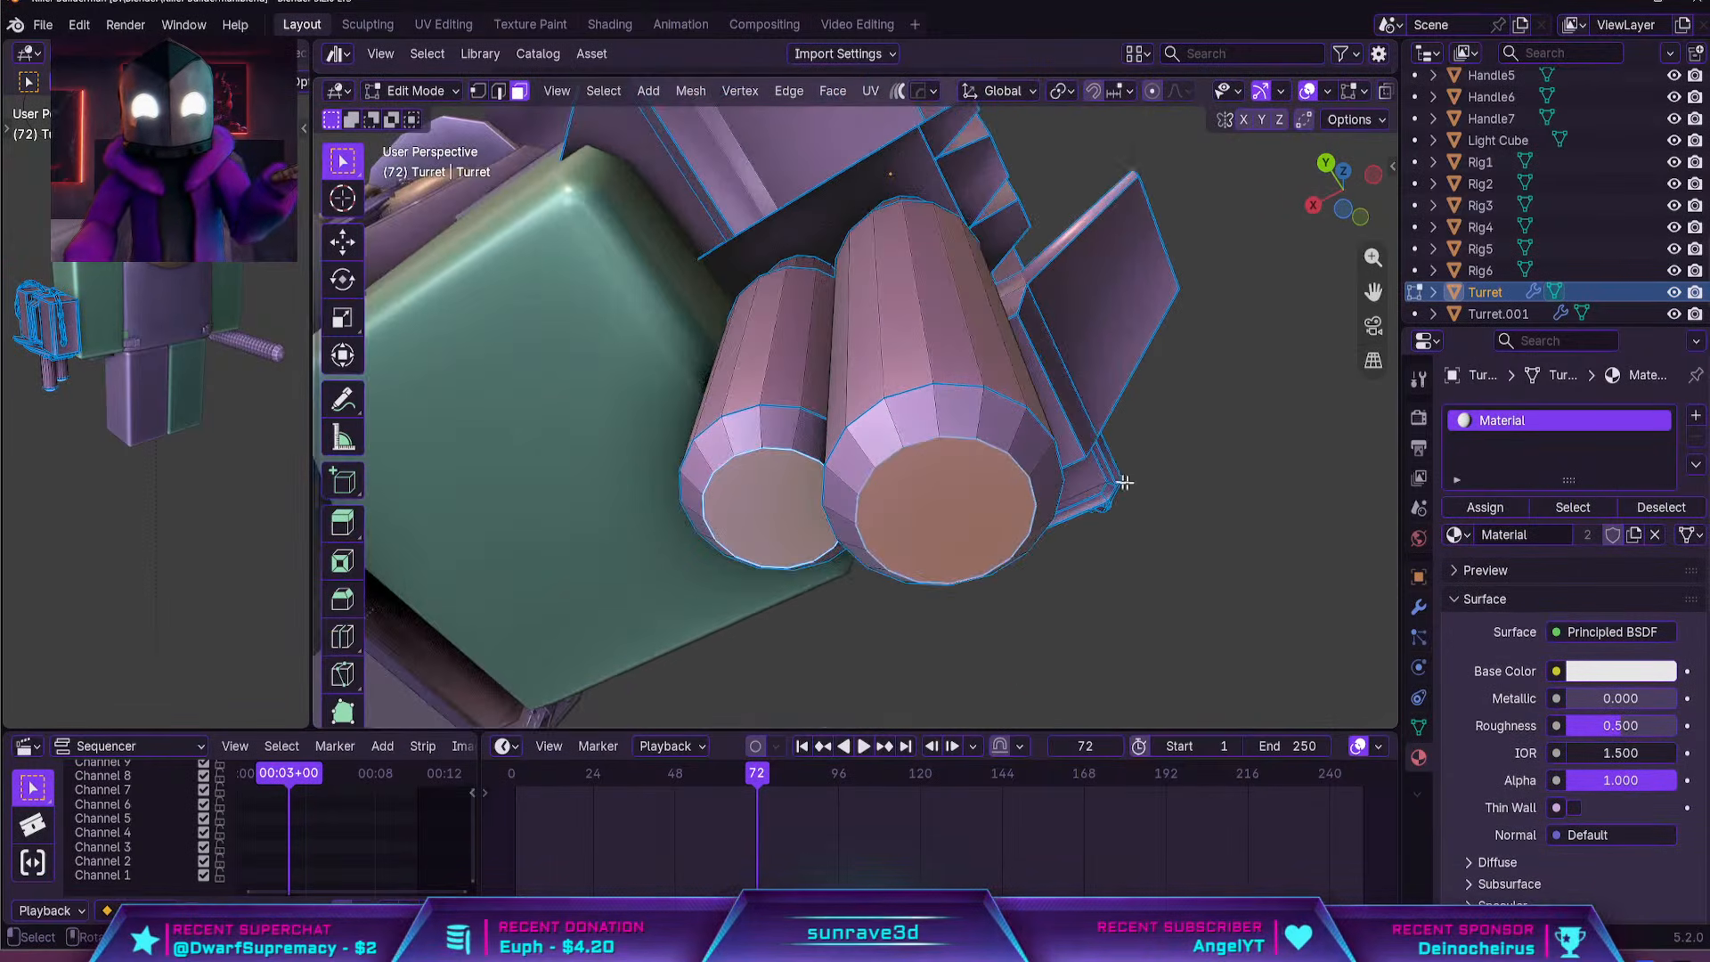
pyautogui.press('i')
pyautogui.click(1148, 486)
# Extrude the inset faces deep into both barrels to hollow them out and return to Object Mode
pyautogui.moveTo(1148, 486); pyautogui.dragTo(1131, 523, button='middle')
pyautogui.press('e')
pyautogui.press('z')
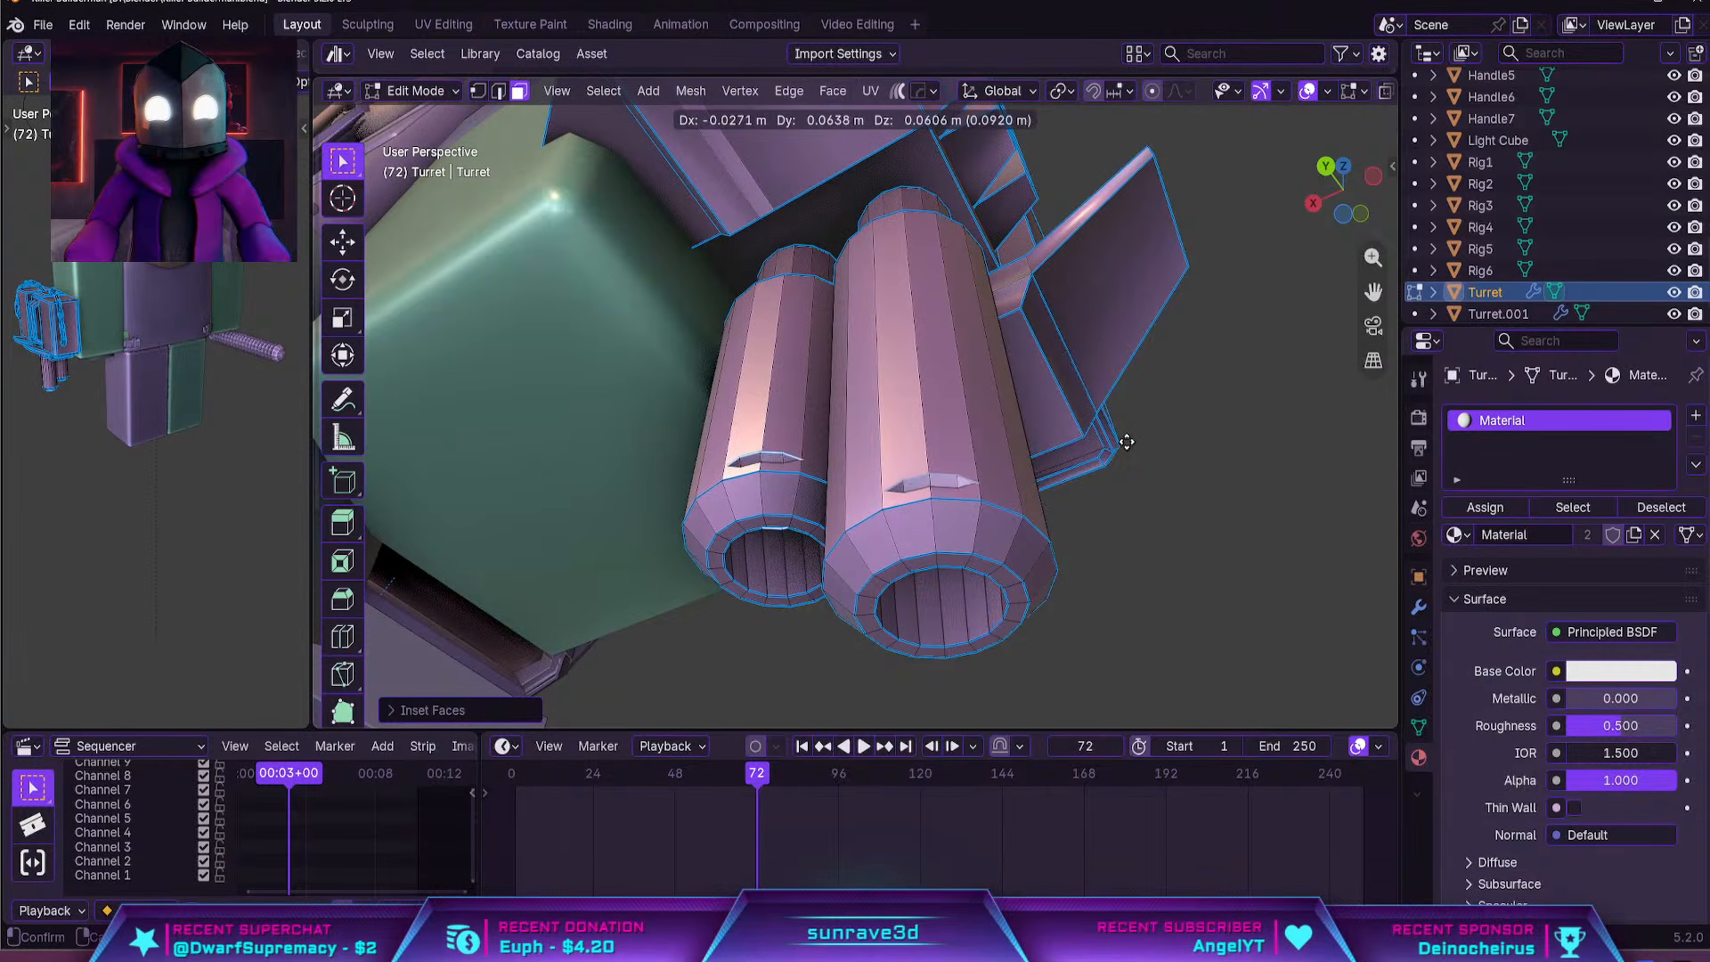
pyautogui.click(1129, 353)
pyautogui.press('Tab')
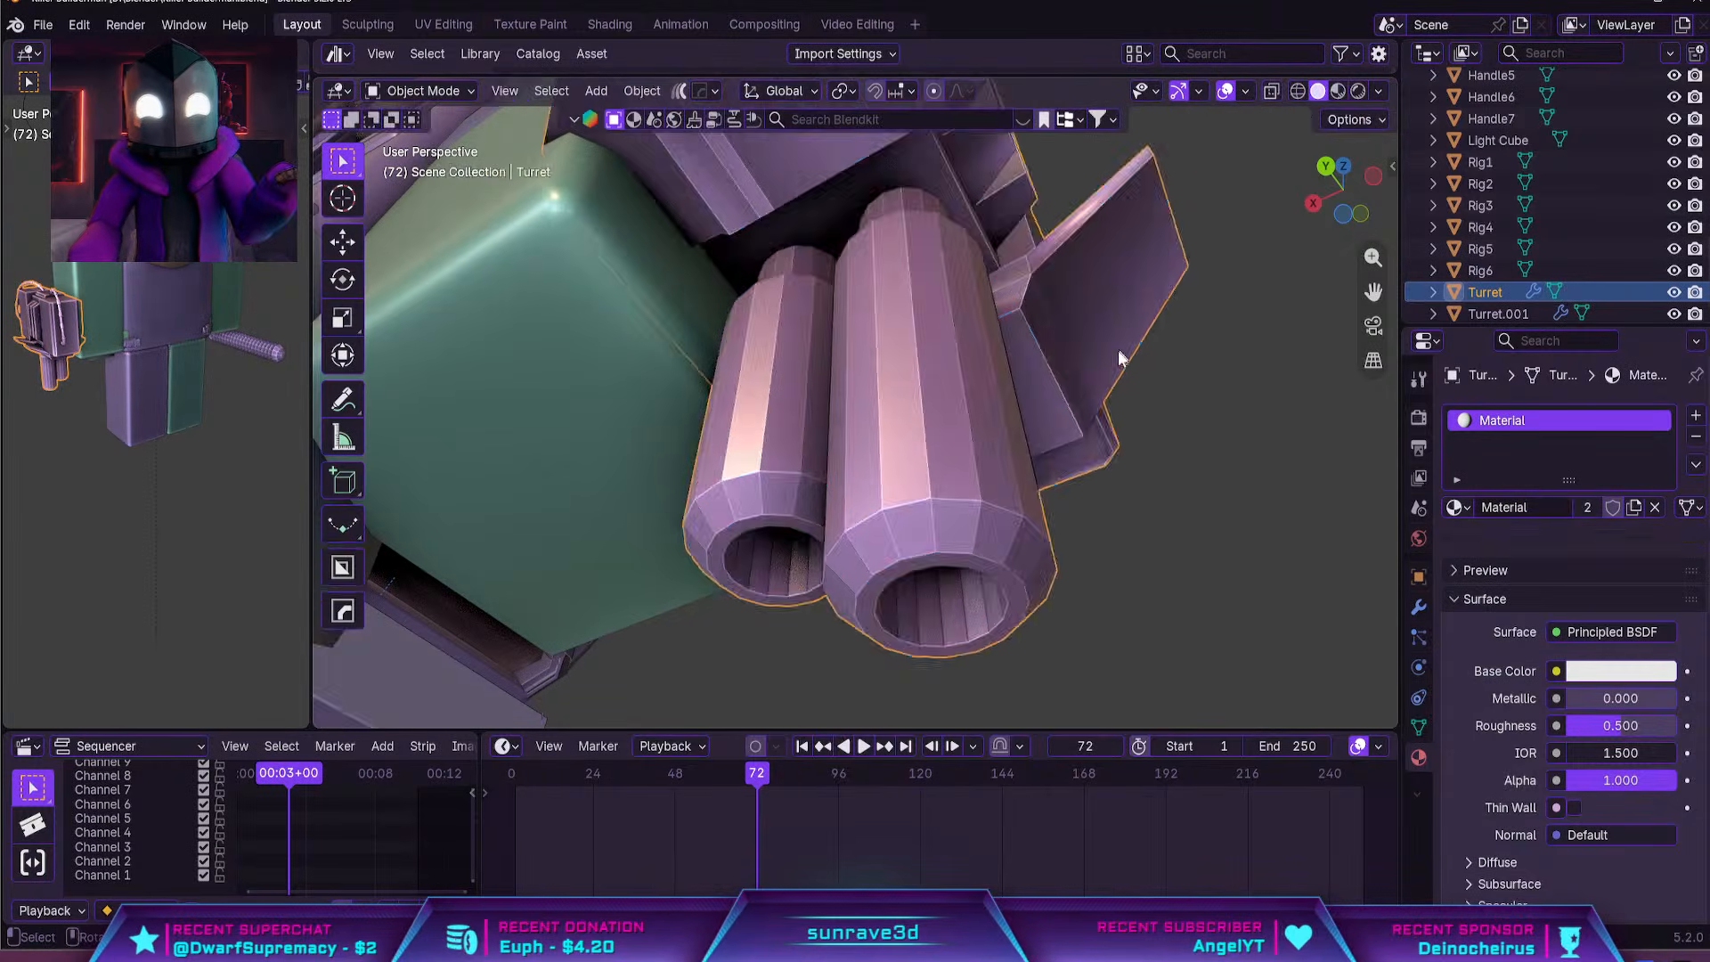
# Apply smooth shading to the gun body
pyautogui.scroll(-5, 1119, 356)
pyautogui.moveTo(1113, 361); pyautogui.dragTo(858, 521, button='middle')
pyautogui.rightClick(947, 405)
pyautogui.click(947, 405)
pyautogui.scroll(-3, 857, 529)
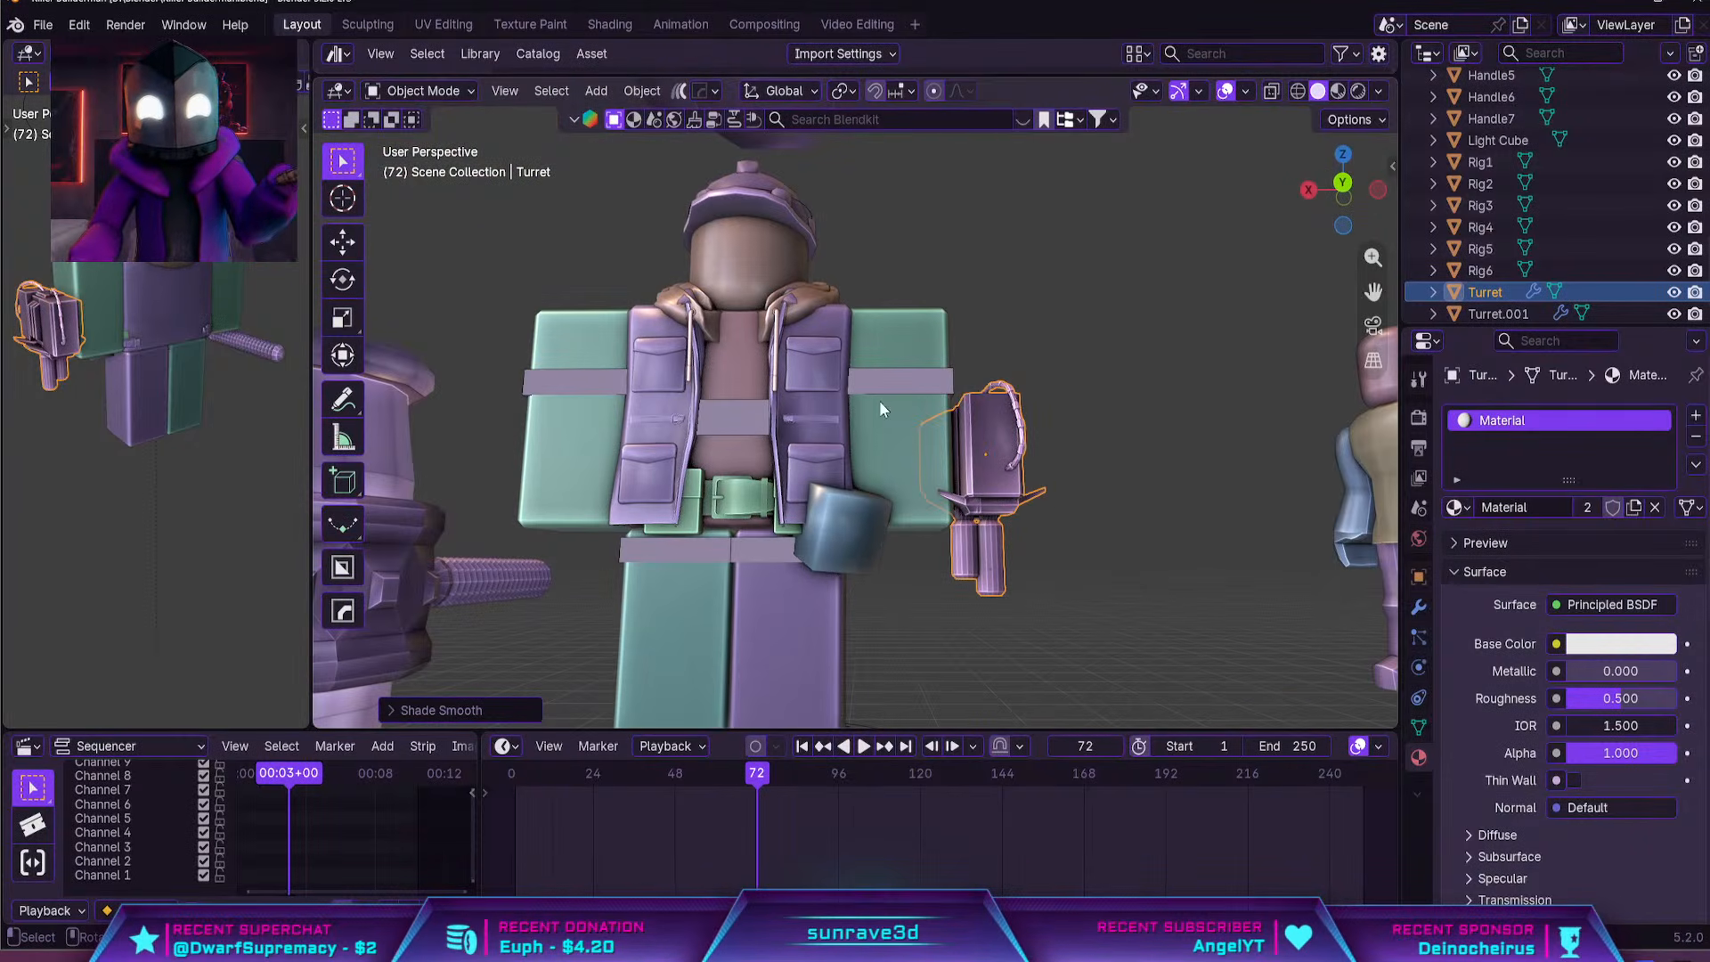
pyautogui.moveTo(1057, 487); pyautogui.dragTo(1023, 511, button='middle')
pyautogui.scroll(2, 1006, 509)
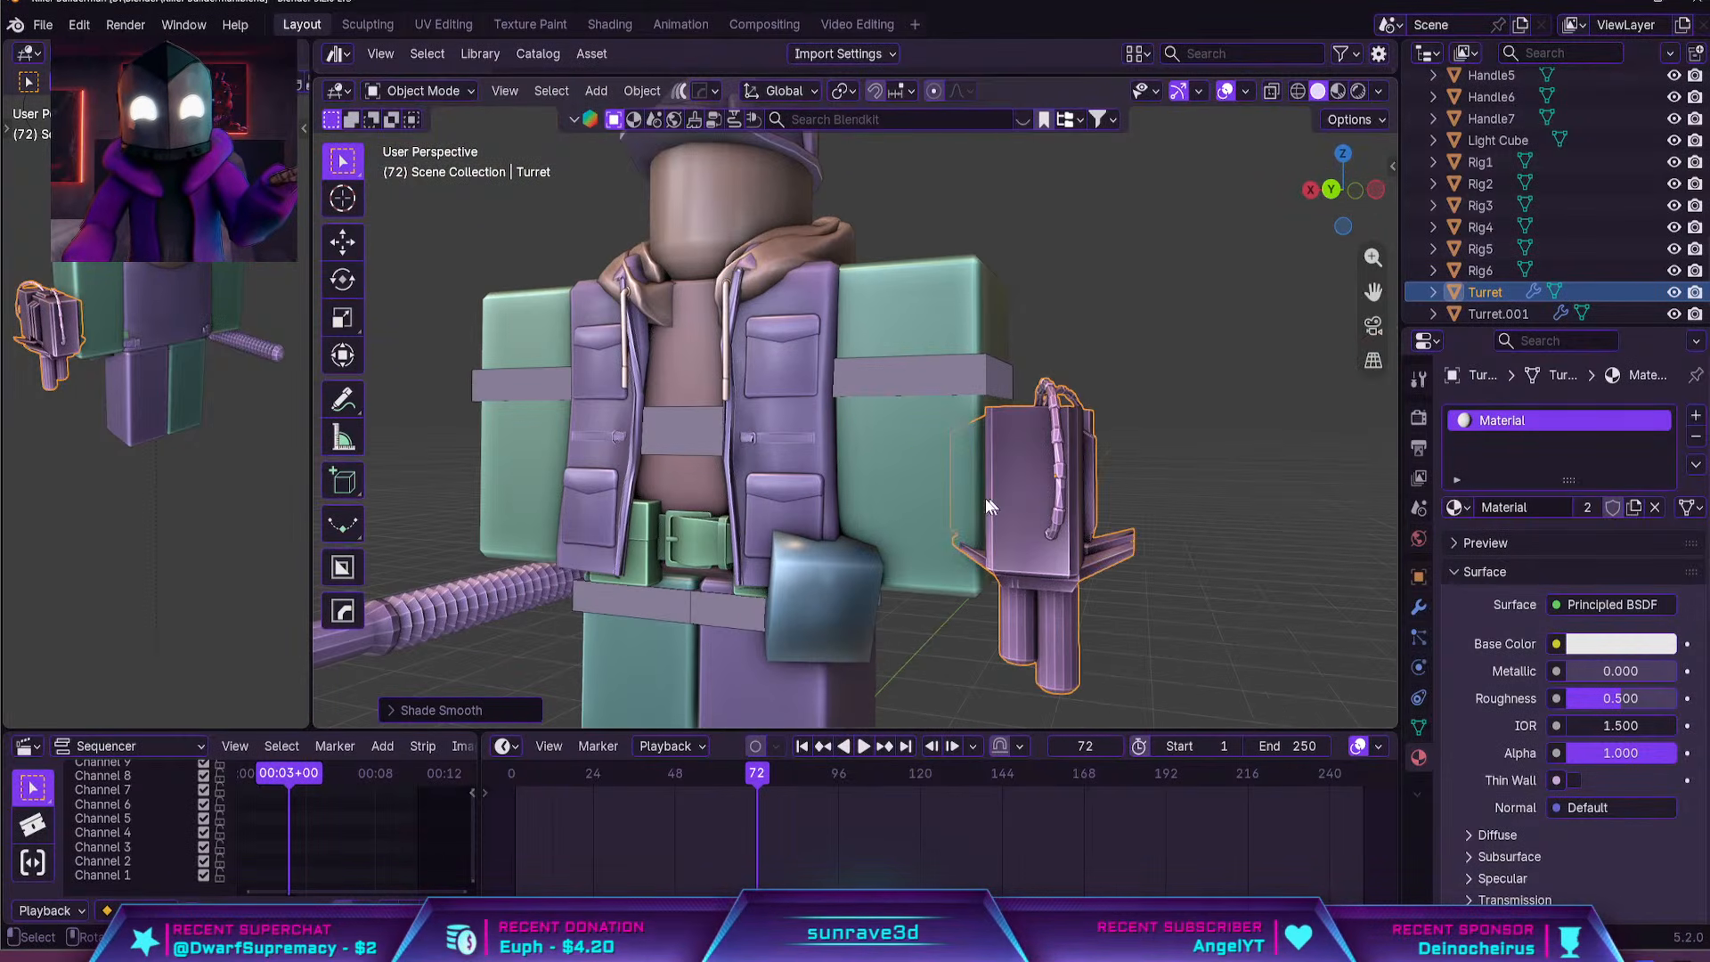
pyautogui.hotkey('shift', 'a')
pyautogui.moveTo(878, 461)
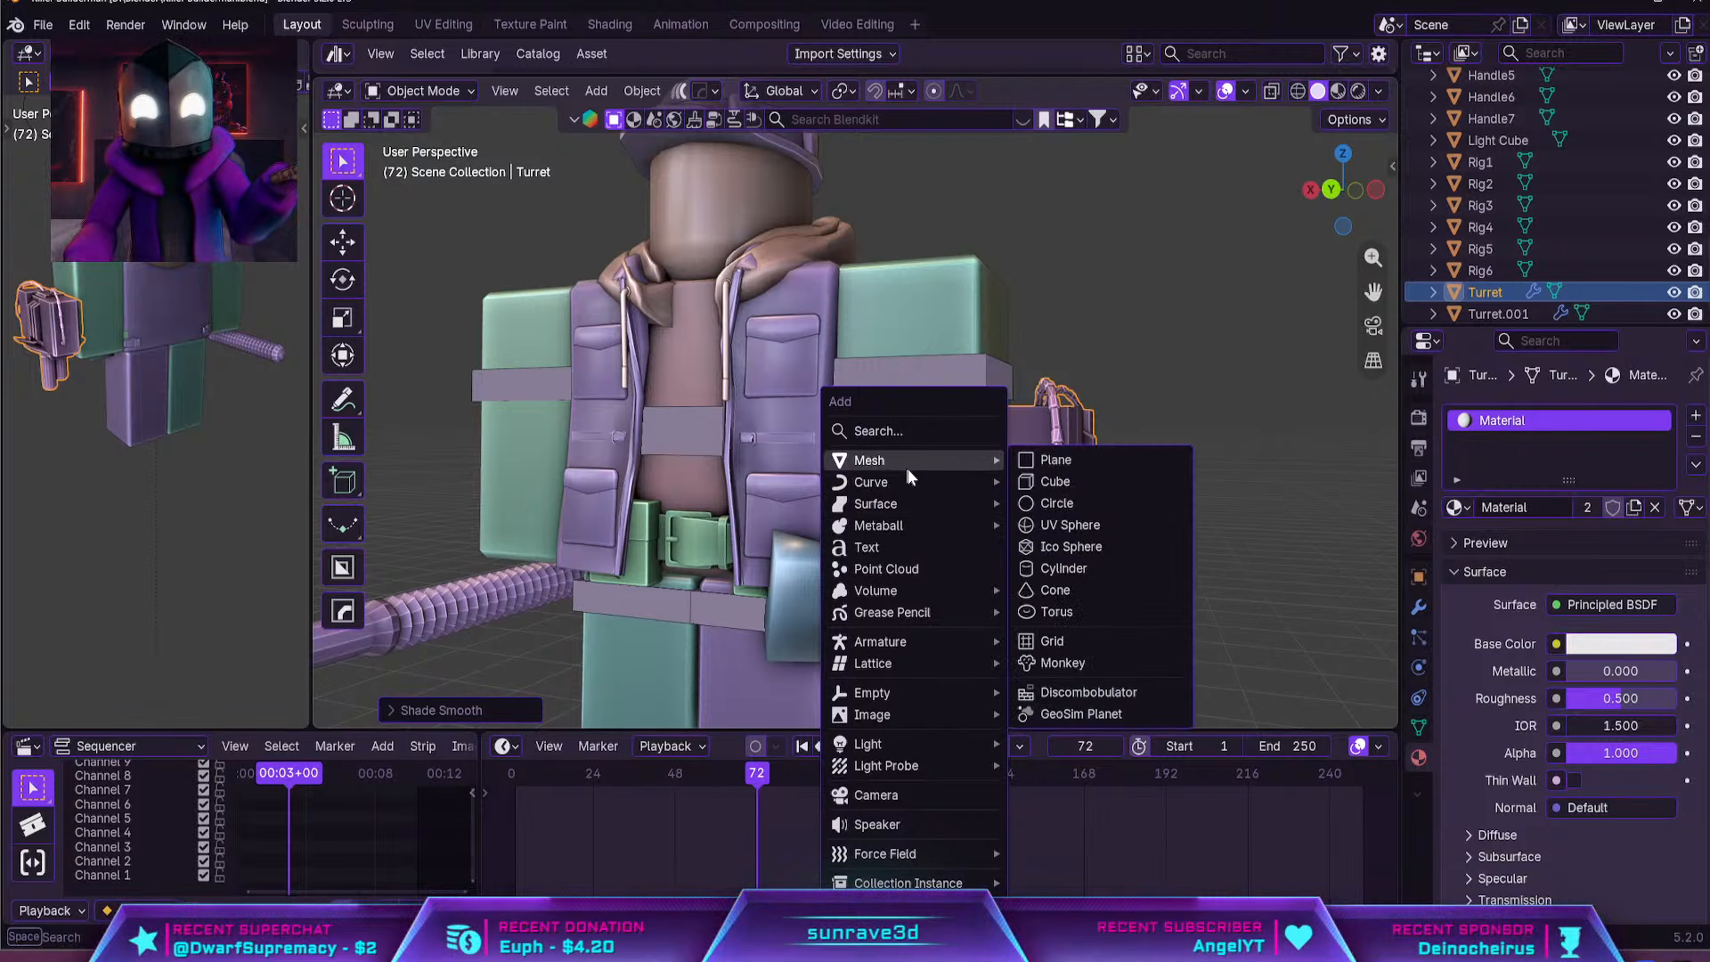
pyautogui.click(1054, 482)
pyautogui.press('KP_1')
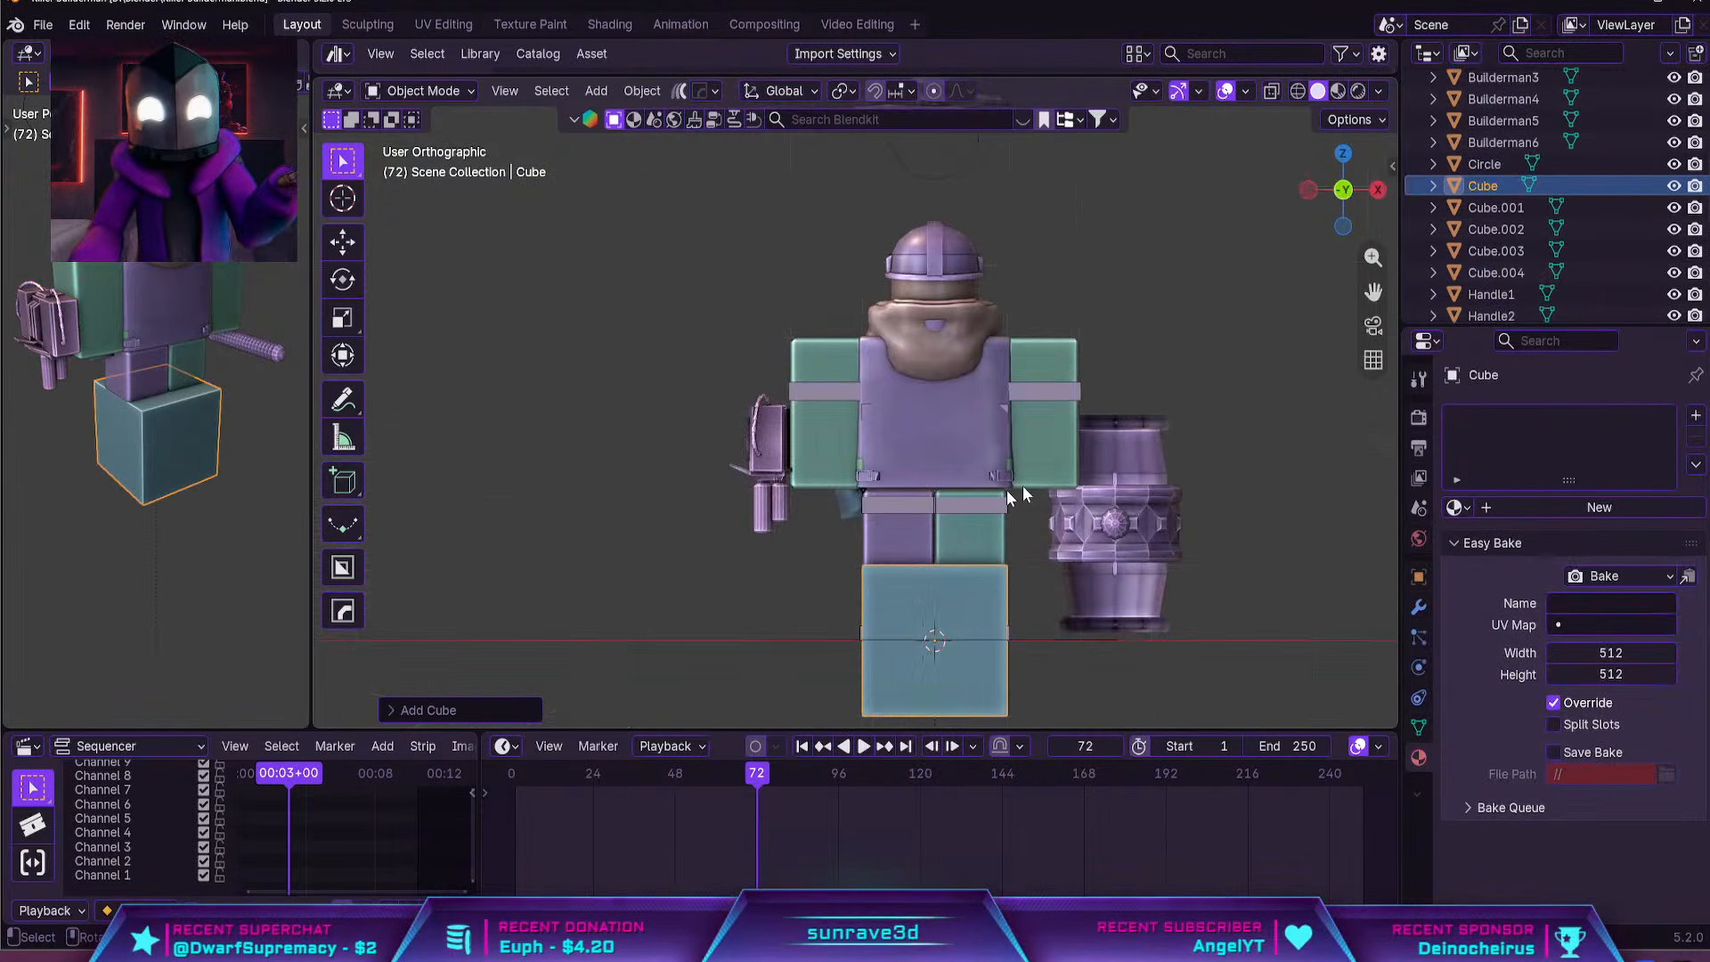
pyautogui.moveTo(1023, 485); pyautogui.dragTo(942, 434, button='middle')
pyautogui.hotkey('ctrl', 'z')
# Duplicate the character's left arm in place
pyautogui.moveTo(970, 469); pyautogui.dragTo(961, 420, button='middle')
pyautogui.click(918, 443)
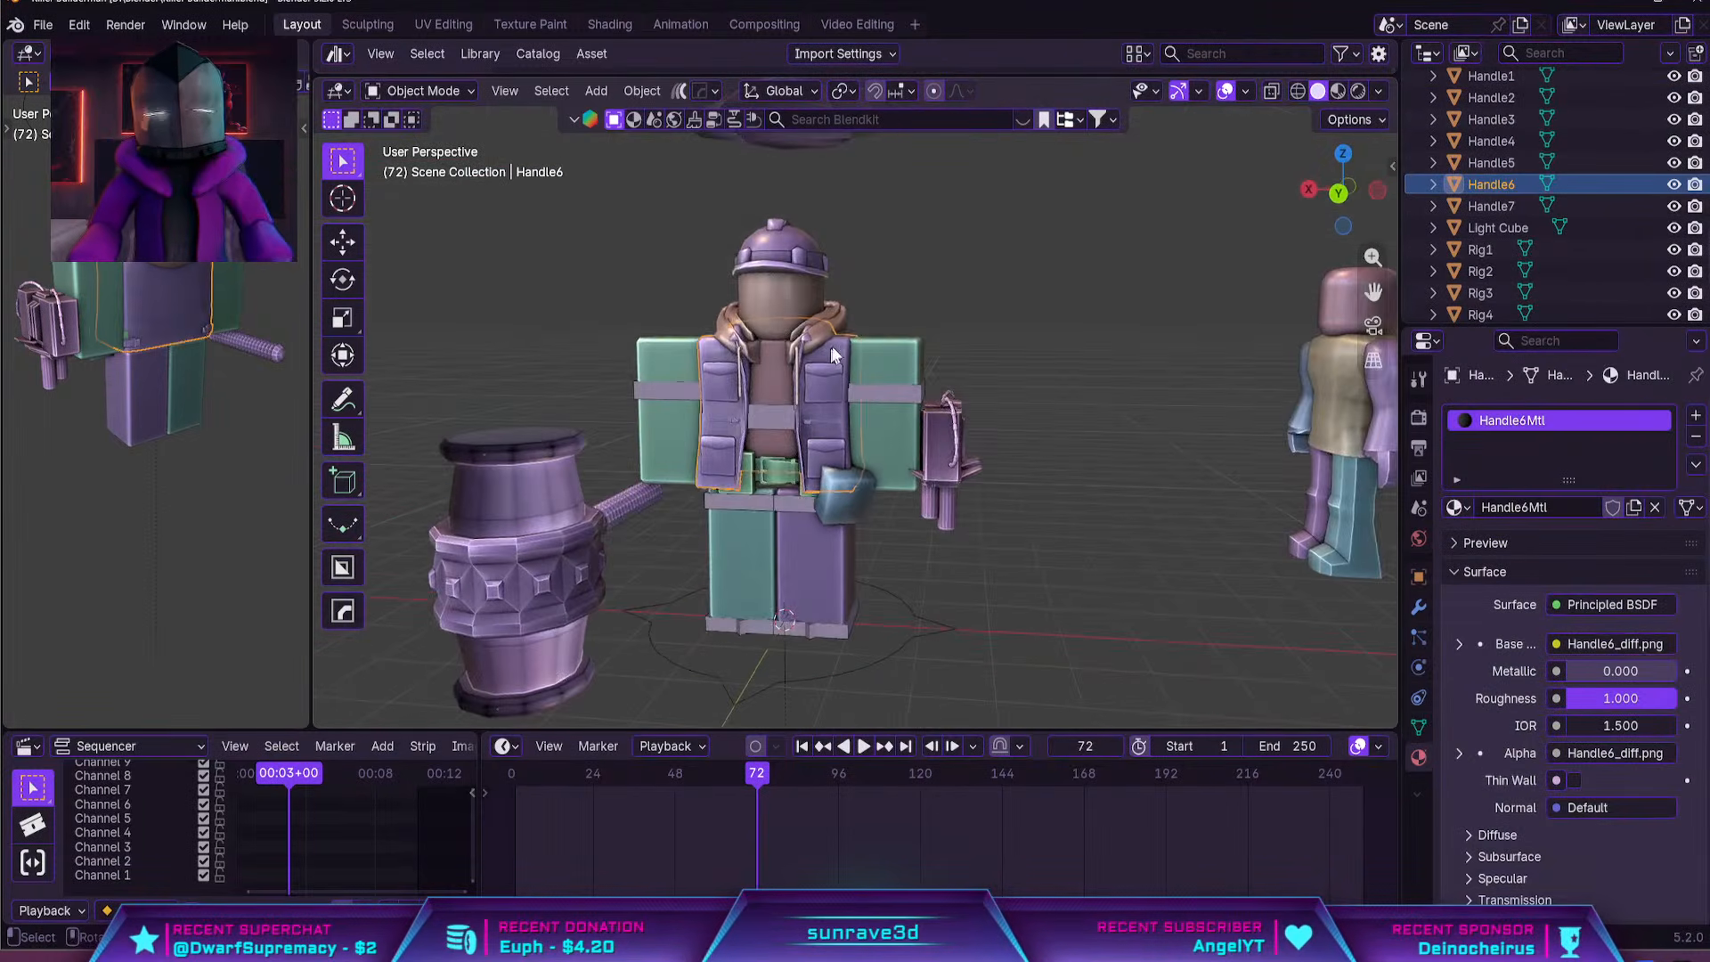
pyautogui.keyDown('shift'); pyautogui.moveTo(896, 331); pyautogui.dragTo(926, 429, button='middle'); pyautogui.keyUp('shift')
pyautogui.click(900, 424)
pyautogui.scroll(2, 900, 427)
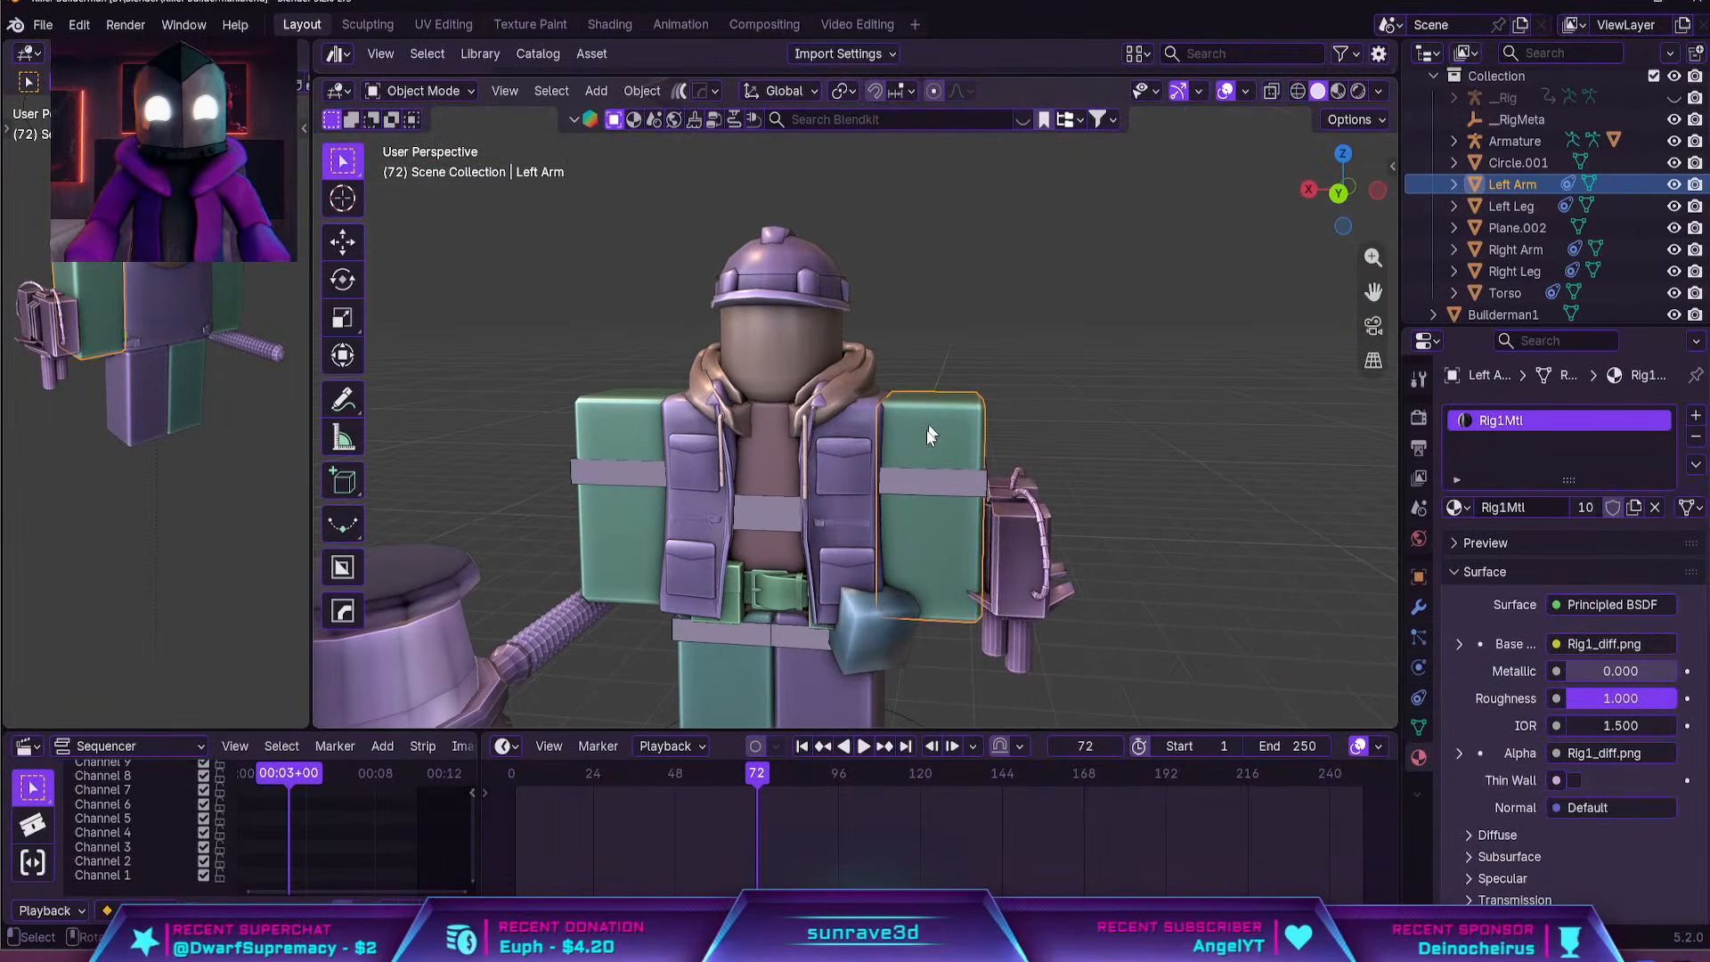
pyautogui.hotkey('shift', 'a')
pyautogui.hotkey('shift', 'd')
pyautogui.rightClick(1096, 428)
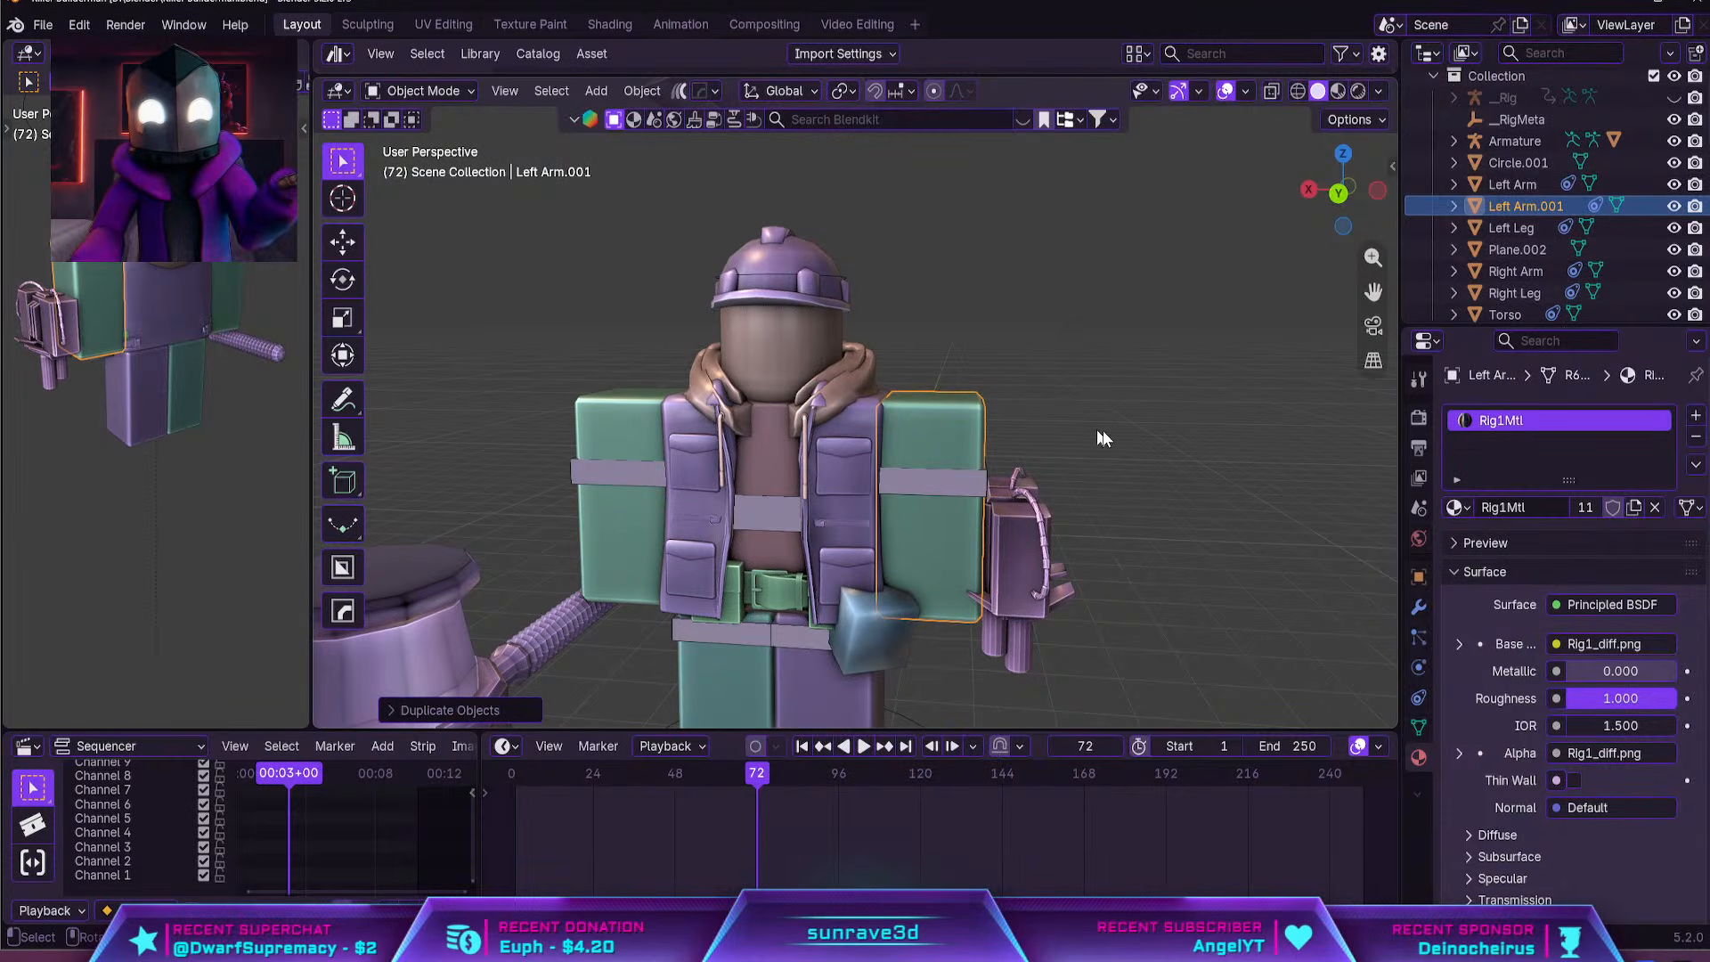
# Scale the duplicated left arm up slightly so it forms a shell around the original arm
pyautogui.scroll(2, 1090, 449)
pyautogui.press('s')
pyautogui.rightClick(1157, 438)
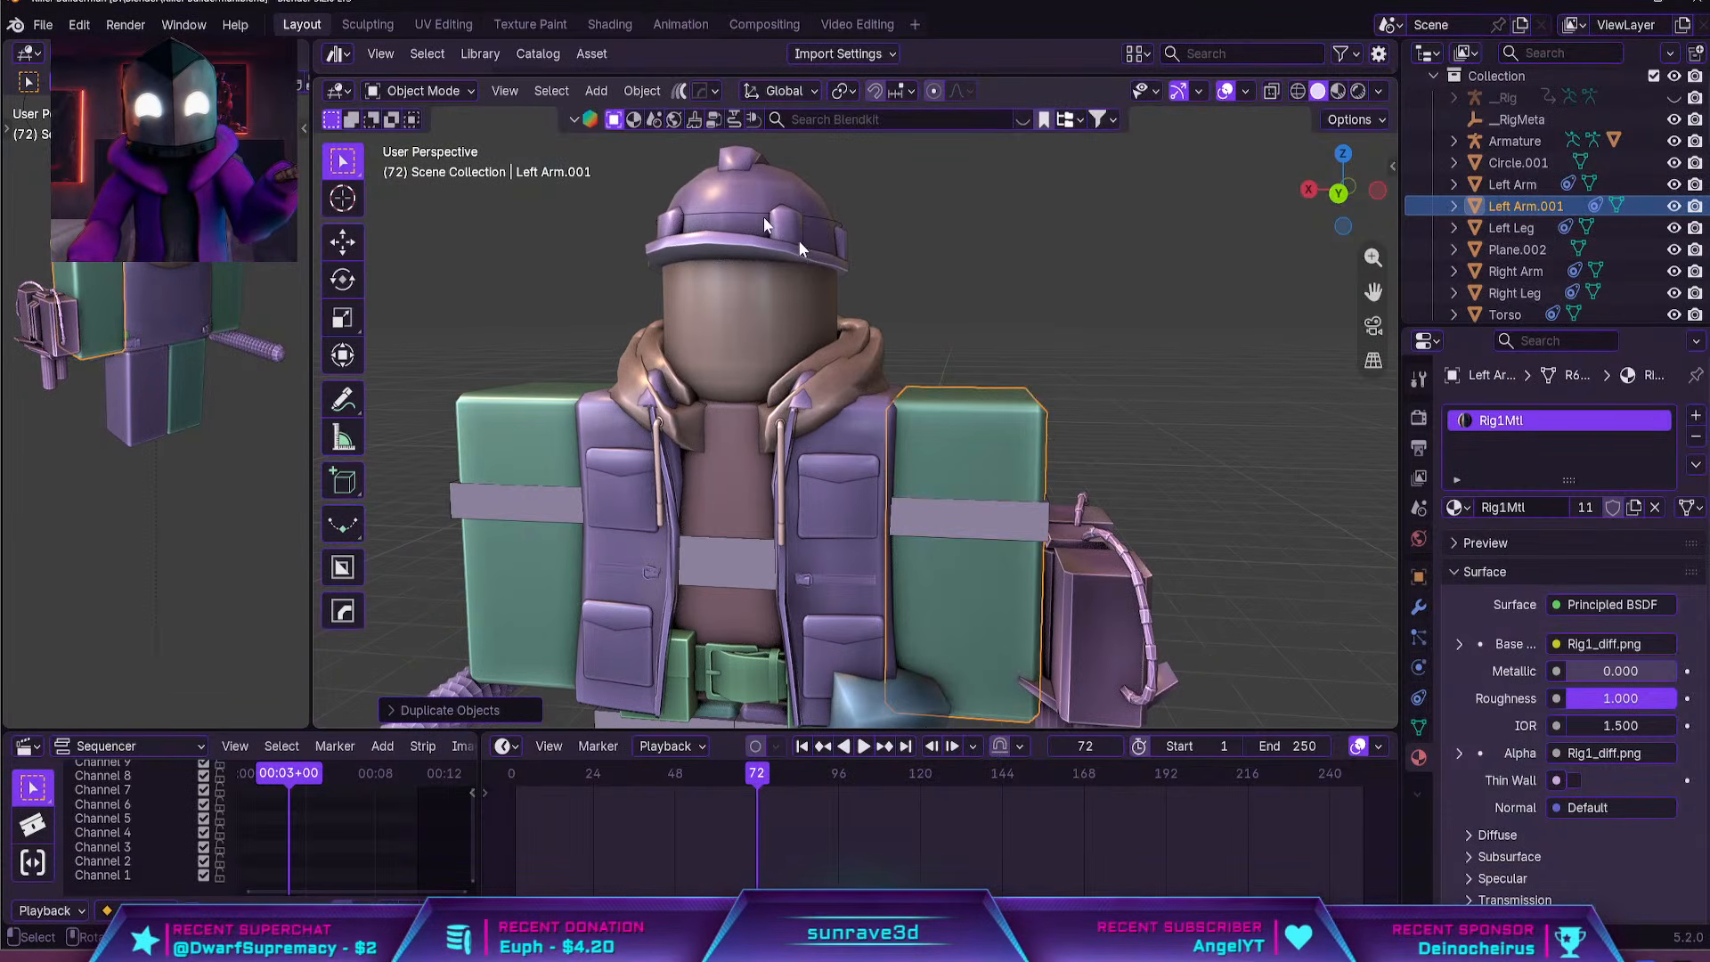
pyautogui.click(641, 97)
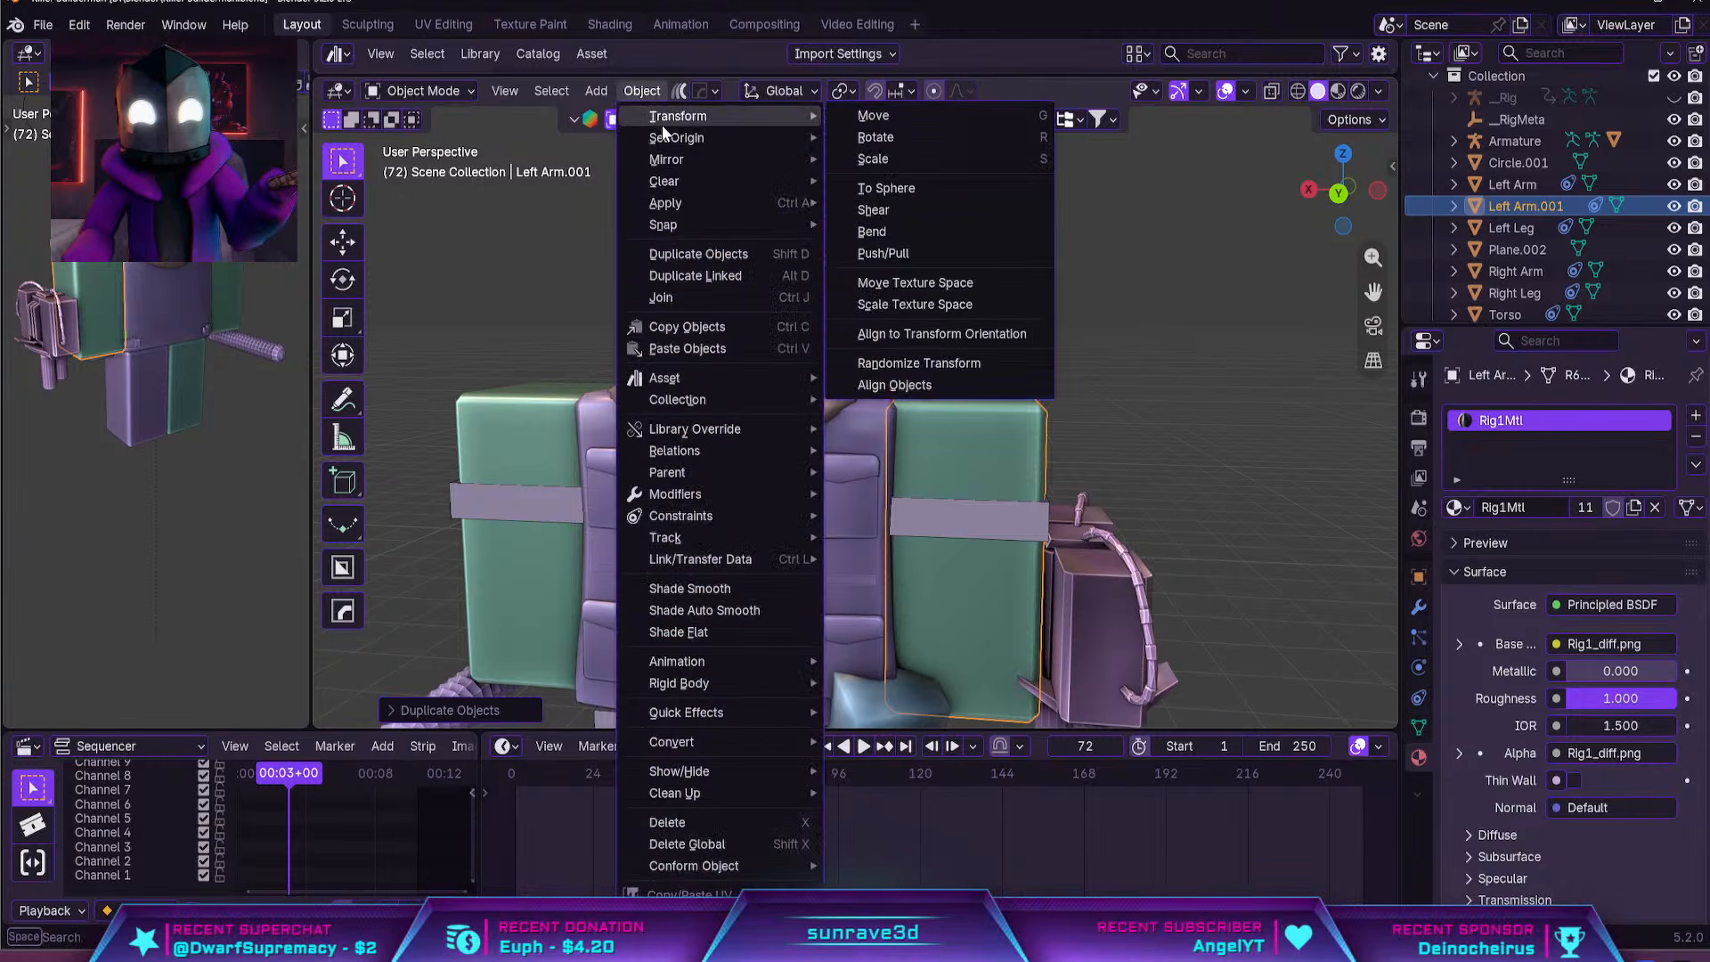
pyautogui.click(944, 160)
pyautogui.press('s')
pyautogui.rightClick(1115, 257)
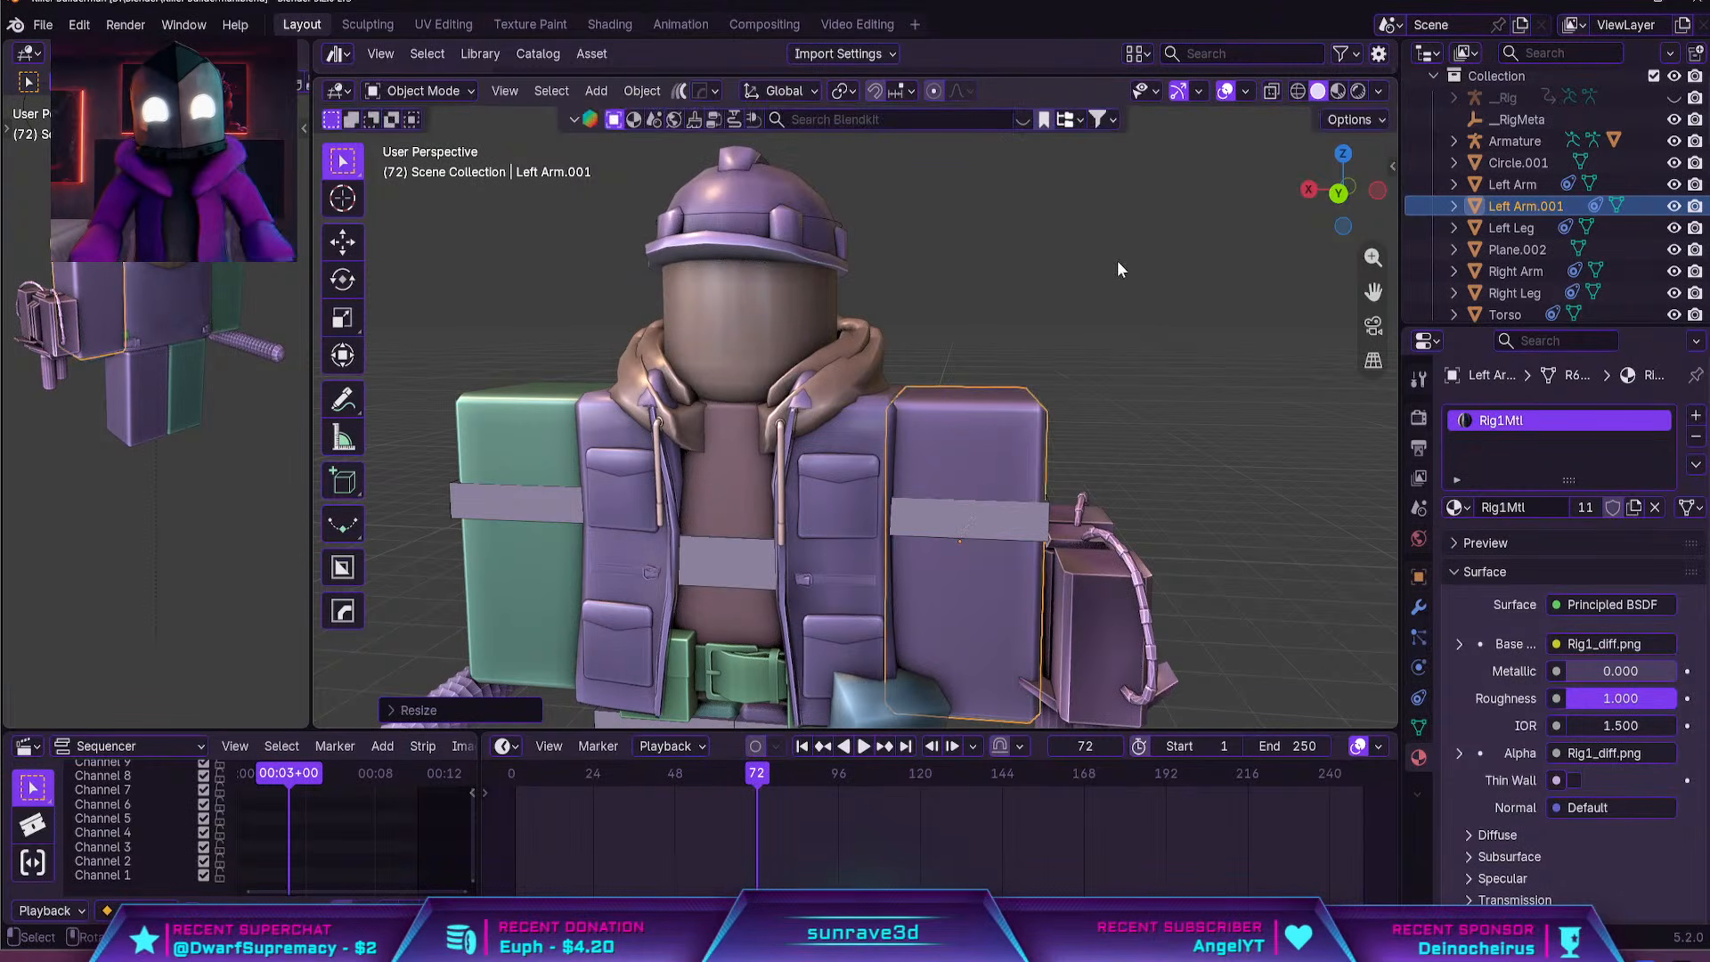
# Convert the duplicated arm's triangles to quads in Edit Mode and add one centred horizontal loop cut around it
pyautogui.press('KP_Decimal')
pyautogui.press('Tab')
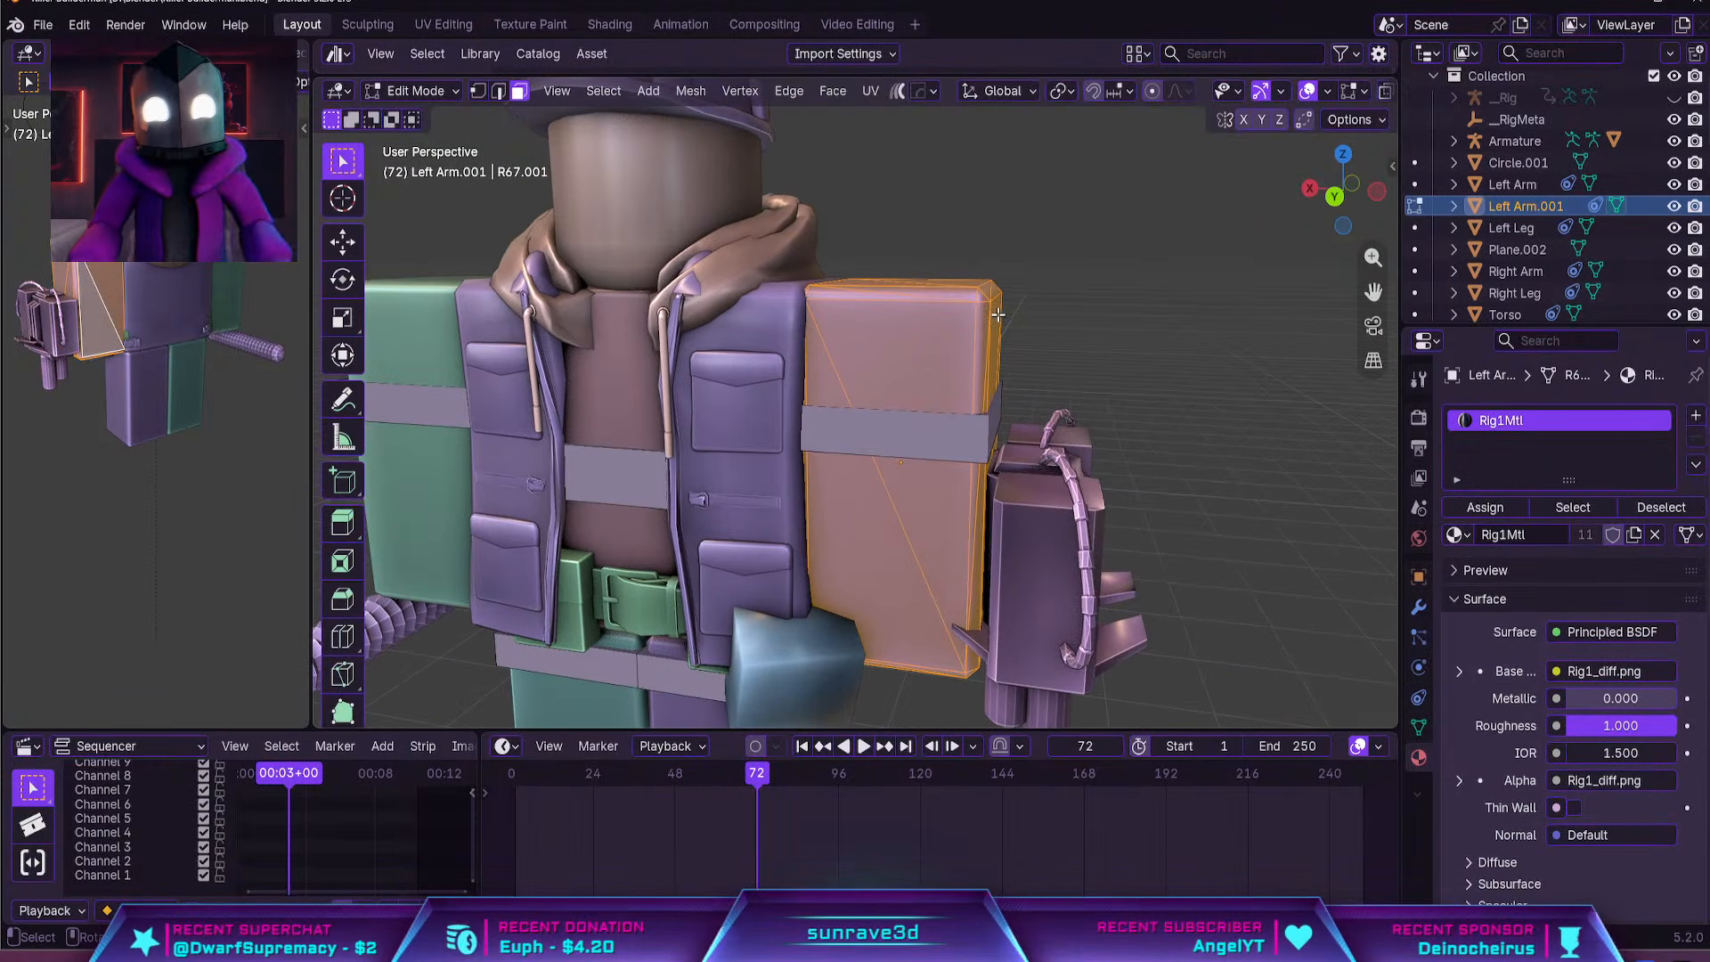
pyautogui.press('m')
pyautogui.click(1001, 314)
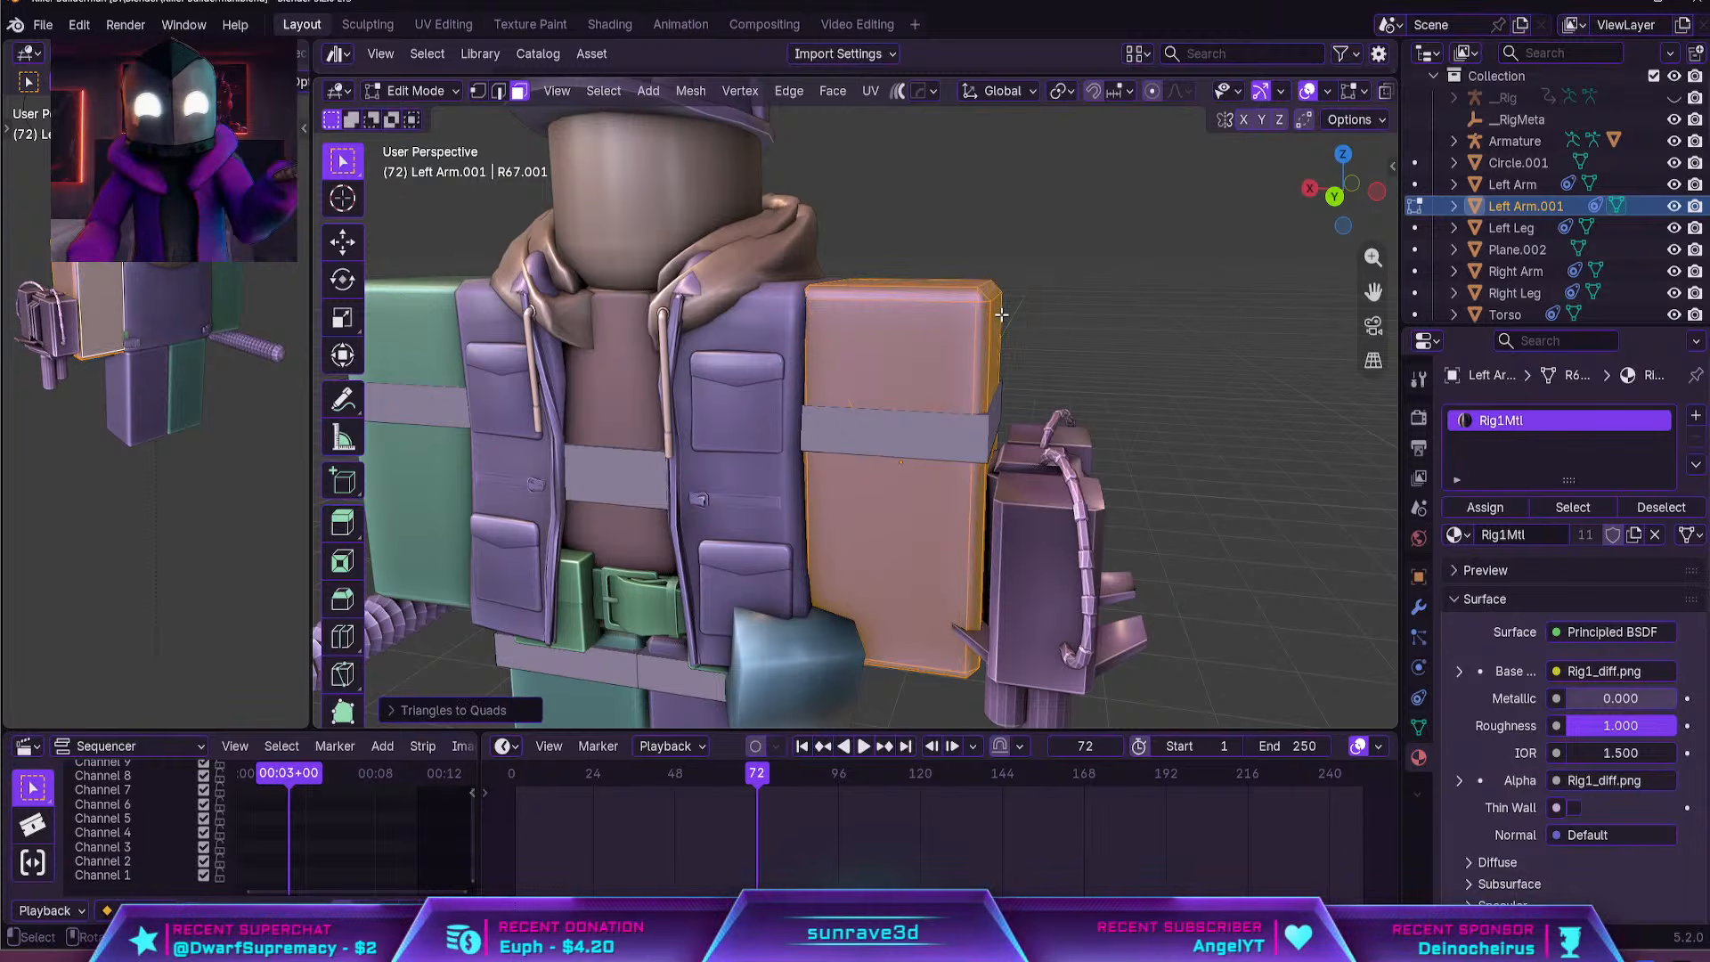
pyautogui.hotkey('ctrl', 'r')
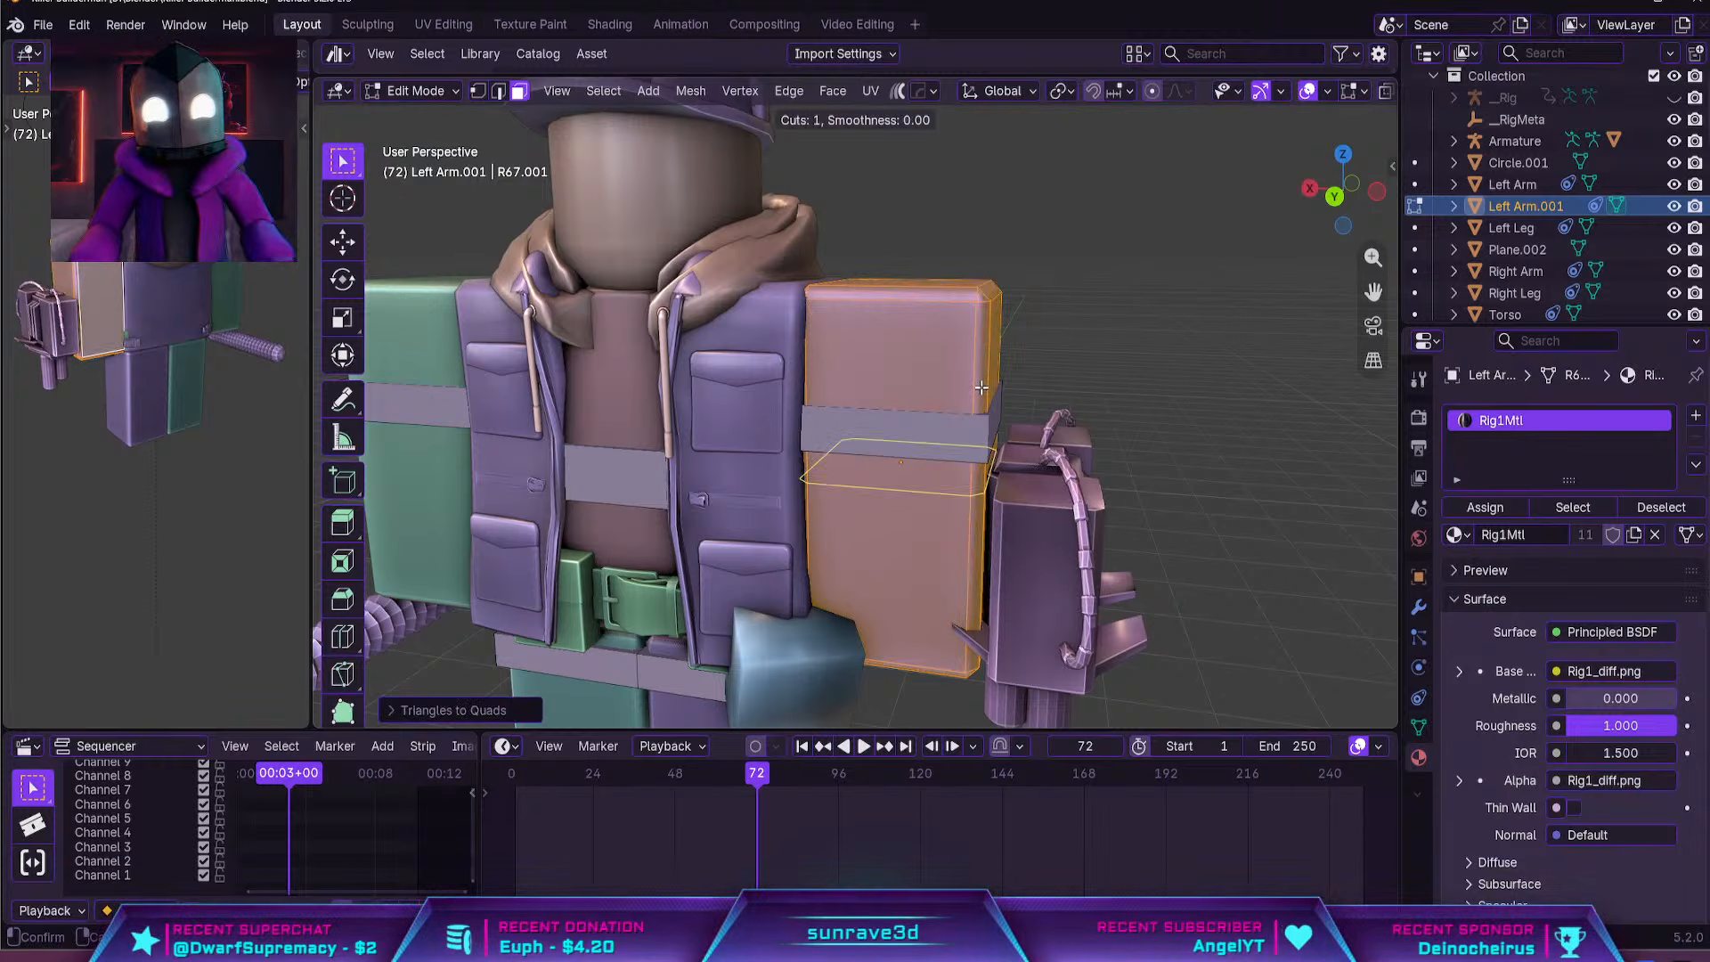
pyautogui.click(981, 387)
pyautogui.rightClick(980, 387)
# Delete the side and top faces above the loop cut, leaving only the lower half of the duplicated arm
pyautogui.moveTo(981, 386); pyautogui.dragTo(942, 396, button='middle')
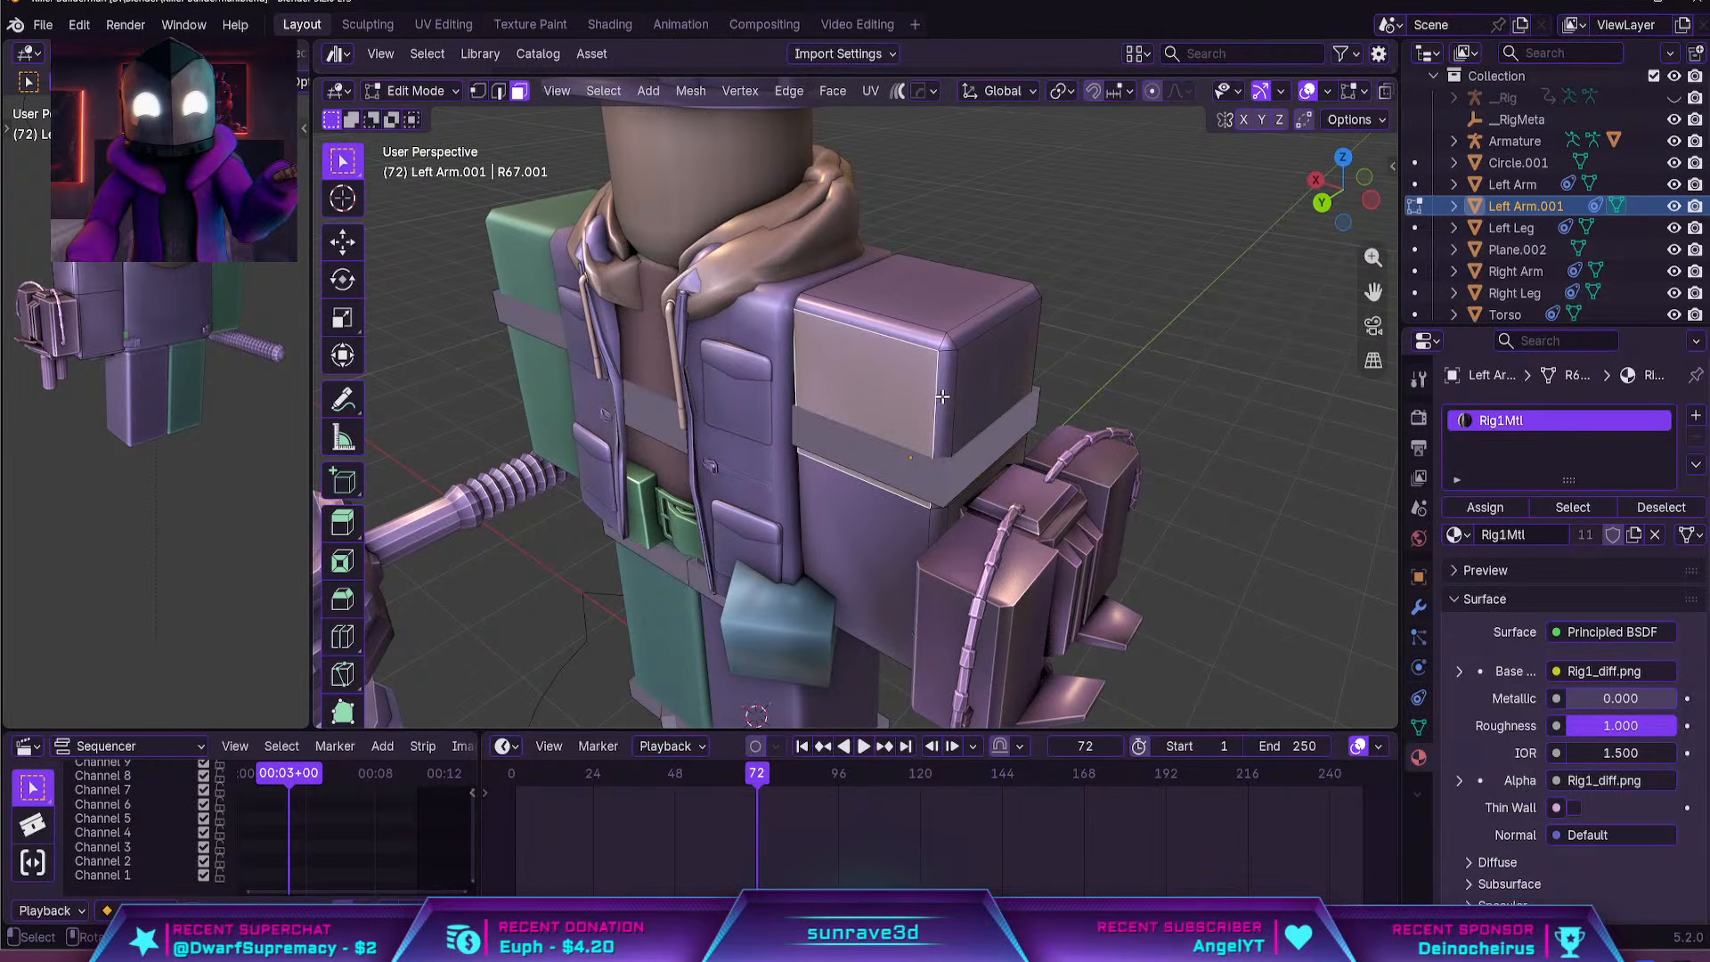
pyautogui.keyDown('alt'); pyautogui.click(943, 395); pyautogui.keyUp('alt')
pyautogui.press('u')
pyautogui.click(947, 335)
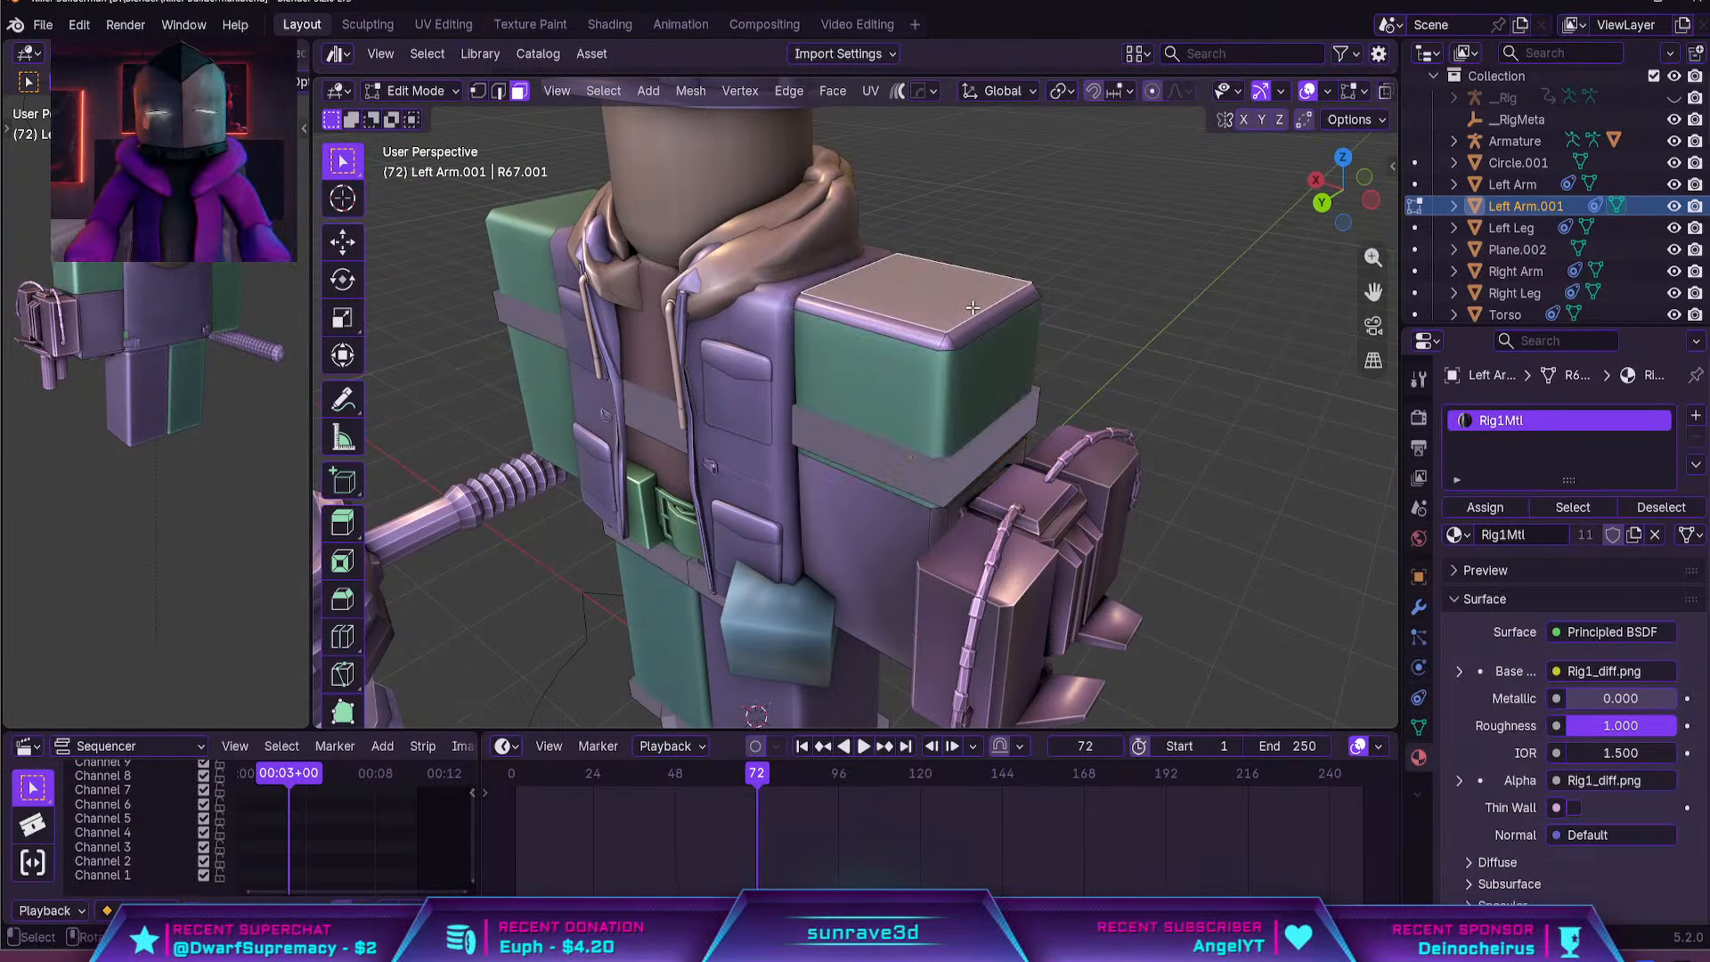
pyautogui.press('ctrl+KP_Add')
pyautogui.press('u')
pyautogui.click(975, 321)
pyautogui.moveTo(997, 440); pyautogui.dragTo(1052, 398, button='middle')
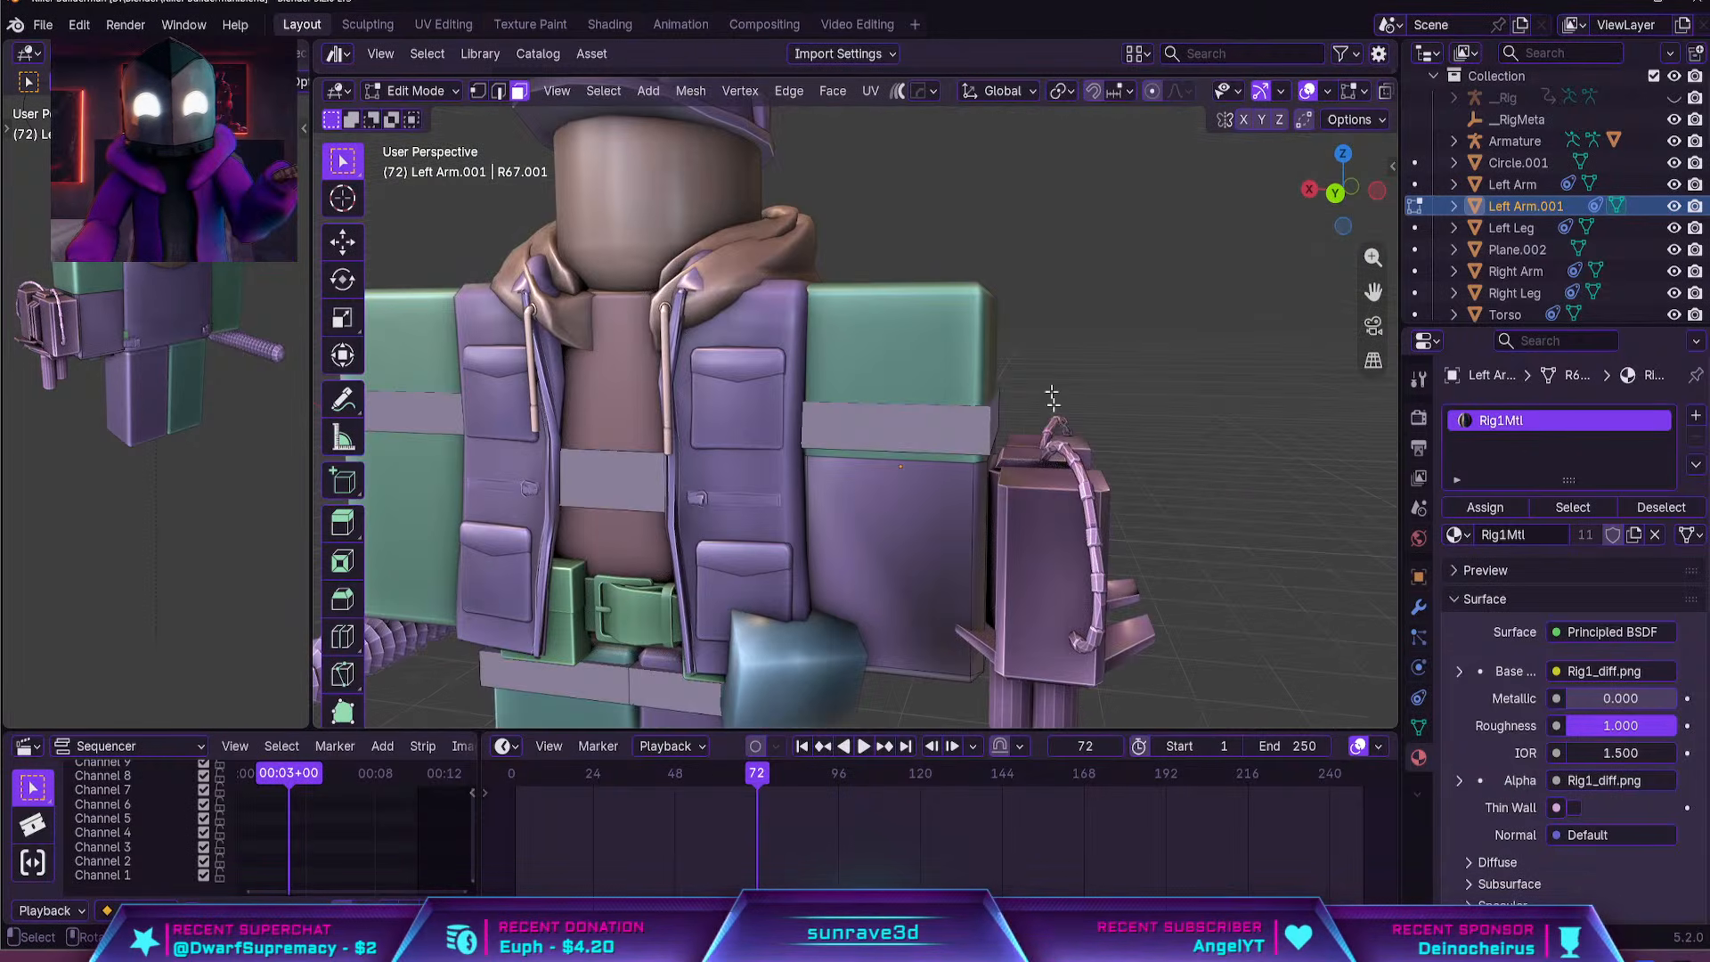
pyautogui.scroll(3, 1055, 419)
pyautogui.press('Tab')
pyautogui.moveTo(1062, 473); pyautogui.dragTo(1022, 290, button='middle')
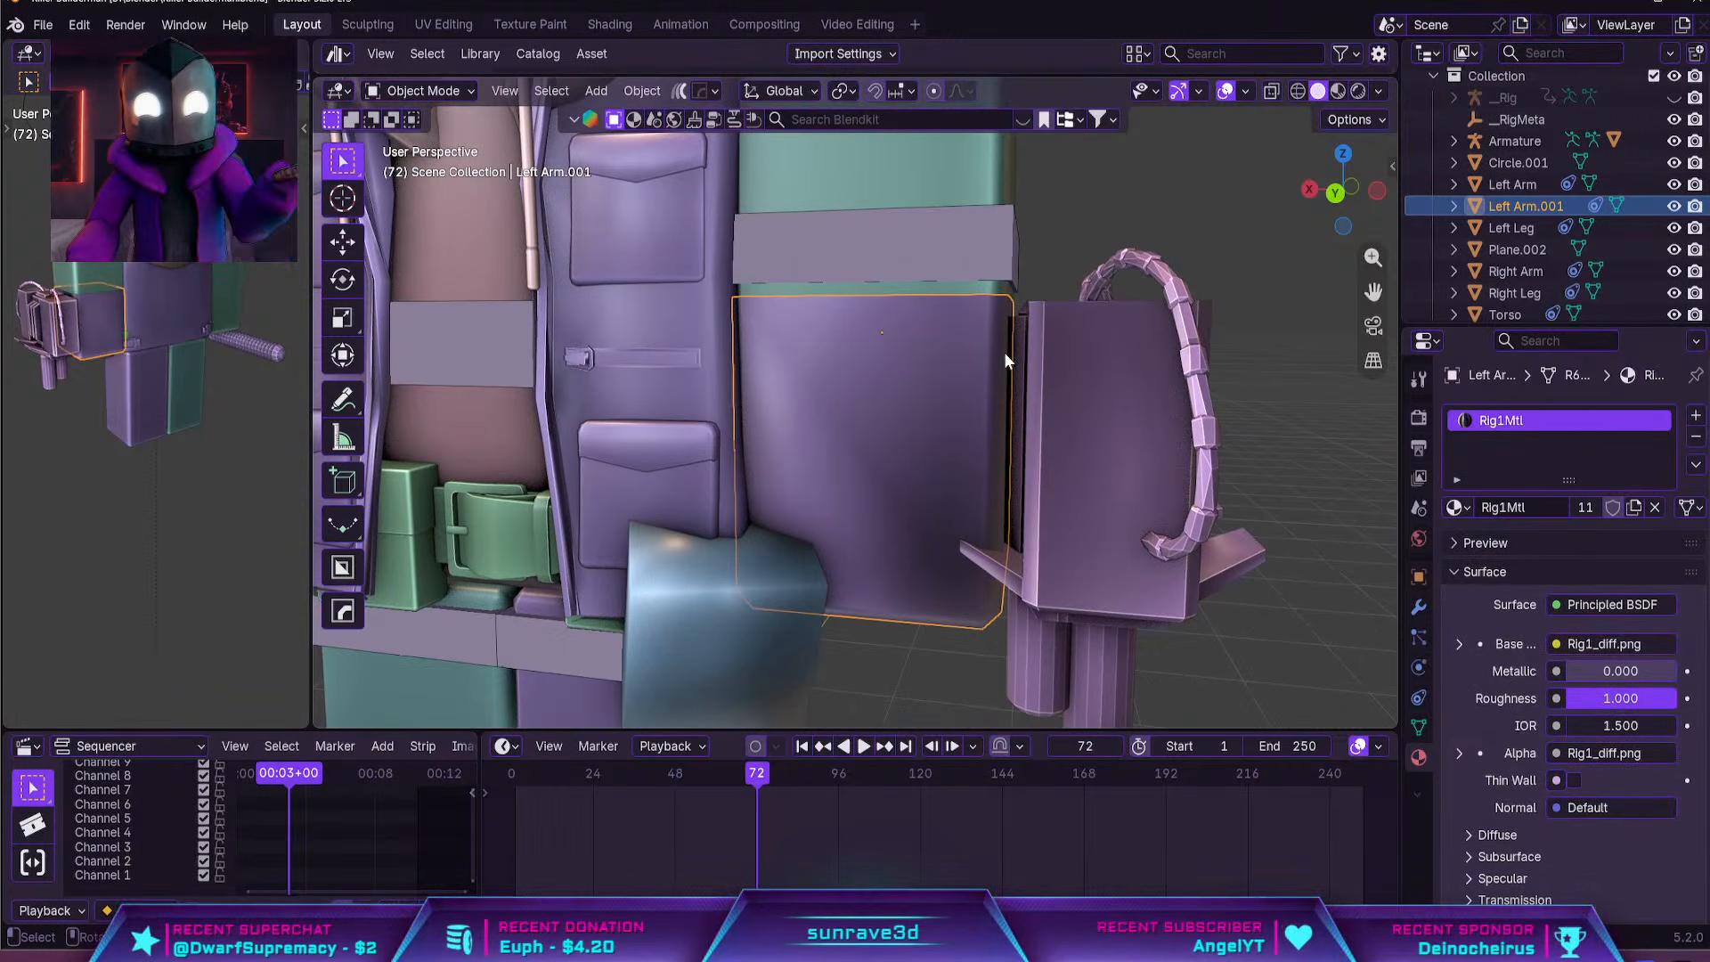
pyautogui.moveTo(987, 440); pyautogui.dragTo(974, 548, button='middle')
pyautogui.scroll(-4, 971, 542)
pyautogui.keyDown('shift'); pyautogui.moveTo(842, 432); pyautogui.dragTo(811, 529, button='middle'); pyautogui.keyUp('shift')
pyautogui.scroll(-2, 933, 494)
pyautogui.scroll(6, 932, 492)
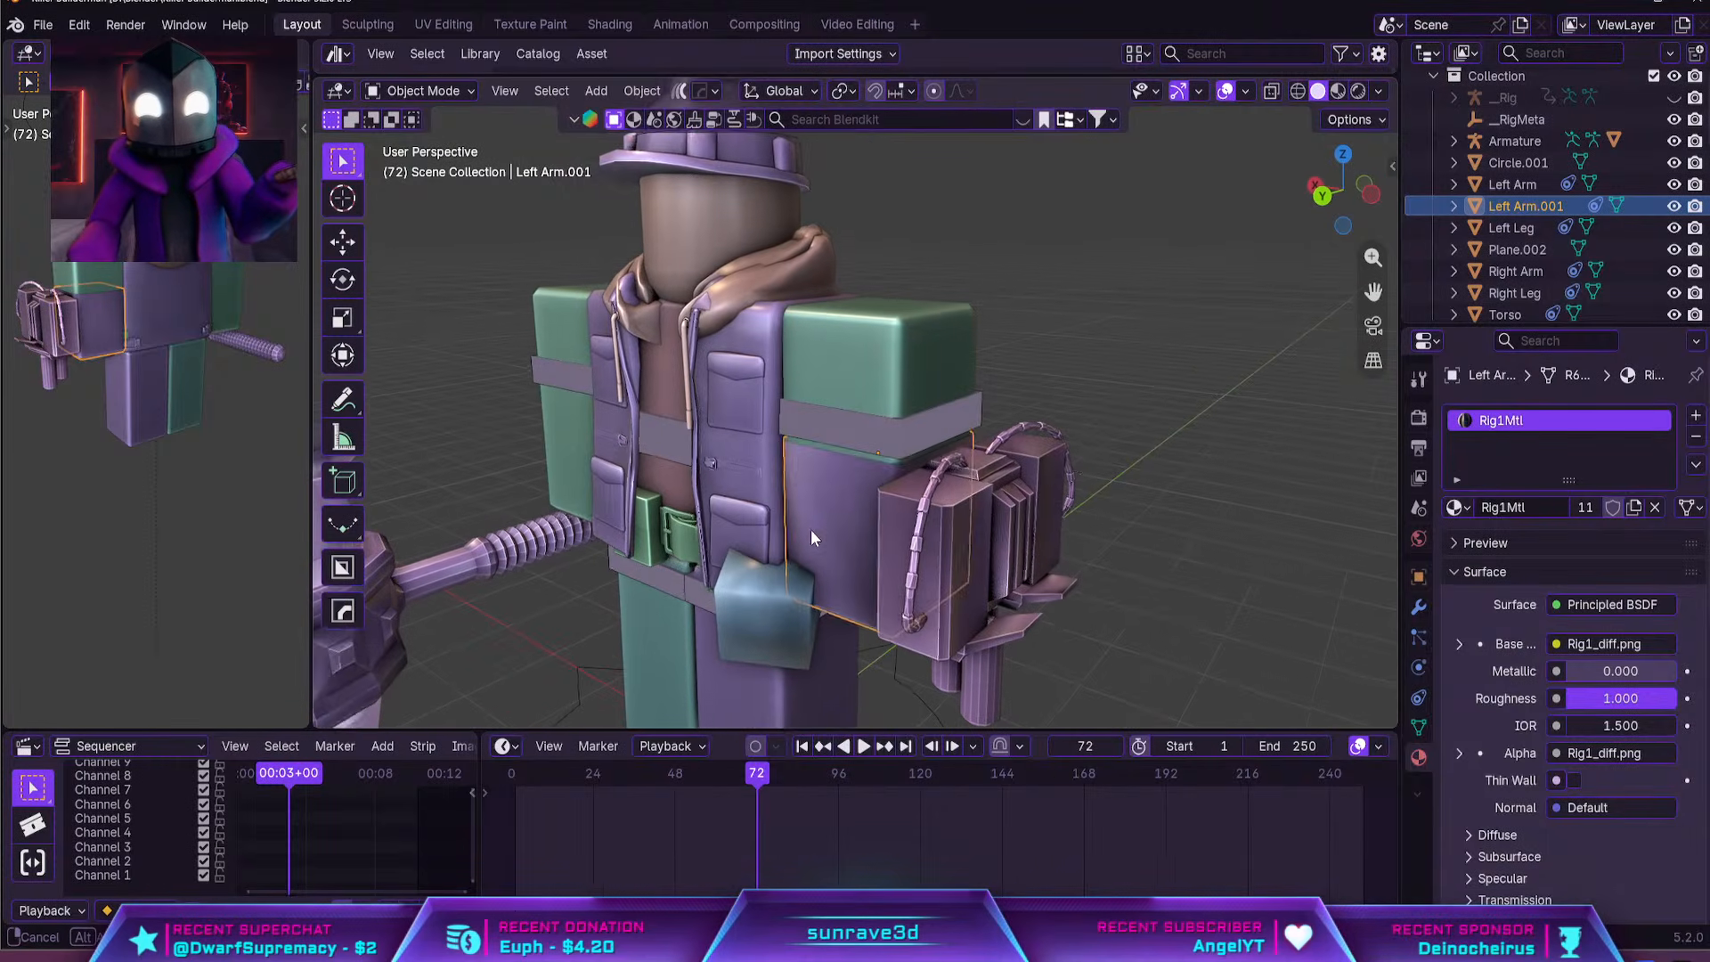
# Raise the outer top edge of the arm shell along Z above the grey band, giving the shell a slanted upper rim
pyautogui.press('Tab')
pyautogui.press('2')
pyautogui.click(939, 450)
pyautogui.press('g')
pyautogui.press('z')
pyautogui.rightClick(942, 382)
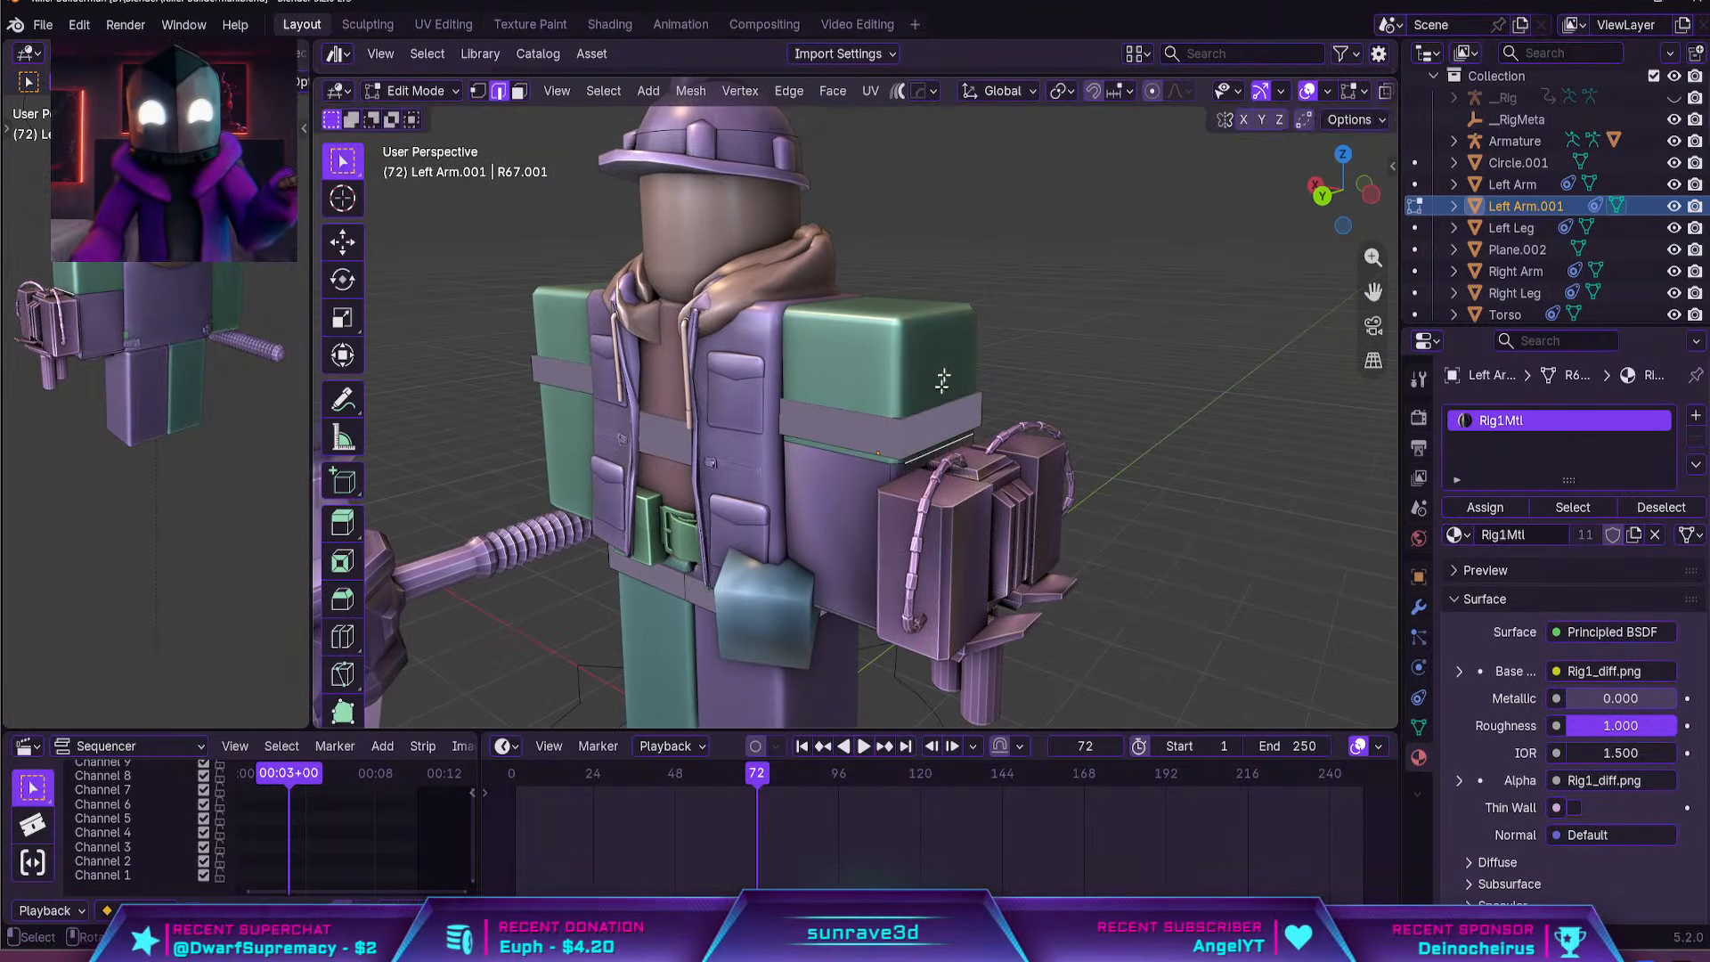
pyautogui.scroll(3, 957, 472)
pyautogui.moveTo(934, 513); pyautogui.dragTo(959, 552, button='middle')
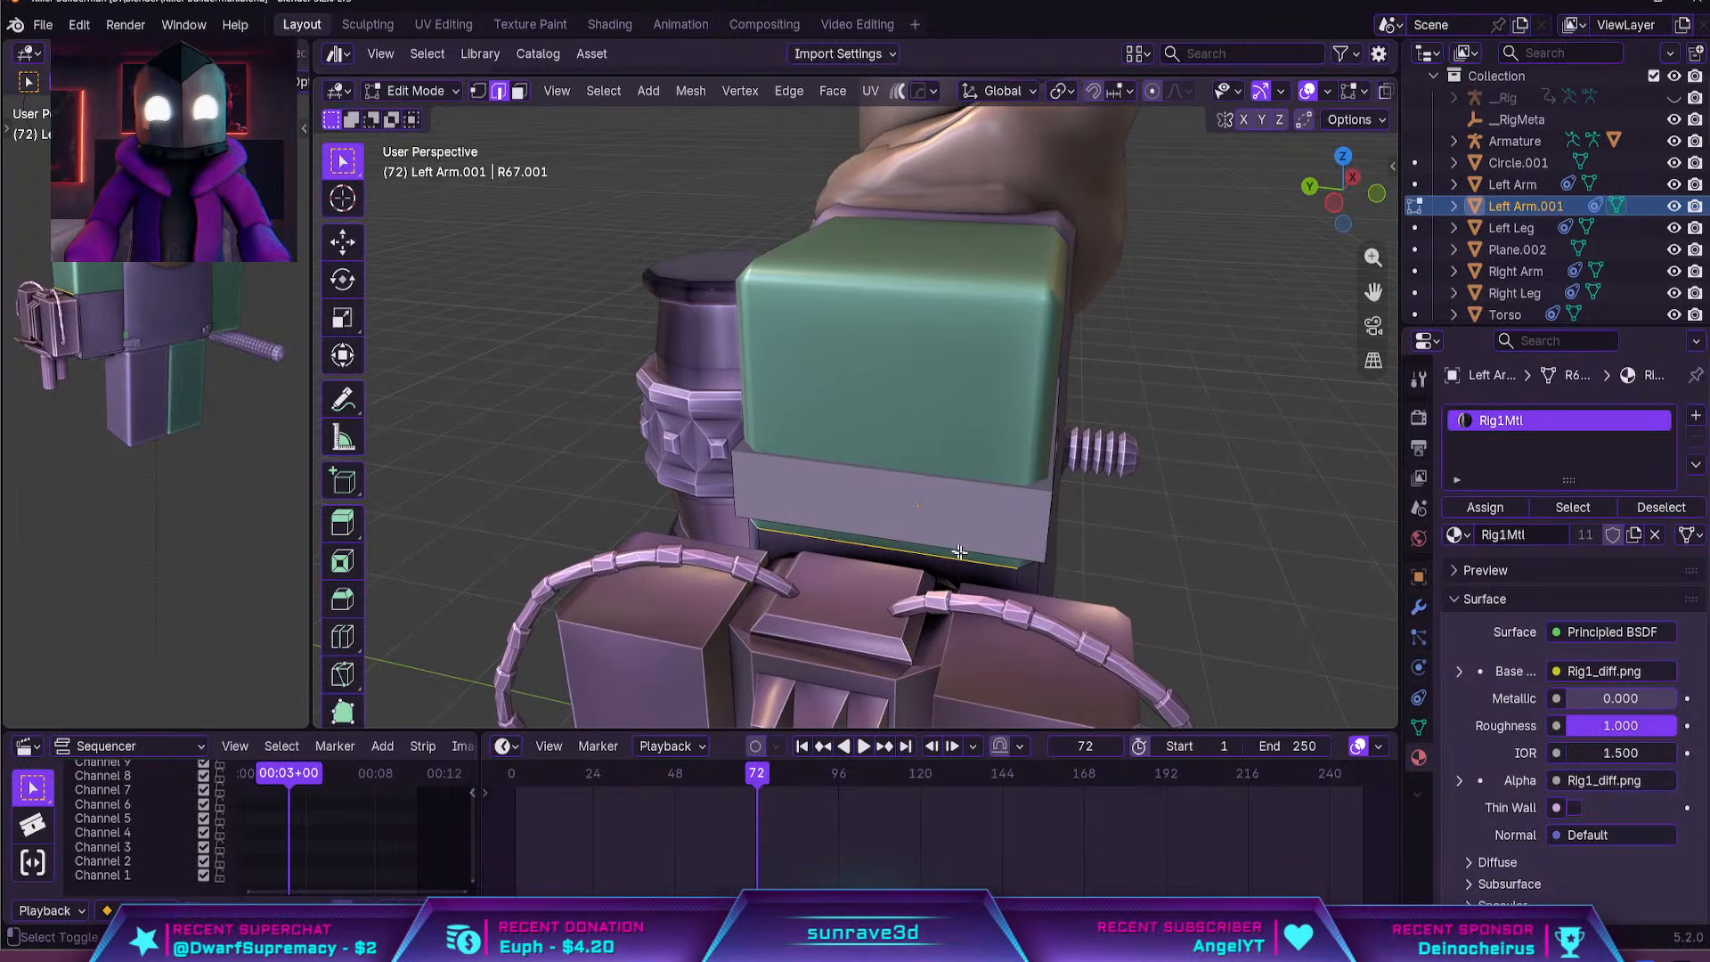
pyautogui.press('g')
pyautogui.press('z')
pyautogui.click(874, 413)
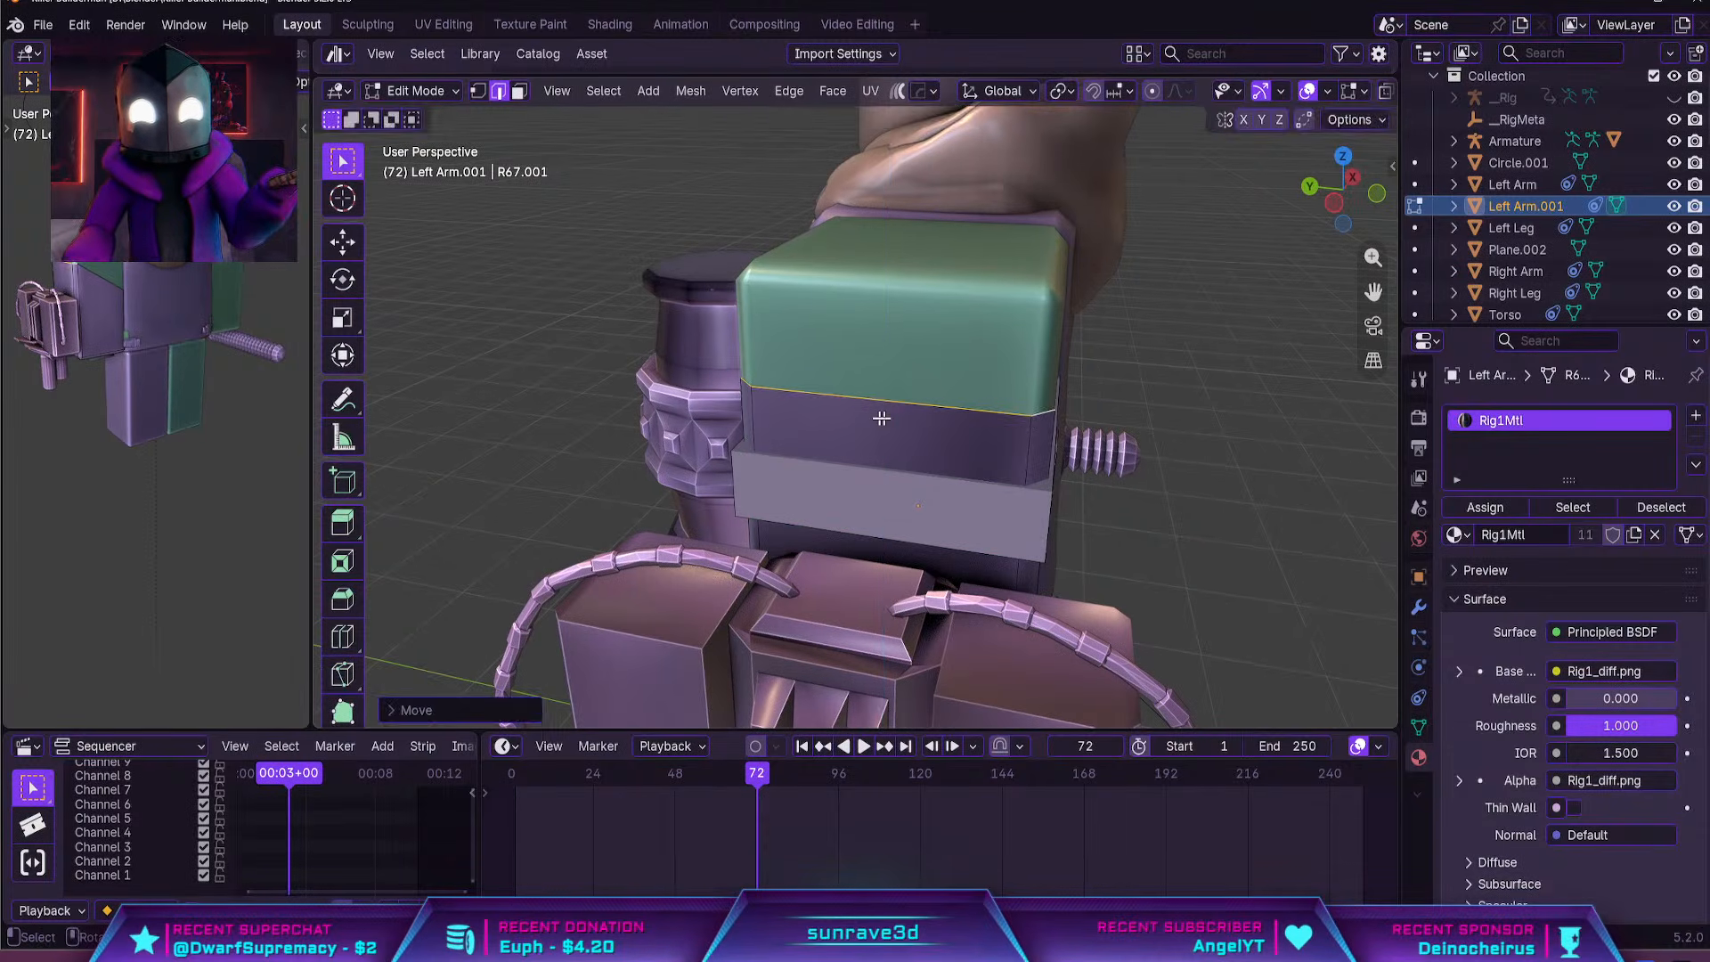
pyautogui.moveTo(873, 412); pyautogui.dragTo(966, 393, button='middle')
pyautogui.press('Tab')
pyautogui.press('Tab')
pyautogui.hotkey('ctrl', 'r')
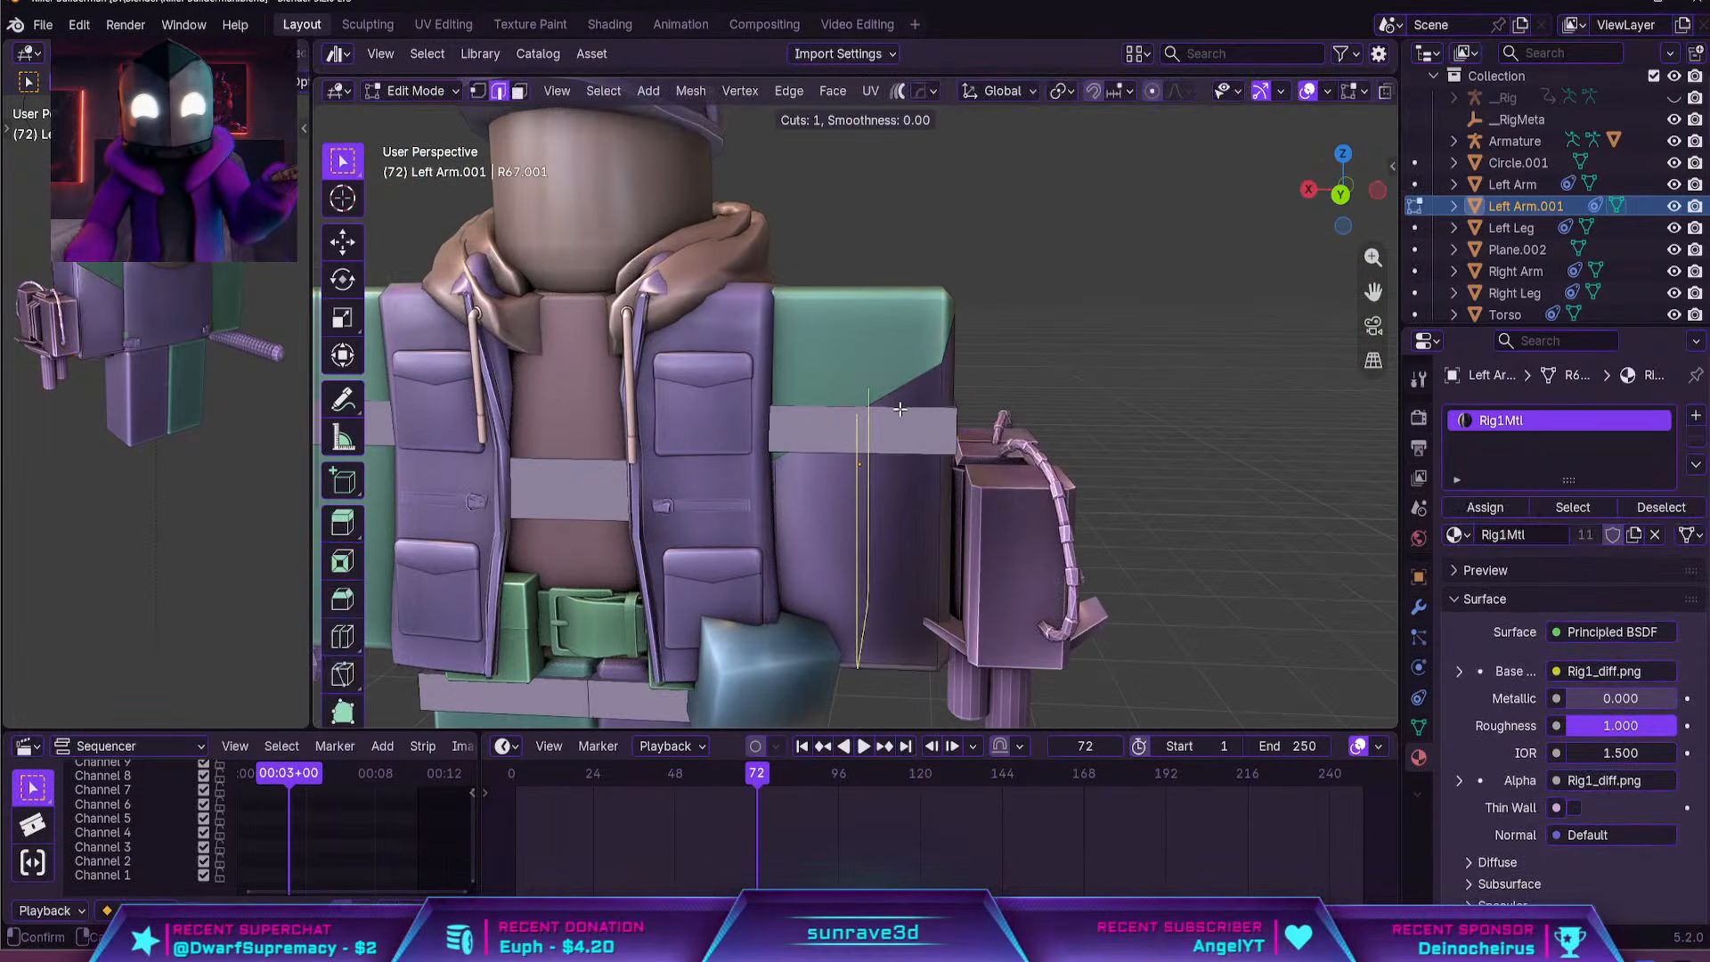
pyautogui.rightClick(901, 409)
# Add four evenly spaced loop cuts running across the arm shell's bottom and up its outer side
pyautogui.press('Tab')
pyautogui.moveTo(1065, 442); pyautogui.dragTo(788, 317, button='middle')
pyautogui.press('Tab')
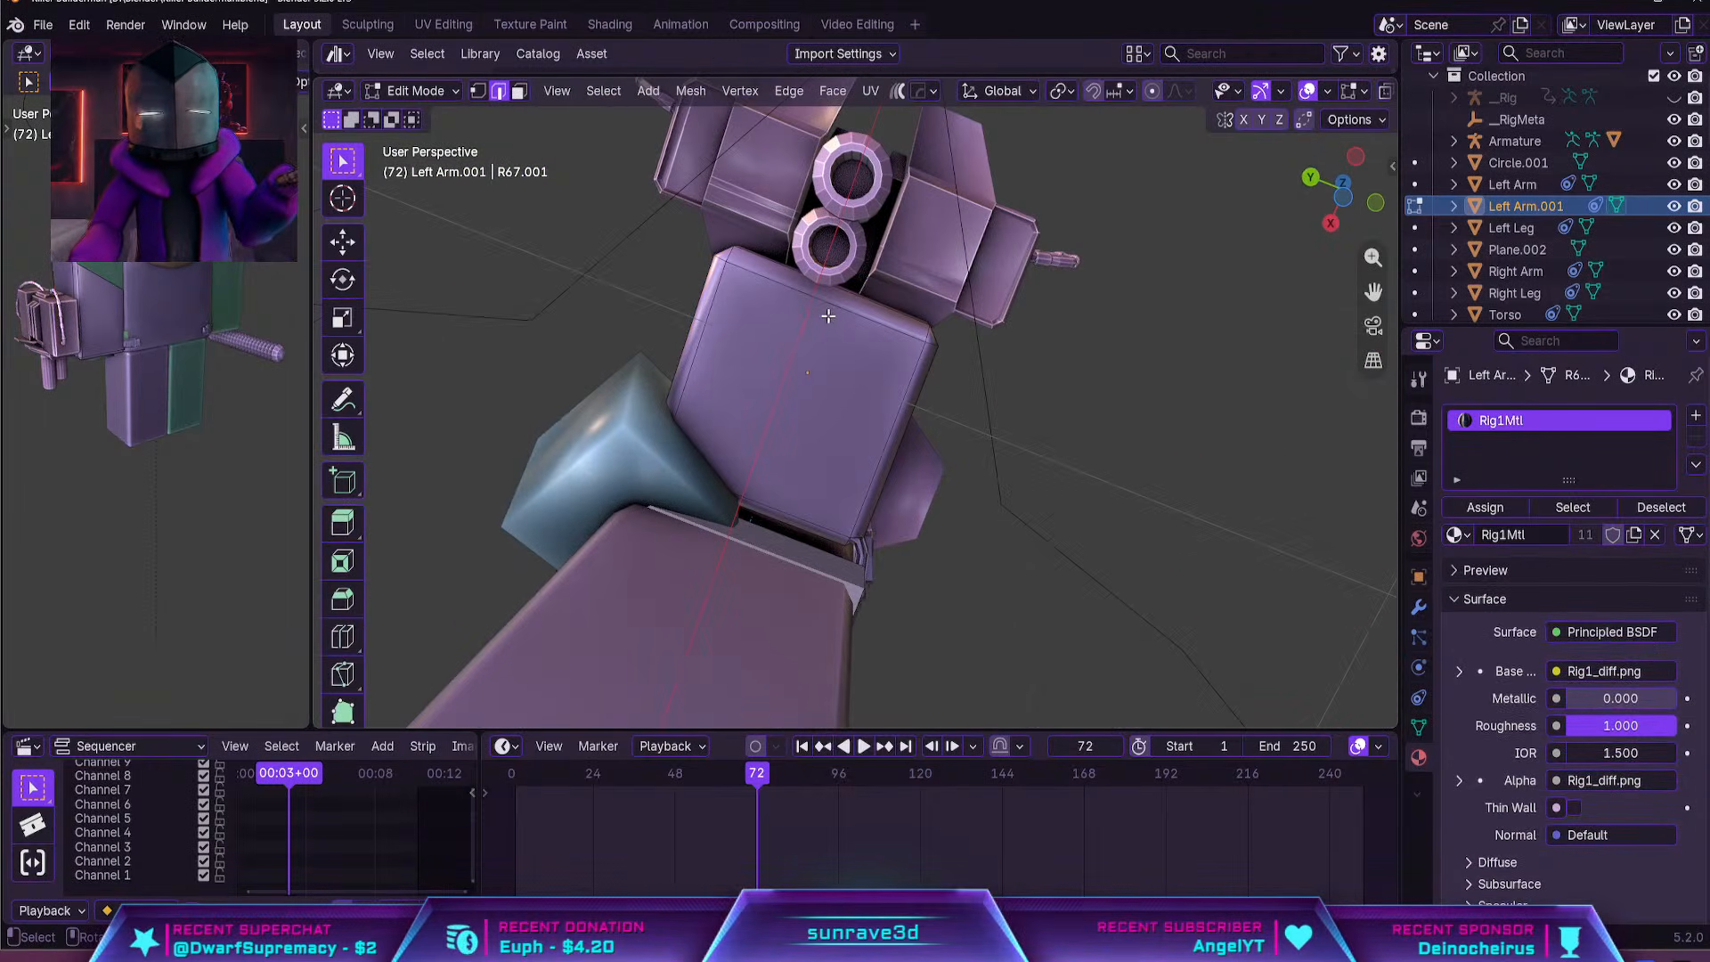
pyautogui.hotkey('ctrl', 'r')
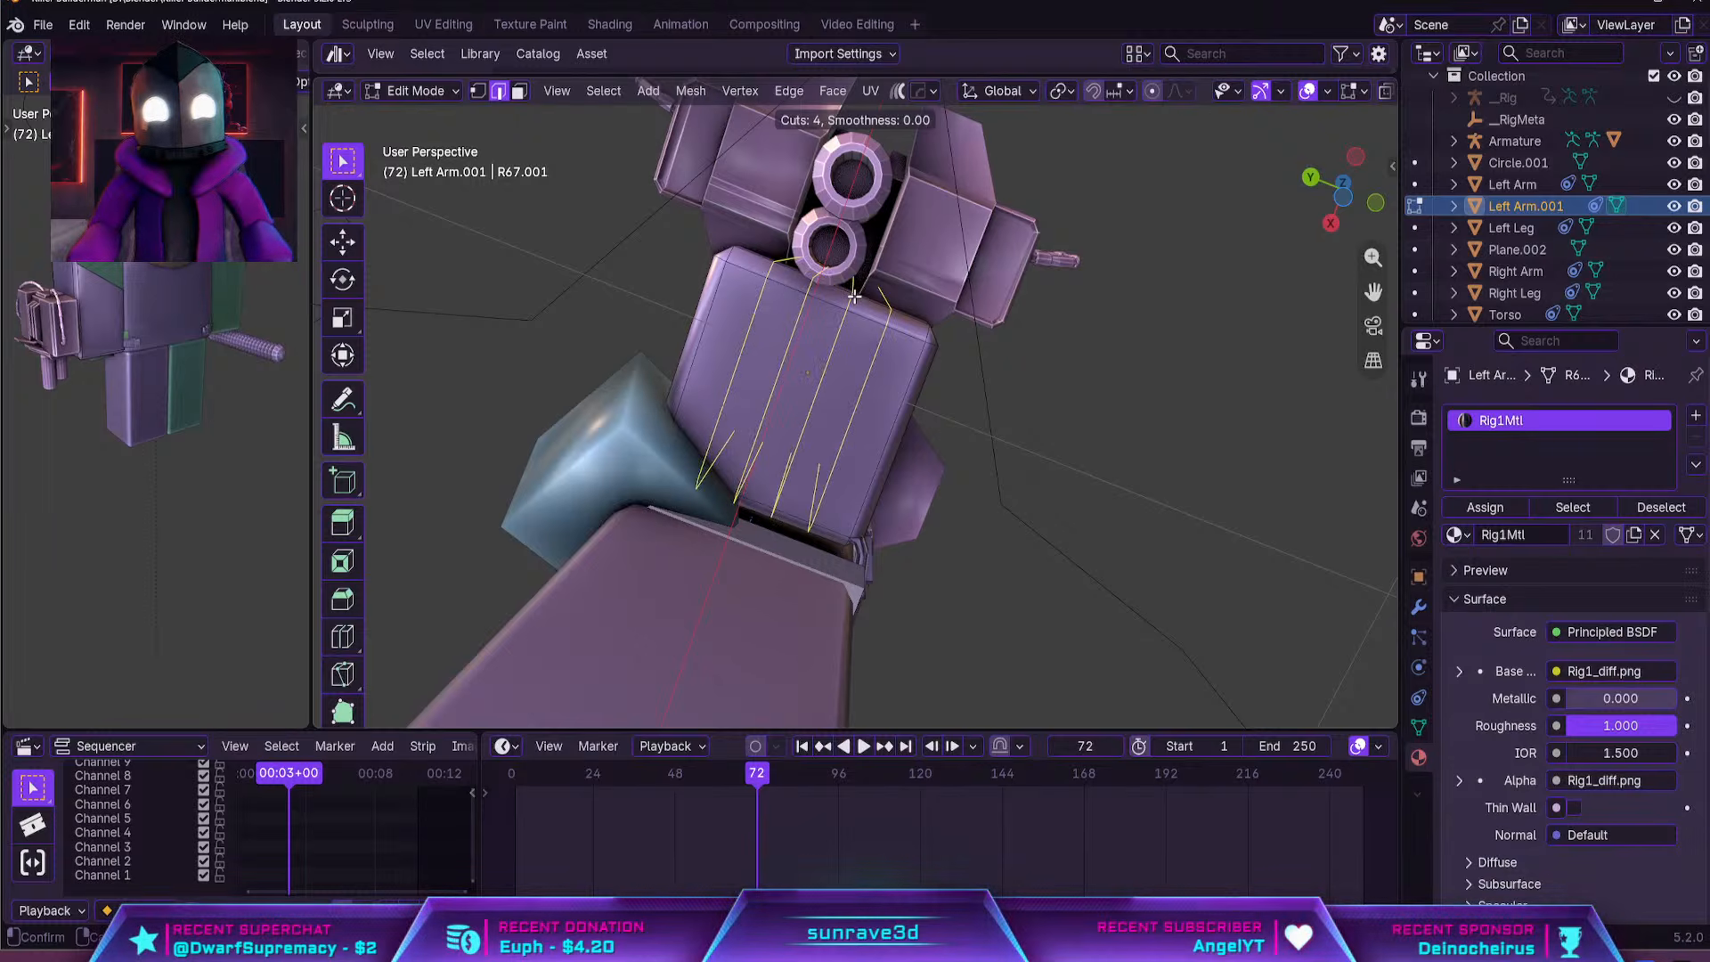
pyautogui.click(853, 295)
pyautogui.click(887, 303)
pyautogui.moveTo(886, 302); pyautogui.dragTo(1009, 502, button='middle')
pyautogui.press('Tab')
# Move the turret along X away from the arm to clear space around the shell
pyautogui.click(990, 443)
pyautogui.press('g')
pyautogui.press('x')
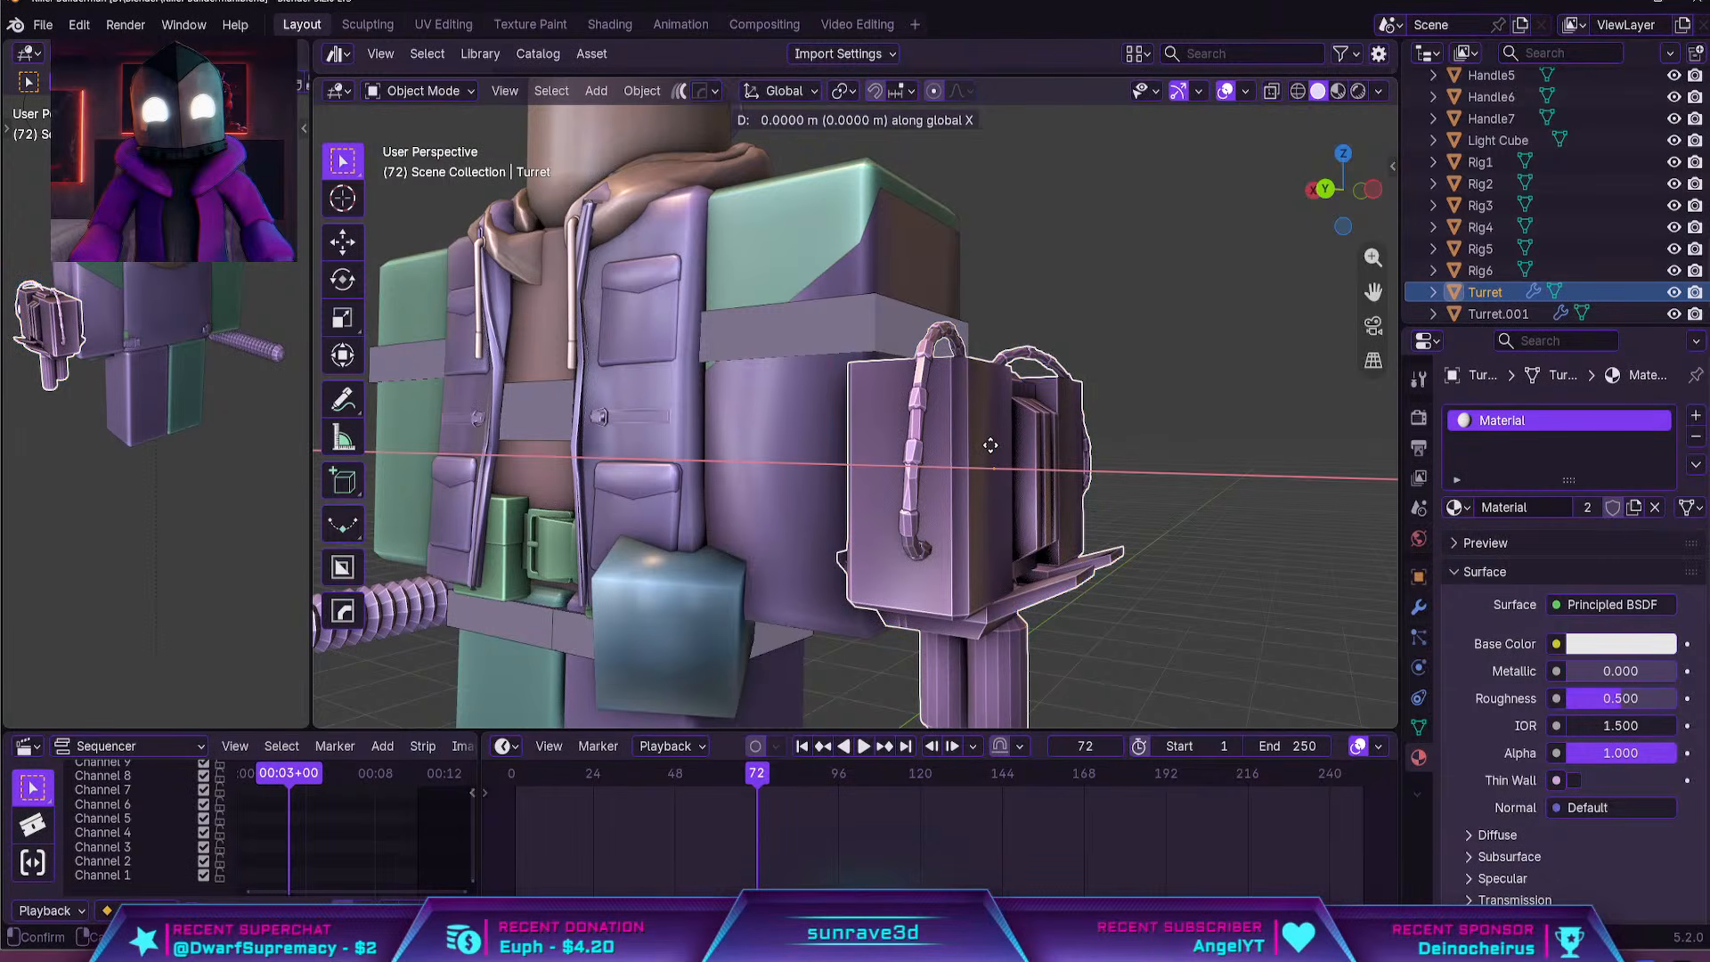
pyautogui.click(1144, 453)
# Select the second and fourth vertical strips on the arm shell's outer side and inset them slightly
pyautogui.click(944, 481)
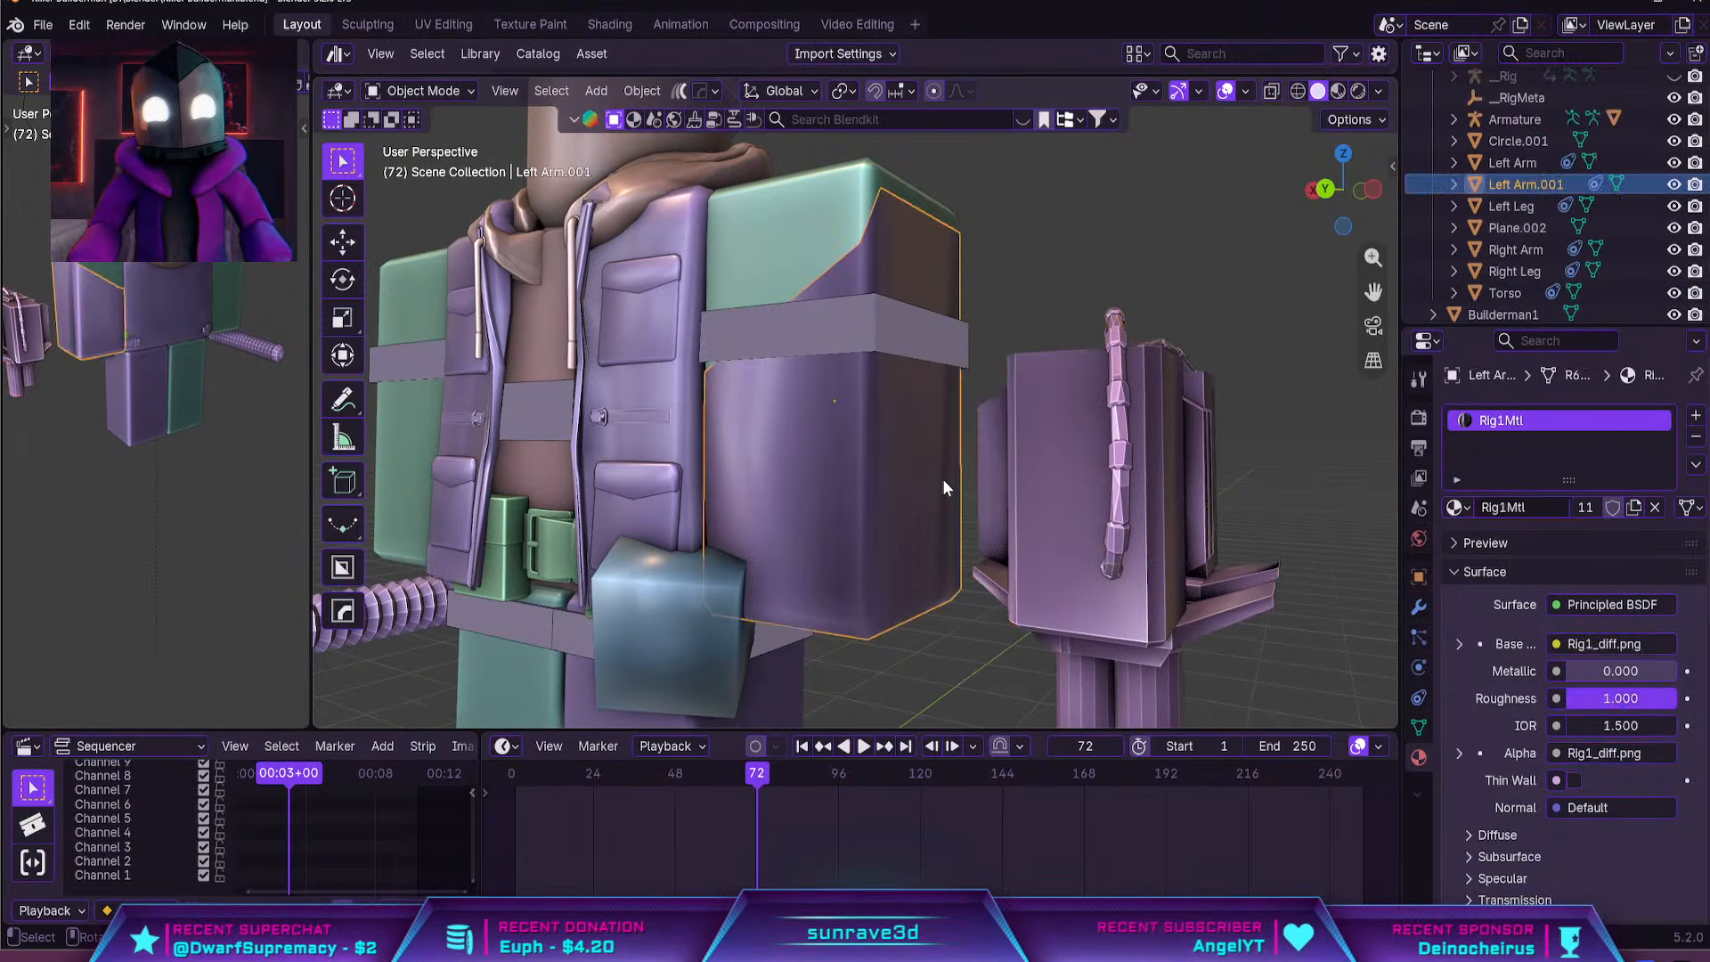
pyautogui.press('Tab')
pyautogui.moveTo(944, 481); pyautogui.dragTo(846, 527, button='middle')
pyautogui.press('3')
pyautogui.click(886, 522)
pyautogui.keyDown('shift'); pyautogui.click(910, 476); pyautogui.keyUp('shift')
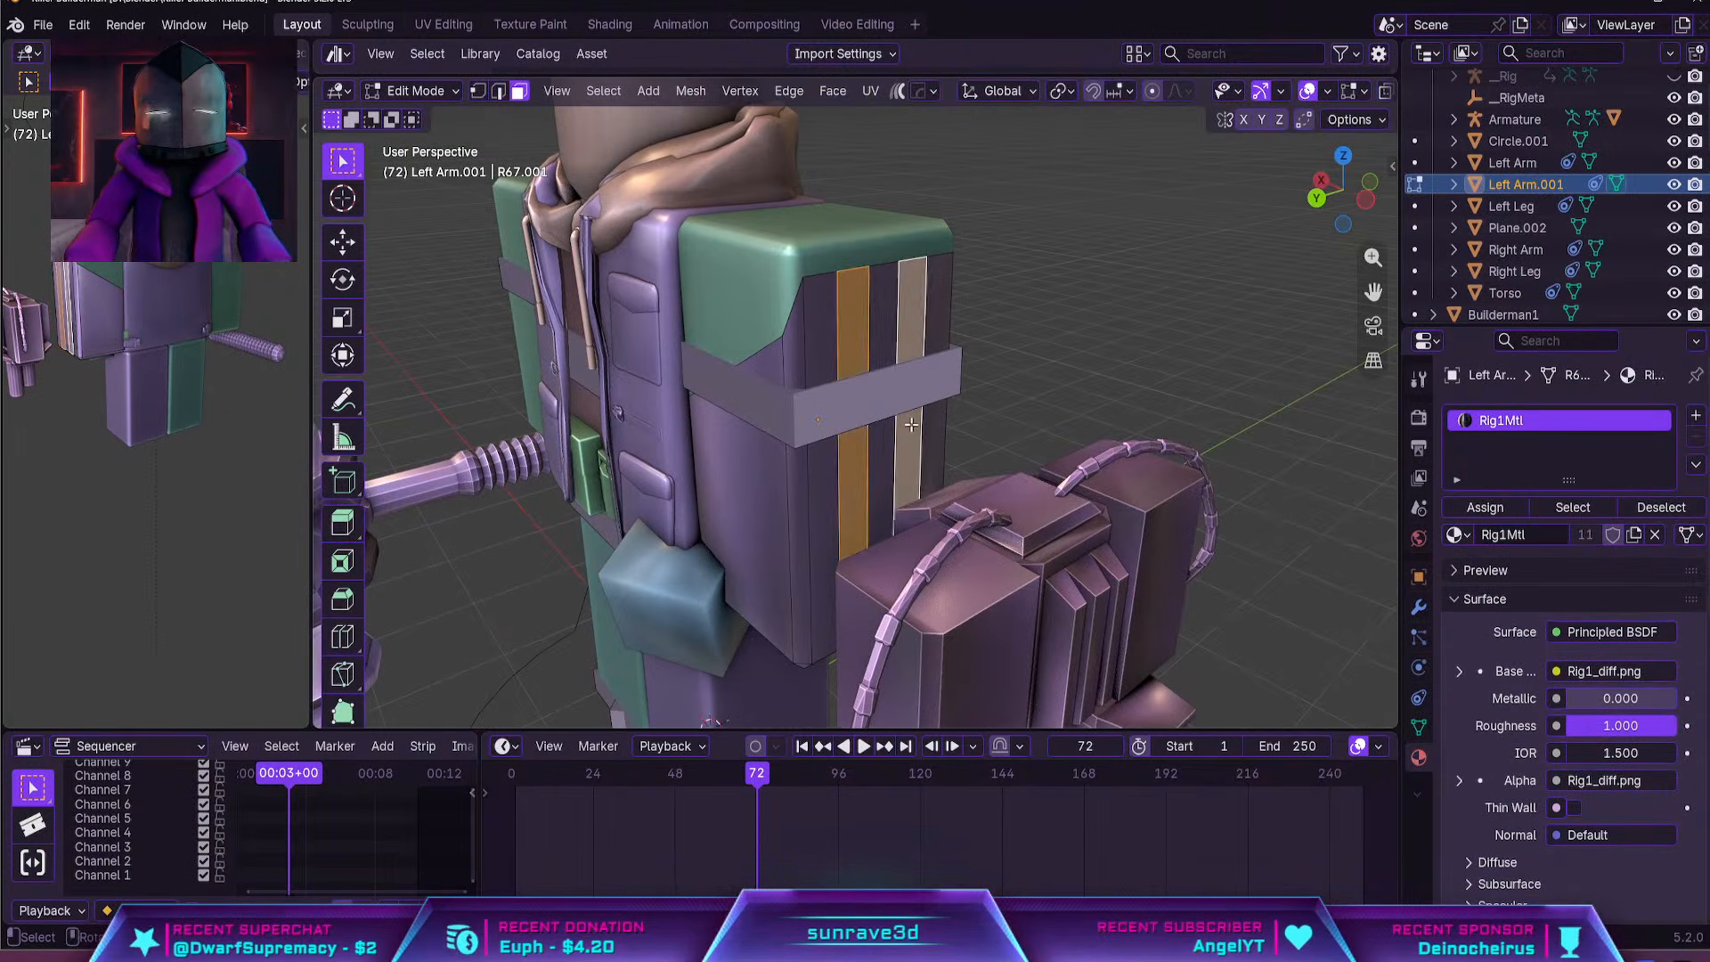
pyautogui.moveTo(912, 436); pyautogui.dragTo(919, 487, button='middle')
pyautogui.scroll(3, 921, 485)
pyautogui.press('i')
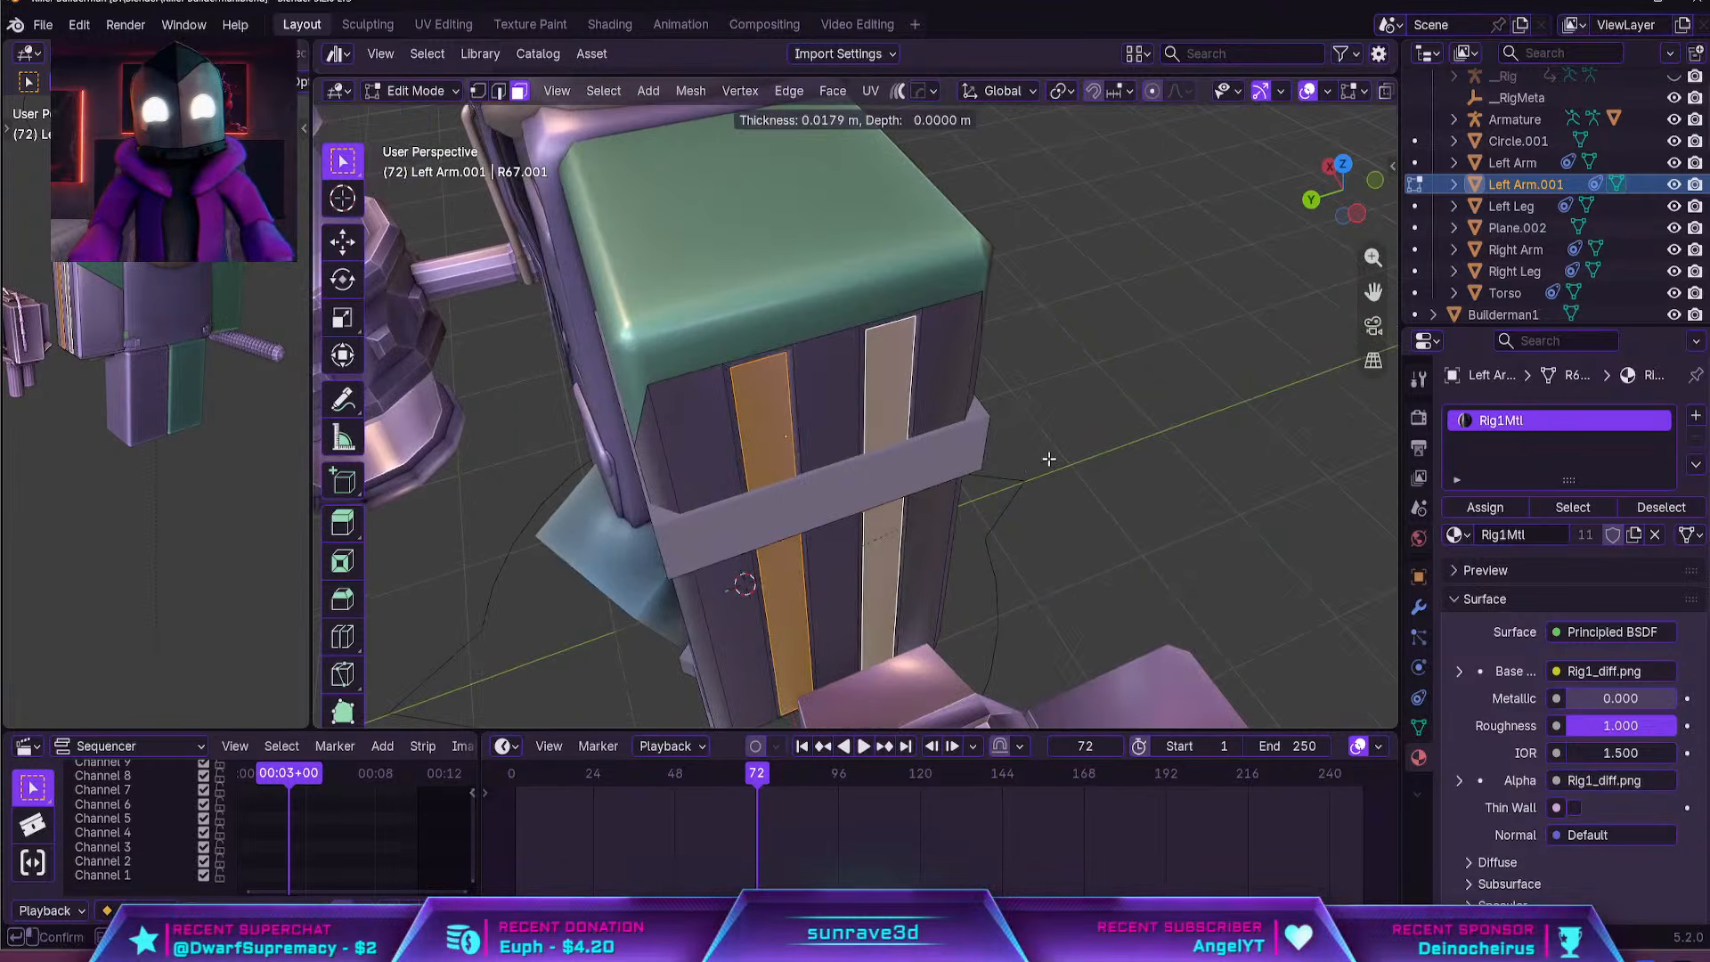
pyautogui.click(1044, 461)
# Pull the two inset strips outward past the grey band to form raised vertical ribs
pyautogui.press('g')
pyautogui.moveTo(1044, 461); pyautogui.dragTo(921, 405, button='middle')
pyautogui.click(1025, 471)
pyautogui.press('Tab')
pyautogui.scroll(-4, 1077, 454)
pyautogui.scroll(4, 921, 406)
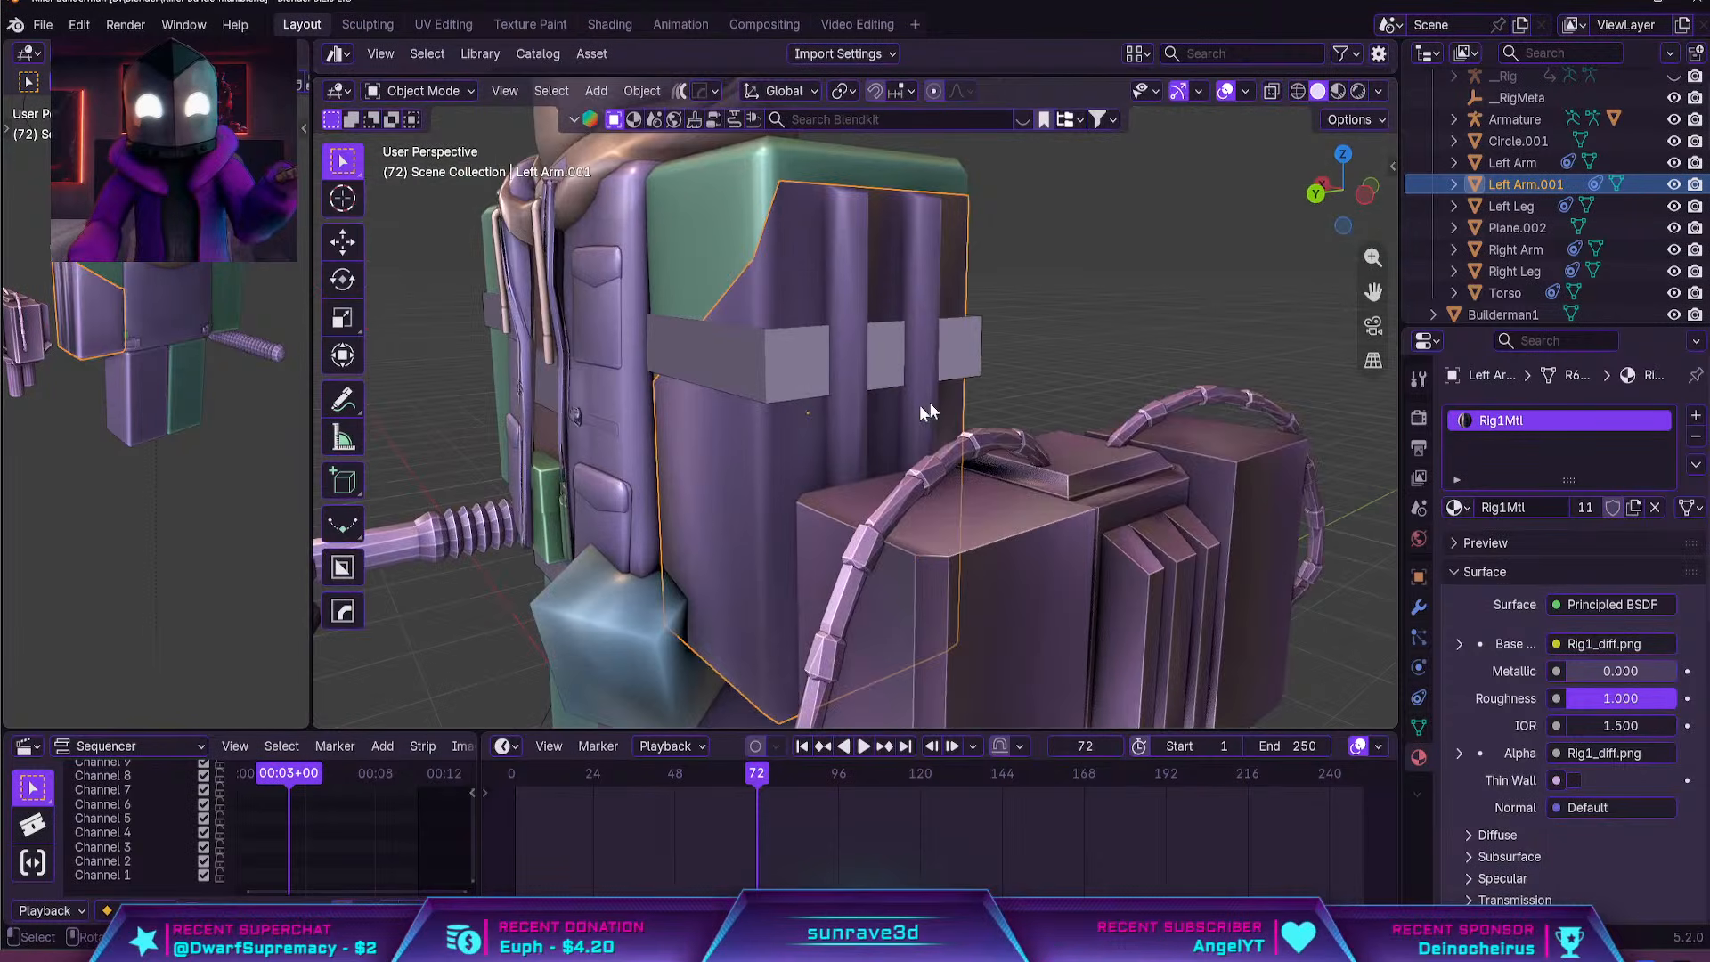
# Add two evenly spaced horizontal loop cuts around the arm shell
pyautogui.press('Tab')
pyautogui.moveTo(850, 453); pyautogui.dragTo(986, 345, button='middle')
pyautogui.hotkey('ctrl', 'r')
pyautogui.scroll(1, 924, 458)
pyautogui.click(924, 459)
pyautogui.rightClick(924, 459)
pyautogui.scroll(2, 926, 456)
# Select the five flat strips on the arm shell's underside in face selection mode
pyautogui.press('3')
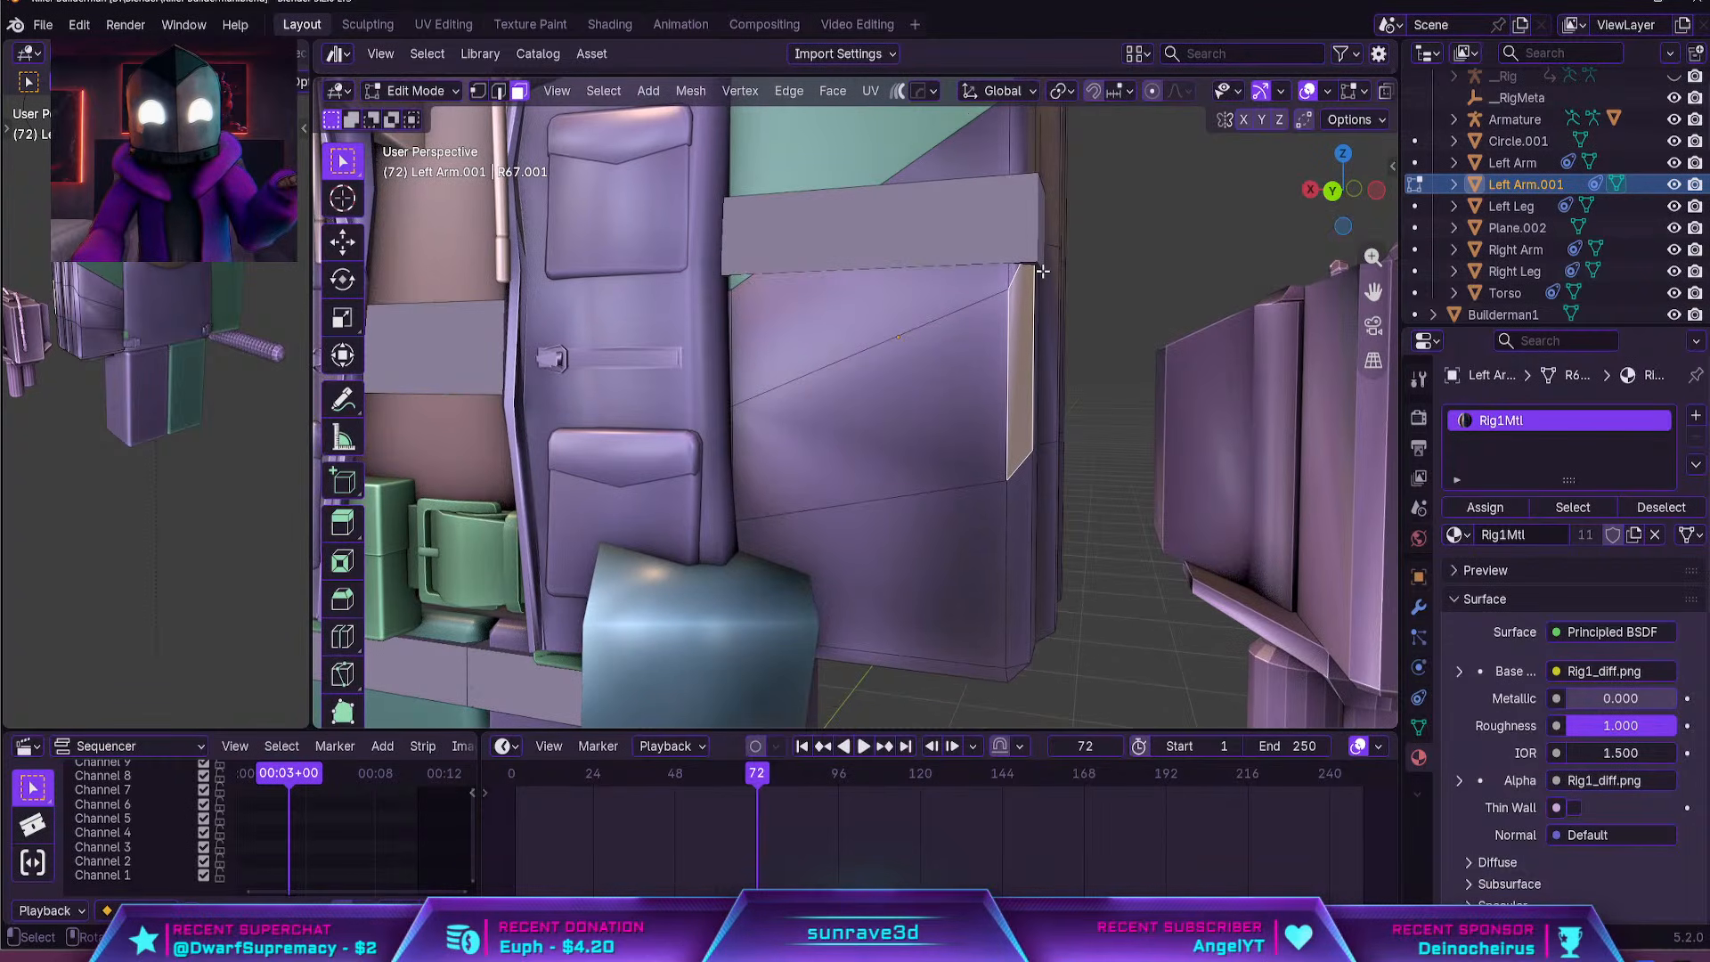
pyautogui.moveTo(1081, 368); pyautogui.dragTo(1008, 266, button='middle')
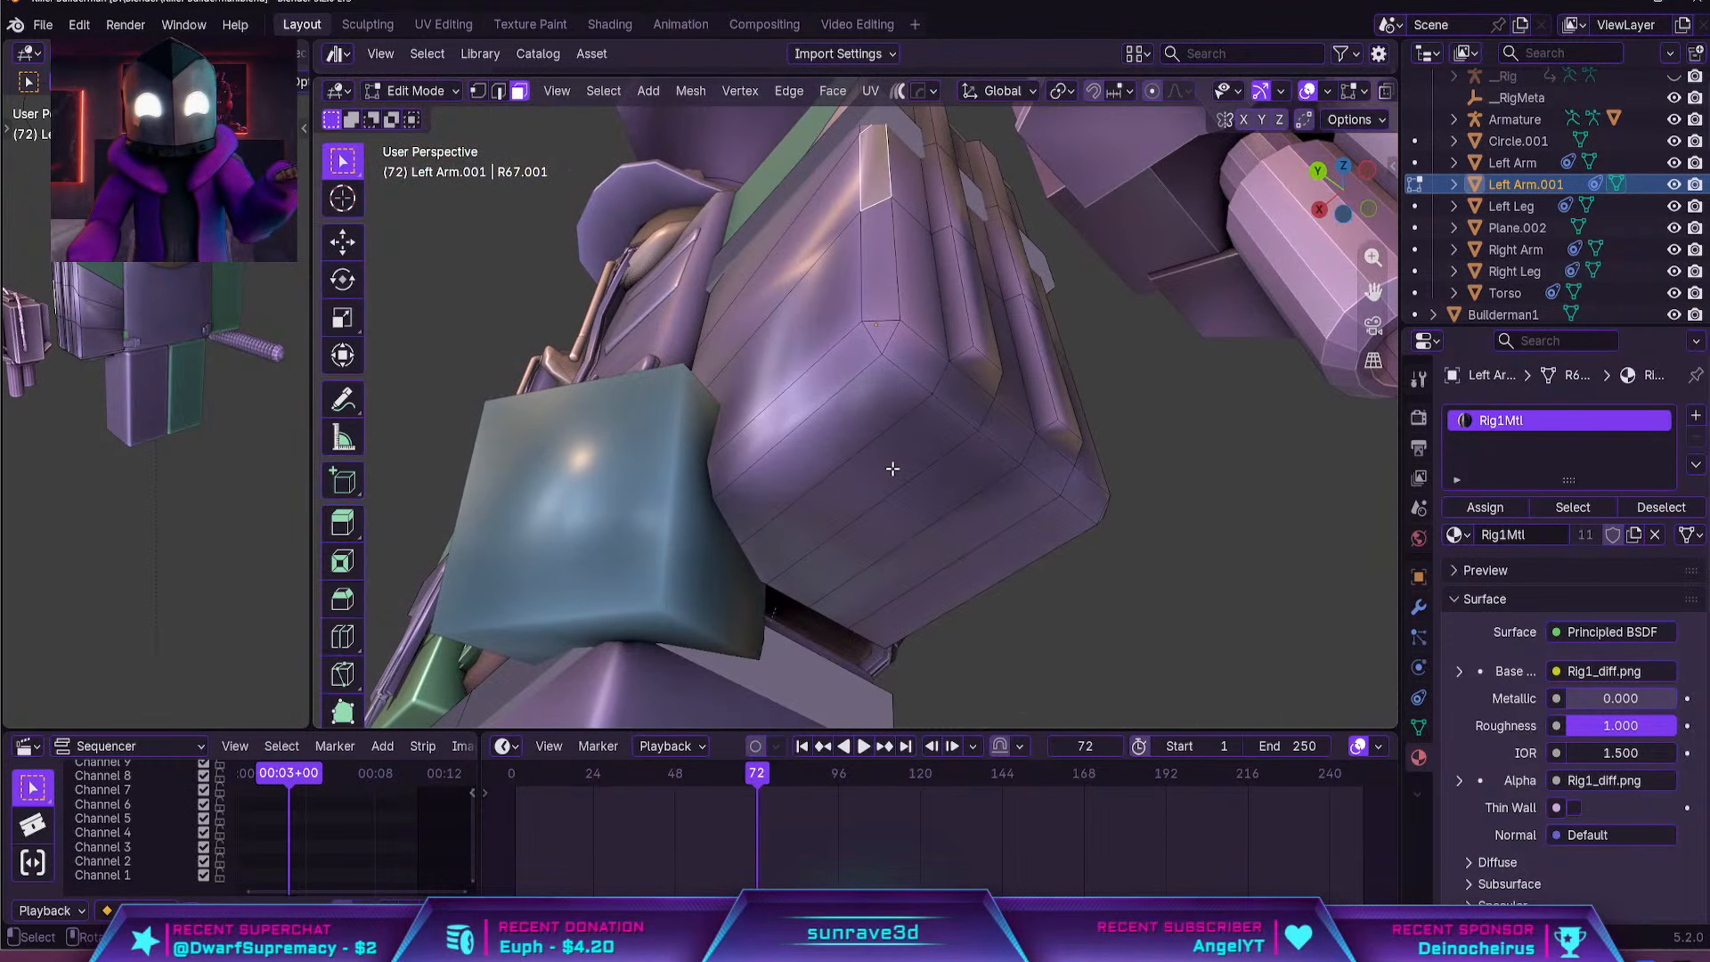
pyautogui.click(829, 449)
pyautogui.moveTo(828, 449); pyautogui.dragTo(860, 401, button='middle')
pyautogui.keyDown('shift'); pyautogui.click(870, 395); pyautogui.keyUp('shift')
pyautogui.keyDown('shift'); pyautogui.click(926, 427); pyautogui.keyUp('shift')
pyautogui.keyDown('shift'); pyautogui.click(1021, 464); pyautogui.keyUp('shift')
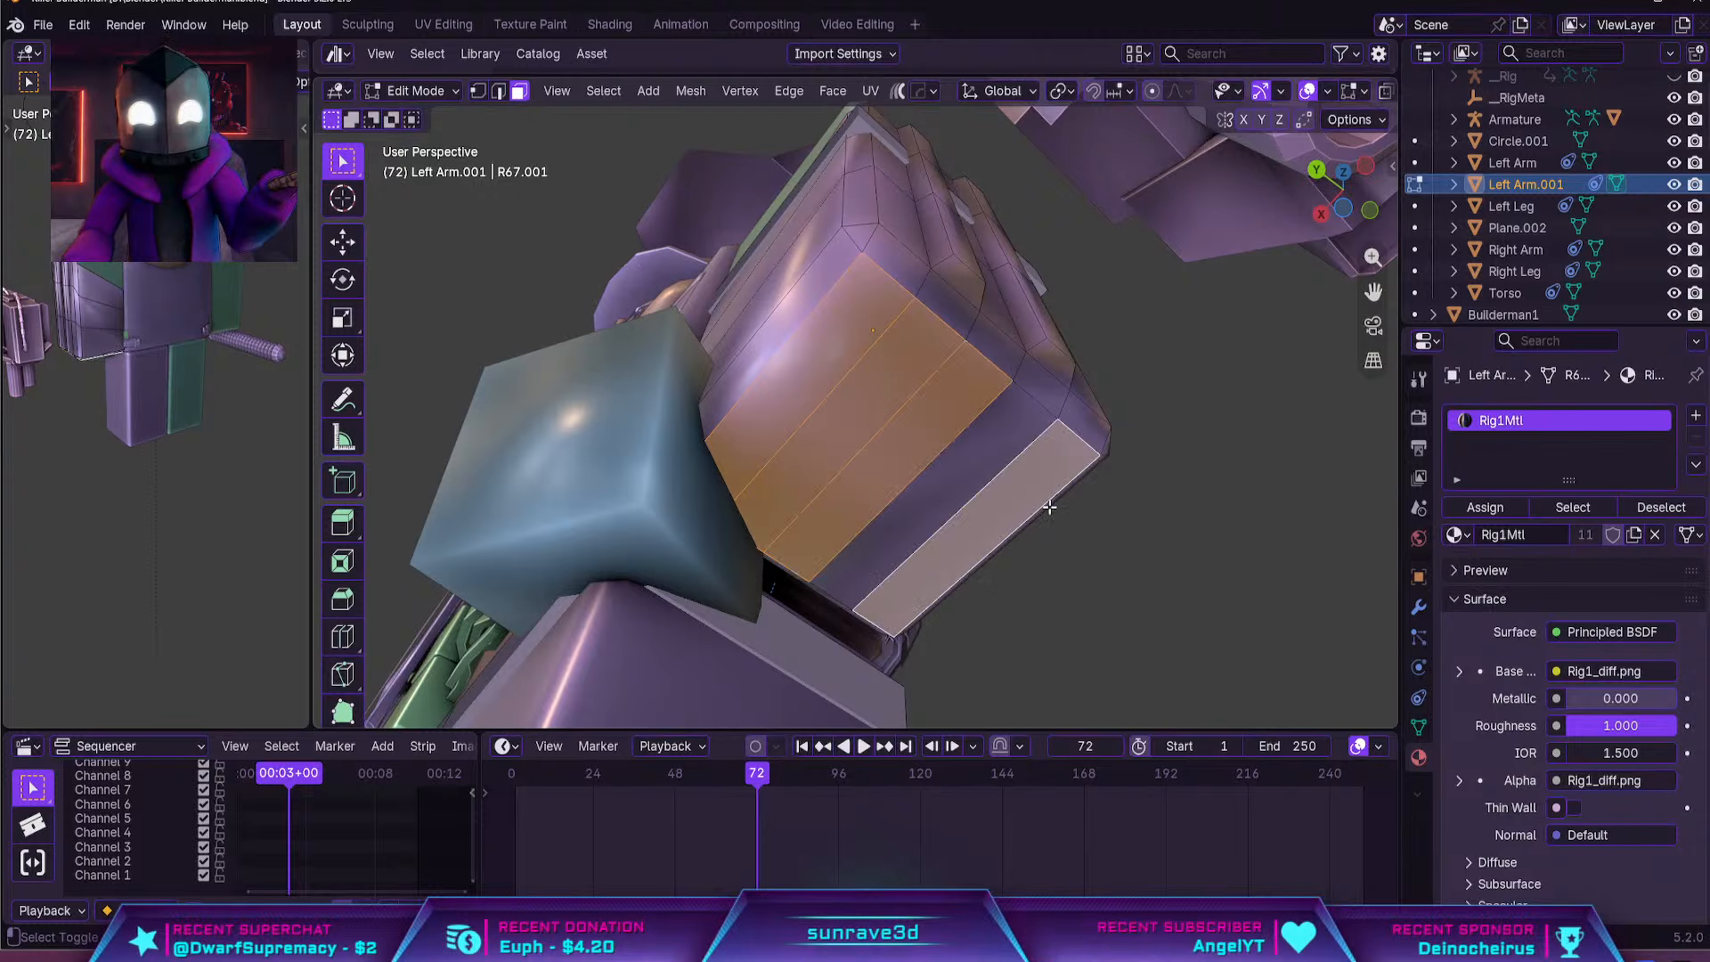
pyautogui.keyDown('shift'); pyautogui.click(986, 455); pyautogui.keyUp('shift')
pyautogui.moveTo(1160, 436); pyautogui.dragTo(870, 522, button='middle')
# Return to Object Mode and apply the HardOps Sharpen operation to the arm shell
pyautogui.press('Tab')
pyautogui.press('q')
pyautogui.click(903, 450)
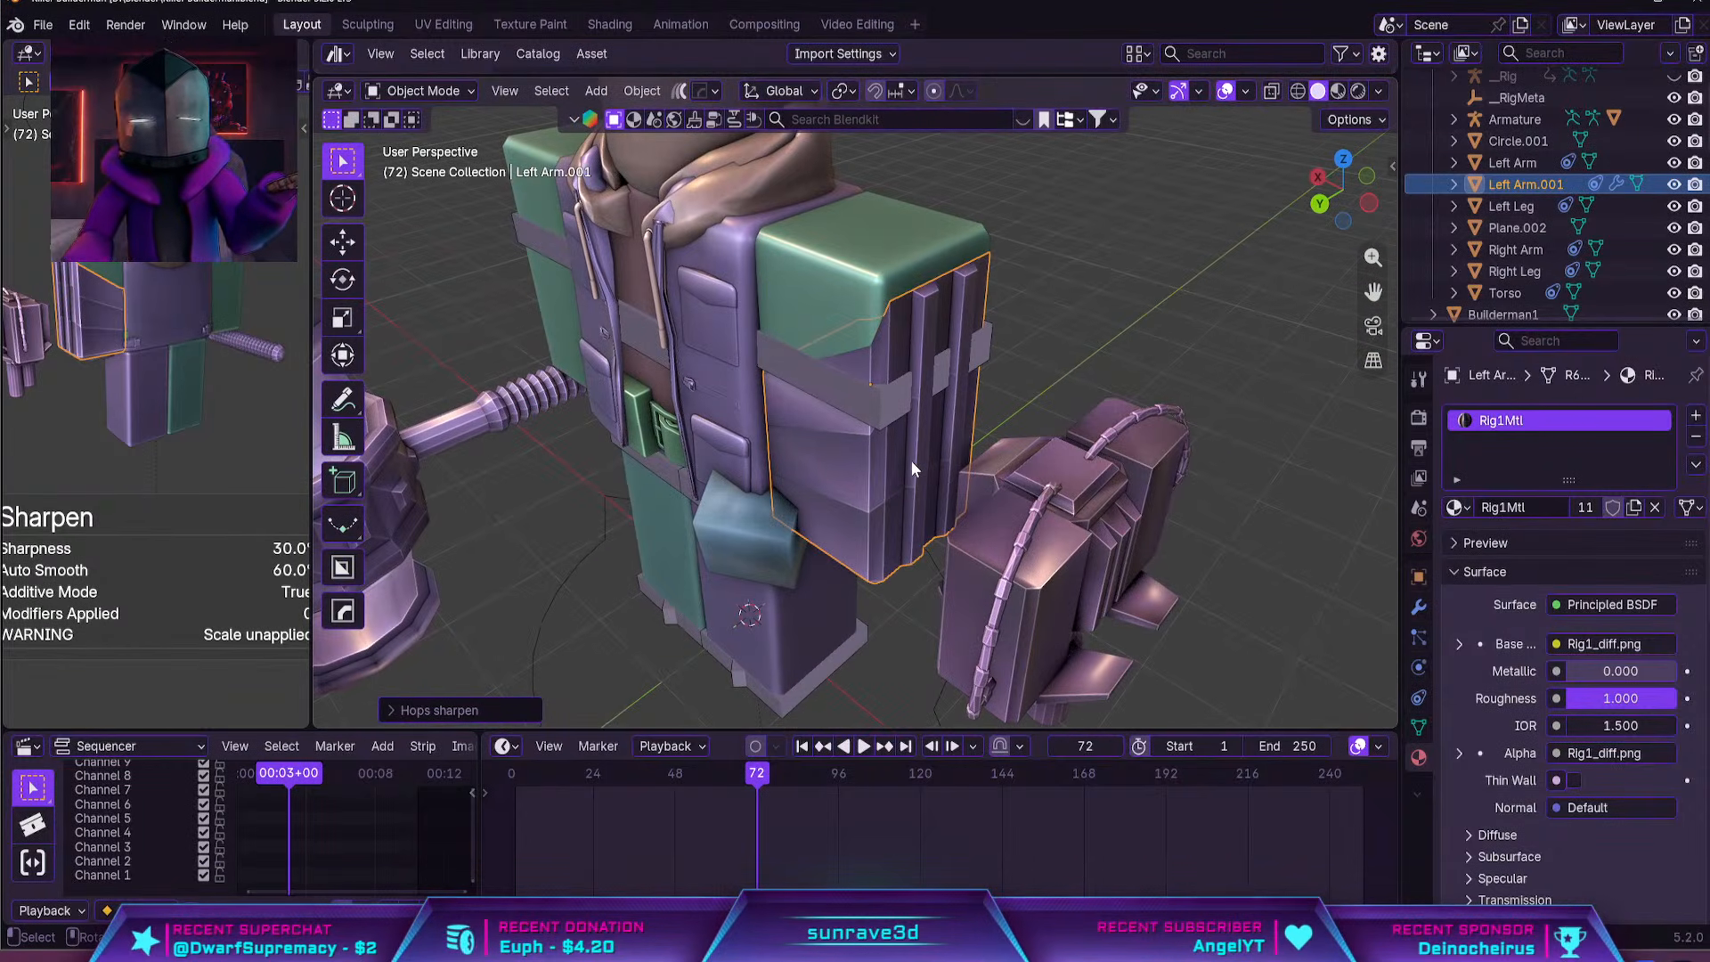
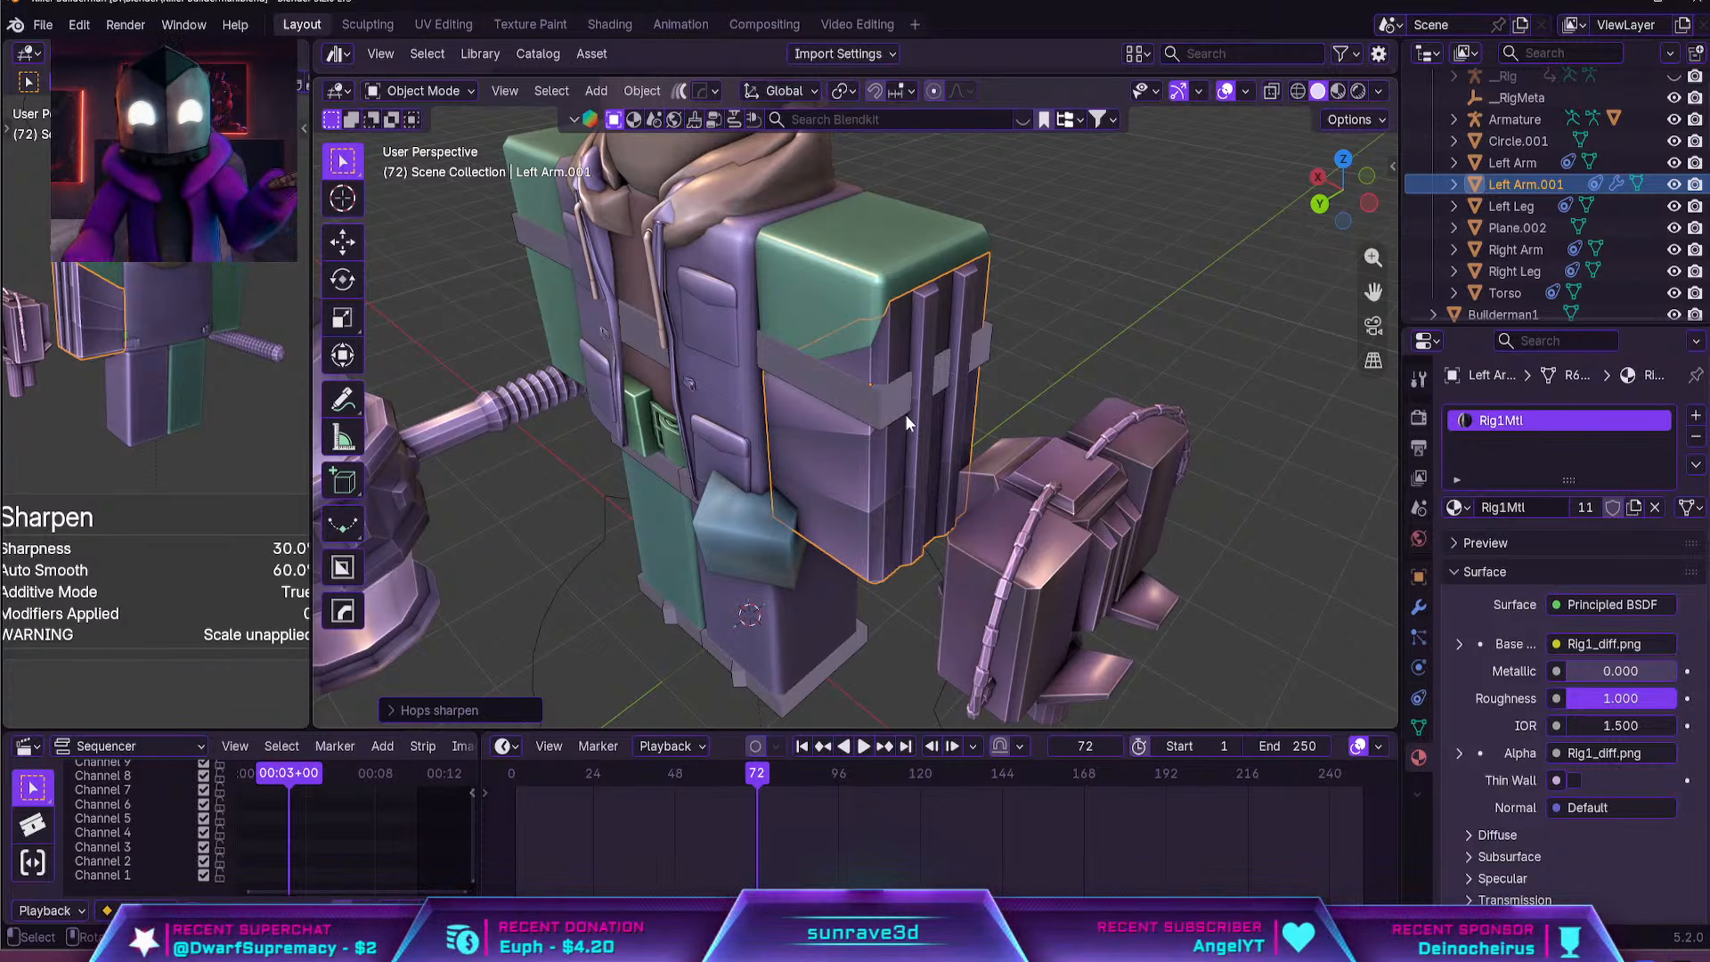
# Select the middle face loop around the arm shell, extrude it and scale it outward with Z locked into a raised band
pyautogui.scroll(4, 905, 414)
pyautogui.press('Tab')
pyautogui.keyDown('alt'); pyautogui.click(972, 435); pyautogui.keyUp('alt')
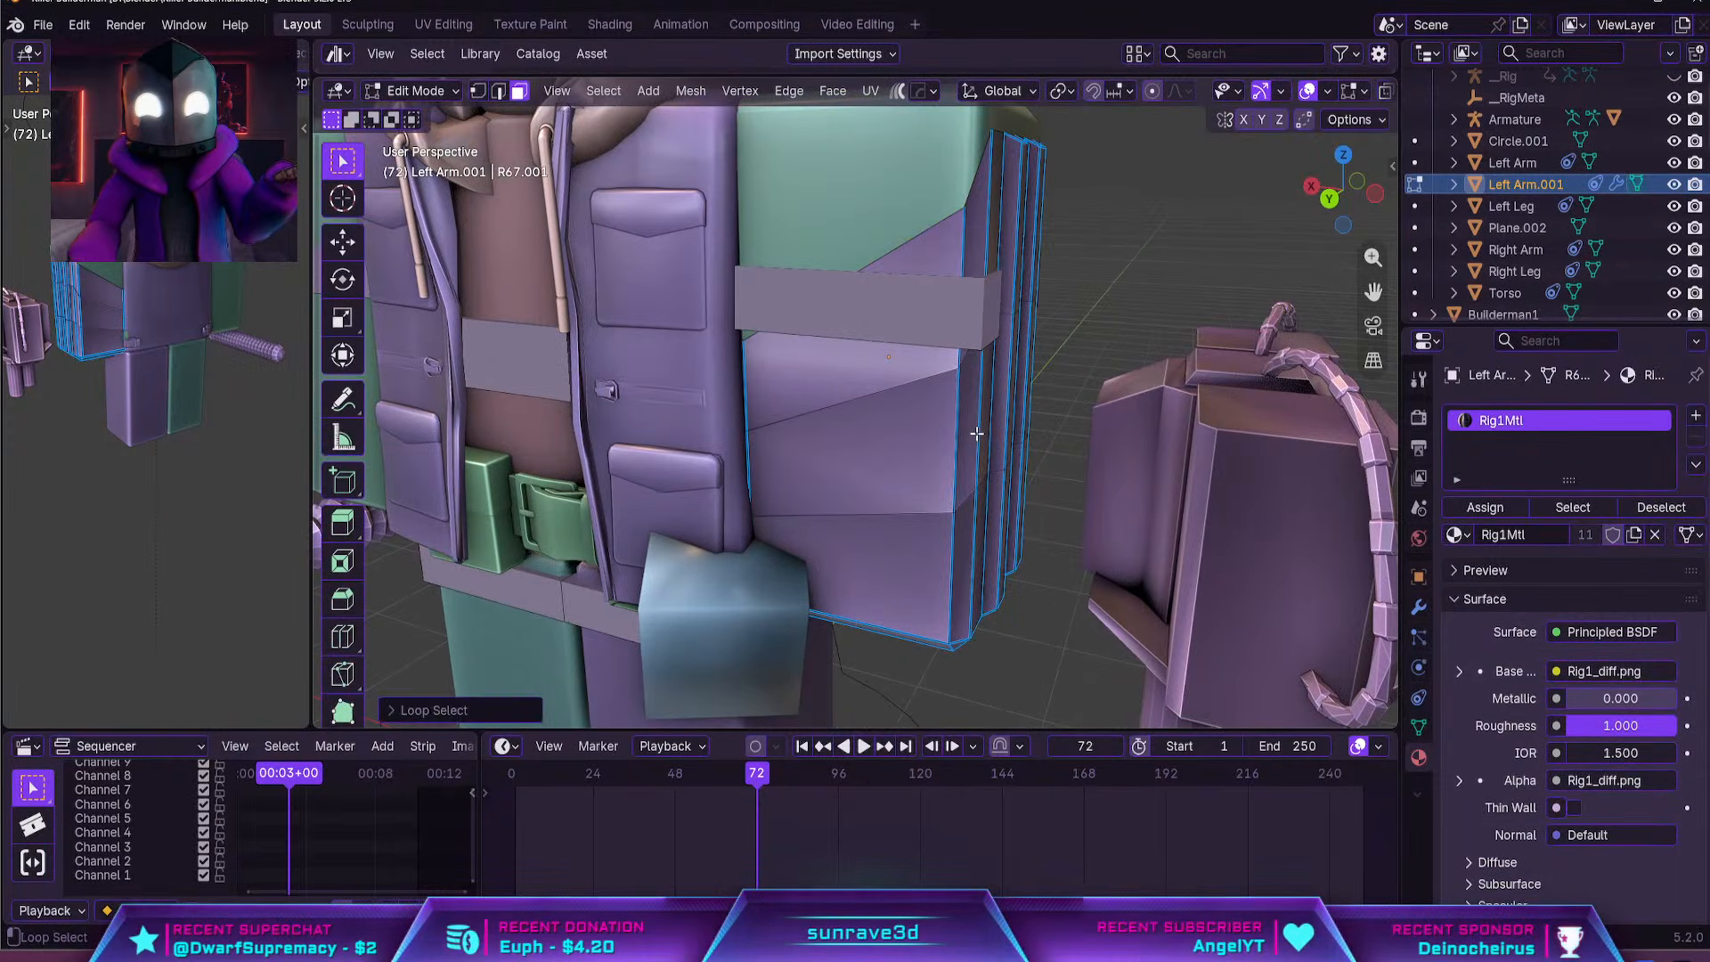
pyautogui.moveTo(971, 434); pyautogui.dragTo(1034, 464, button='middle')
pyautogui.press('s')
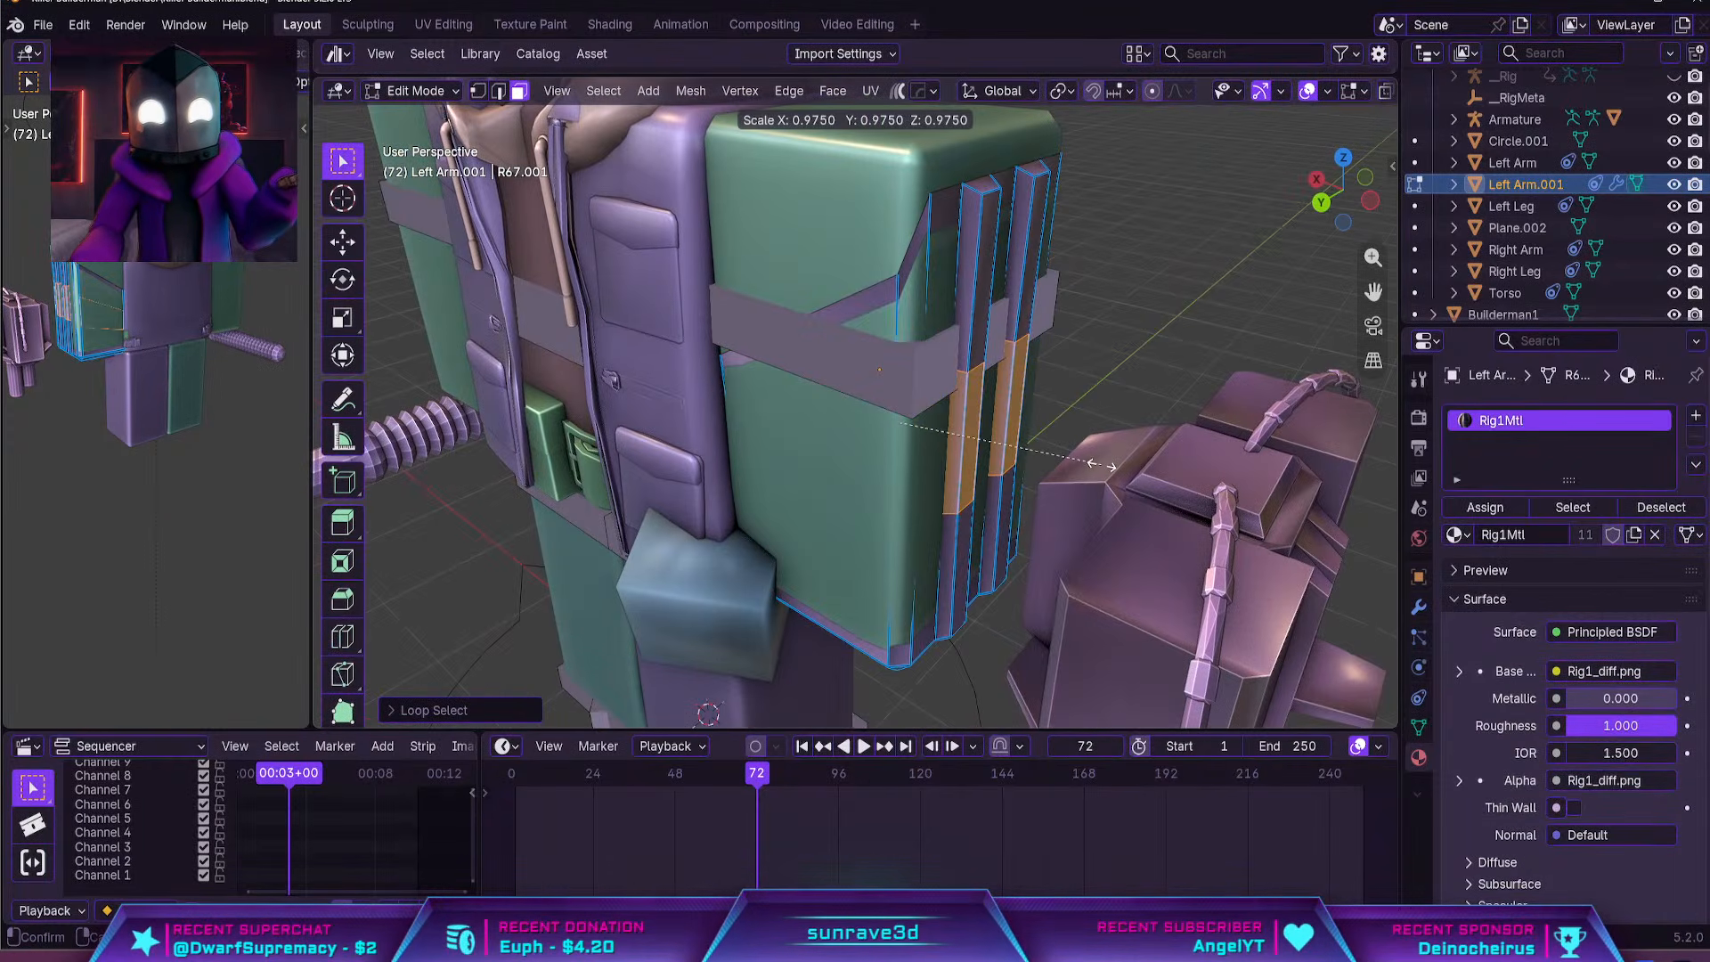
pyautogui.rightClick(1098, 473)
pyautogui.press('e')
pyautogui.rightClick(1051, 470)
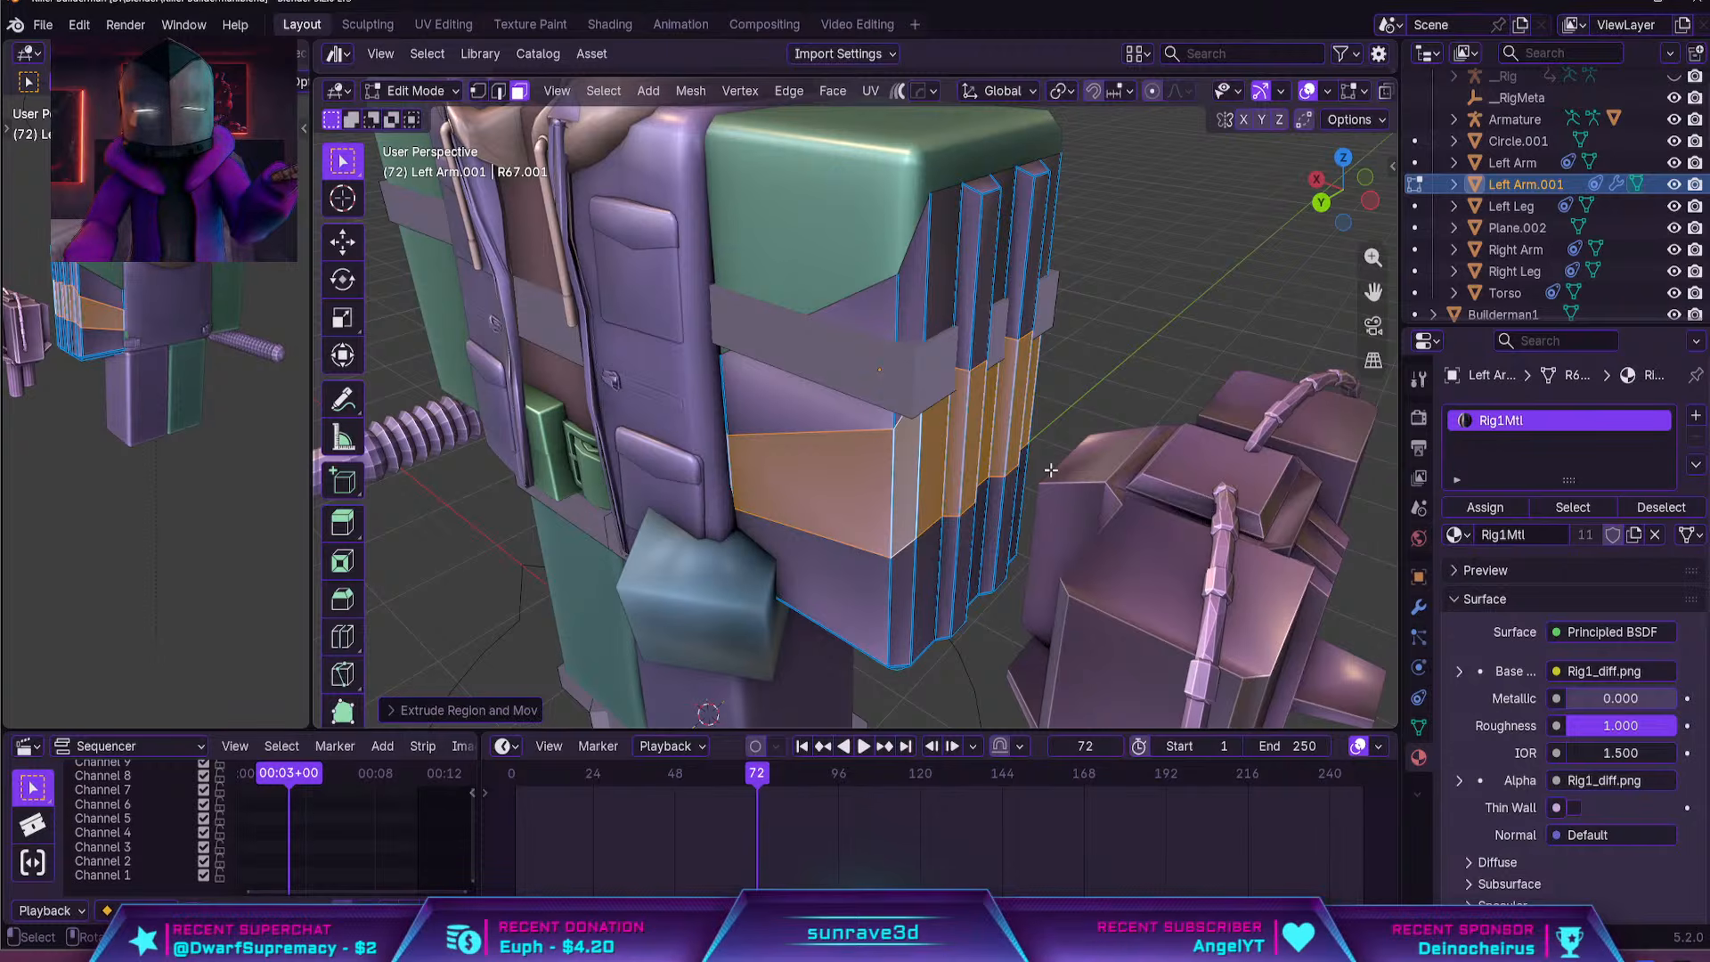
pyautogui.hotkey('shift', 'z')
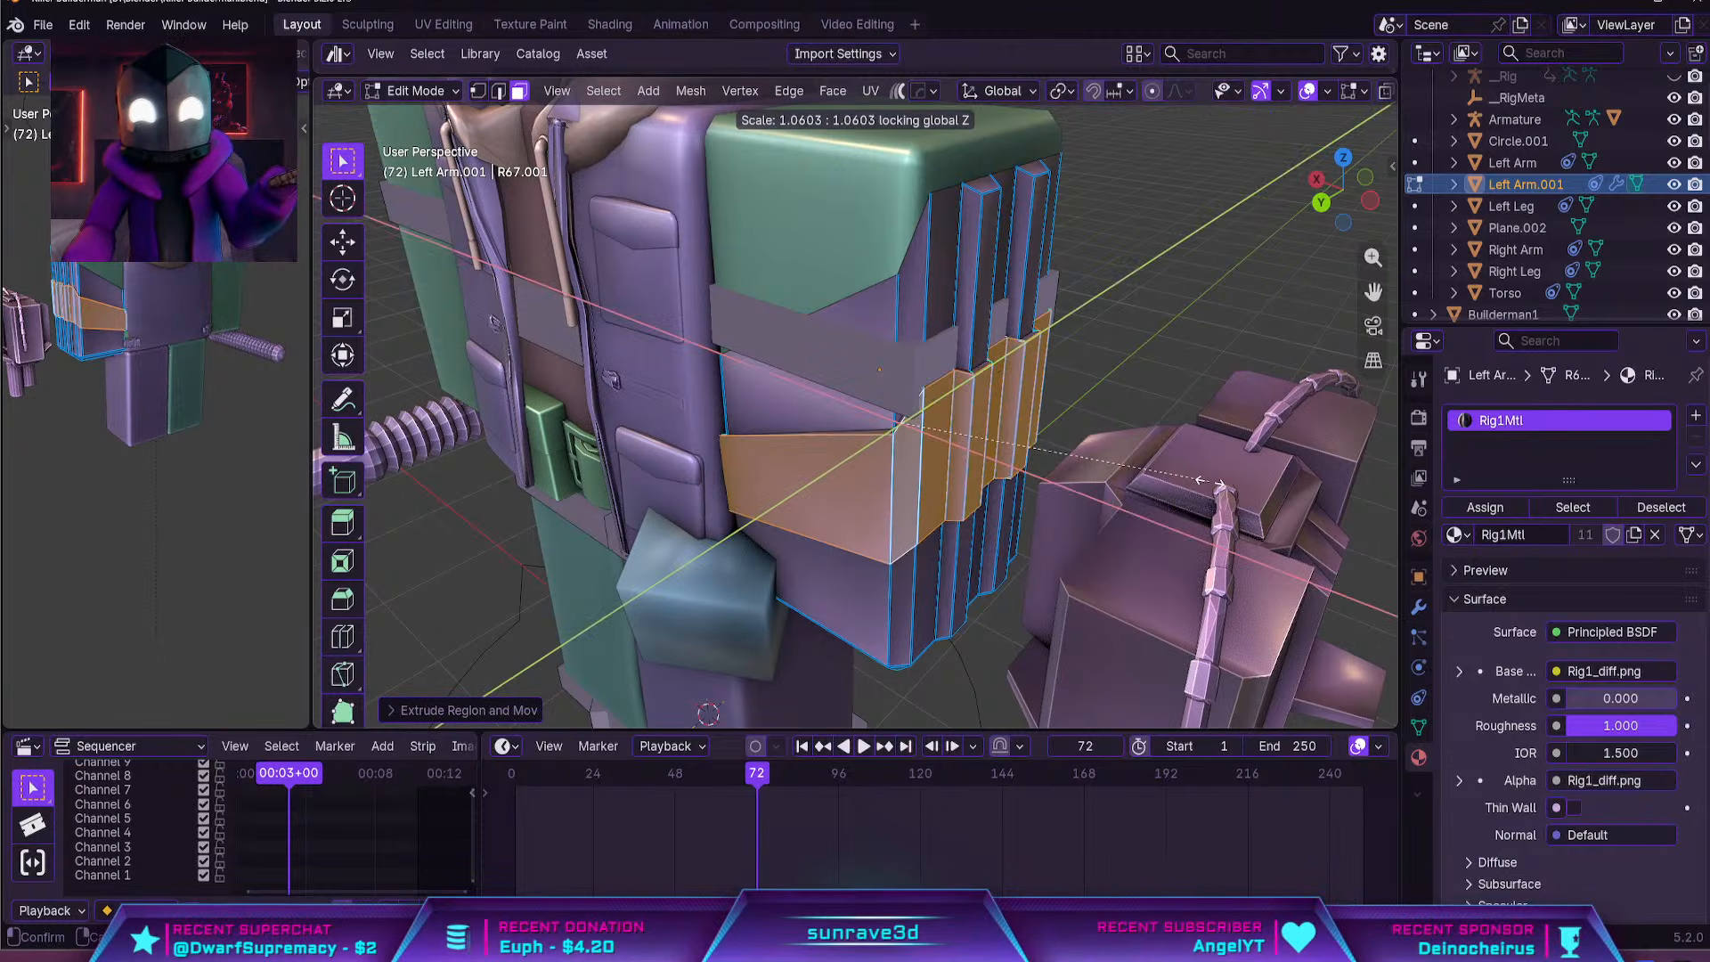
pyautogui.click(322, 489)
pyautogui.press('Tab')
# Add a Bevel modifier to the arm shell and shade the shell smooth
pyautogui.moveTo(843, 449); pyautogui.dragTo(1092, 468, button='middle')
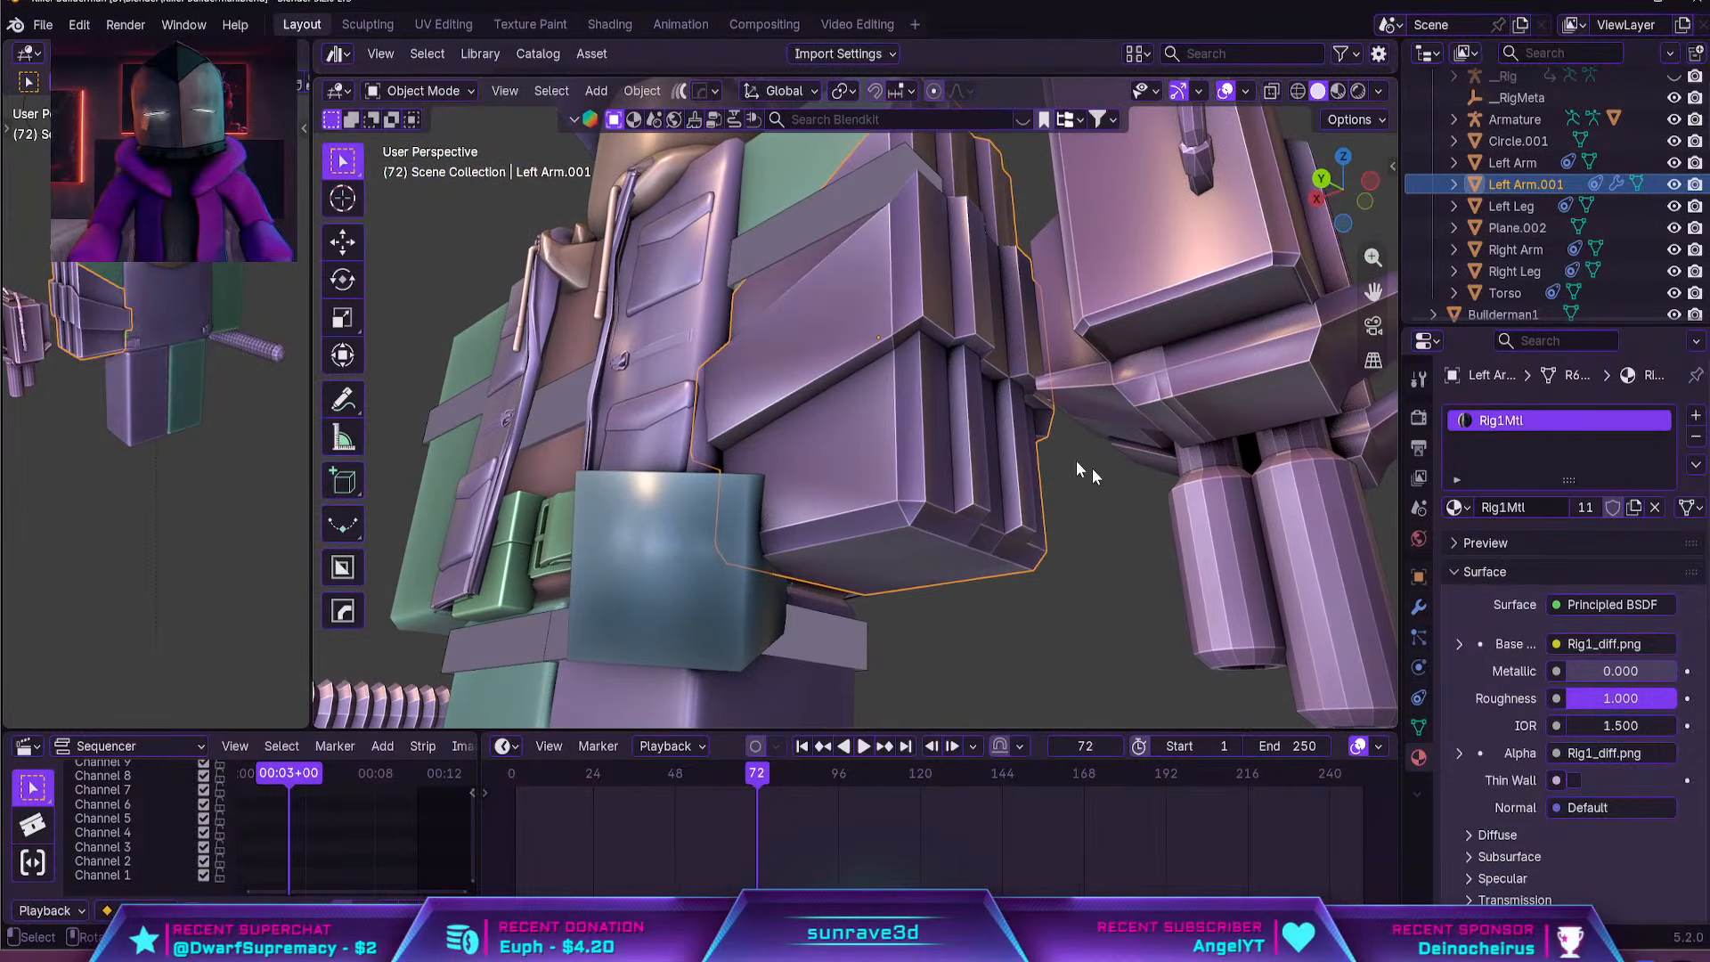
pyautogui.hotkey('ctrl', 'a')
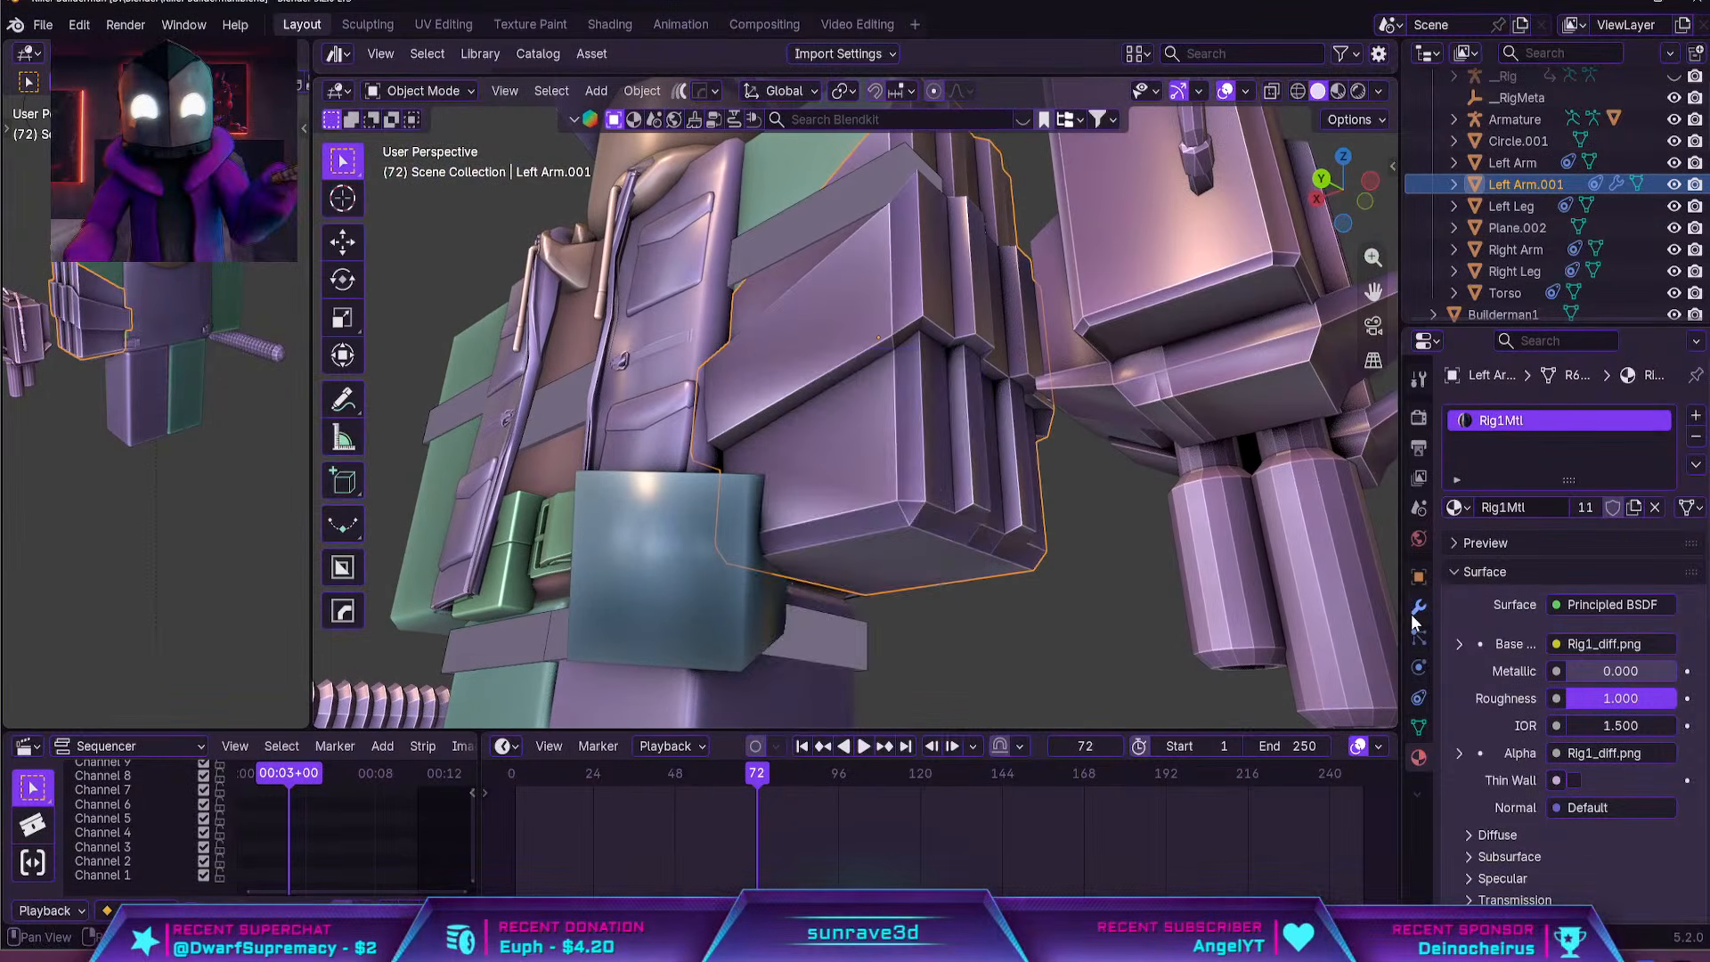
pyautogui.click(1418, 607)
pyautogui.click(1511, 415)
pyautogui.click(1511, 419)
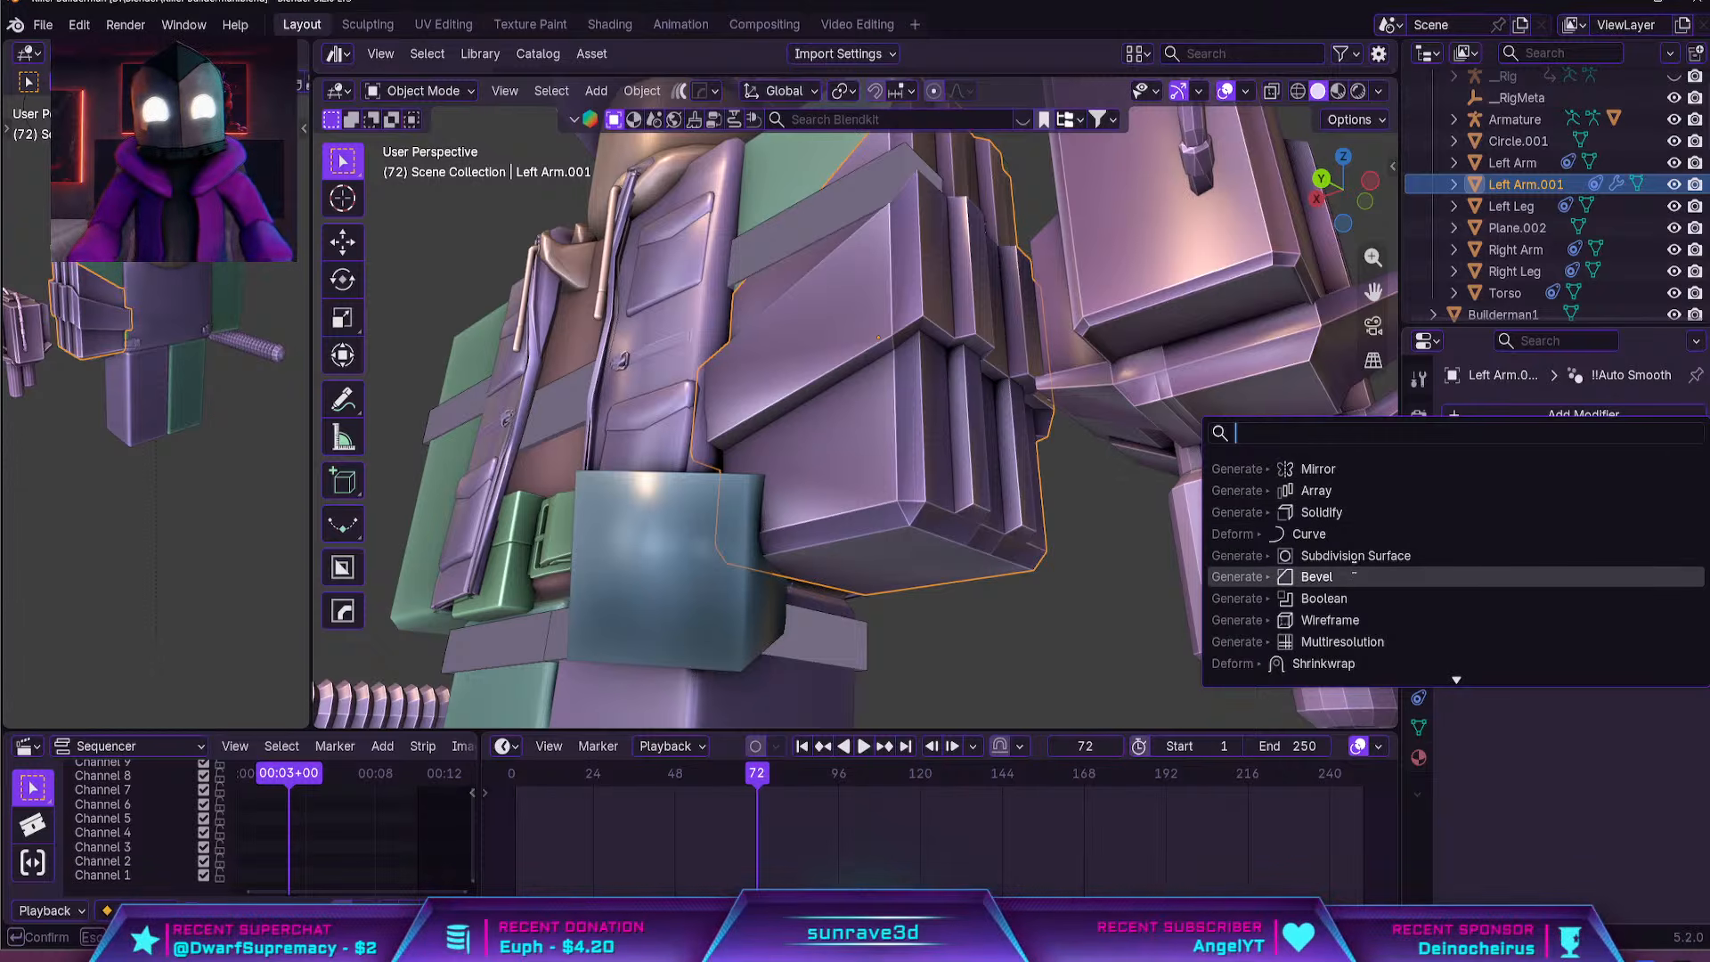
pyautogui.click(1349, 579)
pyautogui.rightClick(988, 394)
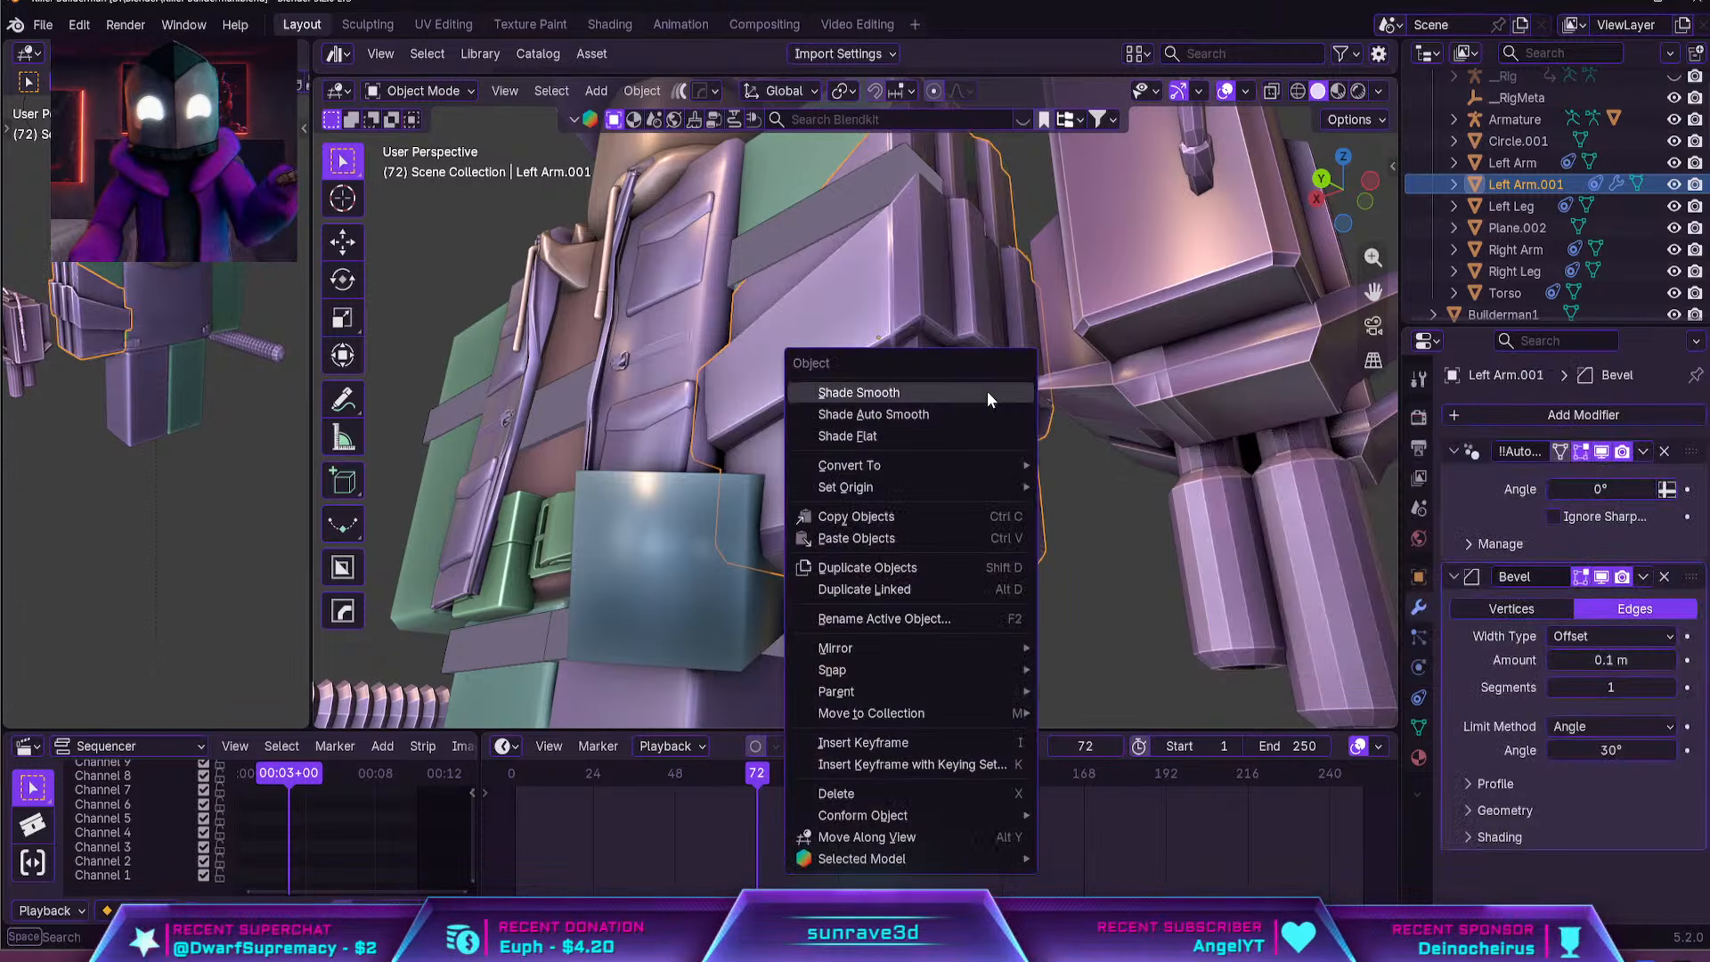
pyautogui.click(988, 394)
pyautogui.moveTo(987, 393)
pyautogui.mouseDown(button='middle')
pyautogui.moveTo(993, 369)
pyautogui.moveTo(974, 399)
pyautogui.mouseUp(button='middle')
# Scale the arm shell slightly to adjust its fit around the left arm
pyautogui.click(1075, 448)
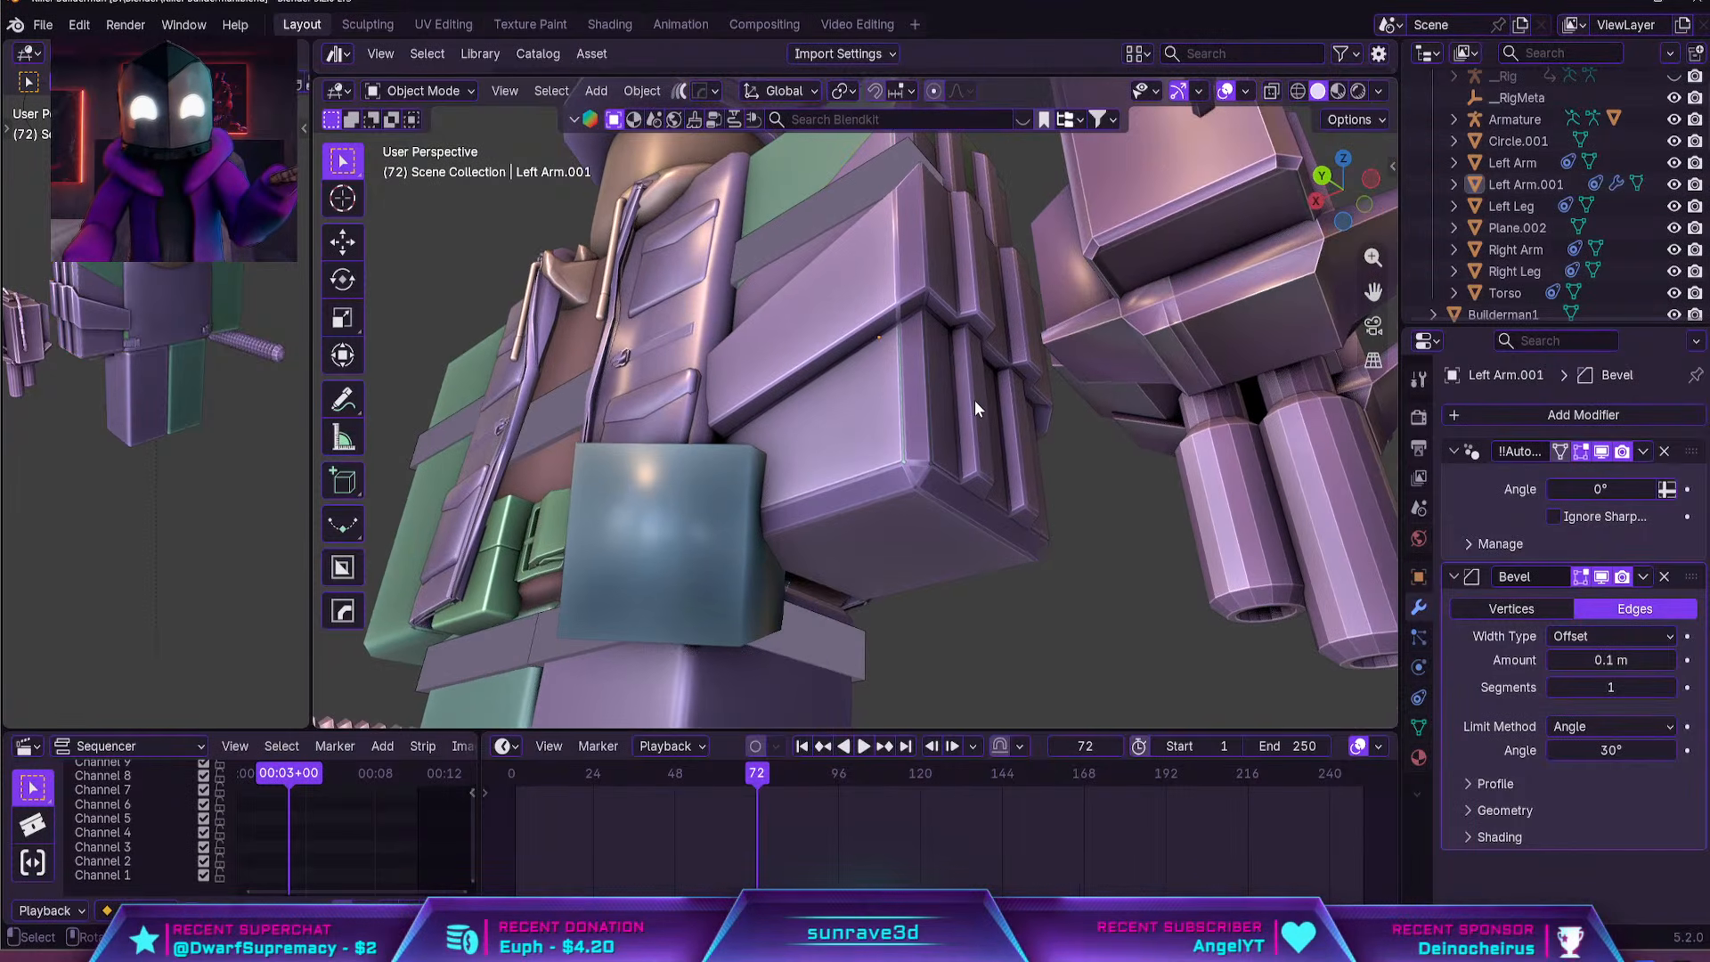
pyautogui.scroll(2, 977, 436)
pyautogui.click(1114, 443)
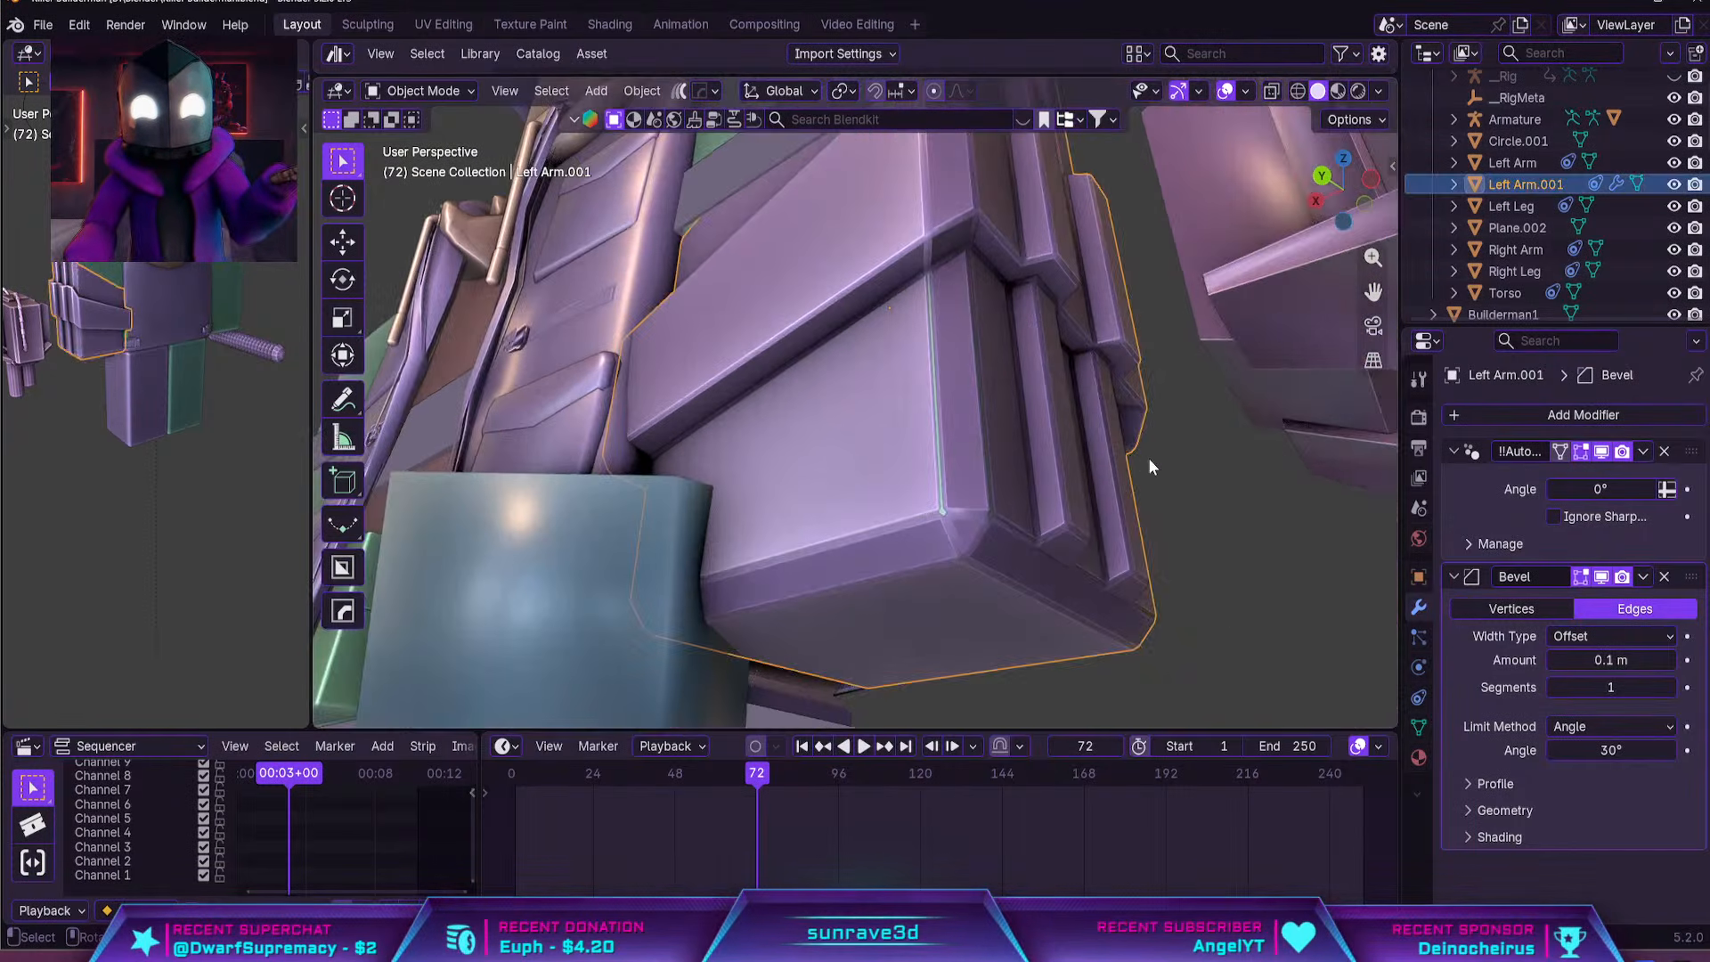
pyautogui.press('s')
pyautogui.click(1153, 457)
pyautogui.click(1153, 456)
pyautogui.scroll(-4, 1143, 423)
pyautogui.moveTo(1146, 431); pyautogui.dragTo(1149, 394, button='middle')
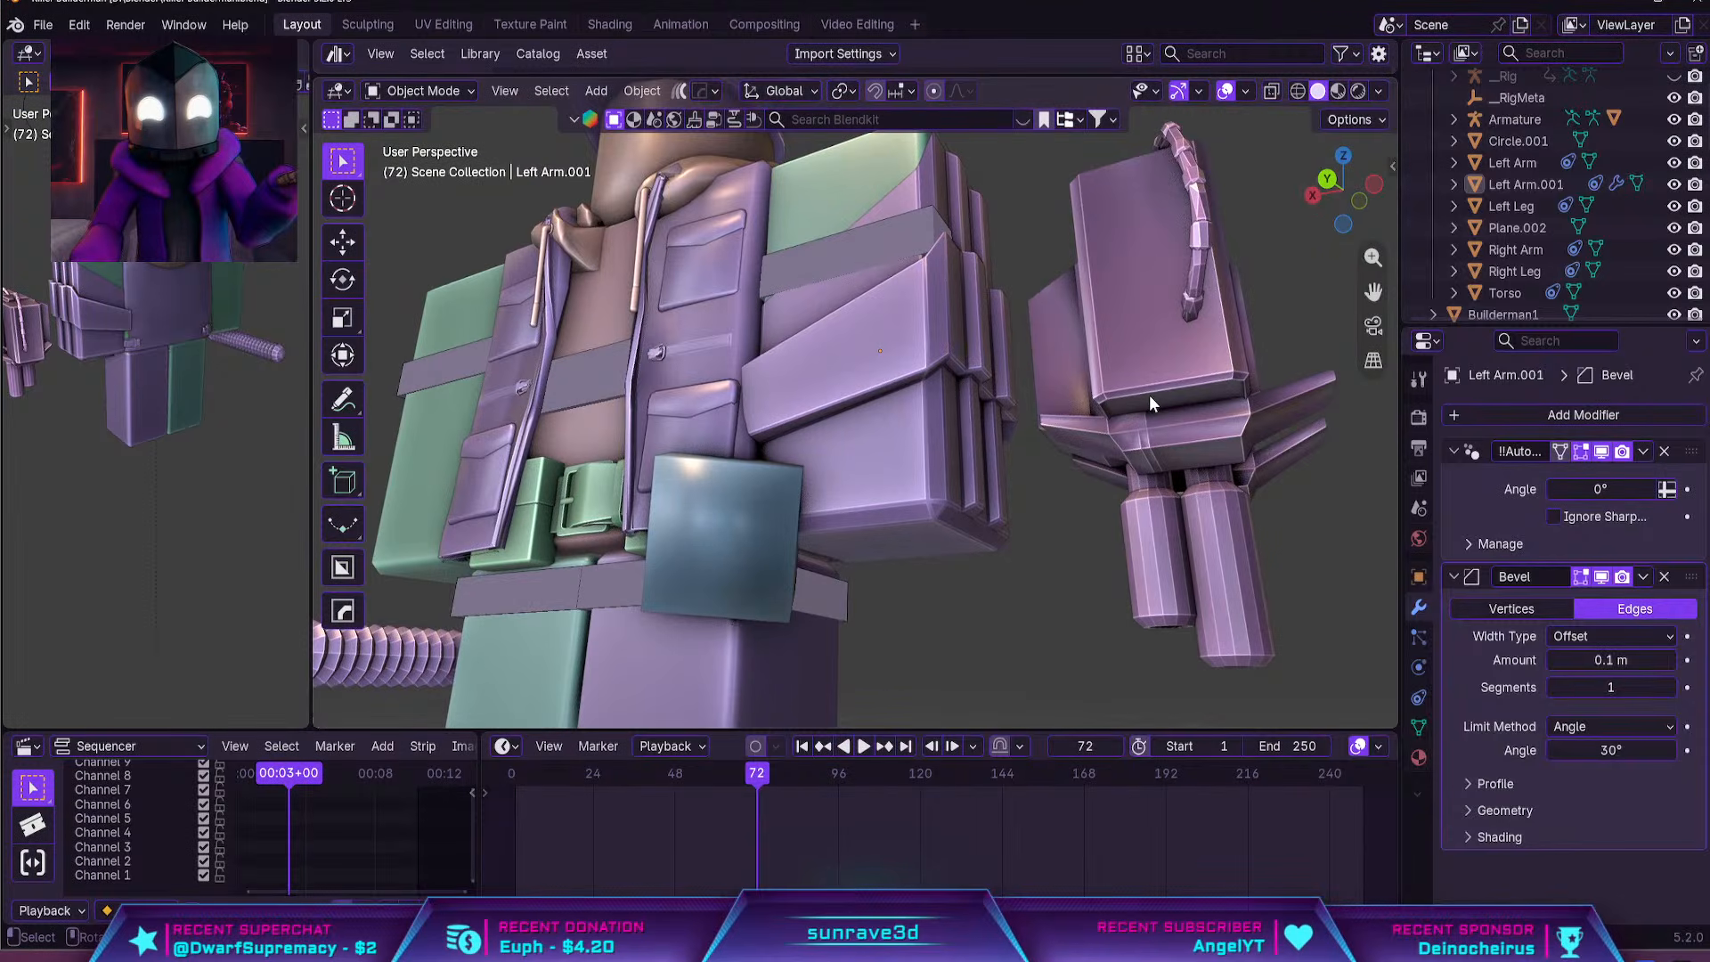
# Move the turret about 0.33 m along the X axis against the outer side of the arm shell
pyautogui.click(1149, 393)
pyautogui.press('g')
pyautogui.press('x')
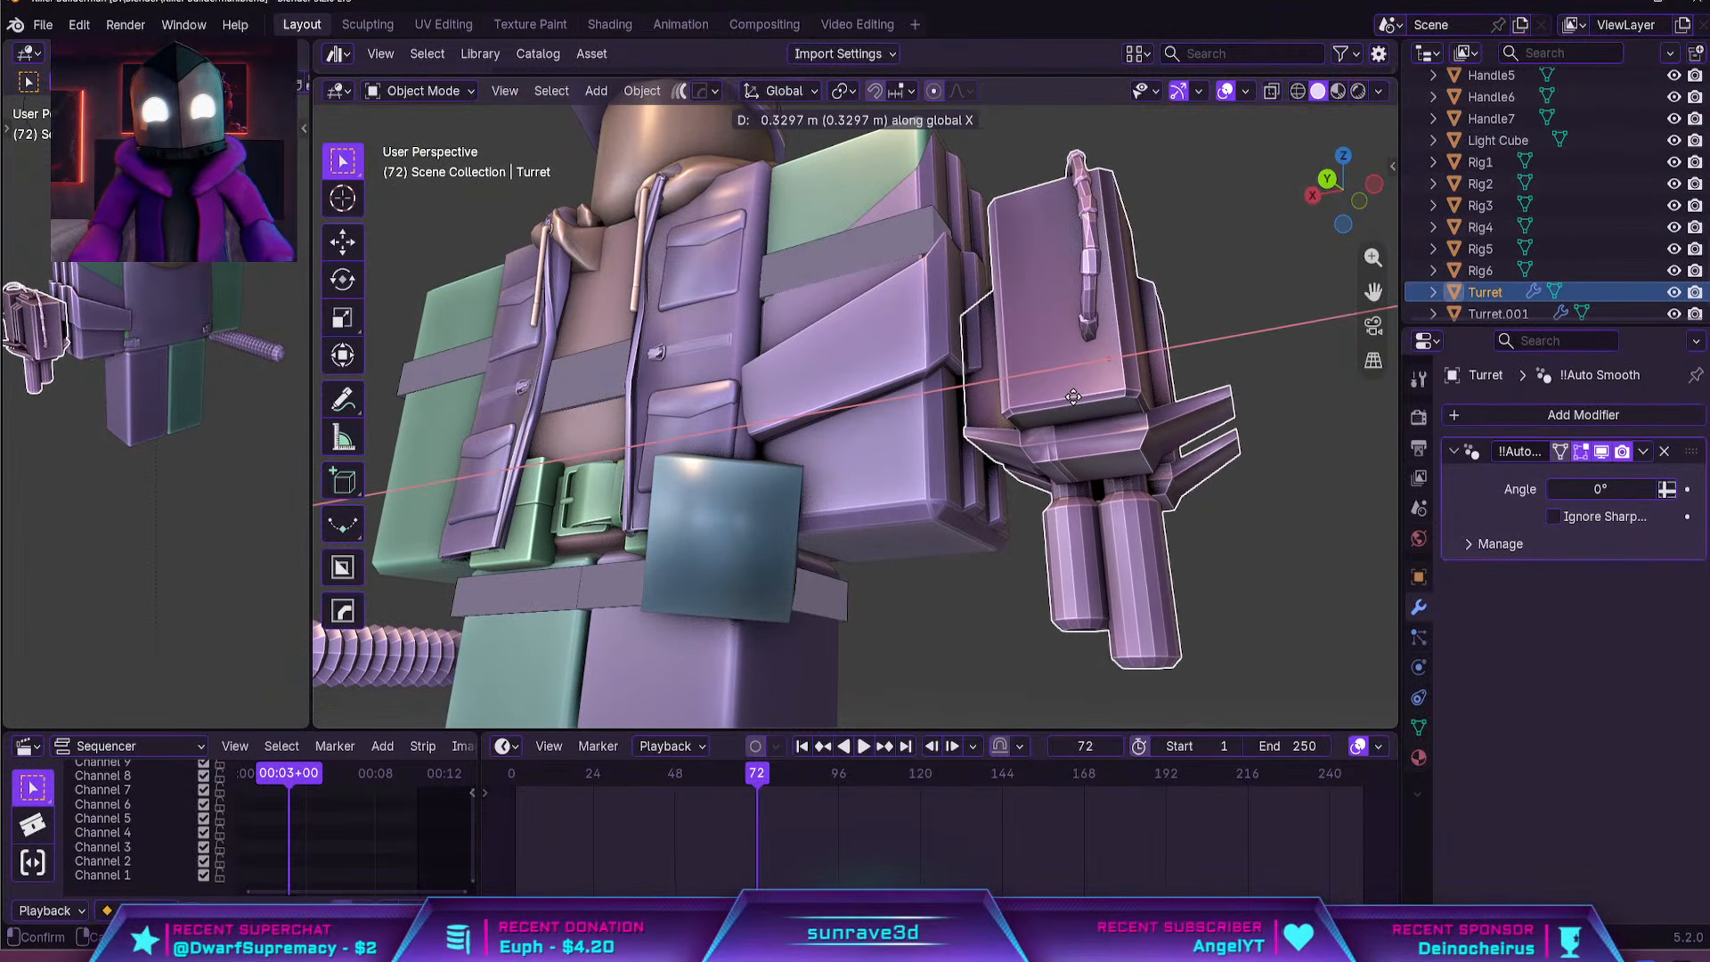
pyautogui.click(1063, 399)
pyautogui.click(1188, 372)
pyautogui.moveTo(1188, 372); pyautogui.dragTo(1185, 509, button='middle')
pyautogui.scroll(-3, 1033, 476)
# Examine how the turret and the bevelled arm shell fit together from the front and the outer side
pyautogui.moveTo(883, 448); pyautogui.dragTo(948, 364, button='middle')
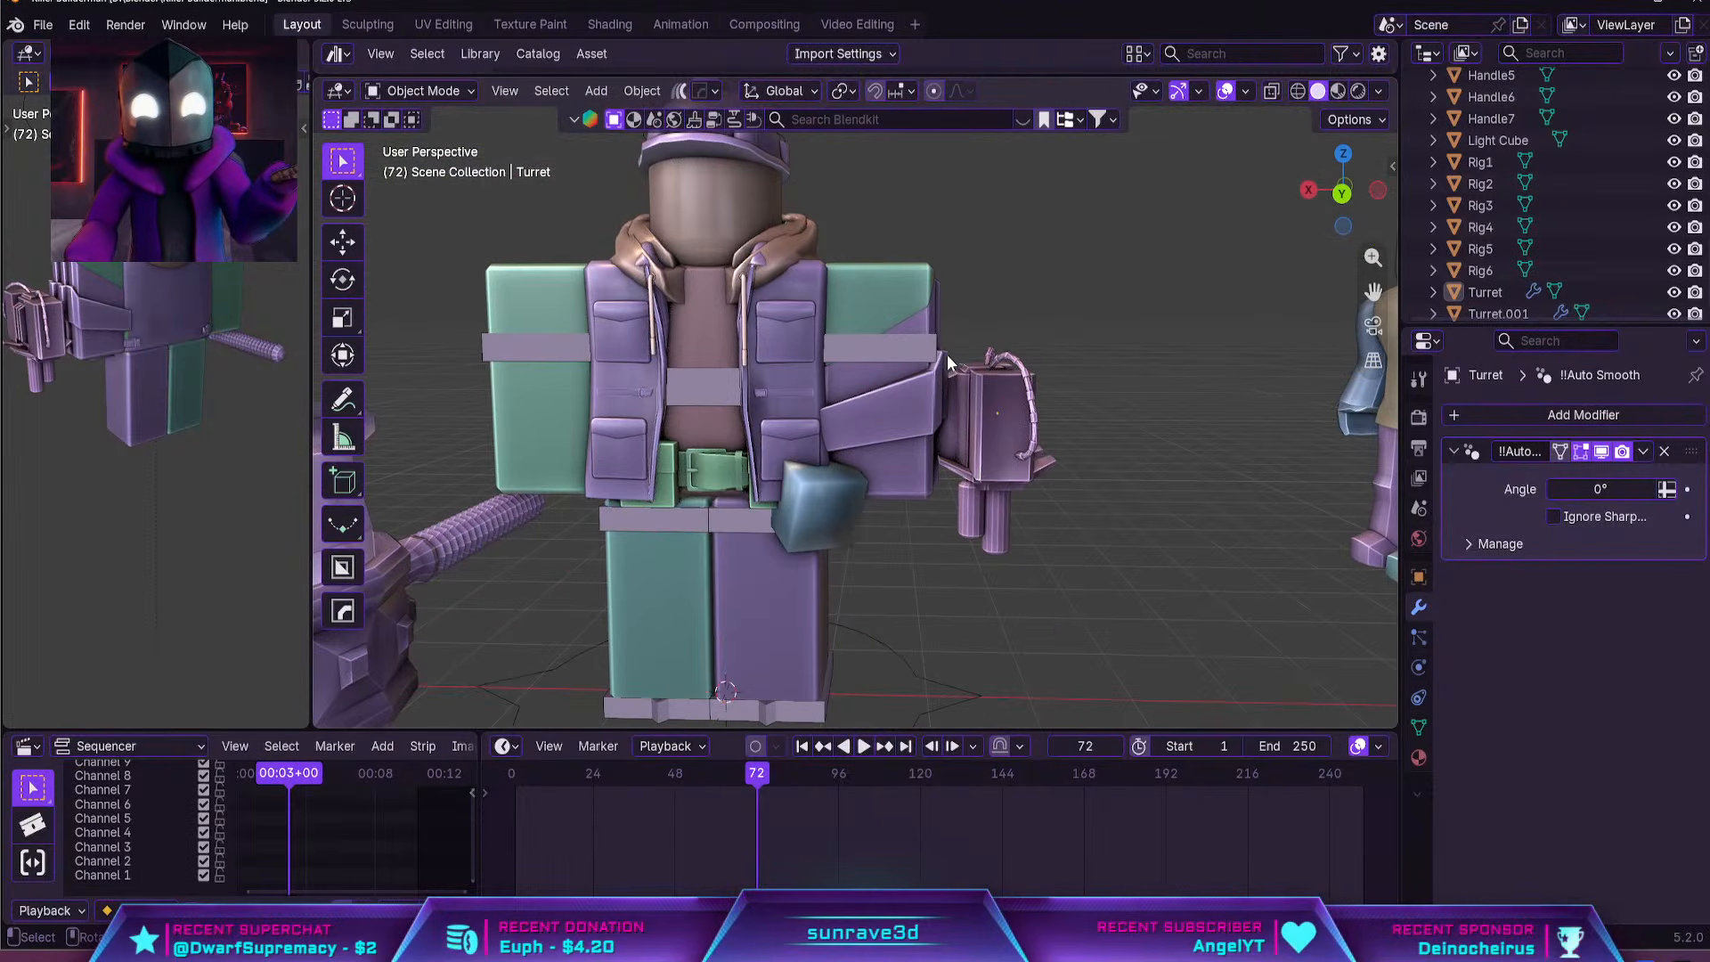
pyautogui.moveTo(985, 453); pyautogui.dragTo(943, 378, button='middle')
pyautogui.scroll(2, 947, 437)
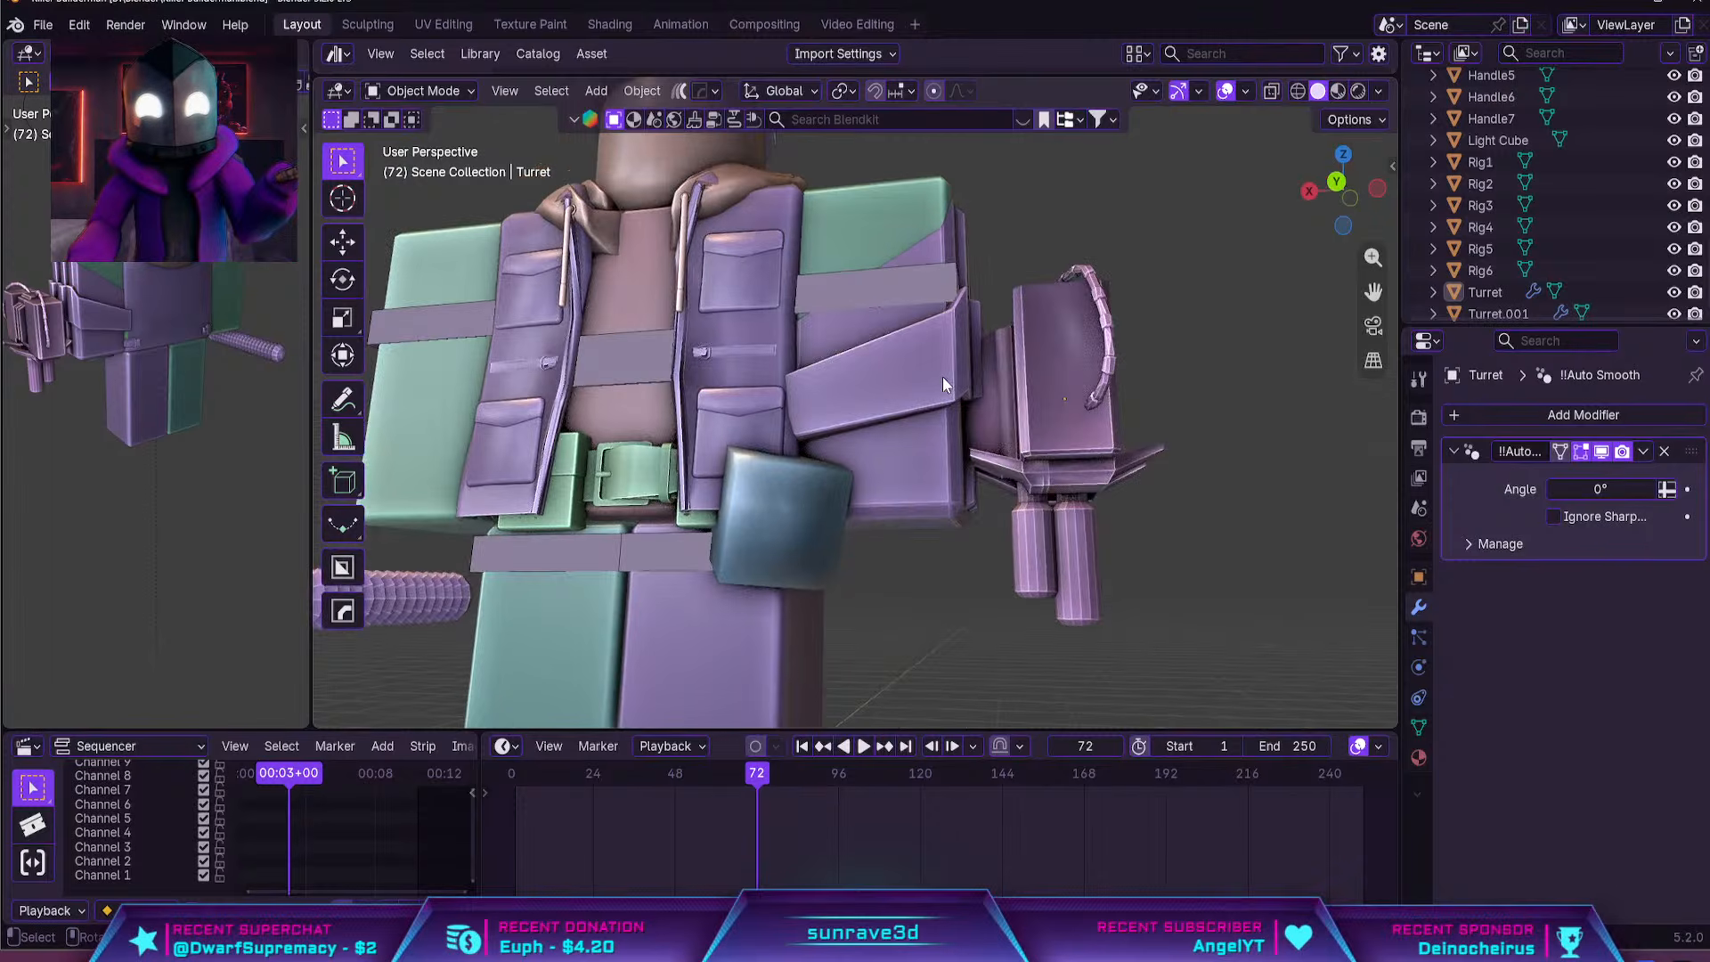
pyautogui.press('Tab')
pyautogui.scroll(2, 911, 415)
pyautogui.press('Tab')
pyautogui.click(928, 450)
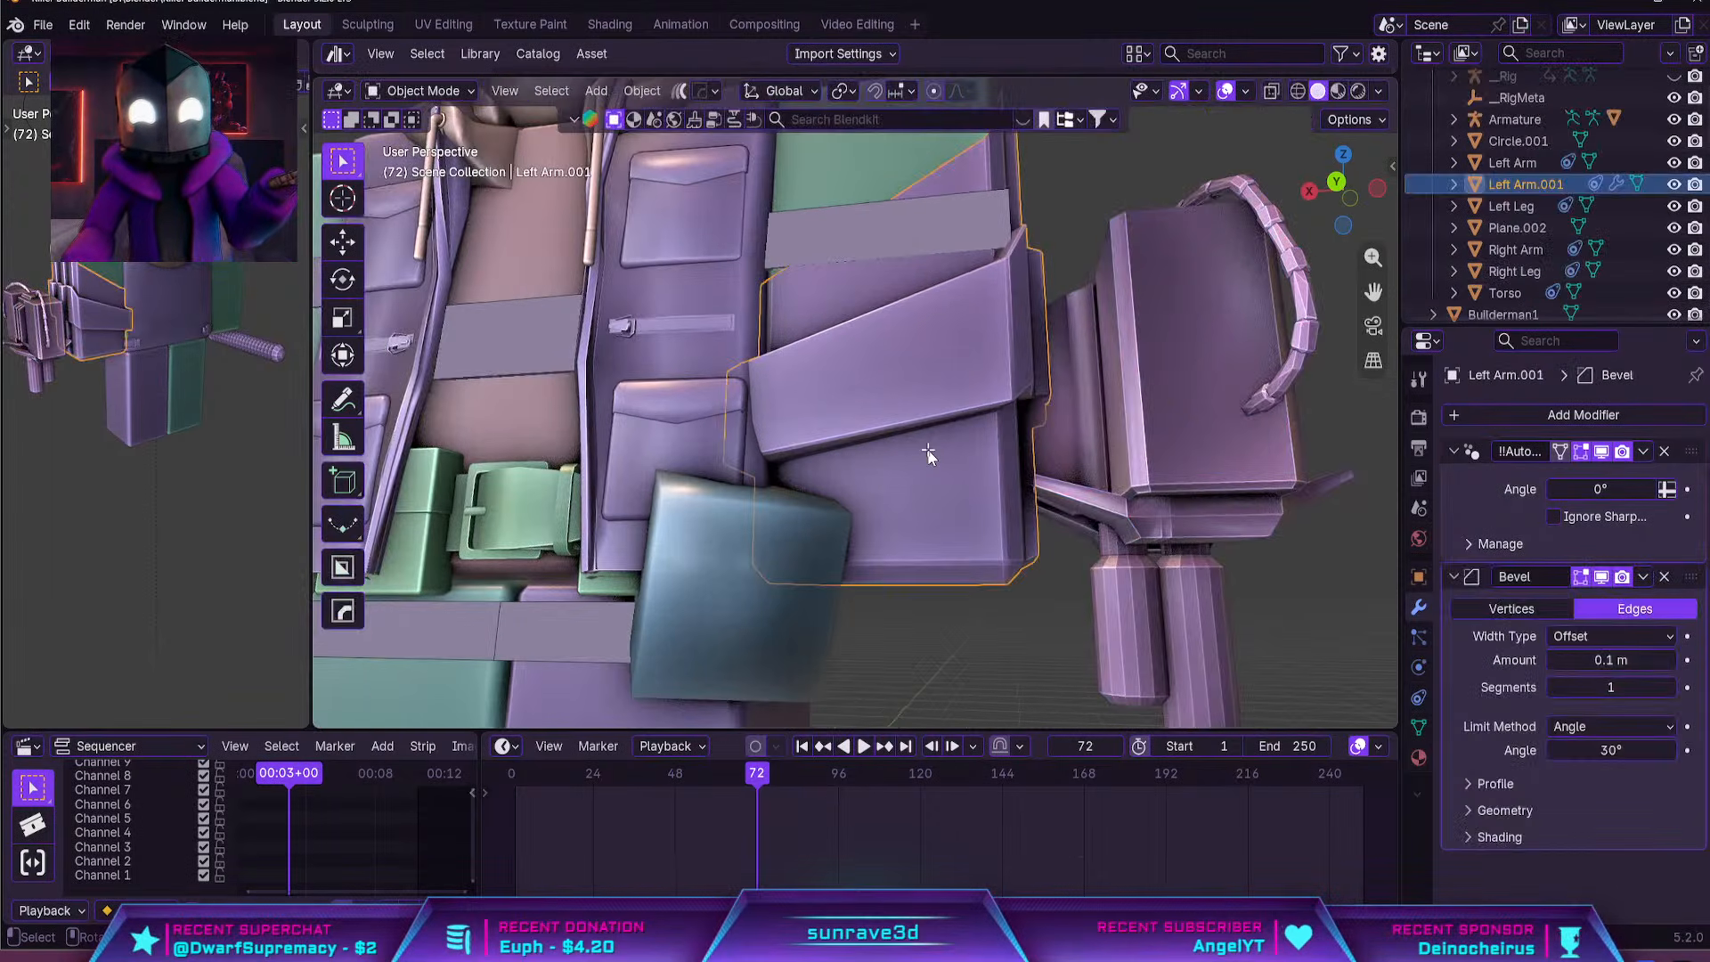
pyautogui.press('Tab')
pyautogui.moveTo(928, 451); pyautogui.dragTo(851, 501, button='middle')
pyautogui.press('Tab')
pyautogui.scroll(-3, 850, 334)
pyautogui.press('Tab')
pyautogui.press('Tab')
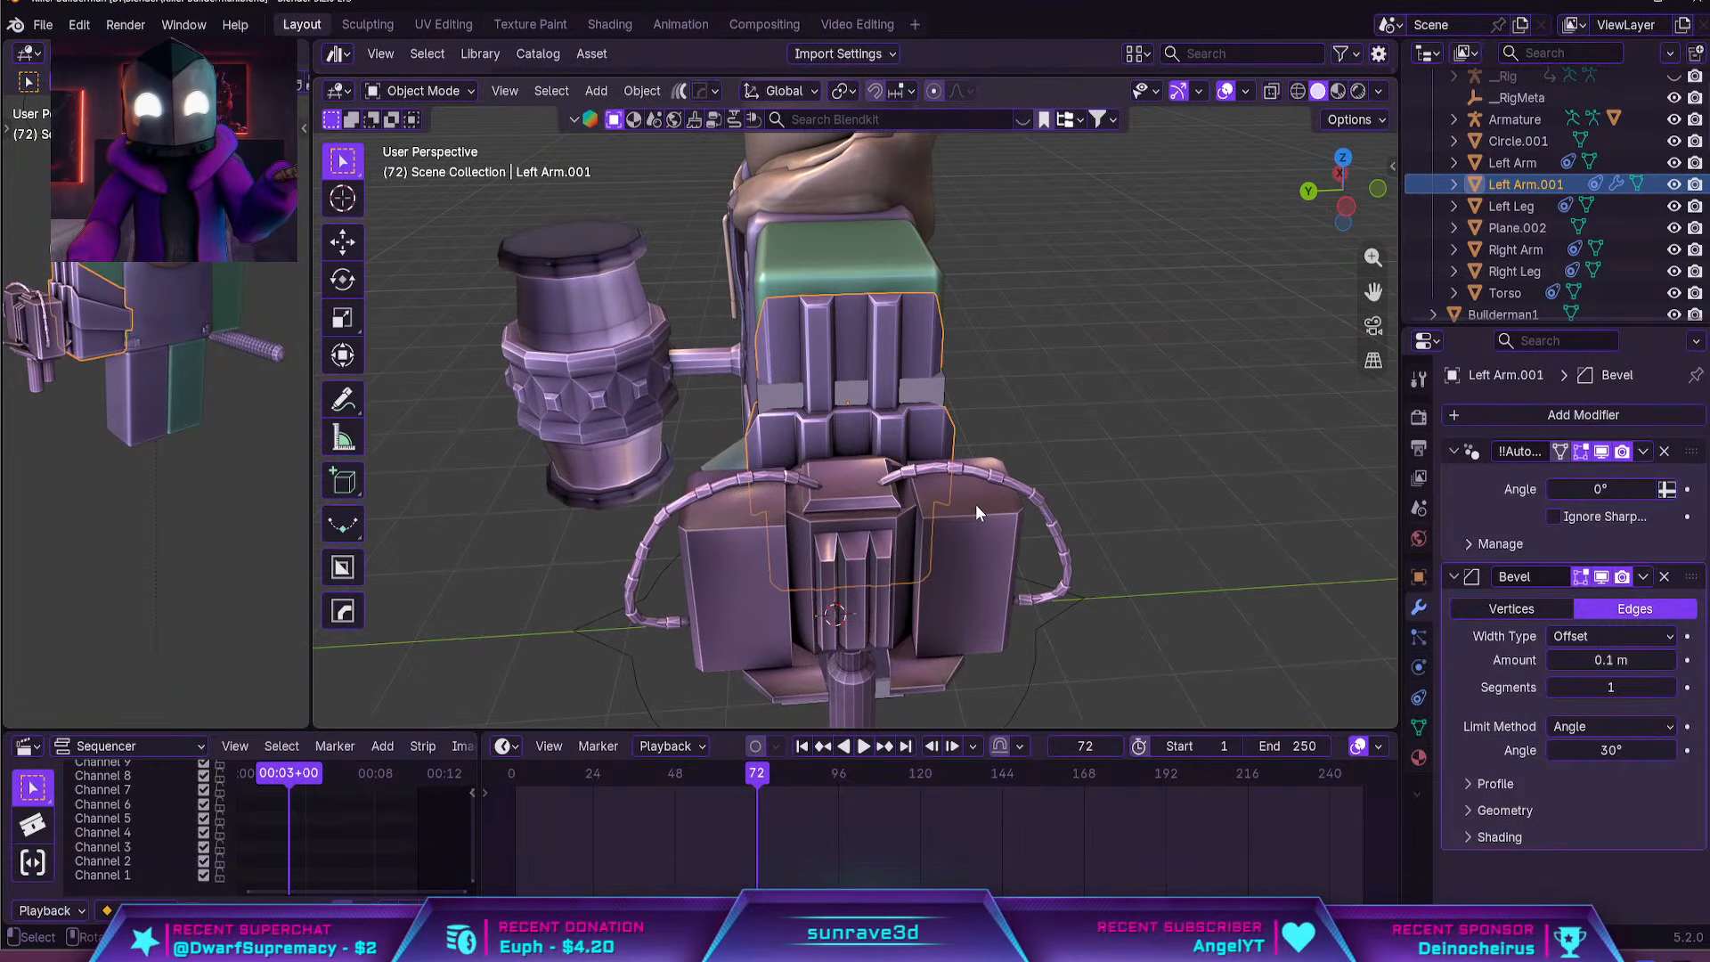
pyautogui.scroll(3, 977, 506)
pyautogui.scroll(3, 1097, 563)
pyautogui.scroll(-5, 942, 454)
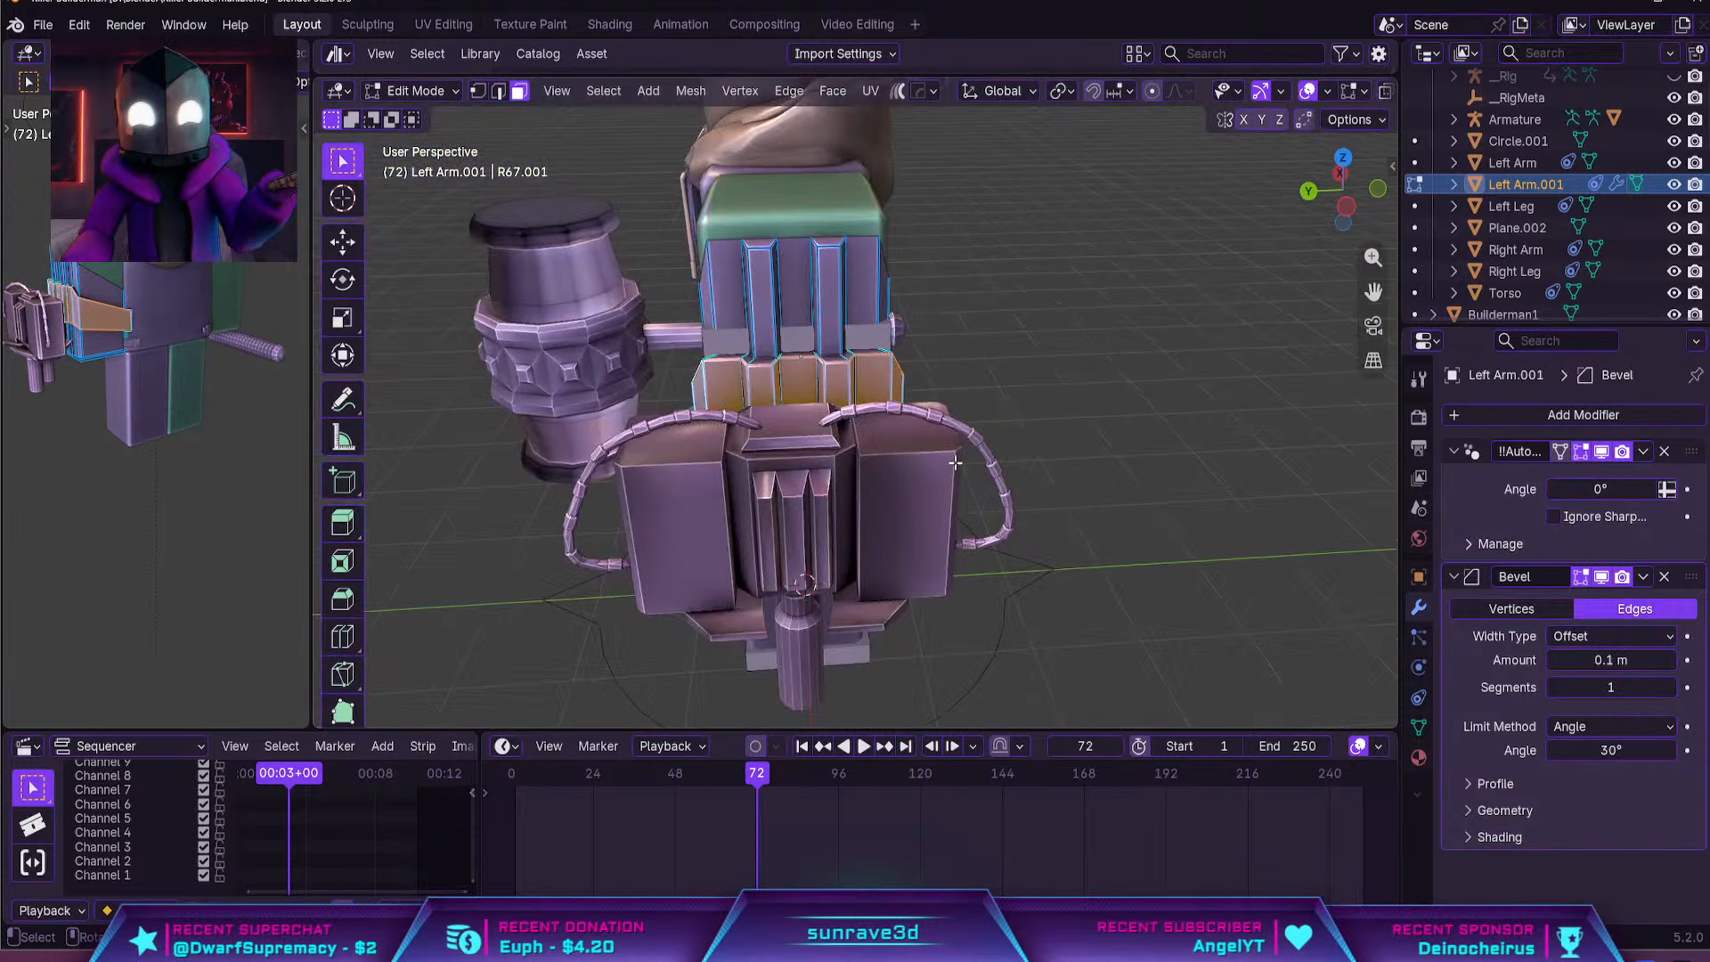
# Select every linked segment of the turret's two curved cables in Edit Mode and delete them
pyautogui.click(995, 488)
pyautogui.press('Tab')
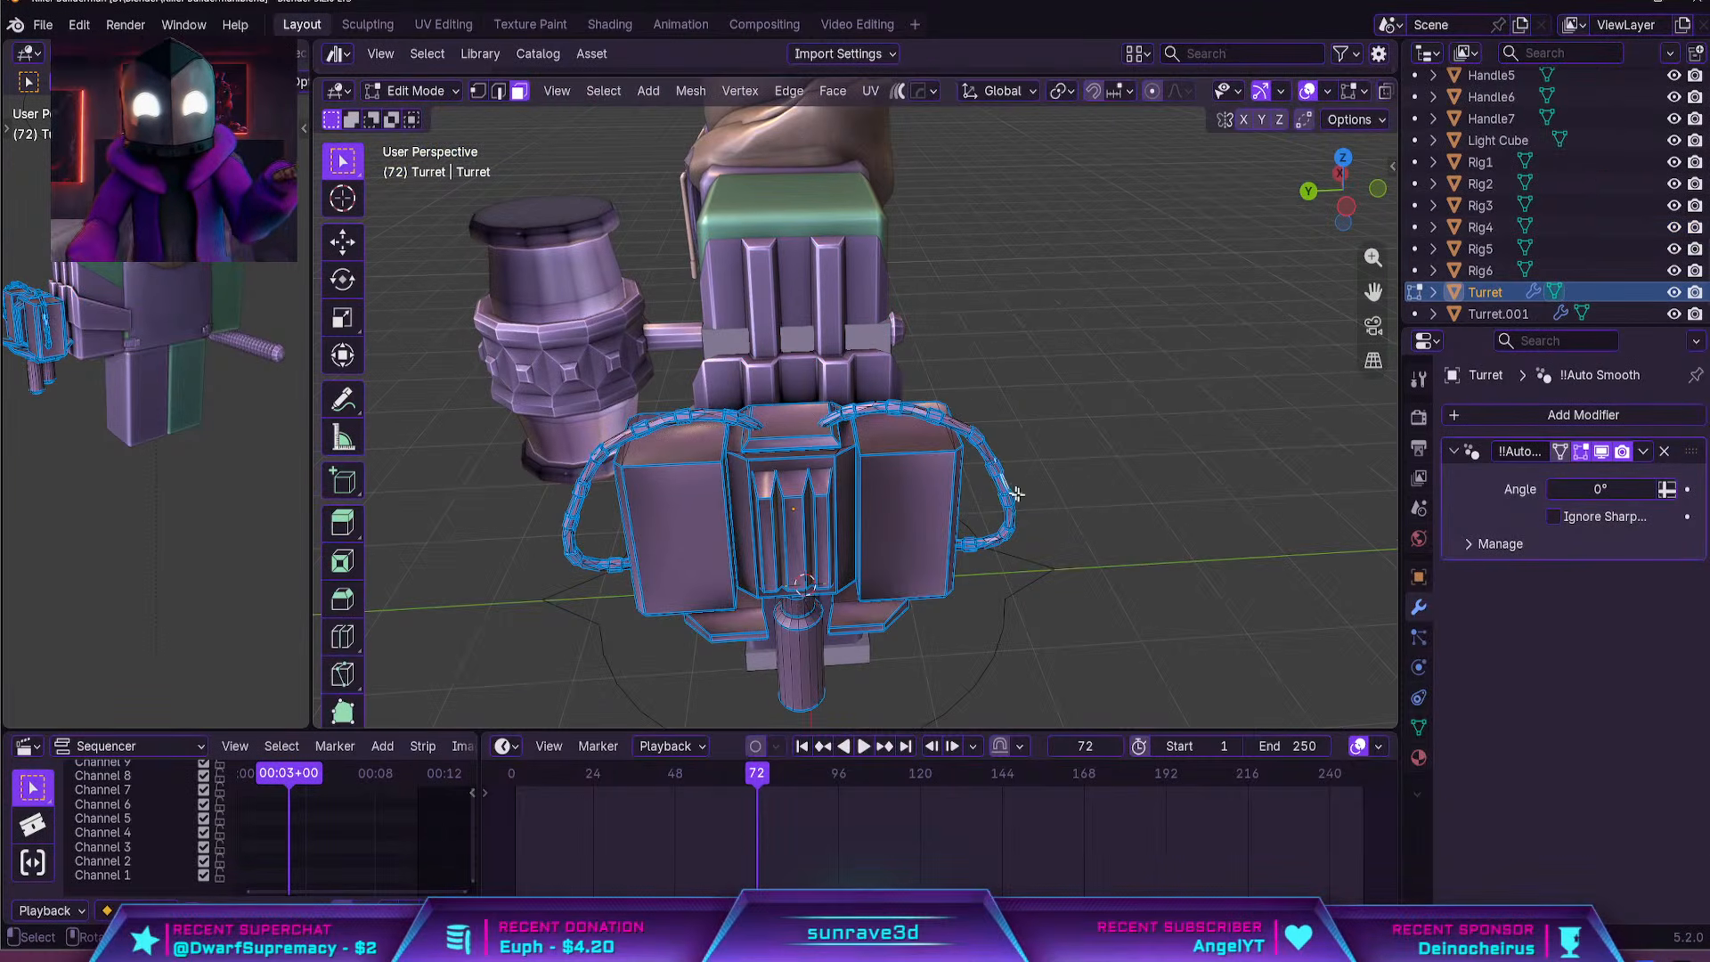
pyautogui.scroll(3, 1056, 517)
pyautogui.press('l')
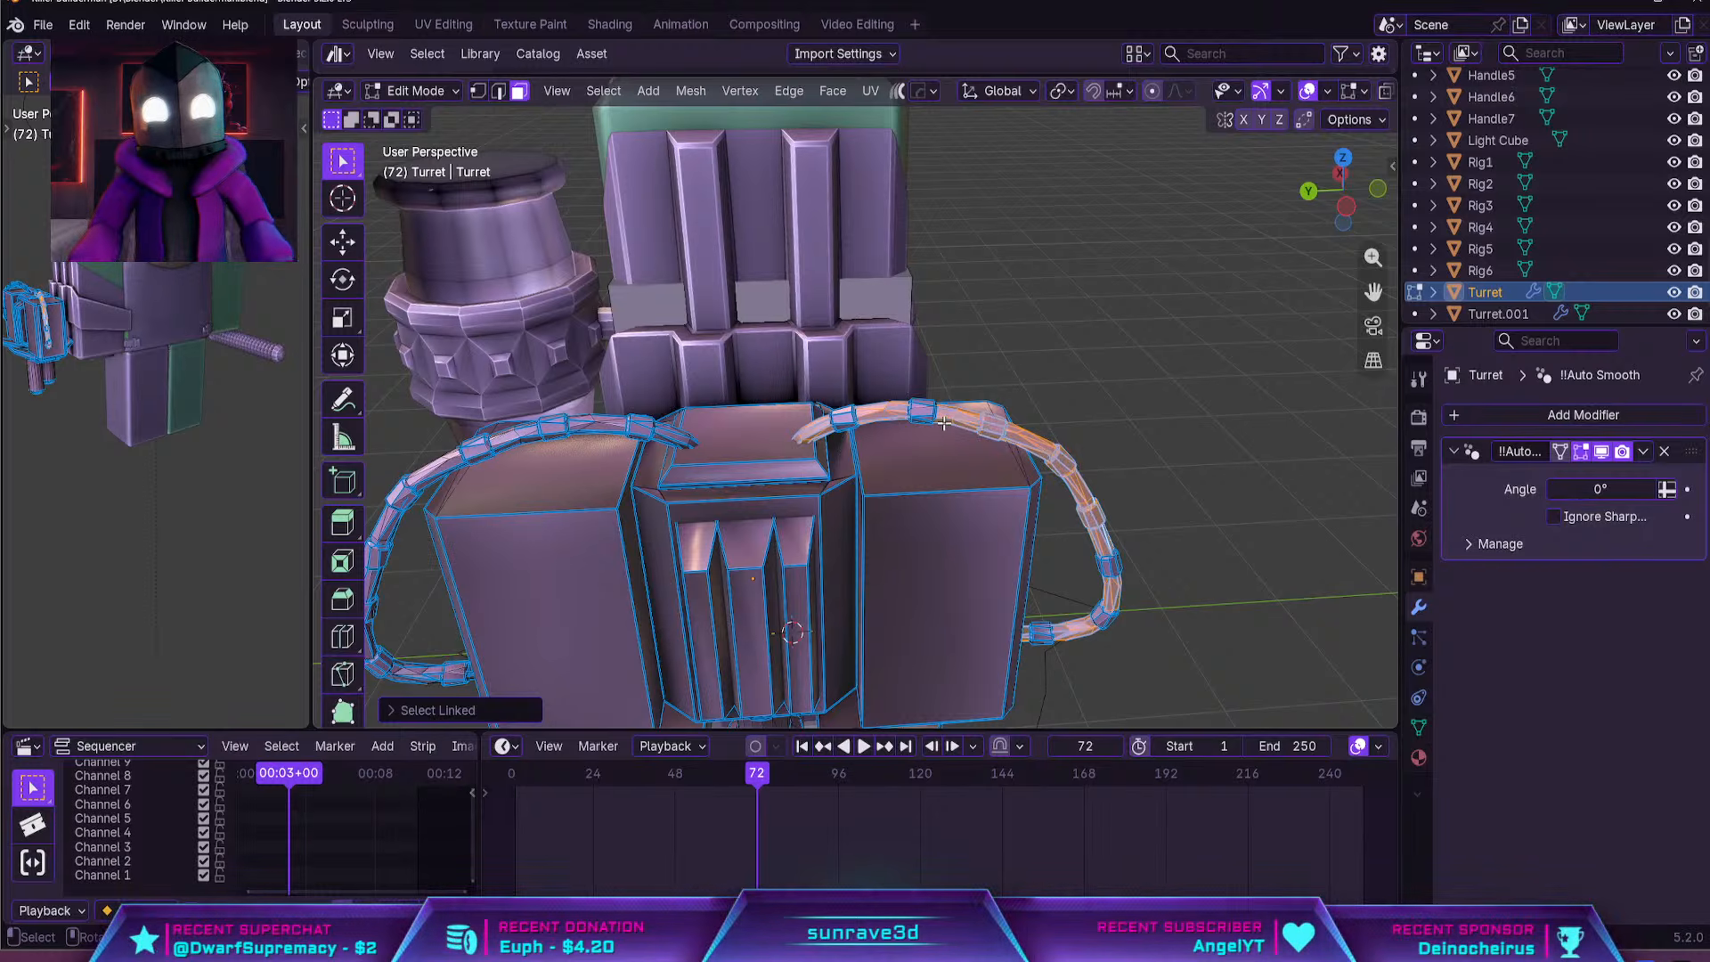
pyautogui.press('l')
pyautogui.hotkey('ctrl', 'z')
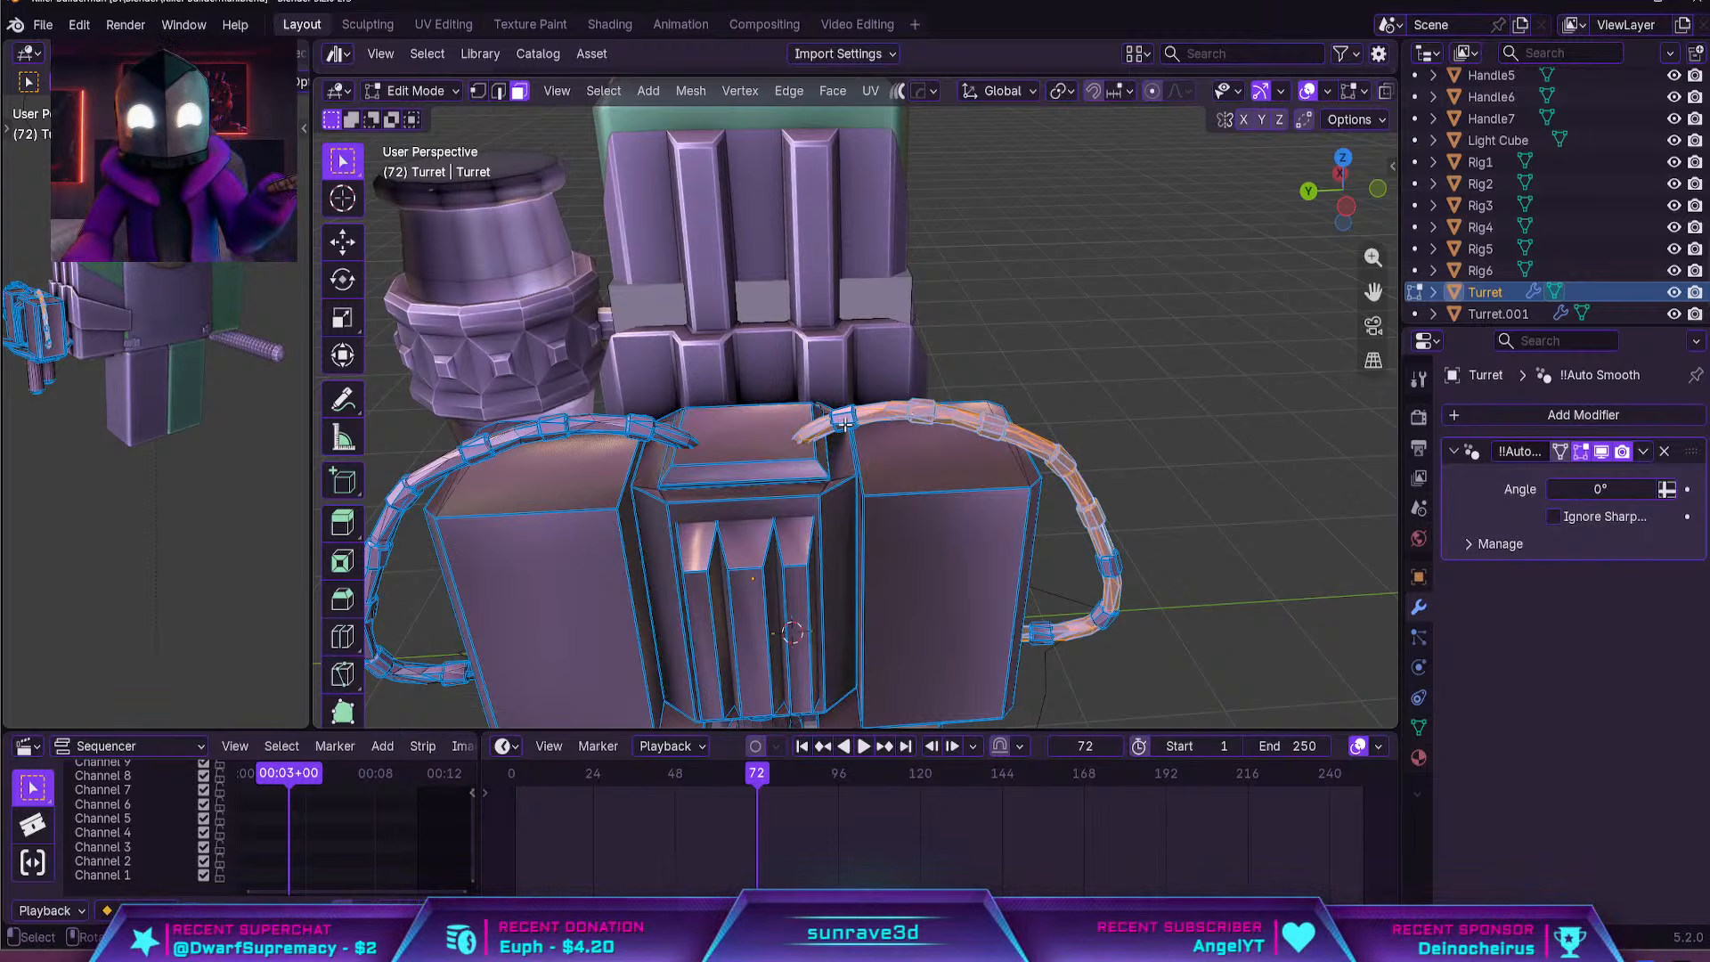
pyautogui.press('l')
pyautogui.scroll(2, 932, 382)
pyautogui.moveTo(843, 427); pyautogui.dragTo(922, 365, button='middle')
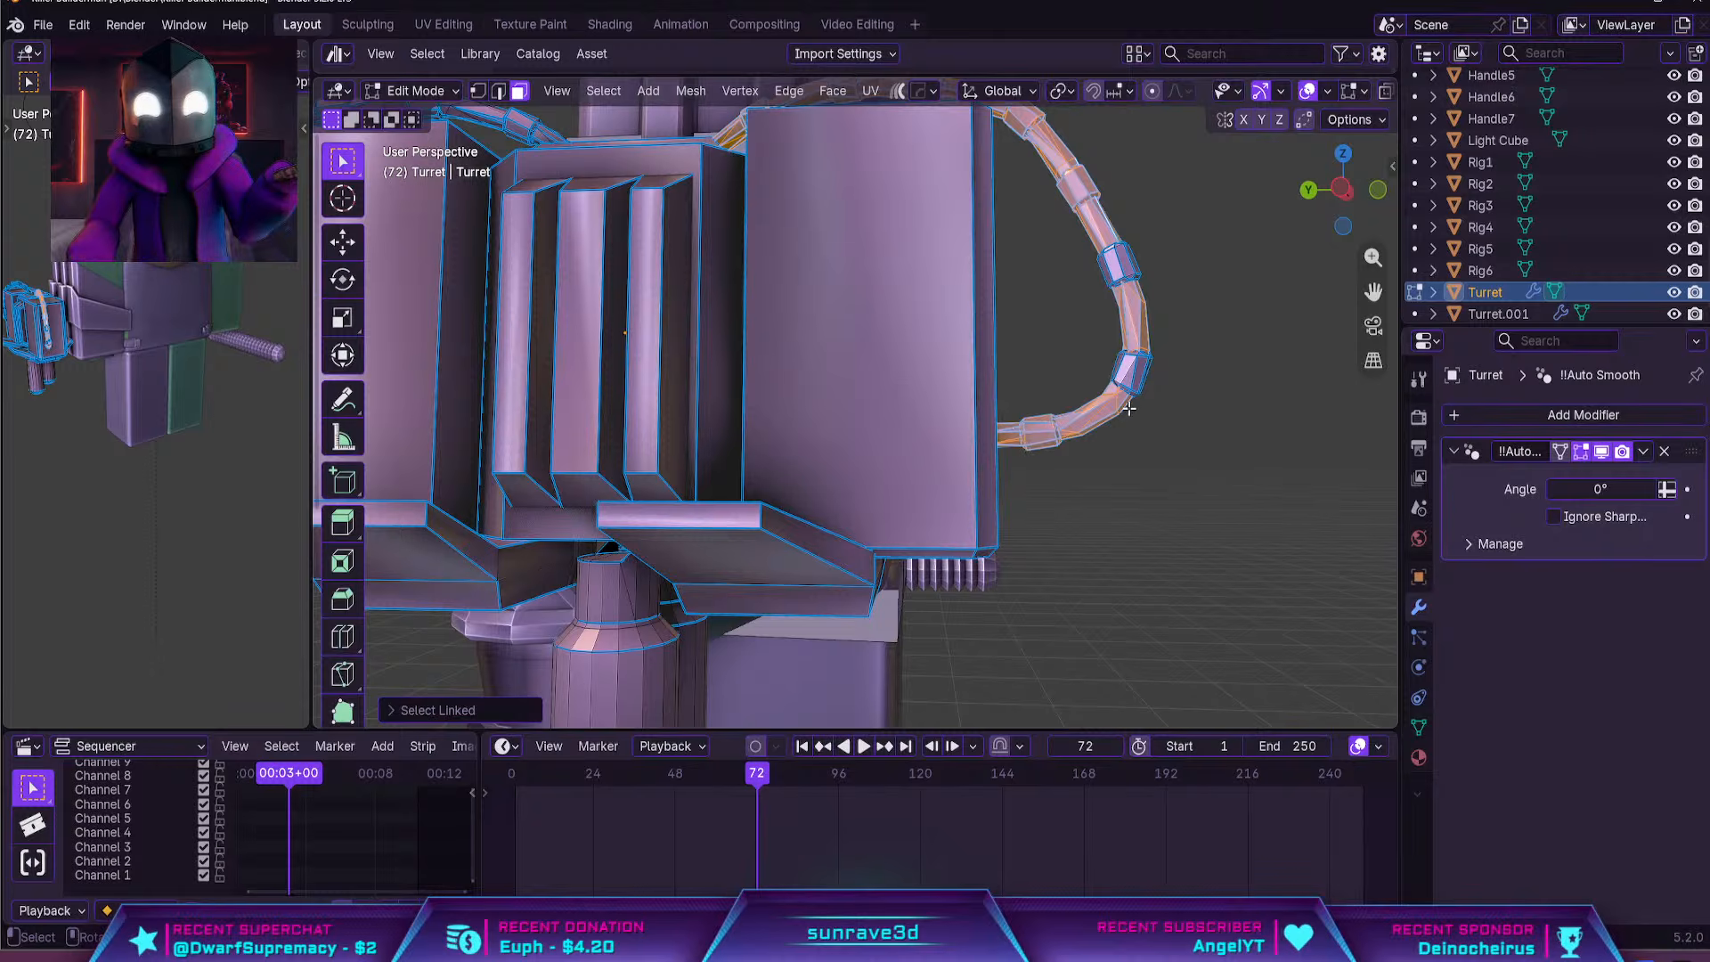
pyautogui.moveTo(1125, 296); pyautogui.dragTo(898, 501, button='middle')
pyautogui.press('l')
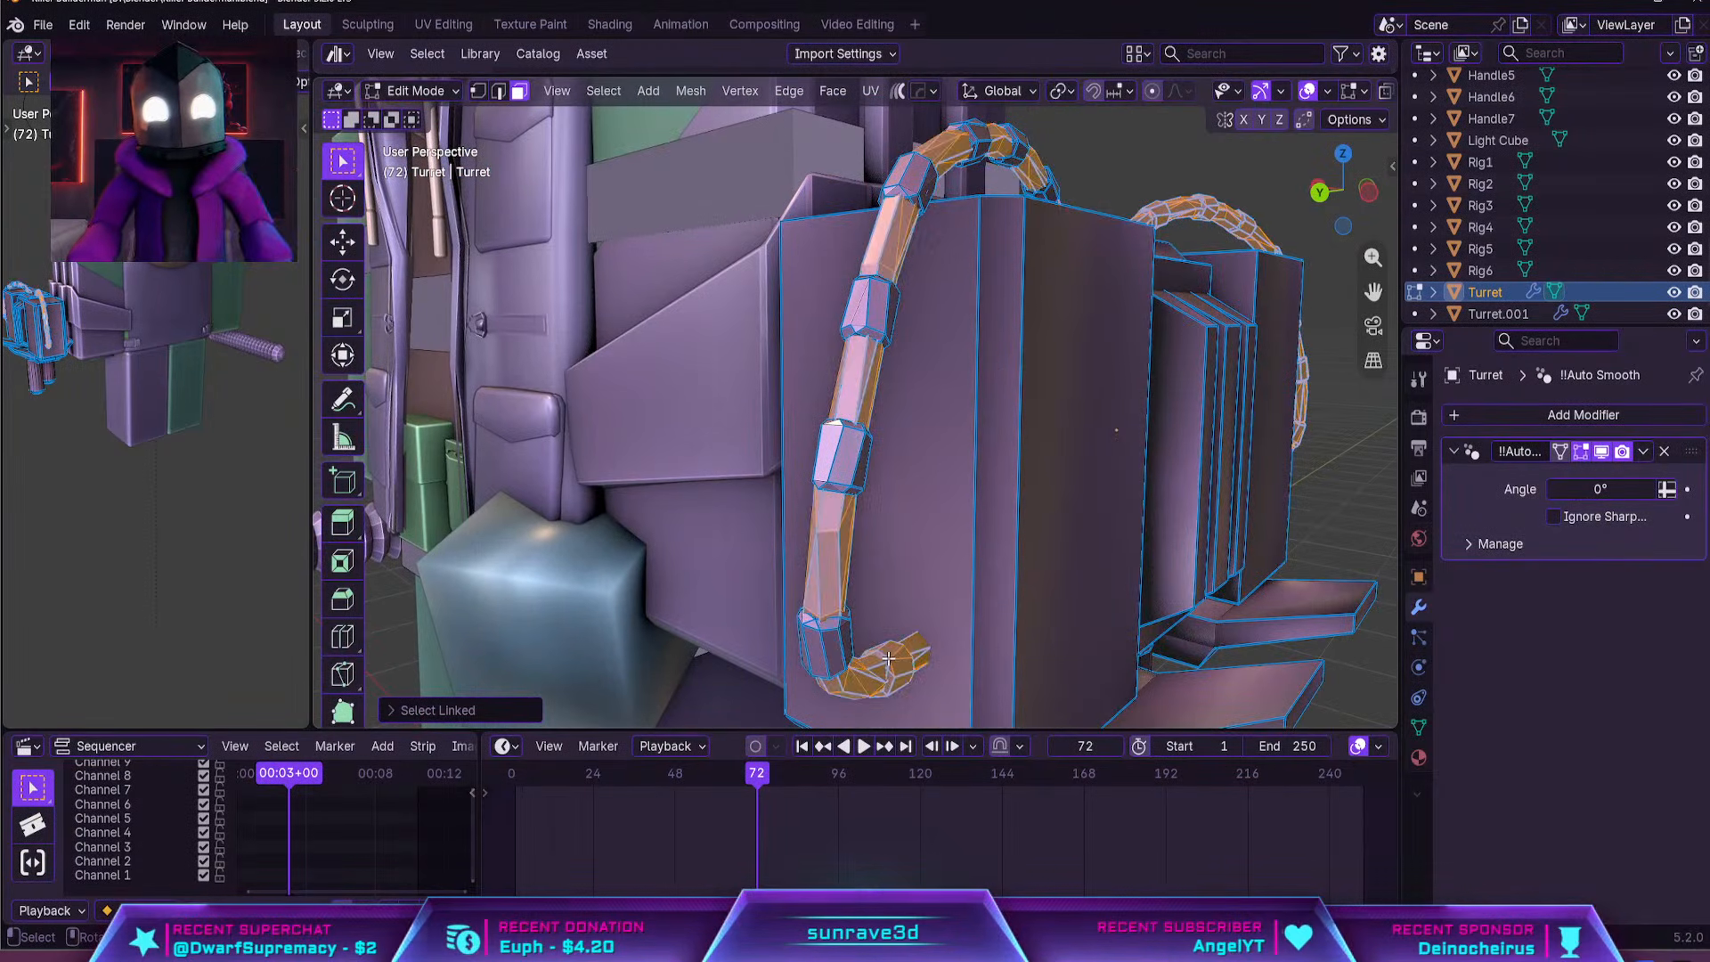
pyautogui.moveTo(840, 458); pyautogui.dragTo(836, 450, button='middle')
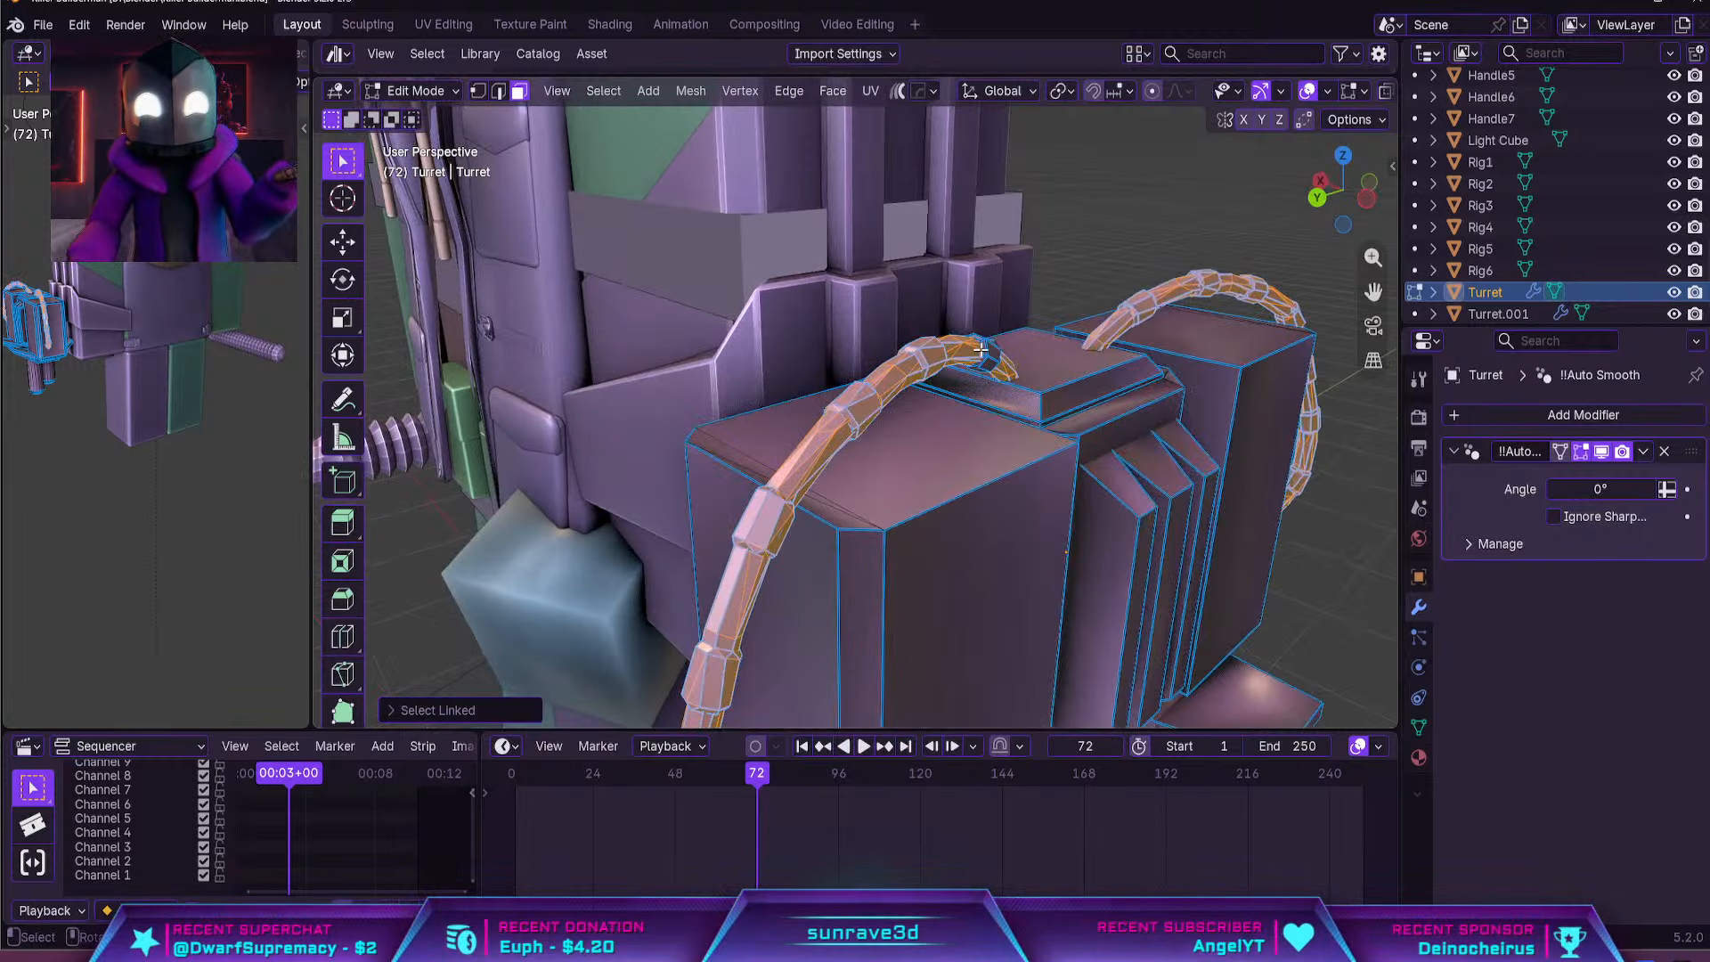
pyautogui.scroll(-5, 1004, 357)
pyautogui.moveTo(1004, 357); pyautogui.dragTo(880, 408, button='middle')
pyautogui.press('x')
pyautogui.click(916, 348)
pyautogui.press('Tab')
pyautogui.click(1043, 372)
pyautogui.scroll(-3, 1042, 375)
pyautogui.scroll(4, 888, 389)
# Add a Bézier curve in Object Mode and raise it along the Z axis
pyautogui.hotkey('shift', 'a')
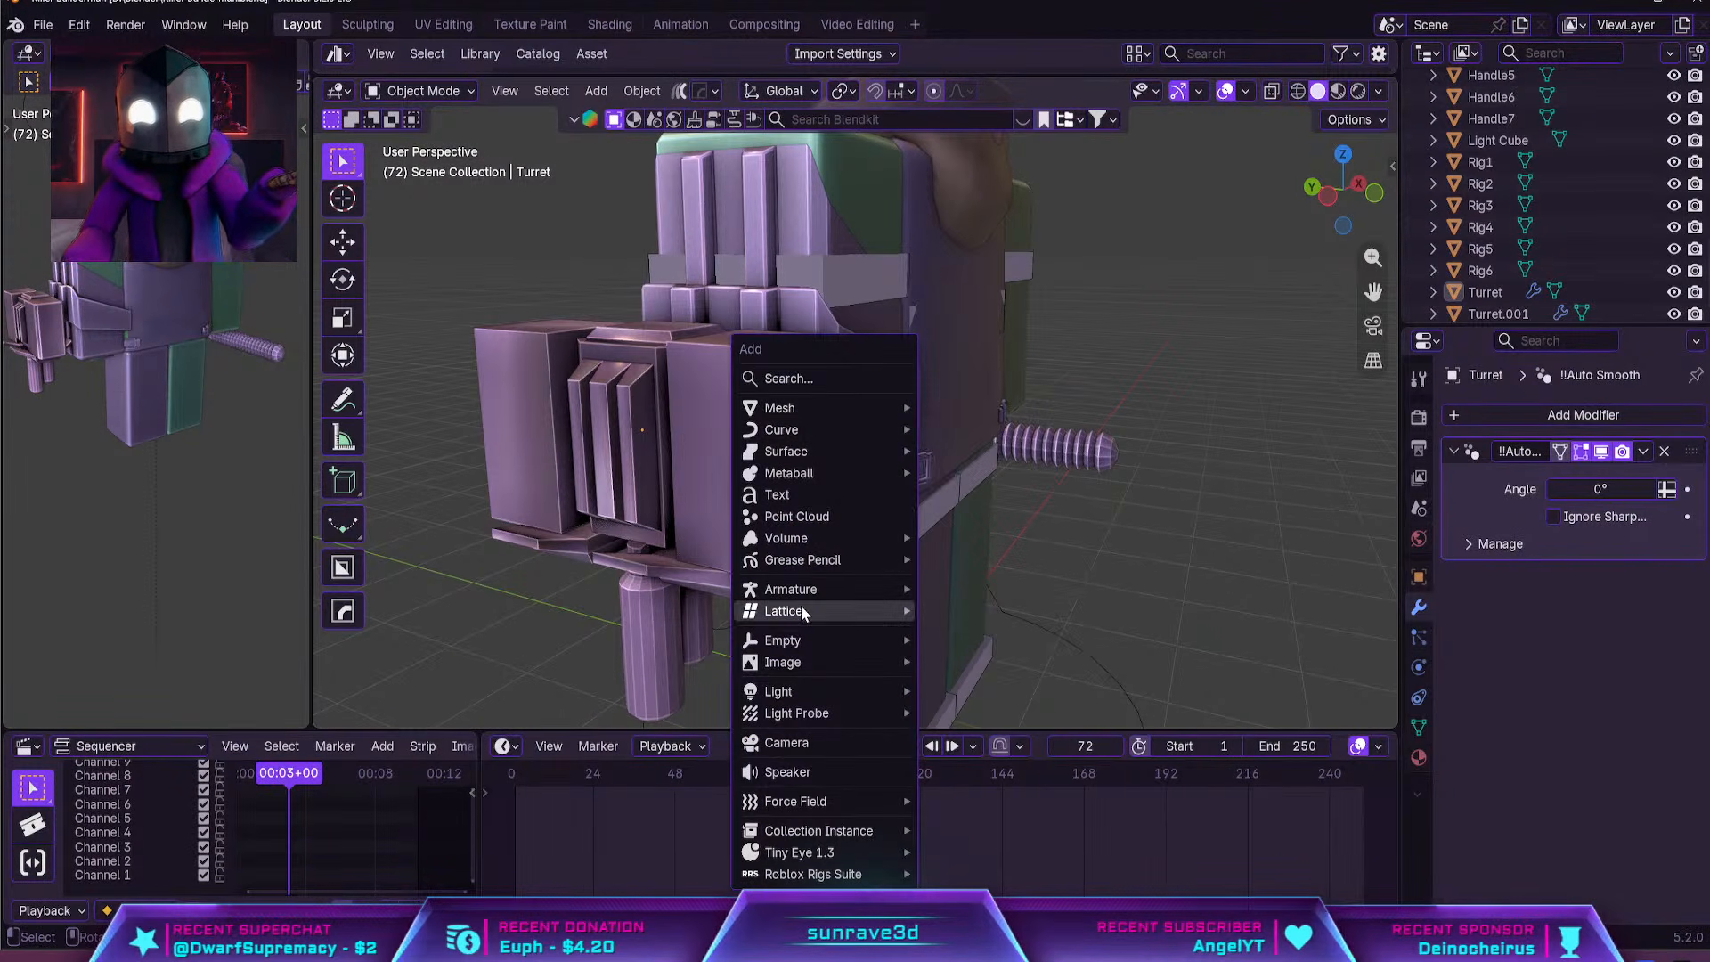
pyautogui.moveTo(799, 428)
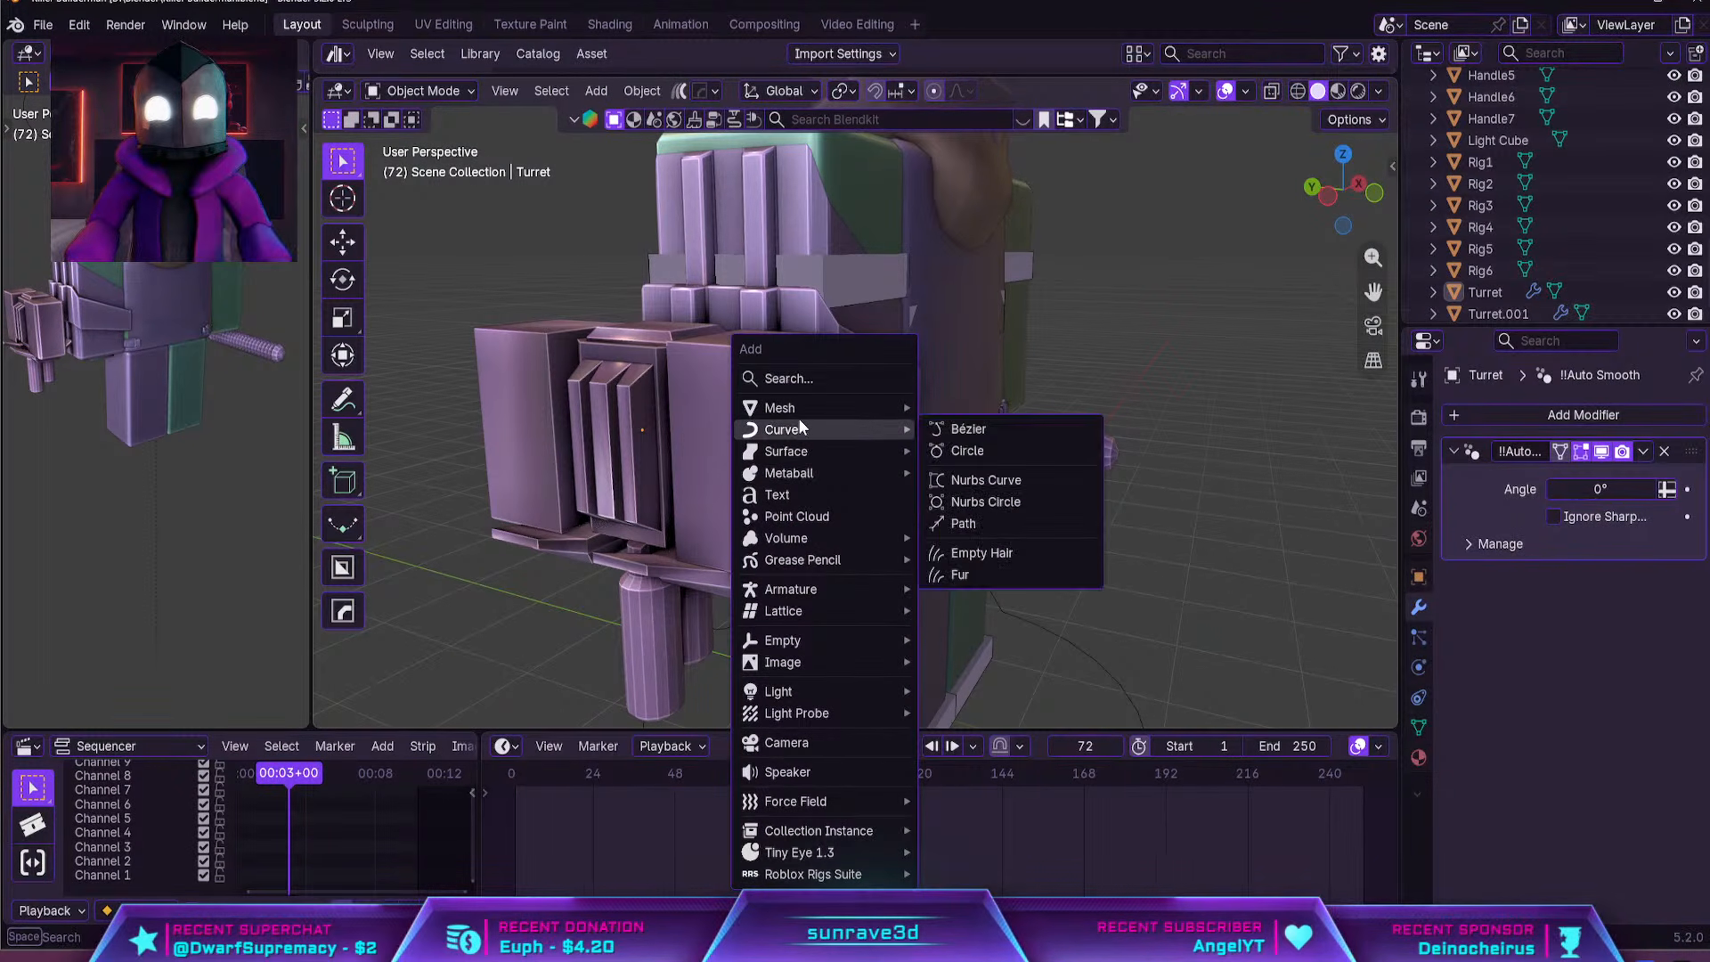
pyautogui.click(961, 434)
pyautogui.scroll(-4, 940, 508)
pyautogui.press('g')
pyautogui.press('z')
pyautogui.click(922, 320)
pyautogui.moveTo(922, 321); pyautogui.dragTo(829, 348, button='middle')
# From the back view, move the curve outward beside the turret, about -3.38 m in X and 0.55 m in Z
pyautogui.press('KP_3')
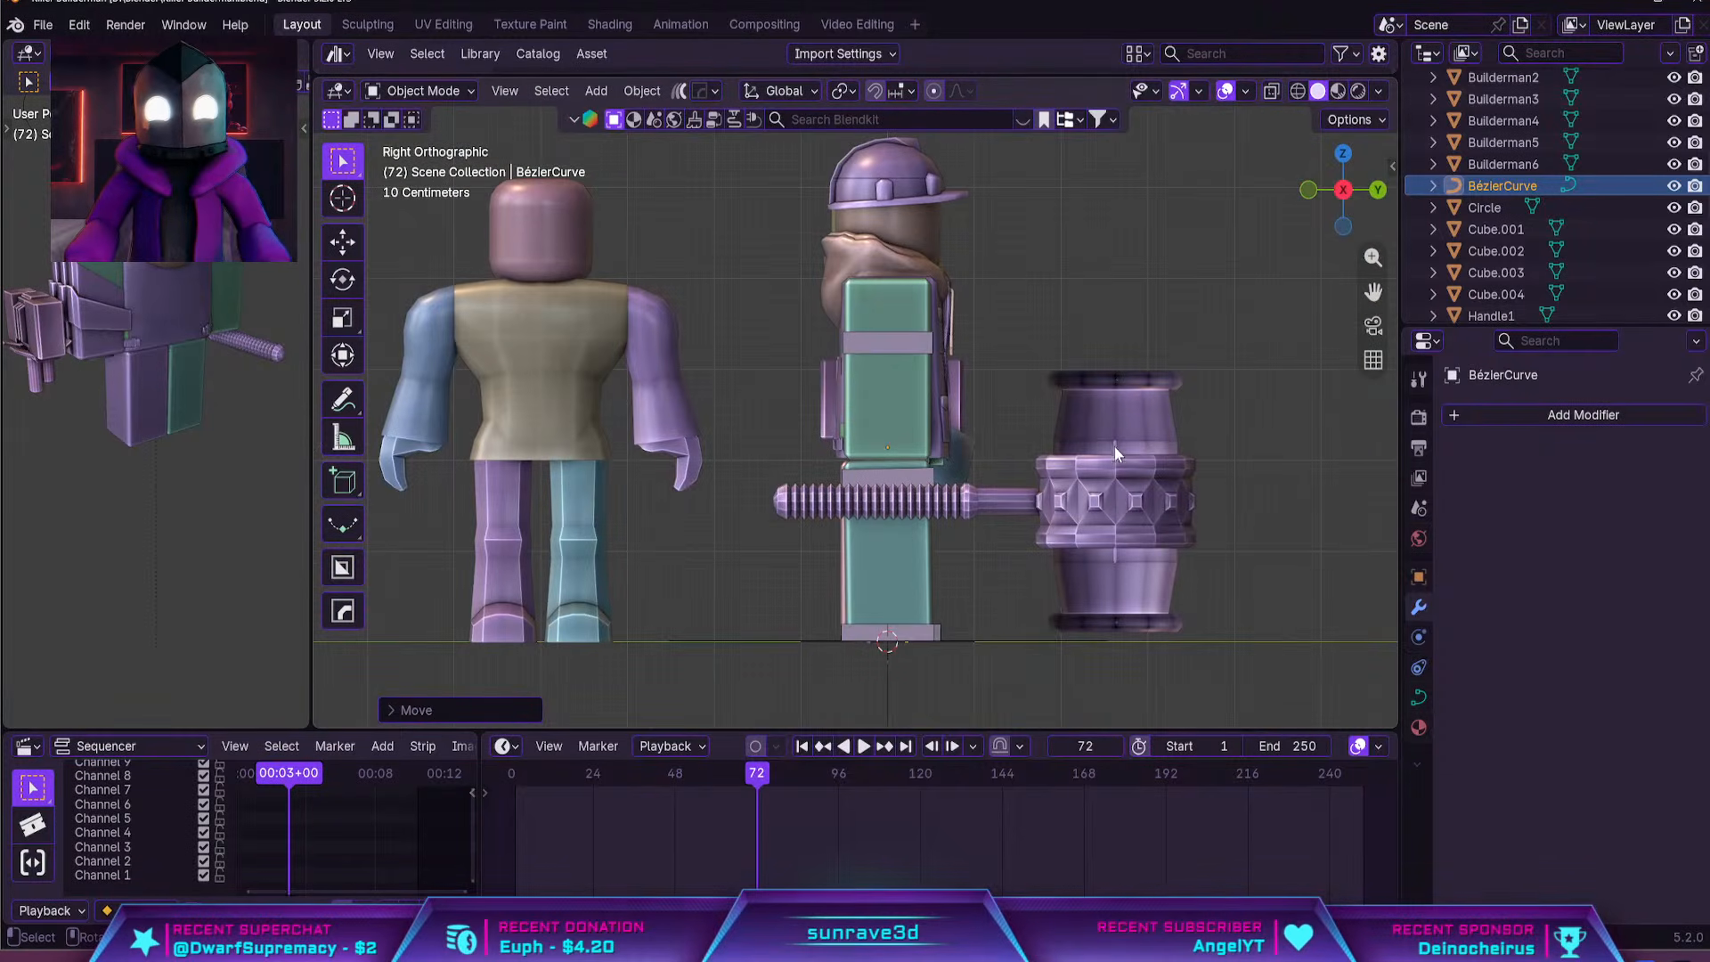
pyautogui.press('ctrl+KP_1')
pyautogui.press('g')
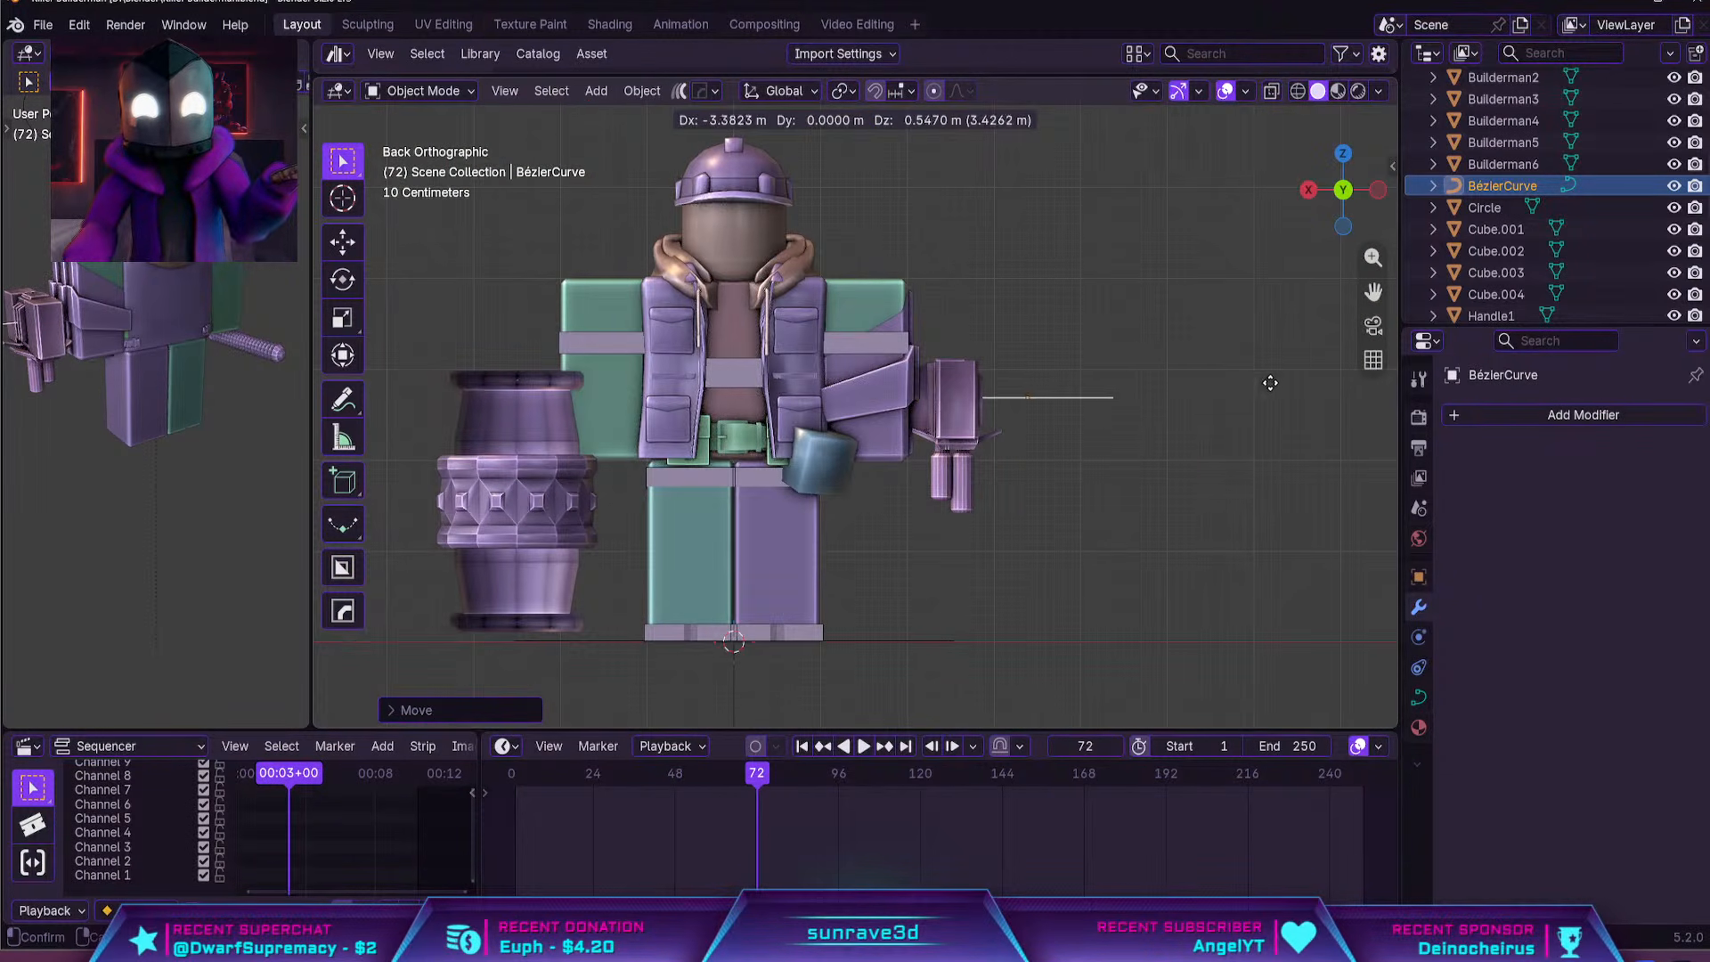
pyautogui.click(1270, 383)
pyautogui.moveTo(1247, 378); pyautogui.dragTo(1235, 522, button='middle')
# From the top view, rotate the Bézier curve 180° around the Z axis
pyautogui.press('KP_7')
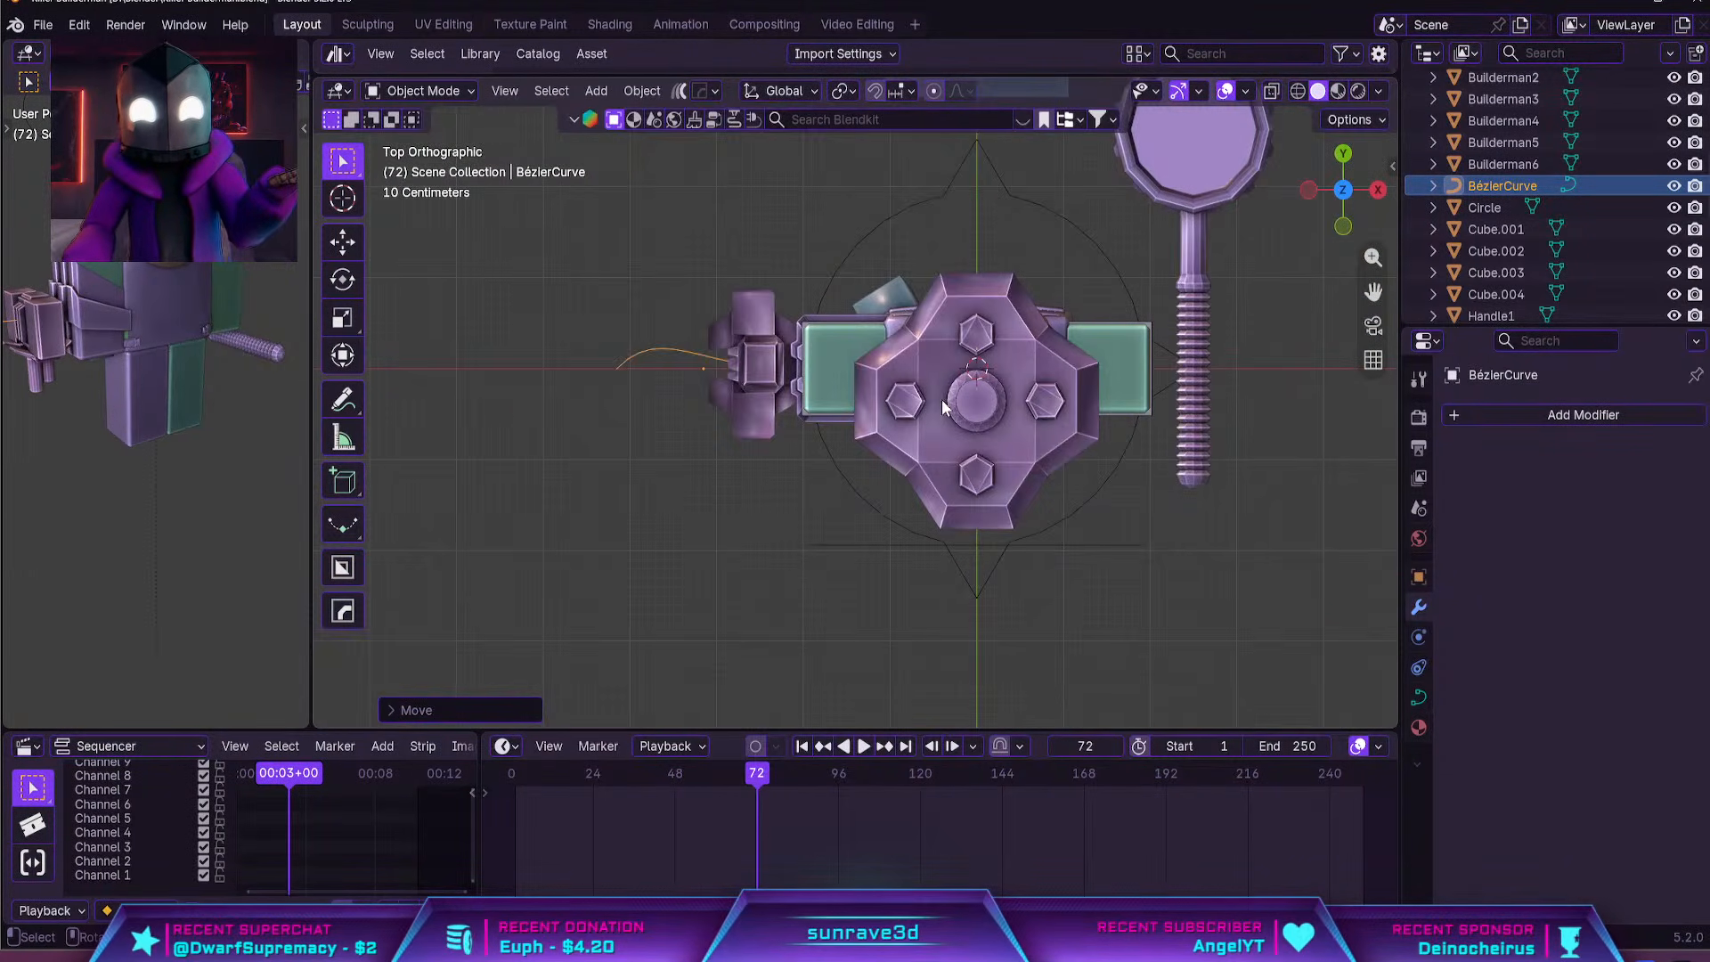
pyautogui.press('r')
pyautogui.press('z')
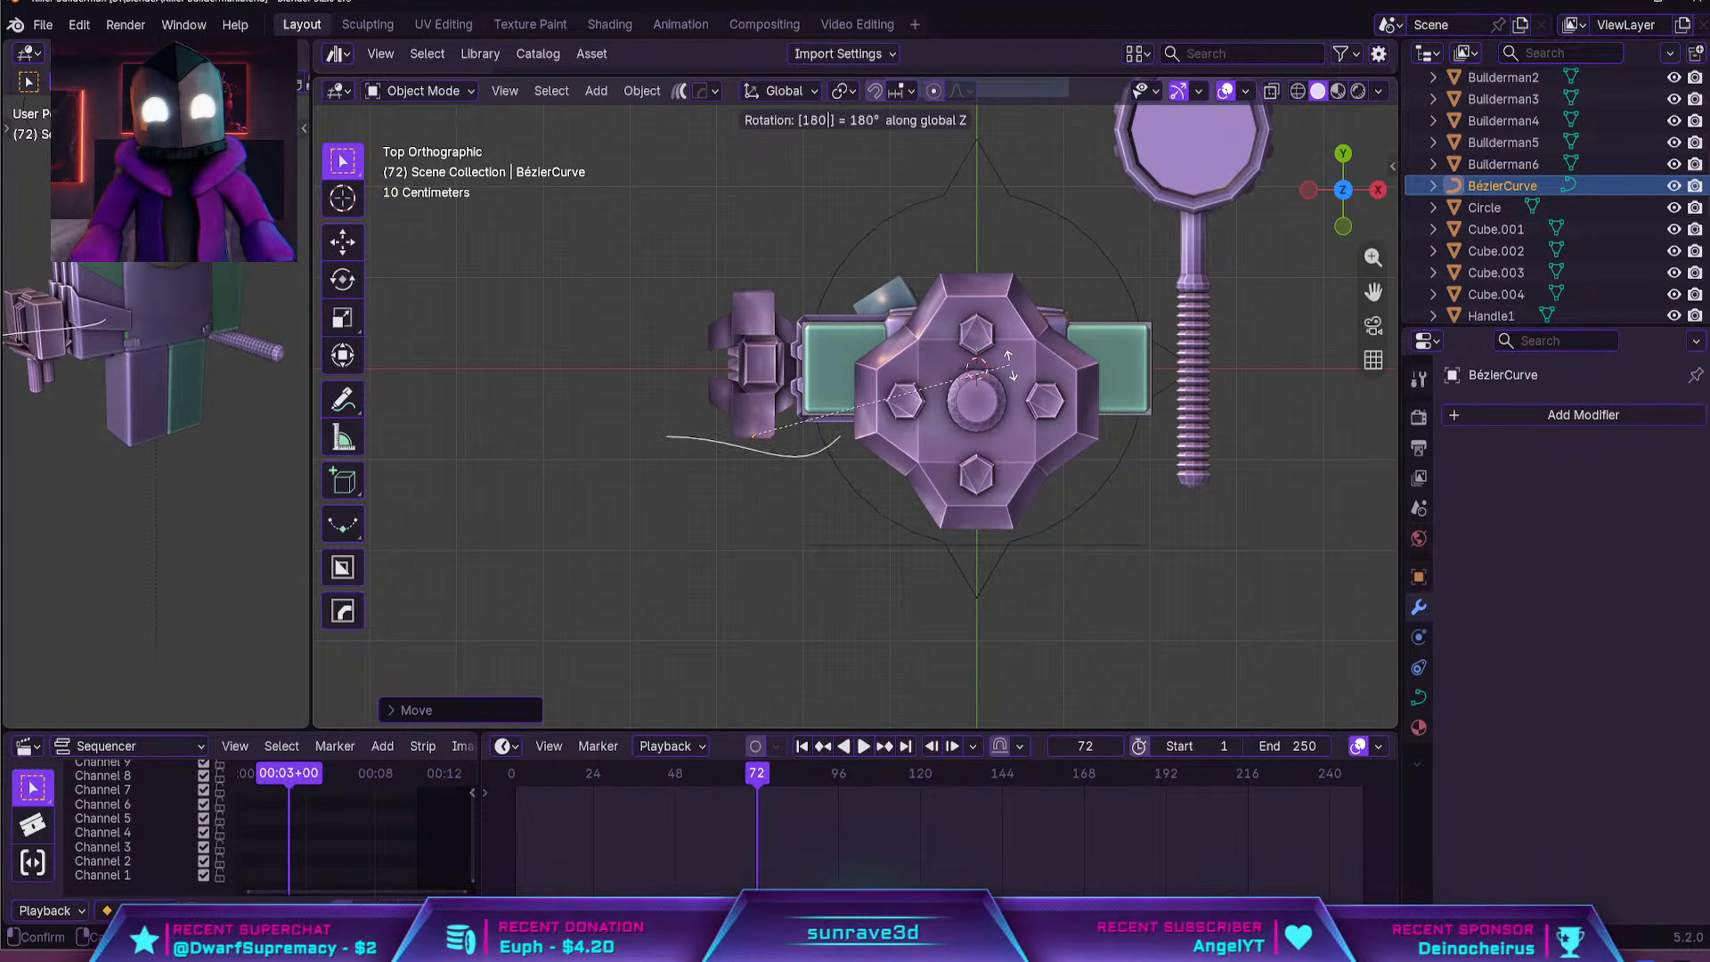
pyautogui.press('Return')
pyautogui.moveTo(957, 378); pyautogui.dragTo(1034, 406, button='middle')
# Adjust the curve's height along Z so it passes beside the turret's side block
pyautogui.scroll(4, 986, 436)
pyautogui.press('g')
pyautogui.press('z')
pyautogui.click(985, 489)
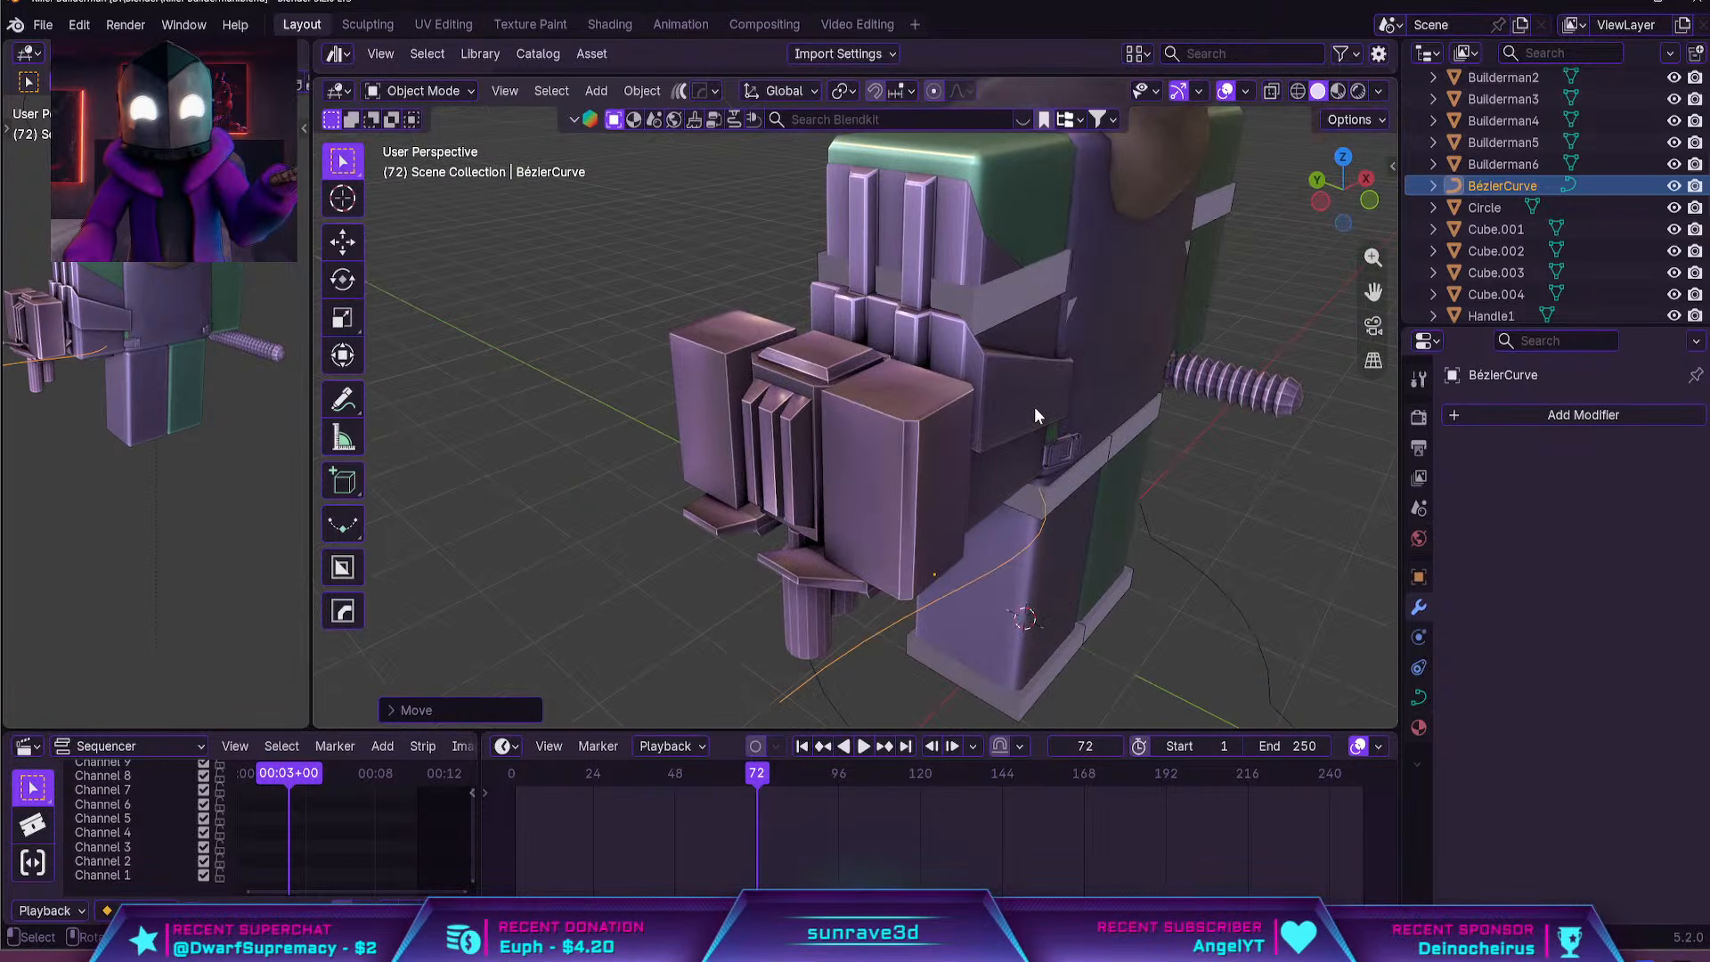
pyautogui.press('g')
pyautogui.press('z')
pyautogui.click(1012, 353)
pyautogui.scroll(3, 933, 380)
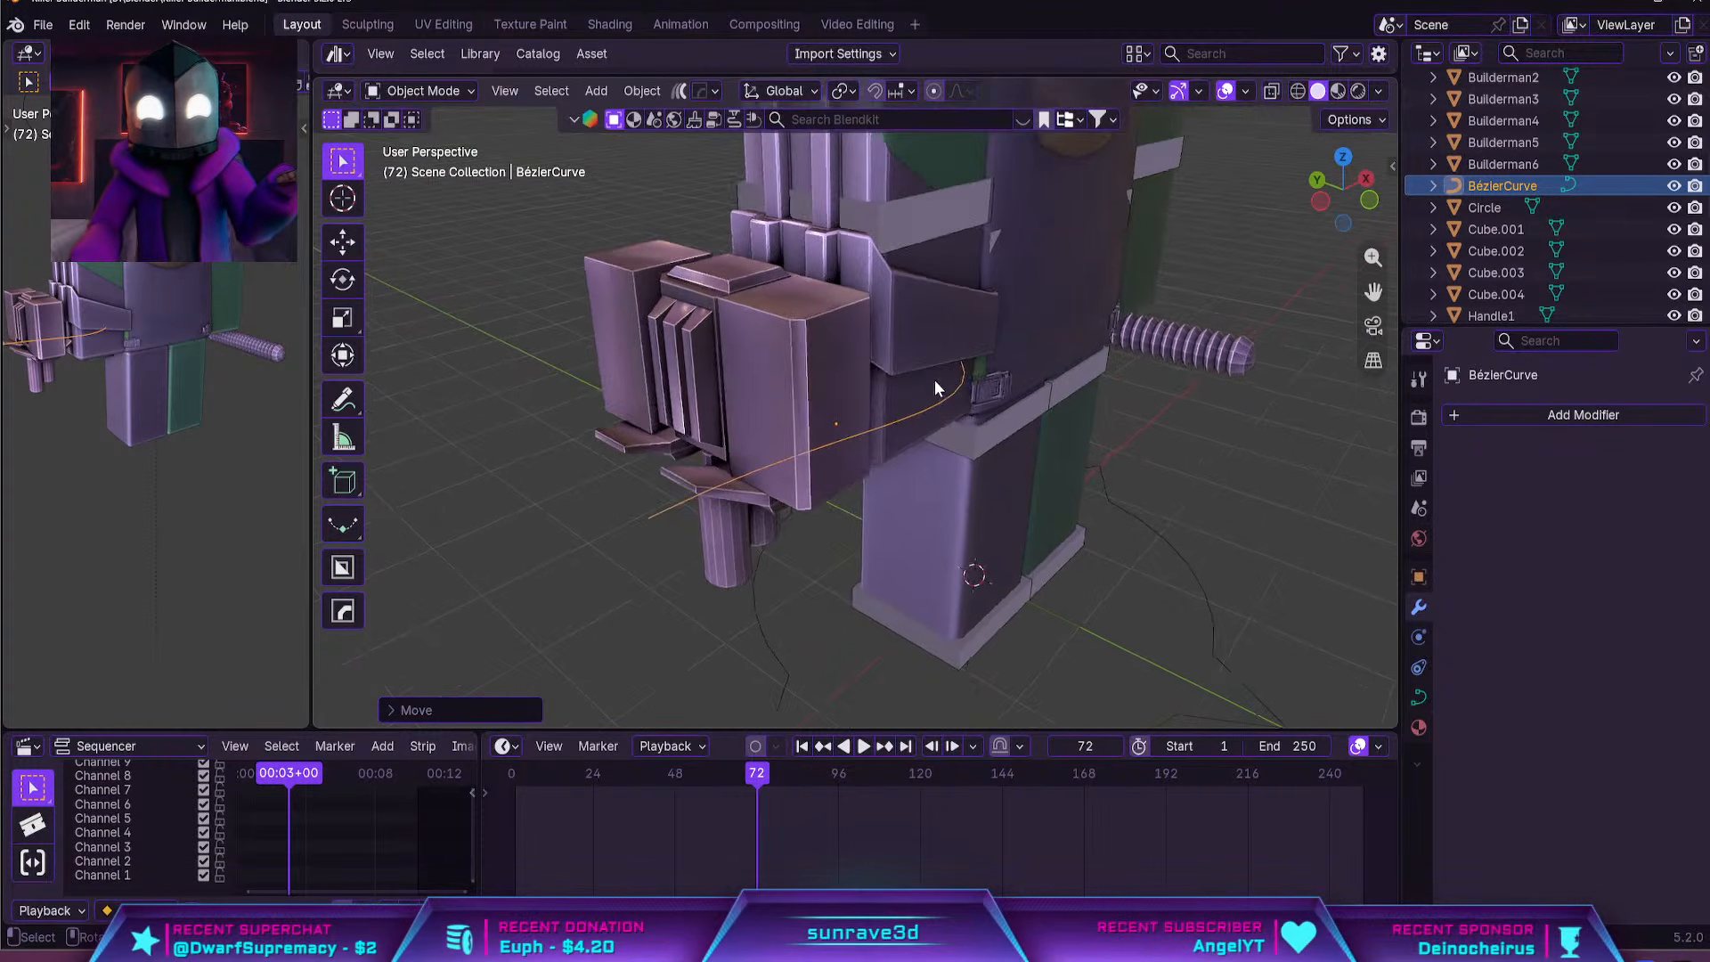
# In Edit Mode, move and rotate the curve's outer control point alongside the turret's side block
pyautogui.press('Tab')
pyautogui.scroll(-2, 798, 485)
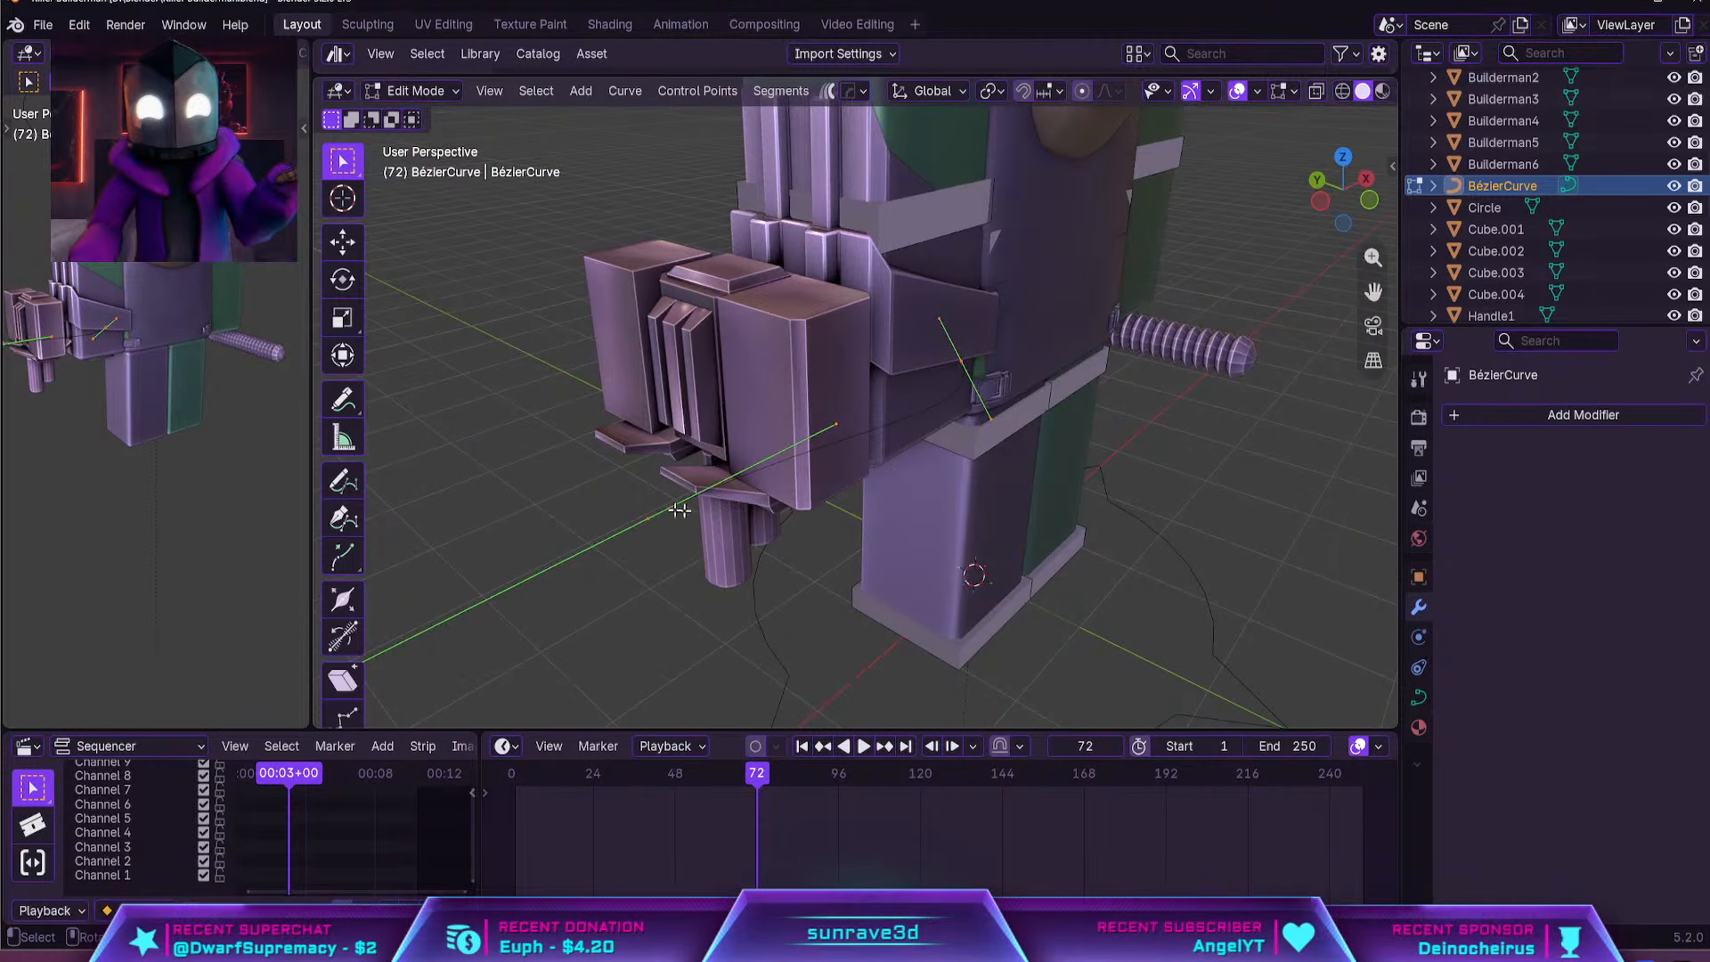
pyautogui.moveTo(679, 509); pyautogui.dragTo(901, 592, button='middle')
pyautogui.press('g')
pyautogui.click(1012, 520)
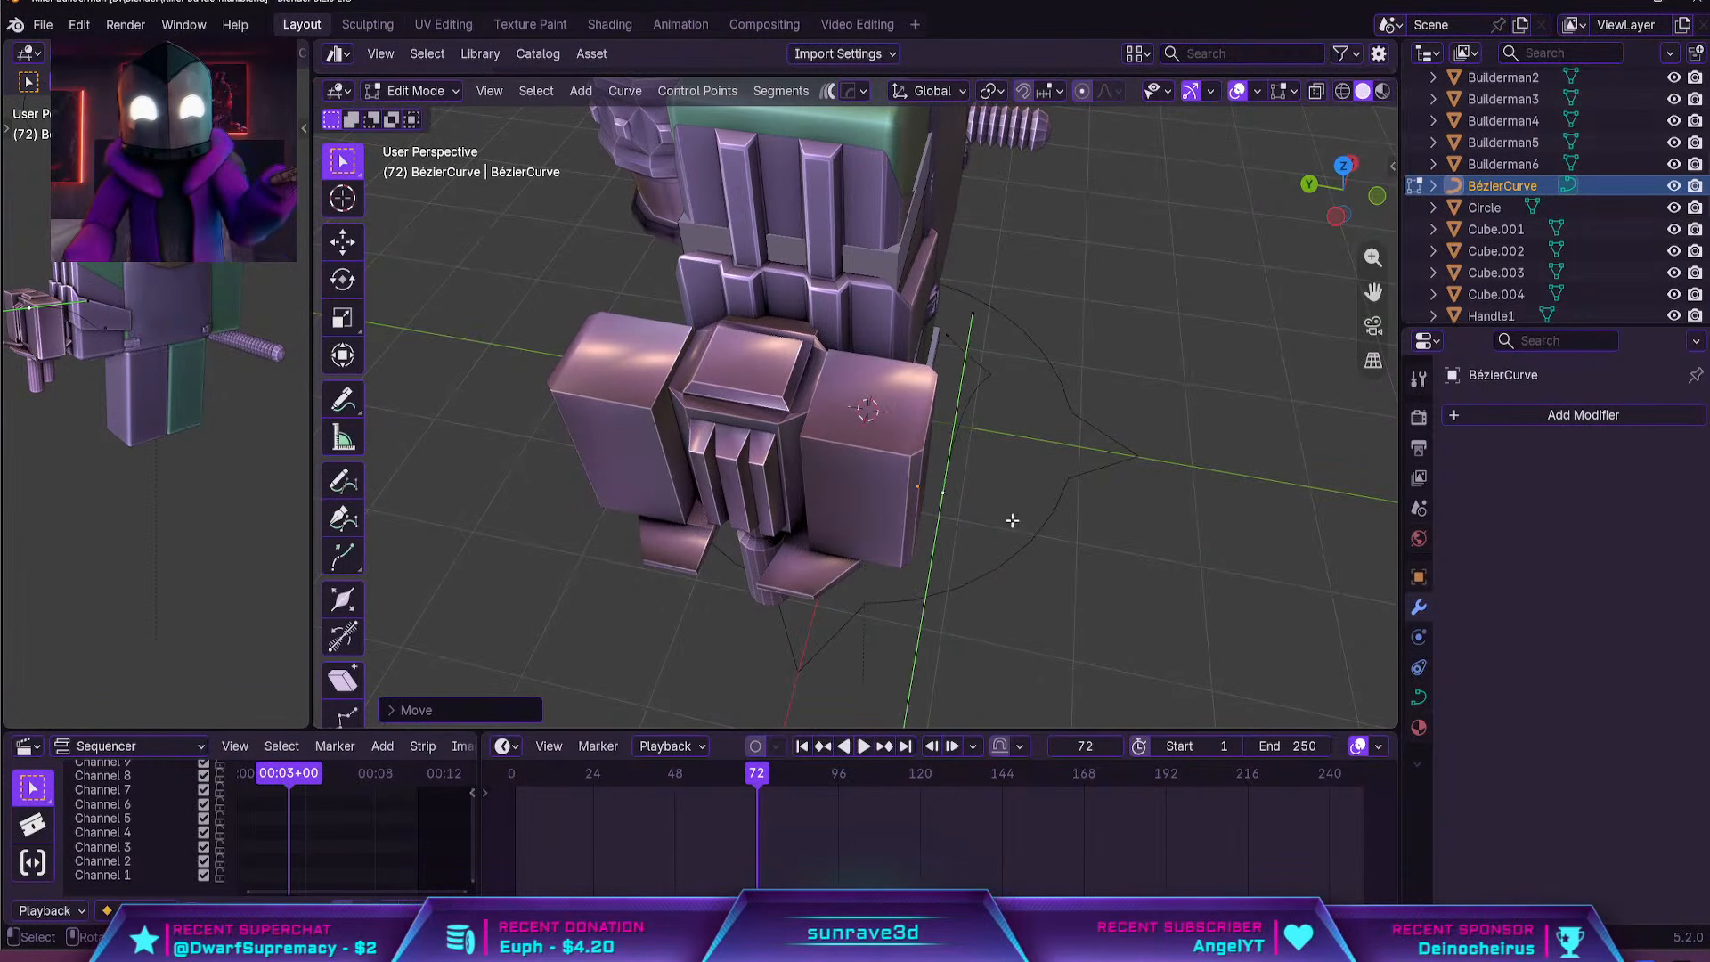
pyautogui.press('r')
pyautogui.click(1072, 607)
# Reposition and re-angle the turret-side control point to line its handles up with the block's side face
pyautogui.moveTo(1086, 525); pyautogui.dragTo(904, 401, button='middle')
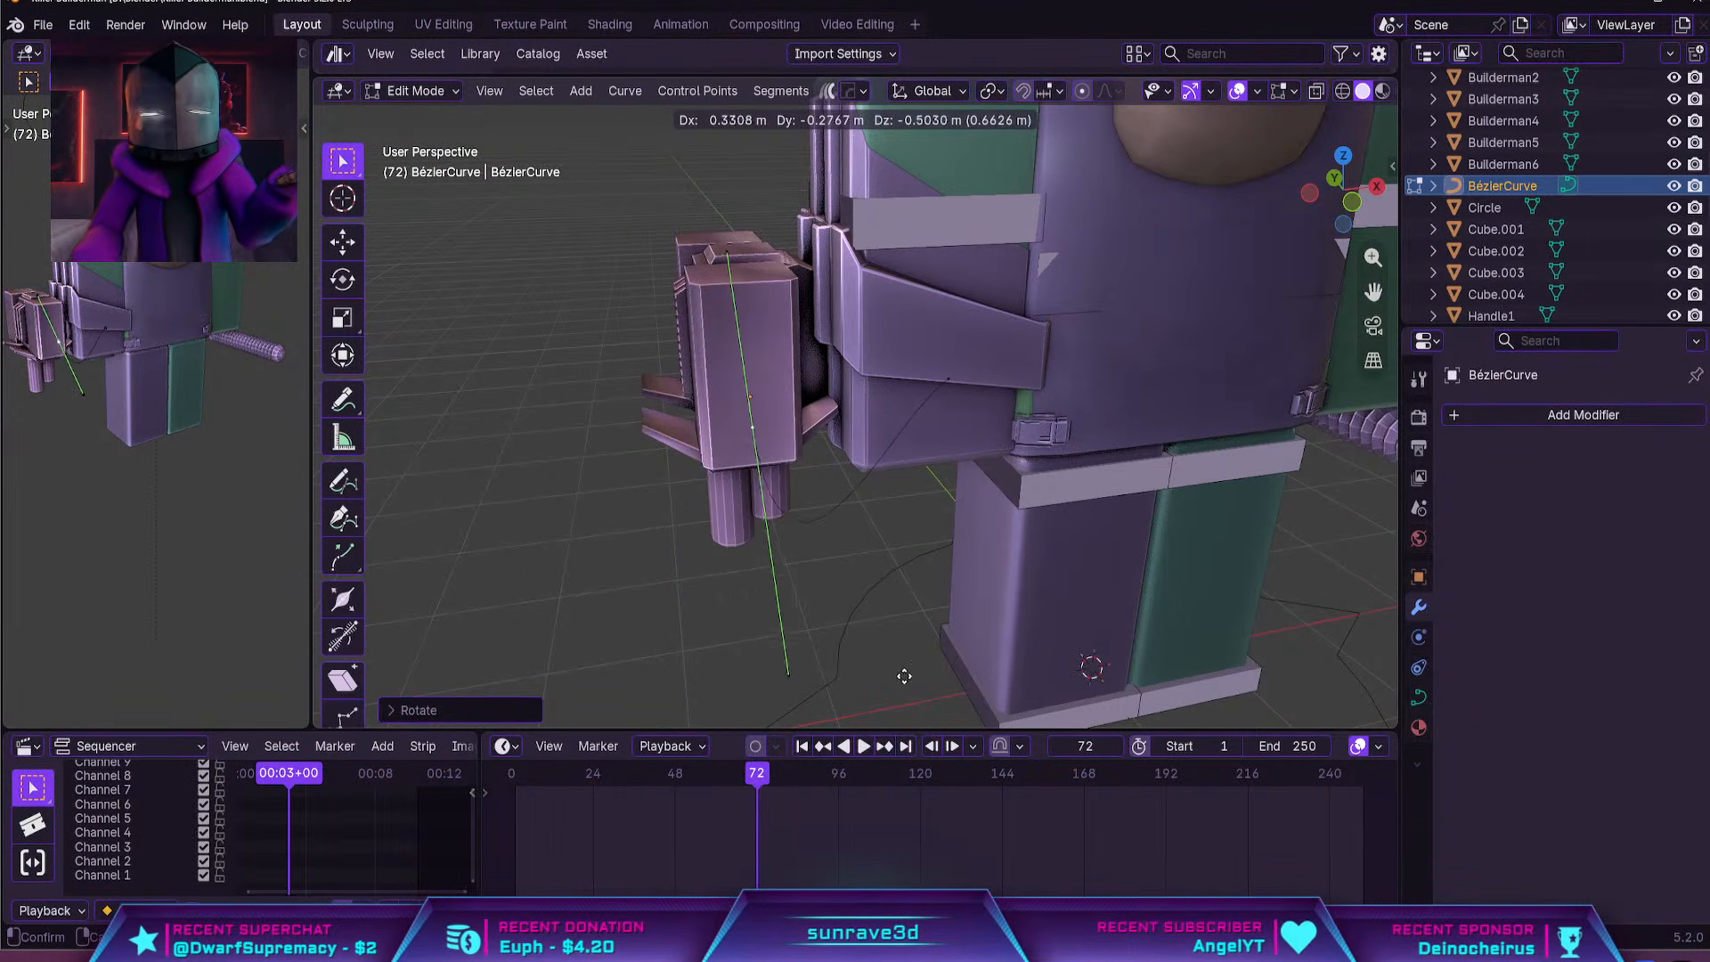
pyautogui.moveTo(752, 494); pyautogui.dragTo(908, 496, button='middle')
pyautogui.press('r')
pyautogui.click(1091, 325)
pyautogui.moveTo(1011, 347); pyautogui.dragTo(1123, 374, button='middle')
pyautogui.press('g')
pyautogui.click(1038, 419)
# Move the curve's other control point and its handles up toward the upper part of the arm shell
pyautogui.moveTo(1039, 419); pyautogui.dragTo(834, 164, button='middle')
pyautogui.press('g')
pyautogui.click(1004, 395)
pyautogui.press('g')
pyautogui.click(916, 496)
pyautogui.click(968, 381)
pyautogui.press('g')
pyautogui.click(943, 206)
pyautogui.moveTo(899, 209); pyautogui.dragTo(955, 282, button='middle')
pyautogui.press('g')
pyautogui.click(893, 252)
# Refine the control points into an outward arc from the upper arm shell to the turret's side, and return to Object Mode
pyautogui.press('`')
pyautogui.click(1046, 406)
pyautogui.moveTo(951, 363); pyautogui.dragTo(1044, 453, button='middle')
pyautogui.scroll(-5, 978, 417)
pyautogui.press('g')
pyautogui.click(830, 417)
pyautogui.press('g')
pyautogui.click(1021, 469)
pyautogui.press('g')
pyautogui.click(772, 439)
pyautogui.press('Tab')
pyautogui.scroll(-3, 771, 439)
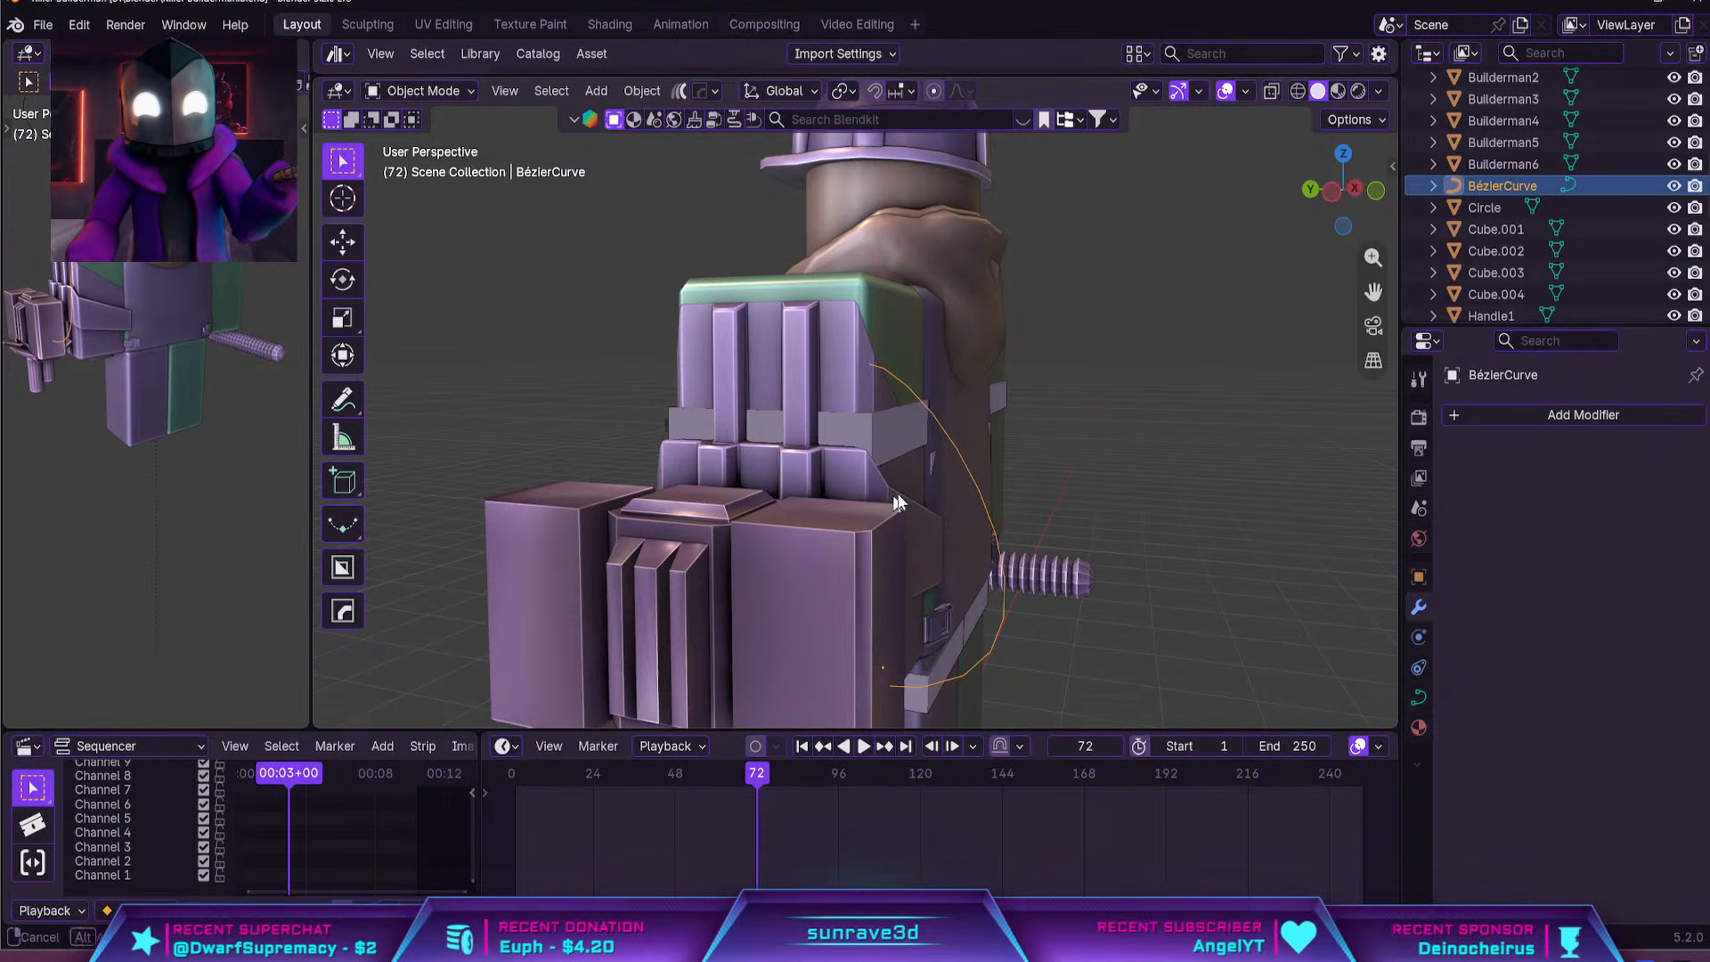
pyautogui.moveTo(1033, 519); pyautogui.dragTo(990, 517, button='middle')
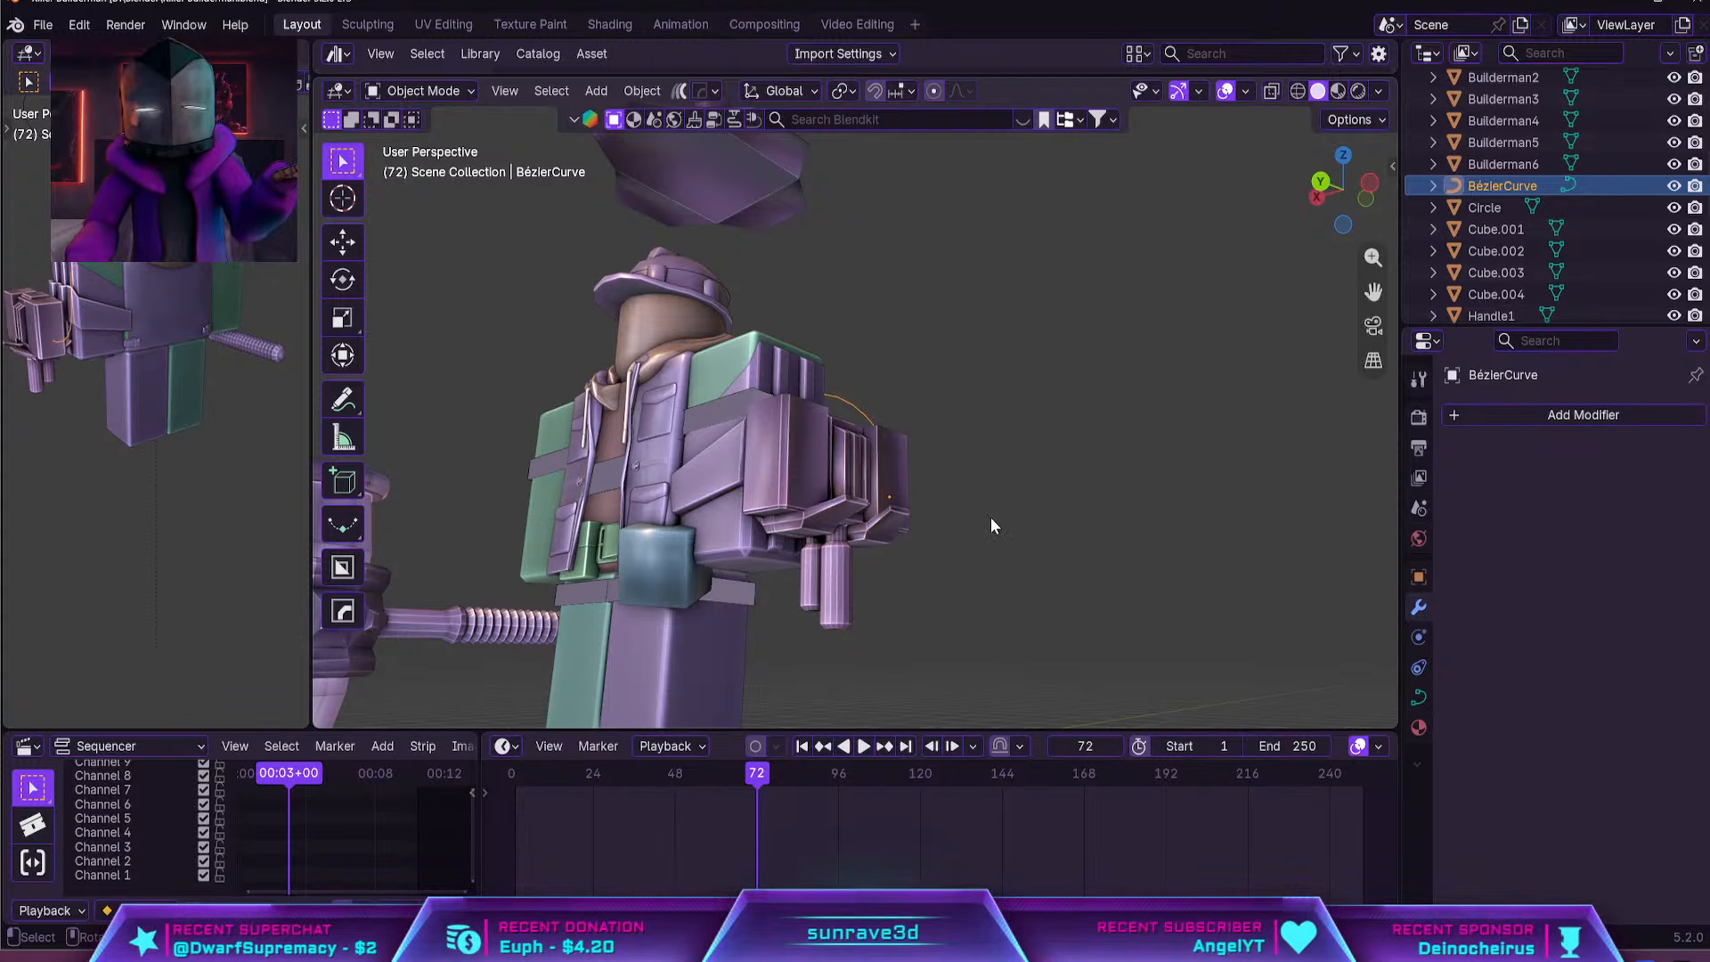
pyautogui.click(1418, 696)
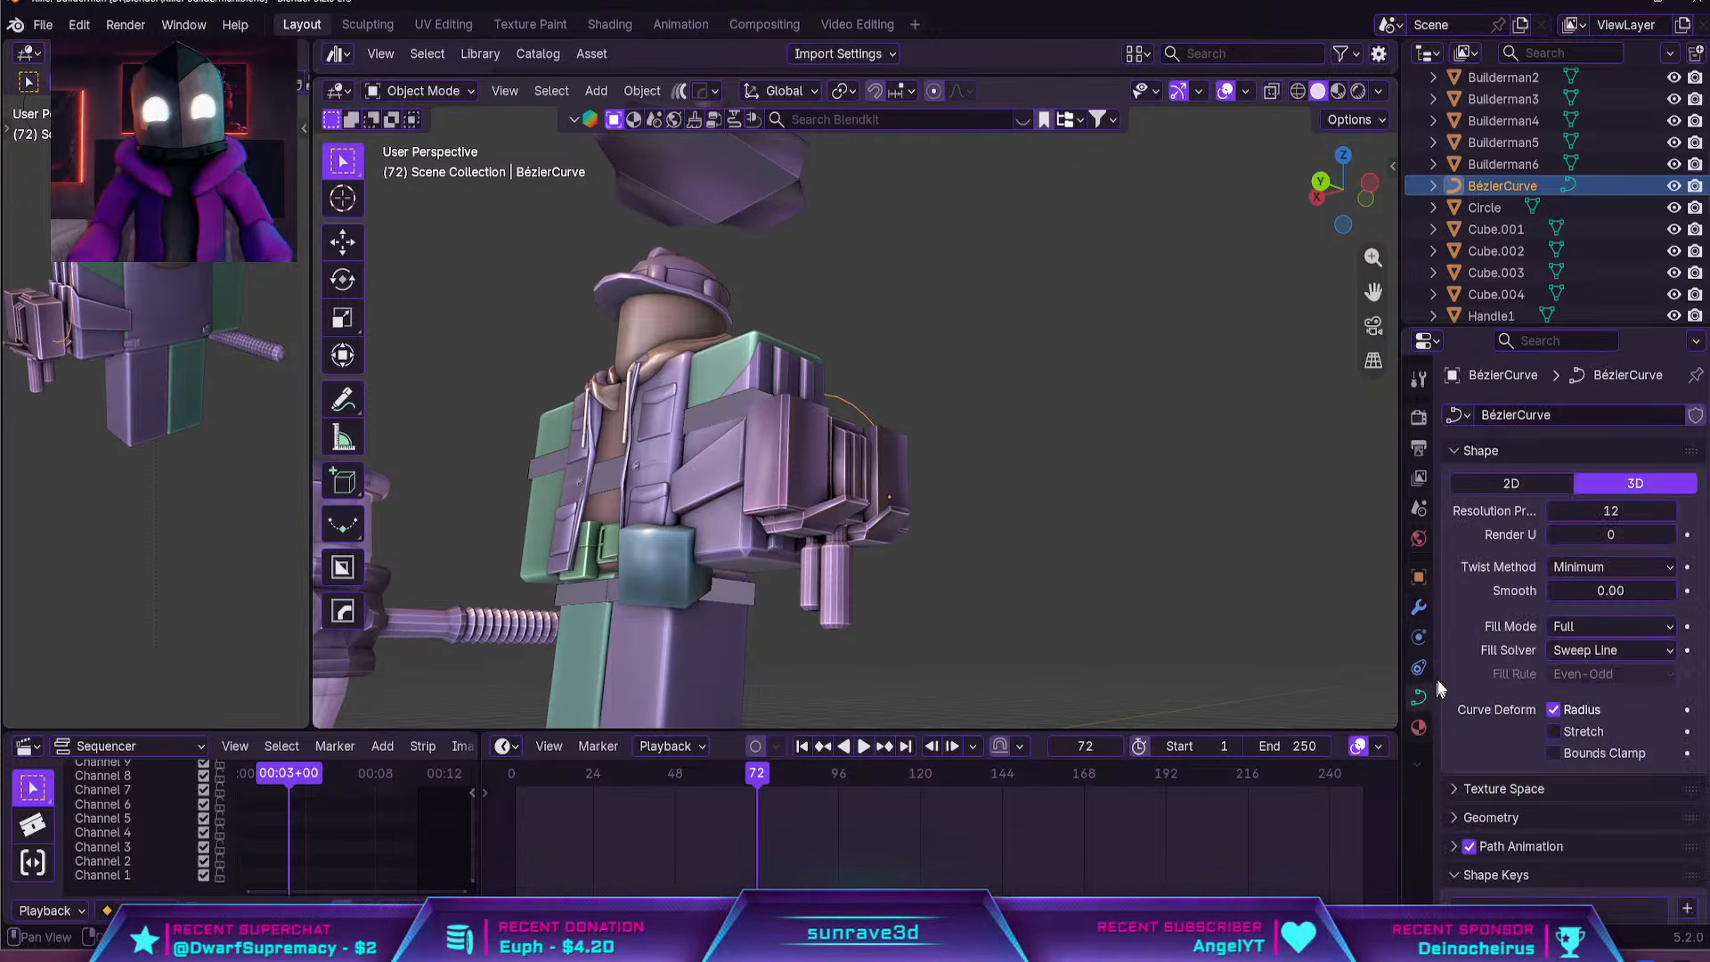
pyautogui.scroll(-4, 1532, 653)
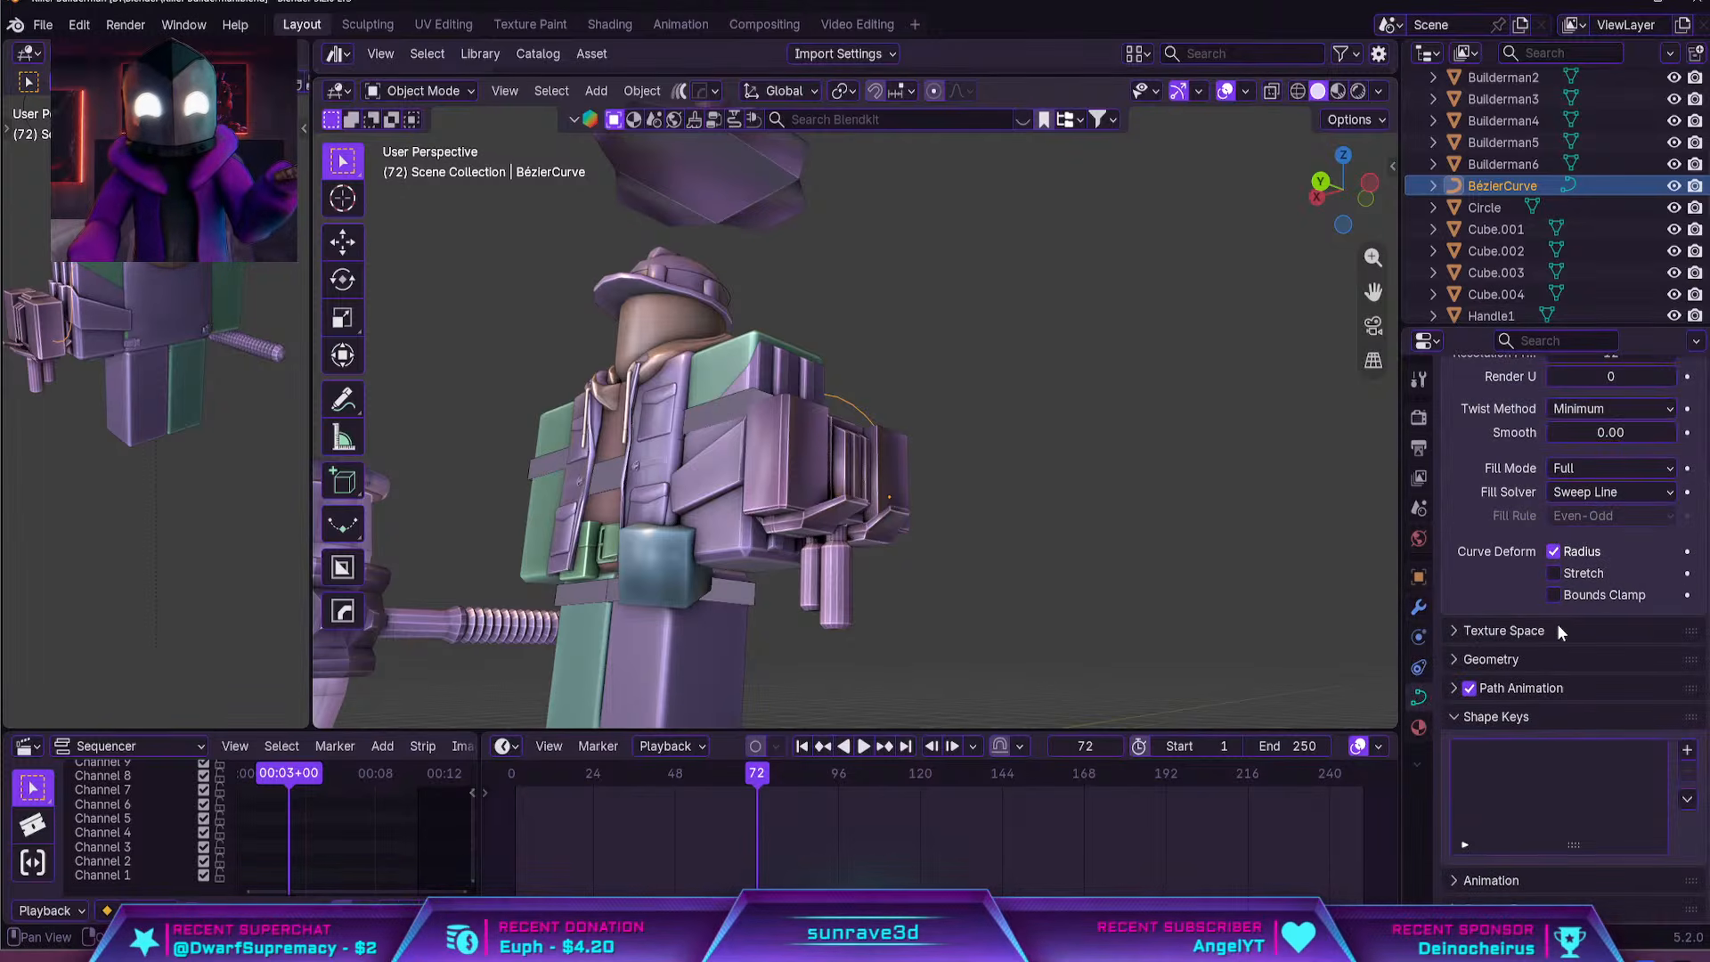
pyautogui.click(1448, 663)
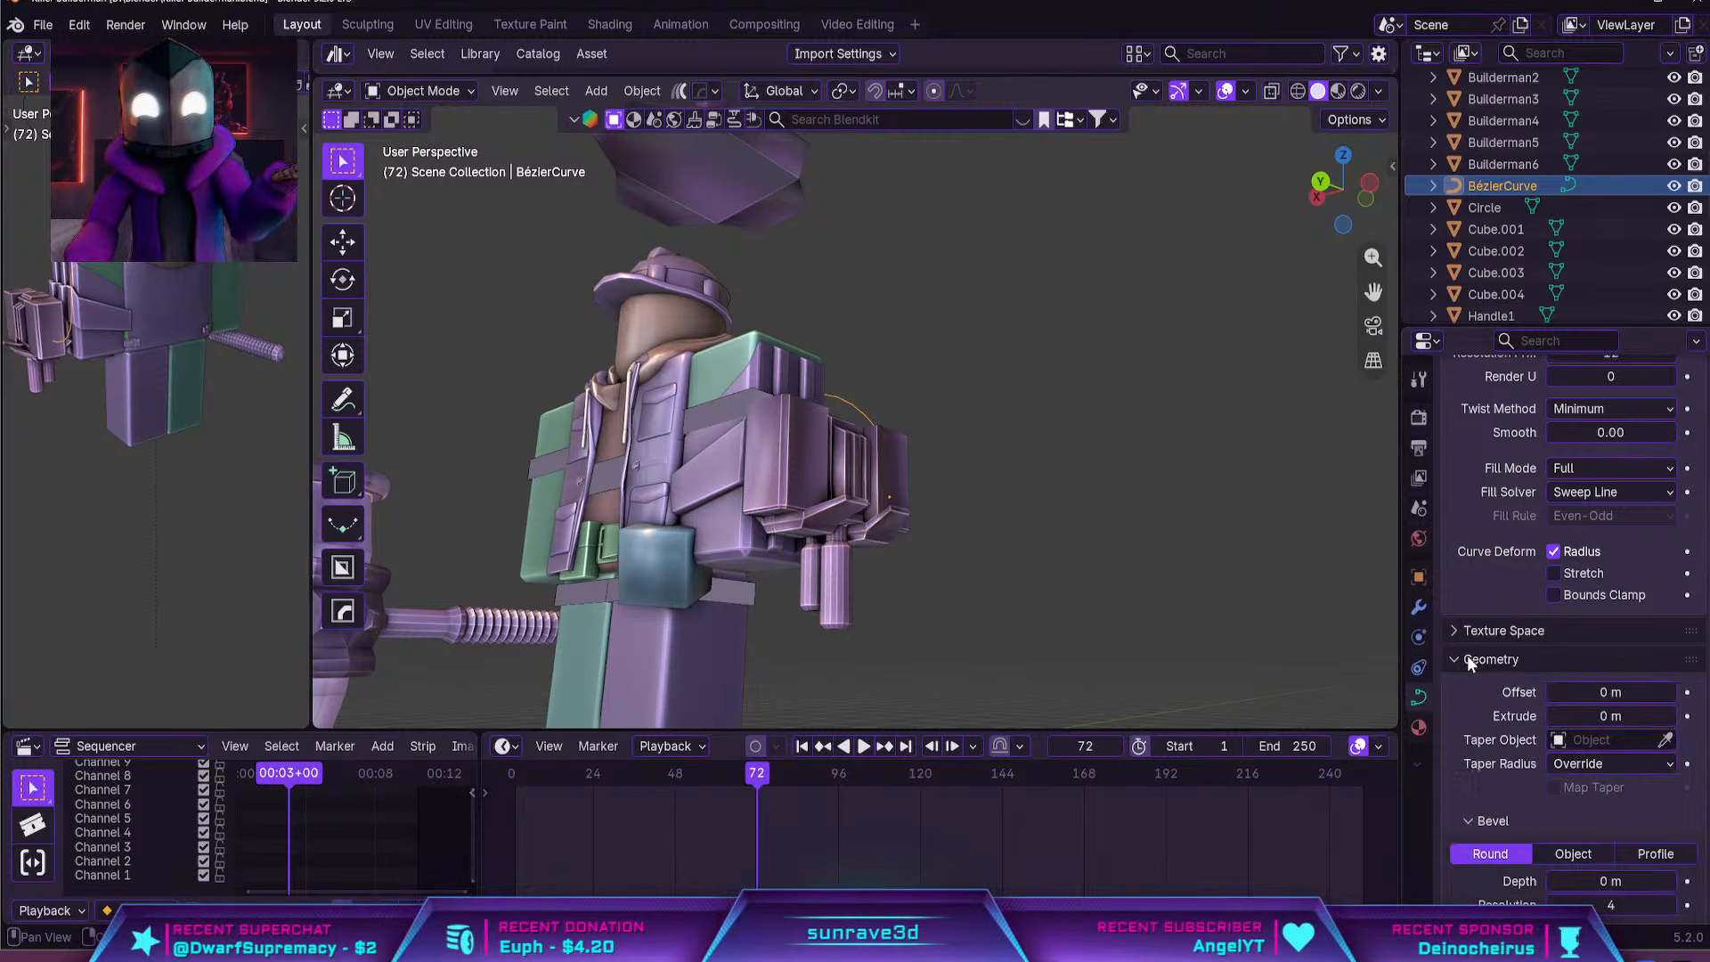
pyautogui.click(1461, 659)
pyautogui.scroll(4, 1456, 655)
pyautogui.moveTo(1238, 632); pyautogui.dragTo(1176, 643, button='middle')
# Add a Mirror modifier to the cable curve, mirroring across the Y axis with the Armature as mirror object
pyautogui.click(1419, 637)
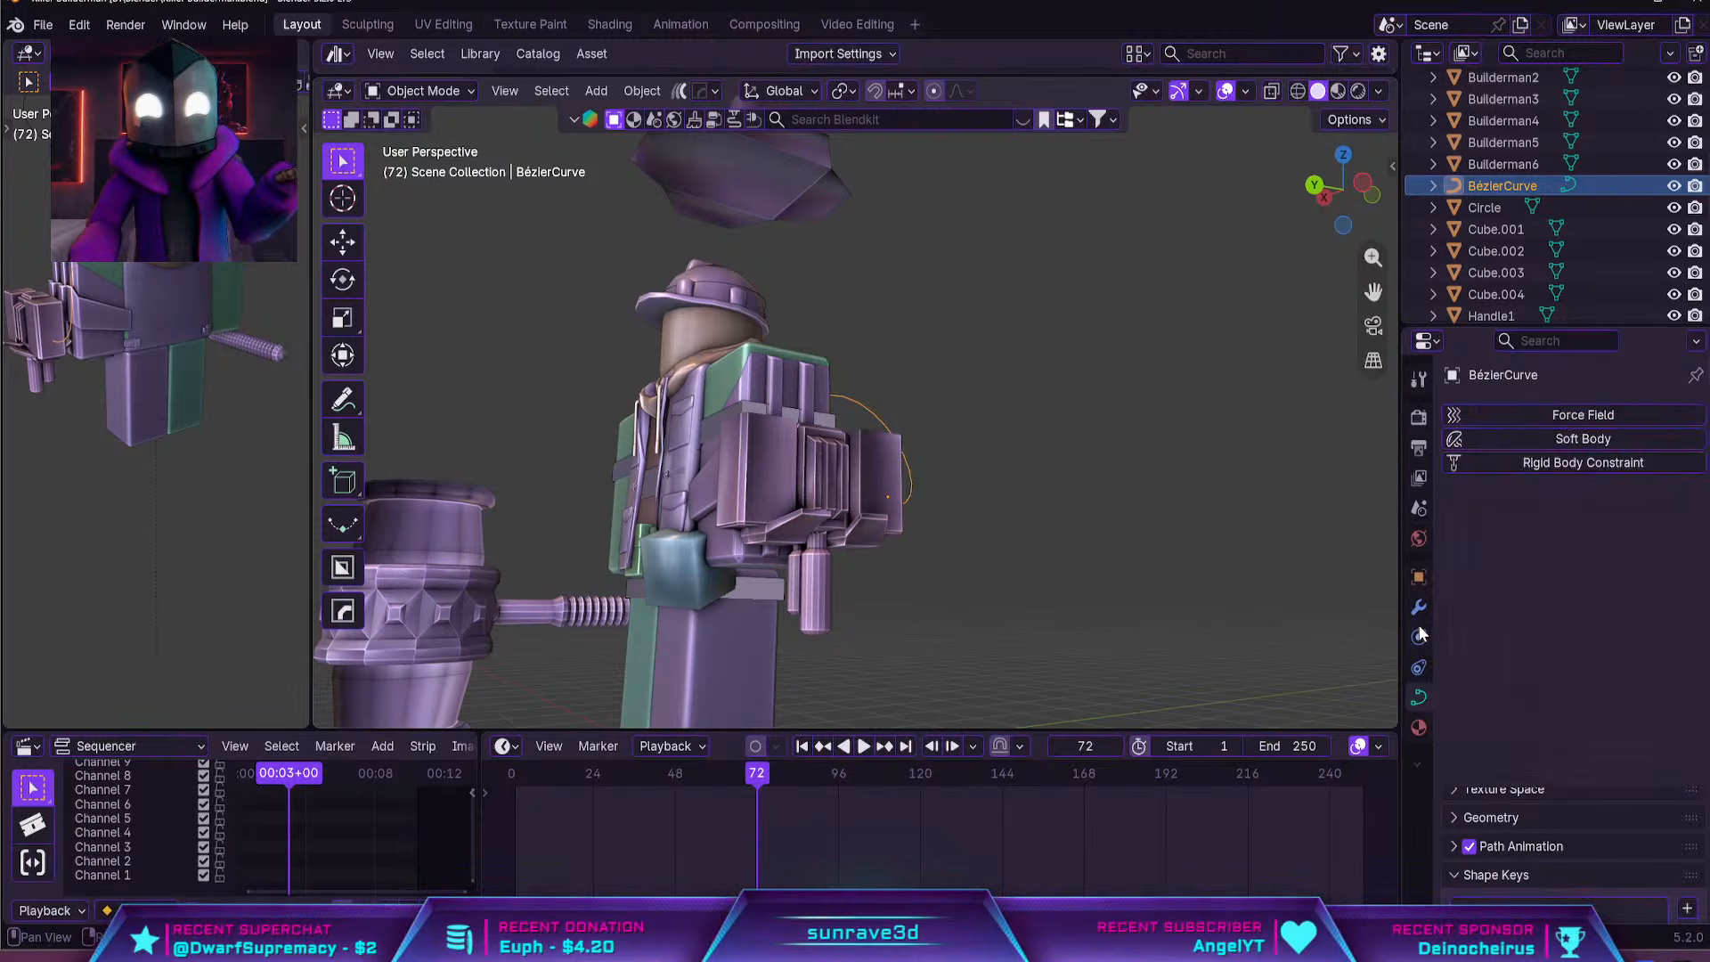
pyautogui.click(1419, 607)
pyautogui.click(1558, 420)
pyautogui.click(1559, 421)
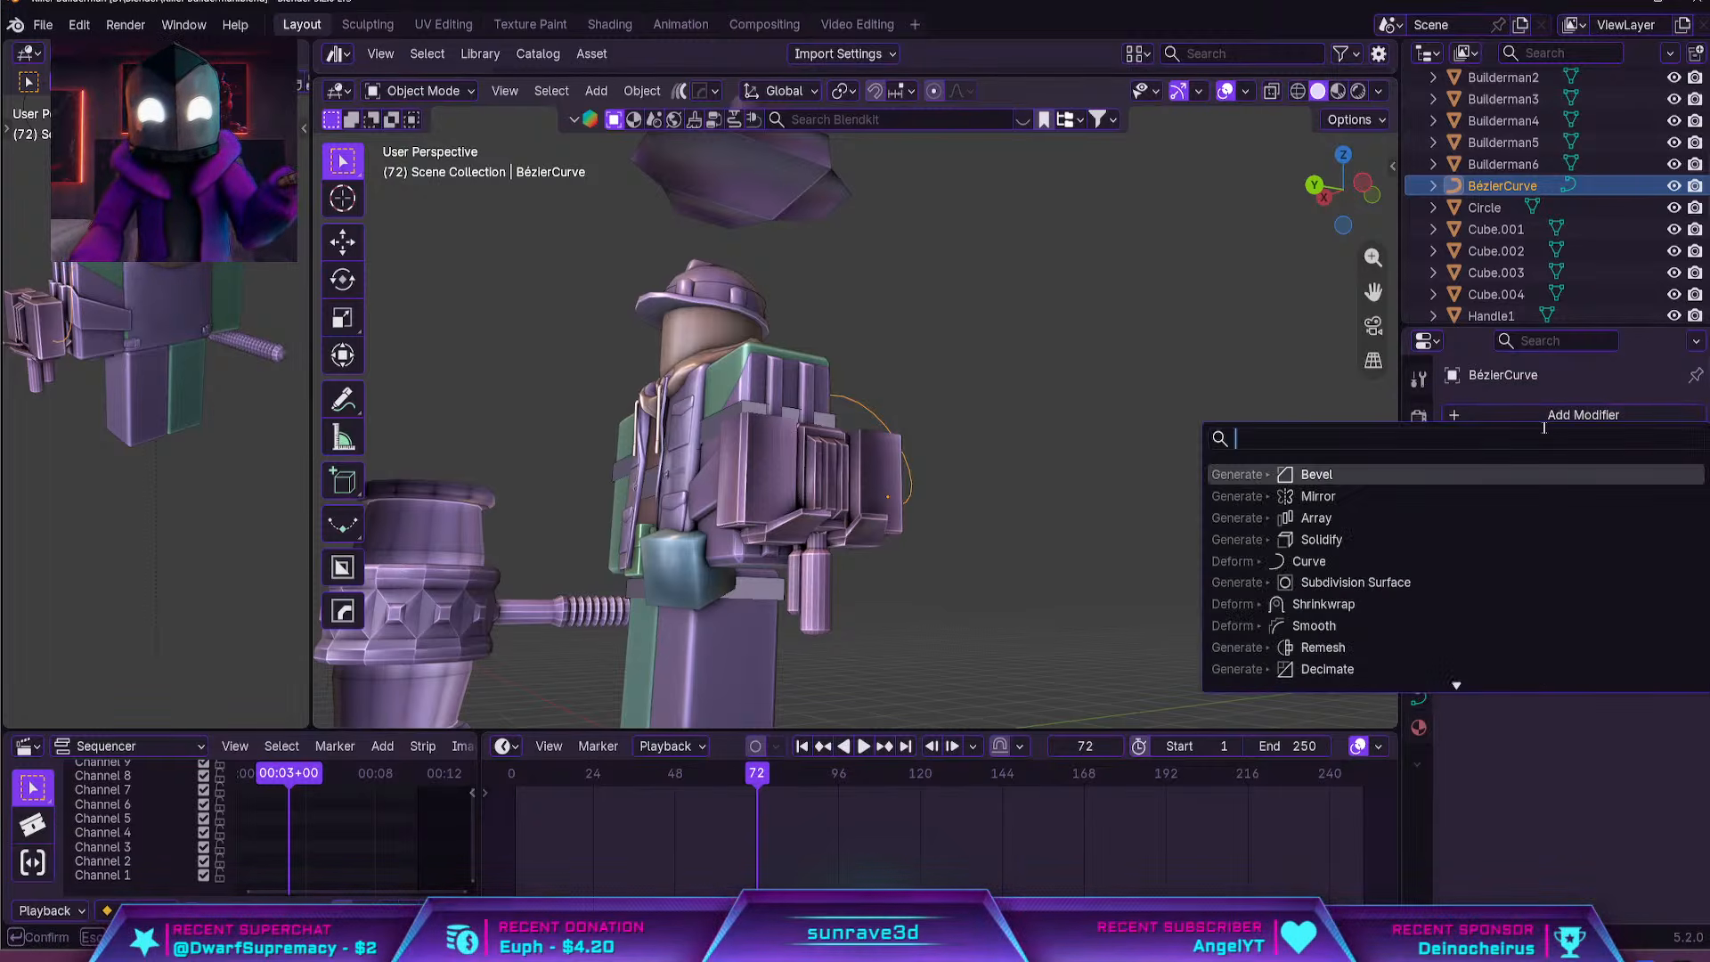
pyautogui.click(1454, 493)
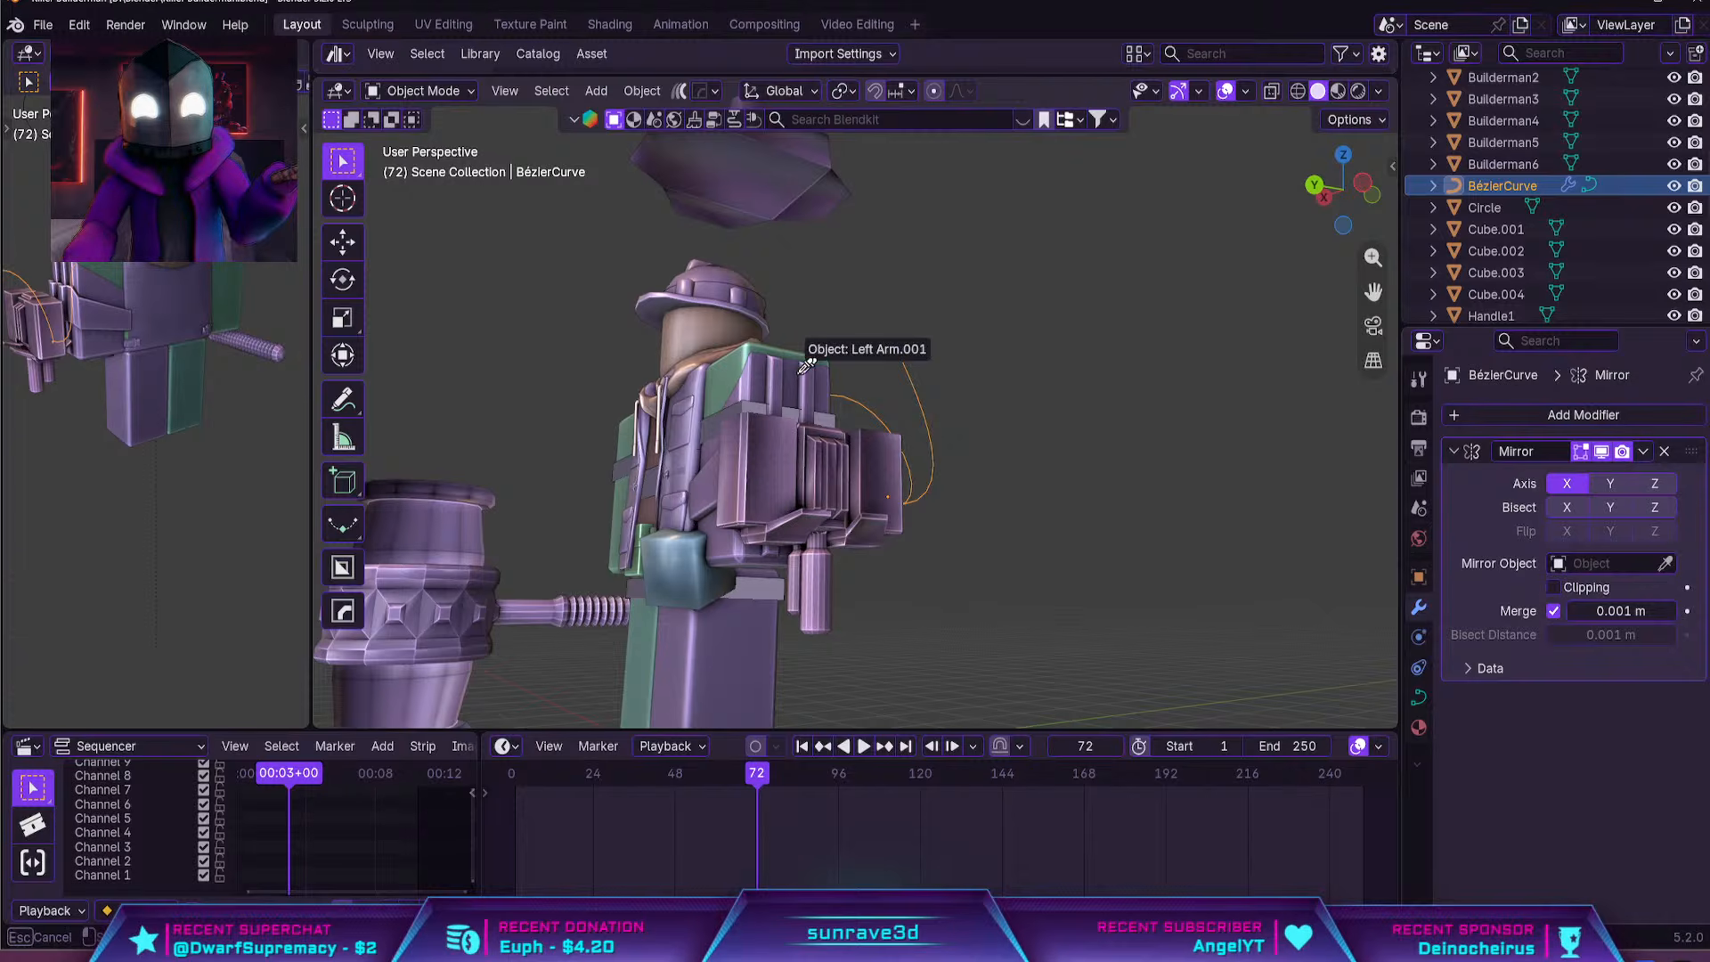
pyautogui.click(798, 404)
pyautogui.click(994, 436)
pyautogui.moveTo(991, 442); pyautogui.dragTo(1060, 544, button='middle')
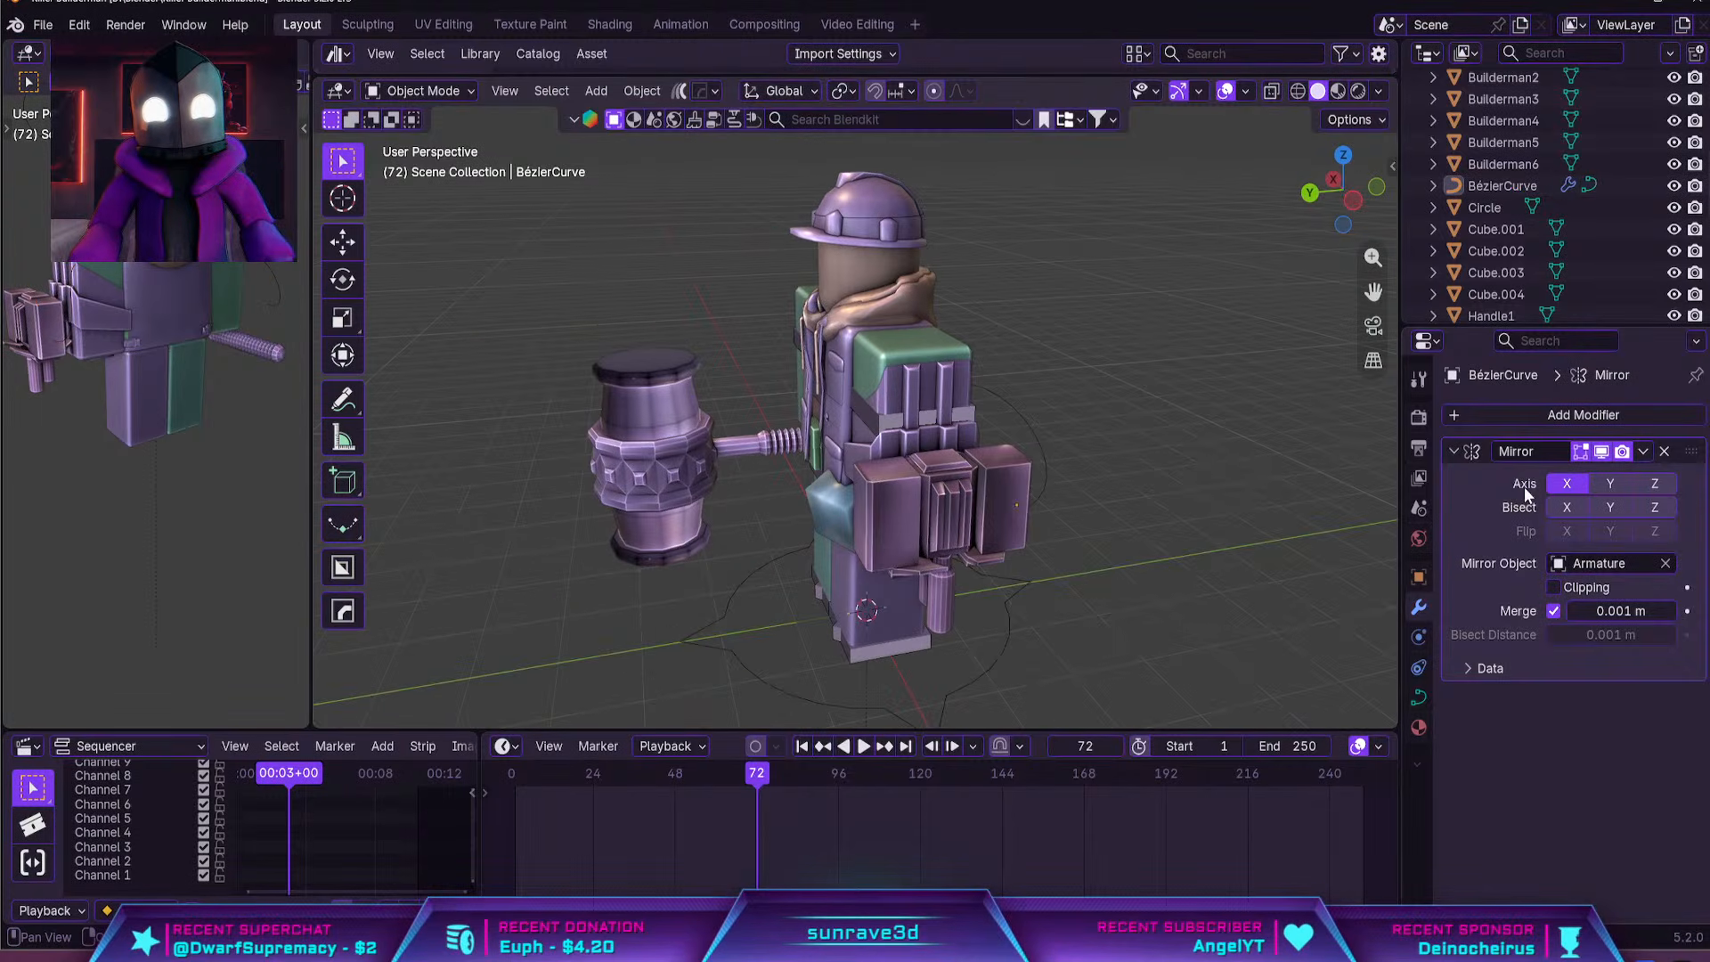
pyautogui.scroll(2, 966, 481)
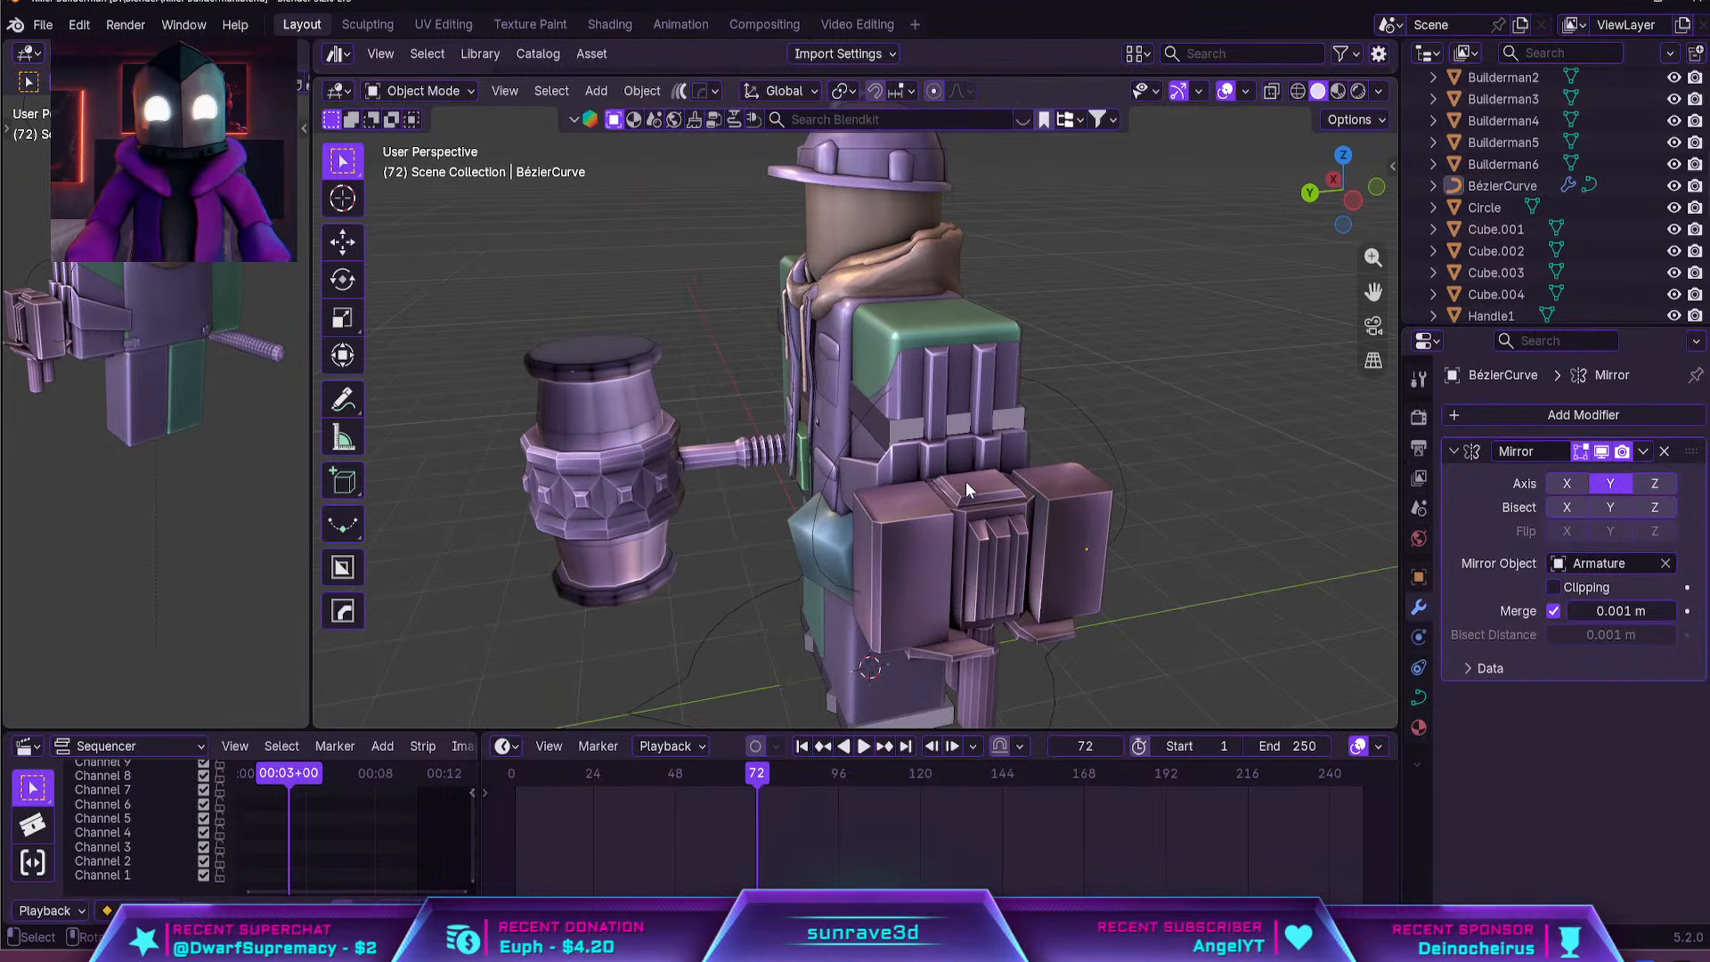
# Give the mirrored cable curve a round bevel with a depth of 0.03 m
pyautogui.click(1120, 438)
pyautogui.click(1420, 699)
pyautogui.scroll(-4, 1562, 766)
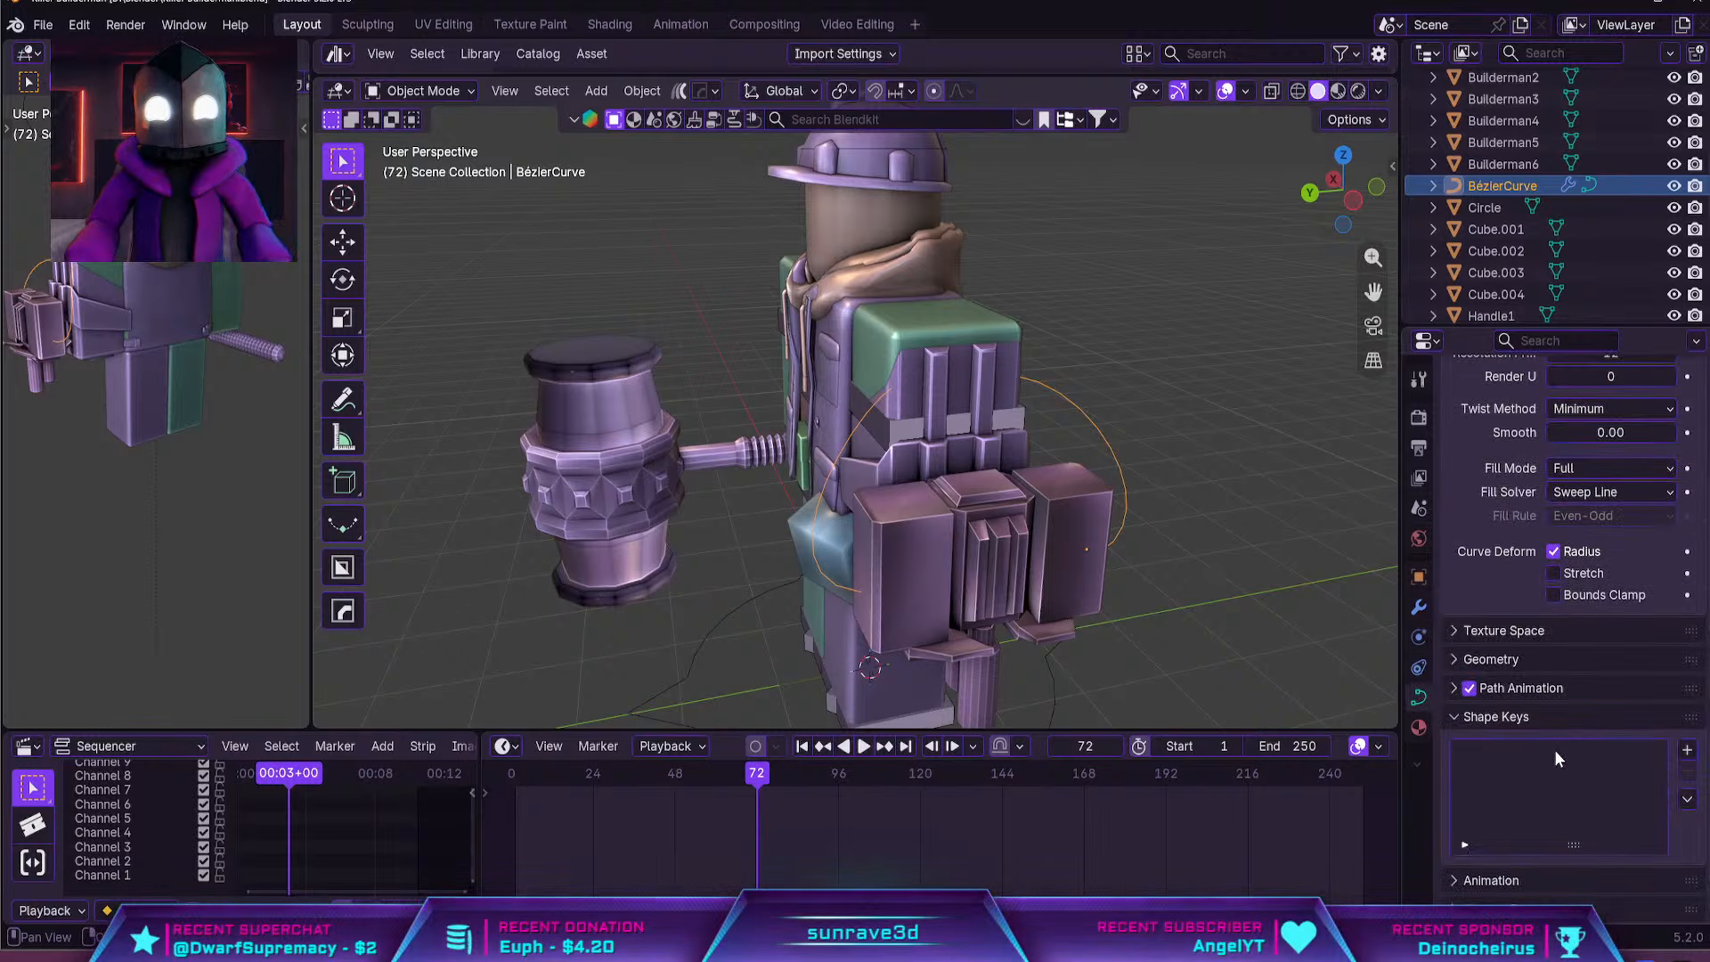
pyautogui.click(1465, 665)
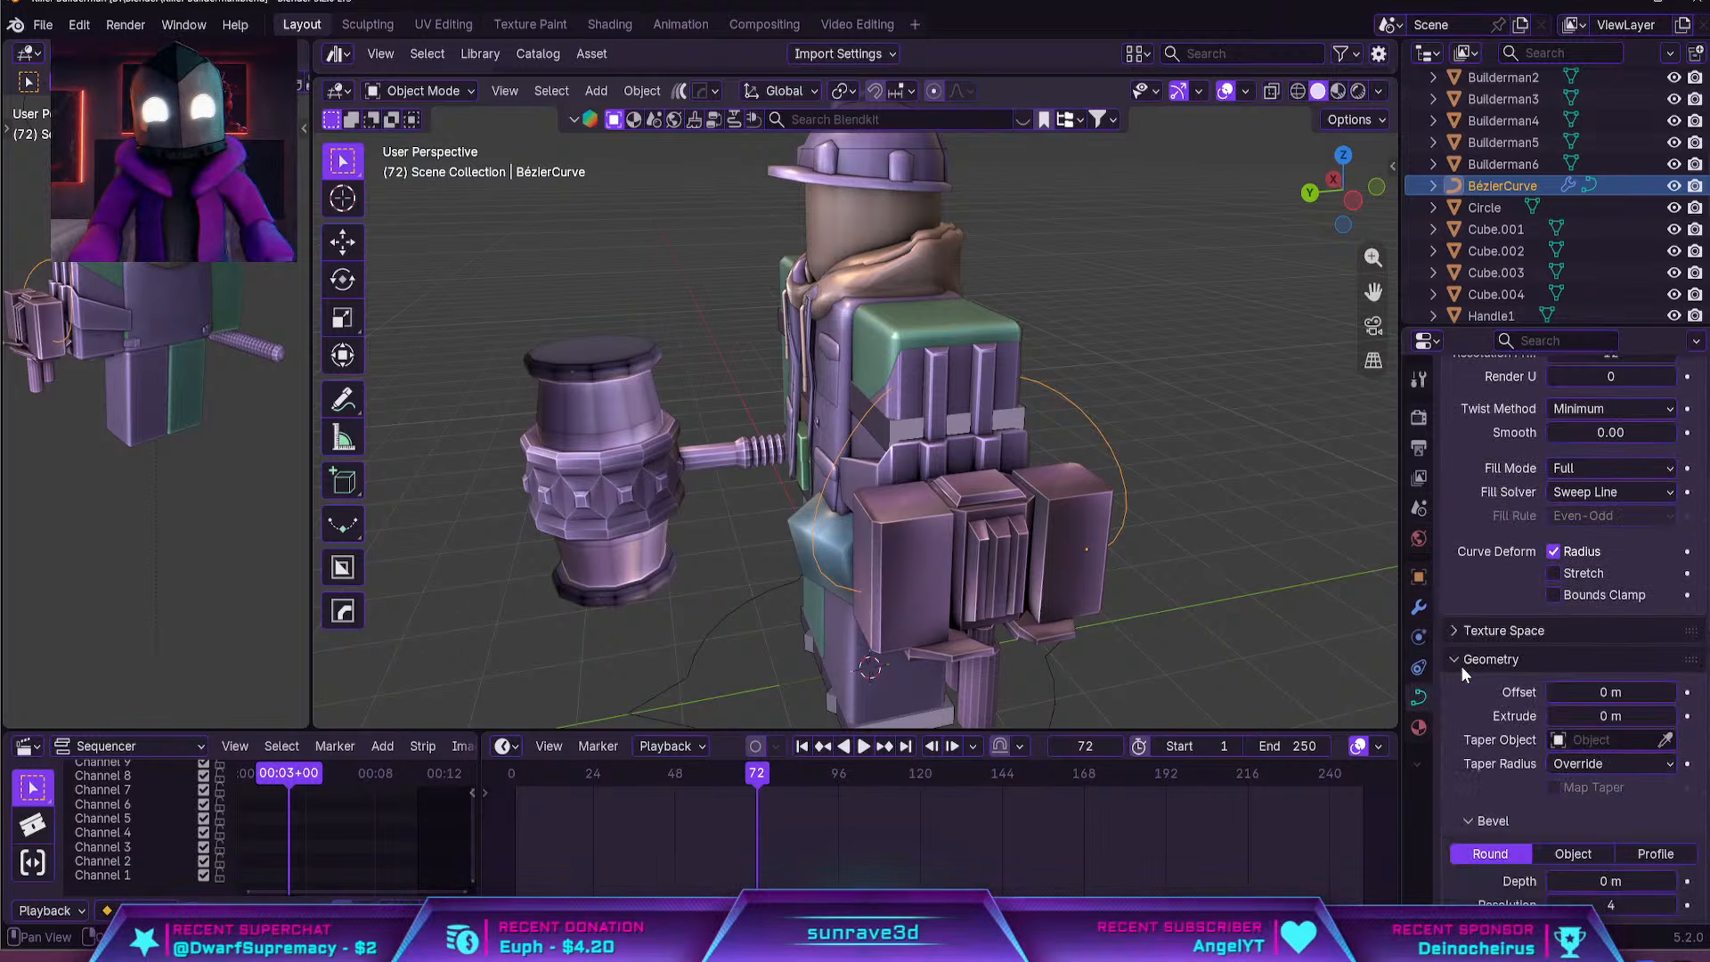
pyautogui.scroll(-5, 1468, 670)
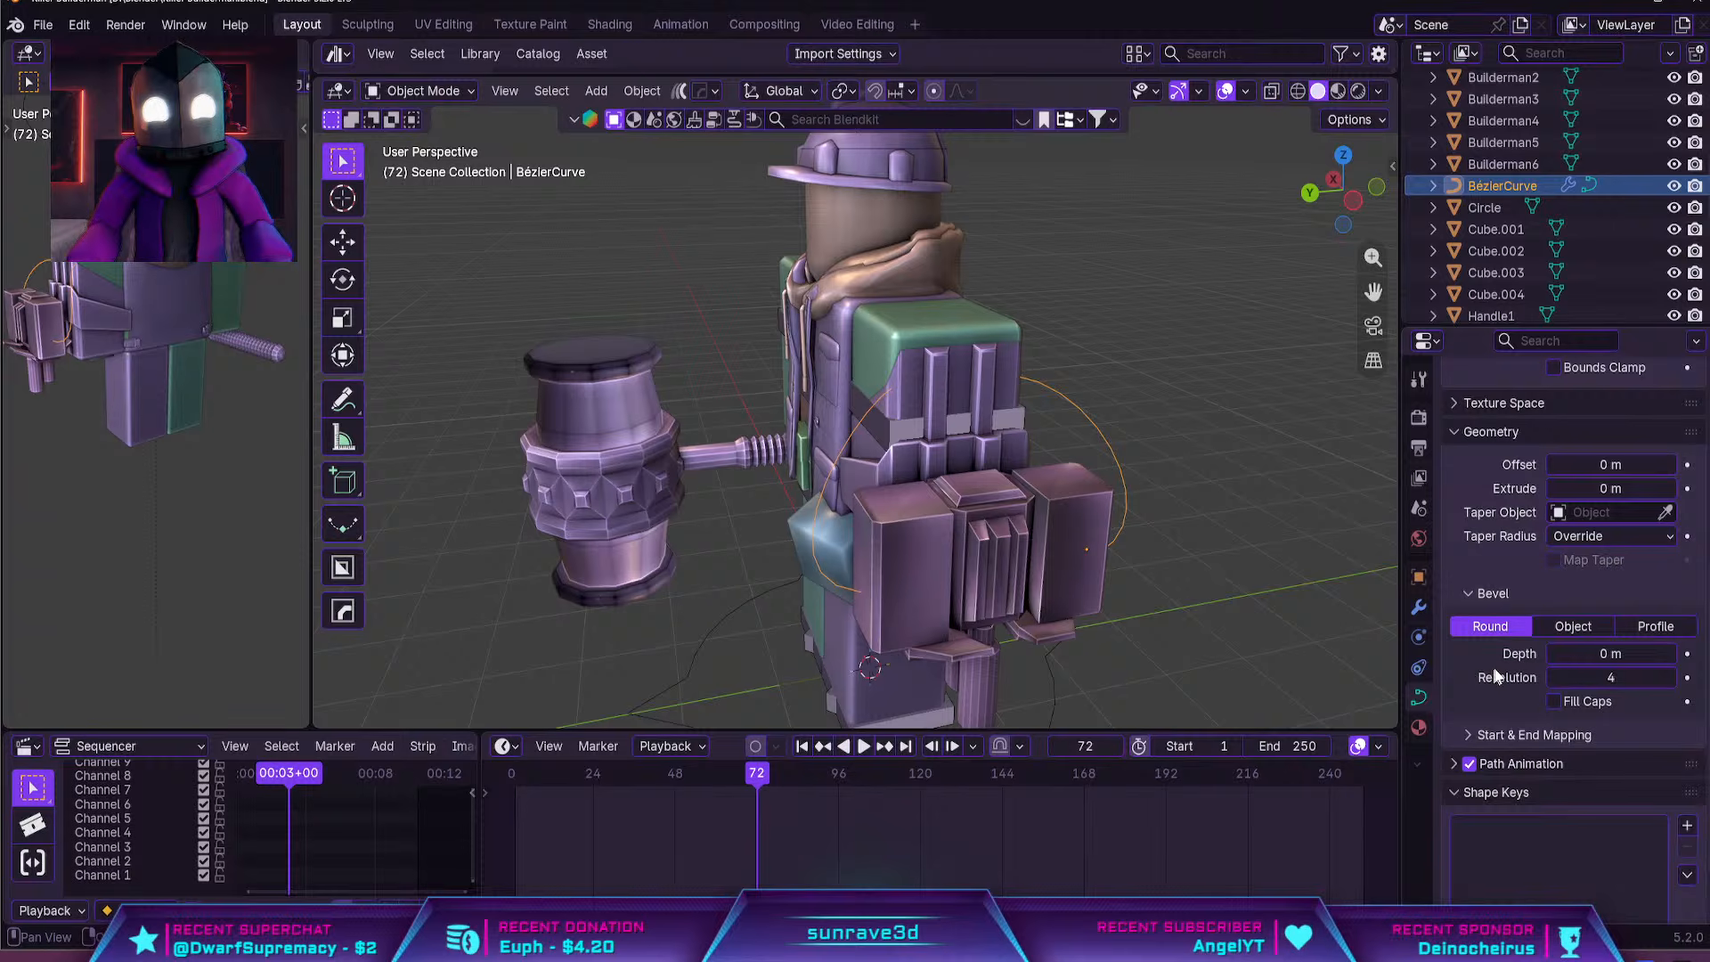
pyautogui.moveTo(1595, 653)
pyautogui.mouseDown()
pyautogui.moveTo(1630, 653)
pyautogui.moveTo(1594, 652)
pyautogui.moveTo(1612, 653)
pyautogui.mouseUp()
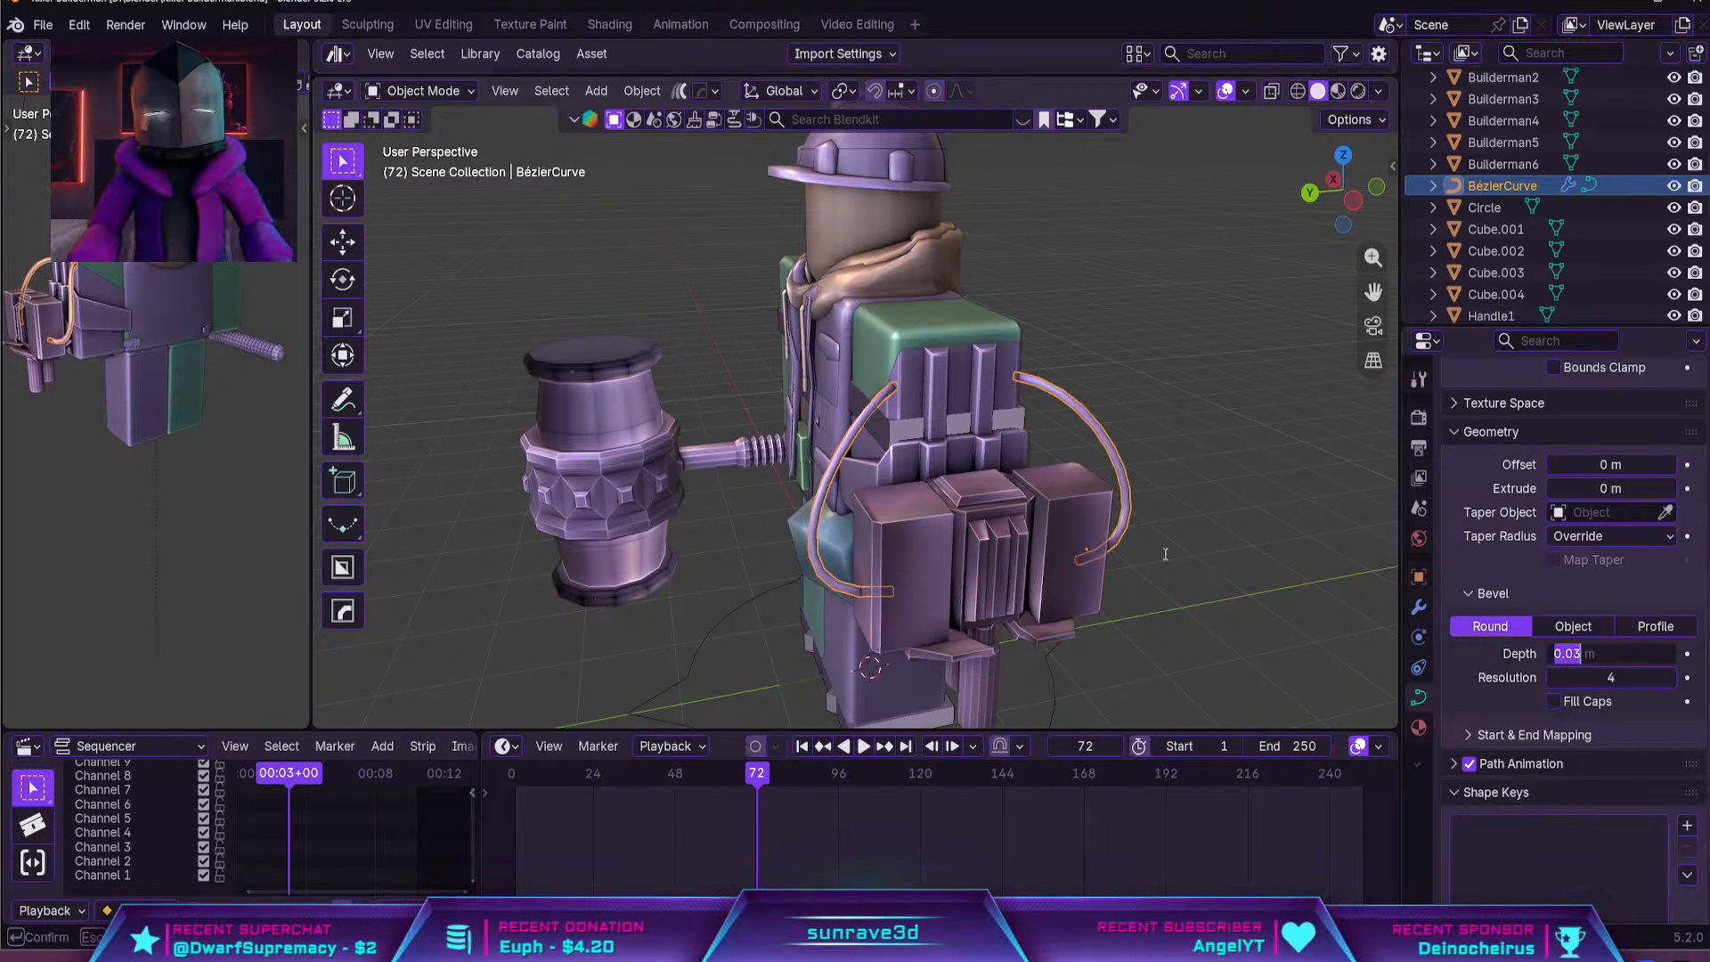
pyautogui.click(1118, 579)
# Enter Edit Mode on the cable curve and select its control point at the turret's side block
pyautogui.moveTo(1172, 588); pyautogui.dragTo(1056, 547, button='middle')
pyautogui.click(1033, 540)
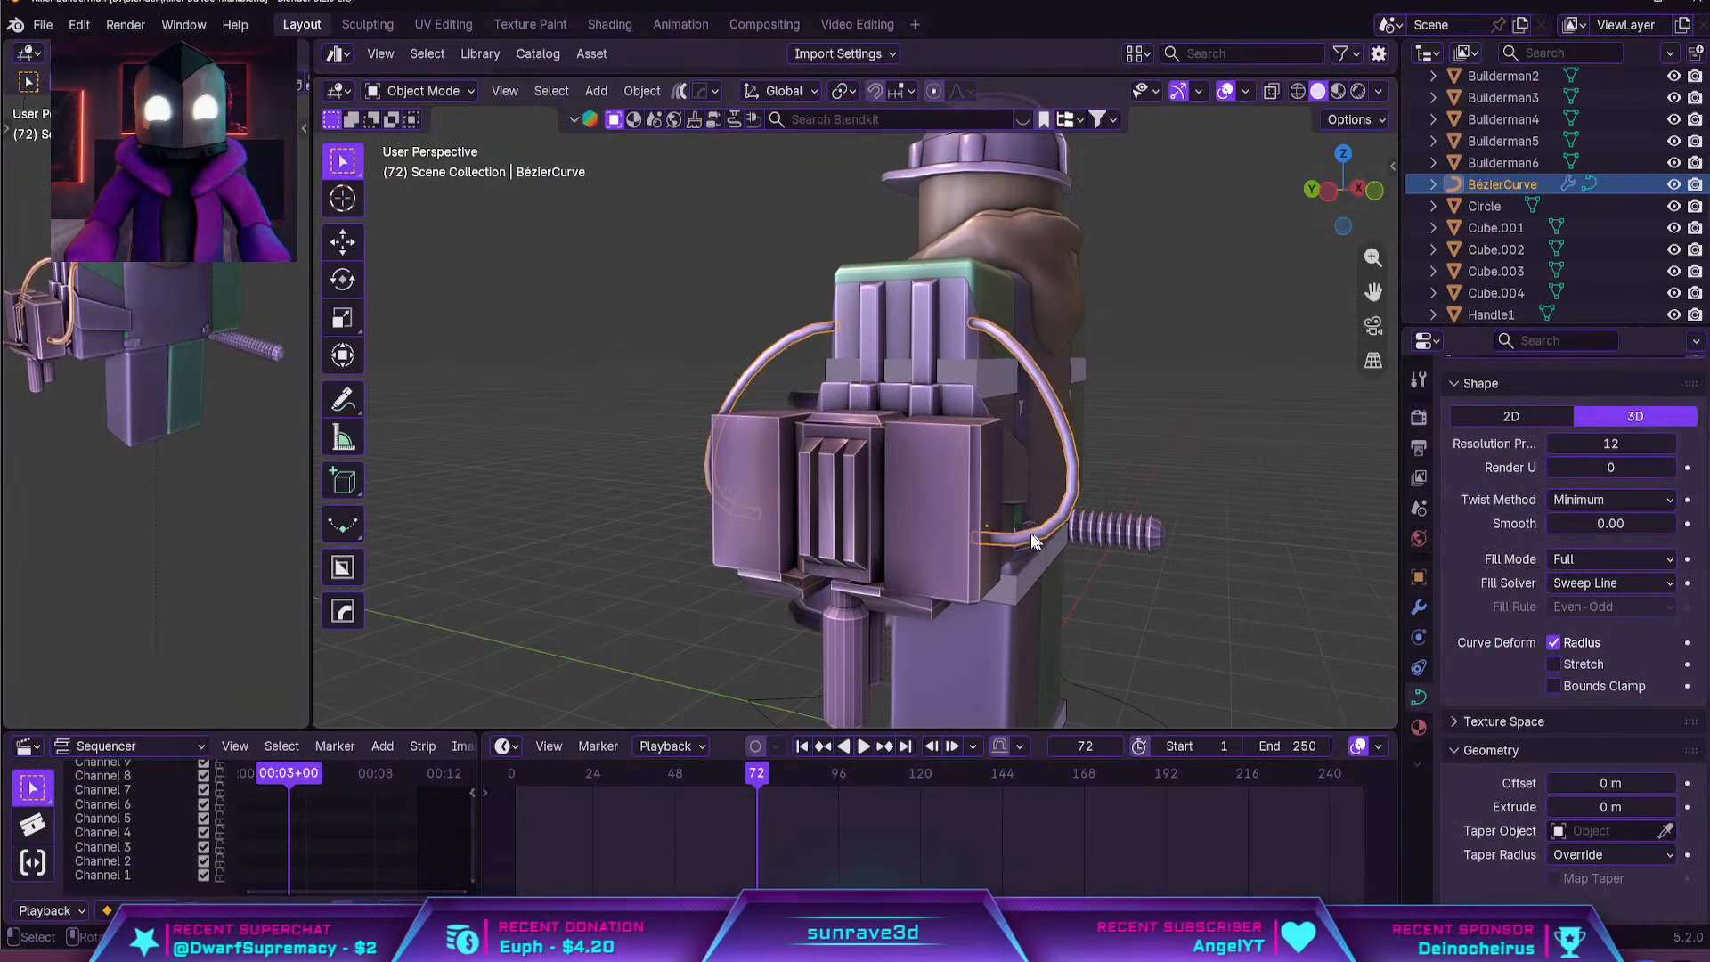
pyautogui.press('Tab')
pyautogui.hotkey('shift', 'd')
pyautogui.click(1128, 555)
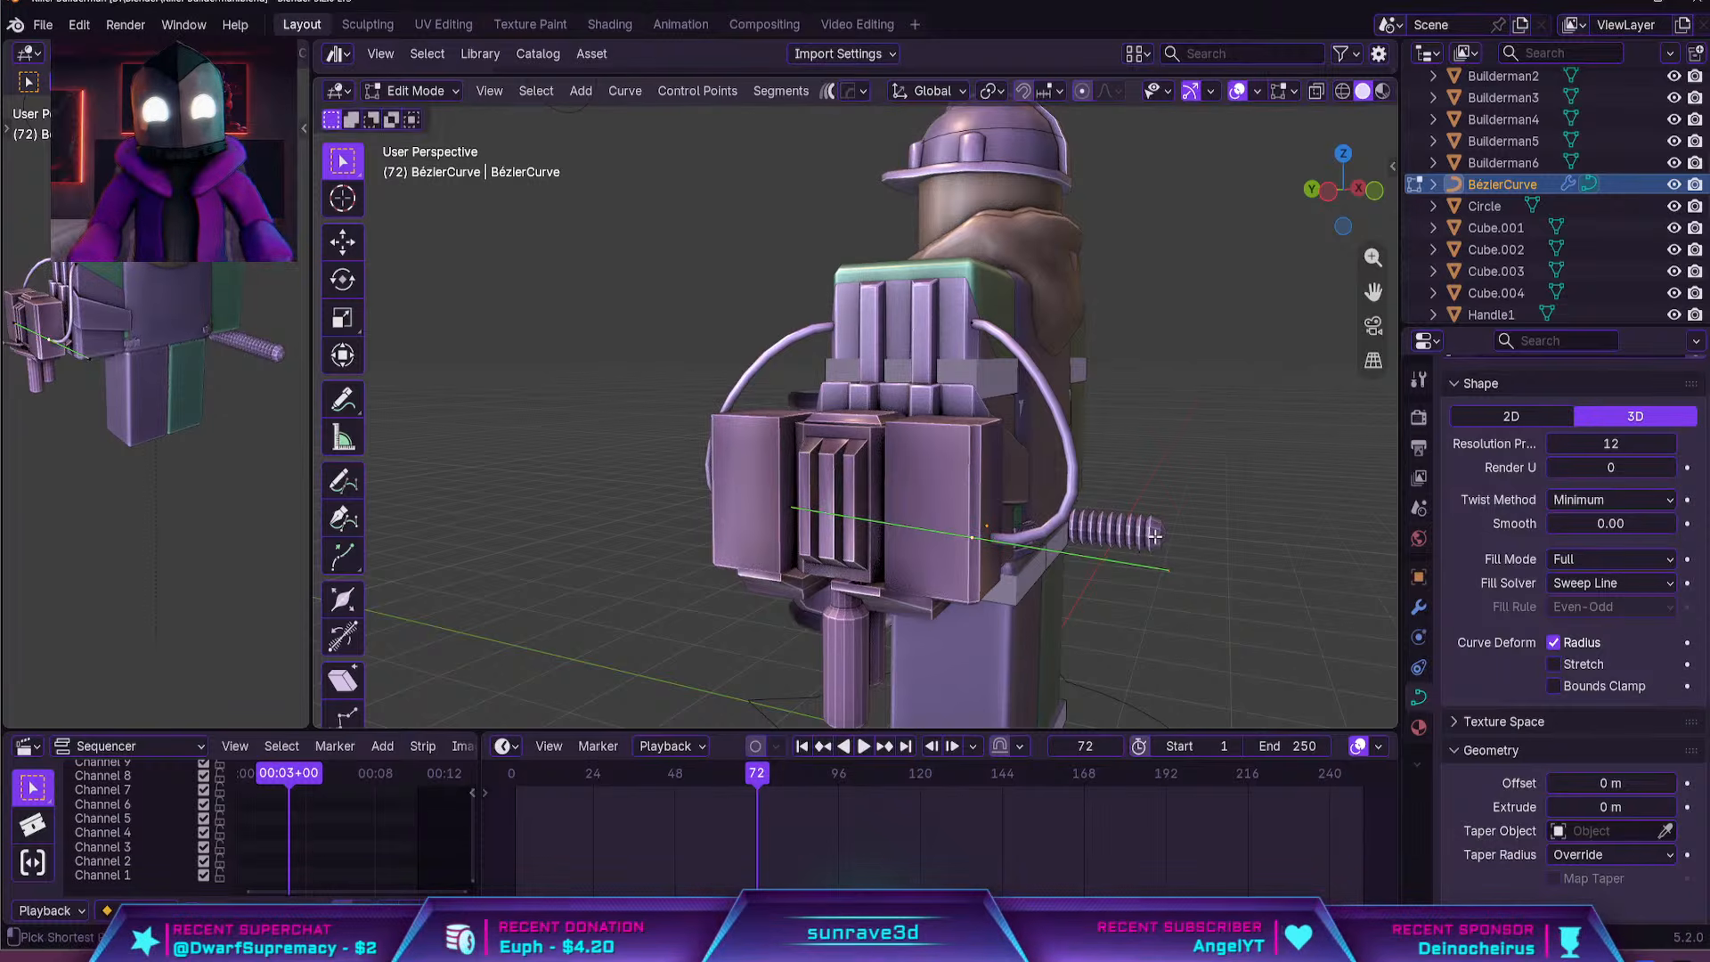
pyautogui.press('s')
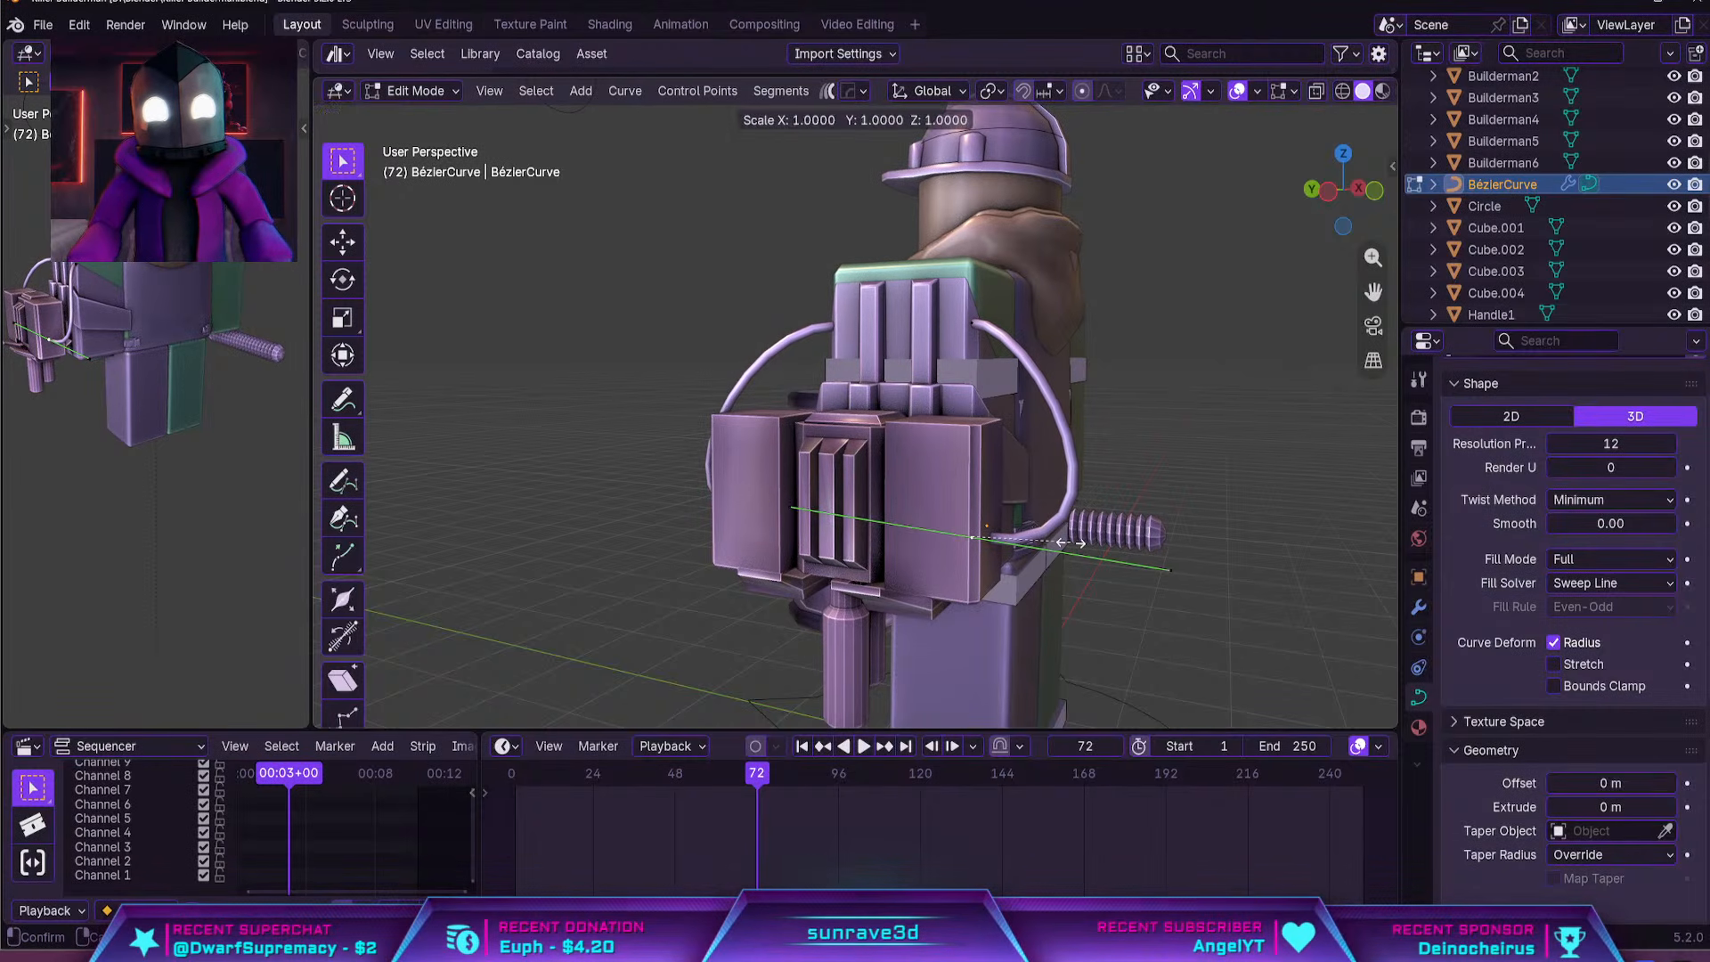
pyautogui.click(1073, 541)
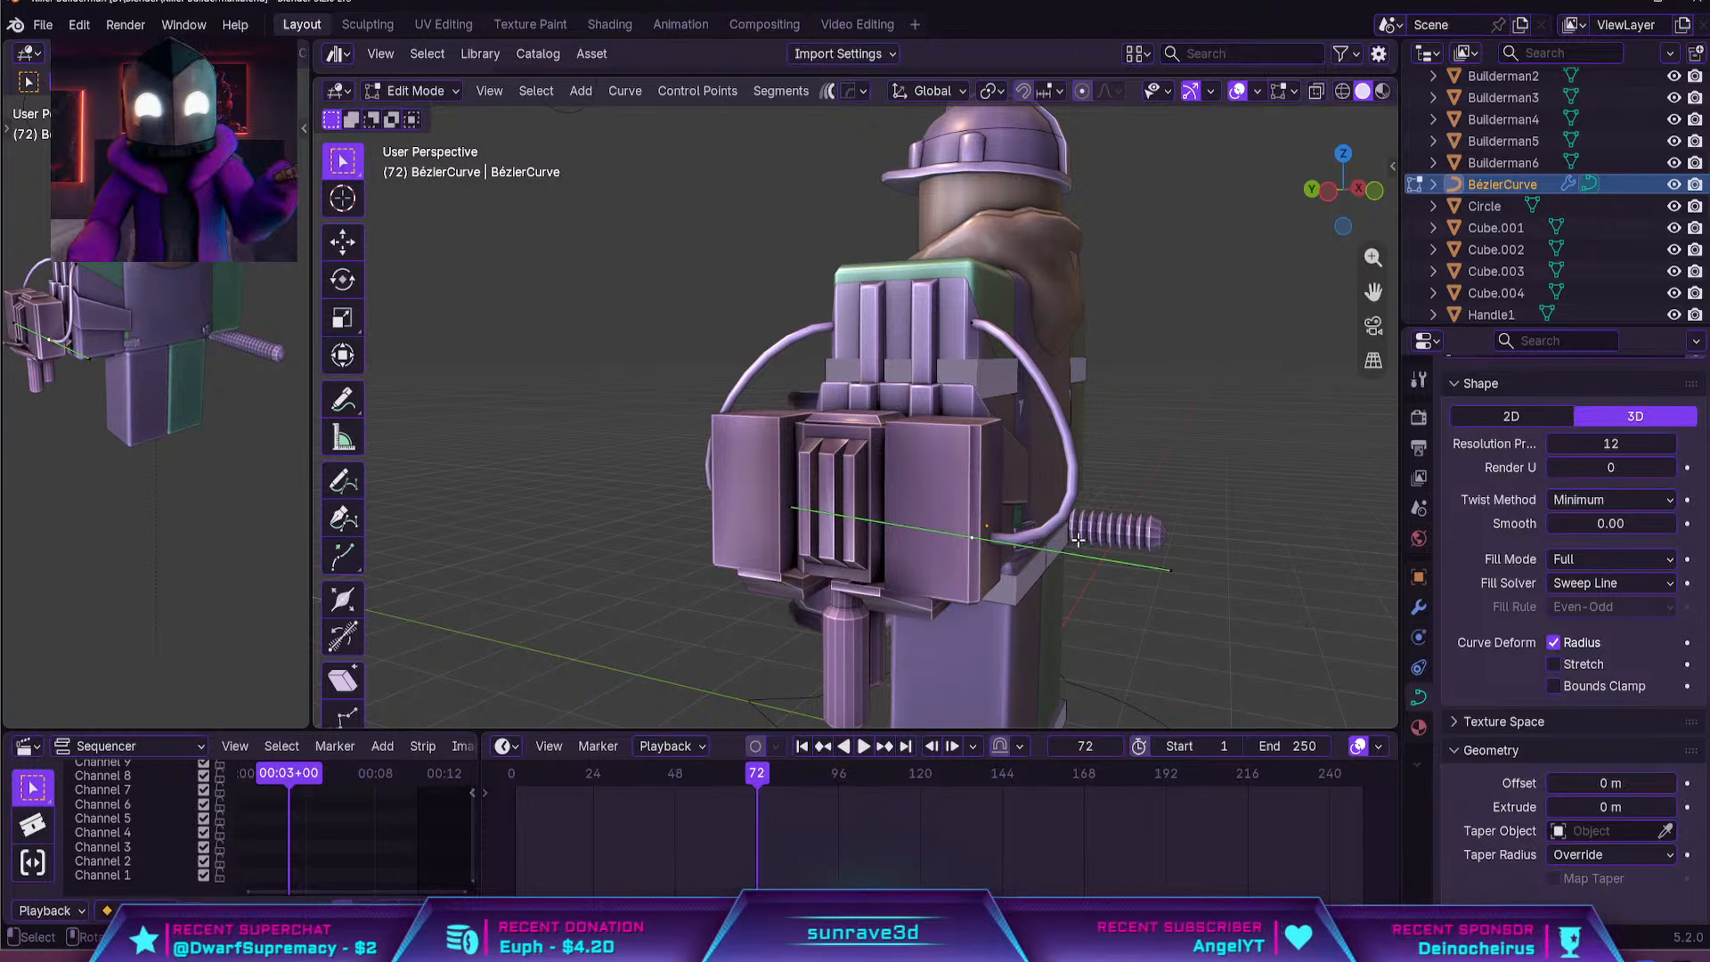
pyautogui.press('s')
pyautogui.click(1062, 544)
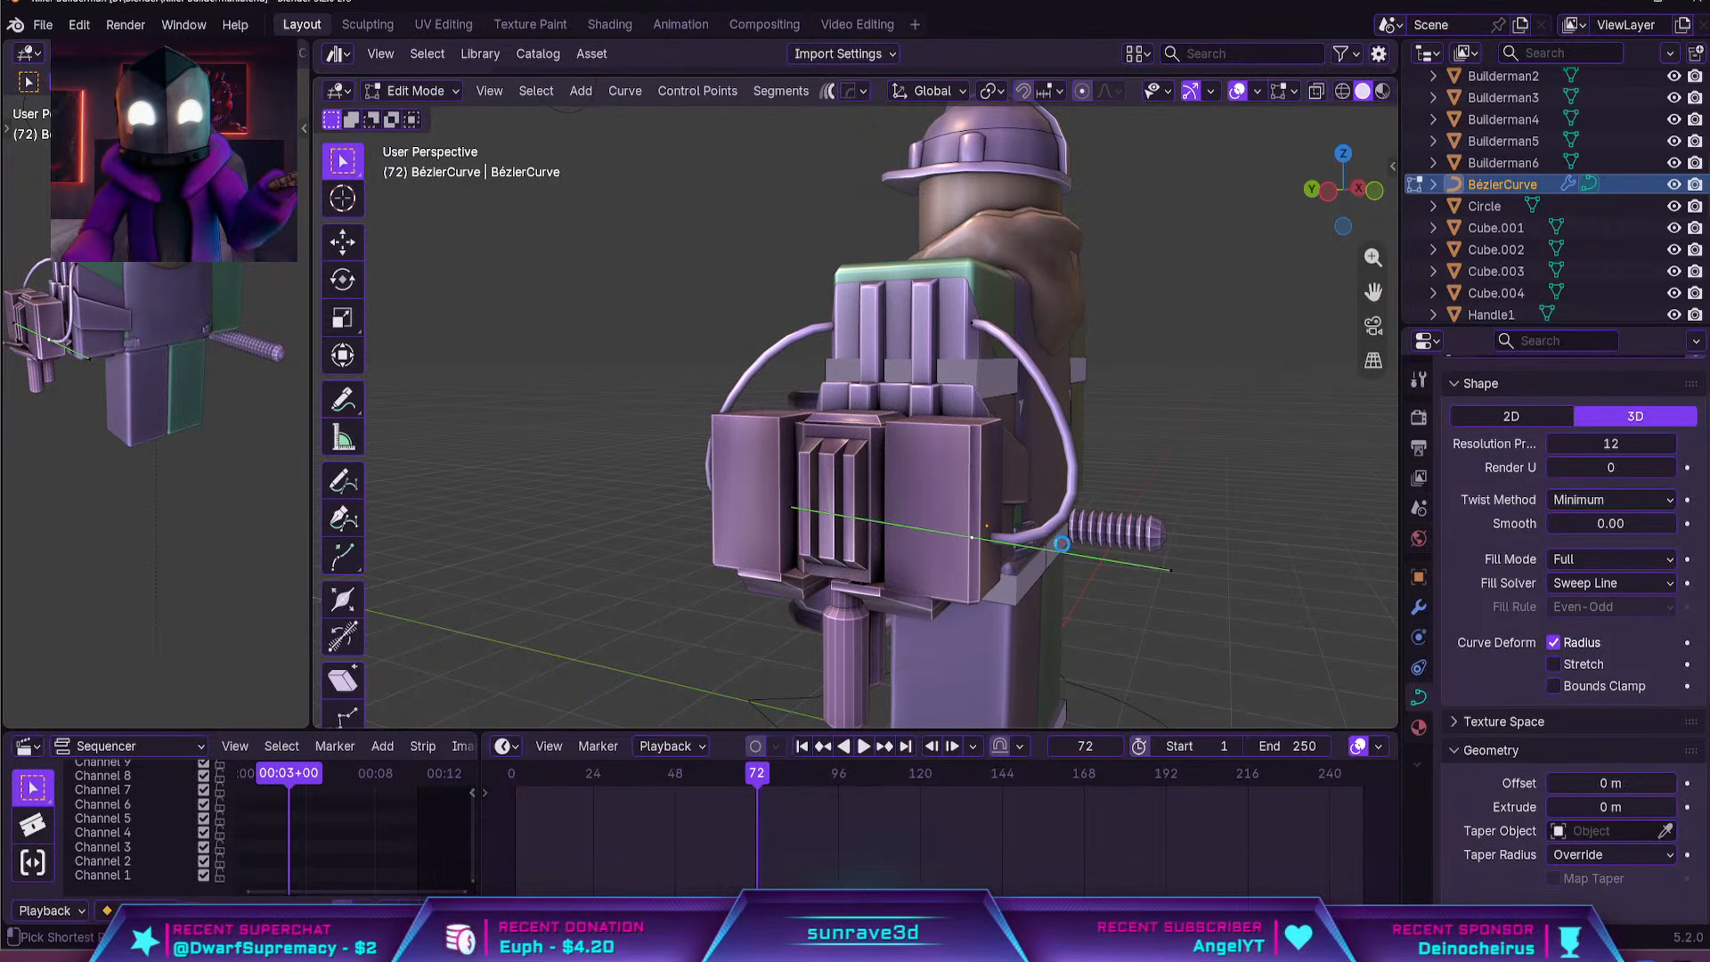
pyautogui.press('s')
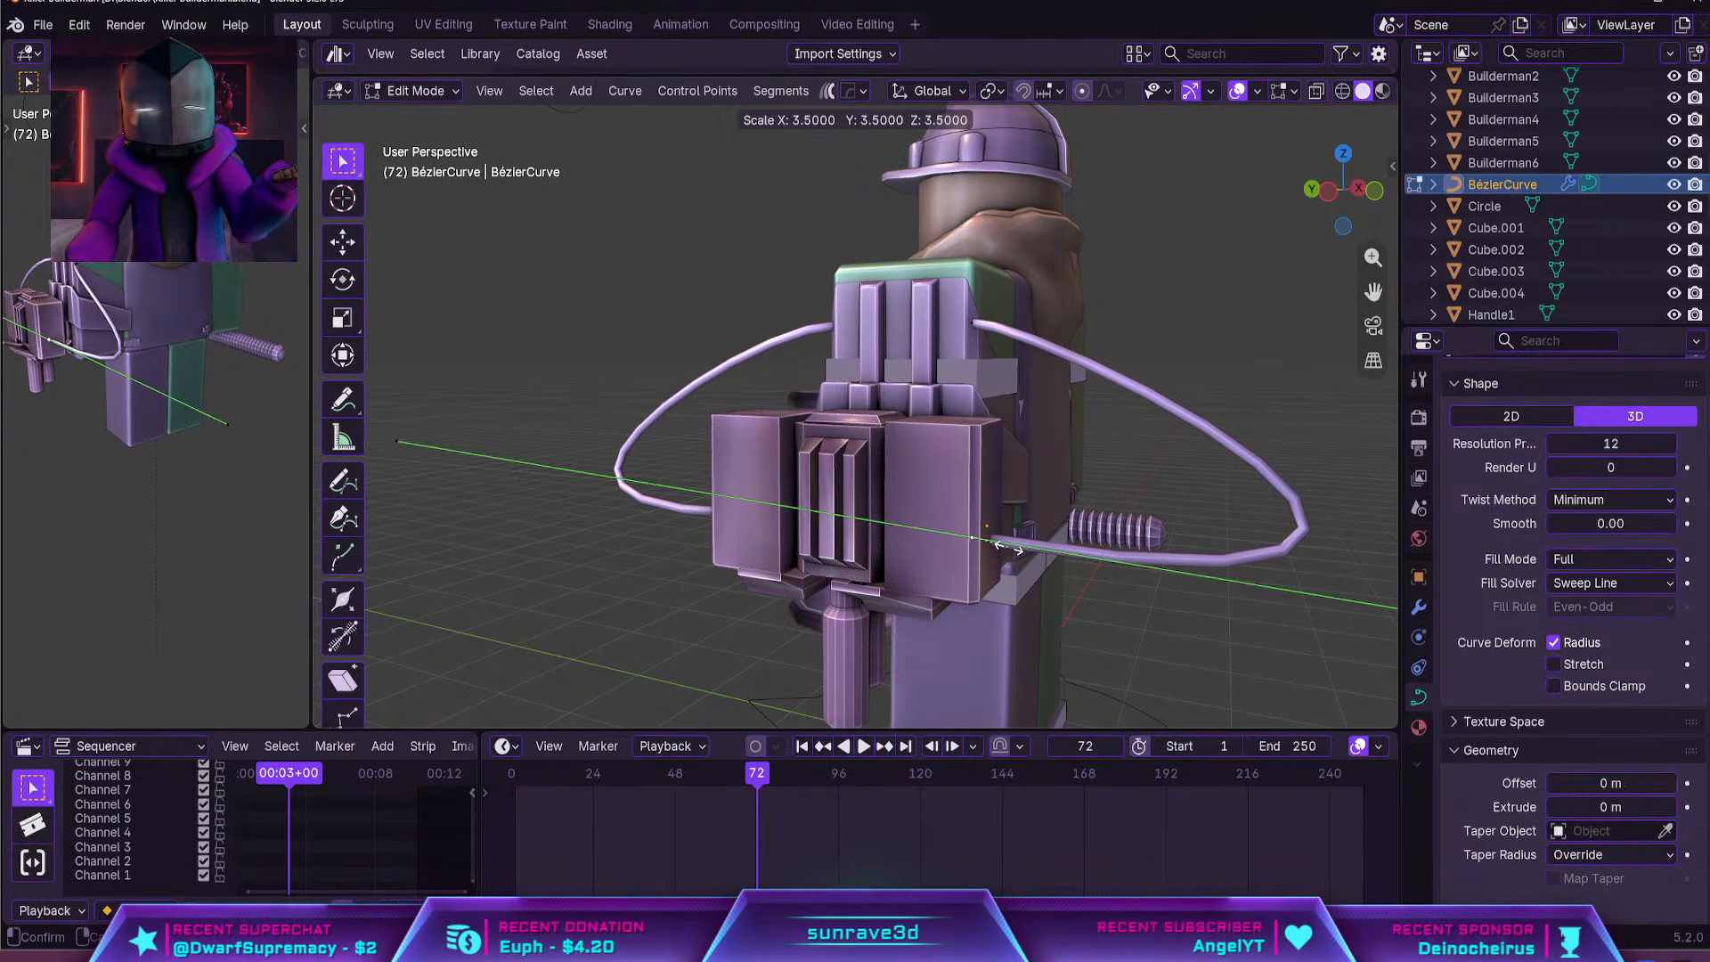
pyautogui.rightClick(1071, 541)
pyautogui.press('s')
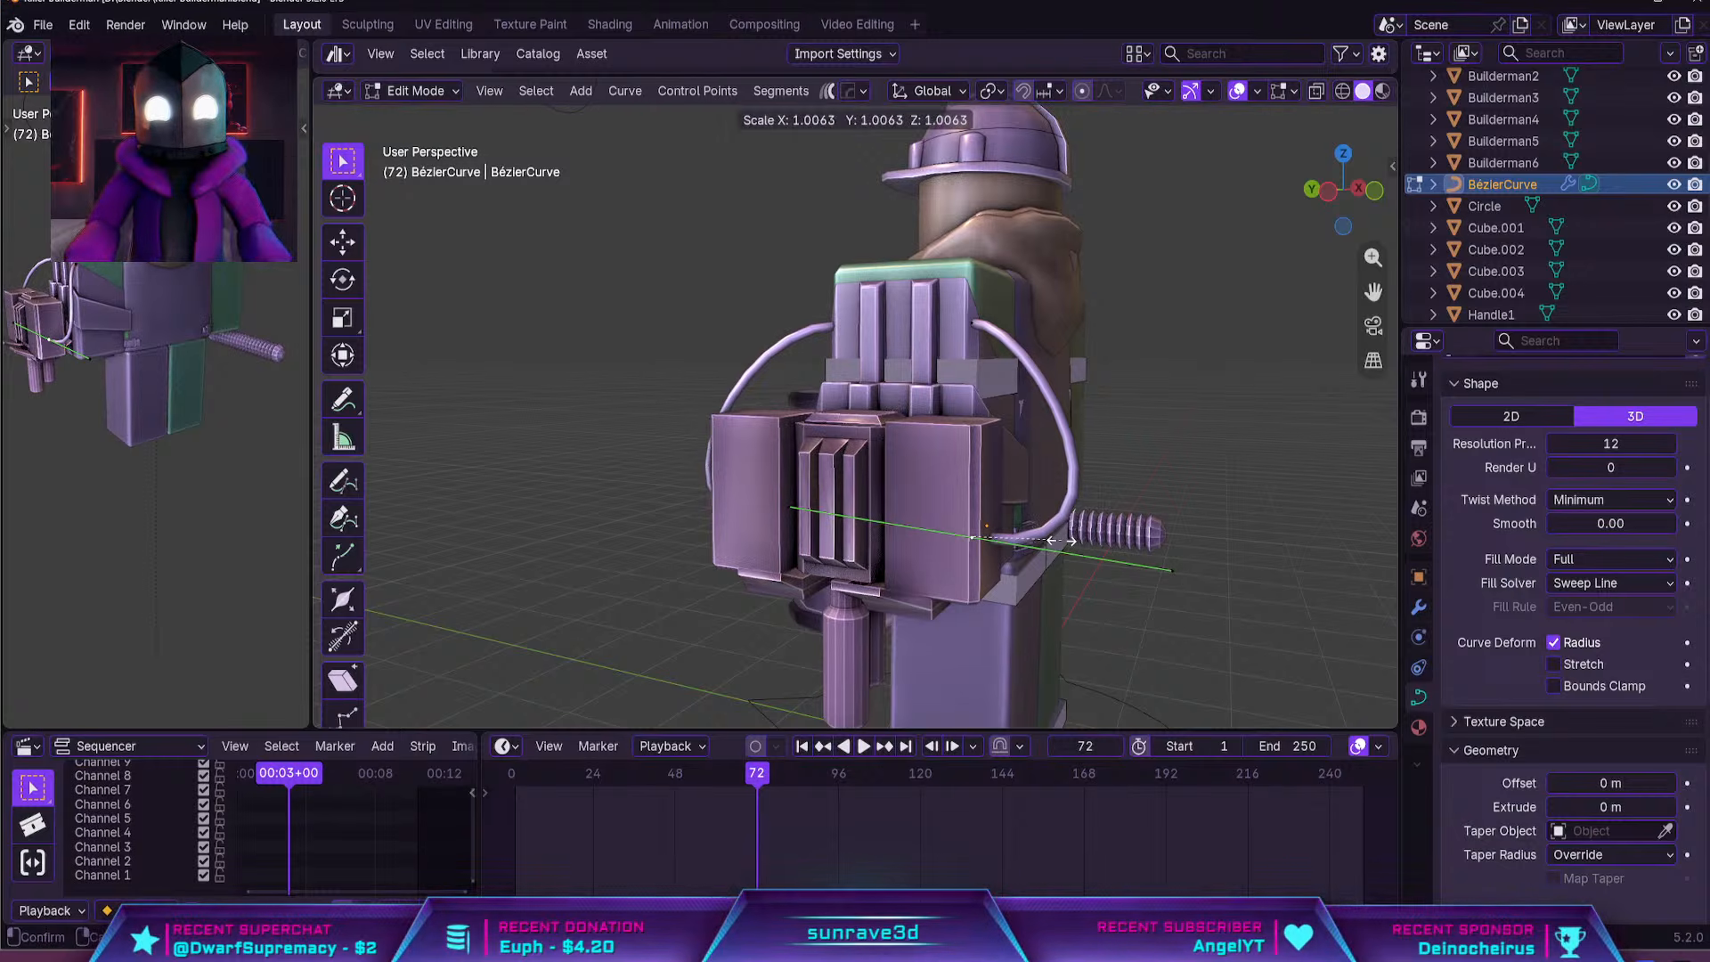
pyautogui.rightClick(1062, 531)
# Try thickening the cable at its turret-side control point with Shrink/Fatten, and undo it
pyautogui.hotkey('alt', 's')
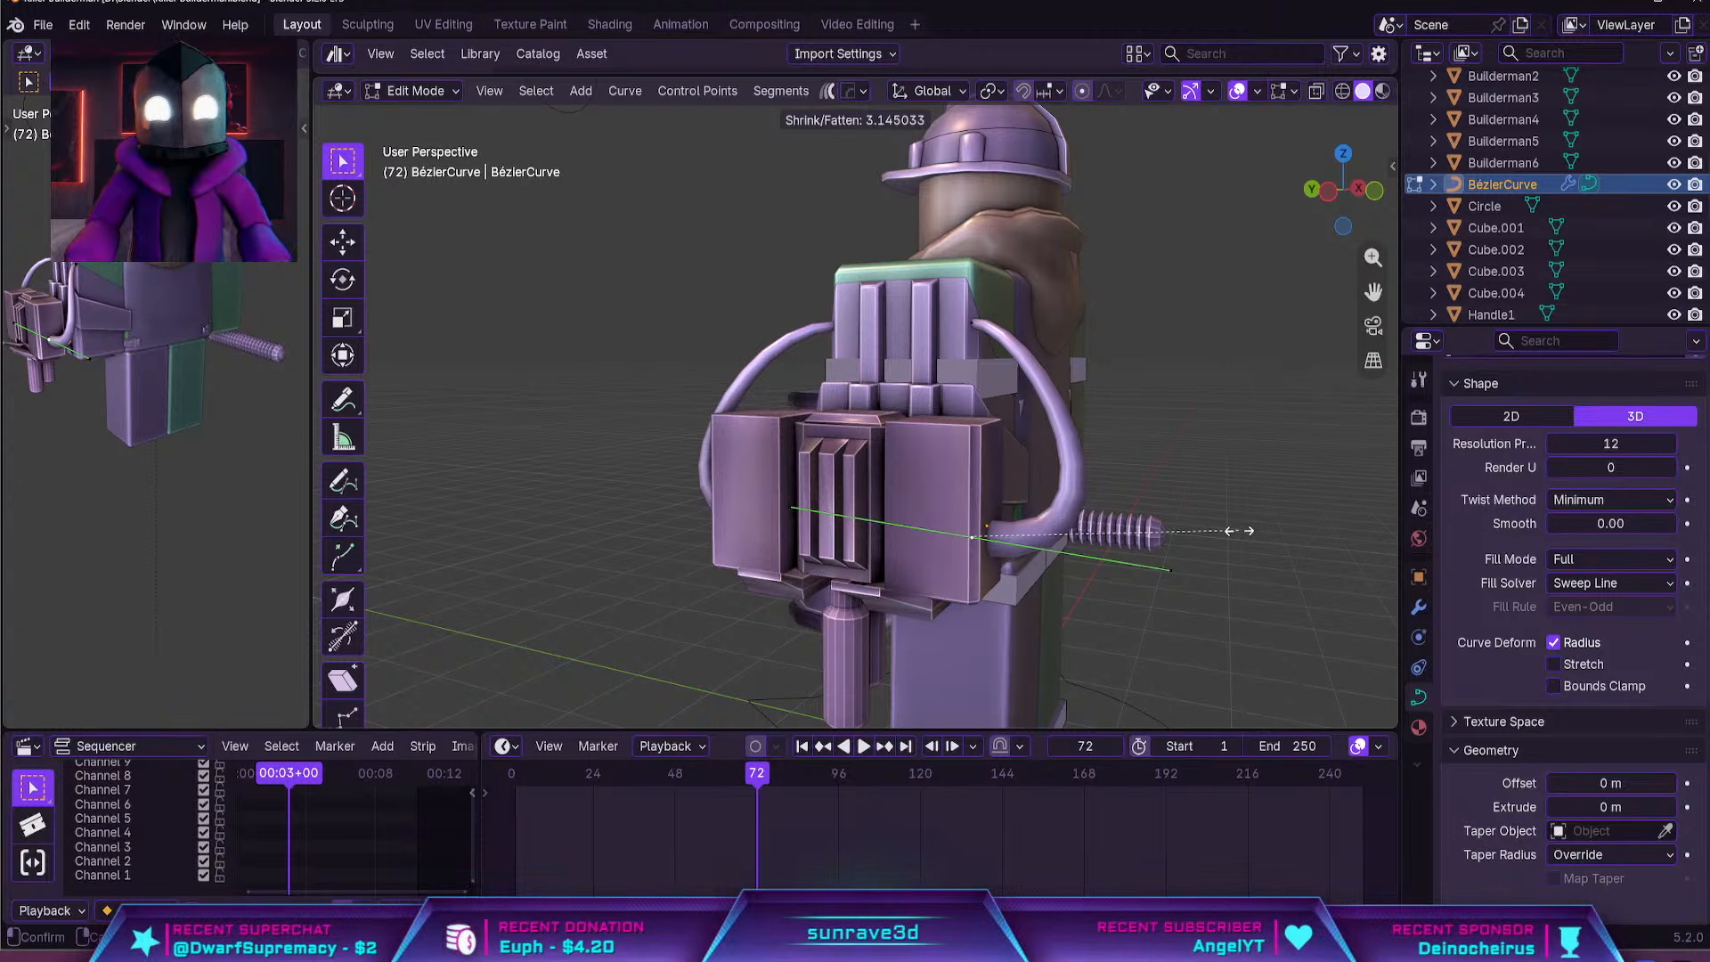
pyautogui.click(1240, 531)
pyautogui.scroll(2, 1105, 534)
pyautogui.moveTo(1104, 539); pyautogui.dragTo(1001, 527, button='middle')
pyautogui.scroll(-5, 1073, 582)
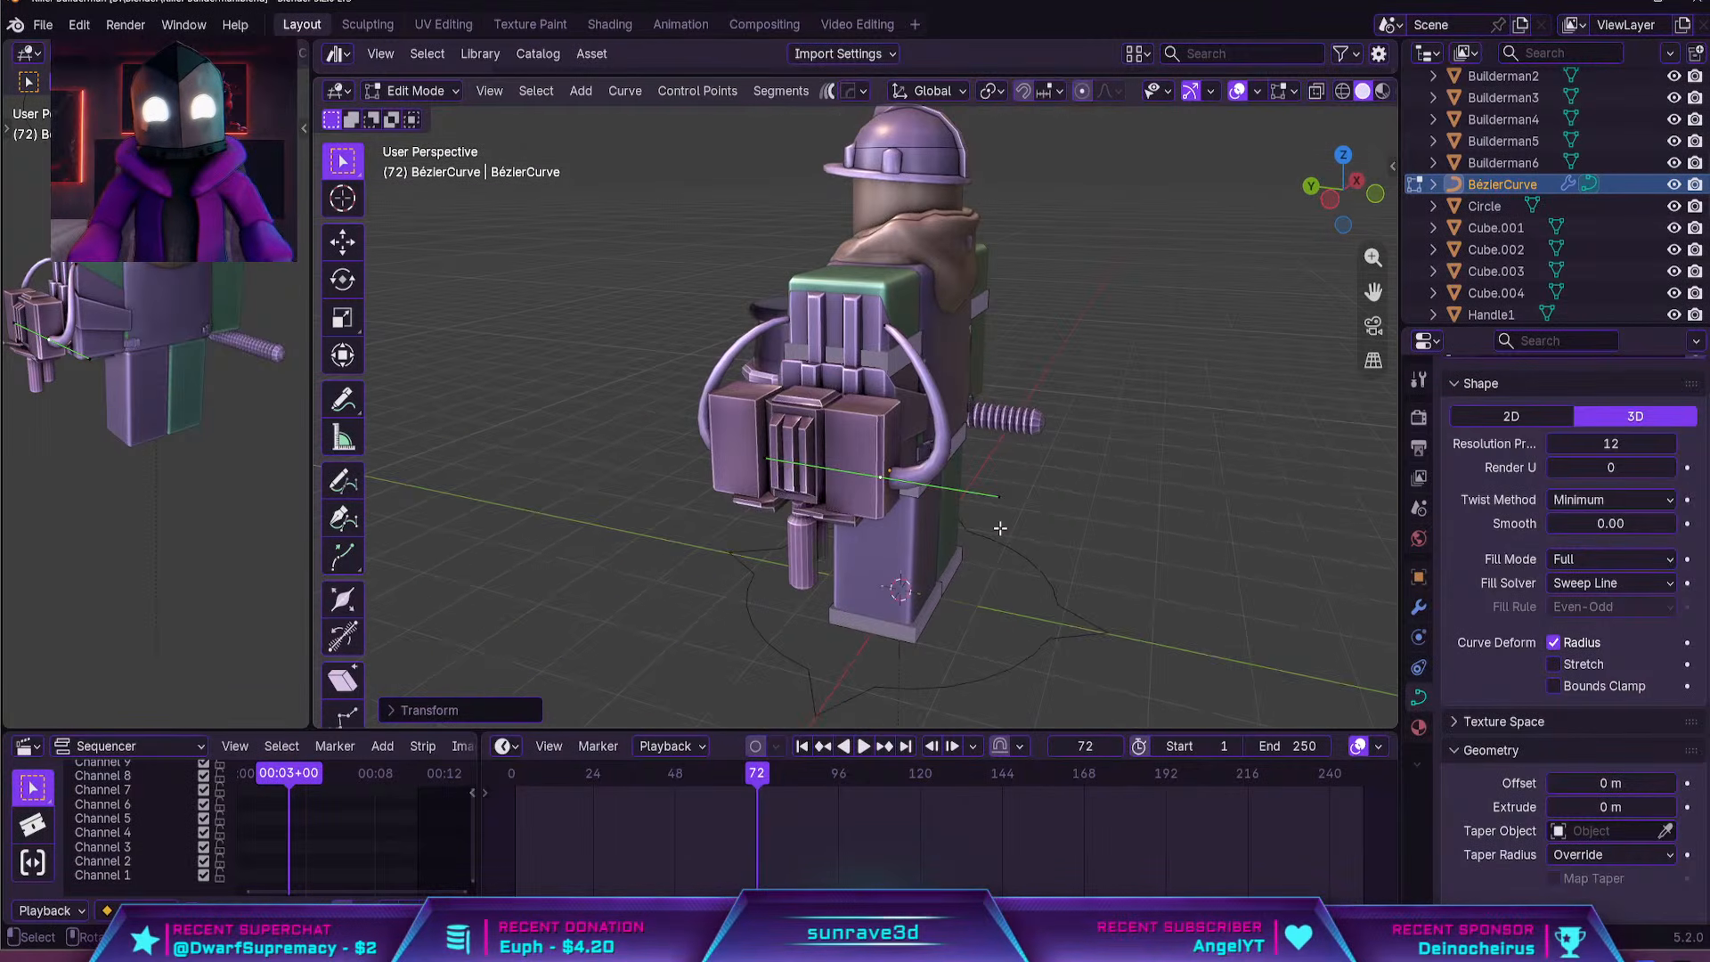
pyautogui.hotkey('ctrl', 'z')
# Rotate the turret-side control point to adjust the bend where the cable enters the side block
pyautogui.scroll(3, 1002, 529)
pyautogui.scroll(2, 1006, 526)
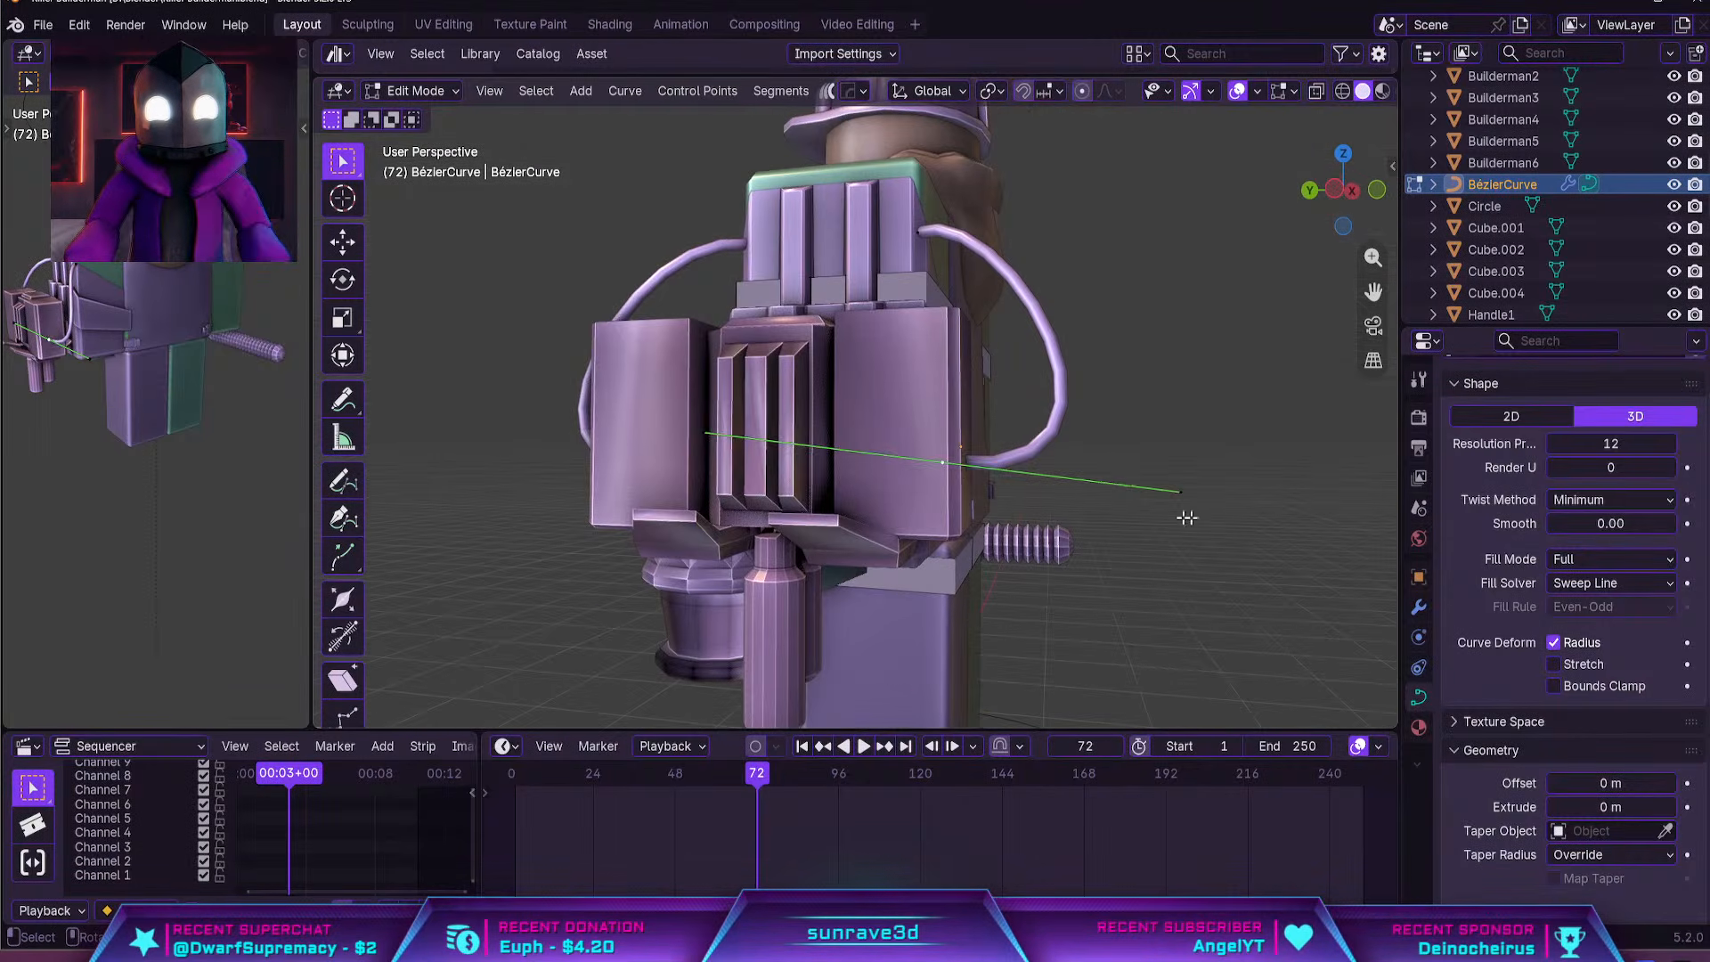
pyautogui.press('r')
pyautogui.click(1145, 347)
pyautogui.moveTo(1145, 347); pyautogui.dragTo(921, 407, button='middle')
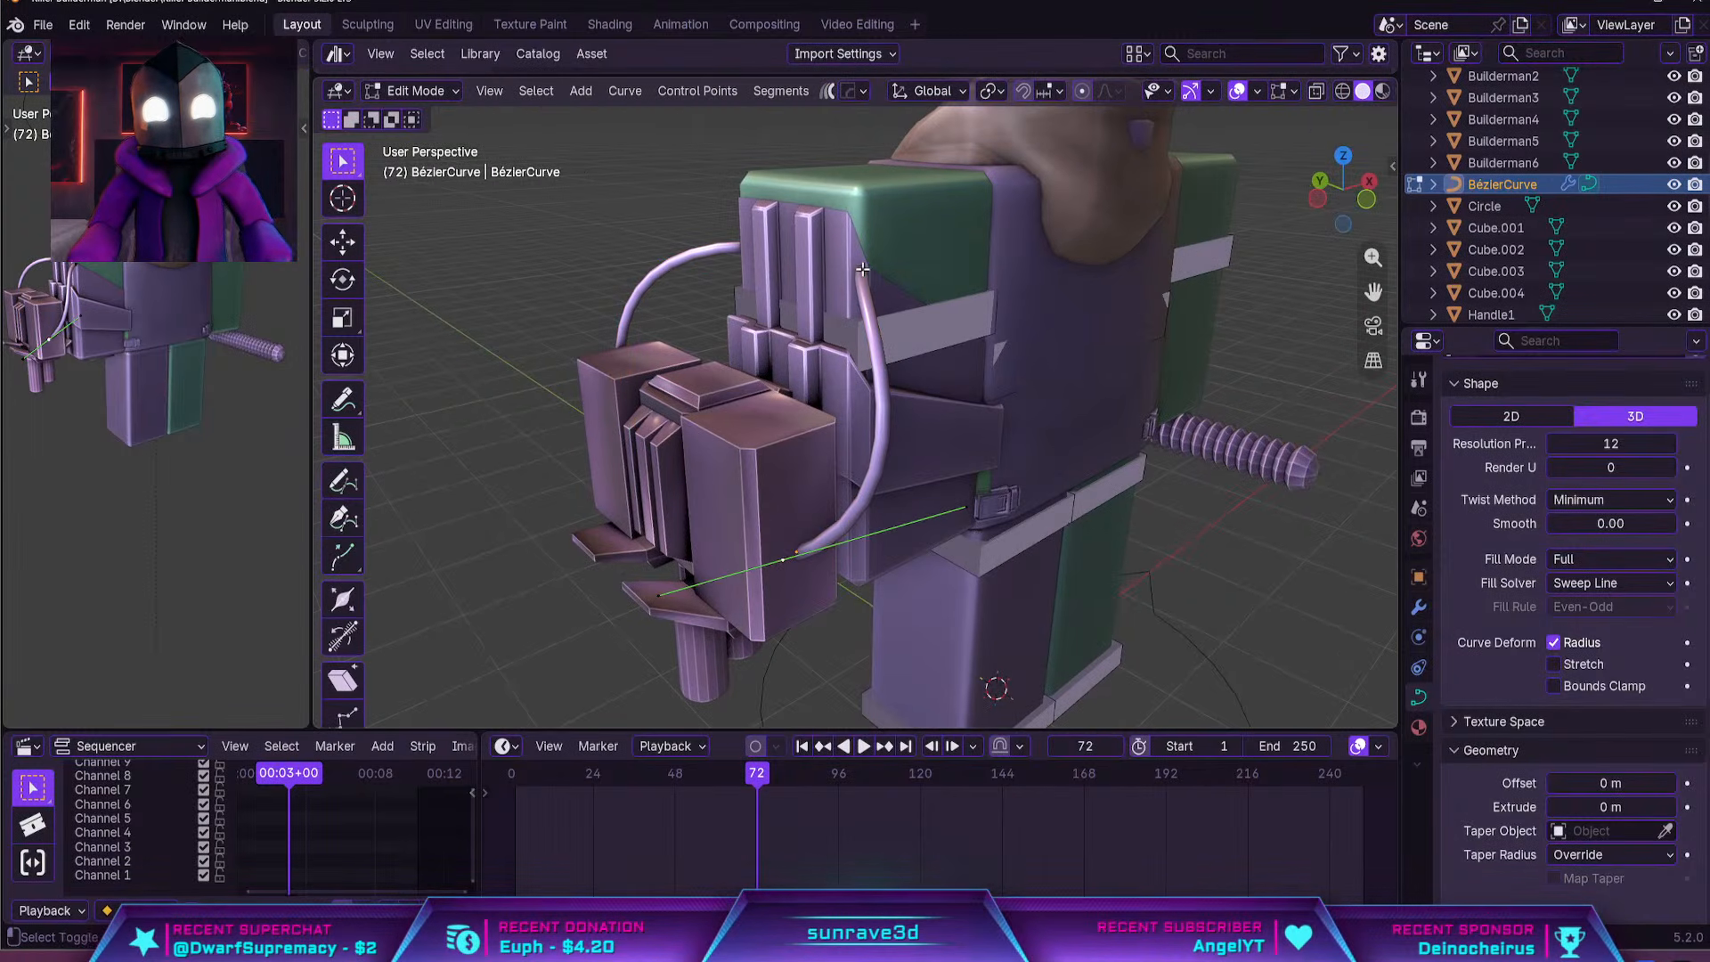
# Duplicate the cable within the curve and move the copy up about 0.25 m along global Z
pyautogui.press('g')
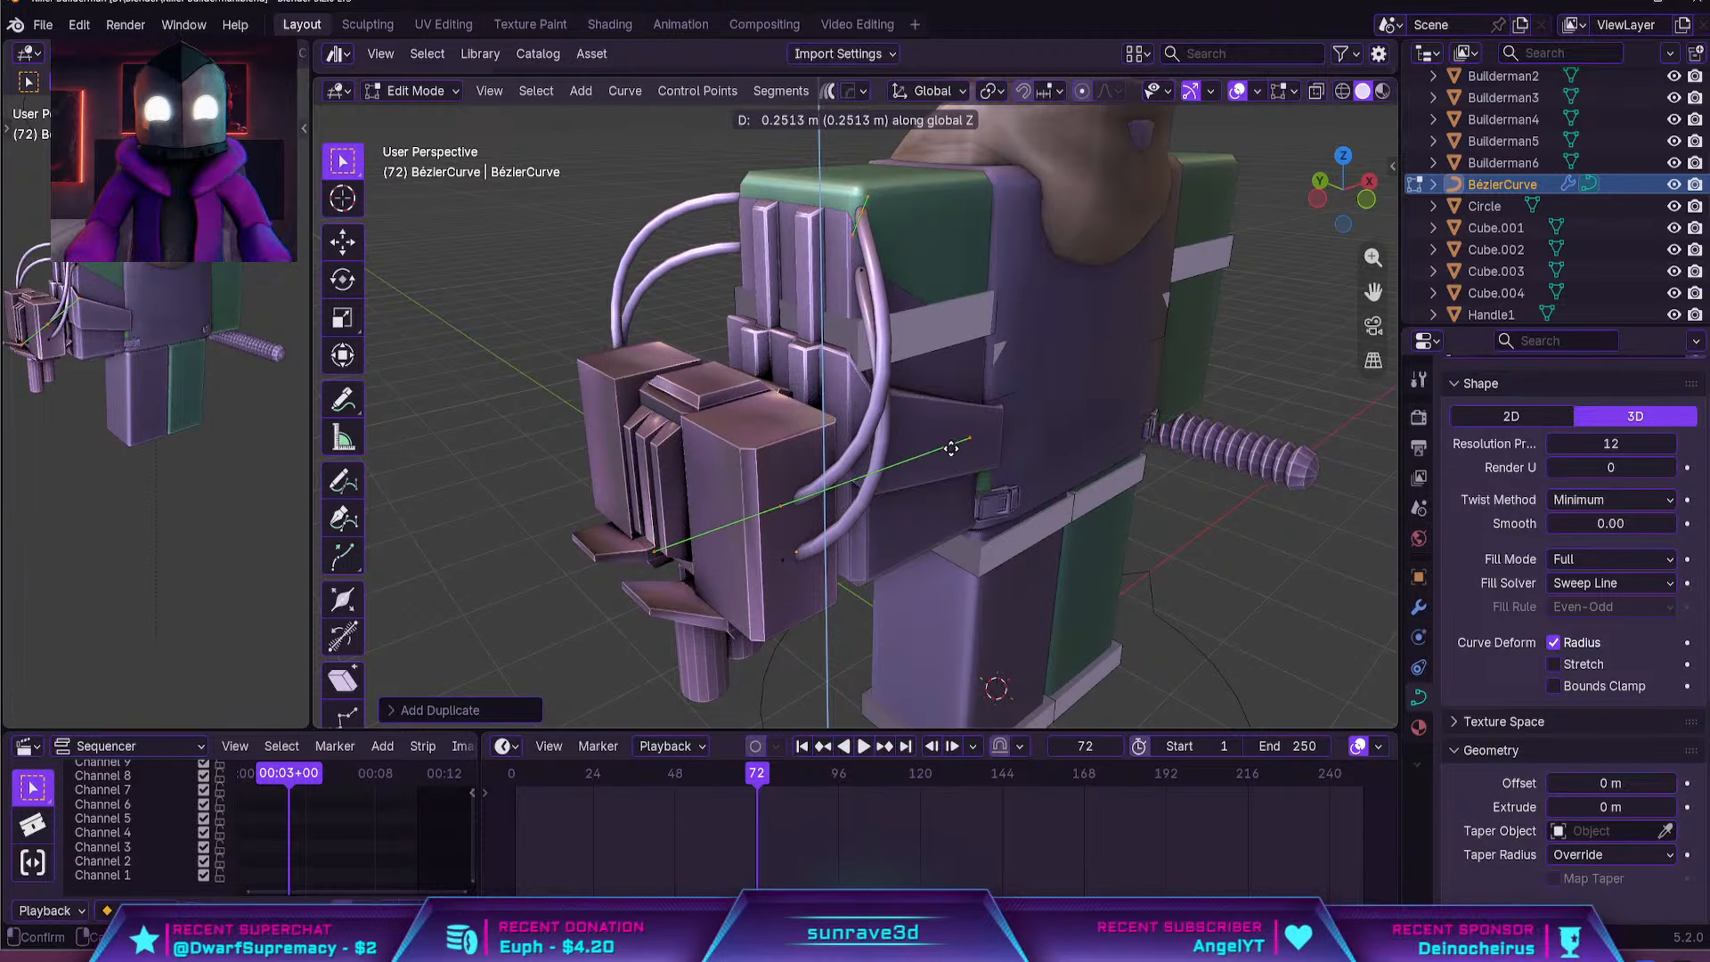
pyautogui.click(910, 361)
pyautogui.moveTo(909, 361); pyautogui.dragTo(926, 397, button='middle')
pyautogui.press('Tab')
pyautogui.press('Tab')
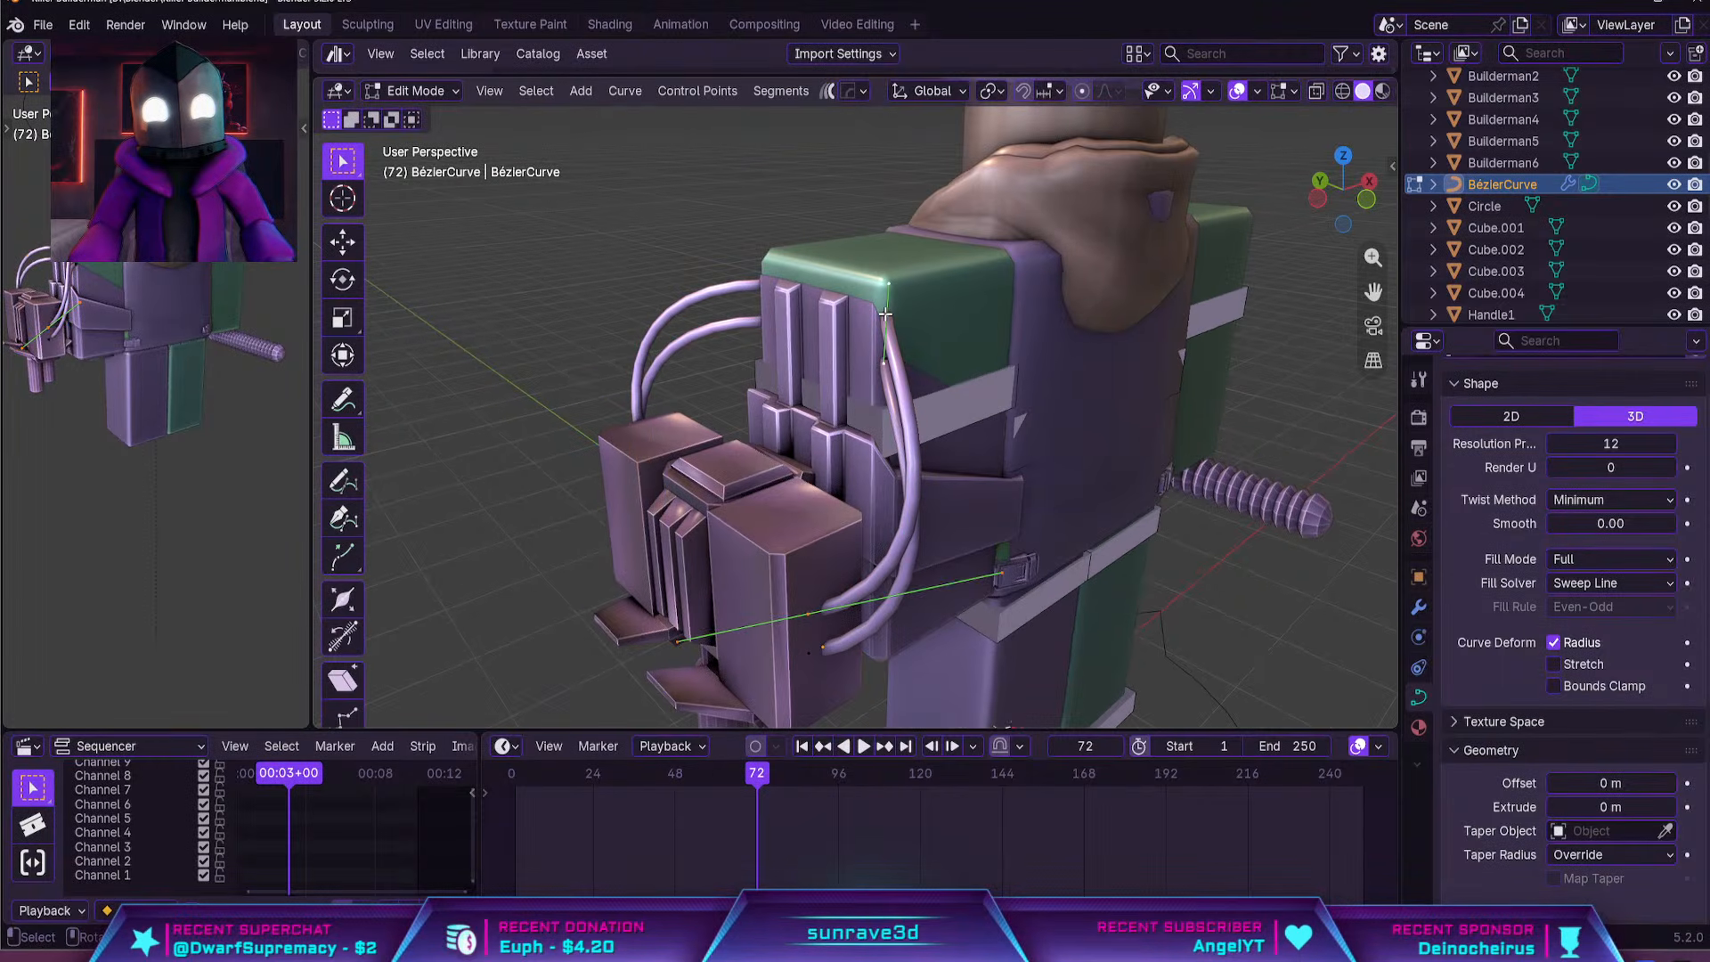
# Rotate the upper cable's arm-side control point about global Z and shift it toward the arm shell's ribs
pyautogui.click(893, 335)
pyautogui.moveTo(933, 318); pyautogui.dragTo(953, 329, button='middle')
pyautogui.press('r')
pyautogui.press('z')
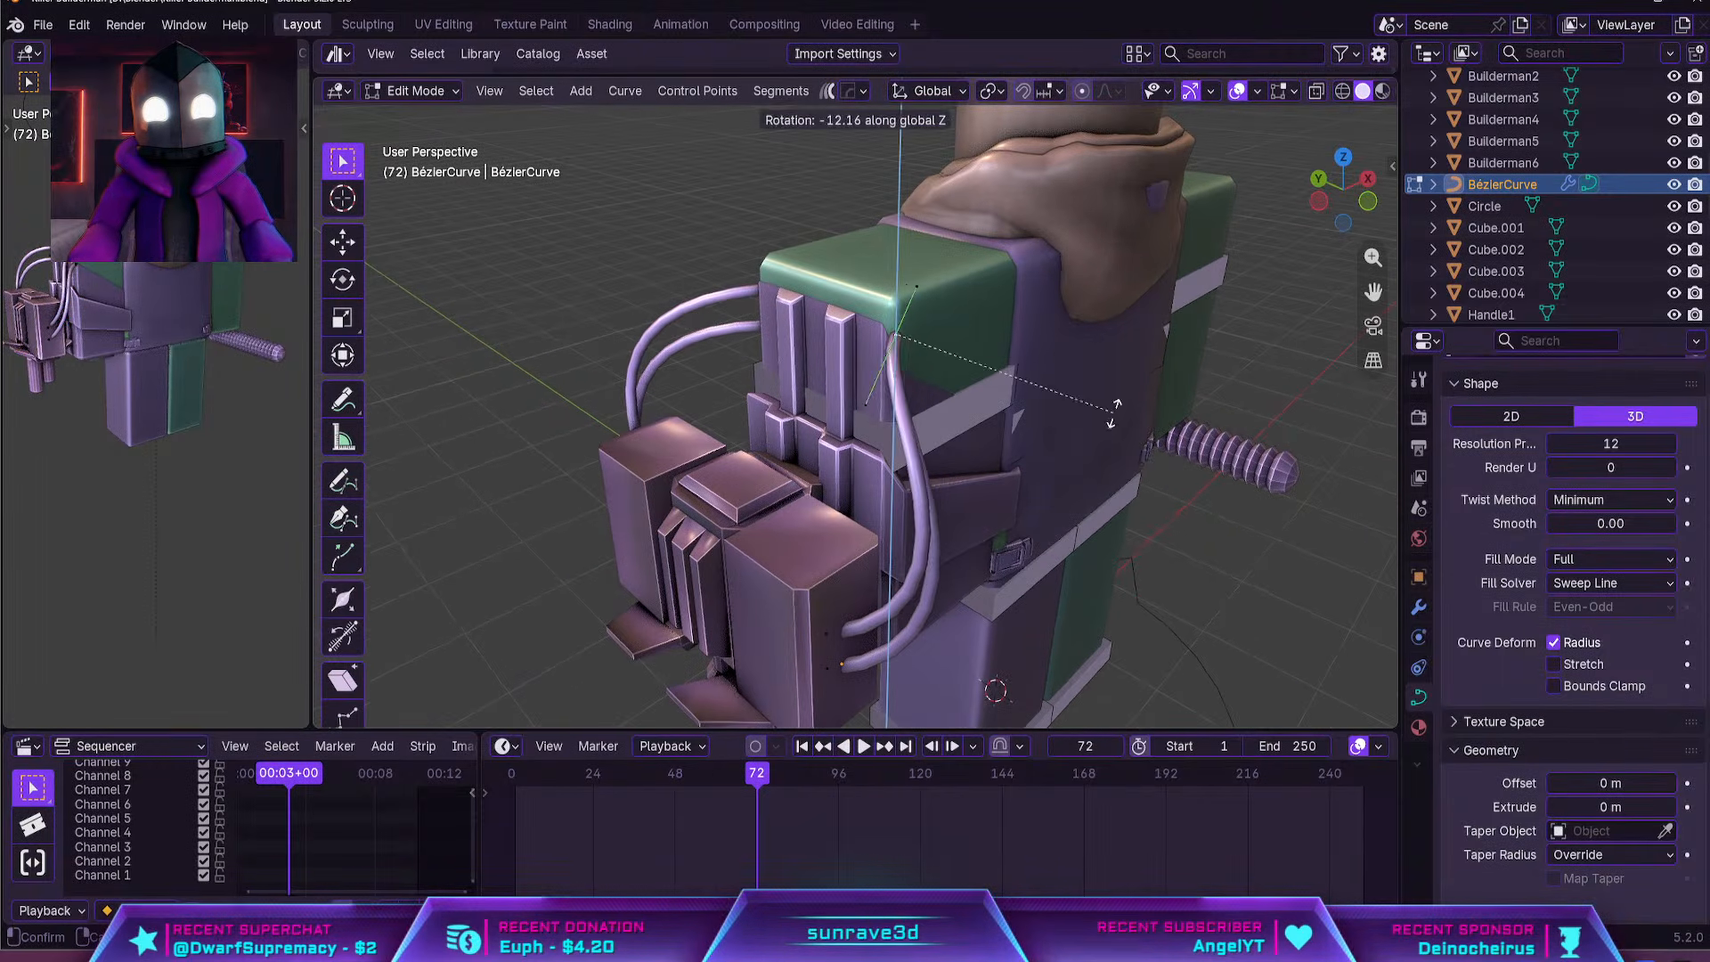
pyautogui.click(1118, 460)
pyautogui.press('g')
pyautogui.click(1096, 466)
# Turn that control point further about global Z, slide it along global X against the arm shell, and return to Object Mode
pyautogui.moveTo(1031, 456); pyautogui.dragTo(1022, 511, button='middle')
pyautogui.press('r')
pyautogui.press('z')
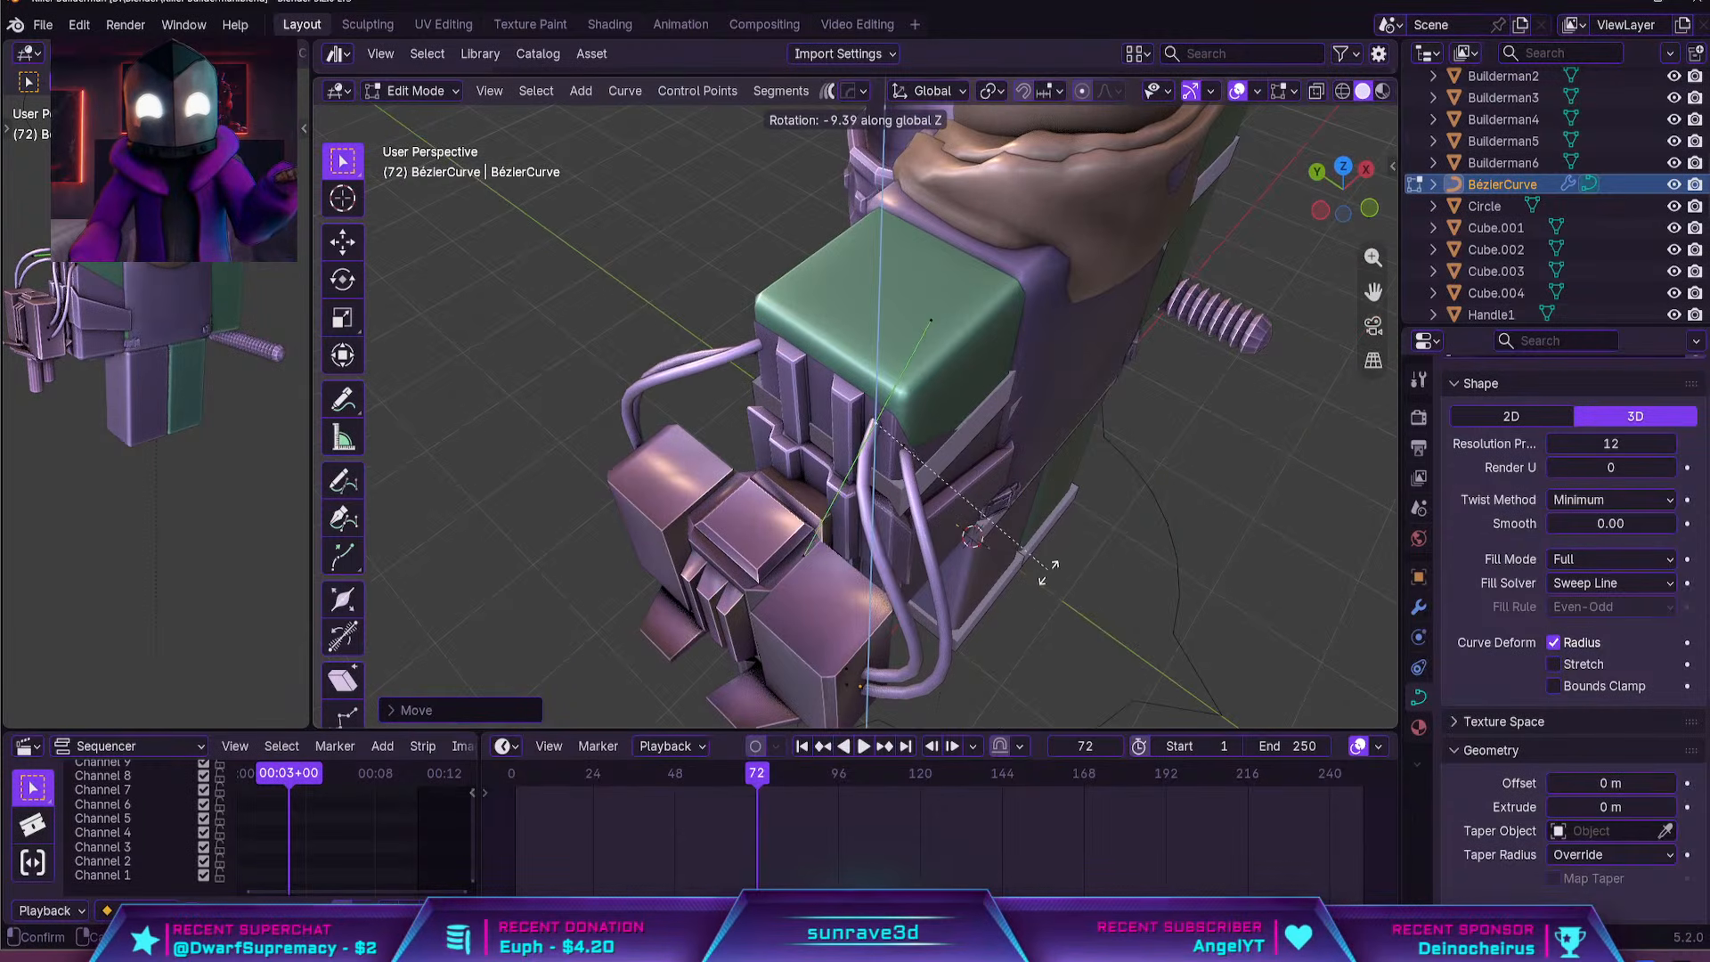
pyautogui.click(1051, 634)
pyautogui.moveTo(912, 502); pyautogui.dragTo(900, 492, button='middle')
pyautogui.scroll(2, 900, 492)
pyautogui.press('g')
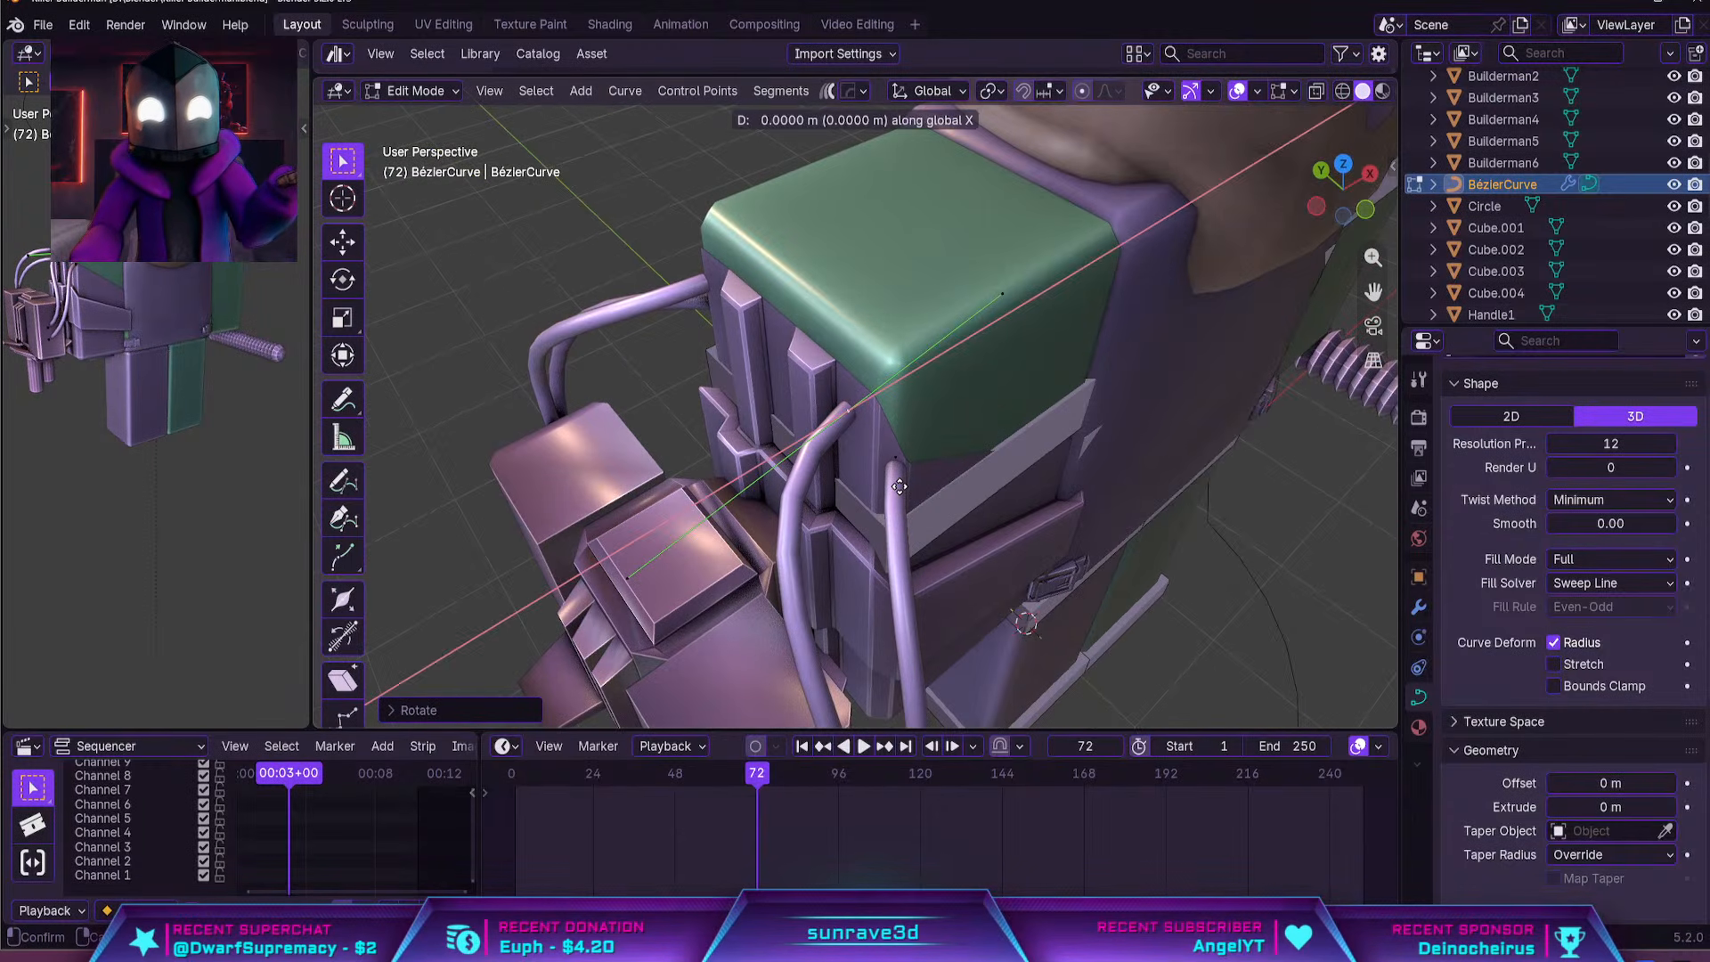
pyautogui.click(933, 479)
pyautogui.press('Tab')
pyautogui.scroll(-5, 930, 499)
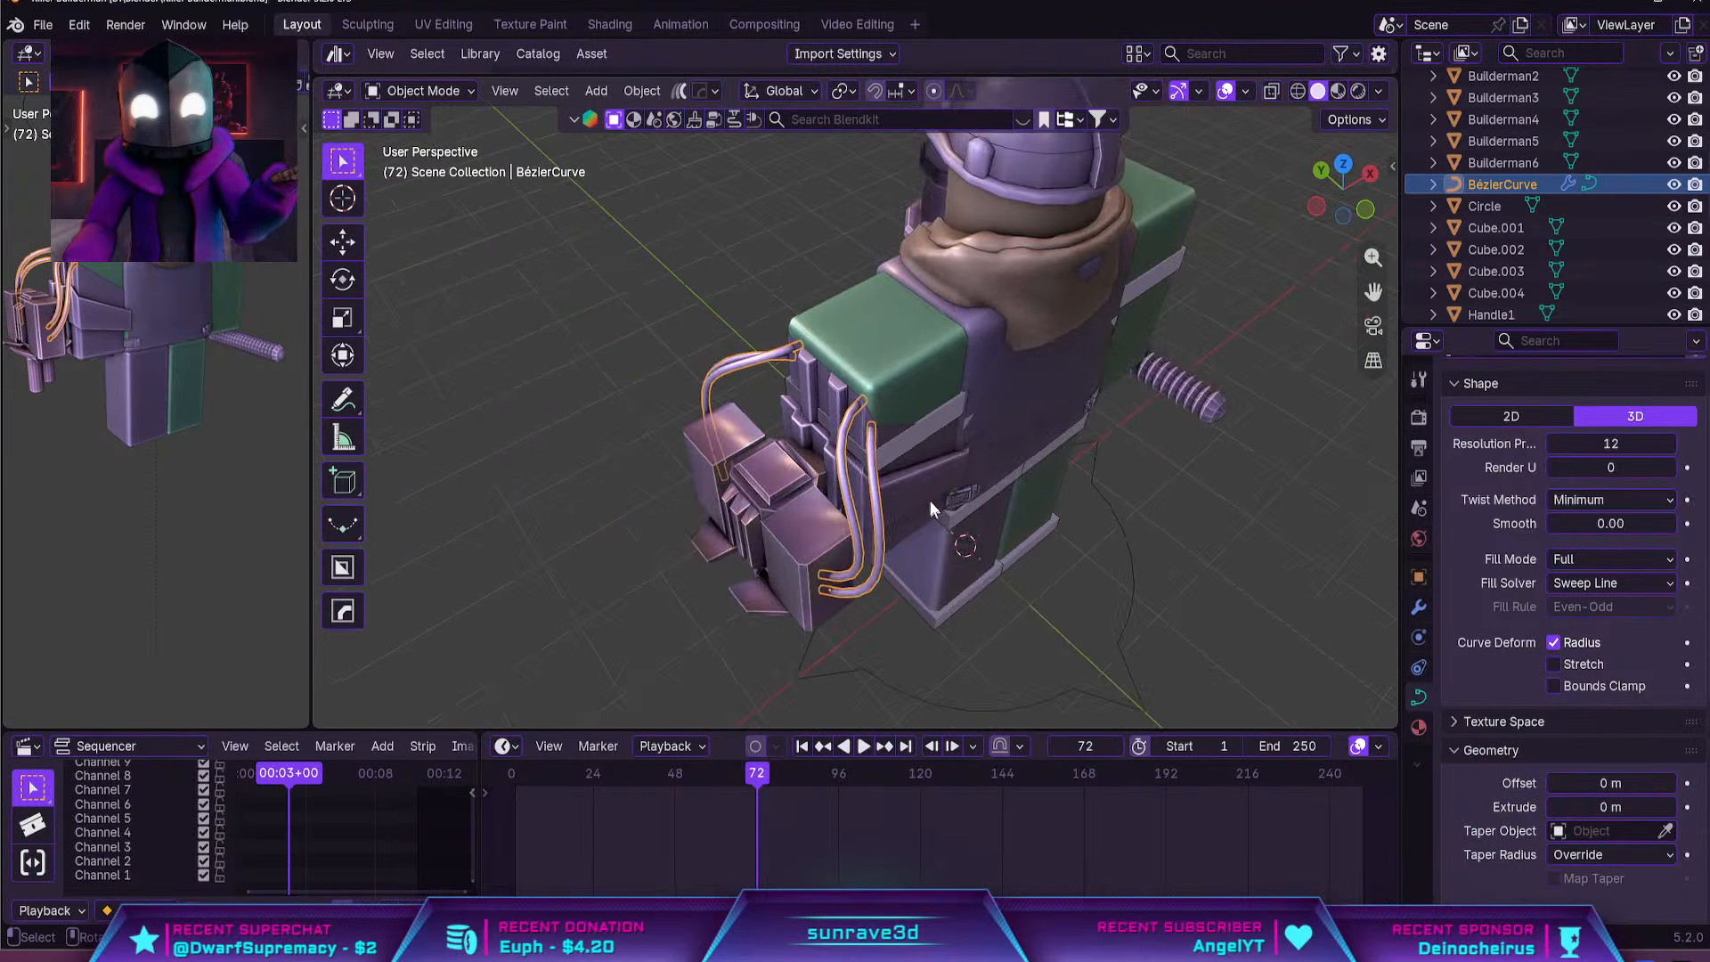
# Examine the paired cables between the arm shell and turret from several sides of the character
pyautogui.moveTo(930, 501); pyautogui.dragTo(957, 432, button='middle')
pyautogui.click(1181, 453)
pyautogui.scroll(3, 1002, 491)
pyautogui.moveTo(990, 523); pyautogui.dragTo(1343, 446, button='middle')
pyautogui.click(953, 527)
pyautogui.scroll(-5, 1247, 432)
pyautogui.click(1176, 435)
pyautogui.moveTo(1076, 428)
pyautogui.mouseDown(button='middle')
pyautogui.moveTo(1211, 424)
pyautogui.moveTo(944, 423)
pyautogui.moveTo(1107, 435)
pyautogui.moveTo(1092, 451)
pyautogui.mouseUp(button='middle')
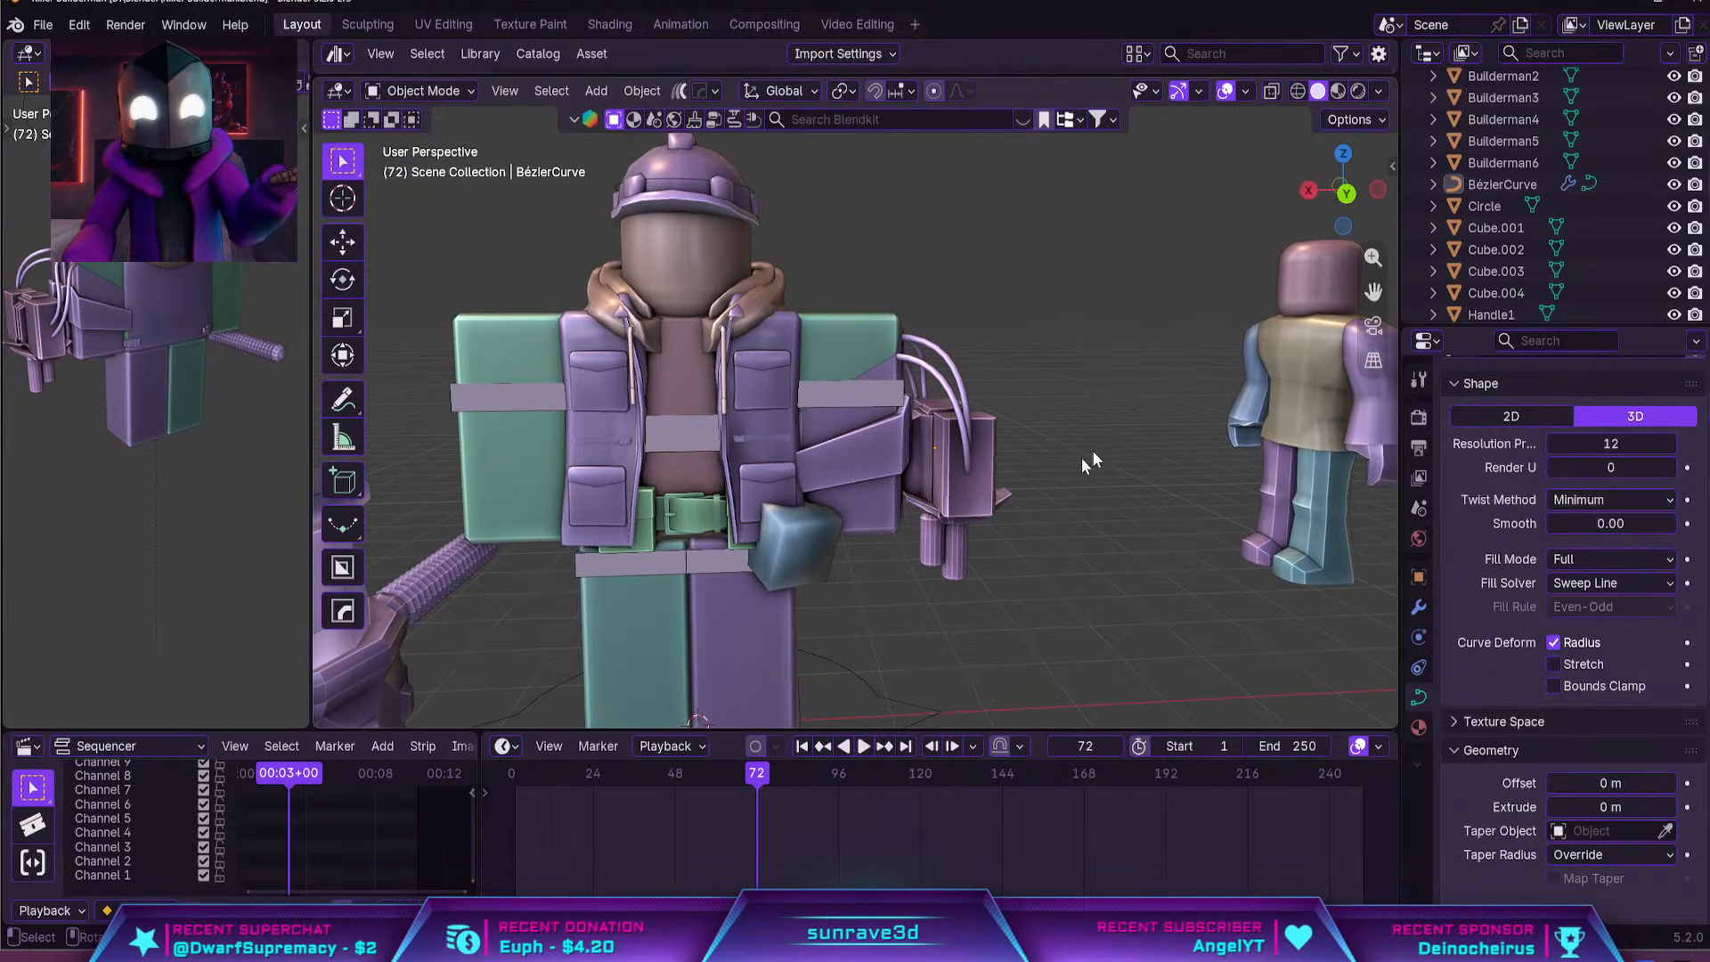
# Select the hammer and reposition it beside the right arm by moving it along global X and Z
pyautogui.click(481, 570)
pyautogui.moveTo(481, 570); pyautogui.dragTo(1113, 517, button='middle')
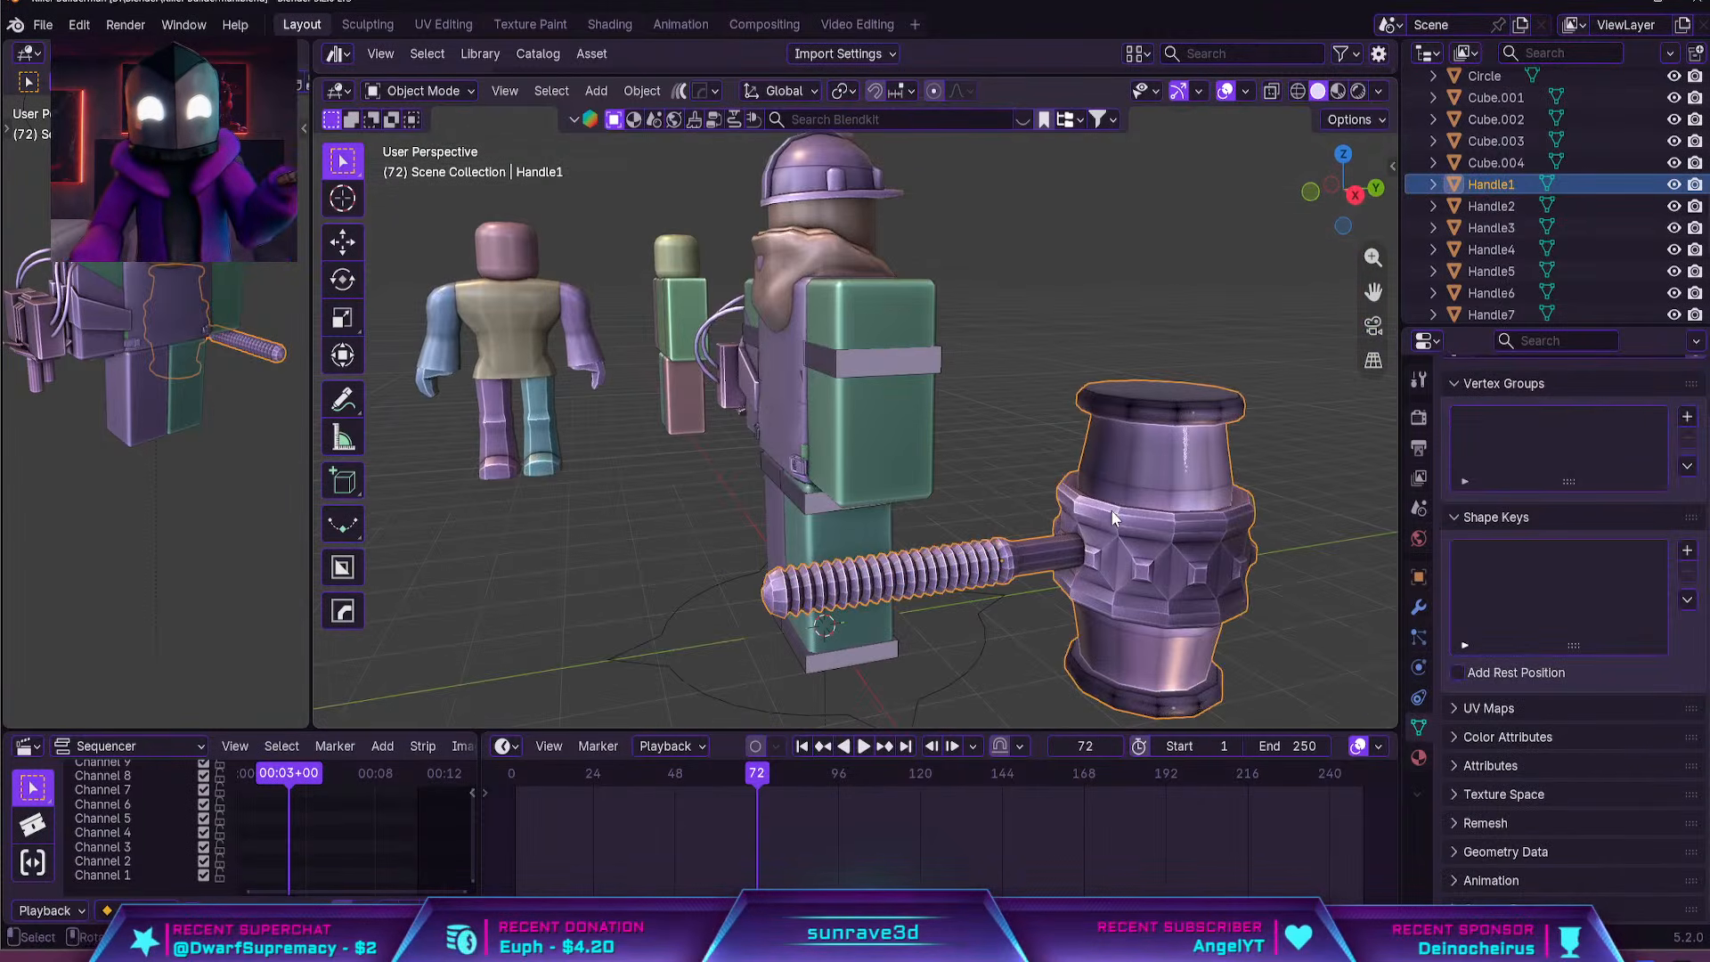
pyautogui.press('g')
pyautogui.press('x')
pyautogui.press('y')
pyautogui.press('x')
pyautogui.click(1052, 462)
pyautogui.press('g')
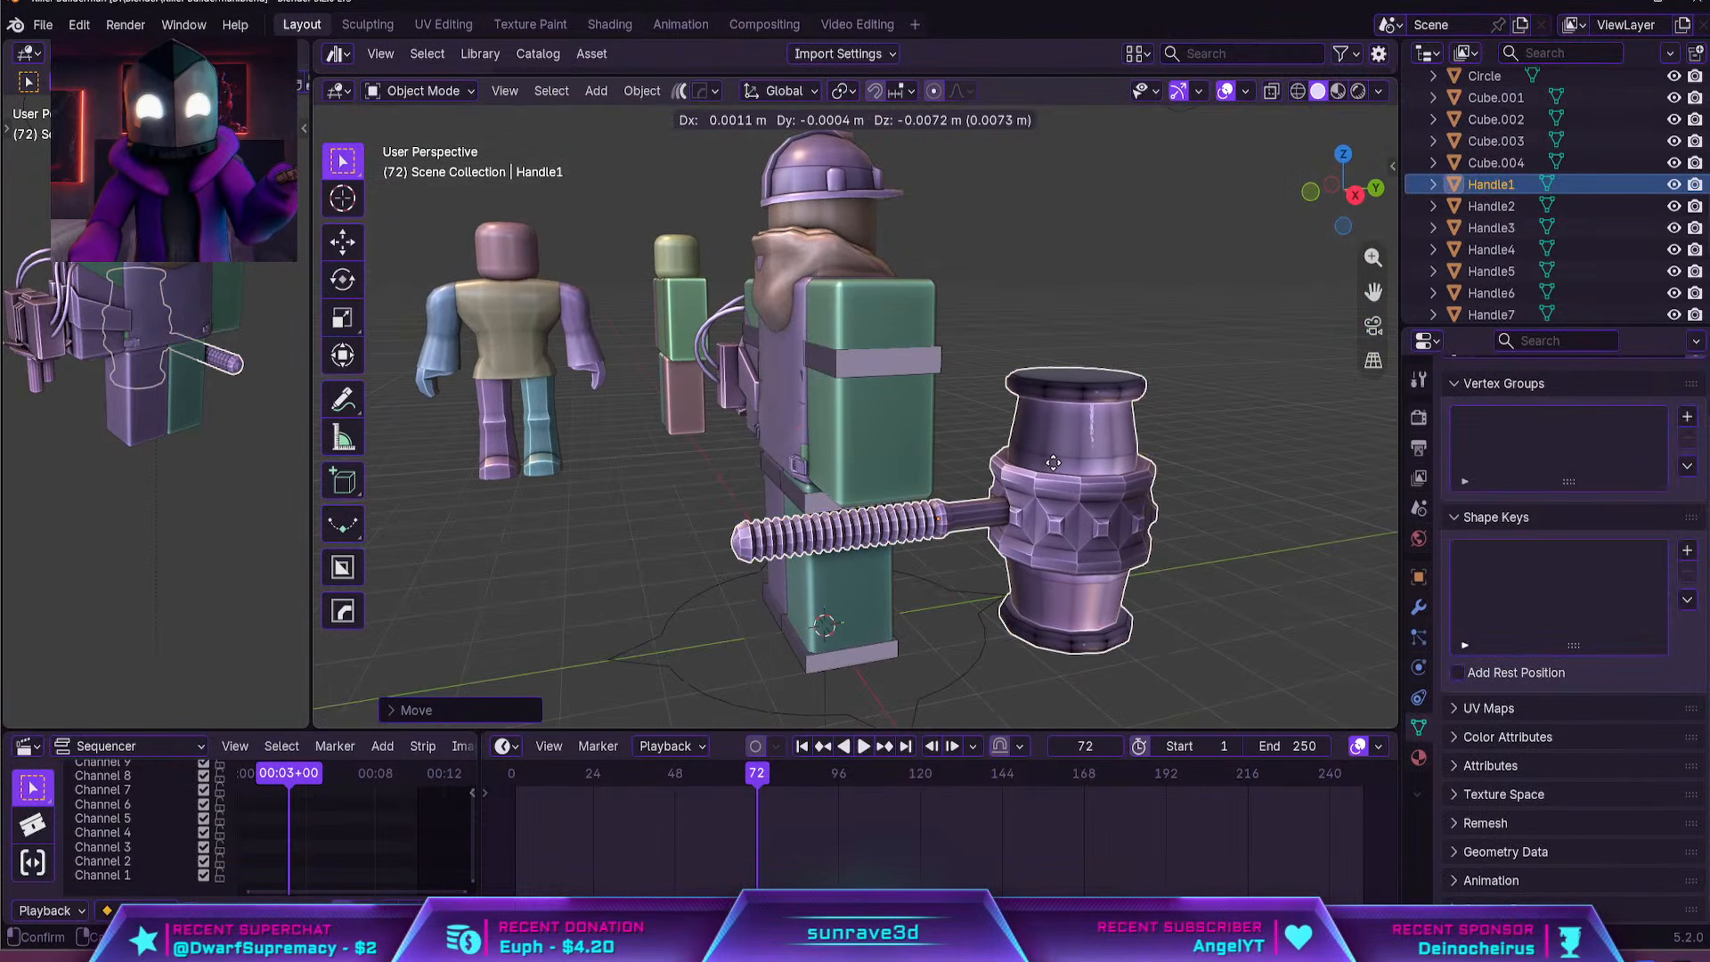
pyautogui.press('z')
pyautogui.click(1054, 429)
# Adjust the hammer's position once more along global X to line it up with the right arm
pyautogui.moveTo(1055, 429); pyautogui.dragTo(1080, 478, button='middle')
pyautogui.press('g')
pyautogui.press('x')
pyautogui.press('y')
pyautogui.press('x')
pyautogui.click(831, 505)
# Duplicate the hammer, rotate the copy 180 degrees about global Z, and move it so its head extends past the other side of the arm
pyautogui.hotkey('shift', 'd')
pyautogui.rightClick(1158, 483)
pyautogui.press('r')
pyautogui.press('z')
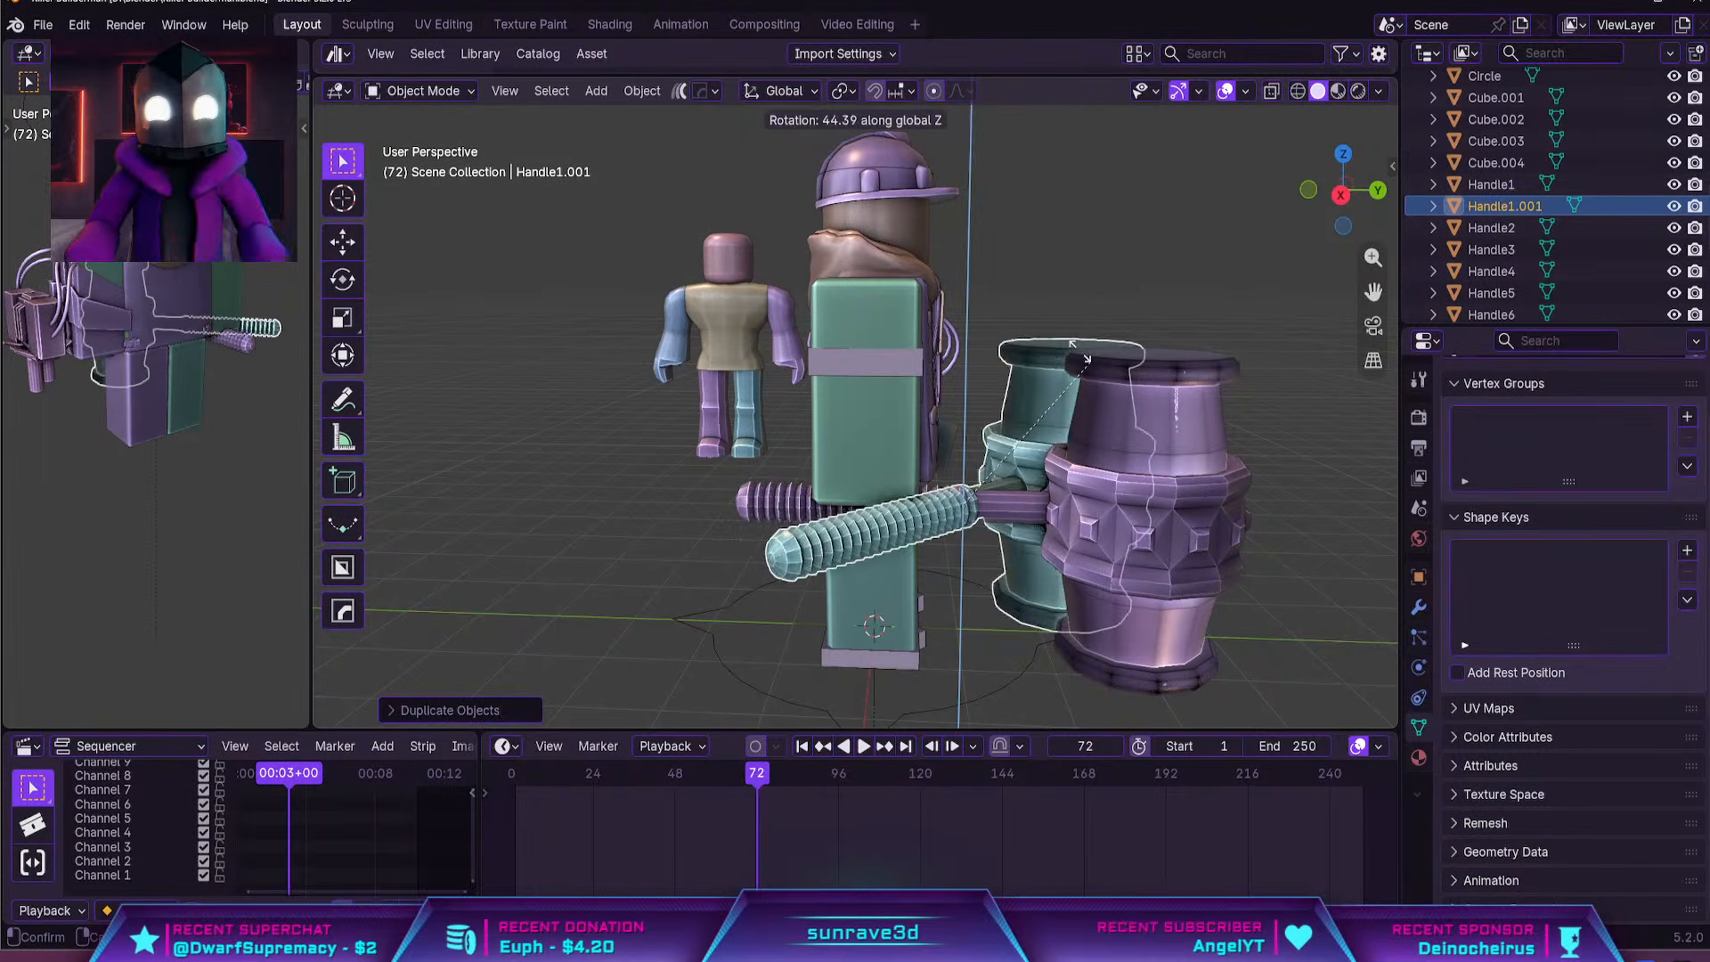
pyautogui.rightClick(565, 489)
pyautogui.write('r')
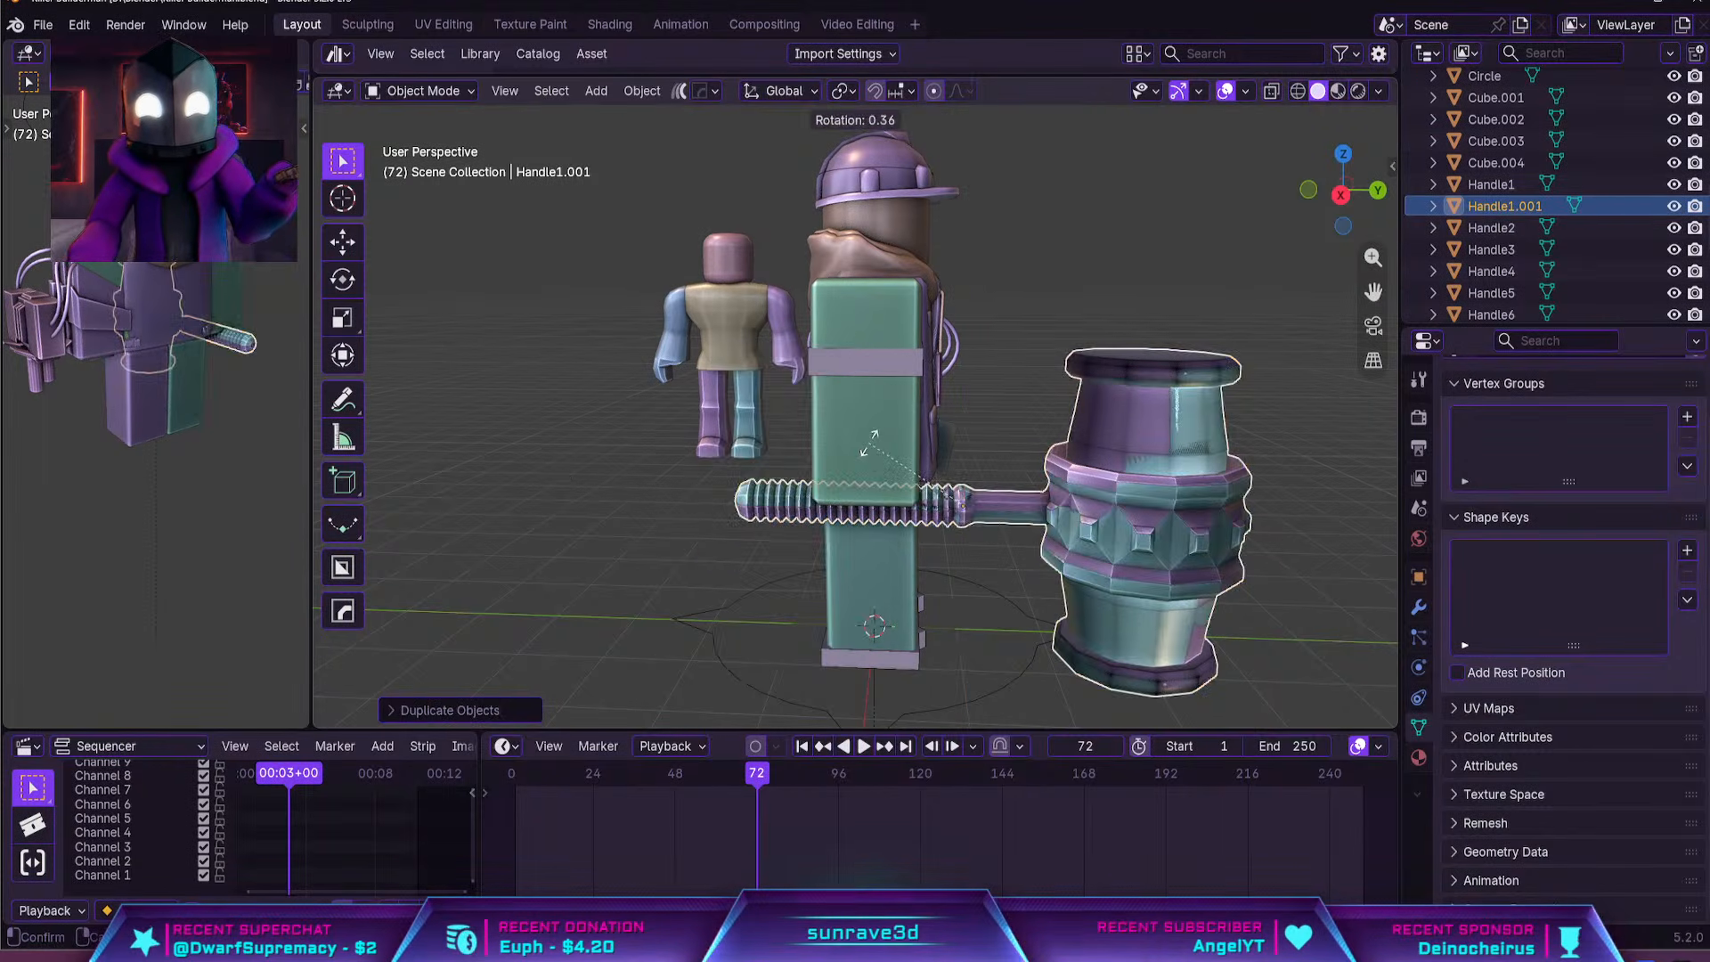
pyautogui.write('z180')
pyautogui.press('Return')
pyautogui.press('g')
pyautogui.press('x')
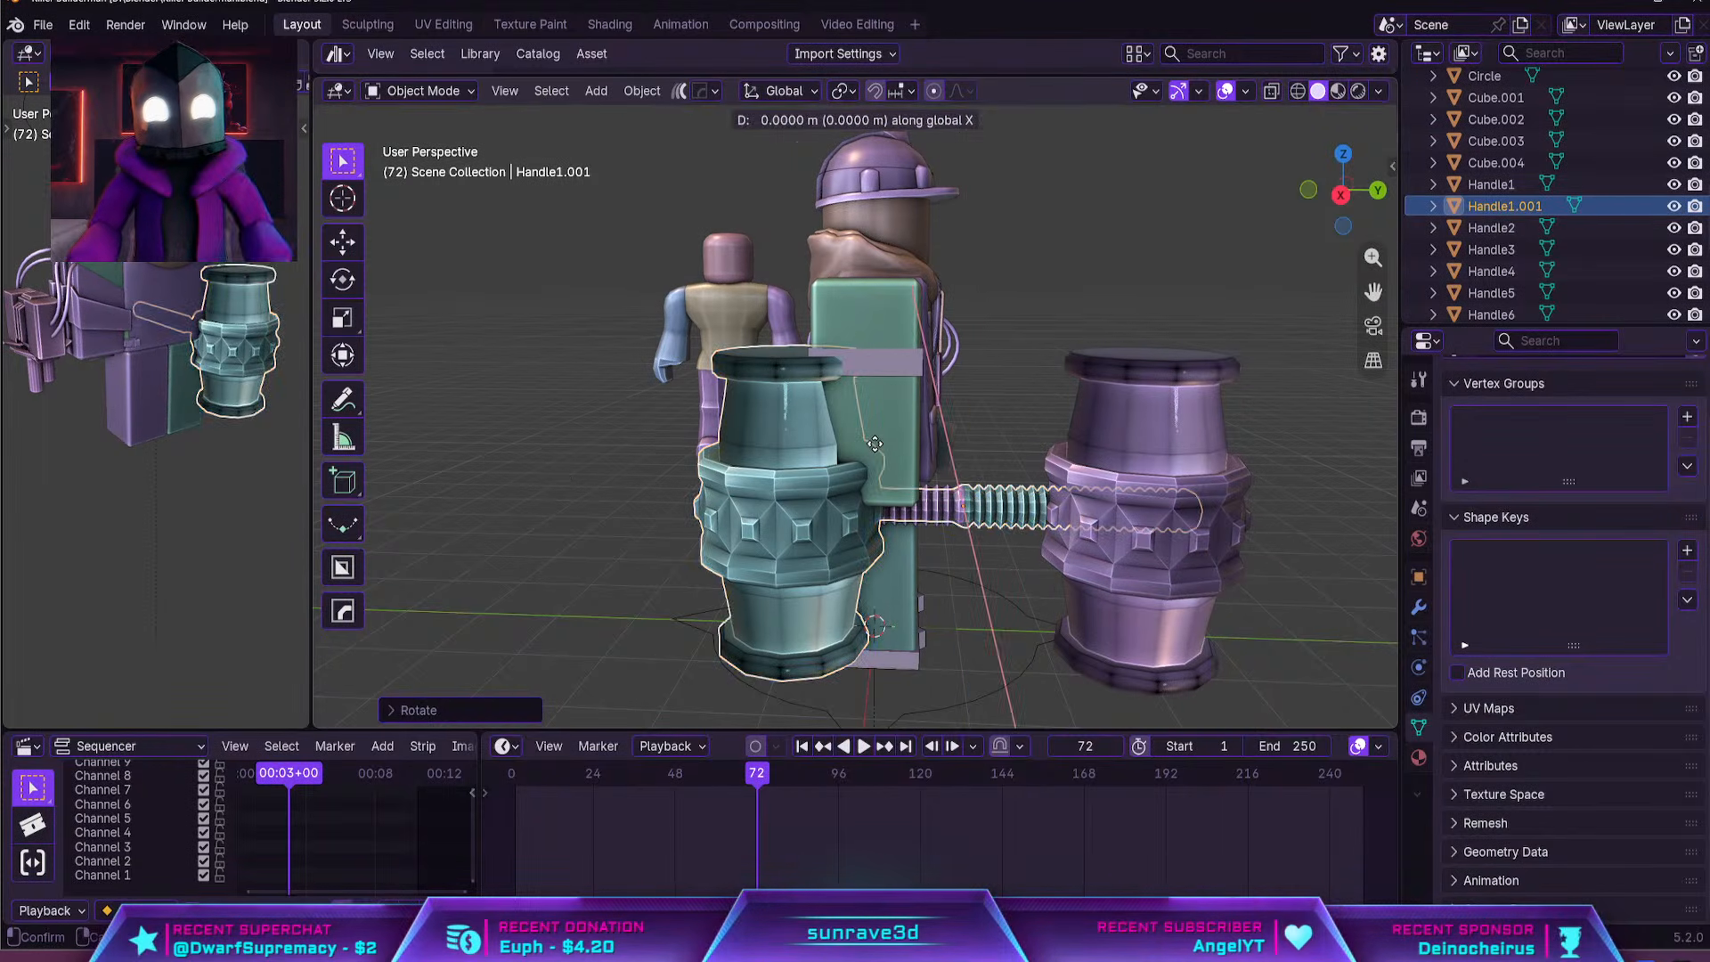
pyautogui.click(633, 450)
# Delete the duplicated hammer, keeping only the original beside the right arm
pyautogui.click(1080, 397)
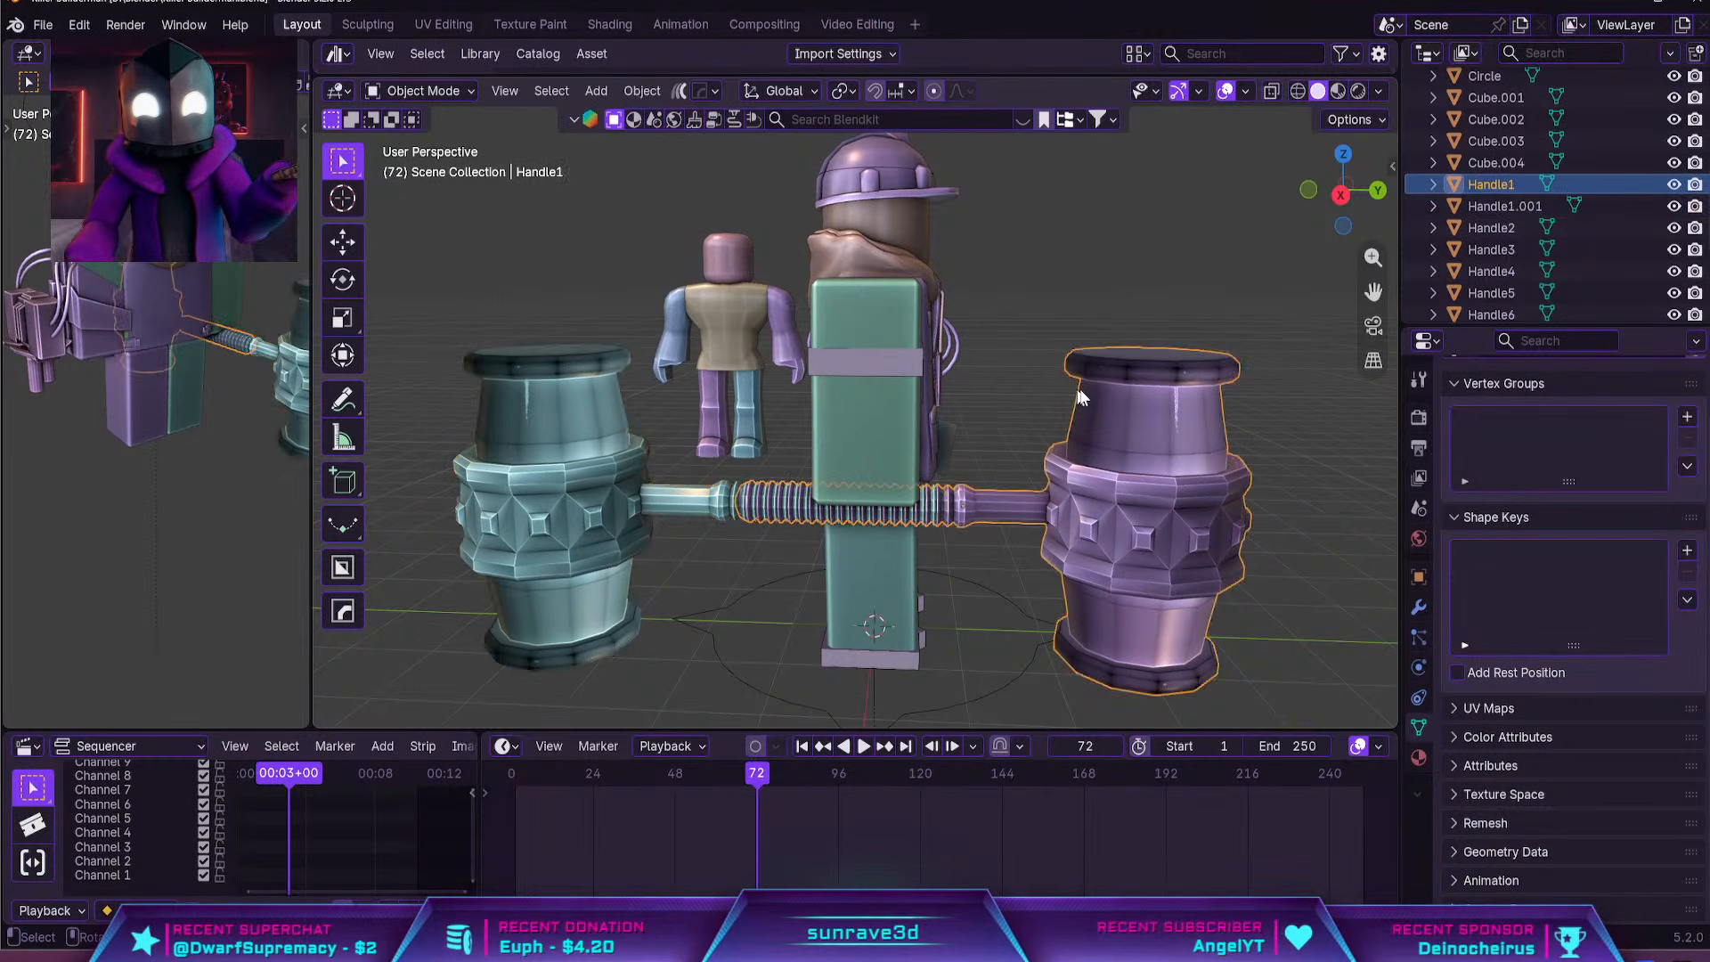
pyautogui.click(1024, 313)
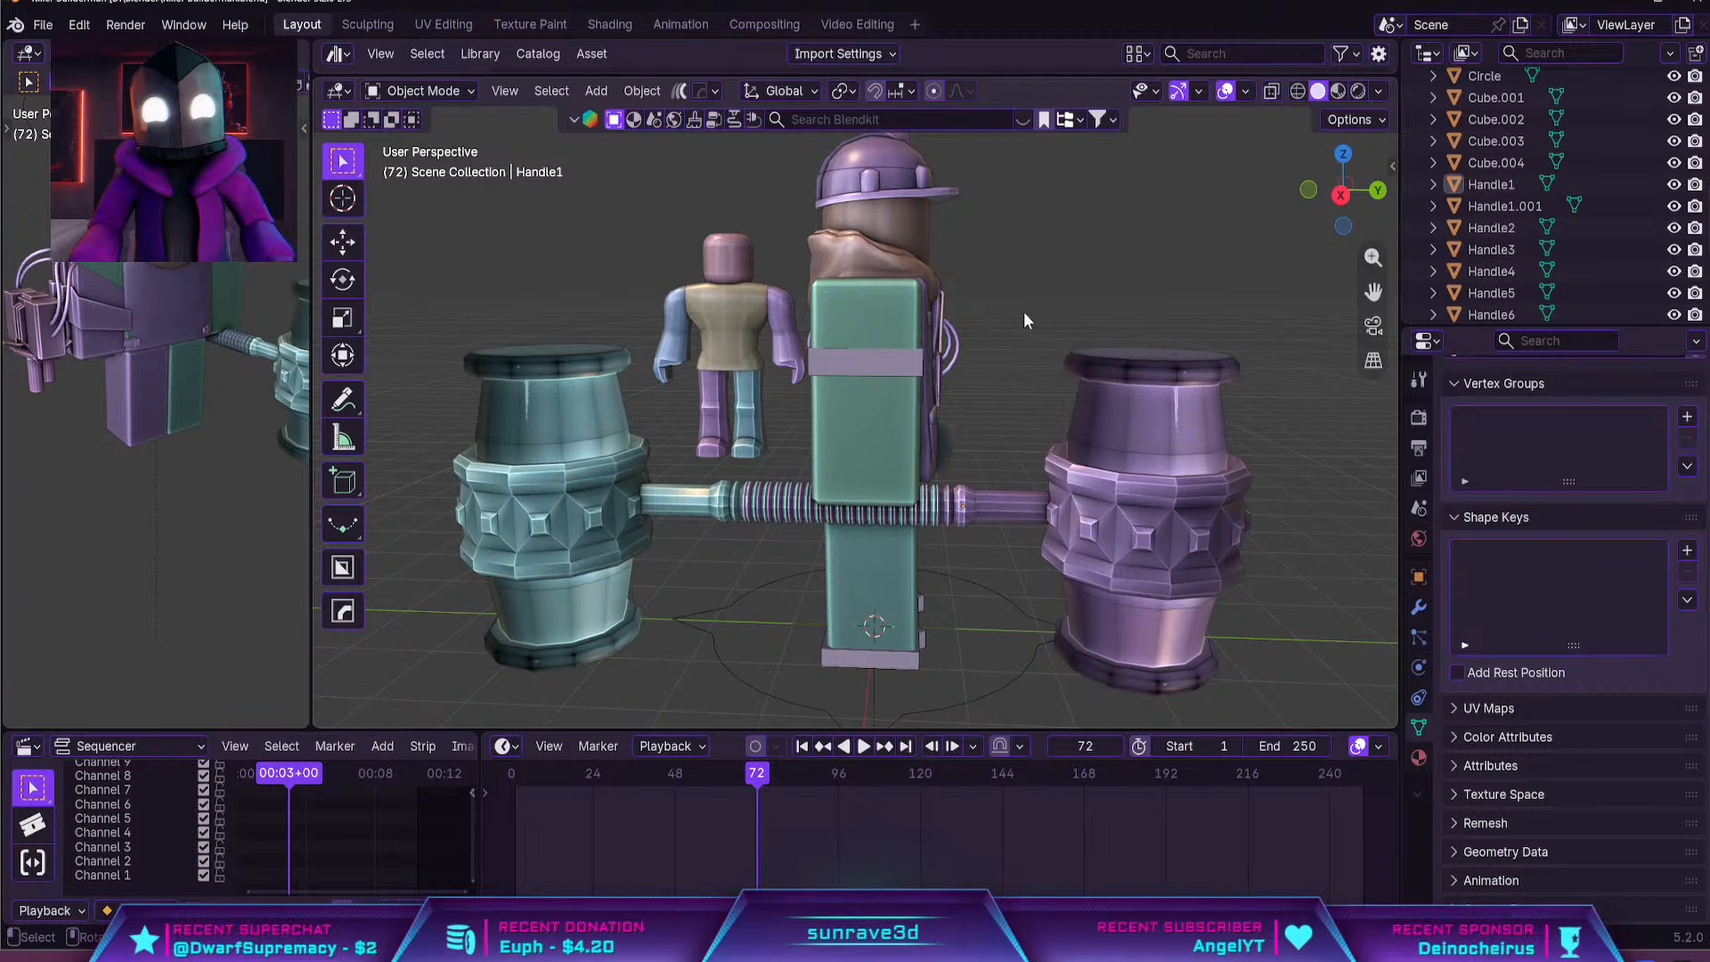
pyautogui.click(613, 497)
pyautogui.press('Delete')
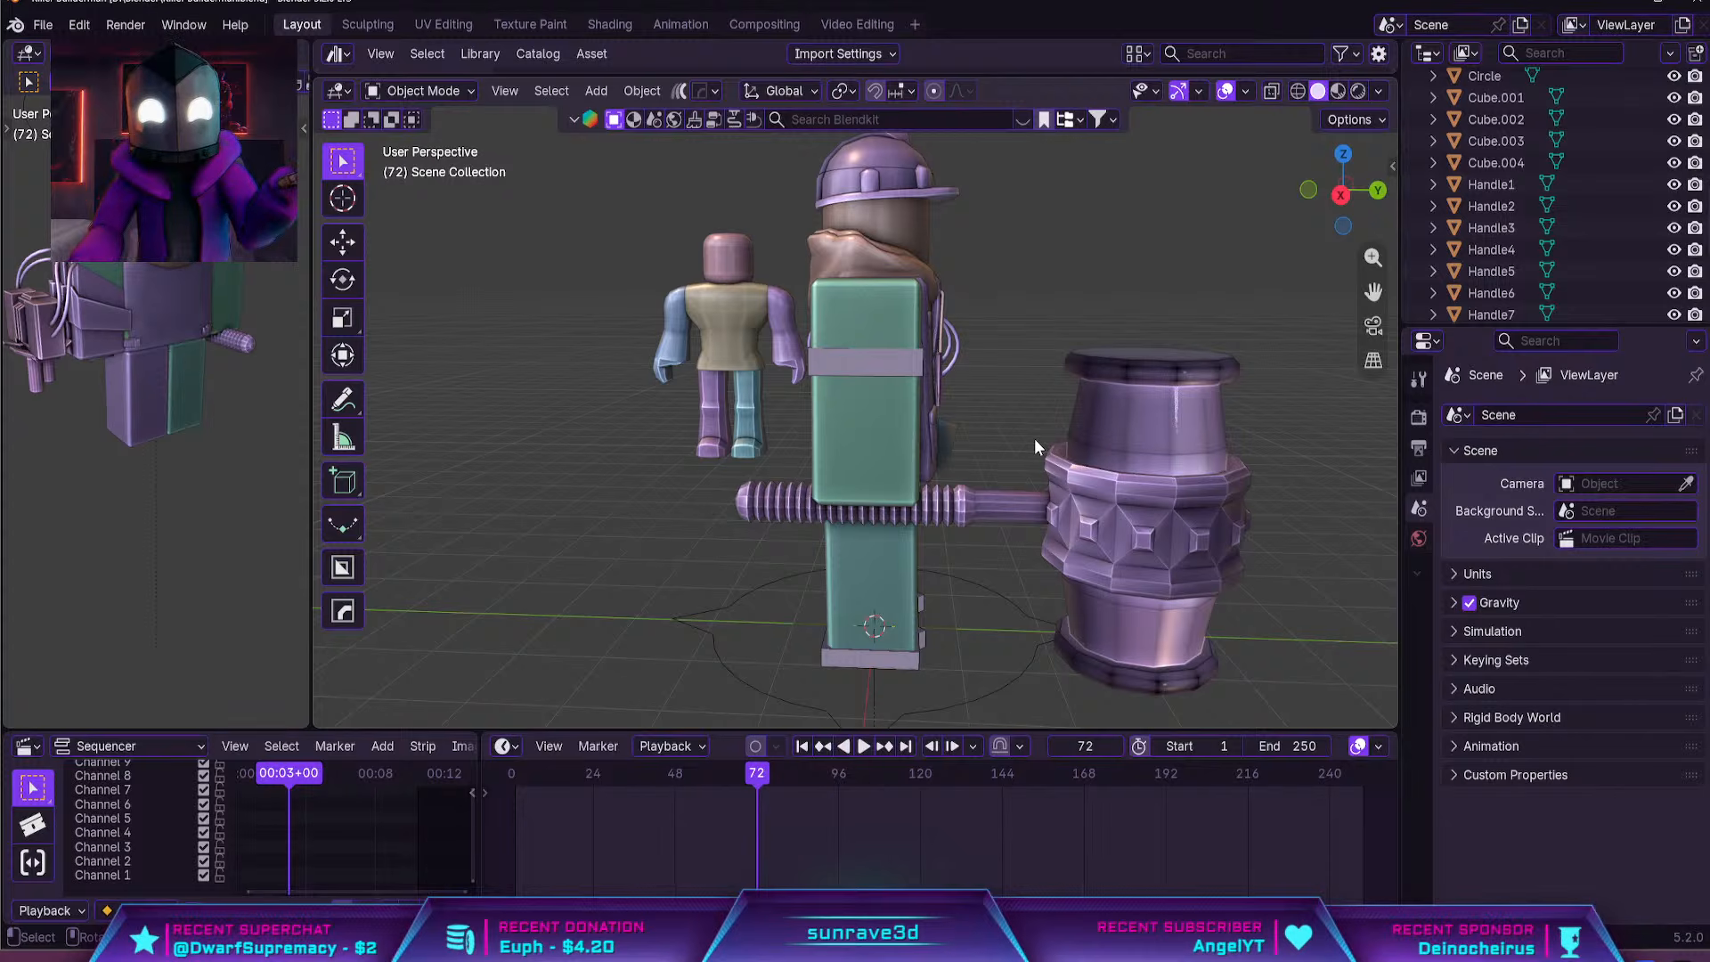
# Select the hood around the character's neck, raise it slightly along global Z, and deselect it
pyautogui.moveTo(944, 597); pyautogui.dragTo(904, 401, button='middle')
pyautogui.scroll(3, 944, 434)
pyautogui.click(900, 401)
pyautogui.press('g')
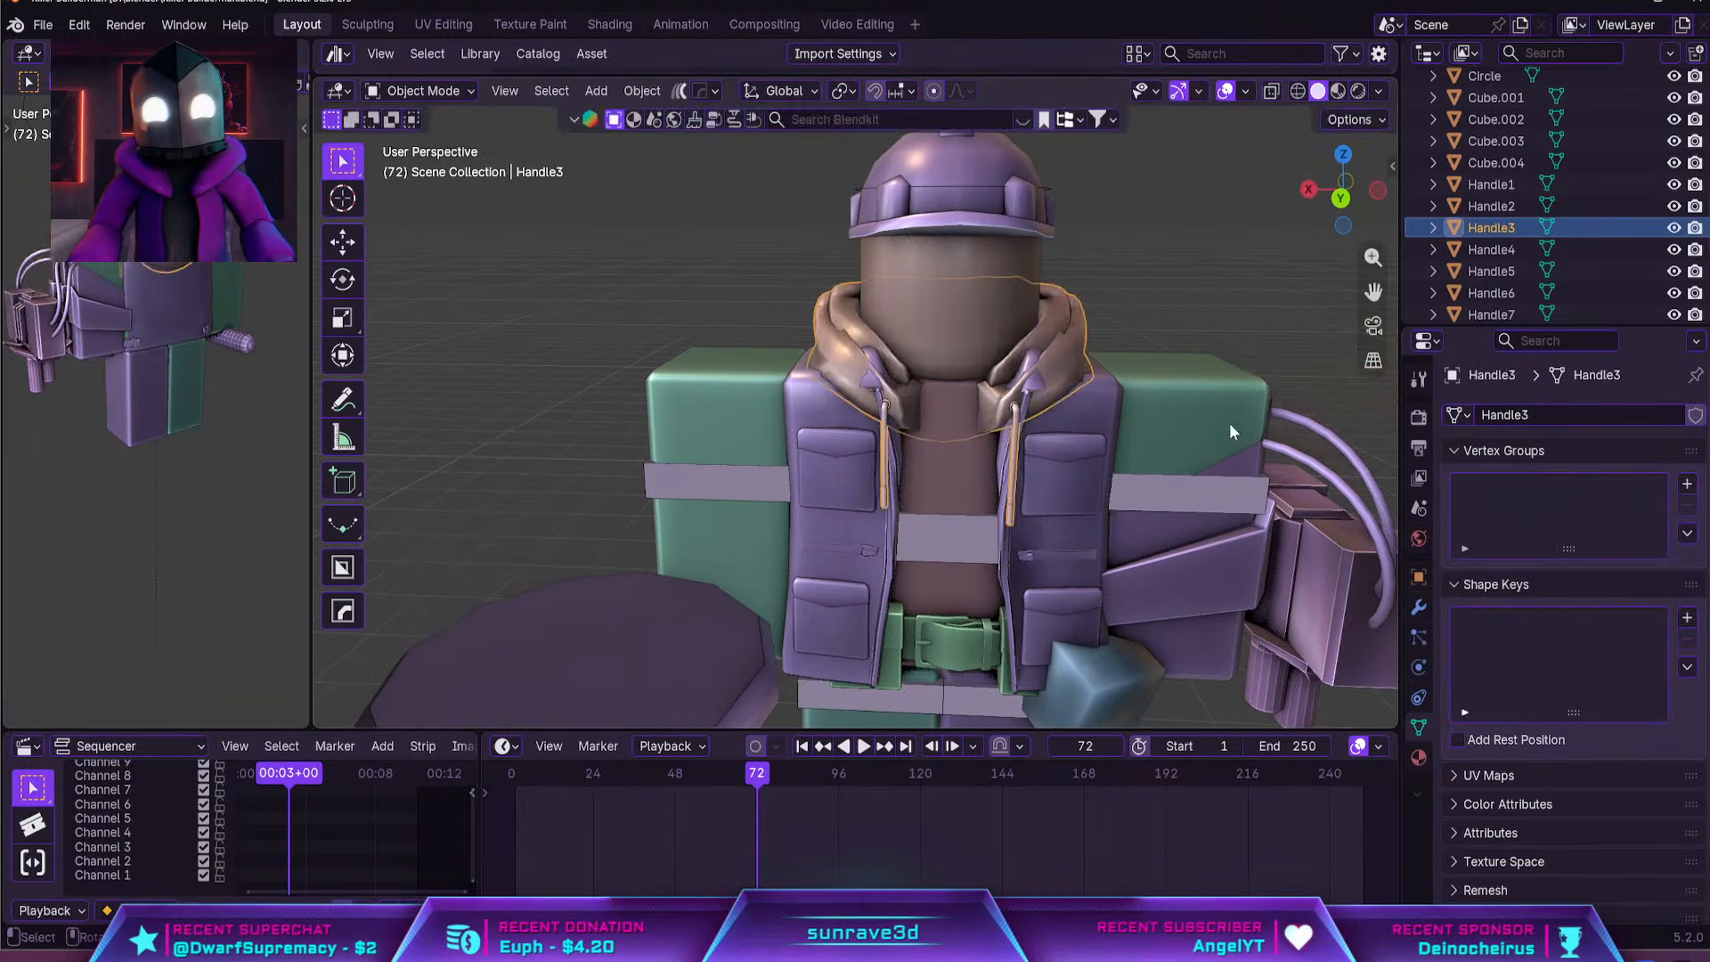
pyautogui.press('z')
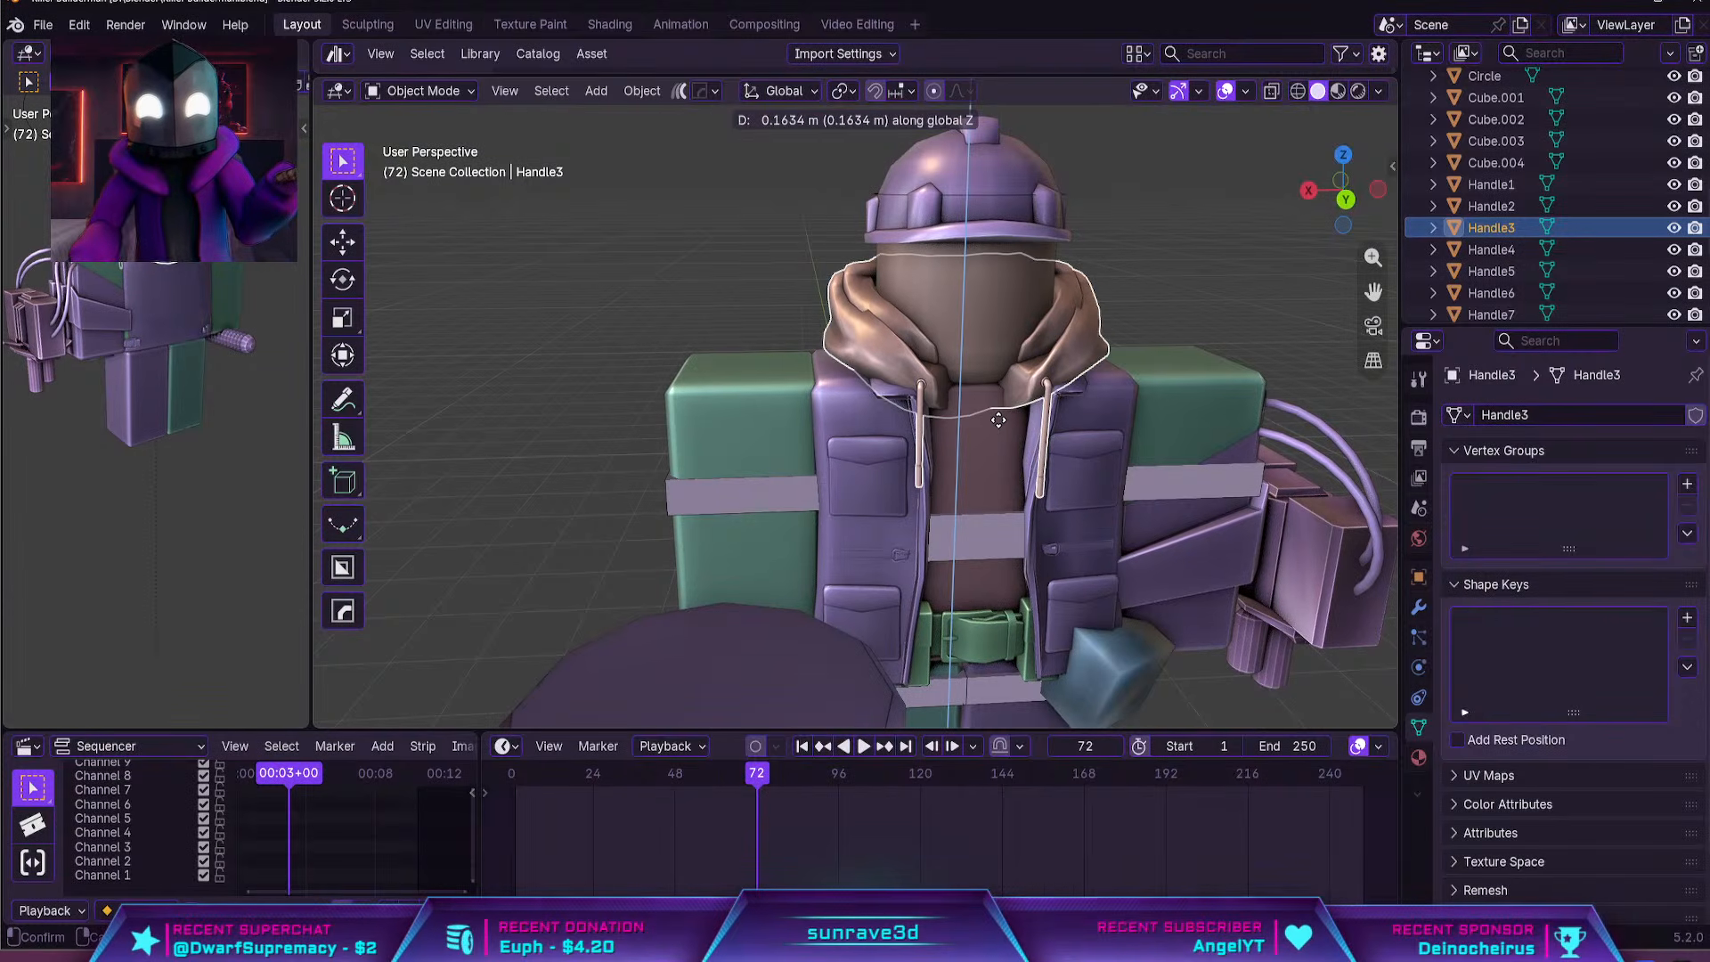
pyautogui.click(1045, 431)
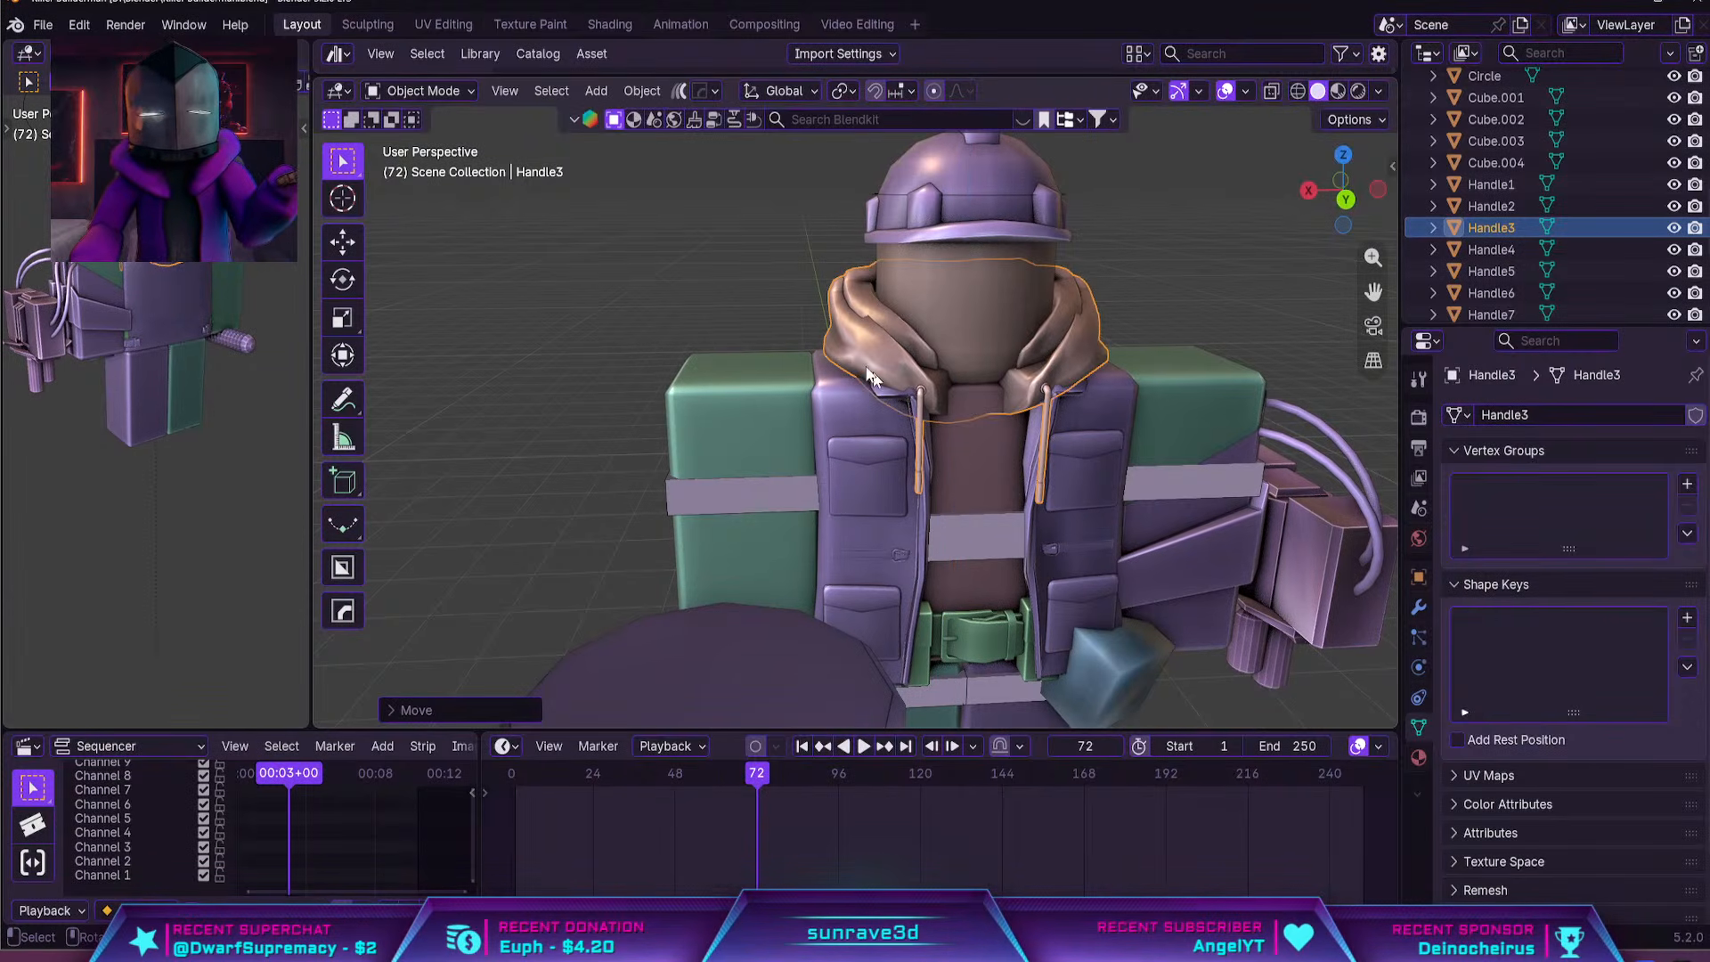
pyautogui.click(820, 324)
pyautogui.click(779, 314)
# Examine the helmet up close and its fit with the hood and head from several angles
pyautogui.moveTo(778, 313); pyautogui.dragTo(748, 309, button='middle')
pyautogui.scroll(-4, 780, 322)
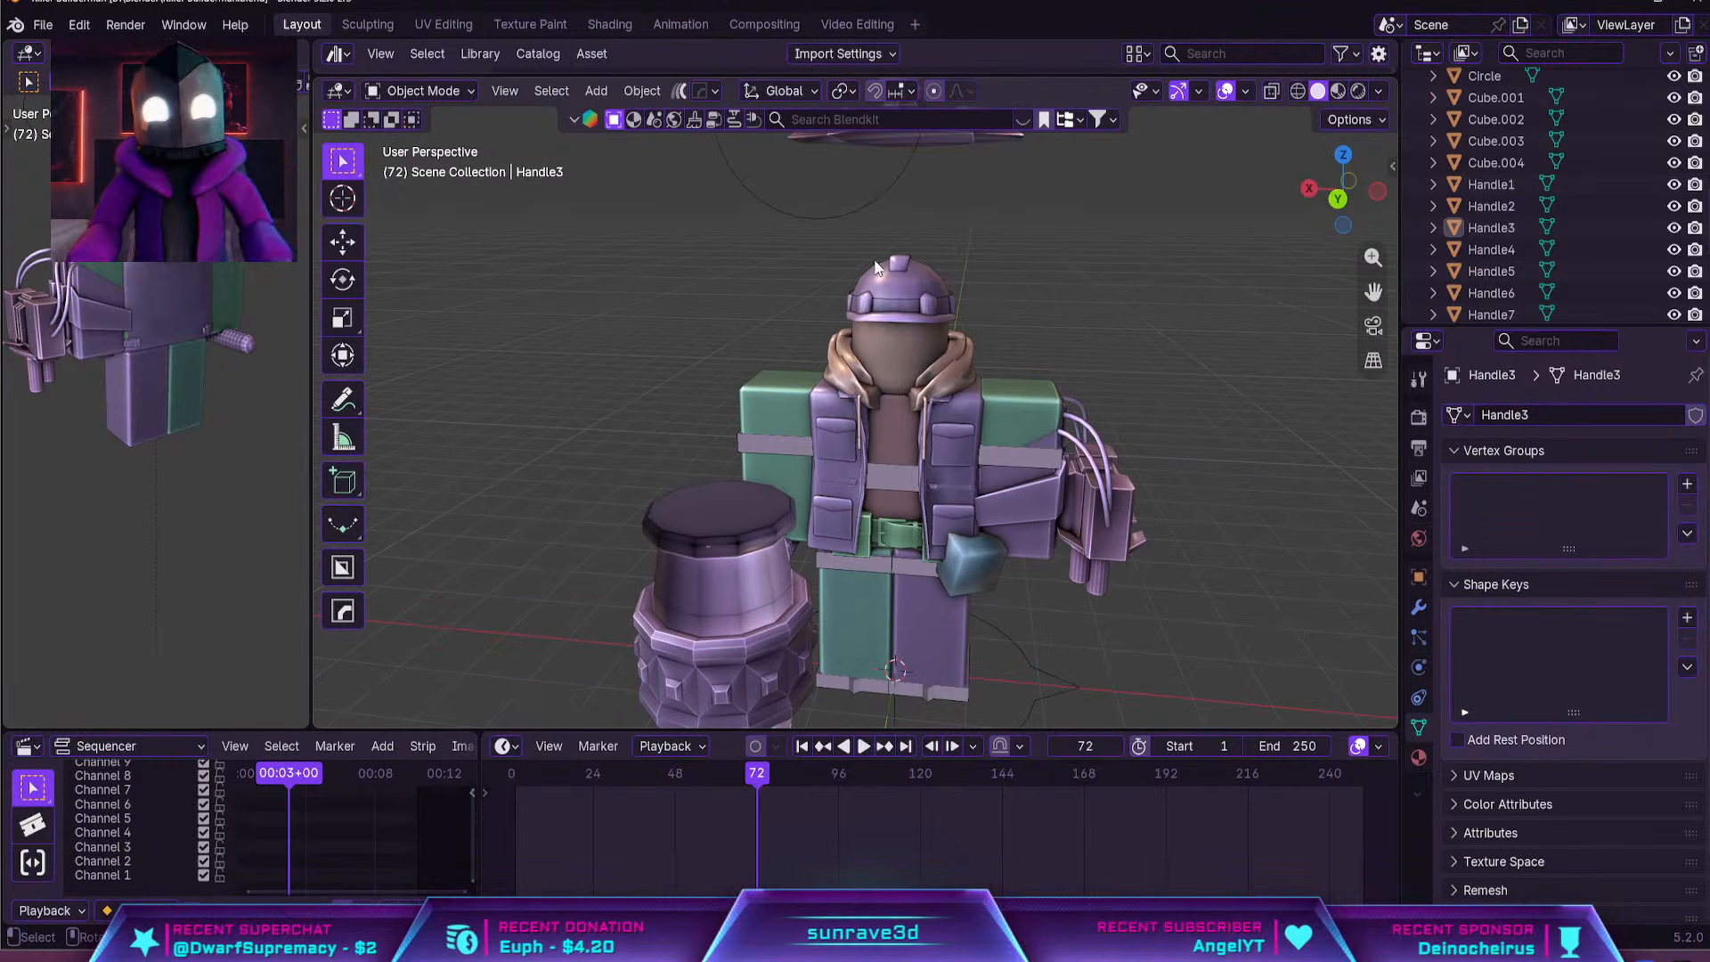
pyautogui.click(911, 314)
pyautogui.moveTo(912, 313); pyautogui.dragTo(762, 270, button='middle')
pyautogui.press('KP_Decimal')
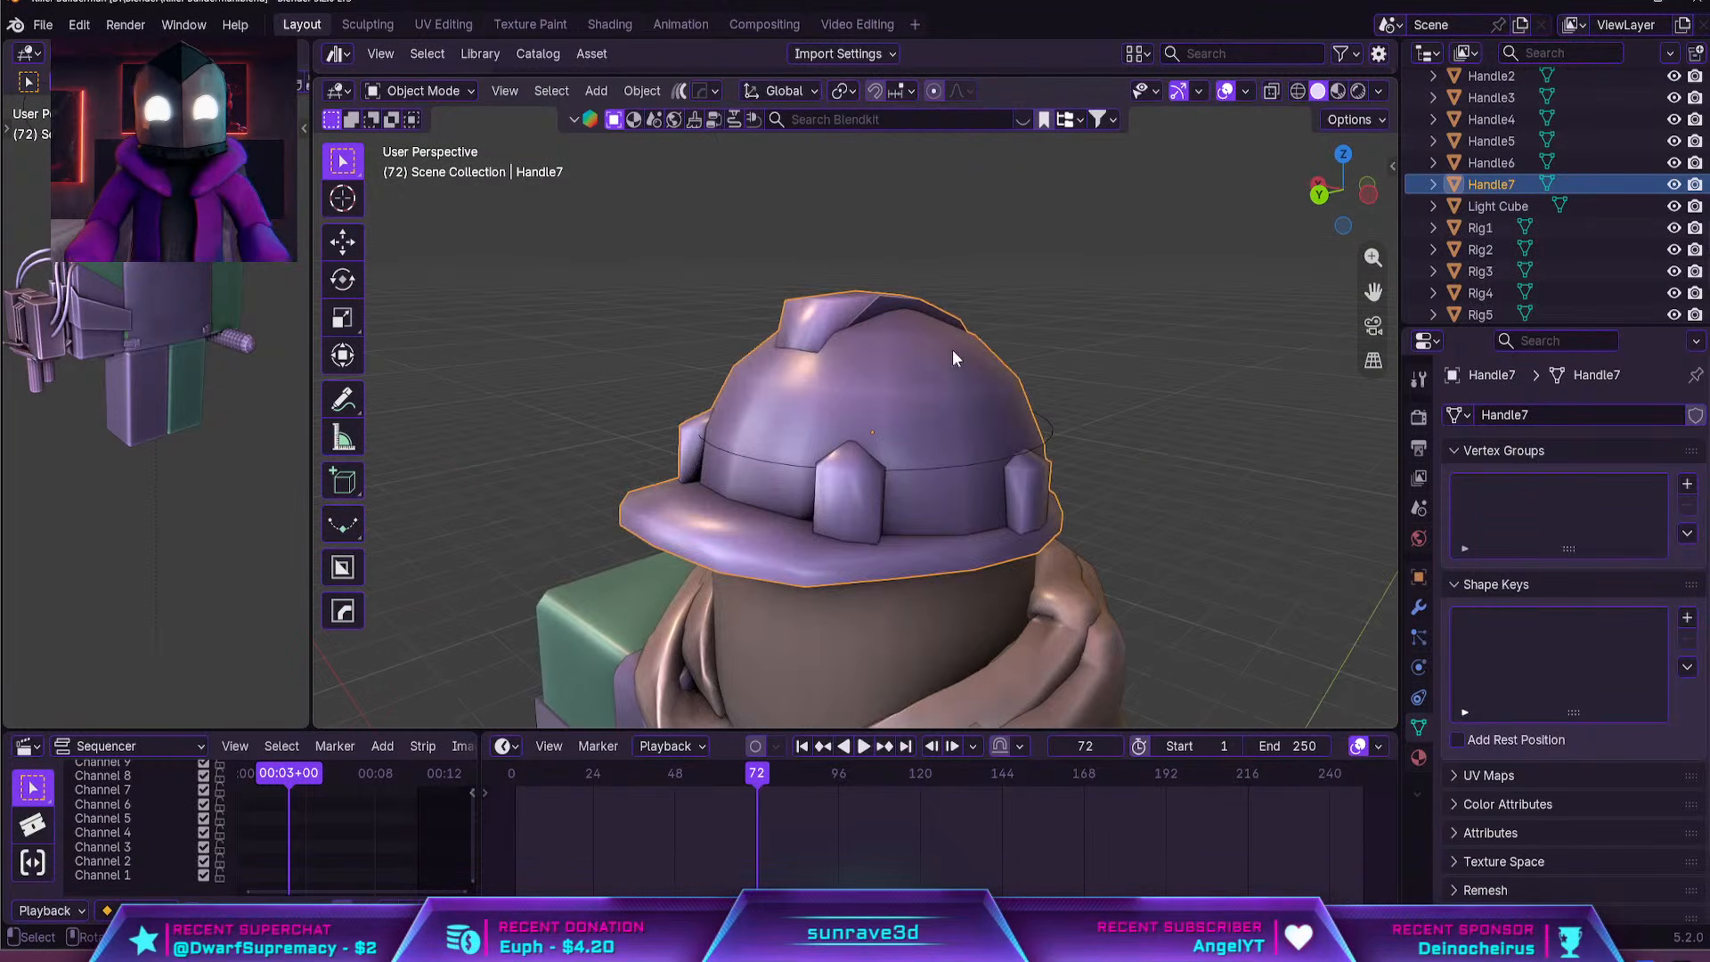
pyautogui.scroll(-4, 984, 387)
pyautogui.moveTo(1001, 401); pyautogui.dragTo(1042, 428, button='middle')
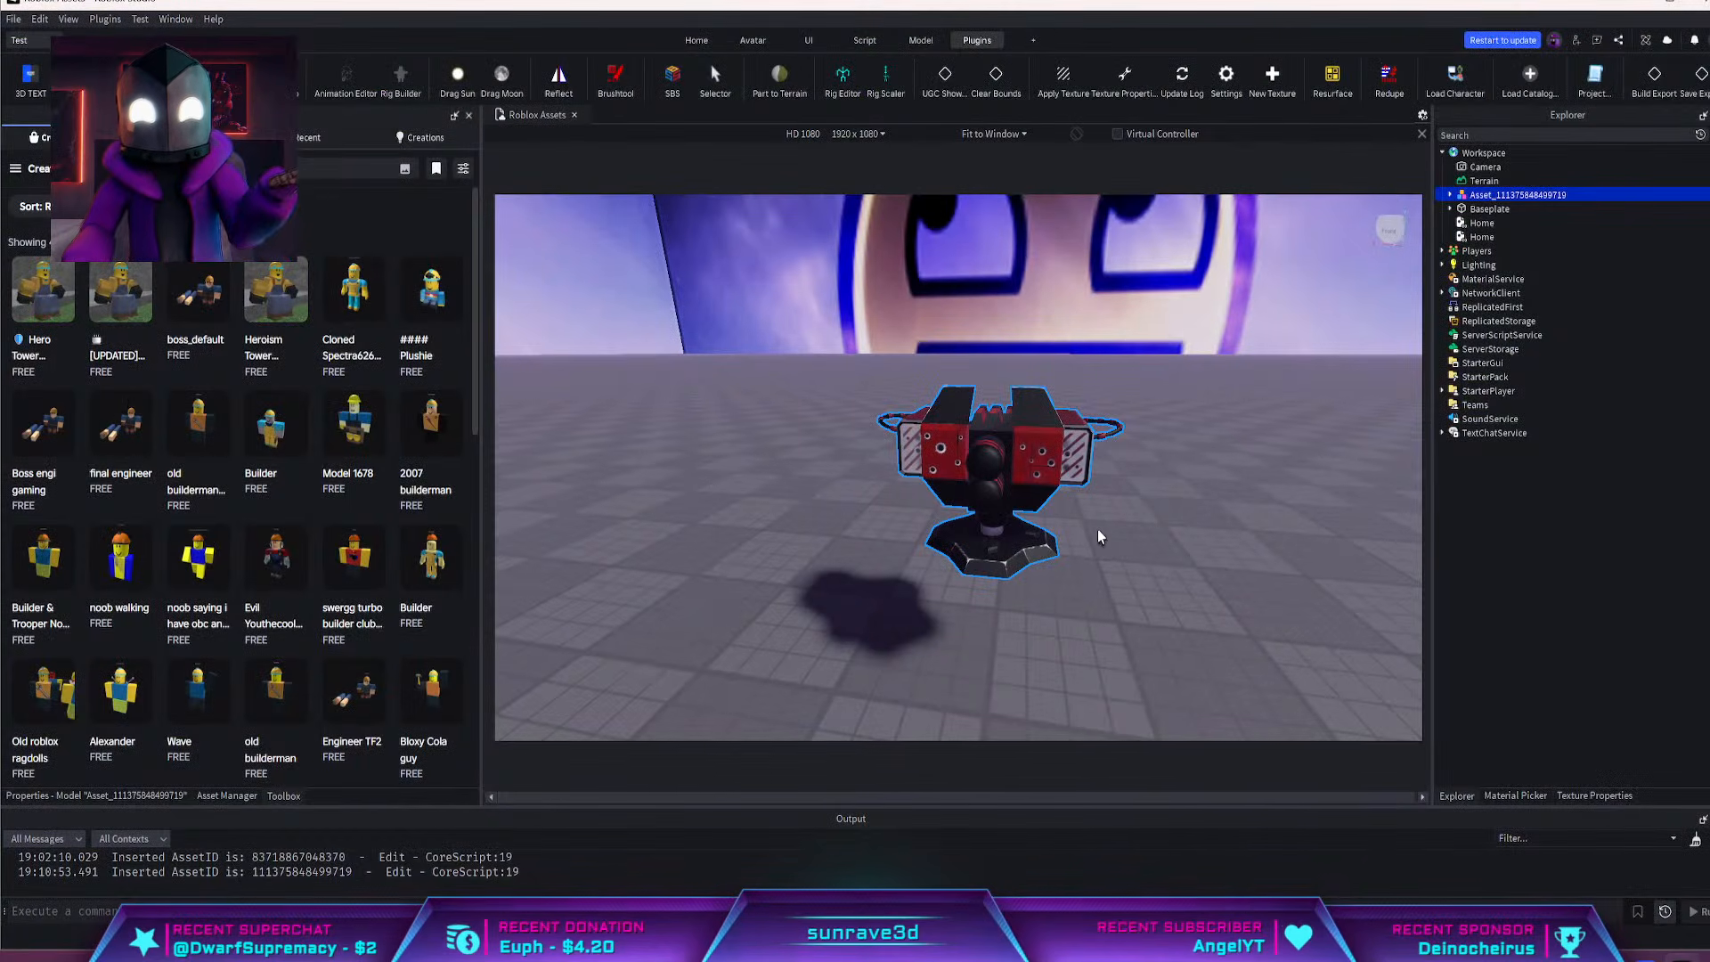
pyautogui.scroll(3, 1098, 532)
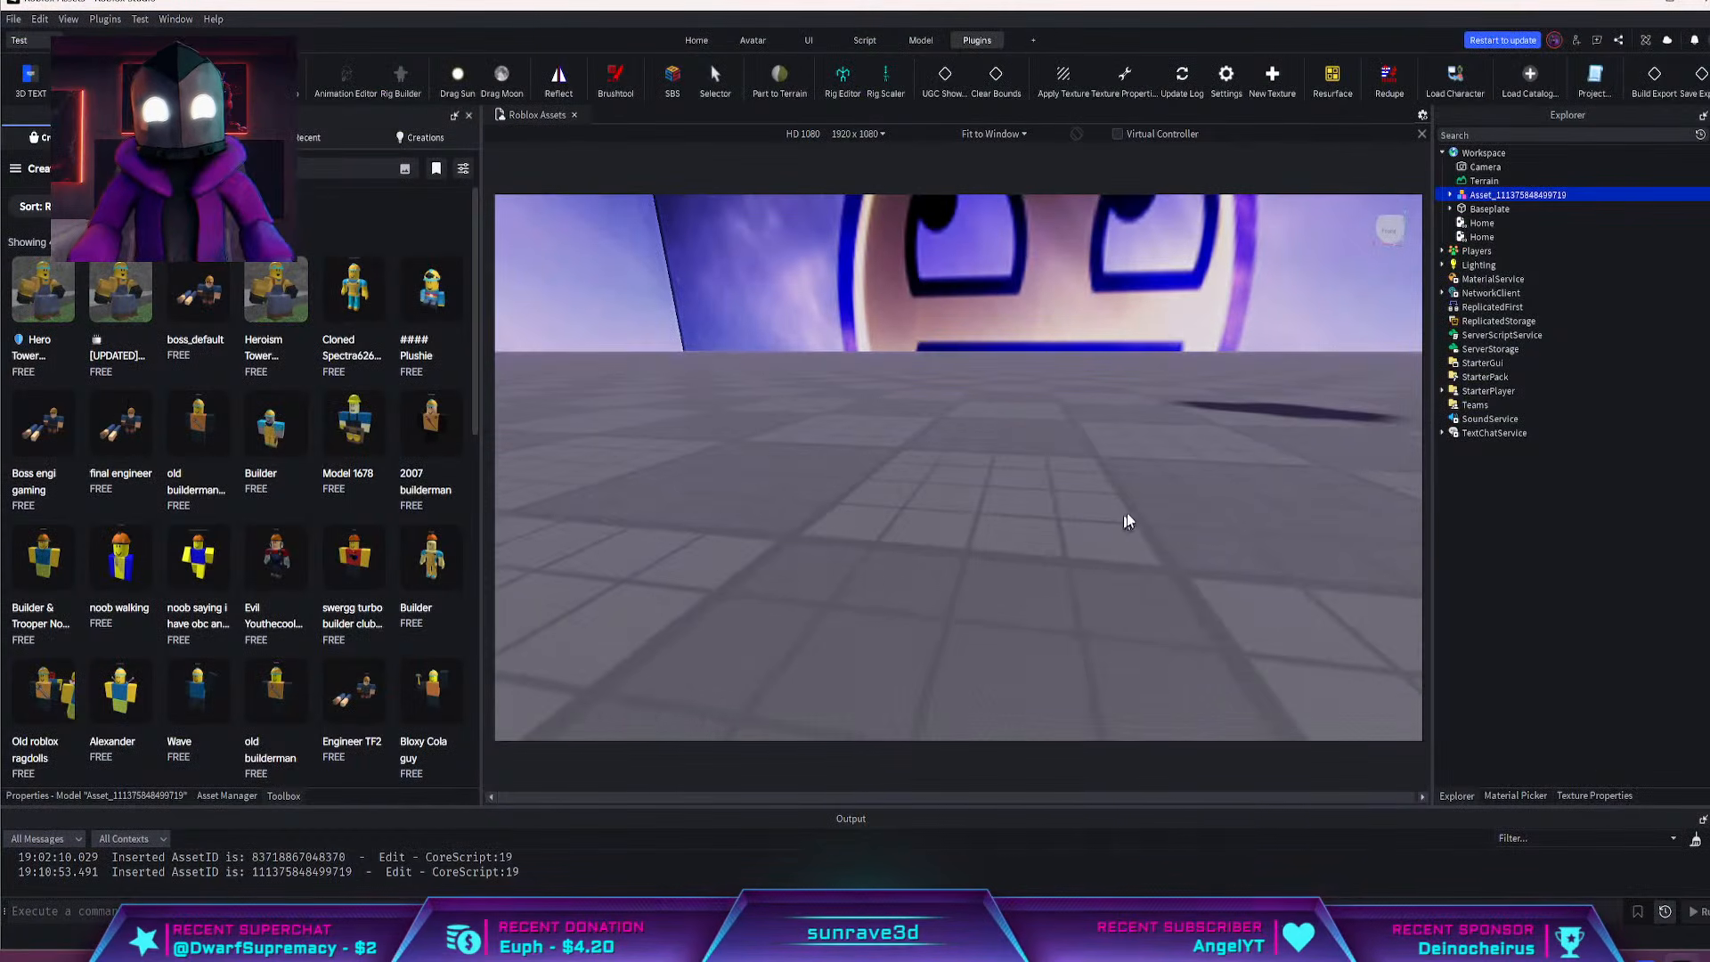
# Switch from Roblox Studio to the browser, widen its window, and inspect the Cyberpunk Gas Mask Pink model by rotating its preview
pyautogui.moveTo(1204, 472); pyautogui.dragTo(1206, 471, button='right')
pyautogui.moveTo(1206, 472); pyautogui.dragTo(1205, 459, button='right')
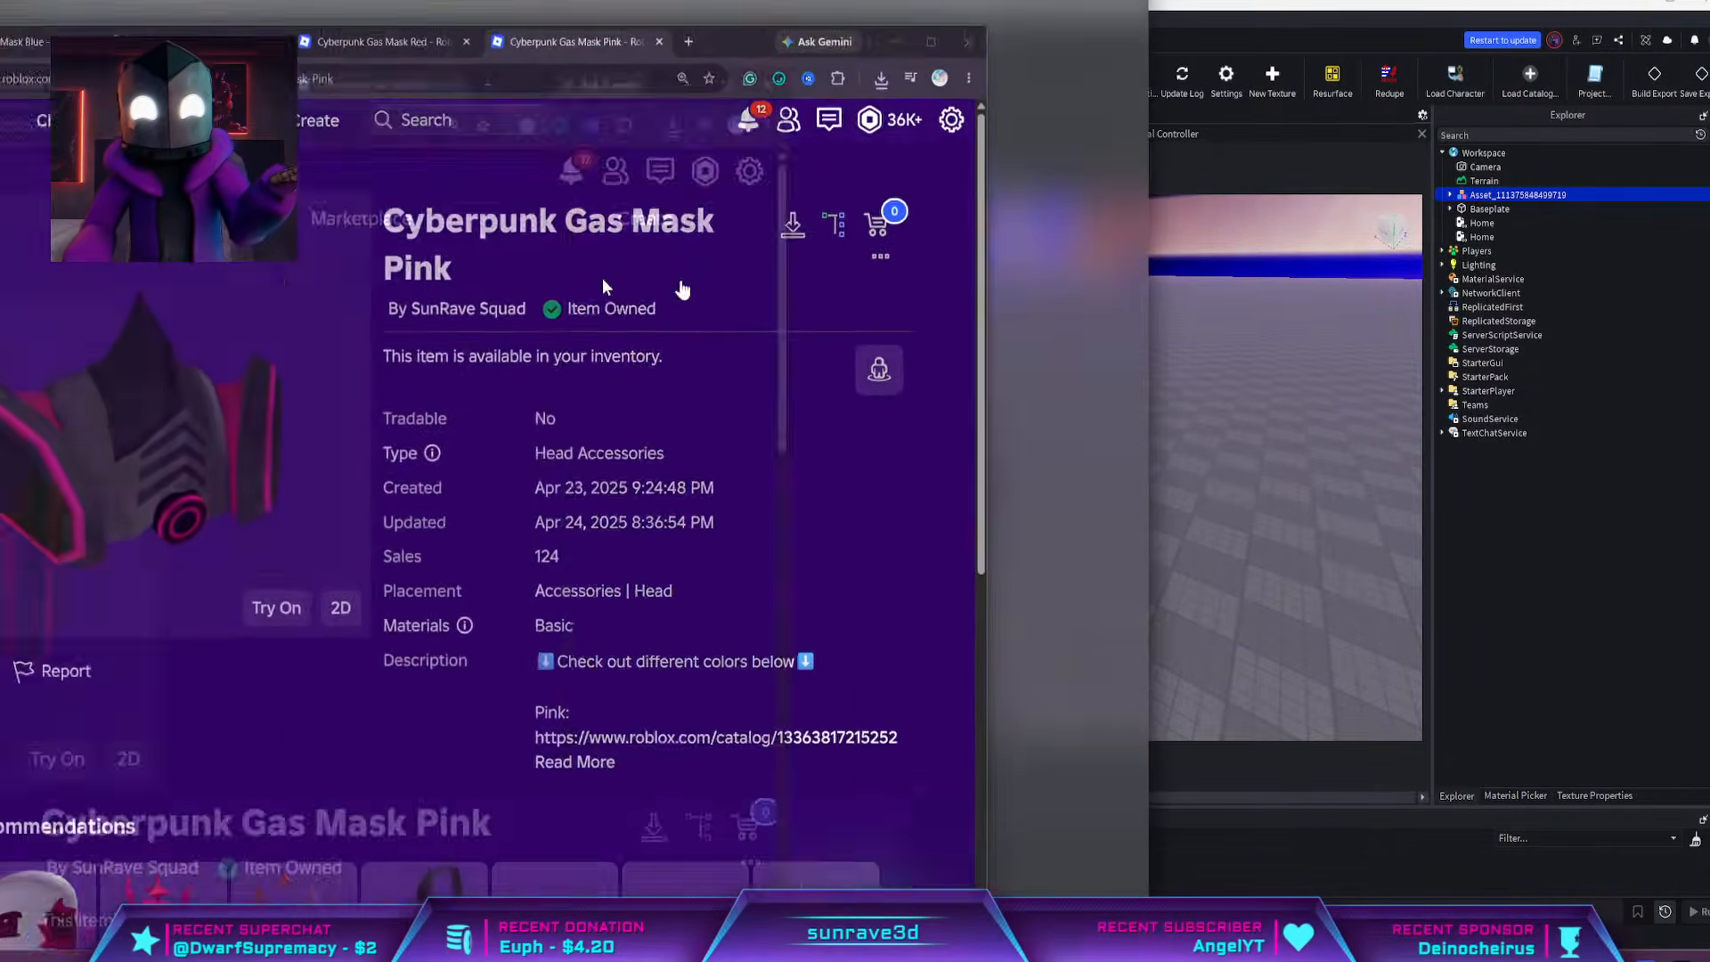
pyautogui.click(683, 453)
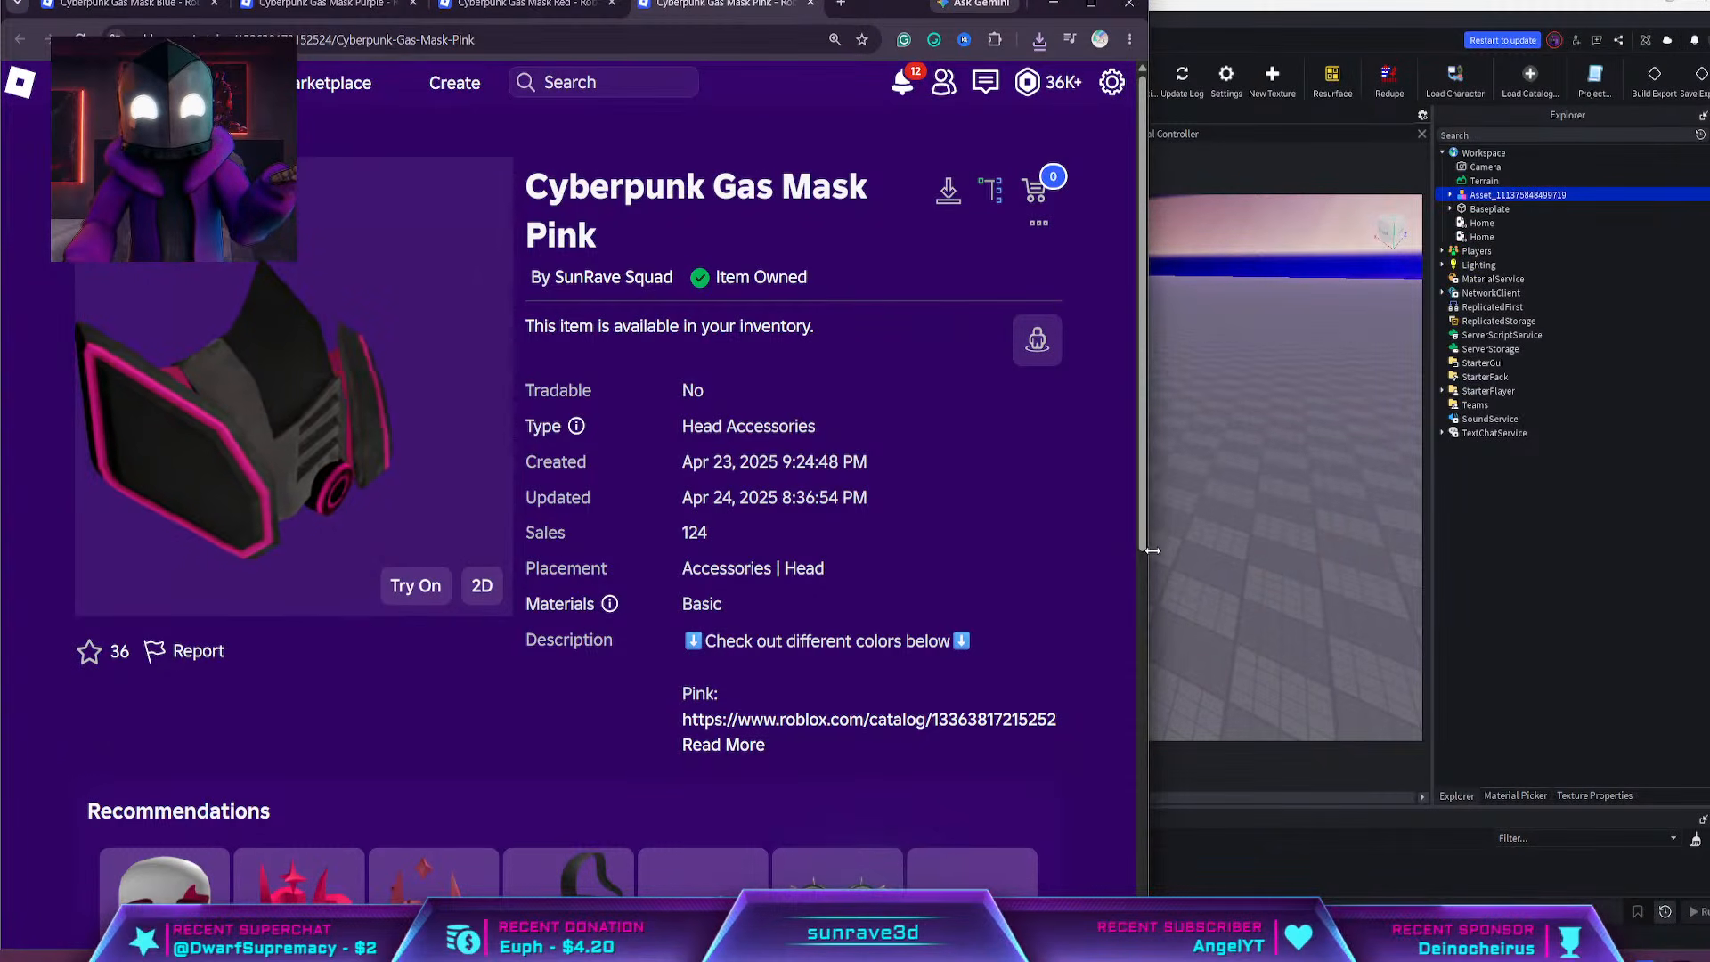
pyautogui.moveTo(1152, 550); pyautogui.dragTo(1425, 550)
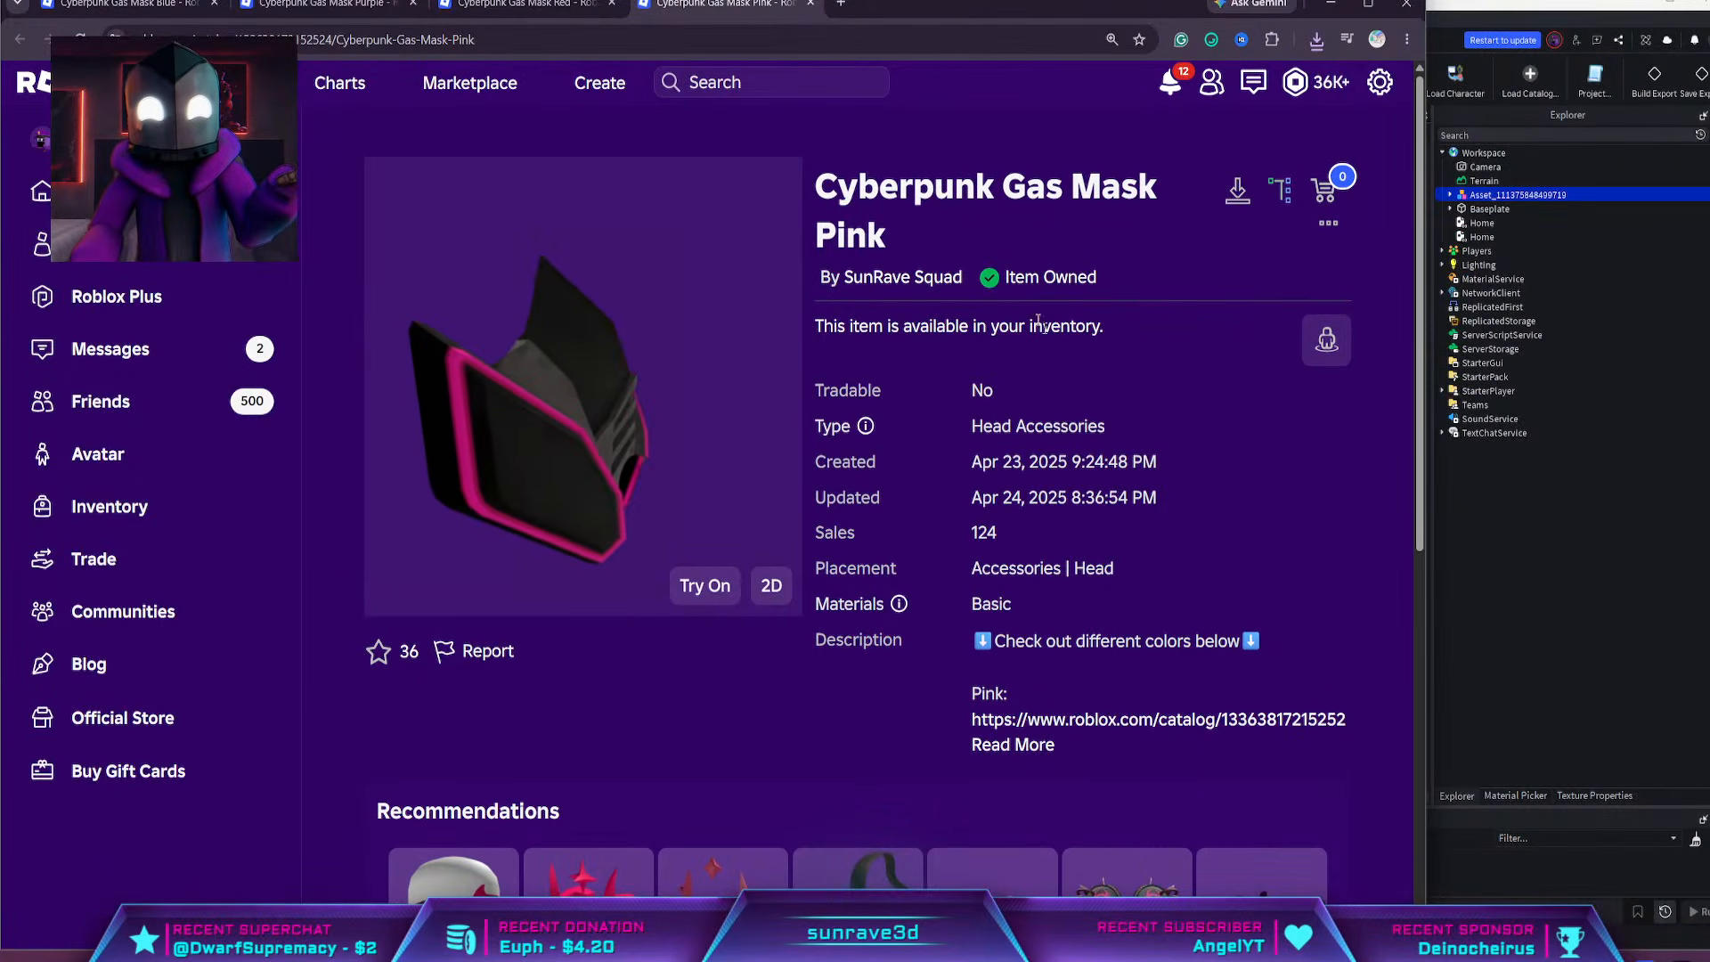
pyautogui.moveTo(628, 358); pyautogui.dragTo(555, 362)
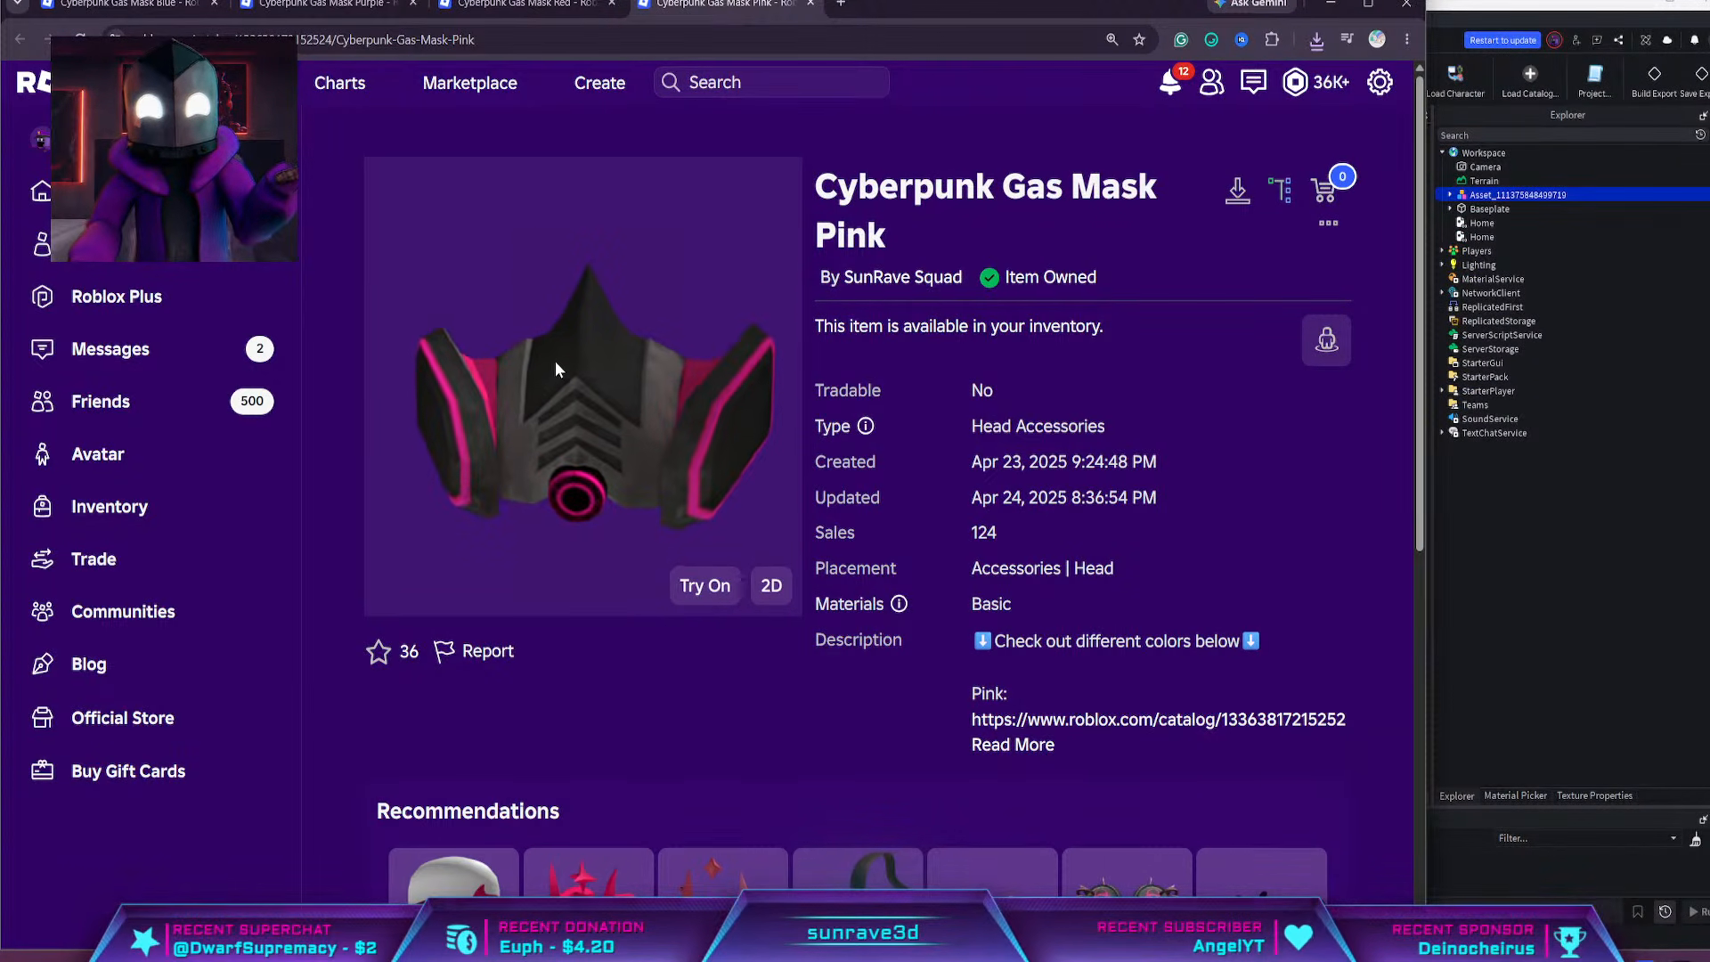
# Compare the Red, Purple, Blue and Pink versions of the Cyberpunk Gas Mask across their open catalog pages
pyautogui.click(493, 13)
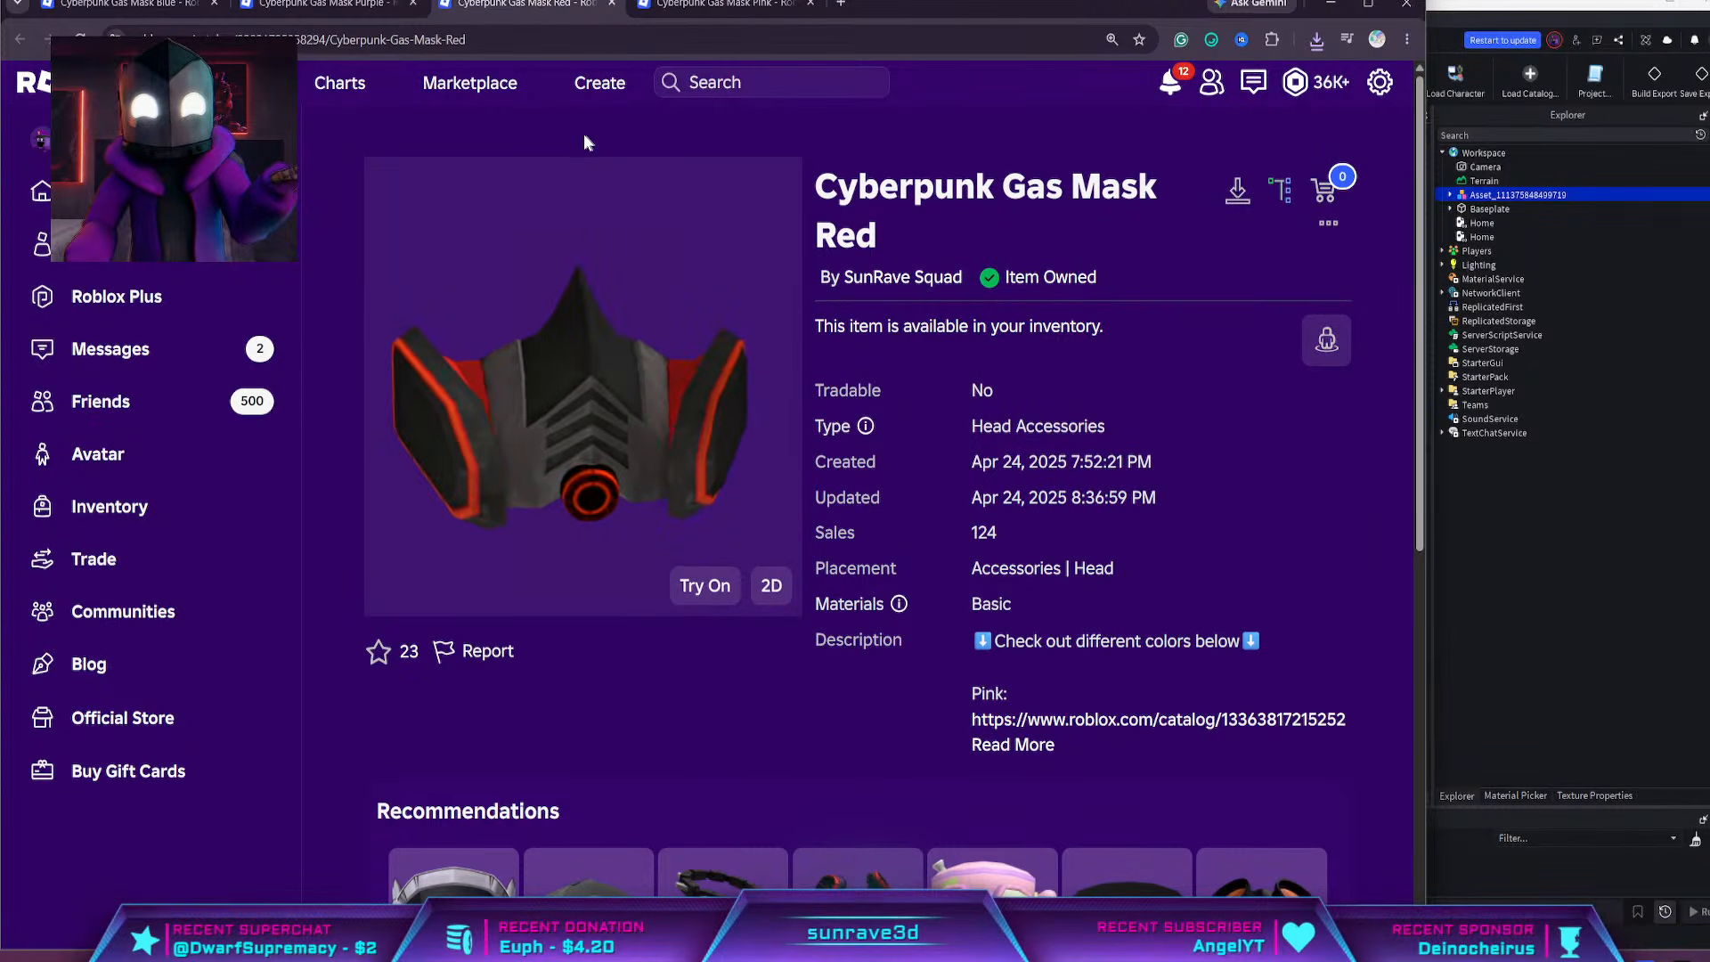
pyautogui.click(300, 5)
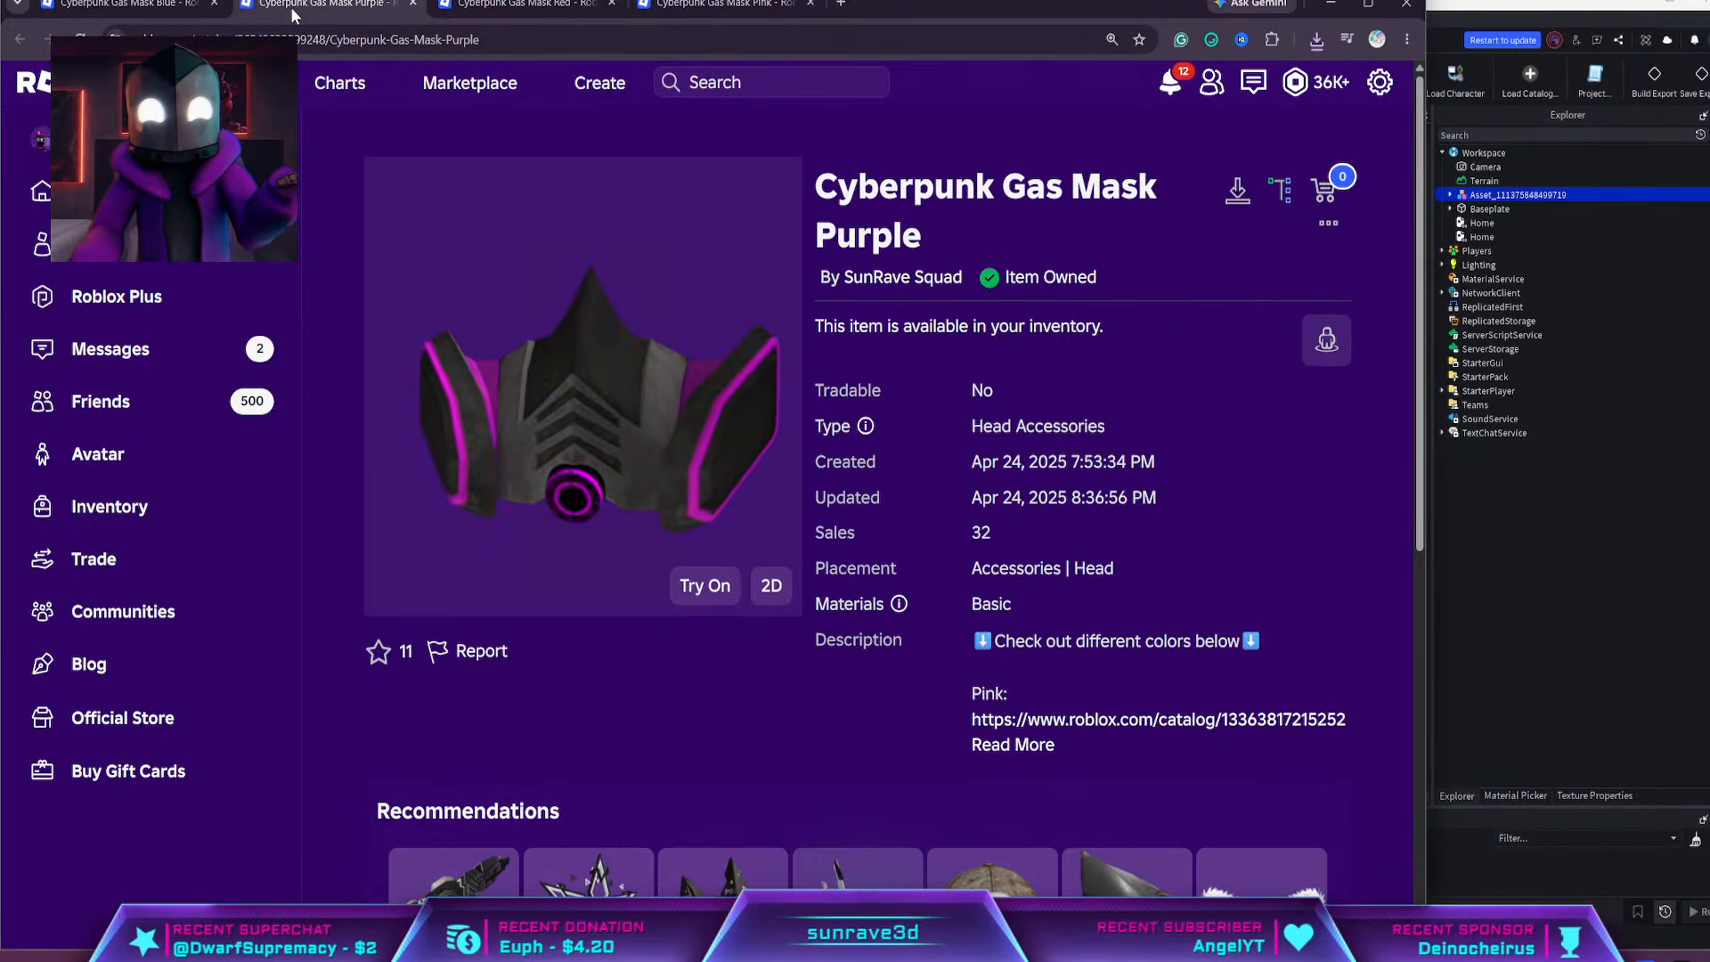
pyautogui.click(134, 5)
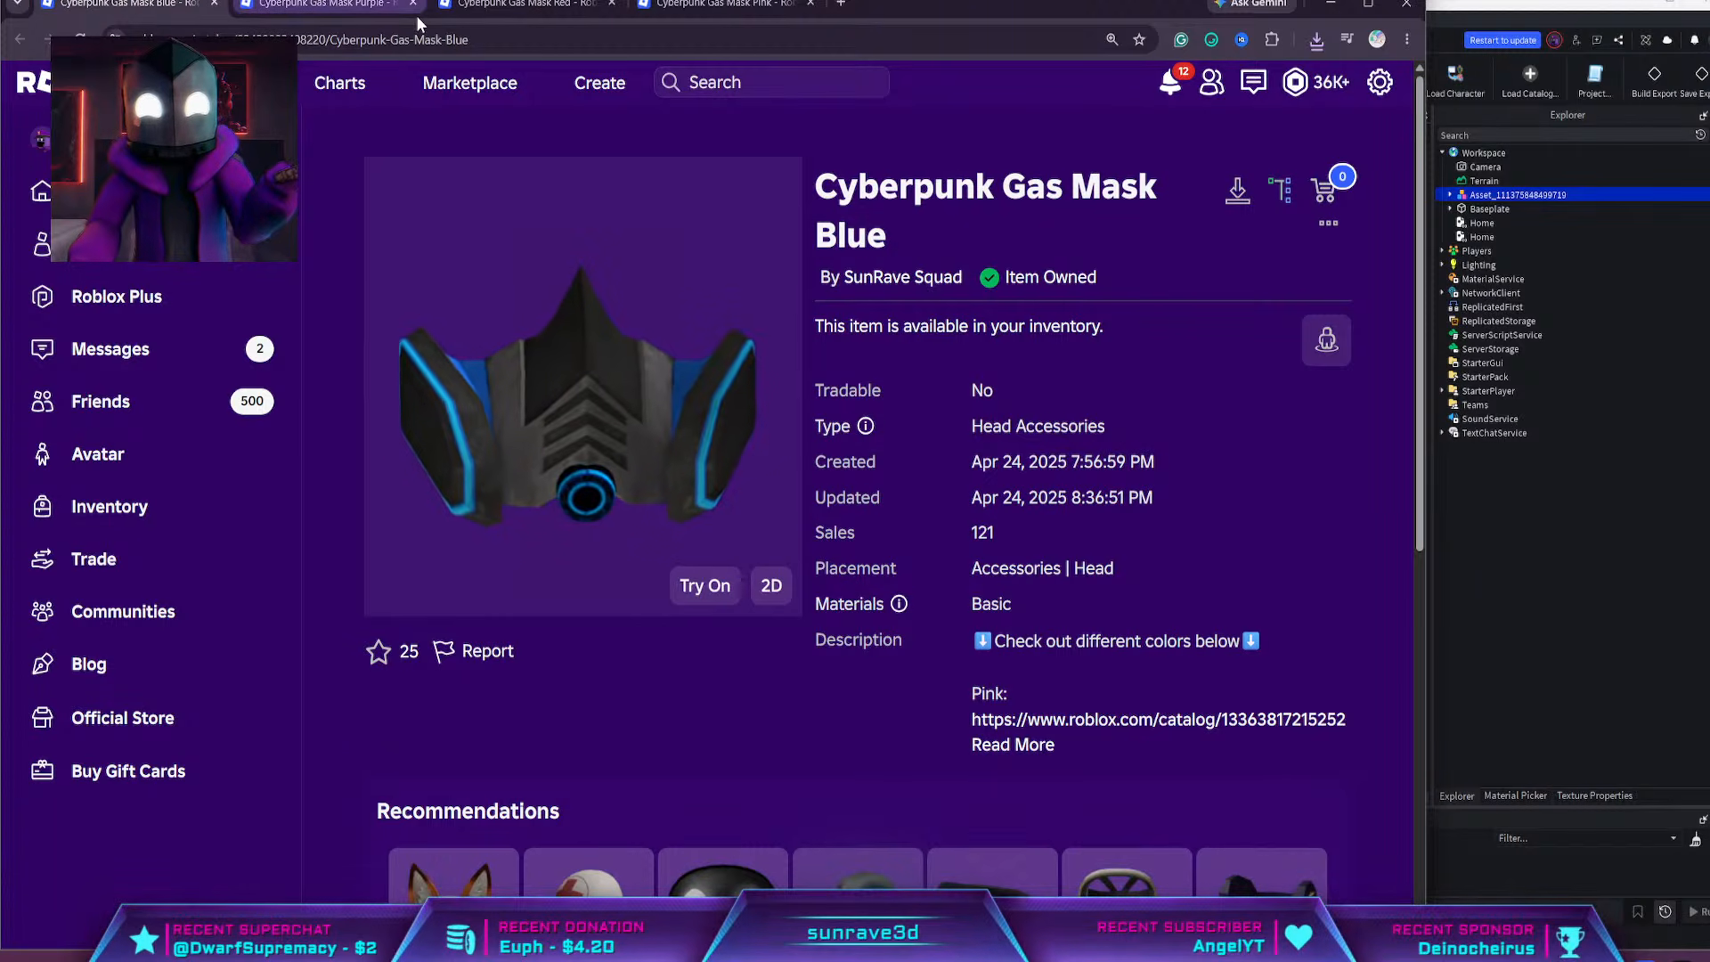
pyautogui.click(378, 9)
pyautogui.click(525, 5)
pyautogui.click(682, 7)
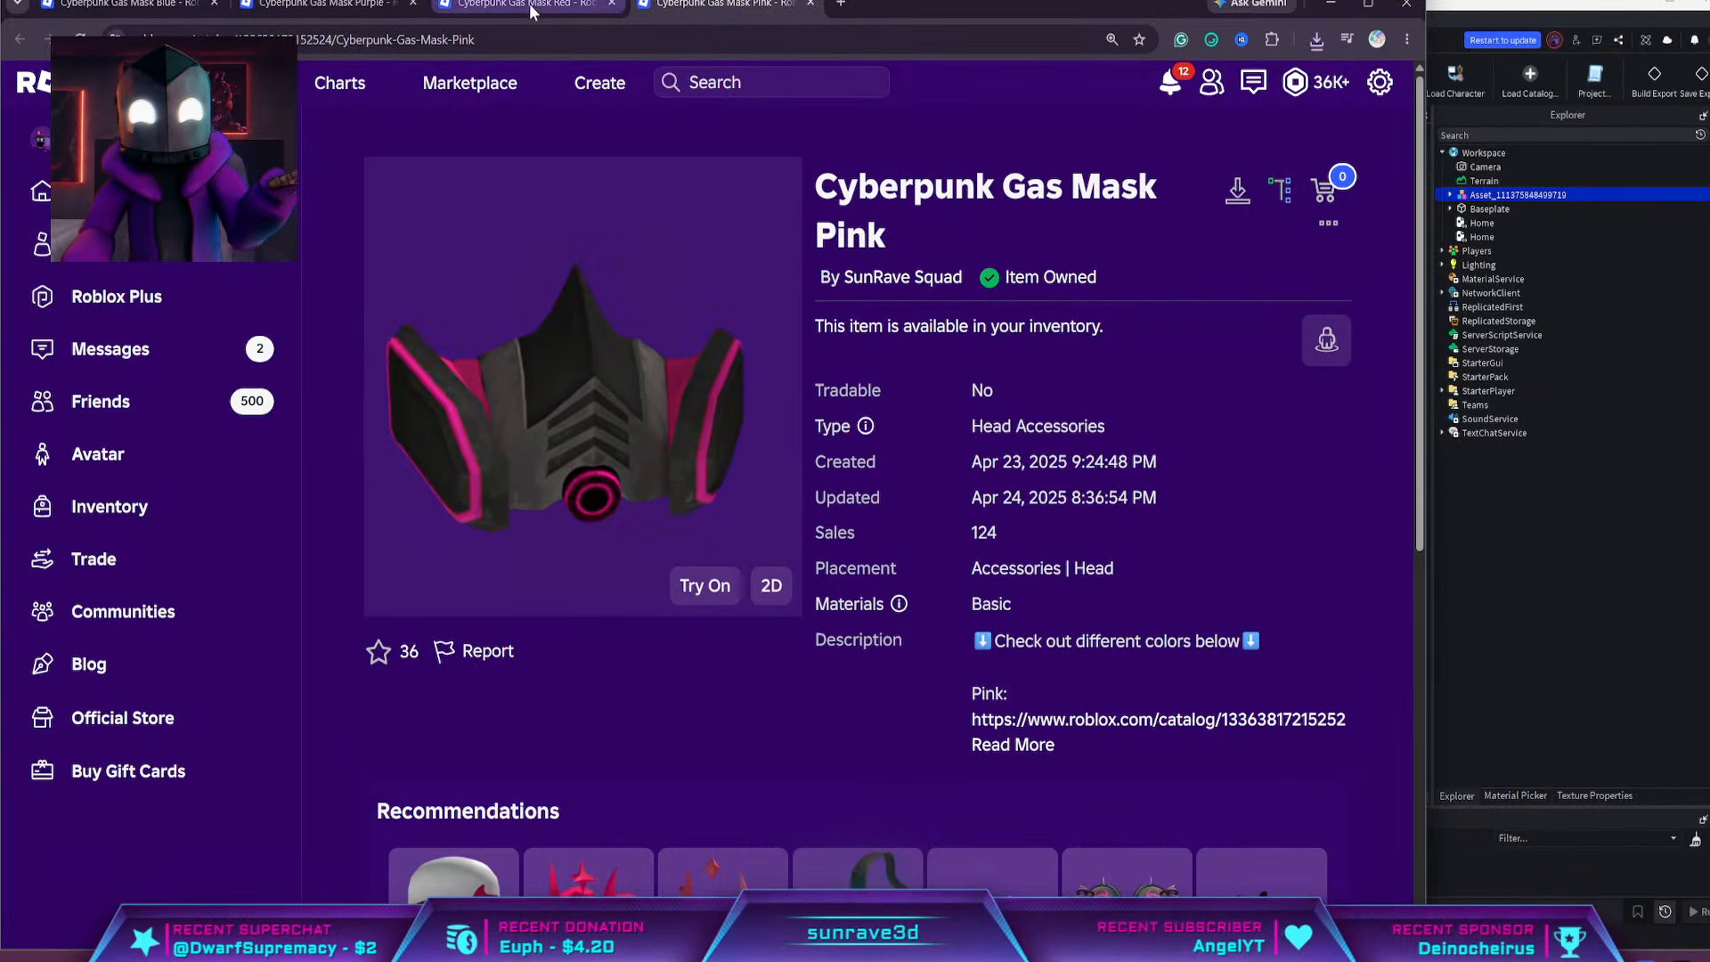
pyautogui.click(529, 4)
pyautogui.click(350, 4)
pyautogui.click(133, 5)
pyautogui.click(399, 9)
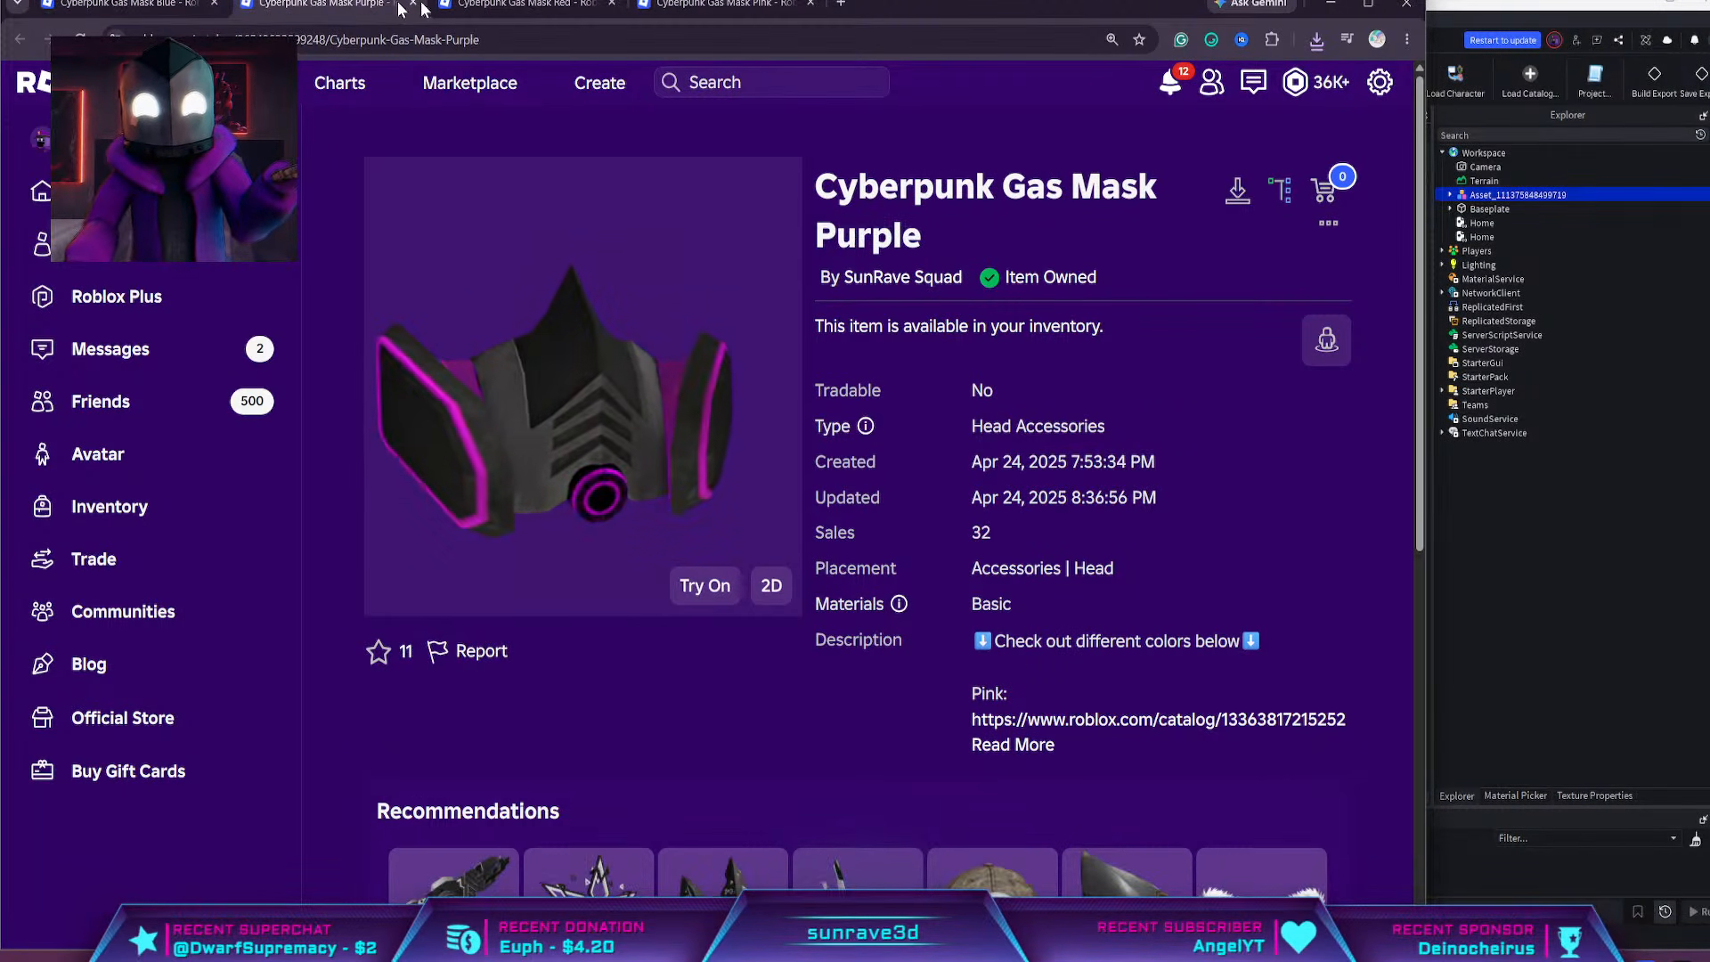
pyautogui.click(529, 4)
pyautogui.click(713, 4)
pyautogui.click(529, 4)
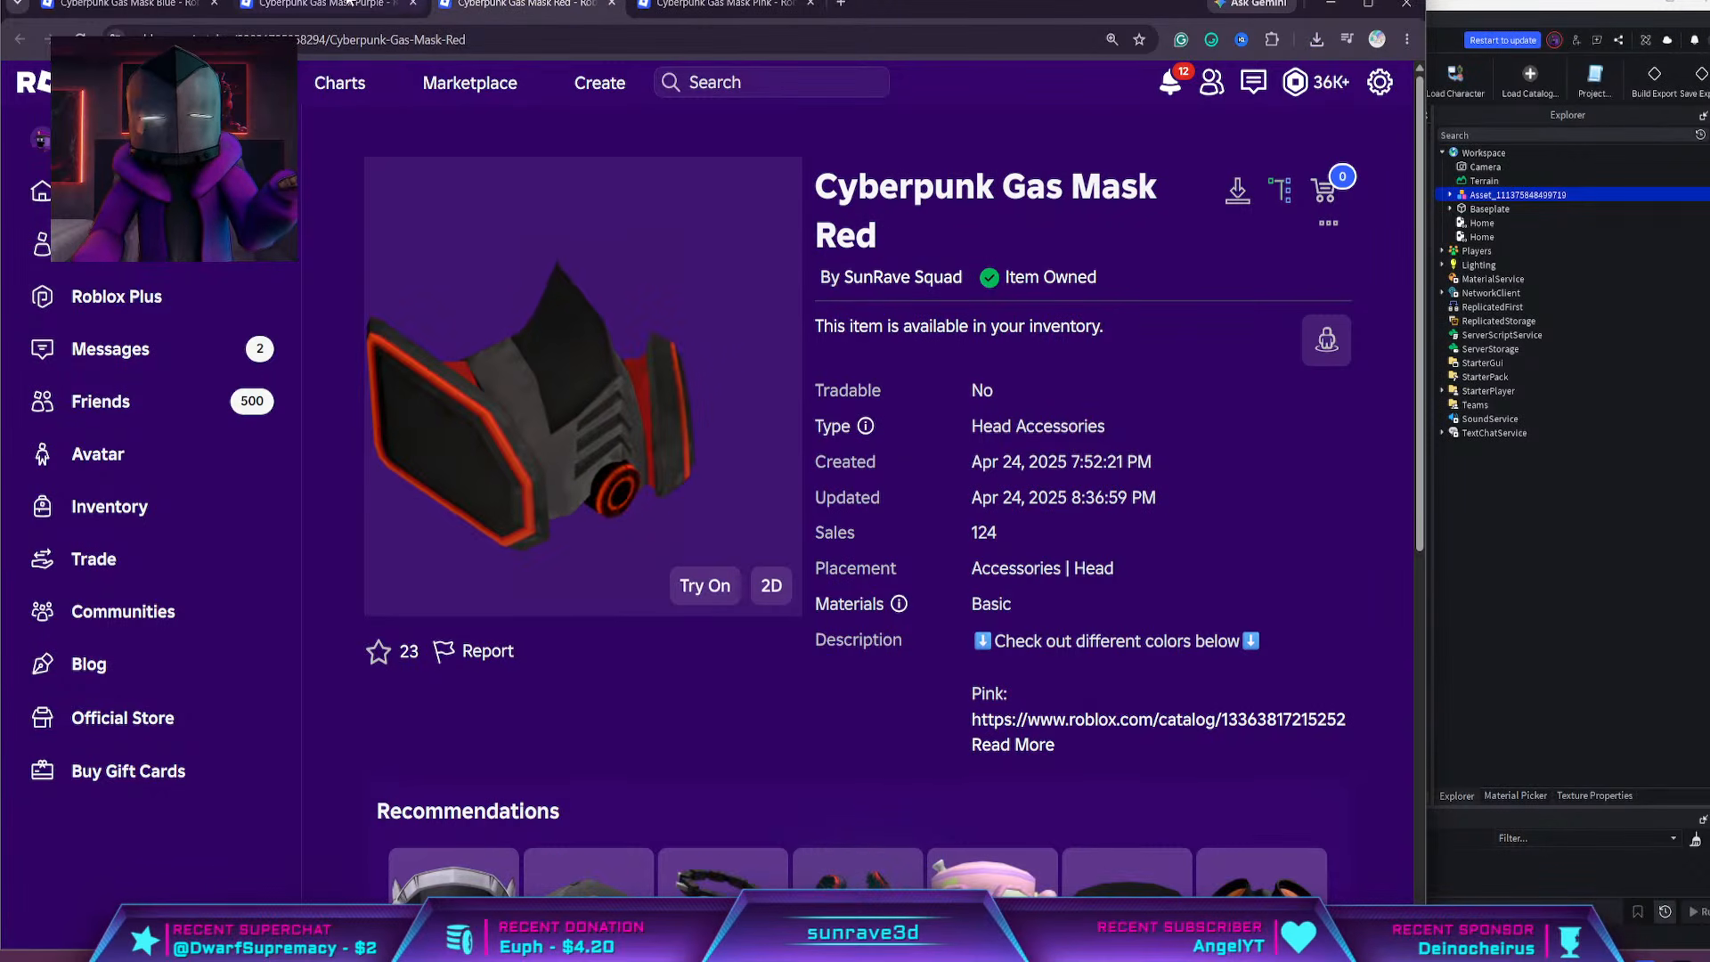
pyautogui.click(347, 4)
pyautogui.click(133, 5)
# Open the SunRave Squad community page in a new tab, place it first, and read the new merch announcement in a widened window
pyautogui.middleClick(902, 277)
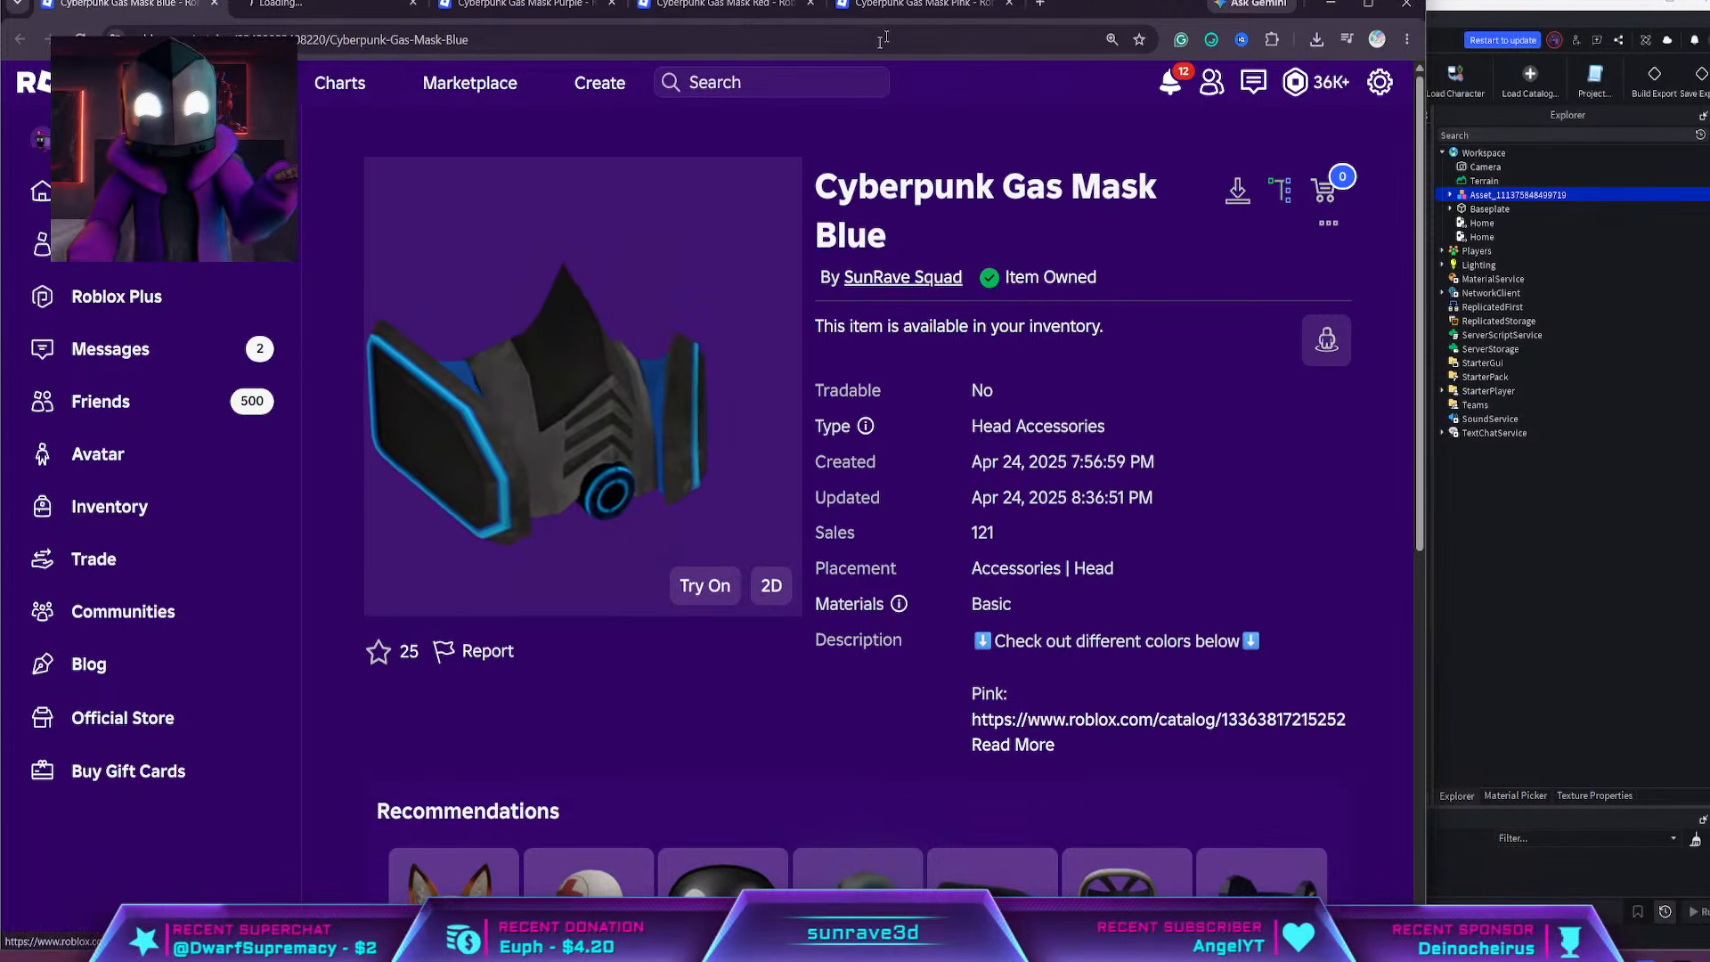
pyautogui.moveTo(337, 7); pyautogui.dragTo(174, 18)
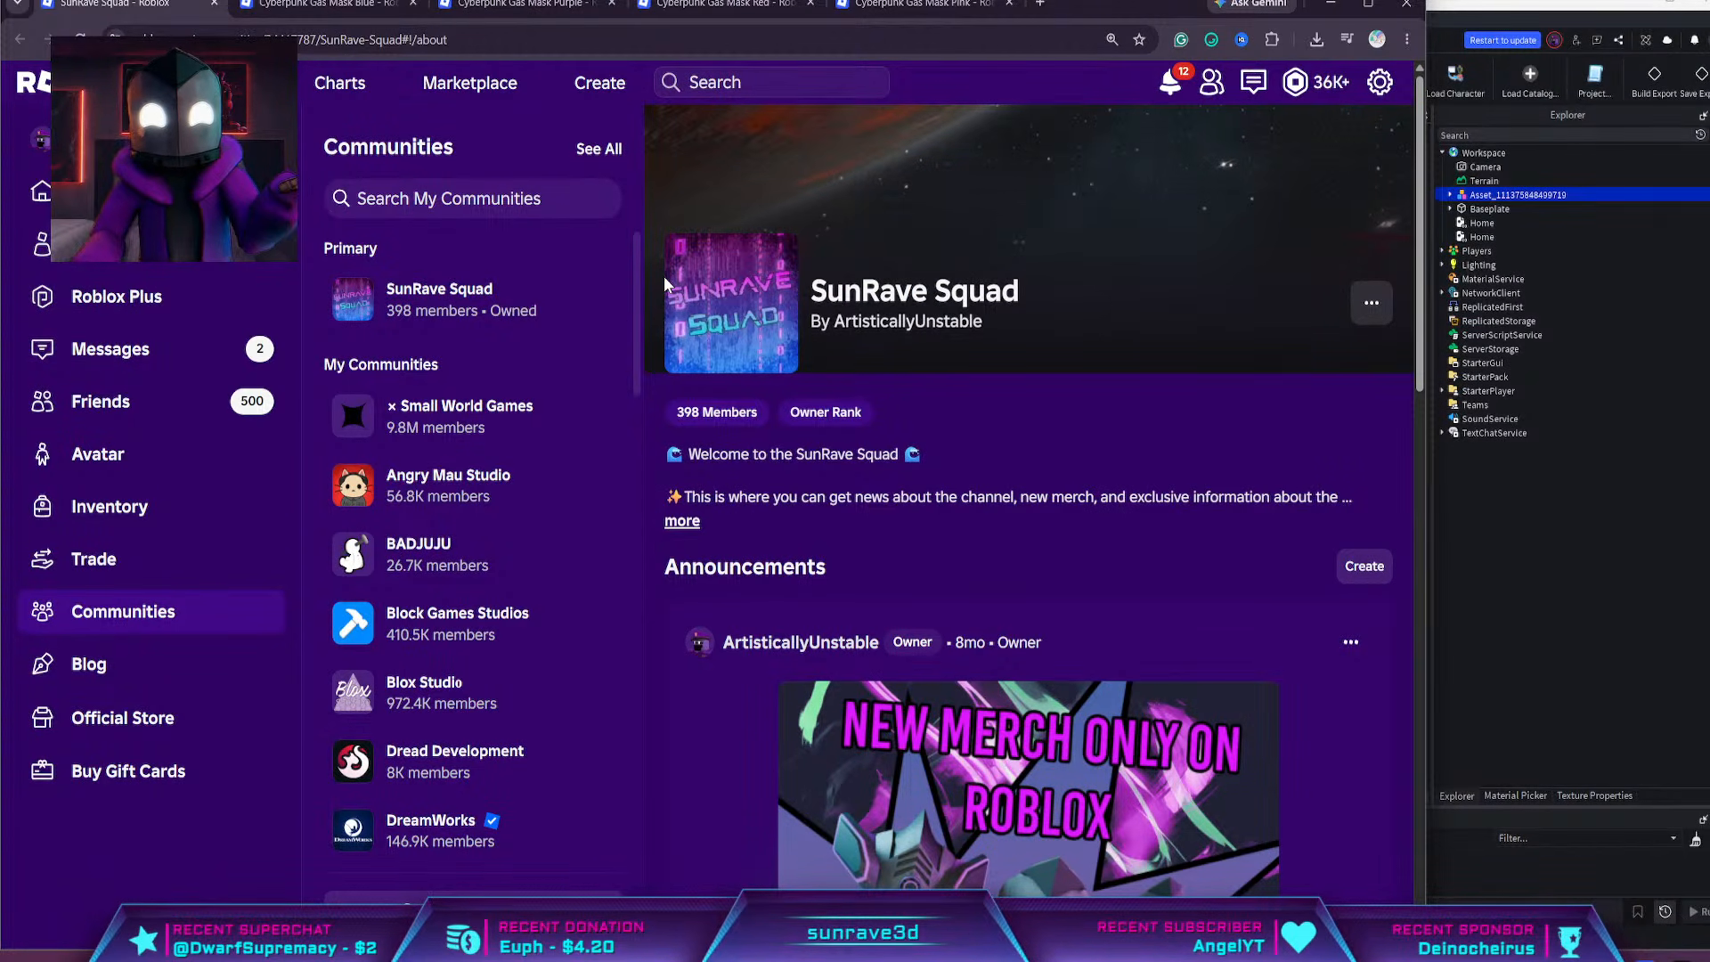
pyautogui.scroll(-5, 998, 570)
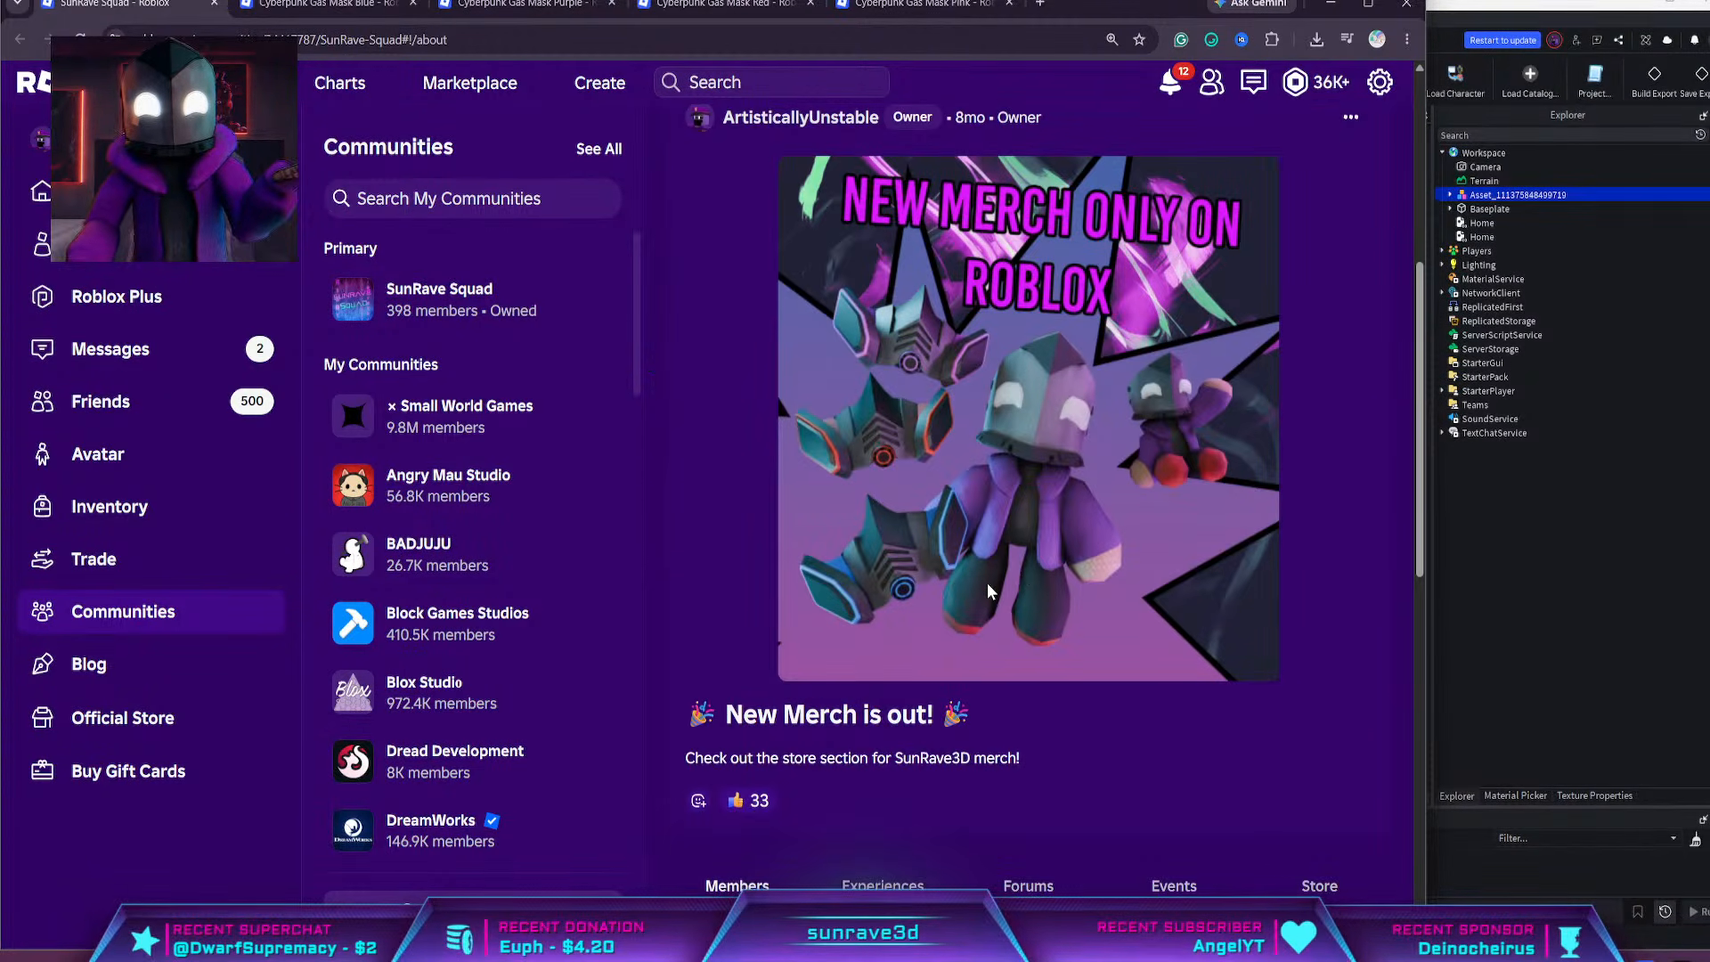
pyautogui.scroll(5, 1056, 617)
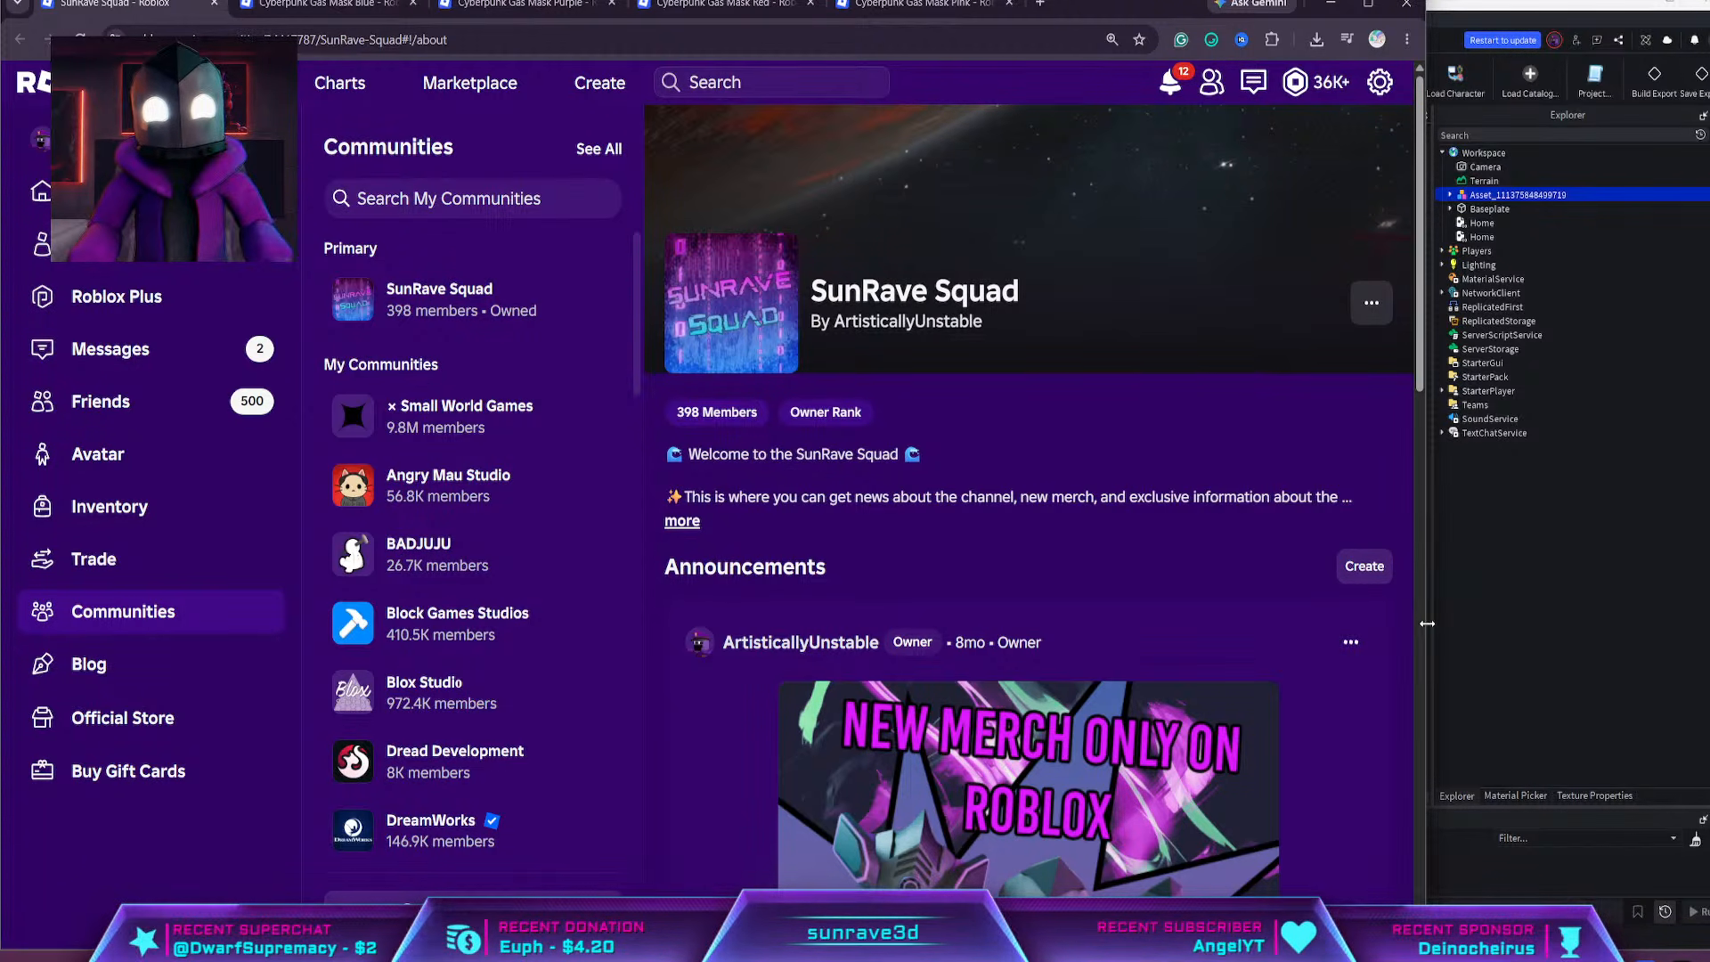
pyautogui.moveTo(1424, 622); pyautogui.dragTo(1586, 623)
pyautogui.scroll(-5, 990, 634)
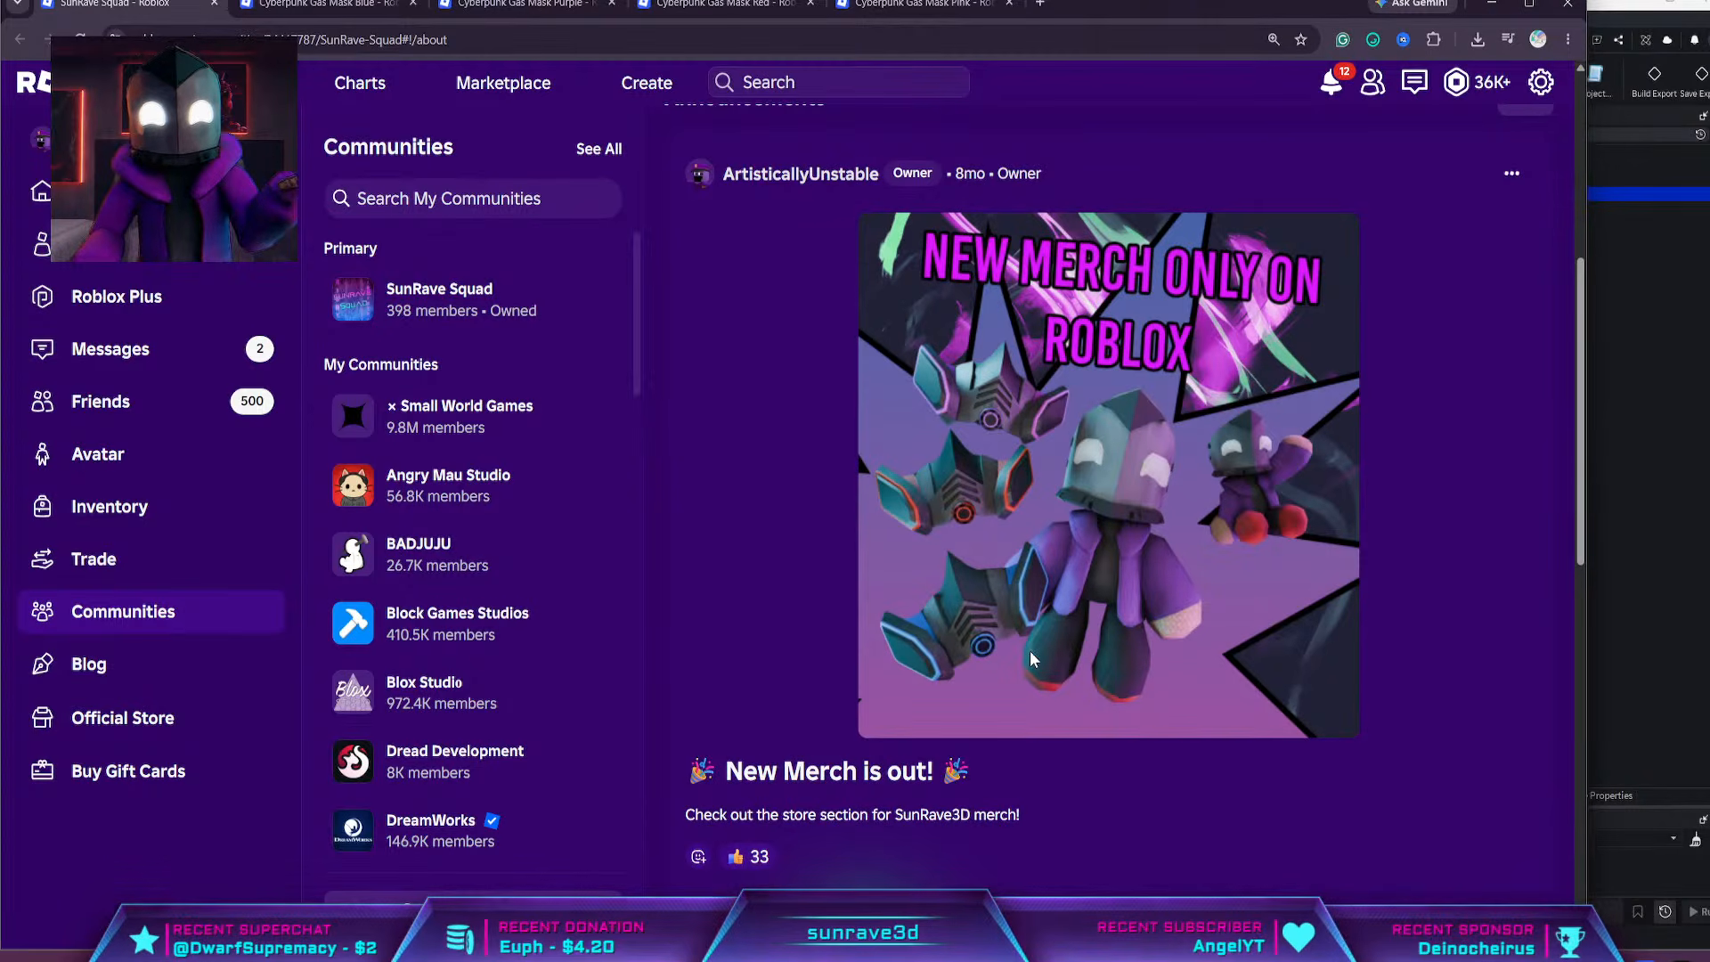
pyautogui.scroll(-2, 1030, 653)
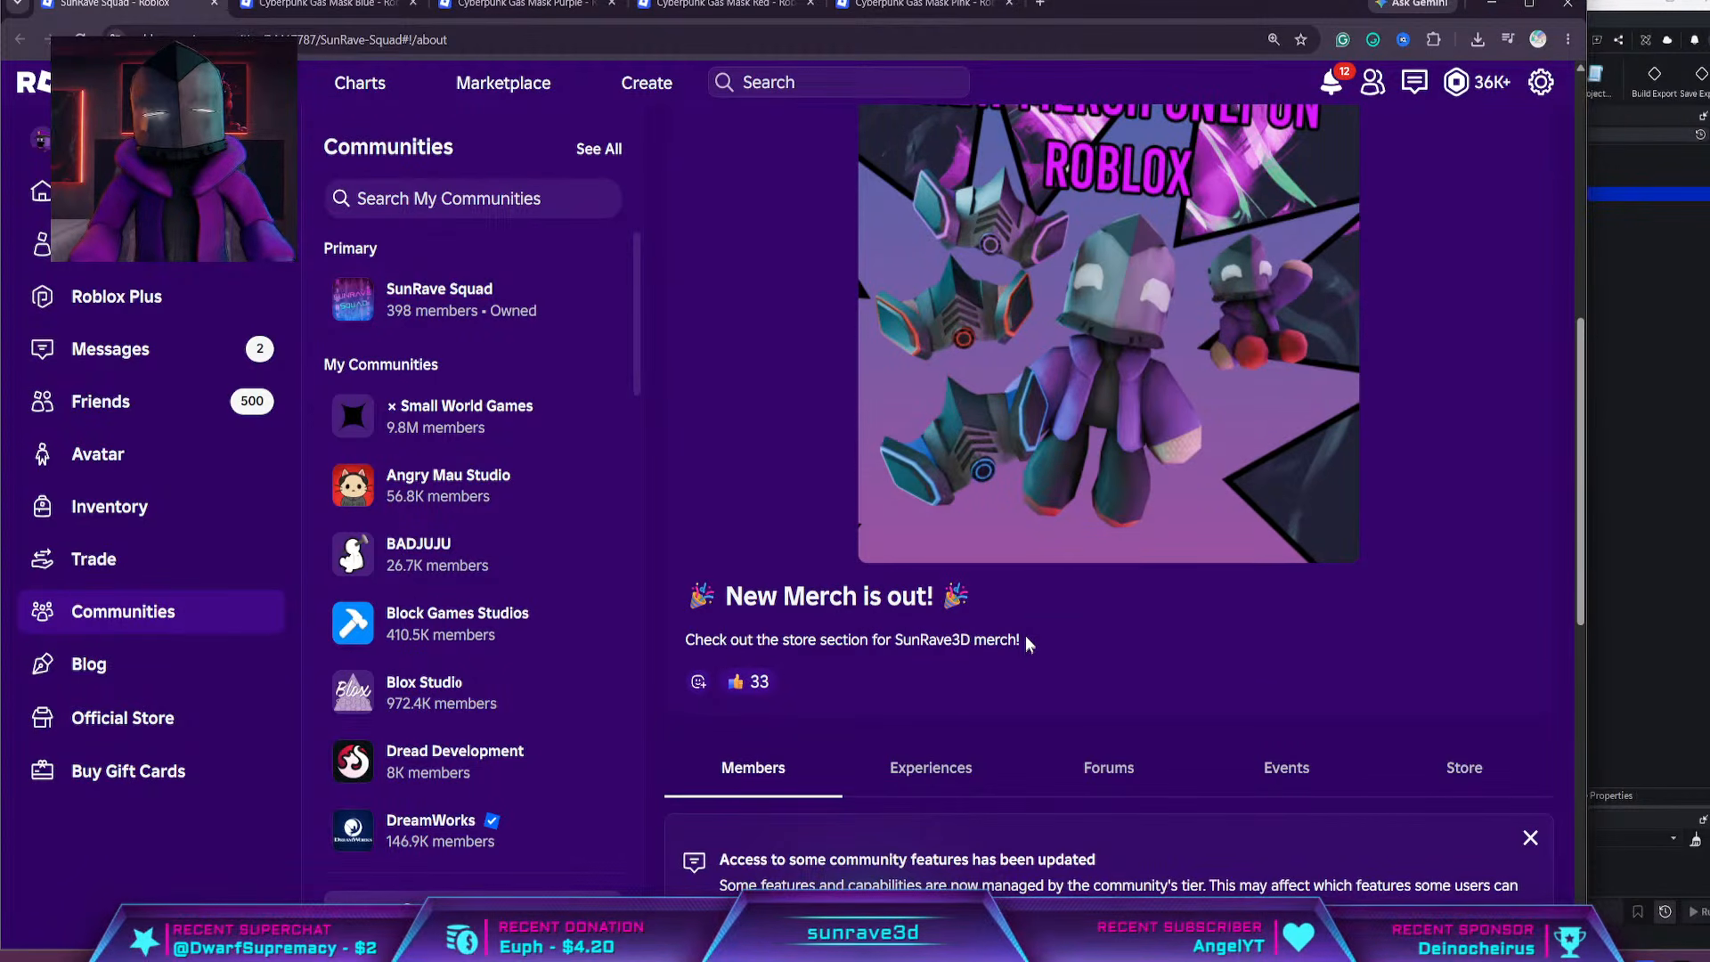
pyautogui.scroll(7, 1024, 634)
# Return to the Cyberpunk Gas Mask Red page, rotate its preview, and copy the catalog ID from the page address
pyautogui.click(526, 4)
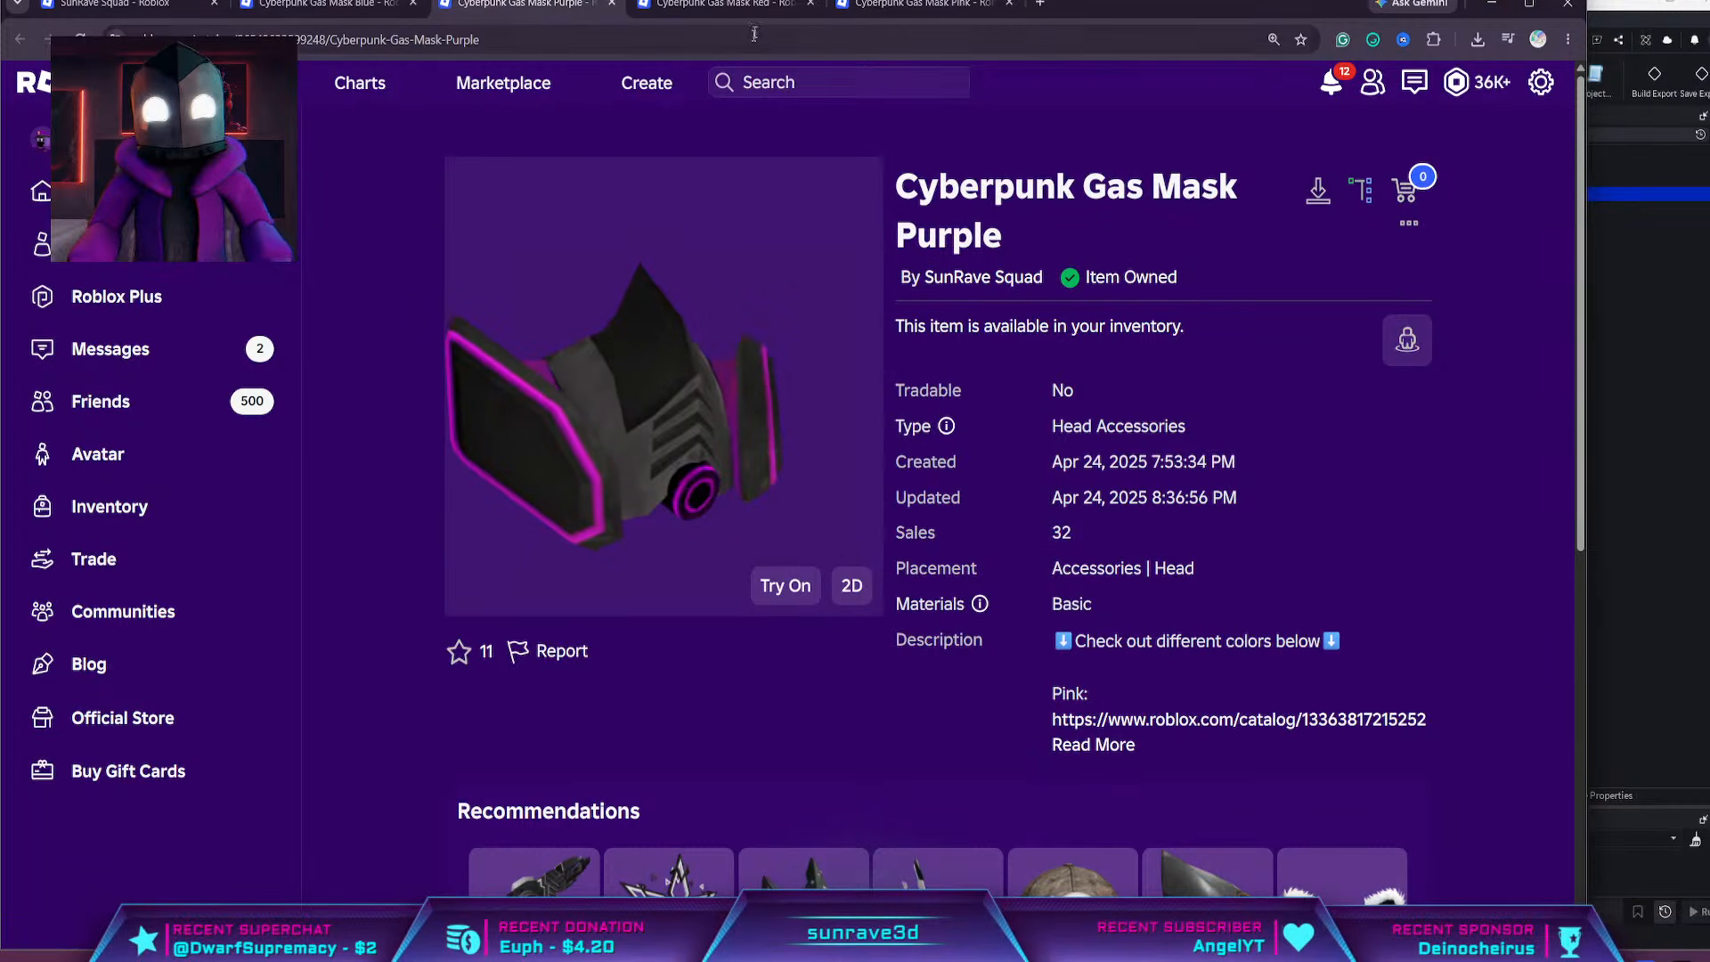
pyautogui.click(740, 5)
pyautogui.moveTo(775, 289); pyautogui.dragTo(722, 325)
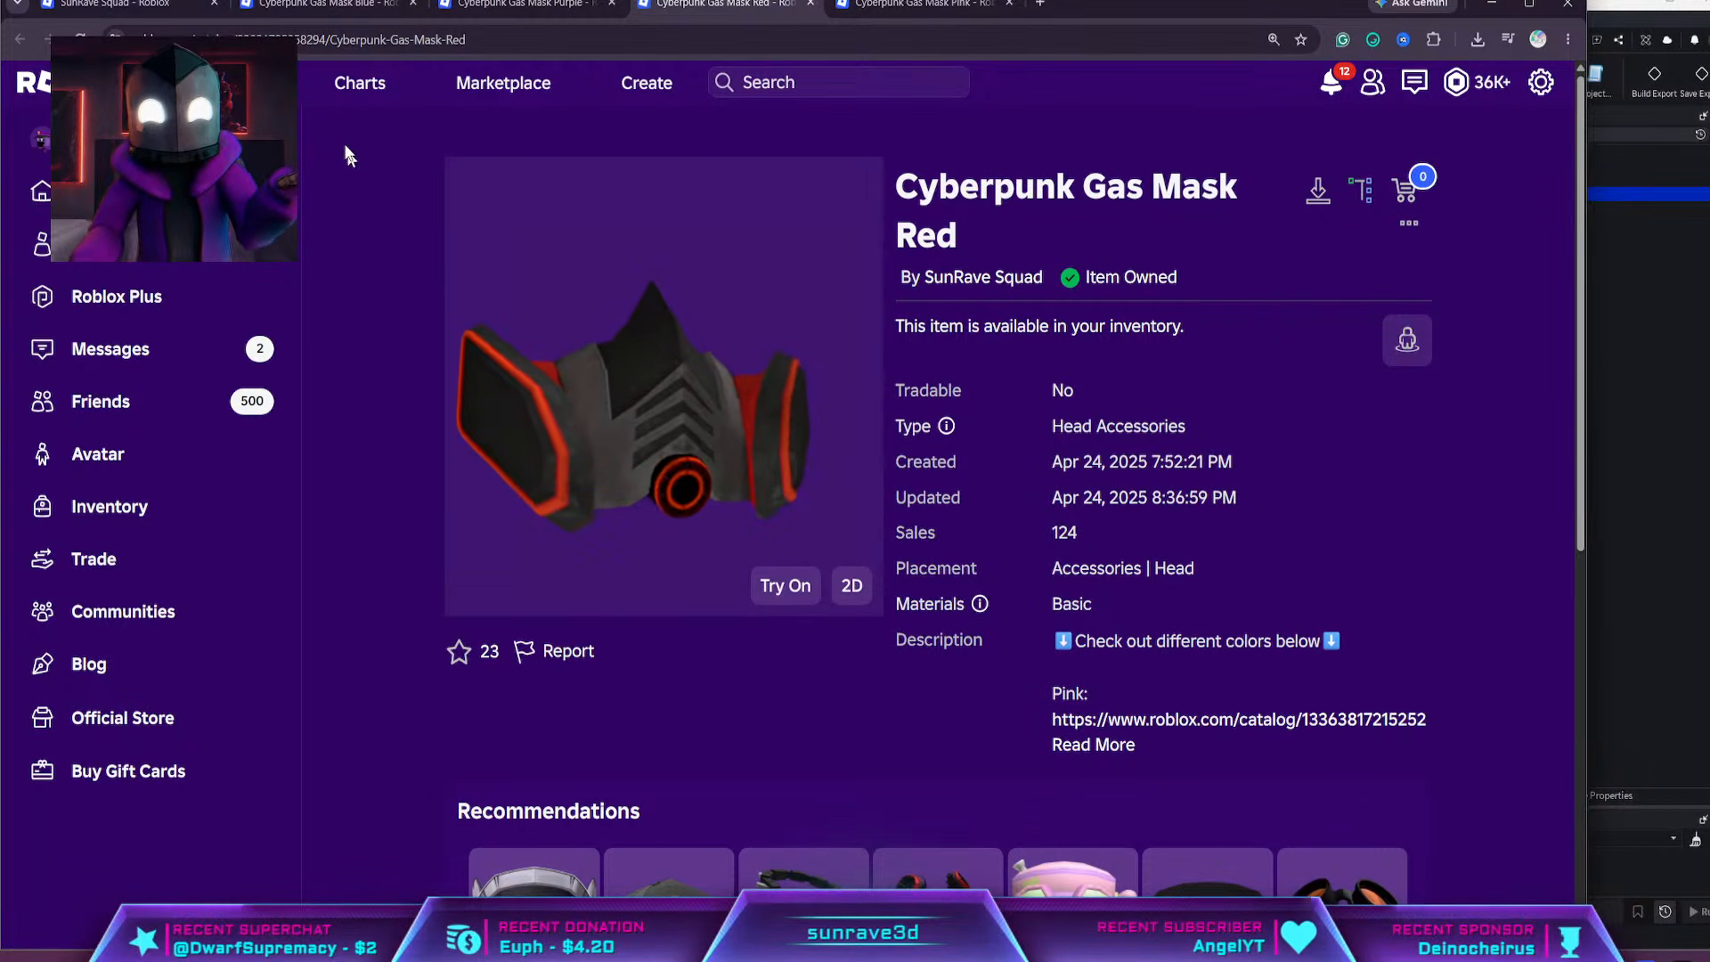
pyautogui.doubleClick(356, 40)
pyautogui.hotkey('ctrl', 'c')
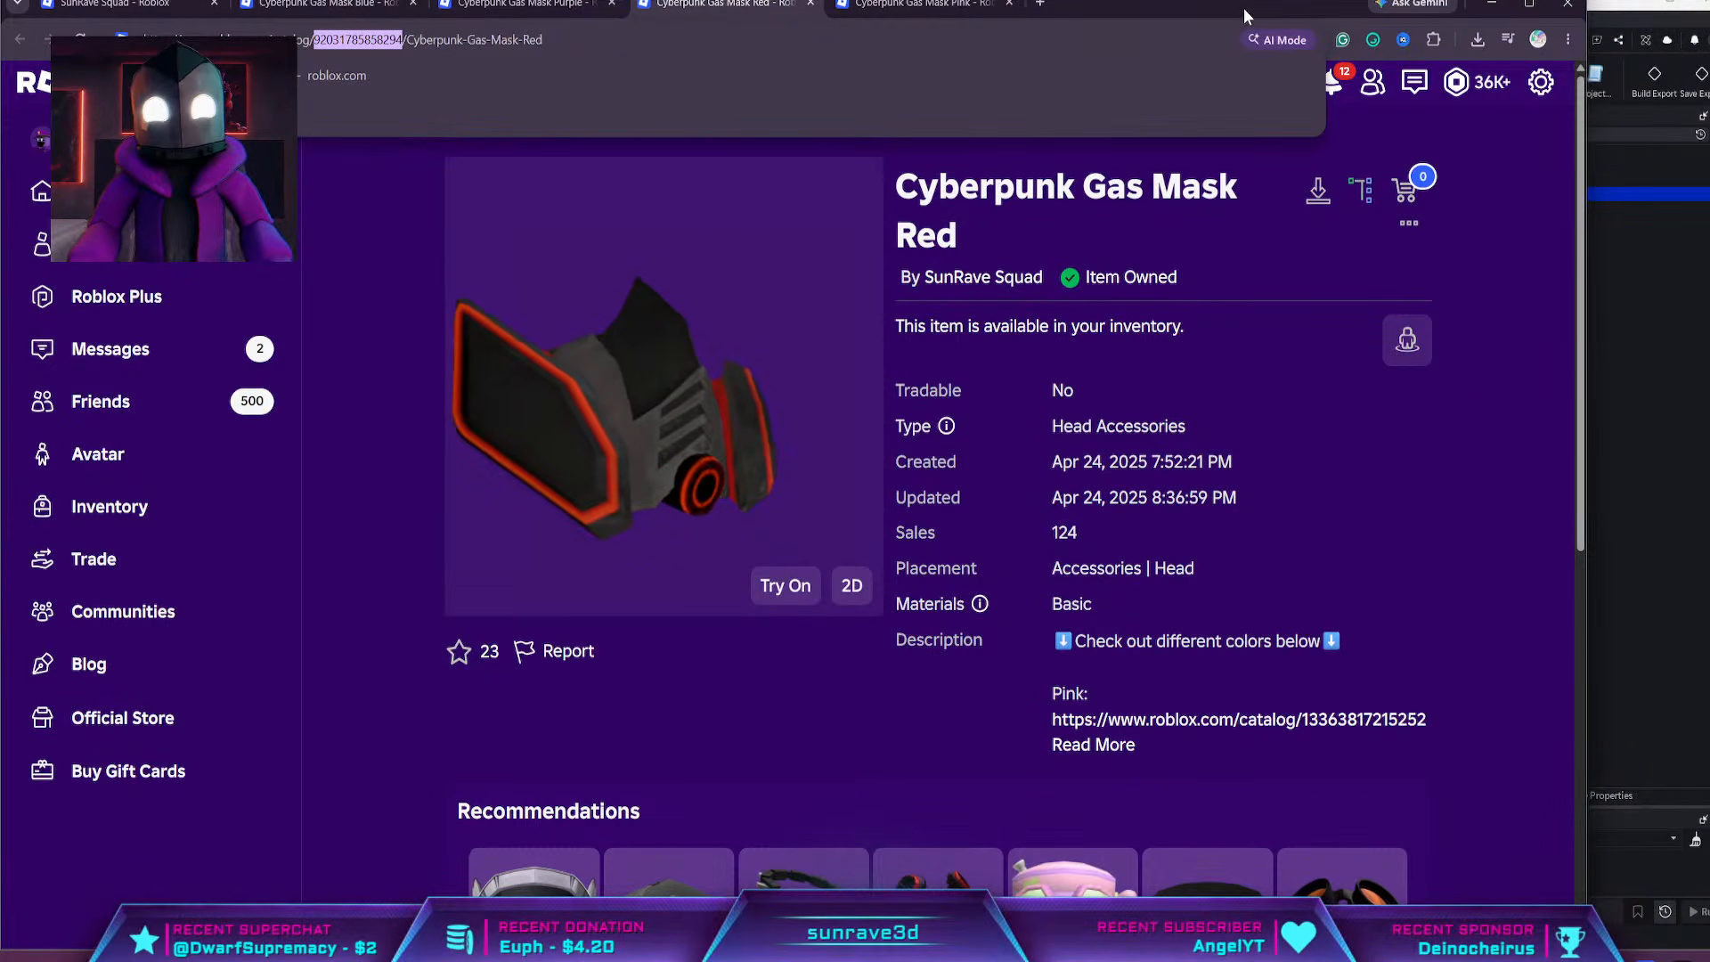
pyautogui.click(1492, 5)
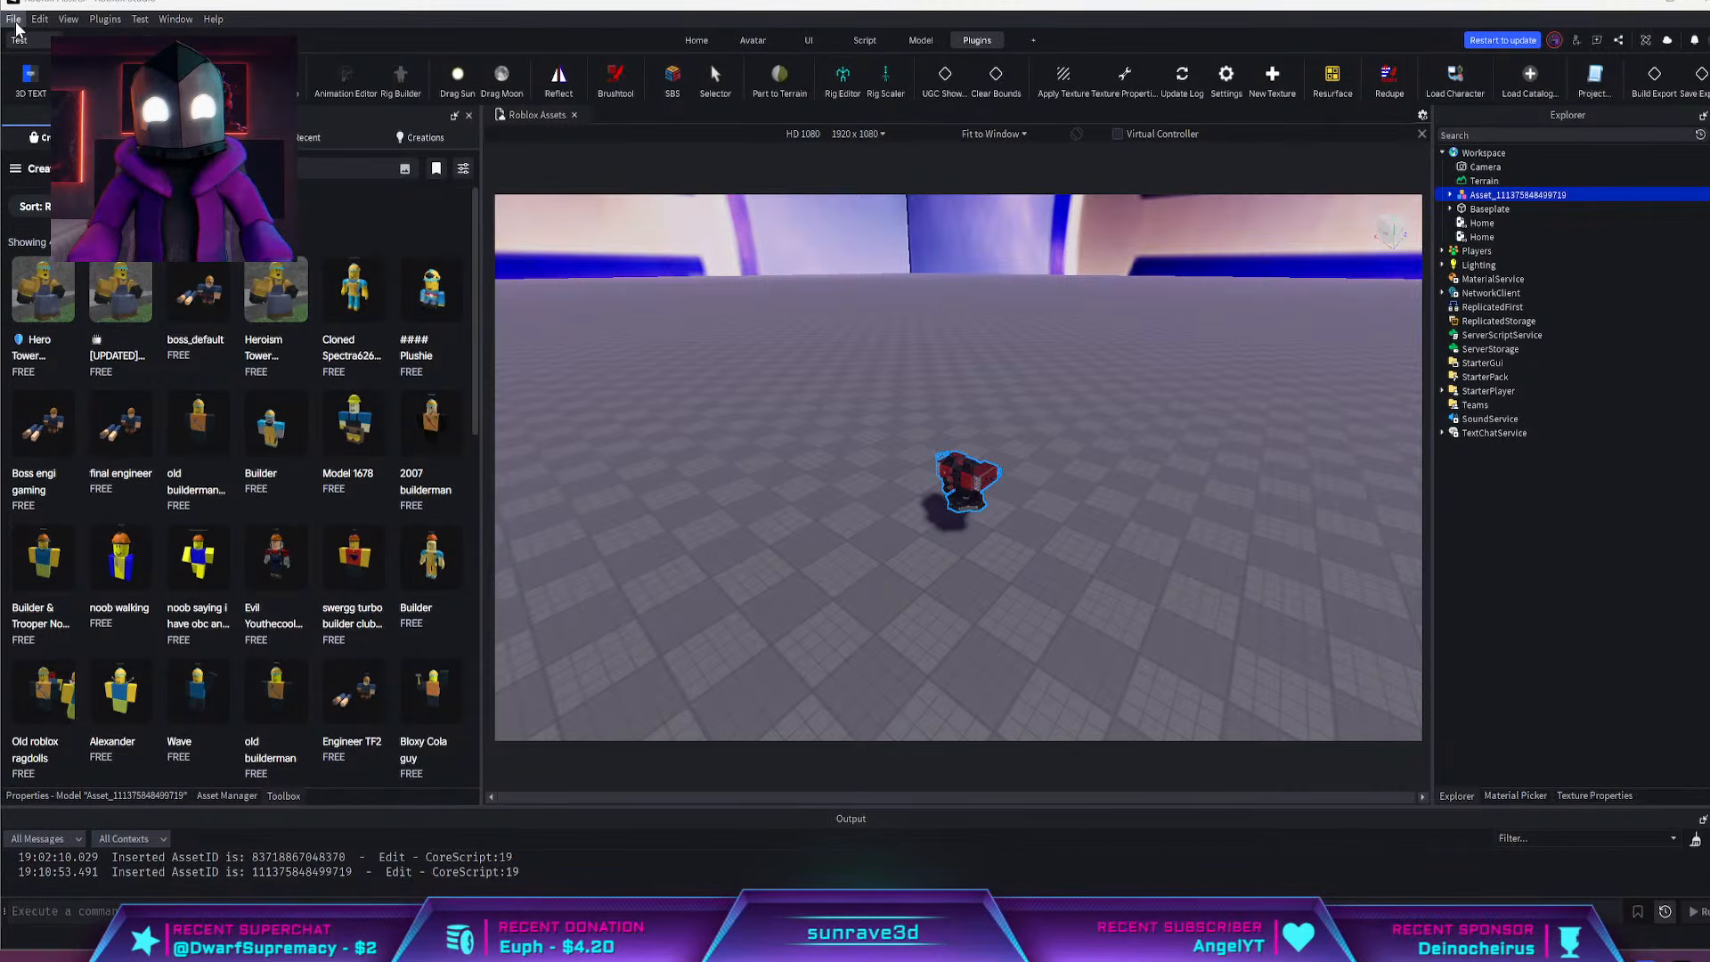
pyautogui.click(1511, 85)
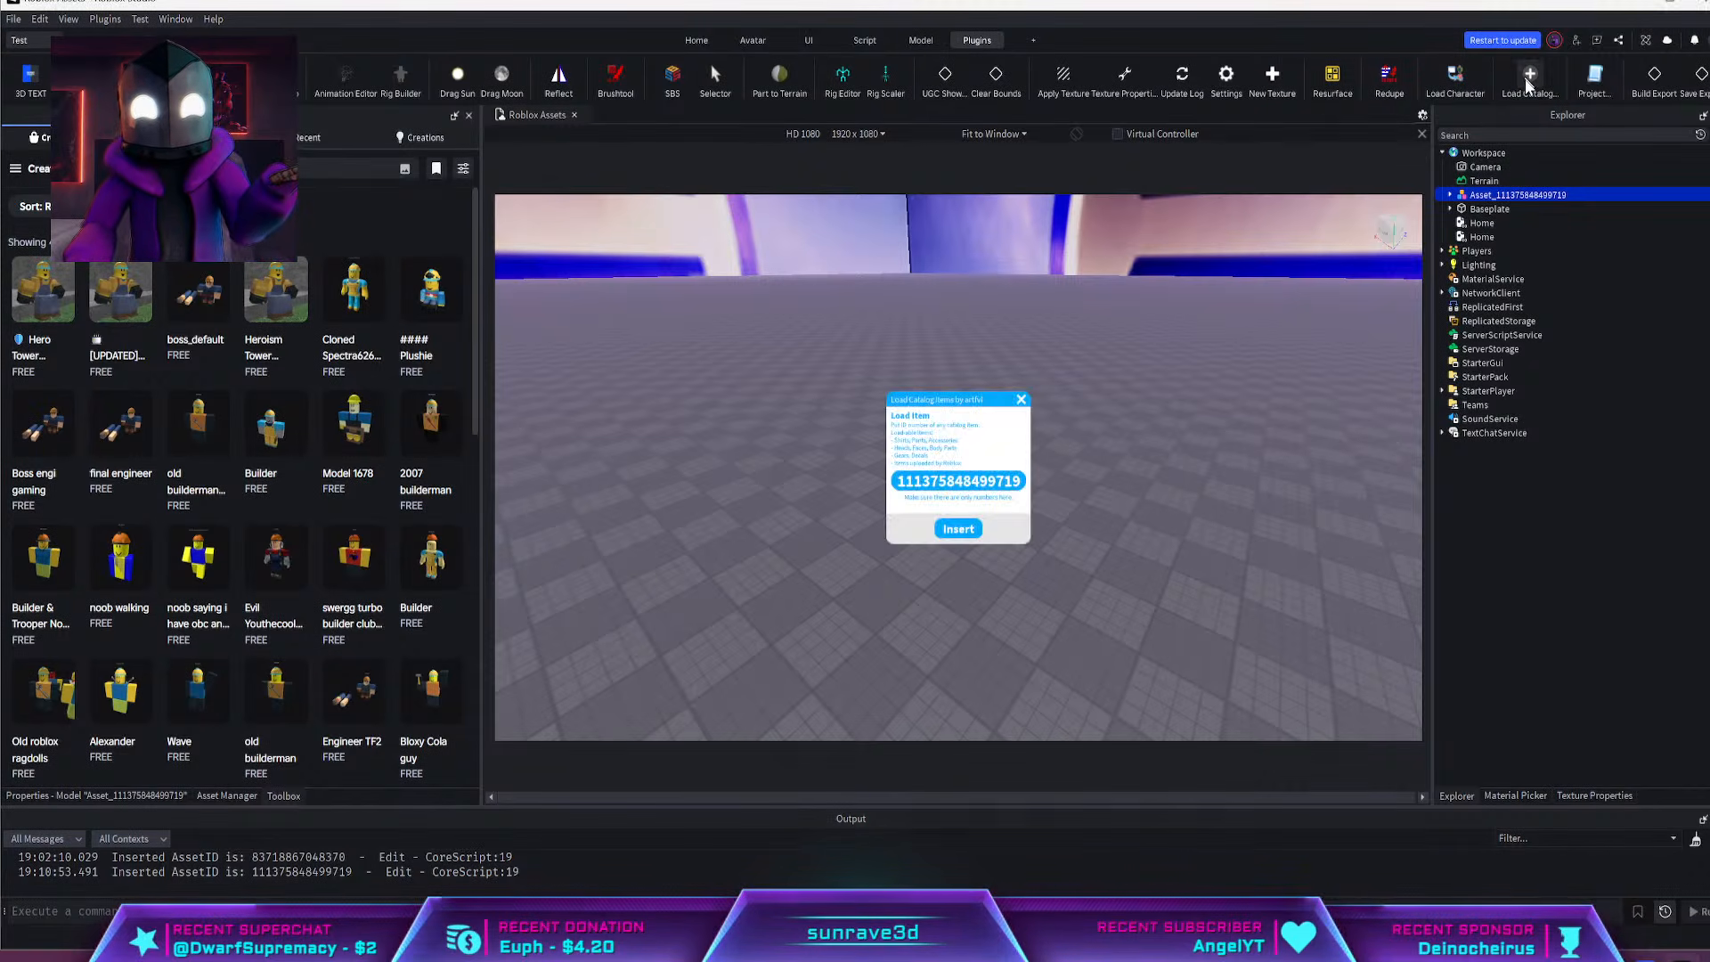
pyautogui.click(996, 485)
pyautogui.hotkey('ctrl', 'v')
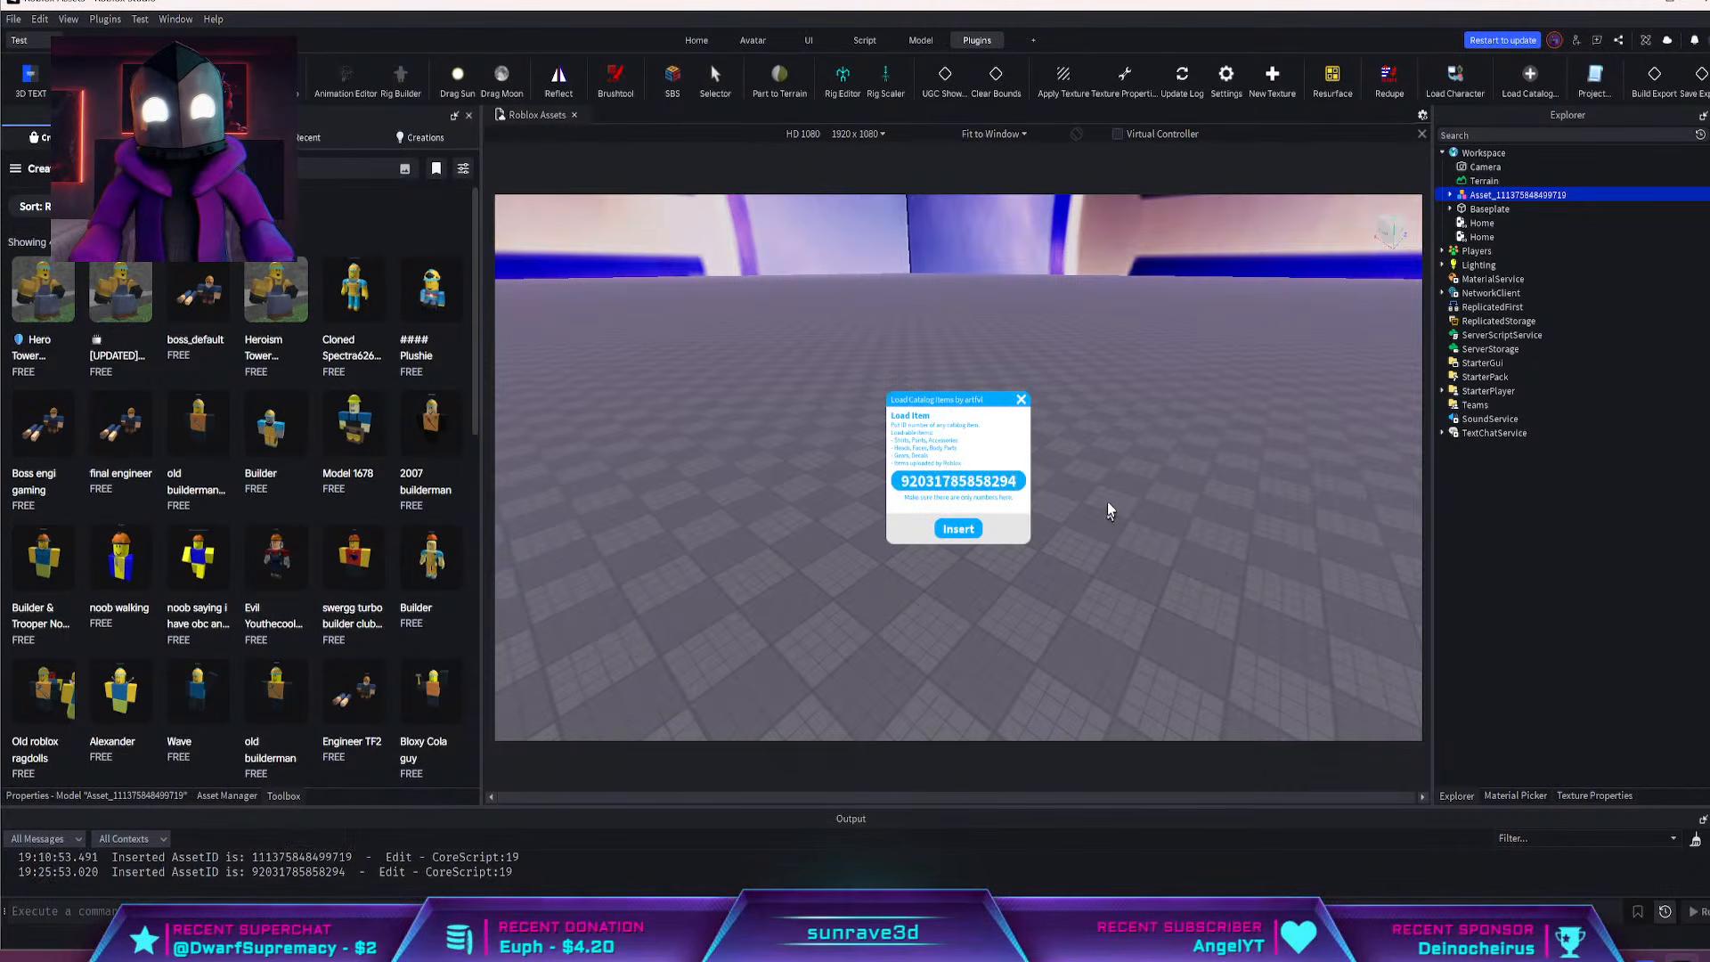
pyautogui.click(958, 528)
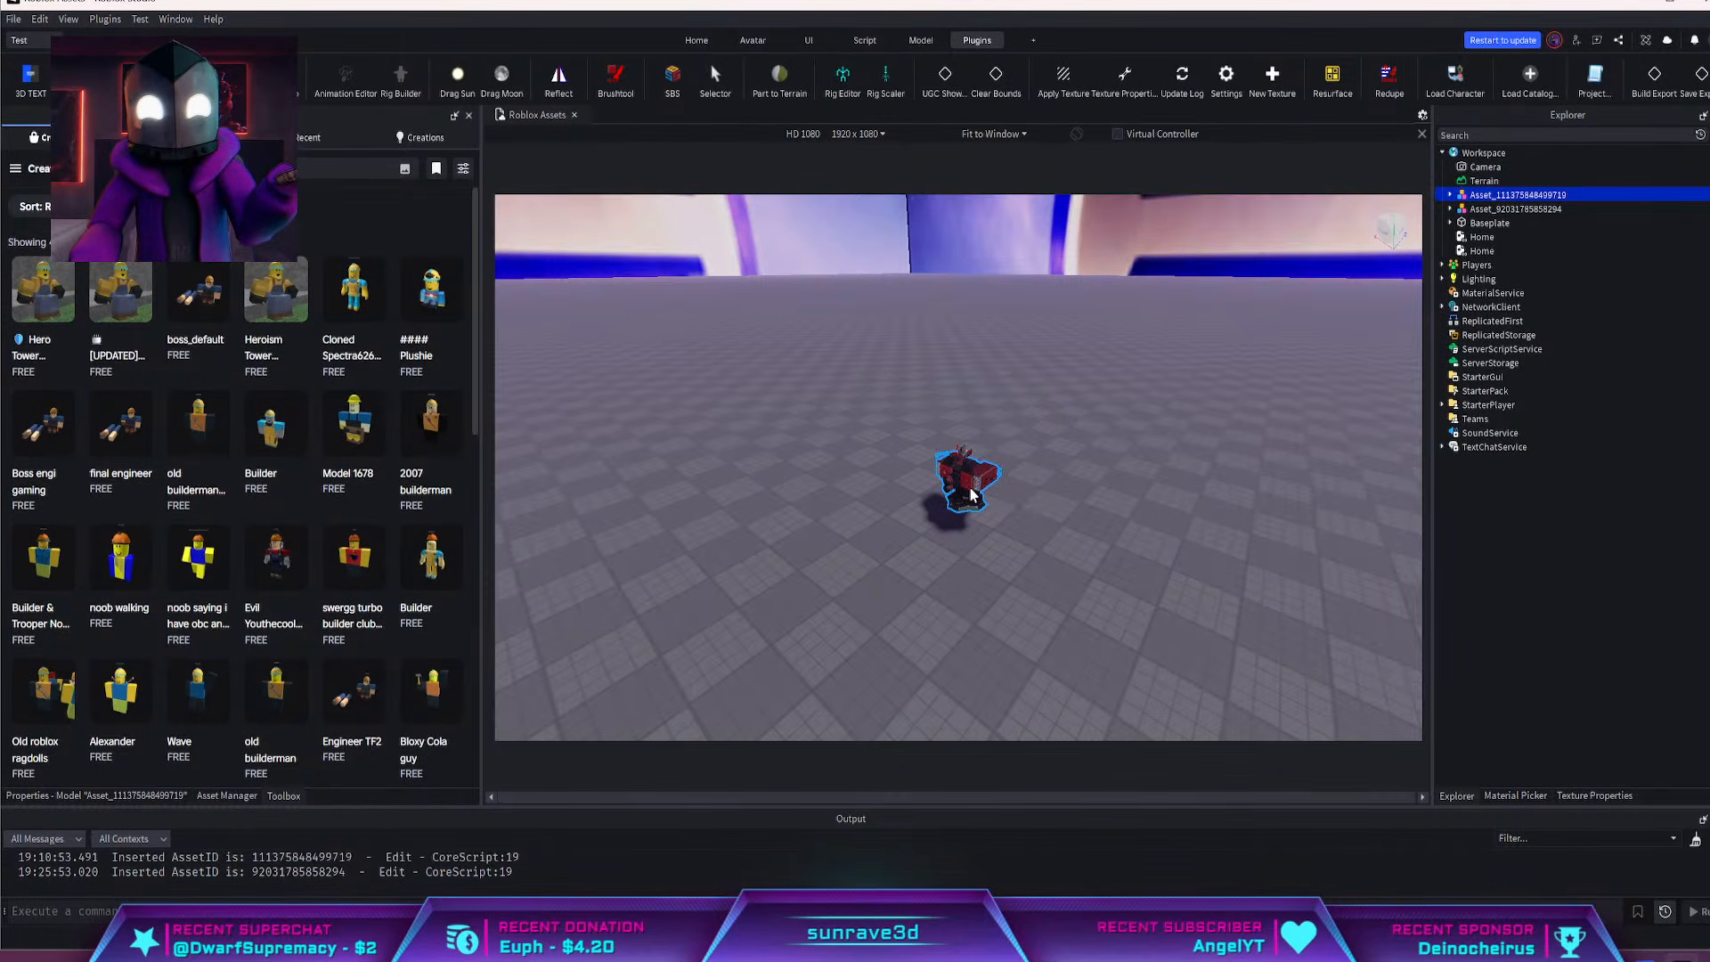
pyautogui.press('Delete')
pyautogui.scroll(5, 989, 472)
pyautogui.moveTo(967, 444); pyautogui.dragTo(997, 462, button='right')
pyautogui.scroll(-2, 999, 462)
pyautogui.click(1558, 194)
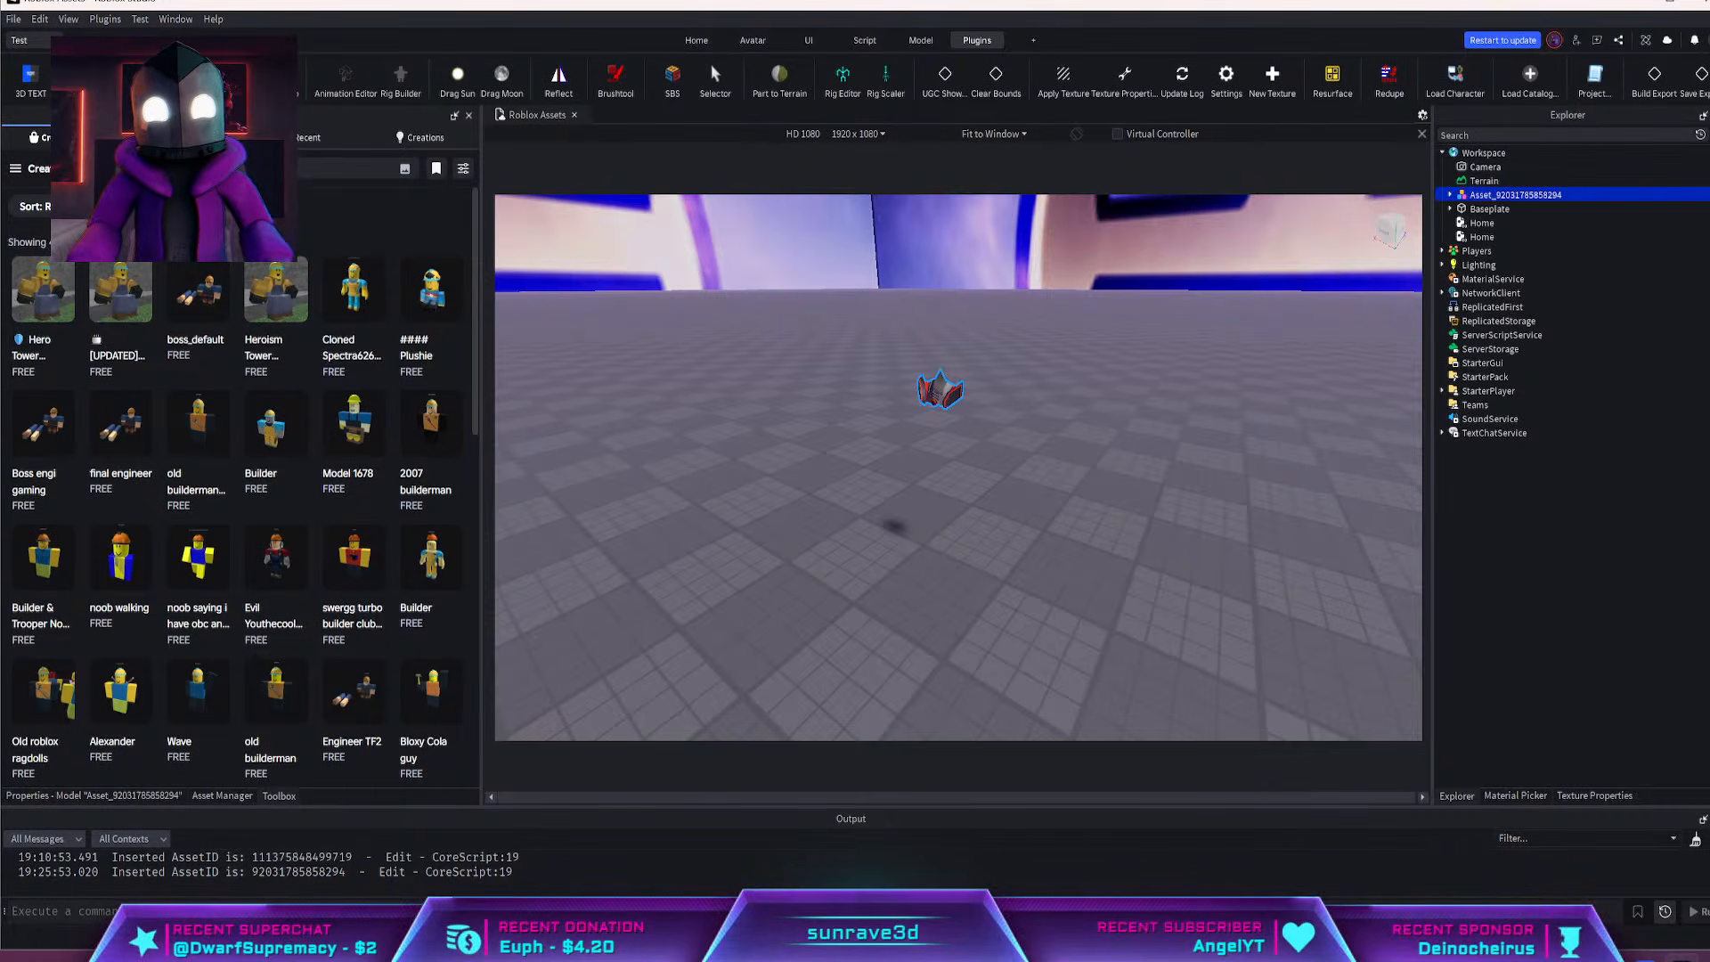
# Start an OBJ export of the selected gas mask and browse to the Videos I'm working on folder inside YouTube
pyautogui.click(13, 19)
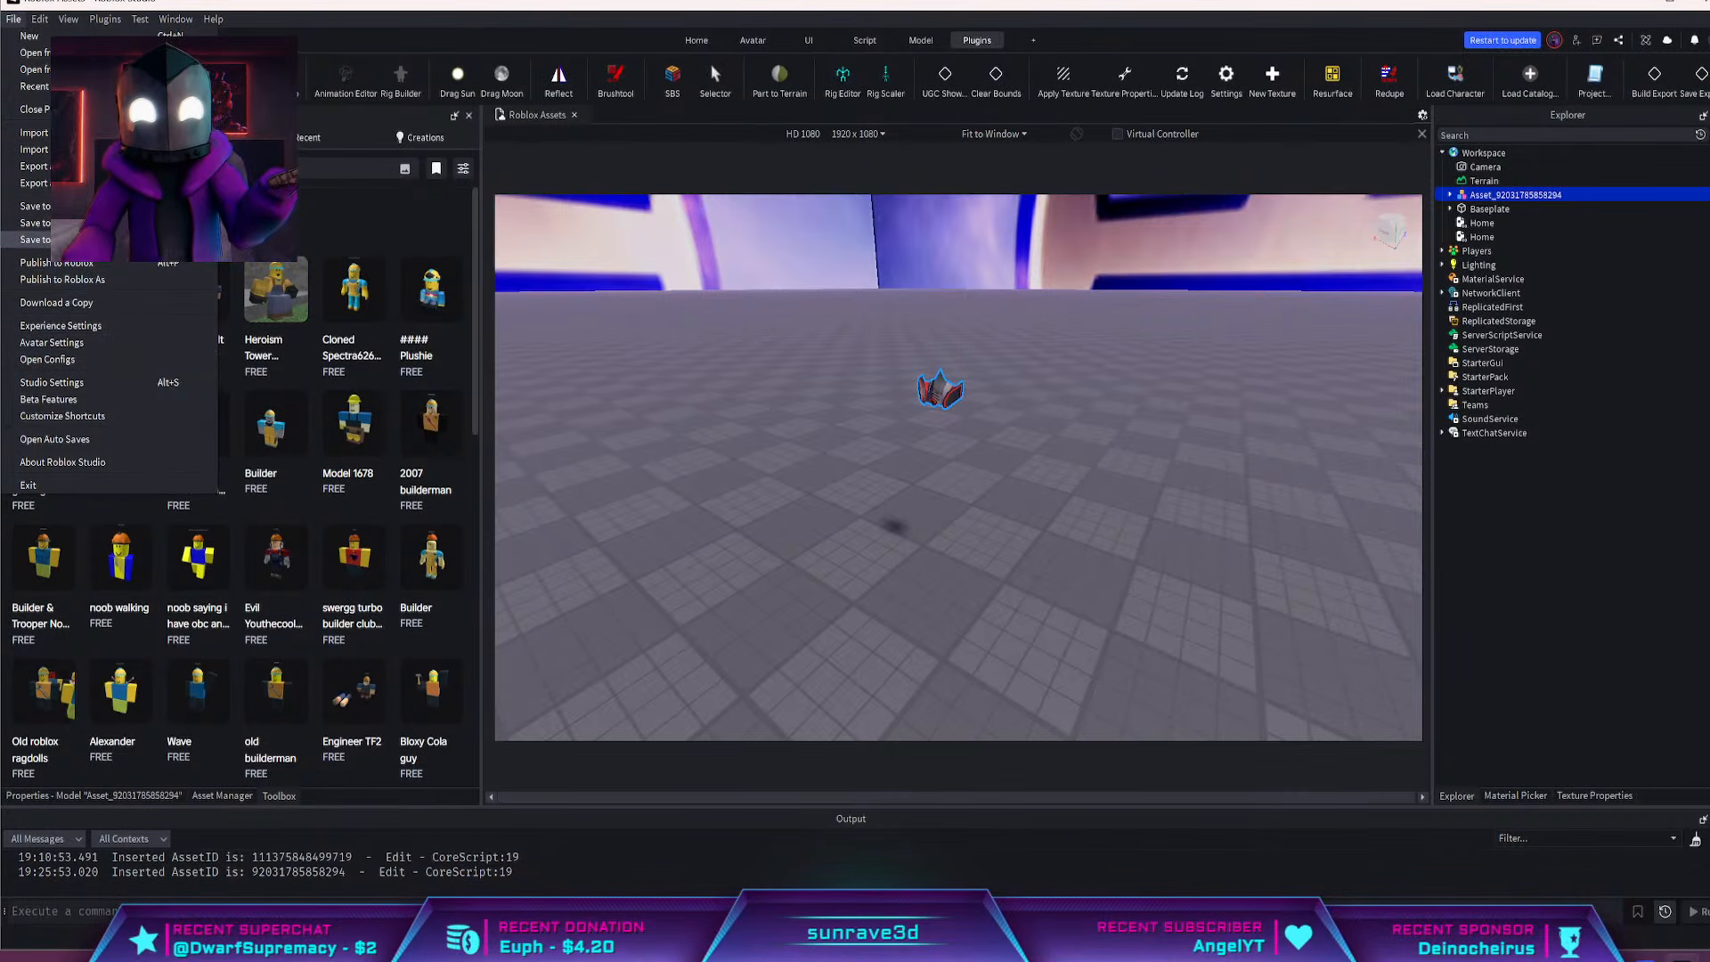
pyautogui.click(80, 240)
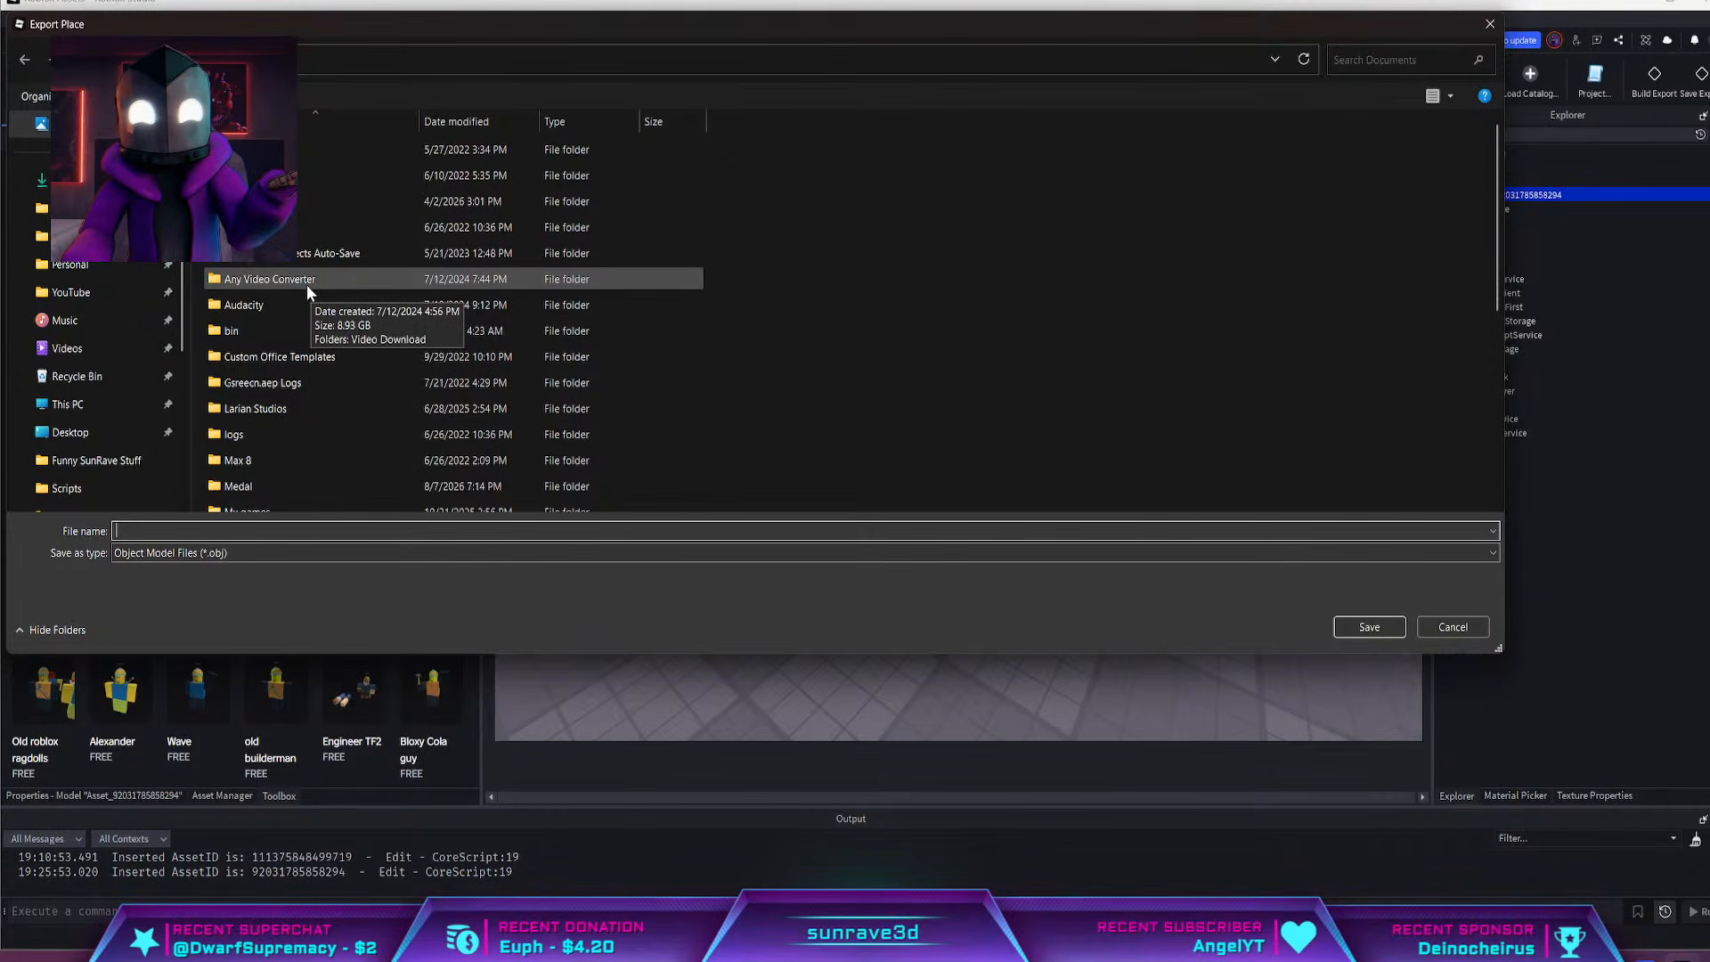
pyautogui.click(67, 292)
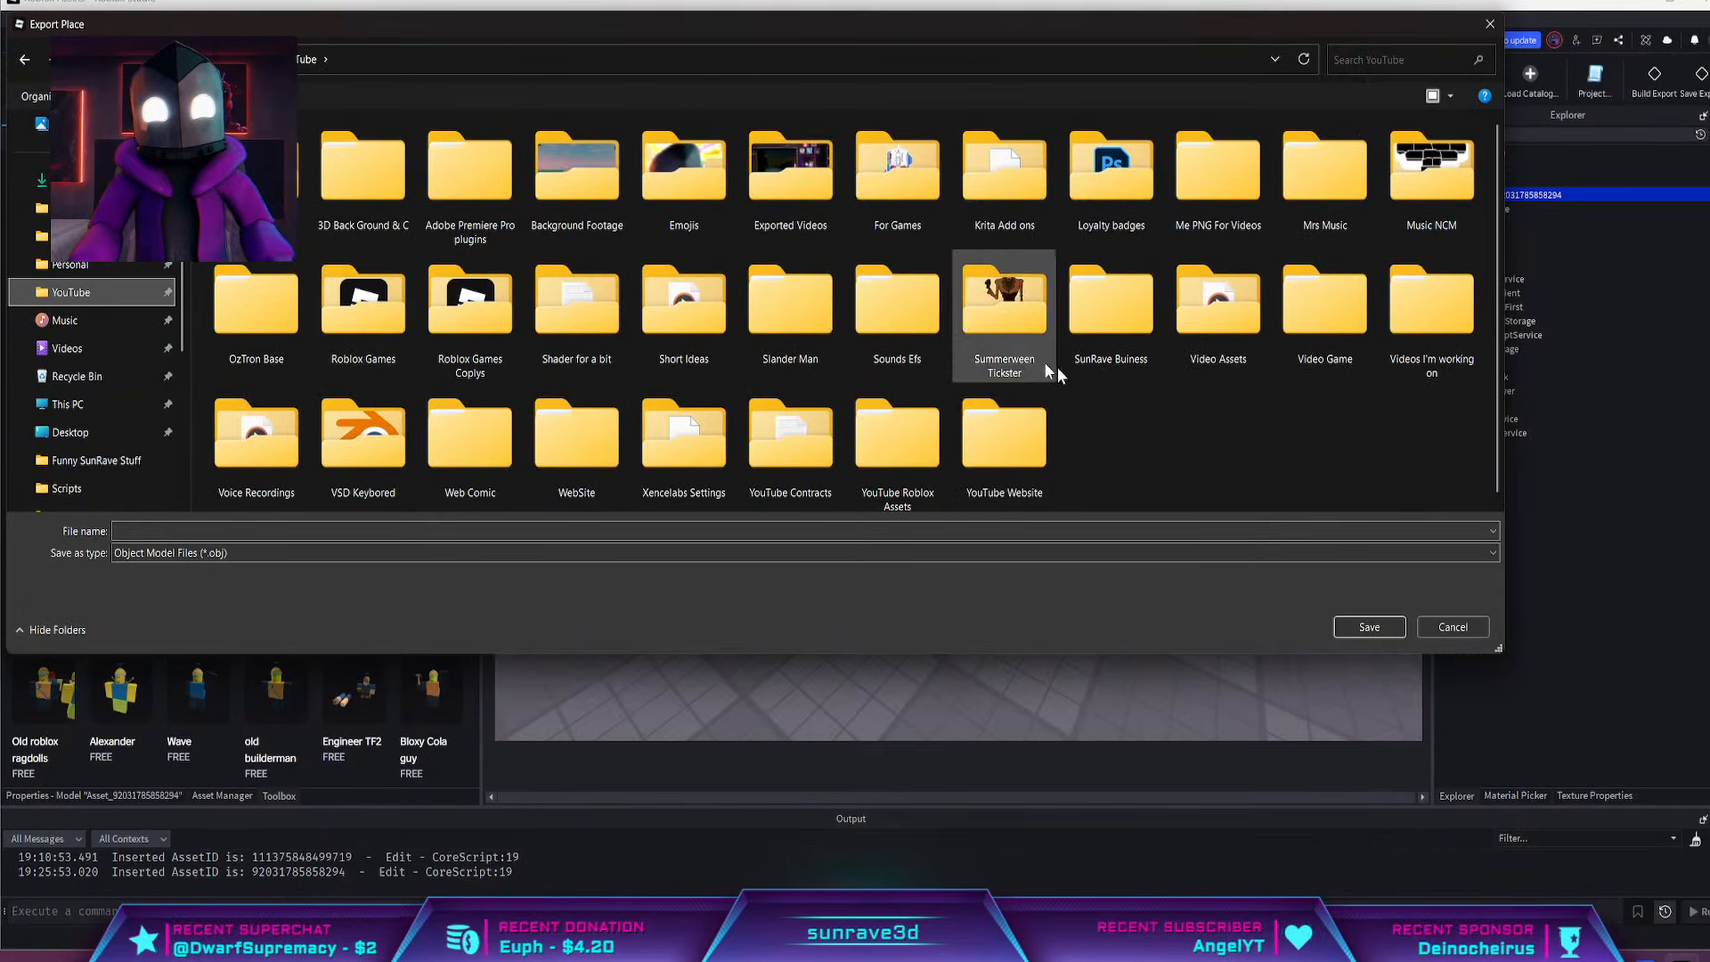
pyautogui.click(1394, 314)
pyautogui.doubleClick(1395, 314)
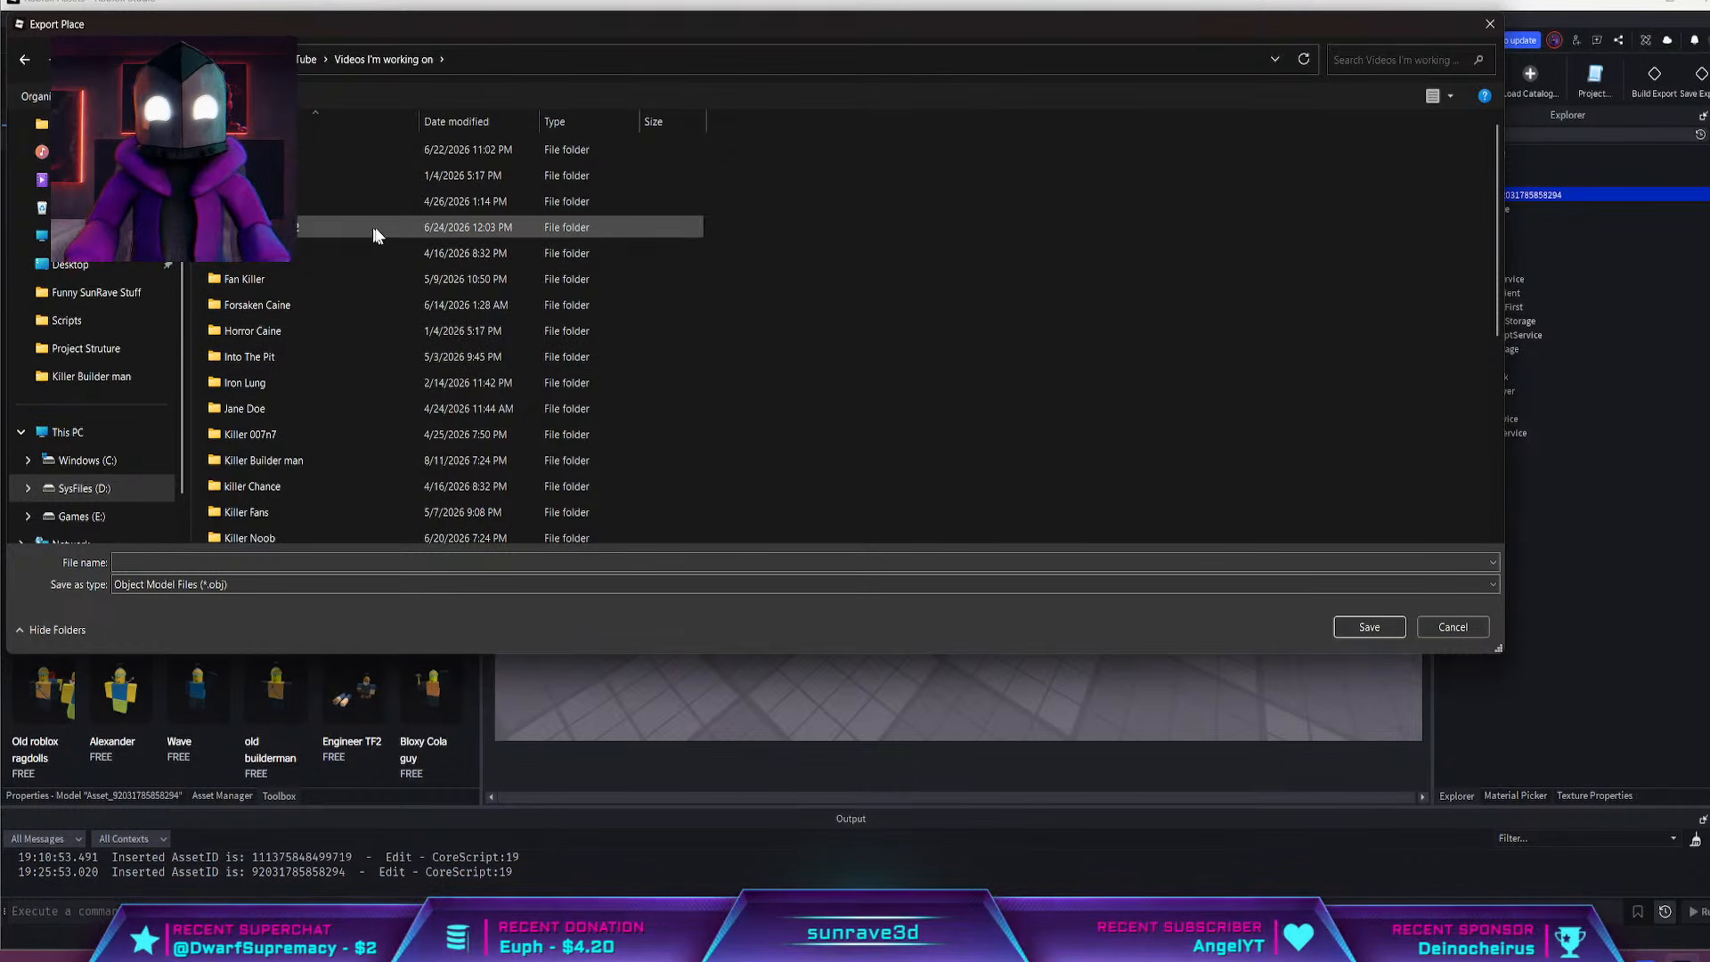
pyautogui.scroll(-5, 503, 296)
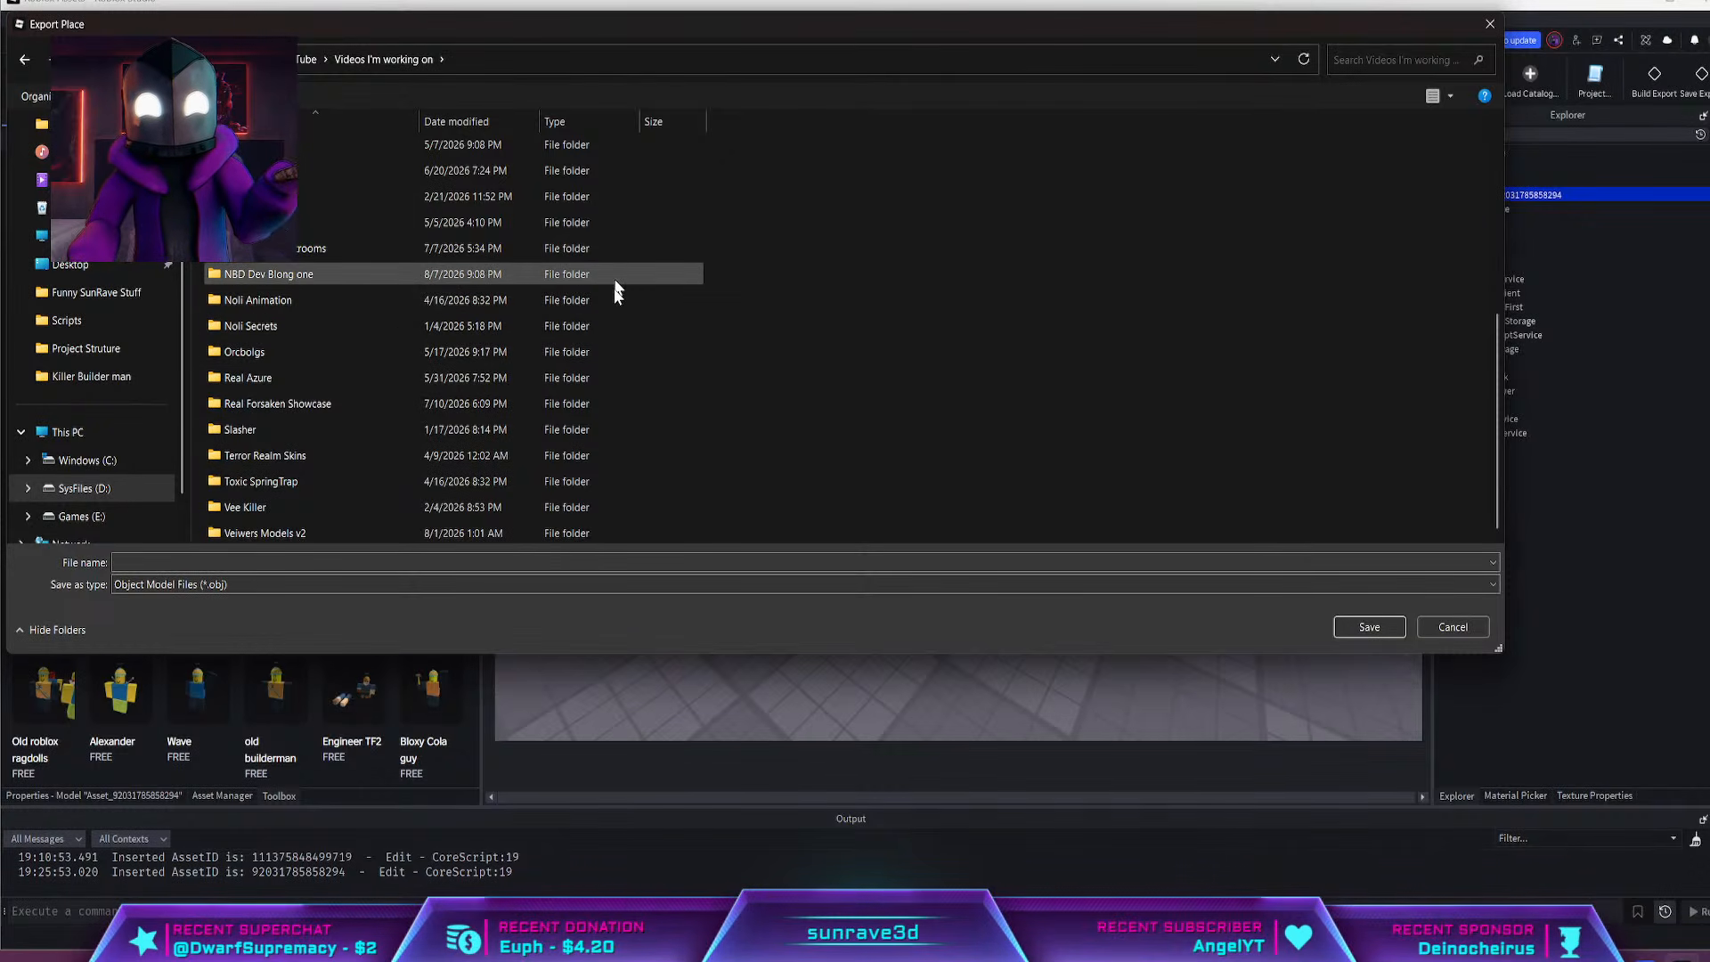
pyautogui.scroll(5, 504, 377)
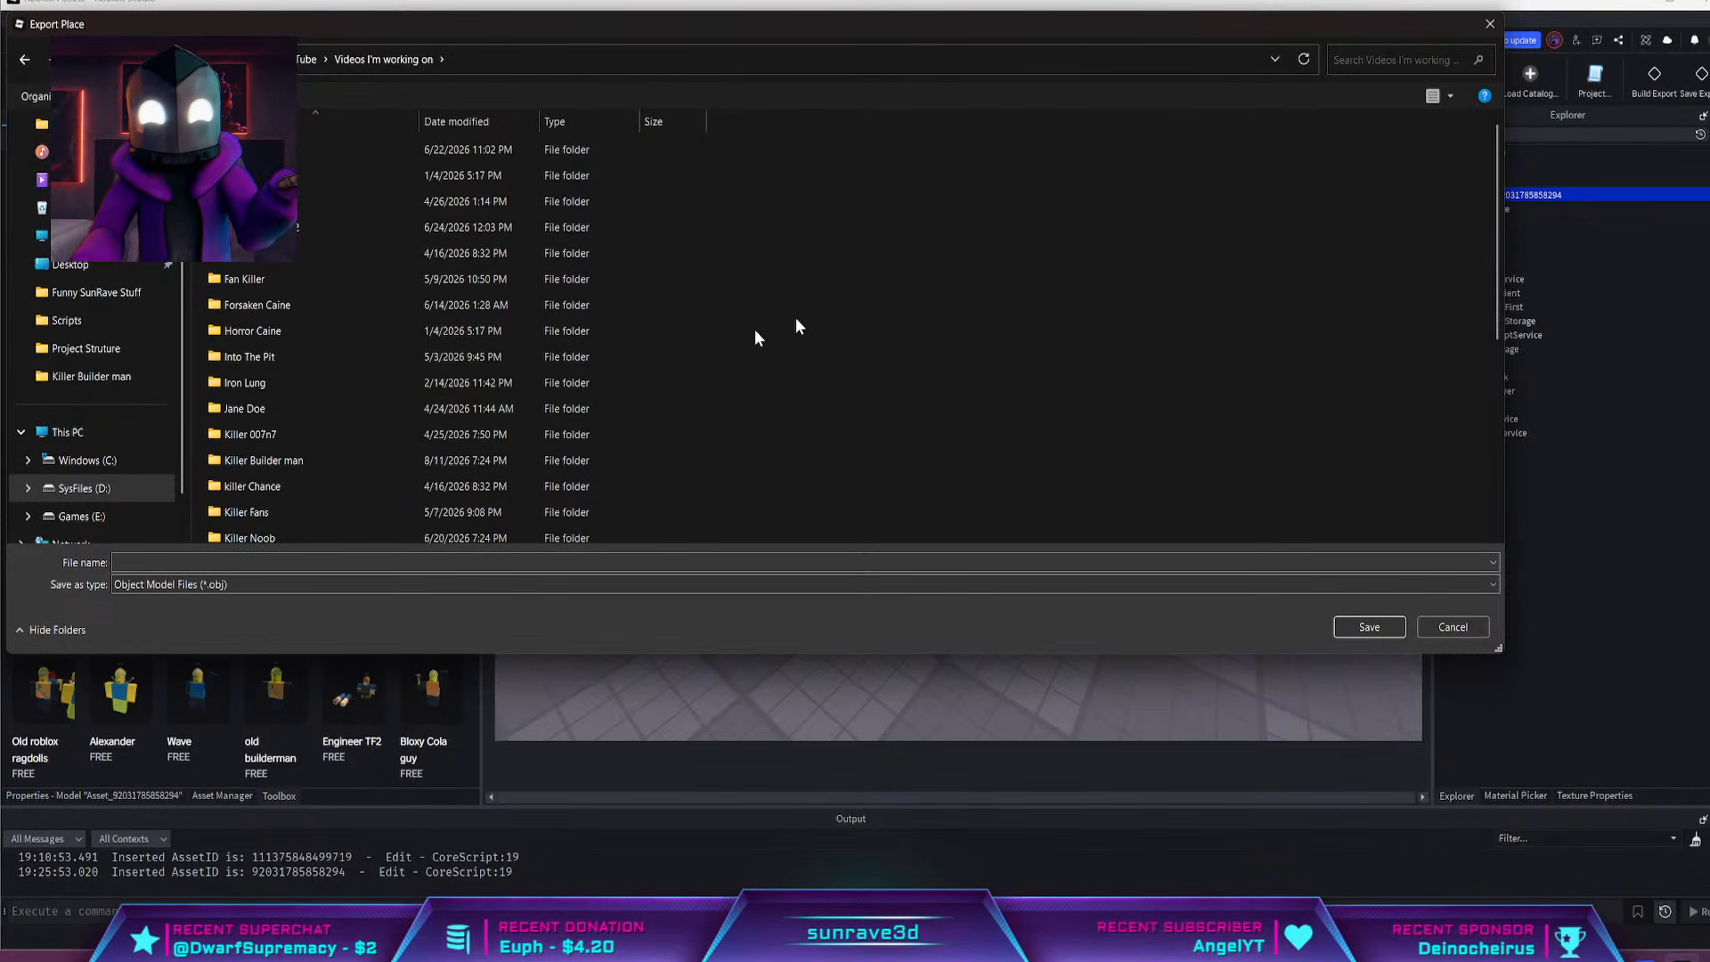
# Search for the Killer Builder man folder, save the export there as Mask, and switch back to Blender
pyautogui.click(1407, 59)
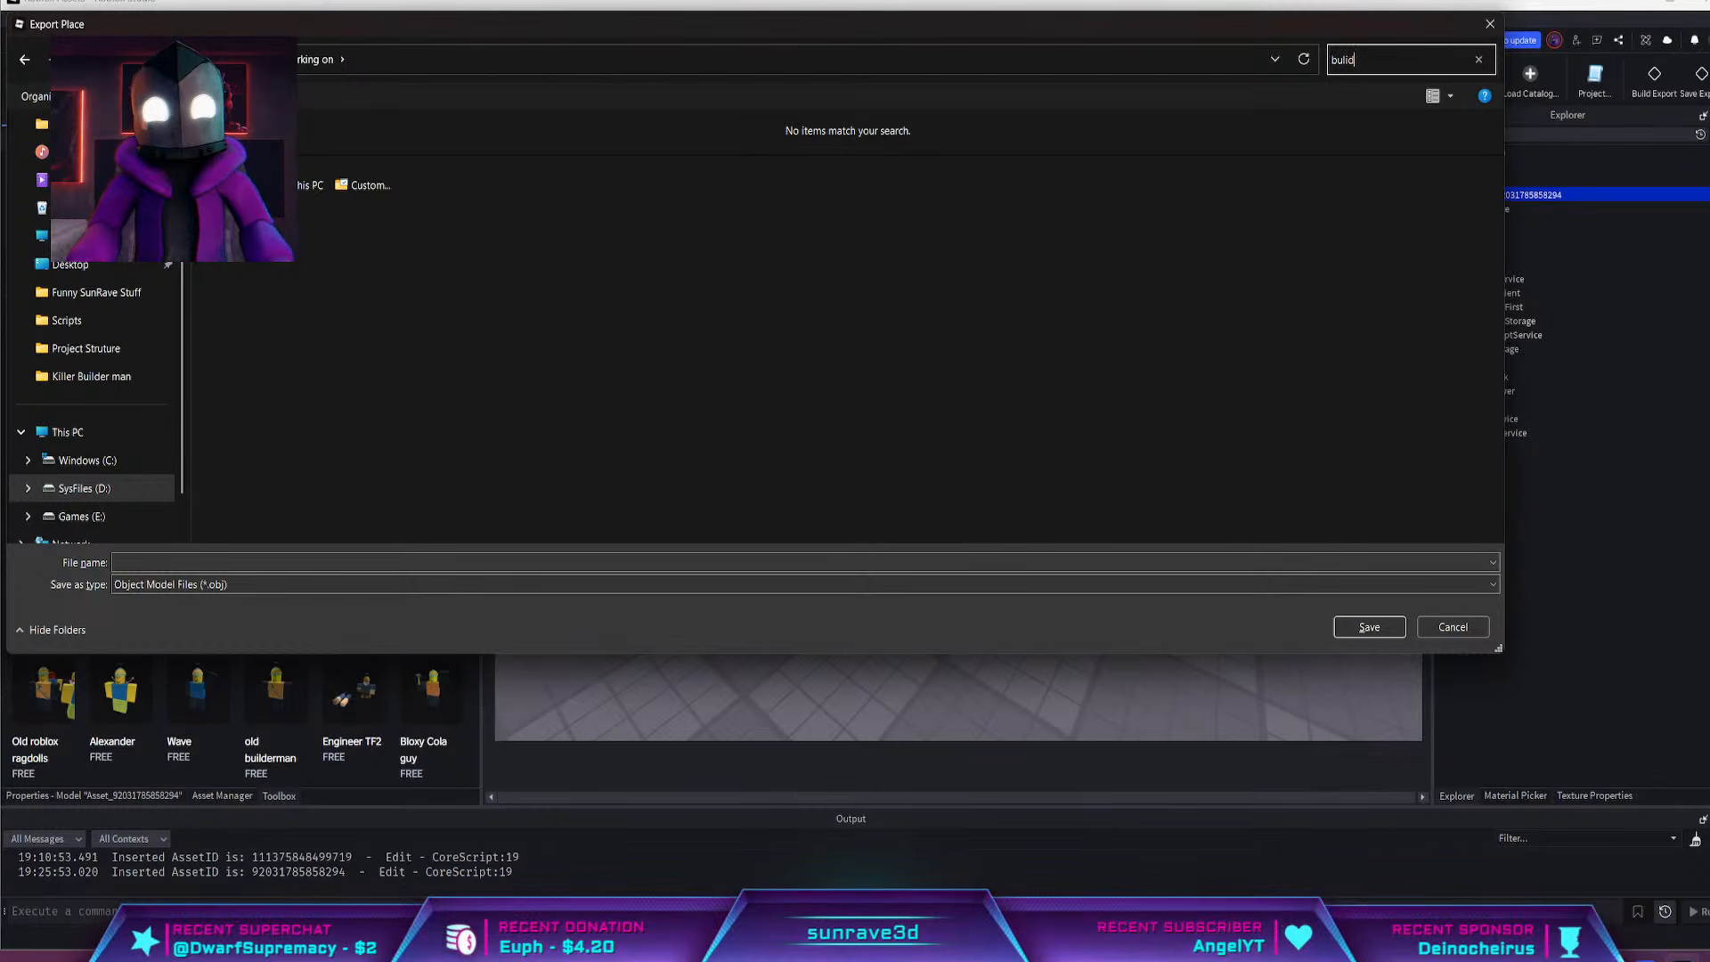
pyautogui.press('BackSpace')
pyautogui.write('i')
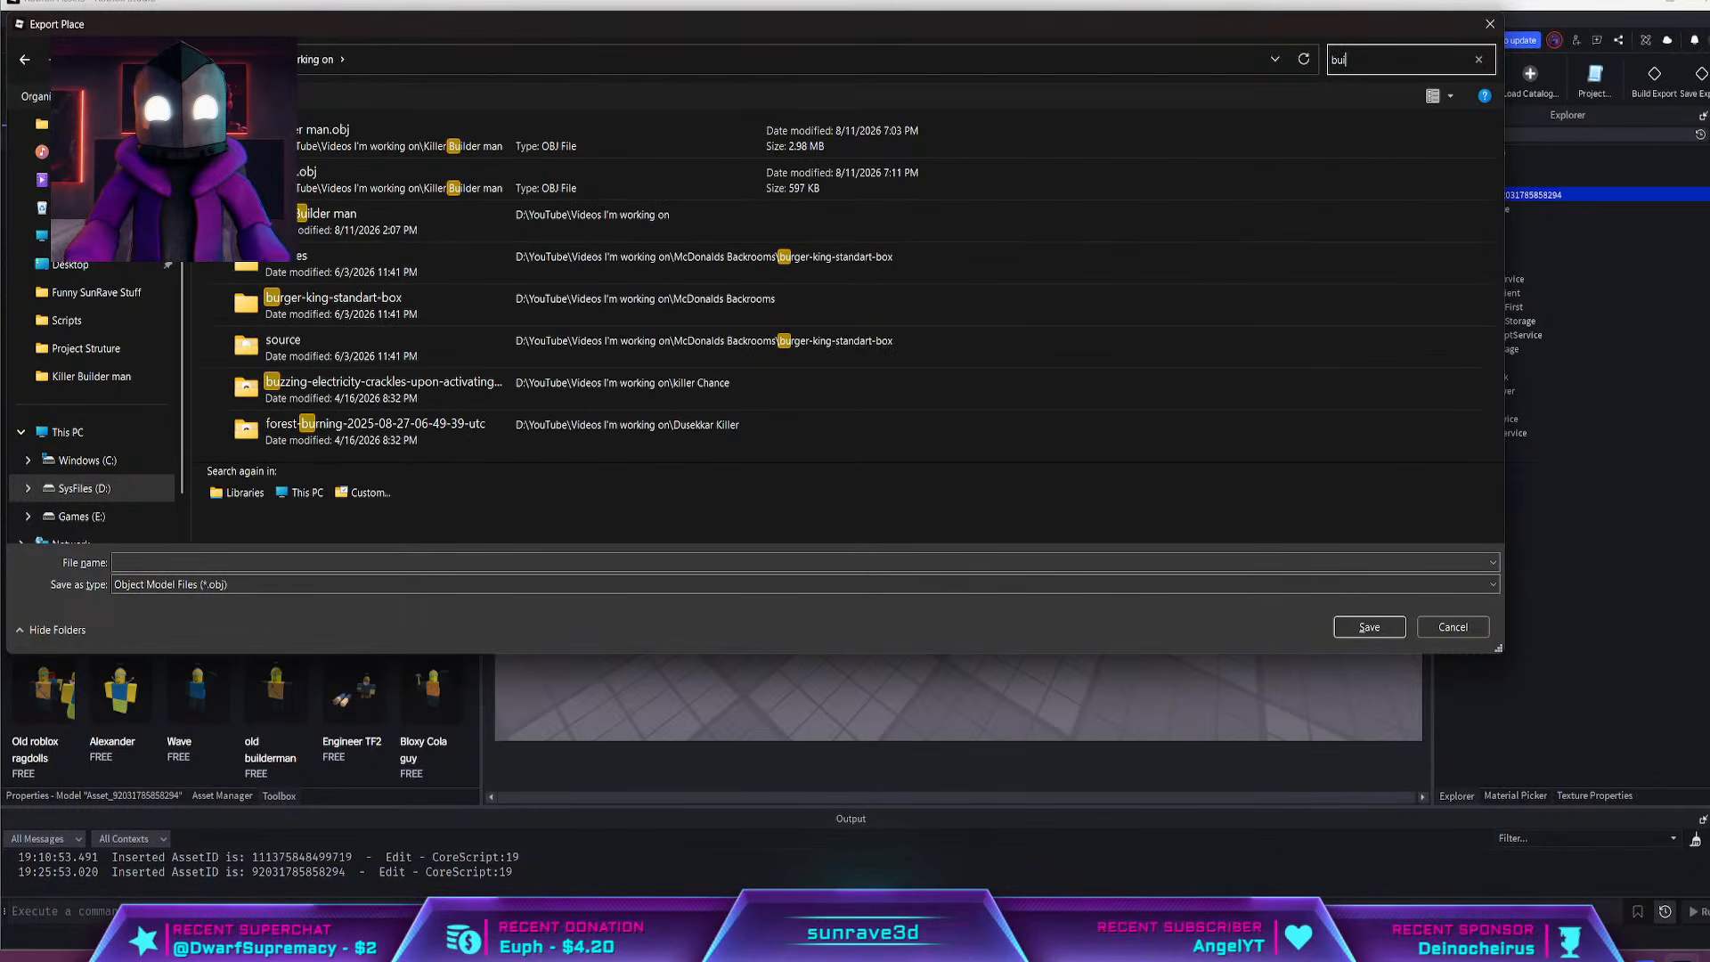
pyautogui.doubleClick(636, 217)
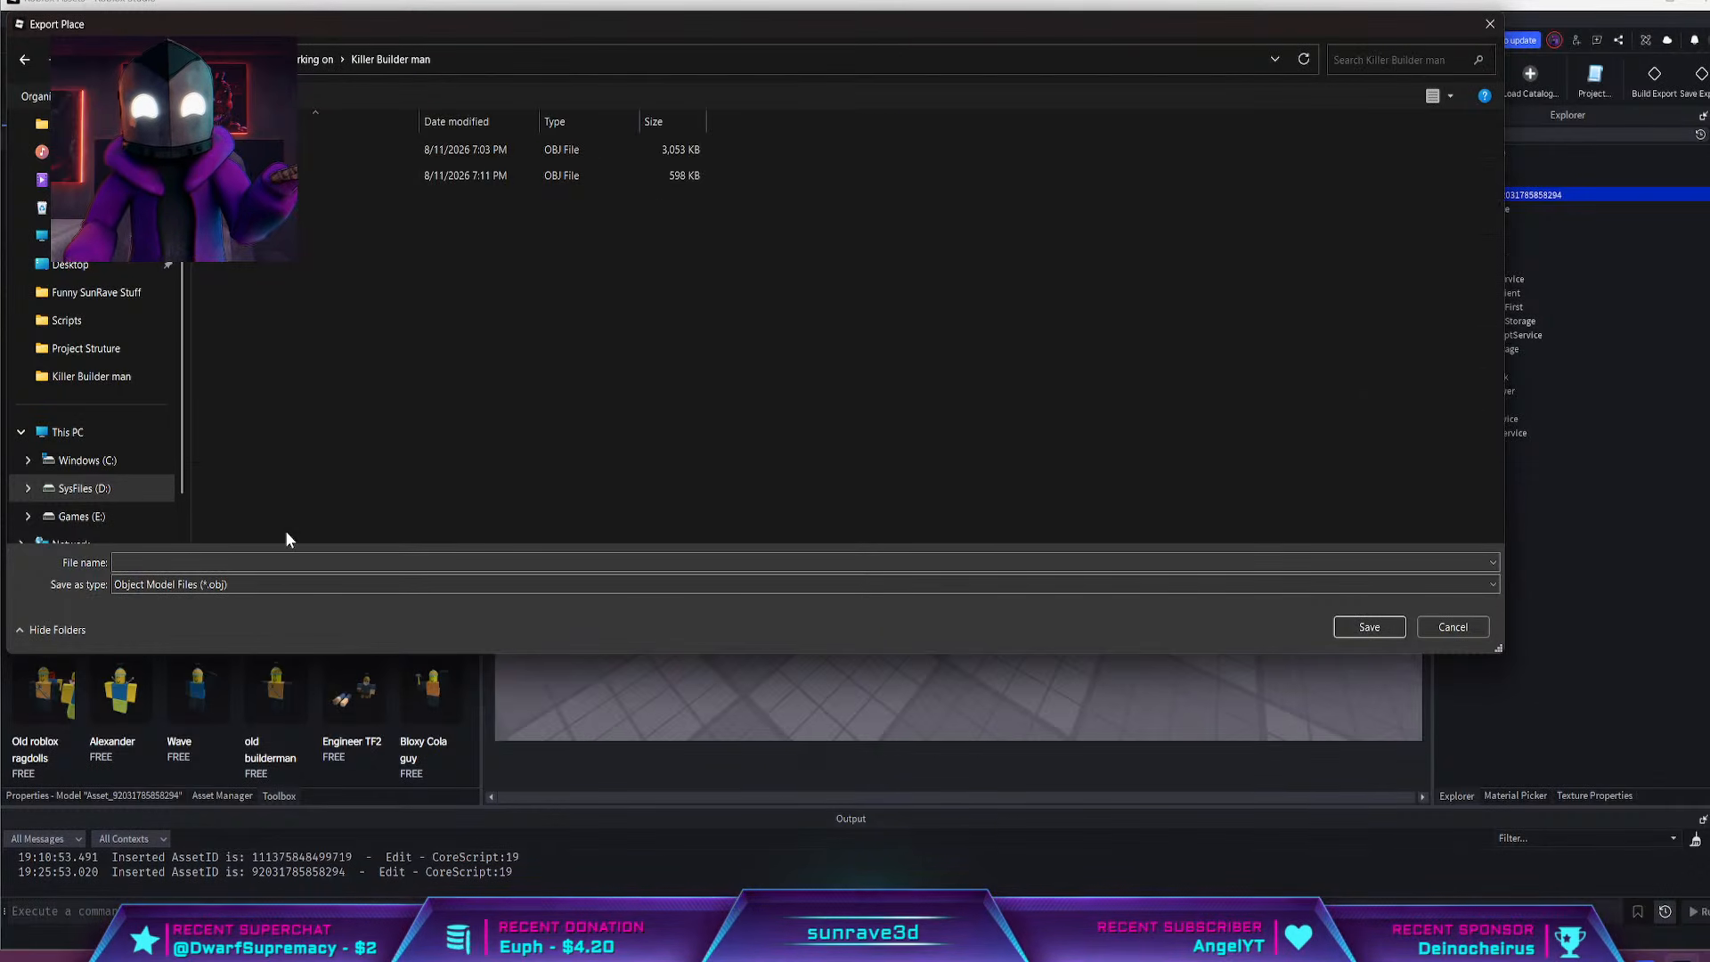
pyautogui.write('M')
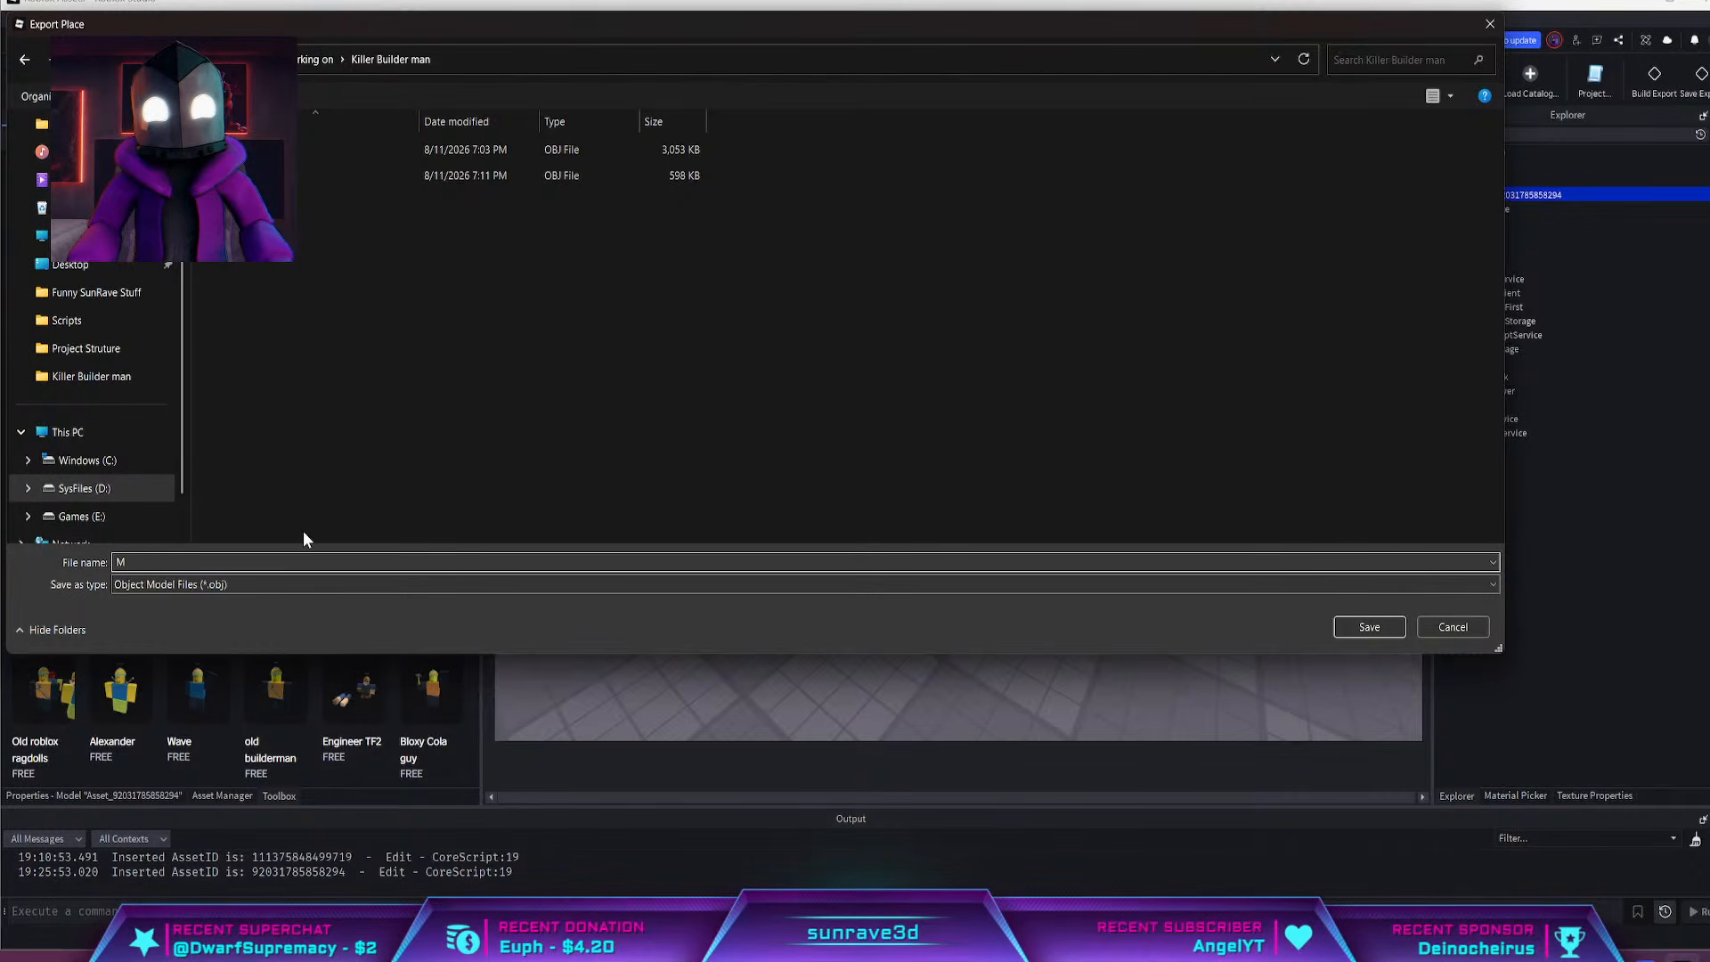
pyautogui.write('ask')
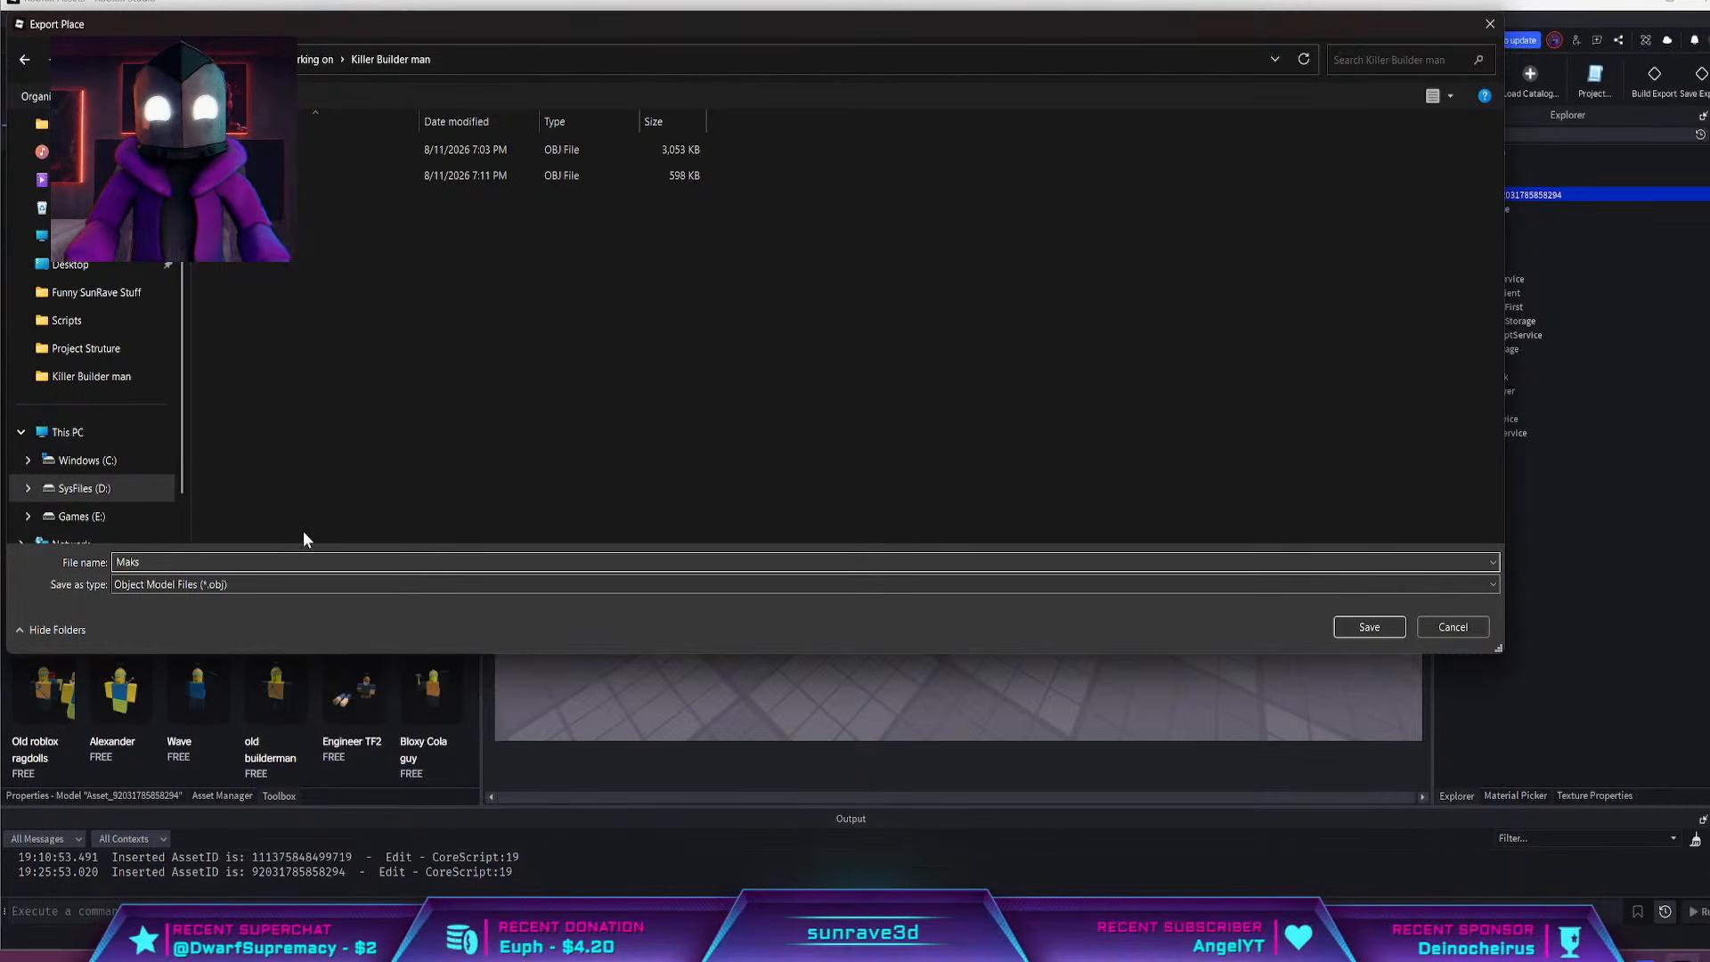
pyautogui.press('Return')
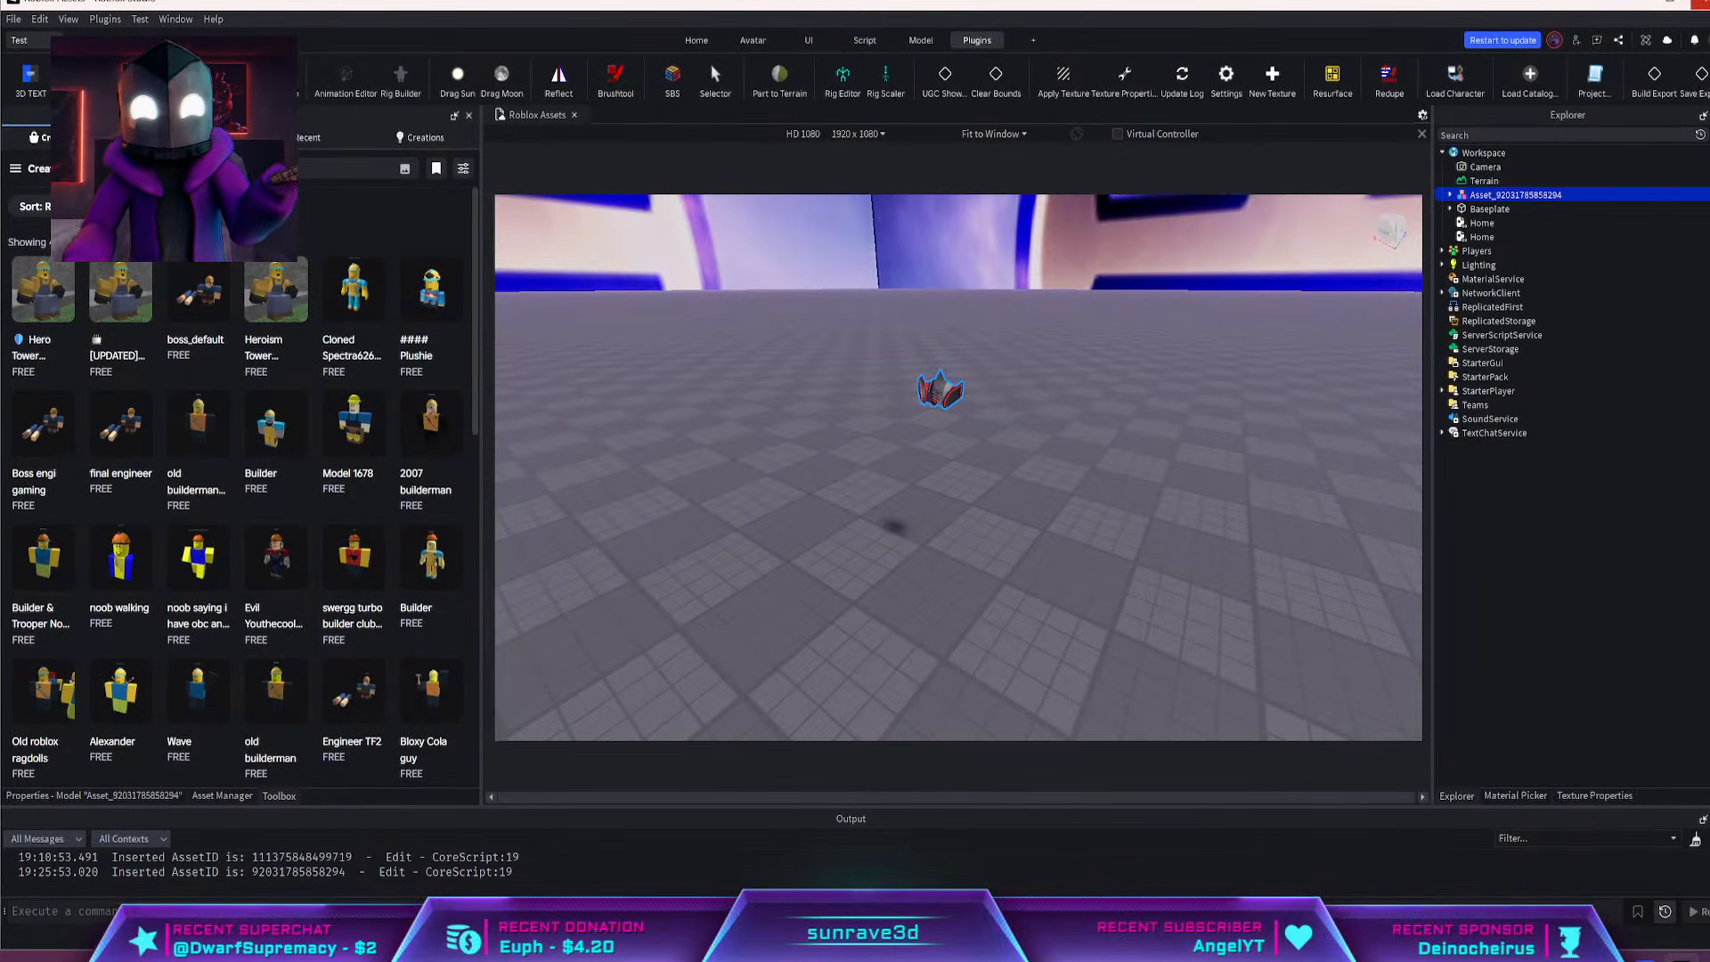
pyautogui.click(1701, 3)
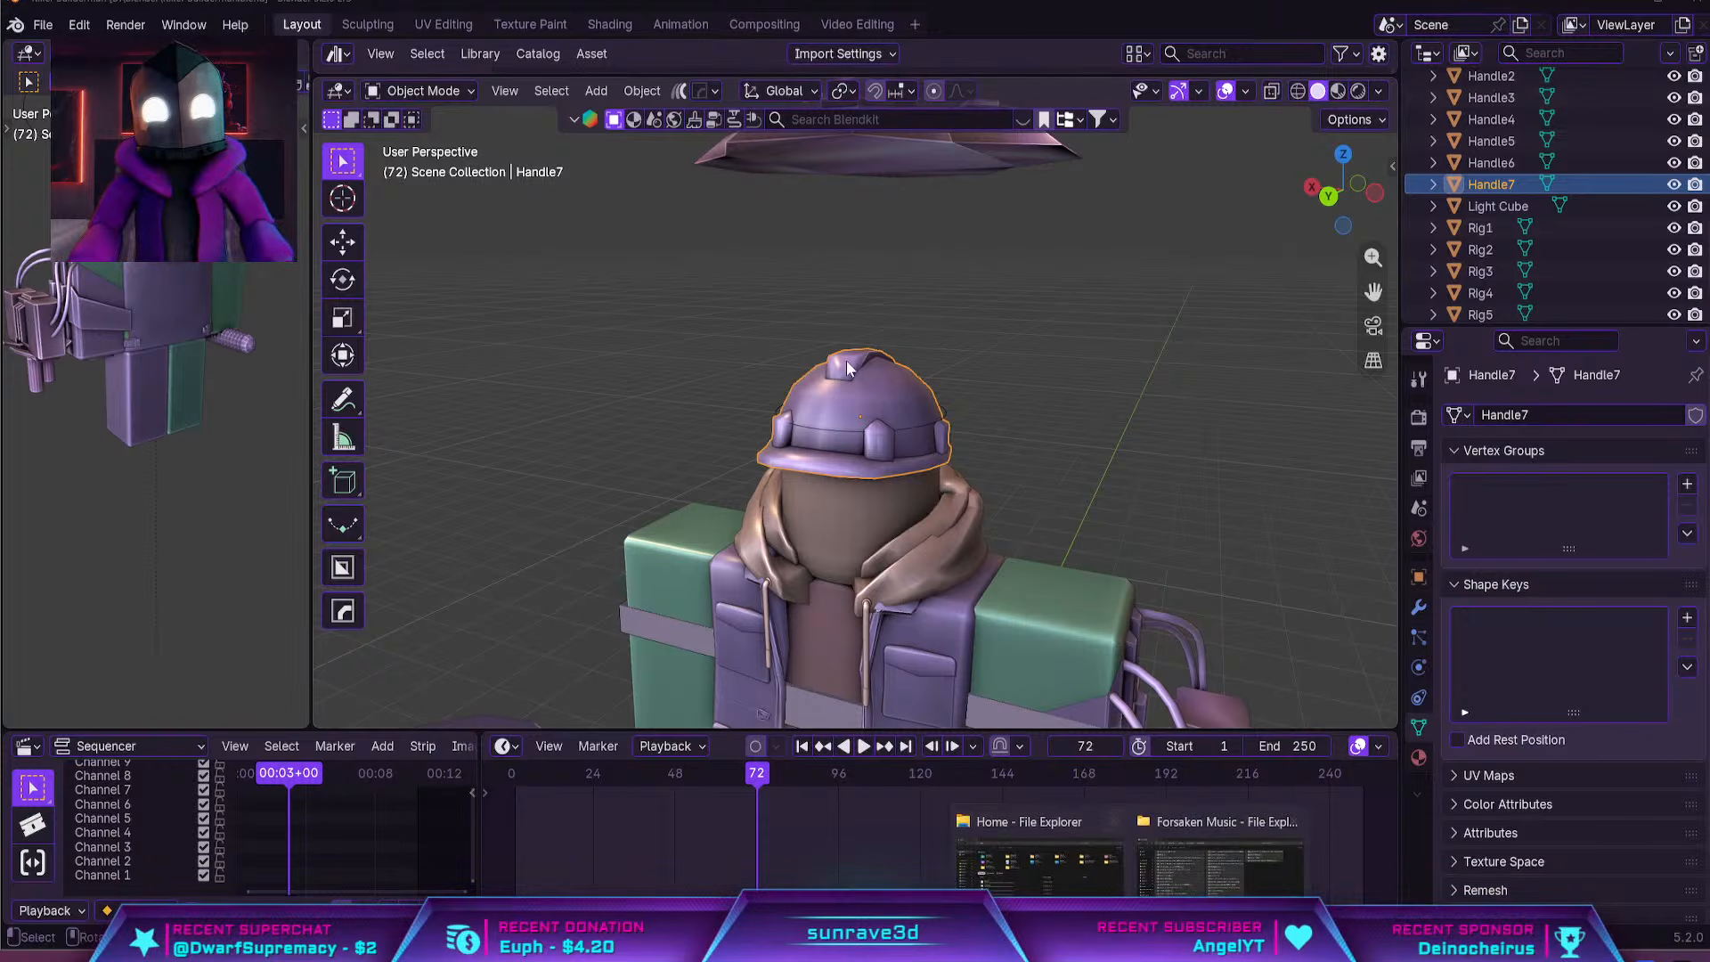
# Delete the spare turret piece floating above the character, and undo that deletion
pyautogui.scroll(-5, 803, 290)
pyautogui.click(873, 286)
pyautogui.press('Delete')
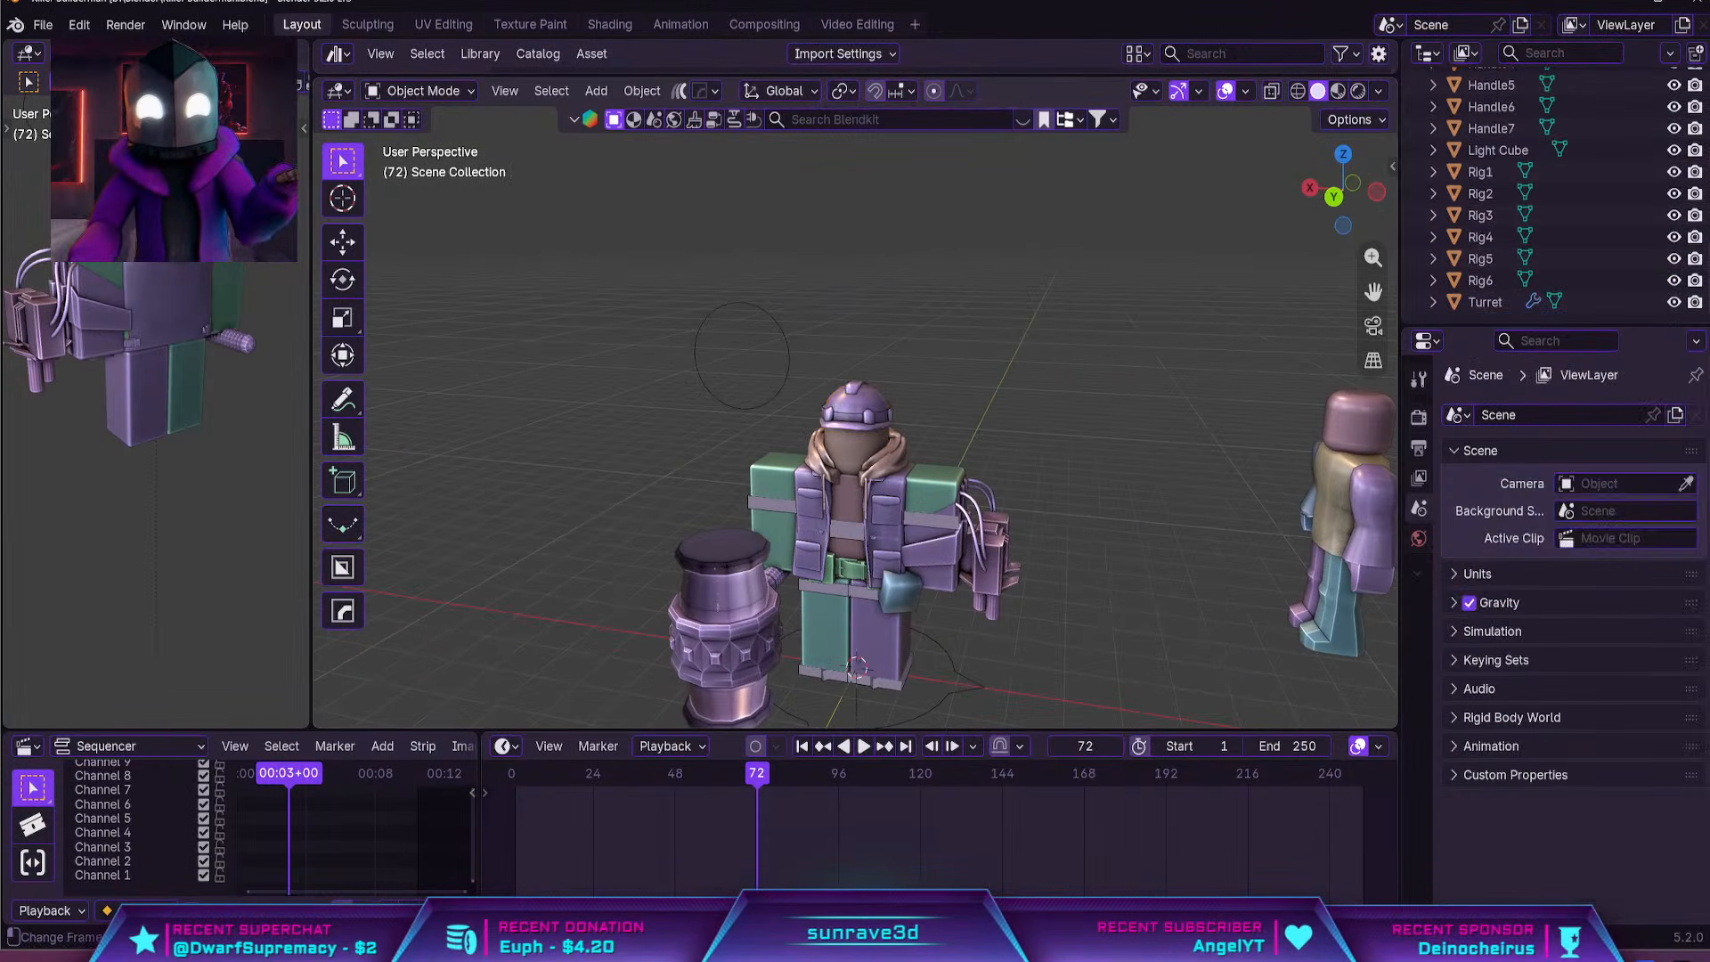
pyautogui.hotkey('ctrl', 'z')
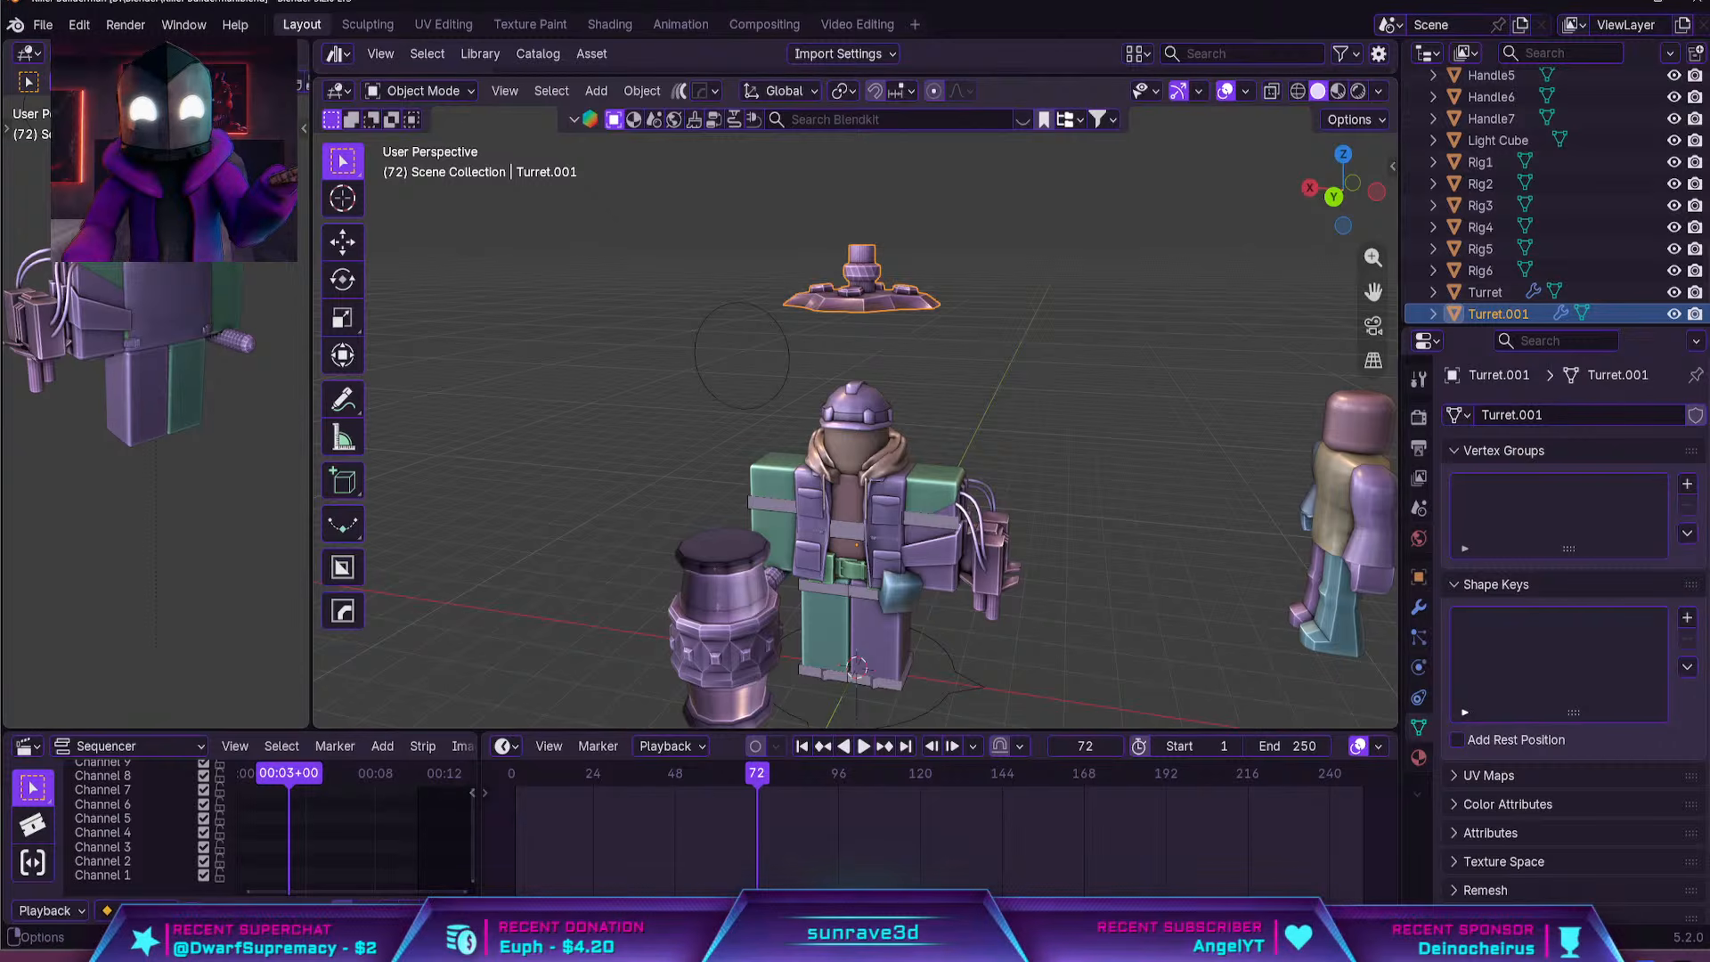
# Import Mask.obj from the Killer Builder man folder as a Wavefront model
pyautogui.click(43, 24)
pyautogui.moveTo(123, 333)
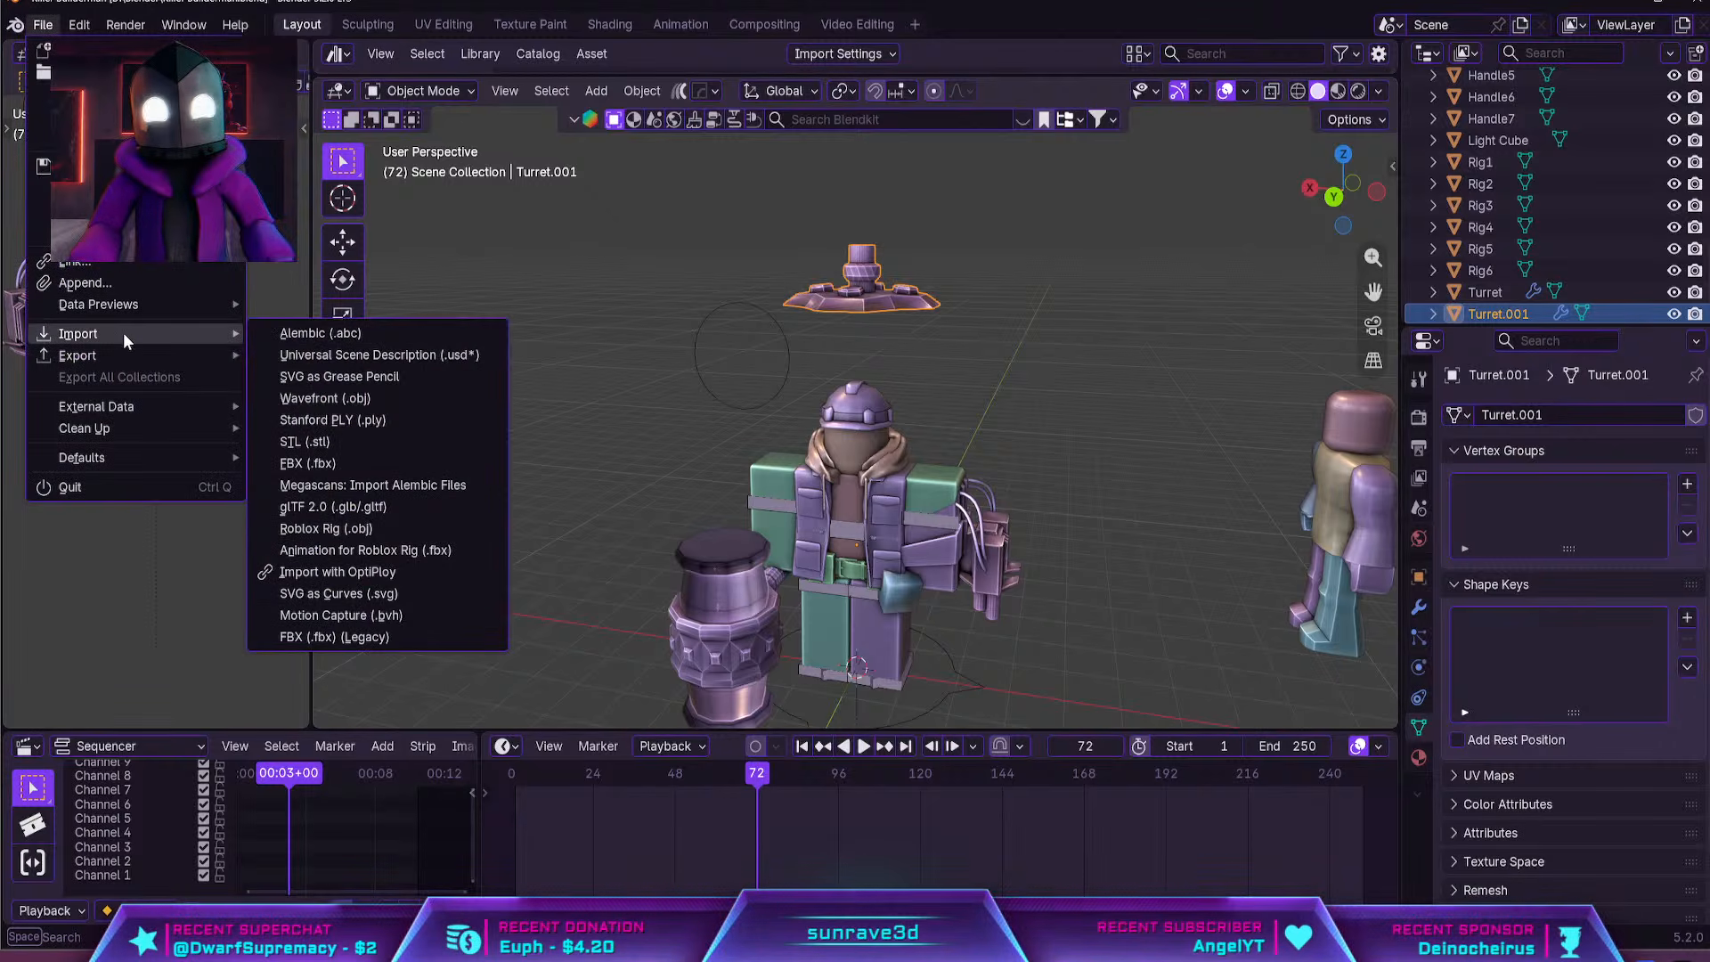
pyautogui.click(374, 397)
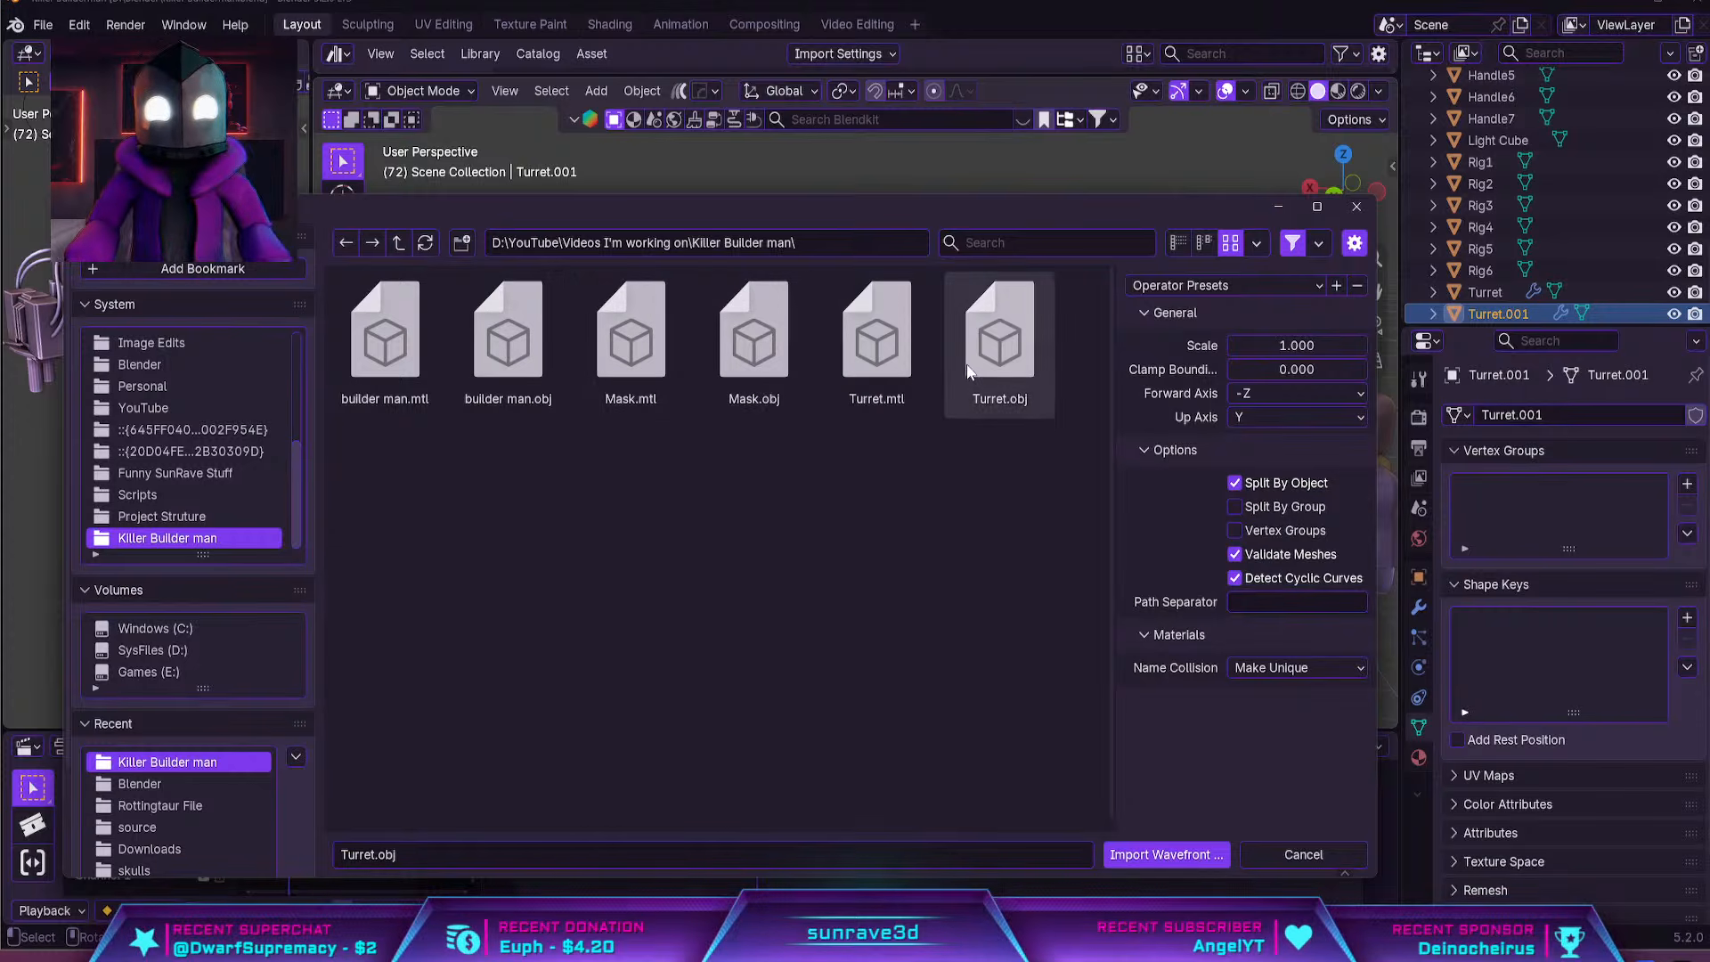
pyautogui.click(772, 360)
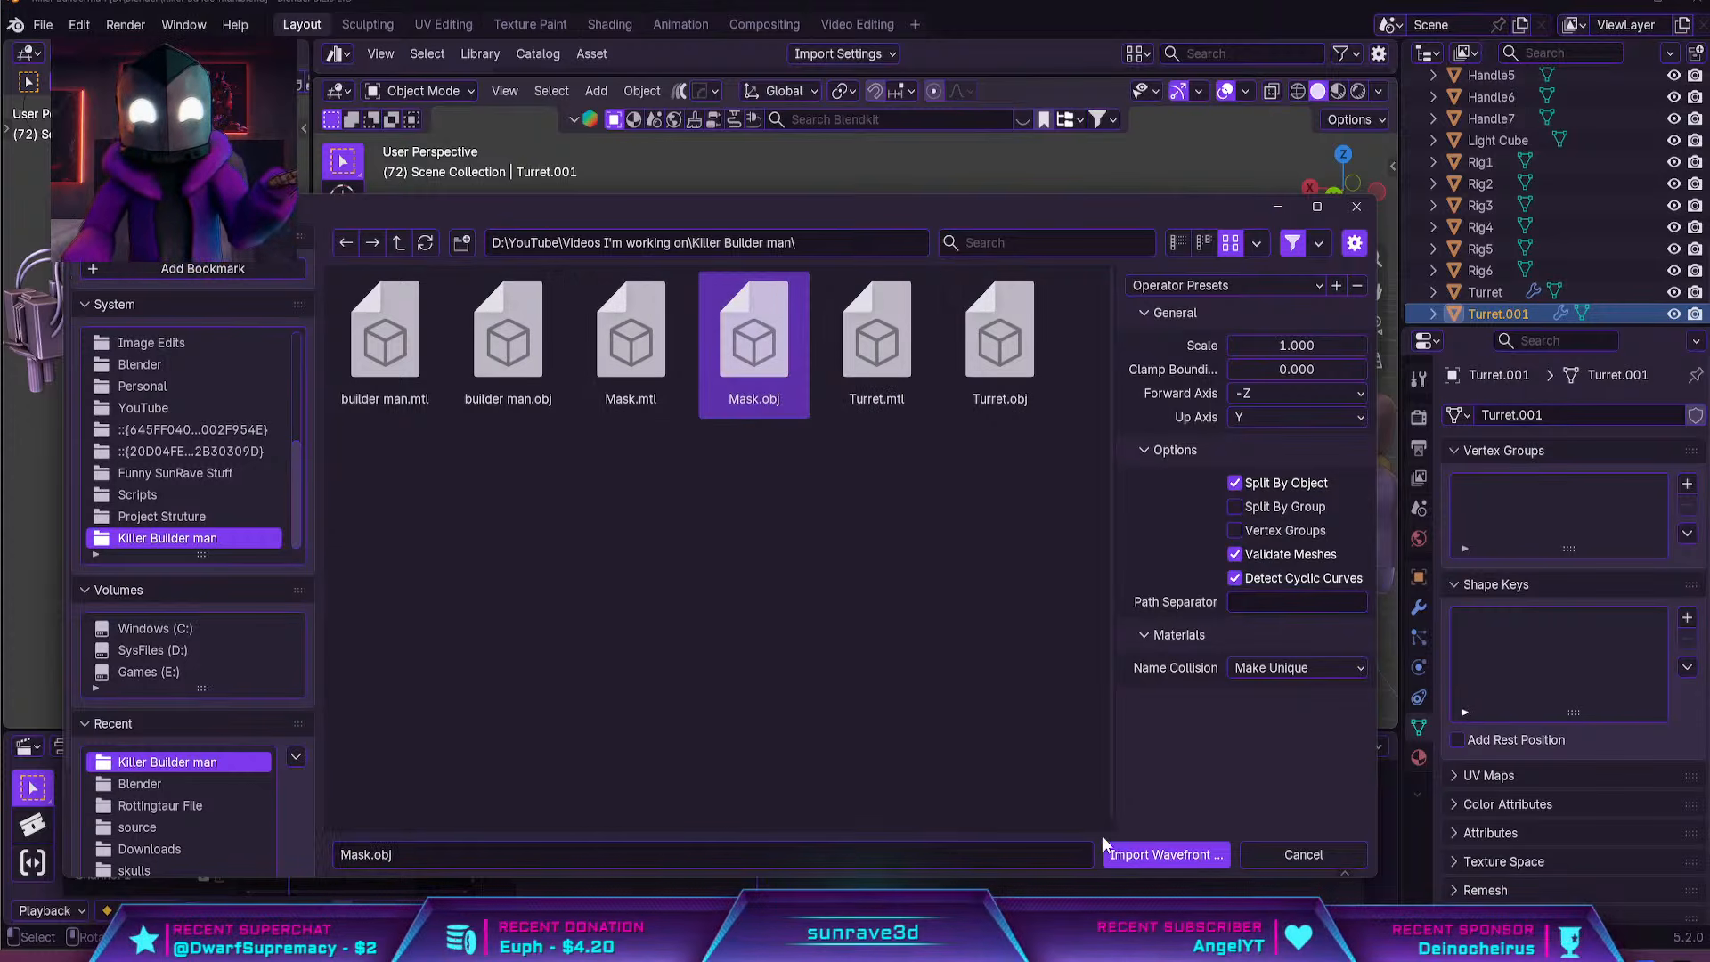
pyautogui.click(1164, 854)
# Merge all vertices of the imported Mask mesh by distance in Edit Mode
pyautogui.scroll(-5, 1003, 406)
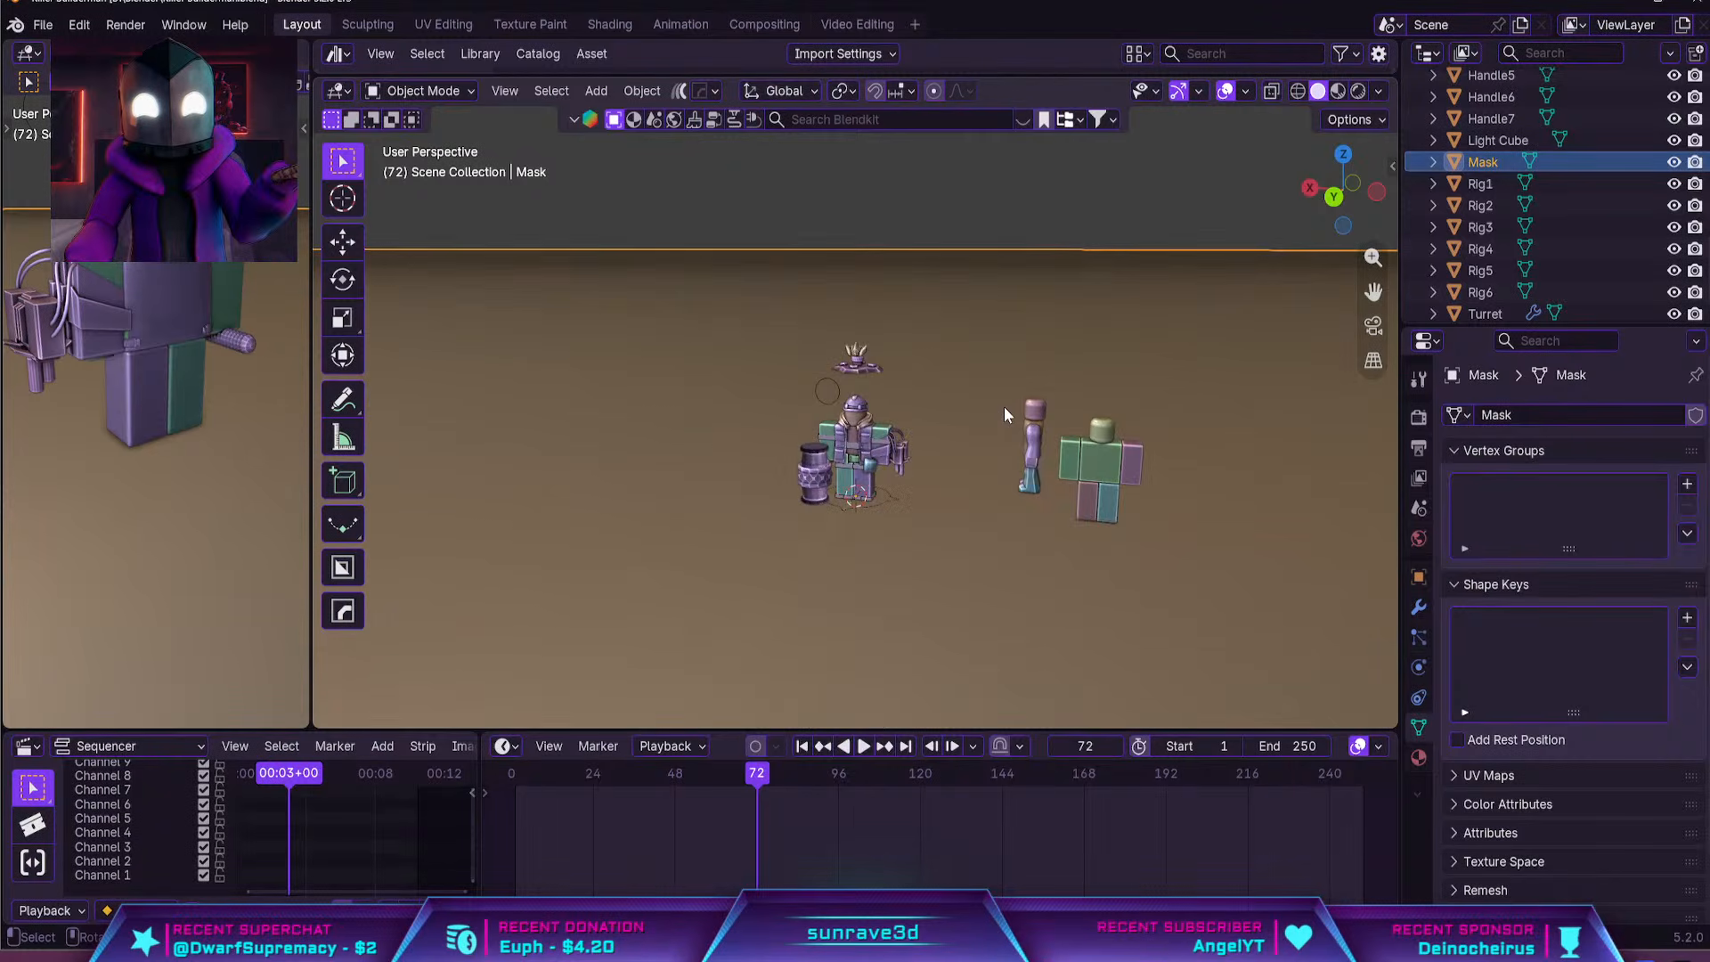
pyautogui.scroll(3, 1003, 406)
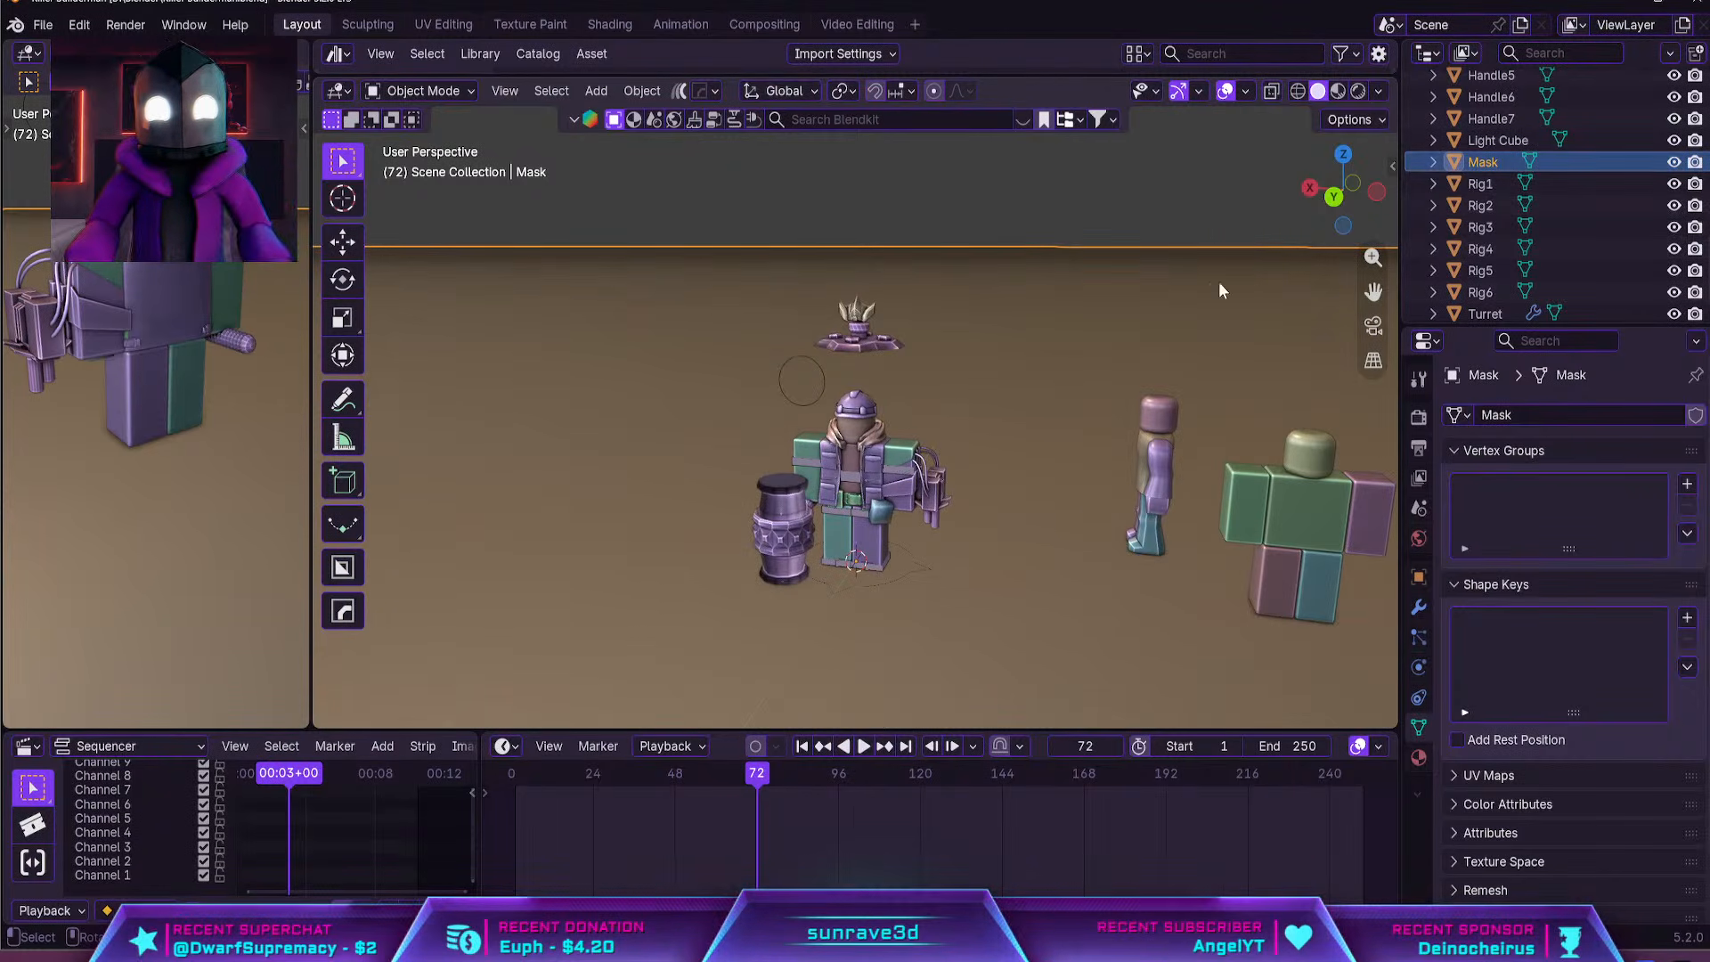
pyautogui.press('Tab')
pyautogui.click(1043, 361)
pyautogui.scroll(-8, 1043, 360)
pyautogui.press('a')
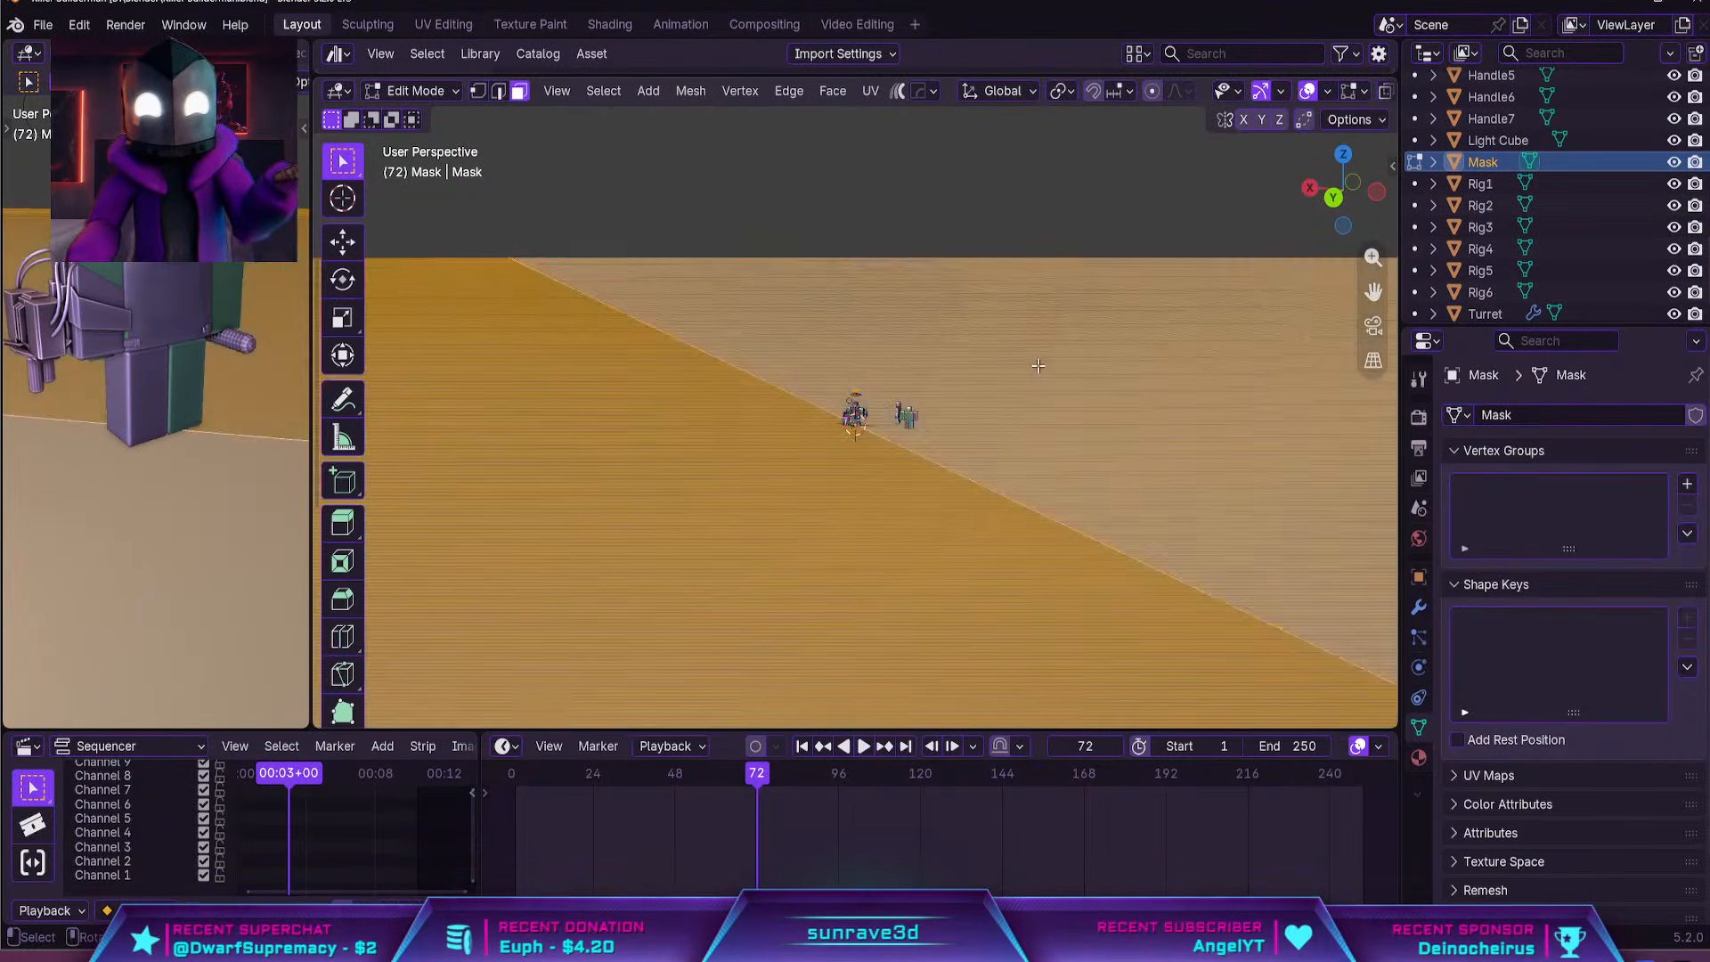
pyautogui.scroll(8, 1043, 361)
pyautogui.moveTo(1043, 361); pyautogui.dragTo(1038, 365, button='middle')
pyautogui.press('m')
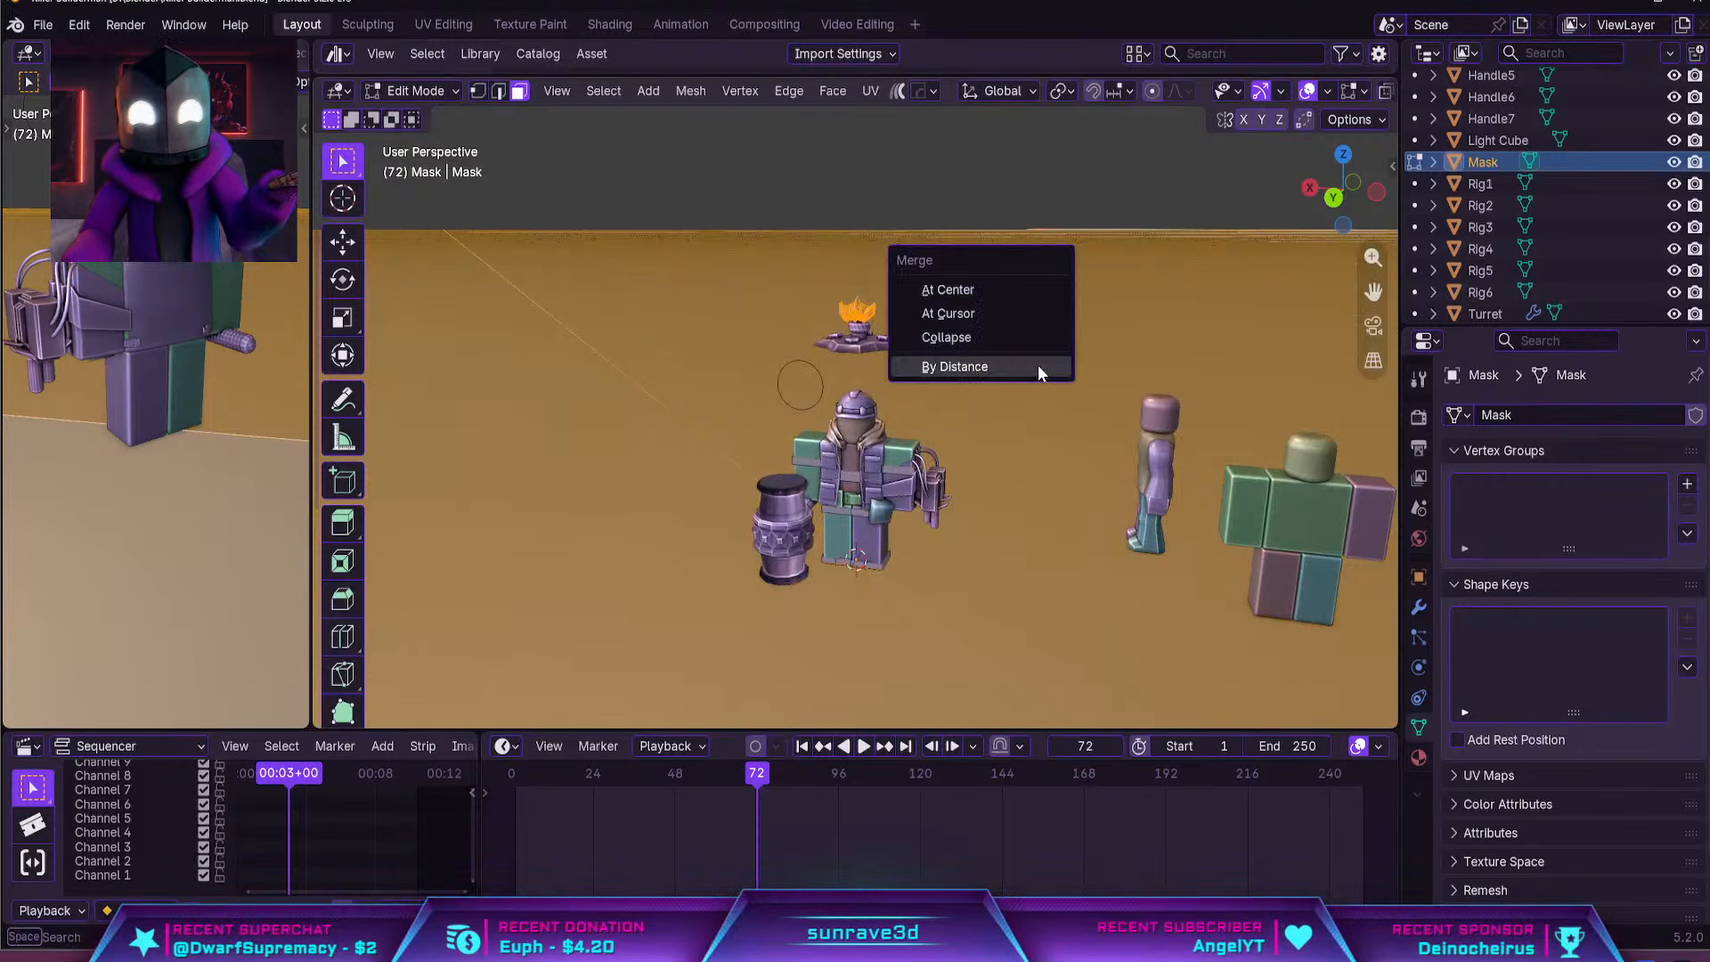
pyautogui.click(1038, 366)
pyautogui.press('Tab')
# Delete the huge baseplate geometry from the Mask object, keeping only the gas mask mesh, and return to Object Mode
pyautogui.press('Tab')
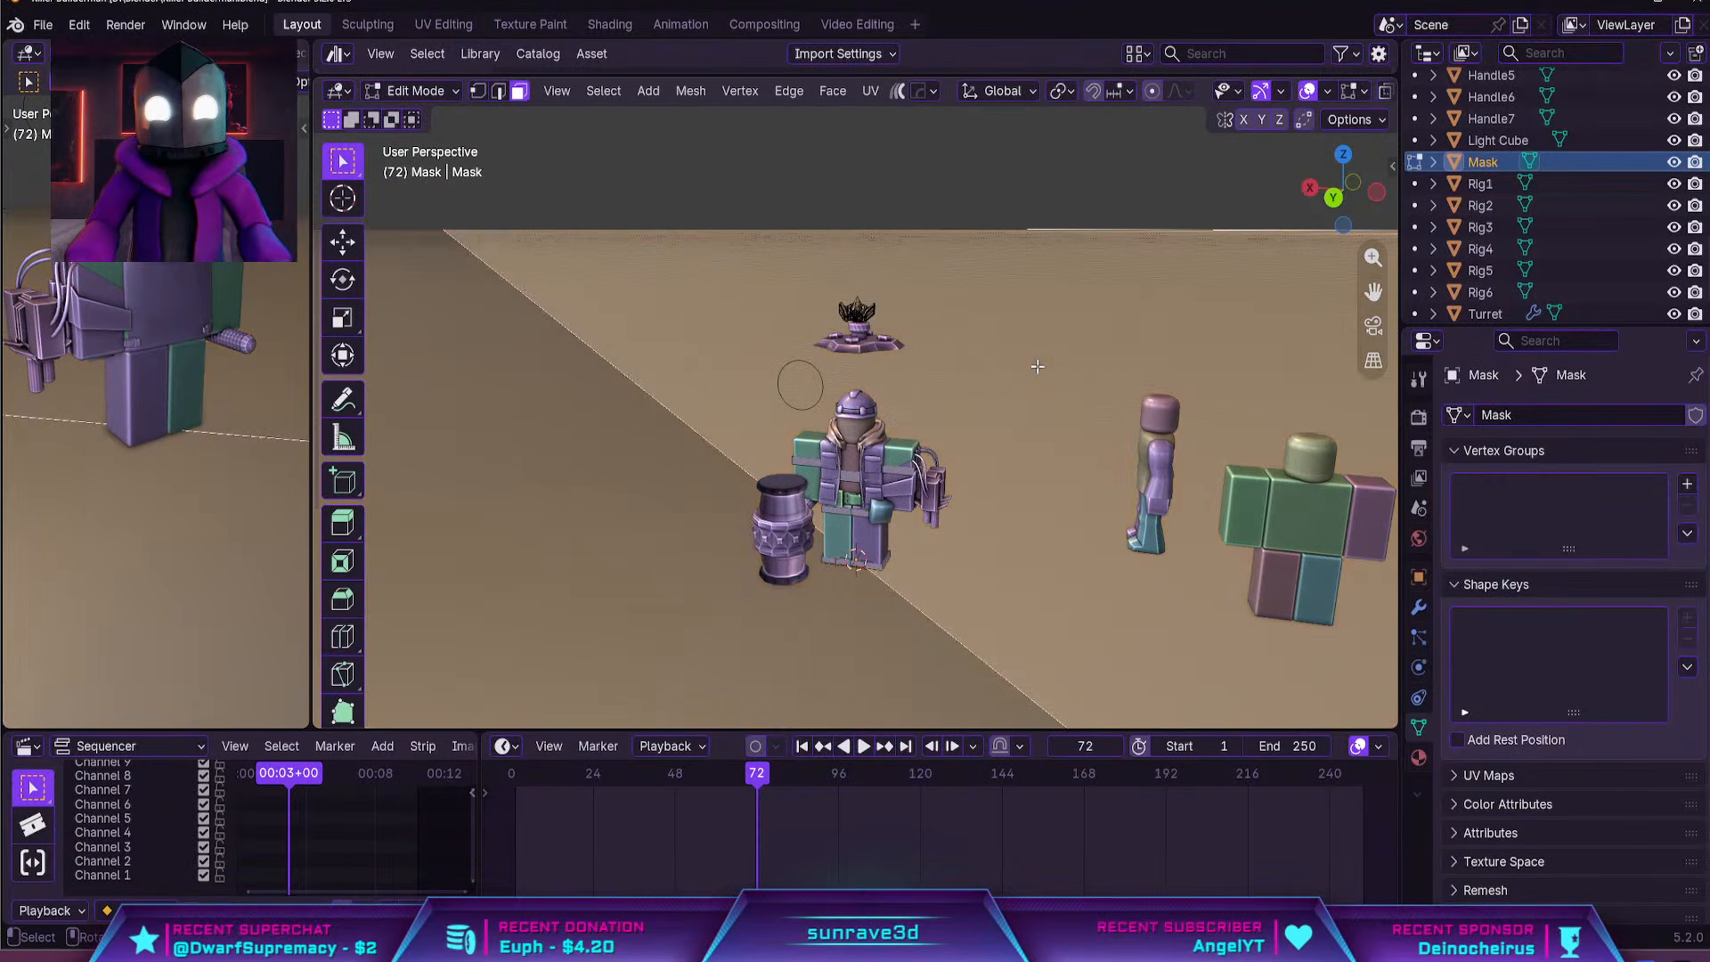
pyautogui.press('a')
pyautogui.press('x')
pyautogui.click(1036, 365)
pyautogui.press('Tab')
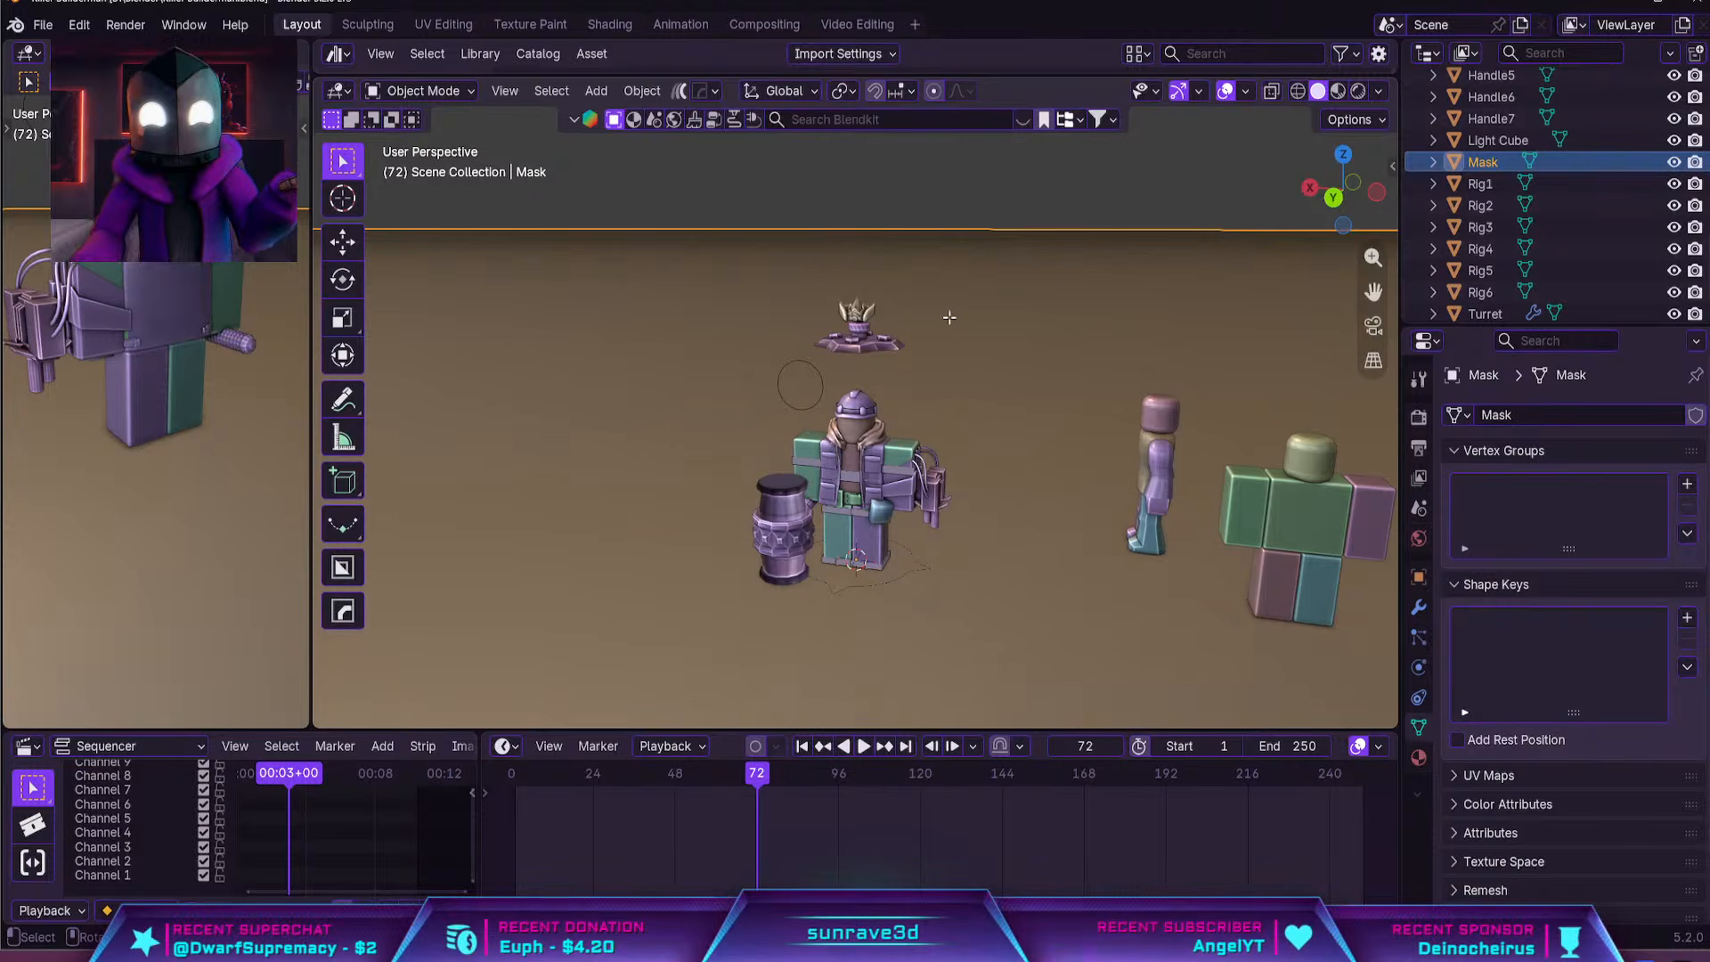
pyautogui.press('Tab')
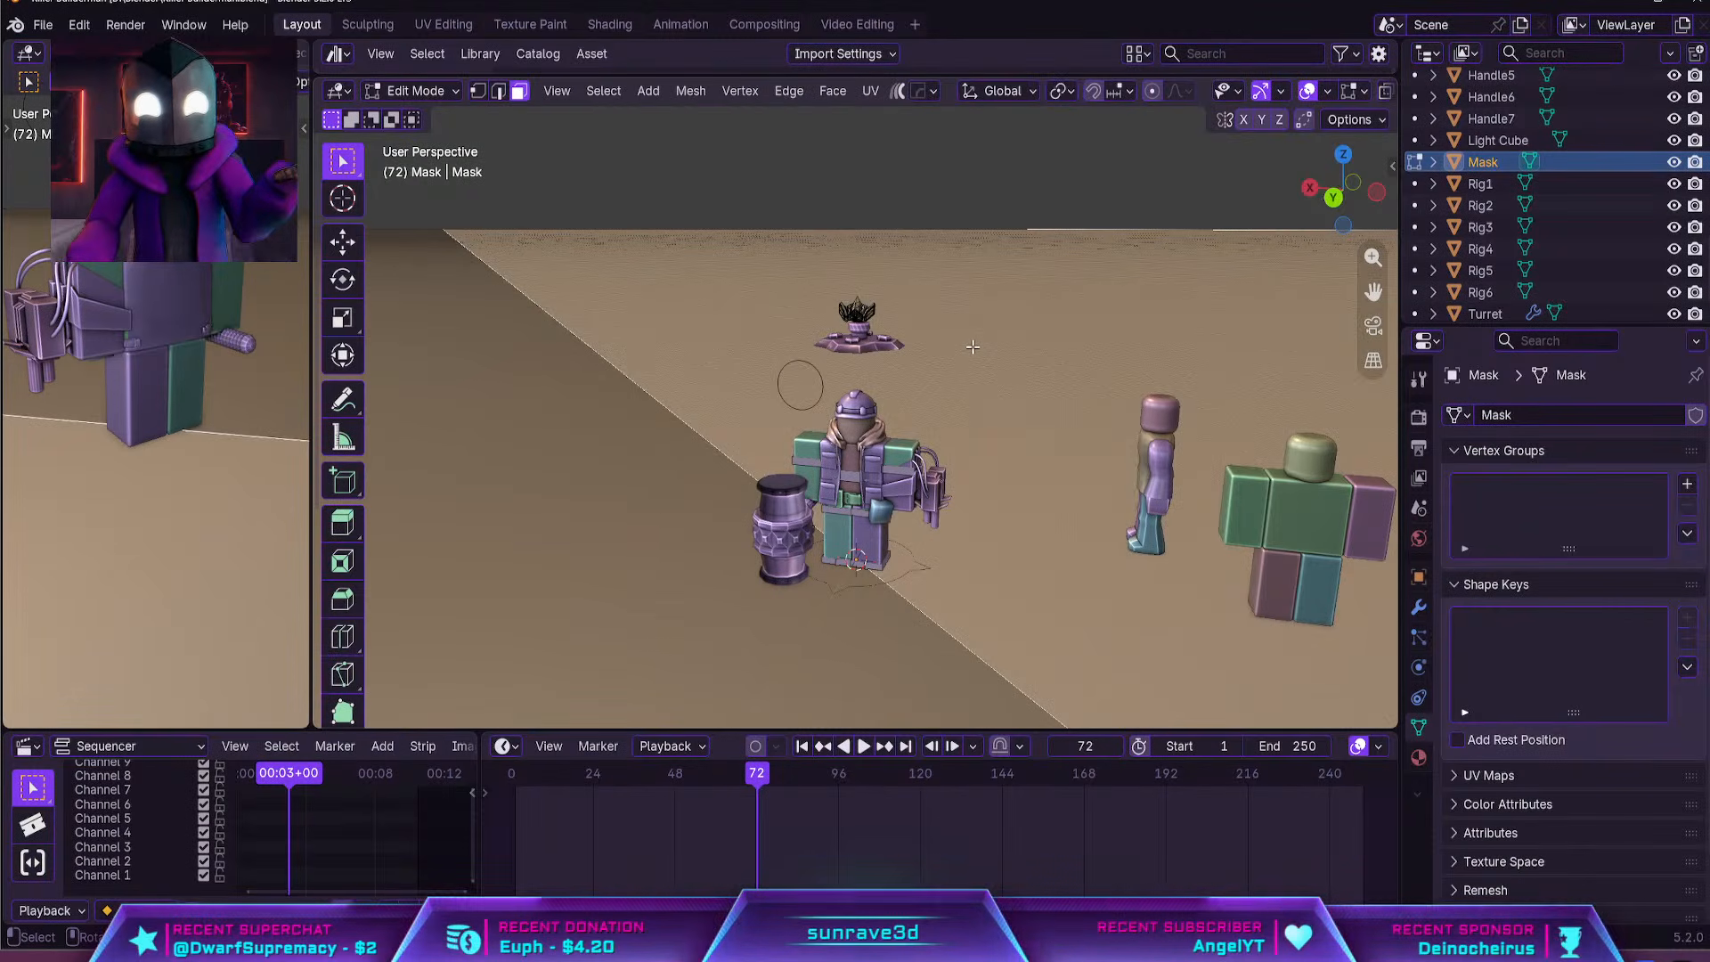
pyautogui.press('a')
pyautogui.press('x')
pyautogui.click(971, 346)
pyautogui.scroll(2, 896, 328)
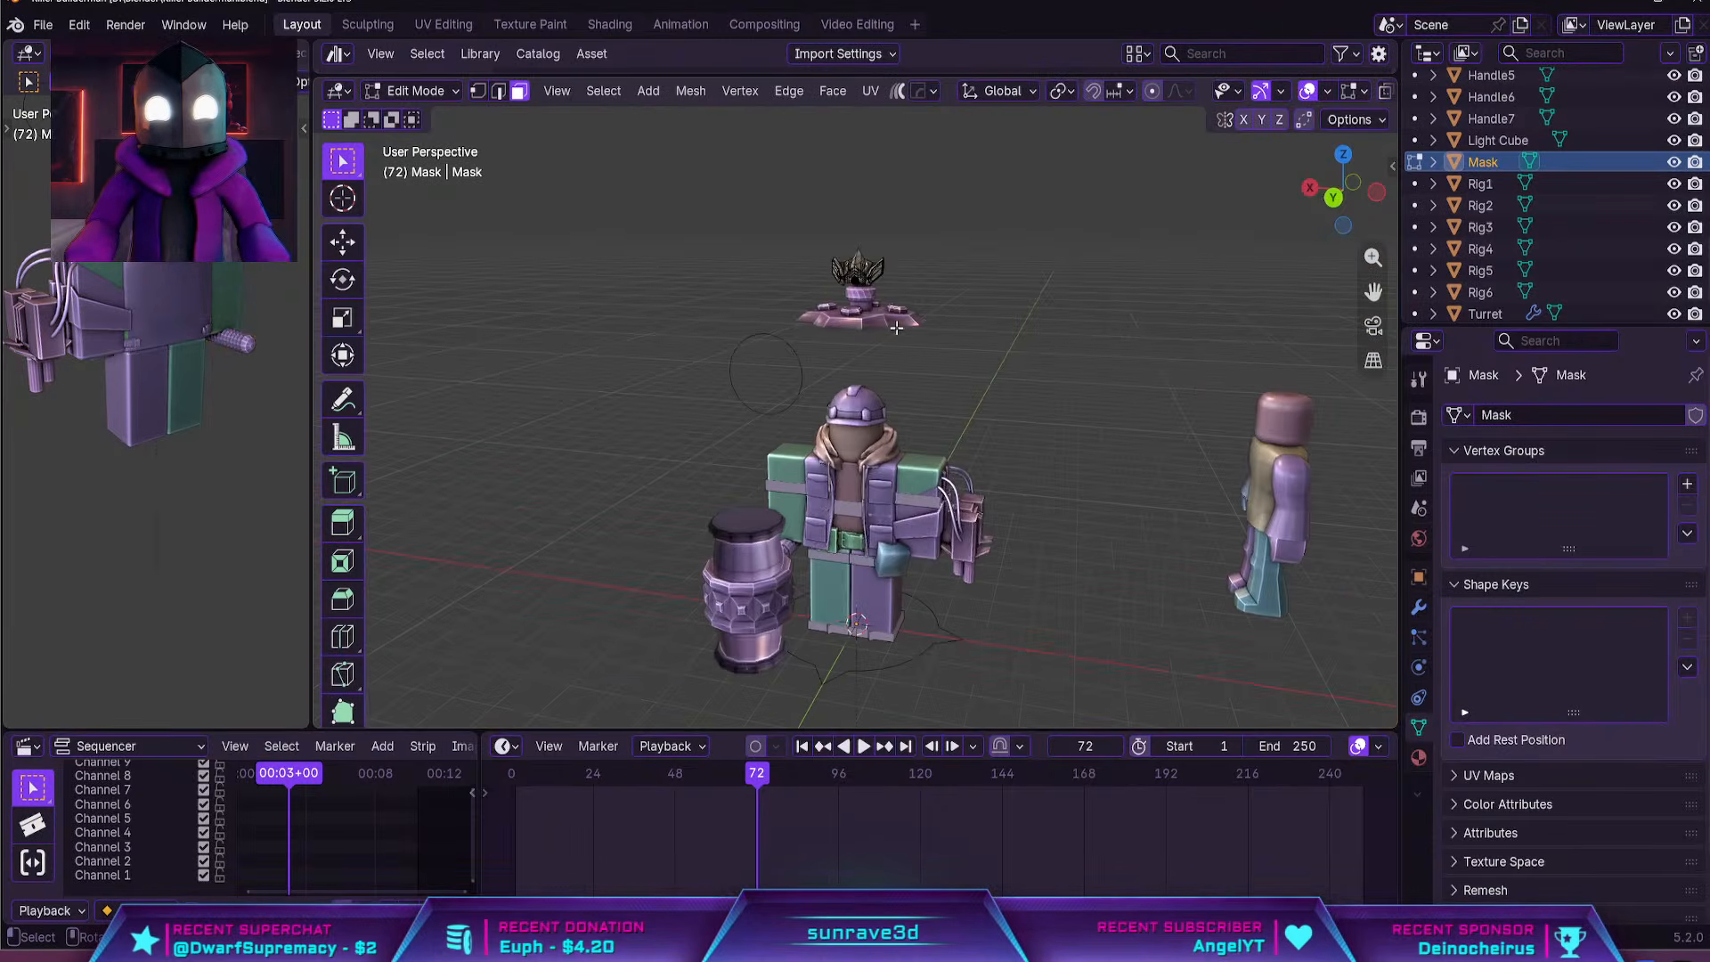
pyautogui.press('Tab')
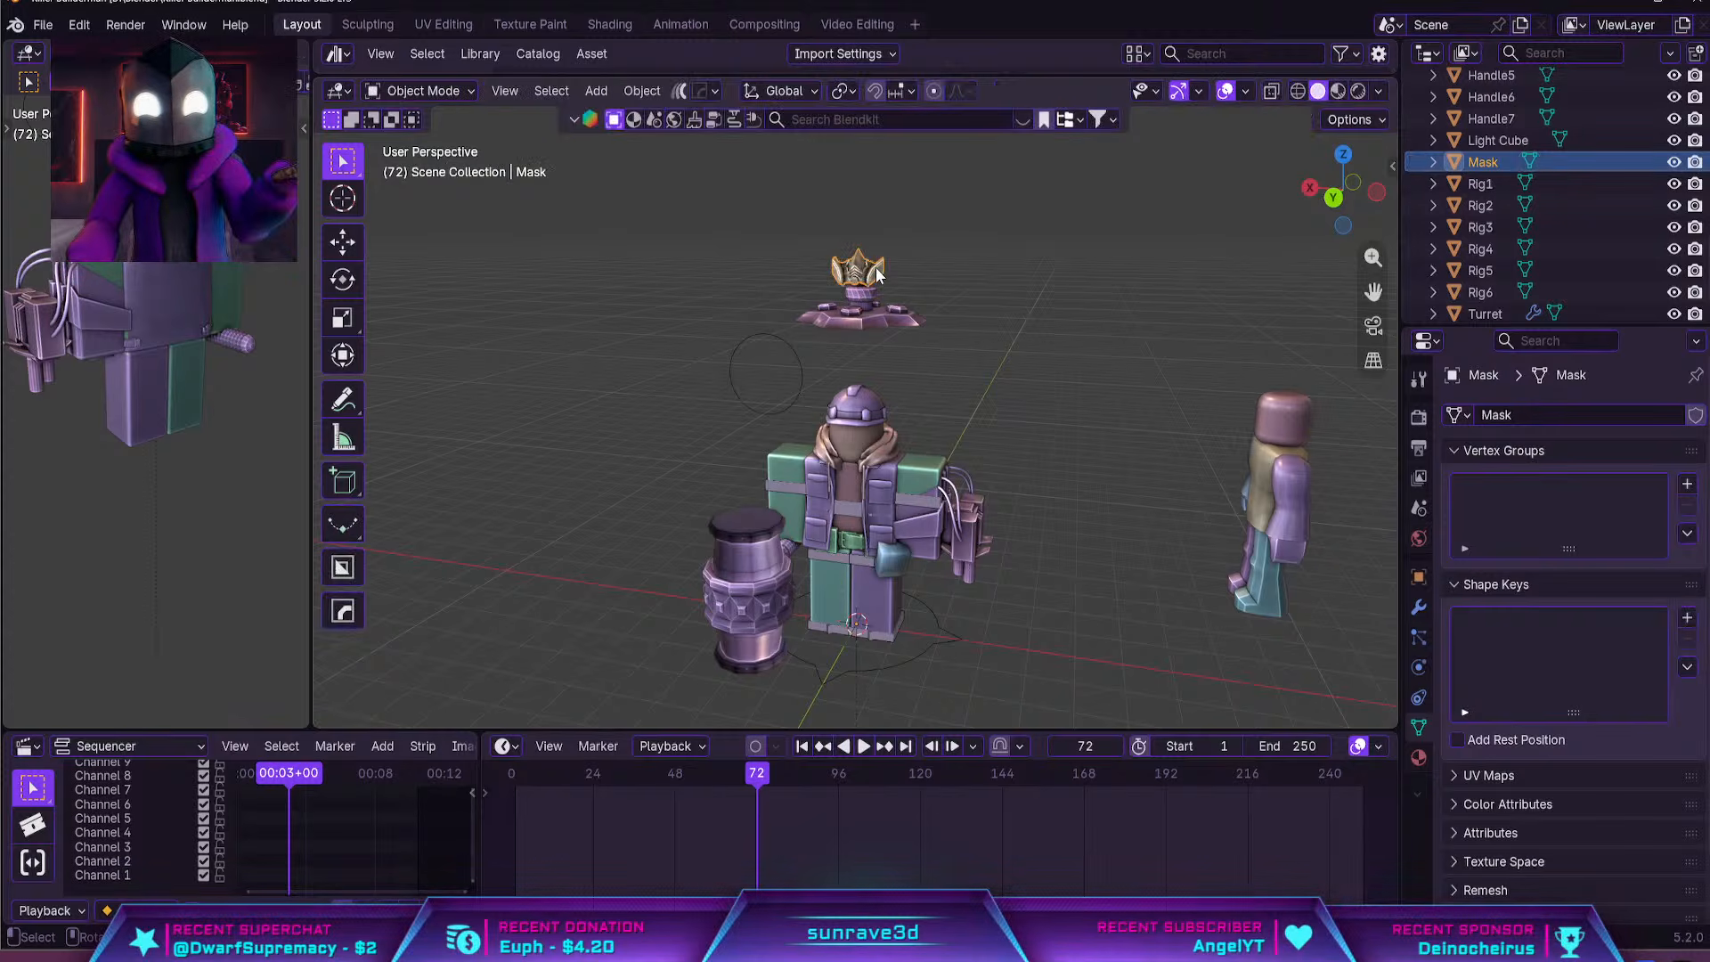
# Move the gas mask down along Z and along Y to the front of the character's face below the helmet
pyautogui.press('g')
pyautogui.press('z')
pyautogui.click(887, 426)
pyautogui.moveTo(887, 425); pyautogui.dragTo(802, 429, button='middle')
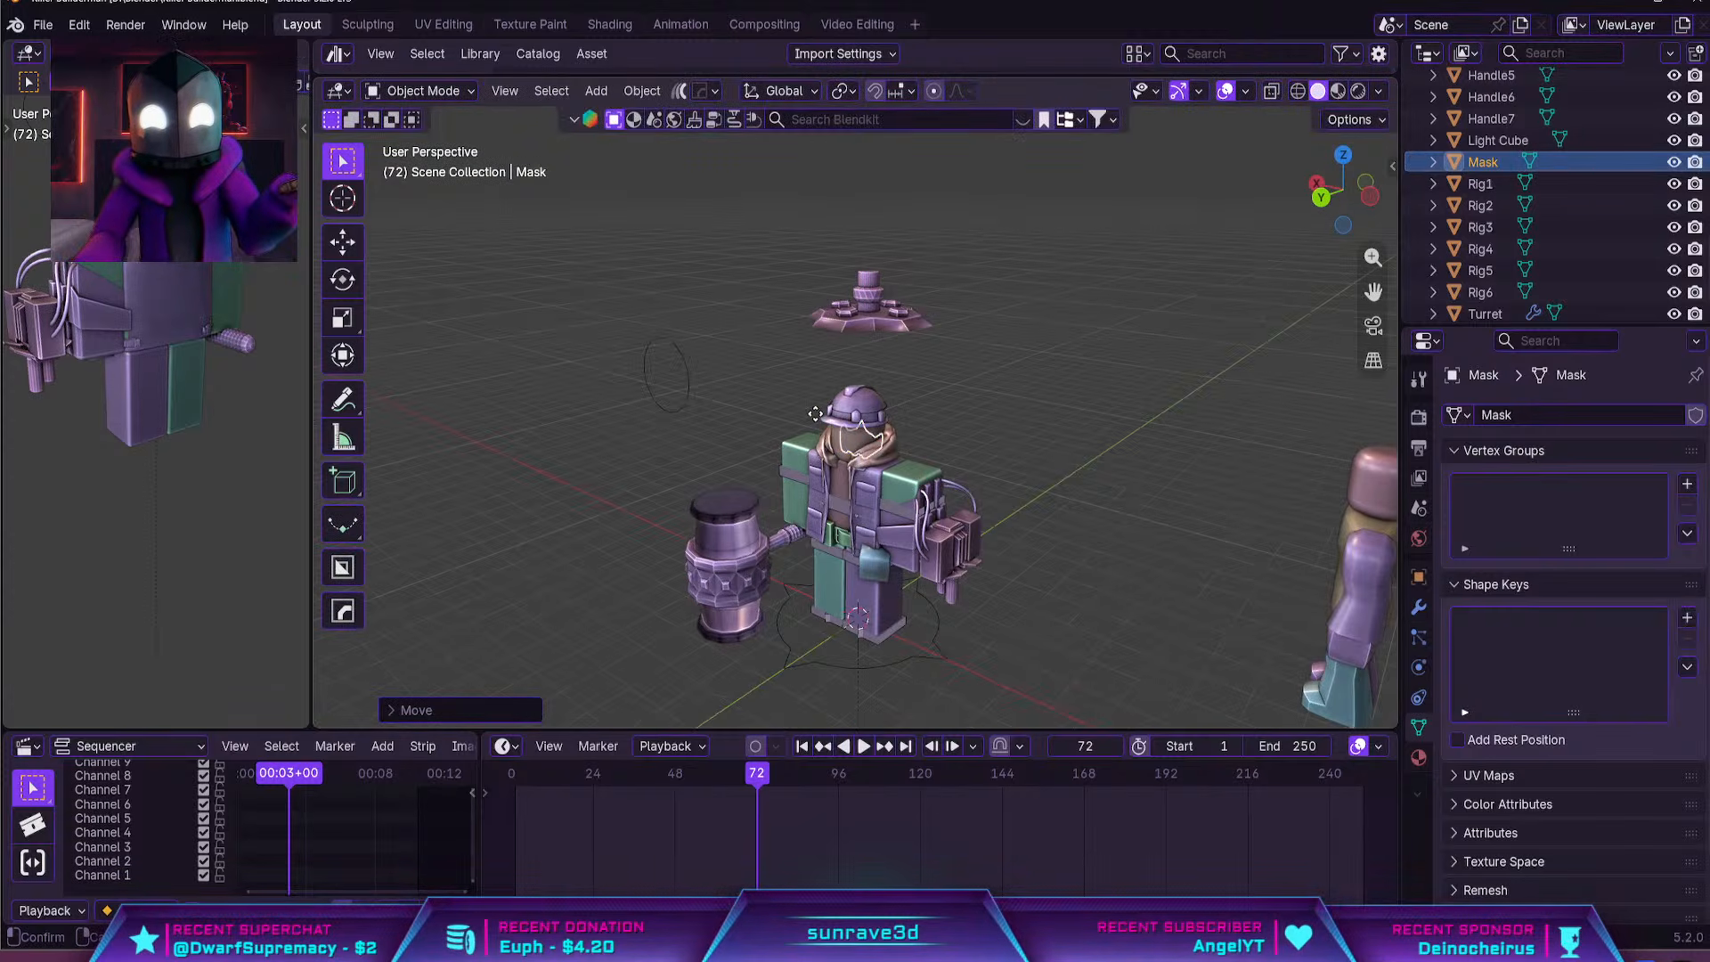
pyautogui.press('g')
pyautogui.press('y')
pyautogui.click(800, 434)
# Examine how the gas mask sits on the character's face from several angles, ending in the back orthographic view
pyautogui.scroll(-10, 836, 436)
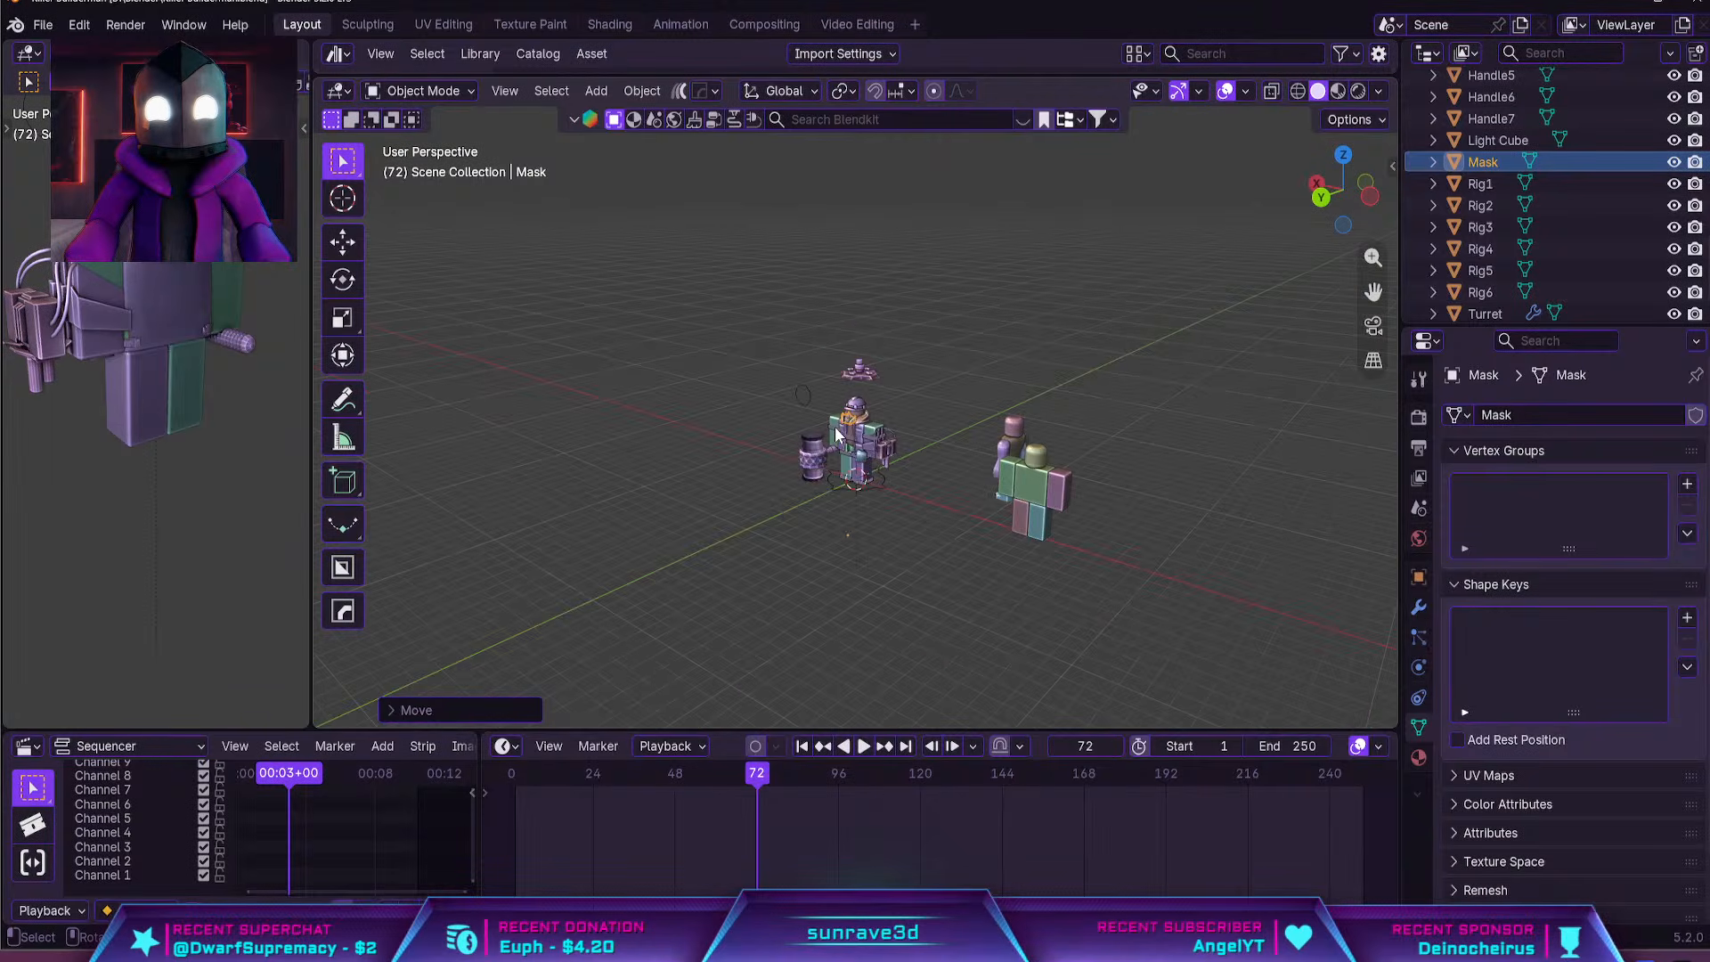
pyautogui.moveTo(849, 431); pyautogui.dragTo(1001, 428, button='middle')
pyautogui.press('Tab')
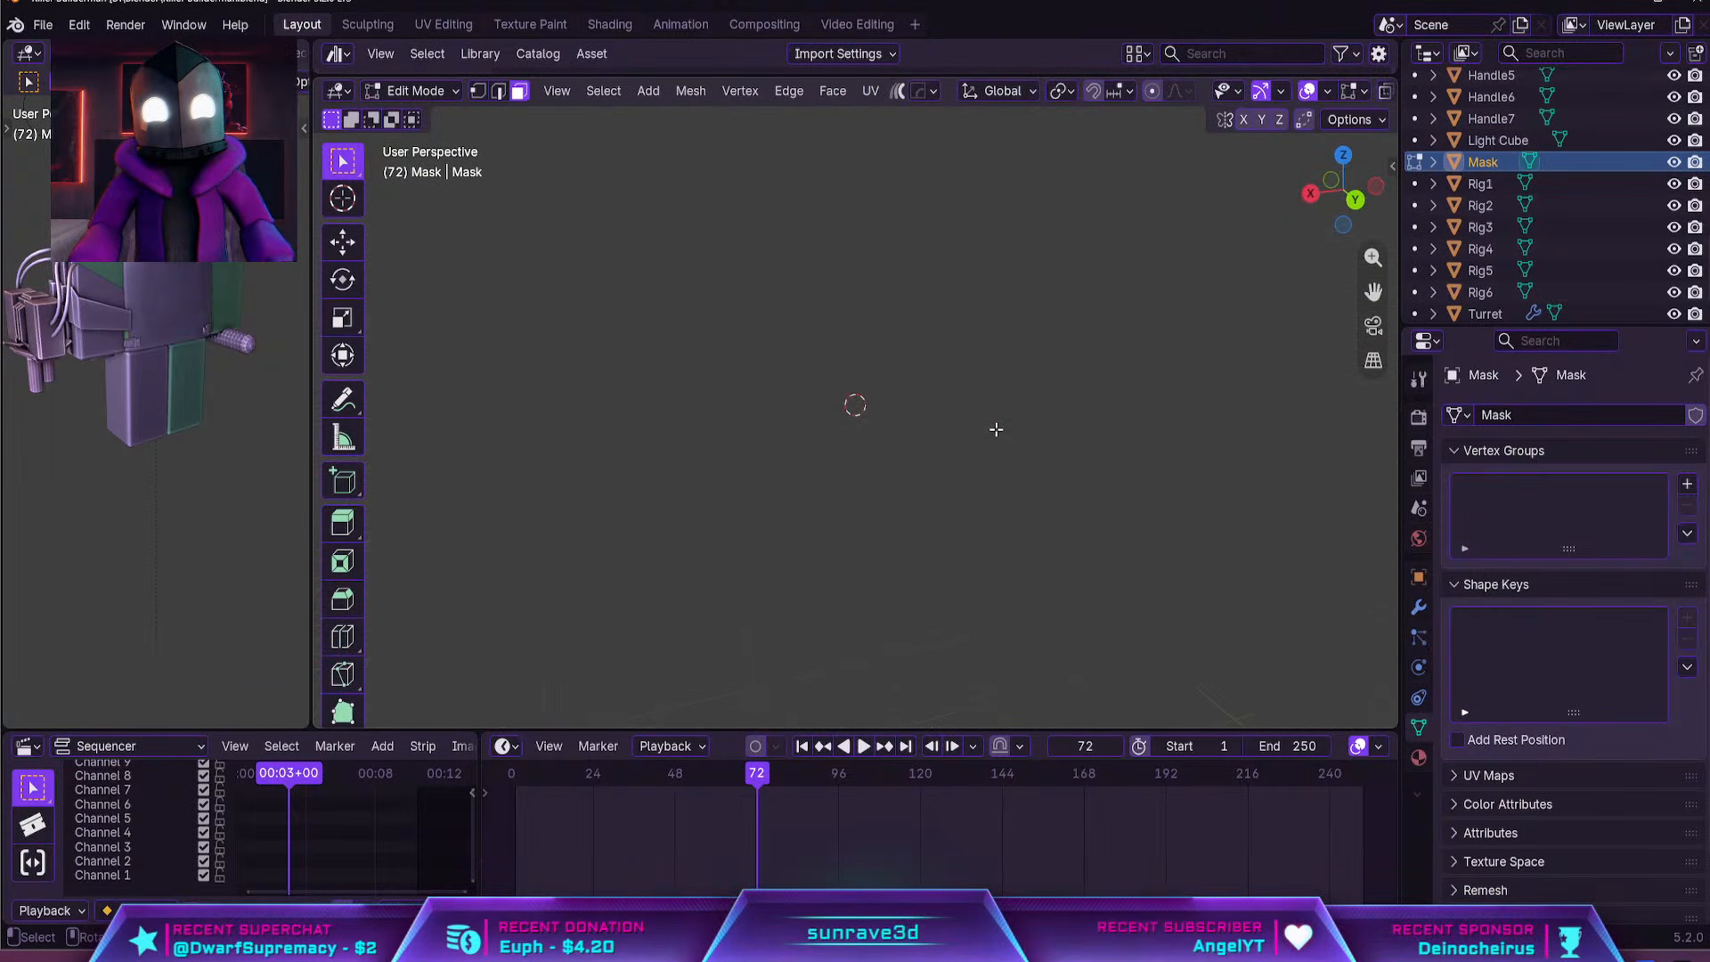
pyautogui.scroll(8, 997, 430)
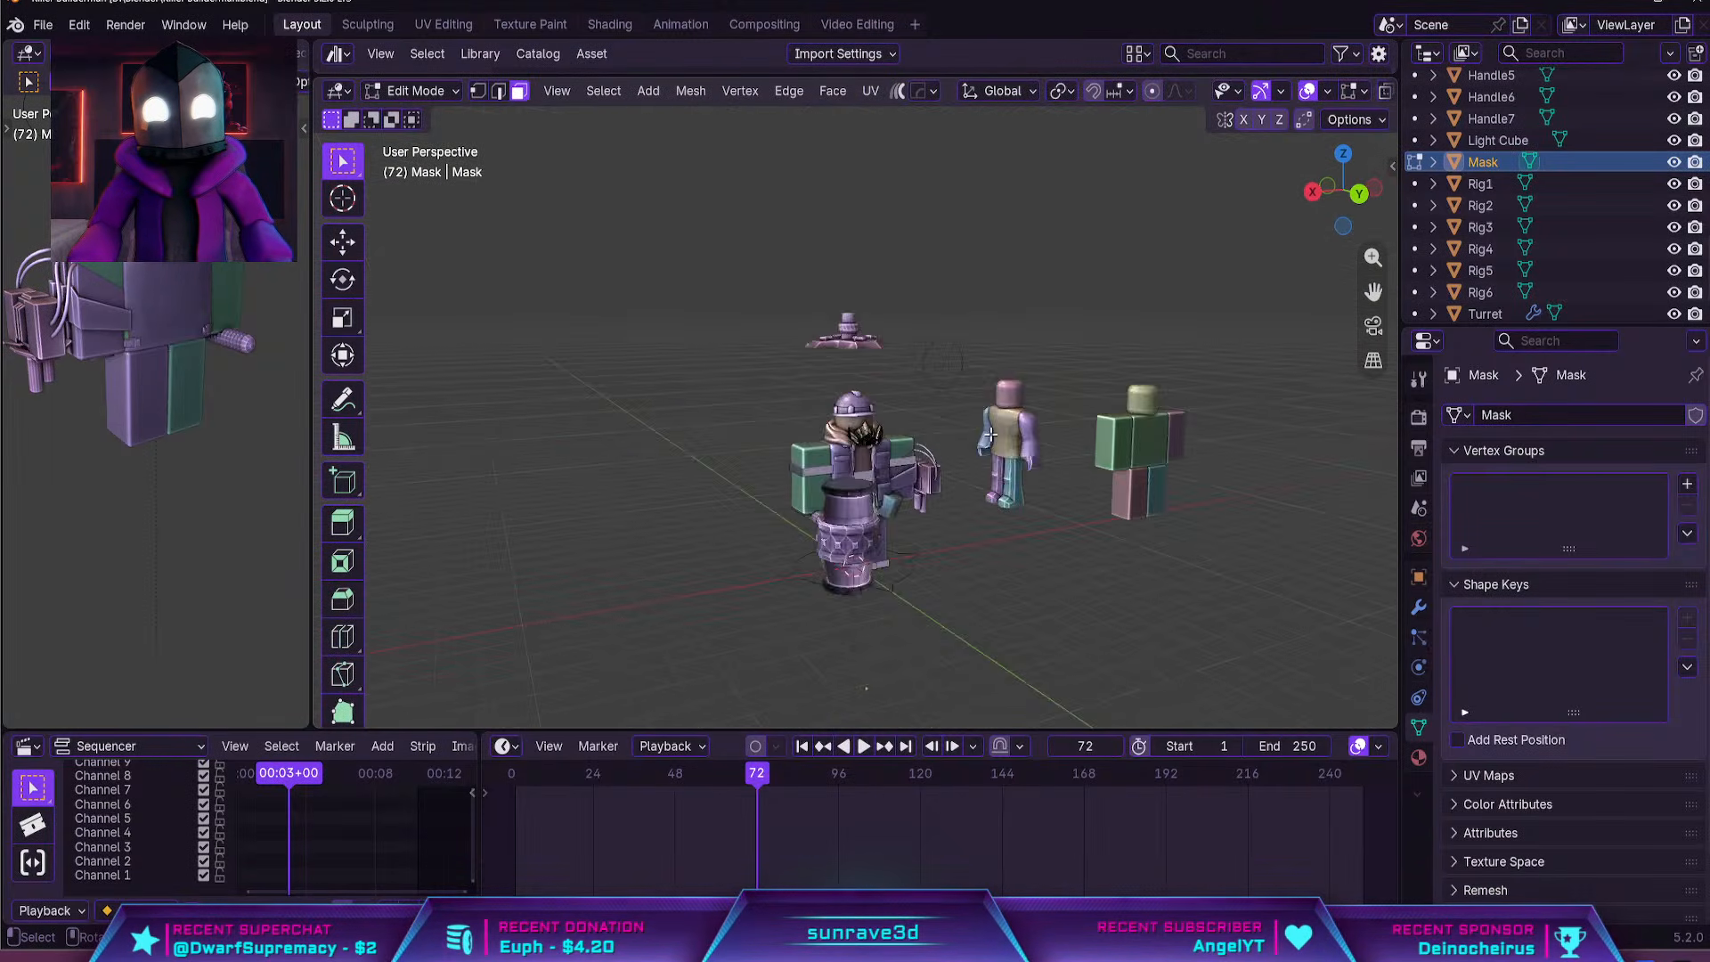
pyautogui.press('Tab')
pyautogui.moveTo(992, 467); pyautogui.dragTo(942, 458, button='middle')
pyautogui.scroll(8, 895, 486)
pyautogui.scroll(-4, 784, 474)
pyautogui.press('KP_7')
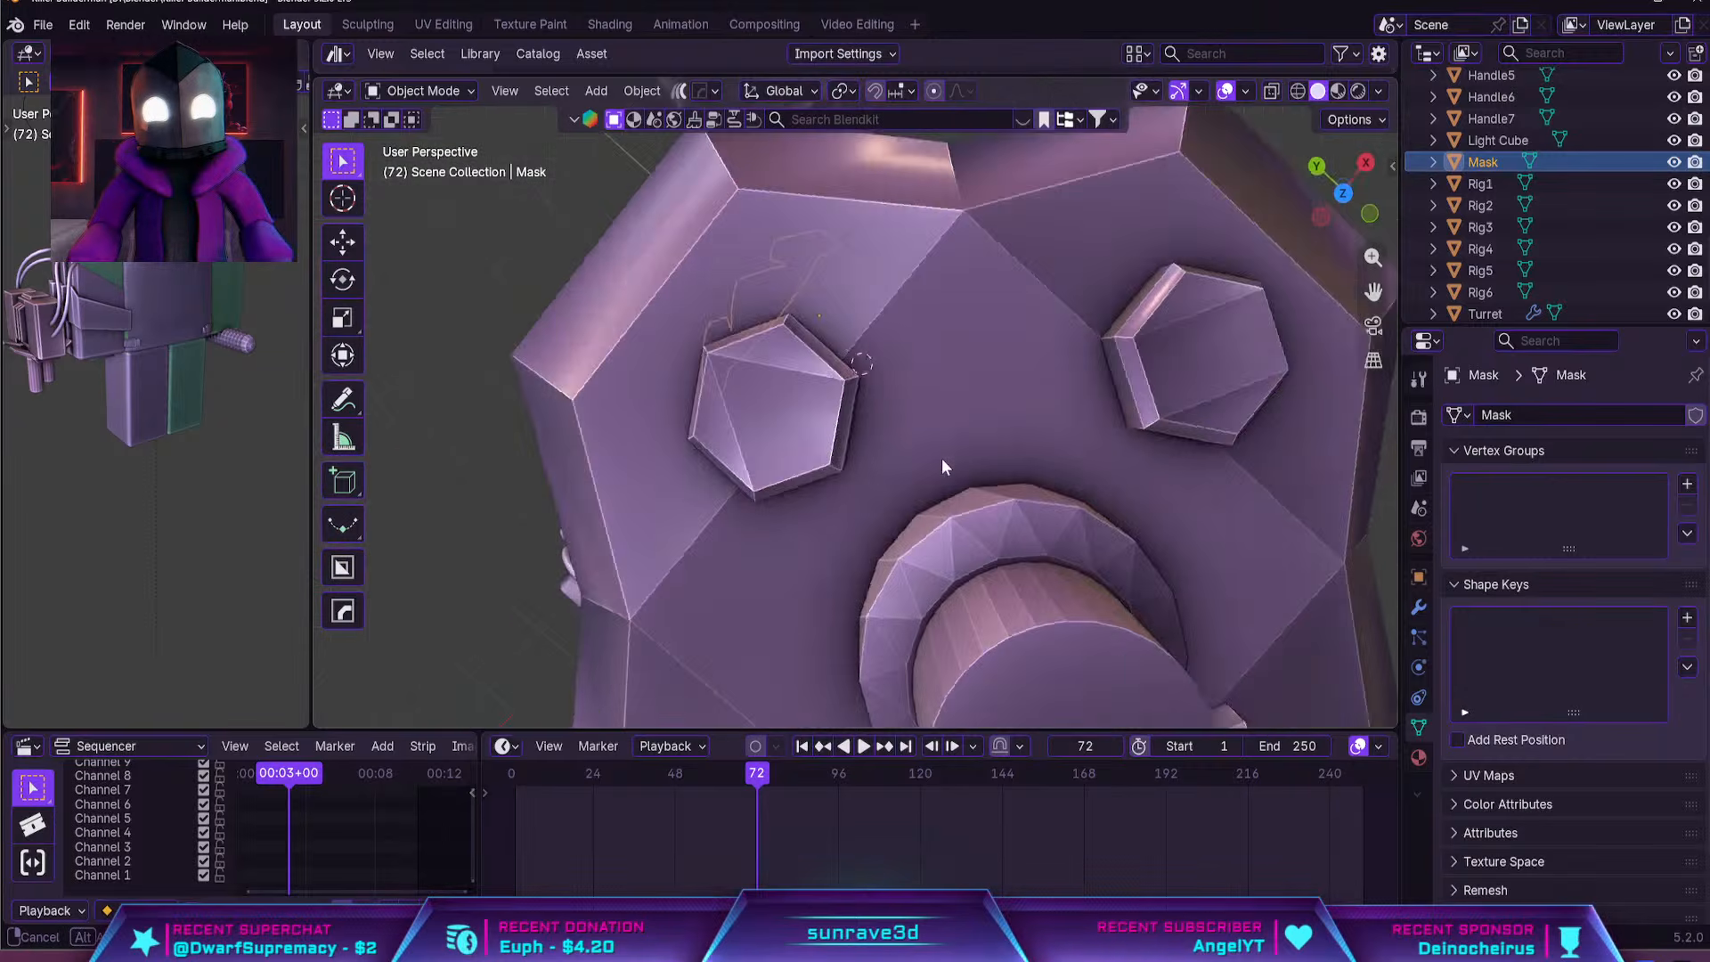
pyautogui.scroll(-10, 942, 458)
pyautogui.press('ctrl+KP_1')
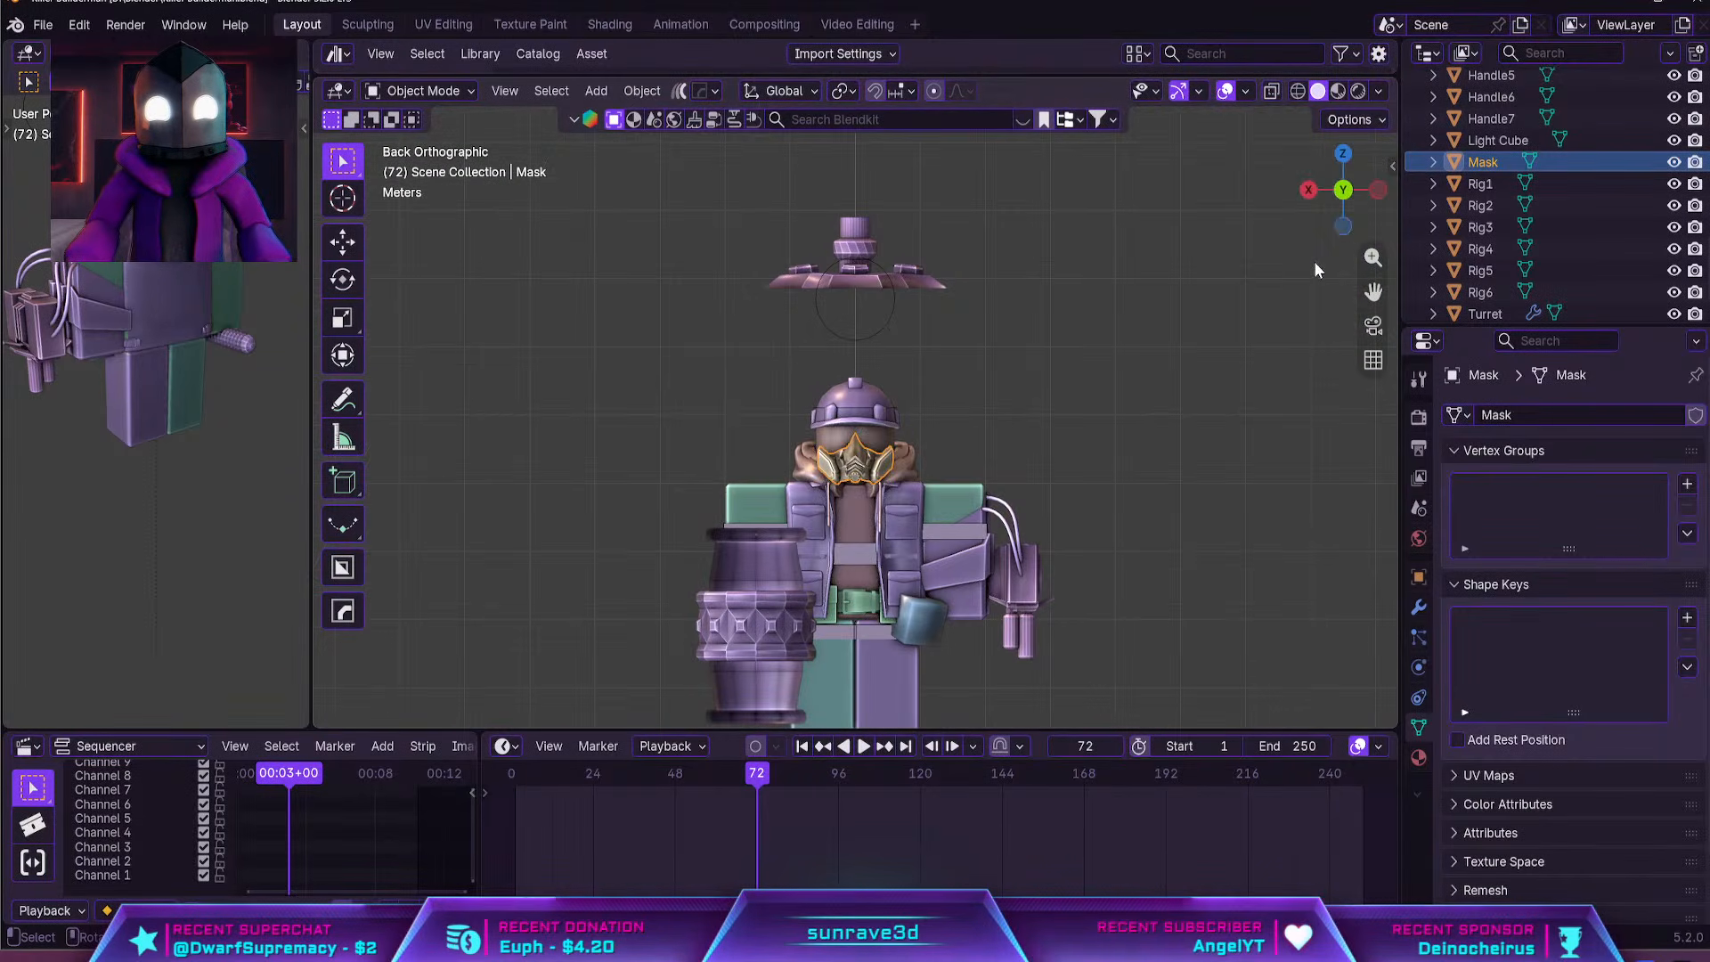
# Move the gas mask along the global Y axis so it fits closer against the character's face
pyautogui.scroll(5, 1227, 381)
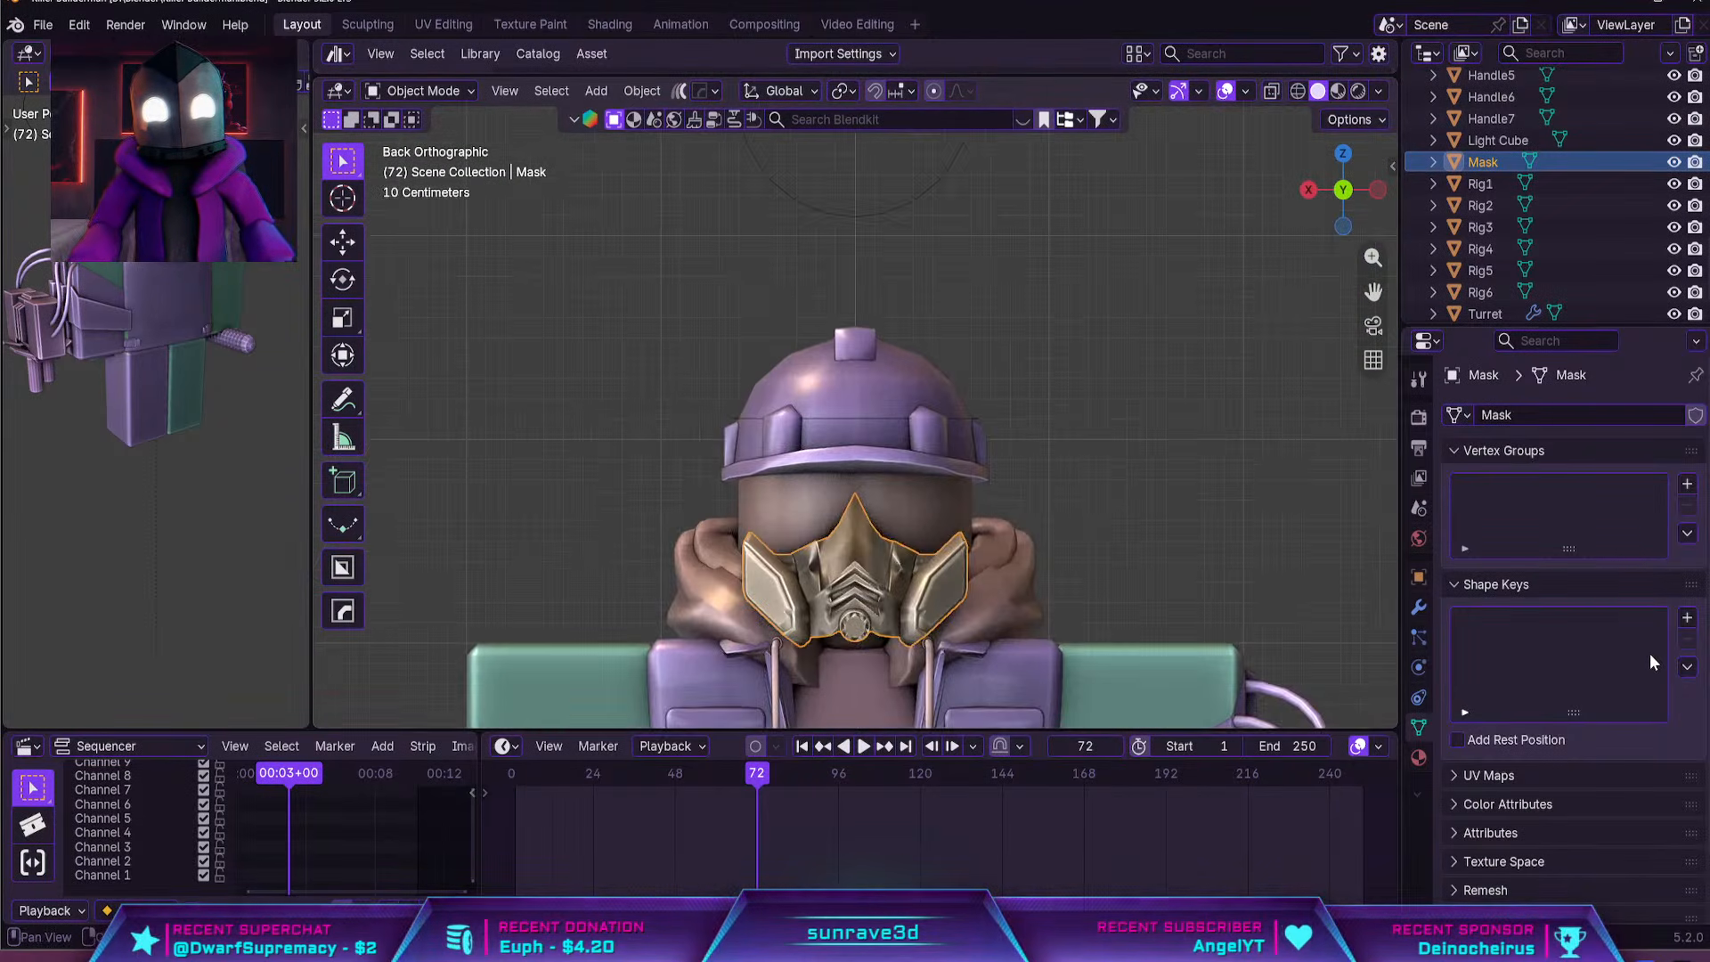
pyautogui.moveTo(1184, 580); pyautogui.dragTo(1022, 529, button='middle')
pyautogui.scroll(-5, 1023, 529)
pyautogui.press('g')
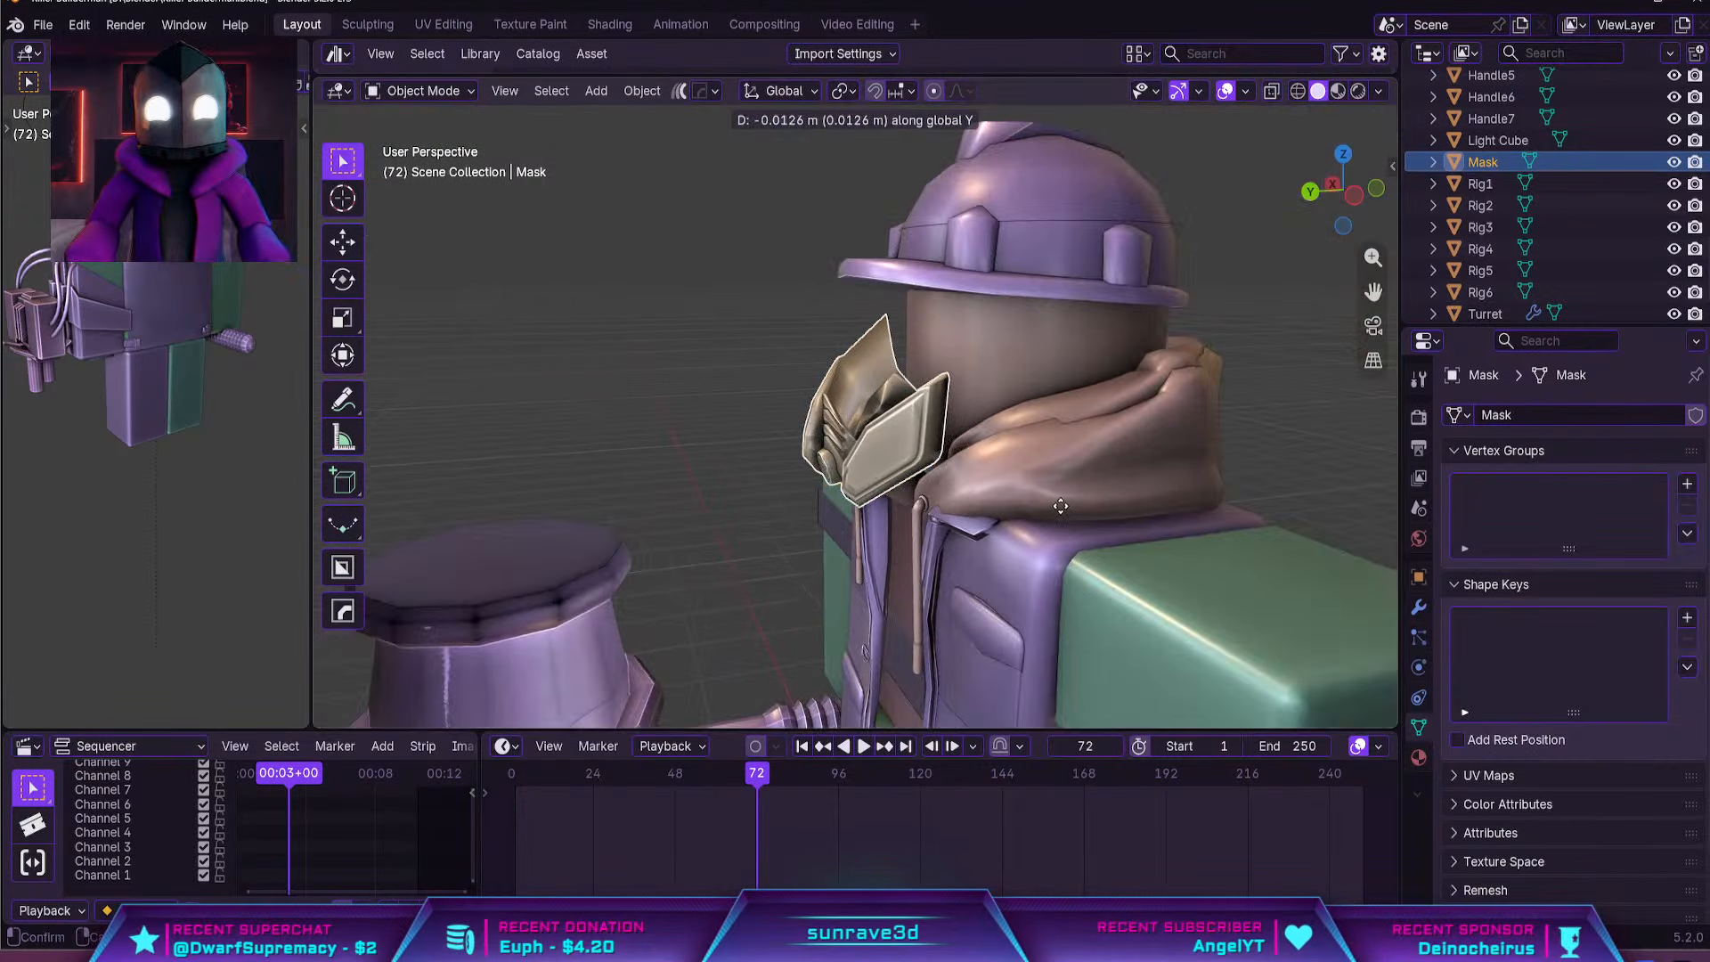
pyautogui.click(1011, 509)
pyautogui.press('g')
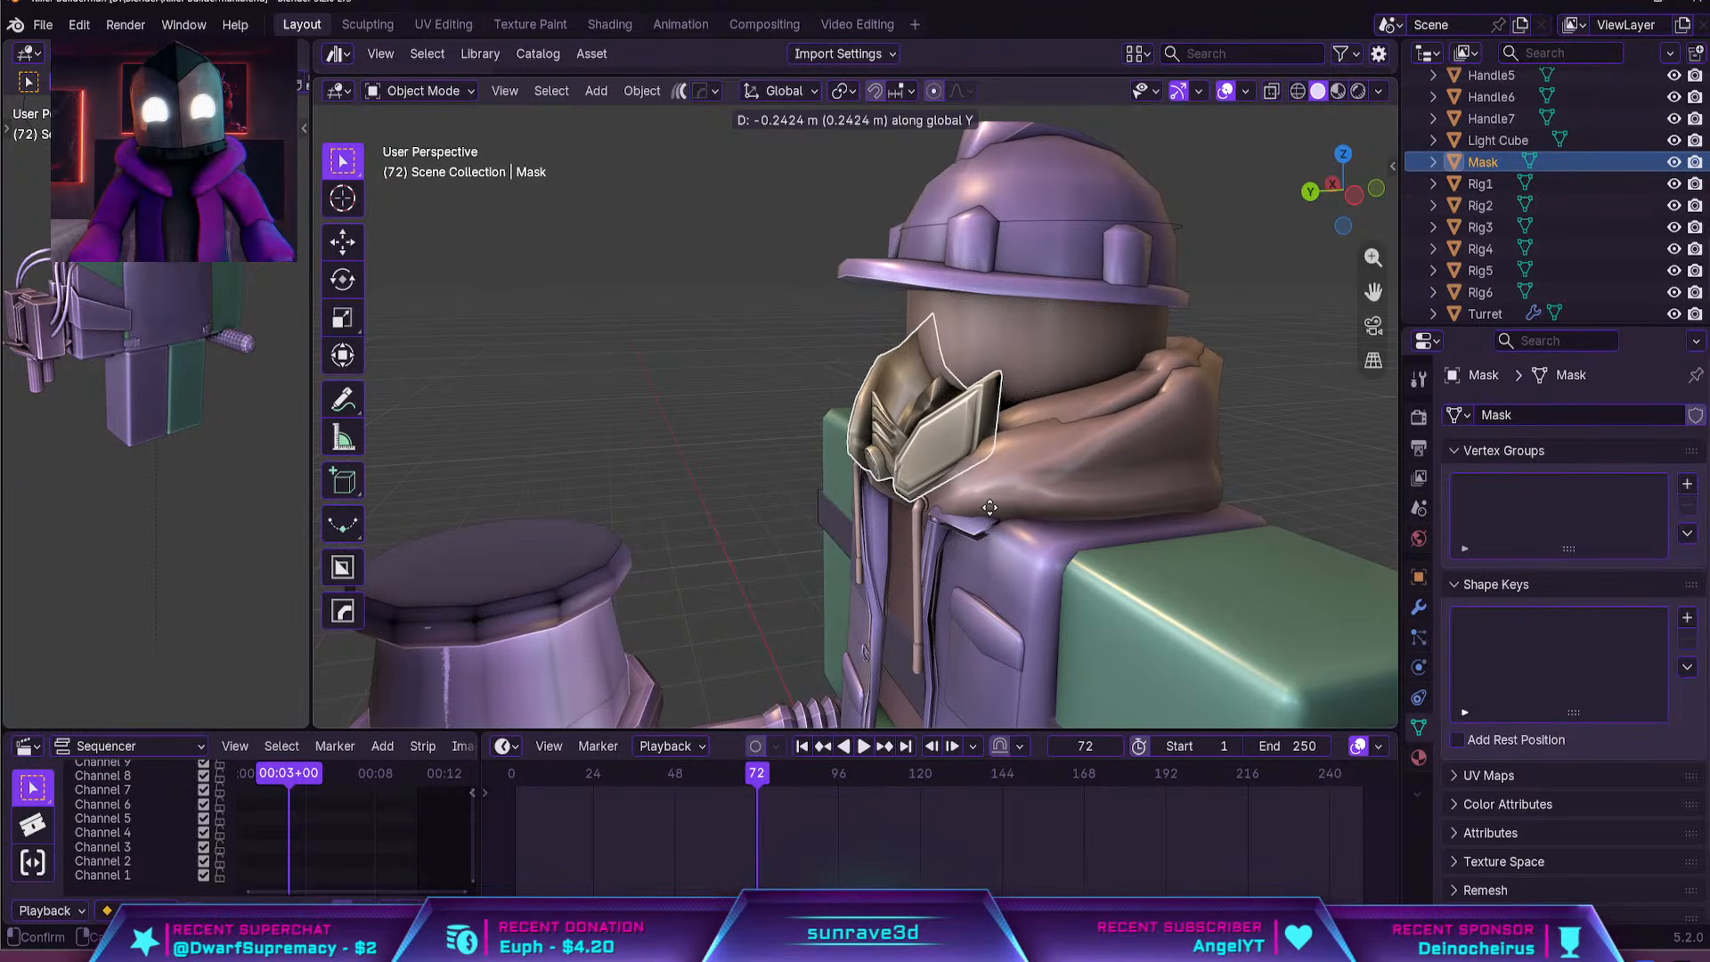
pyautogui.click(955, 478)
# Set the mask's origin to its geometry and lower the mask along Z on the face
pyautogui.click(641, 90)
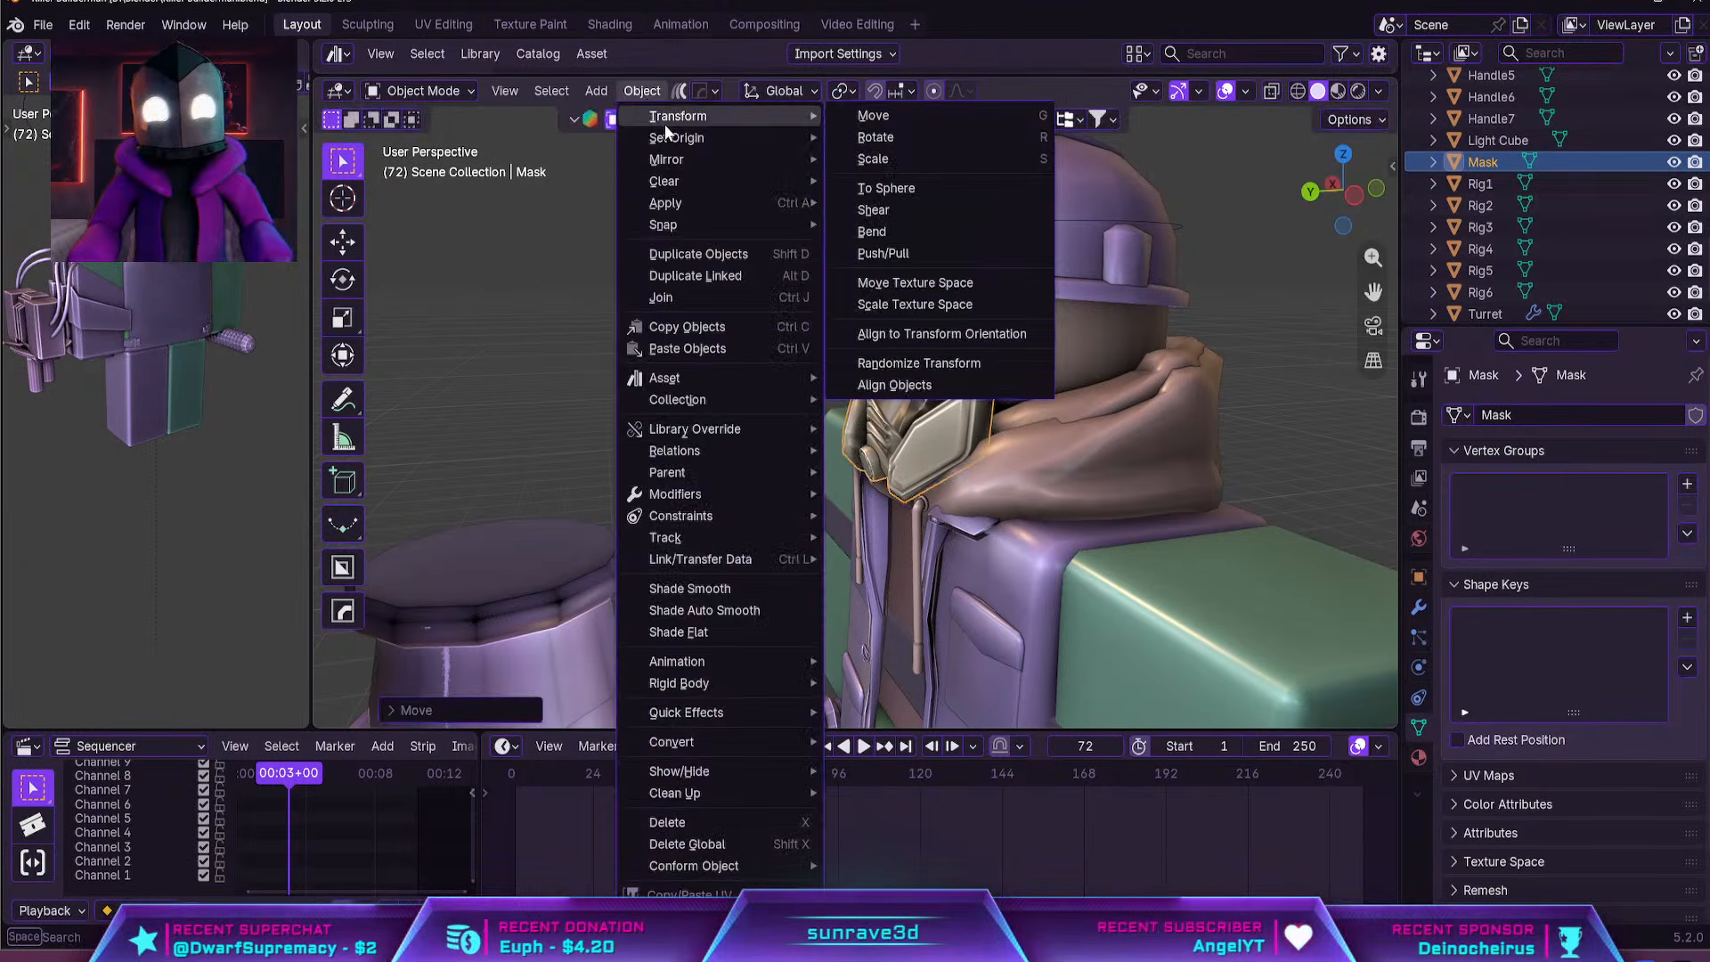
pyautogui.moveTo(799, 140)
pyautogui.click(945, 161)
pyautogui.press('g')
pyautogui.press('z')
pyautogui.click(879, 203)
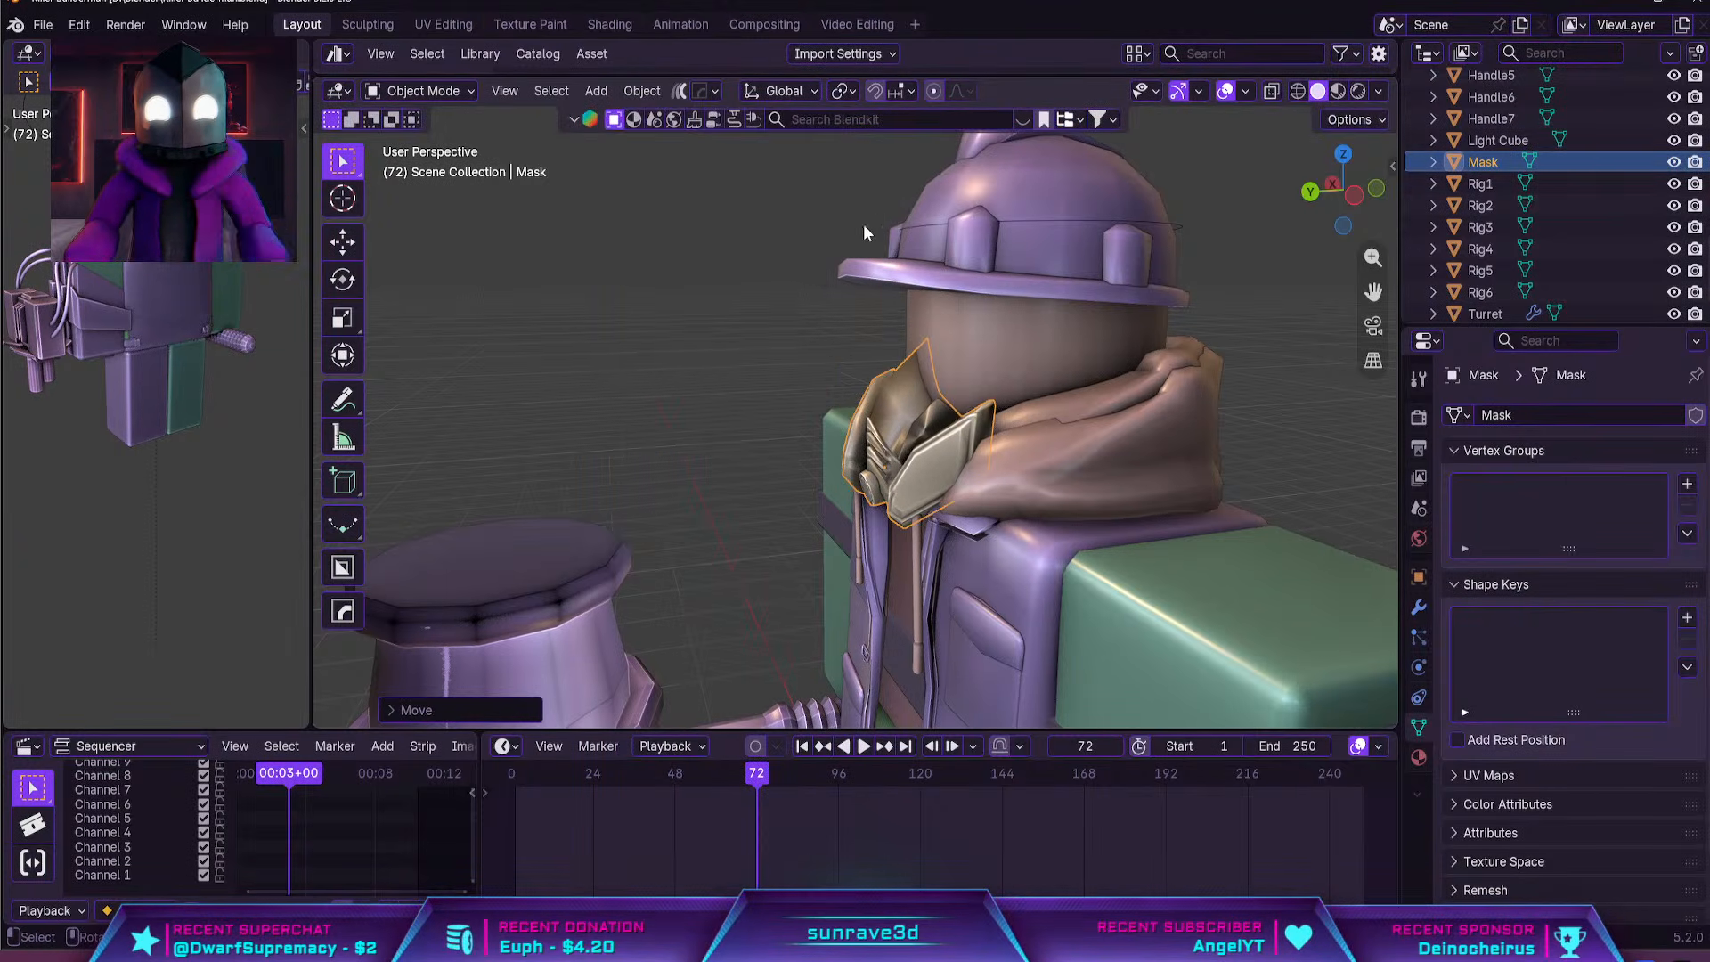
# Switch the viewport to Material Preview shading and fine-tune the gas mask's position along Z and Y over the lower face
pyautogui.moveTo(863, 223); pyautogui.dragTo(943, 232, button='middle')
pyautogui.click(1338, 90)
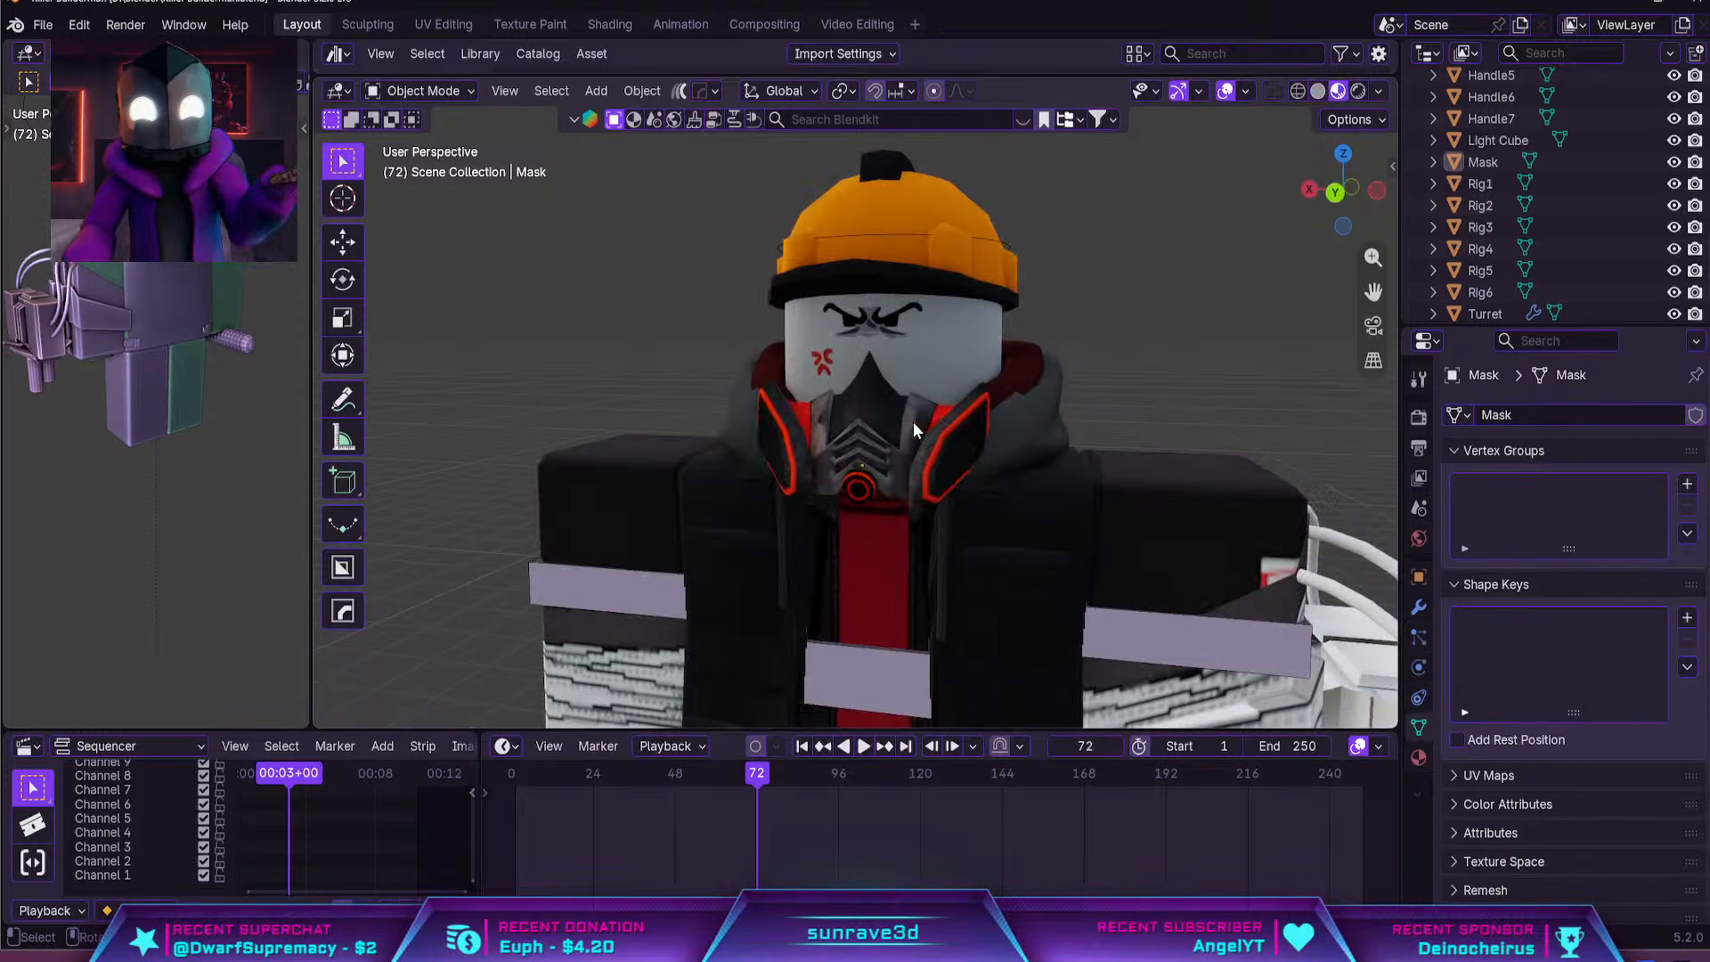
pyautogui.click(904, 419)
pyautogui.press('g')
pyautogui.press('z')
pyautogui.moveTo(898, 419); pyautogui.dragTo(933, 415, button='middle')
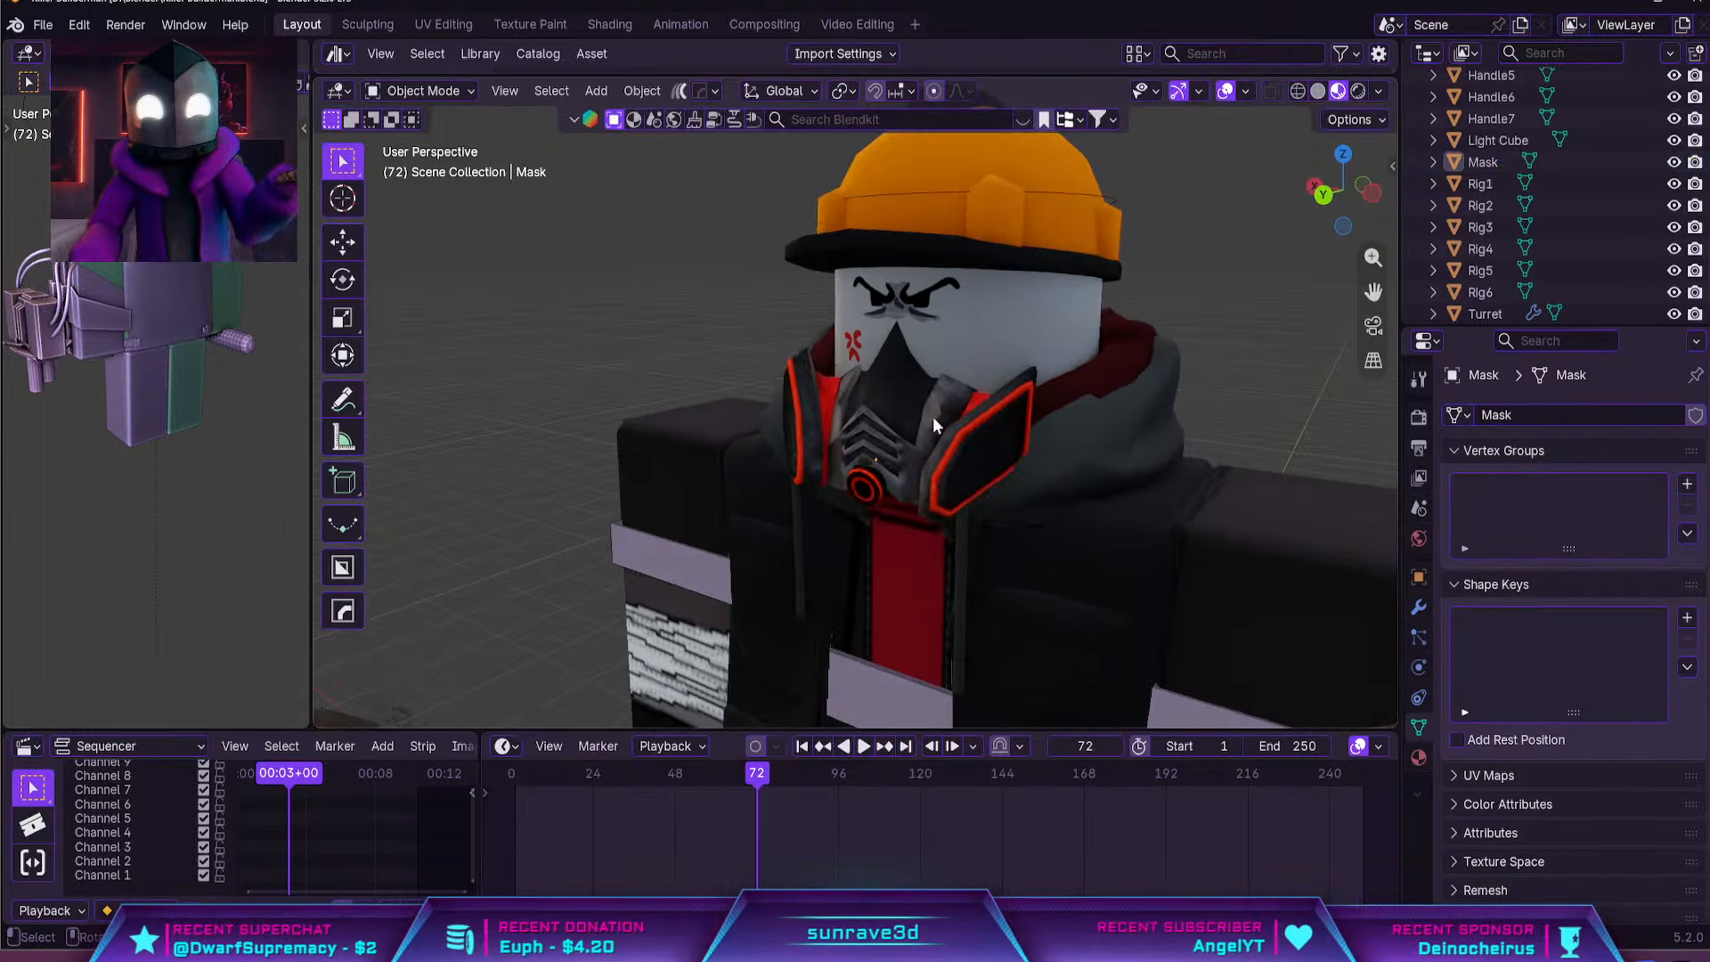
pyautogui.press('y')
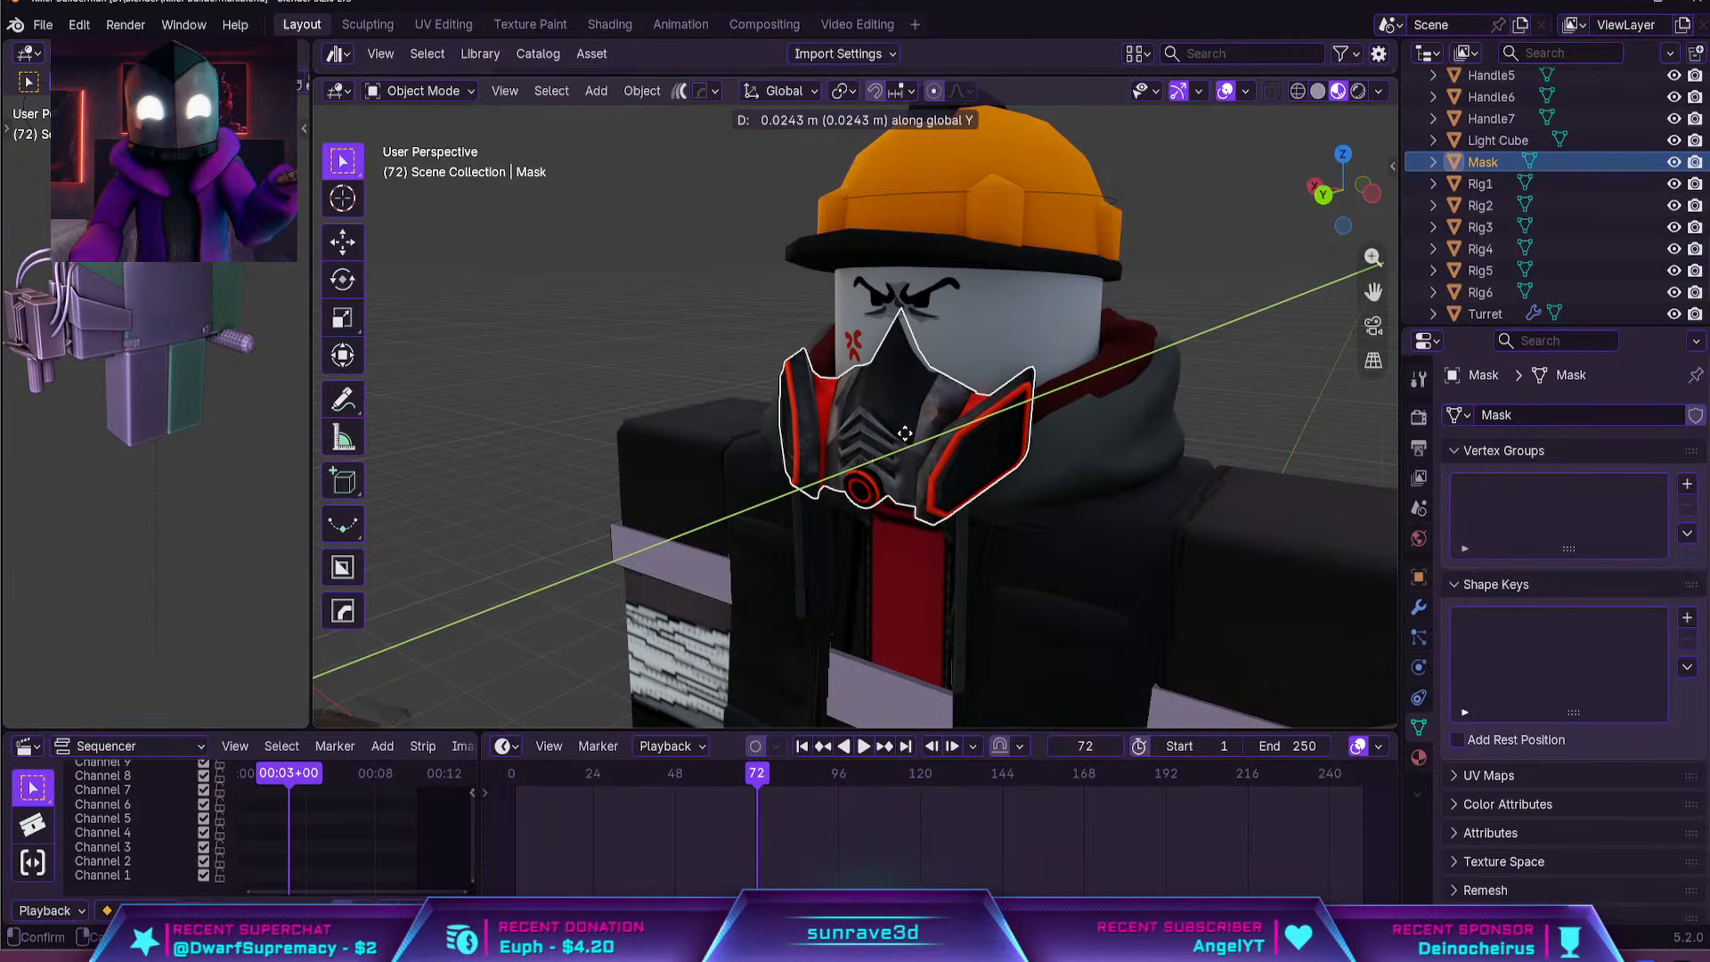
pyautogui.click(905, 434)
pyautogui.click(1265, 271)
pyautogui.scroll(-2, 982, 329)
pyautogui.scroll(-5, 983, 329)
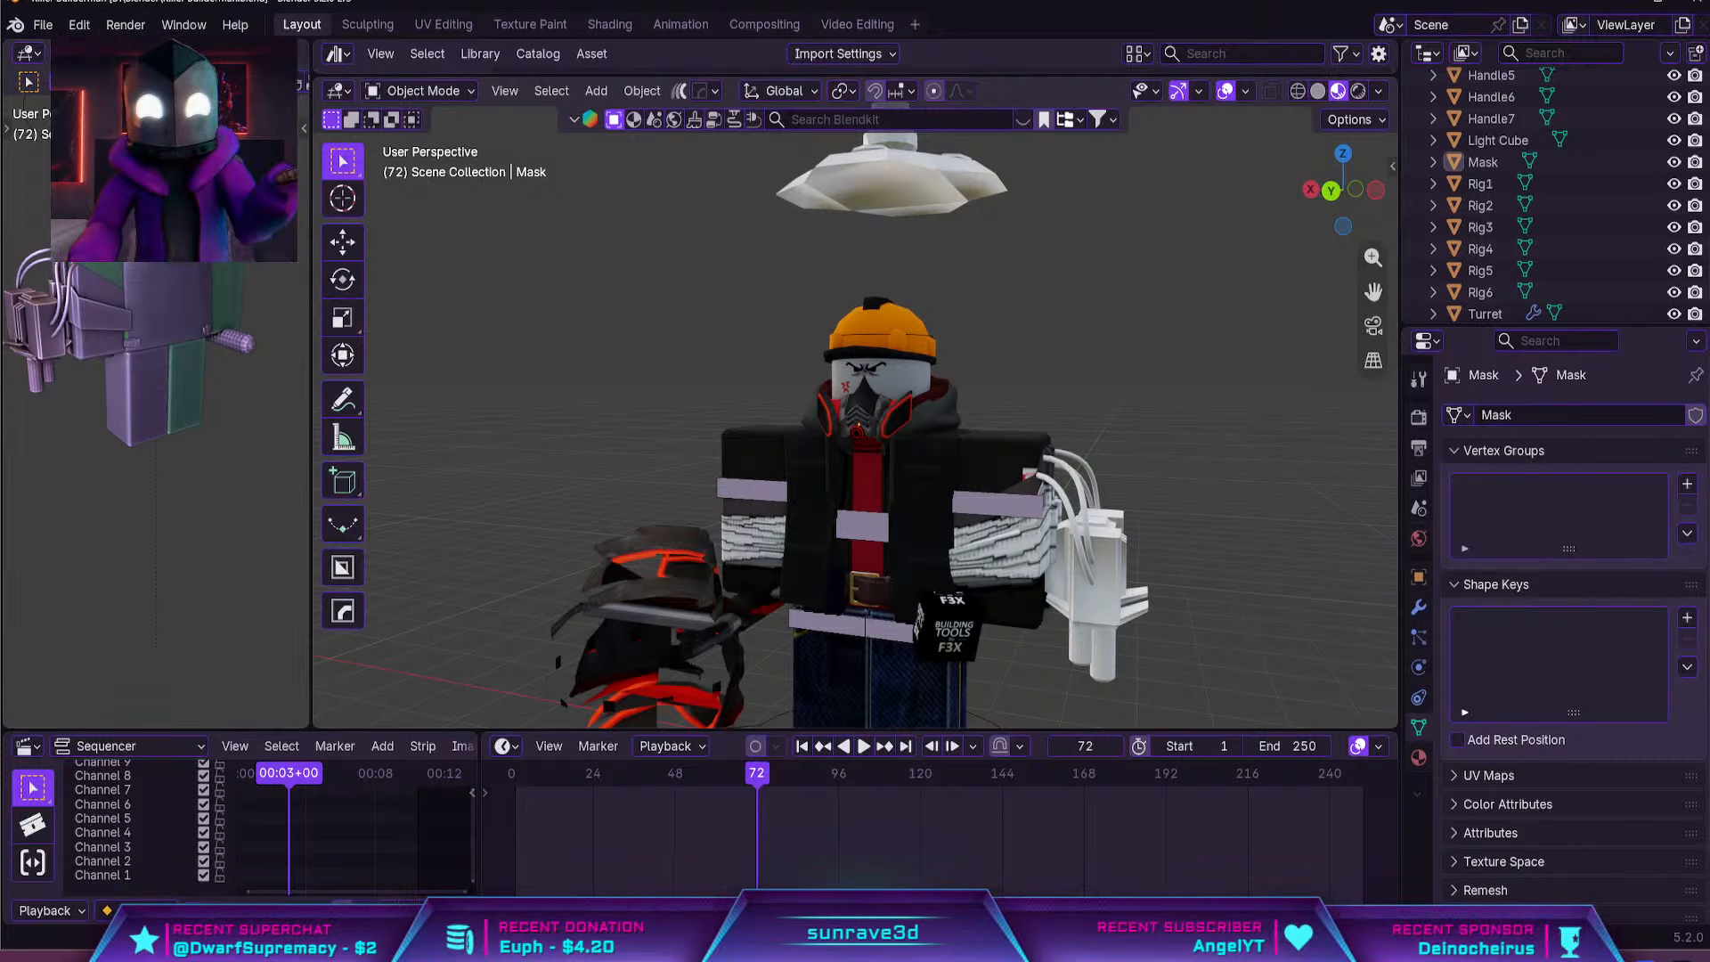
# Extract the zipped dispenser model into its disp folder under dispenser\source
pyautogui.moveTo(1130, 946)
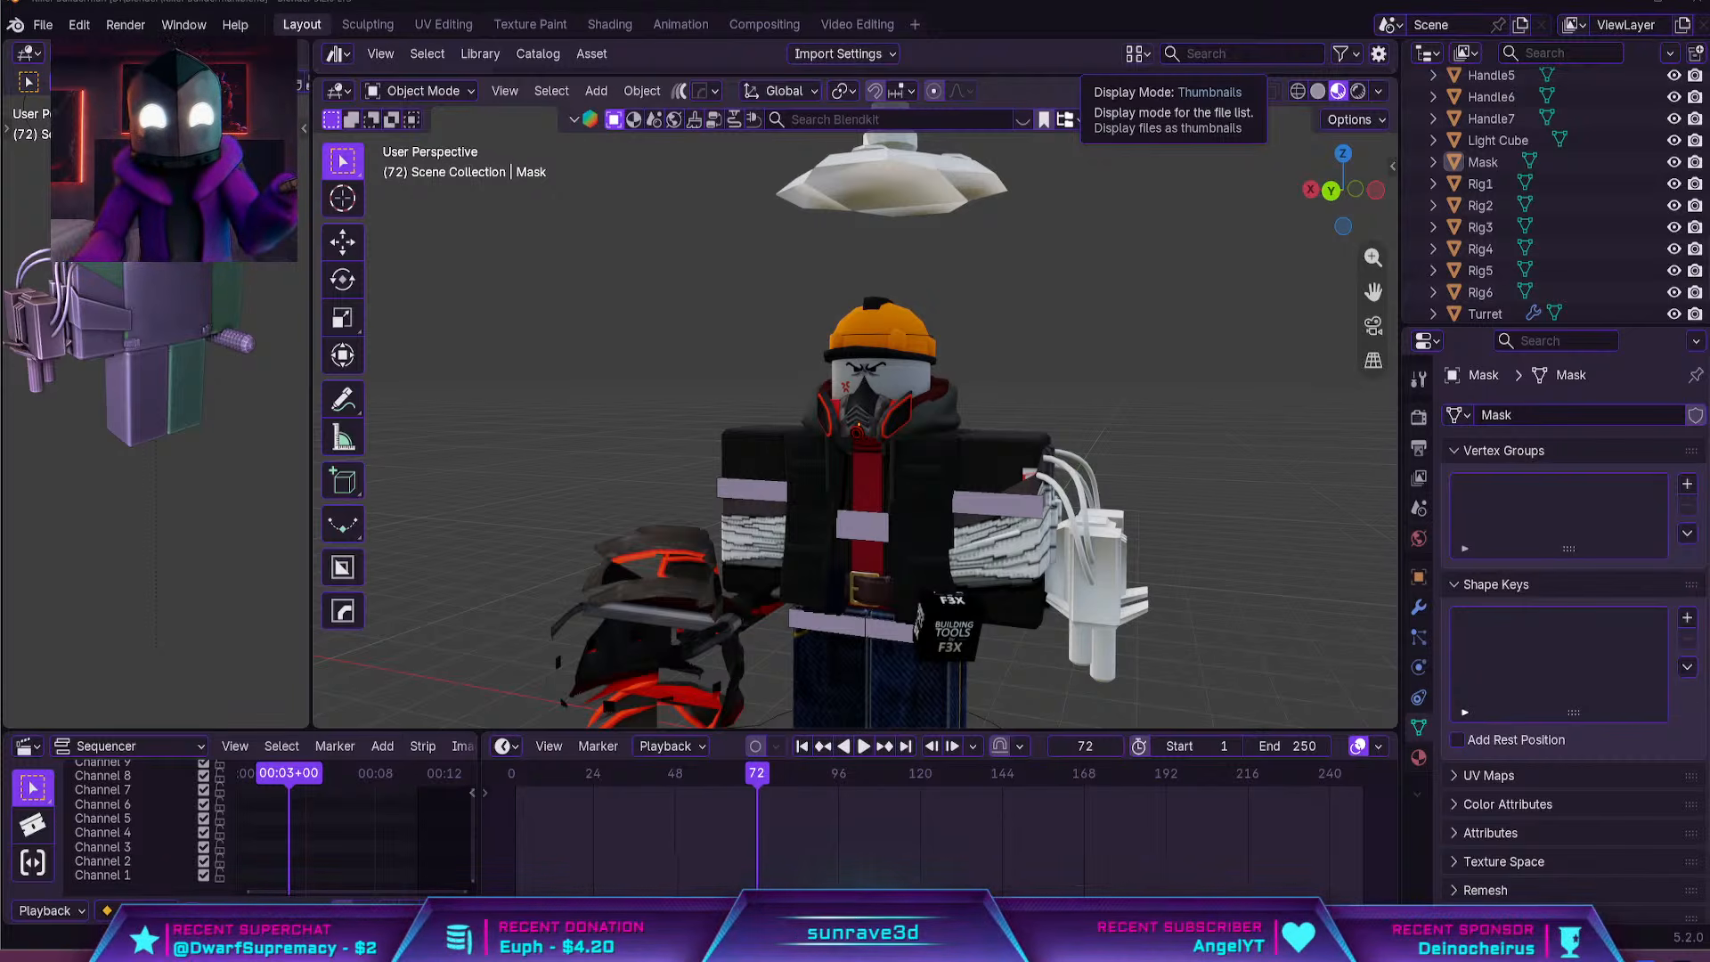
pyautogui.click(1283, 652)
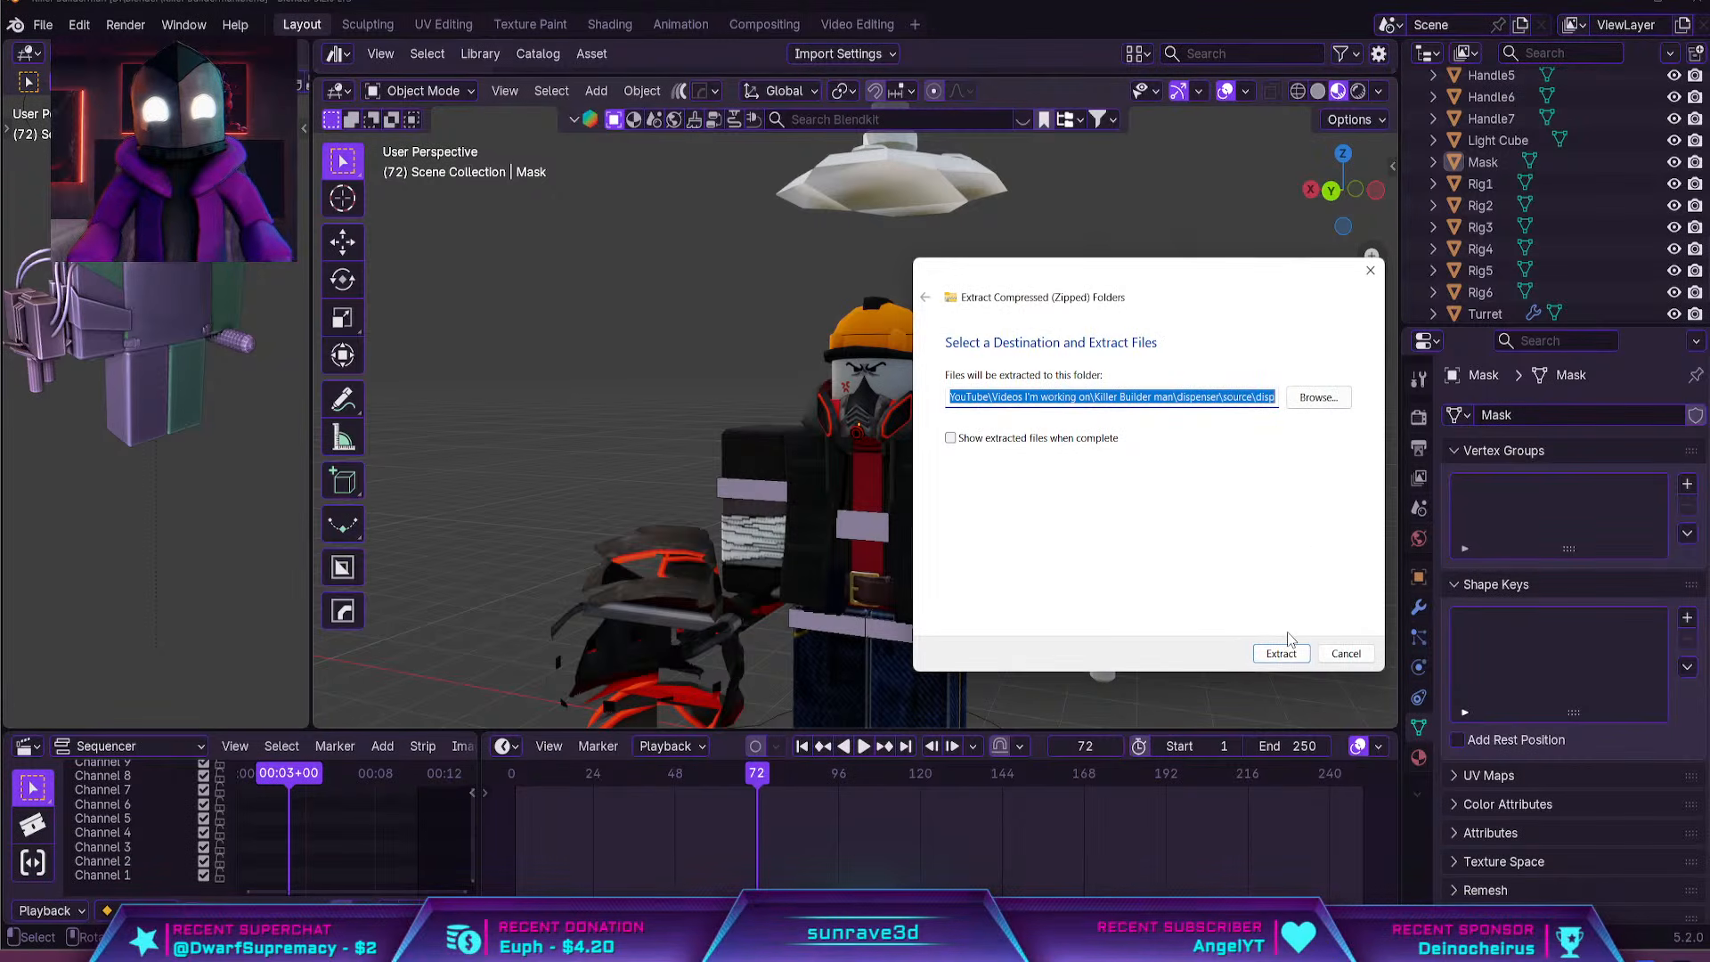
pyautogui.click(1281, 653)
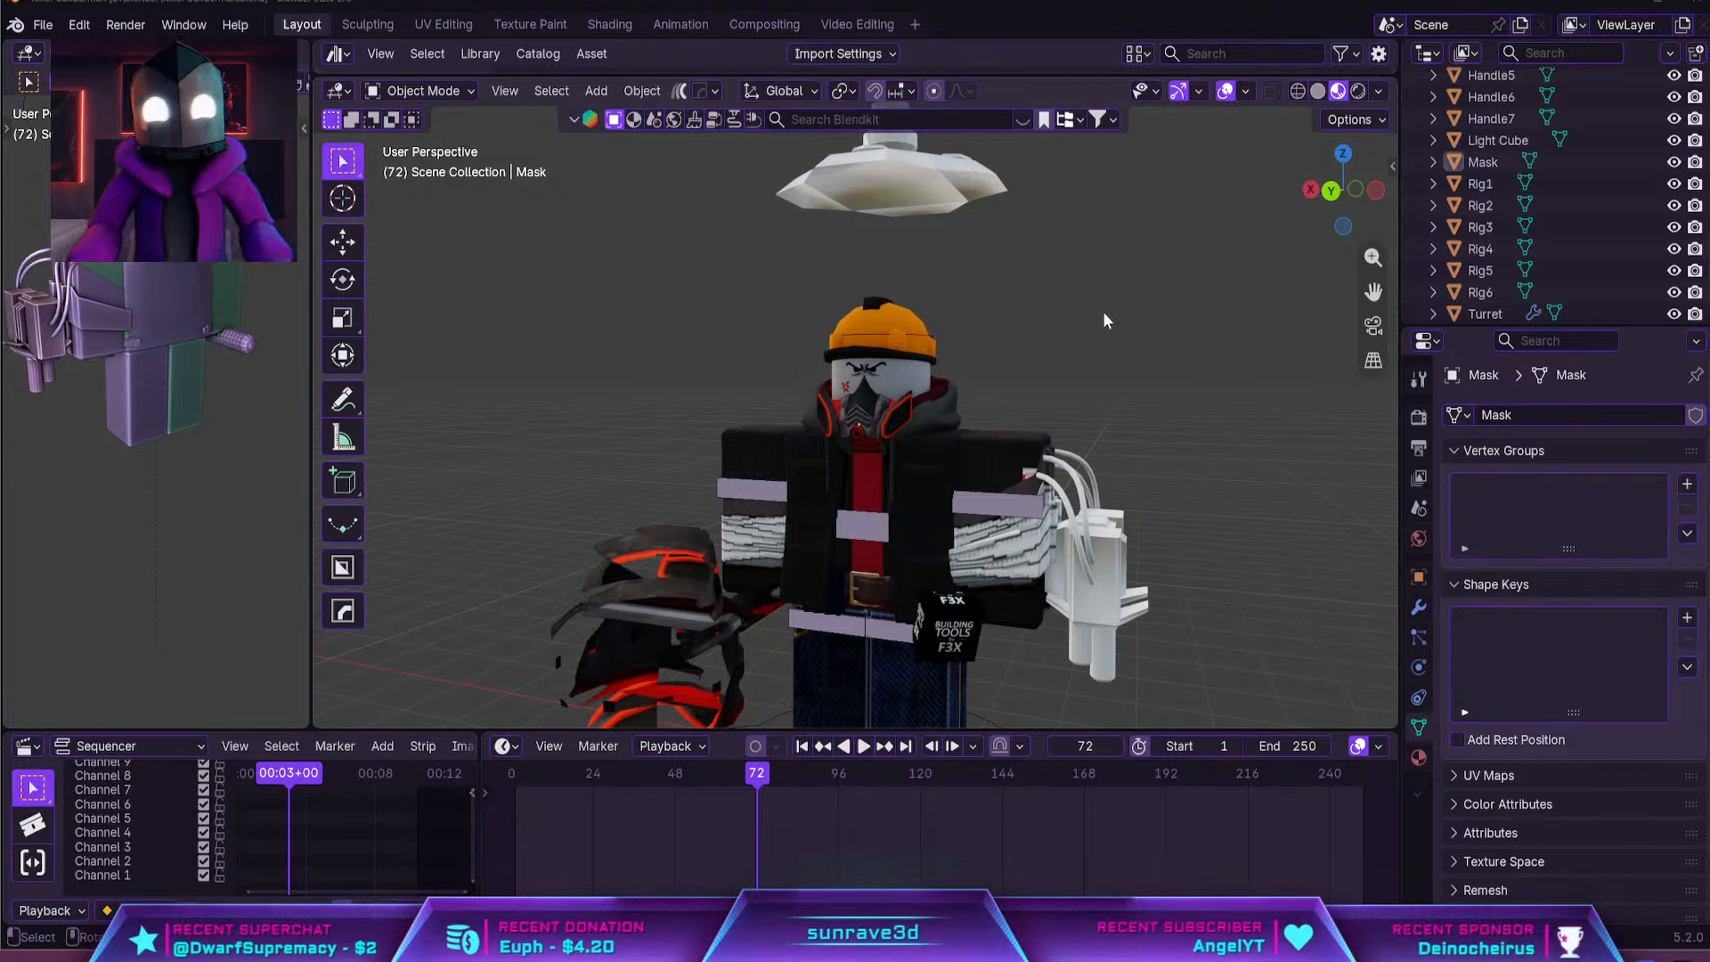
# Try to import a Wavefront OBJ from the dispenser\source\disp folder with the file name left as Mask.obj
pyautogui.click(41, 25)
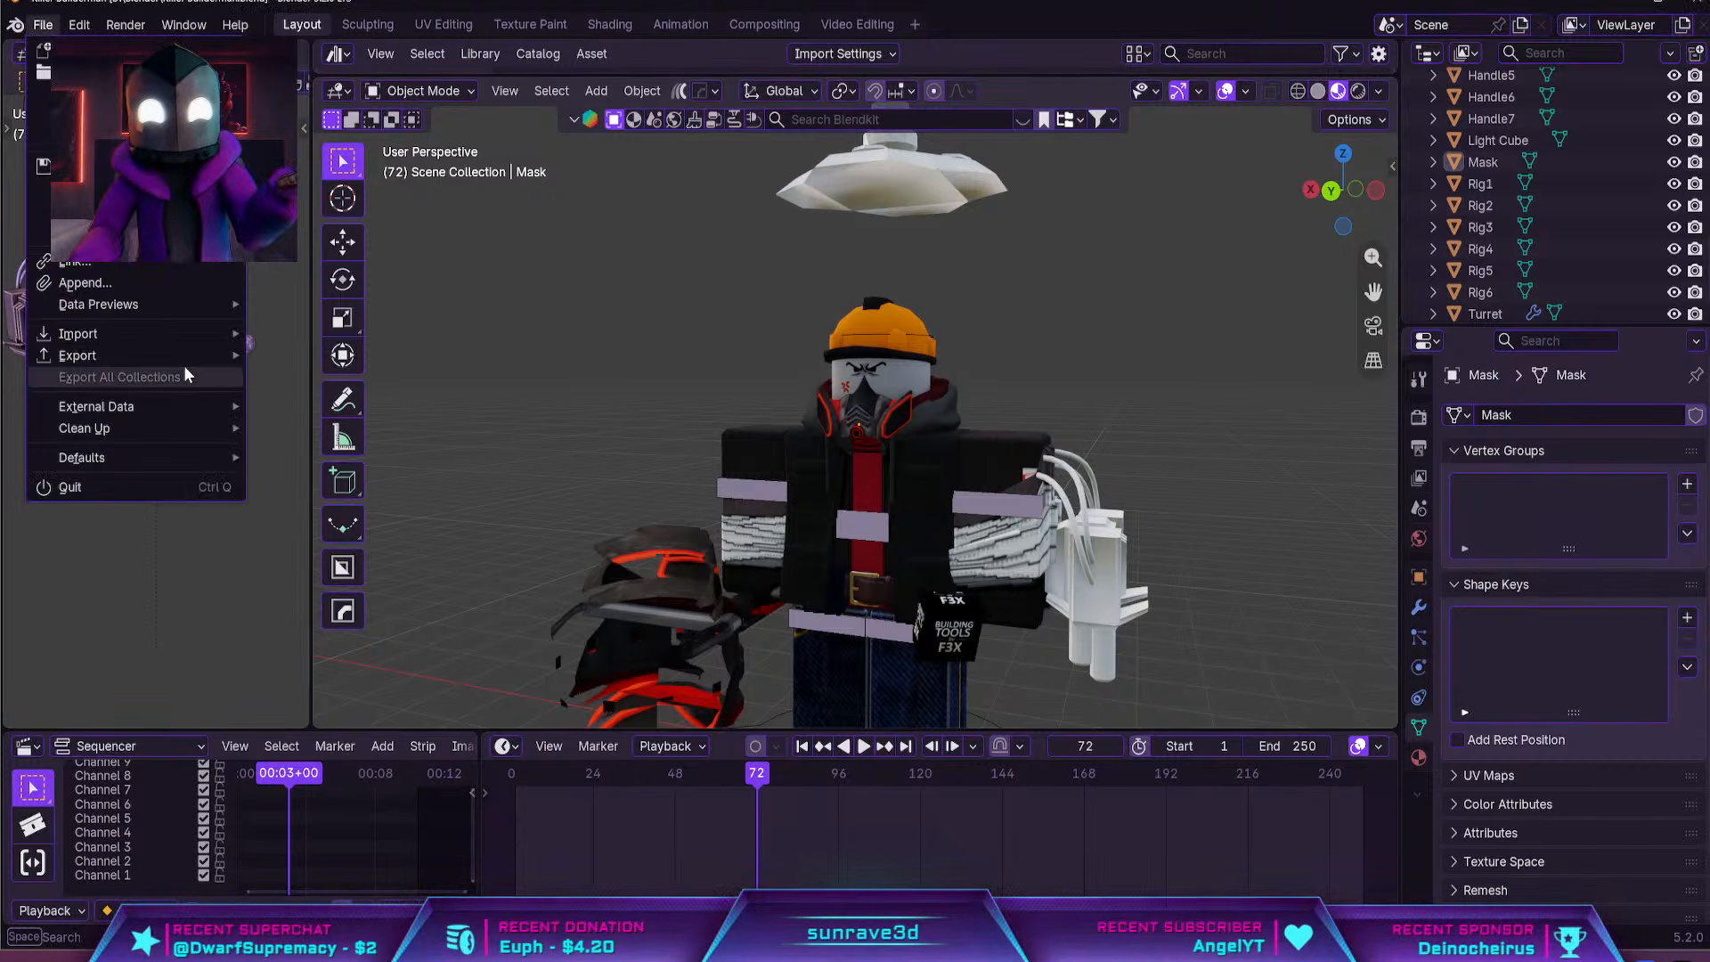
pyautogui.moveTo(157, 340)
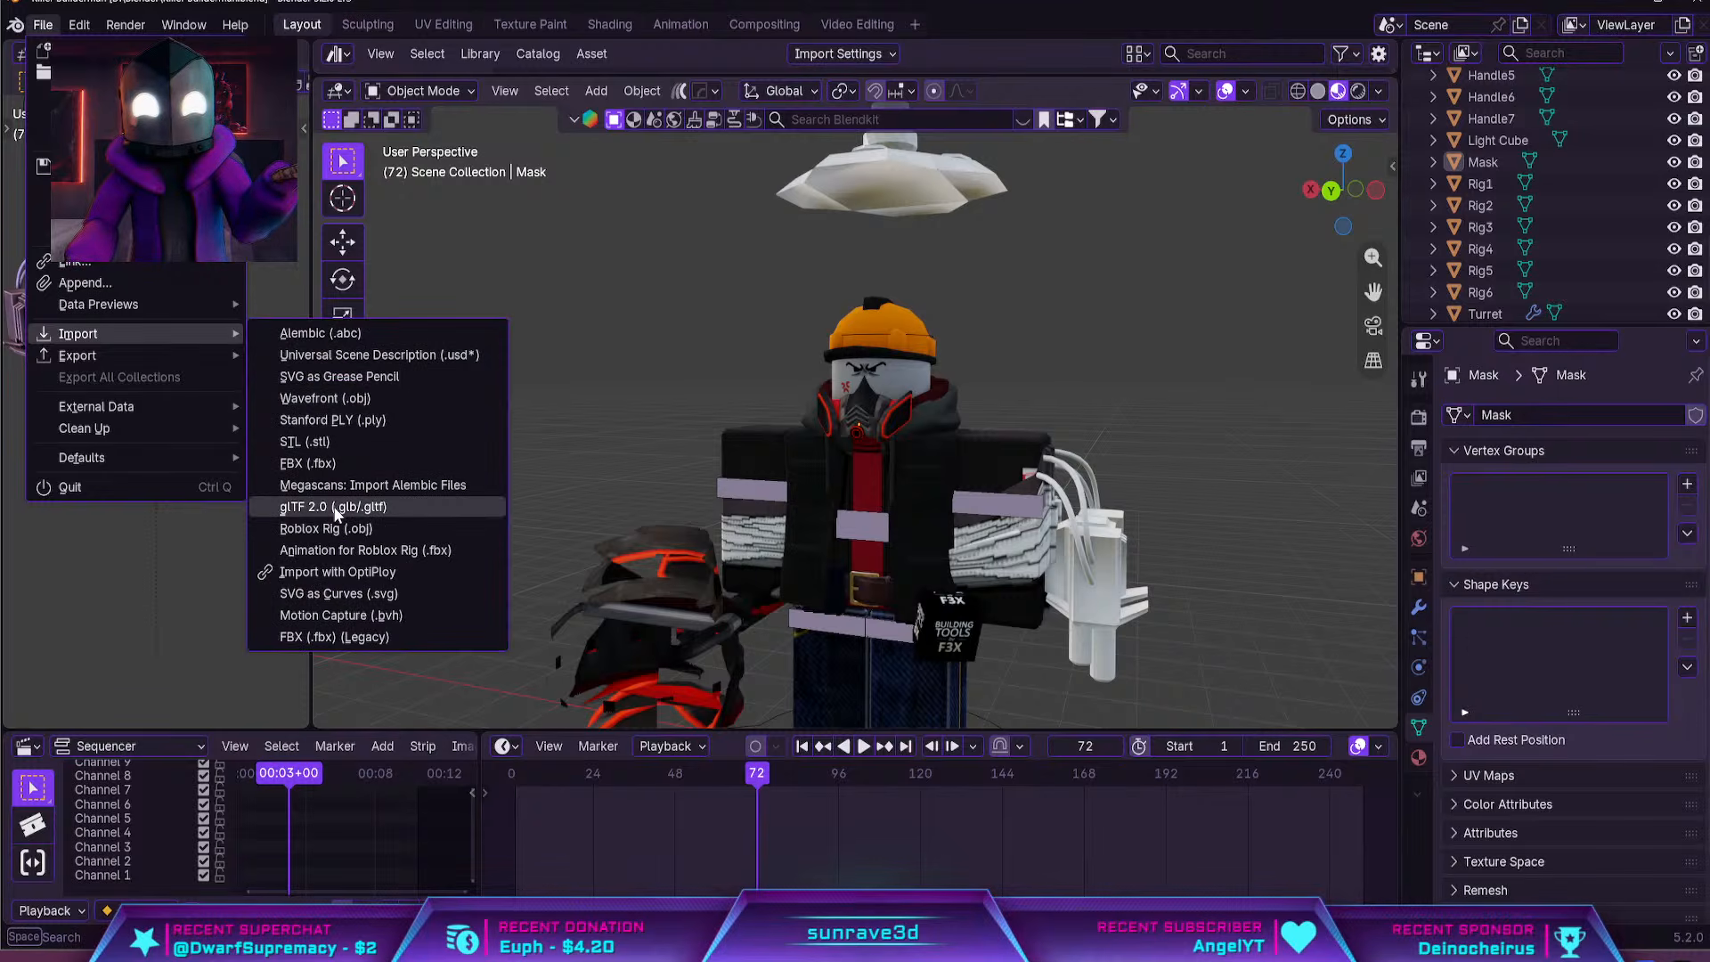
pyautogui.click(351, 397)
pyautogui.click(814, 237)
pyautogui.write("D:\\YouTube\\Videos I'm working on\\Killer Builder man\\dispenser\\source\\disp\\")
pyautogui.press('Return')
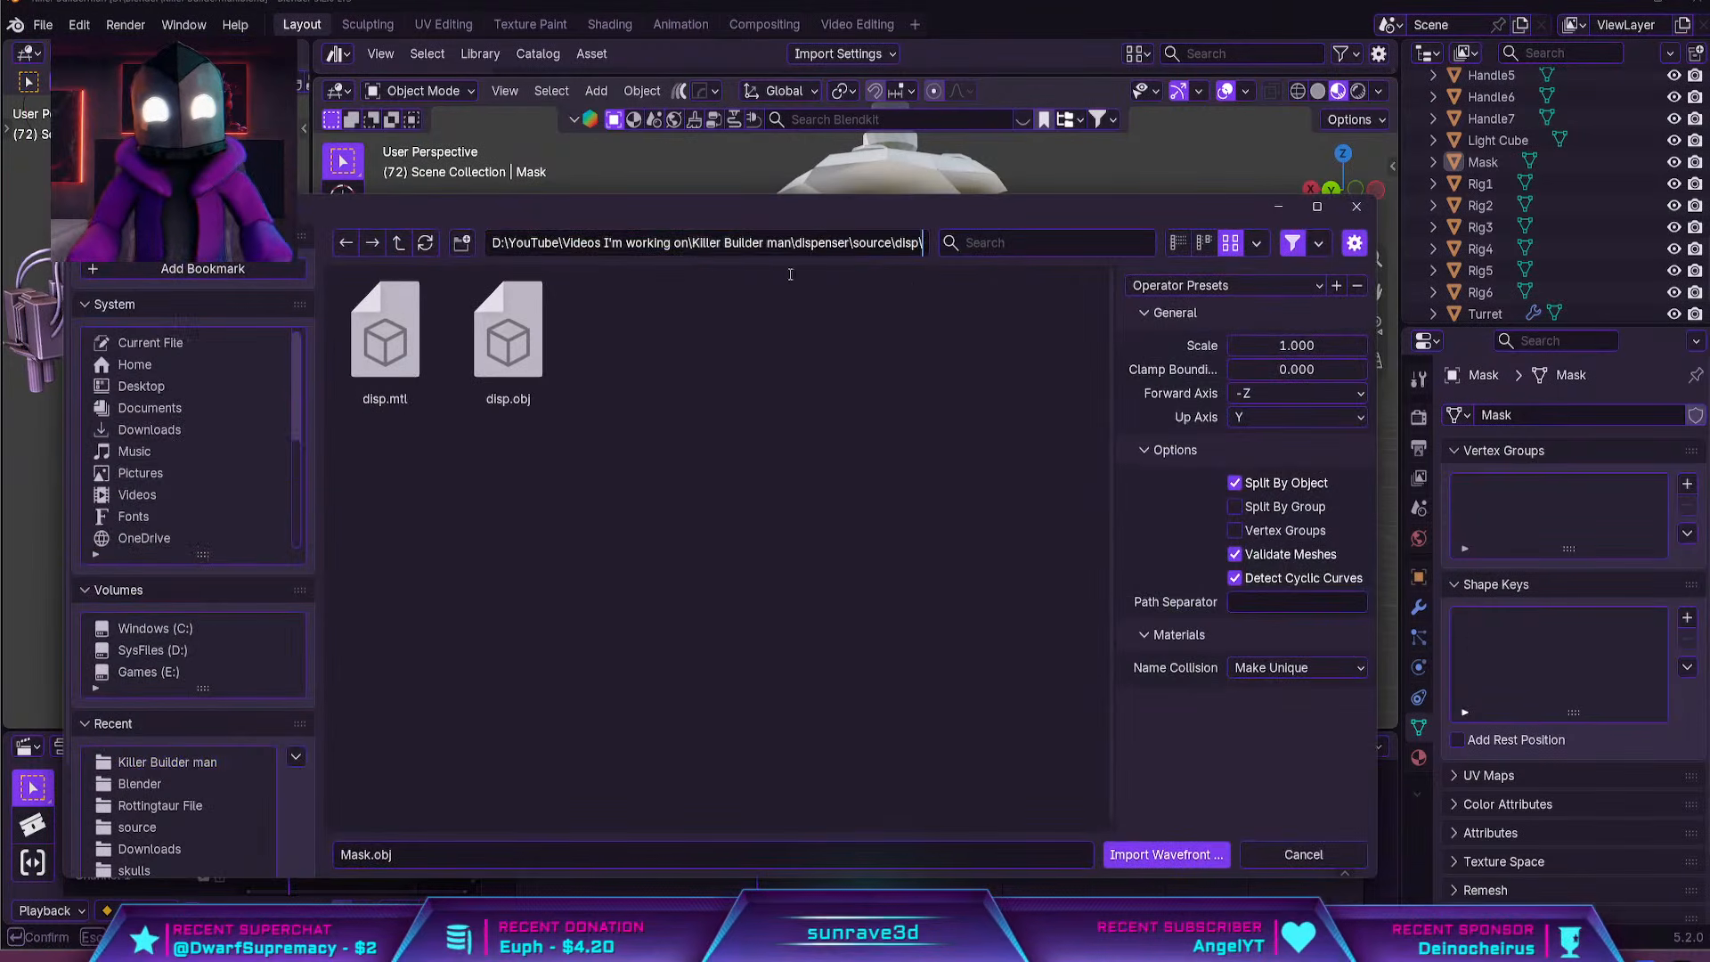
pyautogui.click(1201, 859)
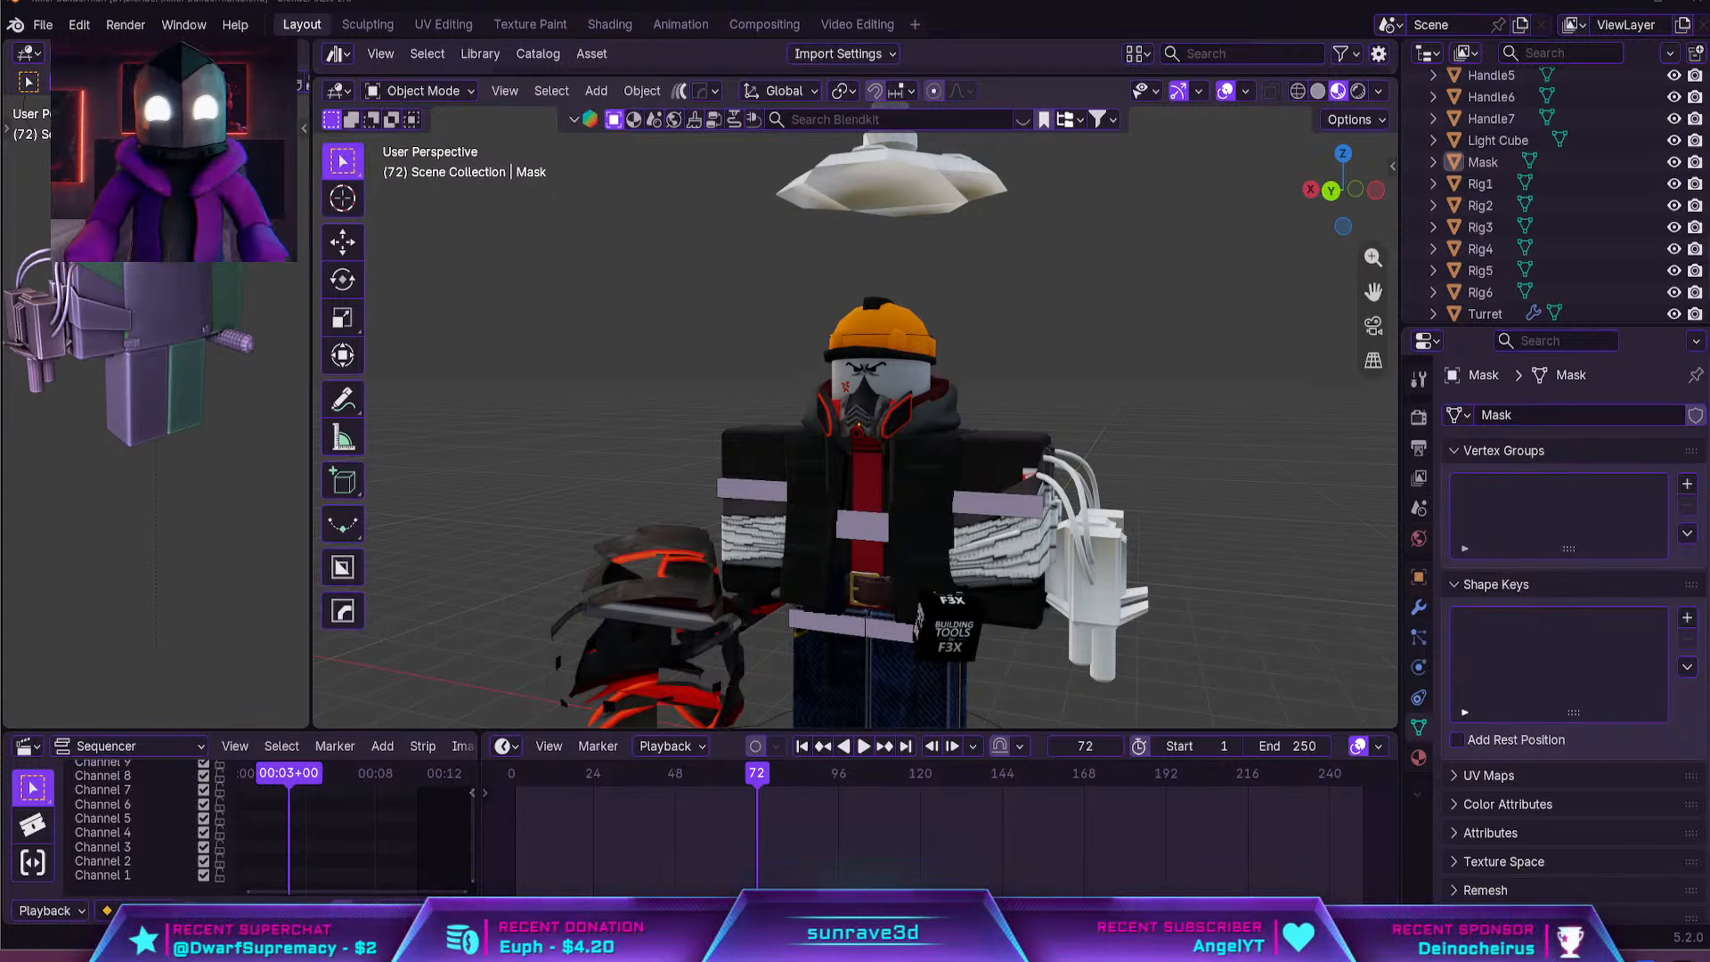
# Import disp.obj from the dispenser\source\disp folder as a Wavefront OBJ
pyautogui.click(43, 24)
pyautogui.moveTo(210, 338)
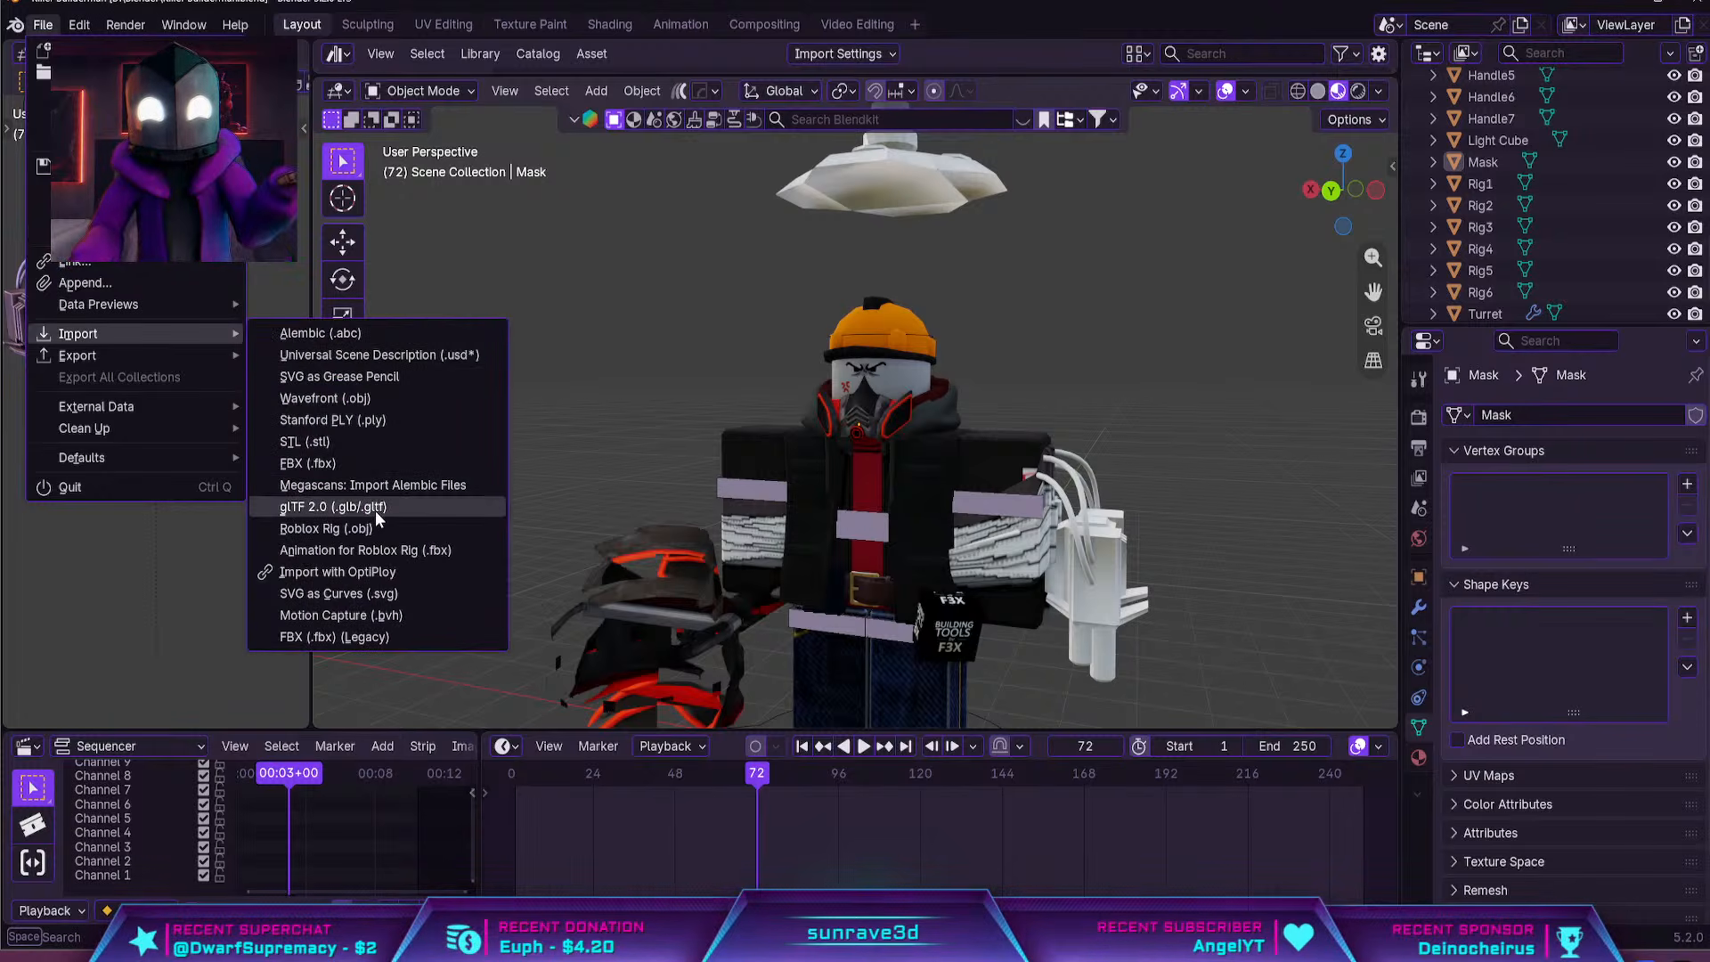
pyautogui.click(381, 397)
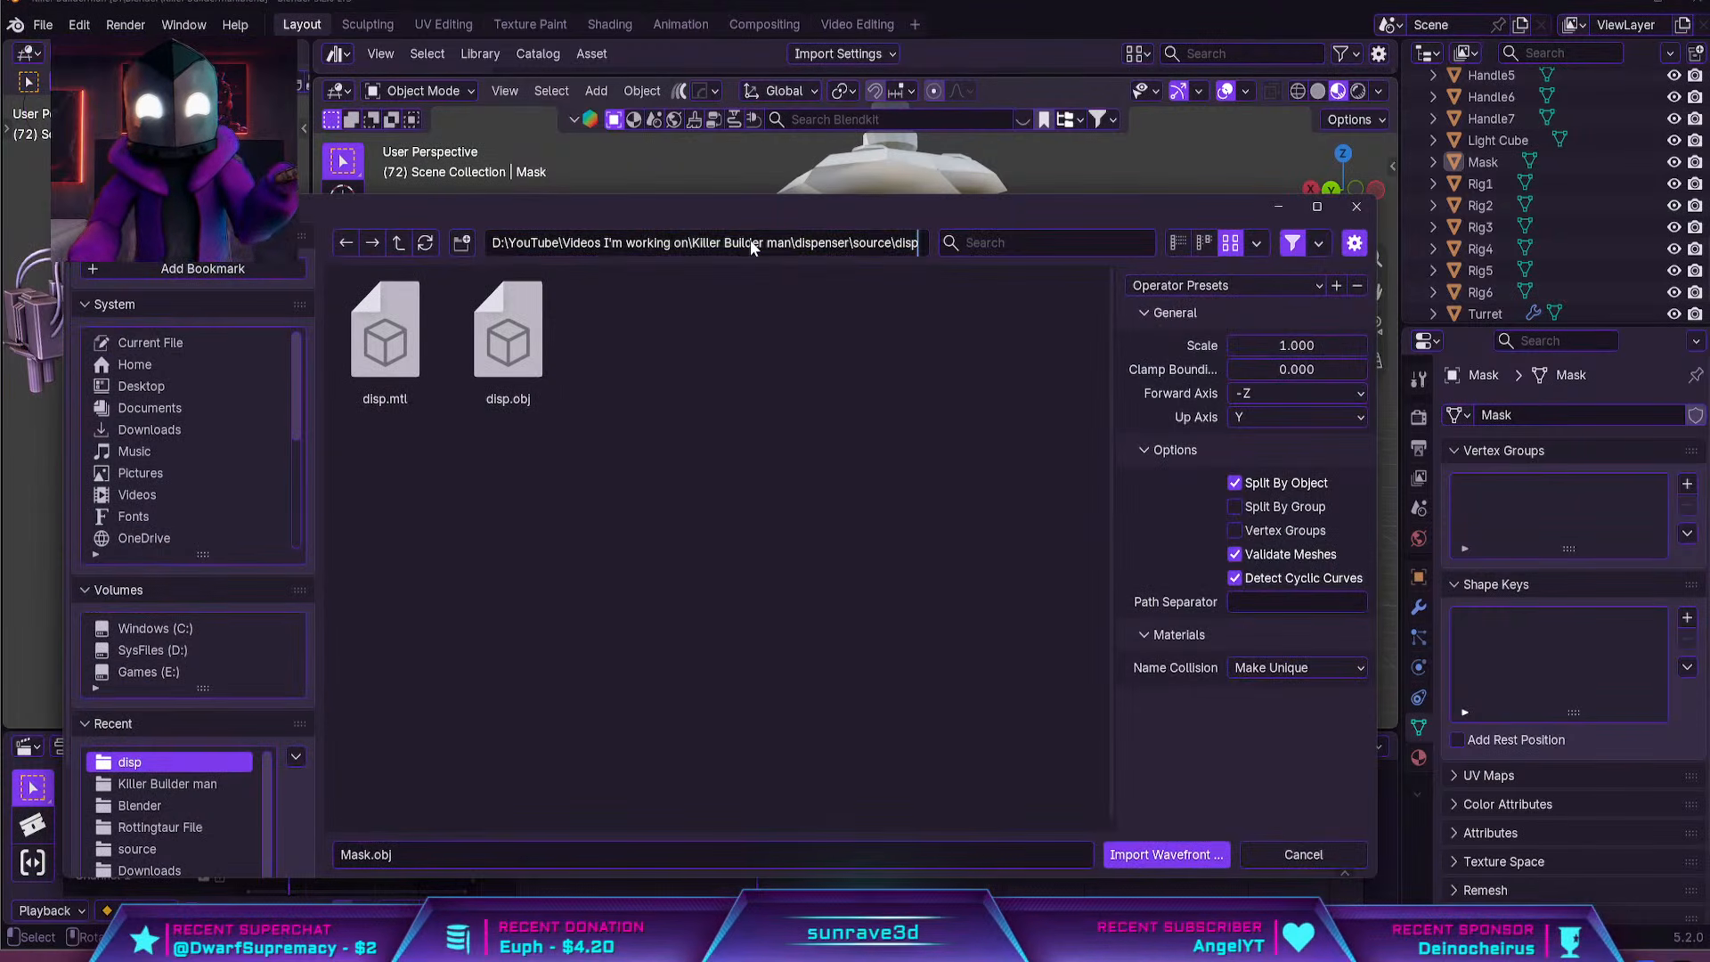
pyautogui.click(508, 338)
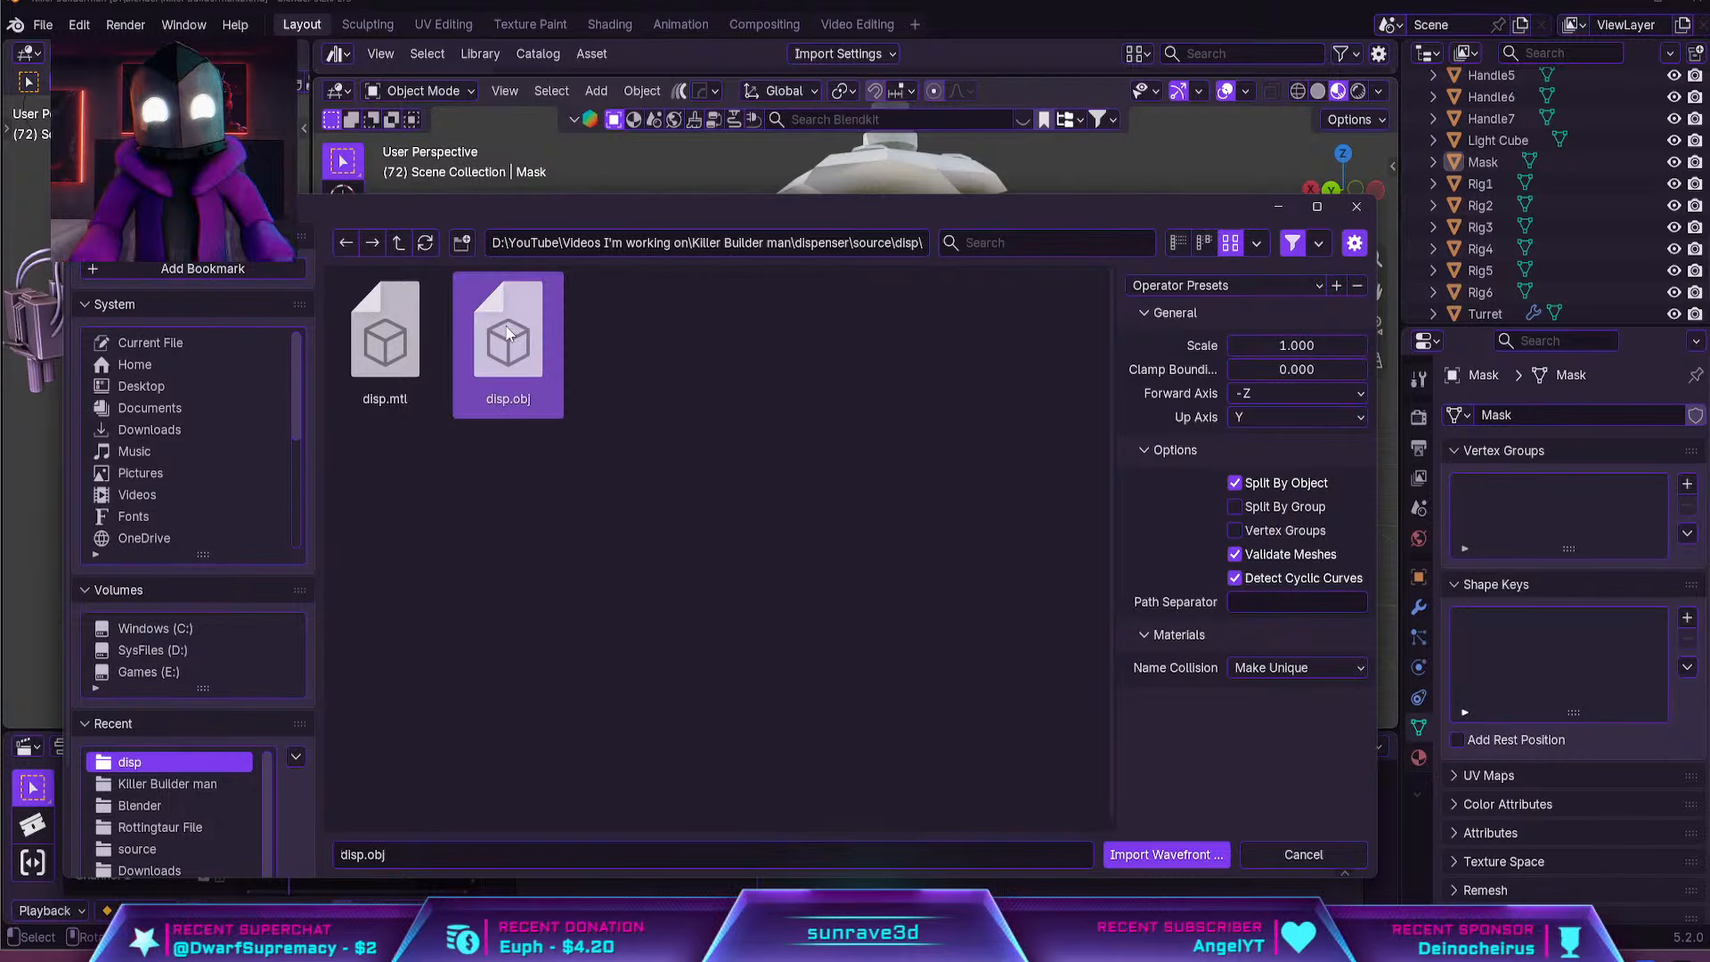
pyautogui.click(1166, 855)
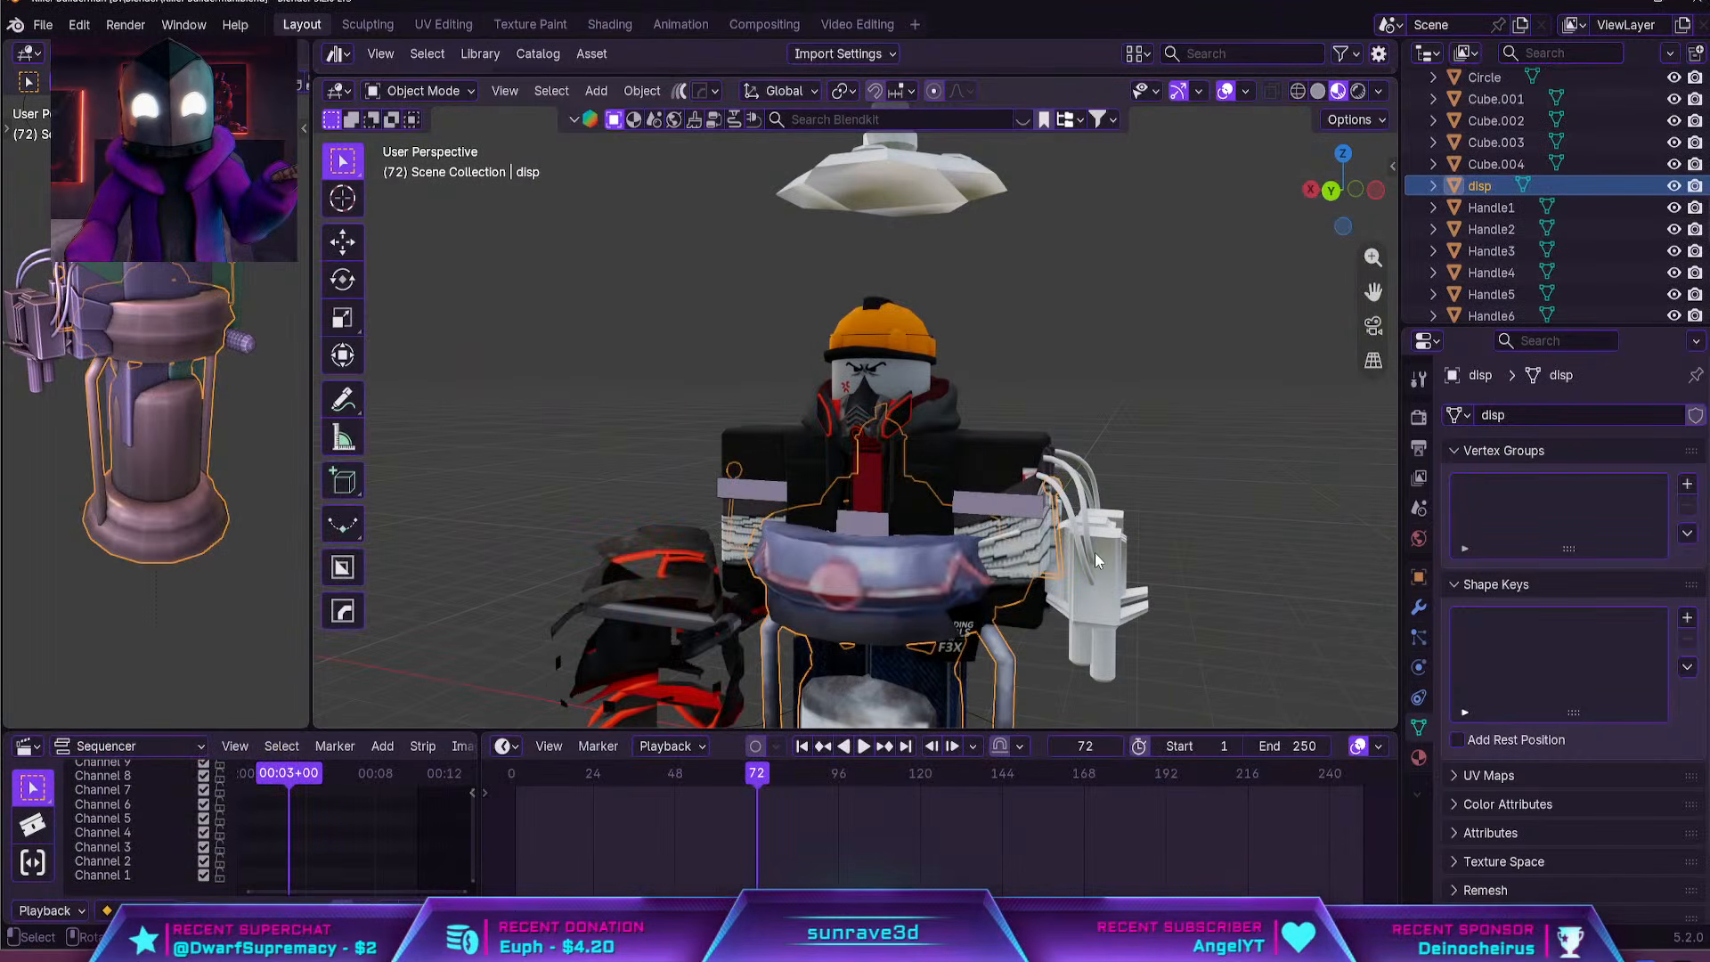
# Raise the imported dispenser along Z to the character's torso and scale it down
pyautogui.scroll(-5, 1078, 548)
pyautogui.press('g')
pyautogui.press('z')
pyautogui.click(1057, 375)
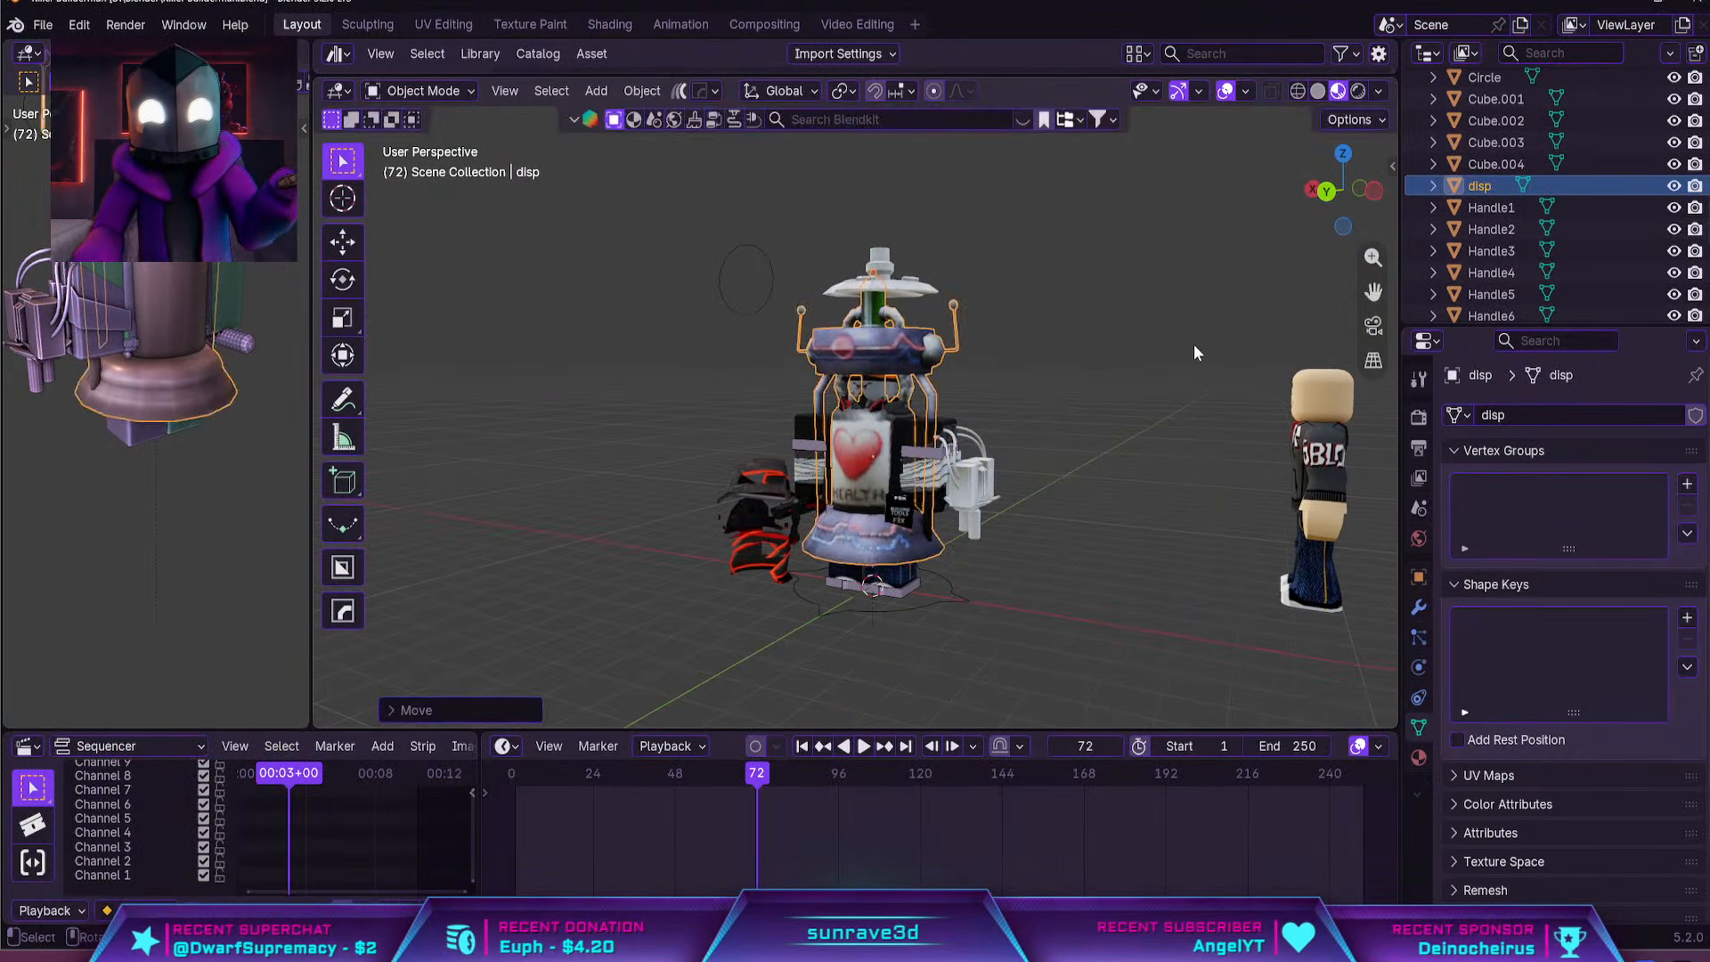
pyautogui.press('s')
pyautogui.click(981, 406)
# Move the dispenser along the global Y axis to behind the character's back
pyautogui.scroll(5, 947, 504)
pyautogui.scroll(1, 947, 505)
pyautogui.press('g')
pyautogui.press('x')
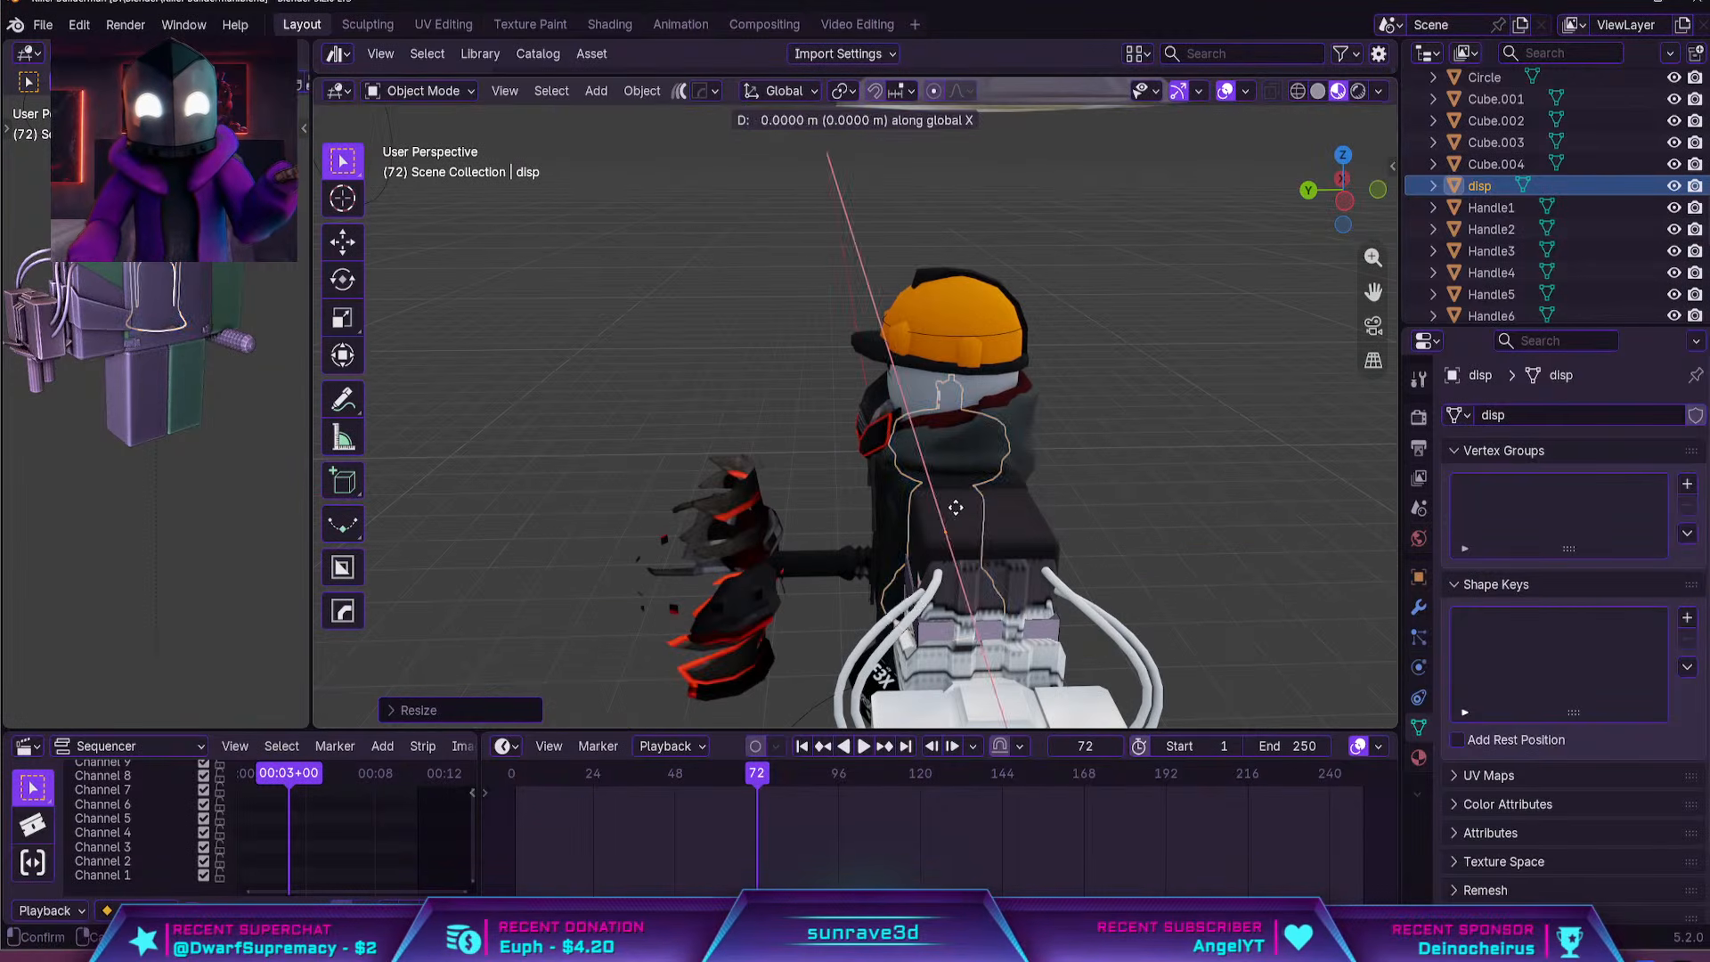
pyautogui.press('y')
pyautogui.click(1133, 533)
# Rotate the dispenser 180 degrees around the Z axis so it faces backward
pyautogui.scroll(1, 895, 516)
pyautogui.write('r')
pyautogui.keyDown('shift'); pyautogui.moveTo(1134, 534); pyautogui.dragTo(755, 464, button='middle'); pyautogui.keyUp('shift')
pyautogui.write('z180')
pyautogui.press('Return')
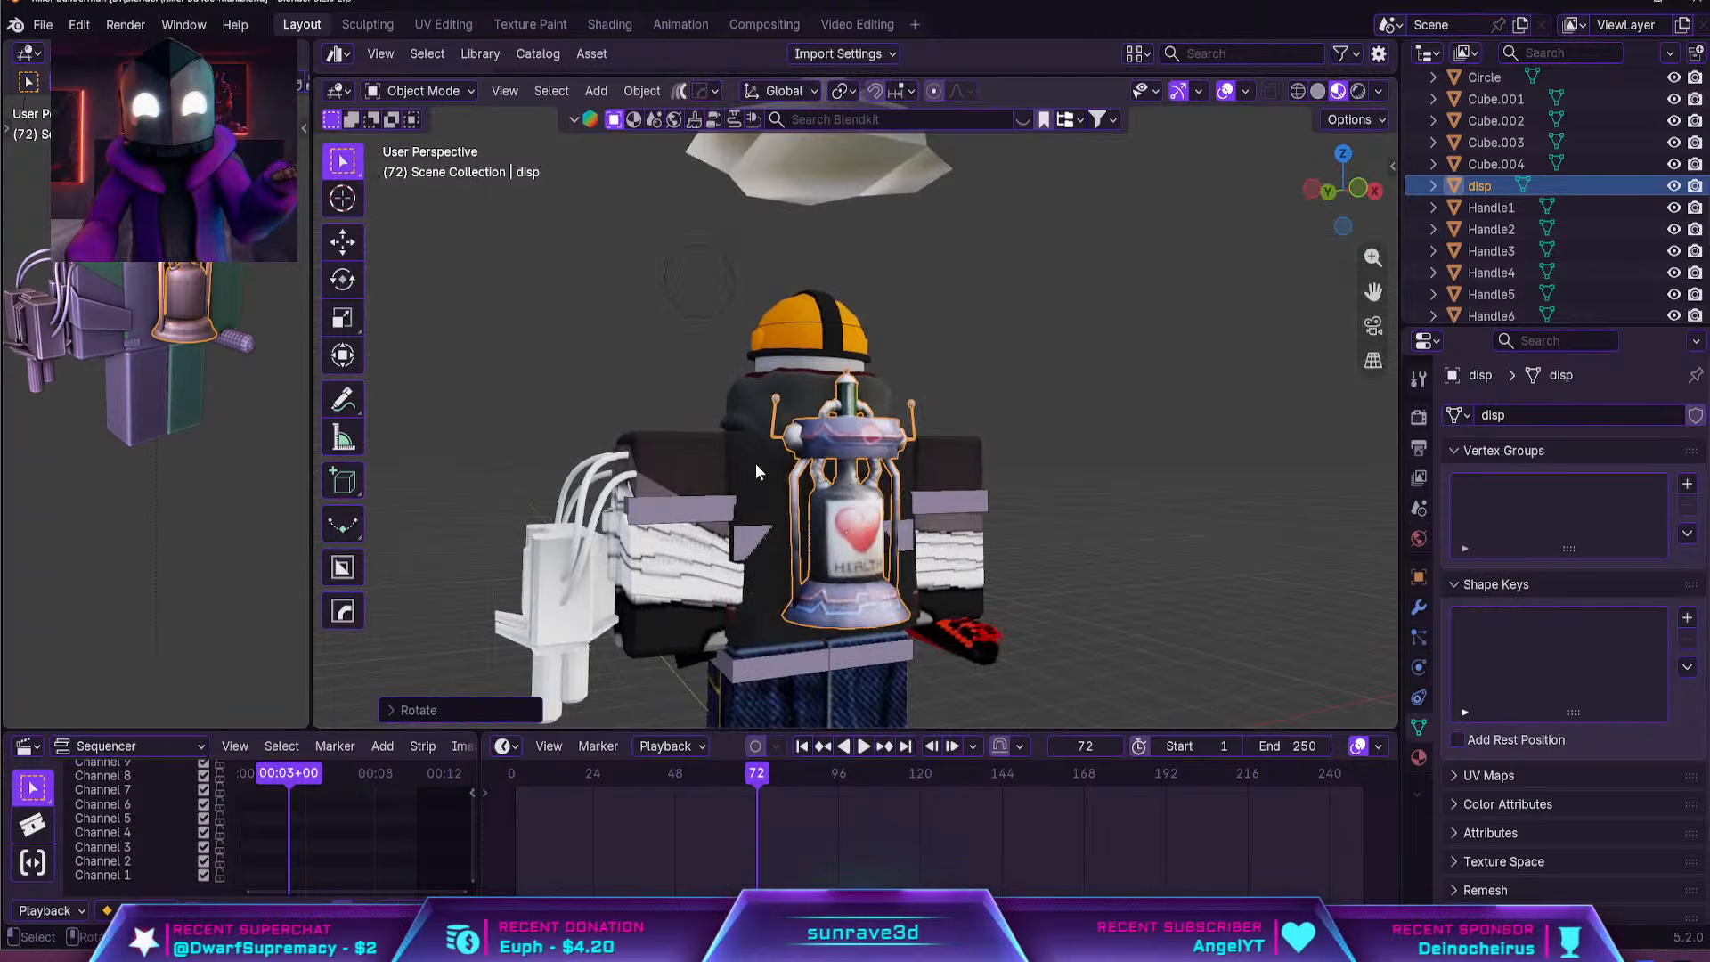
# Scale the dispenser up slightly and move it along Y so it sits close against the character's back
pyautogui.scroll(4, 755, 463)
pyautogui.press('s')
pyautogui.moveTo(1033, 490); pyautogui.dragTo(1127, 522, button='middle')
pyautogui.click(1034, 485)
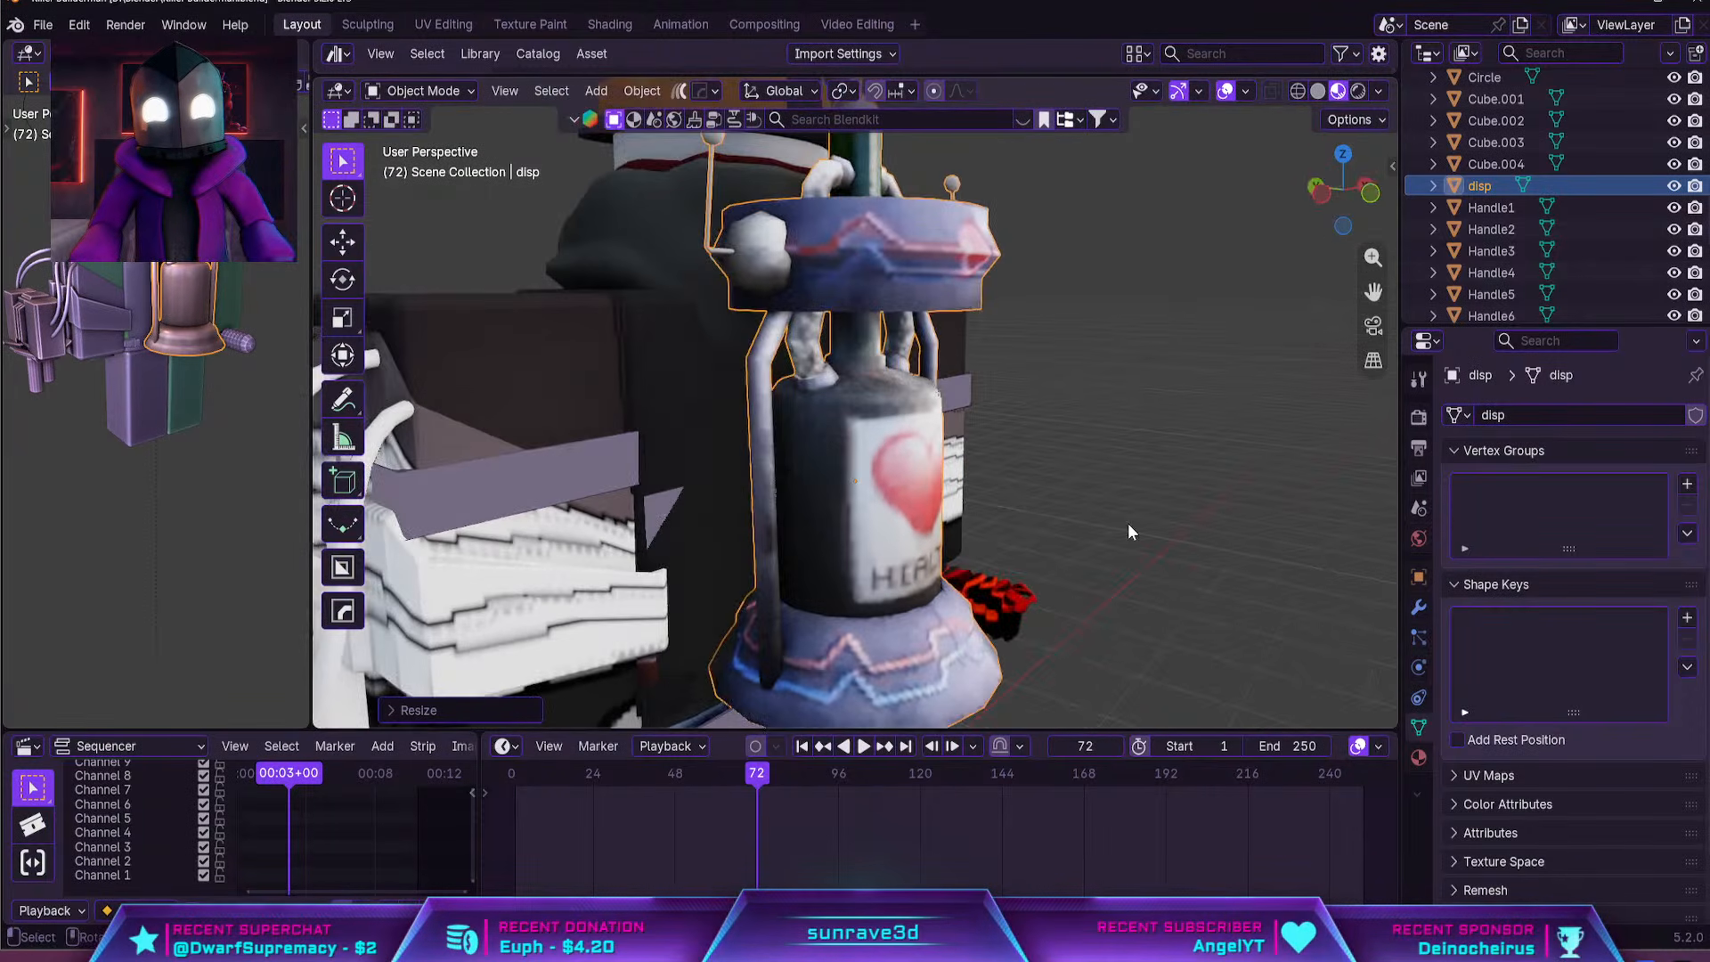
pyautogui.press('g')
pyautogui.press('y')
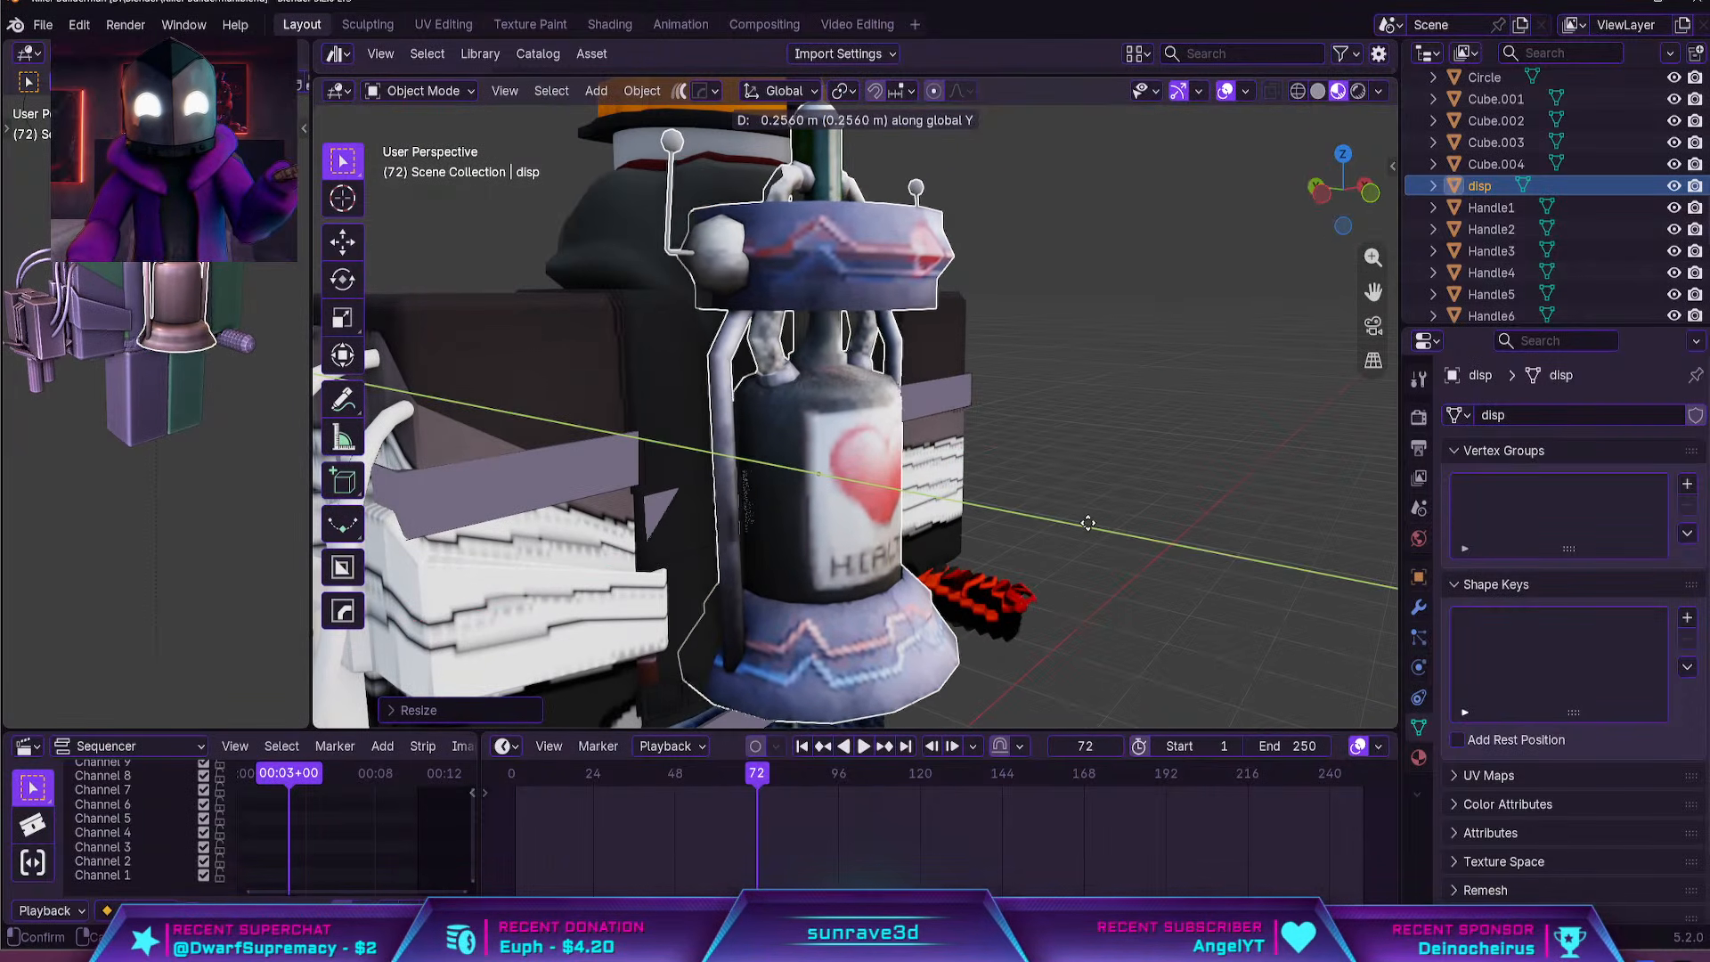
pyautogui.click(1103, 526)
pyautogui.click(1167, 486)
pyautogui.scroll(-3, 1166, 486)
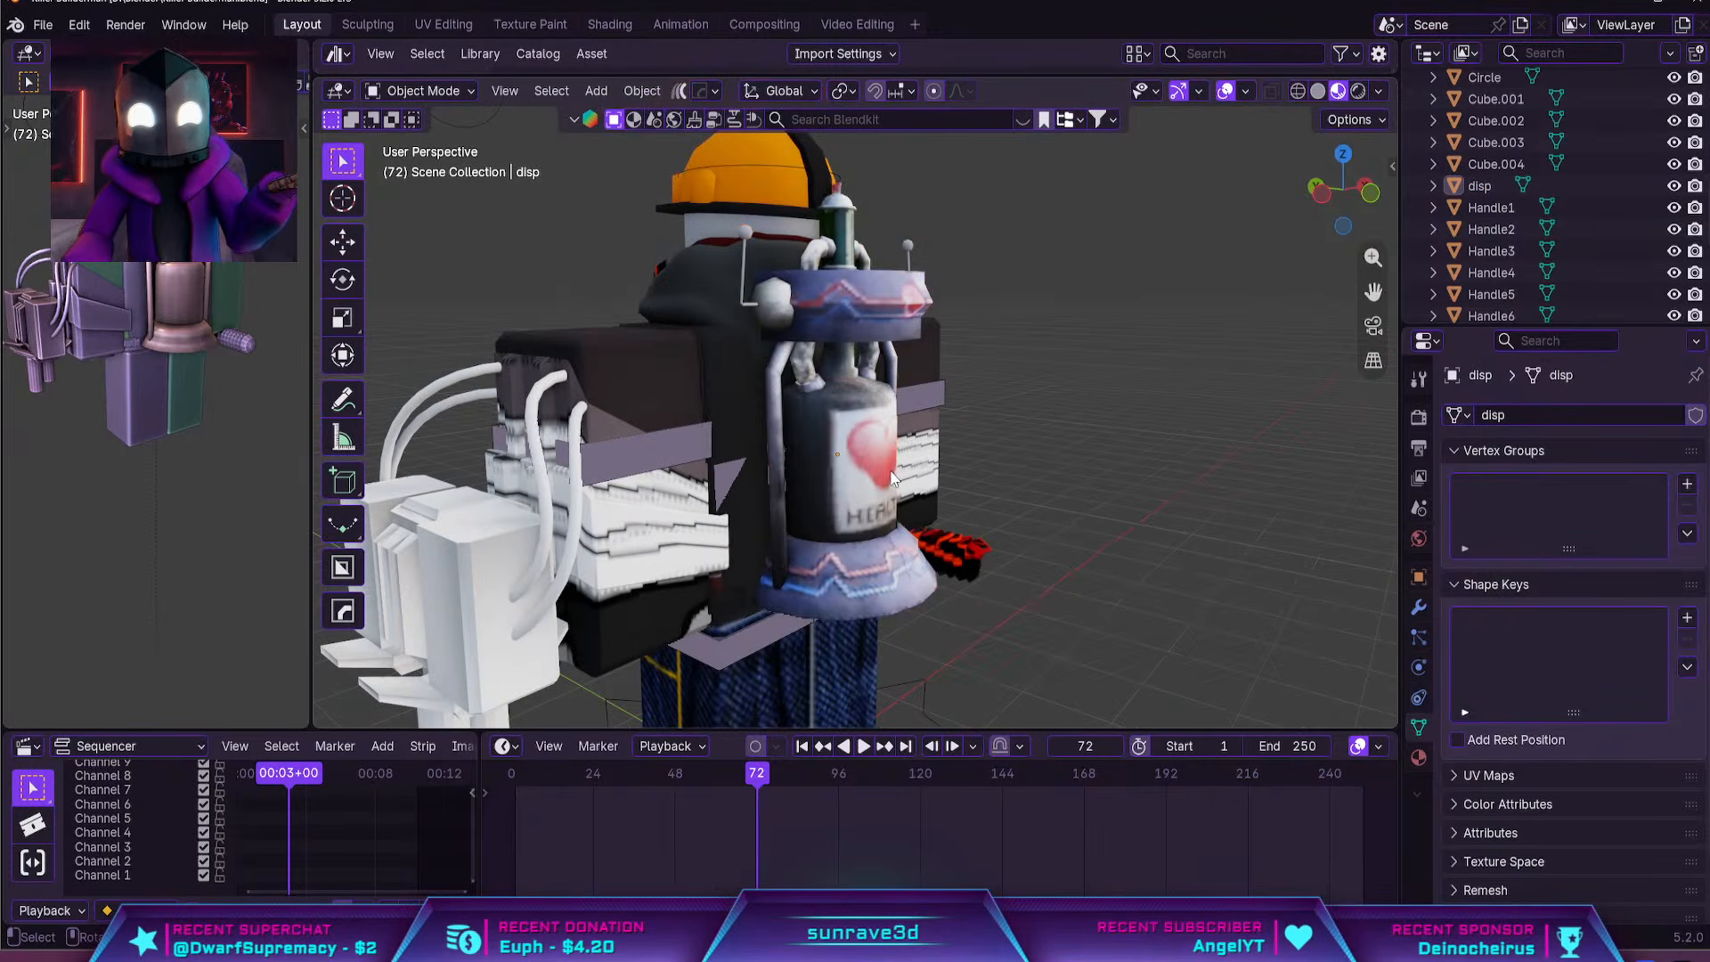
# Lower the dispenser along Z so its base reaches the character's waist
pyautogui.click(878, 463)
pyautogui.press('g')
pyautogui.press('z')
pyautogui.click(1024, 490)
pyautogui.moveTo(1033, 490); pyautogui.dragTo(931, 486, button='middle')
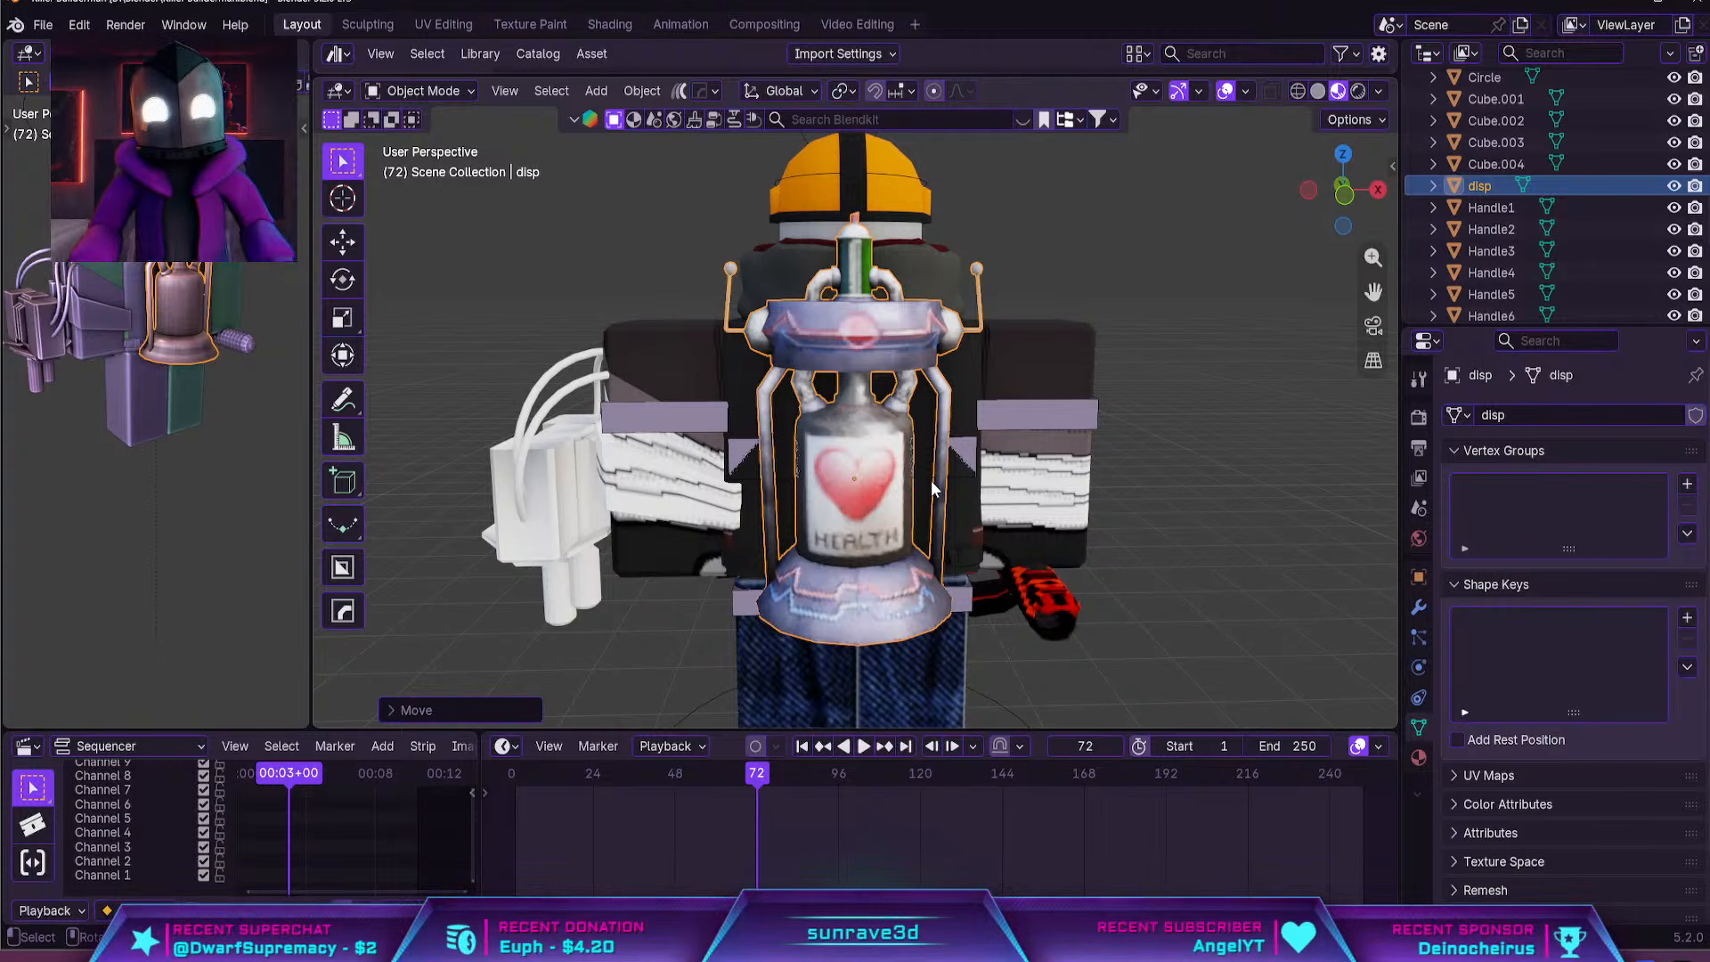
# Merge all of the dispenser's vertices by distance and convert its triangles to quads in Edit Mode
pyautogui.press('Tab')
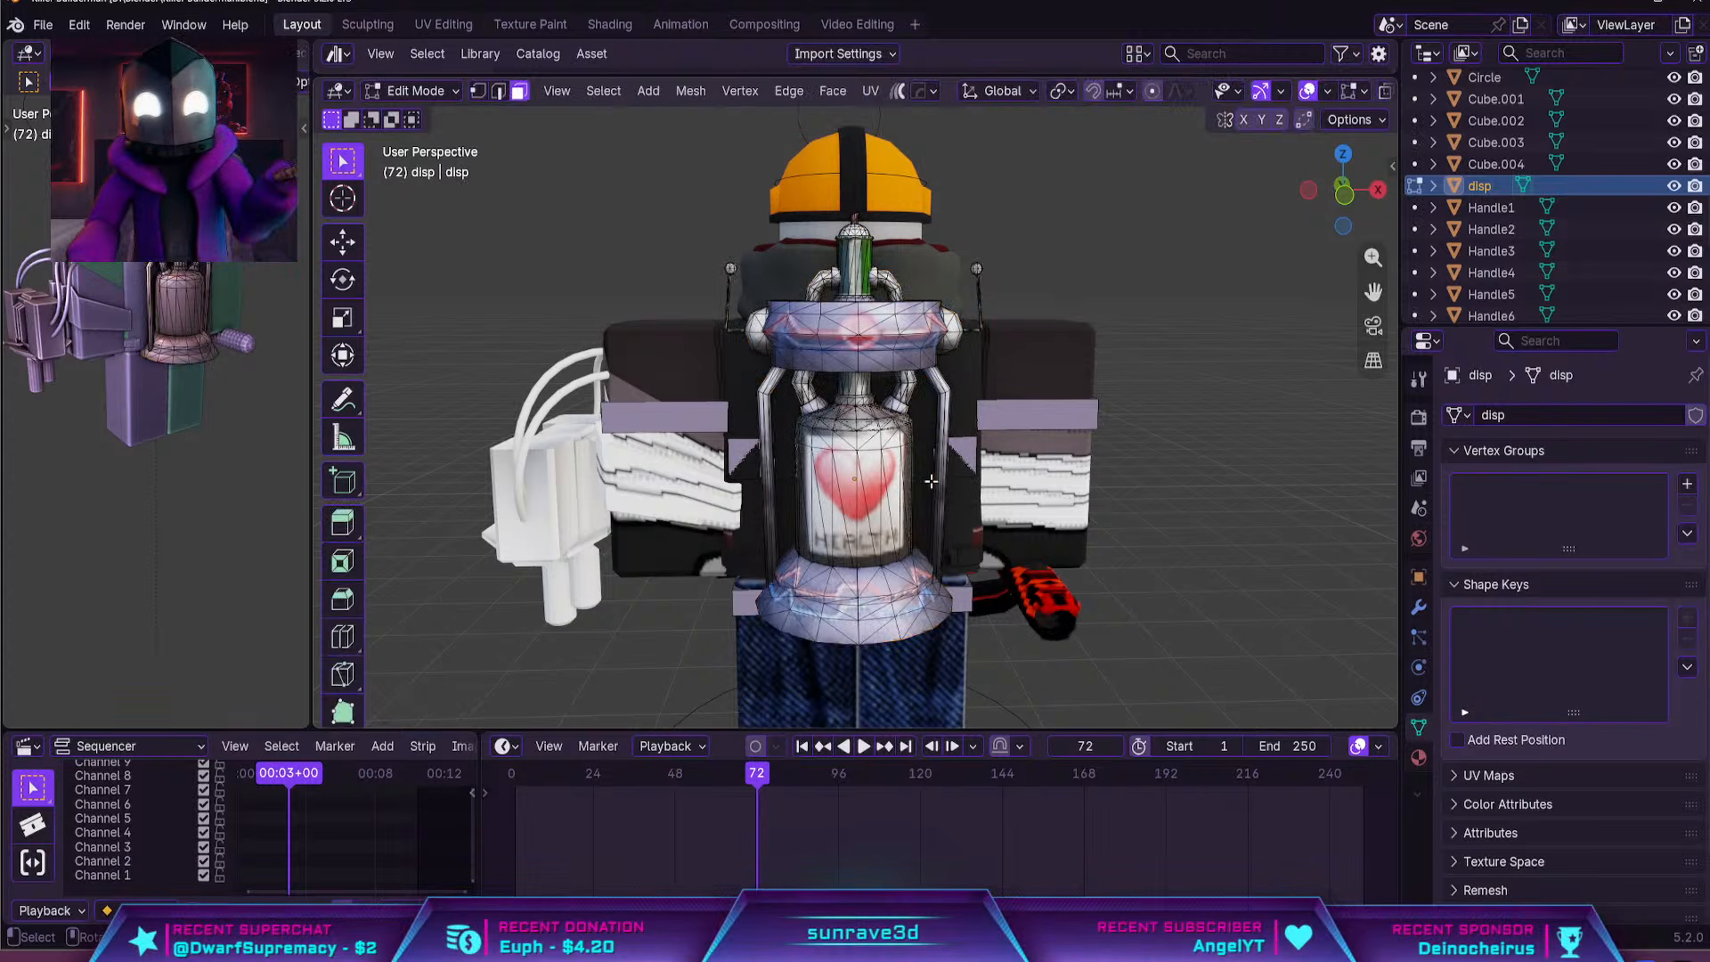
pyautogui.press('m')
pyautogui.click(931, 481)
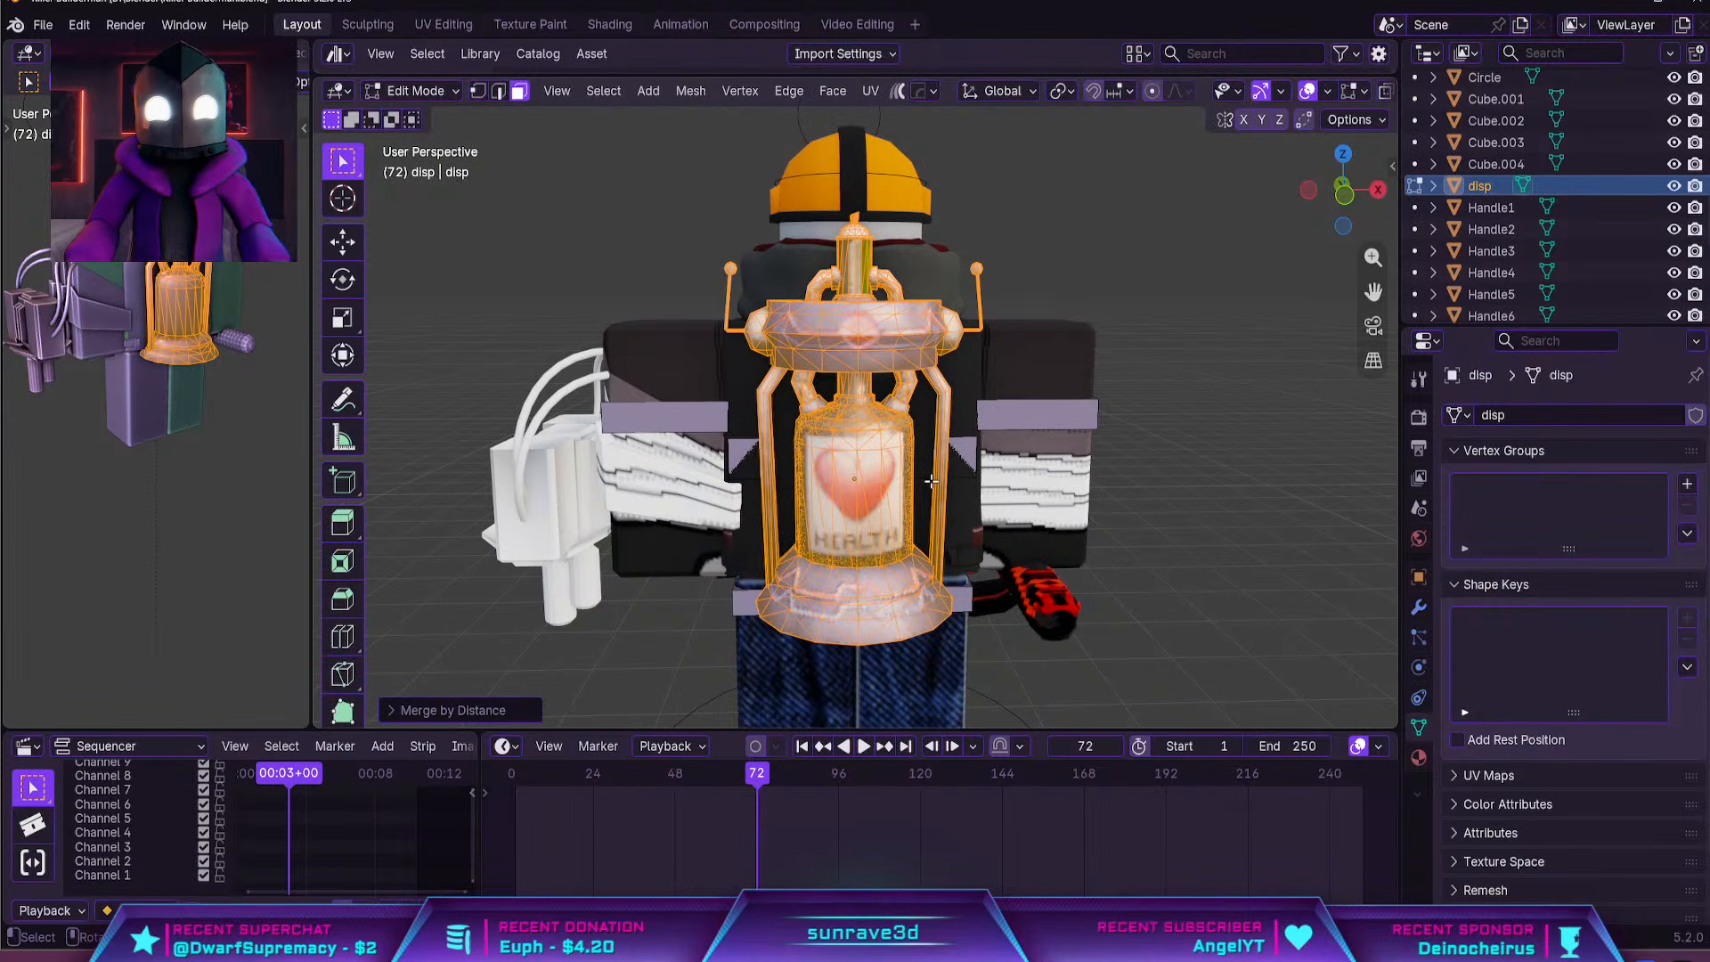
pyautogui.hotkey('alt', 'j')
pyautogui.press('Tab')
pyautogui.scroll(5, 917, 498)
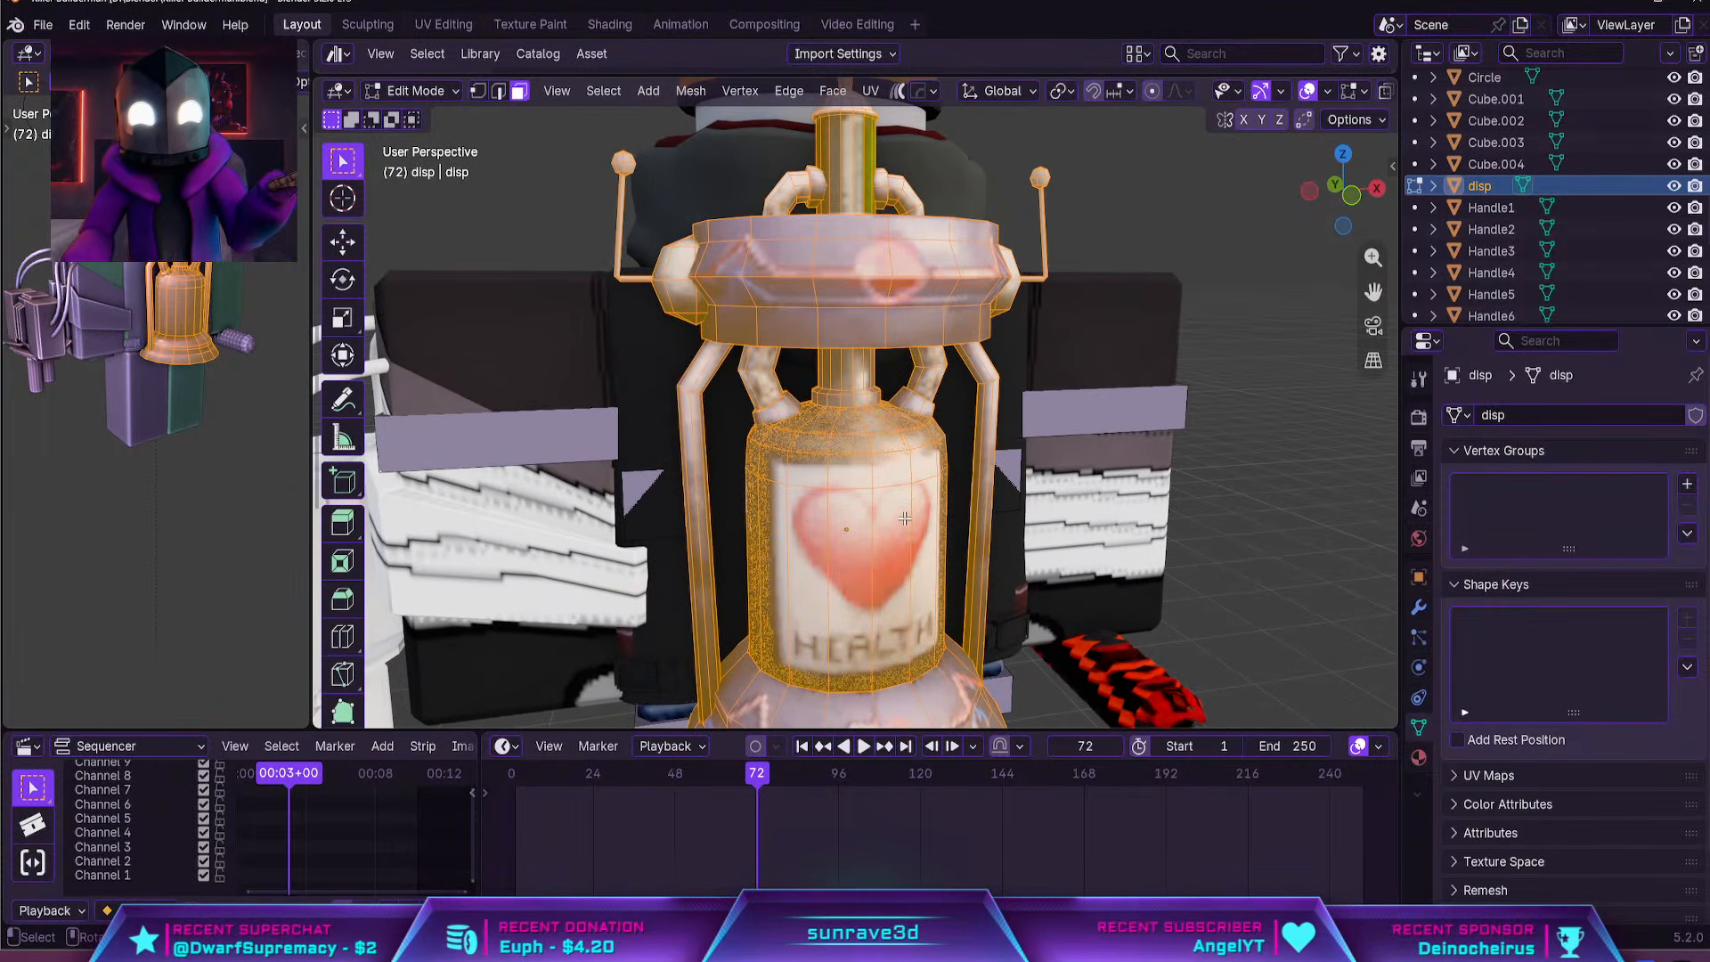
pyautogui.scroll(-3, 905, 517)
pyautogui.moveTo(895, 511); pyautogui.dragTo(601, 543, button='middle')
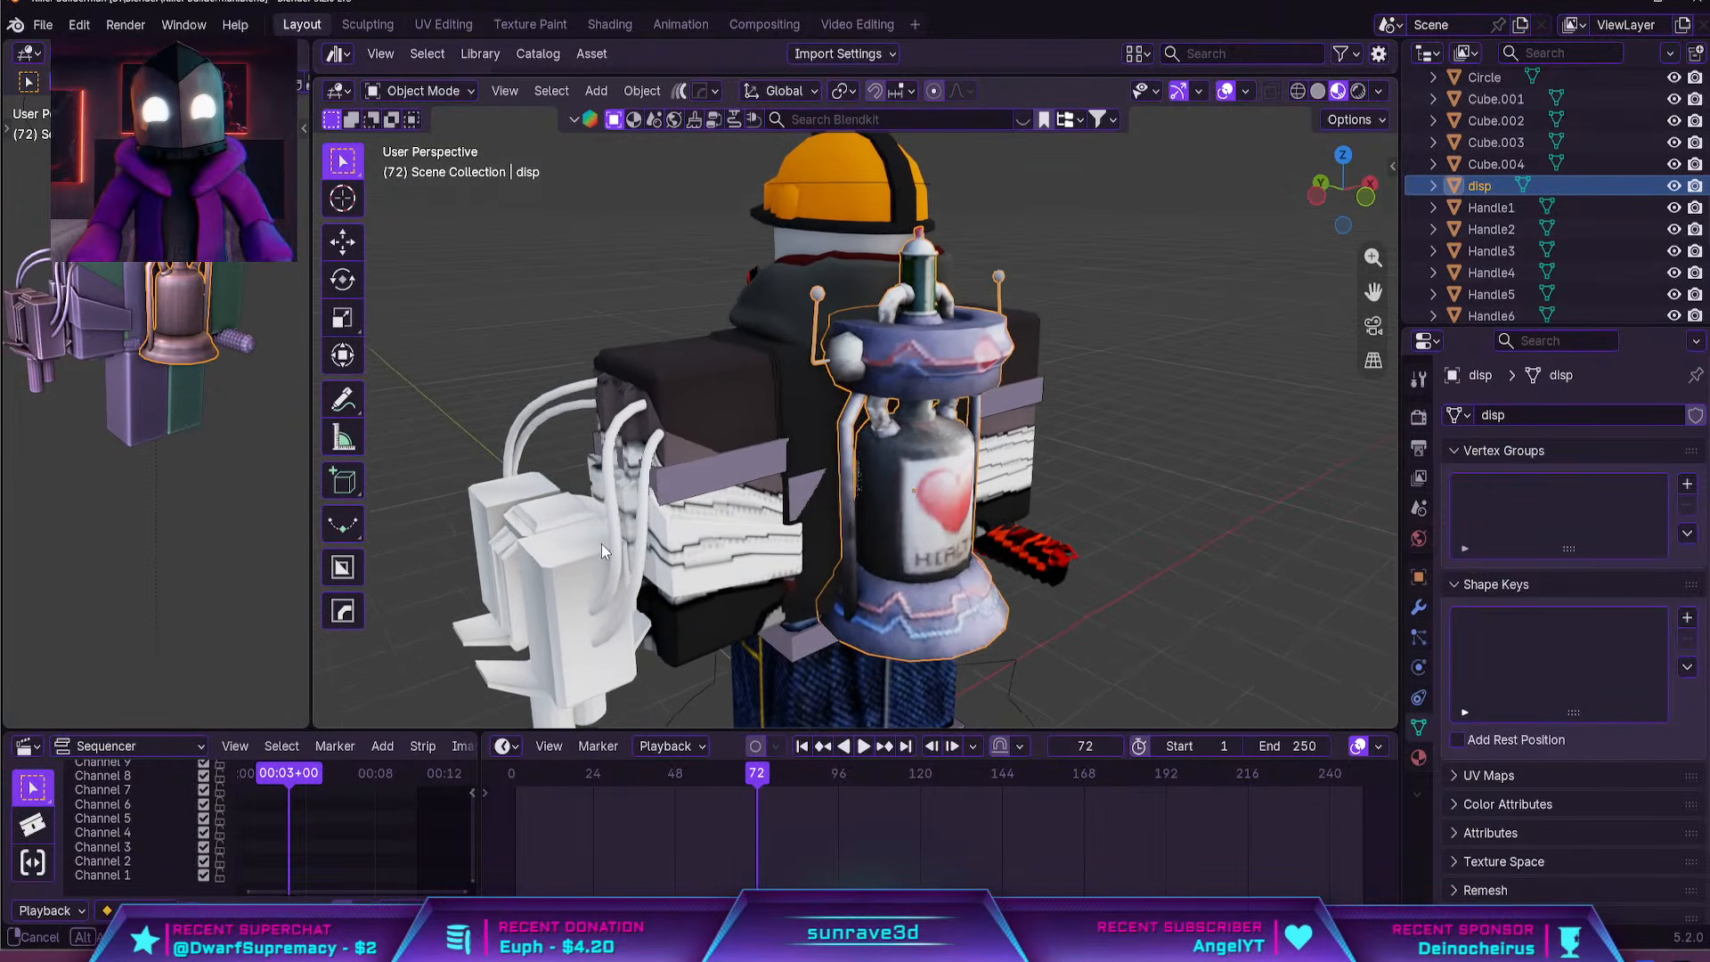
pyautogui.click(607, 526)
pyautogui.press('Tab')
pyautogui.press('Tab')
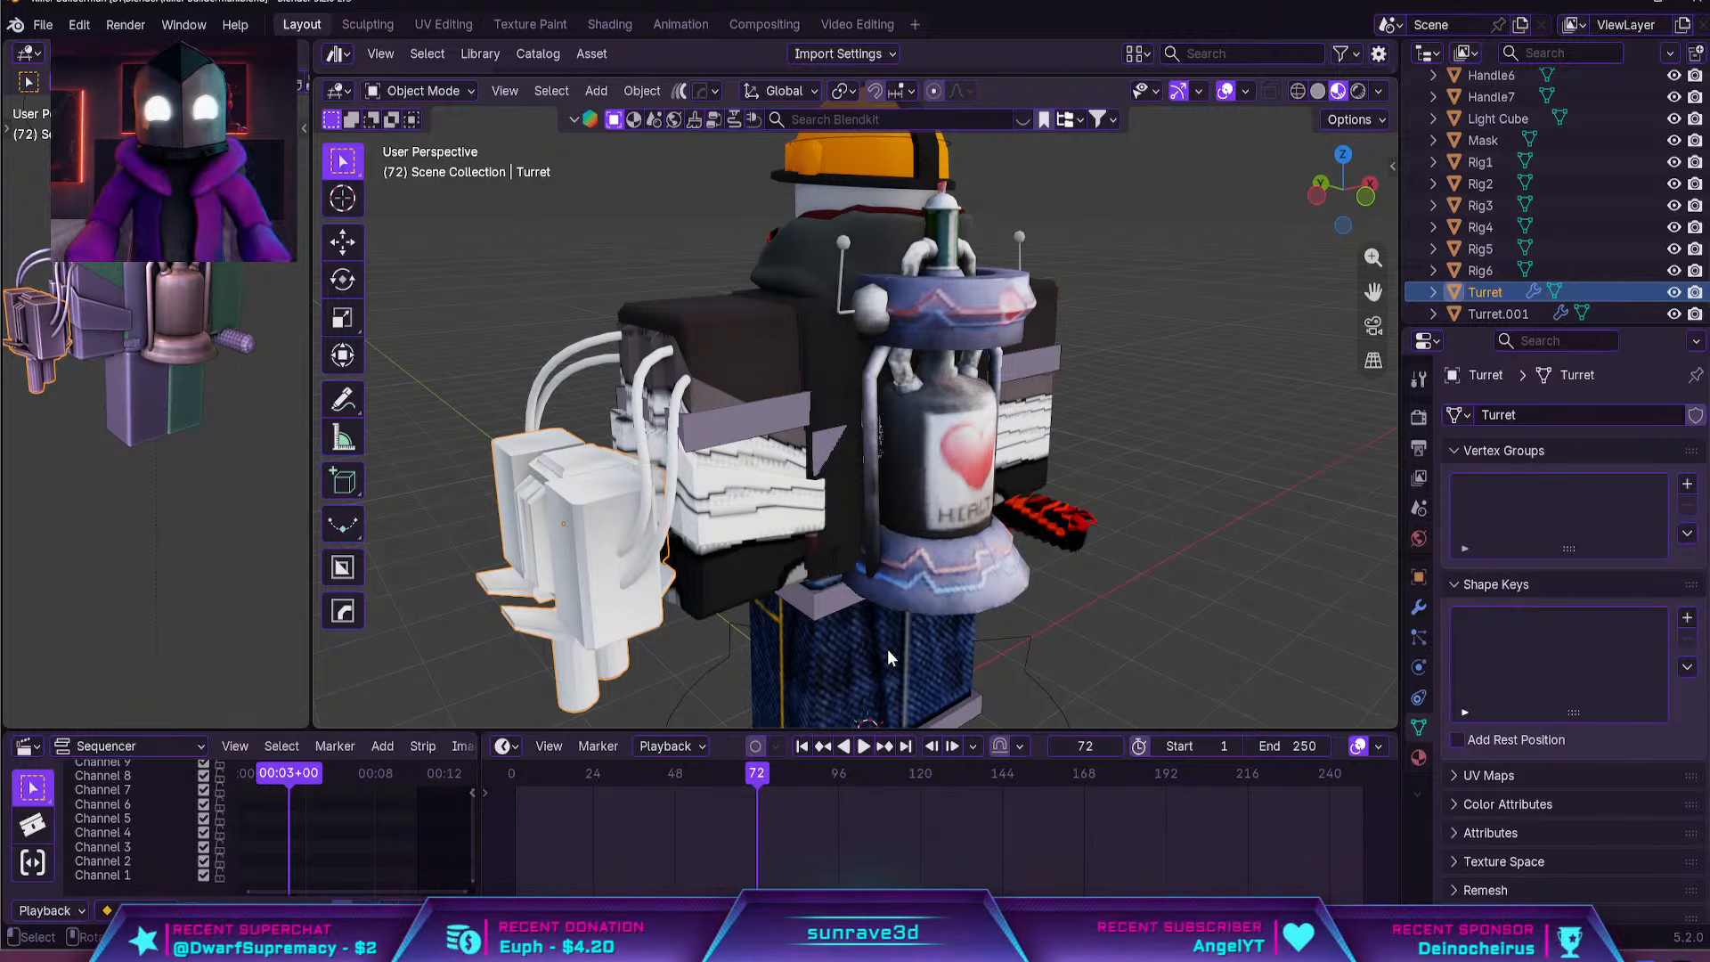
# Select the dispenser's linked Health canister geometry in Edit Mode and check the dispenser's material slots
pyautogui.moveTo(894, 650); pyautogui.dragTo(944, 499, button='middle')
pyautogui.click(951, 506)
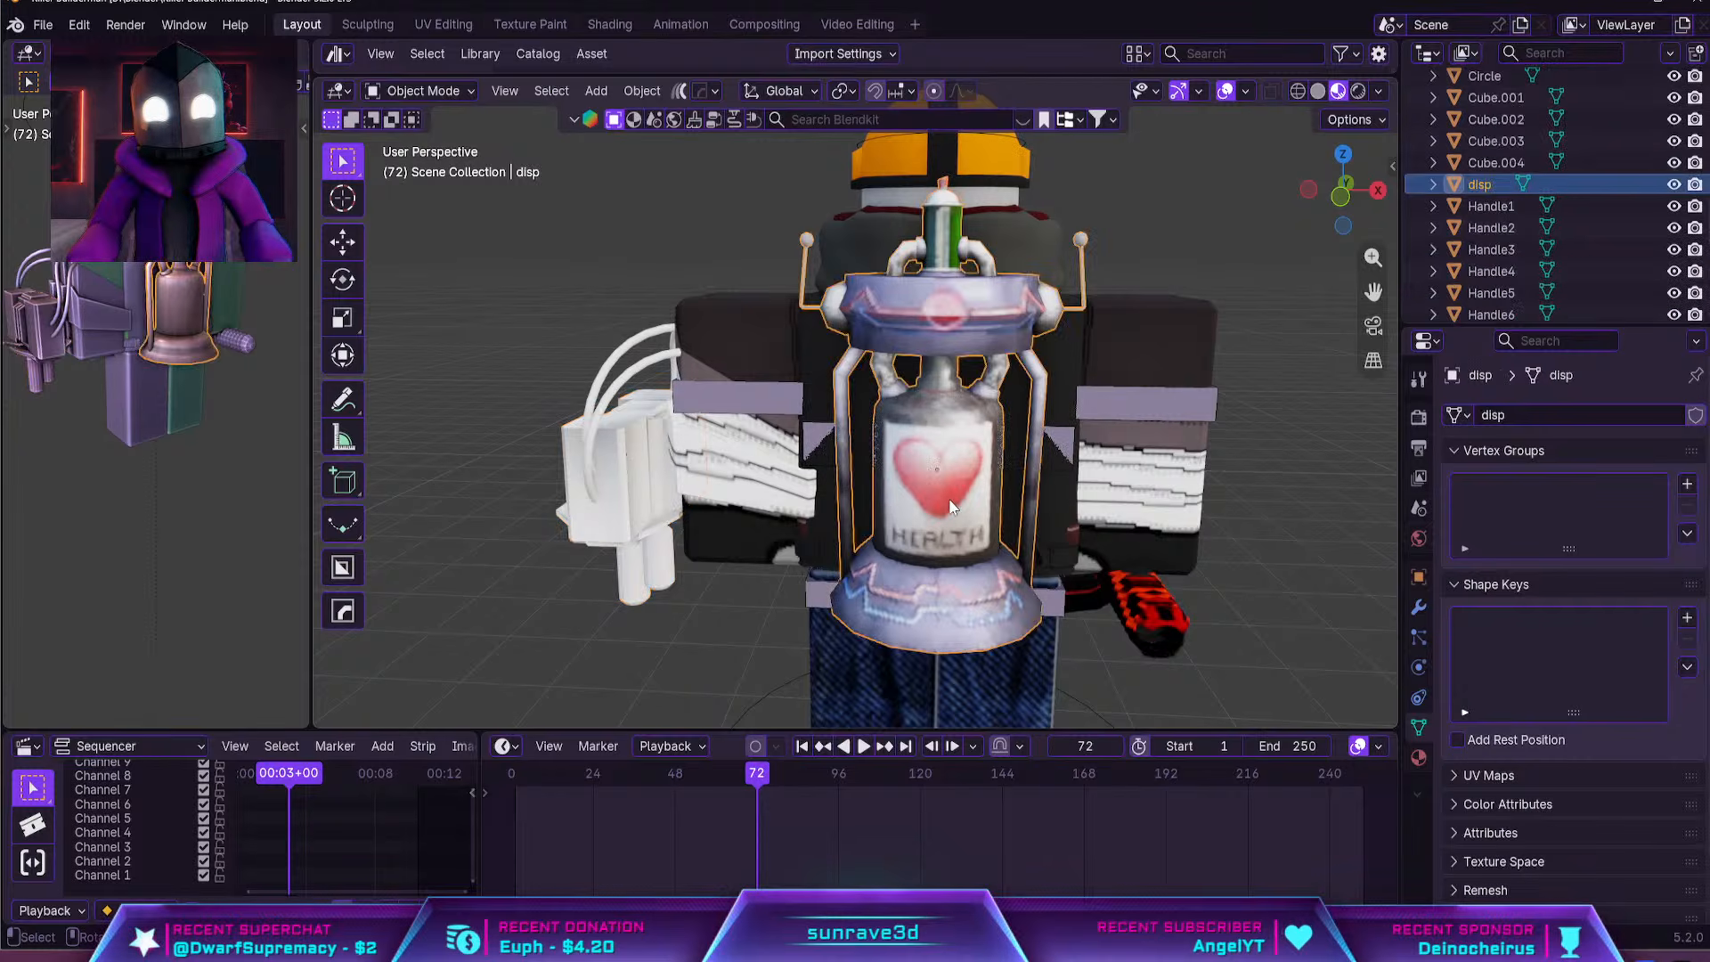
pyautogui.press('Tab')
pyautogui.scroll(3, 935, 499)
pyautogui.press('l')
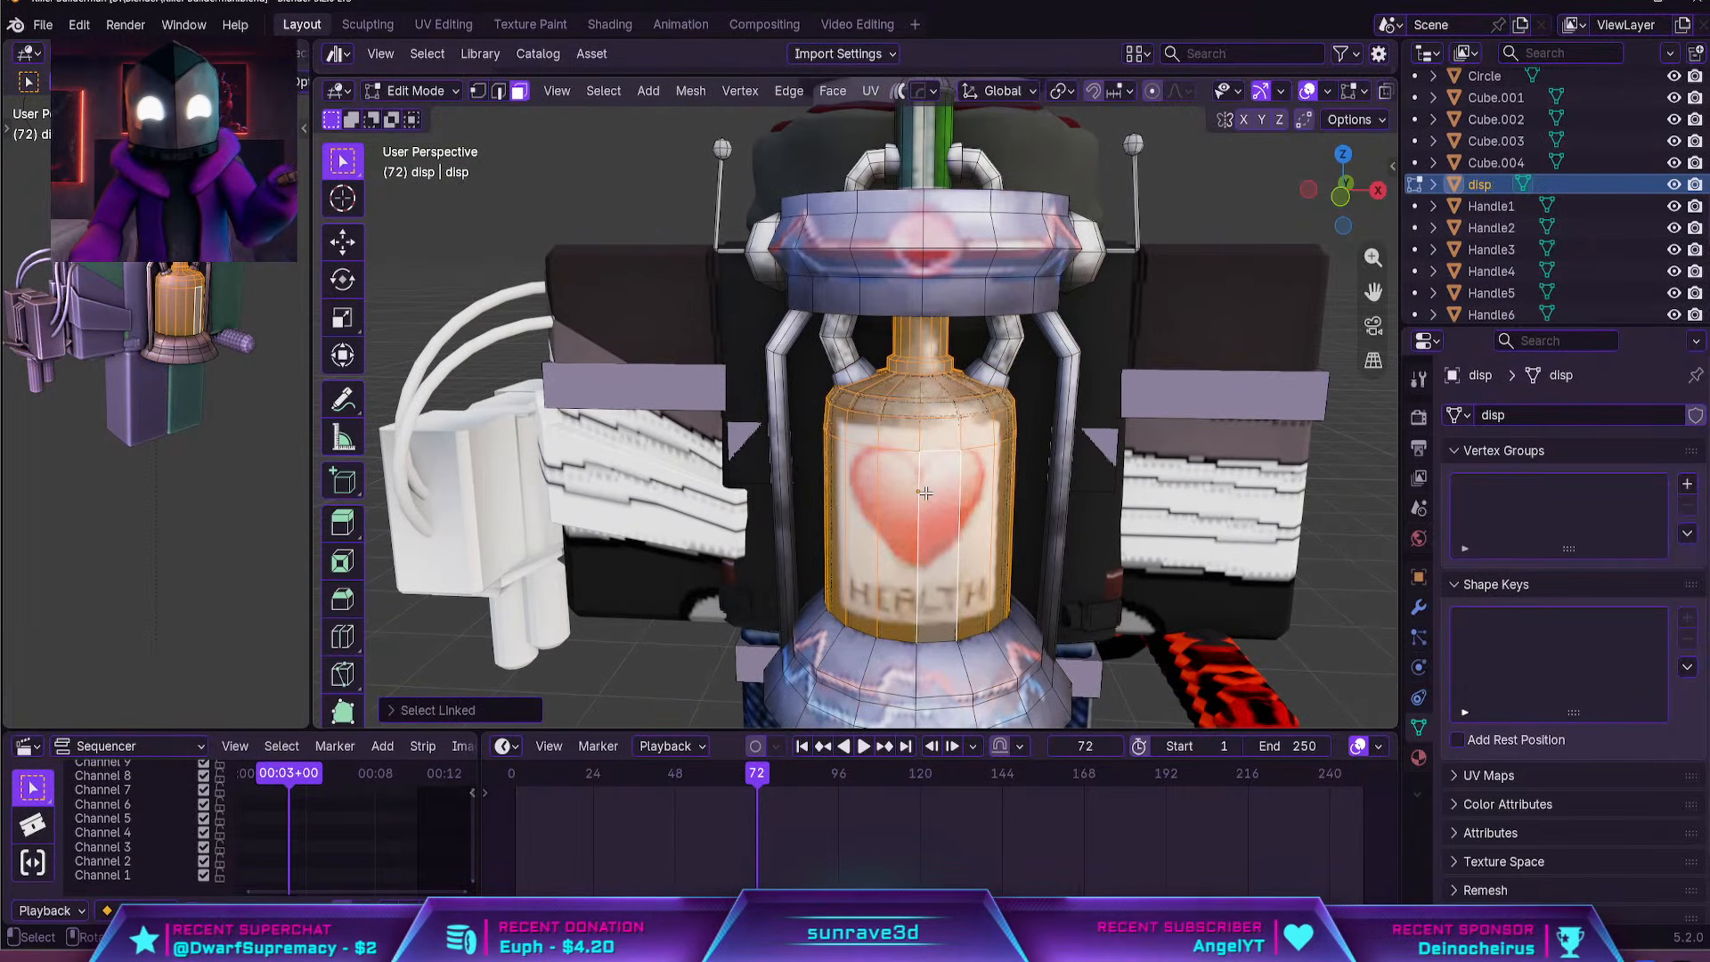
pyautogui.press('l')
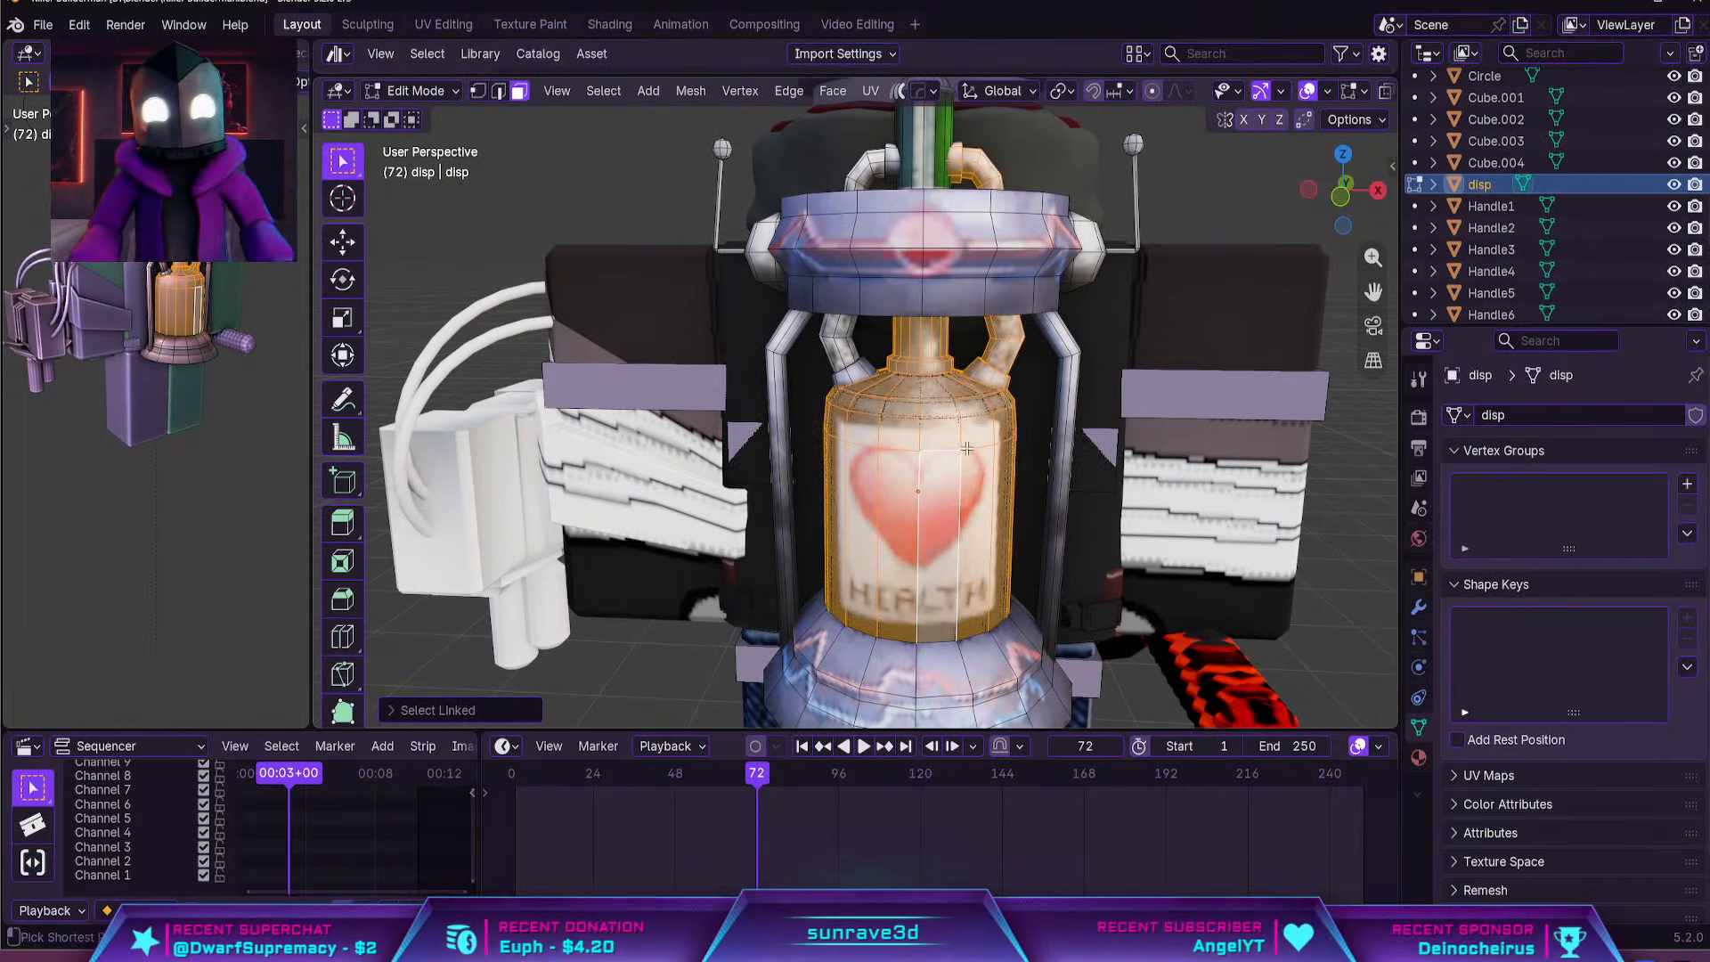
pyautogui.hotkey('ctrl', 'z')
pyautogui.click(1419, 757)
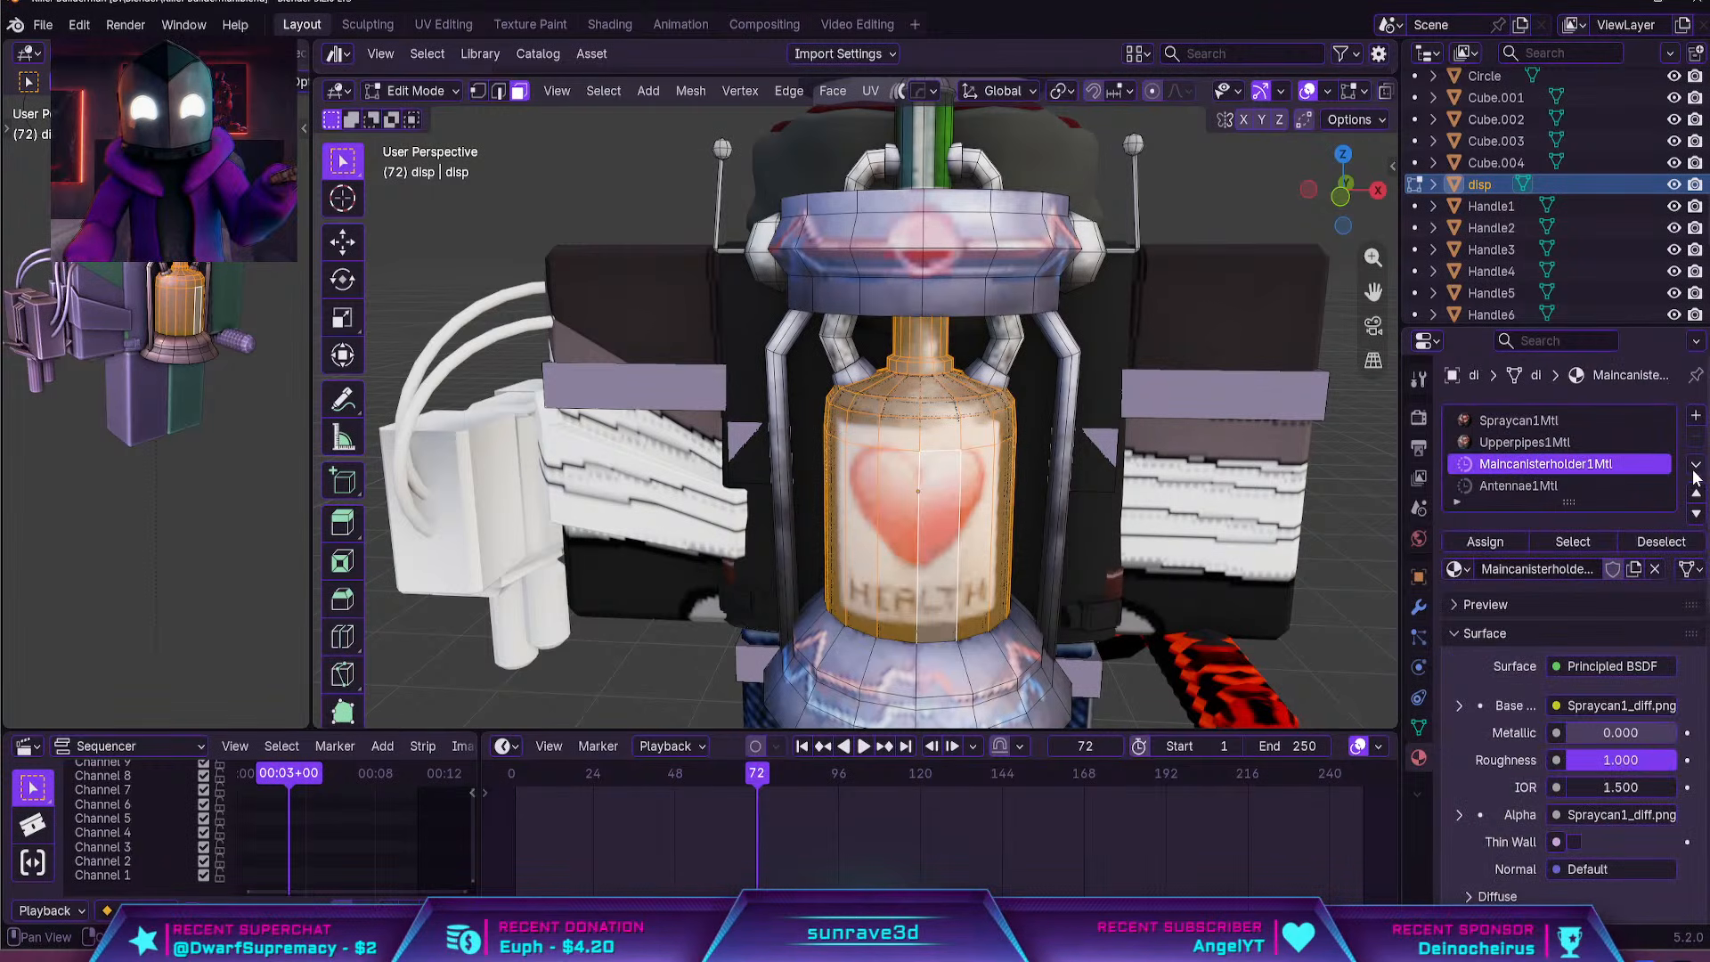
pyautogui.press('Tab')
pyautogui.press('Tab')
pyautogui.press('Tab')
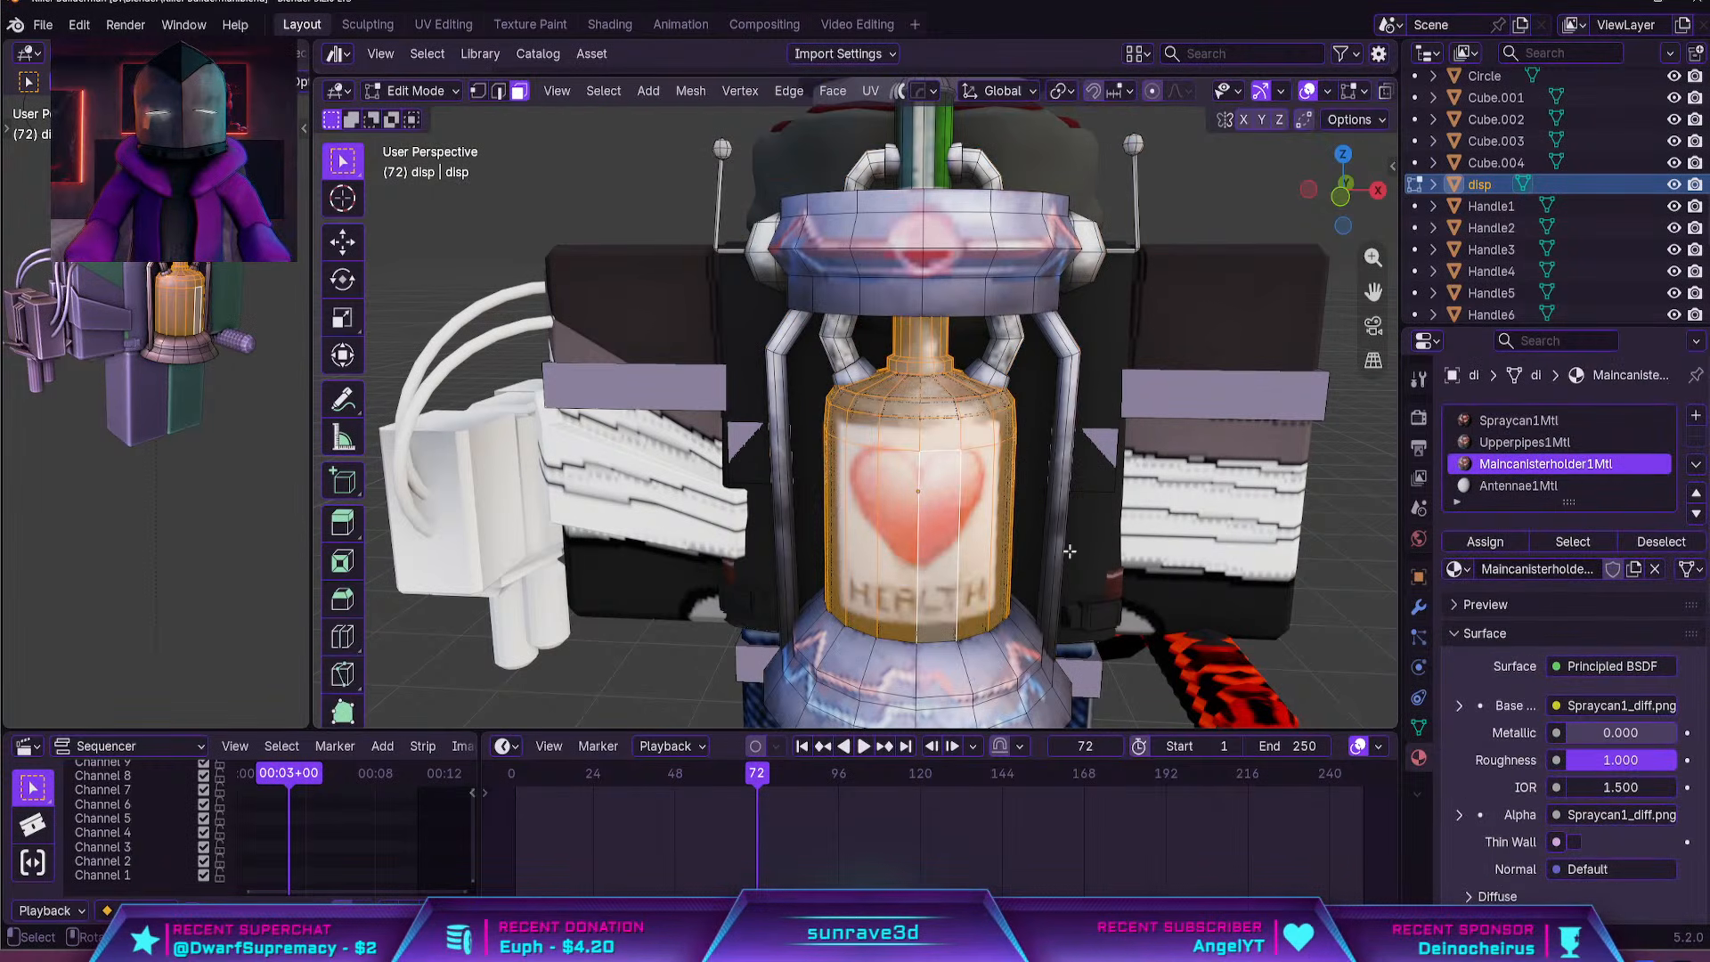
pyautogui.moveTo(928, 570)
pyautogui.mouseDown(button='middle')
pyautogui.moveTo(978, 559)
pyautogui.moveTo(880, 527)
pyautogui.moveTo(804, 527)
pyautogui.mouseUp(button='middle')
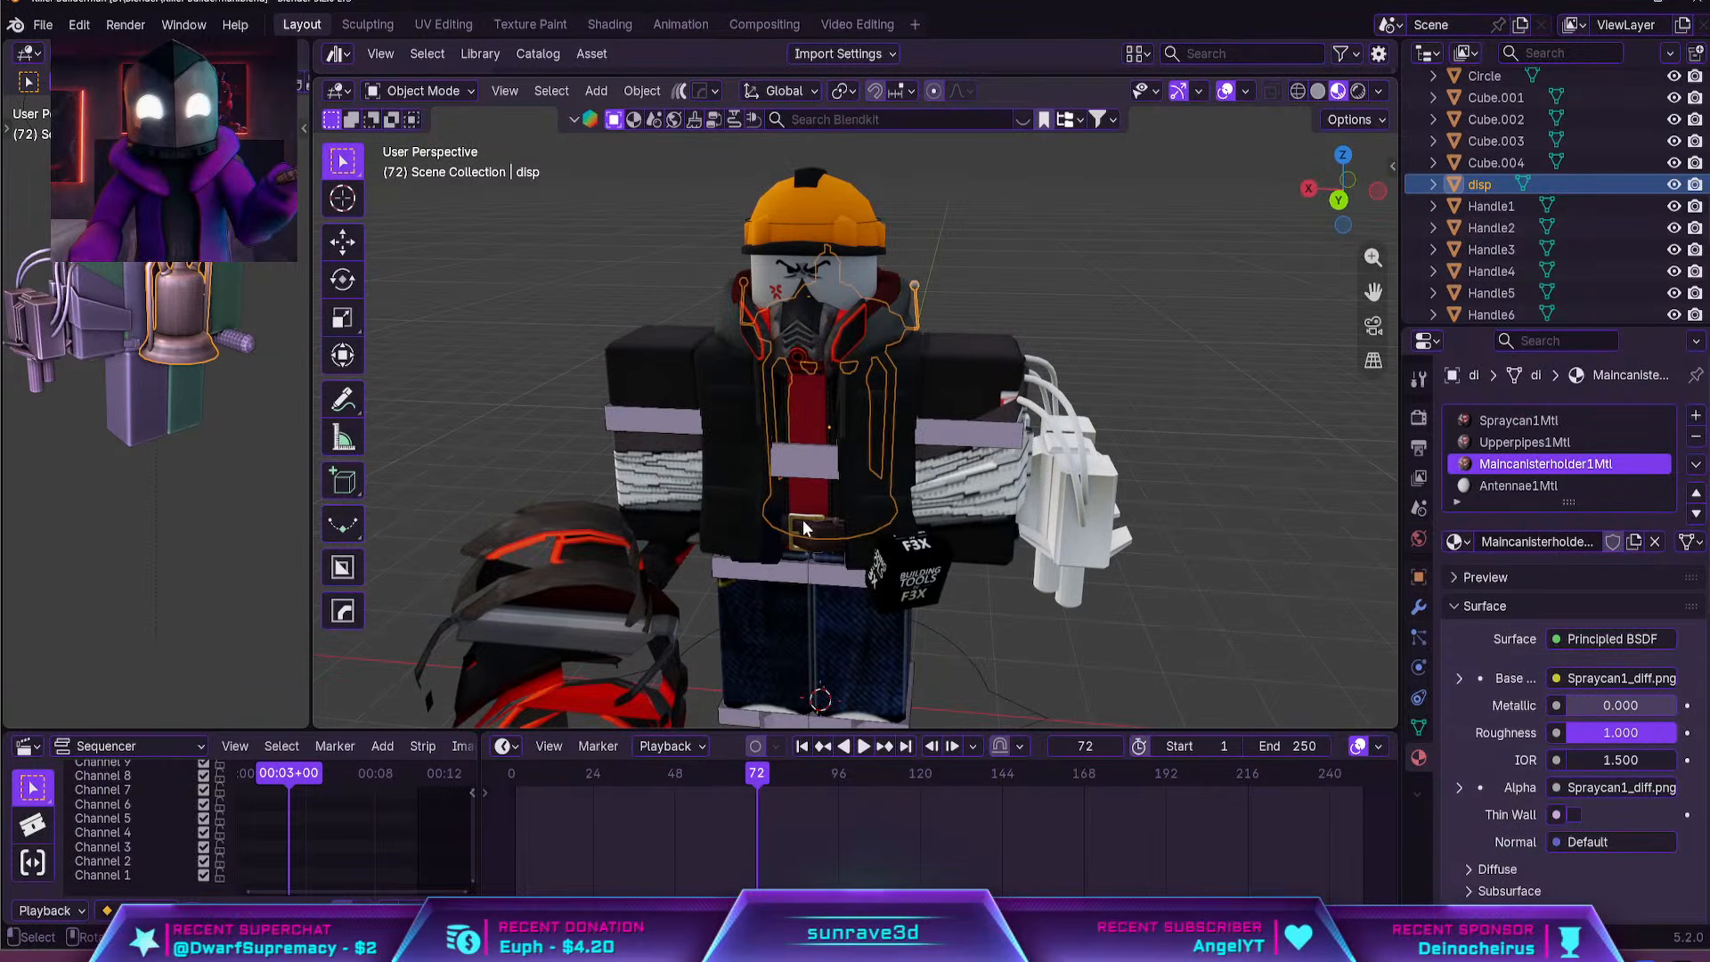
# Switch the viewport to solid shading and examine the character's helmet, mask, arms and turret from the front
pyautogui.click(942, 459)
pyautogui.moveTo(942, 459); pyautogui.dragTo(1012, 456, button='middle')
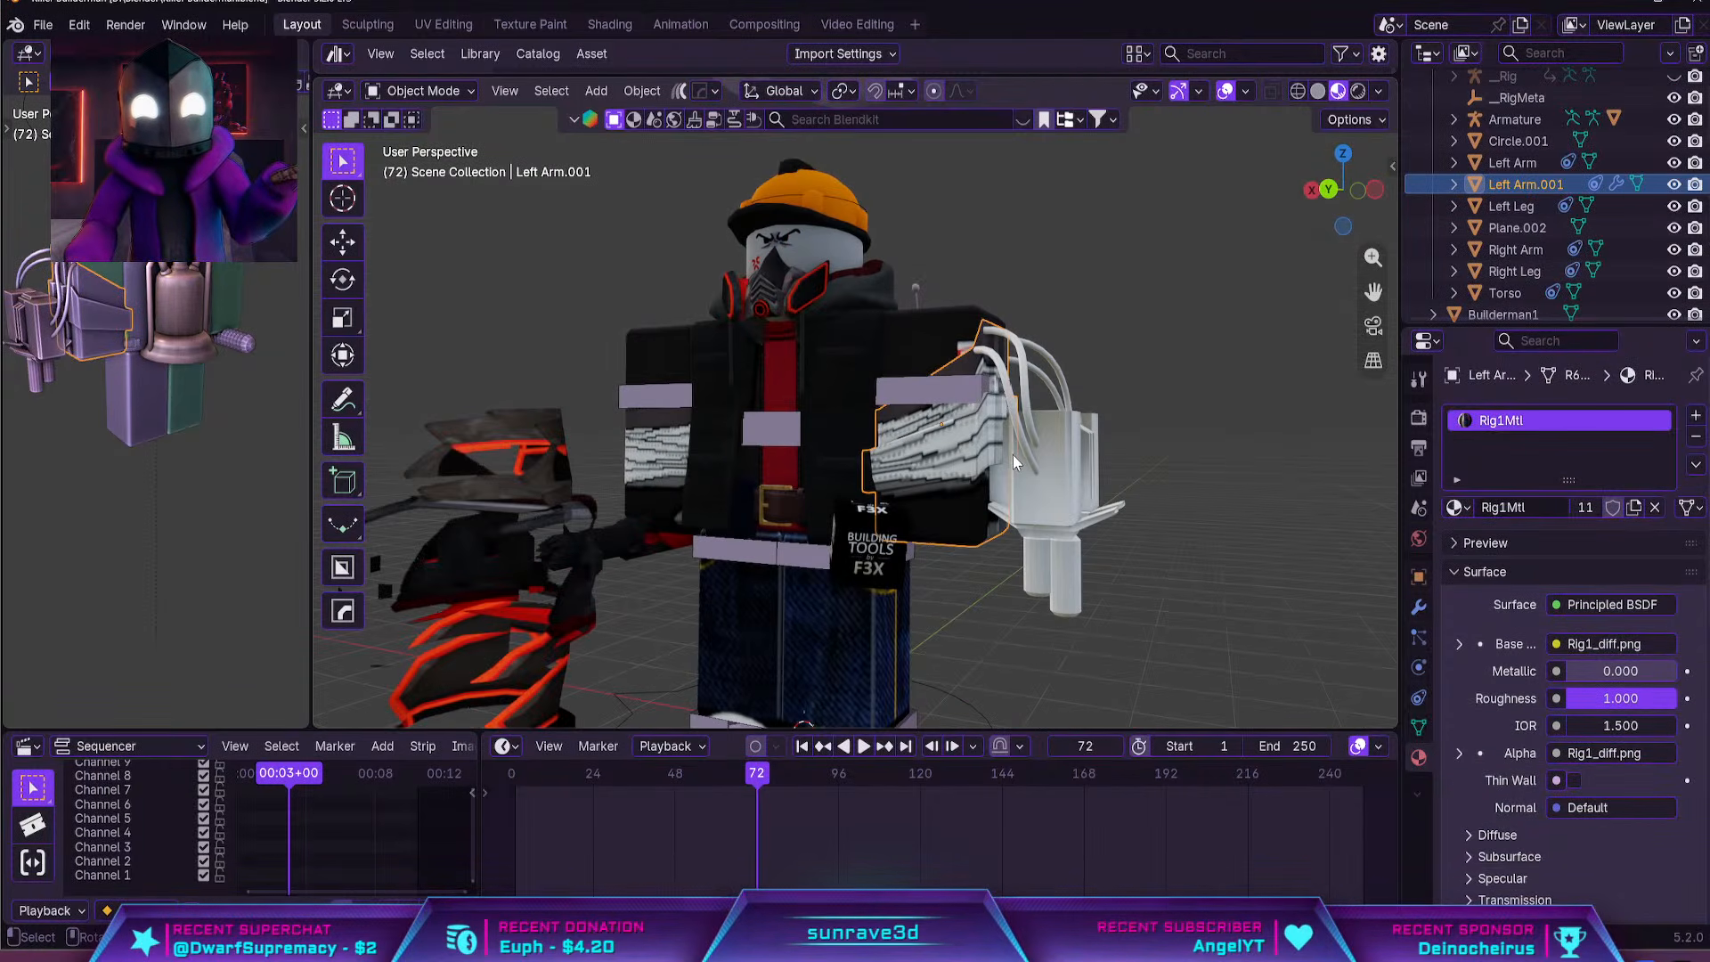
pyautogui.click(1318, 91)
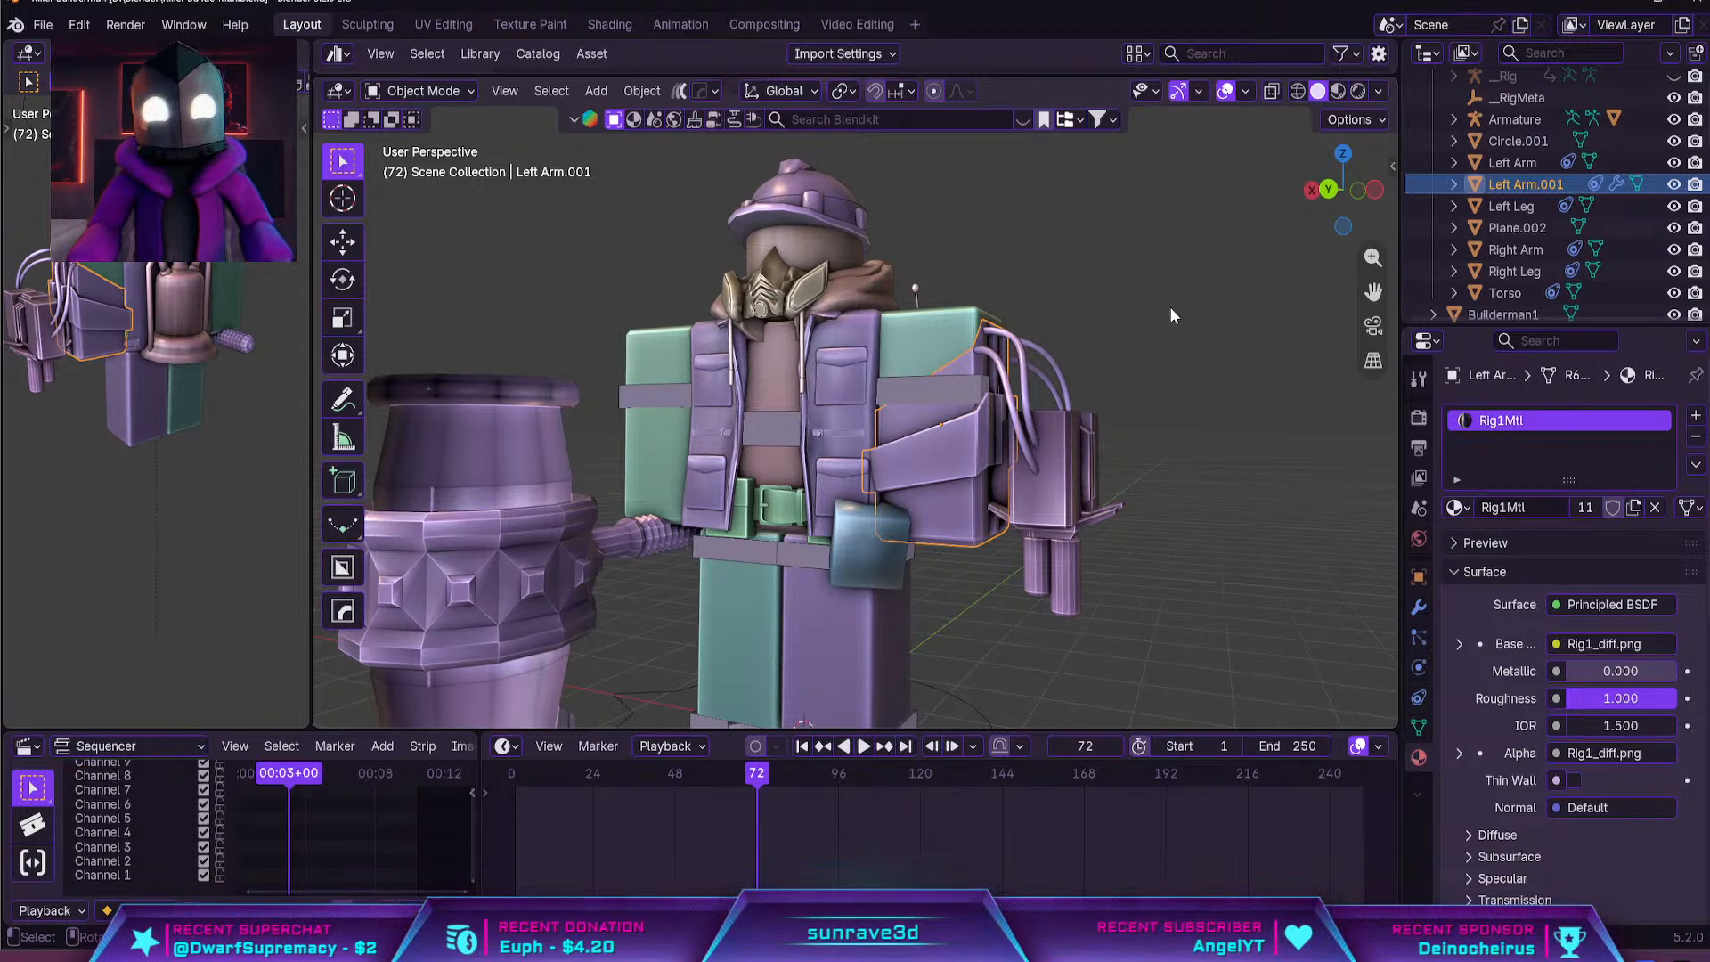
pyautogui.scroll(-2, 1171, 309)
pyautogui.moveTo(1171, 309); pyautogui.dragTo(1226, 322, button='middle')
pyautogui.scroll(1, 950, 303)
pyautogui.keyDown('shift'); pyautogui.moveTo(951, 303); pyautogui.dragTo(922, 448, button='middle'); pyautogui.keyUp('shift')
pyautogui.scroll(4, 923, 448)
pyautogui.scroll(-4, 922, 446)
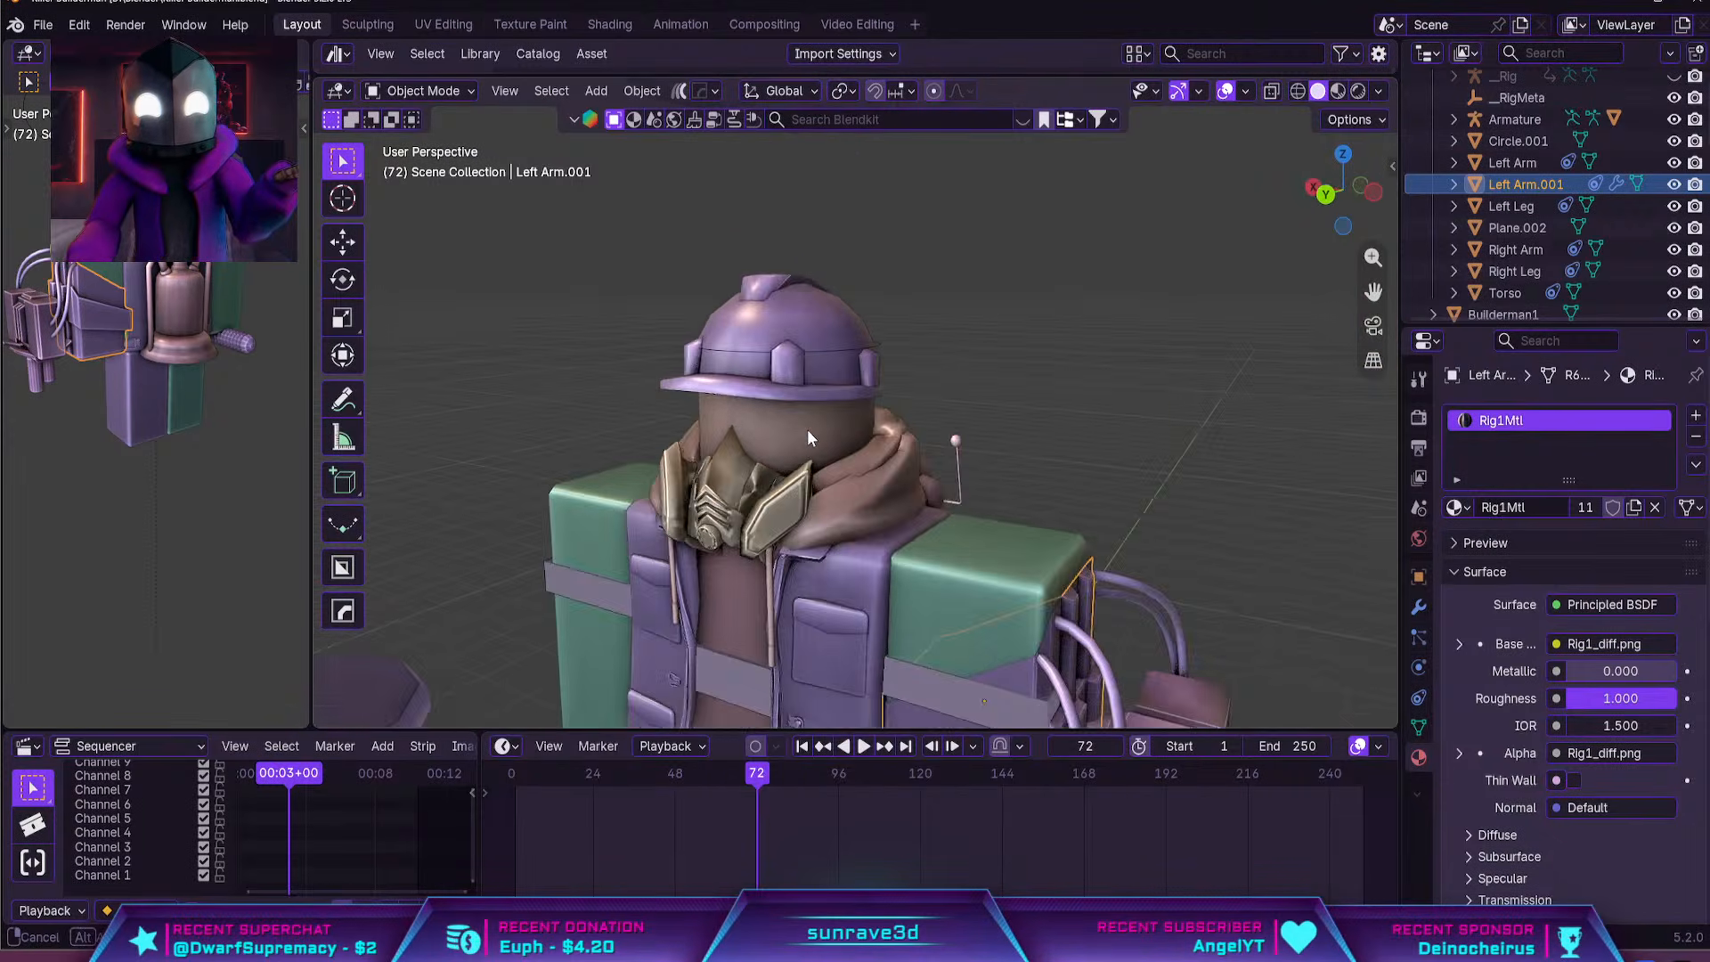
pyautogui.moveTo(807, 429); pyautogui.dragTo(830, 253, button='middle')
pyautogui.click(832, 256)
pyautogui.scroll(1, 899, 337)
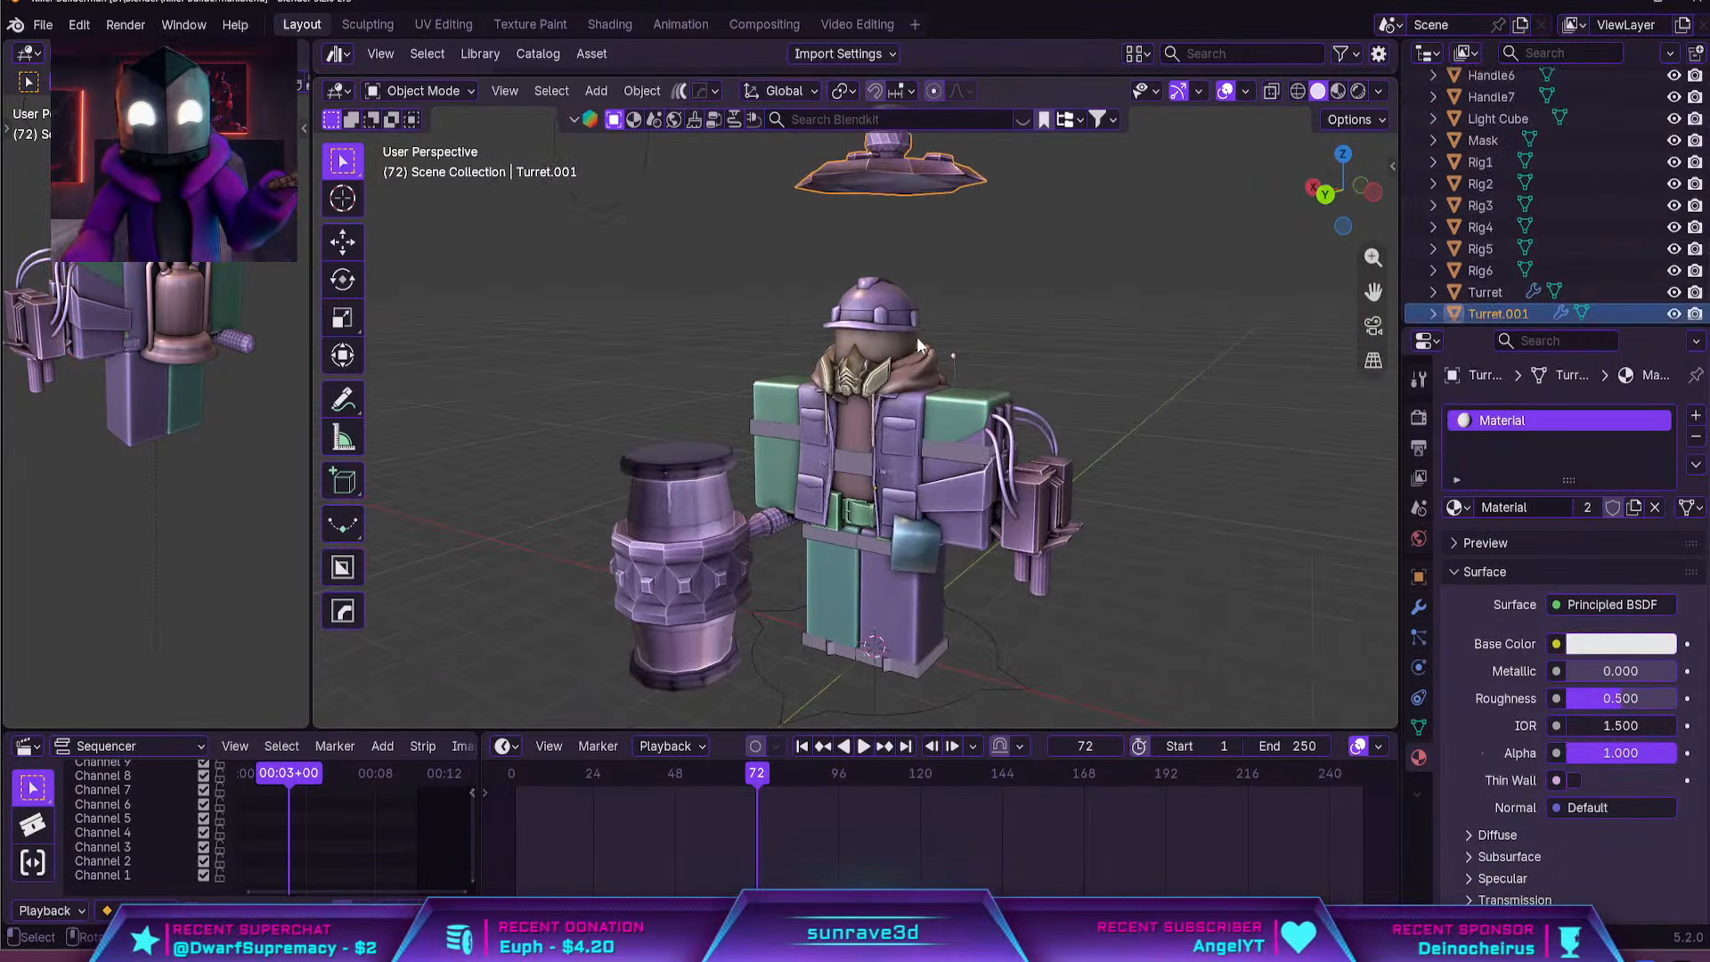
pyautogui.scroll(2, 1012, 468)
pyautogui.moveTo(1136, 523); pyautogui.dragTo(1158, 534, button='middle')
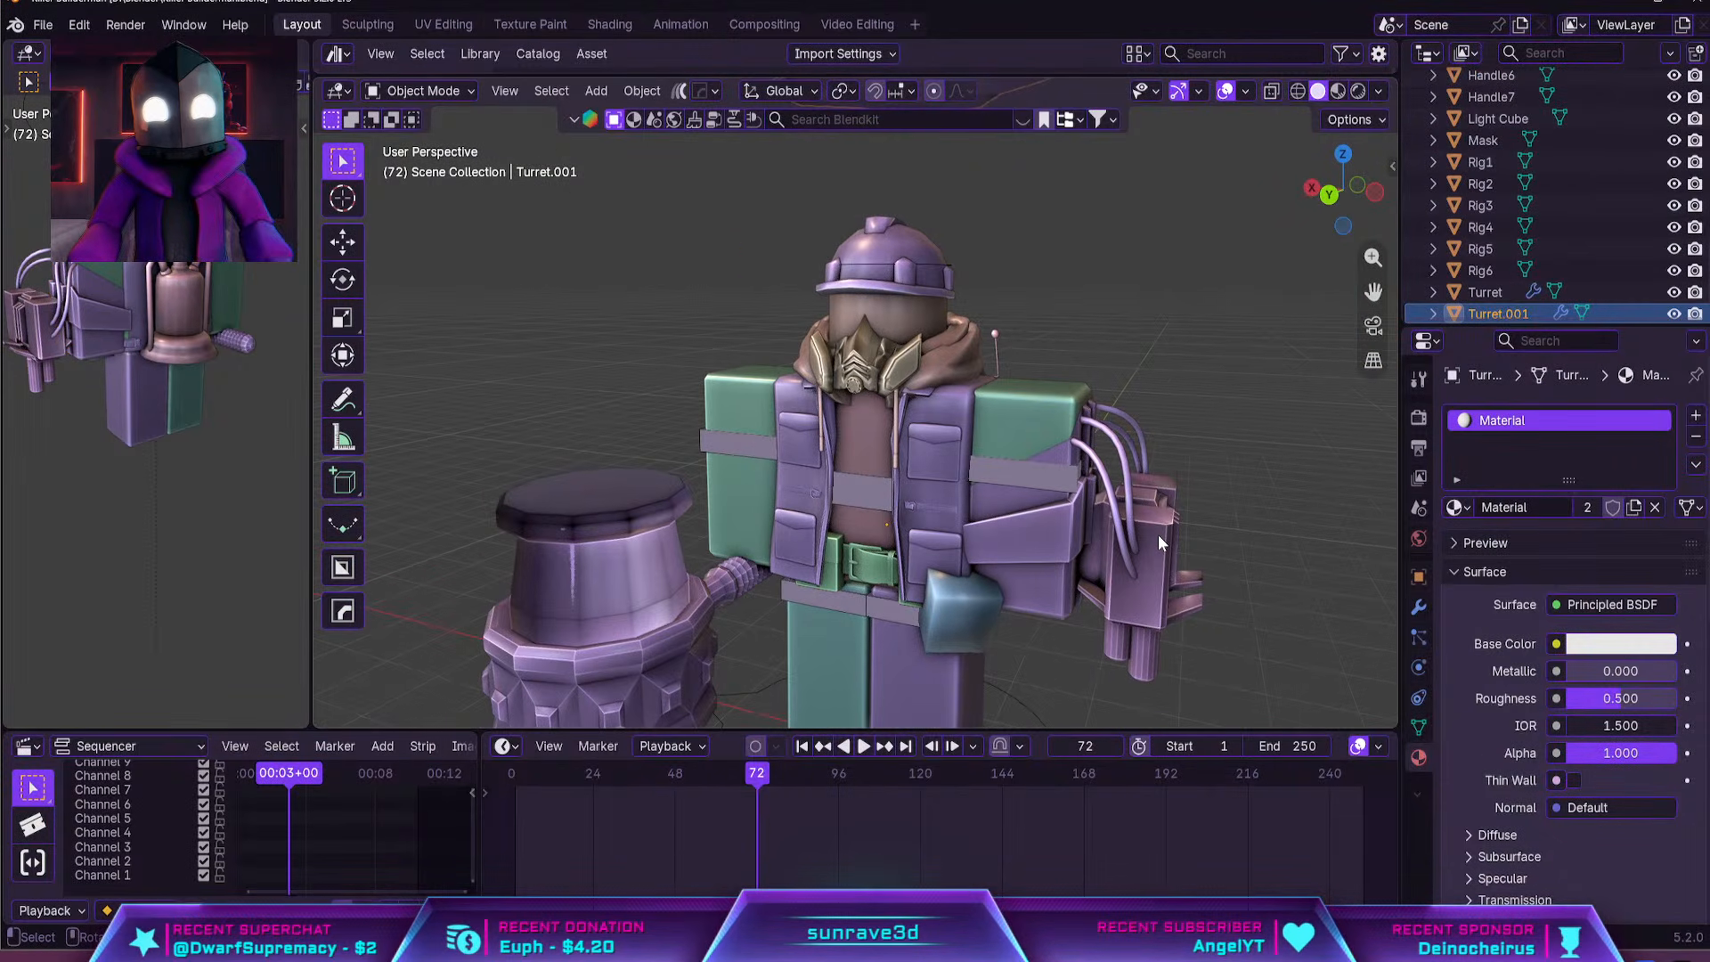
# Try a duplicate of the arm turret raised along Z above the left arm
pyautogui.click(1170, 583)
pyautogui.hotkey('shift', 'd')
pyautogui.rightClick(1172, 564)
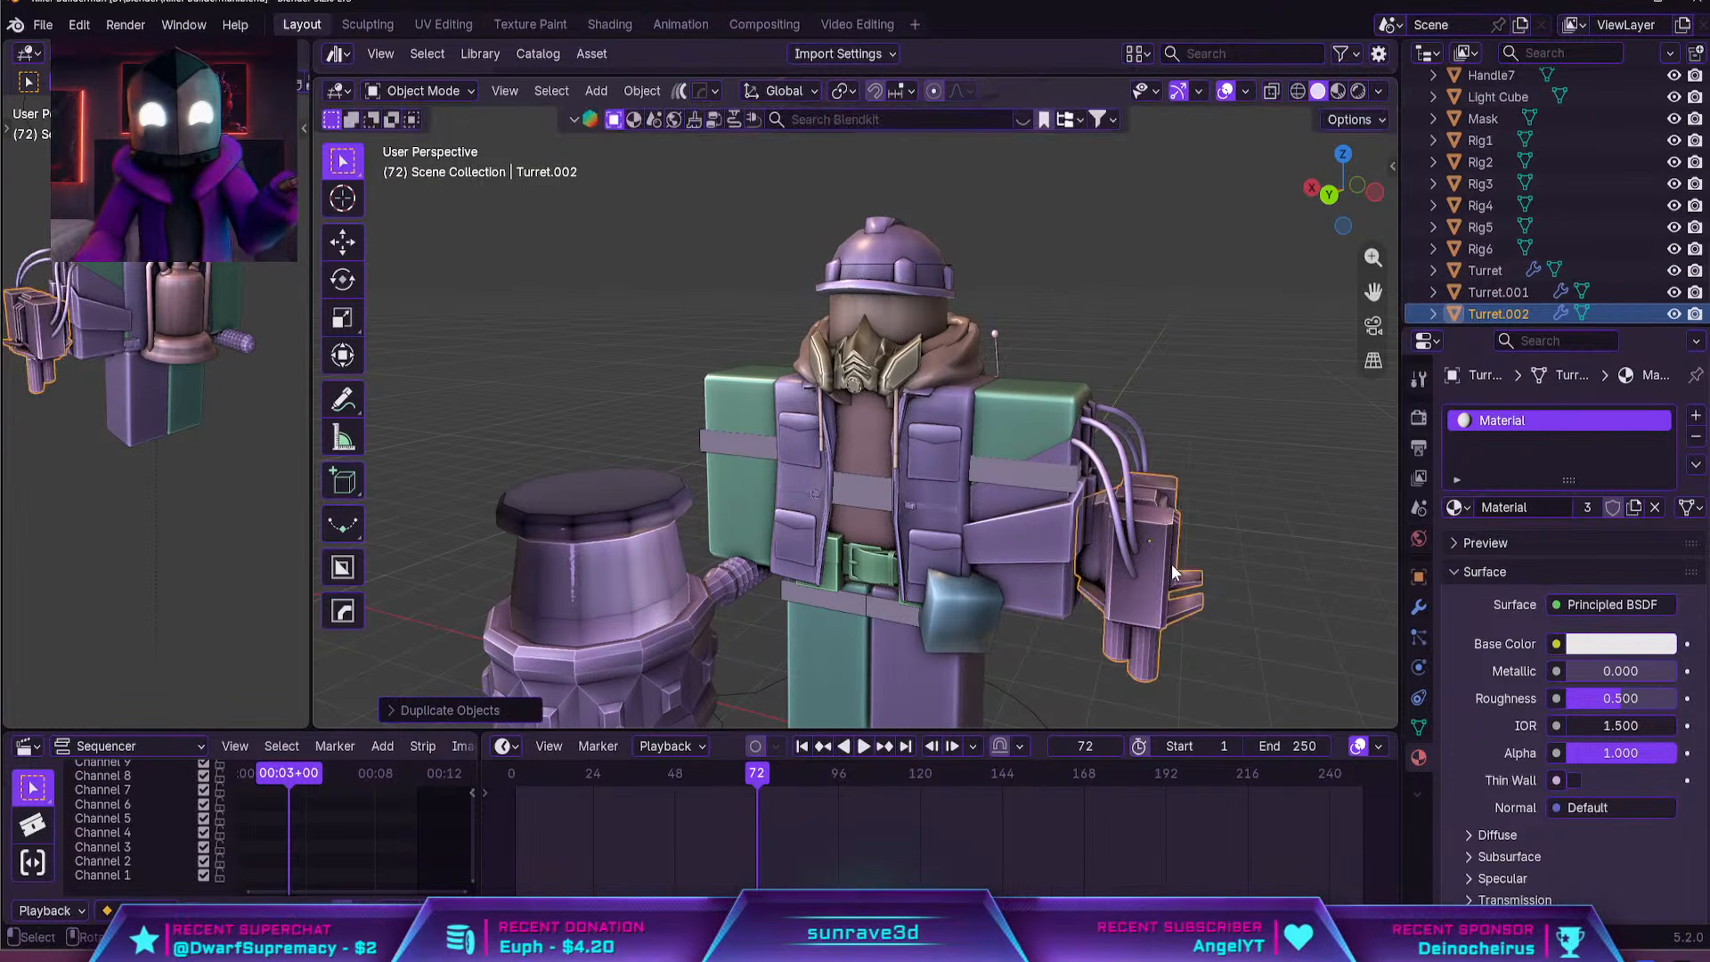
pyautogui.press('g')
pyautogui.press('z')
pyautogui.click(1279, 335)
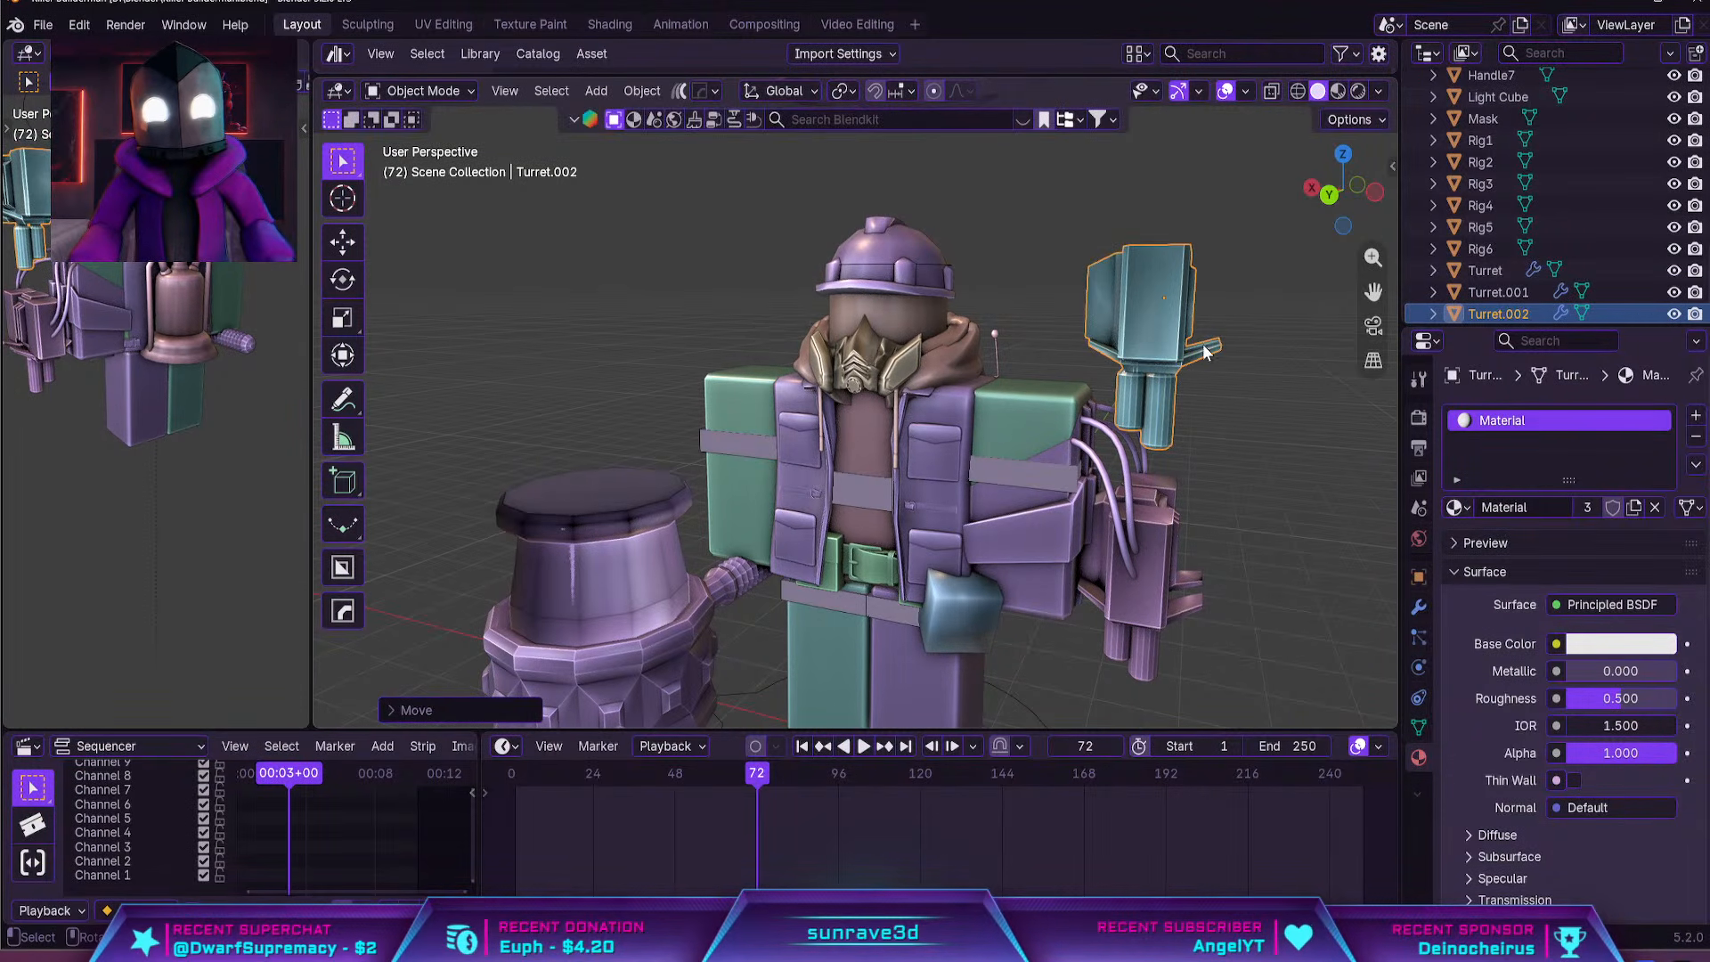
pyautogui.press('Delete')
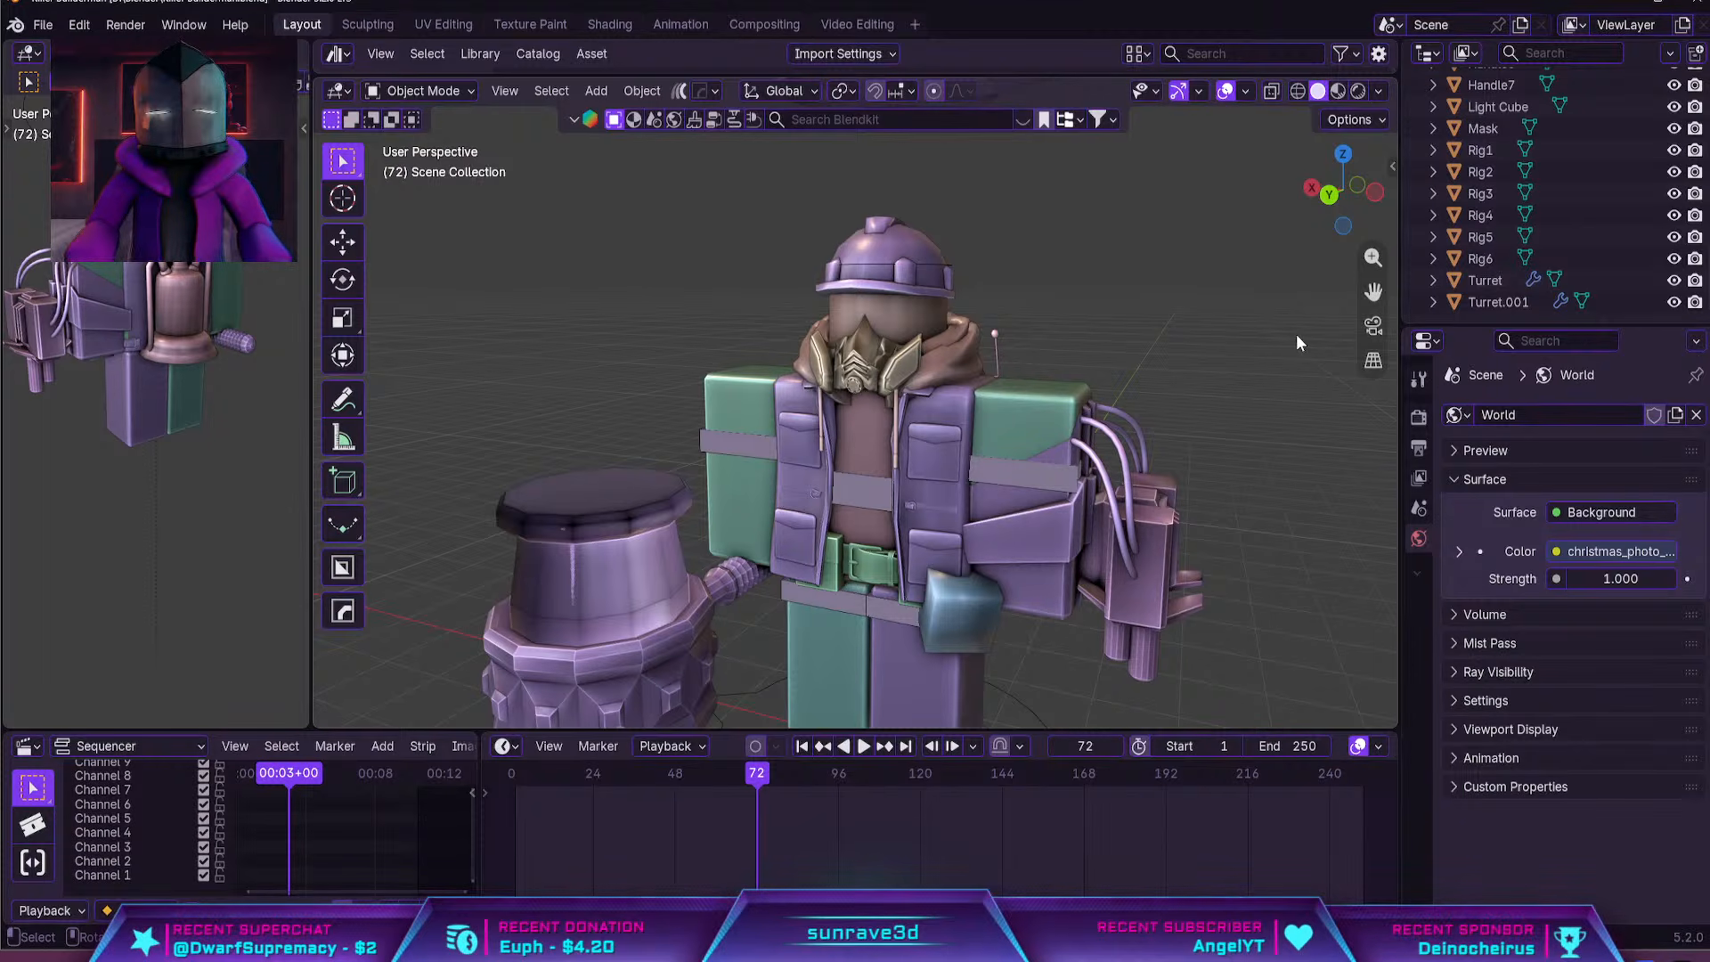
# Duplicate the arm turret upward along Z and place the scaled-down copy beside the helmet along X
pyautogui.click(1205, 537)
pyautogui.moveTo(1205, 537)
pyautogui.mouseDown(button='middle')
pyautogui.moveTo(1032, 581)
pyautogui.moveTo(1195, 541)
pyautogui.mouseUp(button='middle')
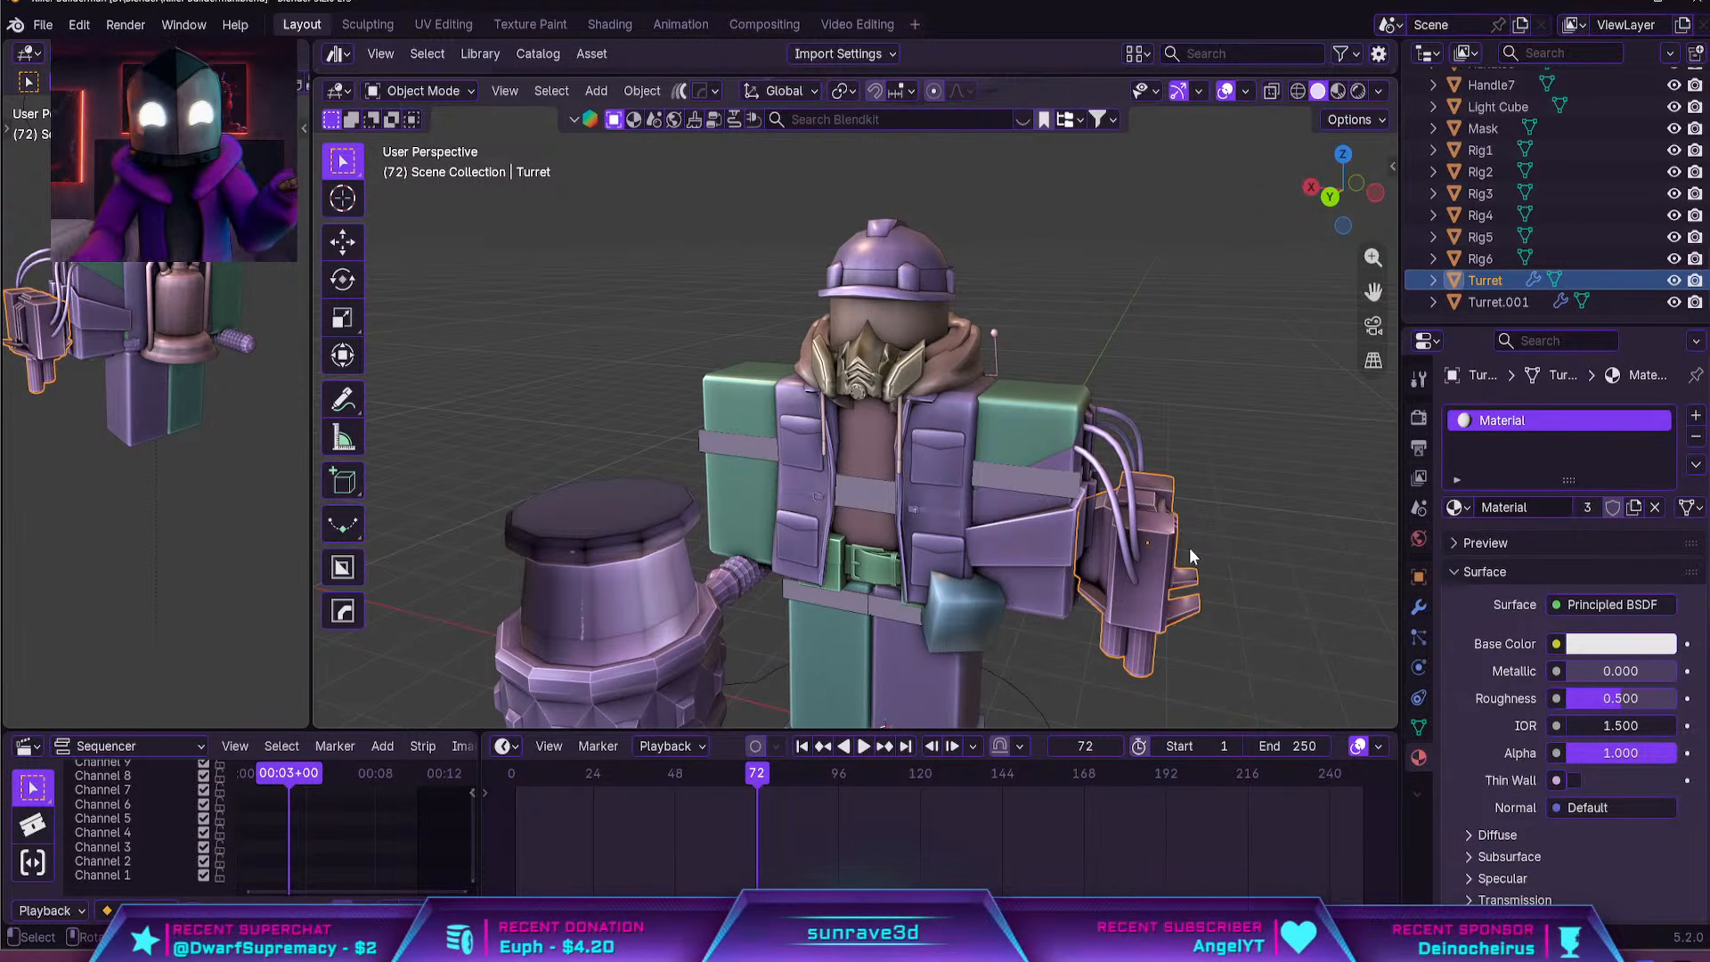
pyautogui.hotkey('shift', 'd')
pyautogui.press('z')
pyautogui.click(1282, 248)
pyautogui.press('s')
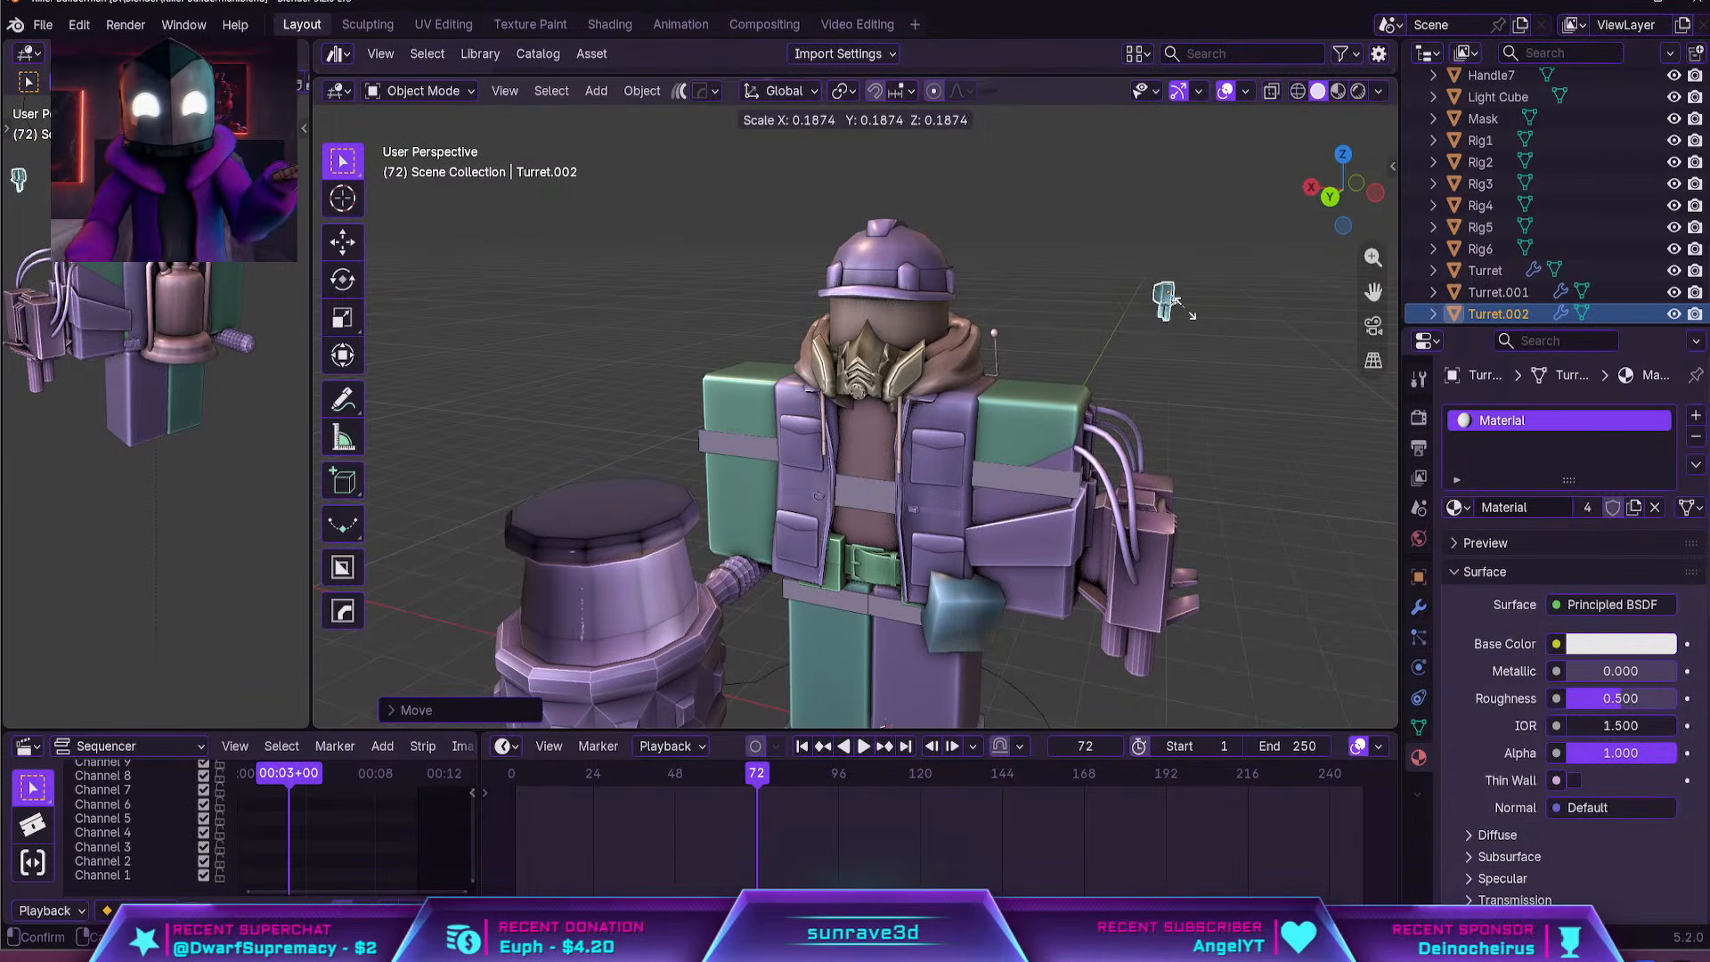
pyautogui.click(1211, 287)
pyautogui.press('g')
pyautogui.press('x')
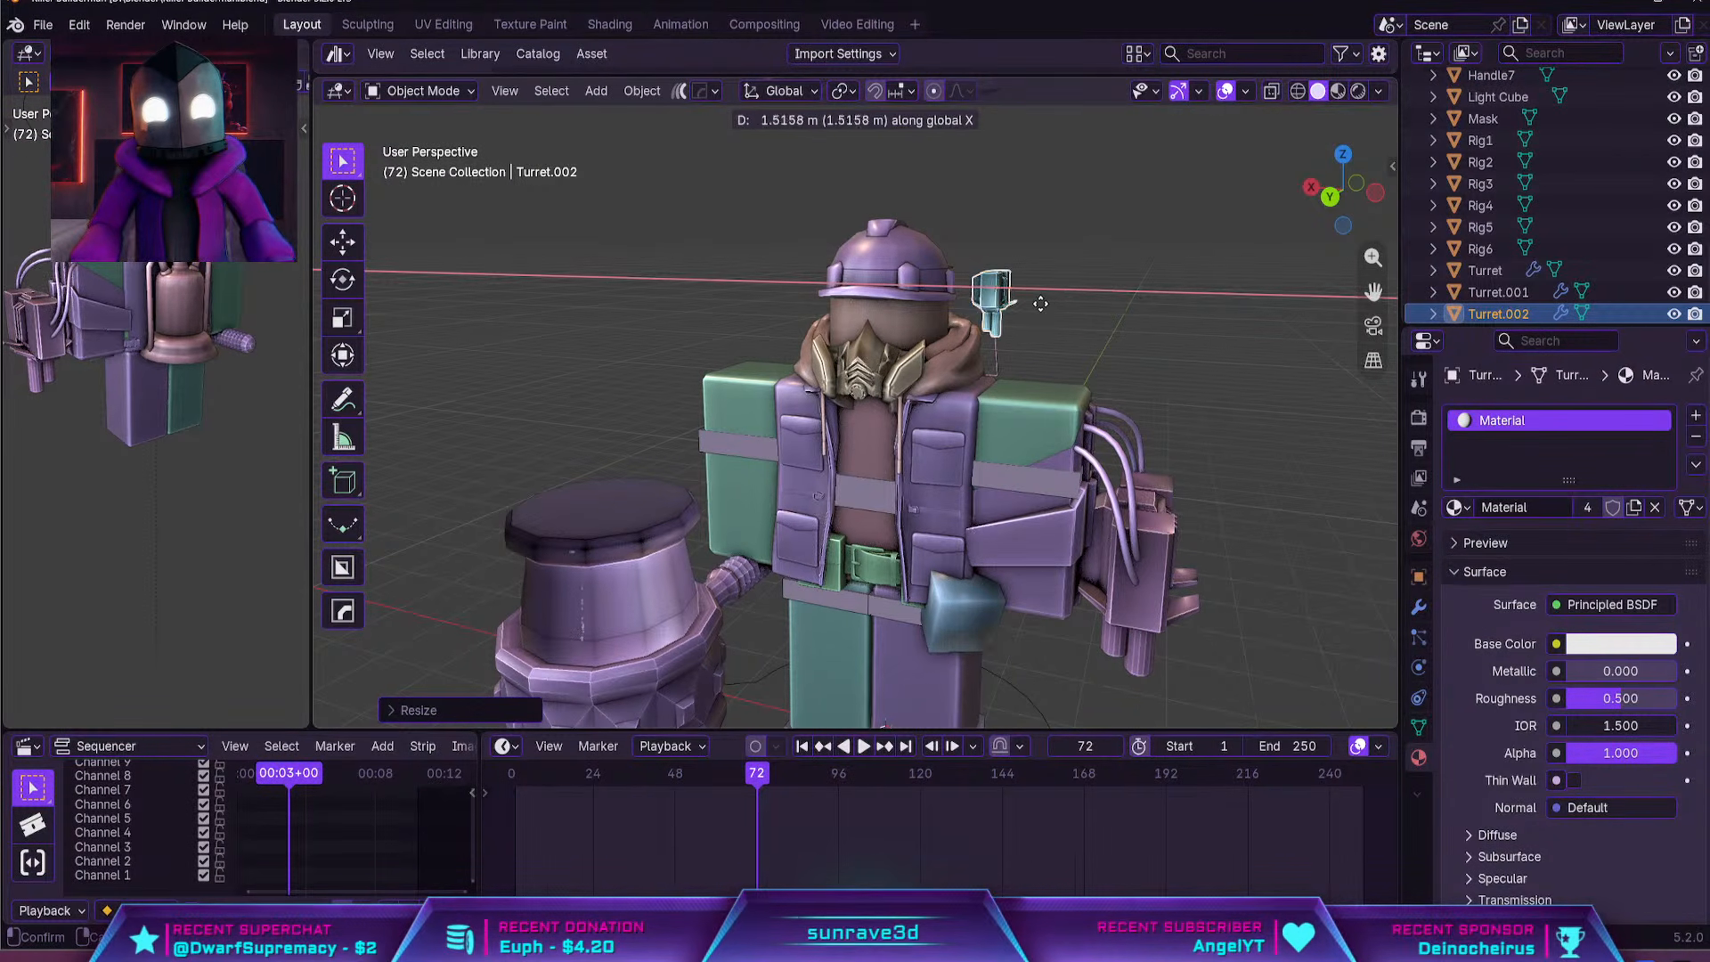
pyautogui.click(1033, 294)
# Rotate the small turret copy 90 degrees around the X axis so its barrels point forward
pyautogui.press('r')
pyautogui.press('x')
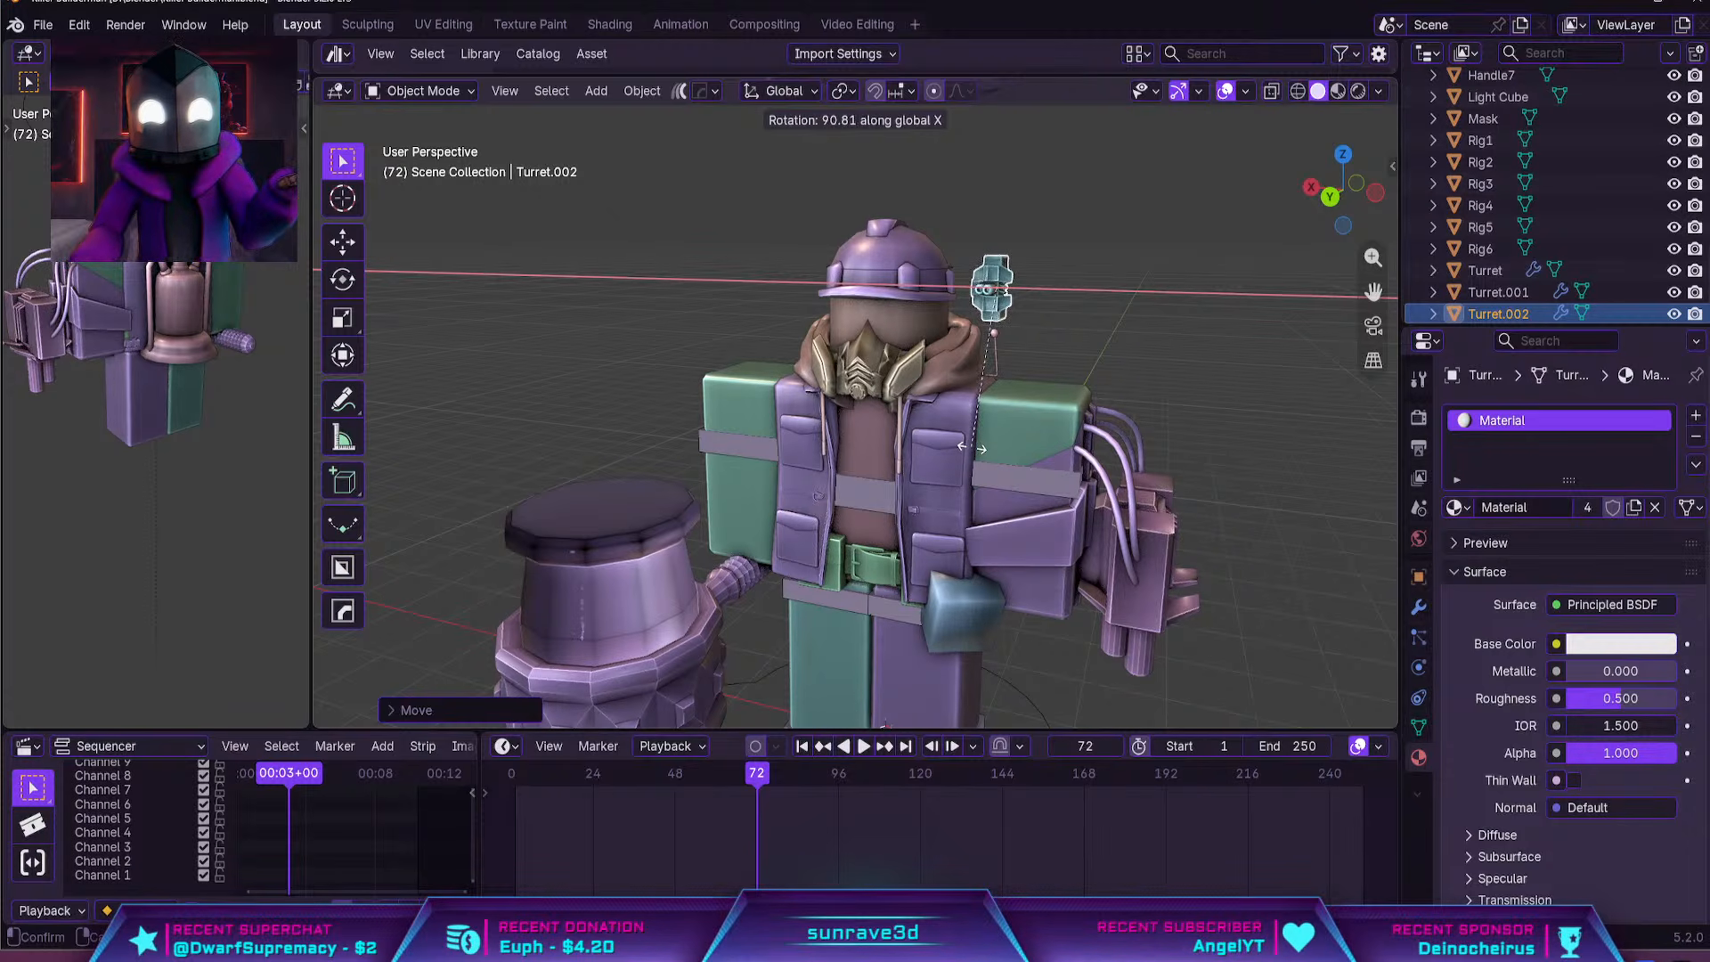
pyautogui.press('Escape')
pyautogui.press('r')
pyautogui.press('x')
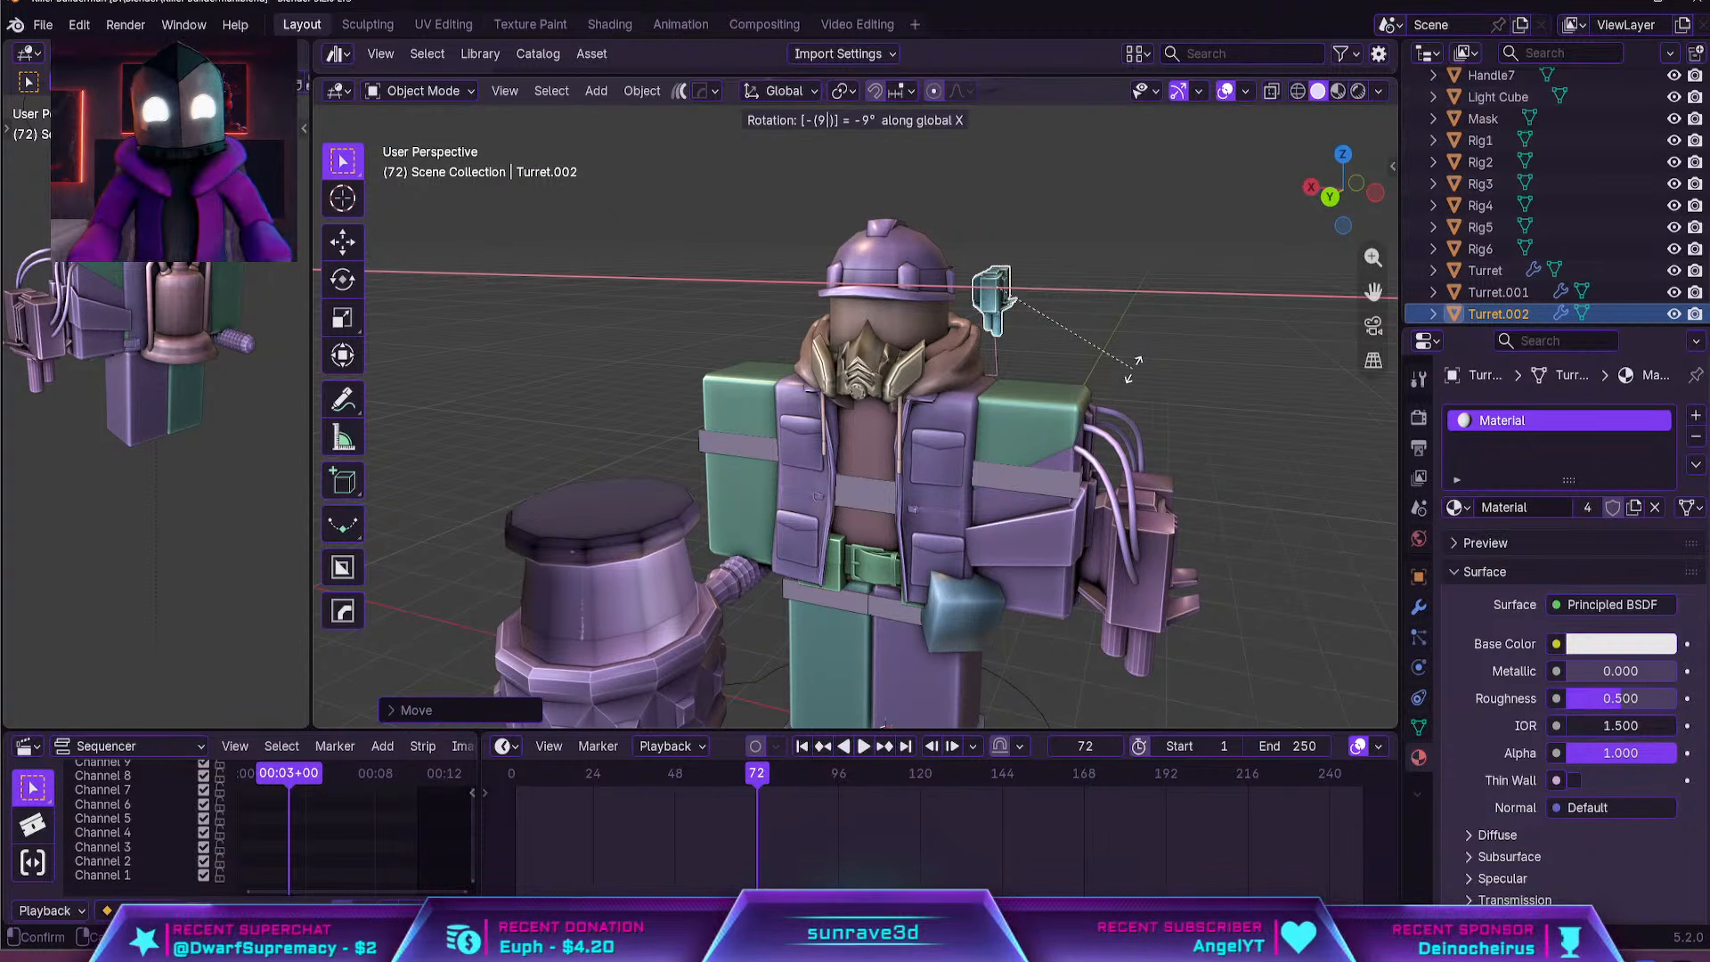
pyautogui.press('Escape')
pyautogui.write('rx')
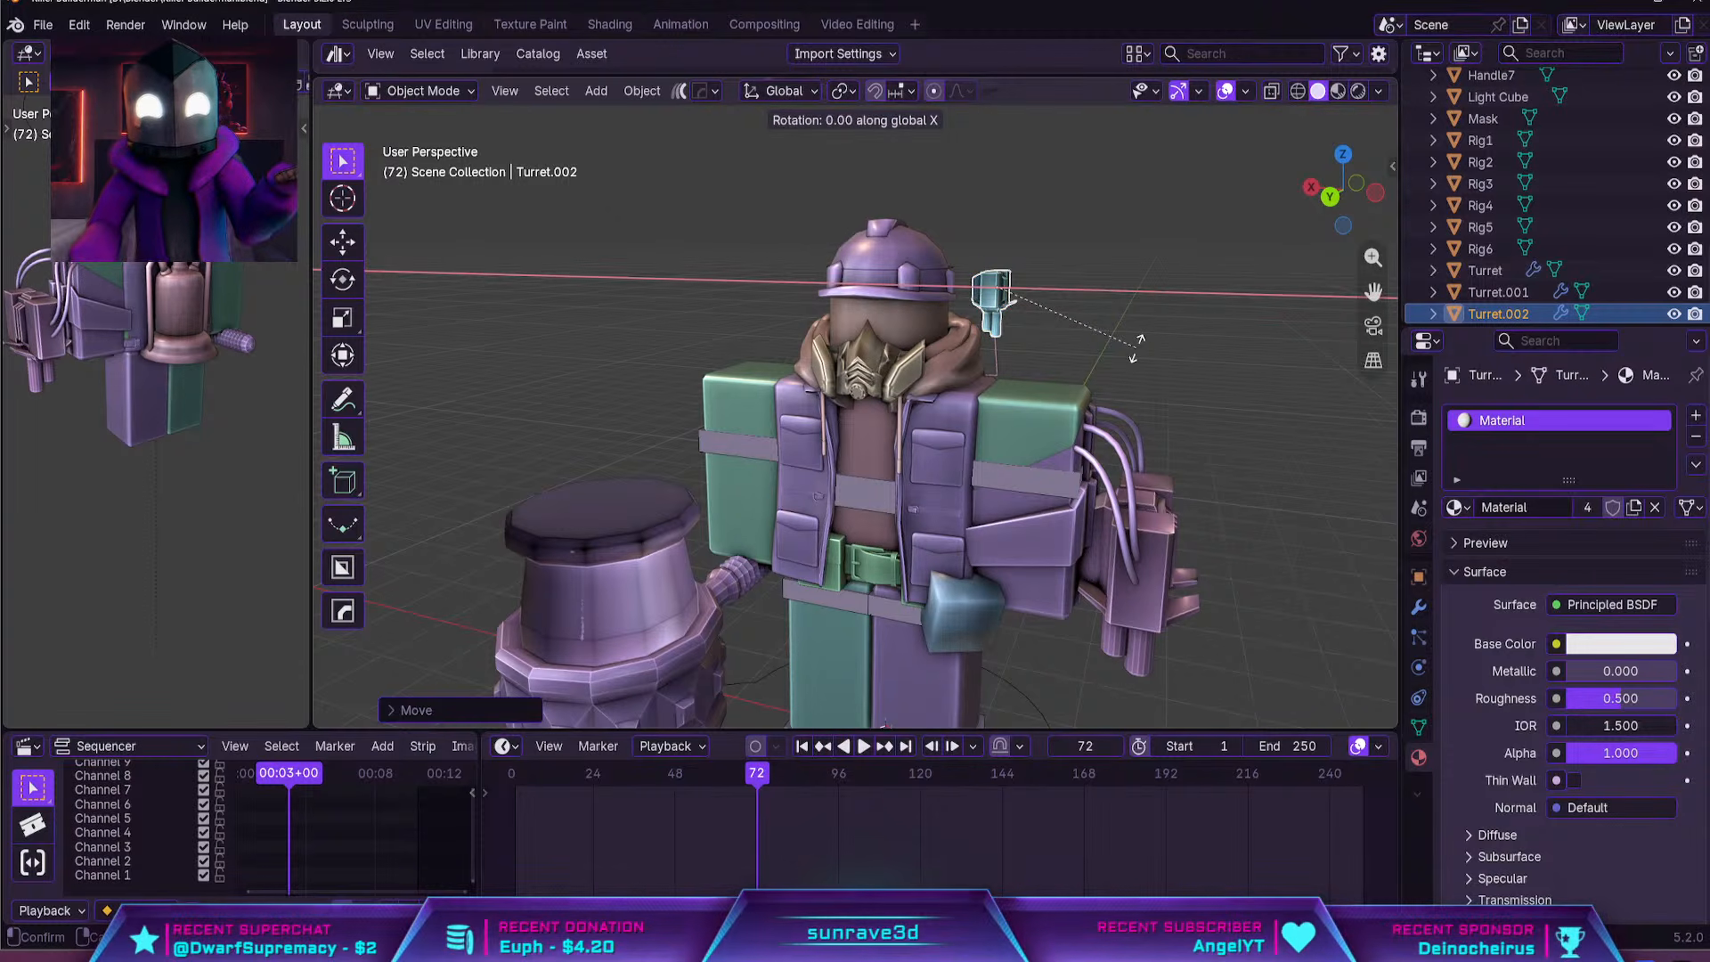
pyautogui.write('-90')
pyautogui.press('BackSpace')
pyautogui.press('BackSpace')
pyautogui.press('BackSpace')
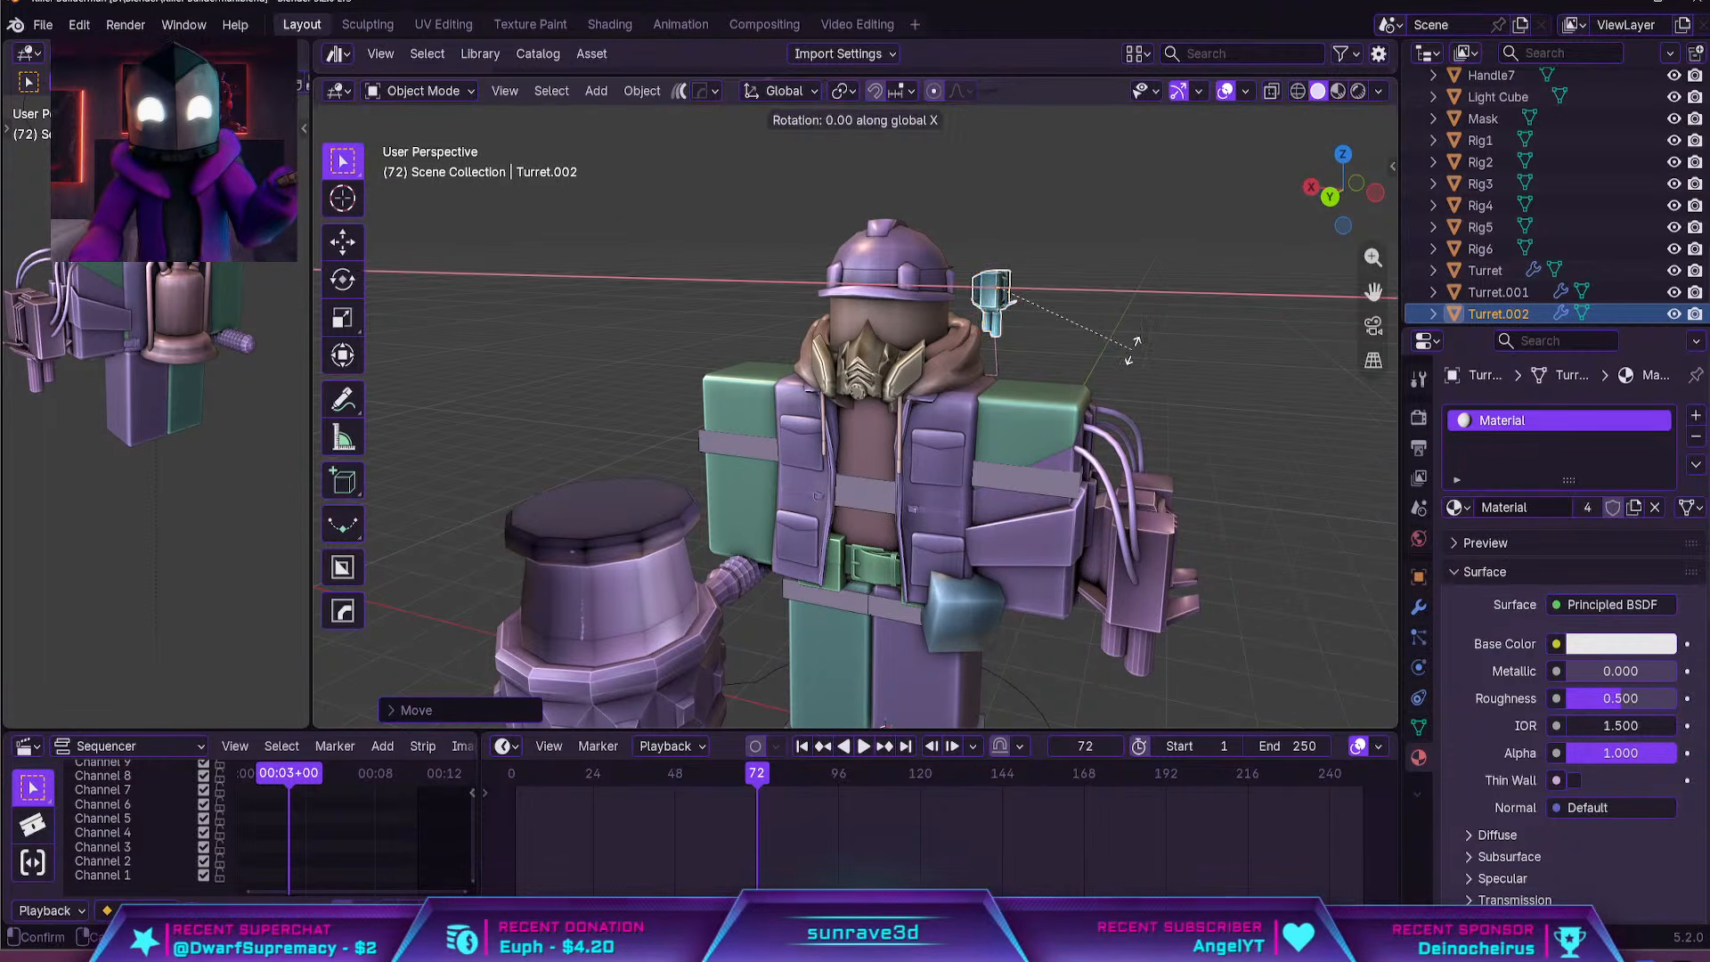
pyautogui.write('90')
pyautogui.press('Return')
# Move the small turret copy against the side of the head, just above the hood, in an orthographic view
pyautogui.keyDown('alt'); pyautogui.moveTo(1131, 349); pyautogui.dragTo(1062, 365, button='middle'); pyautogui.keyUp('alt')
pyautogui.scroll(3, 1062, 365)
pyautogui.press('g')
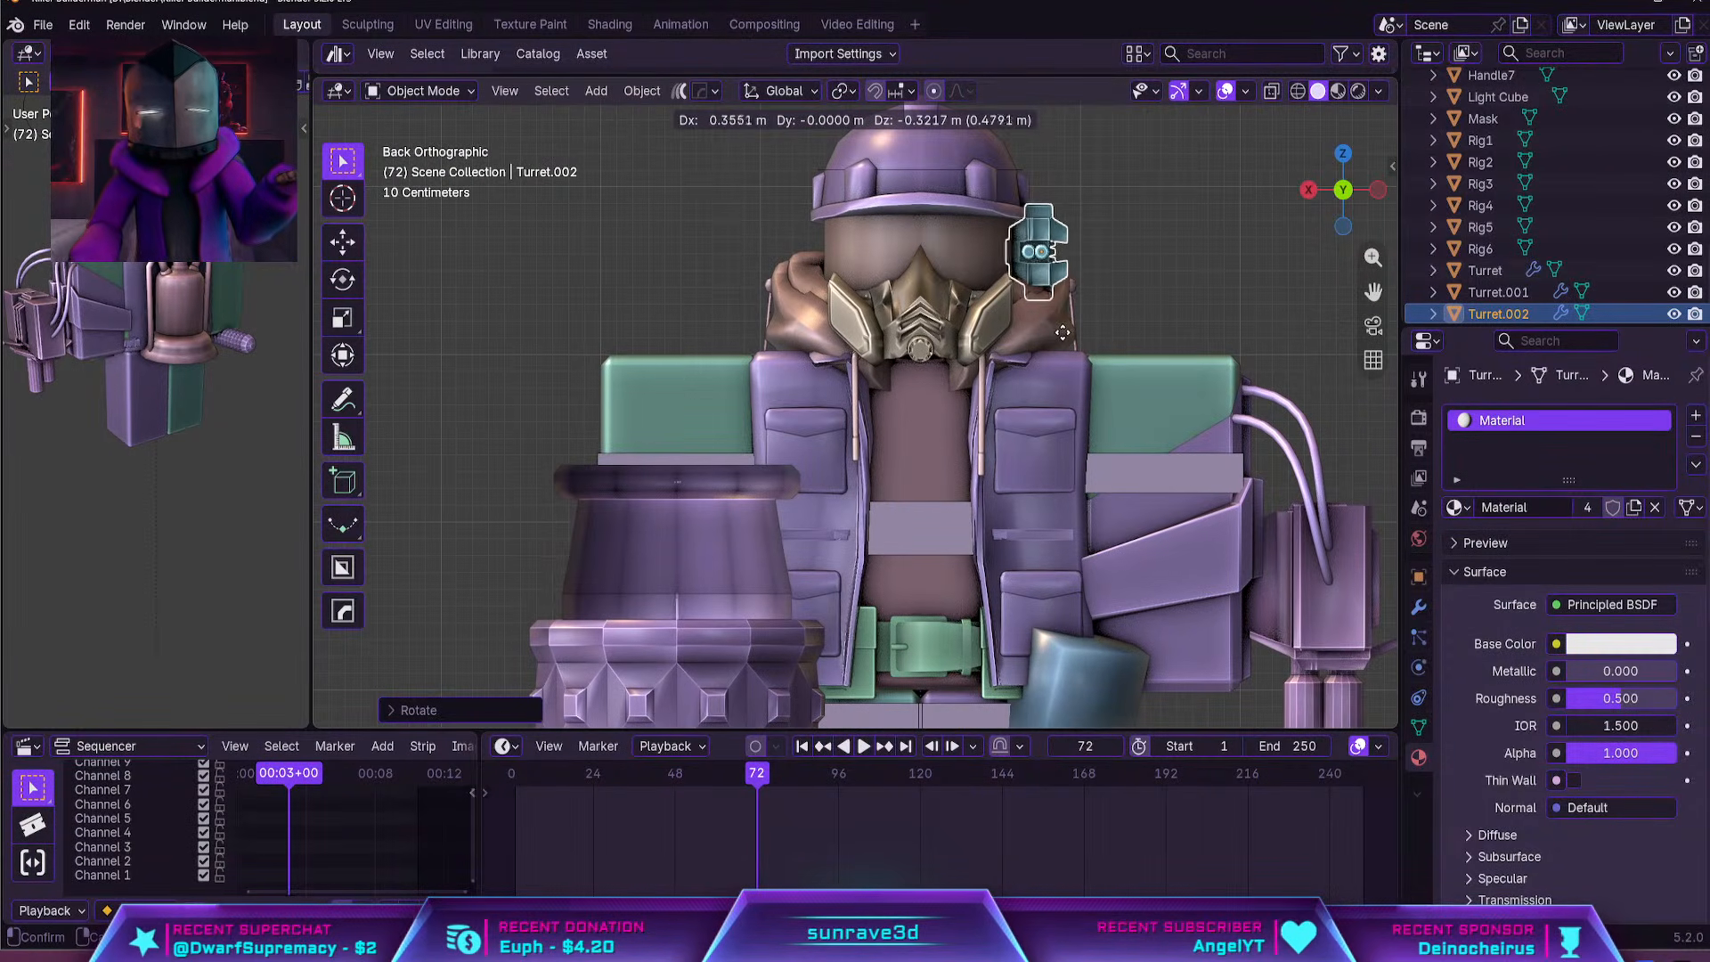
pyautogui.click(1065, 336)
pyautogui.click(1152, 286)
pyautogui.moveTo(1152, 287); pyautogui.dragTo(992, 365, button='middle')
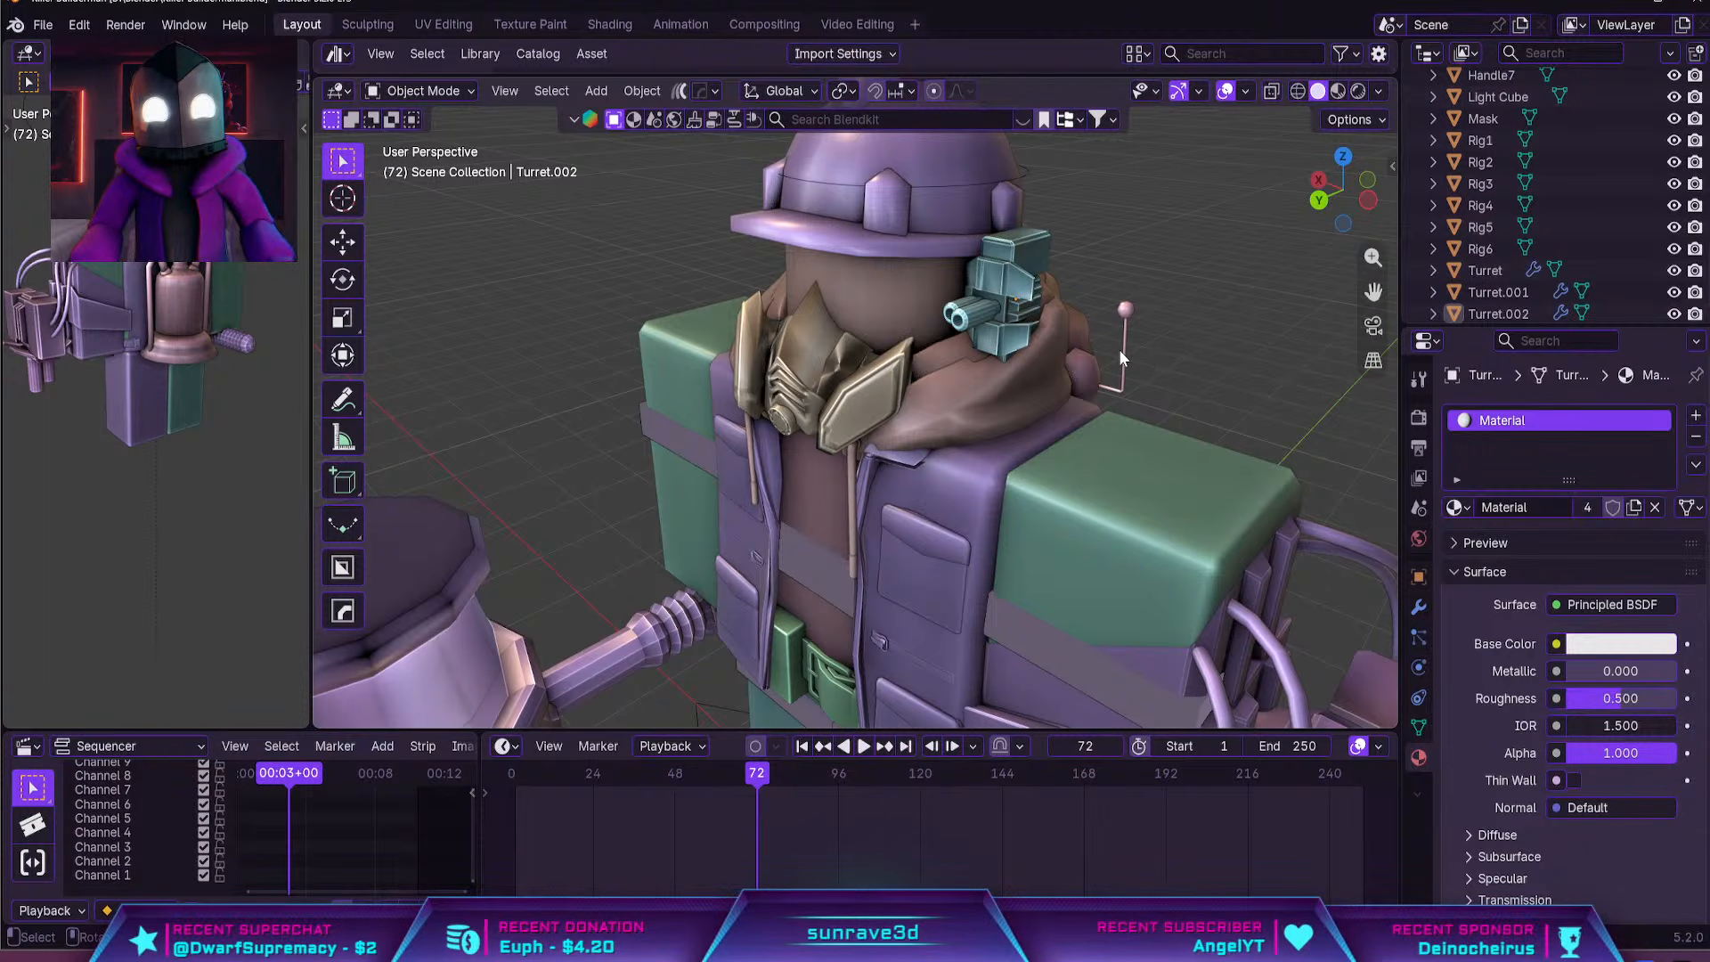
# Inspect the small head-mounted turret up close and delete it
pyautogui.click(994, 324)
pyautogui.press('KP_Decimal')
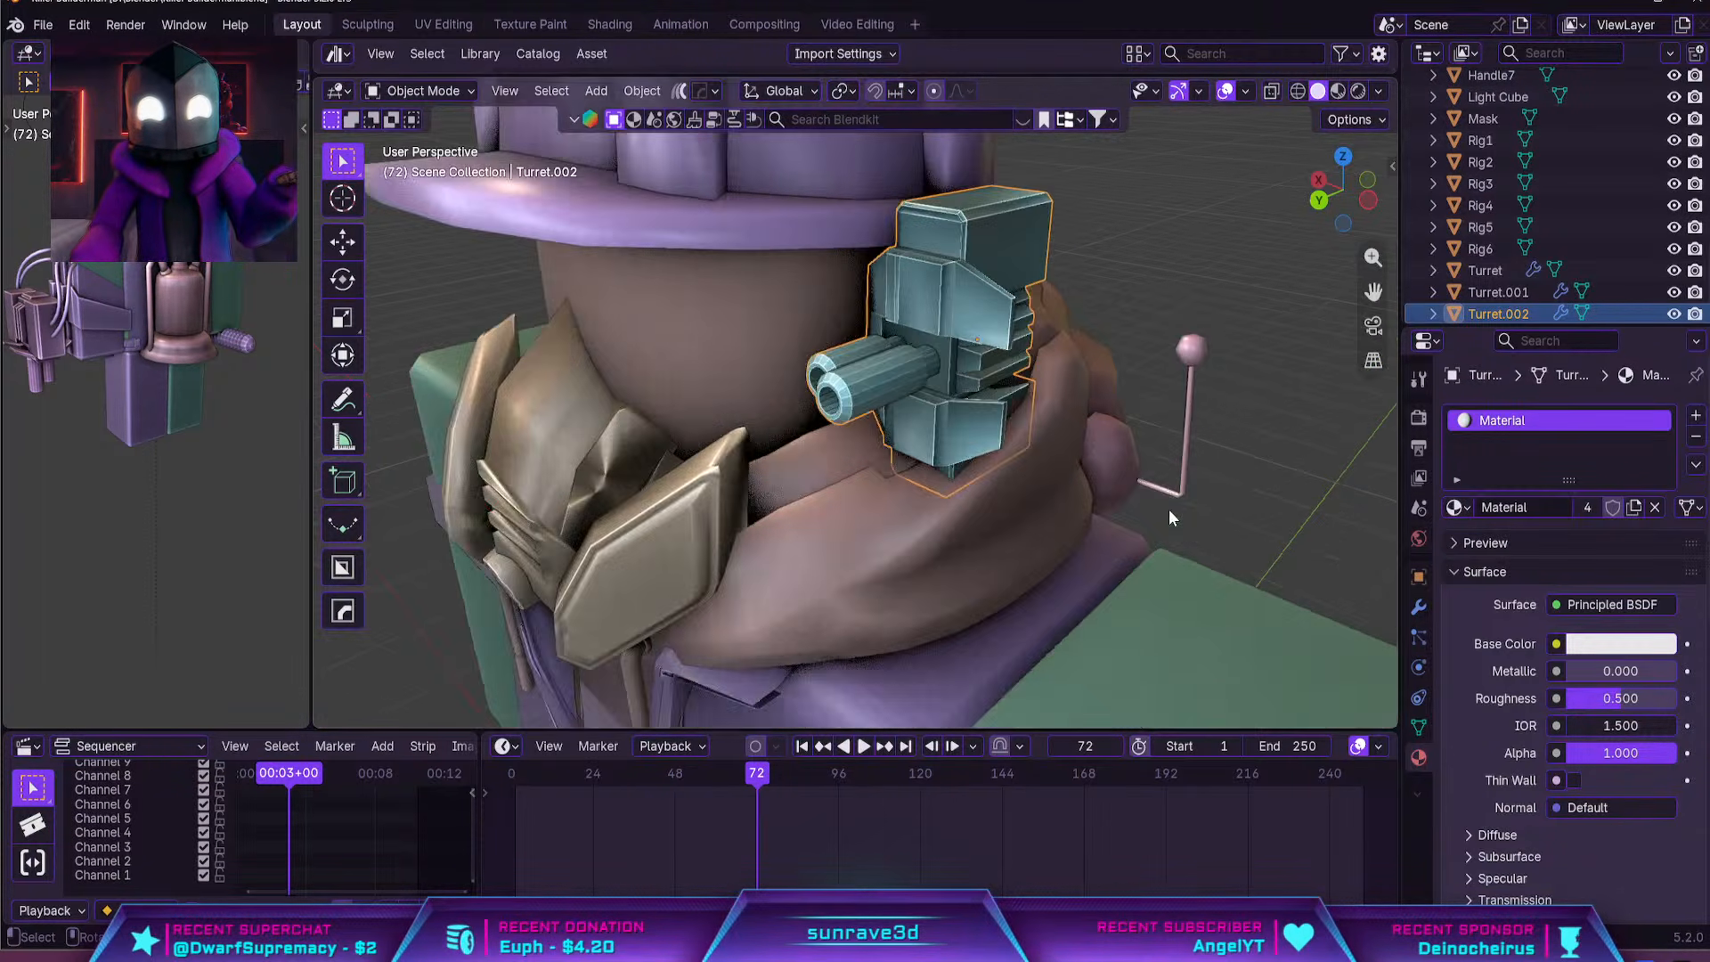
pyautogui.moveTo(1033, 427); pyautogui.dragTo(993, 393, button='middle')
pyautogui.scroll(-5, 1107, 397)
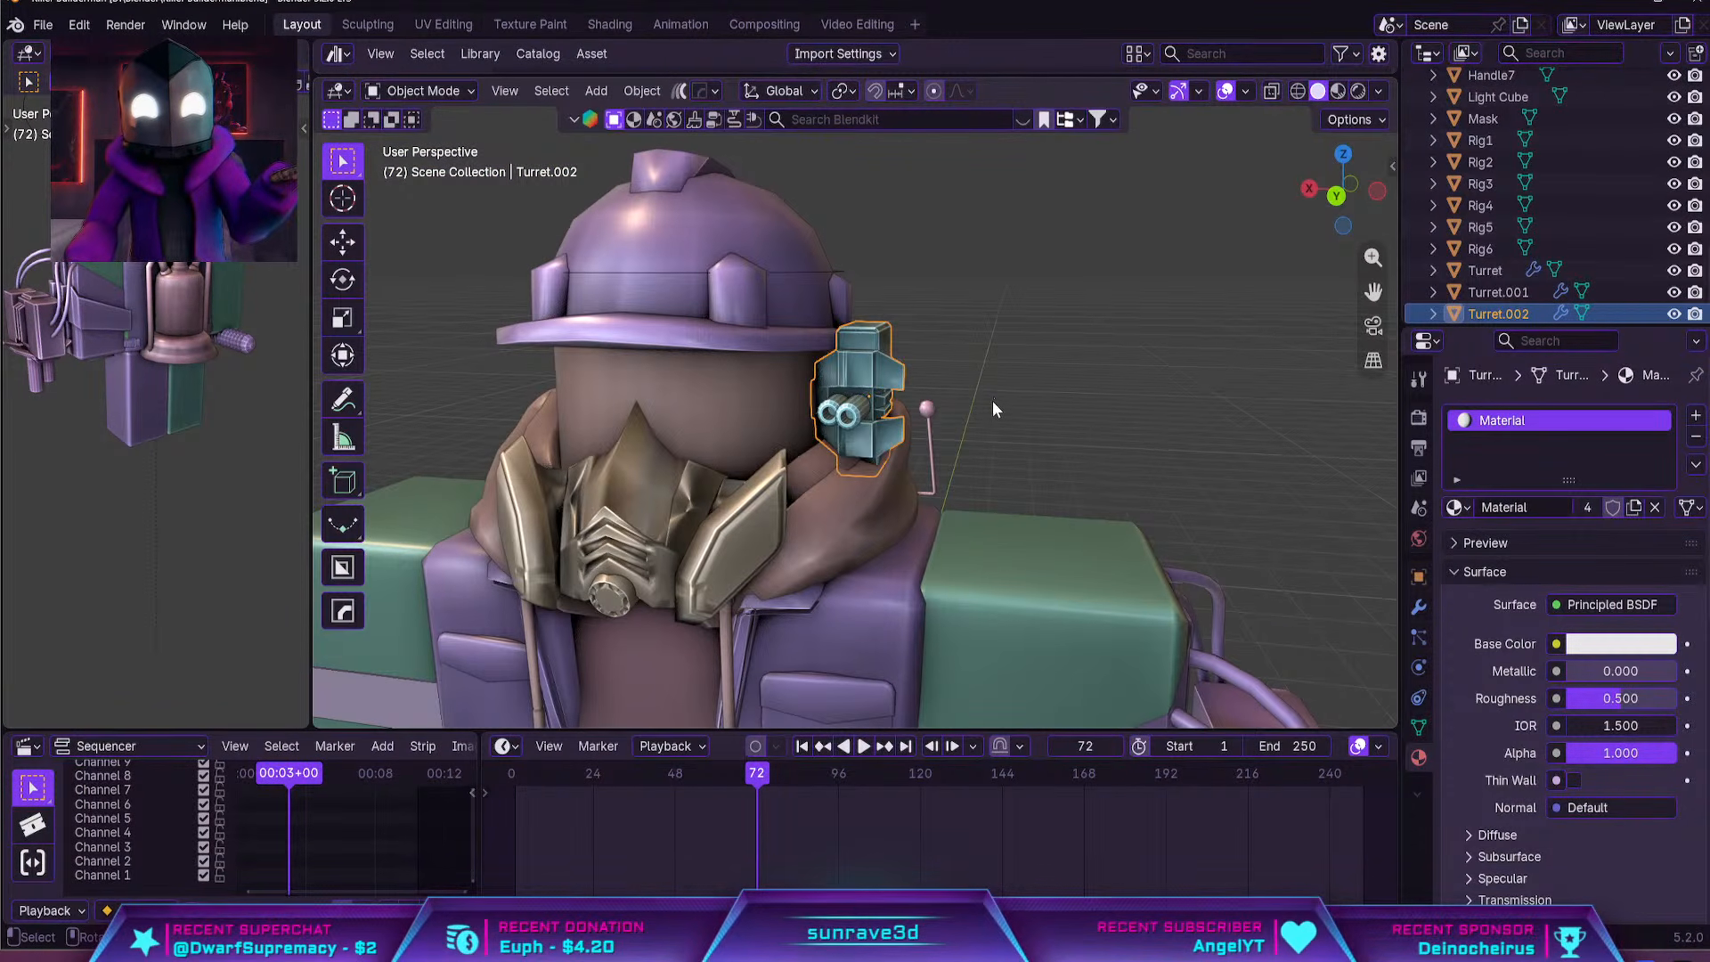
pyautogui.press('Delete')
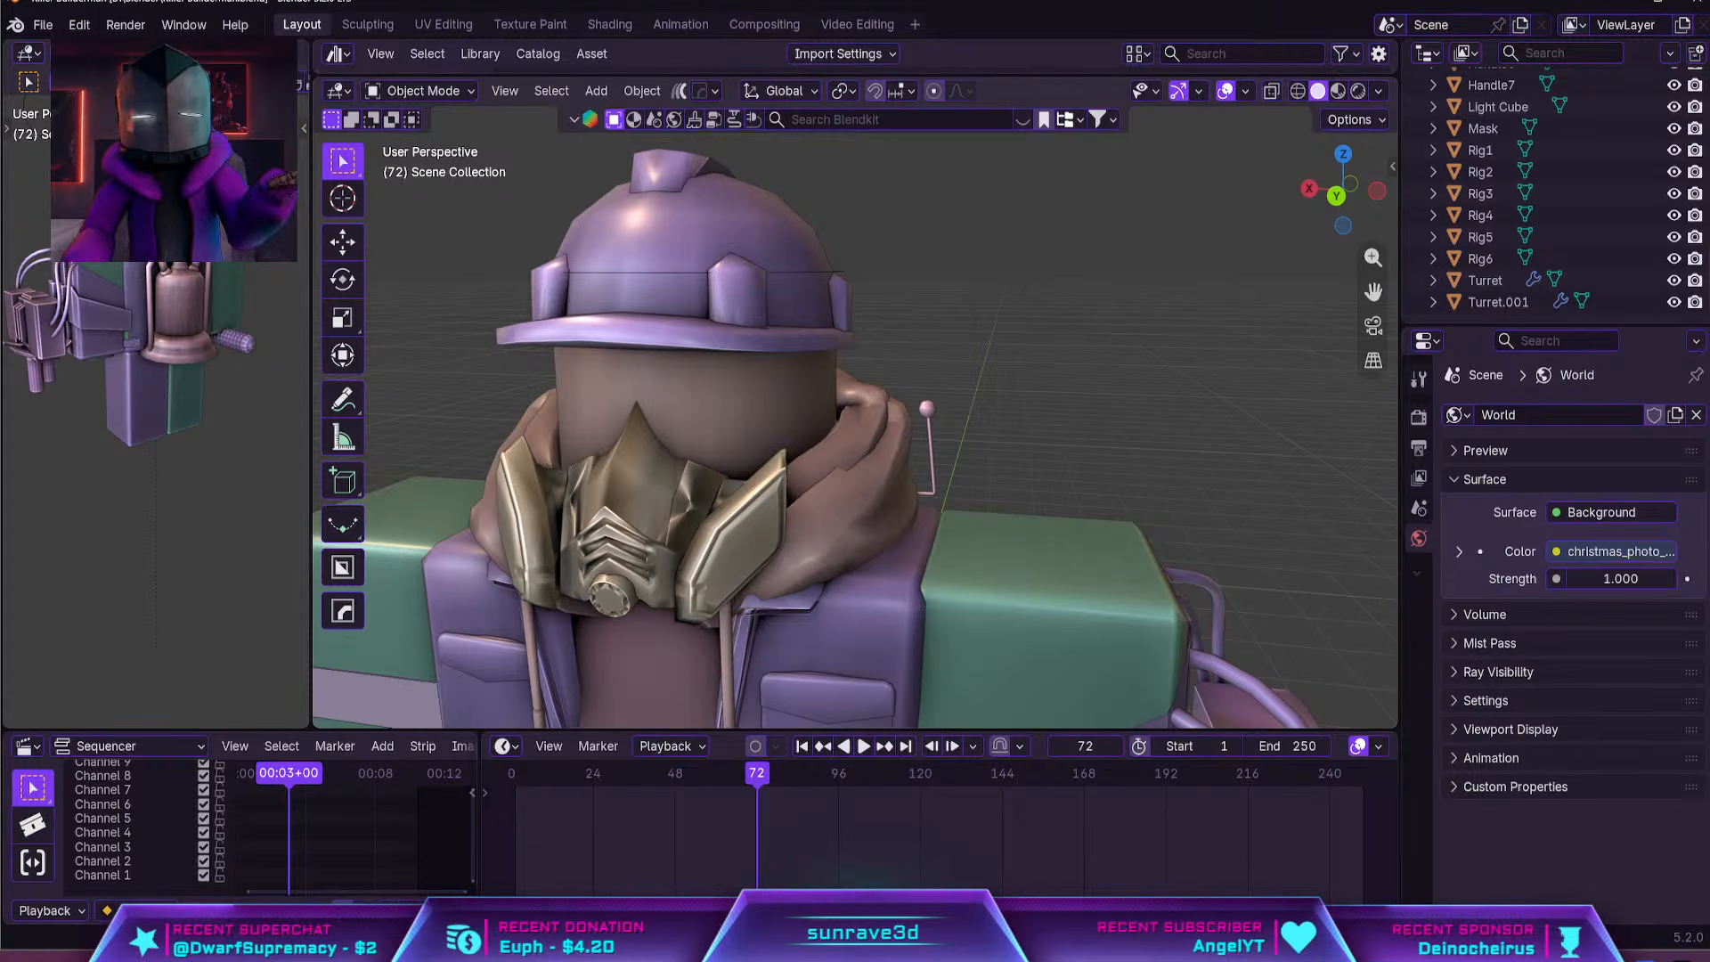
# Apply the HOps Sharpen operation to the gas mask
pyautogui.scroll(-3, 862, 574)
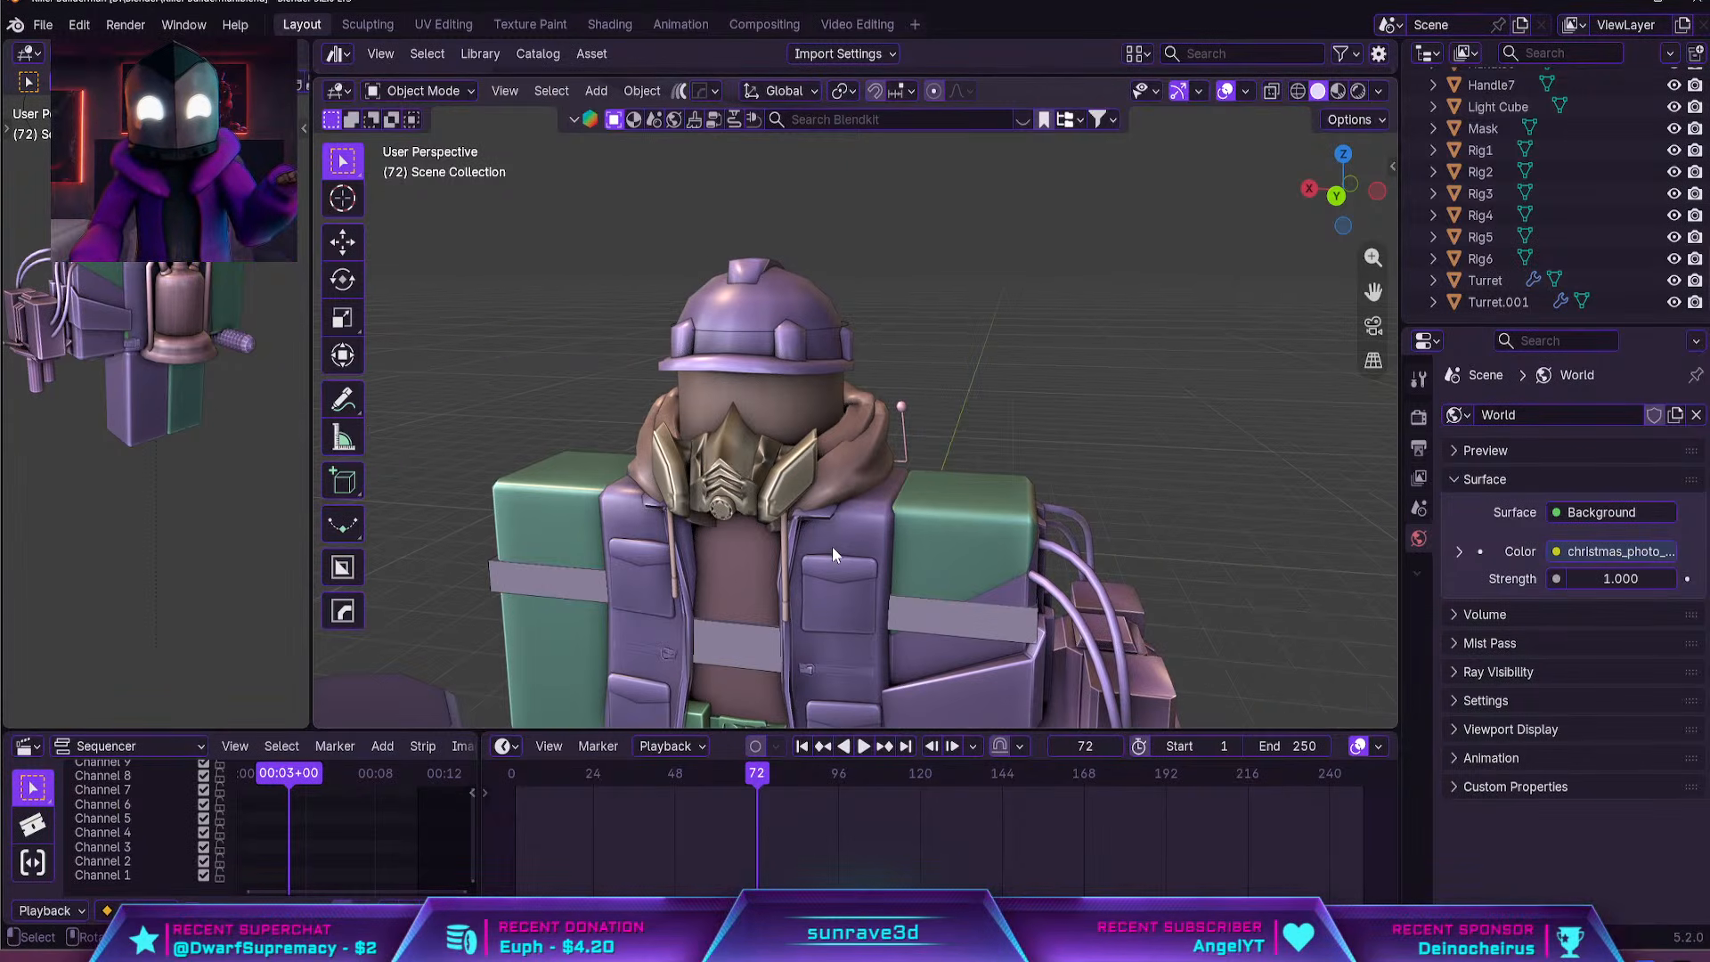
pyautogui.click(787, 499)
pyautogui.moveTo(739, 434); pyautogui.dragTo(814, 532, button='middle')
pyautogui.press('q')
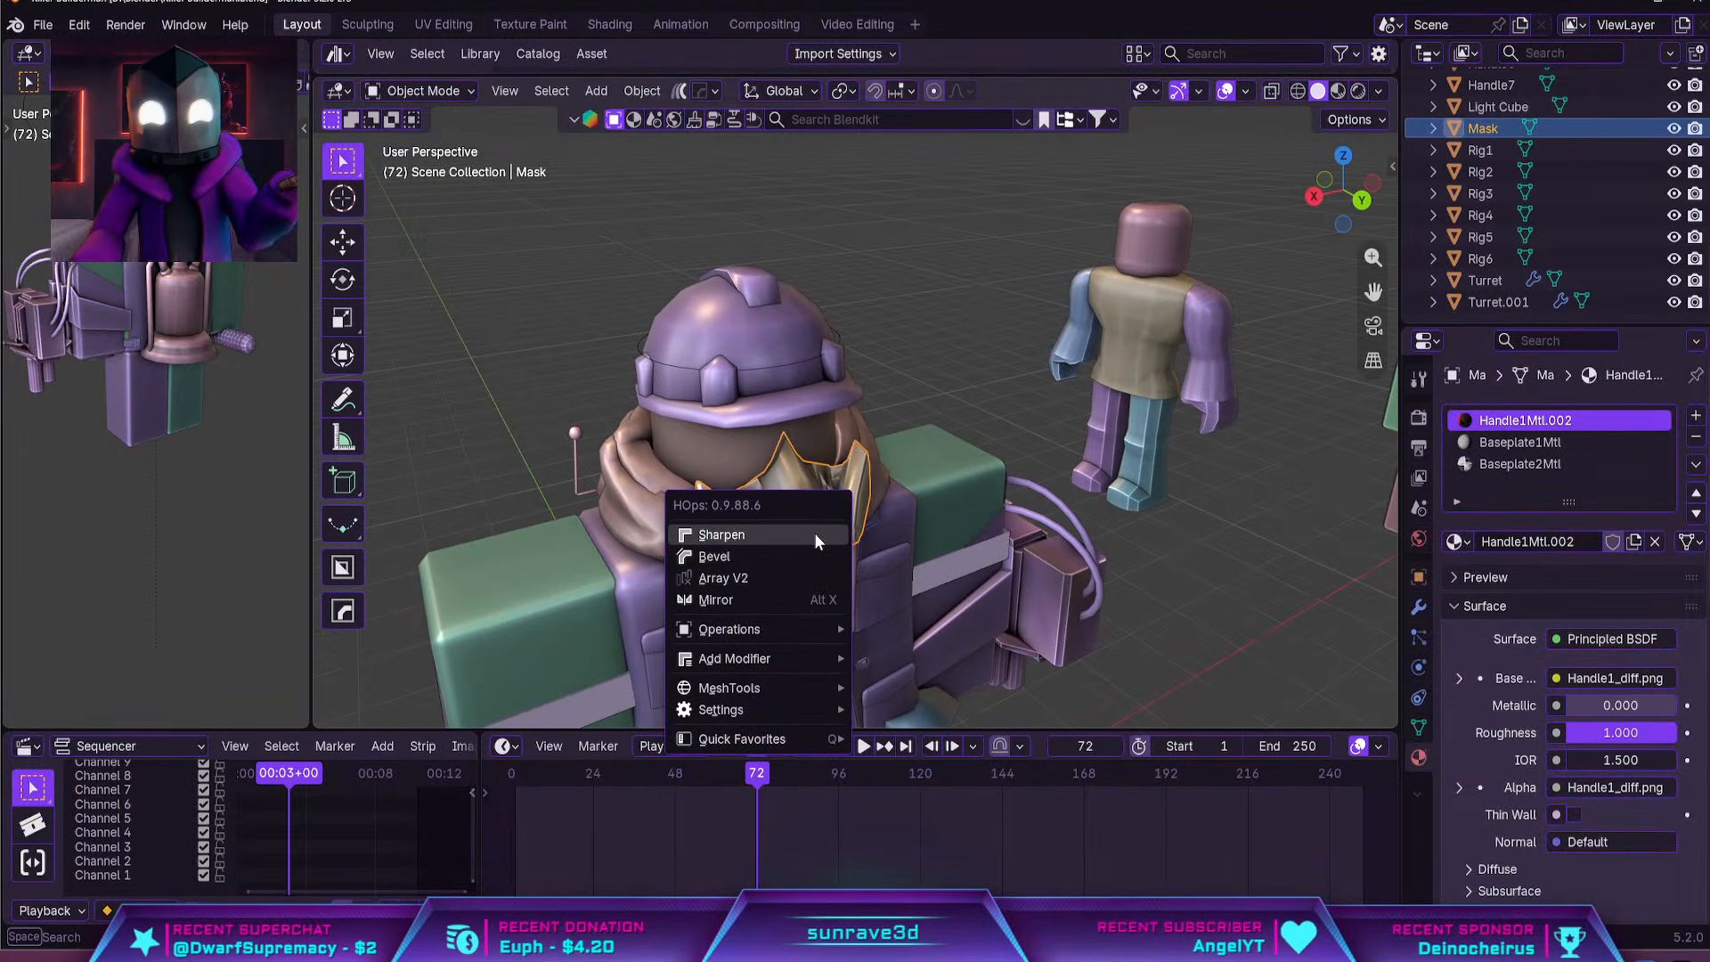
pyautogui.click(814, 533)
pyautogui.scroll(8, 848, 532)
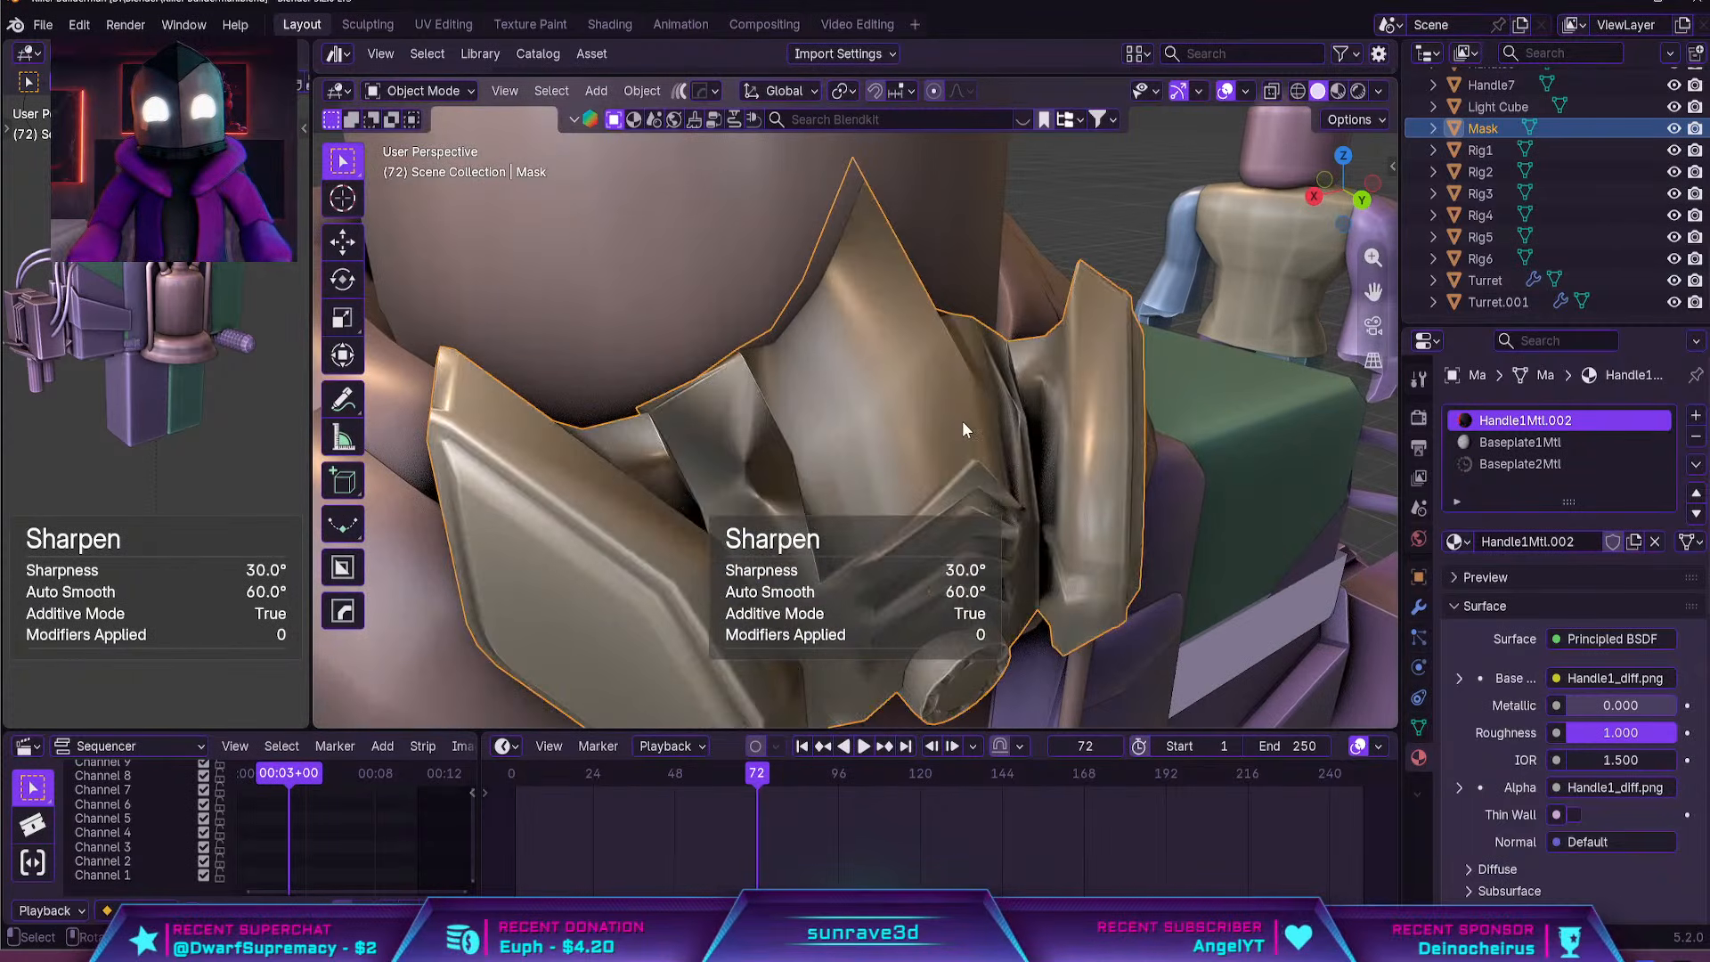
# Convert all of the gas mask's triangles to quads and merge its vertices by distance in Edit Mode
pyautogui.press('Tab')
pyautogui.press('a')
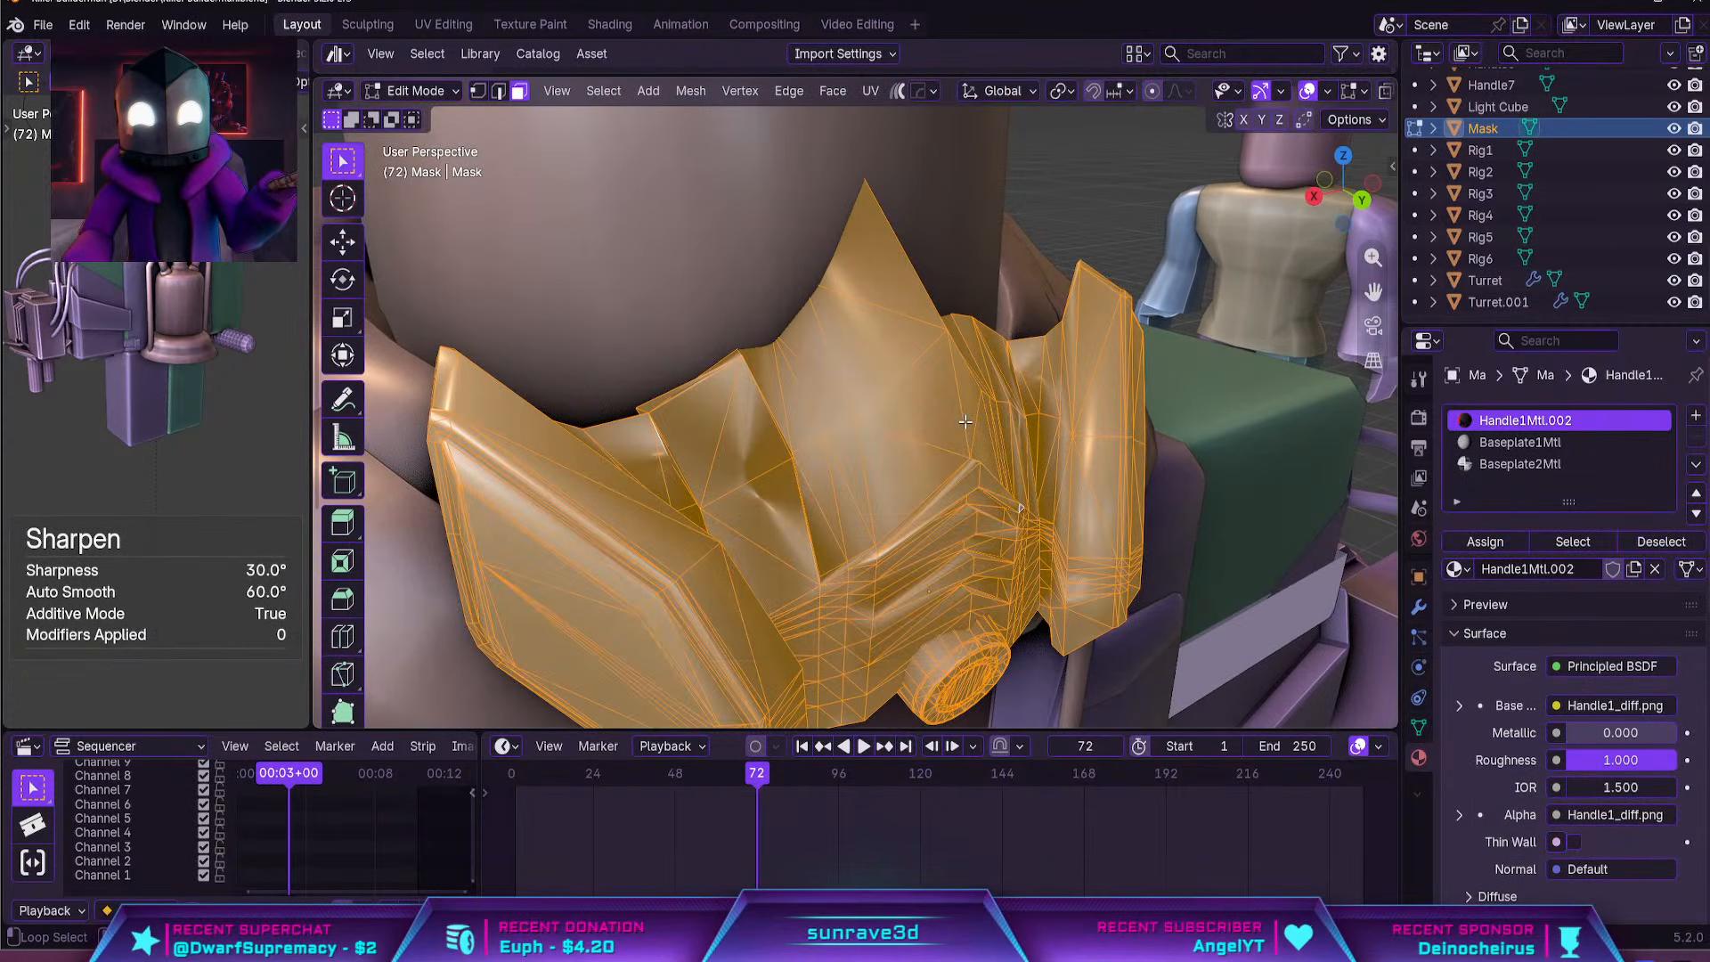
pyautogui.hotkey('alt', 'j')
pyautogui.press('m')
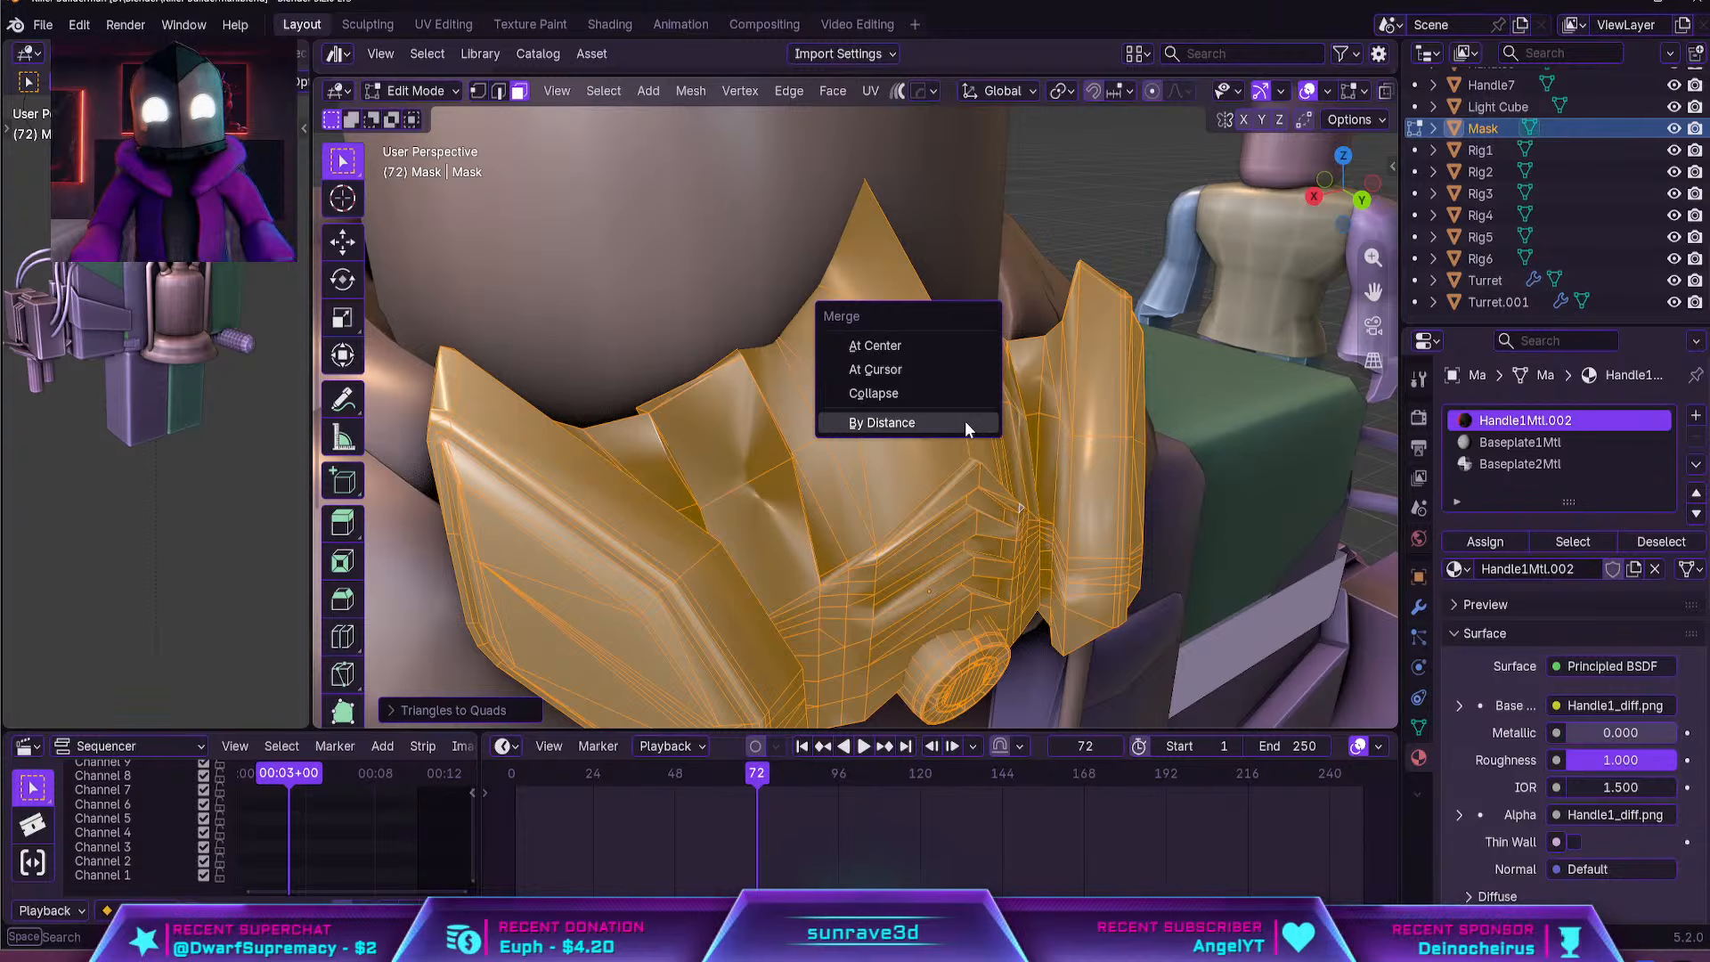
pyautogui.click(965, 420)
pyautogui.press('Tab')
# Try sharpening the merged gas mask mesh again with HOps and check its shading from the front
pyautogui.press('q')
pyautogui.click(968, 422)
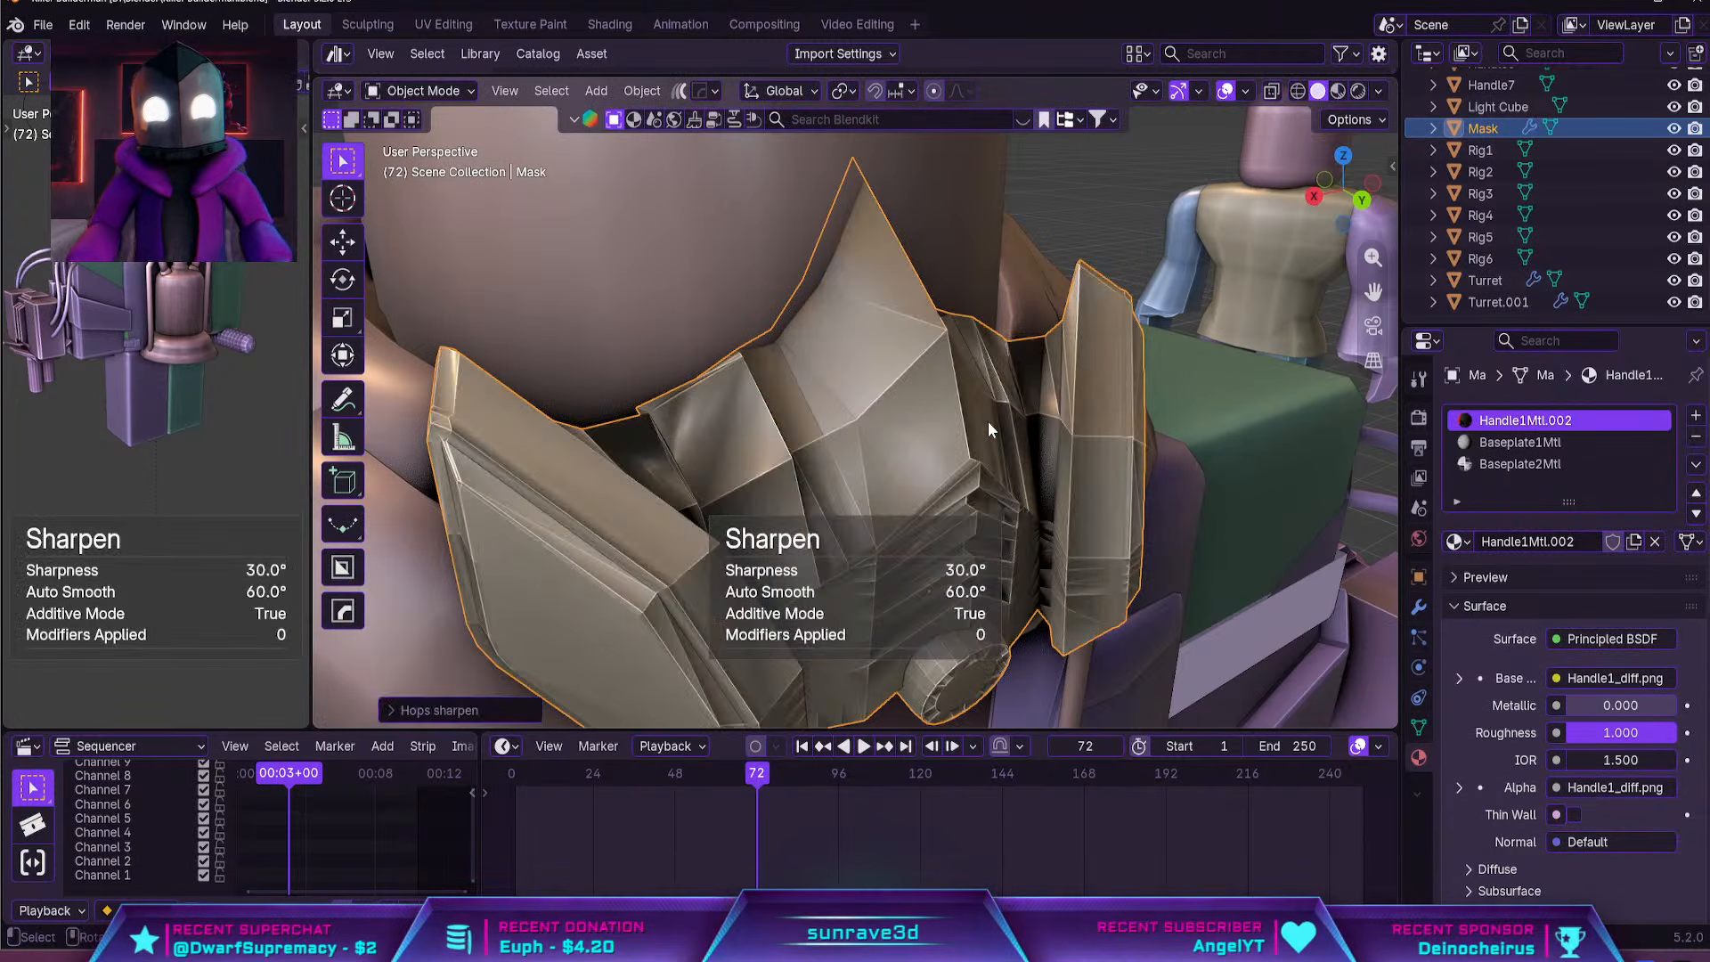
pyautogui.scroll(-5, 989, 422)
pyautogui.moveTo(988, 422); pyautogui.dragTo(901, 400, button='middle')
pyautogui.hotkey('ctrl', 'z')
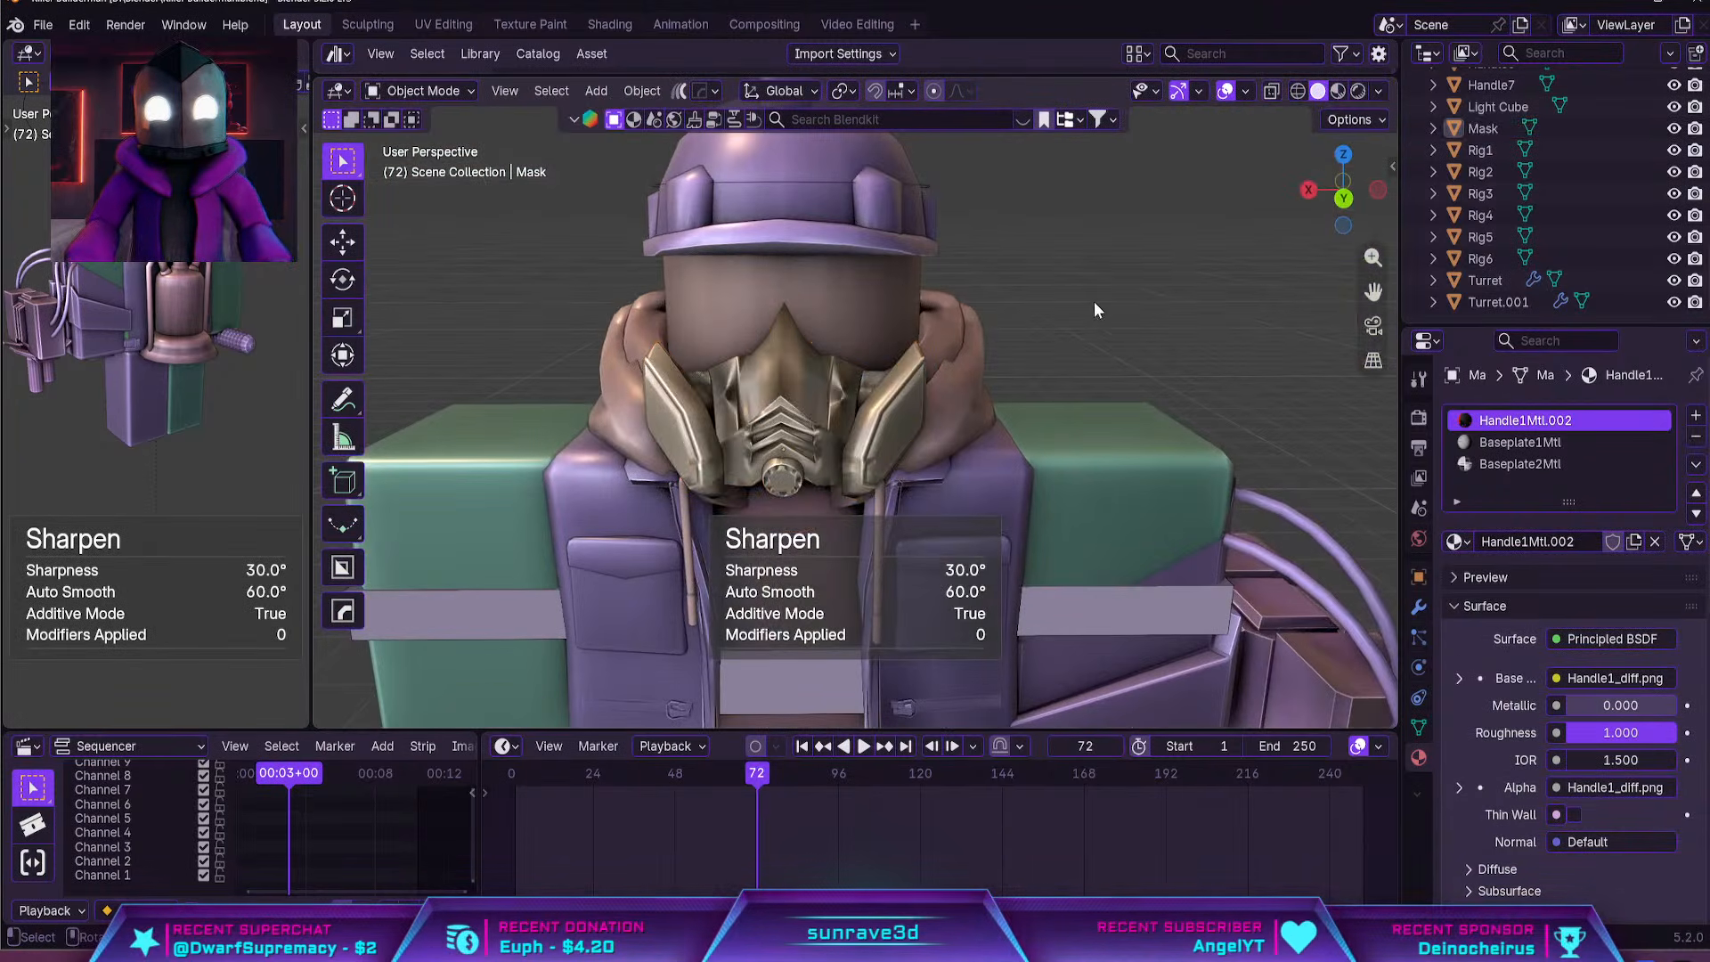
pyautogui.press('Tab')
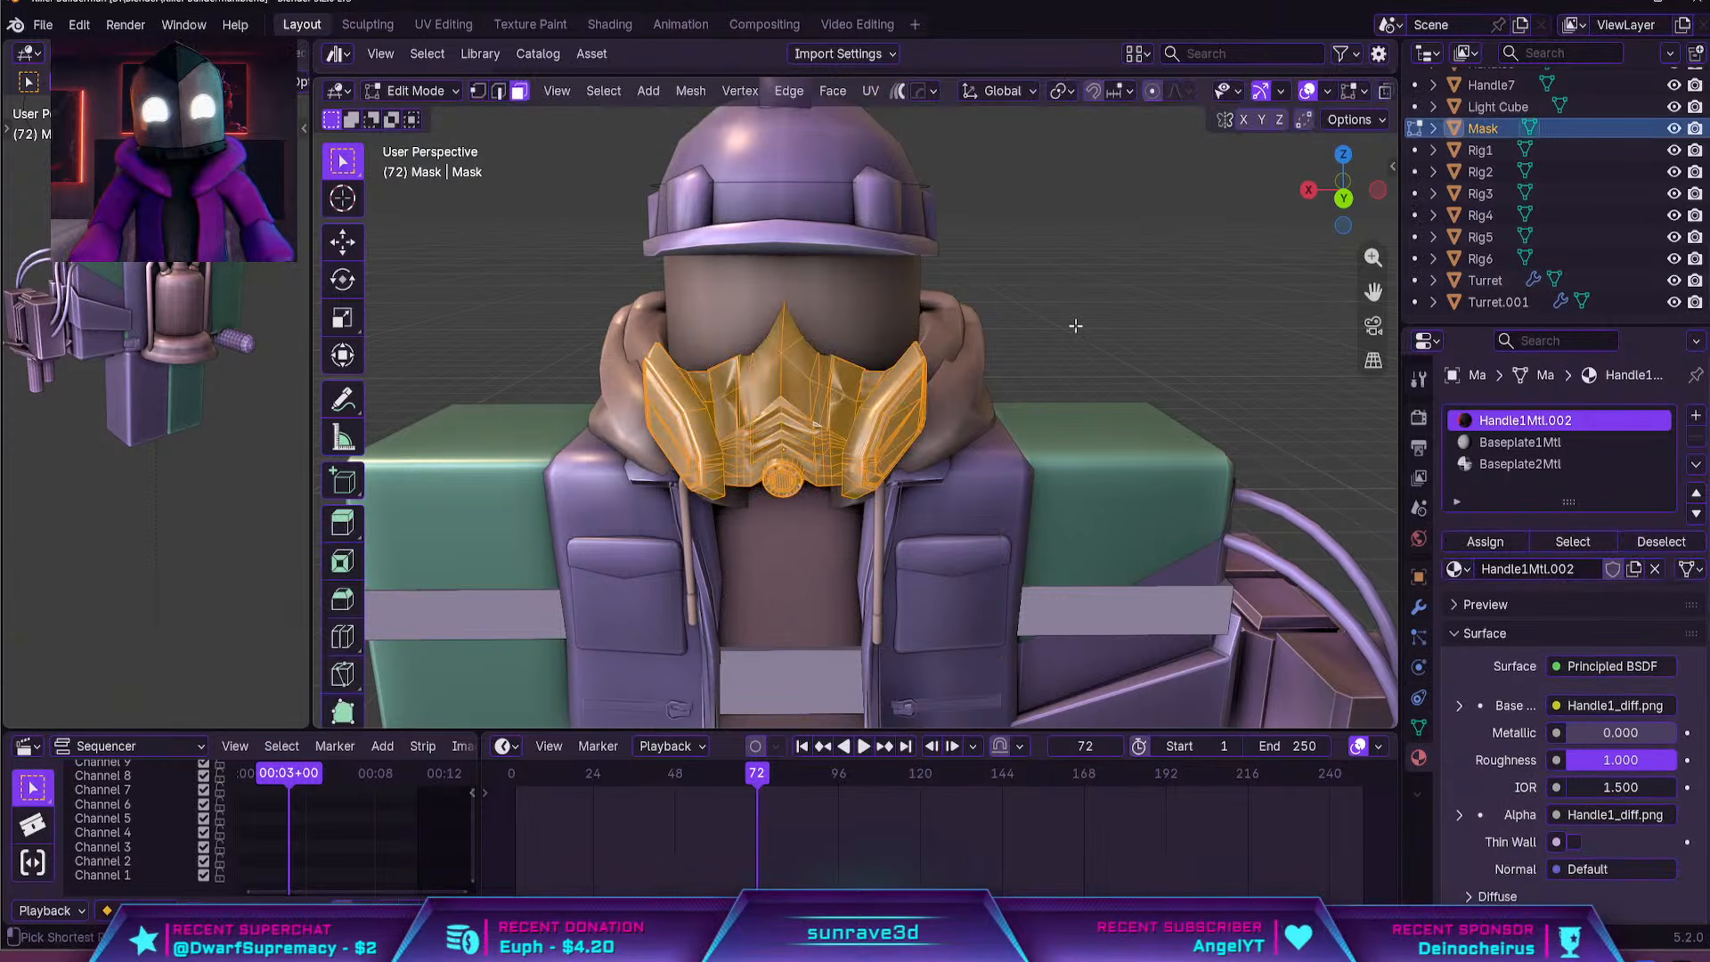
pyautogui.press('Tab')
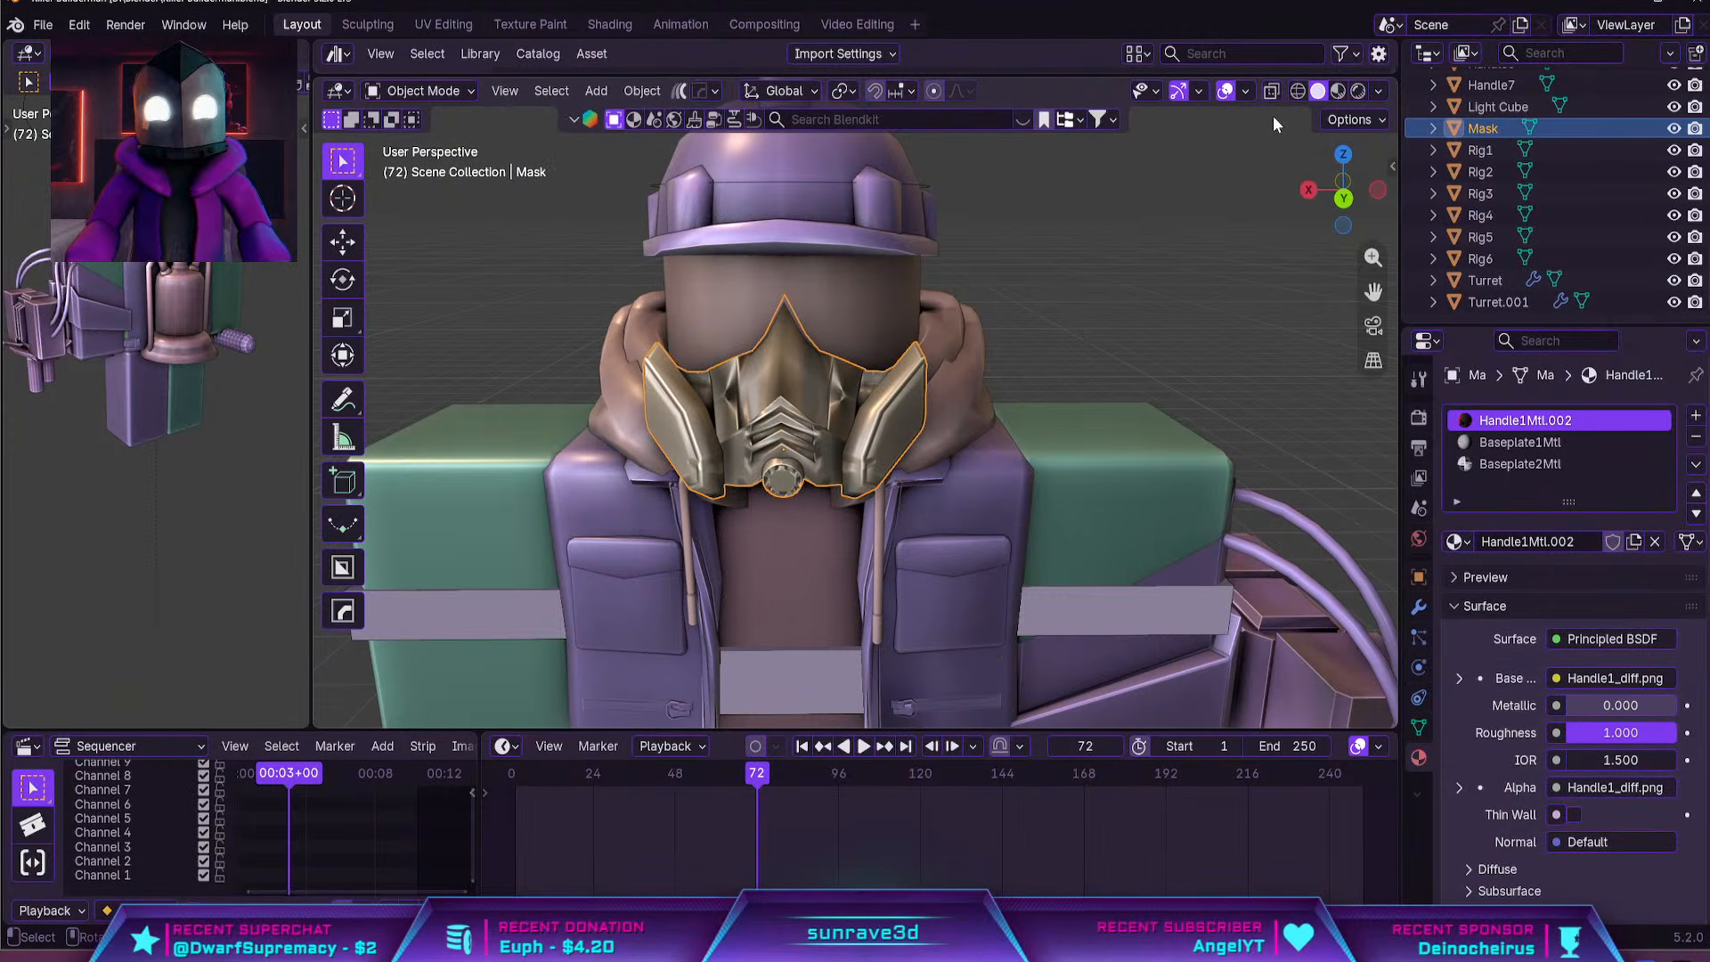
# Check the masked character's textures in Material Preview from several angles and return to Solid shading
pyautogui.click(1338, 91)
pyautogui.click(1206, 261)
pyautogui.moveTo(1206, 261); pyautogui.dragTo(1149, 281, button='middle')
pyautogui.scroll(4, 904, 329)
pyautogui.moveTo(903, 331); pyautogui.dragTo(1020, 360, button='middle')
pyautogui.scroll(-5, 1004, 363)
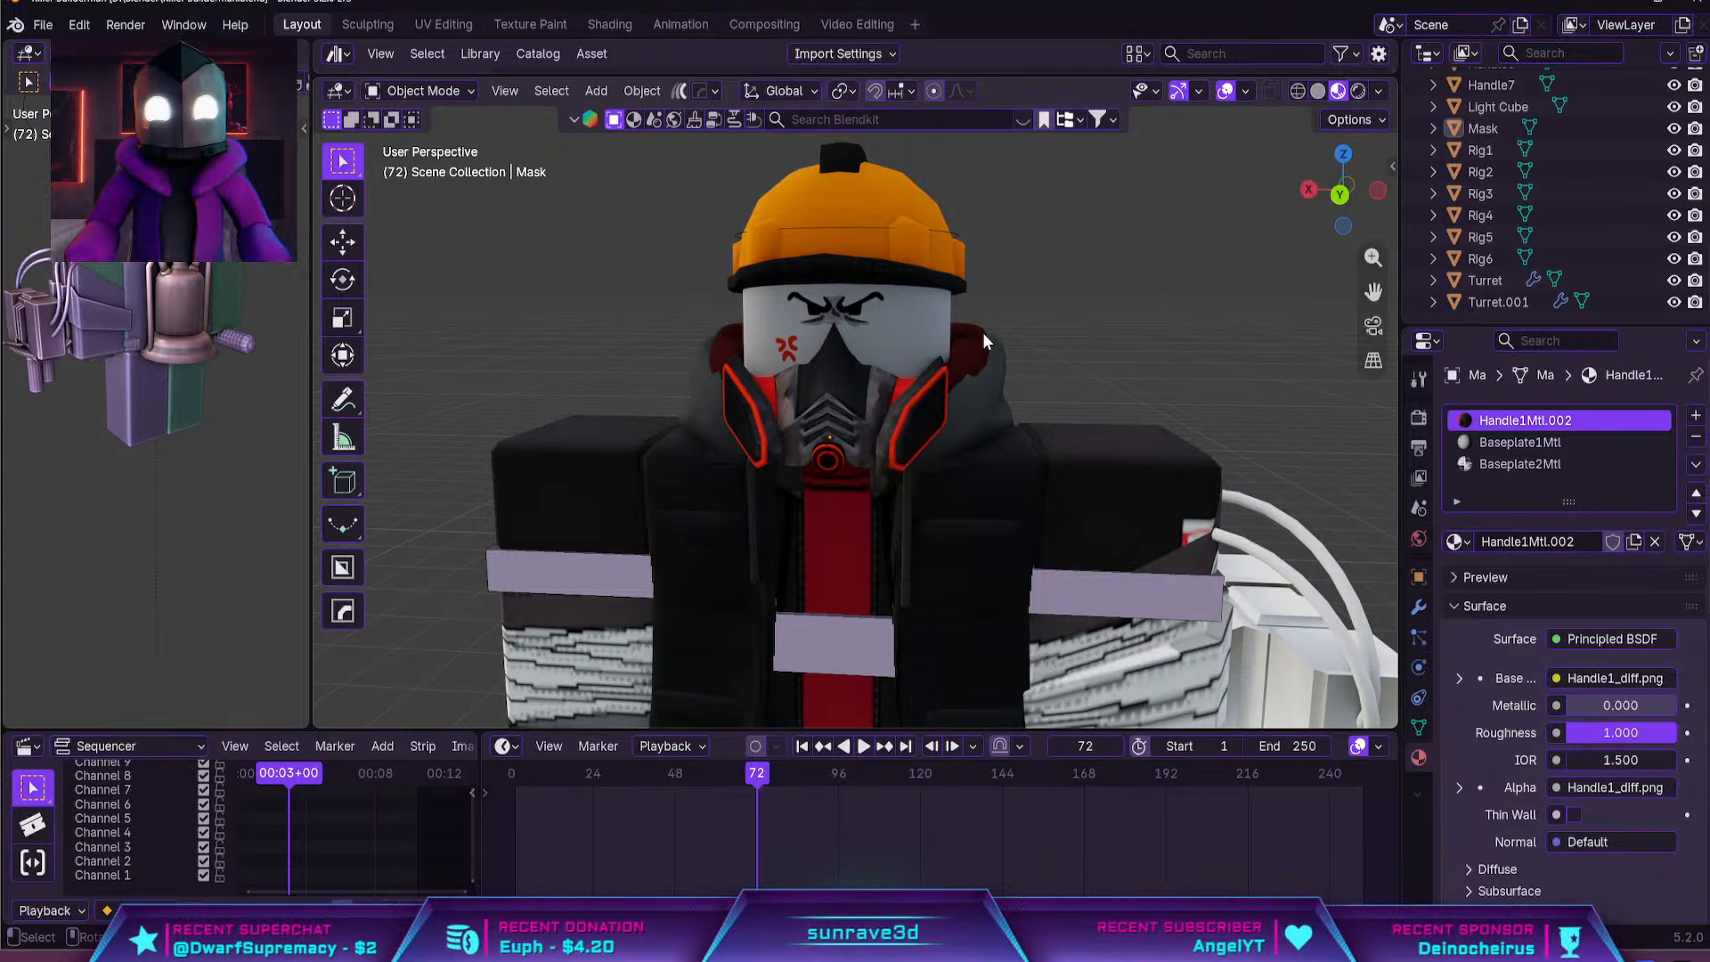
pyautogui.scroll(-5, 971, 321)
pyautogui.moveTo(958, 308); pyautogui.dragTo(868, 302, button='middle')
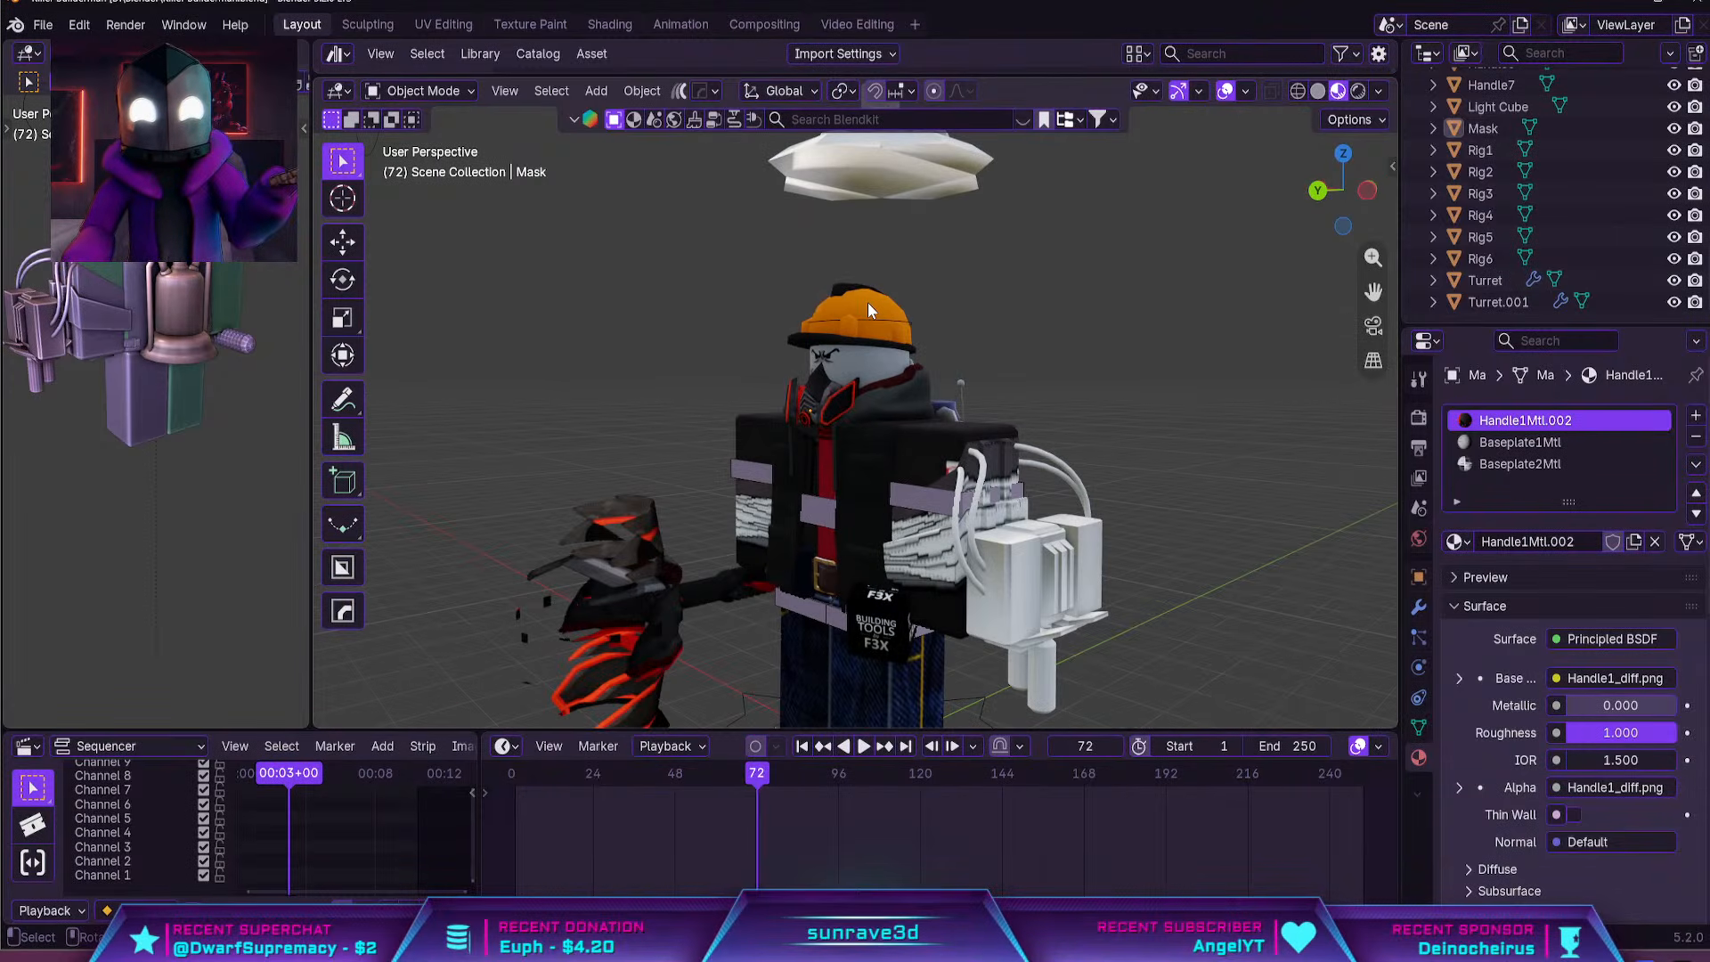
pyautogui.click(1318, 91)
pyautogui.moveTo(1185, 313)
pyautogui.mouseDown(button='middle')
pyautogui.moveTo(920, 465)
pyautogui.moveTo(1057, 505)
pyautogui.moveTo(1003, 541)
pyautogui.mouseUp(button='middle')
pyautogui.click(1011, 461)
pyautogui.scroll(4, 1002, 541)
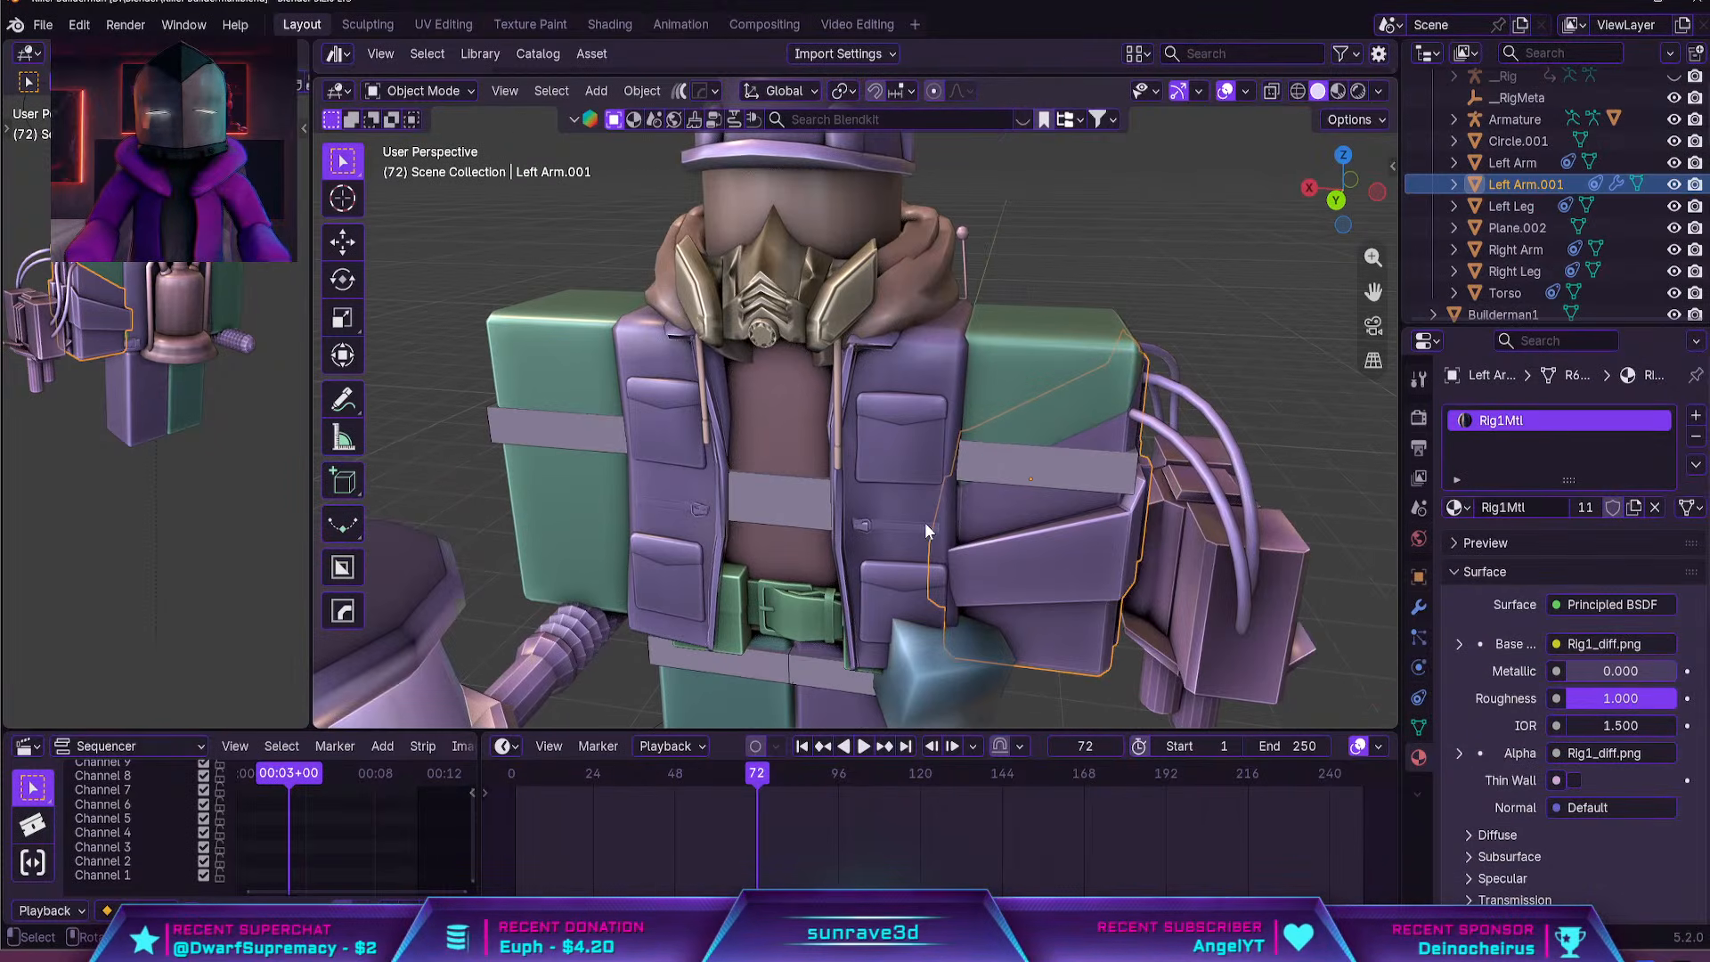
pyautogui.moveTo(928, 404); pyautogui.dragTo(980, 574, button='middle')
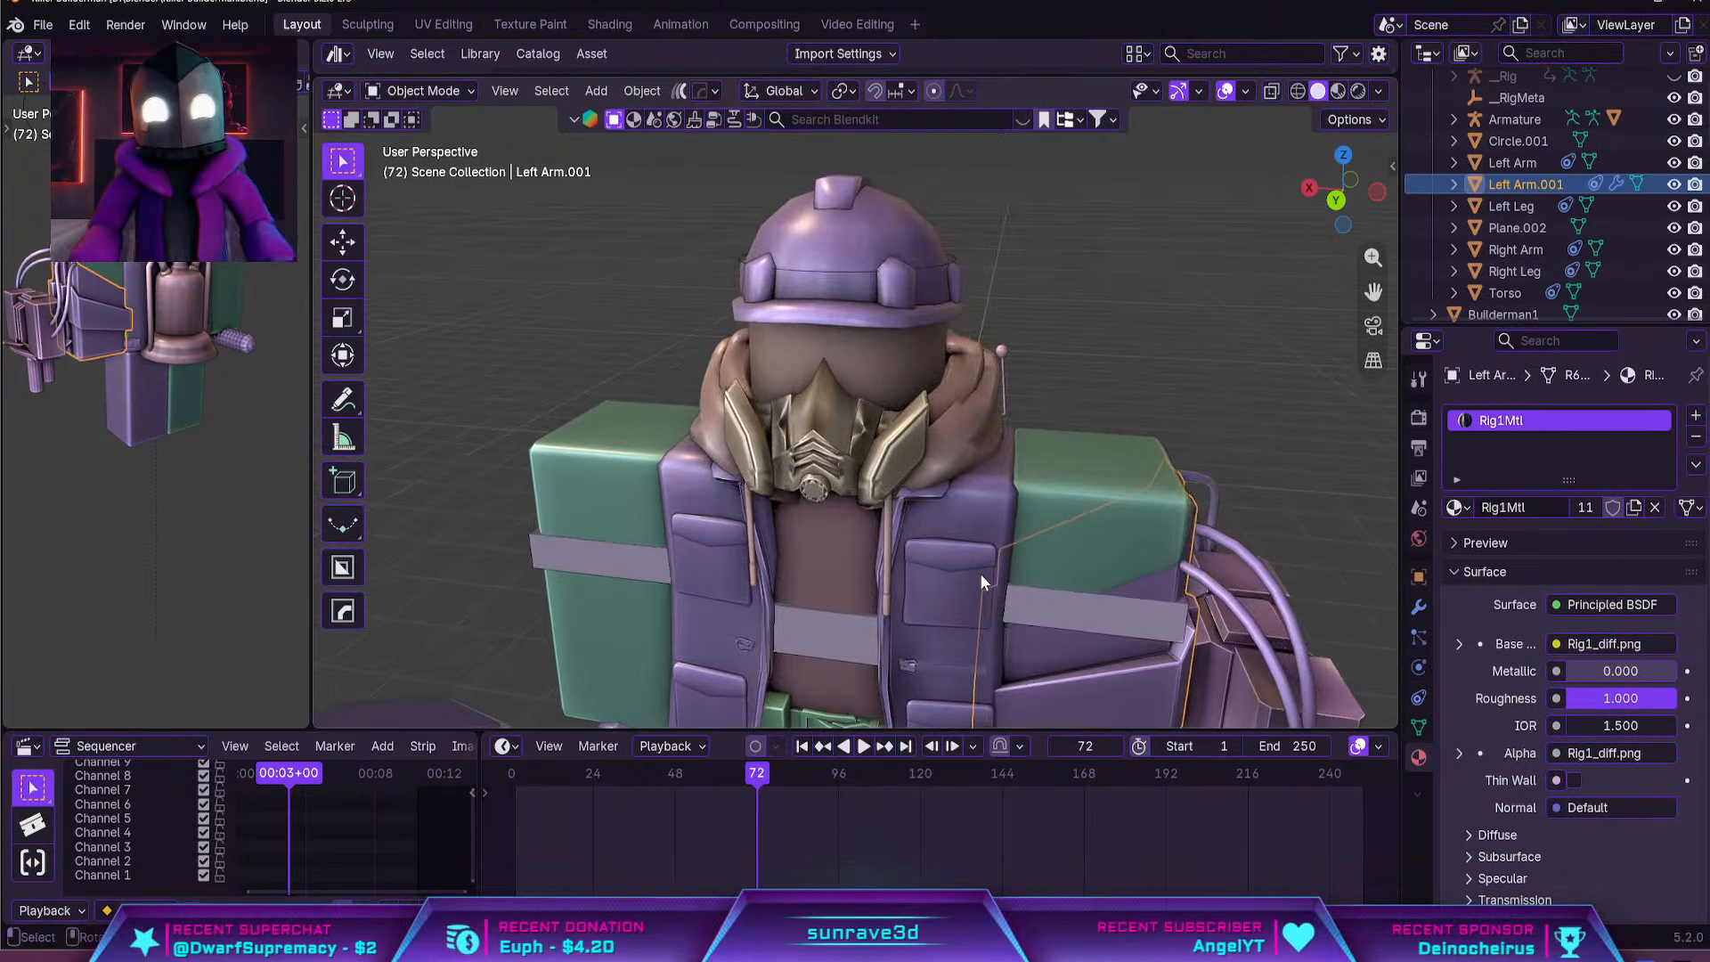
pyautogui.scroll(-2, 988, 543)
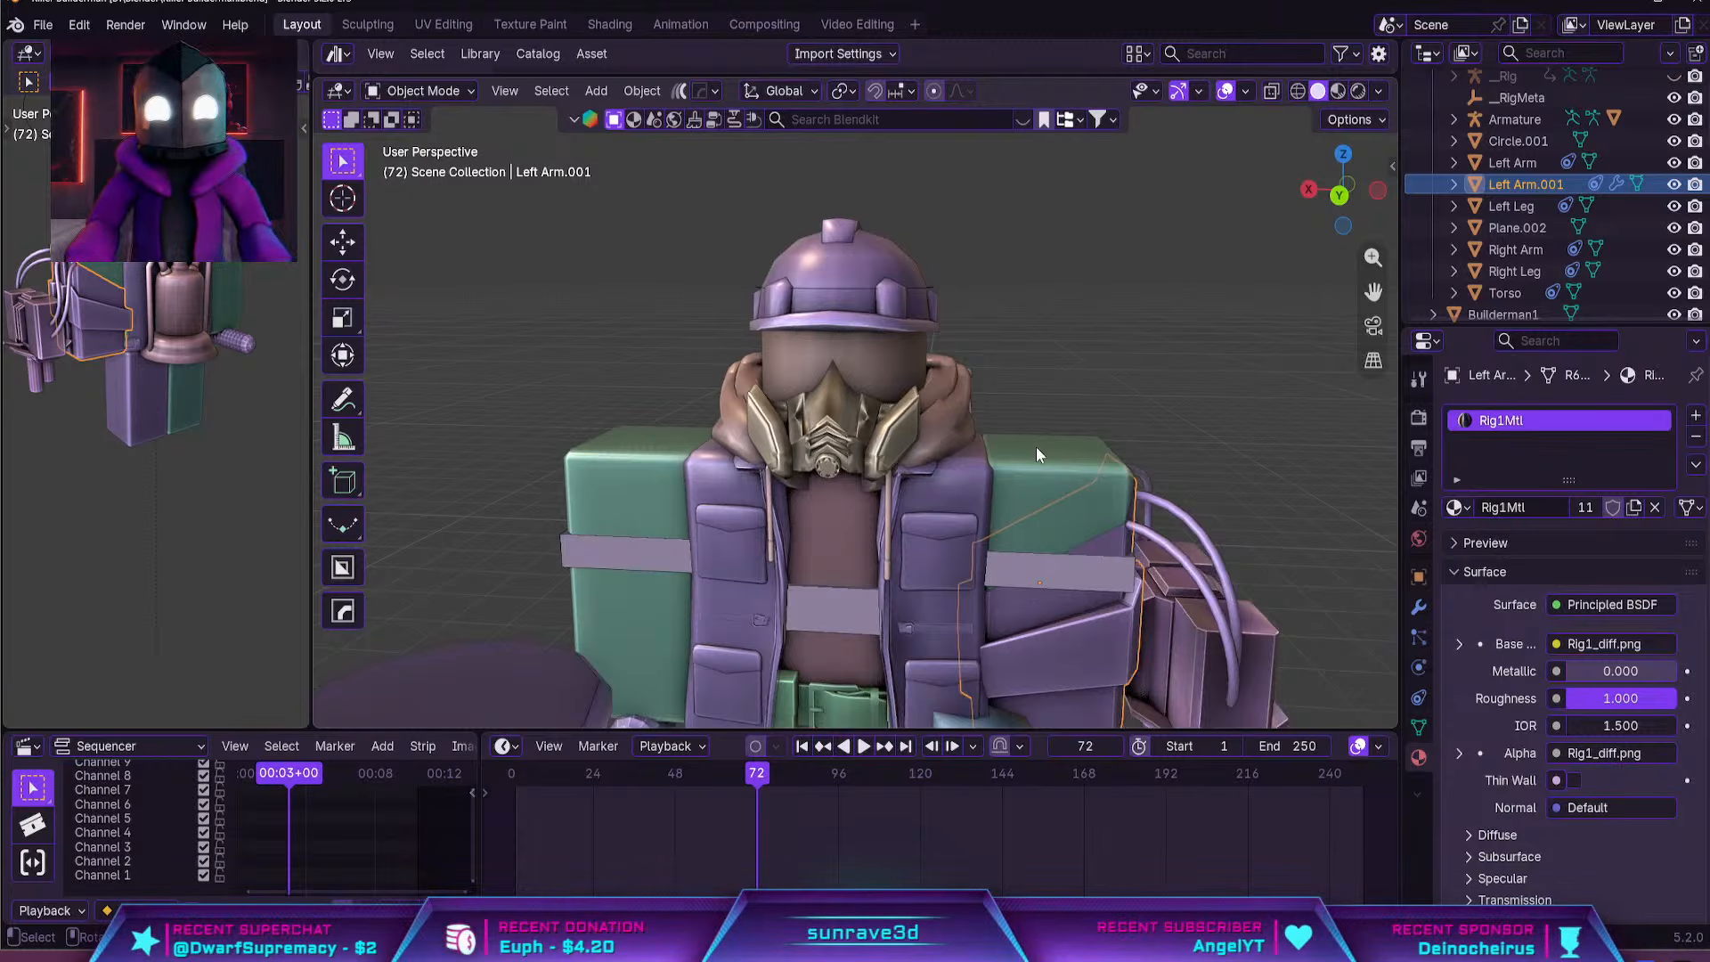
pyautogui.moveTo(1068, 357); pyautogui.dragTo(958, 374, button='middle')
pyautogui.hotkey('shift', 'a')
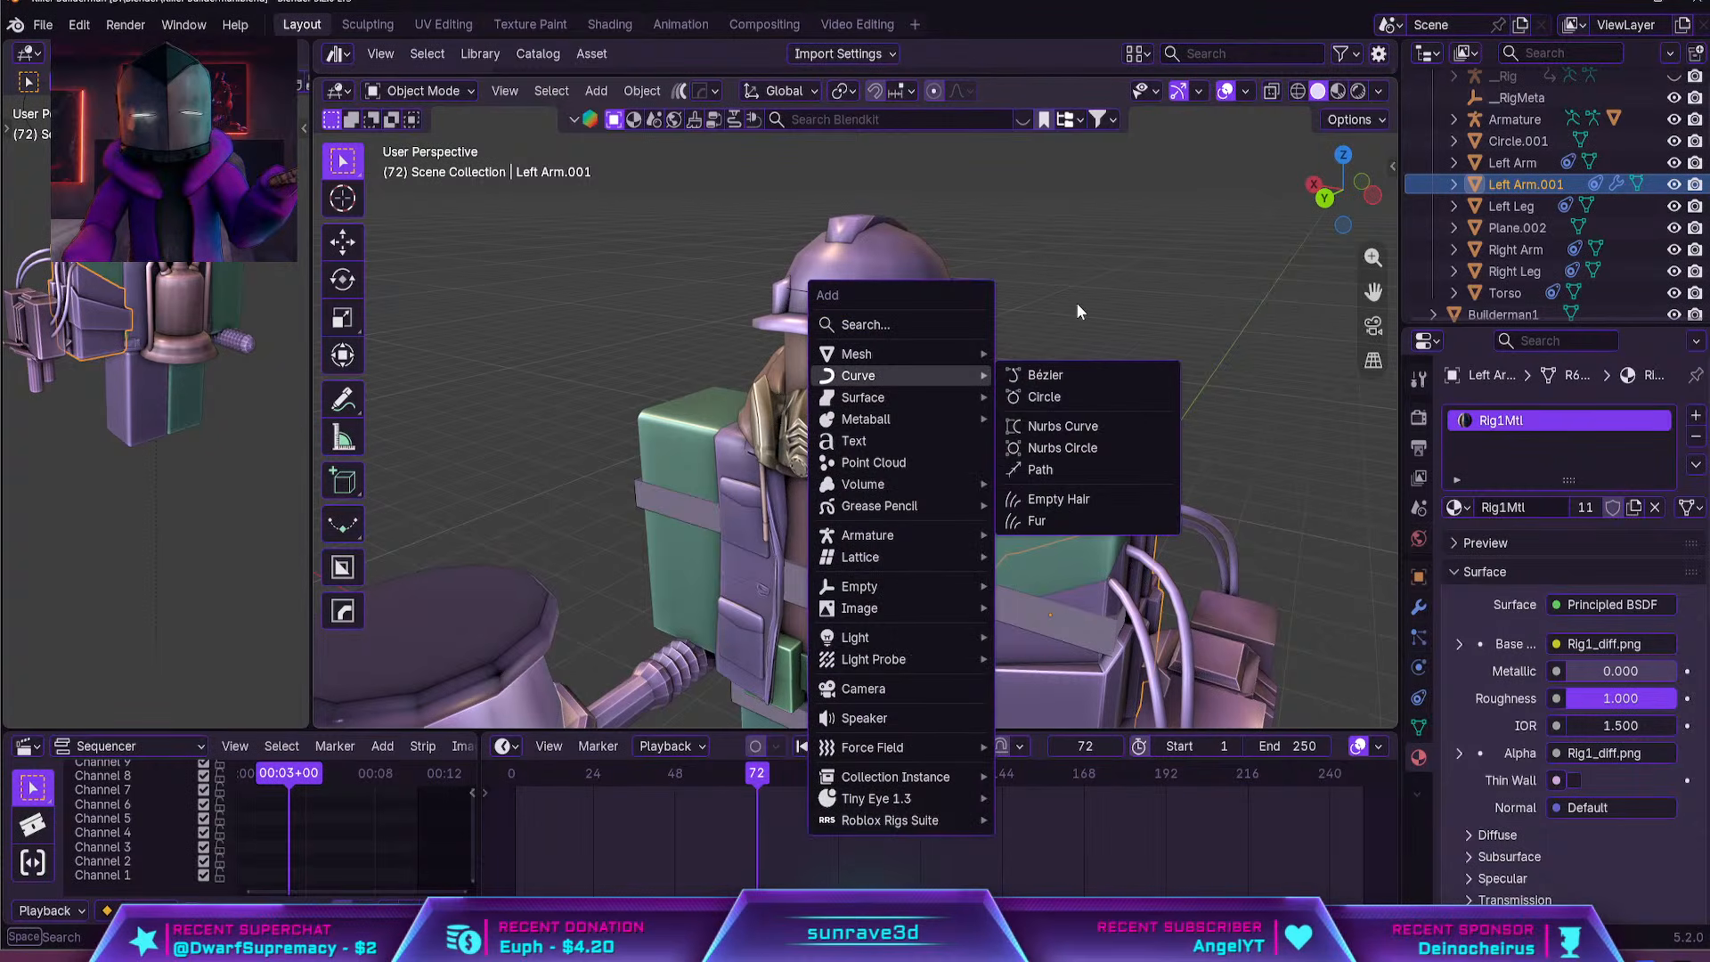
# Duplicate the character's head mesh and keep the copy in place
pyautogui.click(940, 360)
pyautogui.scroll(2, 960, 367)
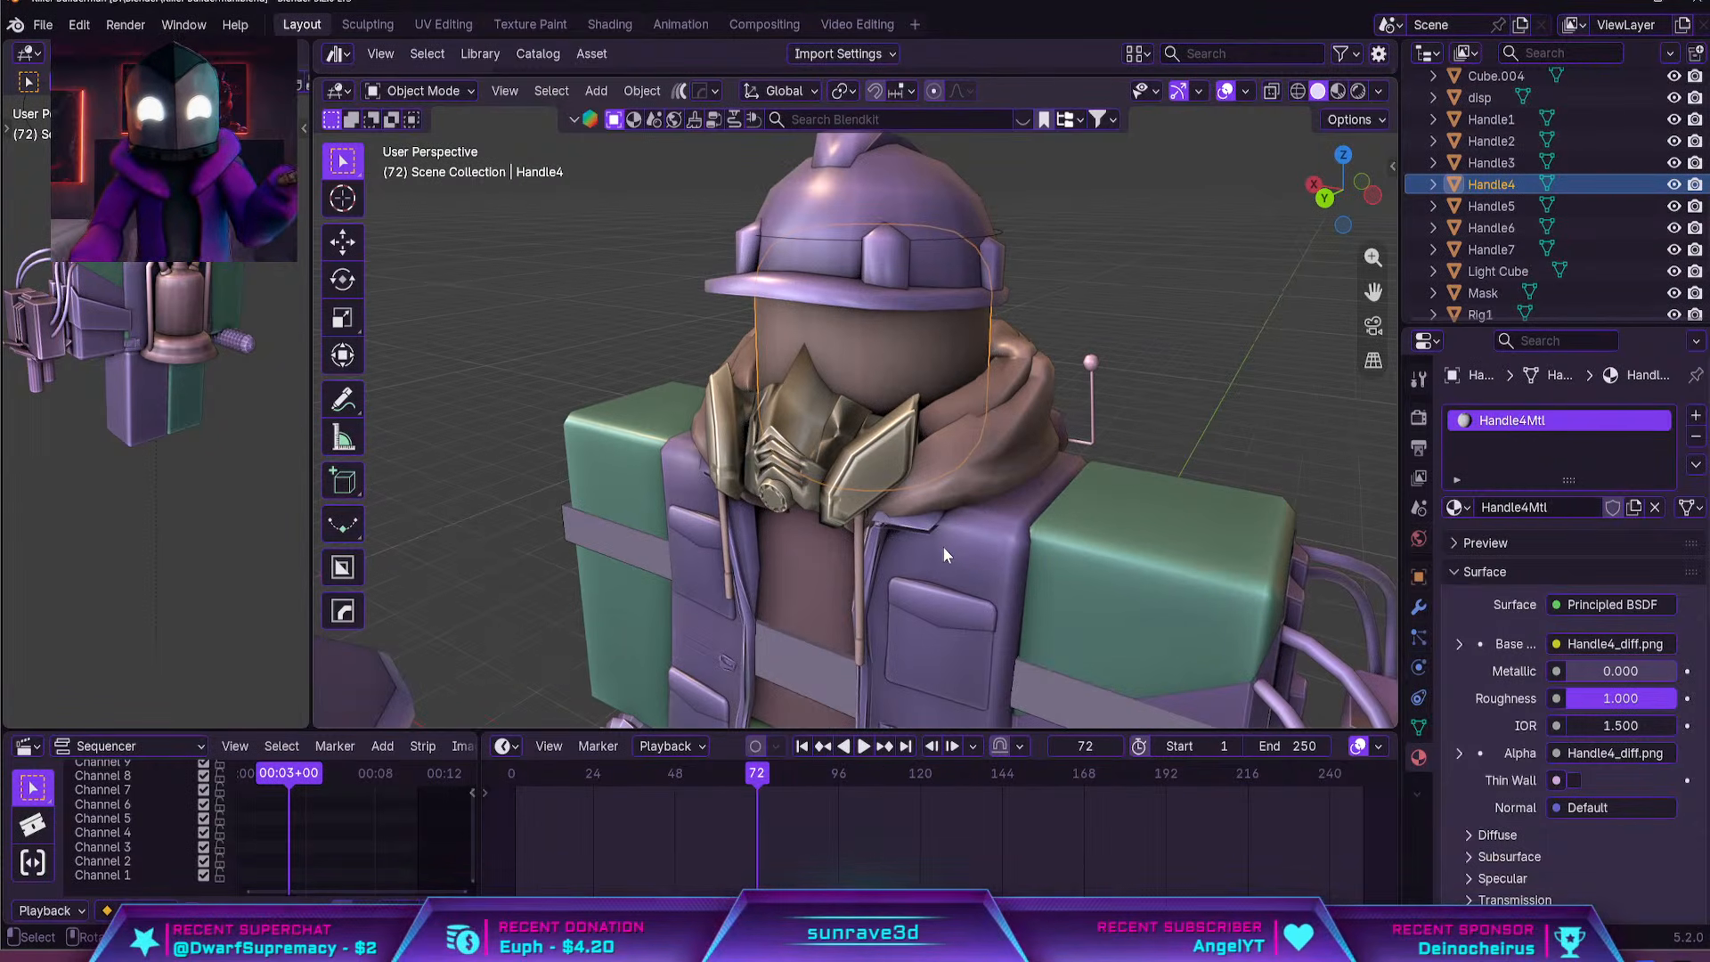
pyautogui.hotkey('shift', 'd')
pyautogui.rightClick(999, 496)
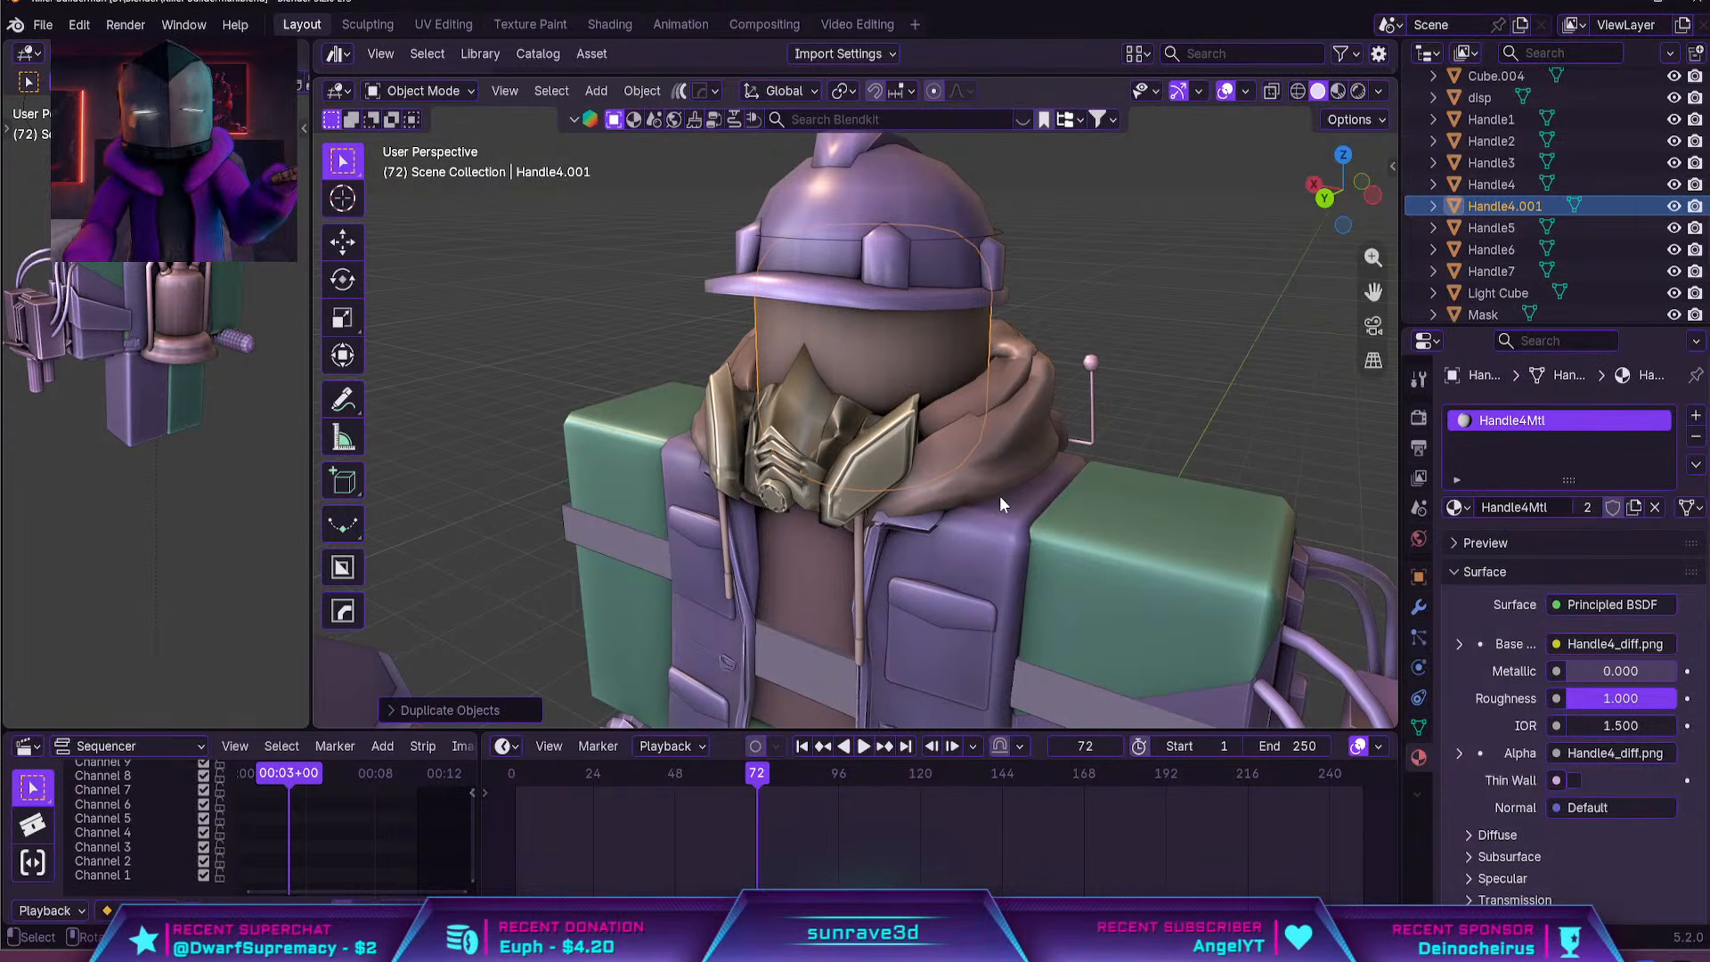
# Reset the duplicate head's origin and scale the copy up slightly so it encloses the original head
pyautogui.press('s')
pyautogui.rightClick(1006, 495)
pyautogui.click(642, 90)
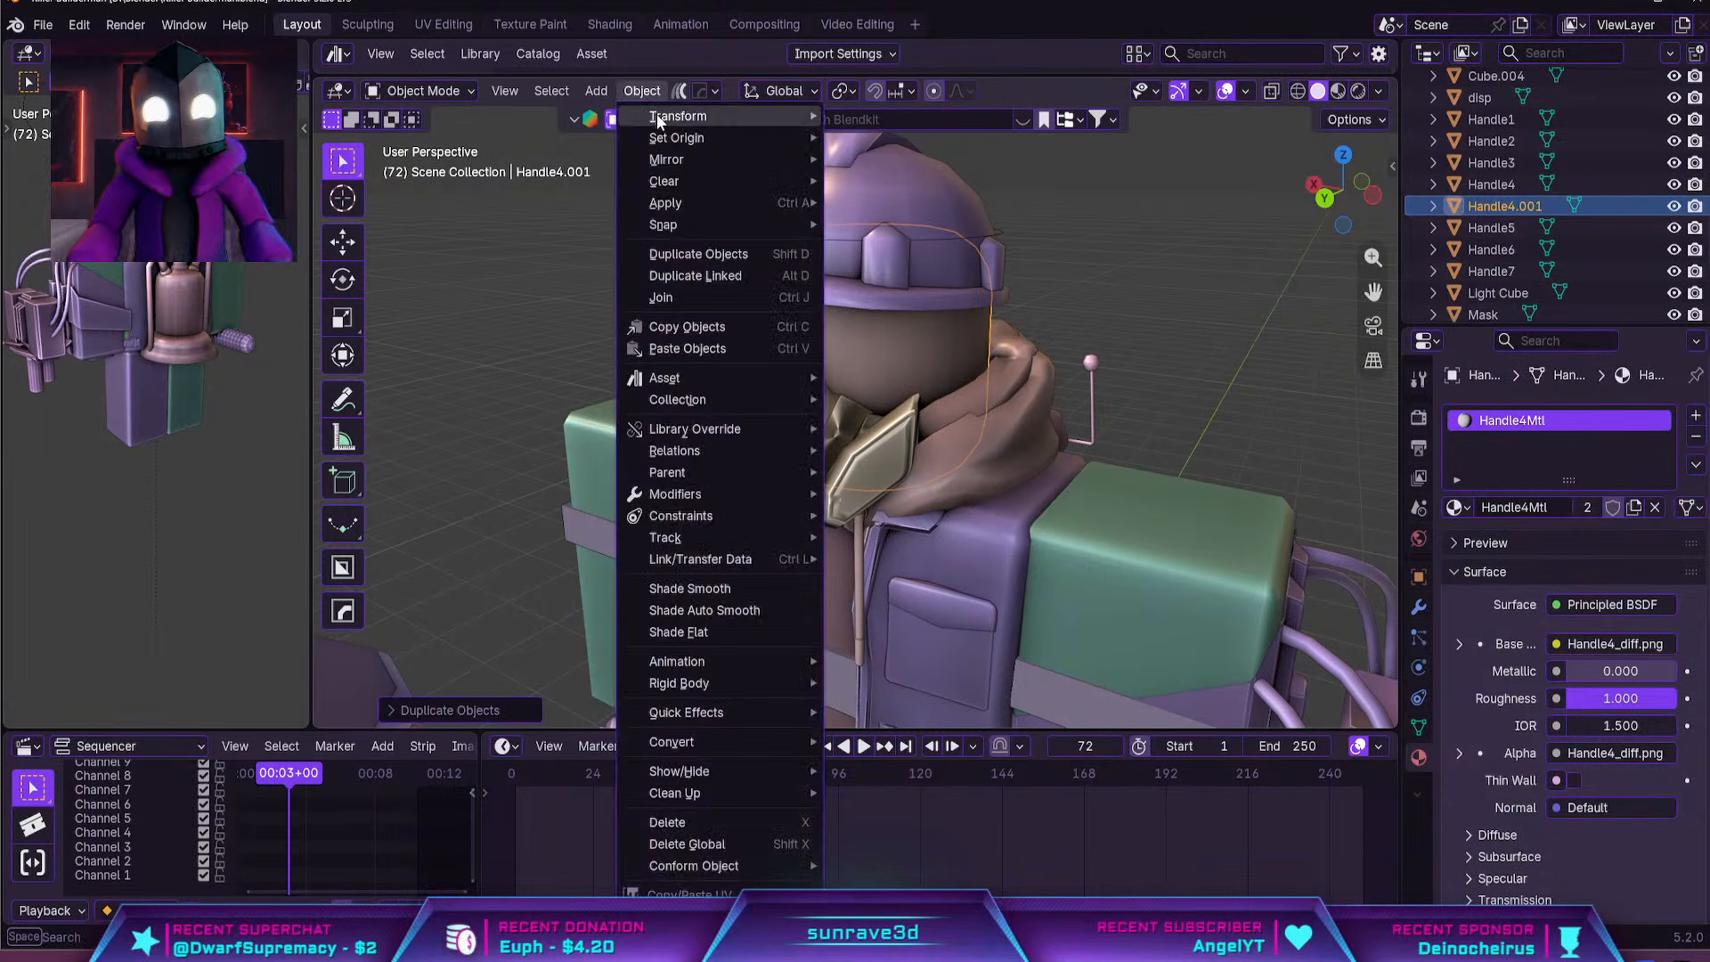
pyautogui.moveTo(731, 138)
pyautogui.press('s')
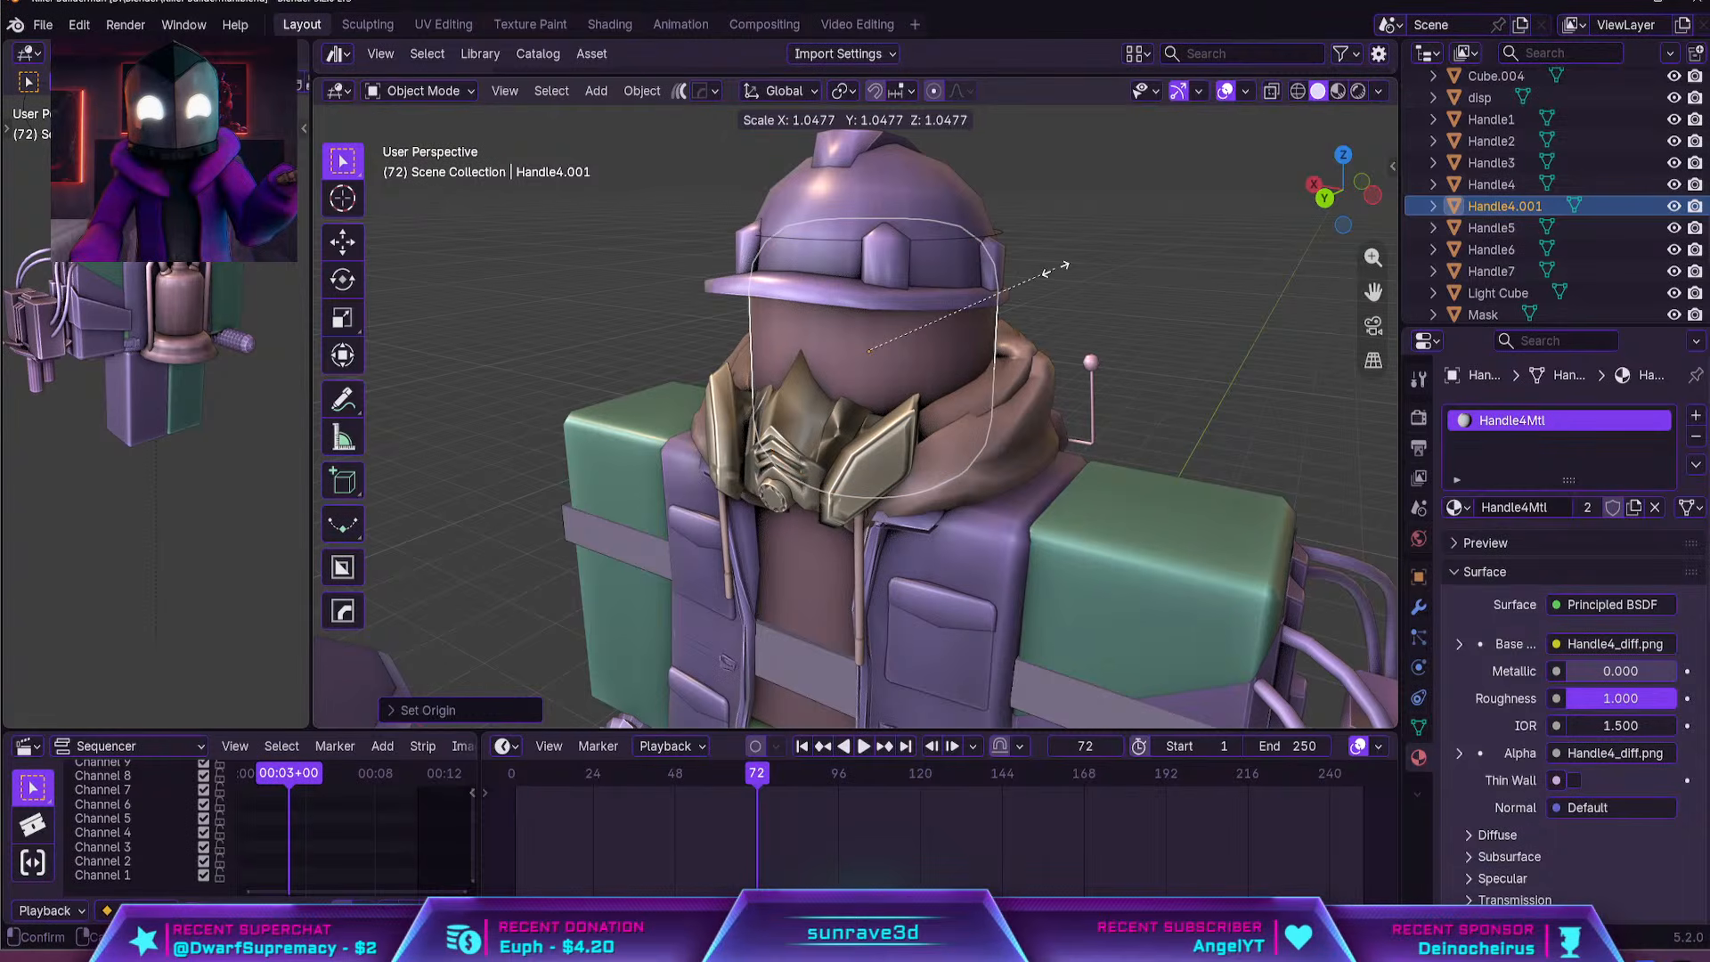
pyautogui.click(1045, 277)
# Merge all of the duplicate head's vertices by distance and convert its triangles to quads in Edit Mode
pyautogui.scroll(4, 1044, 277)
pyautogui.press('Tab')
pyautogui.keyDown('shift'); pyautogui.moveTo(970, 297); pyautogui.dragTo(960, 412, button='middle'); pyautogui.keyUp('shift')
pyautogui.moveTo(960, 412); pyautogui.dragTo(1028, 395, button='middle')
pyautogui.press('a')
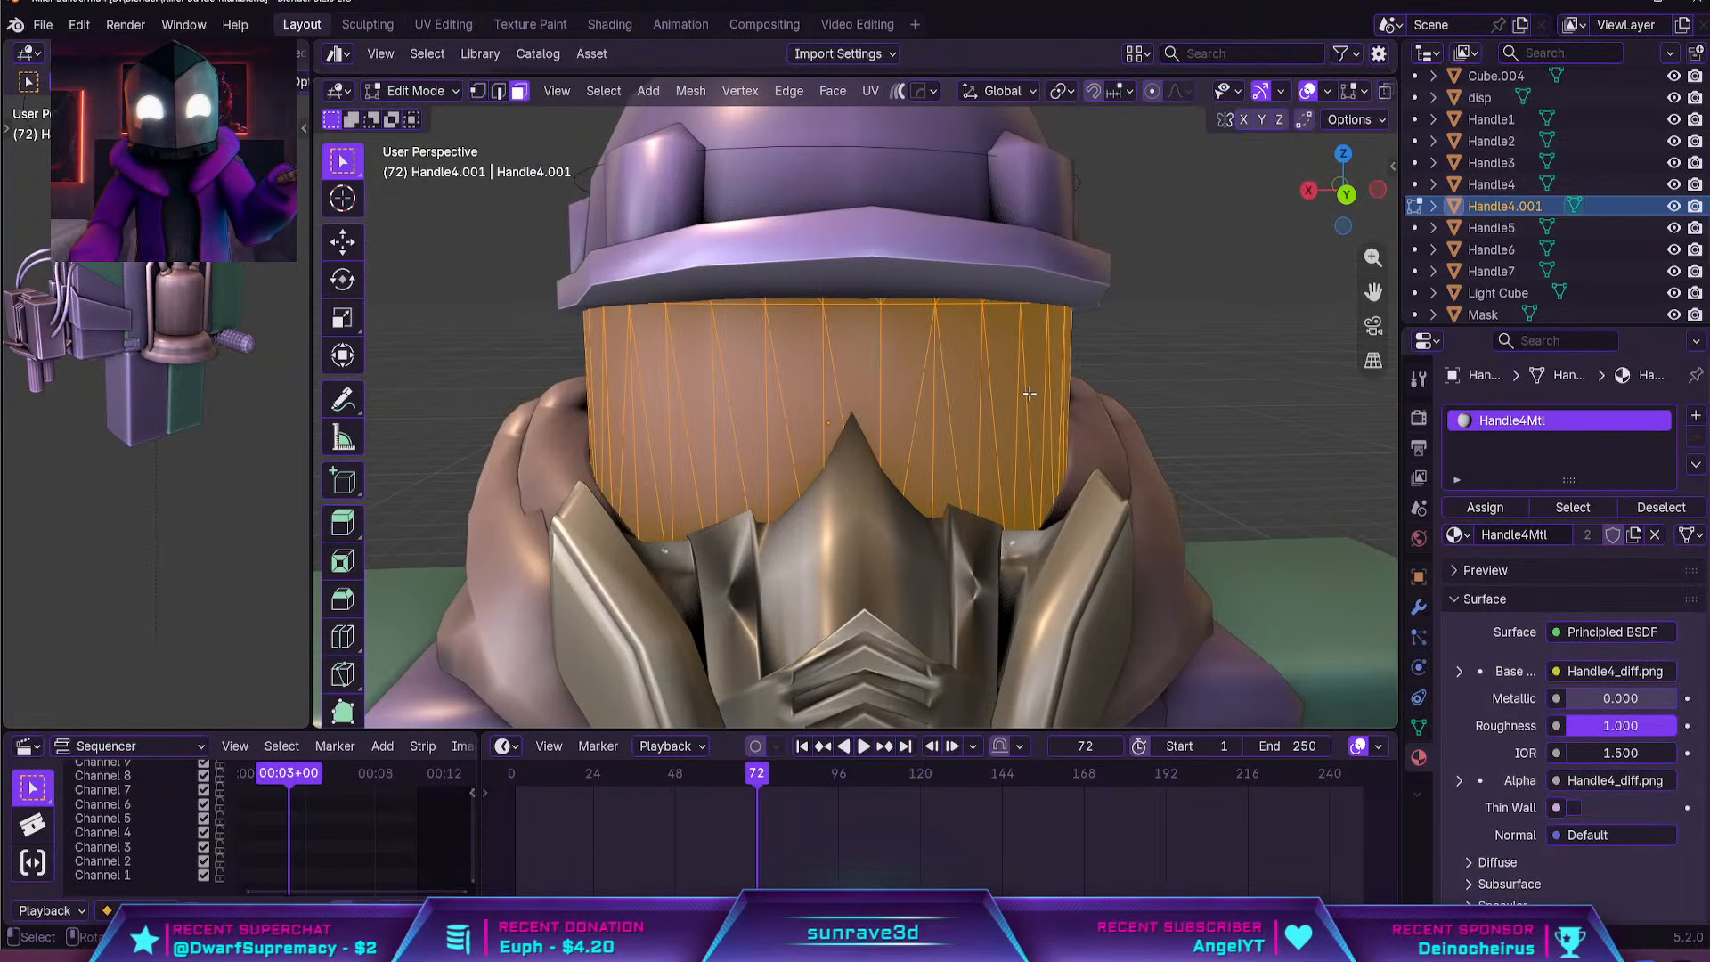
pyautogui.press('m')
pyautogui.click(1029, 393)
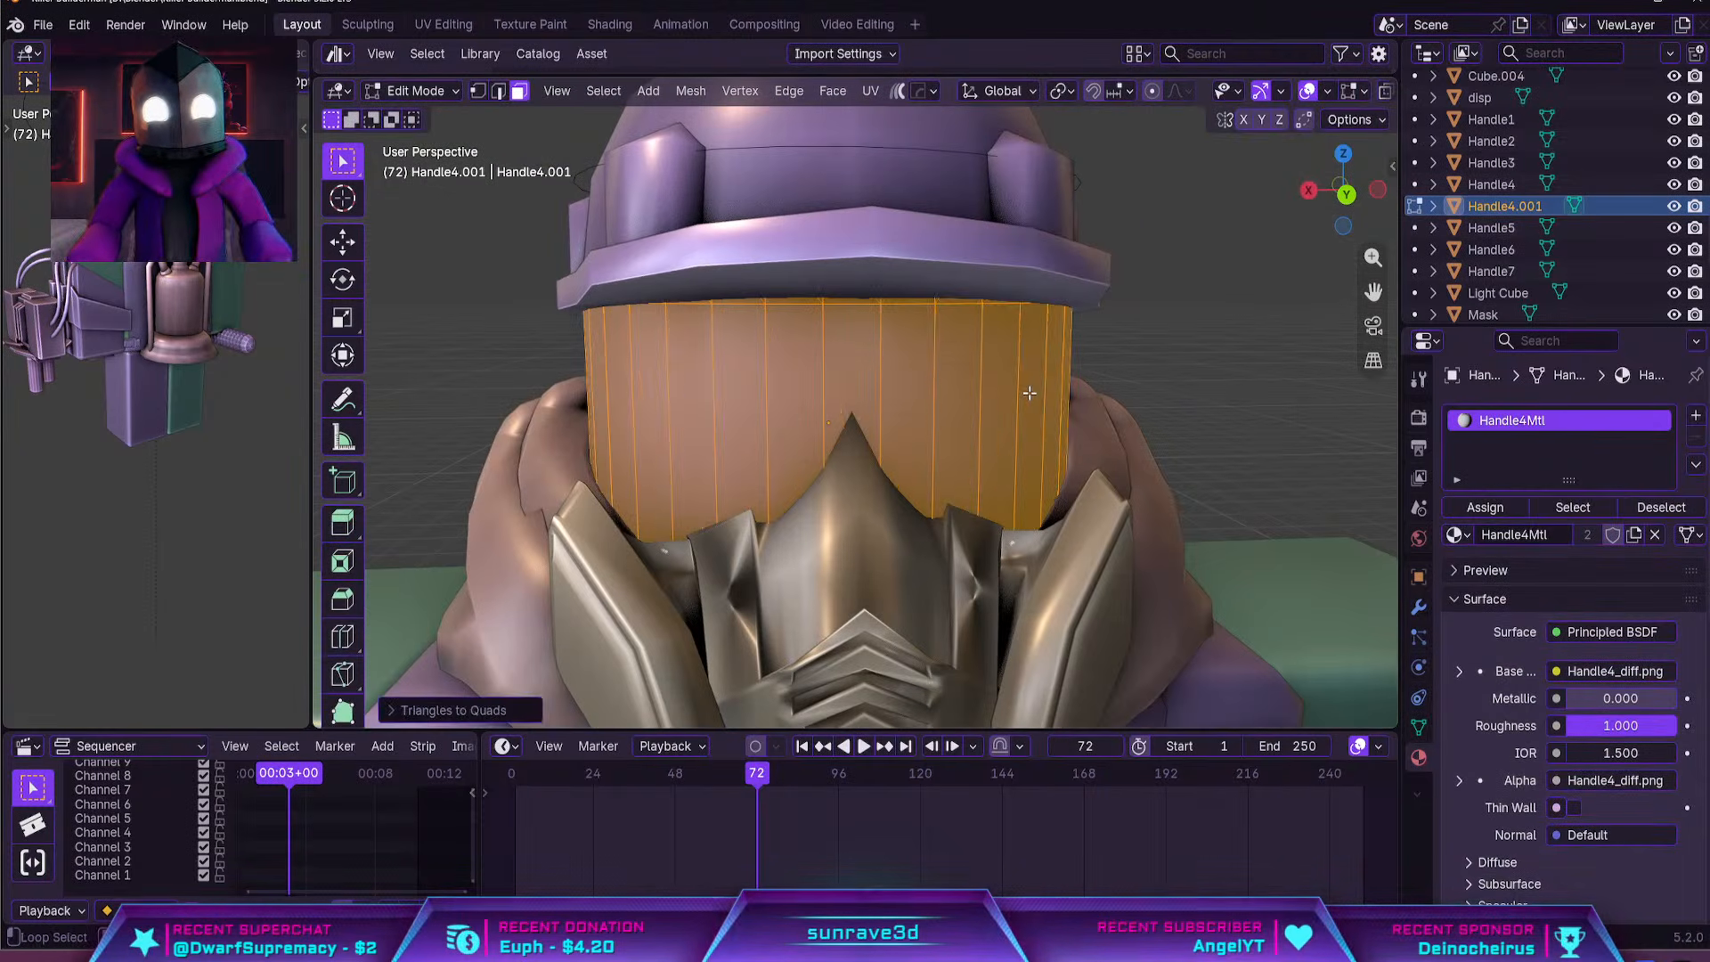
# Isolate the duplicate head and delete one vertical half of its faces from the front orthographic view with X-ray on
pyautogui.press('Tab')
pyautogui.press('KP_Divide')
pyautogui.press('Tab')
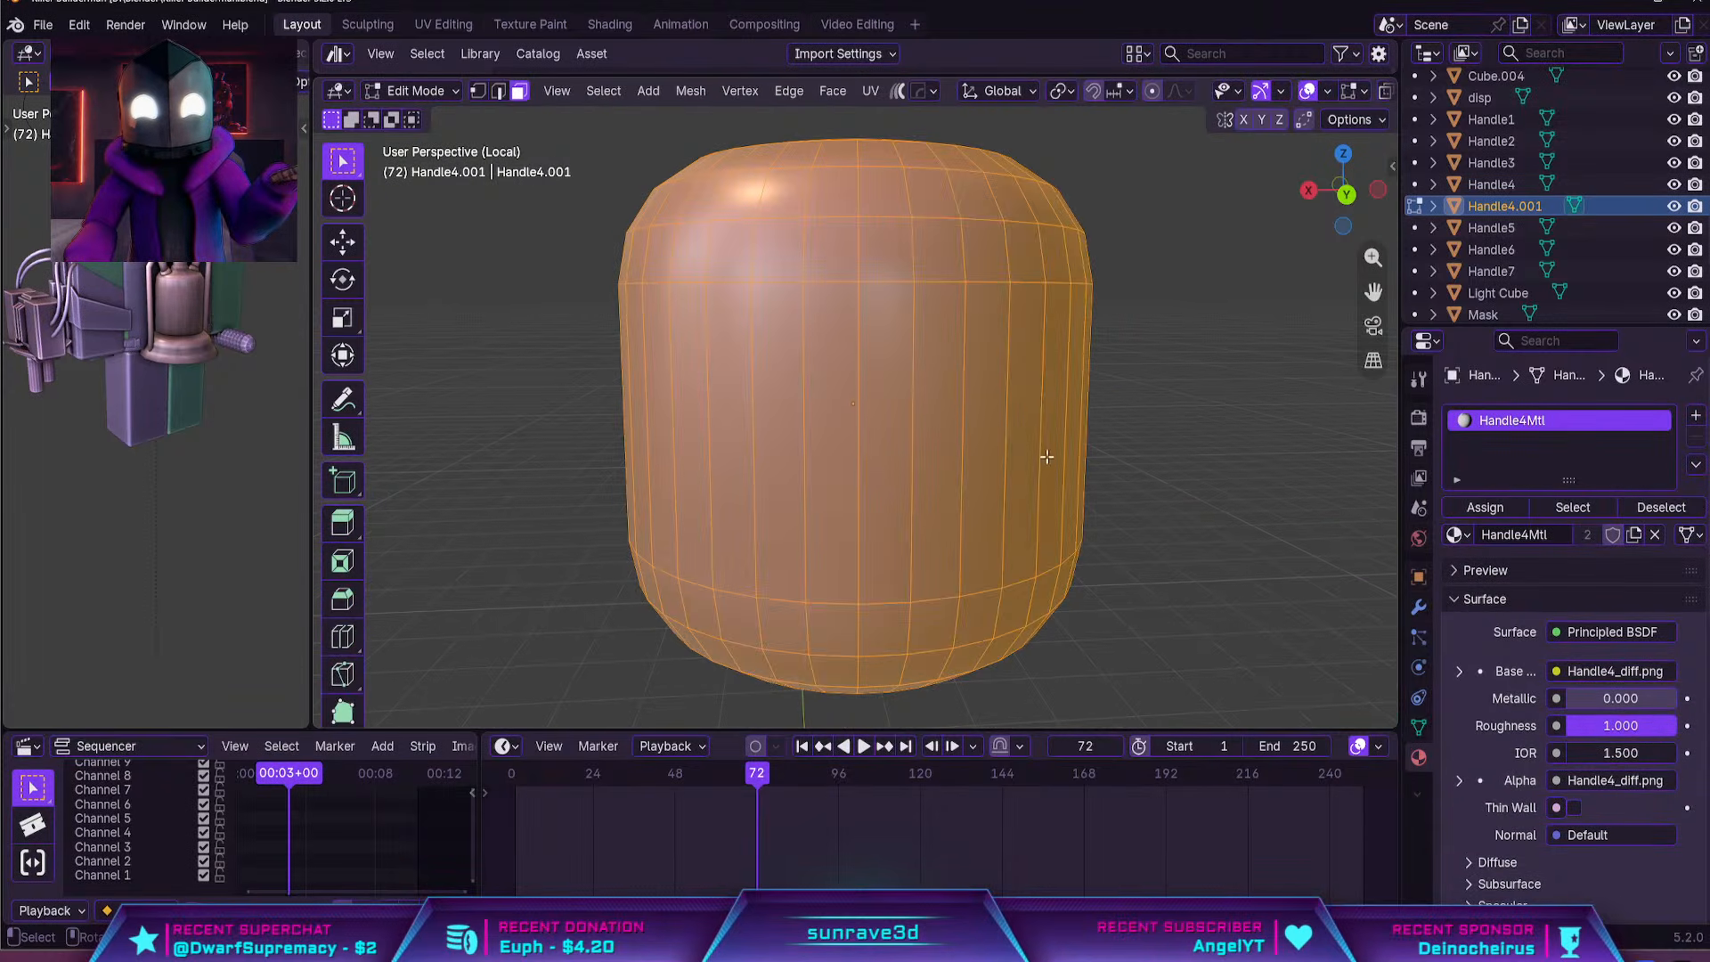
pyautogui.press('KP_1')
pyautogui.scroll(-3, 1327, 89)
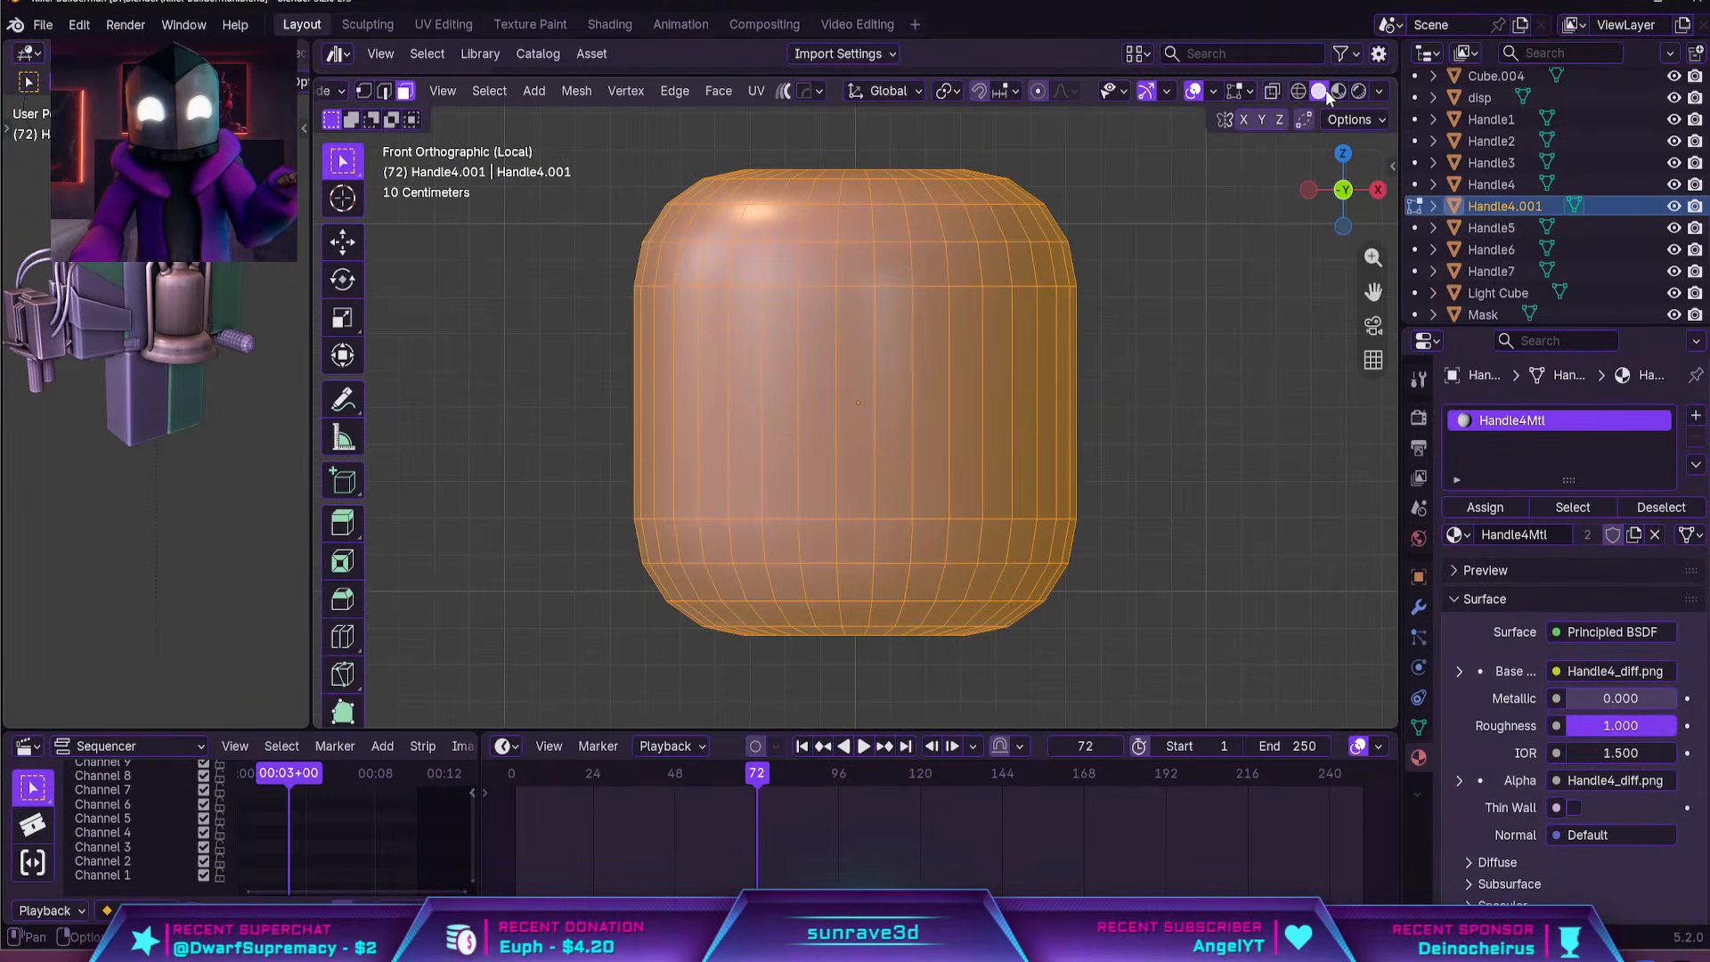
pyautogui.scroll(-4, 1118, 470)
pyautogui.moveTo(1116, 611); pyautogui.dragTo(858, 234)
pyautogui.scroll(4, 979, 401)
pyautogui.press('x')
pyautogui.click(1044, 462)
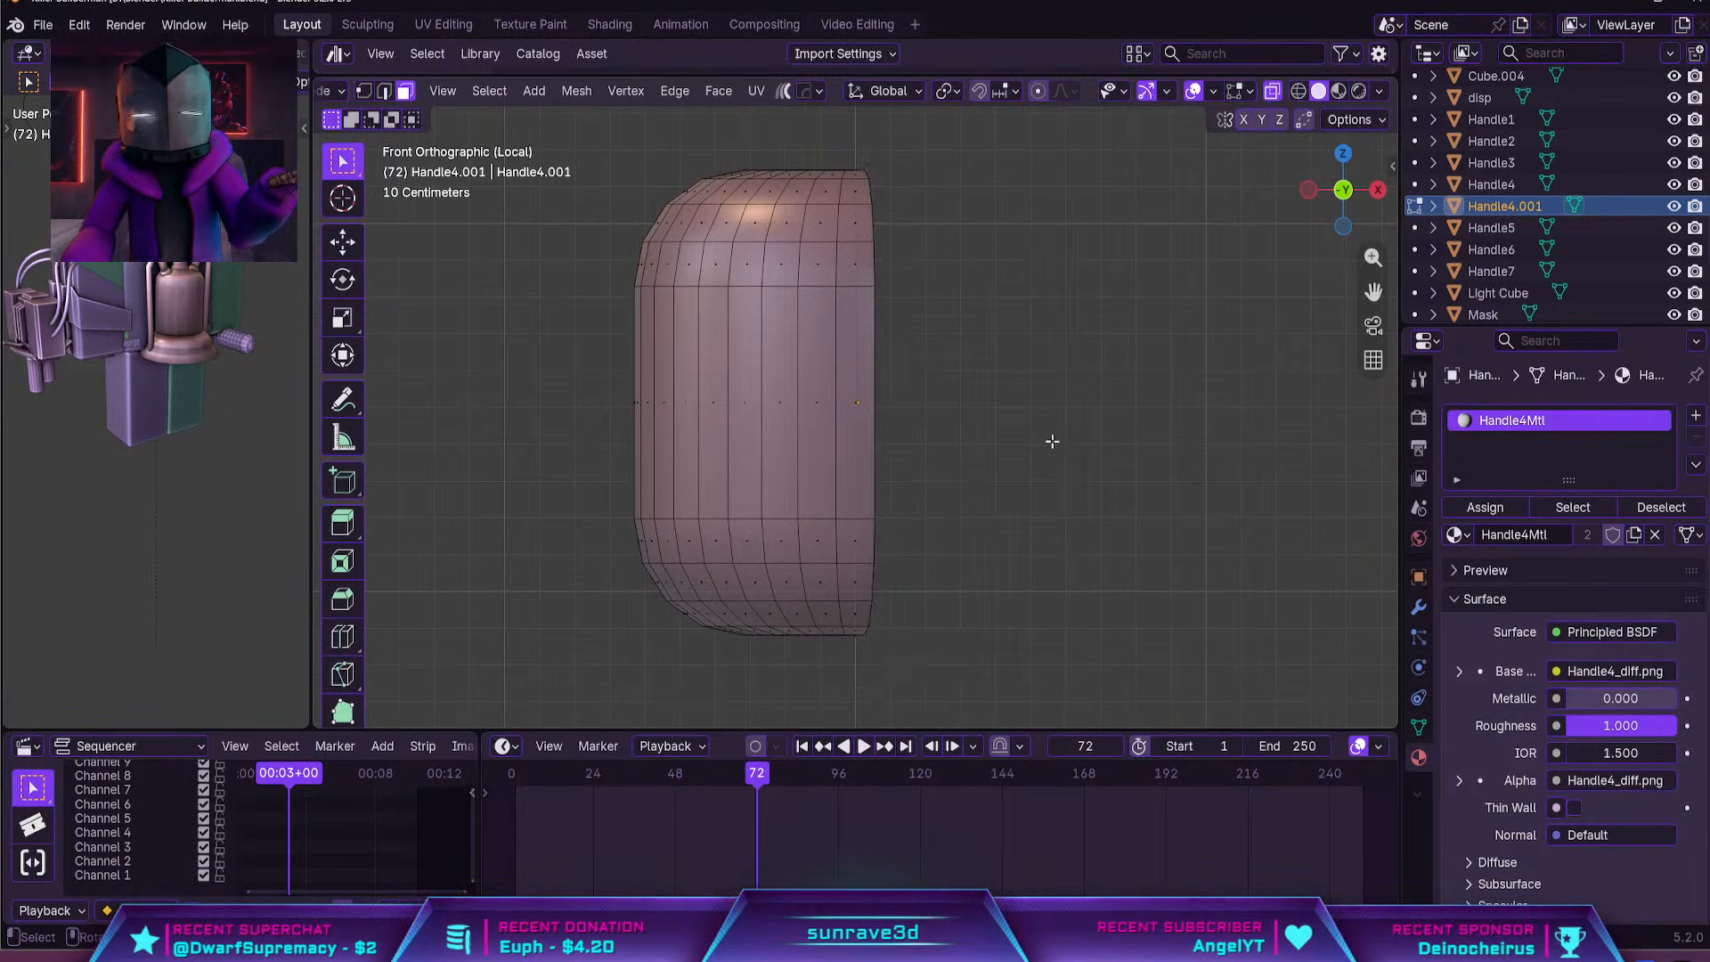
pyautogui.moveTo(1051, 441); pyautogui.dragTo(958, 446, button='middle')
pyautogui.press('Tab')
pyautogui.press('KP_Divide')
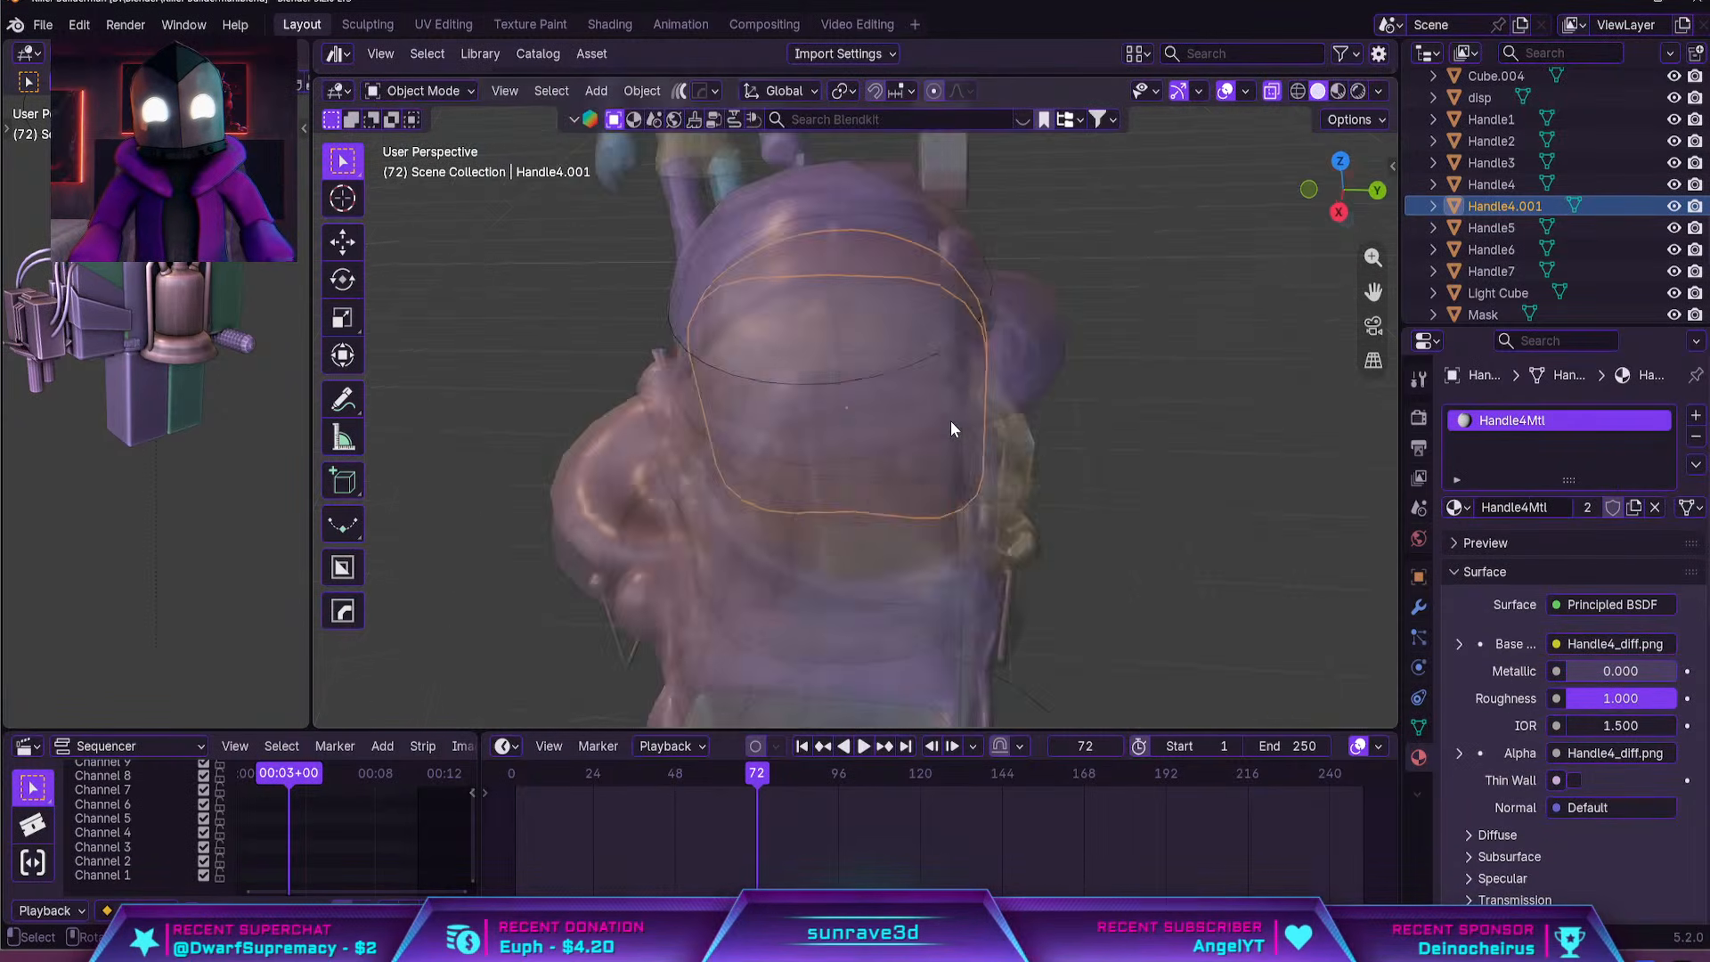
# Turn off X-ray and examine how the remaining half shell sits on the face behind the gas mask
pyautogui.scroll(-3, 949, 421)
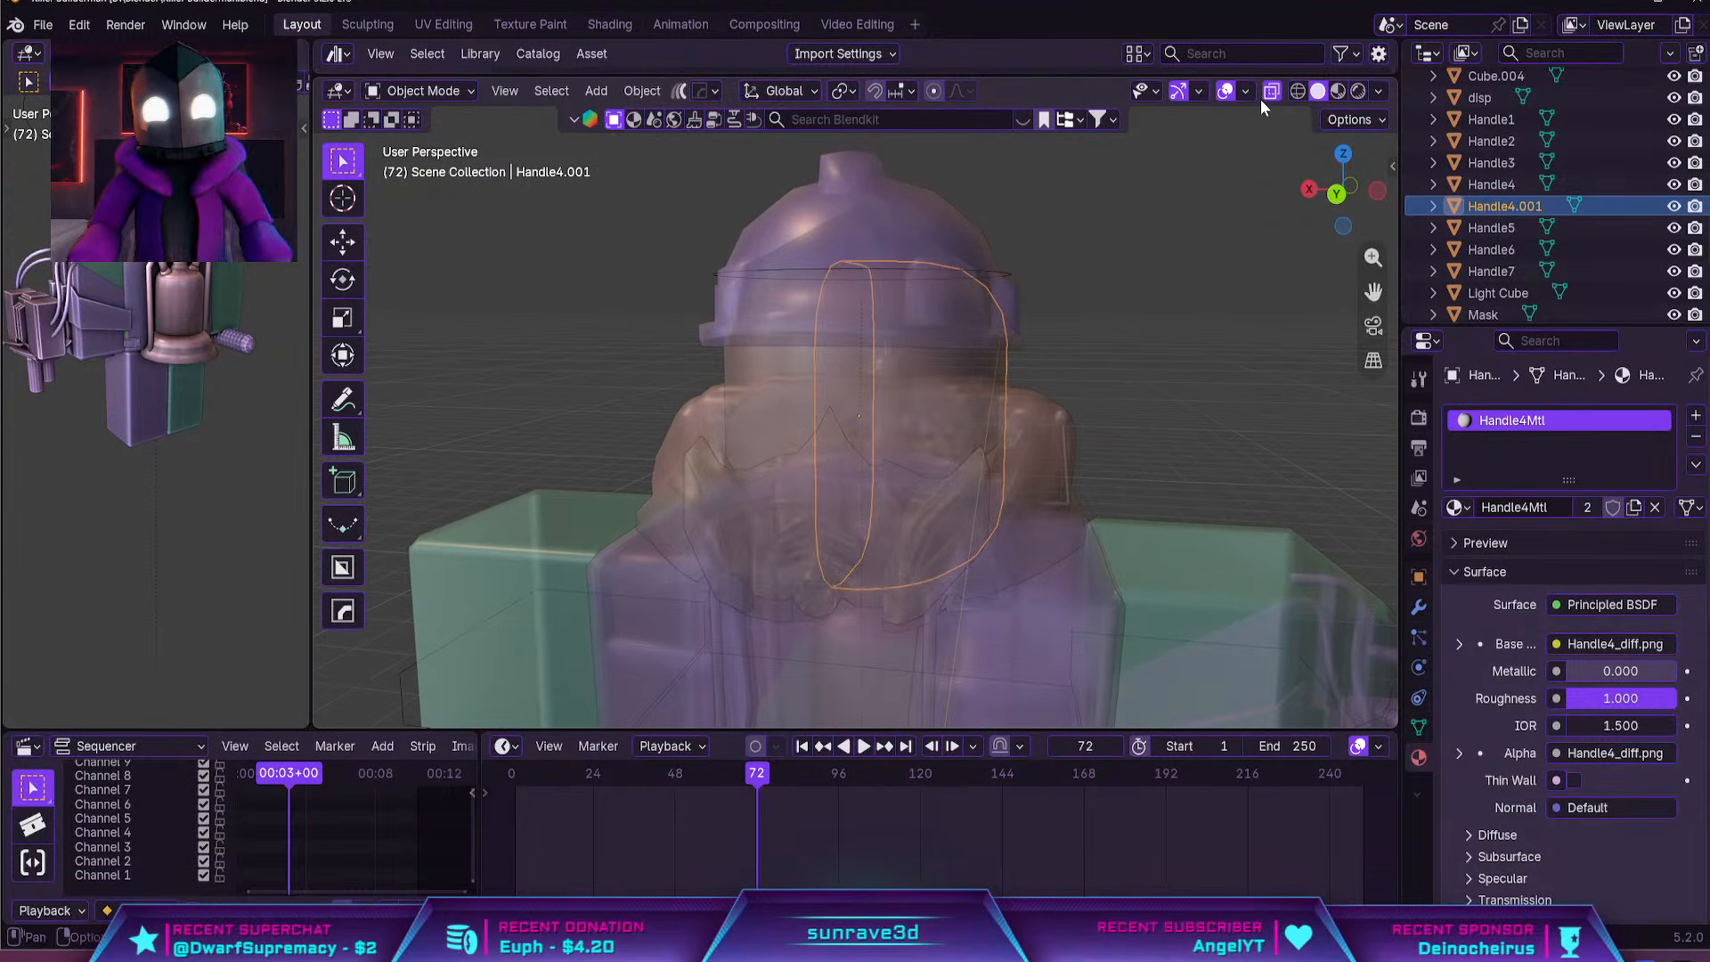
pyautogui.click(1272, 93)
pyautogui.press('Tab')
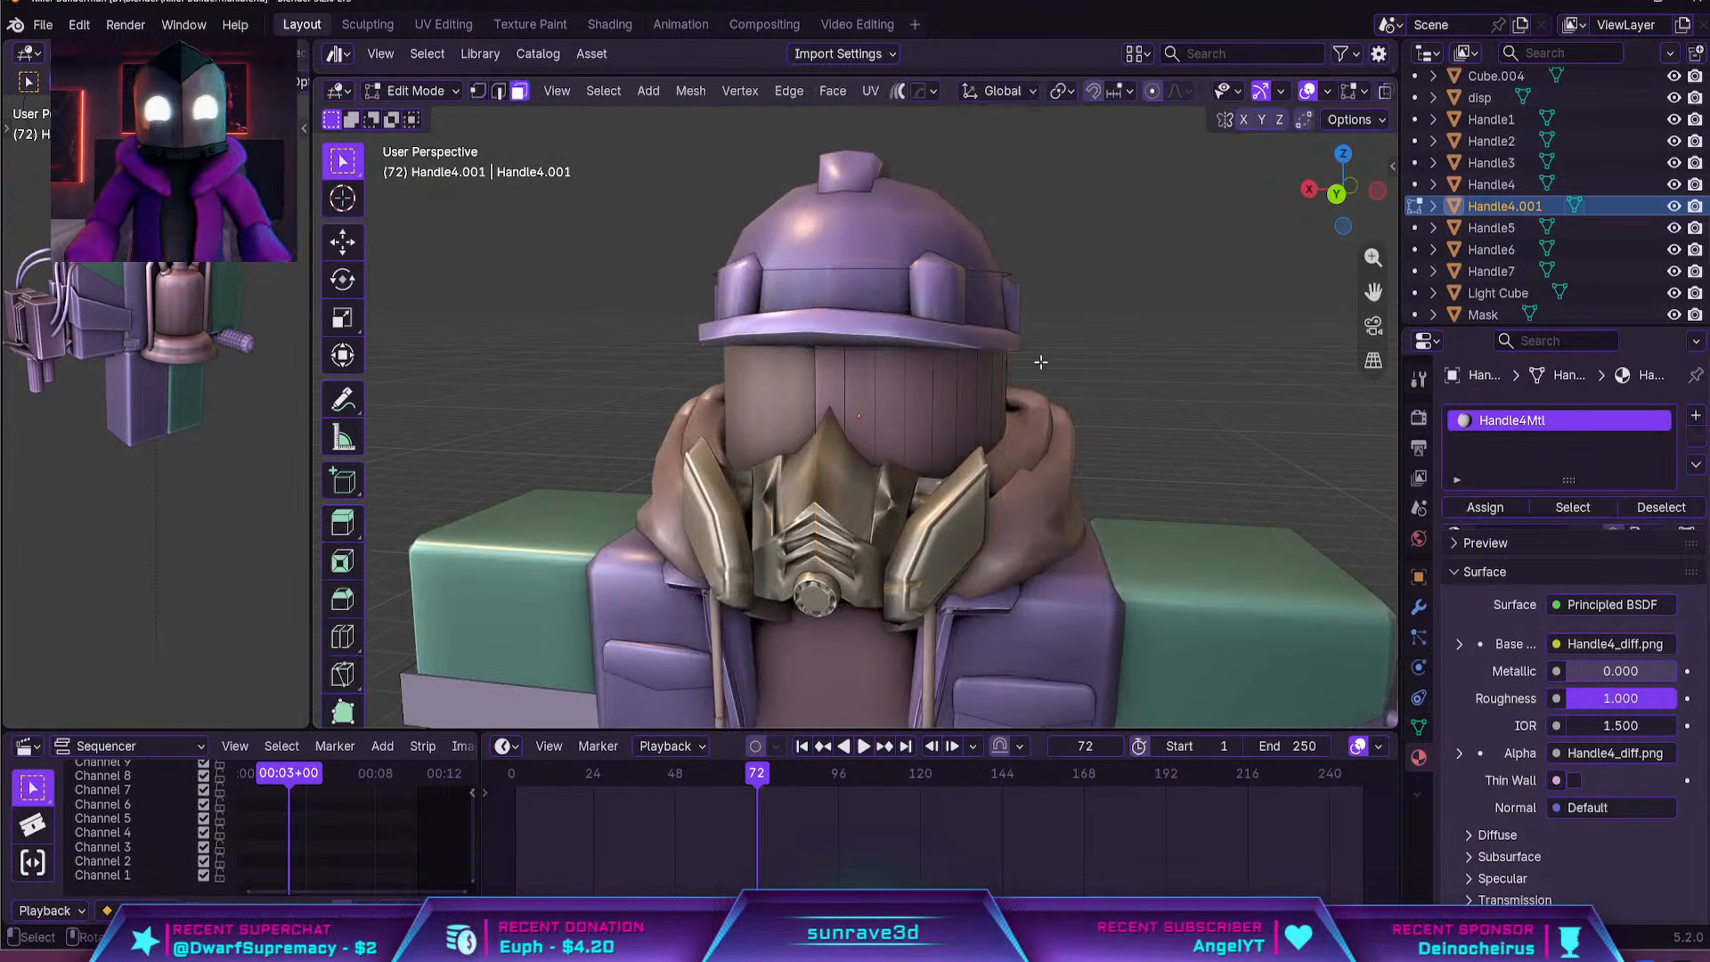
pyautogui.scroll(4, 950, 417)
pyautogui.scroll(-2, 918, 428)
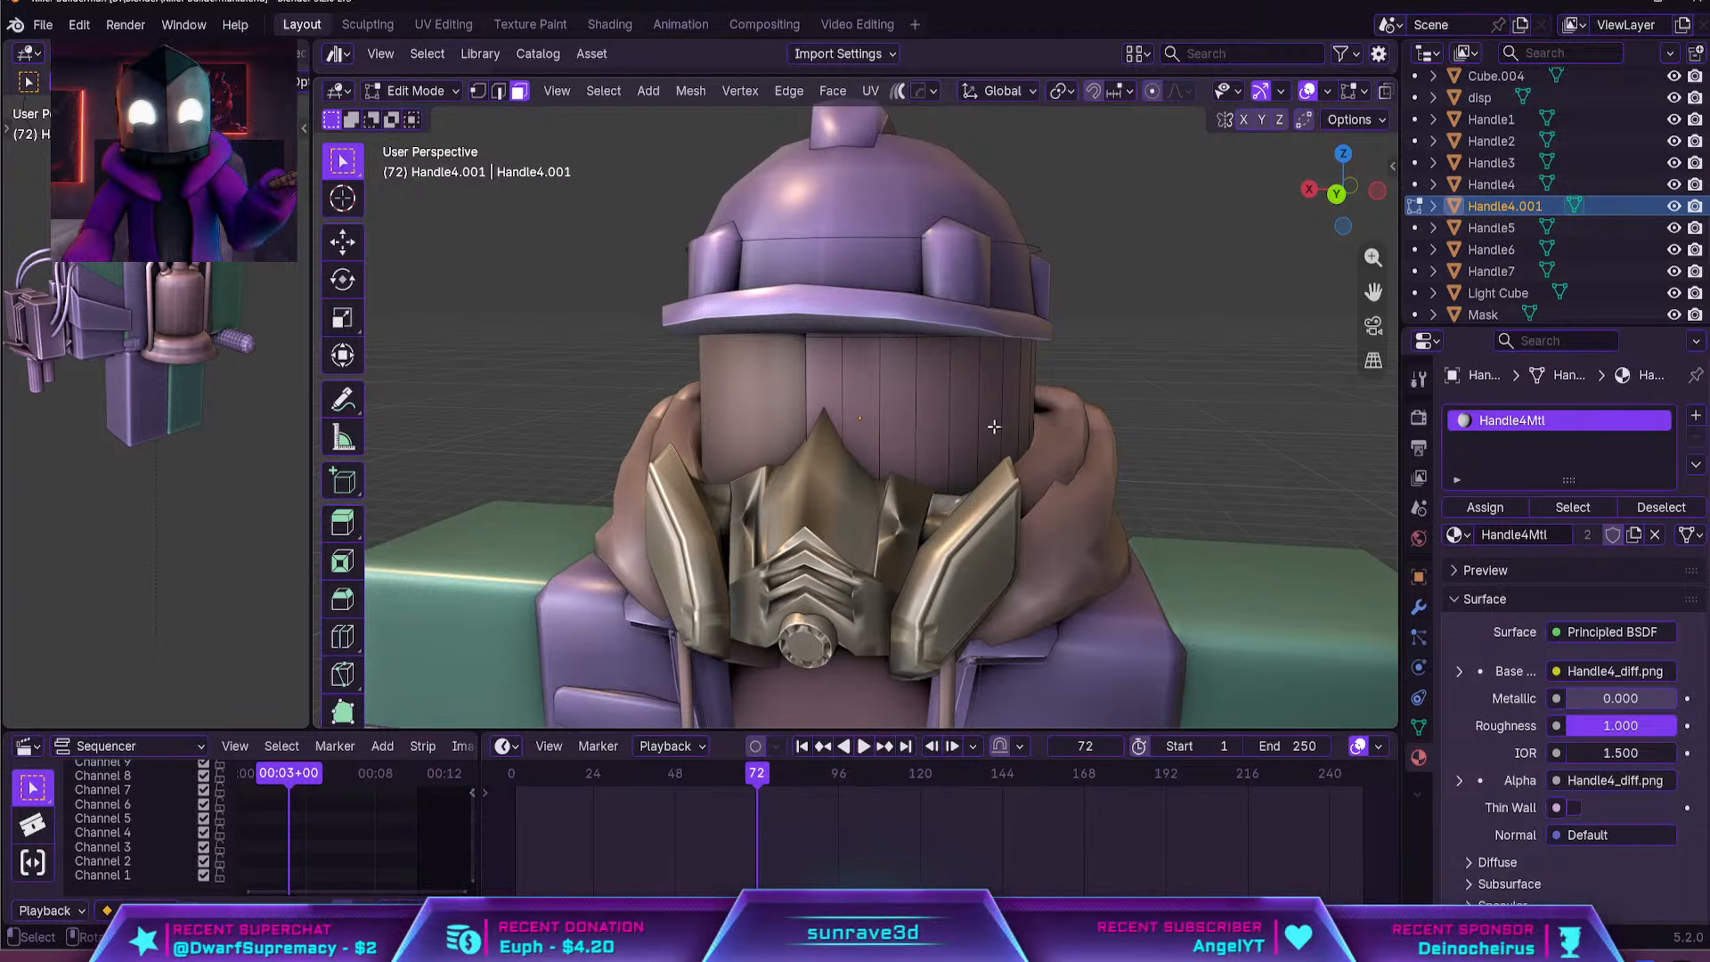
pyautogui.moveTo(994, 426); pyautogui.dragTo(860, 478, button='middle')
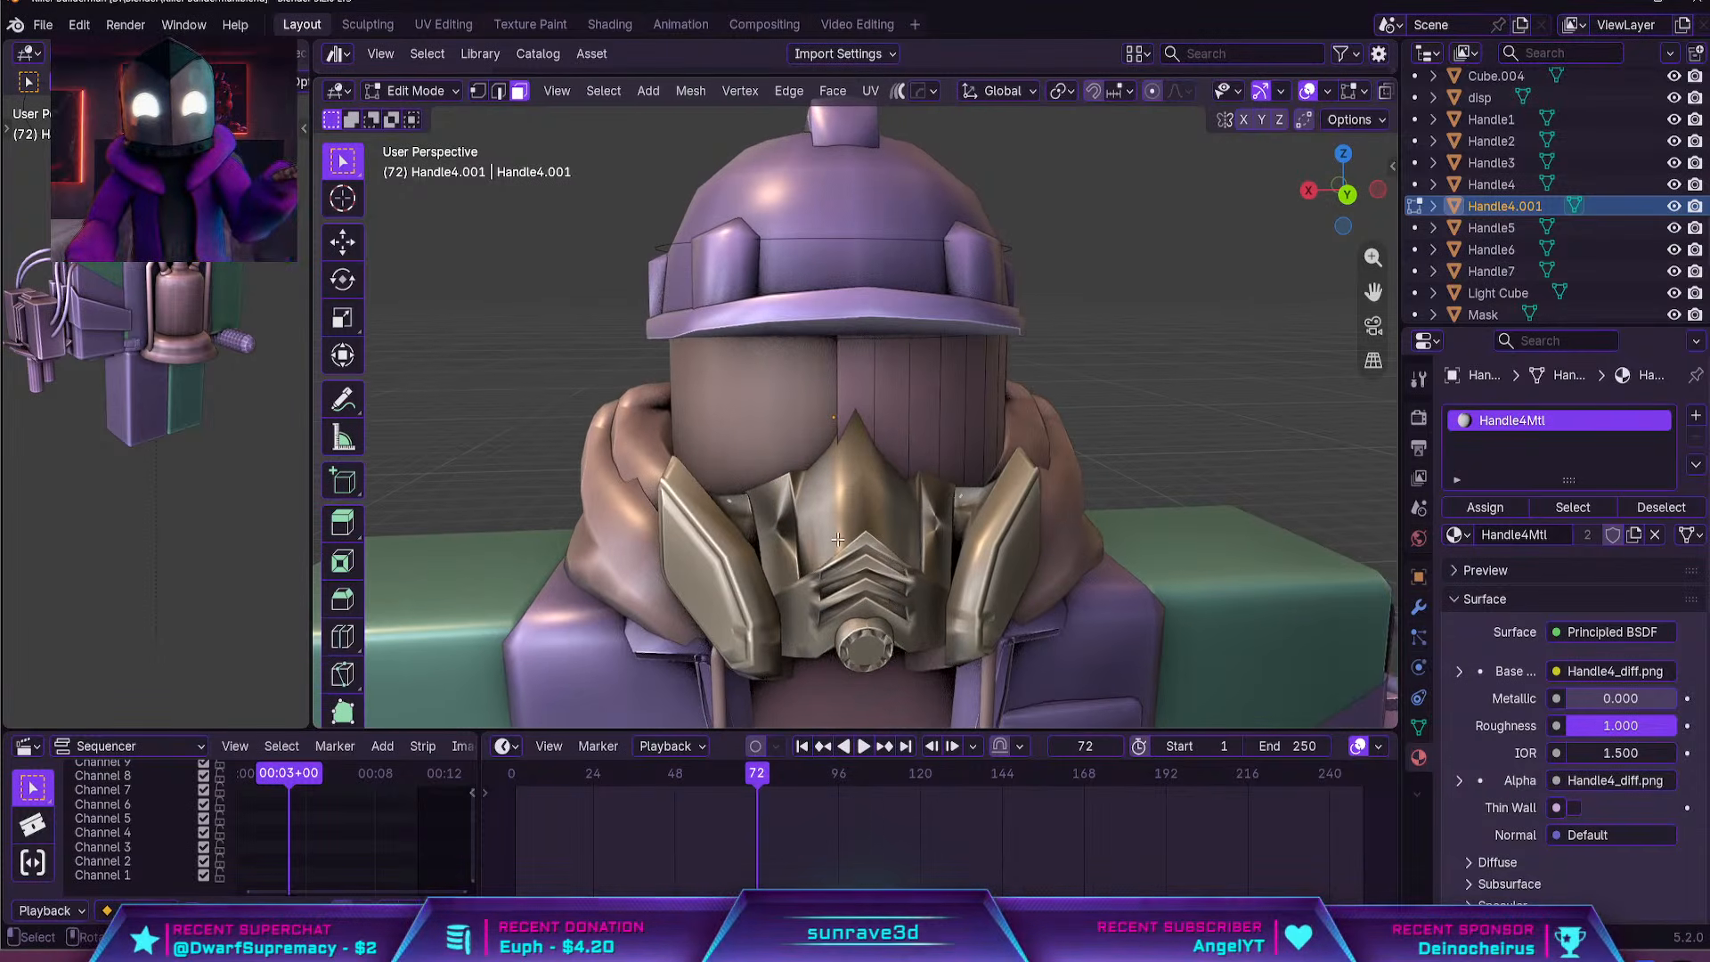
pyautogui.moveTo(838, 539)
pyautogui.mouseDown(button='middle')
pyautogui.moveTo(876, 541)
pyautogui.moveTo(813, 549)
pyautogui.mouseUp(button='middle')
pyautogui.scroll(-2, 813, 549)
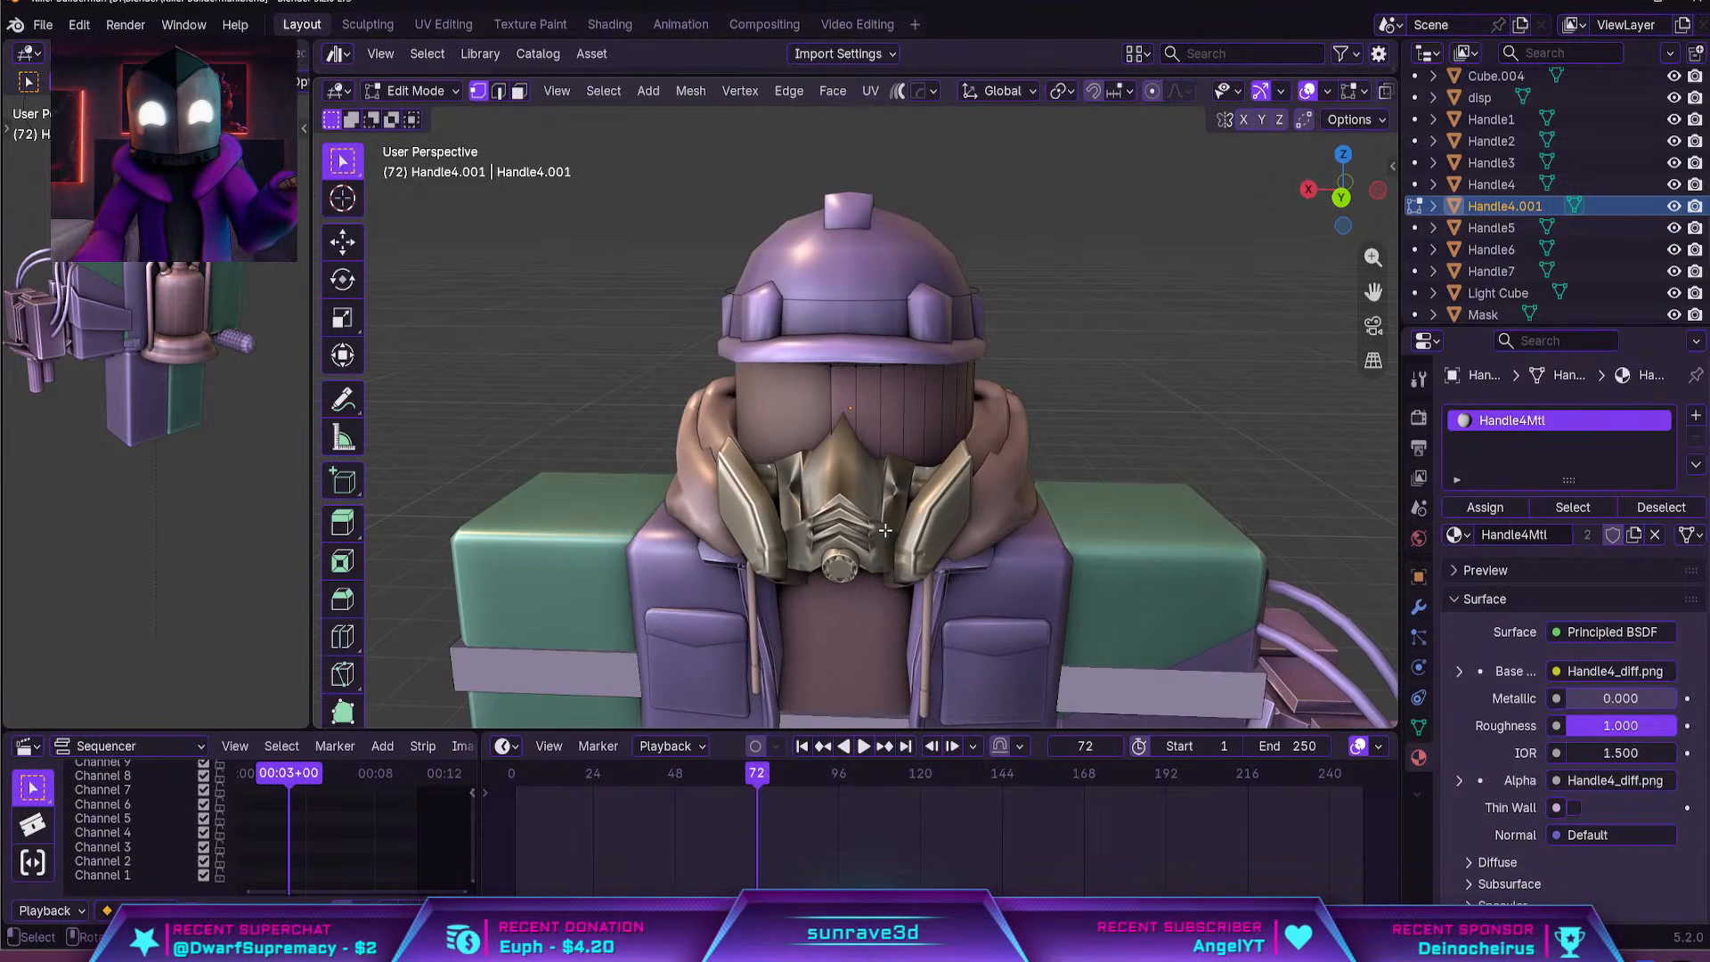
# Rescale the half-head shell slightly in Object Mode to adjust its fit over the face
pyautogui.press('Tab')
pyautogui.moveTo(895, 507); pyautogui.dragTo(1274, 372, button='middle')
pyautogui.press('s')
pyautogui.click(1192, 417)
pyautogui.click(1206, 415)
pyautogui.scroll(2, 1247, 383)
pyautogui.moveTo(1149, 400)
pyautogui.mouseDown(button='middle')
pyautogui.moveTo(1097, 409)
pyautogui.moveTo(1152, 410)
pyautogui.mouseUp(button='middle')
pyautogui.click(880, 425)
# Delete the vertical face loop along the half shell's centre edge
pyautogui.press('Tab')
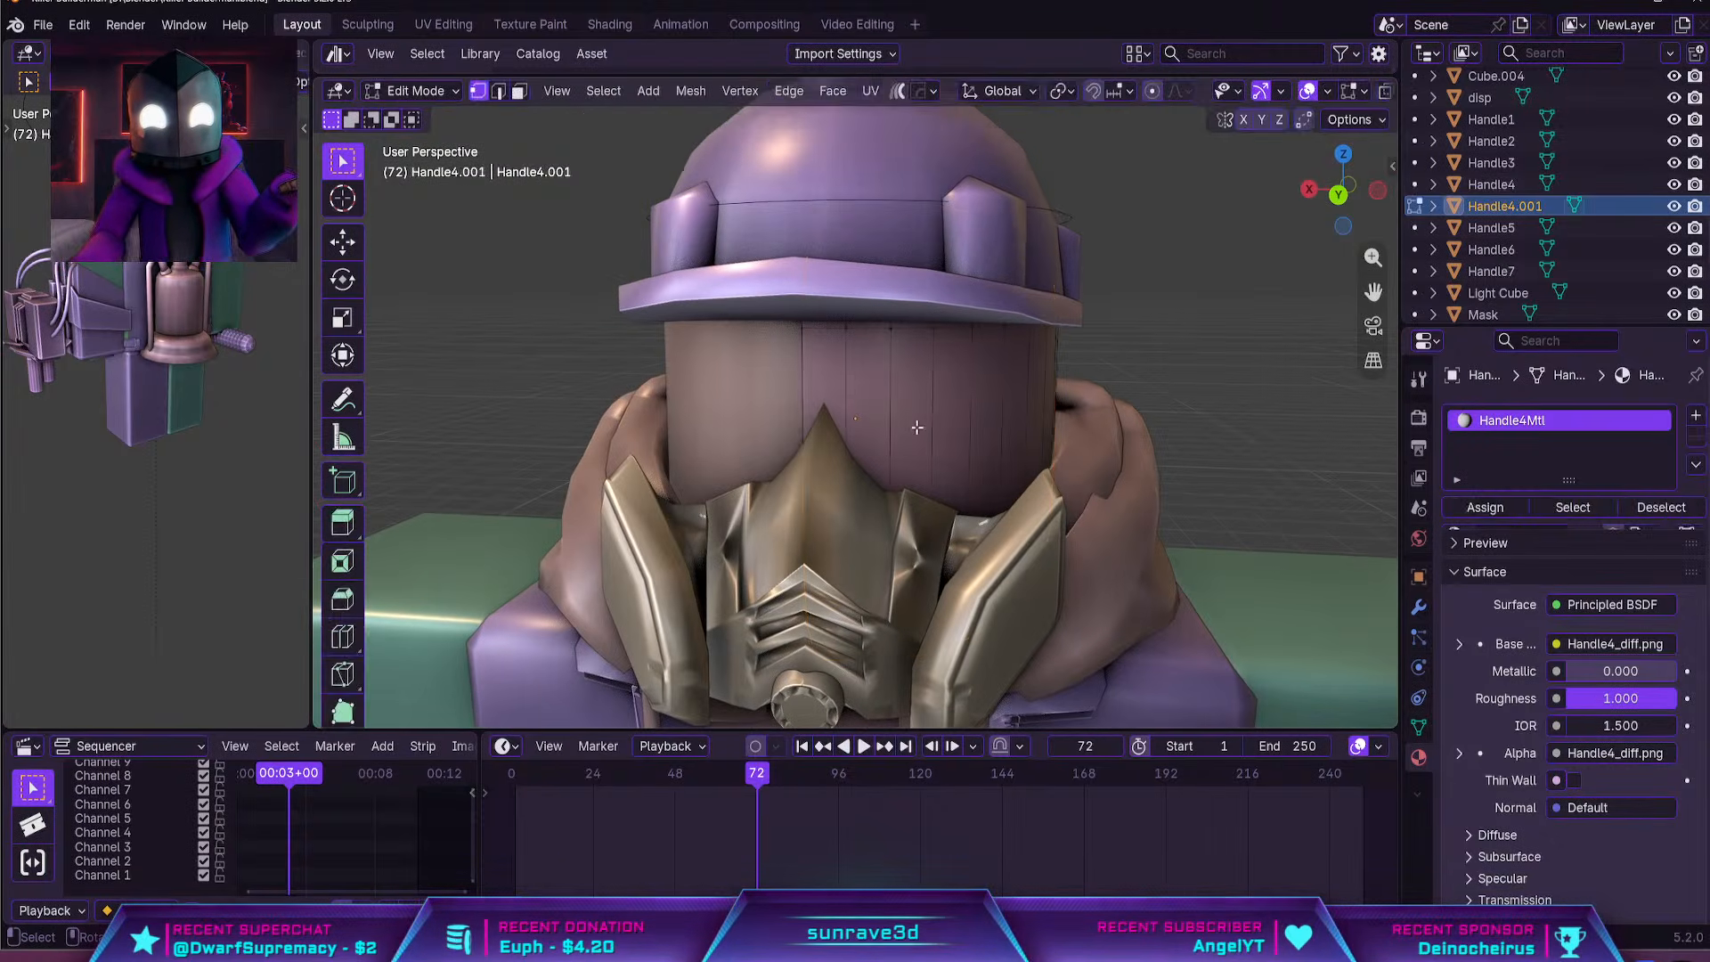
pyautogui.press('3')
pyautogui.click(832, 340)
pyautogui.press('x')
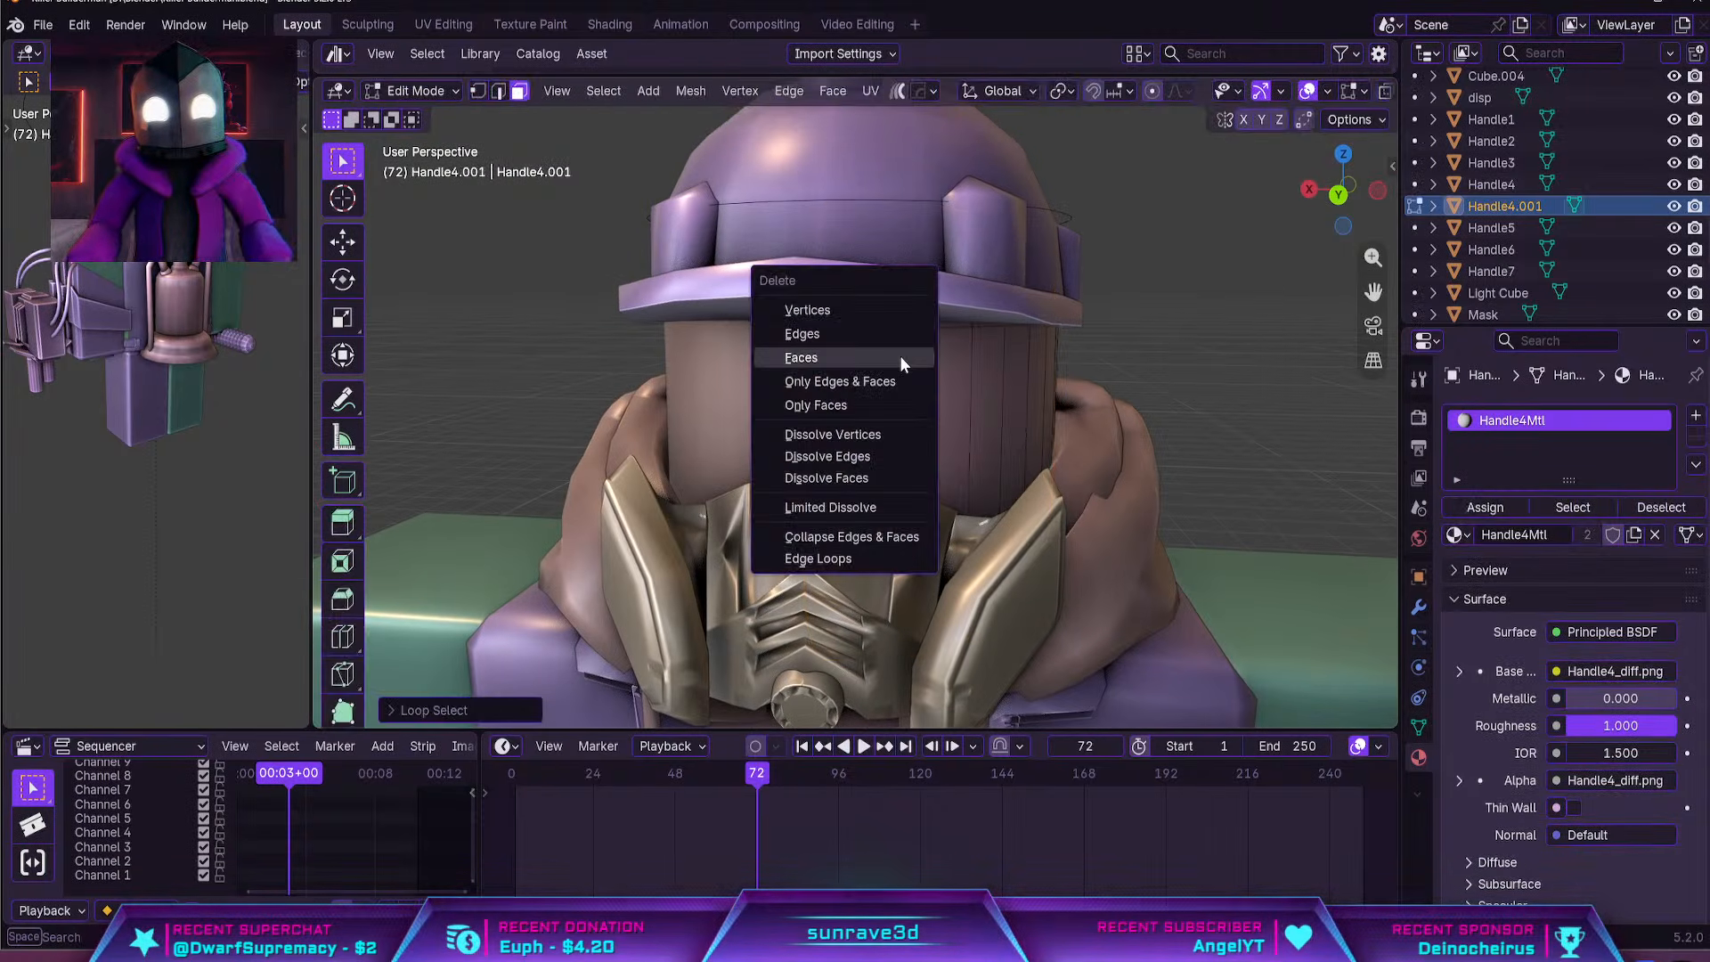
pyautogui.click(899, 356)
pyautogui.press('Tab')
pyautogui.click(1243, 332)
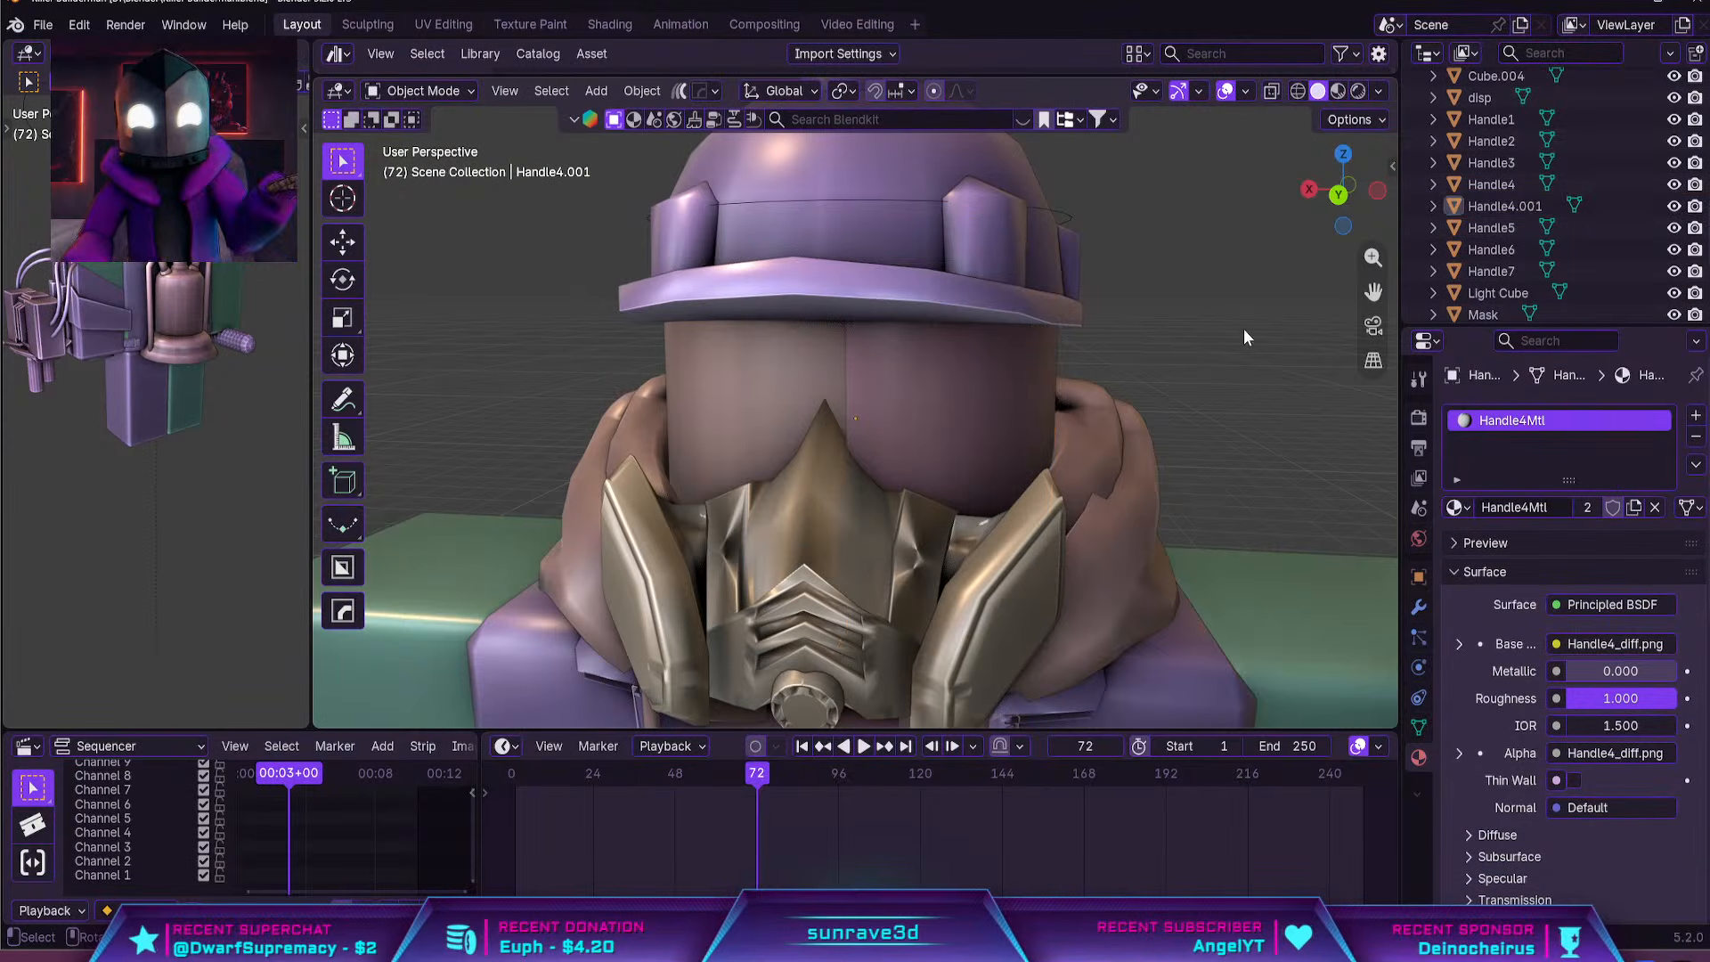
# Add a cylinder and raise it along Z about 4.6 m to head height
pyautogui.scroll(-5, 1212, 340)
pyautogui.moveTo(1034, 382); pyautogui.dragTo(1016, 381, button='middle')
pyautogui.hotkey('shift', 'a')
pyautogui.moveTo(1017, 383)
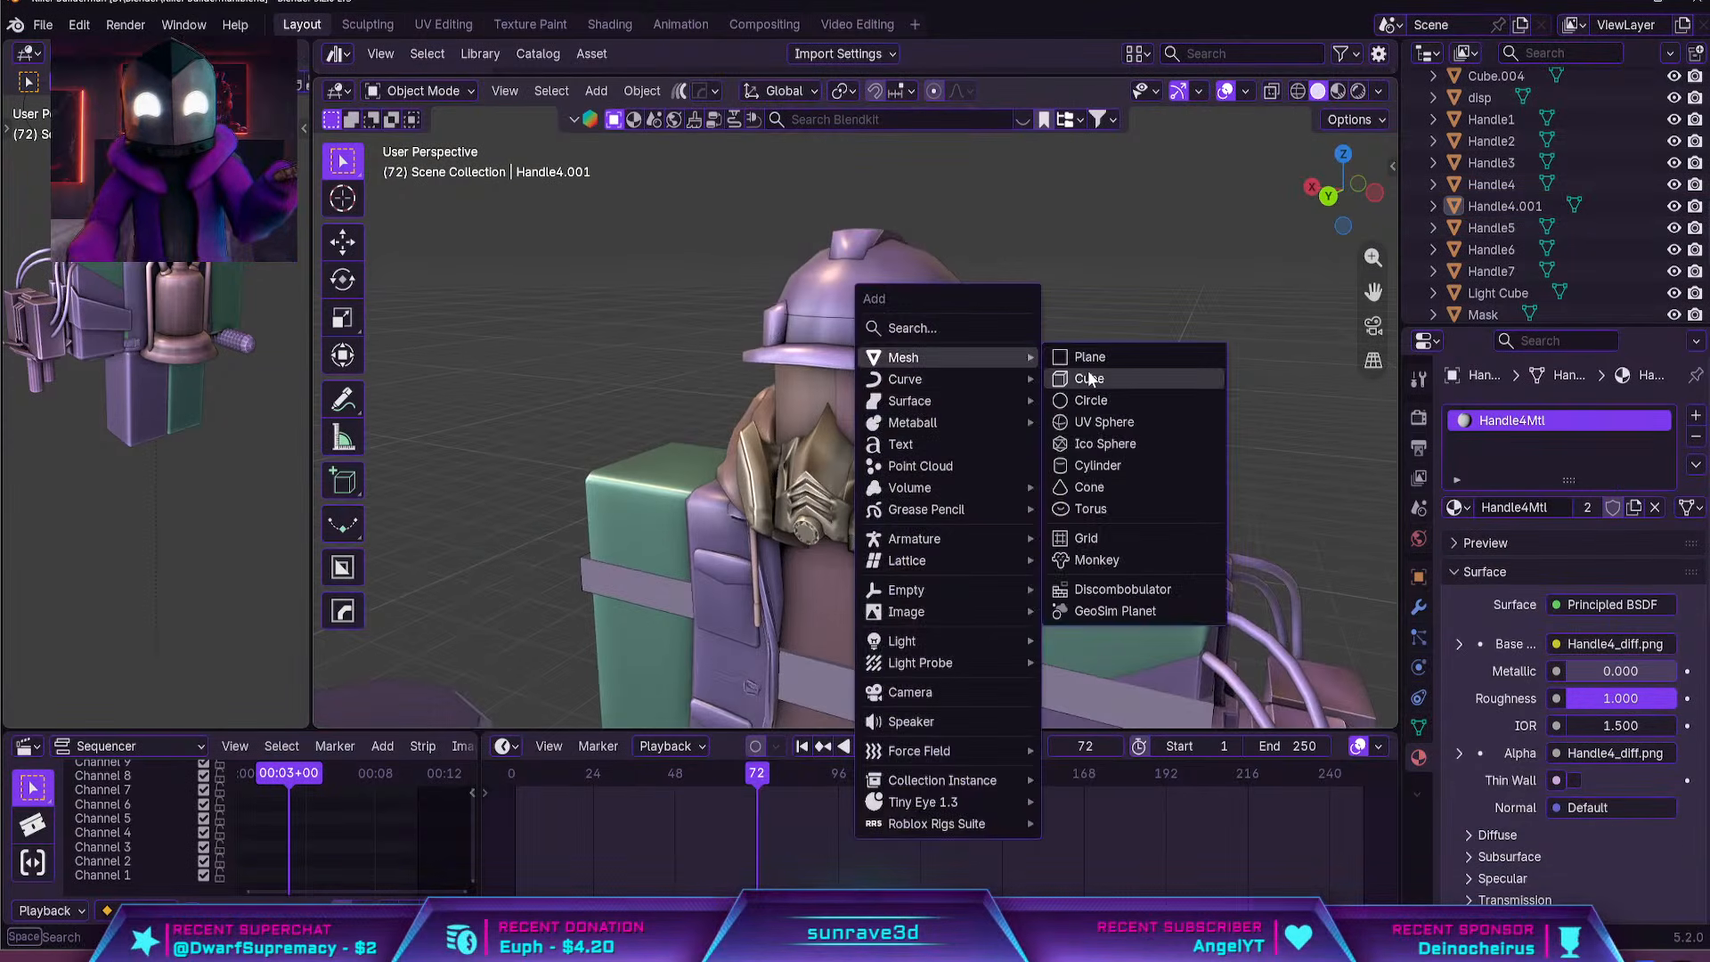
pyautogui.click(1087, 466)
pyautogui.press('g')
pyautogui.press('z')
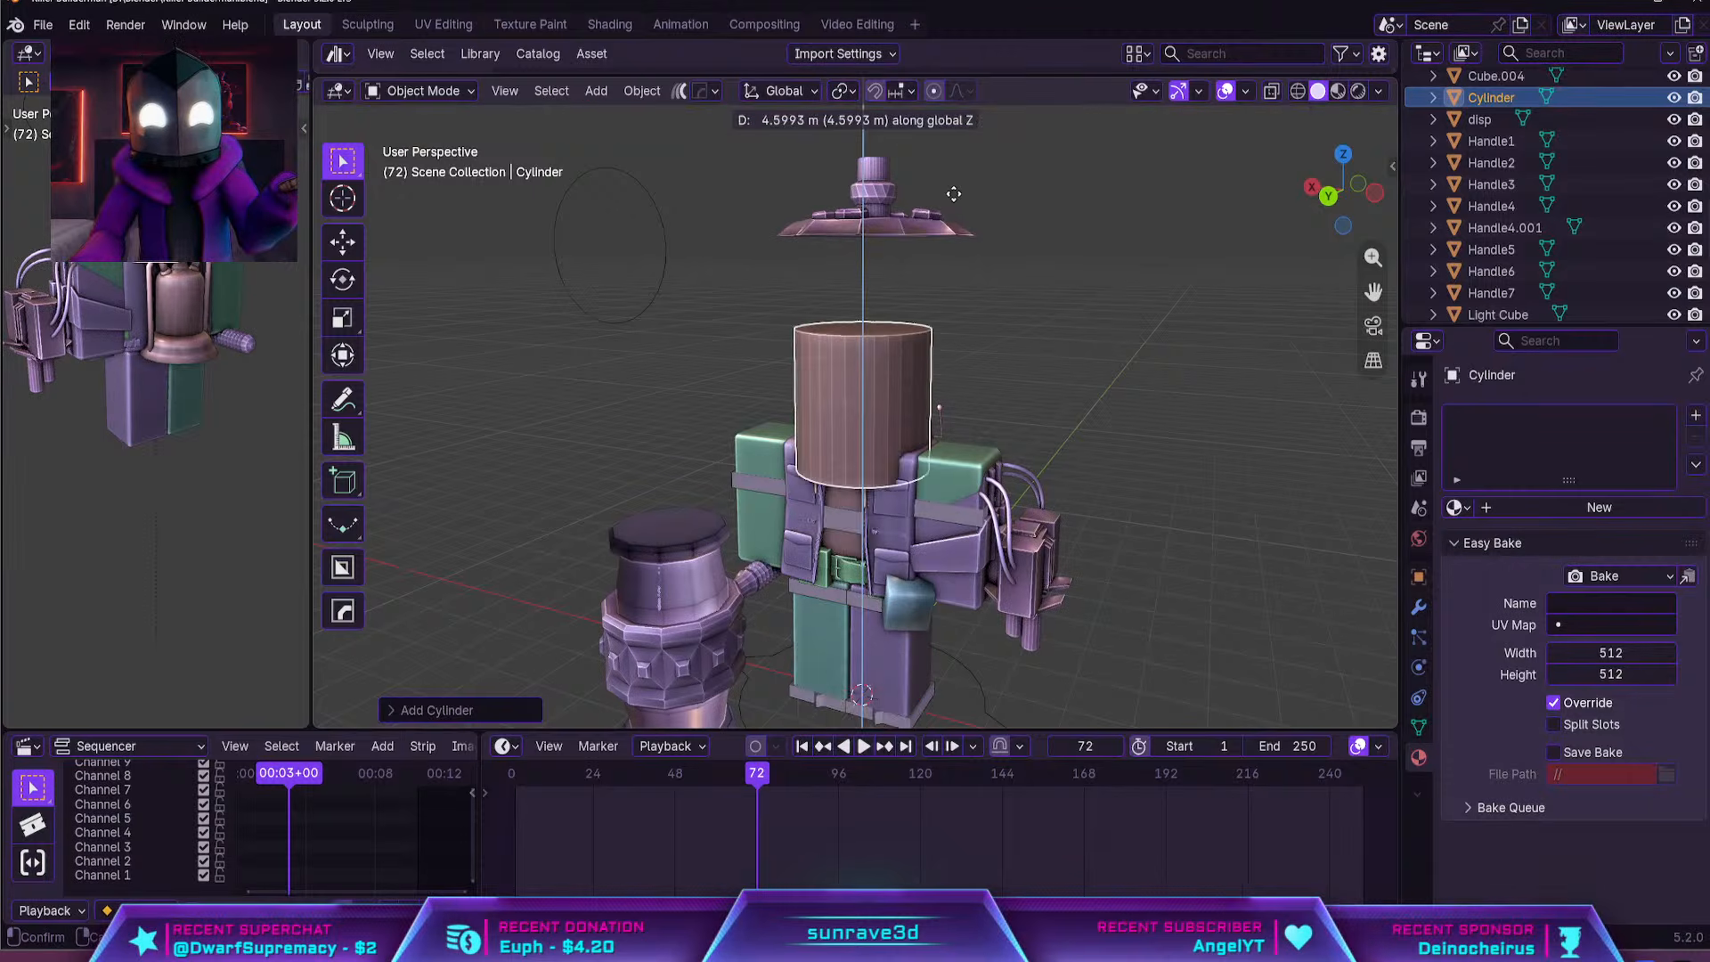
pyautogui.click(960, 201)
# Rotate the cylinder 90 degrees about X and scale it down to fit inside the head
pyautogui.press('r')
pyautogui.press('x')
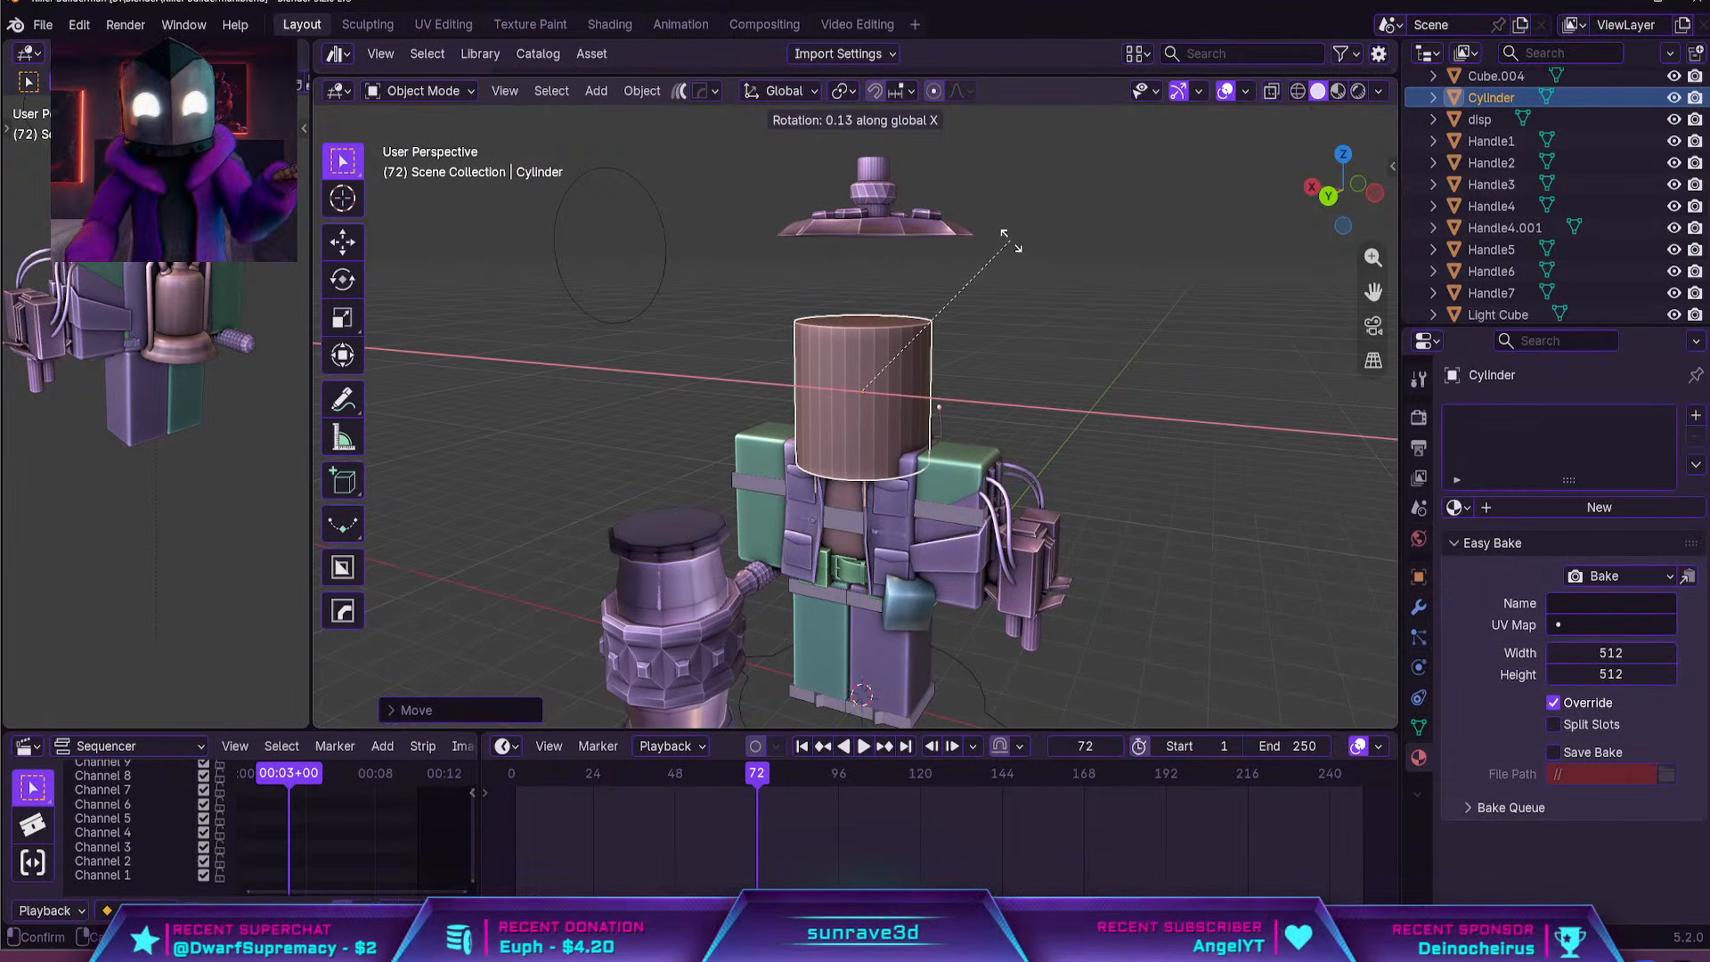
pyautogui.press('9')
pyautogui.press('0')
pyautogui.press('Return')
pyautogui.press('s')
pyautogui.click(914, 350)
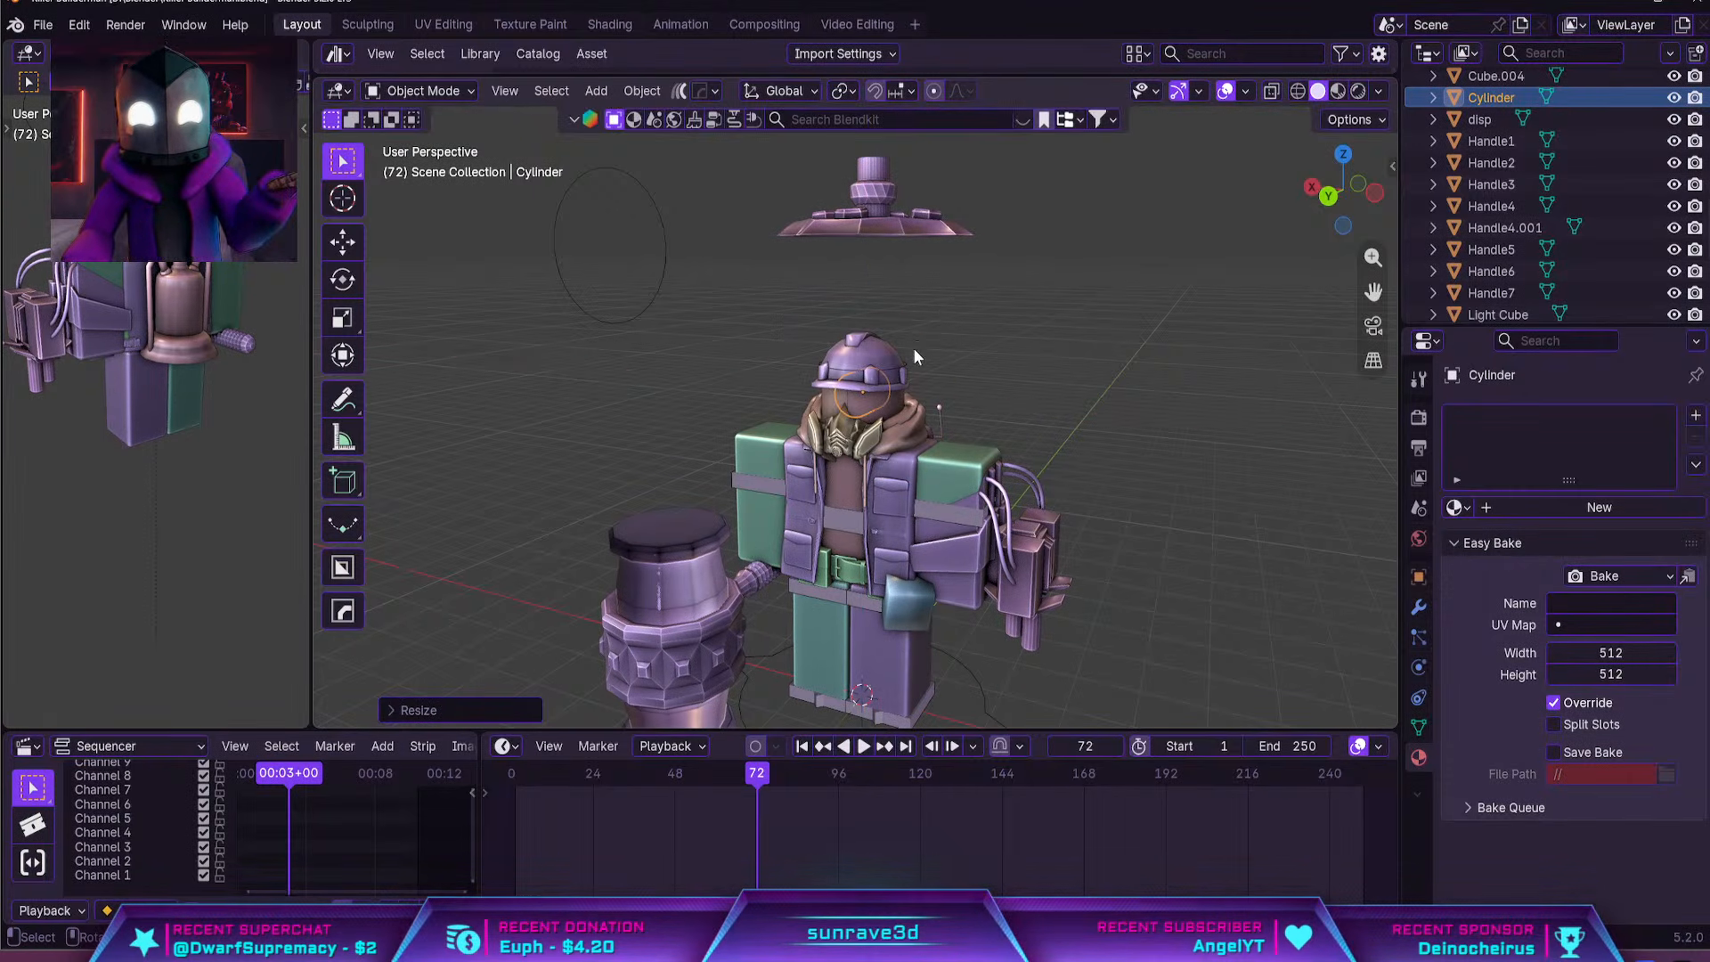
# Move the cylinder out of the head to sit in front of the face below the helmet brim
pyautogui.scroll(3, 915, 354)
pyautogui.press('`')
pyautogui.click(1083, 490)
pyautogui.scroll(-7, 828, 435)
pyautogui.moveTo(877, 407)
pyautogui.mouseDown(button='middle')
pyautogui.moveTo(841, 427)
pyautogui.moveTo(903, 370)
pyautogui.moveTo(882, 401)
pyautogui.mouseUp(button='middle')
pyautogui.press('g')
pyautogui.press('x')
pyautogui.click(741, 420)
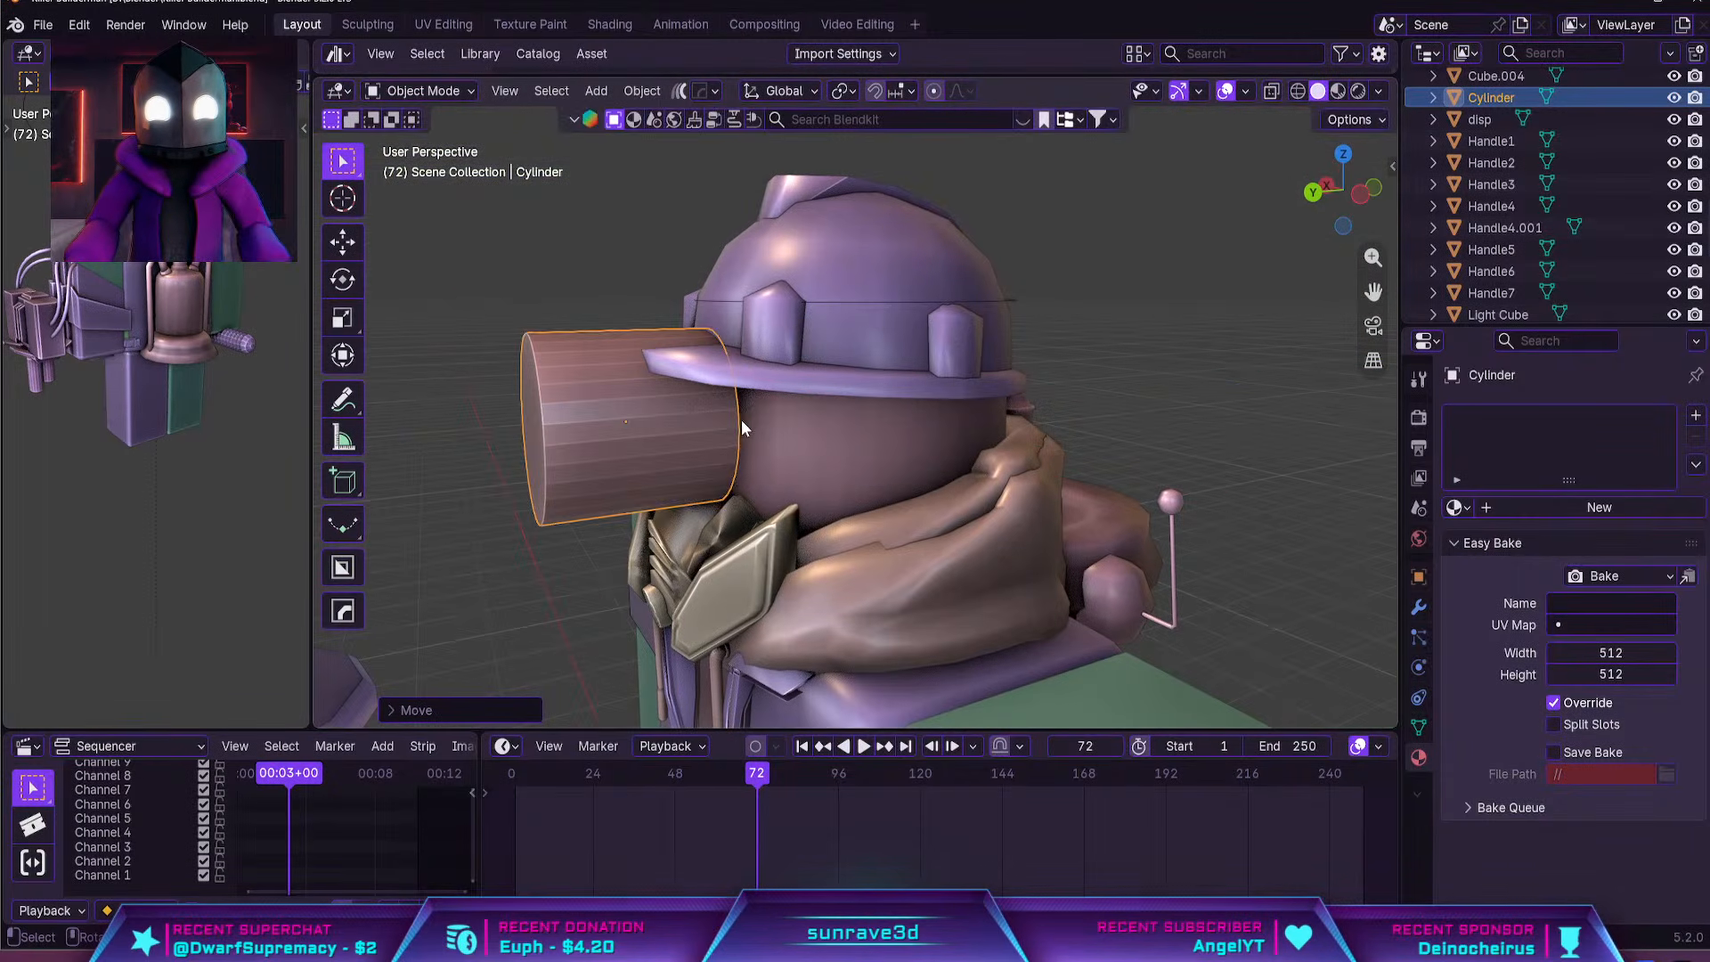
# Shrink the cylinder to eye size and position it from the back orthographic view over the shell-covered eye
pyautogui.moveTo(741, 419); pyautogui.dragTo(899, 401, button='middle')
pyautogui.press('s')
pyautogui.click(923, 399)
pyautogui.press('`')
pyautogui.click(746, 238)
pyautogui.press('`')
pyautogui.click(998, 216)
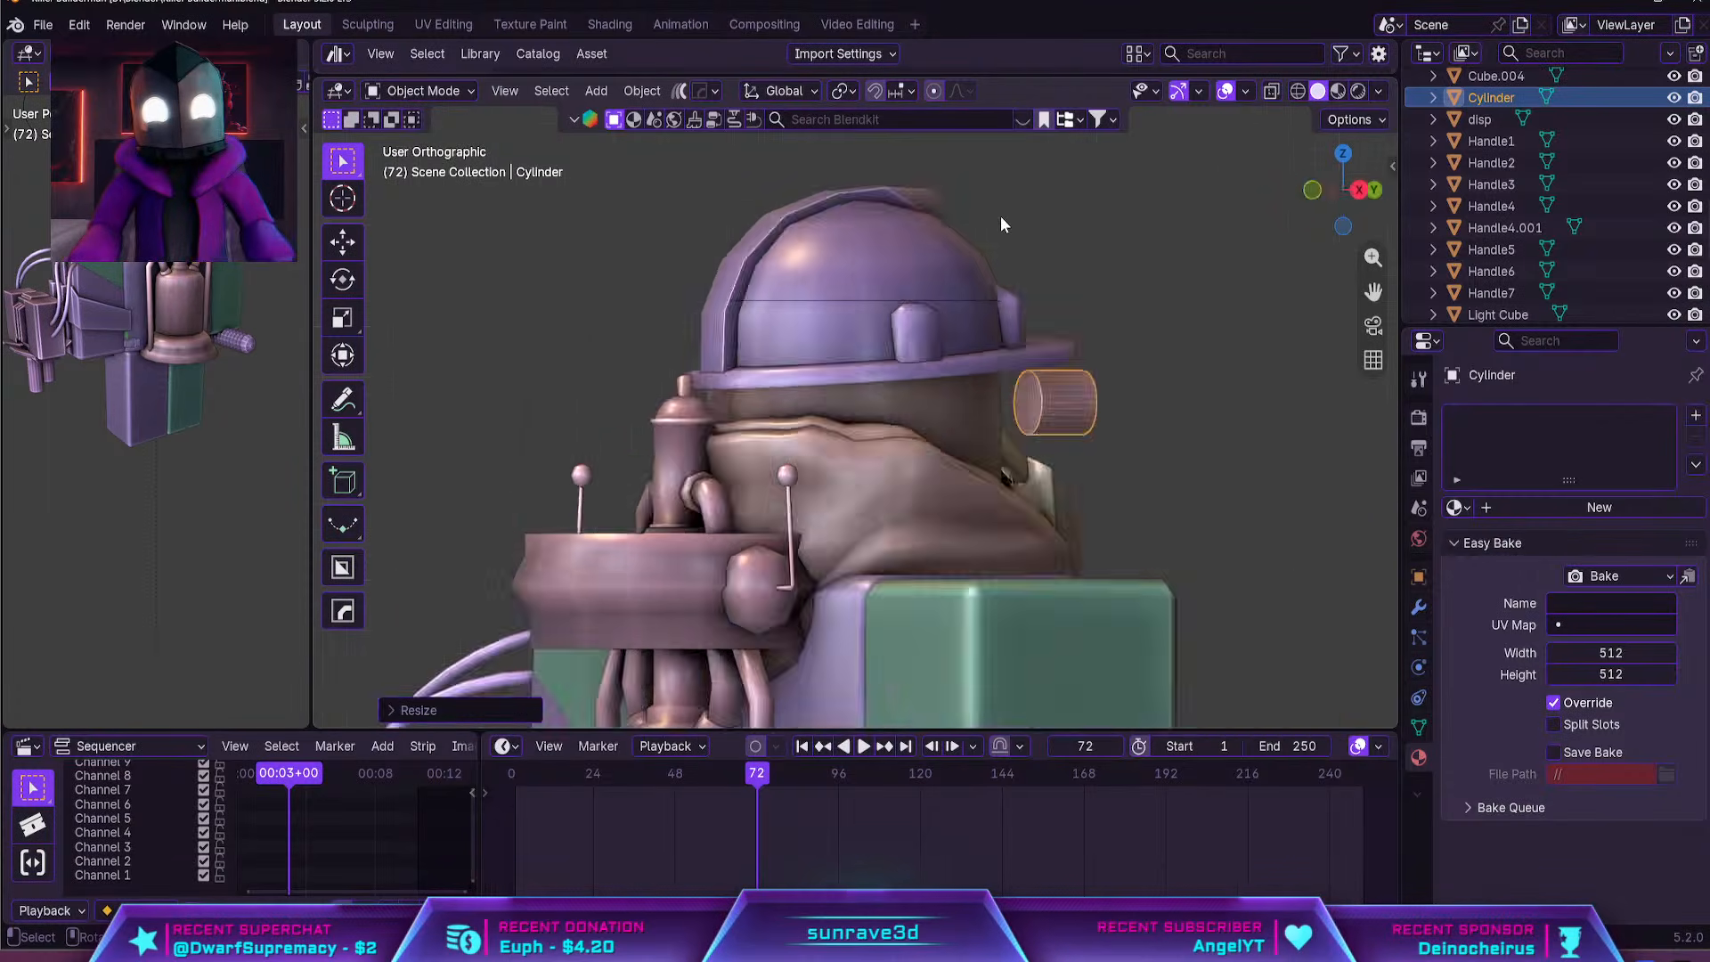
pyautogui.press('g')
pyautogui.click(967, 385)
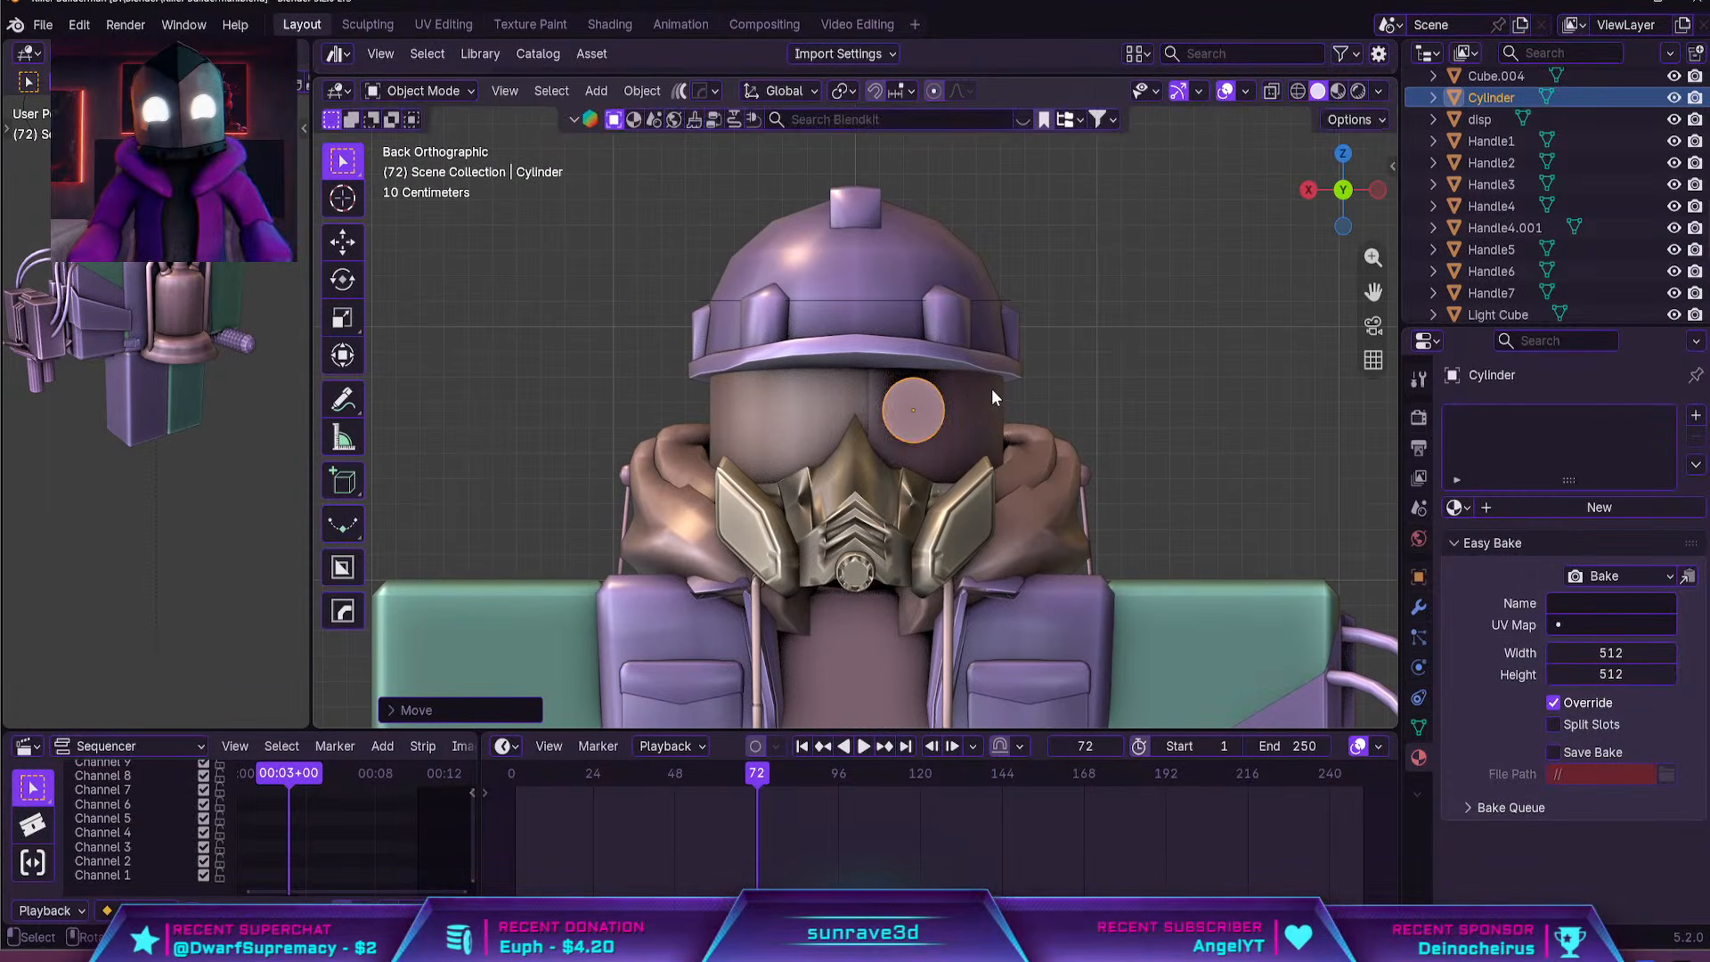
# Move the cylinder along Y until it partly sinks into the half shell at the eye
pyautogui.moveTo(996, 393); pyautogui.dragTo(812, 457, button='middle')
pyautogui.scroll(4, 892, 403)
pyautogui.press('g')
pyautogui.press('y')
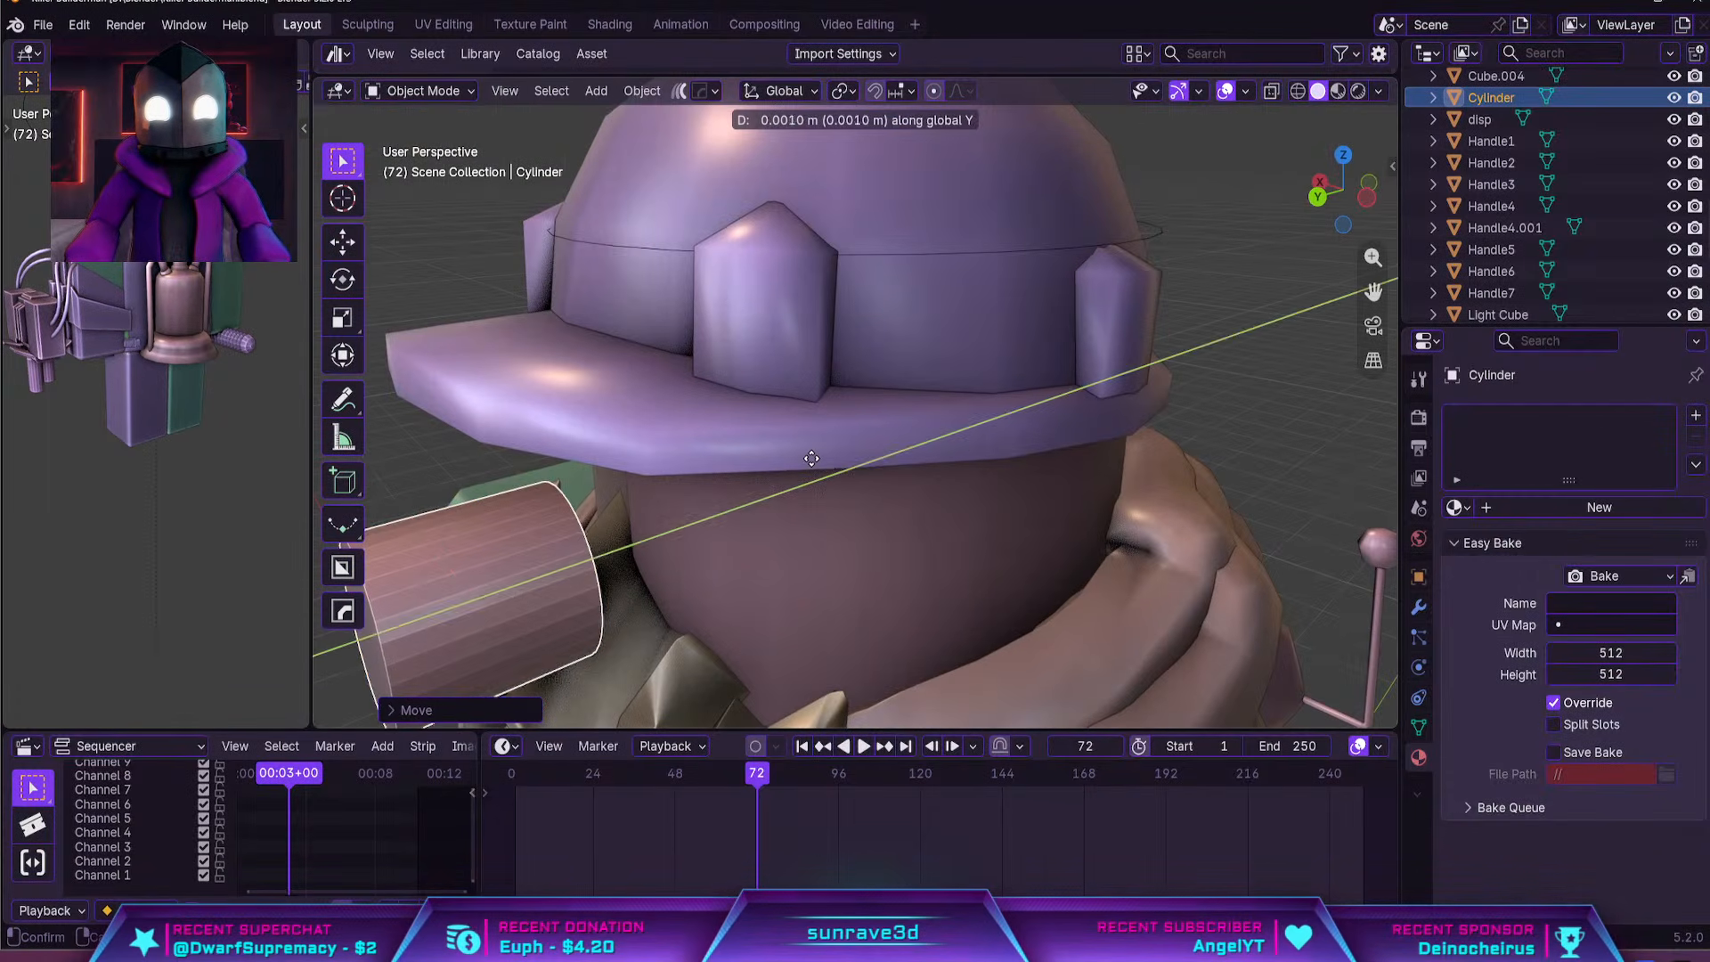
pyautogui.click(958, 437)
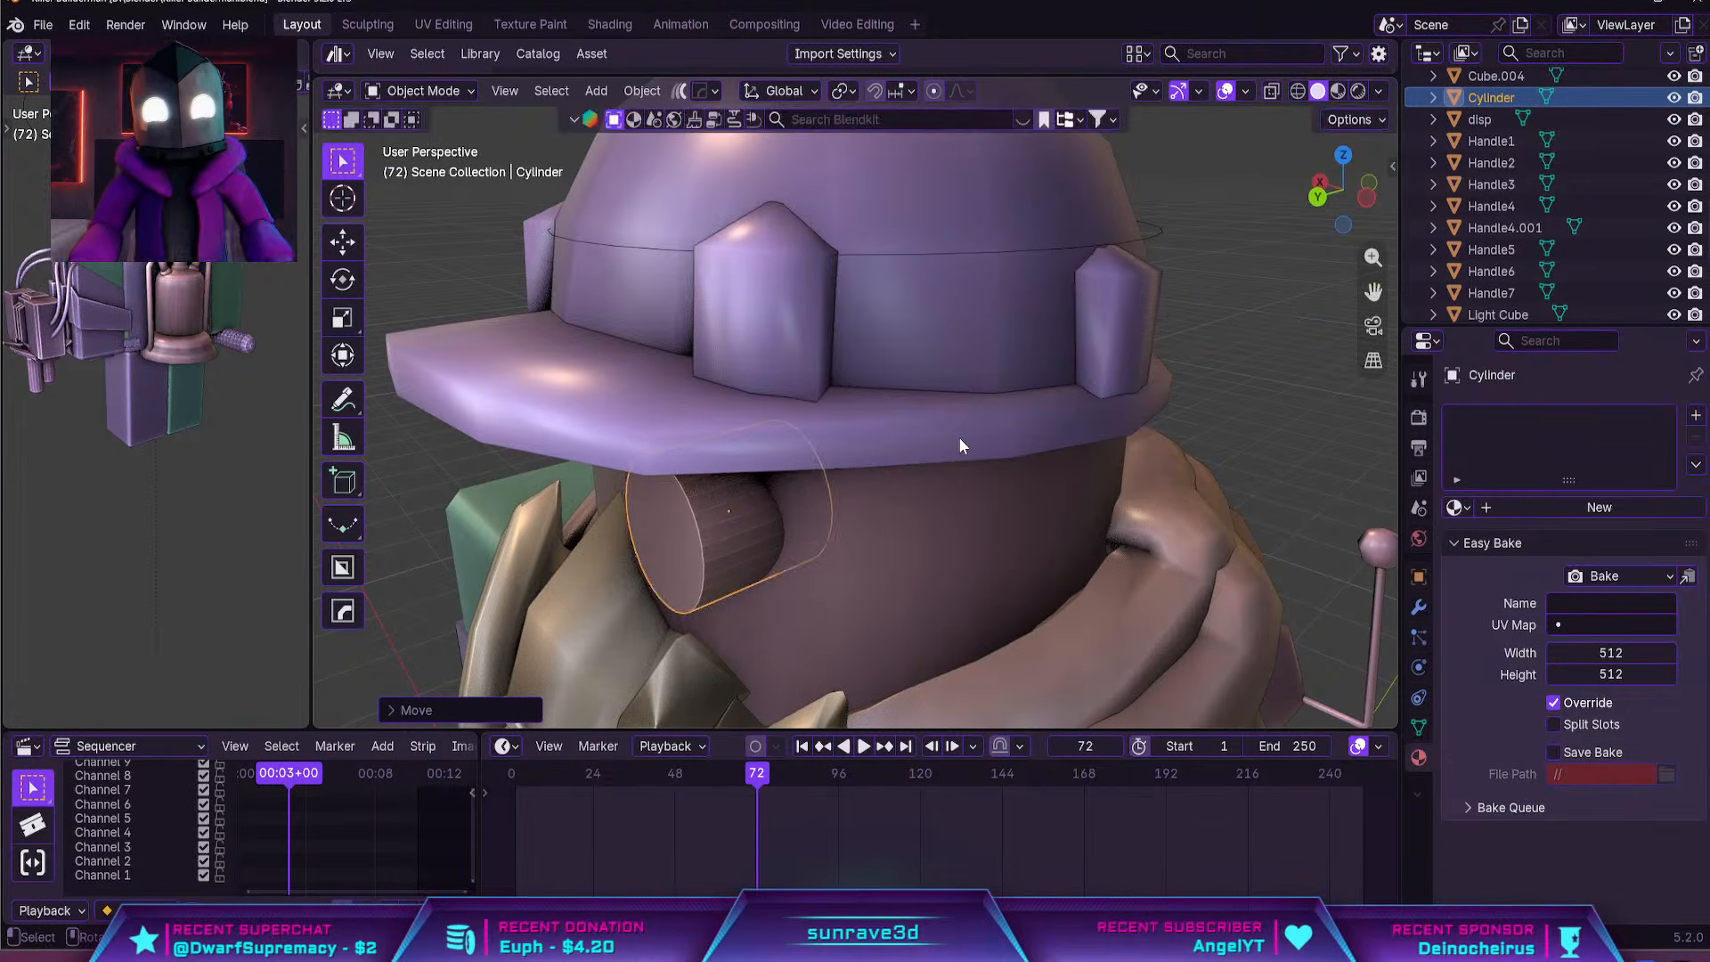
# Scale the eye cylinder along global Y to adjust its depth against the shell
pyautogui.moveTo(959, 436); pyautogui.dragTo(1015, 438, button='middle')
pyautogui.press('`')
pyautogui.scroll(-5, 935, 553)
pyautogui.press('s')
pyautogui.press('y')
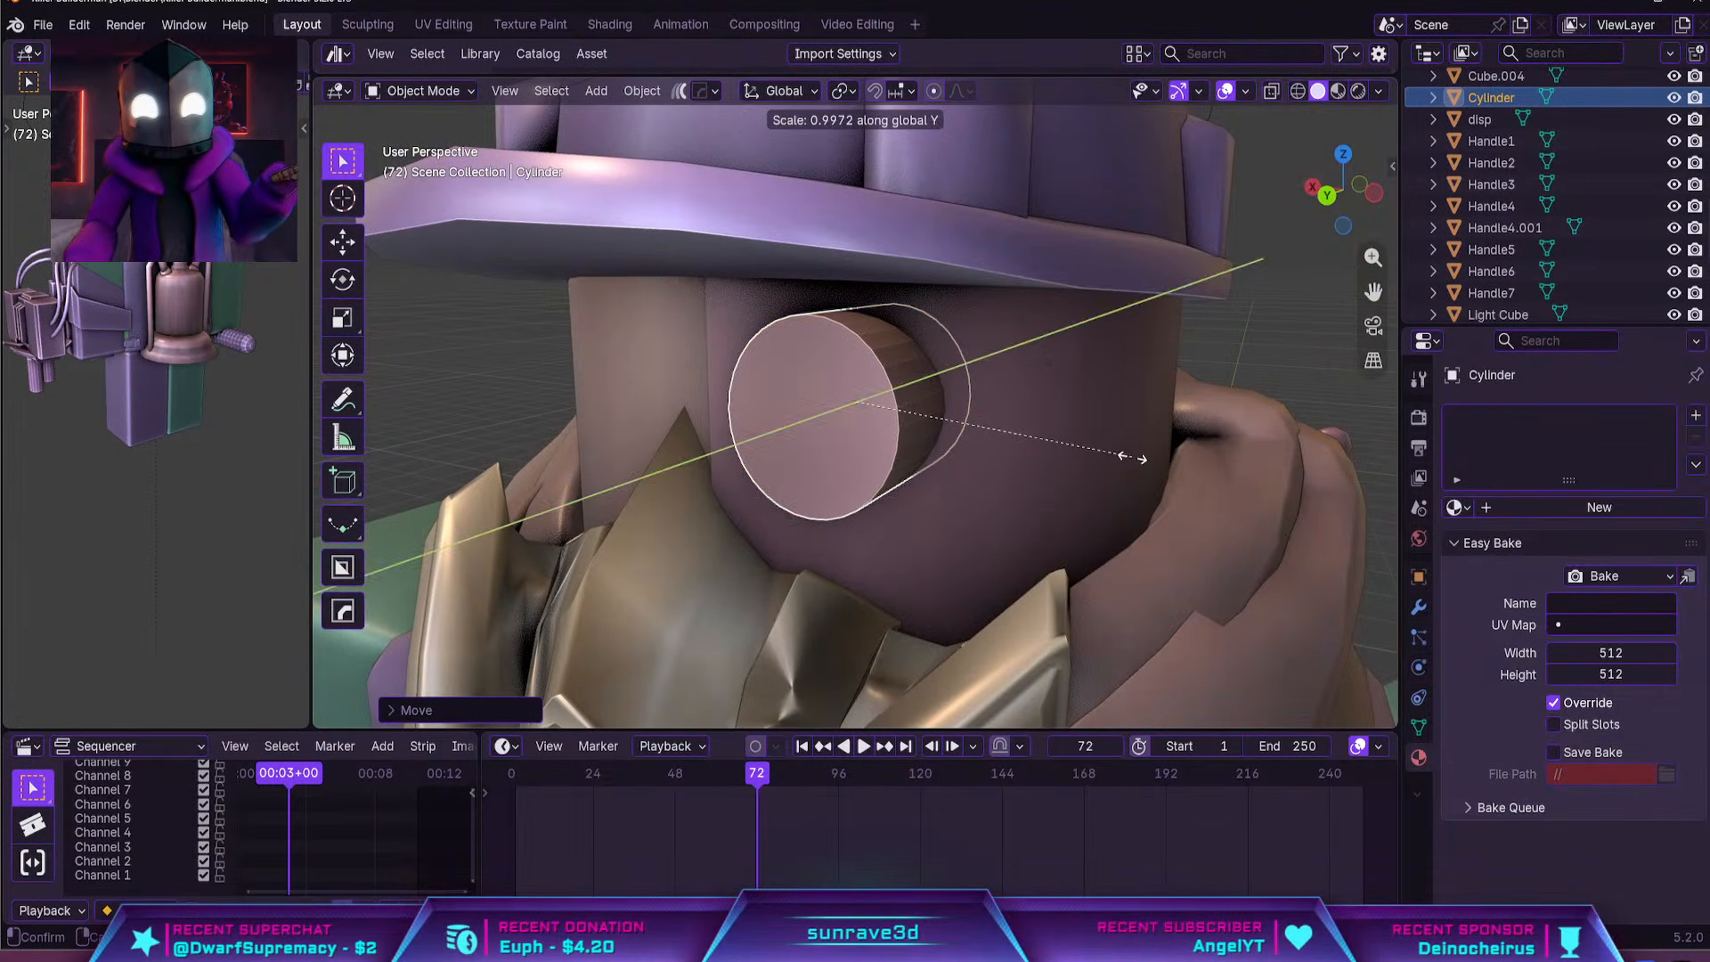
pyautogui.click(1124, 468)
pyautogui.moveTo(1124, 468); pyautogui.dragTo(1003, 436, button='middle')
pyautogui.scroll(2, 922, 420)
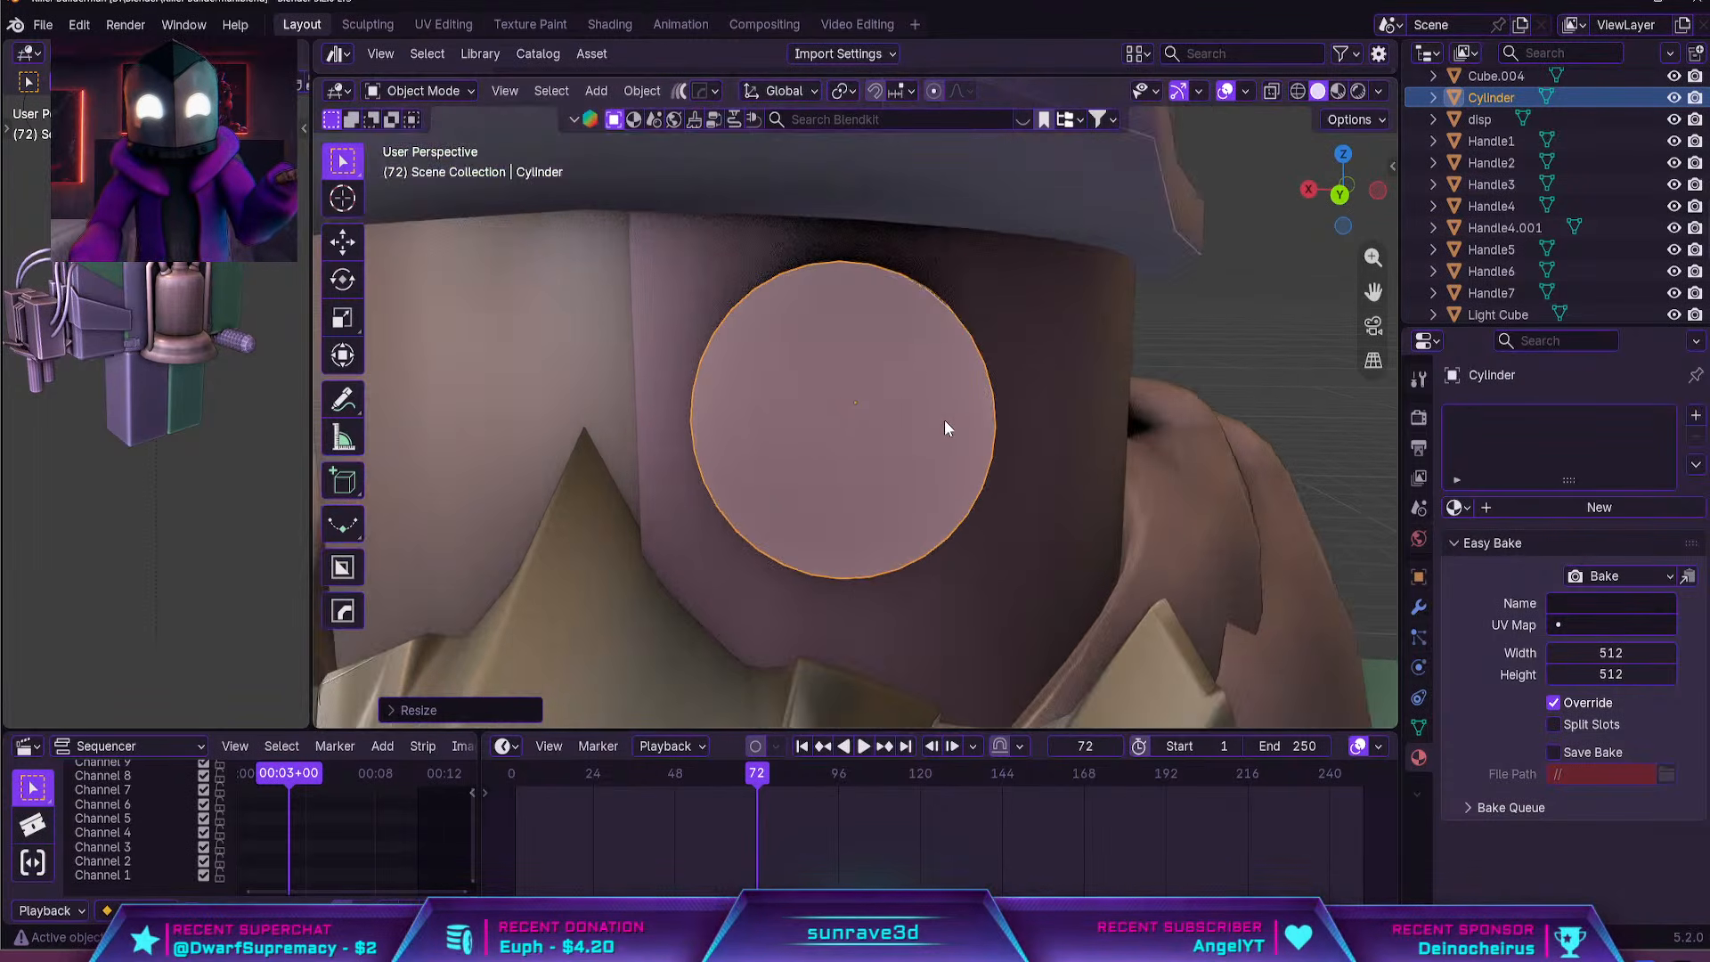
# Nudge the eye cylinder in the back orthographic view, and place a smaller duplicate overlapping its lower outer edge
pyautogui.press('`')
pyautogui.press('g')
pyautogui.click(1080, 413)
pyautogui.hotkey('shift', 'd')
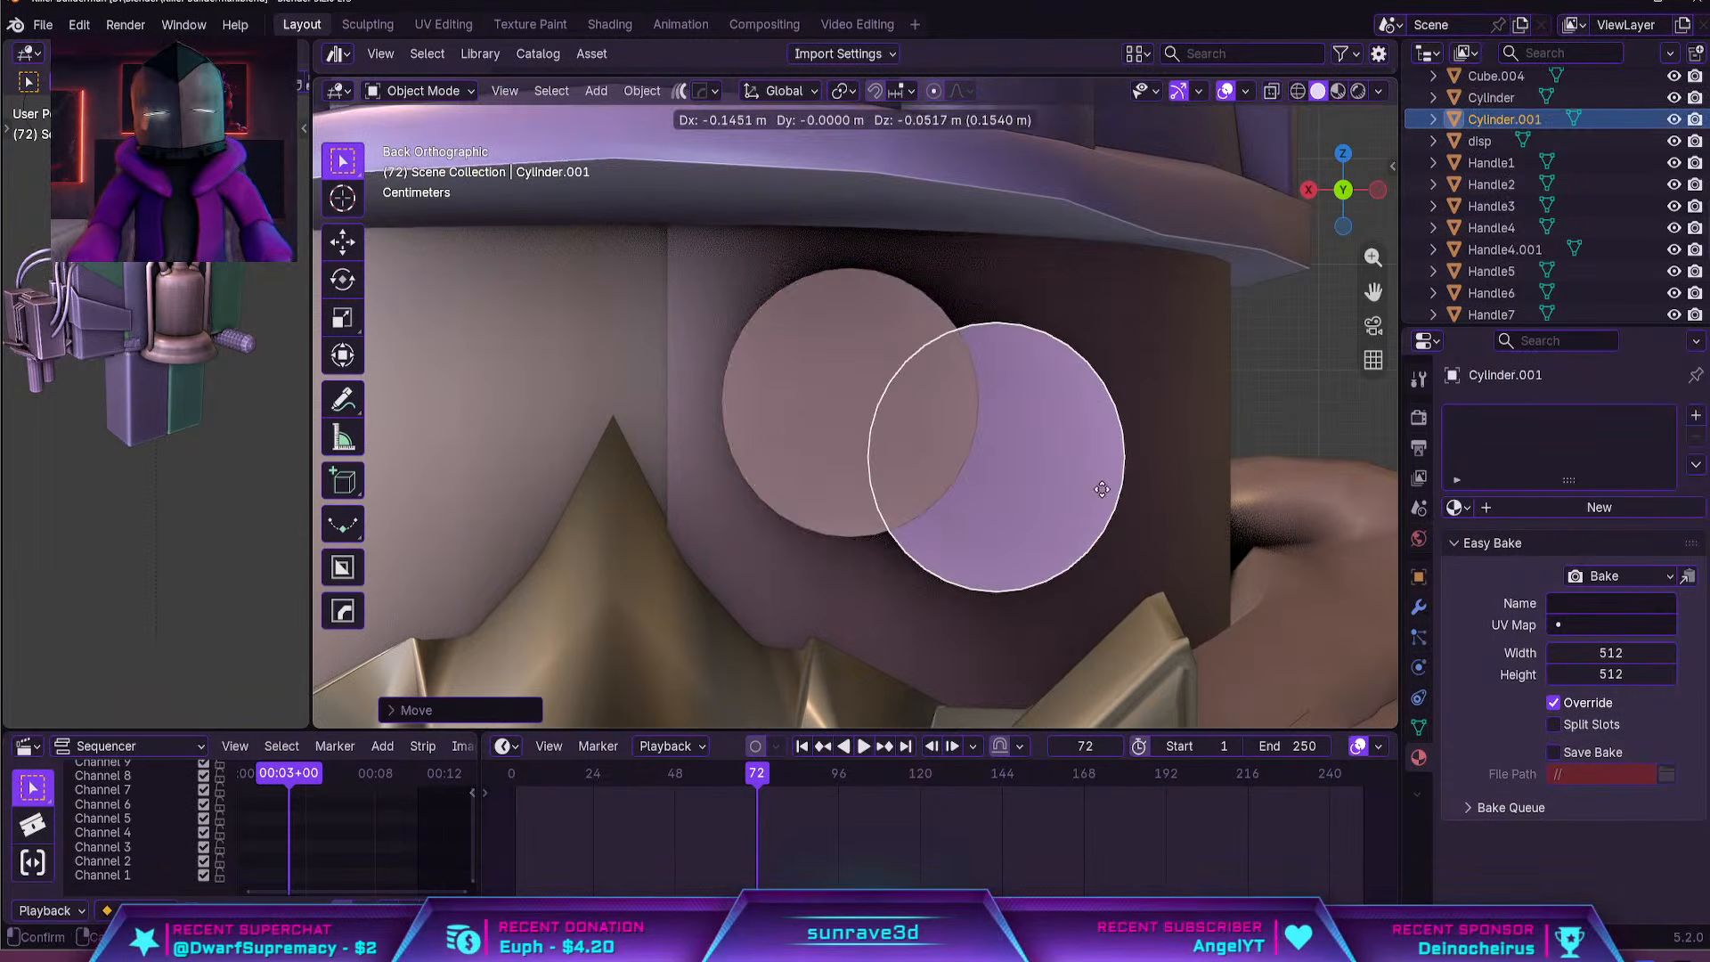
pyautogui.click(1116, 497)
pyautogui.press('s')
pyautogui.click(1166, 470)
# Move the smaller cylinder along global Y so it sits partly sunk into the half shell beside the large one
pyautogui.moveTo(1167, 470); pyautogui.dragTo(1114, 494, button='middle')
pyautogui.press('g')
pyautogui.press('y')
pyautogui.click(1026, 520)
pyautogui.scroll(-2, 1025, 481)
# Join the small and large eye cylinders into one object, with the large cylinder as the active one
pyautogui.press('Tab')
pyautogui.click(867, 419)
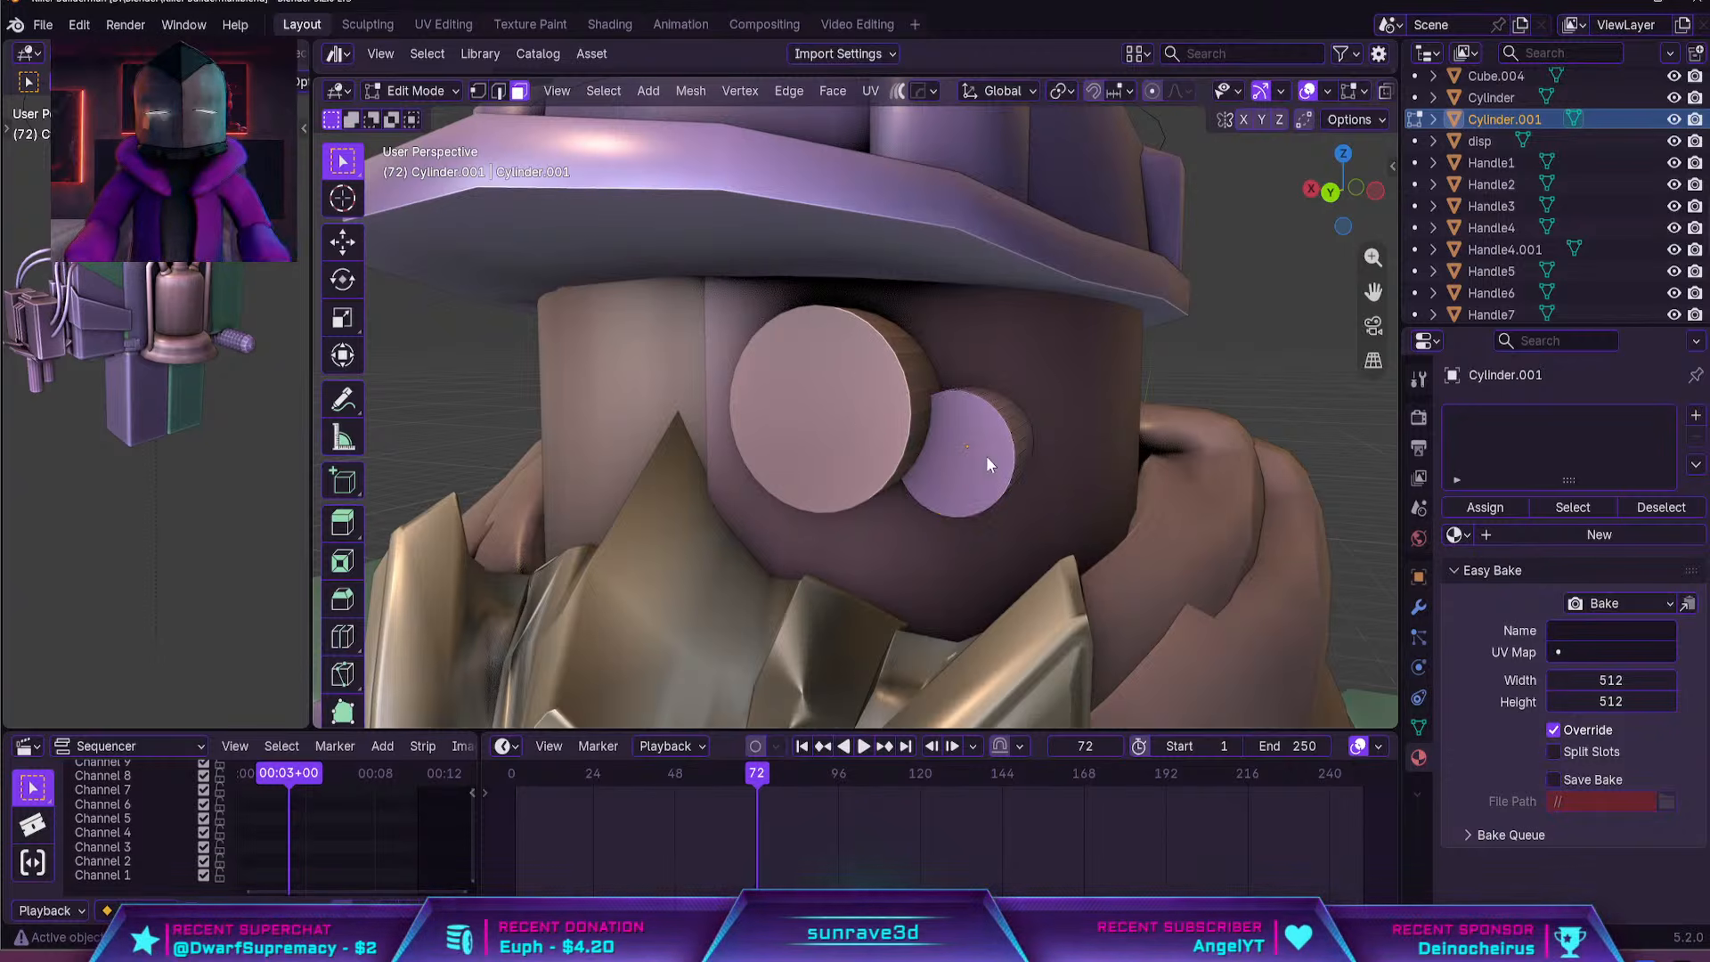
pyautogui.press('Tab')
pyautogui.keyDown('shift'); pyautogui.click(886, 405); pyautogui.keyUp('shift')
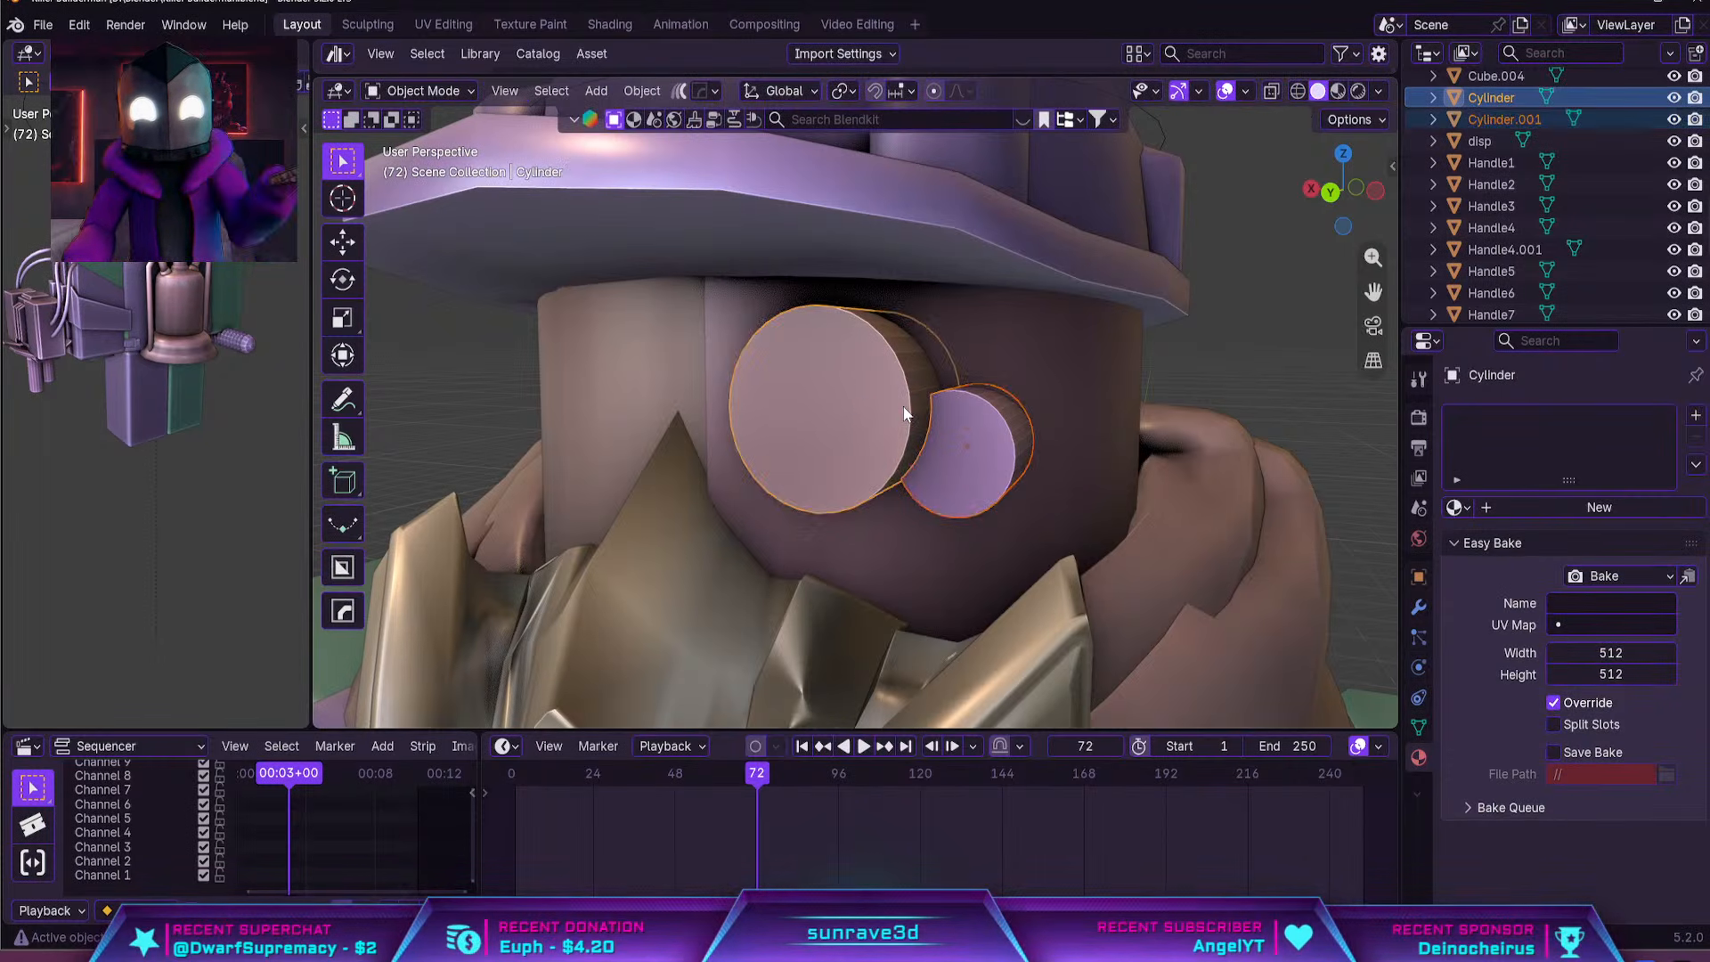
pyautogui.hotkey('ctrl', 'j')
pyautogui.moveTo(905, 408)
pyautogui.mouseDown(button='middle')
pyautogui.moveTo(809, 441)
pyautogui.moveTo(884, 424)
pyautogui.mouseUp(button='middle')
# Move the large cylinder's front face along global Y to adjust how far it protrudes from the shell
pyautogui.press('Tab')
pyautogui.click(881, 425)
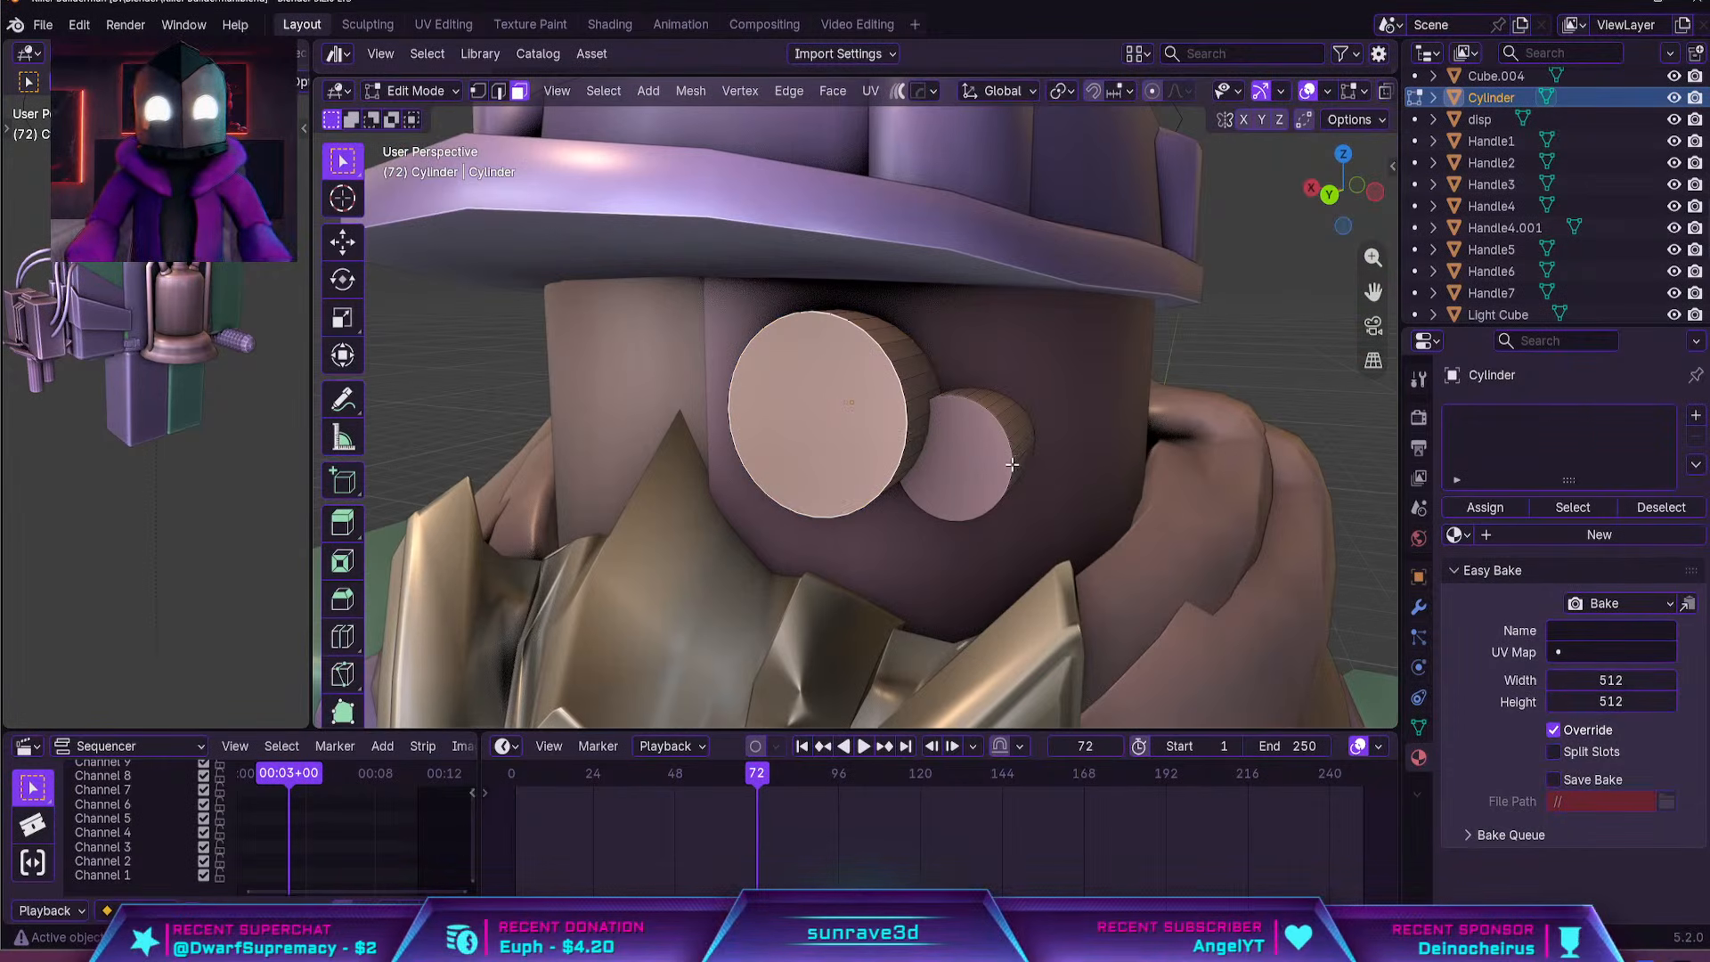
pyautogui.moveTo(1011, 464); pyautogui.dragTo(958, 463, button='middle')
pyautogui.press('g')
pyautogui.press('y')
pyautogui.click(977, 476)
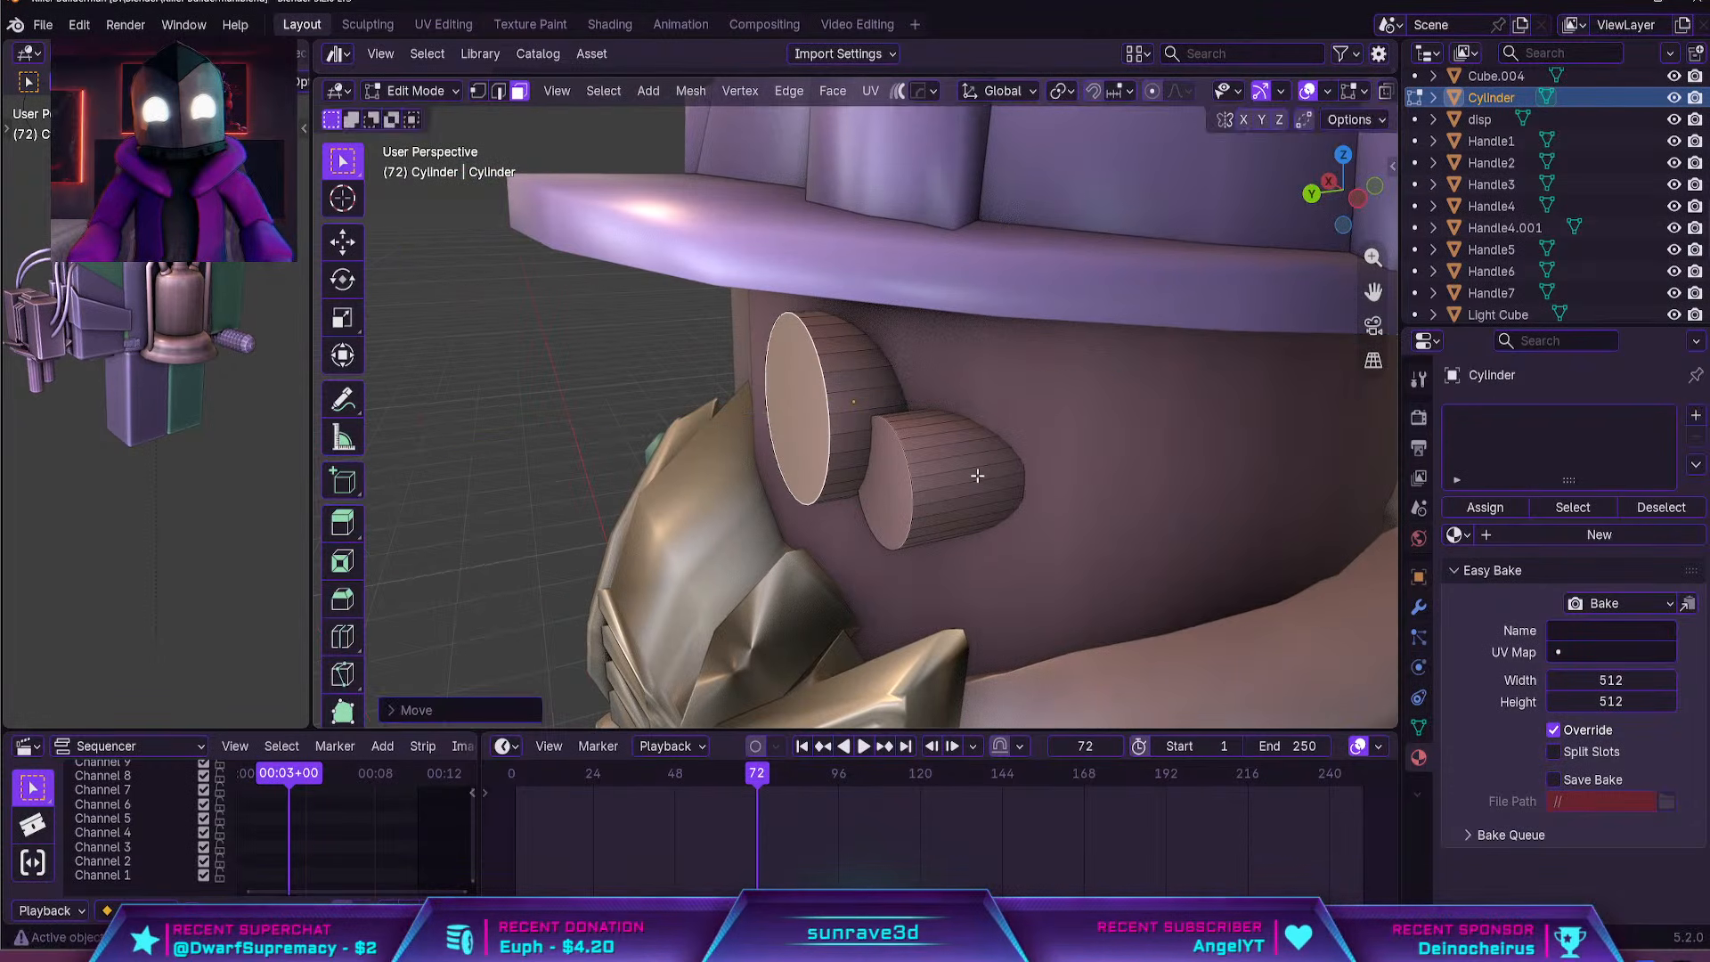
# Extrude the front faces of both eye cylinders a short distance along global Y
pyautogui.keyDown('shift'); pyautogui.click(888, 482); pyautogui.keyUp('shift')
pyautogui.moveTo(888, 482); pyautogui.dragTo(1031, 449, button='middle')
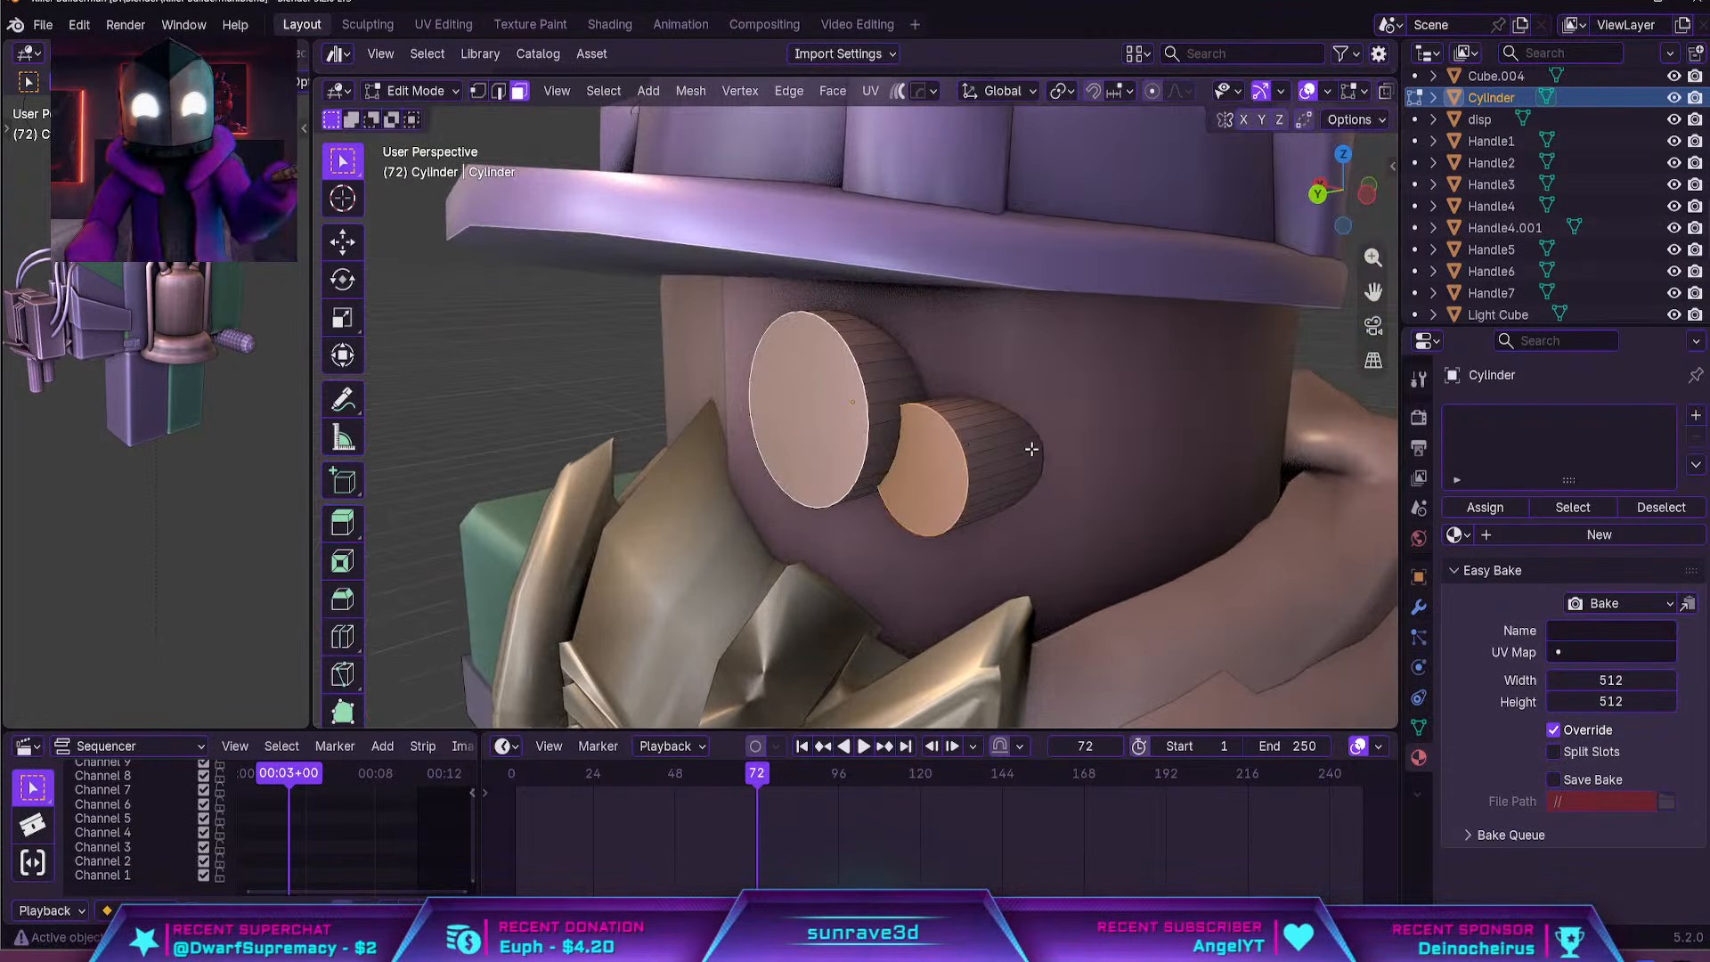
pyautogui.press('e')
pyautogui.press('x')
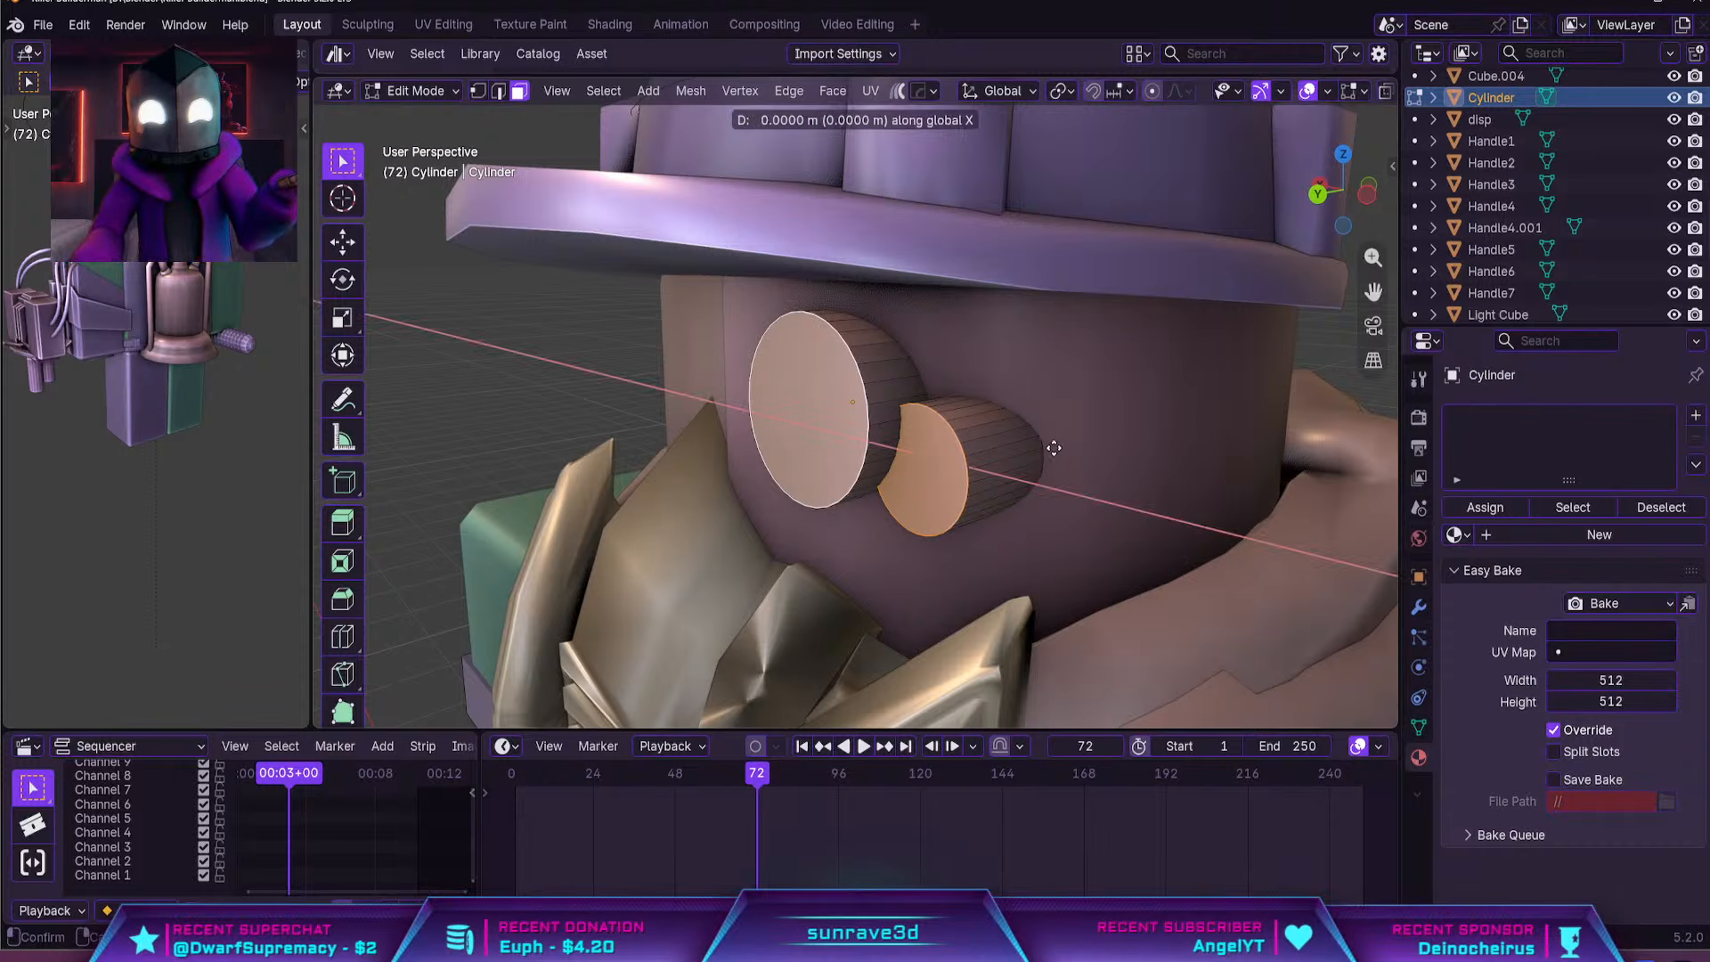
pyautogui.press('y')
pyautogui.click(1042, 453)
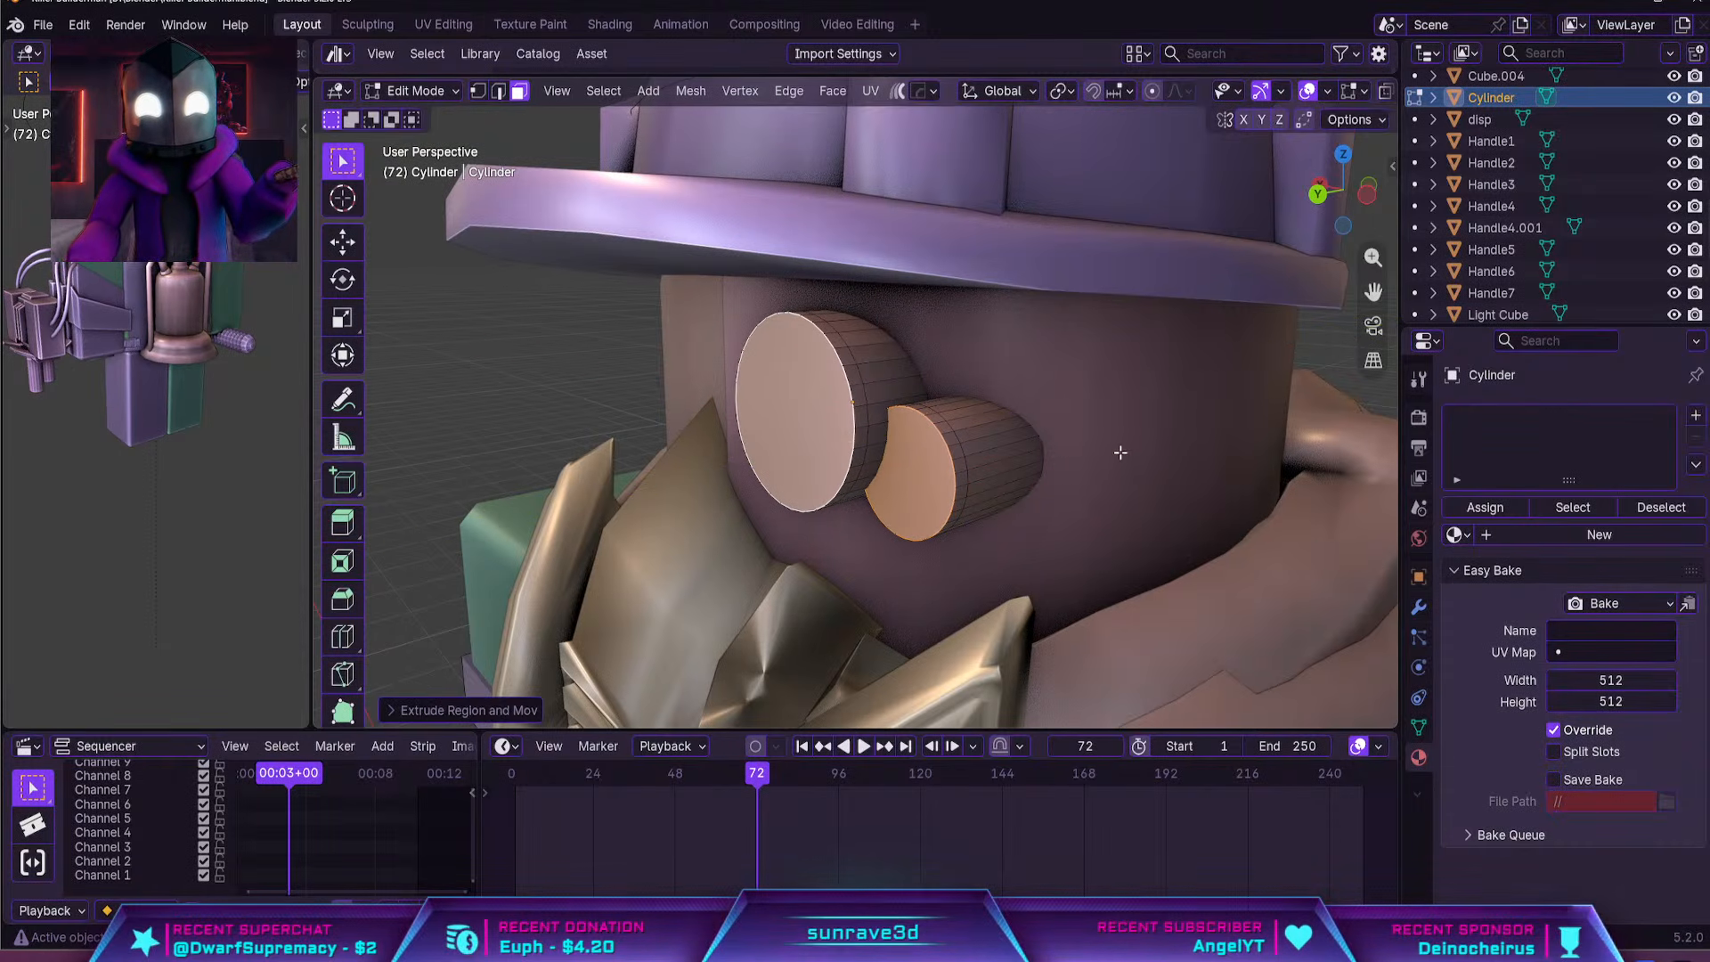
# Set the transform pivot to Individual Origins and scale both front faces to about 0.87 for a tapered rim
pyautogui.click(1060, 91)
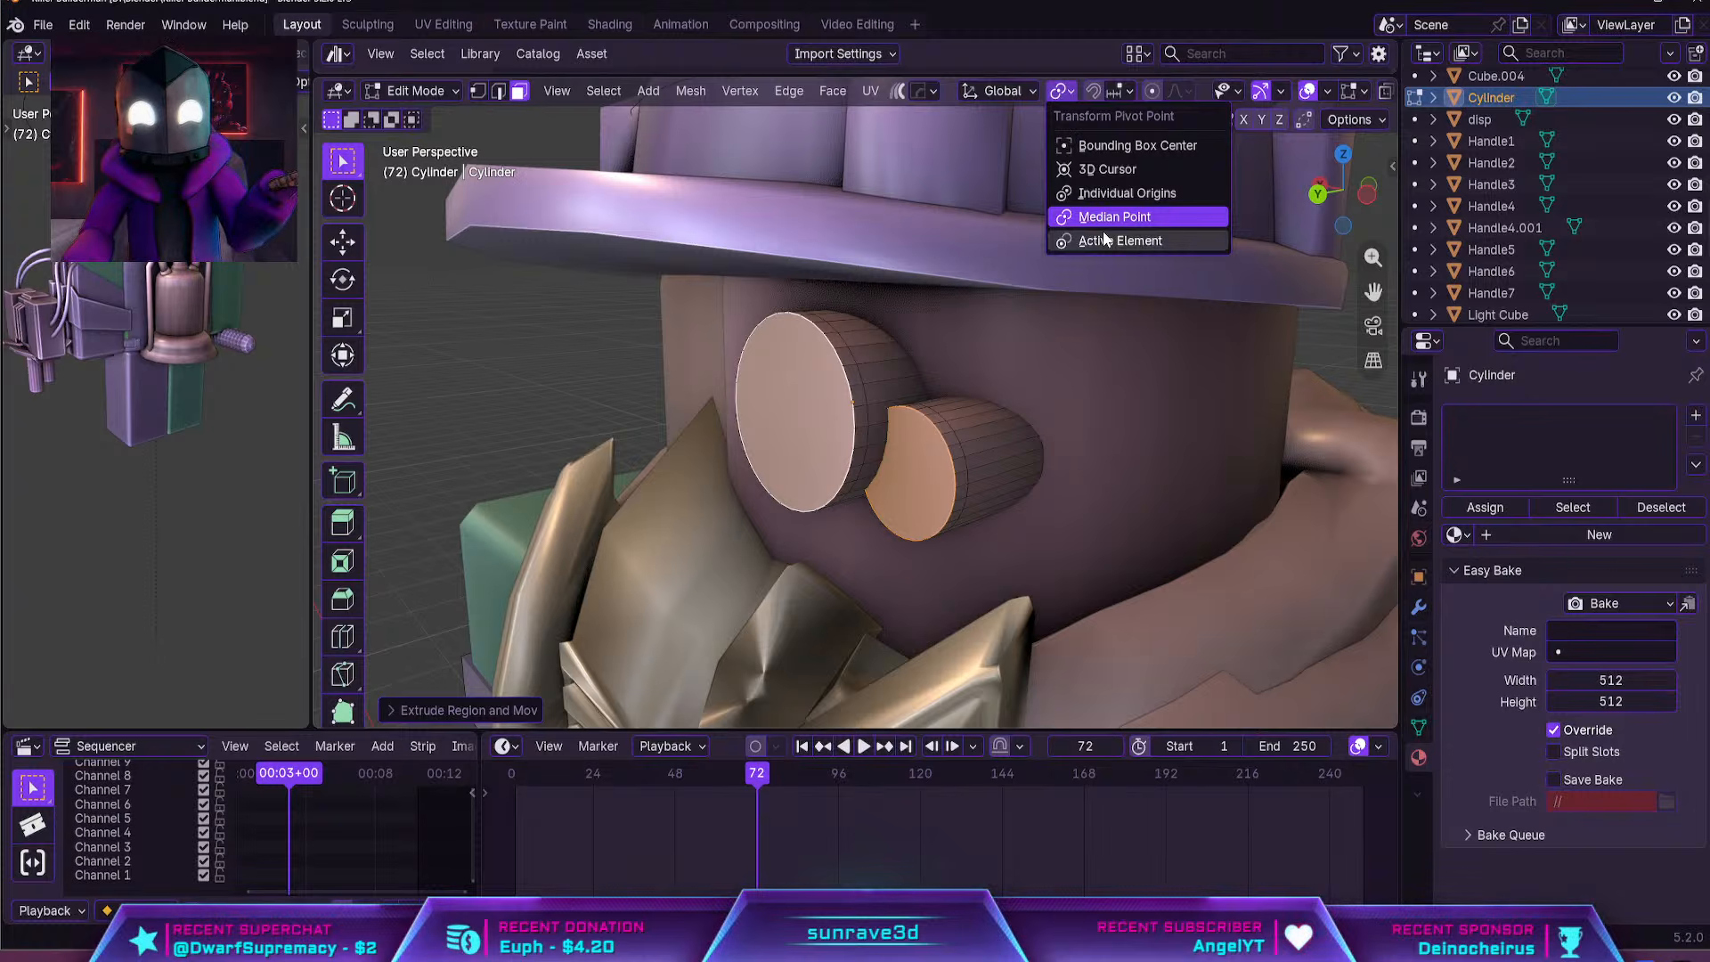
pyautogui.click(1120, 193)
pyautogui.press('s')
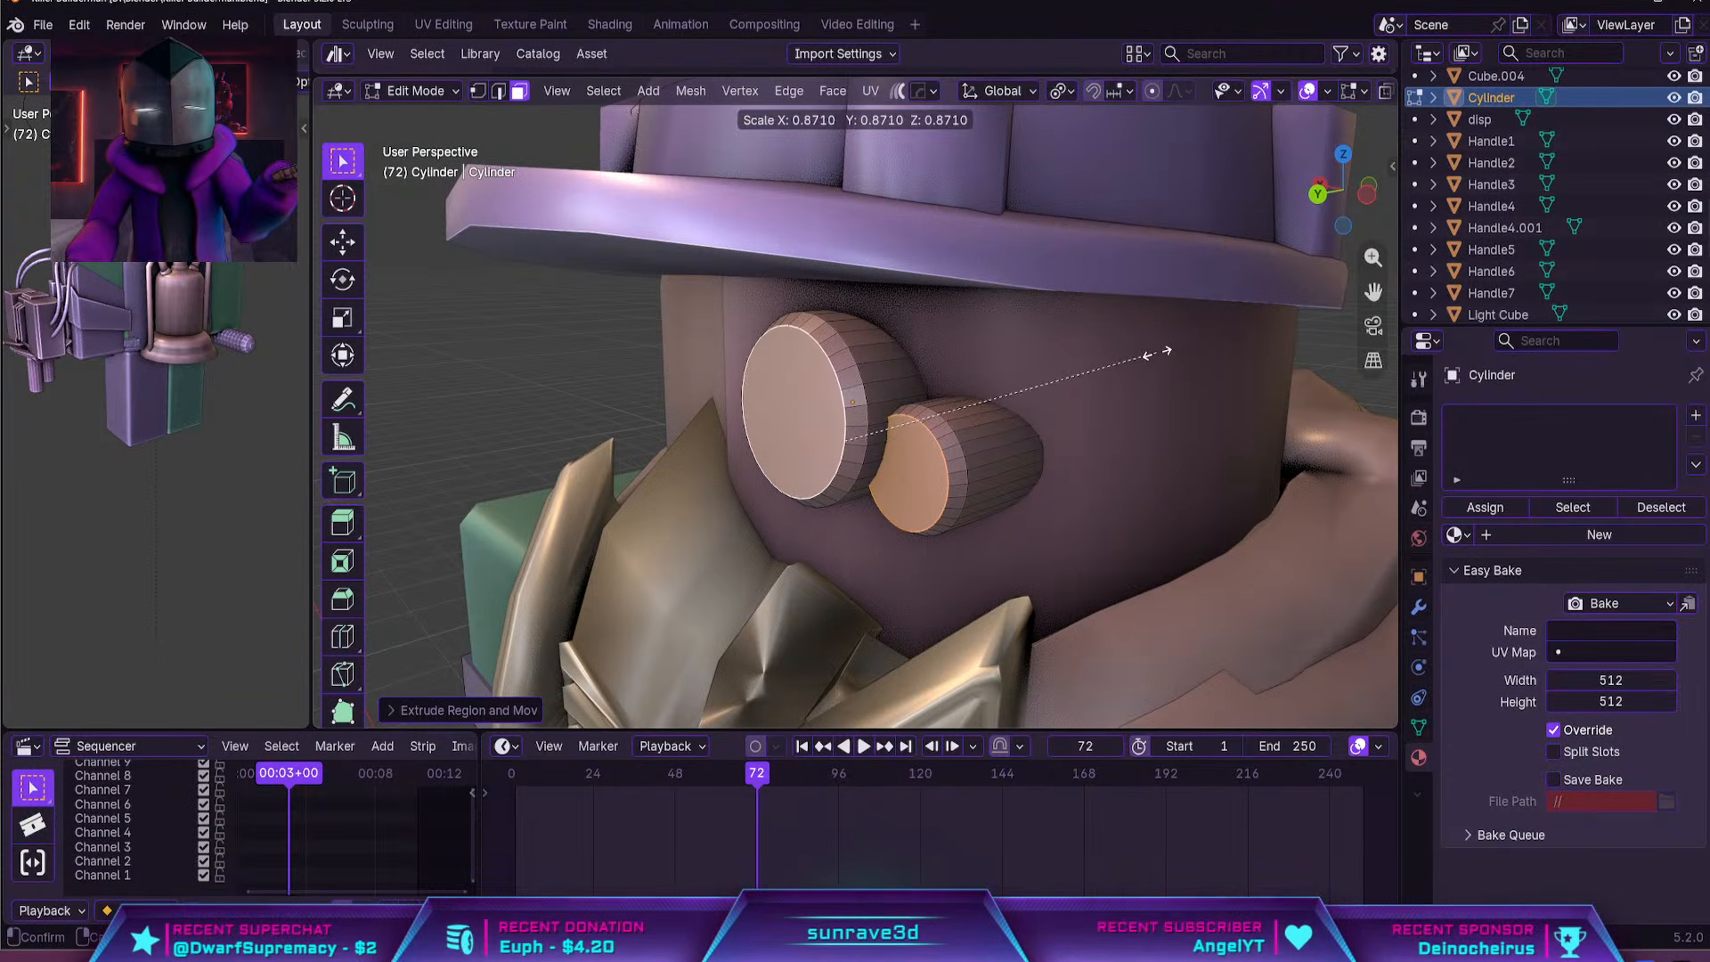
pyautogui.click(1149, 353)
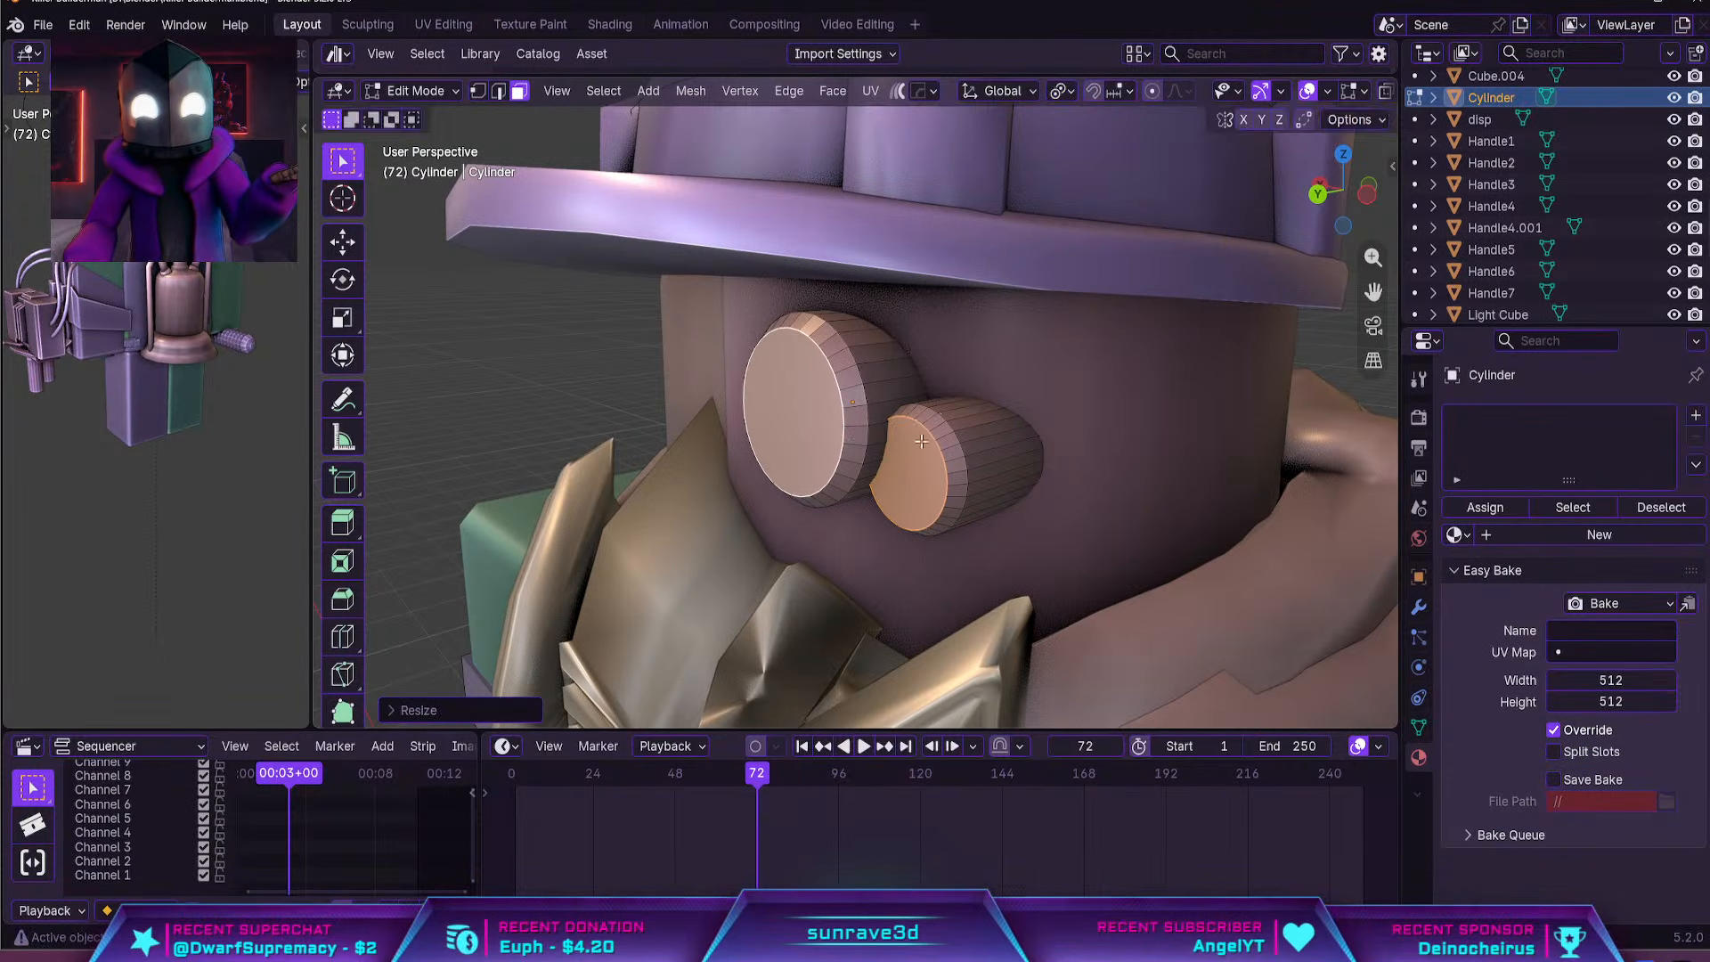
# Inset both front faces of the eye piece and sink them inward along global Y to form recessed lenses
pyautogui.press('i')
pyautogui.click(1023, 442)
pyautogui.moveTo(1023, 442); pyautogui.dragTo(993, 450, button='middle')
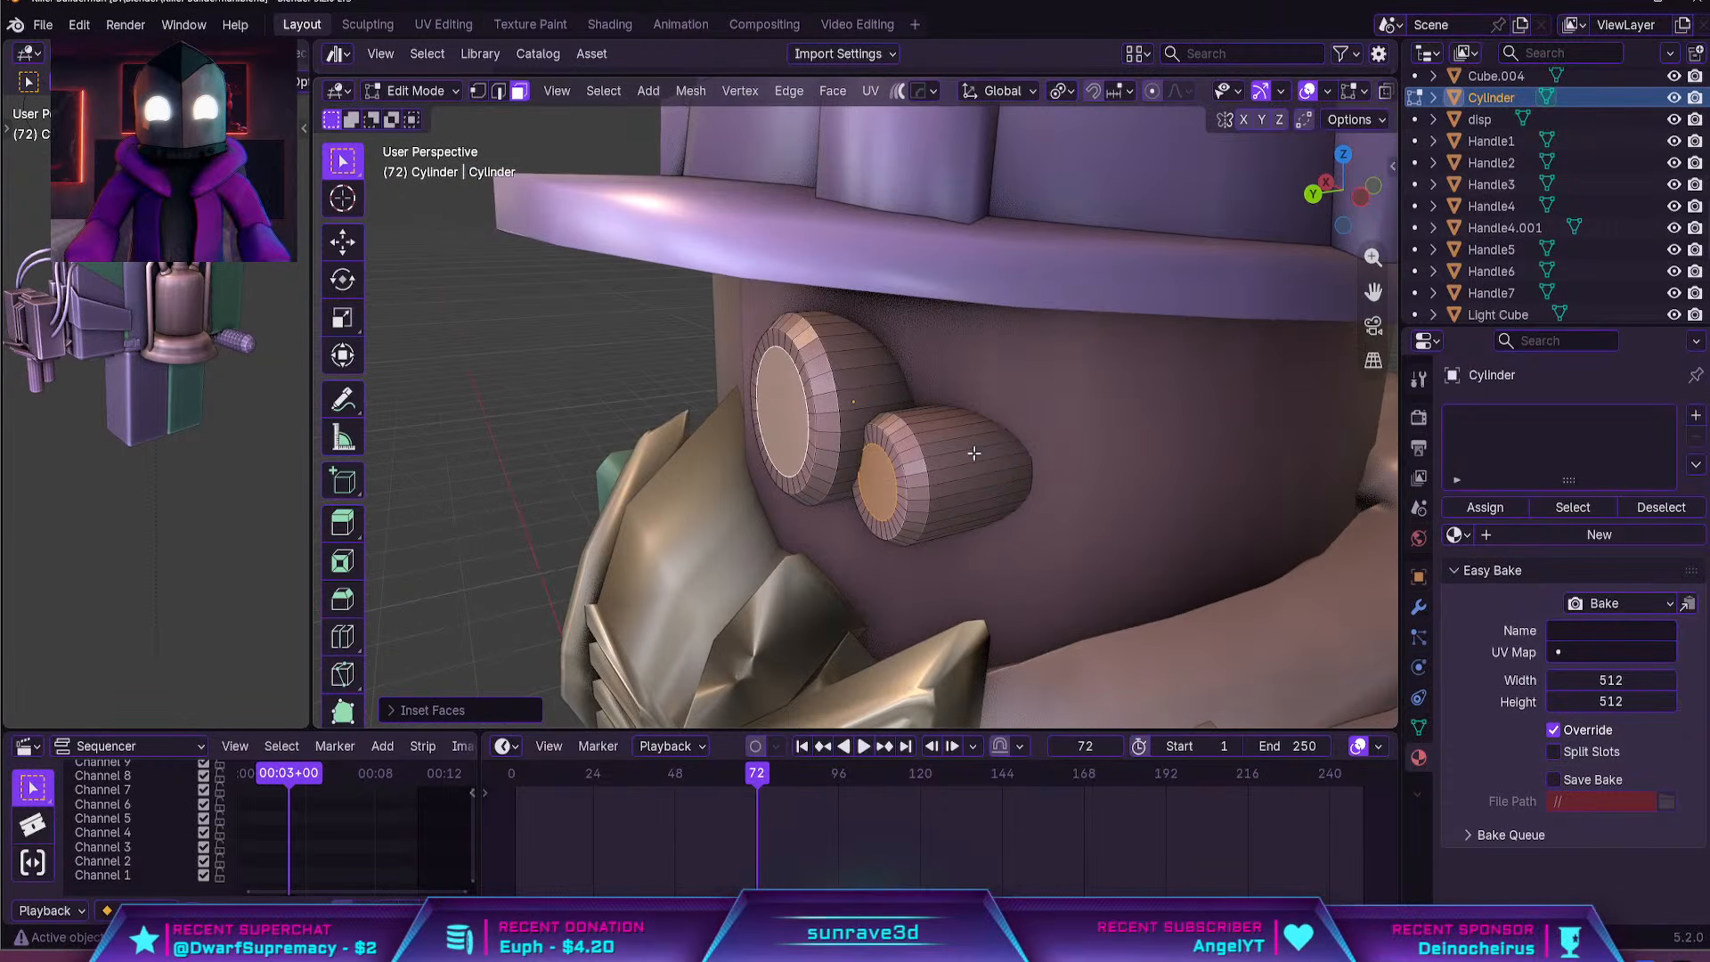
pyautogui.press('g')
pyautogui.press('y')
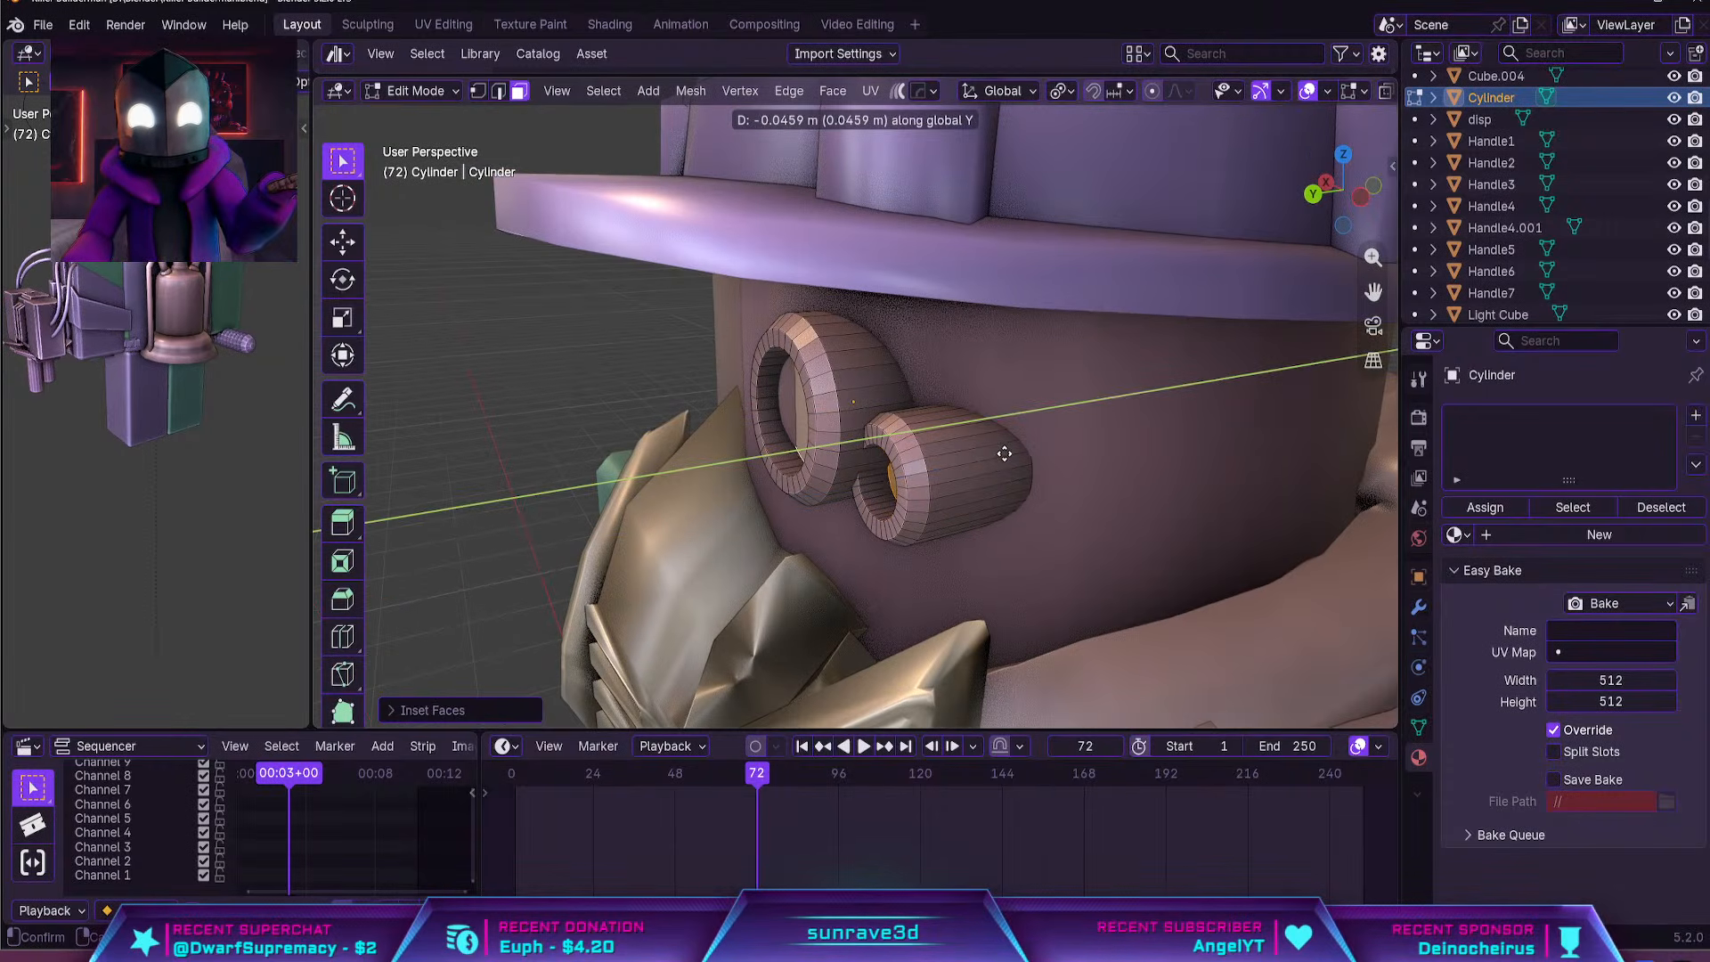
pyautogui.click(991, 452)
pyautogui.press('Tab')
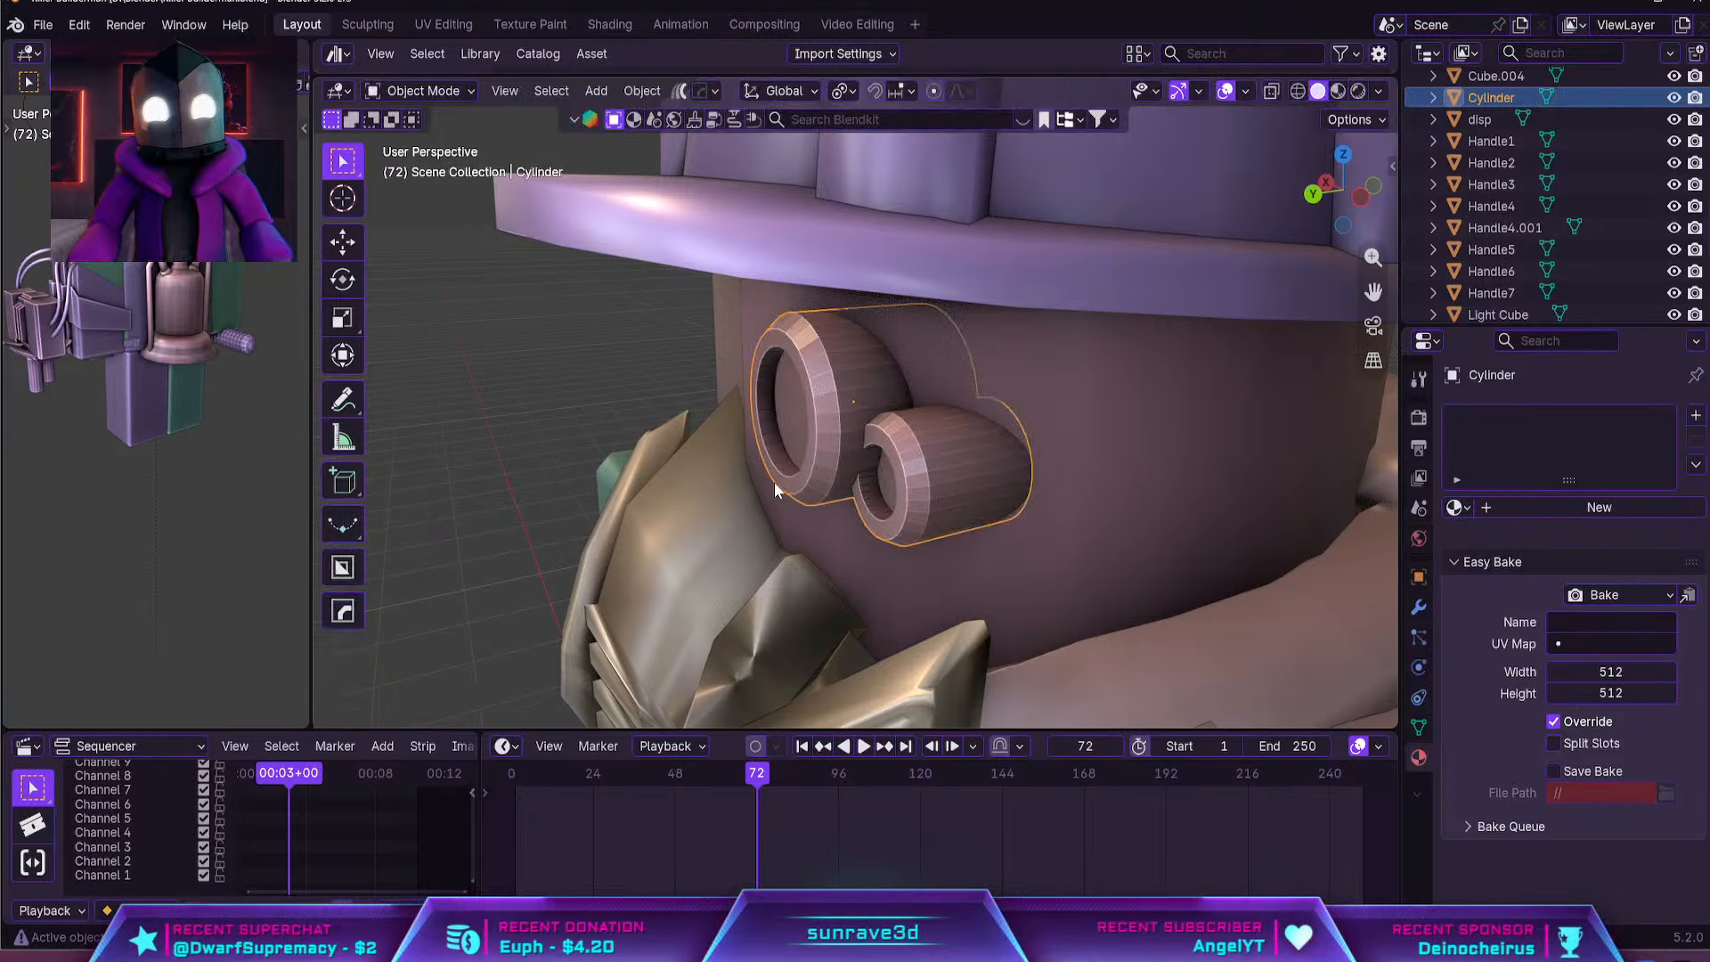
pyautogui.moveTo(773, 482); pyautogui.dragTo(846, 474, button='middle')
pyautogui.scroll(-5, 846, 474)
pyautogui.click(1097, 390)
pyautogui.moveTo(1098, 390); pyautogui.dragTo(1147, 361, button='middle')
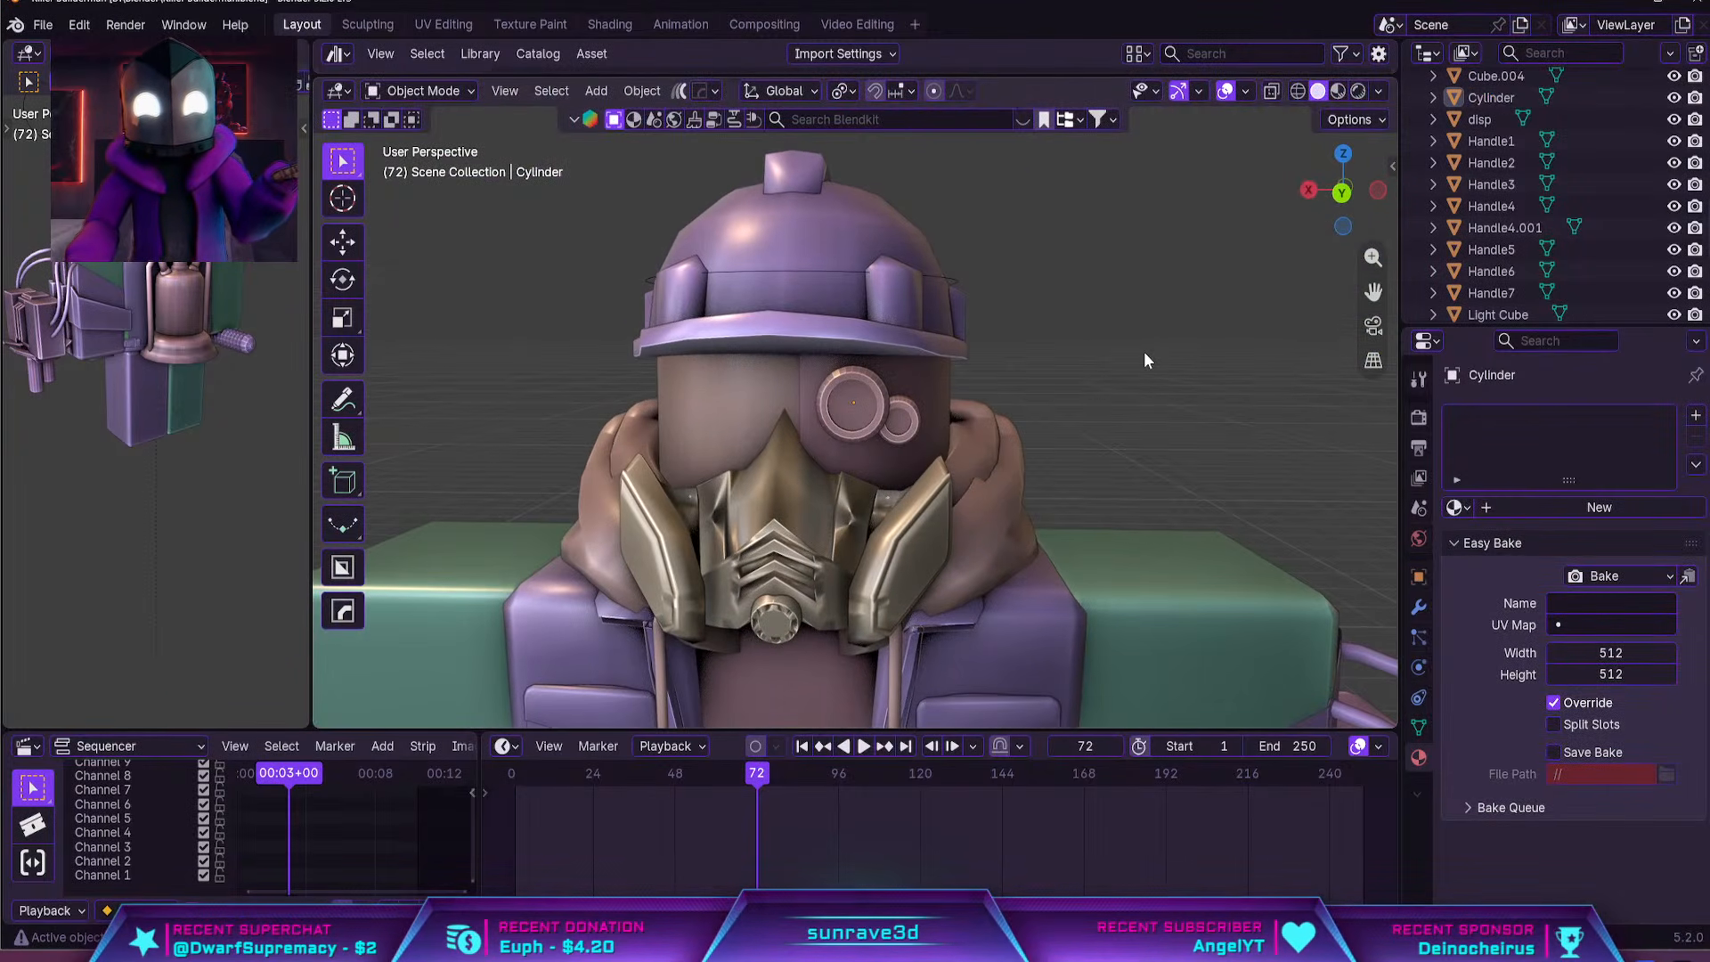
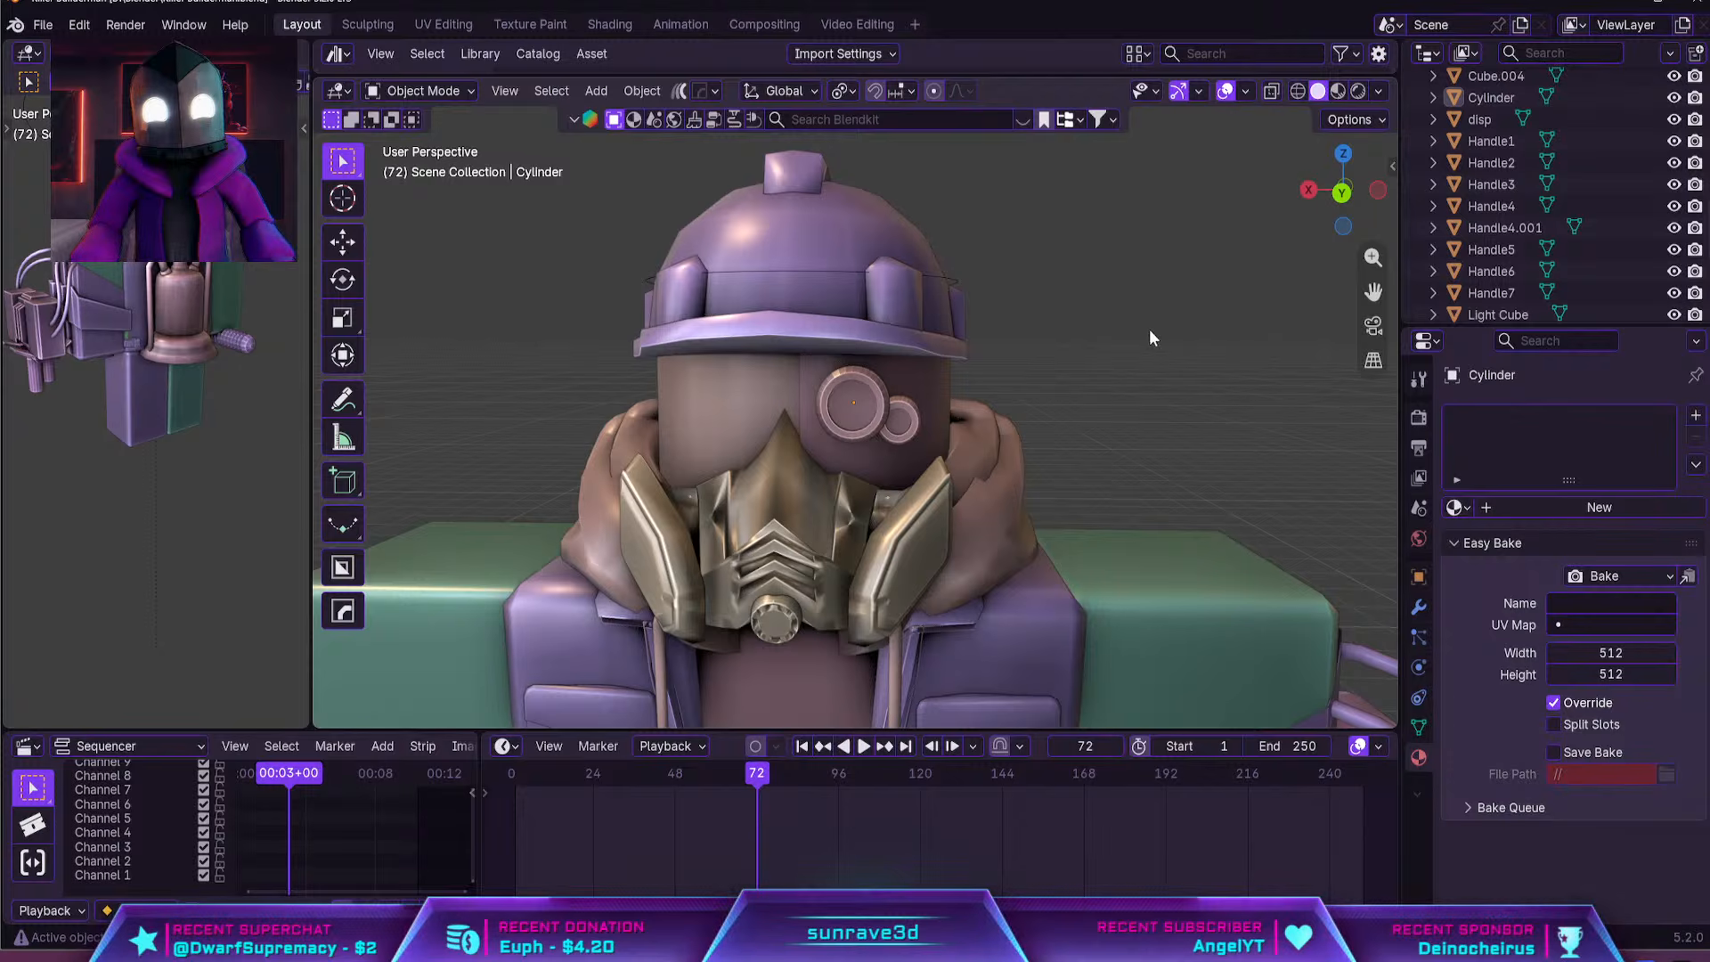
# Shade the eye piece smooth and apply the Hops Sharpen operation to it at 30° sharpness
pyautogui.moveTo(1150, 337); pyautogui.dragTo(928, 427, button='middle')
pyautogui.click(926, 426)
pyautogui.scroll(3, 903, 414)
pyautogui.rightClick(903, 414)
pyautogui.click(903, 416)
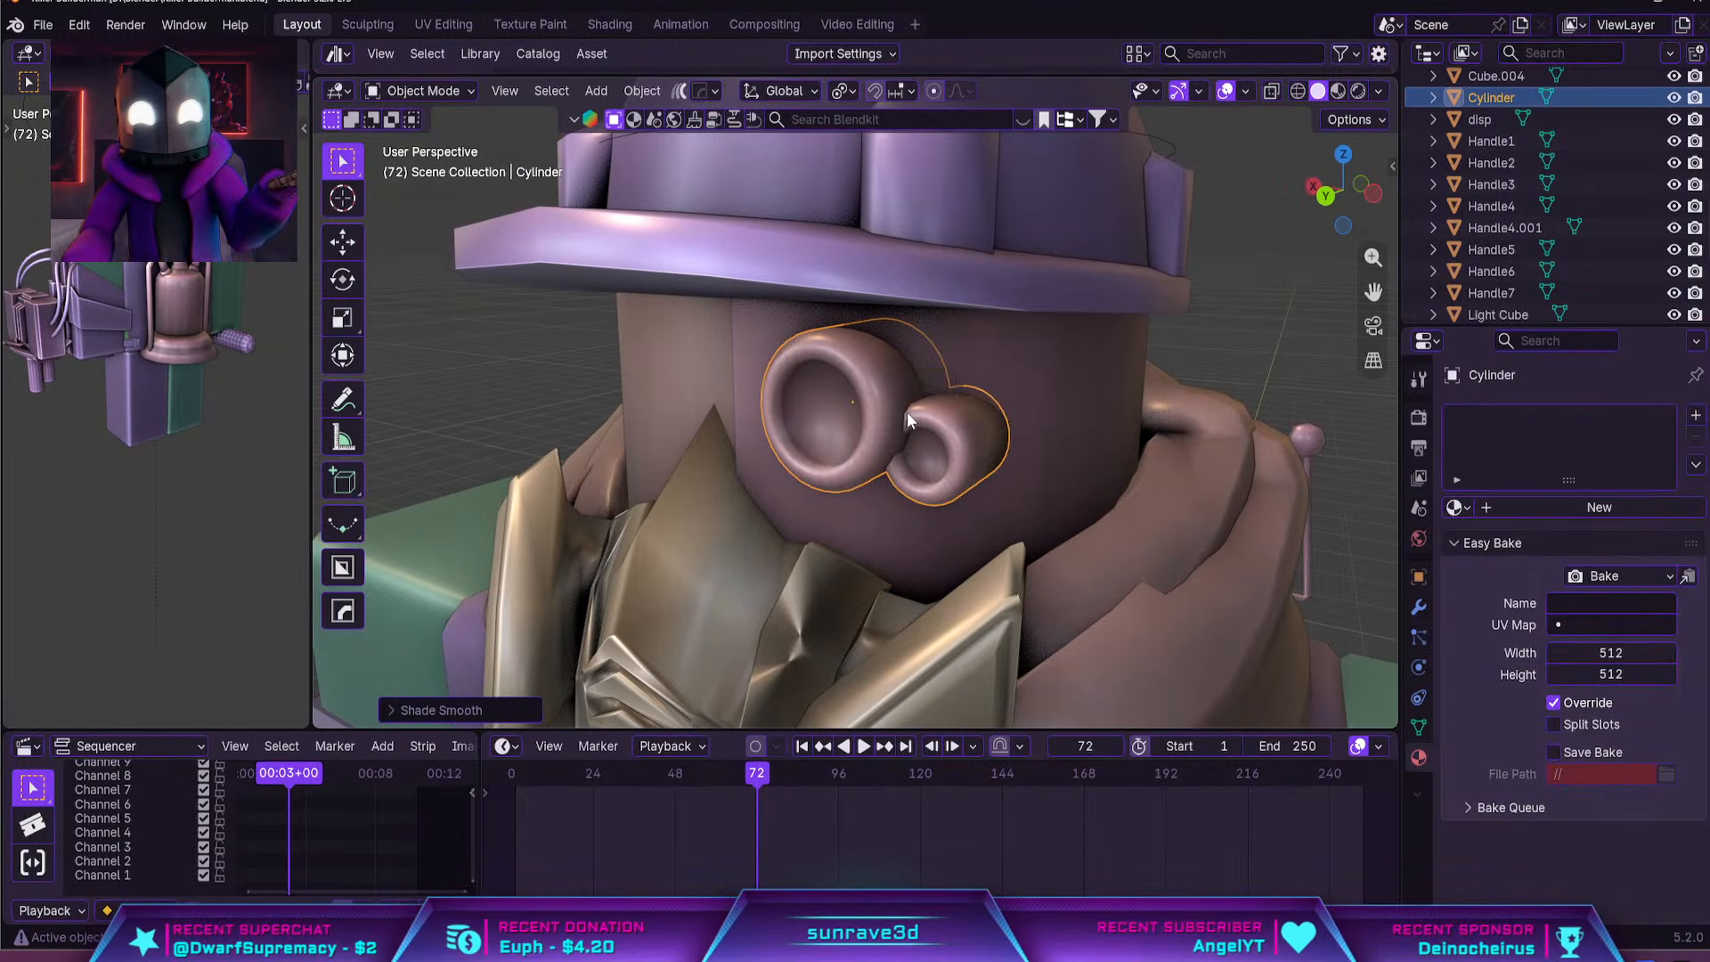
pyautogui.scroll(-3, 906, 412)
pyautogui.scroll(3, 903, 415)
pyautogui.press('q')
pyautogui.click(903, 415)
pyautogui.scroll(-3, 918, 420)
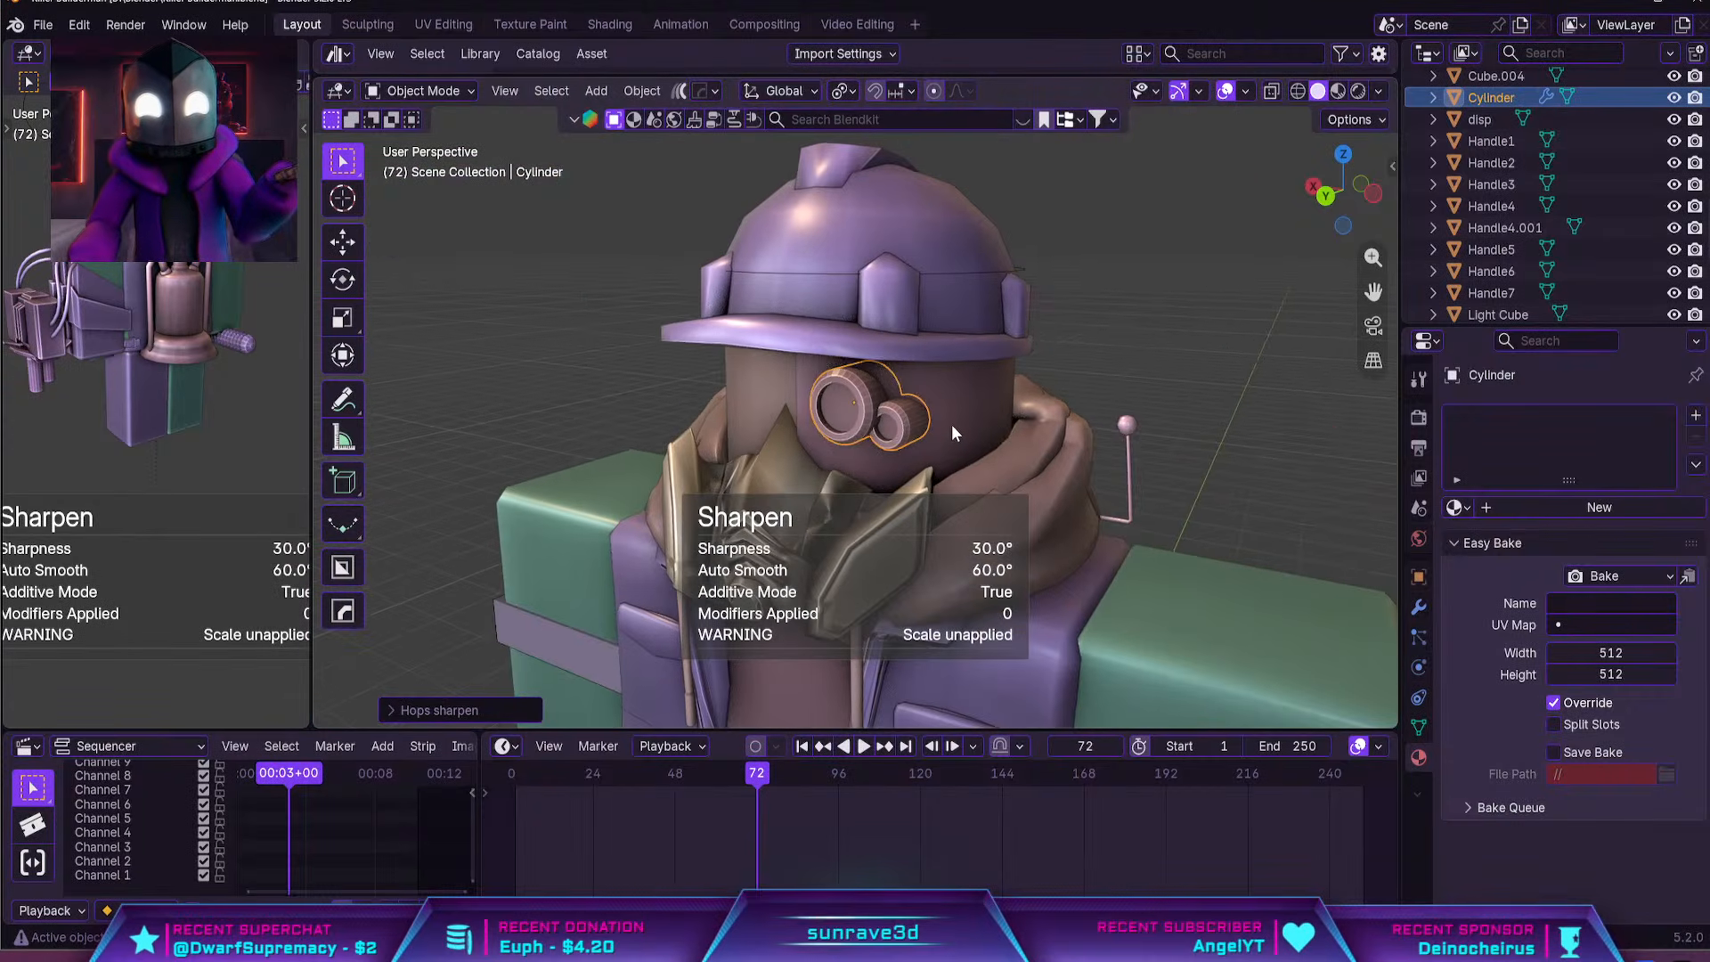
# Move the rear faces of both eye cylinders along global Y to adjust their depth behind the face shell
pyautogui.moveTo(951, 424); pyautogui.dragTo(577, 437, button='middle')
pyautogui.scroll(5, 832, 455)
pyautogui.press('Tab')
pyautogui.click(712, 472)
pyautogui.press('g')
pyautogui.press('y')
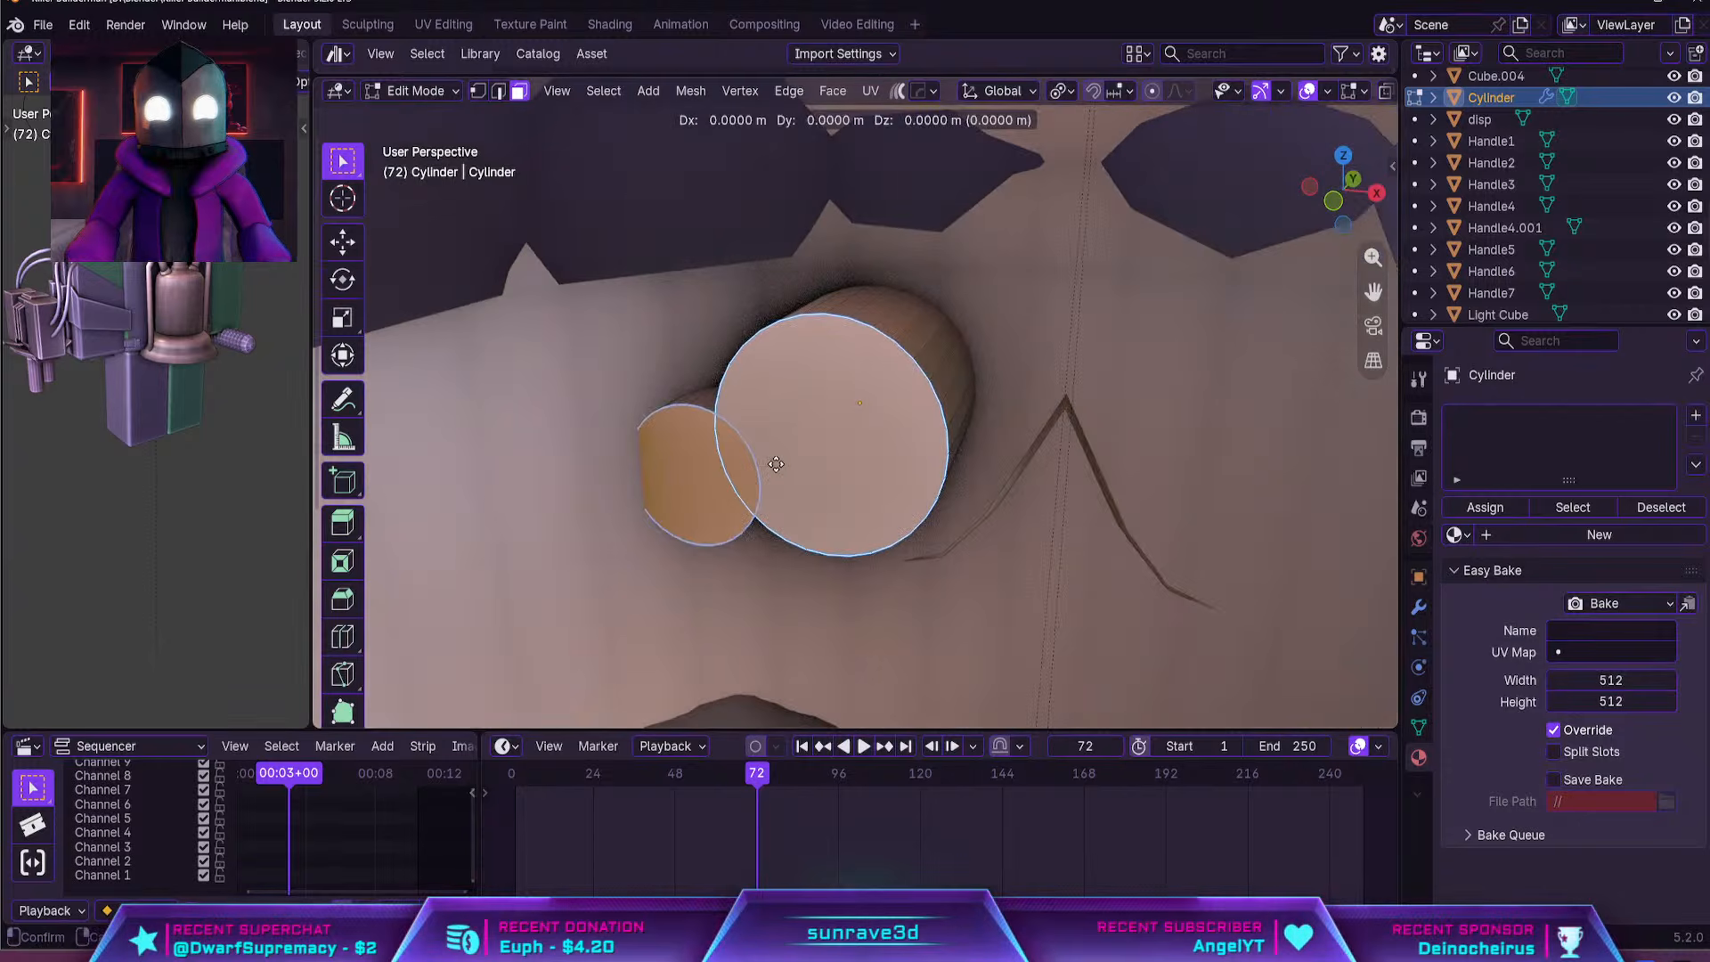
pyautogui.click(755, 483)
pyautogui.press('Tab')
# Examine the character's head, gas mask, eye piece and upper body from several angles and distances
pyautogui.moveTo(725, 504); pyautogui.dragTo(985, 381, button='middle')
pyautogui.scroll(-5, 1225, 340)
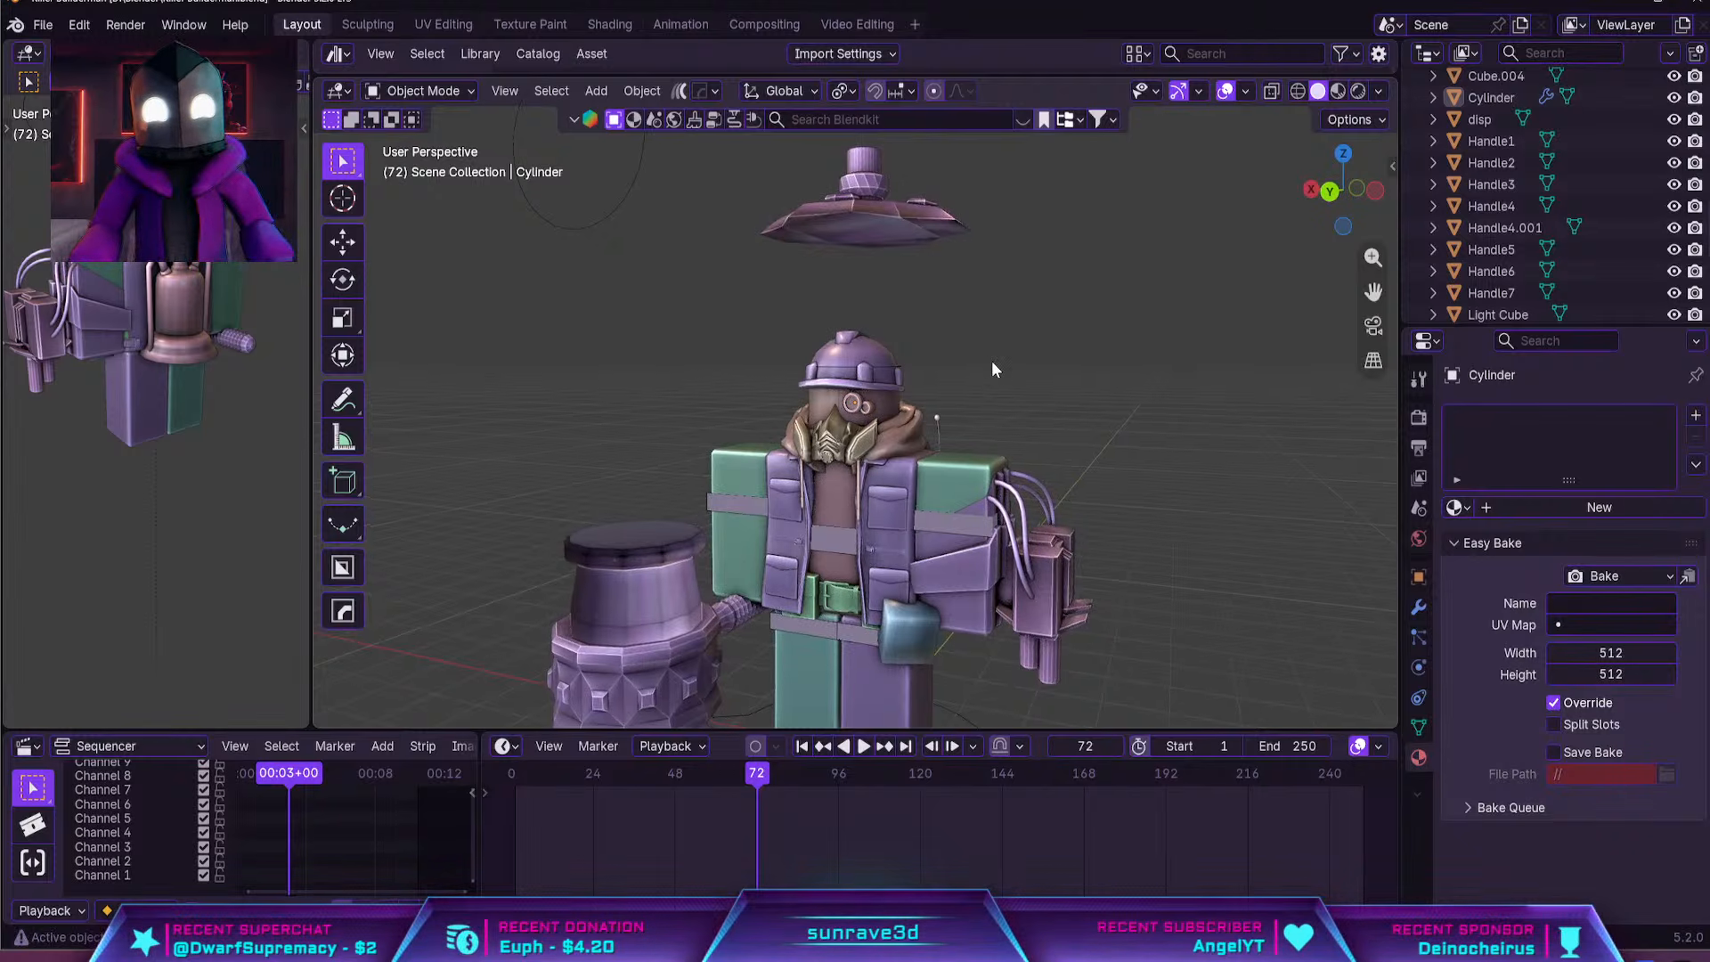
pyautogui.scroll(3, 991, 360)
pyautogui.scroll(-1, 1013, 386)
pyautogui.moveTo(1017, 433)
pyautogui.mouseDown(button='middle')
pyautogui.moveTo(910, 442)
pyautogui.moveTo(1019, 440)
pyautogui.mouseUp(button='middle')
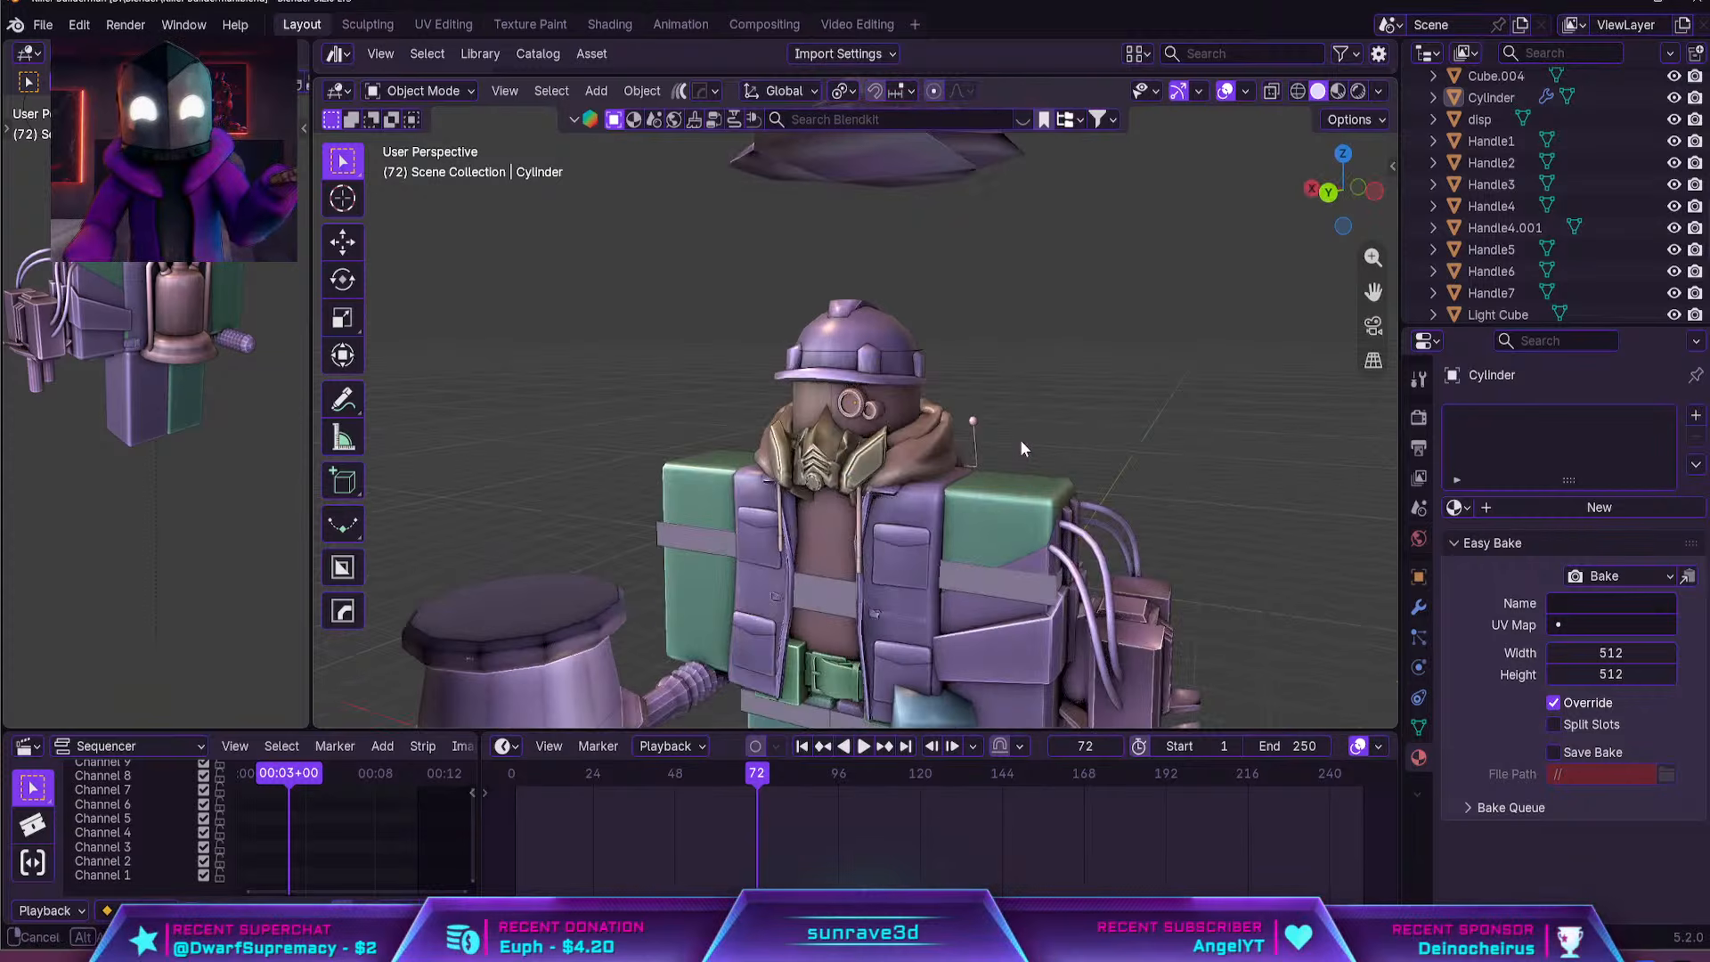
pyautogui.scroll(-3, 965, 436)
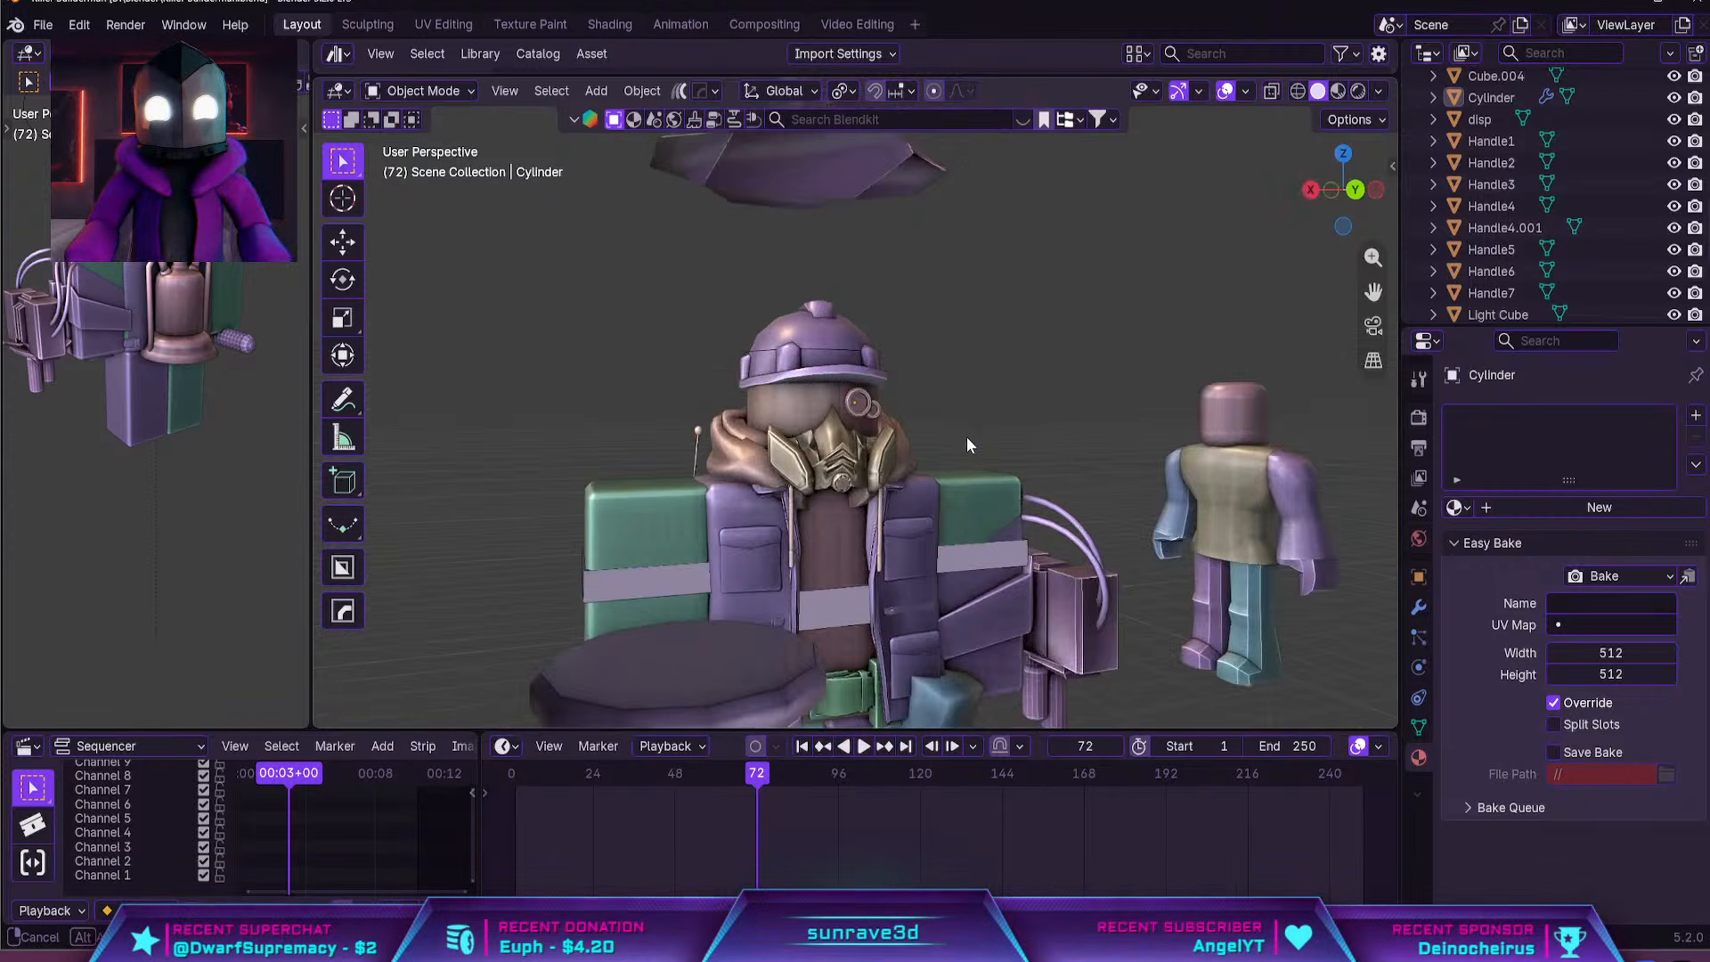
pyautogui.scroll(4, 970, 446)
pyautogui.moveTo(954, 472); pyautogui.dragTo(930, 338, button='middle')
pyautogui.scroll(1, 940, 473)
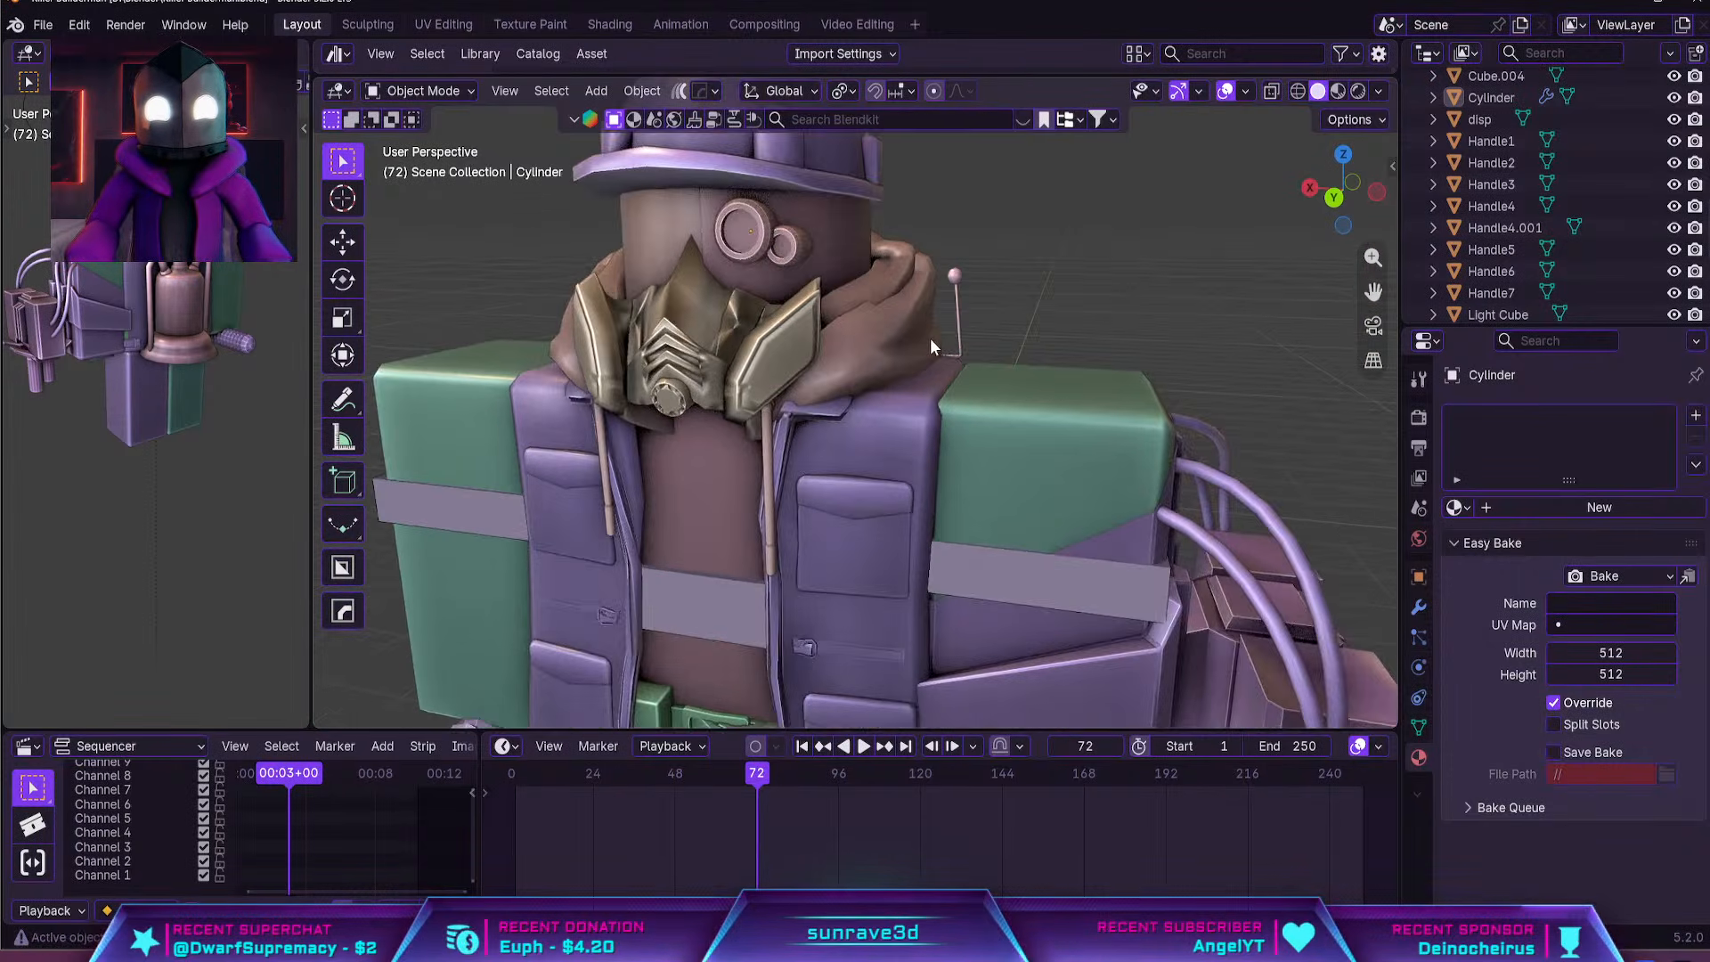
pyautogui.scroll(-3, 959, 393)
# Duplicate an arm hose within the Bézier curve object and place the copy beside the dispenser backpack
pyautogui.click(1083, 462)
pyautogui.moveTo(1110, 472); pyautogui.dragTo(898, 436, button='middle')
pyautogui.press('Tab')
pyautogui.hotkey('shift', 'd')
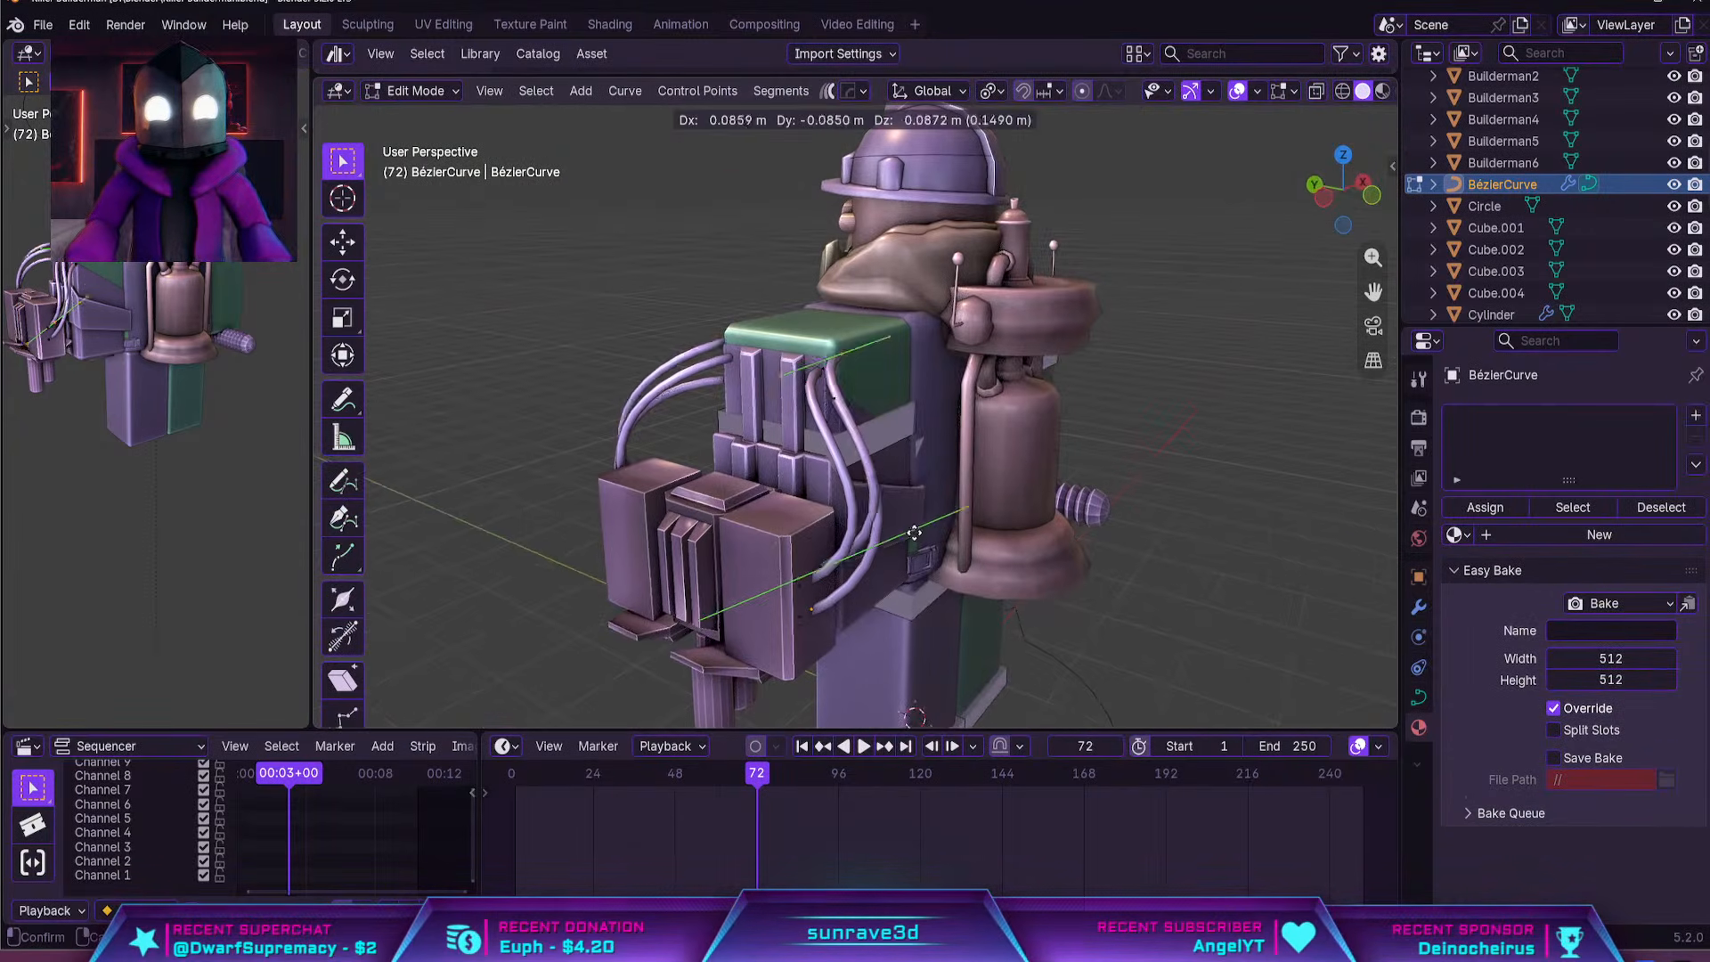
pyautogui.click(1024, 328)
# Reposition the copied hose and its upper end so it runs from the backpack's side to beside the helmet
pyautogui.moveTo(1025, 328); pyautogui.dragTo(891, 388, button='middle')
pyautogui.press('g')
pyautogui.click(1088, 329)
pyautogui.moveTo(1088, 329); pyautogui.dragTo(997, 401, button='middle')
pyautogui.press('g')
pyautogui.click(1114, 390)
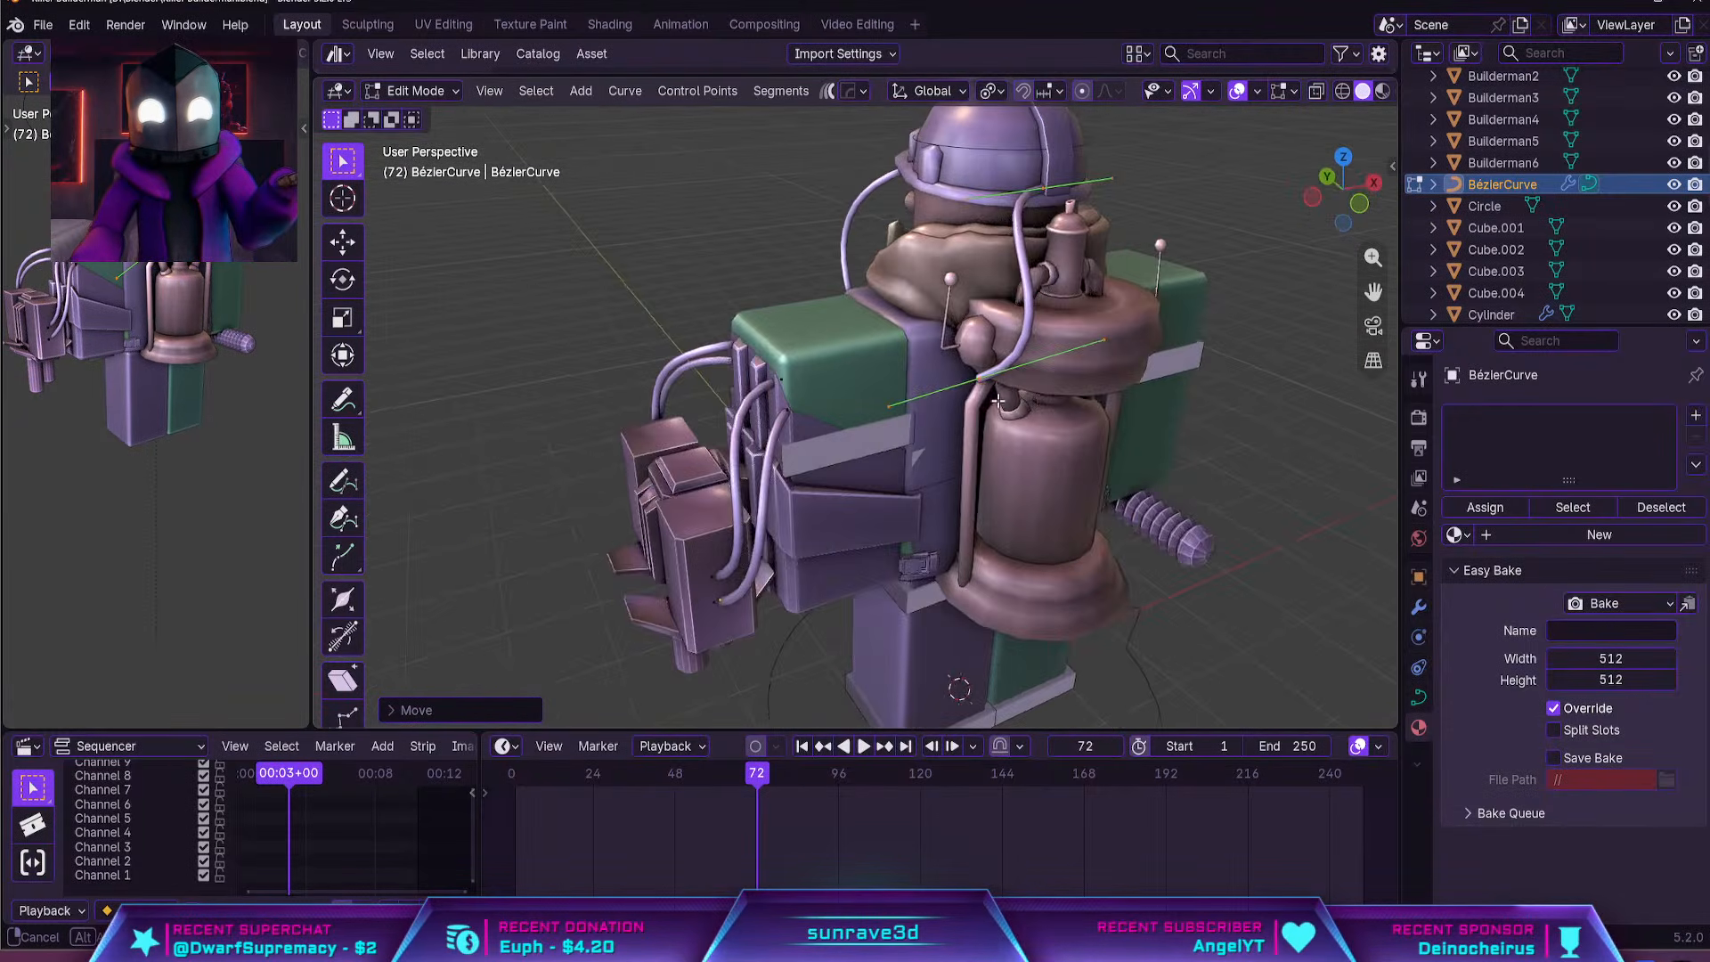
pyautogui.click(1046, 189)
pyautogui.press('g')
pyautogui.click(895, 188)
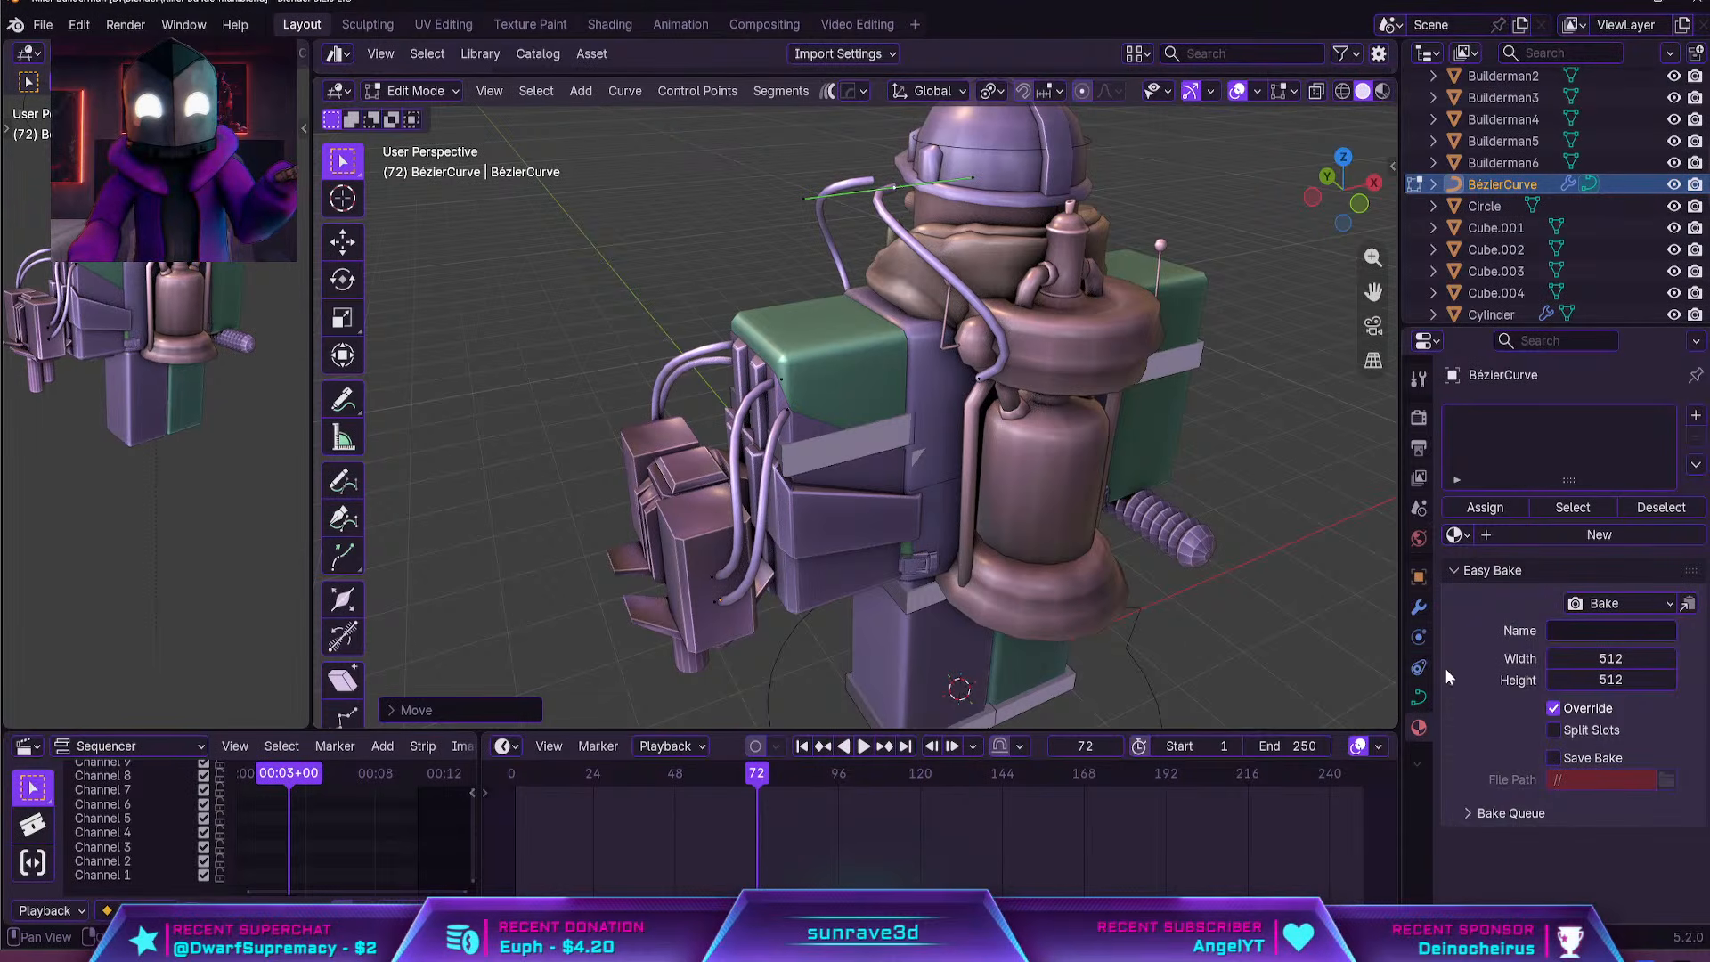
# Switch the hose curve's Mirror modifier to the X axis, keeping Armature as the mirror object
pyautogui.click(1419, 697)
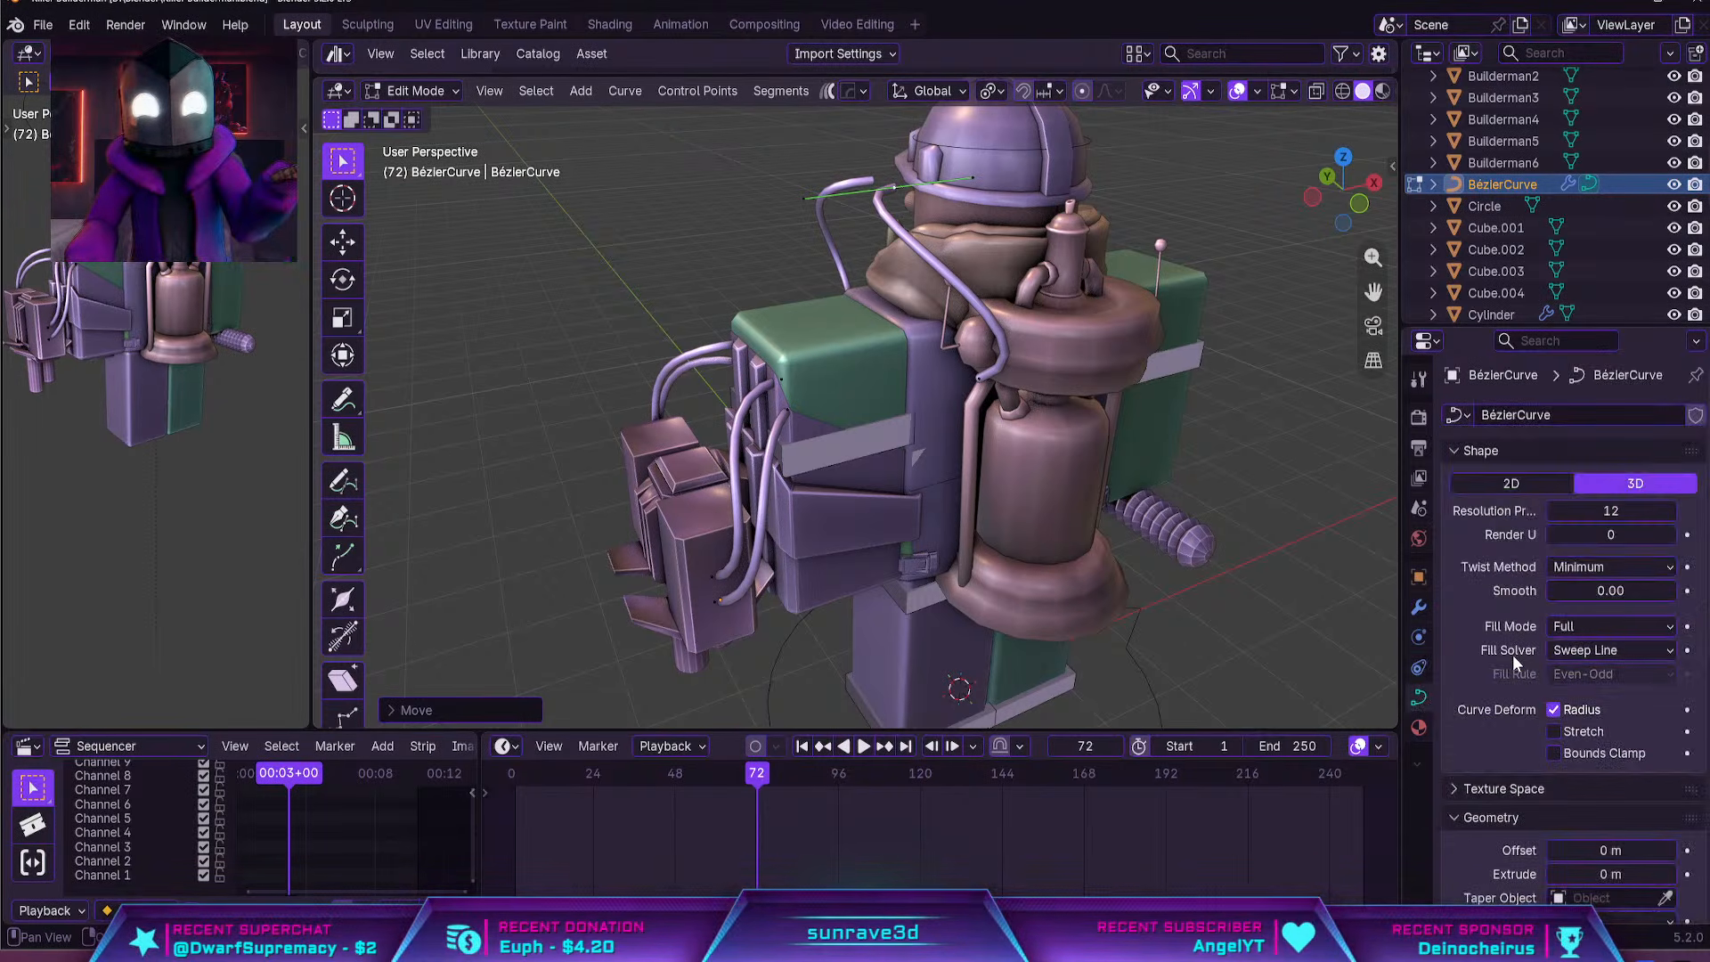
pyautogui.click(1420, 609)
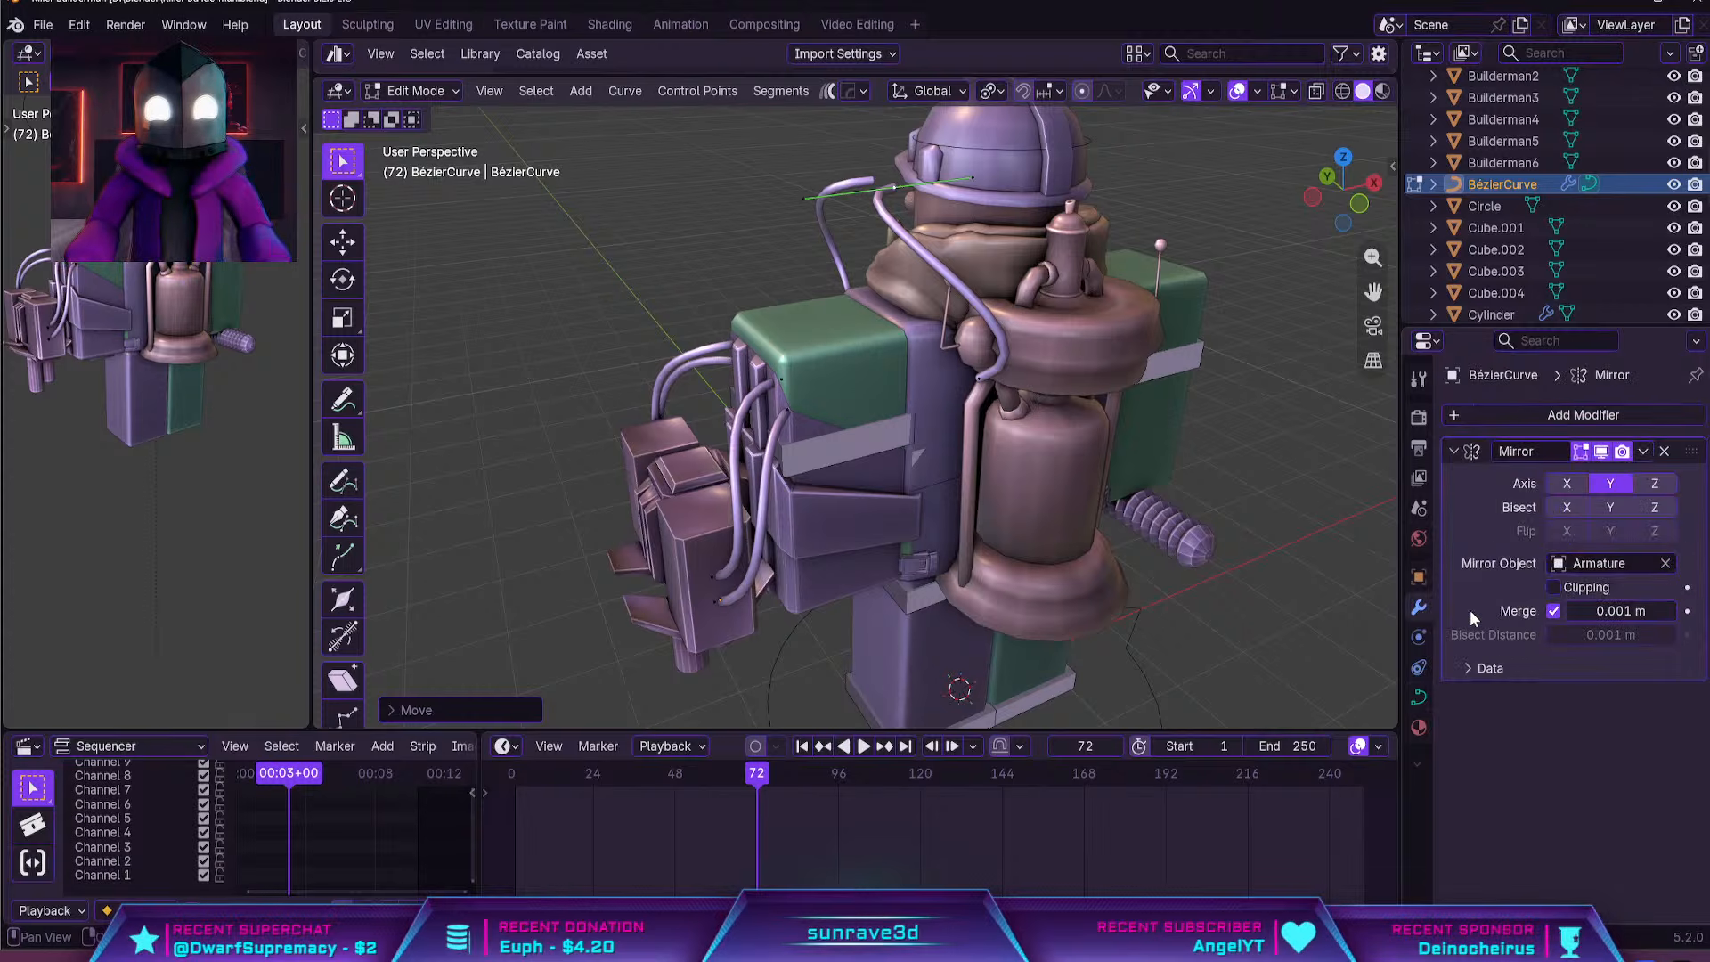
pyautogui.click(1567, 483)
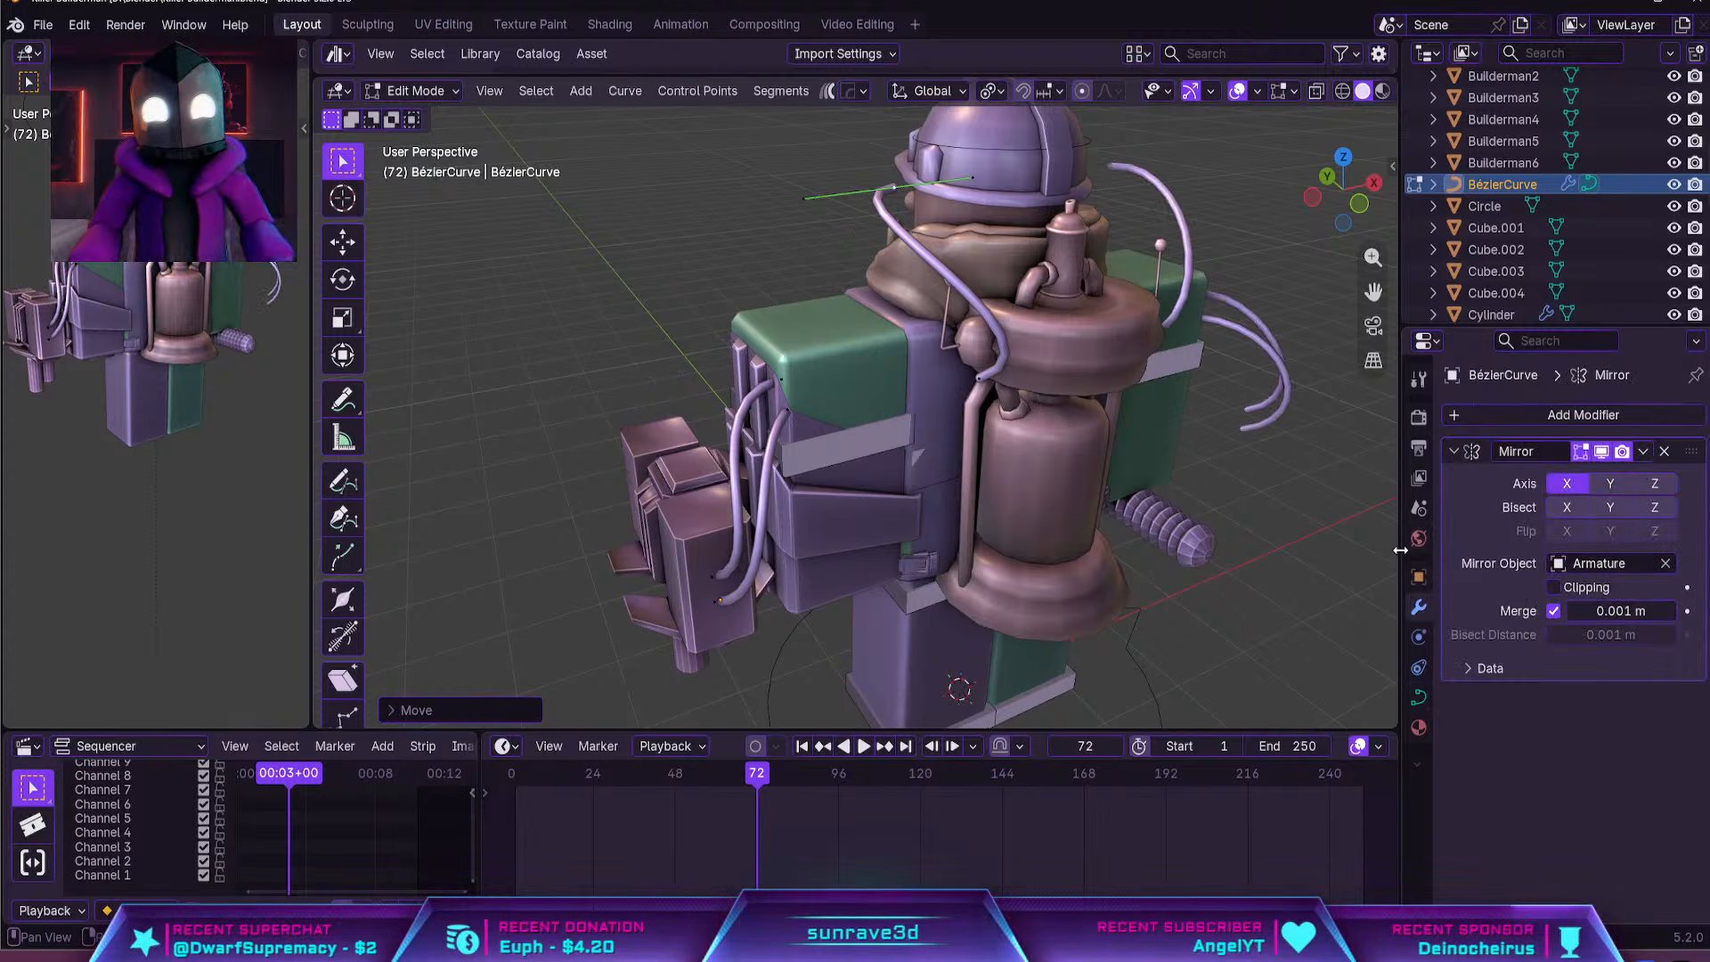
# Separate the backpack hose into its own curve object and move it slightly inward toward the head
pyautogui.moveTo(1084, 537); pyautogui.dragTo(1027, 516, button='middle')
pyautogui.moveTo(954, 449); pyautogui.dragTo(811, 108)
pyautogui.press('p')
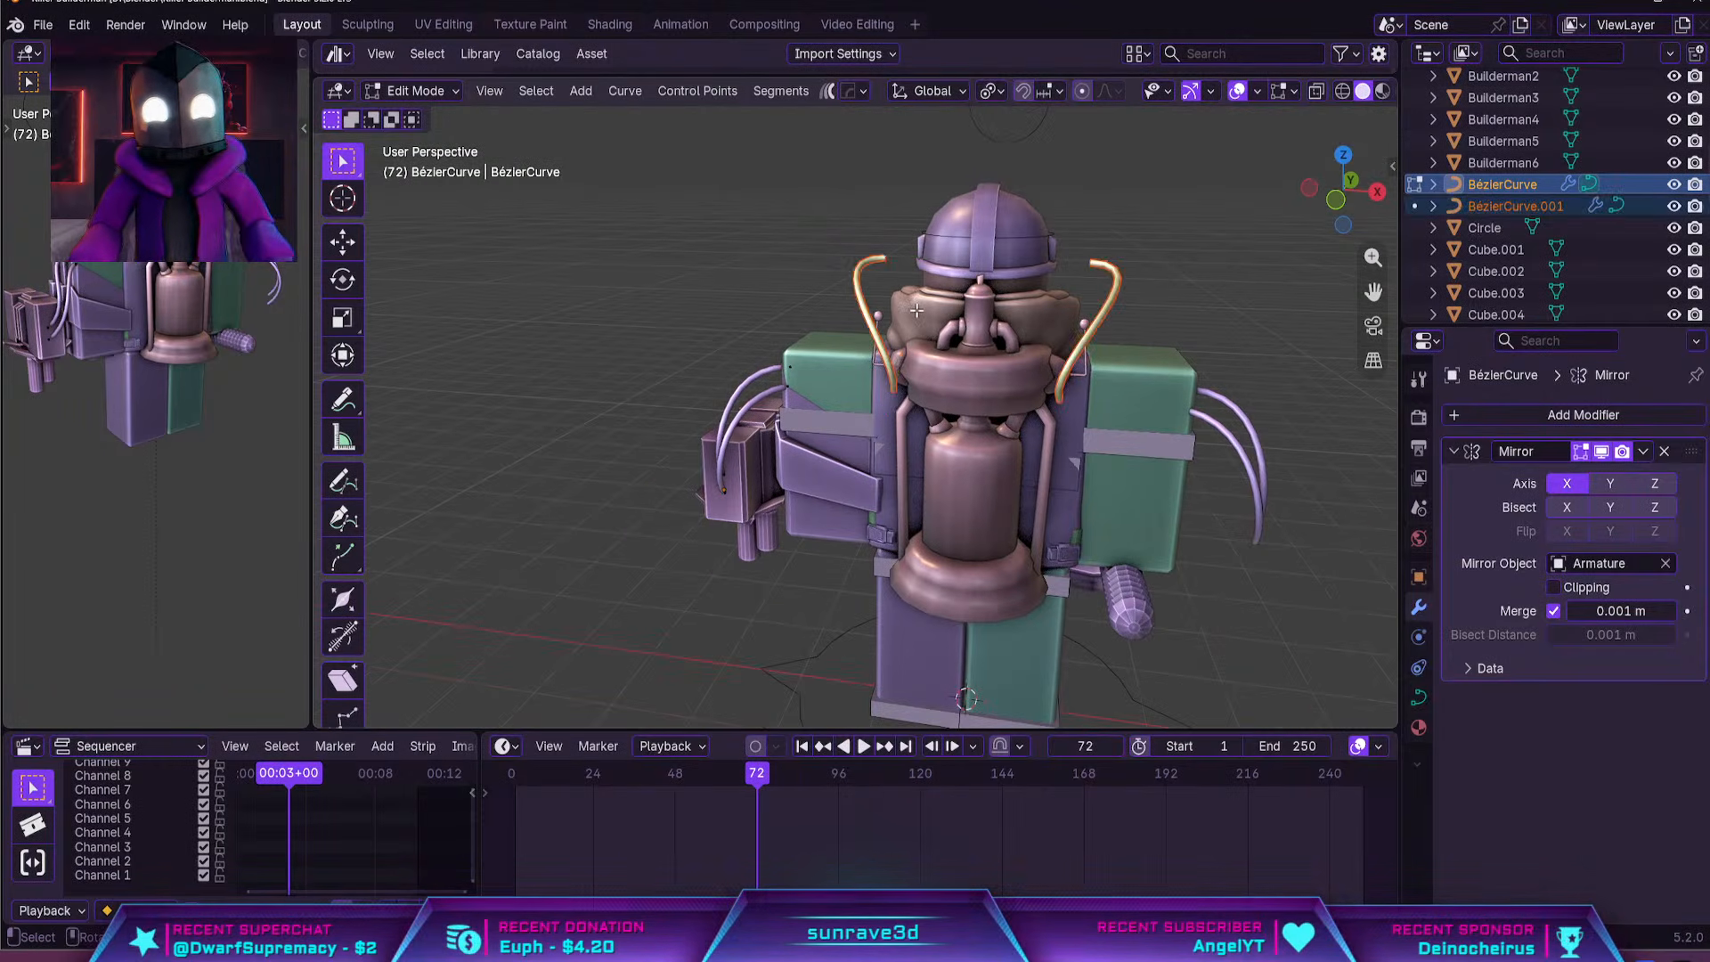
pyautogui.press('Tab')
pyautogui.click(837, 254)
pyautogui.click(864, 281)
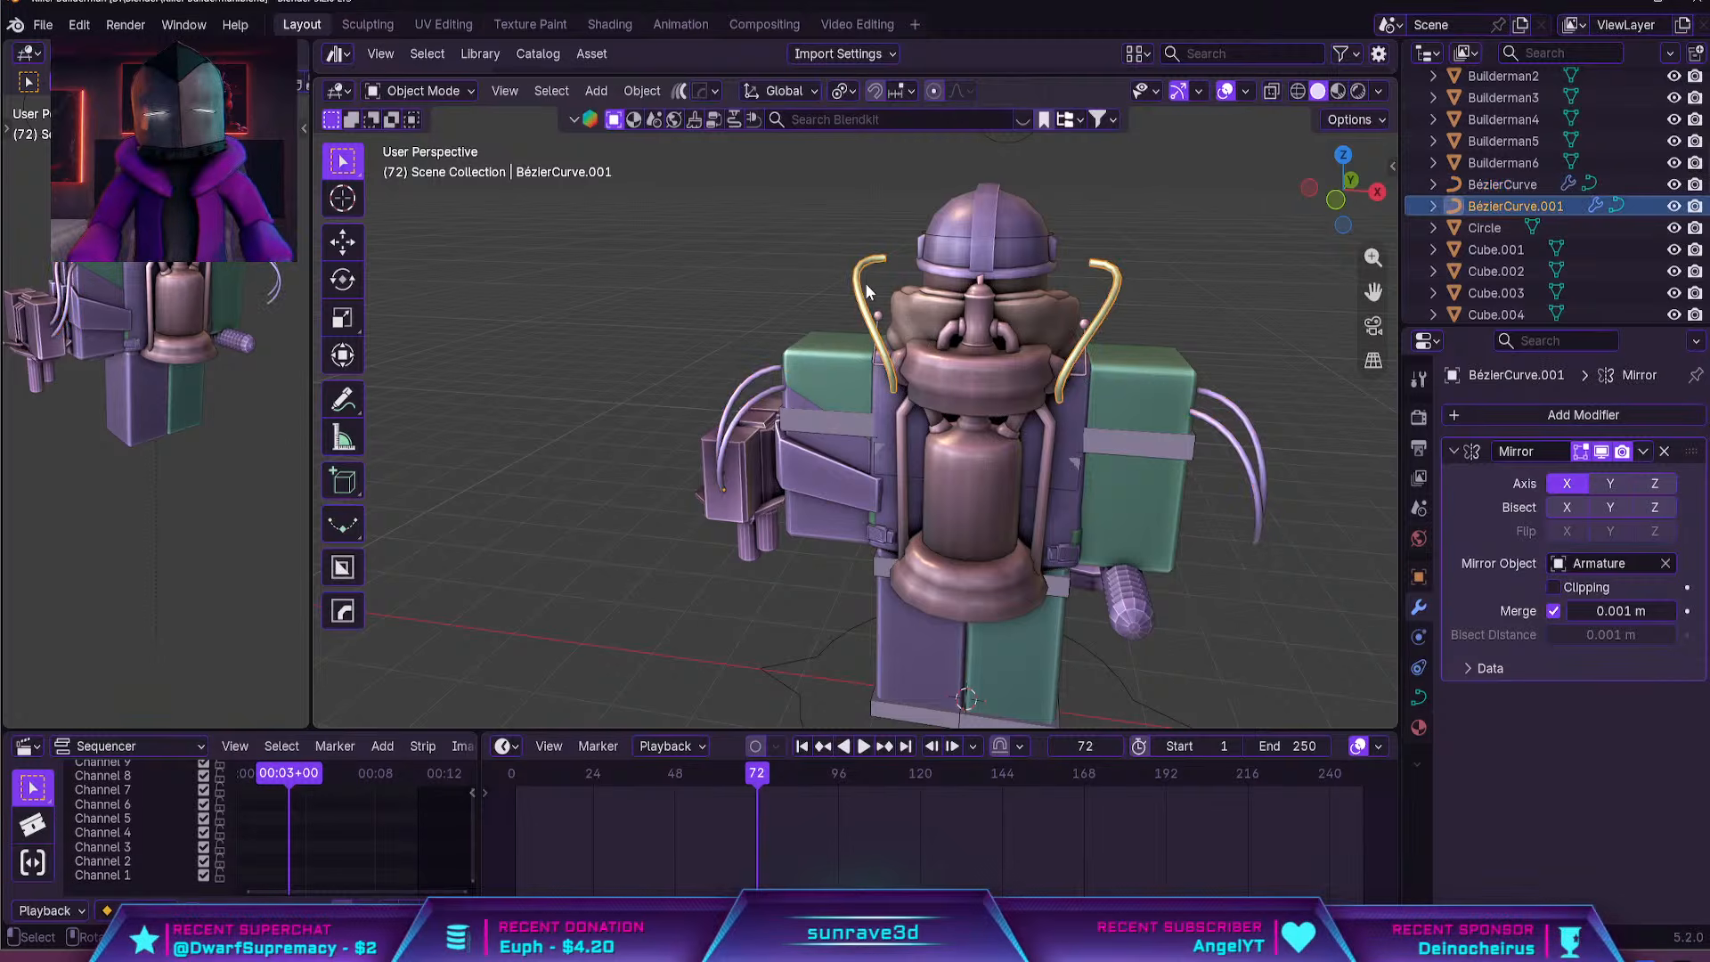
pyautogui.press('g')
pyautogui.click(805, 381)
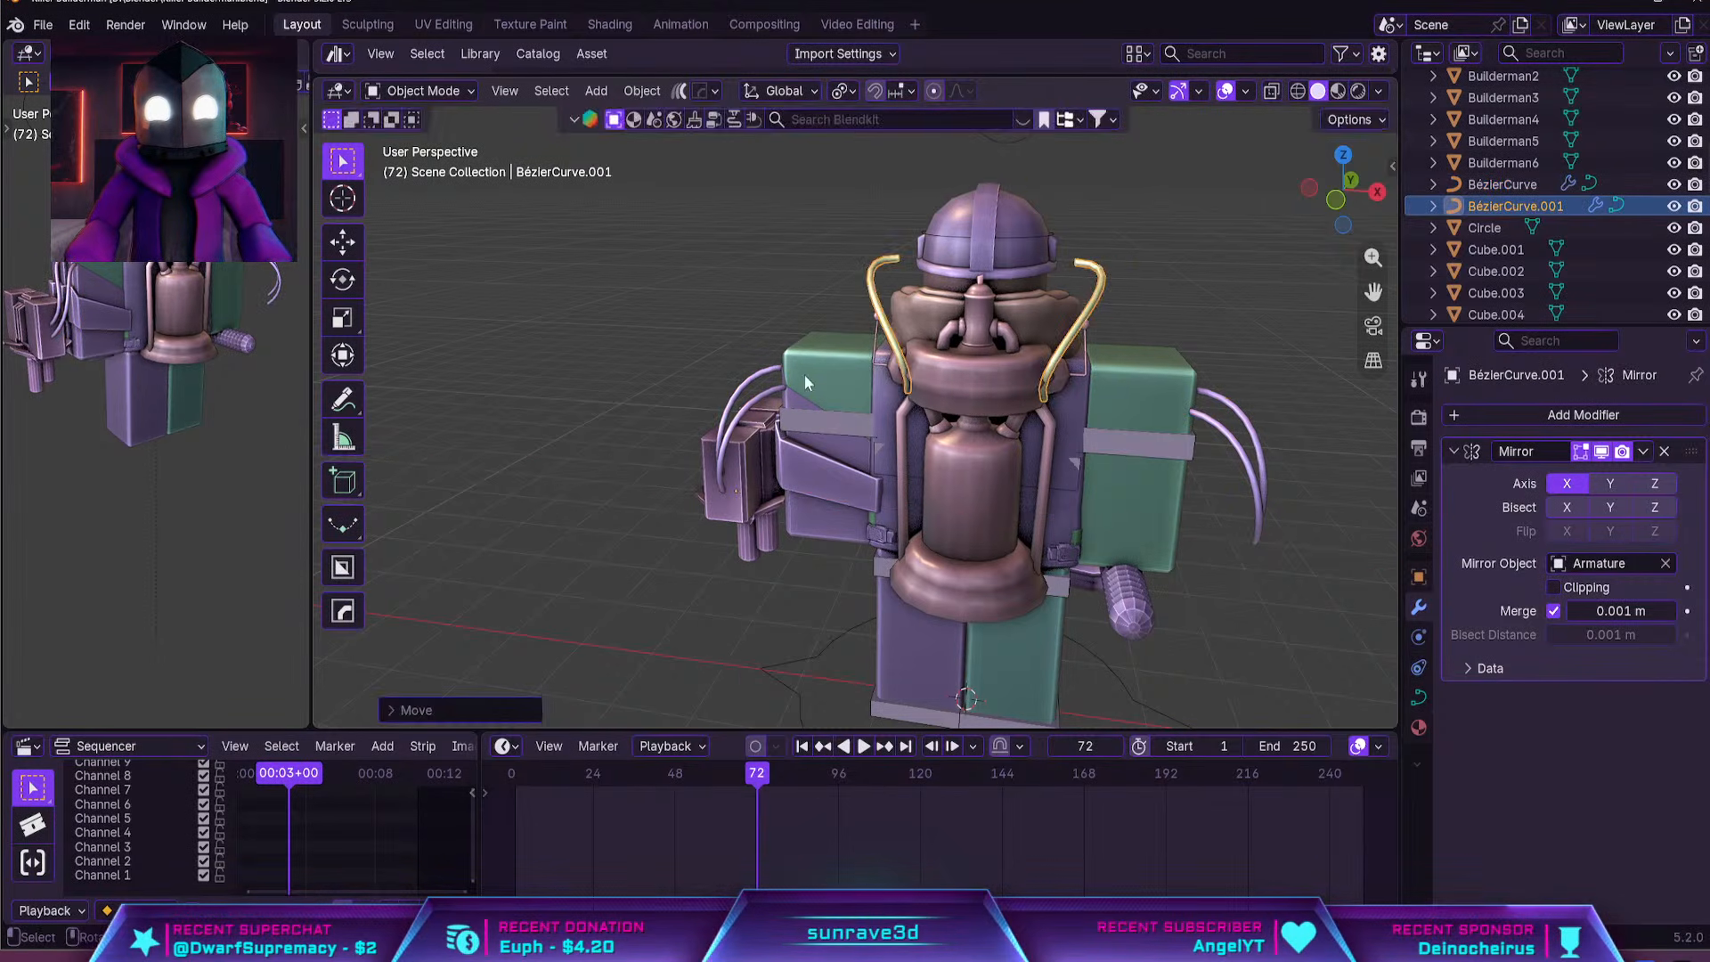
# Set the Mirror modifier of the turret-arm hoses to the Y axis
pyautogui.click(750, 408)
pyautogui.moveTo(749, 408); pyautogui.dragTo(1540, 469, button='middle')
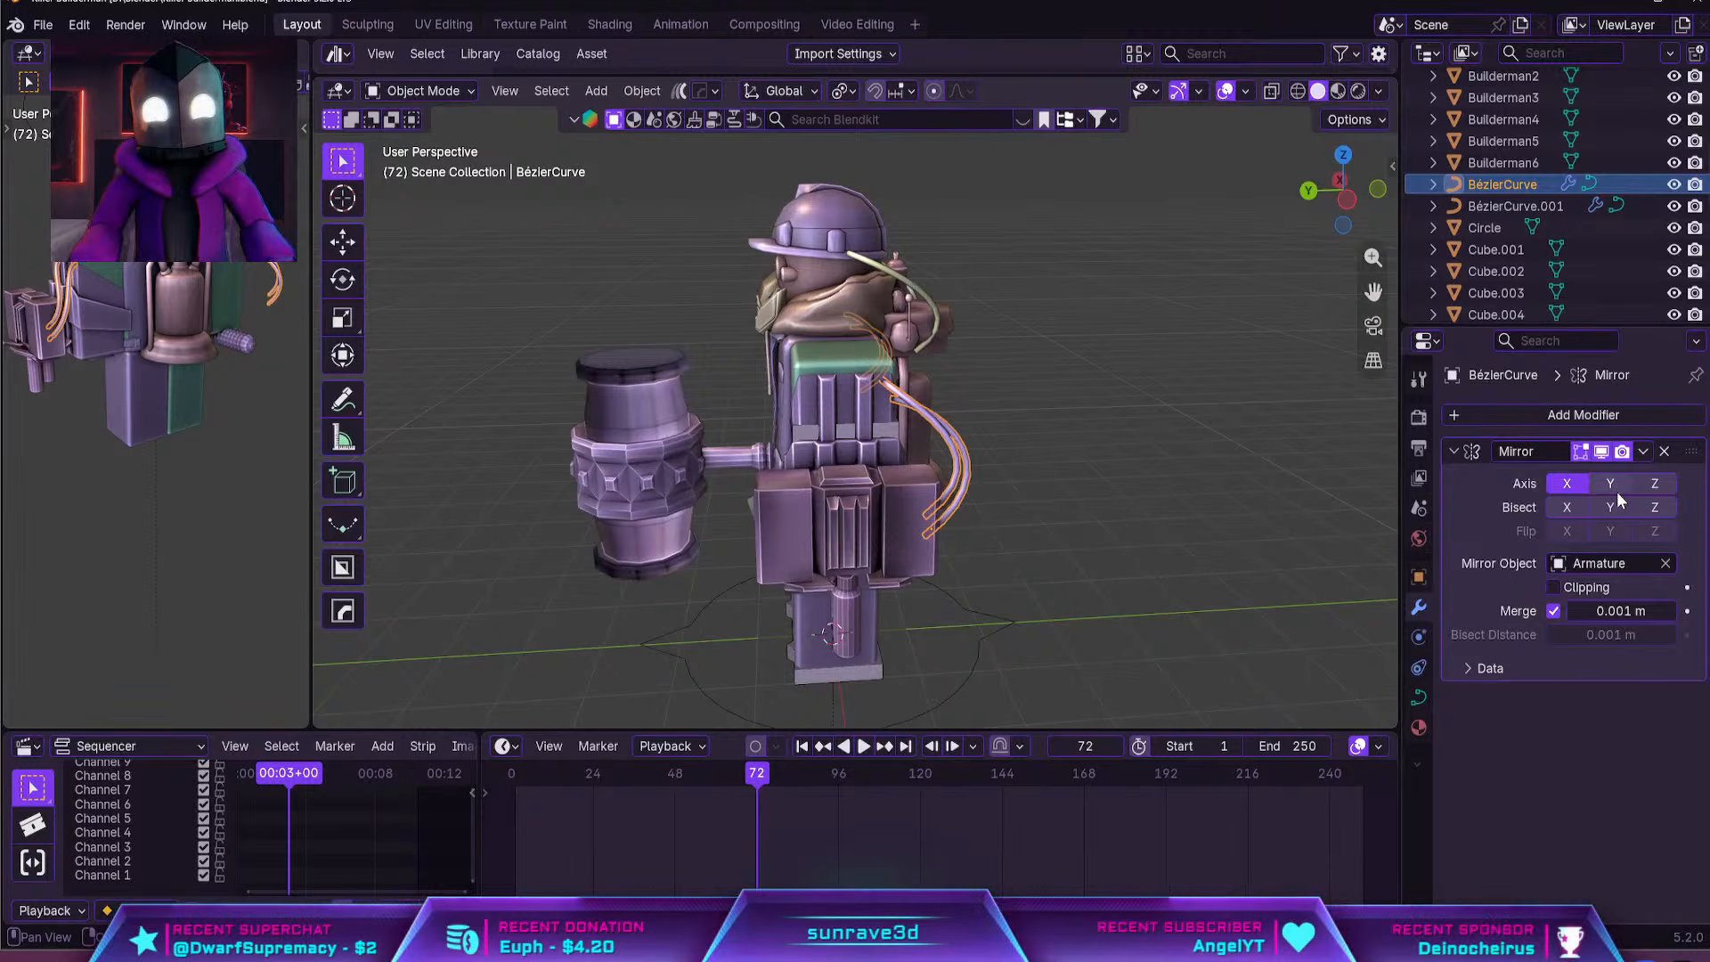
pyautogui.moveTo(1292, 454); pyautogui.dragTo(1029, 362, button='middle')
# Rotate the head hose's backpack-end control point about global Z so the hose curves sideways into the backpack
pyautogui.click(867, 257)
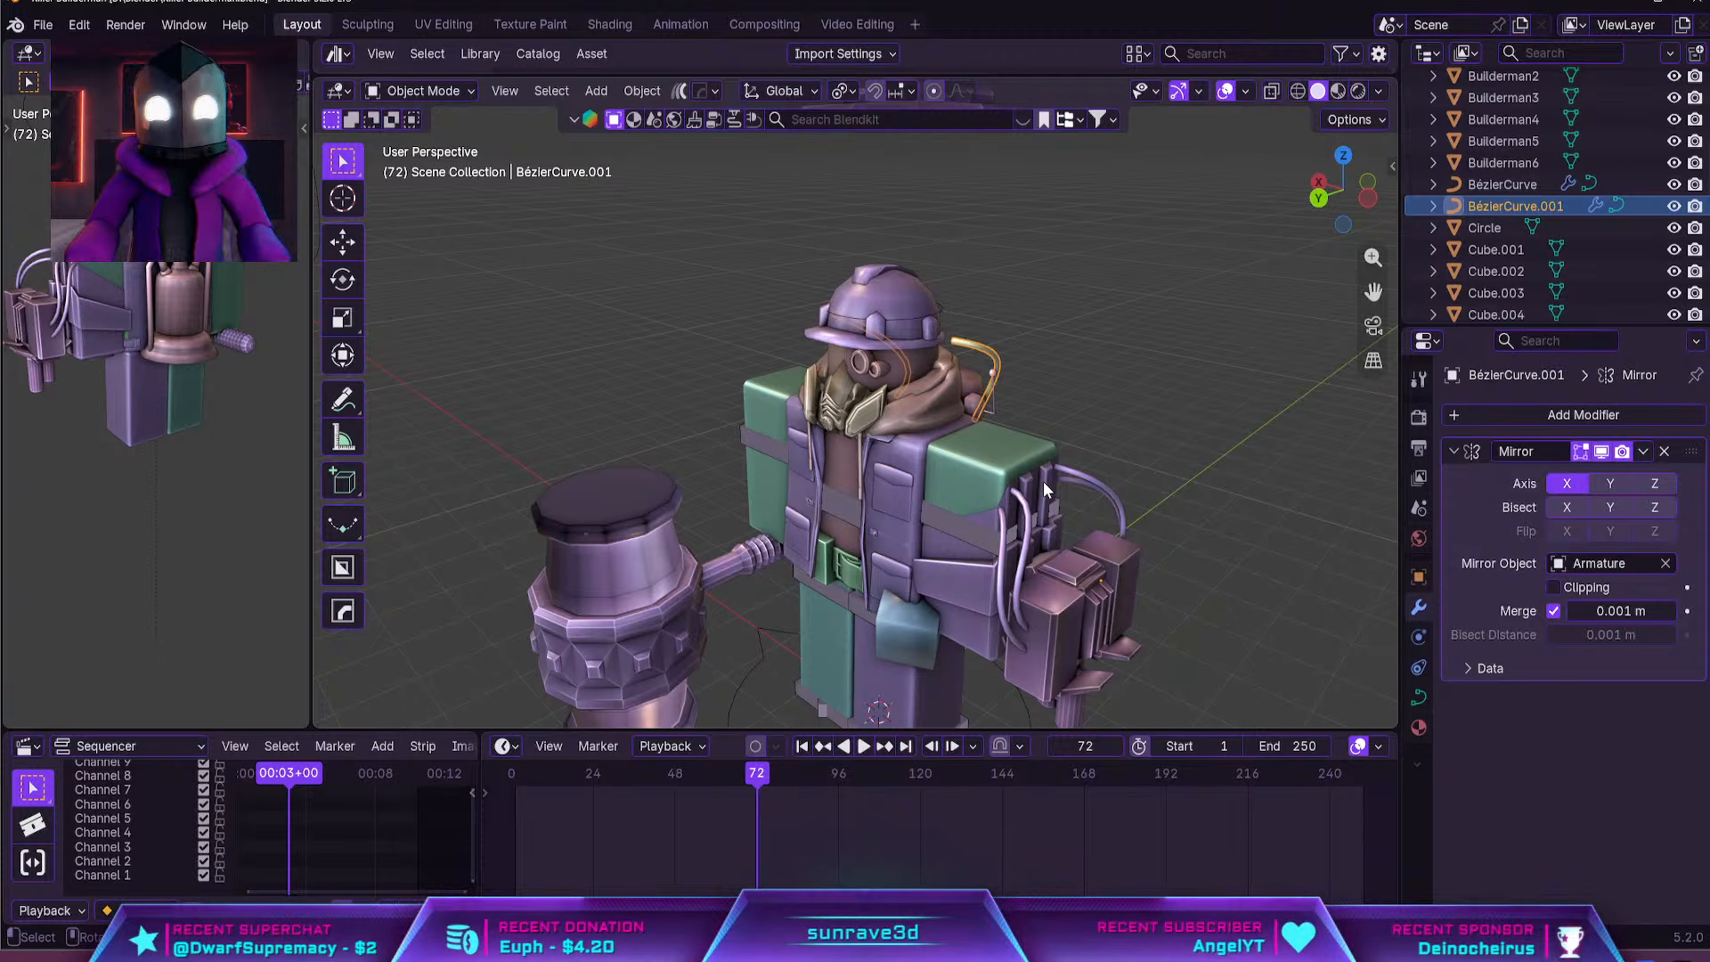
pyautogui.scroll(4, 1081, 445)
pyautogui.moveTo(1078, 435); pyautogui.dragTo(905, 430, button='middle')
pyautogui.press('Tab')
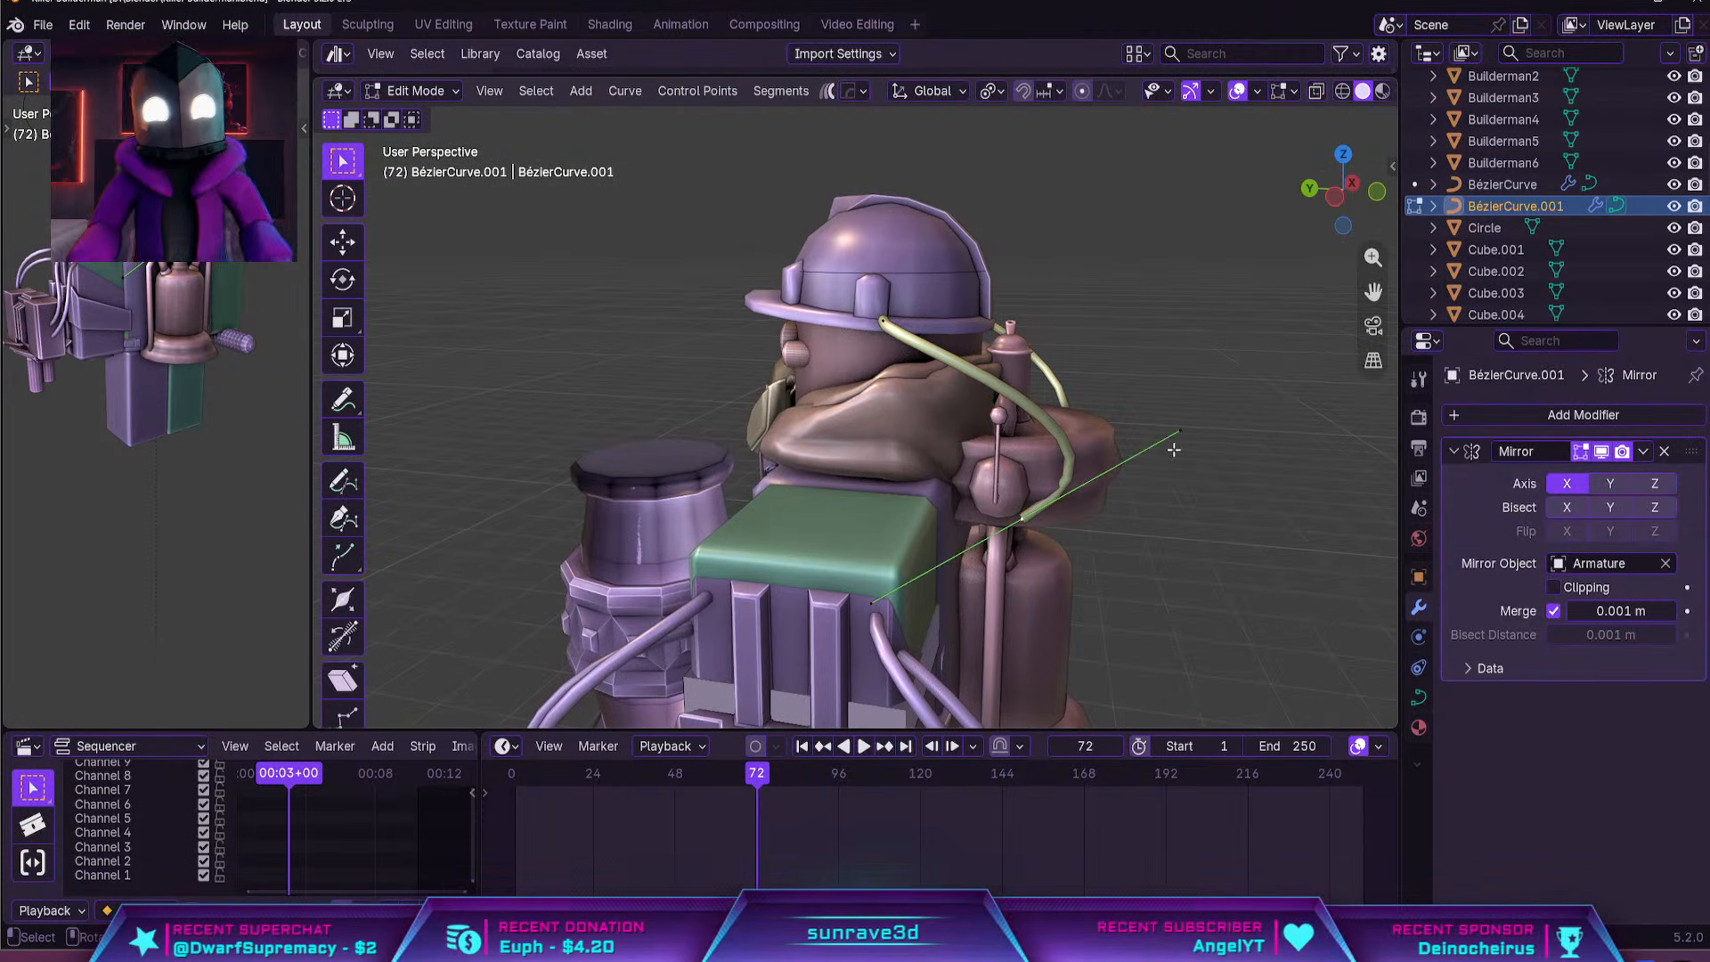
pyautogui.press('r')
pyautogui.press('z')
pyautogui.click(1024, 534)
pyautogui.moveTo(1024, 534); pyautogui.dragTo(920, 583, button='middle')
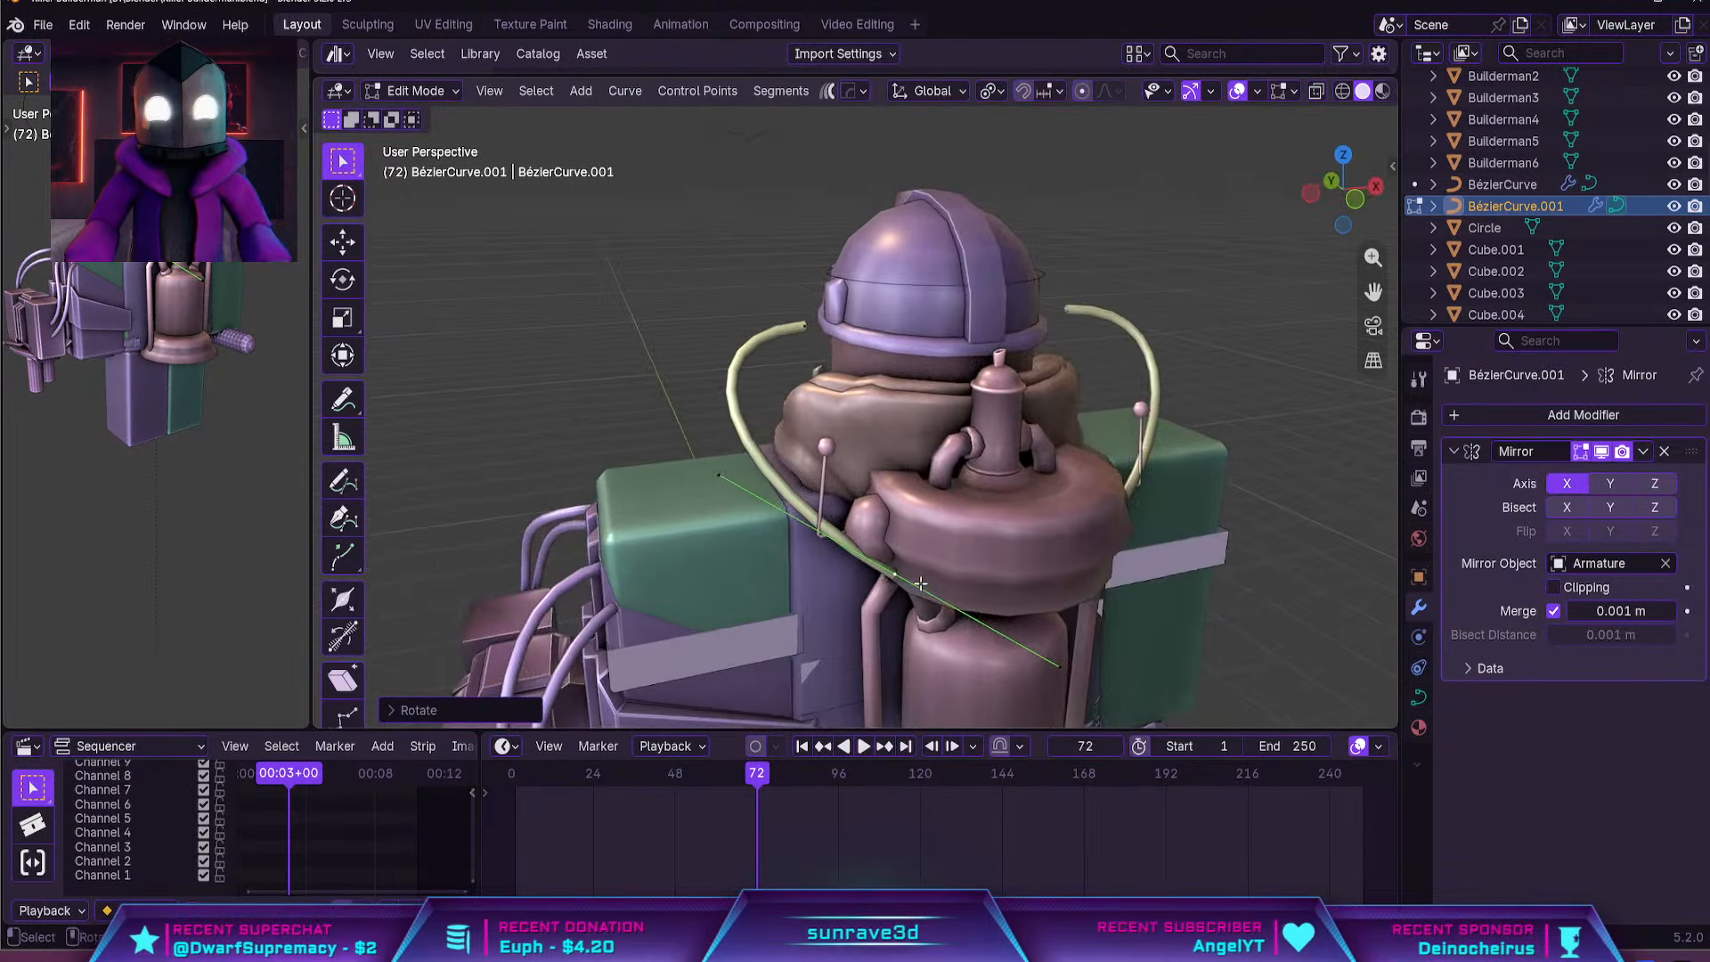
pyautogui.press('r')
pyautogui.press('z')
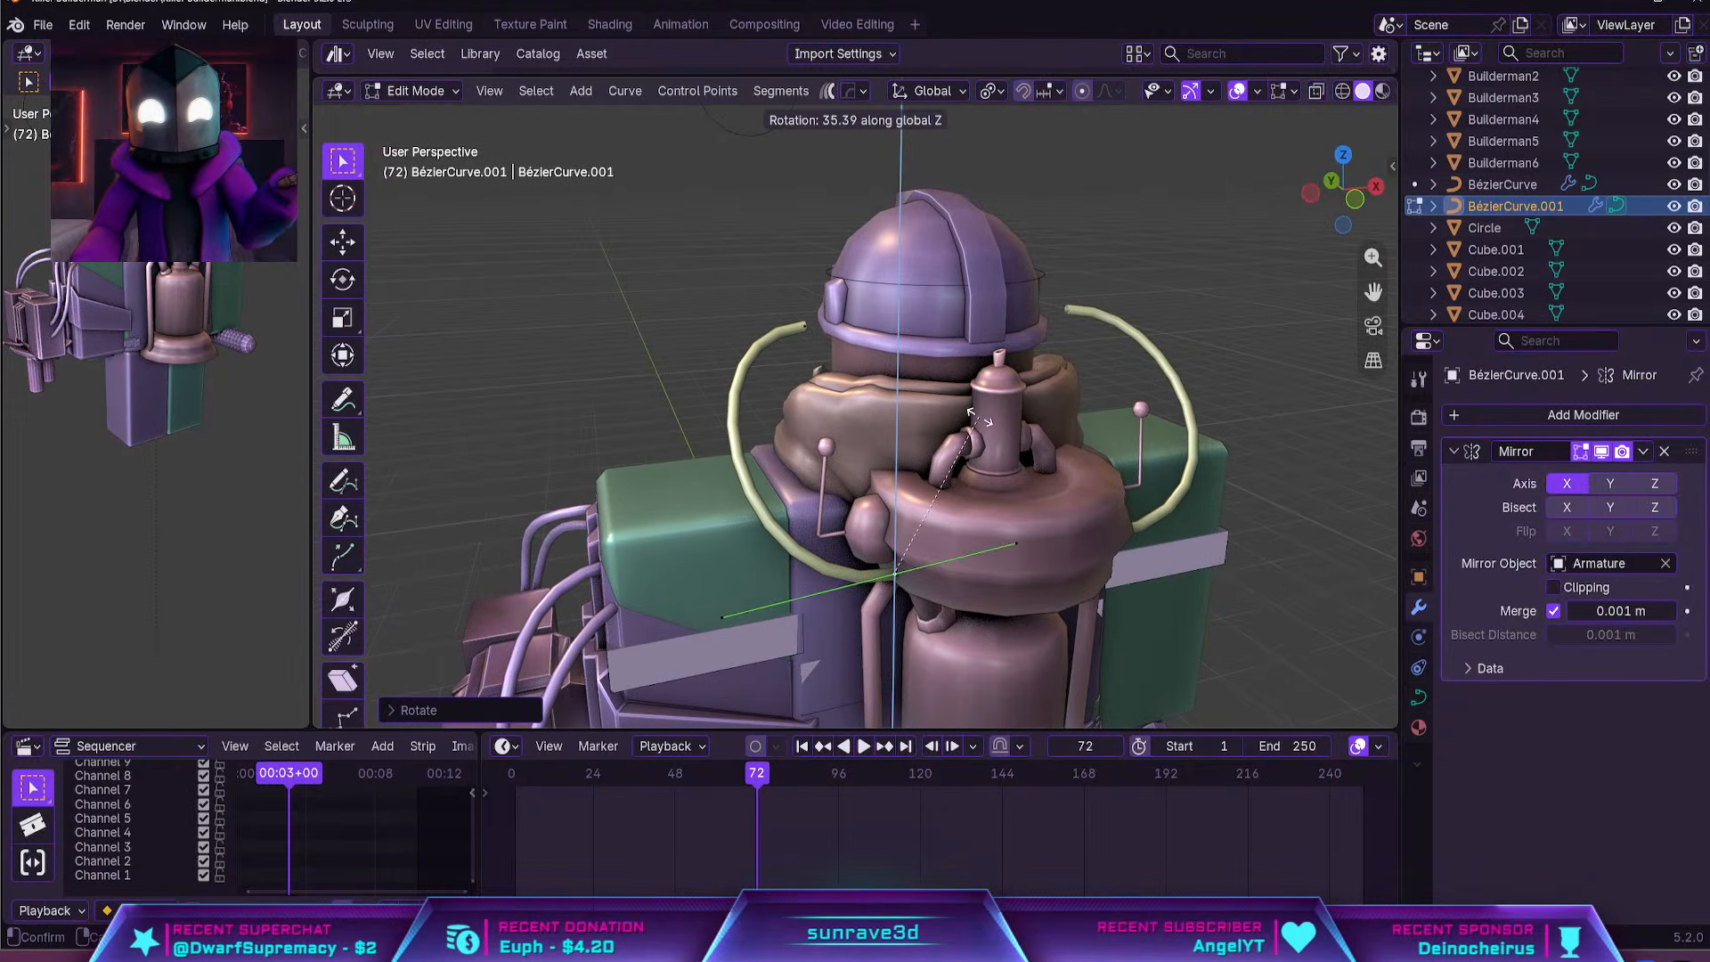
pyautogui.click(974, 439)
# Move the hose's backpack-end control point onto the round knob on the side of the backpack's upper ring
pyautogui.press('g')
pyautogui.click(920, 429)
pyautogui.moveTo(921, 430); pyautogui.dragTo(1015, 418, button='middle')
pyautogui.press('g')
pyautogui.click(1004, 414)
# Move the hose's upper end down to the gas mask's side filter and rotate it toward the mask
pyautogui.moveTo(855, 310); pyautogui.dragTo(1082, 313, button='middle')
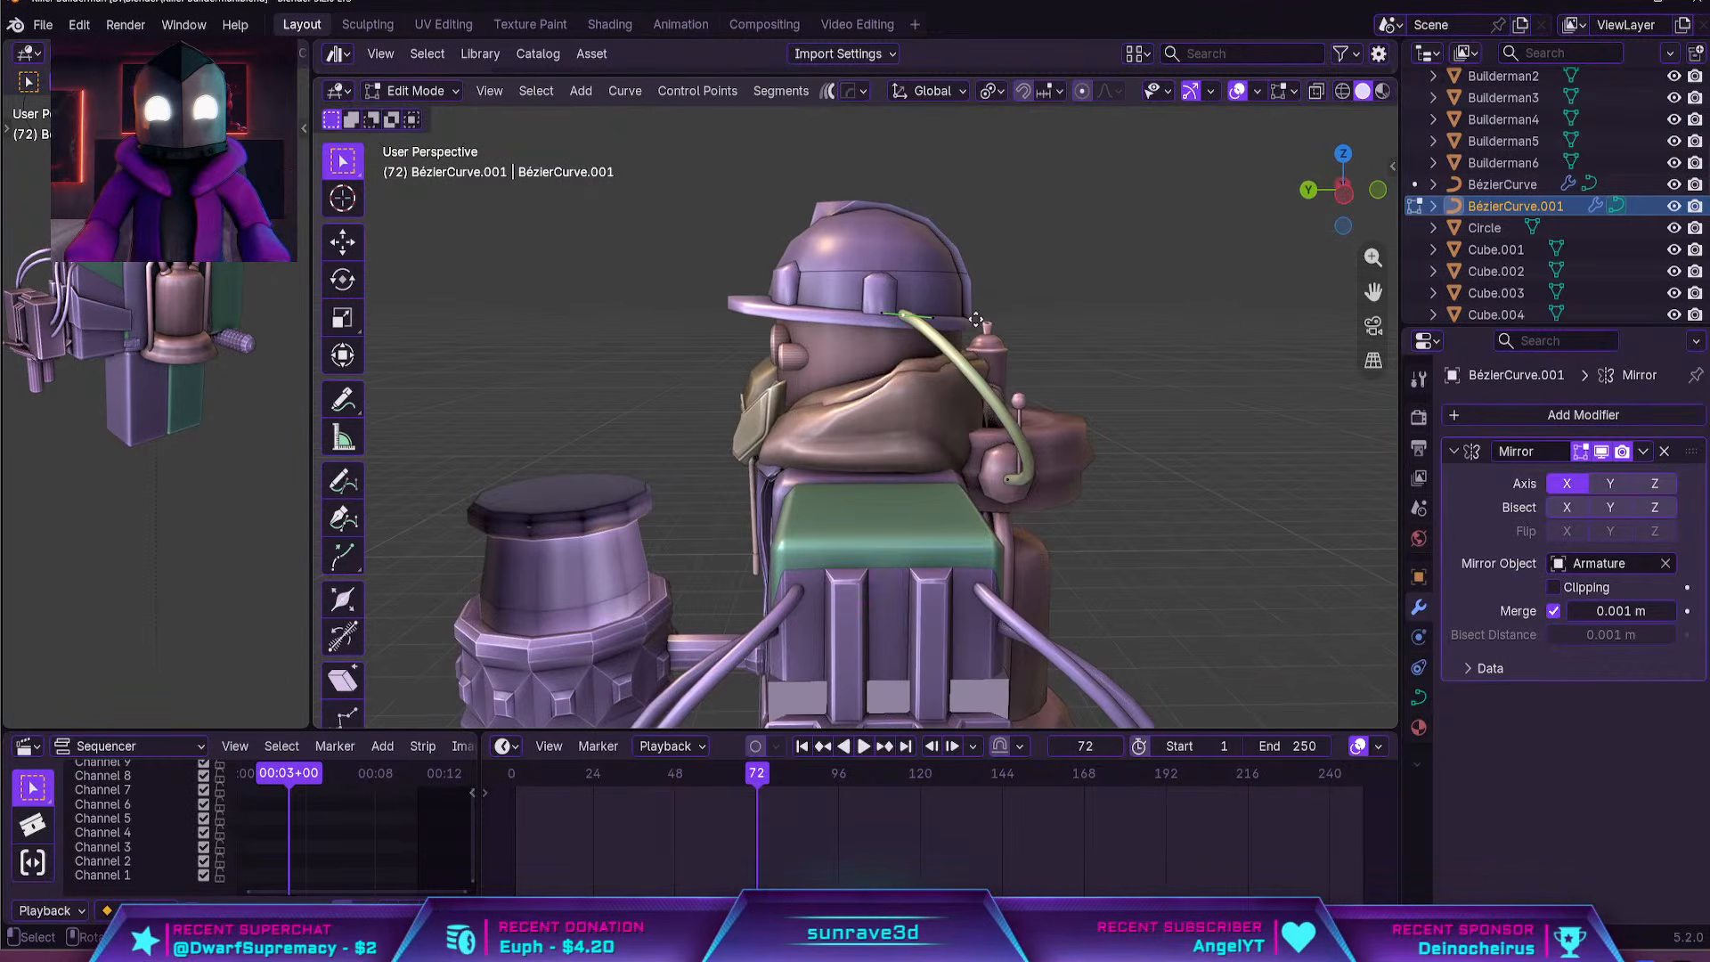
pyautogui.press('g')
pyautogui.click(978, 419)
pyautogui.press('KP_Decimal')
pyautogui.moveTo(1109, 479); pyautogui.dragTo(1038, 461, button='middle')
pyautogui.scroll(-18, 1039, 461)
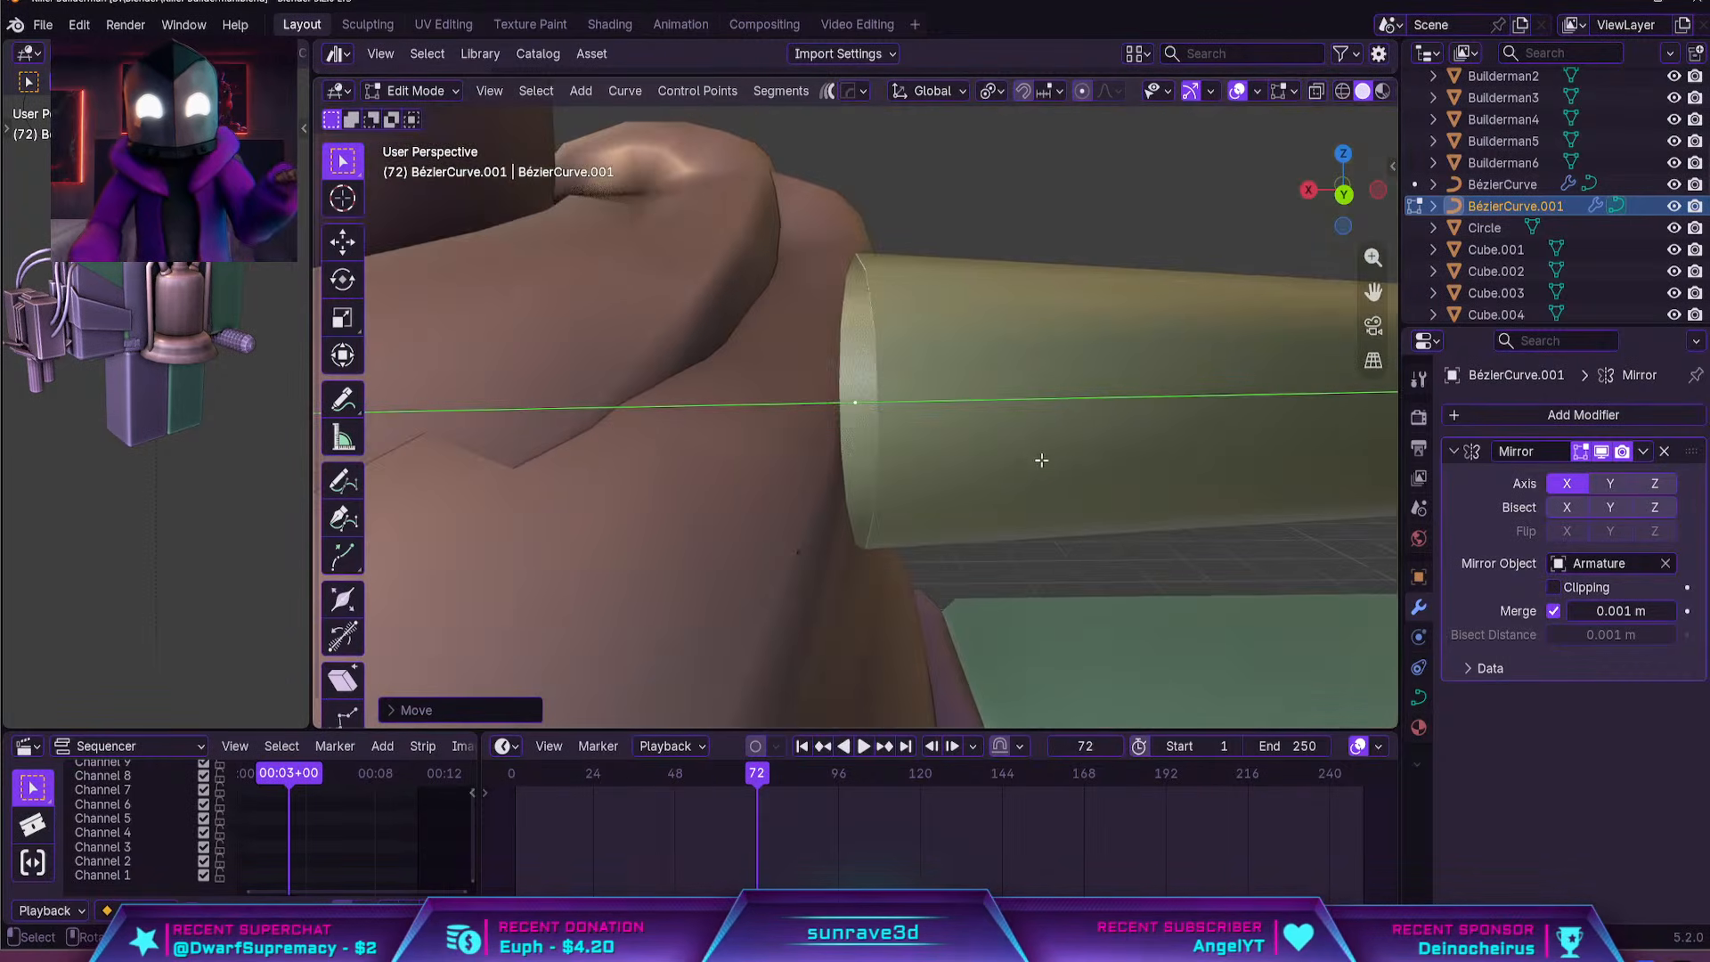
pyautogui.press('r')
pyautogui.click(1054, 290)
pyautogui.press('g')
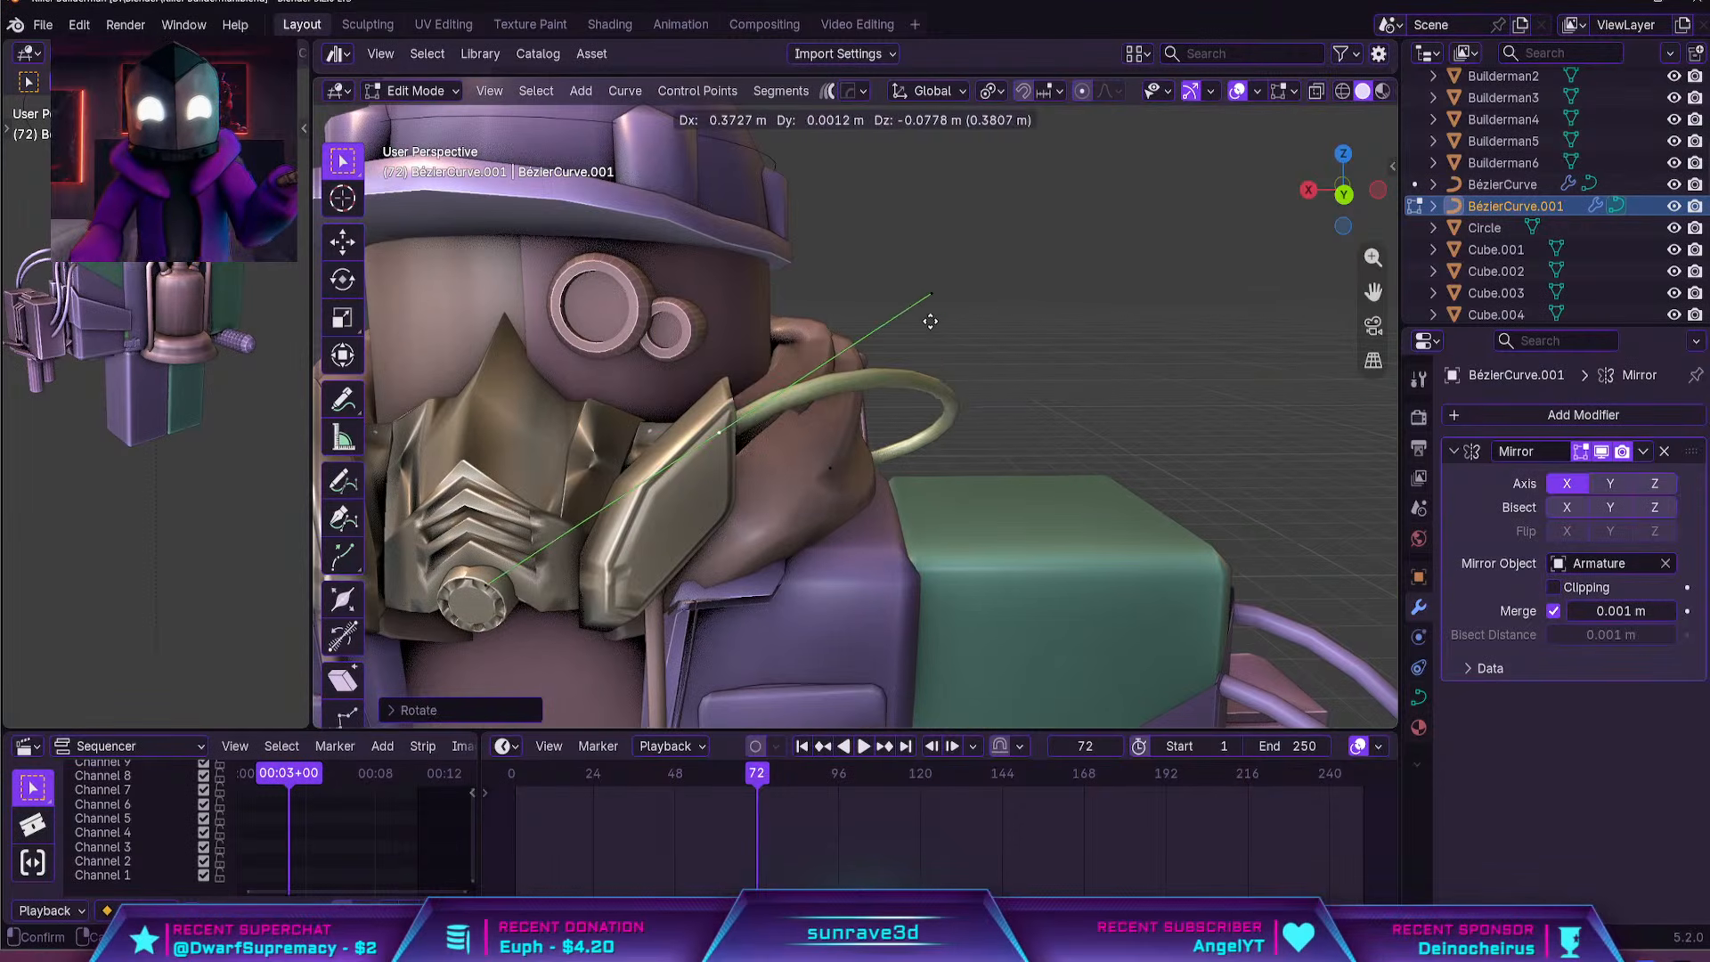
pyautogui.click(918, 343)
# Refine the hose's mask end by rotating its control point and scaling it to about 1.18
pyautogui.moveTo(966, 374); pyautogui.dragTo(955, 447, button='middle')
pyautogui.scroll(-3, 945, 402)
pyautogui.scroll(5, 971, 459)
pyautogui.press('r')
pyautogui.press('z')
pyautogui.press('s')
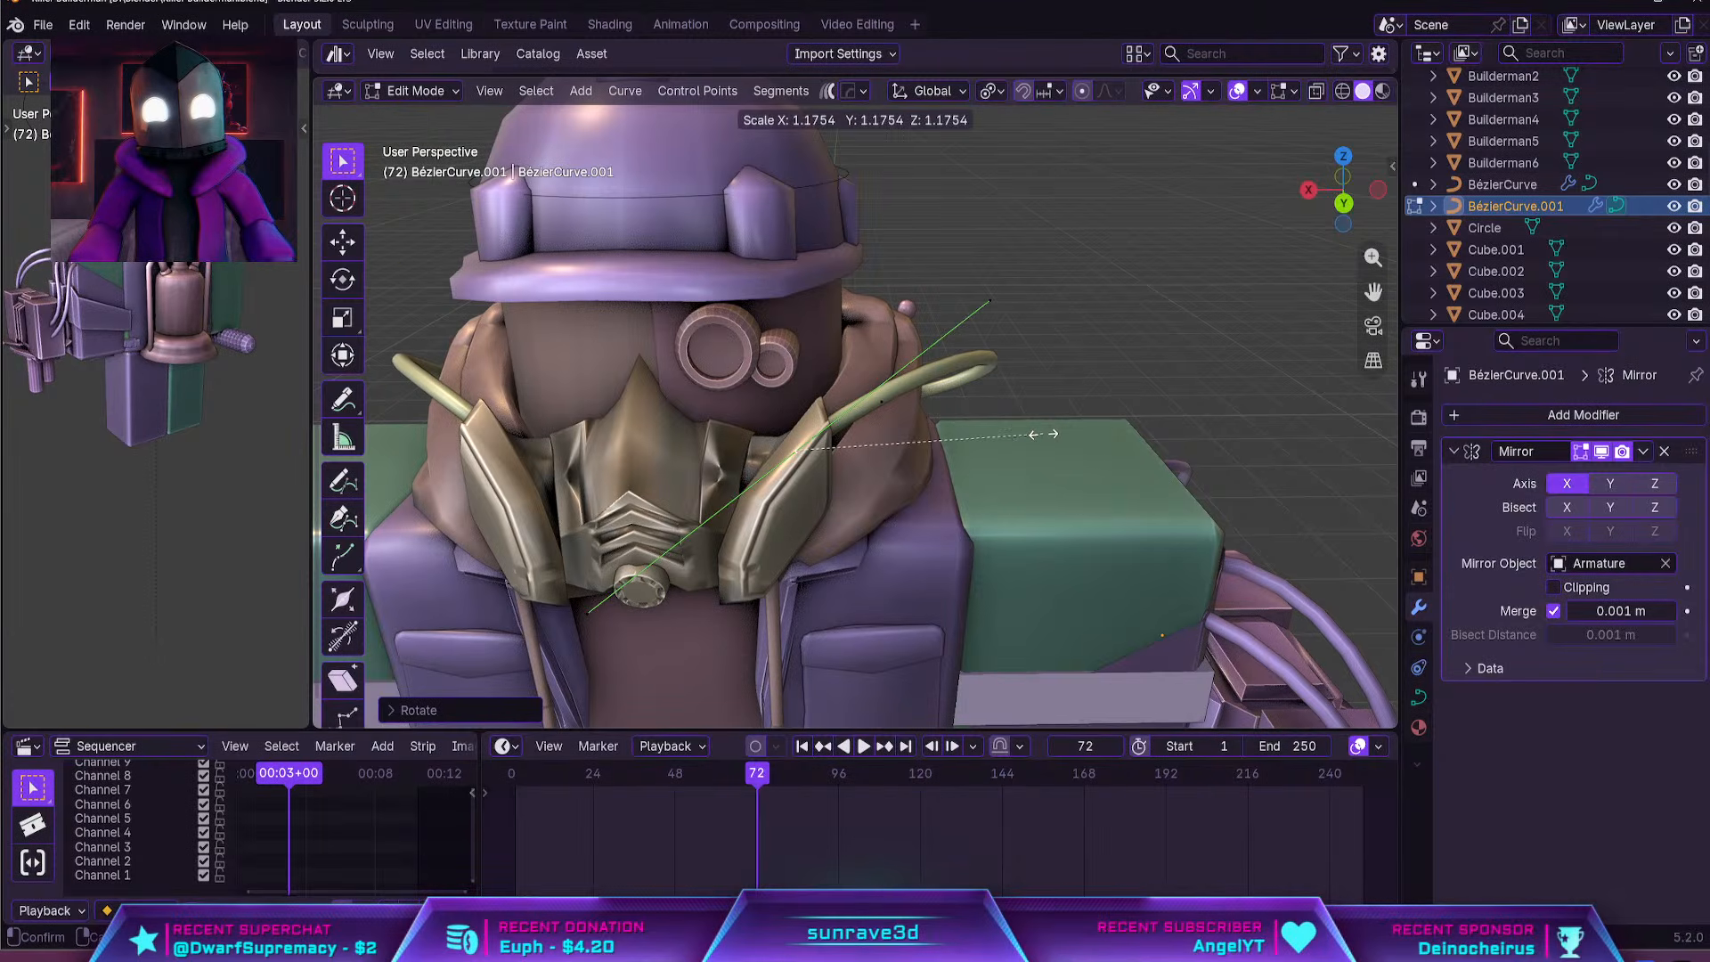
pyautogui.click(1044, 432)
pyautogui.moveTo(1044, 429); pyautogui.dragTo(966, 295, button='middle')
pyautogui.press('r')
pyautogui.click(947, 331)
pyautogui.scroll(-2, 950, 340)
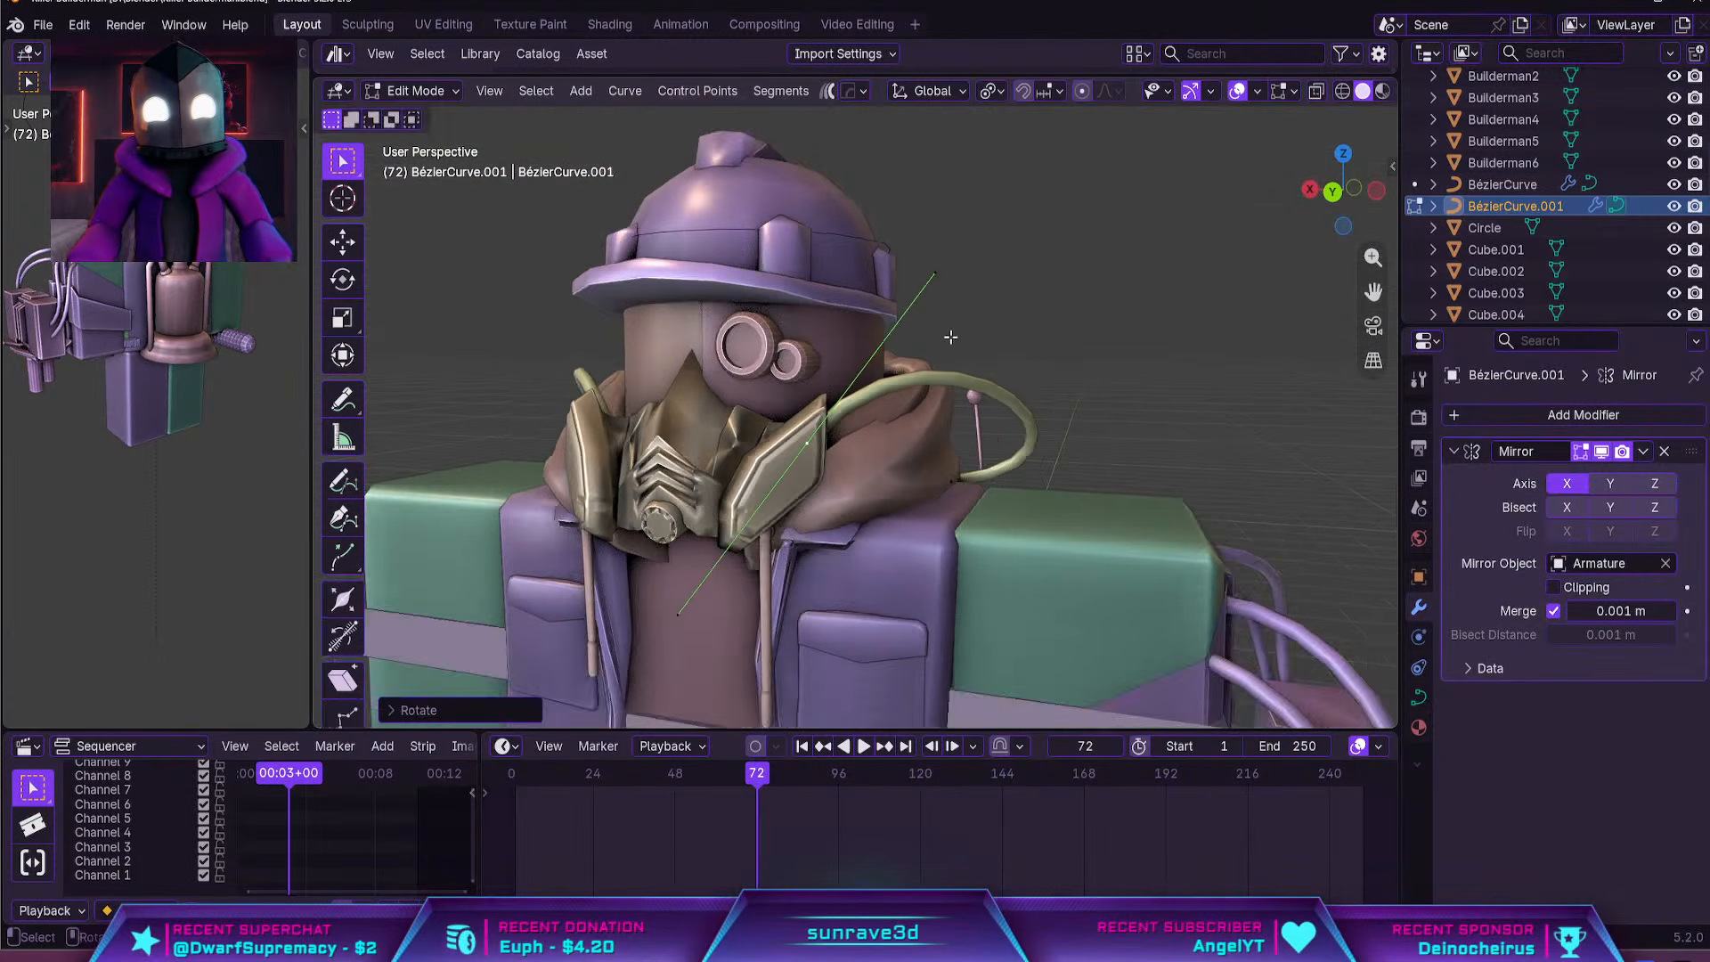
pyautogui.press('Tab')
# Duplicate the mask-to-backpack hose inside its curve object and select the copy's mask-end control point
pyautogui.scroll(-2, 1005, 372)
pyautogui.click(1008, 379)
pyautogui.scroll(-3, 1007, 392)
pyautogui.moveTo(1007, 397); pyautogui.dragTo(650, 419, button='middle')
pyautogui.scroll(4, 917, 504)
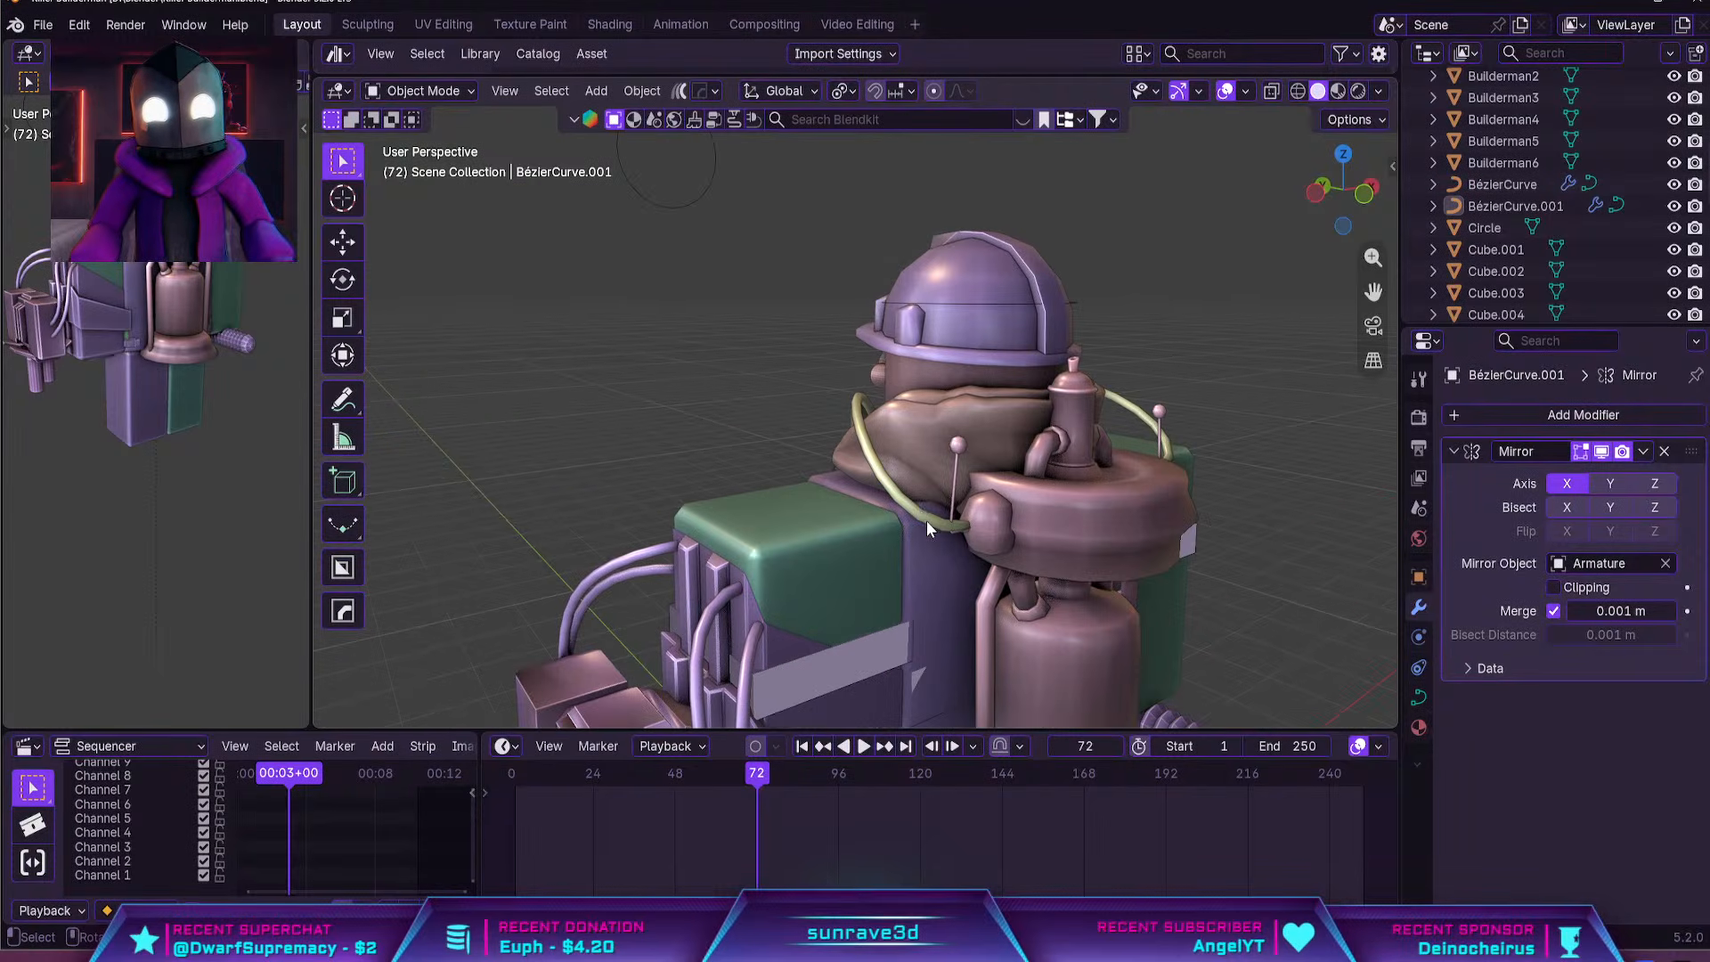
pyautogui.click(931, 518)
pyautogui.press('Tab')
pyautogui.click(963, 537)
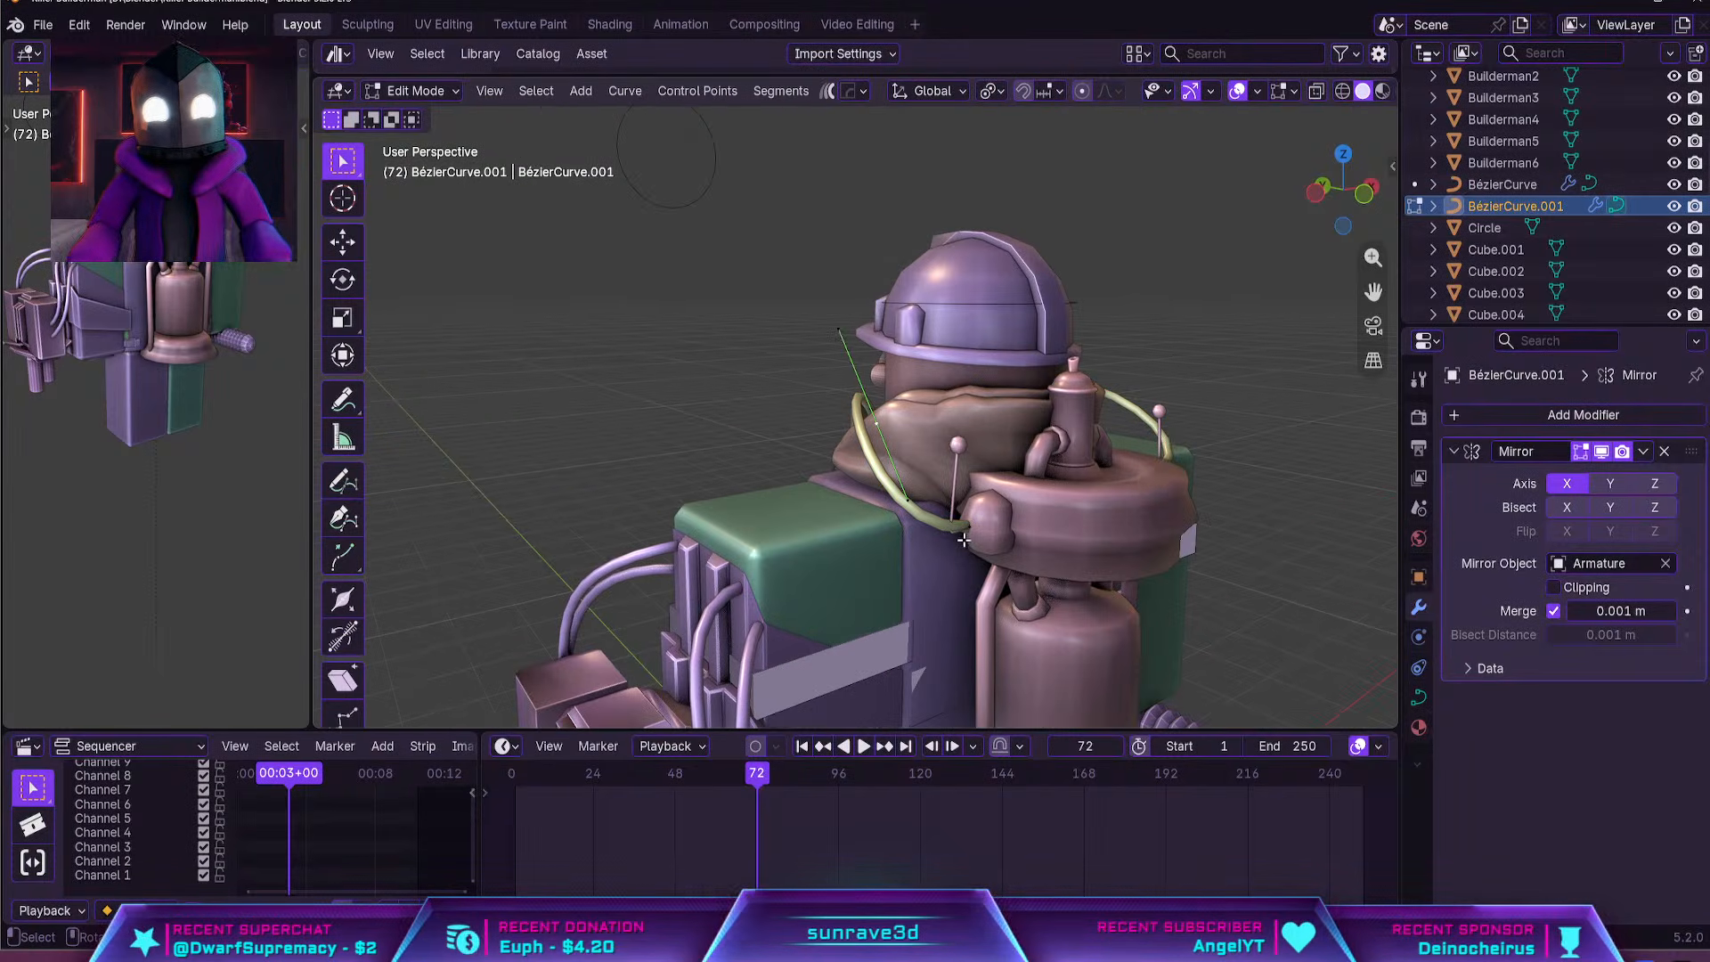
pyautogui.hotkey('shift', 'd')
pyautogui.click(902, 478)
pyautogui.click(879, 426)
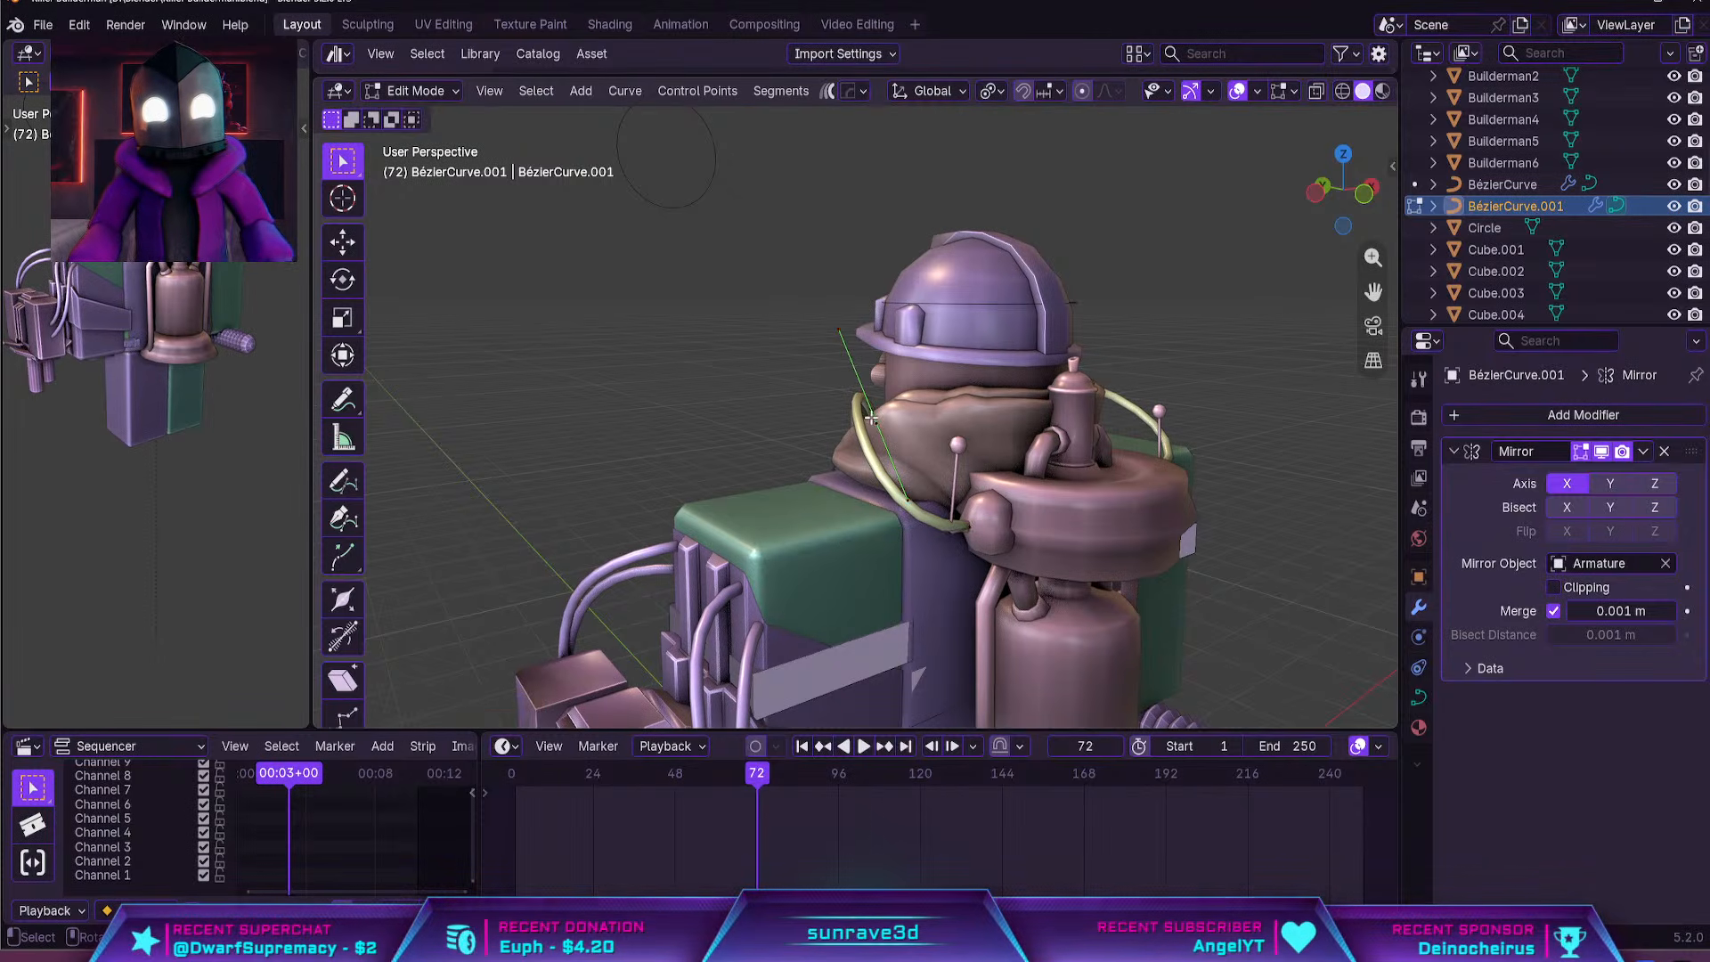
# Move the duplicate hose's free end away from the mask and over the shoulder to the turret arm
pyautogui.press('g')
pyautogui.click(593, 506)
pyautogui.moveTo(690, 399); pyautogui.dragTo(753, 413, button='middle')
pyautogui.press('g')
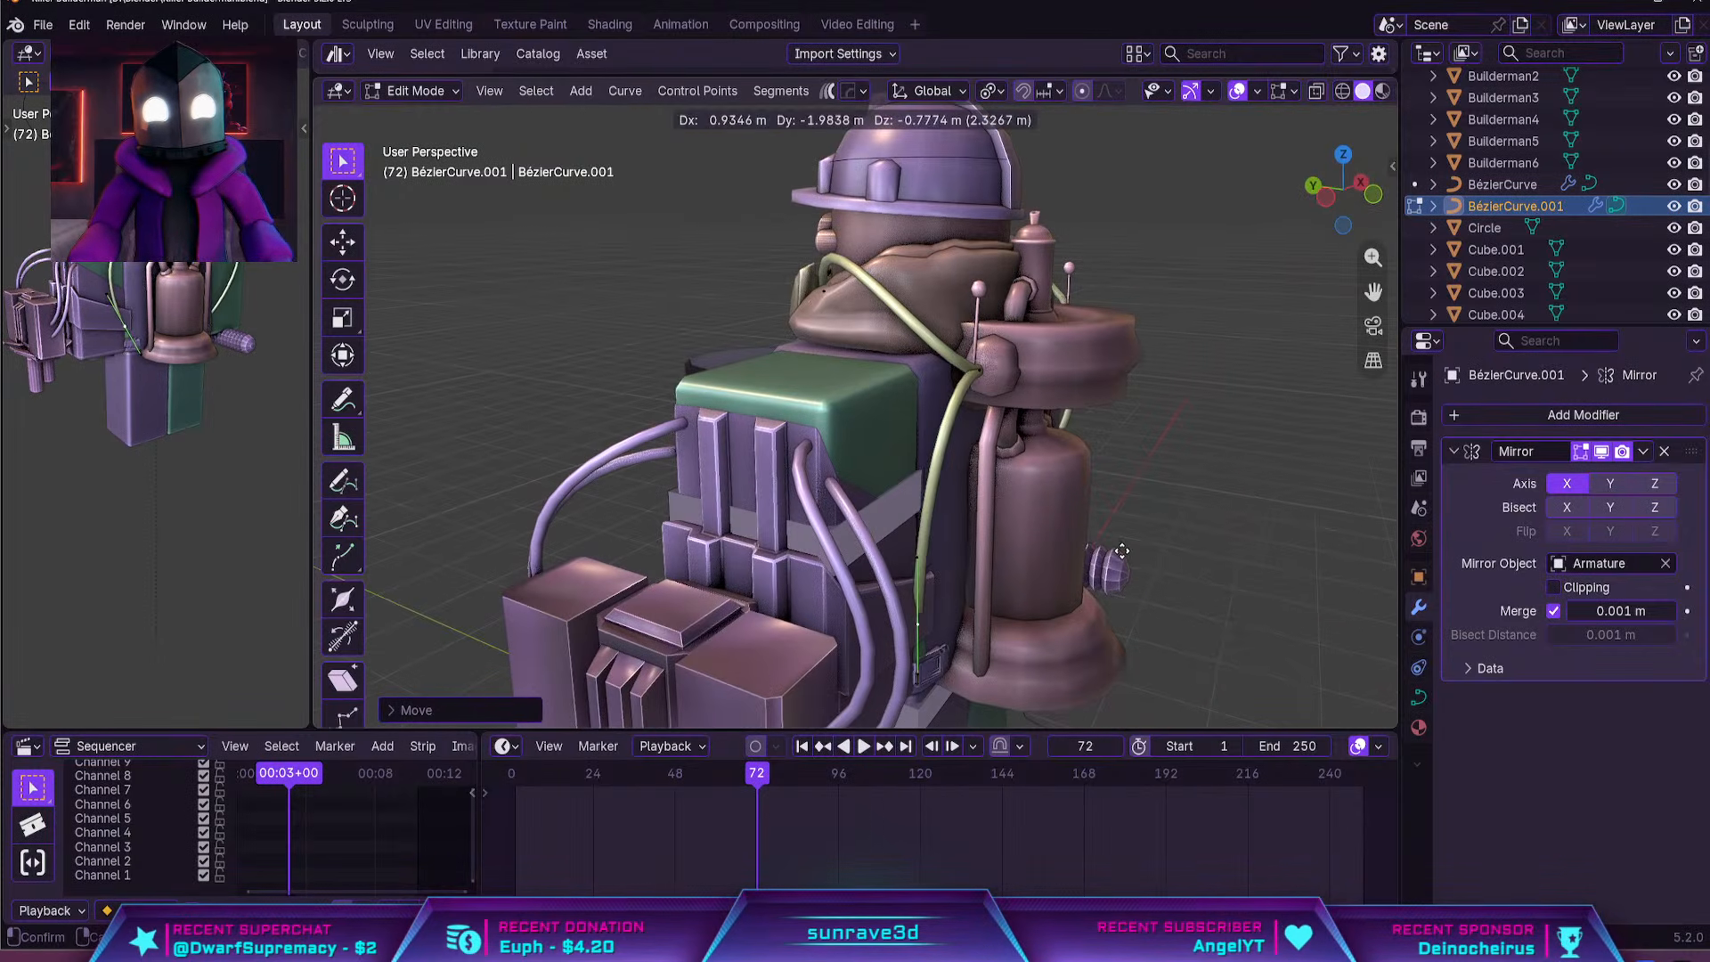
pyautogui.click(989, 479)
pyautogui.scroll(-2, 989, 479)
pyautogui.moveTo(989, 479); pyautogui.dragTo(873, 491, button='middle')
pyautogui.press('g')
pyautogui.click(708, 428)
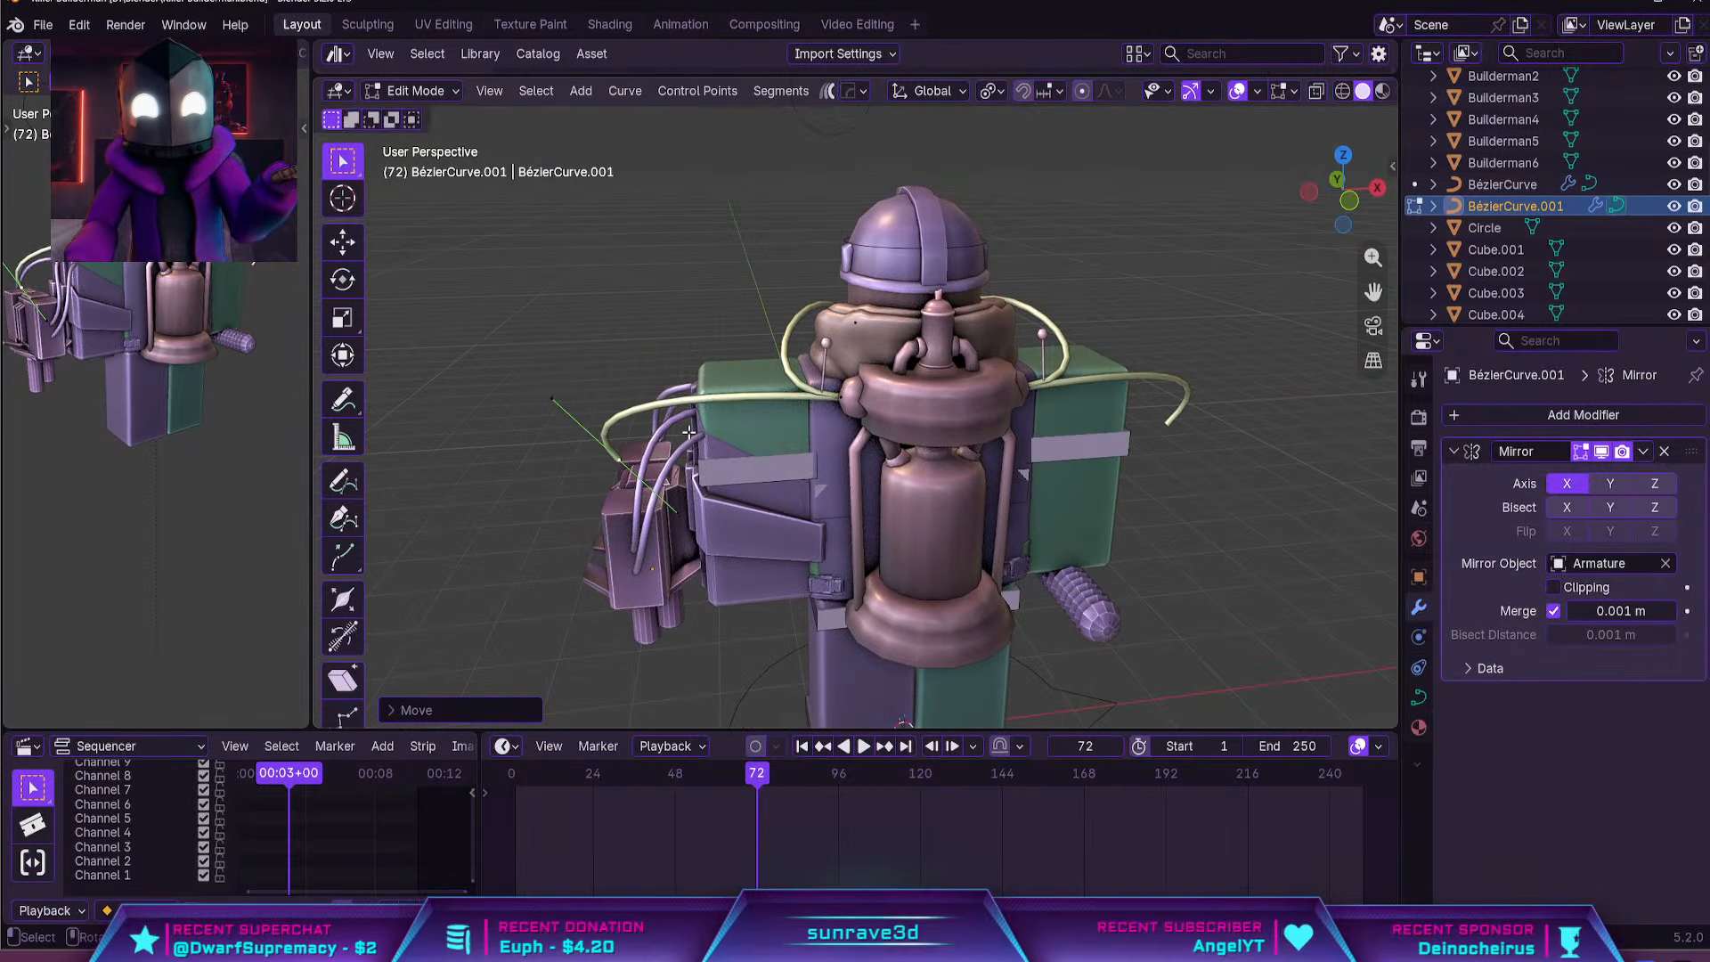
# Rotate the duplicate hose's free end to point downward and move it onto the turret's raised top block
pyautogui.moveTo(713, 437); pyautogui.dragTo(1015, 476, button='middle')
pyautogui.press('KP_Decimal')
pyautogui.scroll(-3, 903, 464)
pyautogui.scroll(-12, 903, 464)
pyautogui.press('r')
pyautogui.click(953, 343)
pyautogui.moveTo(944, 346); pyautogui.dragTo(1044, 320, button='middle')
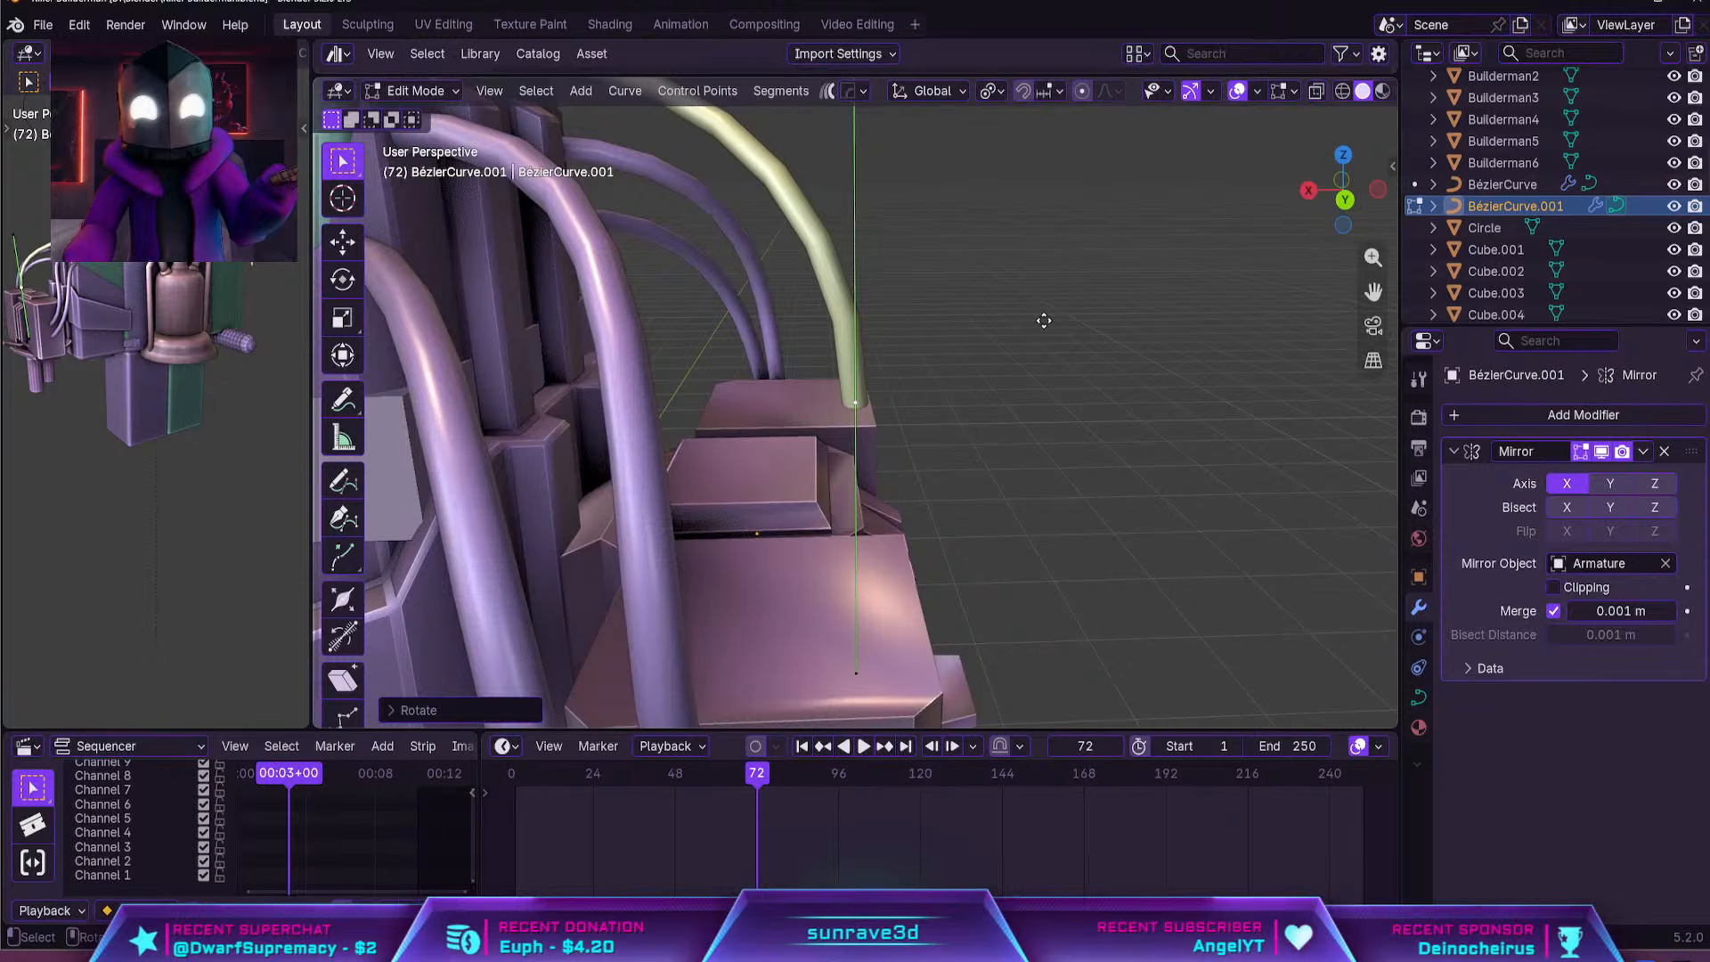
pyautogui.click(939, 428)
# Fine-tune the turret-end control point's rotation and position so the hose enters the centre of the raised block
pyautogui.press('r')
pyautogui.moveTo(939, 428); pyautogui.dragTo(1069, 445, button='middle')
pyautogui.click(1011, 387)
pyautogui.press('g')
pyautogui.click(1013, 393)
pyautogui.scroll(-4, 1006, 399)
pyautogui.press('r')
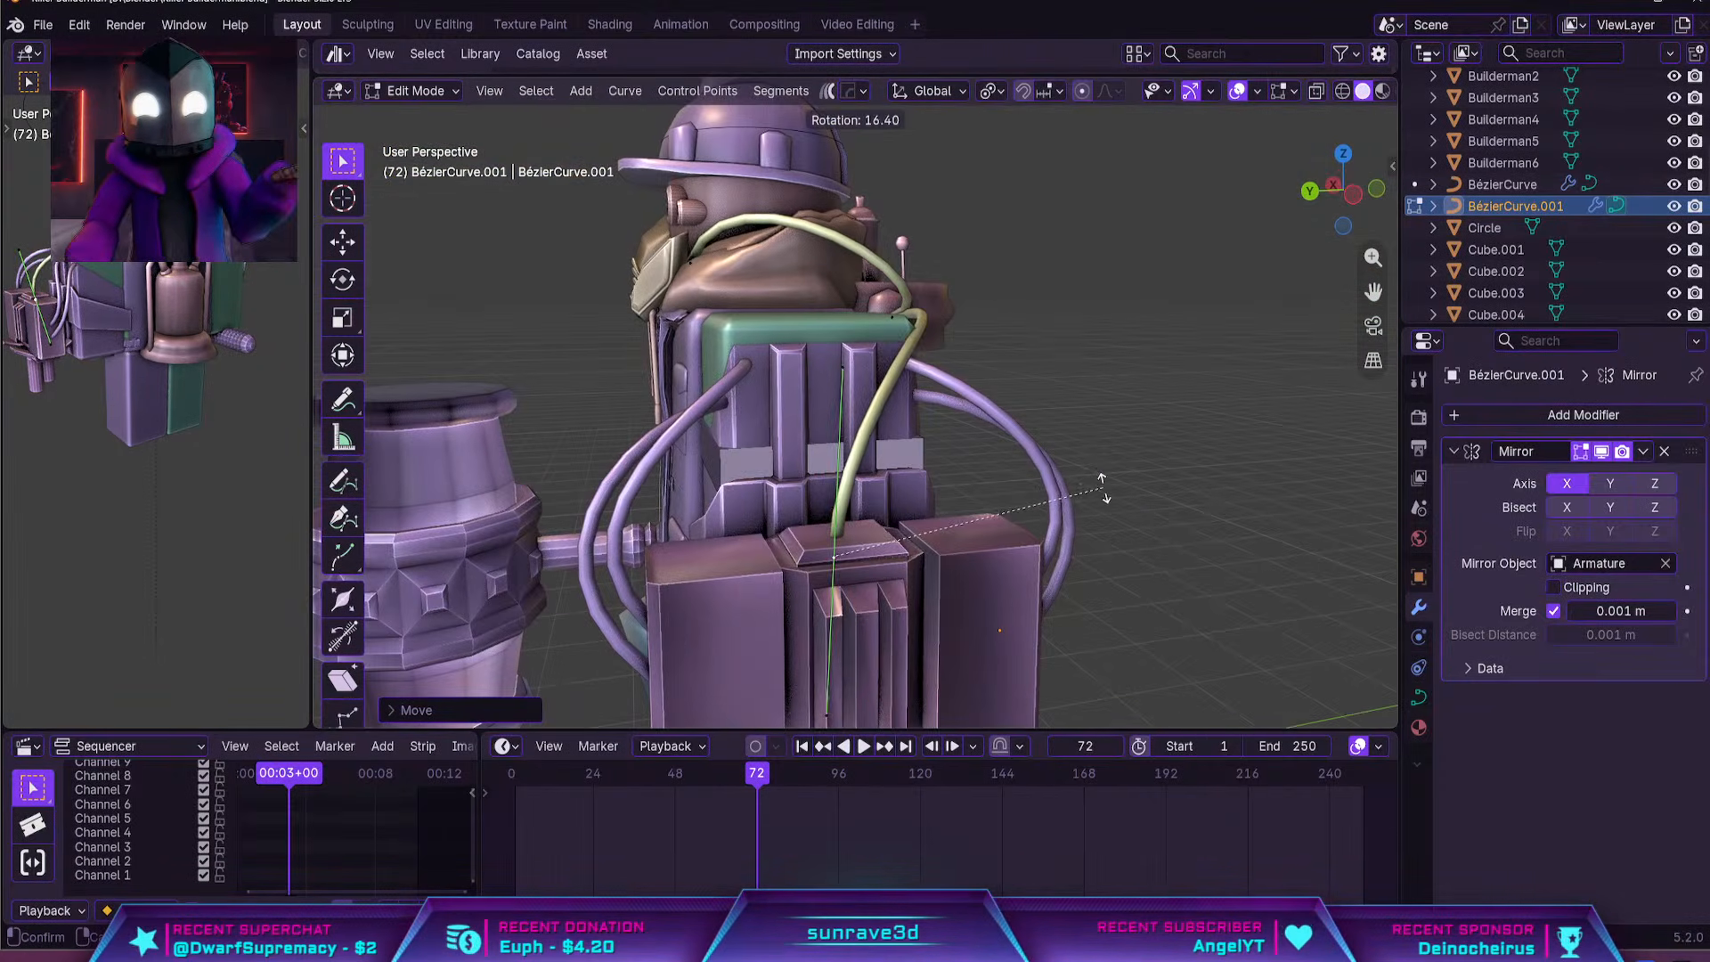
pyautogui.click(1113, 500)
pyautogui.press('r')
pyautogui.click(1100, 463)
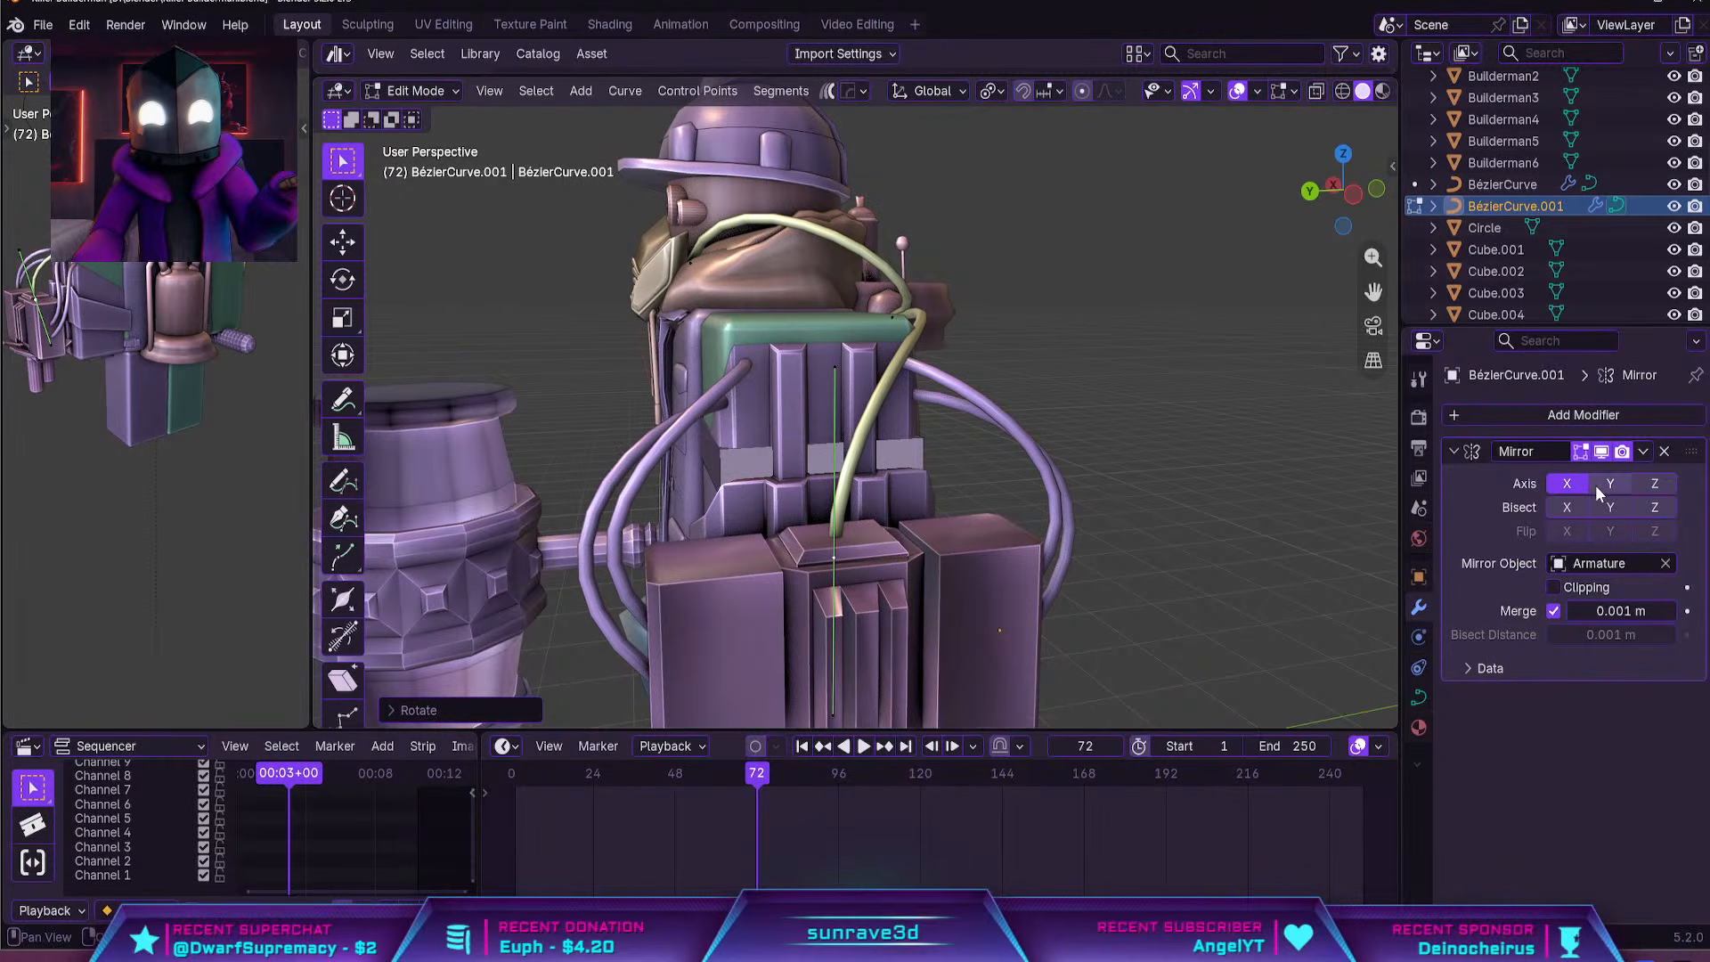
# Remove the Mirror modifier from the curve object holding the mask and turret hoses
pyautogui.click(1663, 452)
pyautogui.moveTo(1158, 392); pyautogui.dragTo(1125, 377, button='middle')
pyautogui.moveTo(1280, 398); pyautogui.dragTo(1225, 389, button='middle')
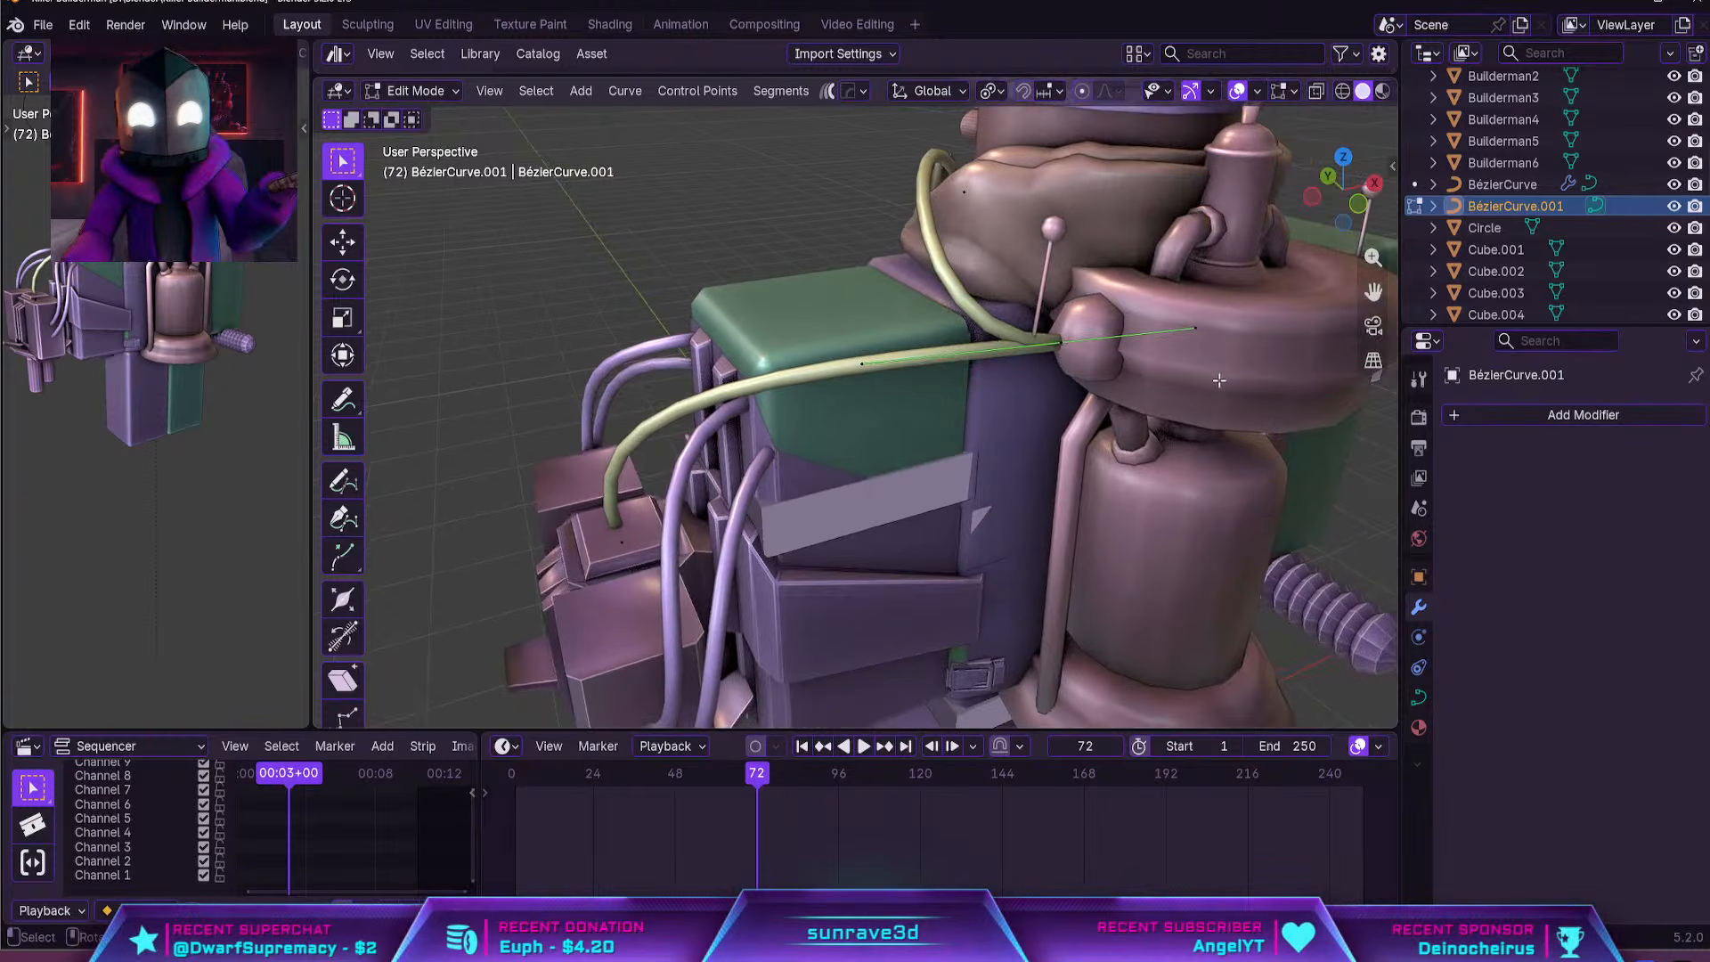
pyautogui.press('g')
pyautogui.click(1182, 388)
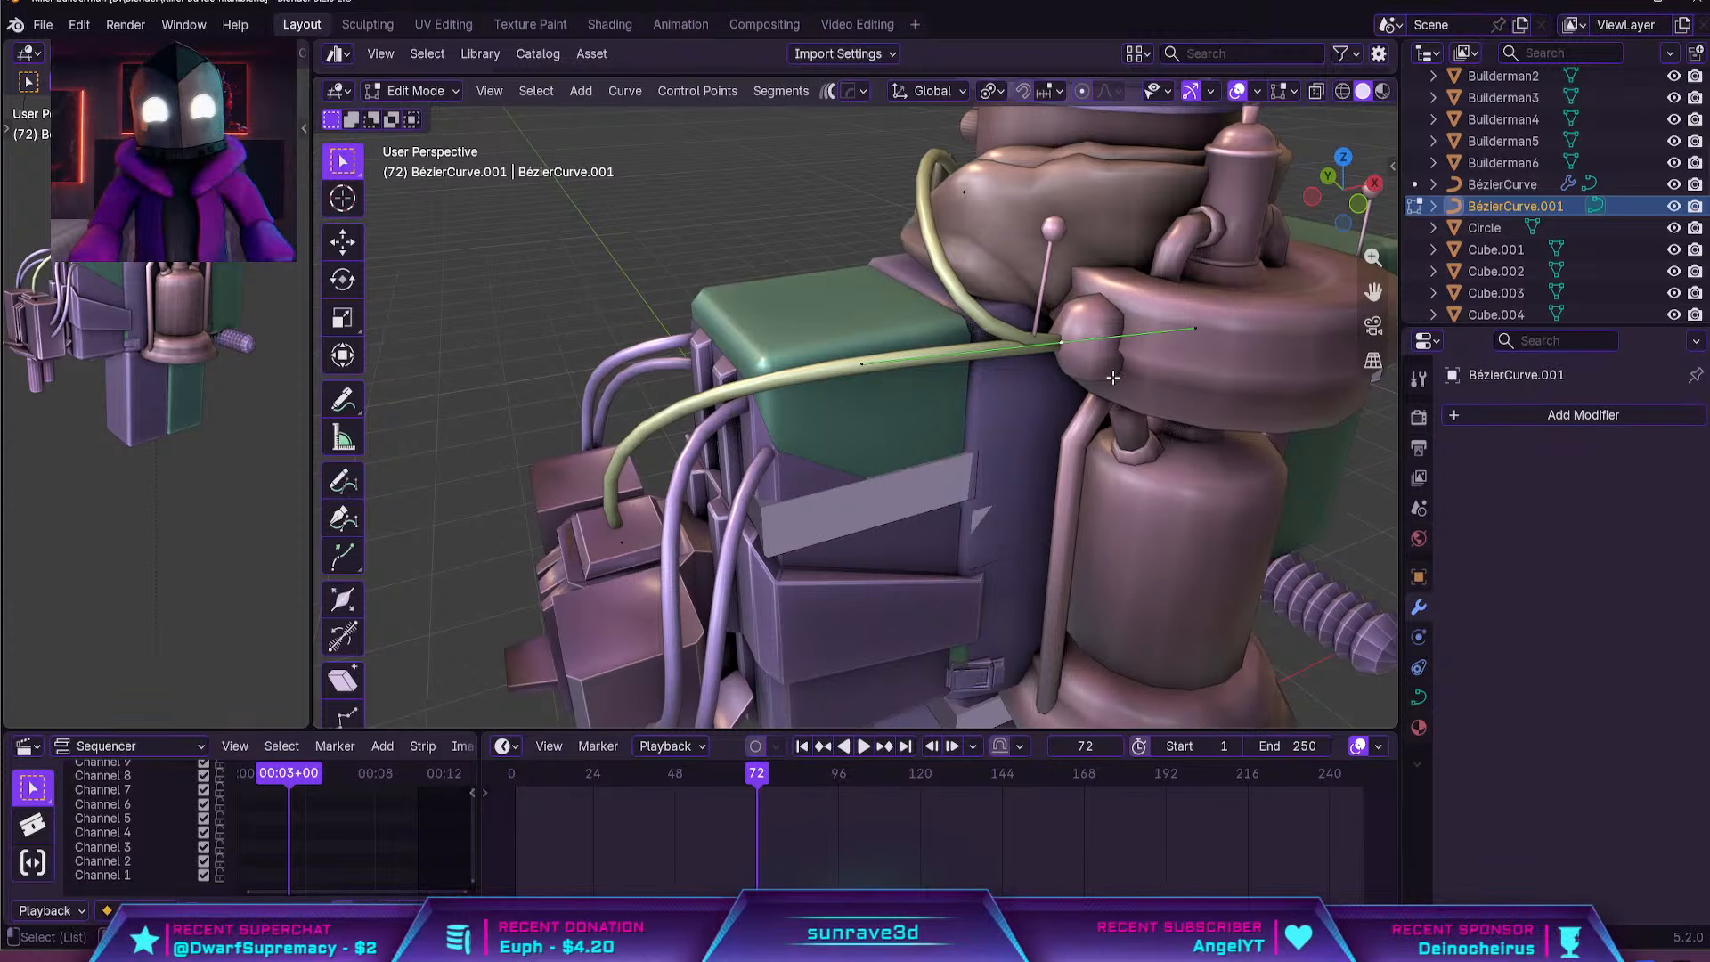
pyautogui.hotkey('alt', 's')
pyautogui.rightClick(1176, 380)
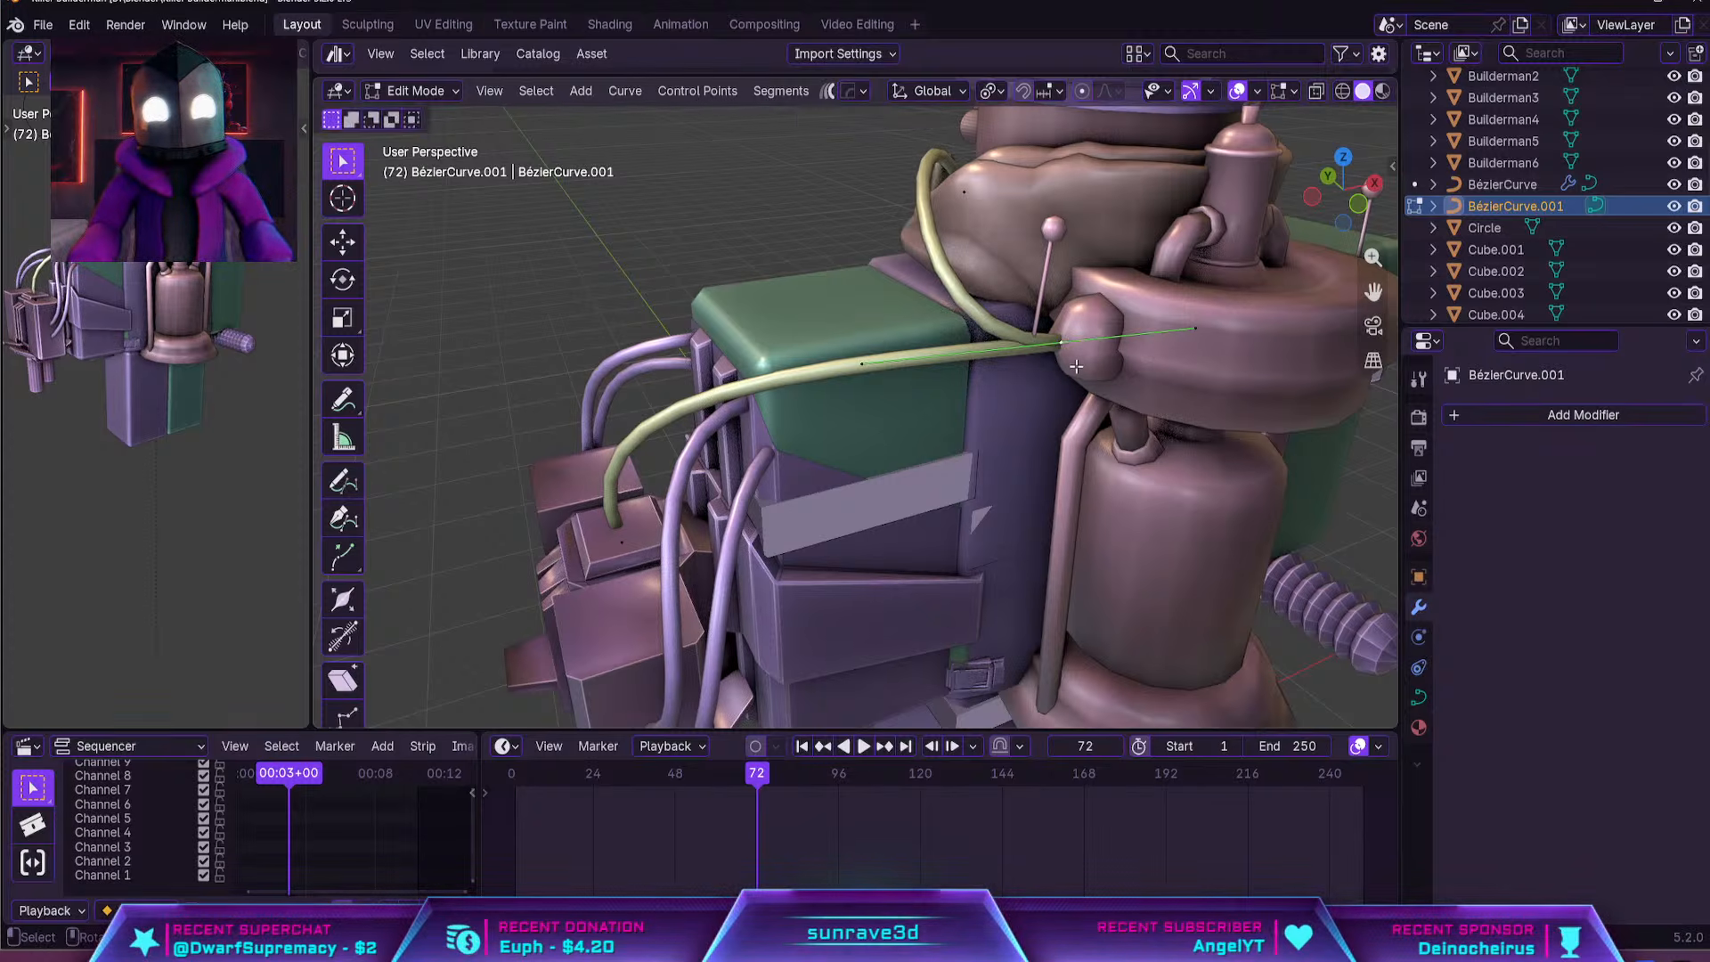
pyautogui.click(1092, 357)
pyautogui.hotkey('alt', 's')
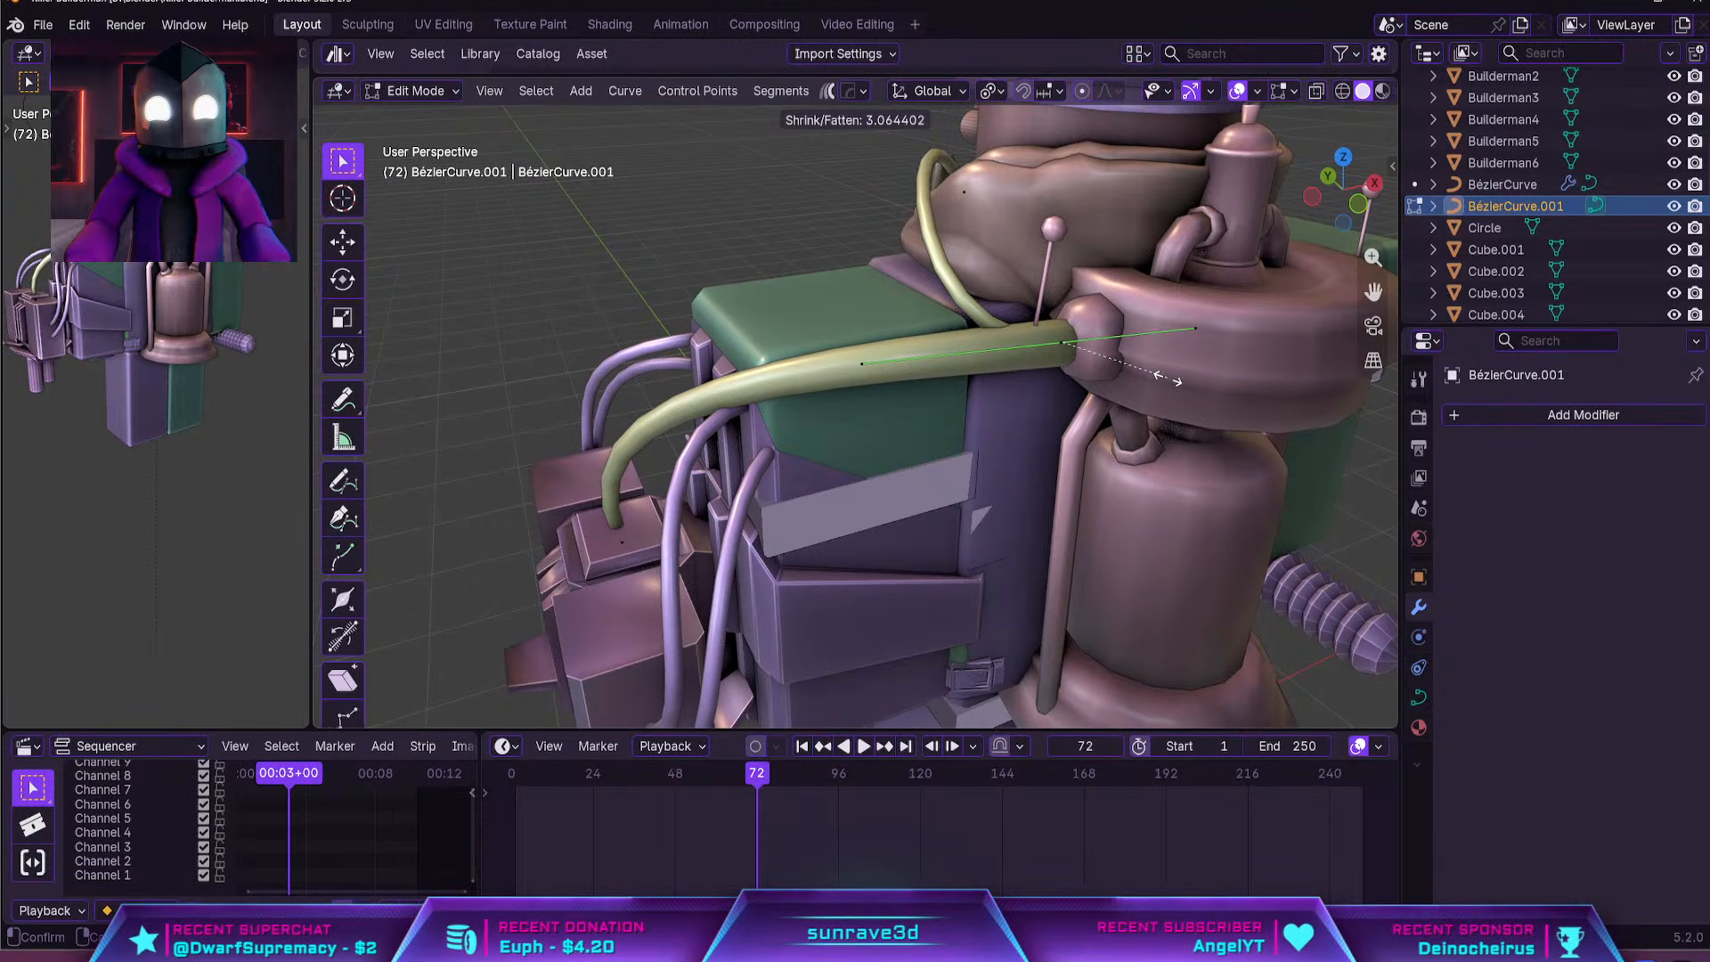
pyautogui.click(1175, 381)
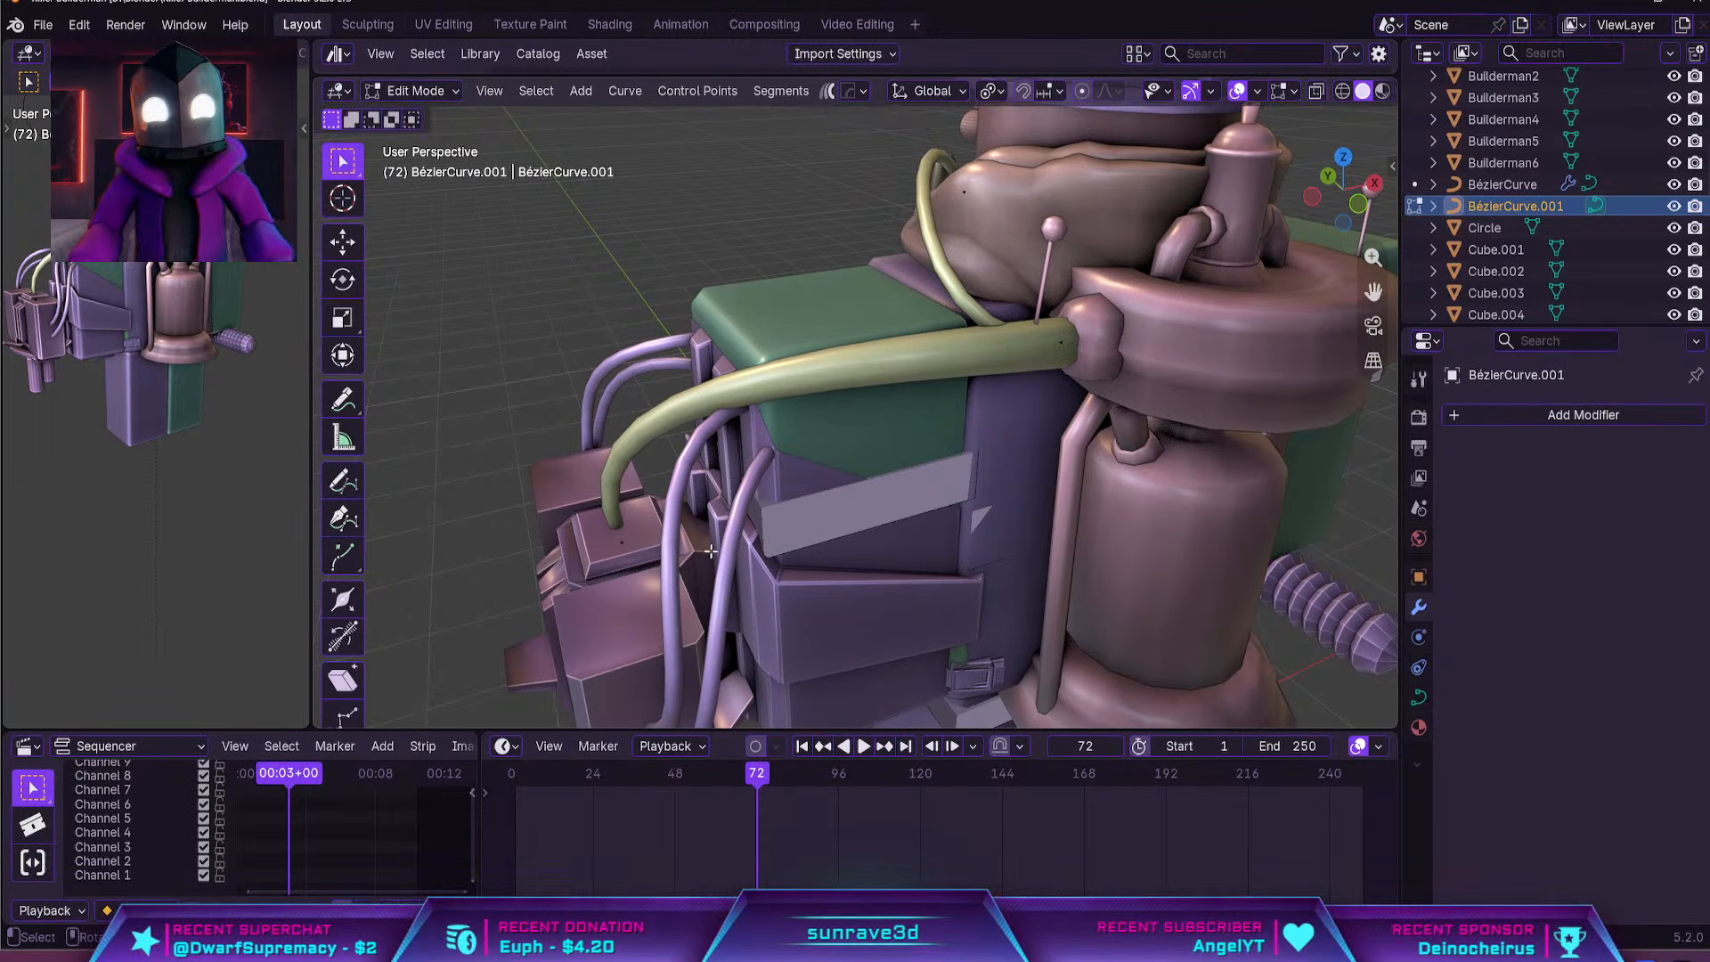
pyautogui.hotkey('ctrl', 'z')
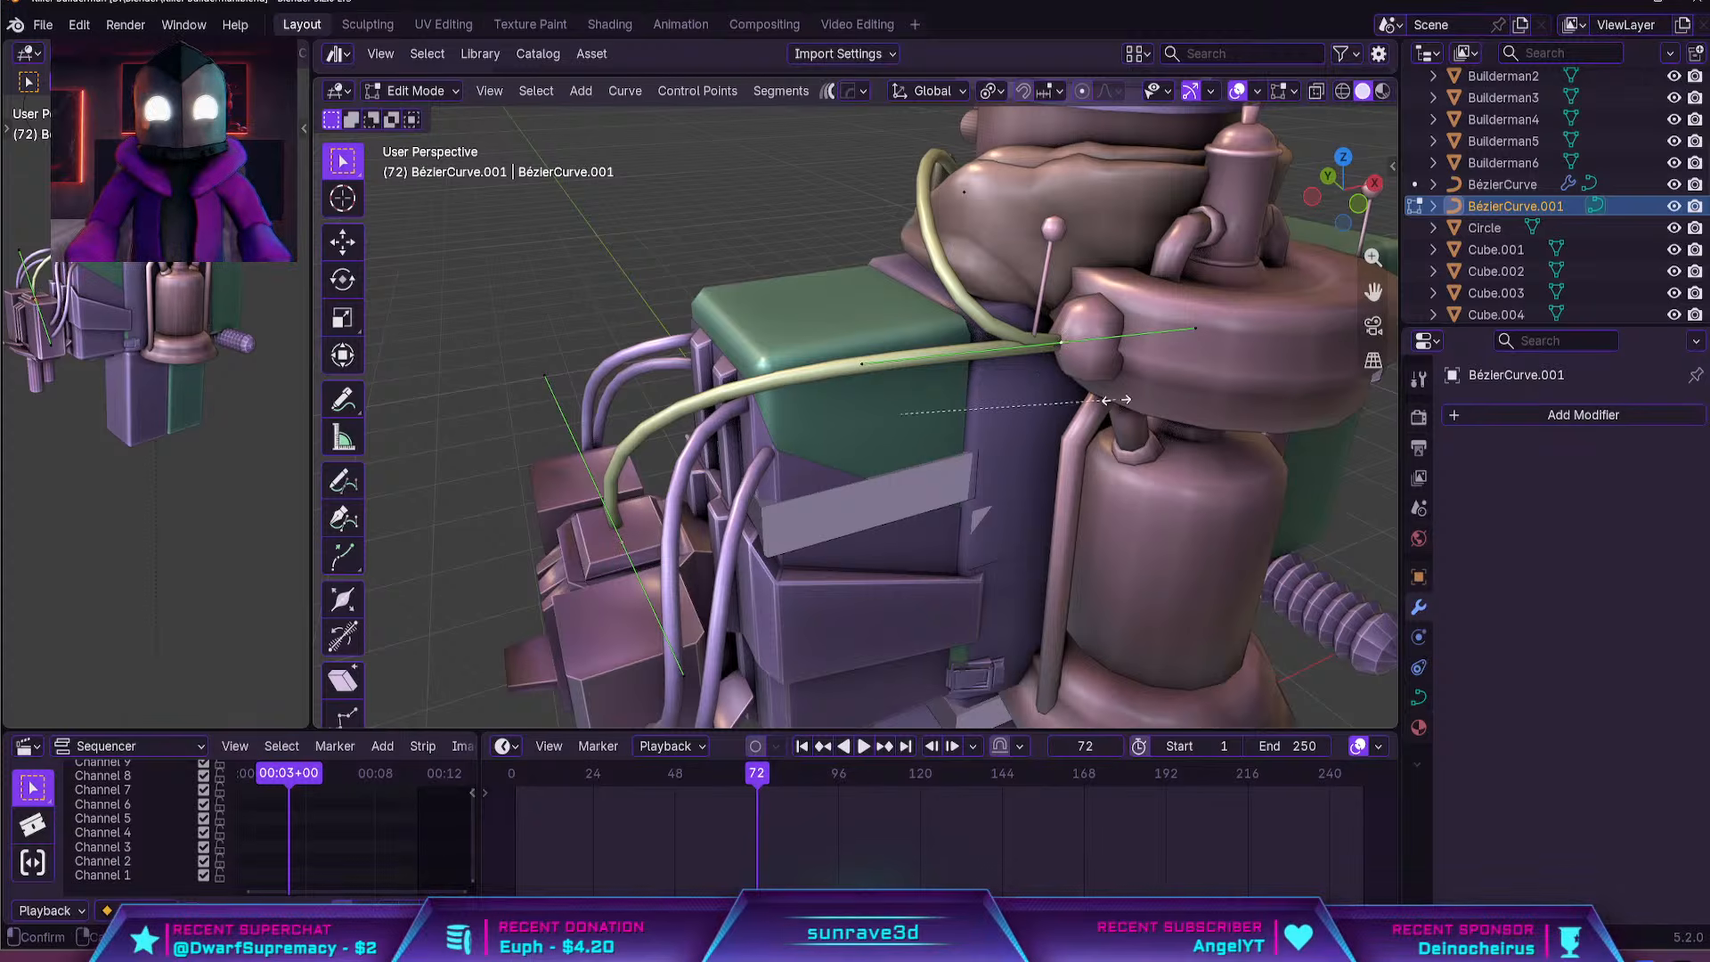
pyautogui.hotkey('alt', 's')
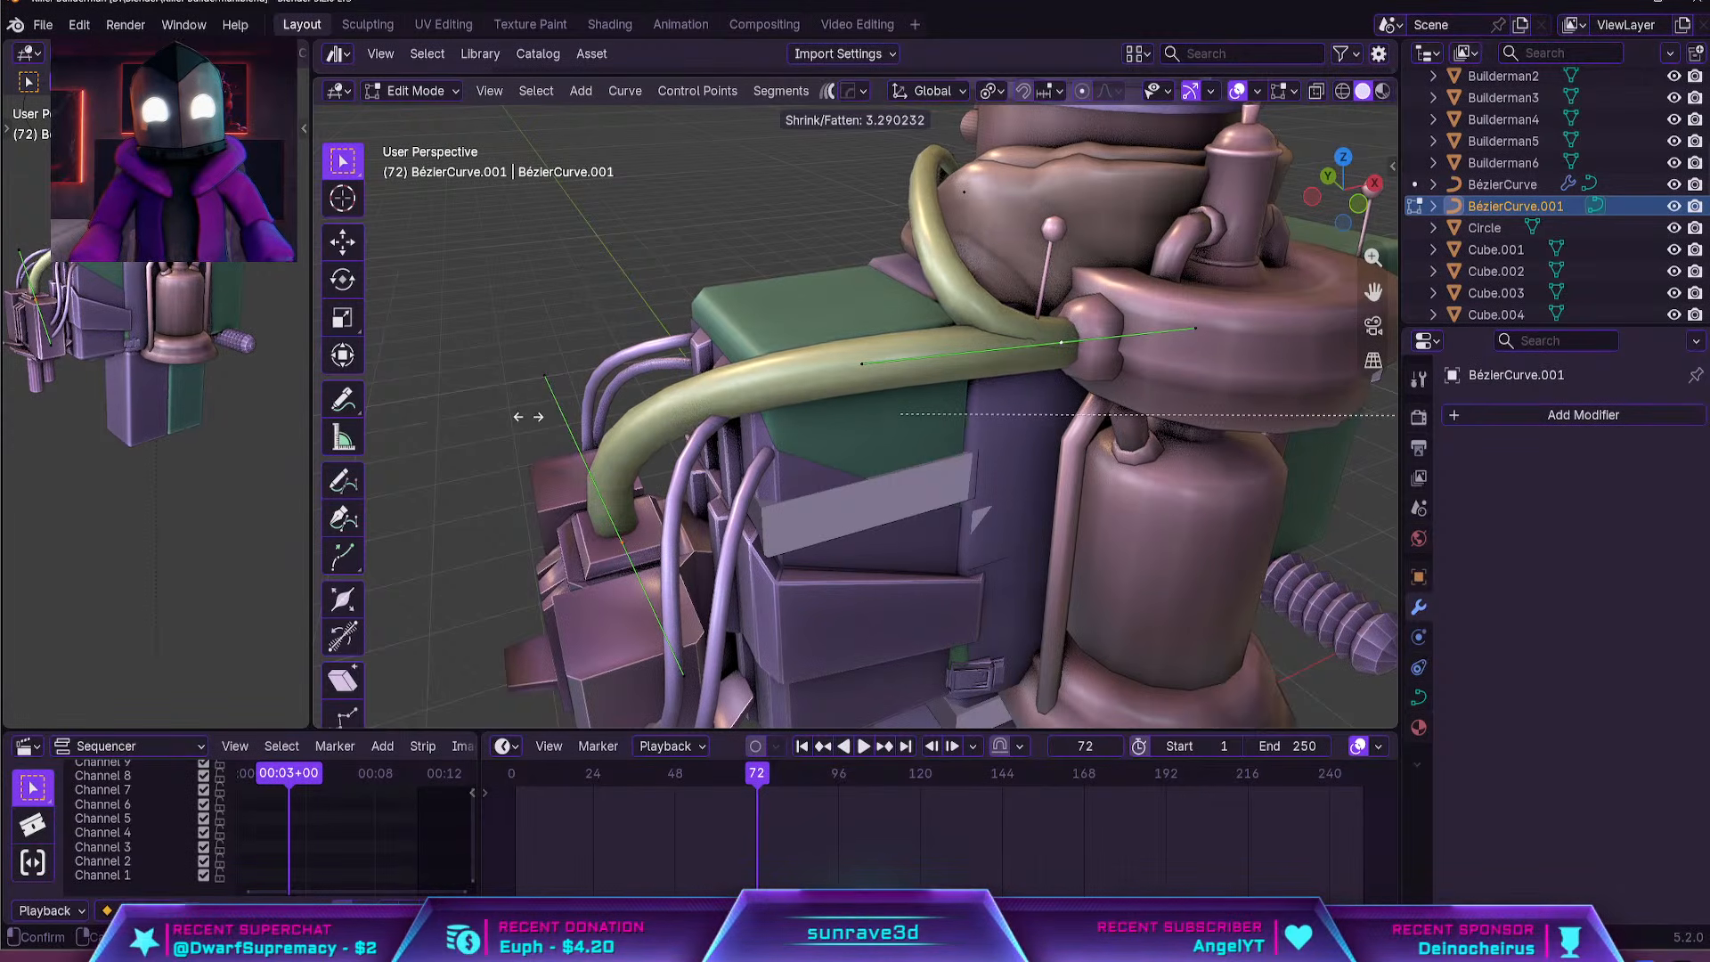
pyautogui.rightClick(514, 416)
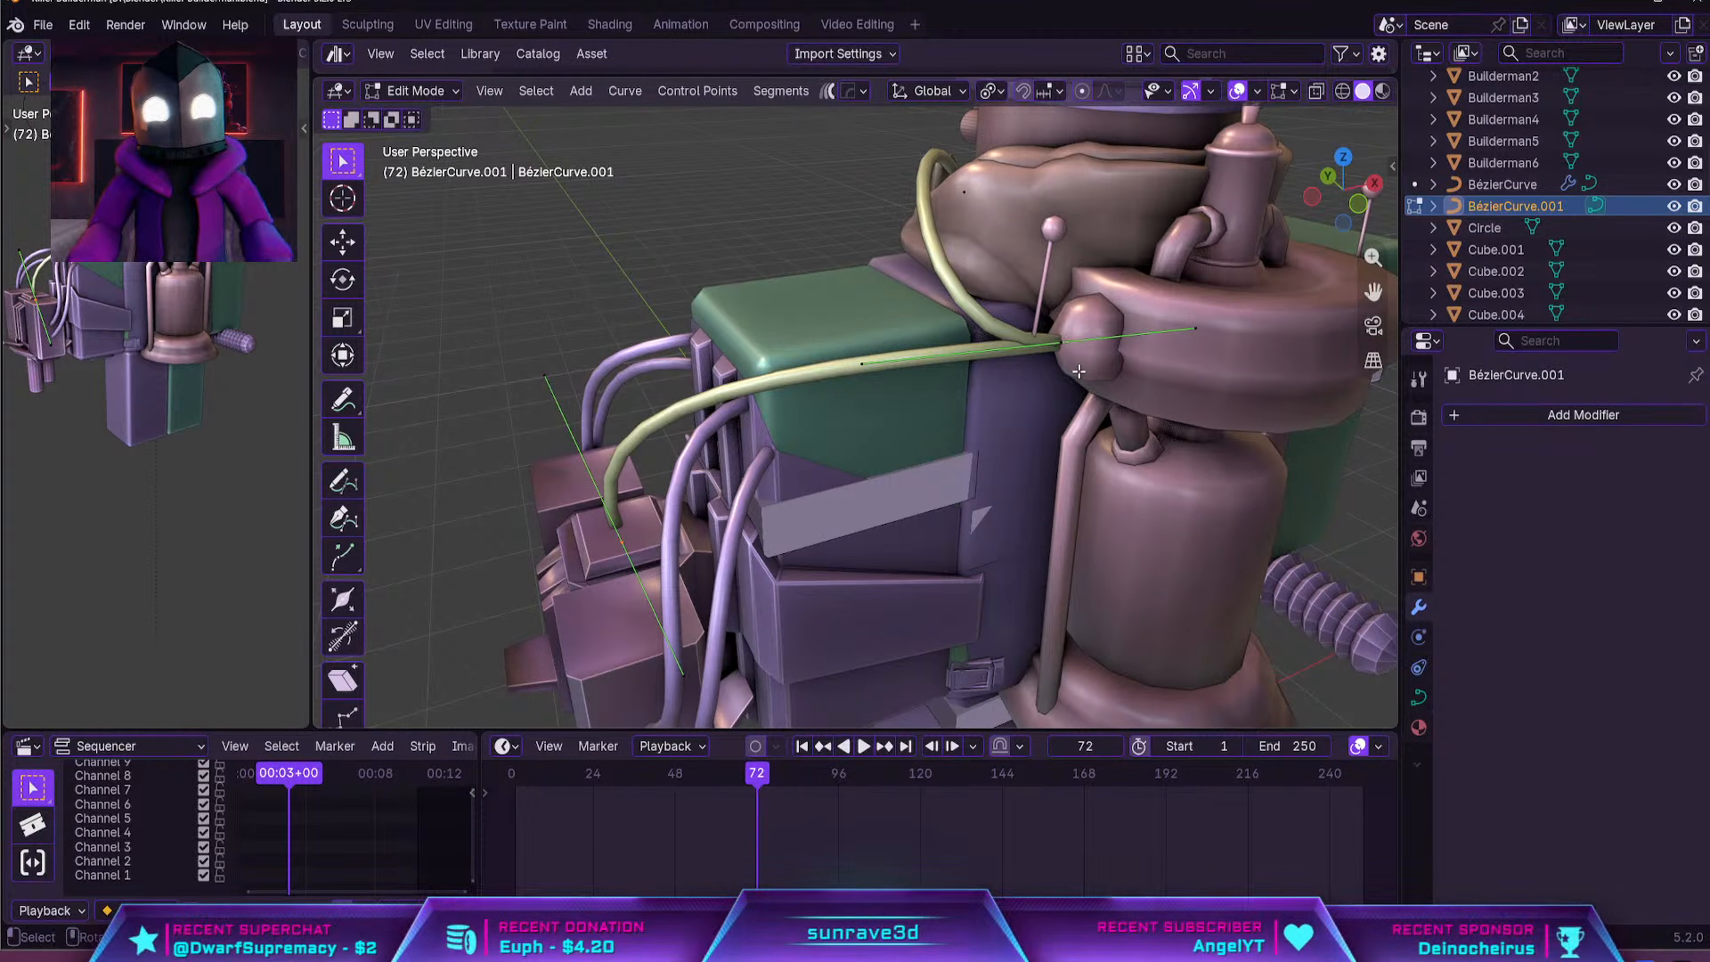
# Thicken the turret hose evenly at both its control points by a factor of about 3
pyautogui.hotkey('alt', 's')
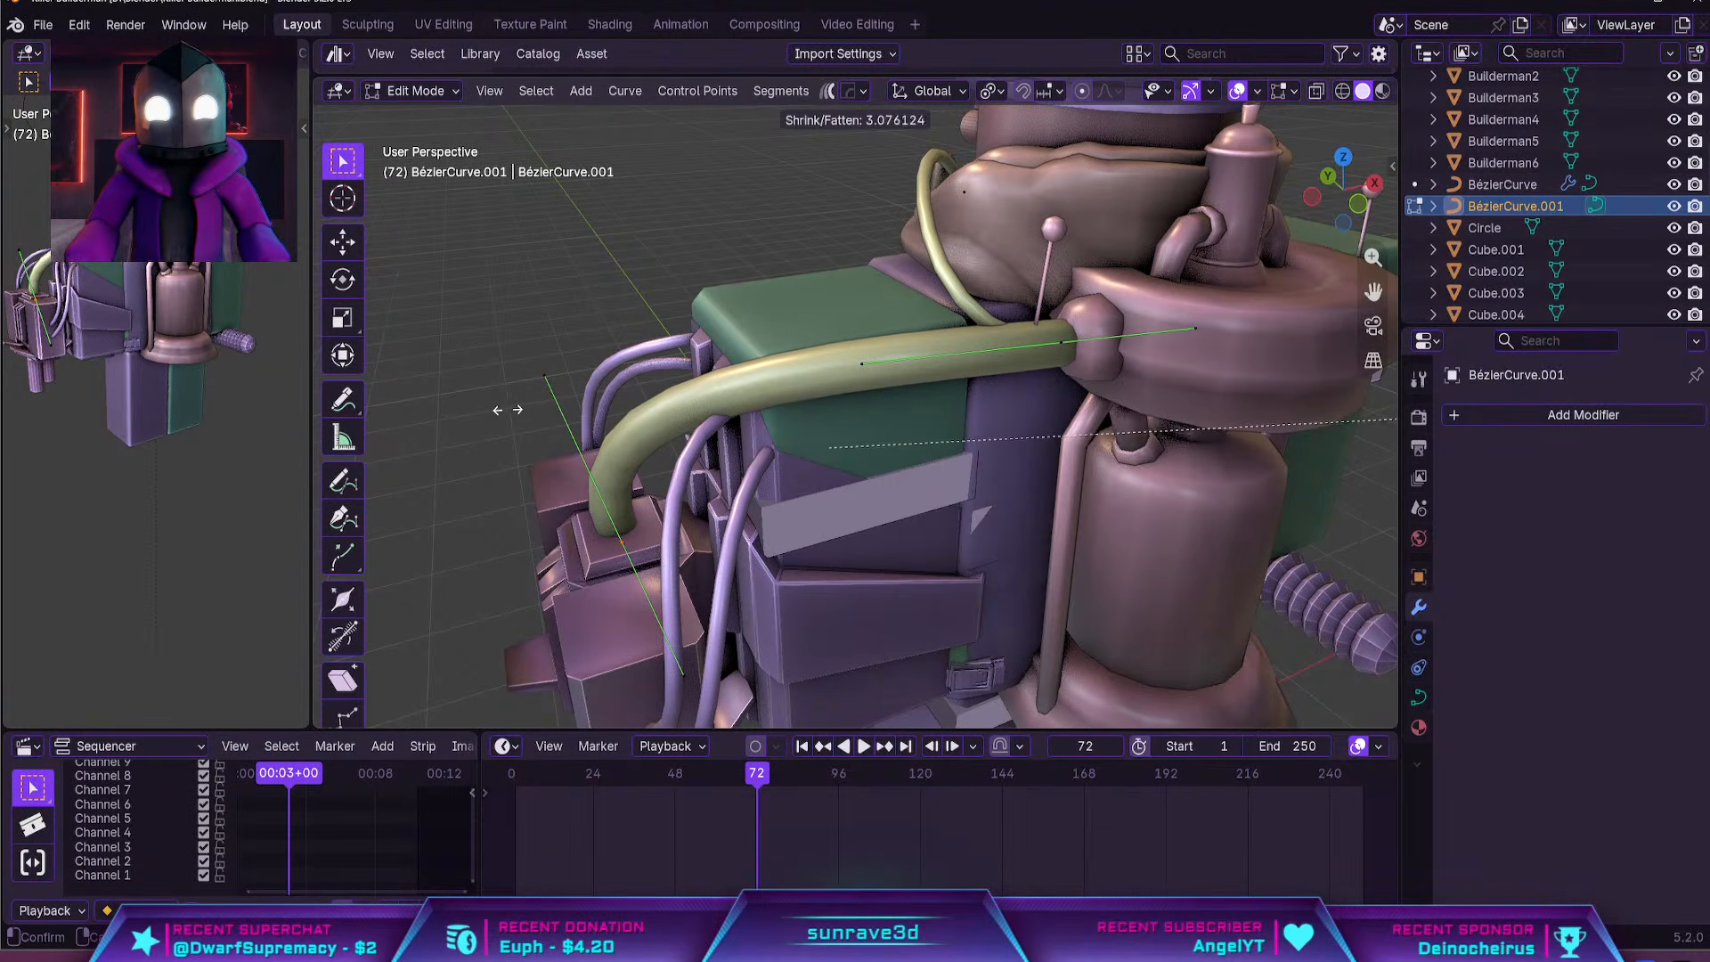
pyautogui.click(543, 413)
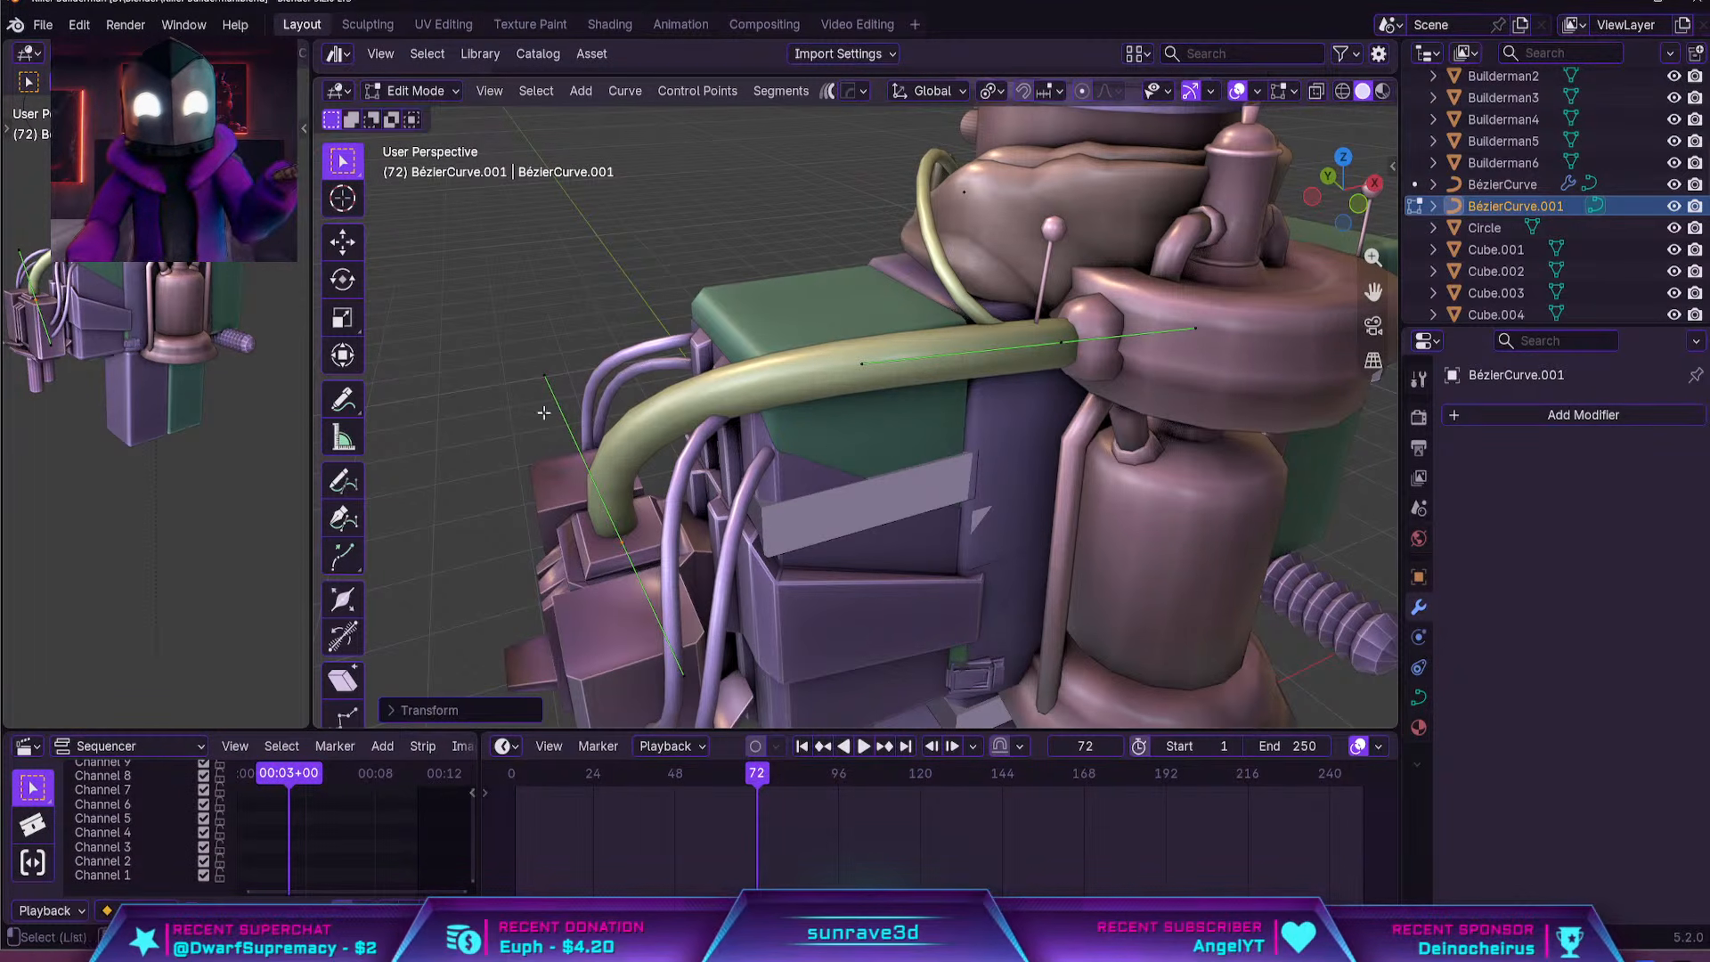
pyautogui.click(1093, 344)
pyautogui.press('r')
pyautogui.rightClick(1174, 367)
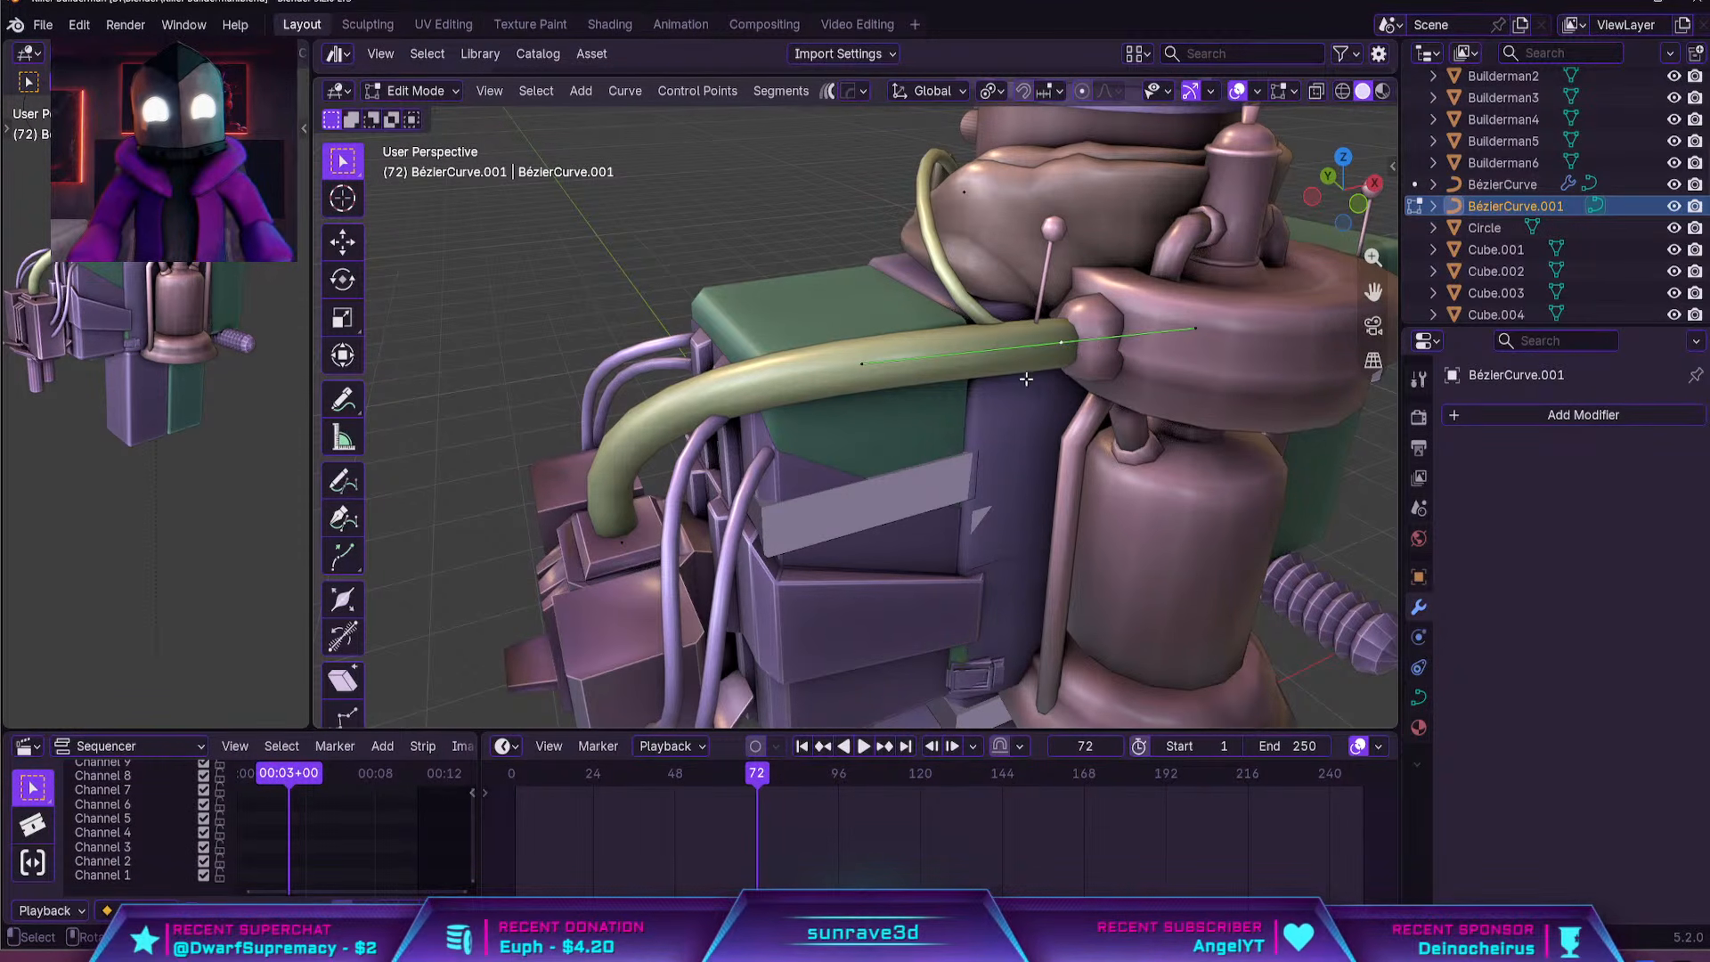
pyautogui.press('Tab')
pyautogui.press('Tab')
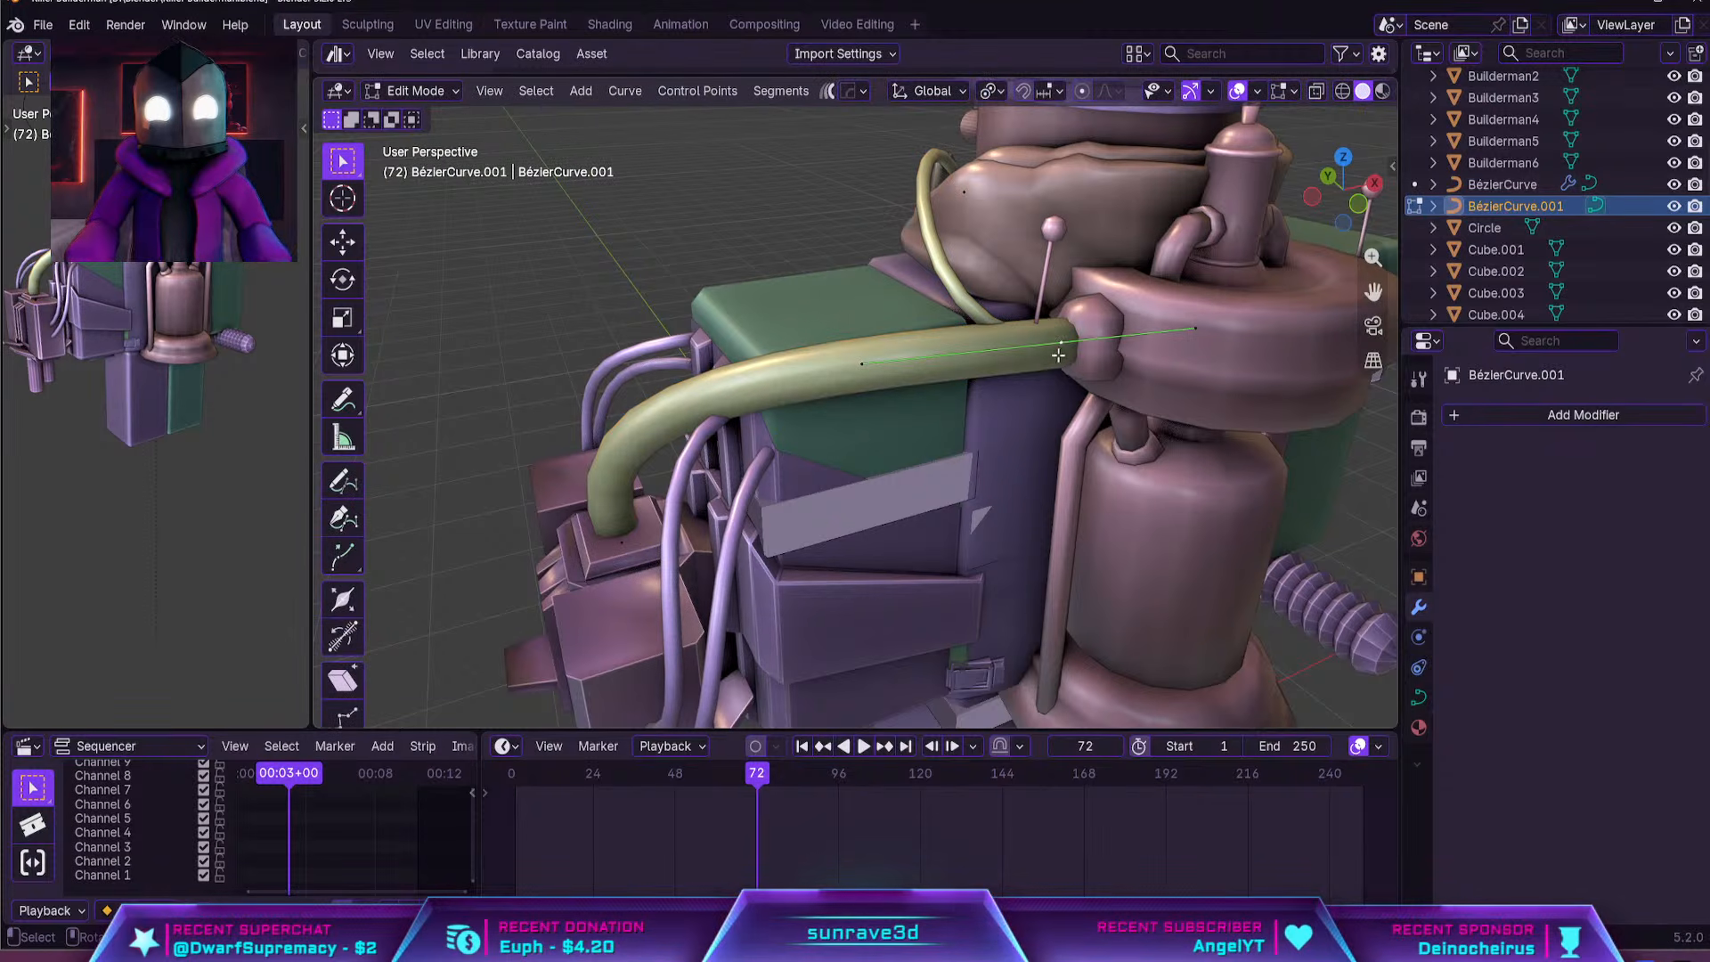
pyautogui.moveTo(1058, 354); pyautogui.dragTo(872, 348, button='middle')
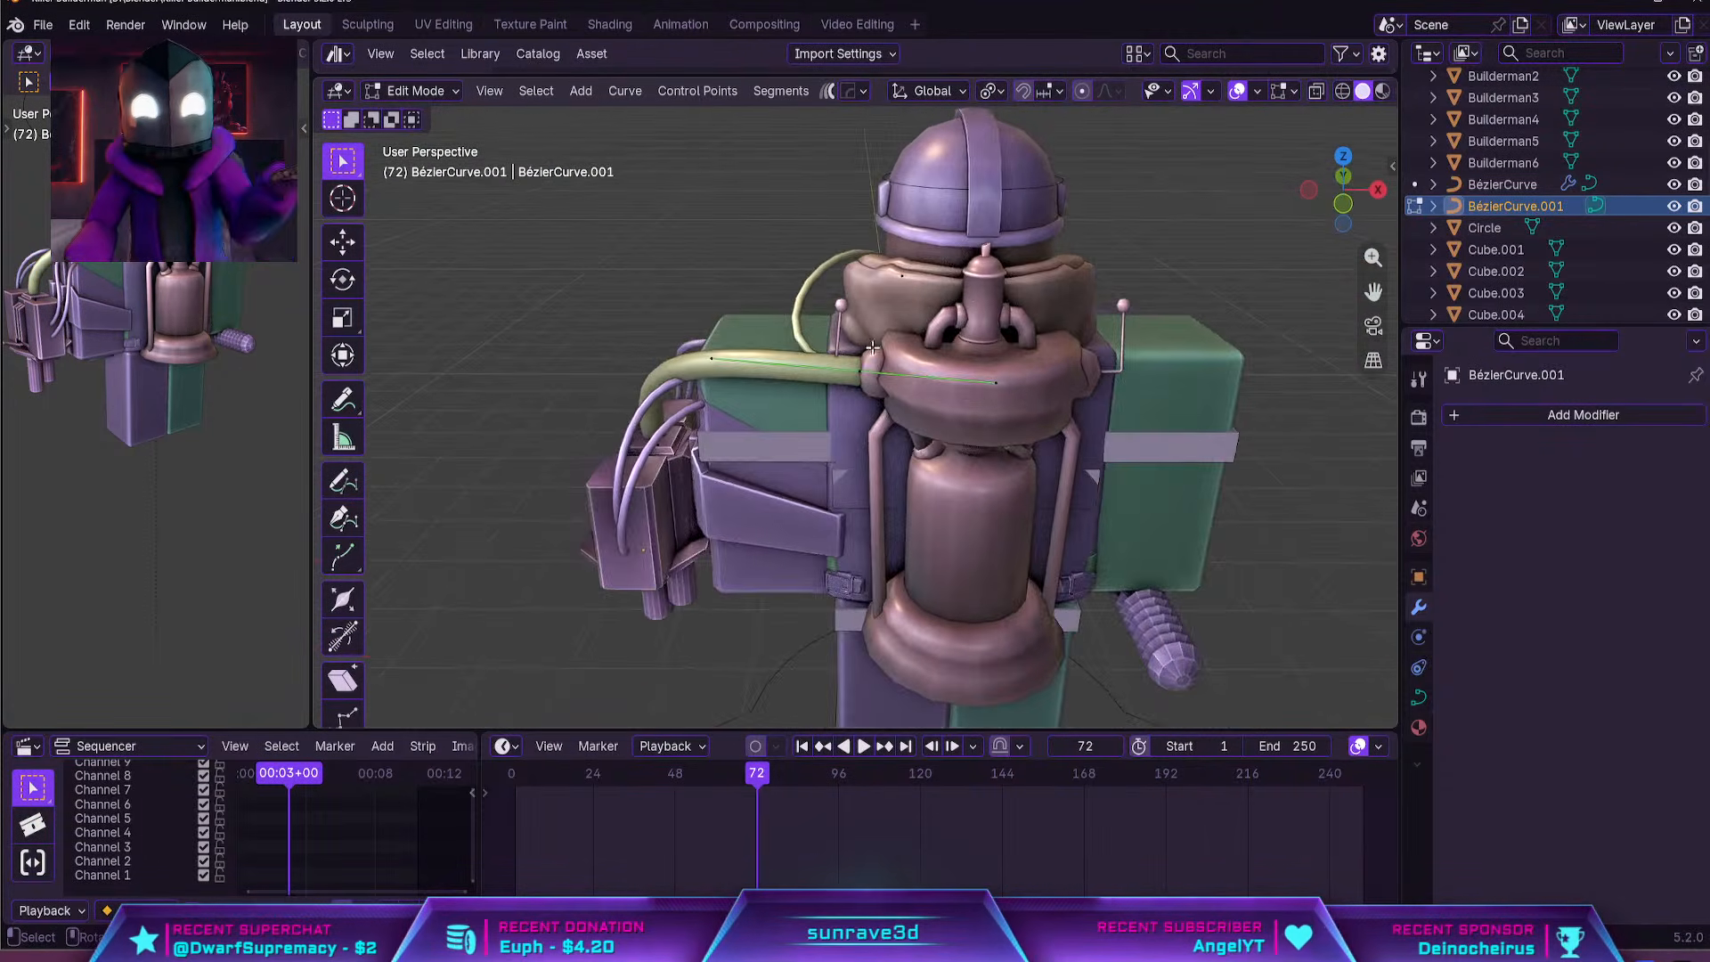
pyautogui.scroll(3, 872, 347)
pyautogui.press('g')
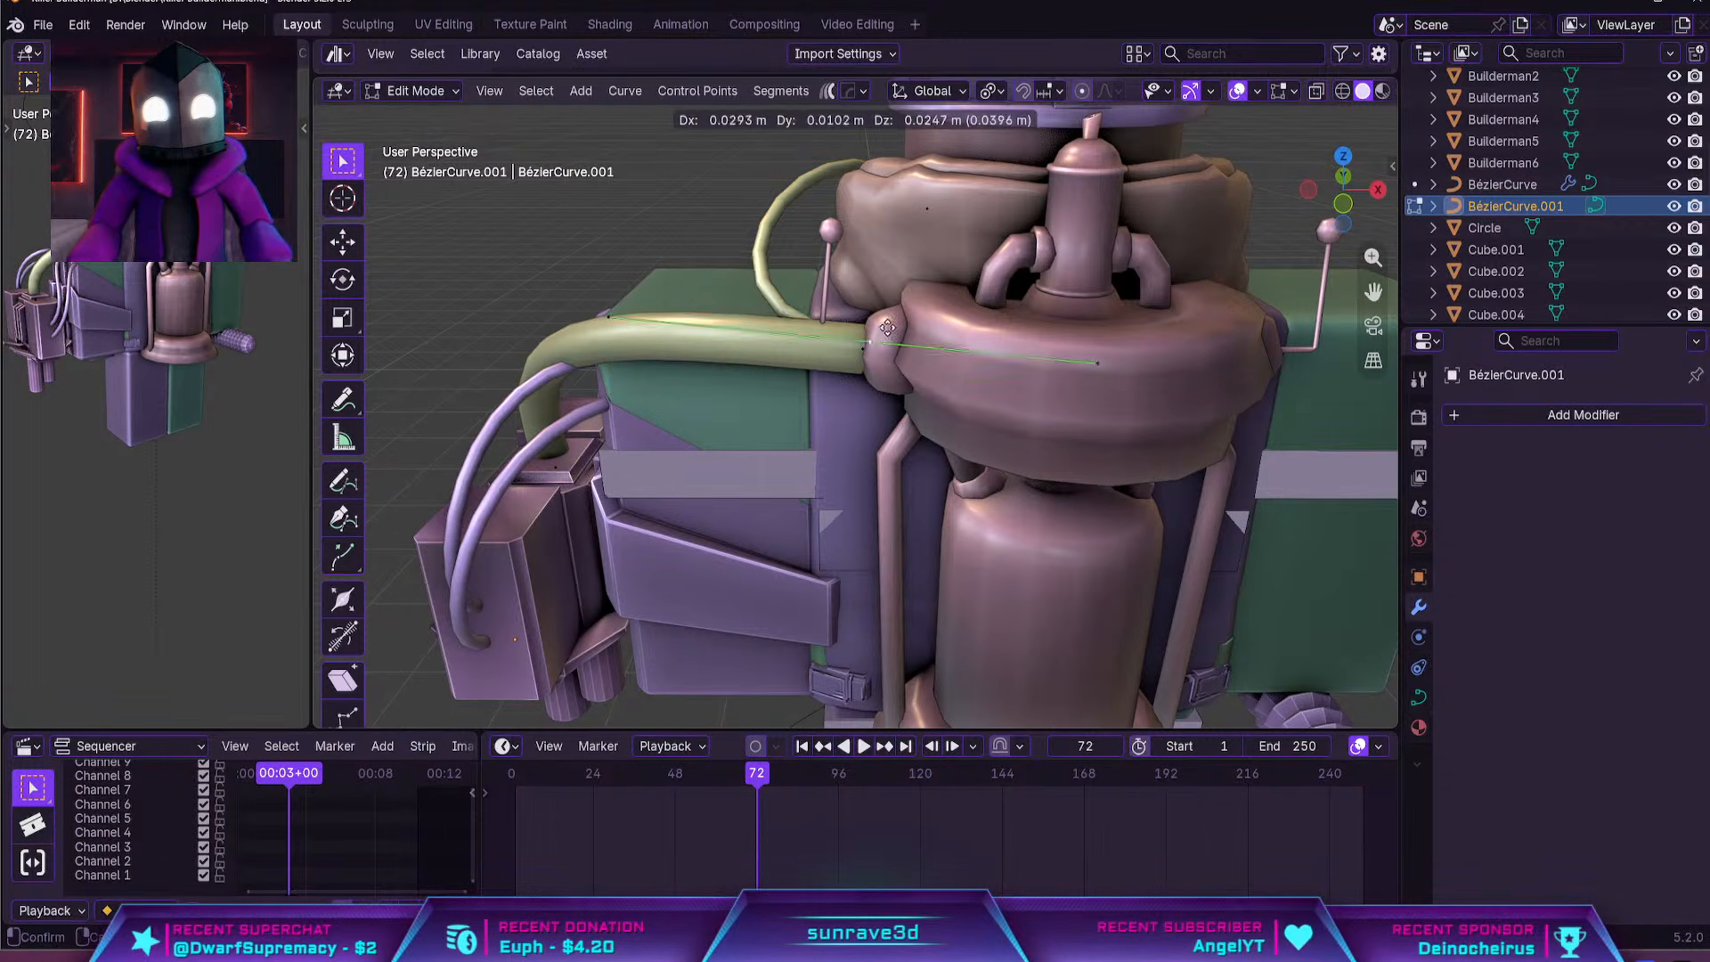
pyautogui.rightClick(885, 305)
# Select the whole thin mask hose, separate it from the turret hose into its own curve object, and return to Object Mode
pyautogui.keyDown('shift'); pyautogui.moveTo(912, 198); pyautogui.dragTo(918, 260, button='middle'); pyautogui.keyUp('shift')
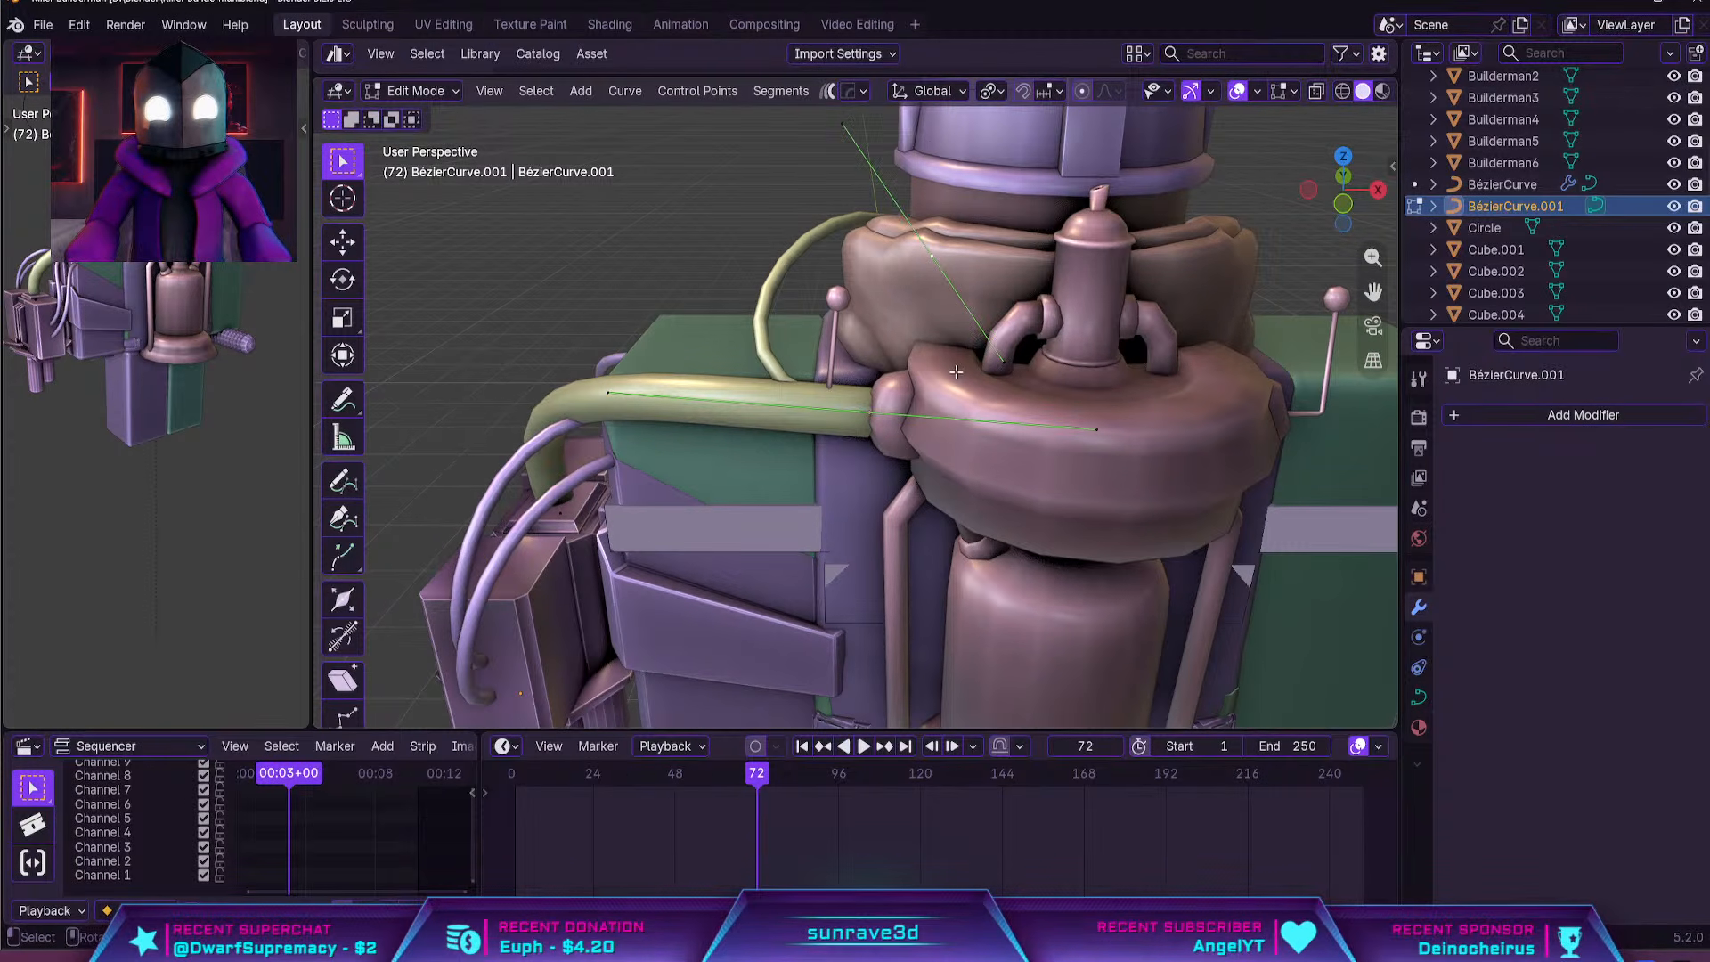
pyautogui.press('g')
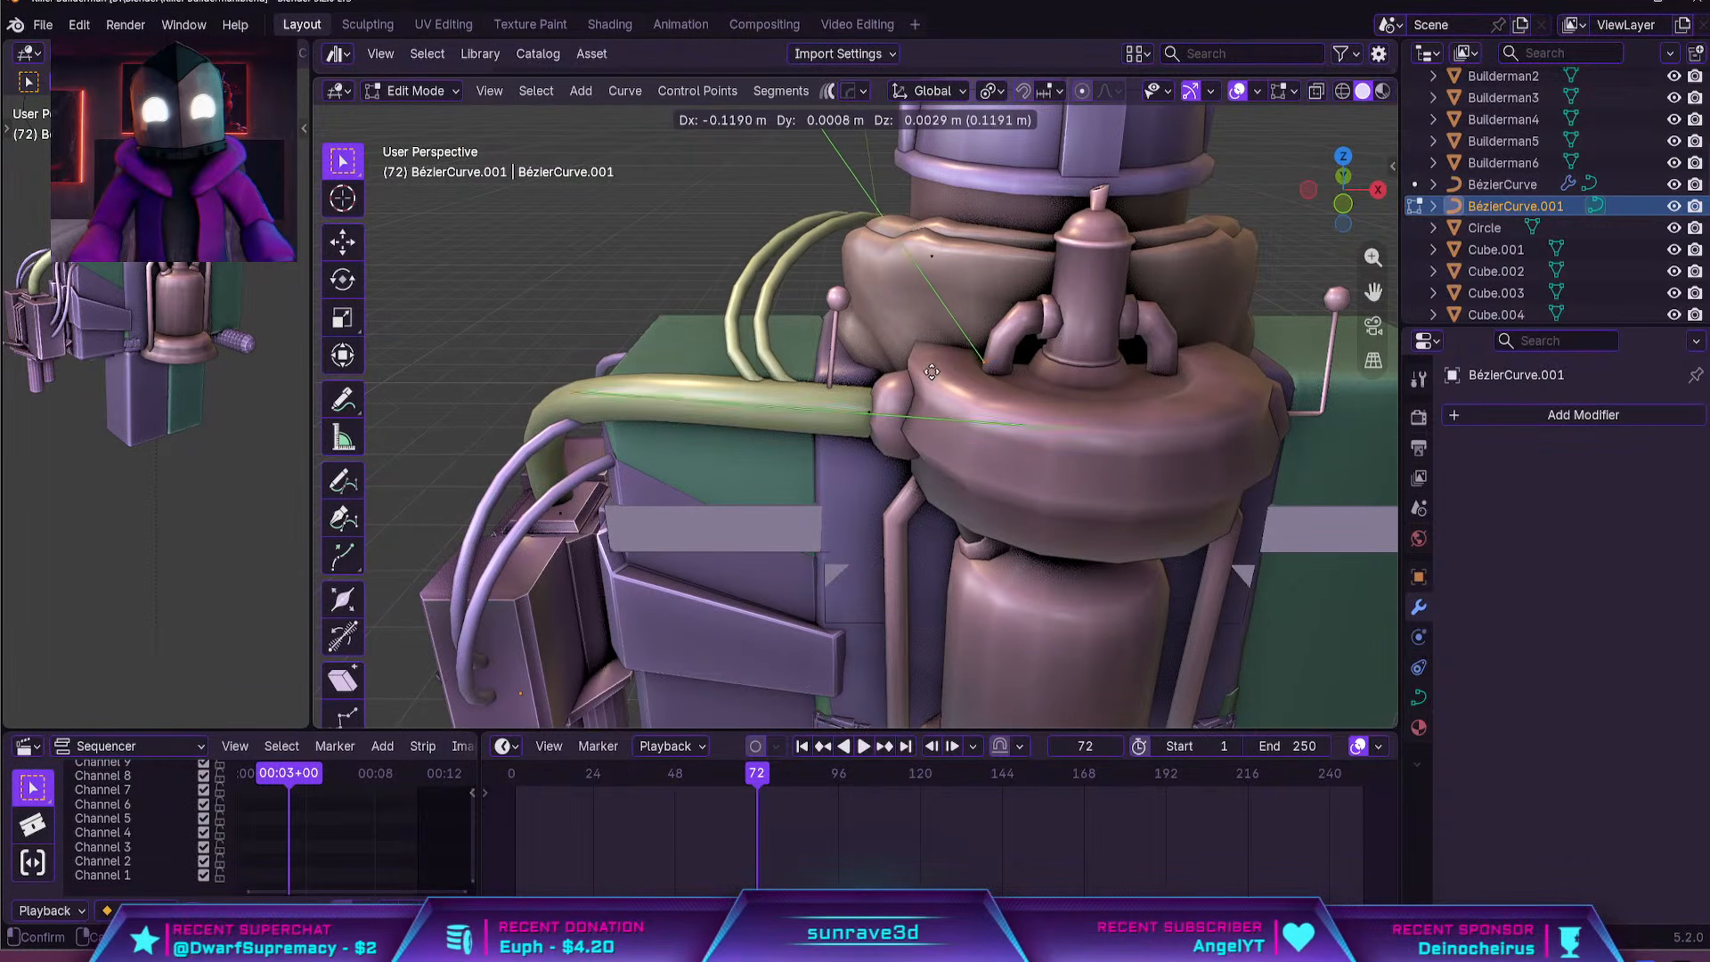
pyautogui.click(935, 322)
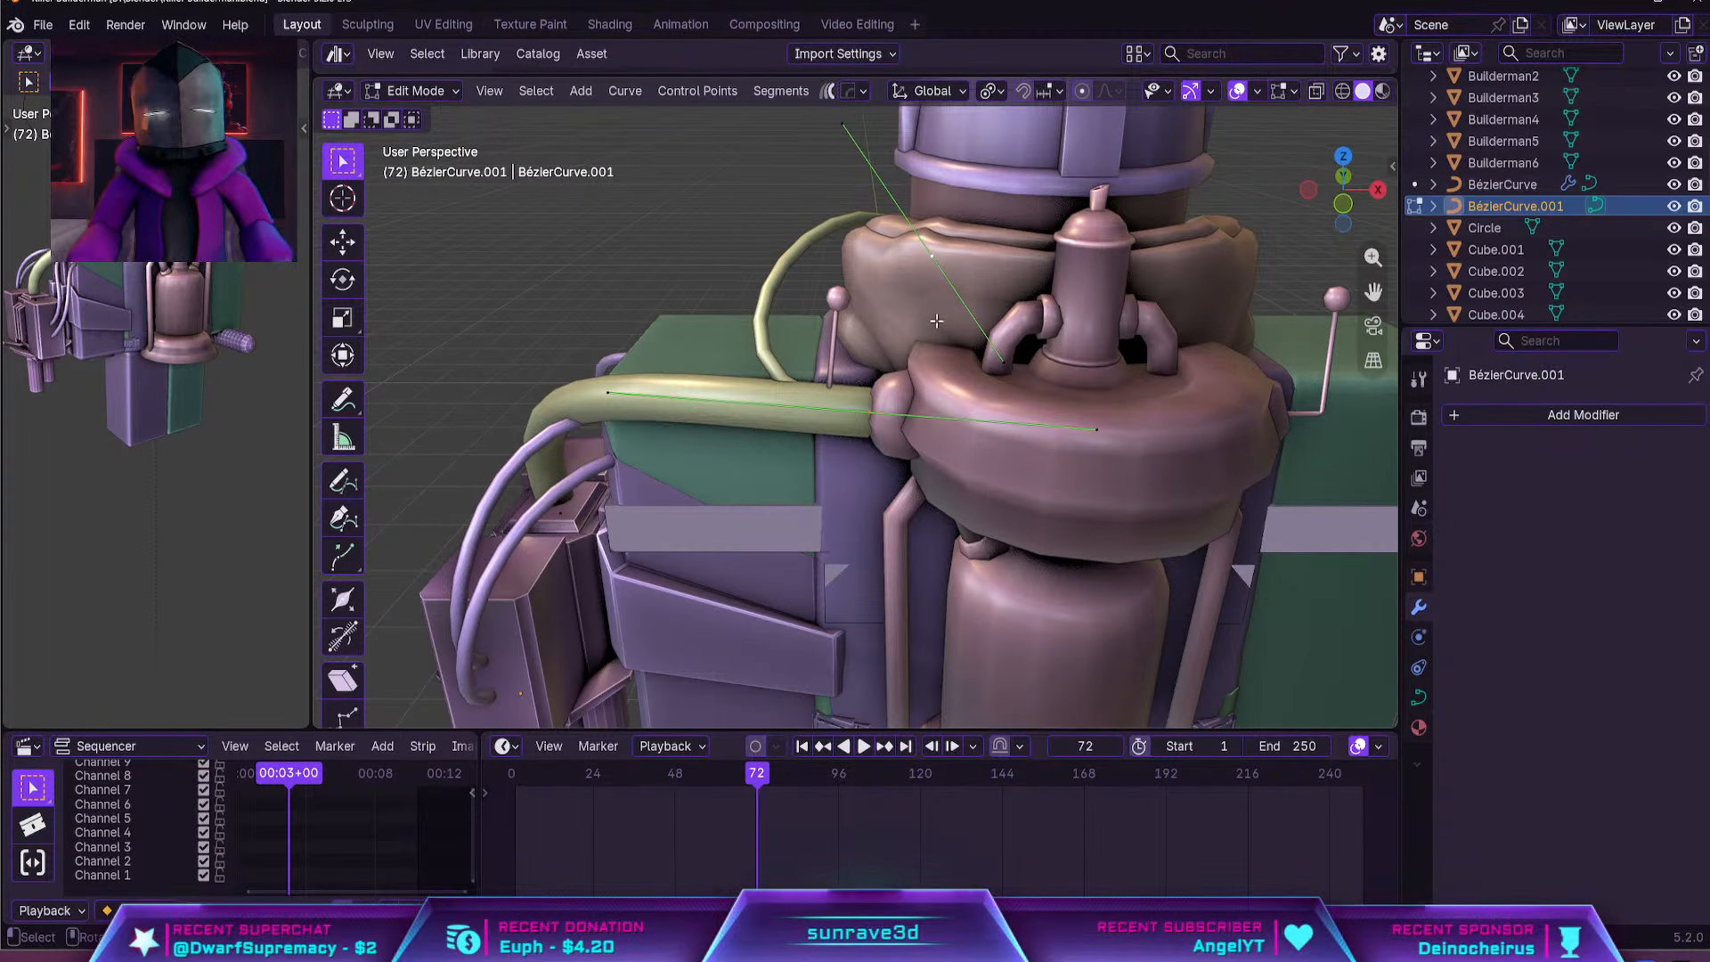
pyautogui.press('p')
pyautogui.press('Tab')
pyautogui.click(755, 315)
pyautogui.click(788, 356)
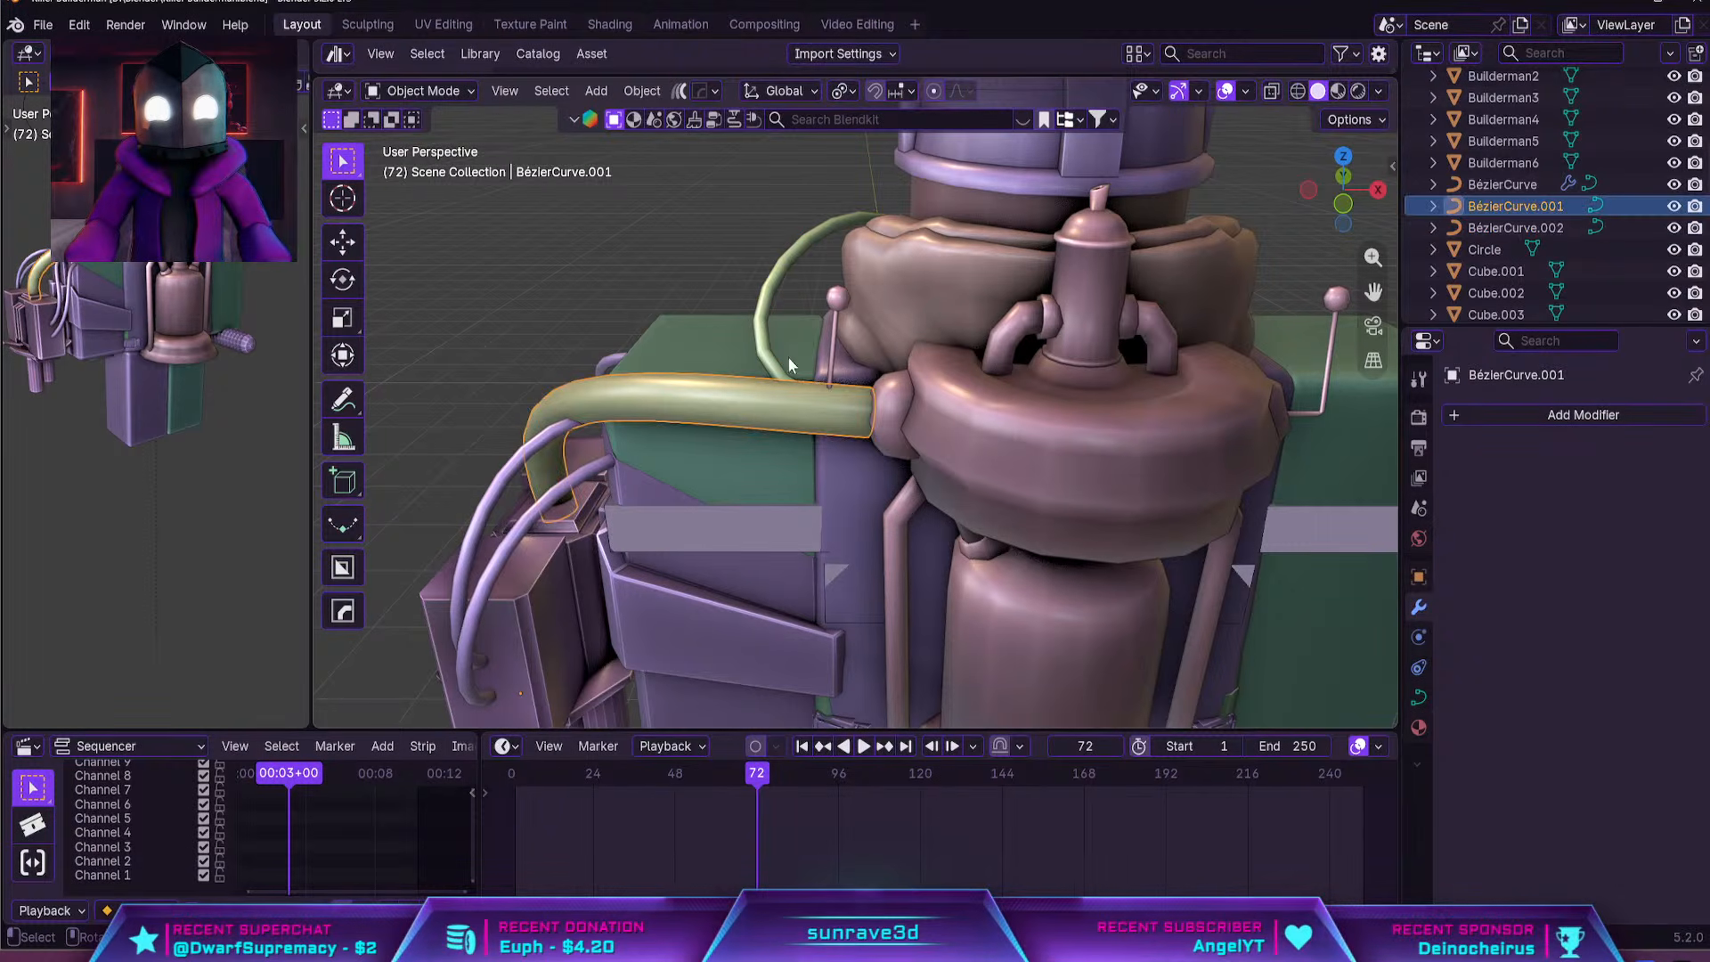
# Add a Mirror modifier to the separated mask hose, mirroring on X with the disp backpack as mirror object
pyautogui.click(773, 317)
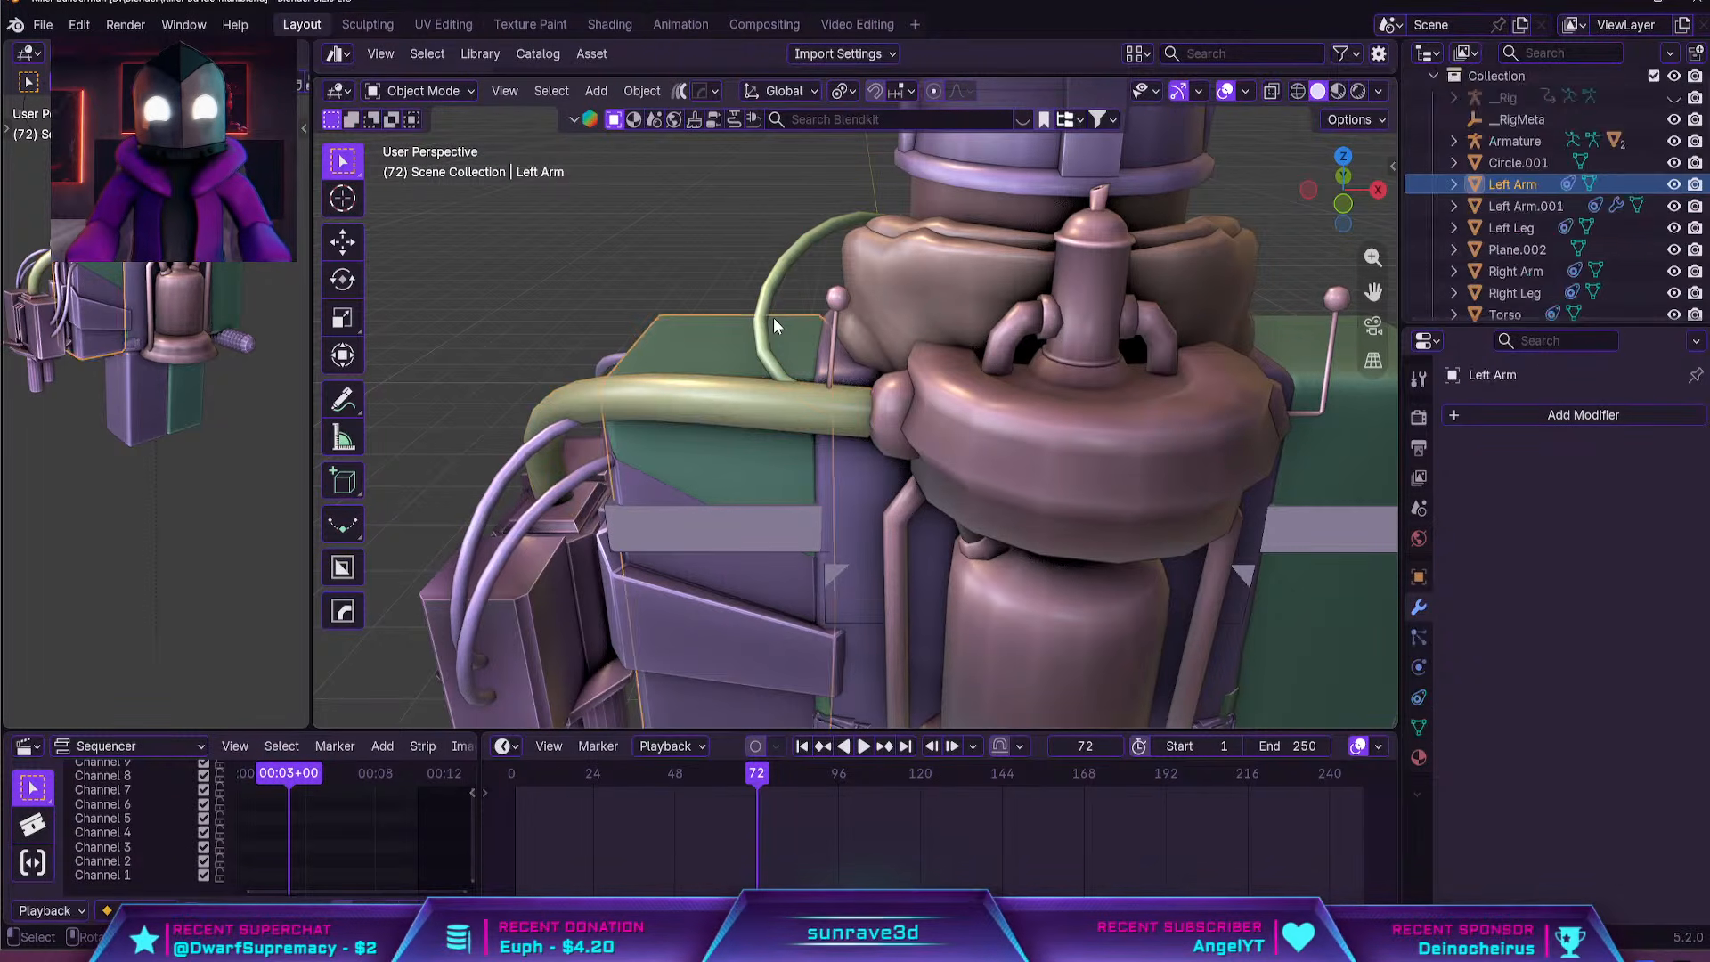
pyautogui.click(1601, 415)
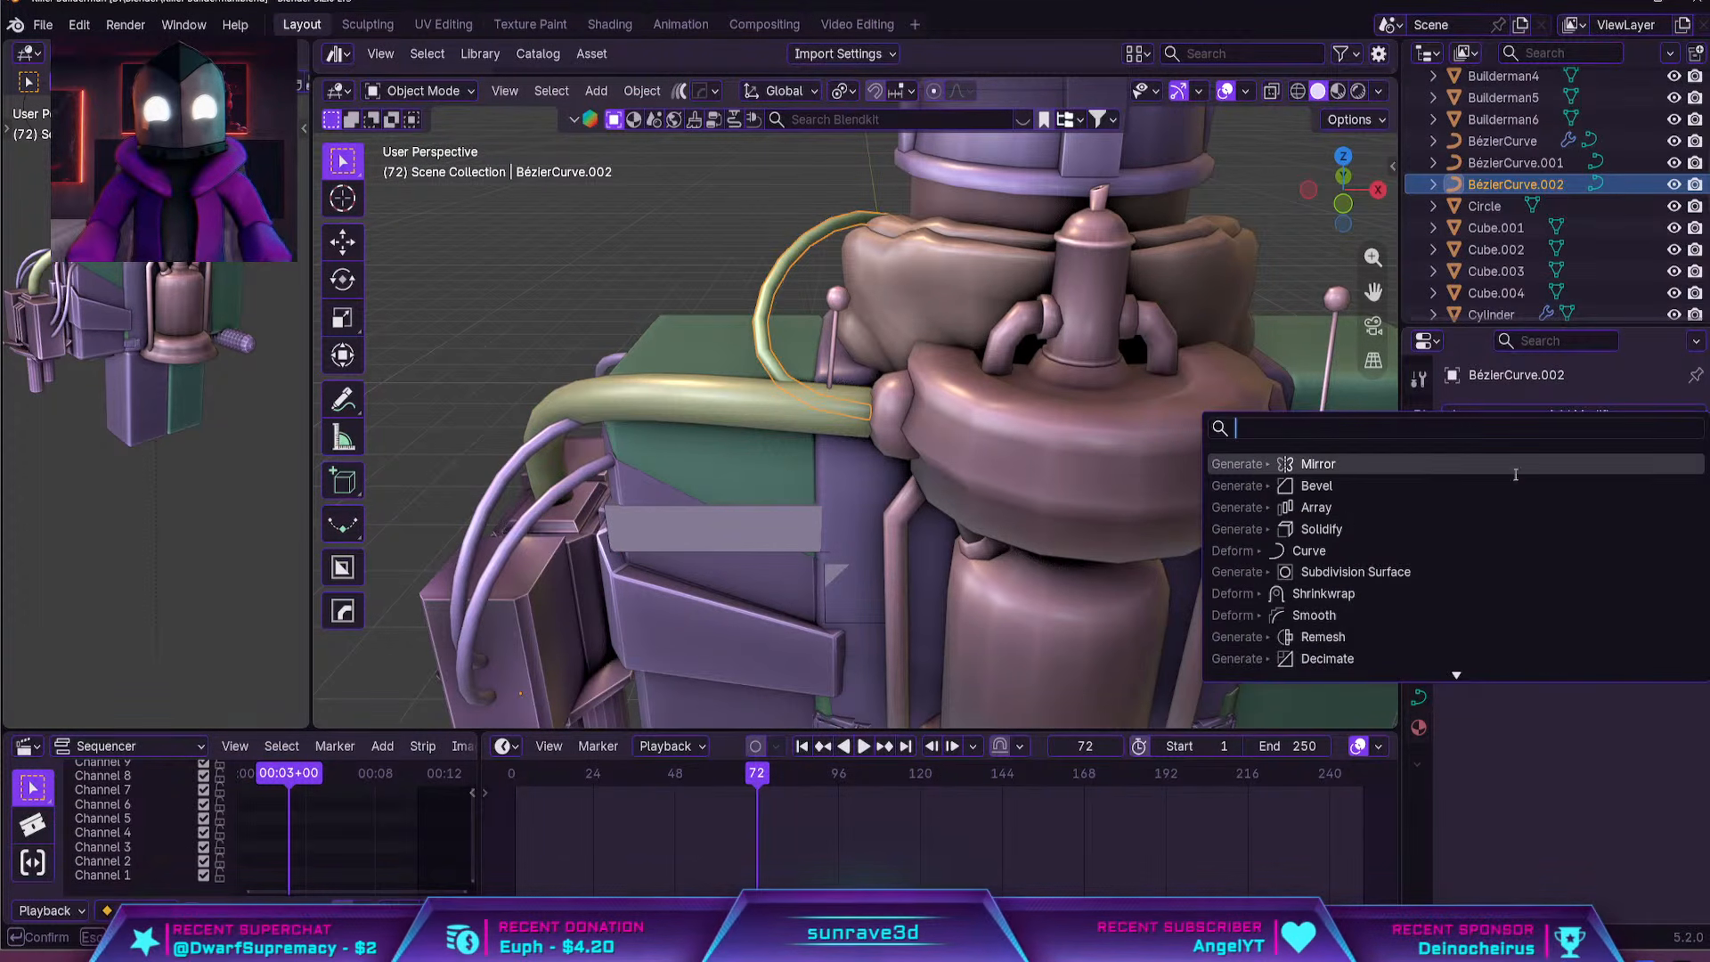
pyautogui.click(1425, 461)
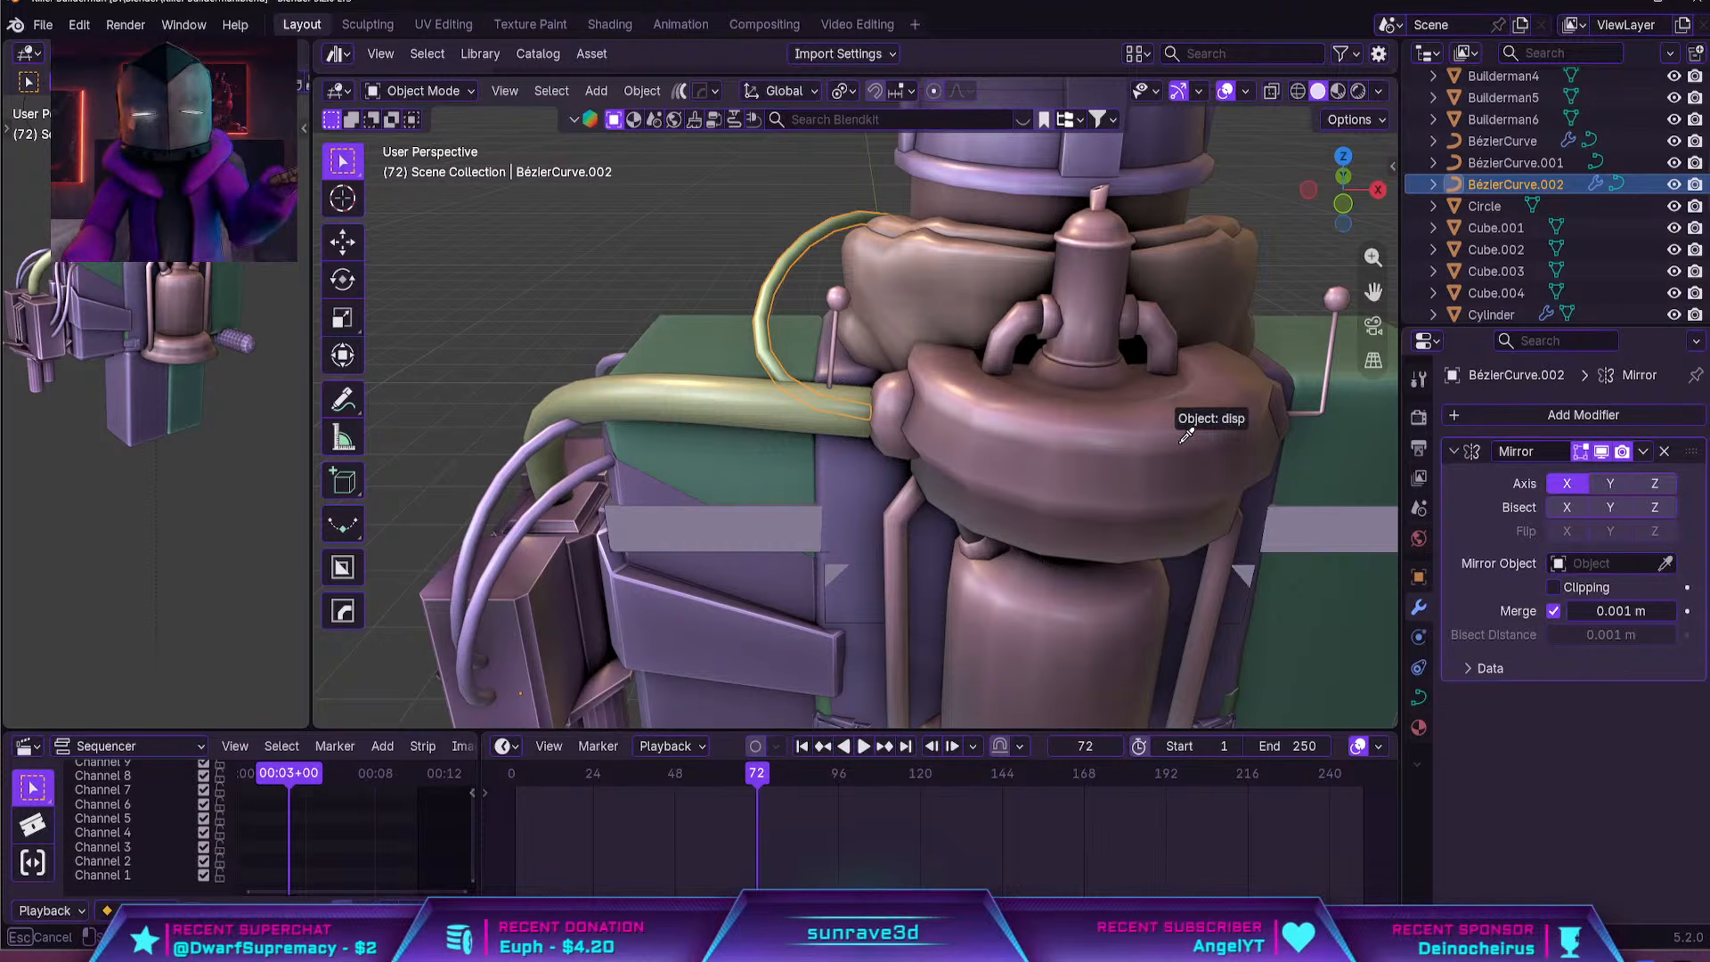
pyautogui.click(1154, 424)
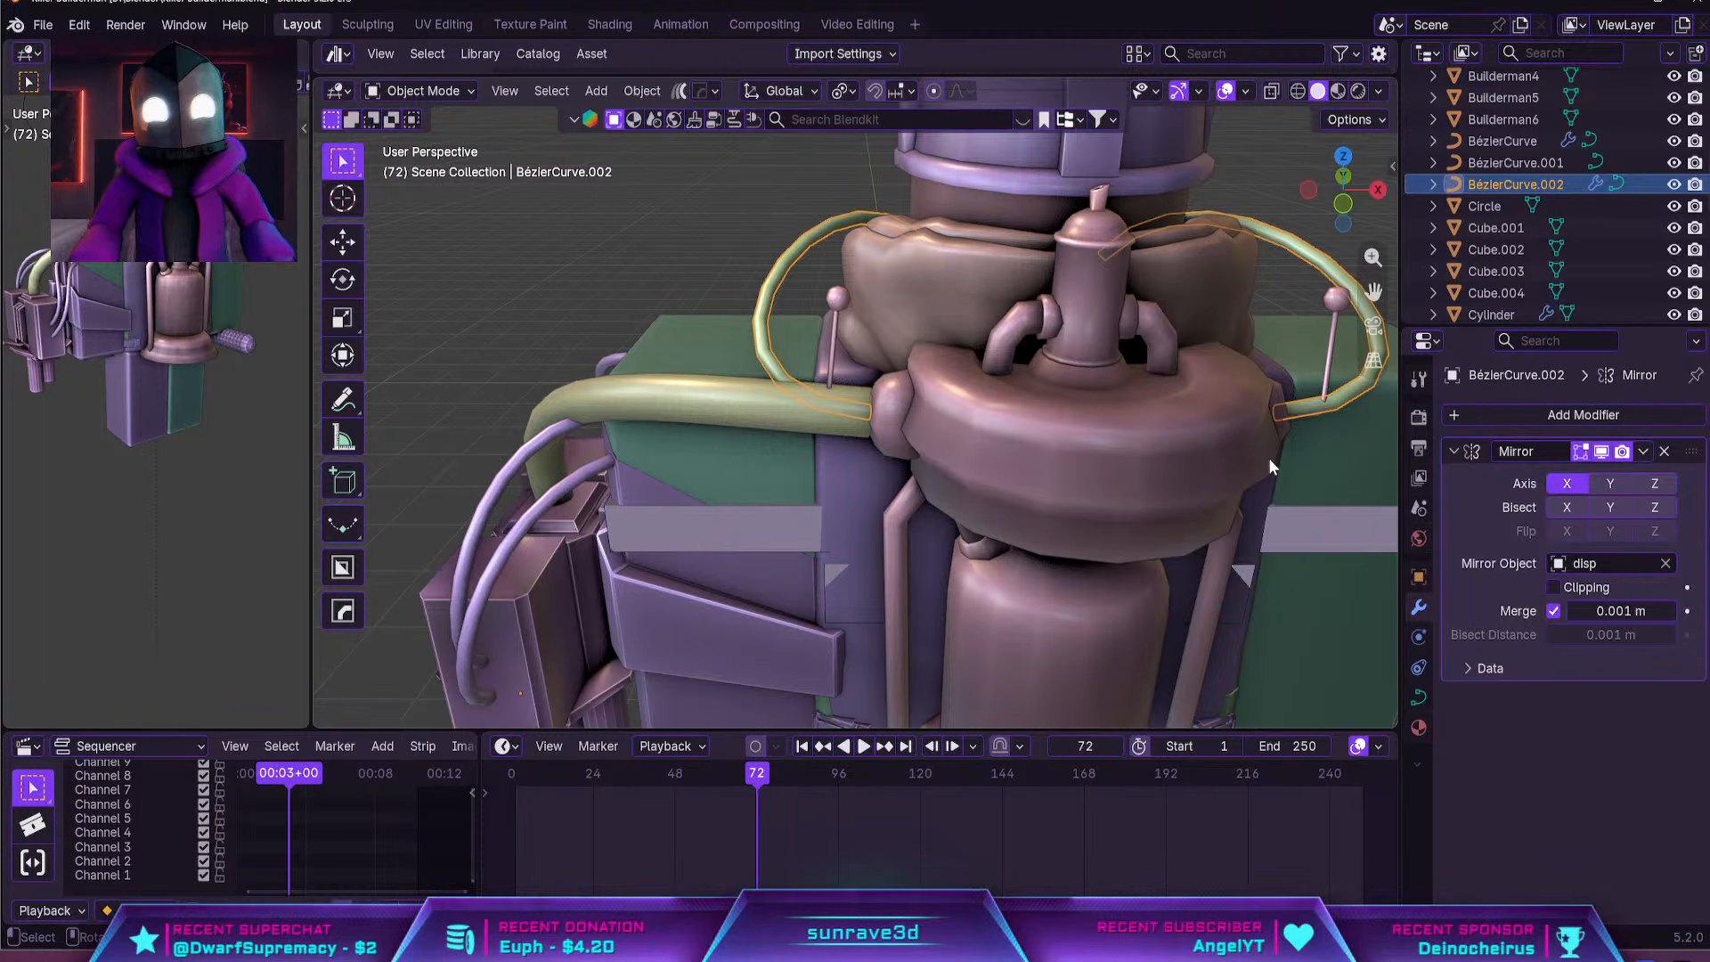
# Rotate and scale the mask hose's control point at the backpack end to reshape how it enters the dispenser
pyautogui.scroll(-5, 953, 425)
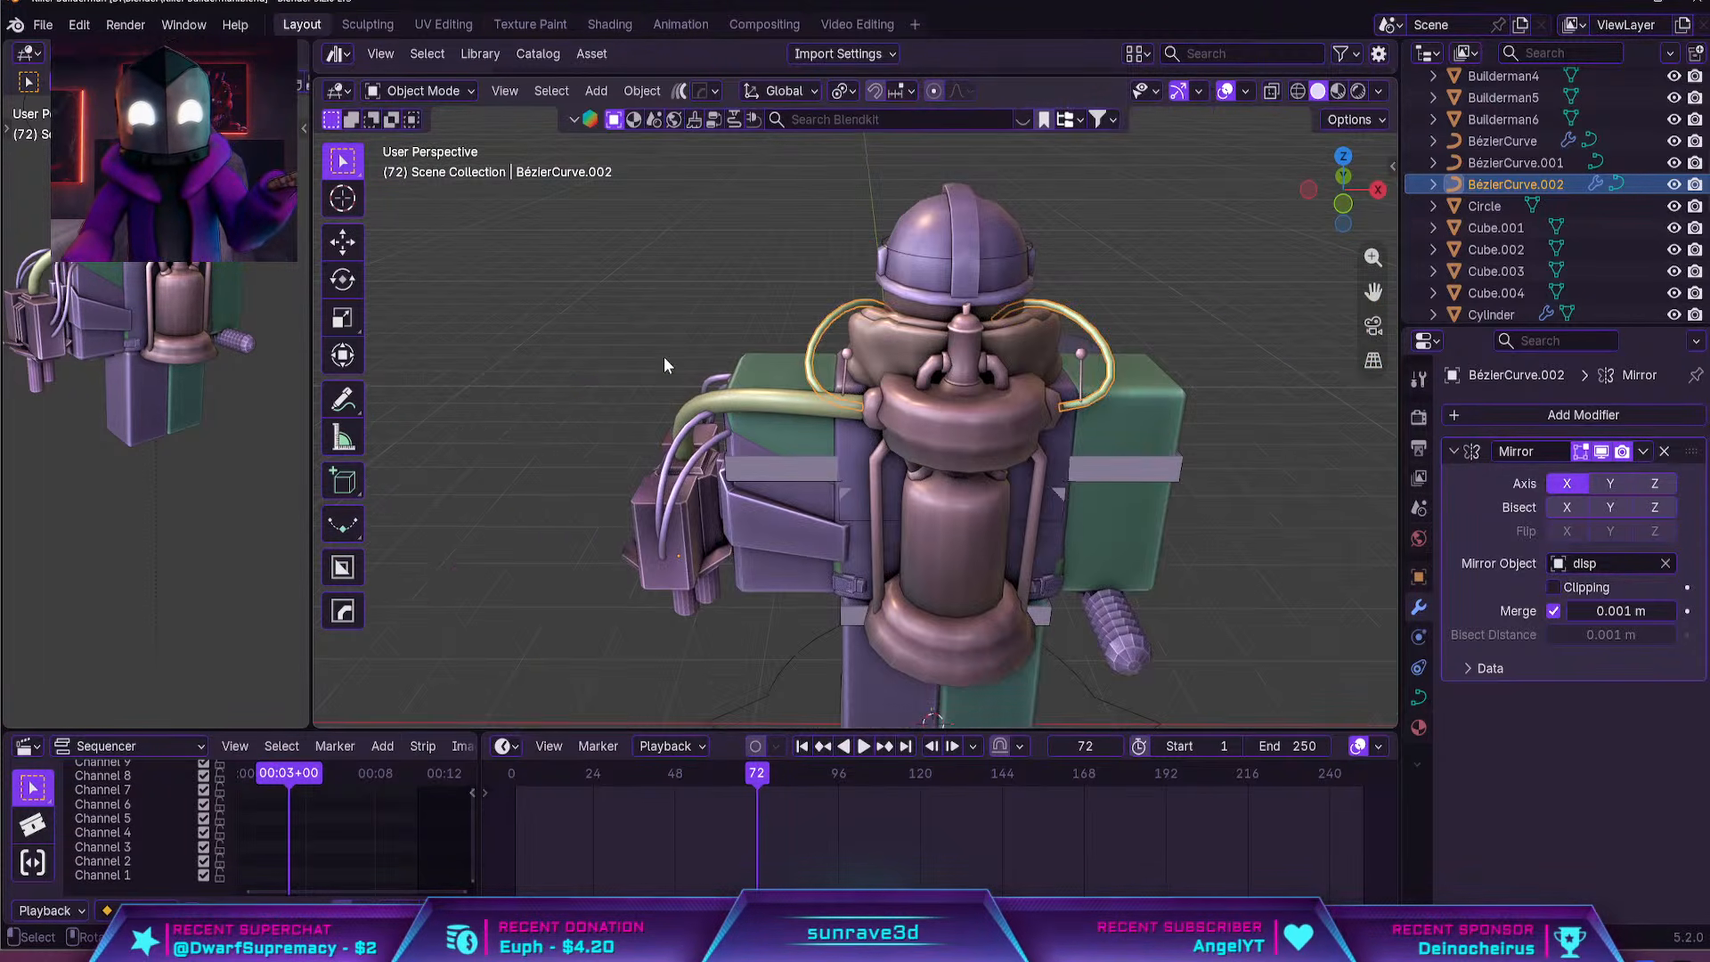
pyautogui.moveTo(664, 356); pyautogui.dragTo(834, 456, button='middle')
pyautogui.scroll(4, 833, 456)
pyautogui.press('Tab')
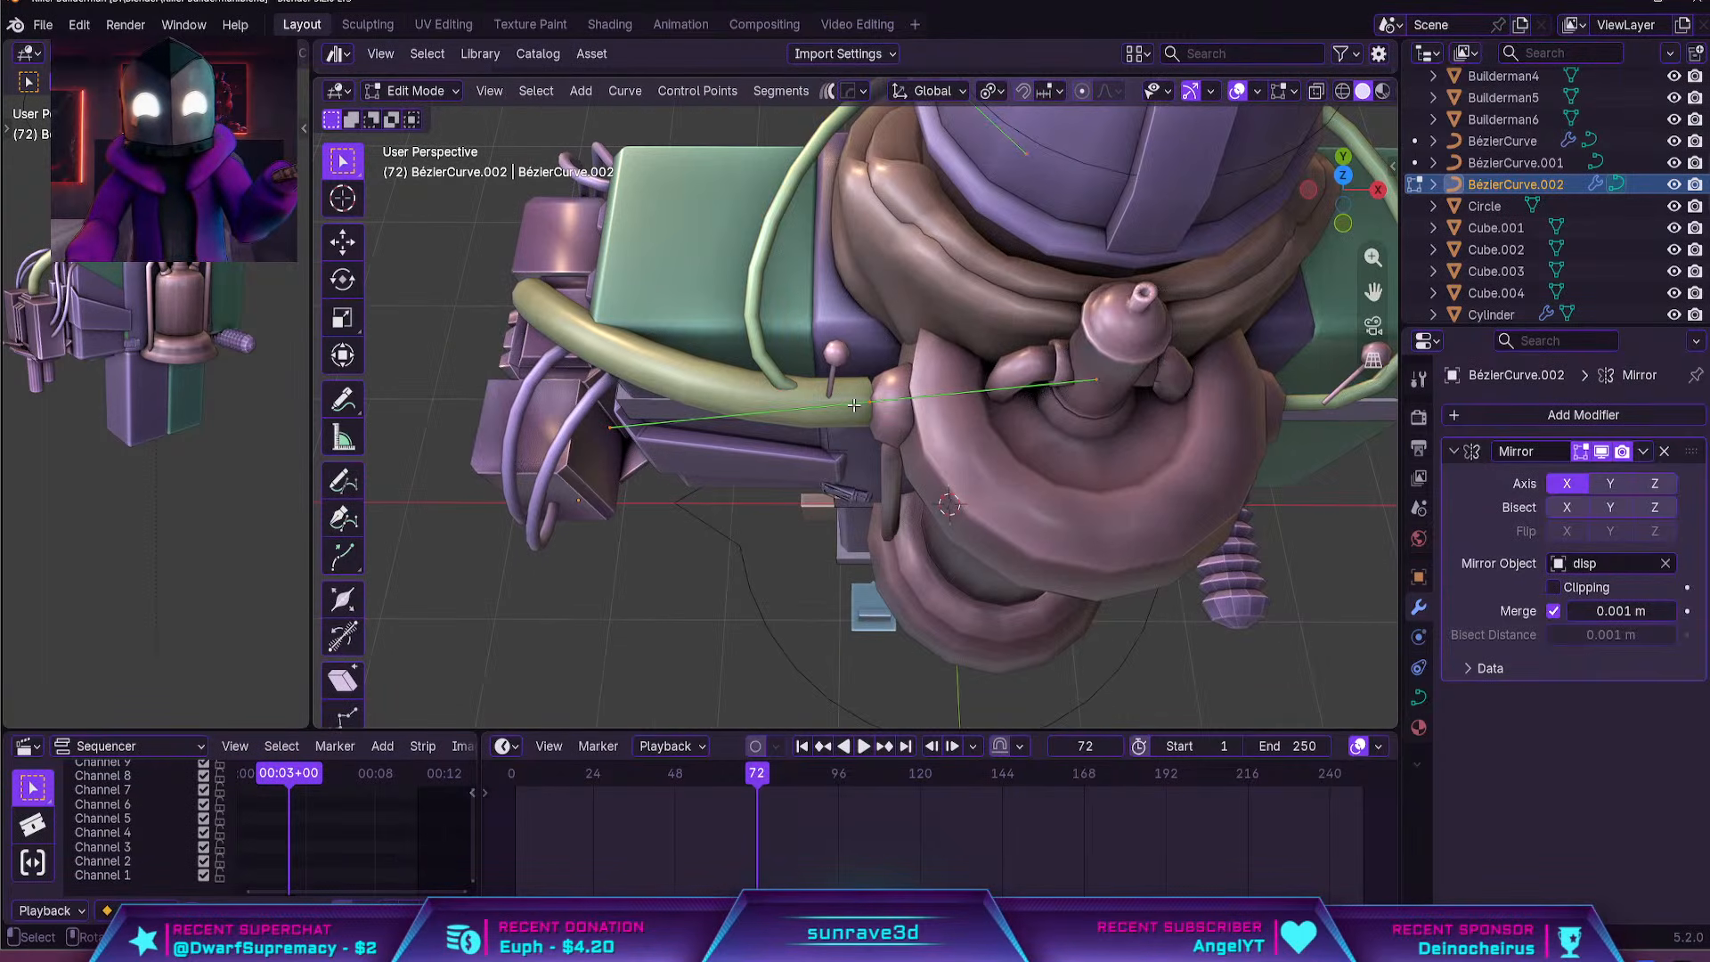
pyautogui.click(859, 403)
pyautogui.moveTo(869, 401); pyautogui.dragTo(949, 322, button='middle')
pyautogui.press('r')
pyautogui.click(1060, 372)
pyautogui.press('s')
pyautogui.click(1011, 379)
pyautogui.press('Tab')
# Examine the hoses and the whole character from the back and front, checking the arm and leg parts
pyautogui.click(768, 429)
pyautogui.scroll(-5, 767, 429)
pyautogui.moveTo(767, 429); pyautogui.dragTo(1033, 347, button='middle')
pyautogui.click(1093, 346)
pyautogui.scroll(-3, 979, 374)
pyautogui.moveTo(819, 383); pyautogui.dragTo(1023, 362, button='middle')
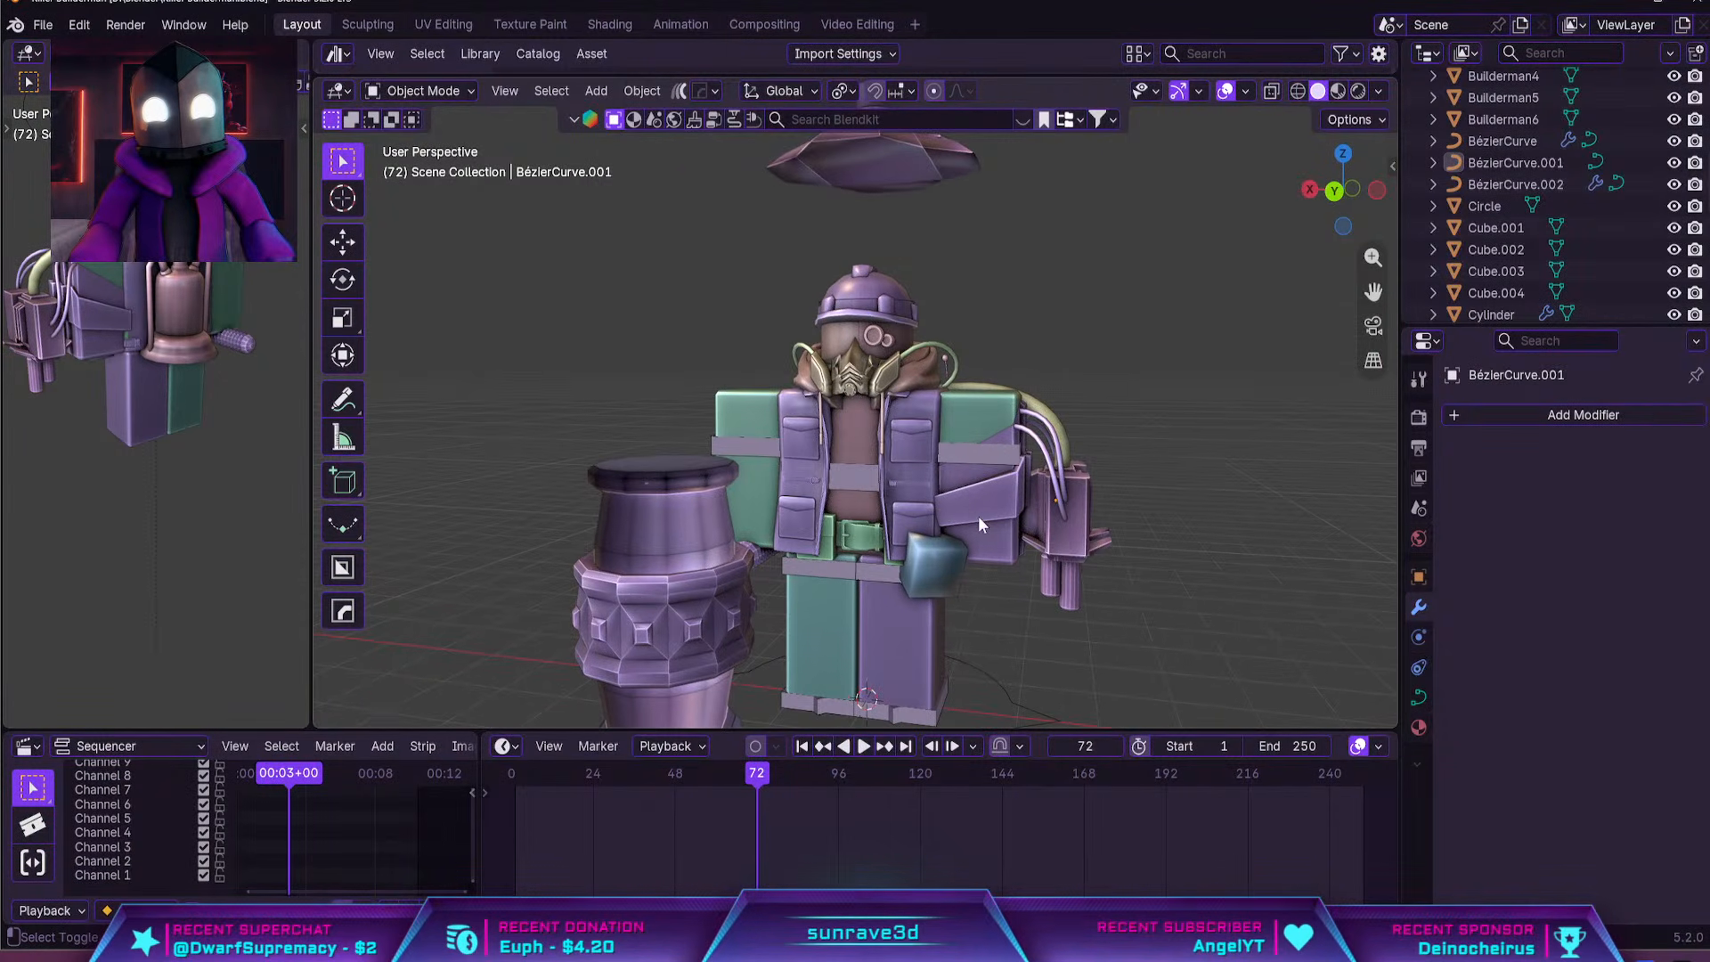
pyautogui.keyDown('shift'); pyautogui.moveTo(969, 609); pyautogui.dragTo(948, 488, button='middle'); pyautogui.keyUp('shift')
pyautogui.click(880, 483)
pyautogui.click(965, 351)
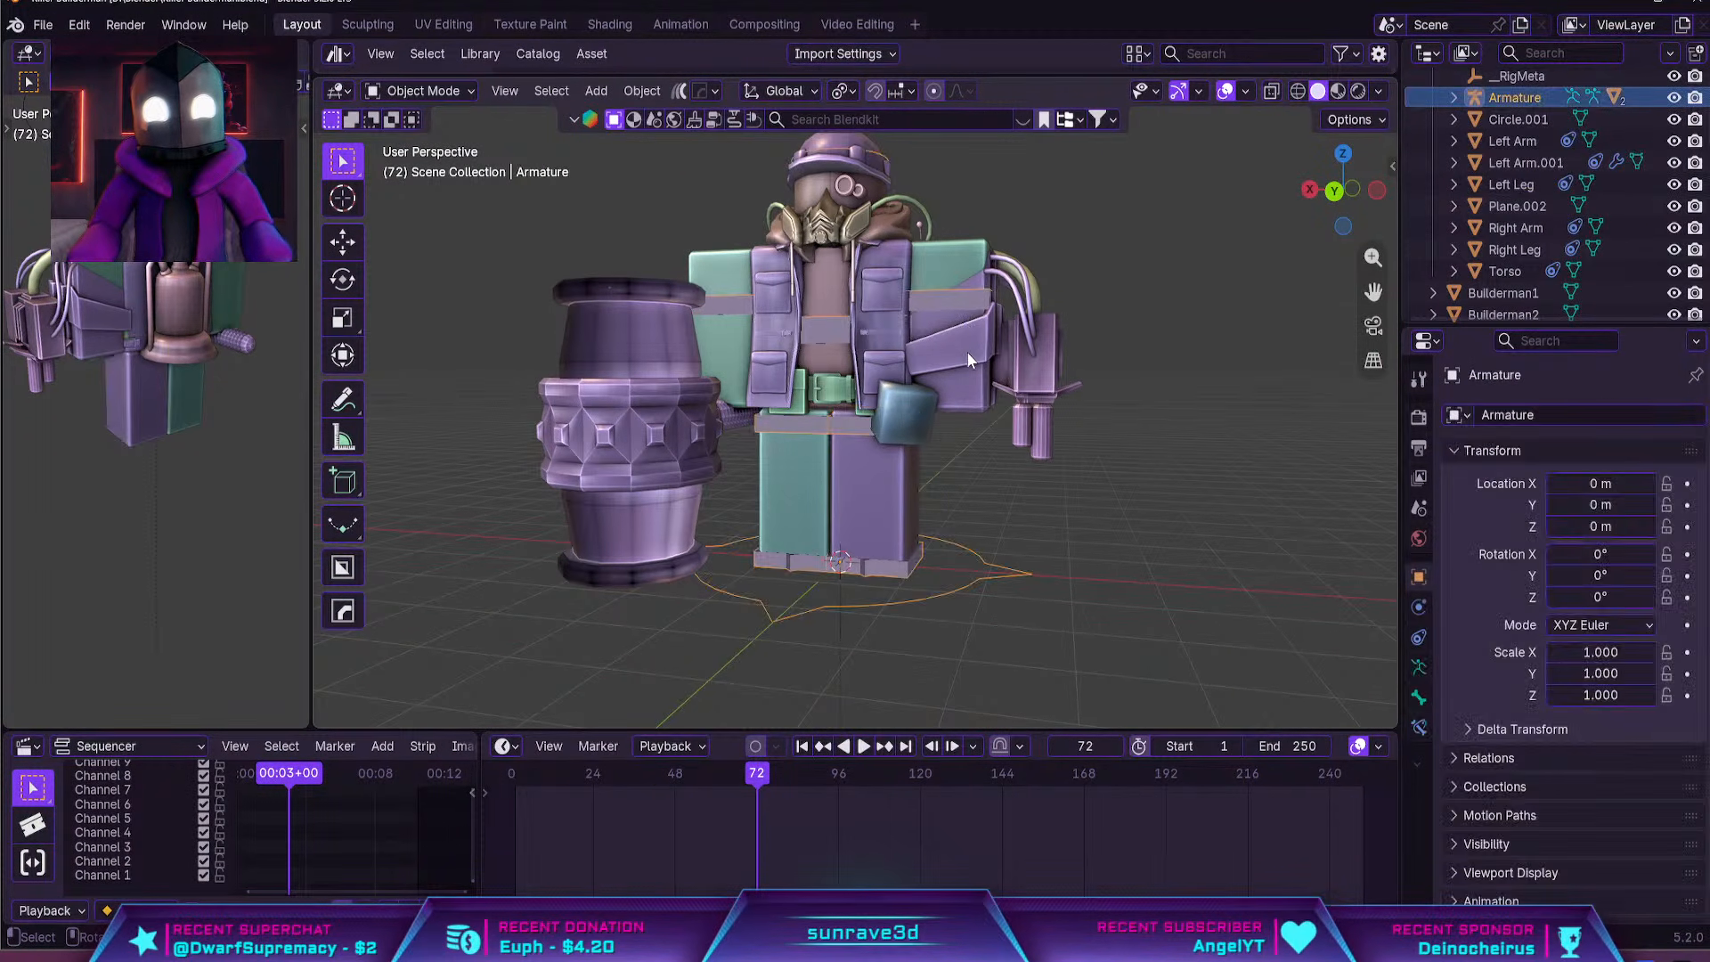
pyautogui.click(966, 351)
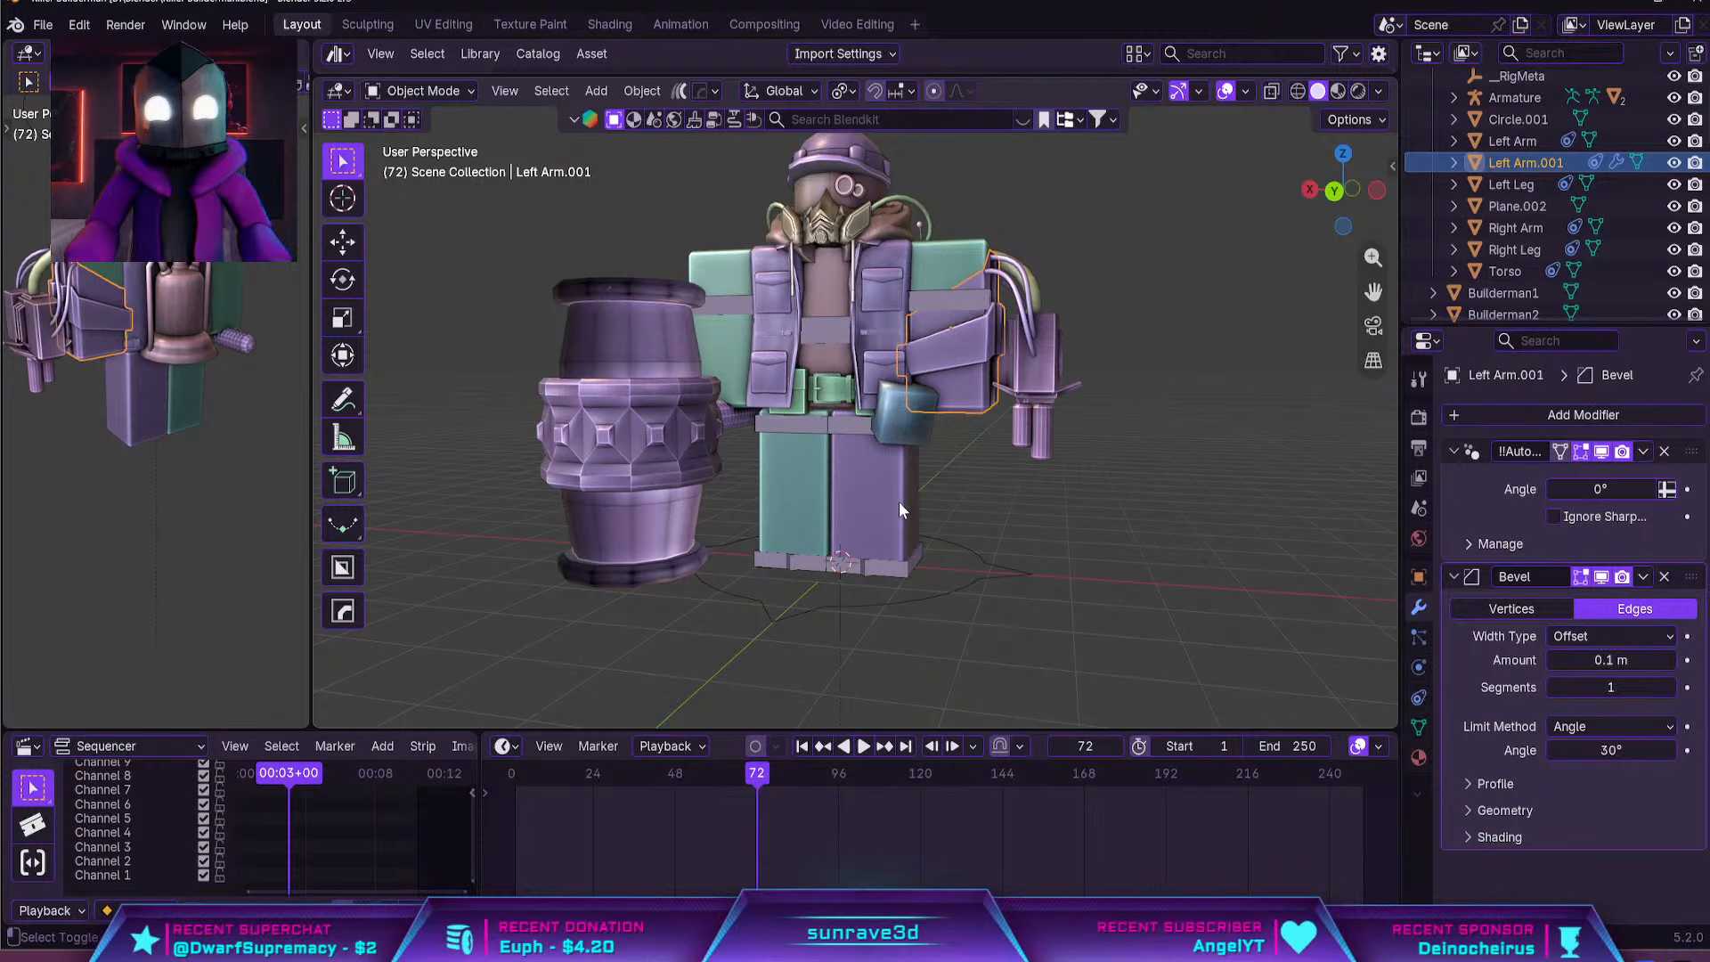
# Duplicate the Left Leg object in place
pyautogui.keyDown('shift'); pyautogui.moveTo(899, 508); pyautogui.dragTo(862, 379, button='middle'); pyautogui.keyUp('shift')
pyautogui.click(903, 388)
pyautogui.scroll(3, 905, 388)
pyautogui.hotkey('shift', 'd')
pyautogui.rightClick(917, 378)
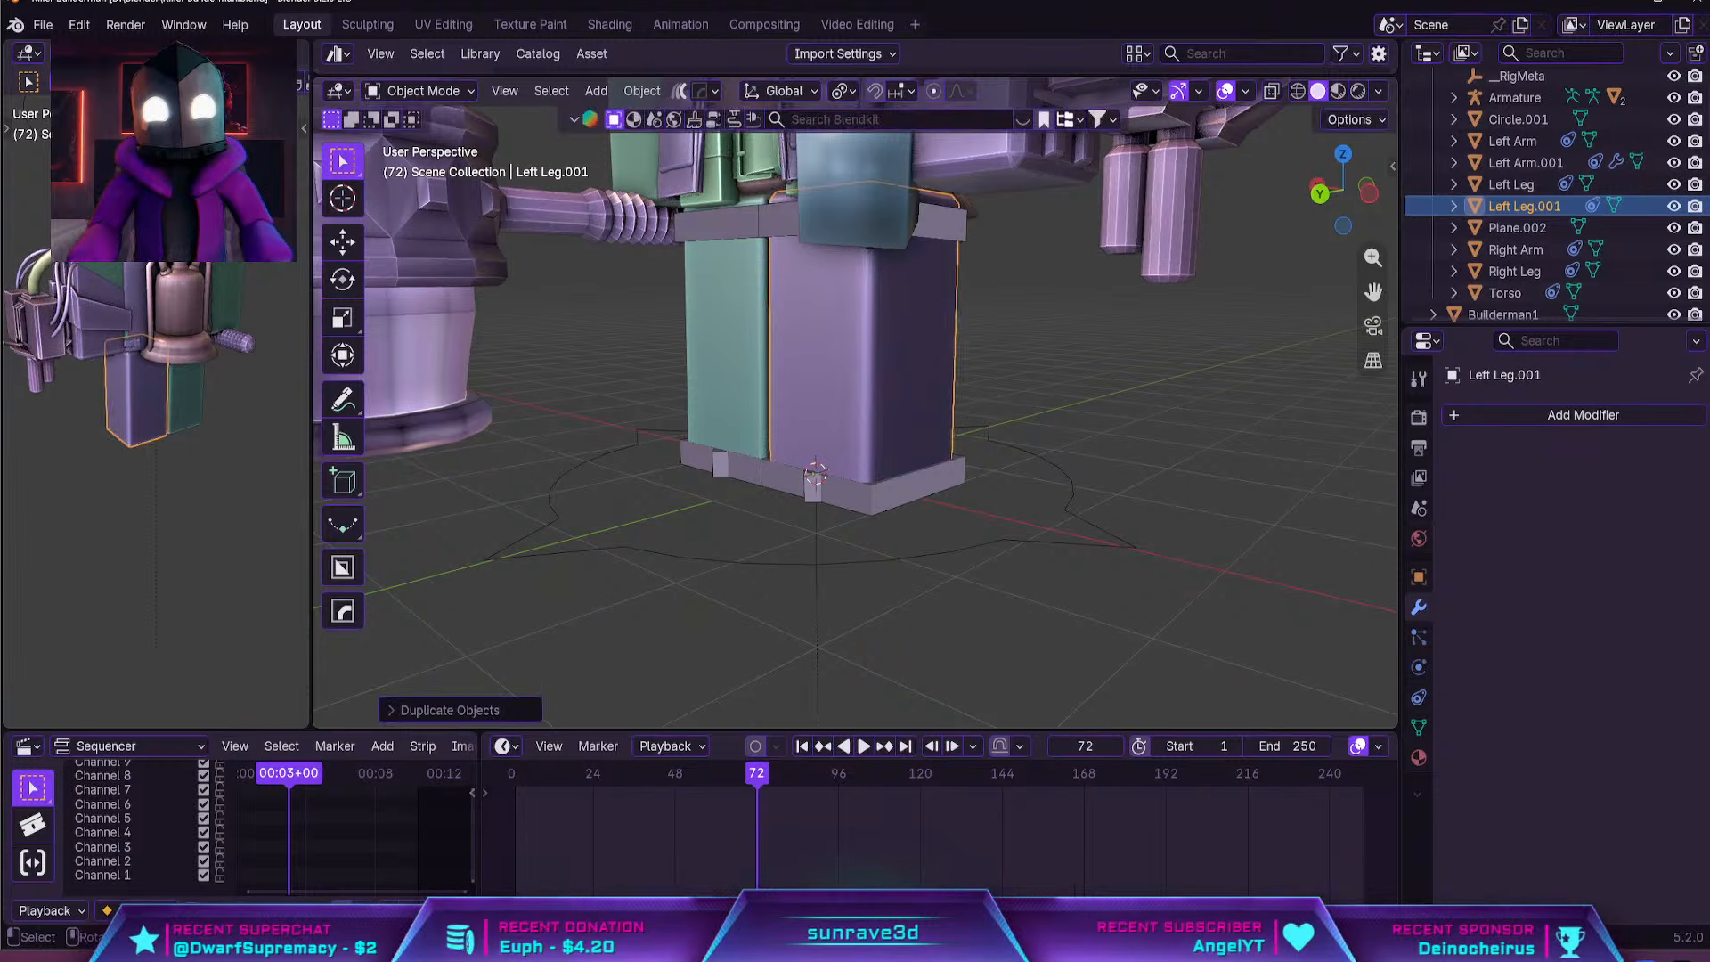
pyautogui.press('s')
pyautogui.click(1015, 404)
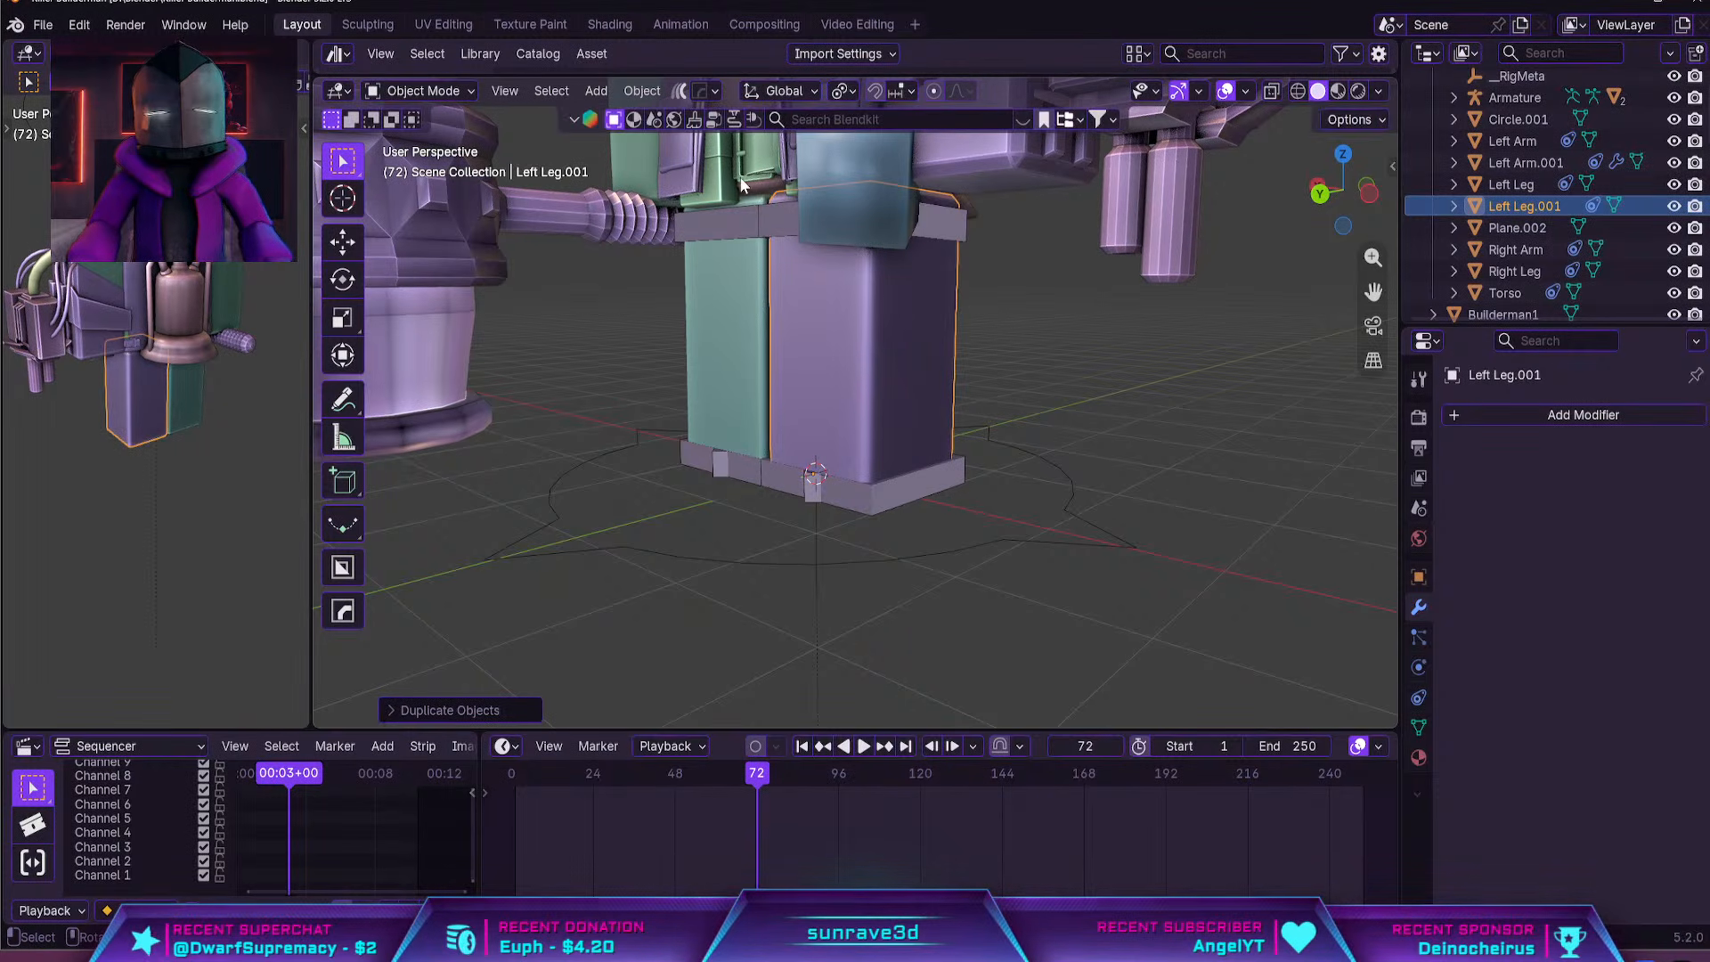
# Set the duplicate leg's origin to its geometry and scale it up slightly to about 1.01 around the original
pyautogui.click(642, 90)
pyautogui.moveTo(714, 137)
pyautogui.click(874, 163)
pyautogui.press('s')
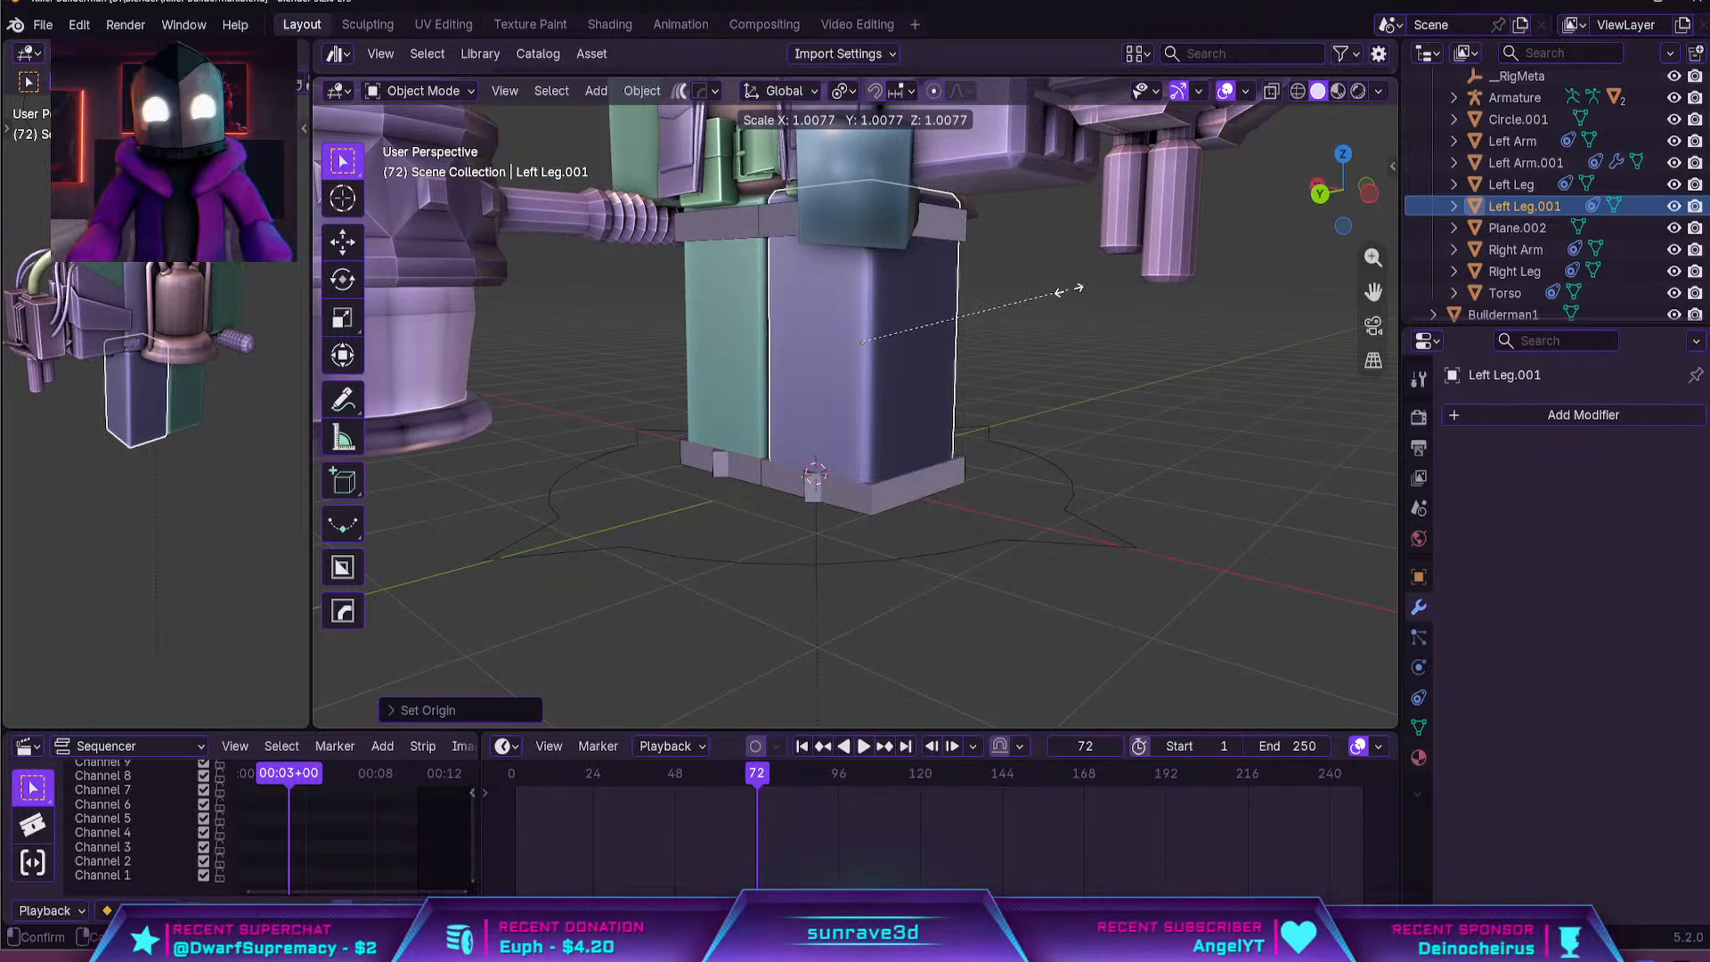
pyautogui.click(1060, 292)
# Merge the duplicate leg's vertices by distance and convert its triangles to quads
pyautogui.moveTo(1060, 291); pyautogui.dragTo(807, 312, button='middle')
pyautogui.press('Tab')
pyautogui.press('m')
pyautogui.click(807, 312)
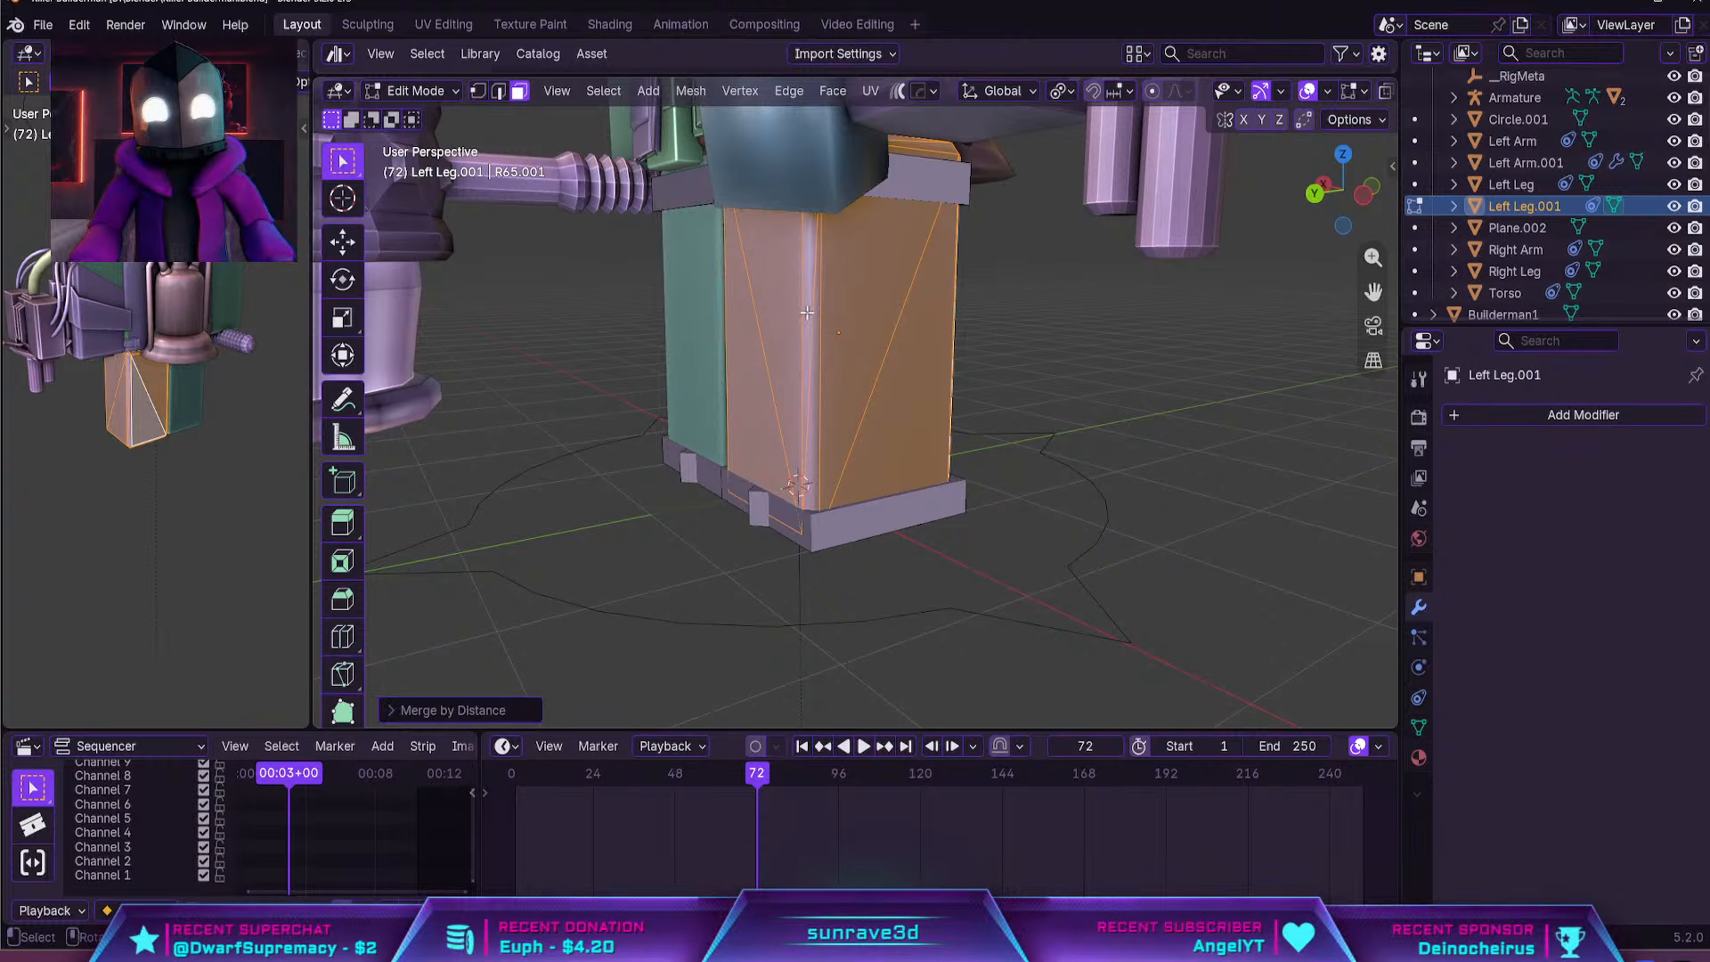
pyautogui.hotkey('alt', 'j')
# Add a single centred horizontal loop cut around the duplicate leg
pyautogui.hotkey('ctrl', 'r')
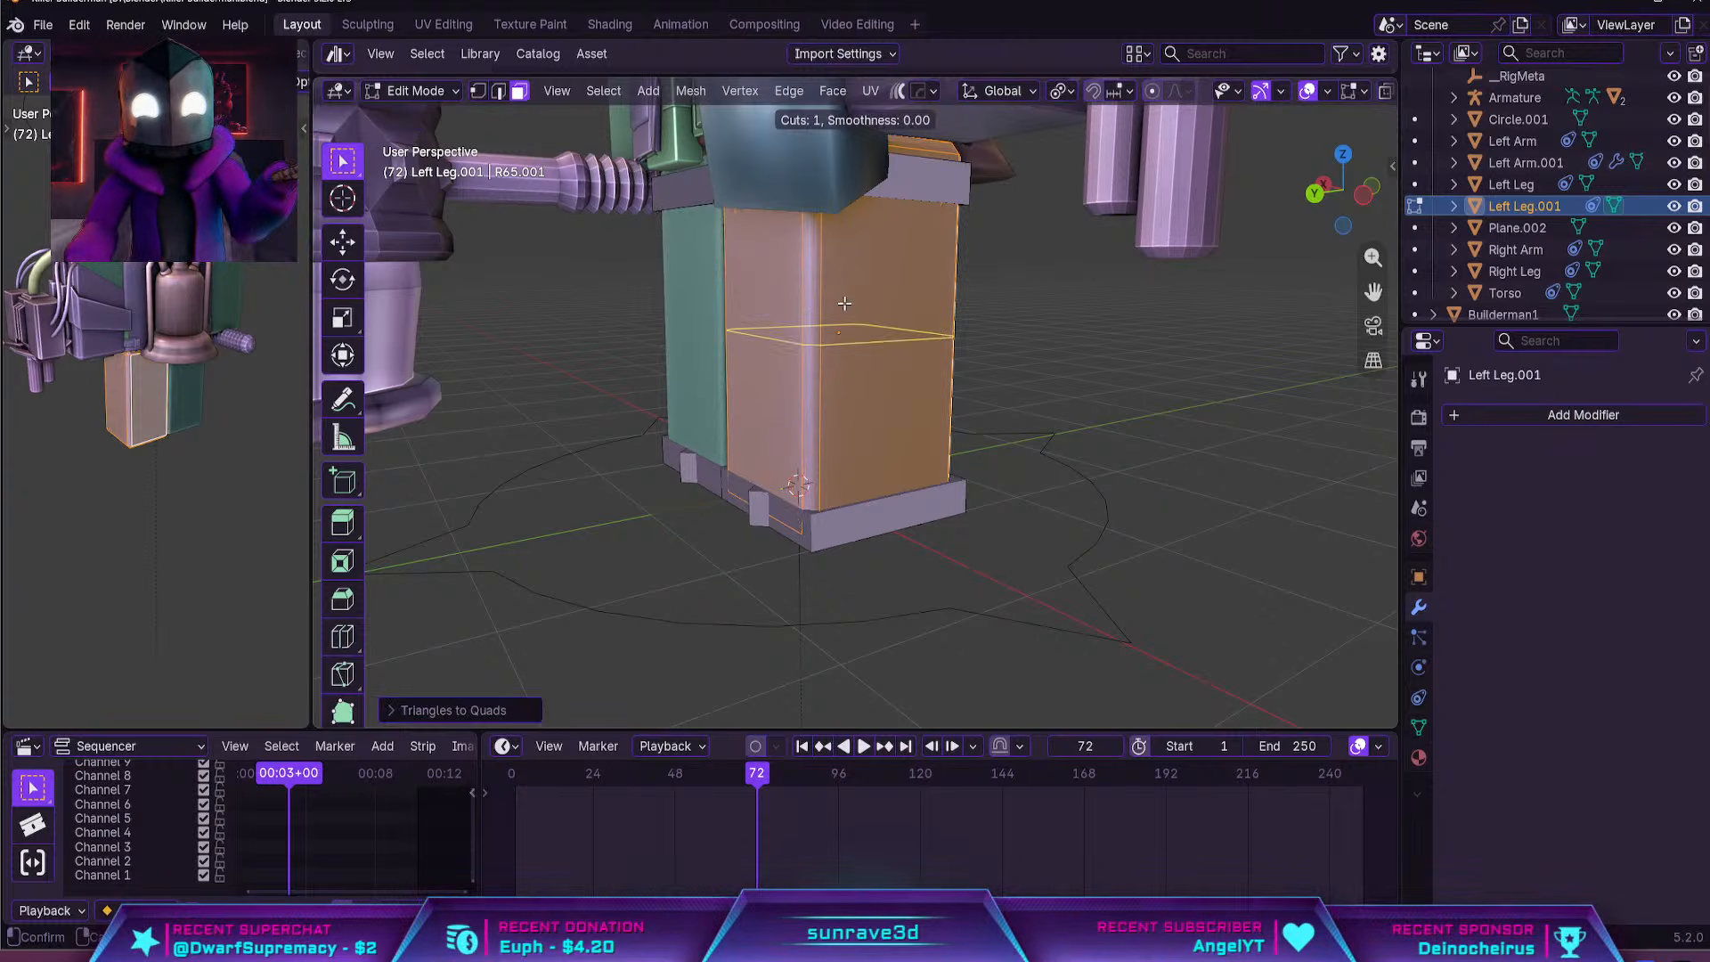
pyautogui.click(845, 304)
pyautogui.rightClick(844, 304)
# Delete the duplicate leg's upper ring of side faces and its leftover top cap, keeping only the lower half
pyautogui.press('3')
pyautogui.click(901, 269)
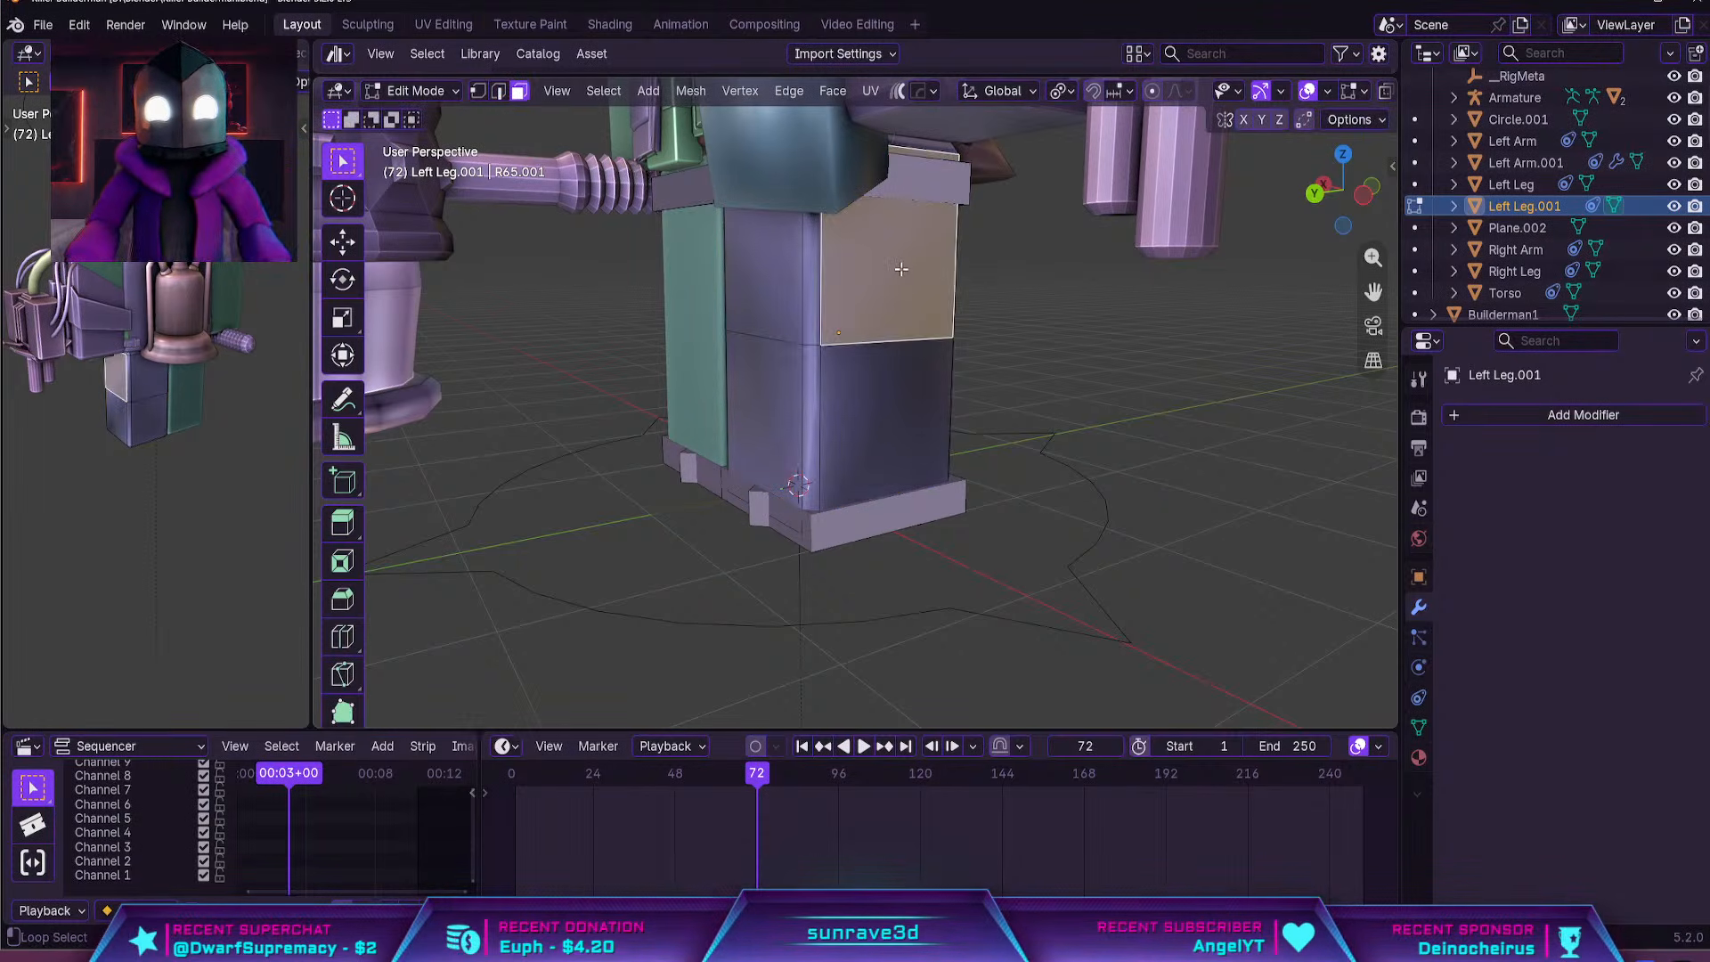
pyautogui.moveTo(901, 269)
pyautogui.keyDown('shift'); pyautogui.mouseDown(button='middle')
pyautogui.moveTo(916, 372)
pyautogui.moveTo(953, 357)
pyautogui.moveTo(898, 259)
pyautogui.mouseUp(button='middle'); pyautogui.keyUp('shift')
pyautogui.keyDown('alt'); pyautogui.click(965, 359); pyautogui.keyUp('alt')
pyautogui.keyDown('alt'); pyautogui.click(966, 360); pyautogui.keyUp('alt')
pyautogui.press('x')
pyautogui.click(965, 359)
pyautogui.click(898, 258)
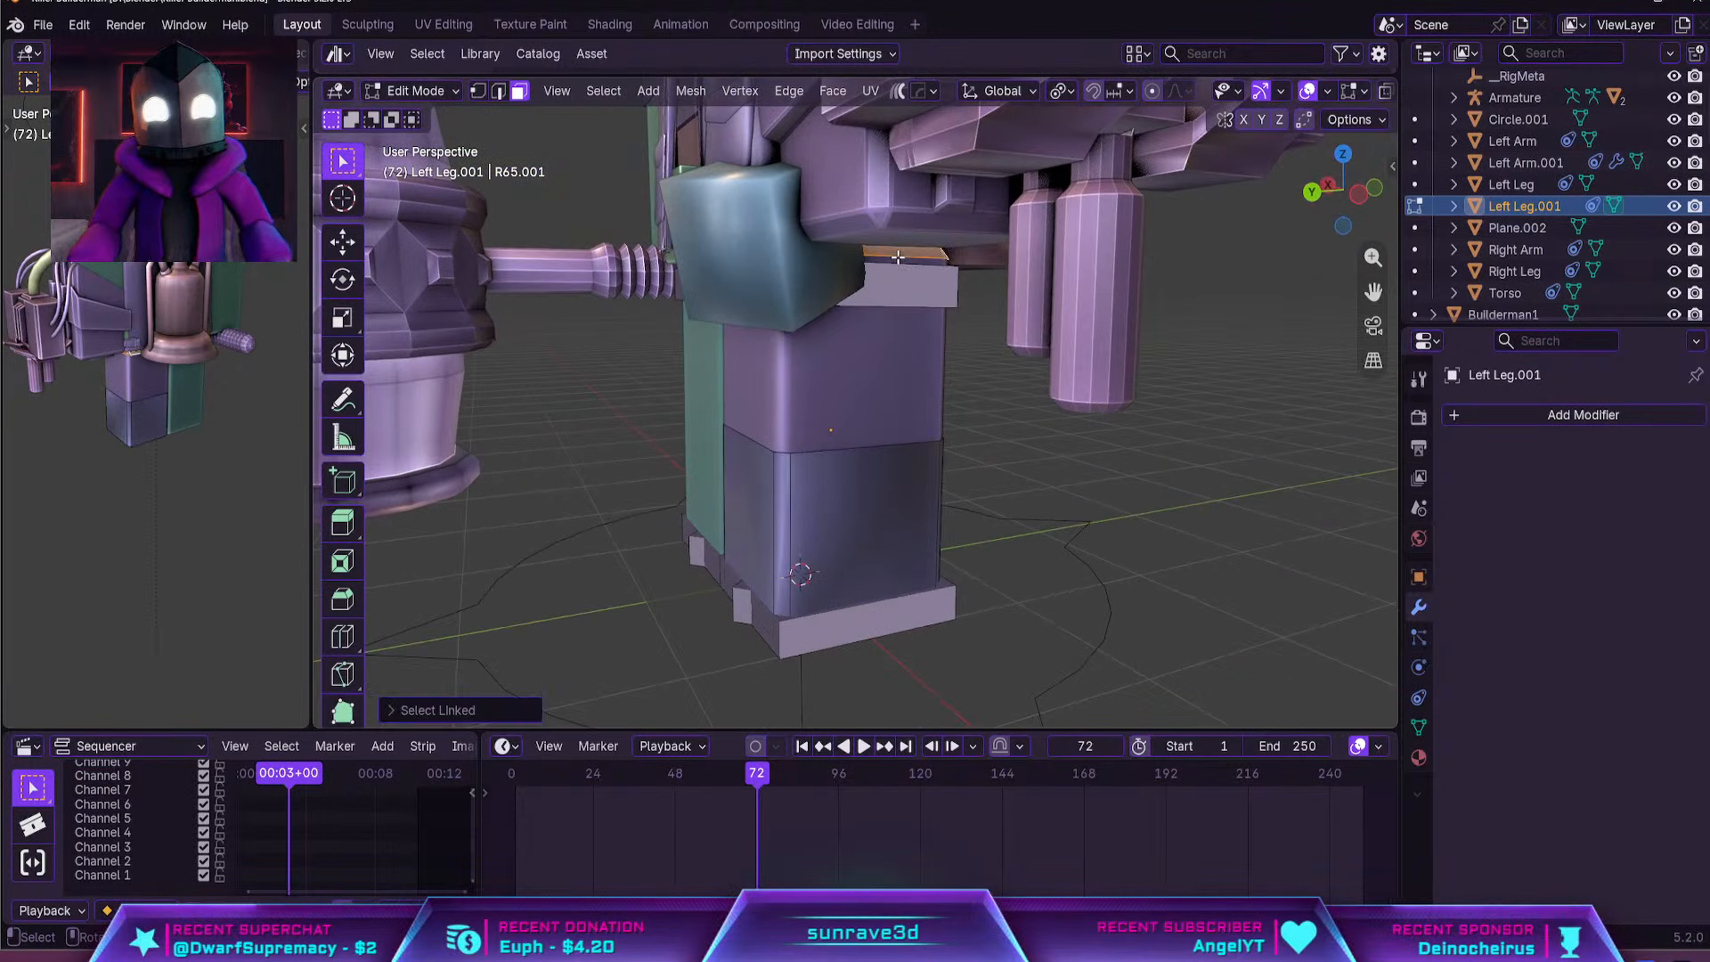
pyautogui.press('x')
pyautogui.click(899, 256)
# Raise the front edge of the lower leg shell's open rim about 0.3 m along Z
pyautogui.click(756, 444)
pyautogui.press('g')
pyautogui.press('z')
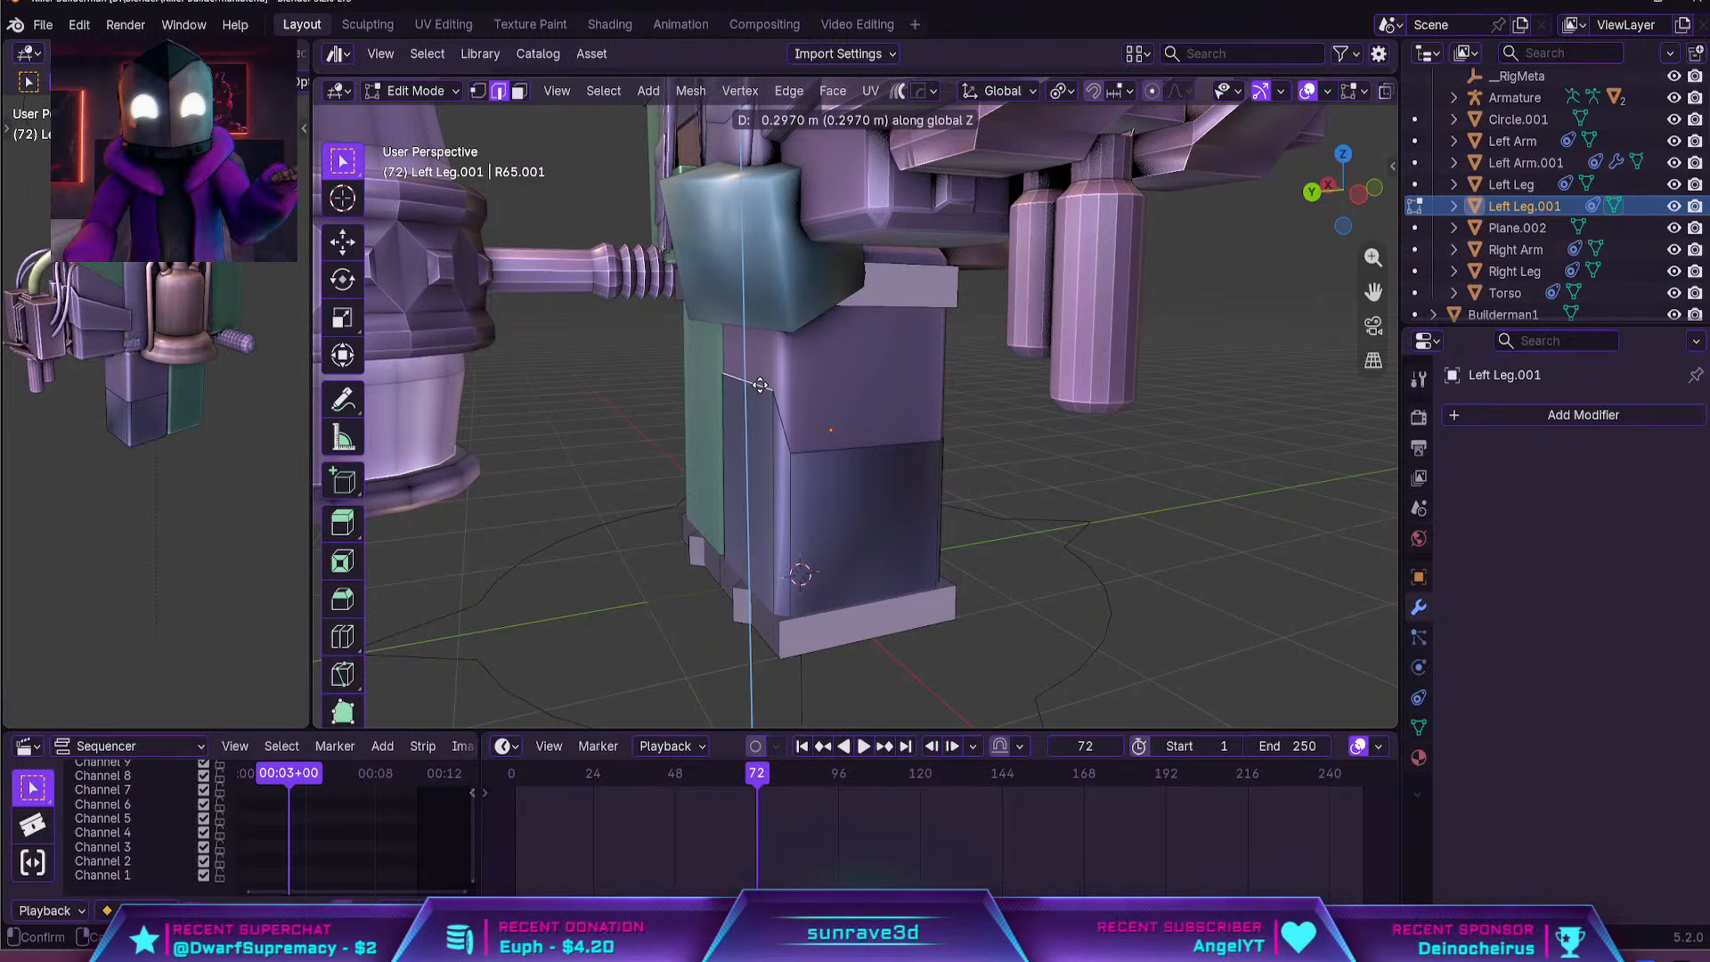
pyautogui.click(758, 382)
# Raise the leg shell's rim corner vertex beside the raised front edge about 0.18 m along Z
pyautogui.press('1')
pyautogui.click(799, 459)
pyautogui.press('g')
pyautogui.press('z')
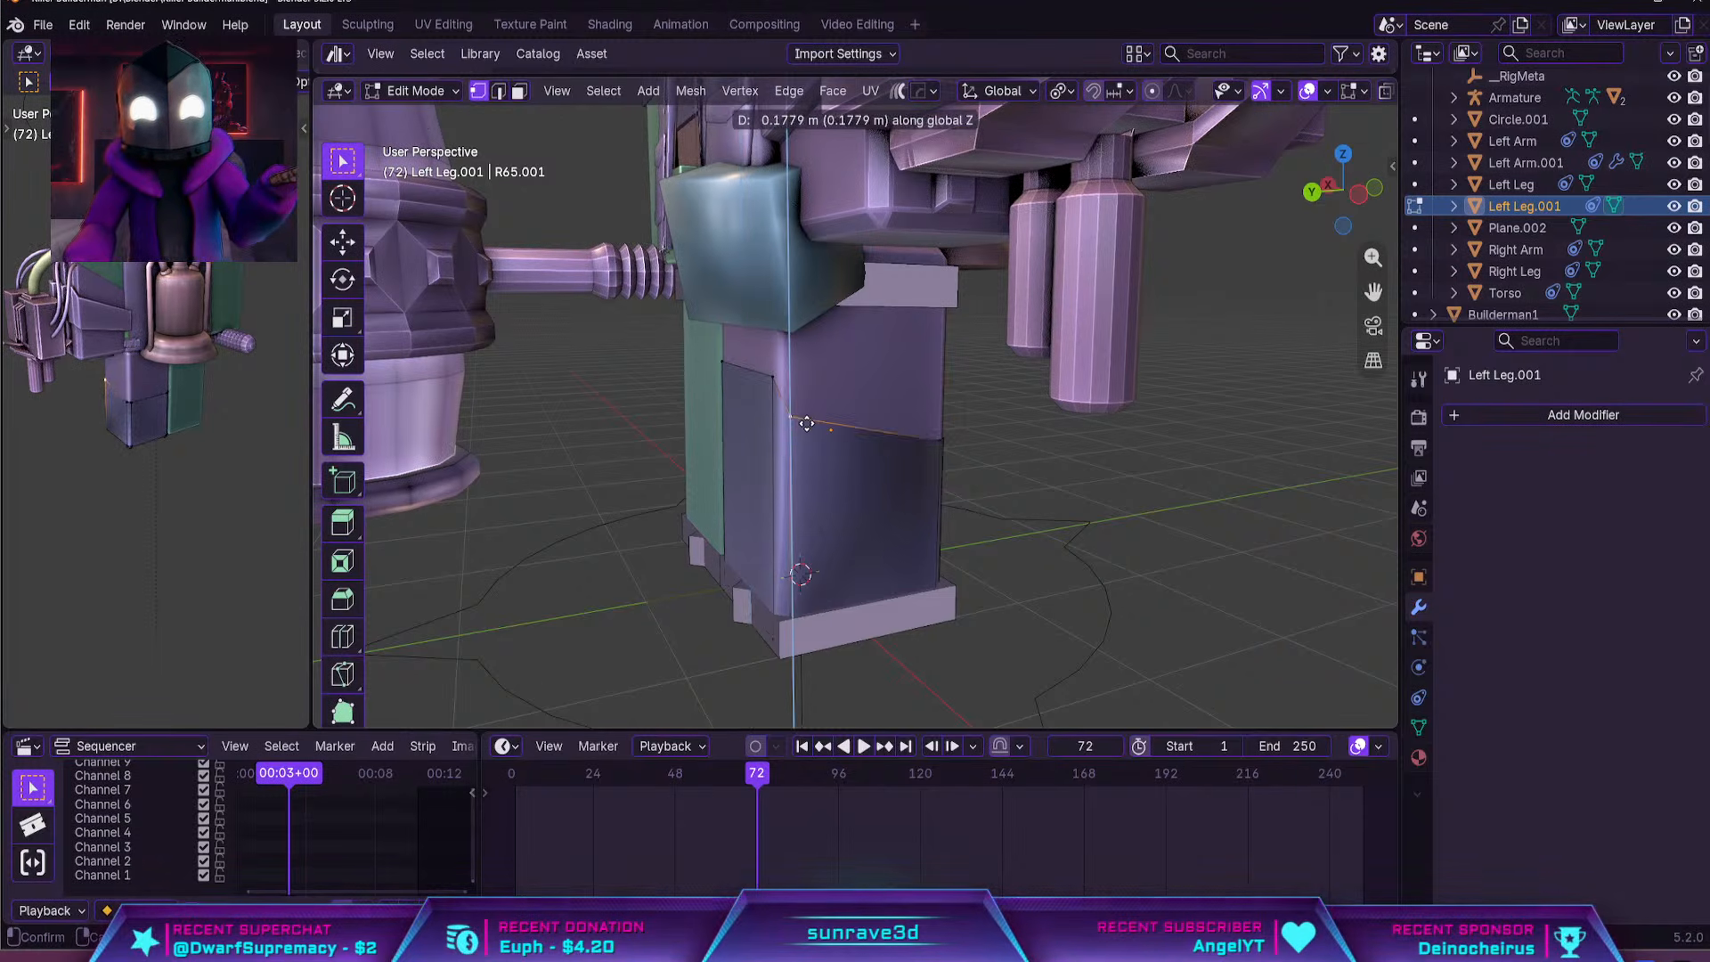
pyautogui.click(805, 425)
# Add a centred vertical loop cut around the leg shell and delete the front face of its inner half
pyautogui.moveTo(806, 425); pyautogui.dragTo(950, 431, button='middle')
pyautogui.hotkey('ctrl', 'r')
pyautogui.click(946, 418)
pyautogui.rightClick(946, 419)
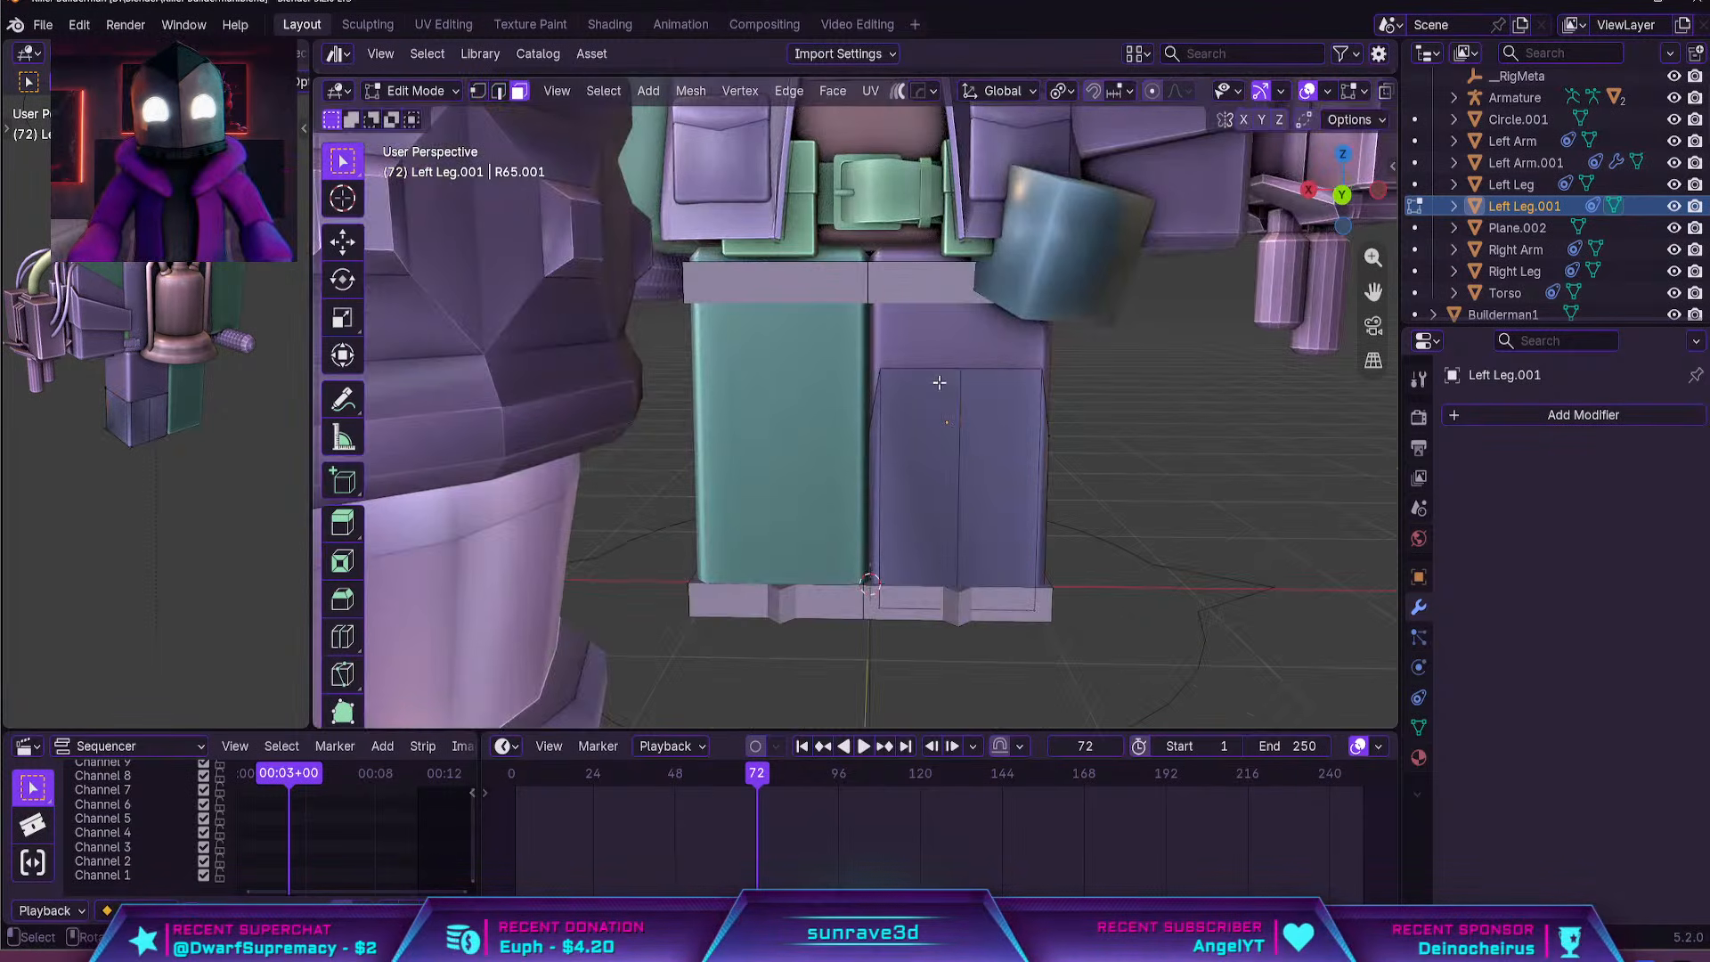
pyautogui.press('3')
pyautogui.keyDown('alt'); pyautogui.click(934, 372); pyautogui.keyUp('alt')
pyautogui.press('x')
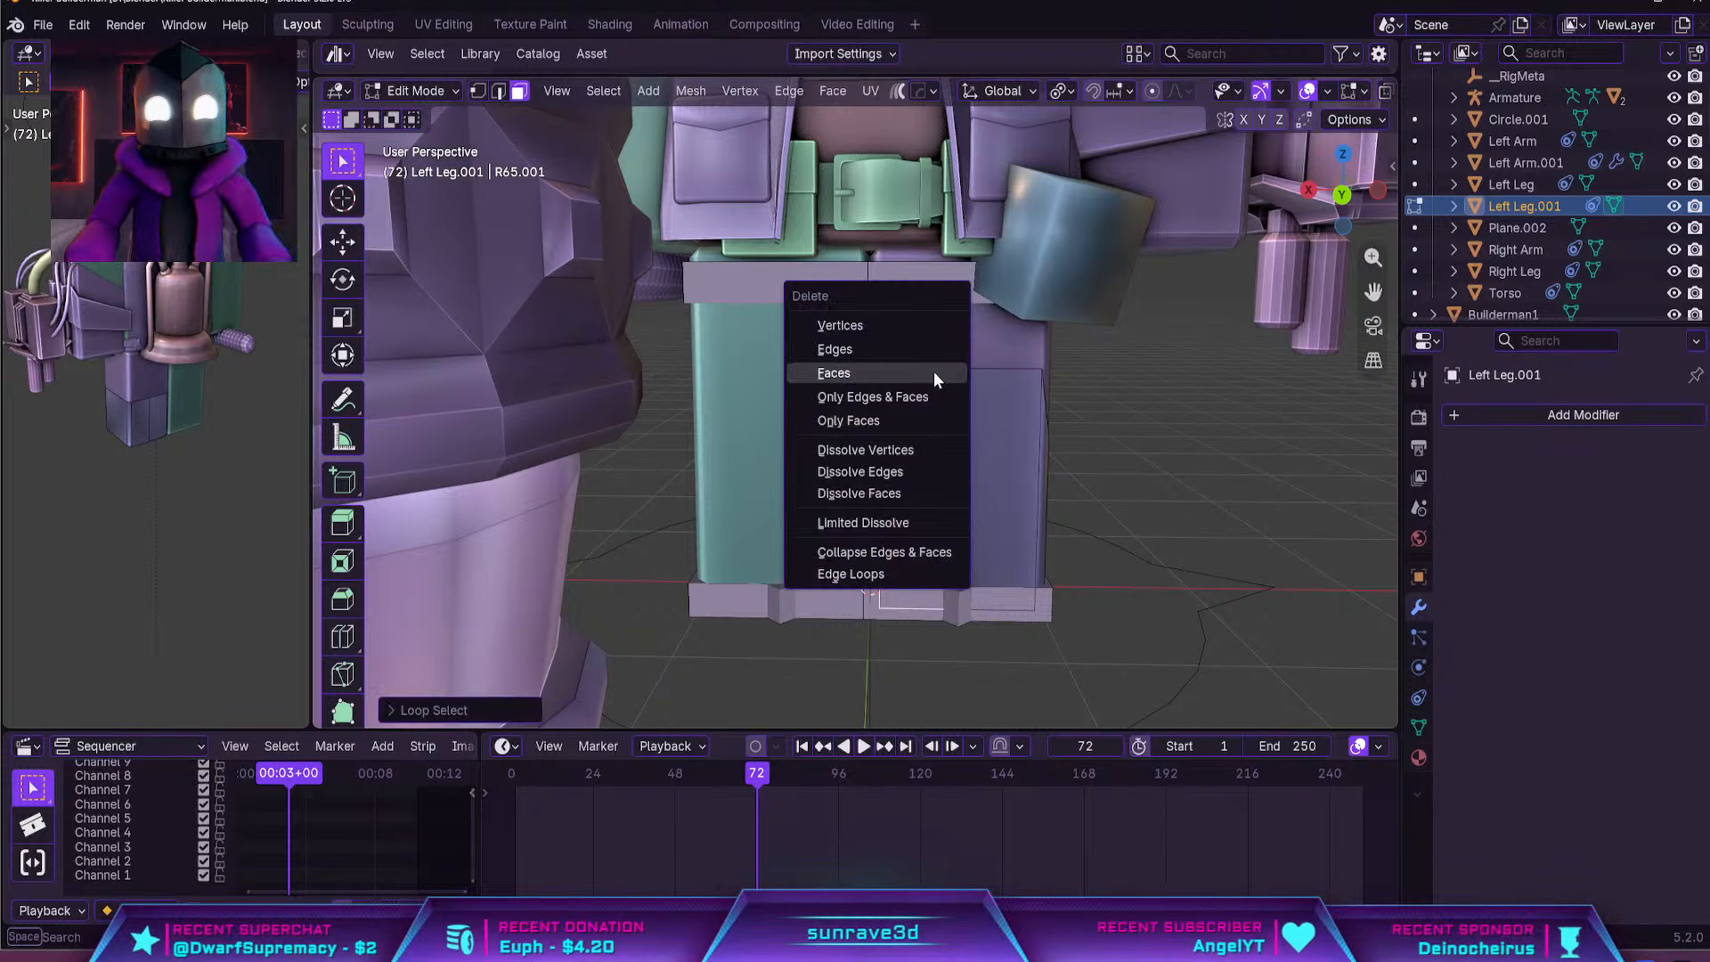
pyautogui.click(933, 371)
# Isolate the leg shell in local view and resume editing its mesh
pyautogui.scroll(3, 889, 479)
pyautogui.hotkey('ctrl', 'l')
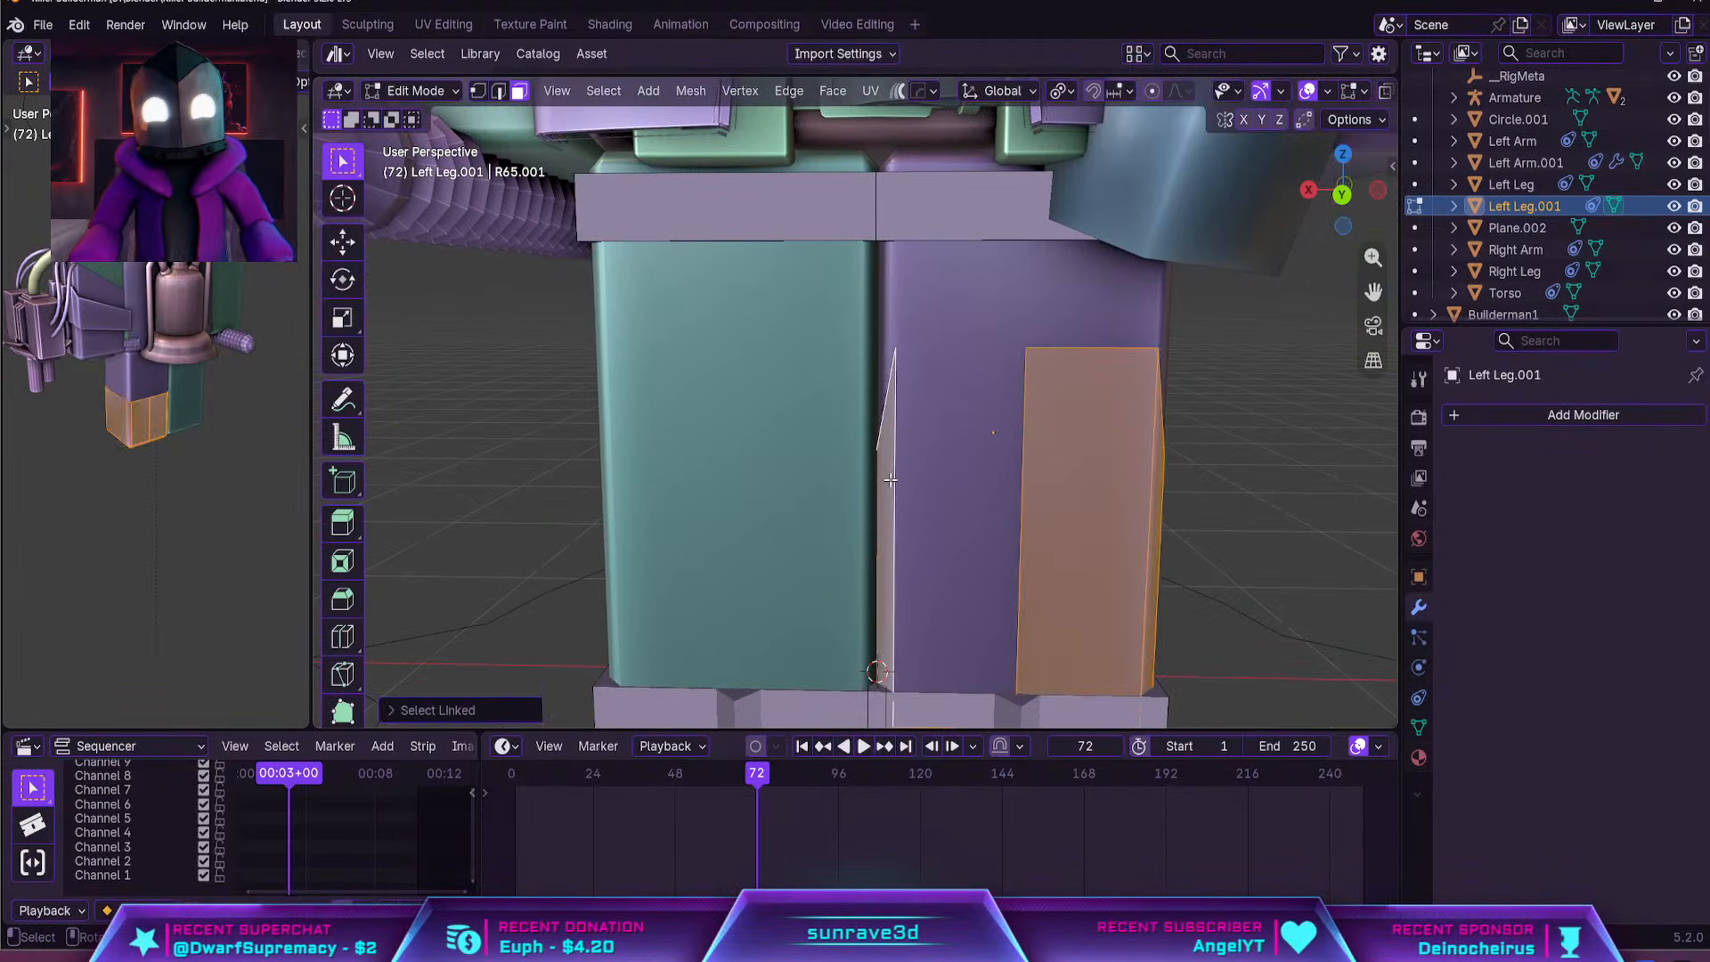
pyautogui.keyDown('shift'); pyautogui.moveTo(965, 583); pyautogui.dragTo(929, 450, button='middle'); pyautogui.keyUp('shift')
pyautogui.press('Tab')
pyautogui.press('/')
pyautogui.press('Tab')
# Delete the inner half's back and bottom face strip and its leftover side wall, keeping only the outer half
pyautogui.click(791, 502)
pyautogui.keyDown('alt'); pyautogui.click(791, 502); pyautogui.keyUp('alt')
pyautogui.keyDown('alt'); pyautogui.click(790, 501); pyautogui.keyUp('alt')
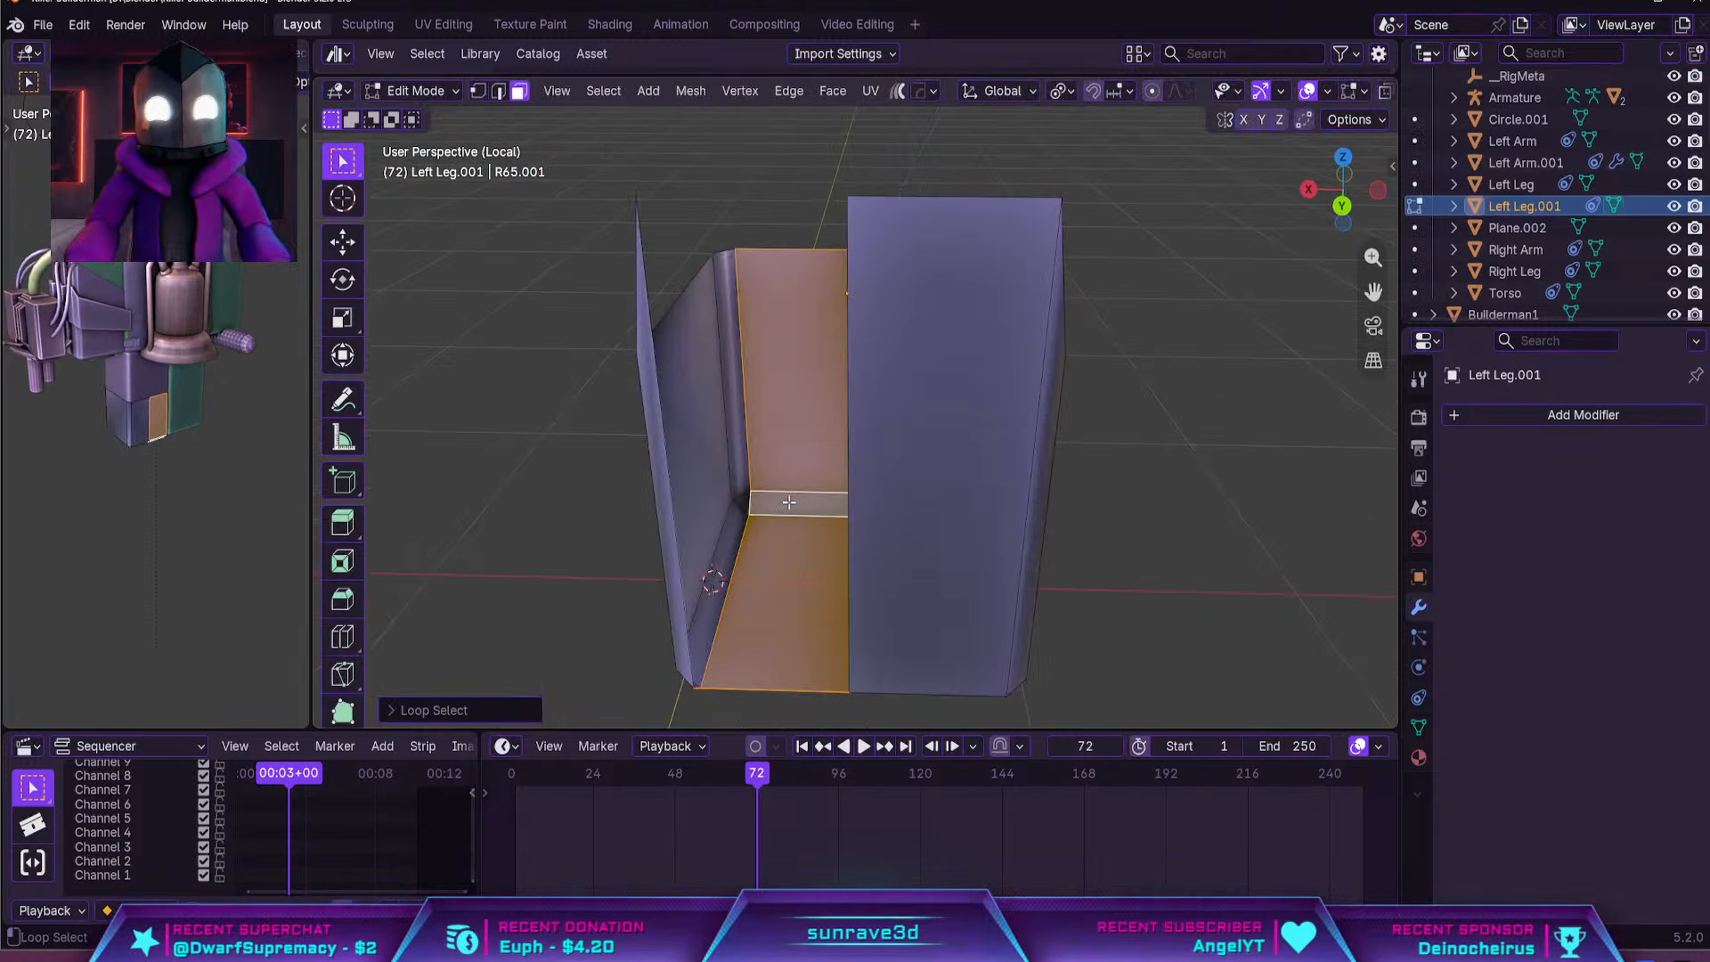
pyautogui.press('x')
pyautogui.click(788, 505)
pyautogui.press('a')
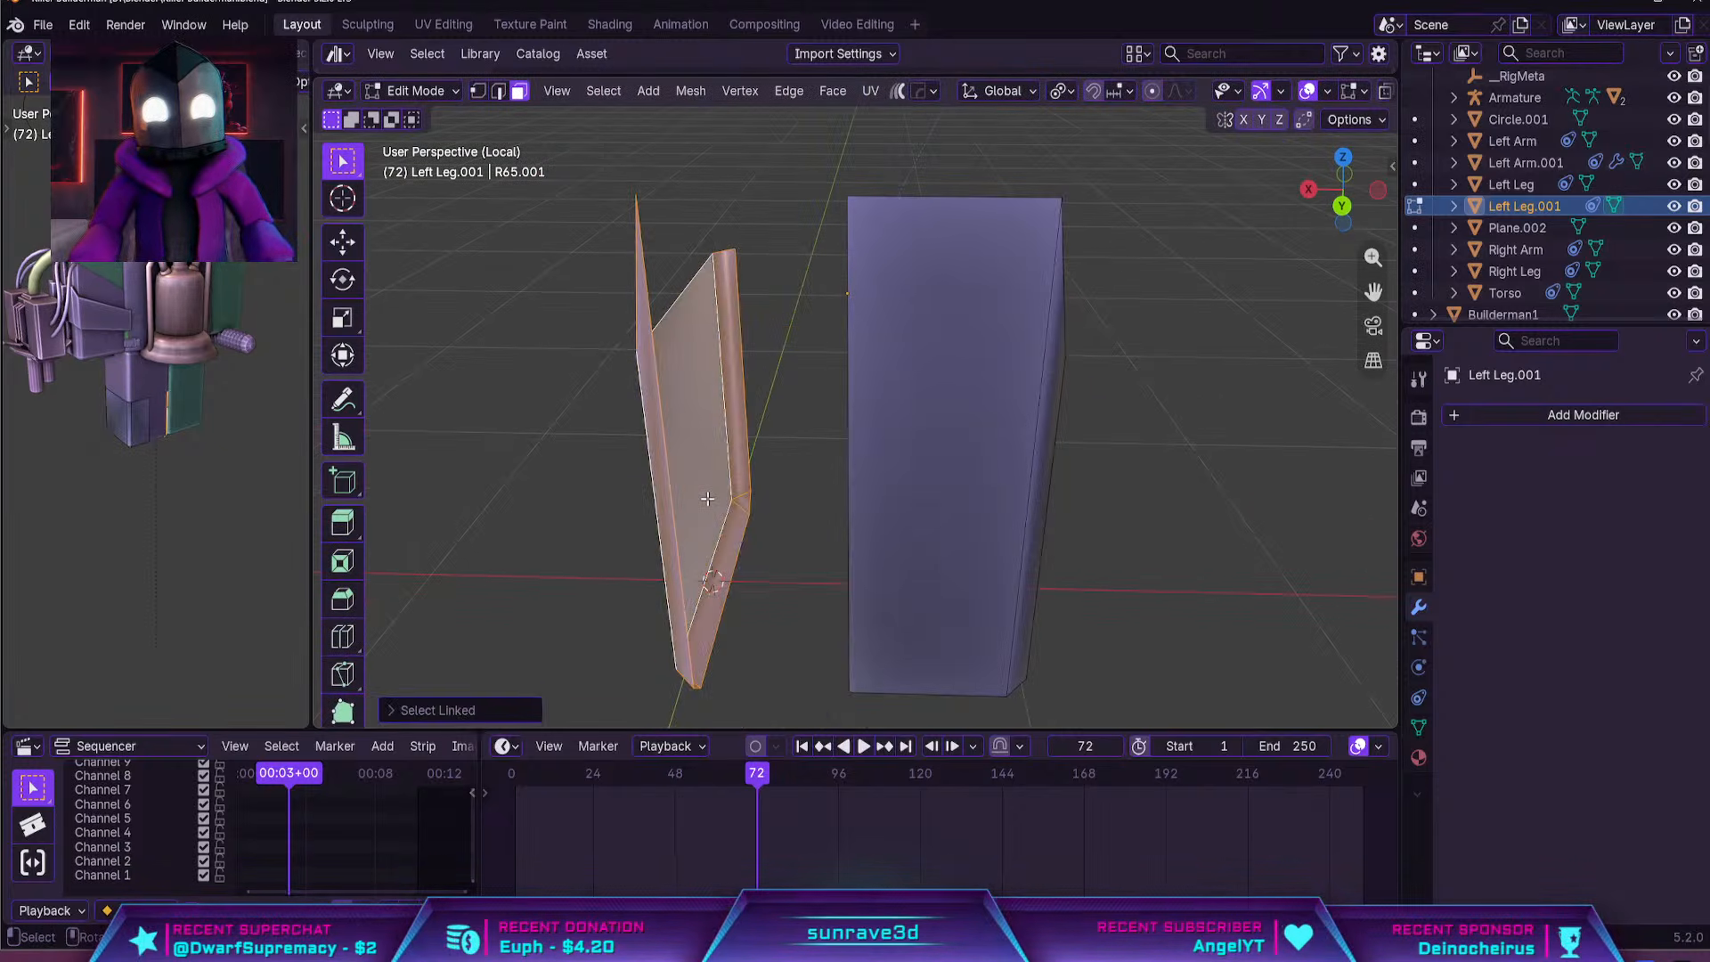
pyautogui.press('x')
pyautogui.click(707, 452)
pyautogui.press('Tab')
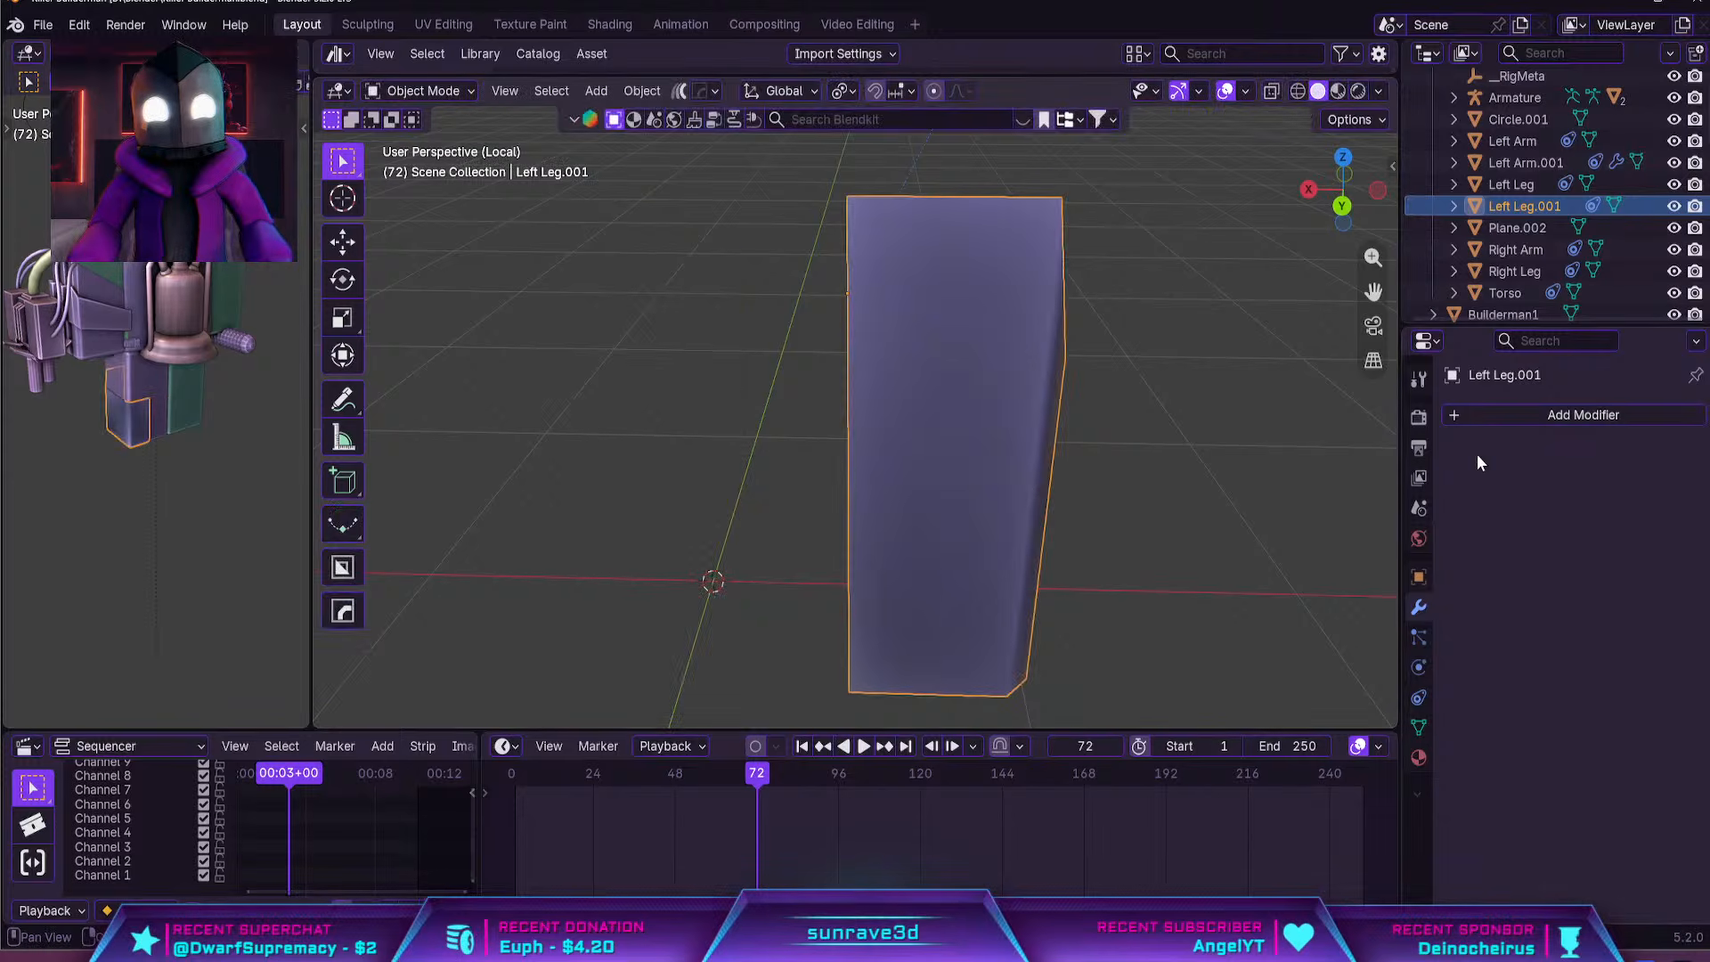
# Add a Mirror modifier on the X axis to the half leg shell
pyautogui.click(1506, 415)
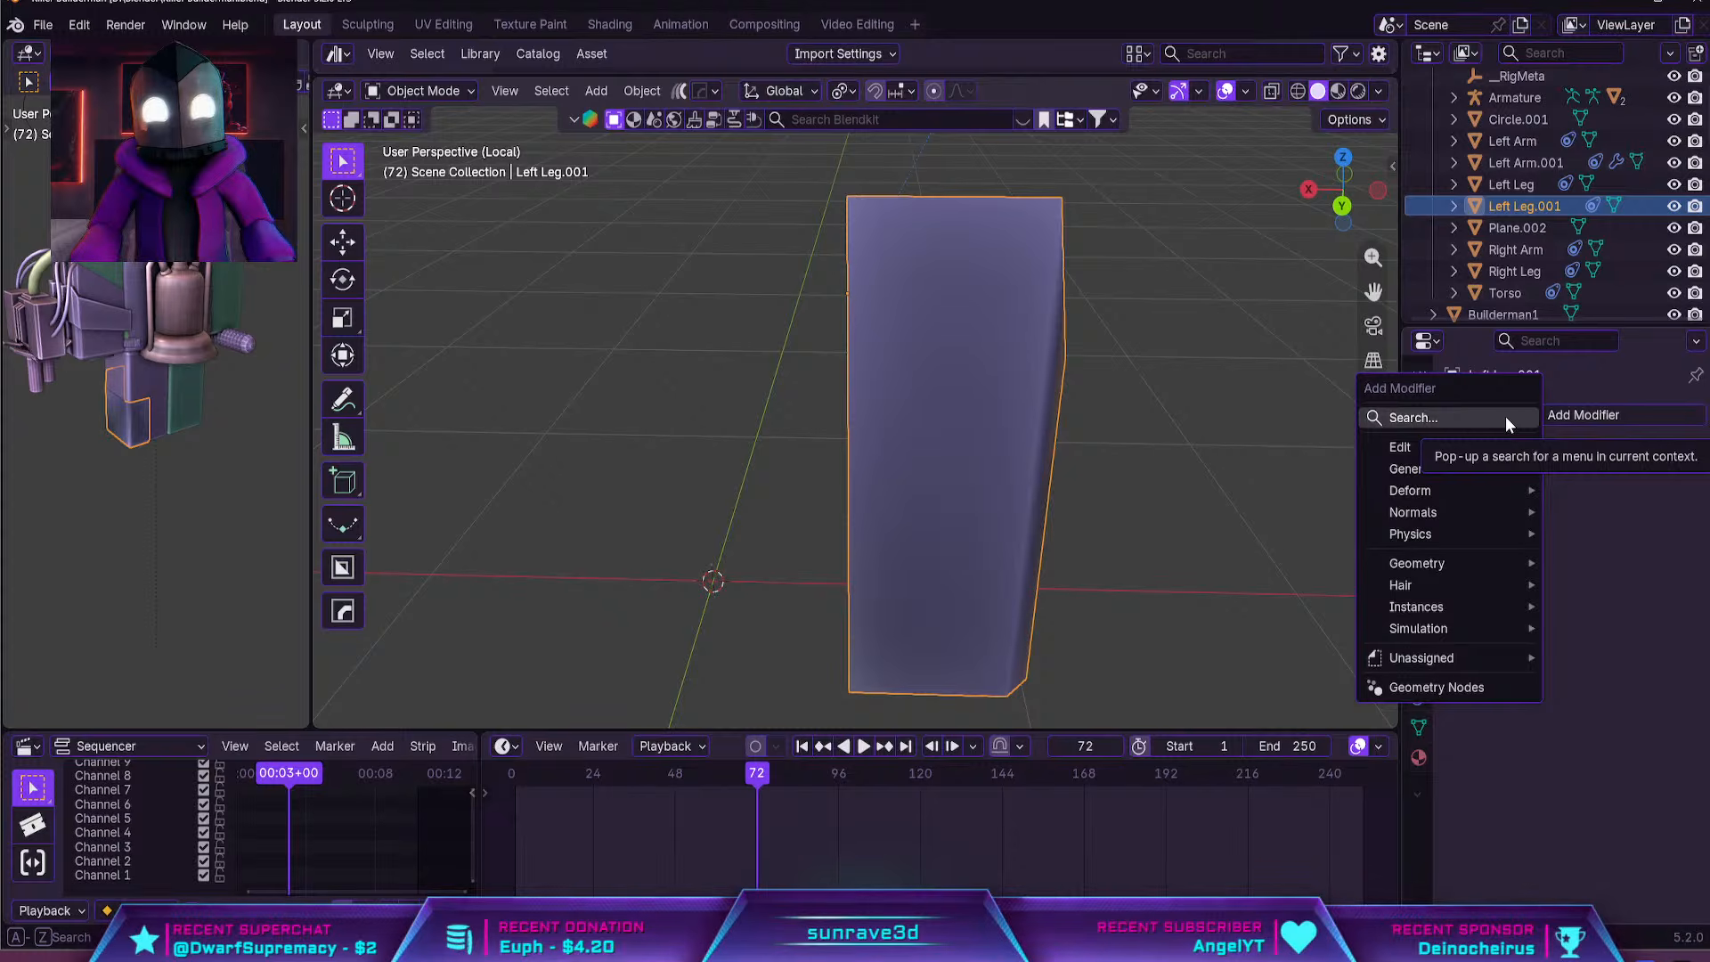
pyautogui.click(1443, 417)
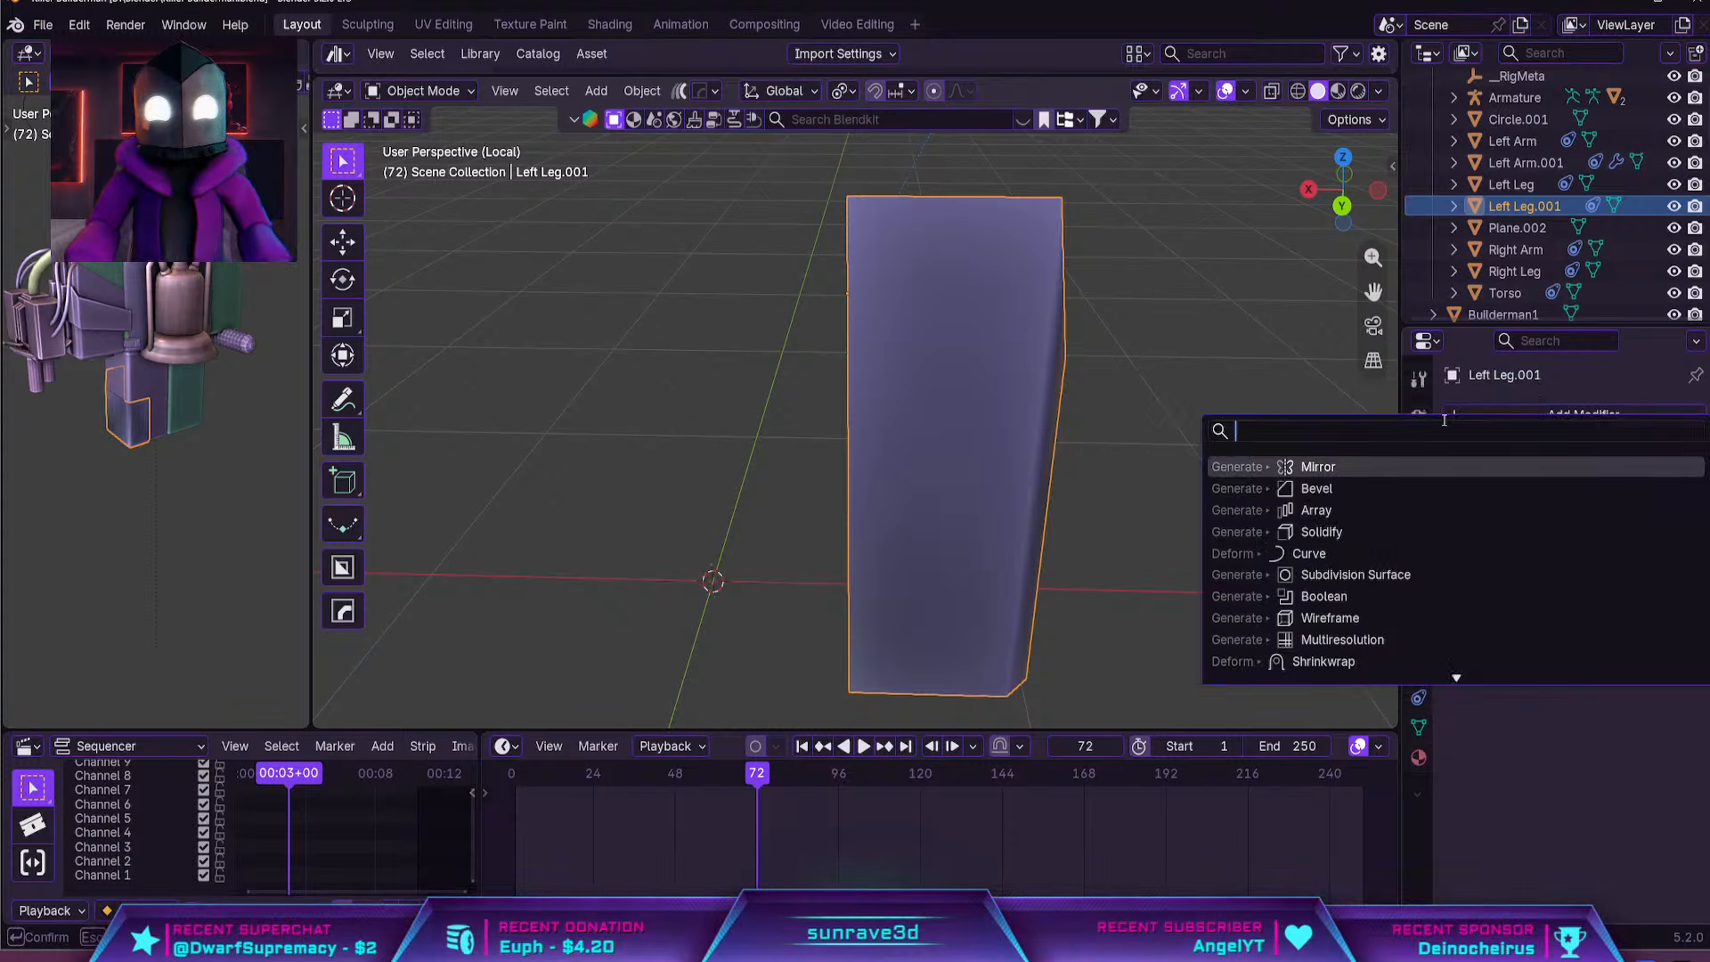
pyautogui.click(1321, 472)
pyautogui.moveTo(1147, 465); pyautogui.dragTo(1141, 489, button='middle')
# Enable Clipping on the Mirror modifier and move the shell's open centre edge loop onto the mirror plane along X
pyautogui.scroll(-4, 1068, 481)
pyautogui.moveTo(1010, 460); pyautogui.dragTo(959, 465, button='middle')
pyautogui.press('Tab')
pyautogui.keyDown('alt'); pyautogui.click(853, 356); pyautogui.keyUp('alt')
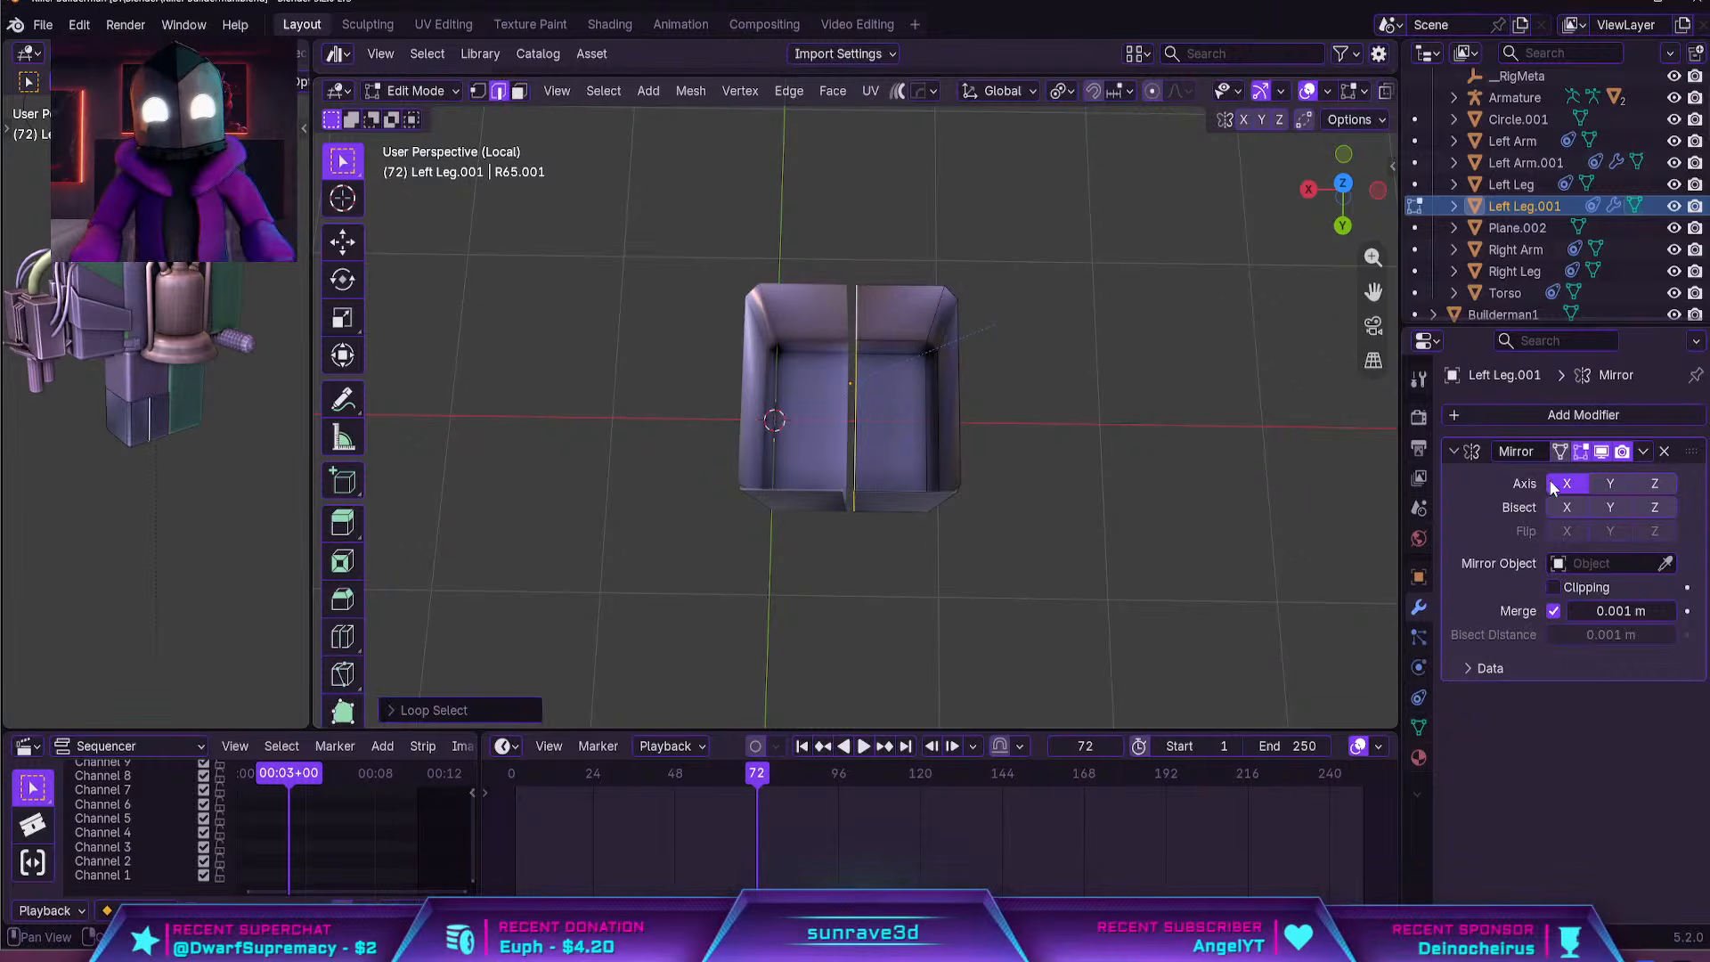
pyautogui.click(1583, 587)
pyautogui.press('x')
pyautogui.click(1089, 406)
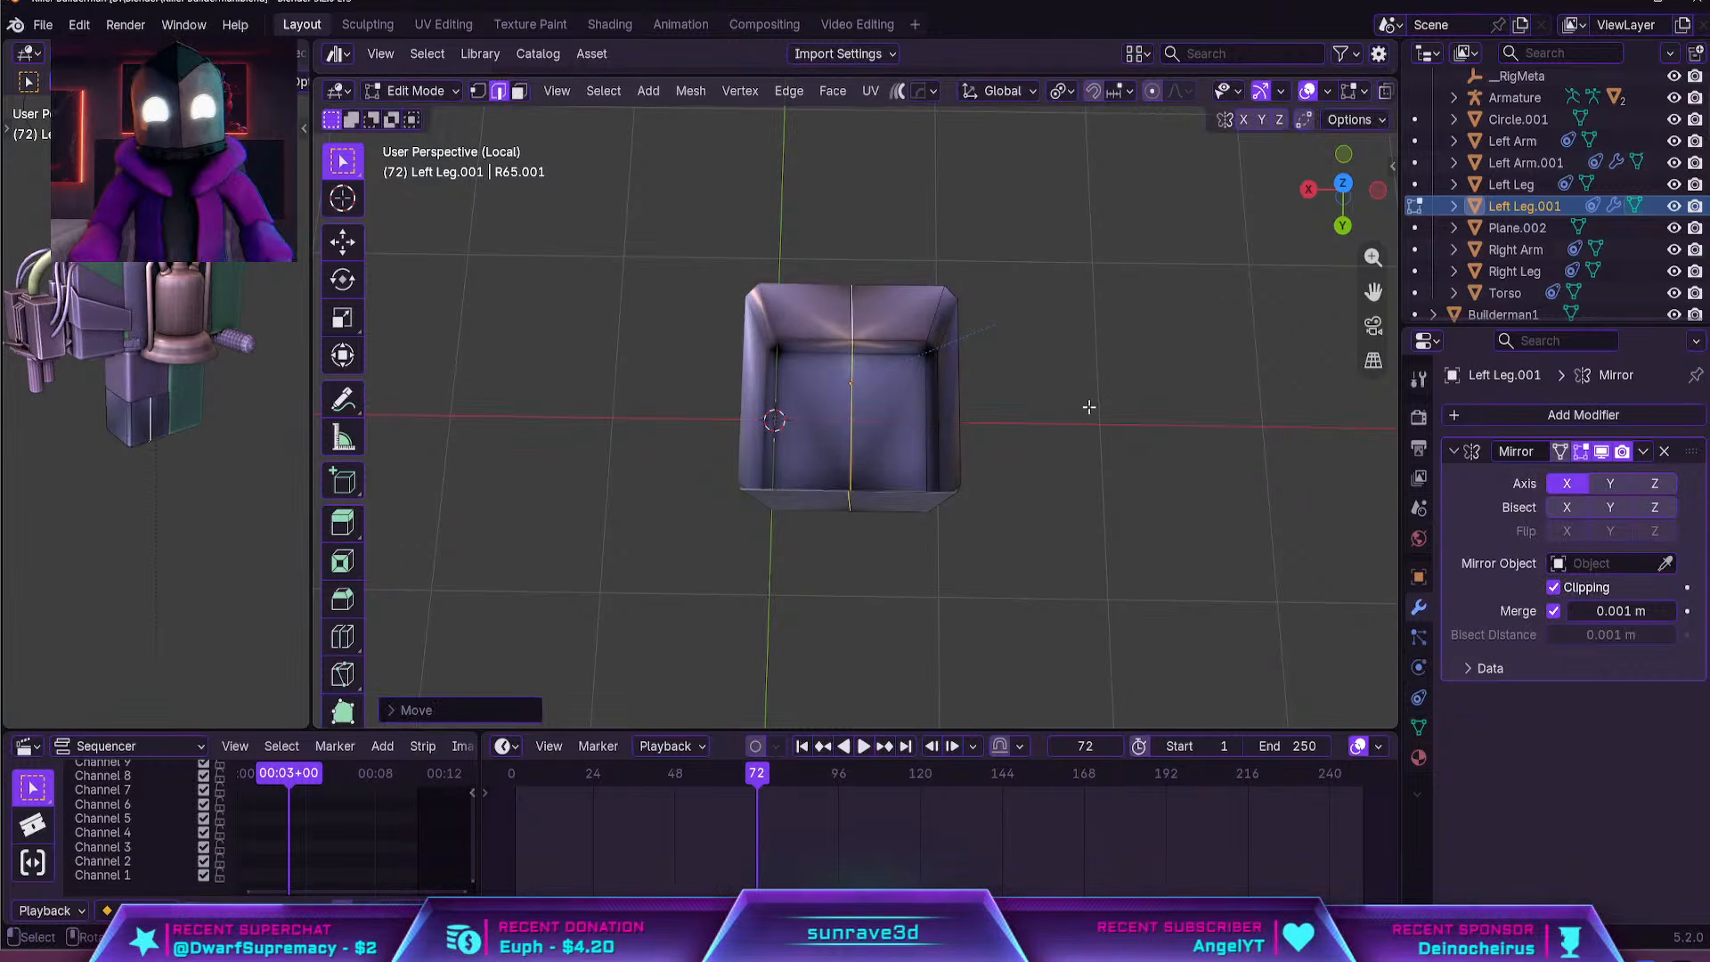
# Leave local view and shift the mirrored leg shell slightly outward along X to fit its leg
pyautogui.press('Tab')
pyautogui.moveTo(996, 348); pyautogui.dragTo(955, 394, button='middle')
pyautogui.press('KP_Divide')
pyautogui.press('g')
pyautogui.press('x')
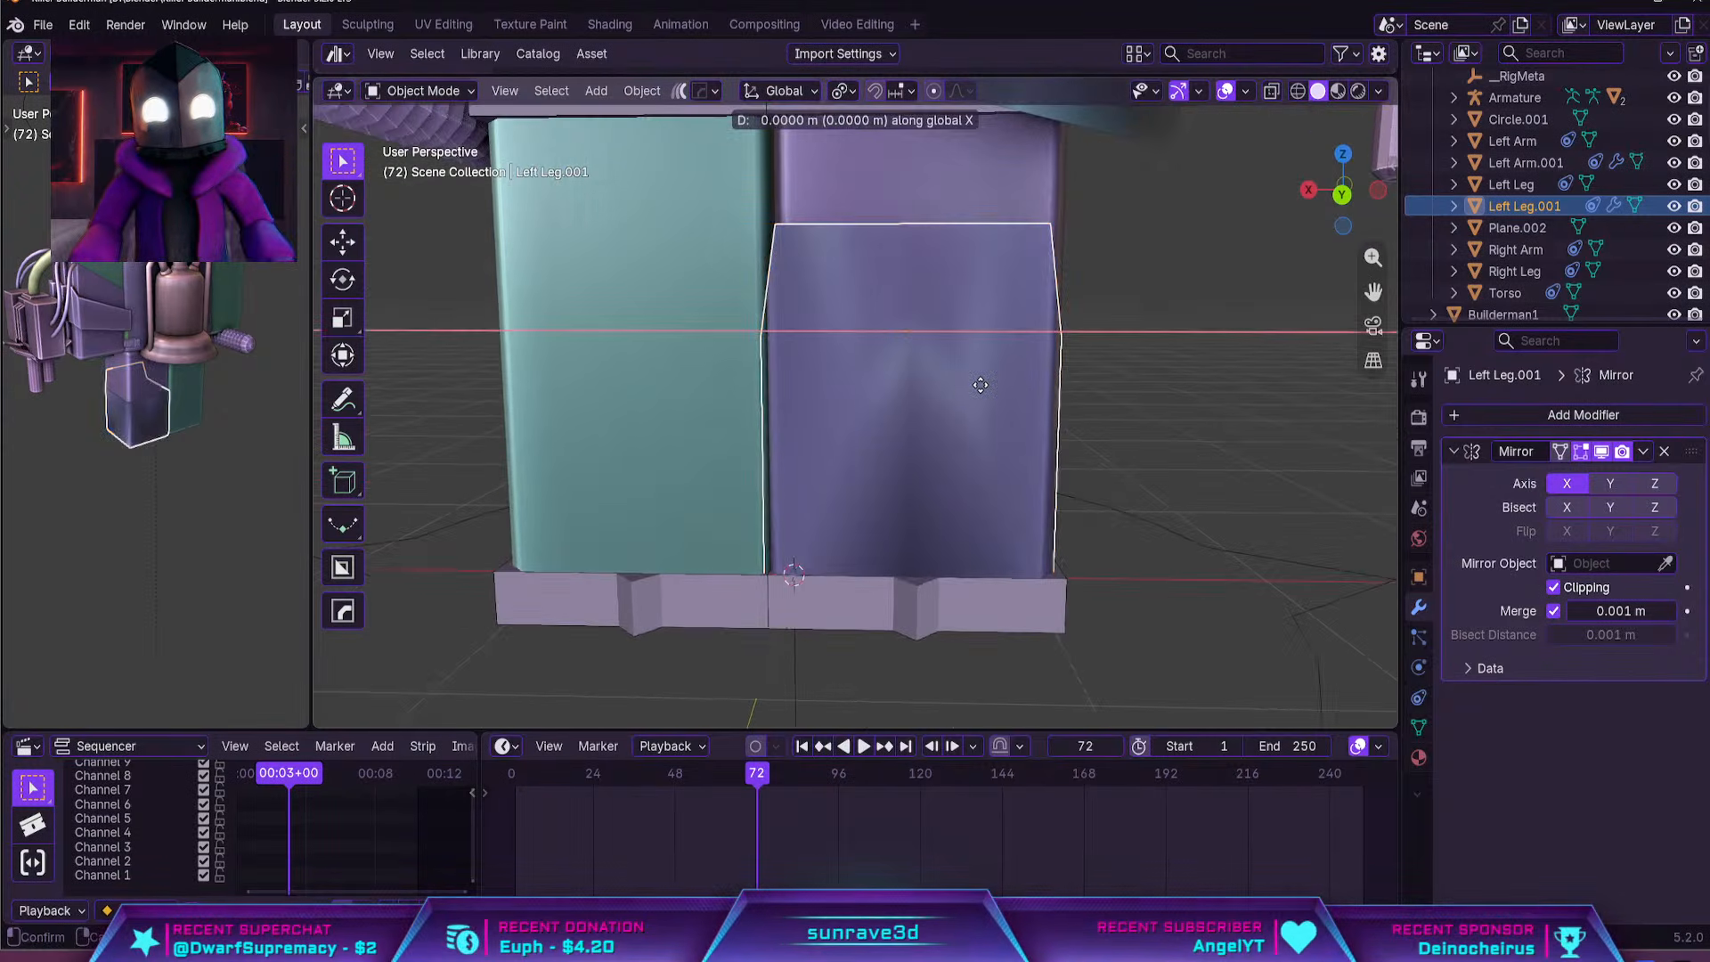
pyautogui.click(987, 389)
pyautogui.click(1125, 395)
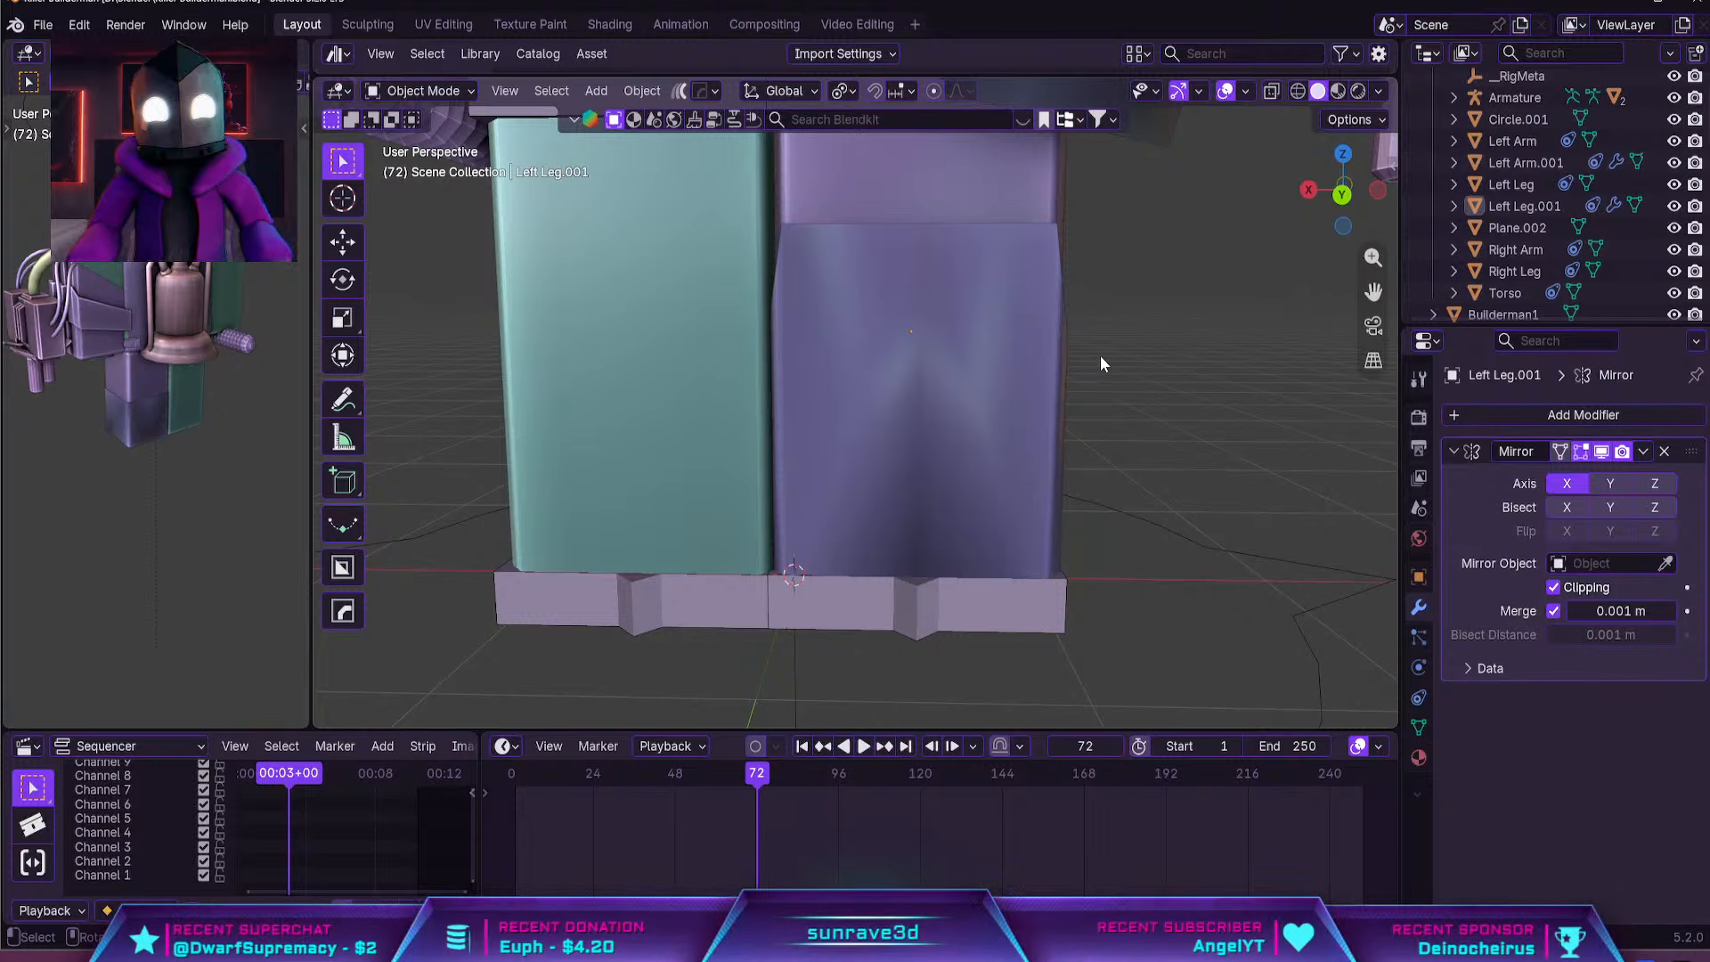
# Add a second Mirror modifier to the leg shell with Torso as its mirror object
pyautogui.click(906, 385)
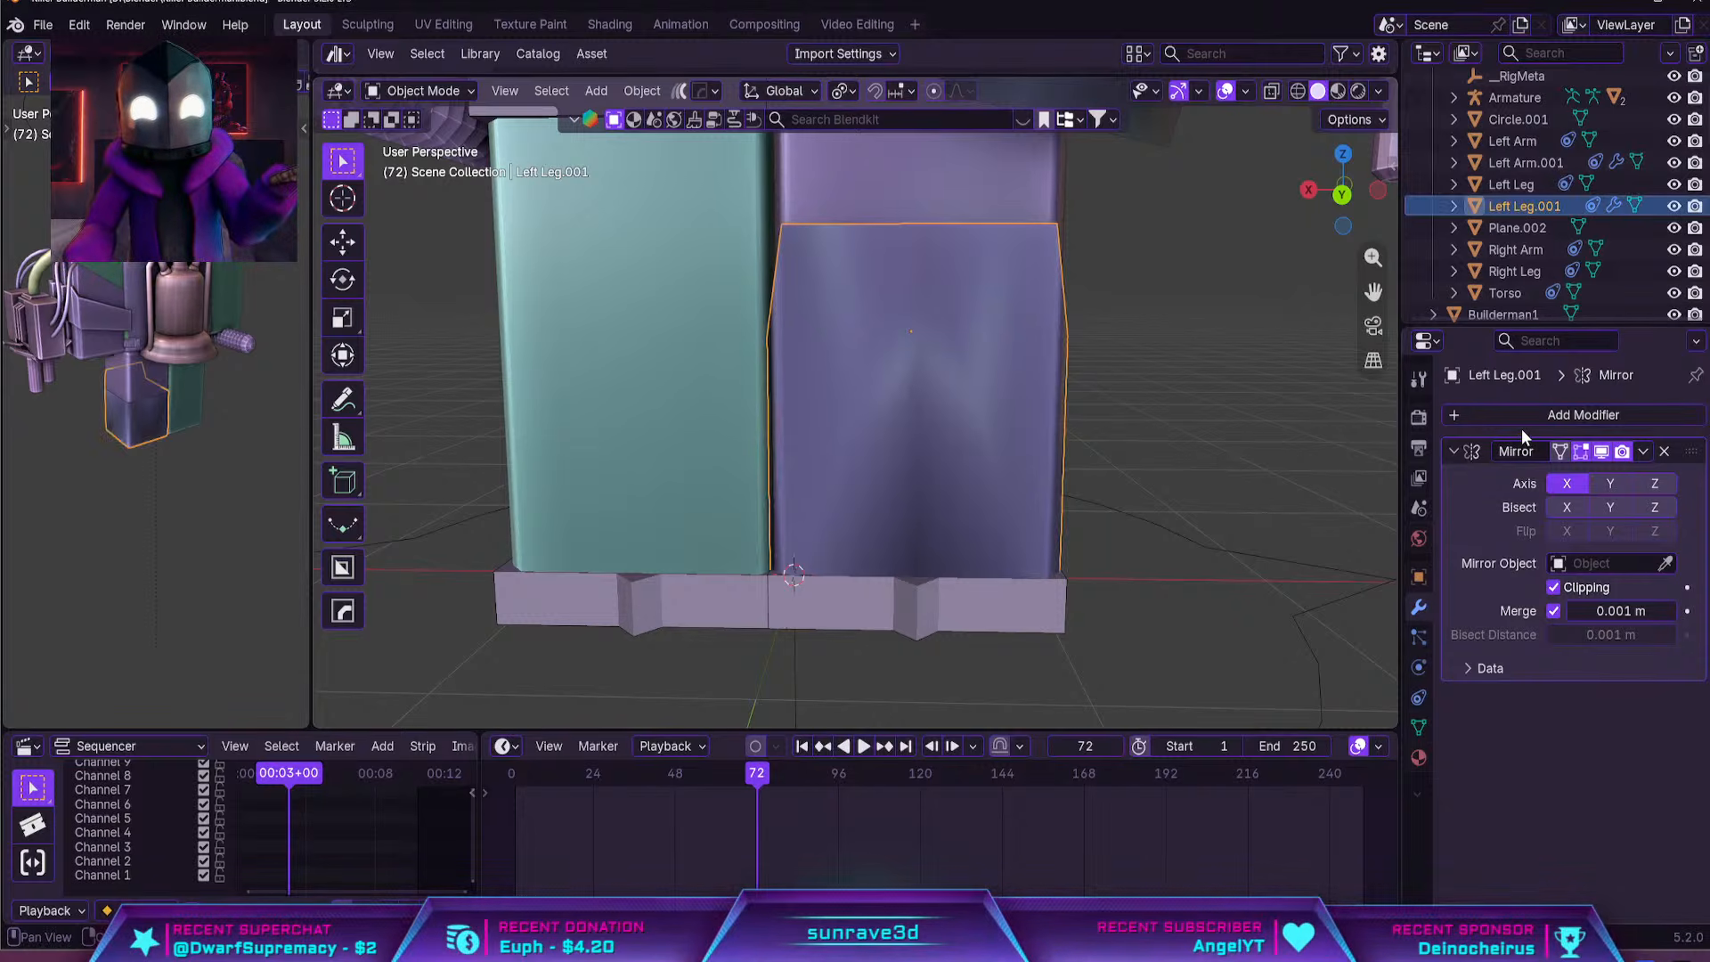
pyautogui.click(1594, 415)
pyautogui.click(1417, 453)
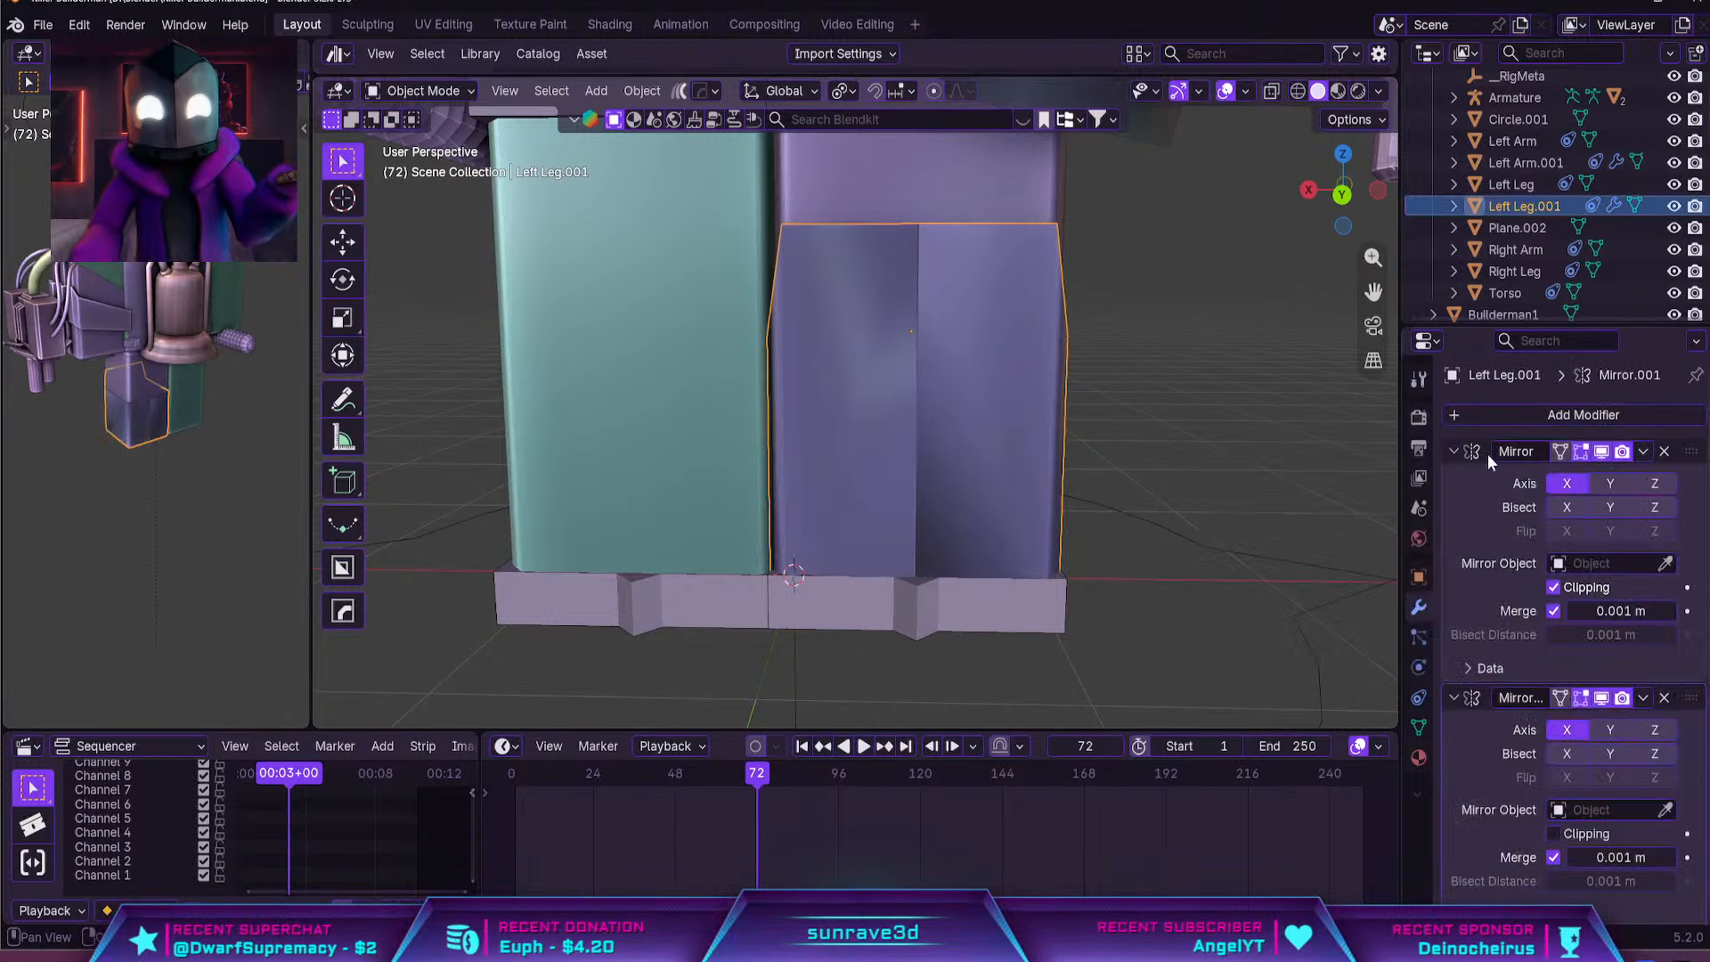
pyautogui.scroll(-5, 1105, 463)
pyautogui.keyDown('shift'); pyautogui.moveTo(1142, 504); pyautogui.dragTo(1371, 722, button='middle'); pyautogui.keyUp('shift')
pyautogui.scroll(3, 1172, 604)
pyautogui.click(1666, 810)
pyautogui.click(1094, 372)
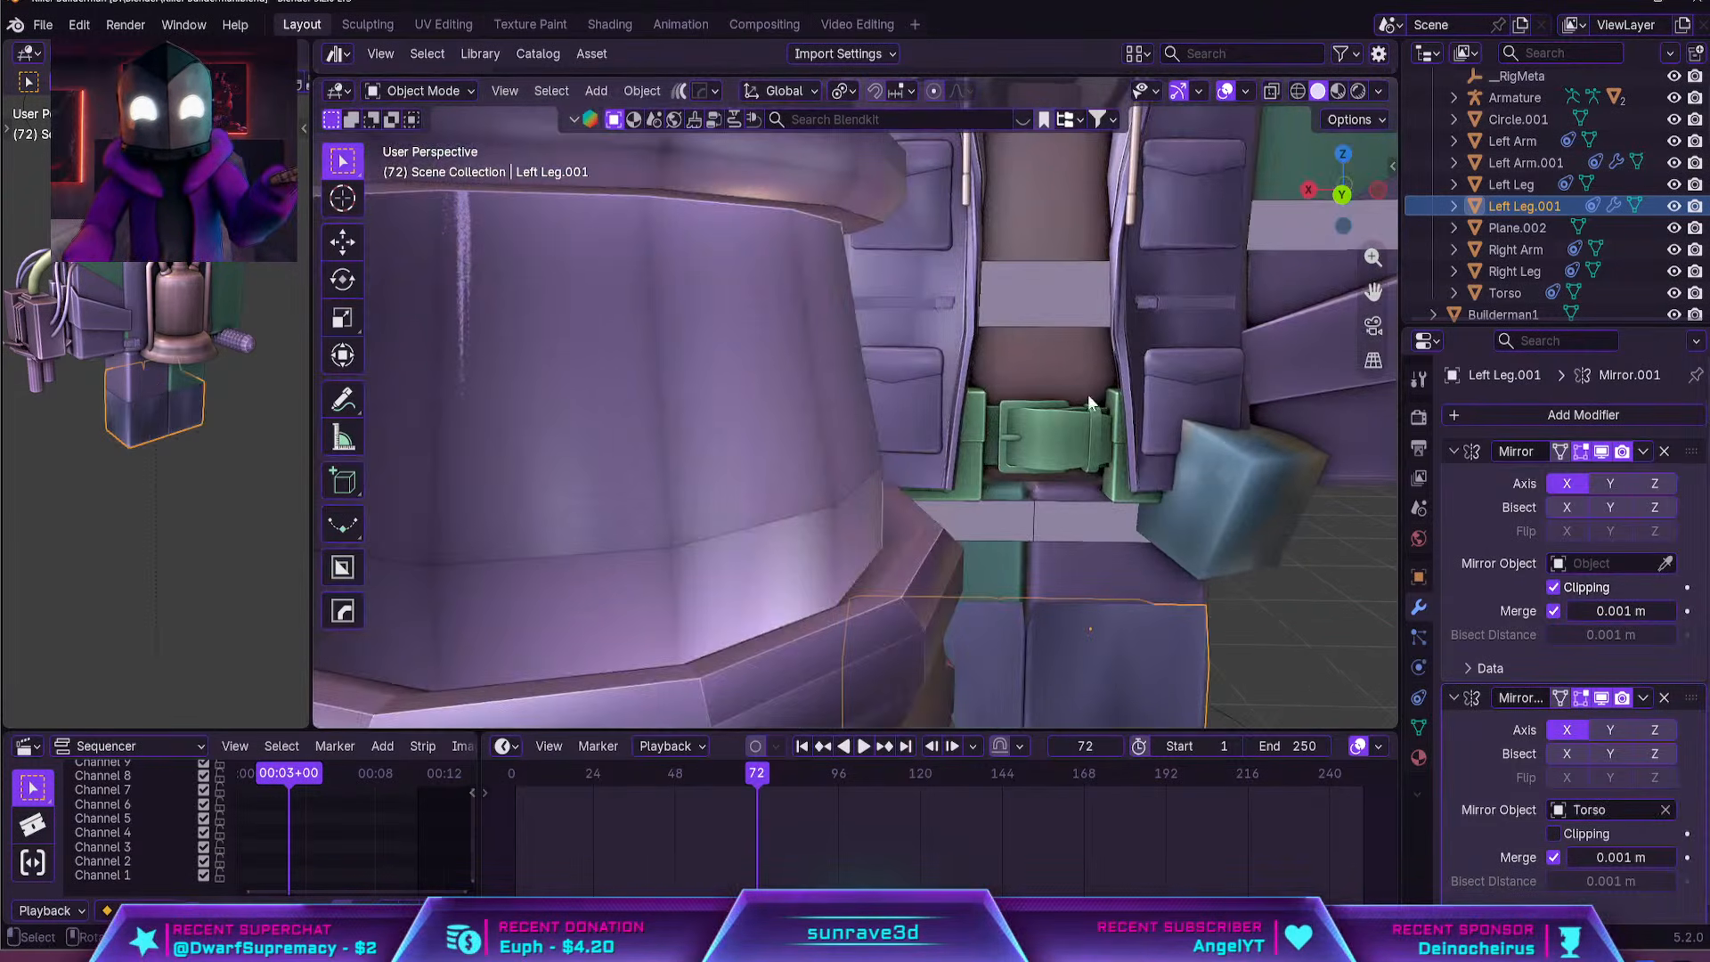
# Add a vertical loop cut on the shell's front, slid about 0.26 toward the centre seam to form a narrow strip
pyautogui.keyDown('shift'); pyautogui.moveTo(1385, 611); pyautogui.dragTo(1295, 478, button='middle'); pyautogui.keyUp('shift')
pyautogui.click(1294, 480)
pyautogui.moveTo(1105, 561); pyautogui.dragTo(1151, 576, button='middle')
pyautogui.click(1082, 571)
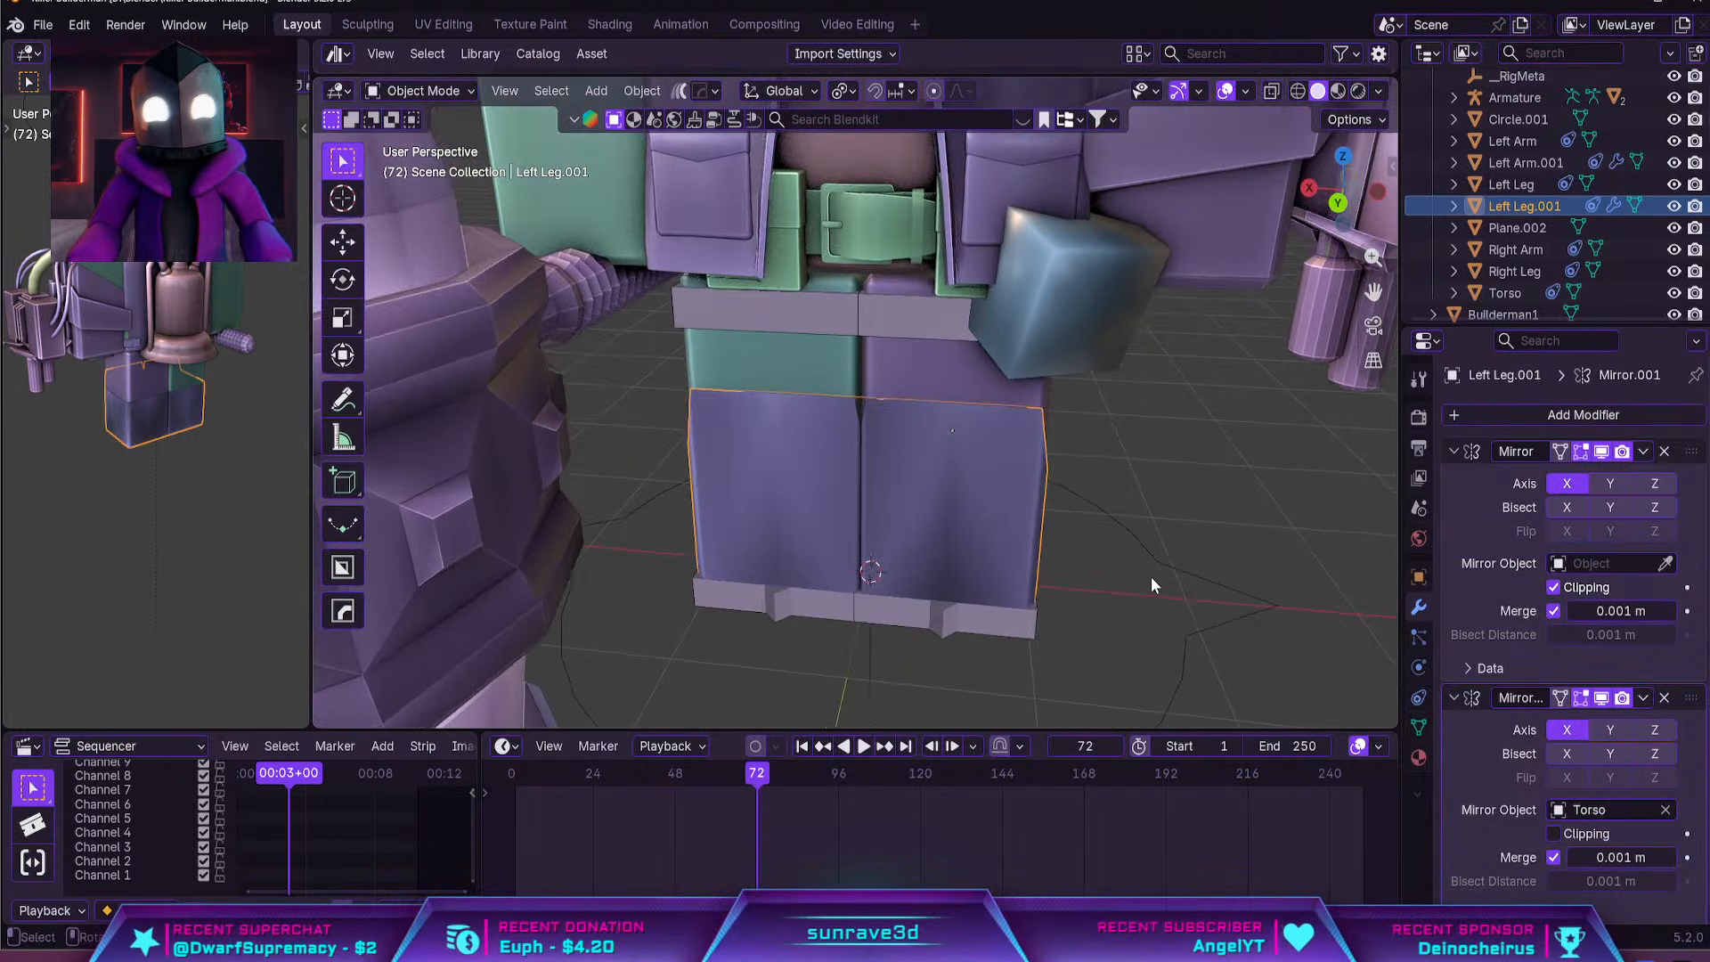
pyautogui.press('Tab')
pyautogui.hotkey('ctrl', 'r')
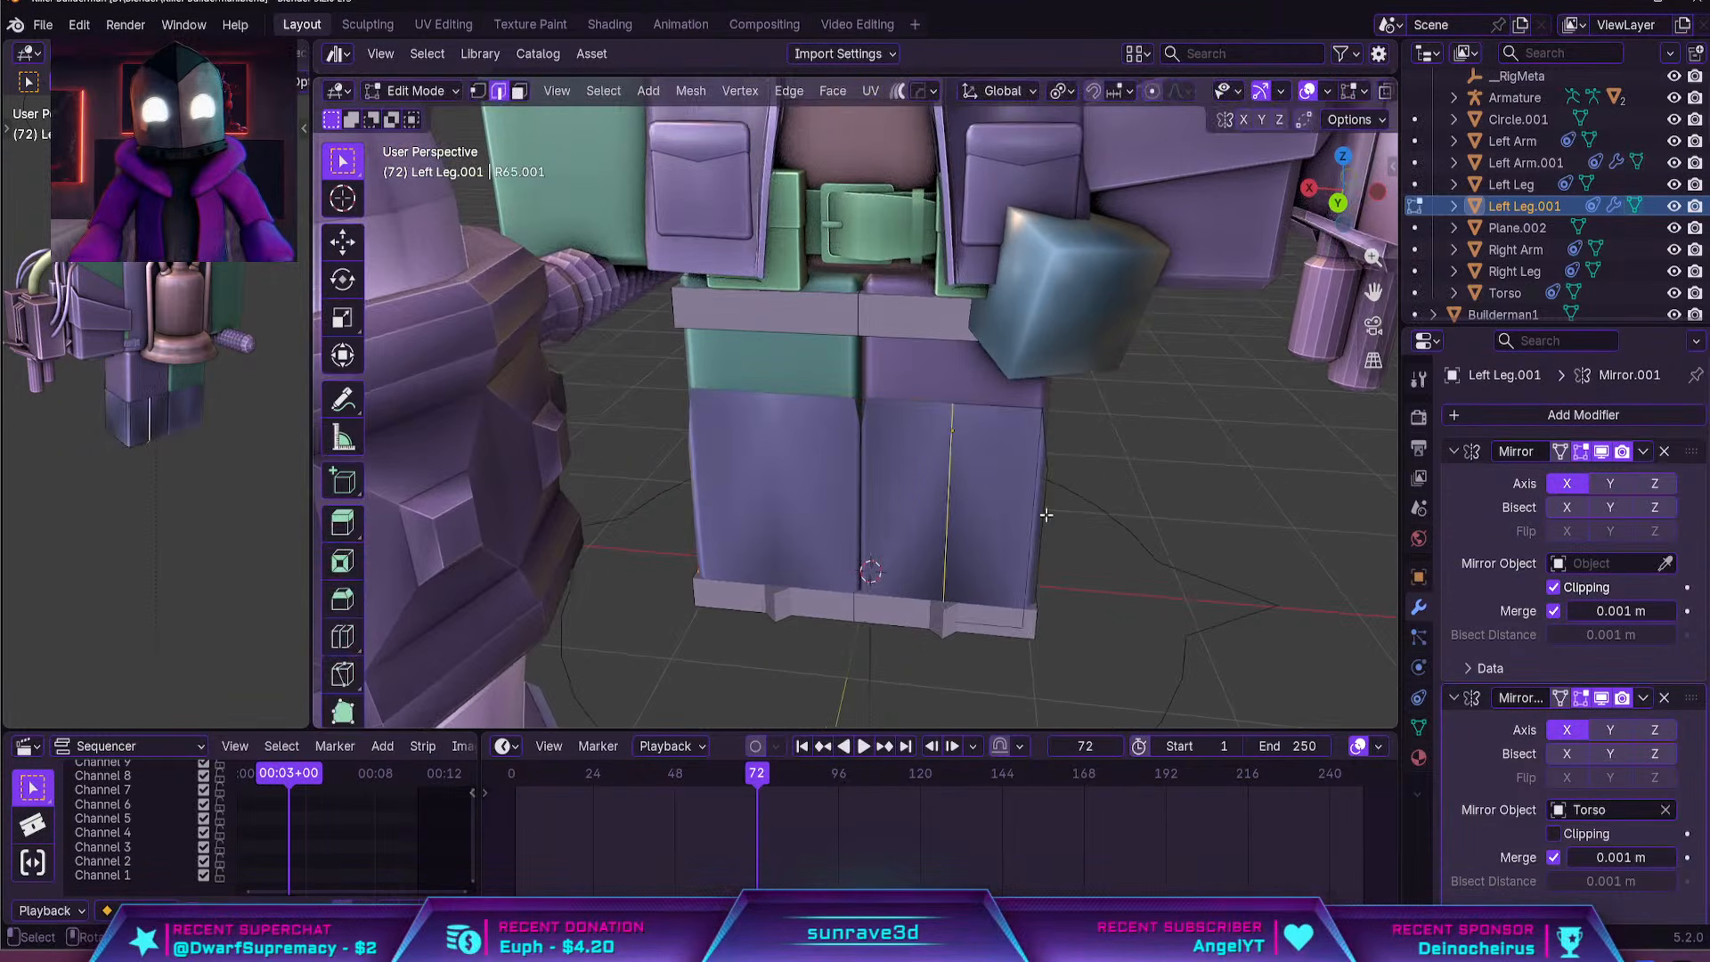
pyautogui.click(998, 433)
pyautogui.click(1005, 411)
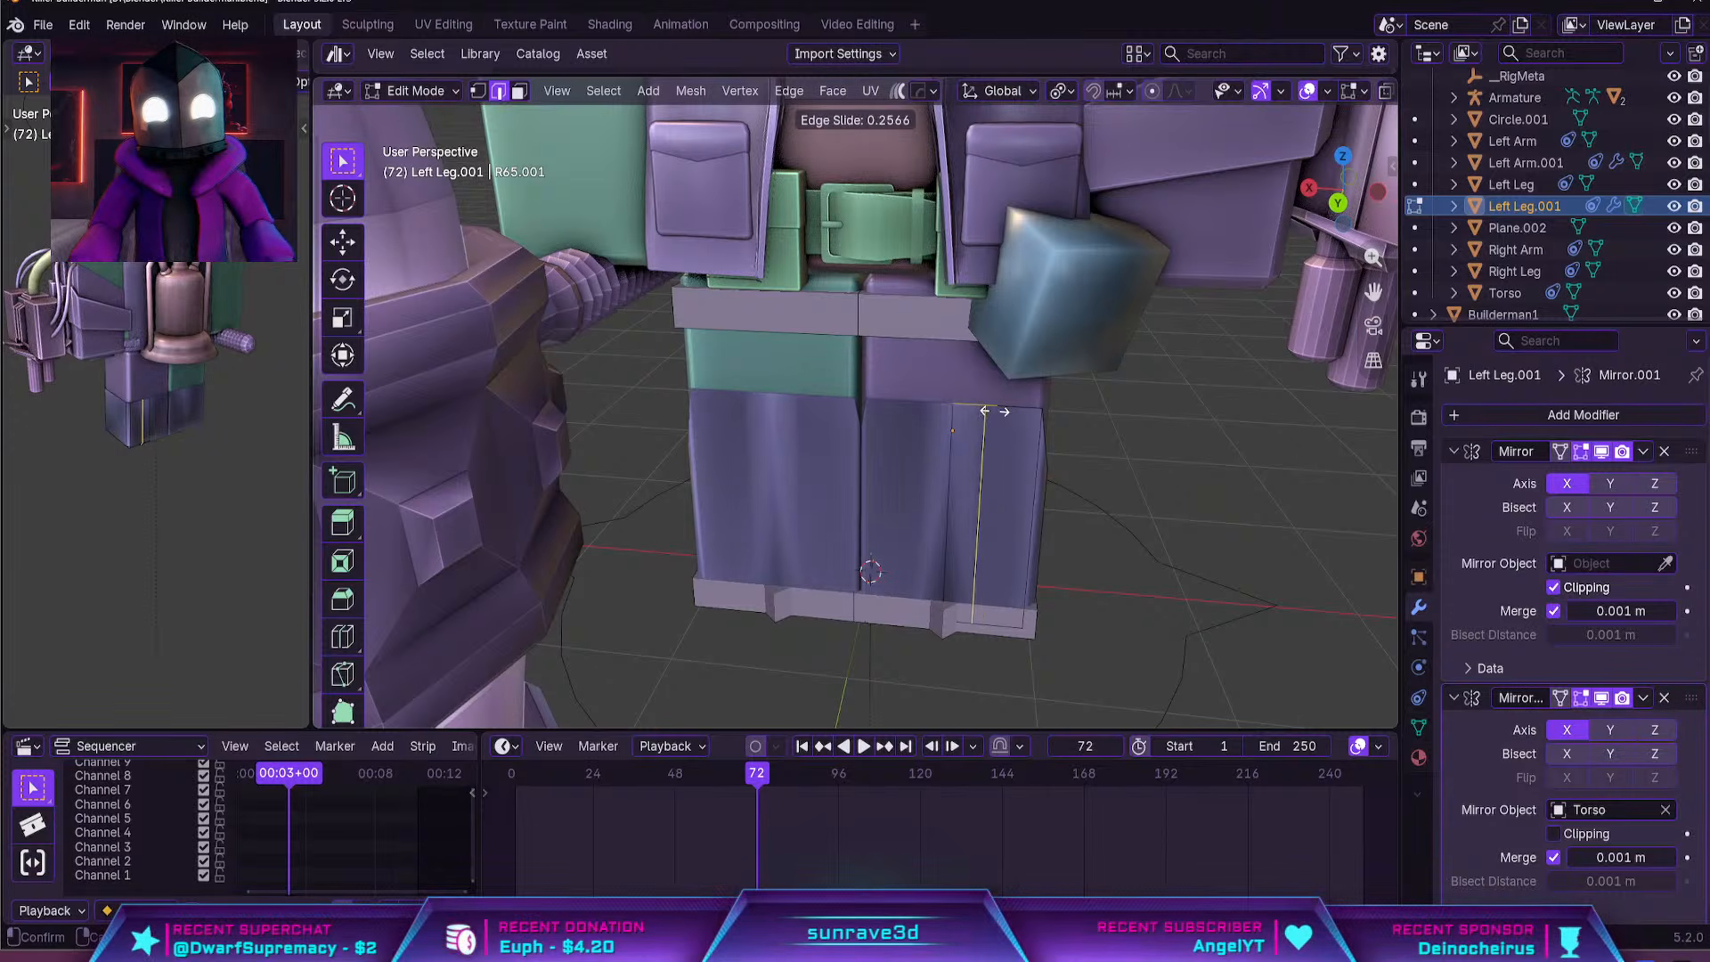
pyautogui.click(999, 412)
# Add a horizontal loop cut across the shell's front and slide it up near the rim
pyautogui.press('3')
pyautogui.click(970, 422)
pyautogui.keyDown('shift'); pyautogui.moveTo(1003, 491); pyautogui.dragTo(922, 419, button='middle'); pyautogui.keyUp('shift')
pyautogui.scroll(4, 923, 420)
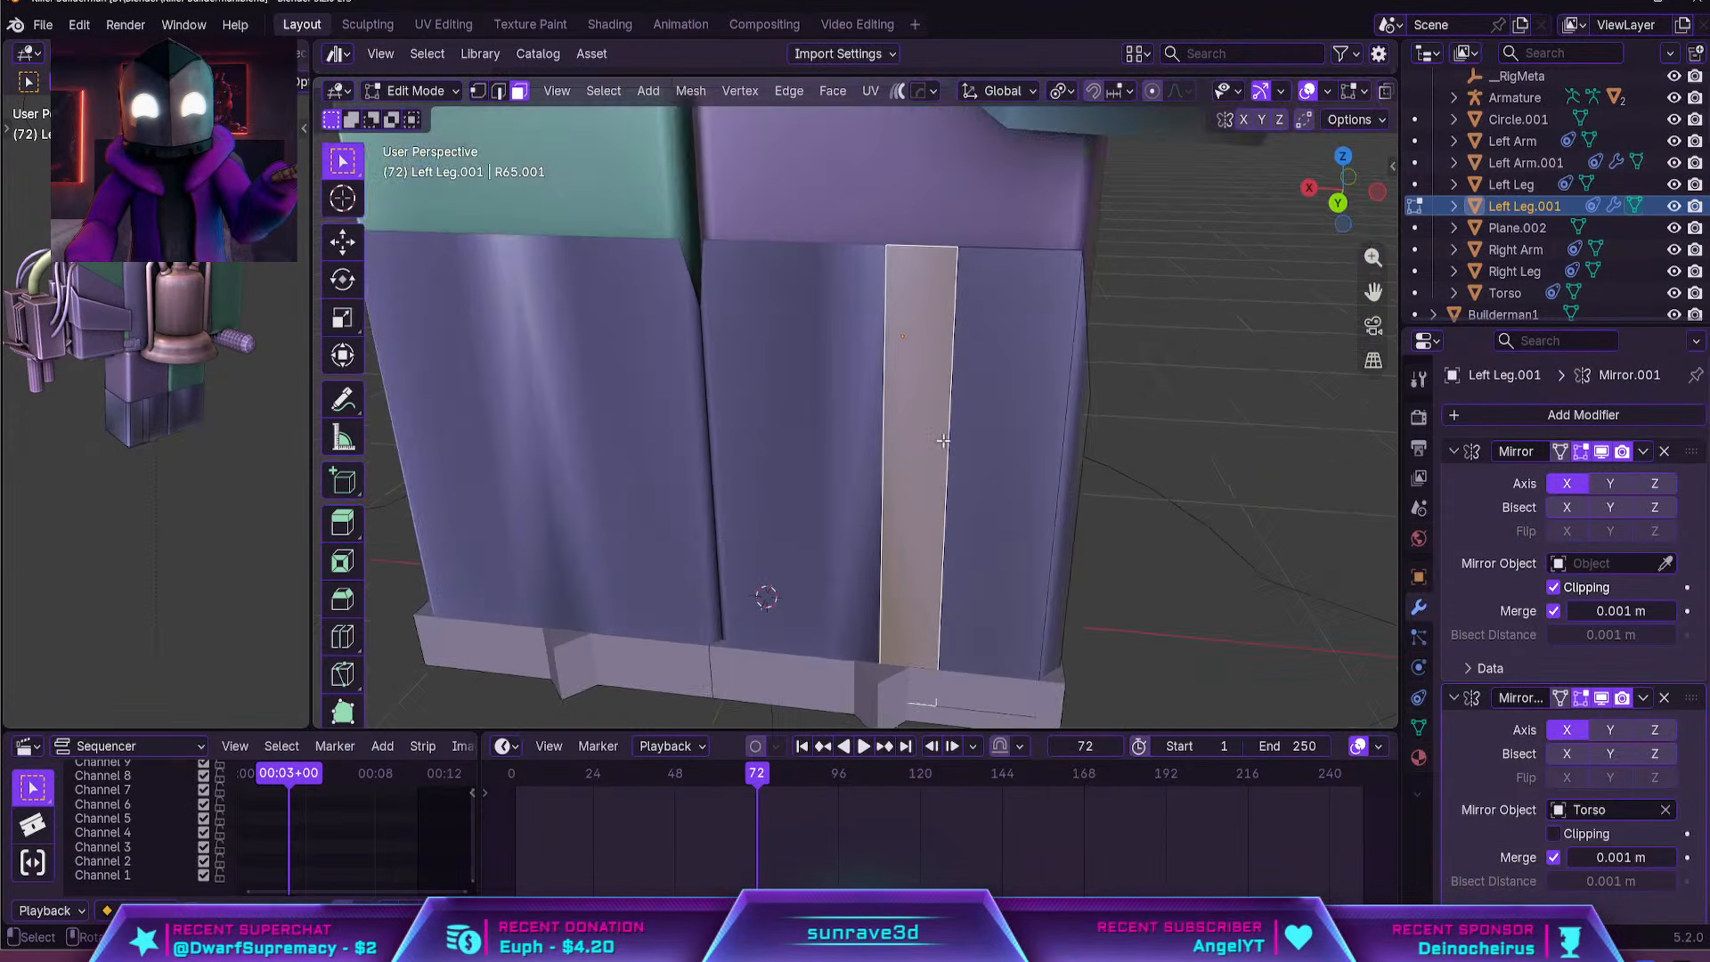
pyautogui.hotkey('ctrl', 'r')
pyautogui.click(938, 435)
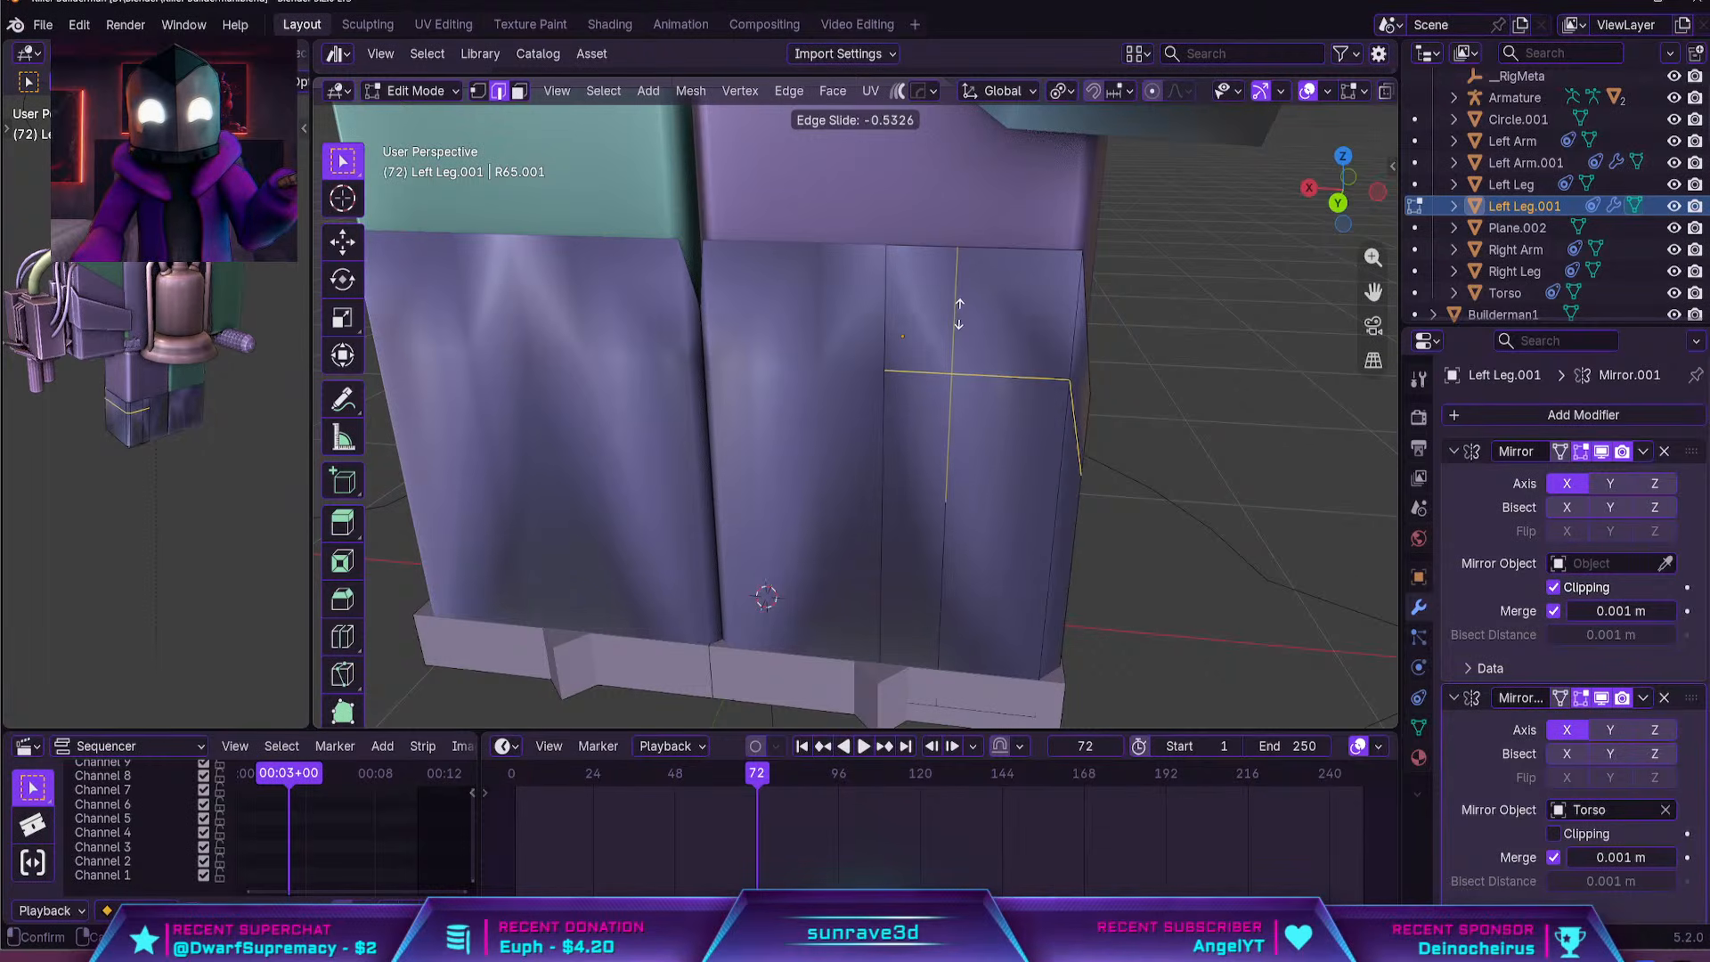
pyautogui.click(959, 273)
# Extrude the narrow centre strip's upper and lower front faces about 0.1 m outward along Y
pyautogui.press('3')
pyautogui.click(927, 365)
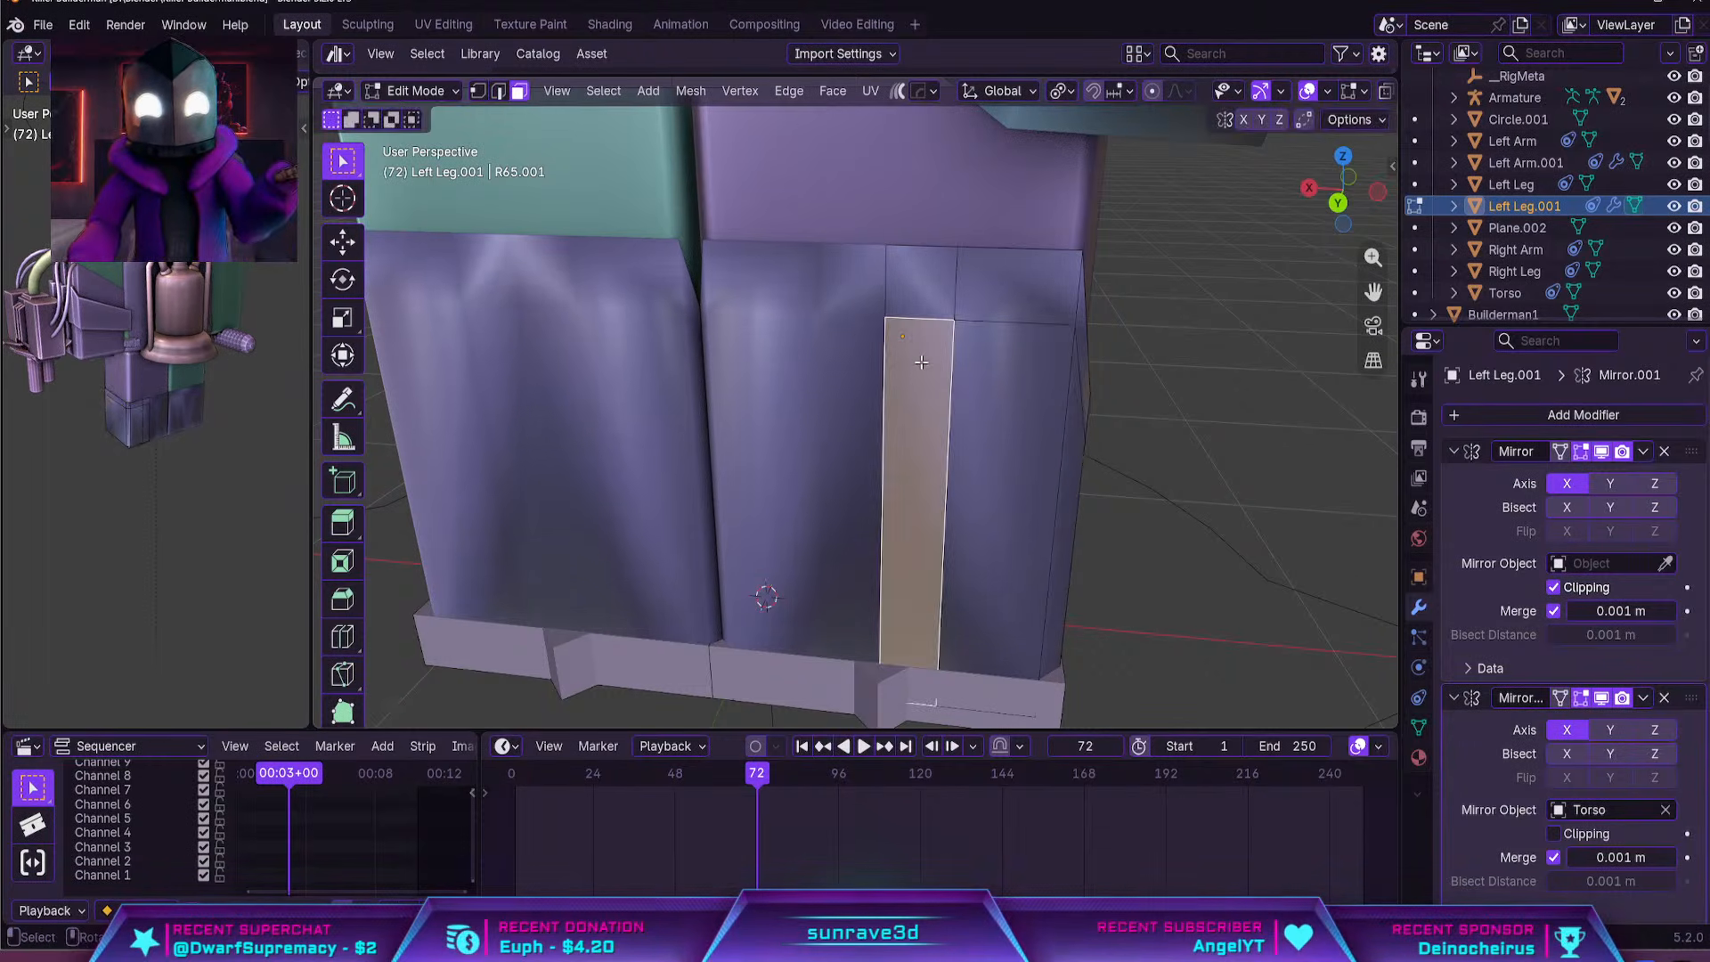
pyautogui.keyDown('shift'); pyautogui.click(923, 292); pyautogui.keyUp('shift')
pyautogui.moveTo(923, 296); pyautogui.dragTo(881, 346, button='middle')
pyautogui.press('g')
pyautogui.press('x')
pyautogui.press('y')
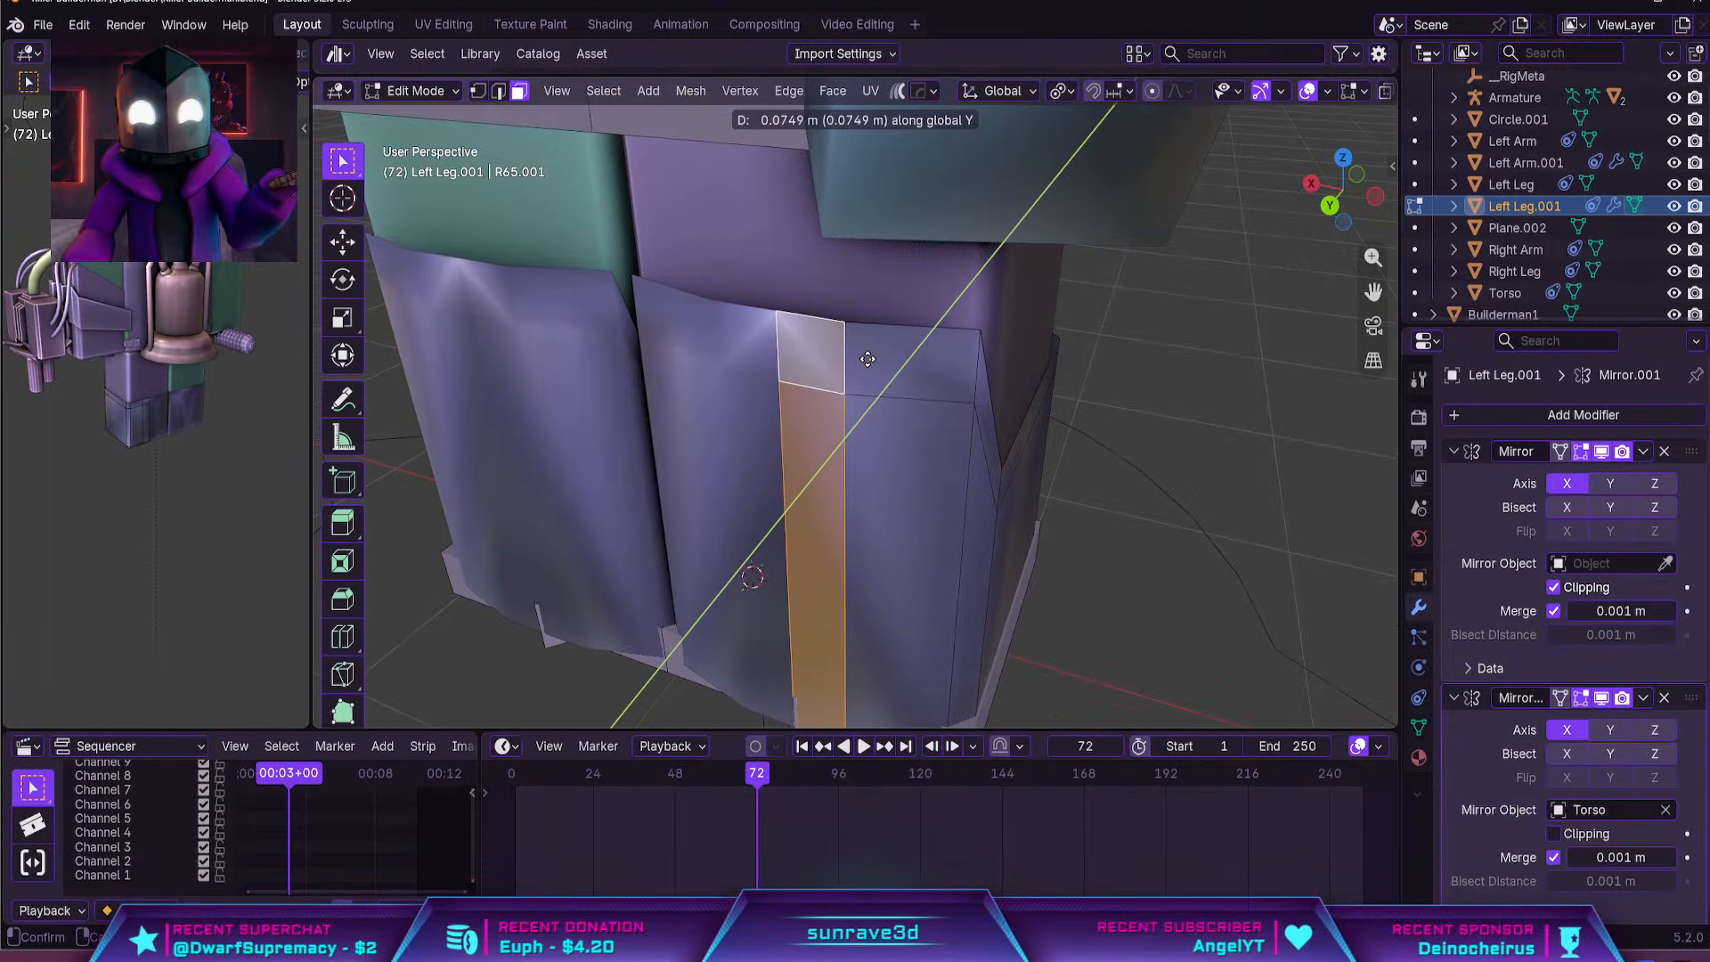
pyautogui.rightClick(869, 360)
pyautogui.press('e')
pyautogui.press('y')
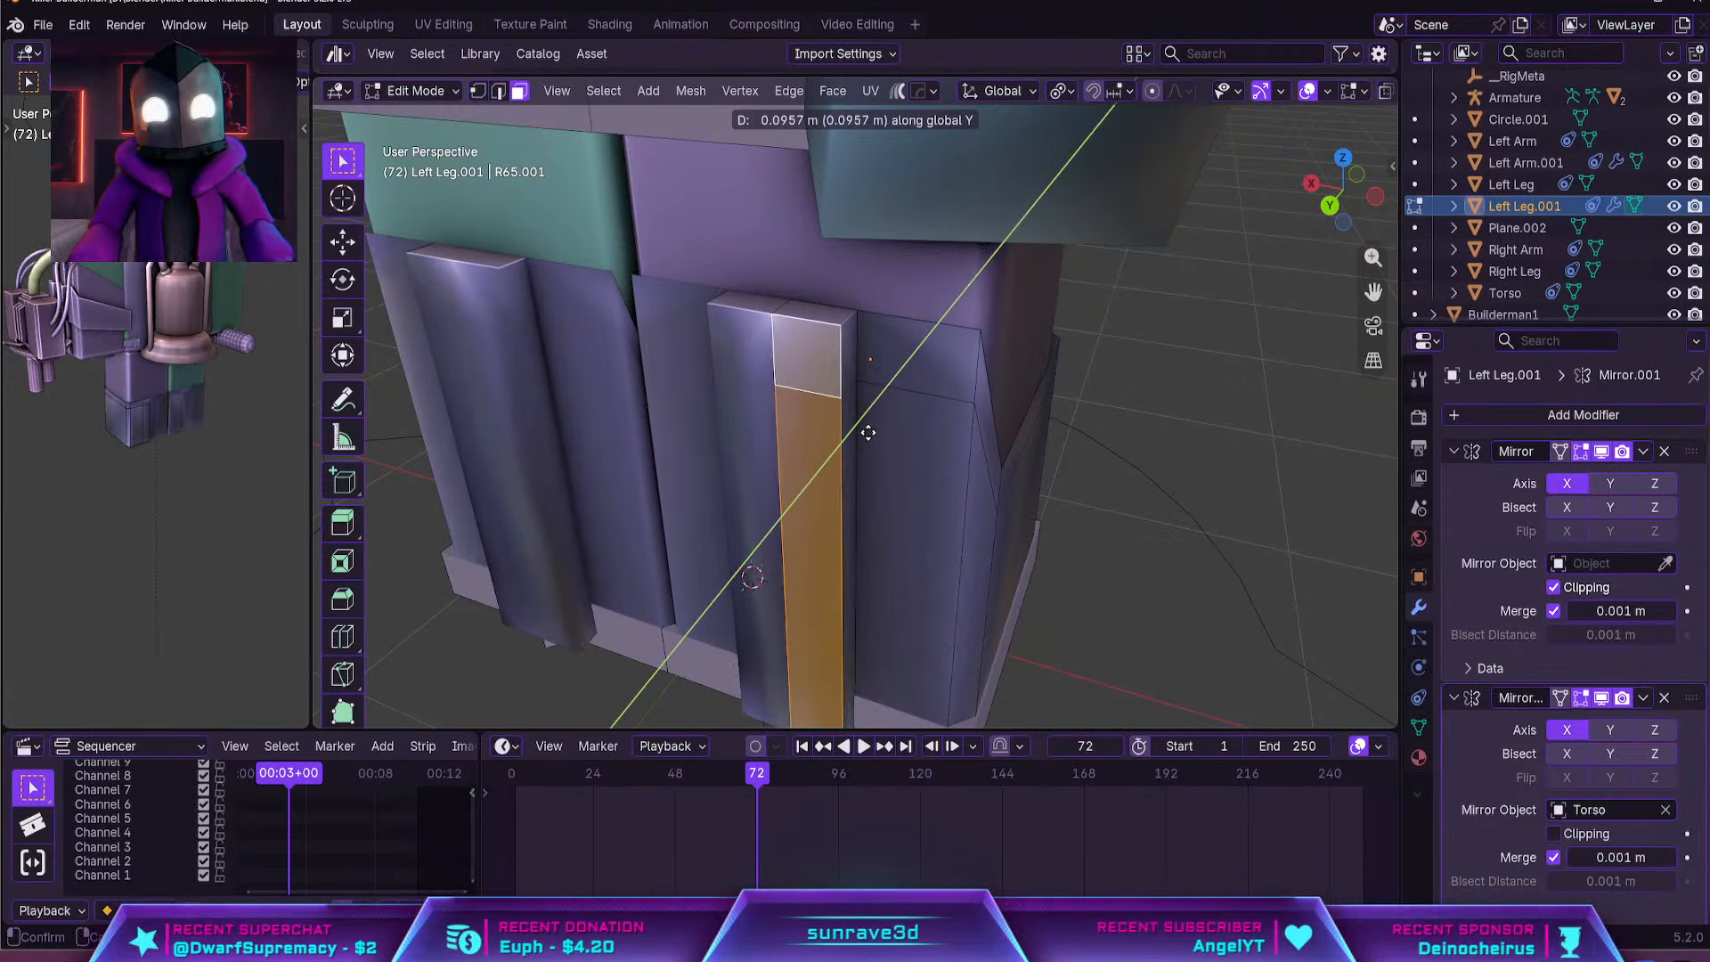
pyautogui.click(868, 433)
# Raise the extruded bar's top face about 0.2 m along Z and lower its front edge to form a slanted cap
pyautogui.click(825, 316)
pyautogui.press('g')
pyautogui.press('z')
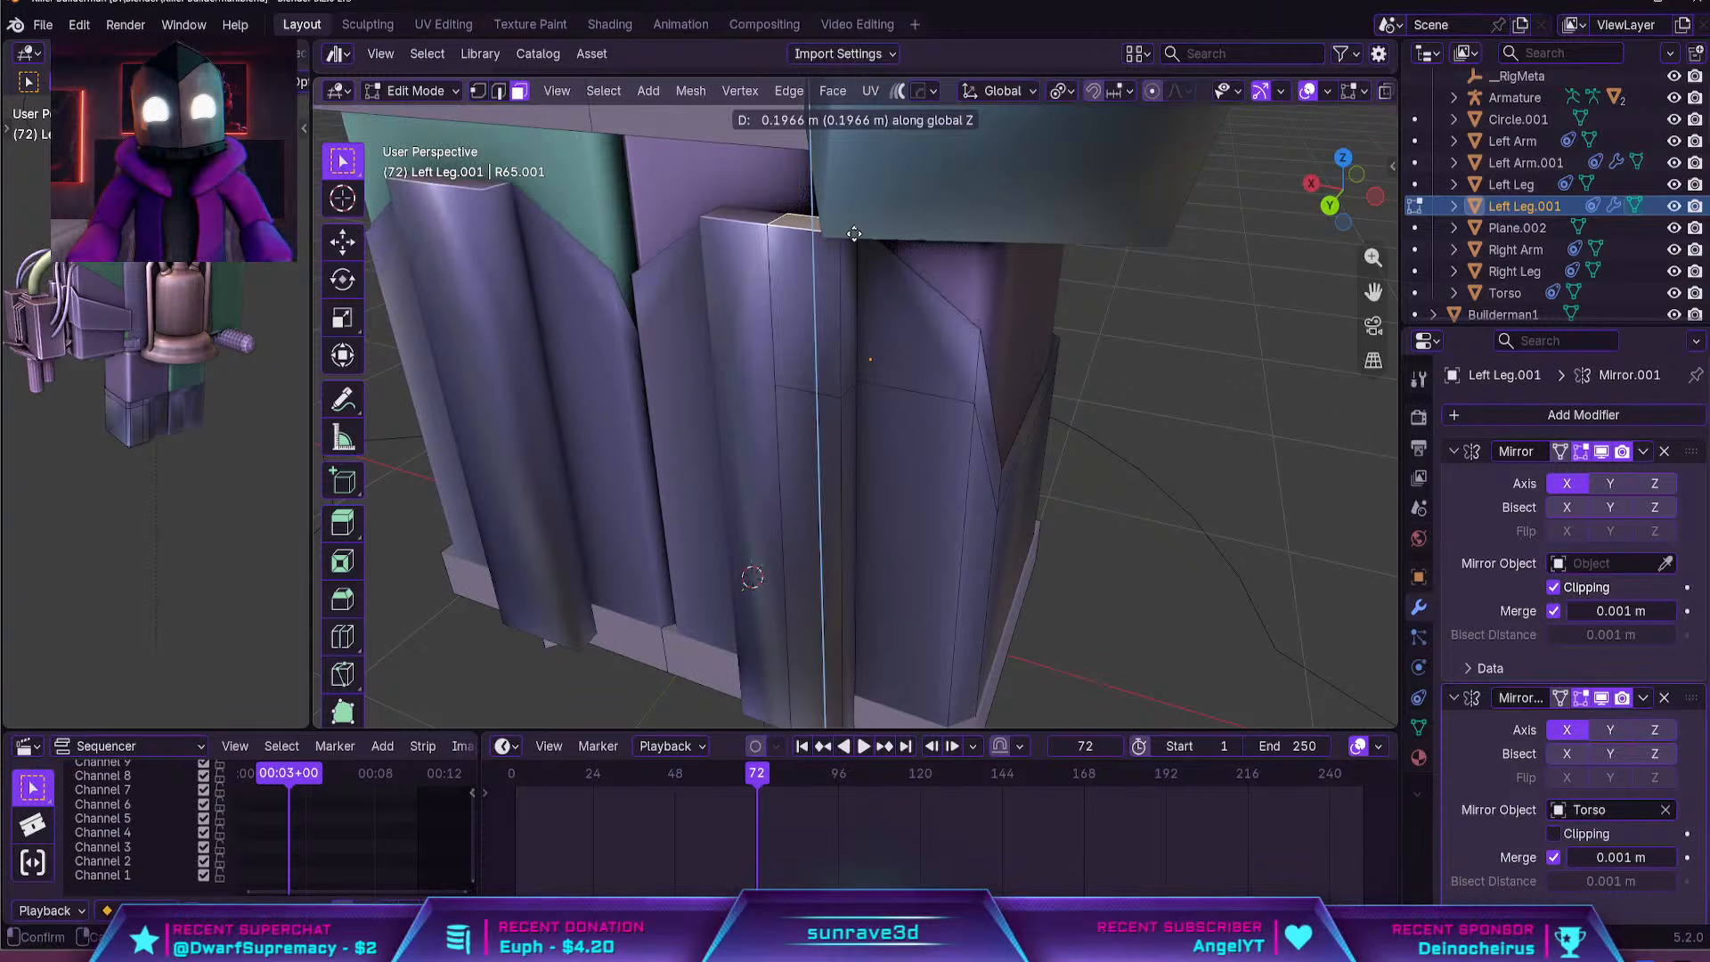
pyautogui.click(853, 236)
pyautogui.press('2')
pyautogui.click(822, 232)
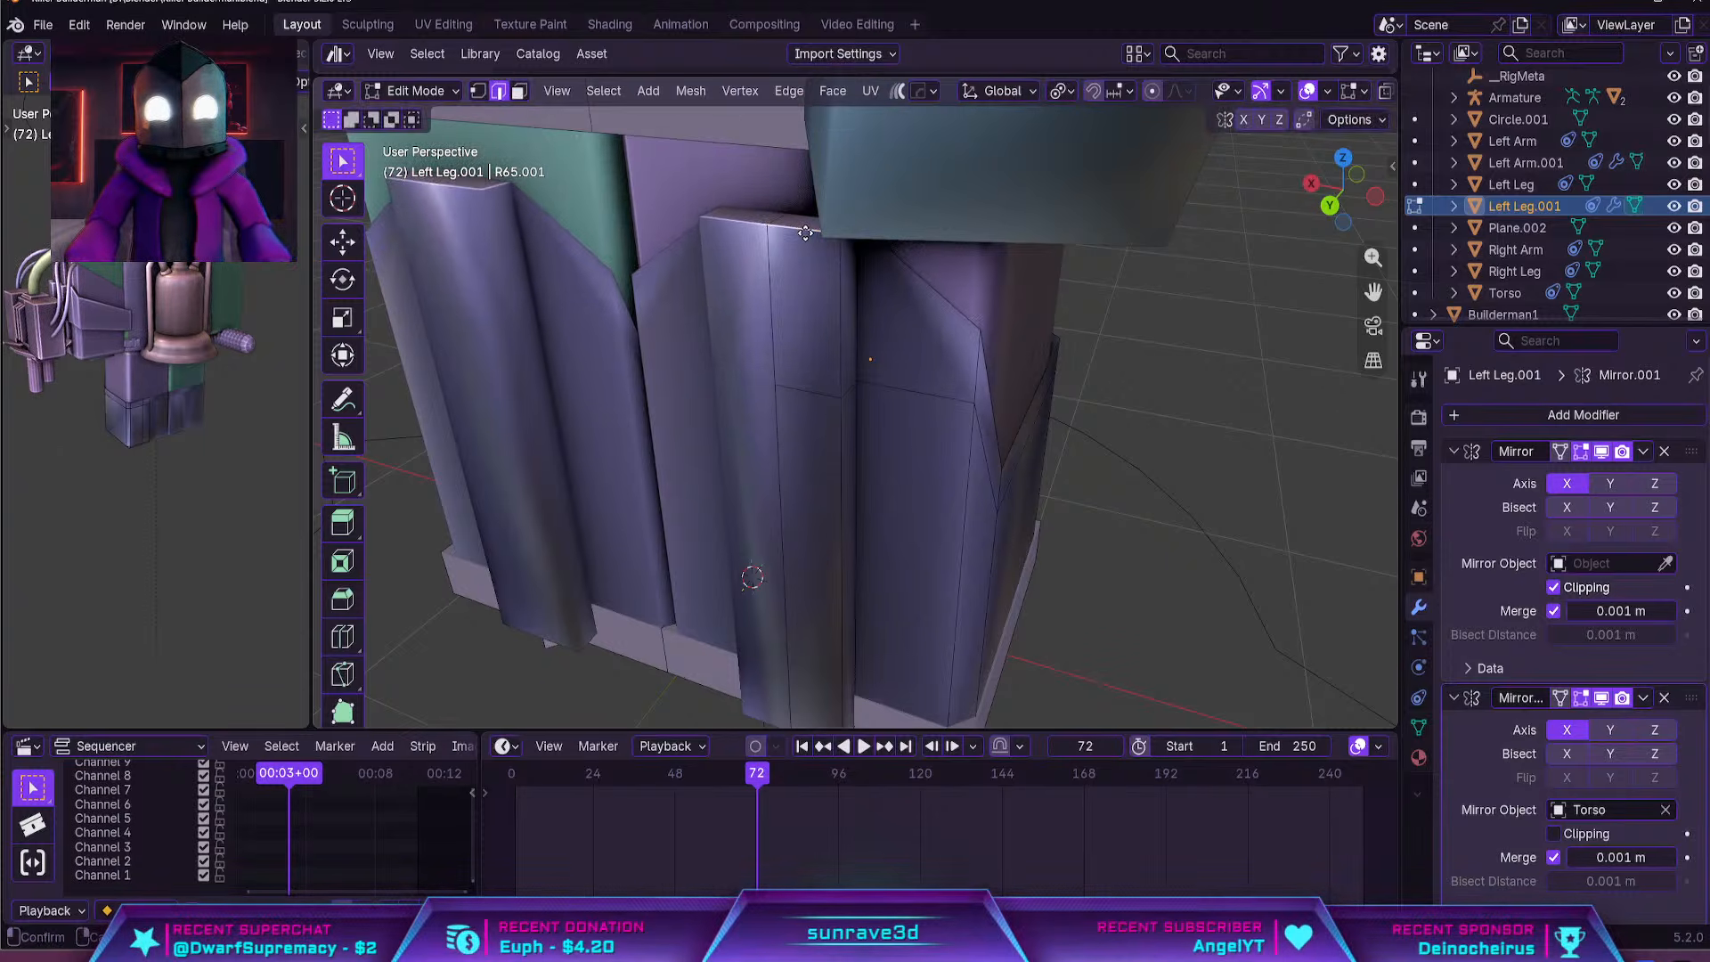
pyautogui.press('g')
pyautogui.press('z')
pyautogui.click(820, 339)
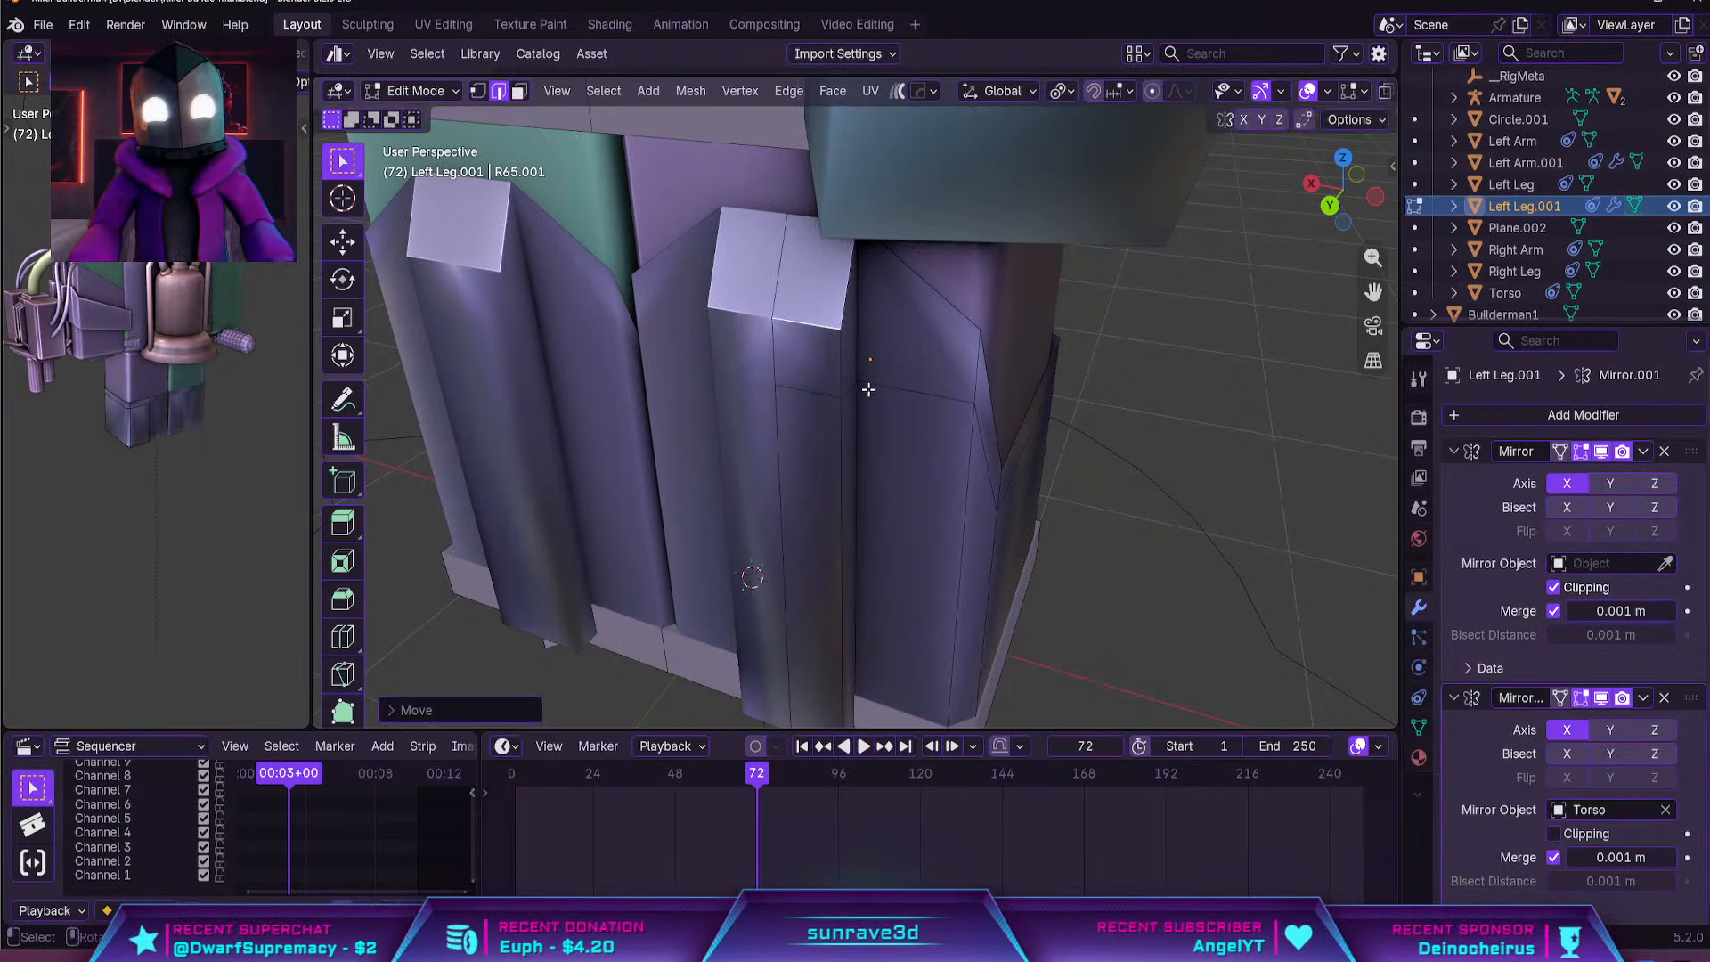
# Move the vertex where the bar's side meets the shell about 0.13 m outward along X, flaring the bar's side
pyautogui.moveTo(868, 390); pyautogui.dragTo(802, 324, button='middle')
pyautogui.click(818, 331)
pyautogui.keyDown('shift'); pyautogui.click(807, 332); pyautogui.keyUp('shift')
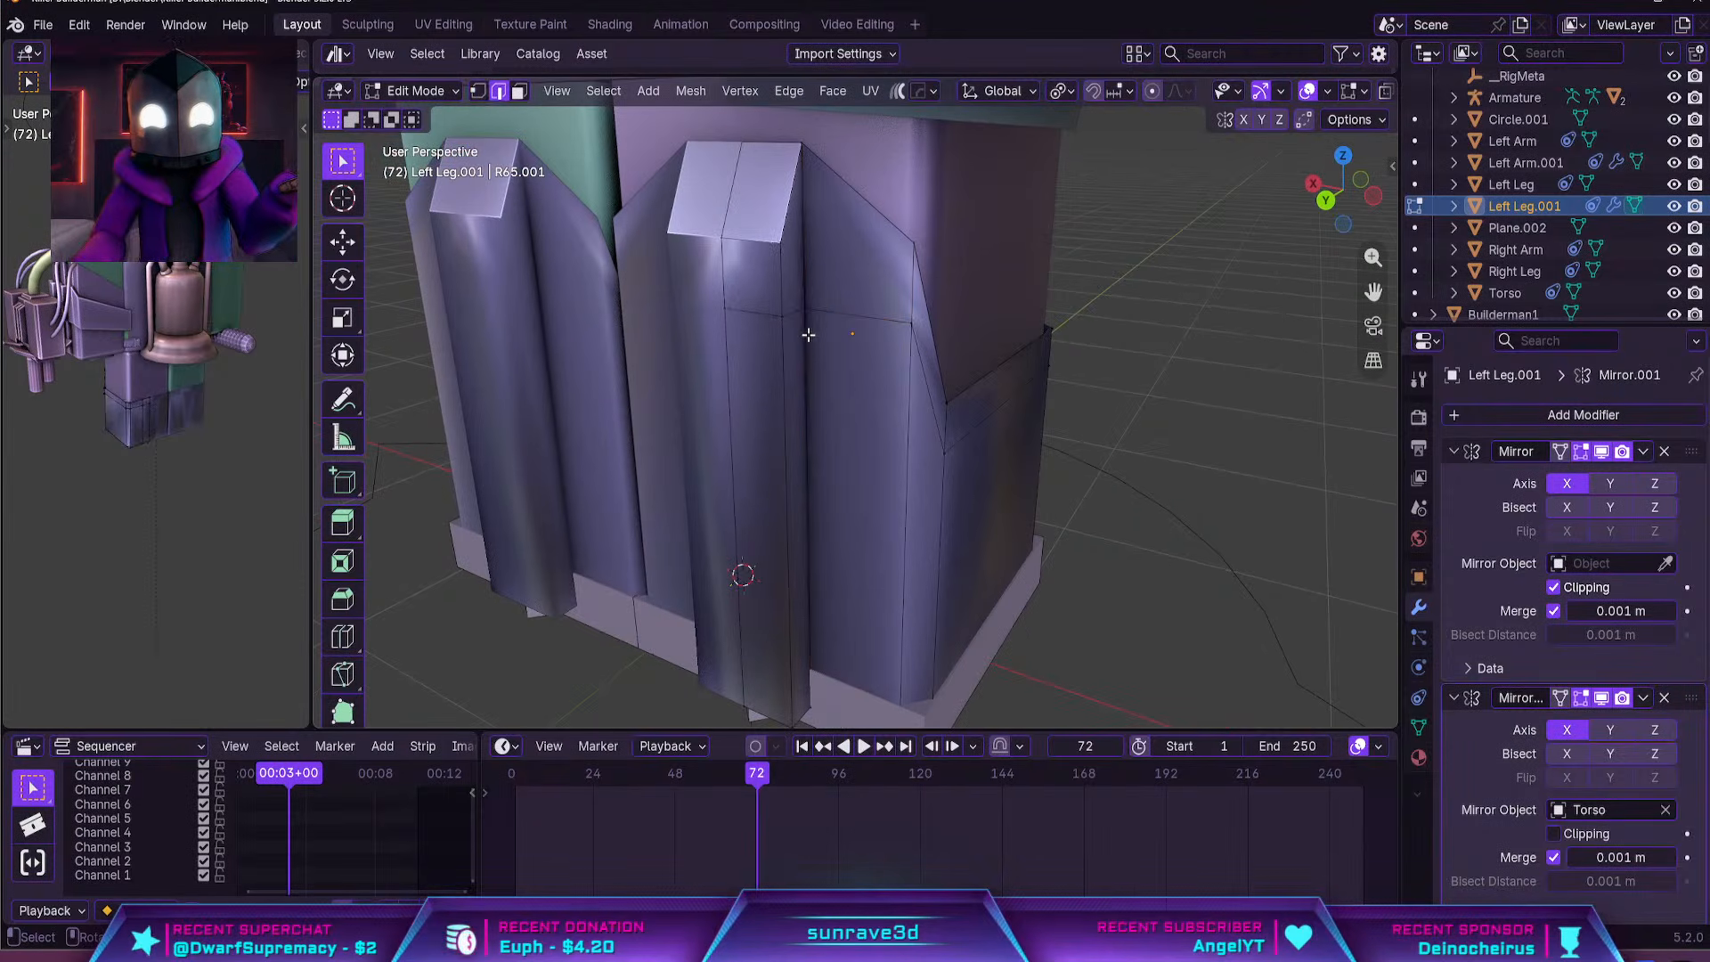
pyautogui.click(805, 314)
pyautogui.press('g')
pyautogui.press('x')
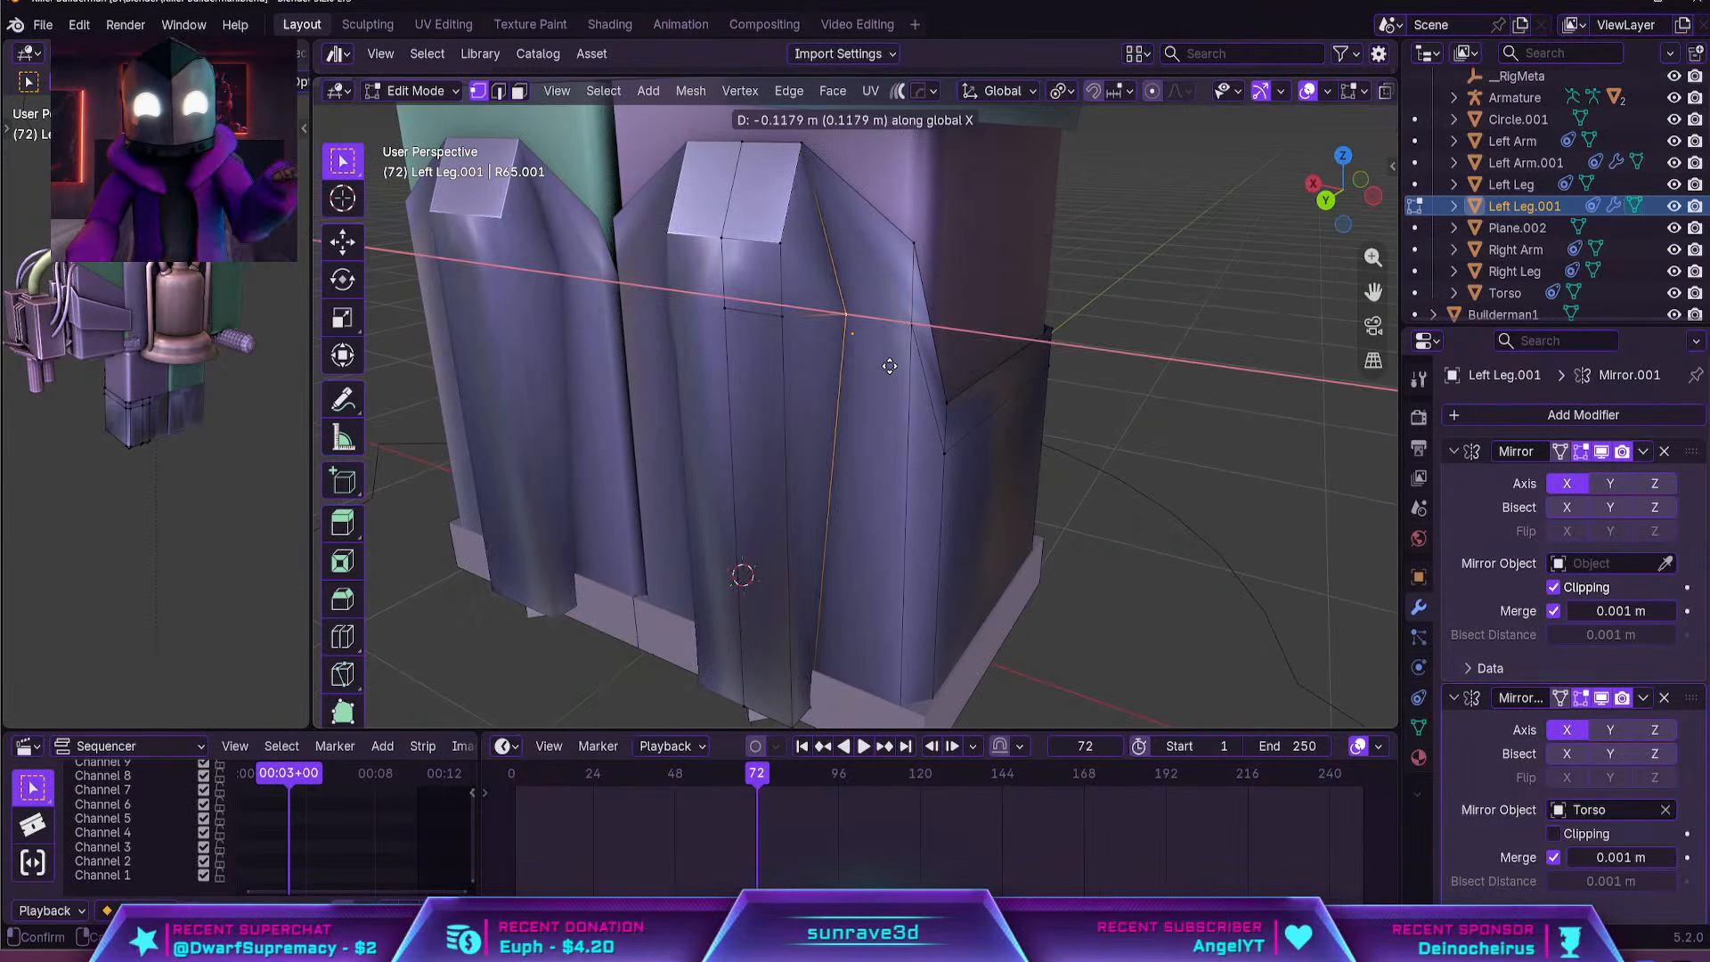
pyautogui.click(890, 363)
pyautogui.moveTo(890, 362); pyautogui.dragTo(942, 345, button='middle')
pyautogui.press('g')
pyautogui.press('x')
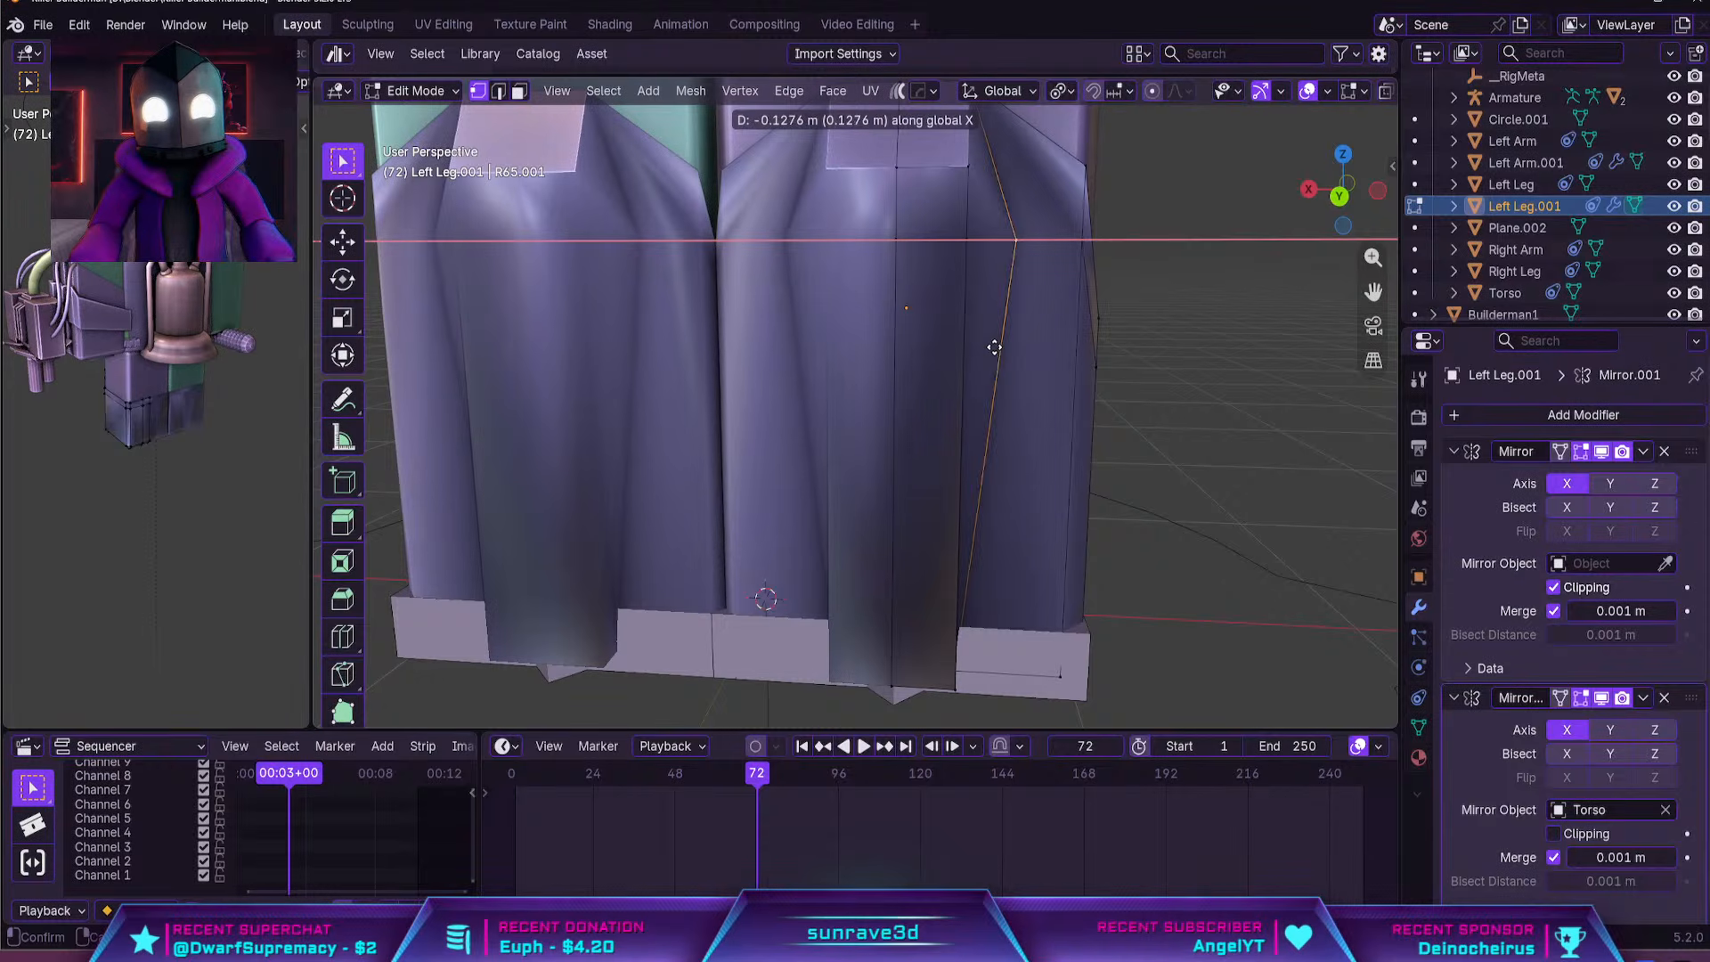
pyautogui.click(996, 348)
pyautogui.press('Tab')
pyautogui.scroll(-1, 996, 349)
# Inset the bar's upper and lower flared side faces
pyautogui.press('Tab')
pyautogui.moveTo(1000, 371); pyautogui.dragTo(907, 370, button='middle')
pyautogui.press('3')
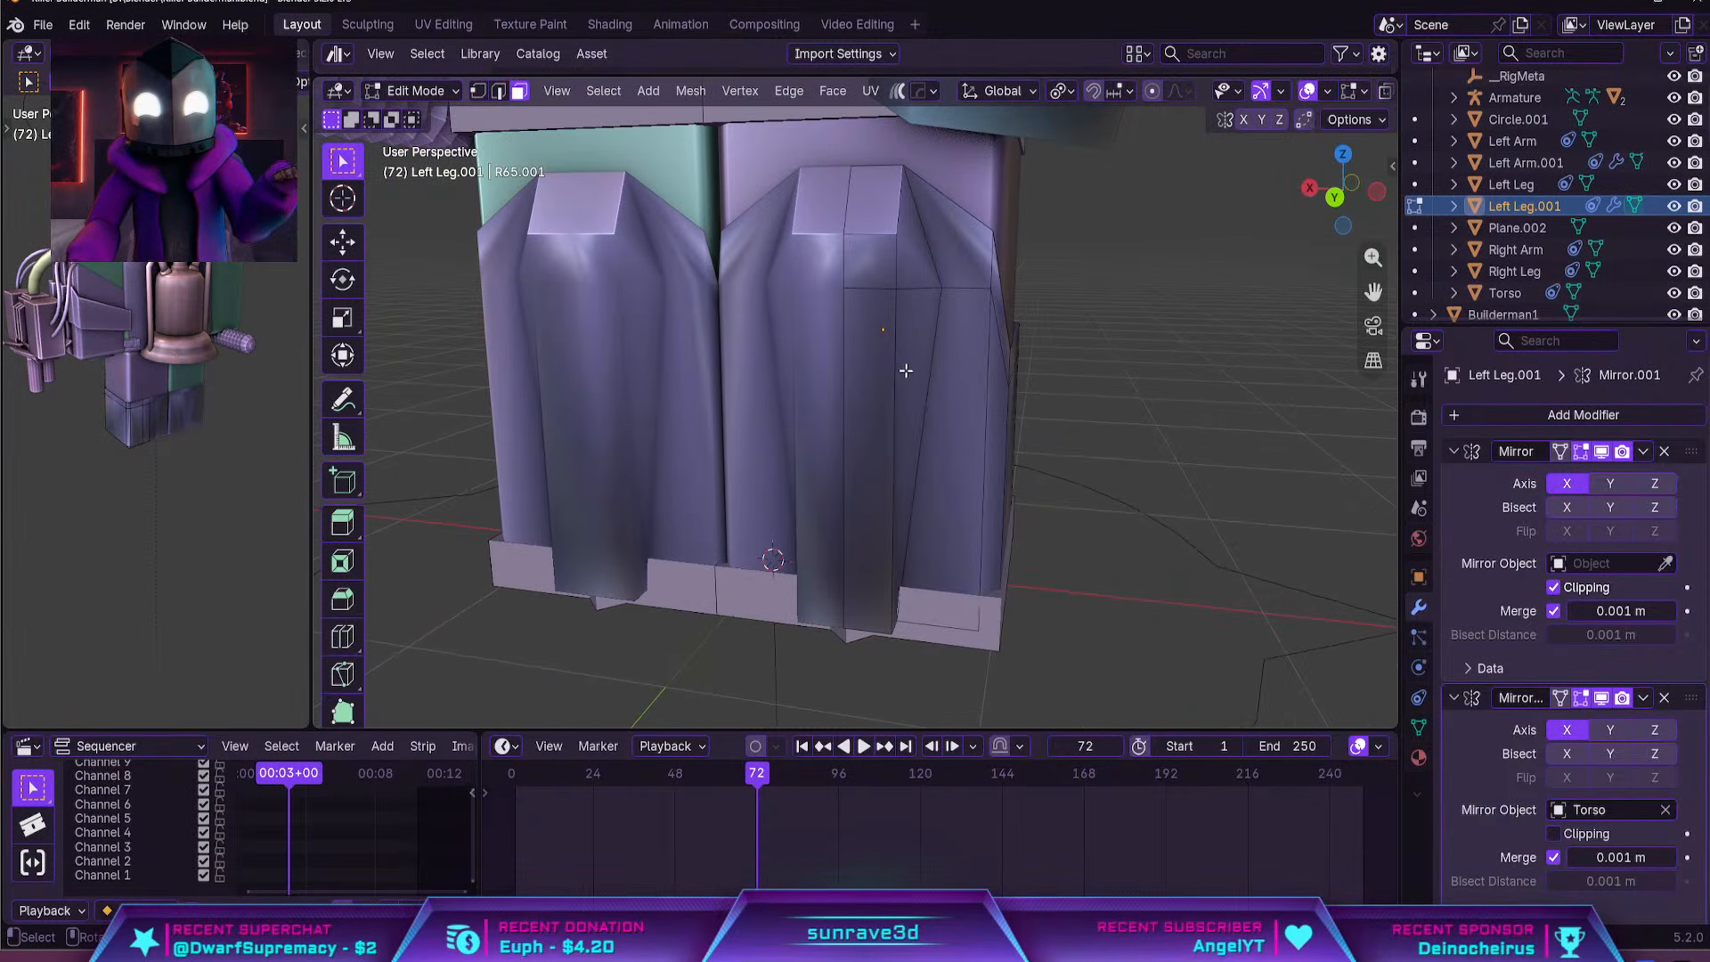
pyautogui.click(908, 367)
pyautogui.keyDown('shift'); pyautogui.click(922, 282); pyautogui.keyUp('shift')
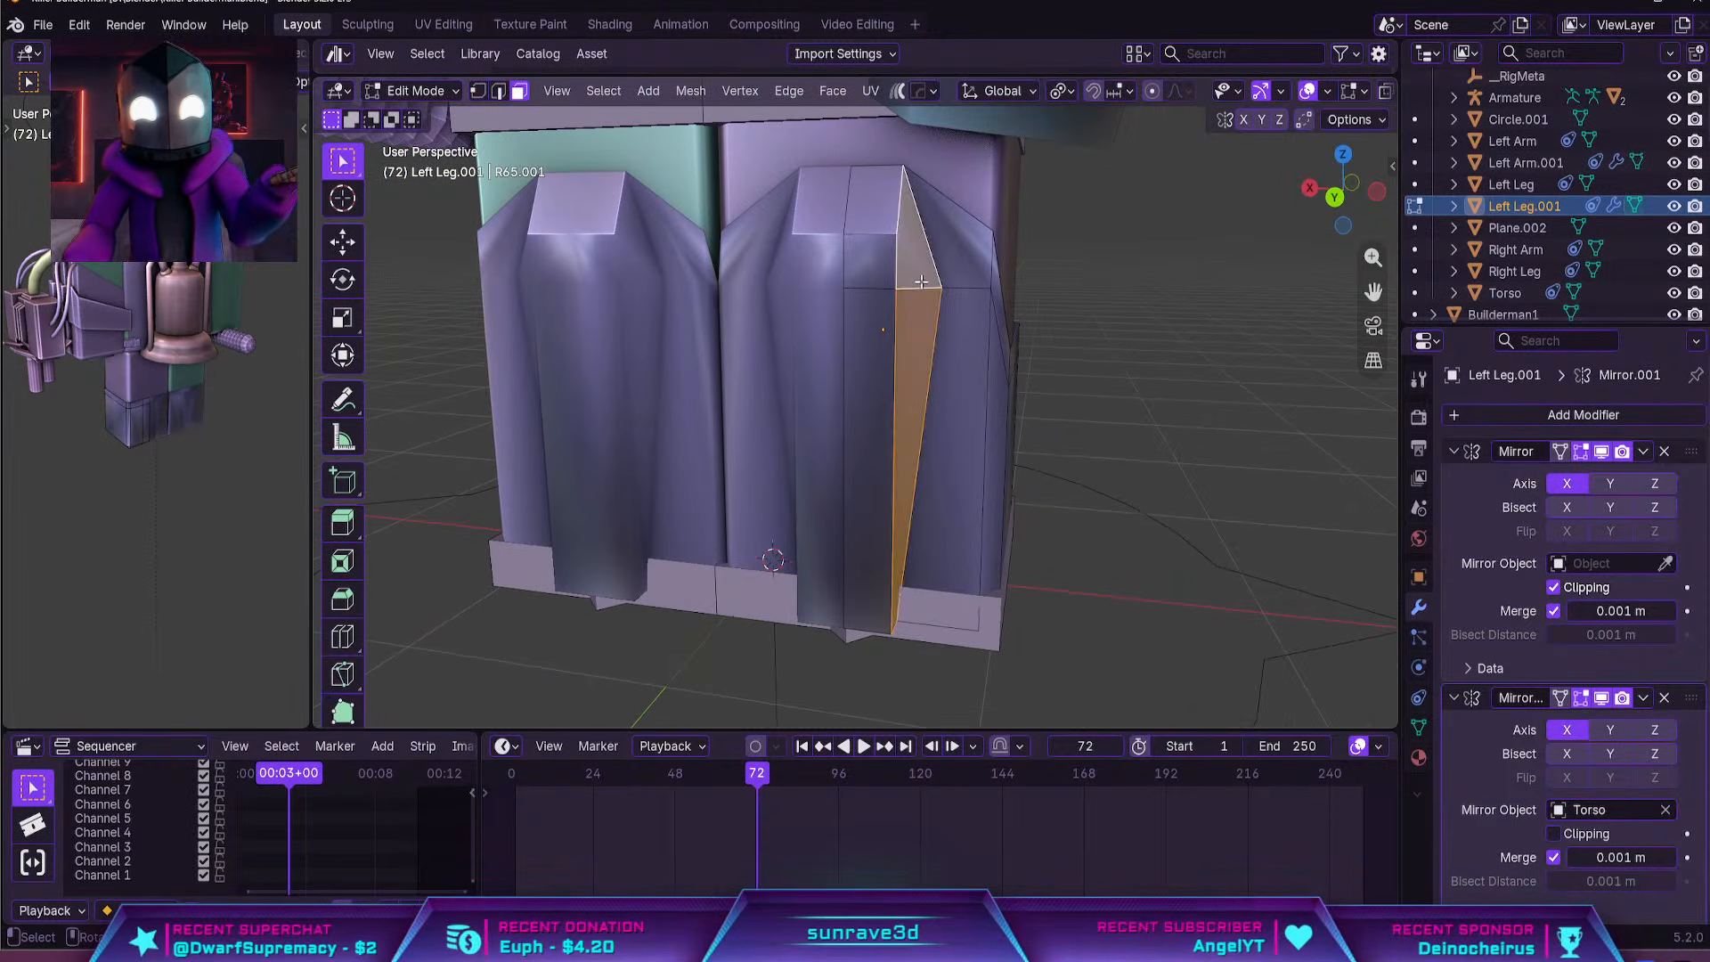
pyautogui.press('i')
pyautogui.click(1107, 362)
pyautogui.press('Tab')
pyautogui.press('Tab')
pyautogui.keyDown('shift'); pyautogui.moveTo(1066, 361); pyautogui.dragTo(1071, 405, button='middle'); pyautogui.keyUp('shift')
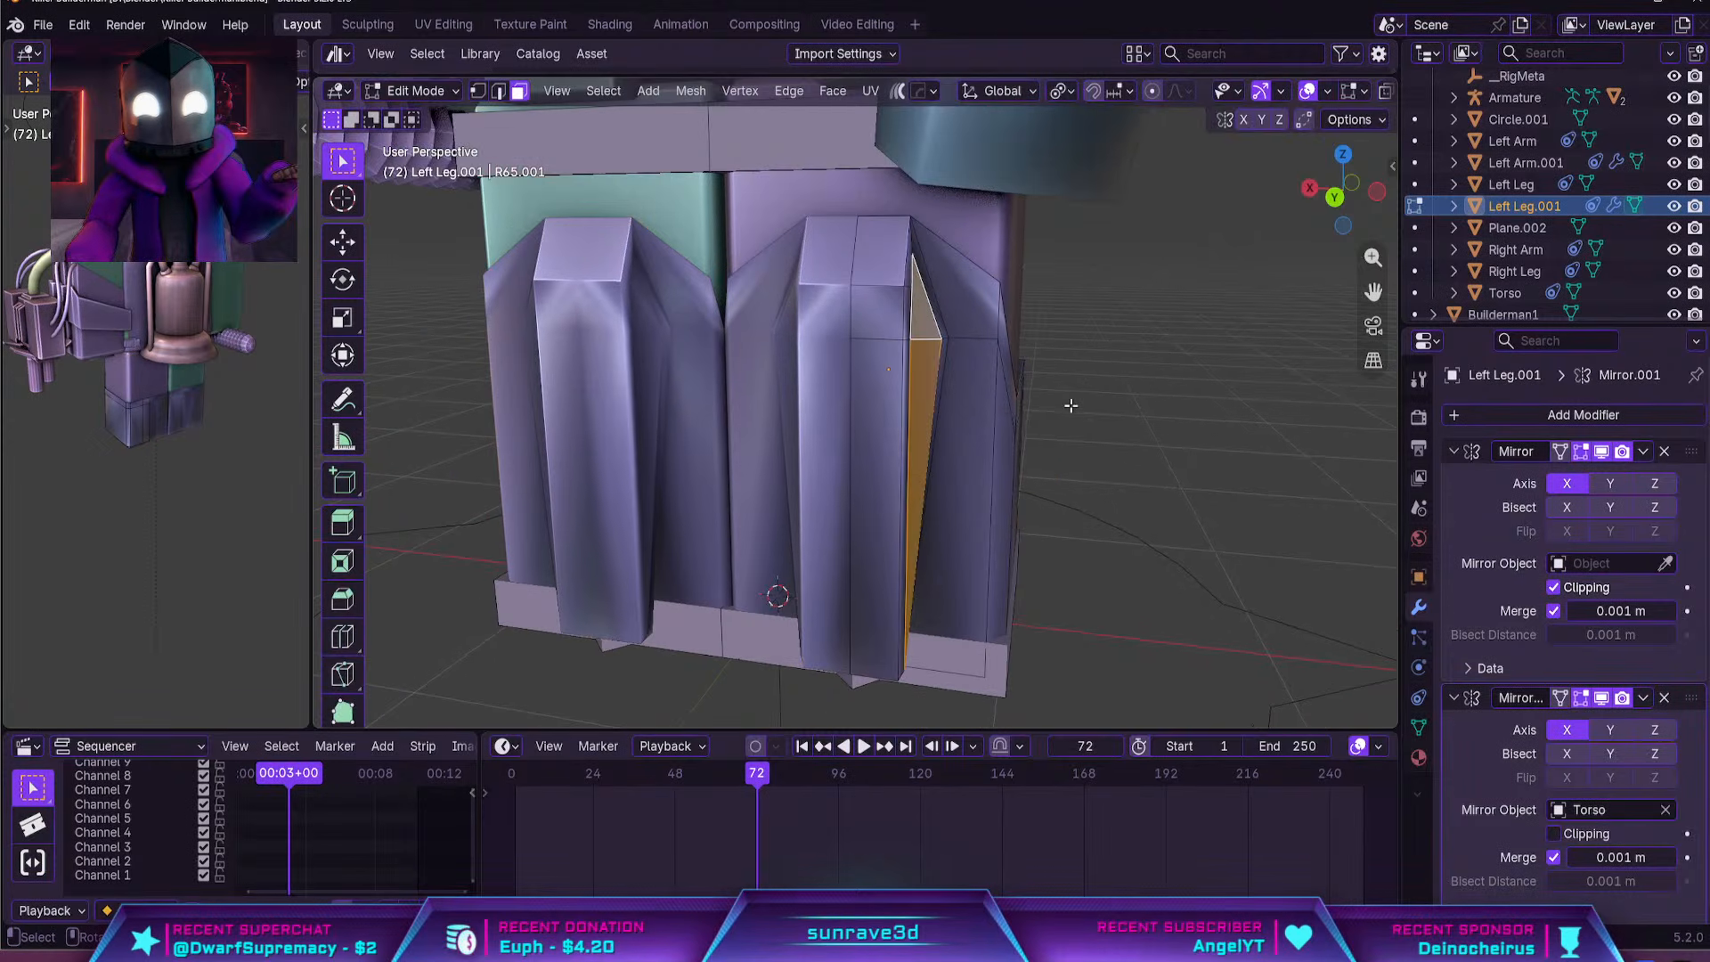
# Inset the bar's two front faces together with its slanted cap face
pyautogui.scroll(1, 1065, 402)
pyautogui.click(894, 389)
pyautogui.keyDown('shift'); pyautogui.click(892, 287); pyautogui.keyUp('shift')
pyautogui.keyDown('shift'); pyautogui.click(898, 212); pyautogui.keyUp('shift')
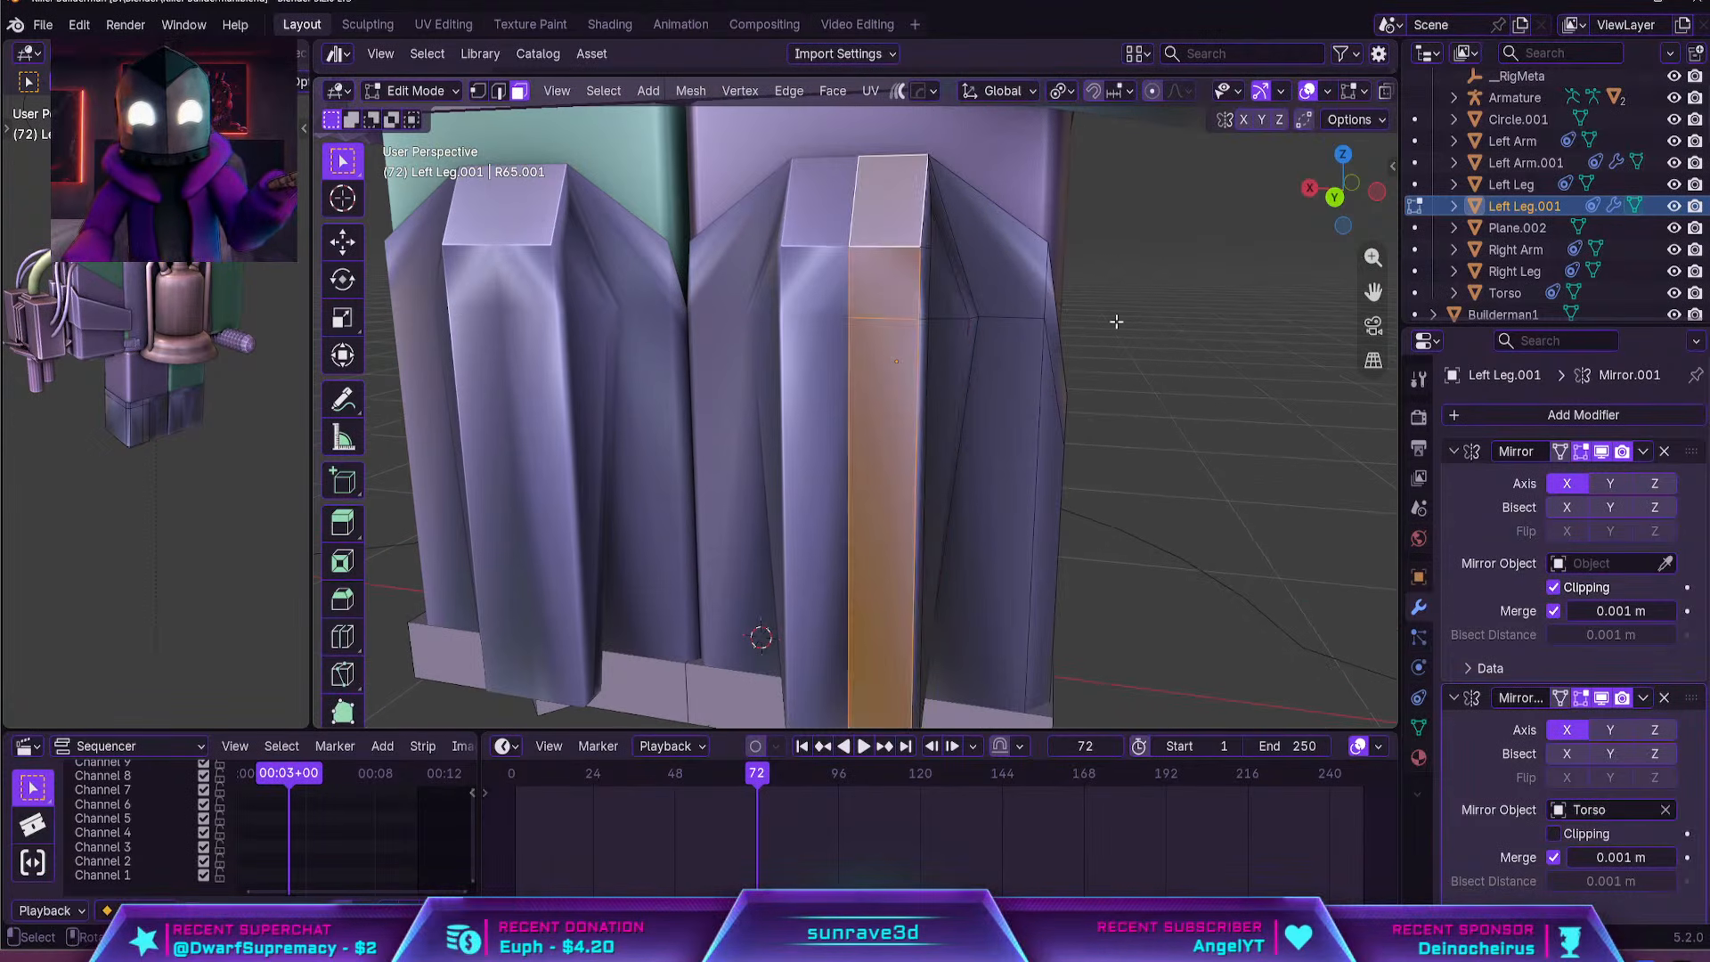
pyautogui.press('i')
pyautogui.click(1199, 329)
pyautogui.press('Tab')
pyautogui.scroll(-3, 1185, 360)
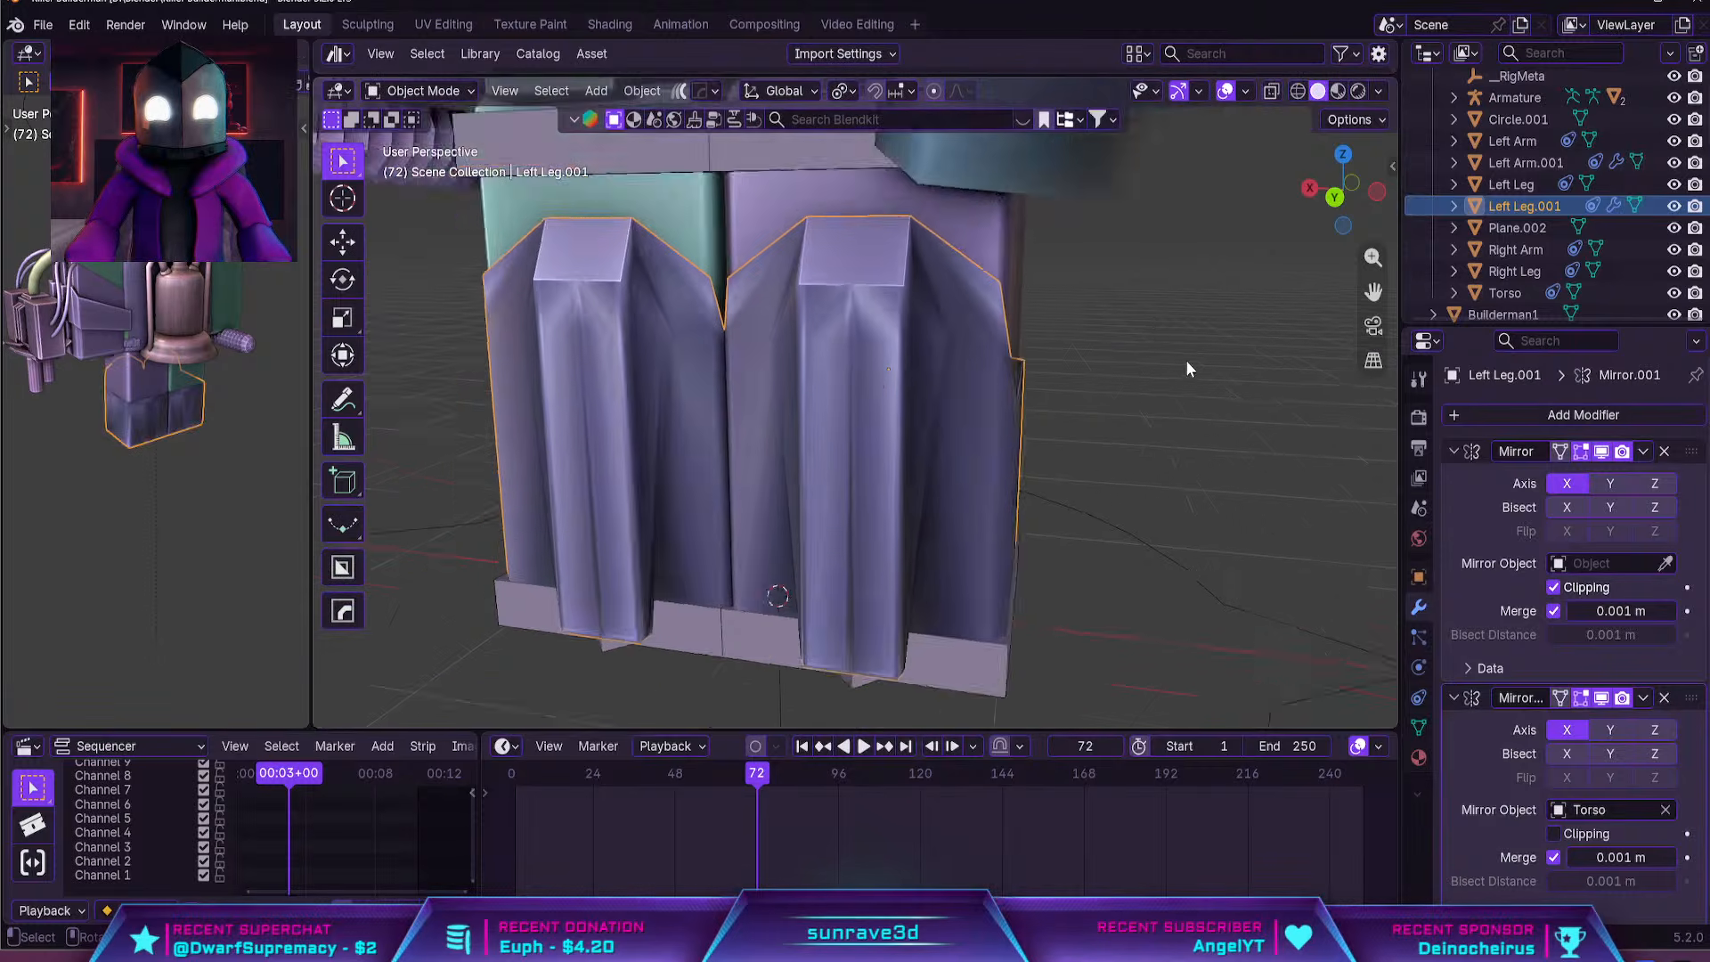
# Sharpen the mirrored leg armour shells with 30° sharpness and 60° auto smooth
pyautogui.moveTo(1185, 360); pyautogui.dragTo(933, 356, button='middle')
pyautogui.press('Tab')
pyautogui.moveTo(791, 415); pyautogui.dragTo(1001, 515, button='middle')
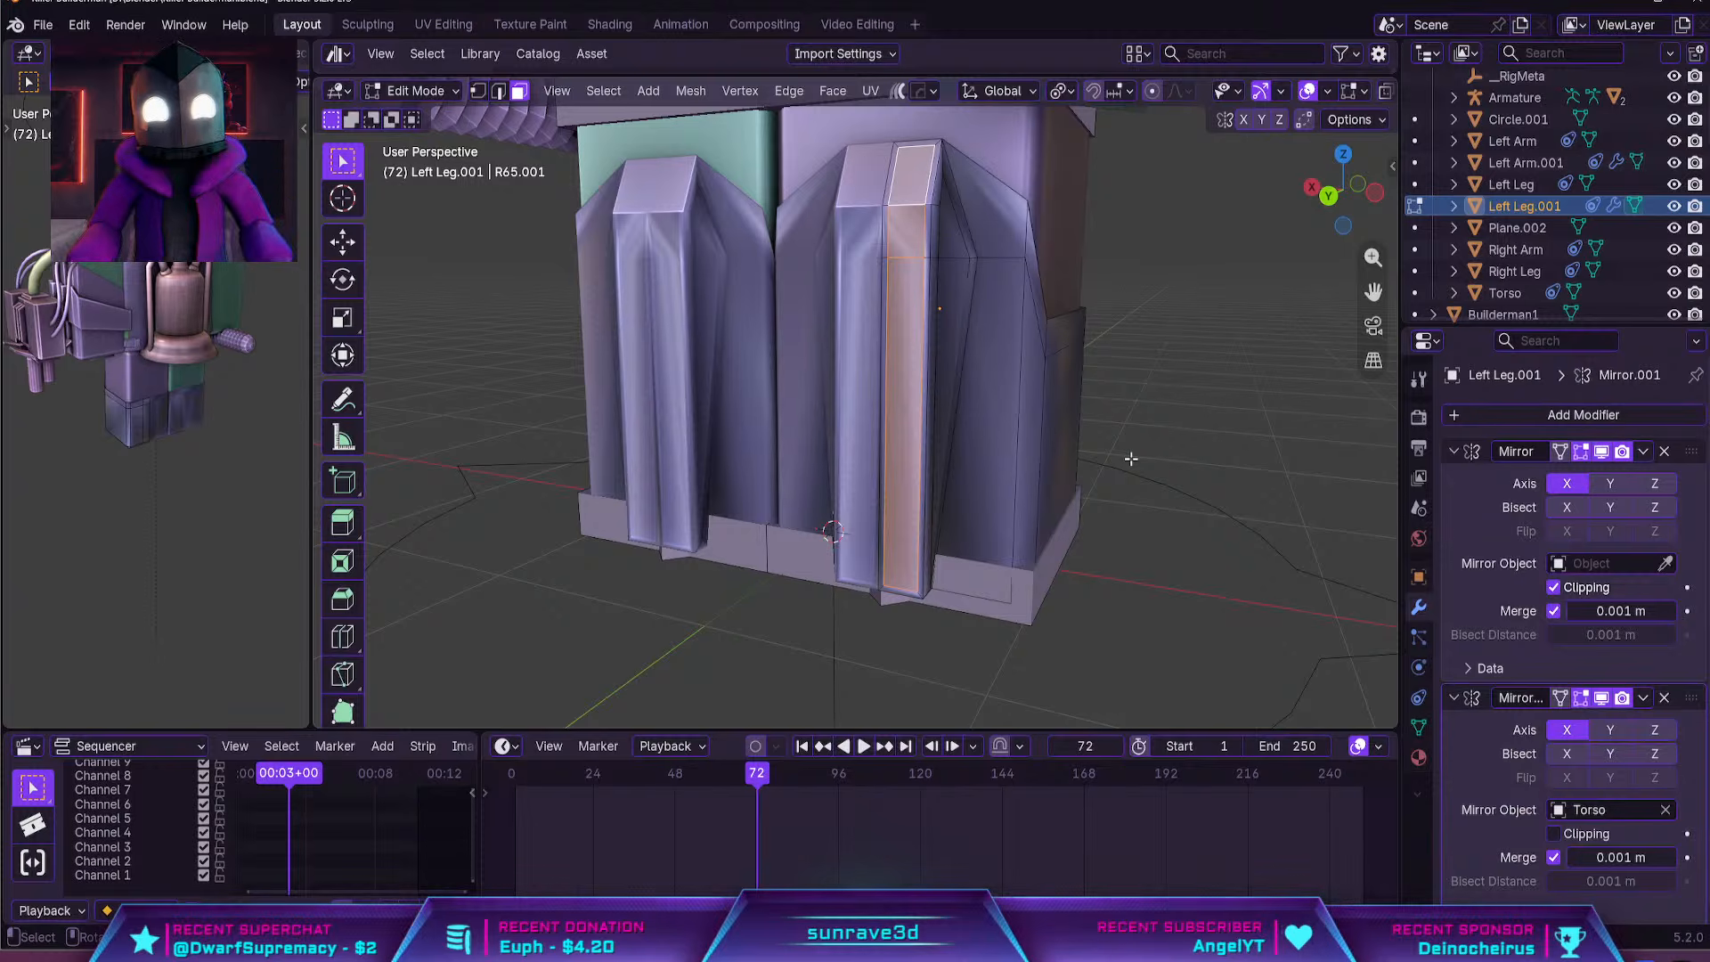
pyautogui.press('Tab')
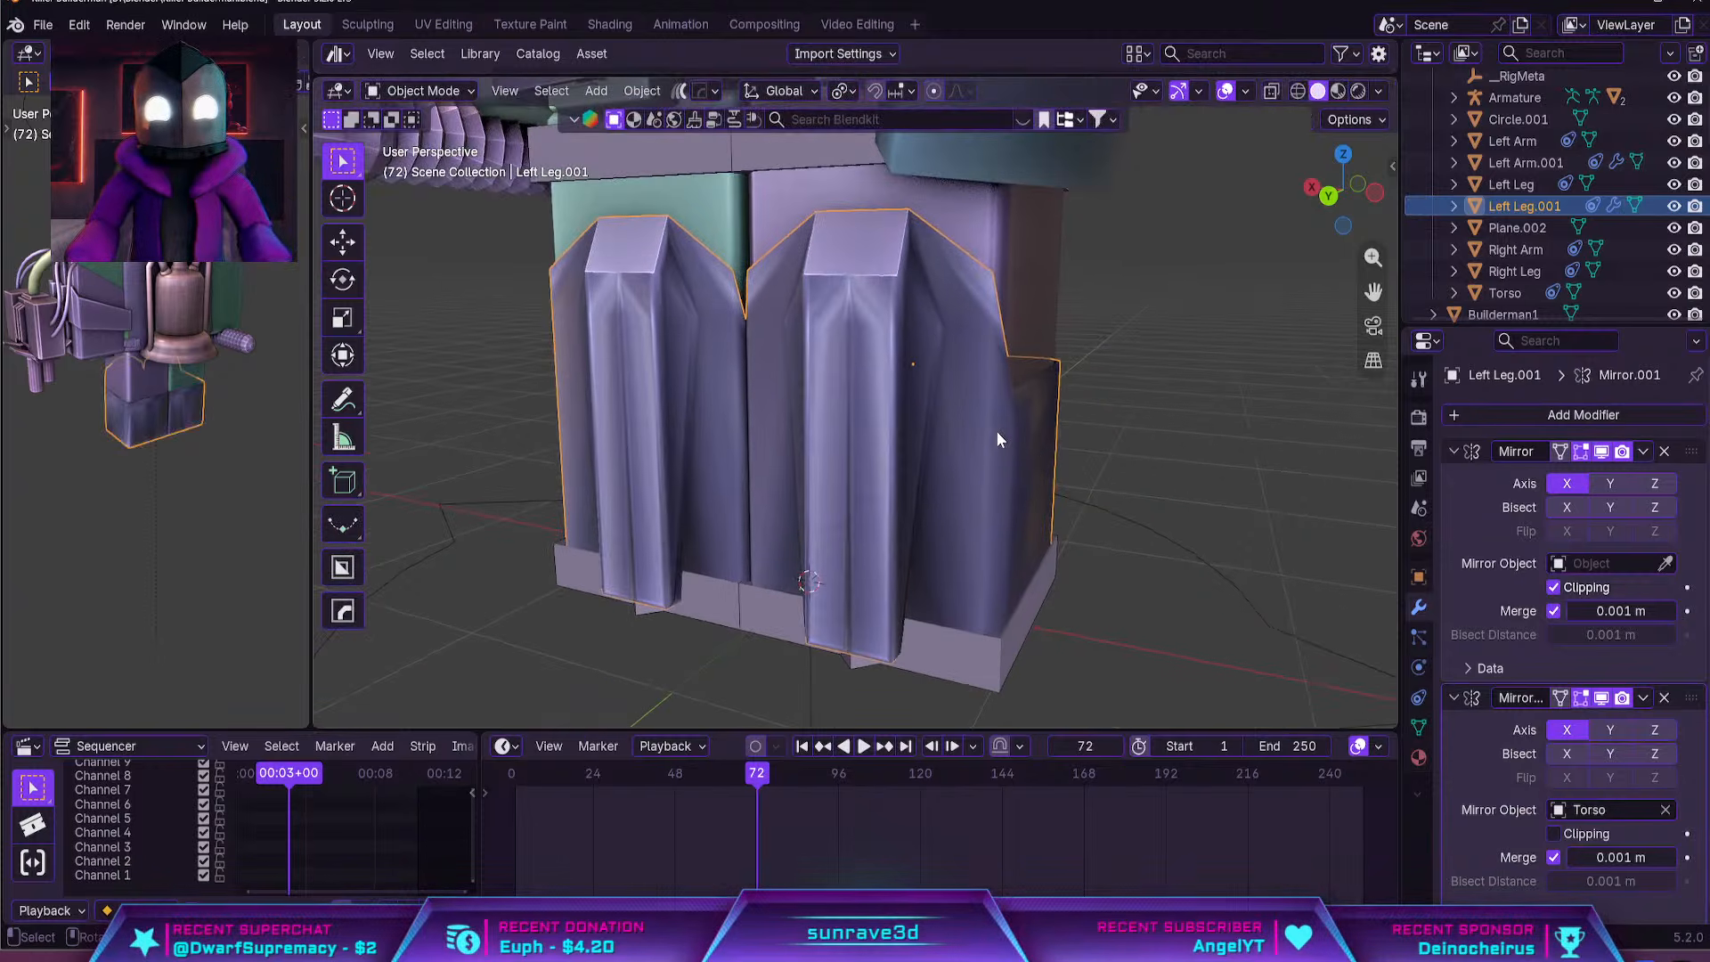
pyautogui.press('q')
pyautogui.click(995, 432)
pyautogui.moveTo(1107, 409); pyautogui.dragTo(943, 504, button='middle')
pyautogui.scroll(-3, 943, 504)
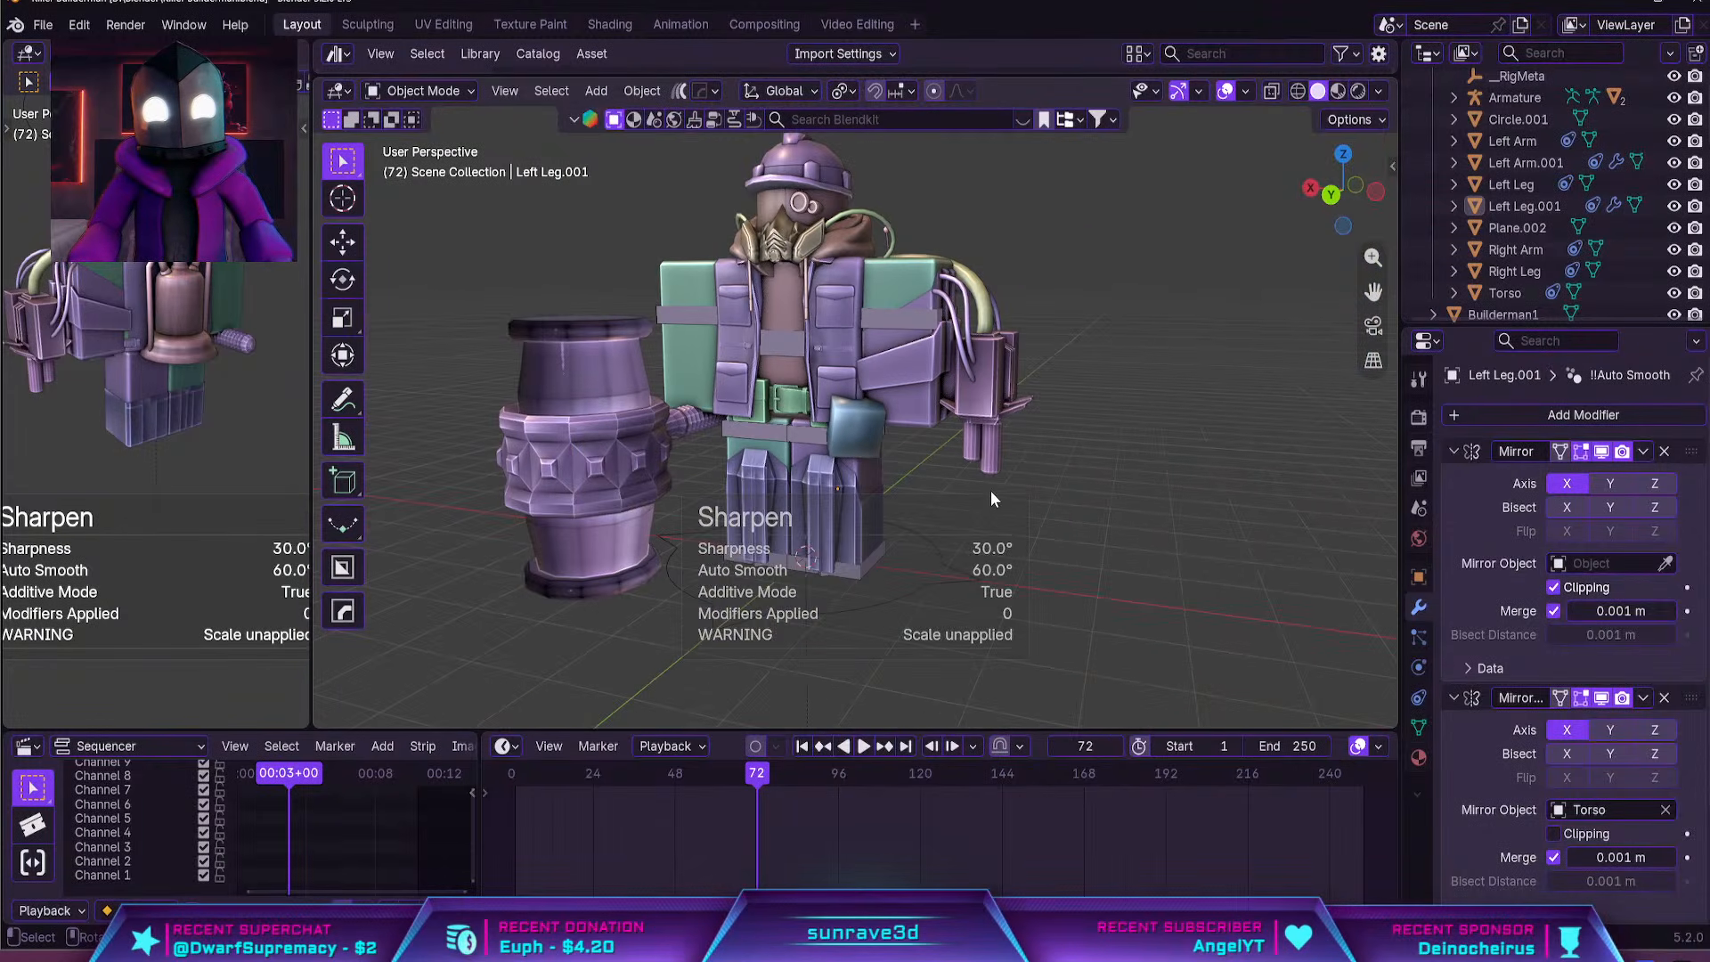
# Apply both Mirror modifiers on the leg armour shells
pyautogui.click(880, 525)
pyautogui.scroll(3, 942, 498)
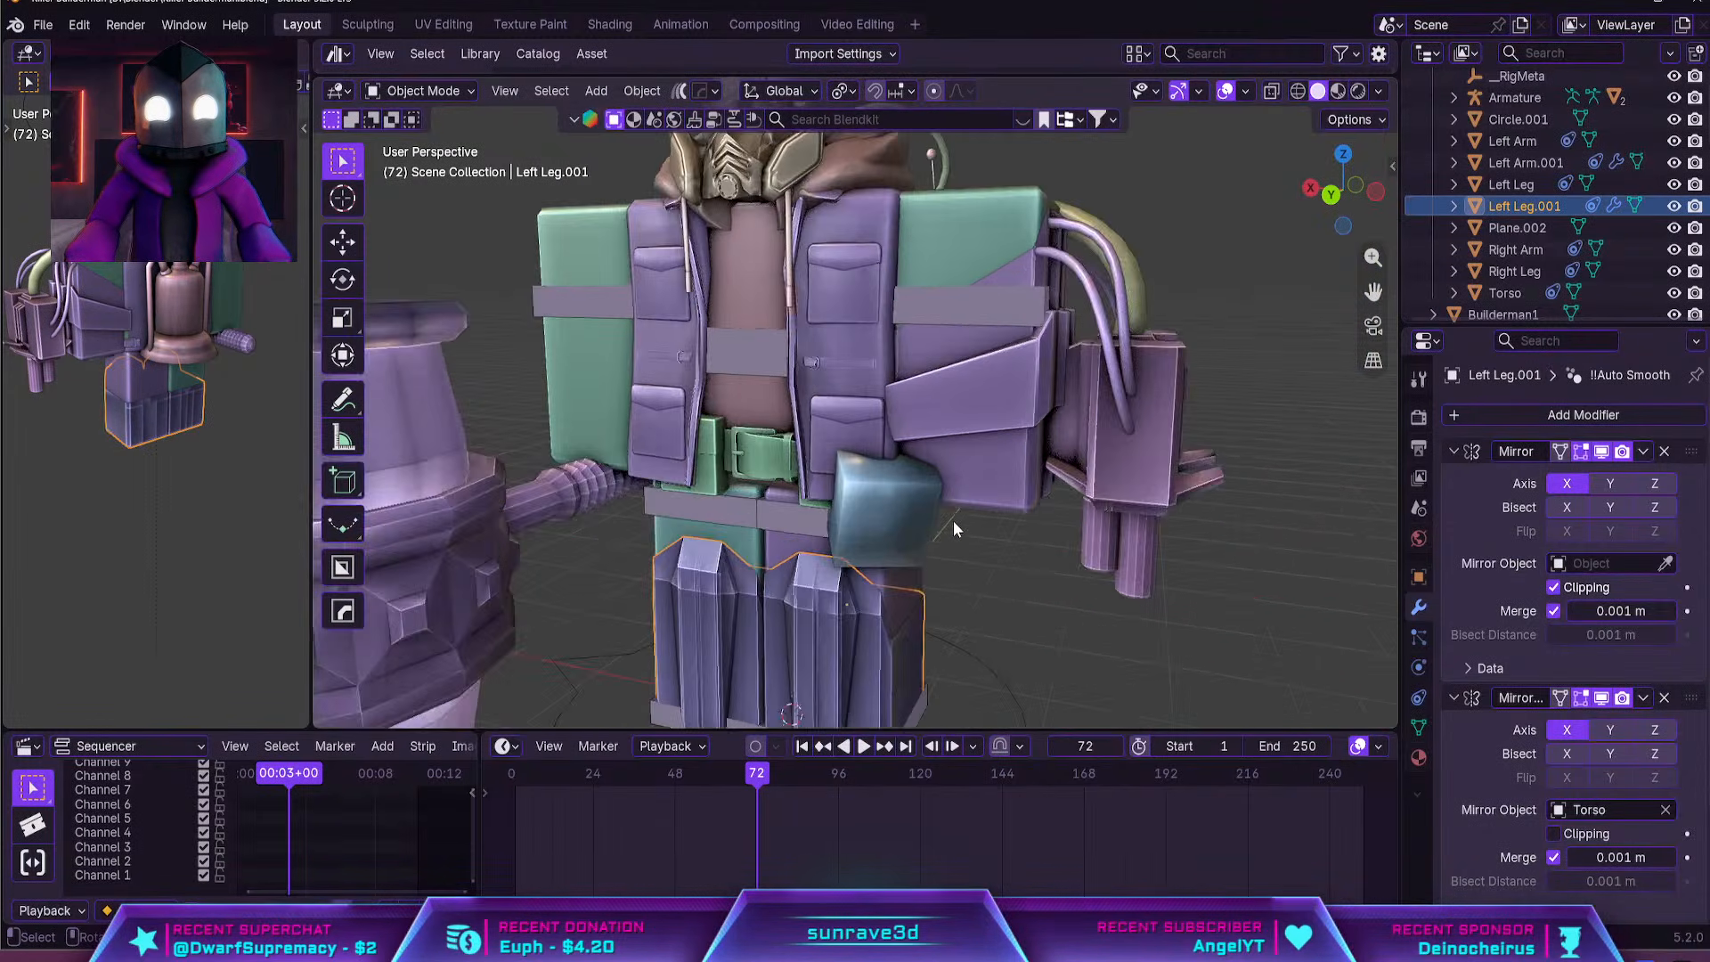
pyautogui.hotkey('ctrl', 'a')
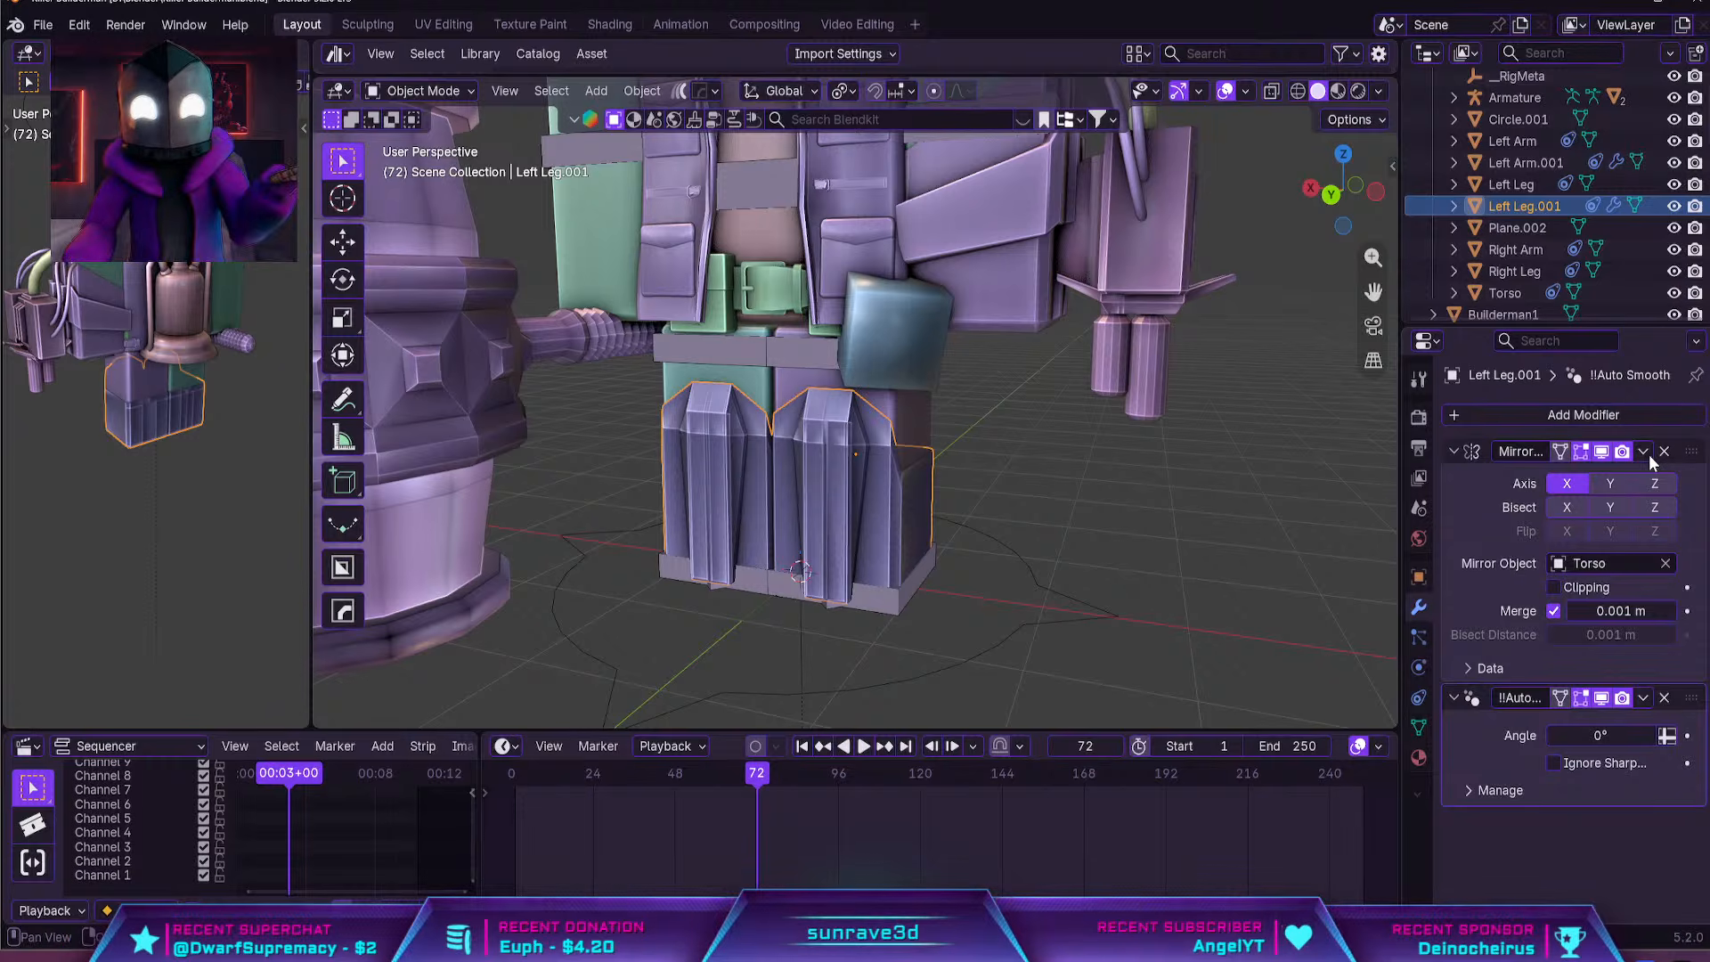
pyautogui.hotkey('ctrl', 'a')
# Separate the leg armour mesh by loose parts so each shell is its own object
pyautogui.press('Tab')
pyautogui.press('a')
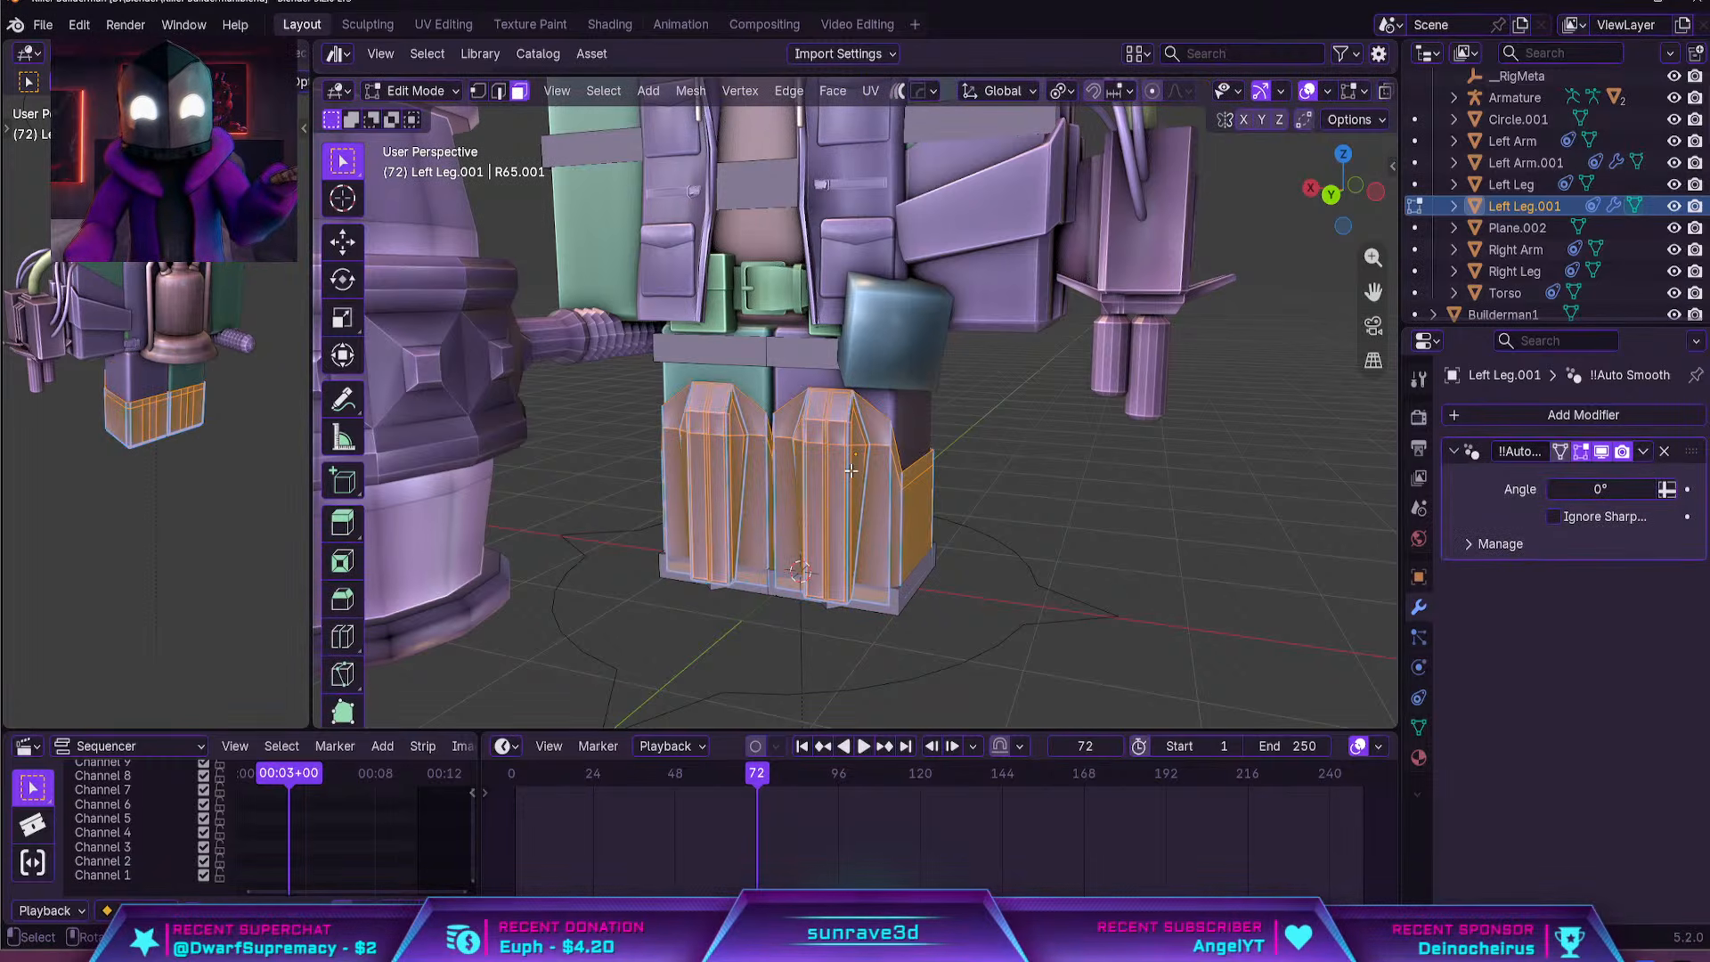
pyautogui.press('p')
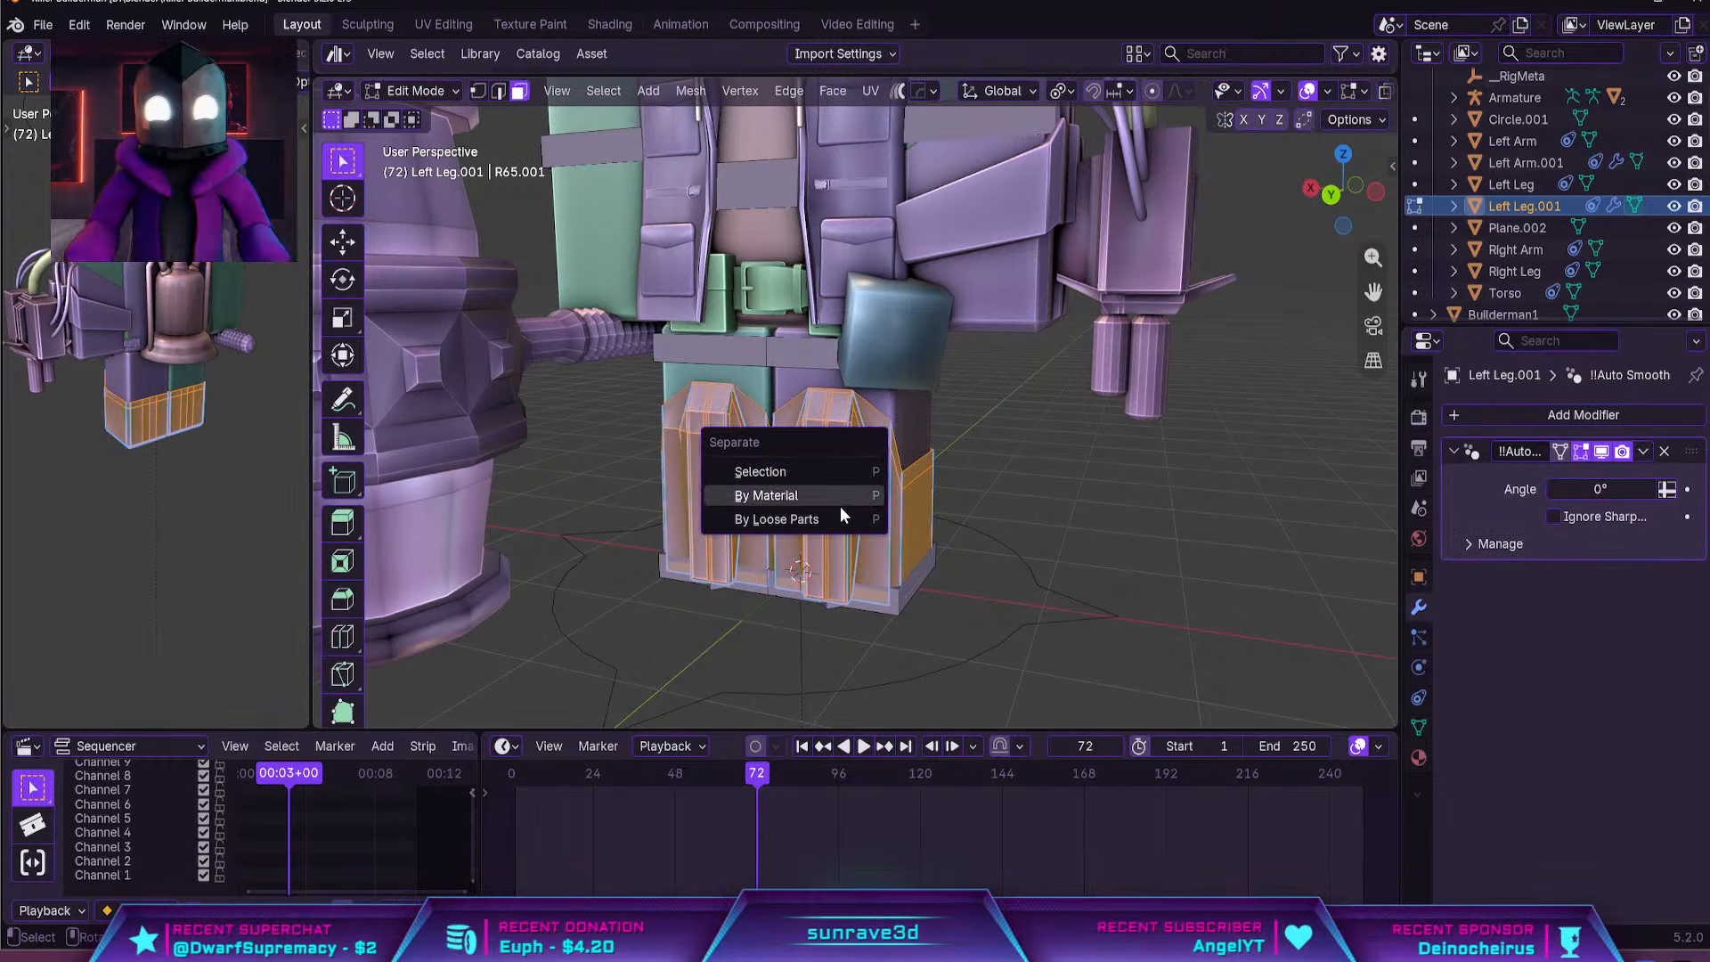
pyautogui.click(840, 485)
pyautogui.press('Tab')
# Join one armour shell into the Left Leg object and the other into the Right Leg object
pyautogui.click(922, 467)
pyautogui.keyDown('shift'); pyautogui.click(917, 432); pyautogui.keyUp('shift')
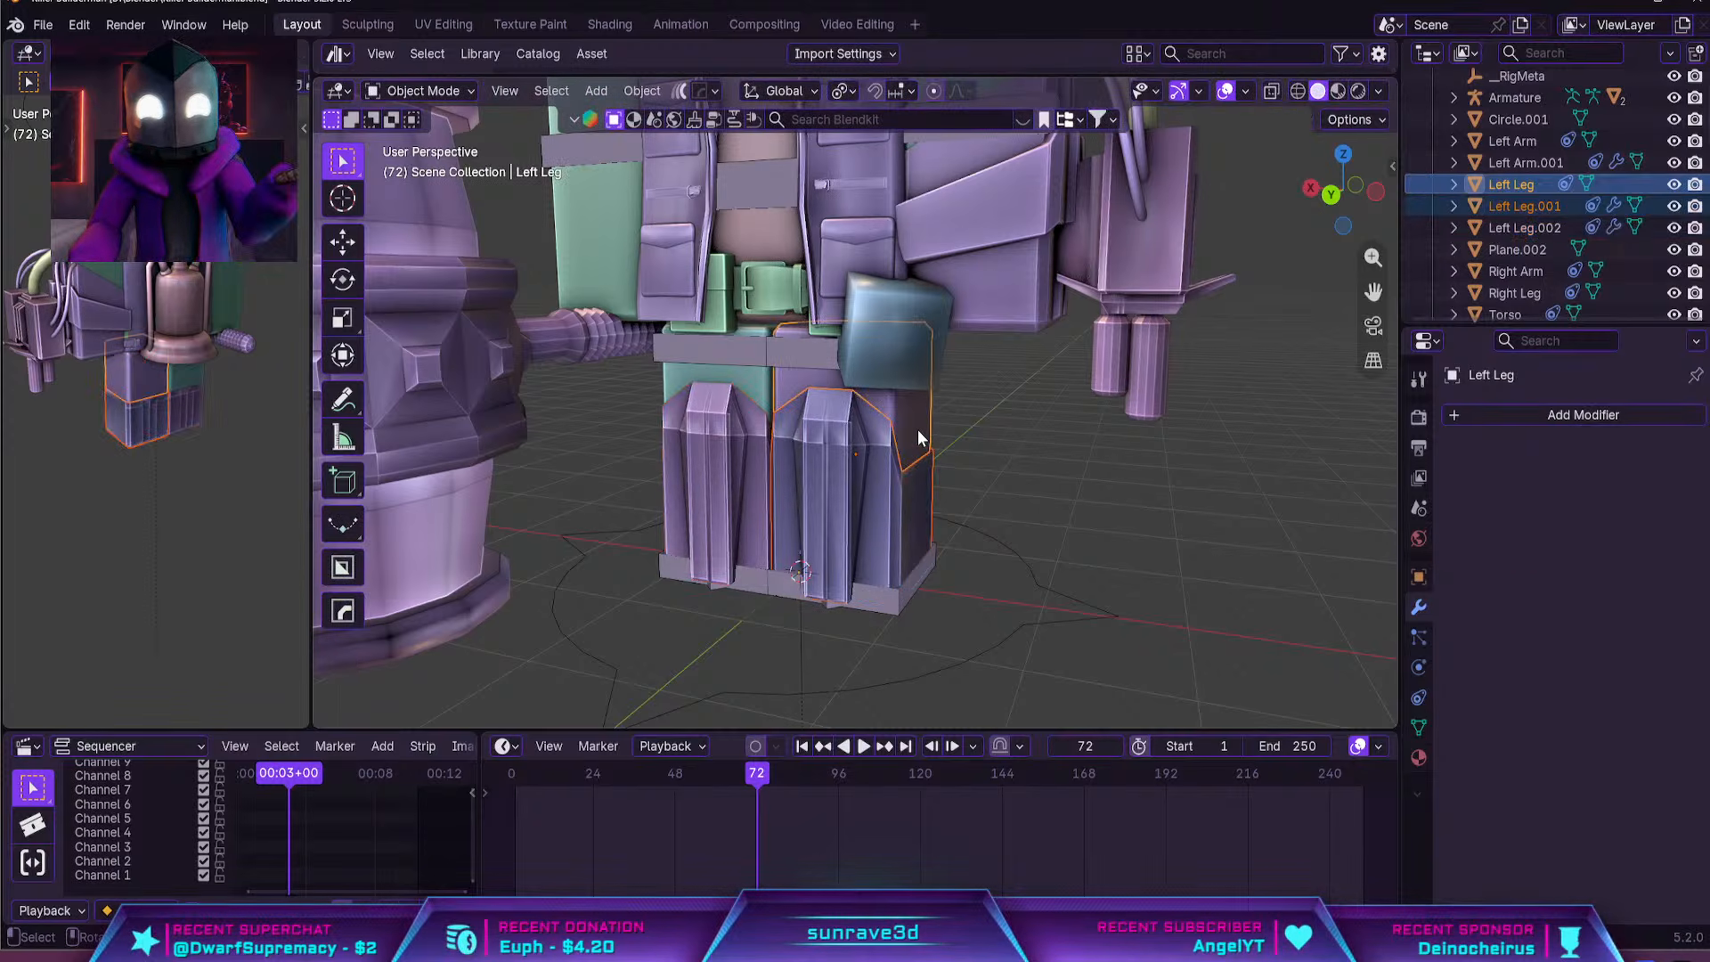
pyautogui.hotkey('ctrl', 'j')
pyautogui.click(755, 447)
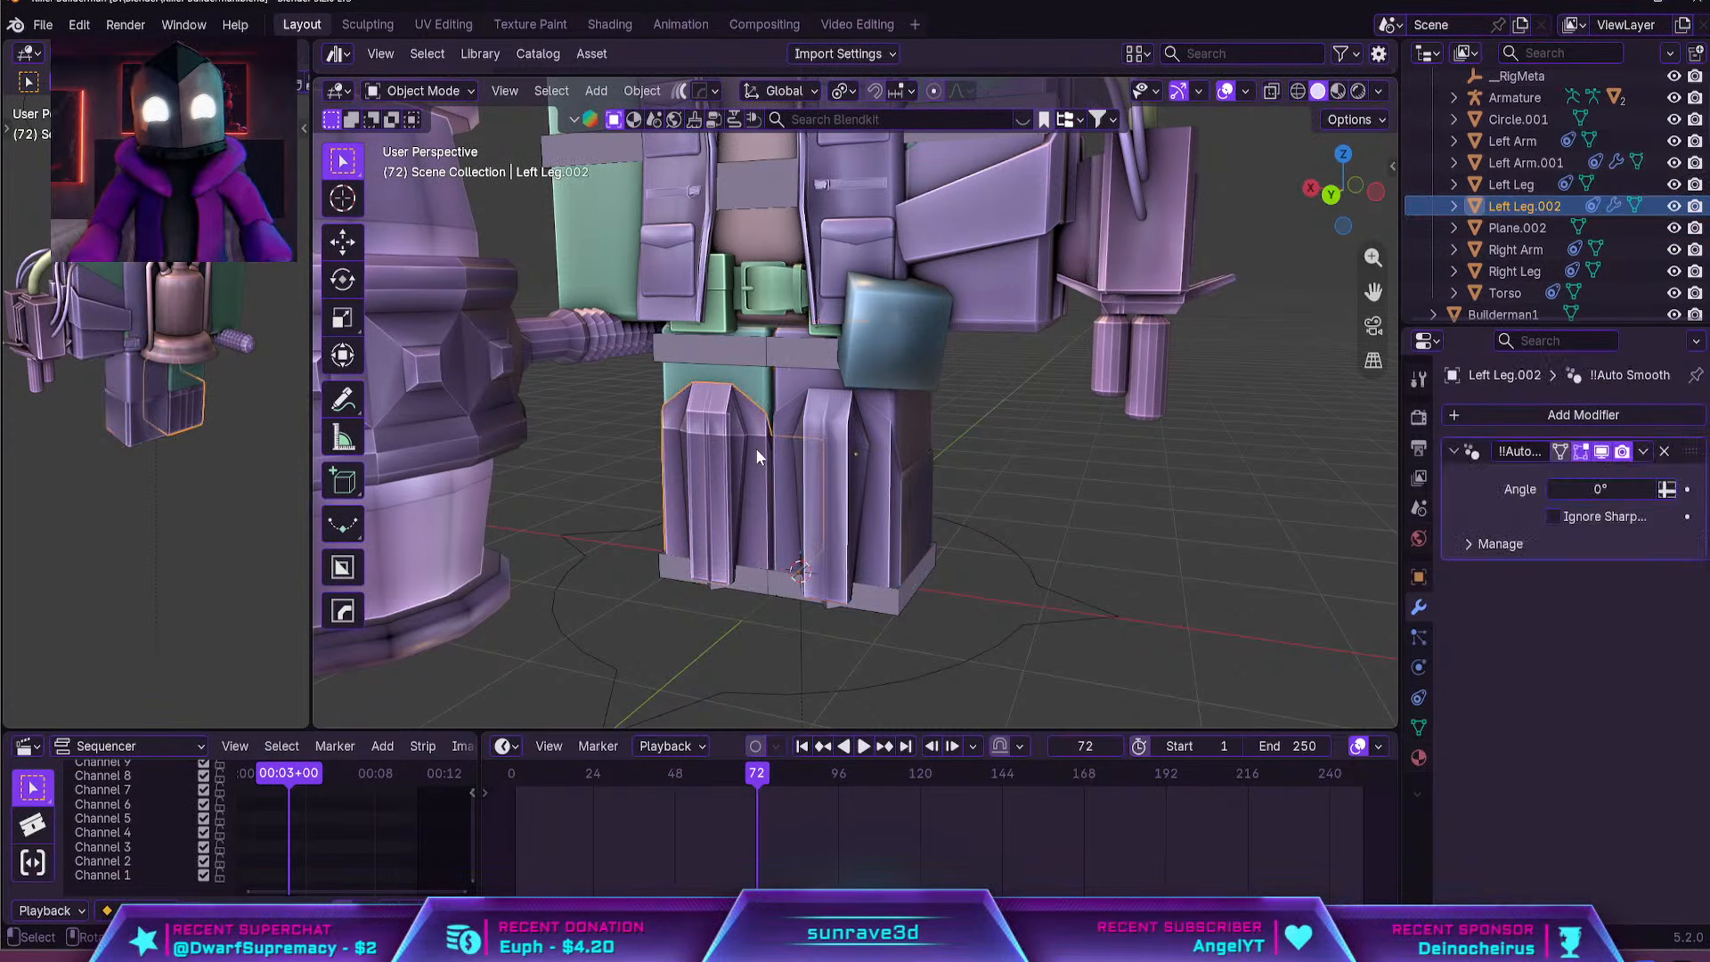
pyautogui.keyDown('shift'); pyautogui.click(761, 392); pyautogui.keyUp('shift')
pyautogui.hotkey('ctrl', 'j')
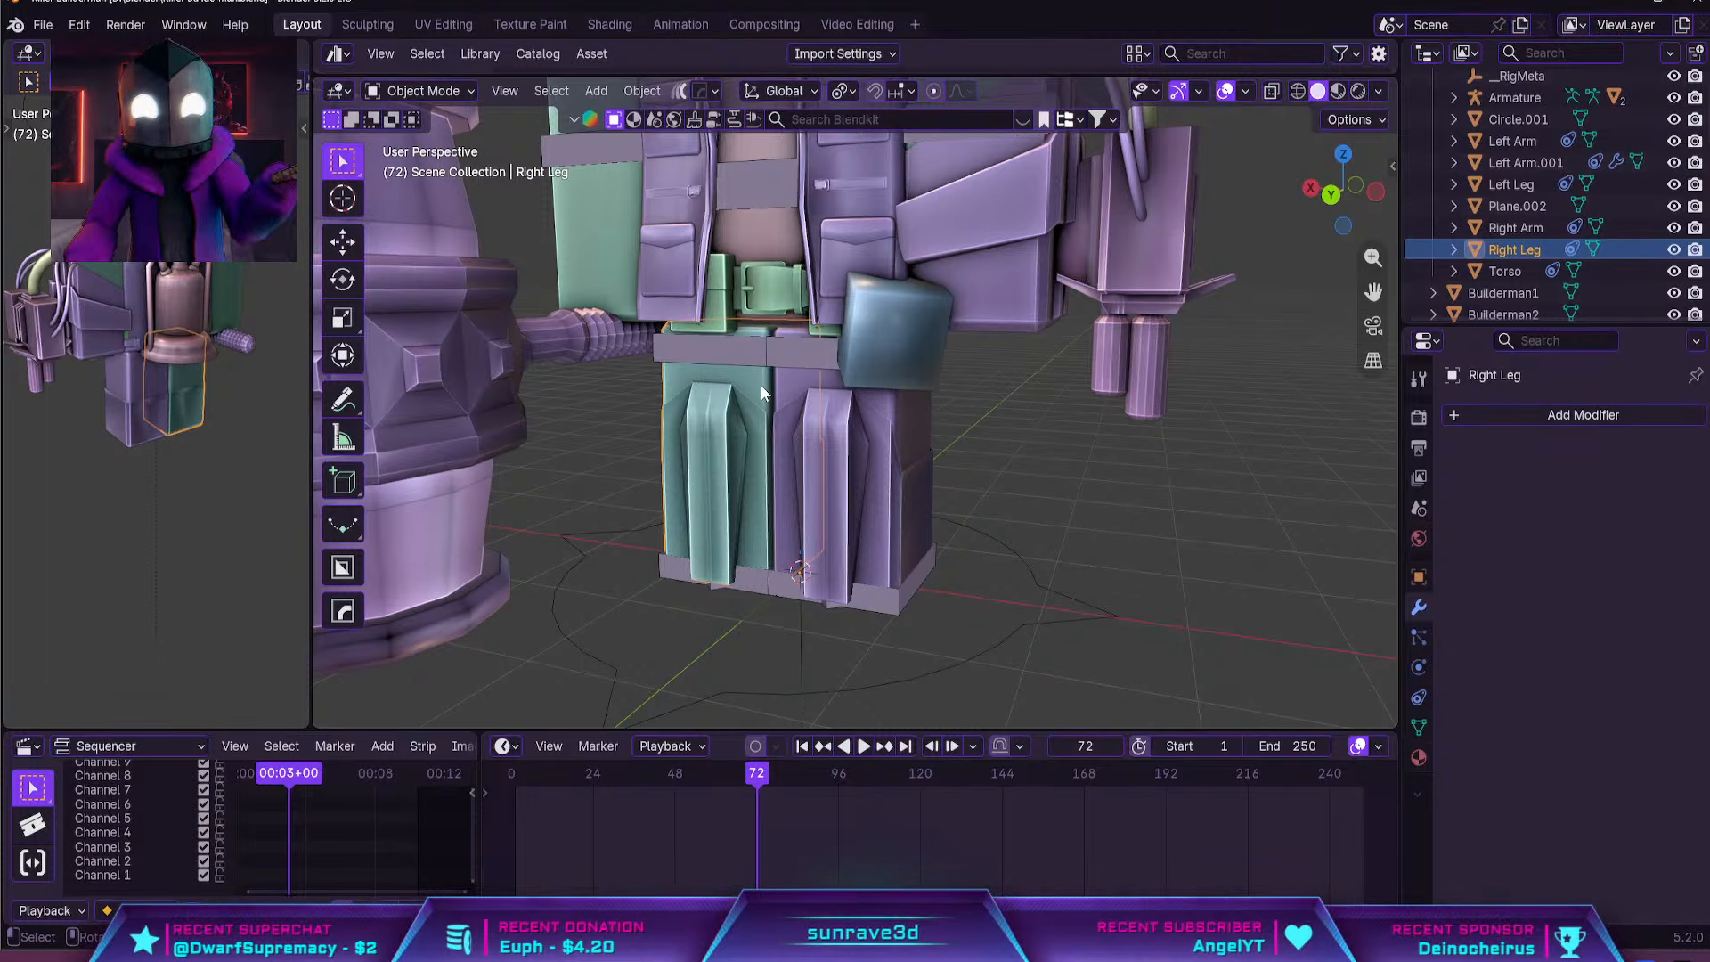
# Switch the viewport to material preview and move the hammer along X, away from the character's body
pyautogui.click(844, 417)
pyautogui.moveTo(934, 443); pyautogui.dragTo(951, 443, button='middle')
pyautogui.keyDown('shift'); pyautogui.moveTo(1035, 238); pyautogui.dragTo(1004, 505, button='middle'); pyautogui.keyUp('shift')
pyautogui.click(1019, 427)
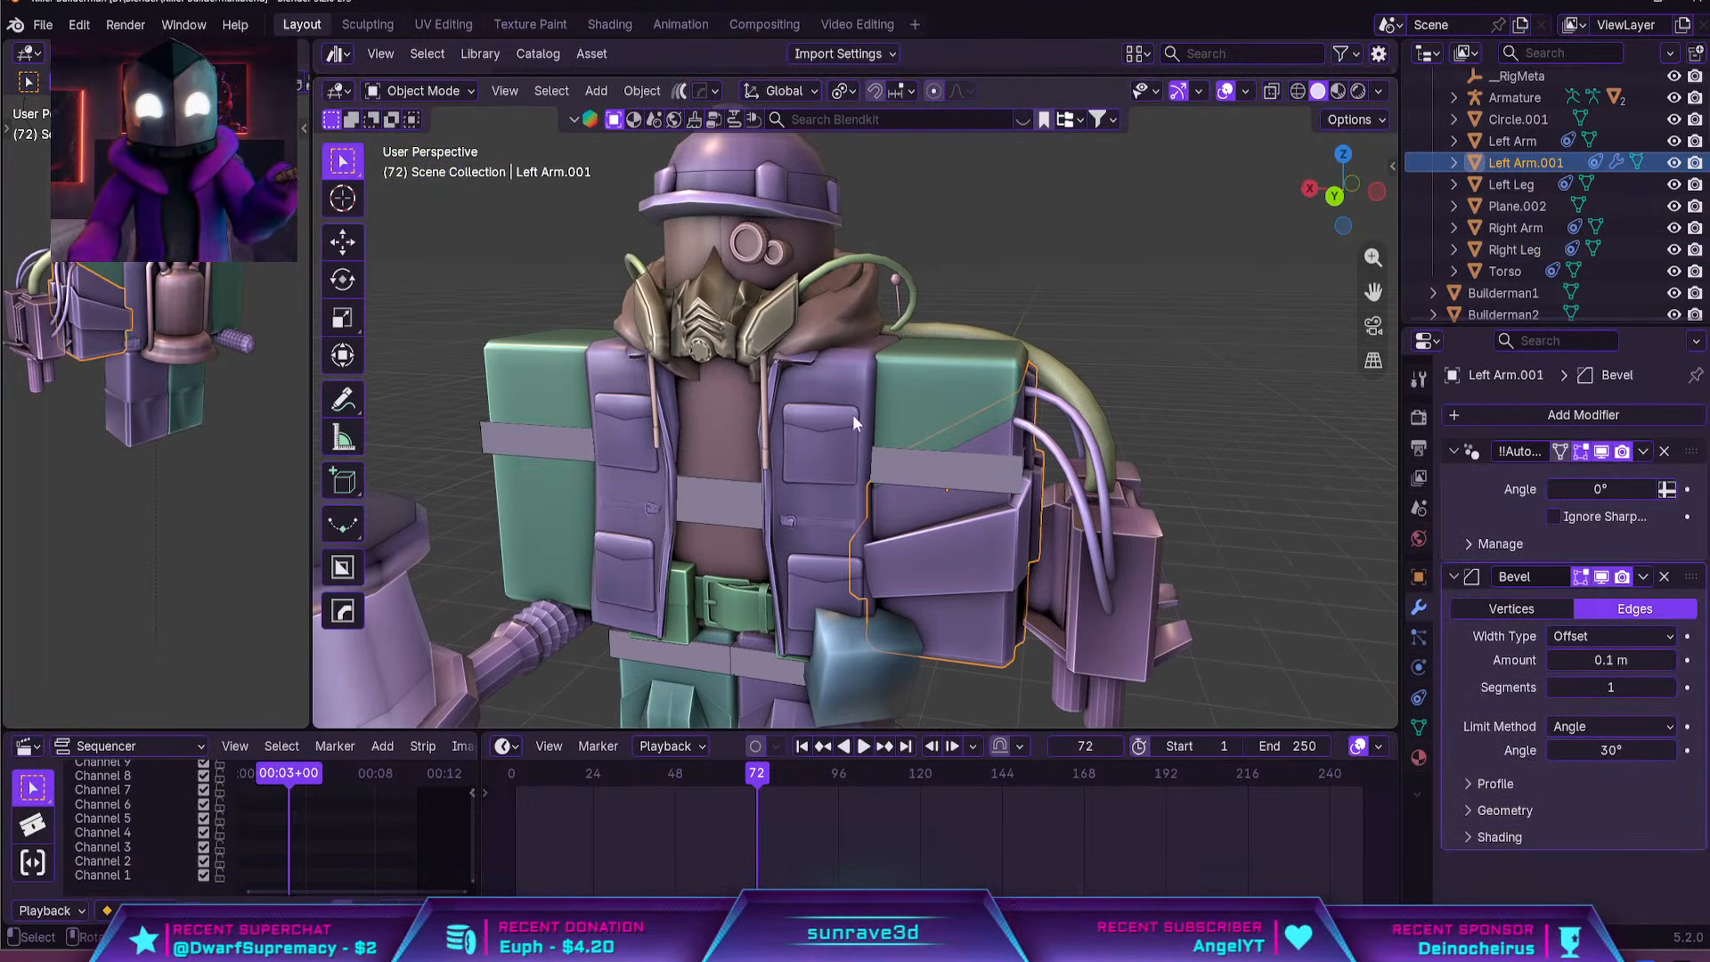
pyautogui.click(1337, 90)
pyautogui.scroll(-3, 681, 541)
pyautogui.click(681, 541)
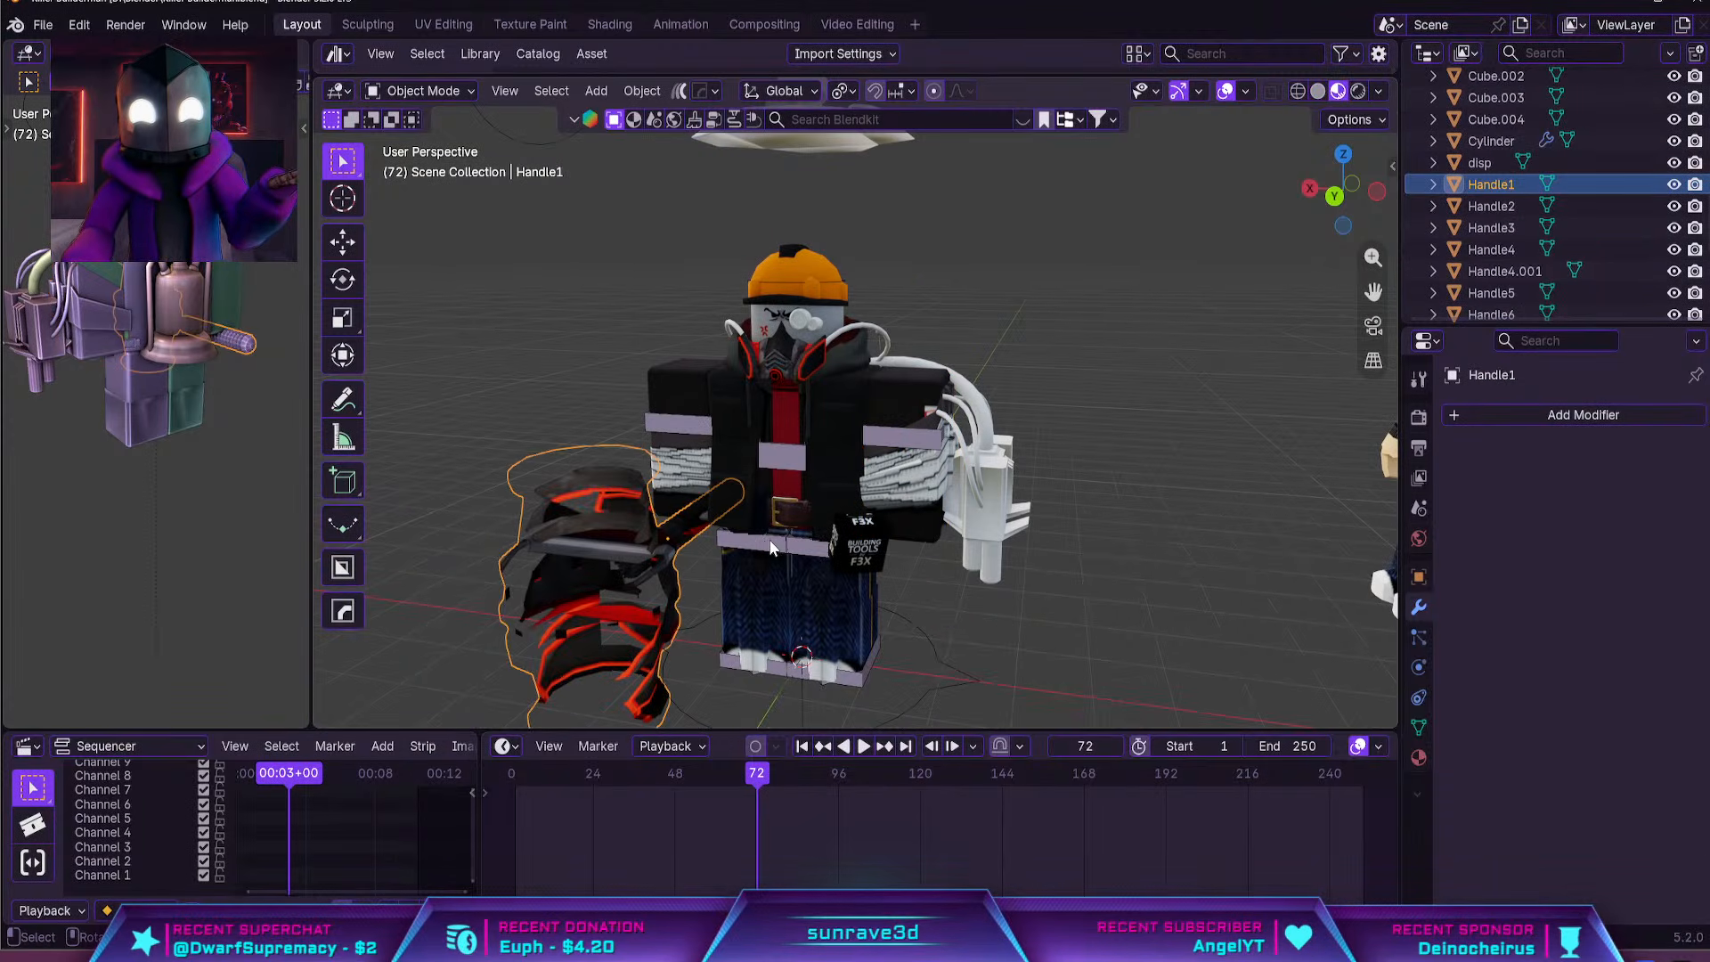
pyautogui.press('g')
pyautogui.press('x')
pyautogui.click(629, 538)
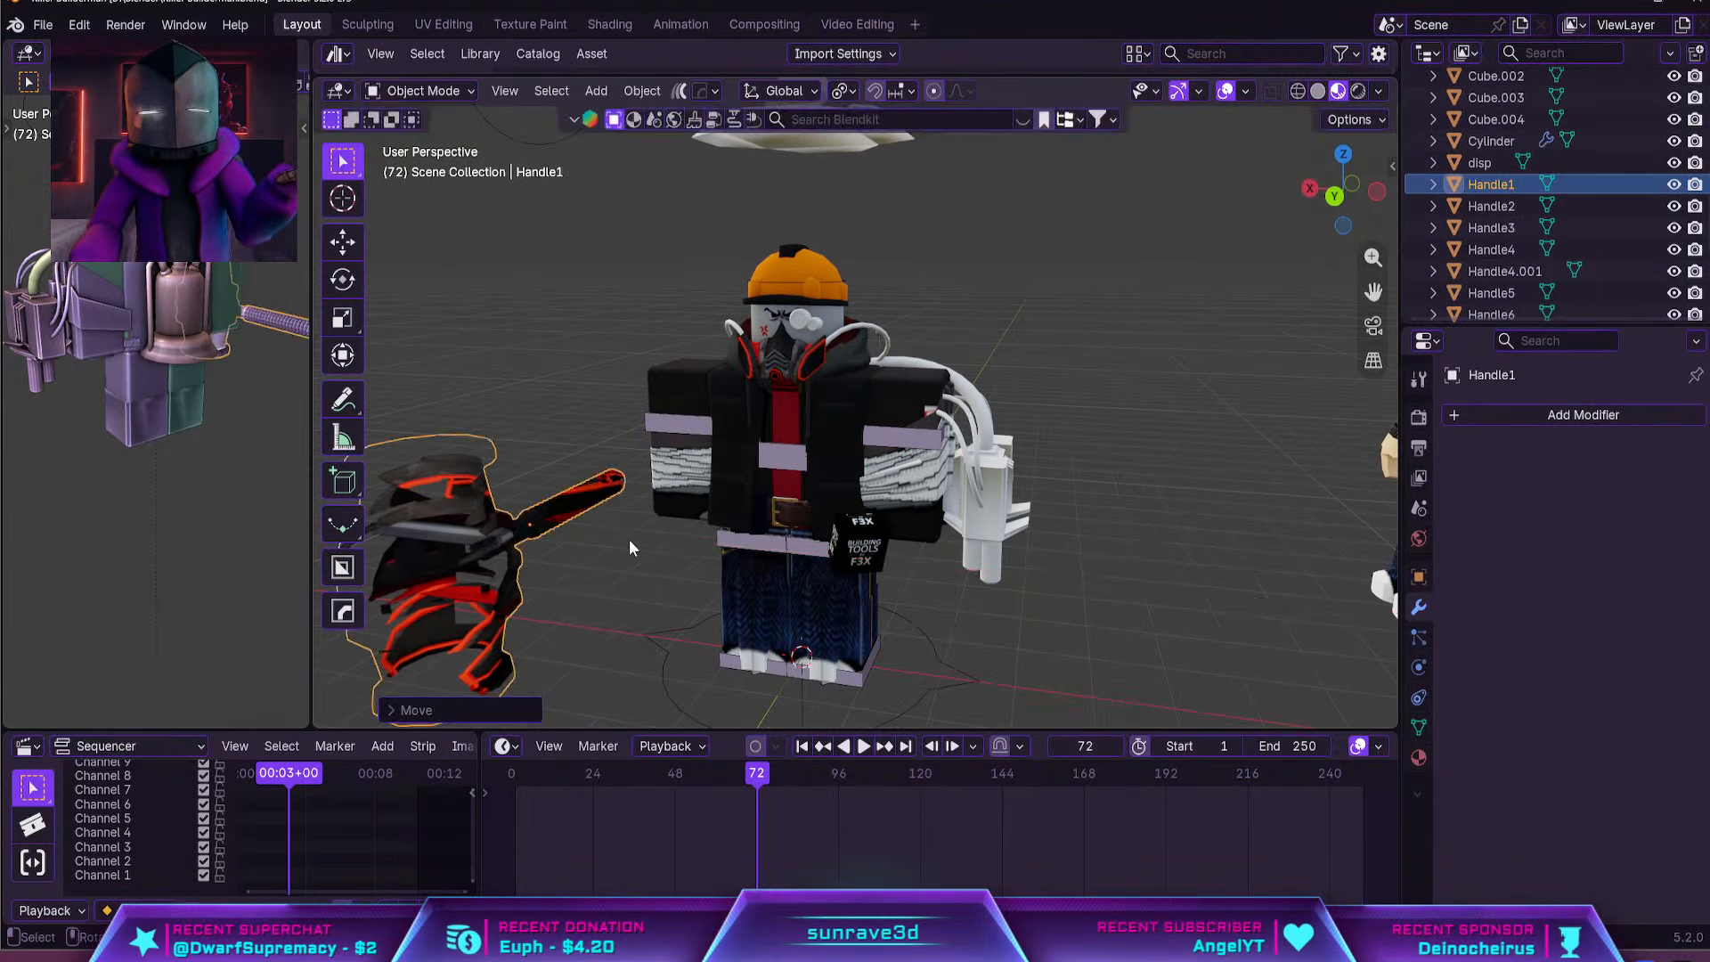
# Remove the material slot from the left arm's armour shell, Left Arm.001
pyautogui.click(901, 494)
pyautogui.moveTo(924, 490); pyautogui.dragTo(1129, 372, button='middle')
pyautogui.scroll(4, 1129, 373)
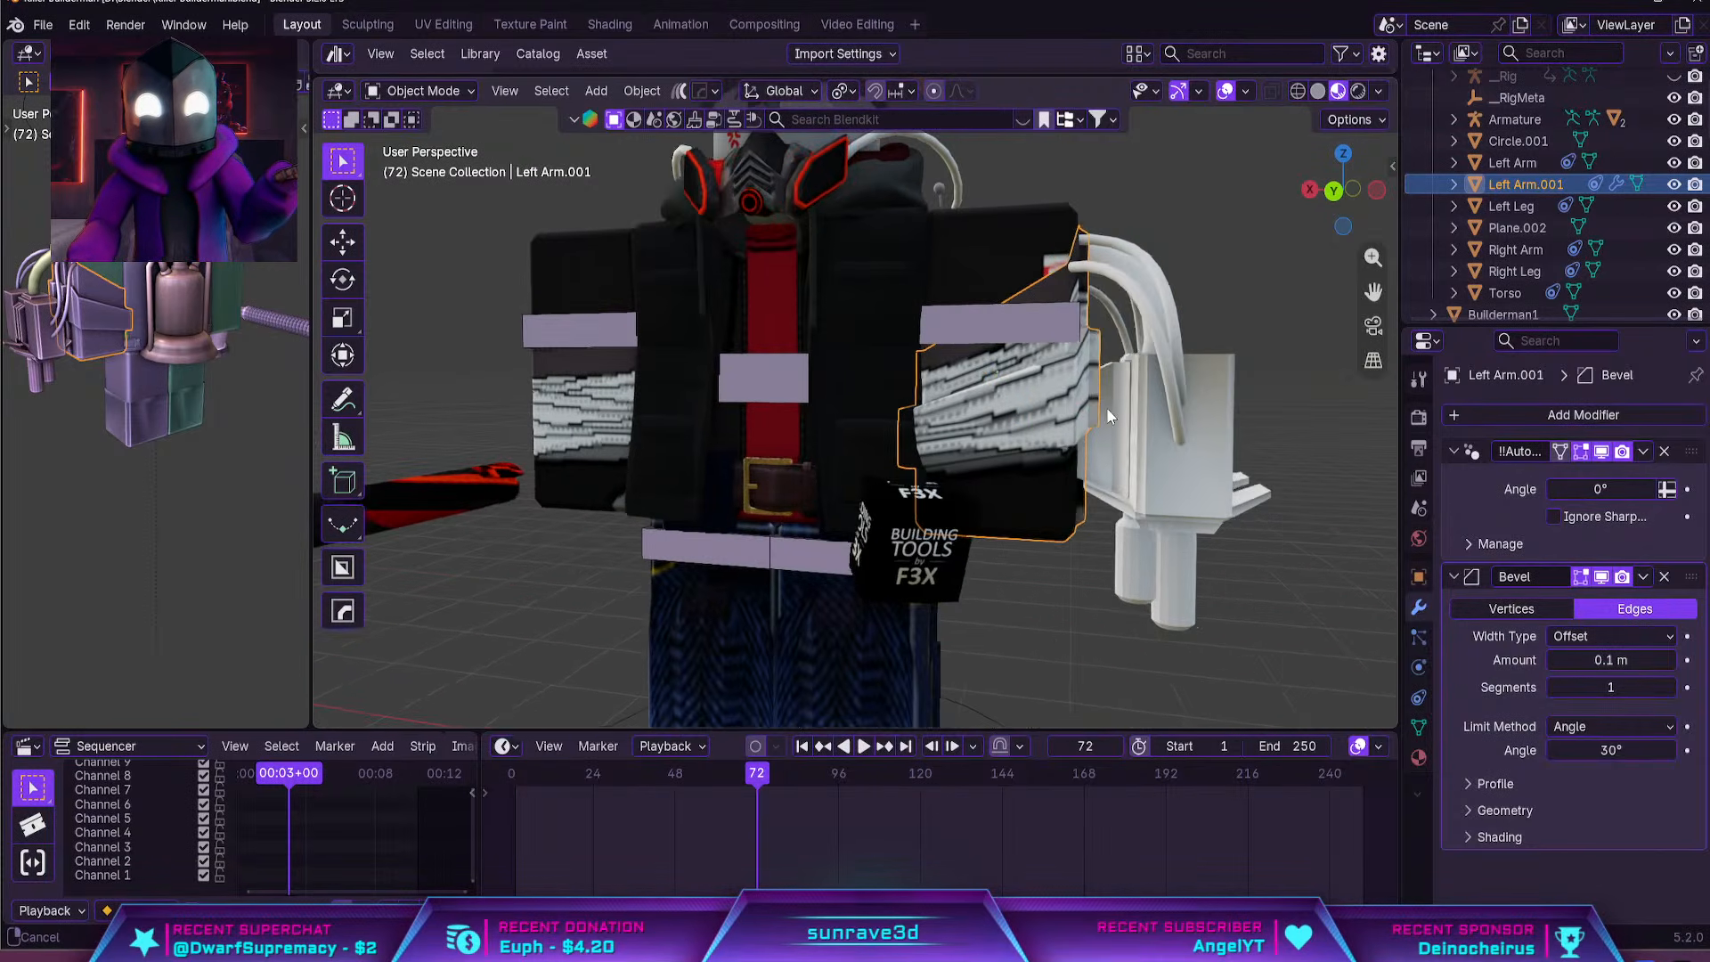
pyautogui.scroll(-3, 928, 289)
pyautogui.moveTo(928, 288); pyautogui.dragTo(945, 356, button='middle')
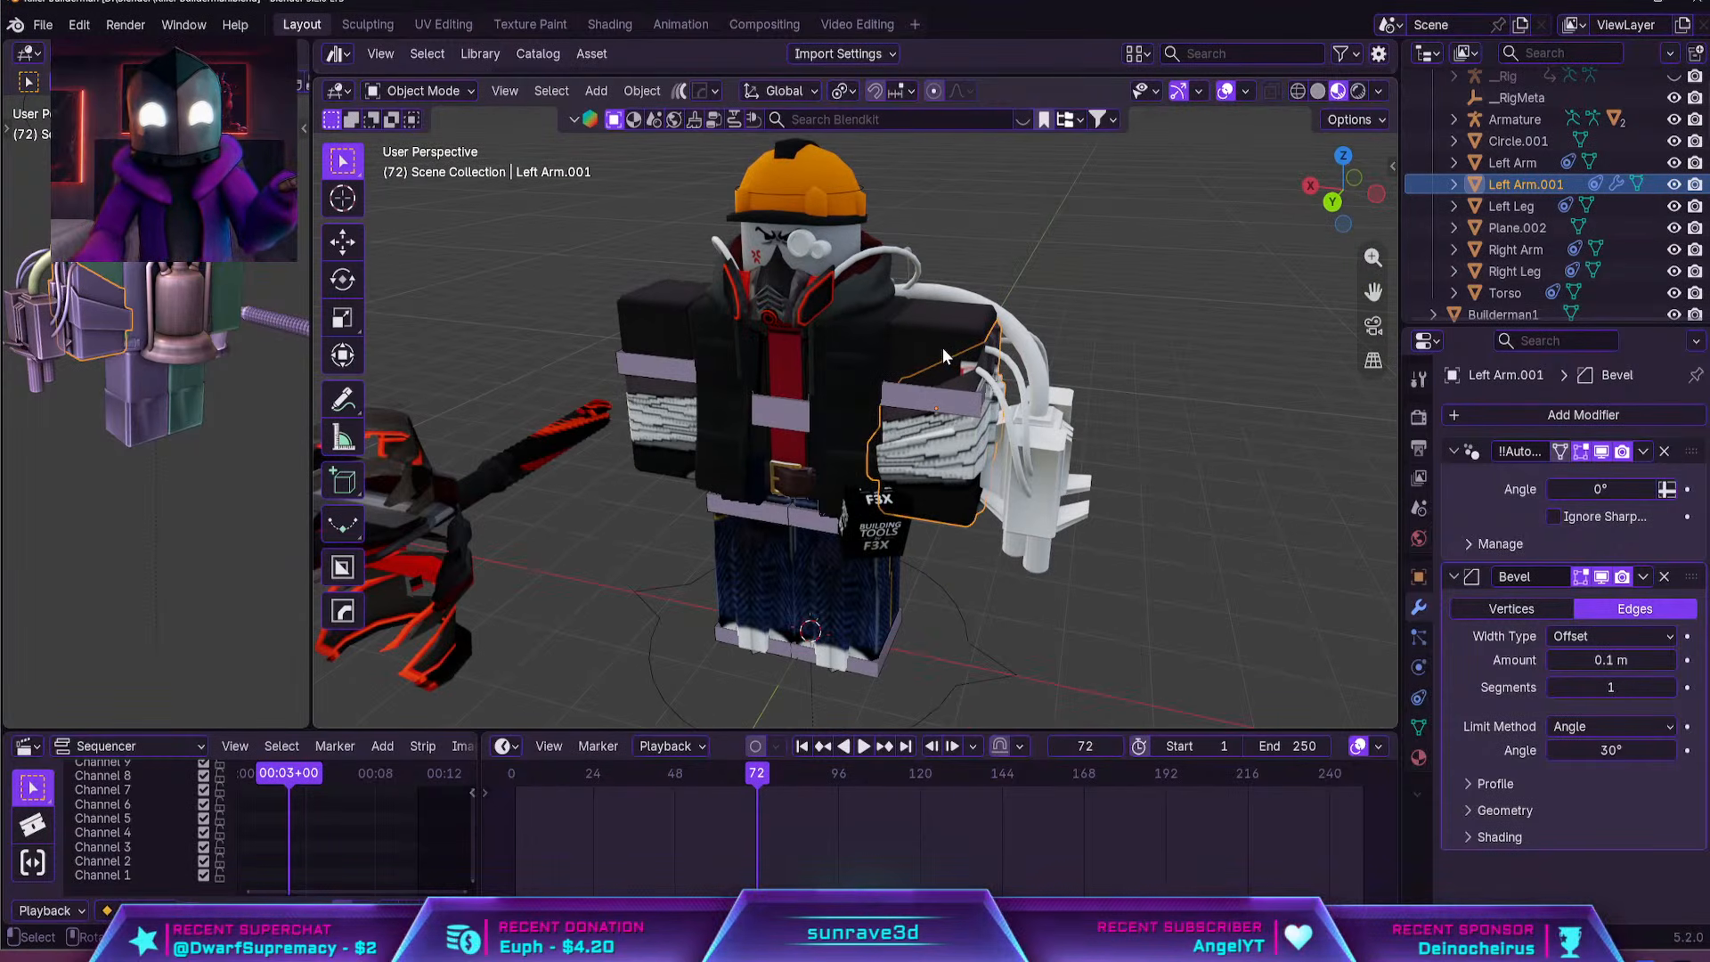
pyautogui.click(847, 249)
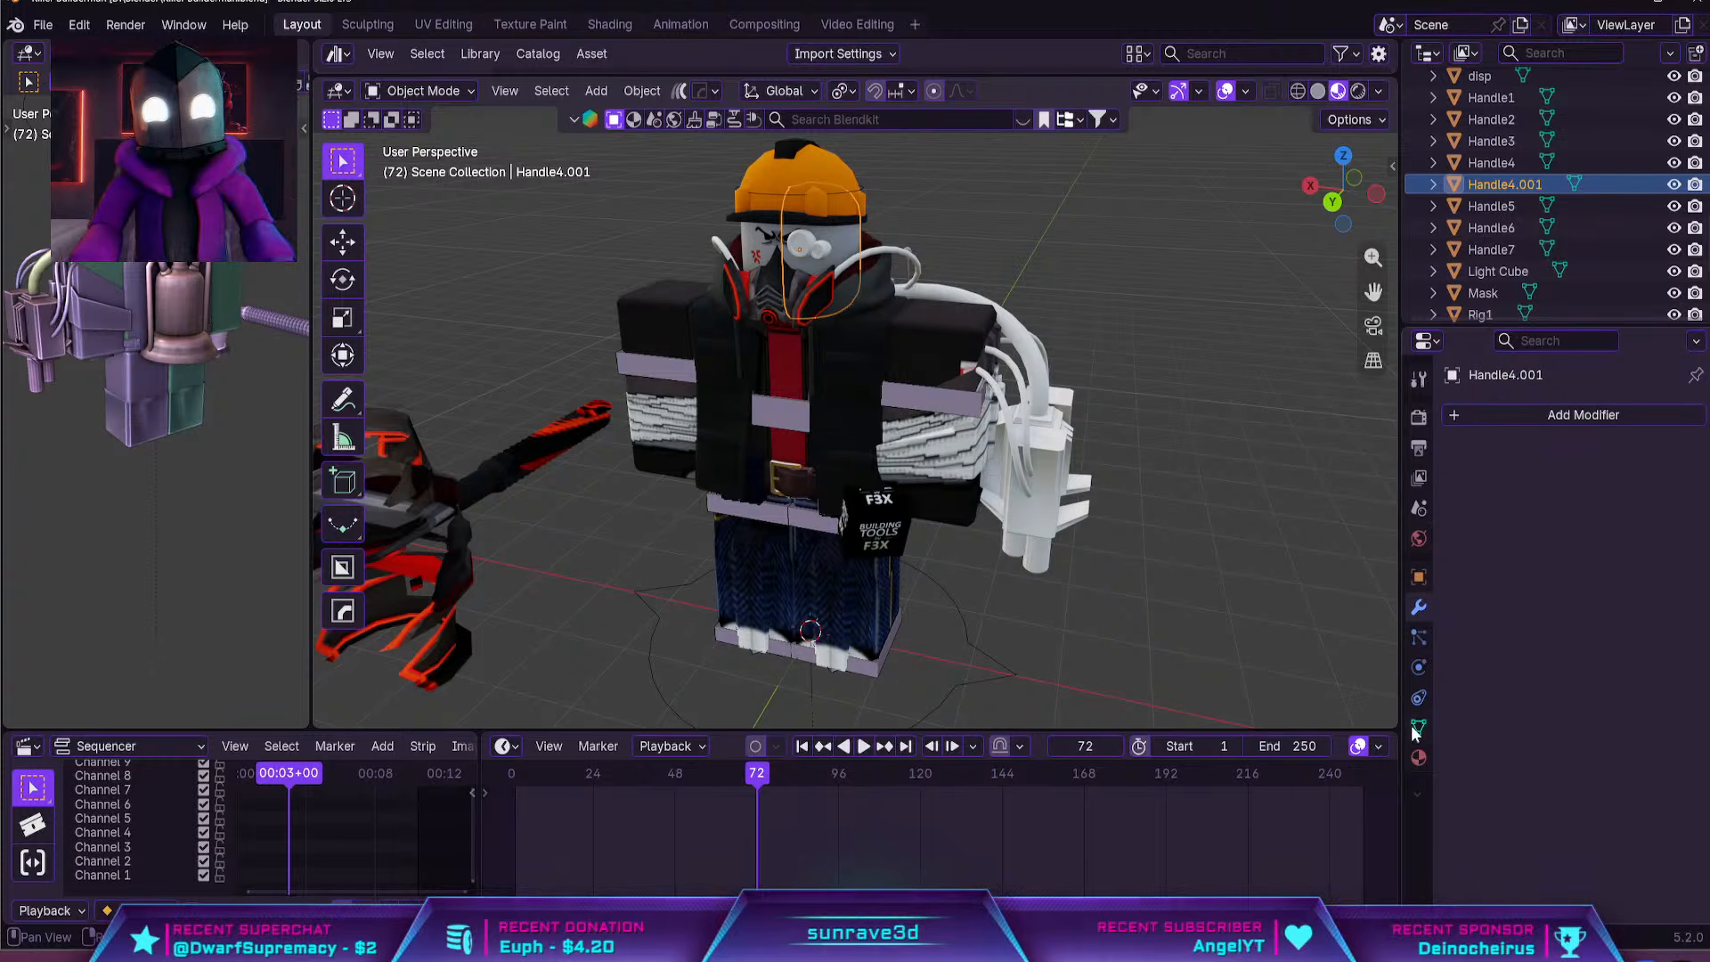
pyautogui.click(1419, 757)
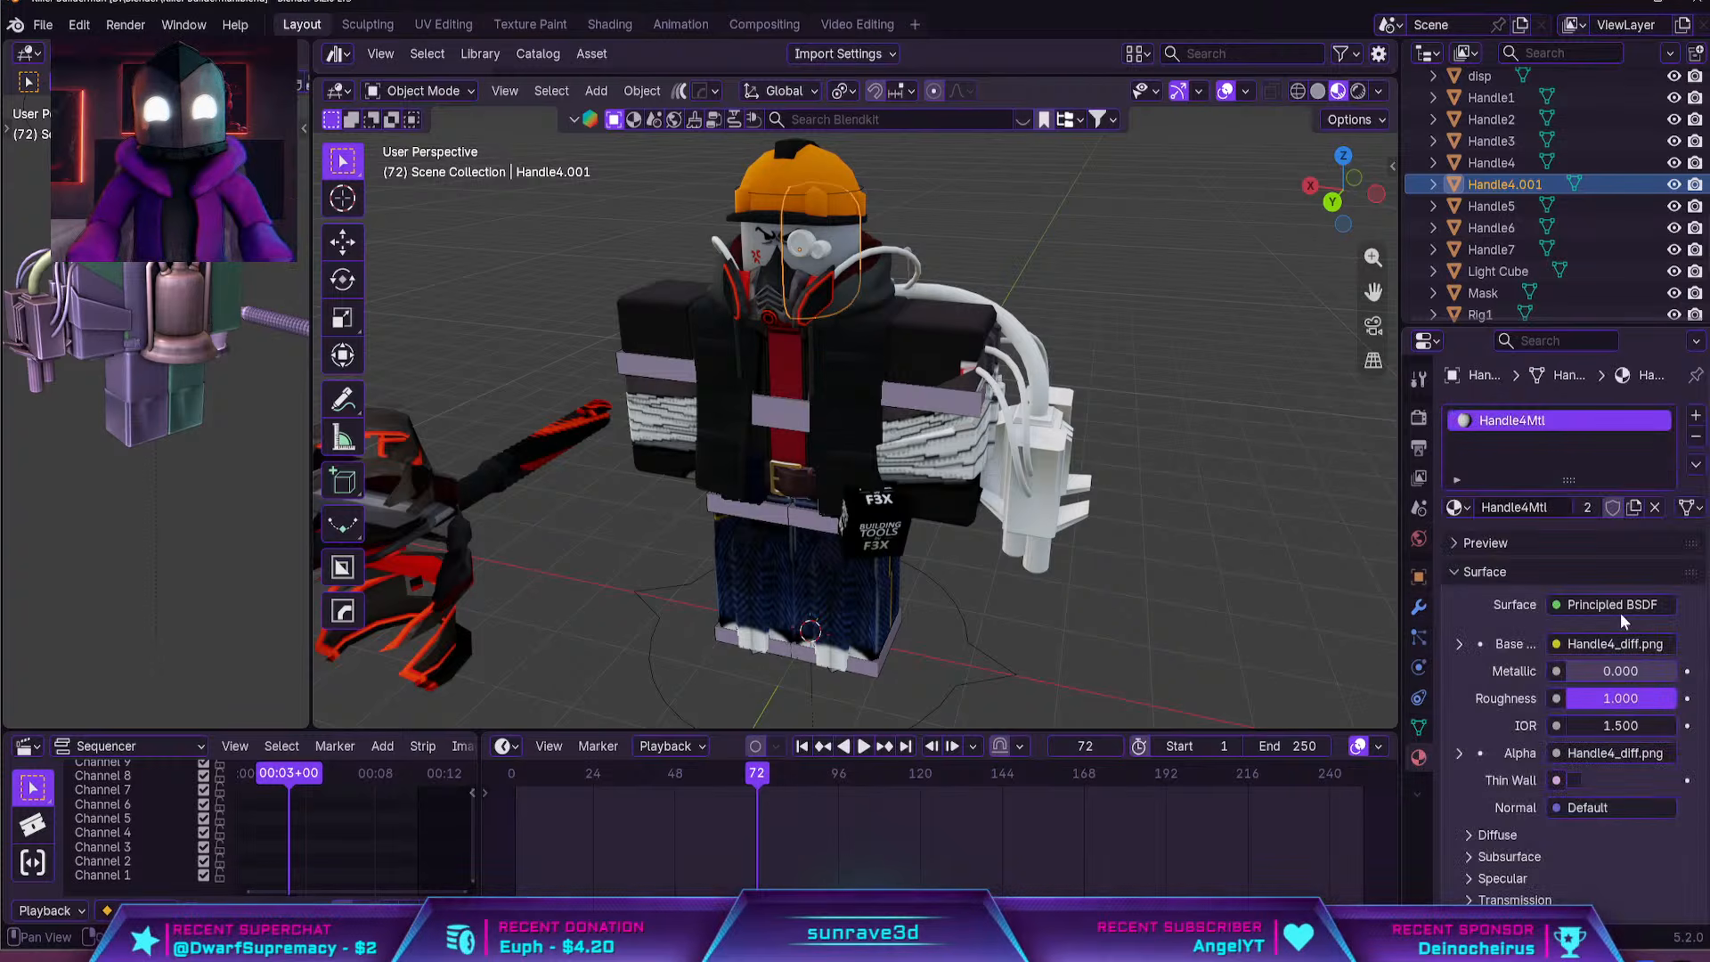
pyautogui.click(960, 477)
pyautogui.click(1695, 437)
# Try removing the Rig1Mtl material slot from the whole left leg
pyautogui.click(890, 614)
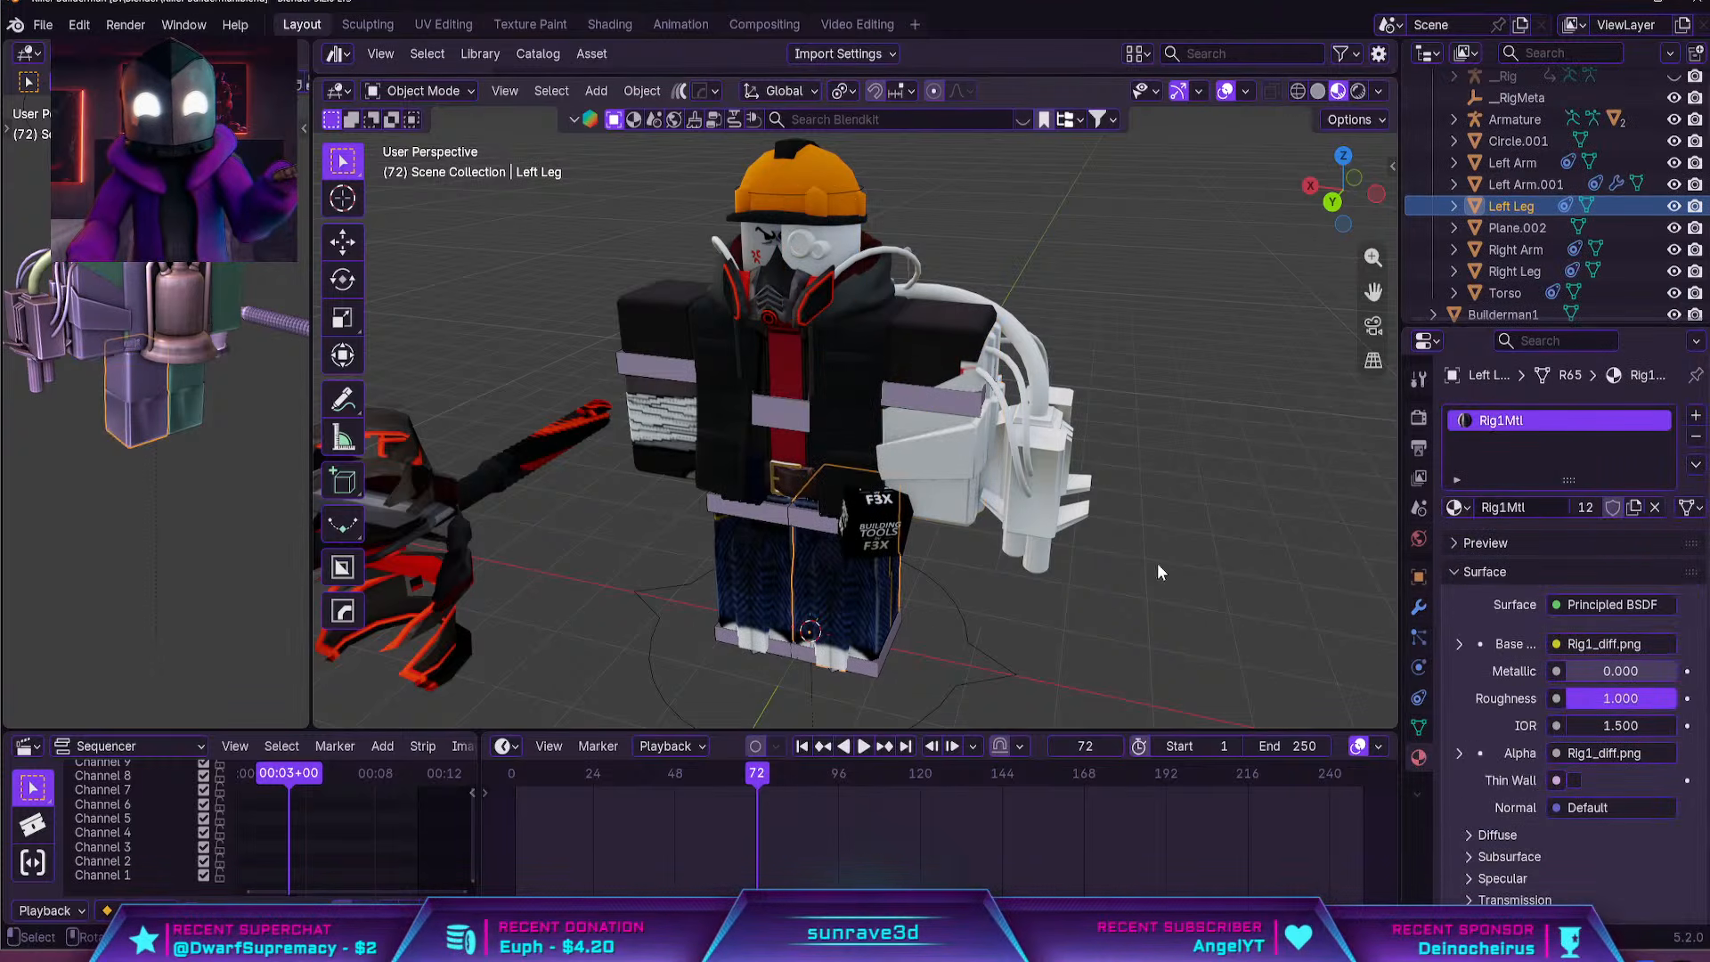
pyautogui.click(1695, 437)
pyautogui.click(777, 608)
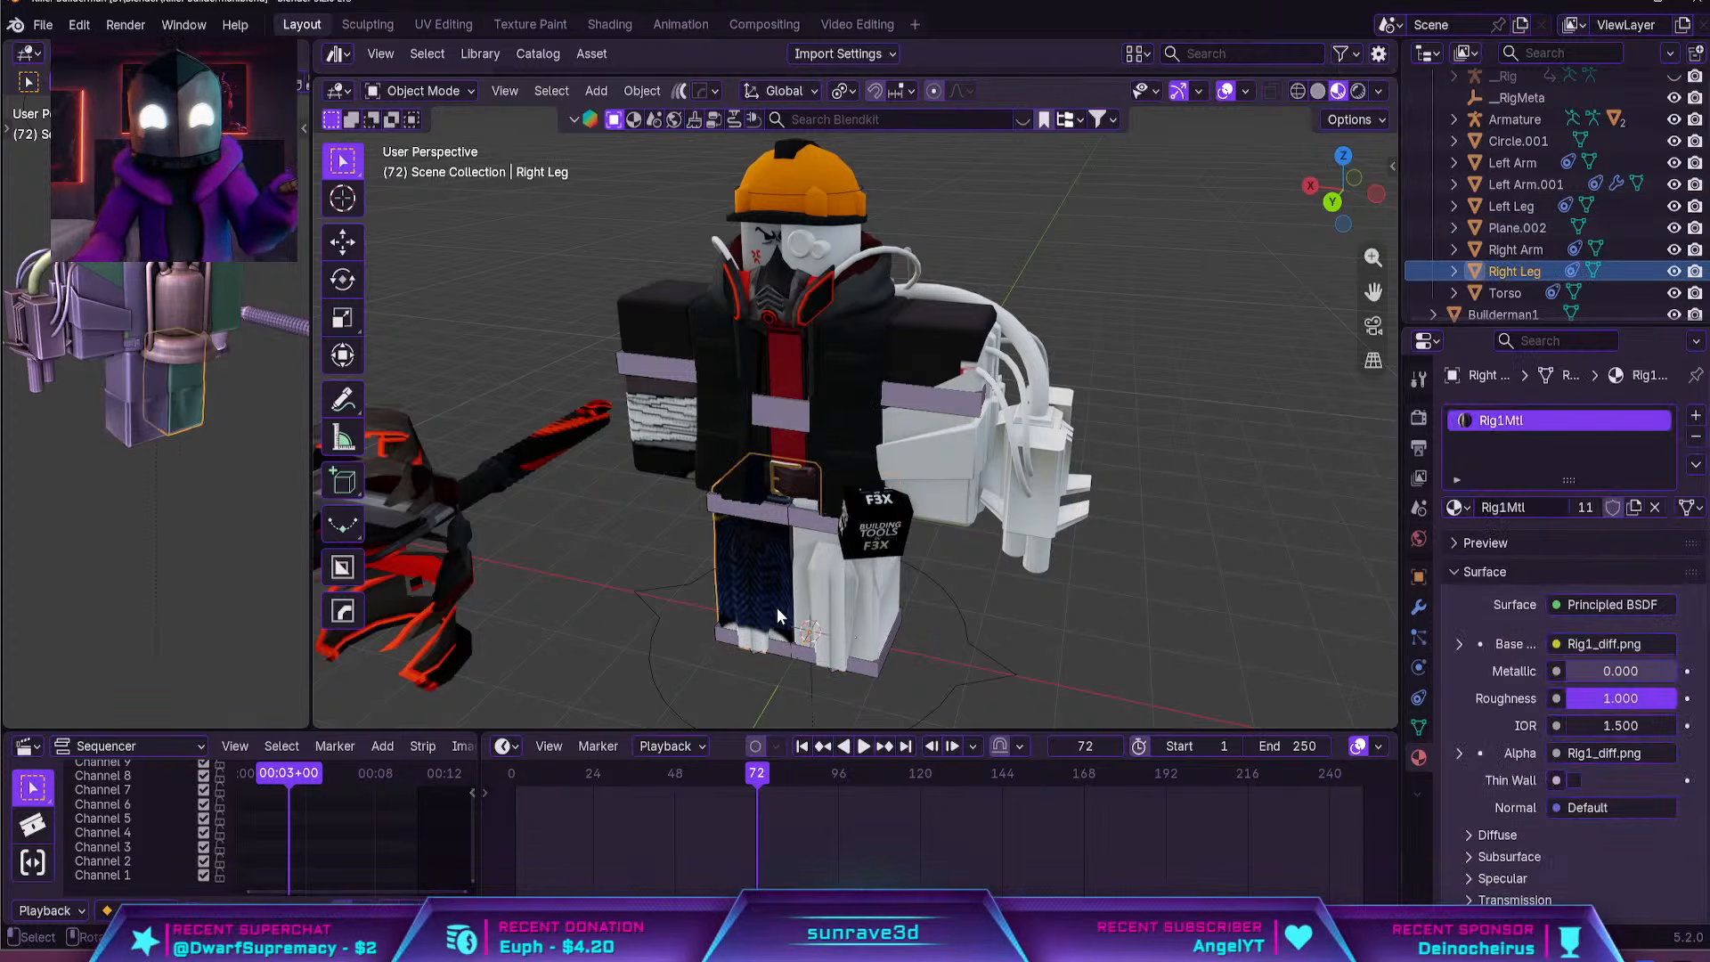
pyautogui.hotkey('ctrl', 'z')
pyautogui.hotkey('ctrl', 'z')
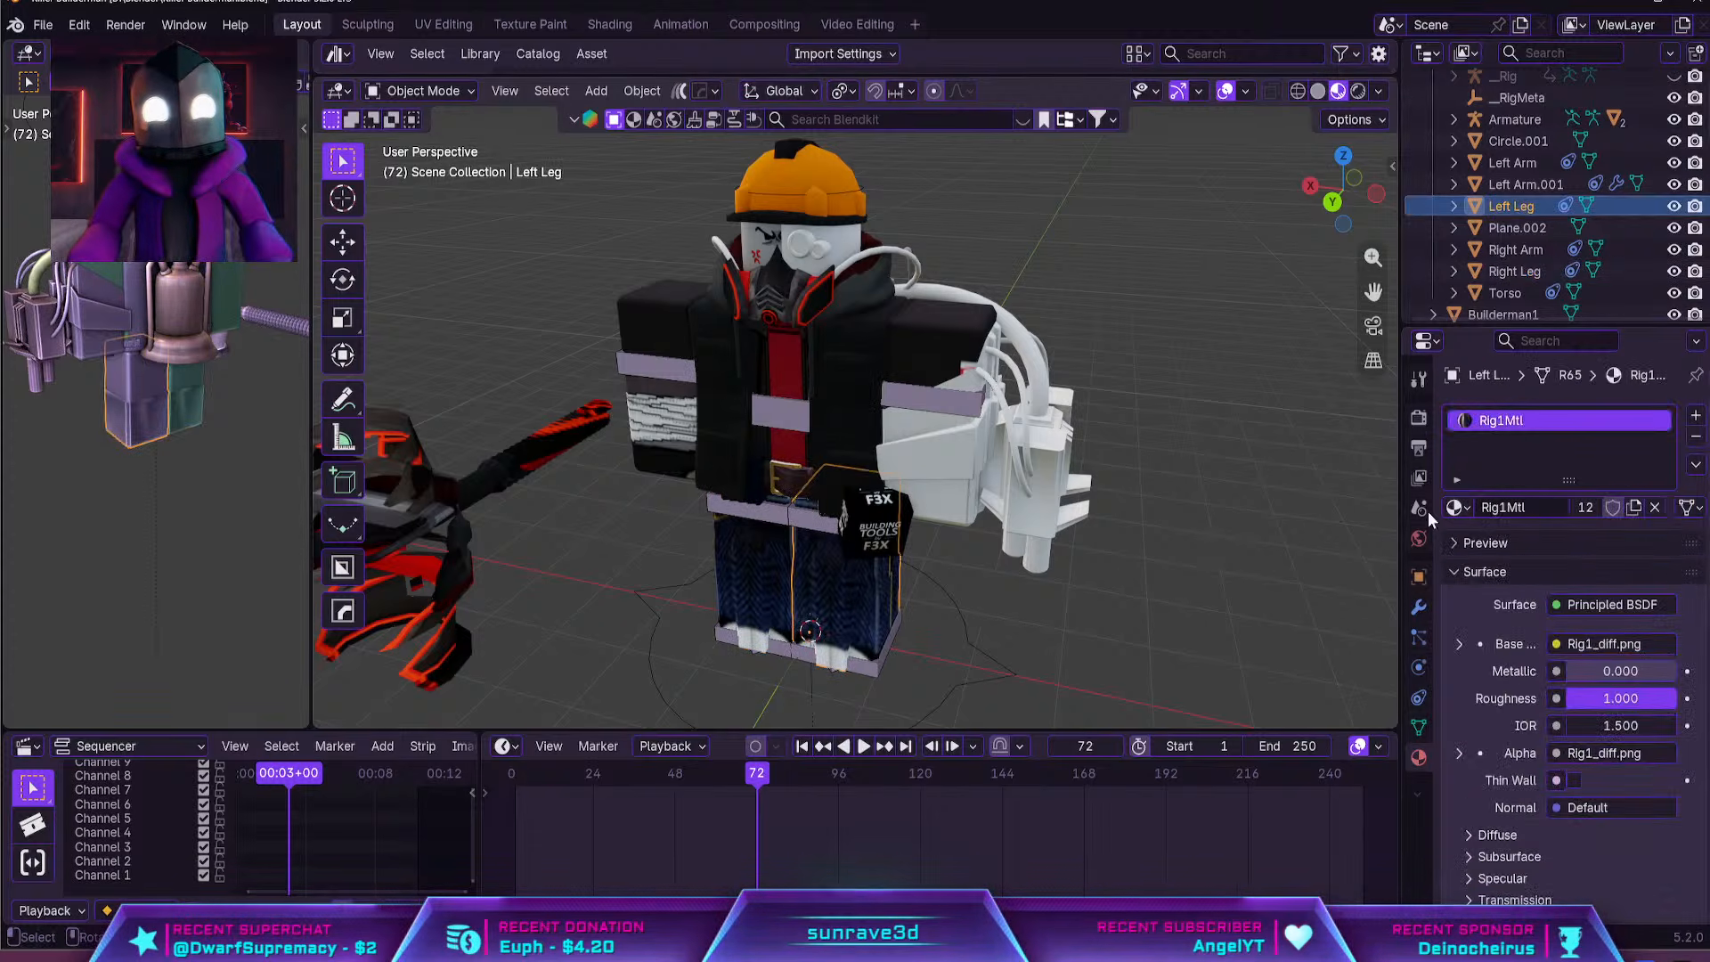
# Assign a second, empty material slot to the armour shell faces of the left leg
pyautogui.press('Tab')
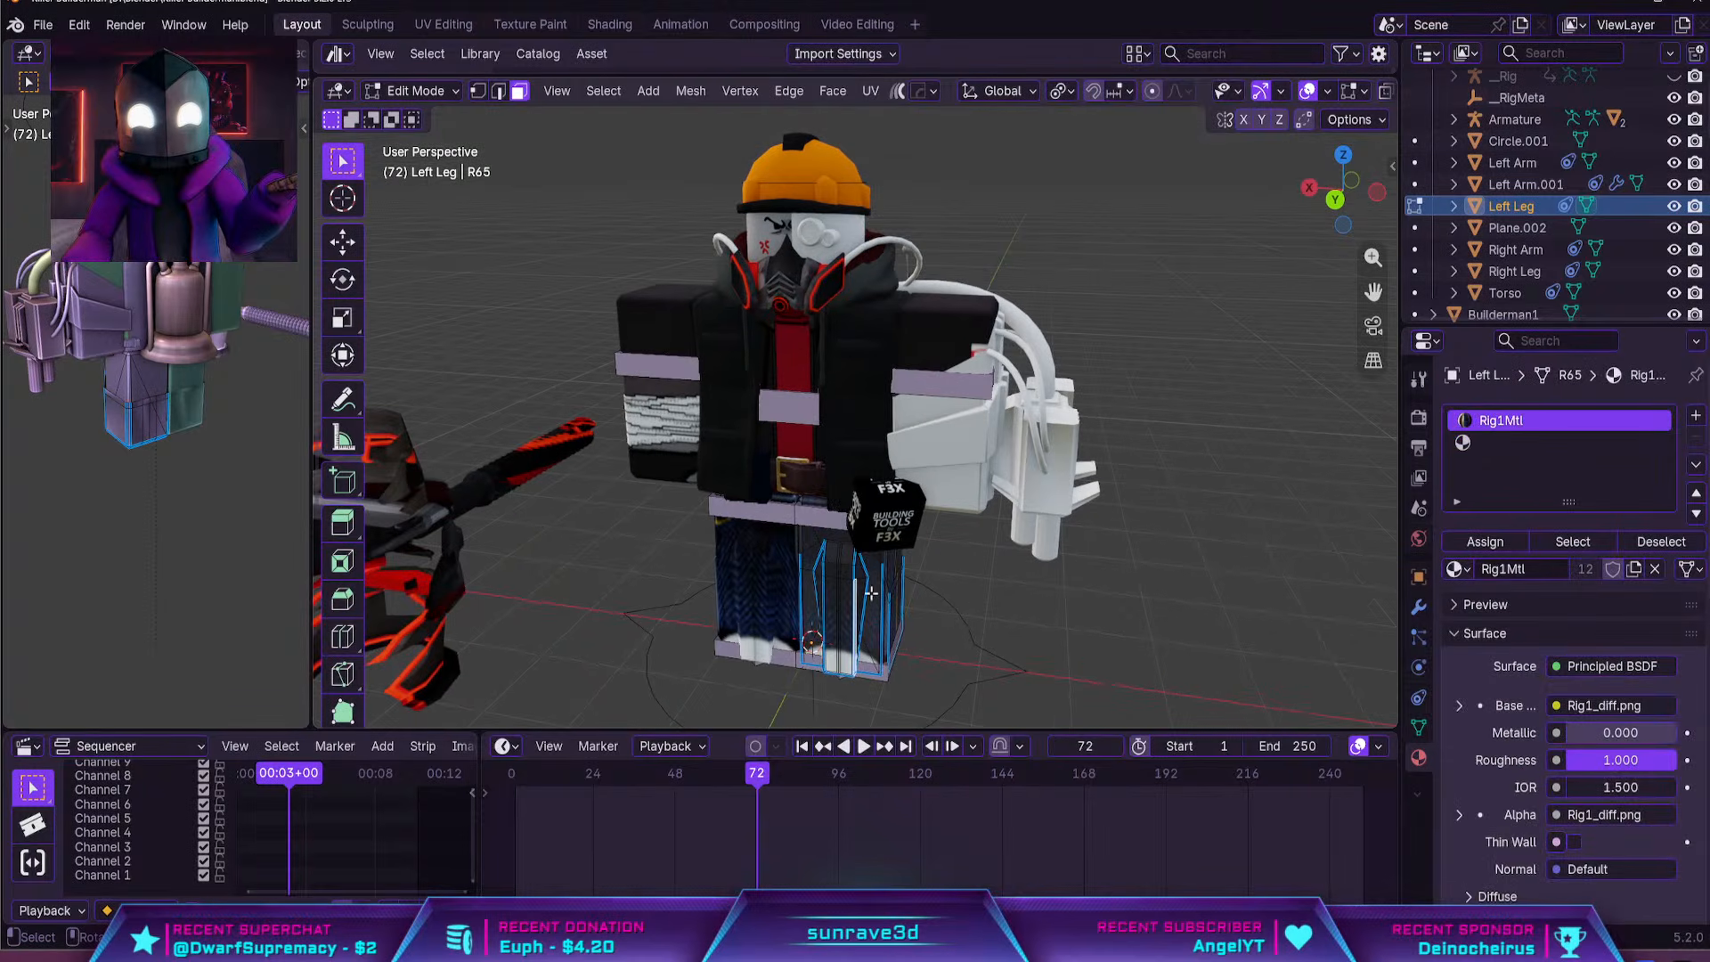
pyautogui.press('a')
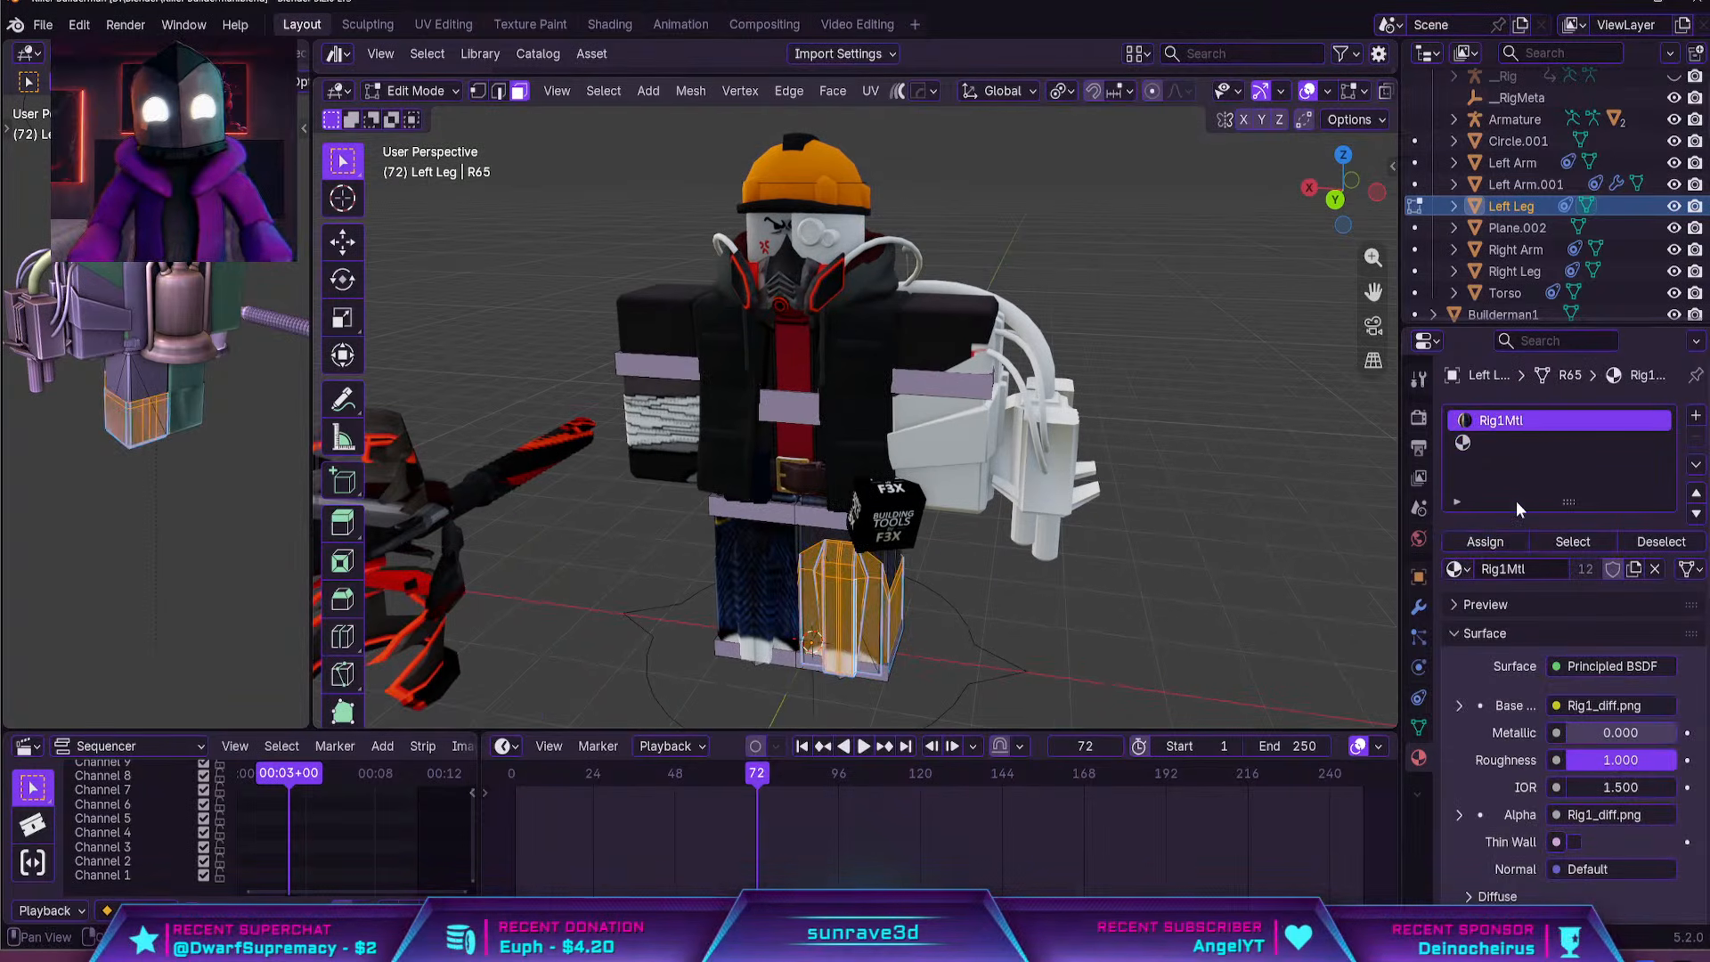
pyautogui.press('Tab')
# Add an empty material slot to the right leg and assign it to the linked armour shell faces
pyautogui.click(747, 586)
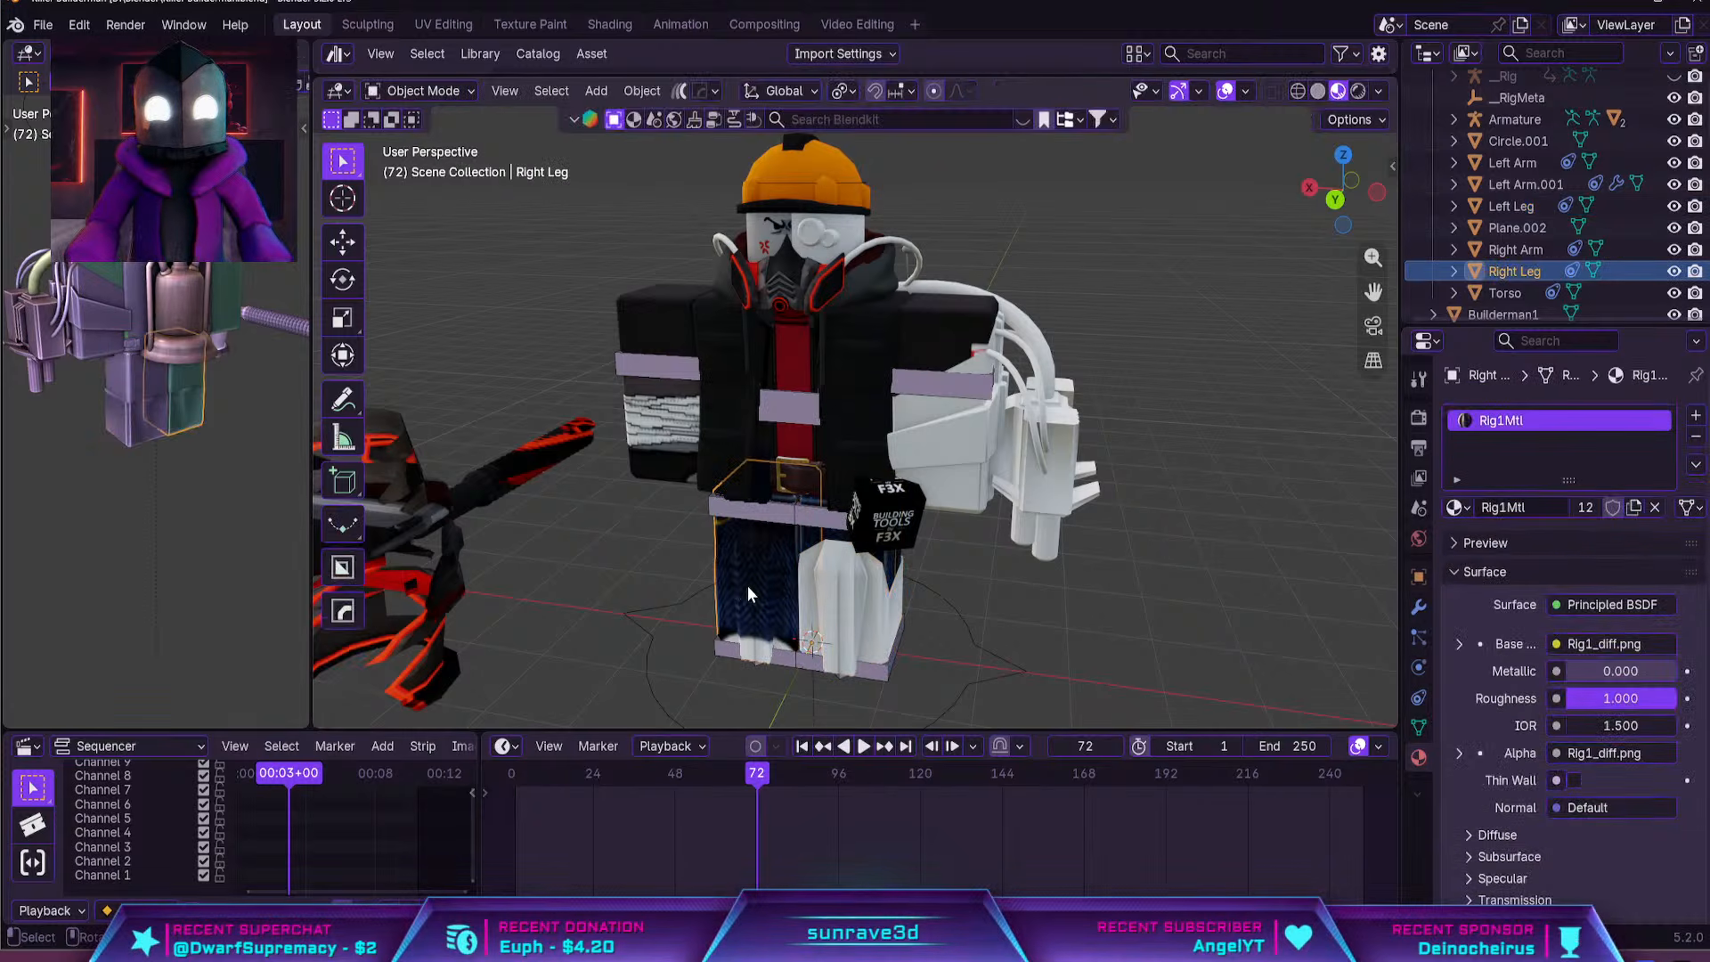
pyautogui.click(1695, 415)
pyautogui.press('Tab')
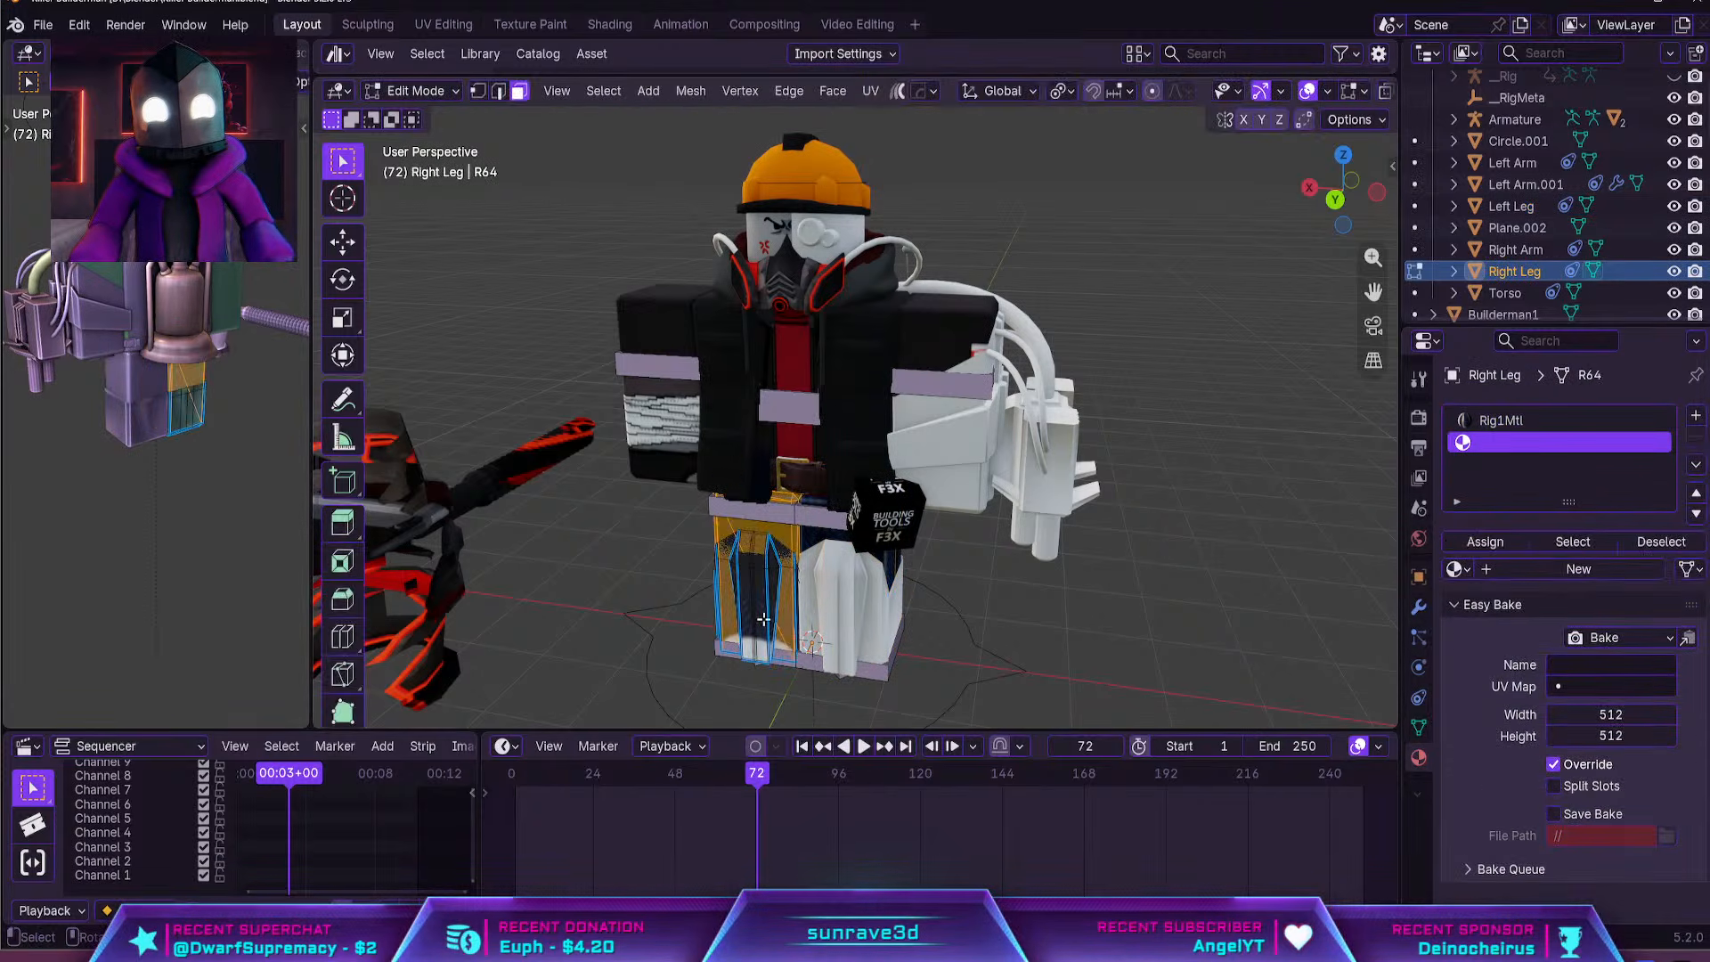
pyautogui.click(753, 615)
pyautogui.hotkey('ctrl', 'l')
pyautogui.click(1470, 541)
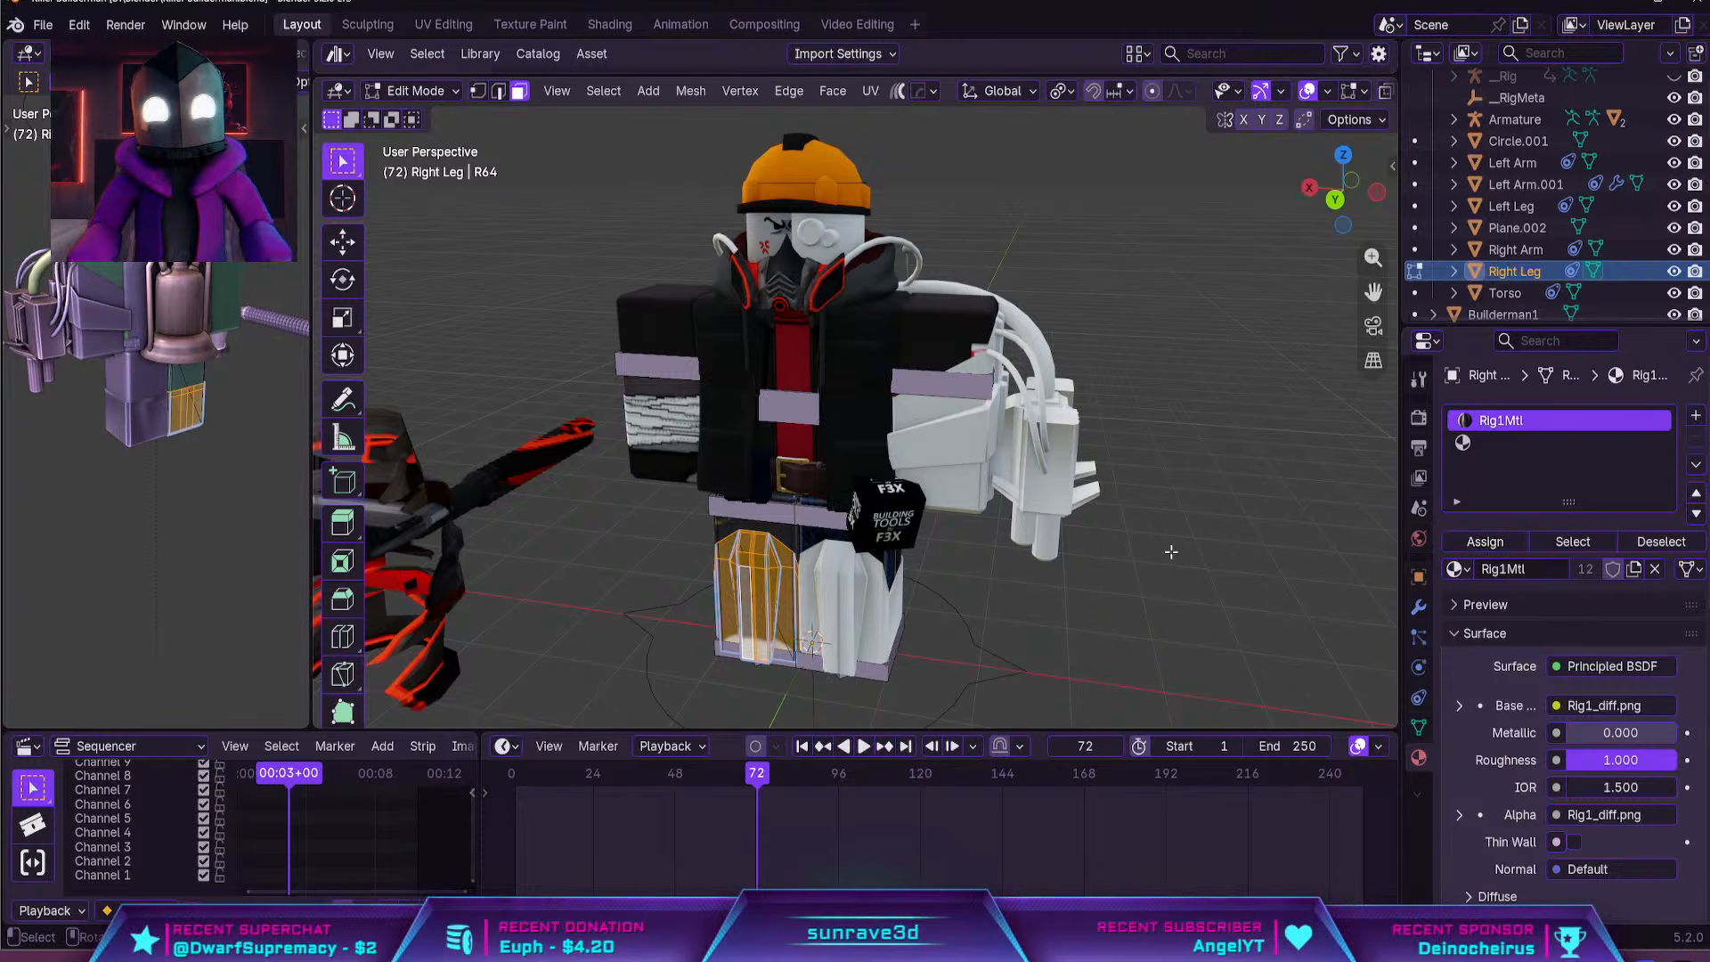
pyautogui.press('Tab')
pyautogui.press('Tab')
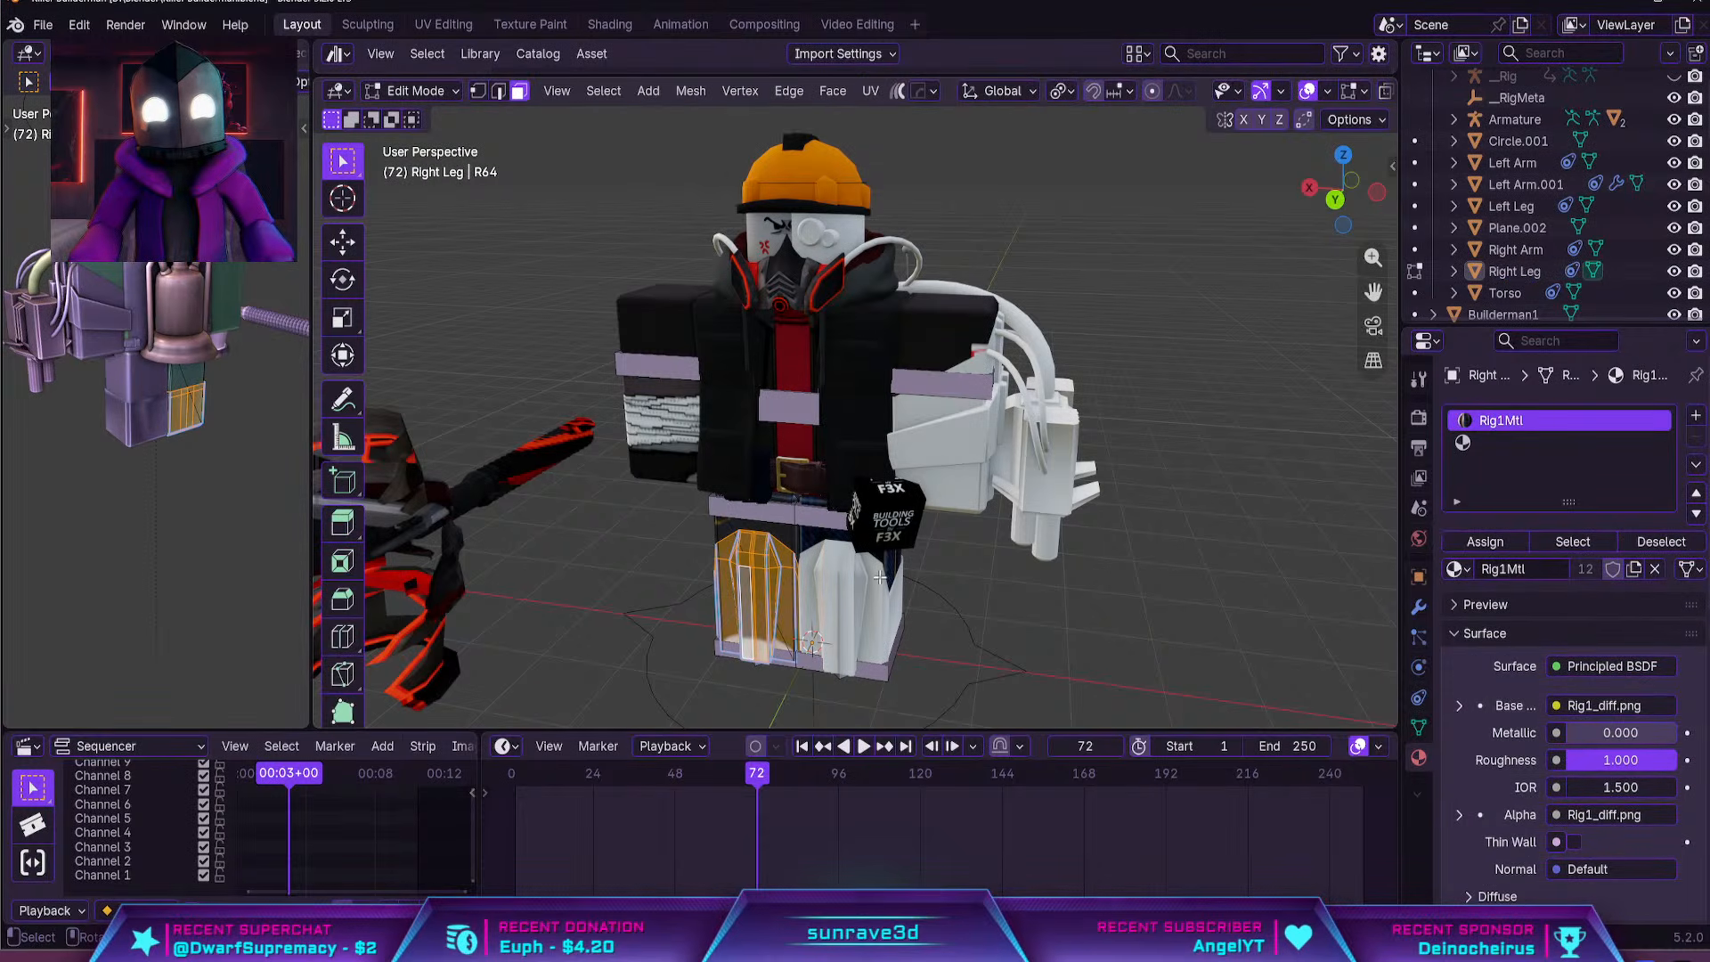
pyautogui.click(1544, 443)
pyautogui.press('Tab')
# Try Builderman1Mtl on the hammer and set its material to Handle6Mtl
pyautogui.keyDown('ctrl'); pyautogui.moveTo(1189, 508); pyautogui.dragTo(966, 445, button='middle'); pyautogui.keyUp('ctrl')
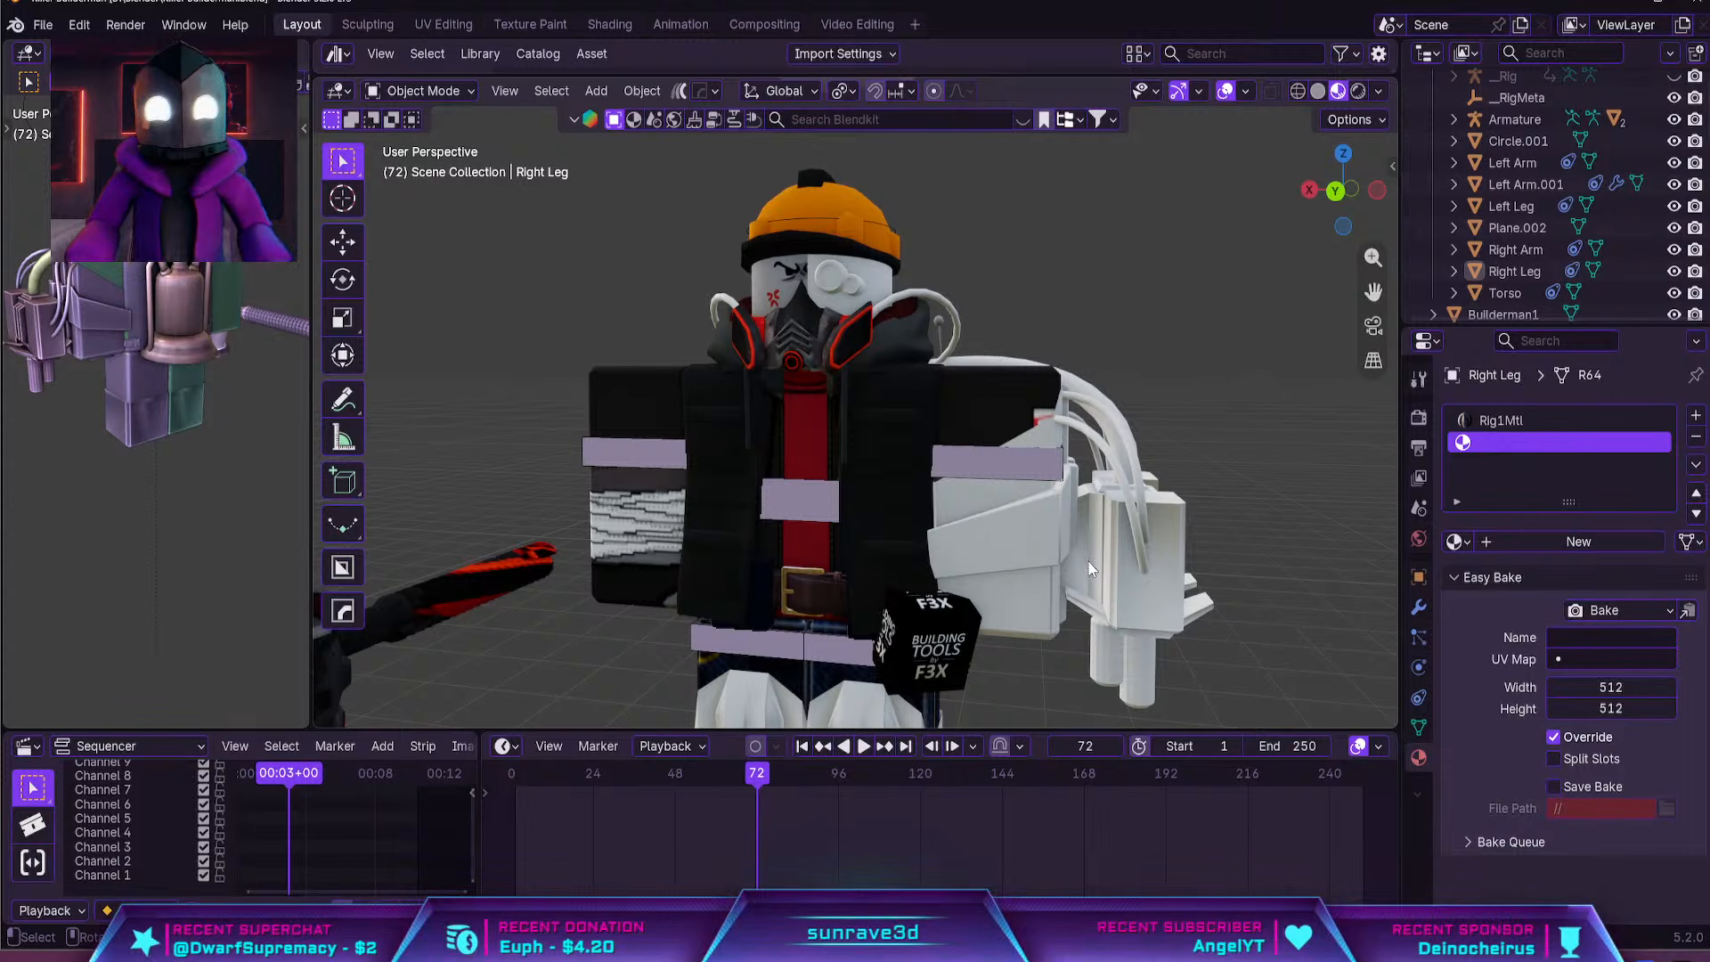
pyautogui.moveTo(1073, 525); pyautogui.dragTo(1050, 472, button='middle')
pyautogui.keyDown('shift'); pyautogui.moveTo(775, 482); pyautogui.dragTo(997, 435, button='middle'); pyautogui.keyUp('shift')
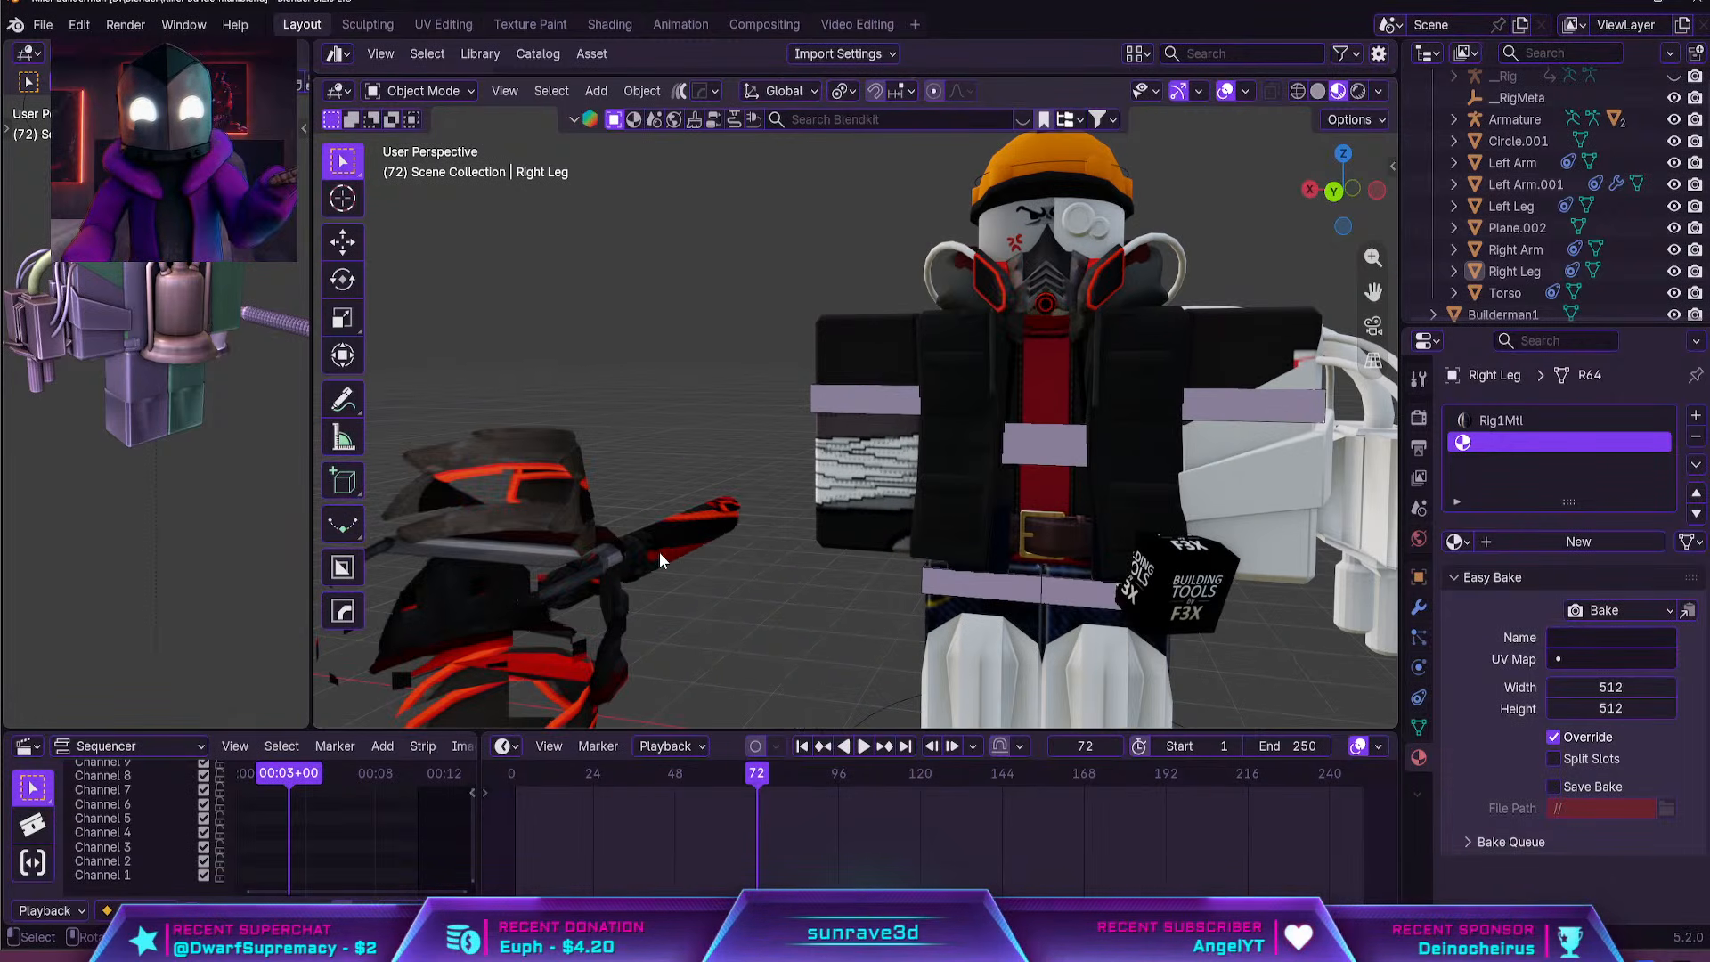
pyautogui.click(659, 552)
pyautogui.moveTo(659, 552); pyautogui.dragTo(622, 542, button='middle')
pyautogui.moveTo(998, 614); pyautogui.dragTo(782, 568, button='middle')
pyautogui.scroll(5, 972, 557)
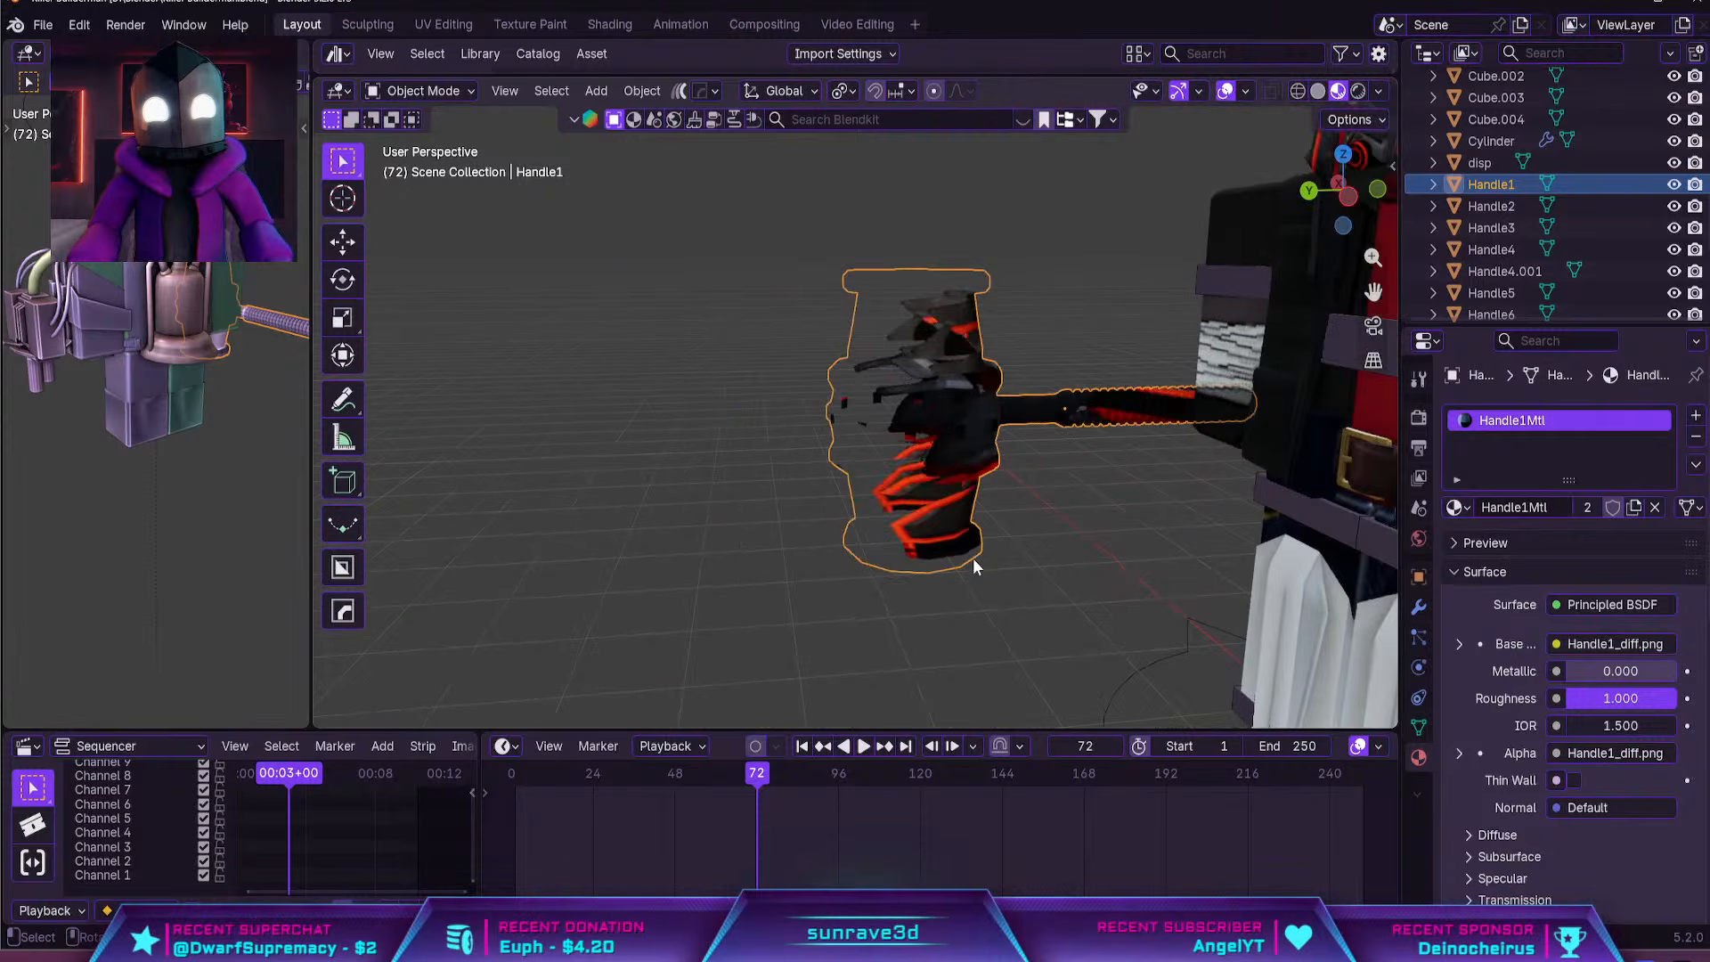
pyautogui.moveTo(1002, 501); pyautogui.dragTo(1318, 543, button='middle')
pyautogui.click(1453, 506)
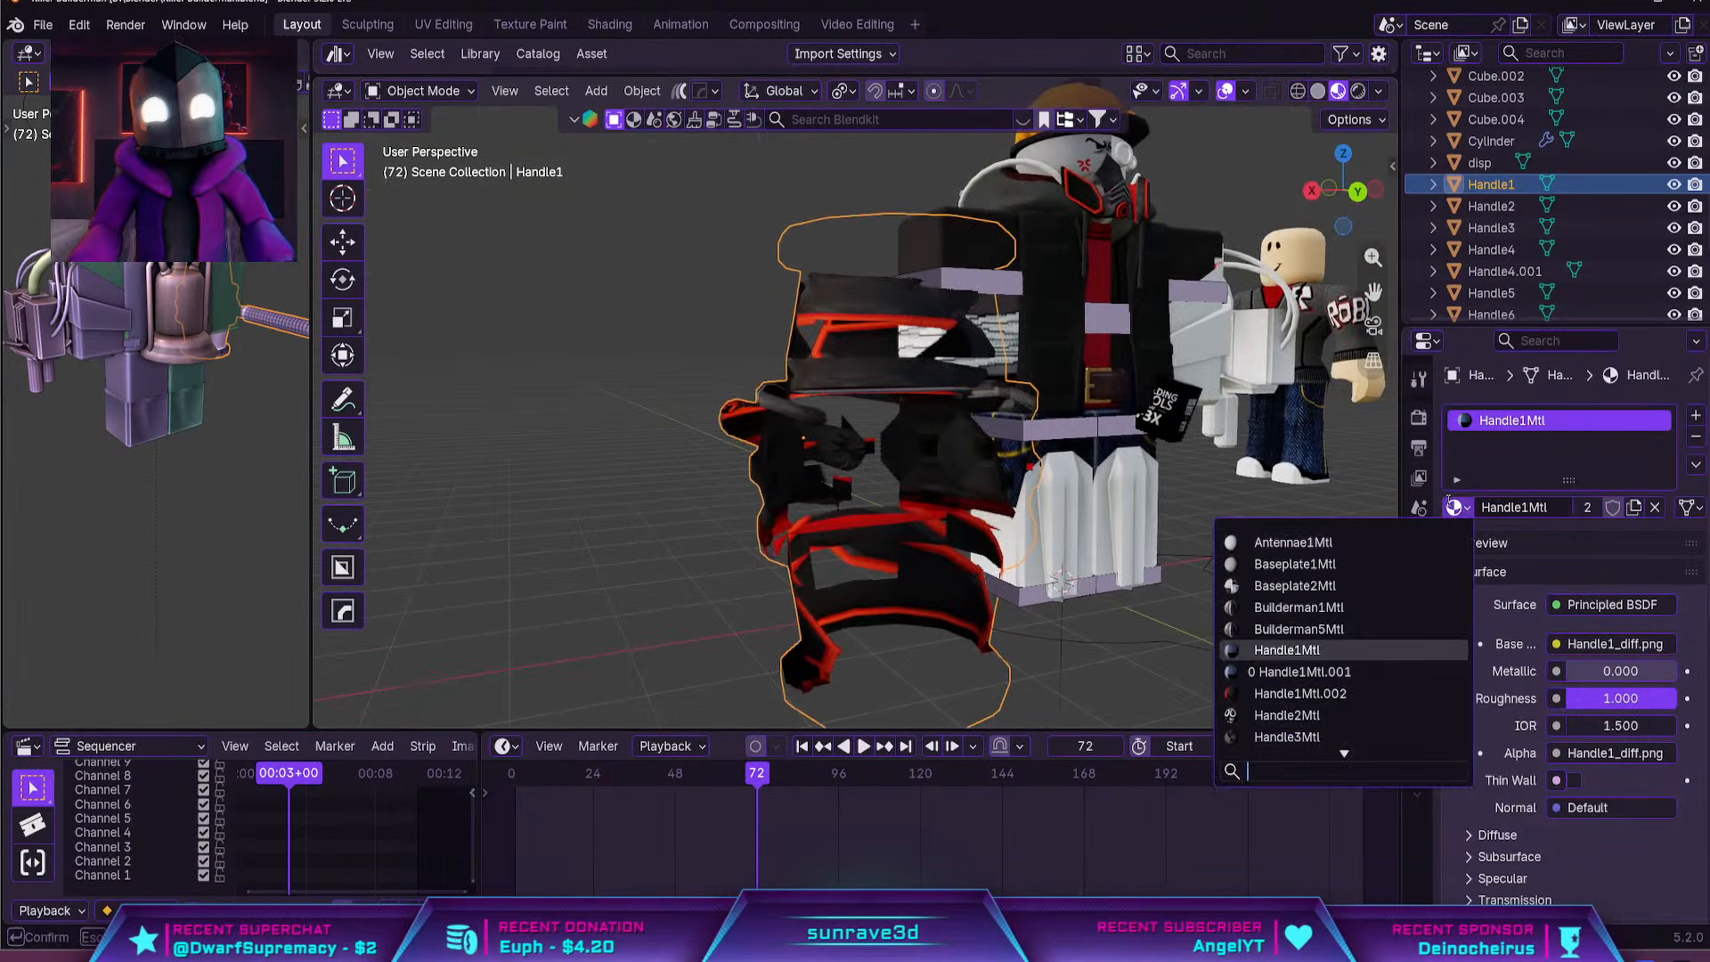
pyautogui.click(1299, 608)
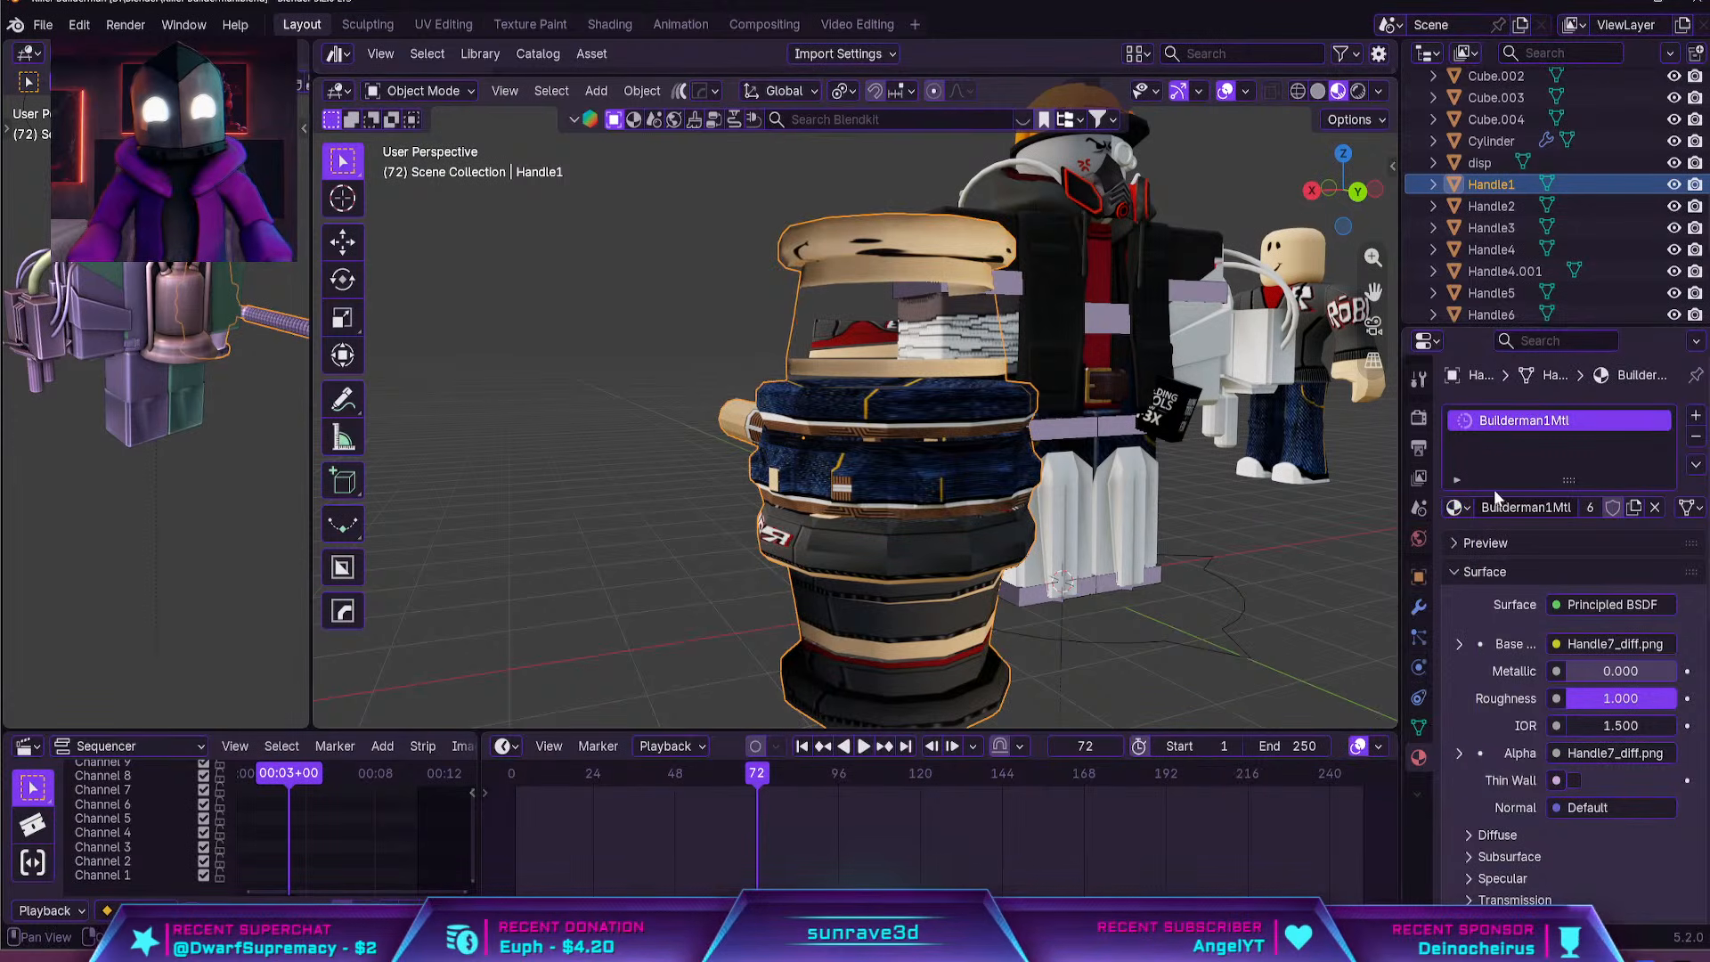
pyautogui.click(1454, 507)
pyautogui.scroll(-3, 1324, 689)
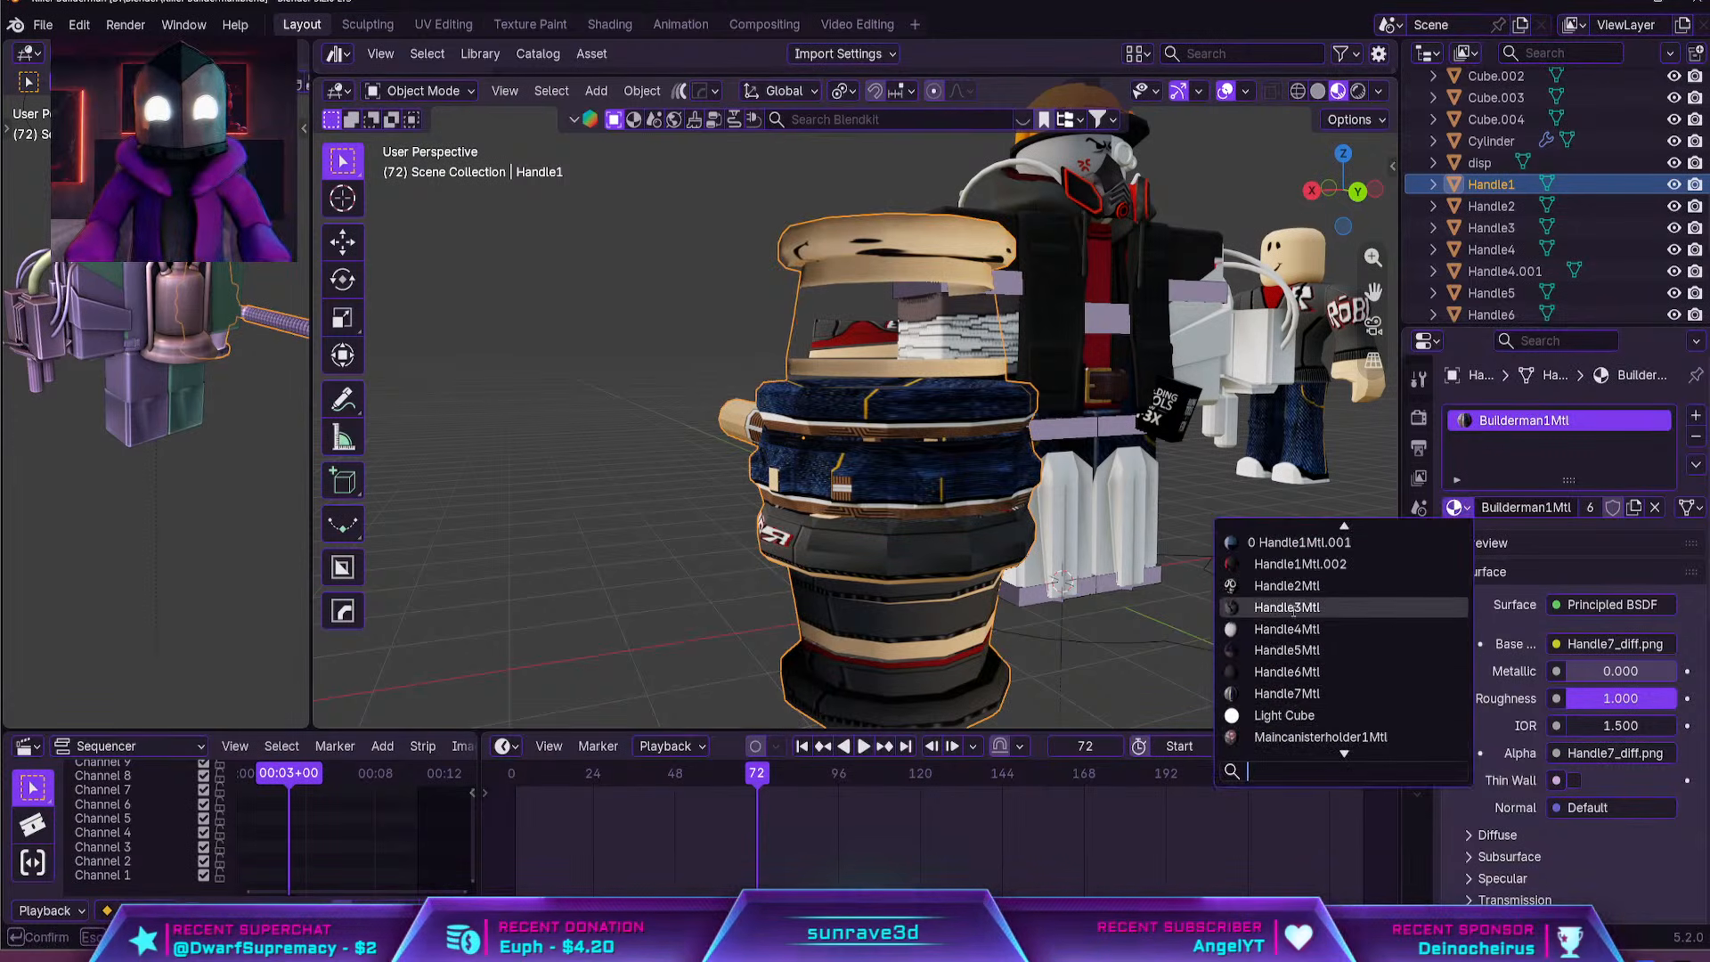
pyautogui.click(1300, 672)
# Examine the retextured hammer beside the character, and select the helmet to inspect the head and eye piece up close
pyautogui.moveTo(1195, 606); pyautogui.dragTo(867, 496, button='middle')
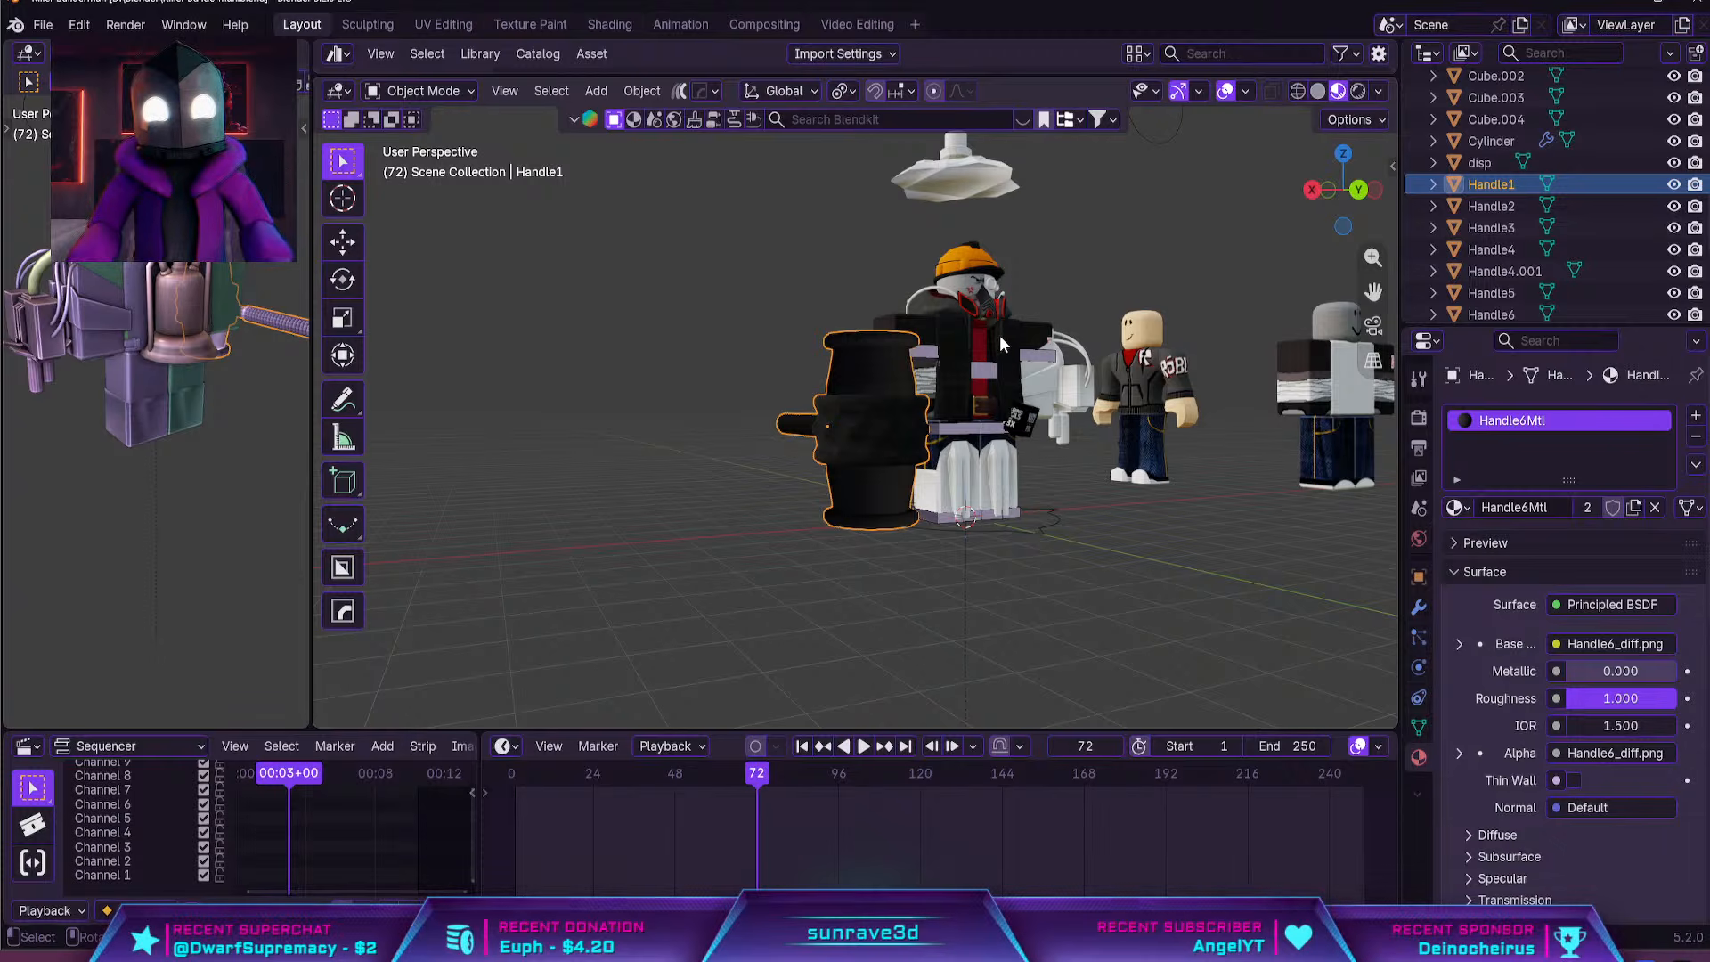
pyautogui.moveTo(999, 335); pyautogui.dragTo(659, 570, button='middle')
pyautogui.keyDown('shift'); pyautogui.moveTo(659, 570); pyautogui.dragTo(746, 504, button='middle'); pyautogui.keyUp('shift')
pyautogui.scroll(2, 828, 454)
pyautogui.click(988, 299)
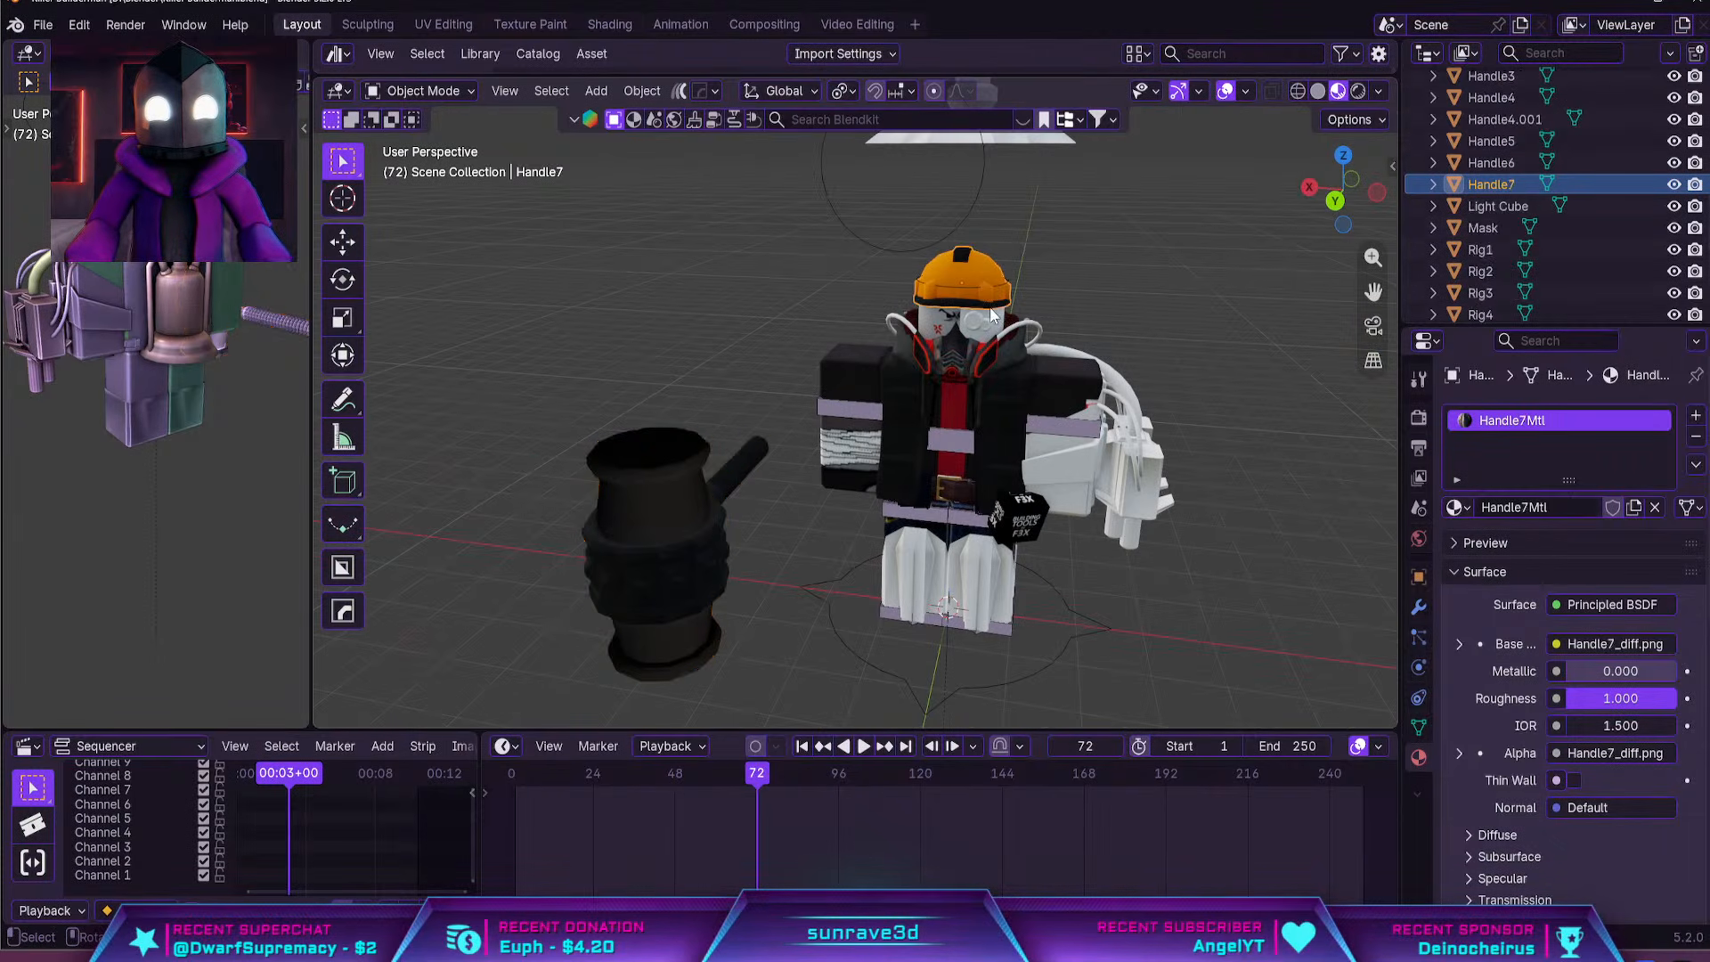
pyautogui.scroll(5, 1083, 410)
pyautogui.moveTo(932, 387); pyautogui.dragTo(1037, 410, button='middle')
pyautogui.click(887, 509)
pyautogui.click(928, 490)
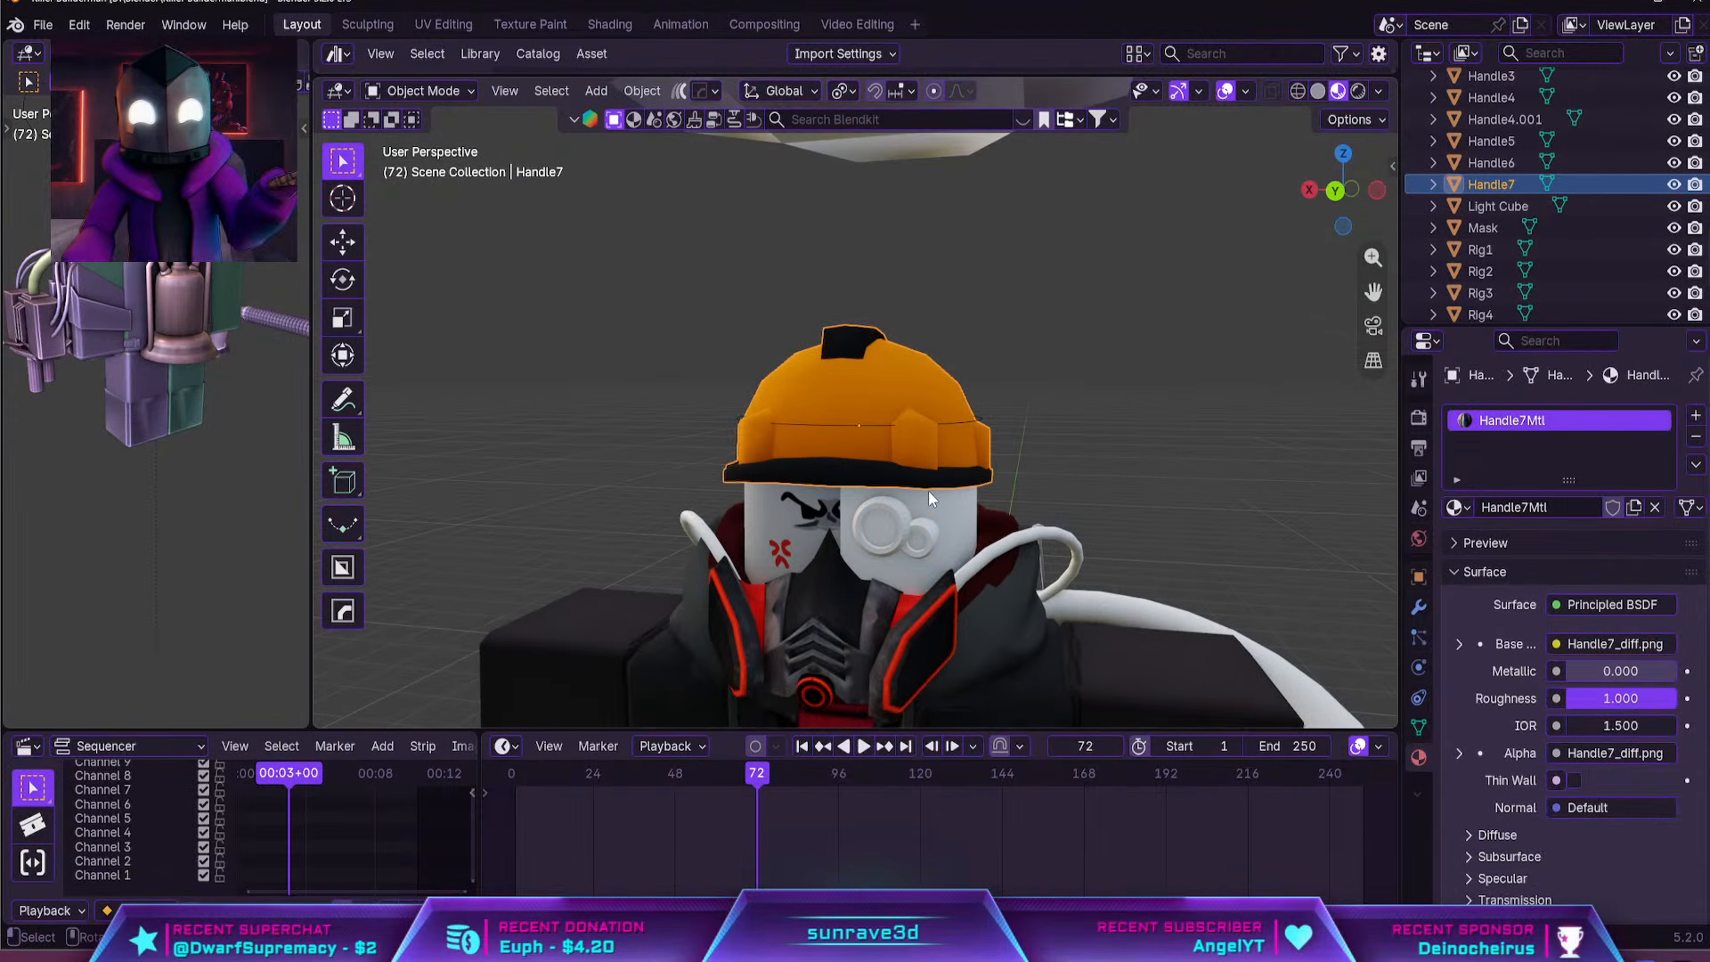
# Select the white head piece under the helmet and examine it on the whole character
pyautogui.click(948, 514)
pyautogui.click(953, 513)
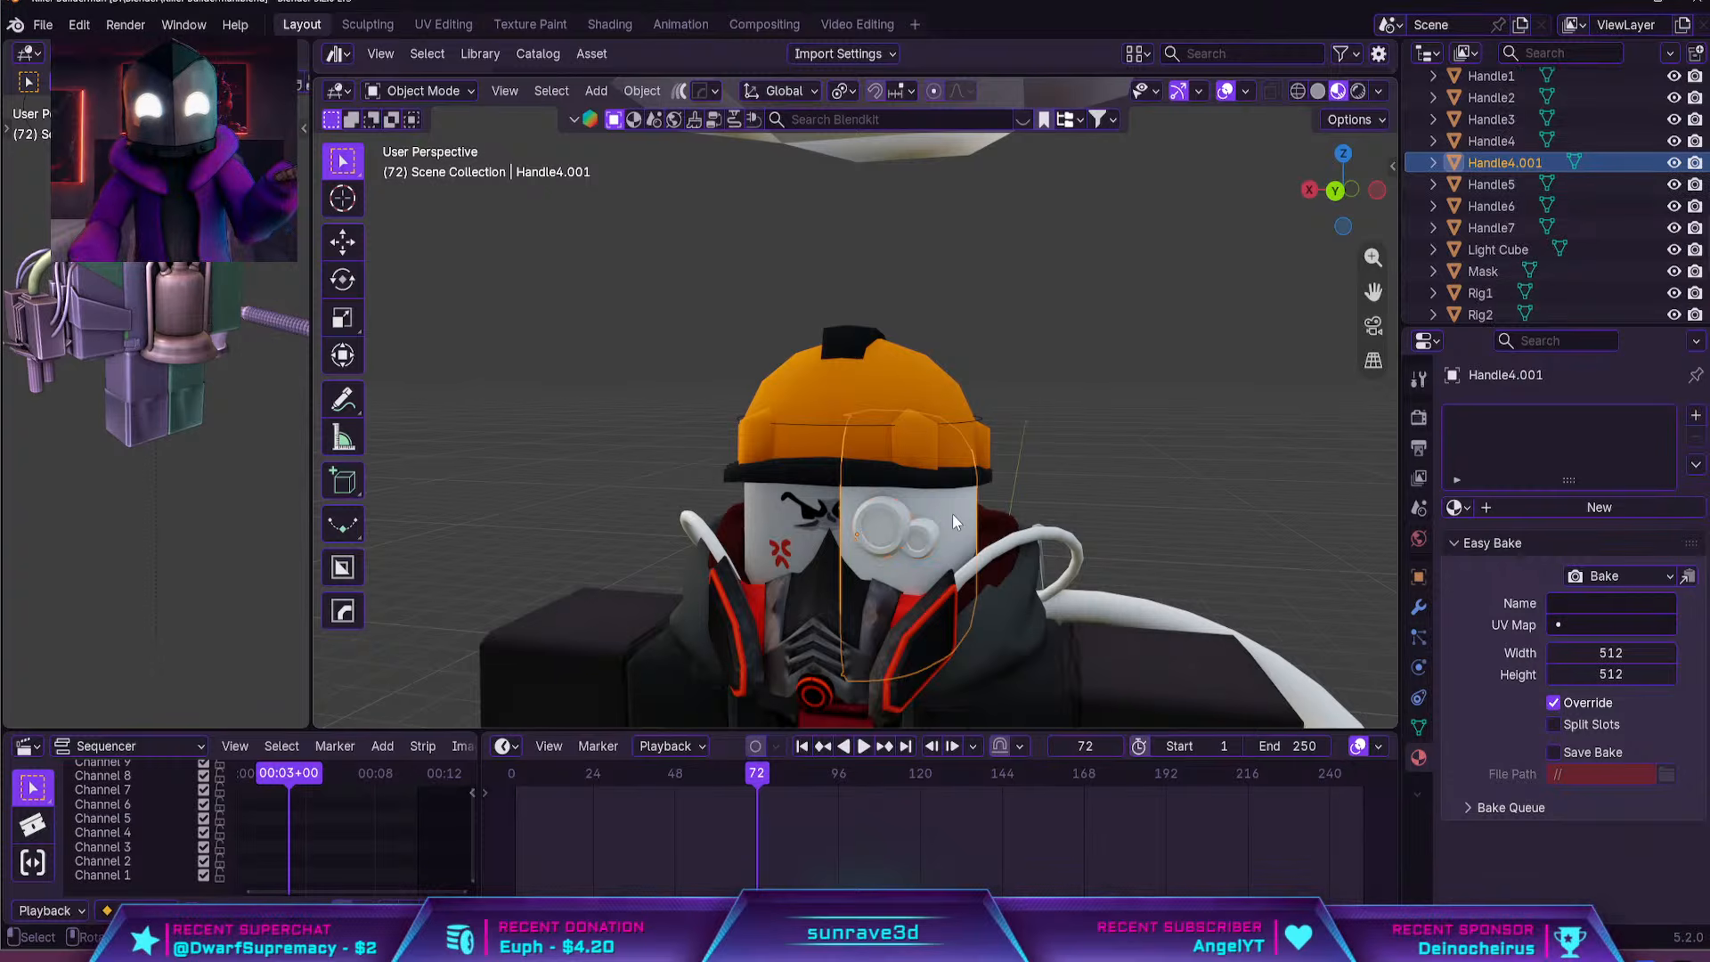
pyautogui.keyDown('shift'); pyautogui.moveTo(953, 513); pyautogui.dragTo(940, 89, button='middle'); pyautogui.keyUp('shift')
pyautogui.scroll(-3, 934, 819)
pyautogui.scroll(-5, 976, 595)
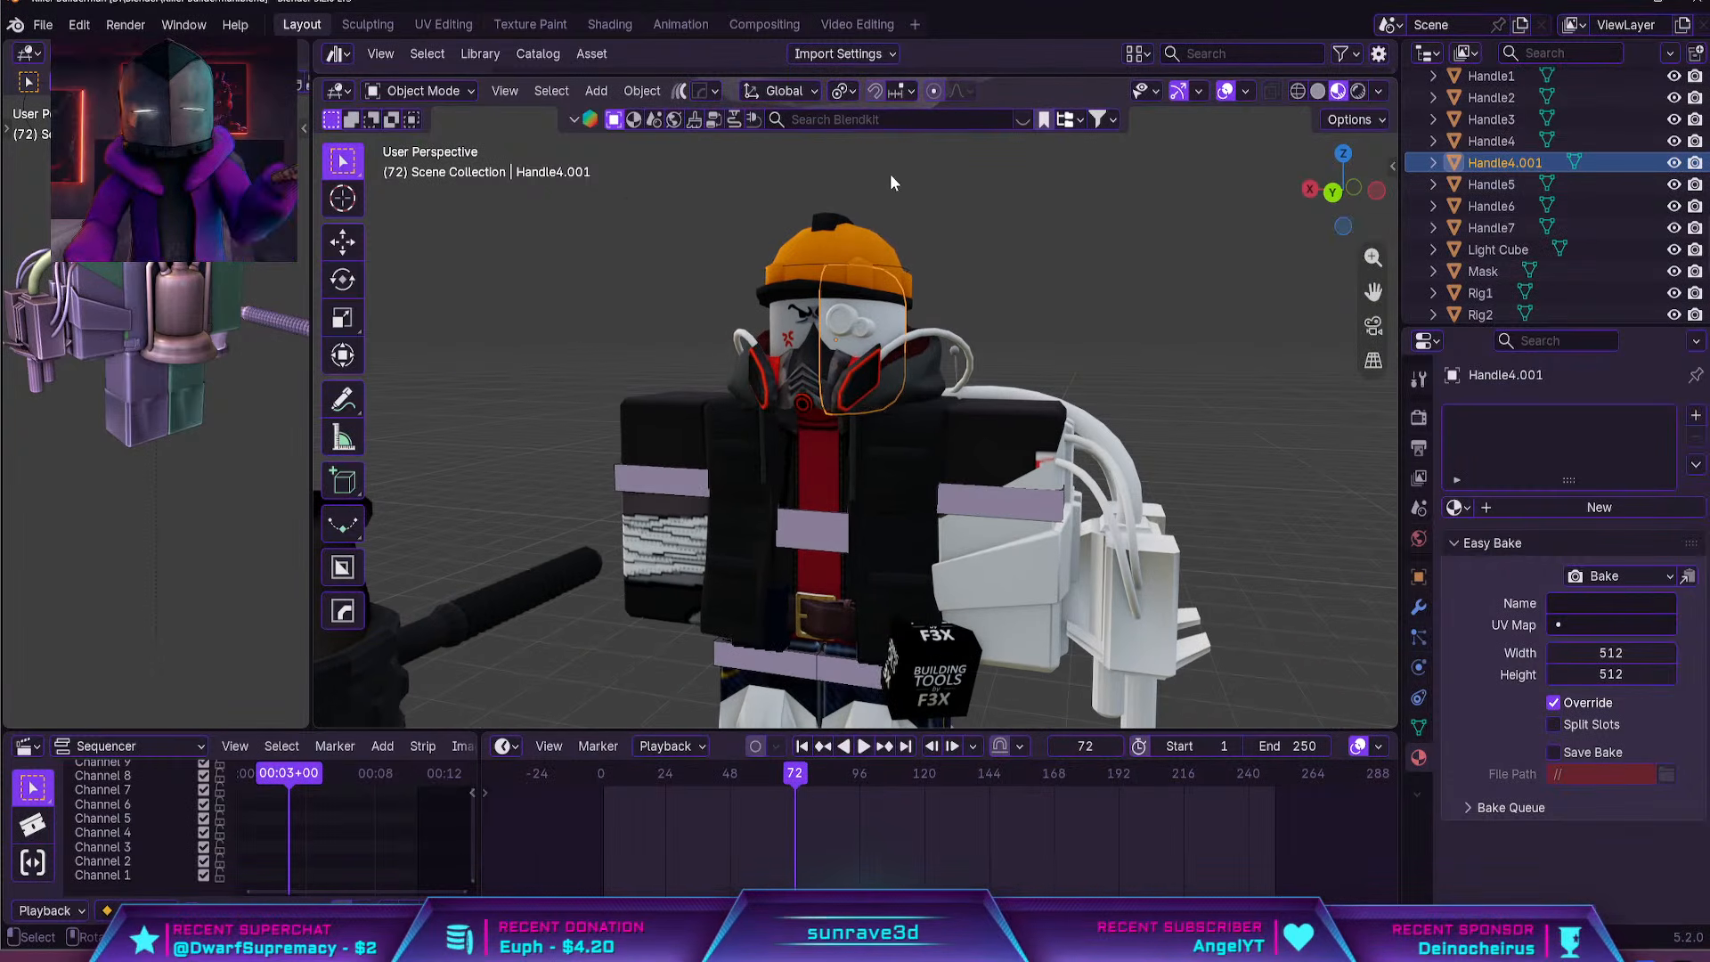
# Search the BlenderKit material library for "tech matel"
pyautogui.click(809, 119)
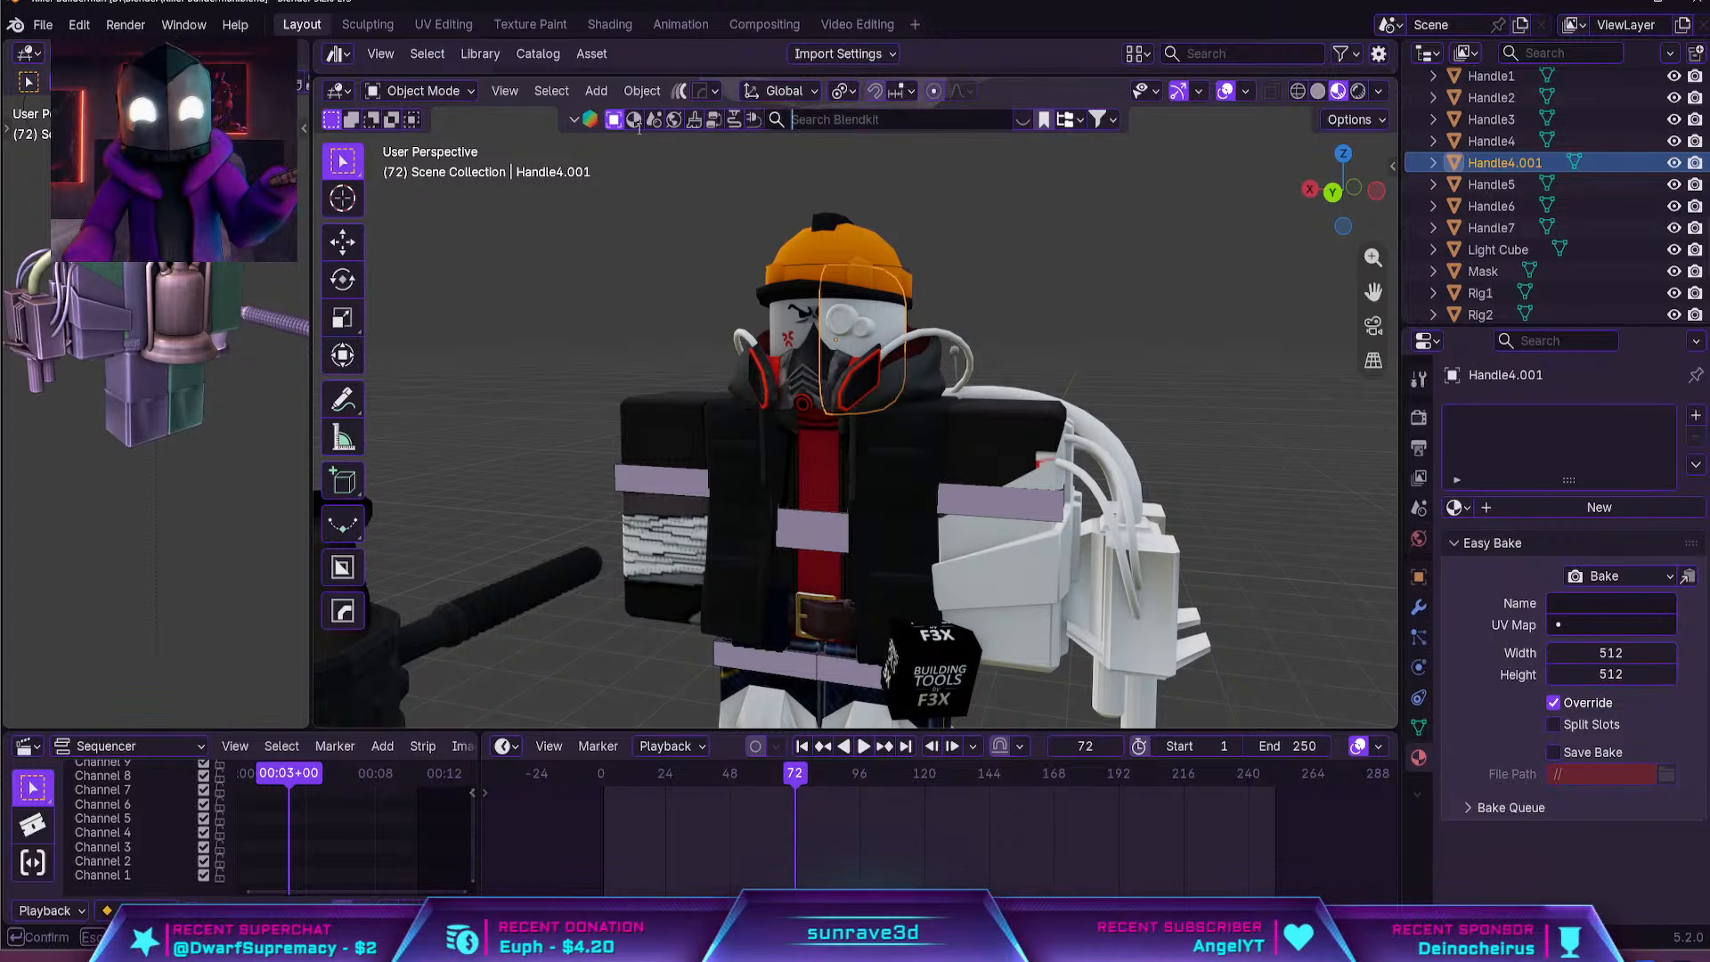
pyautogui.click(635, 121)
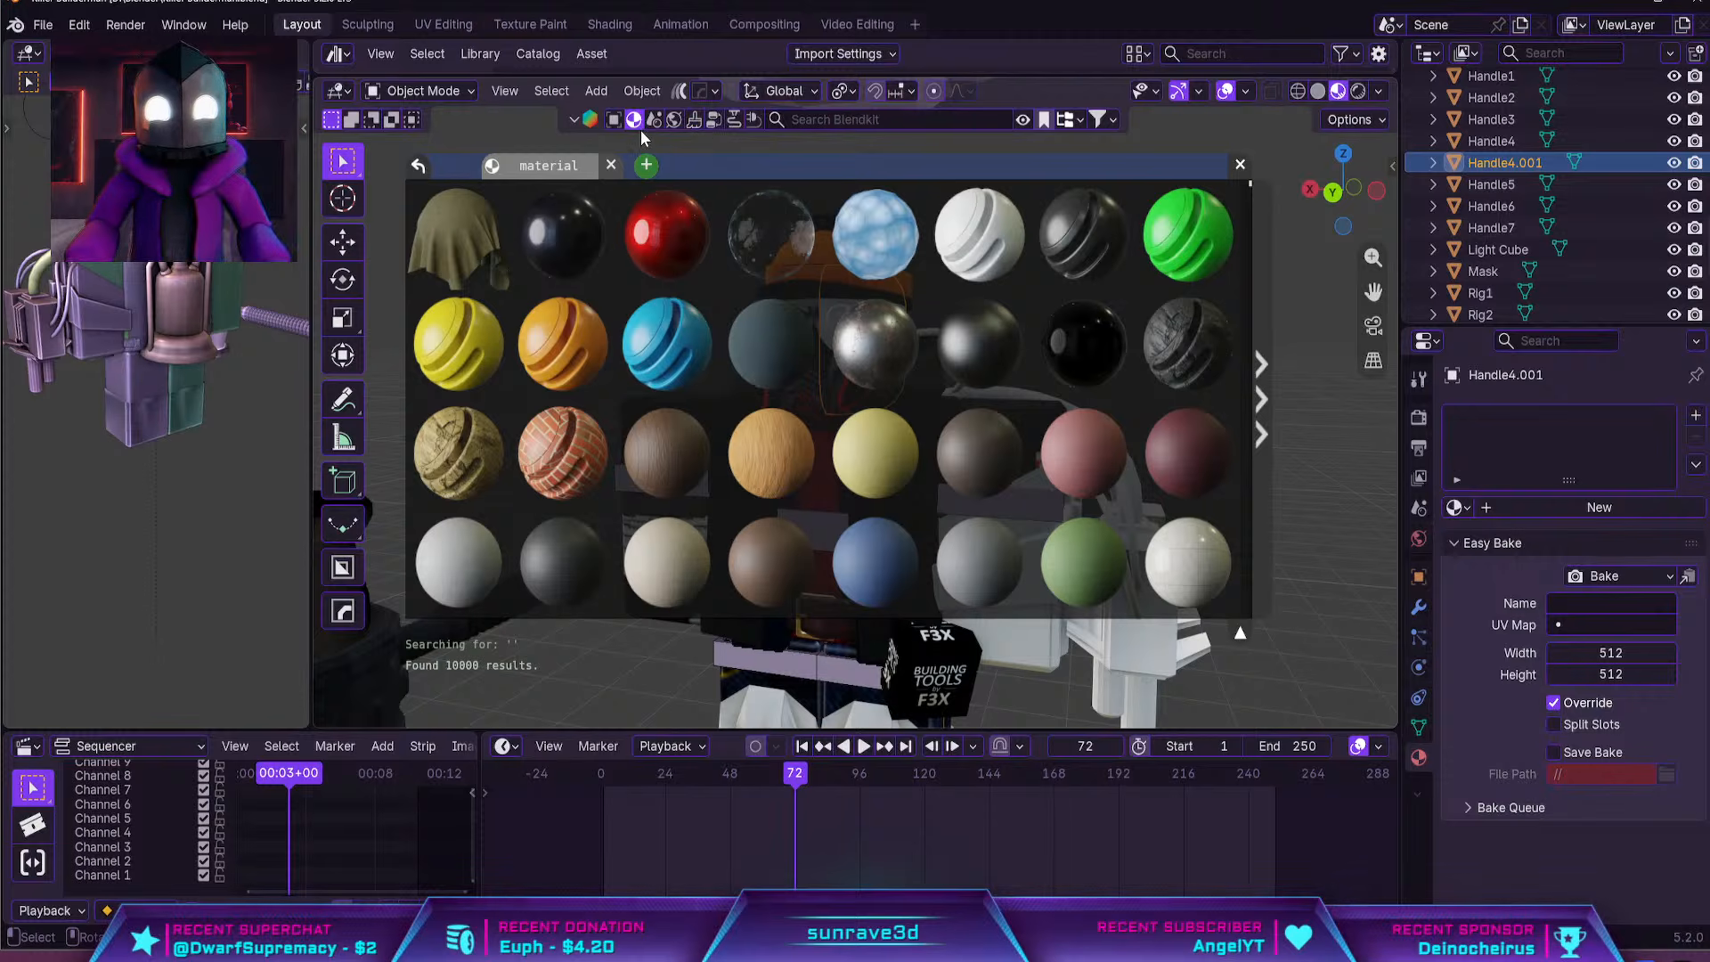
pyautogui.click(825, 112)
pyautogui.write('tech matel')
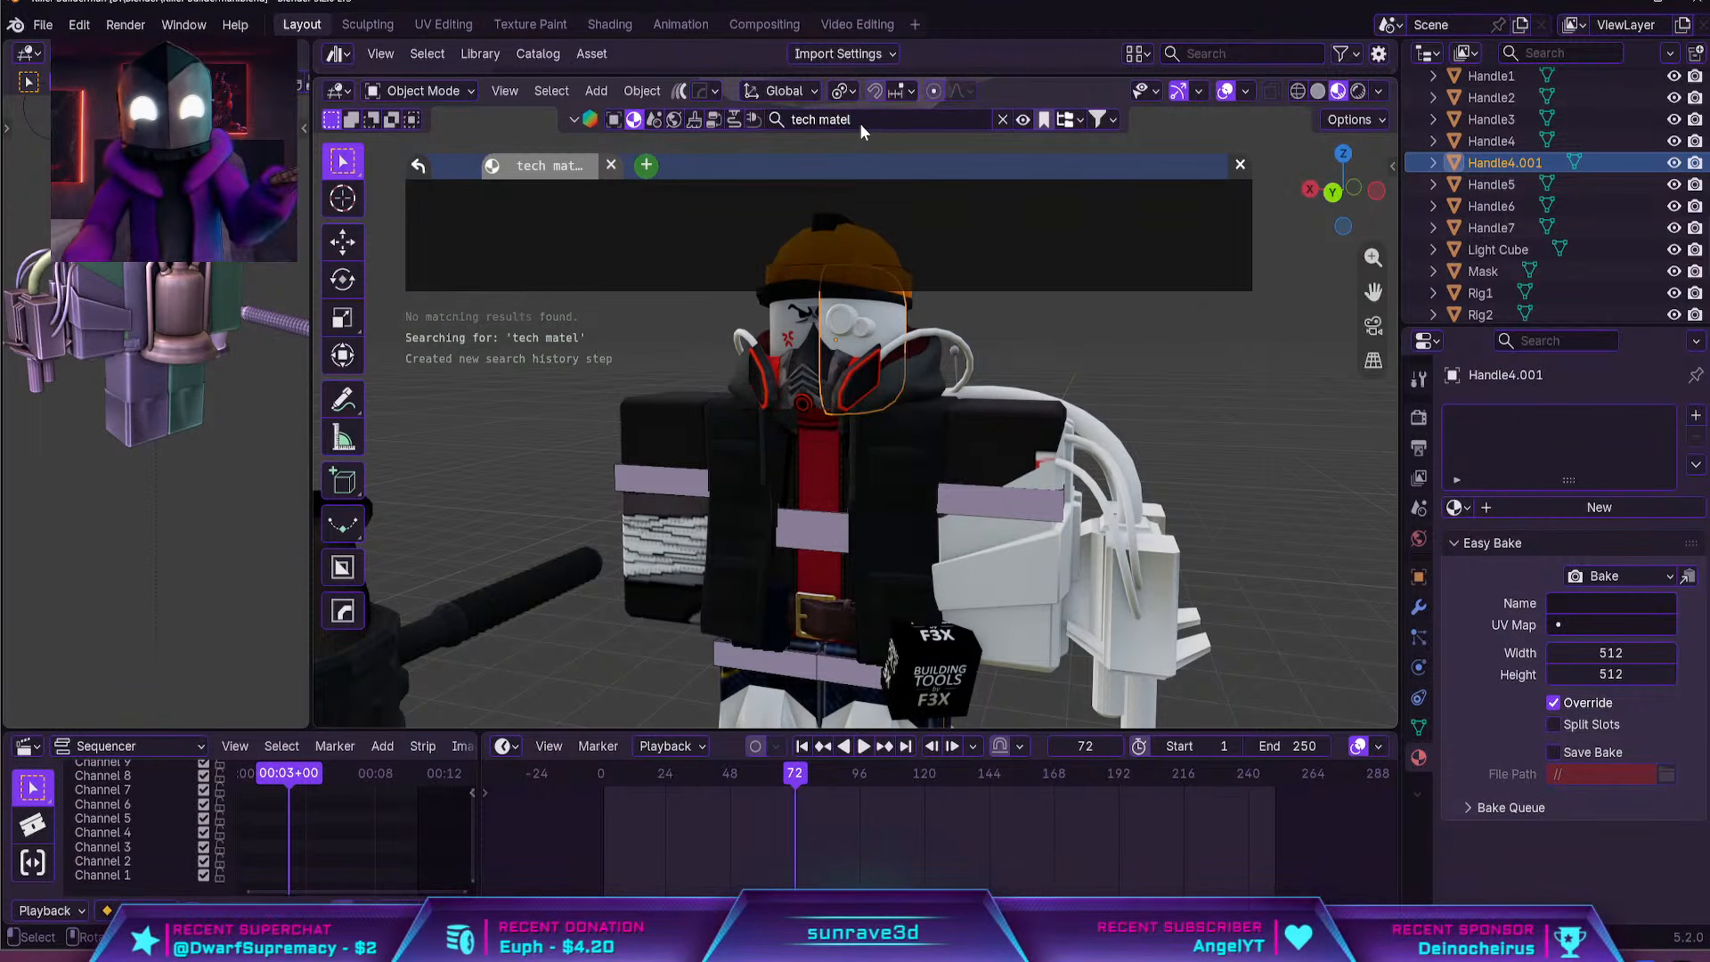
pyautogui.press('BackSpace')
pyautogui.press('BackSpace')
pyautogui.press('BackSpace')
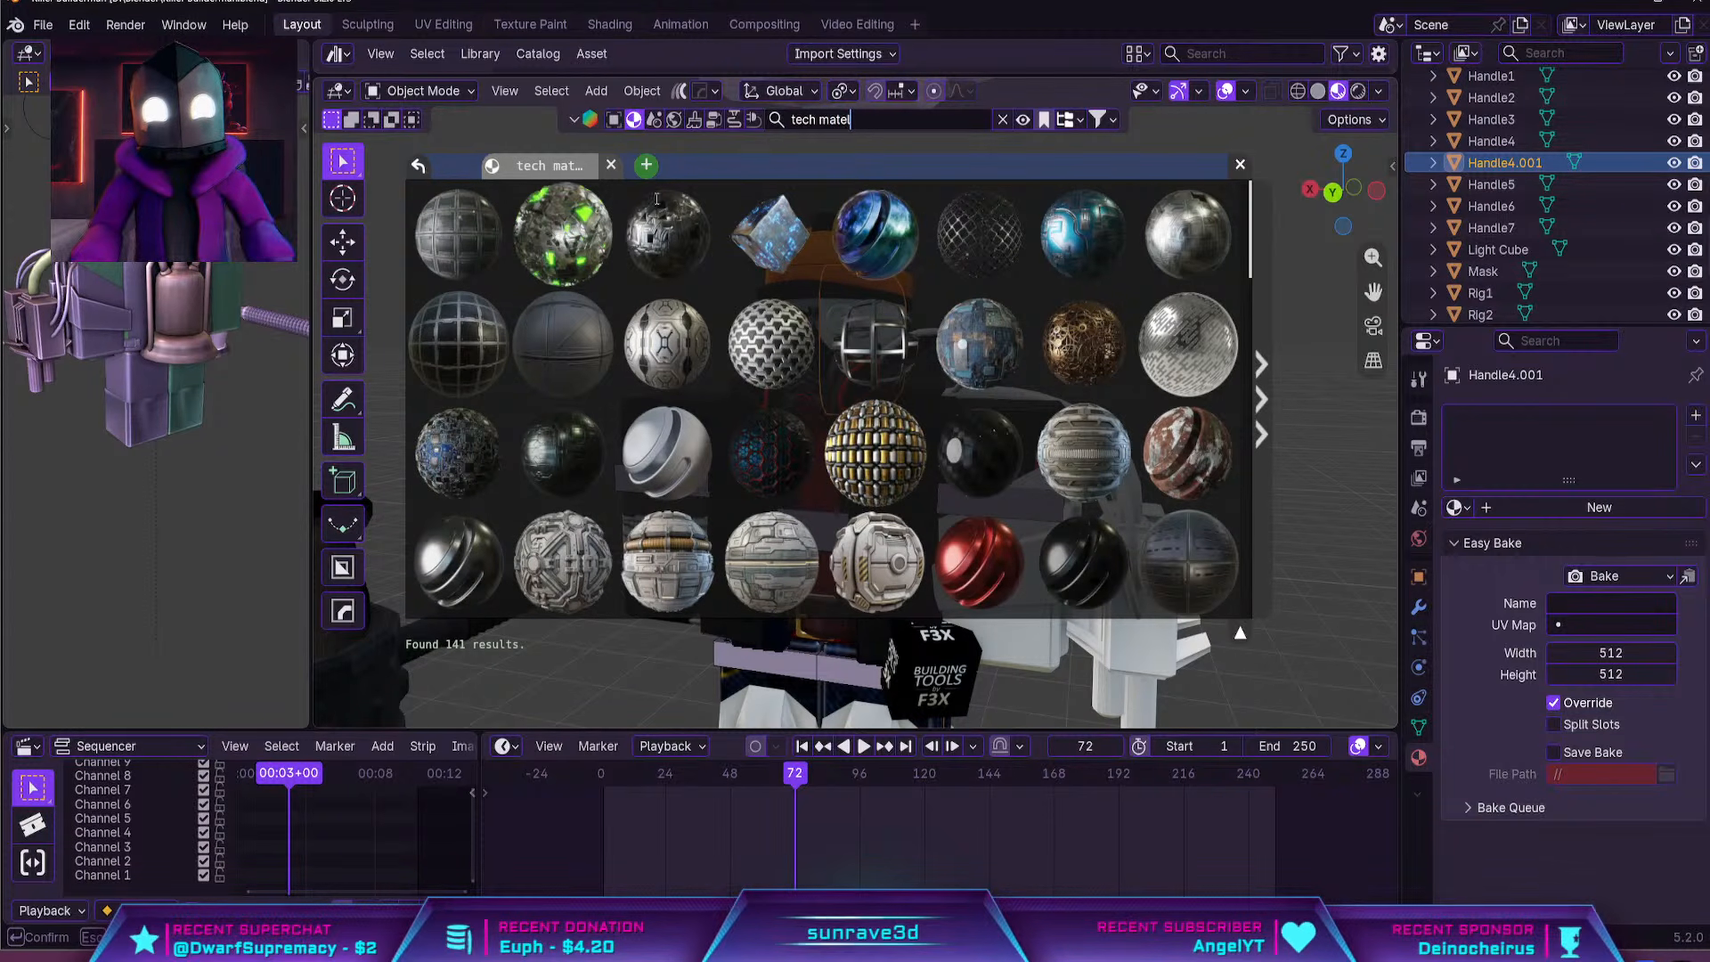
pyautogui.moveTo(614, 225)
pyautogui.press('Return')
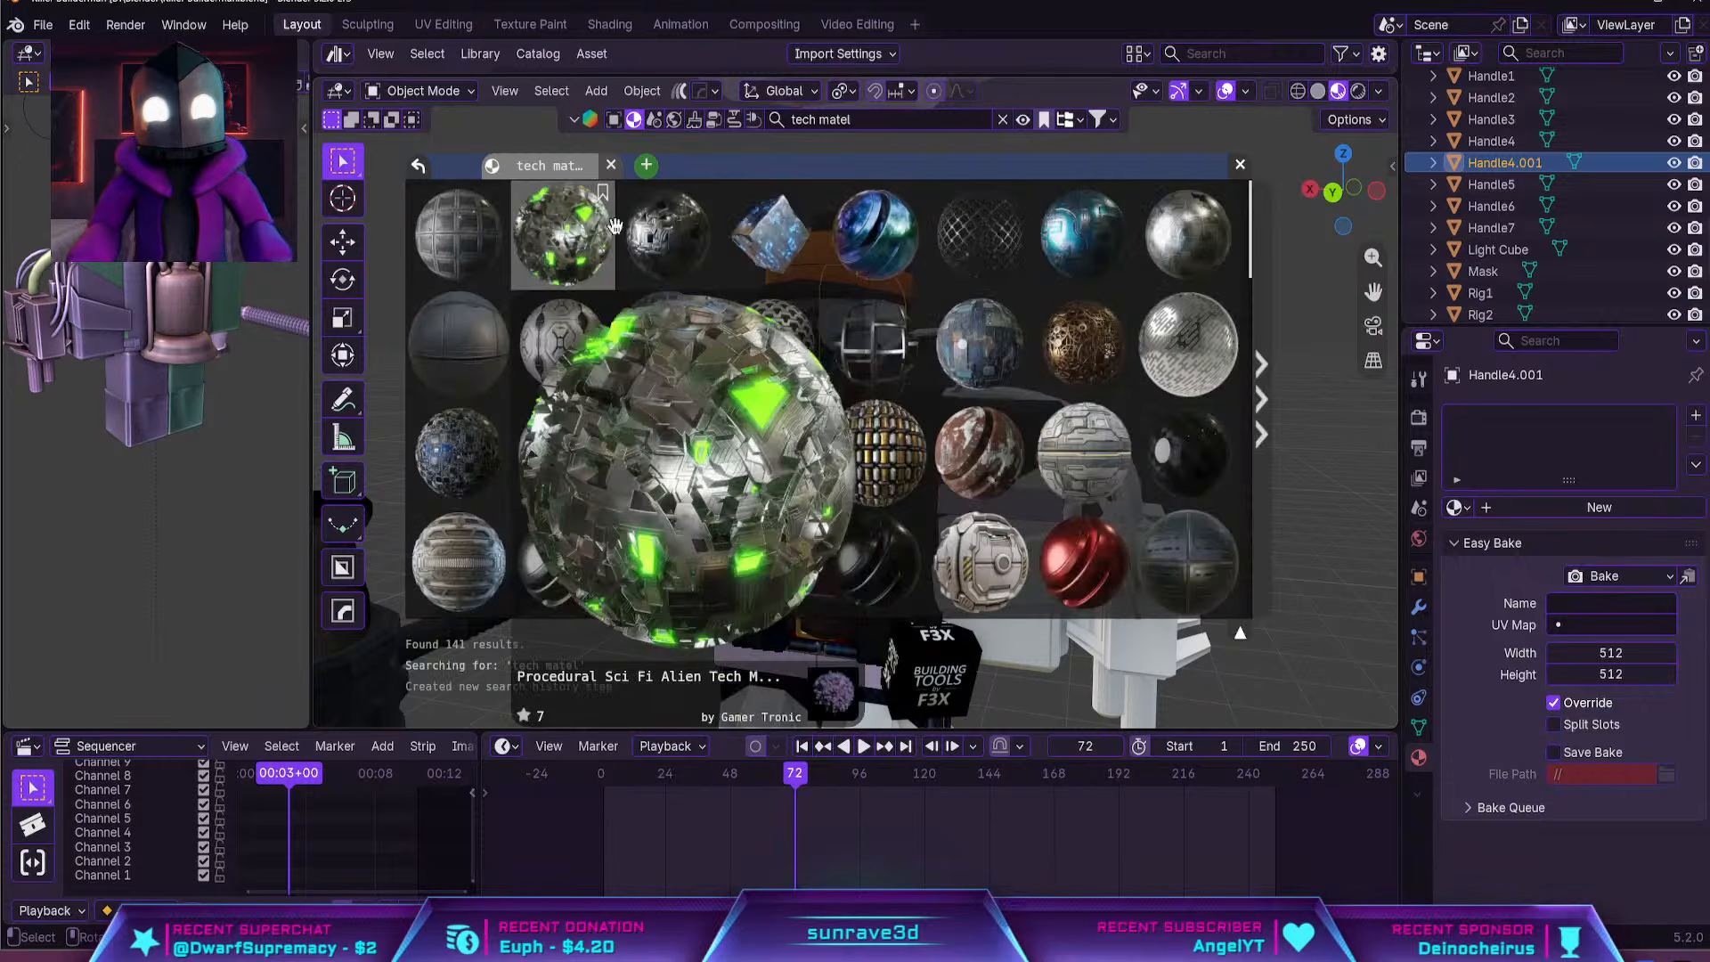
# Compare the tech metal previews and apply the Procedural Sci Fi Alien Tech material to the thick hose behind the arm
pyautogui.moveTo(669, 267)
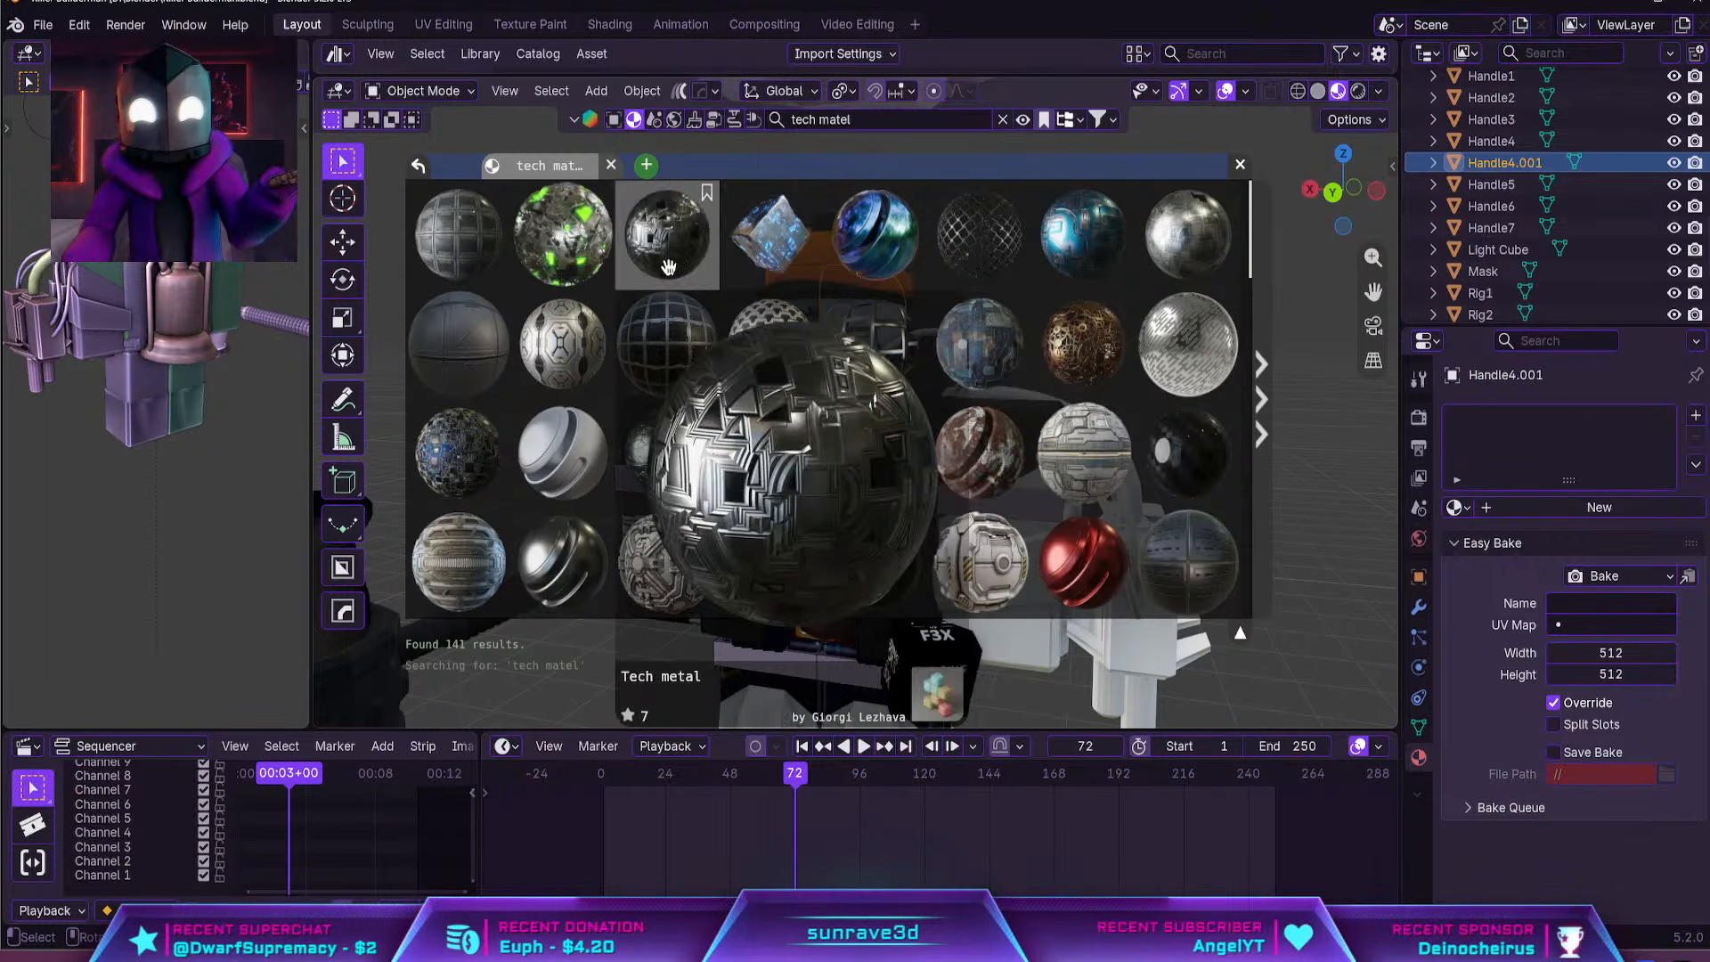
pyautogui.moveTo(449, 272)
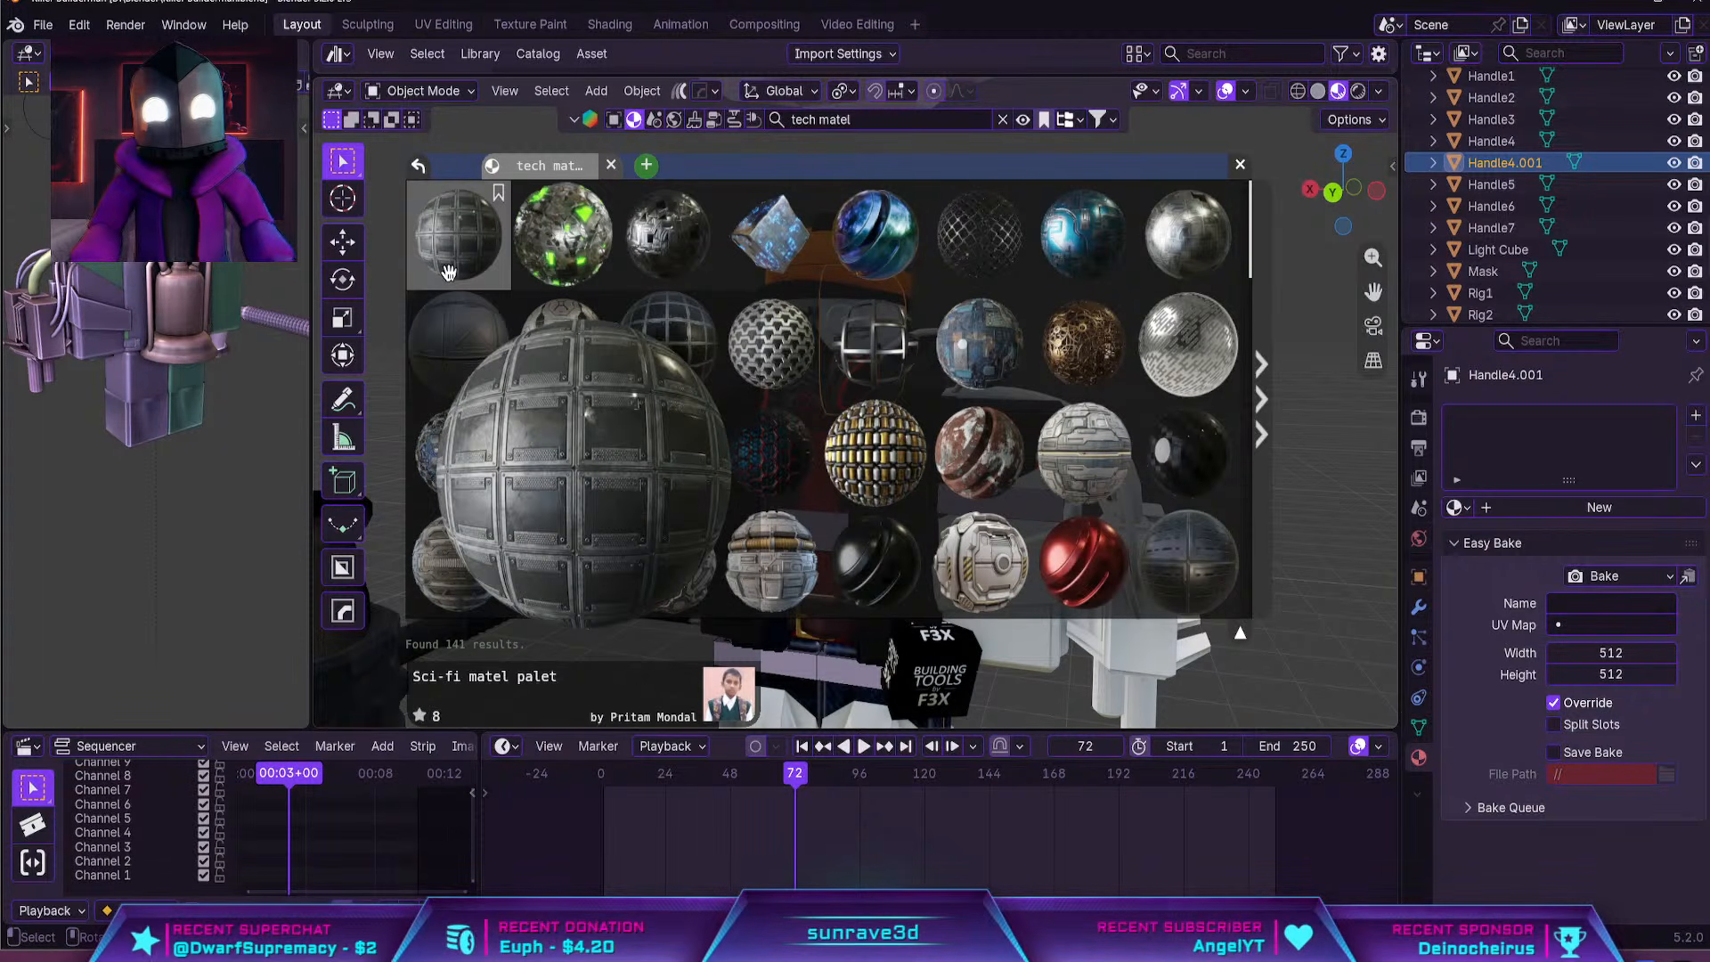
pyautogui.moveTo(464, 352)
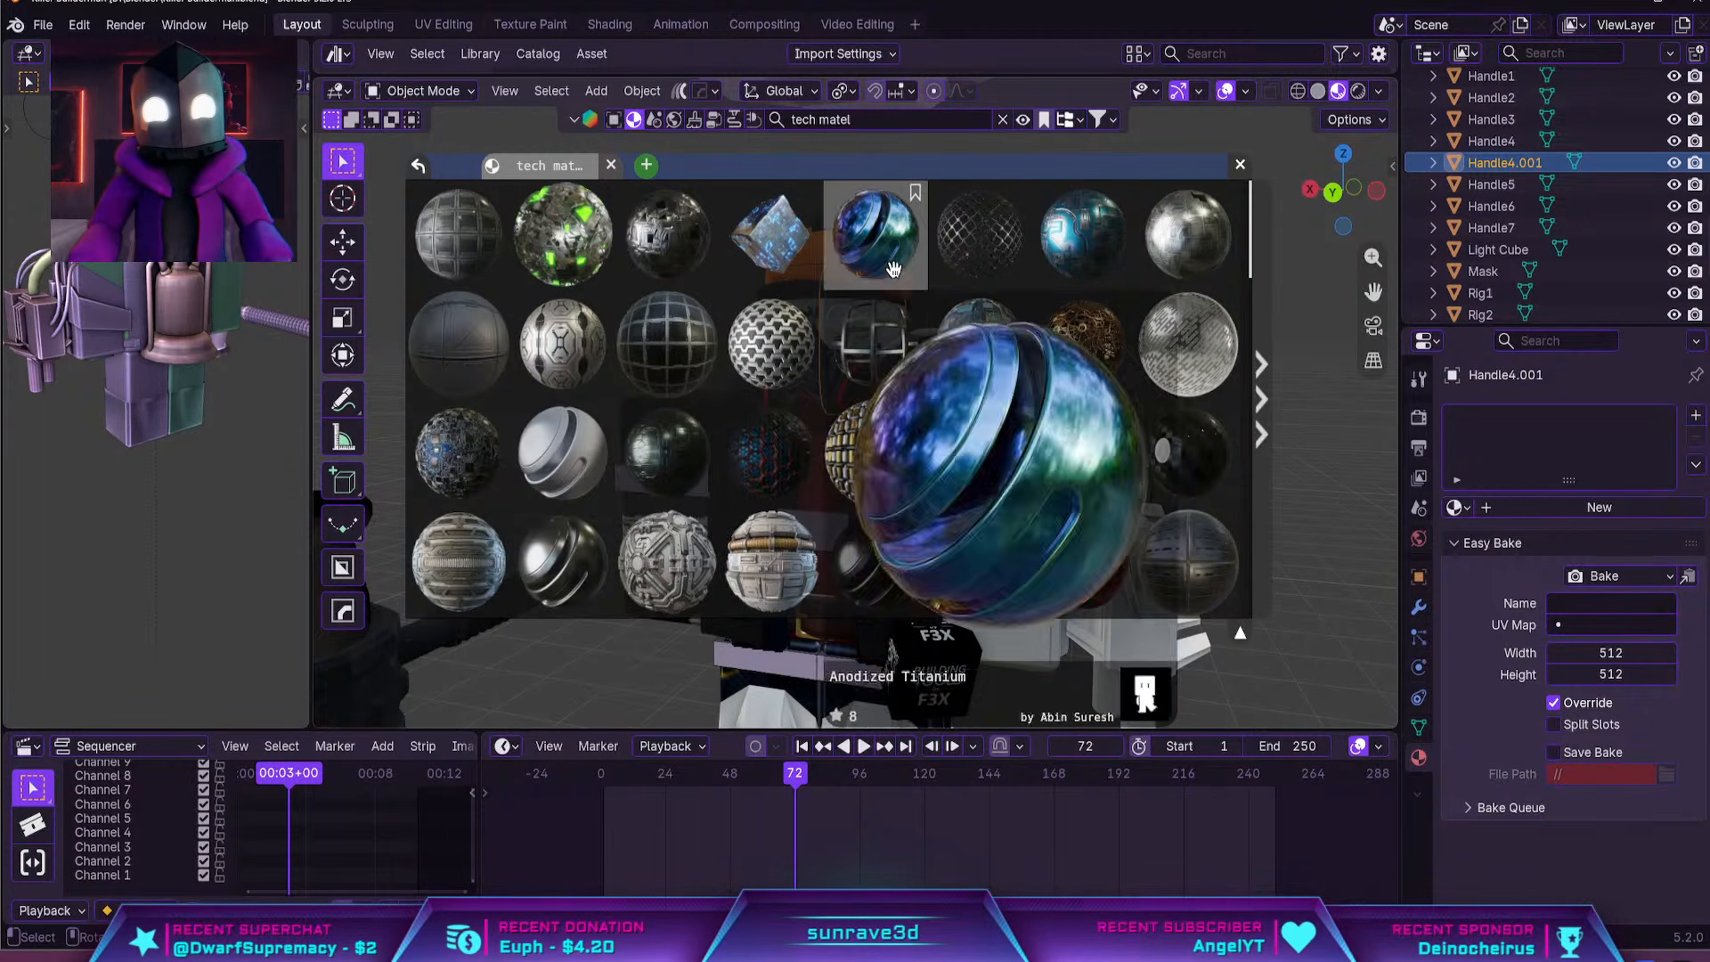
pyautogui.moveTo(681, 382)
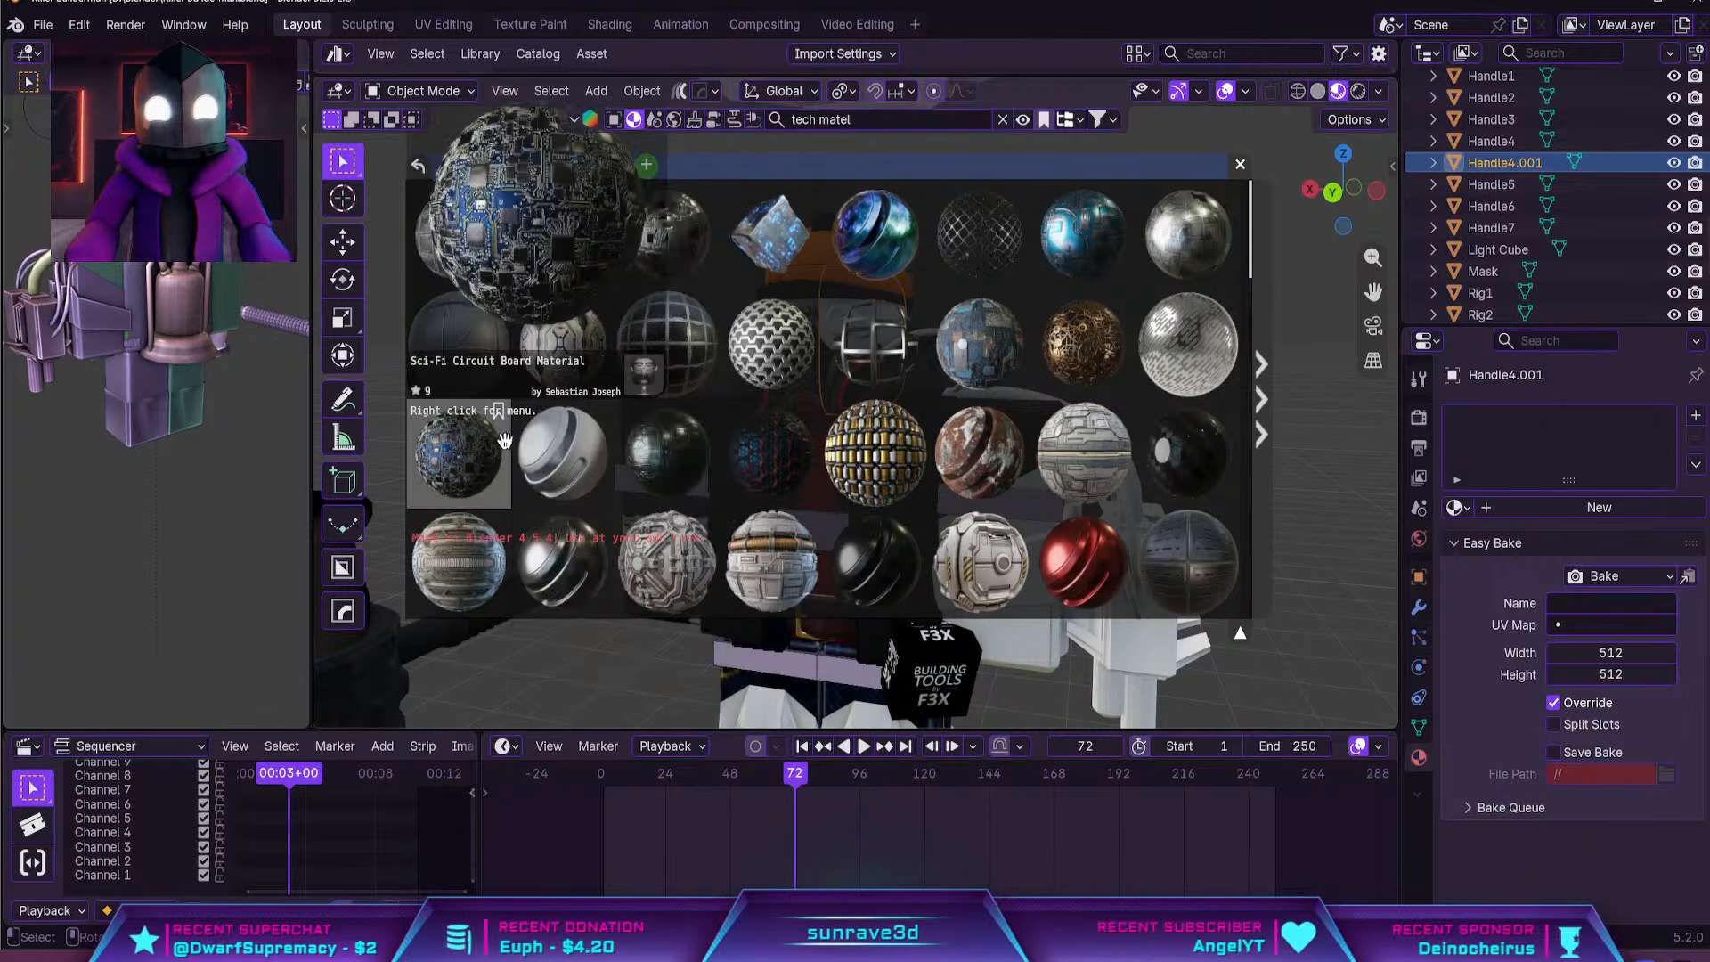
pyautogui.moveTo(621, 561)
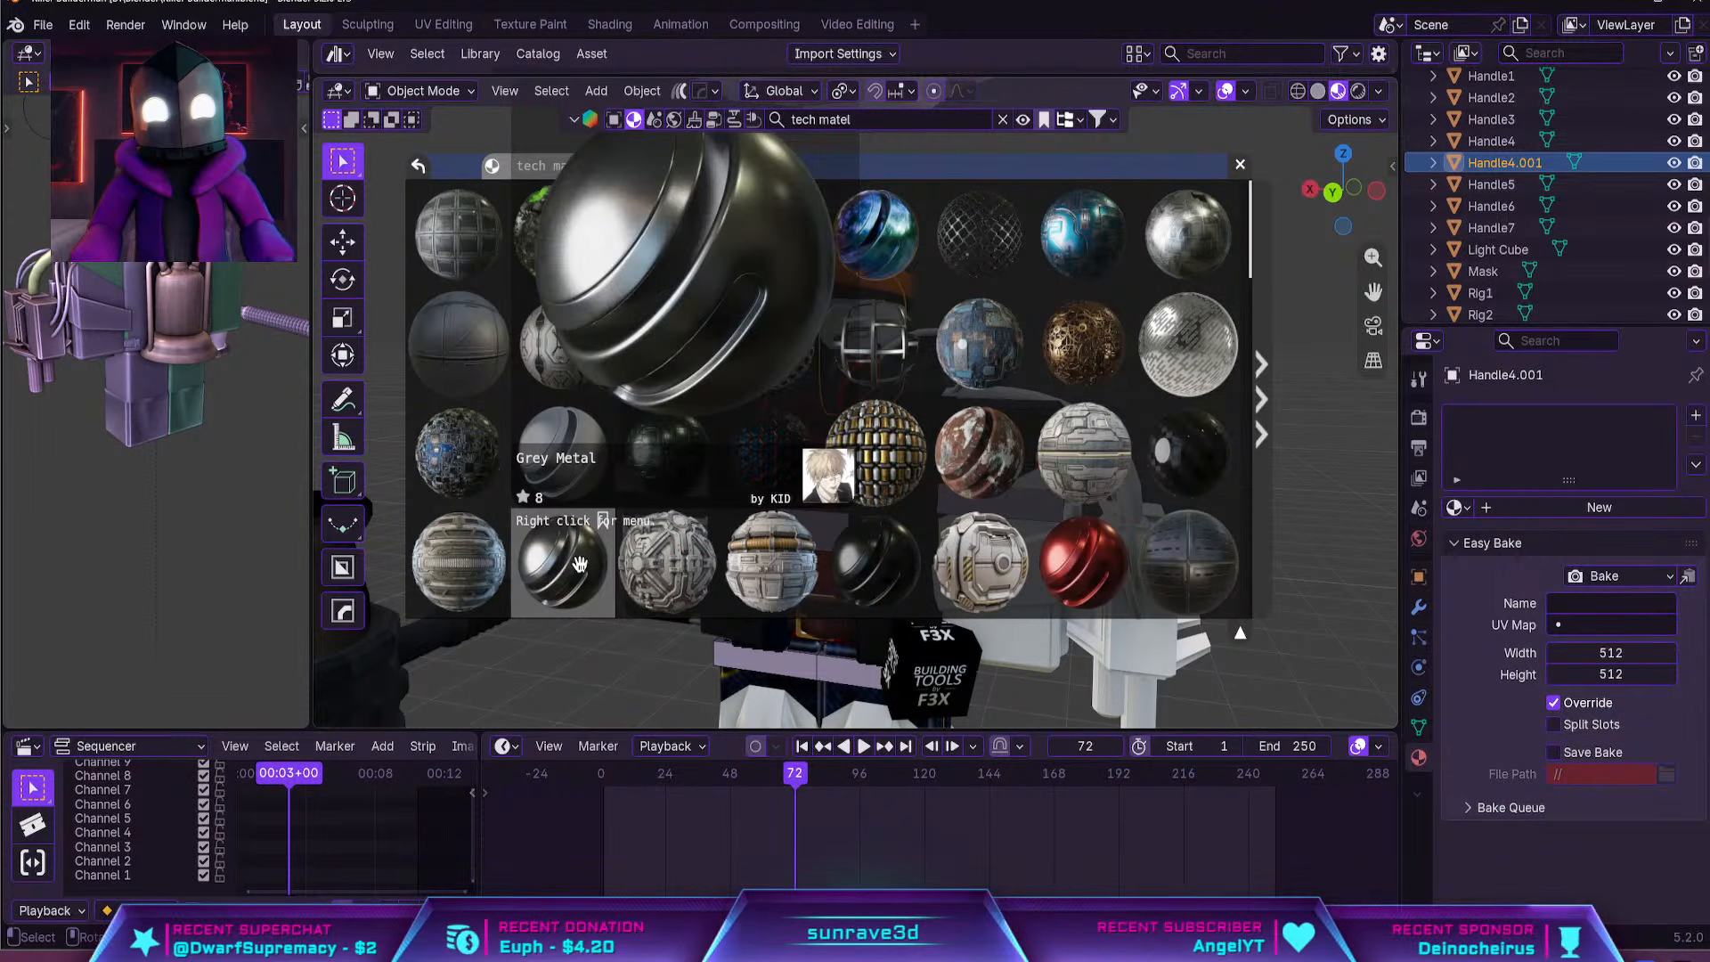
pyautogui.moveTo(1211, 259)
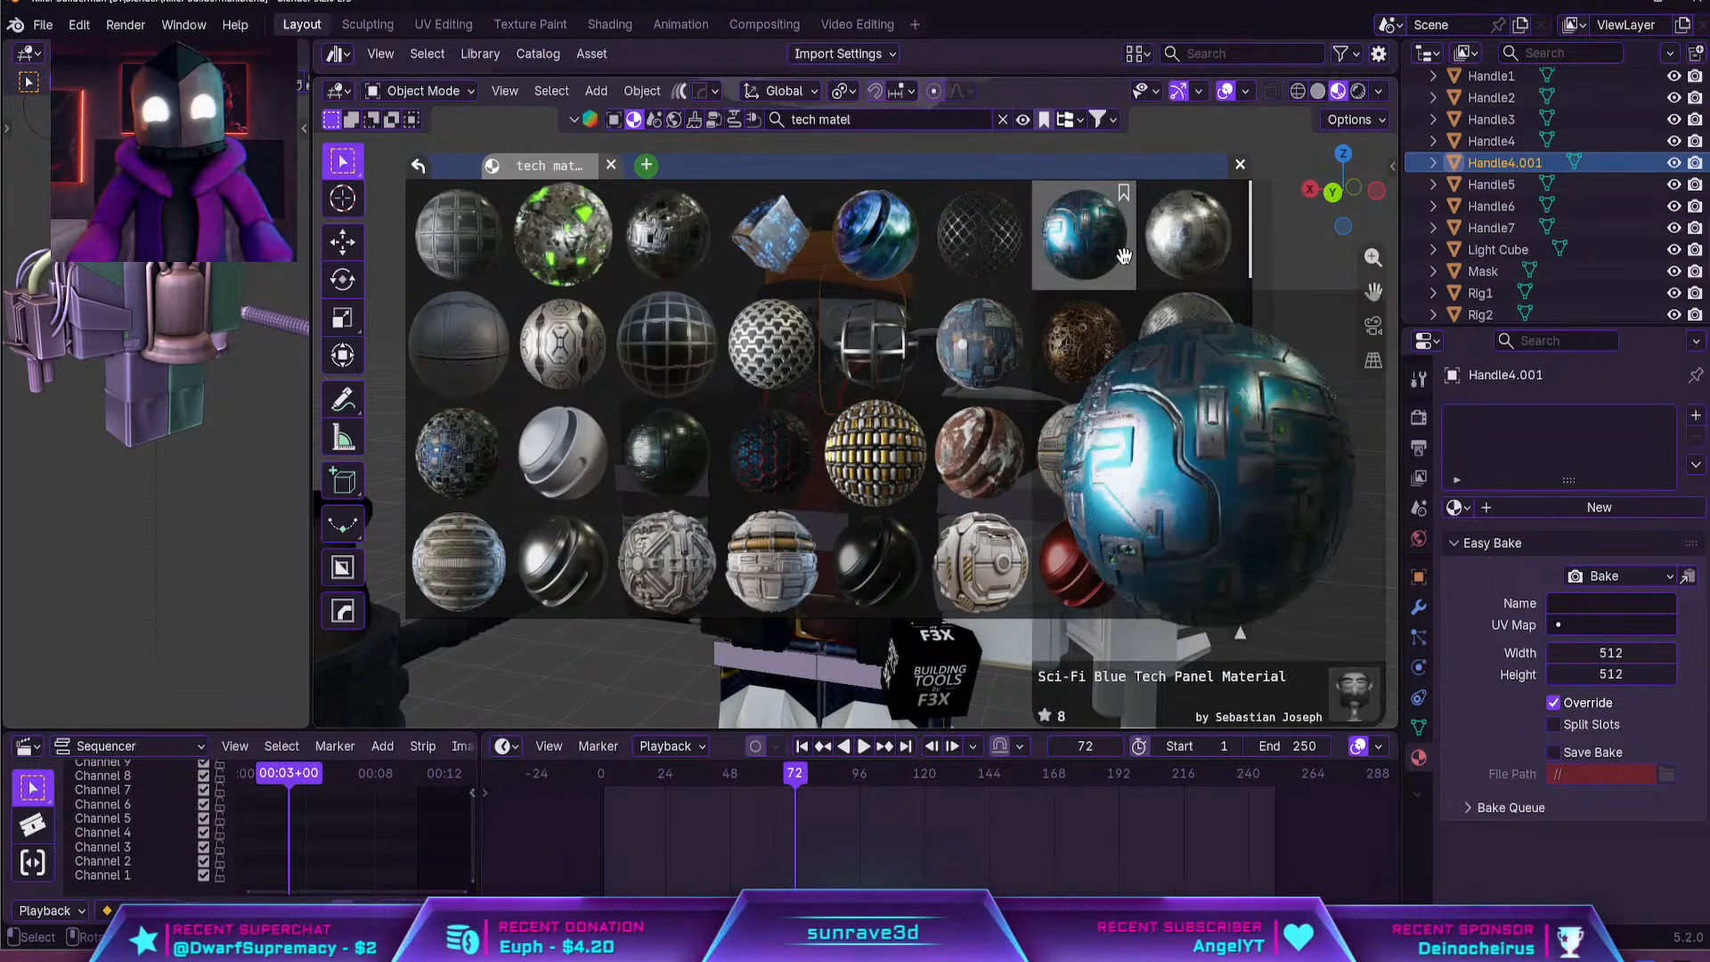
pyautogui.moveTo(855, 267)
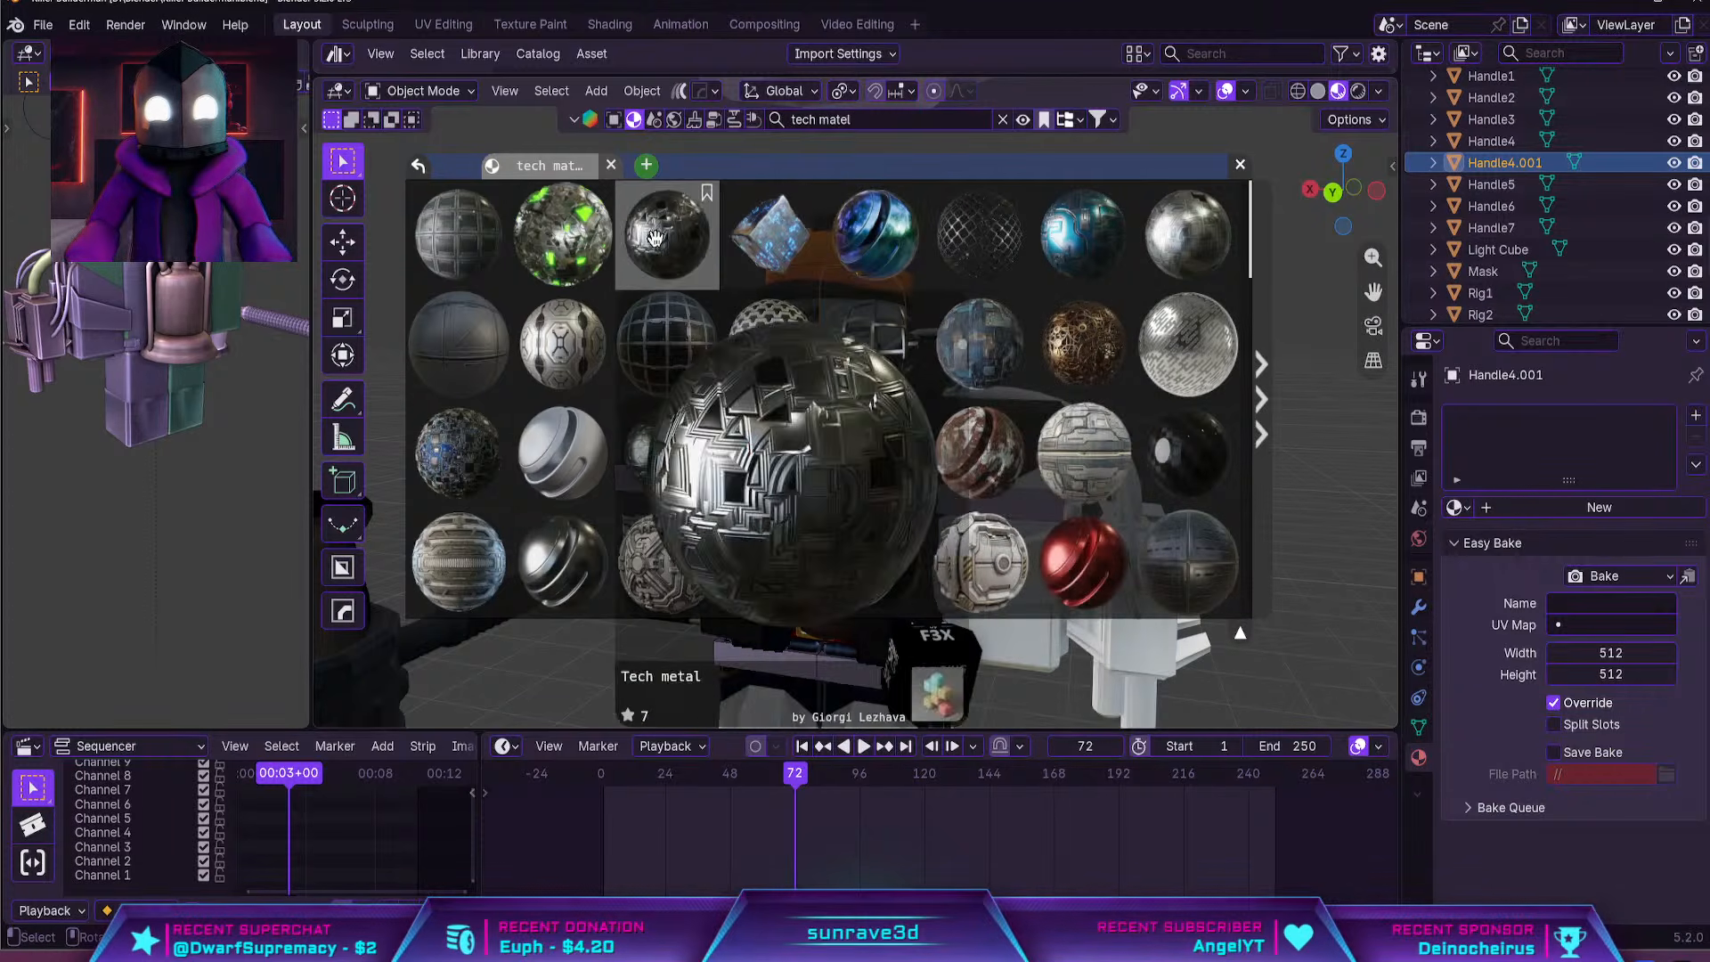
pyautogui.moveTo(452, 242)
pyautogui.moveTo(548, 248)
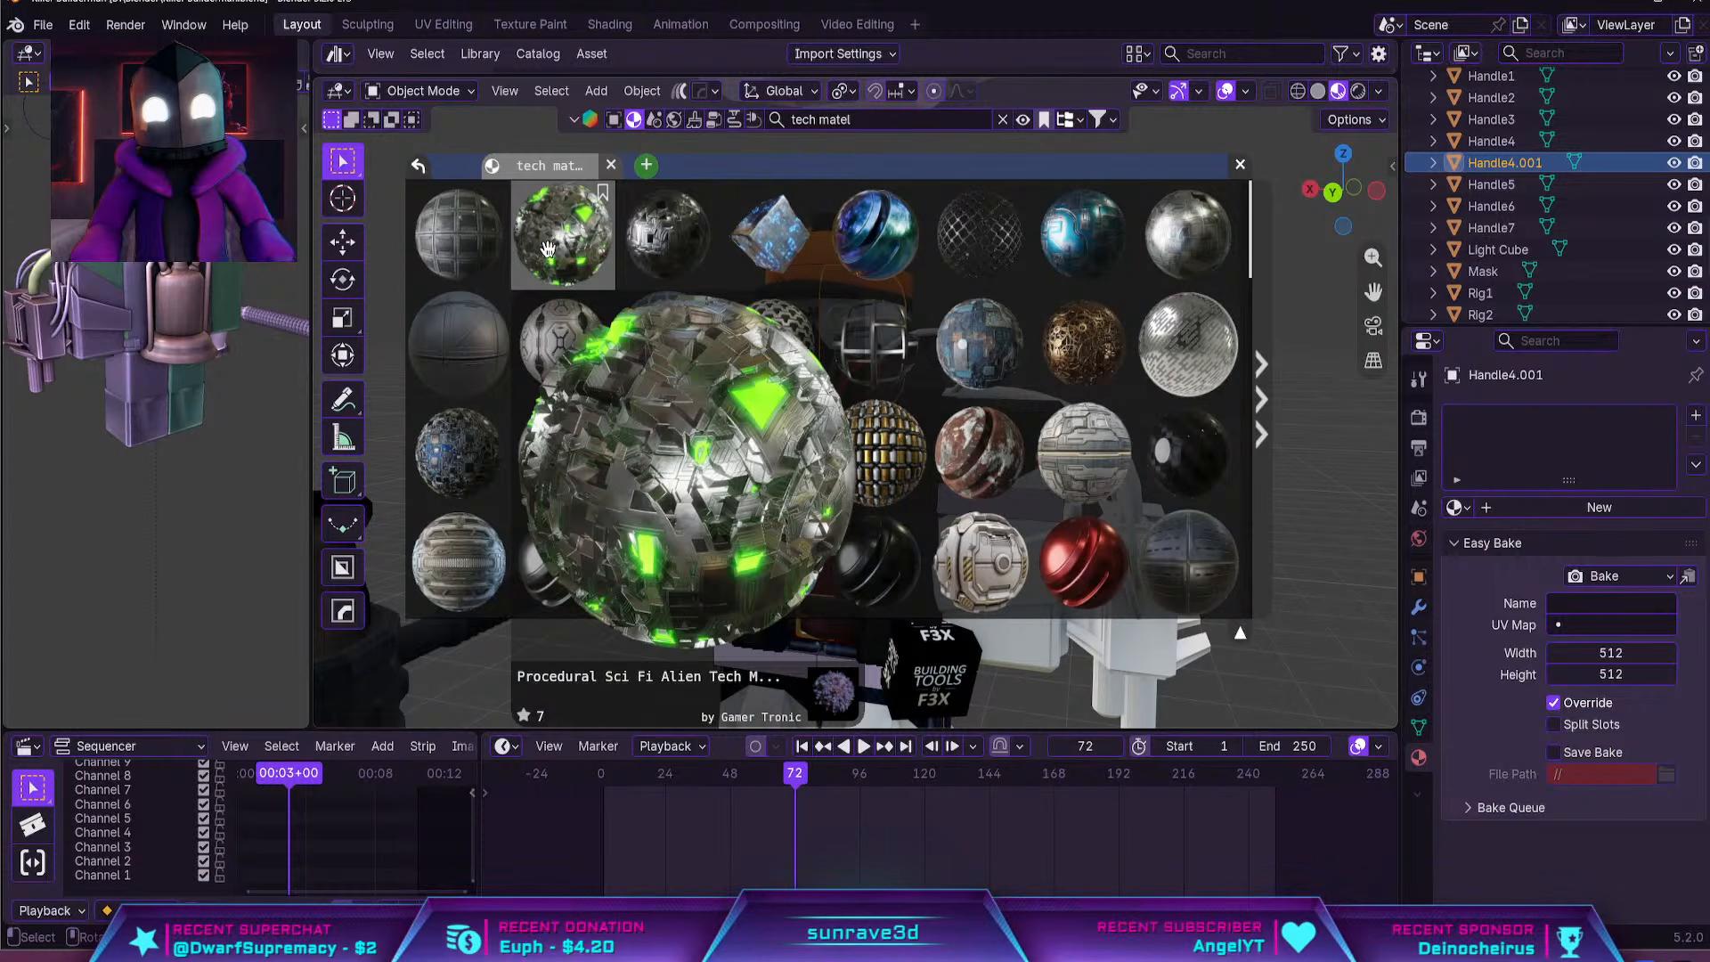
pyautogui.moveTo(548, 247); pyautogui.dragTo(1131, 452)
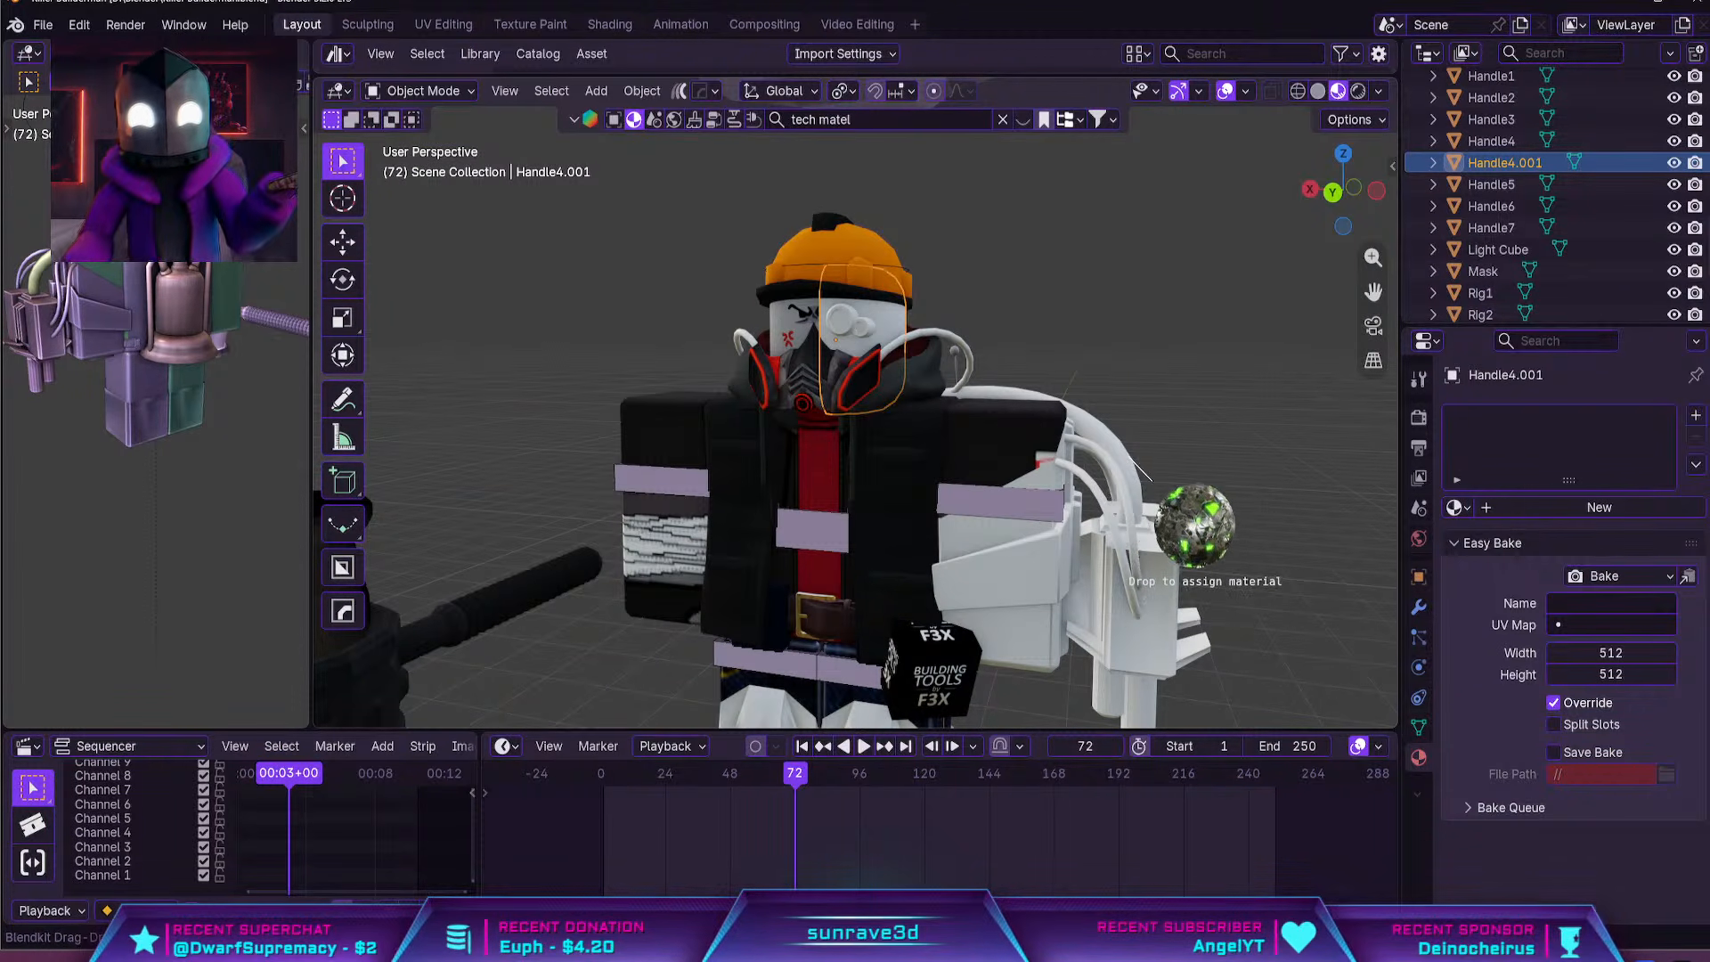
pyautogui.click(1269, 158)
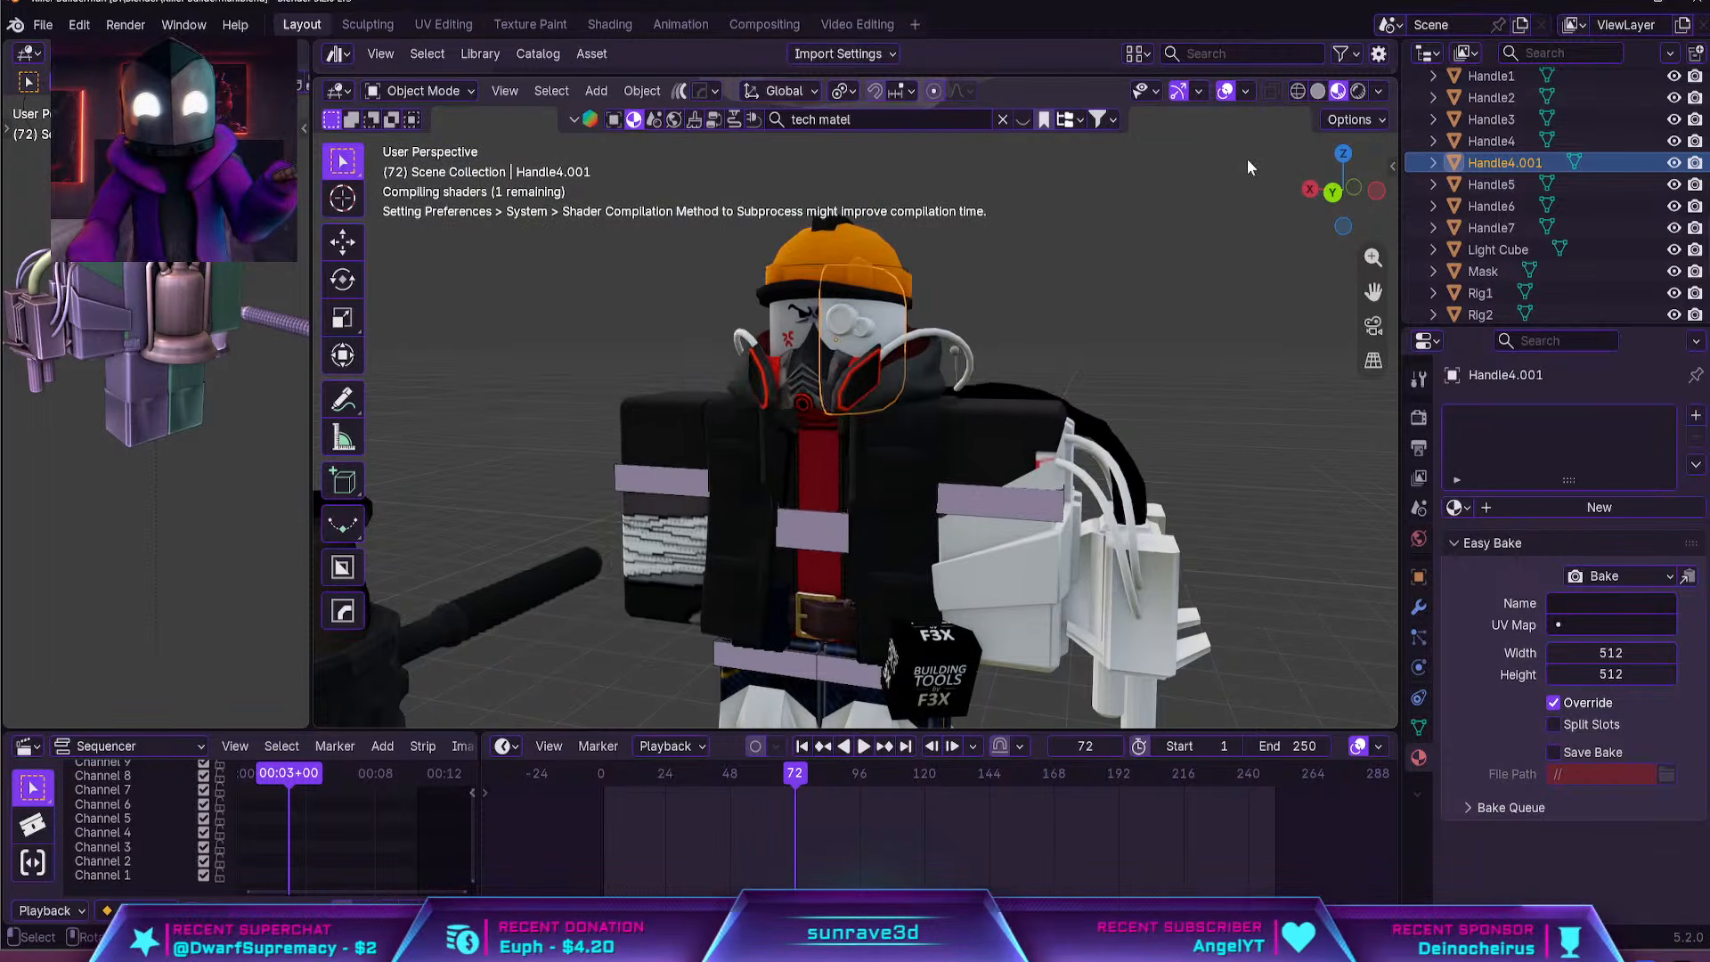
# Select the retextured thick hose and review its curve and material settings
pyautogui.keyDown('shift'); pyautogui.moveTo(1260, 298); pyautogui.dragTo(908, 472, button='middle'); pyautogui.keyUp('shift')
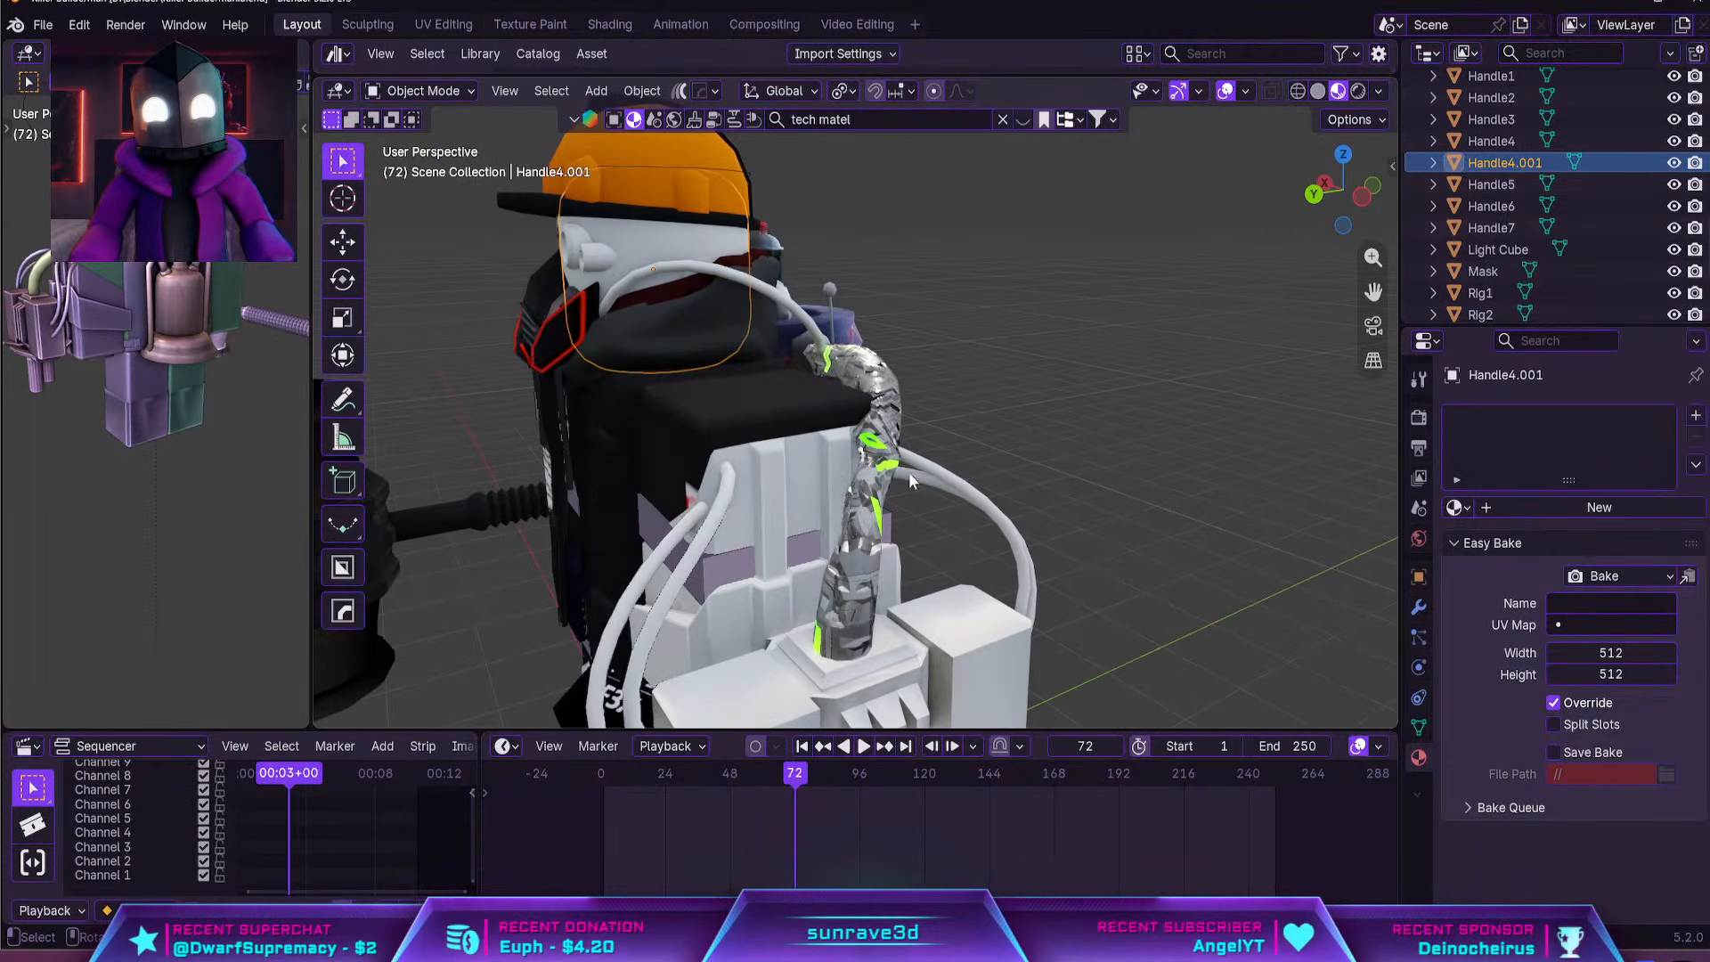
pyautogui.click(885, 528)
pyautogui.moveTo(884, 528); pyautogui.dragTo(830, 531, button='middle')
pyautogui.click(814, 528)
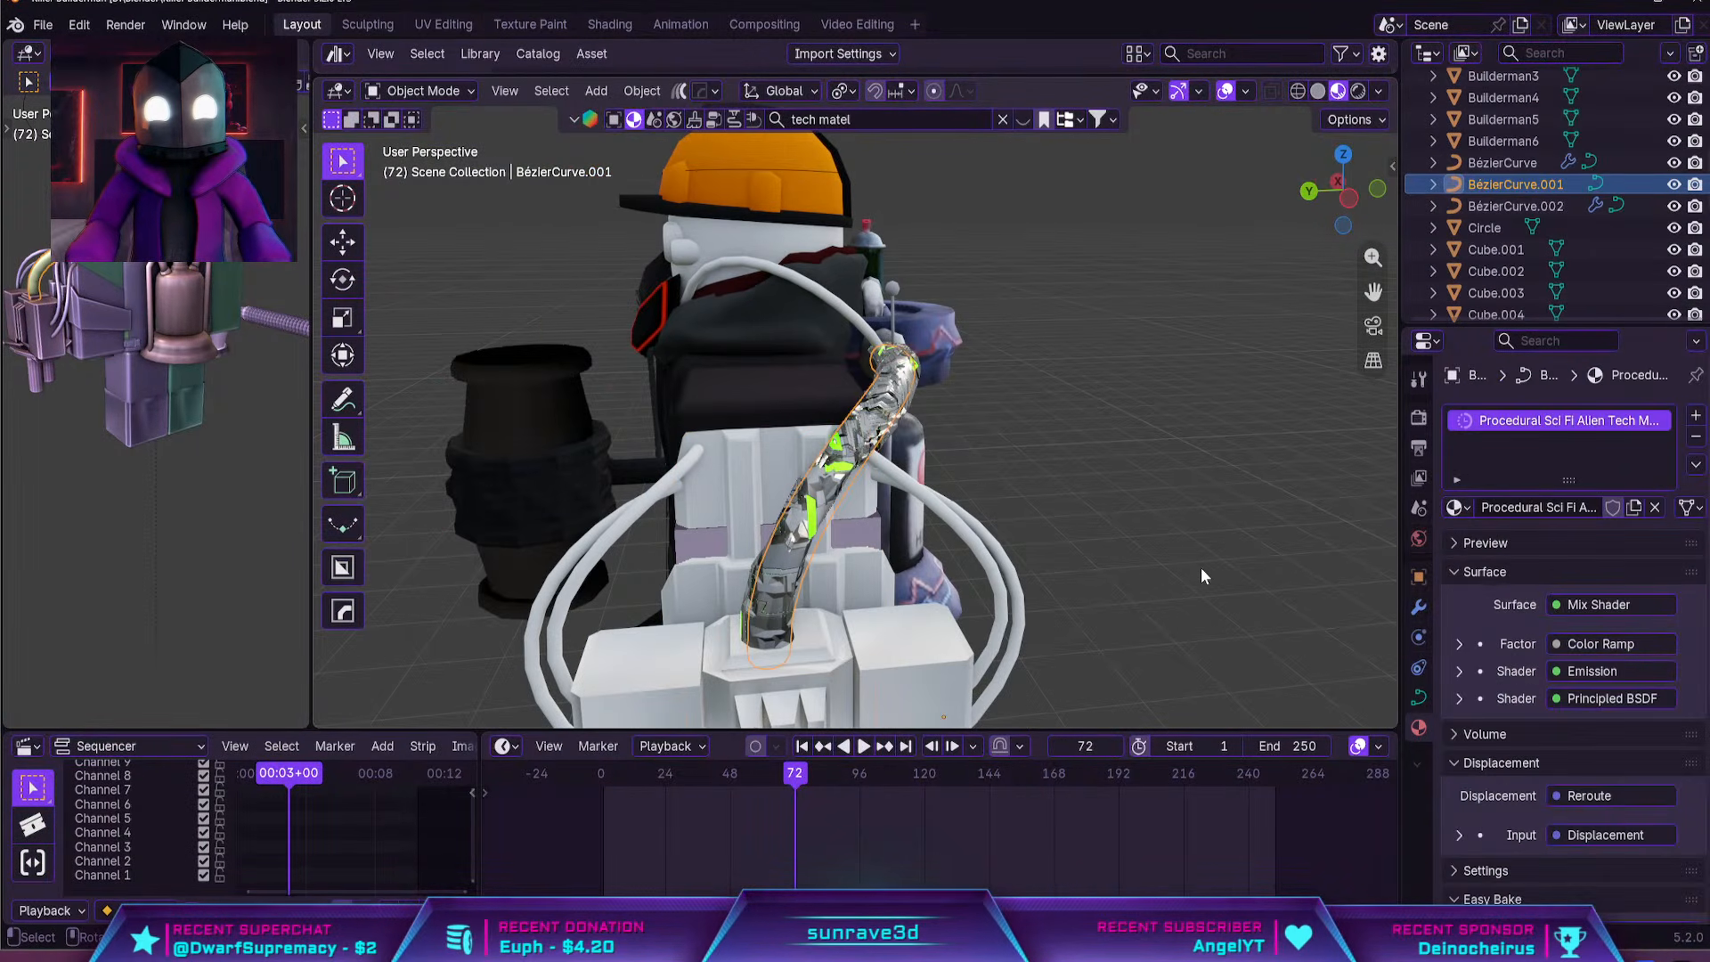
pyautogui.click(1419, 699)
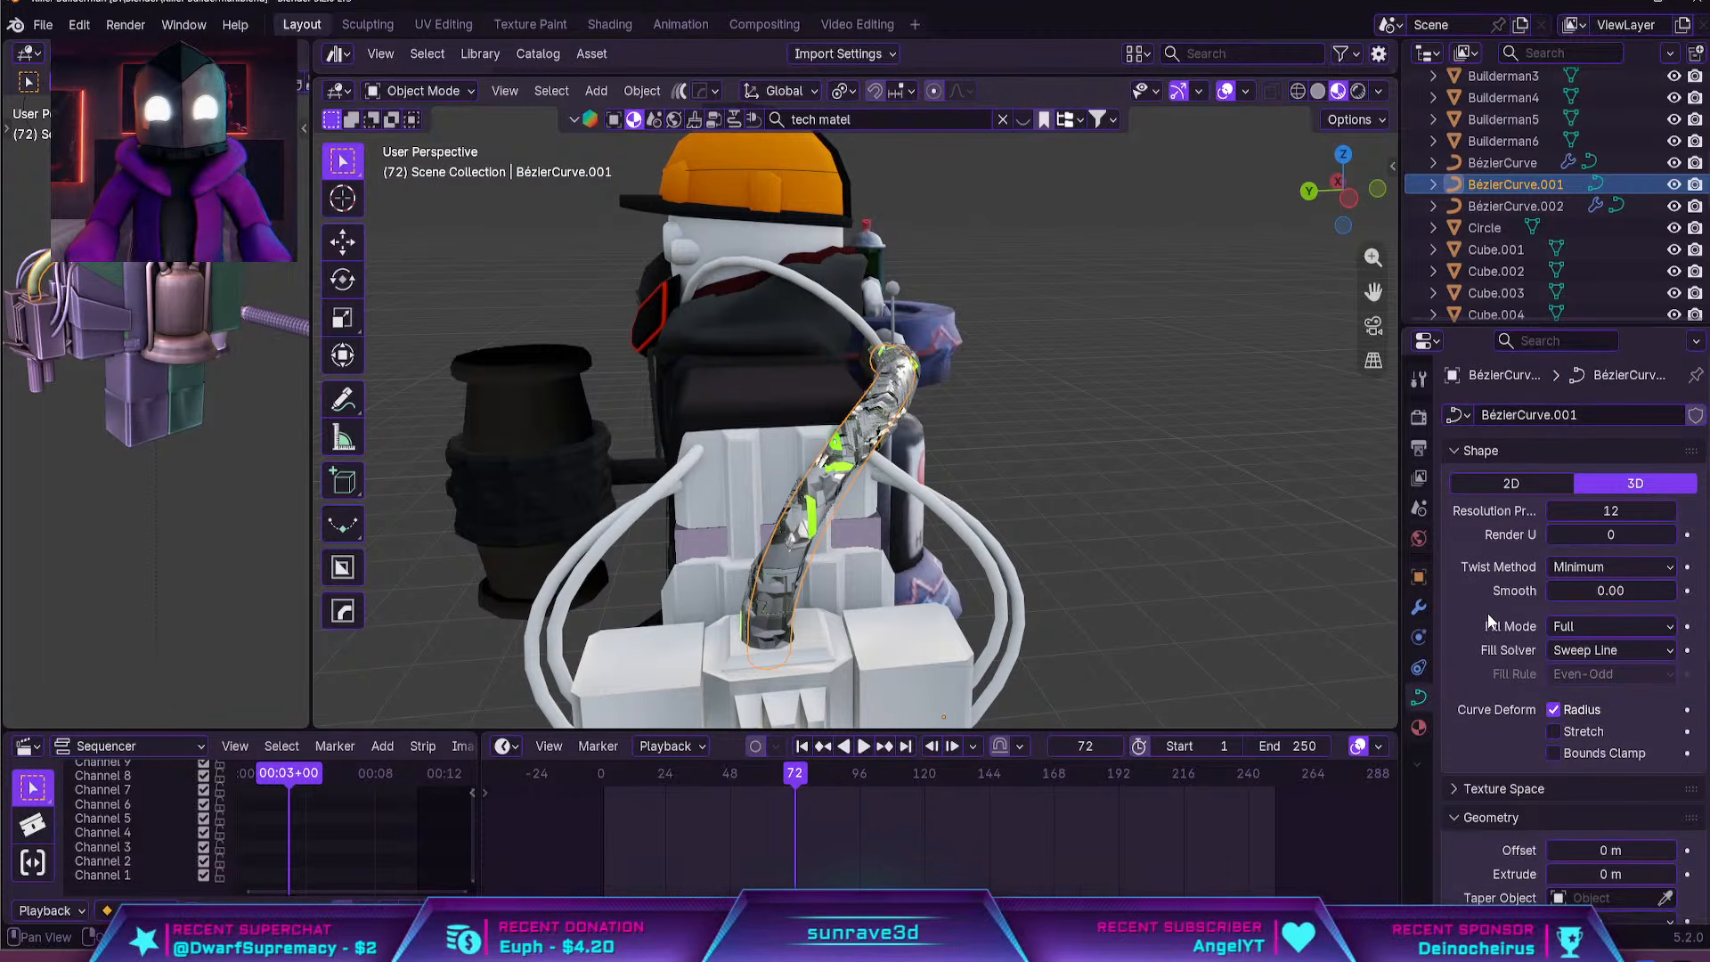
pyautogui.click(1419, 728)
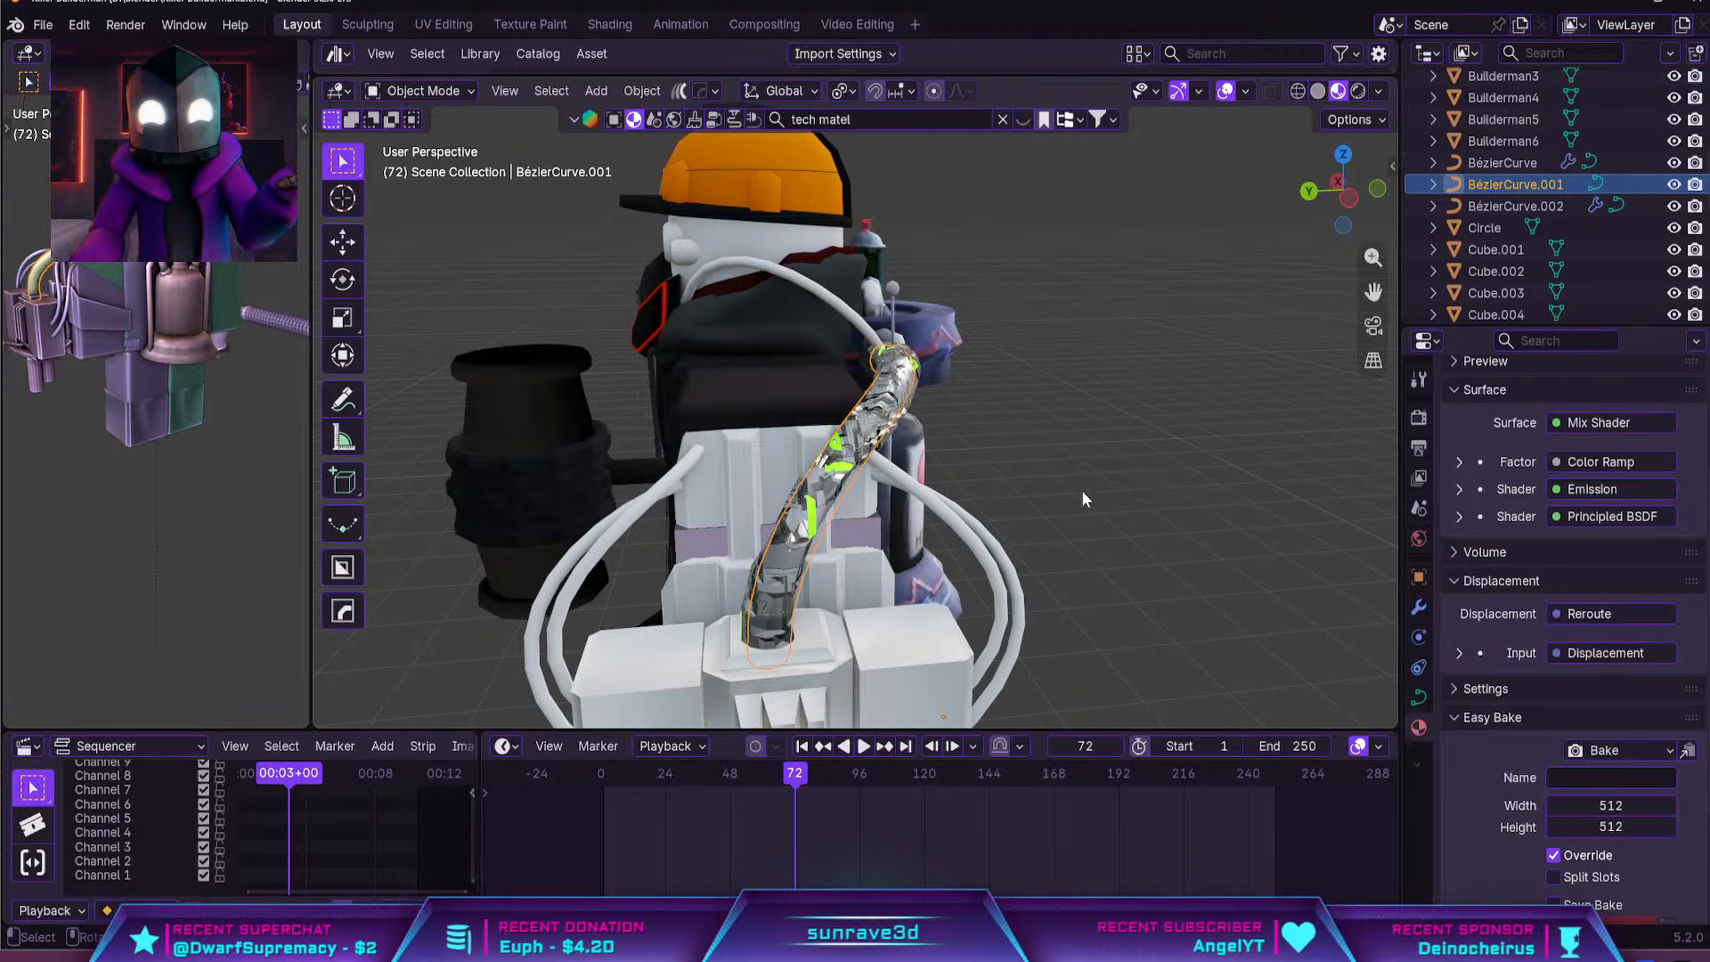
# Disconnect the displacement input of the hose material's output node in the shader nodes, and check the hose surface up close
pyautogui.click(610, 24)
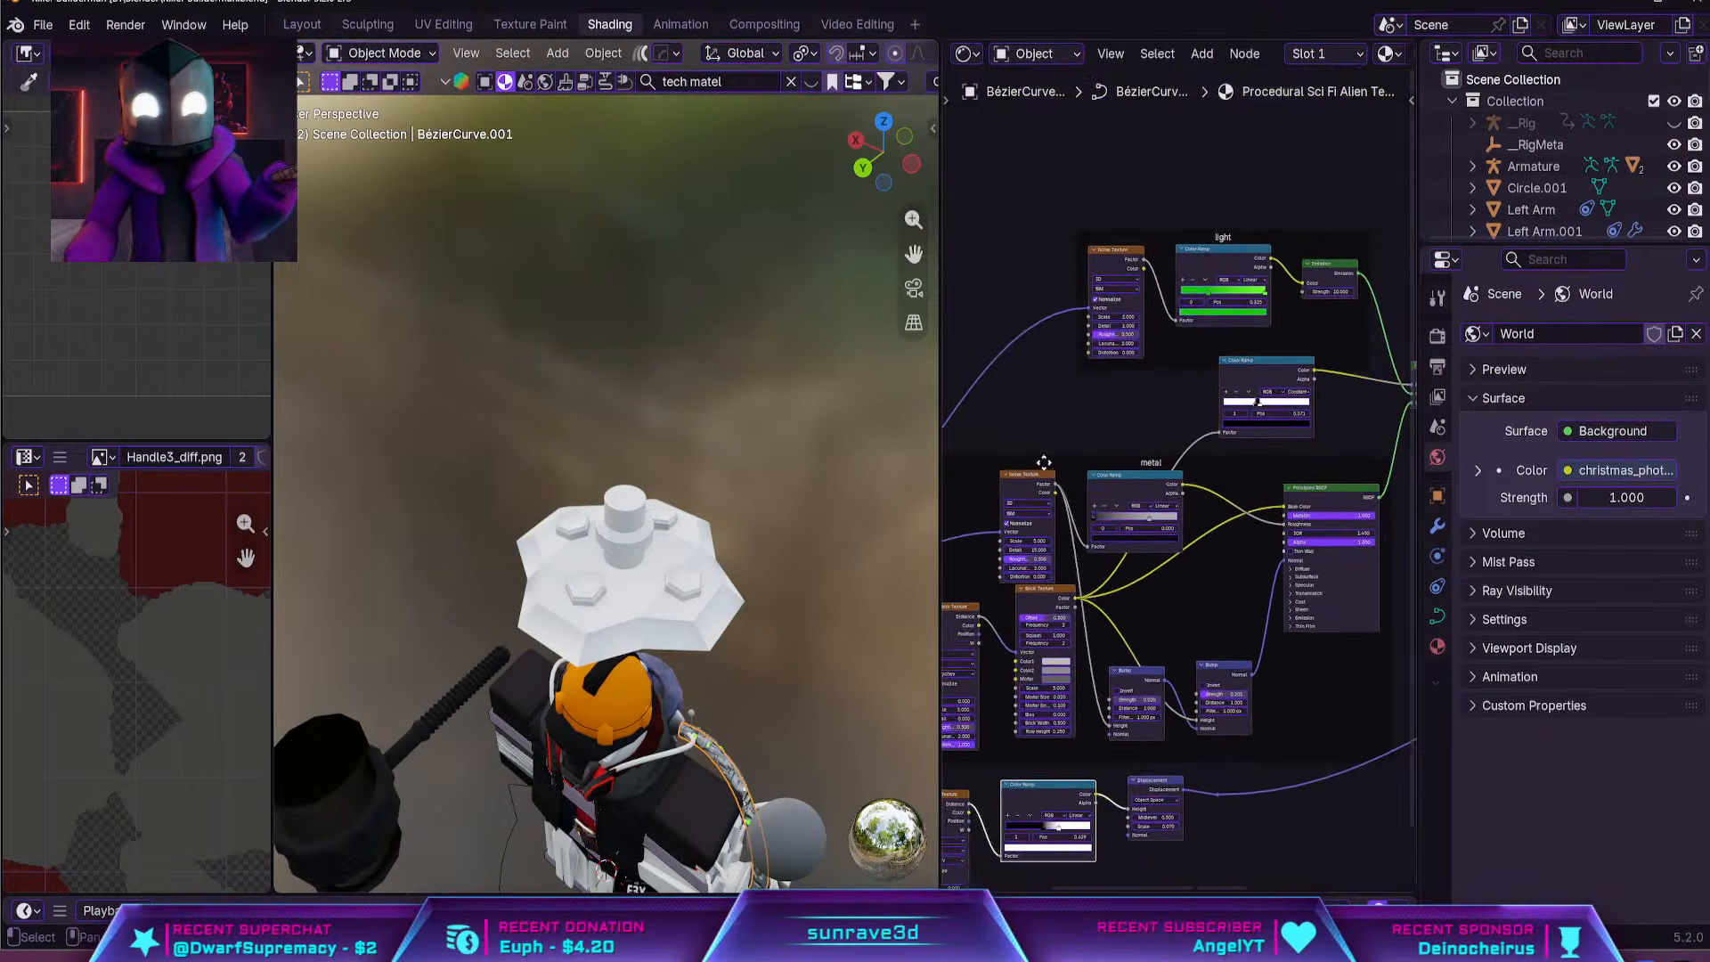
pyautogui.moveTo(1090, 487); pyautogui.dragTo(990, 420, button='middle')
pyautogui.moveTo(1182, 393)
pyautogui.mouseDown(button='middle')
pyautogui.moveTo(1313, 497)
pyautogui.moveTo(1309, 421)
pyautogui.mouseUp(button='middle')
pyautogui.keyDown('ctrl'); pyautogui.moveTo(1076, 574); pyautogui.dragTo(1061, 628, button='right'); pyautogui.keyUp('ctrl')
pyautogui.moveTo(717, 700); pyautogui.dragTo(627, 371, button='middle')
pyautogui.scroll(2, 853, 773)
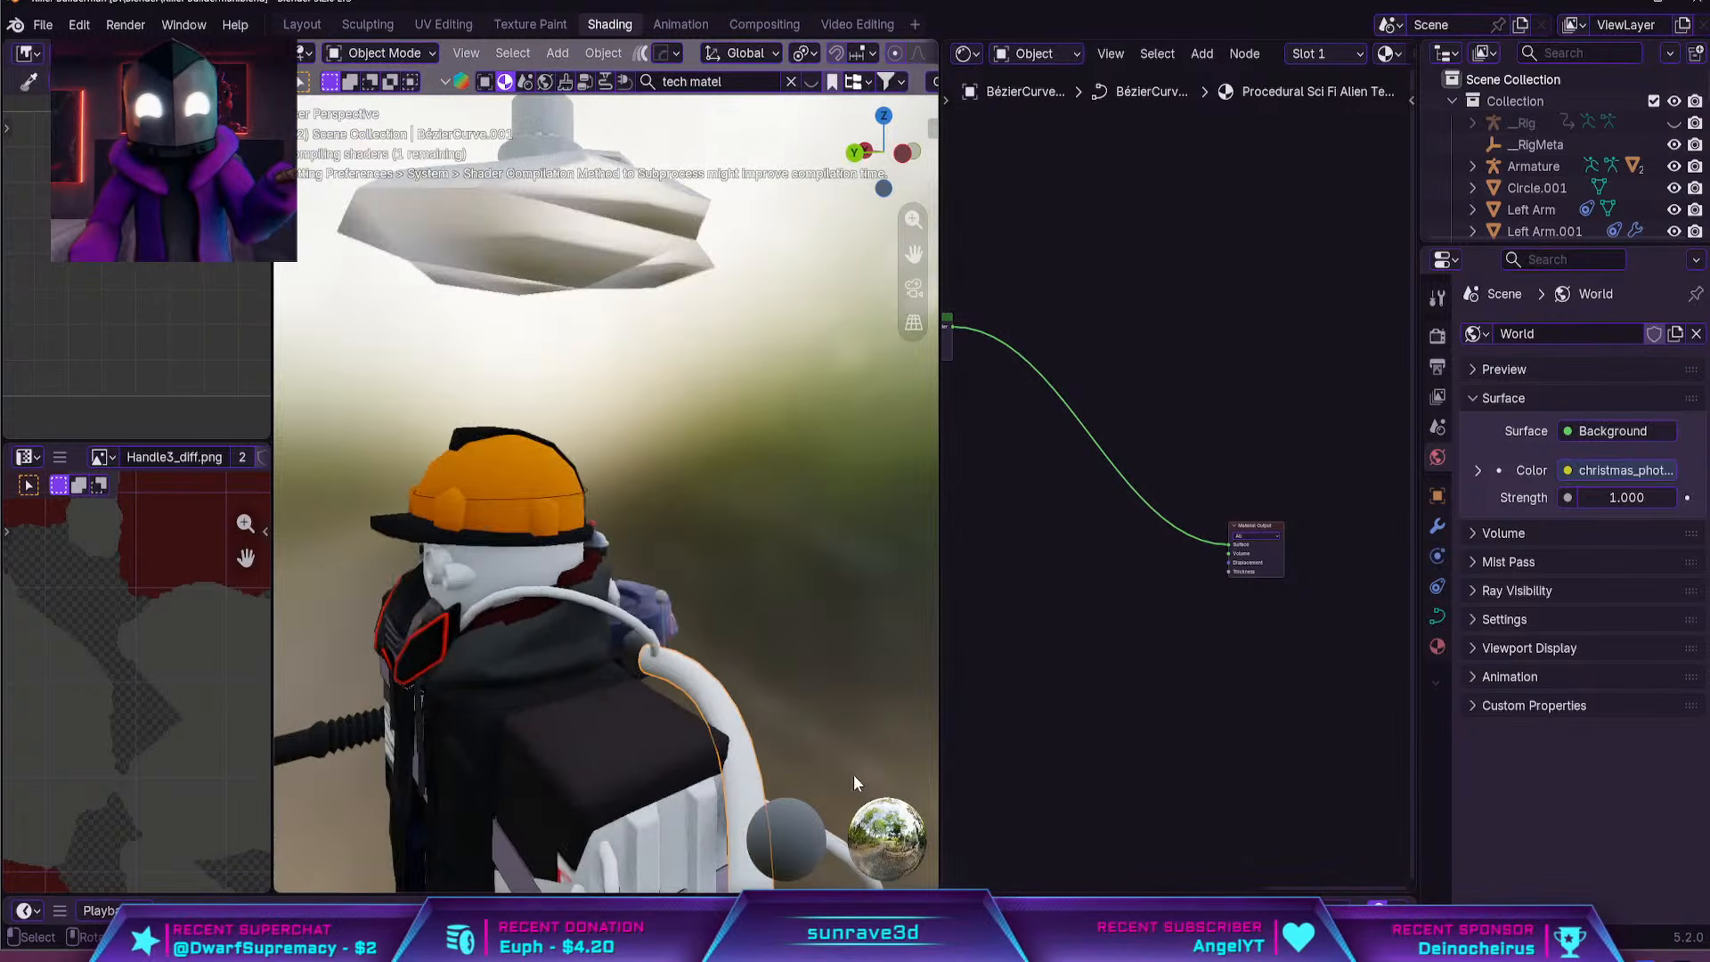
pyautogui.moveTo(699, 661); pyautogui.dragTo(629, 667, button='middle')
pyautogui.keyDown('shift'); pyautogui.moveTo(628, 666); pyautogui.dragTo(624, 356, button='middle'); pyautogui.keyUp('shift')
pyautogui.moveTo(624, 428); pyautogui.dragTo(643, 535, button='middle')
pyautogui.moveTo(668, 624); pyautogui.dragTo(648, 675, button='middle')
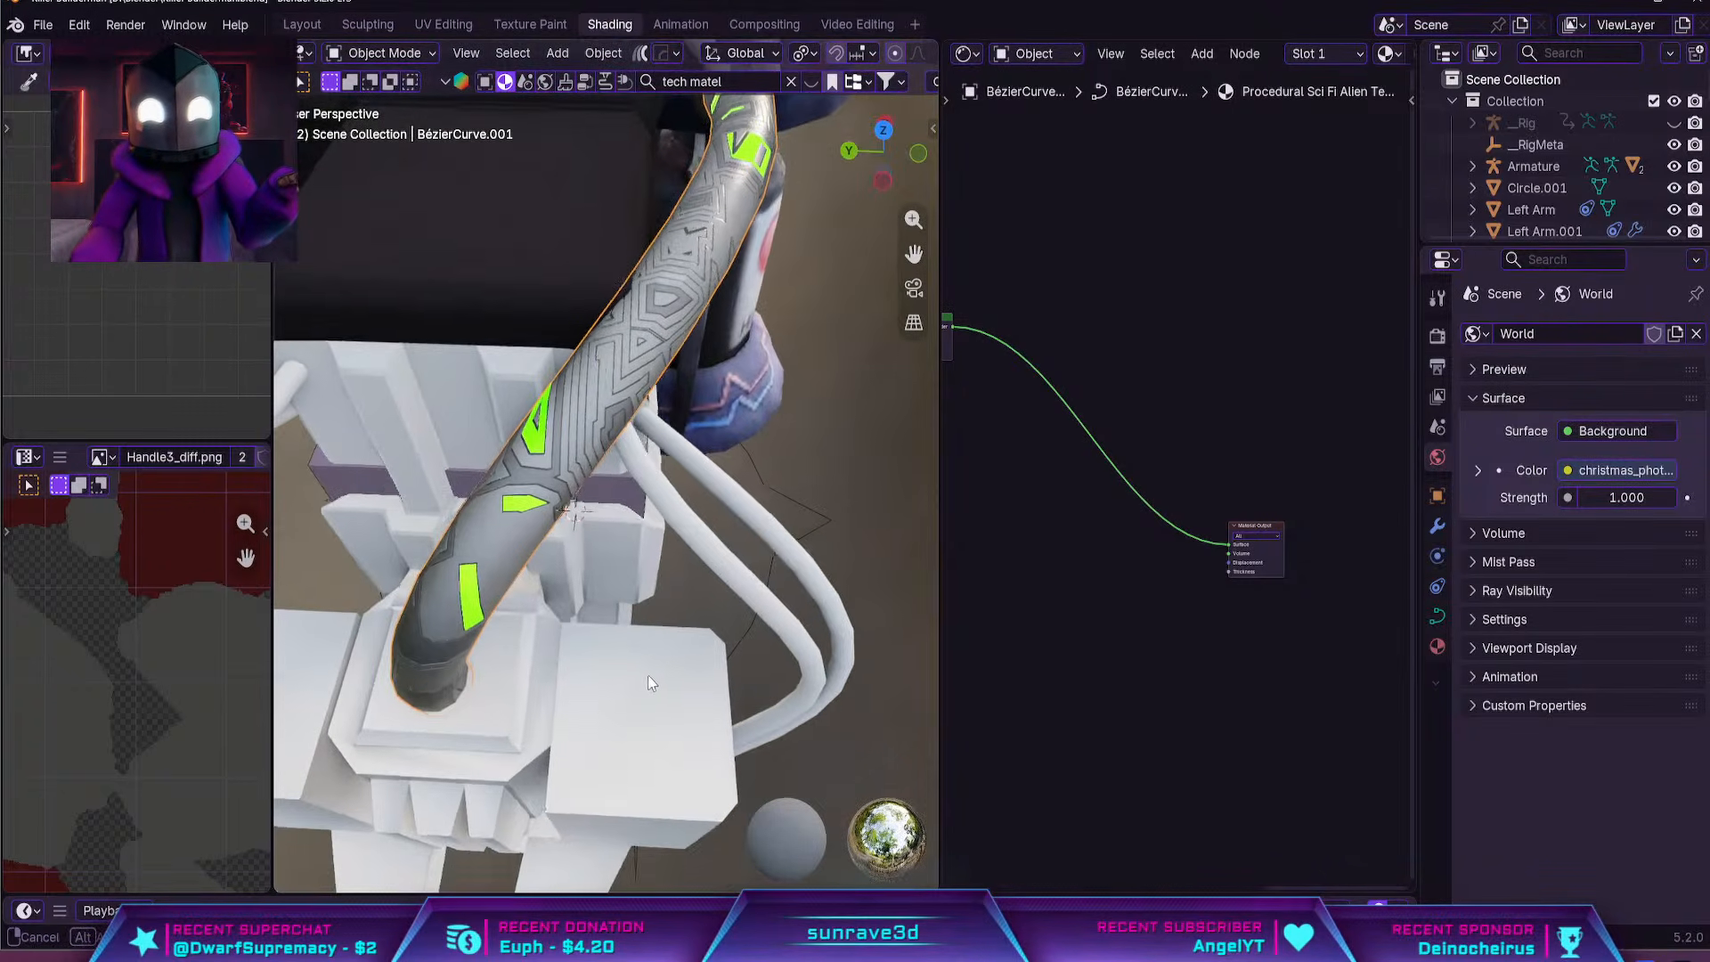
pyautogui.click(301, 24)
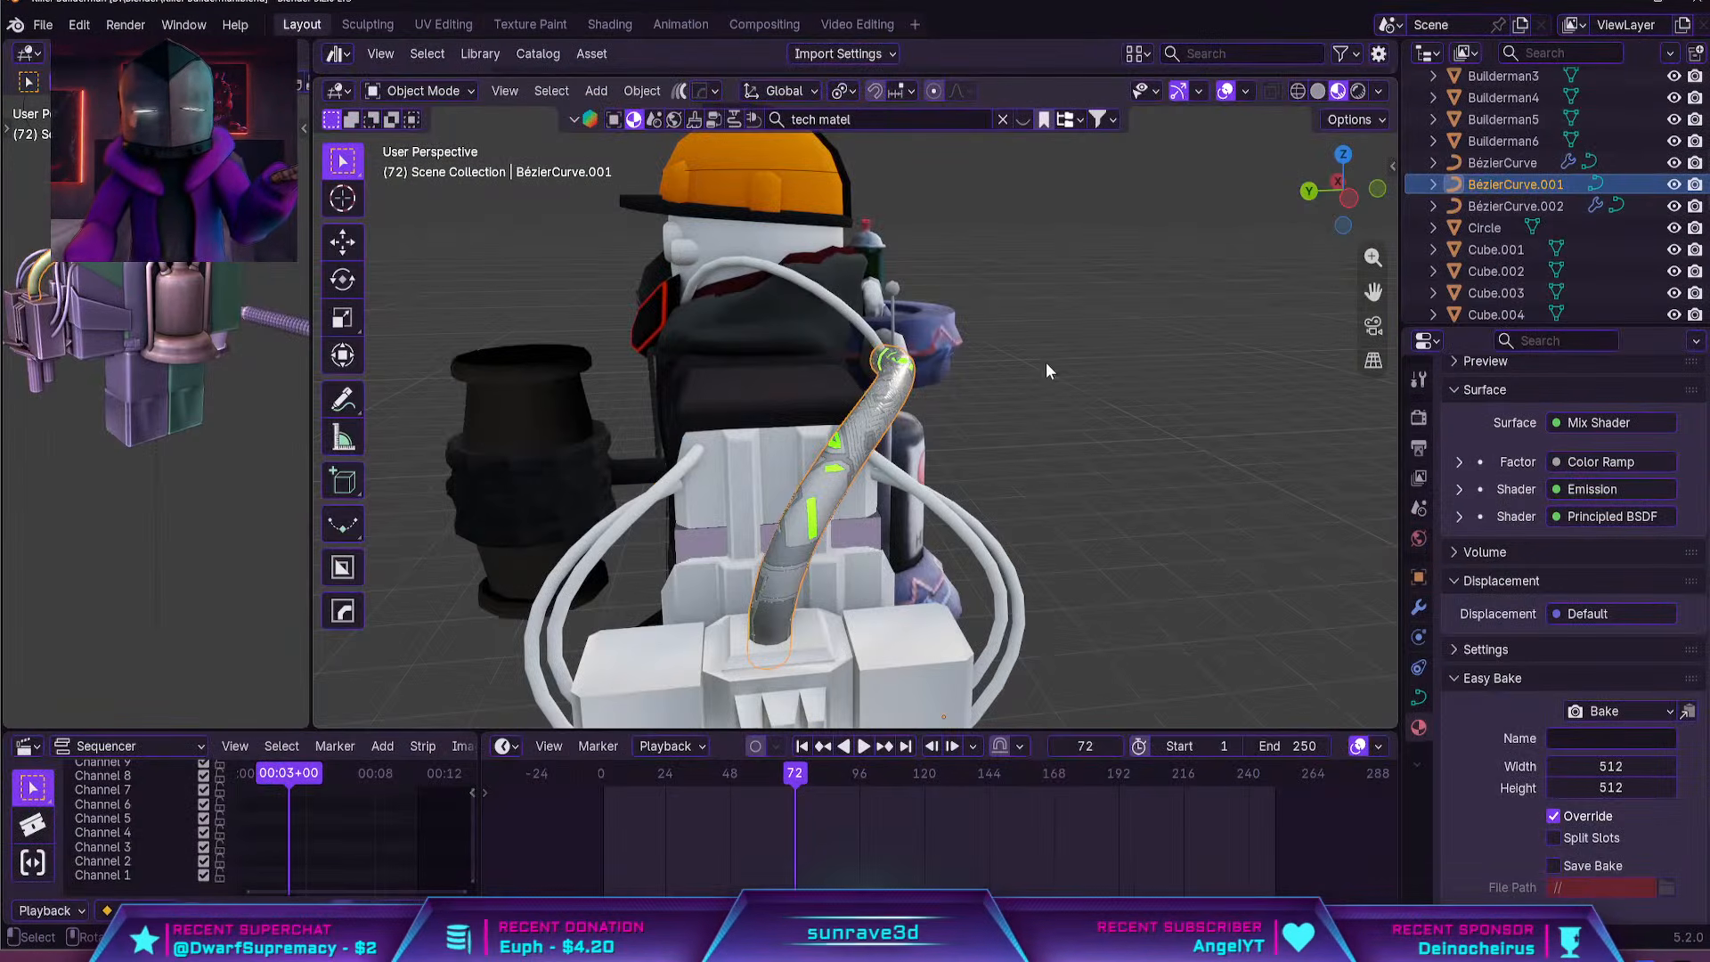
# Convert the thin cables and the thick hose to meshes and join them into one object sharing the hose's sci-fi material
pyautogui.scroll(-2, 981, 366)
pyautogui.scroll(3, 944, 392)
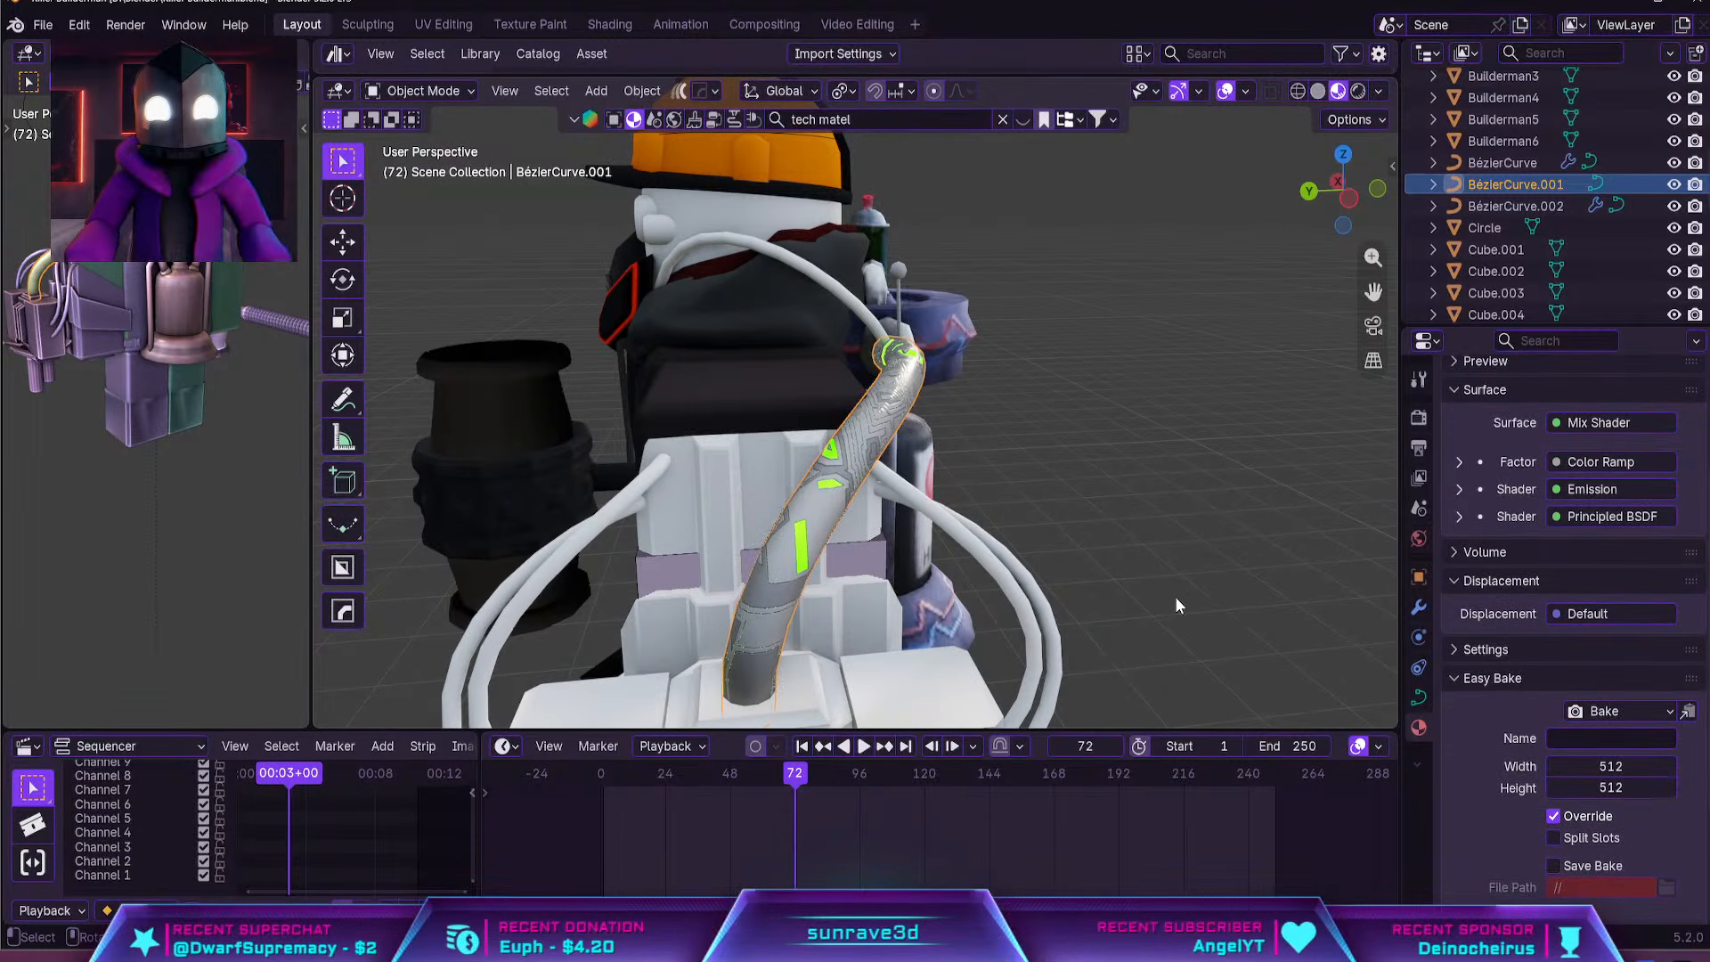
pyautogui.moveTo(1174, 596); pyautogui.dragTo(923, 499, button='middle')
pyautogui.click(997, 566)
pyautogui.keyDown('shift'); pyautogui.click(882, 373); pyautogui.keyUp('shift')
pyautogui.keyDown('shift'); pyautogui.click(922, 408); pyautogui.keyUp('shift')
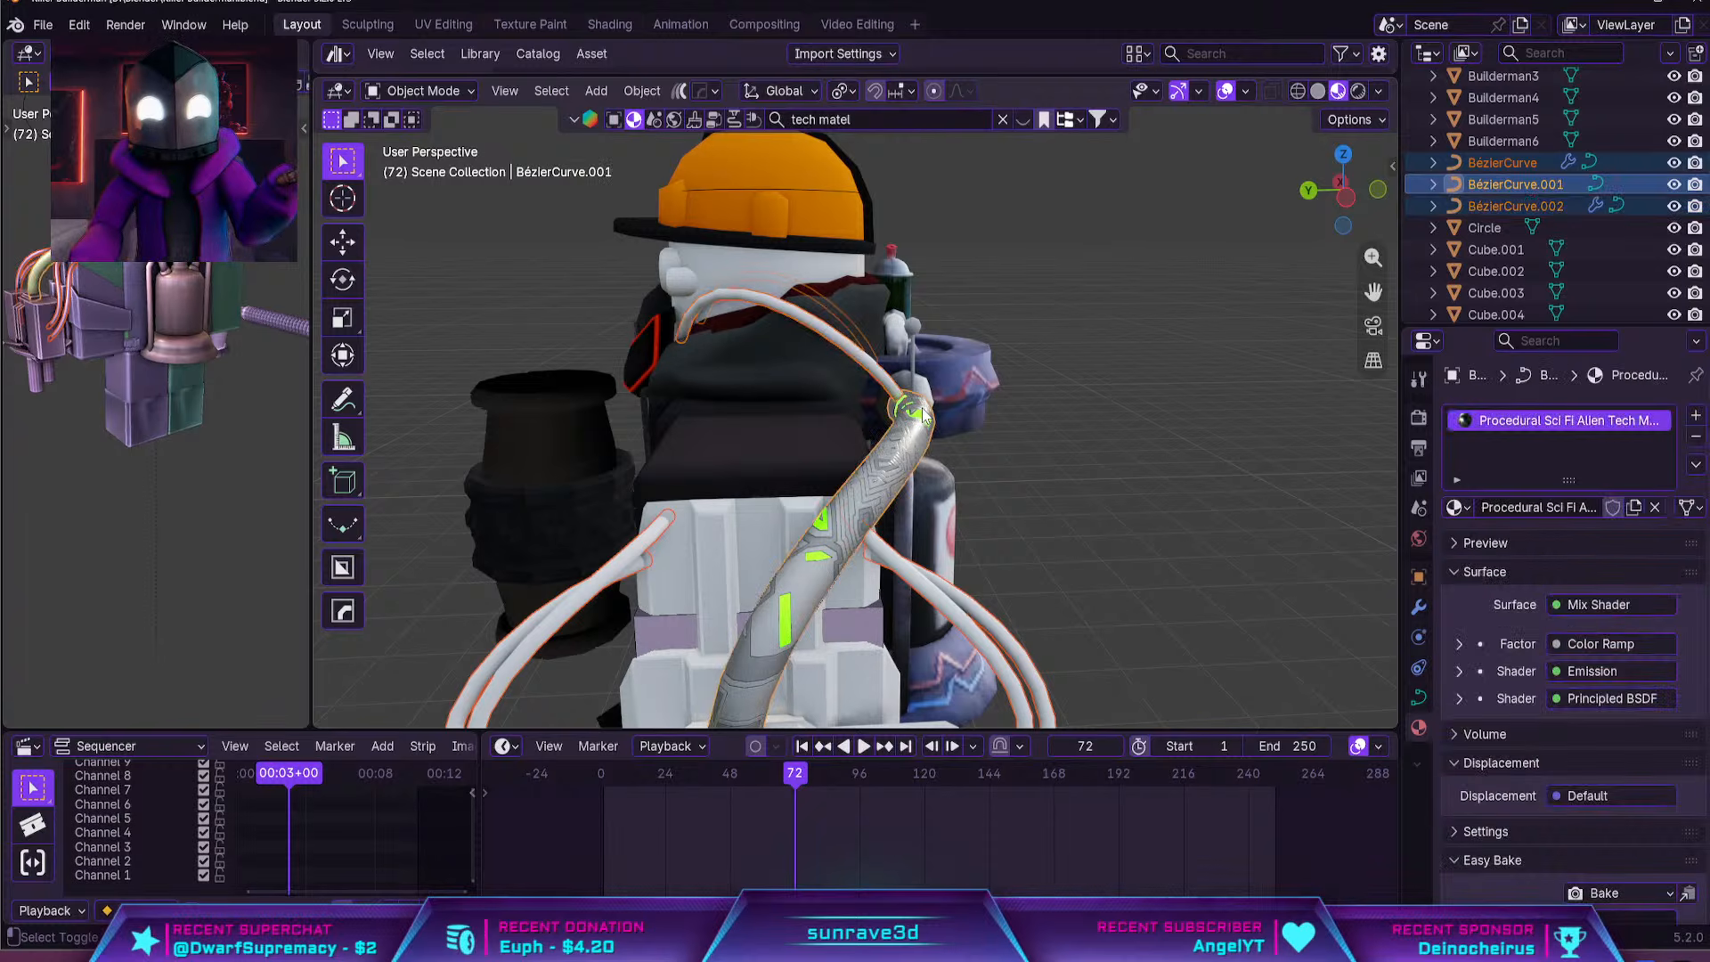
pyautogui.click(641, 90)
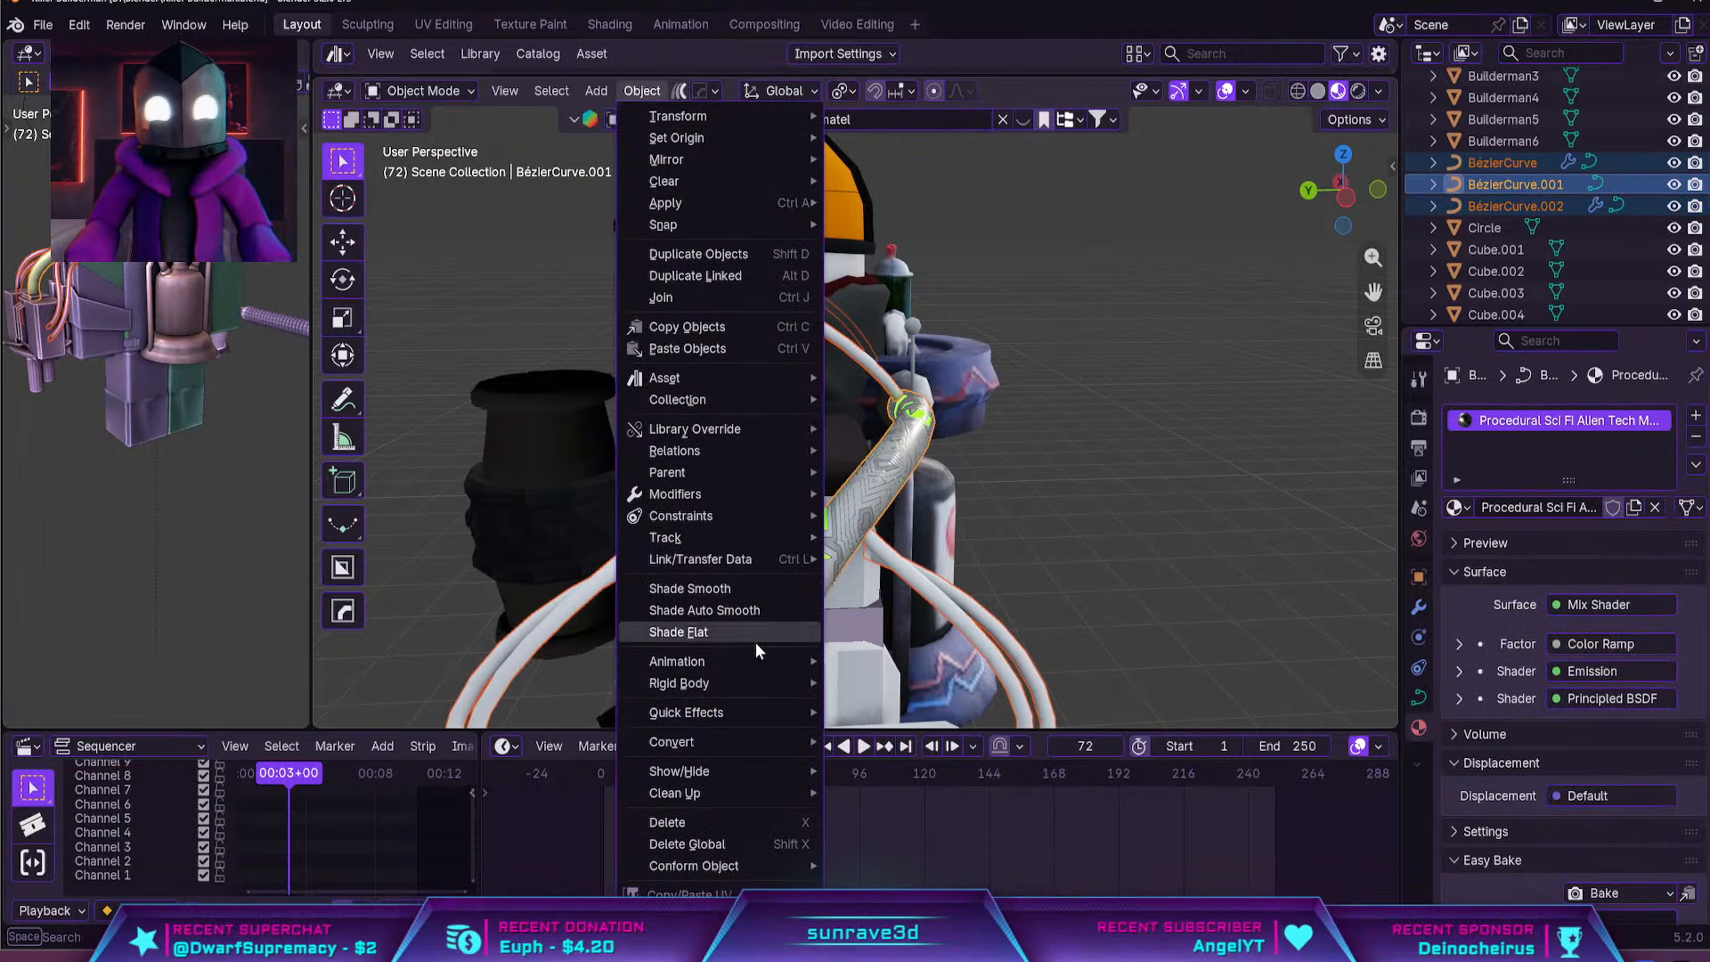
pyautogui.moveTo(756, 753)
pyautogui.click(860, 748)
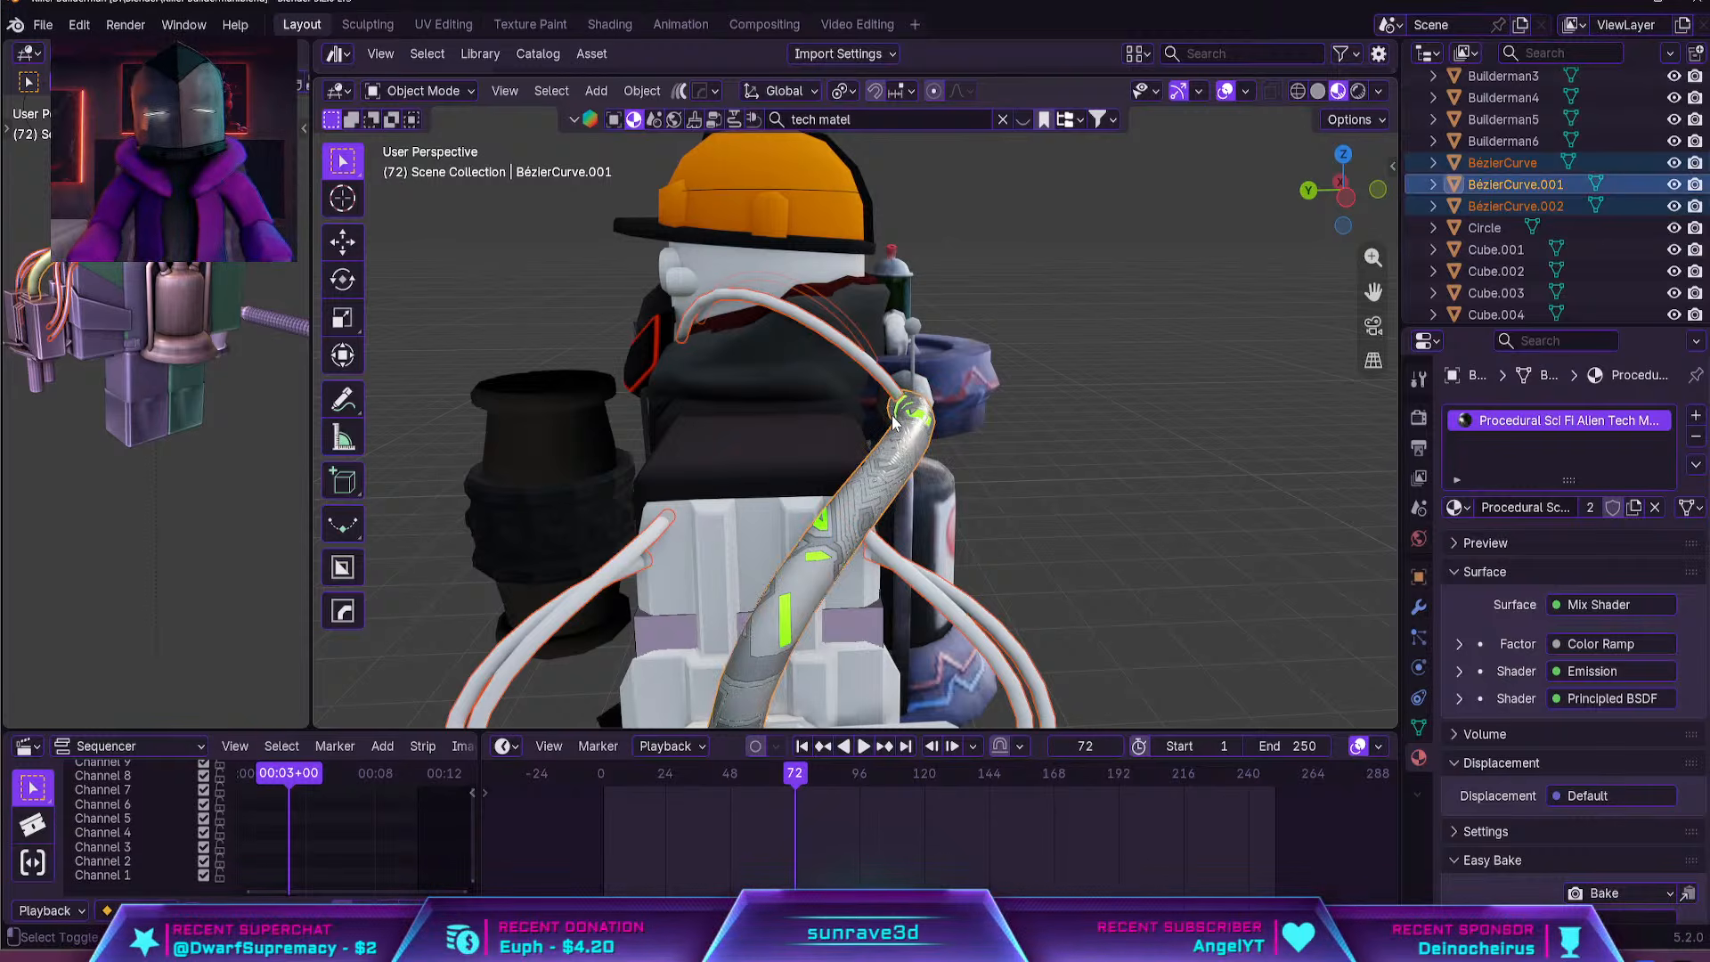
pyautogui.hotkey('ctrl', 'j')
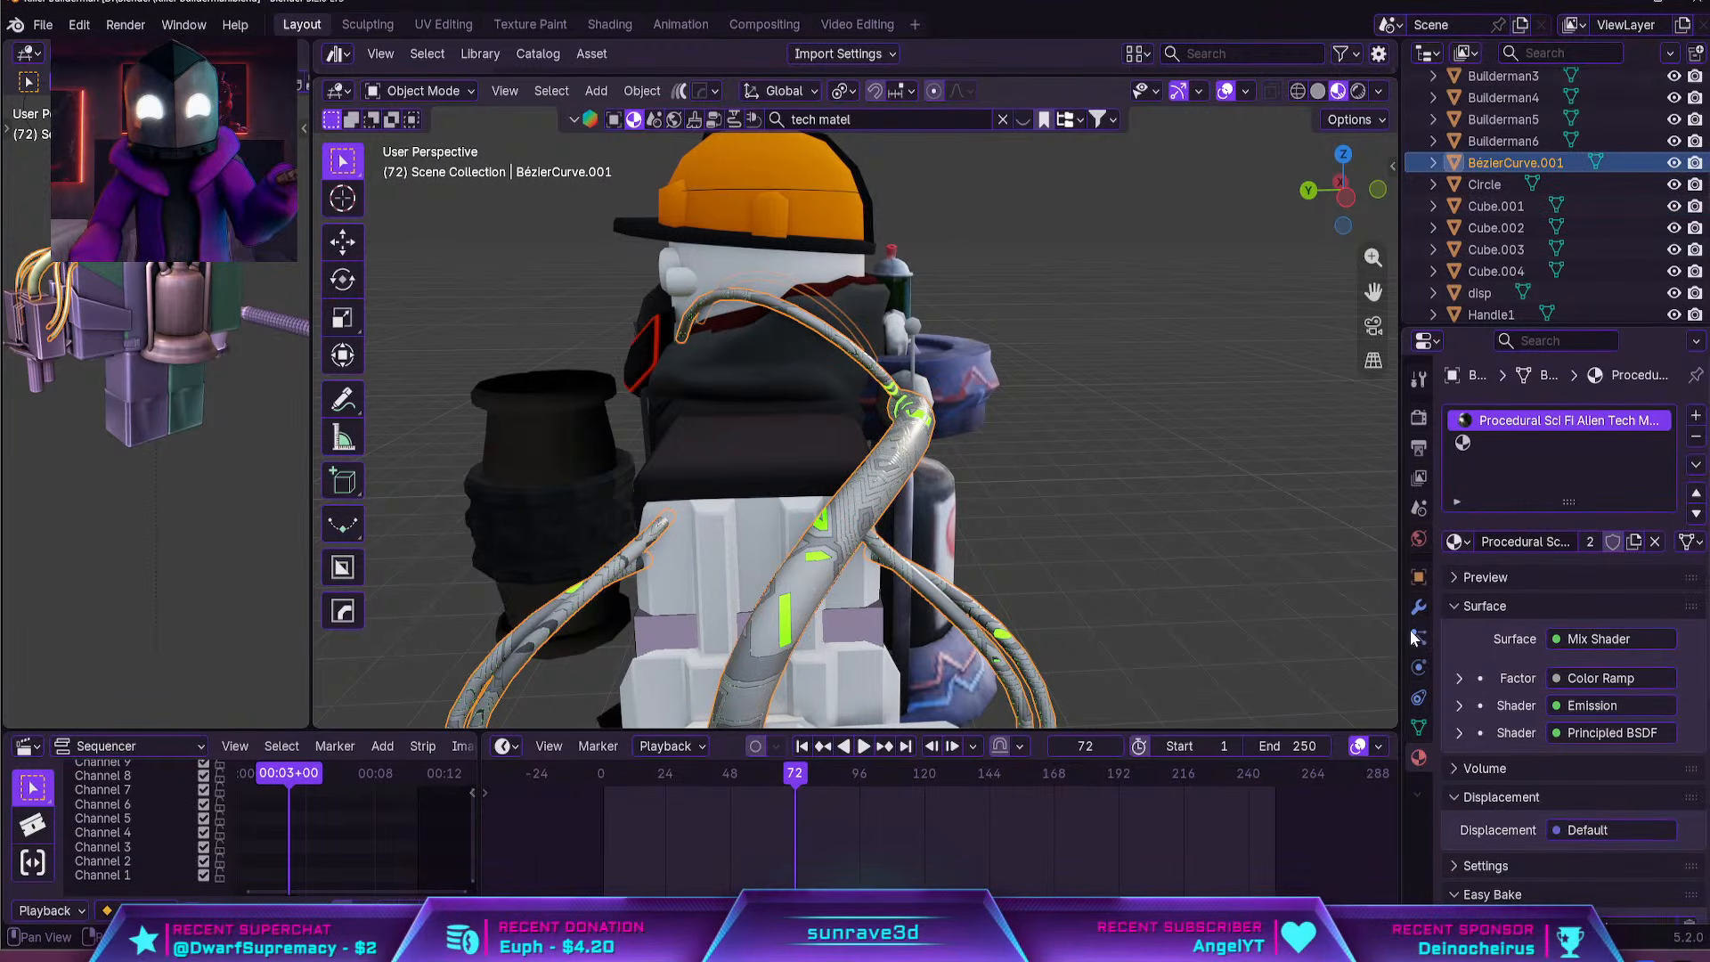
# Add a Subdivision Surface modifier to the joined hose and cable mesh
pyautogui.click(1419, 606)
pyautogui.click(1571, 411)
pyautogui.click(1575, 419)
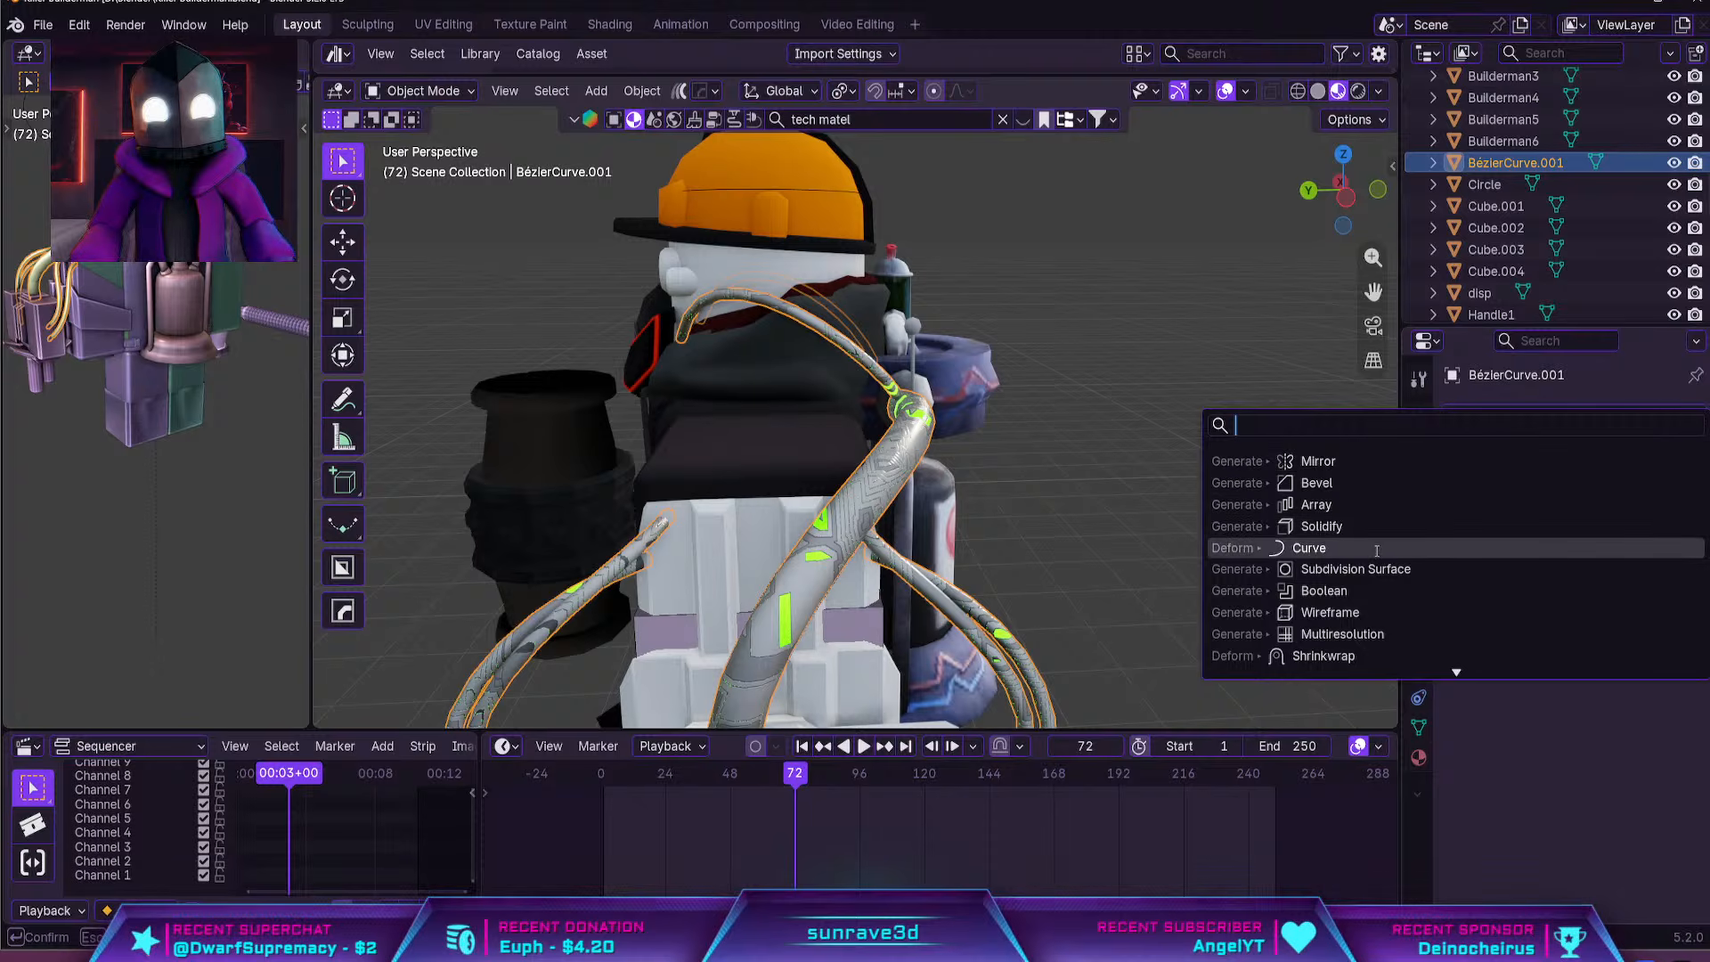
pyautogui.click(1345, 568)
pyautogui.moveTo(1334, 564); pyautogui.dragTo(981, 456, button='middle')
# Examine the smoothed hoses and cables up close and on the whole character
pyautogui.click(910, 506)
pyautogui.scroll(-4, 1178, 473)
pyautogui.click(1119, 457)
pyautogui.scroll(6, 1119, 456)
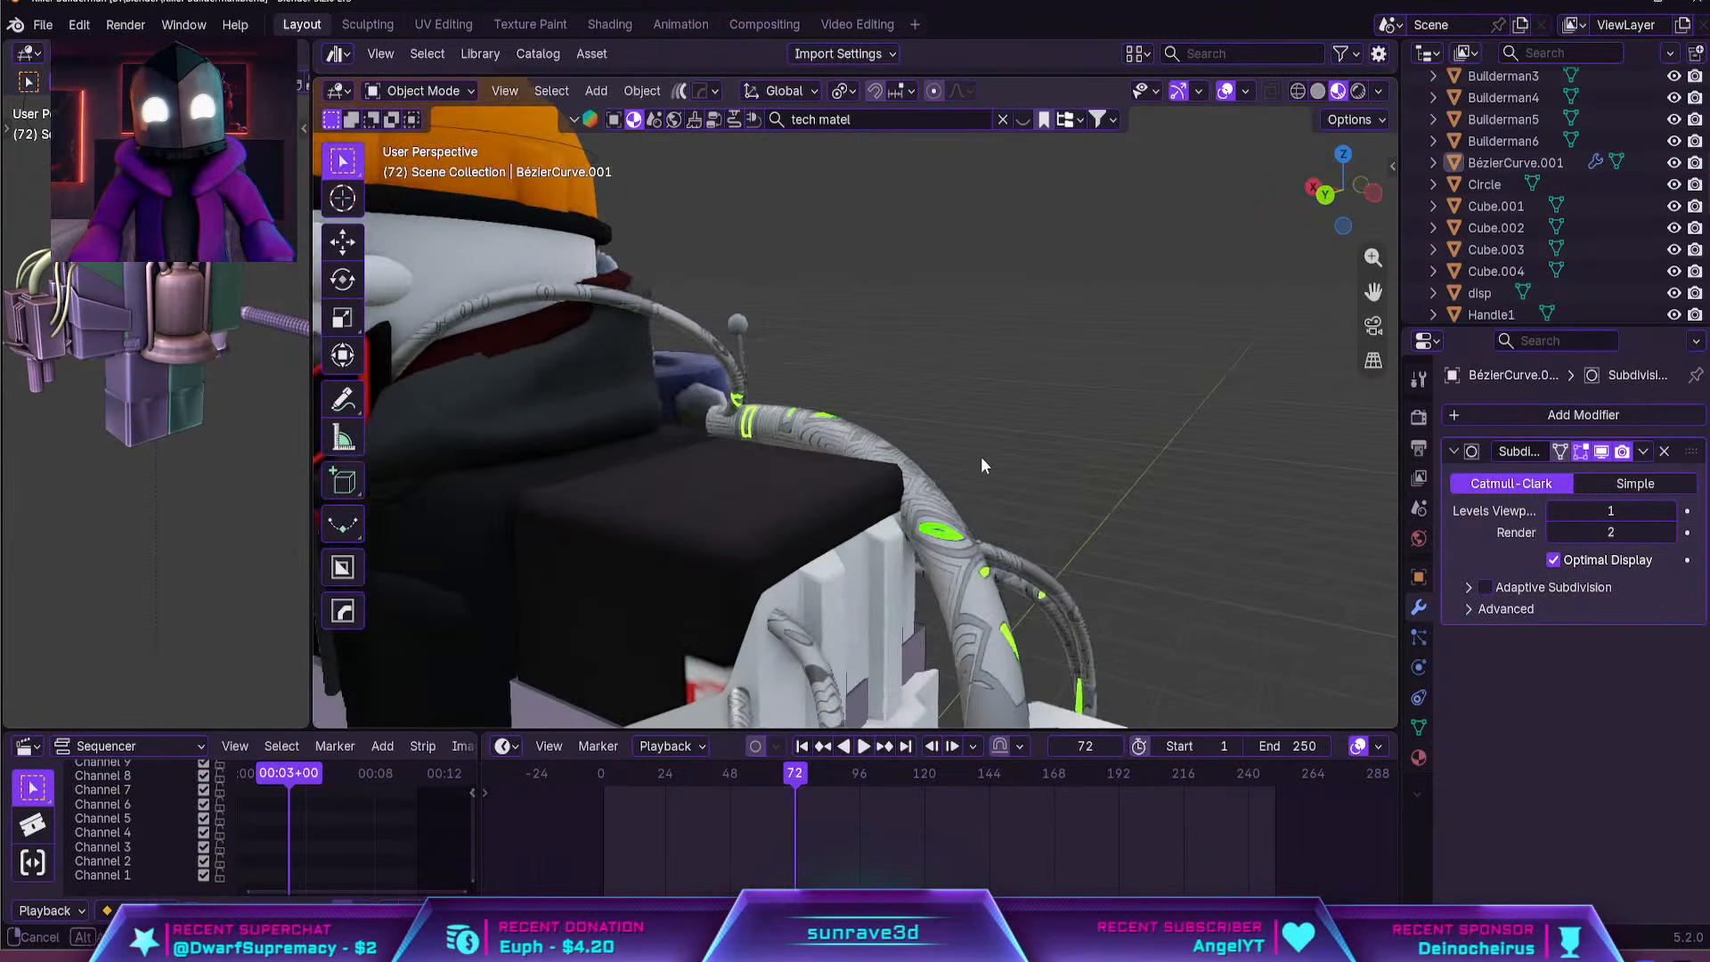
pyautogui.click(900, 452)
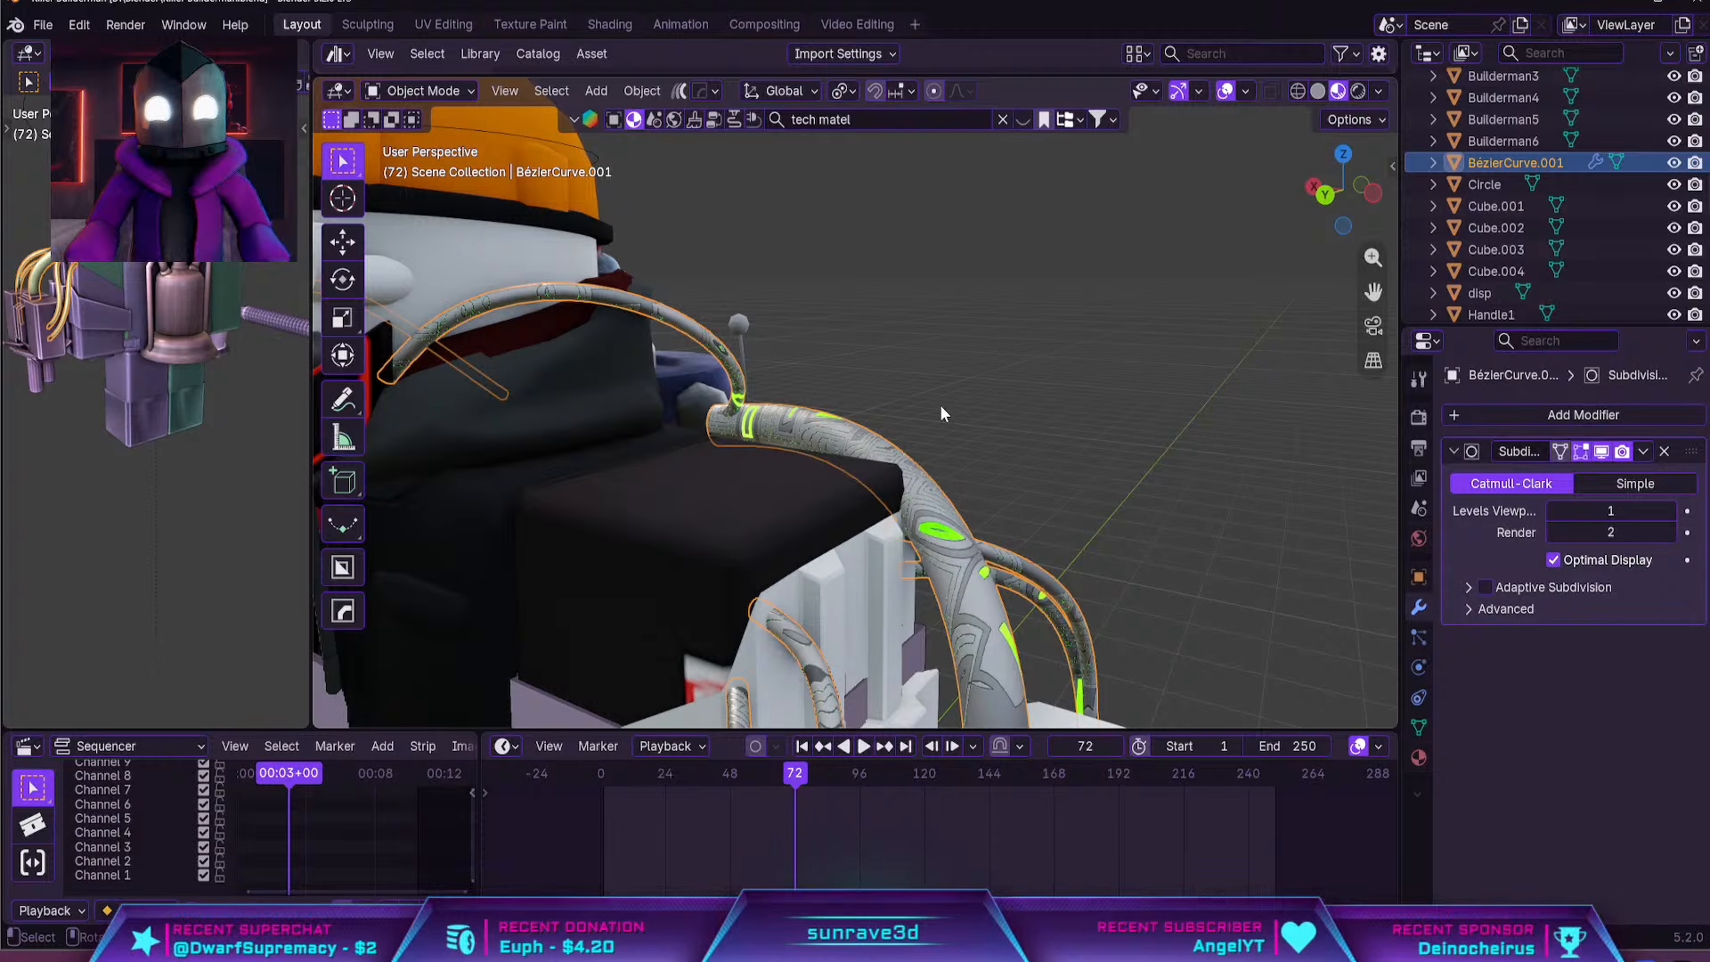
pyautogui.scroll(-4, 923, 314)
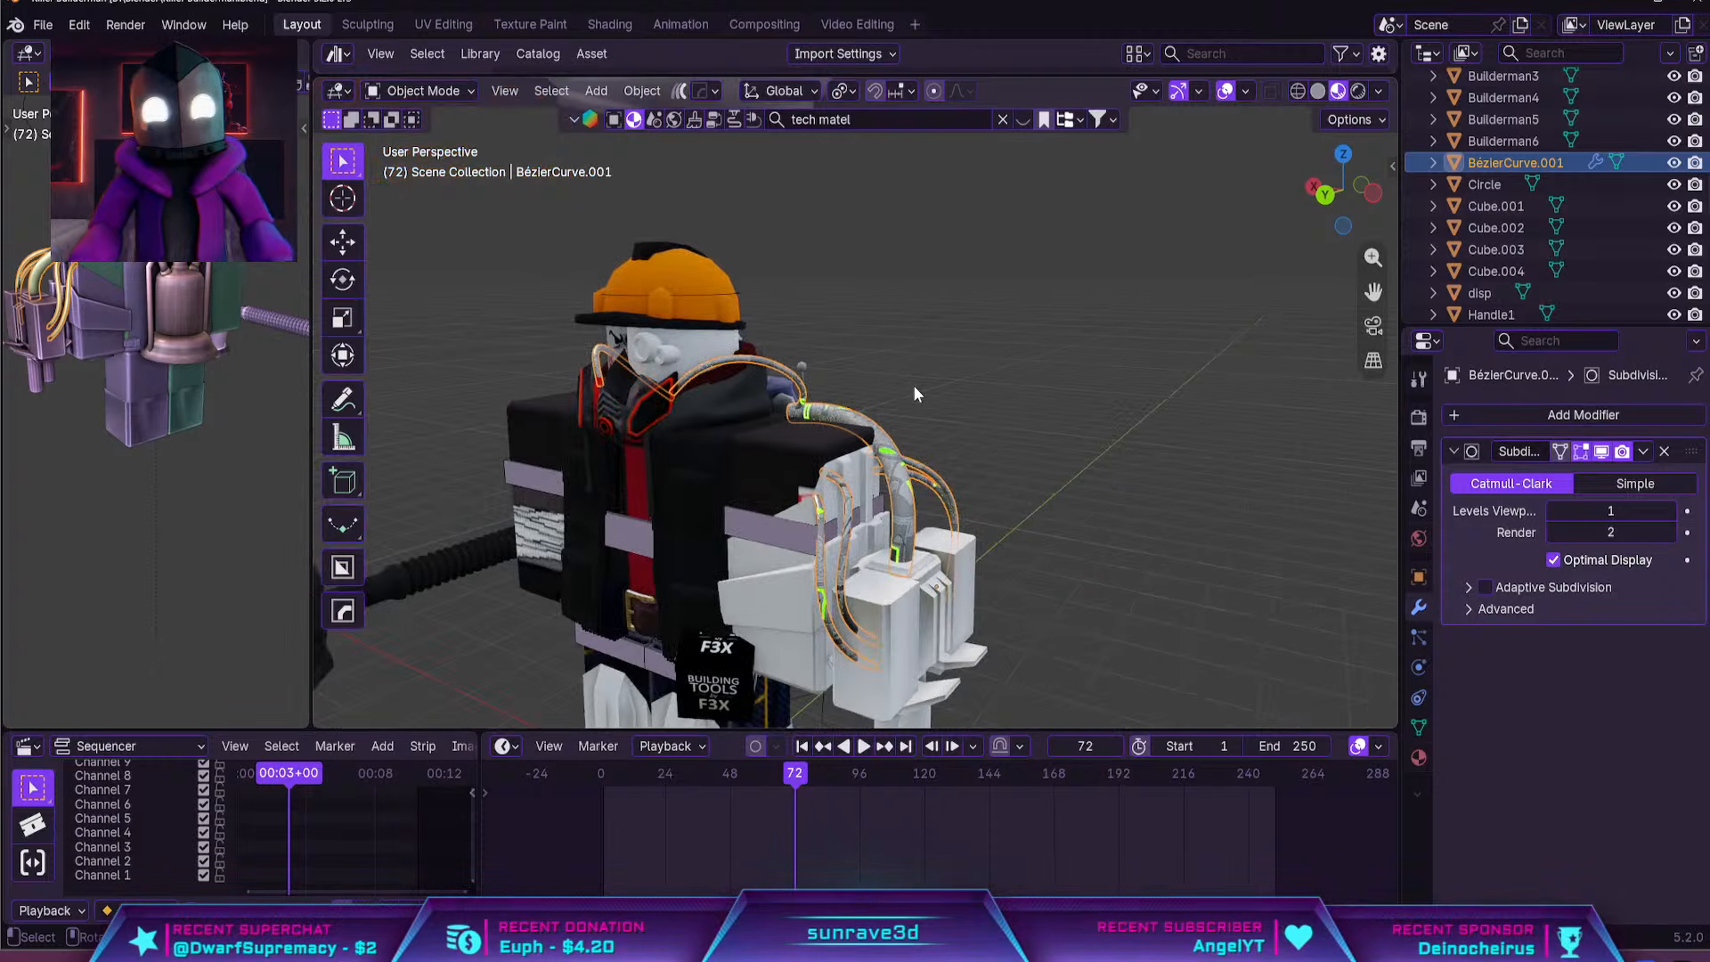
pyautogui.scroll(-4, 915, 391)
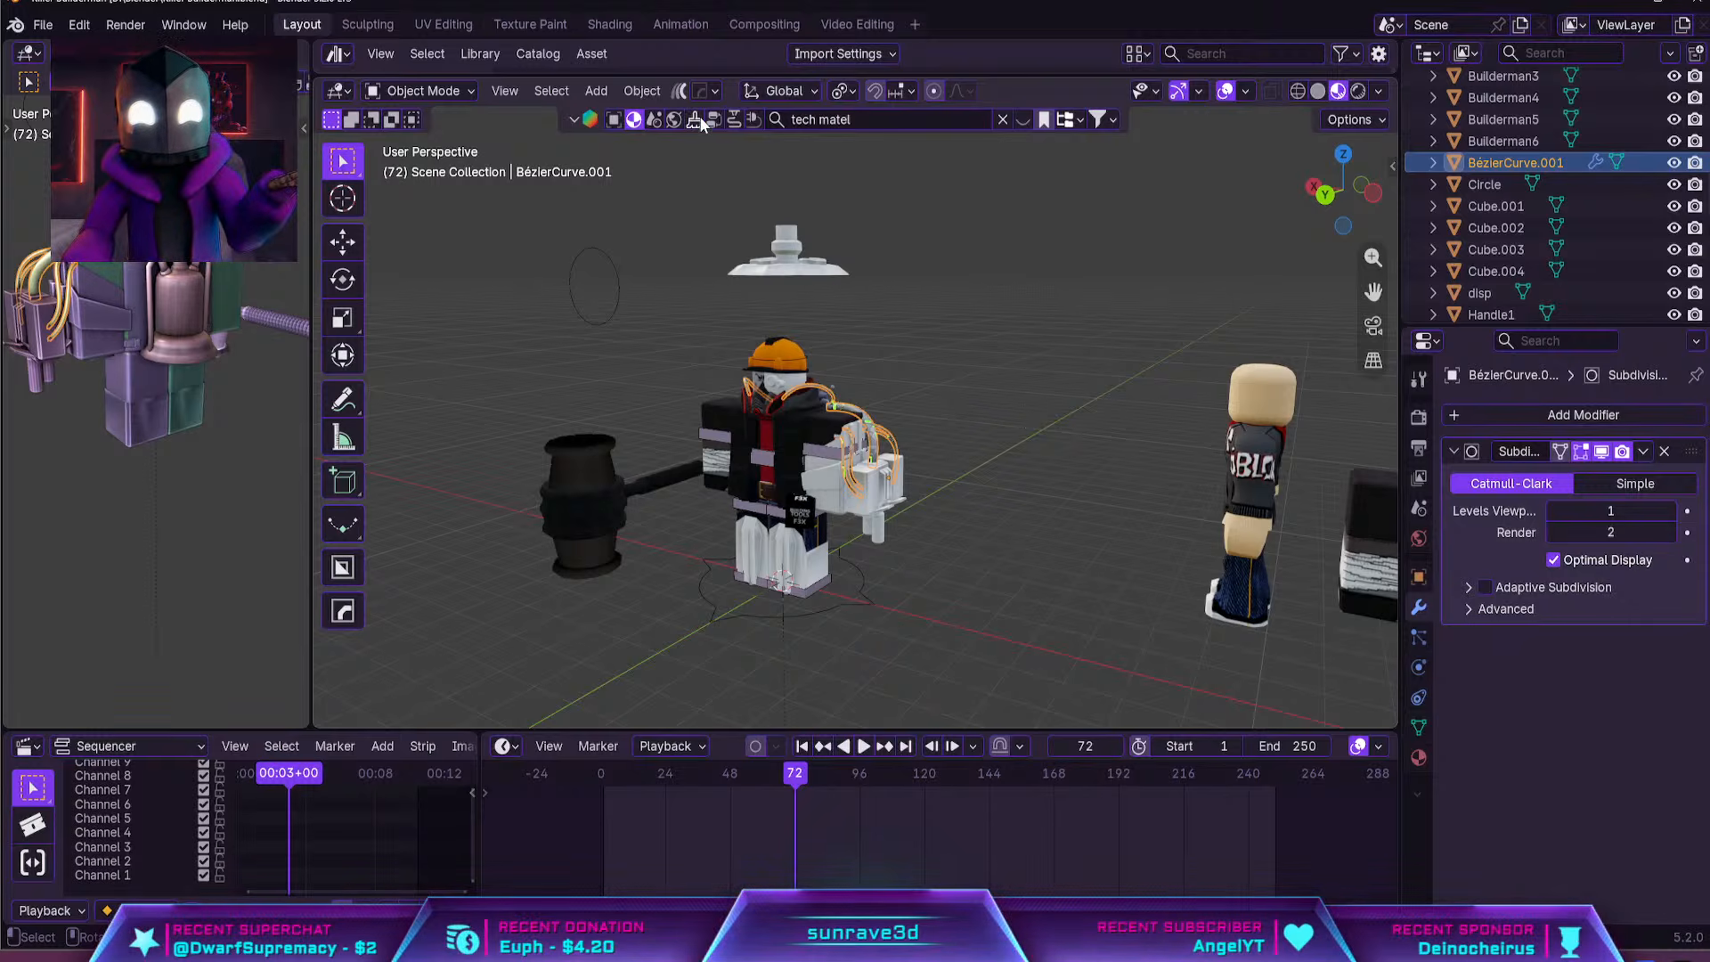
# Recolour the first stop of the hose material's light Color Ramp to red in the shader nodes
pyautogui.click(608, 25)
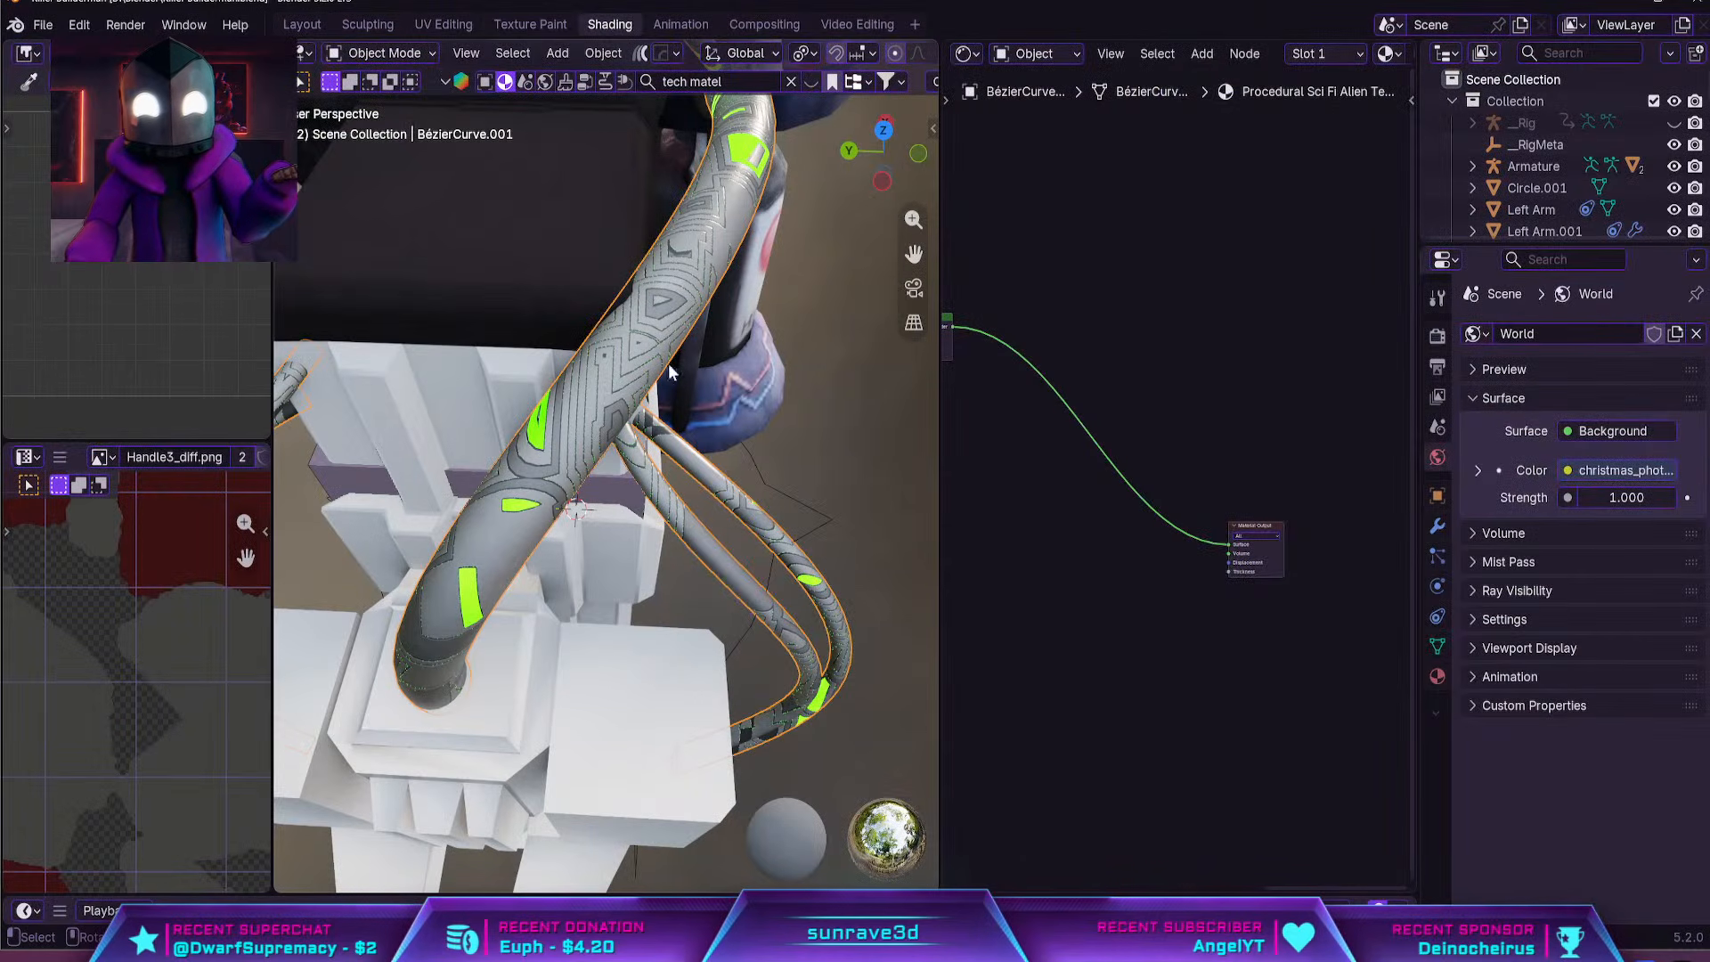
pyautogui.scroll(-9, 669, 365)
pyautogui.moveTo(669, 365); pyautogui.dragTo(750, 349, button='middle')
pyautogui.keyDown('shift'); pyautogui.moveTo(750, 349); pyautogui.dragTo(769, 504, button='middle'); pyautogui.keyUp('shift')
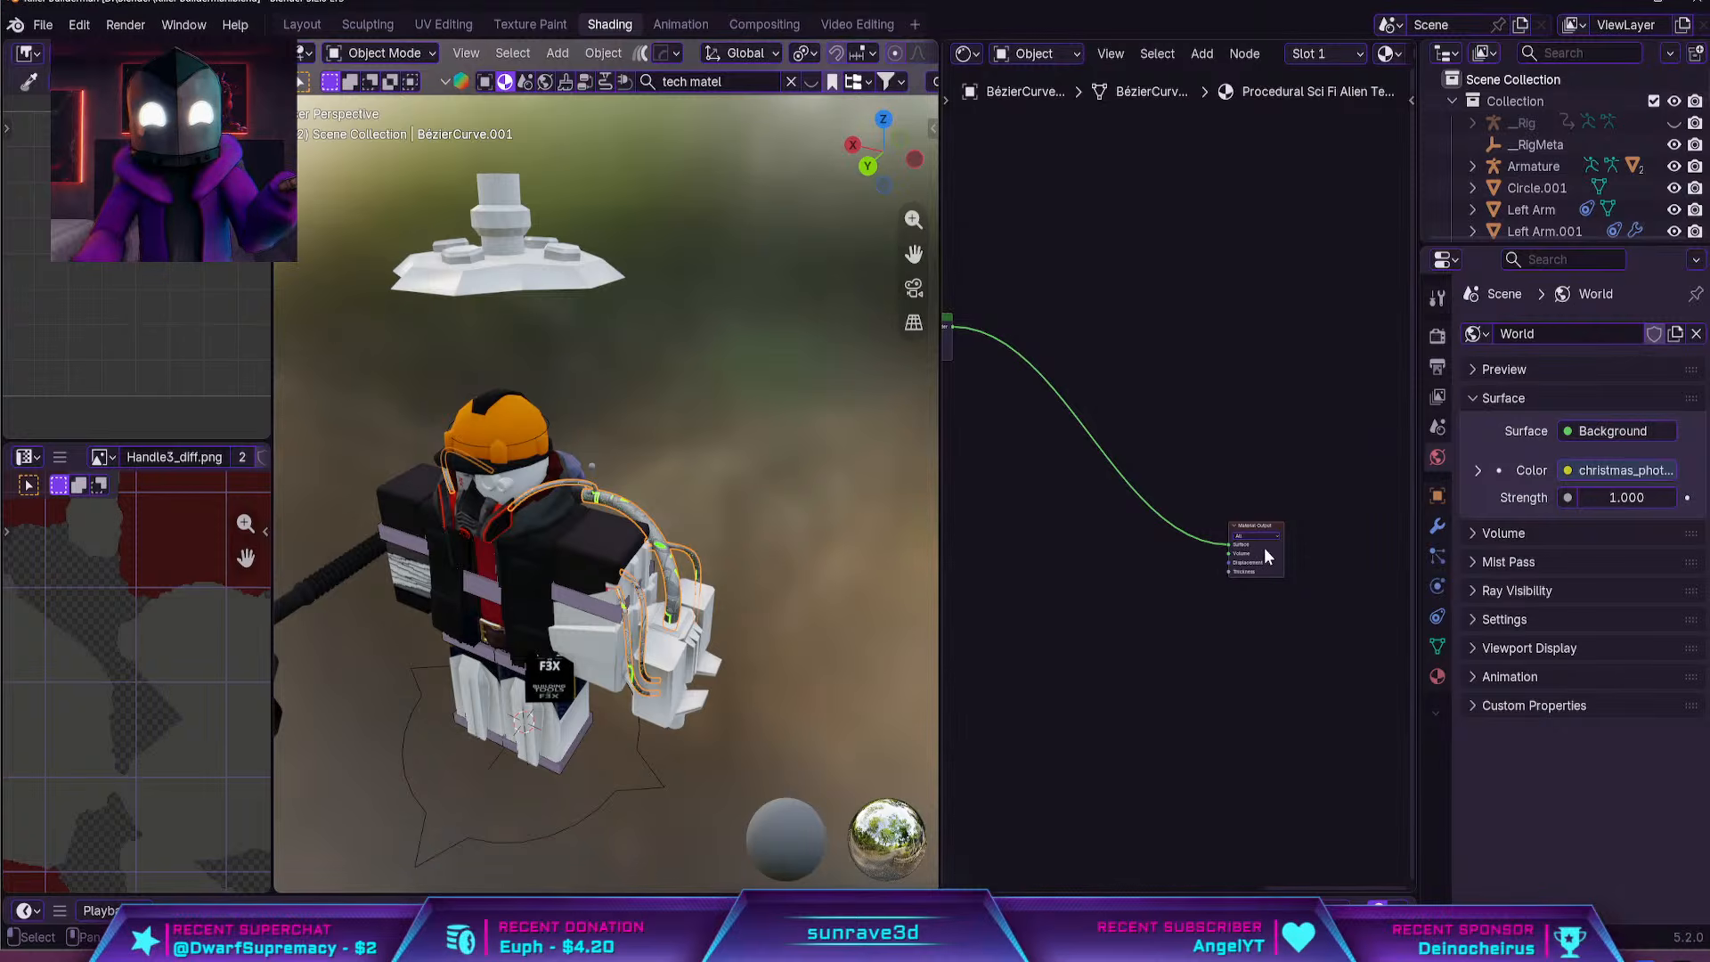
pyautogui.moveTo(1144, 481); pyautogui.dragTo(1411, 474, button='middle')
pyautogui.moveTo(946, 474); pyautogui.dragTo(1190, 473, button='middle')
pyautogui.scroll(5, 1216, 372)
pyautogui.moveTo(1216, 372); pyautogui.dragTo(1206, 522, button='middle')
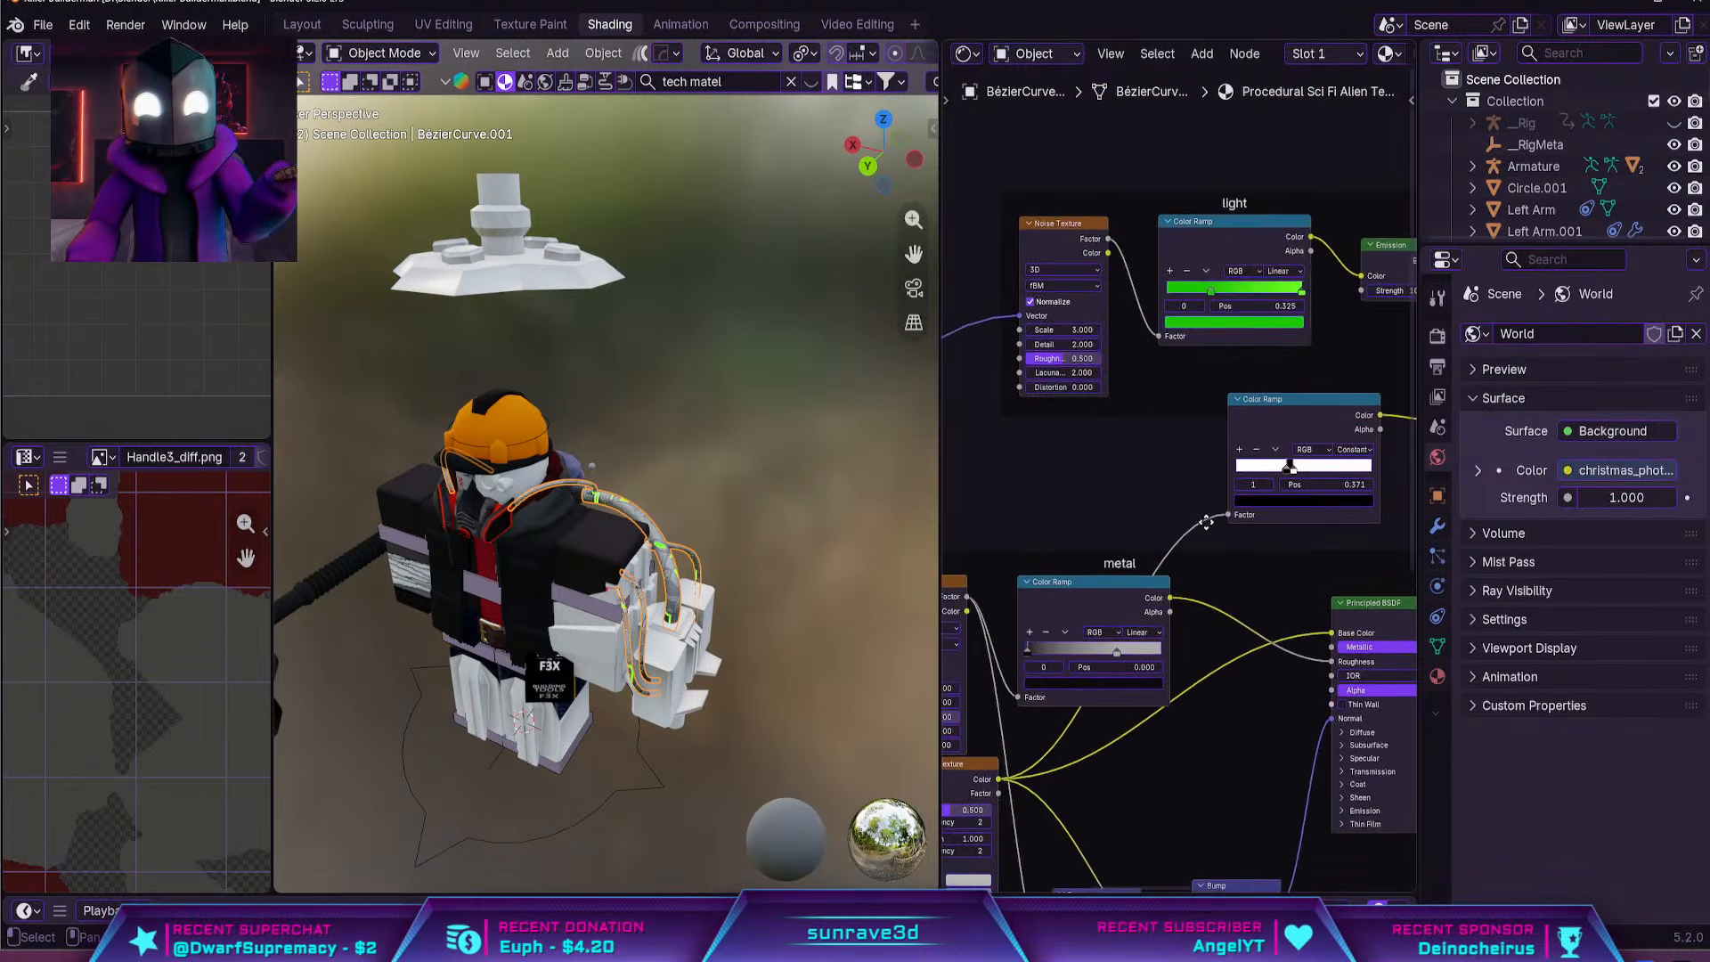
pyautogui.scroll(2, 1220, 440)
pyautogui.moveTo(1220, 440); pyautogui.dragTo(1183, 575, button='middle')
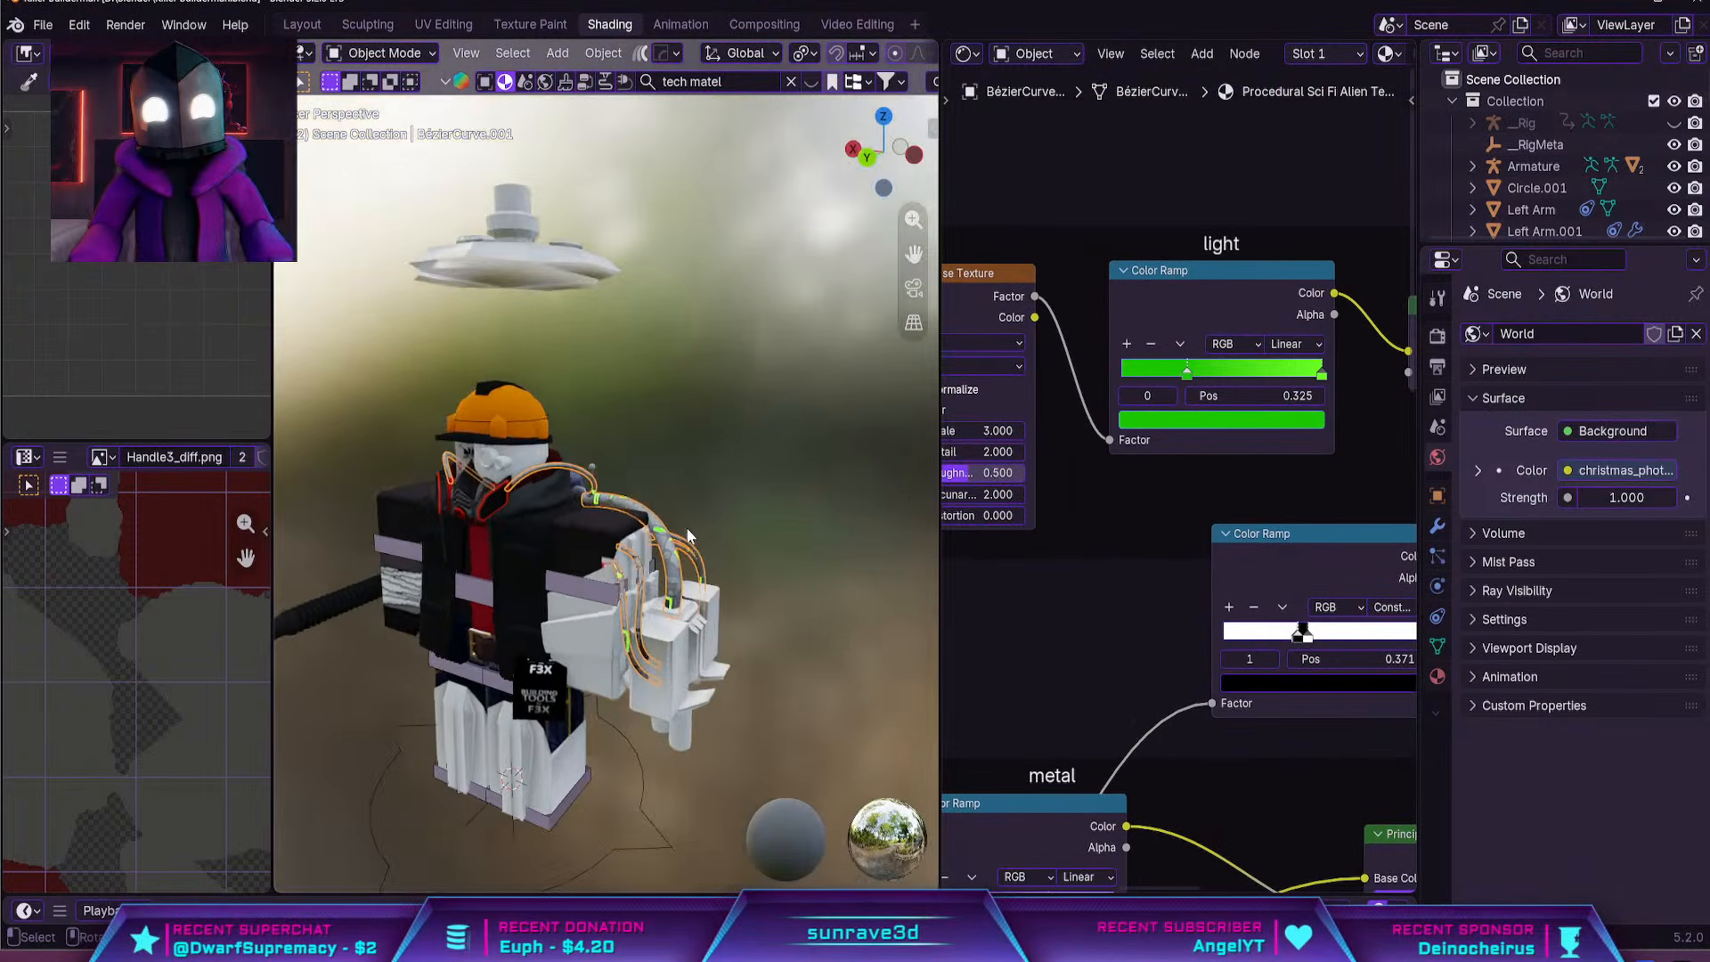
pyautogui.scroll(6, 686, 527)
pyautogui.scroll(2, 1176, 422)
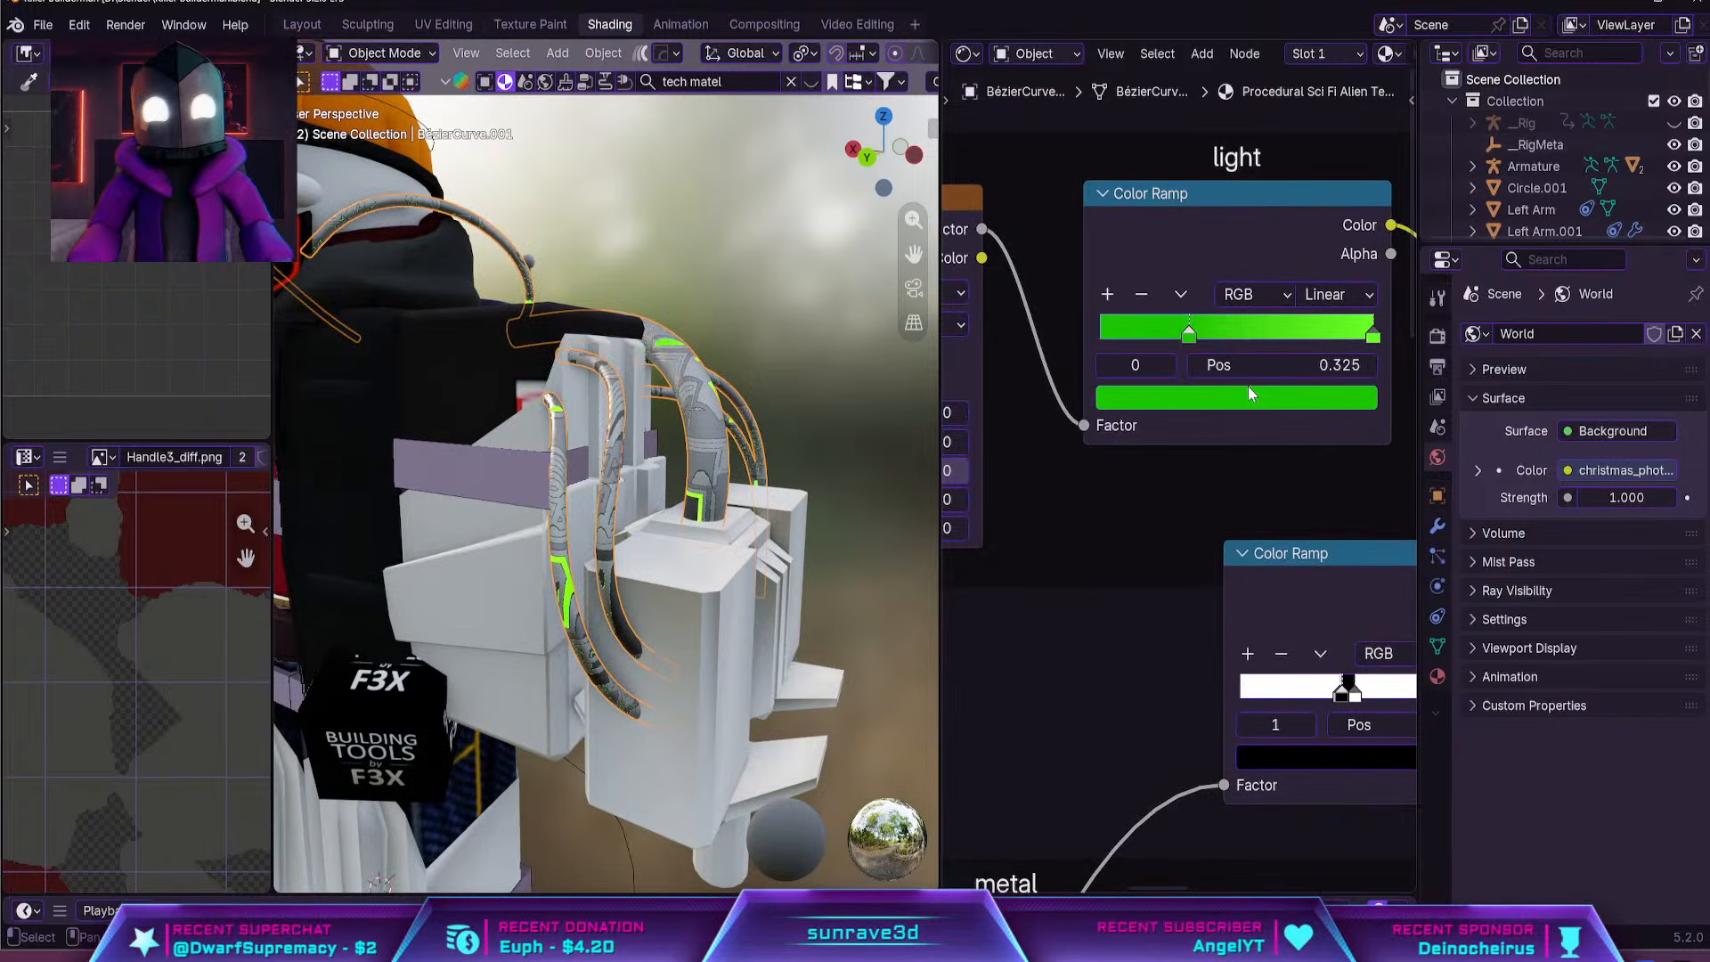
pyautogui.click(1193, 401)
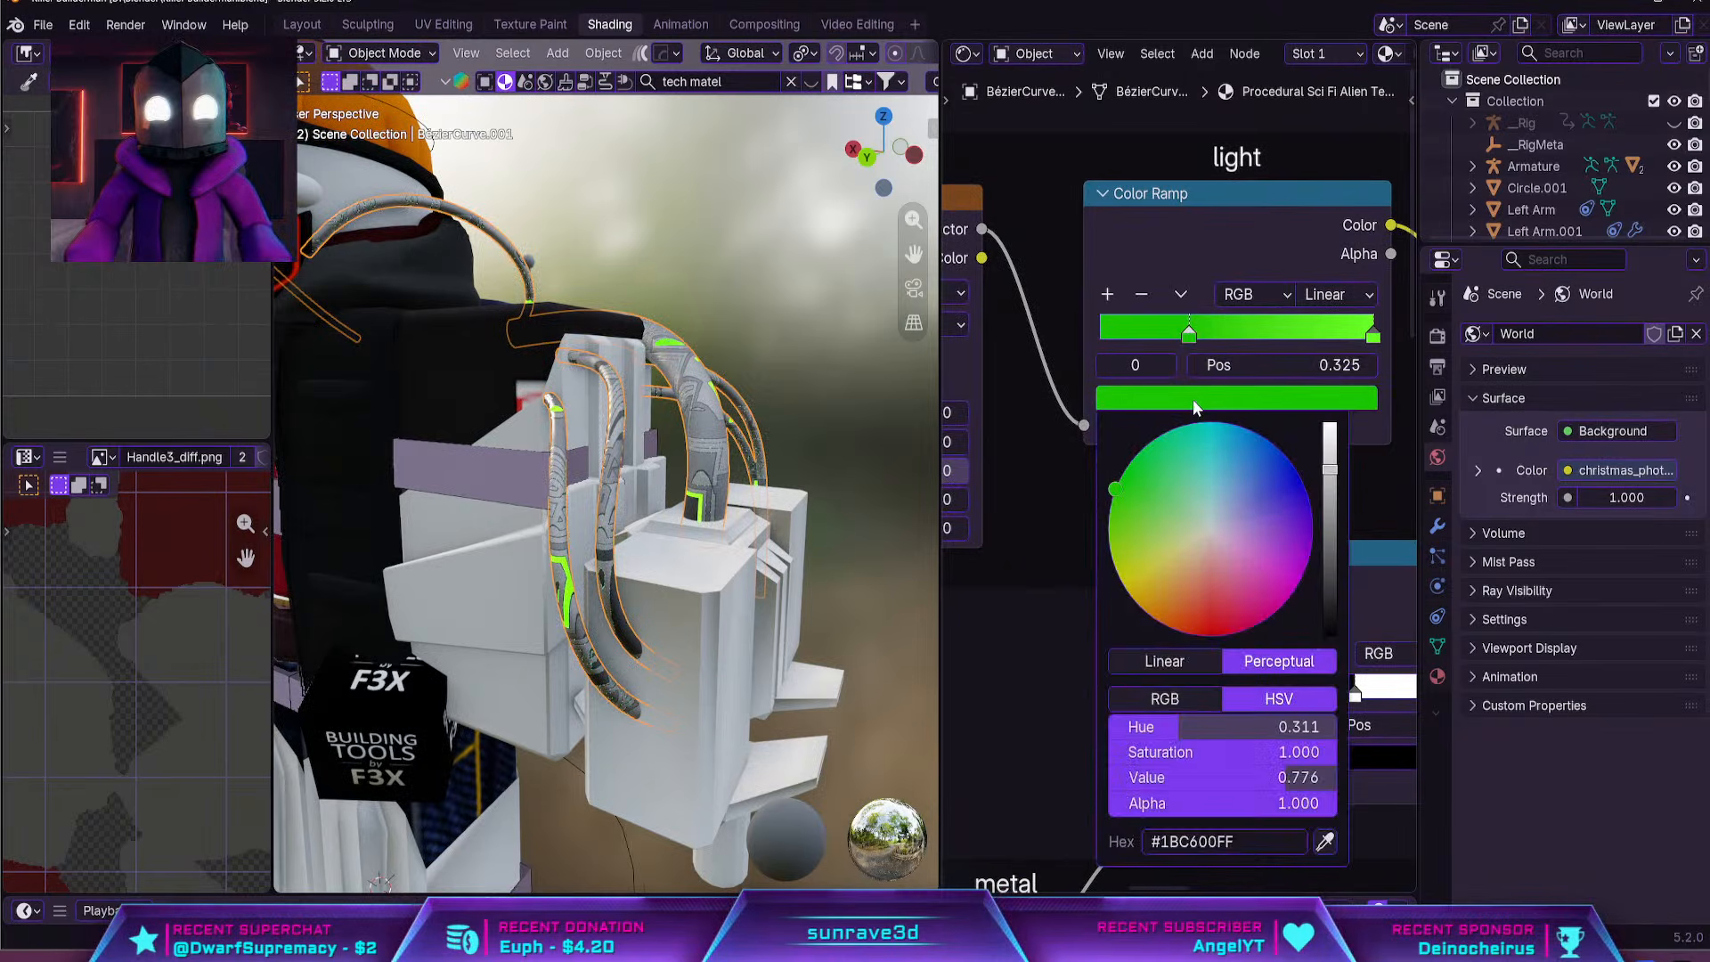
pyautogui.moveTo(1208, 535); pyautogui.dragTo(1206, 635)
pyautogui.moveTo(1088, 512); pyautogui.dragTo(981, 565, button='middle')
pyautogui.scroll(1, 981, 564)
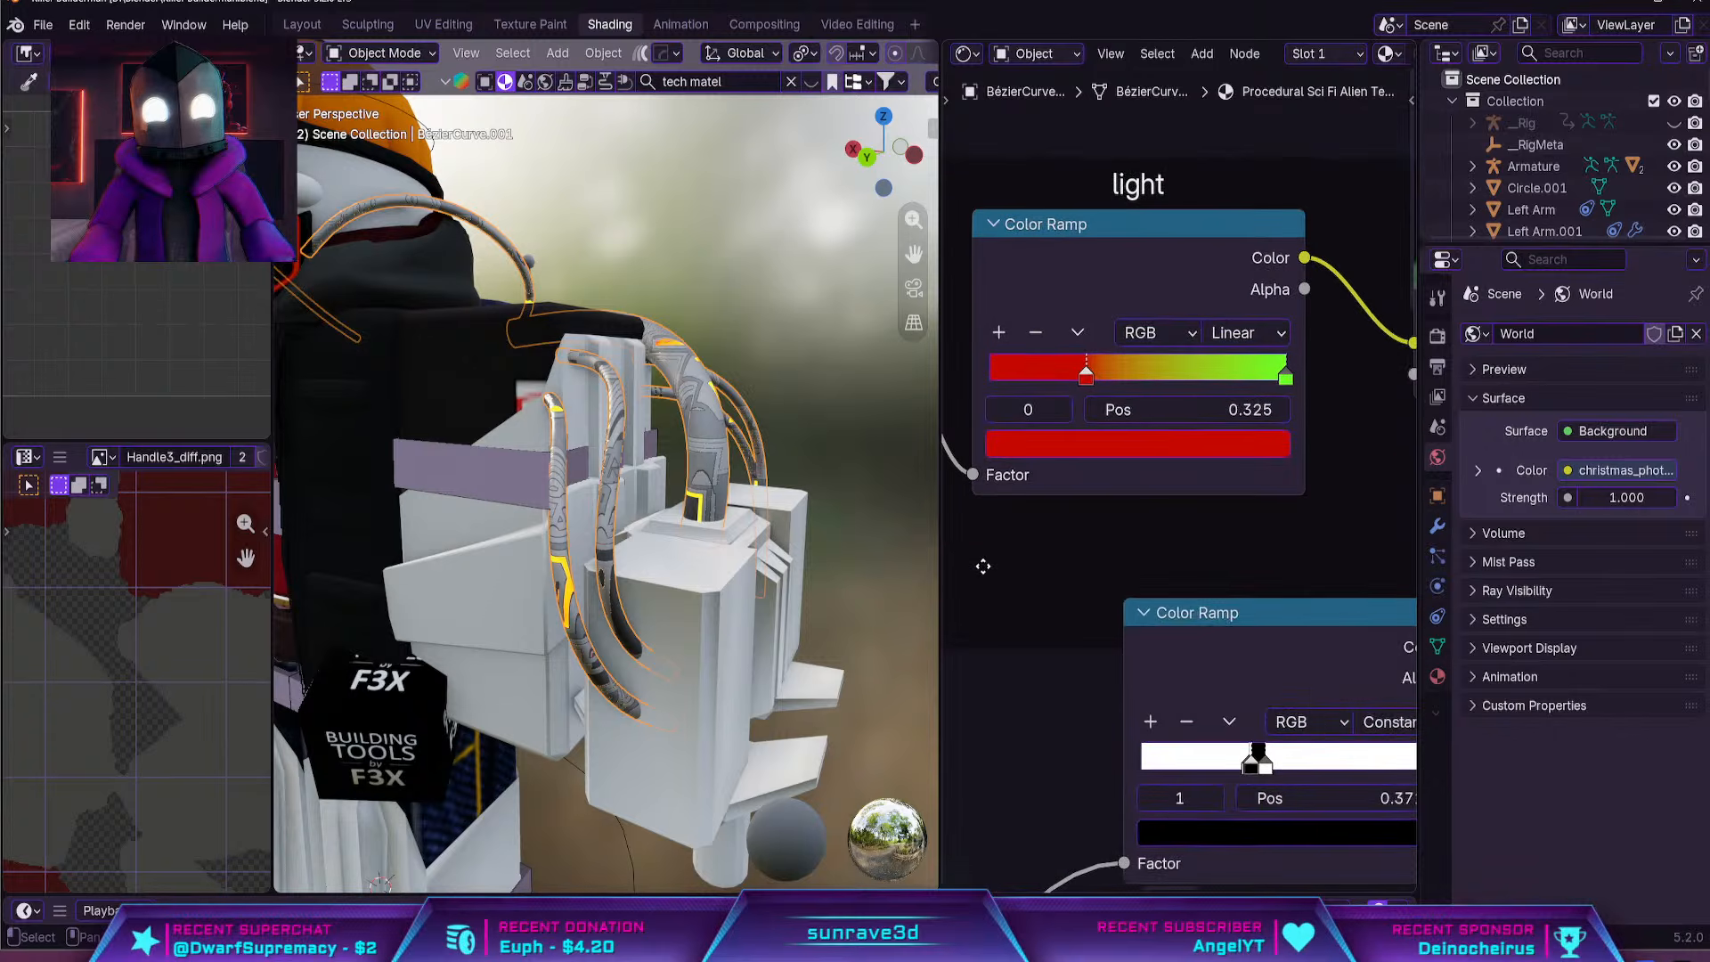
# Set the end stop of the light Color Ramp to orange-red and check the glow on the hoses
pyautogui.click(1285, 376)
pyautogui.click(1266, 444)
pyautogui.moveTo(1202, 556); pyautogui.dragTo(1085, 691)
pyautogui.scroll(-4, 764, 401)
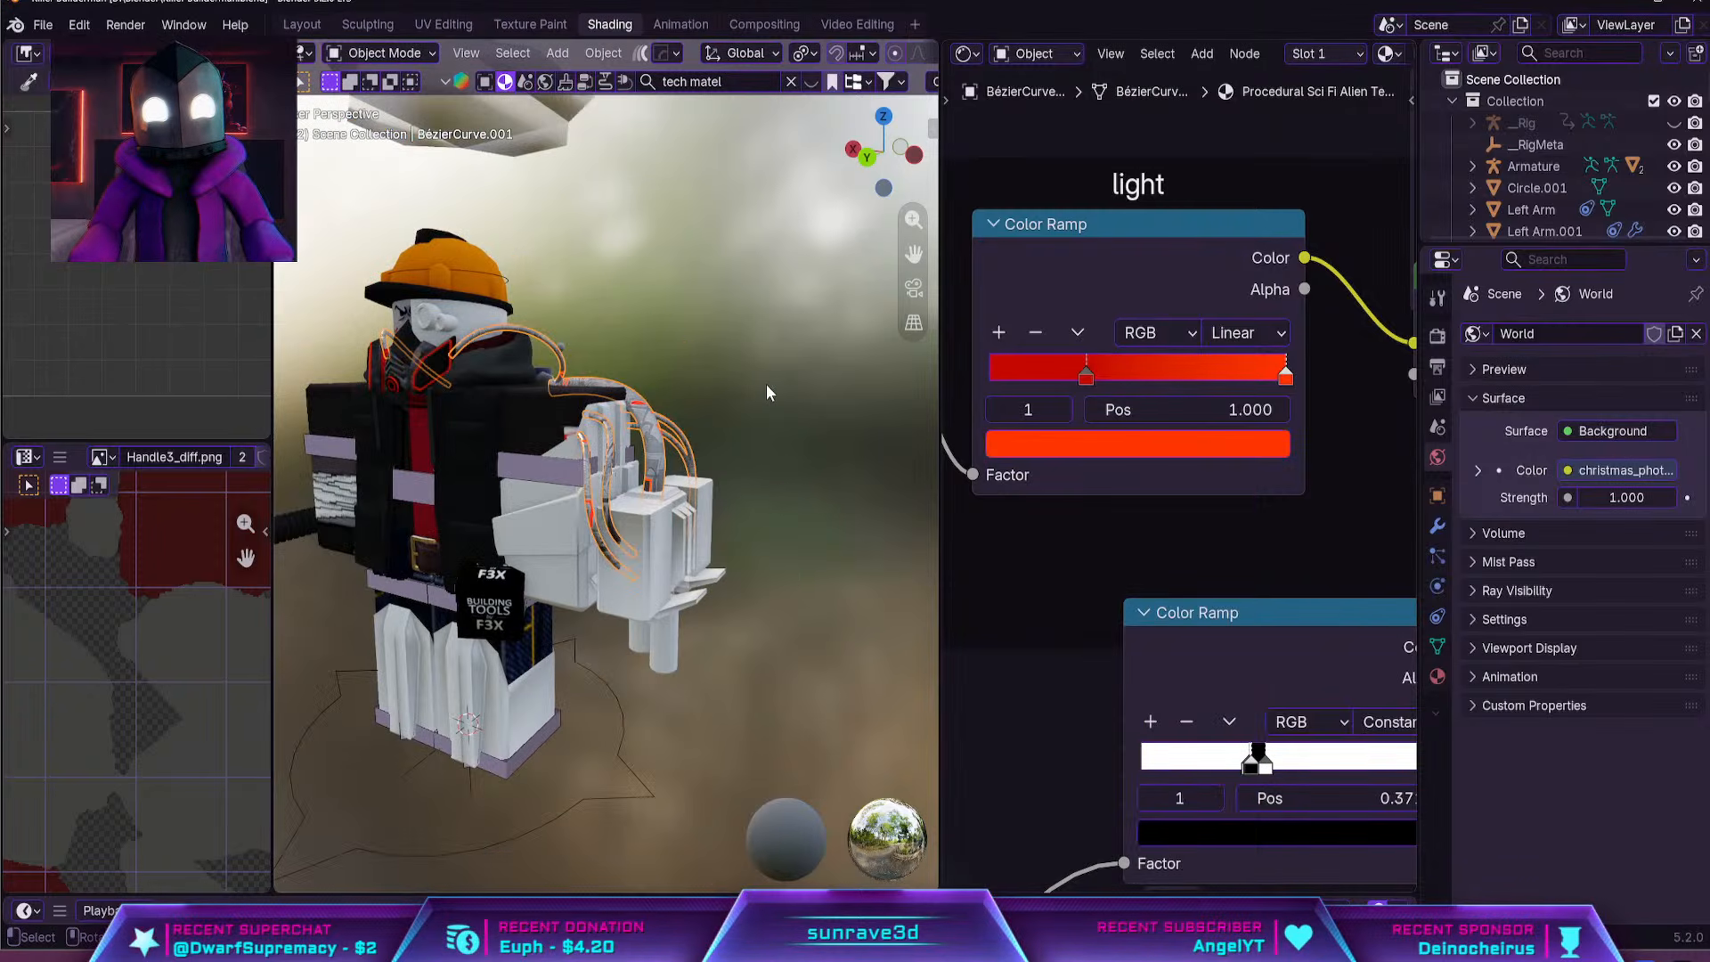
pyautogui.click(767, 389)
pyautogui.keyDown('shift'); pyautogui.moveTo(767, 389); pyautogui.dragTo(570, 472, button='middle'); pyautogui.keyUp('shift')
pyautogui.scroll(3, 563, 520)
pyautogui.click(547, 512)
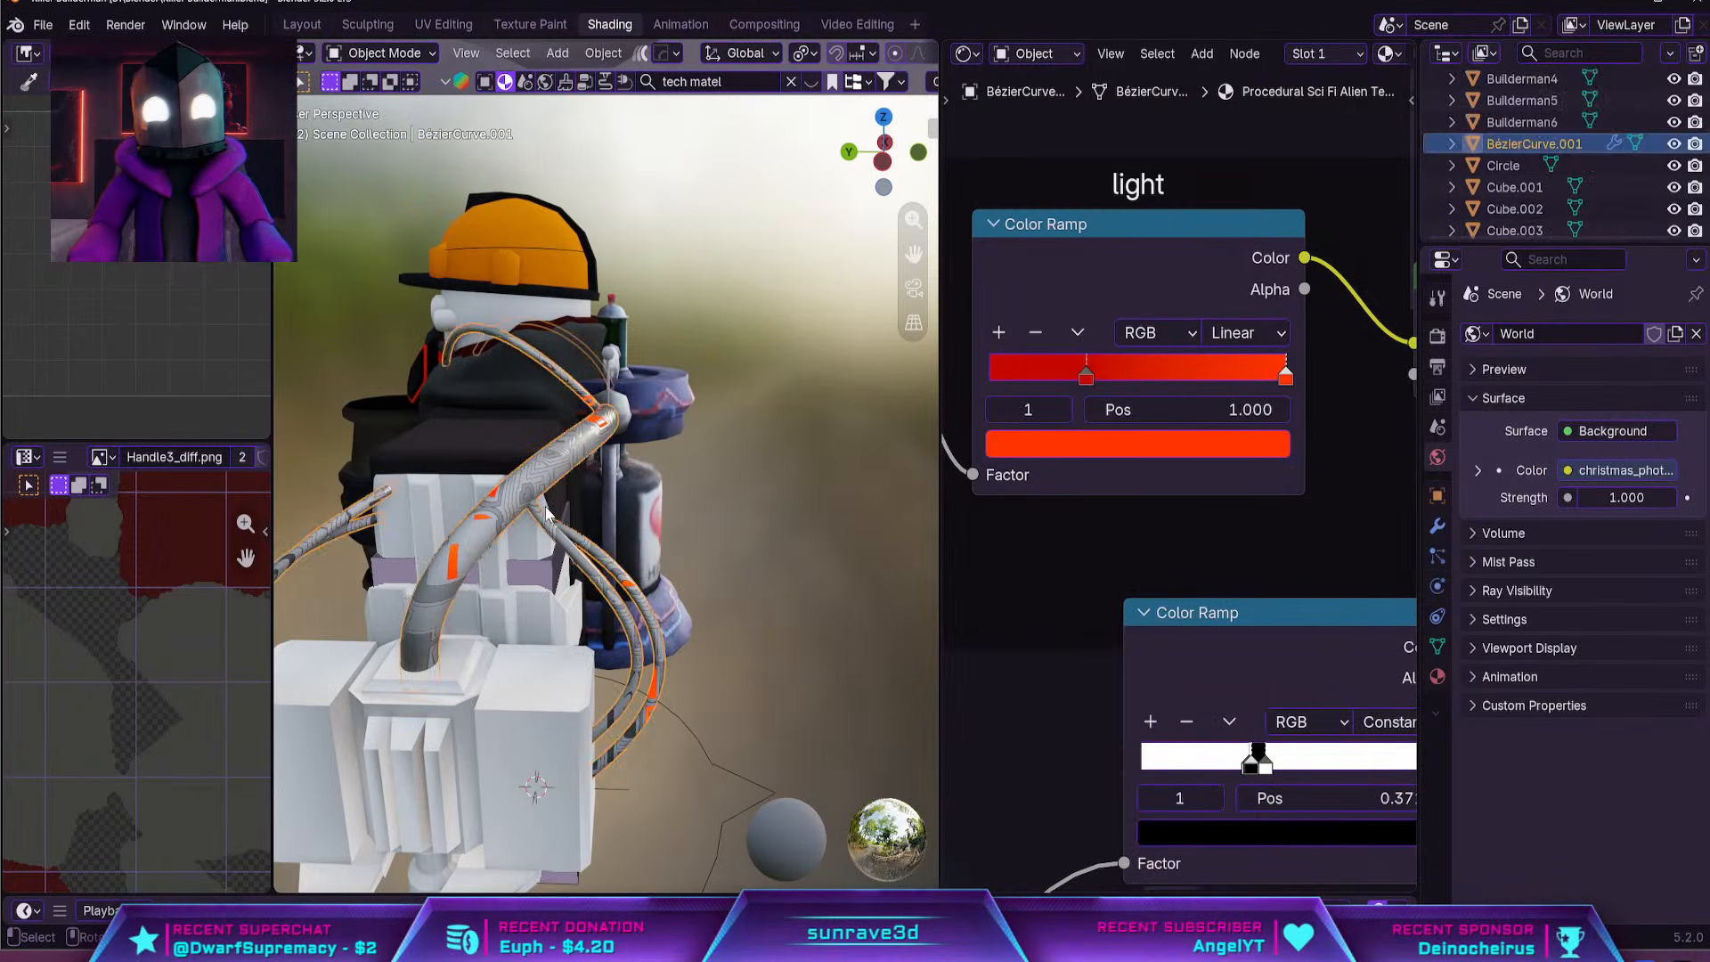
# Try a scale of -2.7 on the Voronoi Texture feeding the Brick Texture and check the hose pattern
pyautogui.scroll(-6, 1077, 531)
pyautogui.moveTo(1142, 502); pyautogui.dragTo(1237, 631, button='middle')
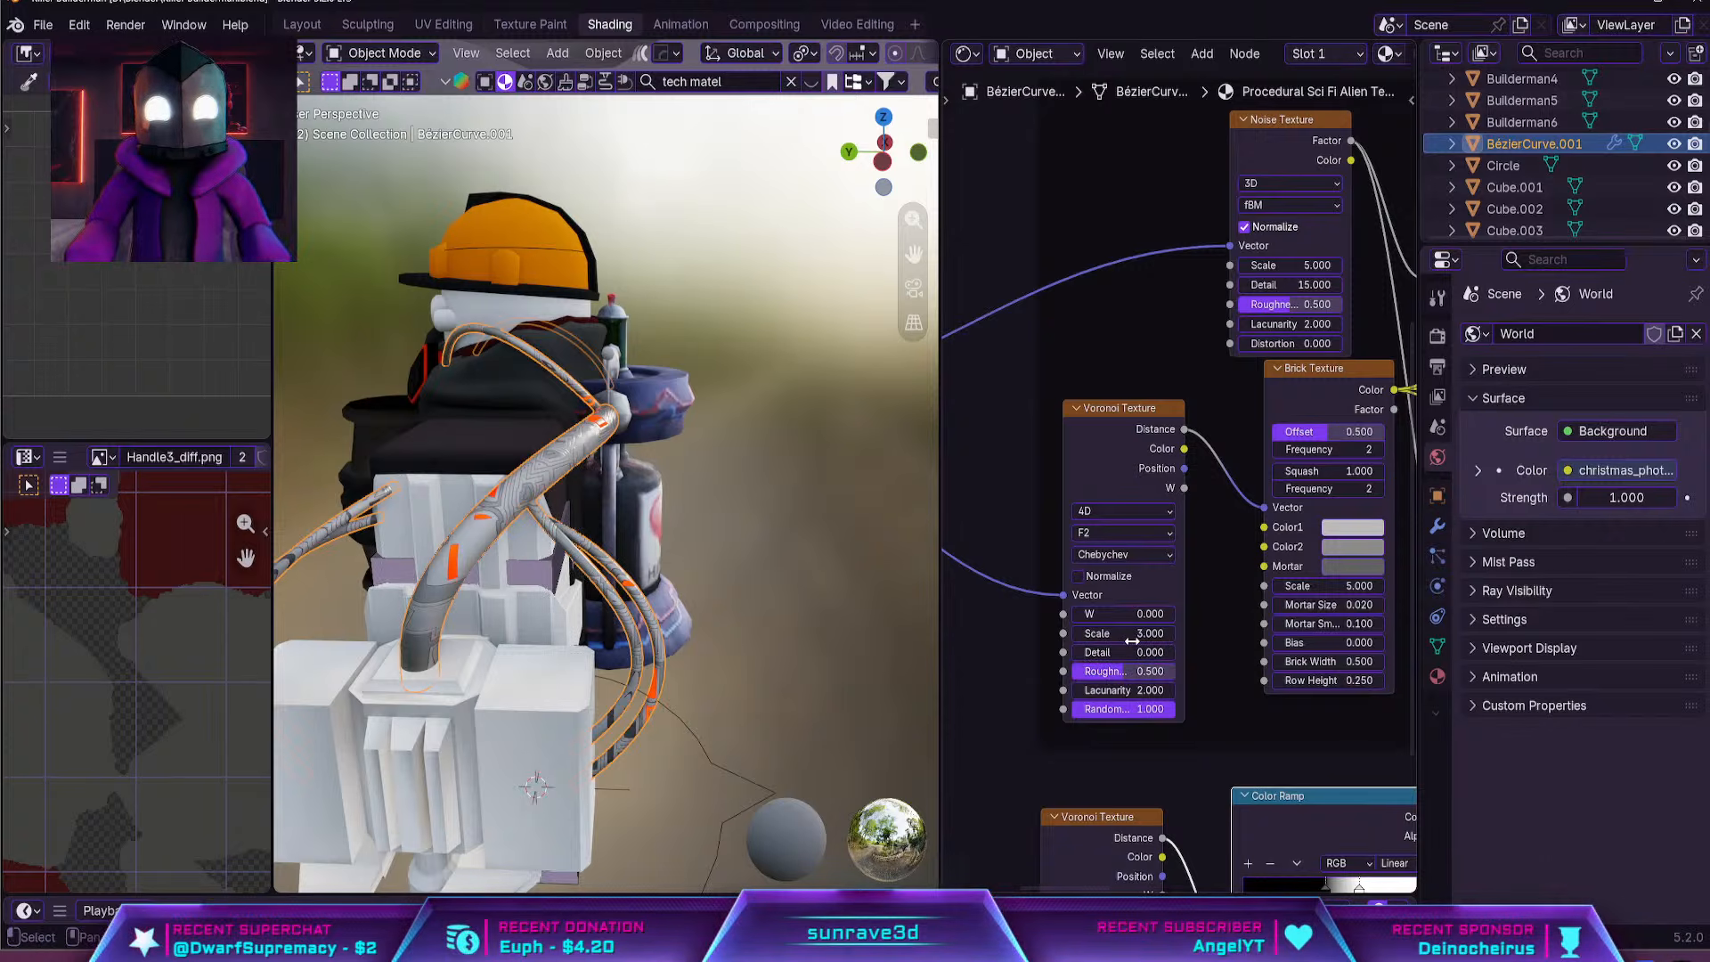
pyautogui.moveTo(1131, 640); pyautogui.dragTo(1065, 633)
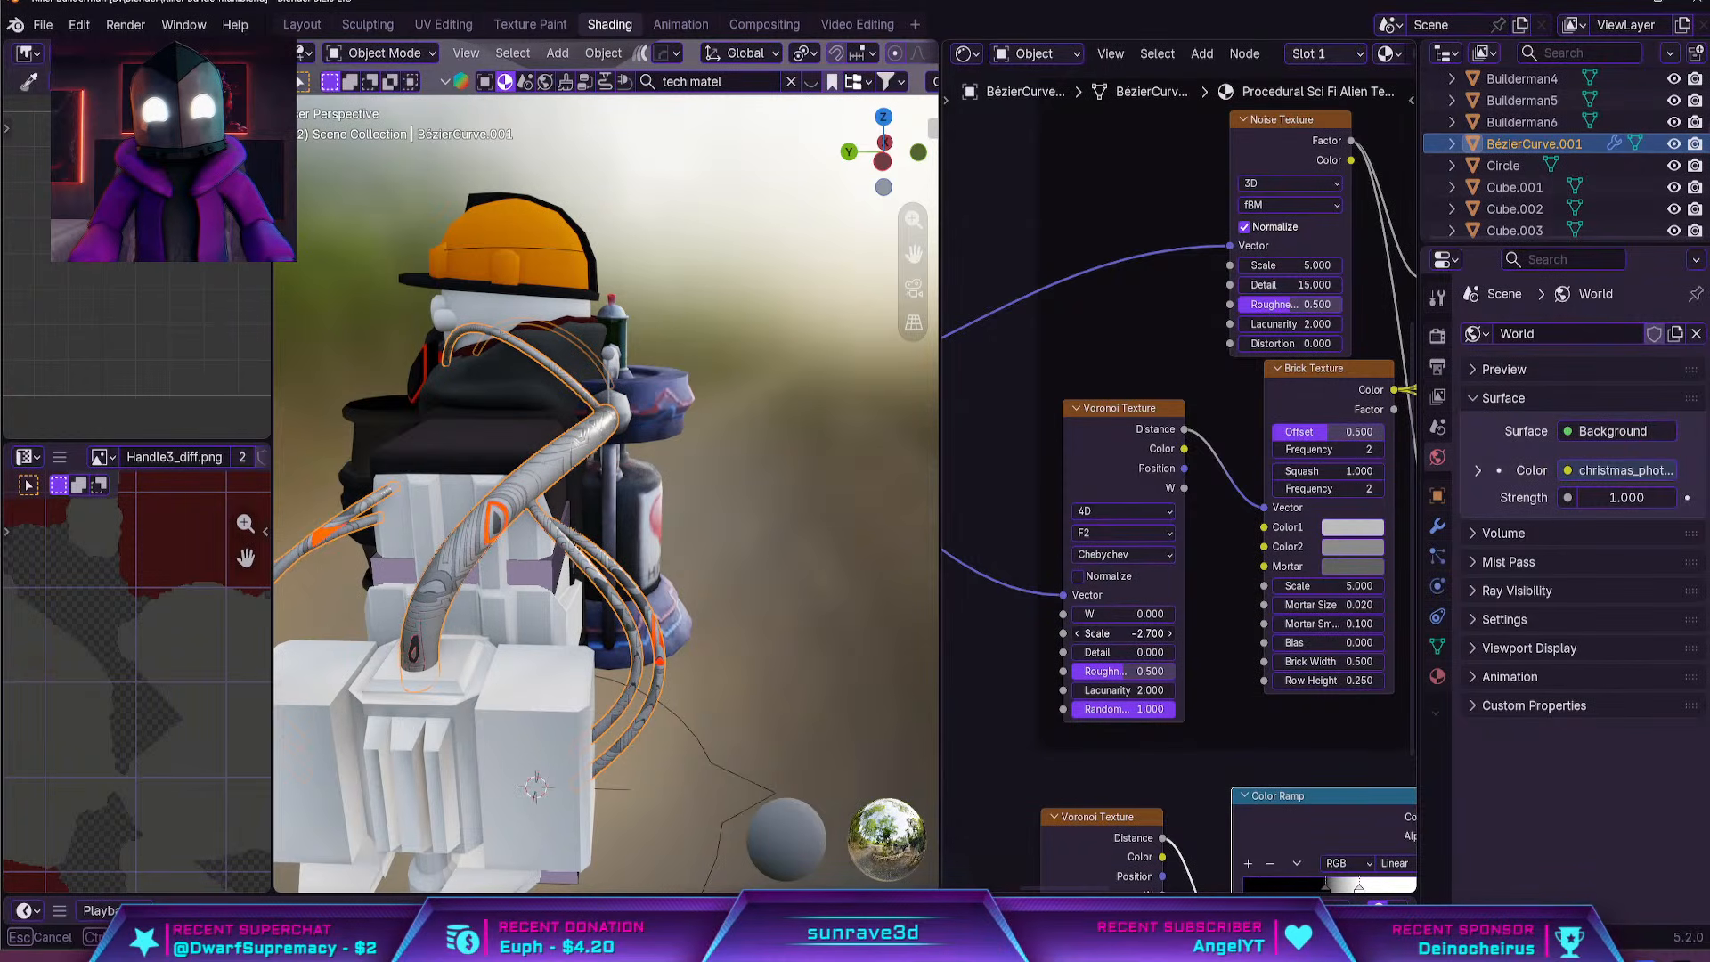
pyautogui.click(820, 616)
pyautogui.moveTo(821, 616); pyautogui.dragTo(930, 645, button='middle')
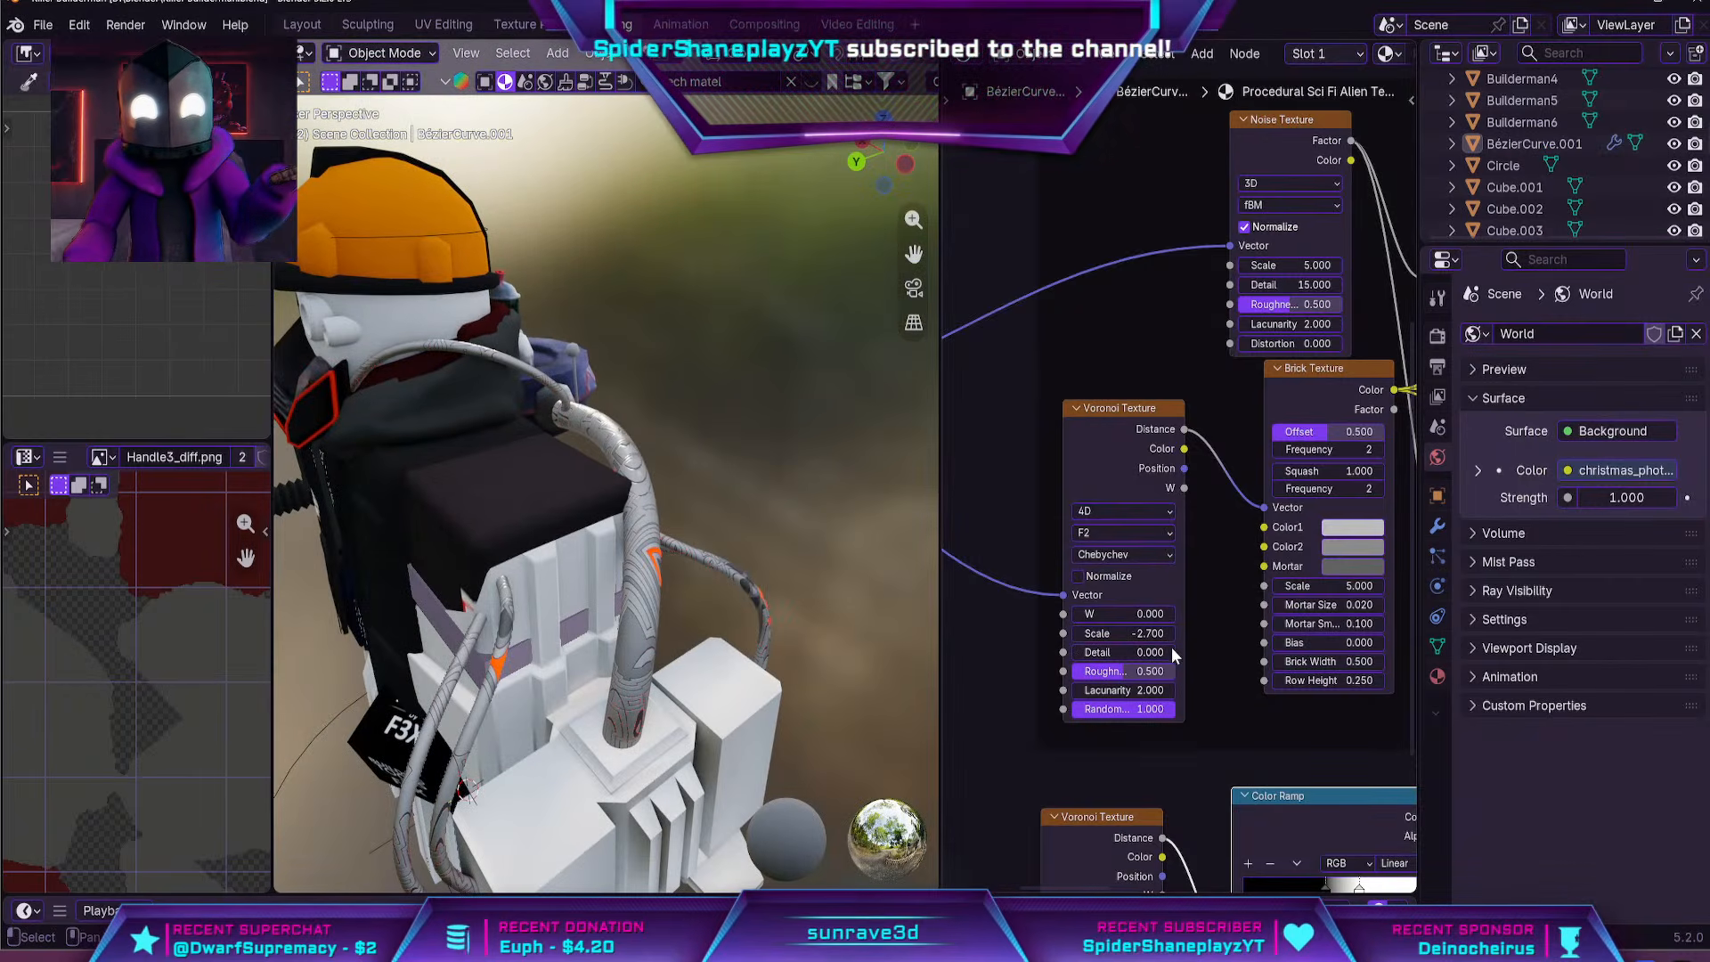
# Set the scale of the Voronoi Texture feeding the Brick Texture to about 3.1 and check the hose pattern
pyautogui.moveTo(1136, 614); pyautogui.dragTo(1225, 634)
pyautogui.hotkey('ctrl', 'z')
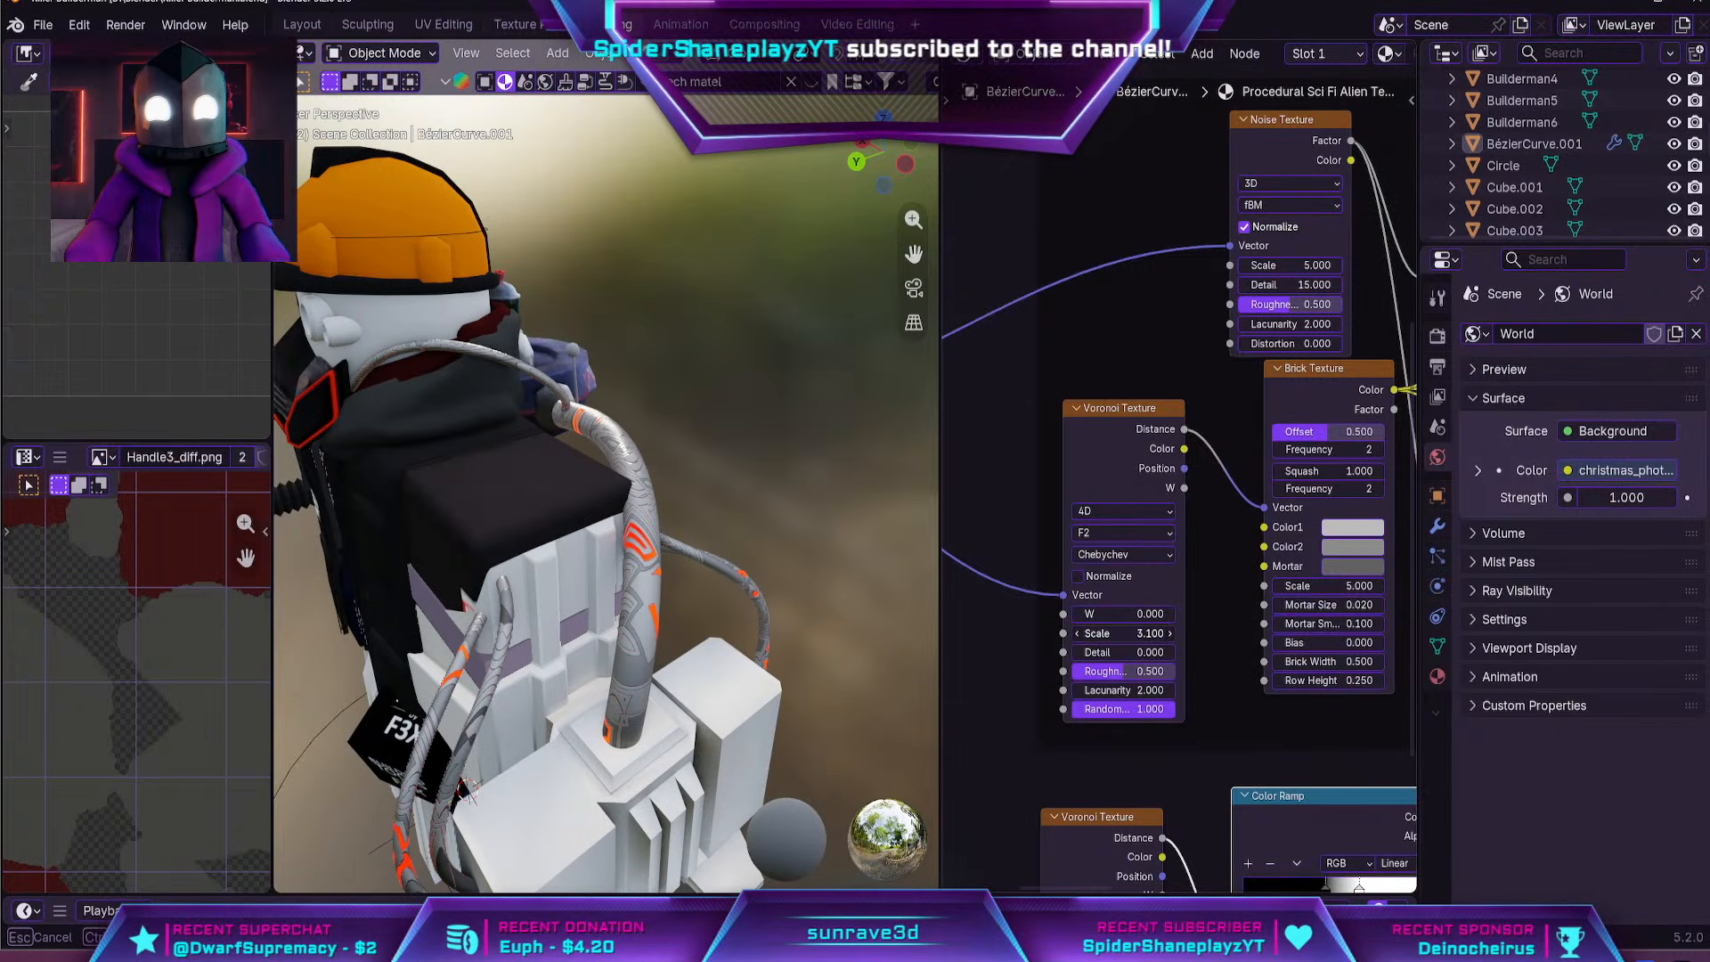
pyautogui.moveTo(911, 601); pyautogui.dragTo(802, 559, button='middle')
pyautogui.scroll(2, 802, 558)
pyautogui.scroll(-4, 1124, 550)
# Set the scale of the Noise Texture in the light frame to -3.6
pyautogui.moveTo(997, 534); pyautogui.dragTo(1084, 844, button='middle')
pyautogui.moveTo(1089, 436); pyautogui.dragTo(1205, 543, button='middle')
pyautogui.scroll(2, 1092, 442)
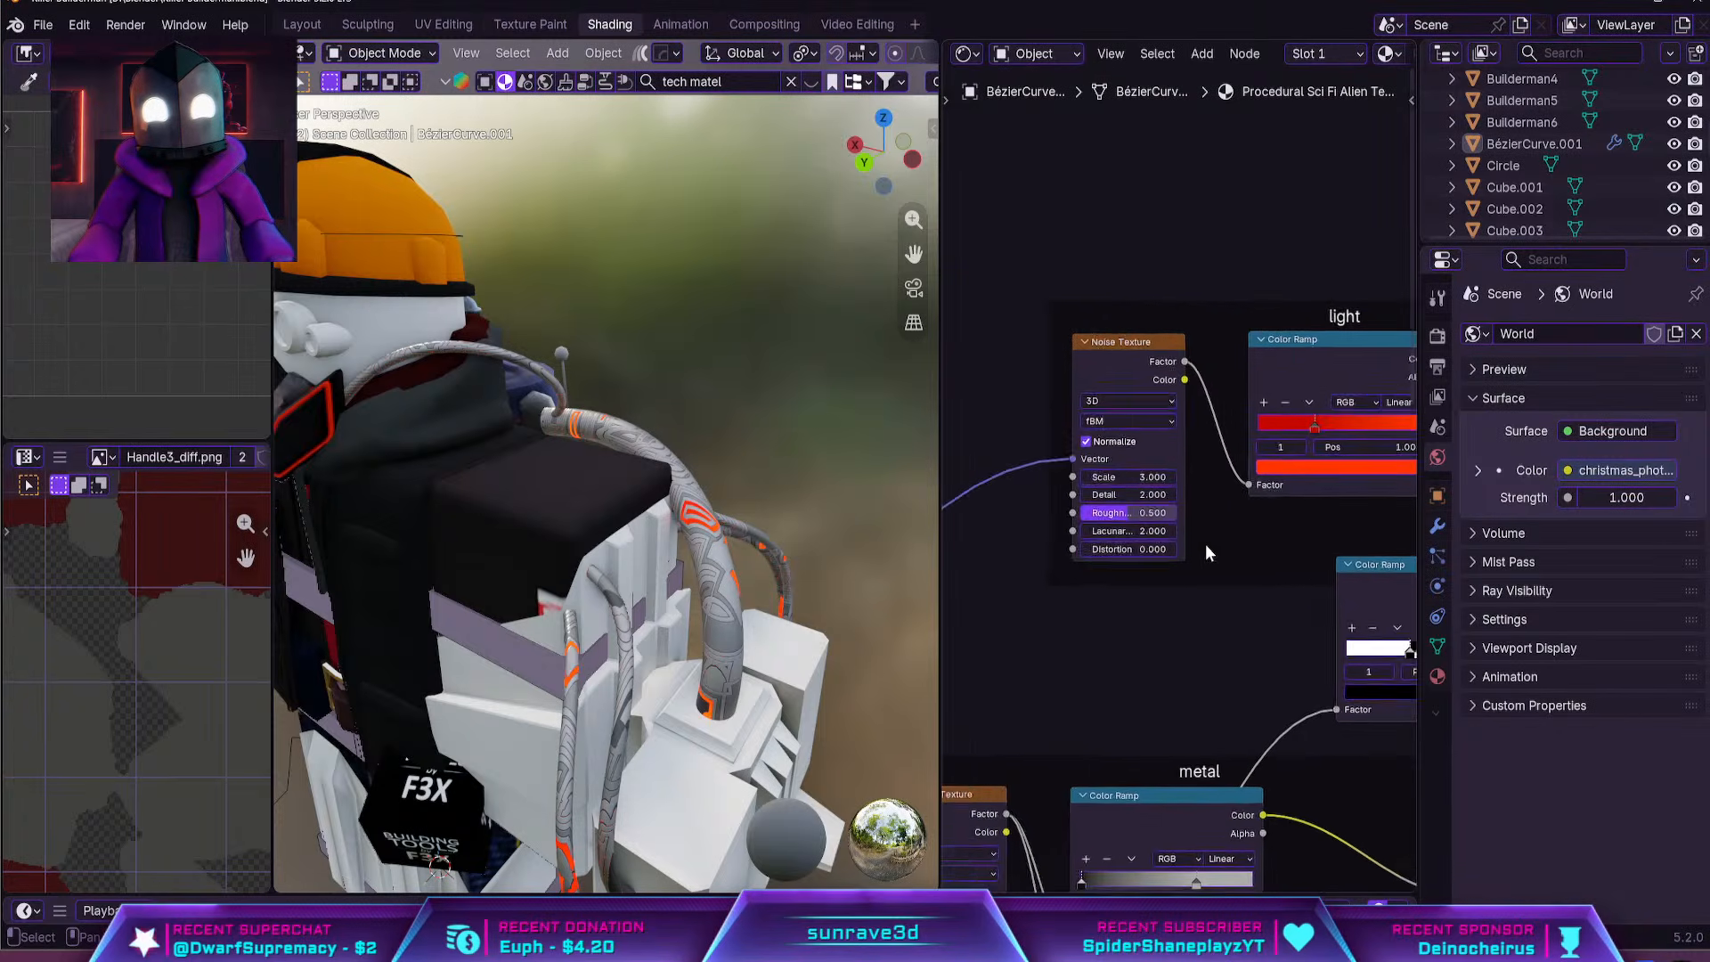
pyautogui.scroll(3, 1126, 511)
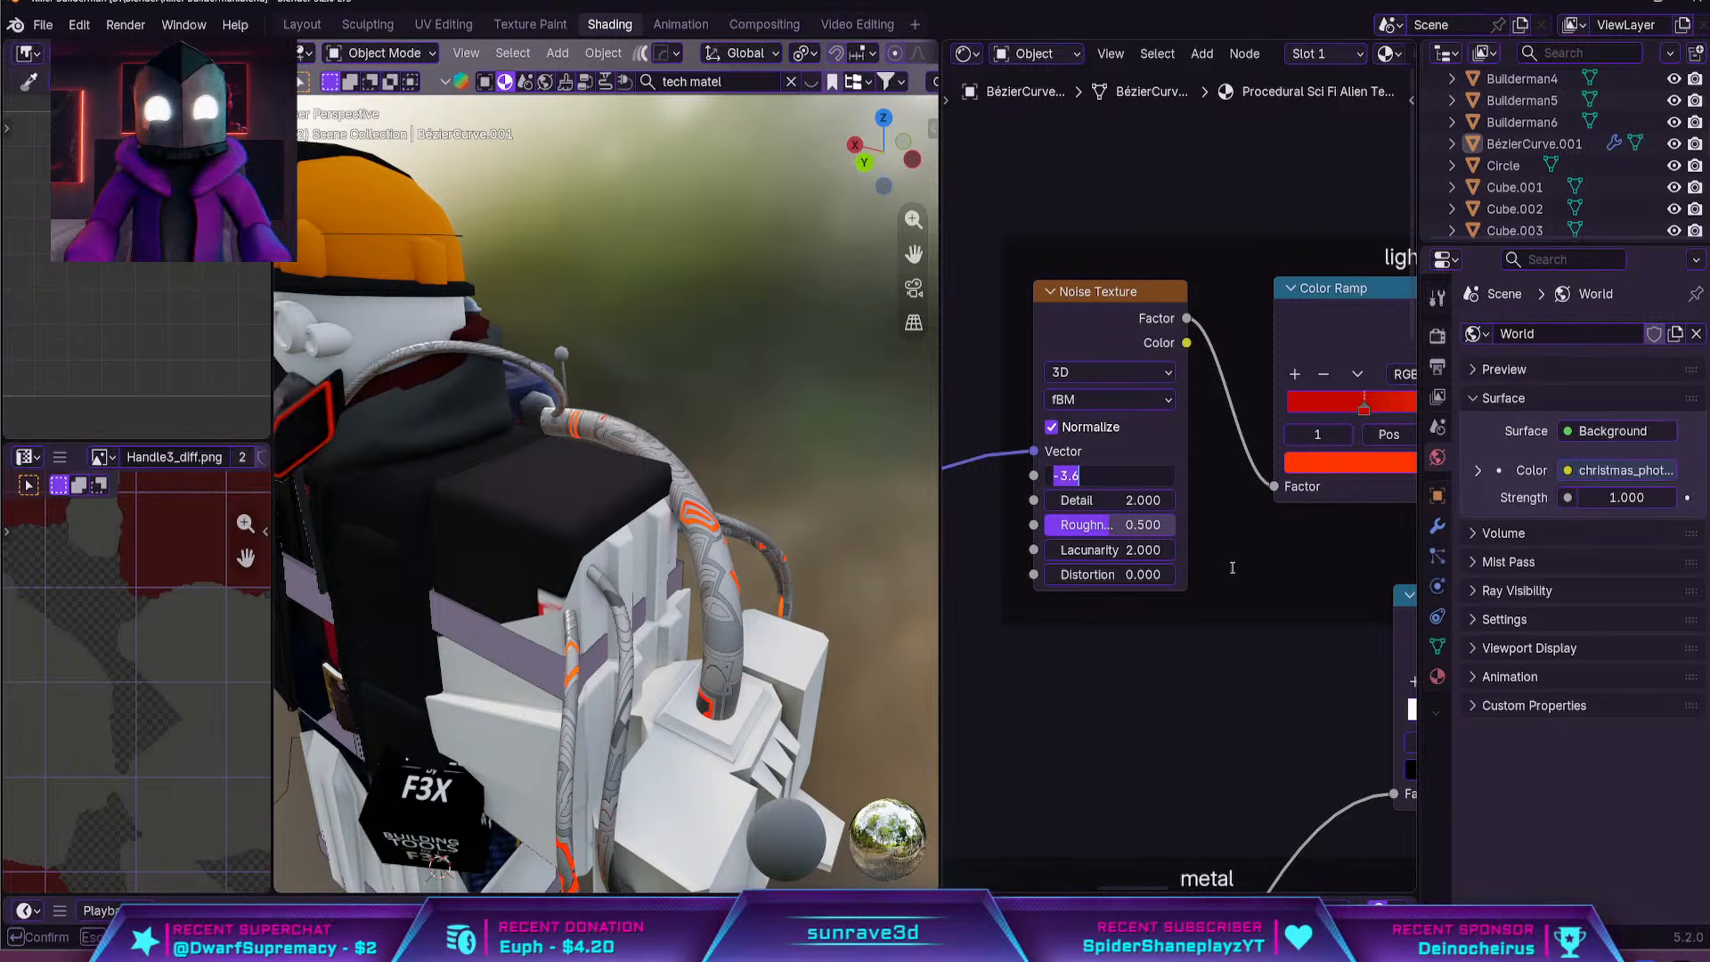
pyautogui.press('Return')
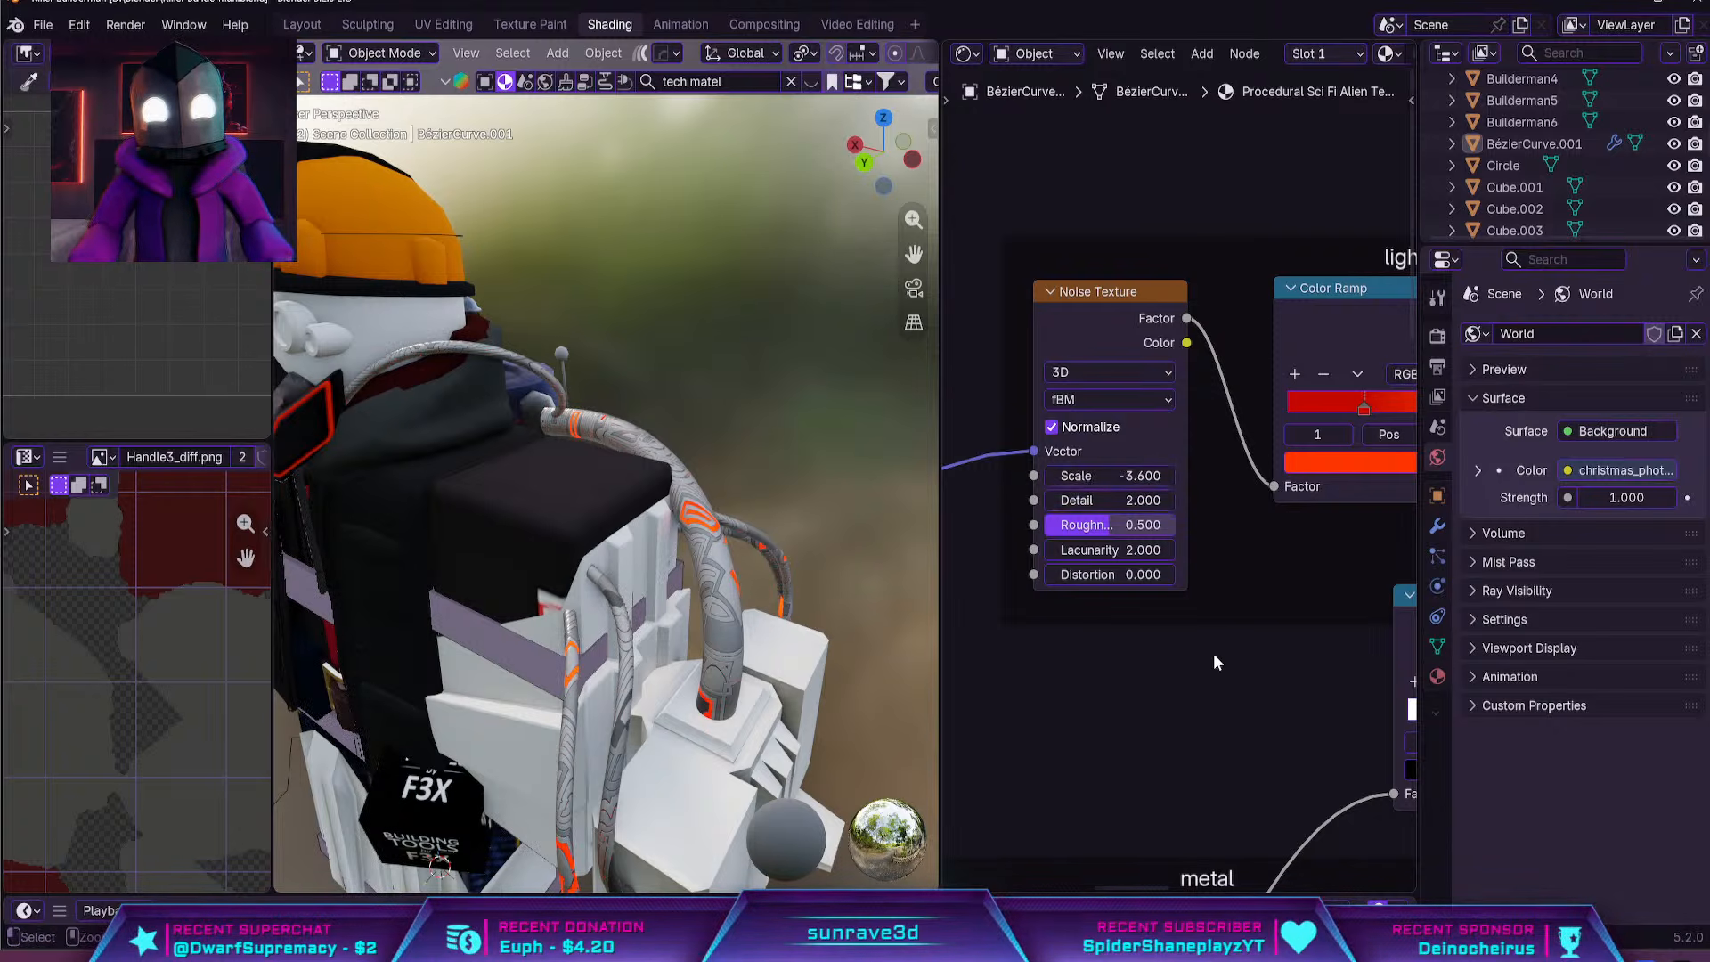
# Shift the stop position of the black-and-white Constant Color Ramp to enlarge the glowing areas on the hoses
pyautogui.scroll(-3, 1253, 670)
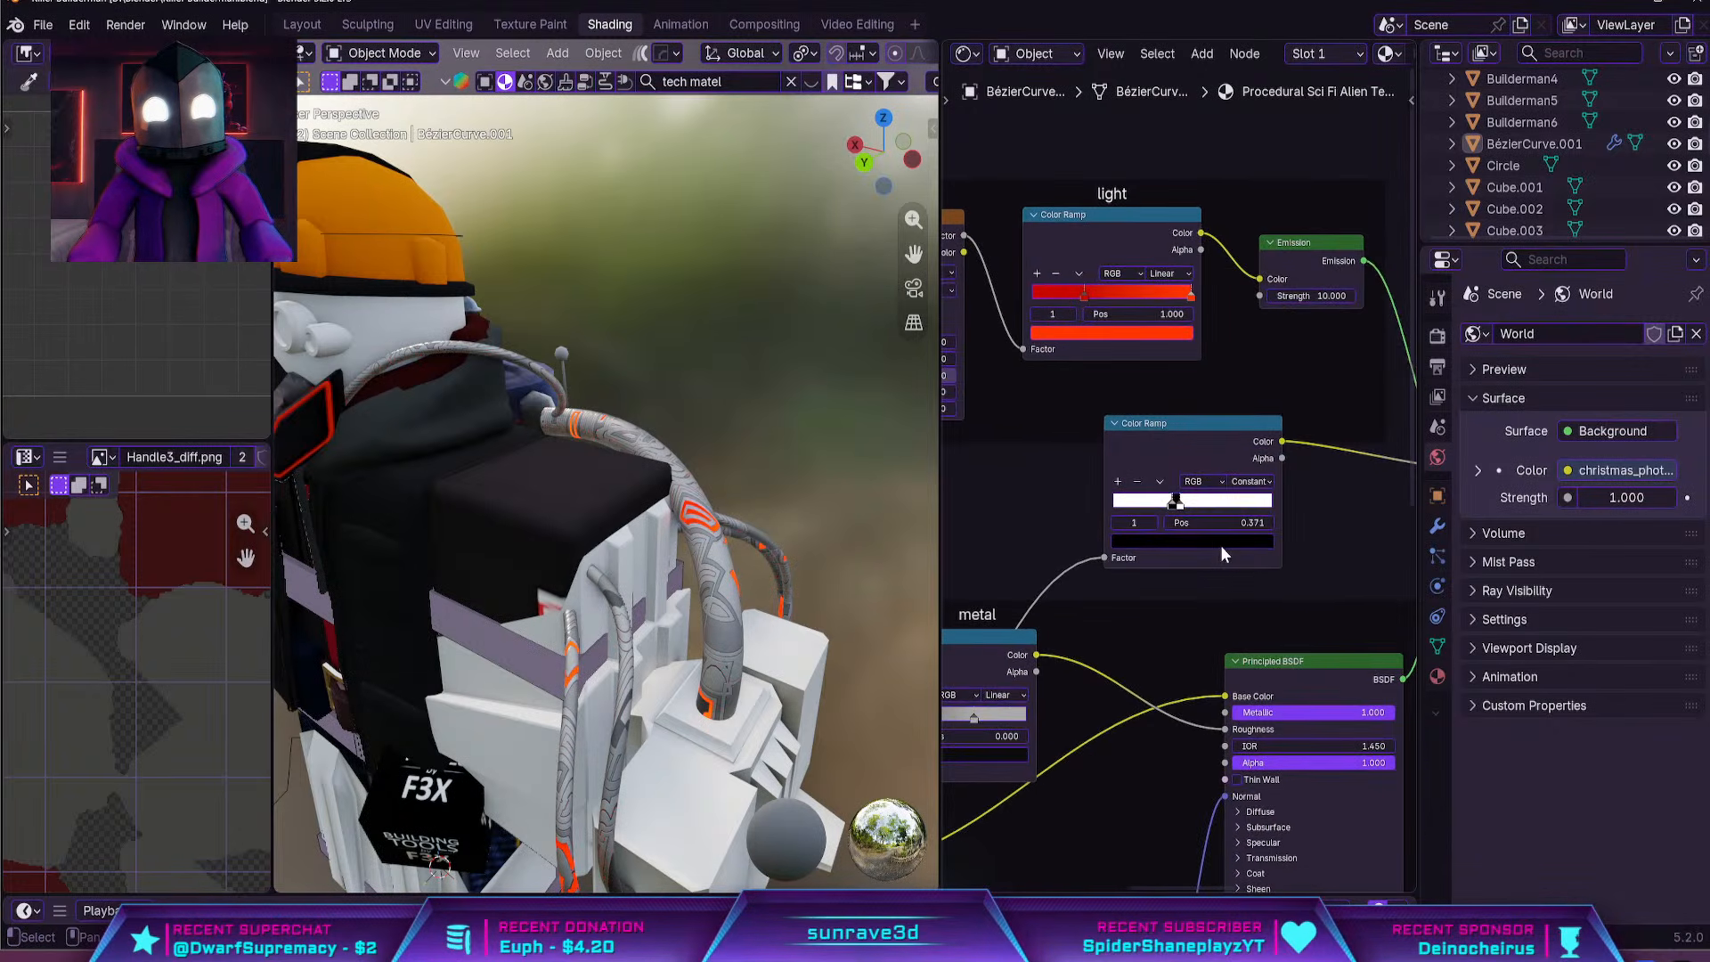
pyautogui.scroll(3, 1220, 545)
pyautogui.moveTo(1180, 518); pyautogui.dragTo(1183, 523)
pyautogui.click(729, 561)
pyautogui.moveTo(728, 561); pyautogui.dragTo(680, 510, button='middle')
# Select all linked faces of the health bottle inside the back canister in Edit Mode, using the Layout workspace
pyautogui.click(668, 563)
pyautogui.scroll(-4, 679, 509)
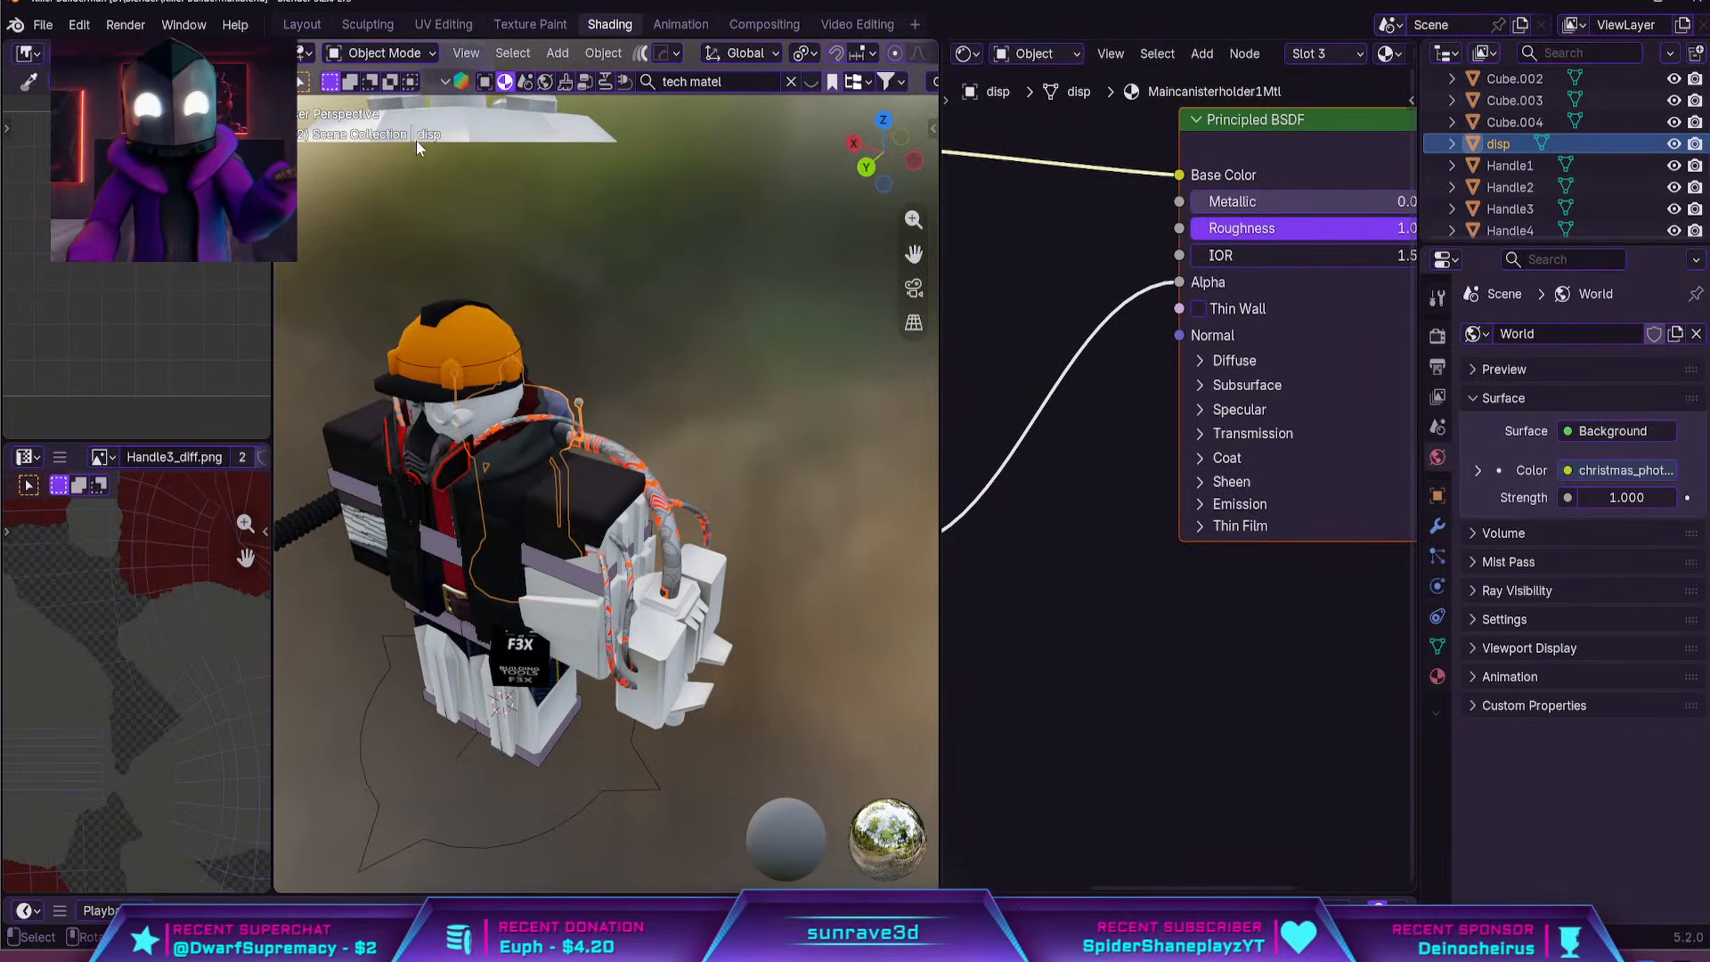
pyautogui.click(305, 25)
pyautogui.moveTo(1136, 556)
pyautogui.mouseDown(button='middle')
pyautogui.moveTo(905, 477)
pyautogui.moveTo(990, 522)
pyautogui.mouseUp(button='middle')
pyautogui.click(991, 522)
pyautogui.click(887, 432)
pyautogui.moveTo(887, 432); pyautogui.dragTo(679, 406, button='middle')
pyautogui.press('Tab')
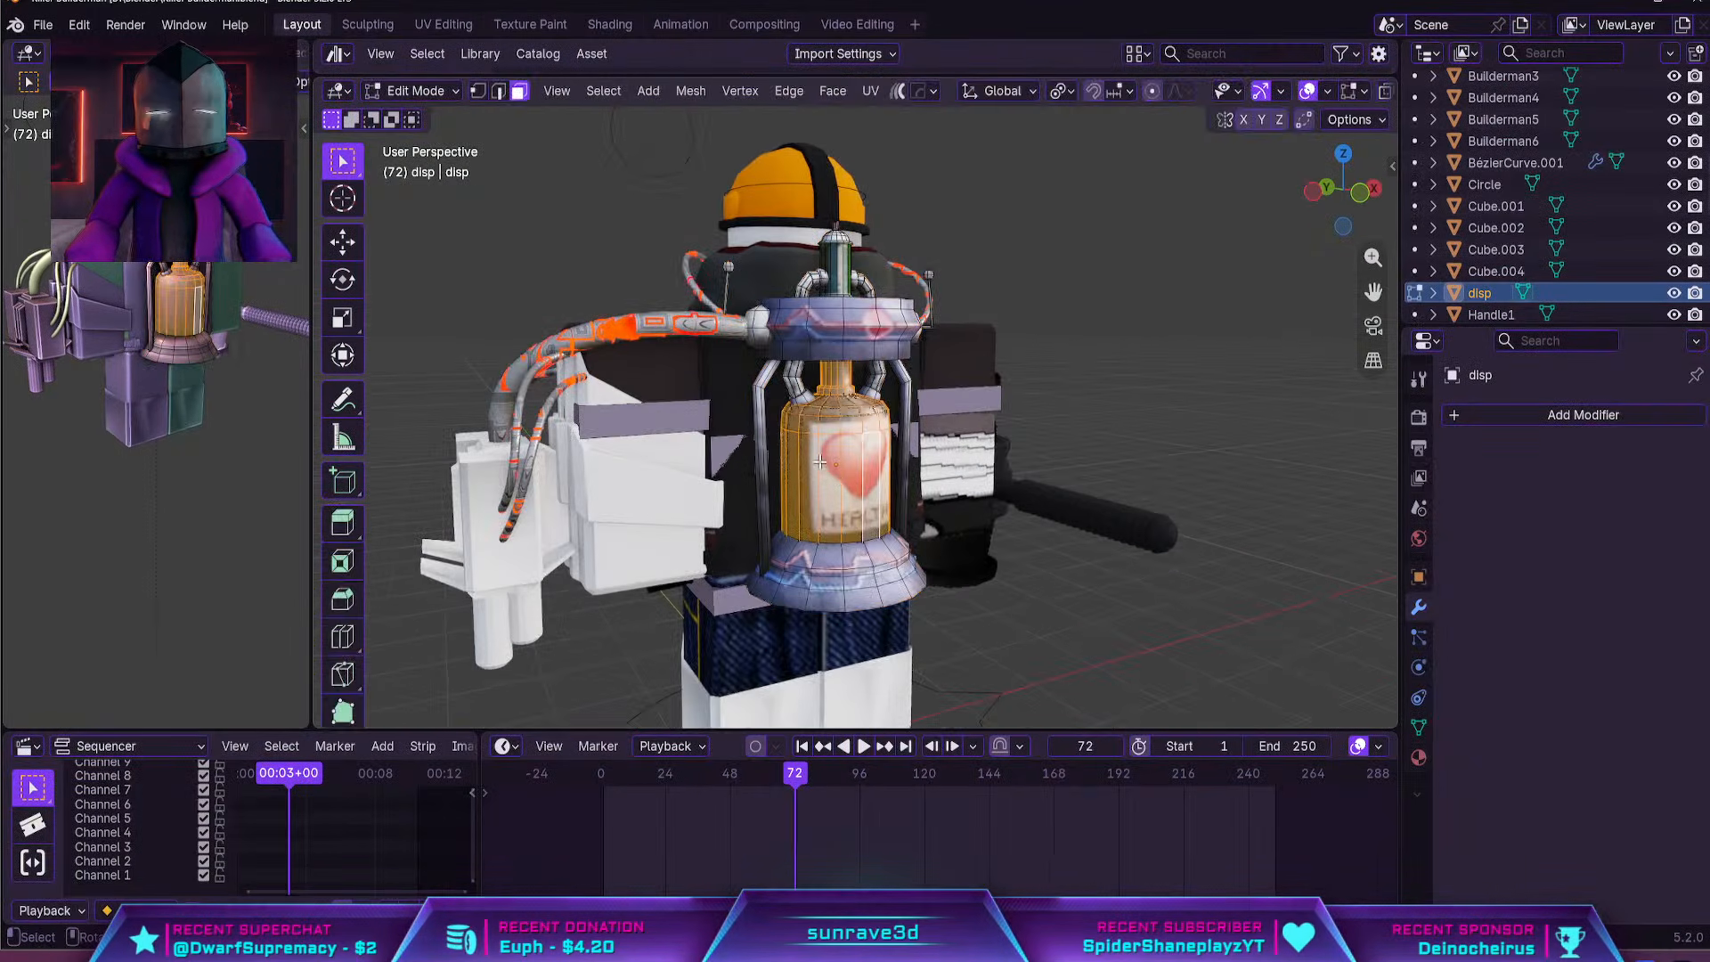
pyautogui.hotkey('alt', 'a')
pyautogui.click(847, 480)
pyautogui.hotkey('ctrl', 'l')
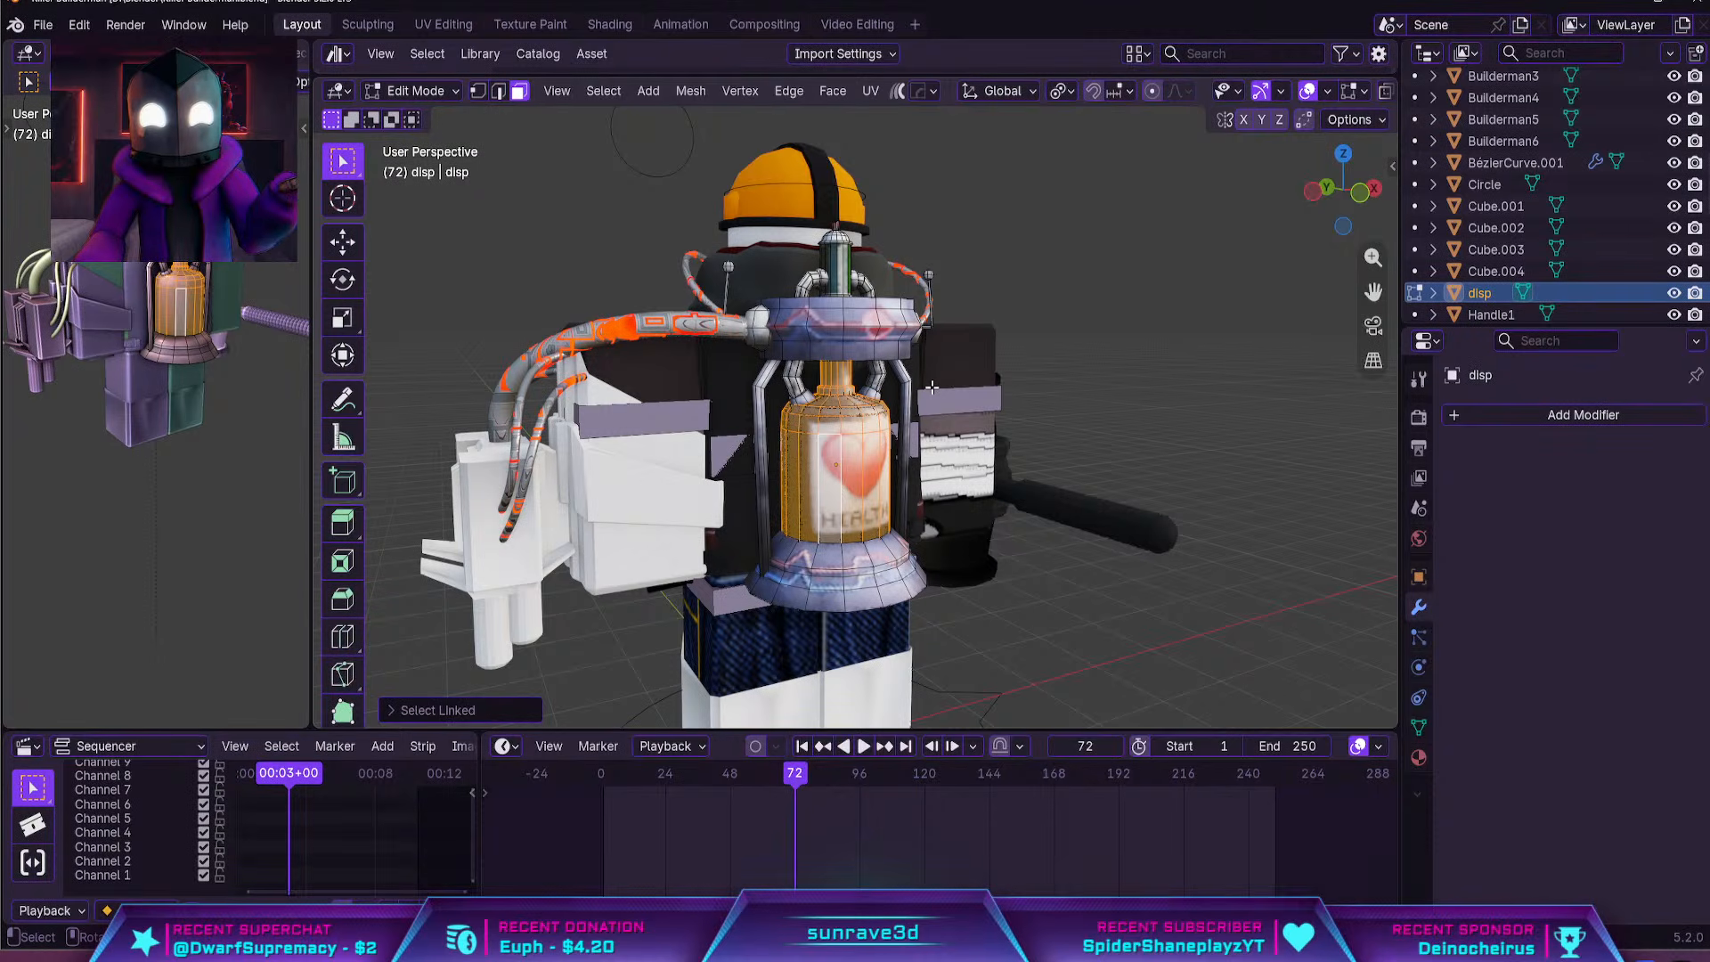
# Show the Crafty Asset 4k catalogue in the asset browser and assign the bottle faces to a new empty material slot
pyautogui.moveTo(752, 76); pyautogui.dragTo(752, 363)
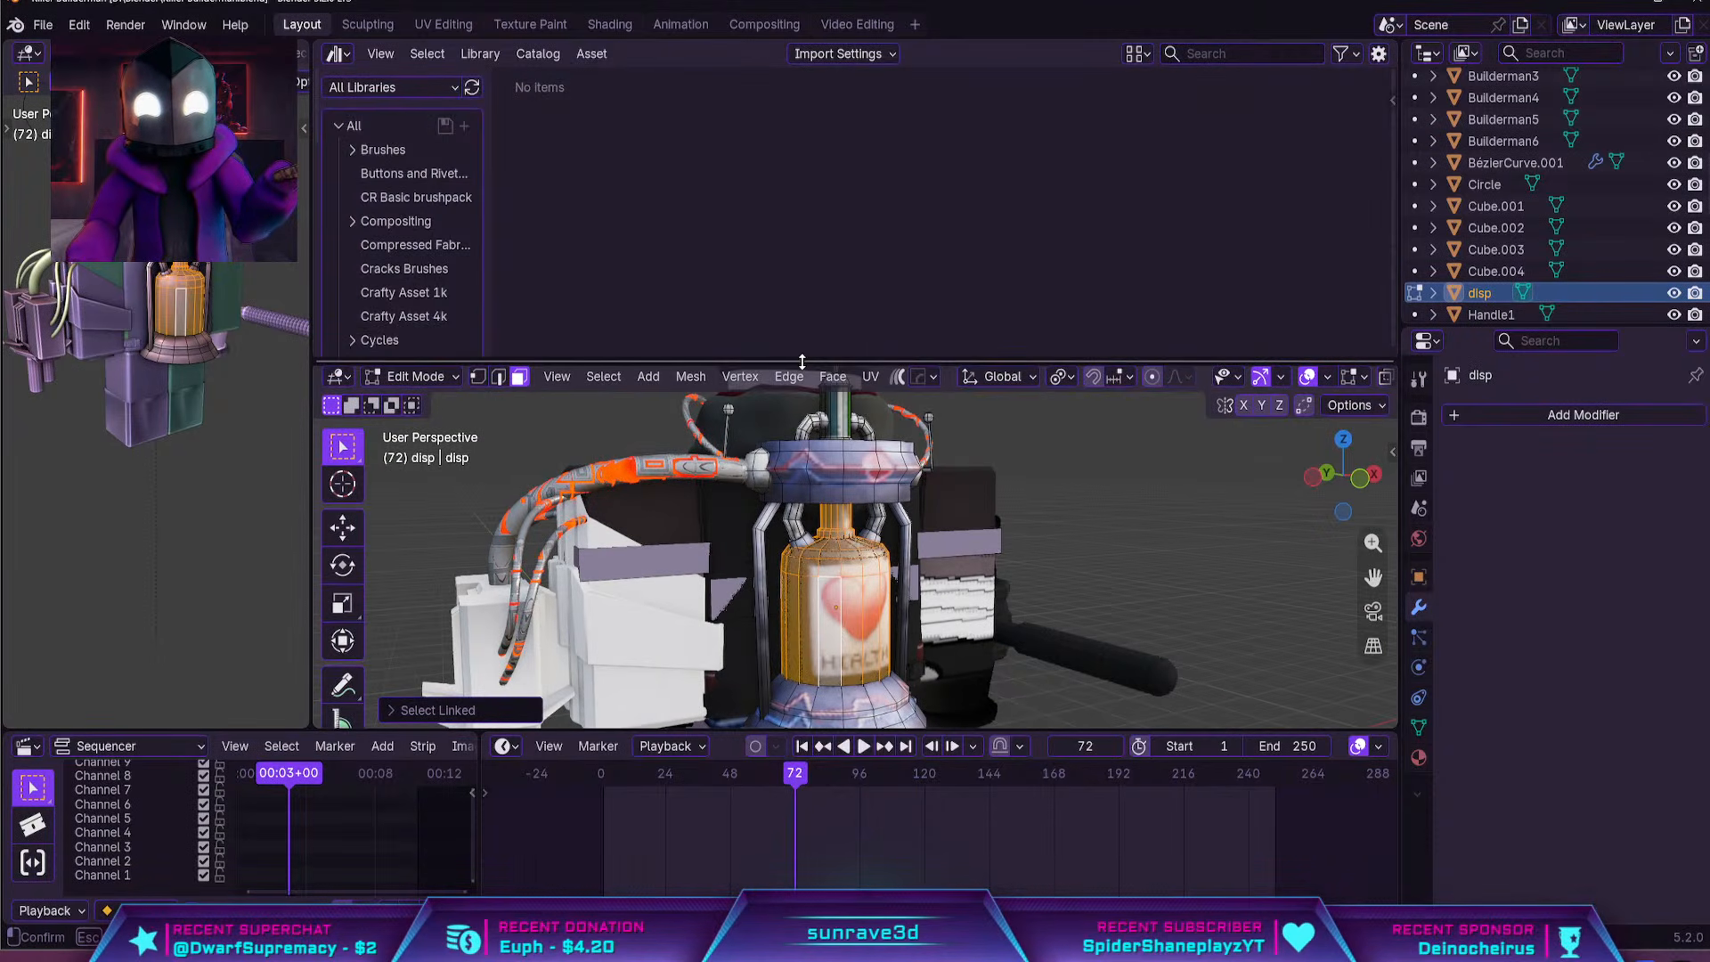
pyautogui.scroll(-5, 399, 253)
pyautogui.click(404, 133)
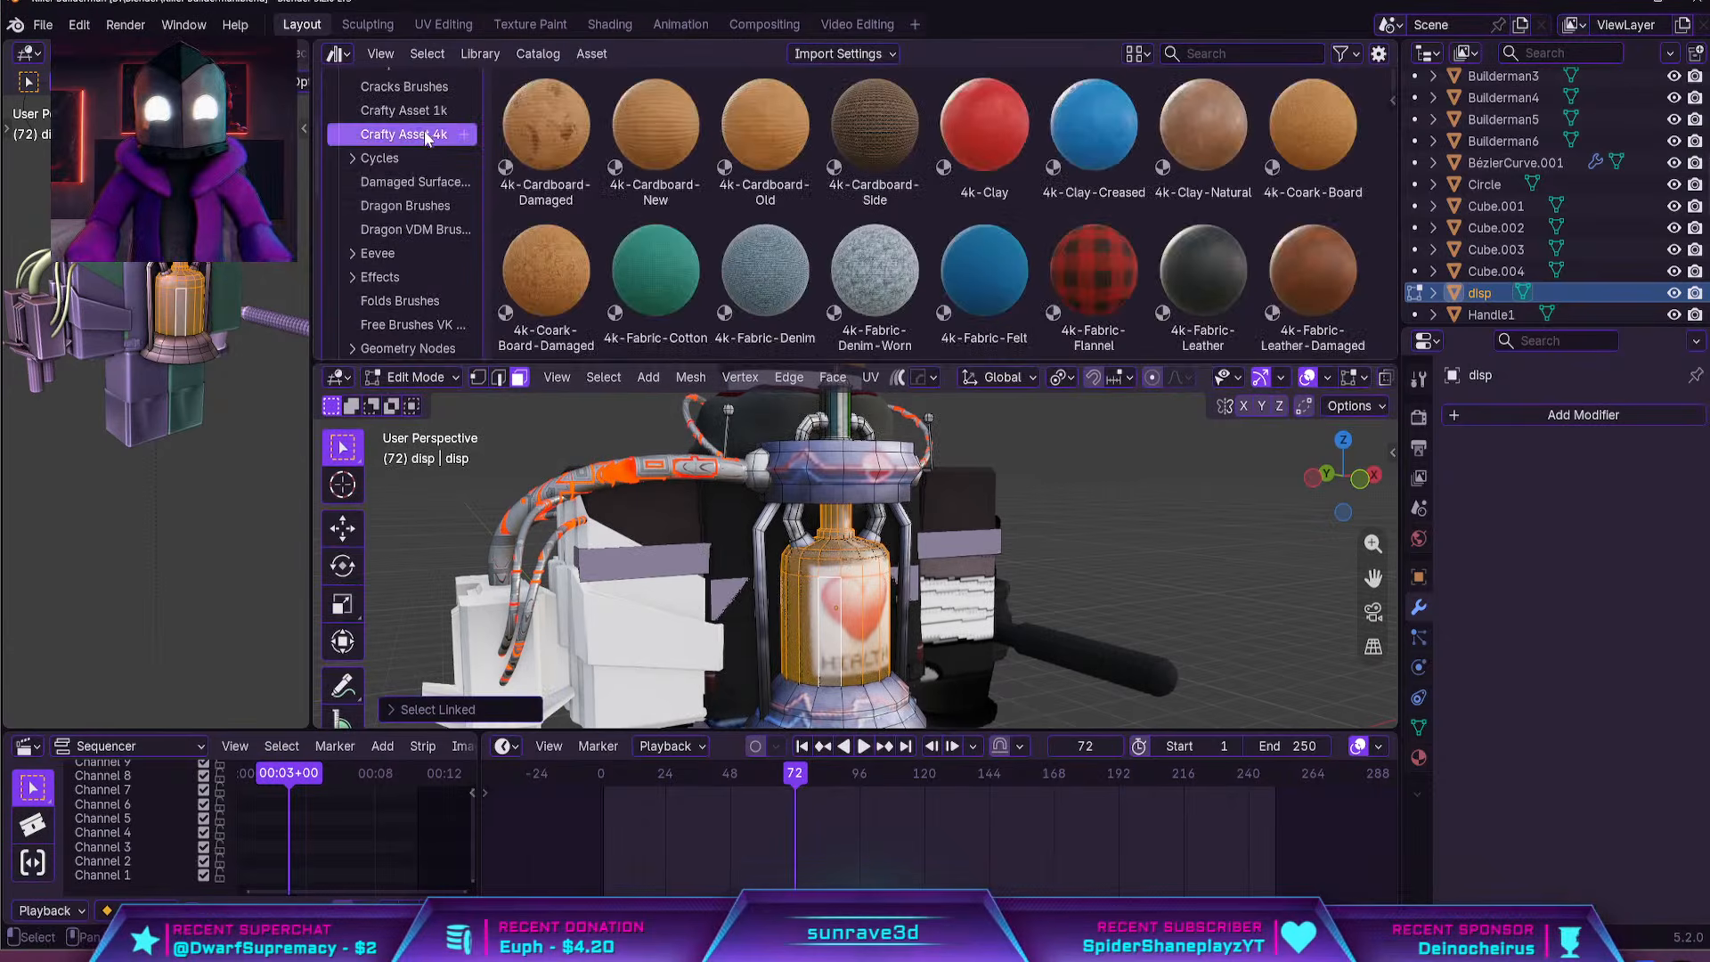
pyautogui.scroll(-2, 891, 223)
pyautogui.click(1419, 758)
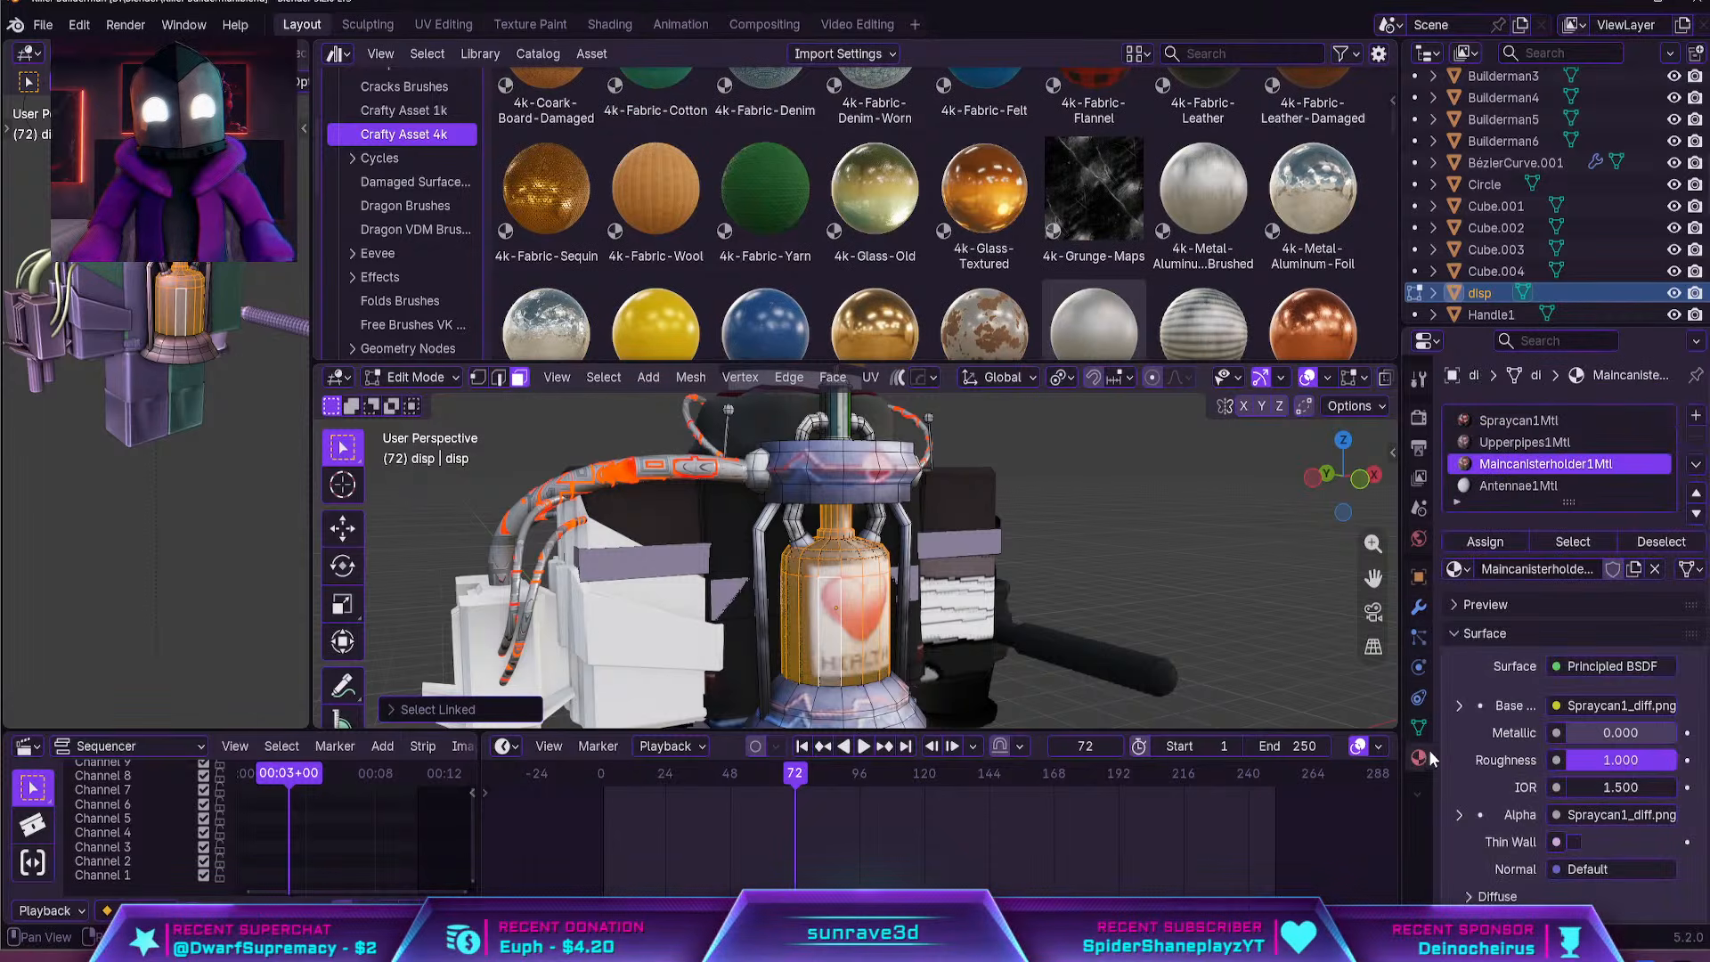
pyautogui.click(1696, 415)
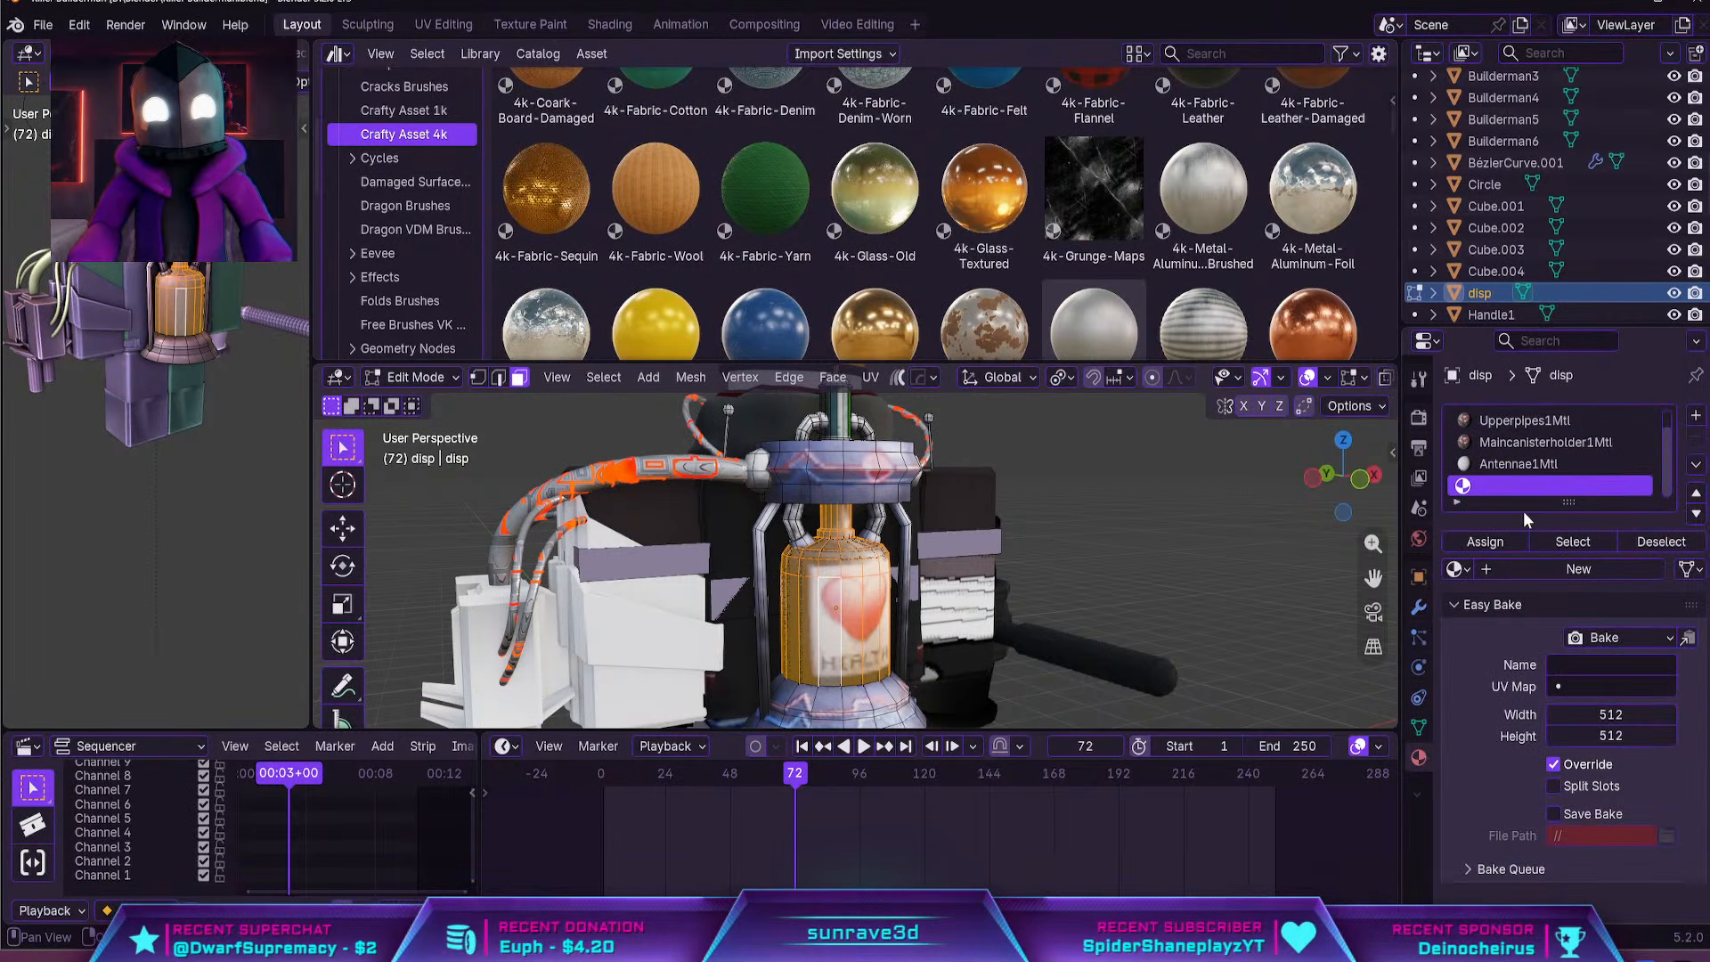
pyautogui.click(1484, 541)
# Look through the Crafty Asset 4k catalogue for a material that suits the bottle
pyautogui.scroll(-10, 1040, 264)
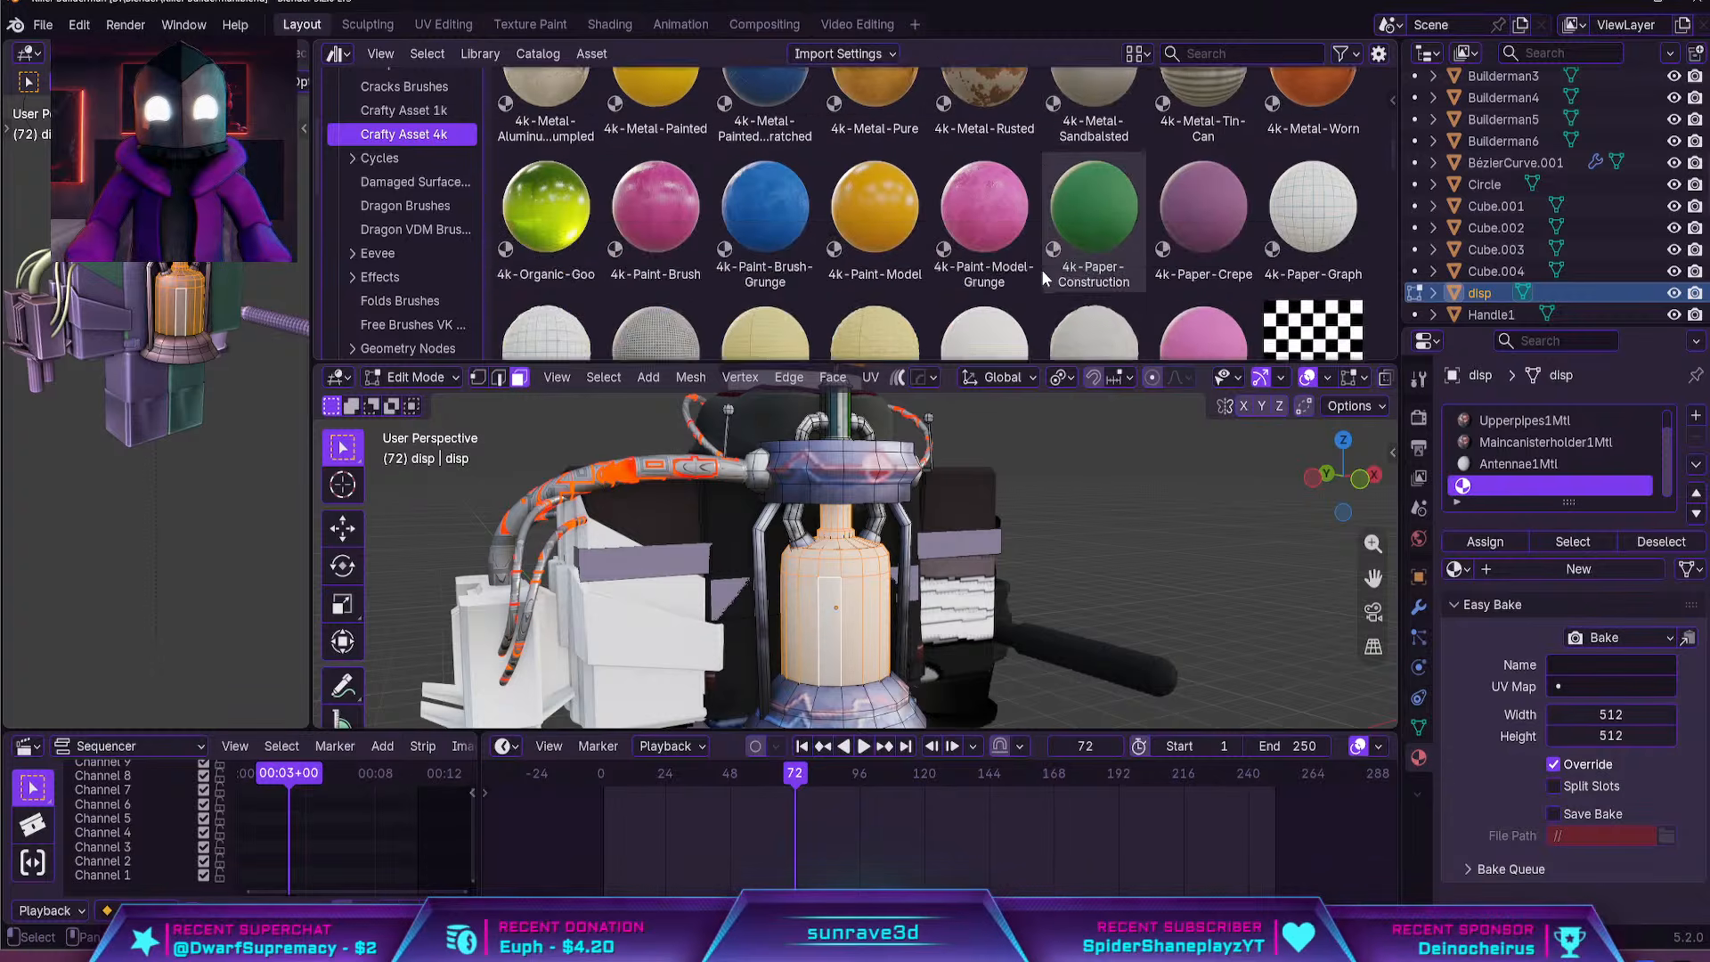
pyautogui.scroll(-6, 1053, 282)
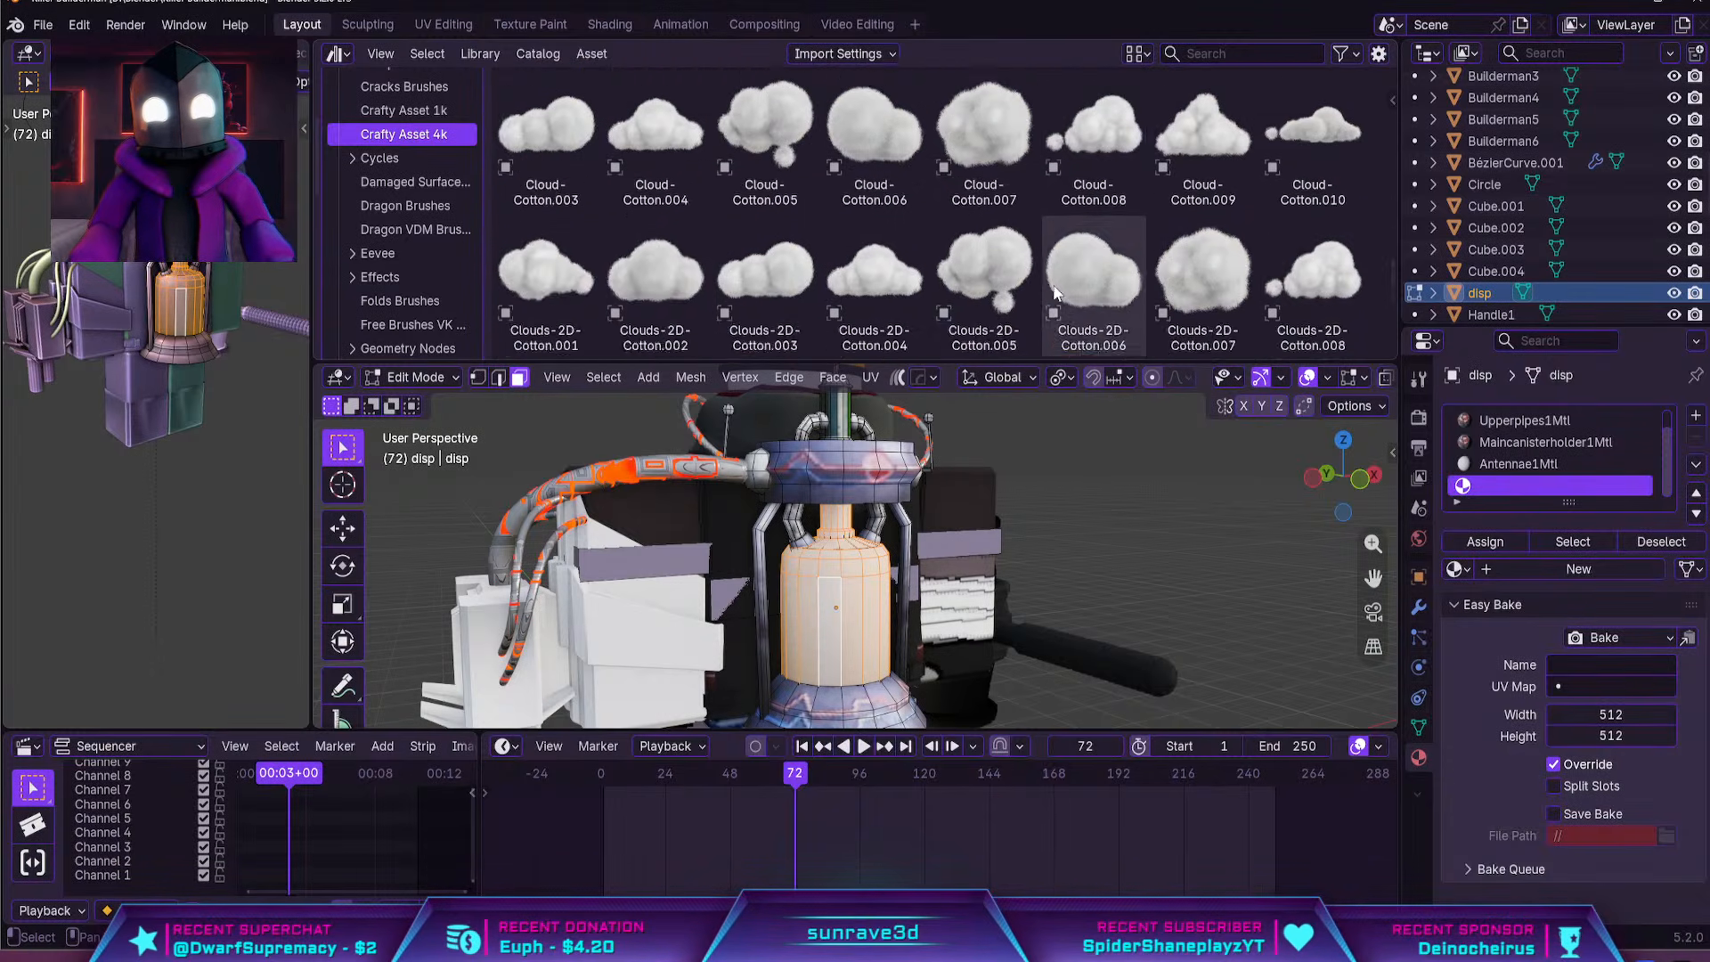
pyautogui.scroll(10, 1041, 281)
pyautogui.scroll(8, 1047, 284)
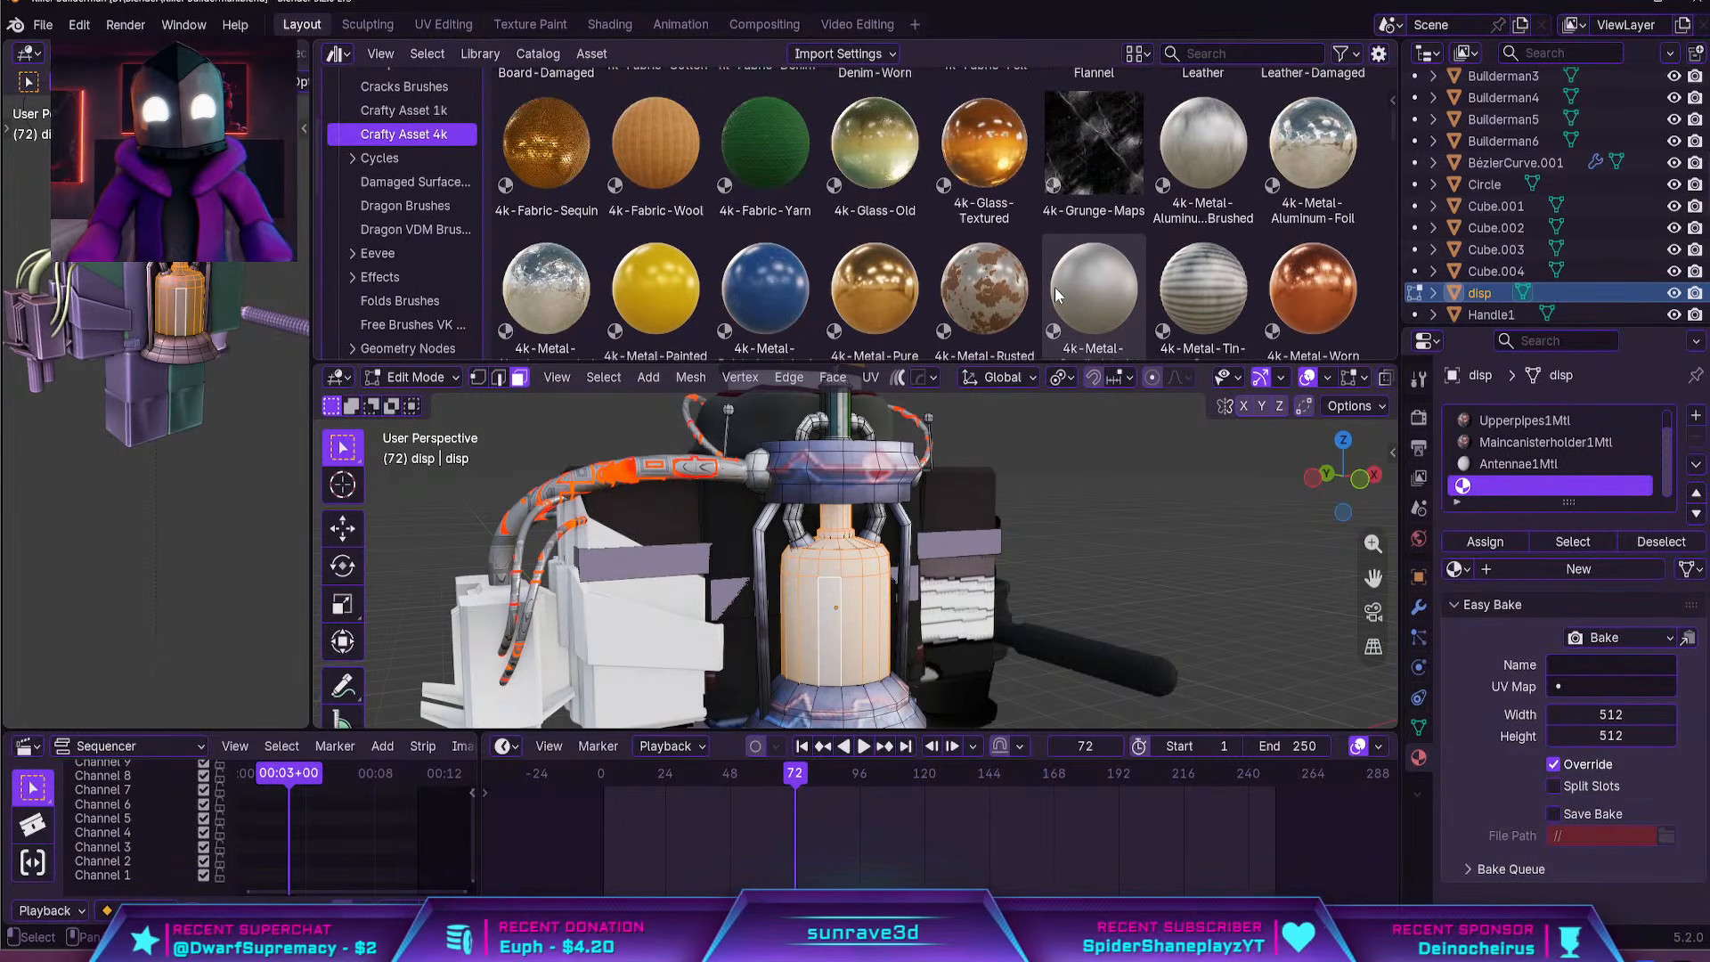
pyautogui.scroll(-5, 1072, 285)
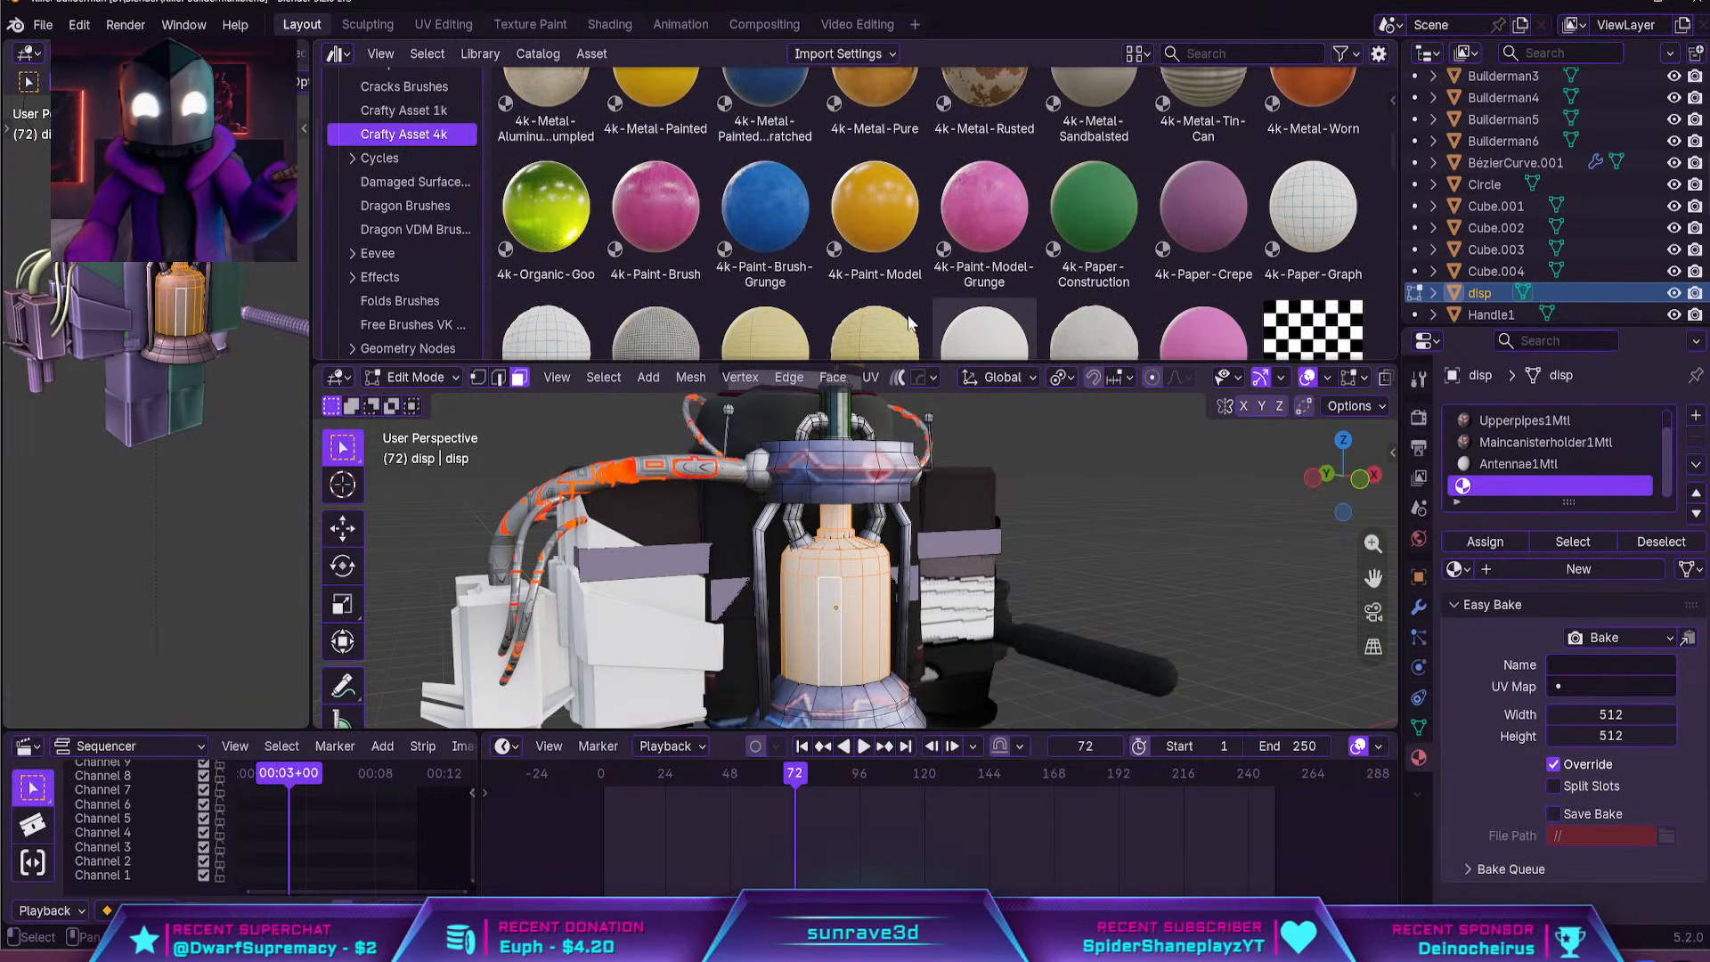
pyautogui.scroll(-2, 1051, 258)
pyautogui.scroll(-2, 1113, 267)
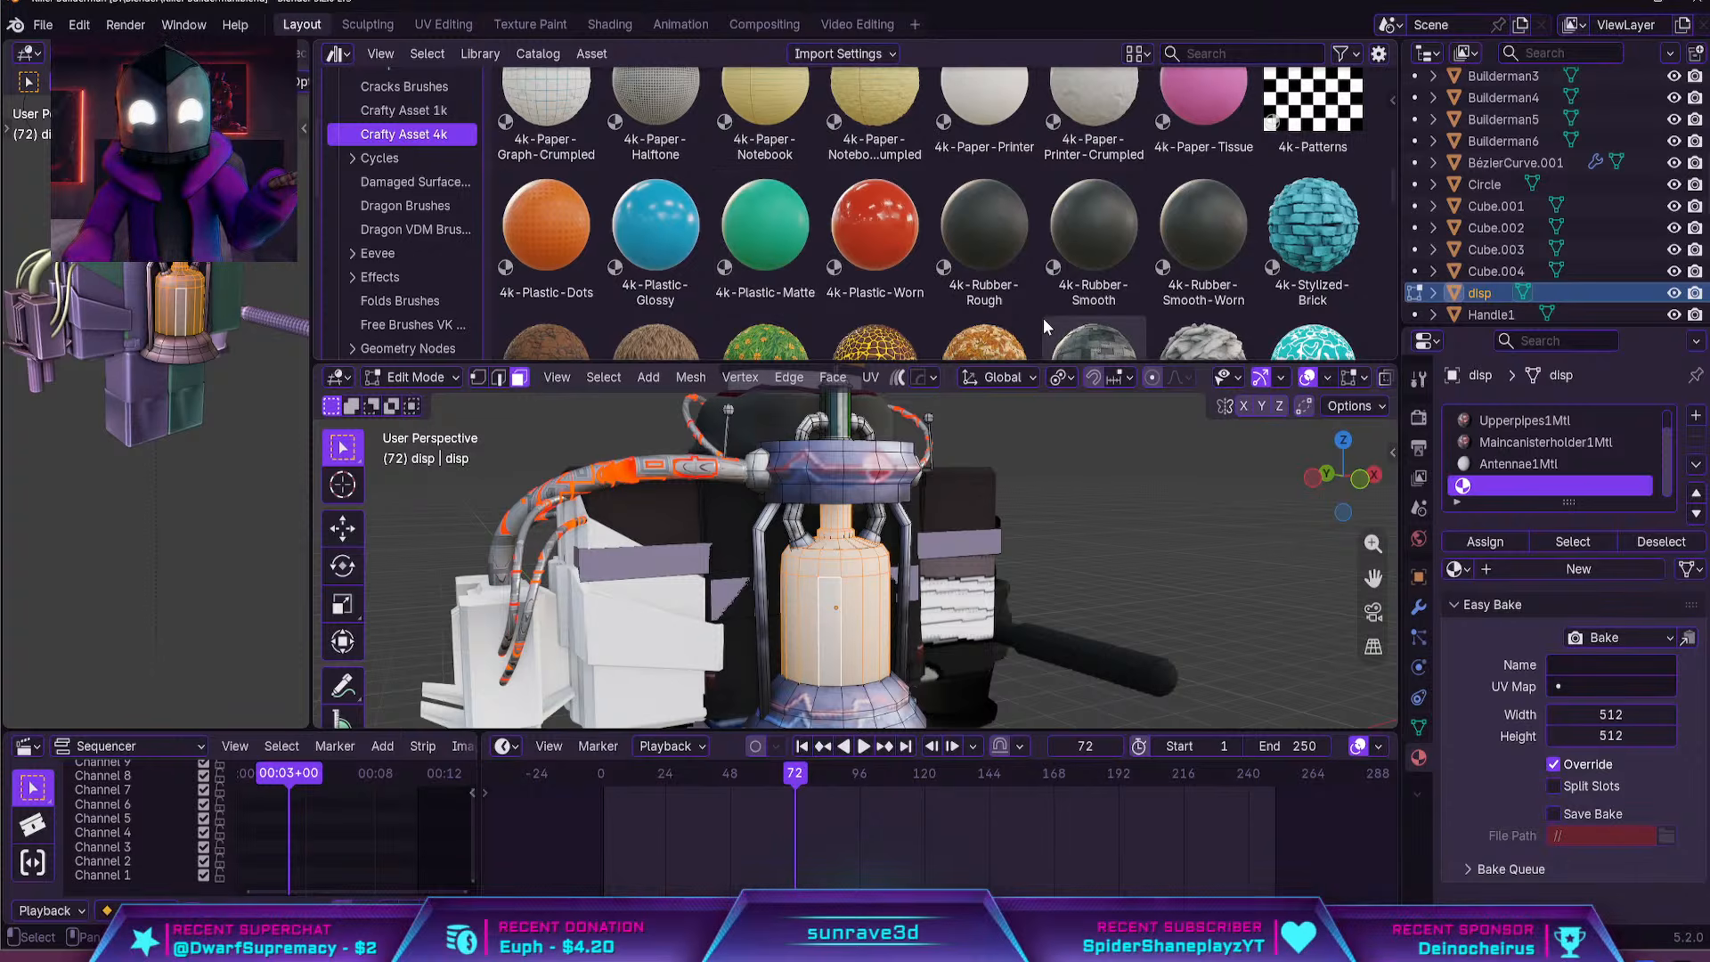
pyautogui.scroll(-3, 945, 321)
pyautogui.scroll(-2, 980, 267)
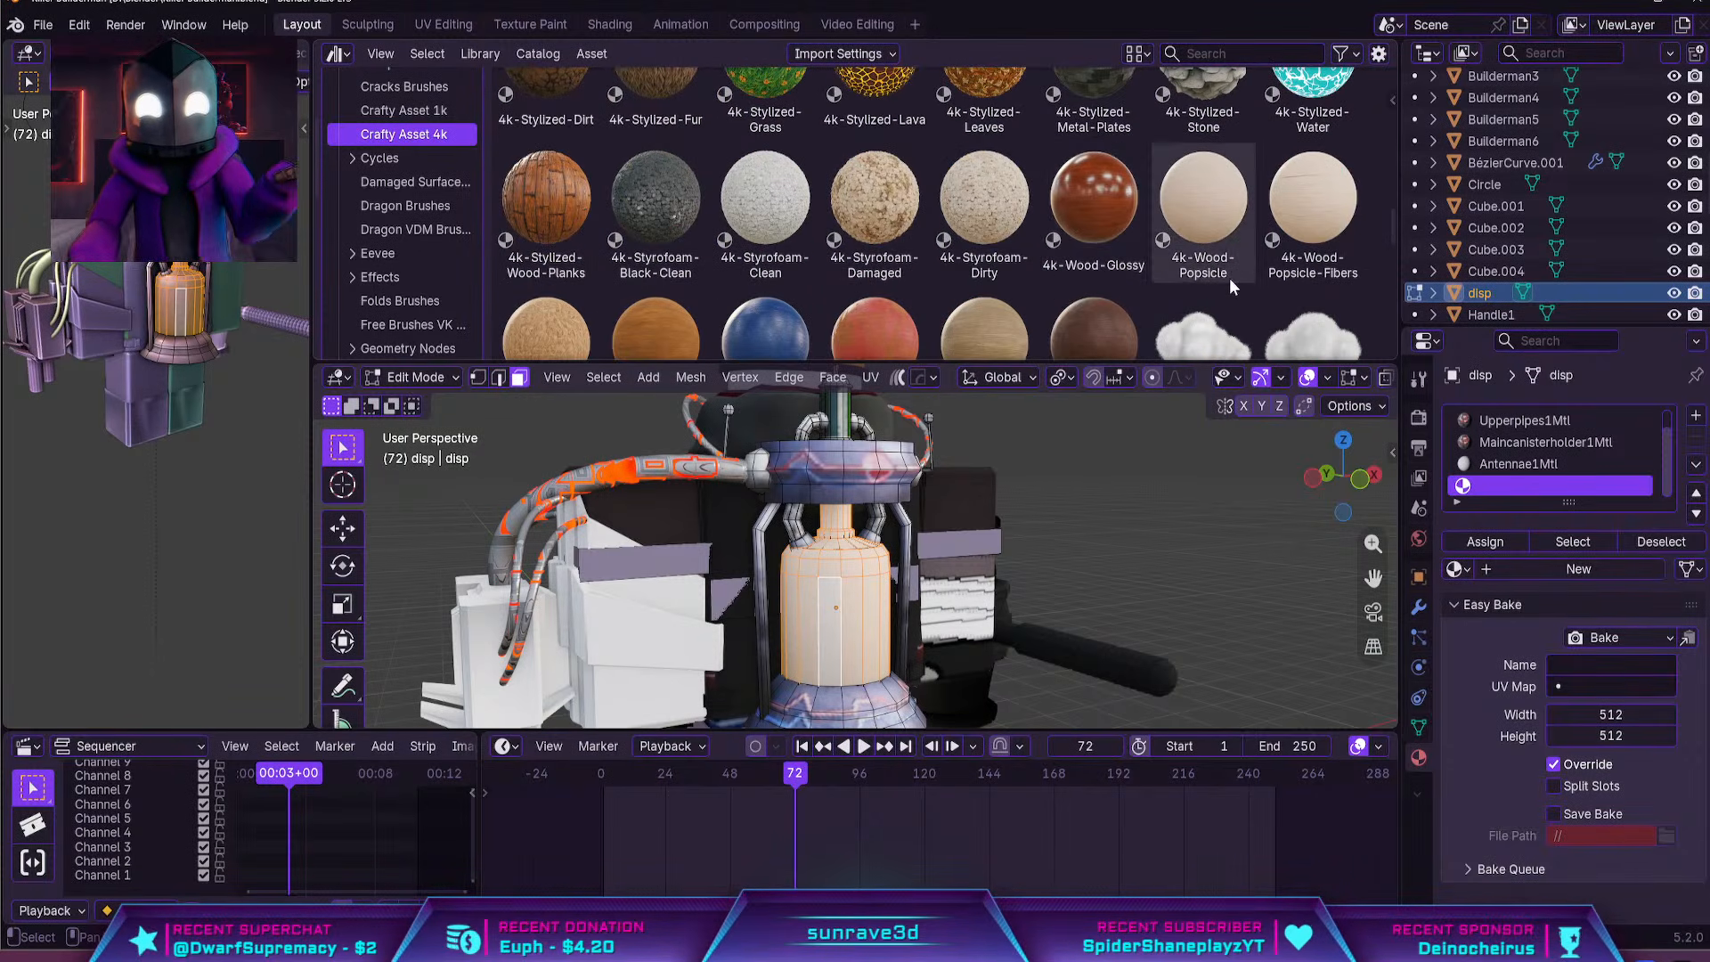
pyautogui.scroll(-3, 1229, 278)
pyautogui.scroll(3, 907, 230)
pyautogui.scroll(12, 944, 228)
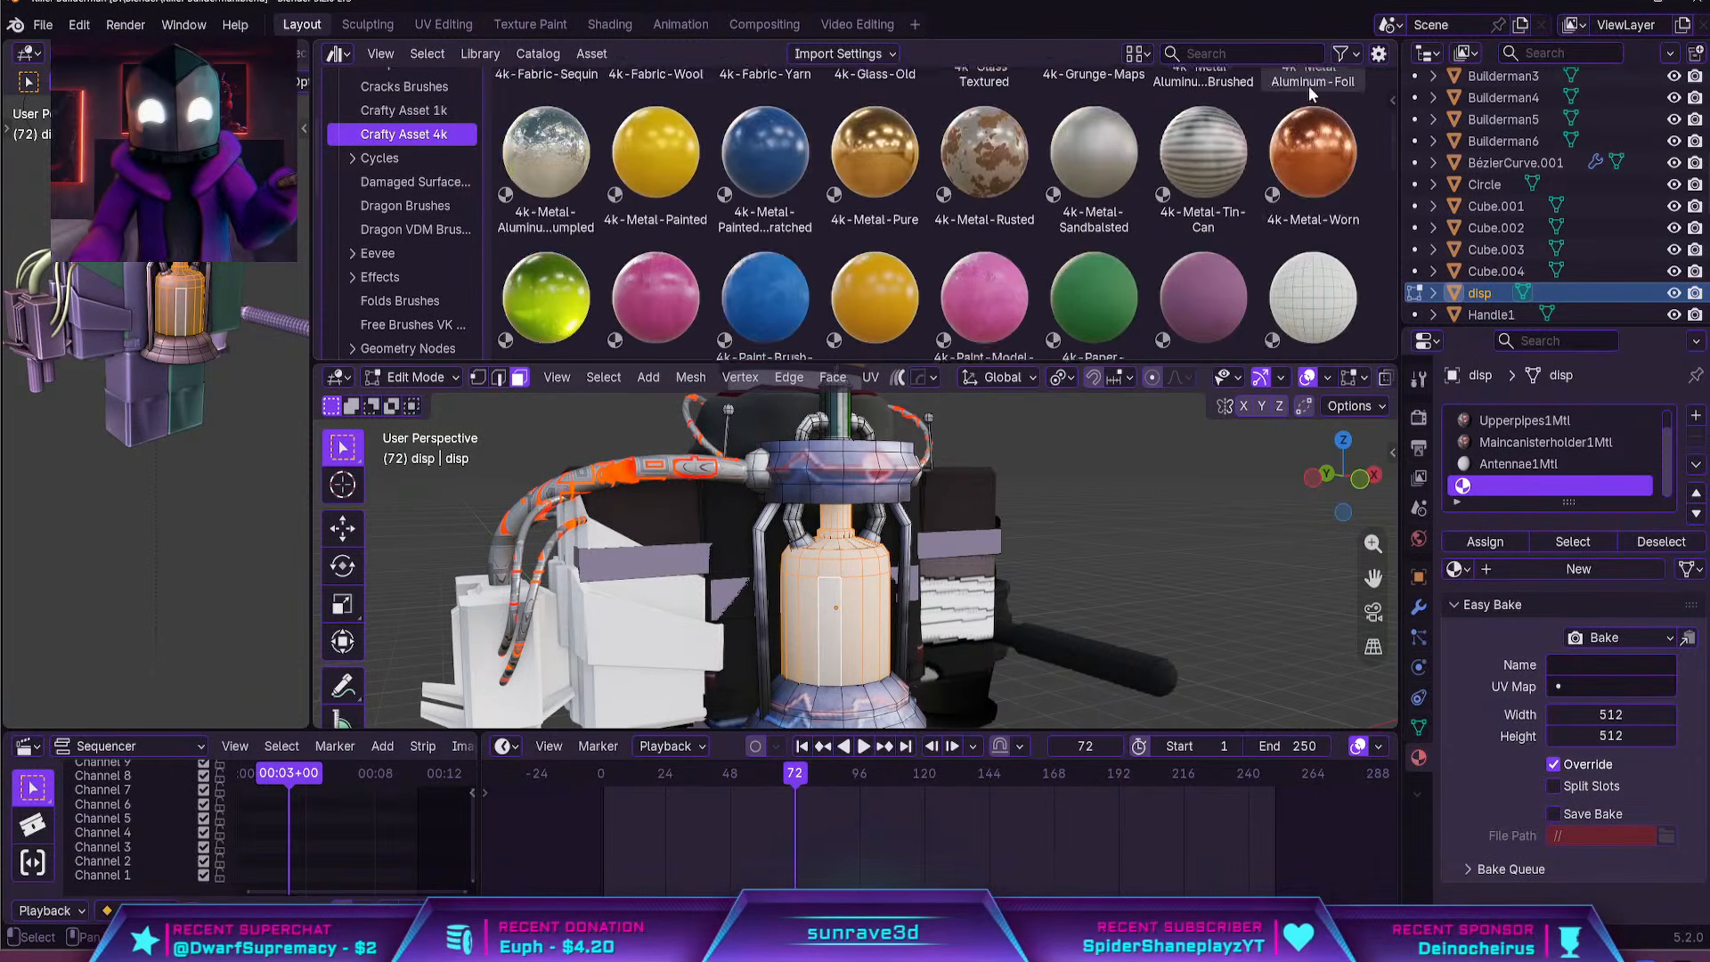
pyautogui.scroll(1, 983, 85)
# Apply the 4k-Glass-Old material to the bottle in Object Mode
pyautogui.moveTo(874, 125); pyautogui.dragTo(836, 605)
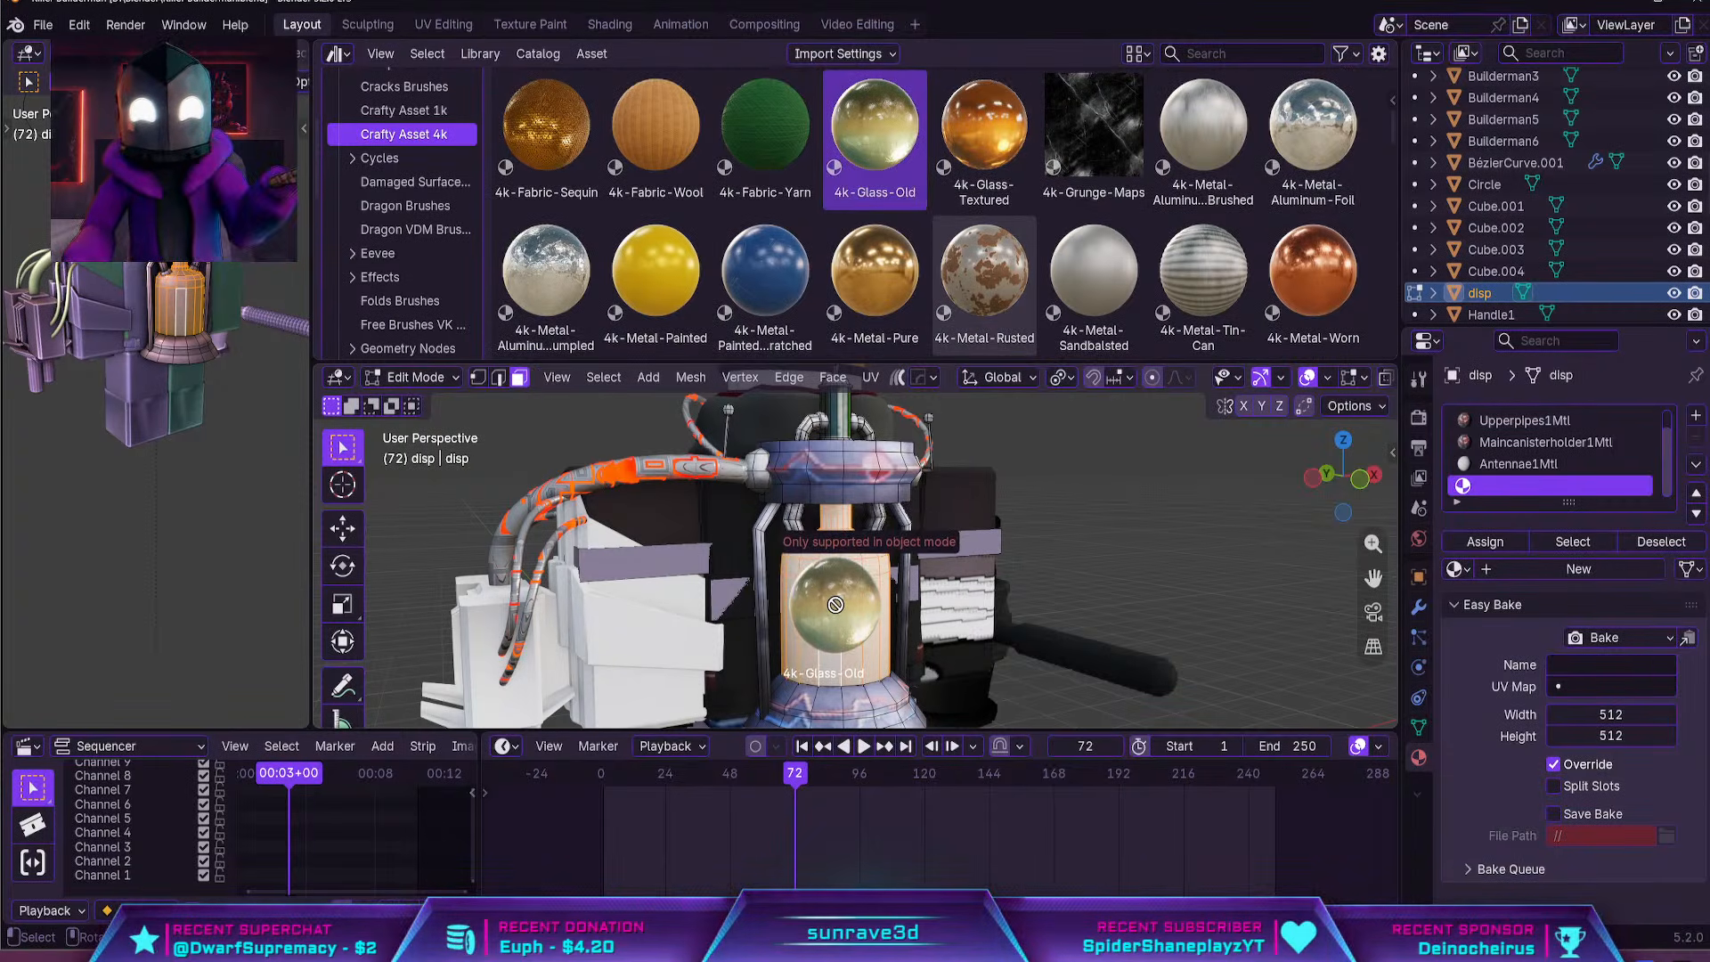
pyautogui.moveTo(835, 605); pyautogui.dragTo(1168, 515)
pyautogui.press('Tab')
pyautogui.moveTo(875, 134); pyautogui.dragTo(842, 607)
pyautogui.scroll(2, 1244, 639)
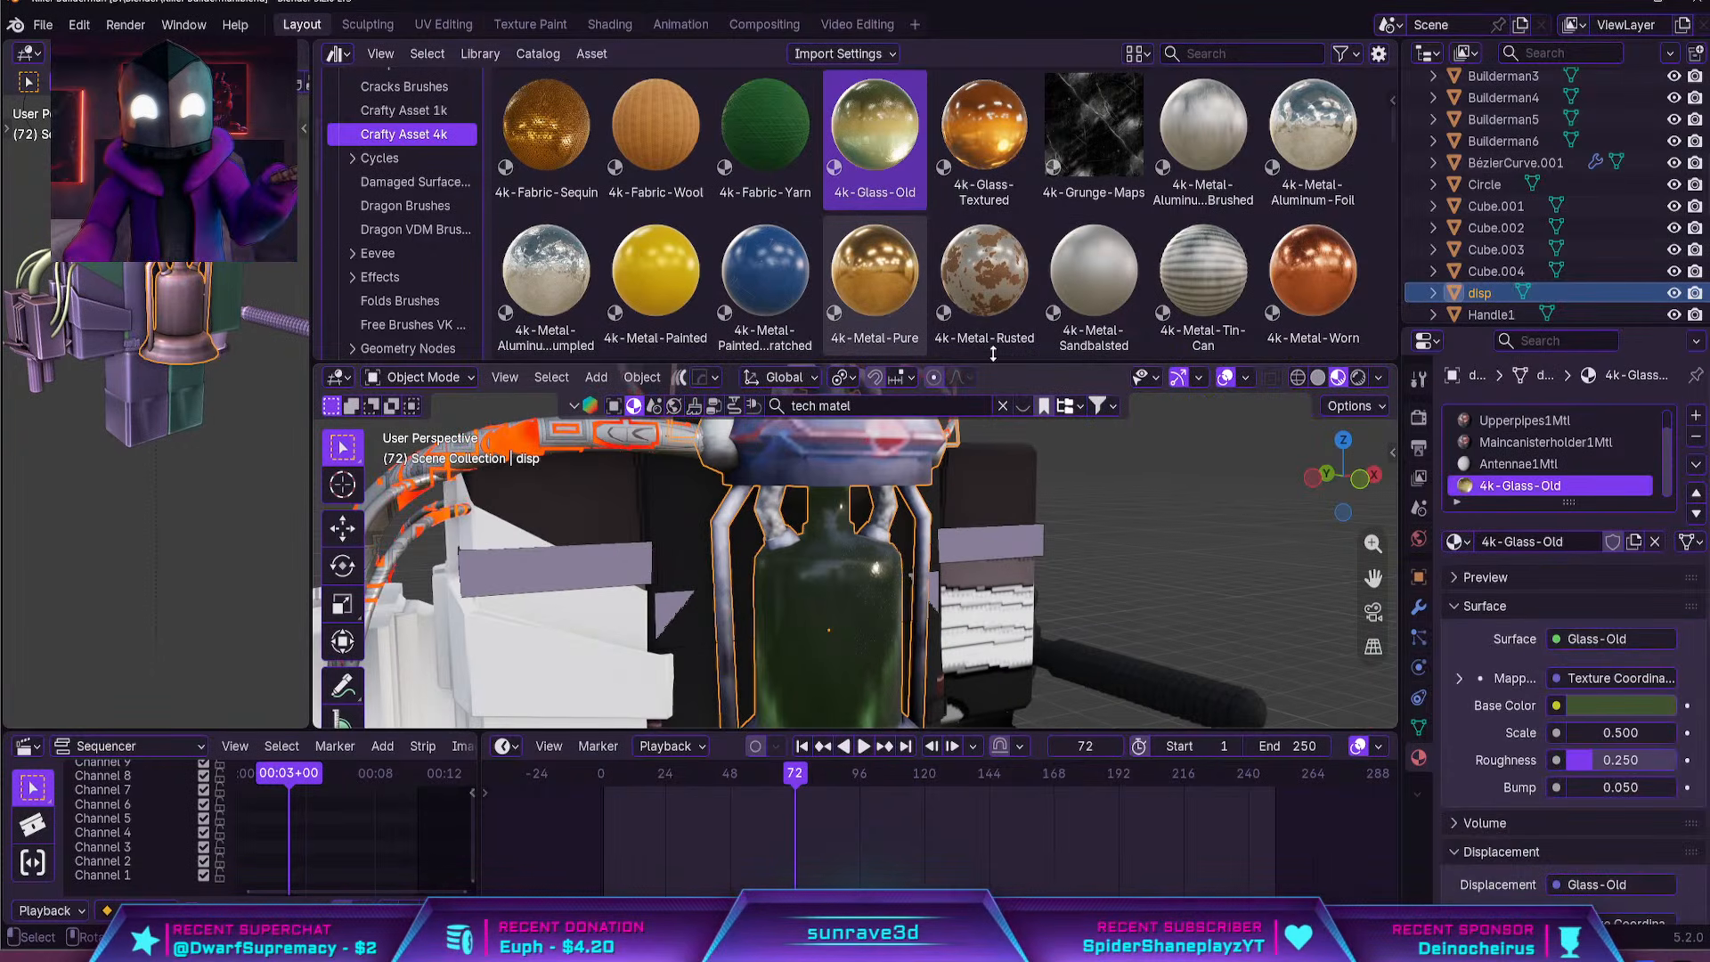
# Shrink the asset browser and remove the Upperpipes1Mtl material slot from the canister object
pyautogui.moveTo(979, 359); pyautogui.dragTo(980, 67)
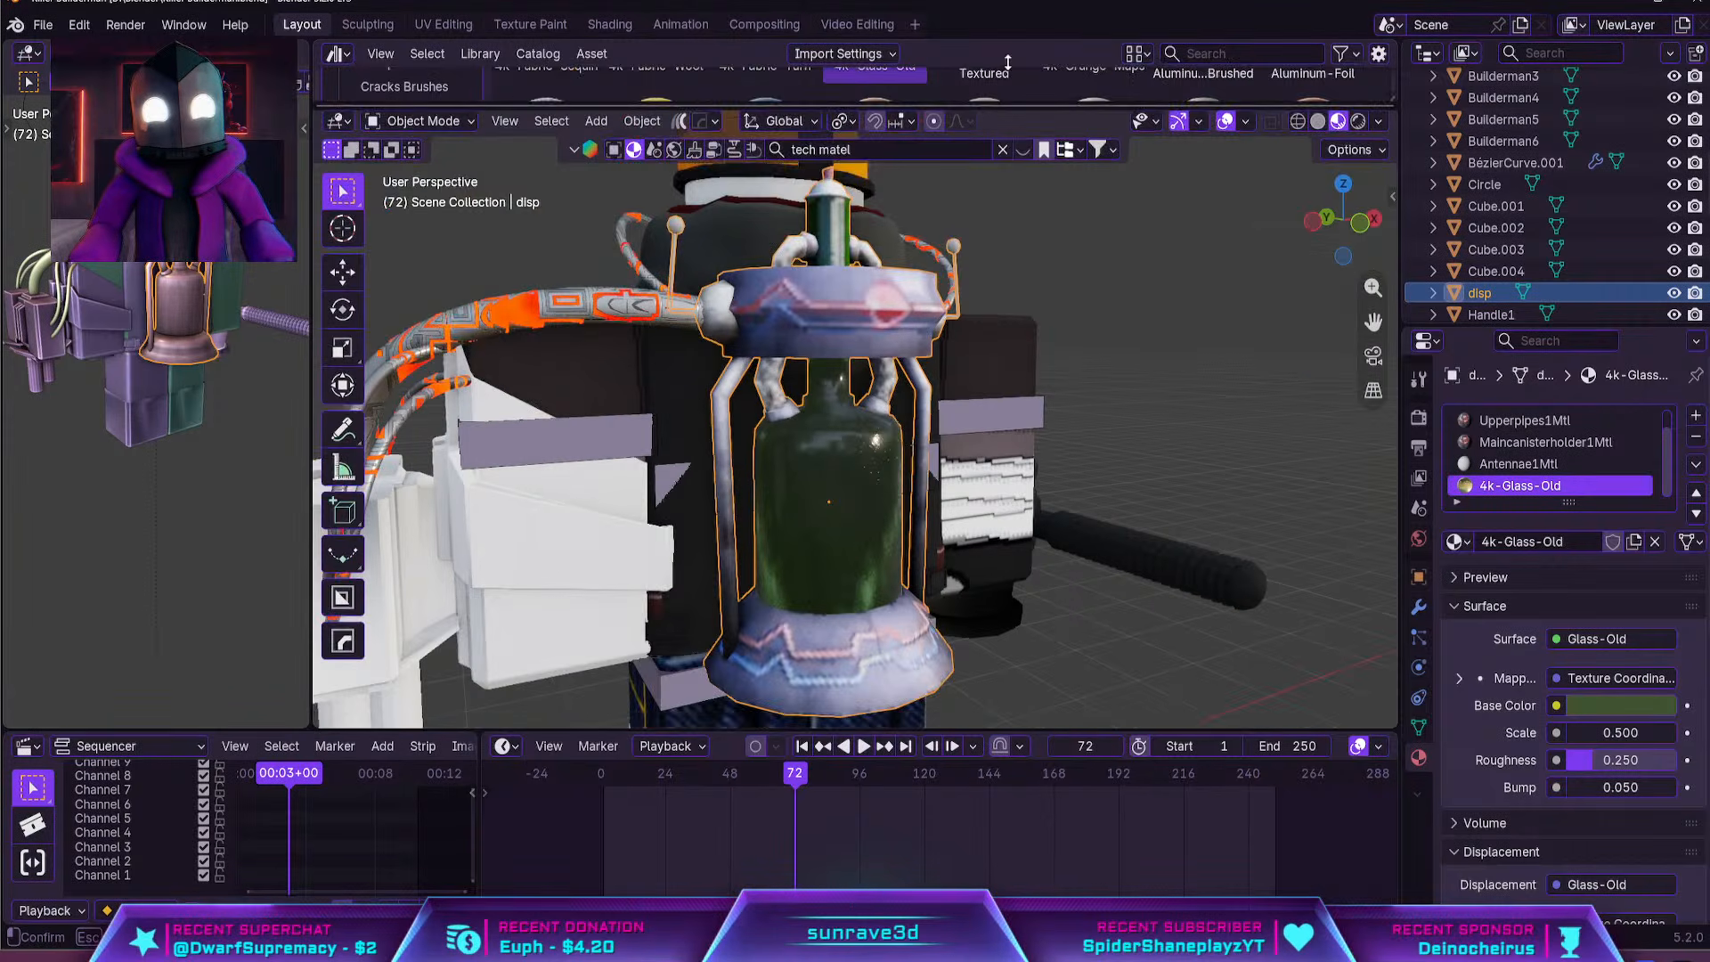
pyautogui.click(1496, 418)
pyautogui.click(1694, 436)
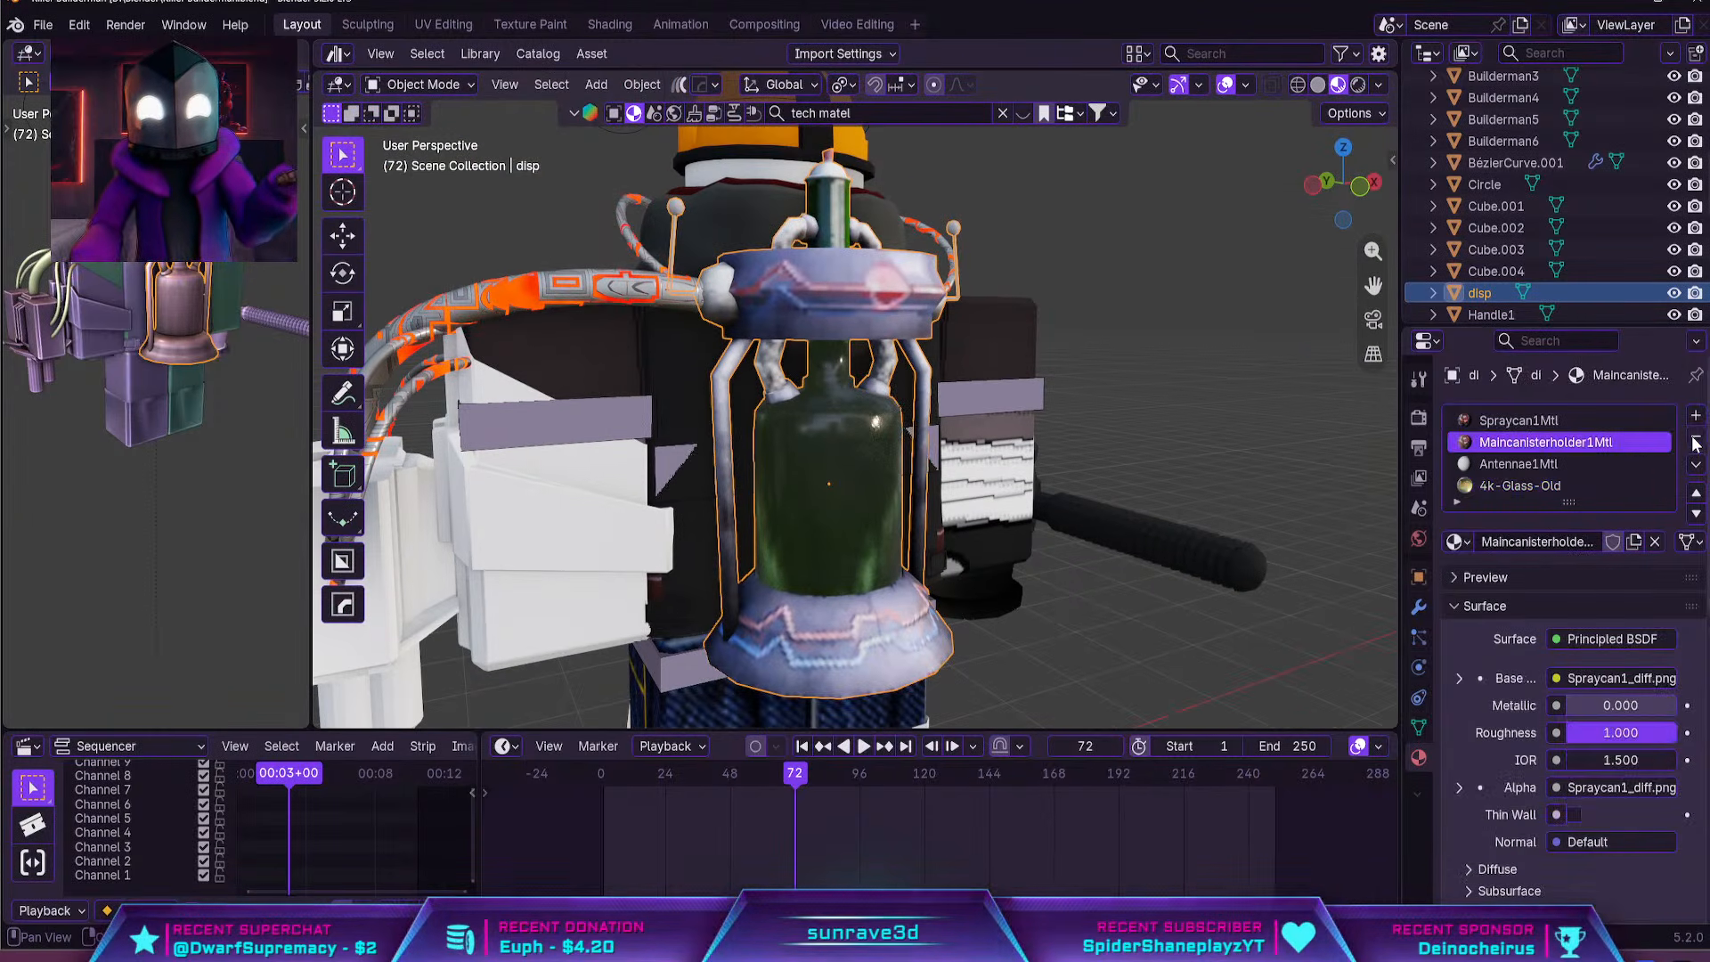
# Remove the Maincanisterholder1Mtl and Spraycan1Mtl material slots from the canister object
pyautogui.click(1695, 436)
pyautogui.click(1518, 419)
pyautogui.click(1695, 437)
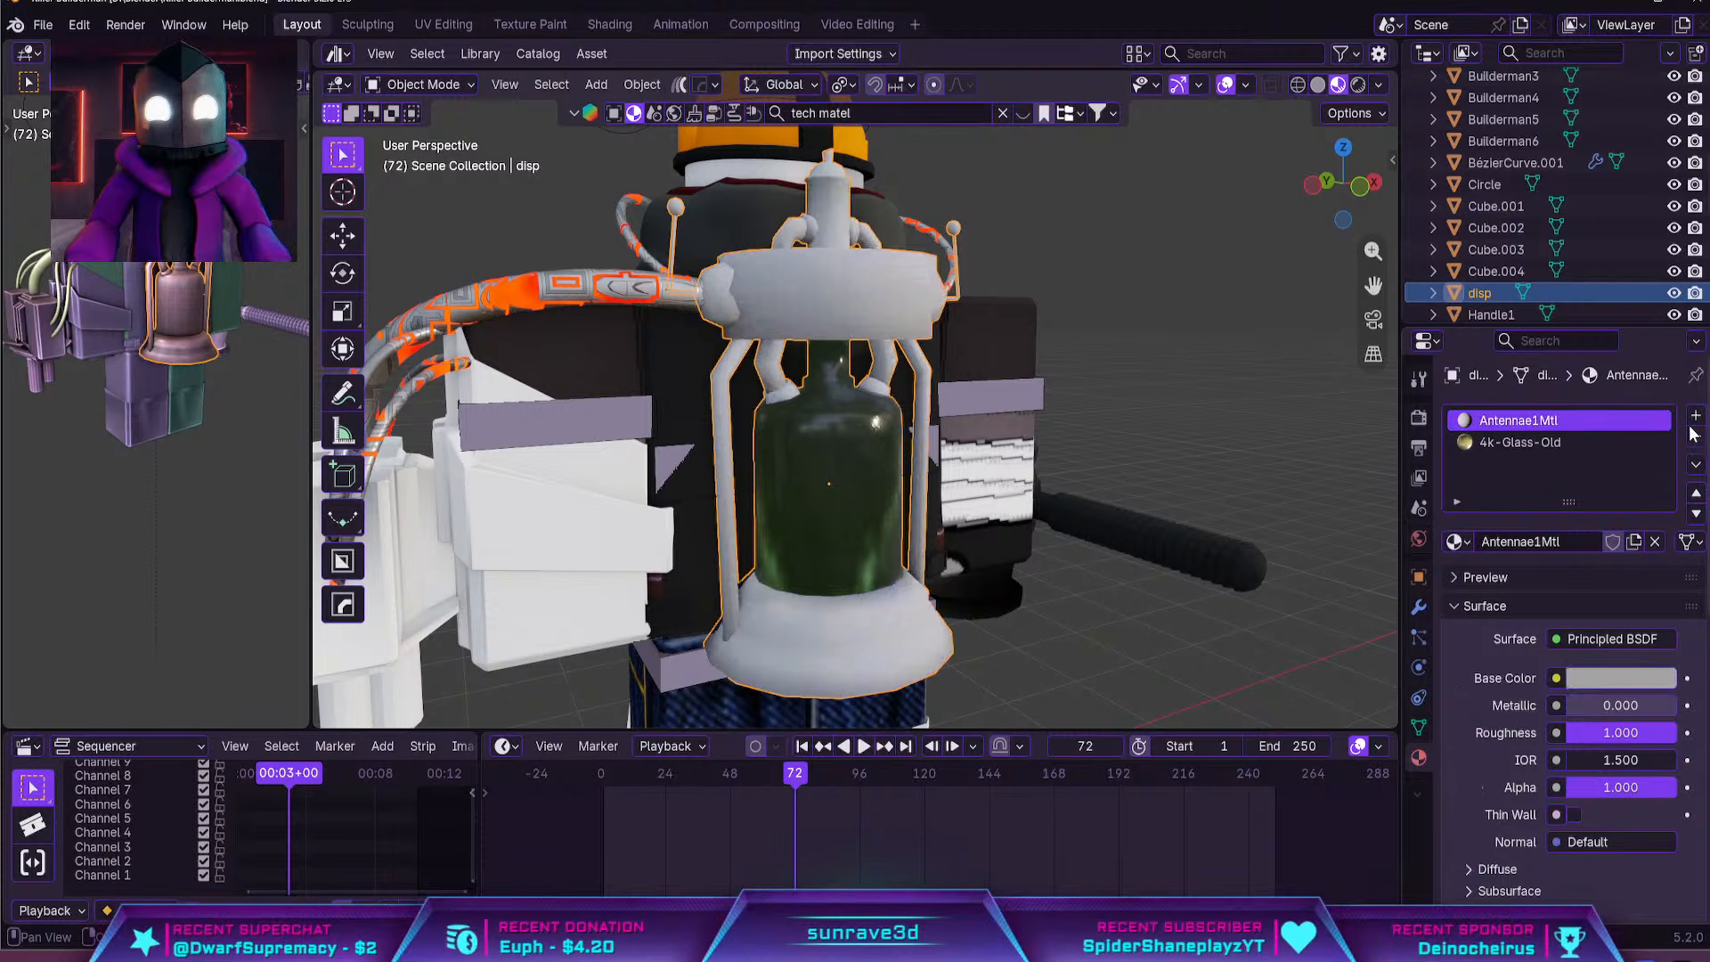
# Remove the empty second material slot from the hose curve object
pyautogui.click(661, 298)
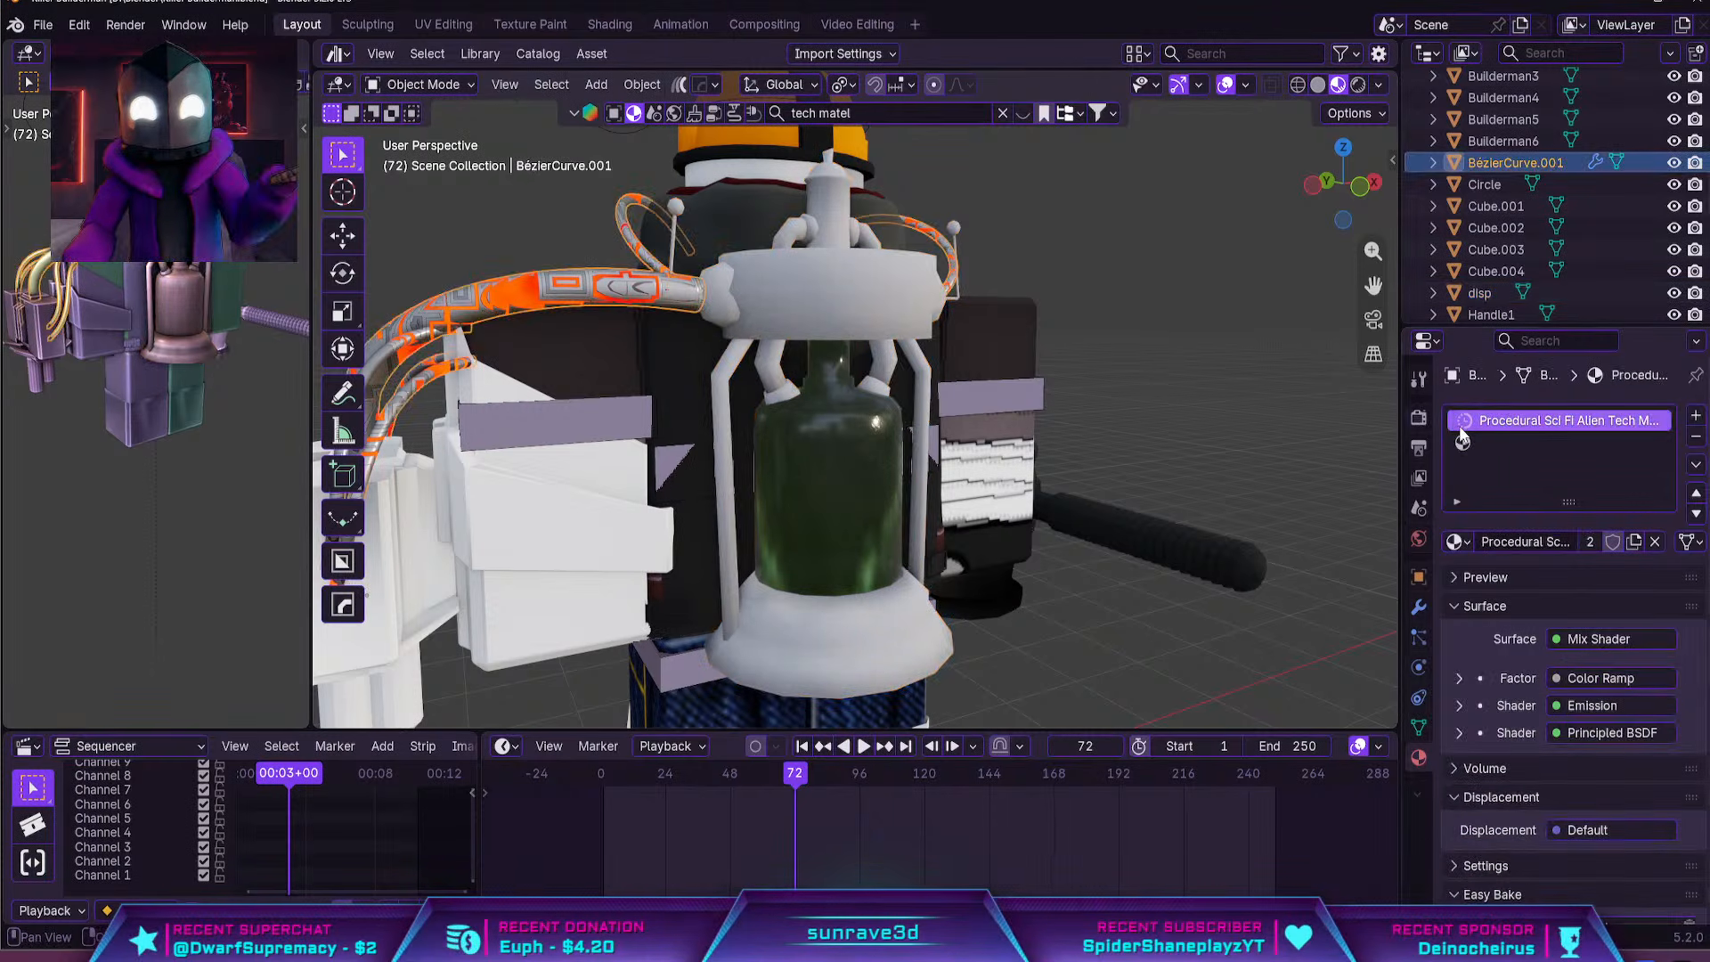
pyautogui.click(1514, 442)
pyautogui.click(1695, 437)
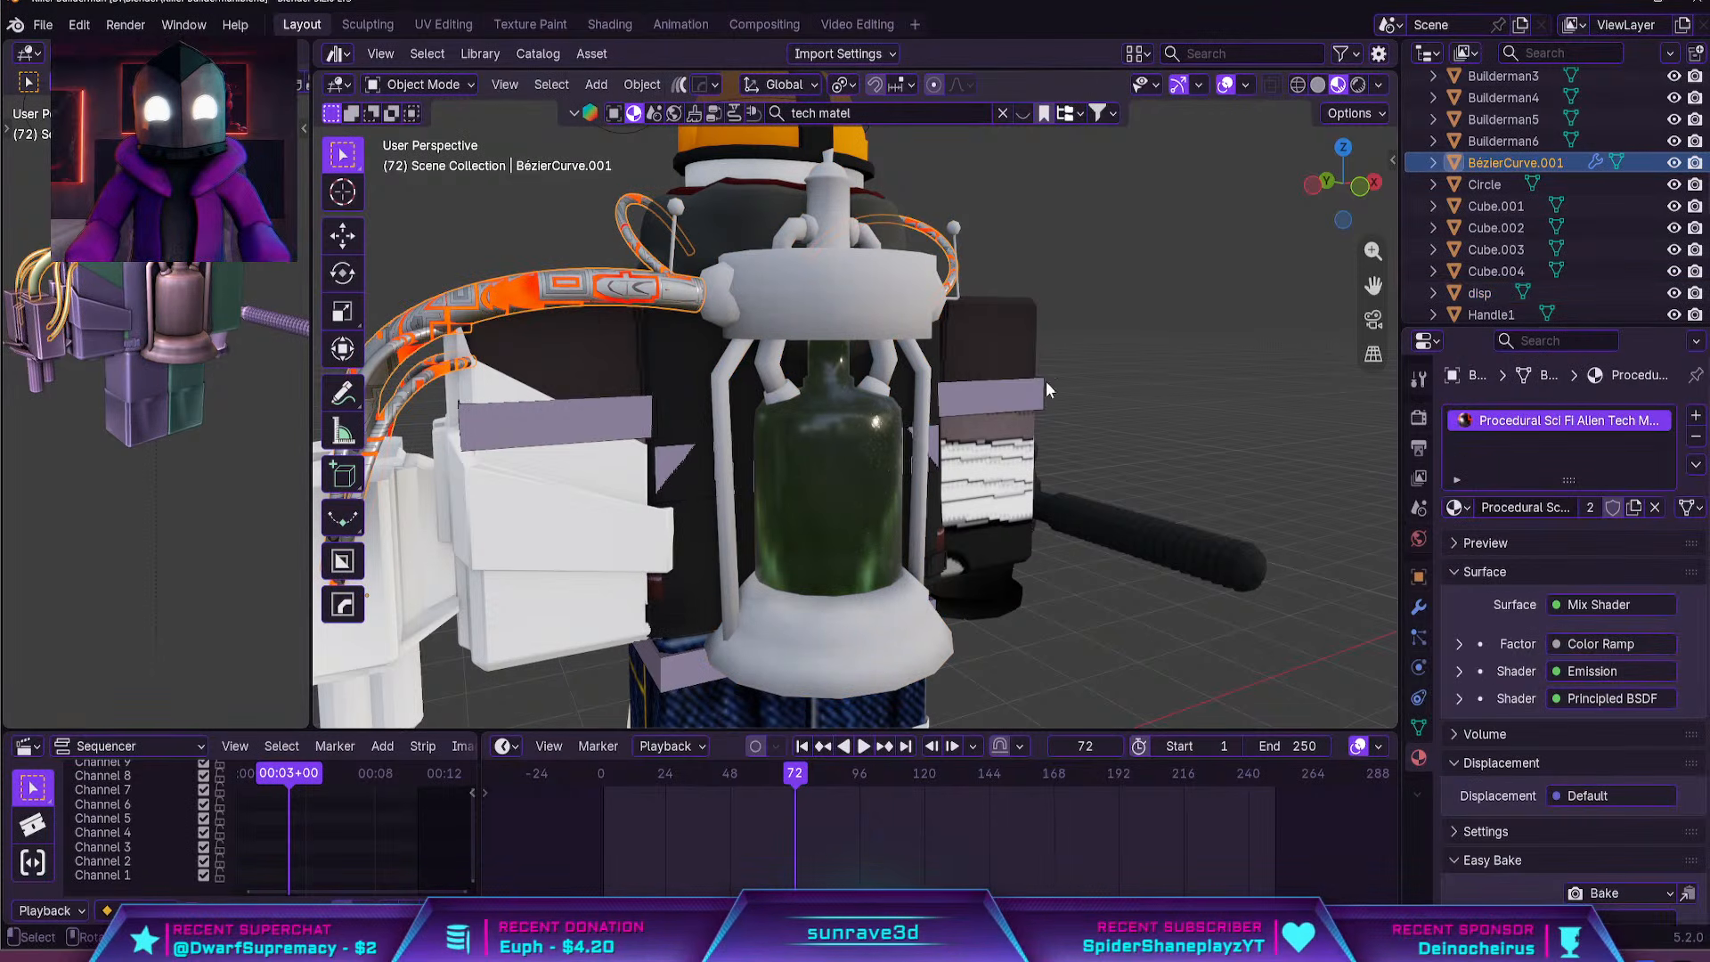
# Assign the Procedural Sci Fi Alien Tech Metal material to the canister's Antennae1Mtl slot and inspect it from several sides
pyautogui.click(876, 333)
pyautogui.click(1458, 540)
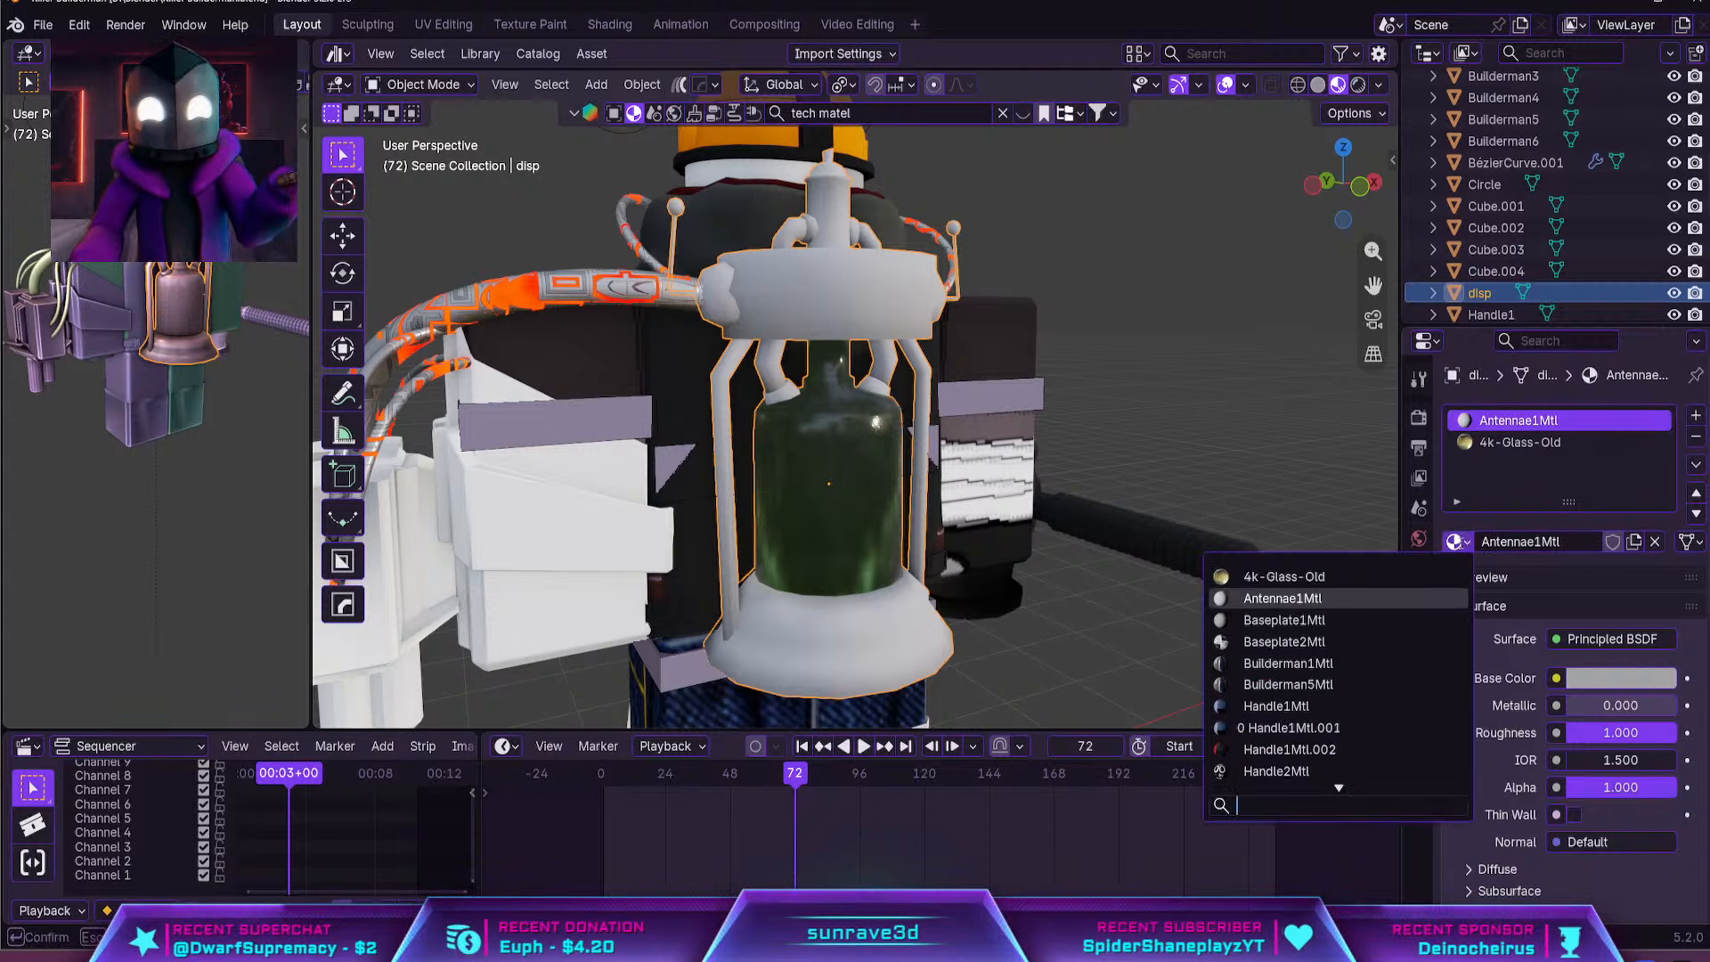
pyautogui.write('p')
pyautogui.click(1368, 575)
pyautogui.moveTo(1318, 549); pyautogui.dragTo(956, 531, button='middle')
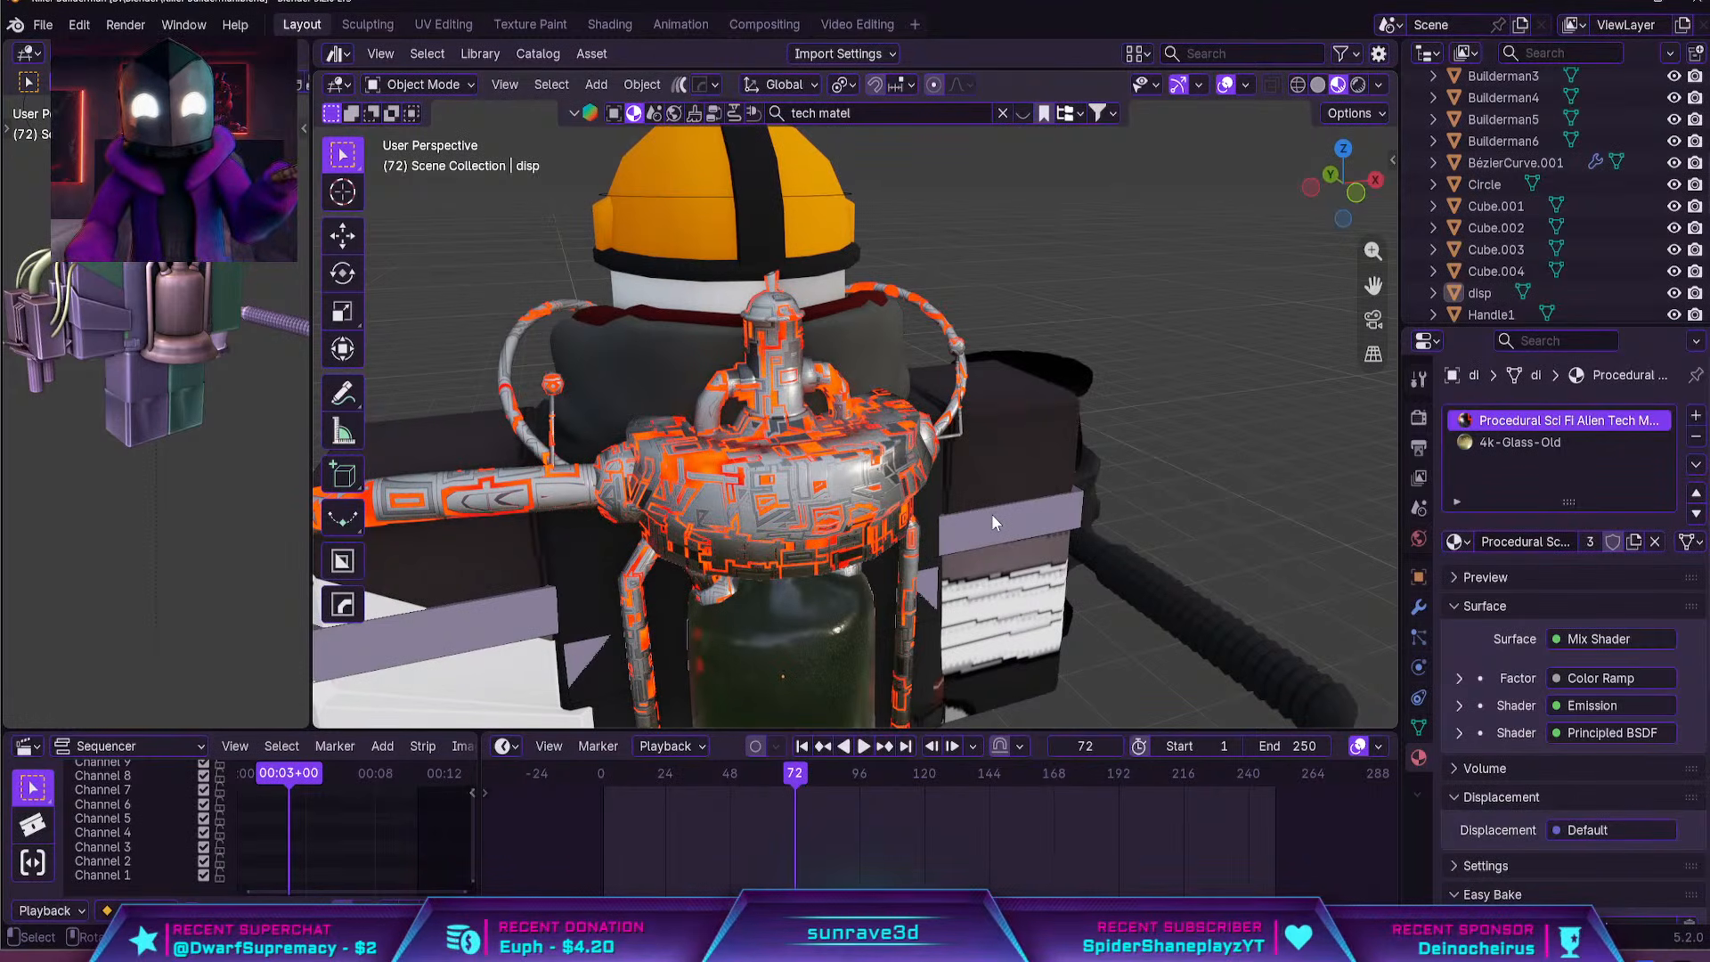
pyautogui.moveTo(992, 515); pyautogui.dragTo(870, 452, button='middle')
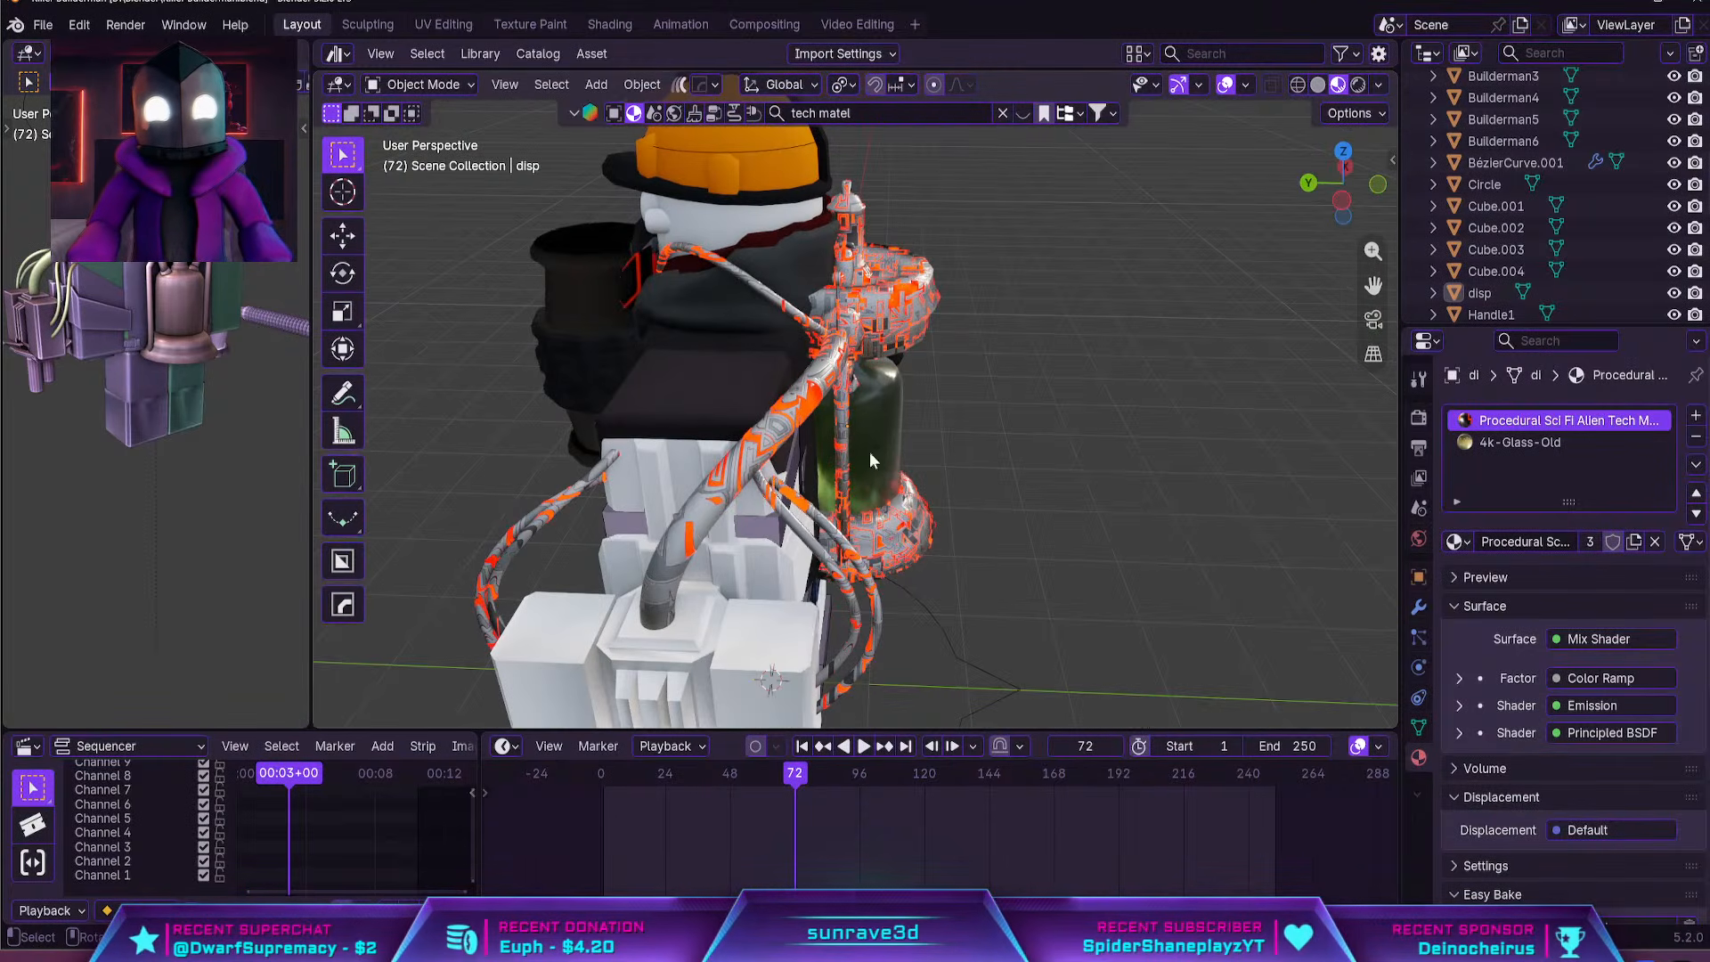
# Open the canister's material nodes in the Shading workspace and move the Color Ramp's black stop to position 0.404
pyautogui.click(887, 316)
pyautogui.click(611, 25)
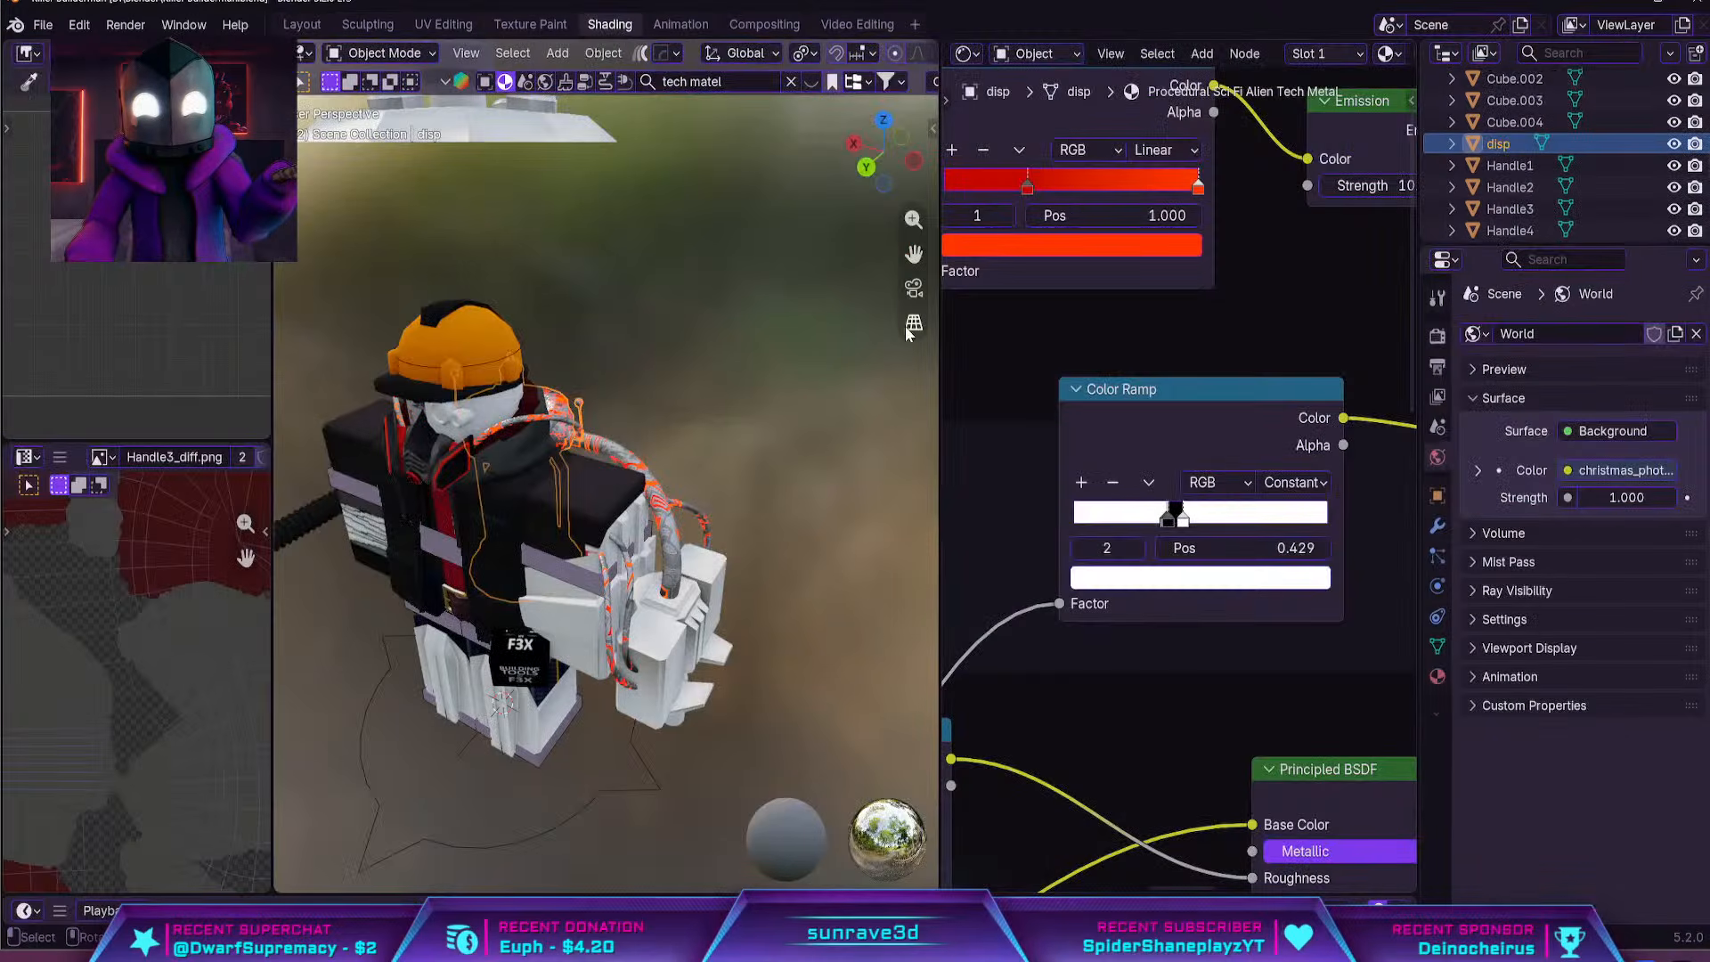
pyautogui.moveTo(828, 267)
pyautogui.mouseDown(button='middle')
pyautogui.moveTo(672, 306)
pyautogui.moveTo(647, 348)
pyautogui.mouseUp(button='middle')
pyautogui.scroll(4, 647, 347)
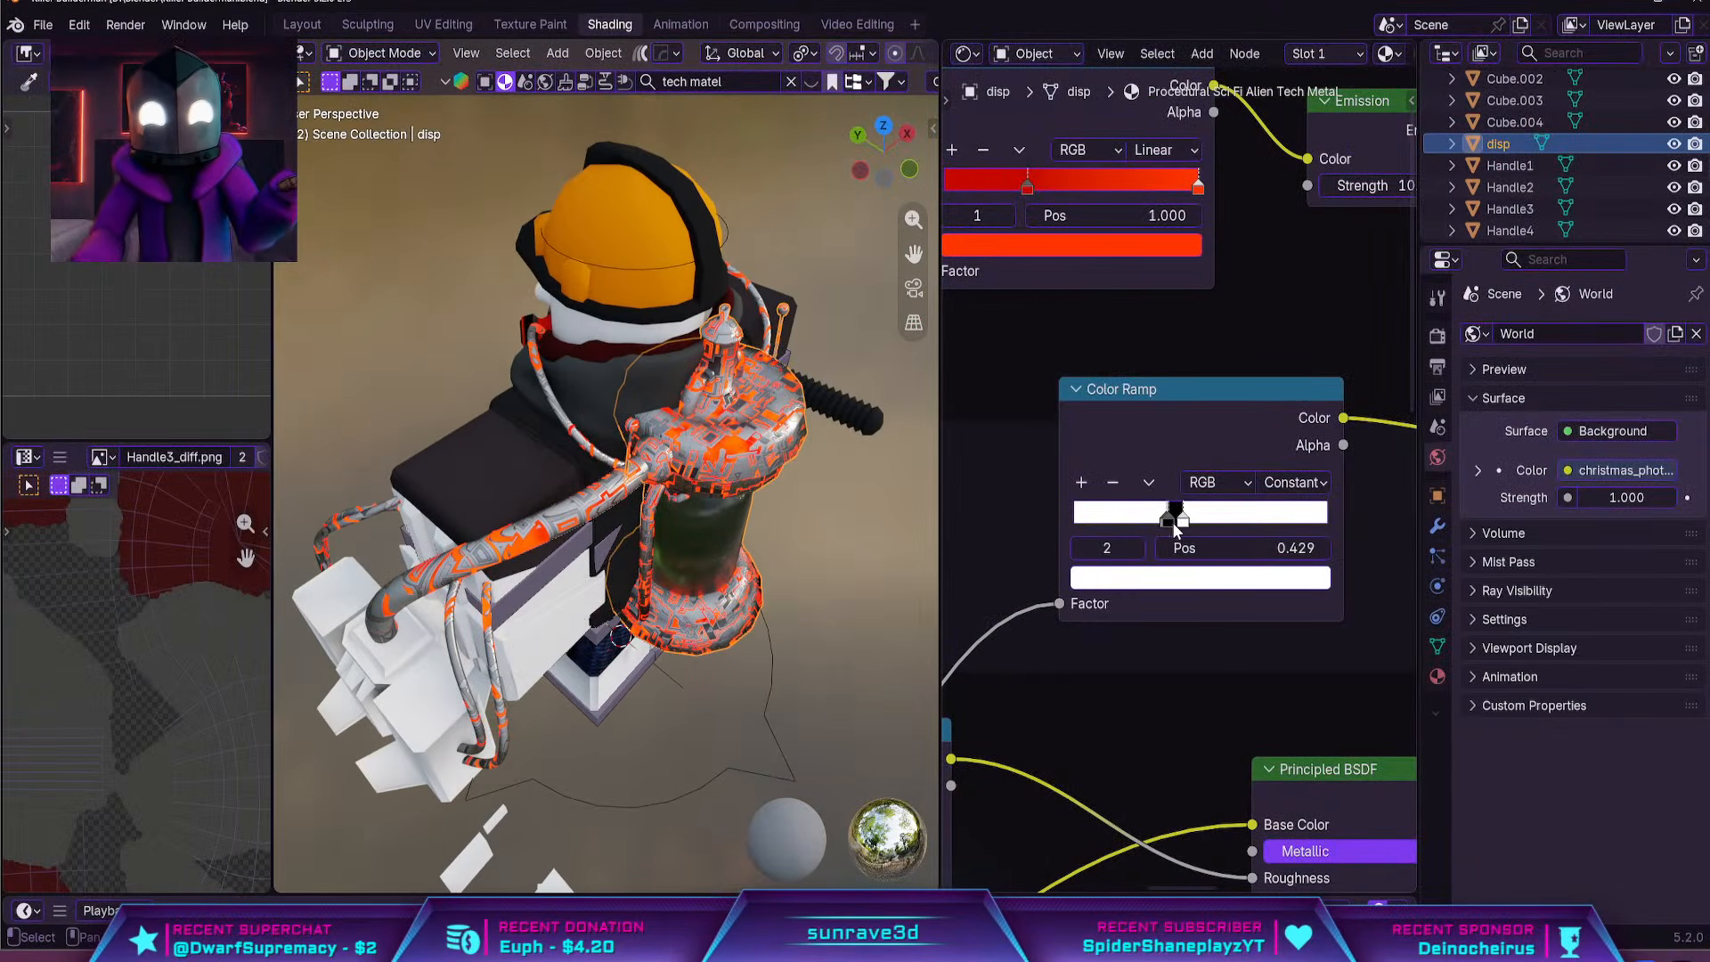
pyautogui.moveTo(1172, 522); pyautogui.dragTo(1177, 523)
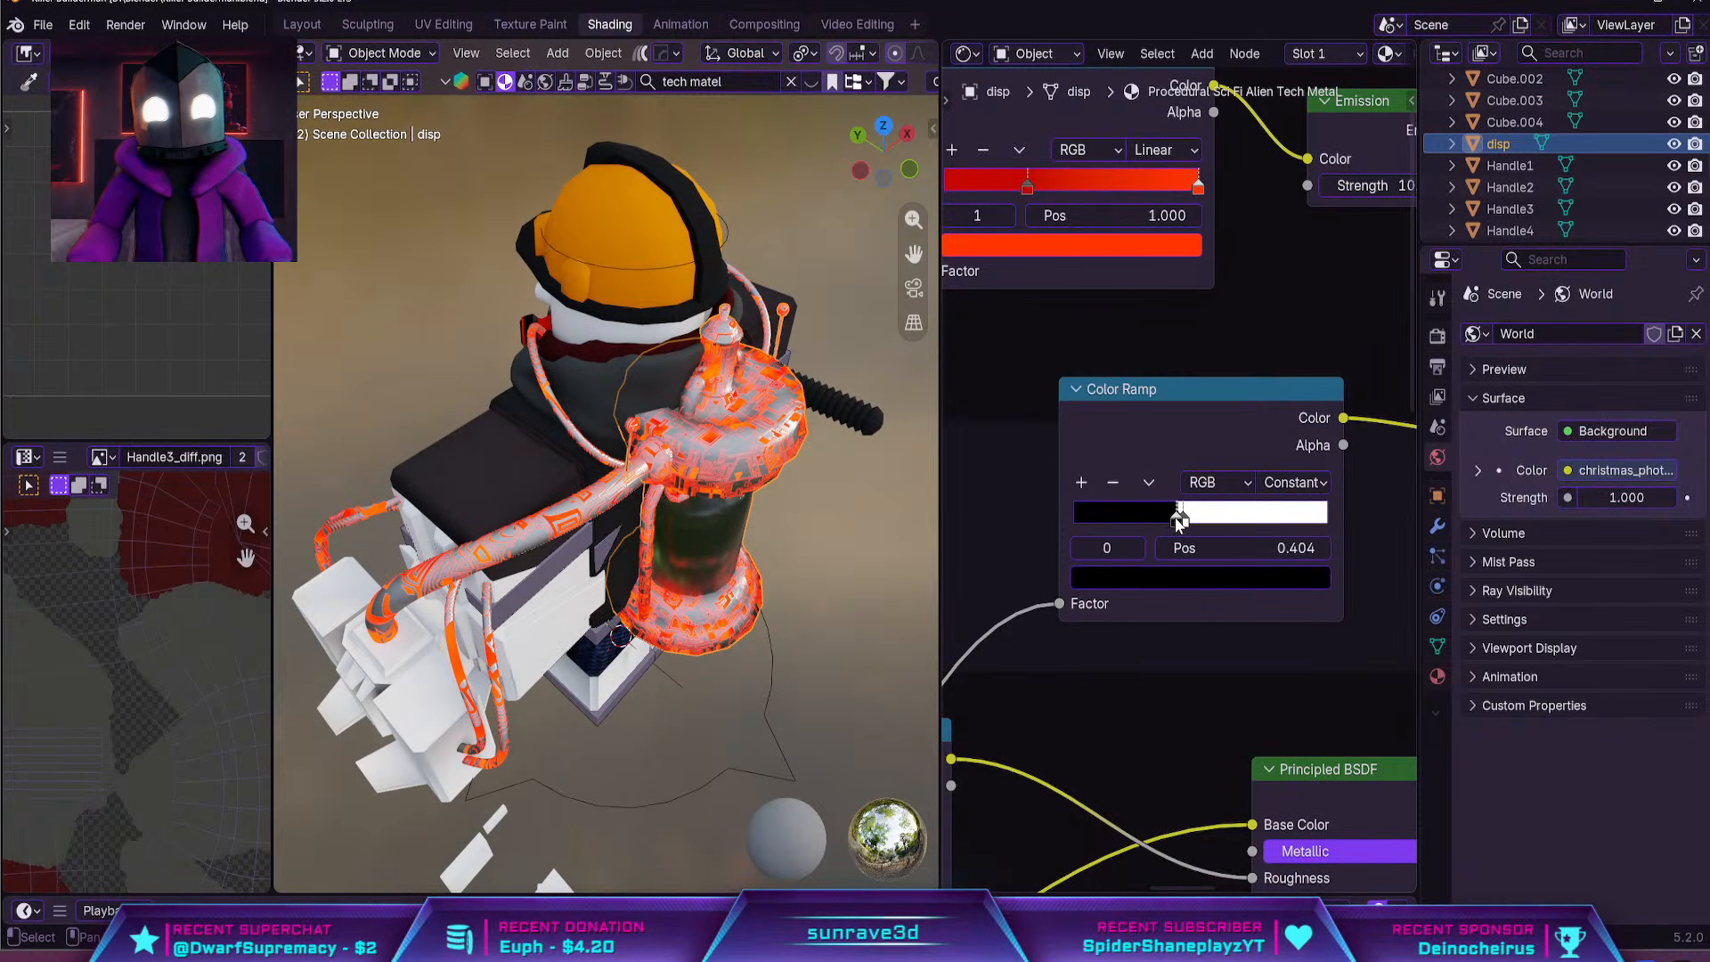
# Fine-tune the positions of the Color Ramp's black and white stops to adjust the orange glow pattern on the canister
pyautogui.scroll(3, 1178, 522)
pyautogui.click(1188, 557)
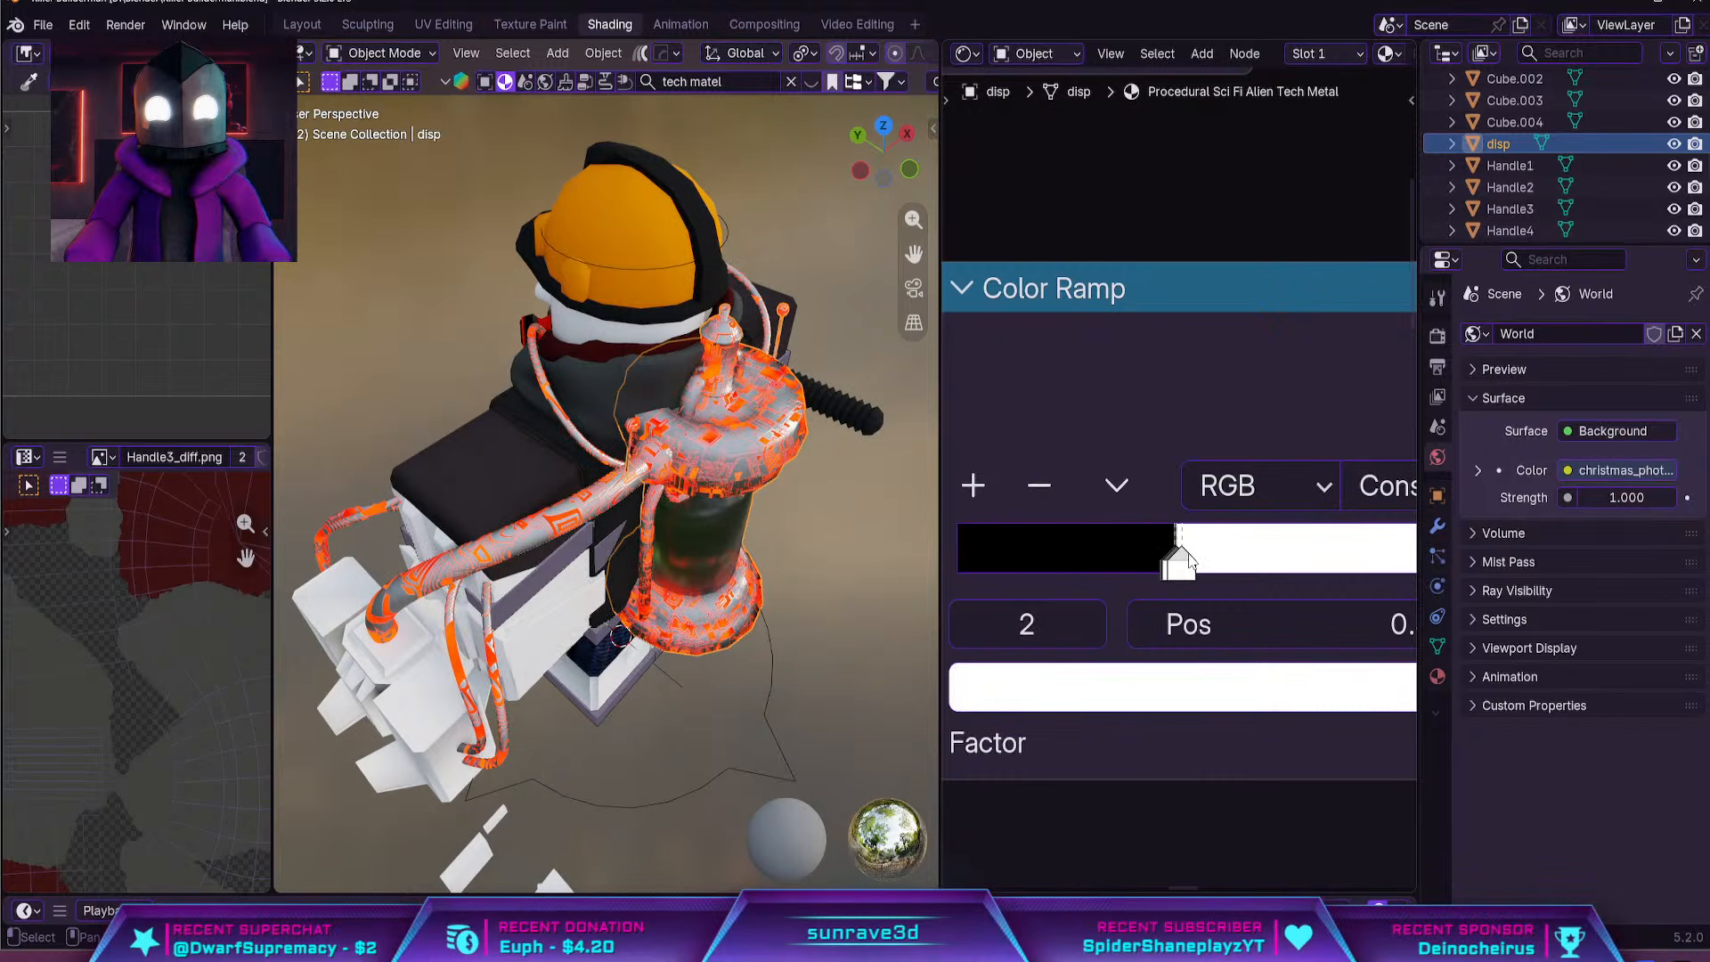
pyautogui.moveTo(1189, 557)
pyautogui.mouseDown()
pyautogui.moveTo(1211, 566)
pyautogui.moveTo(1177, 564)
pyautogui.mouseUp()
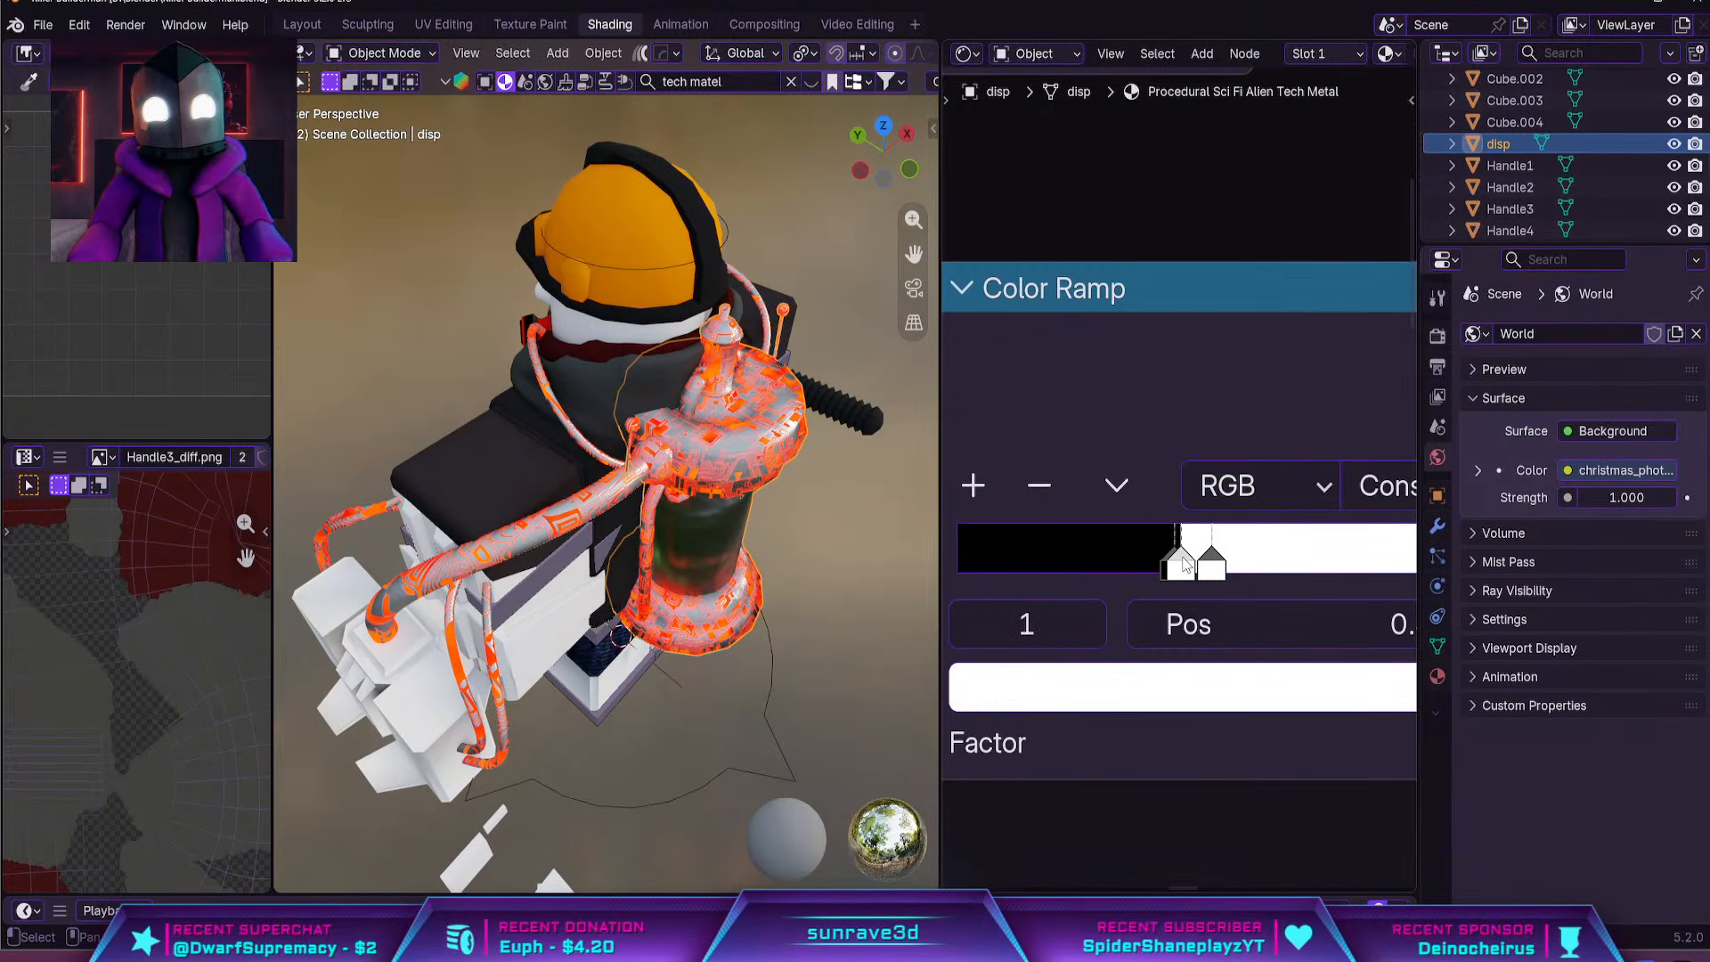
pyautogui.click(1163, 561)
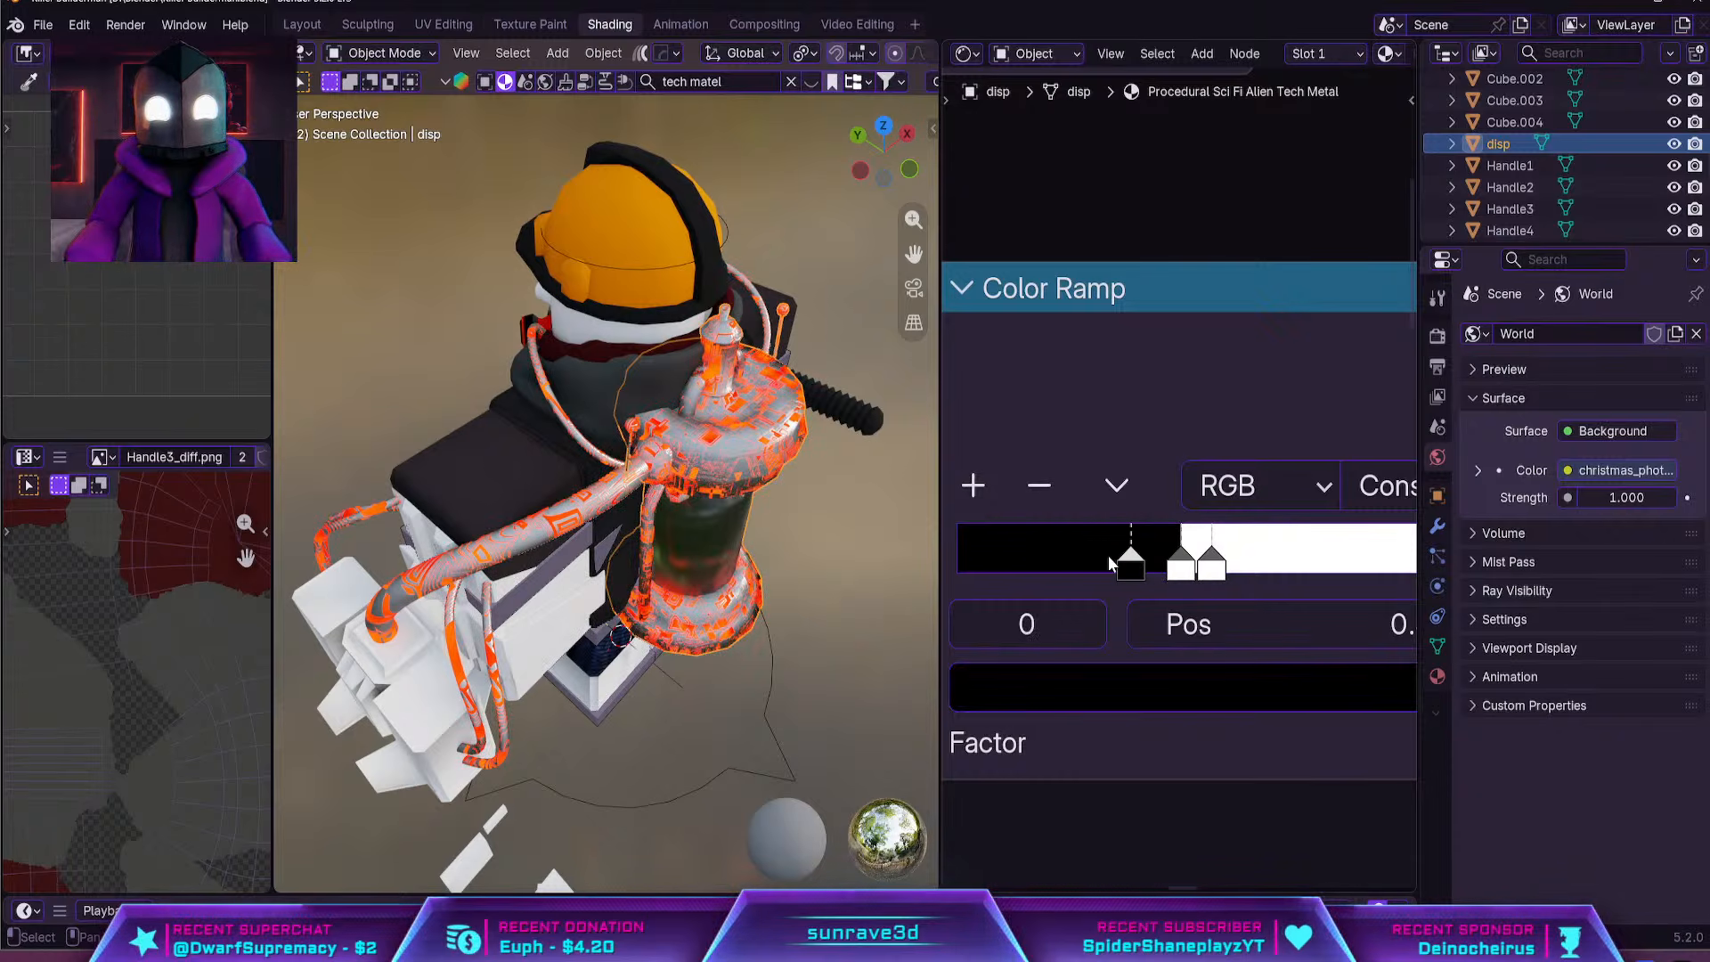
pyautogui.moveTo(1160, 570); pyautogui.dragTo(1196, 572)
pyautogui.click(1159, 561)
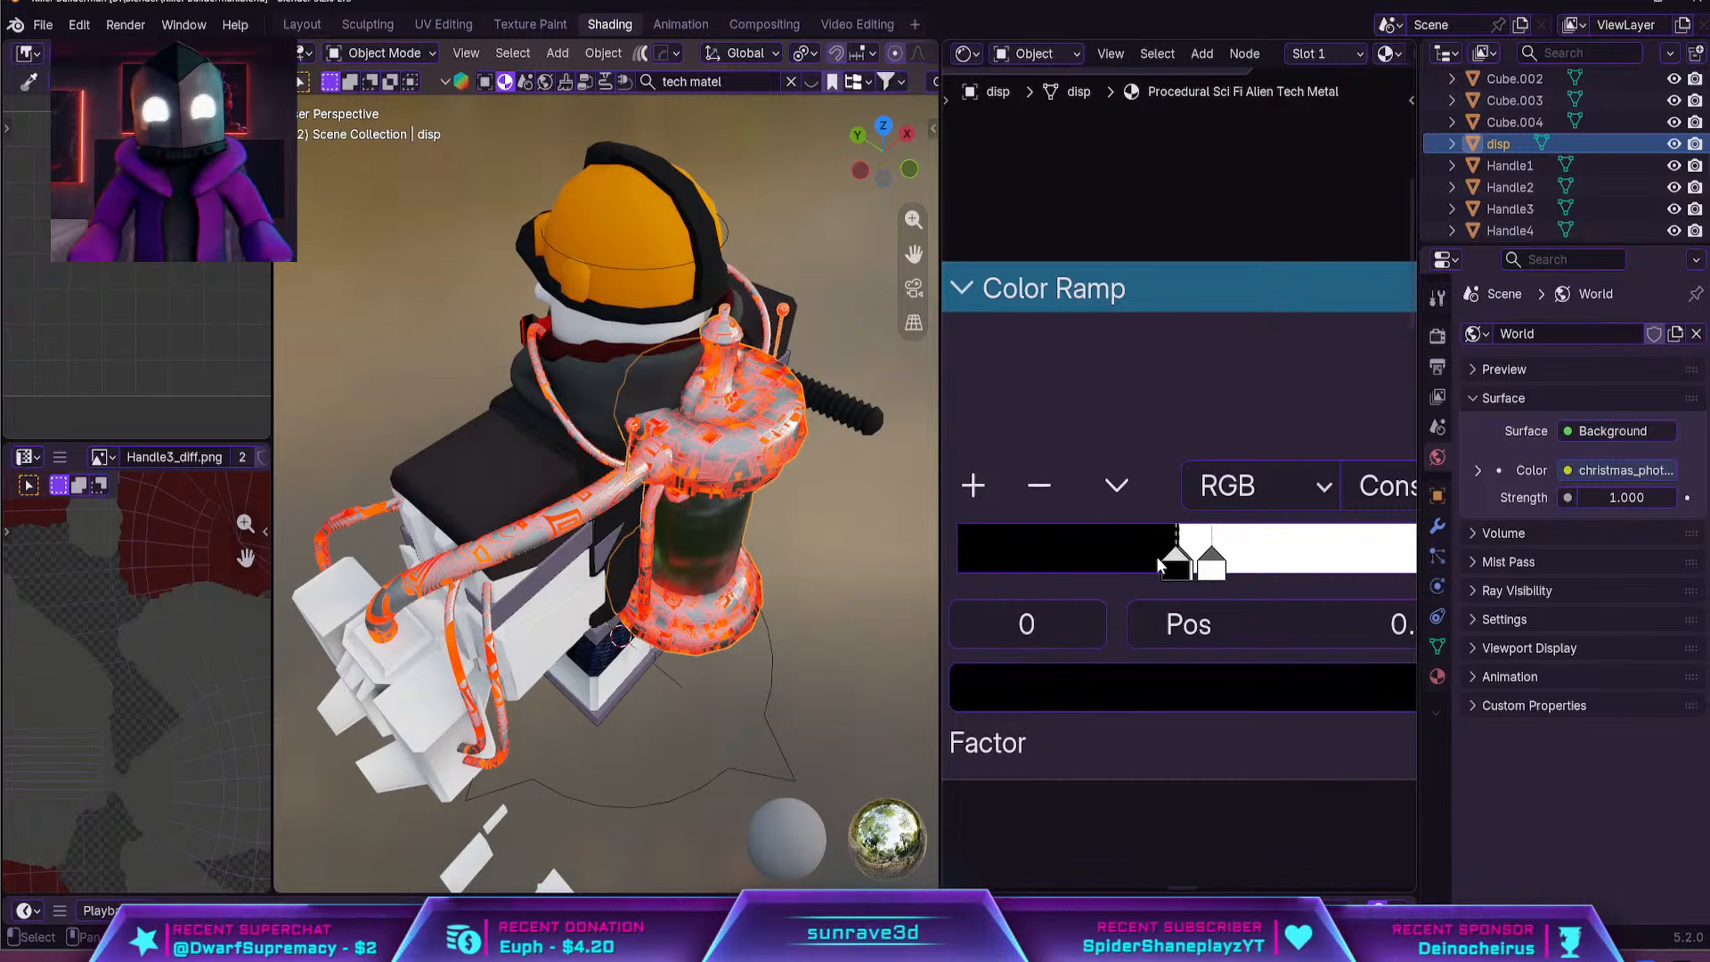
pyautogui.moveTo(1174, 563)
pyautogui.mouseDown()
pyautogui.moveTo(1150, 565)
pyautogui.moveTo(1191, 561)
pyautogui.moveTo(1126, 566)
pyautogui.moveTo(1151, 567)
pyautogui.mouseUp()
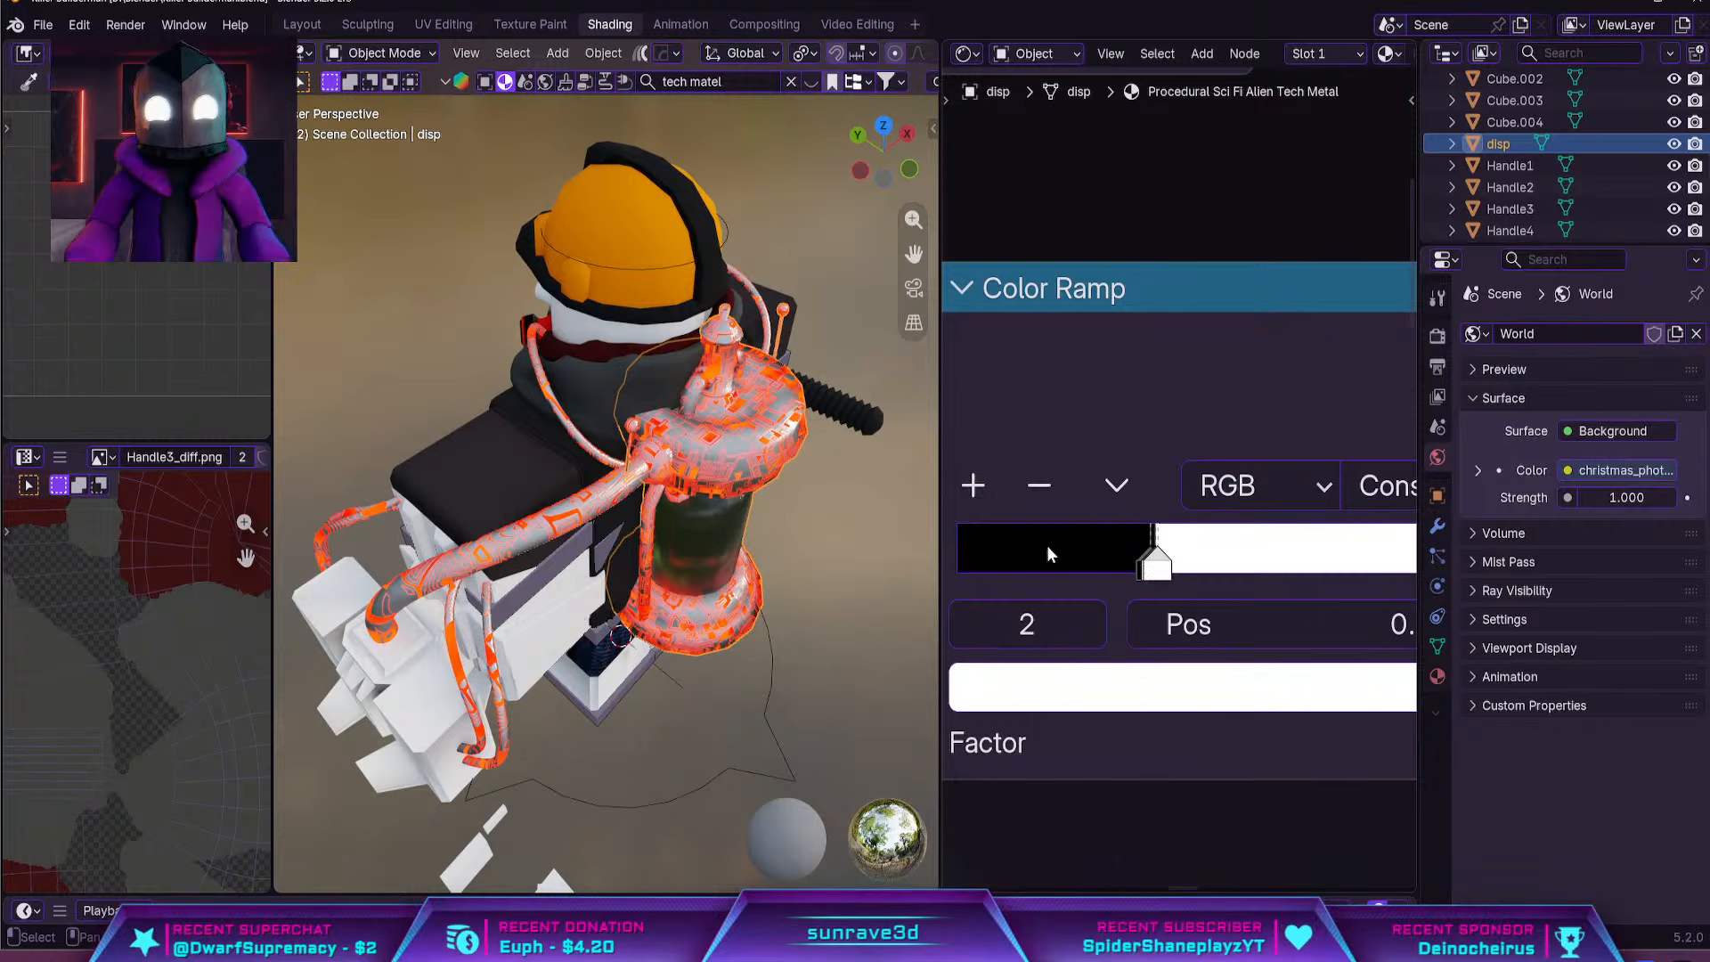
# Reselect the canister with the front of the character in view and nudge the Color Ramp's middle white stop slightly towards black
pyautogui.click(798, 253)
pyautogui.moveTo(798, 253); pyautogui.dragTo(262, 410, button='middle')
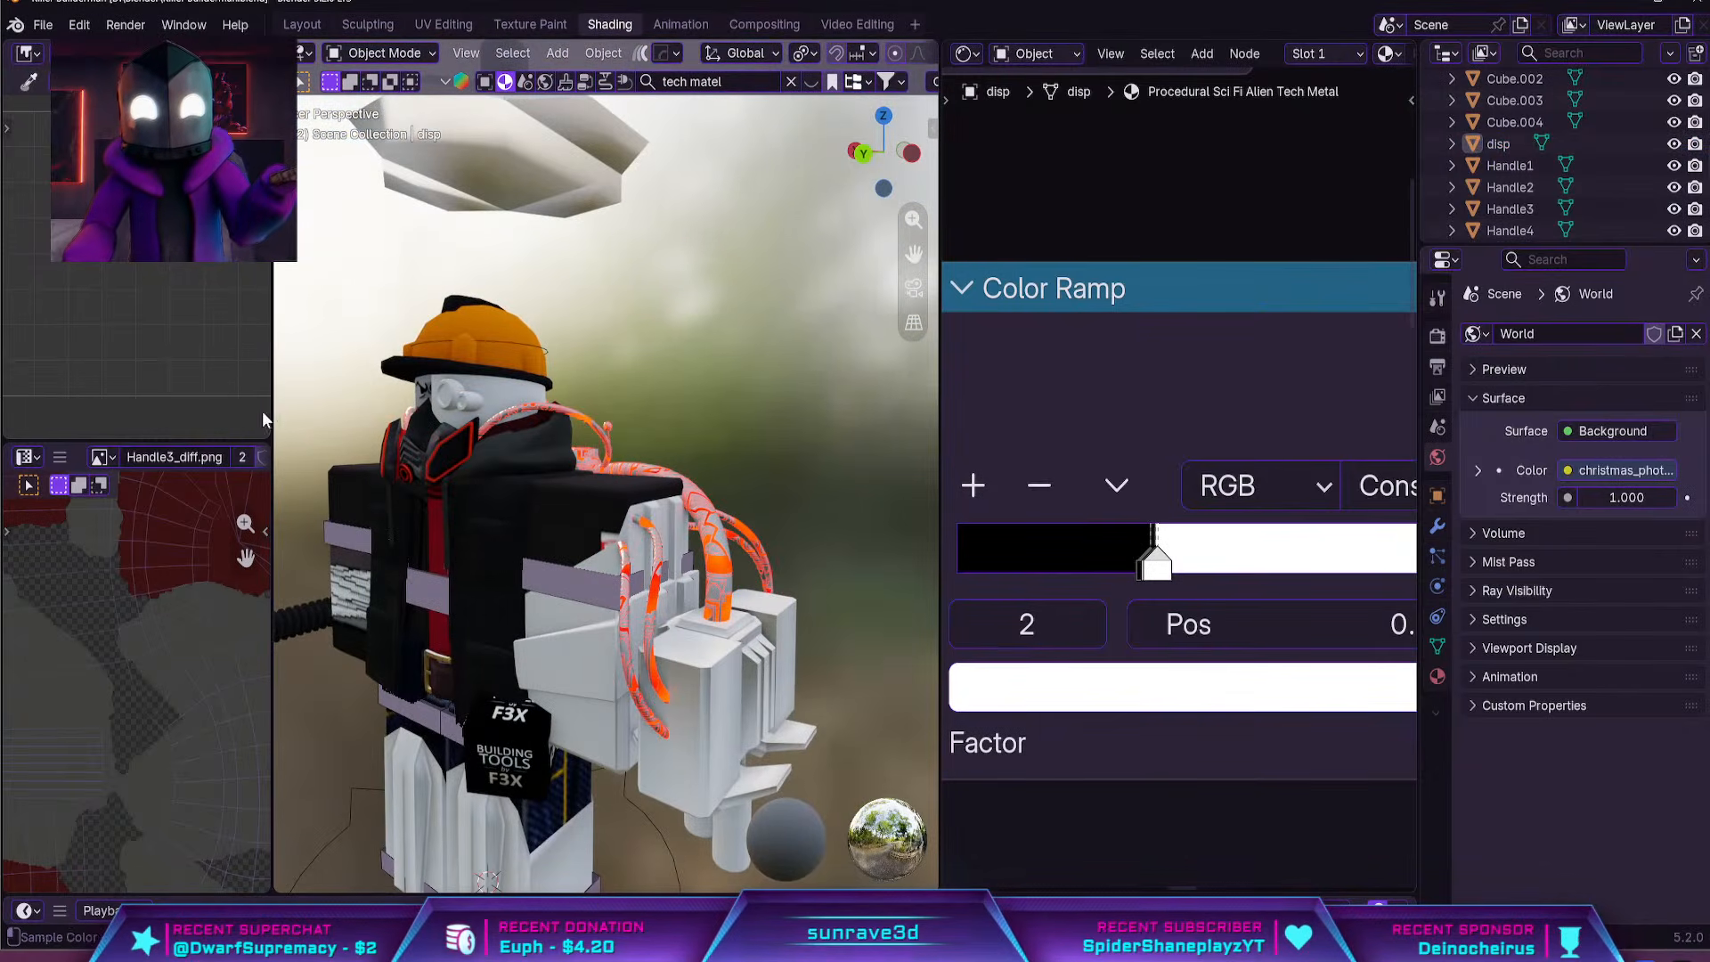
pyautogui.click(458, 421)
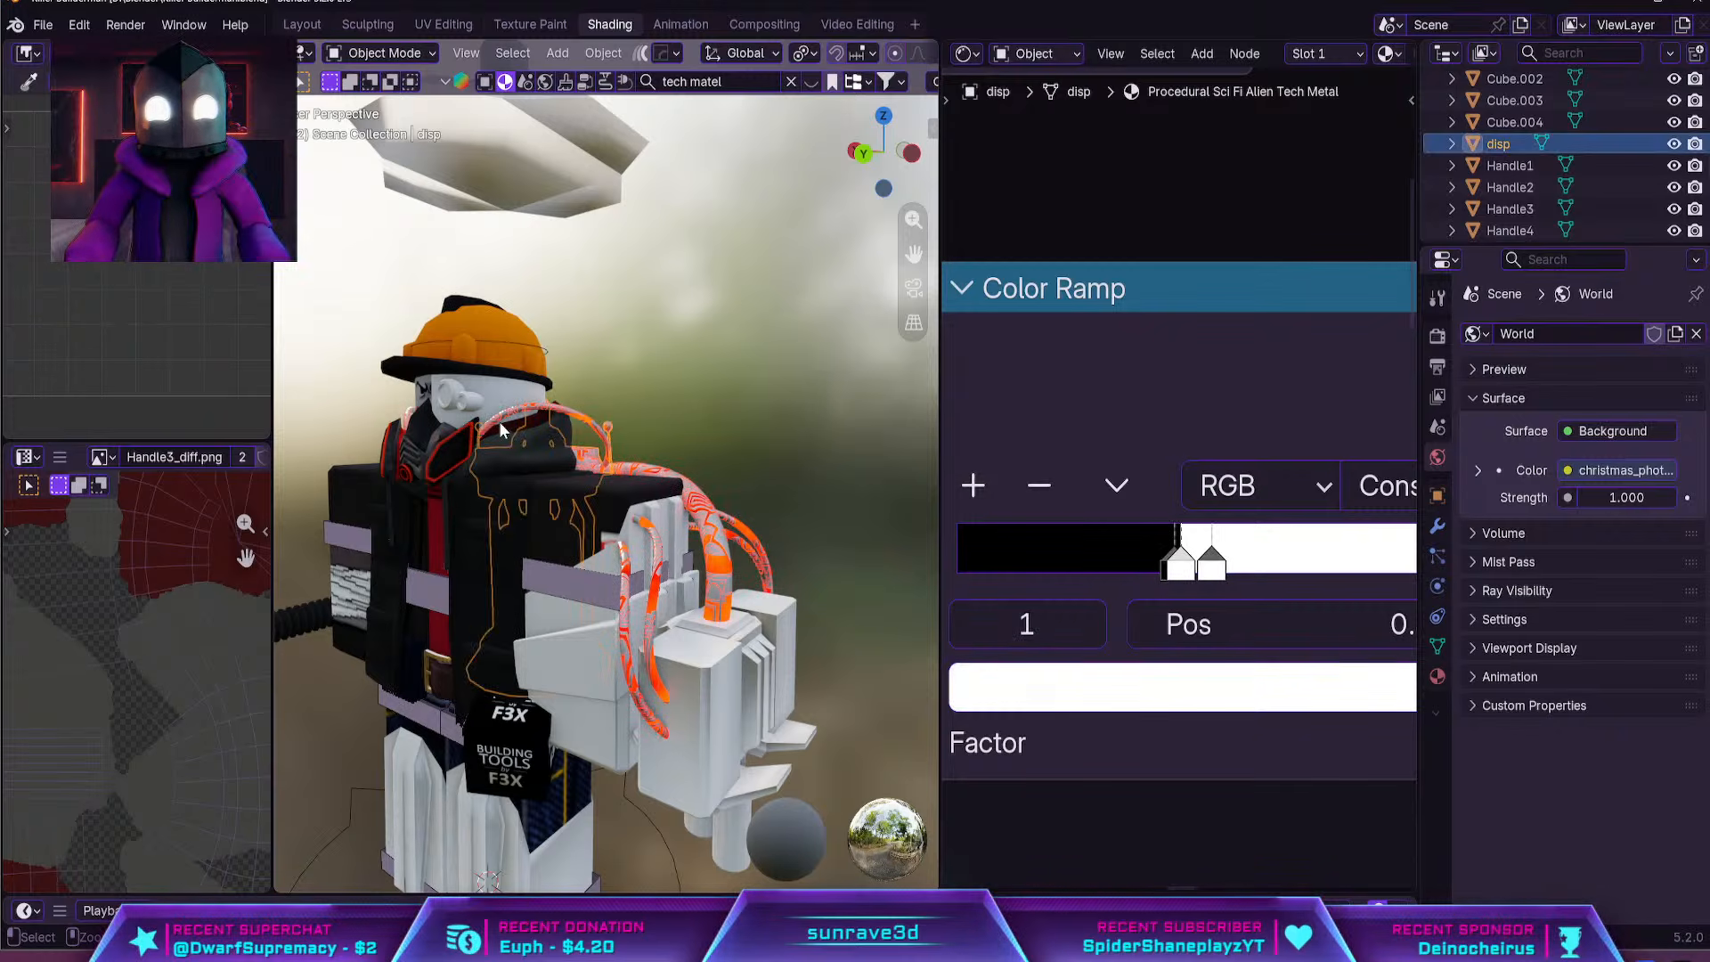
pyautogui.moveTo(1181, 562)
pyautogui.mouseDown()
pyautogui.moveTo(1118, 554)
pyautogui.moveTo(1206, 557)
pyautogui.moveTo(1178, 559)
pyautogui.mouseUp()
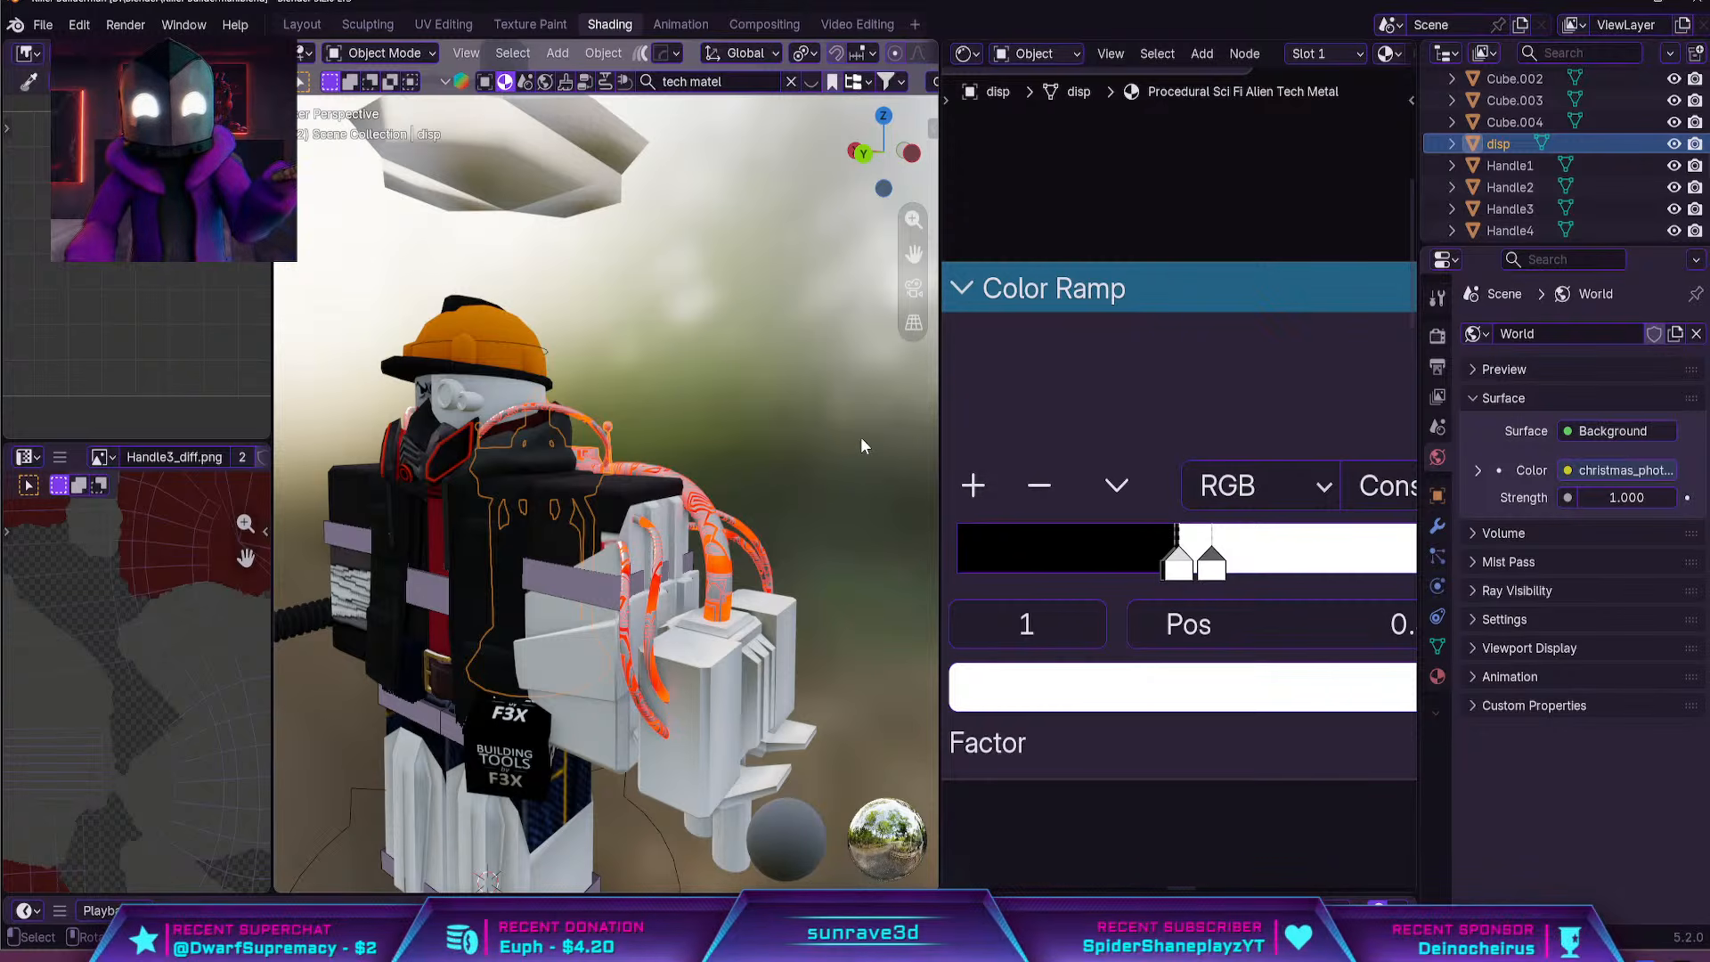
# Return to the Layout workspace, select the hose curve and examine the tech metal on the hoses and canister
pyautogui.click(302, 24)
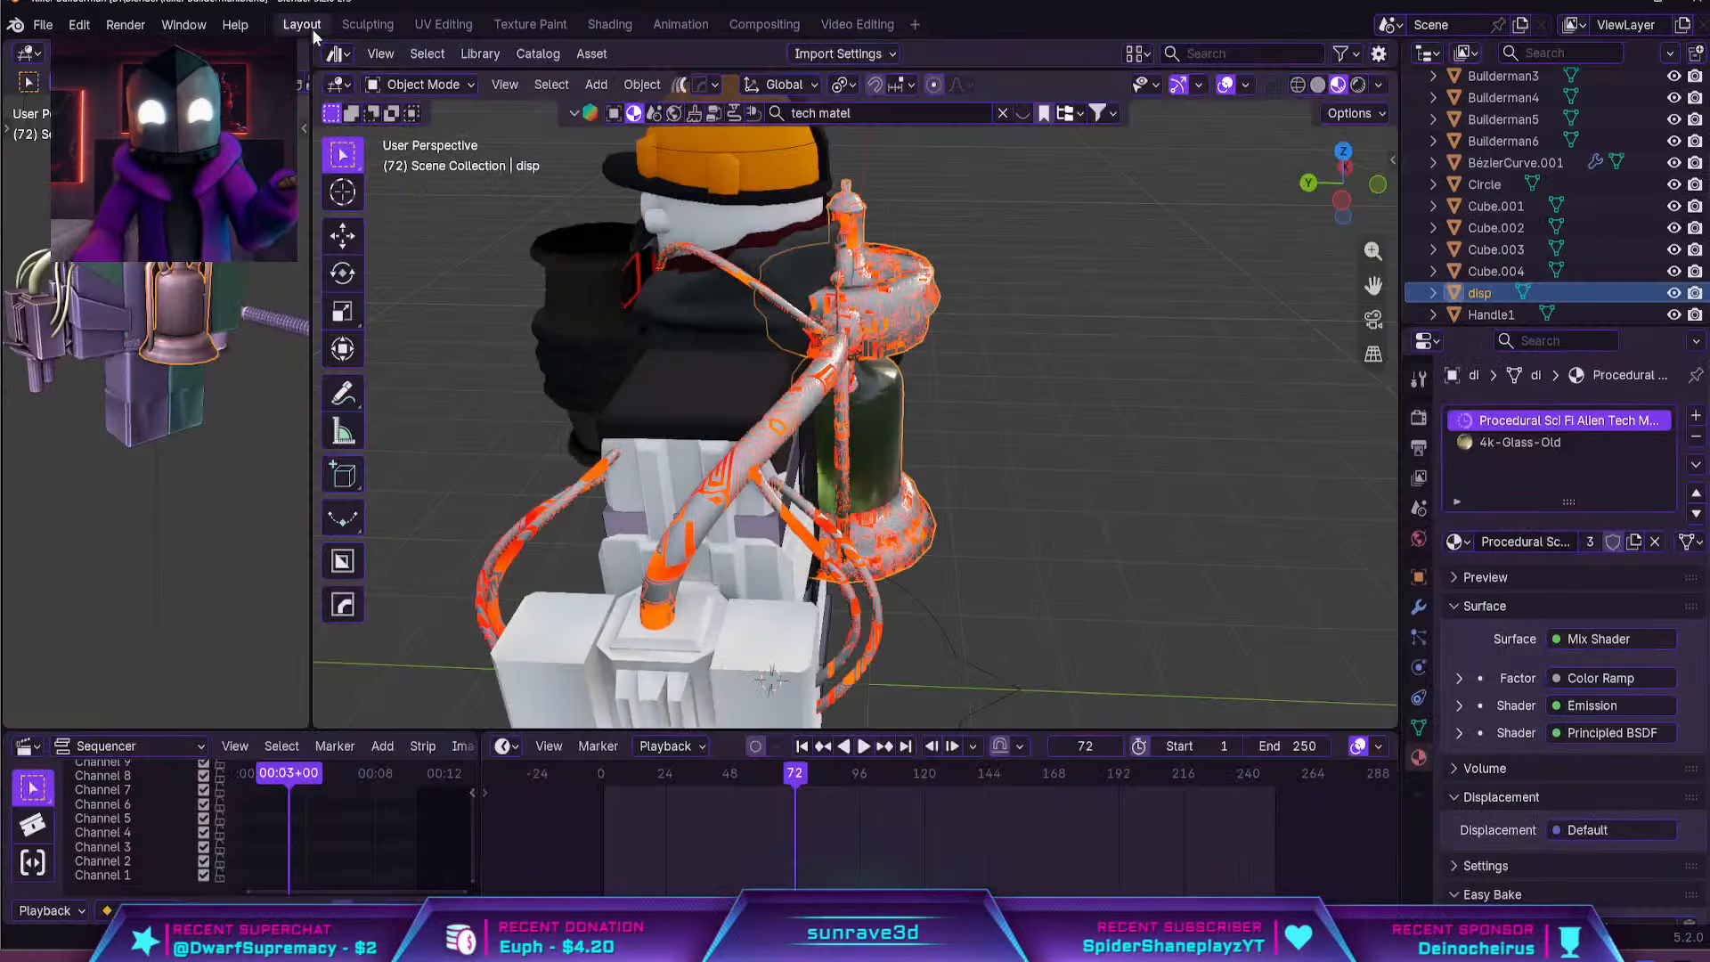
pyautogui.moveTo(891, 354); pyautogui.dragTo(637, 423, button='middle')
pyautogui.scroll(2, 935, 434)
pyautogui.click(935, 434)
pyautogui.scroll(2, 786, 423)
pyautogui.moveTo(785, 420); pyautogui.dragTo(861, 378, button='middle')
pyautogui.scroll(-5, 608, 401)
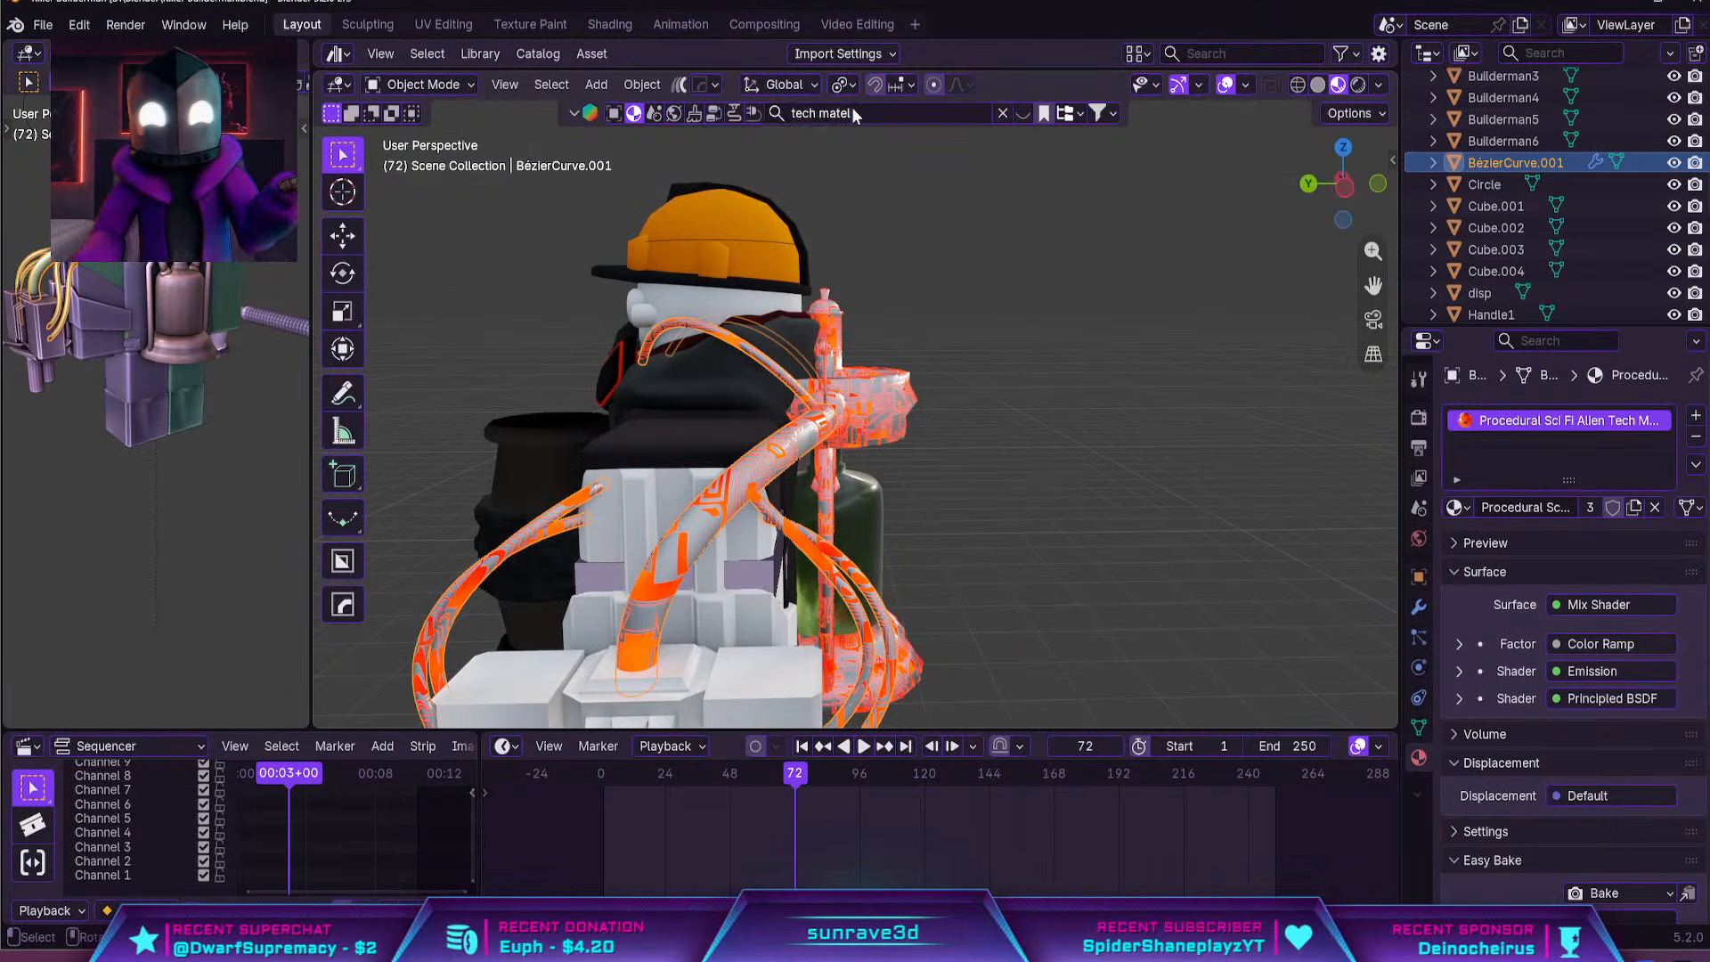
# Look through the "tech matel" asset results for a different sci-fi metal for the canister
pyautogui.scroll(-5, 920, 367)
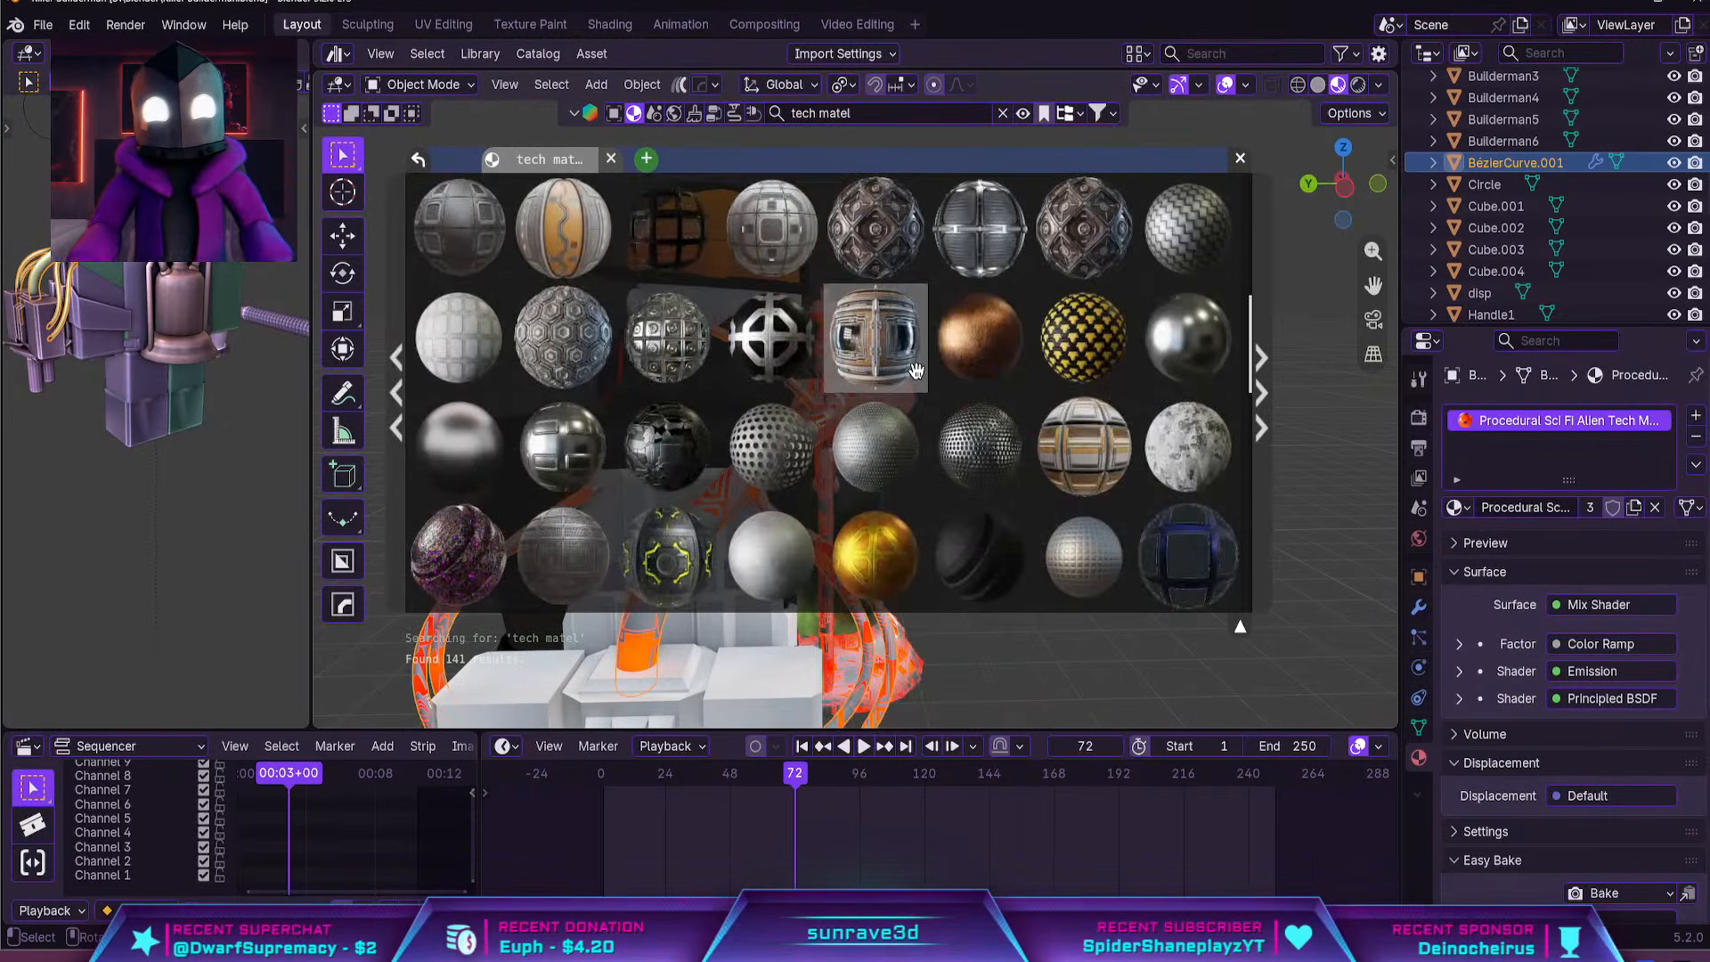
pyautogui.scroll(-4, 578, 355)
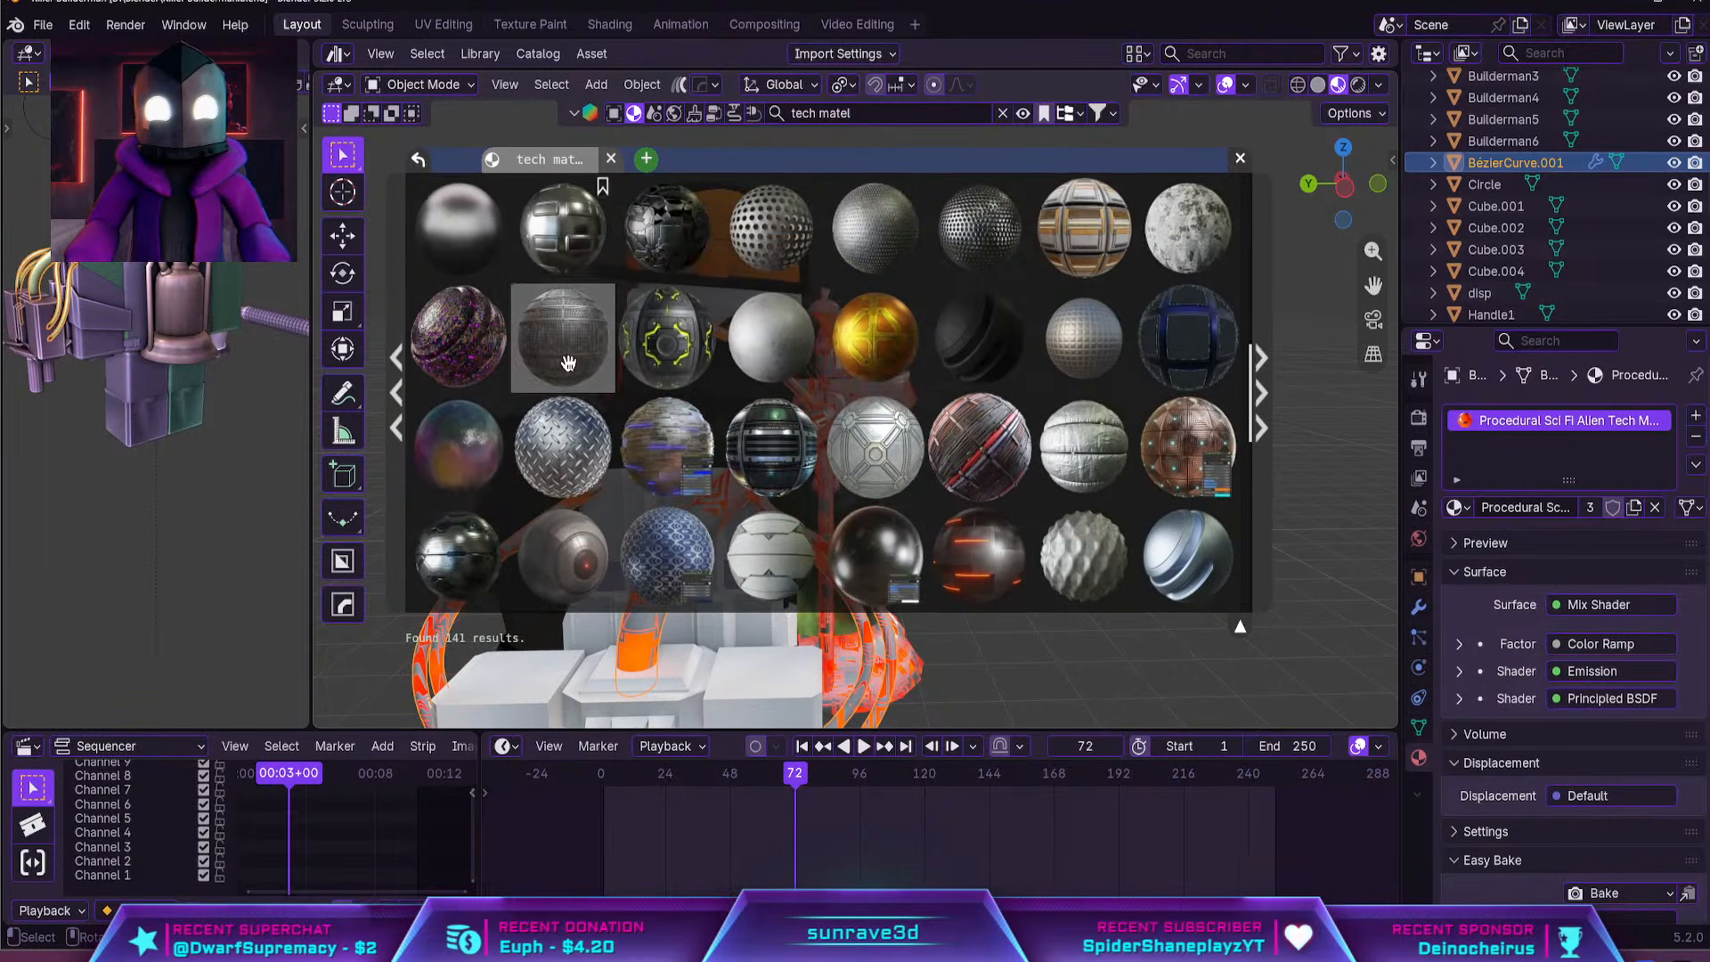
pyautogui.scroll(-8, 578, 355)
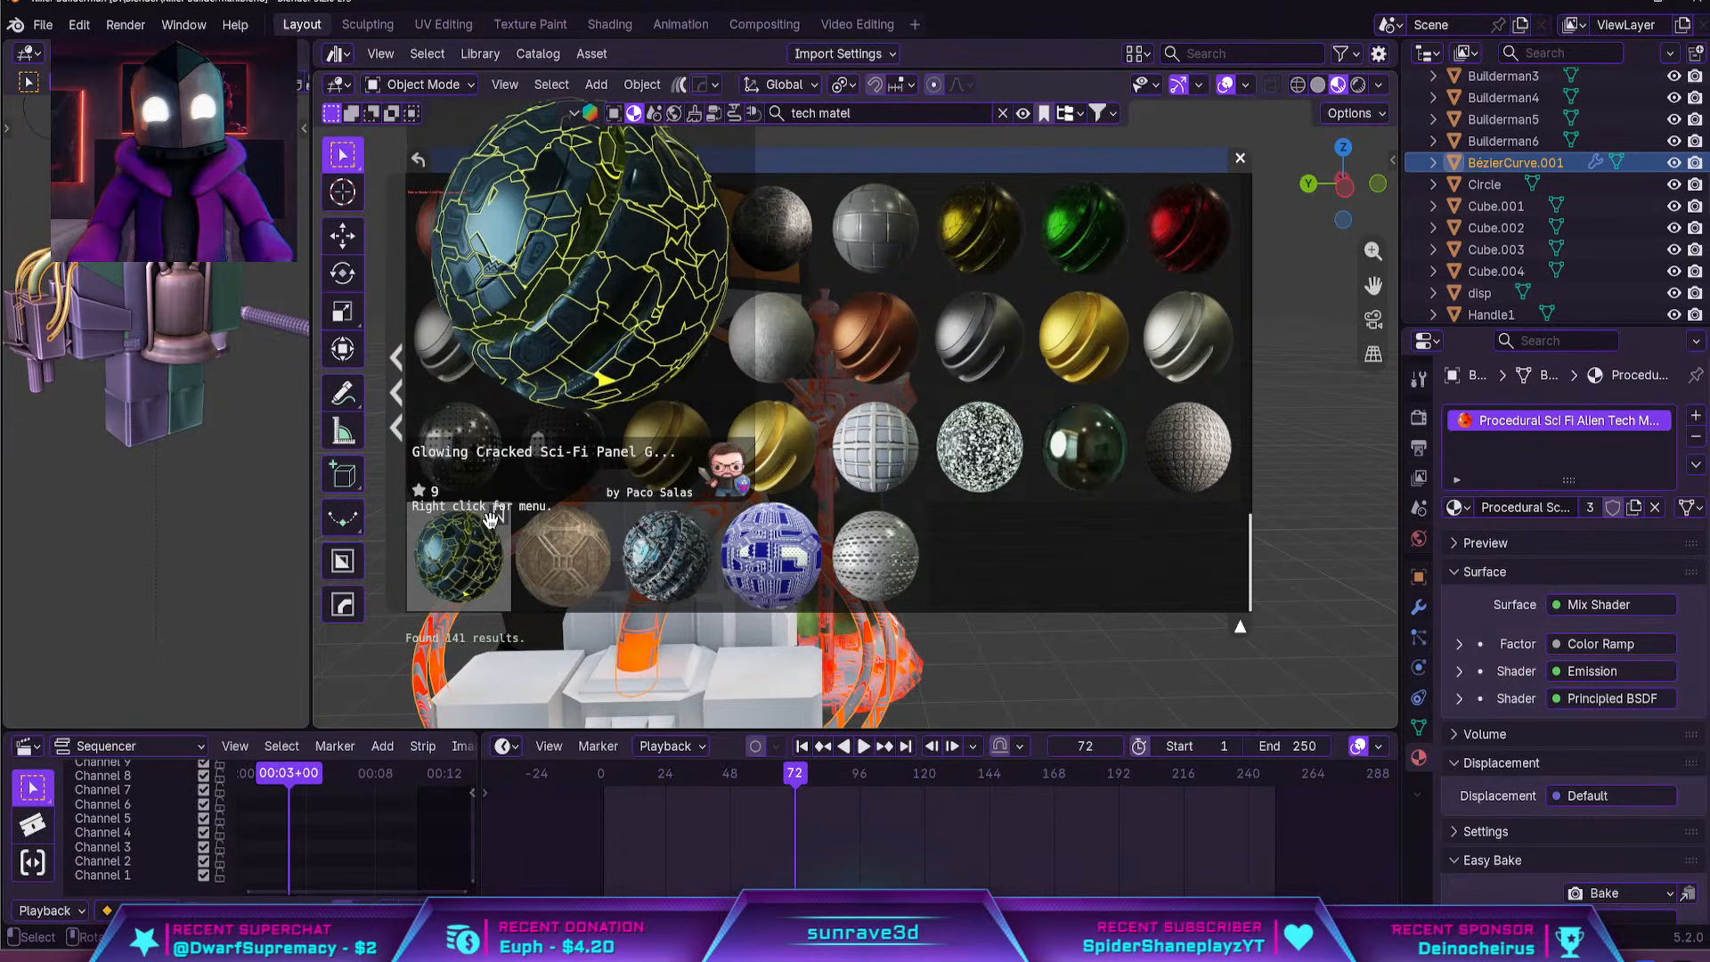
pyautogui.scroll(15, 804, 392)
pyautogui.moveTo(528, 196)
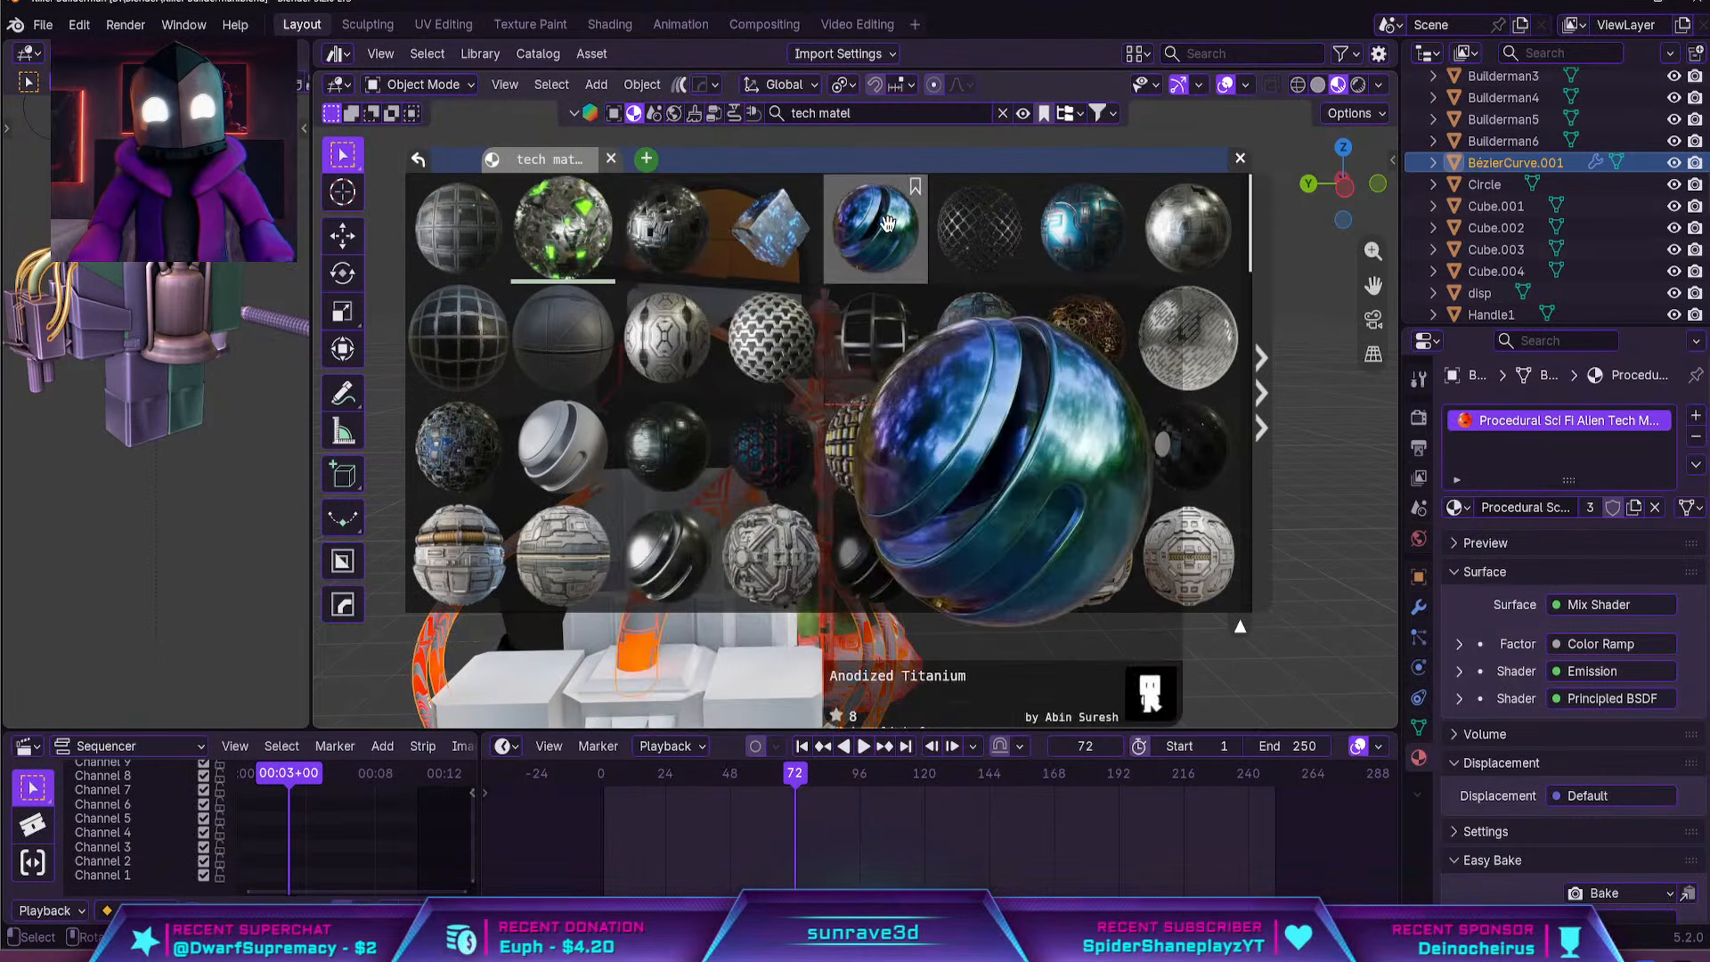
pyautogui.moveTo(734, 231)
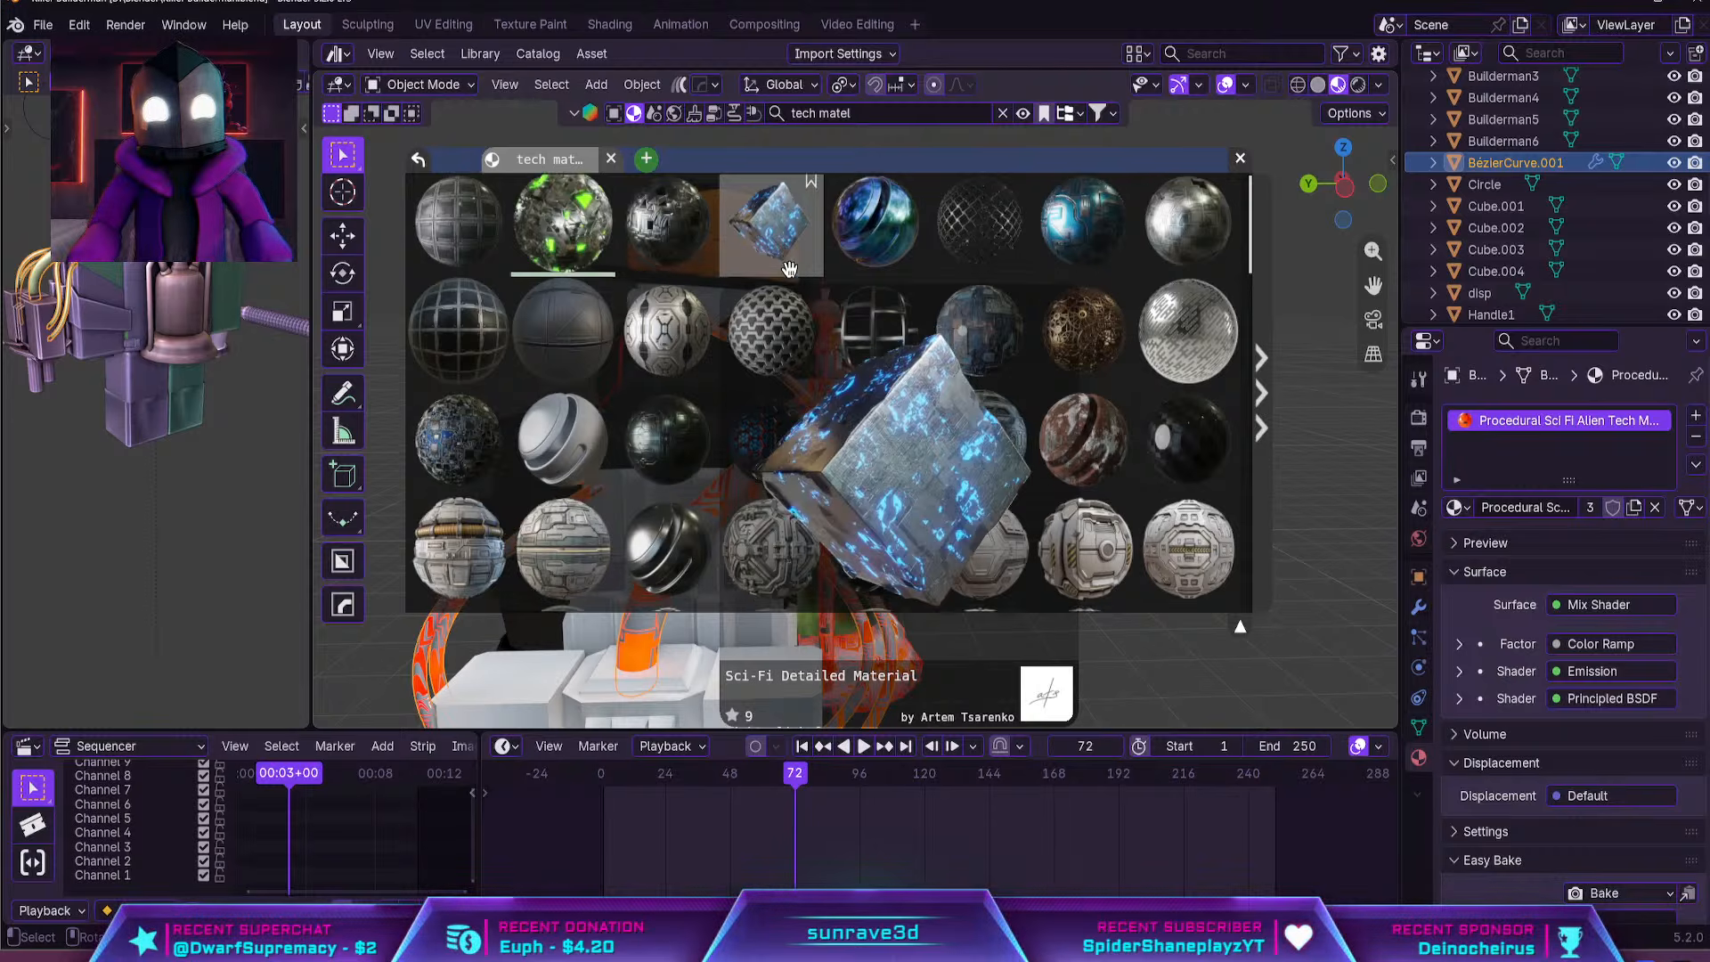
pyautogui.scroll(-5, 857, 361)
pyautogui.moveTo(635, 349)
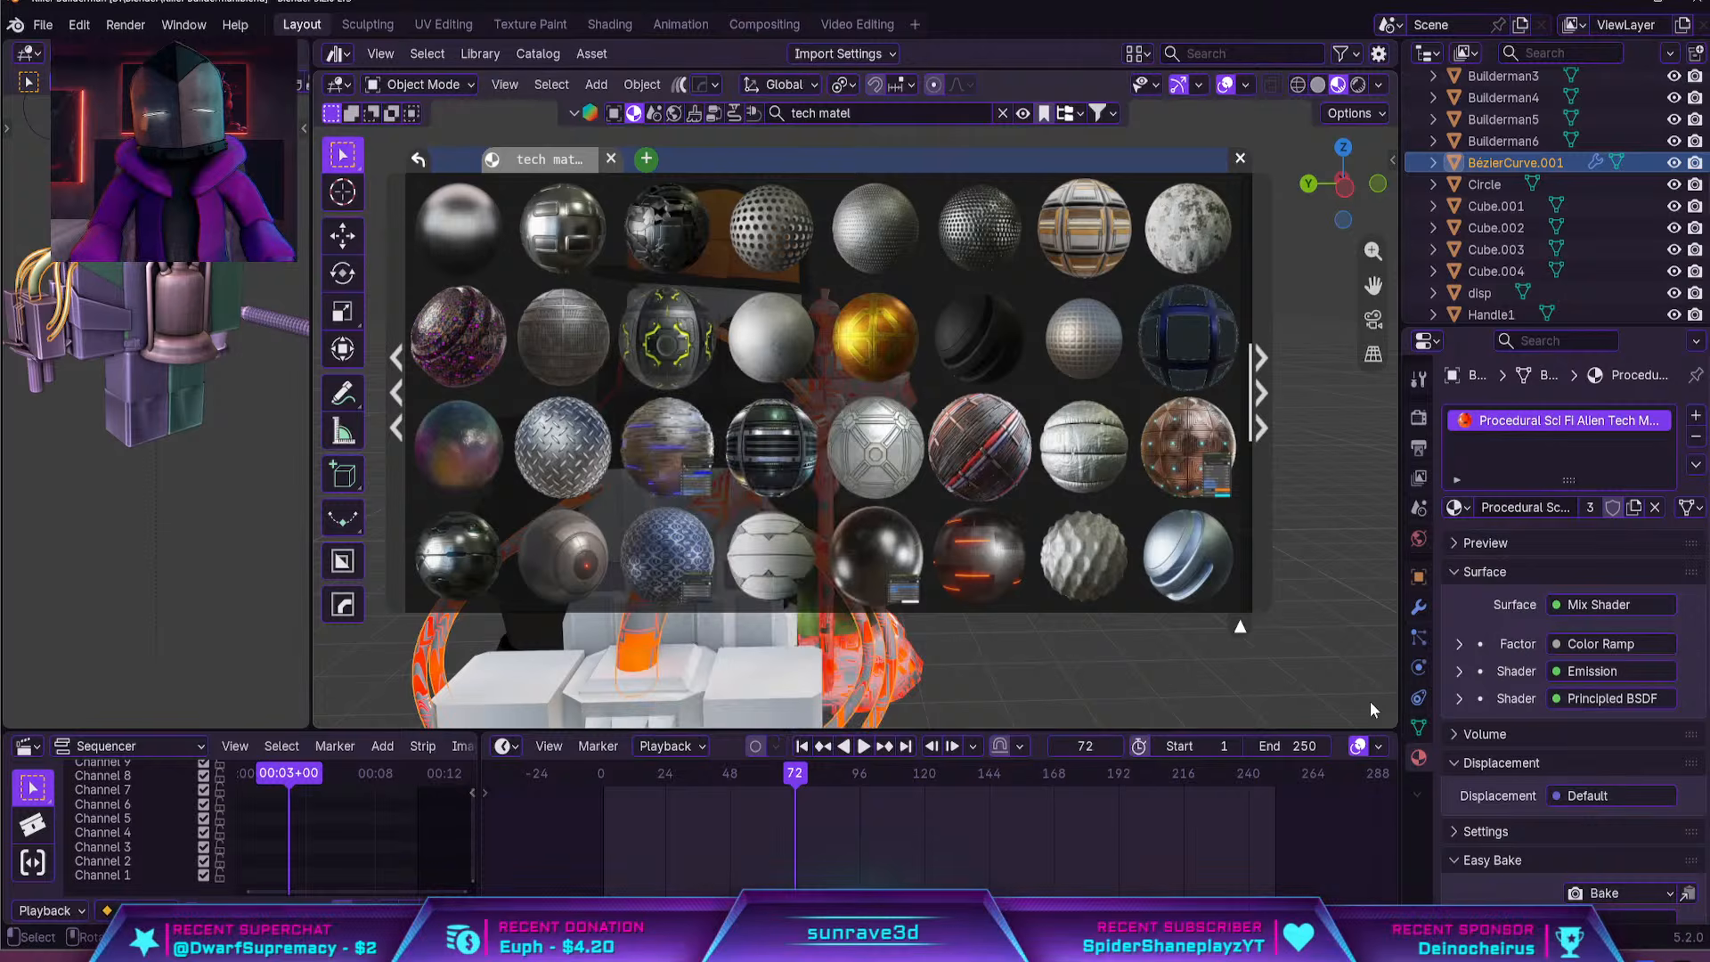
# Apply the Procedural Sci-fi Panels material to the canister frame, close the asset results and select the canister to check it
pyautogui.moveTo(956, 579)
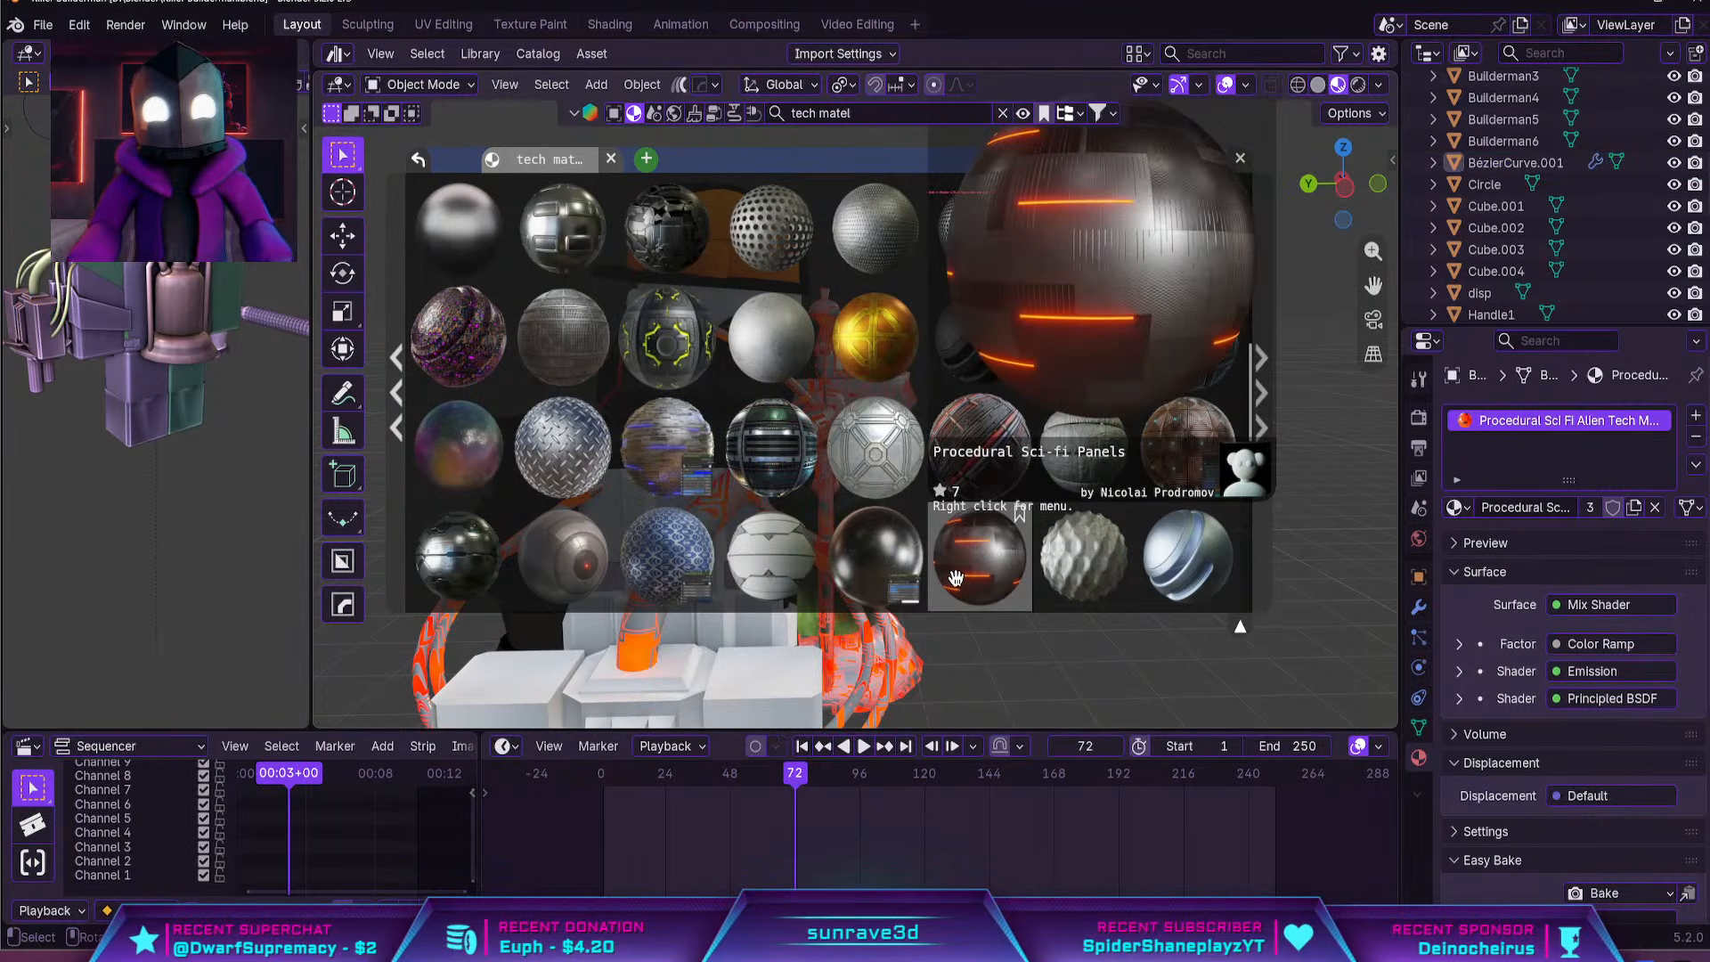
pyautogui.moveTo(955, 578); pyautogui.dragTo(1133, 356)
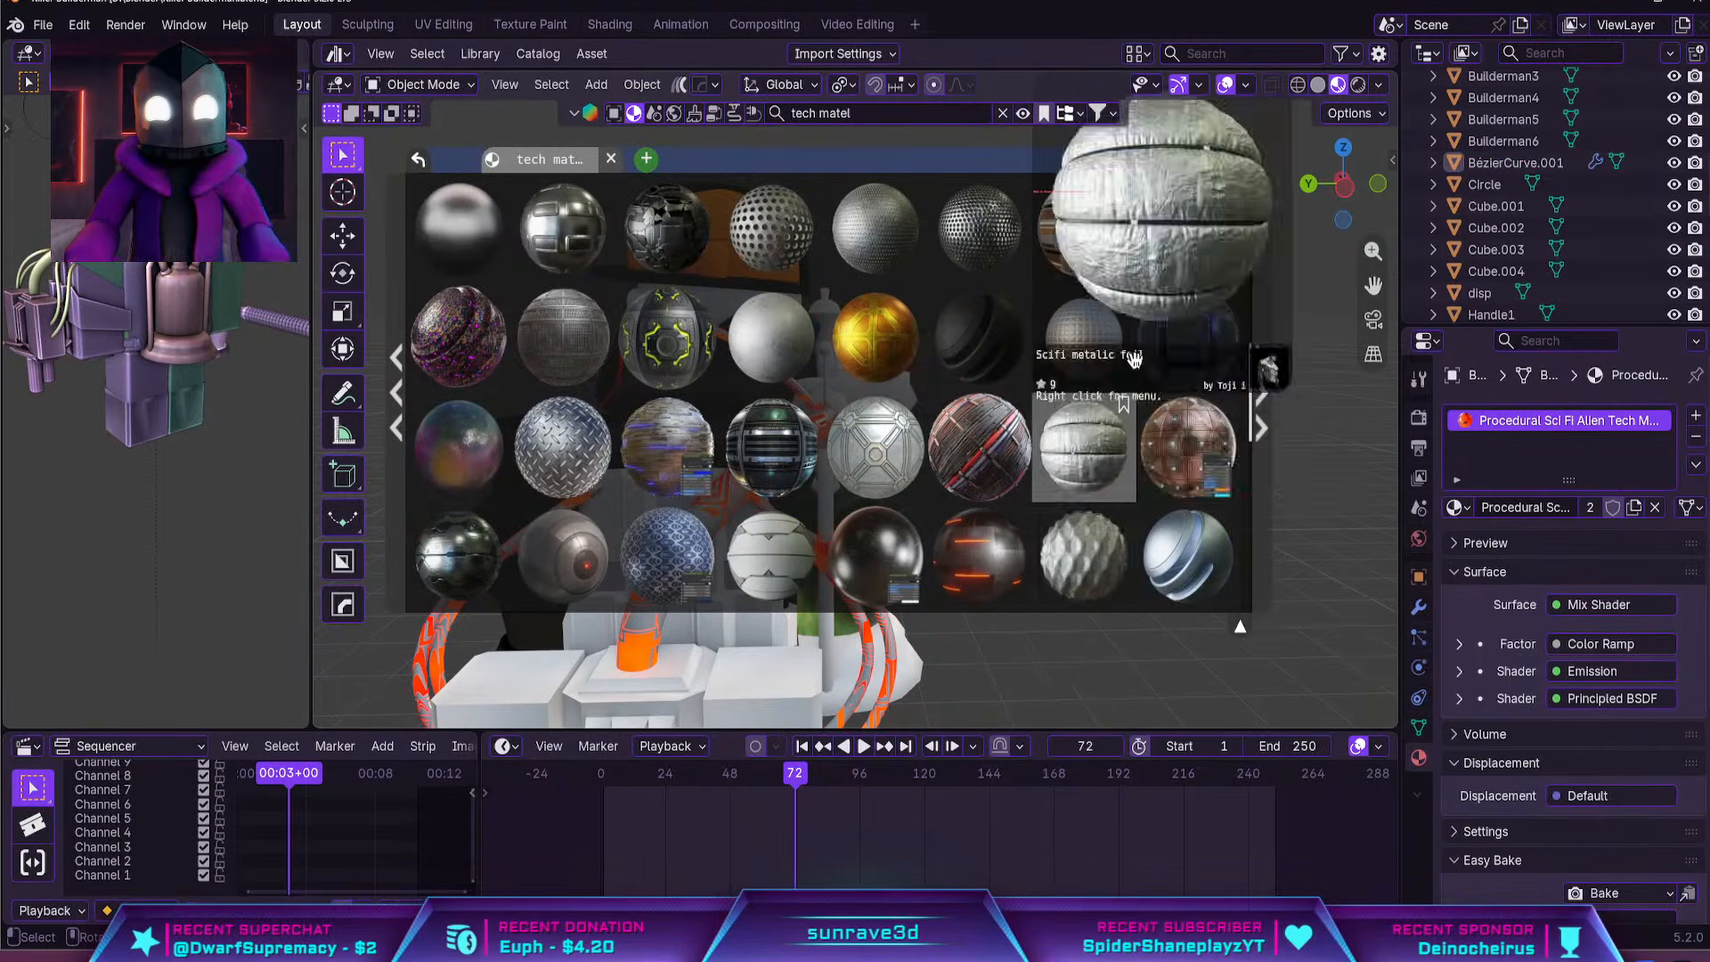
pyautogui.click(1241, 161)
pyautogui.moveTo(1120, 296); pyautogui.dragTo(889, 313, button='middle')
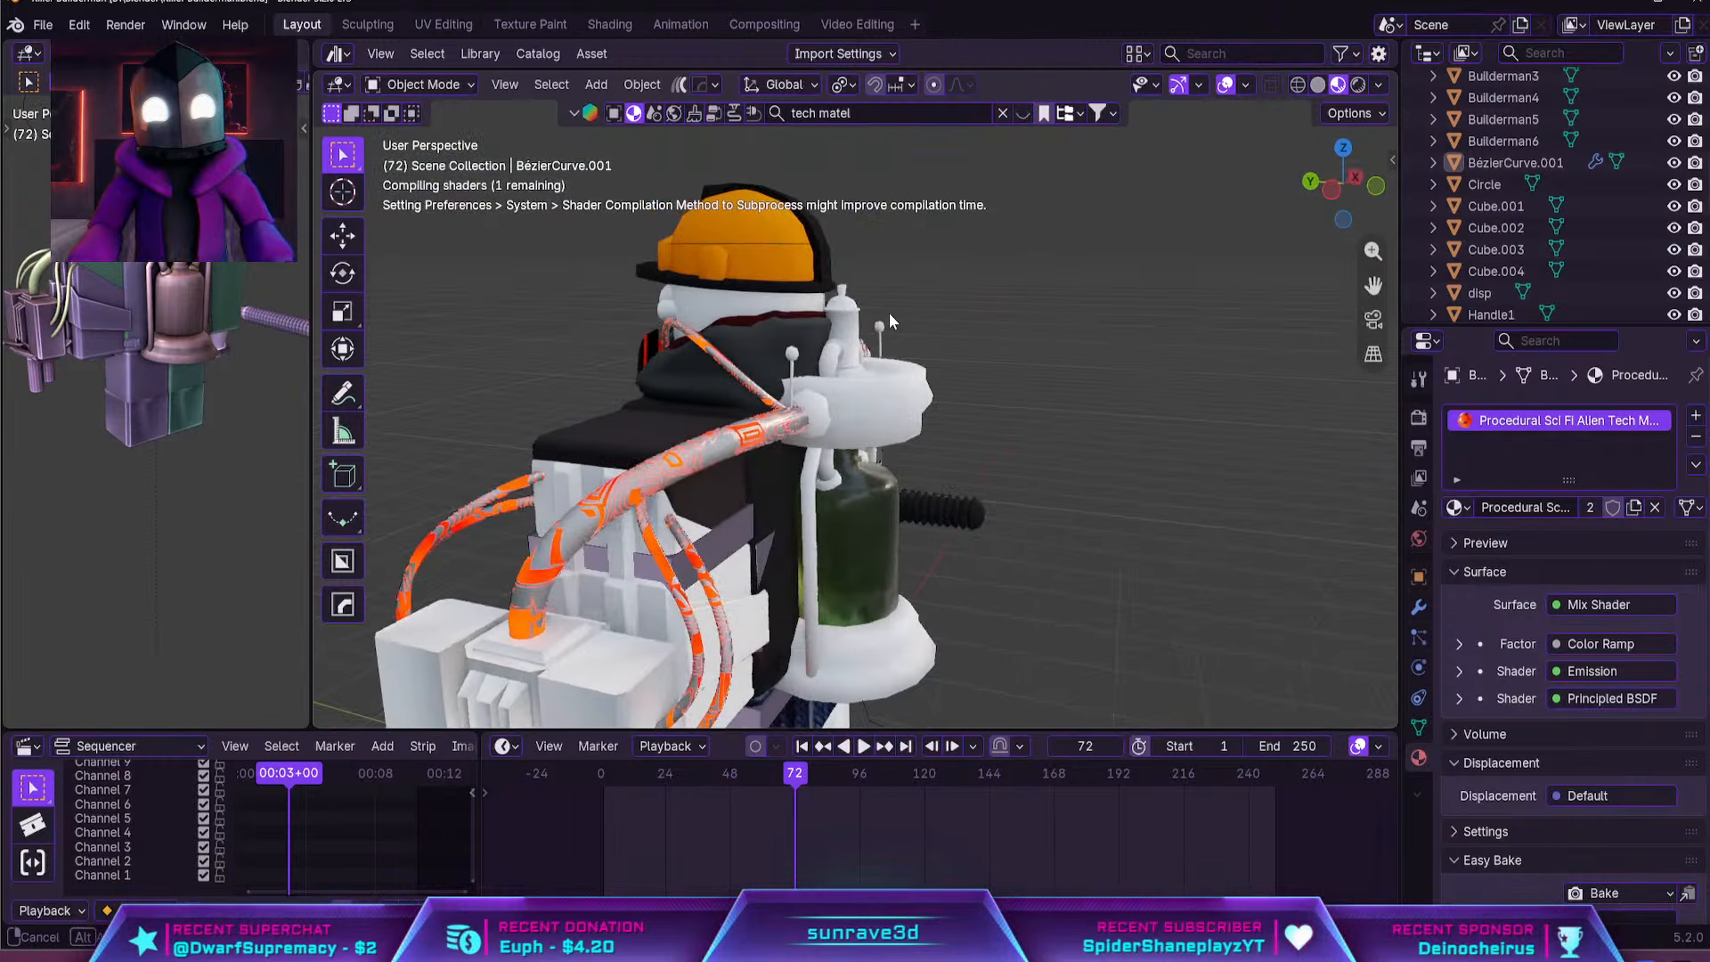
pyautogui.moveTo(965, 414); pyautogui.dragTo(948, 413, button='middle')
pyautogui.click(948, 413)
pyautogui.press('KP_Decimal')
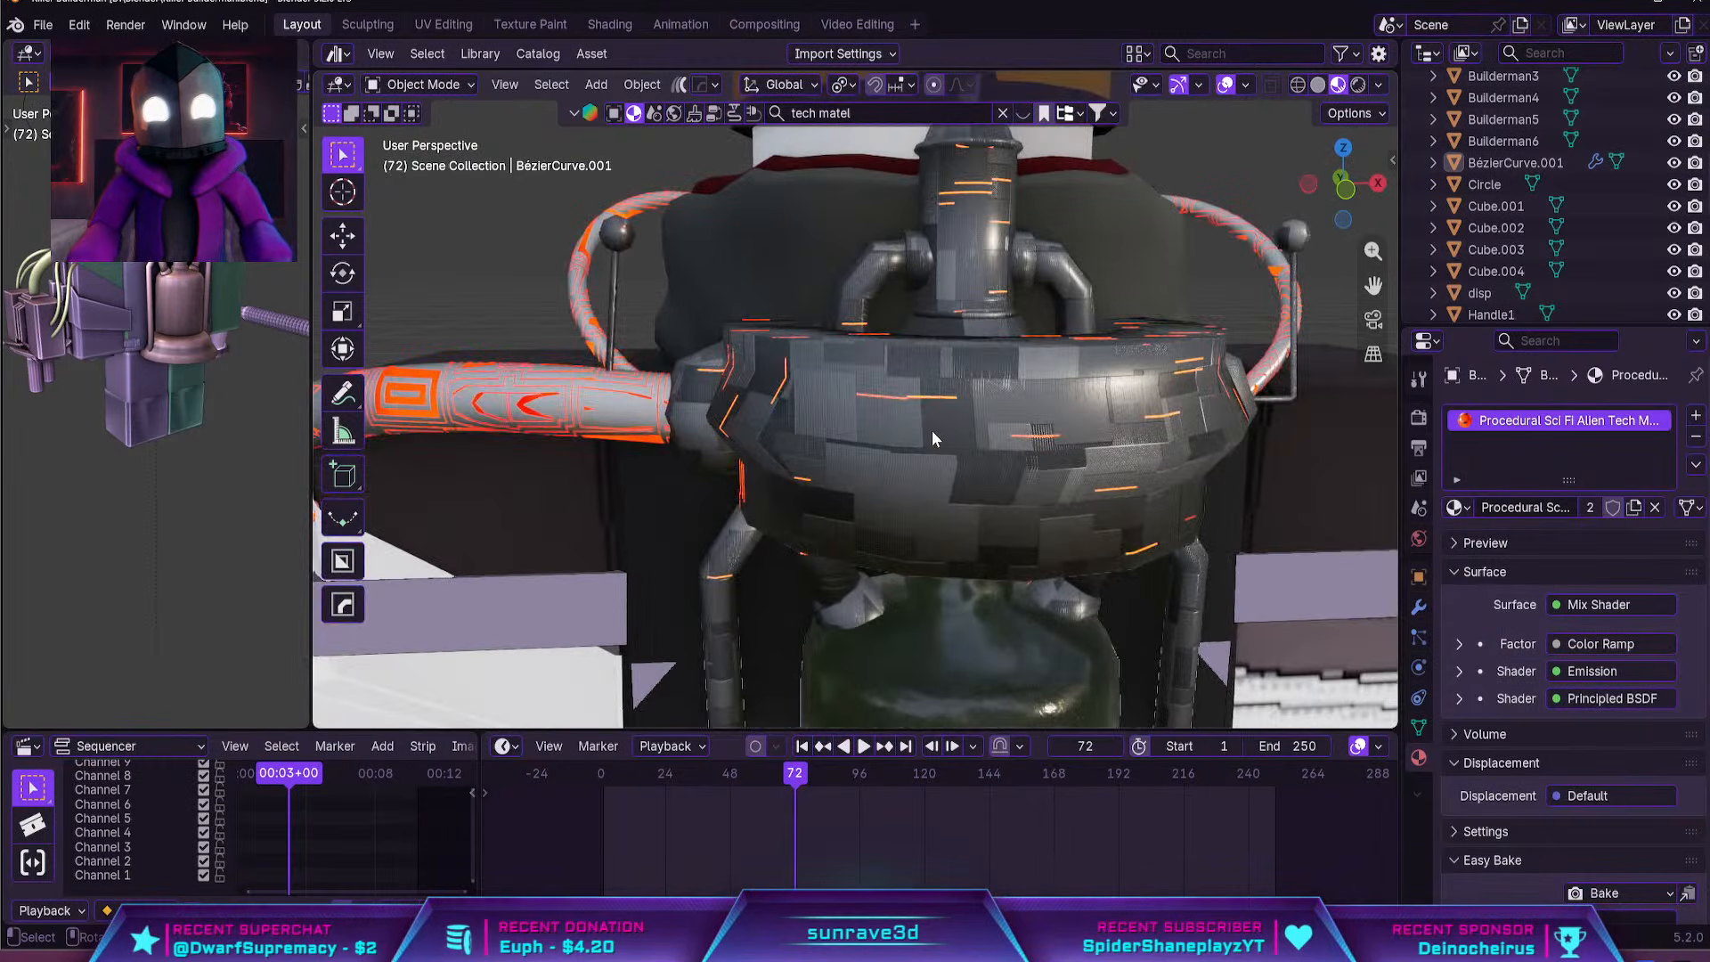
pyautogui.scroll(-2, 926, 441)
pyautogui.moveTo(966, 426); pyautogui.dragTo(1041, 412, button='middle')
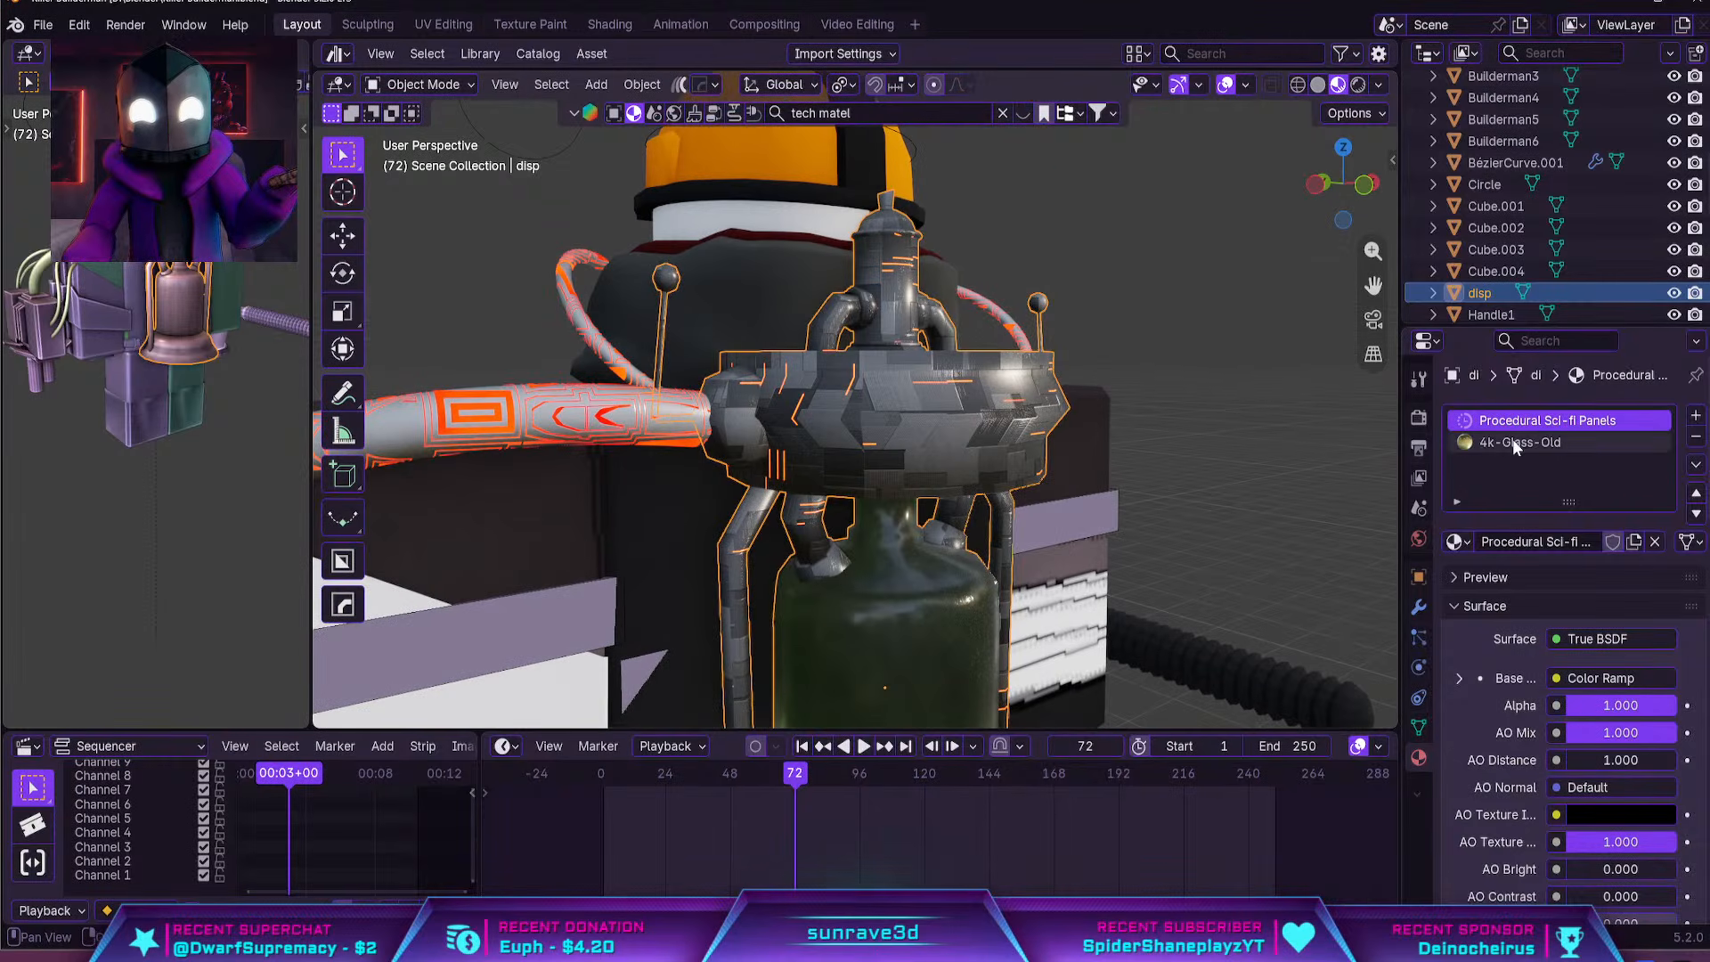
# Assign the Procedural Sci-fi Panels material to the hose curve in place of the alien tech metal
pyautogui.click(661, 415)
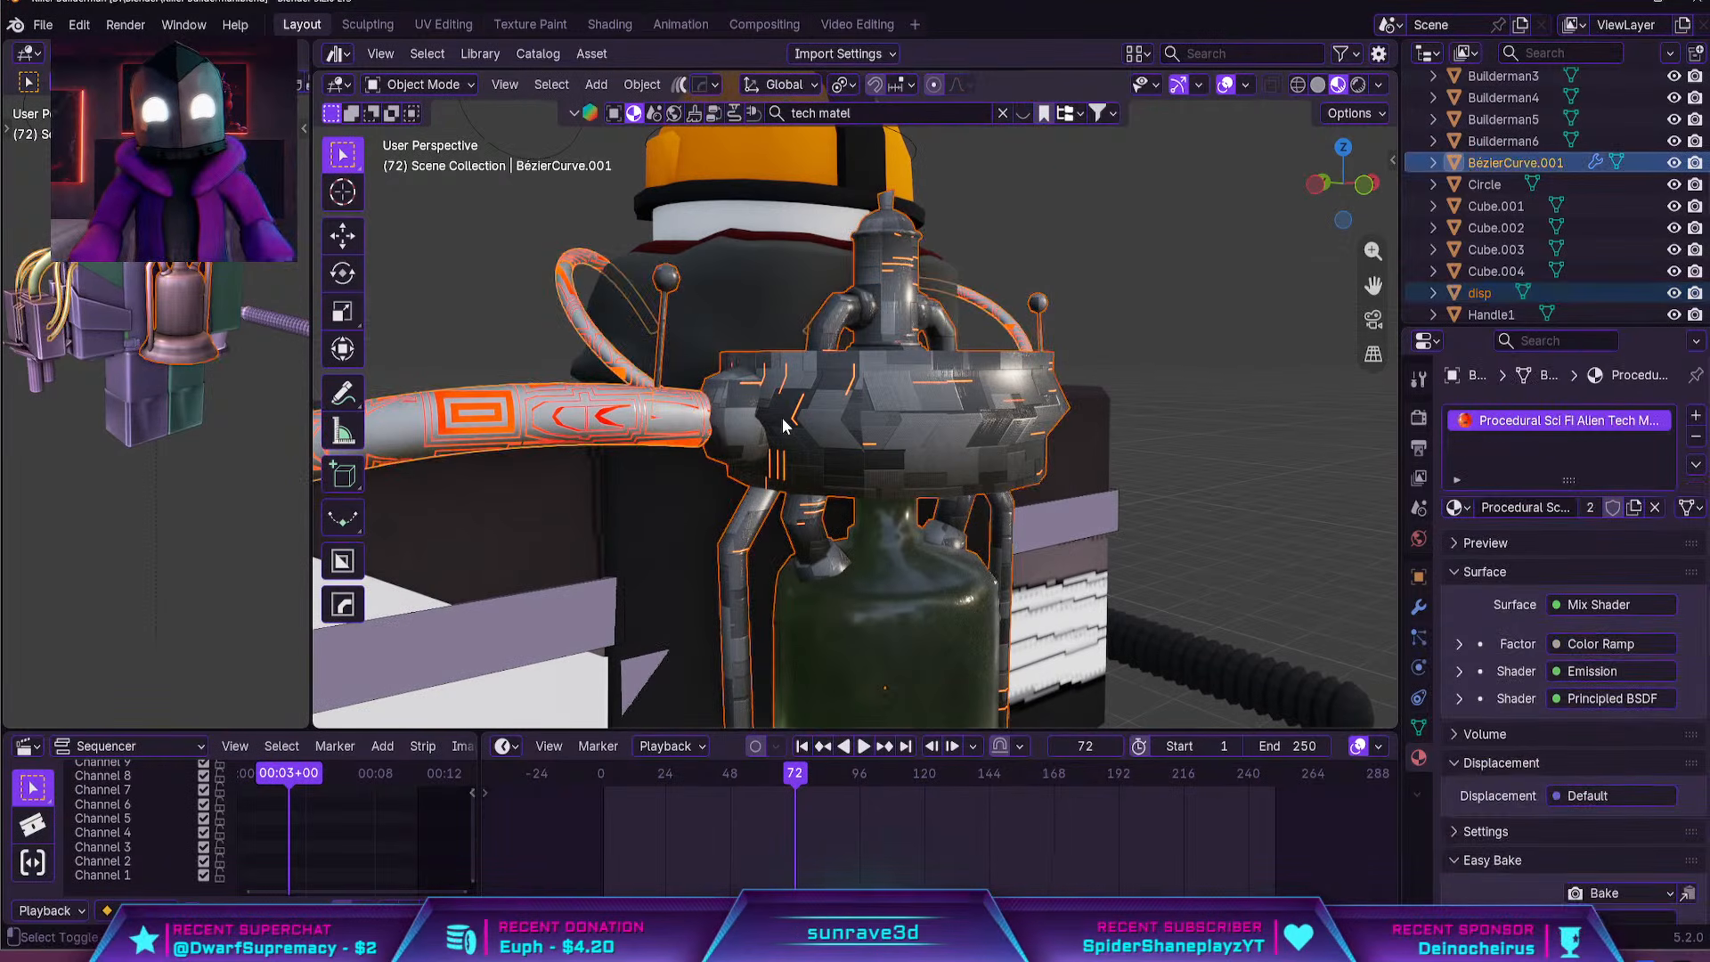
pyautogui.click(899, 415)
pyautogui.click(509, 417)
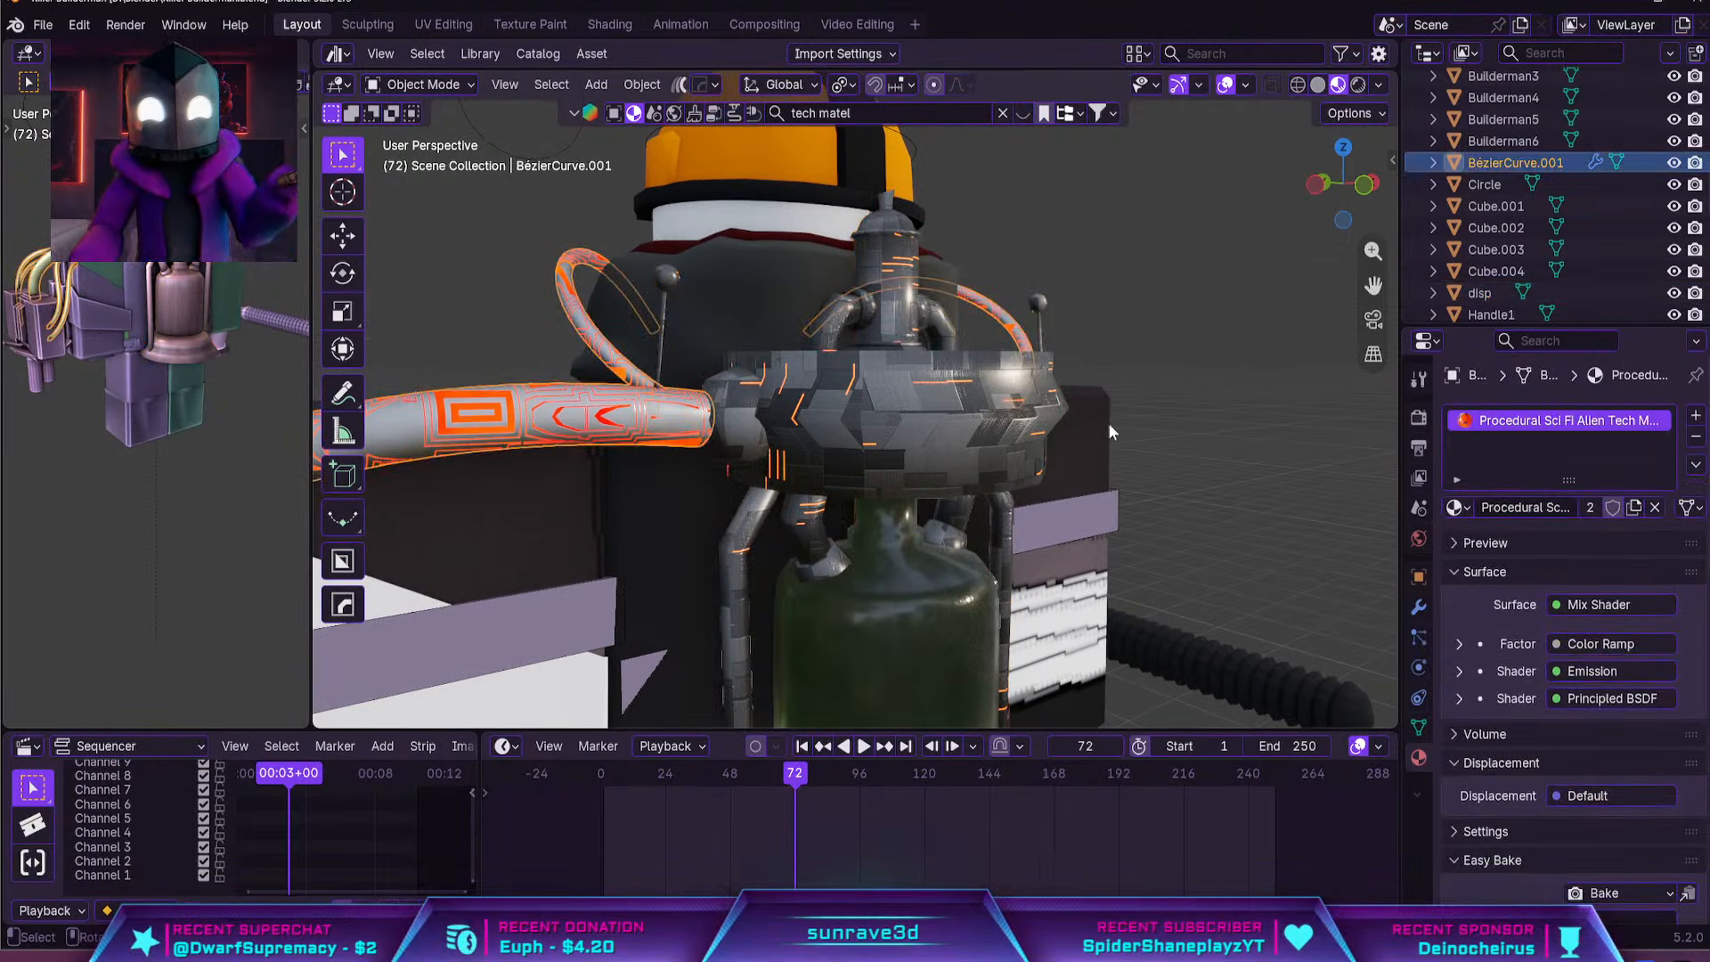
pyautogui.click(1457, 506)
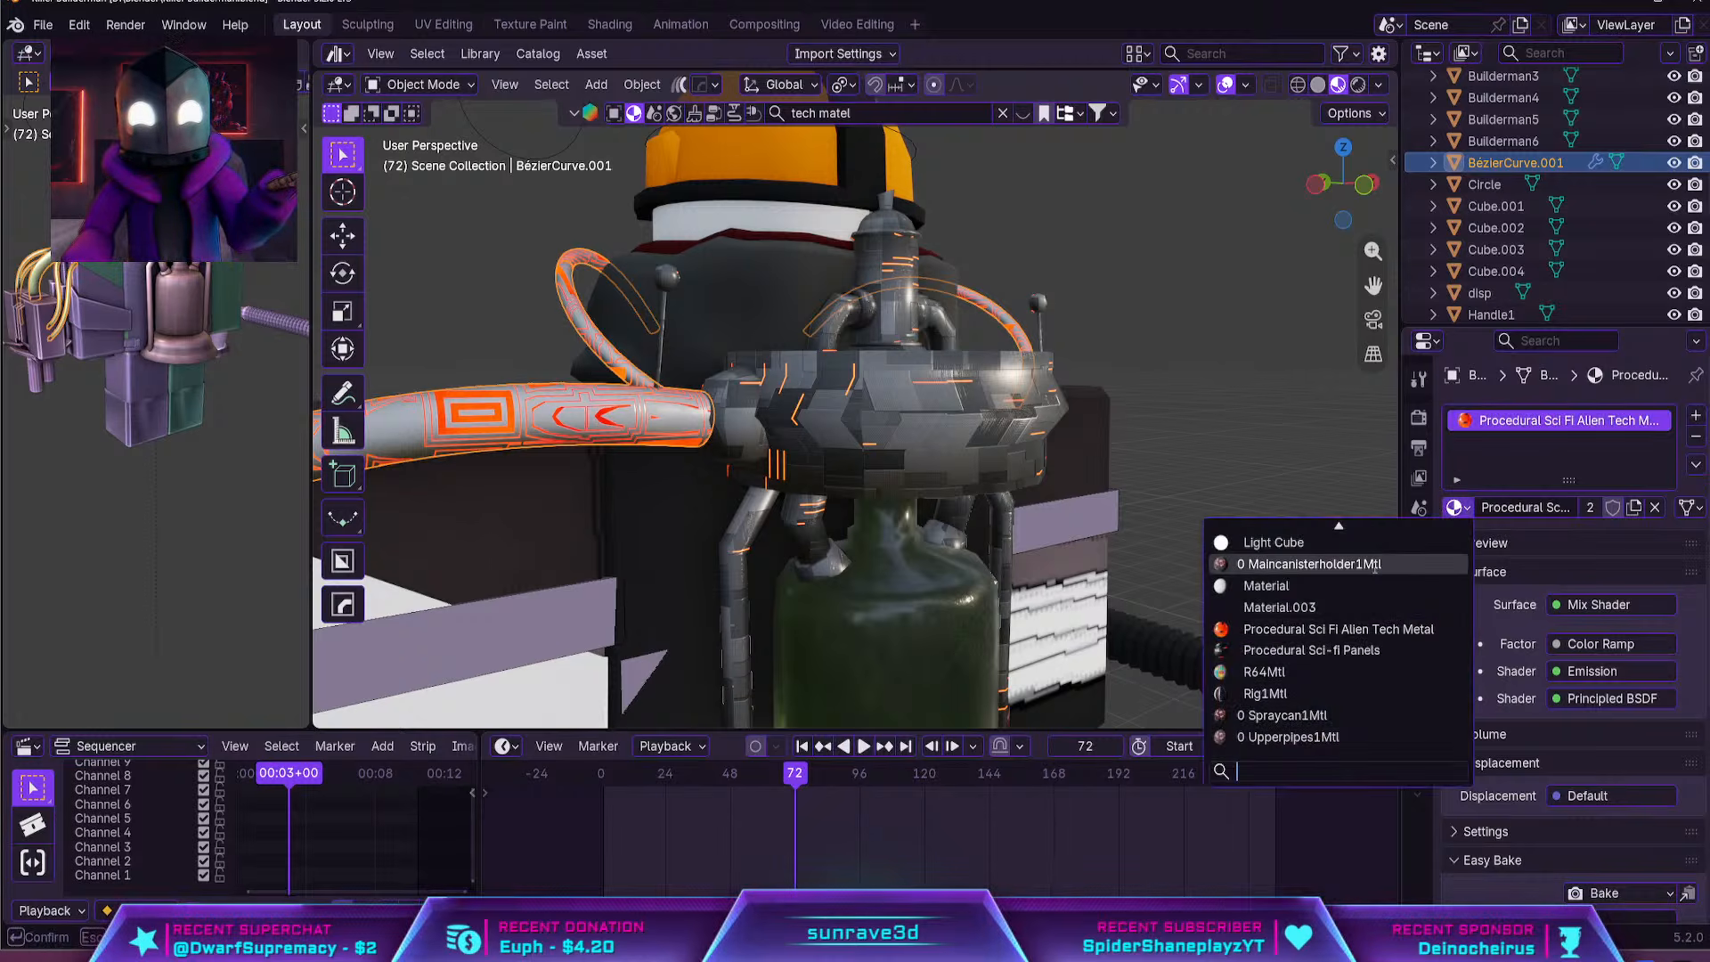
pyautogui.click(1311, 650)
pyautogui.moveTo(1199, 482); pyautogui.dragTo(1117, 458, button='middle')
# Select the arm turret and expand the asset browser above the viewport
pyautogui.click(1031, 534)
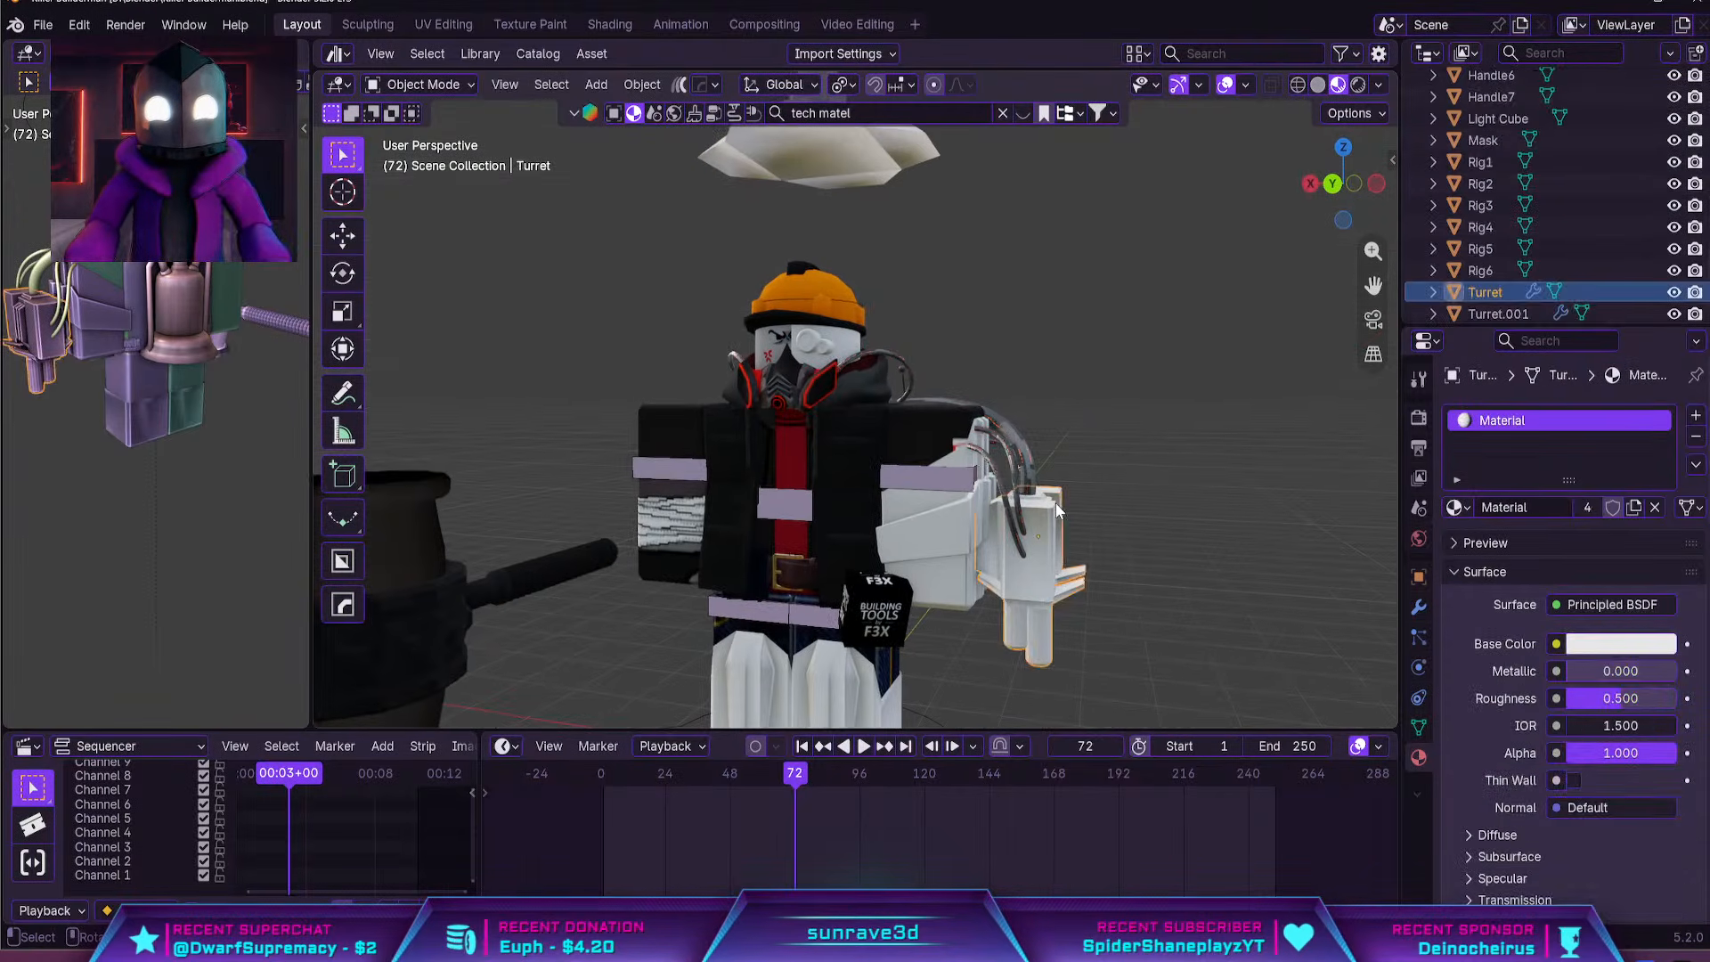
pyautogui.scroll(4, 911, 350)
pyautogui.keyDown('shift'); pyautogui.moveTo(1069, 526); pyautogui.dragTo(780, 277, button='middle'); pyautogui.keyUp('shift')
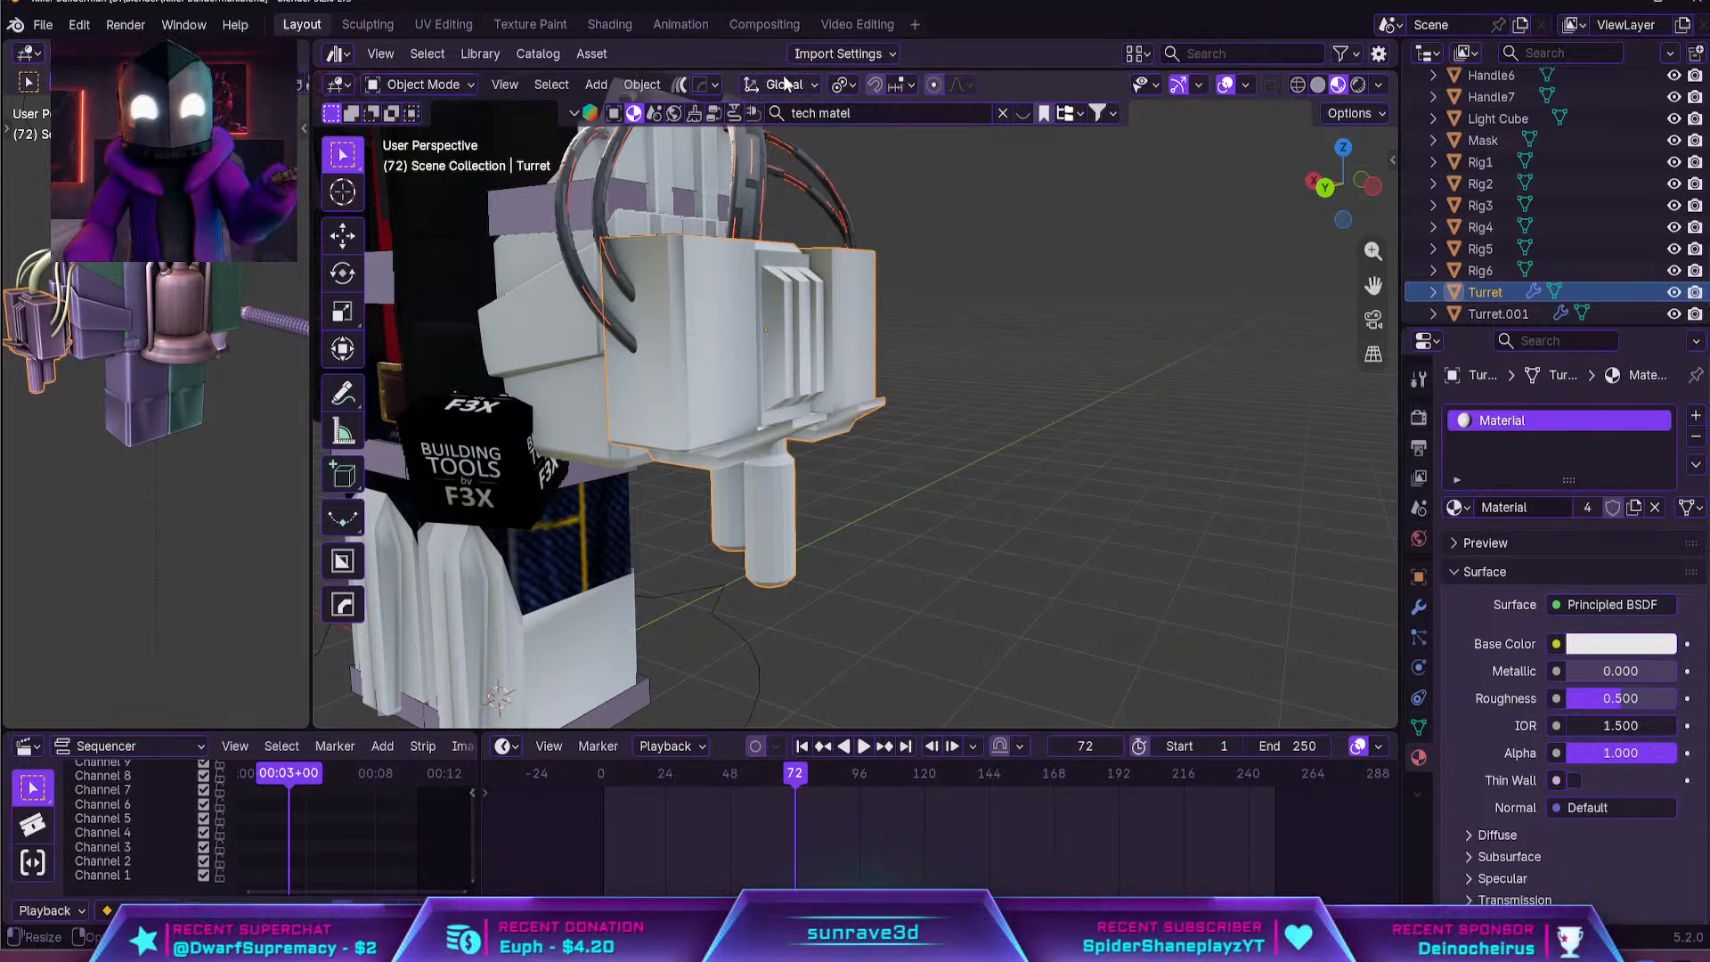
pyautogui.moveTo(783, 68); pyautogui.dragTo(783, 321)
# Apply the 4k-Stylized-Metal-Plates material from the Crafty Asset 4k catalog to the turret and collapse the asset browser
pyautogui.scroll(-4, 412, 226)
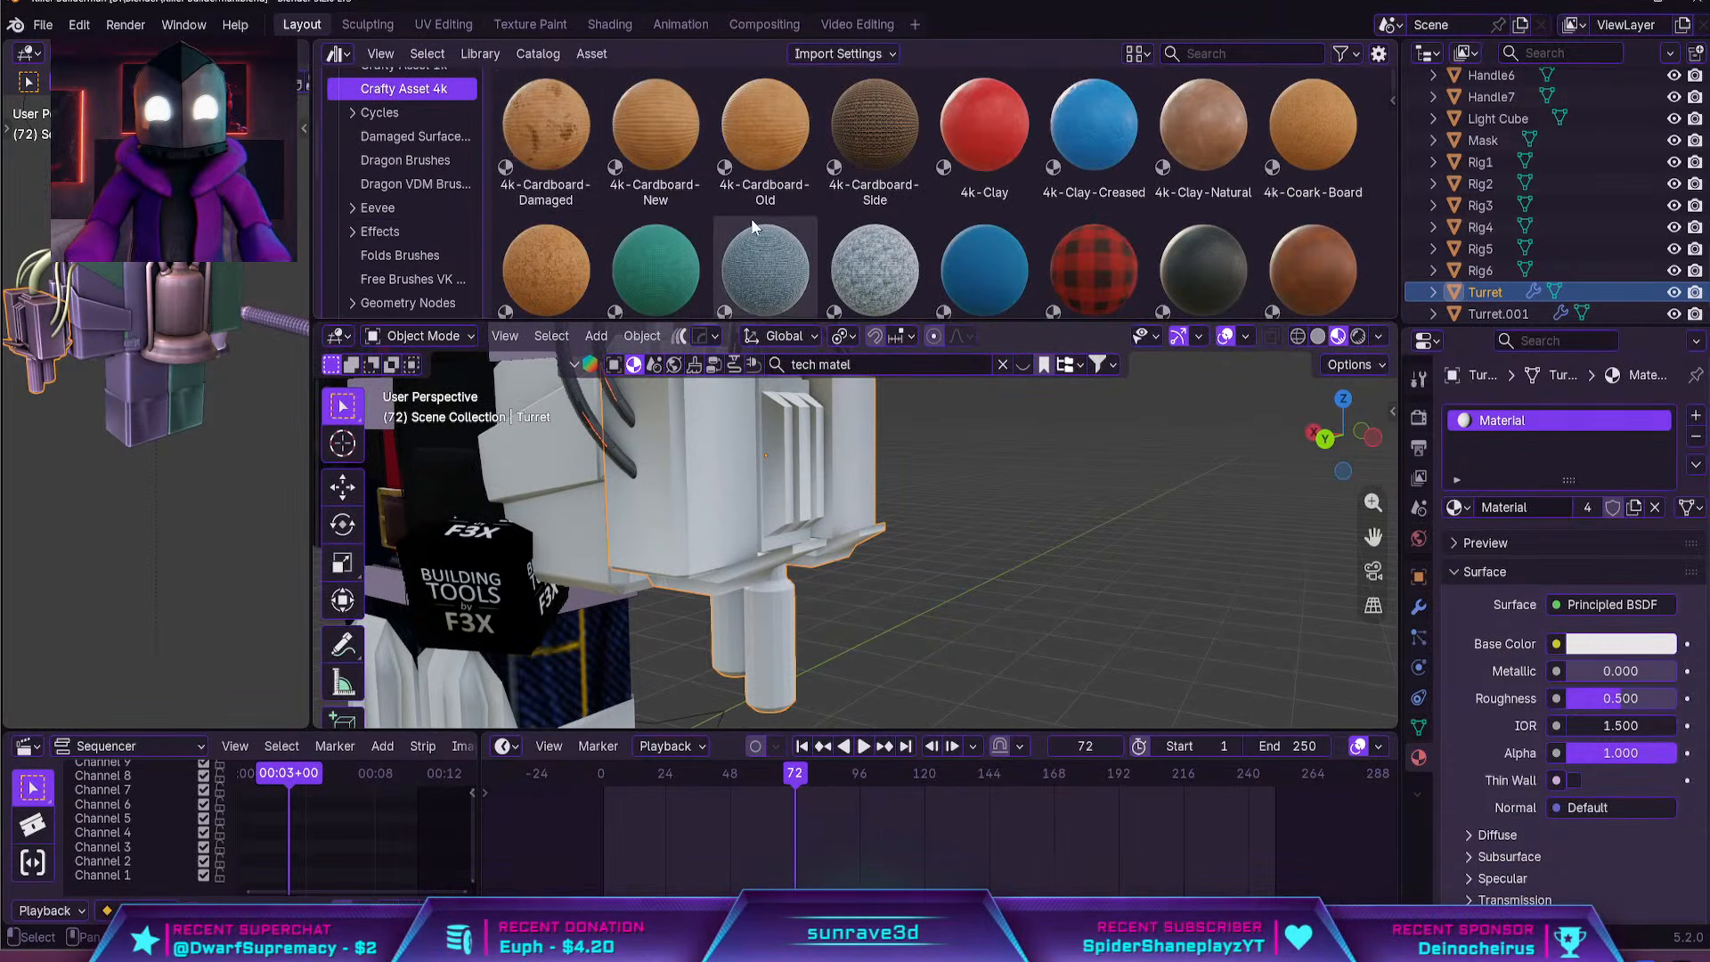
pyautogui.scroll(-15, 750, 217)
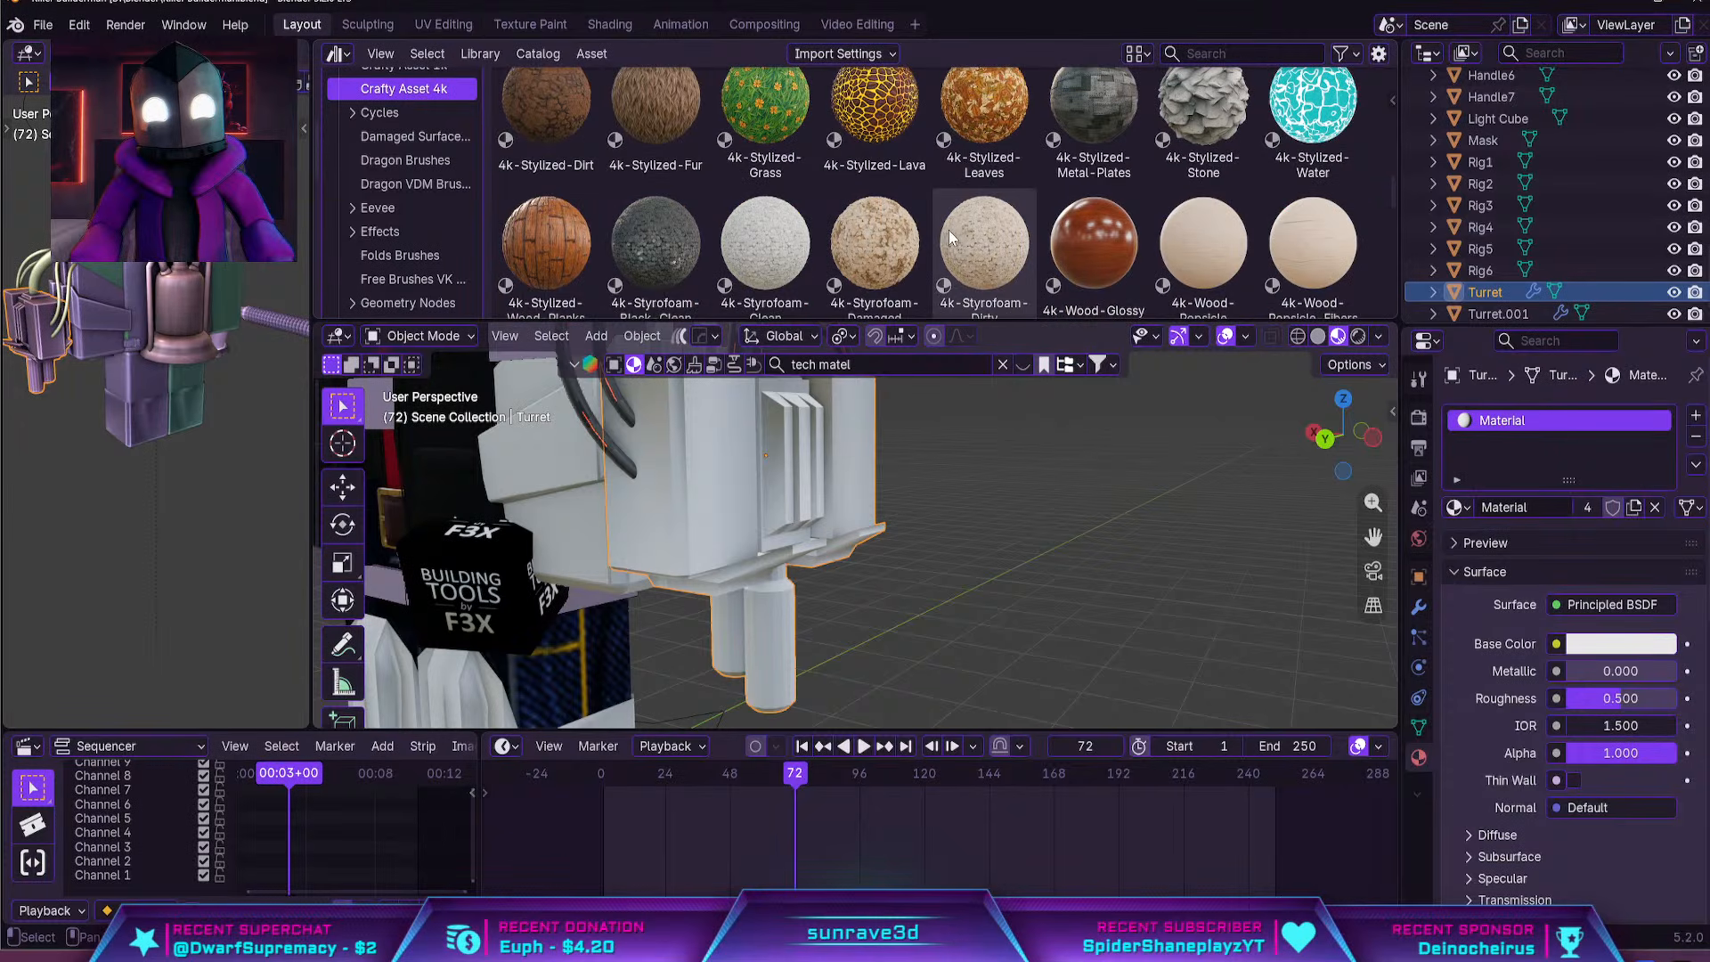
pyautogui.scroll(-3, 1003, 228)
pyautogui.scroll(3, 933, 221)
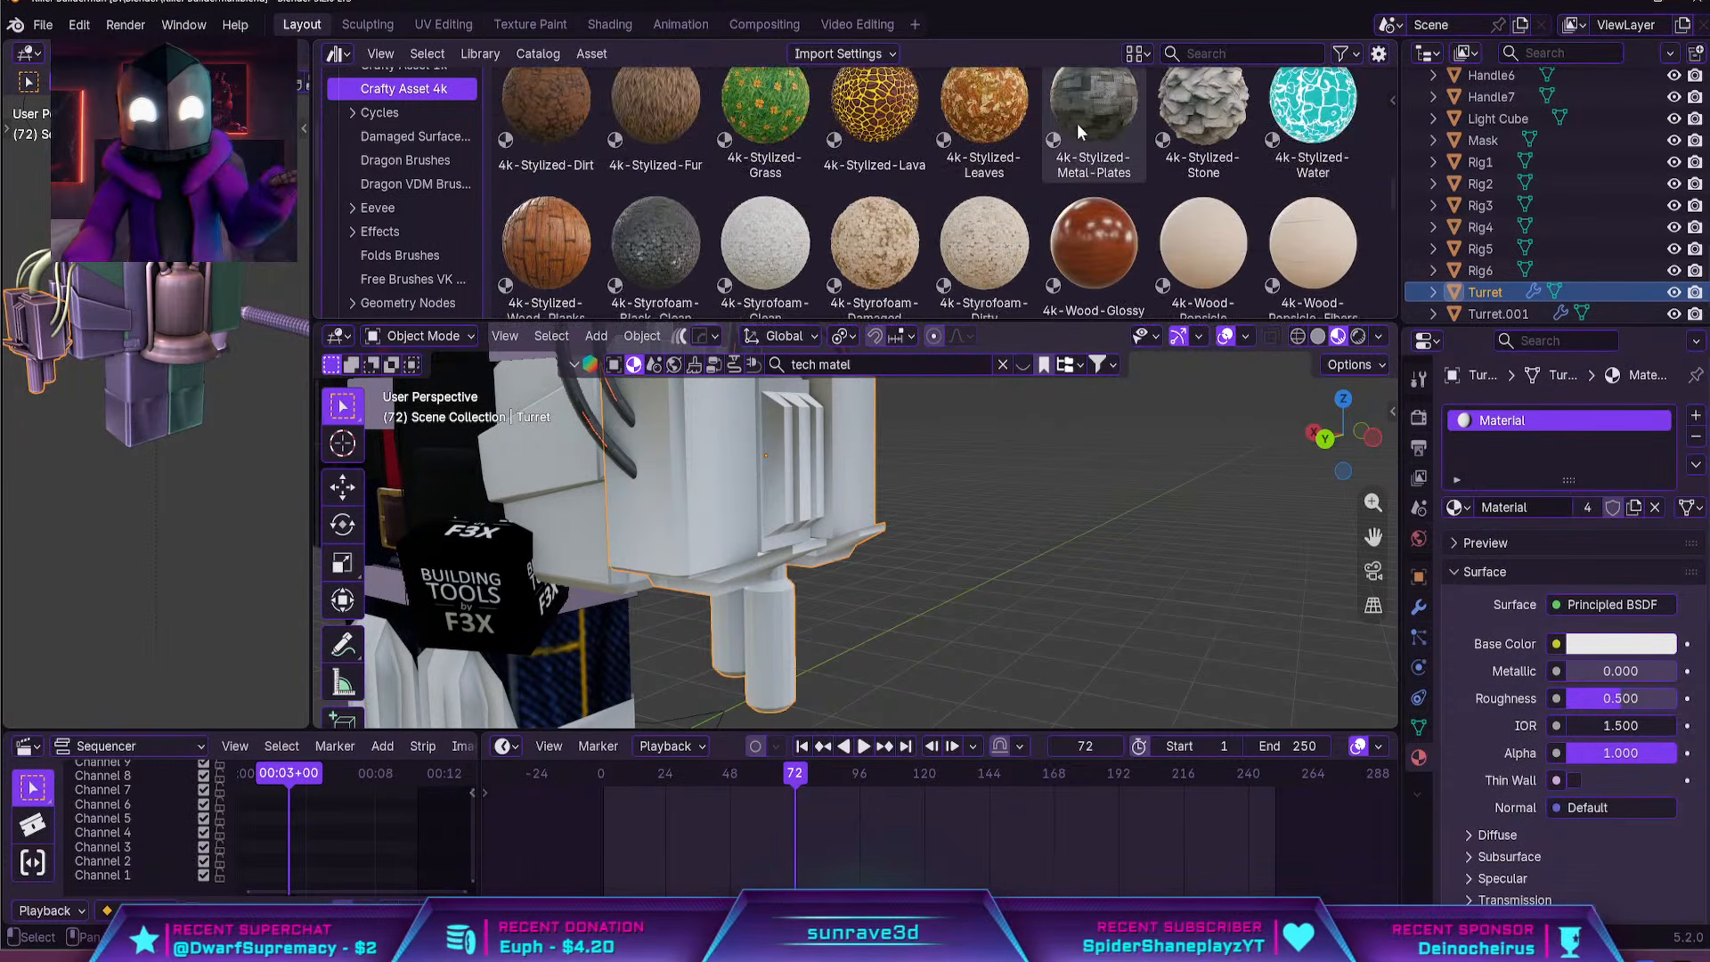
pyautogui.moveTo(1080, 131); pyautogui.dragTo(690, 456)
pyautogui.moveTo(690, 456); pyautogui.dragTo(980, 521, button='middle')
pyautogui.moveTo(1071, 322); pyautogui.dragTo(1060, 29)
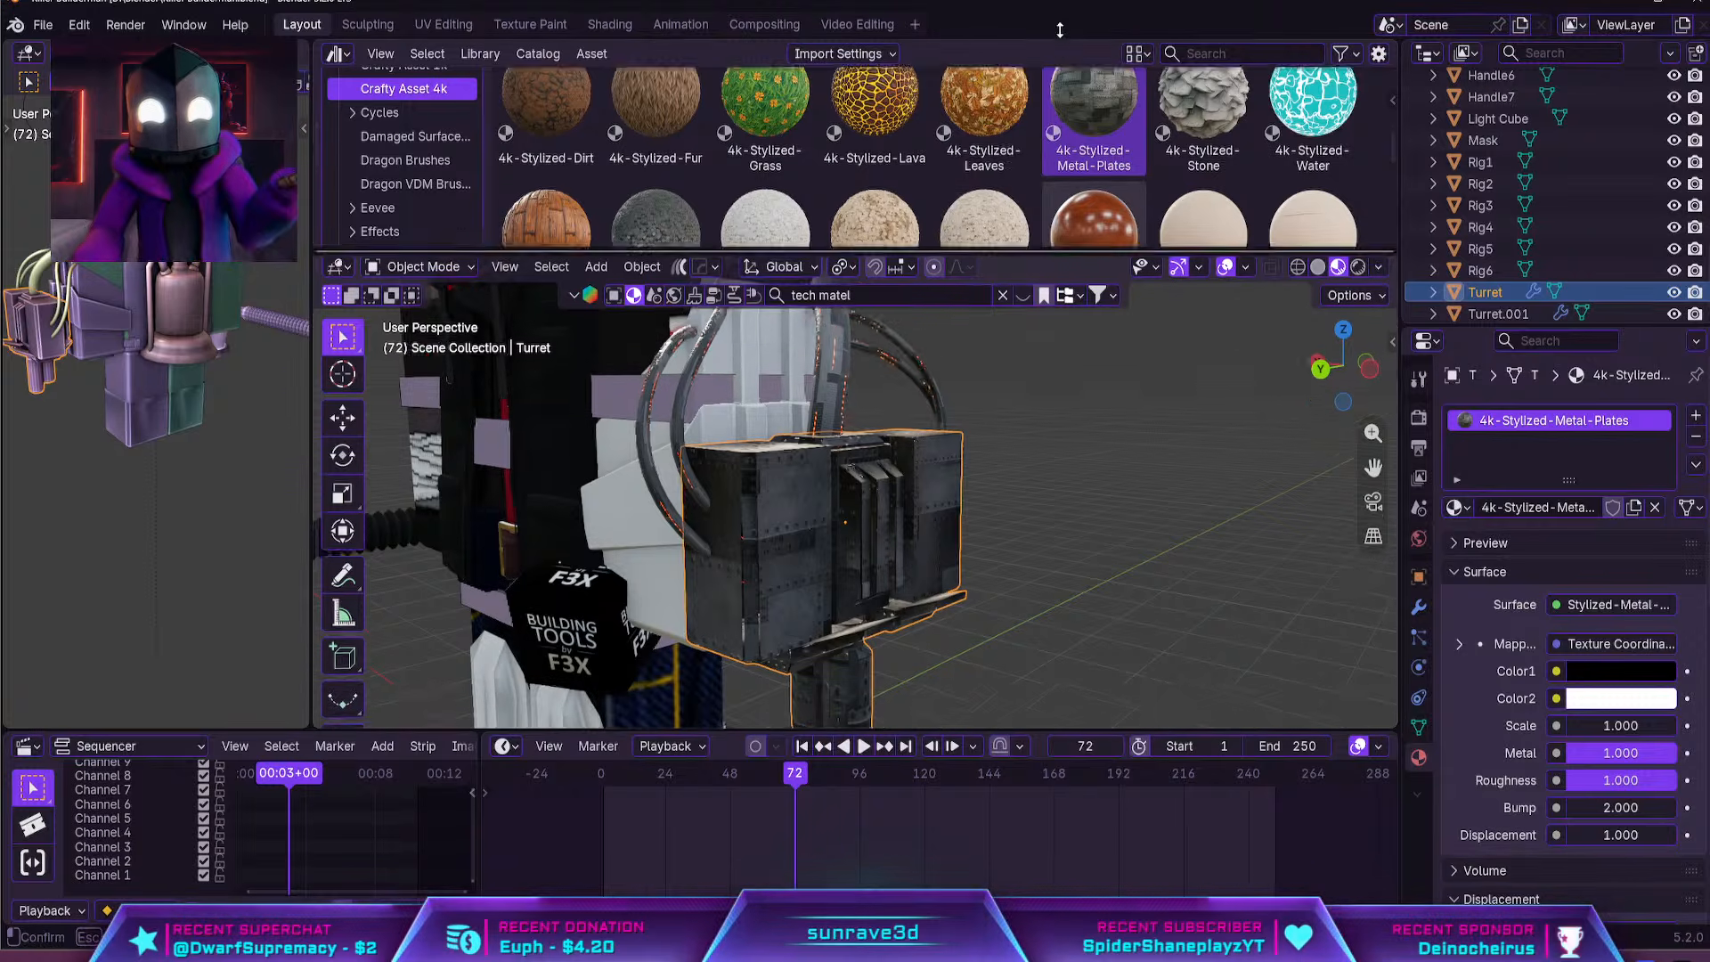
# Check the turret's underside and mesh, and set the metal plates material's scale to 1.5
pyautogui.moveTo(1024, 268); pyautogui.dragTo(960, 426, button='middle')
pyautogui.press('Tab')
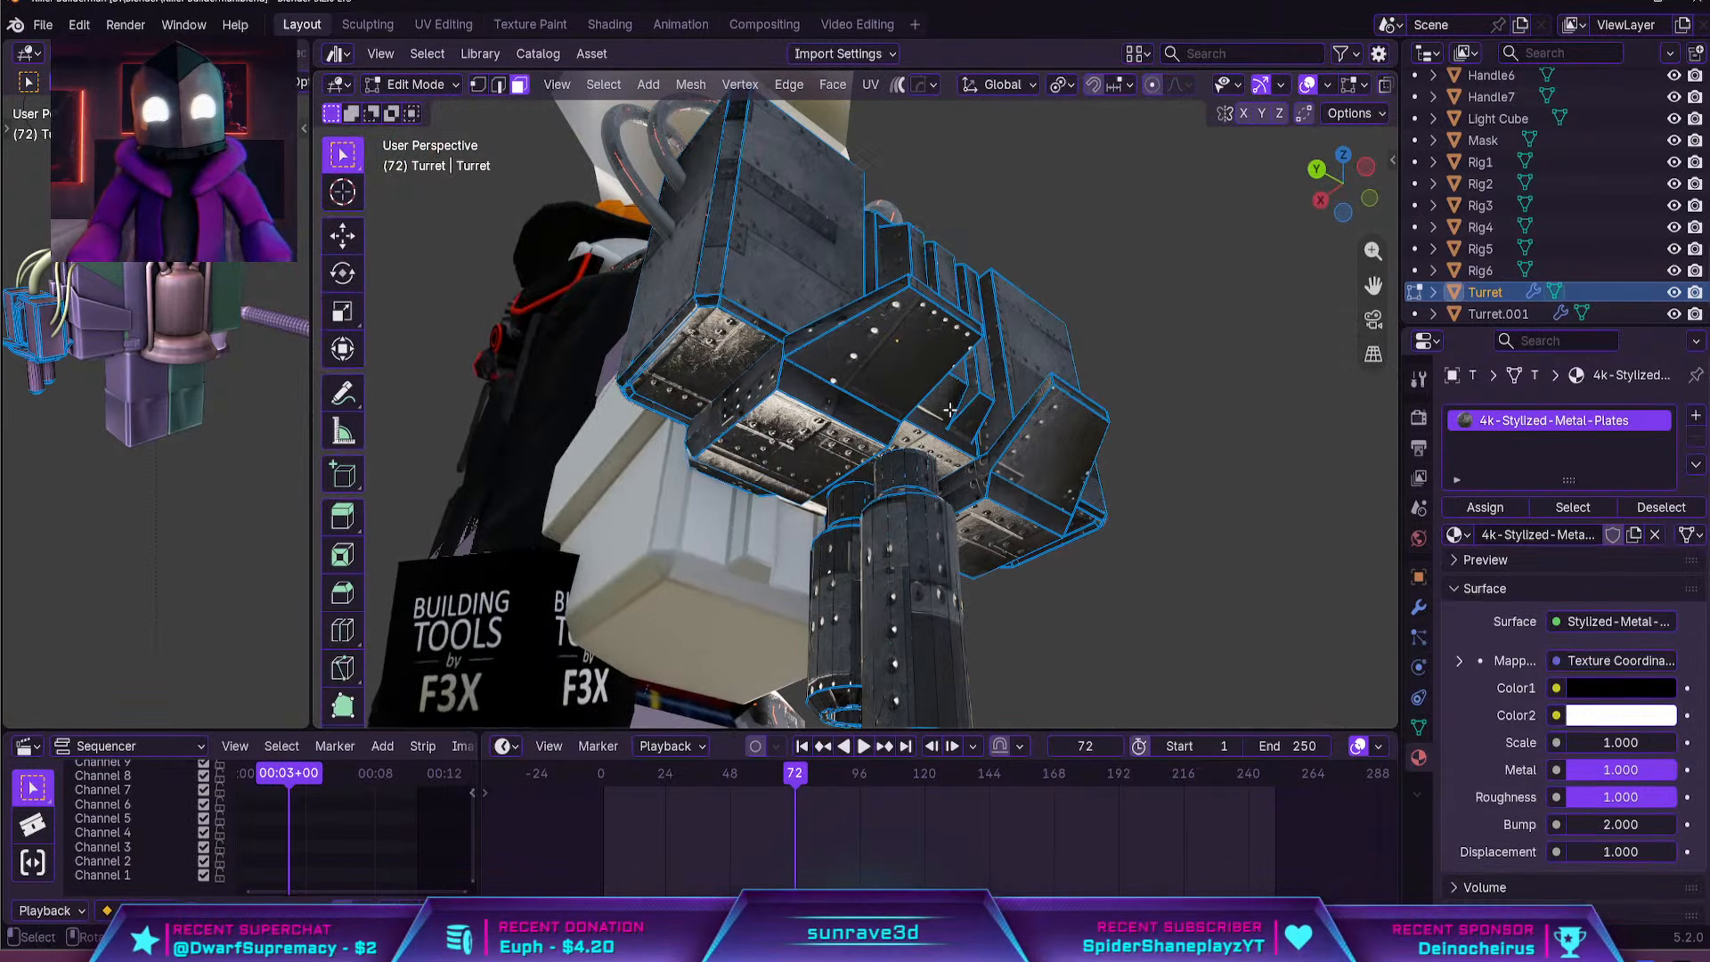
pyautogui.press('Tab')
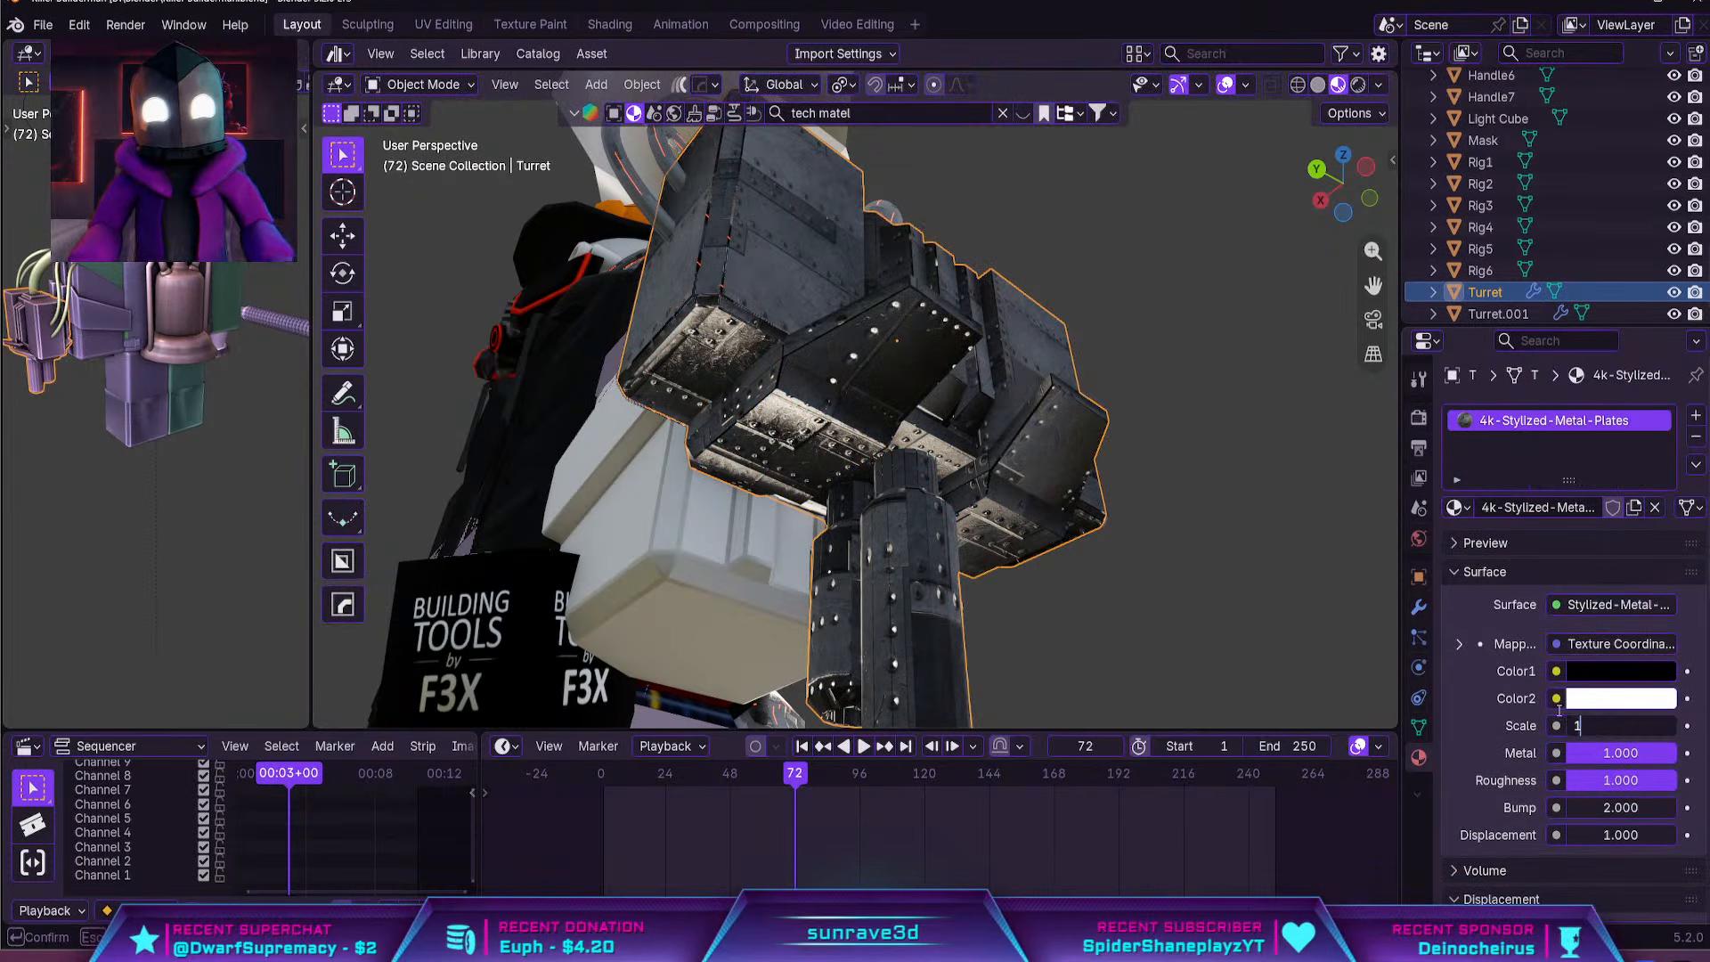
pyautogui.write('.5')
pyautogui.press('Return')
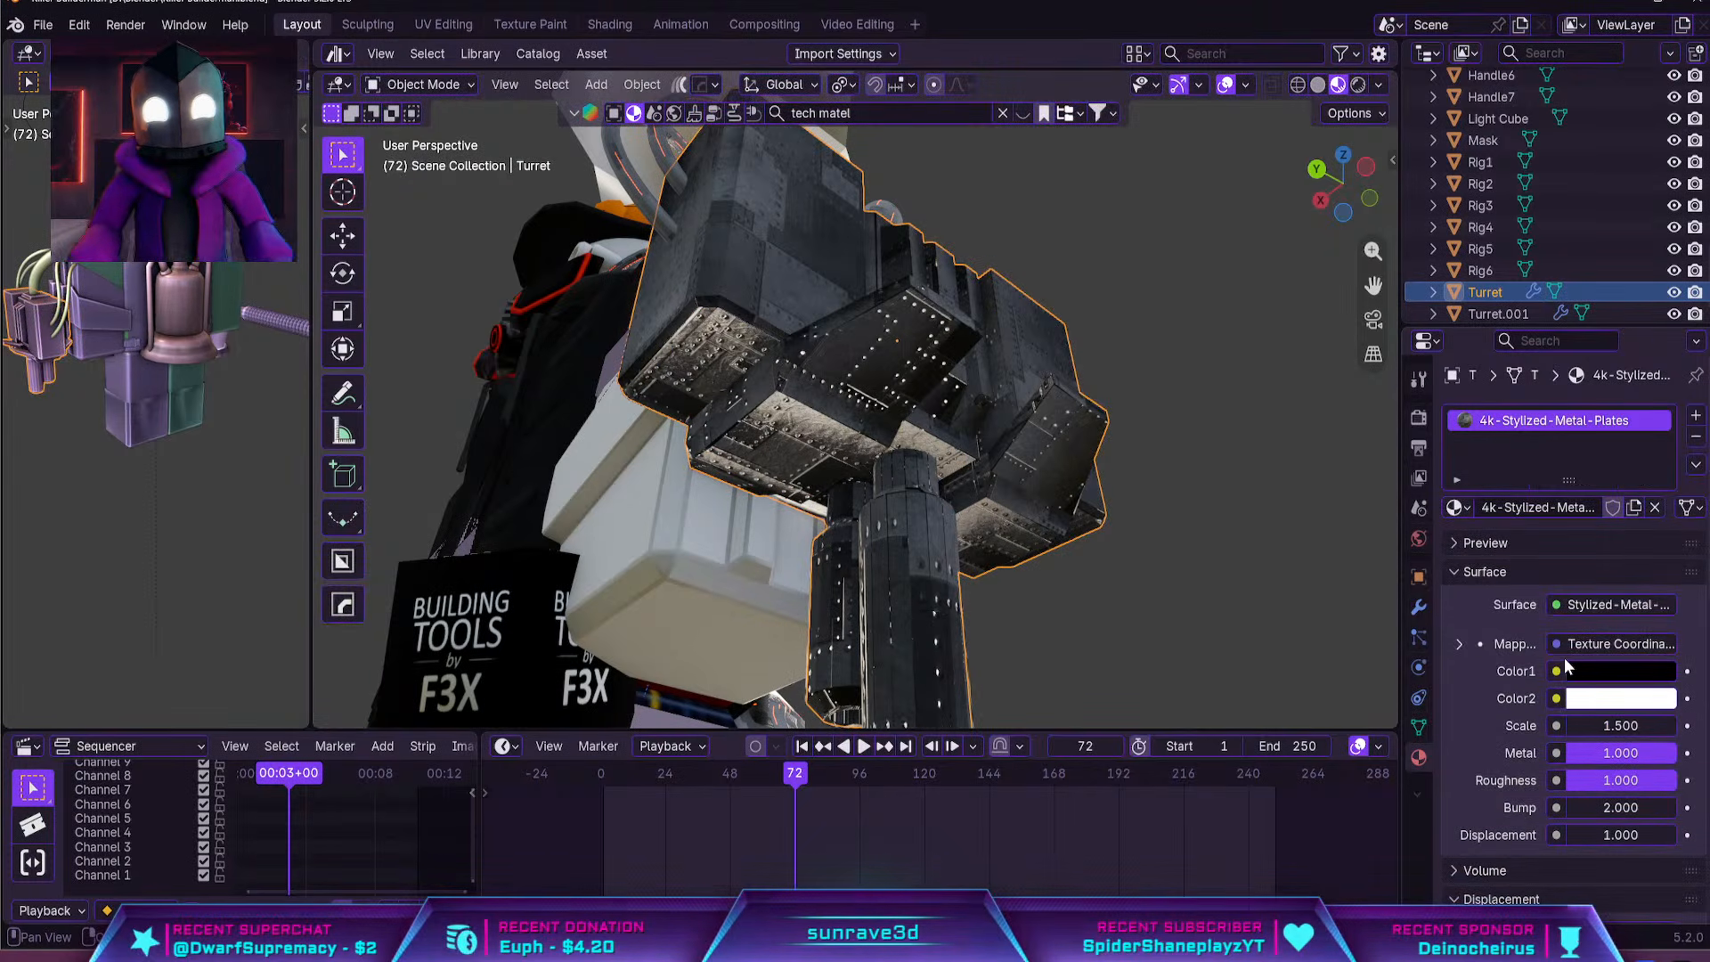
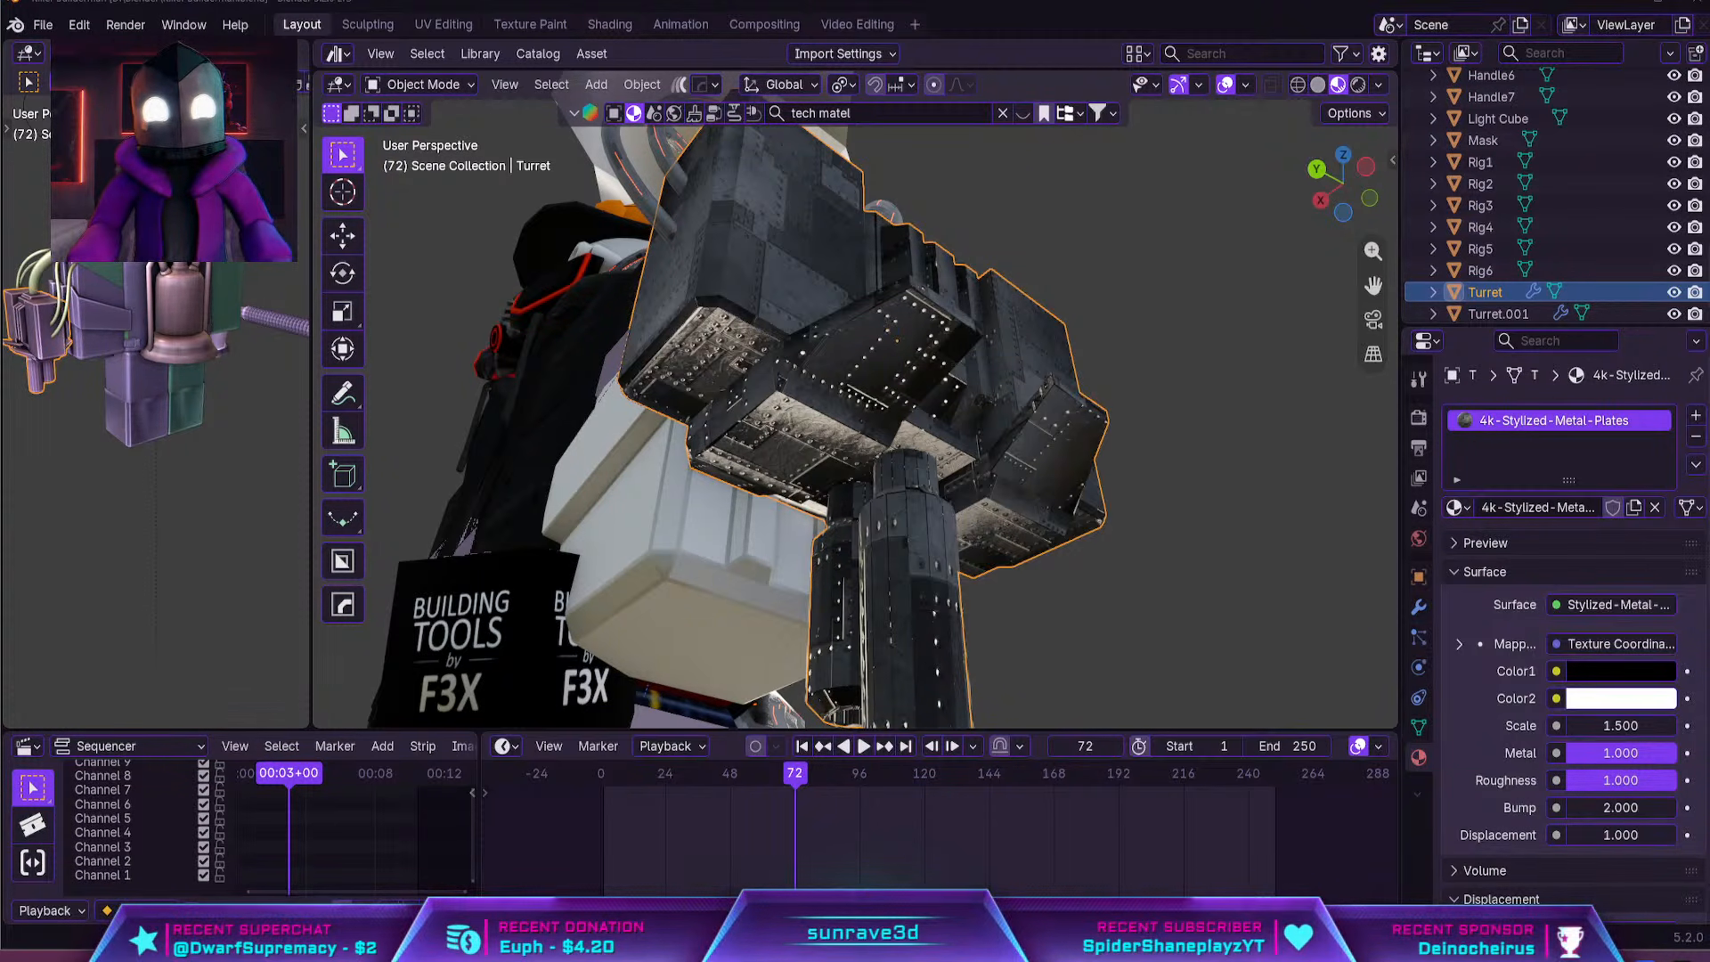
# Copy the turret's 4k-Stylized-Metal-Plates material to the white armor on the left arm (Left Arm.001)
pyautogui.moveTo(1088, 292); pyautogui.dragTo(1181, 525, button='middle')
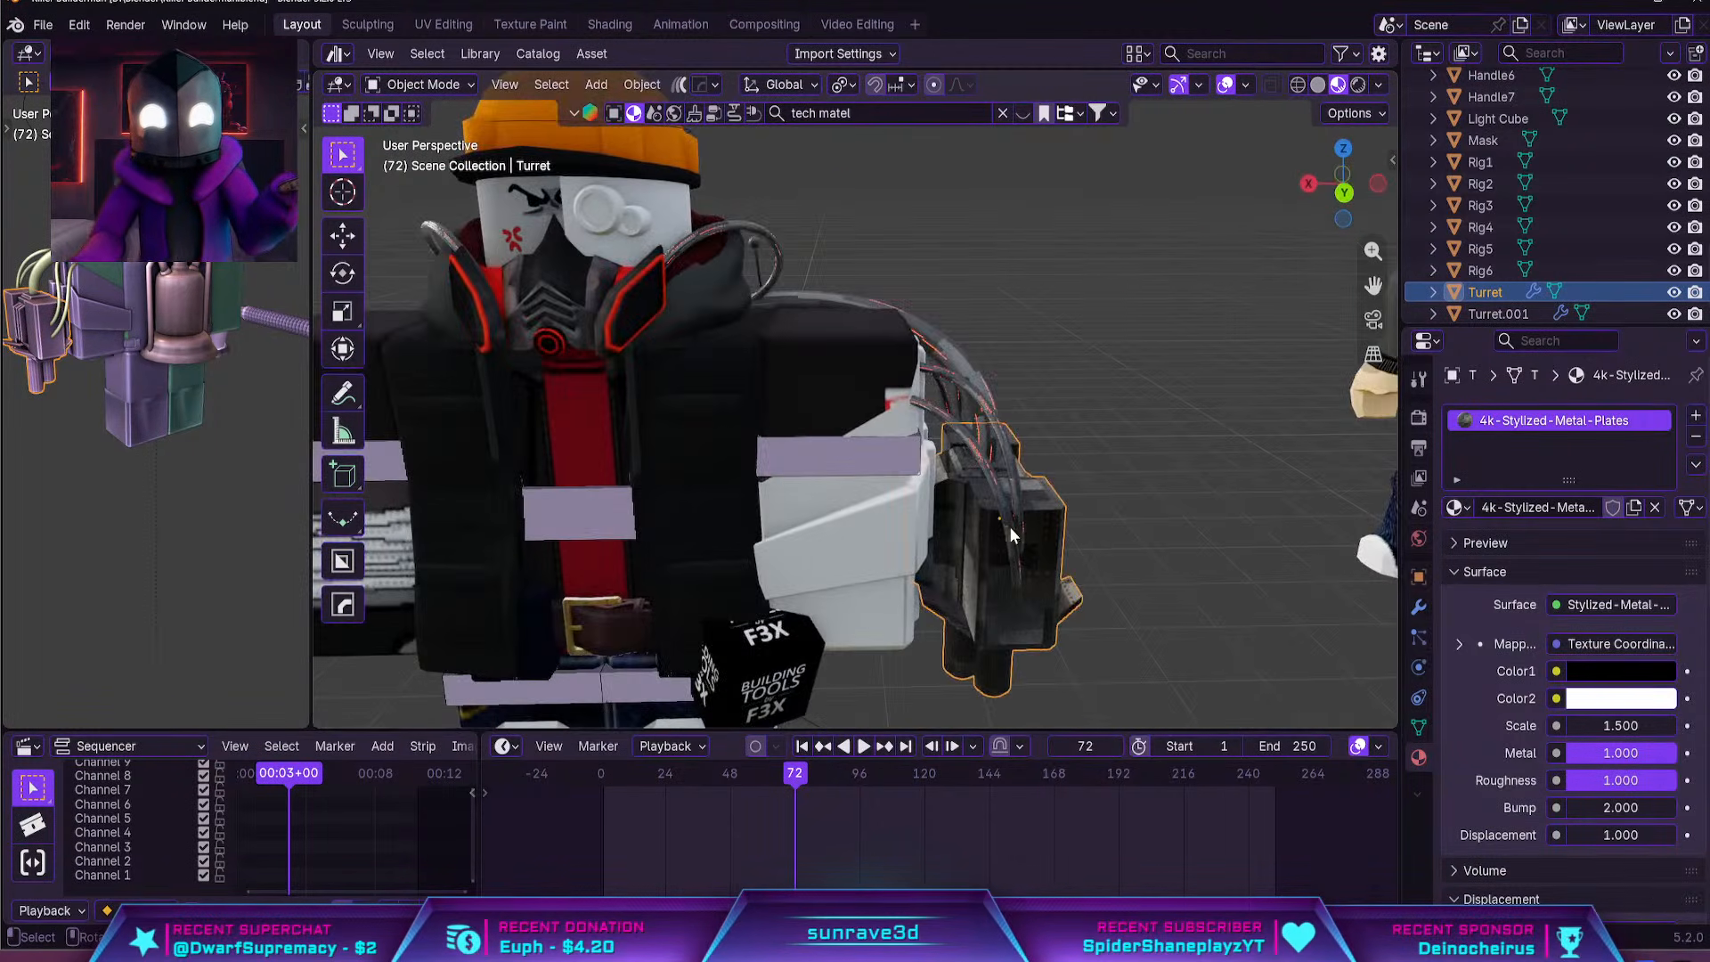
pyautogui.scroll(-2, 1008, 527)
pyautogui.click(854, 510)
pyautogui.scroll(4, 938, 500)
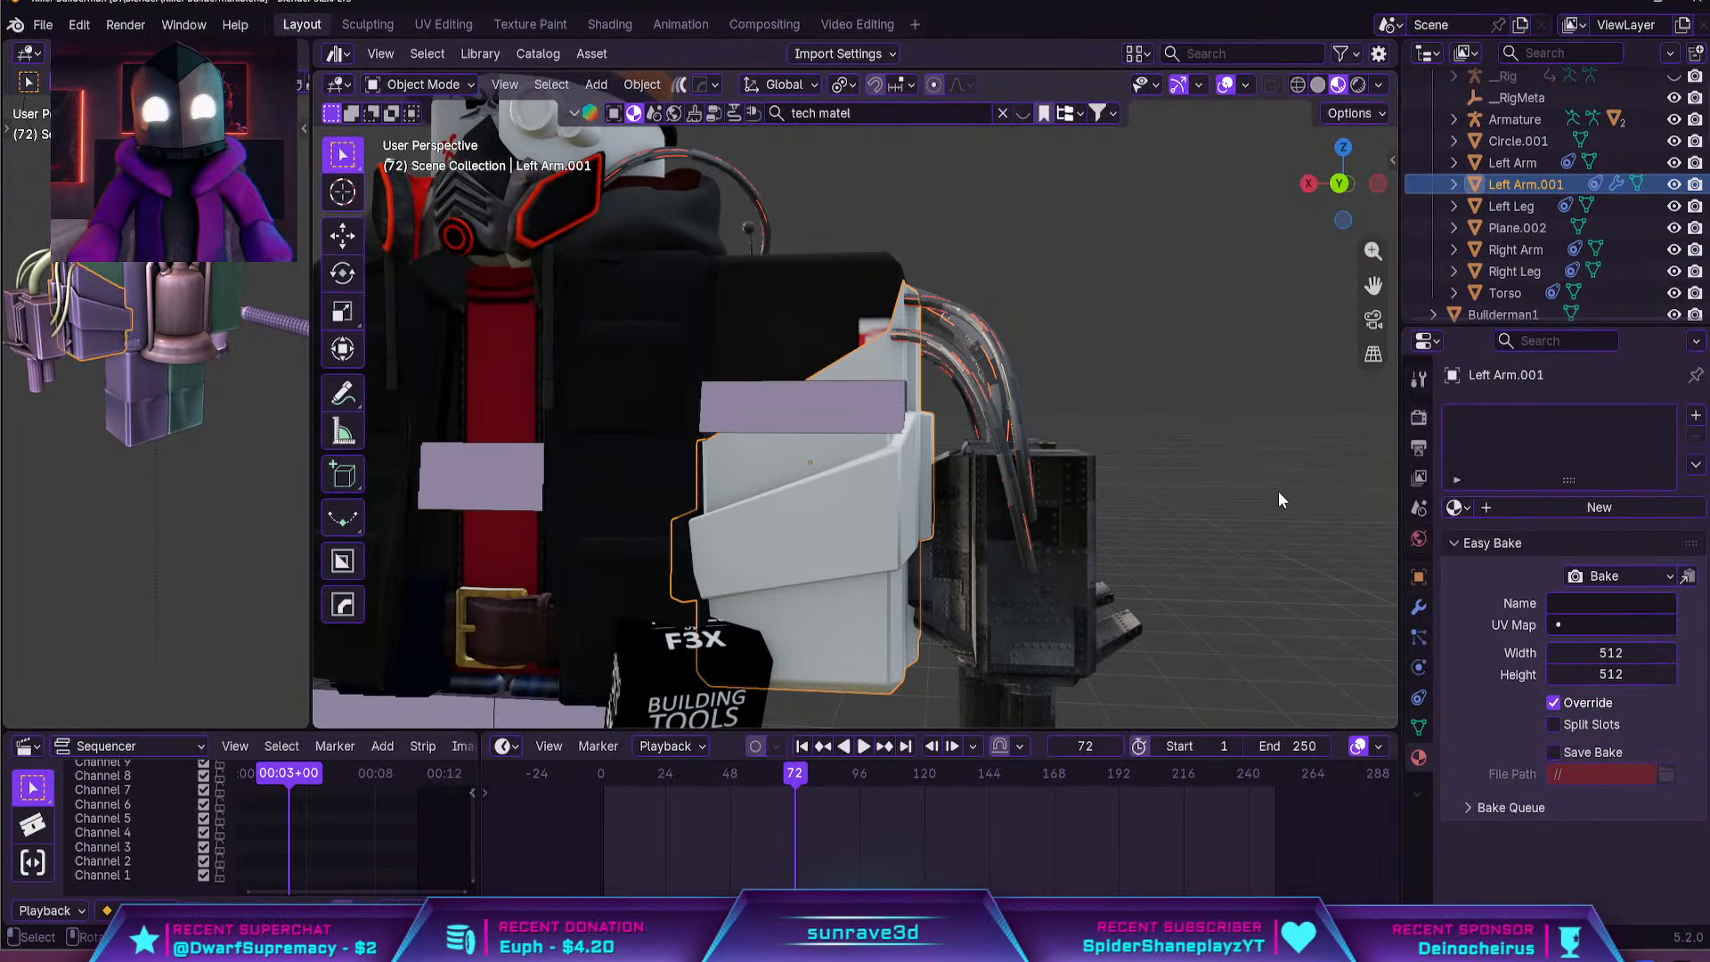
pyautogui.click(1454, 506)
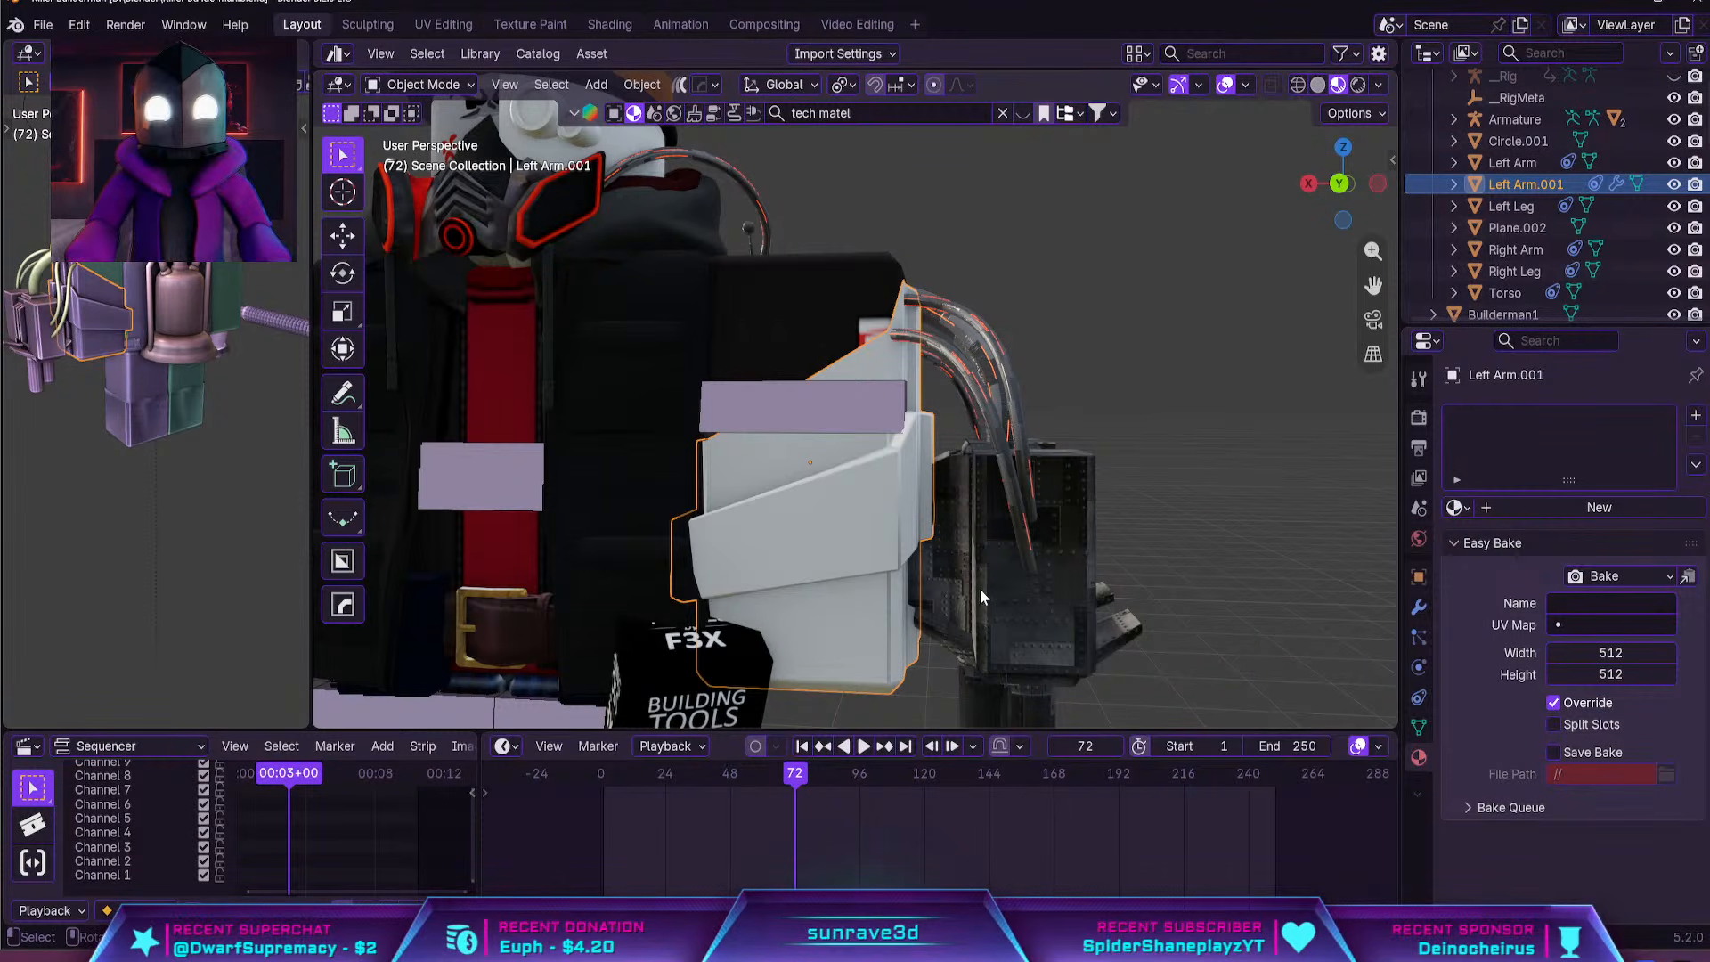
pyautogui.click(1050, 599)
pyautogui.click(1696, 465)
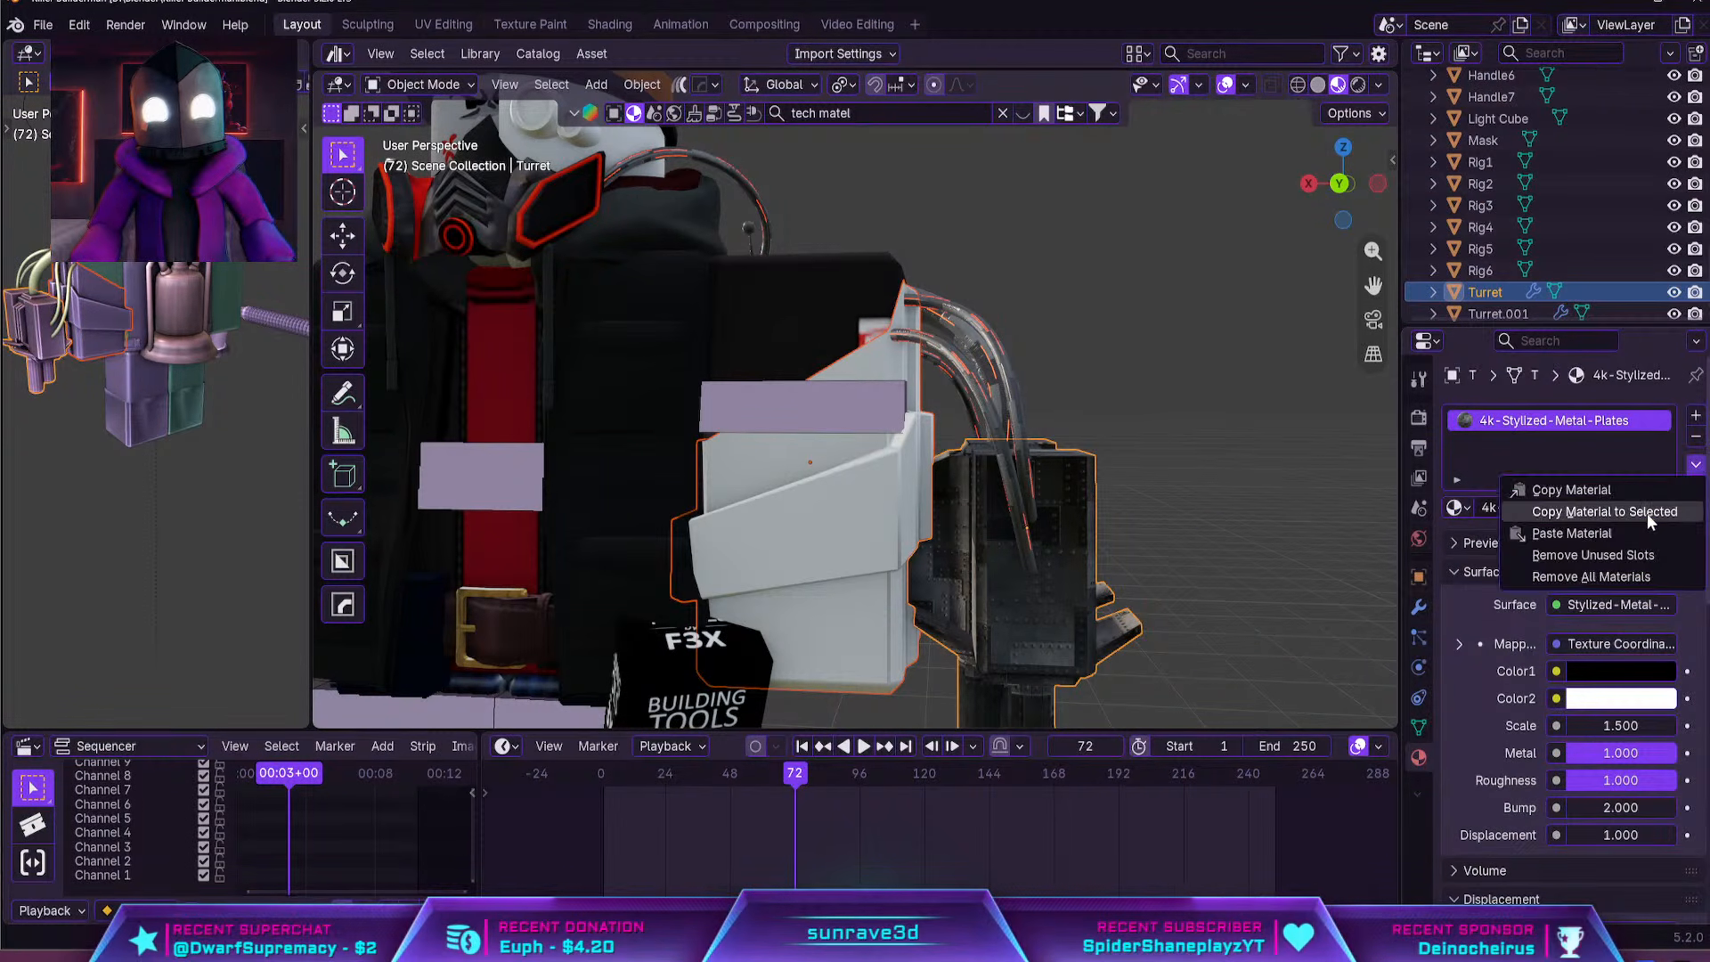
pyautogui.click(1541, 505)
# Unwrap all faces of the left arm armor with Smart UV Project at the default settings
pyautogui.click(873, 517)
pyautogui.press('Tab')
pyautogui.press('a')
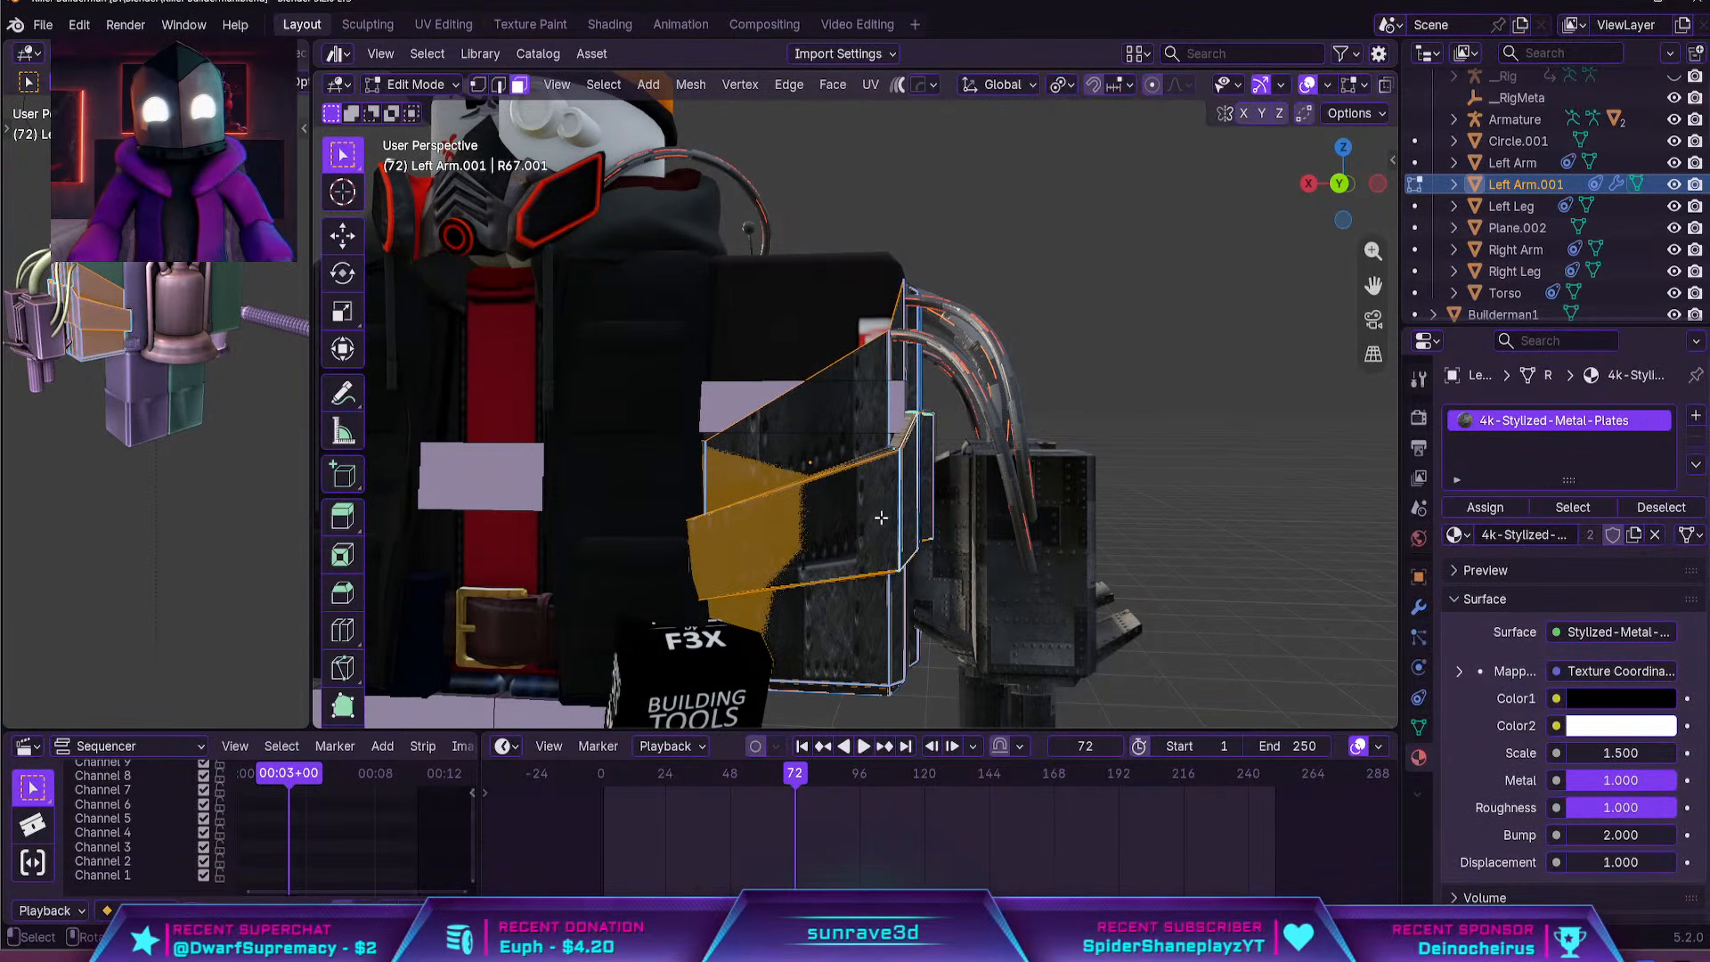
pyautogui.press('u')
pyautogui.click(832, 347)
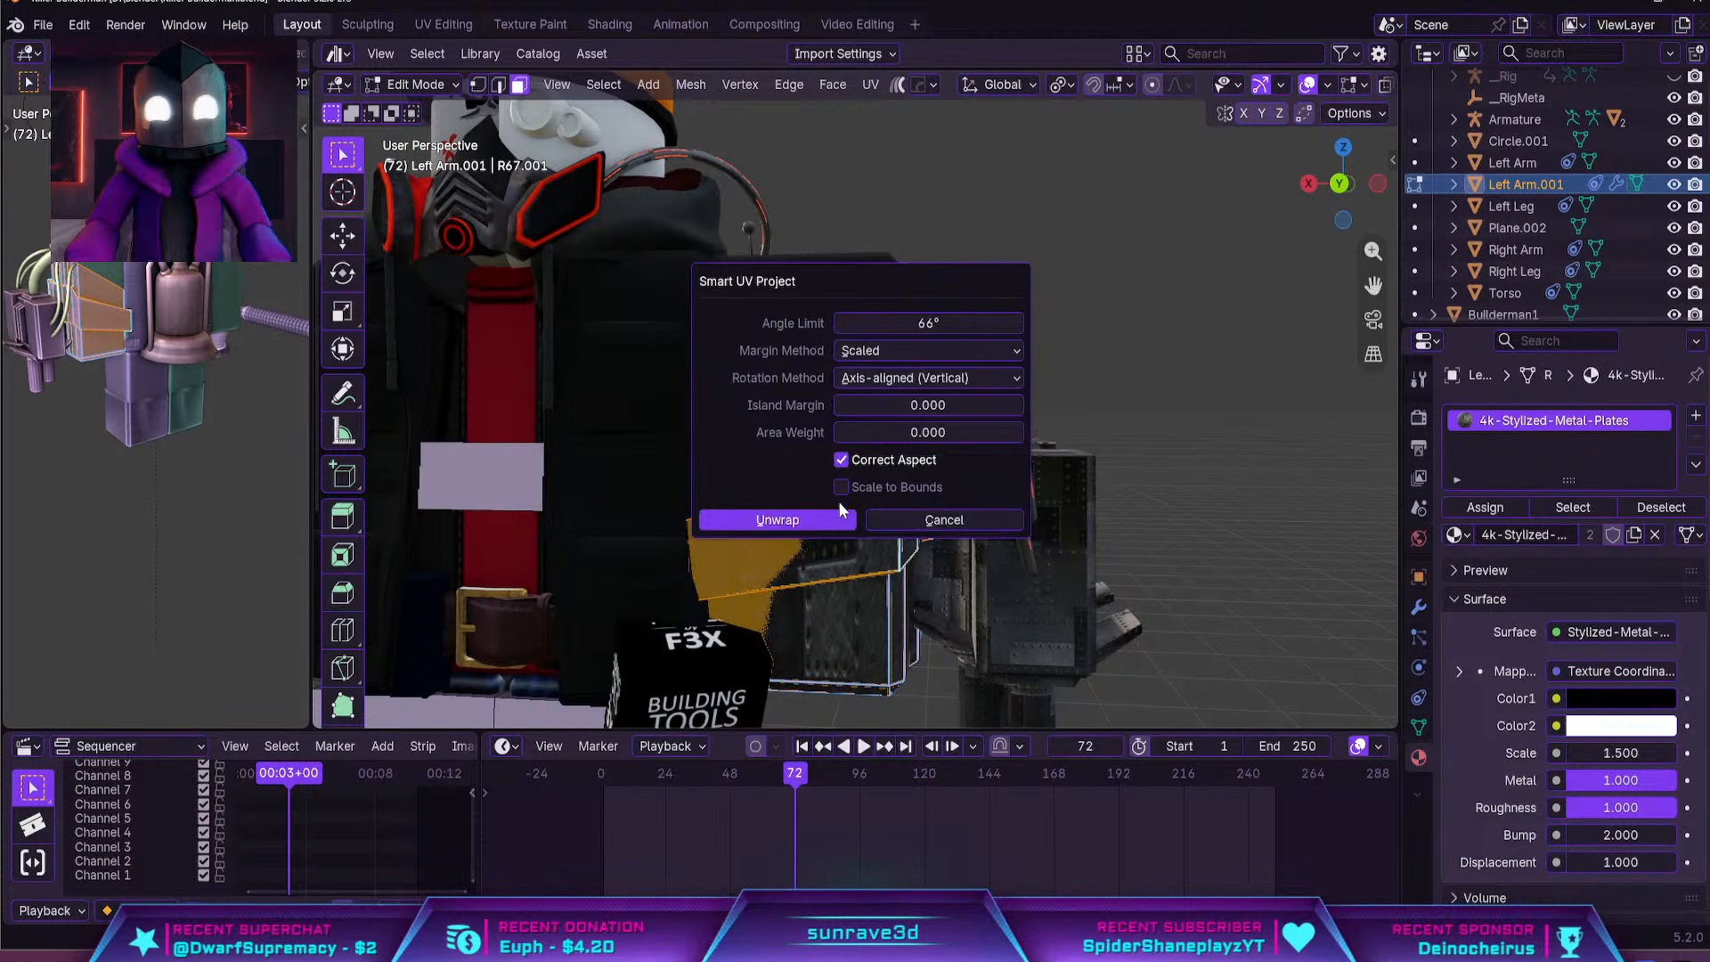
pyautogui.click(830, 519)
pyautogui.press('Tab')
# Try copying the arm armor's 4k-Stylized-Metal-Plates material to both the left and right legs
pyautogui.keyDown('shift'); pyautogui.moveTo(1087, 539); pyautogui.dragTo(1119, 388, button='middle'); pyautogui.keyUp('shift')
pyautogui.click(1091, 399)
pyautogui.keyDown('shift'); pyautogui.moveTo(846, 538); pyautogui.dragTo(940, 468, button='middle'); pyautogui.keyUp('shift')
pyautogui.scroll(-2, 1011, 434)
pyautogui.scroll(-1, 937, 474)
pyautogui.click(842, 582)
pyautogui.keyDown('shift'); pyautogui.click(697, 561); pyautogui.keyUp('shift')
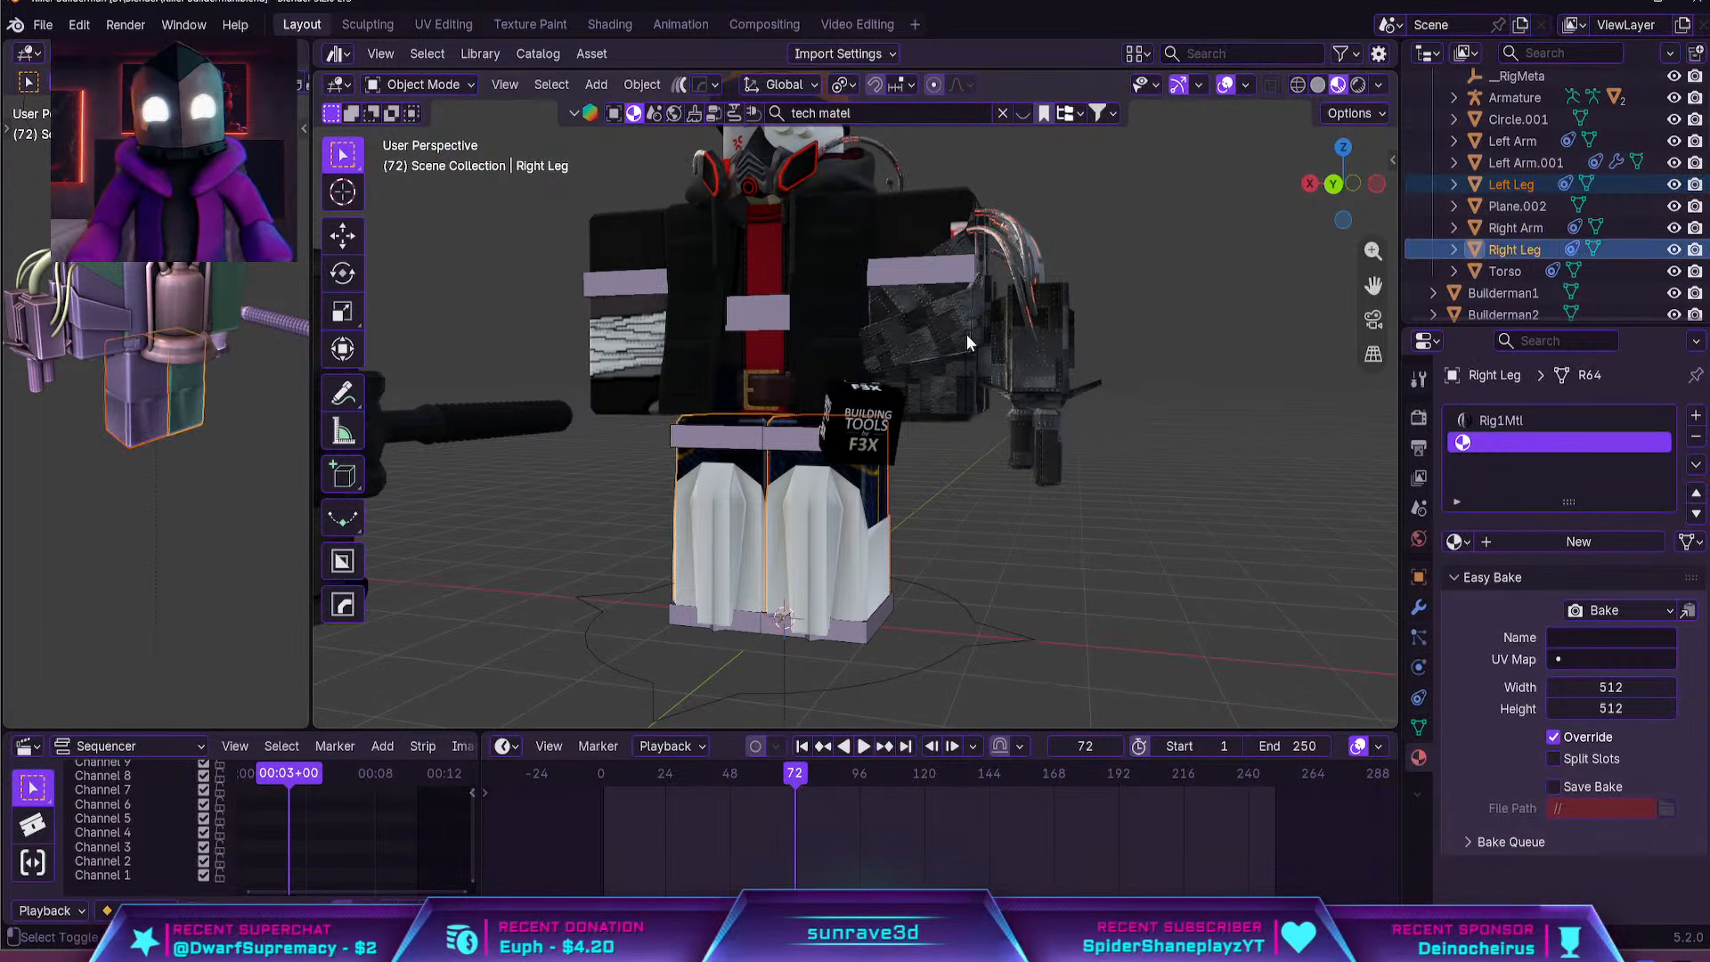
pyautogui.keyDown('shift'); pyautogui.click(965, 334); pyautogui.keyUp('shift')
pyautogui.click(1689, 465)
pyautogui.click(1659, 509)
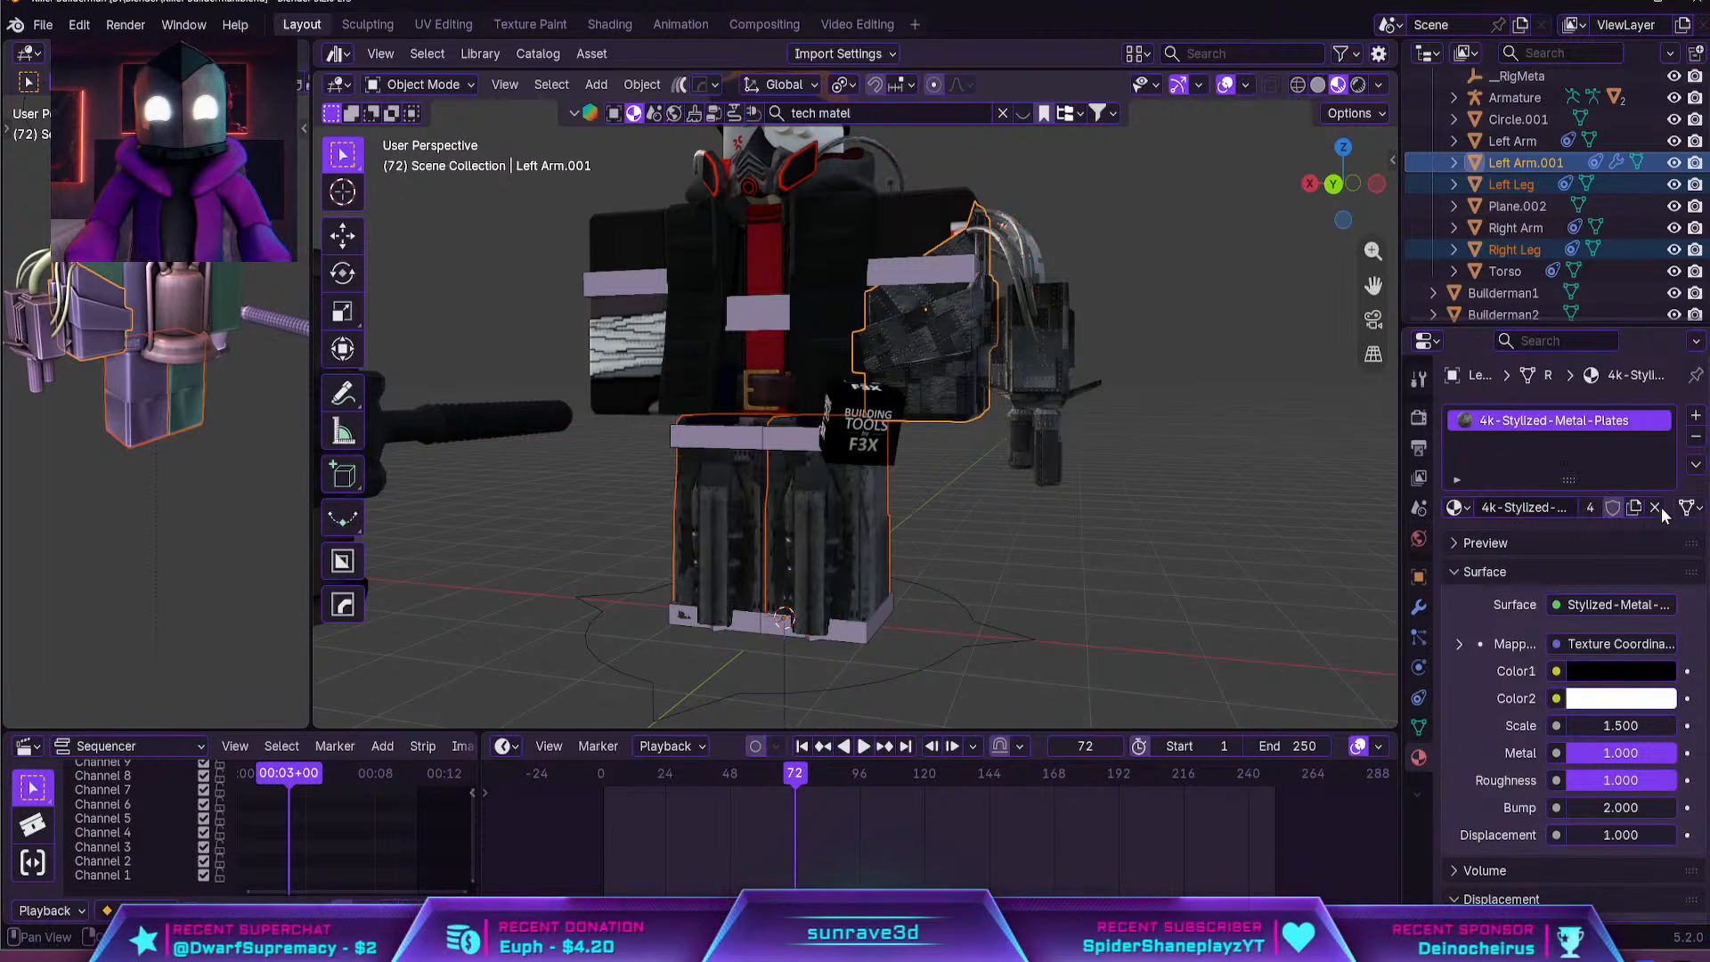
# Unwrap the armor faces of both legs together with Smart UV Project
pyautogui.click(821, 554)
pyautogui.keyDown('shift'); pyautogui.click(782, 554); pyautogui.keyUp('shift')
pyautogui.press('Tab')
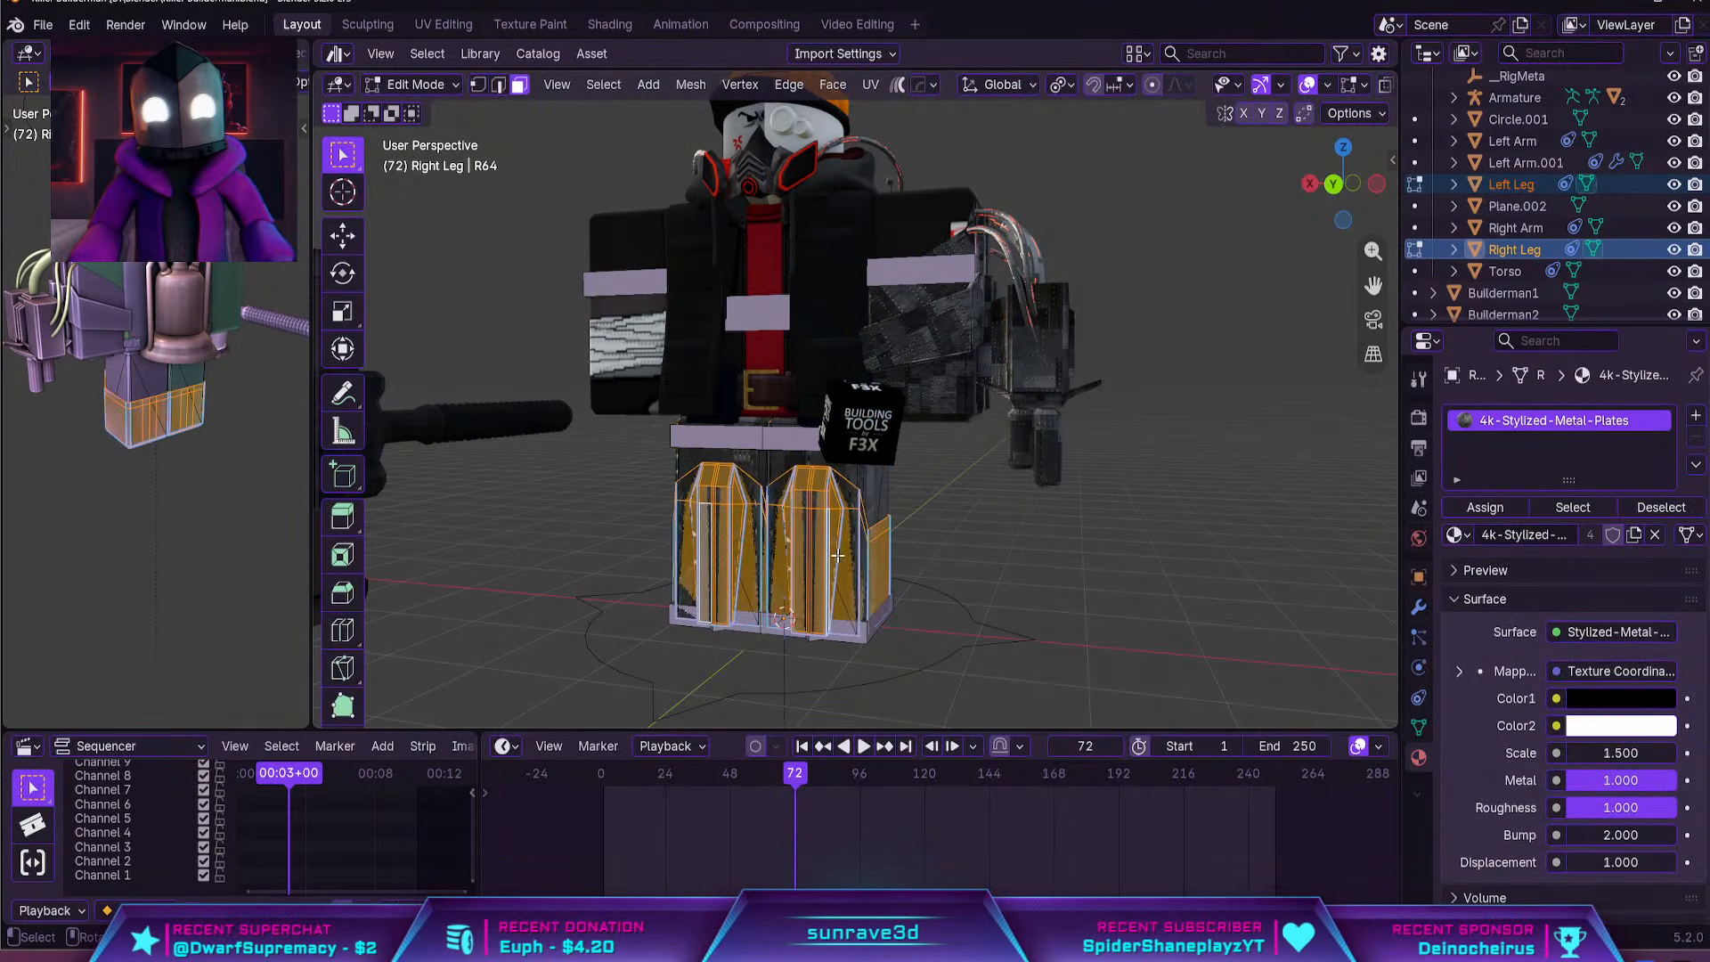
pyautogui.press('u')
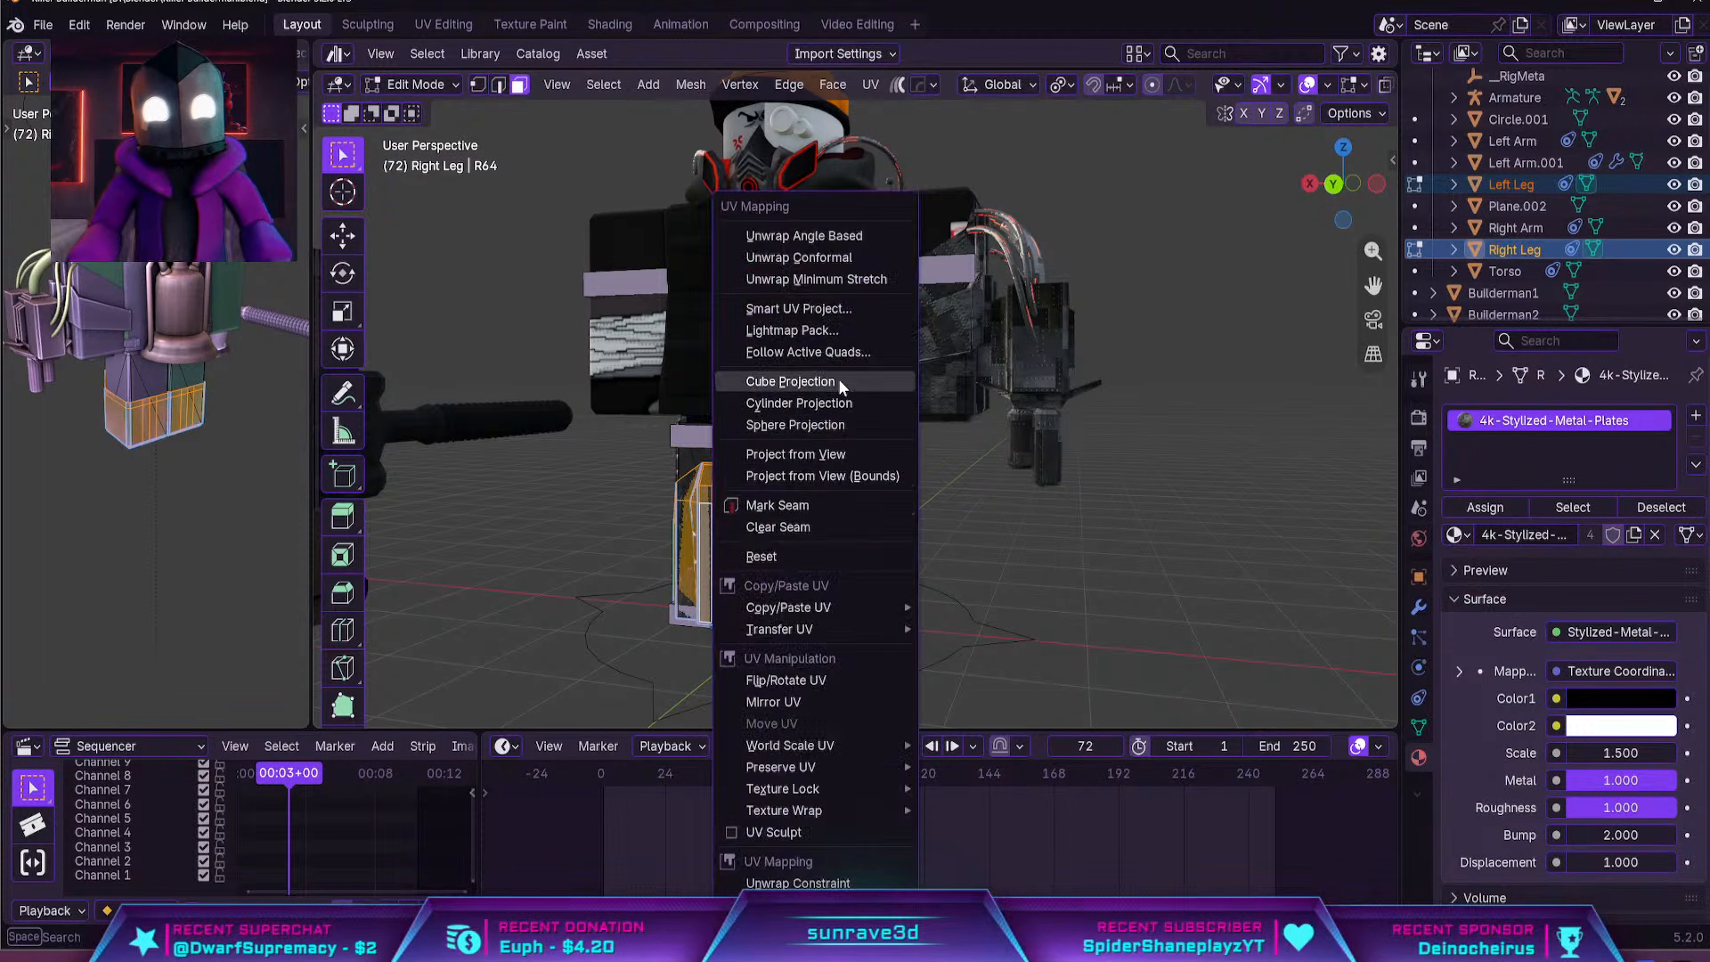
pyautogui.click(816, 312)
pyautogui.click(775, 516)
pyautogui.press('Tab')
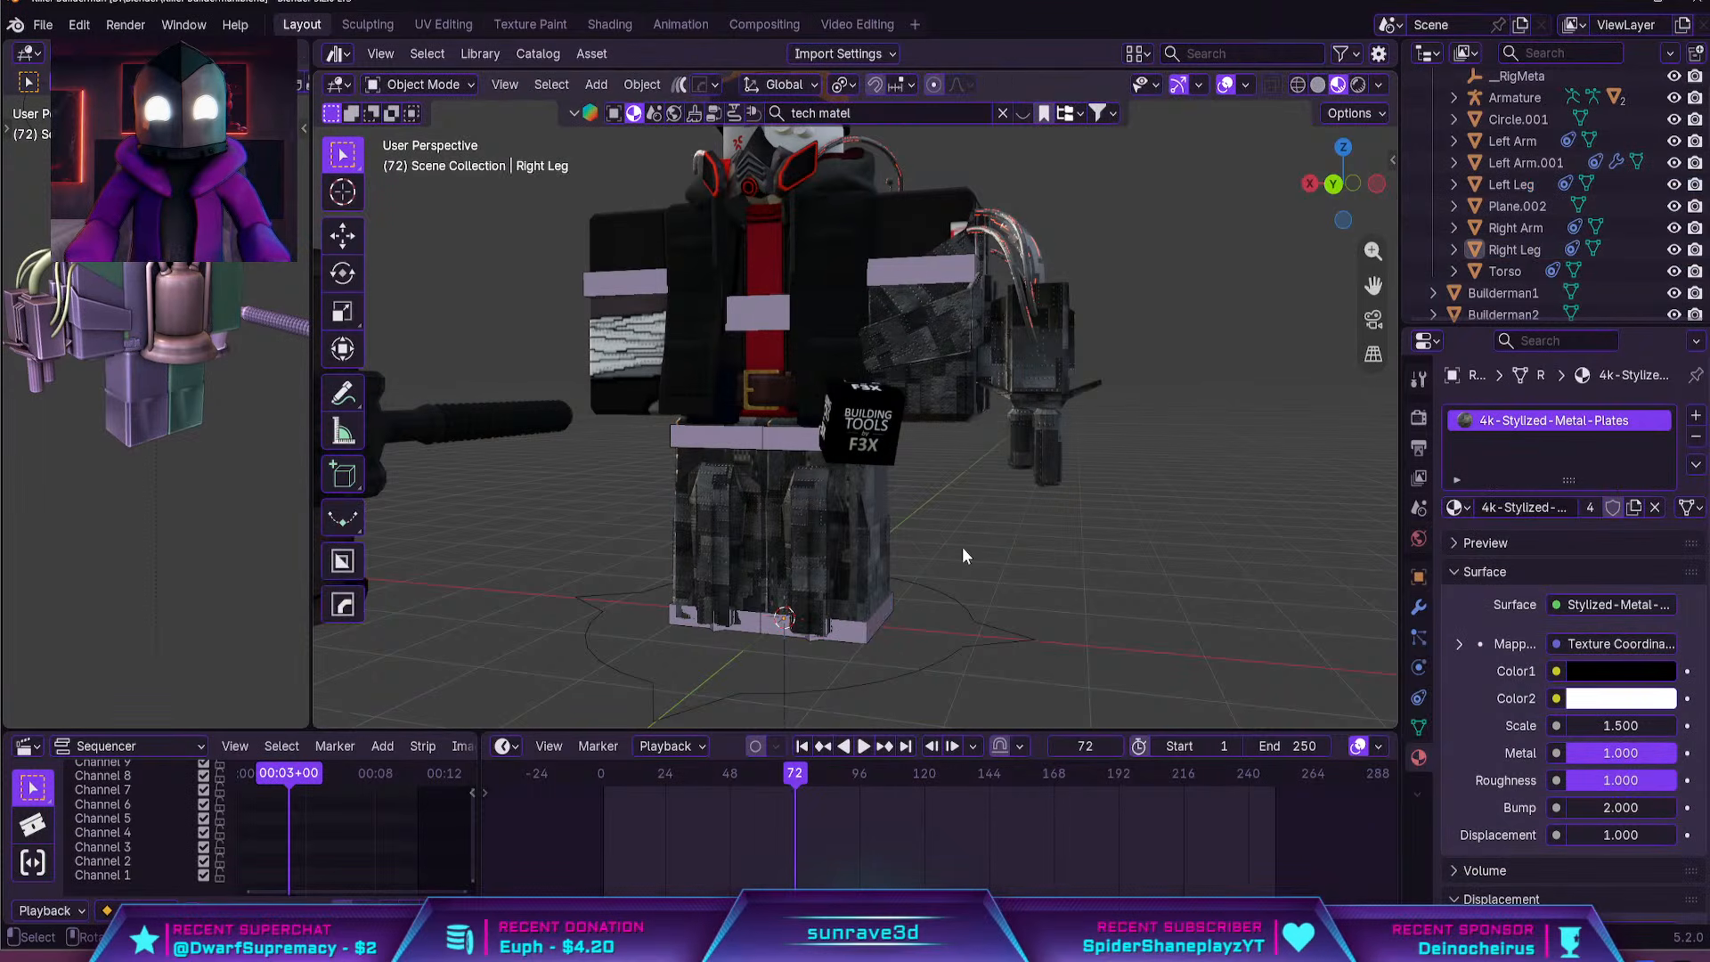
# Try a different texture Scale value for the turret's 4k-Stylized-Metal-Plates material
pyautogui.scroll(6, 962, 547)
pyautogui.keyDown('shift'); pyautogui.moveTo(1050, 394); pyautogui.dragTo(855, 623, button='middle'); pyautogui.keyUp('shift')
pyautogui.scroll(-3, 900, 559)
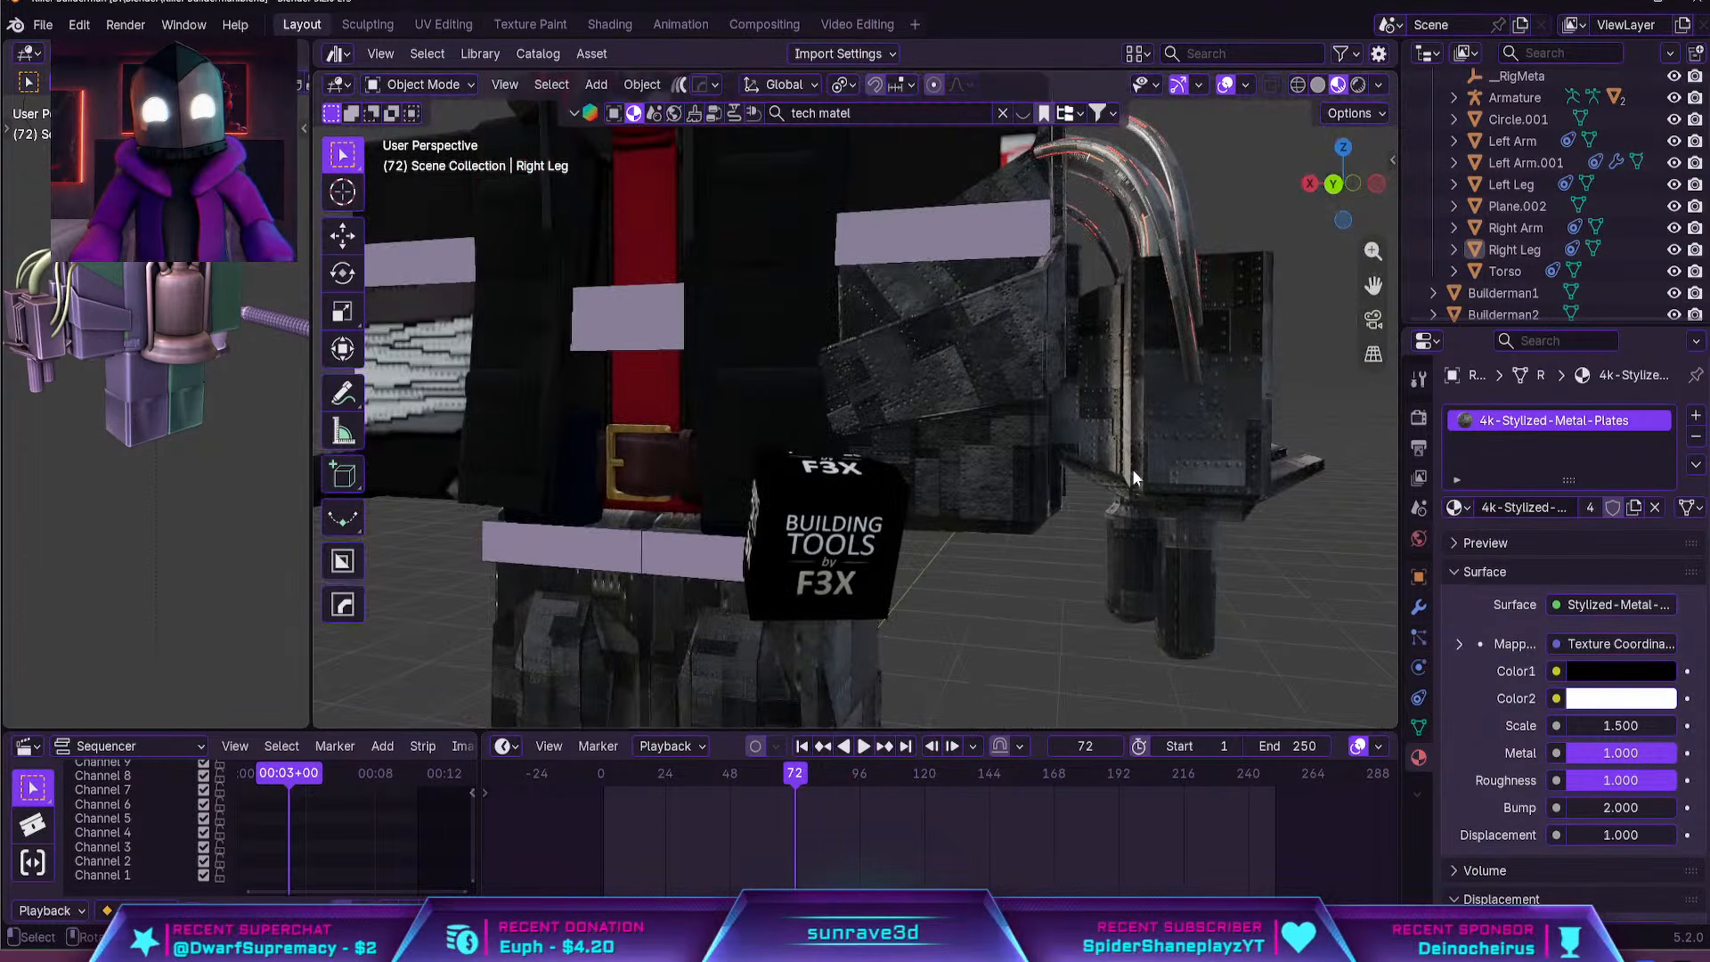
pyautogui.click(1172, 486)
pyautogui.moveTo(1172, 486); pyautogui.dragTo(1114, 481, button='middle')
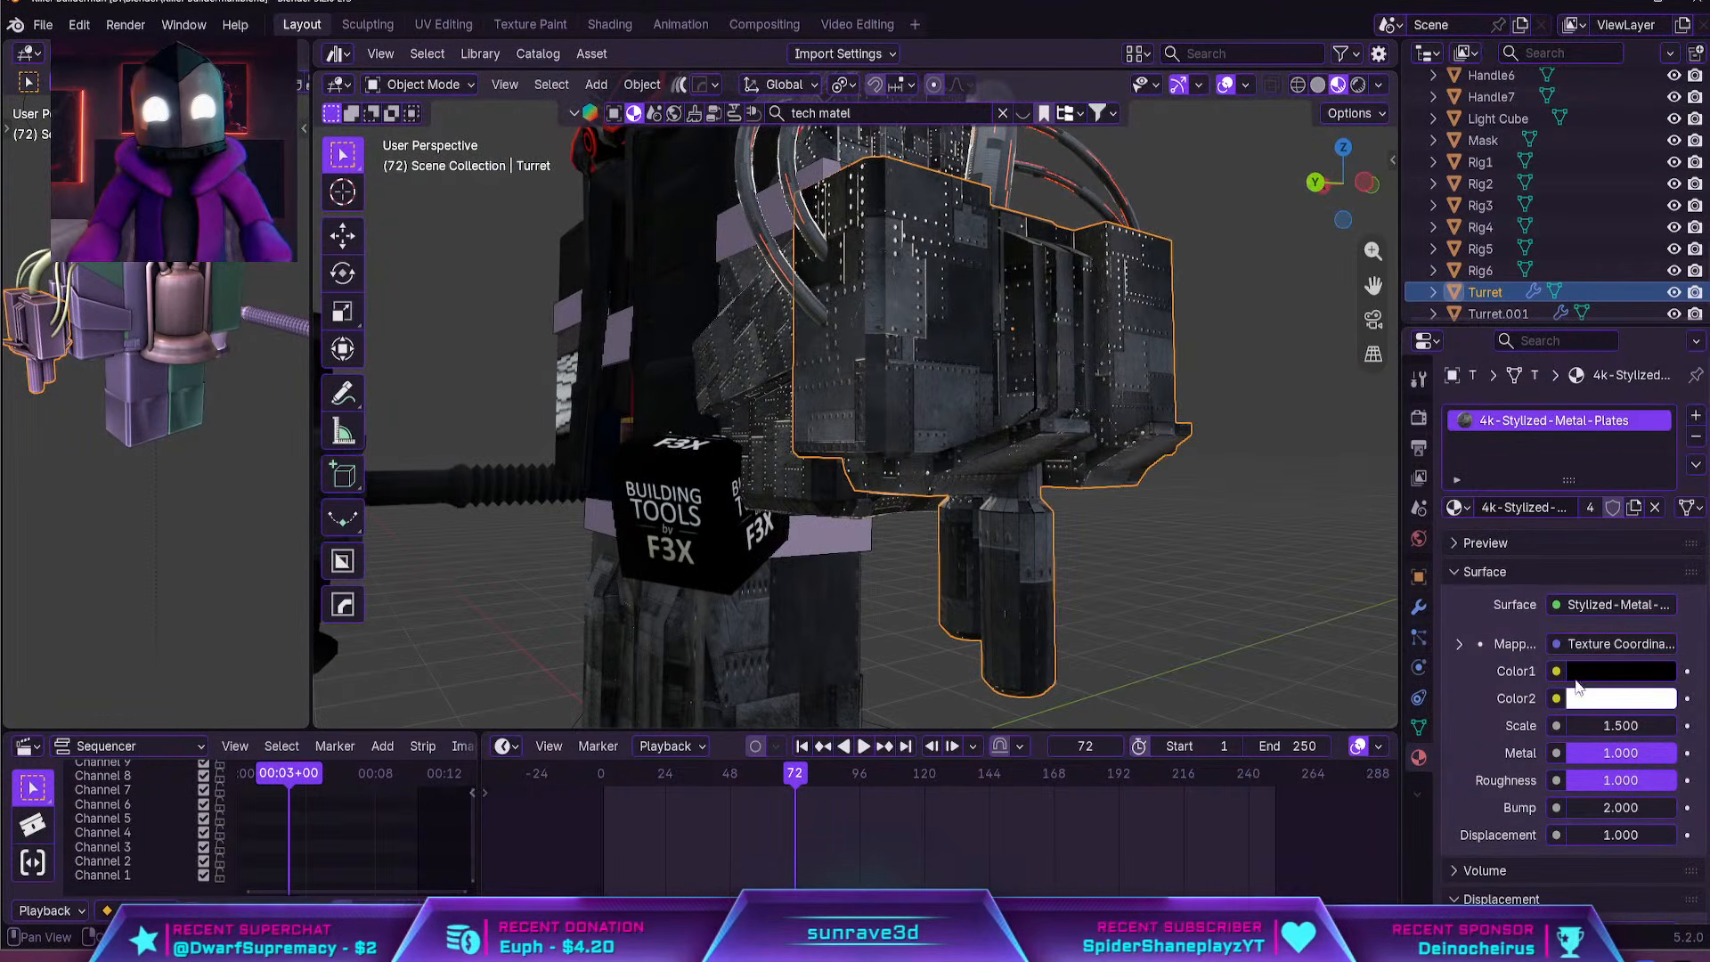
pyautogui.press('Return')
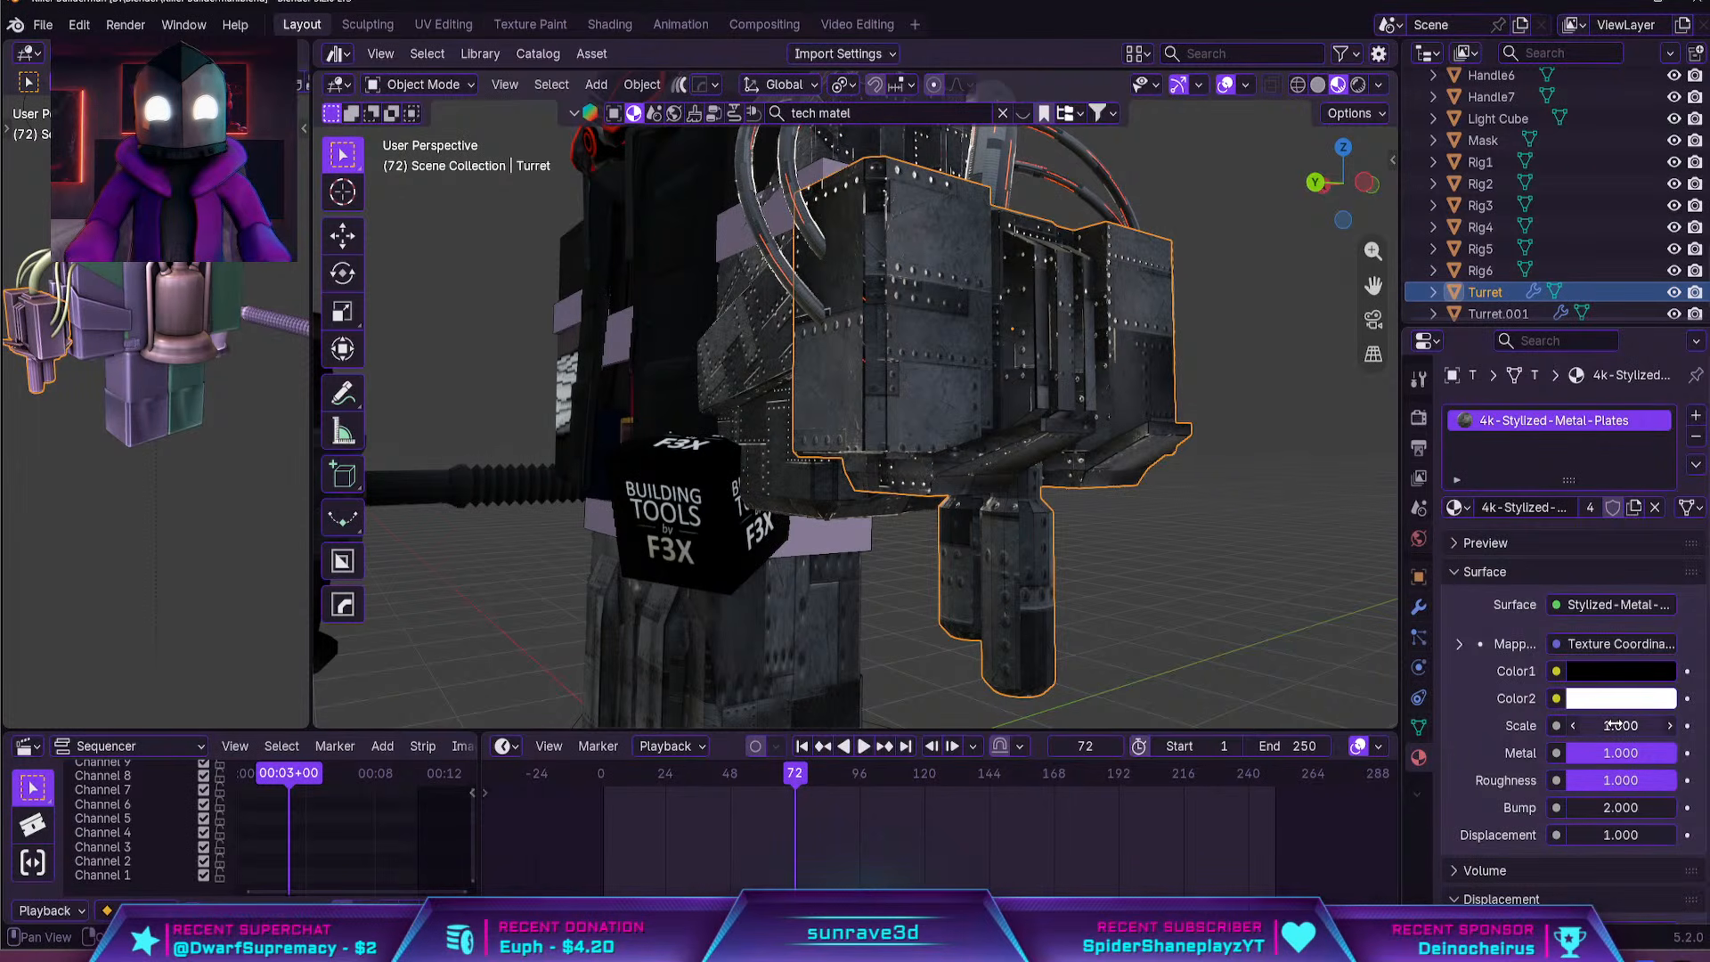
# Undo the texture scale change, the leg unwrap and the material copy to both legs
pyautogui.moveTo(1076, 522); pyautogui.dragTo(948, 488, button='middle')
pyautogui.scroll(3, 948, 488)
pyautogui.hotkey('ctrl', 'z')
pyautogui.hotkey('ctrl', 'z')
pyautogui.hotkey('ctrl', 'z')
pyautogui.hotkey('ctrl', 'z')
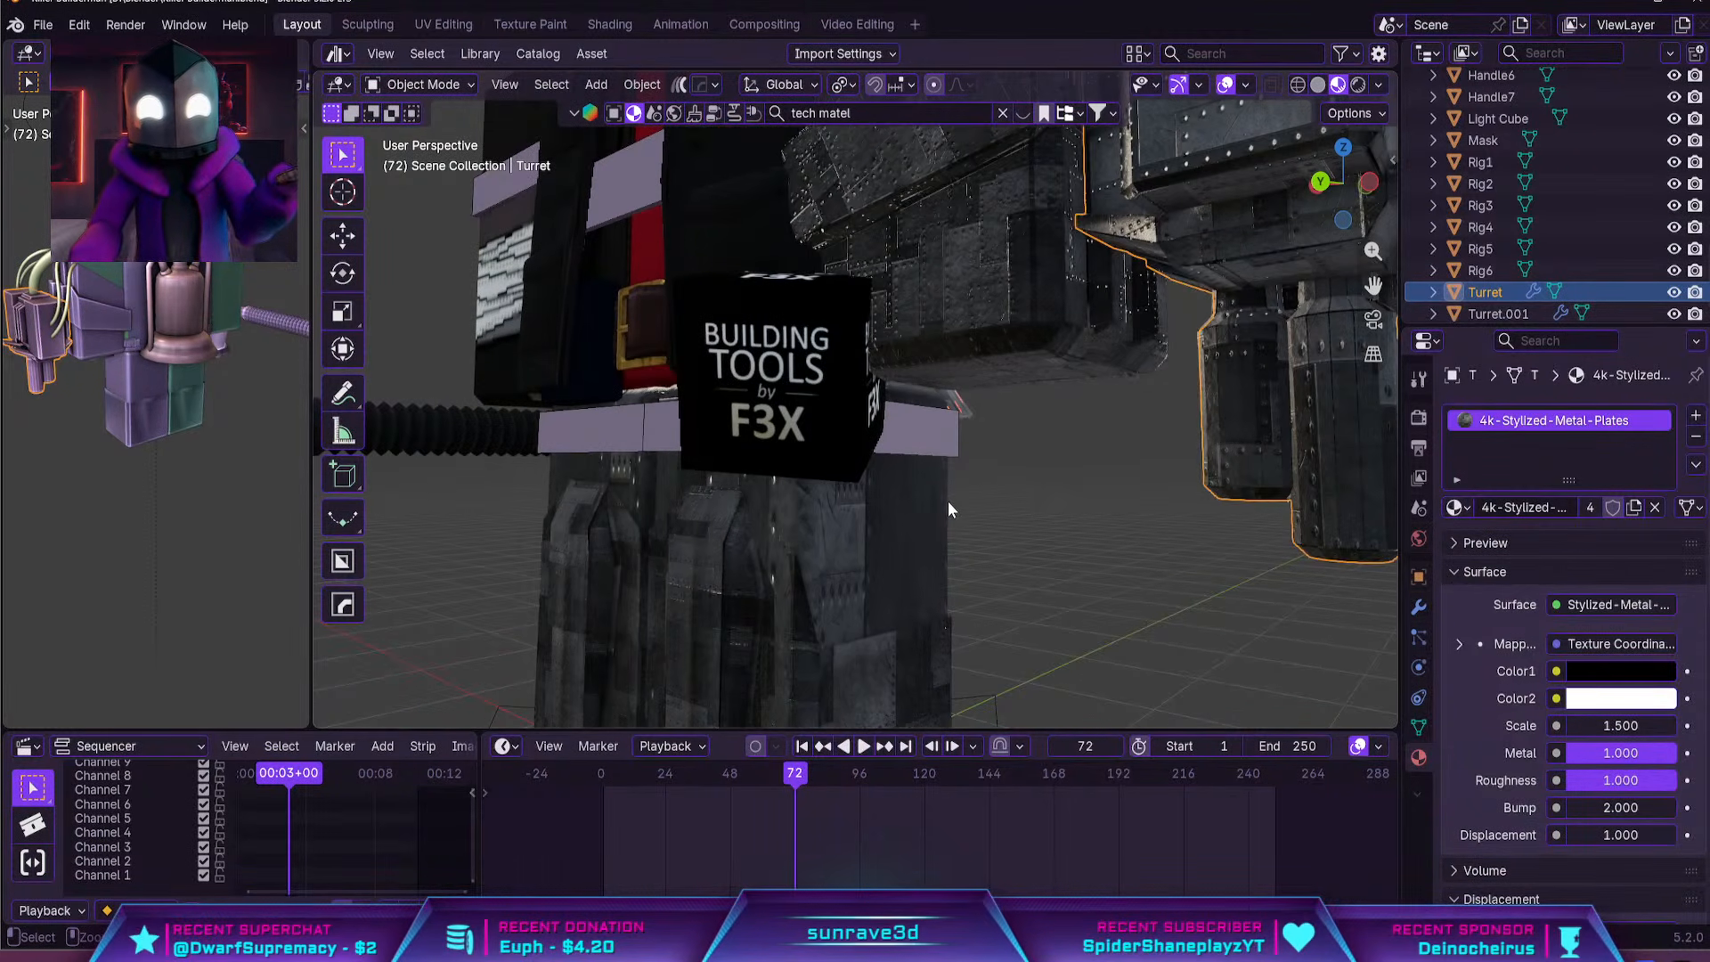
pyautogui.hotkey('ctrl', 'z')
pyautogui.hotkey('ctrl', 'z')
pyautogui.hotkey('ctrl', 'z')
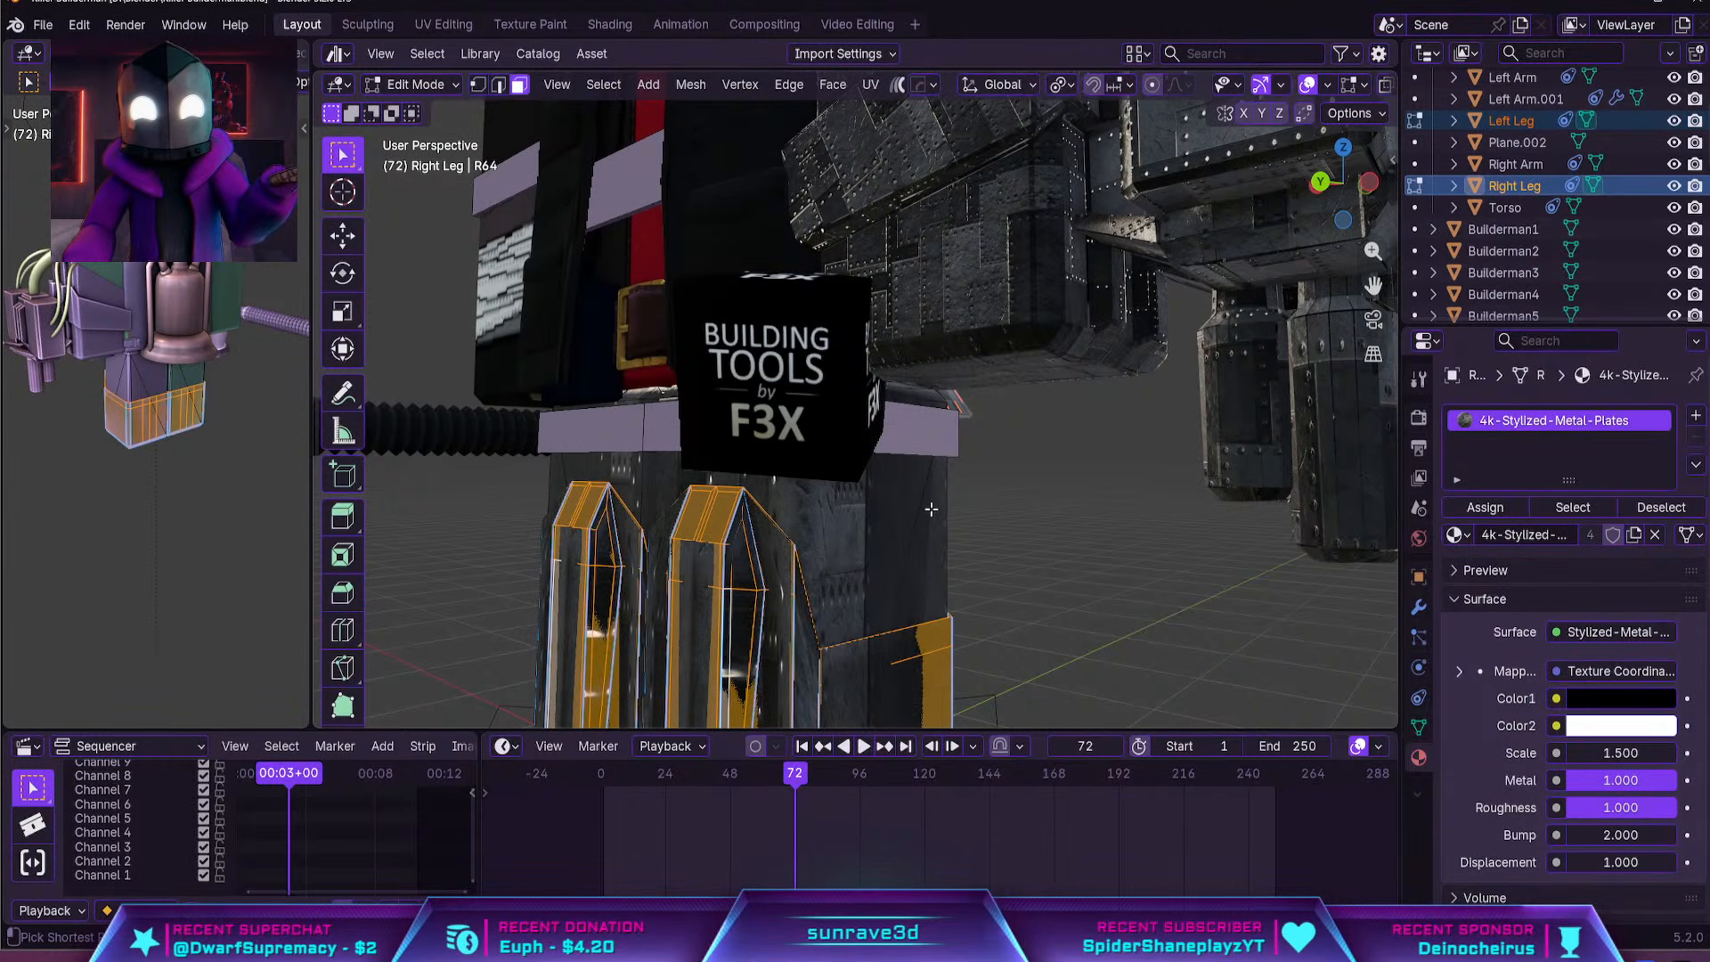
pyautogui.hotkey('ctrl', 'z')
pyautogui.hotkey('ctrl', 'z')
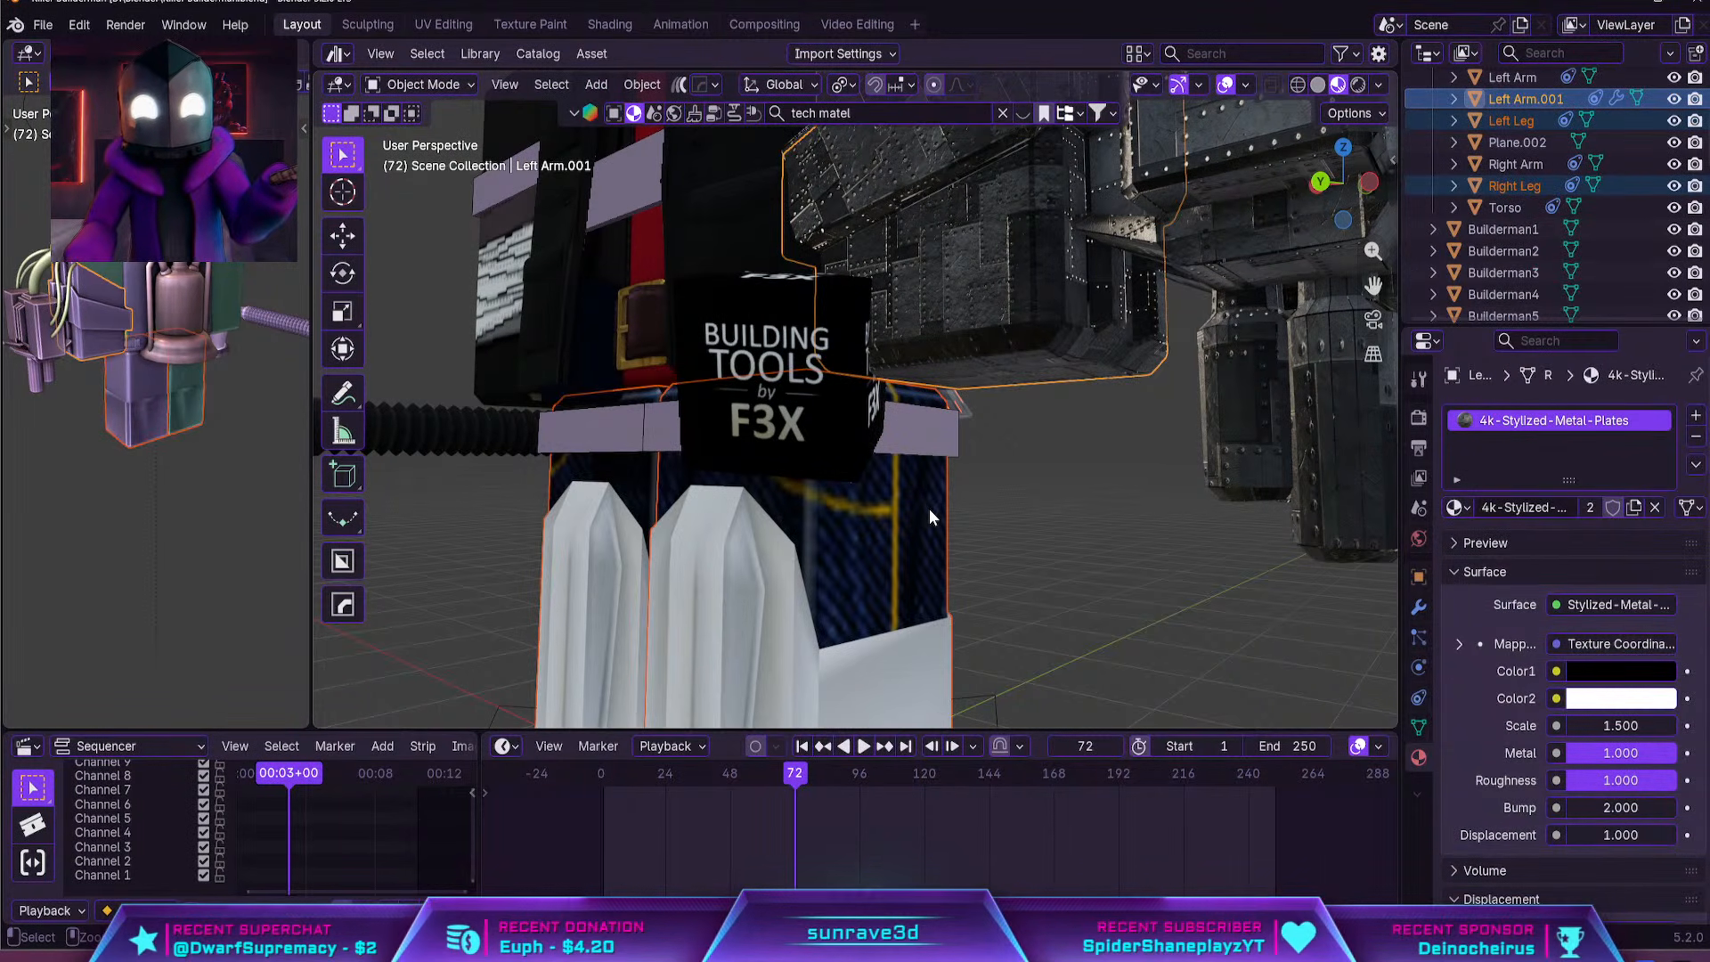
pyautogui.click(1694, 417)
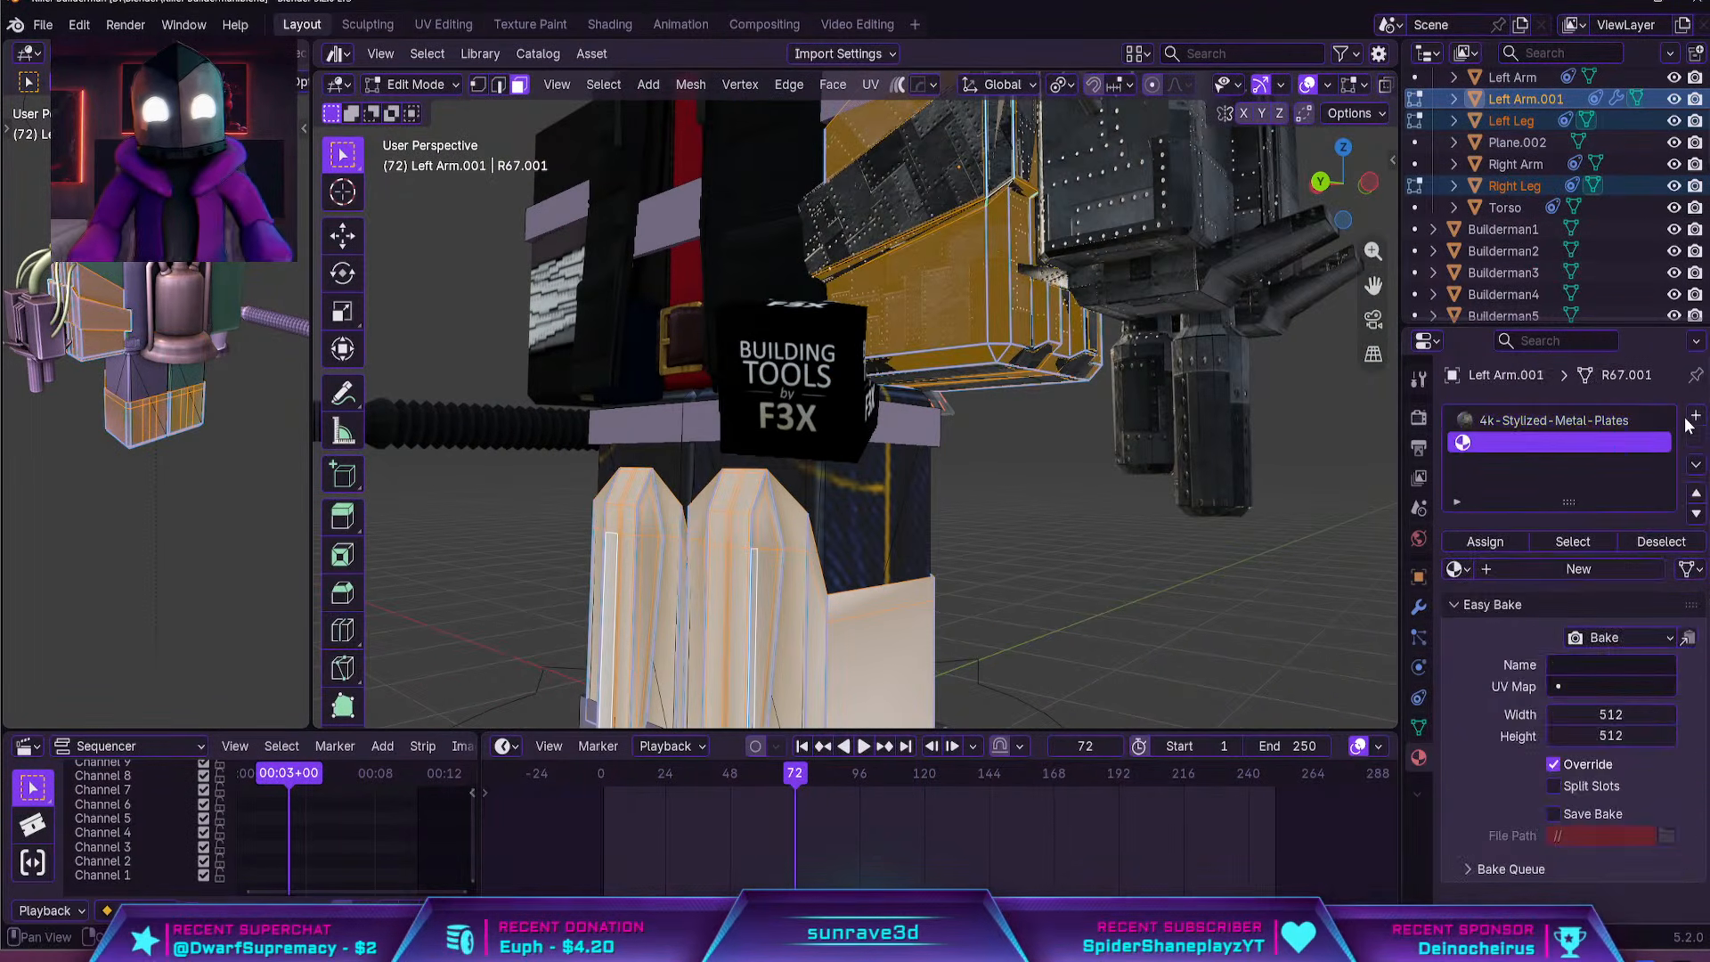
pyautogui.hotkey('ctrl', 'z')
pyautogui.hotkey('ctrl', 'z')
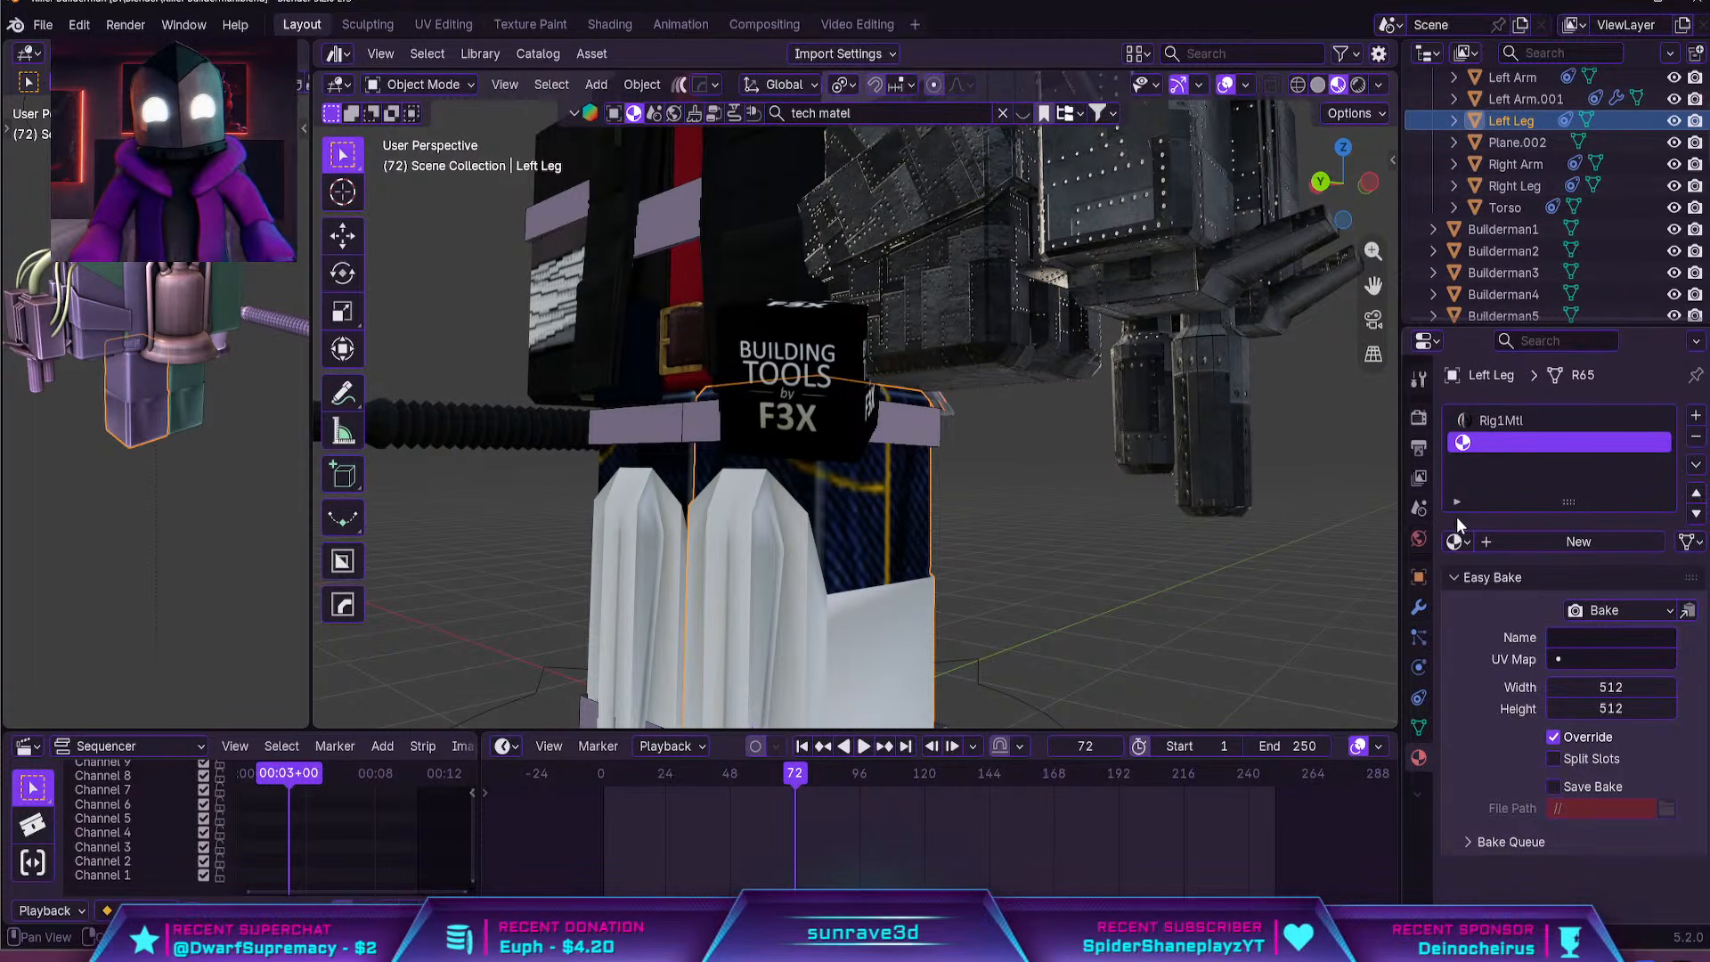
# Assign the existing 4k-Stylized-Metal-Plates material to the empty second material slot of the left leg and the right leg
pyautogui.click(1012, 305)
pyautogui.keyDown('shift'); pyautogui.click(830, 632); pyautogui.keyUp('shift')
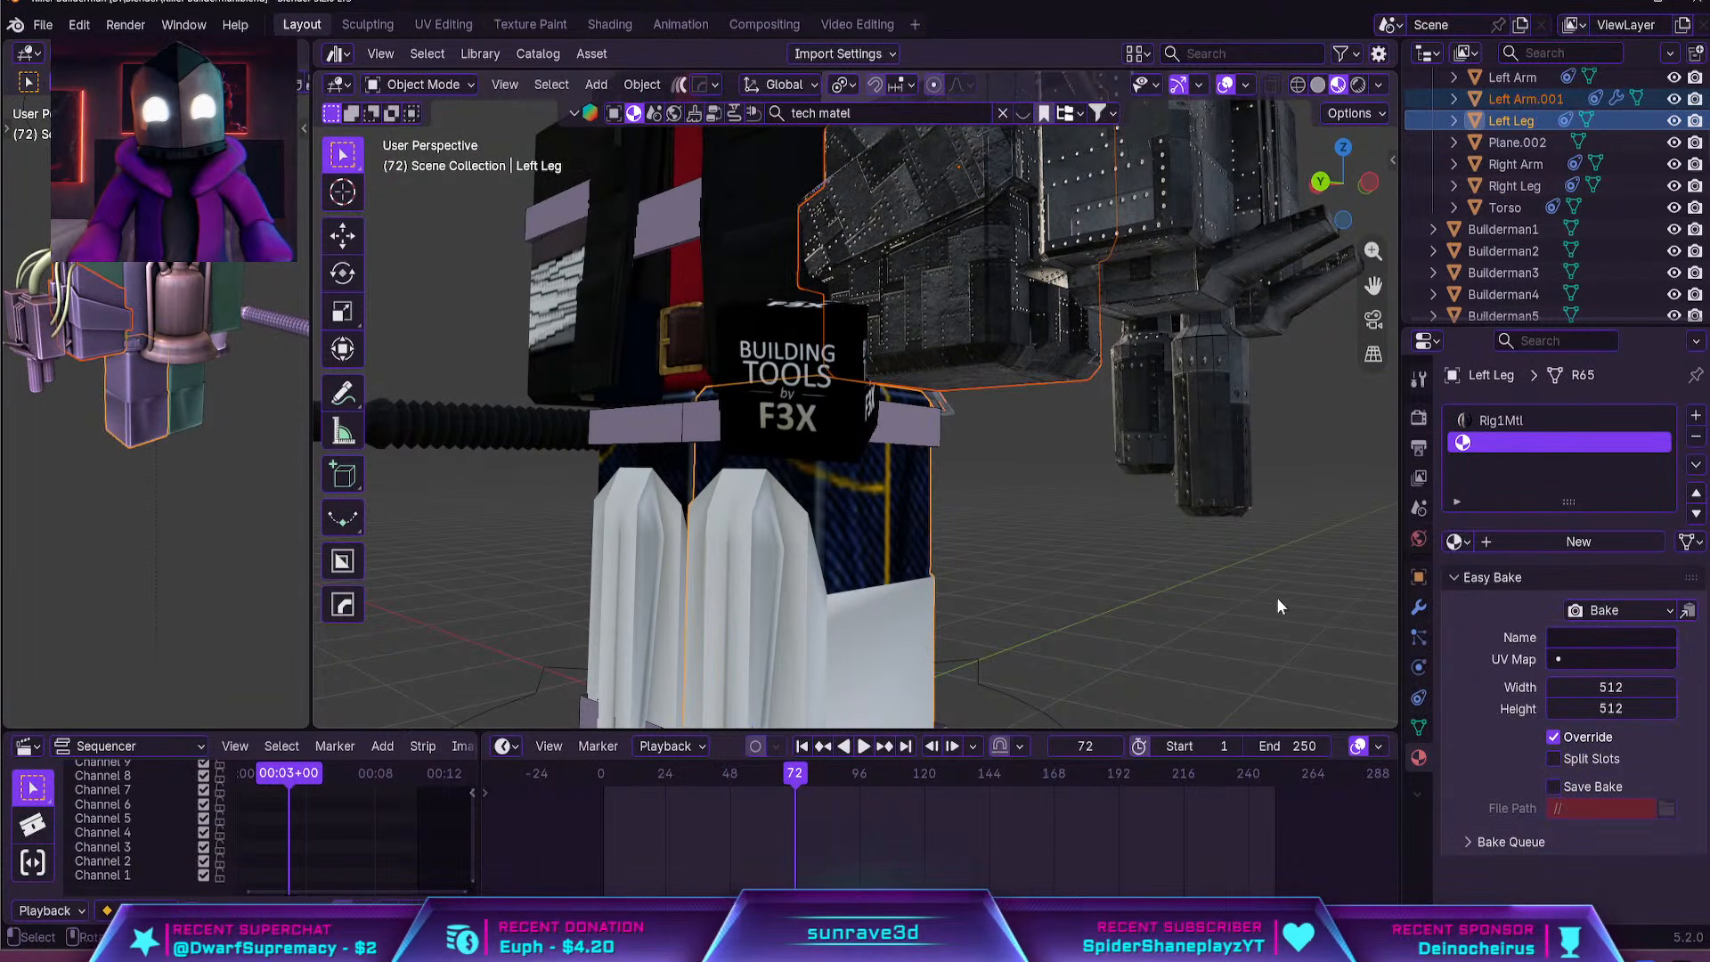
pyautogui.click(1457, 541)
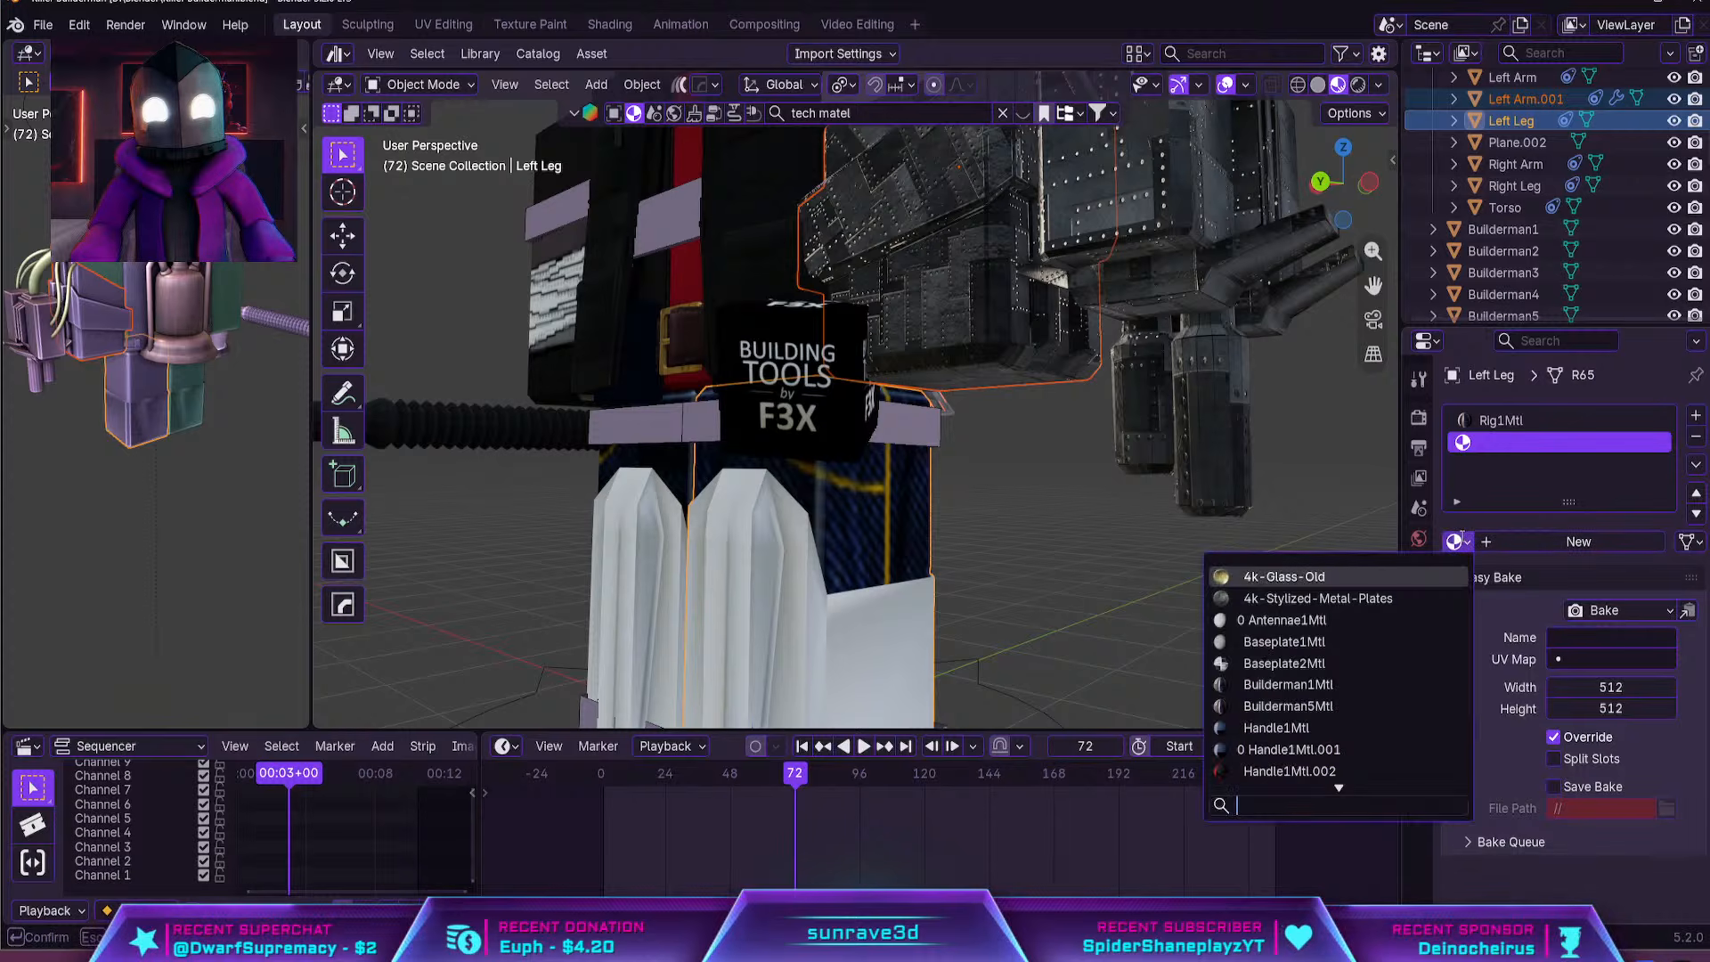
pyautogui.click(1399, 598)
pyautogui.moveTo(988, 624); pyautogui.dragTo(812, 534, button='middle')
pyautogui.click(812, 534)
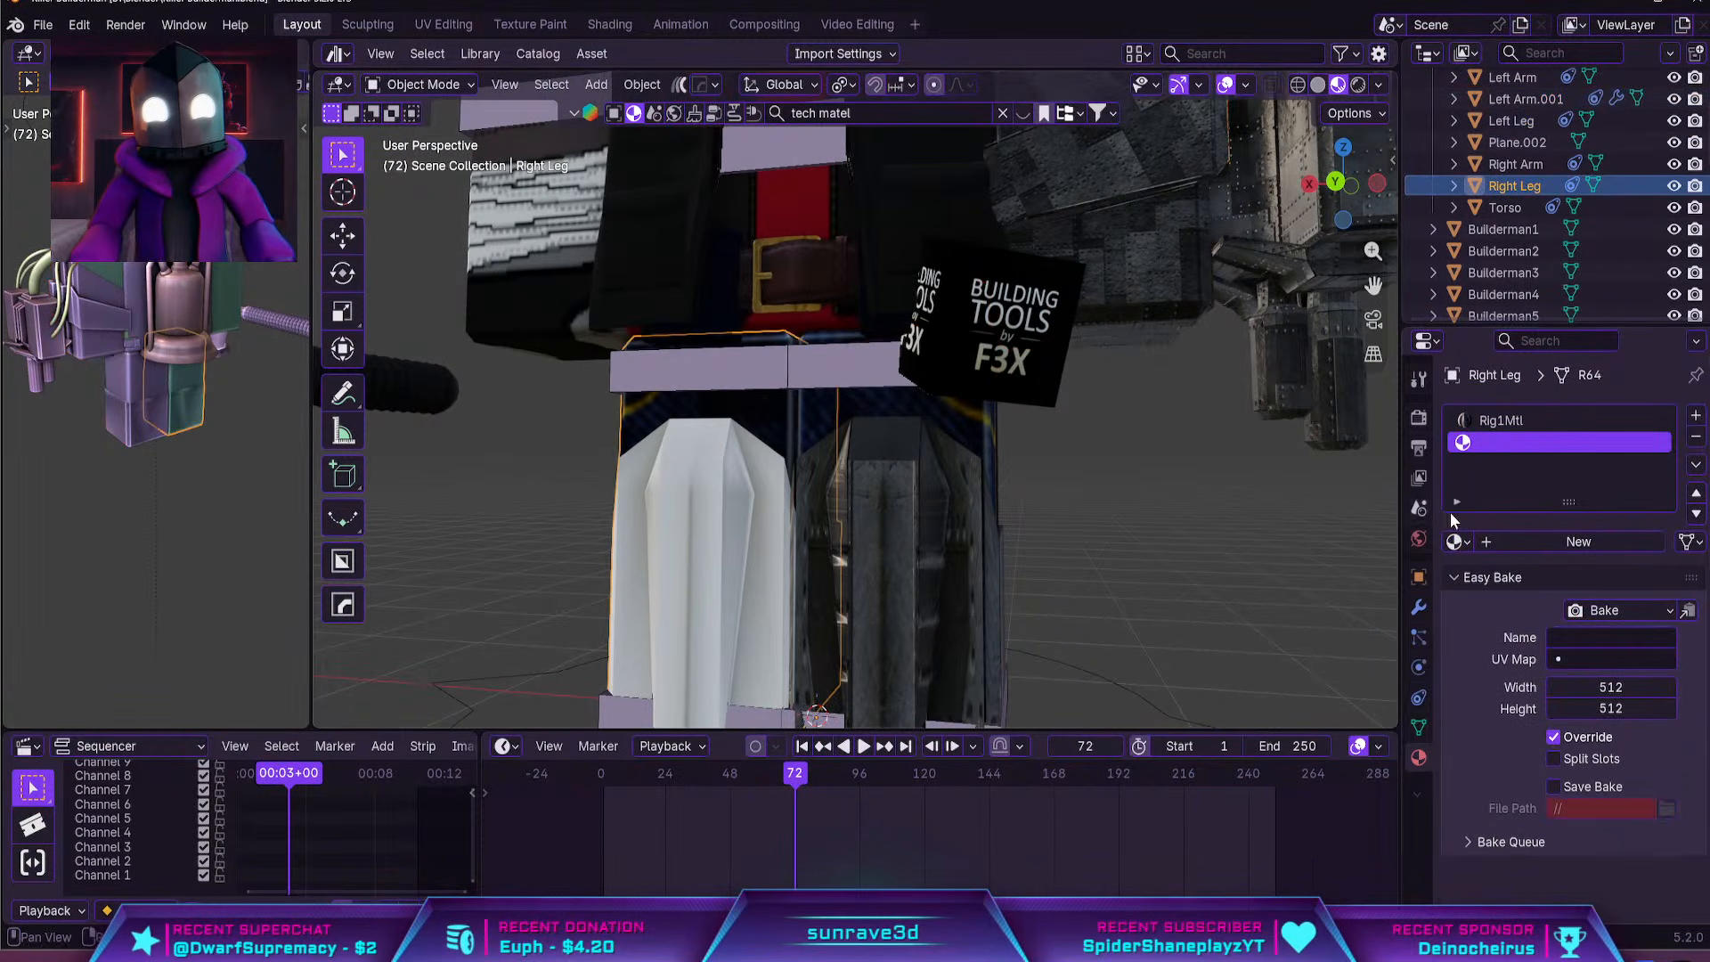
pyautogui.click(1457, 541)
pyautogui.click(1319, 597)
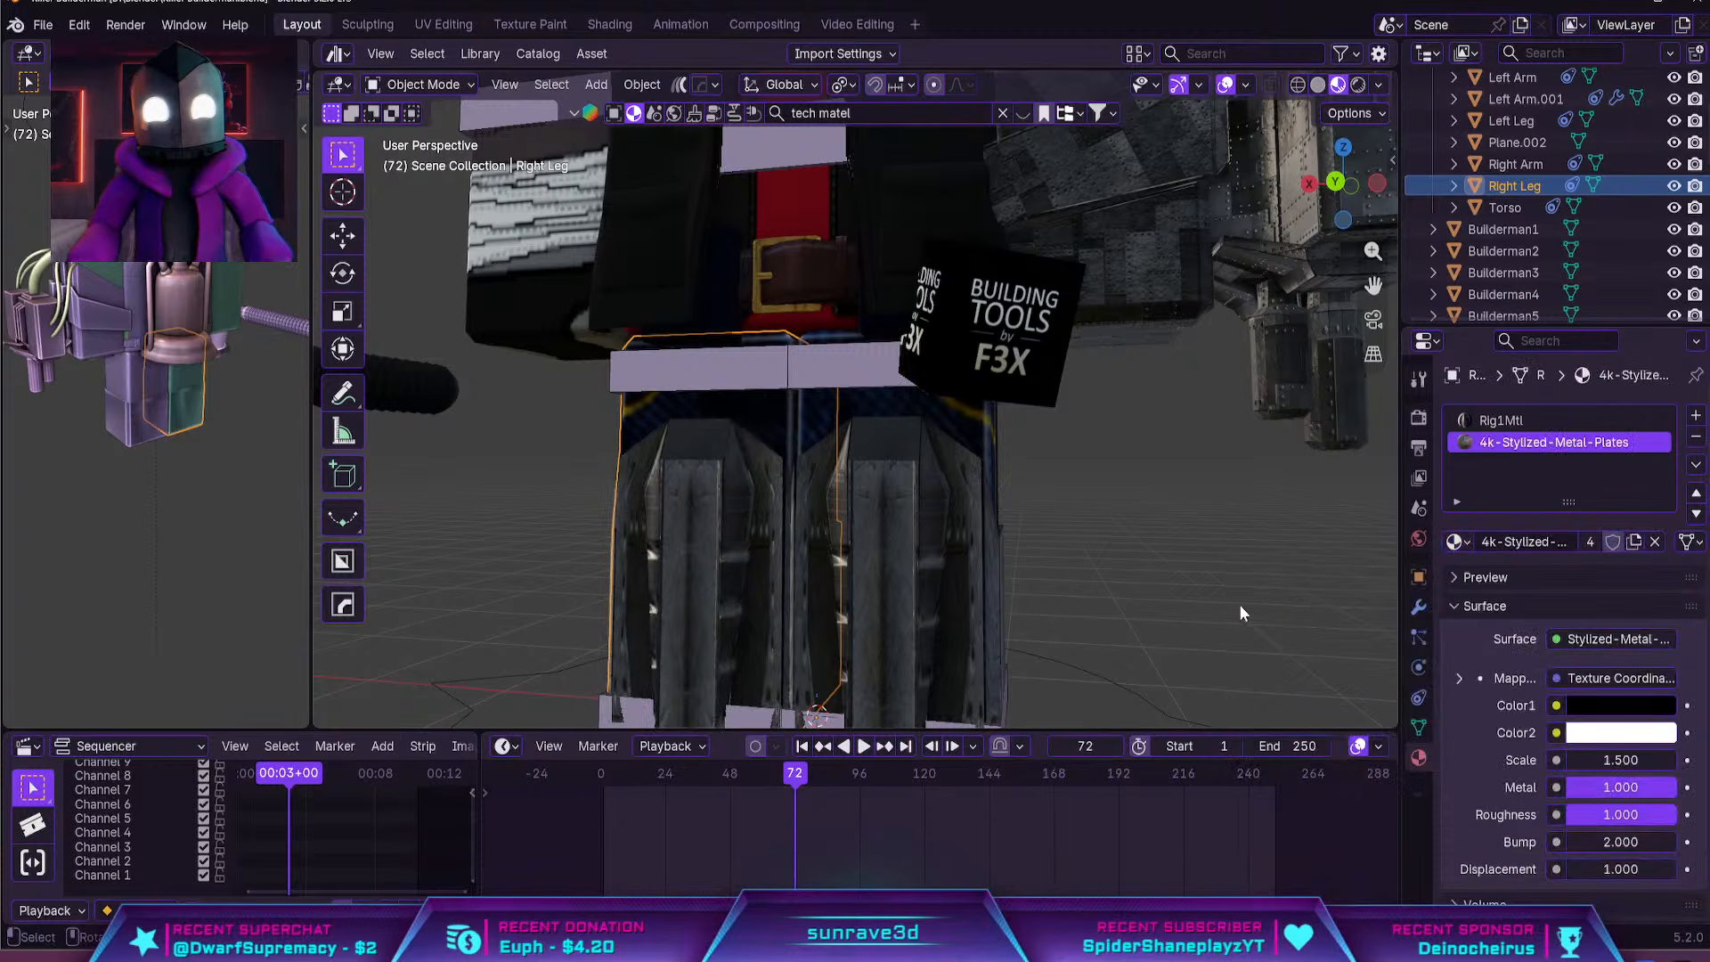
# Select both legs and unwrap all their visible armor faces with Smart UV Project
pyautogui.keyDown('shift'); pyautogui.click(930, 586); pyautogui.keyUp('shift')
pyautogui.keyDown('shift'); pyautogui.click(852, 588); pyautogui.keyUp('shift')
pyautogui.press('Tab')
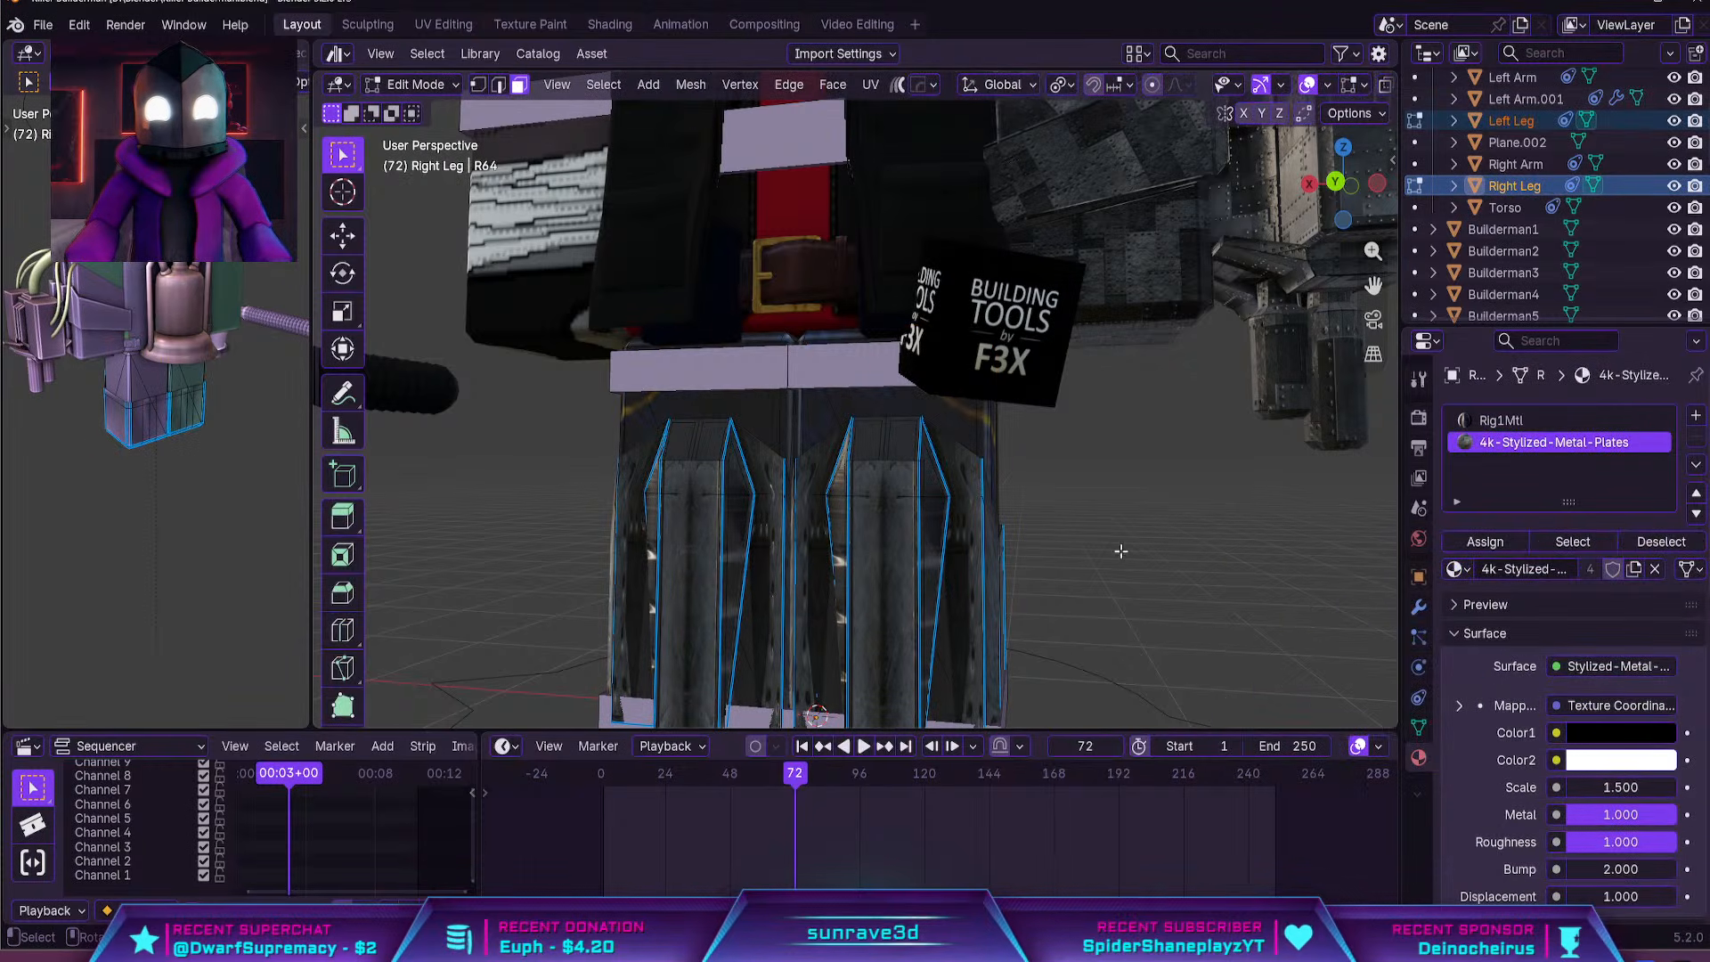
pyautogui.press('a')
pyautogui.press('u')
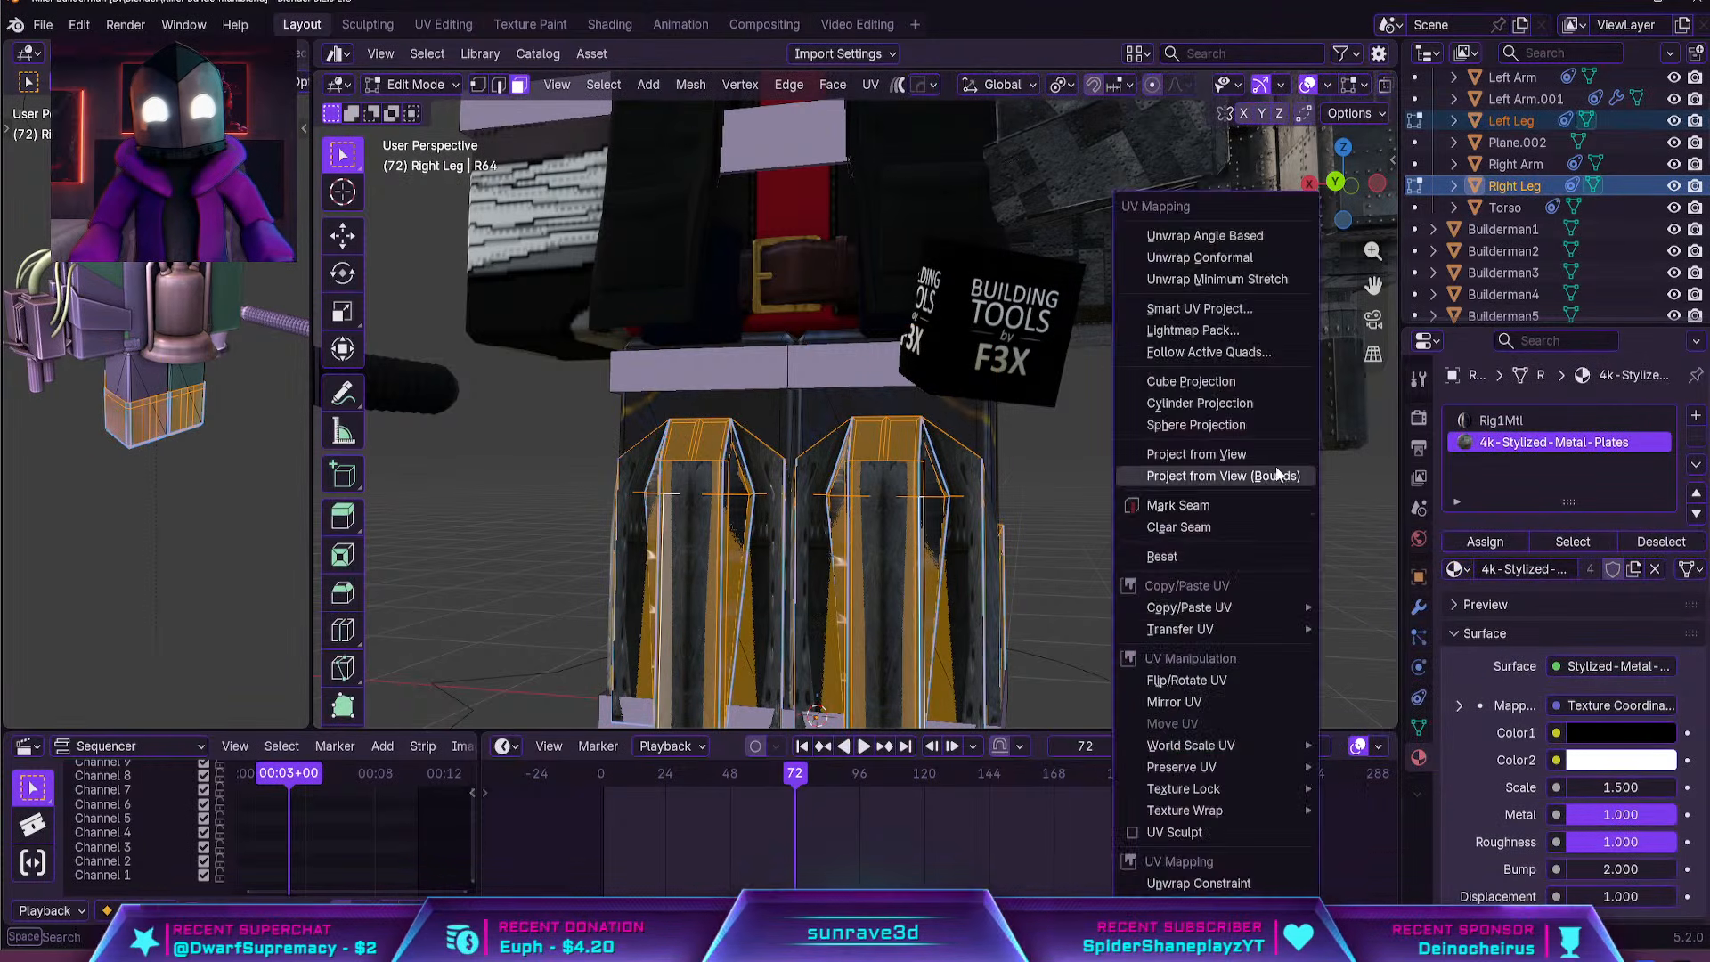
pyautogui.click(1236, 308)
pyautogui.click(1129, 490)
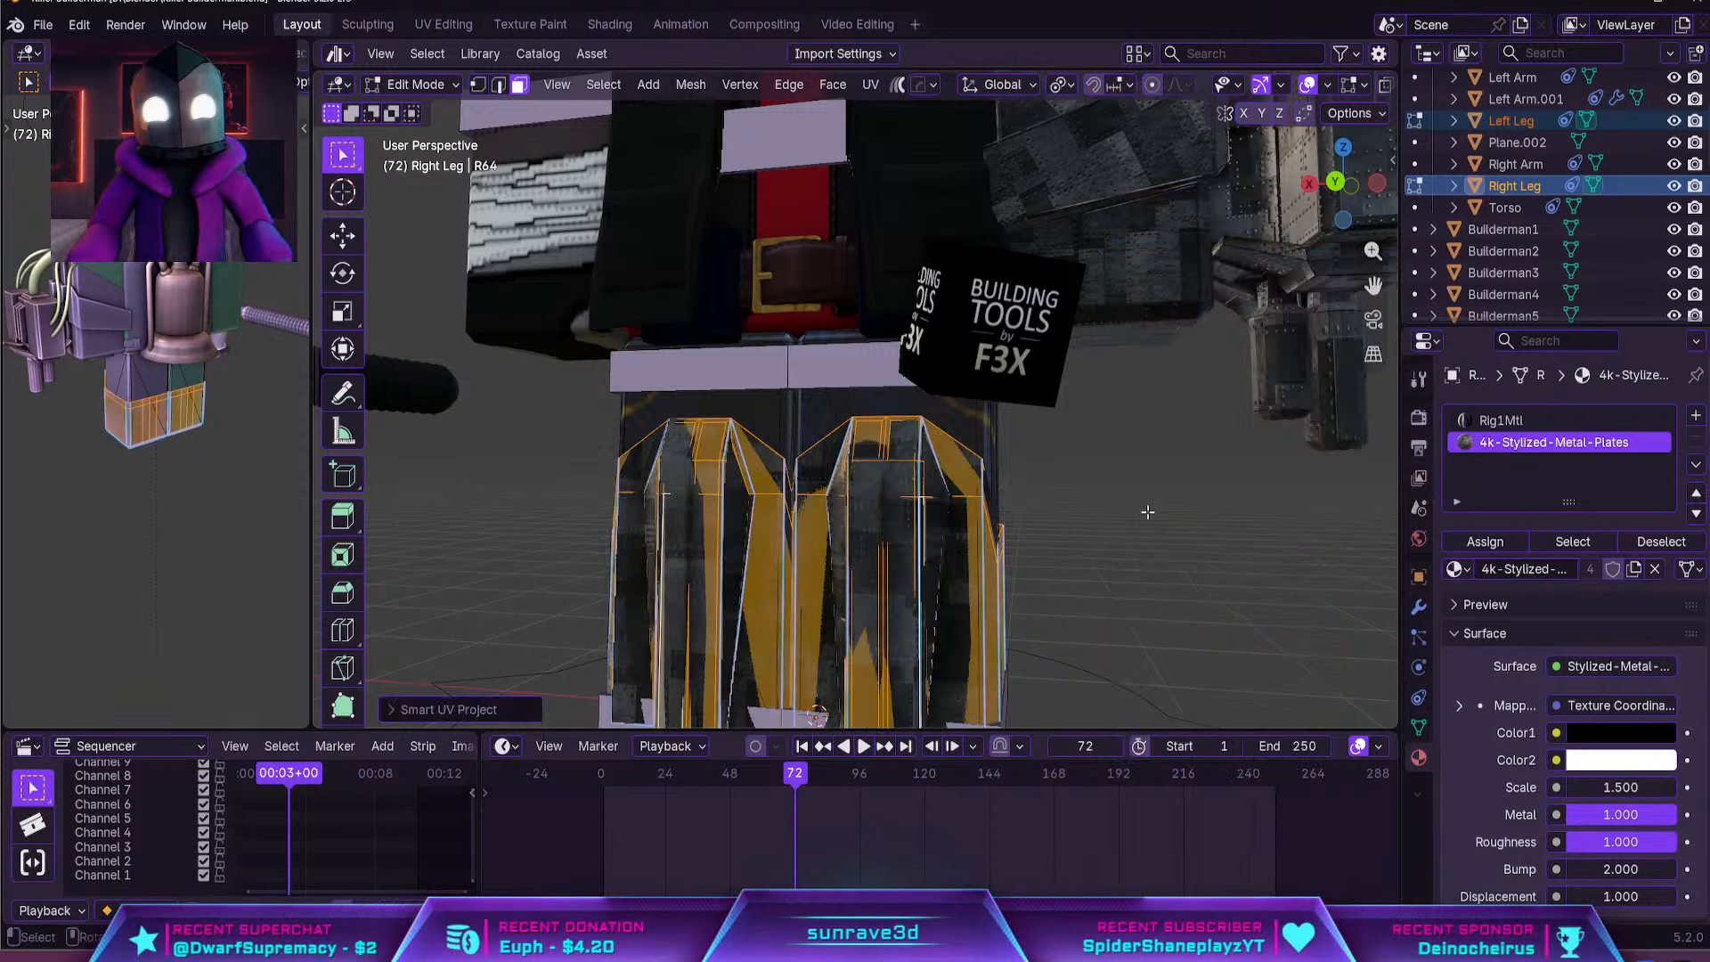
pyautogui.press('Tab')
pyautogui.scroll(-5, 1098, 499)
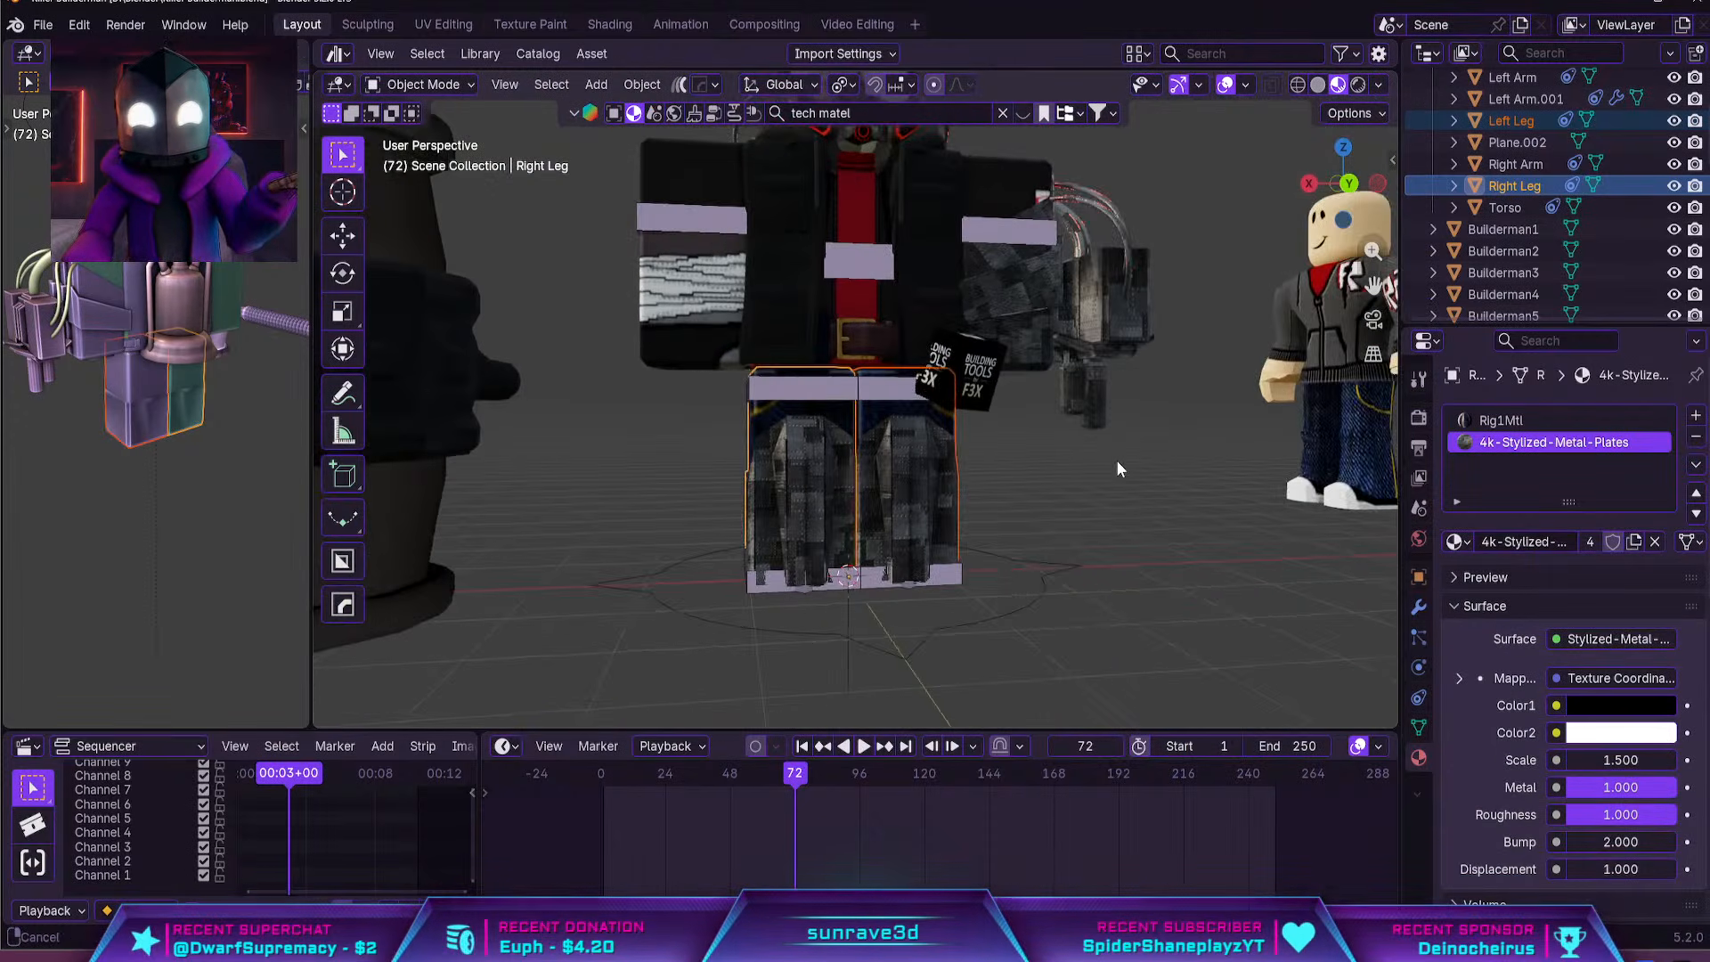
pyautogui.moveTo(1118, 469); pyautogui.dragTo(1071, 522, button='middle')
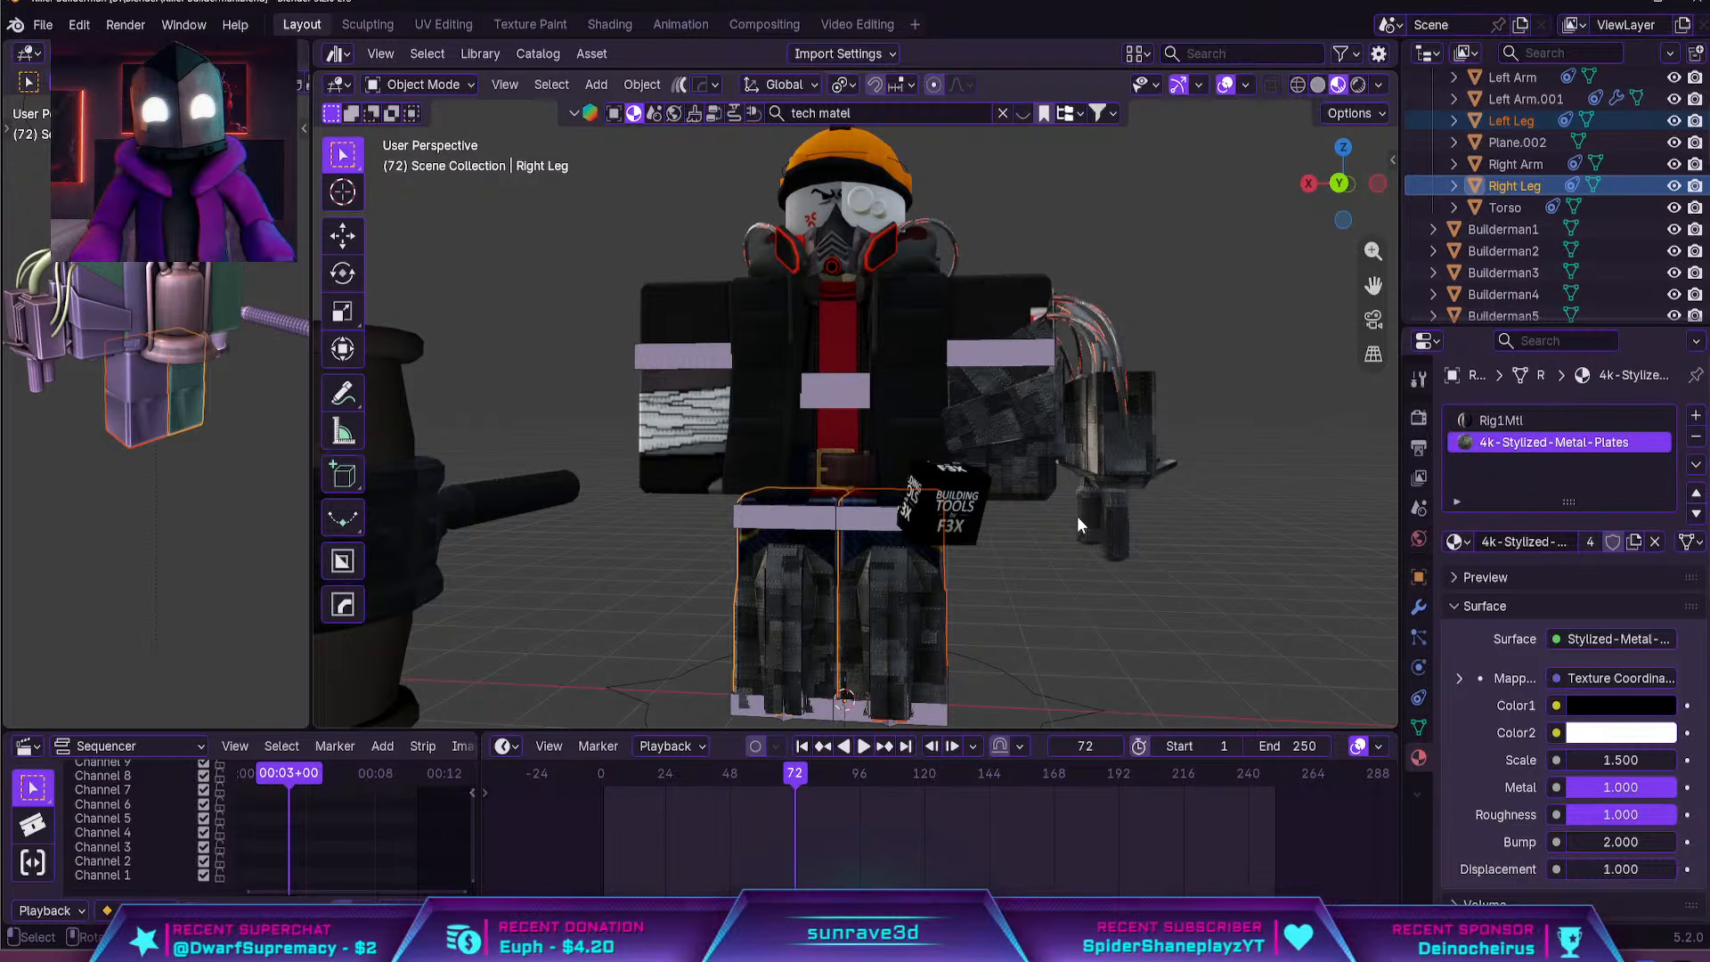
# Give the white face plate with the goggle lenses (Handle4.001) the existing 4k-Stylized-Metal-Plates material
pyautogui.moveTo(1077, 516); pyautogui.dragTo(952, 452, button='middle')
pyautogui.click(951, 456)
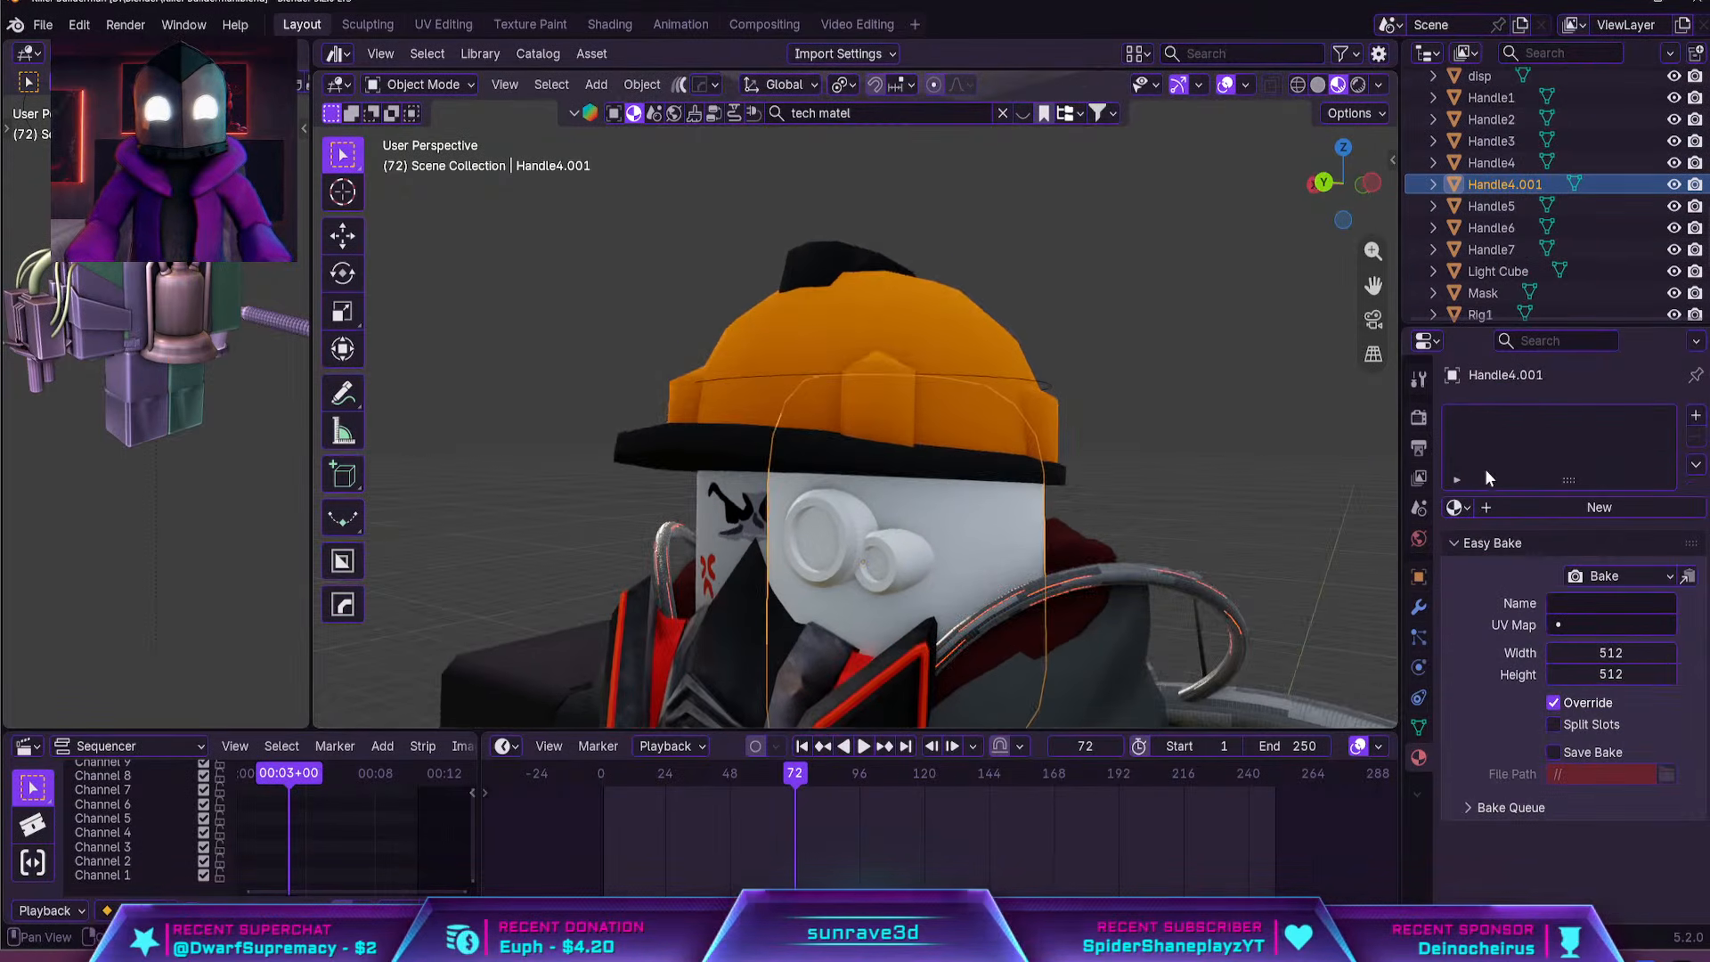
pyautogui.click(1455, 506)
pyautogui.click(1309, 561)
# Unwrap all faces of the goggle face plate with Smart UV Project at the default settings
pyautogui.press('Tab')
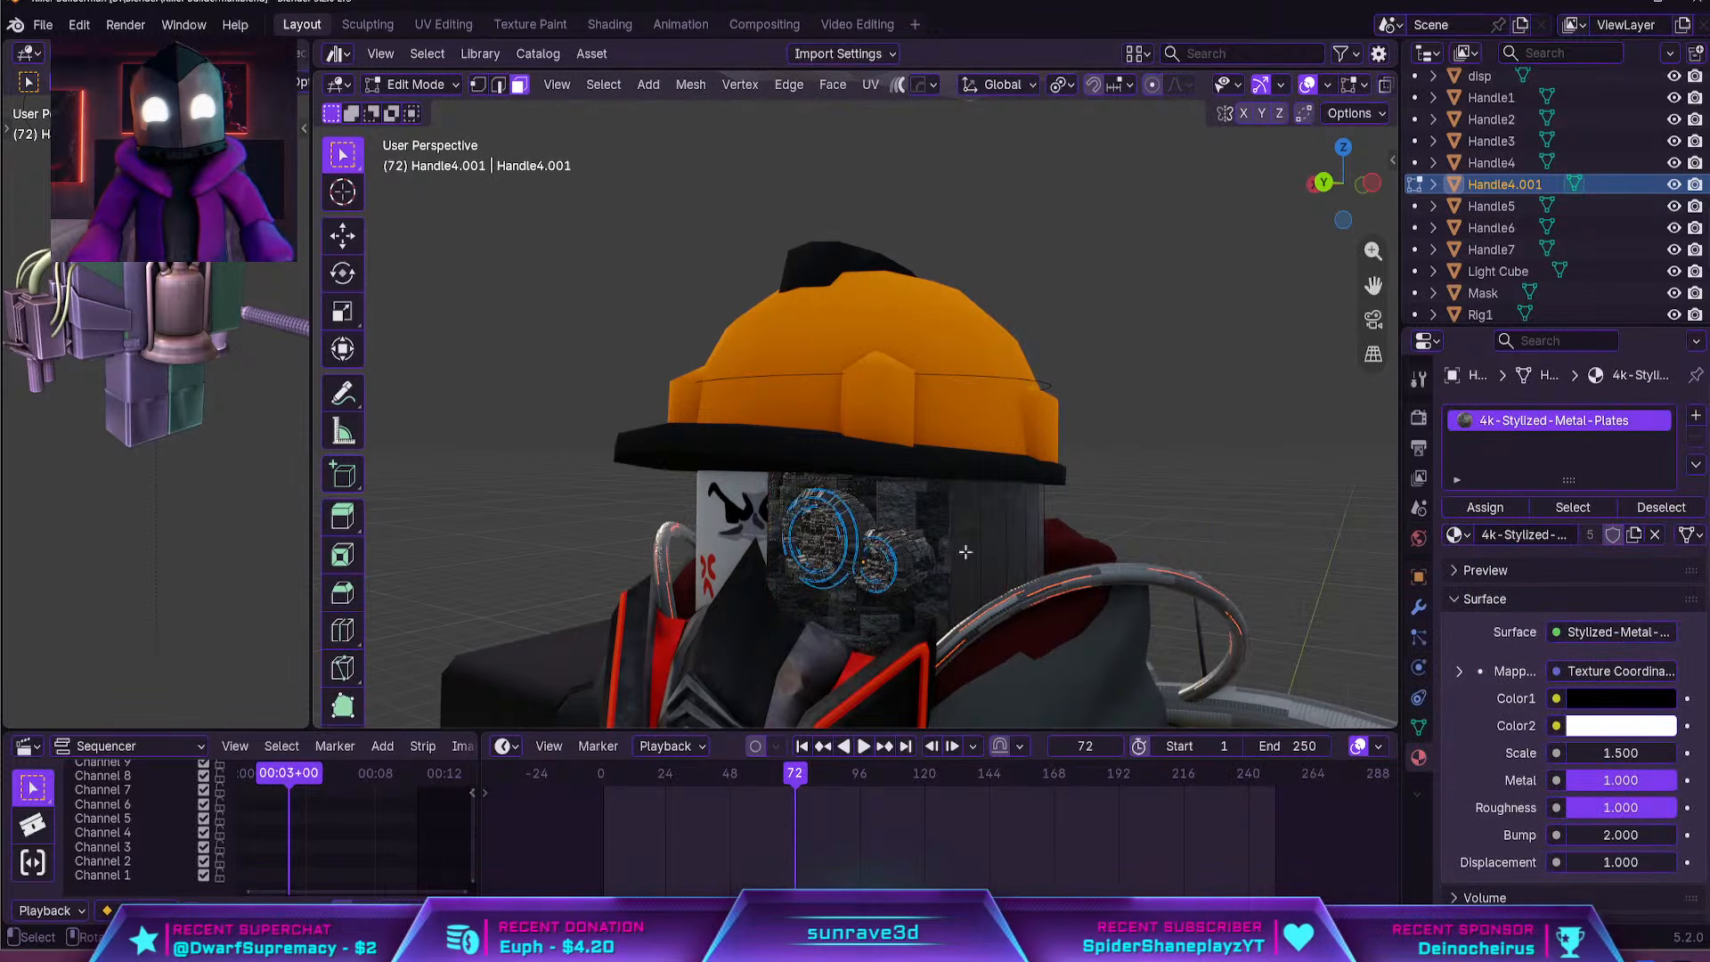
pyautogui.press('a')
pyautogui.press('u')
pyautogui.click(927, 306)
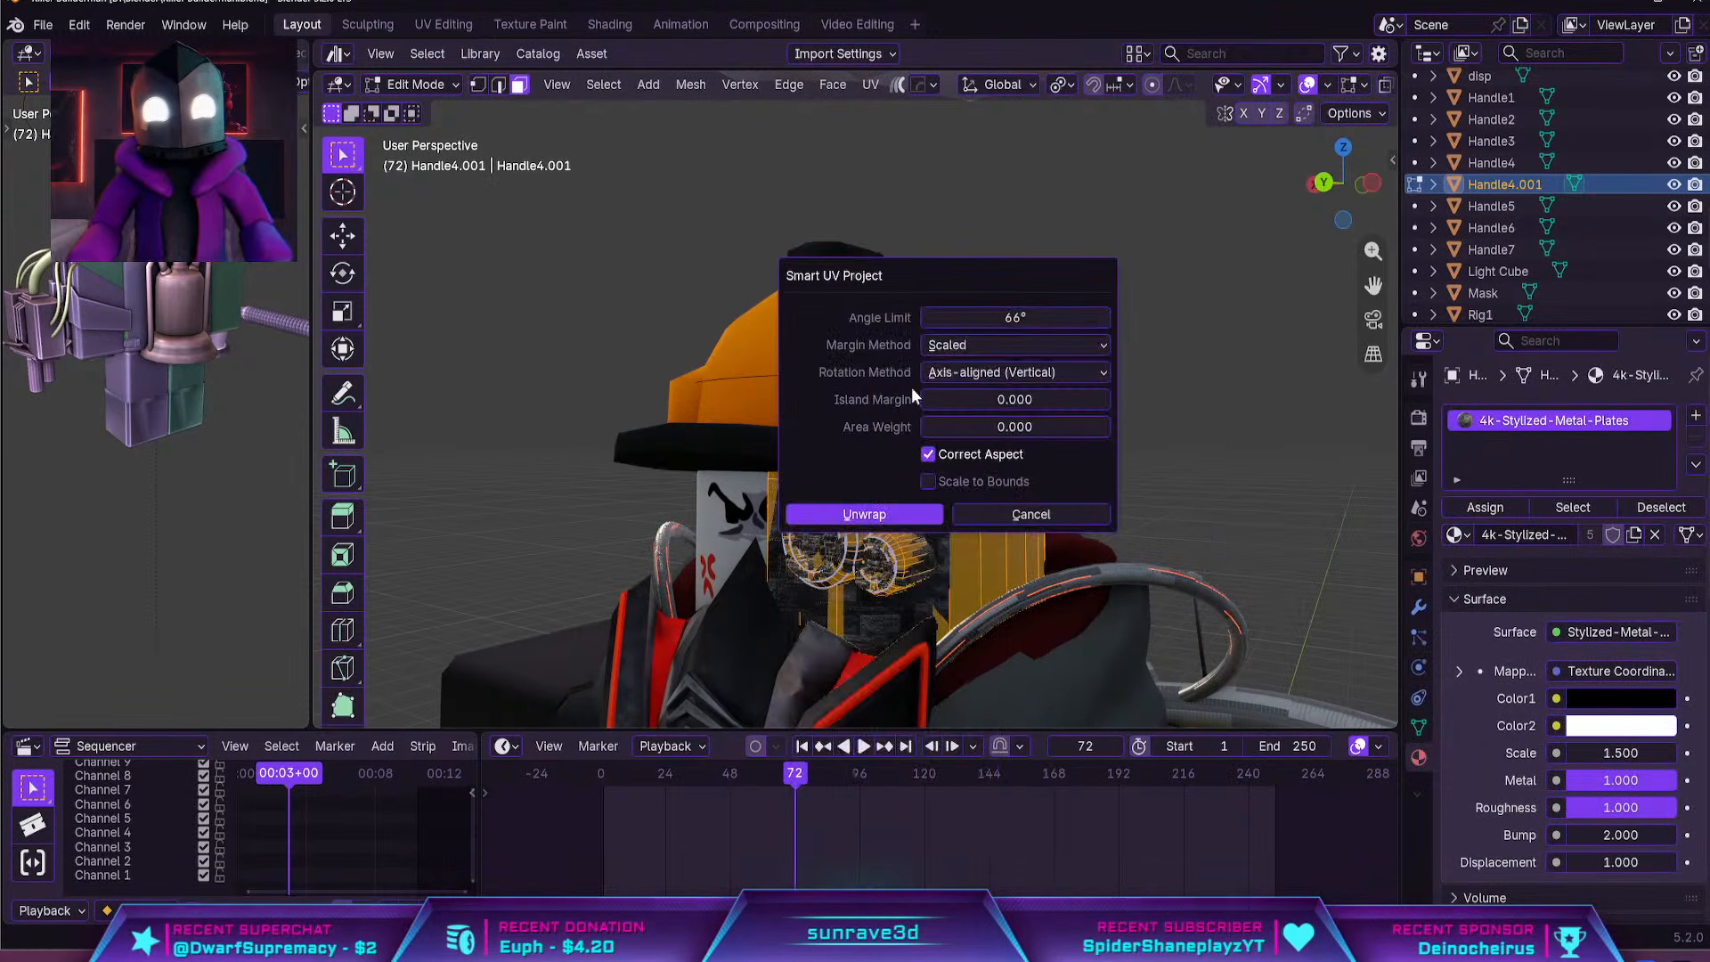
pyautogui.click(890, 514)
# Select the two inner lens faces of the goggles and switch the active material slot to 4k-Glass-Old
pyautogui.scroll(6, 955, 490)
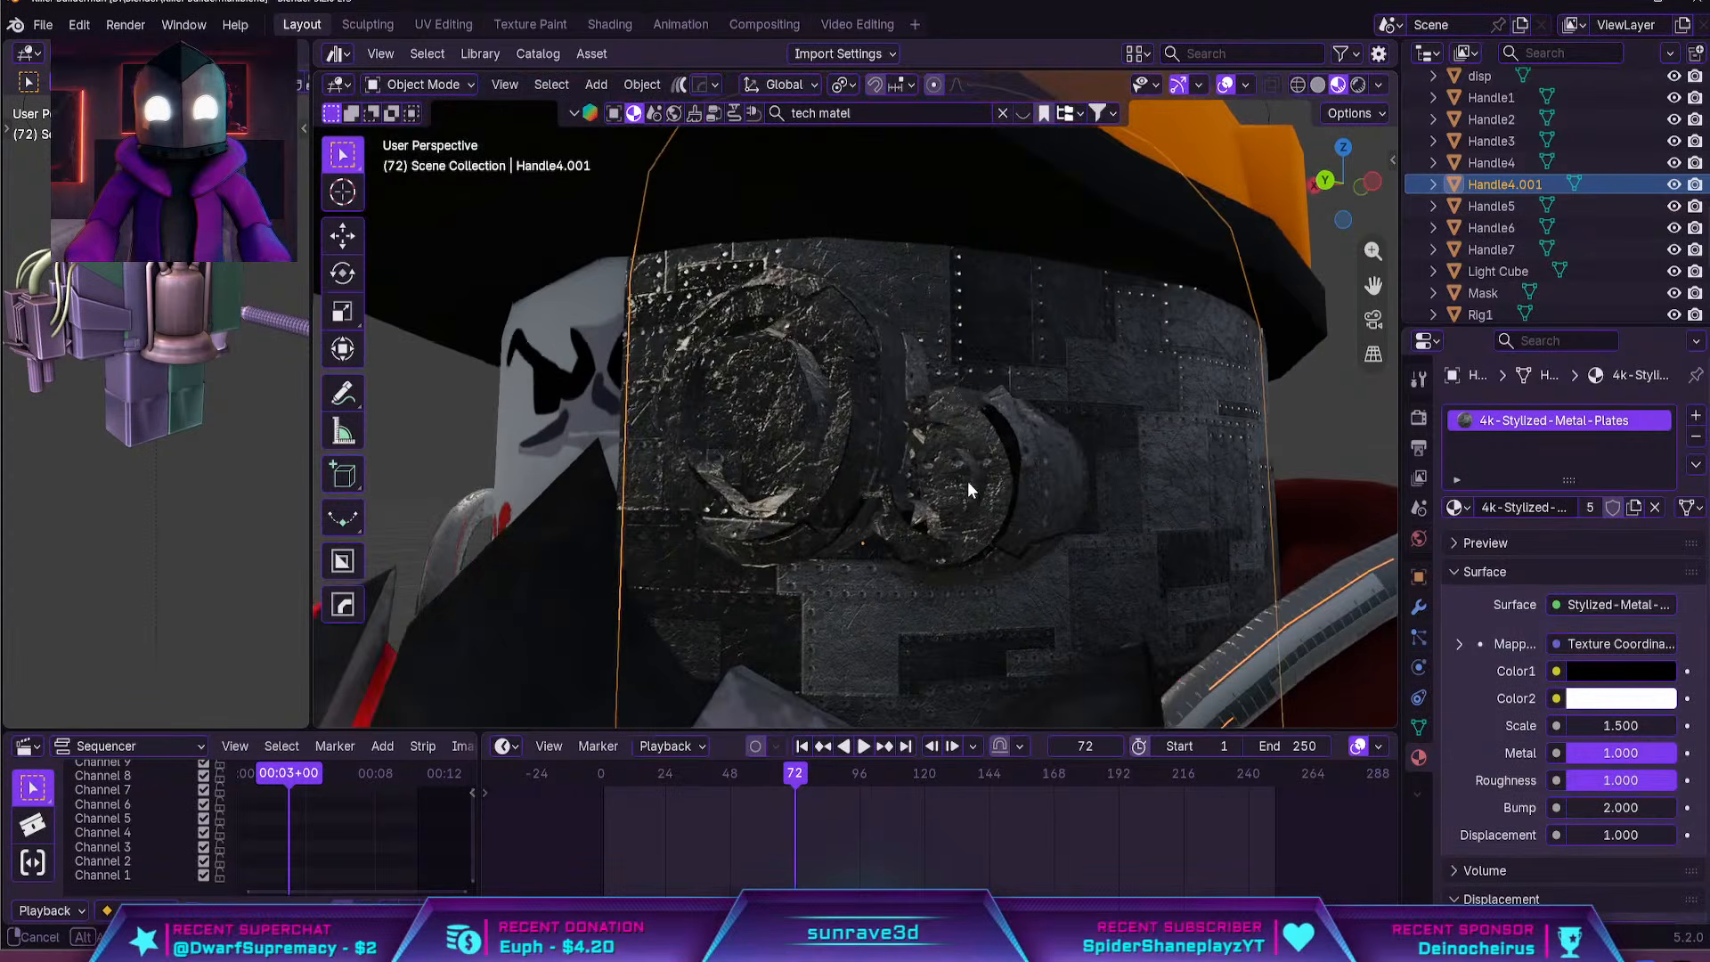
pyautogui.click(771, 417)
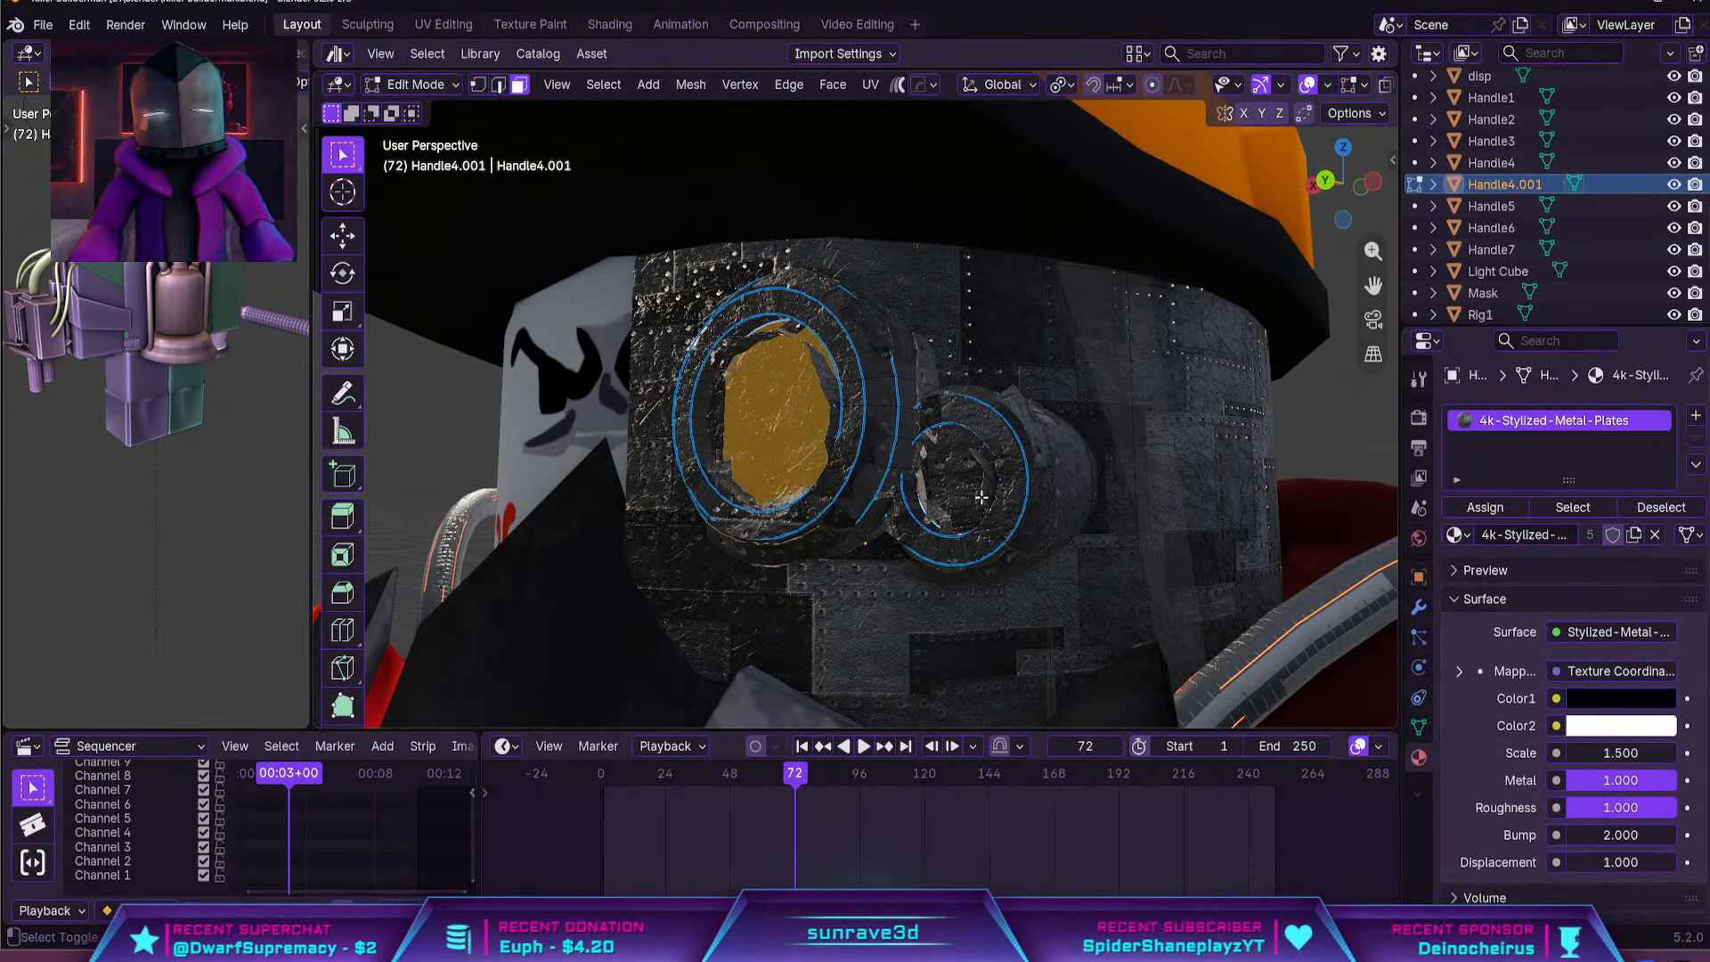
pyautogui.click(1458, 535)
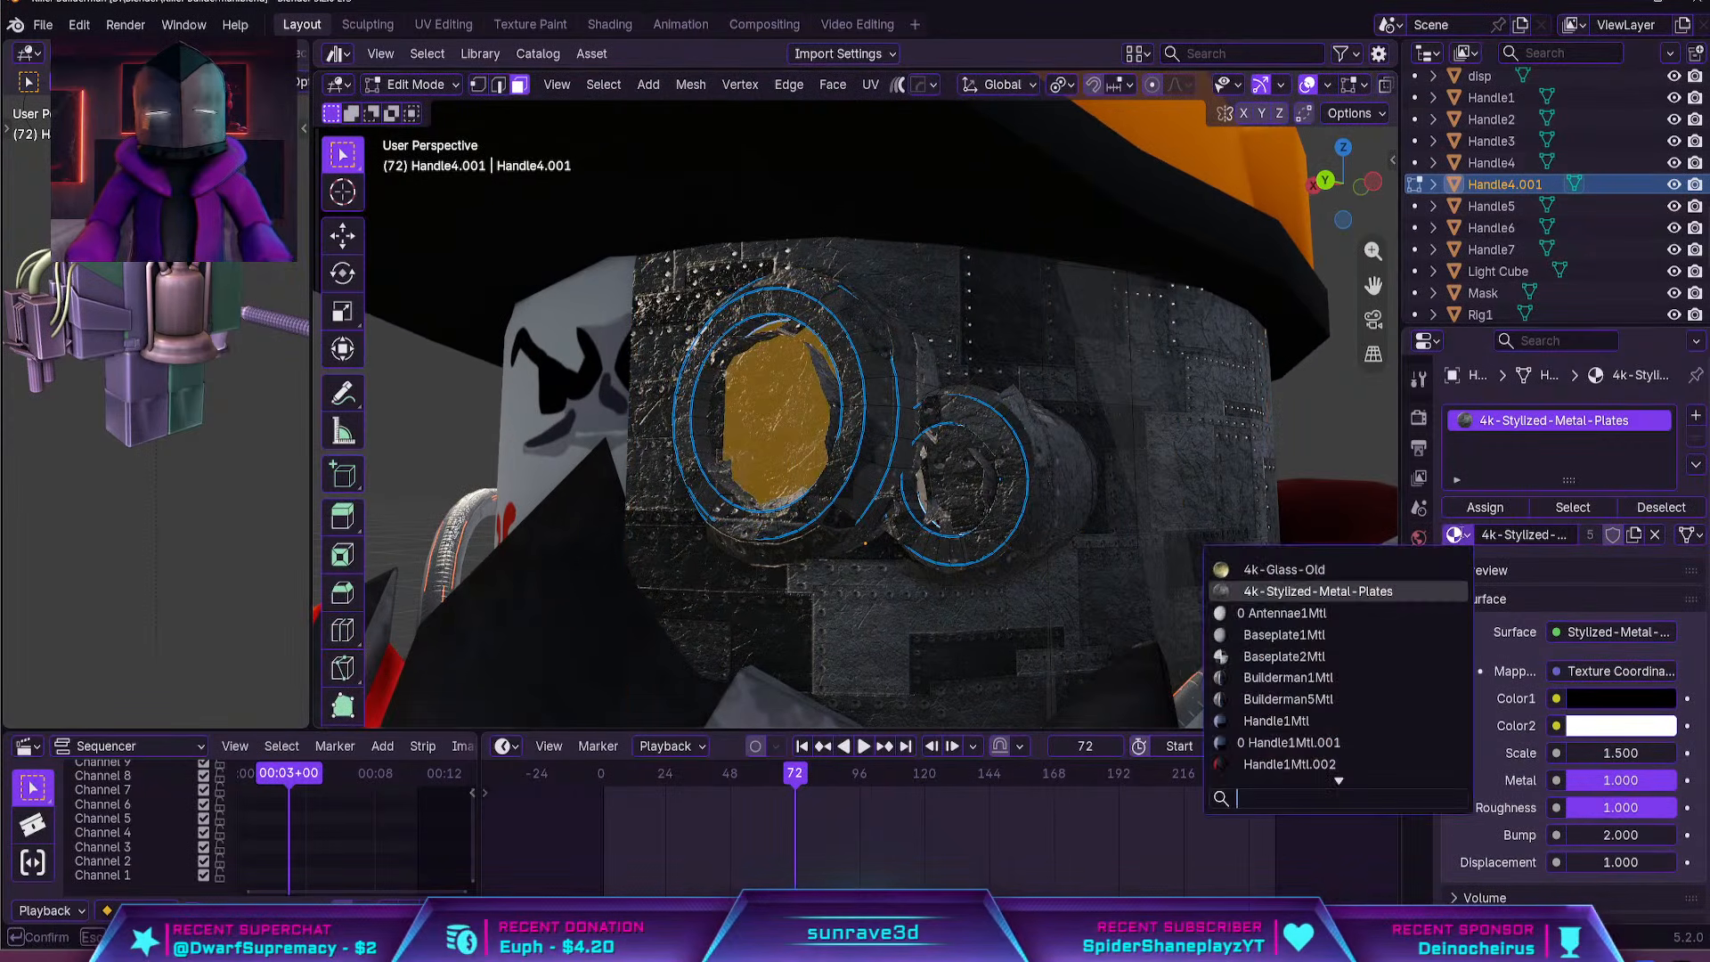
pyautogui.click(1384, 567)
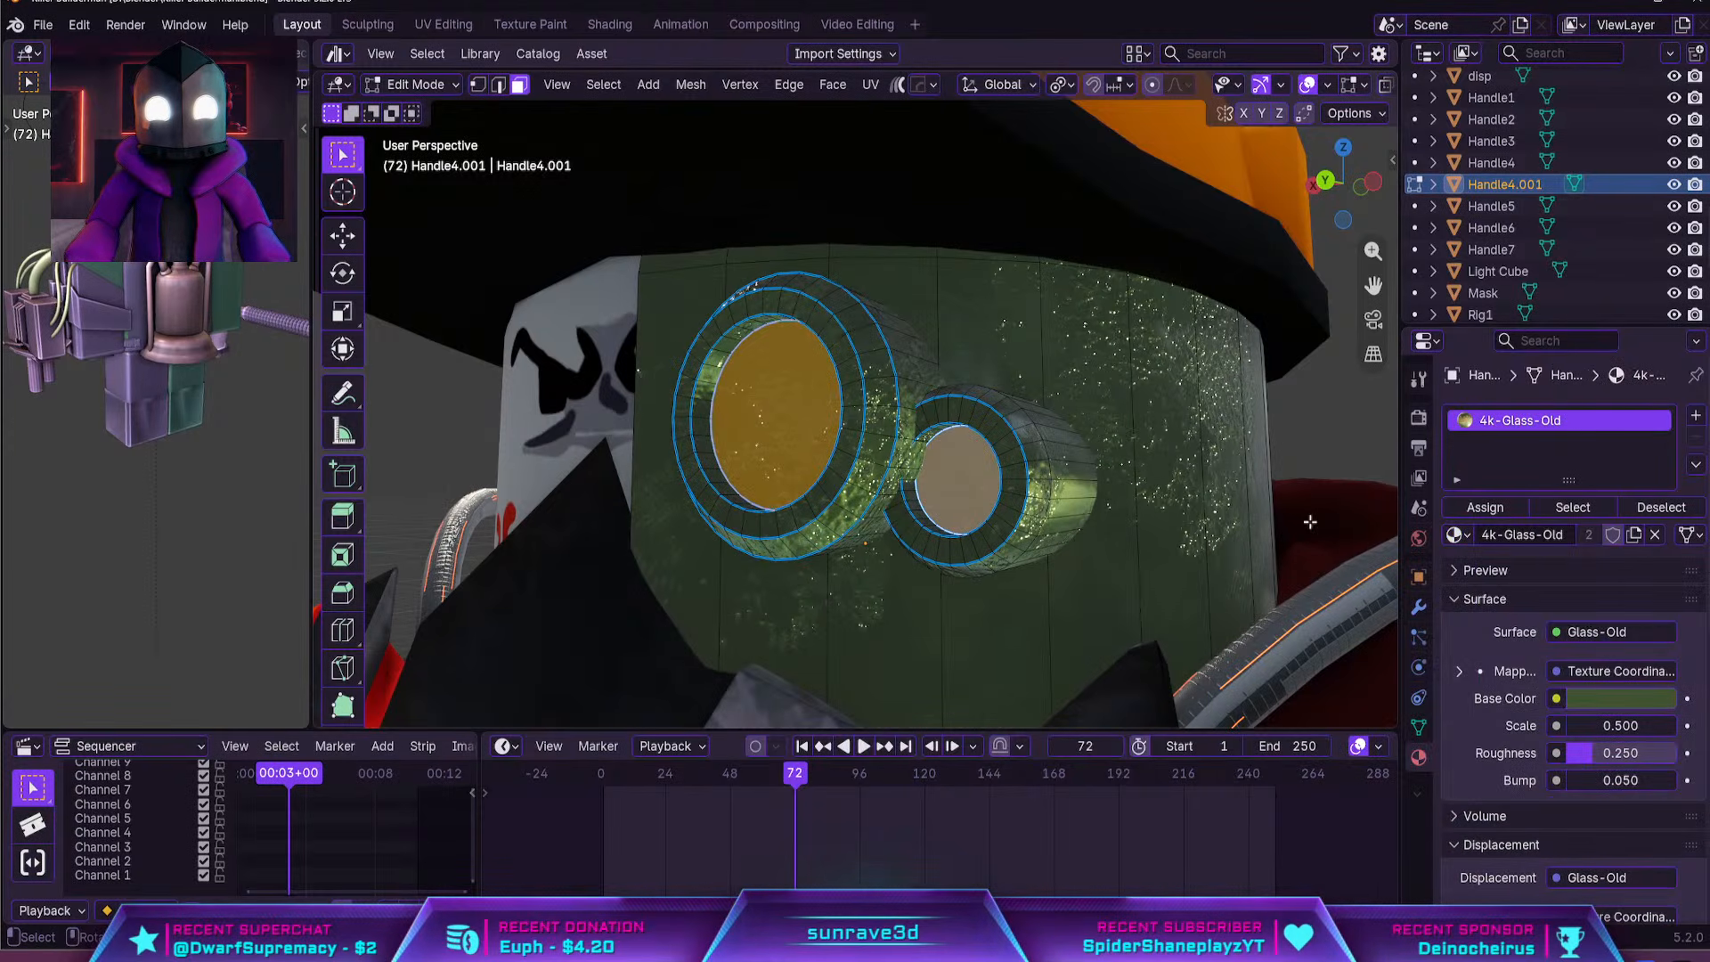
# Undo the switch to 4k-Glass-Old and assign the two inner goggle lens faces to a new empty material slot
pyautogui.hotkey('ctrl', 'z')
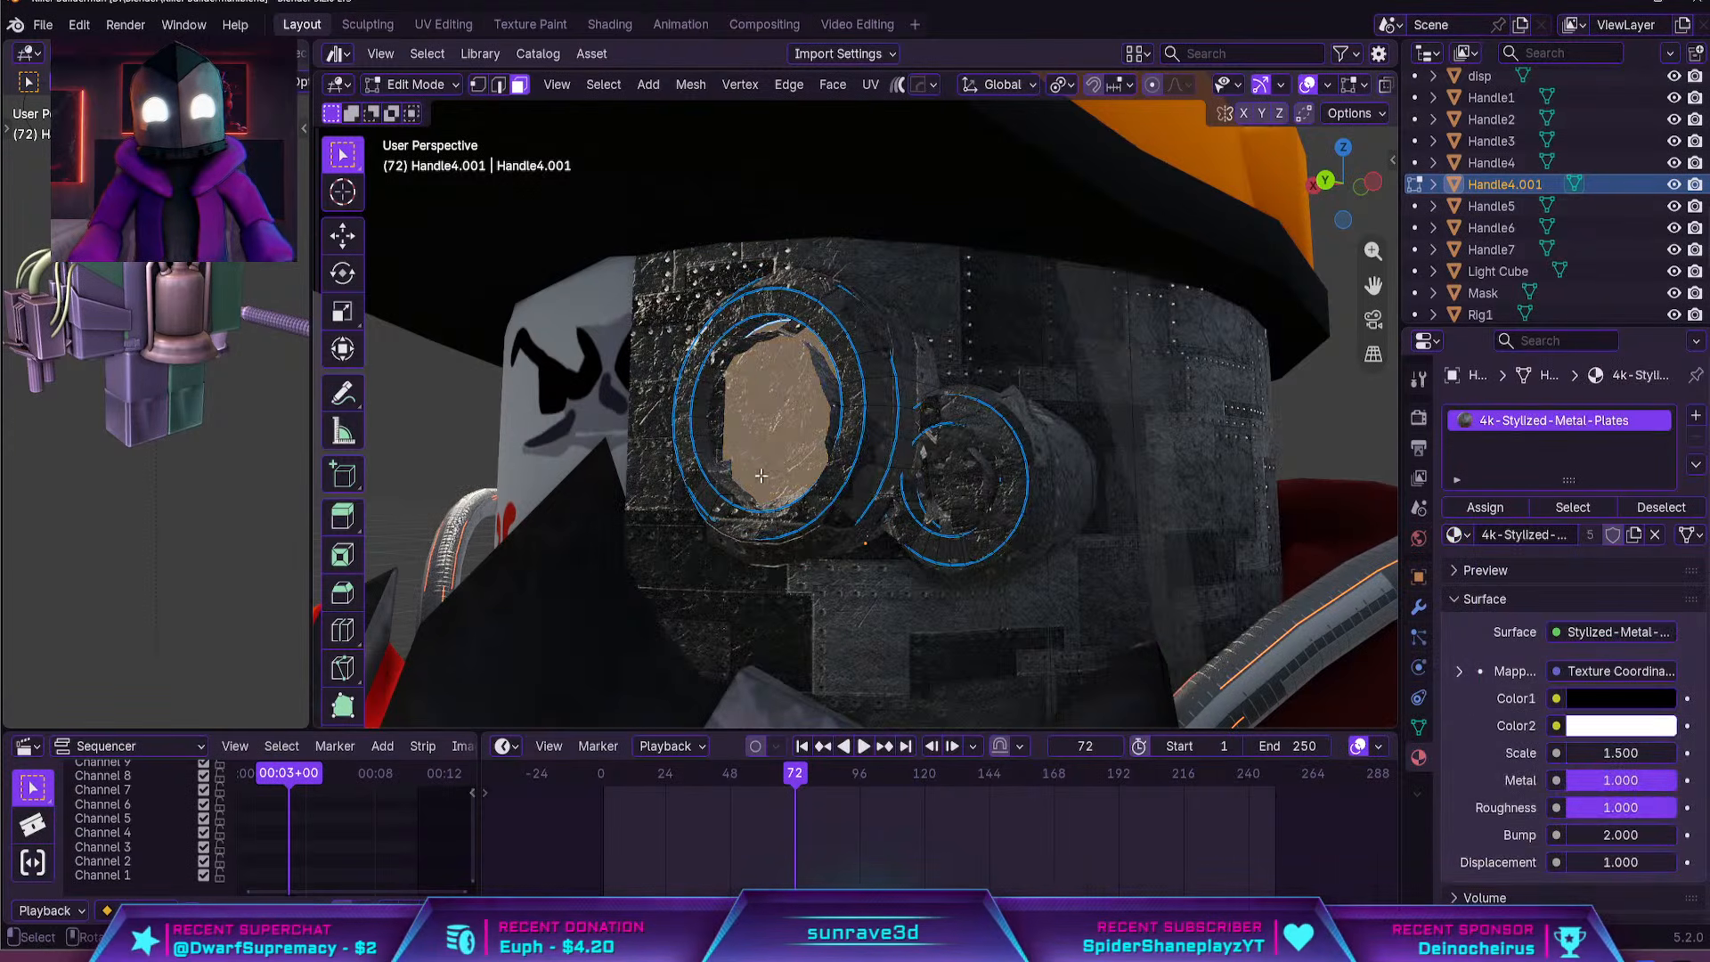
pyautogui.press('2')
pyautogui.click(705, 475)
pyautogui.press('3')
pyautogui.click(773, 437)
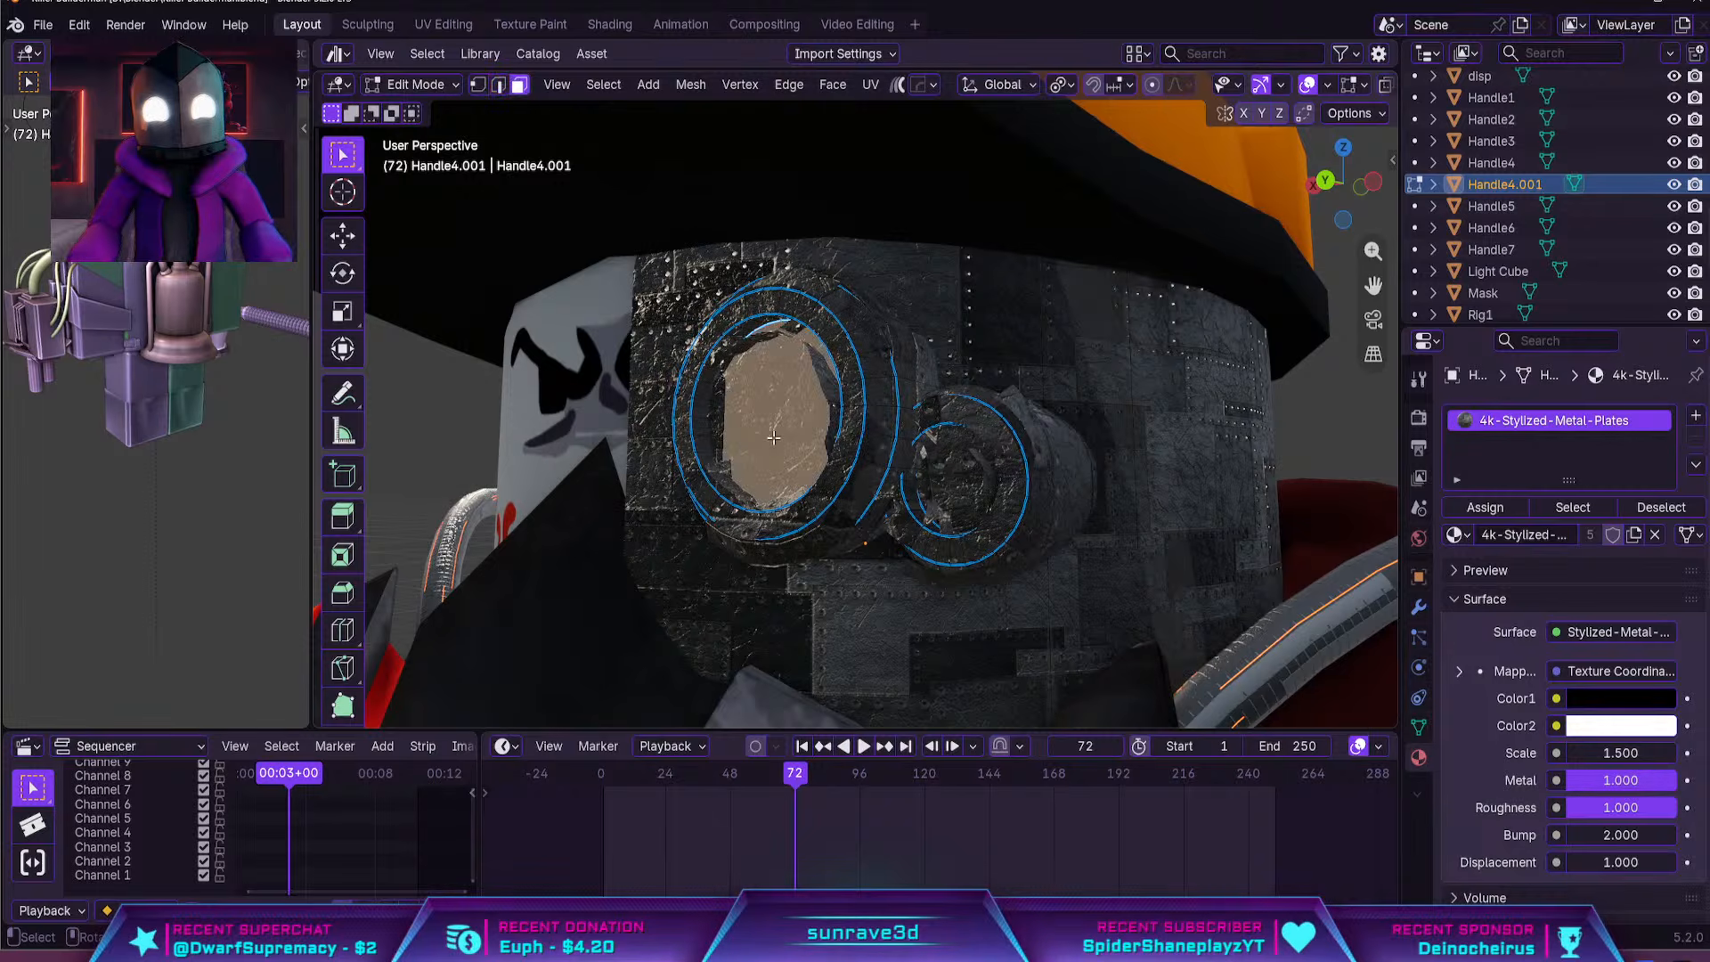
pyautogui.keyDown('shift'); pyautogui.click(979, 481); pyautogui.keyUp('shift')
pyautogui.click(1695, 415)
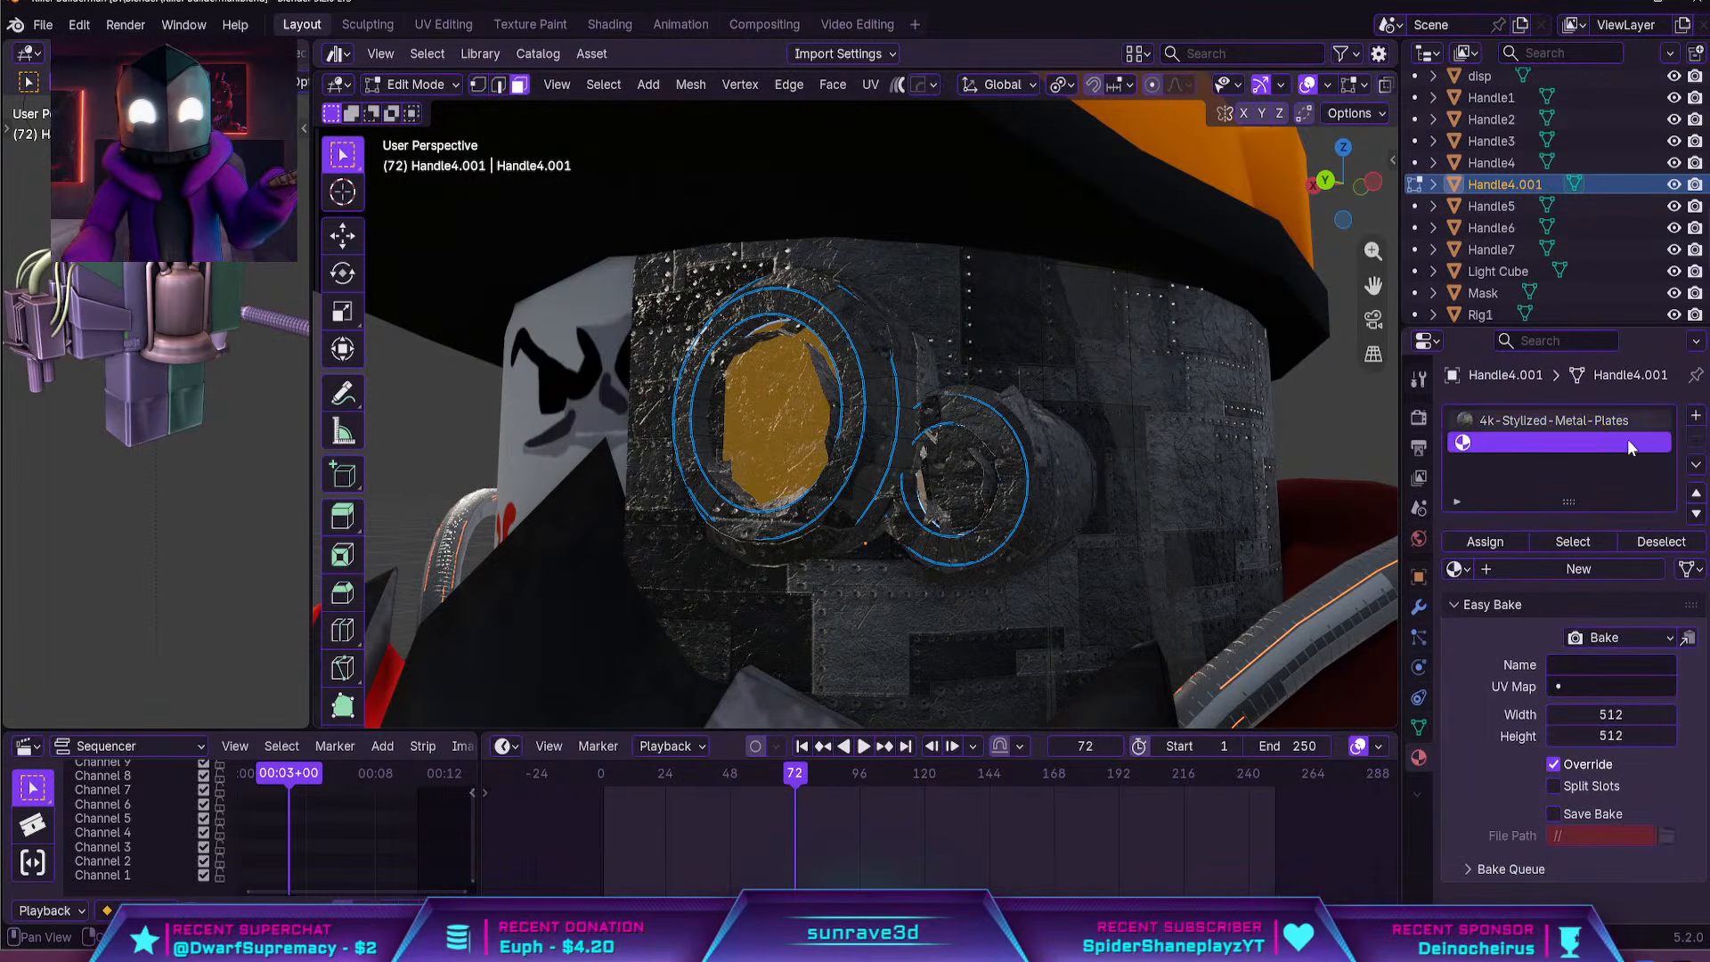
pyautogui.click(1489, 547)
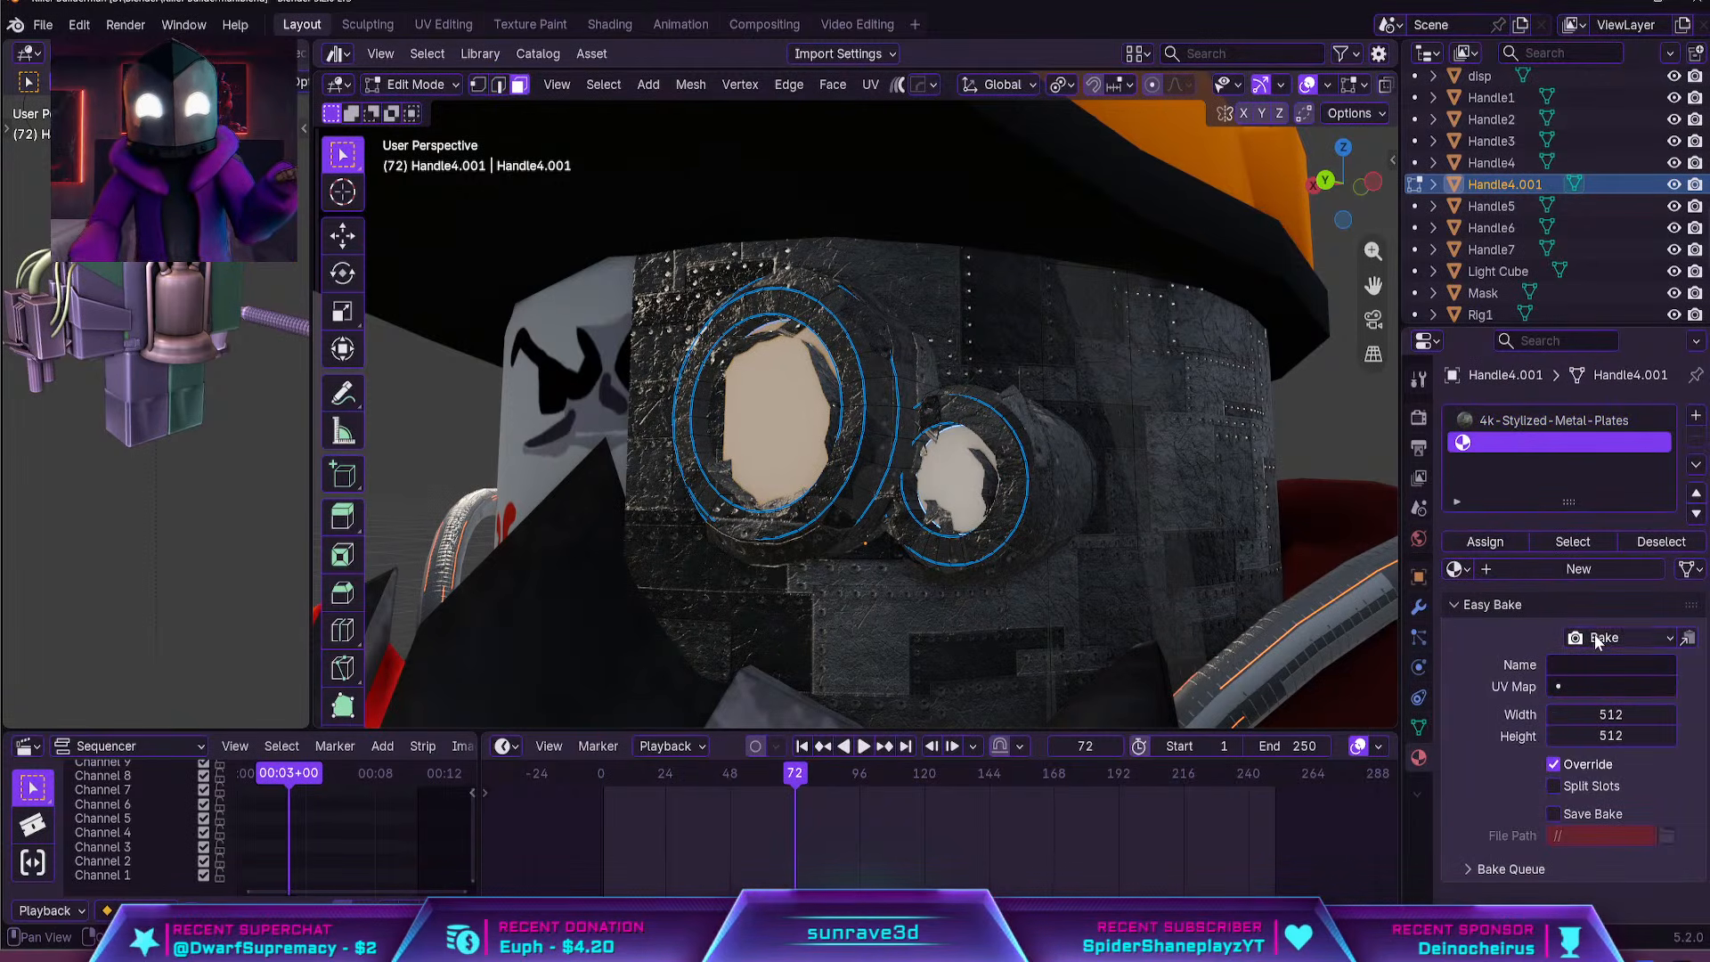
# Create a new material for the lens slot with an Emission surface at strength 6
pyautogui.click(1578, 570)
pyautogui.moveTo(1278, 485); pyautogui.dragTo(1284, 501, button='middle')
pyautogui.scroll(-3, 1297, 474)
pyautogui.click(1571, 667)
pyautogui.press('e')
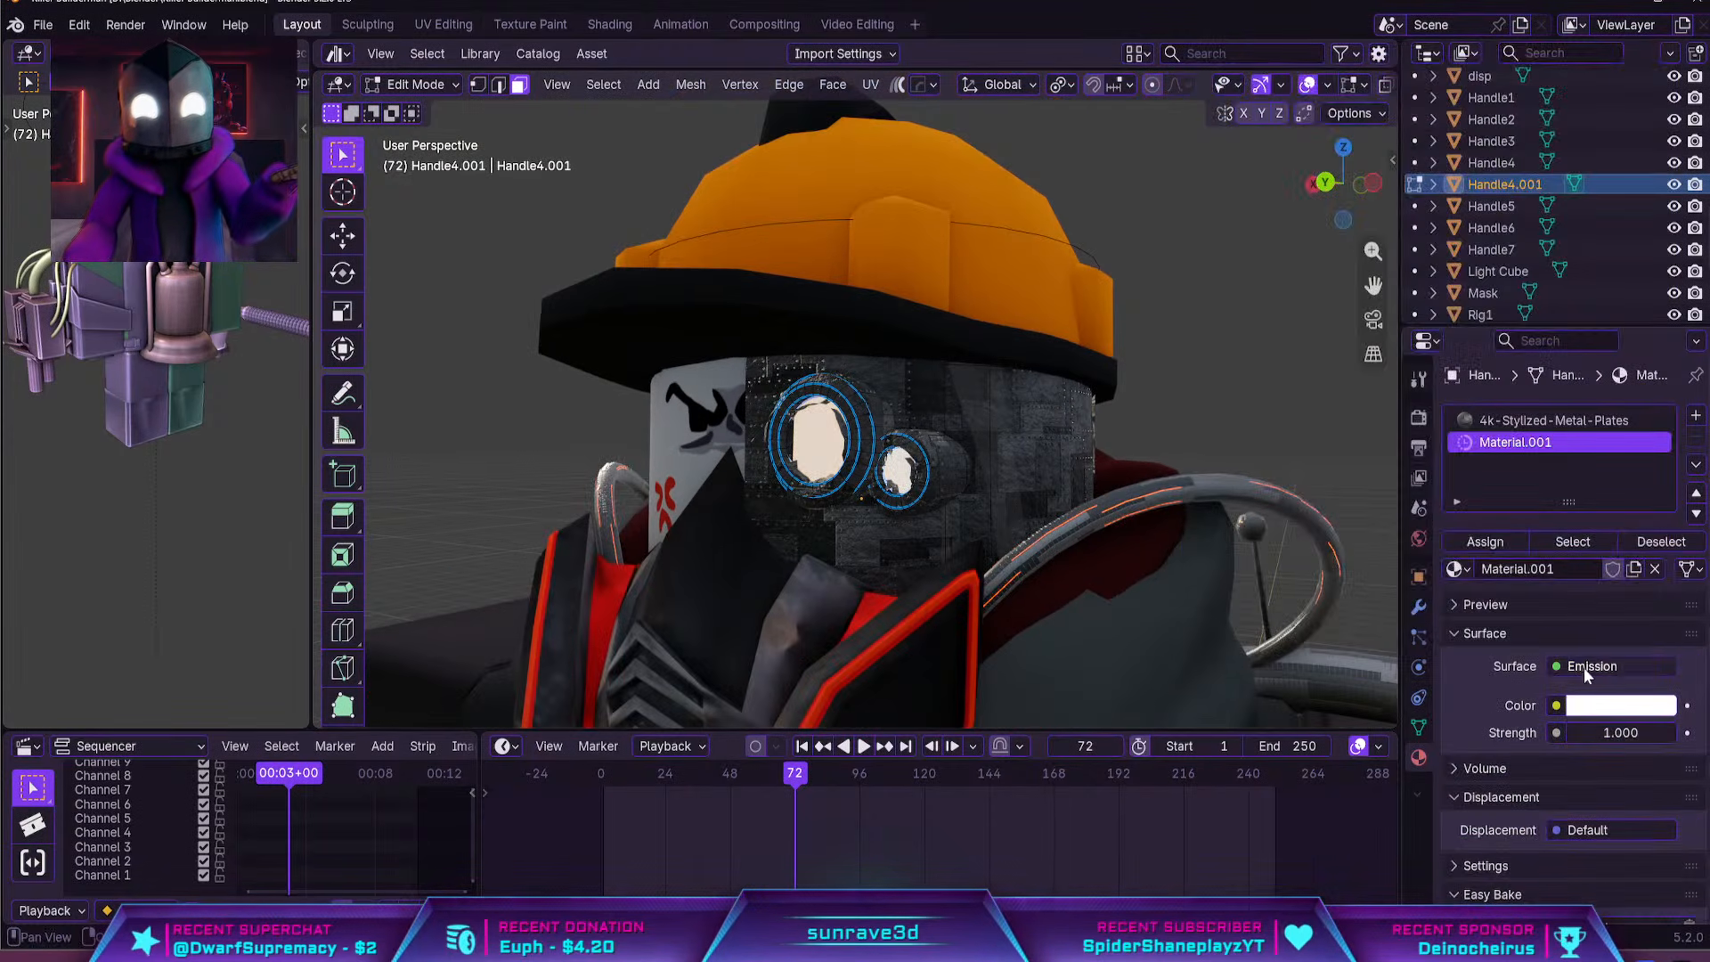
pyautogui.doubleClick(1620, 732)
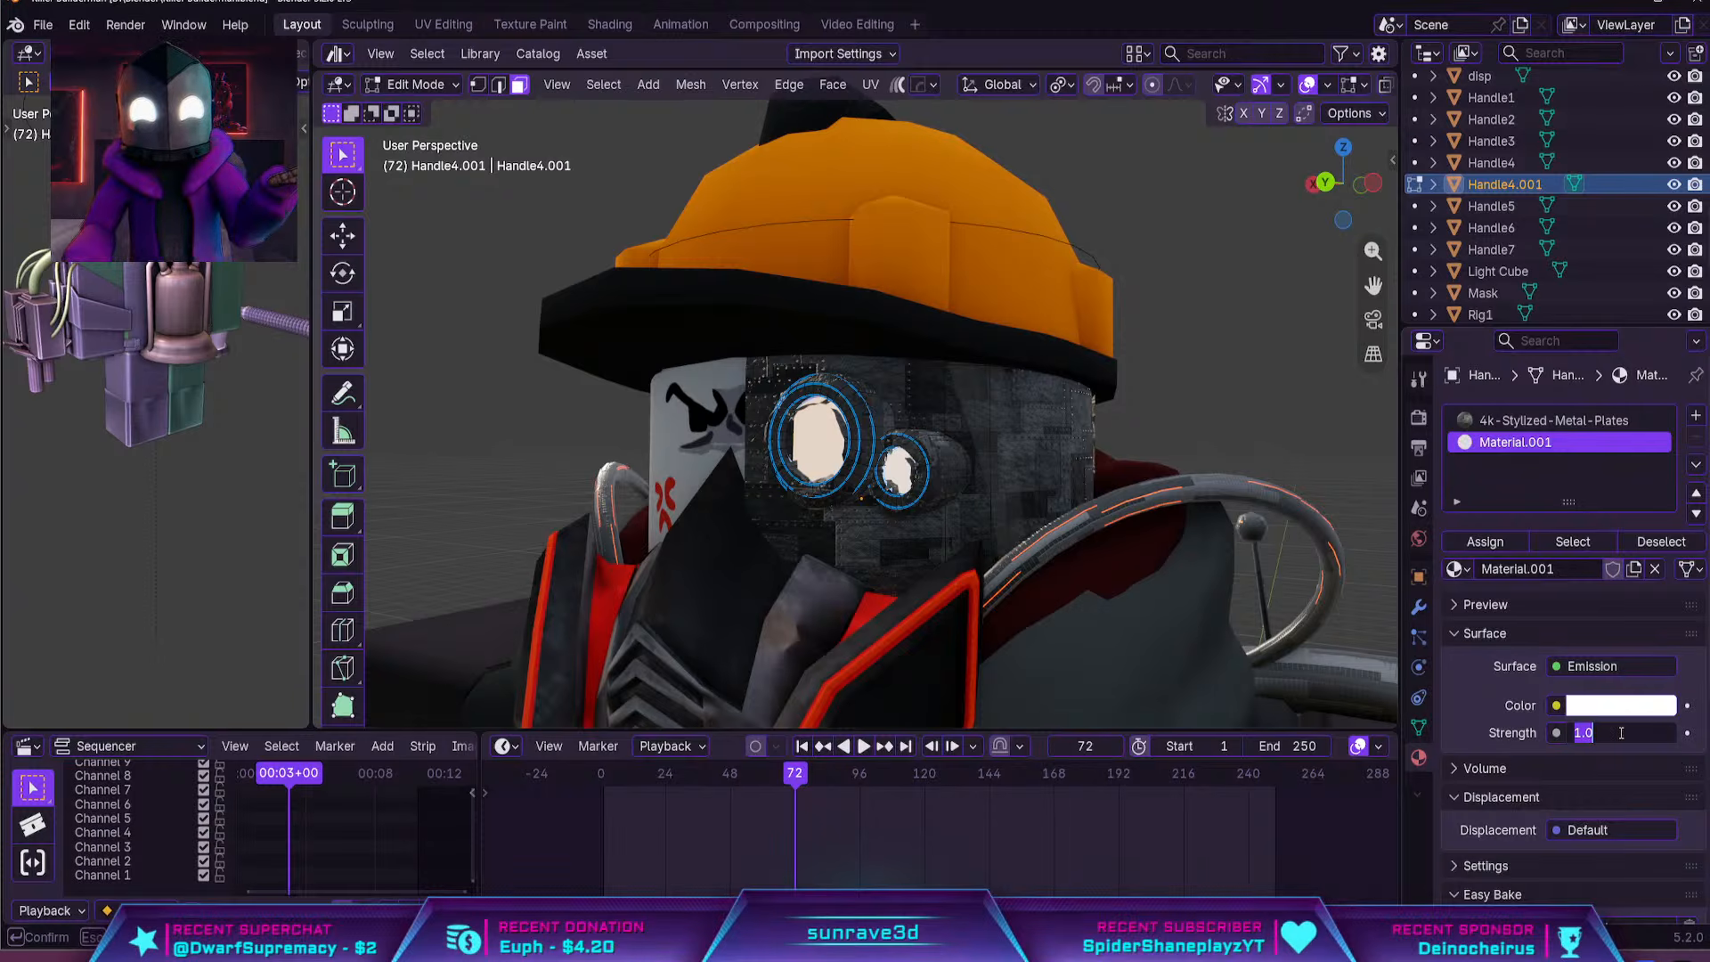
pyautogui.write('6')
pyautogui.press('Return')
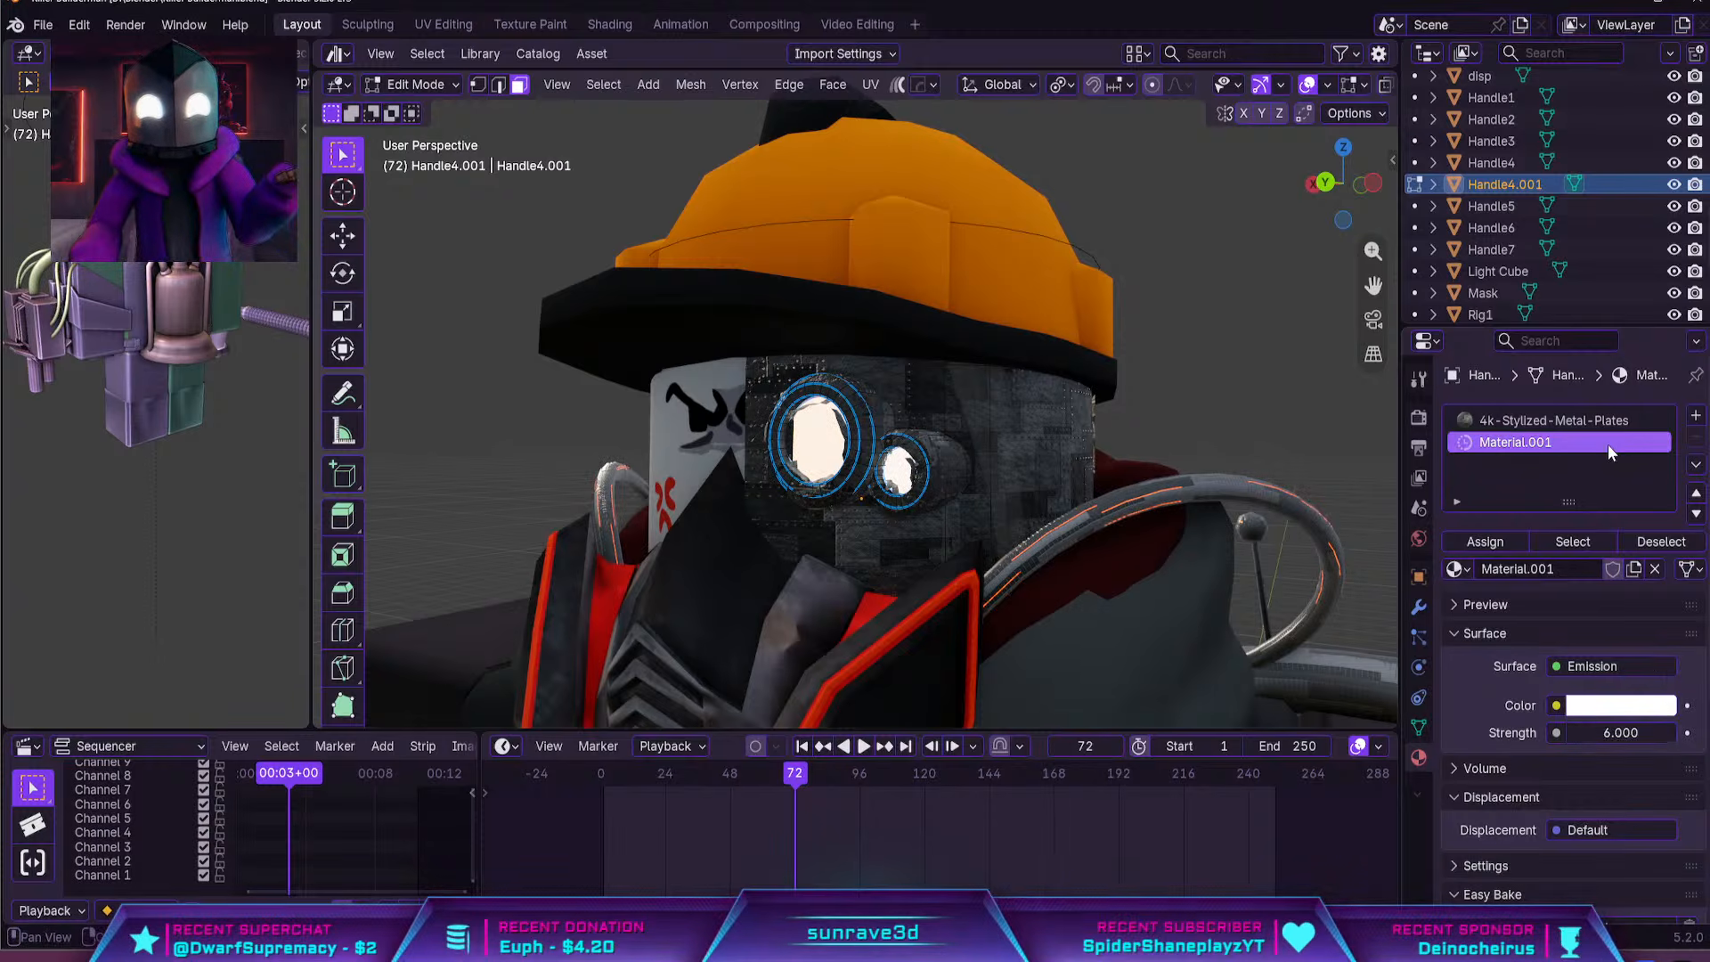
# Set the lens material's emission color to red and return to Object Mode
pyautogui.click(1639, 704)
pyautogui.moveTo(1582, 435); pyautogui.dragTo(1547, 498)
pyautogui.scroll(4, 1149, 401)
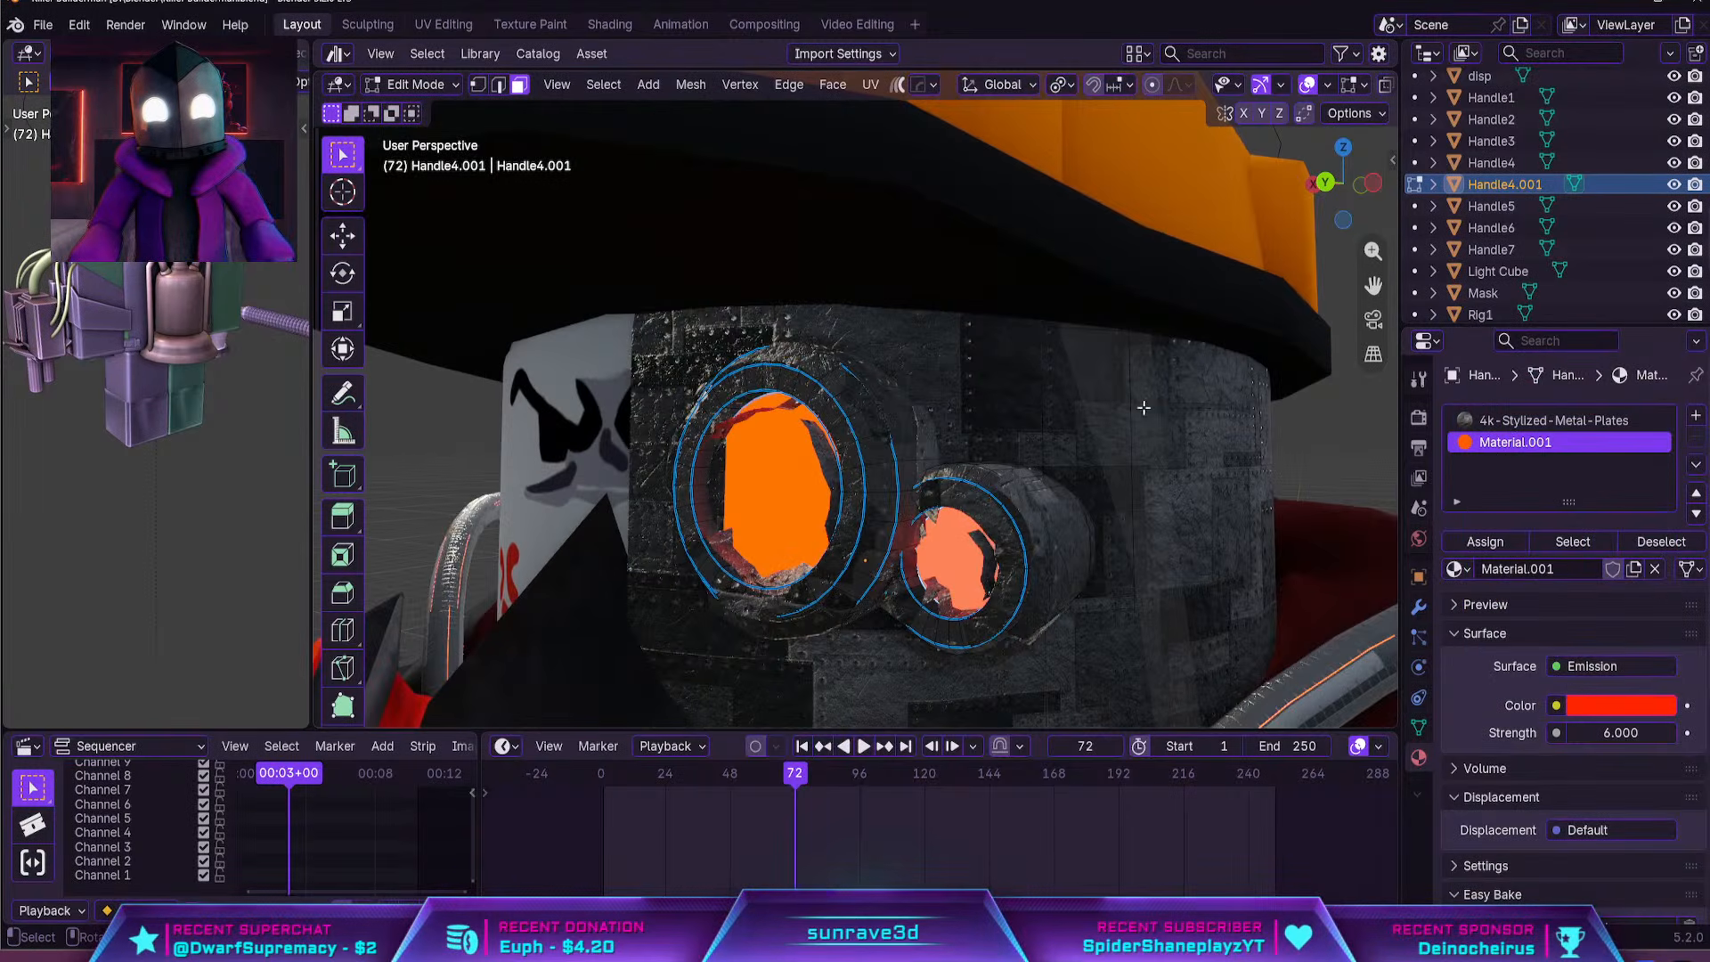
pyautogui.click(1067, 498)
pyautogui.press('Tab')
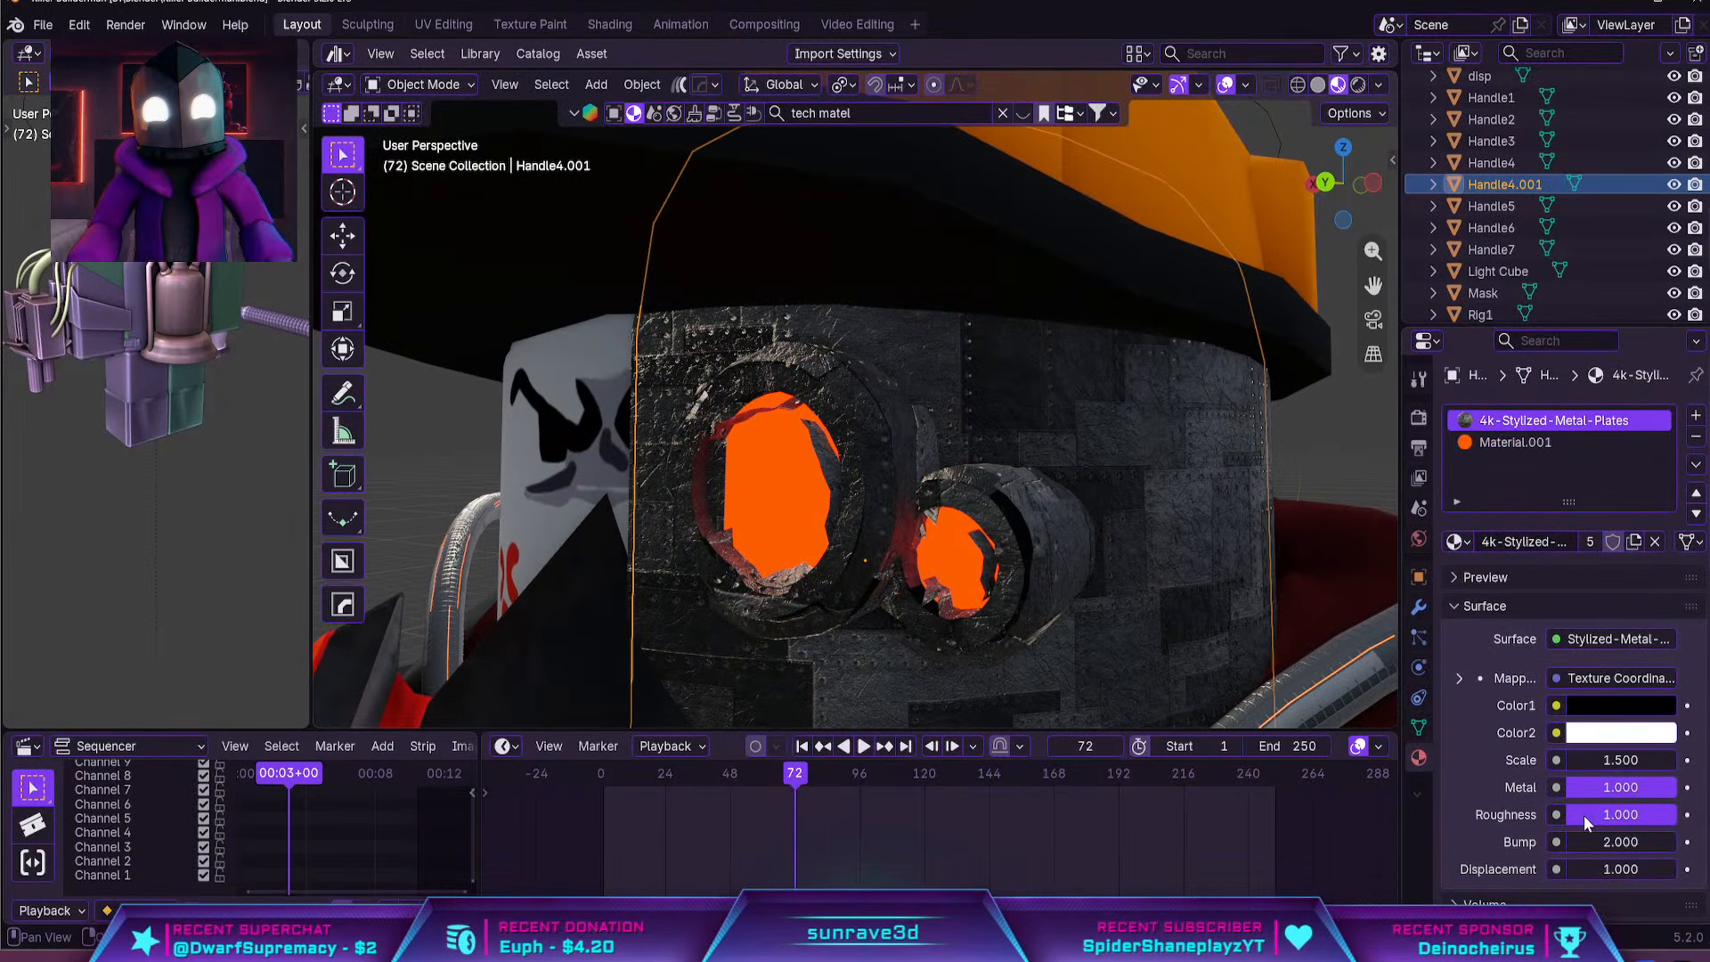
# Try a displacement of -134.9 on the 4k-Stylized-Metal-Plates material and check the whole character
pyautogui.moveTo(1601, 865); pyautogui.dragTo(1532, 868)
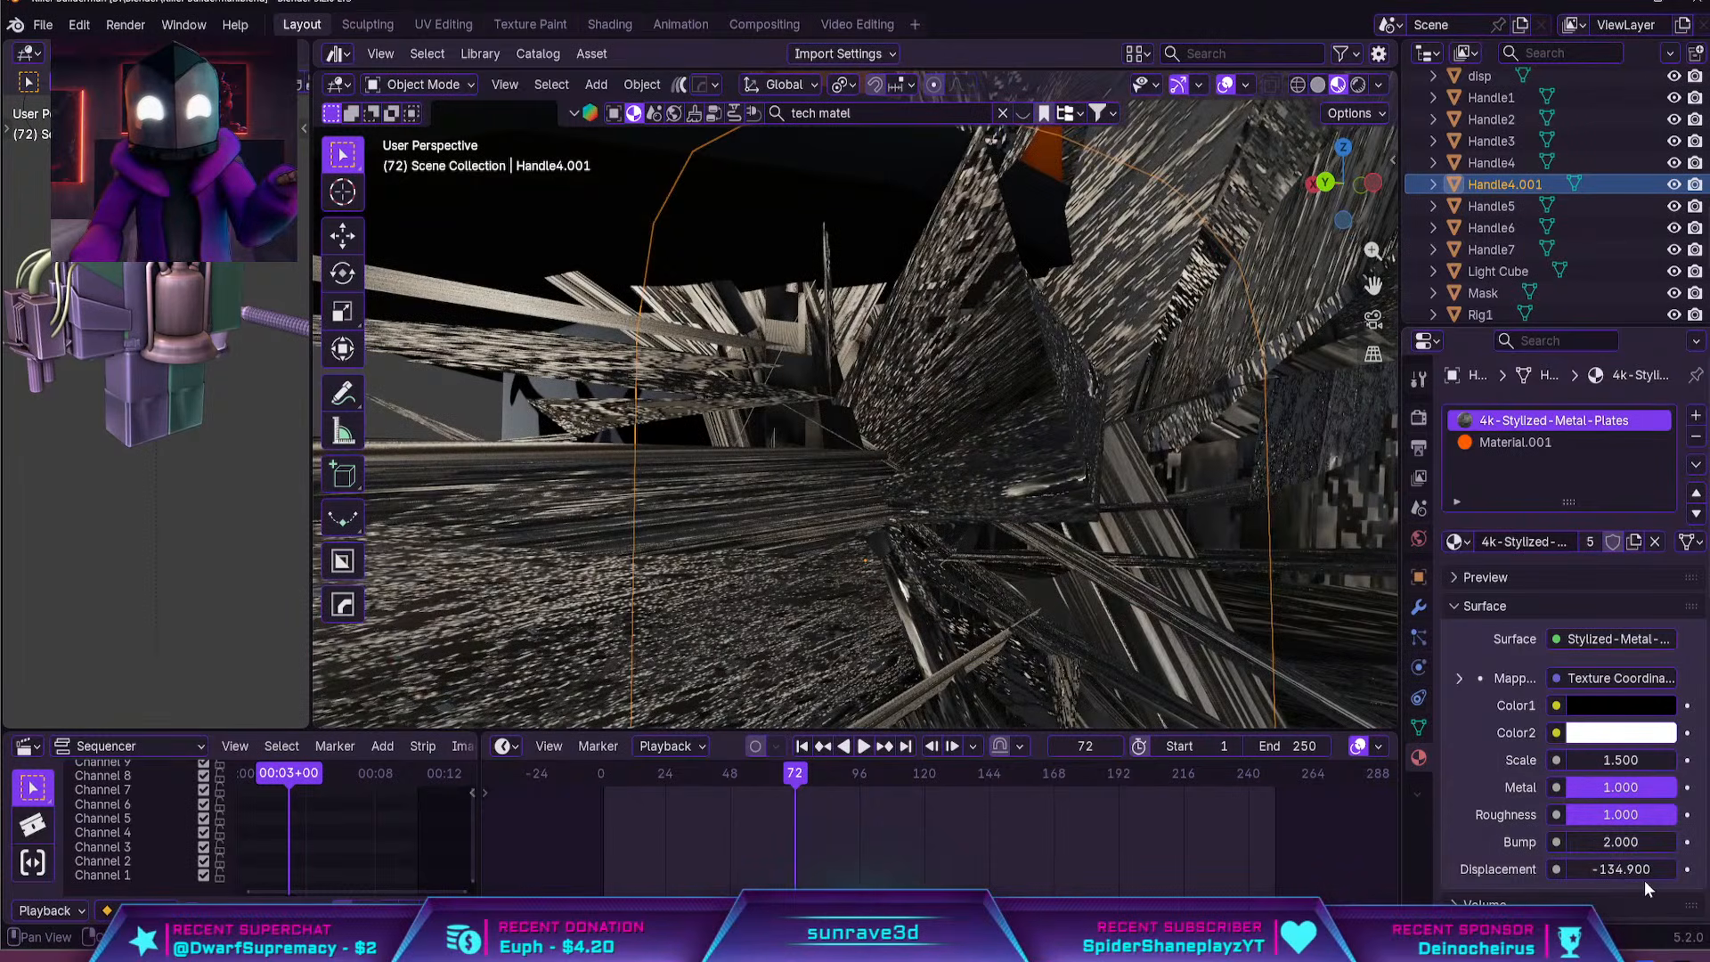
pyautogui.scroll(-8, 1238, 670)
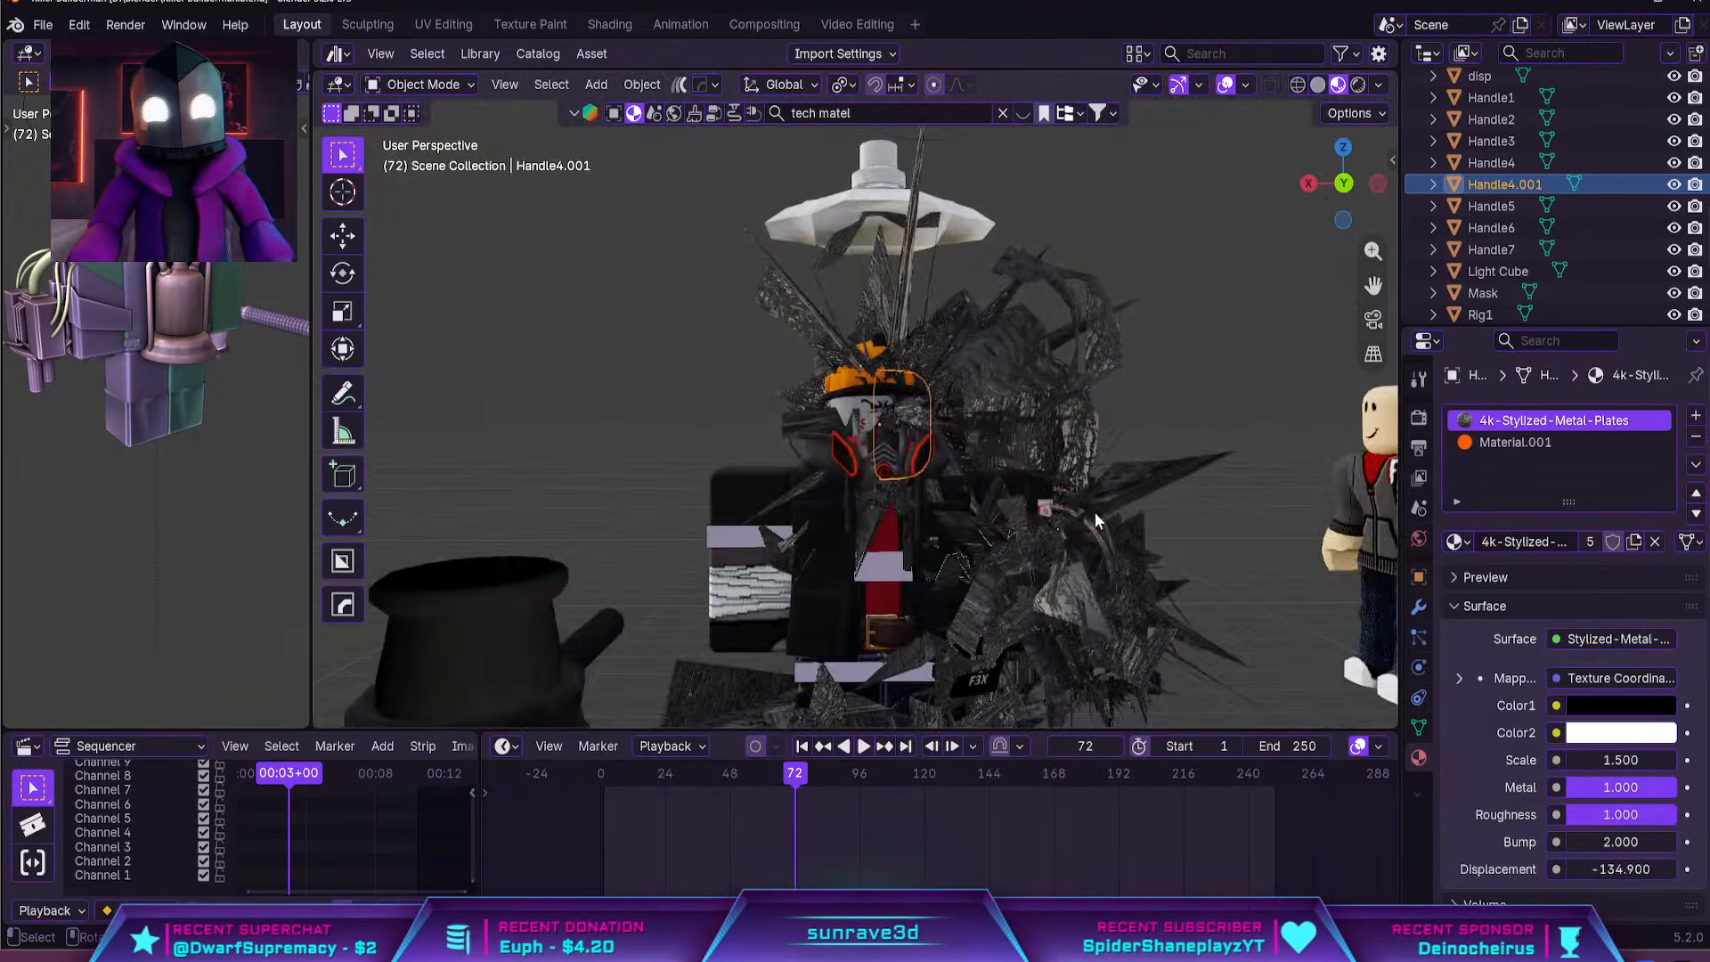
pyautogui.moveTo(1007, 355); pyautogui.dragTo(1049, 408, button='middle')
pyautogui.scroll(5, 1049, 408)
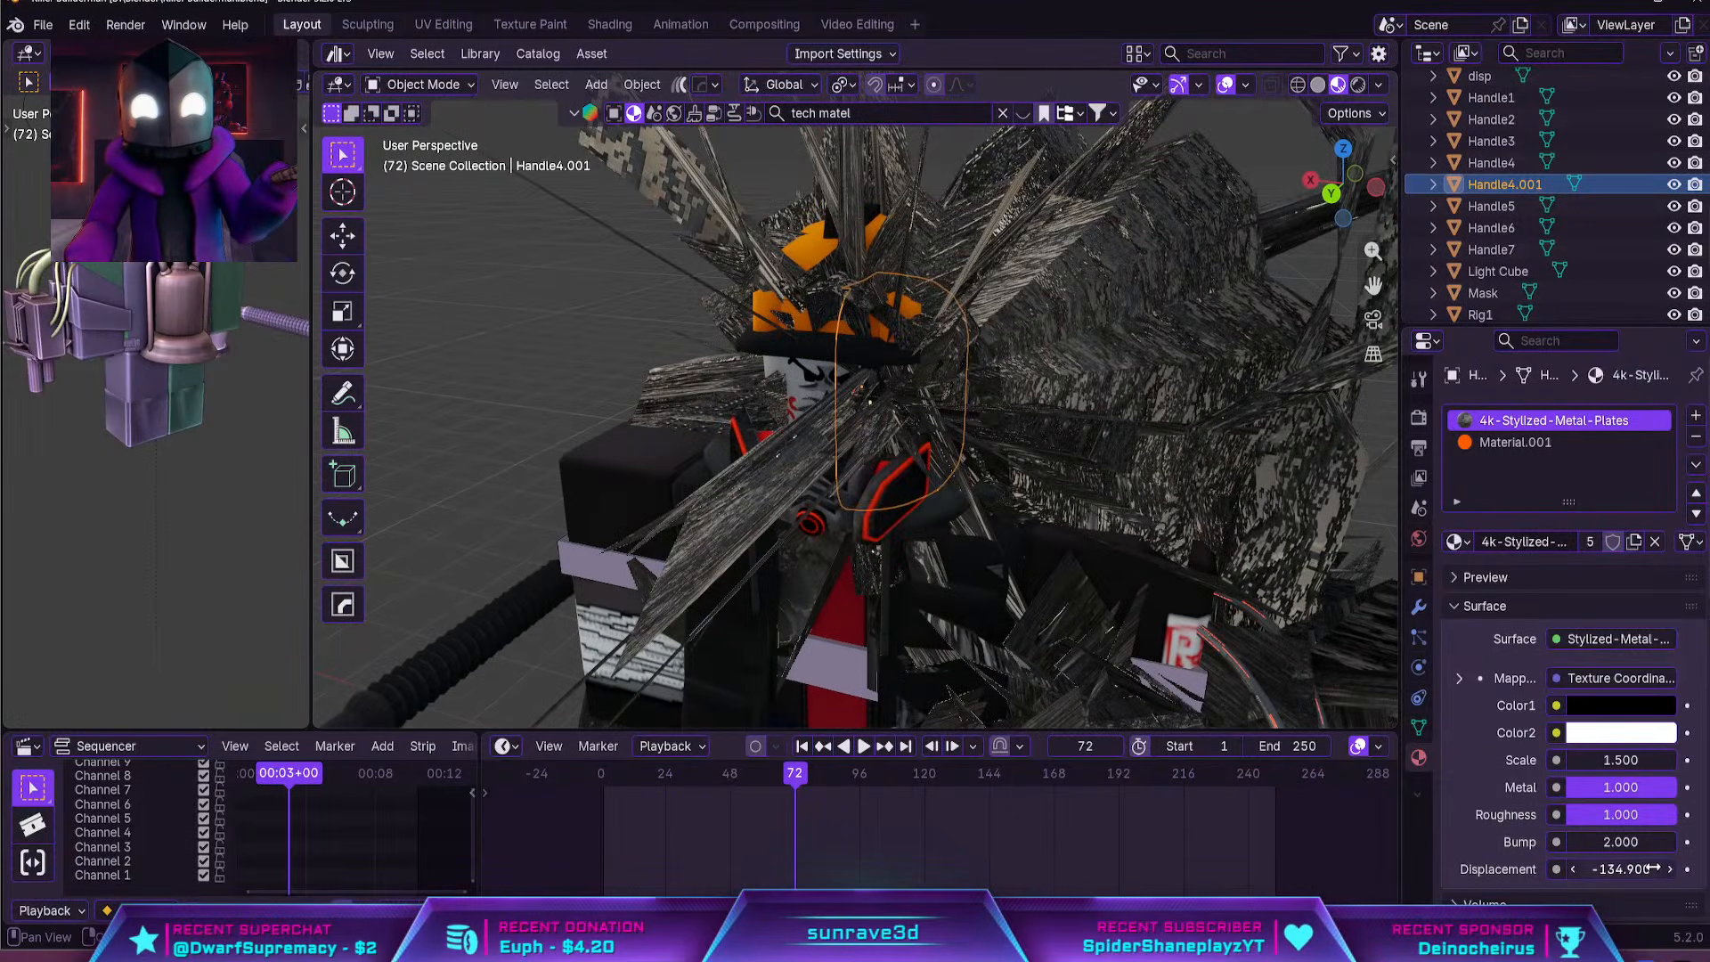
# Set the displacement of the 4k-Stylized-Metal-Plates material to 0
pyautogui.click(1621, 869)
pyautogui.write('0')
pyautogui.press('Return')
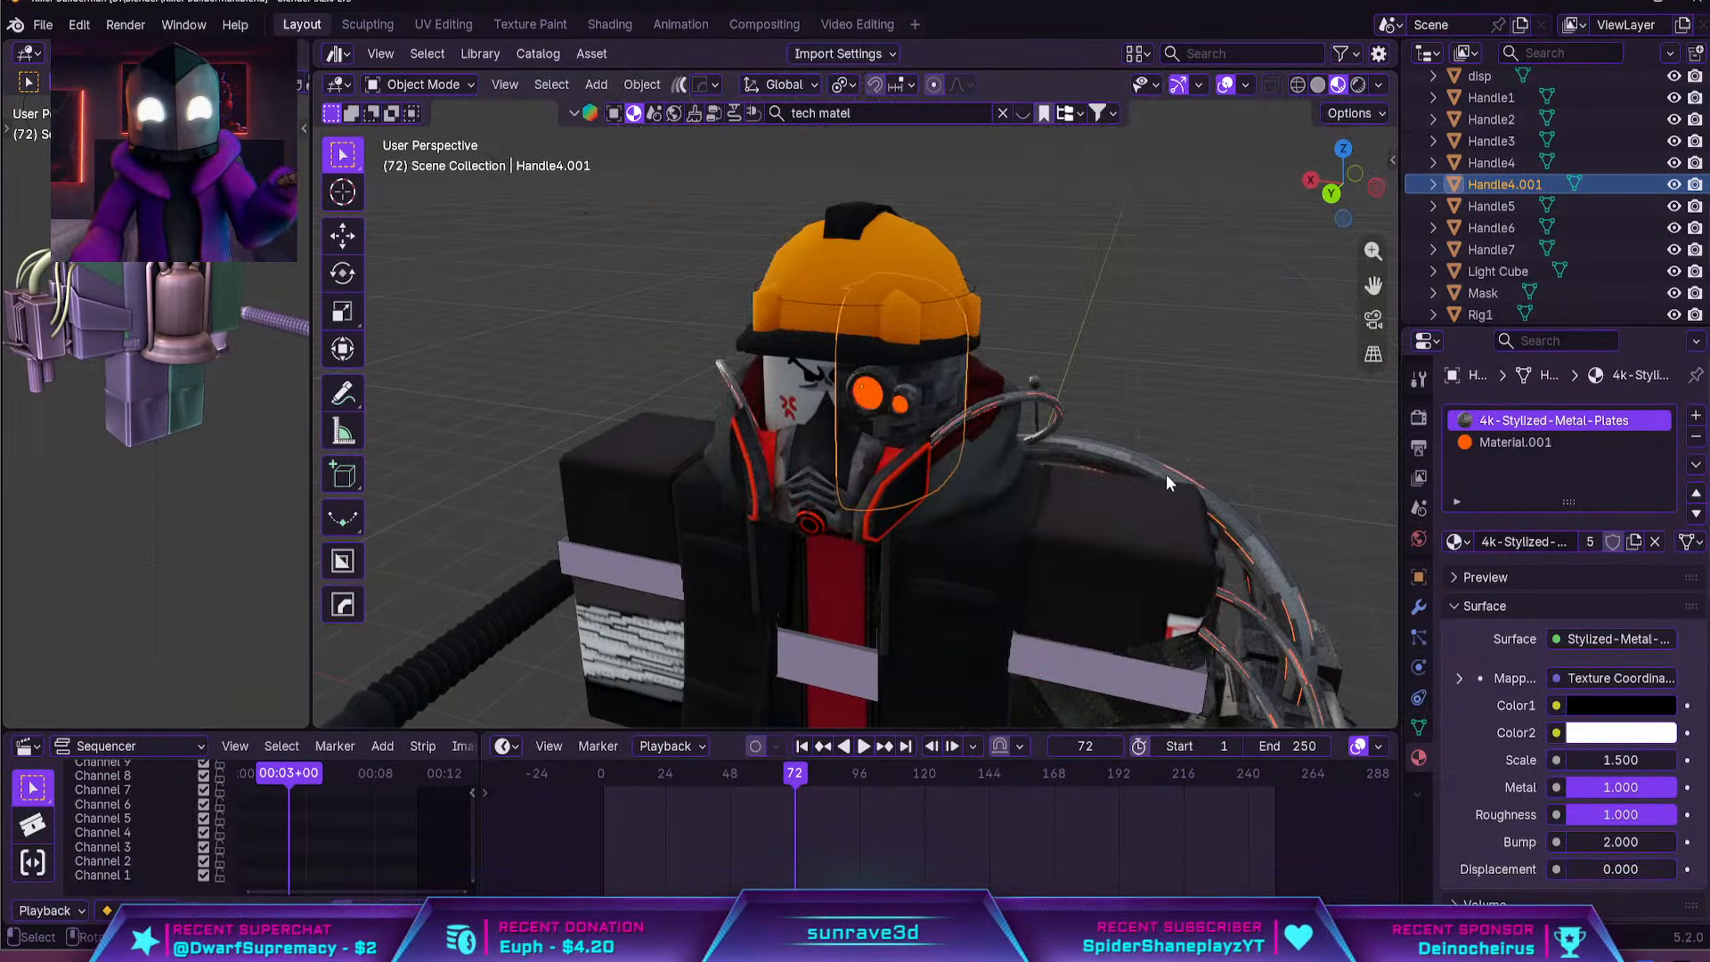
# Select the inner rim edge loop of each goggle and fill both with a covering face in front of the glowing lenses
pyautogui.scroll(2, 1050, 419)
pyautogui.scroll(3, 926, 329)
pyautogui.moveTo(1049, 418); pyautogui.dragTo(746, 451, button='middle')
pyautogui.scroll(3, 745, 452)
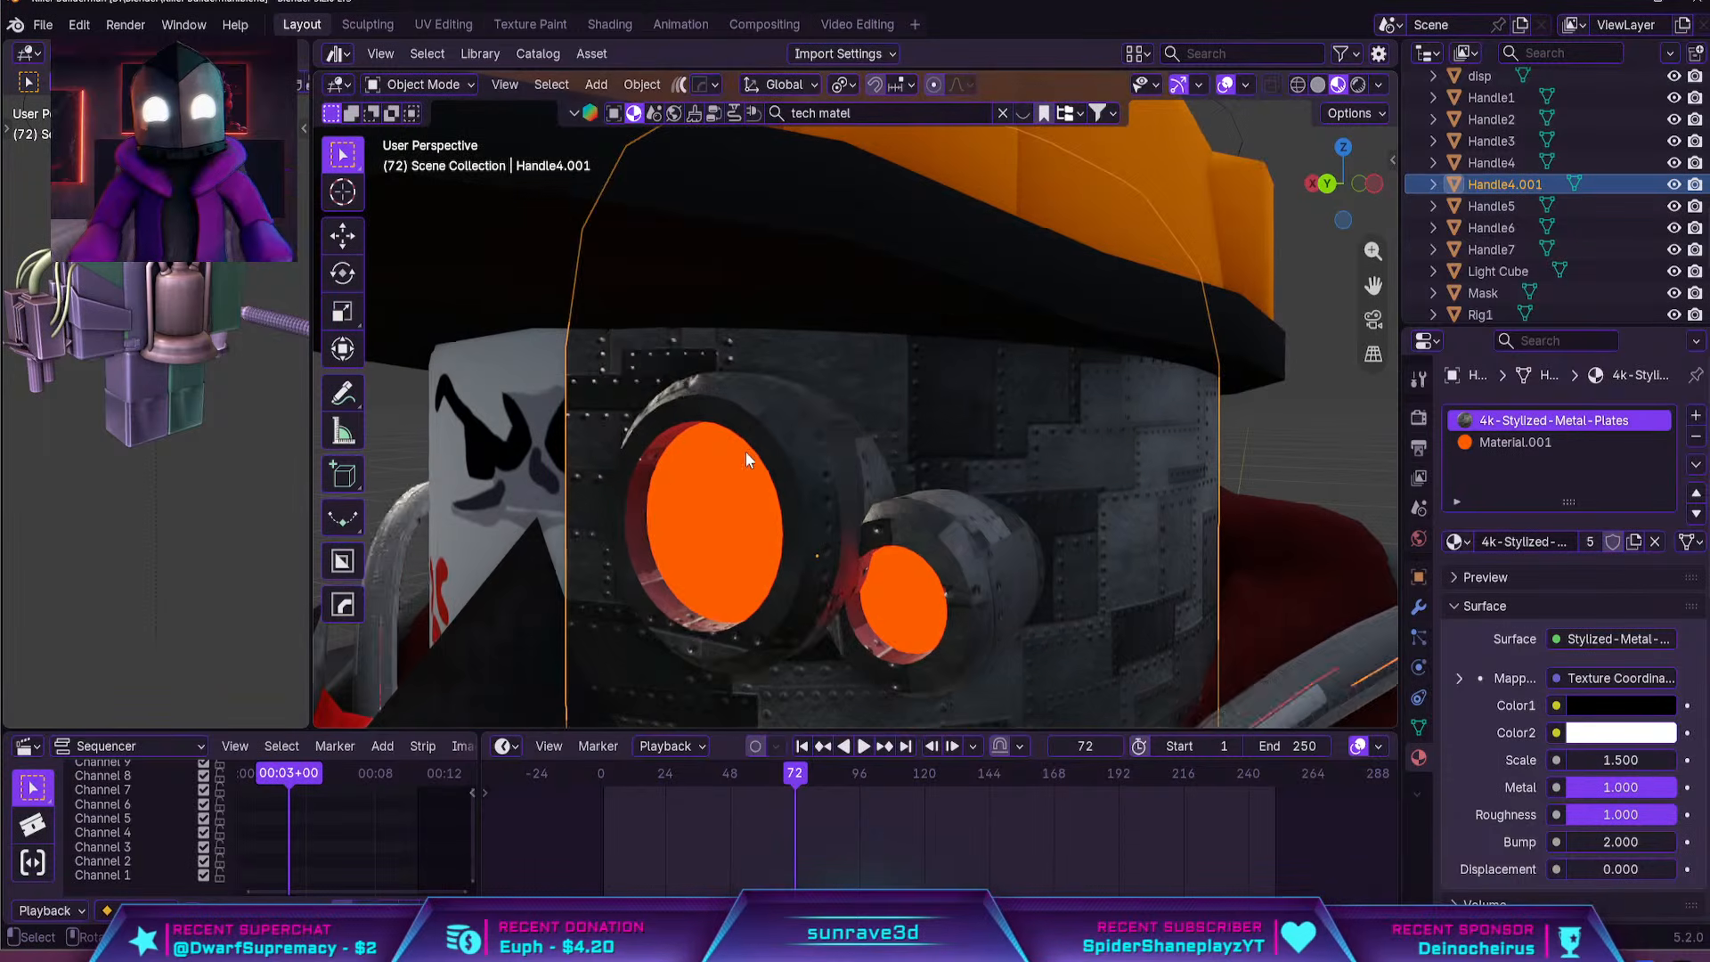
pyautogui.press('Tab')
pyautogui.press('2')
pyautogui.keyDown('alt'); pyautogui.click(850, 641); pyautogui.keyUp('alt')
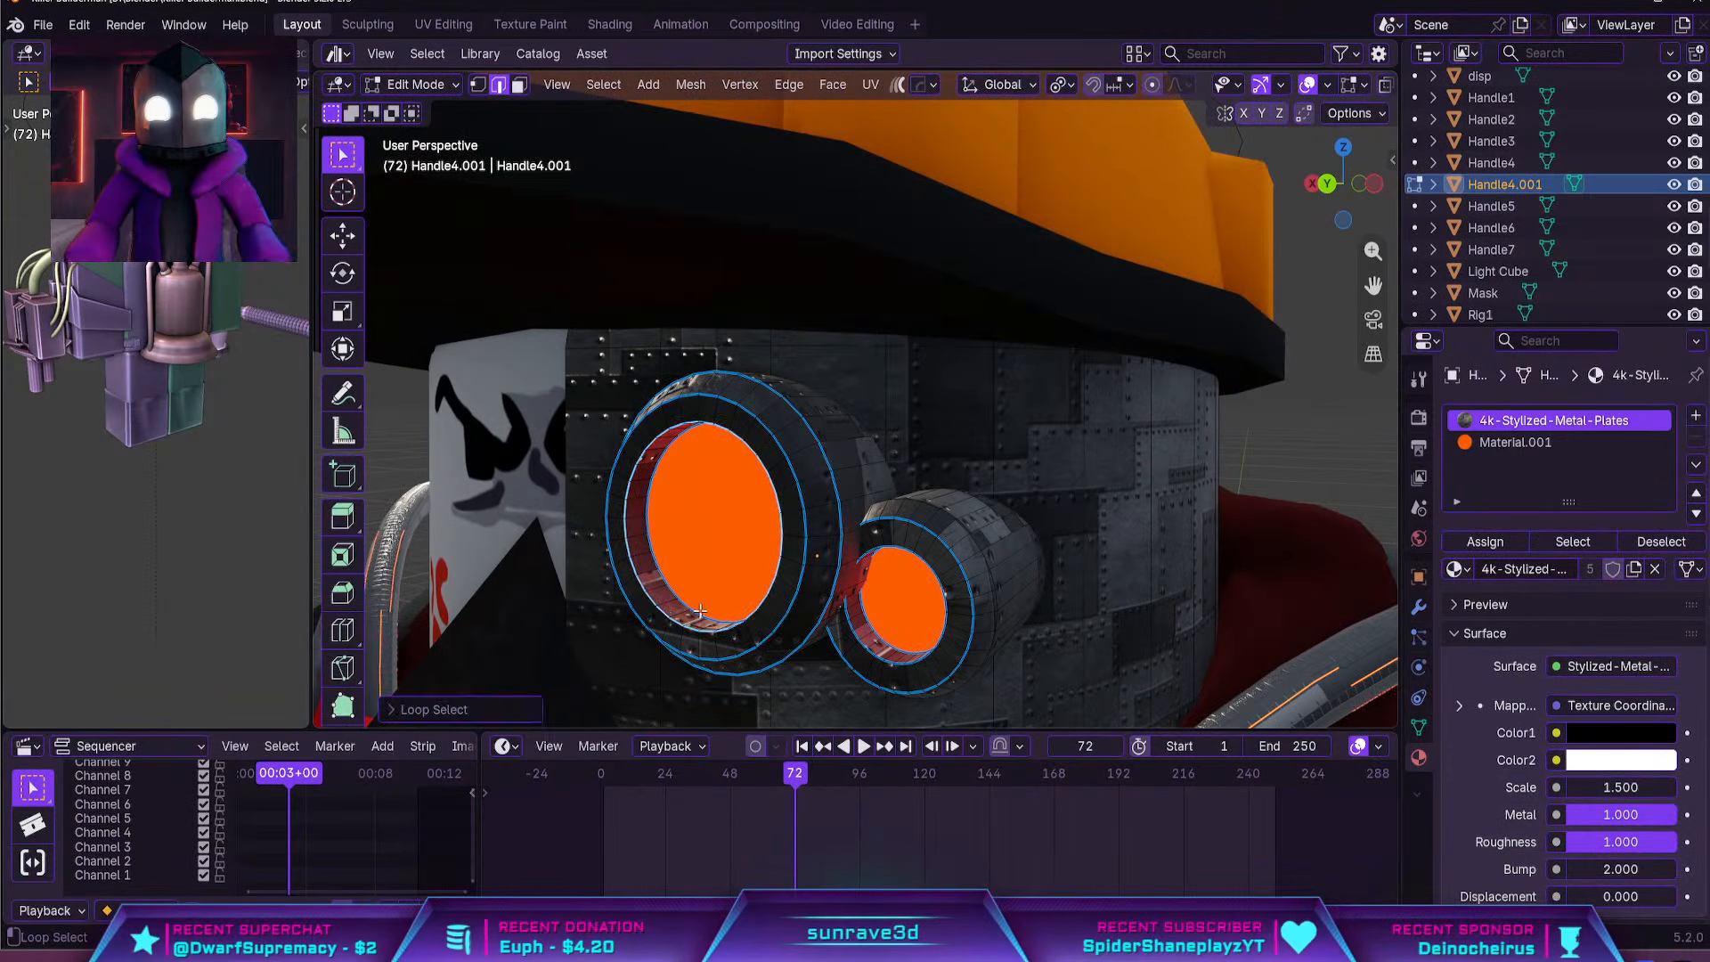
pyautogui.press('f')
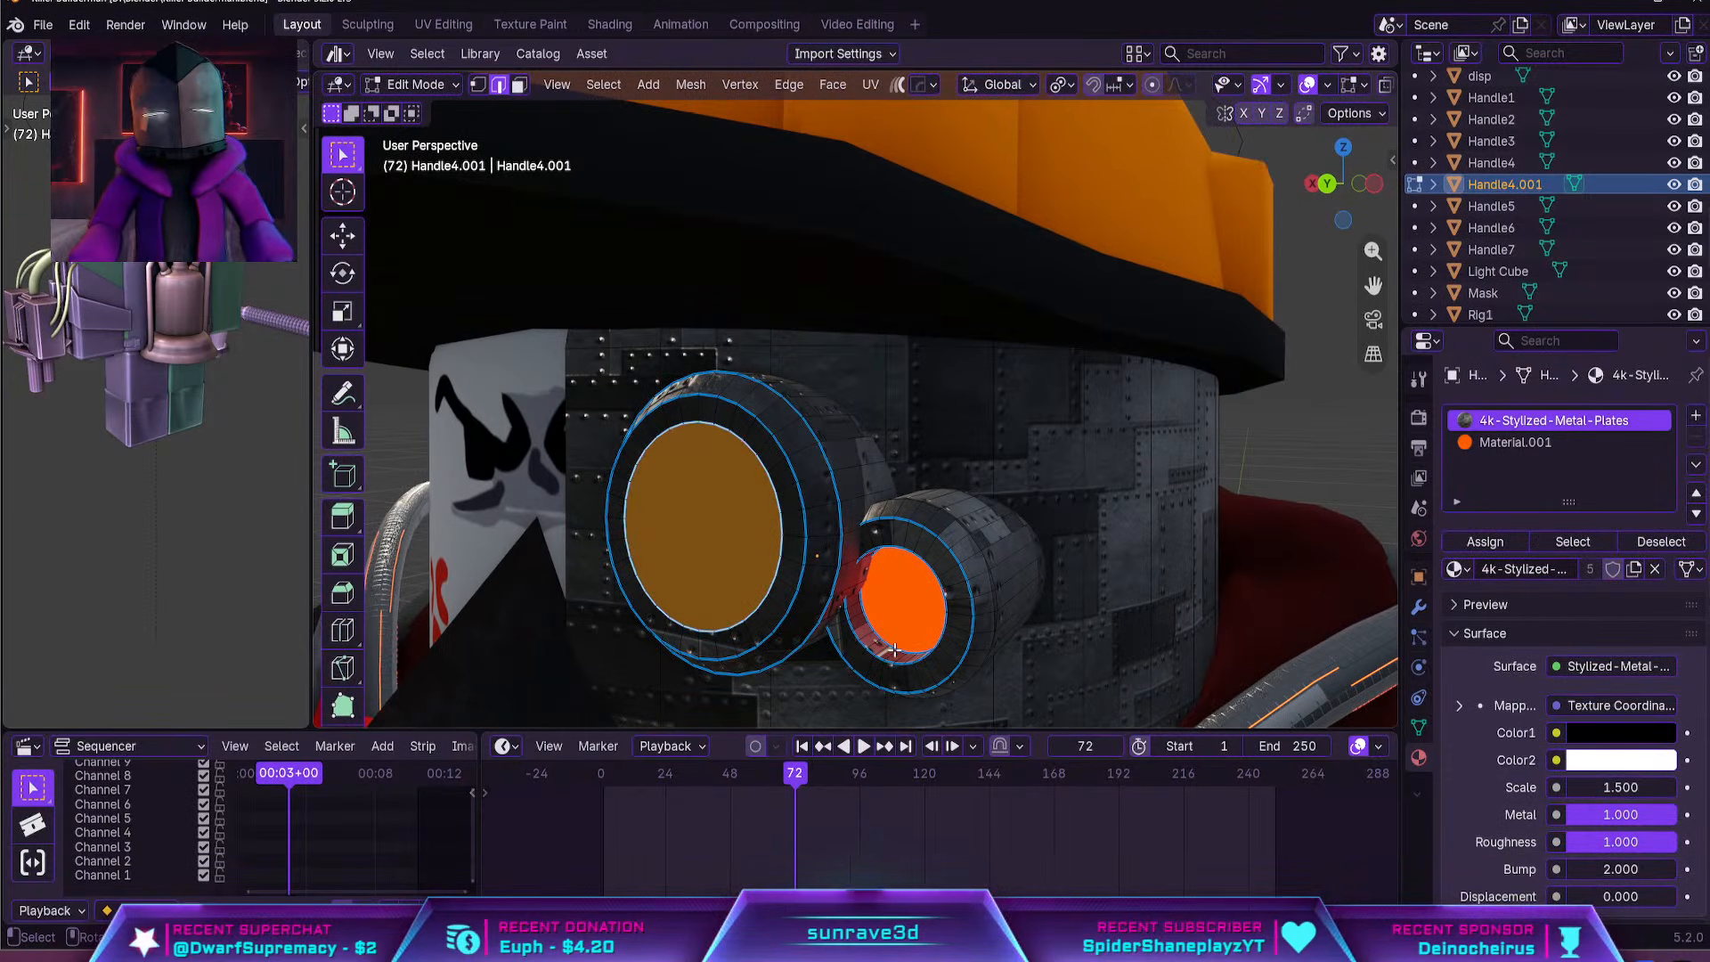
pyautogui.keyDown('alt'); pyautogui.click(891, 662); pyautogui.keyUp('alt')
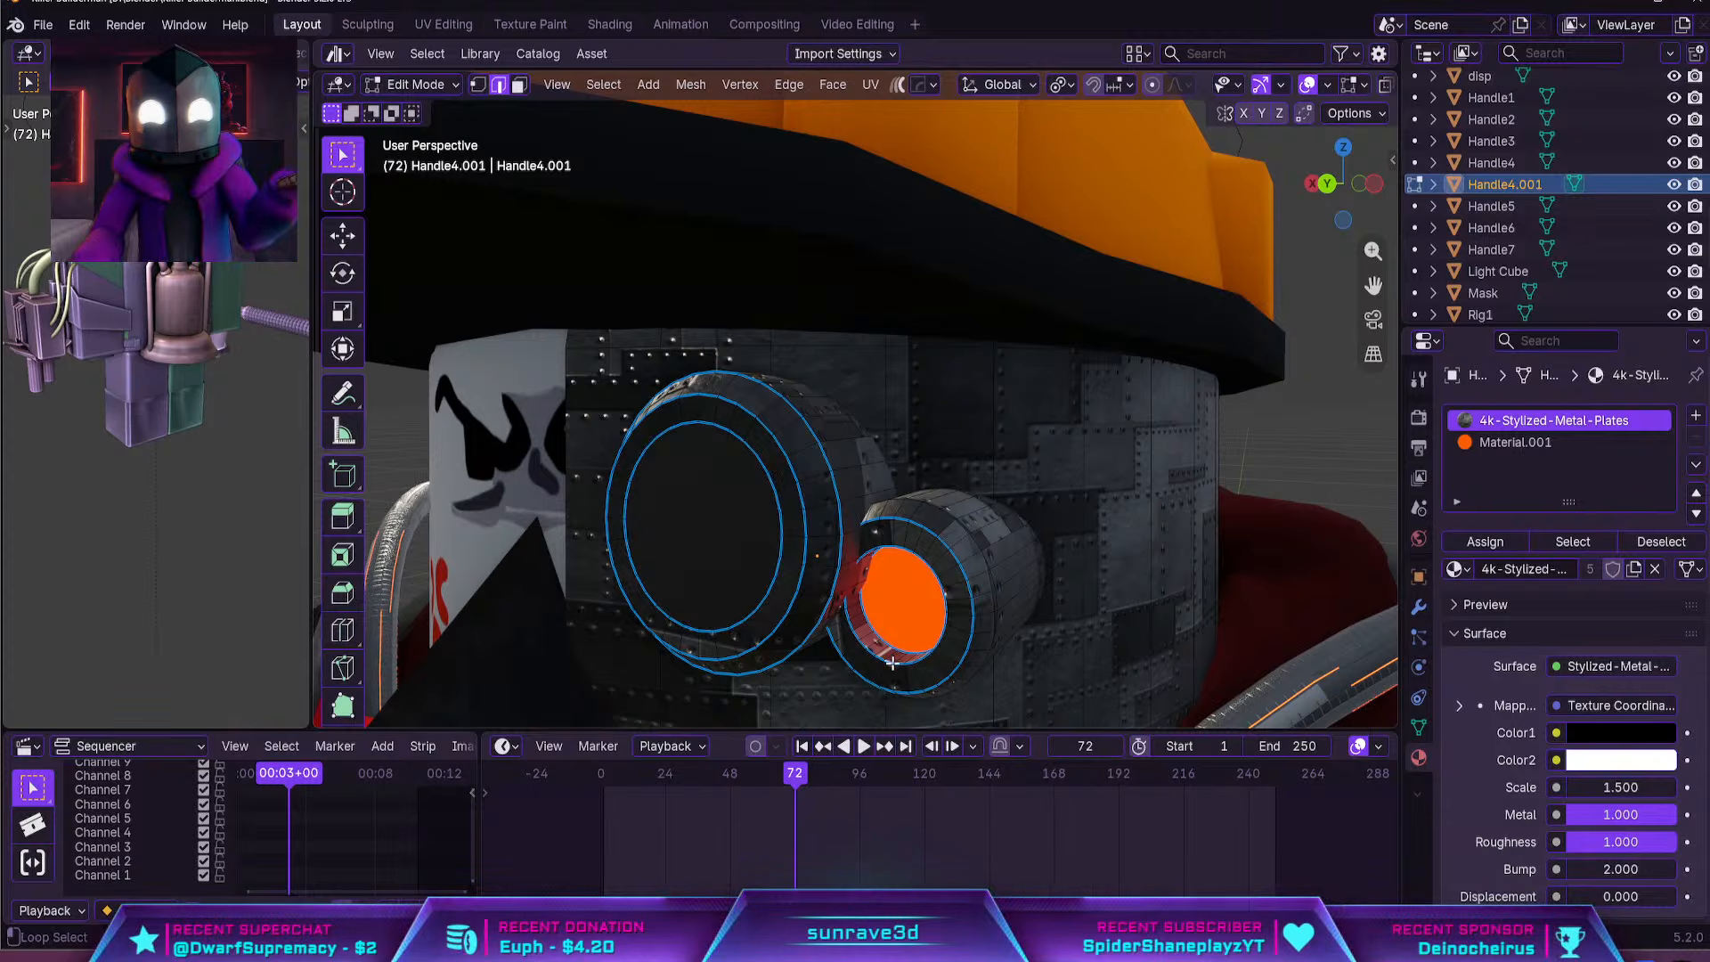
pyautogui.press('f')
# Assign both new goggle cover faces to a third material slot holding the existing 4k-Glass-Old material, and return to Object Mode
pyautogui.click(1696, 415)
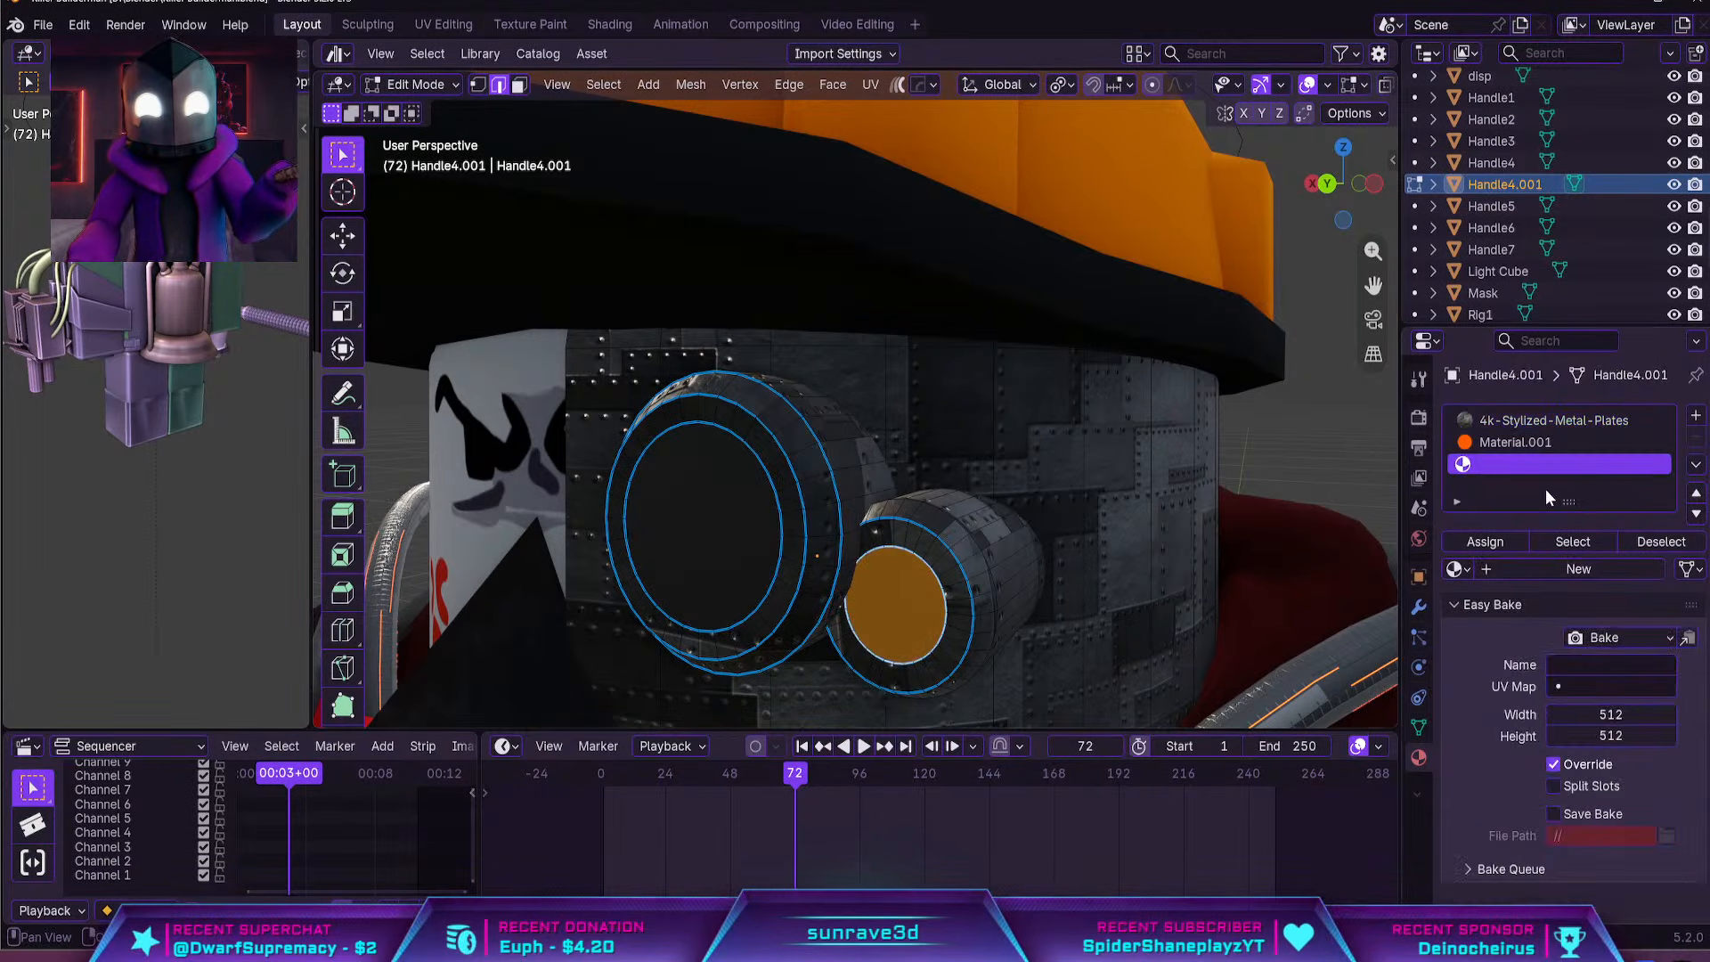
pyautogui.click(1483, 542)
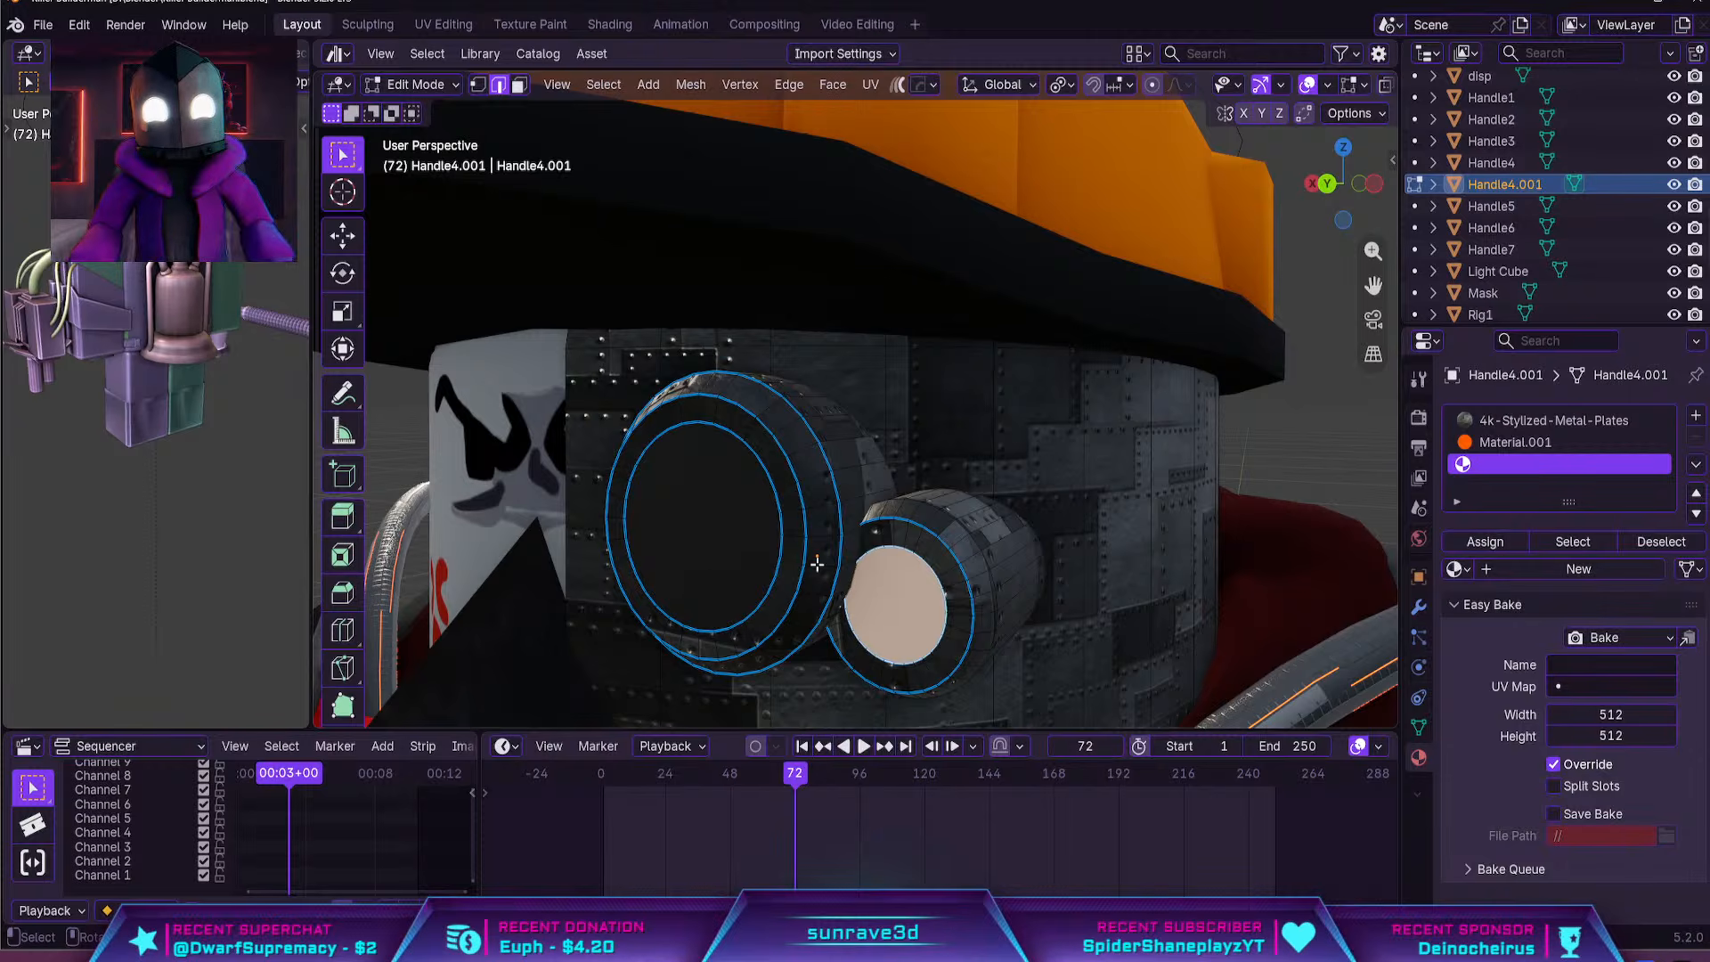
pyautogui.press('f')
pyautogui.press('3')
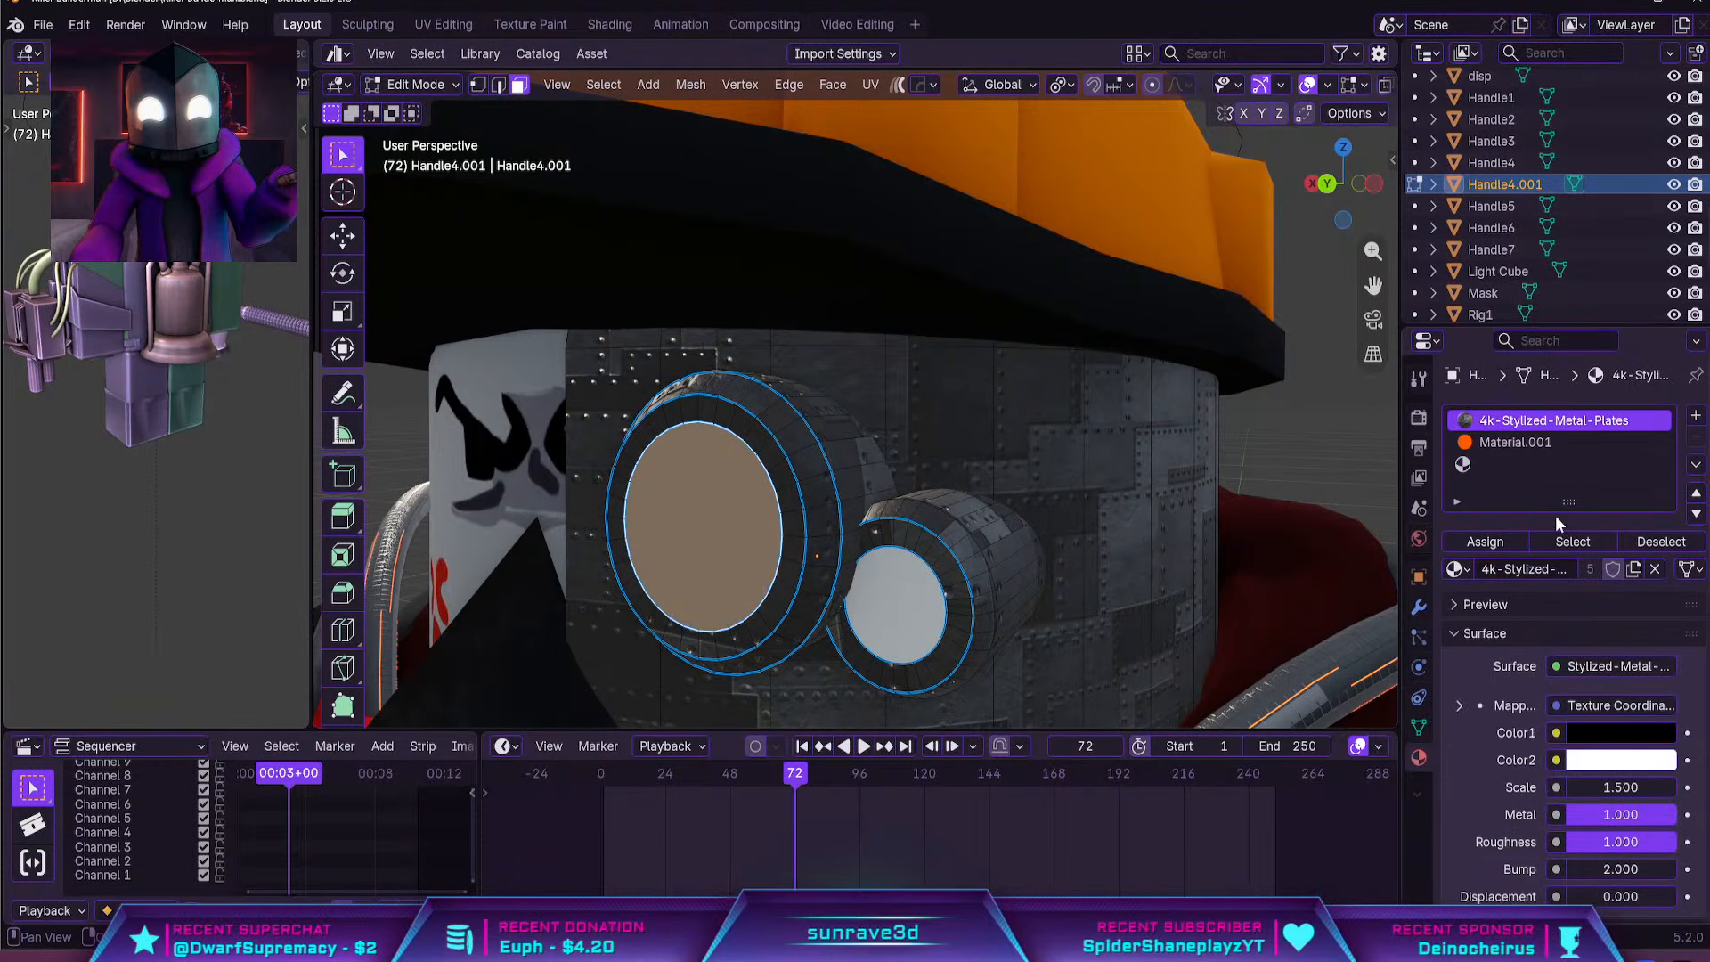
pyautogui.click(1525, 464)
pyautogui.click(1487, 542)
pyautogui.click(1456, 569)
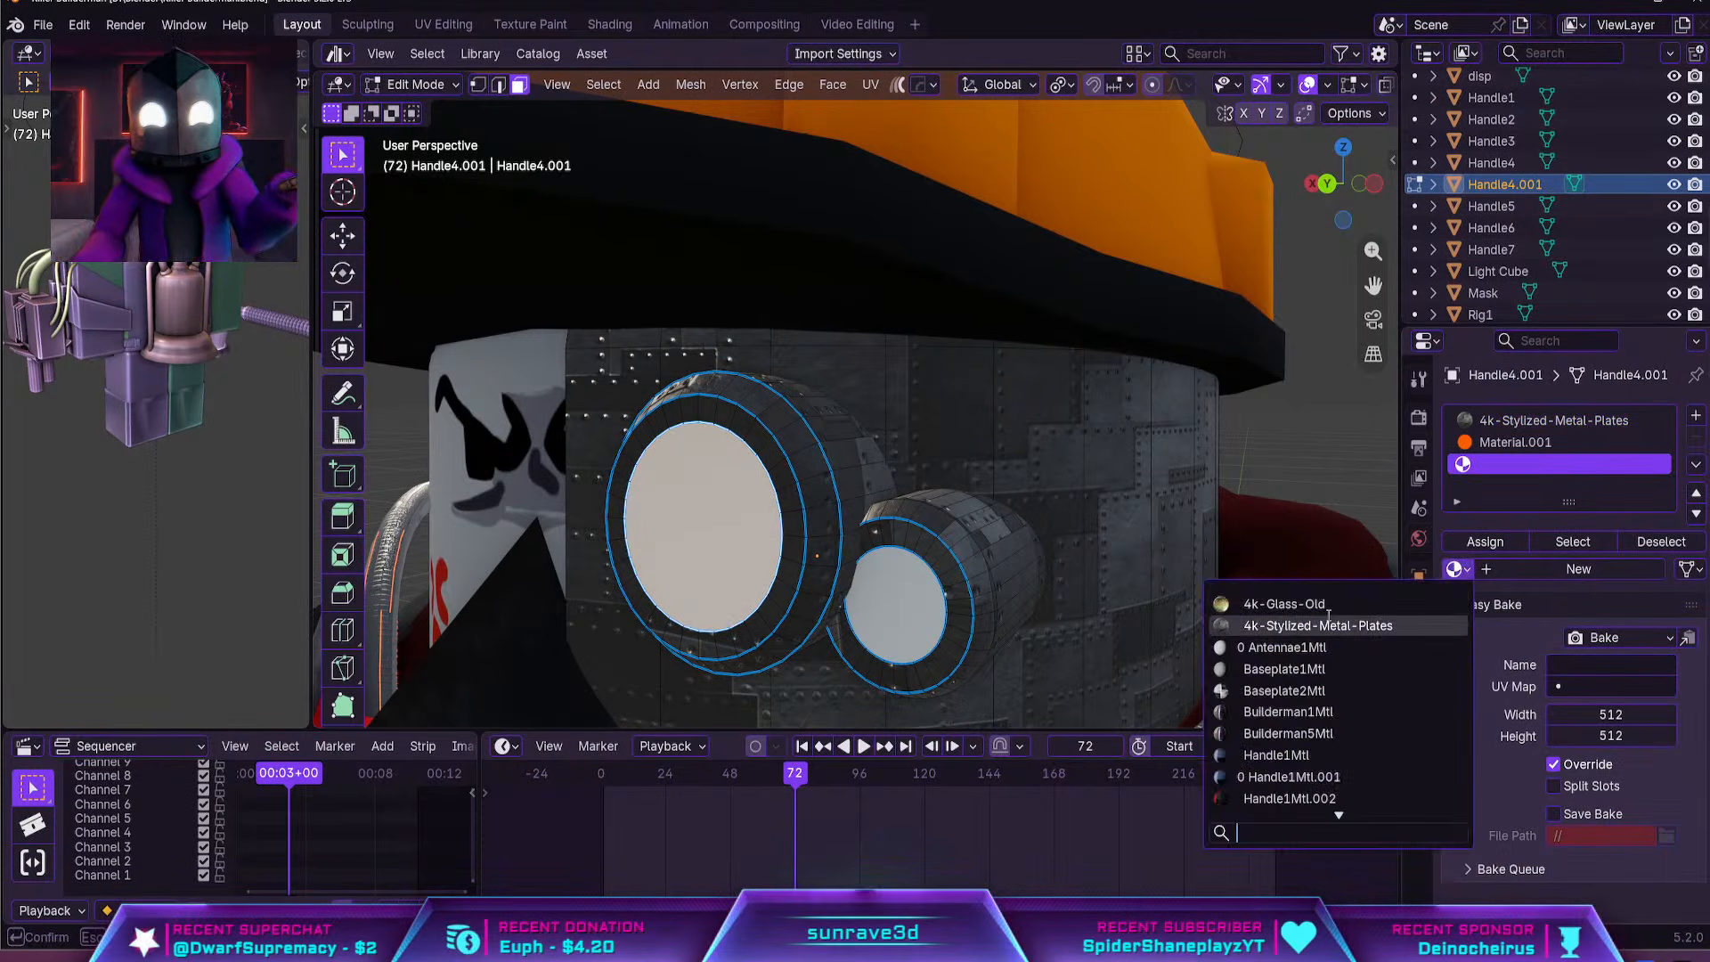
pyautogui.click(1247, 604)
pyautogui.press('Tab')
pyautogui.moveTo(1122, 568); pyautogui.dragTo(1198, 541, button='middle')
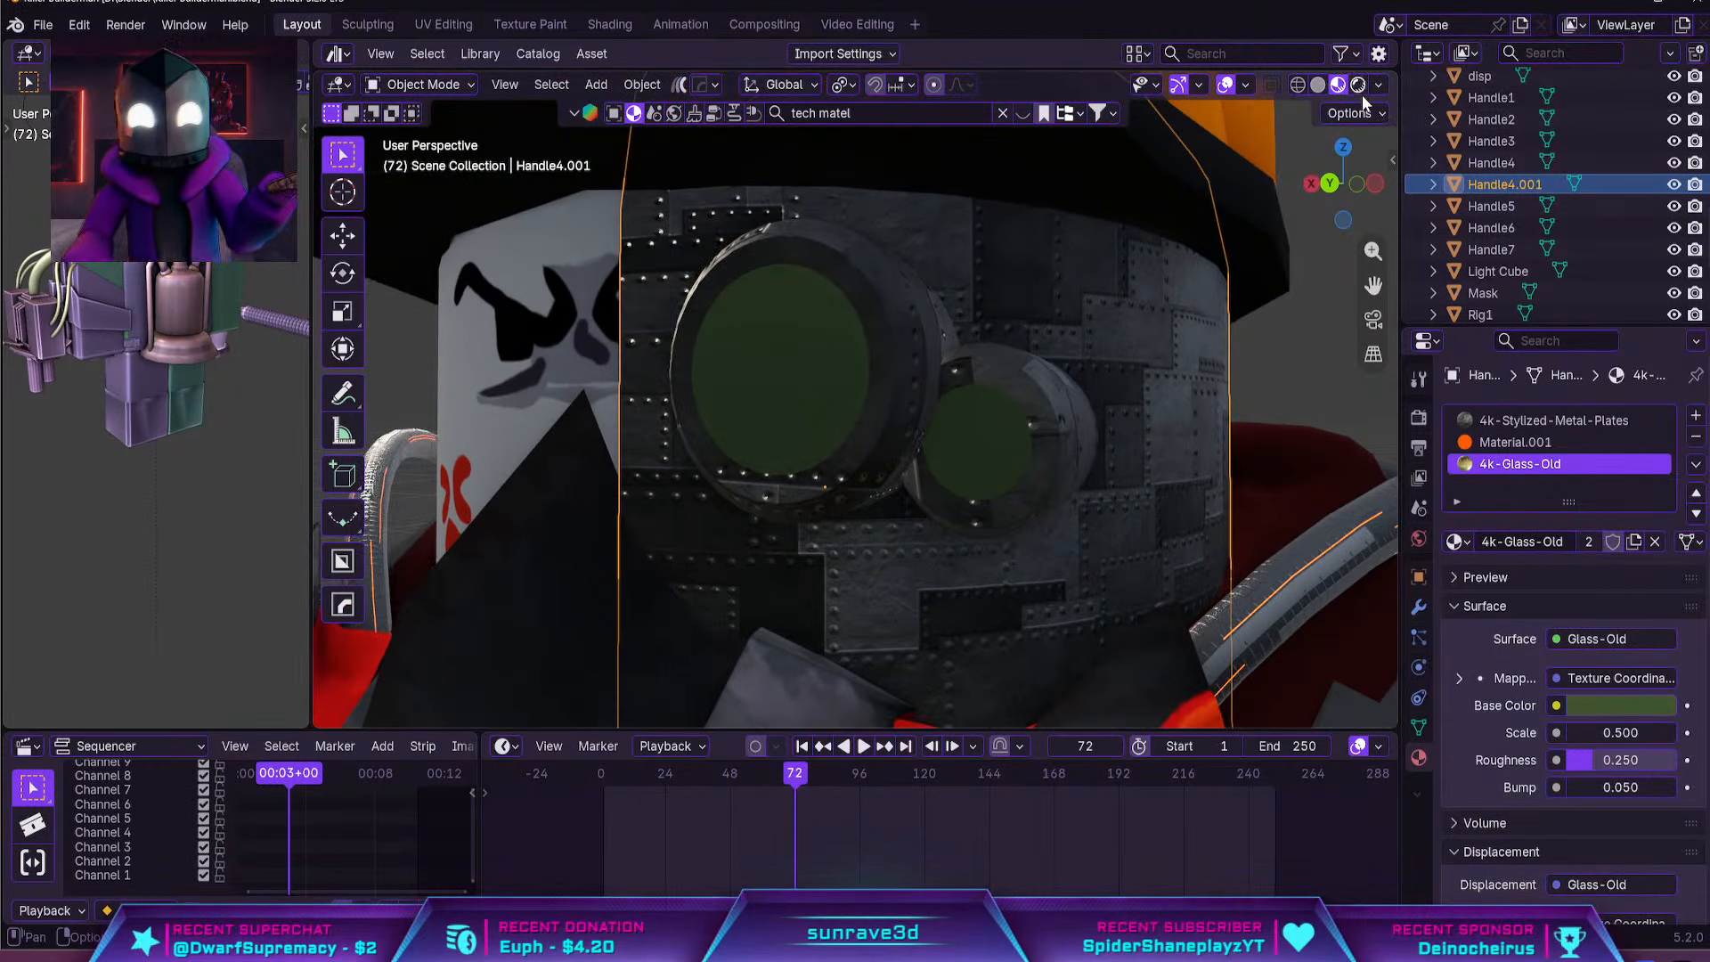
# Switch to rendered shading and examine the glowing goggles from the front, far away and close up
pyautogui.click(1360, 89)
pyautogui.scroll(-8, 961, 444)
pyautogui.moveTo(1093, 383); pyautogui.dragTo(1162, 391, button='middle')
pyautogui.click(1168, 392)
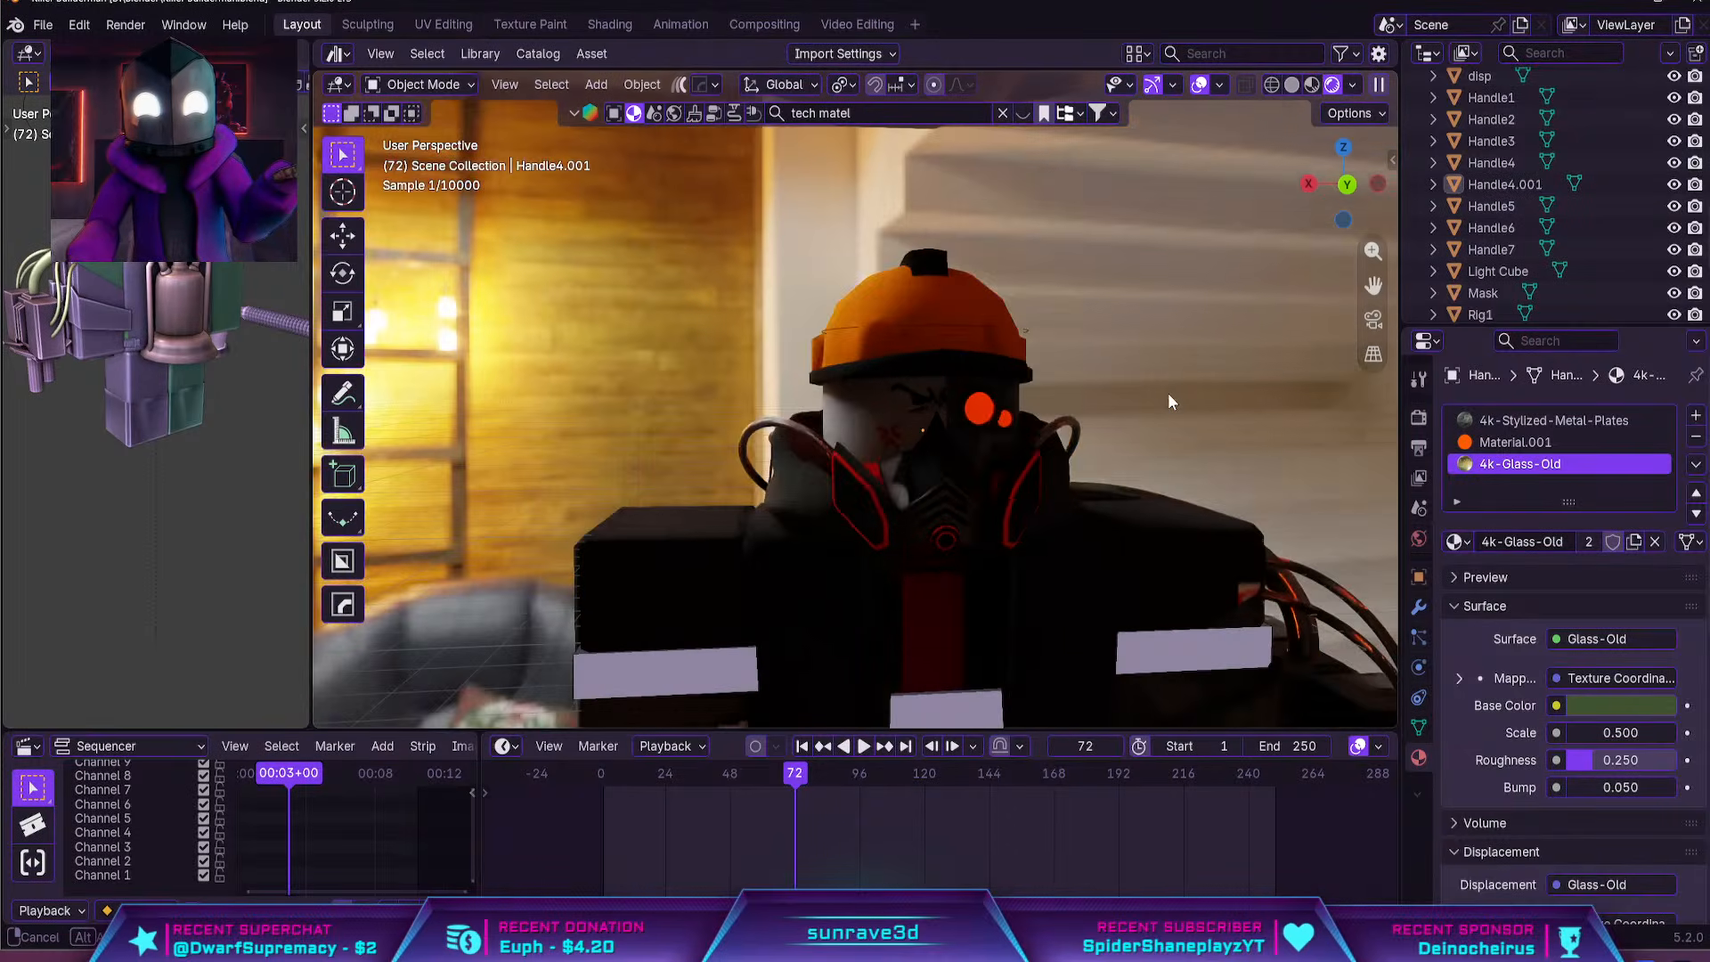
pyautogui.scroll(5, 1102, 402)
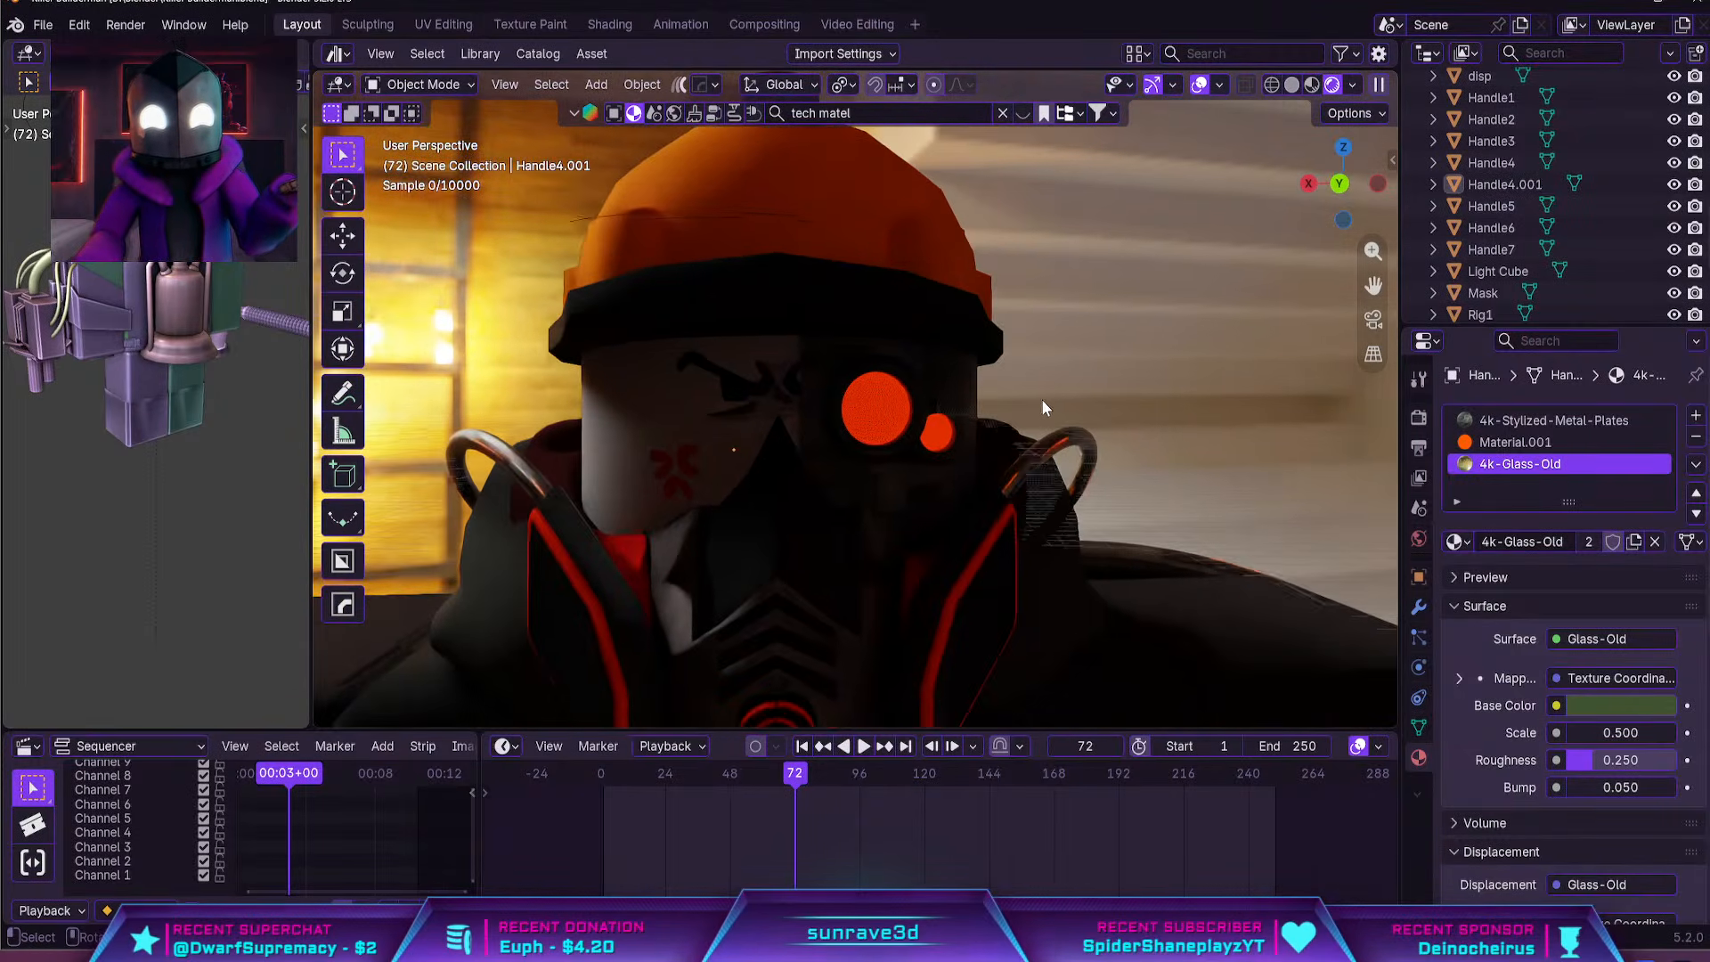
pyautogui.scroll(3, 945, 474)
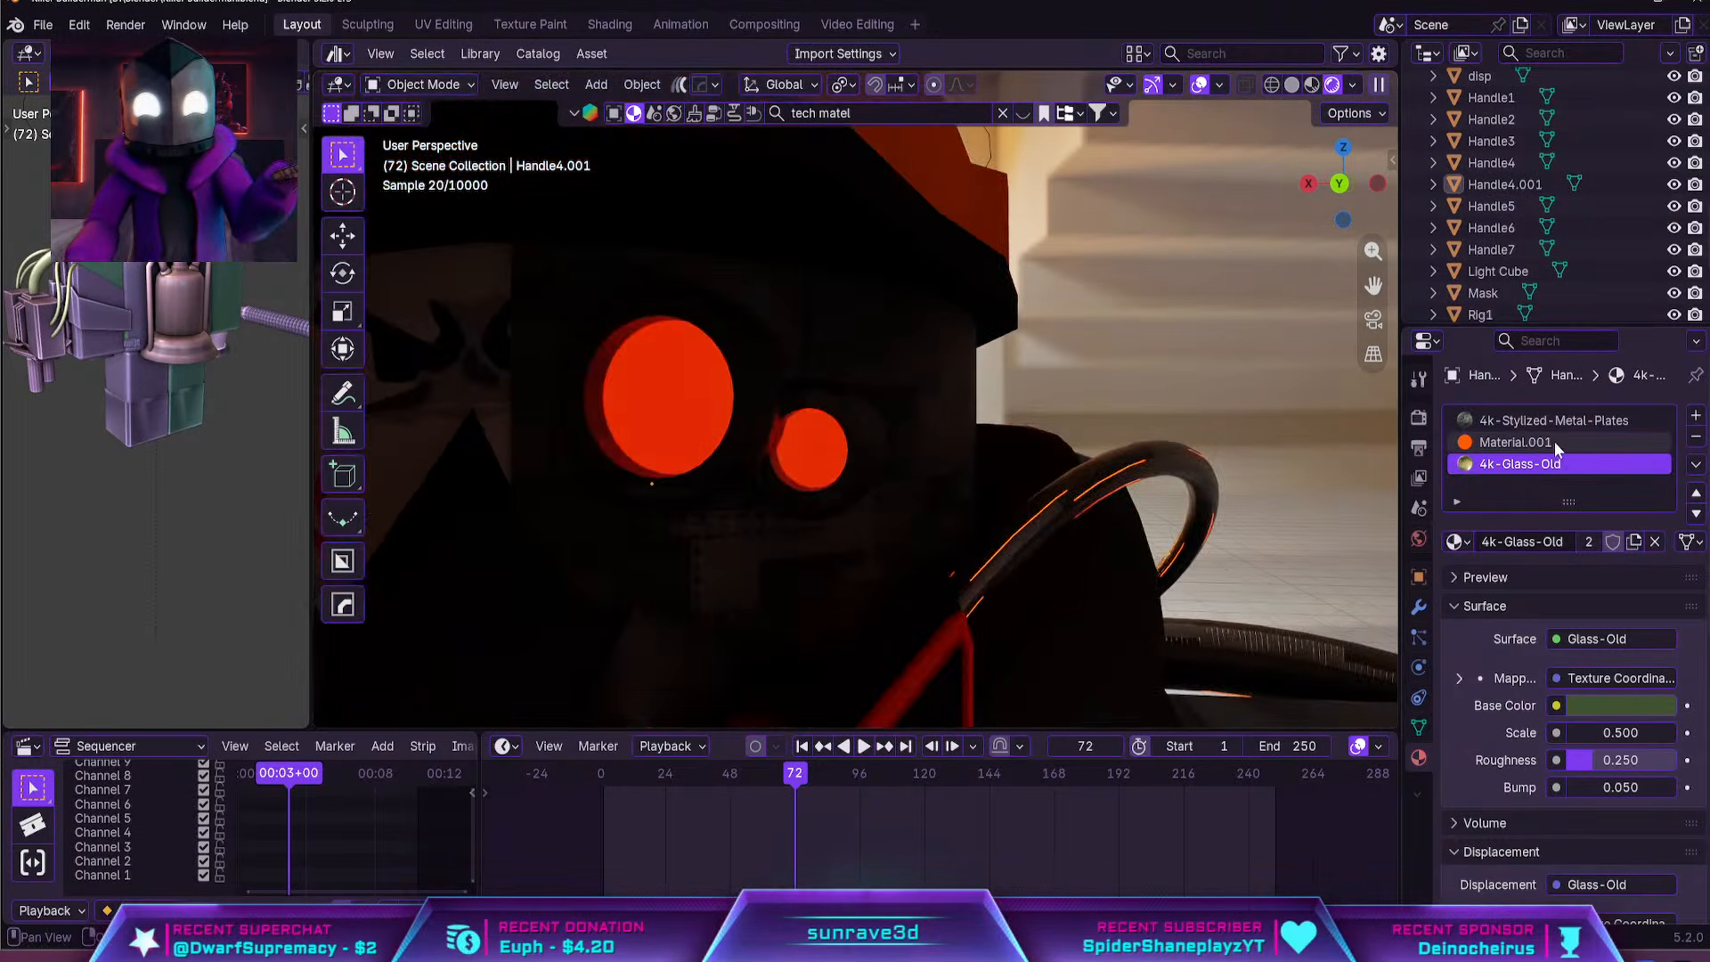
# Hide the glass cover faces of both goggles in Edit Mode to reach the glowing lenses behind them
pyautogui.click(1516, 442)
pyautogui.press('Tab')
pyautogui.moveTo(958, 473); pyautogui.dragTo(1033, 463, button='middle')
pyautogui.click(1520, 463)
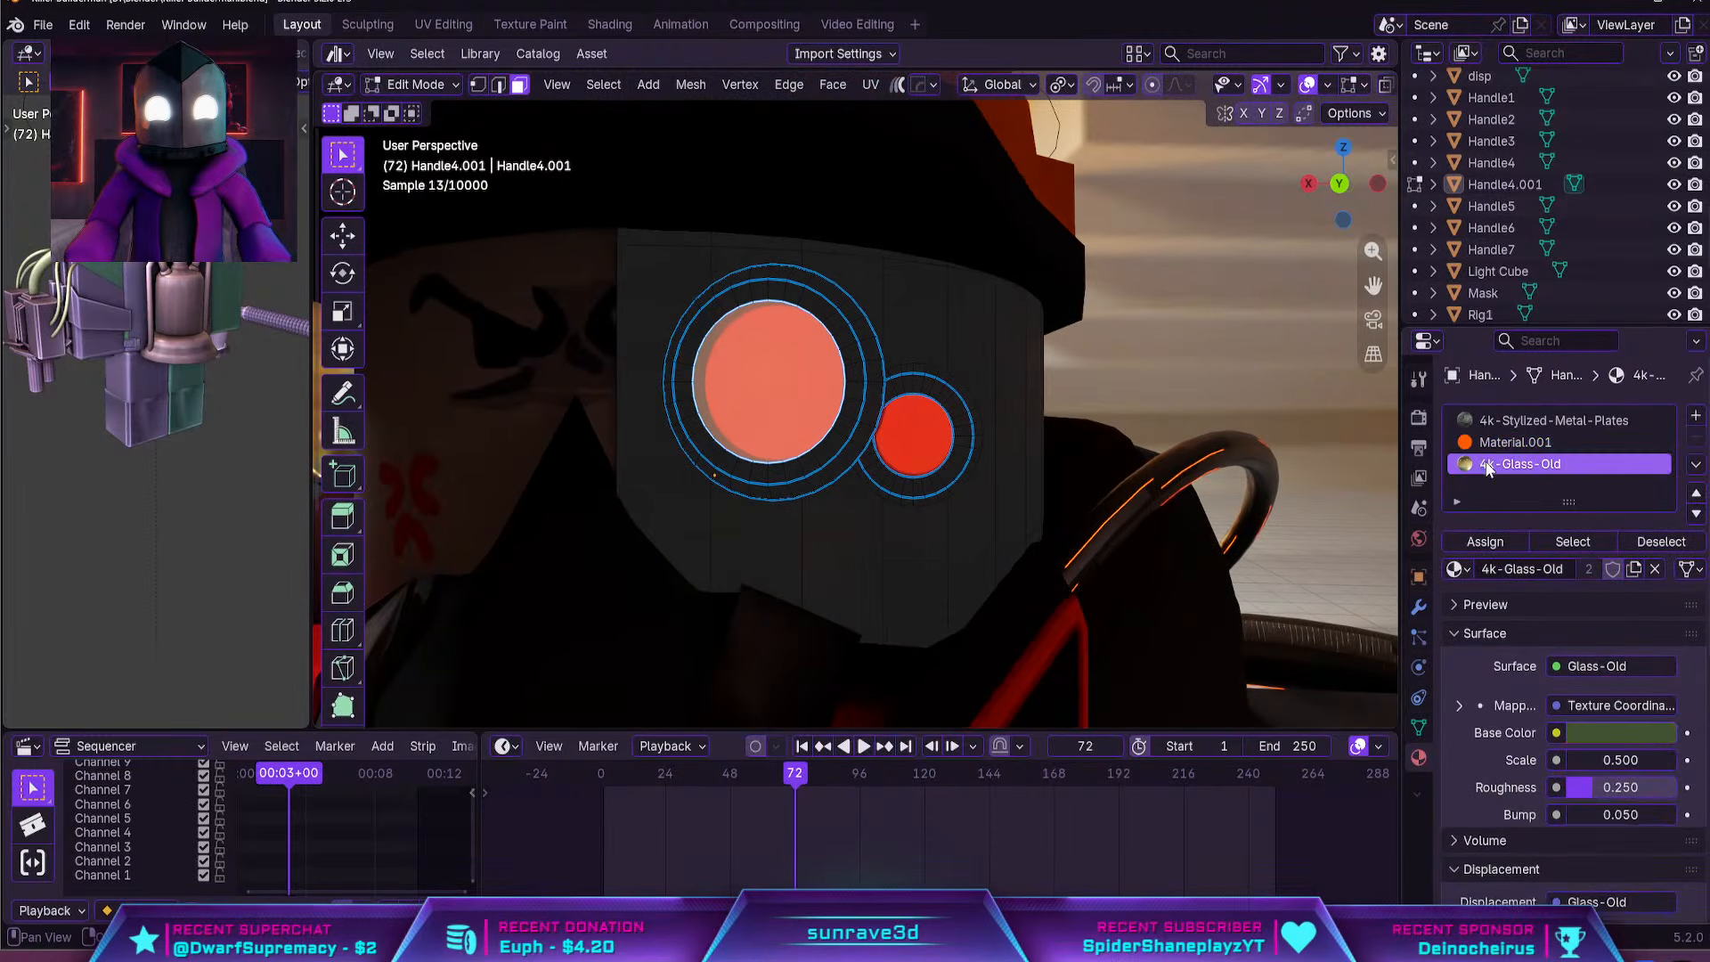
pyautogui.click(935, 426)
pyautogui.press('h')
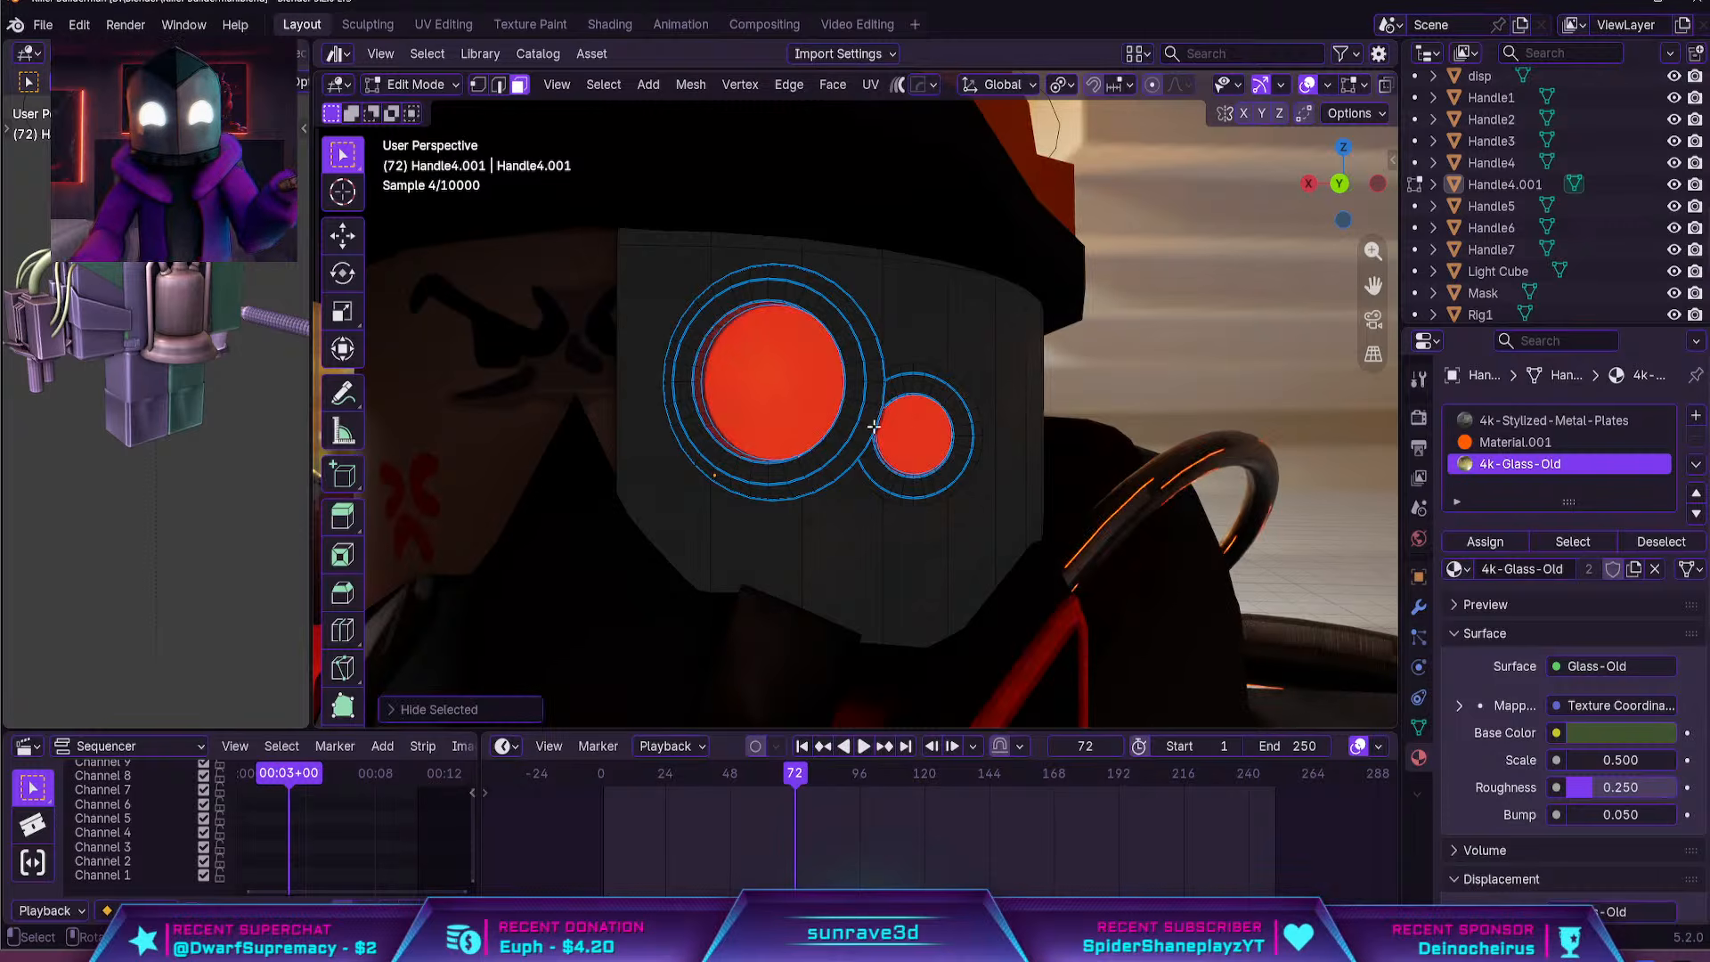
# Inset the two red emissive lens faces slightly to leave a thin ring around each
pyautogui.click(784, 395)
pyautogui.keyDown('shift'); pyautogui.click(917, 435); pyautogui.keyUp('shift')
pyautogui.scroll(3, 1019, 443)
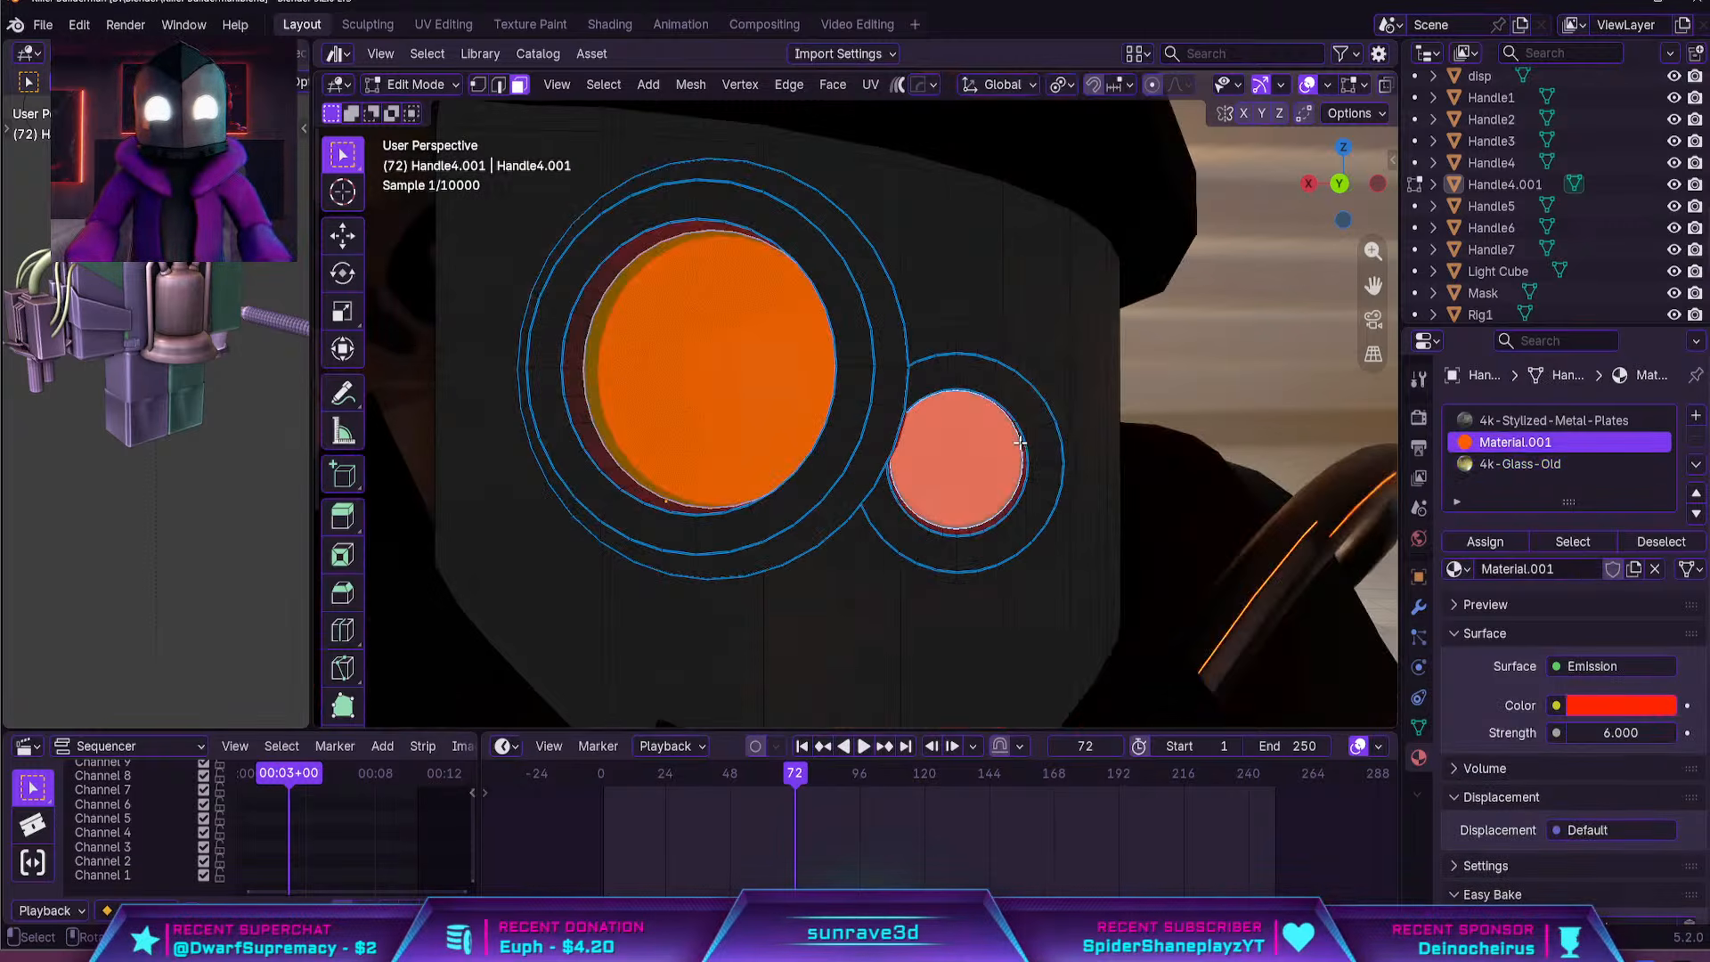
pyautogui.press('i')
pyautogui.click(1054, 460)
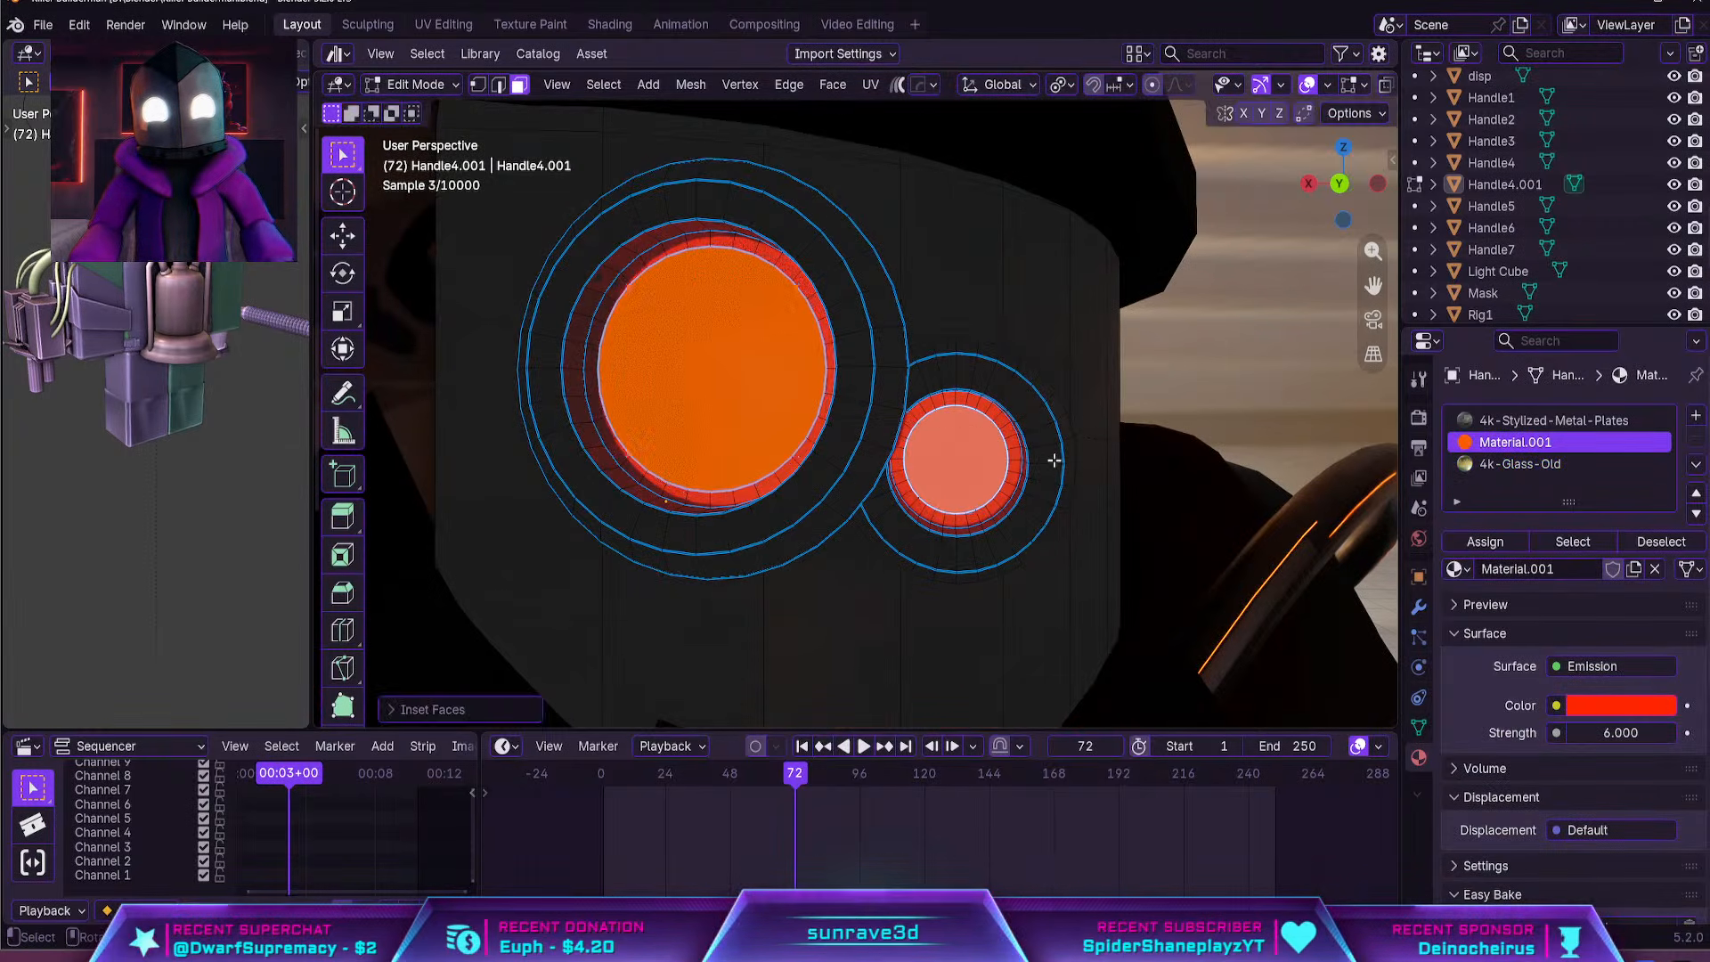
# Assign the thin face rings around both emissive lenses to 4k-Stylized-Metal-Plates and leave Edit Mode
pyautogui.keyDown('alt'); pyautogui.click(1014, 441); pyautogui.keyUp('alt')
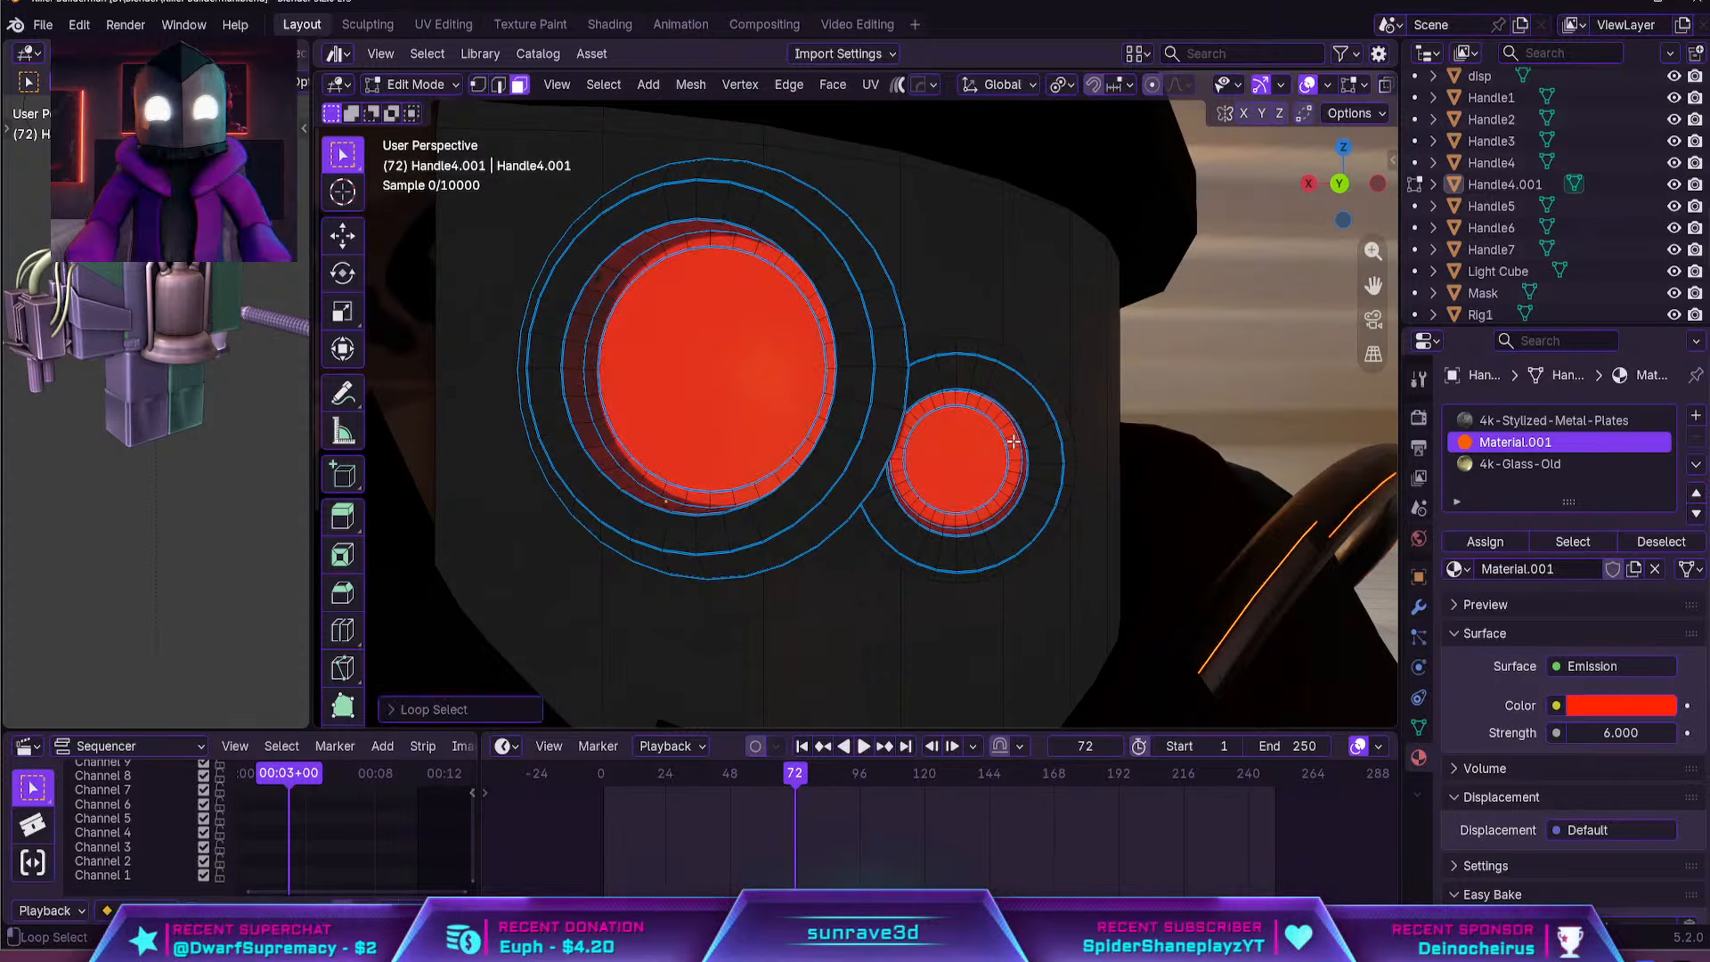
pyautogui.keyDown('alt'); pyautogui.keyDown('shift'); pyautogui.click(814, 301); pyautogui.keyUp('shift'); pyautogui.keyUp('alt')
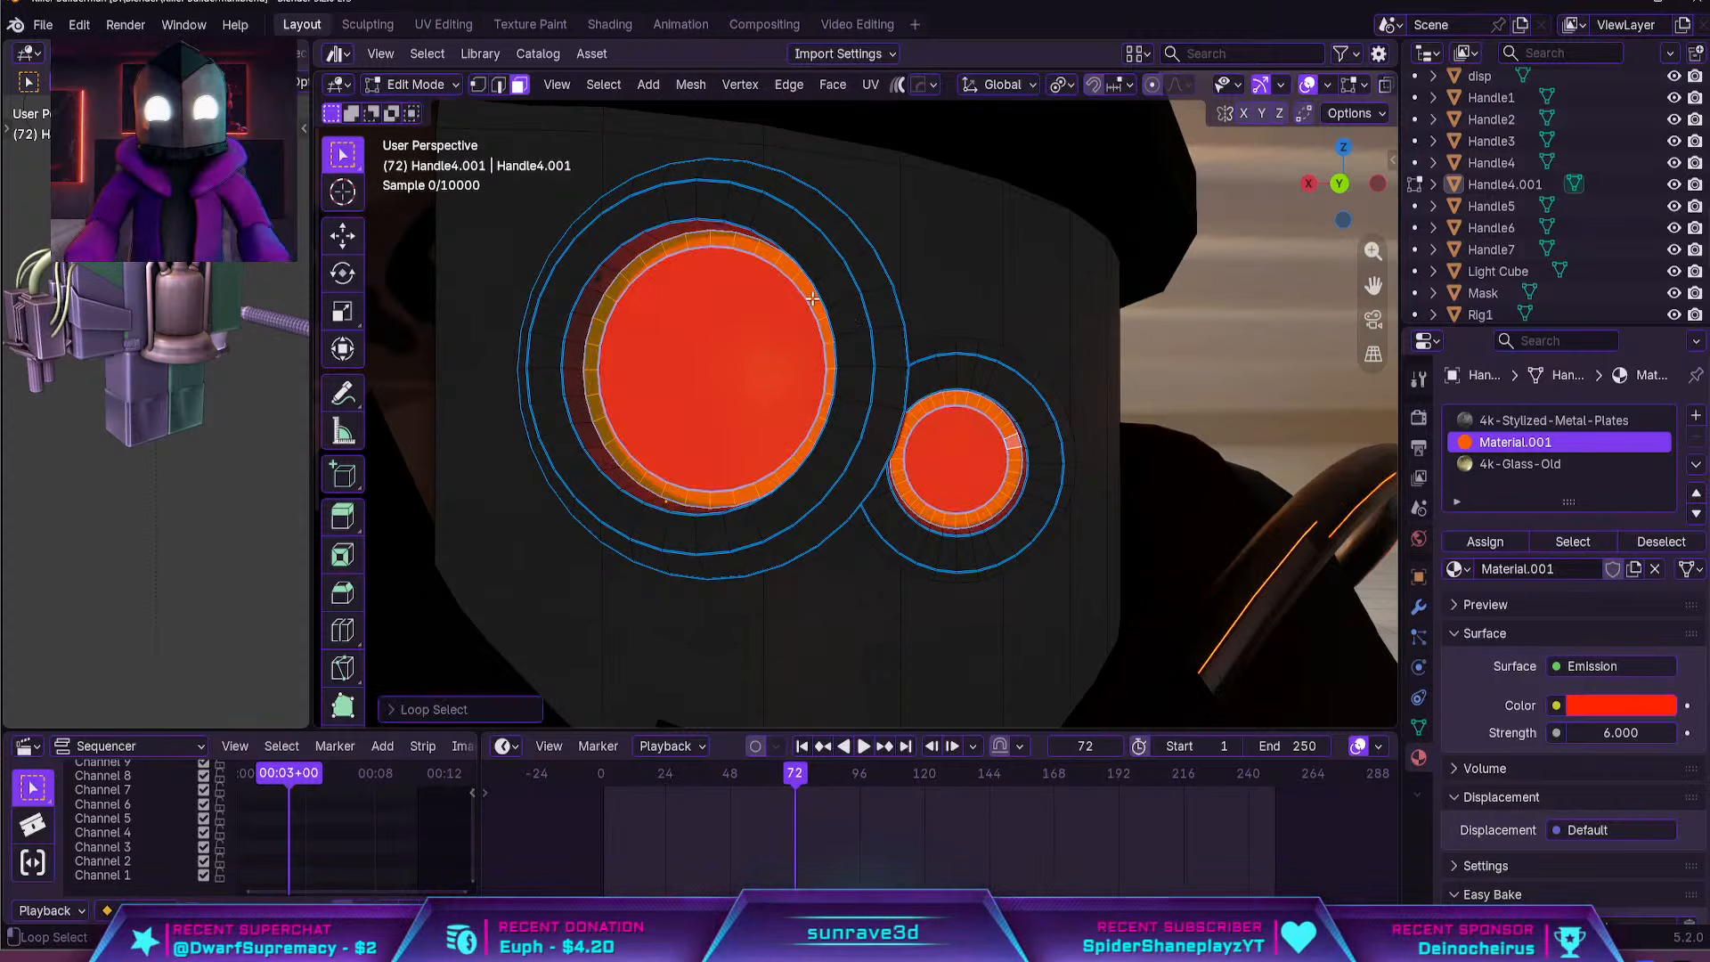
pyautogui.click(1554, 419)
pyautogui.click(1486, 542)
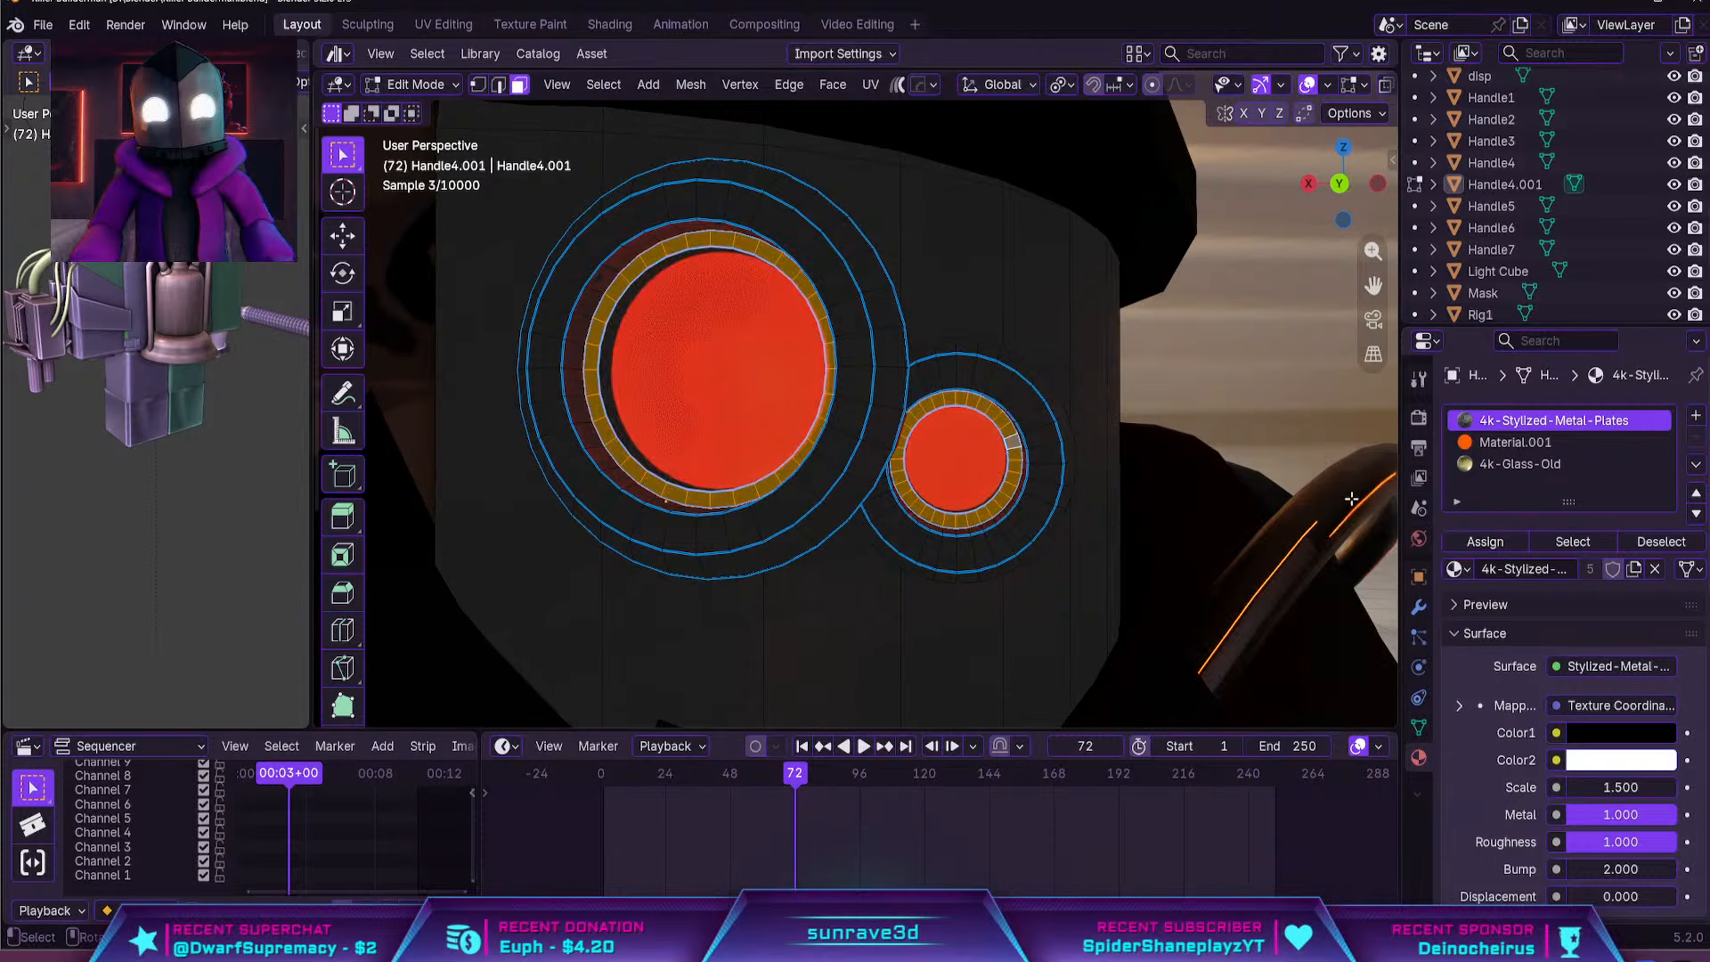
pyautogui.press('Tab')
# Examine the character in rendered view, then return to material preview and inspect the glass tank on its back
pyautogui.scroll(-5, 1221, 374)
pyautogui.moveTo(1224, 388); pyautogui.dragTo(1188, 379, button='middle')
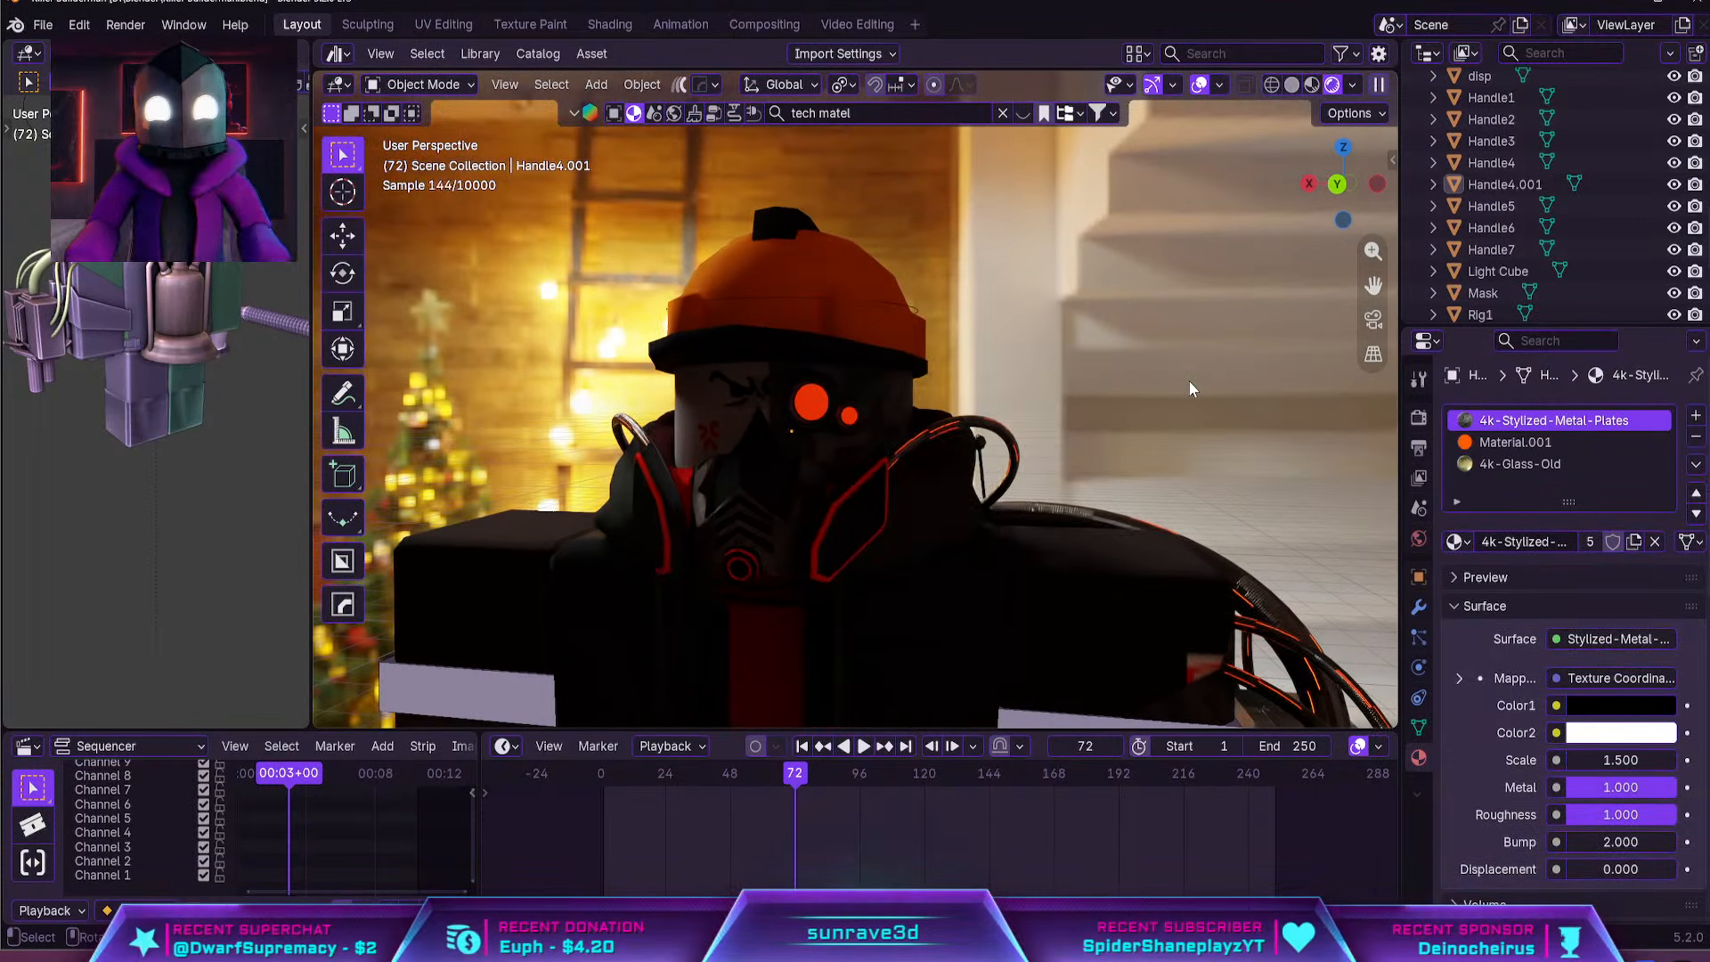
pyautogui.moveTo(1189, 381); pyautogui.dragTo(1172, 340, button='middle')
pyautogui.click(1296, 85)
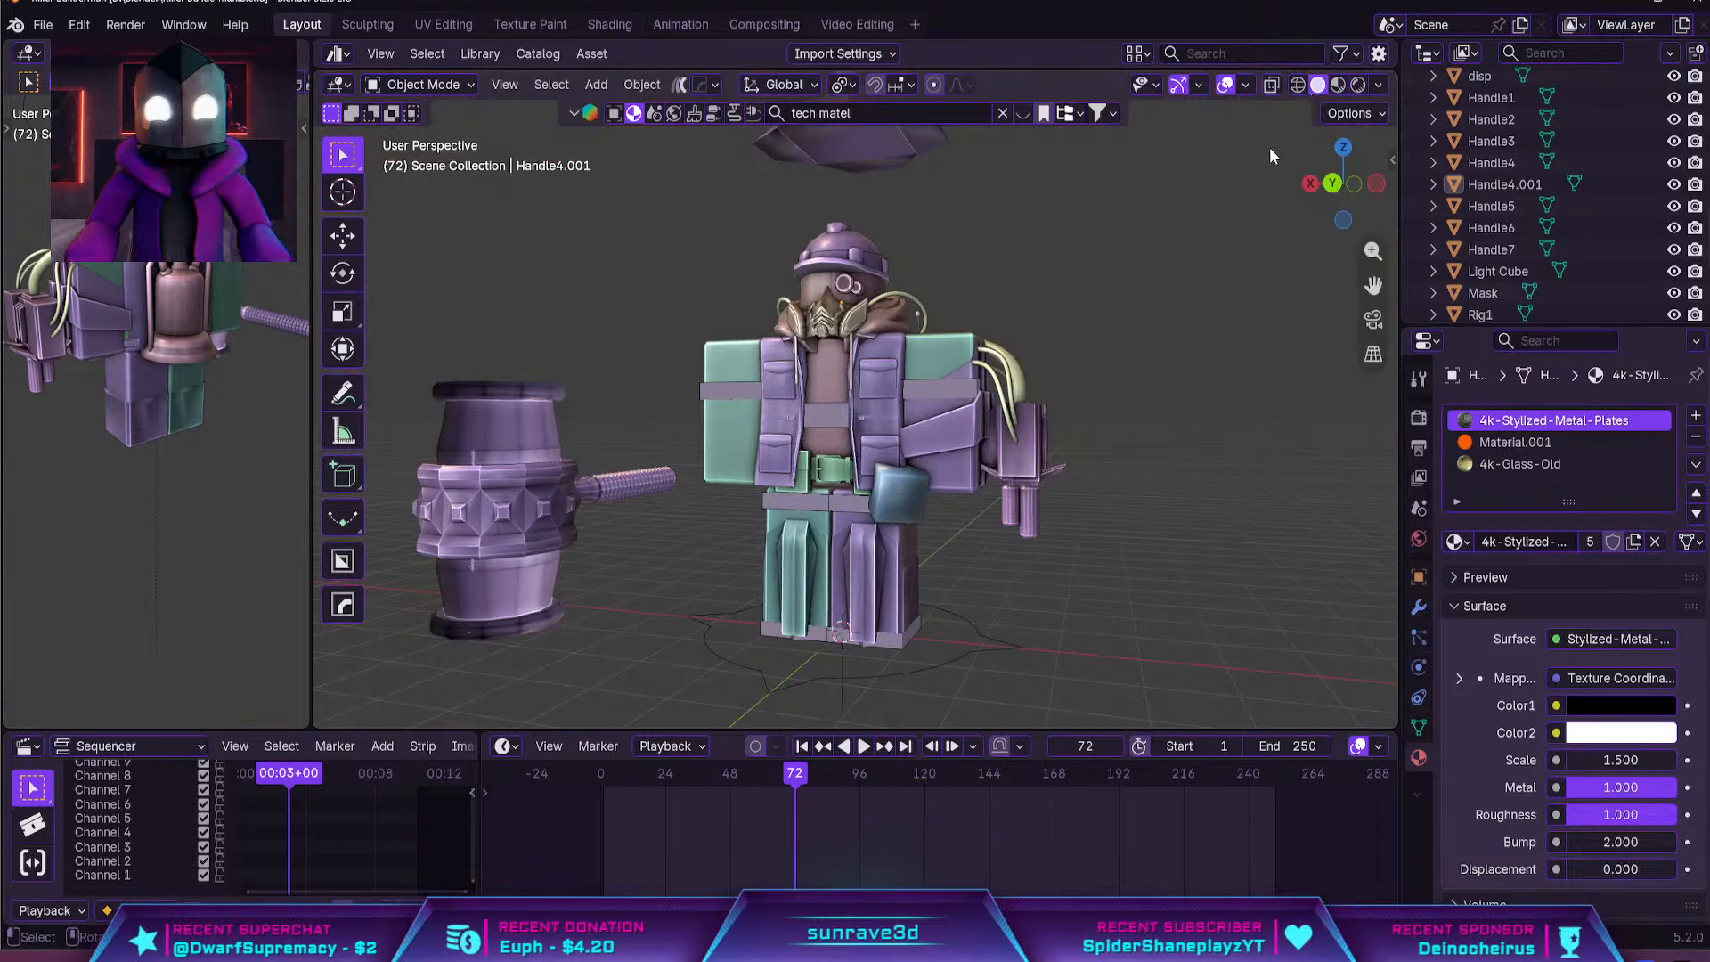
pyautogui.click(1298, 84)
pyautogui.click(1336, 85)
pyautogui.moveTo(1272, 142)
pyautogui.mouseDown(button='middle')
pyautogui.moveTo(1130, 292)
pyautogui.moveTo(1142, 314)
pyautogui.moveTo(682, 347)
pyautogui.moveTo(836, 326)
pyautogui.moveTo(1256, 141)
pyautogui.mouseUp(button='middle')
pyautogui.scroll(4, 839, 326)
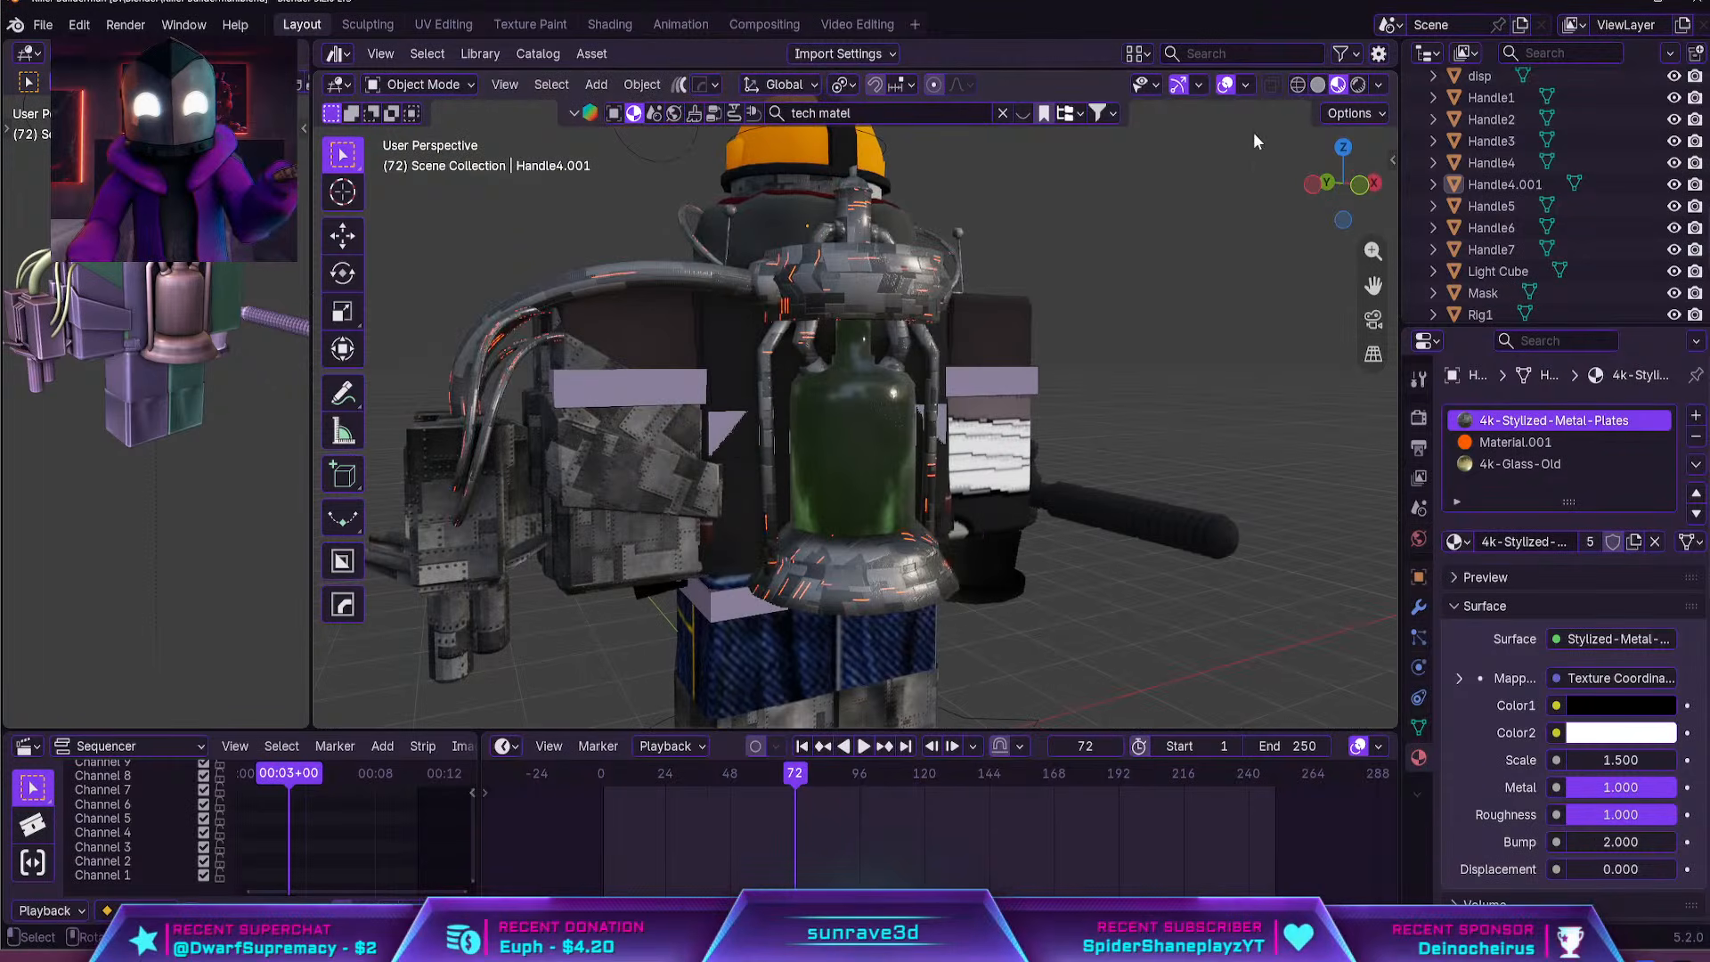
# In rendered view, assign one front face of the back tank's bottle to 4k-Glass-Old in Edit Mode, and clear the selection
pyautogui.click(1357, 85)
pyautogui.scroll(2, 1232, 203)
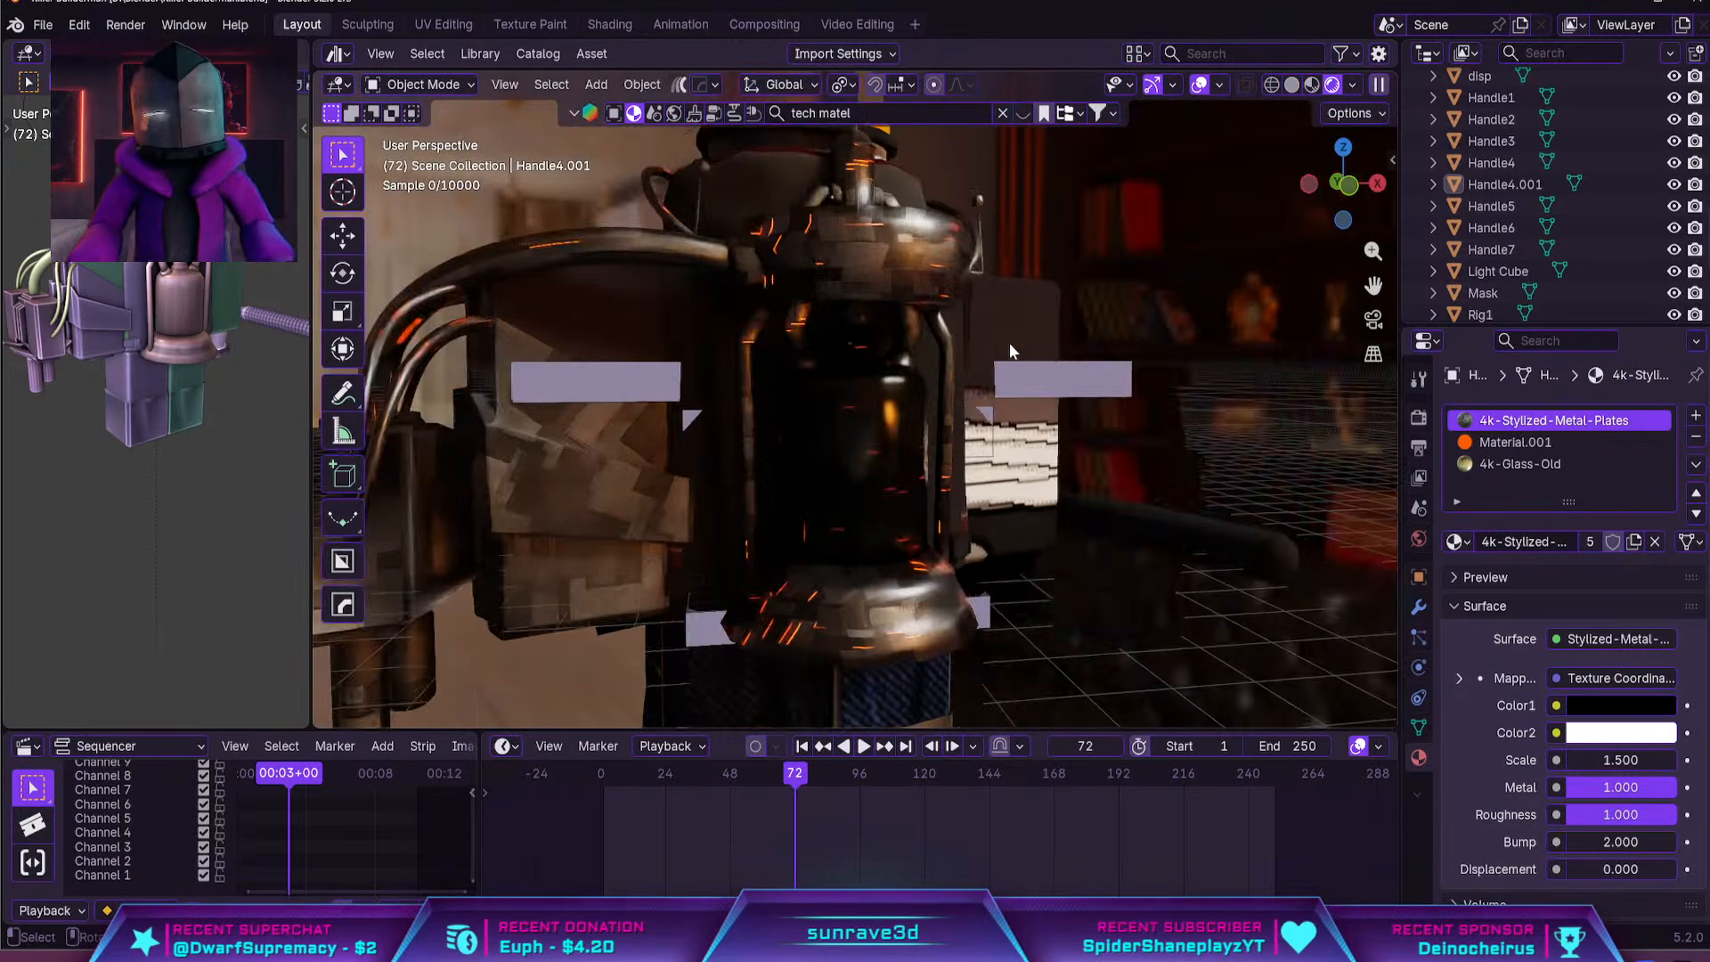
pyautogui.click(869, 414)
pyautogui.press('Tab')
pyautogui.scroll(4, 737, 419)
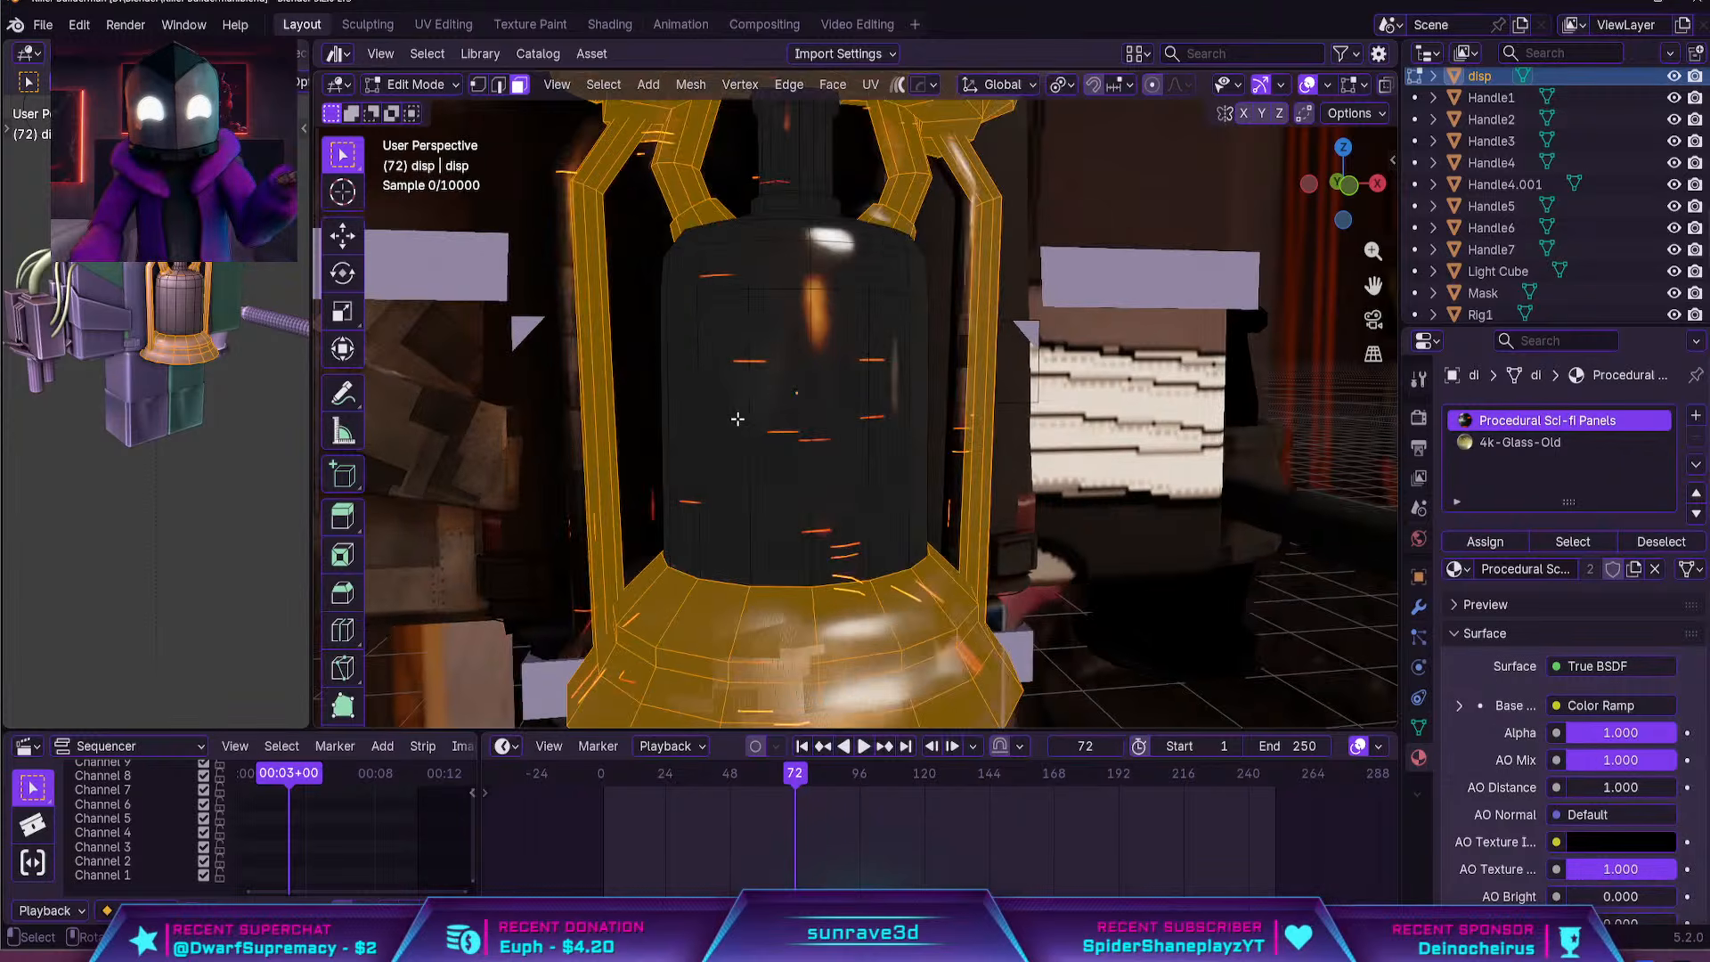
pyautogui.click(753, 419)
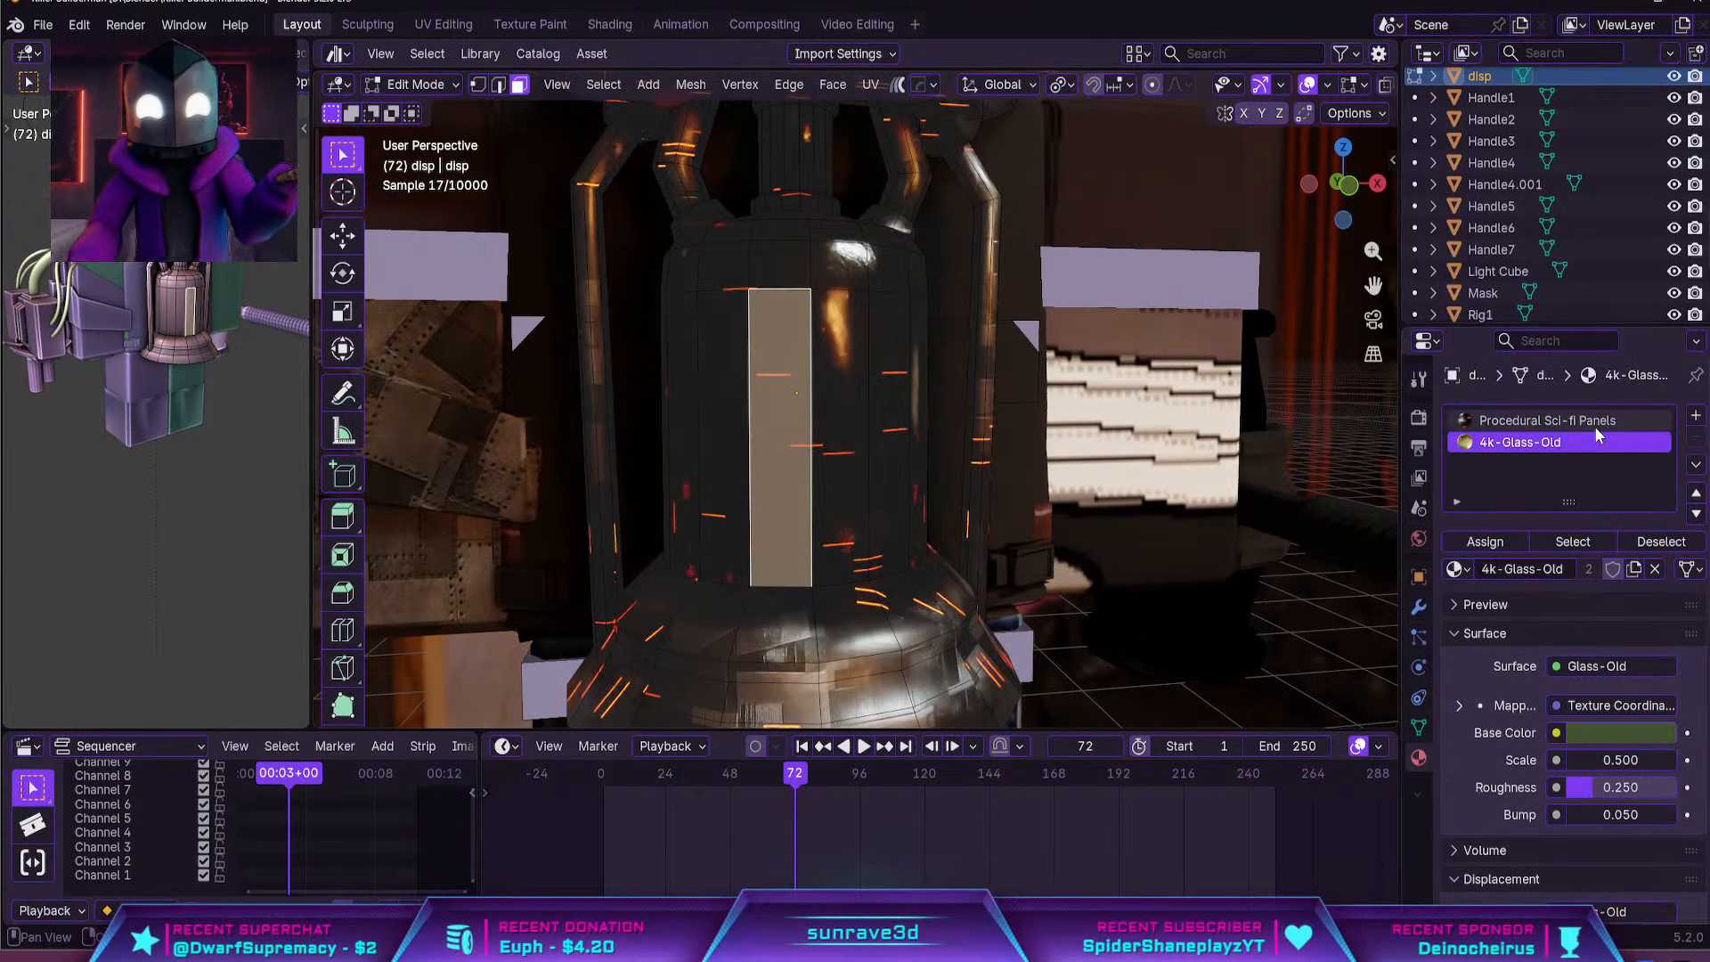
pyautogui.click(1489, 543)
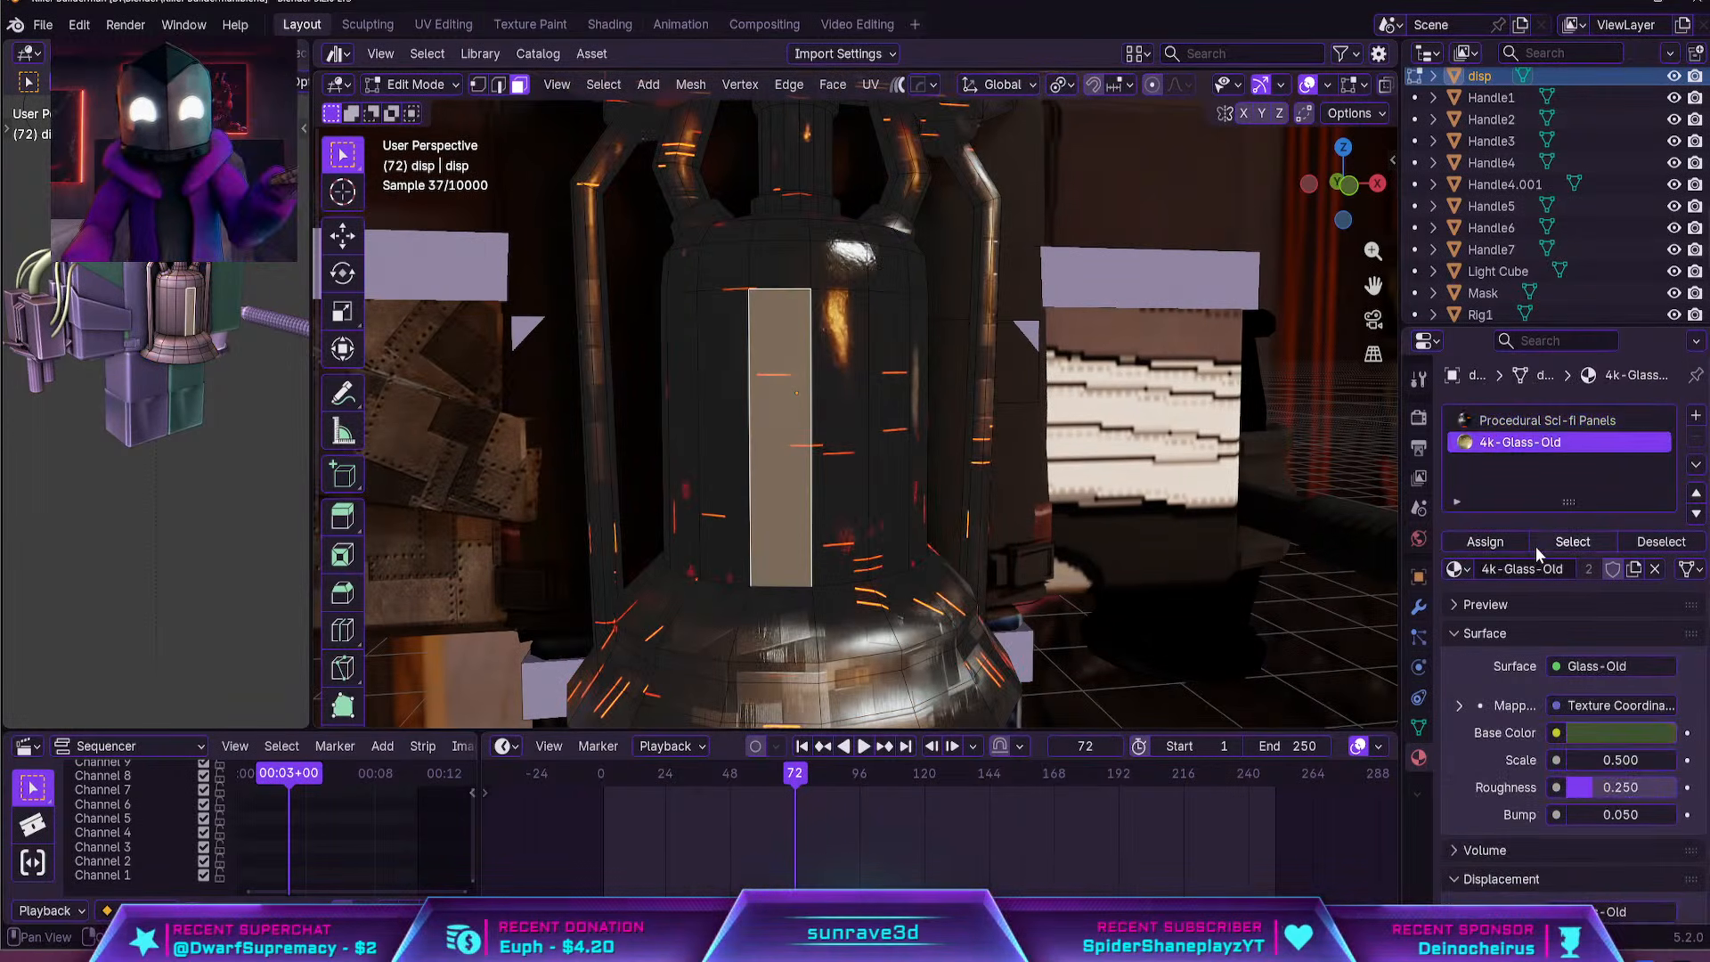
pyautogui.click(1573, 541)
pyautogui.click(1659, 541)
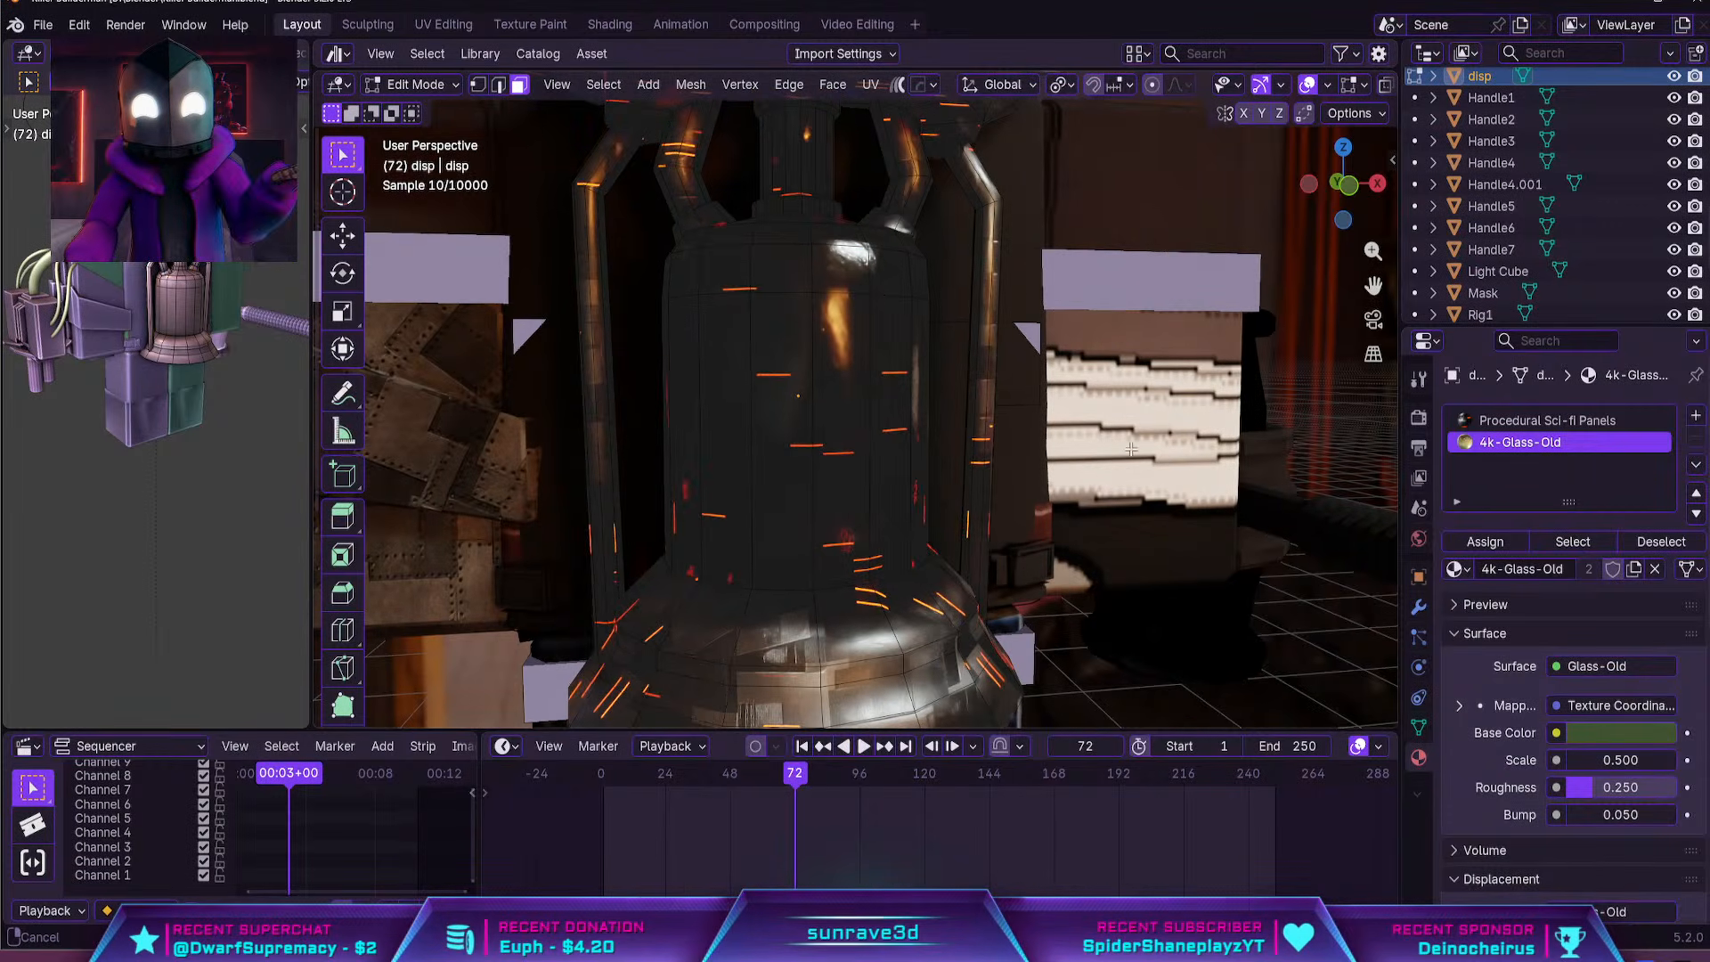
# Select all bottle faces that use 4k-Glass-Old, reassign that material to them, and leave Edit Mode
pyautogui.keyDown('shift'); pyautogui.moveTo(1272, 534); pyautogui.dragTo(1292, 586, button='middle'); pyautogui.keyUp('shift')
pyautogui.click(1571, 541)
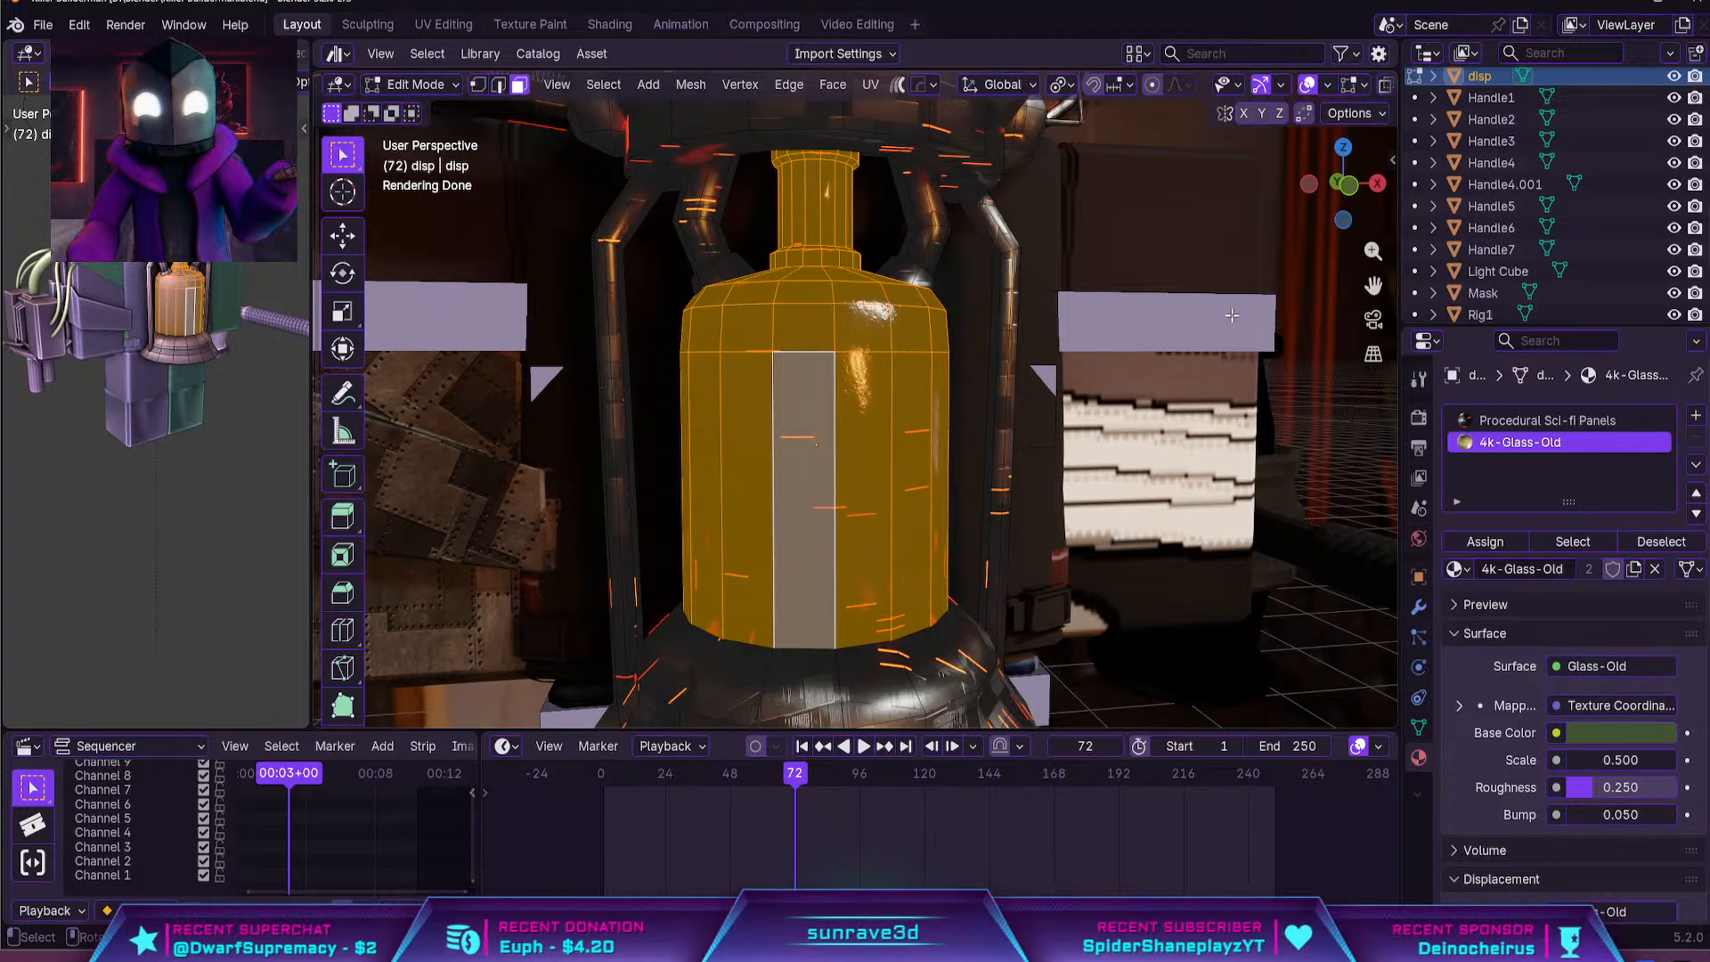
pyautogui.moveTo(1216, 310); pyautogui.dragTo(1042, 389, button='middle')
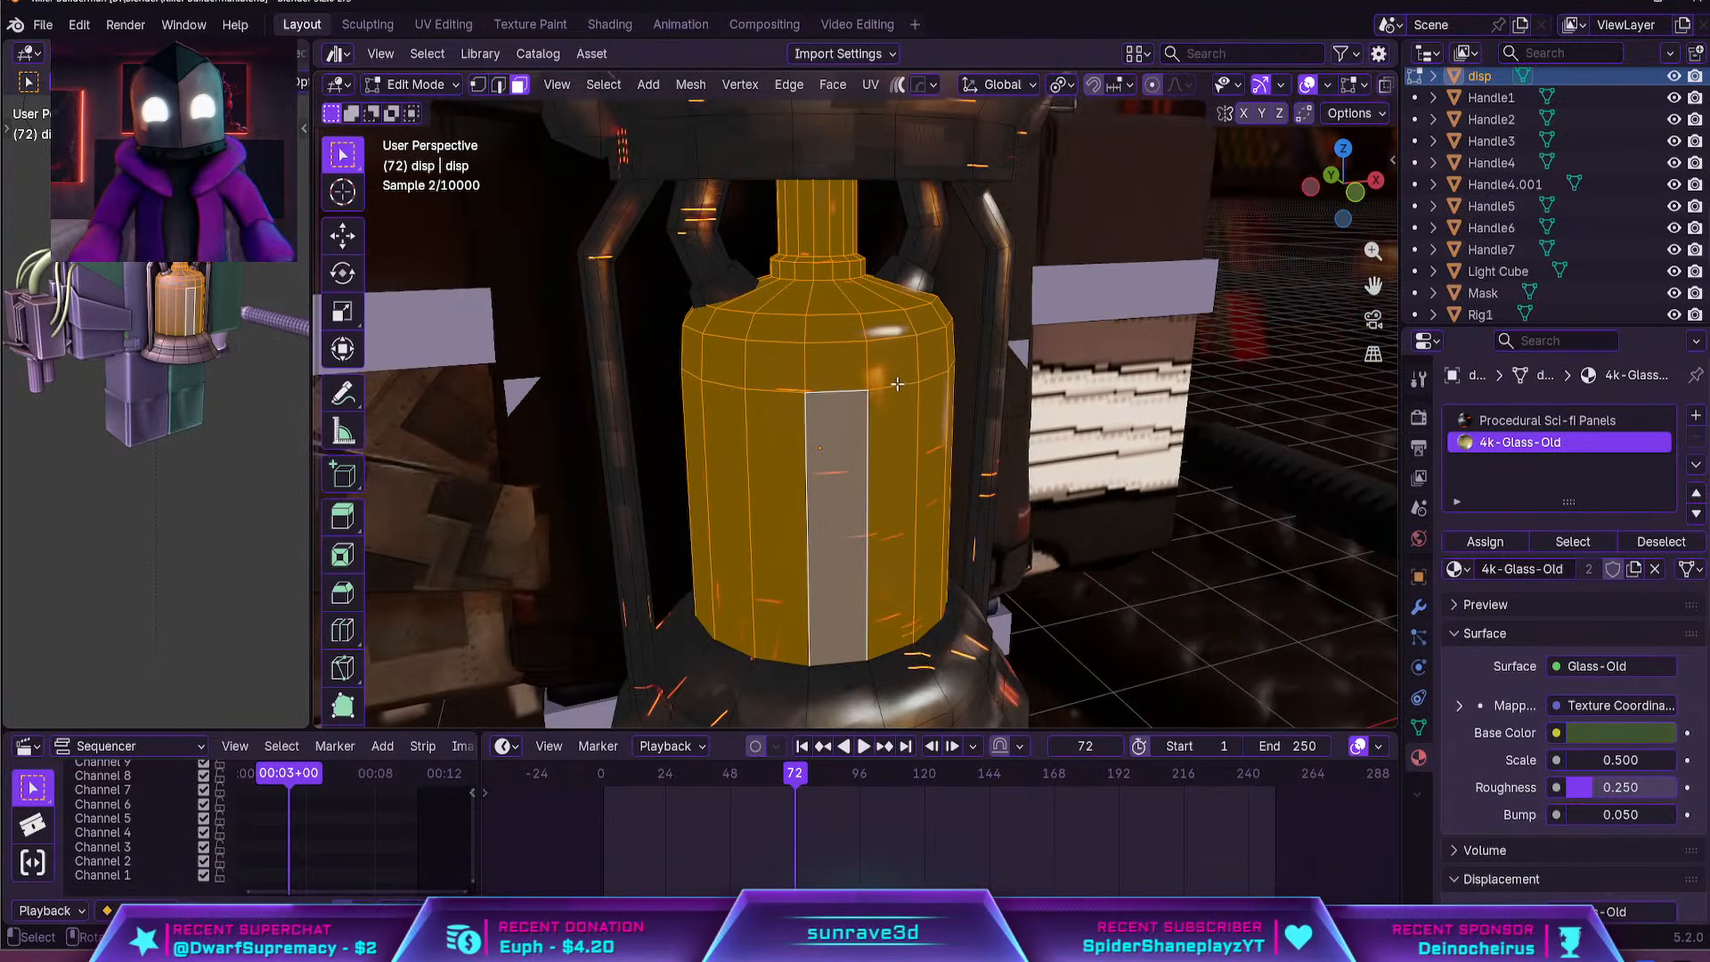
pyautogui.click(1498, 544)
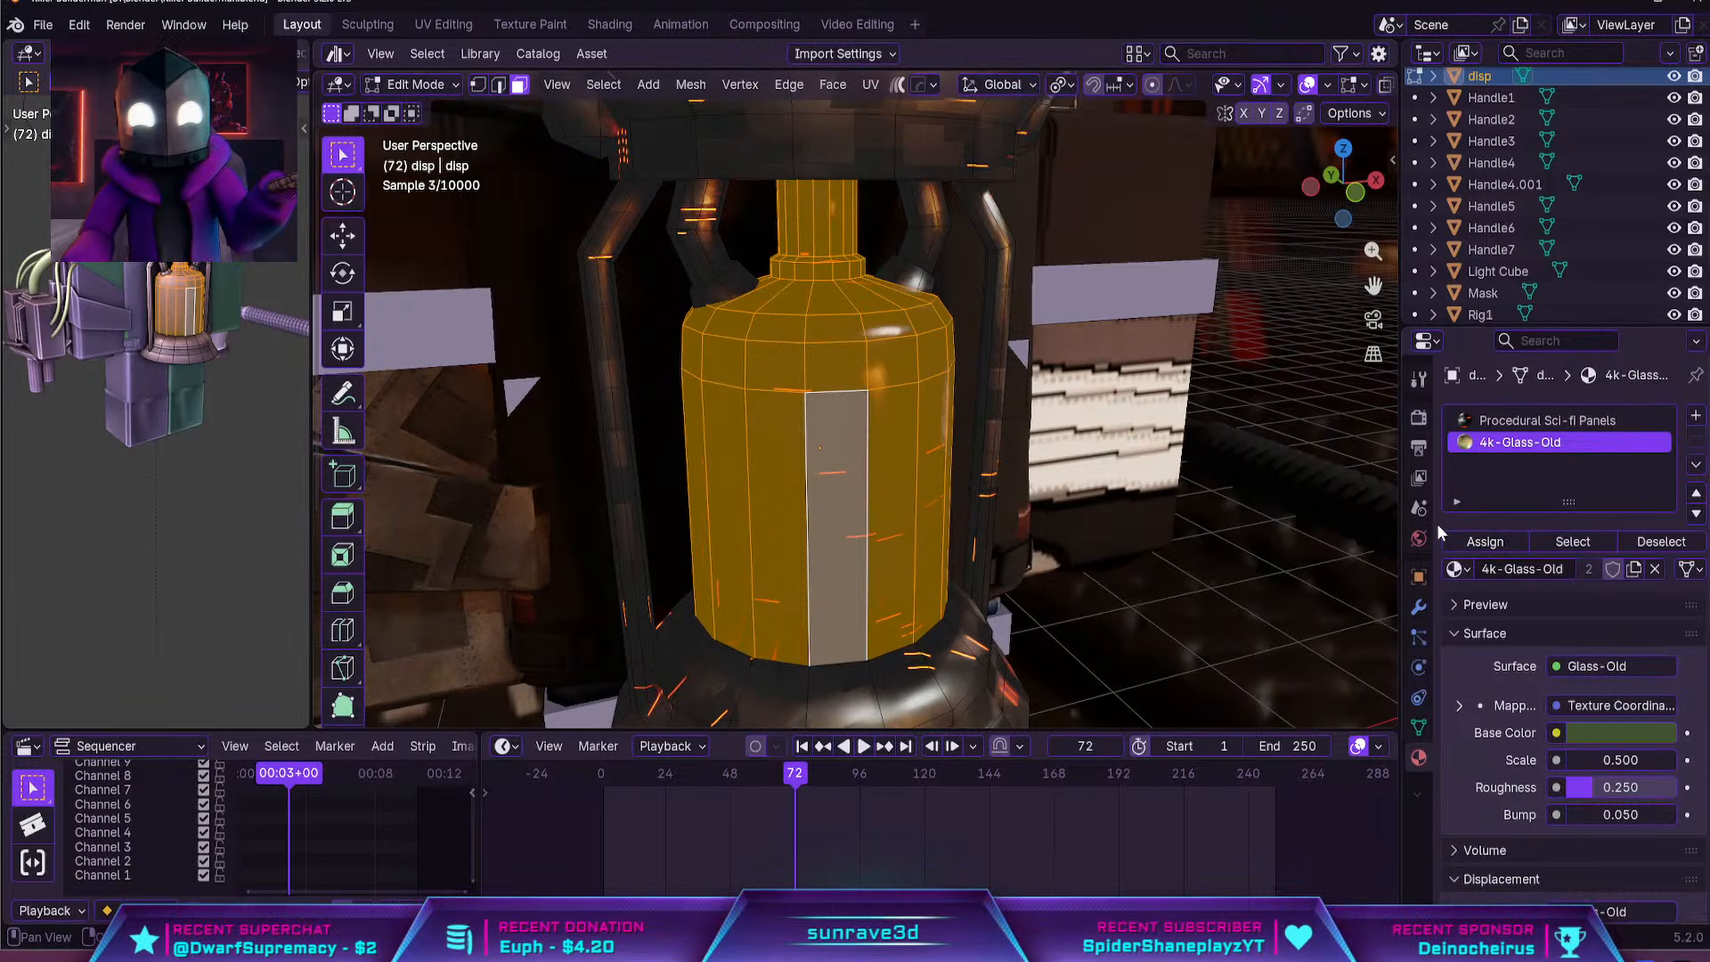
pyautogui.scroll(-6, 894, 513)
pyautogui.press('Tab')
pyautogui.scroll(2, 899, 515)
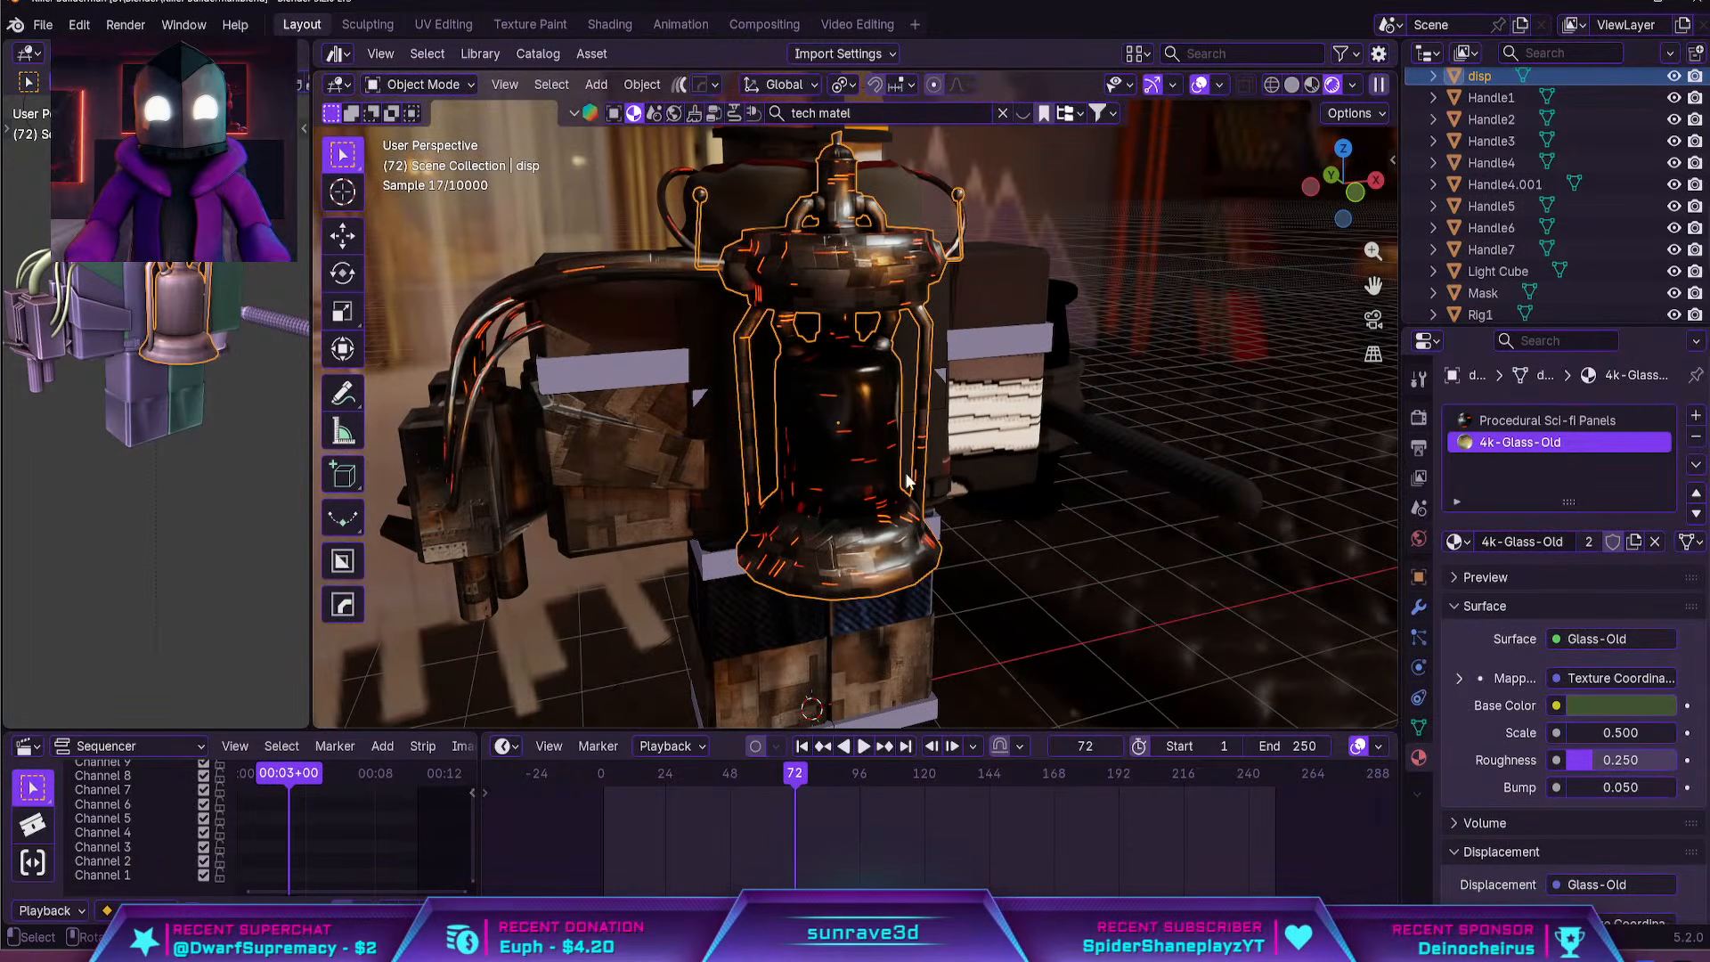
pyautogui.scroll(1, 837, 474)
pyautogui.moveTo(838, 474)
pyautogui.mouseDown(button='middle')
pyautogui.moveTo(1017, 451)
pyautogui.moveTo(826, 456)
pyautogui.mouseUp(button='middle')
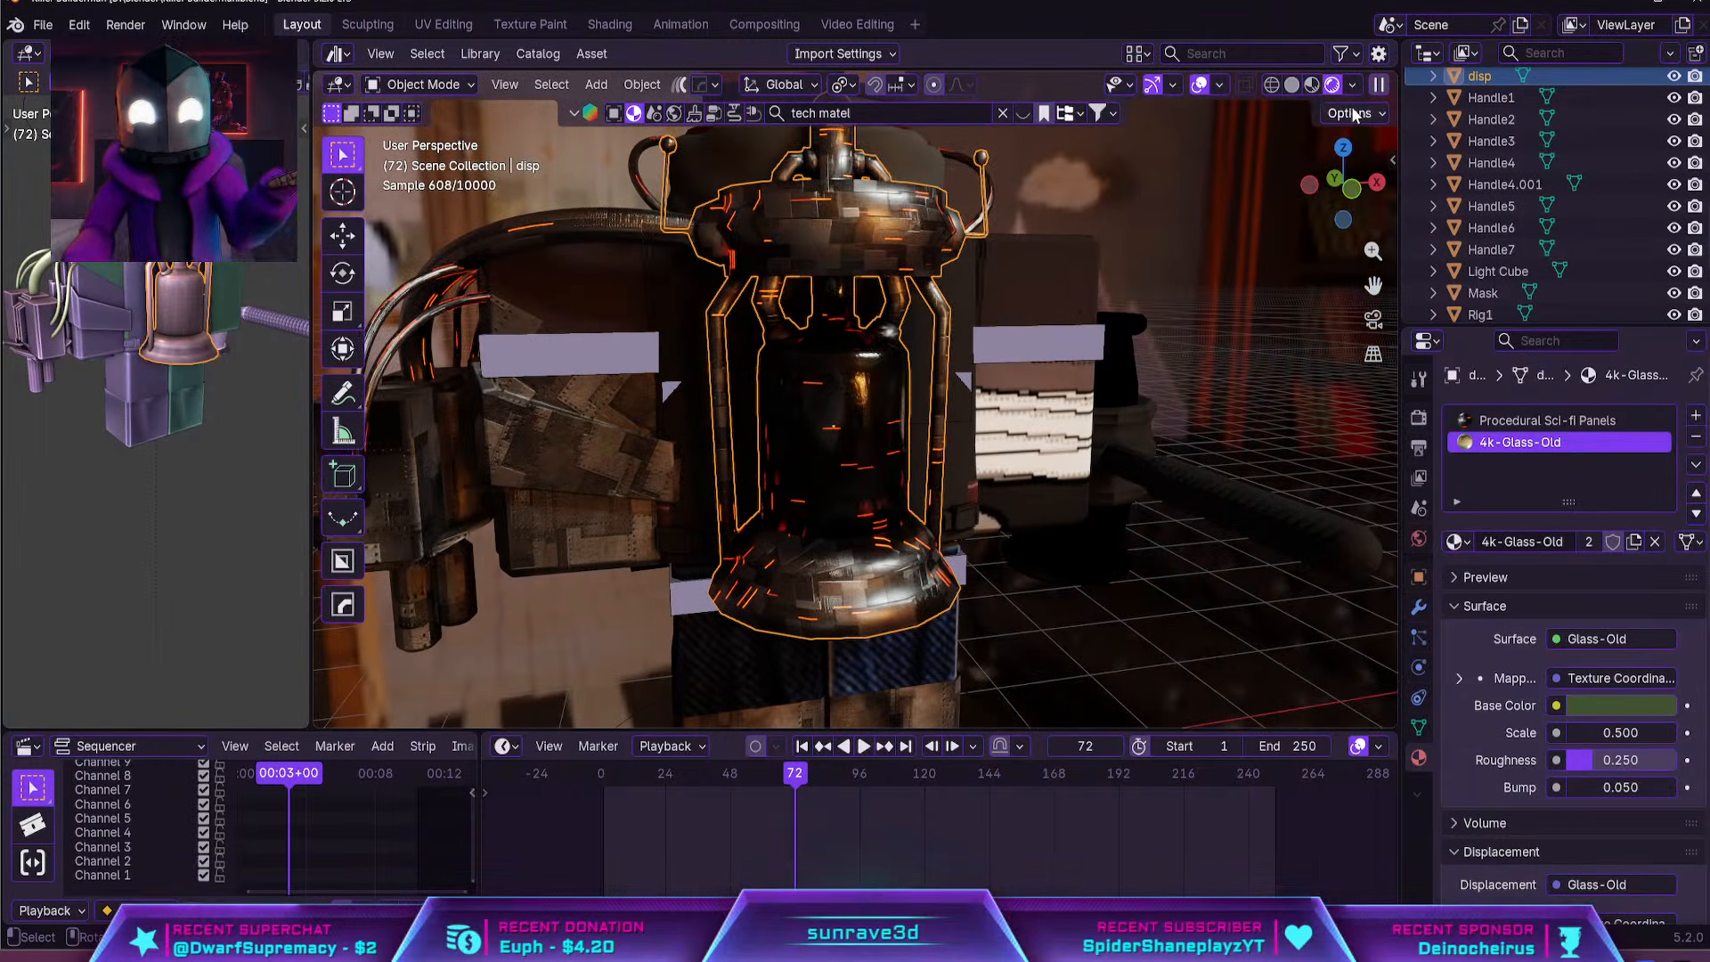
pyautogui.hotkey('shift', 'a')
pyautogui.moveTo(1138, 383)
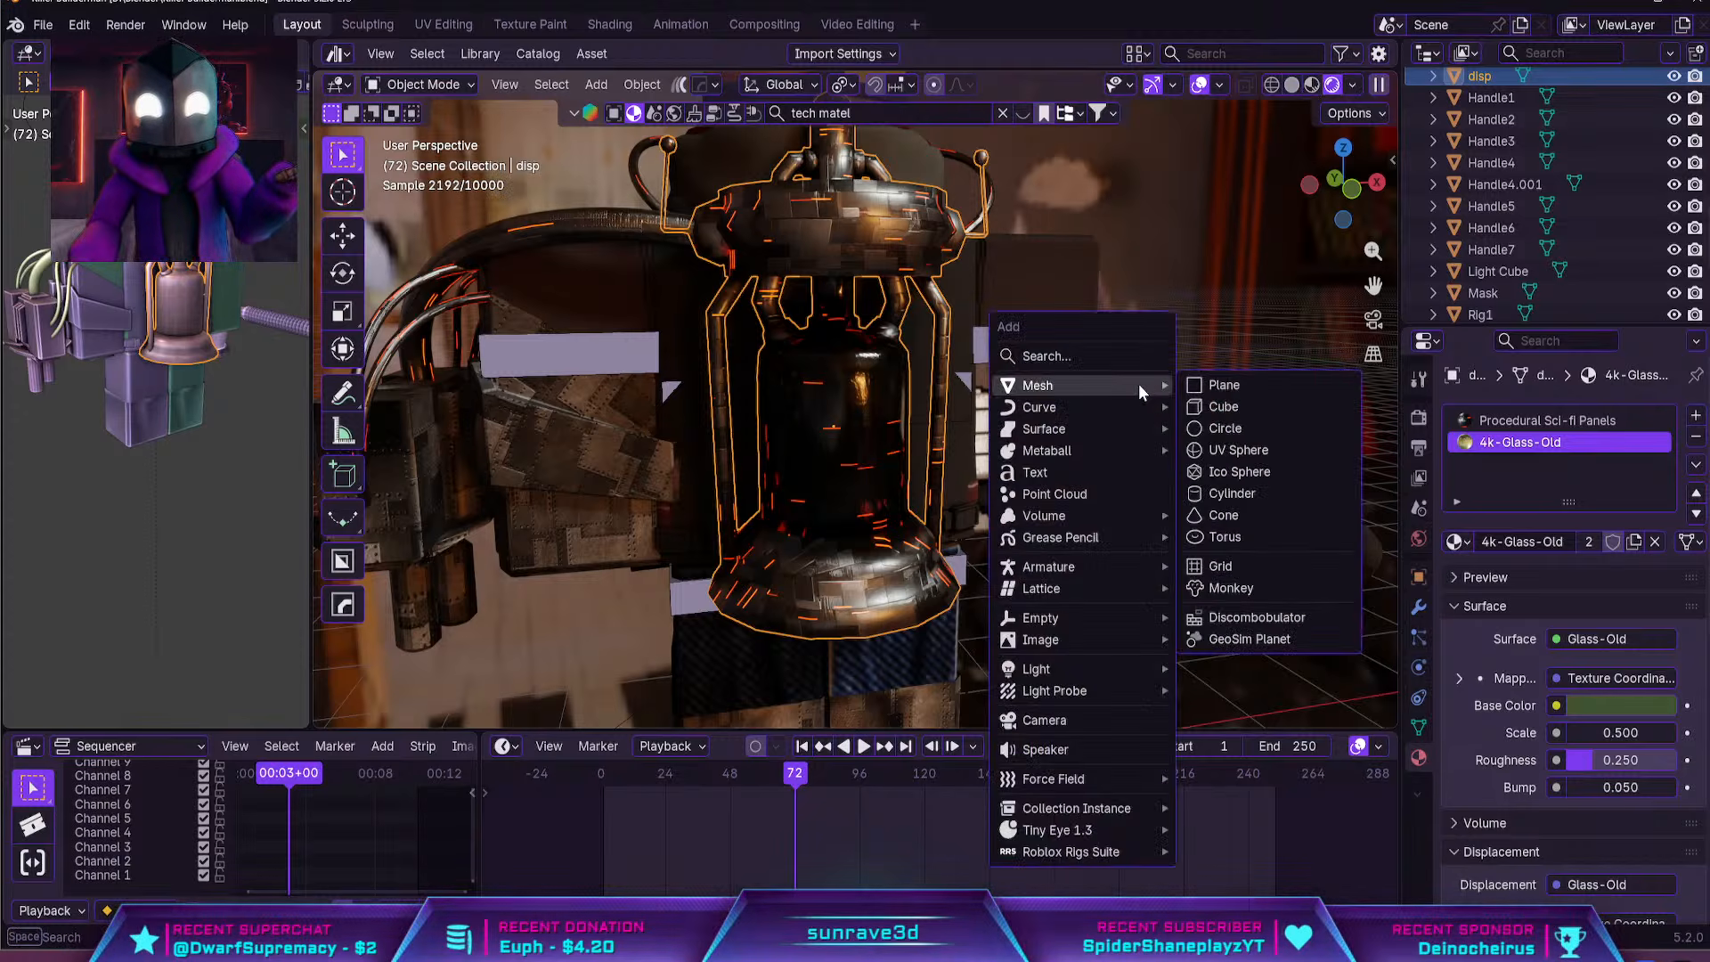
pyautogui.click(1221, 495)
pyautogui.press('s')
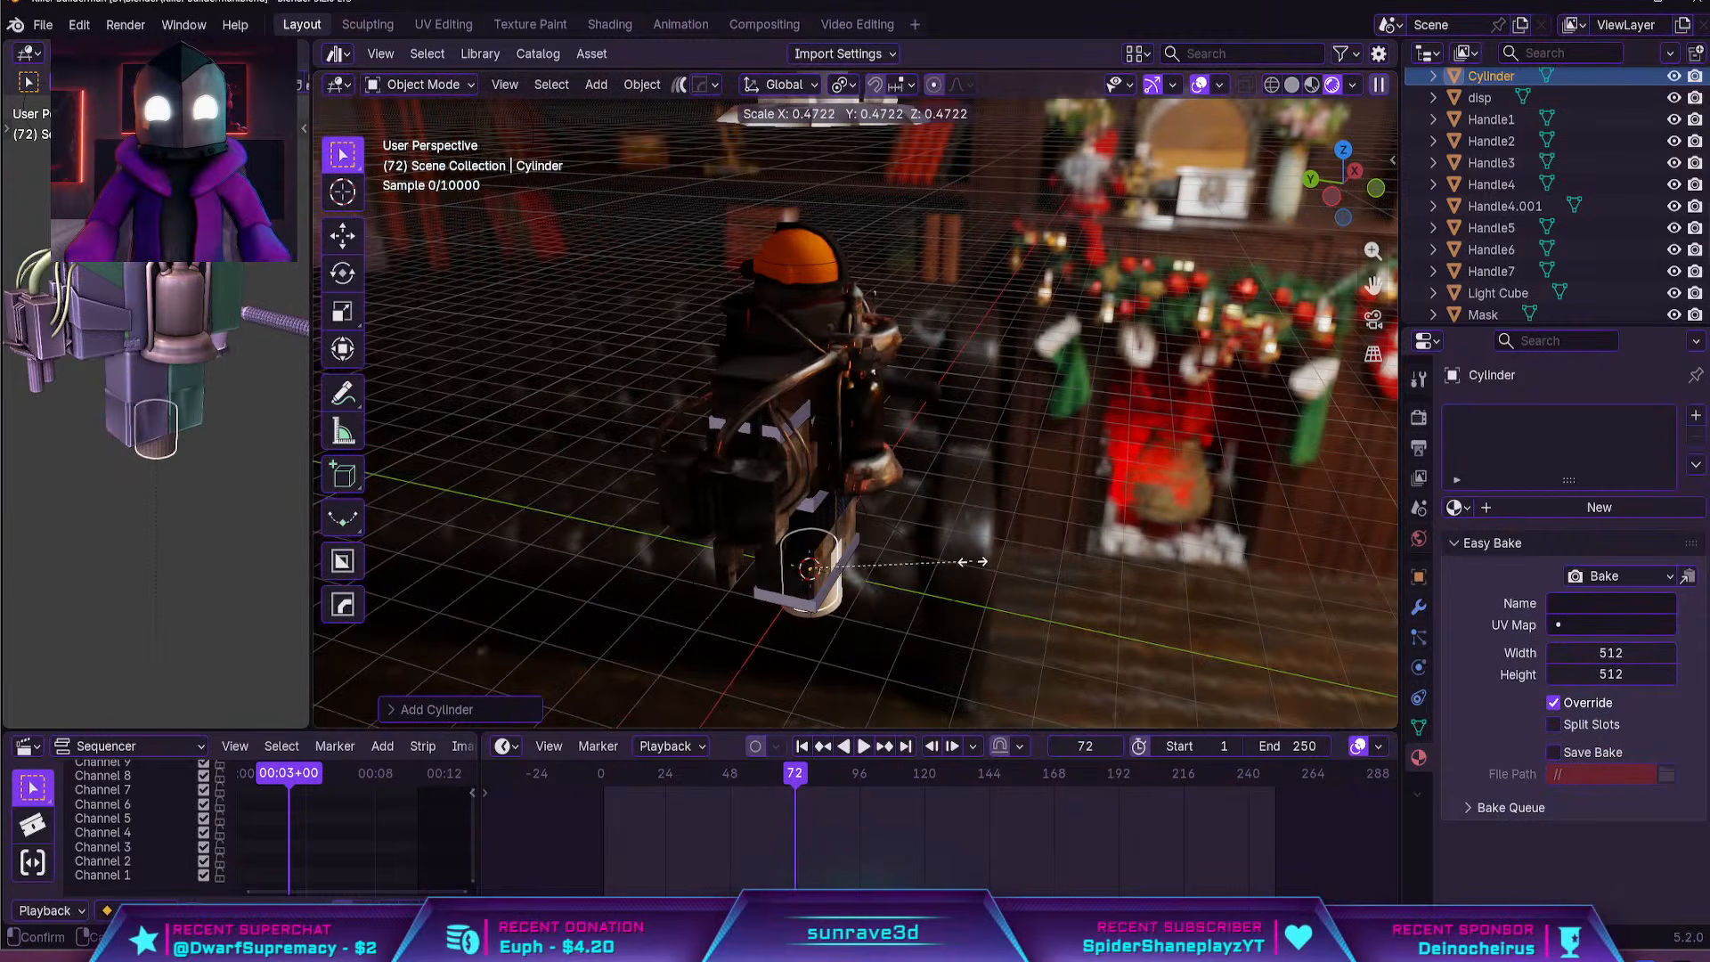
pyautogui.rightClick(978, 556)
pyautogui.scroll(4, 877, 485)
# Duplicate the loop of tall side faces around the tank's glass bottle in place and scale the copy slightly smaller
pyautogui.click(886, 441)
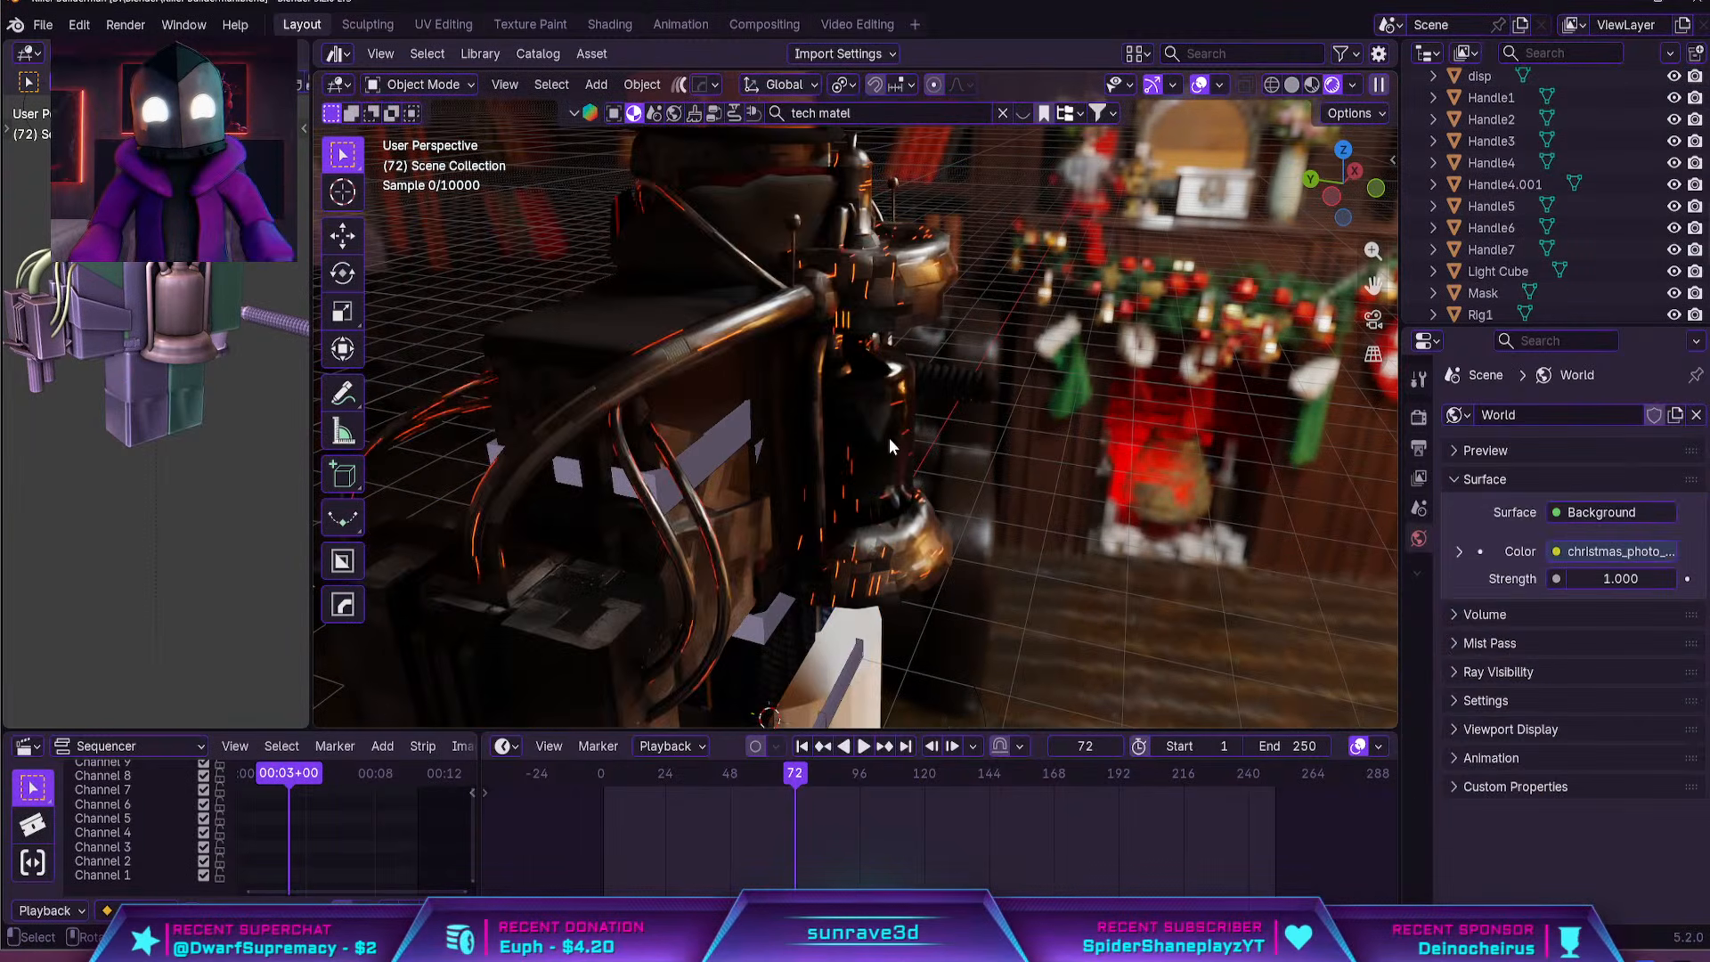
pyautogui.scroll(5, 869, 442)
pyautogui.press('Tab')
pyautogui.click(925, 449)
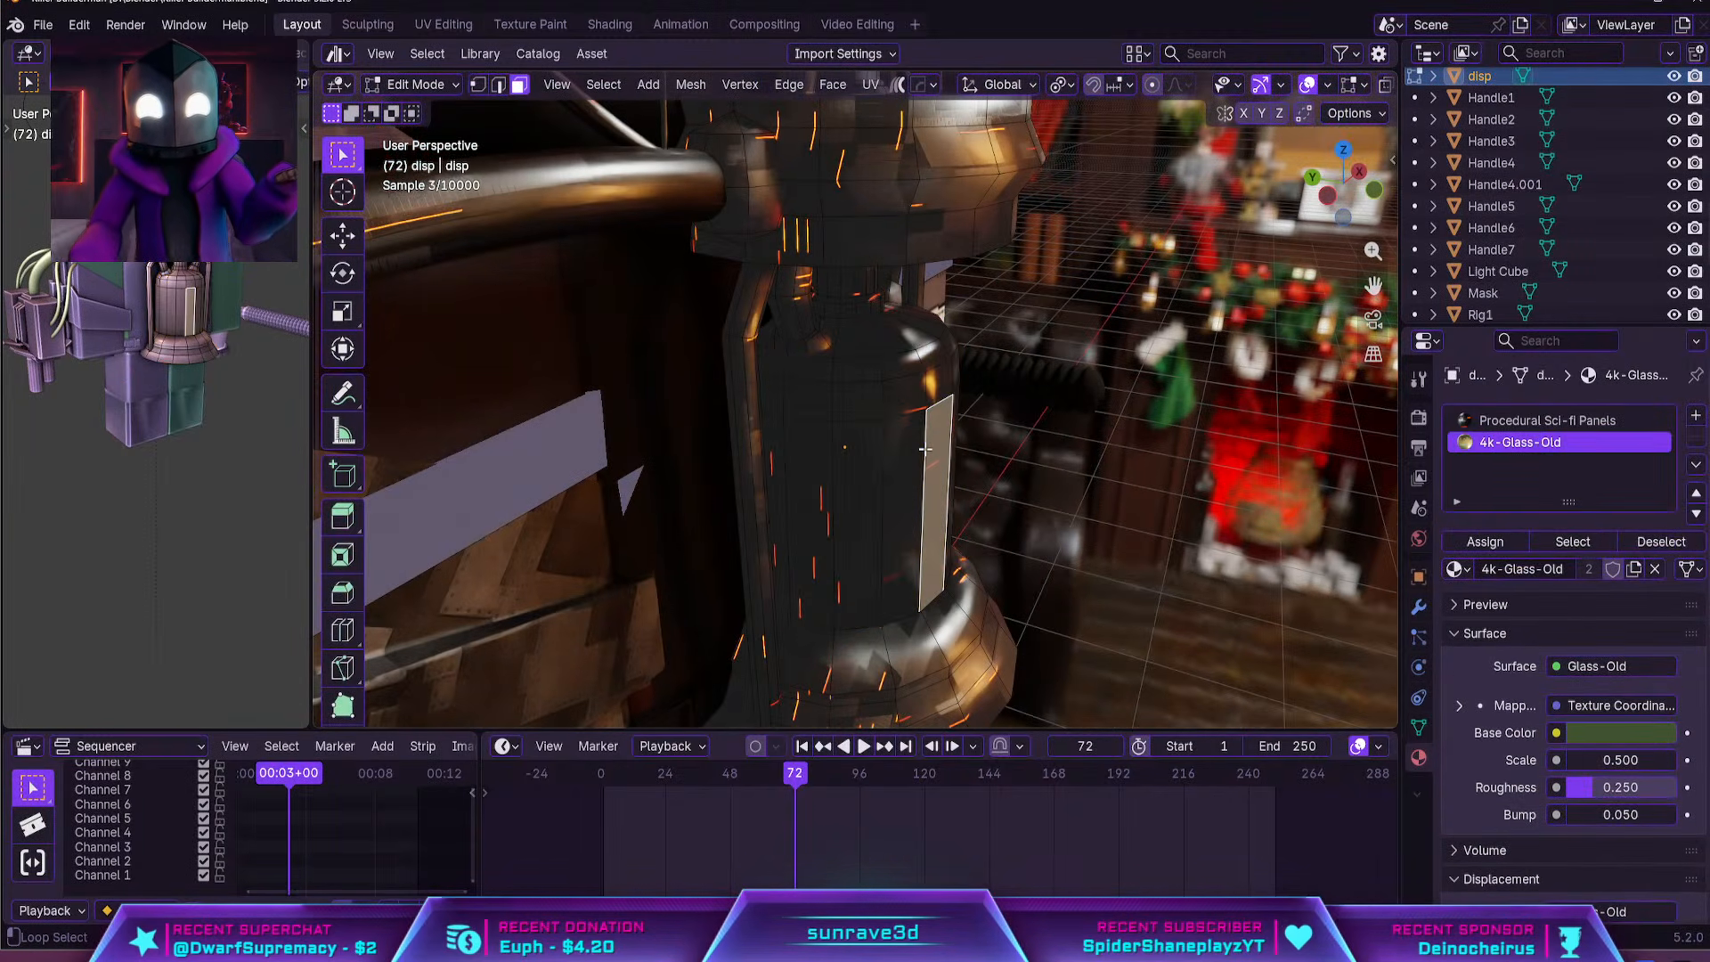
pyautogui.keyDown('alt'); pyautogui.click(925, 449); pyautogui.keyUp('alt')
pyautogui.hotkey('shift', 'd')
pyautogui.rightClick(1029, 512)
pyautogui.press('s')
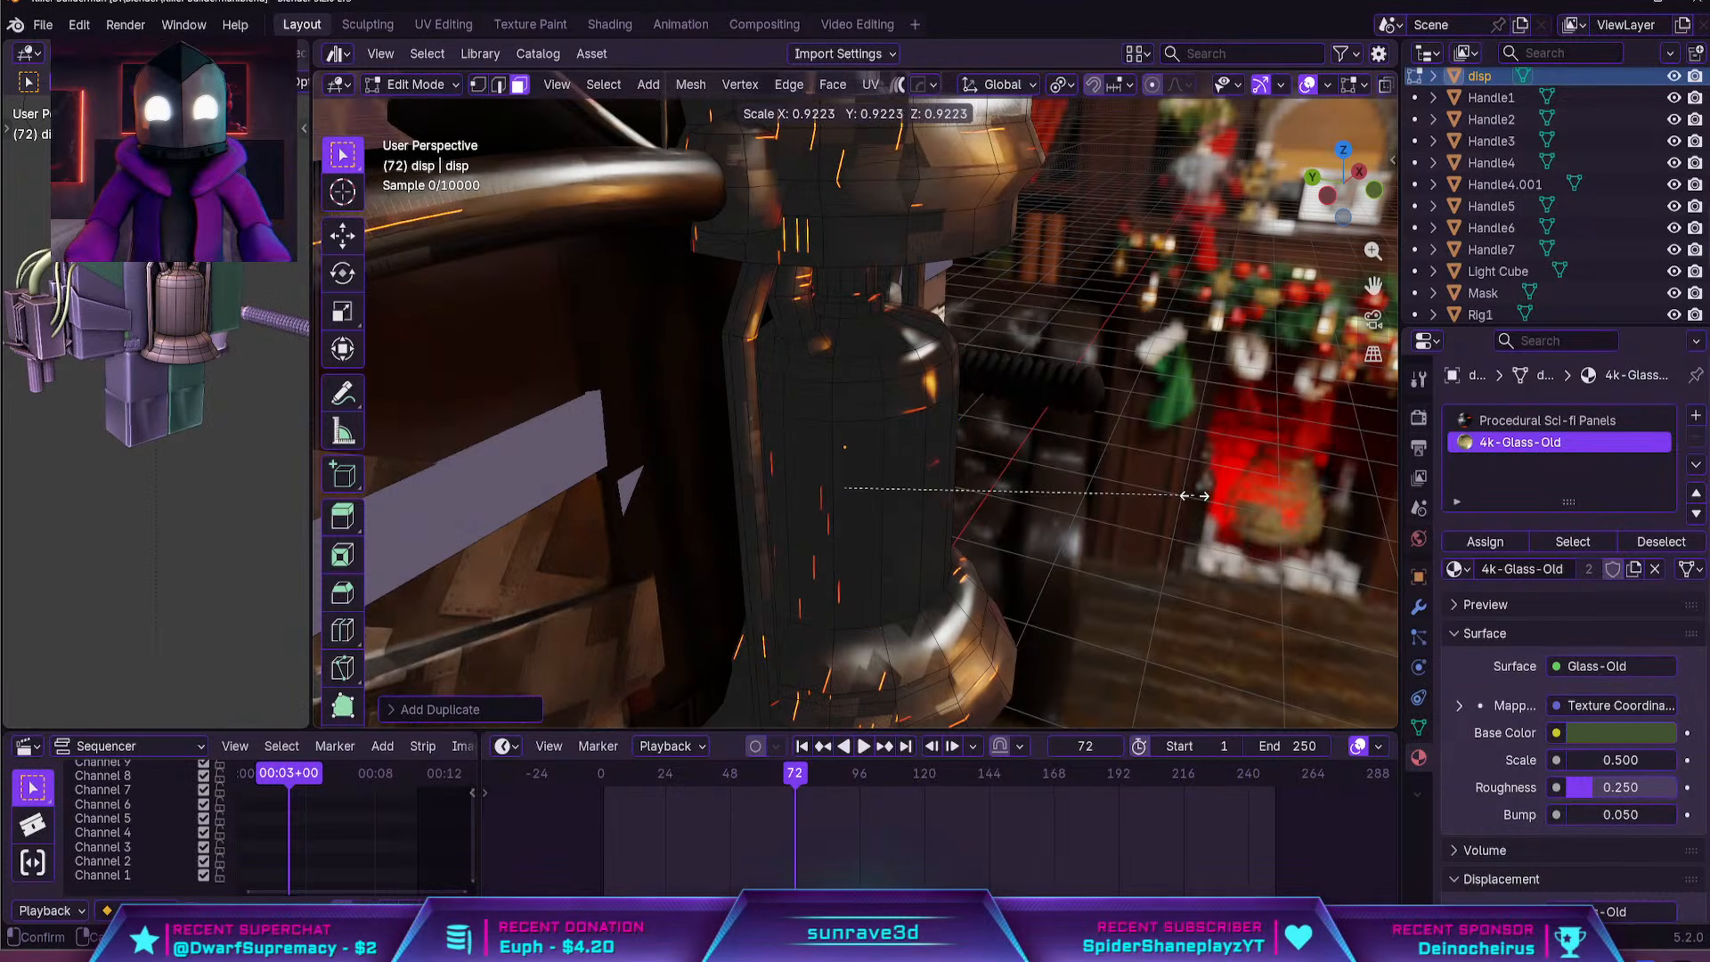
pyautogui.click(1065, 476)
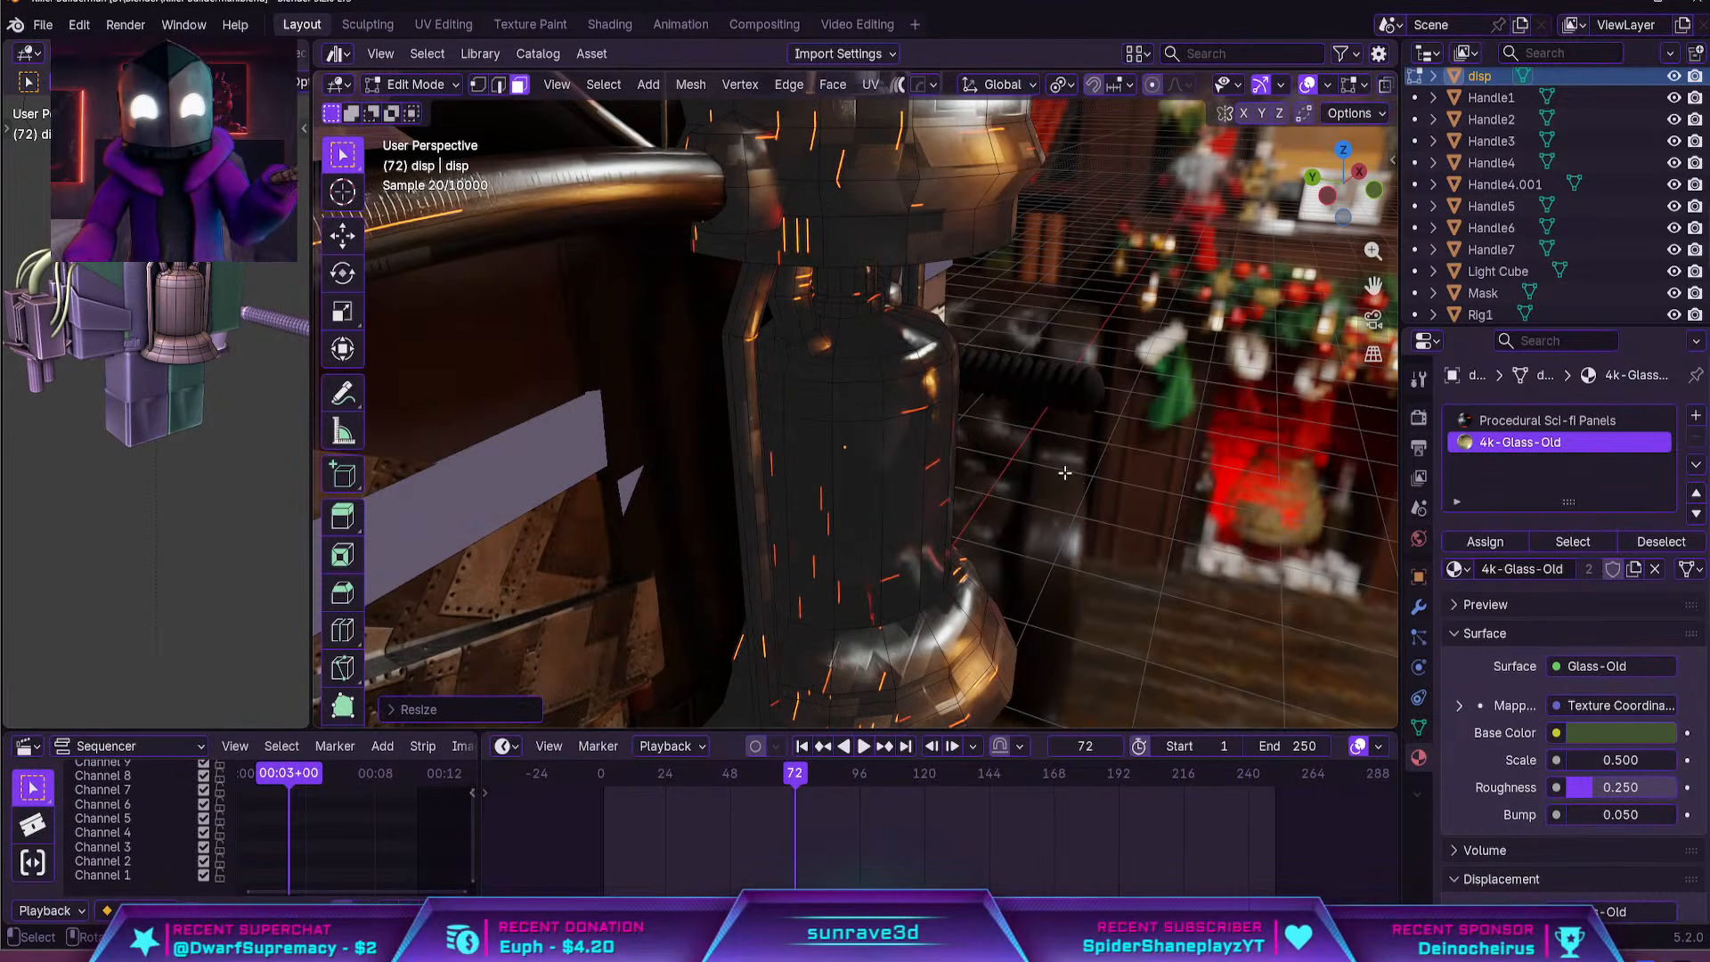
# Separate the duplicated inner face loop into its own object and leave Edit Mode
pyautogui.press('p')
pyautogui.click(975, 427)
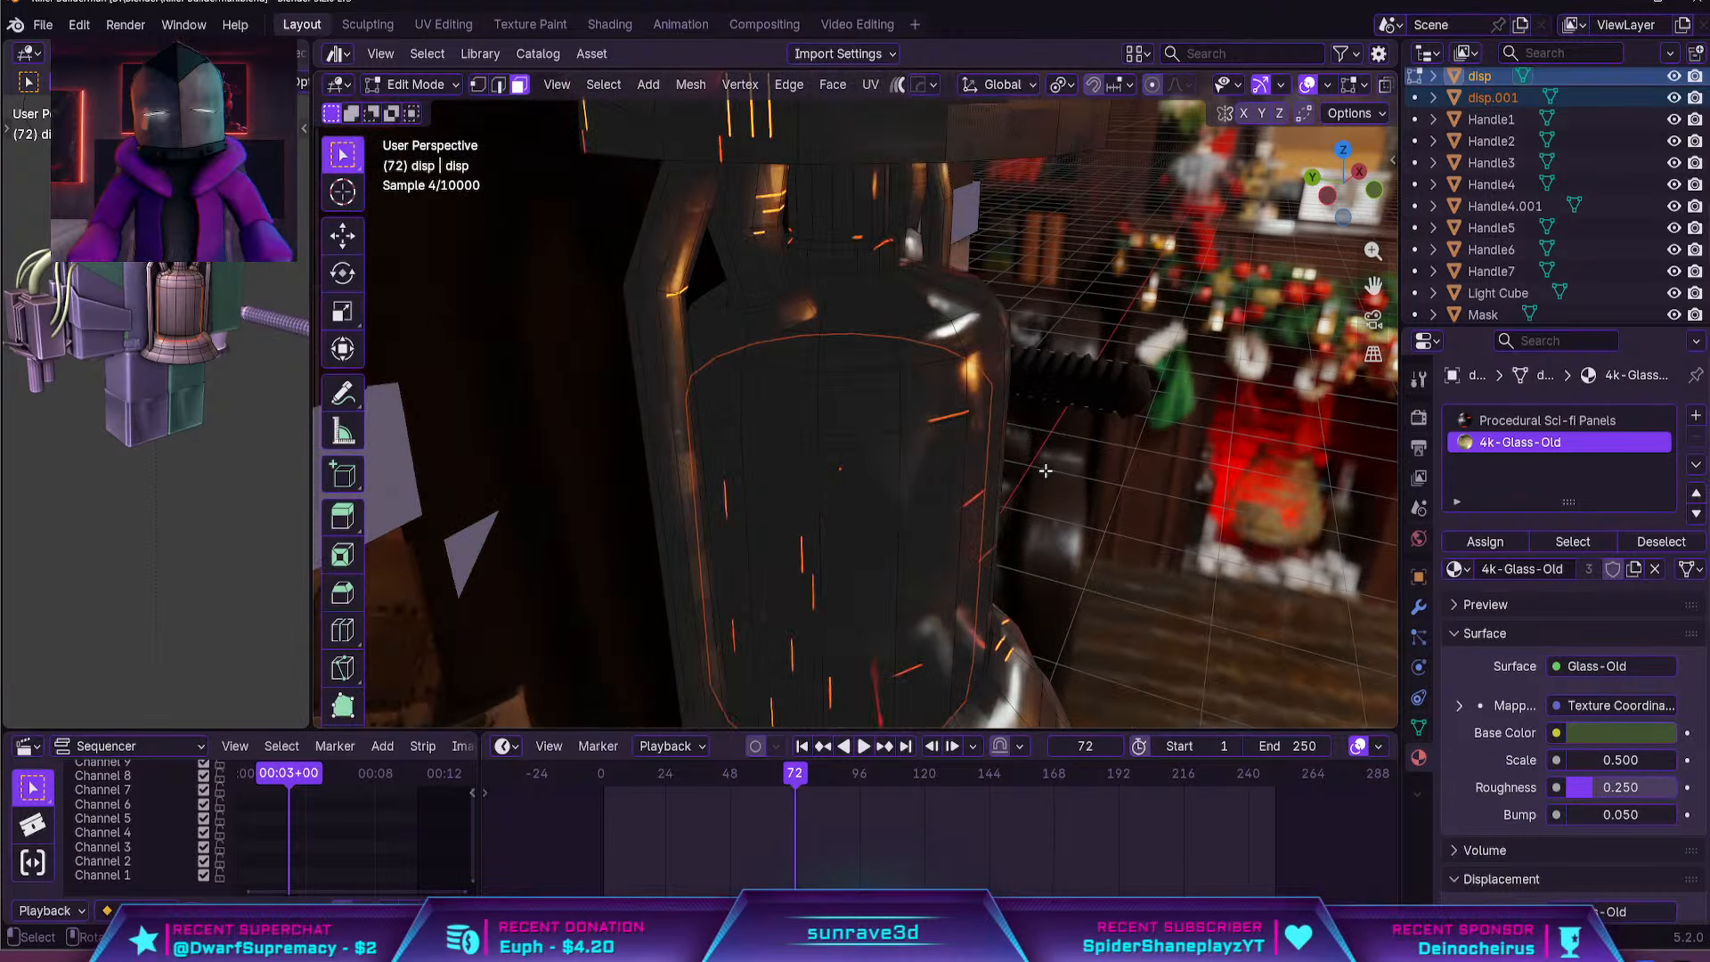
pyautogui.press('Tab')
pyautogui.scroll(5, 992, 468)
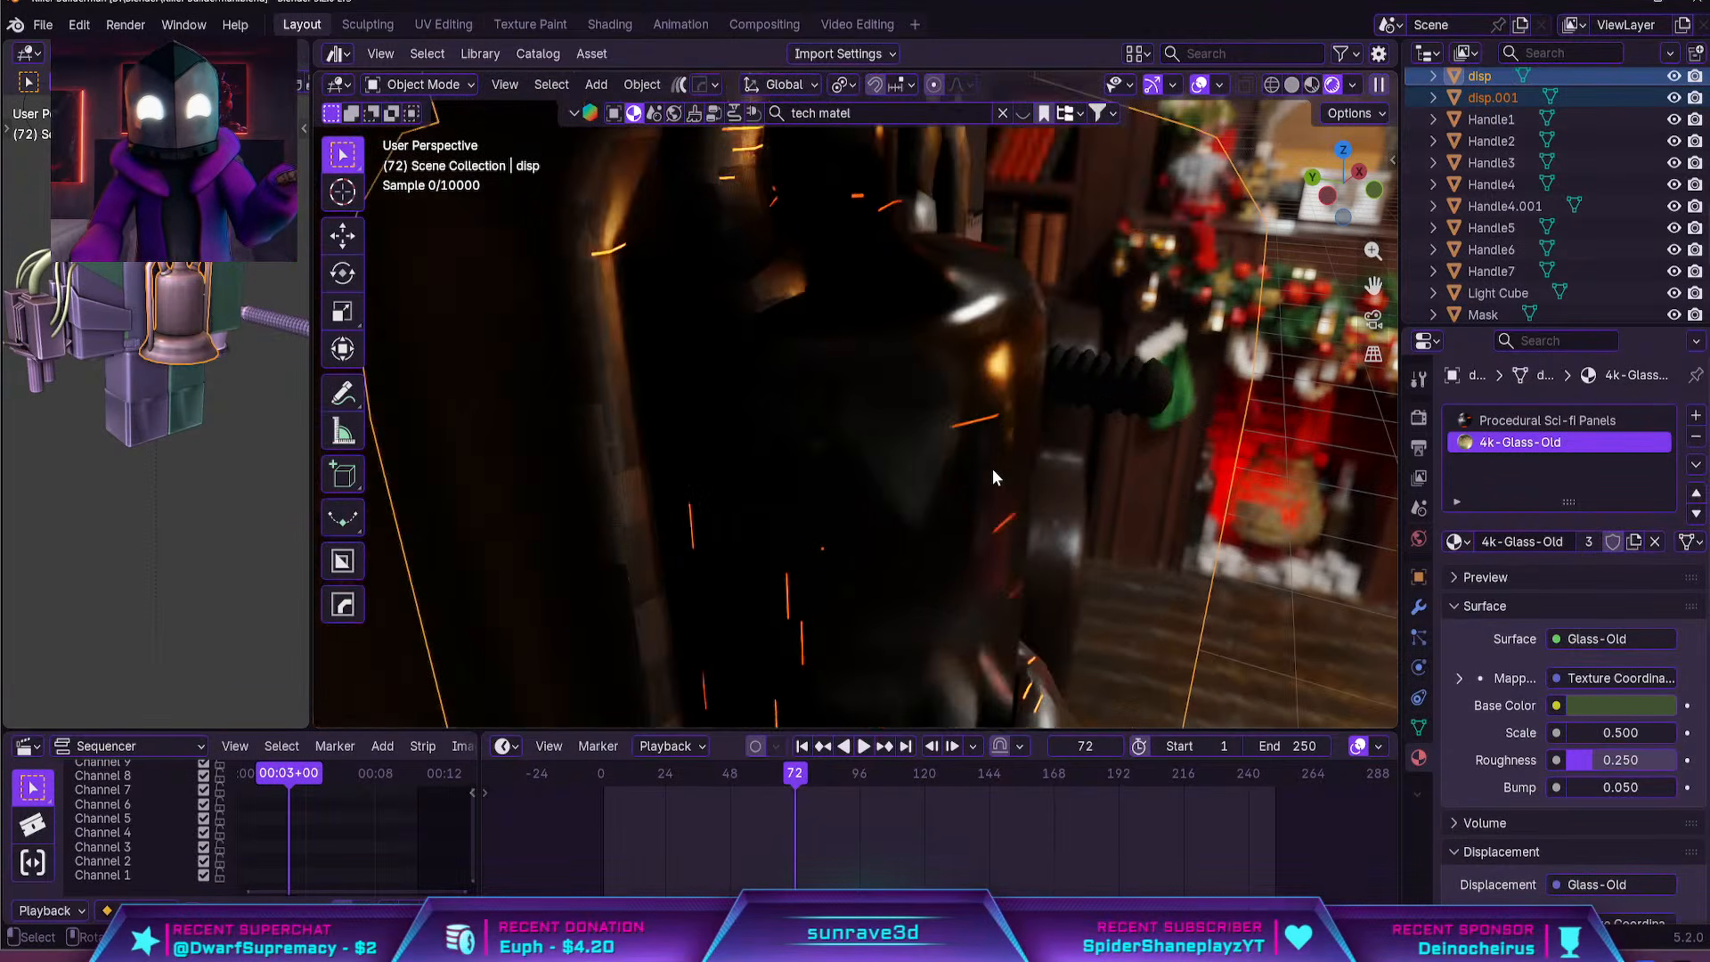
pyautogui.moveTo(992, 475); pyautogui.dragTo(1088, 527, button='middle')
pyautogui.click(1089, 527)
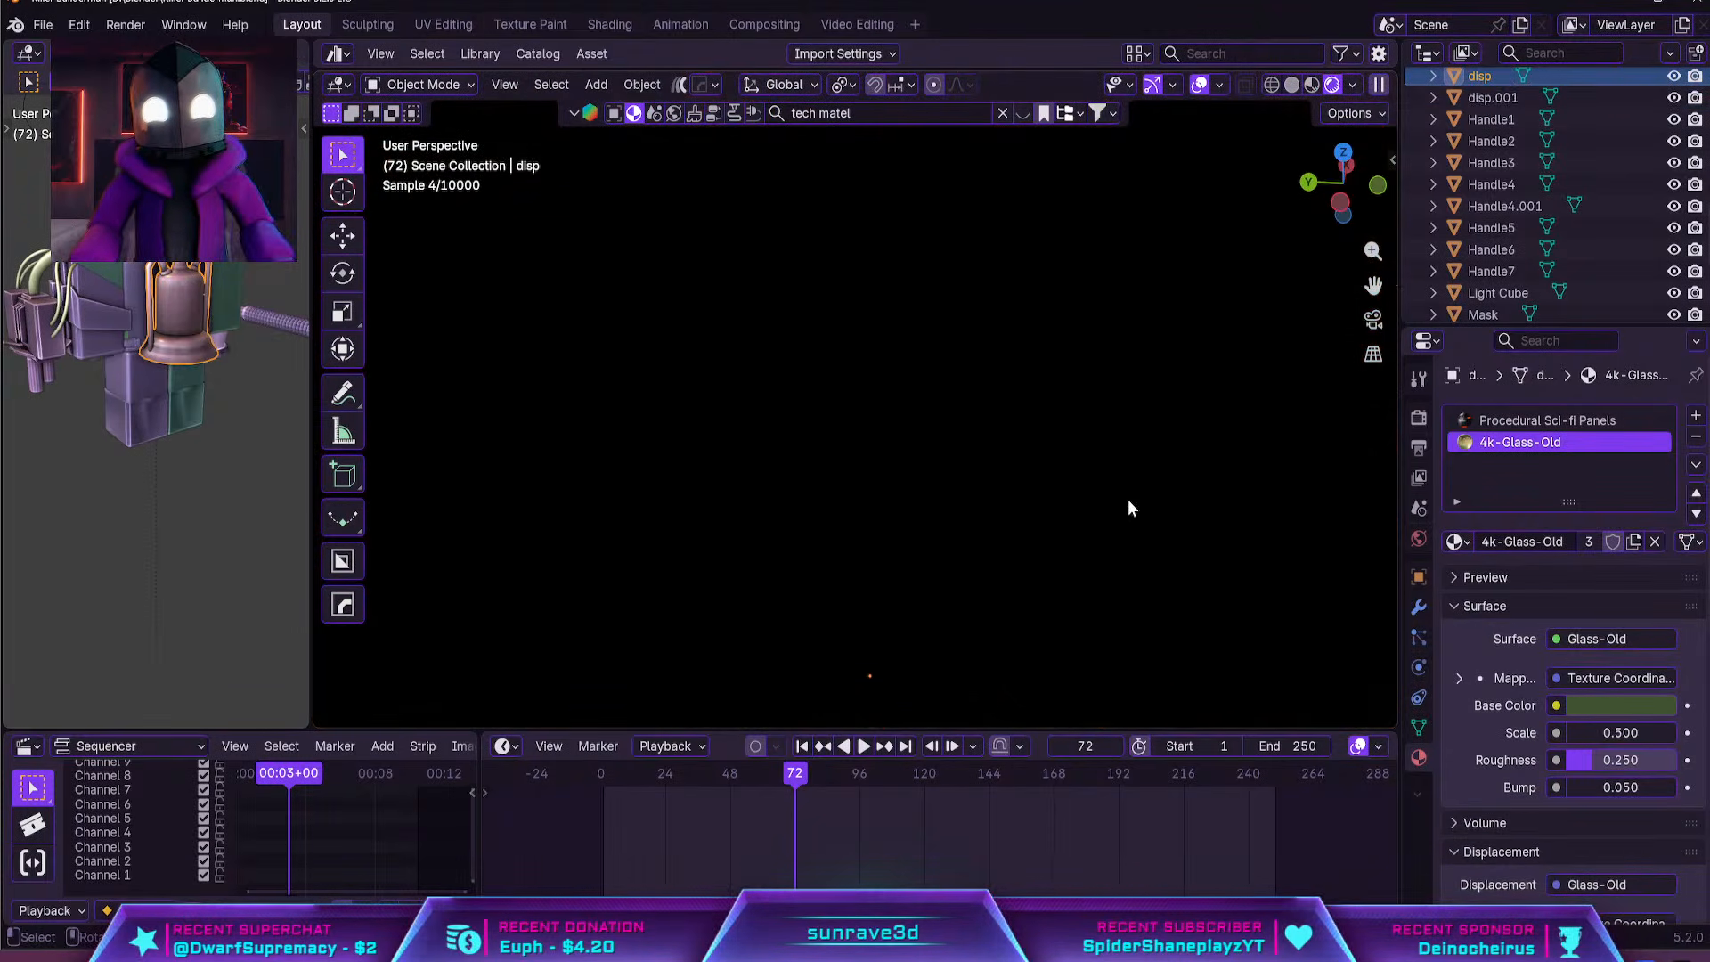
# Isolate the separated inner cylinder in solid shading and fill its open top edge loop with a face
pyautogui.click(1291, 85)
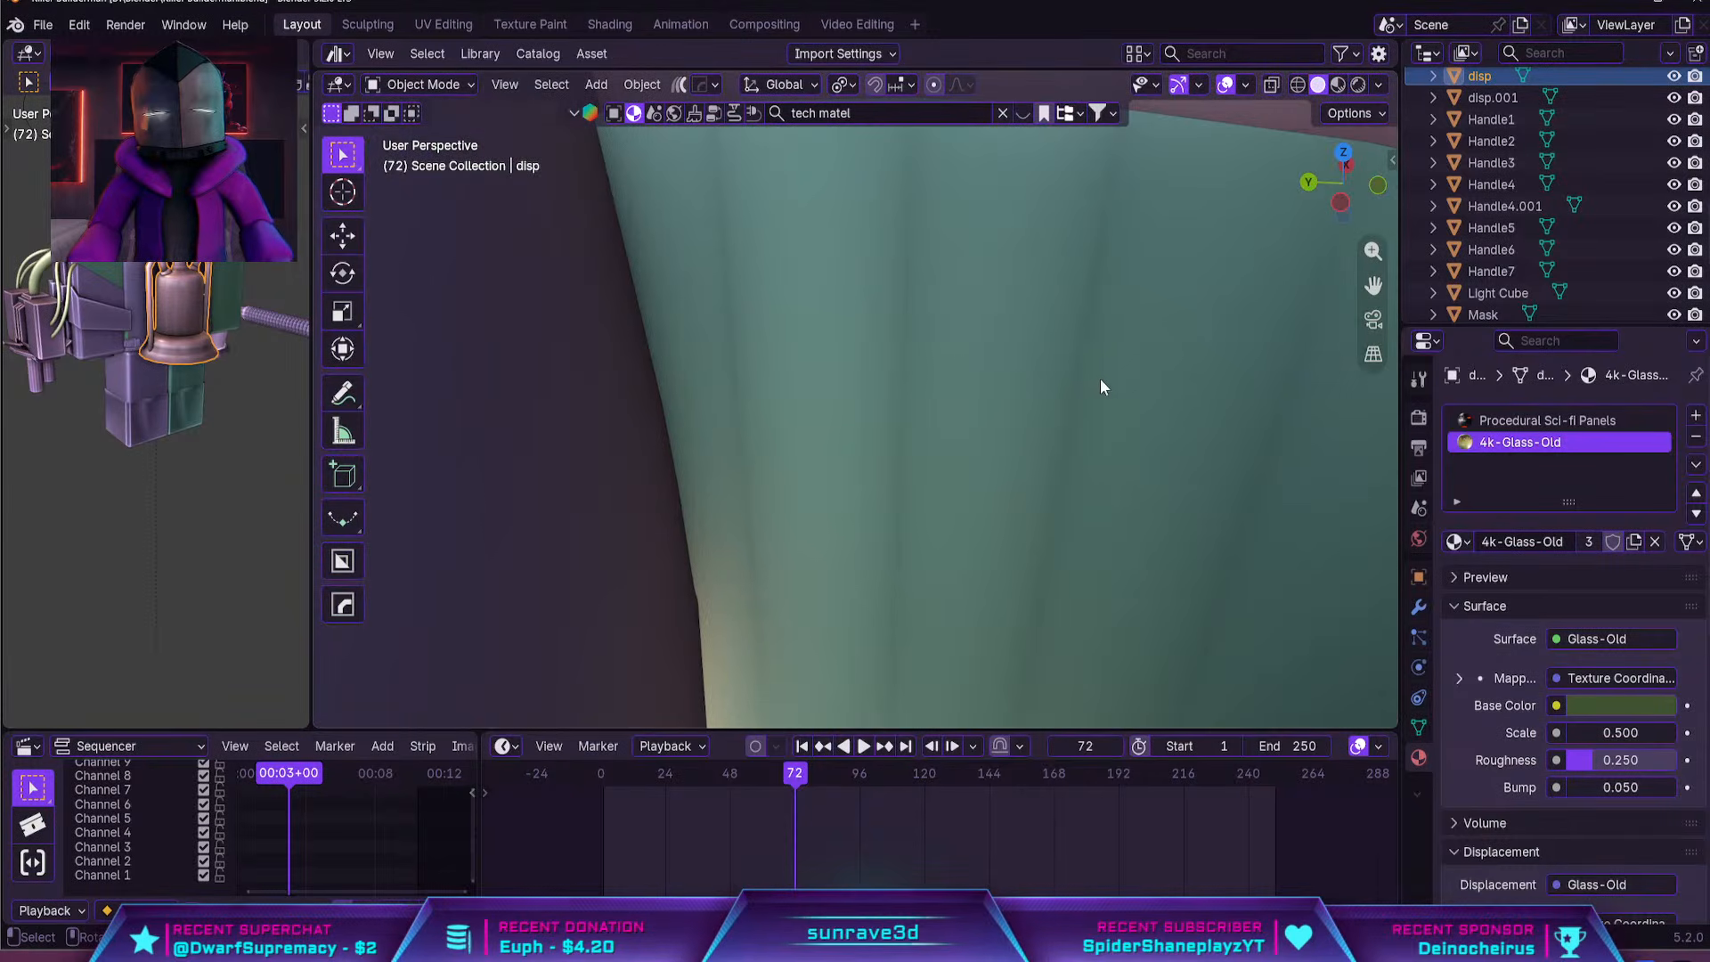
pyautogui.click(1162, 271)
pyautogui.press('KP_Divide')
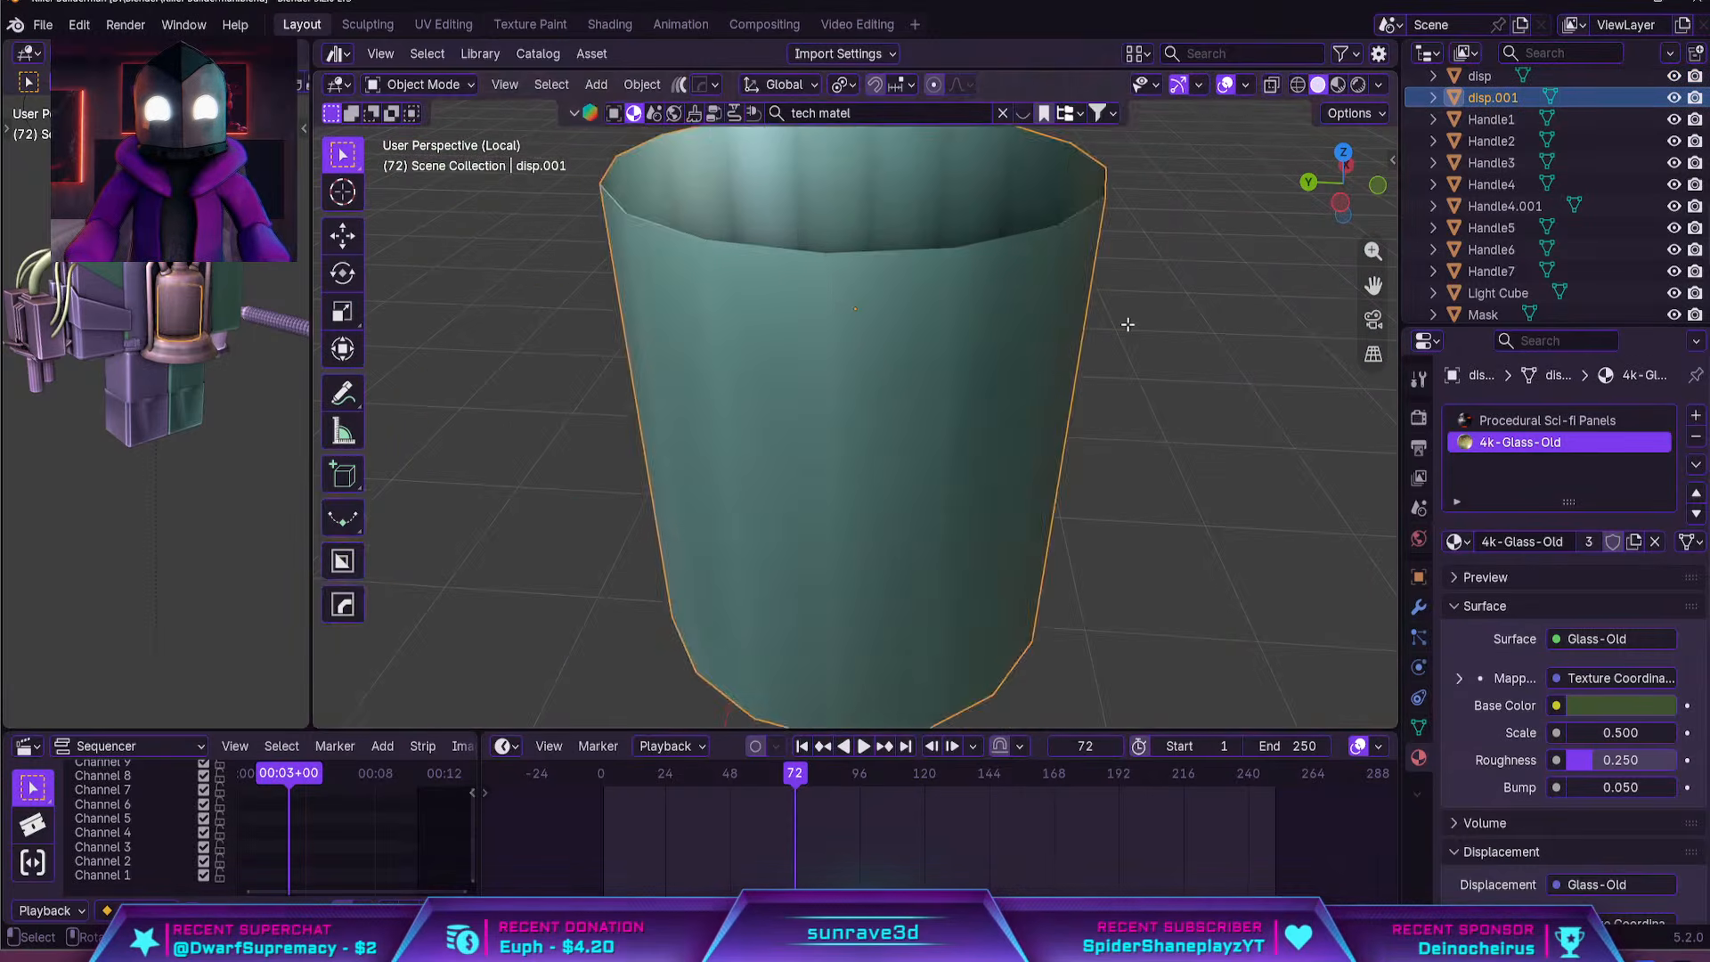
pyautogui.press('Tab')
pyautogui.keyDown('alt'); pyautogui.click(991, 294); pyautogui.keyUp('alt')
pyautogui.press('f')
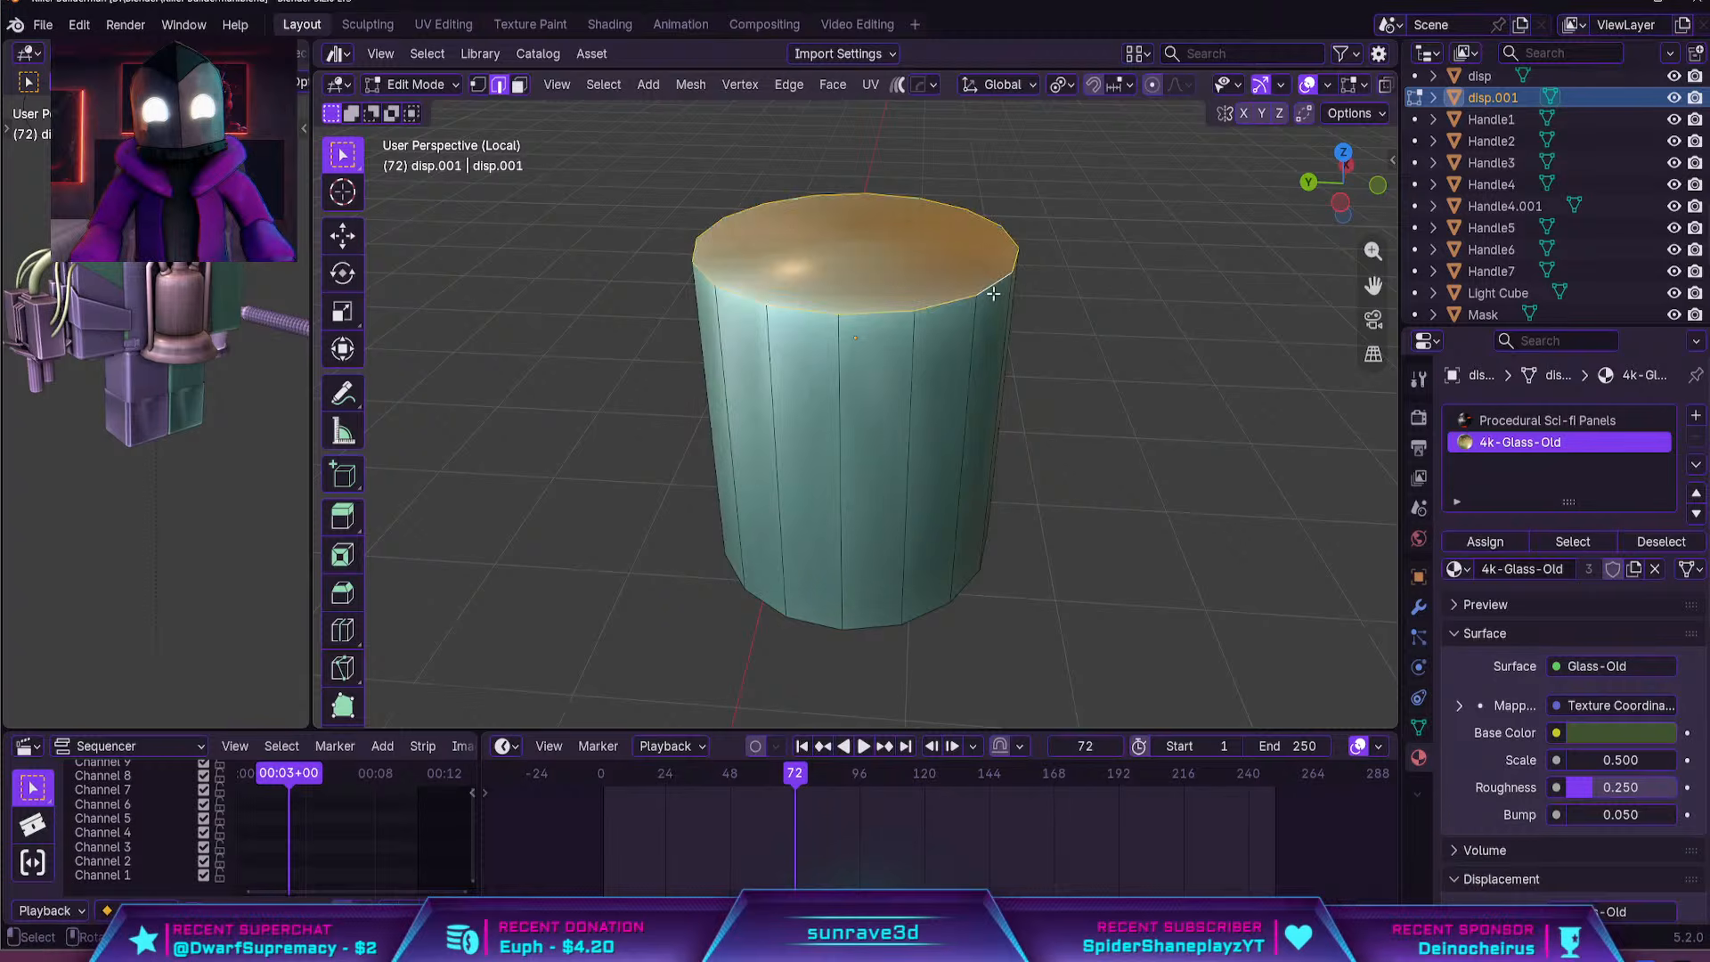
pyautogui.moveTo(1028, 326); pyautogui.dragTo(942, 305, button='middle')
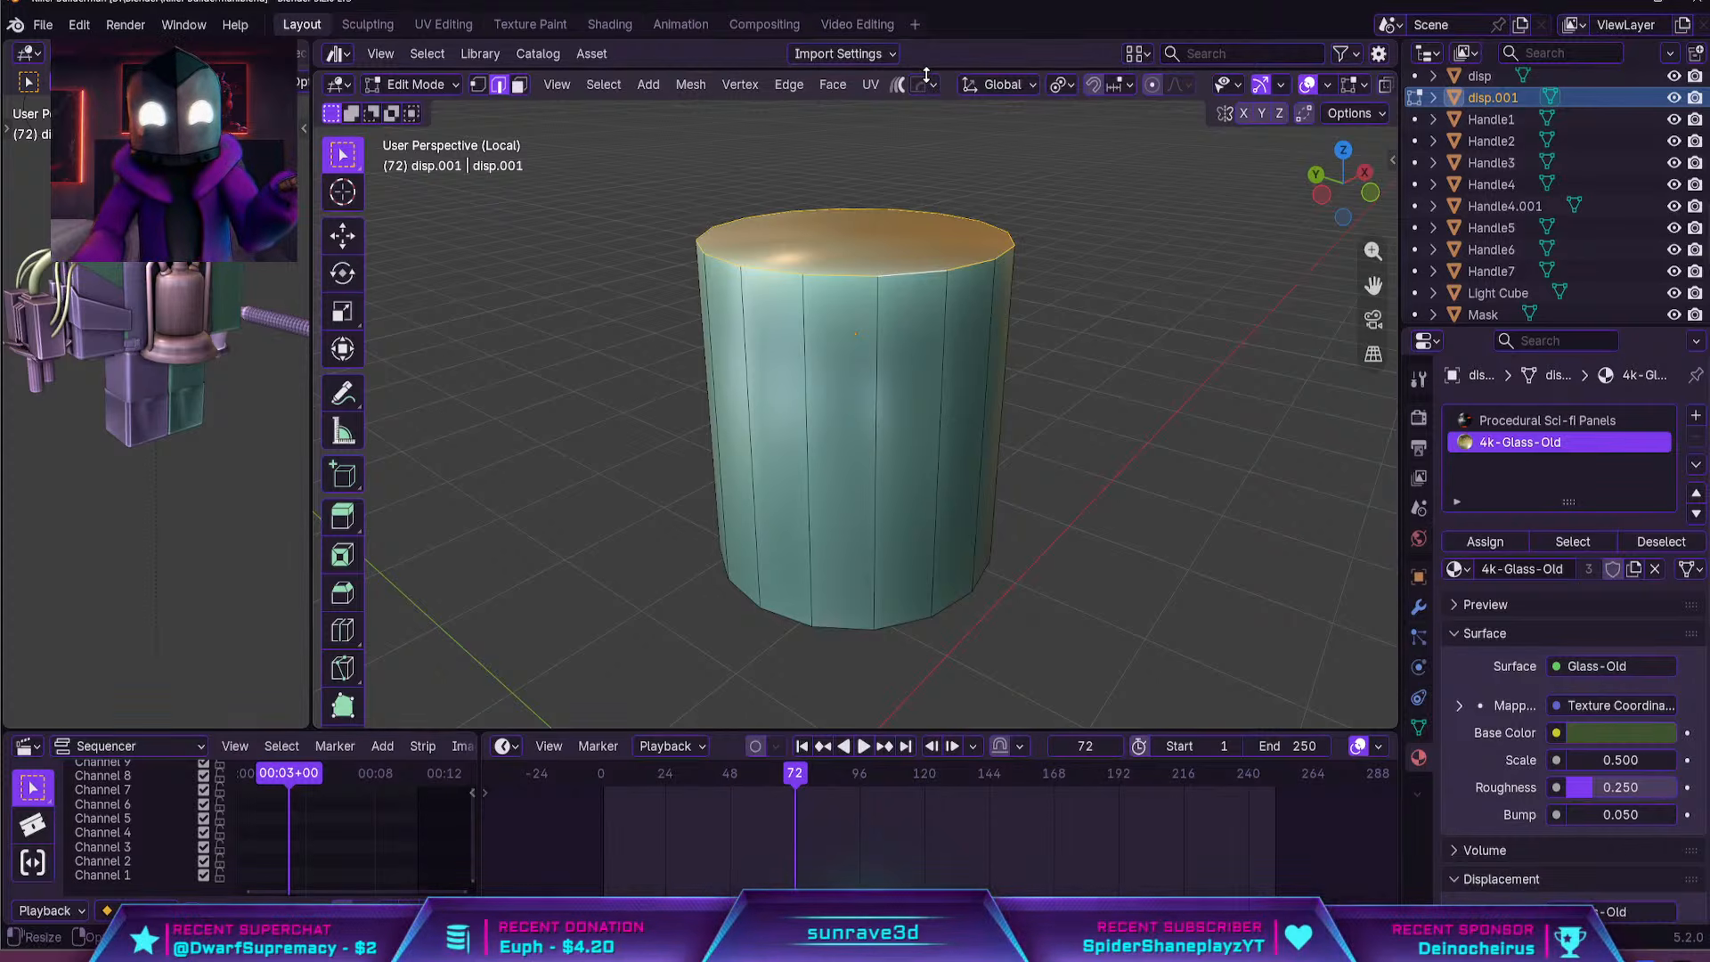
pyautogui.moveTo(926, 76)
pyautogui.mouseDown()
pyautogui.moveTo(927, 276)
pyautogui.moveTo(926, 72)
pyautogui.mouseUp()
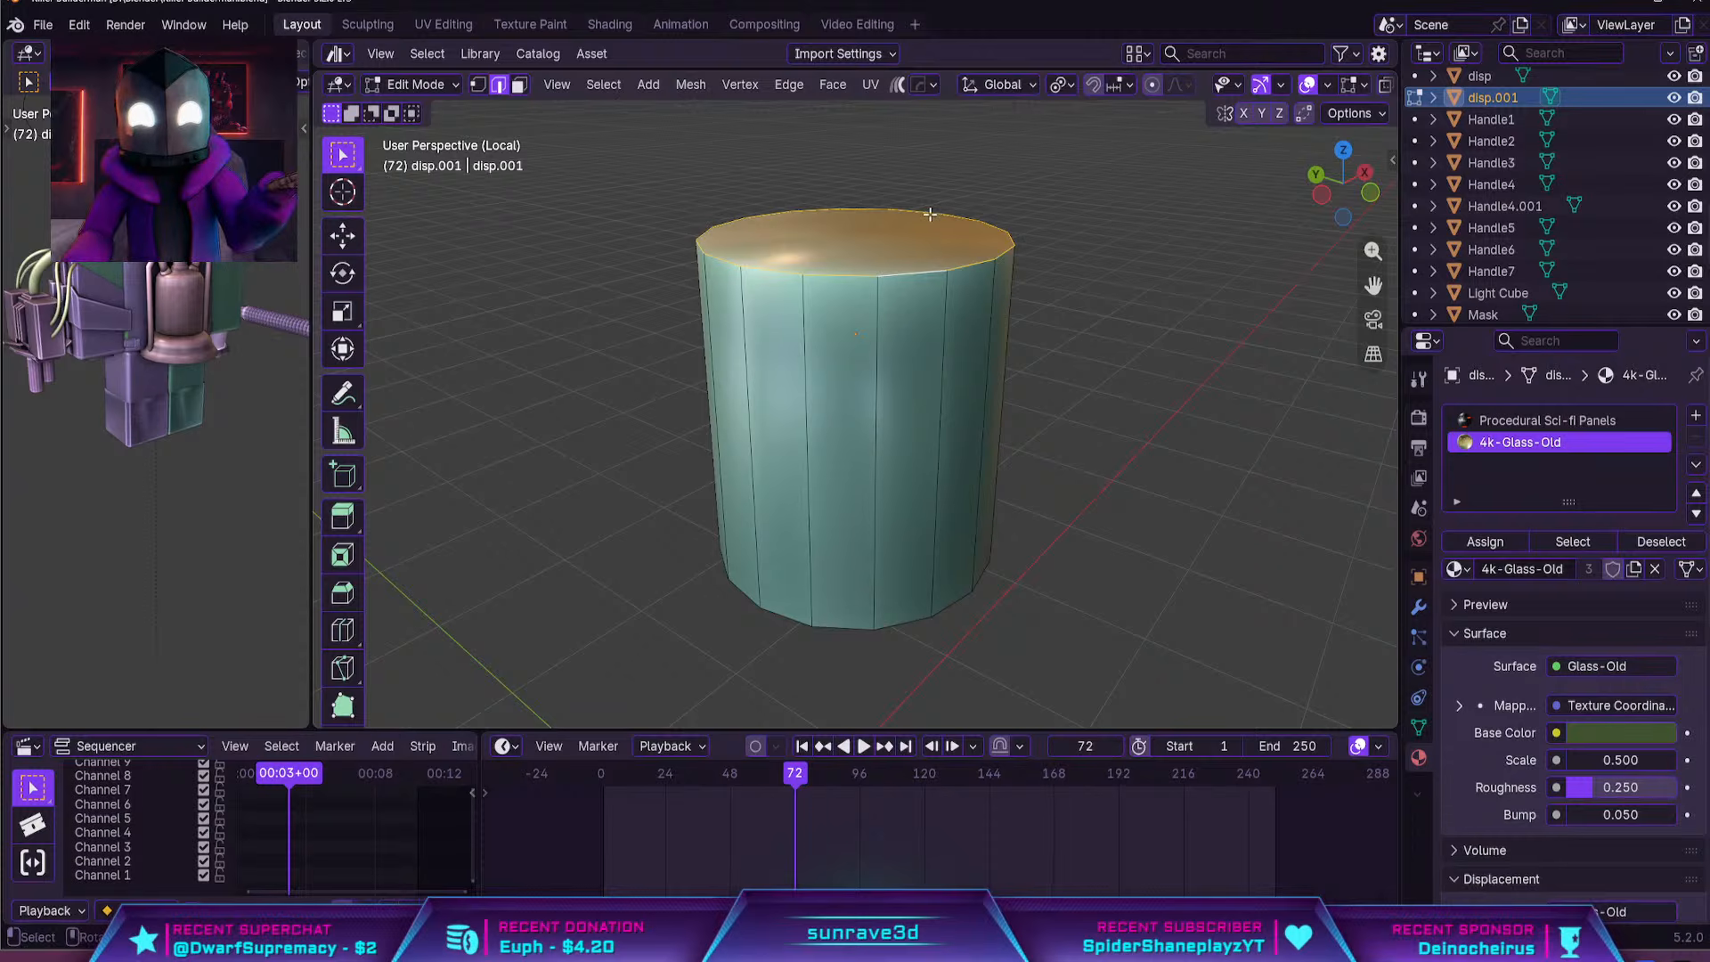
pyautogui.press('Tab')
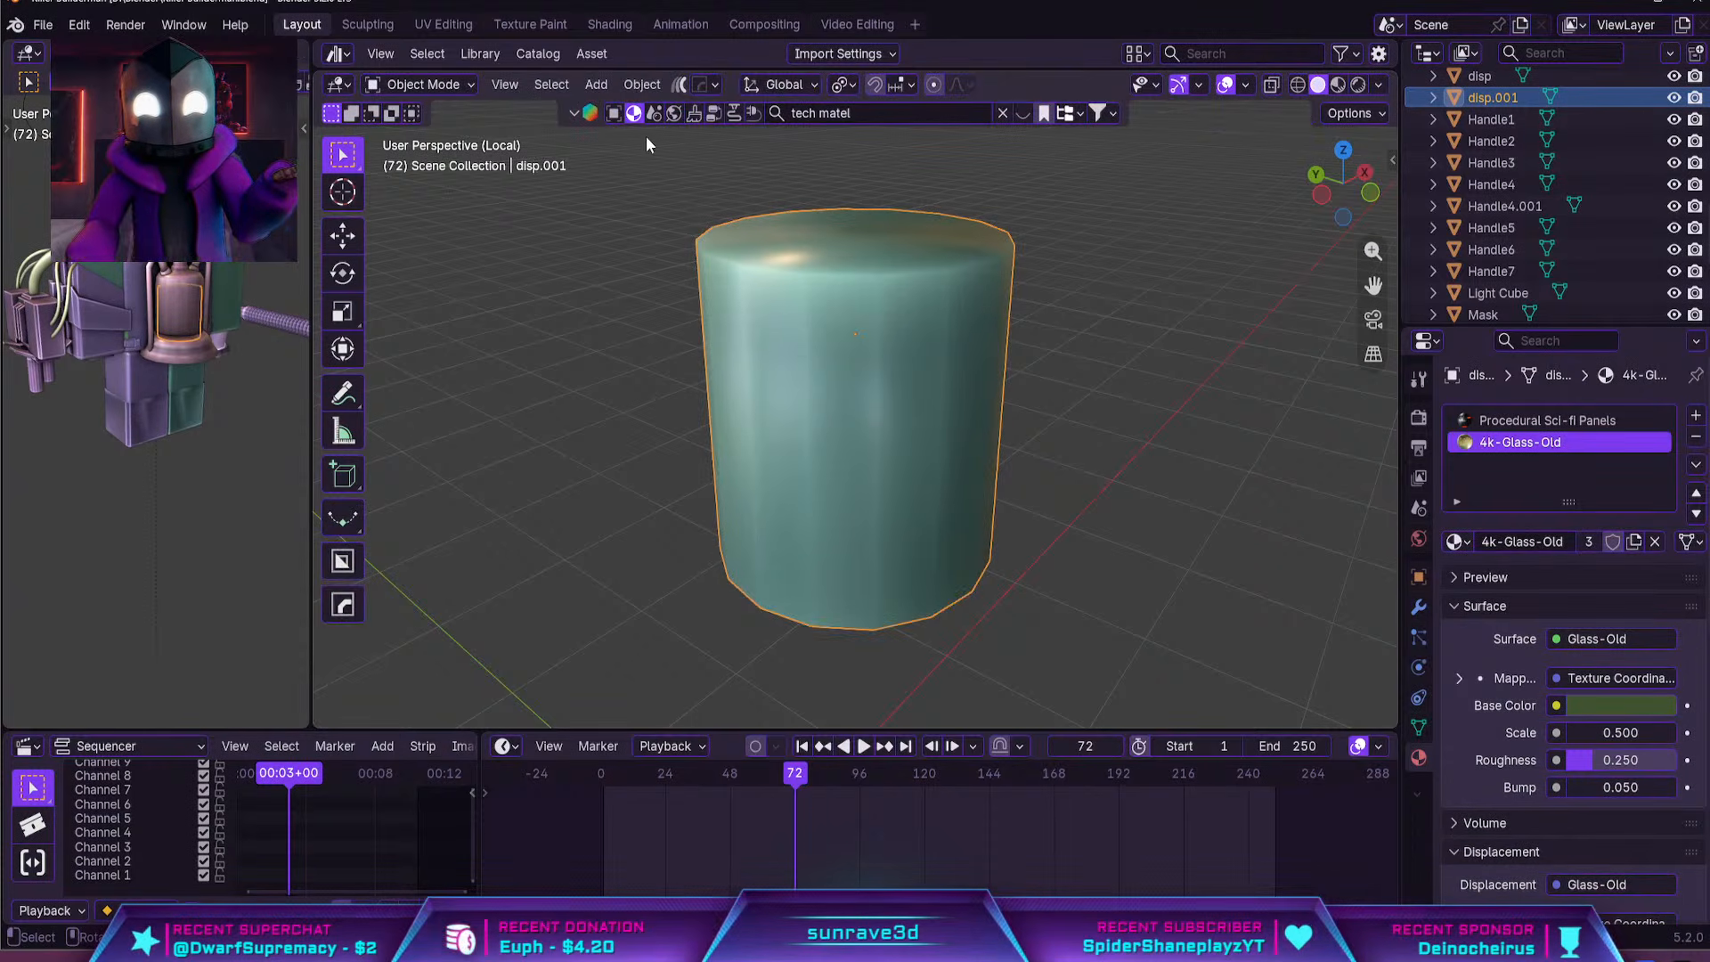
# Search the BlenderKit materials for "glowing goo", apply Glowing Radioactive Potion Slime to the inner cylinder, and check it in material preview
pyautogui.click(572, 113)
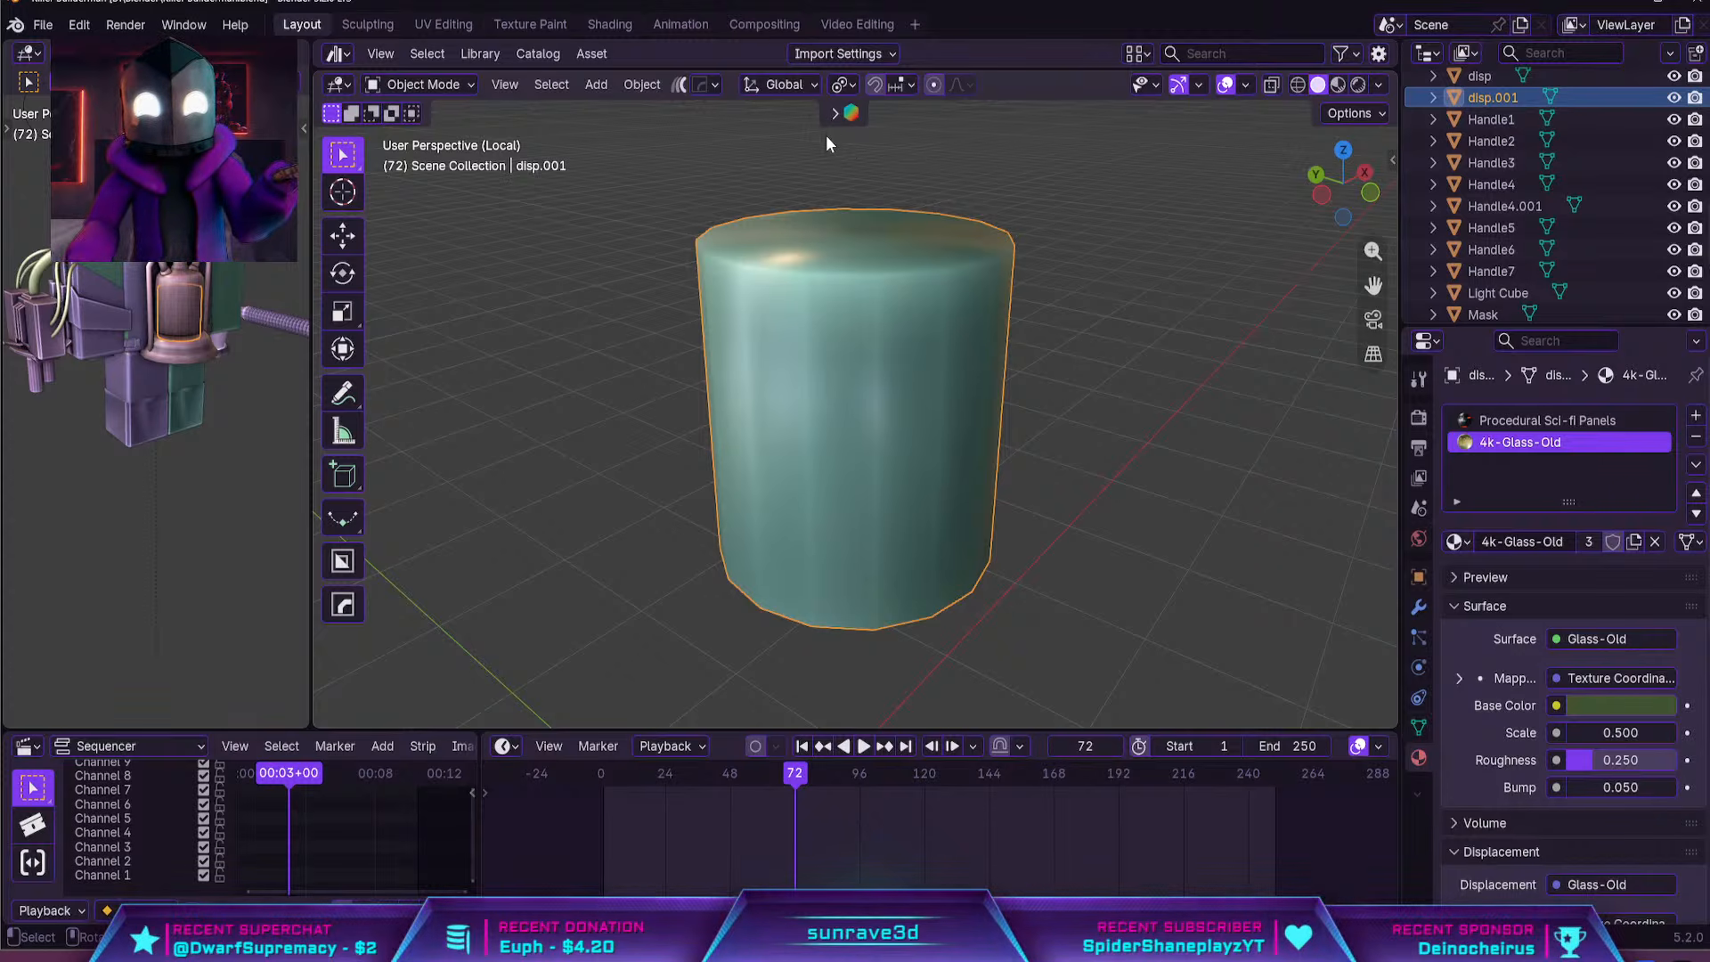
pyautogui.click(835, 113)
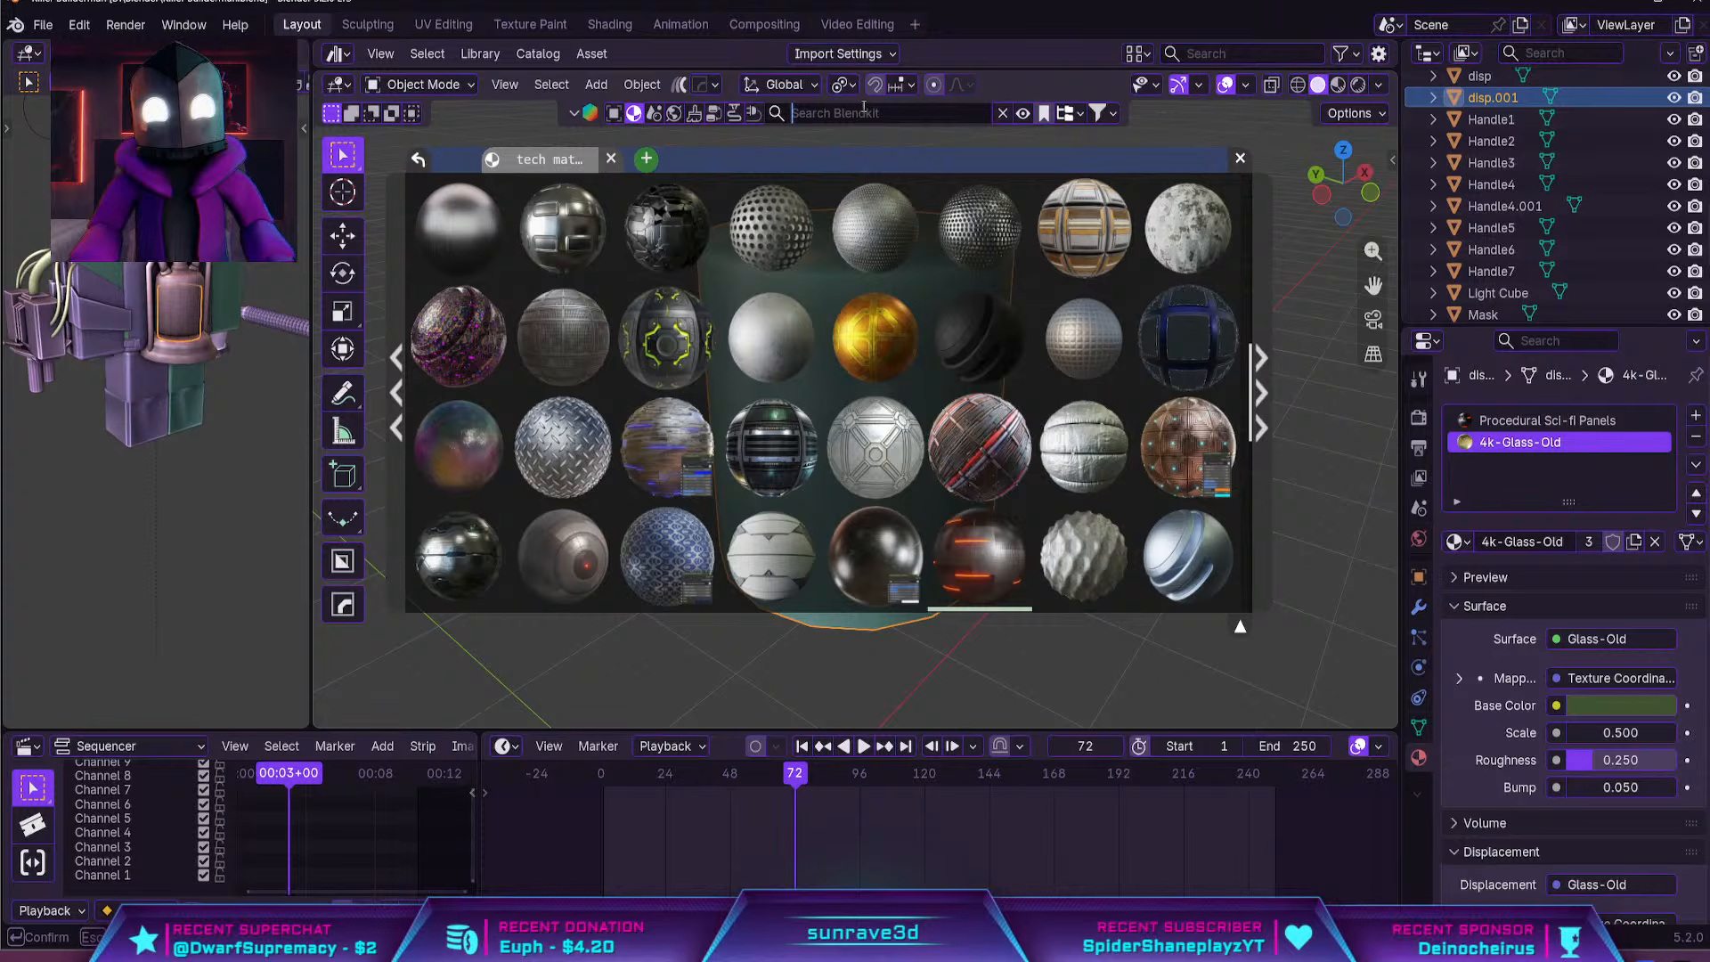
pyautogui.write('glowing ')
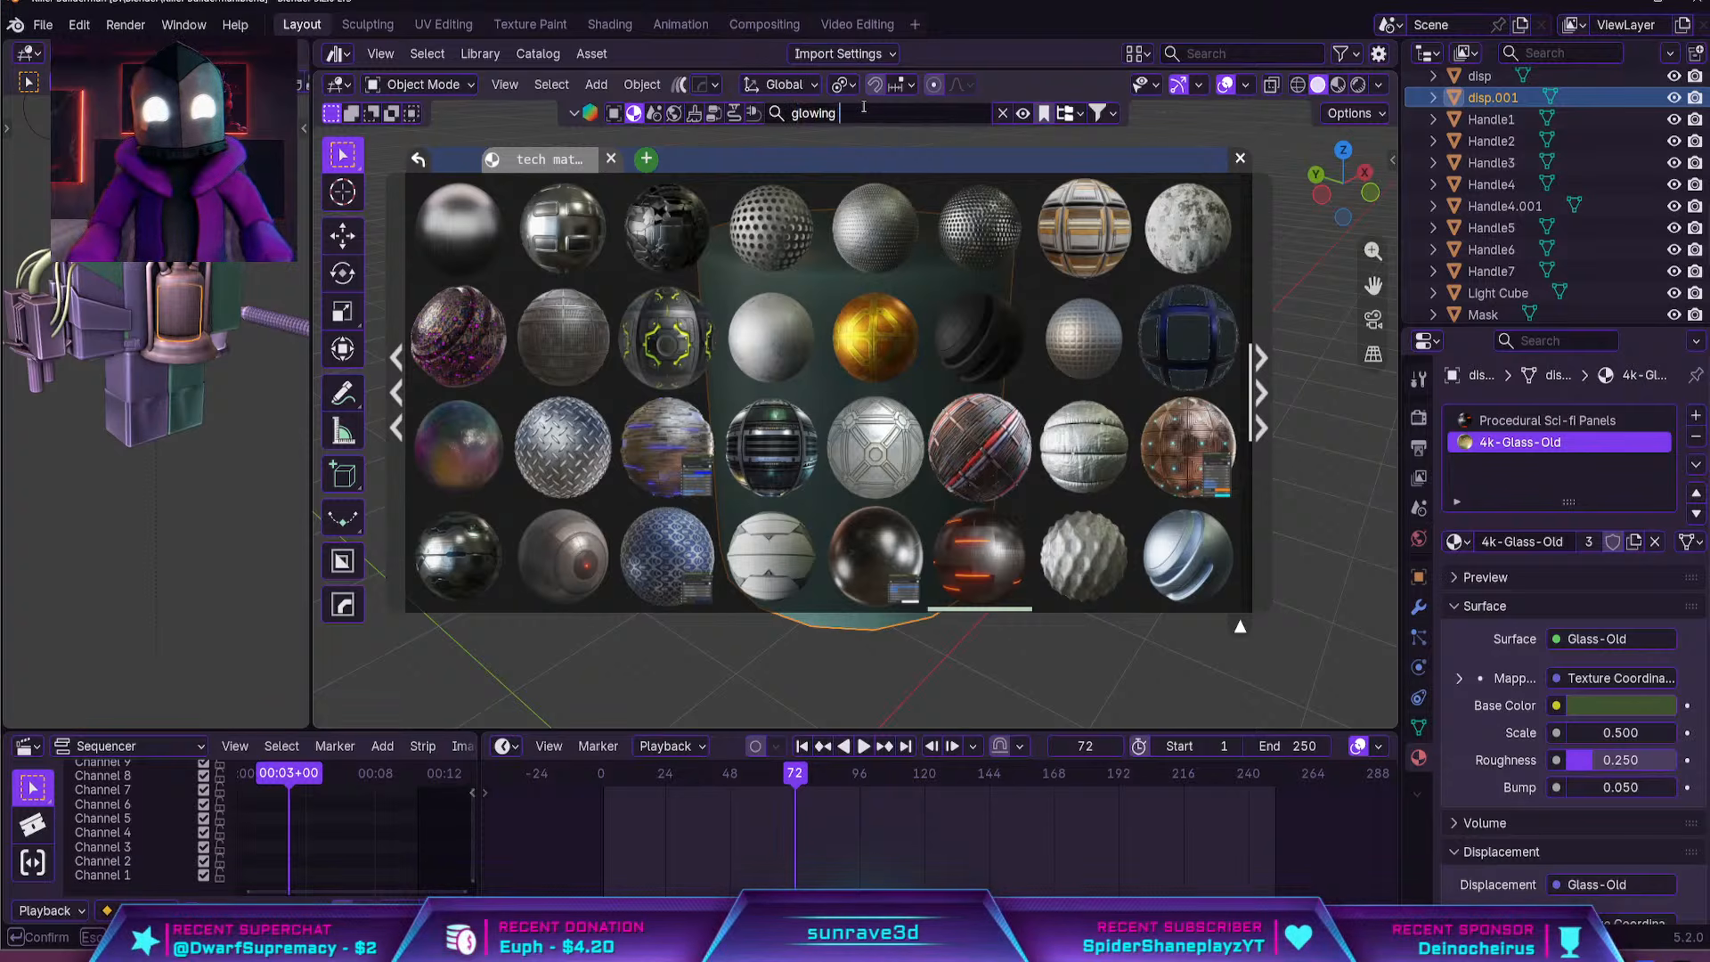
pyautogui.write('goo')
pyautogui.press('Return')
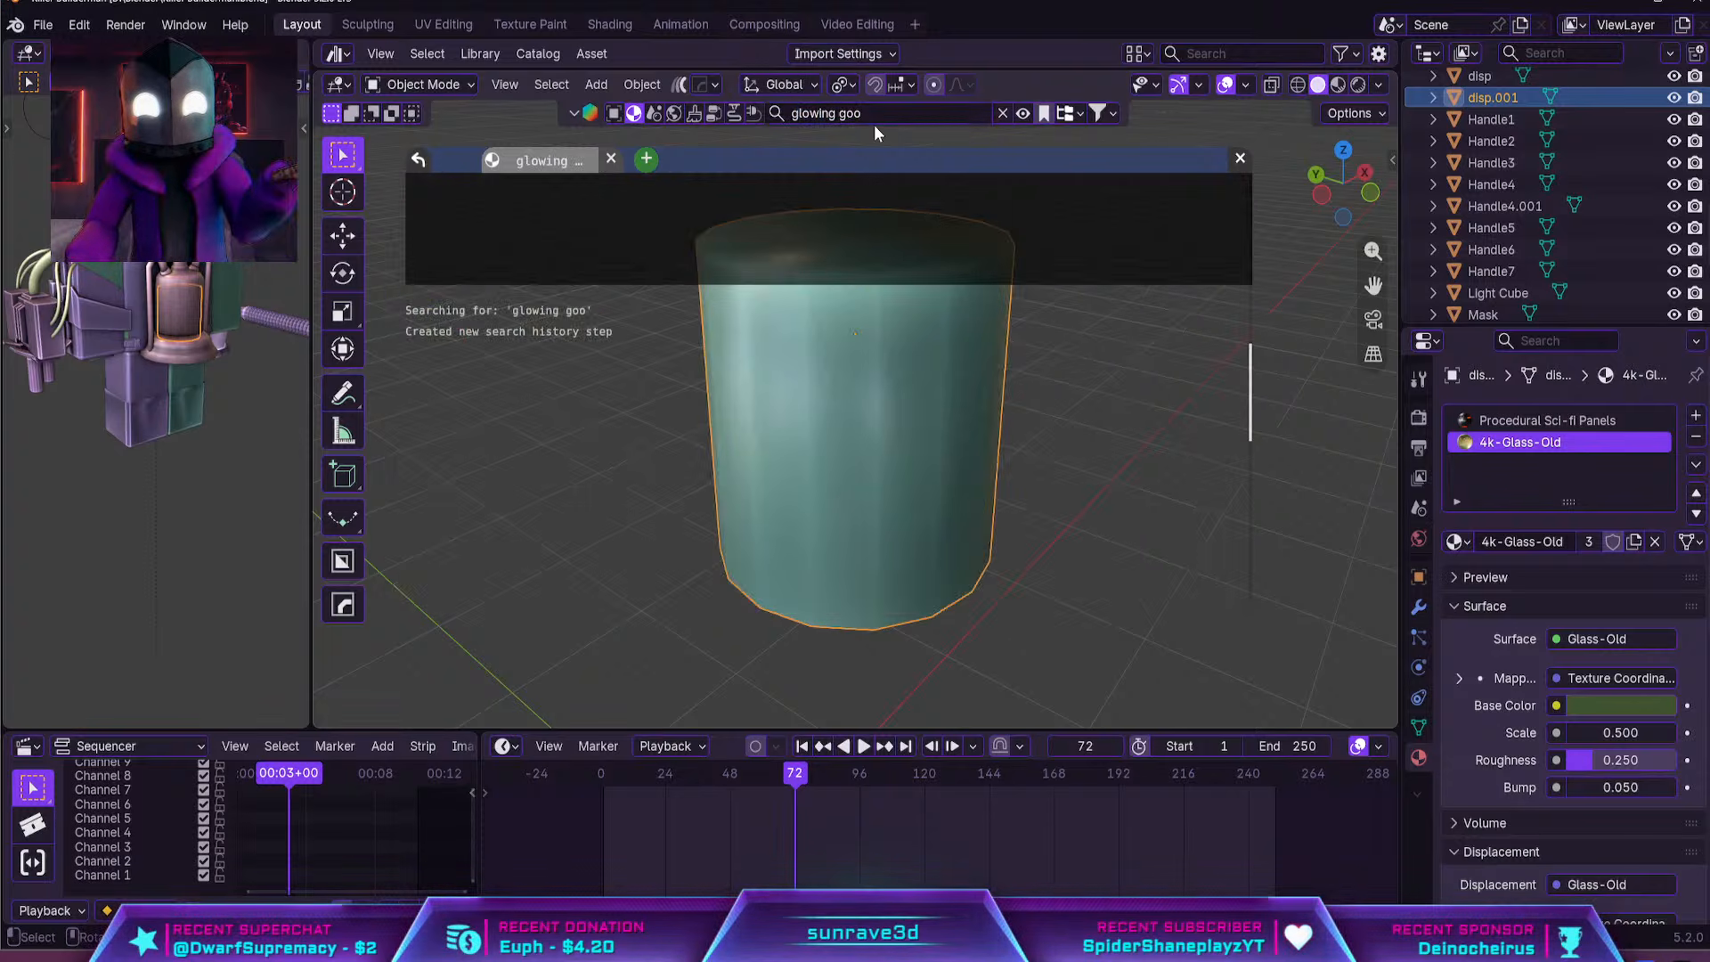
pyautogui.moveTo(498, 243)
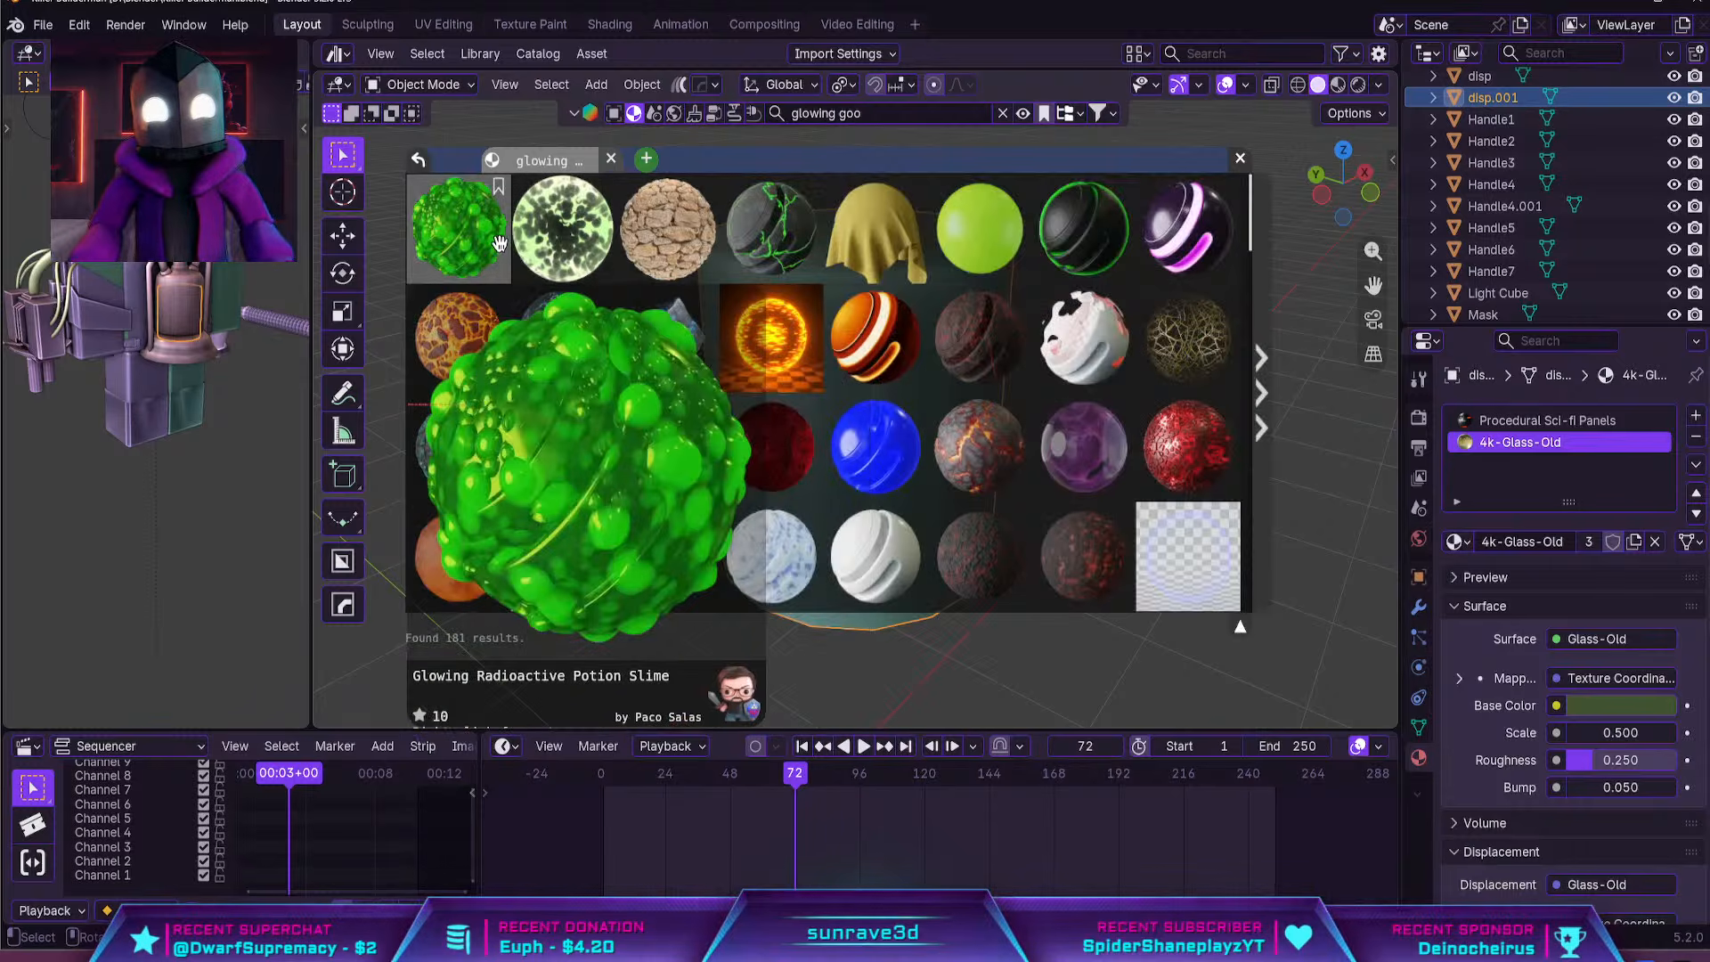
pyautogui.moveTo(494, 243); pyautogui.dragTo(988, 428)
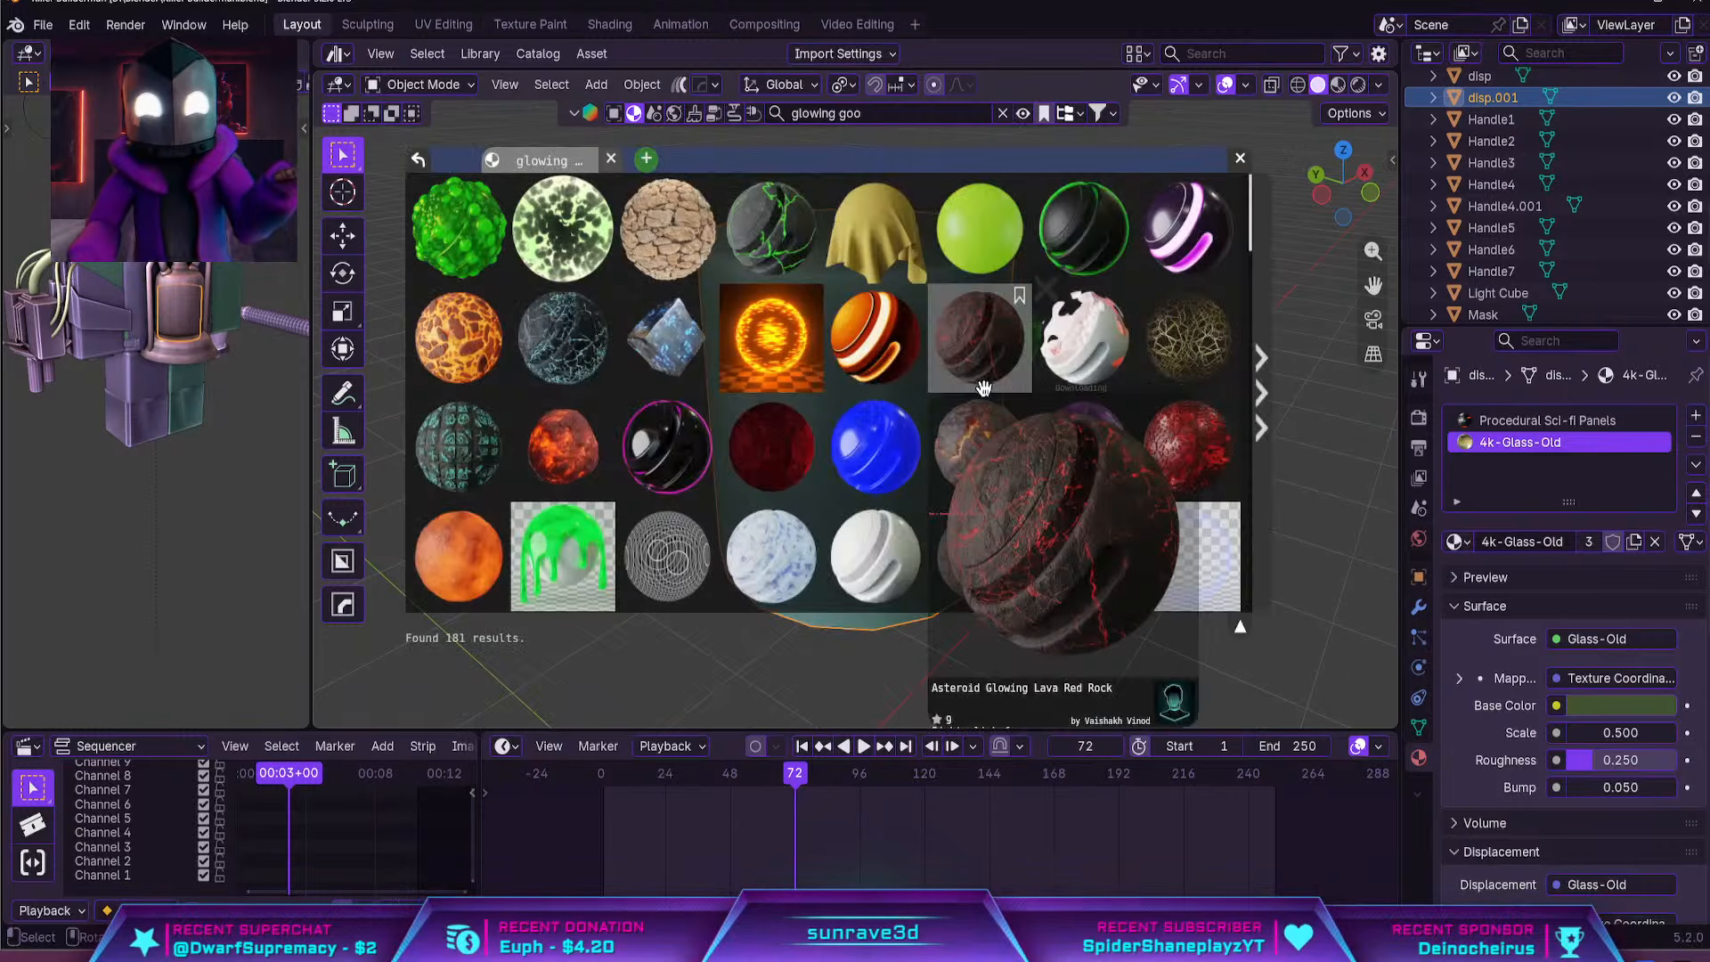
pyautogui.click(1338, 85)
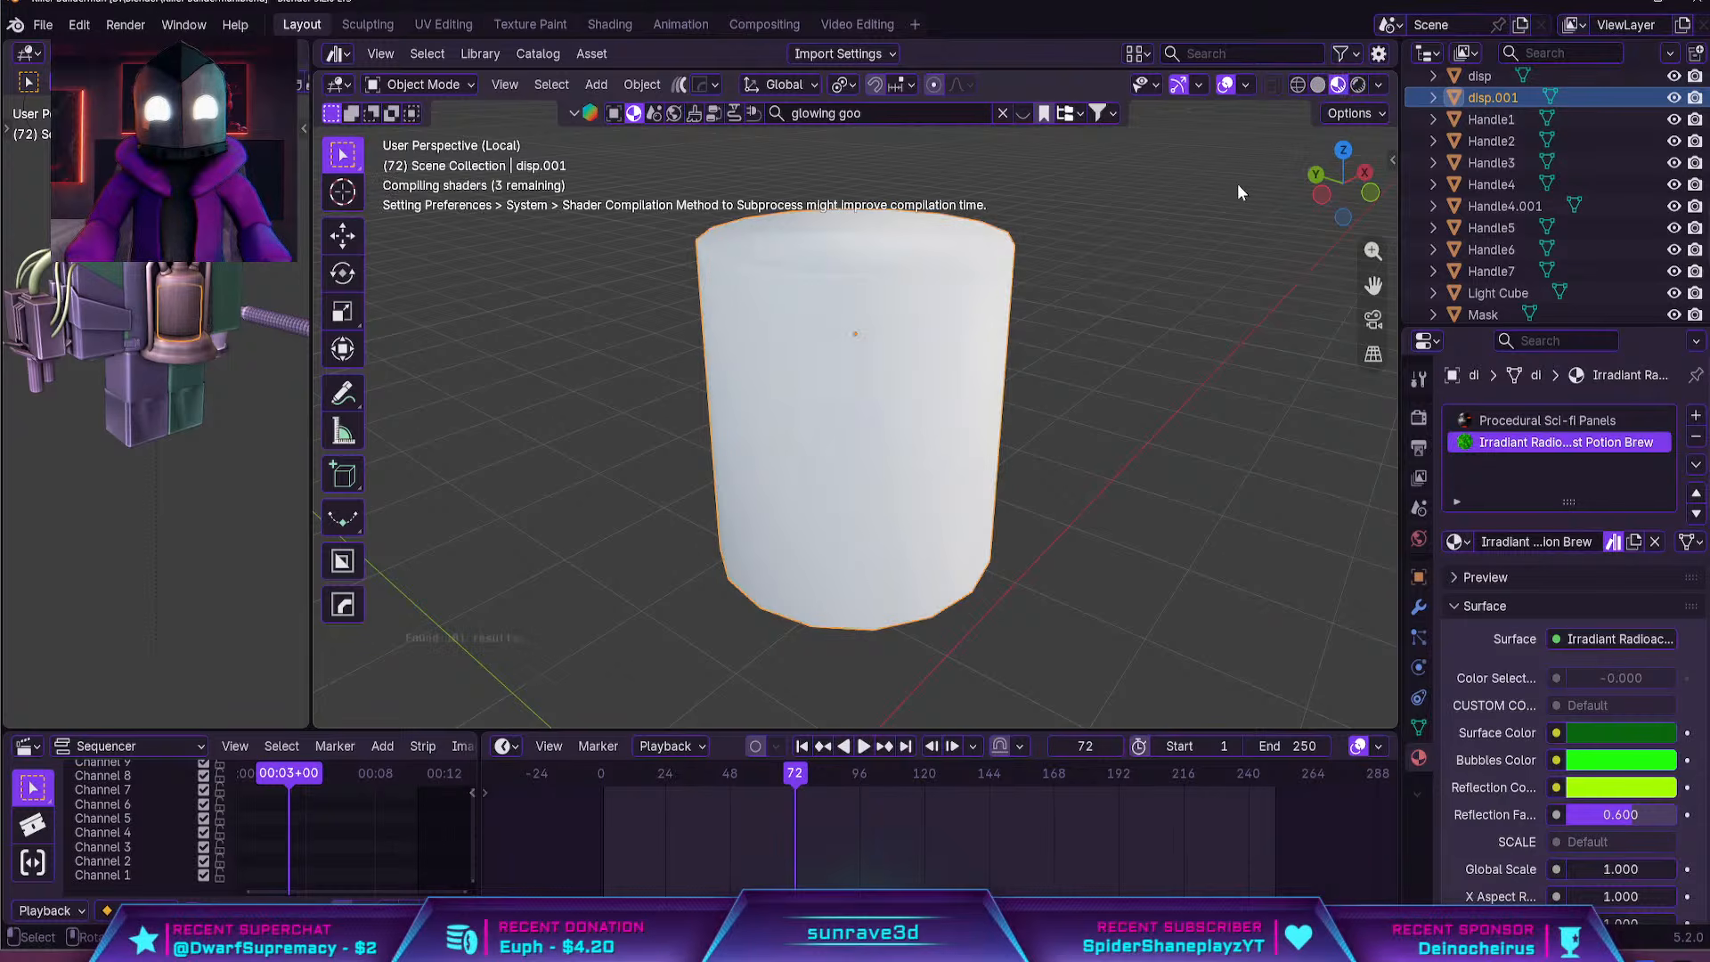
pyautogui.moveTo(1094, 320); pyautogui.dragTo(960, 351, button='middle')
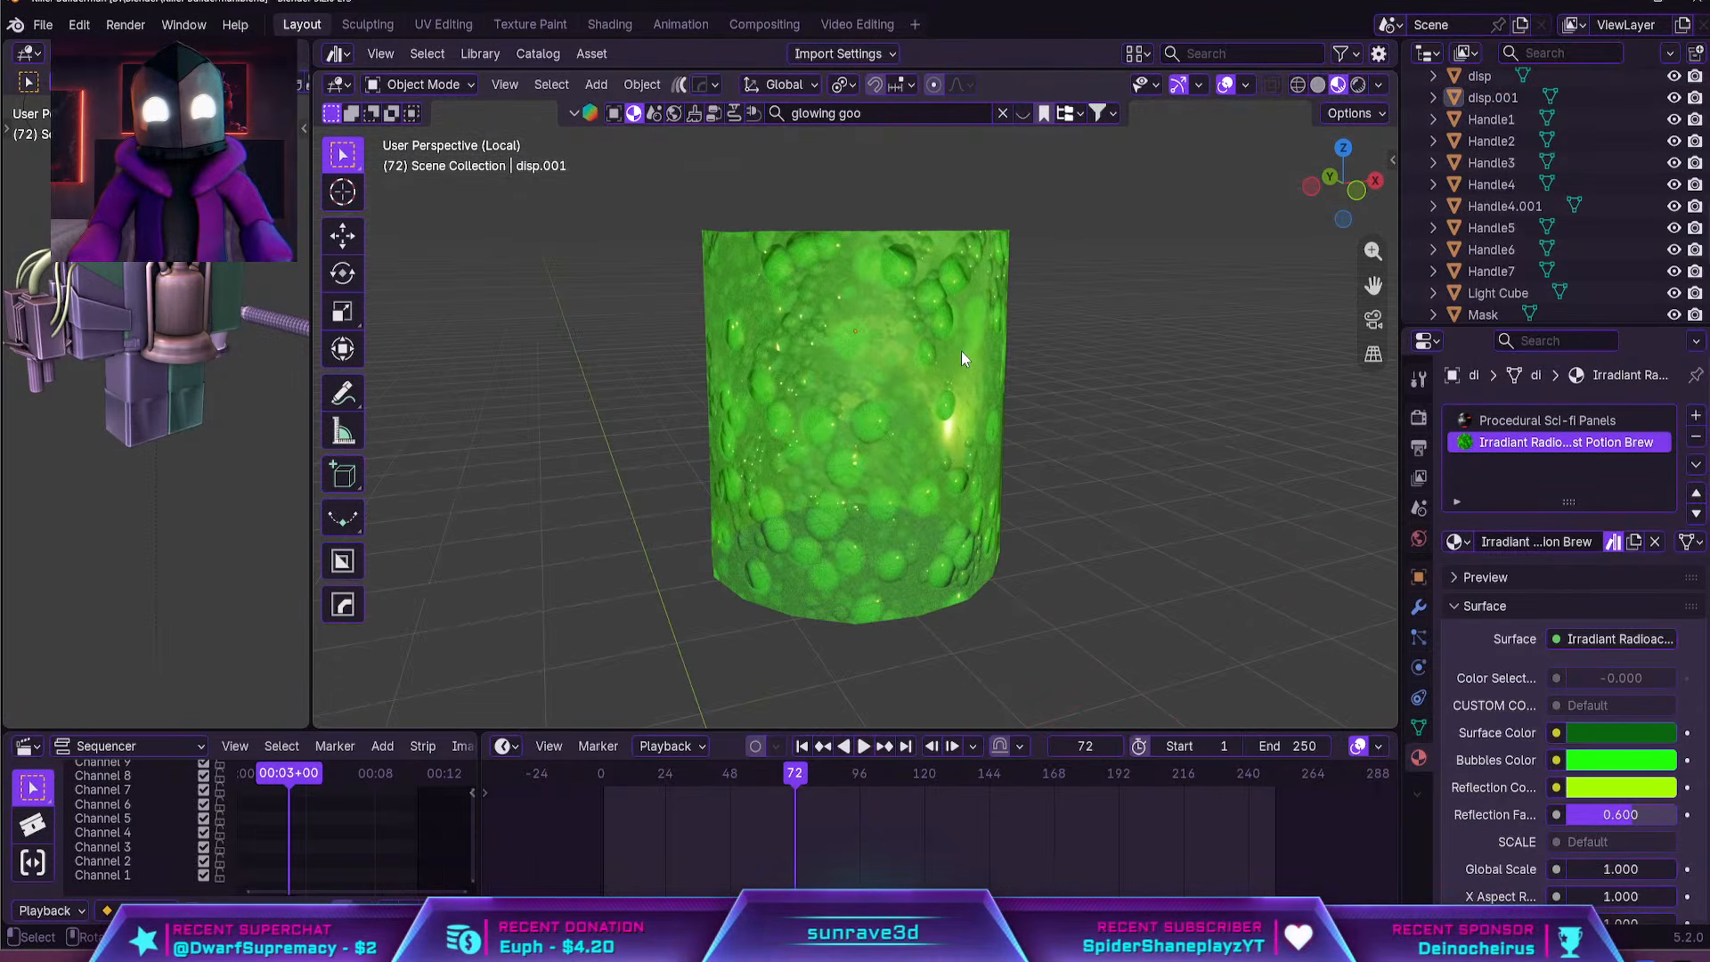
# Recolor the goo material with a dark red surface, orange bubbles and red reflections
pyautogui.click(1639, 733)
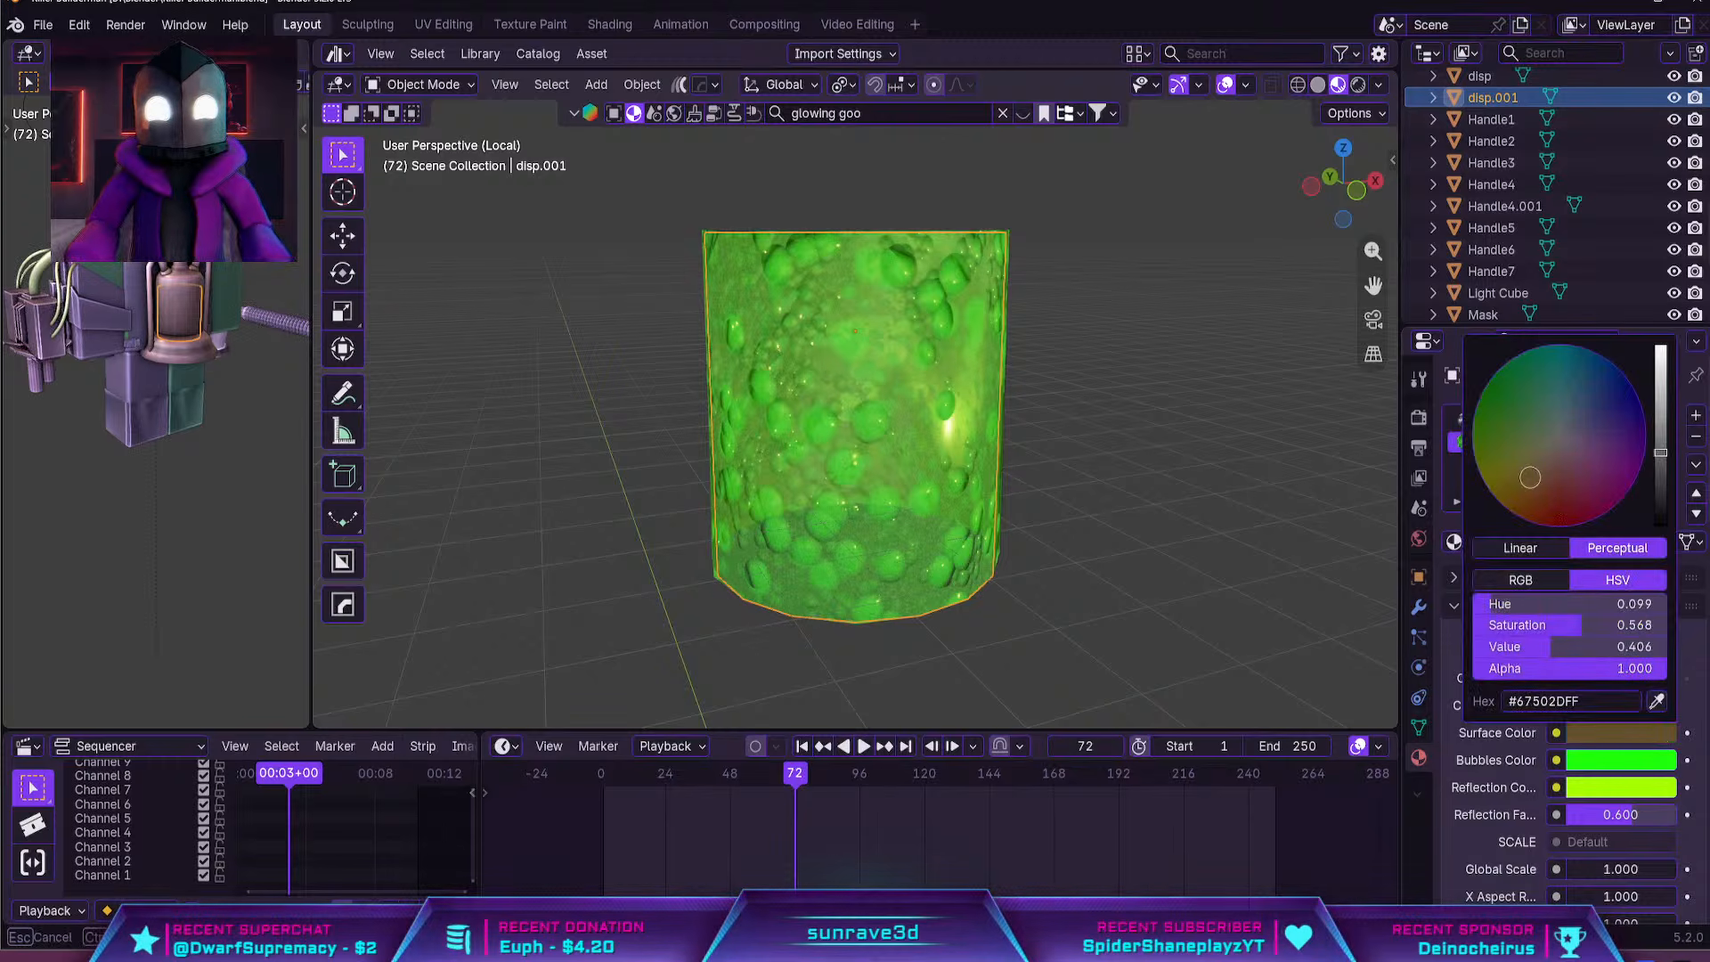
pyautogui.click(1621, 759)
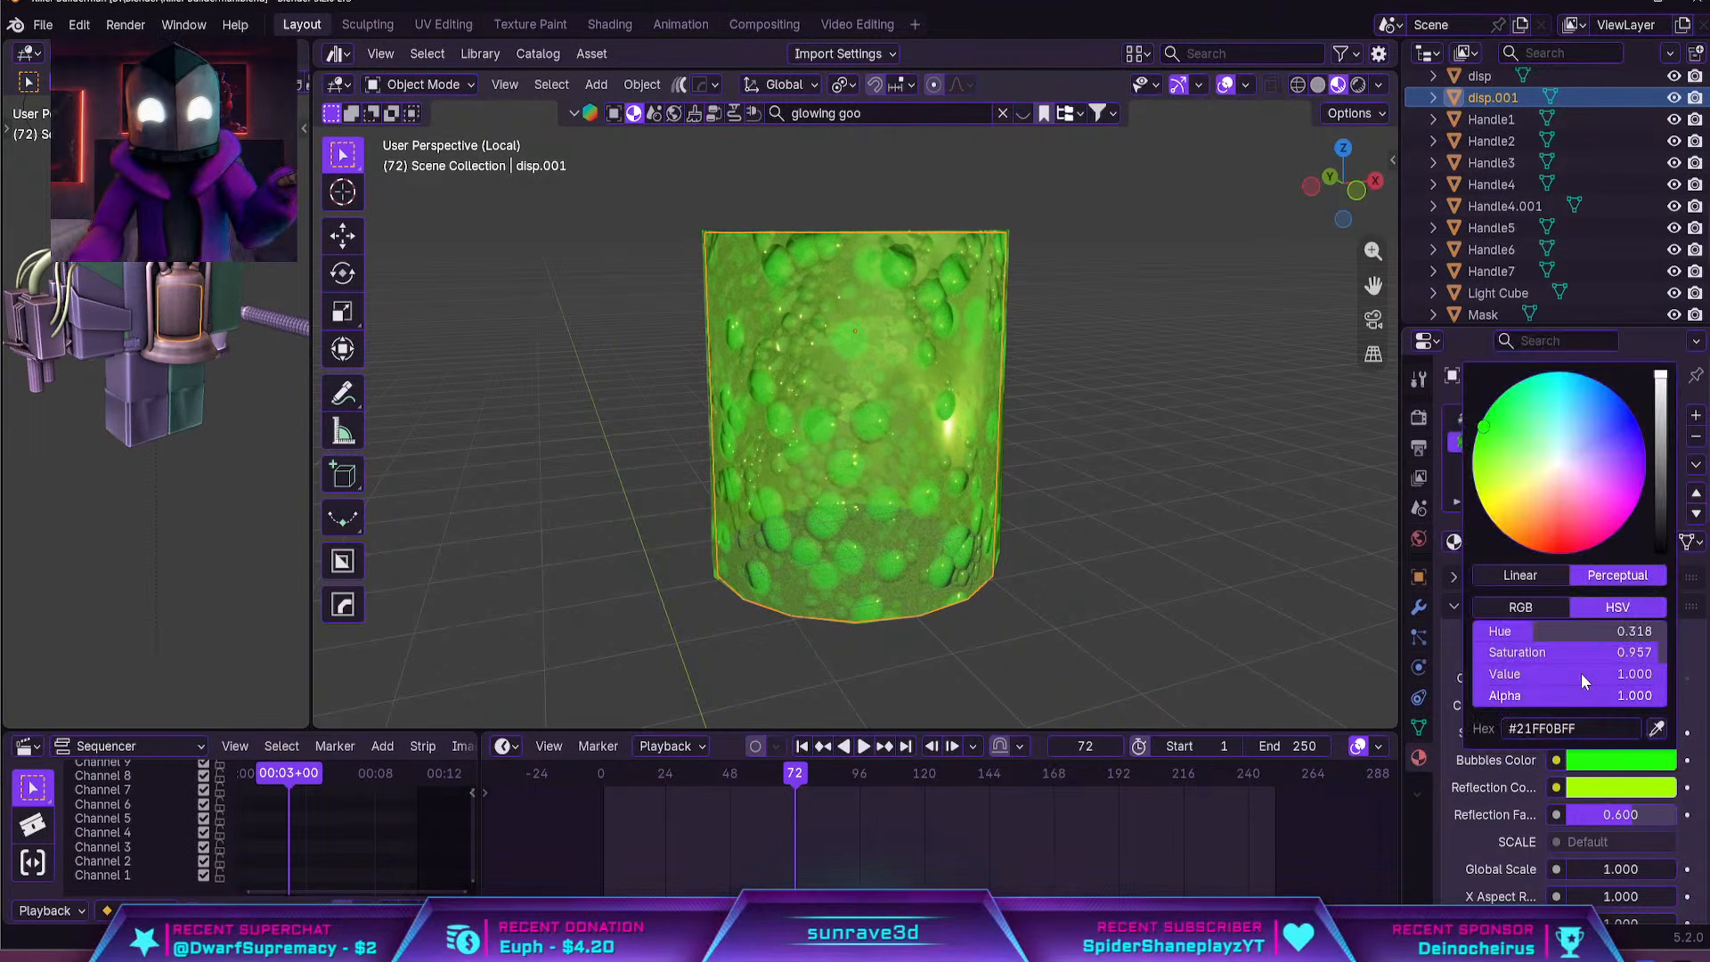
pyautogui.moveTo(1509, 525); pyautogui.dragTo(1502, 532)
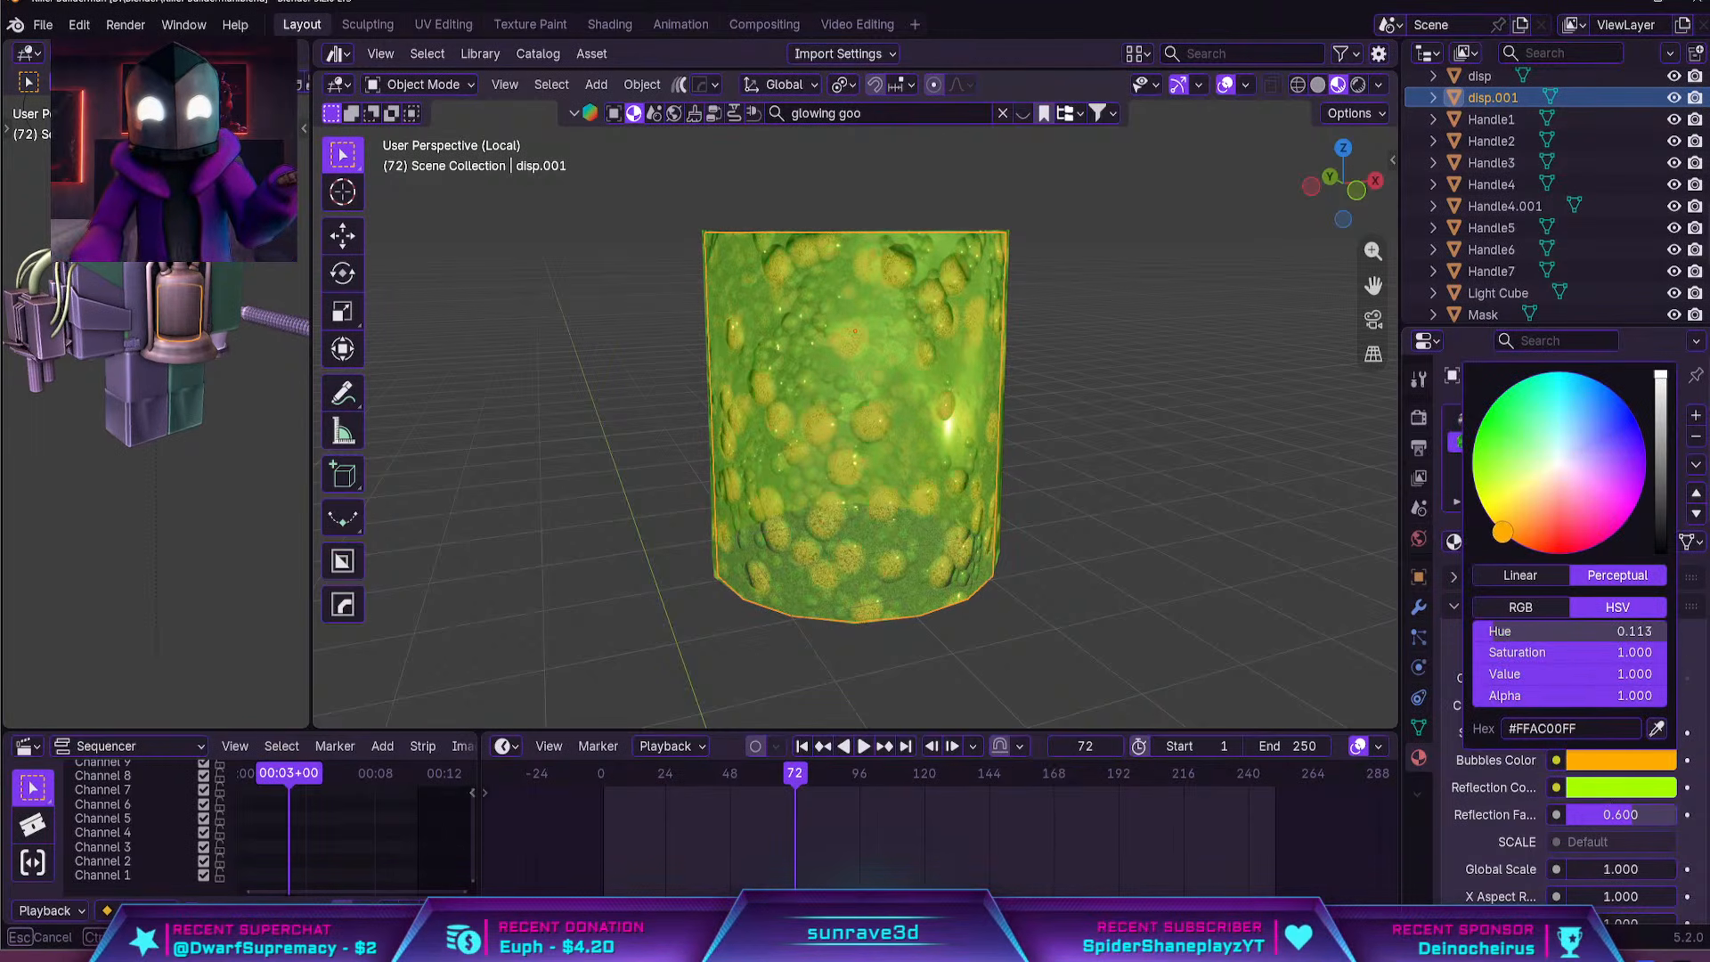
pyautogui.click(1620, 787)
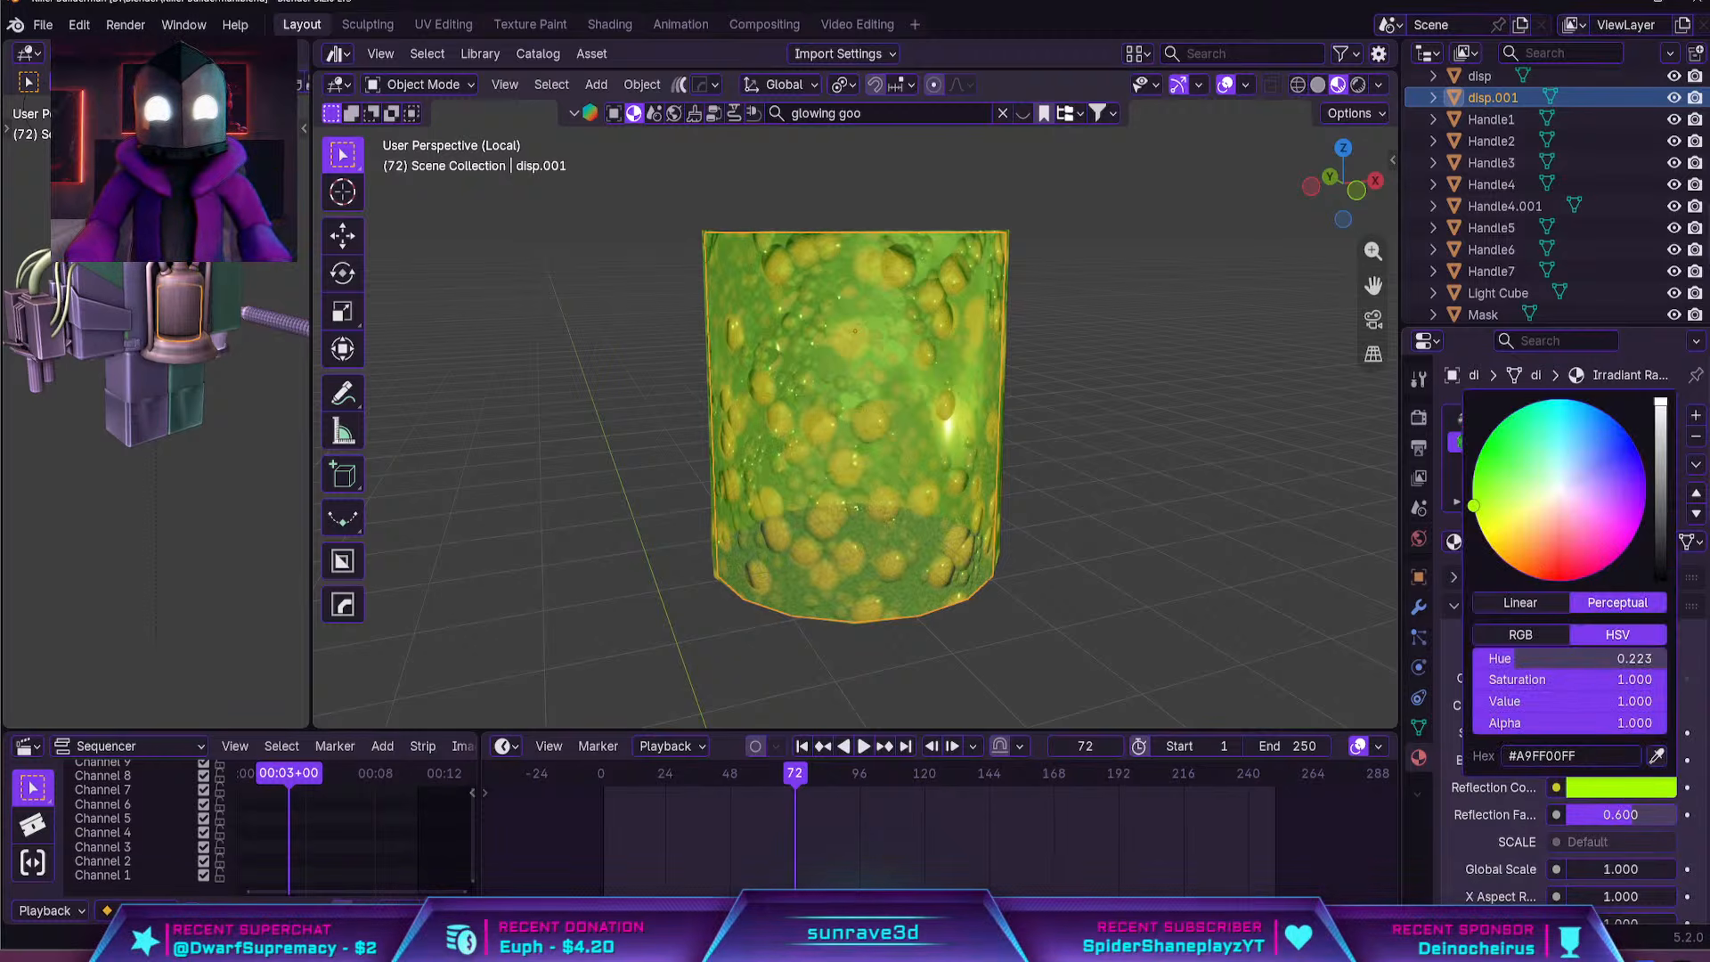
pyautogui.moveTo(1545, 570); pyautogui.dragTo(1563, 581)
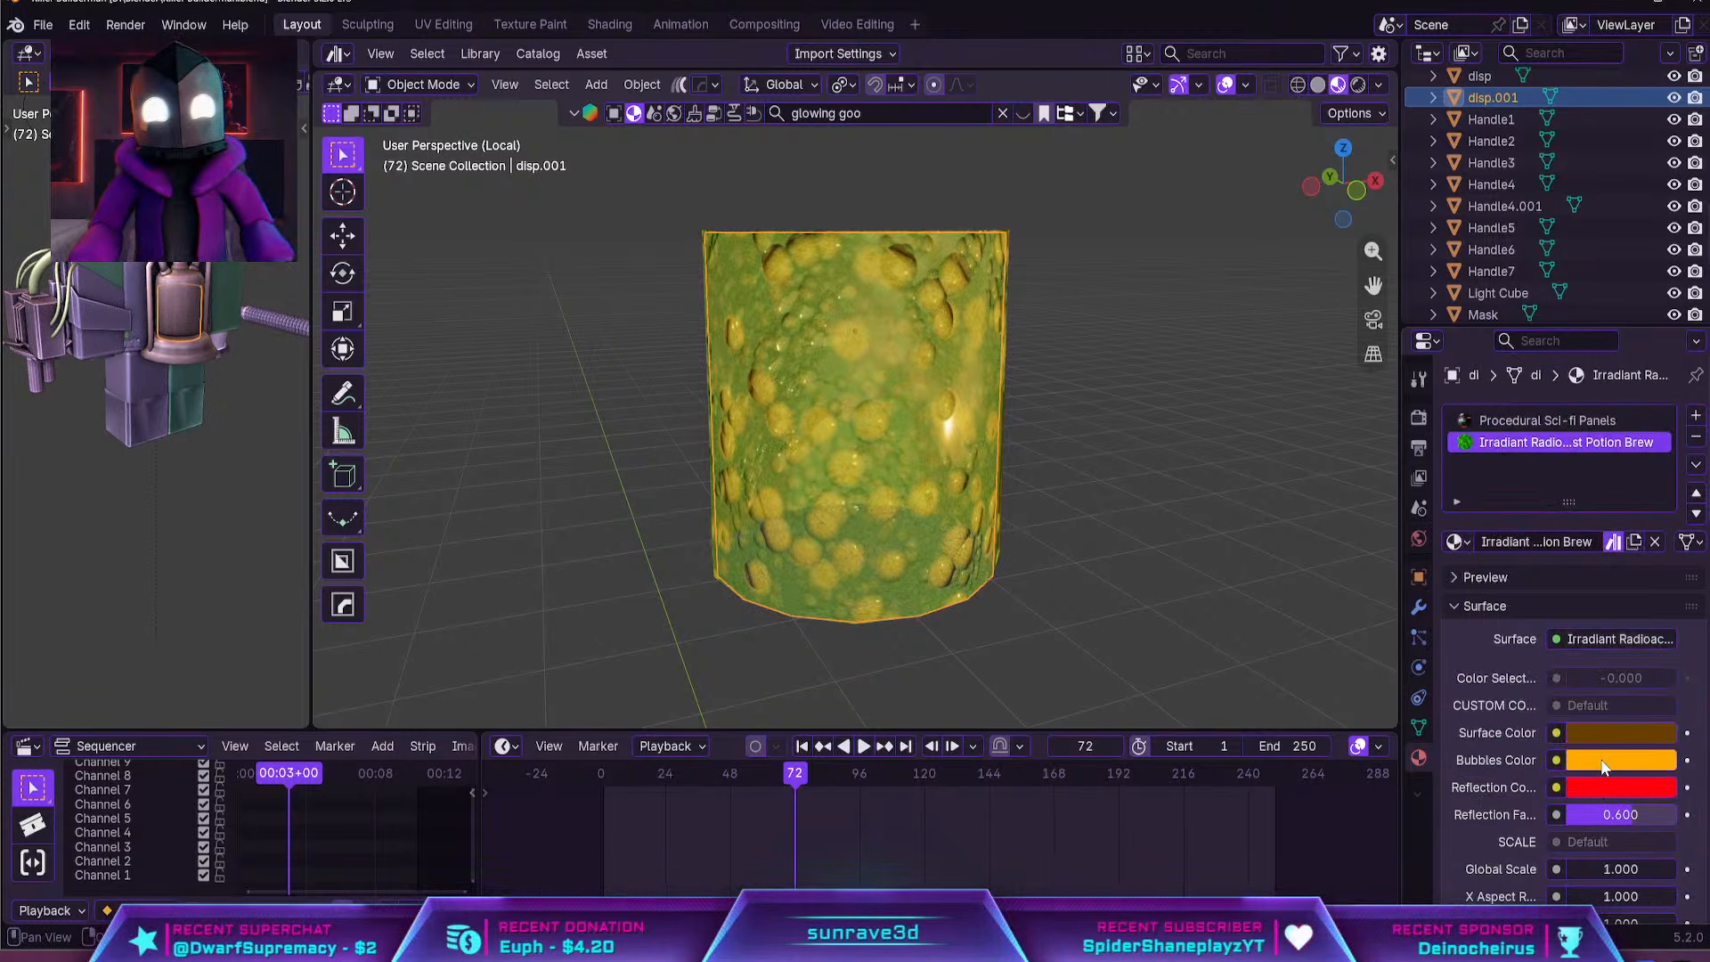
pyautogui.click(1603, 762)
pyautogui.moveTo(1501, 534)
pyautogui.mouseDown()
pyautogui.moveTo(1524, 545)
pyautogui.moveTo(1577, 524)
pyautogui.mouseUp()
pyautogui.click(1599, 732)
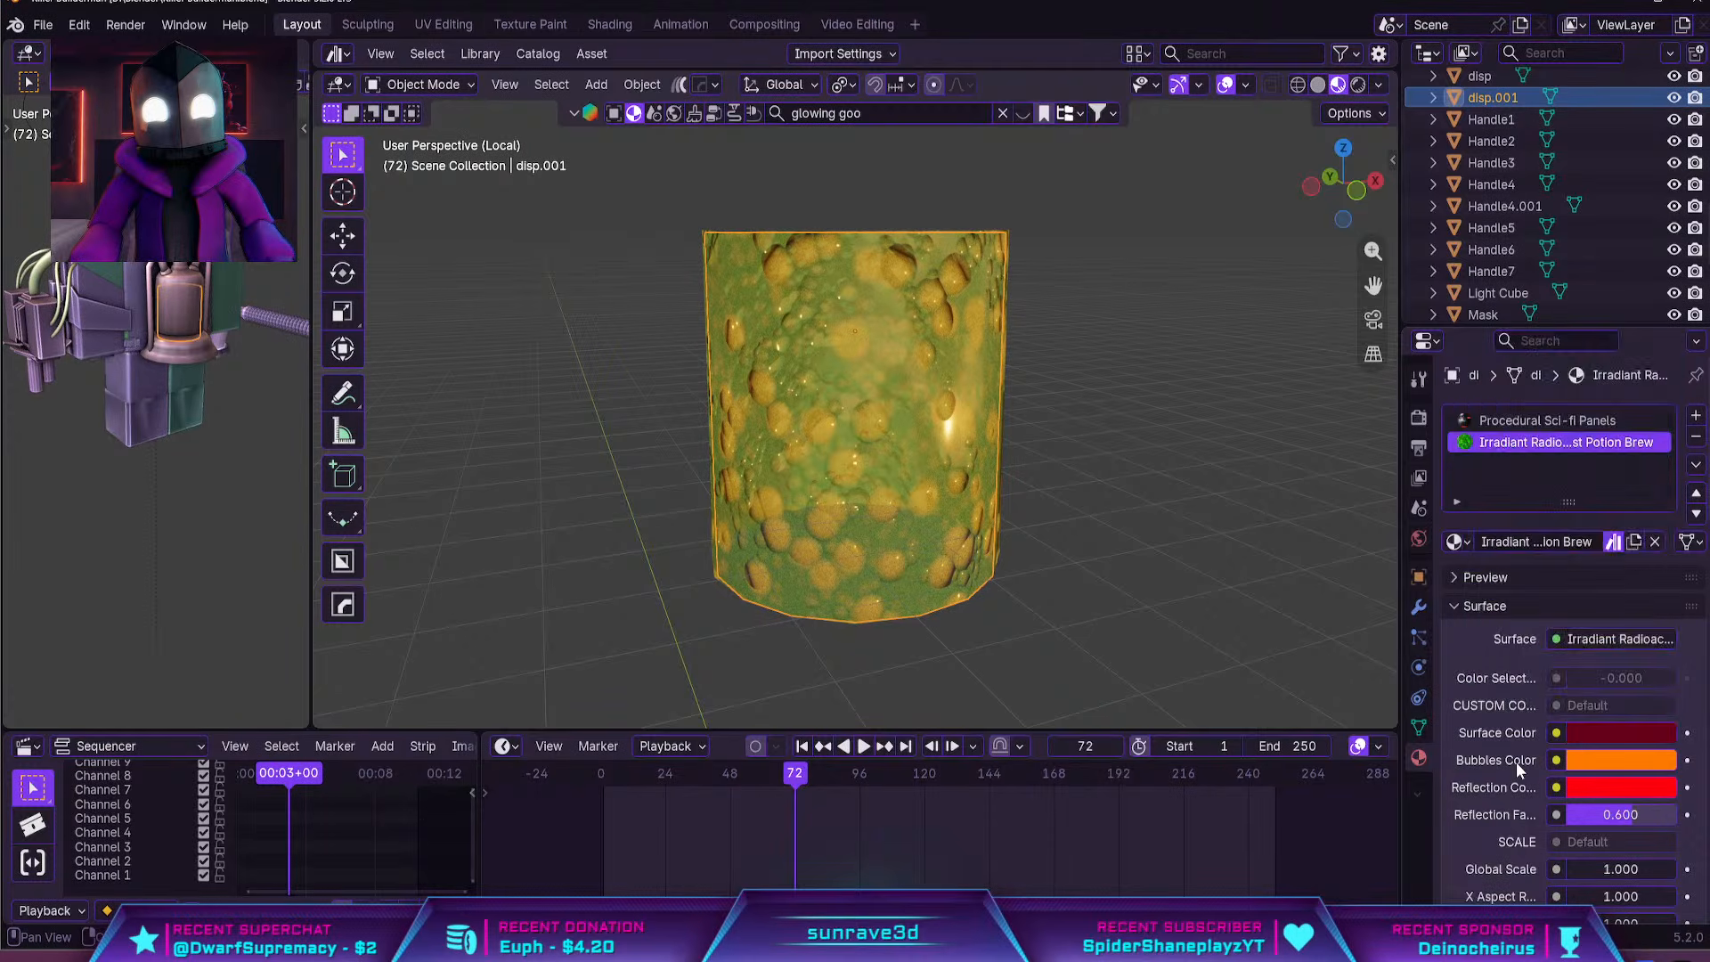
# Leave the isolated view and inspect the recolored goo inside the tank's bottle in rendered shading
pyautogui.scroll(-5, 1514, 757)
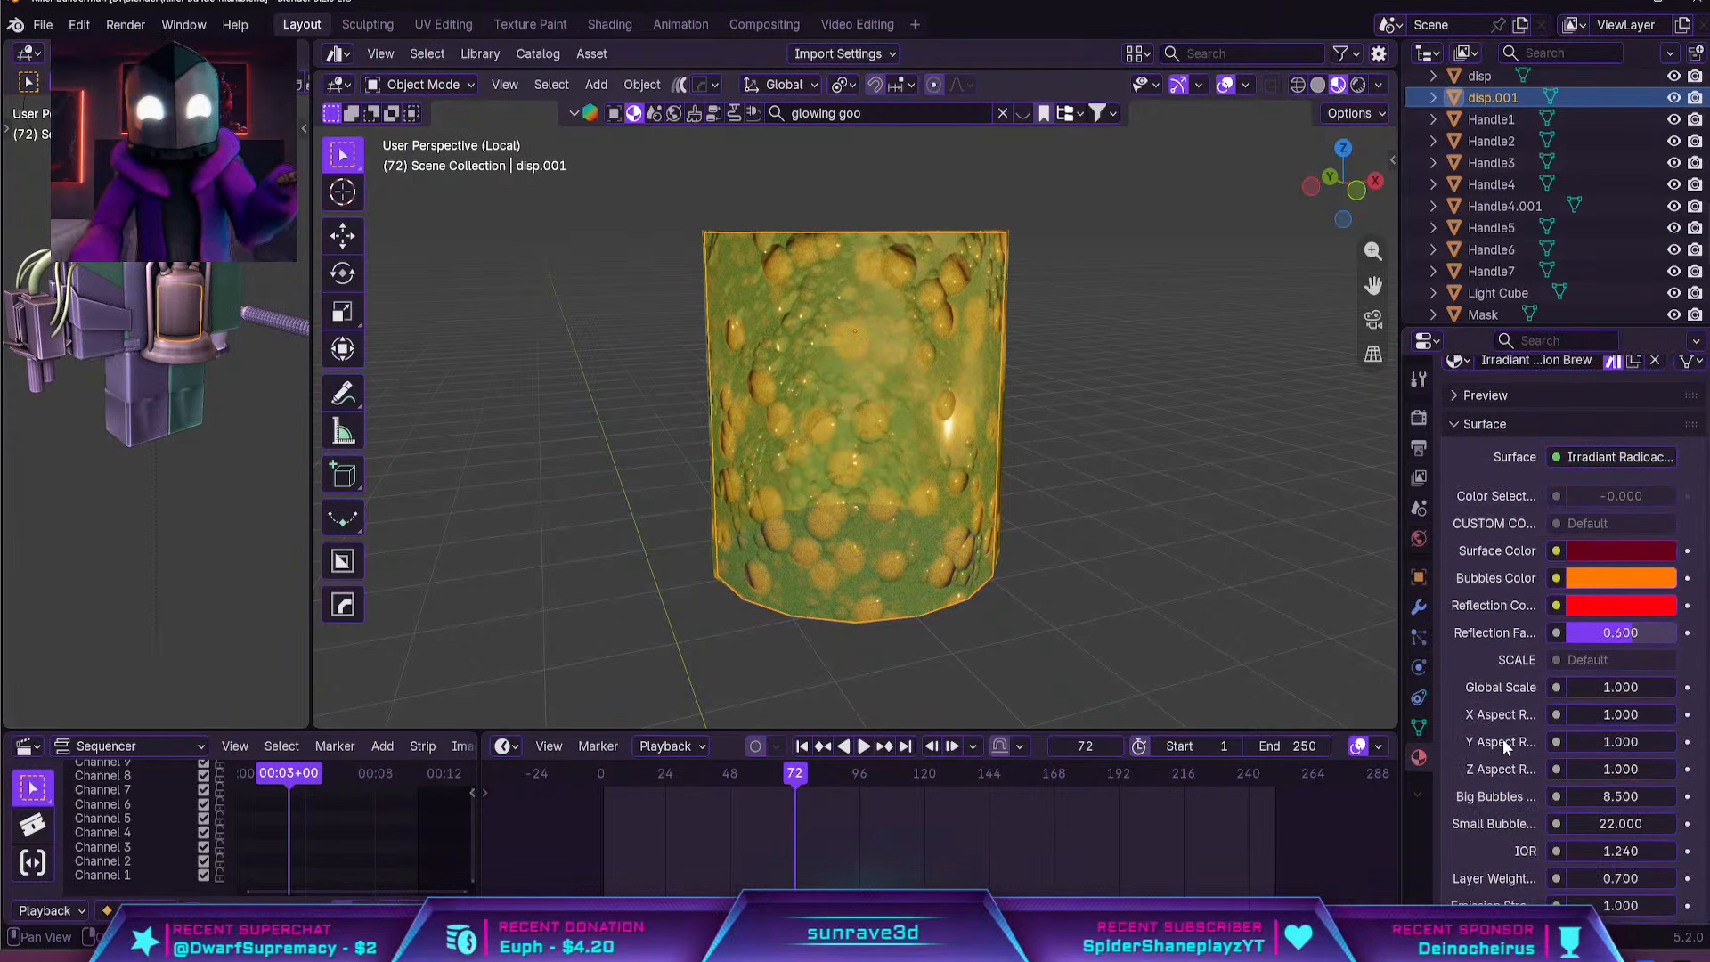
pyautogui.scroll(-3, 1221, 447)
pyautogui.moveTo(1224, 459)
pyautogui.mouseDown(button='middle')
pyautogui.moveTo(1208, 607)
pyautogui.moveTo(1189, 468)
pyautogui.mouseUp(button='middle')
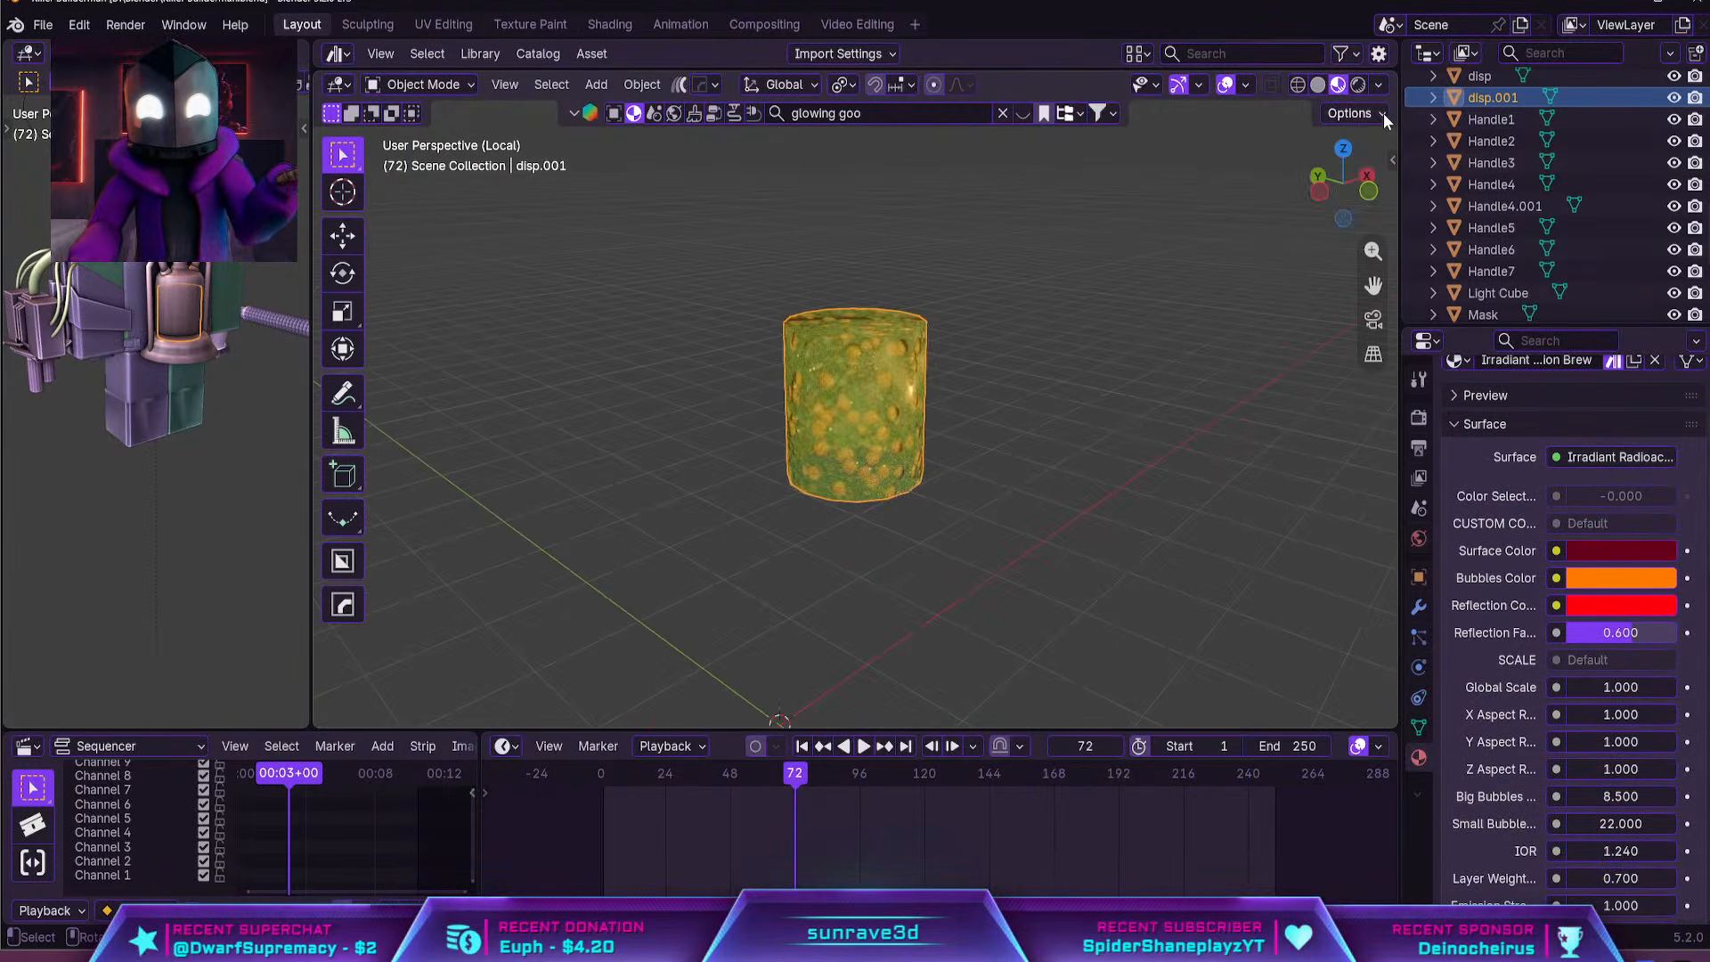
pyautogui.click(1357, 85)
pyautogui.moveTo(1244, 371); pyautogui.dragTo(1069, 378, button='middle')
pyautogui.press('KP_Divide')
pyautogui.scroll(-5, 1197, 363)
pyautogui.scroll(-3, 1196, 367)
pyautogui.scroll(-4, 1618, 653)
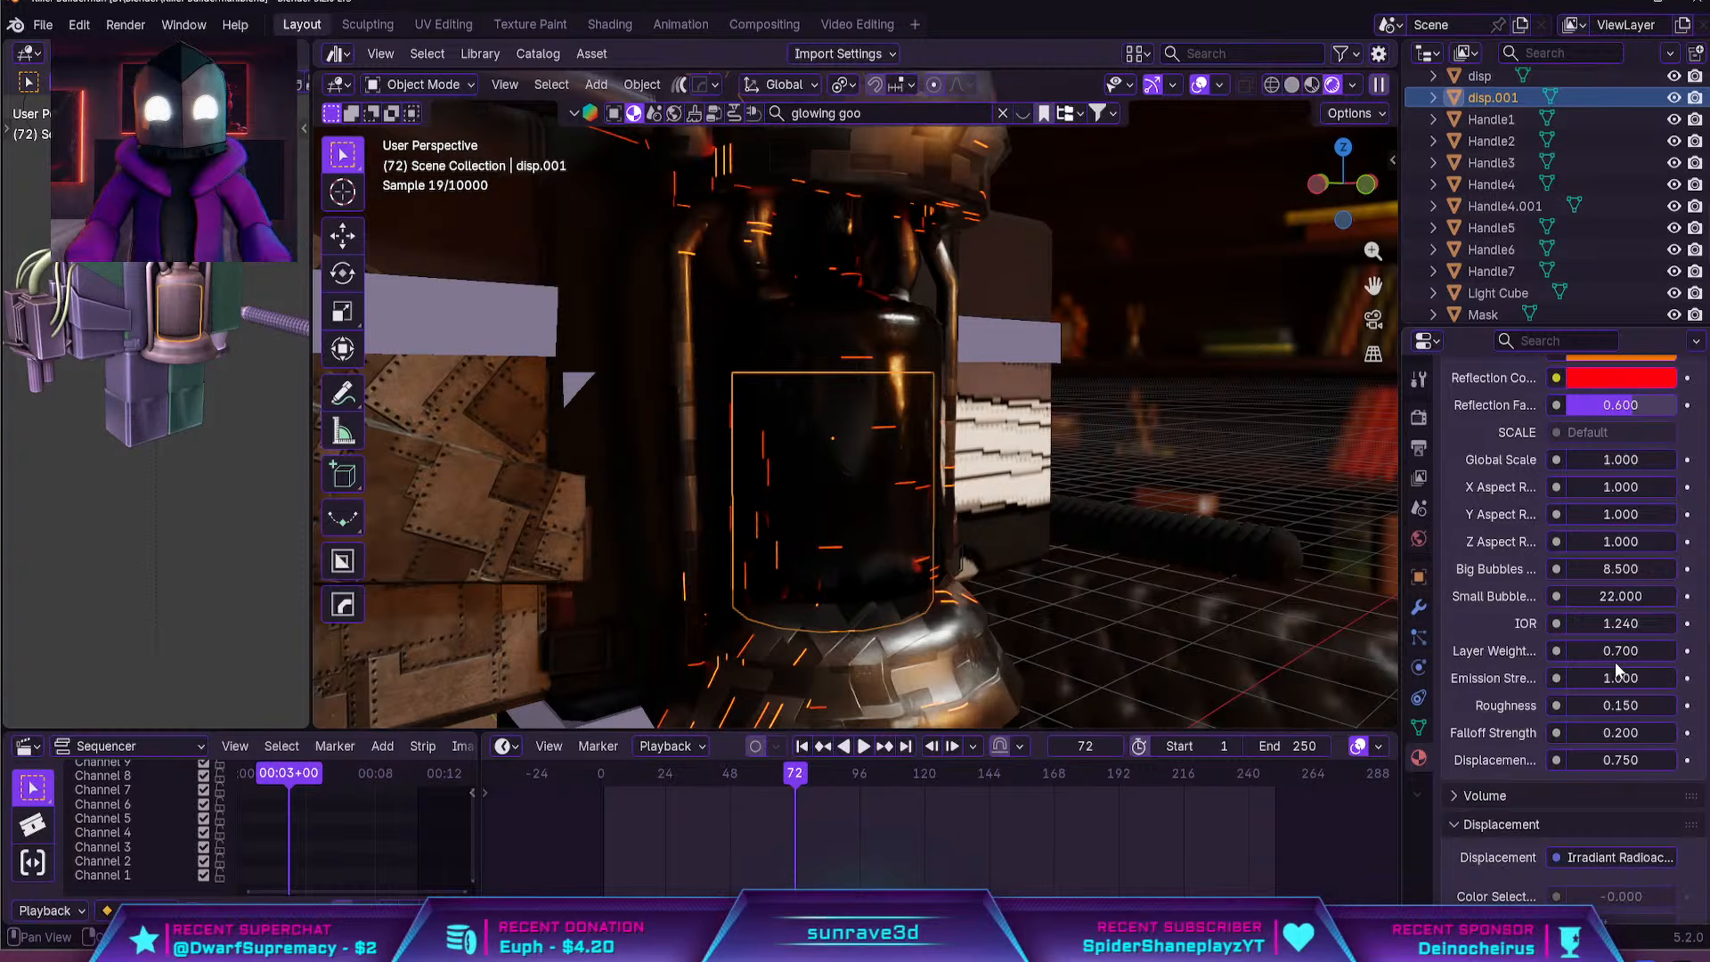
# Switch to the Shading workspace and bring the tank and the goo's shader node into view
pyautogui.click(609, 24)
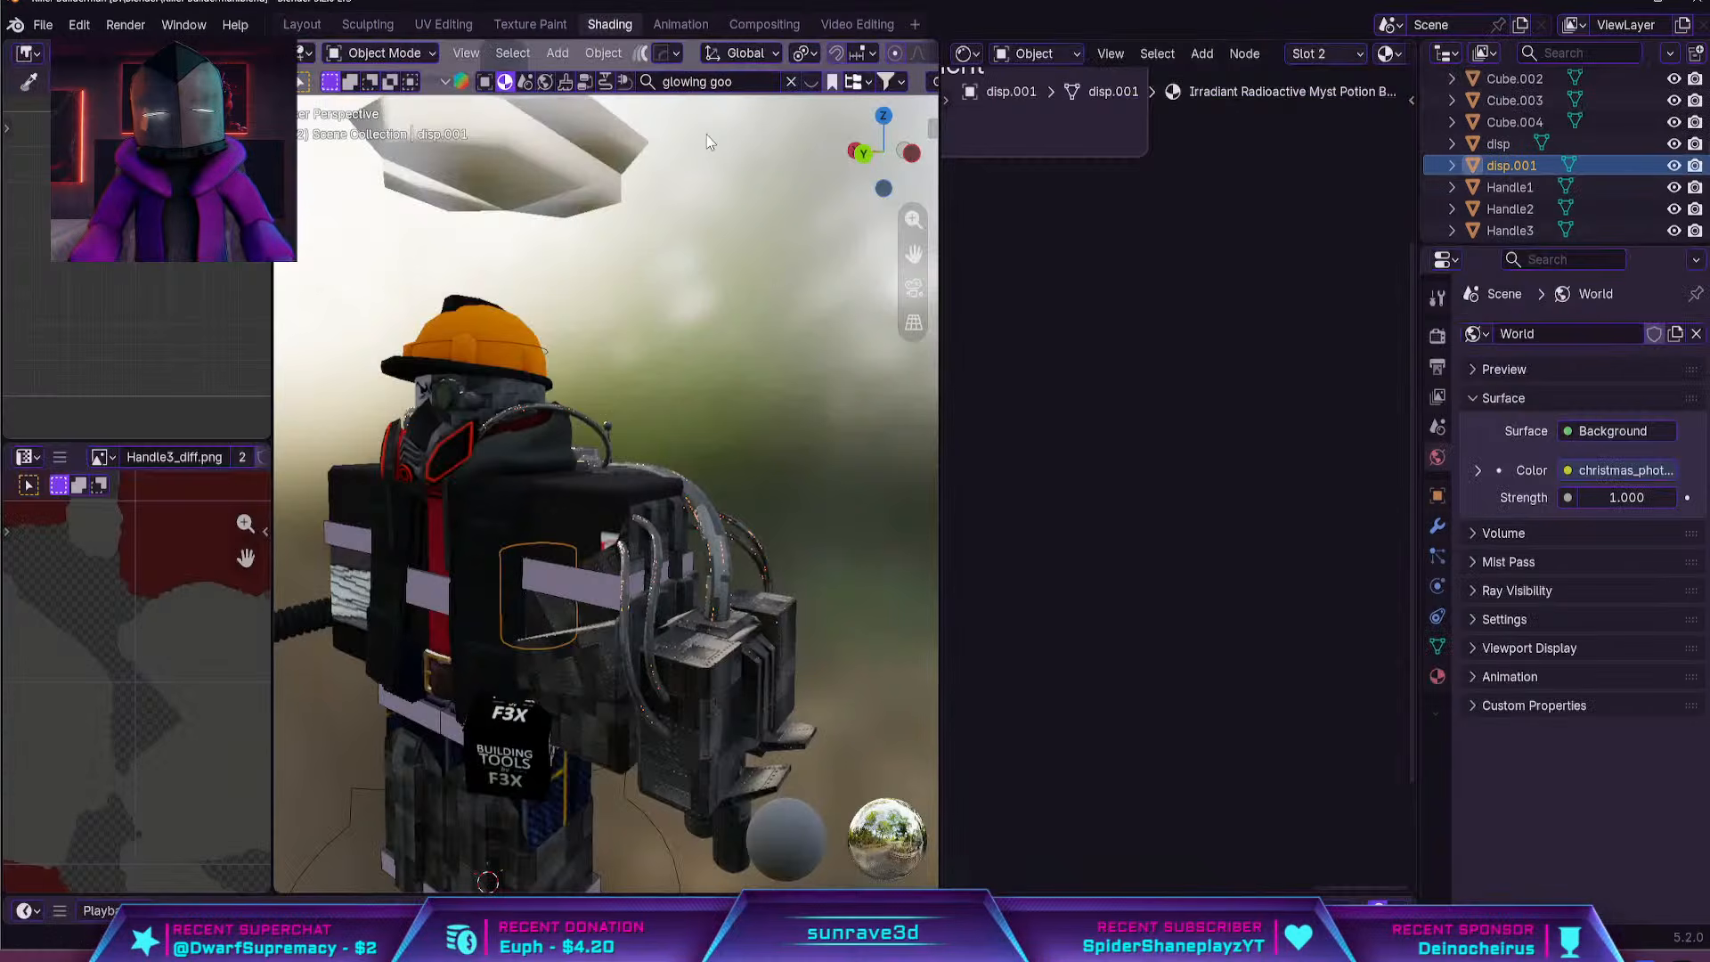
pyautogui.keyDown('shift'); pyautogui.moveTo(675, 431); pyautogui.dragTo(501, 298, button='middle'); pyautogui.keyUp('shift')
pyautogui.scroll(4, 622, 418)
pyautogui.scroll(-10, 1112, 191)
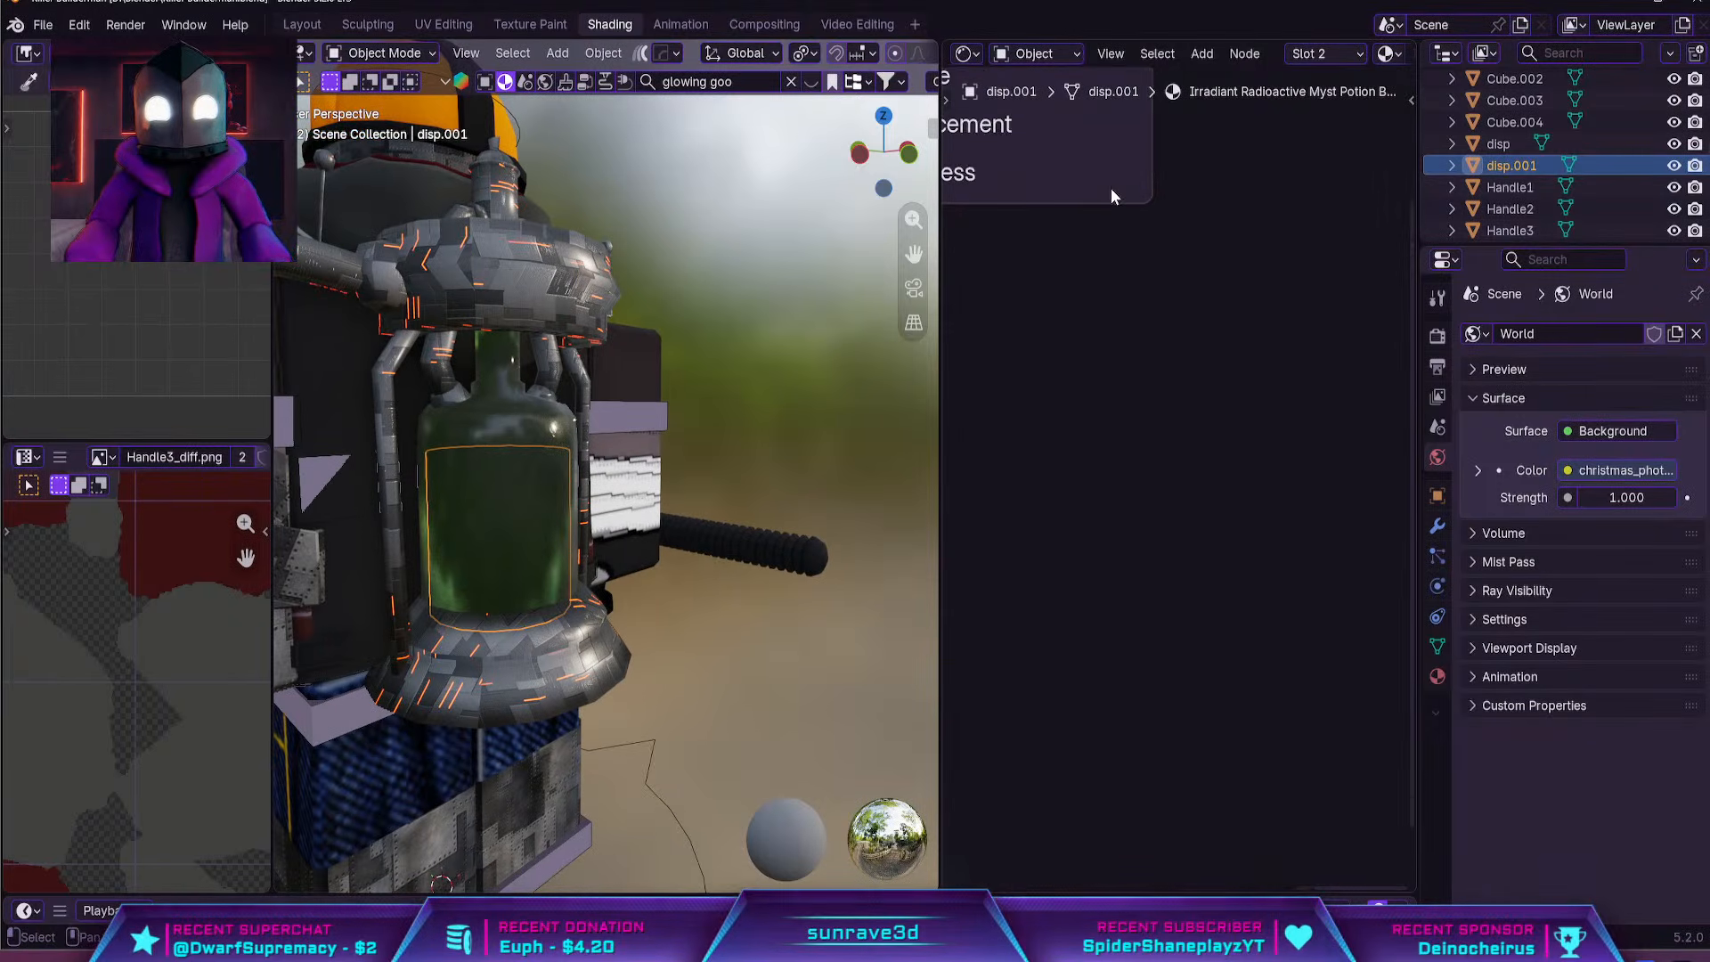
pyautogui.moveTo(1180, 383); pyautogui.dragTo(1268, 337, button='middle')
pyautogui.scroll(2, 1172, 369)
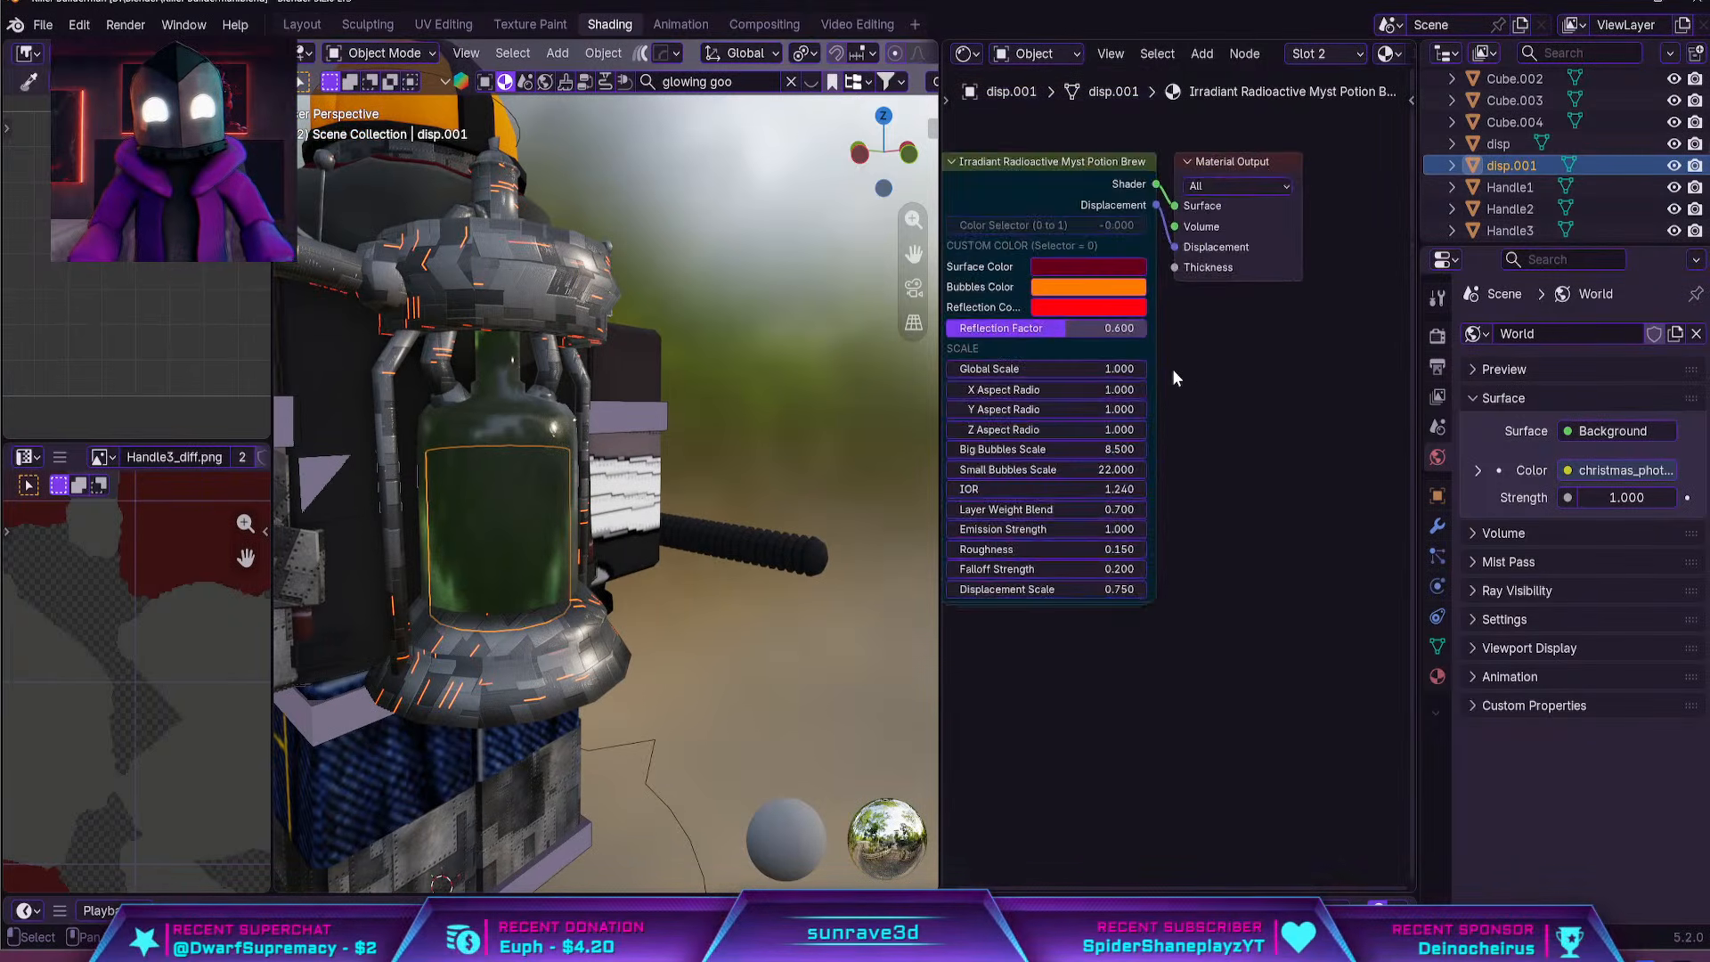
pyautogui.moveTo(1172, 368); pyautogui.dragTo(1256, 351, button='middle')
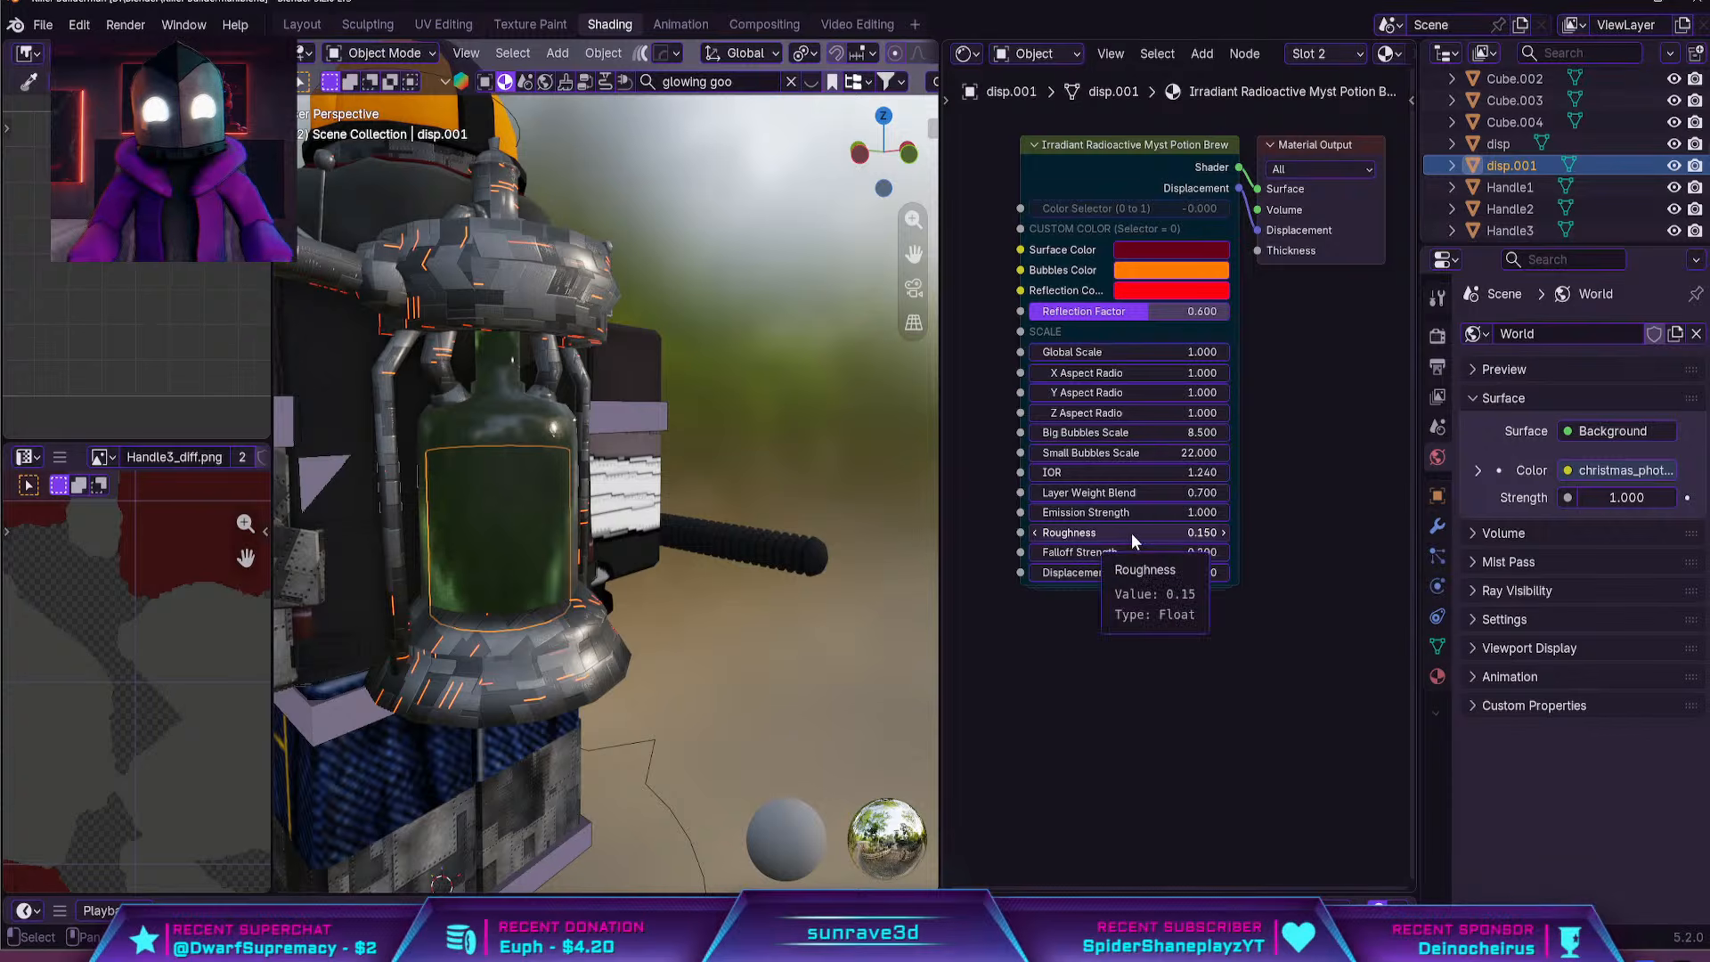
# Raise the goo material's Emission Strength to 20.4 and on to 341.8, checking the glow in rendered shading
pyautogui.scroll(1, 1133, 532)
pyautogui.moveTo(1159, 517); pyautogui.dragTo(1239, 521)
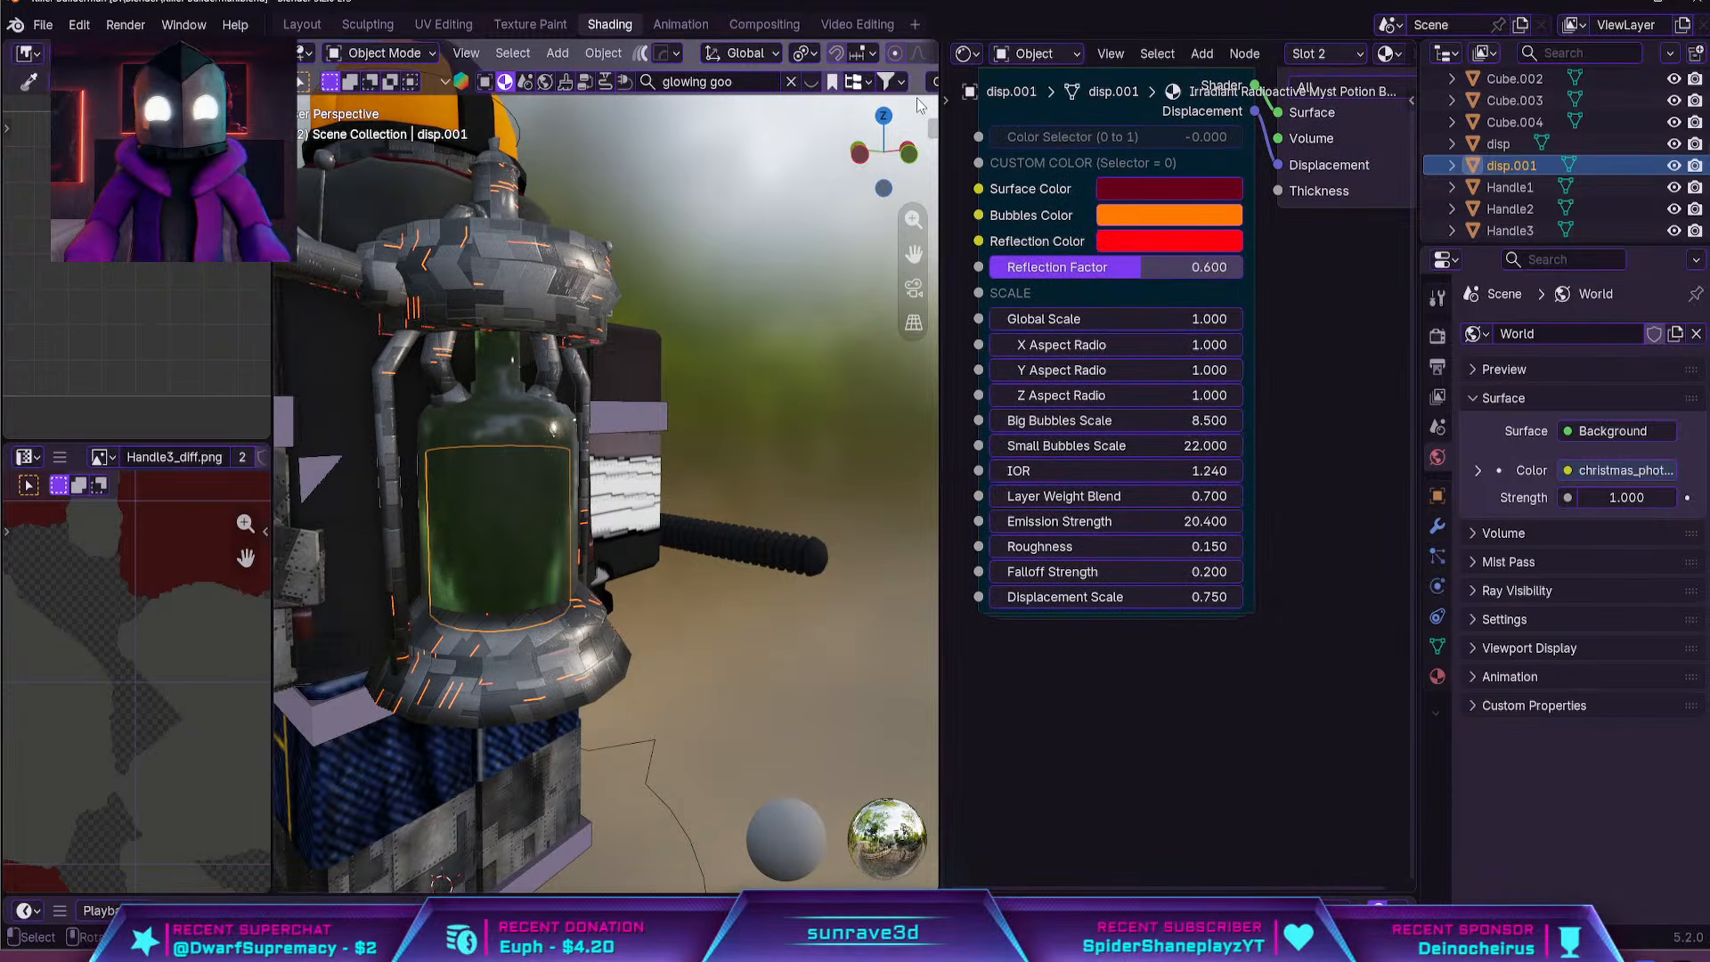
pyautogui.scroll(-5, 801, 53)
pyautogui.click(899, 53)
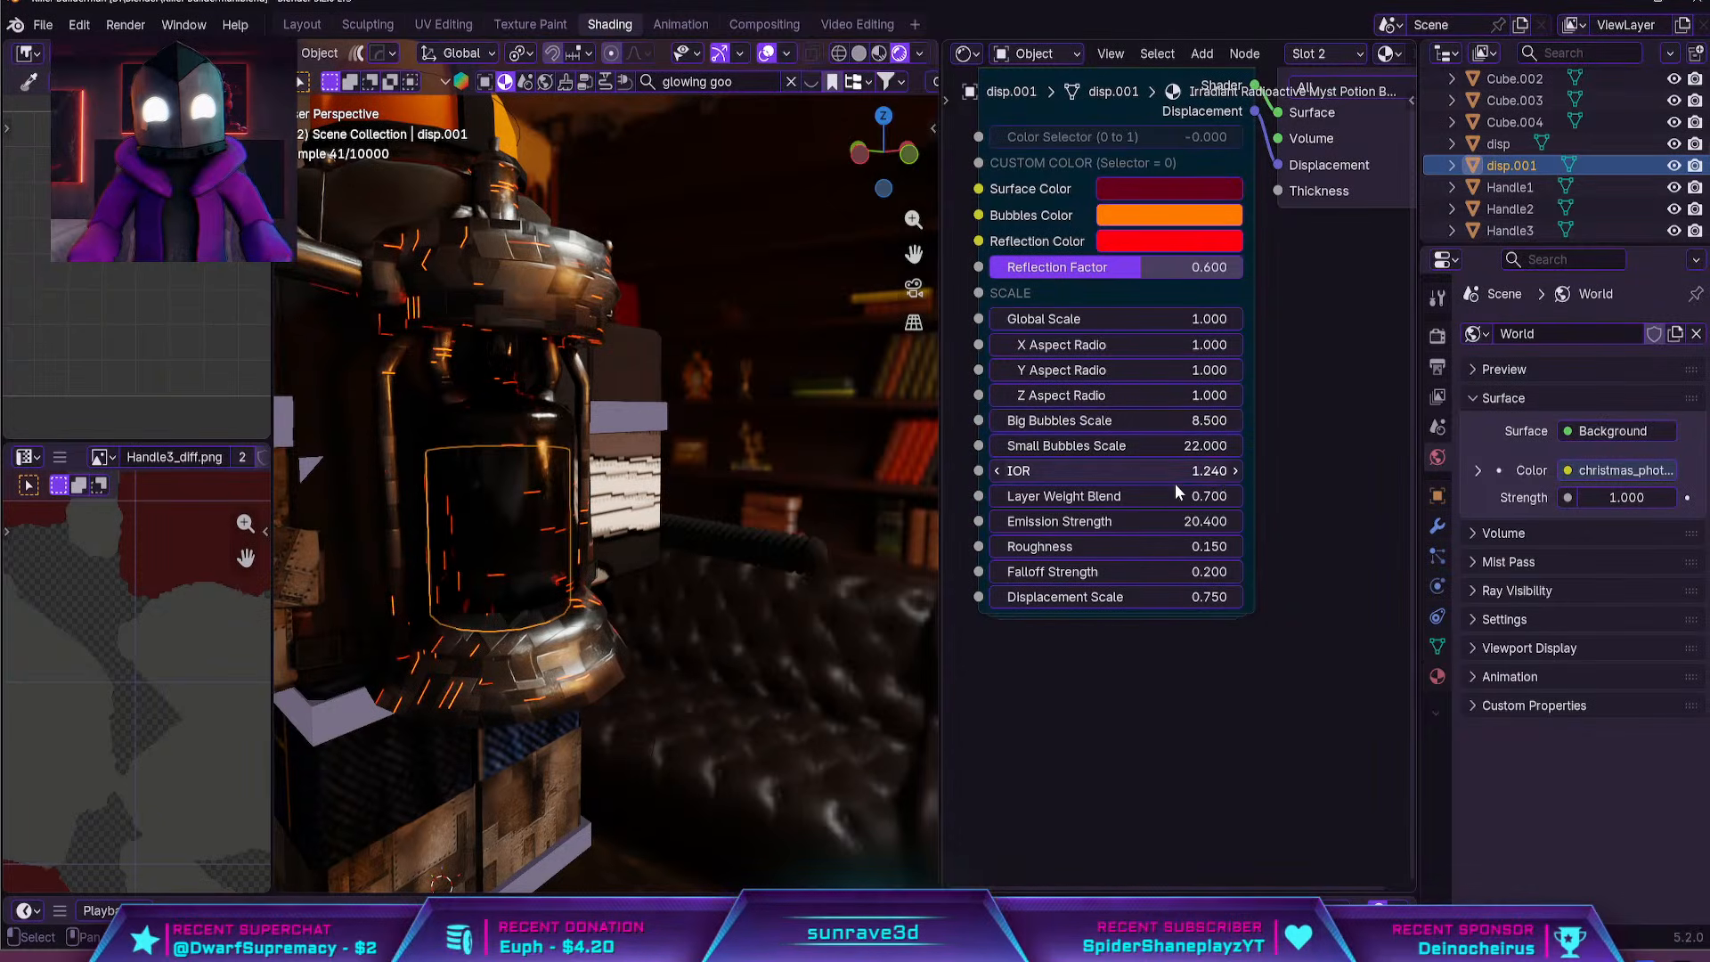
pyautogui.moveTo(1204, 526); pyautogui.dragTo(1425, 525)
pyautogui.moveTo(1116, 521); pyautogui.dragTo(1131, 521)
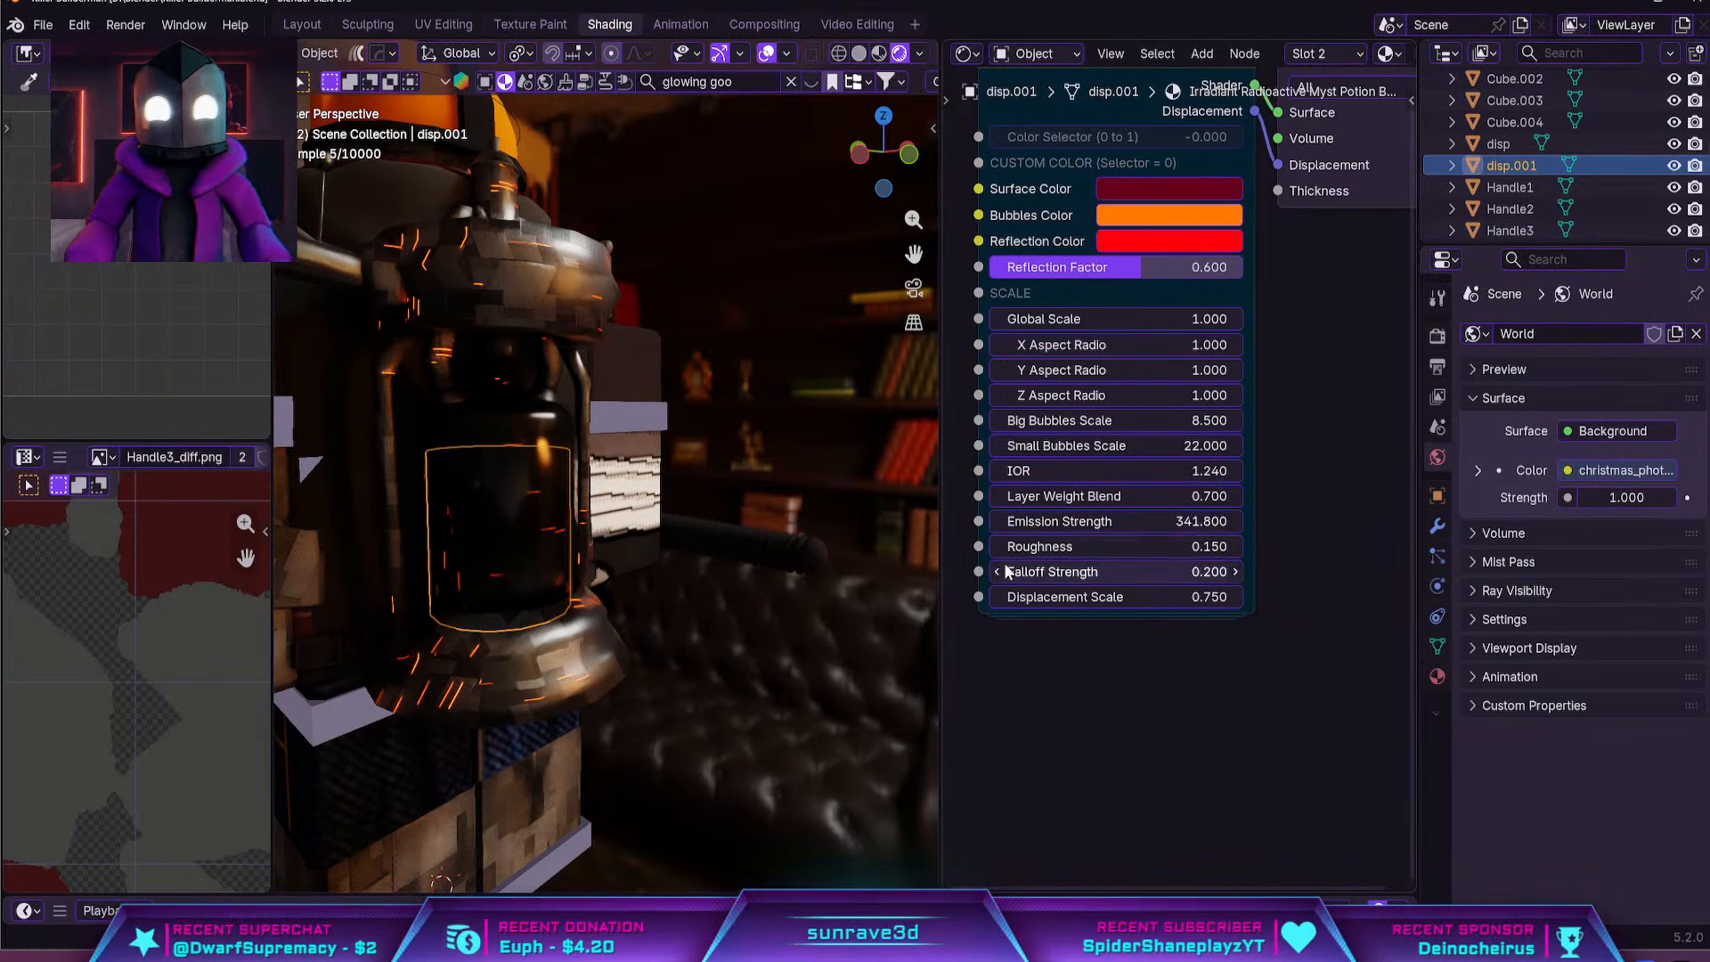
pyautogui.scroll(2, 773, 488)
pyautogui.moveTo(781, 467); pyautogui.dragTo(736, 499, button='middle')
pyautogui.press('g')
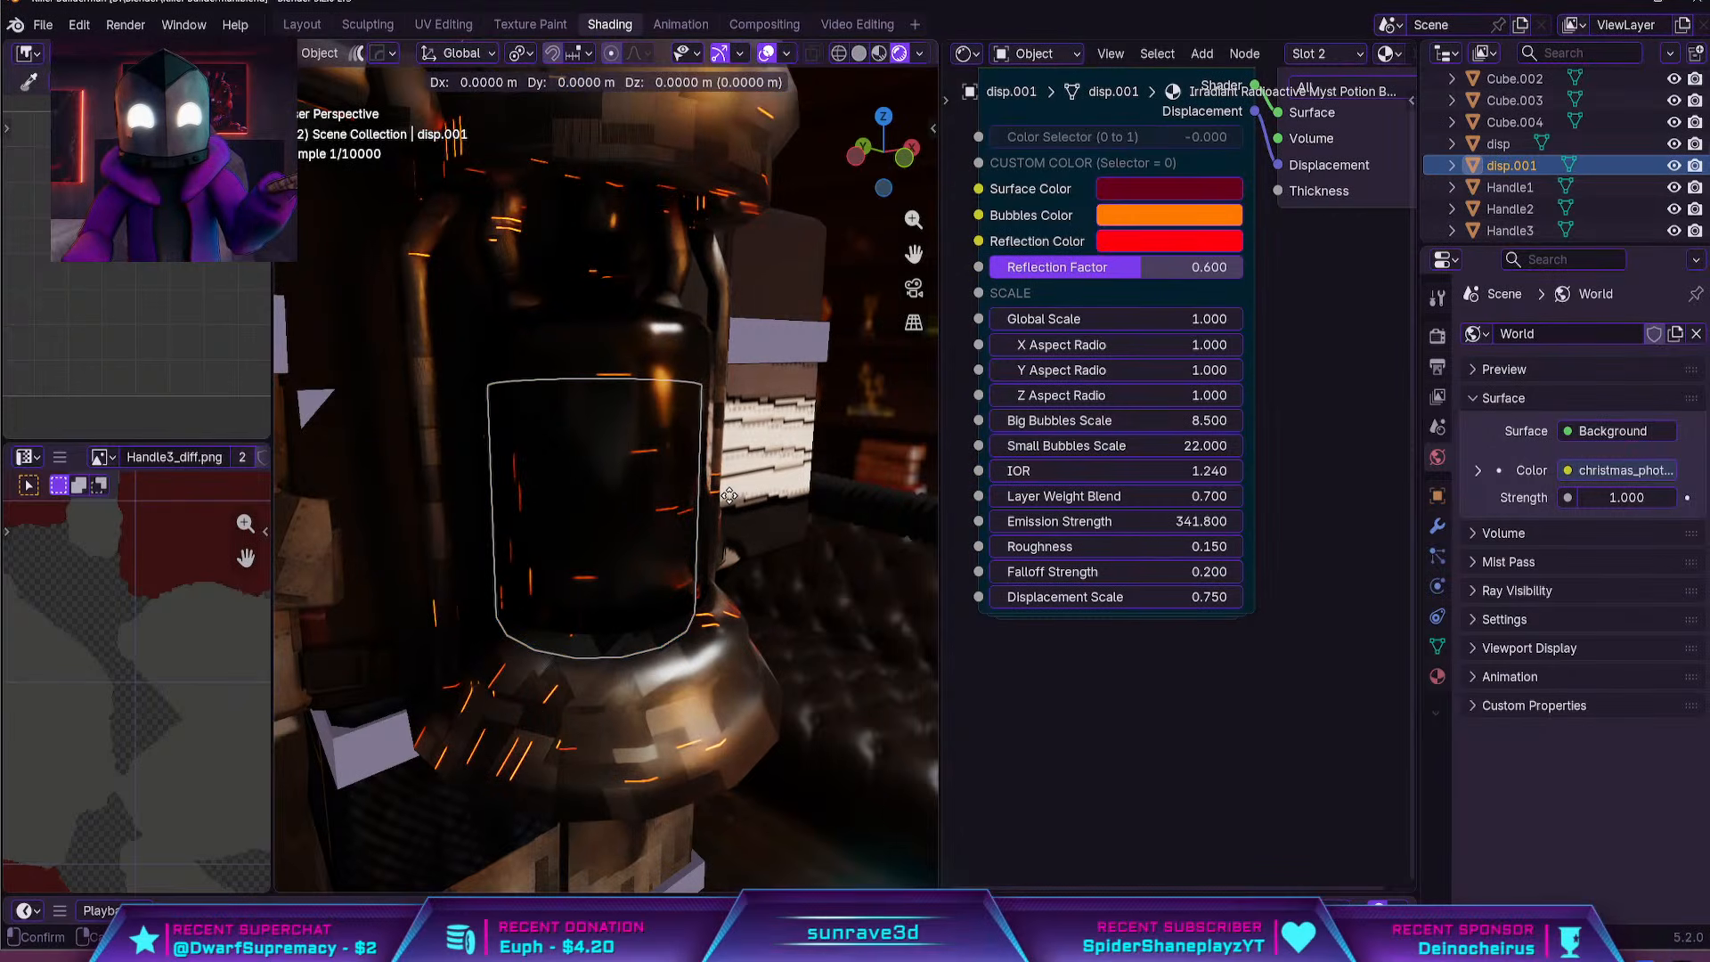
pyautogui.press('y')
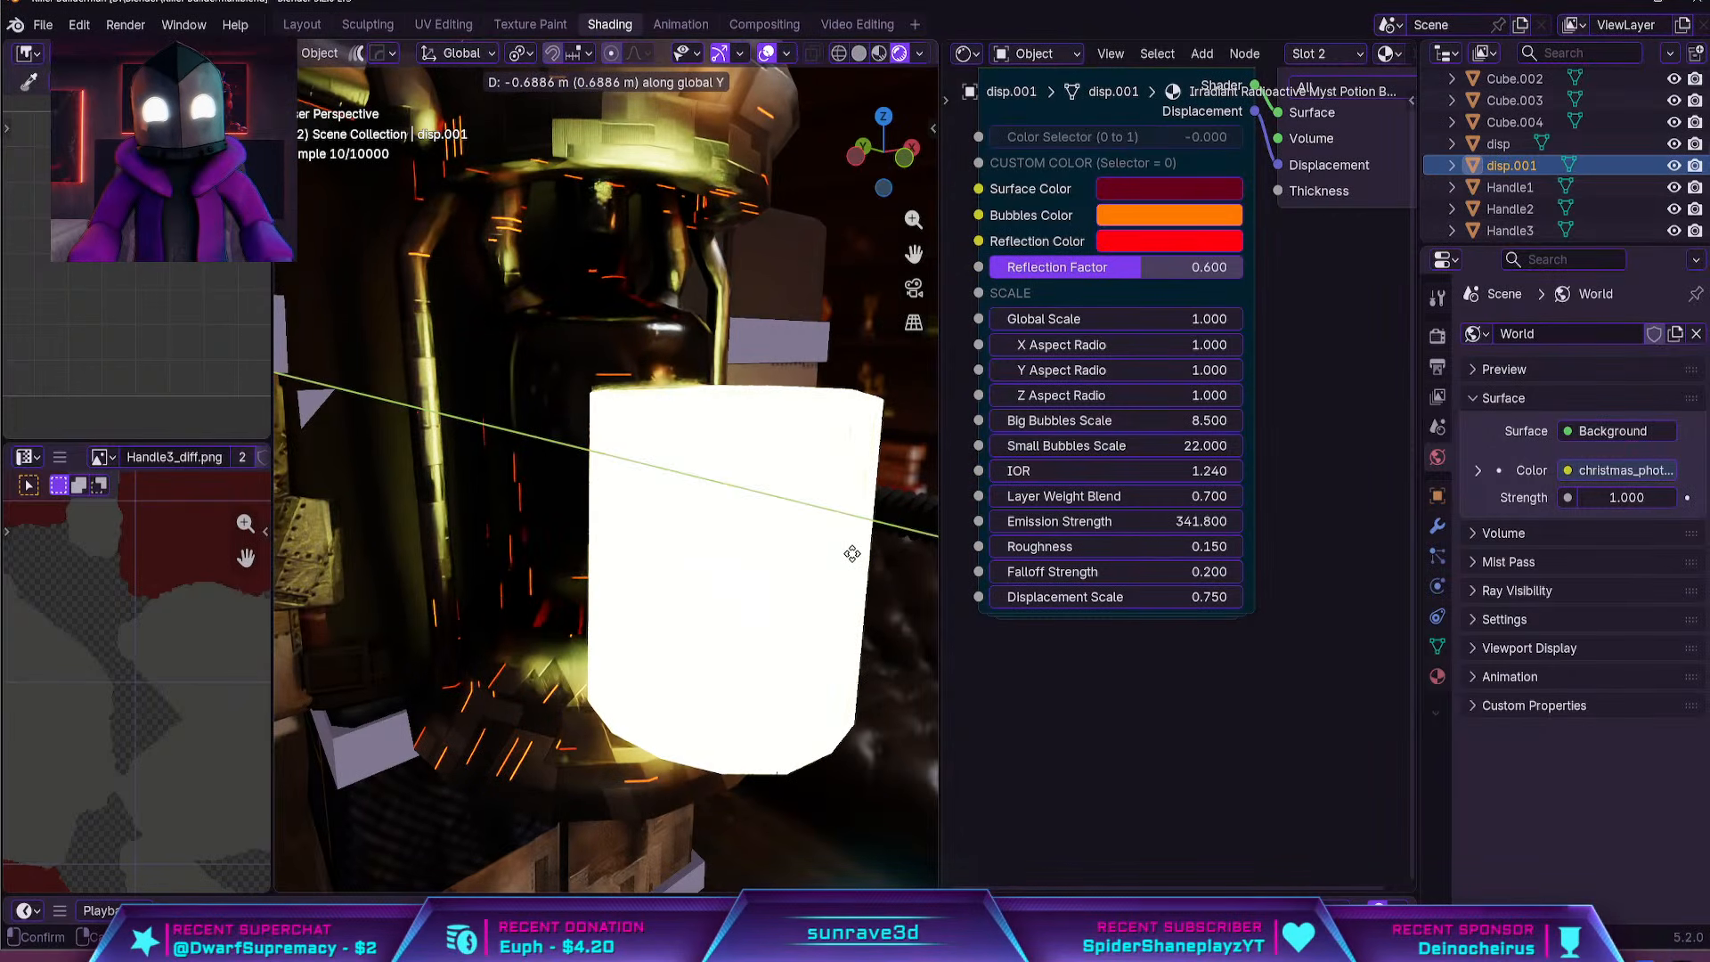
pyautogui.press('Escape')
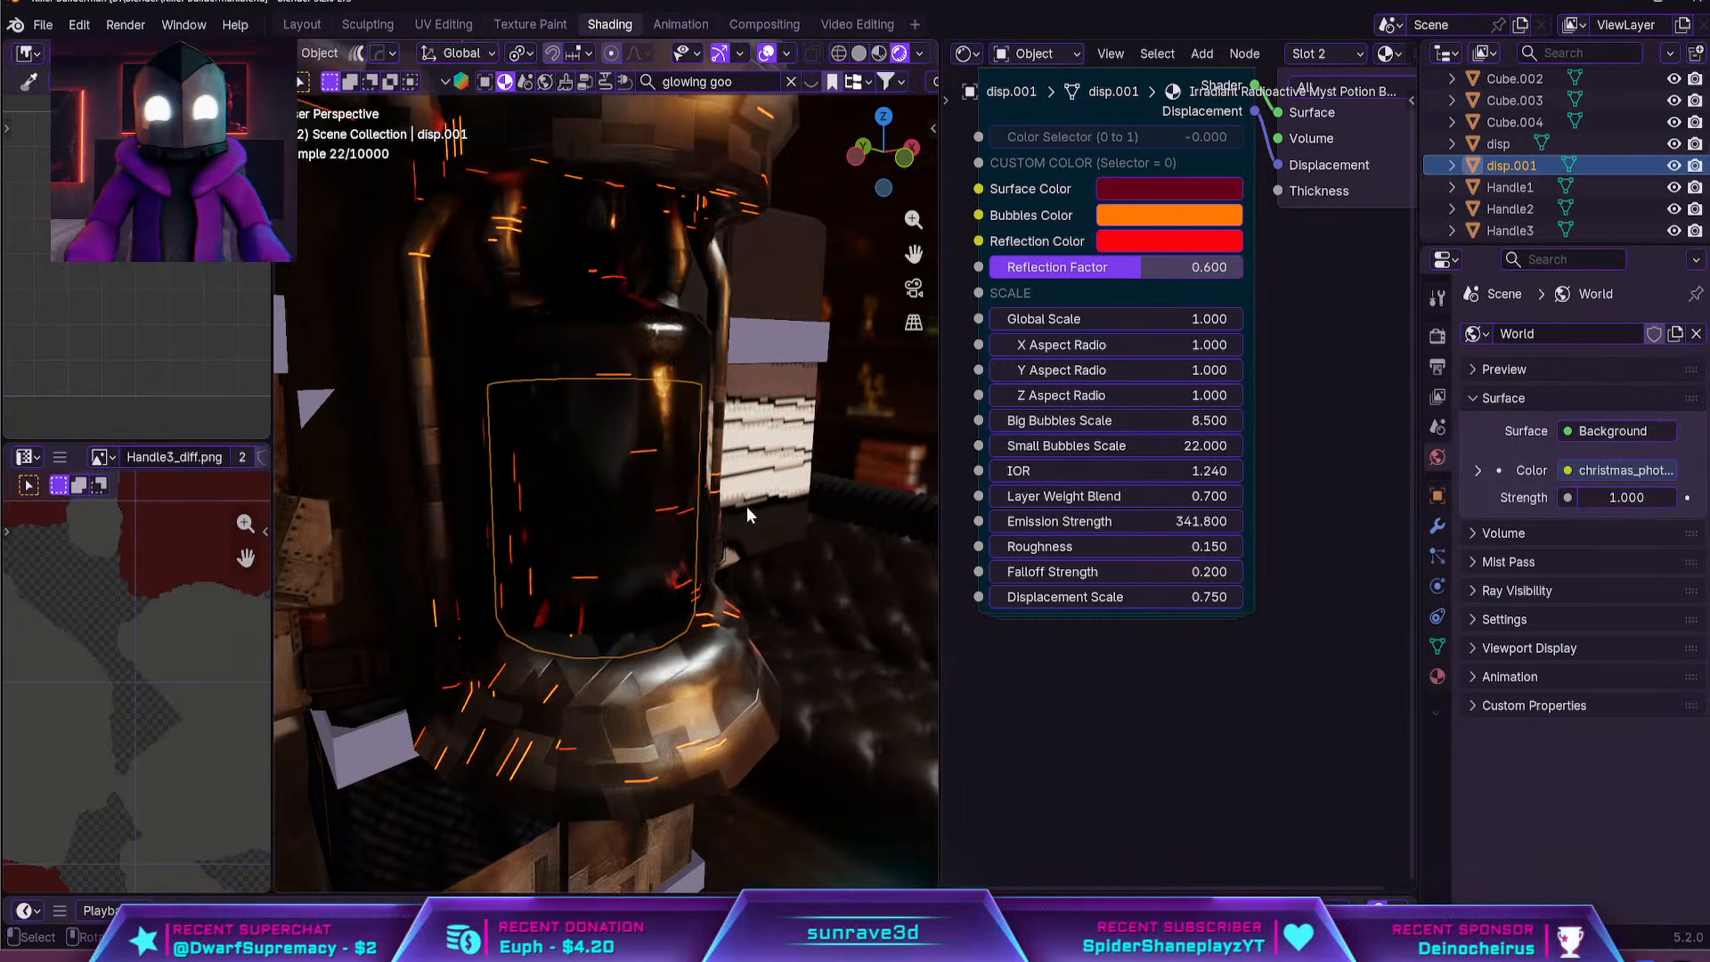
# Move the goo cylinder about 0.43 m in the negative Y direction, partly out of the glass bottle
pyautogui.press('g')
pyautogui.press('y')
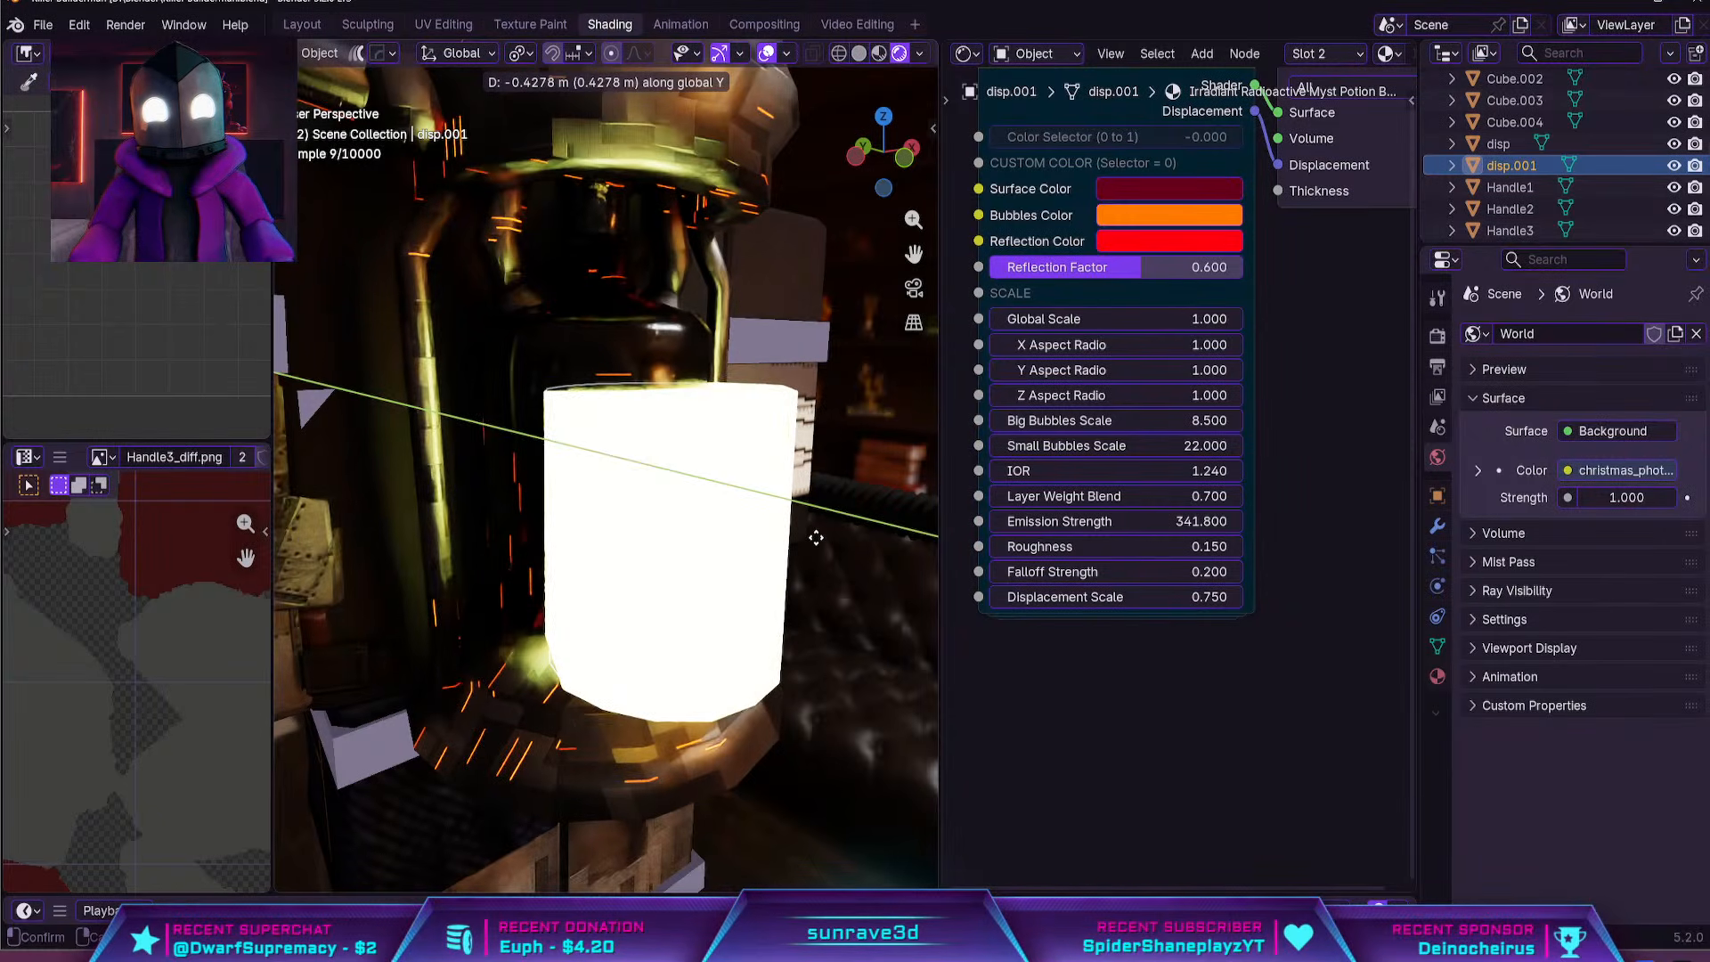
pyautogui.click(816, 537)
pyautogui.moveTo(822, 558); pyautogui.dragTo(1167, 542, button='middle')
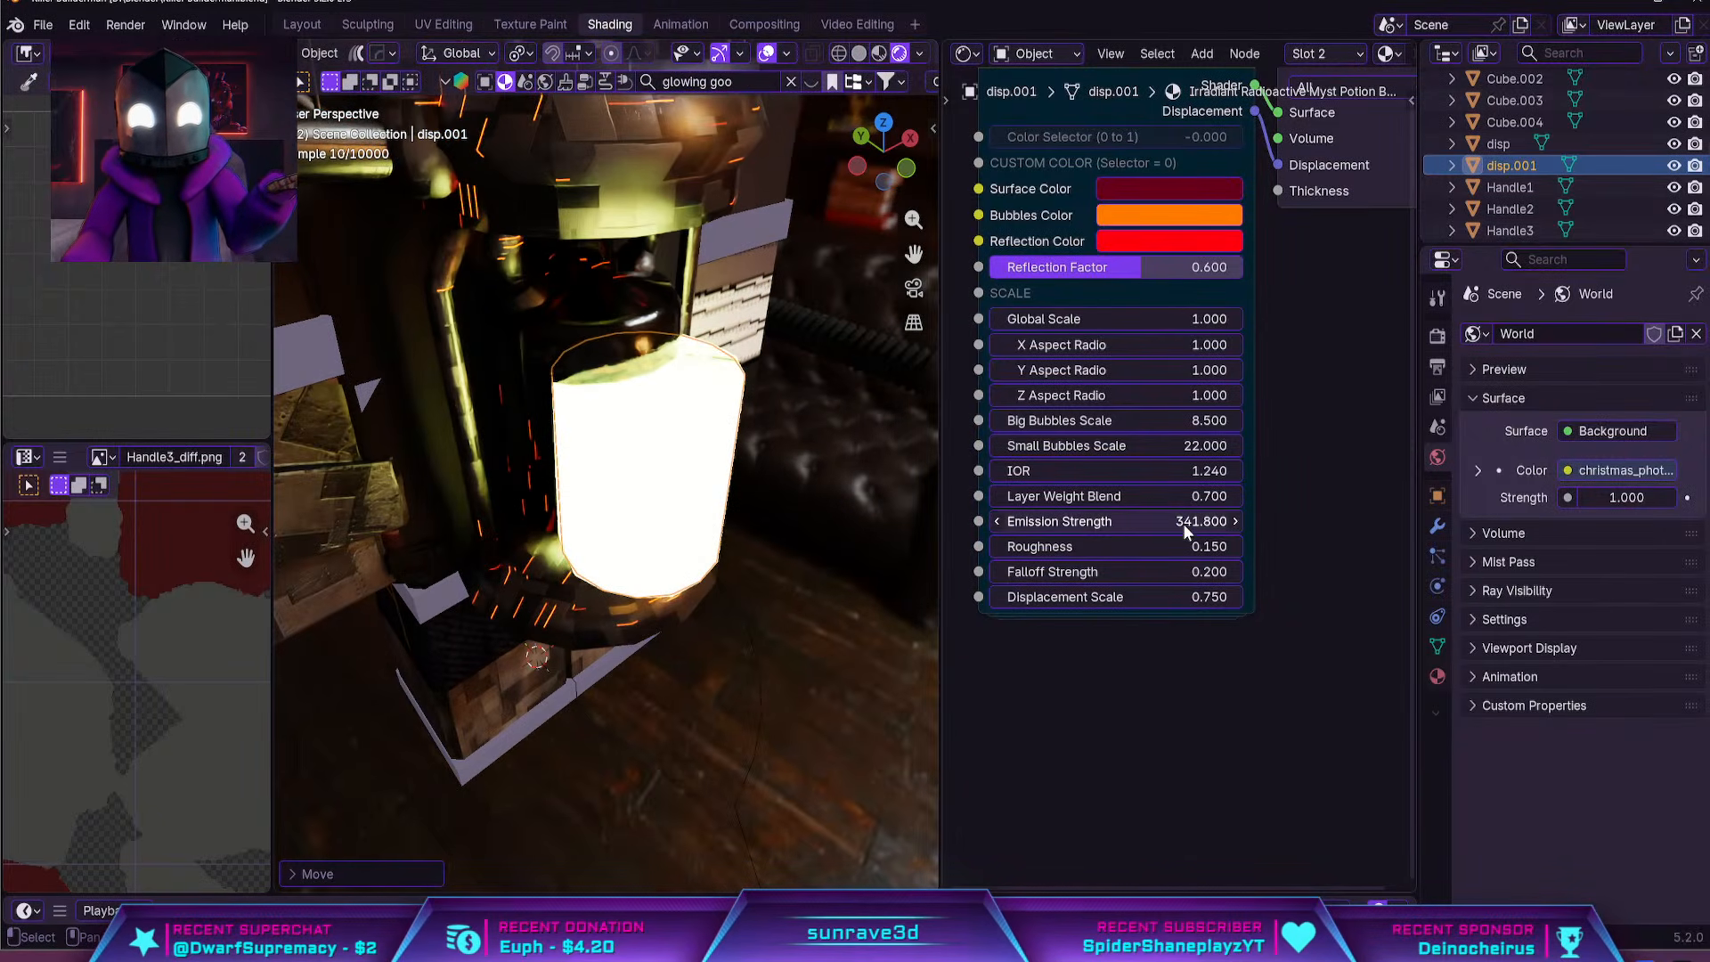
# Reduce the goo material's Emission Strength to 20, and settle on 10
pyautogui.click(1177, 526)
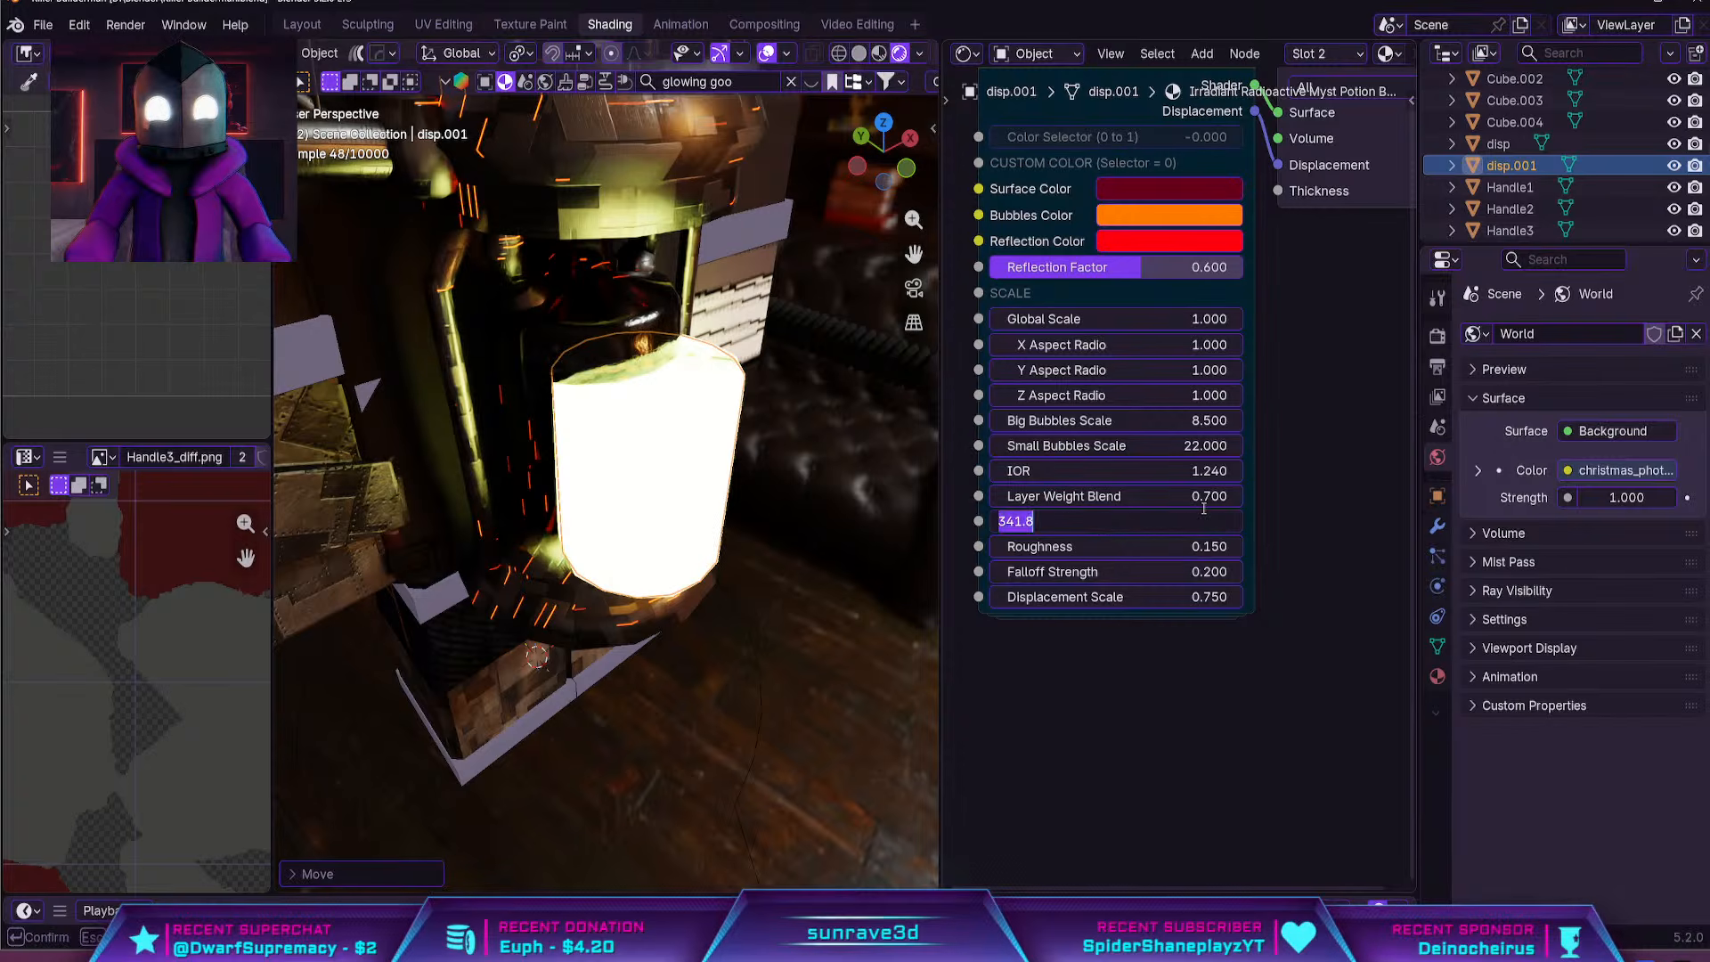
pyautogui.write('20')
pyautogui.press('Return')
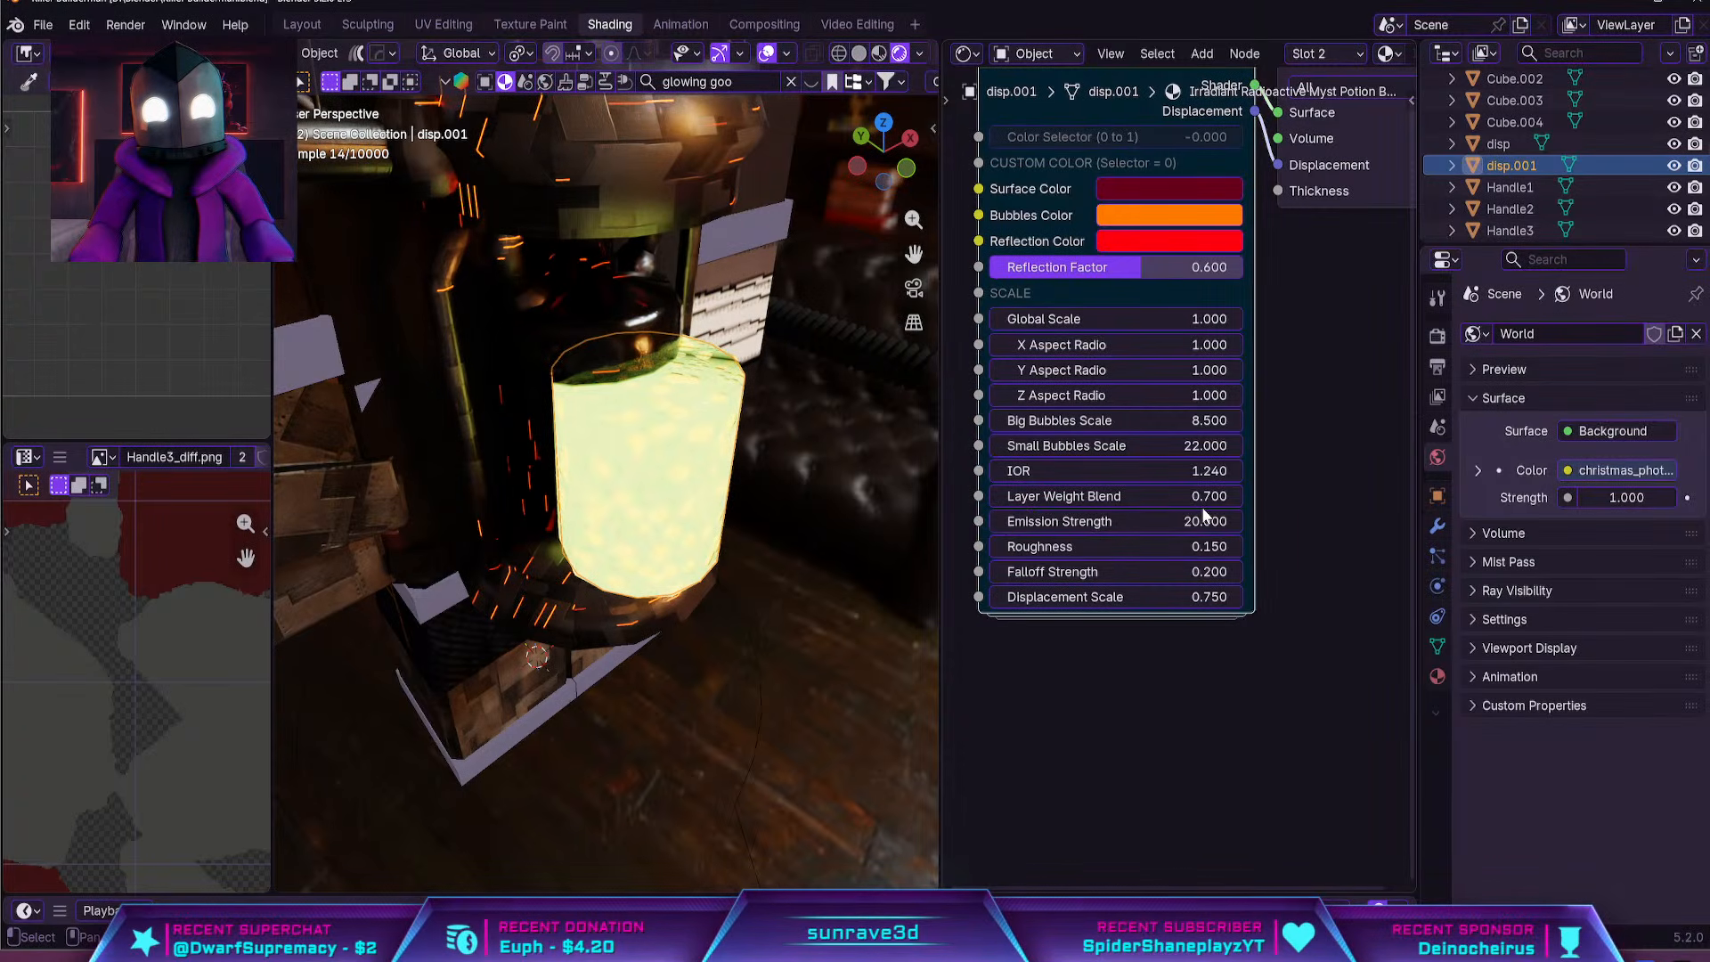
pyautogui.click(1205, 523)
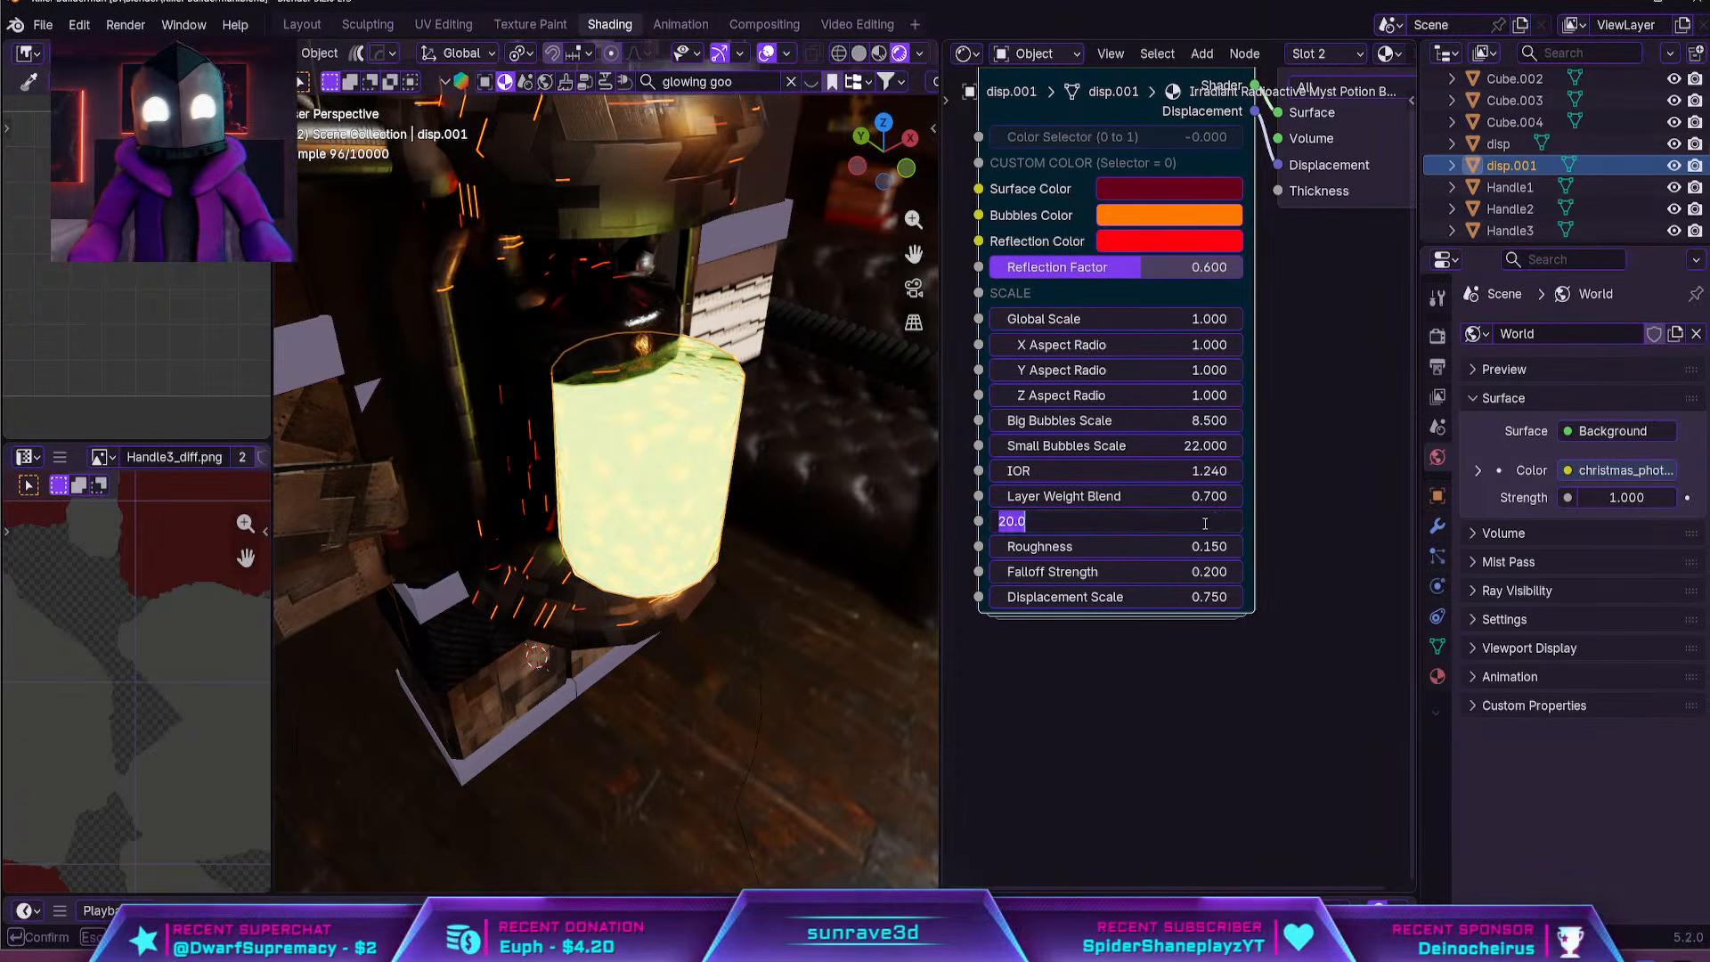
pyautogui.write('10')
pyautogui.press('Return')
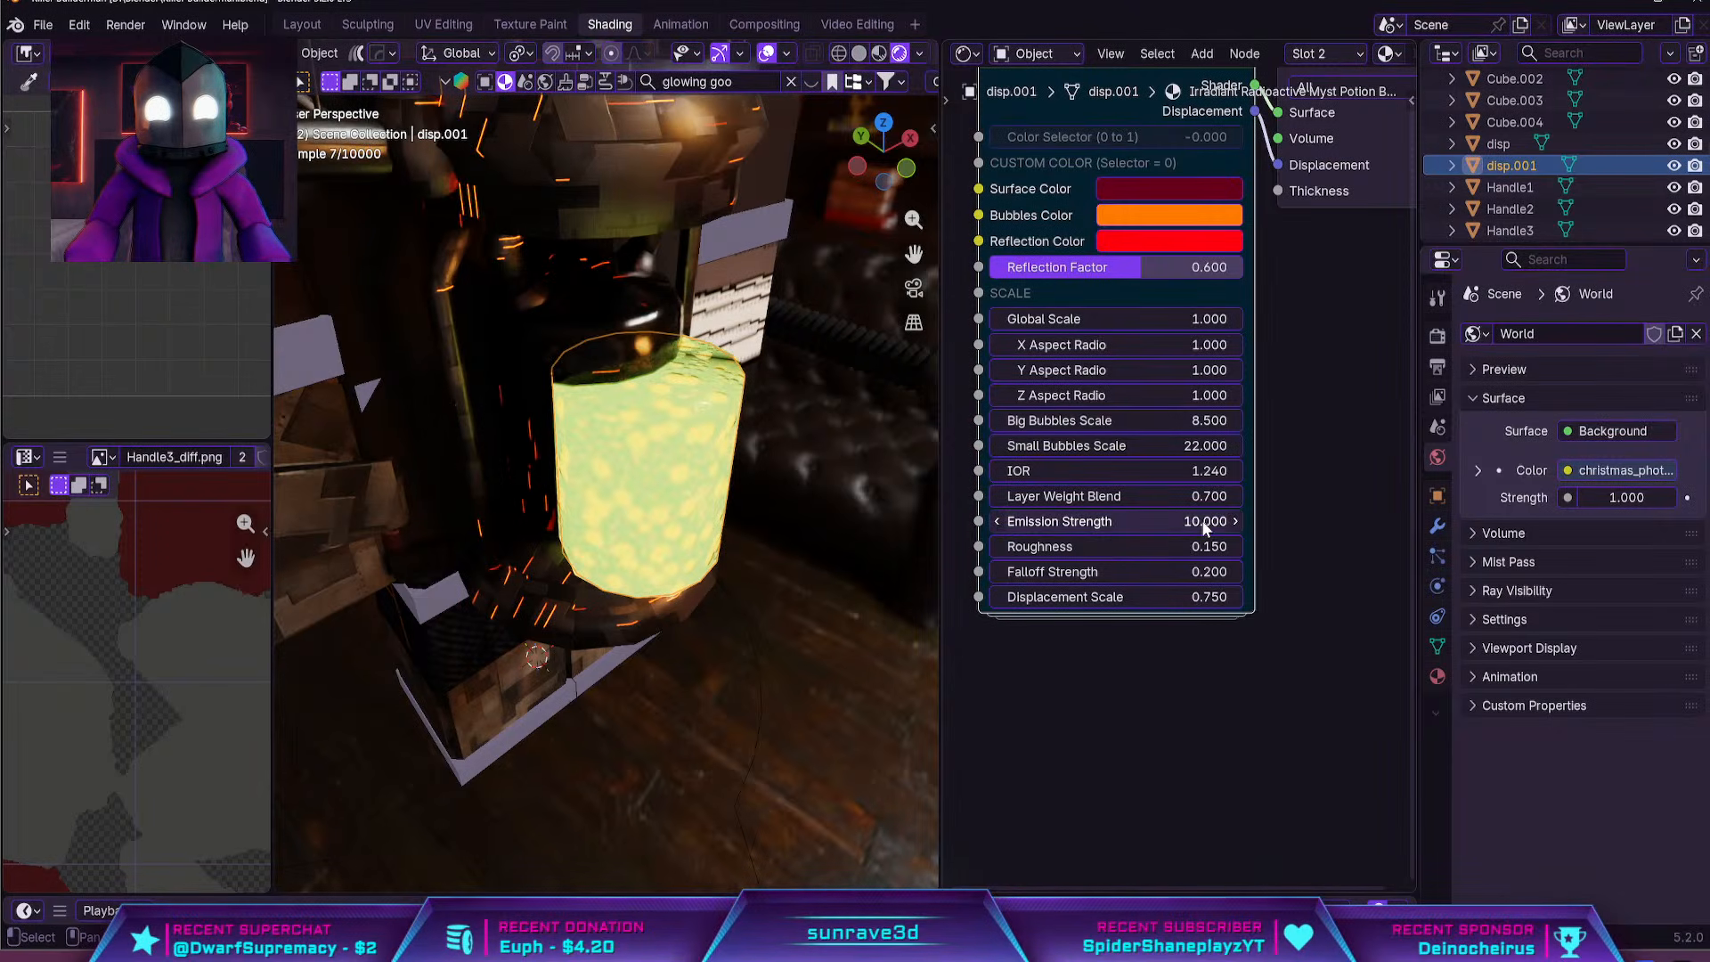
# Raise the goo material's Reflection Factor to 0.965 and check the cylinder's look
pyautogui.scroll(1, 1226, 344)
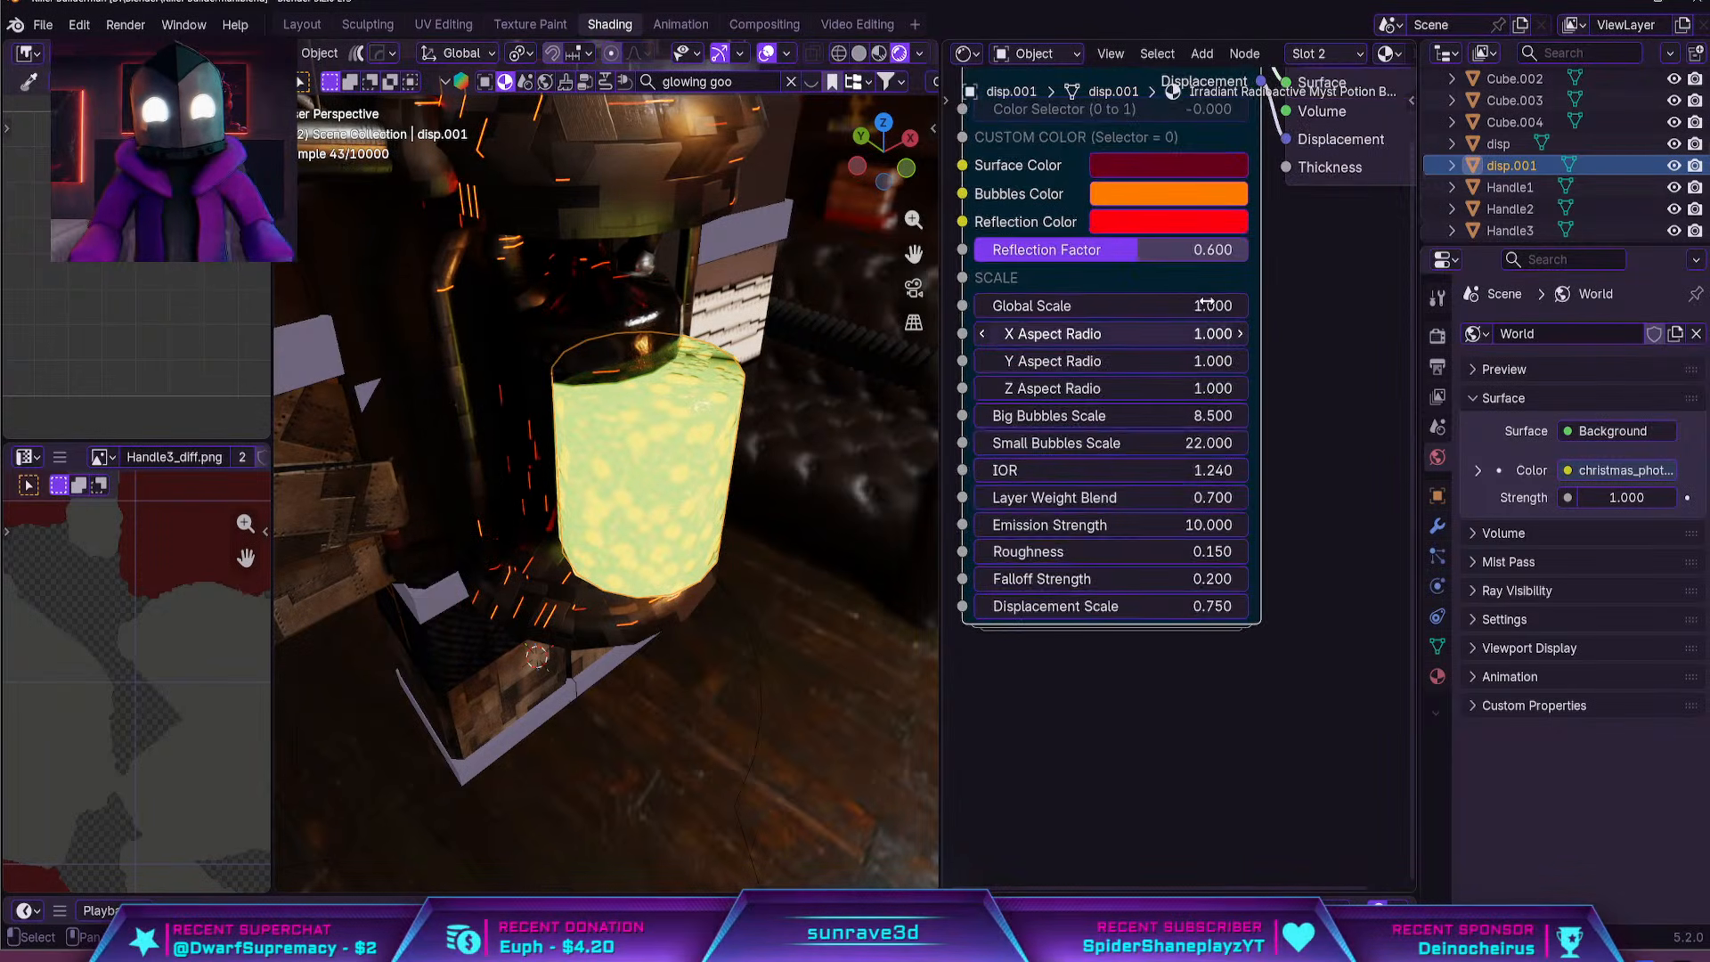
pyautogui.moveTo(1178, 251); pyautogui.dragTo(1240, 251)
pyautogui.moveTo(725, 469); pyautogui.dragTo(685, 446, button='middle')
pyautogui.moveTo(1141, 387); pyautogui.dragTo(1118, 624, button='middle')
pyautogui.scroll(-2, 1217, 568)
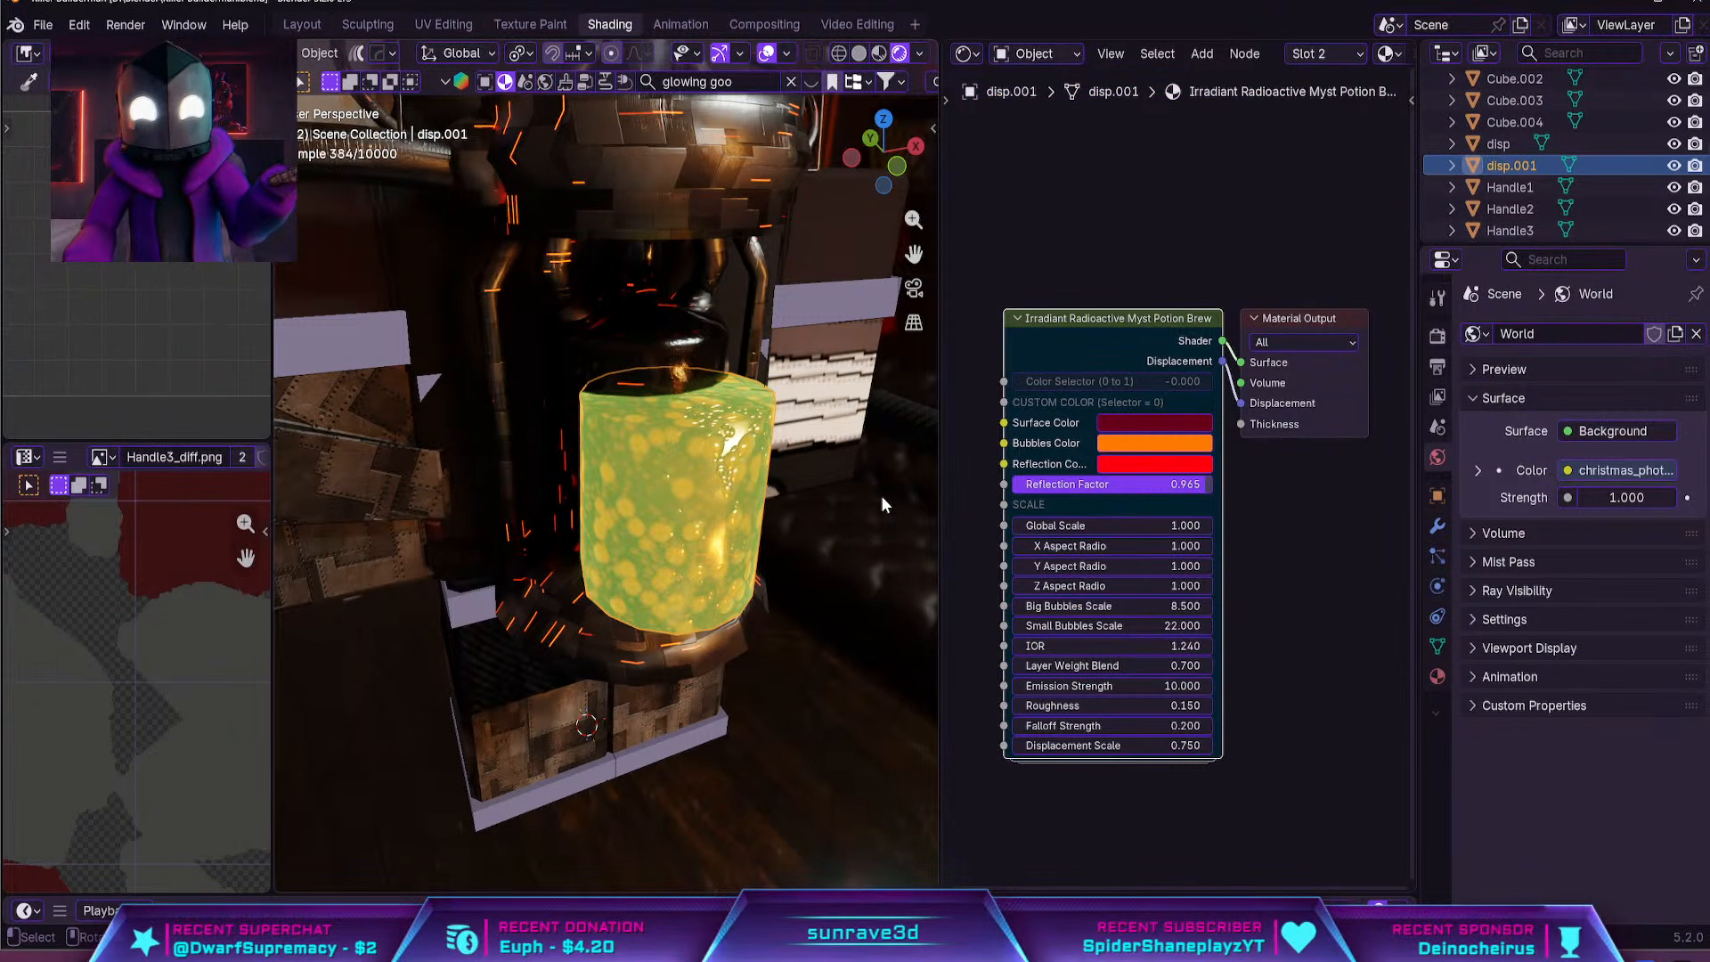
# Move the goo cylinder about 0.92 m further in the negative Y direction, clear of the tank
pyautogui.moveTo(887, 503); pyautogui.dragTo(844, 515, button='middle')
pyautogui.press('g')
pyautogui.press('y')
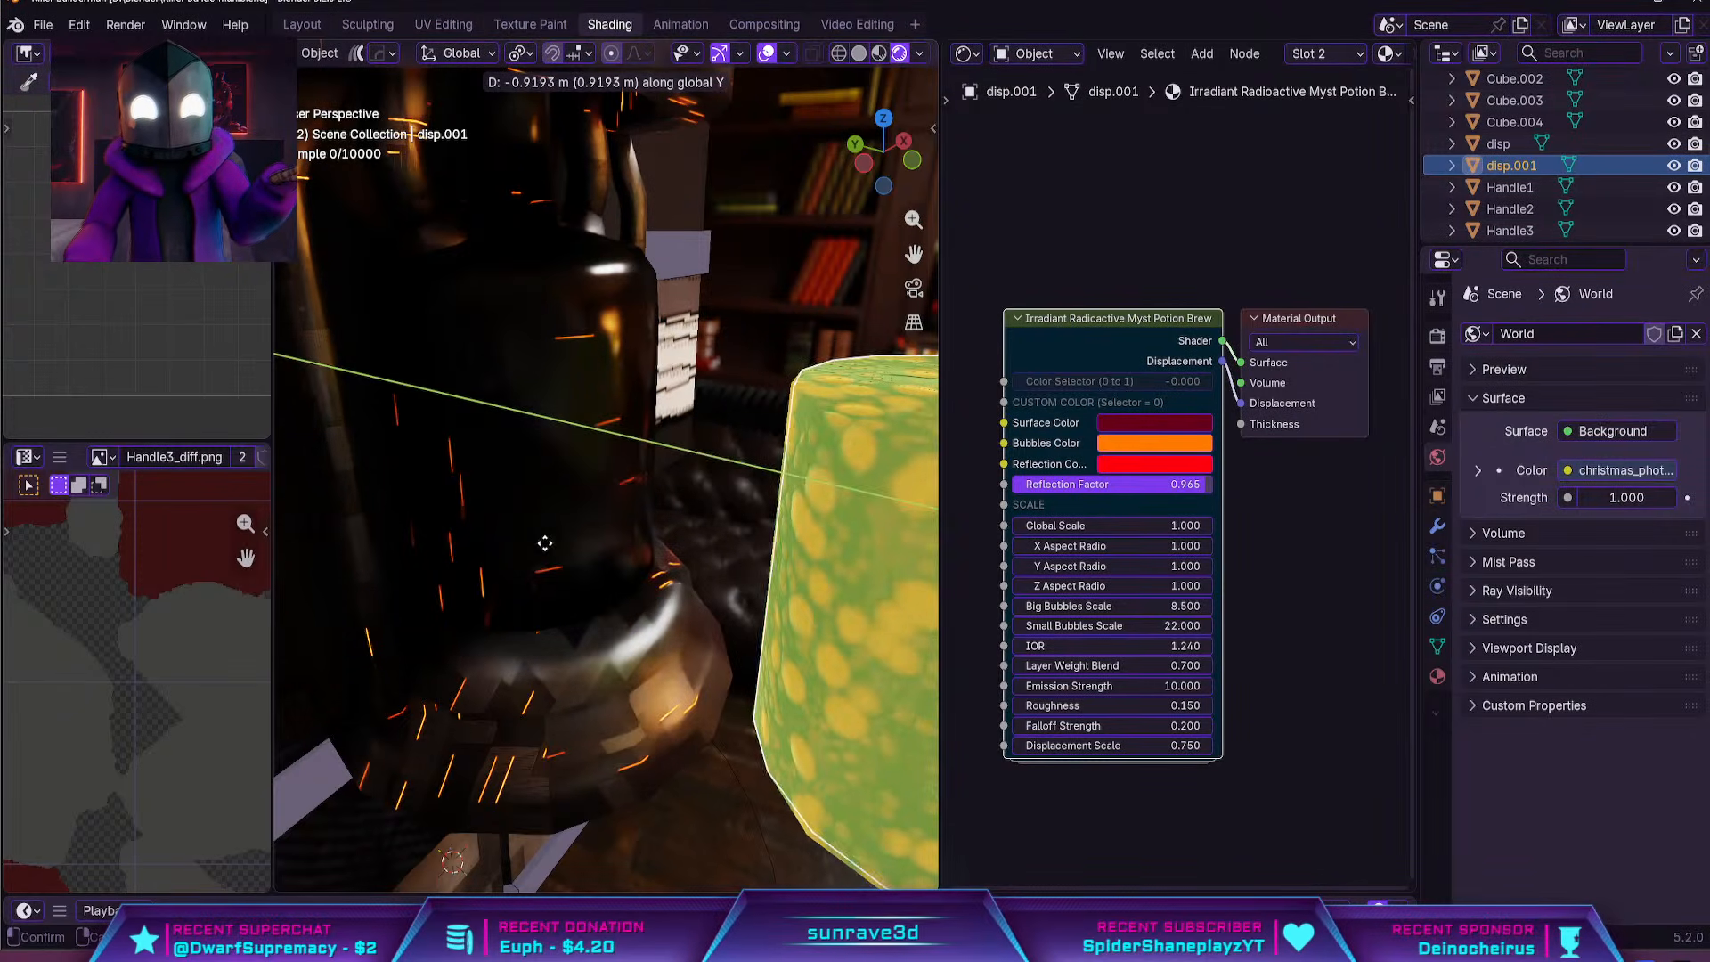
pyautogui.click(552, 534)
# Select the tank's whole linked glass bottle mesh in Edit Mode and frame it in material preview
pyautogui.click(575, 420)
pyautogui.press('Tab')
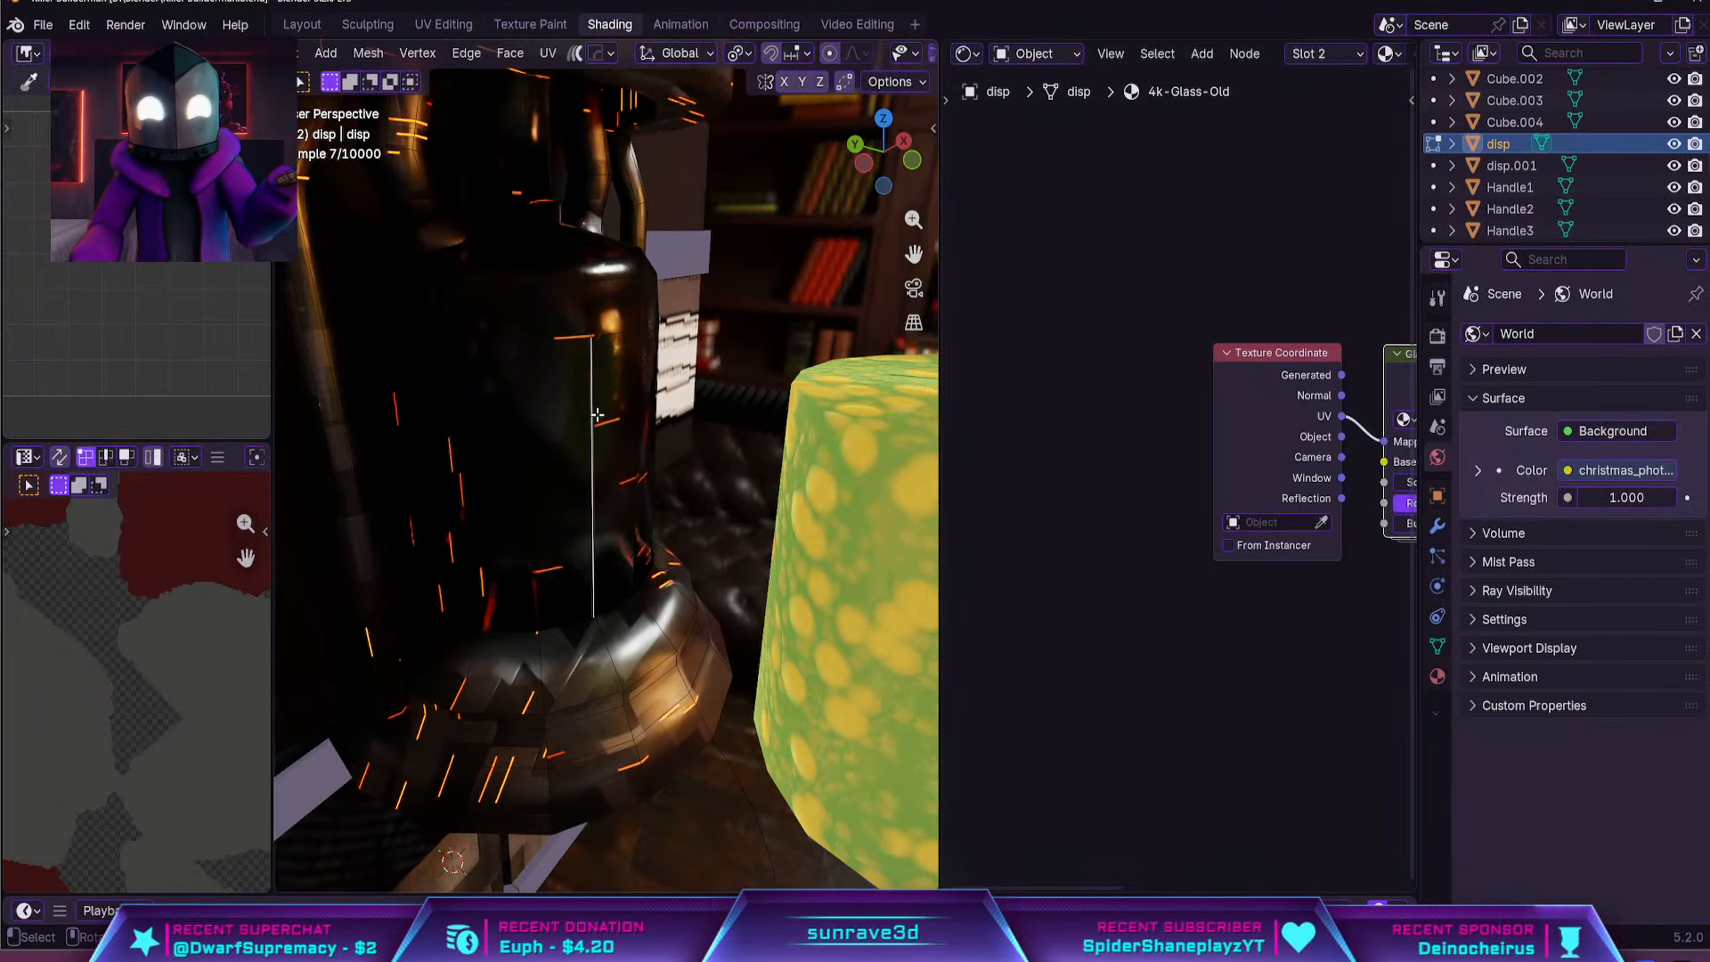
pyautogui.press('l')
pyautogui.scroll(-5, 598, 415)
pyautogui.moveTo(598, 415); pyautogui.dragTo(604, 385, button='middle')
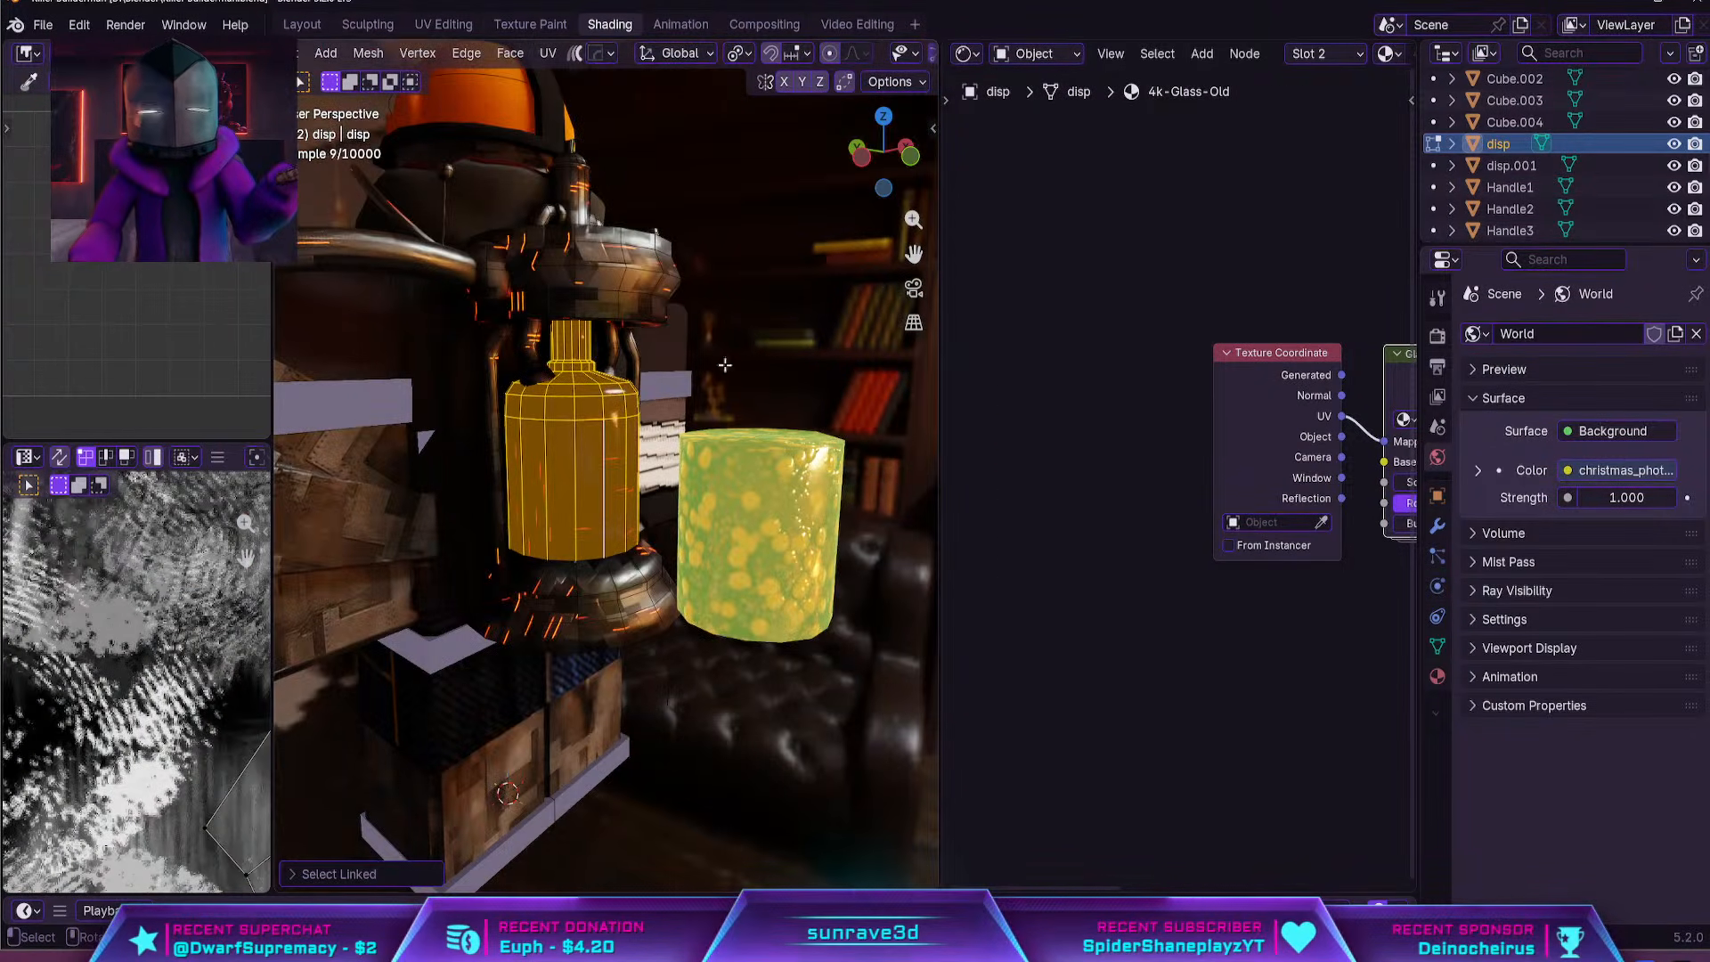
pyautogui.scroll(-5, 899, 53)
pyautogui.click(868, 54)
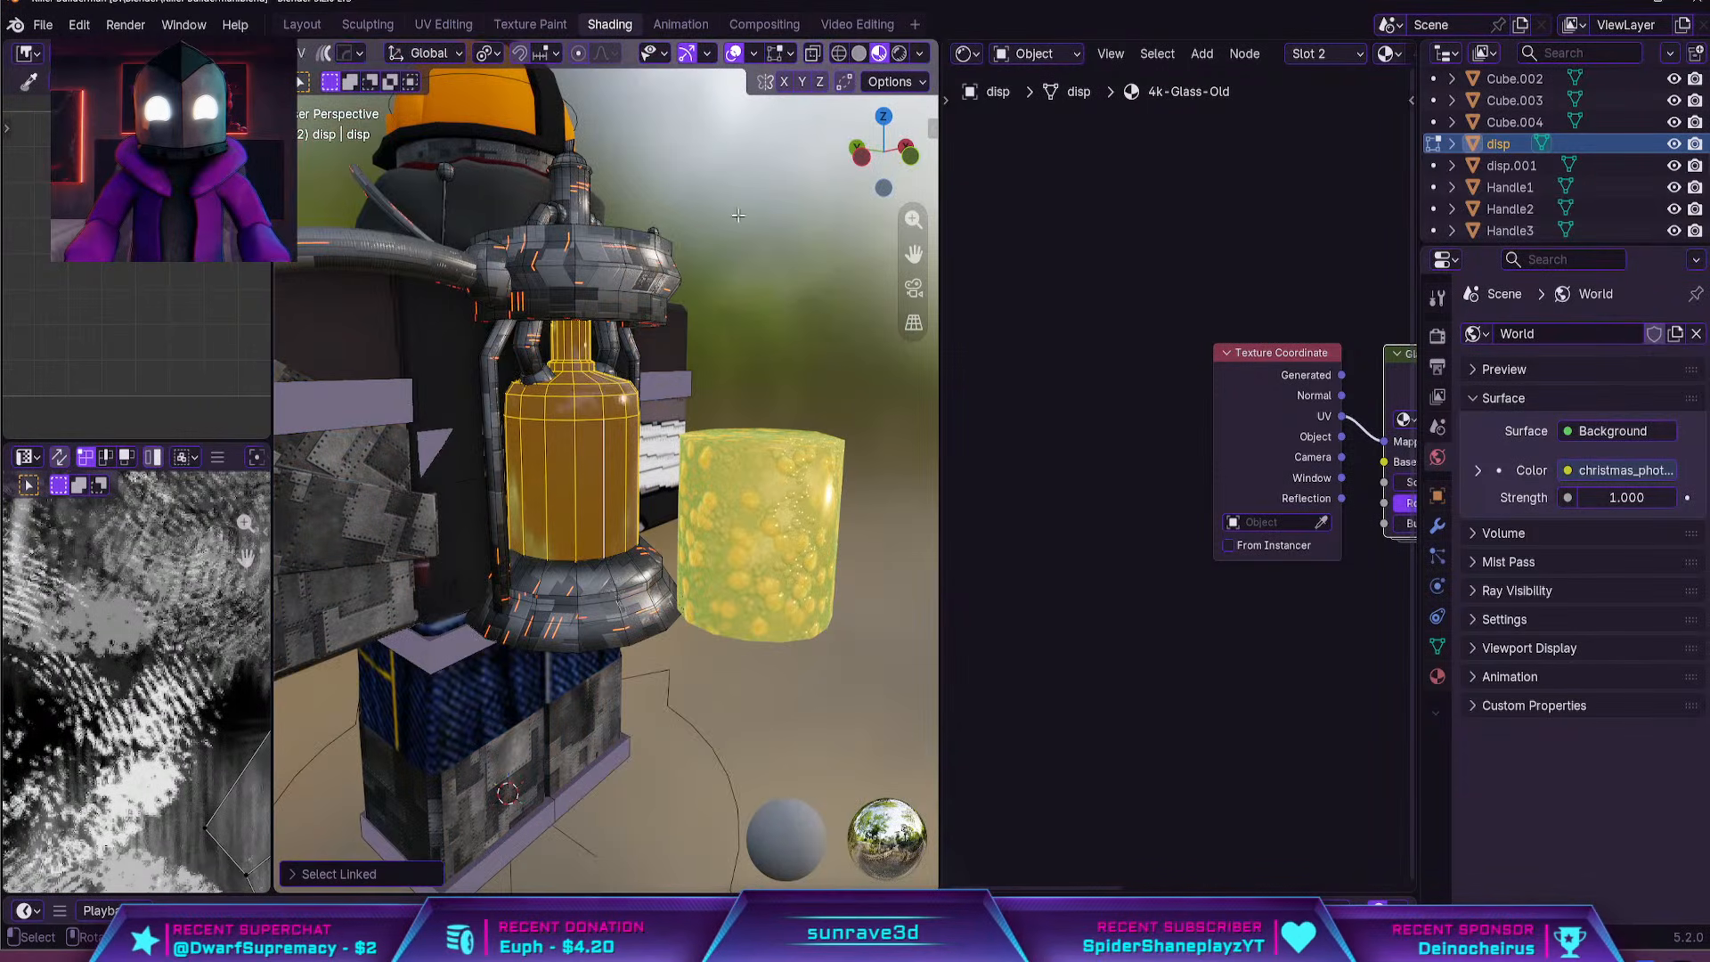
pyautogui.press('KP_Decimal')
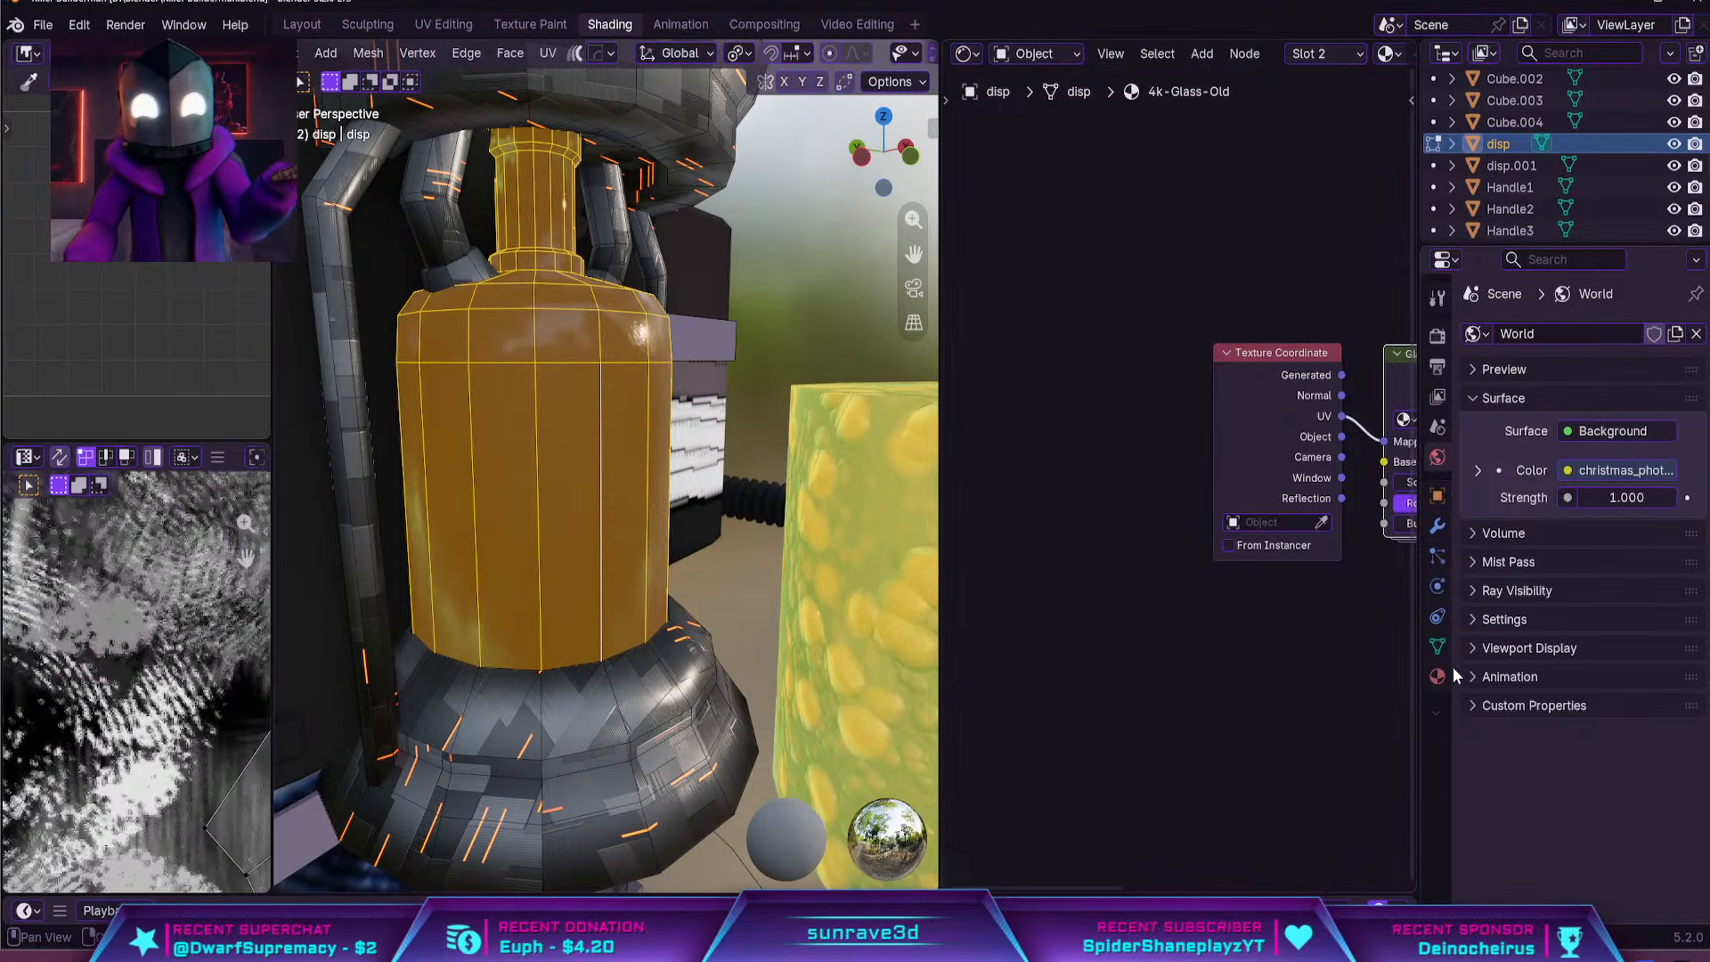
# Set the Roughness of the tank bottle's 4k-Glass-Old material to 0.1
pyautogui.click(1438, 678)
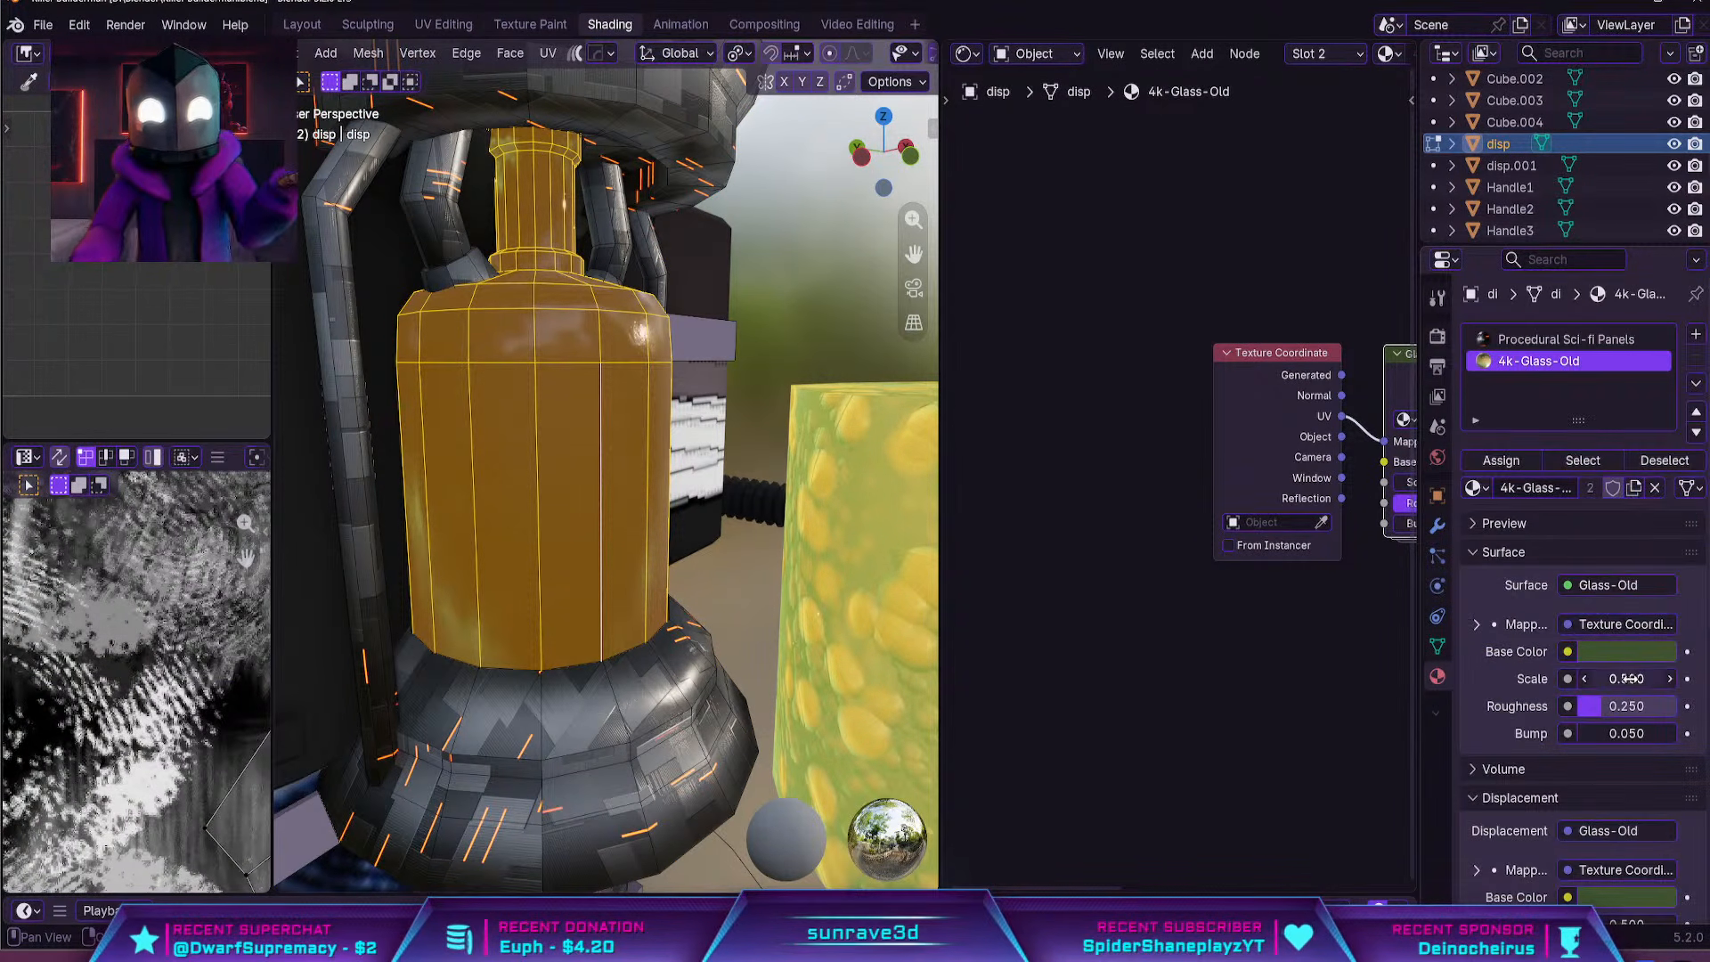
pyautogui.scroll(-3, 1630, 672)
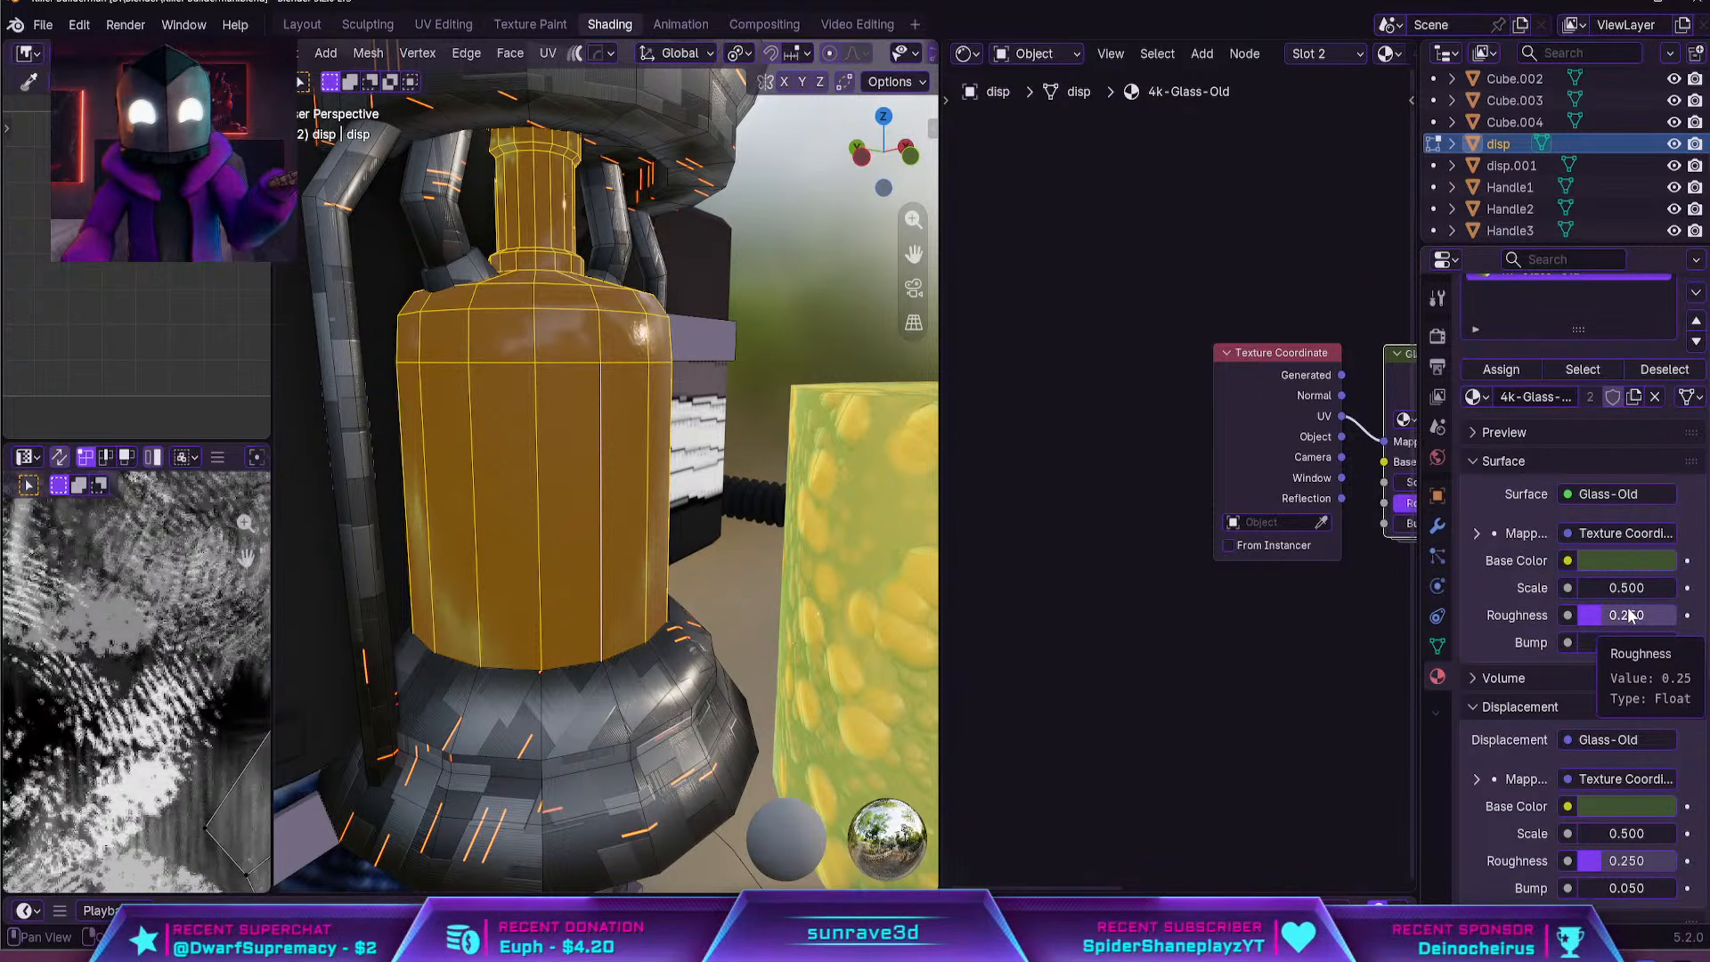
pyautogui.scroll(-3, 1627, 615)
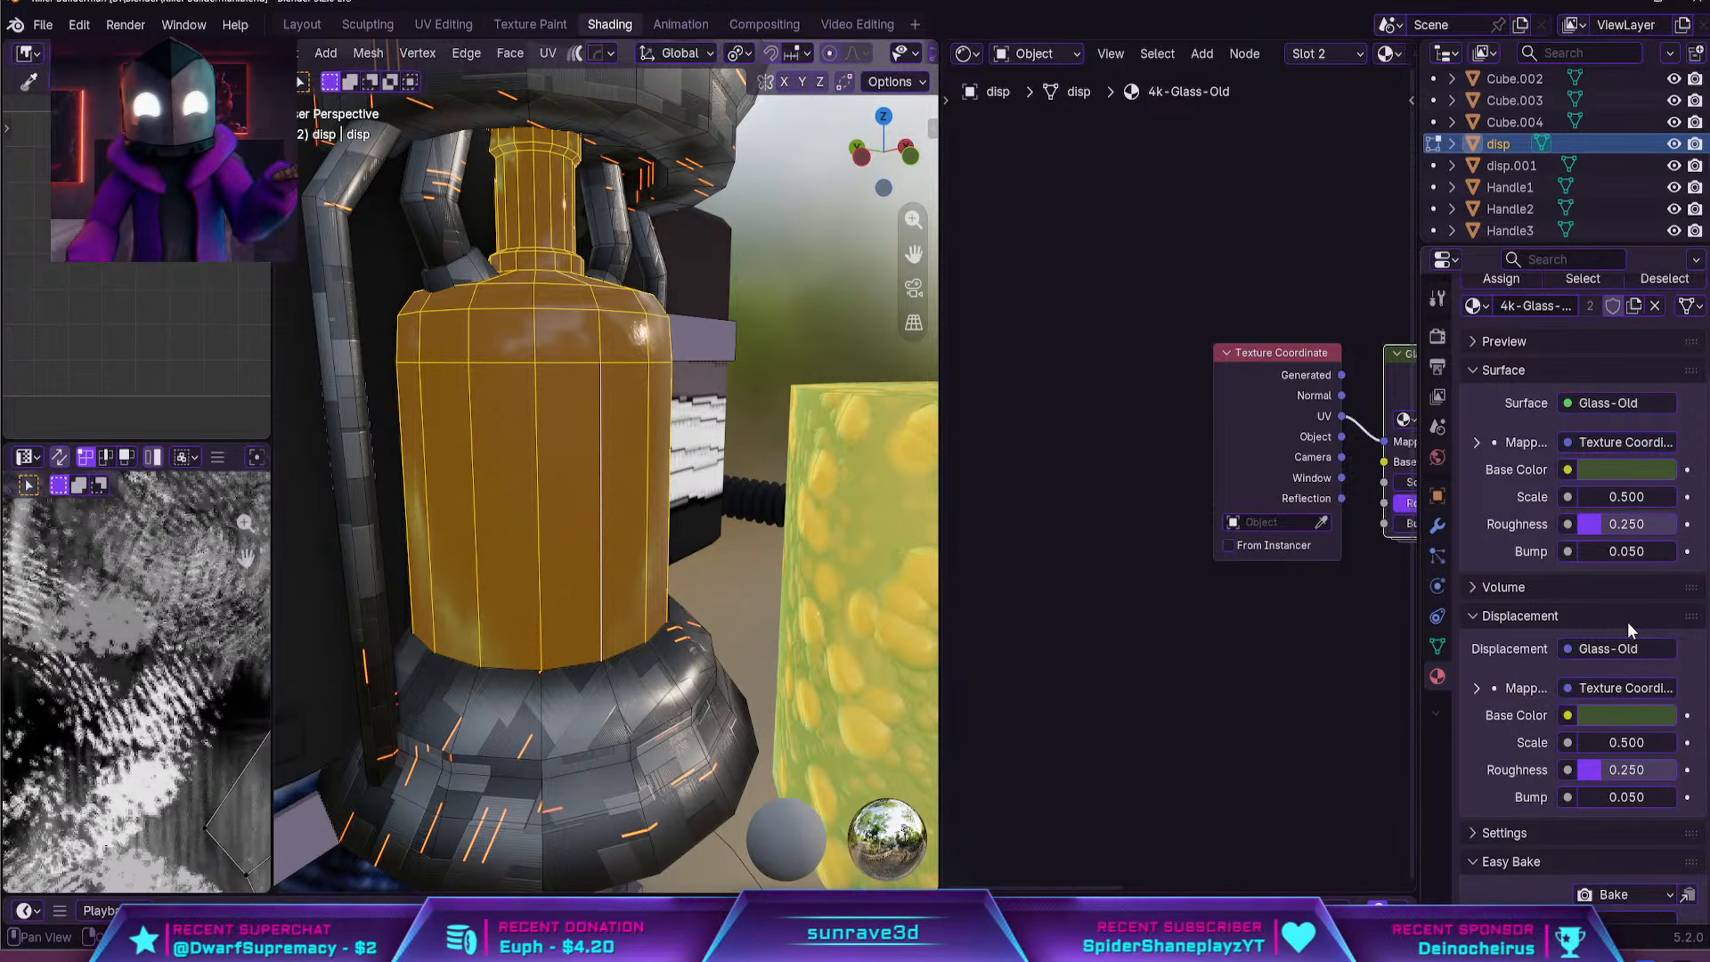
pyautogui.doubleClick(1628, 531)
pyautogui.press('BackSpace')
pyautogui.press('BackSpace')
pyautogui.press('BackSpace')
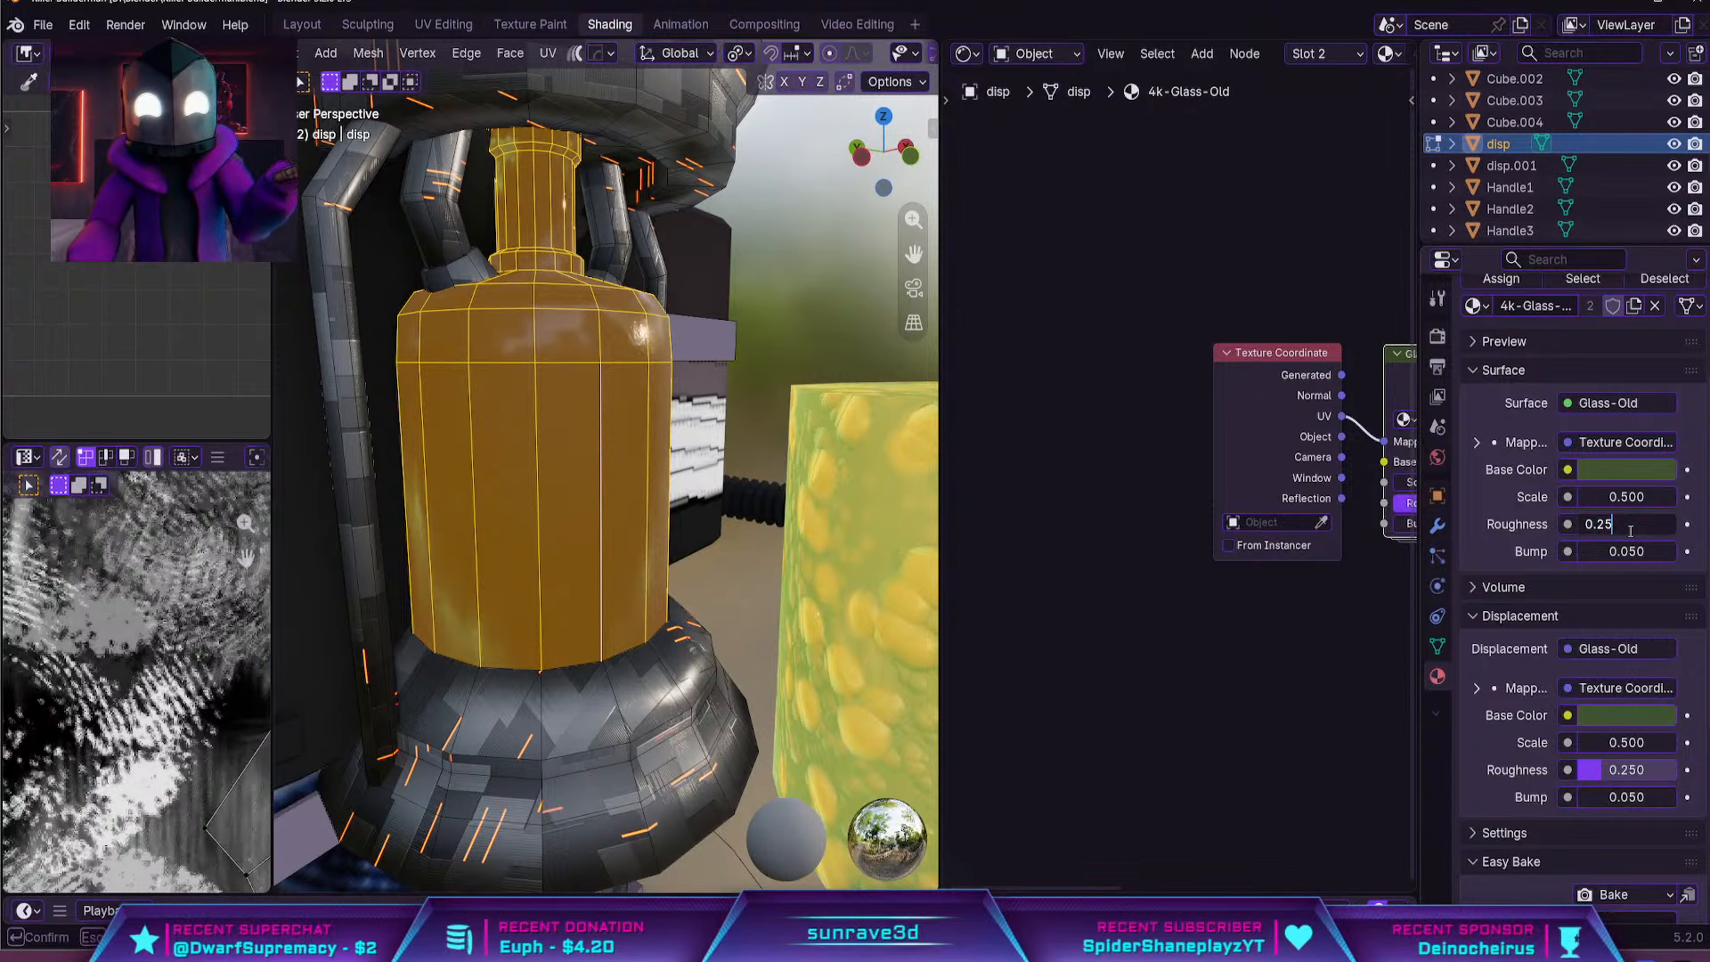
pyautogui.press('BackSpace')
pyautogui.press('BackSpace')
pyautogui.write('1')
pyautogui.press('Return')
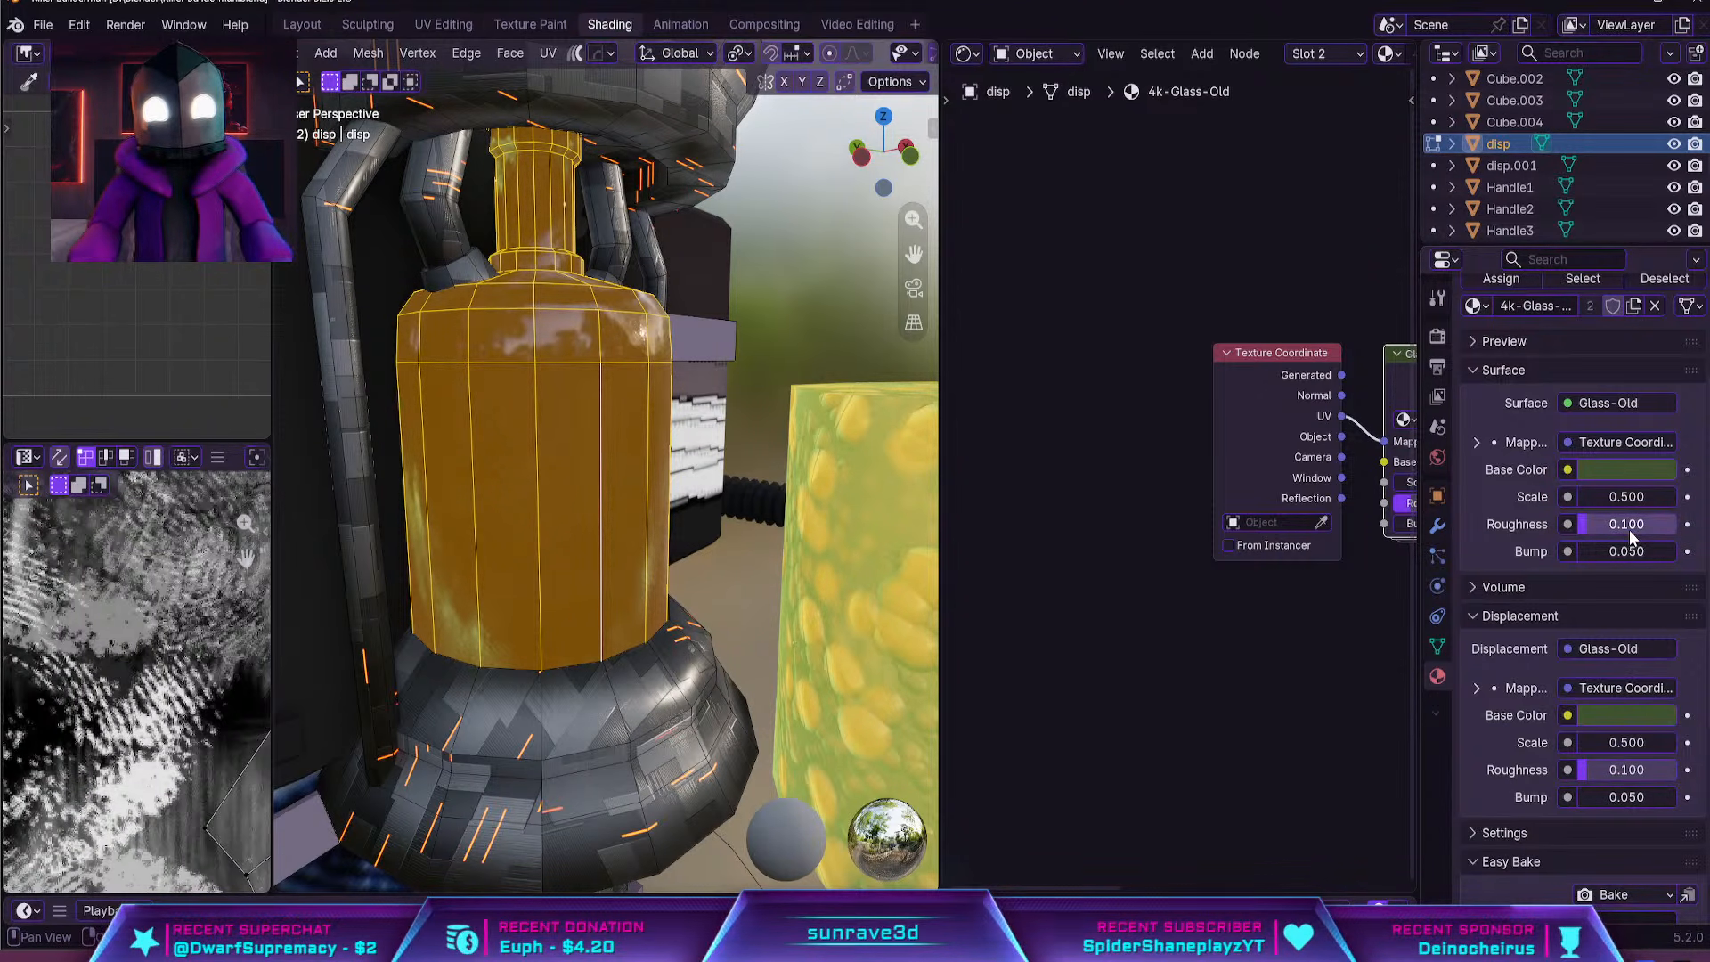
# Change the old glass material's Base Color from green to a neutral grey
pyautogui.scroll(-2, 1612, 552)
pyautogui.click(1601, 675)
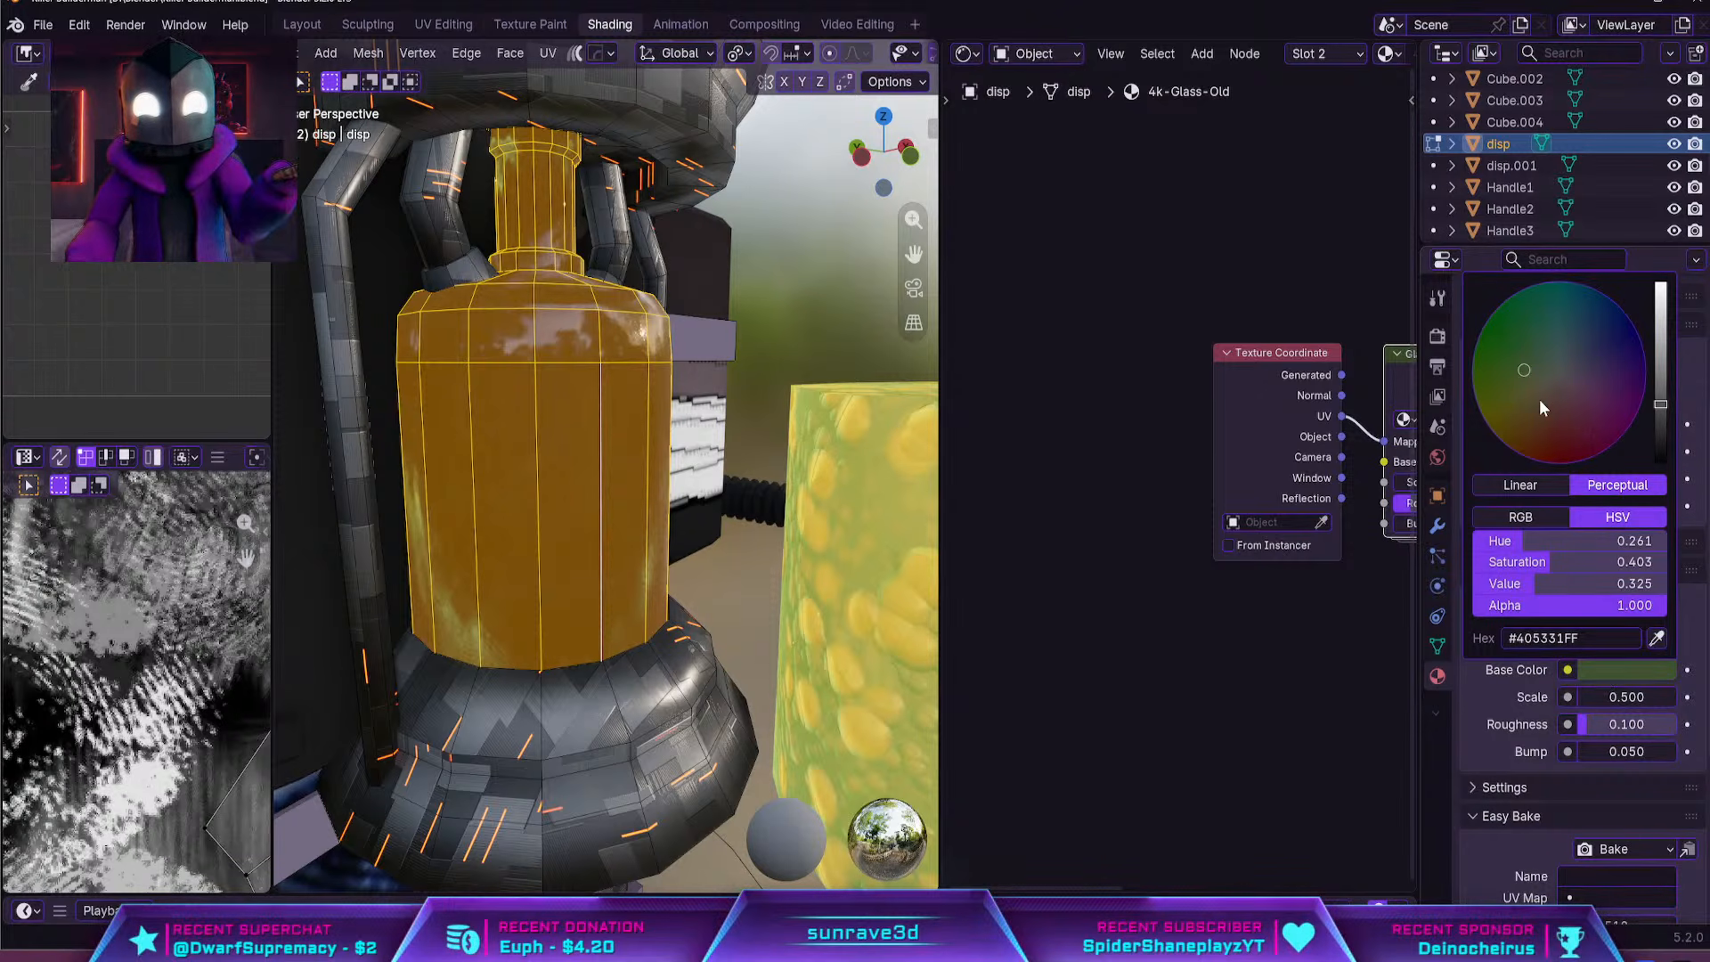
pyautogui.click(1560, 374)
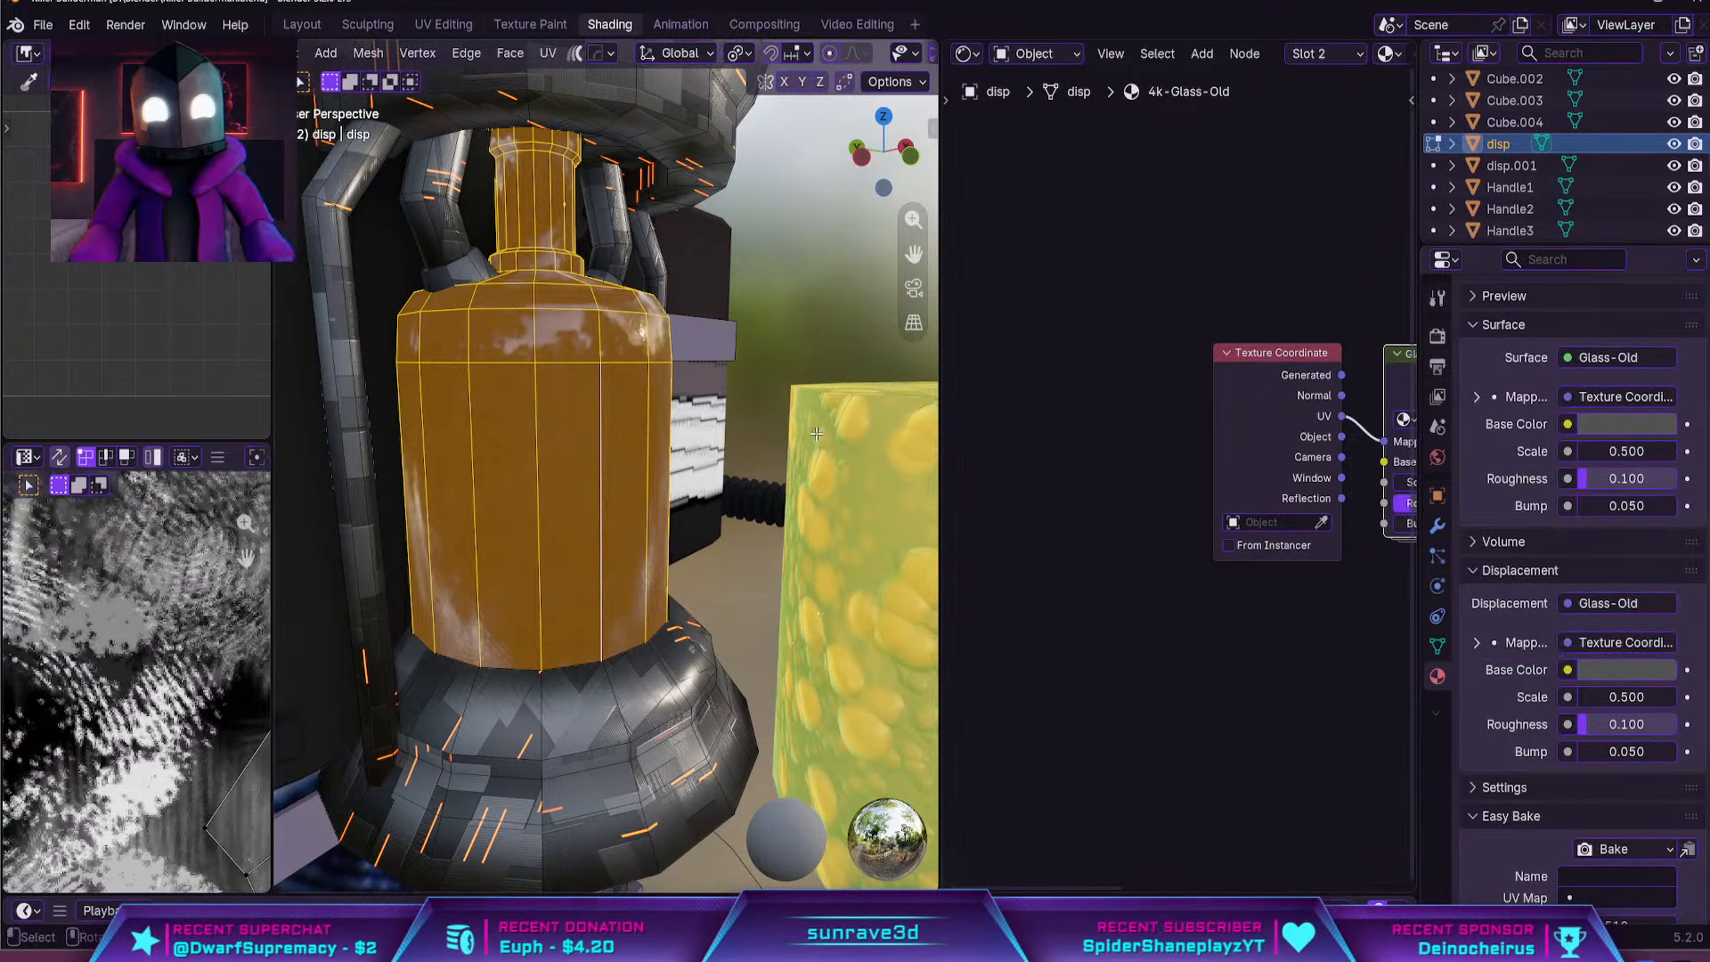
# Unwrap the selected bottle mesh with Smart UV Project and check the glass in Object Mode
pyautogui.scroll(-2, 788, 426)
pyautogui.press('Tab')
pyautogui.press('Tab')
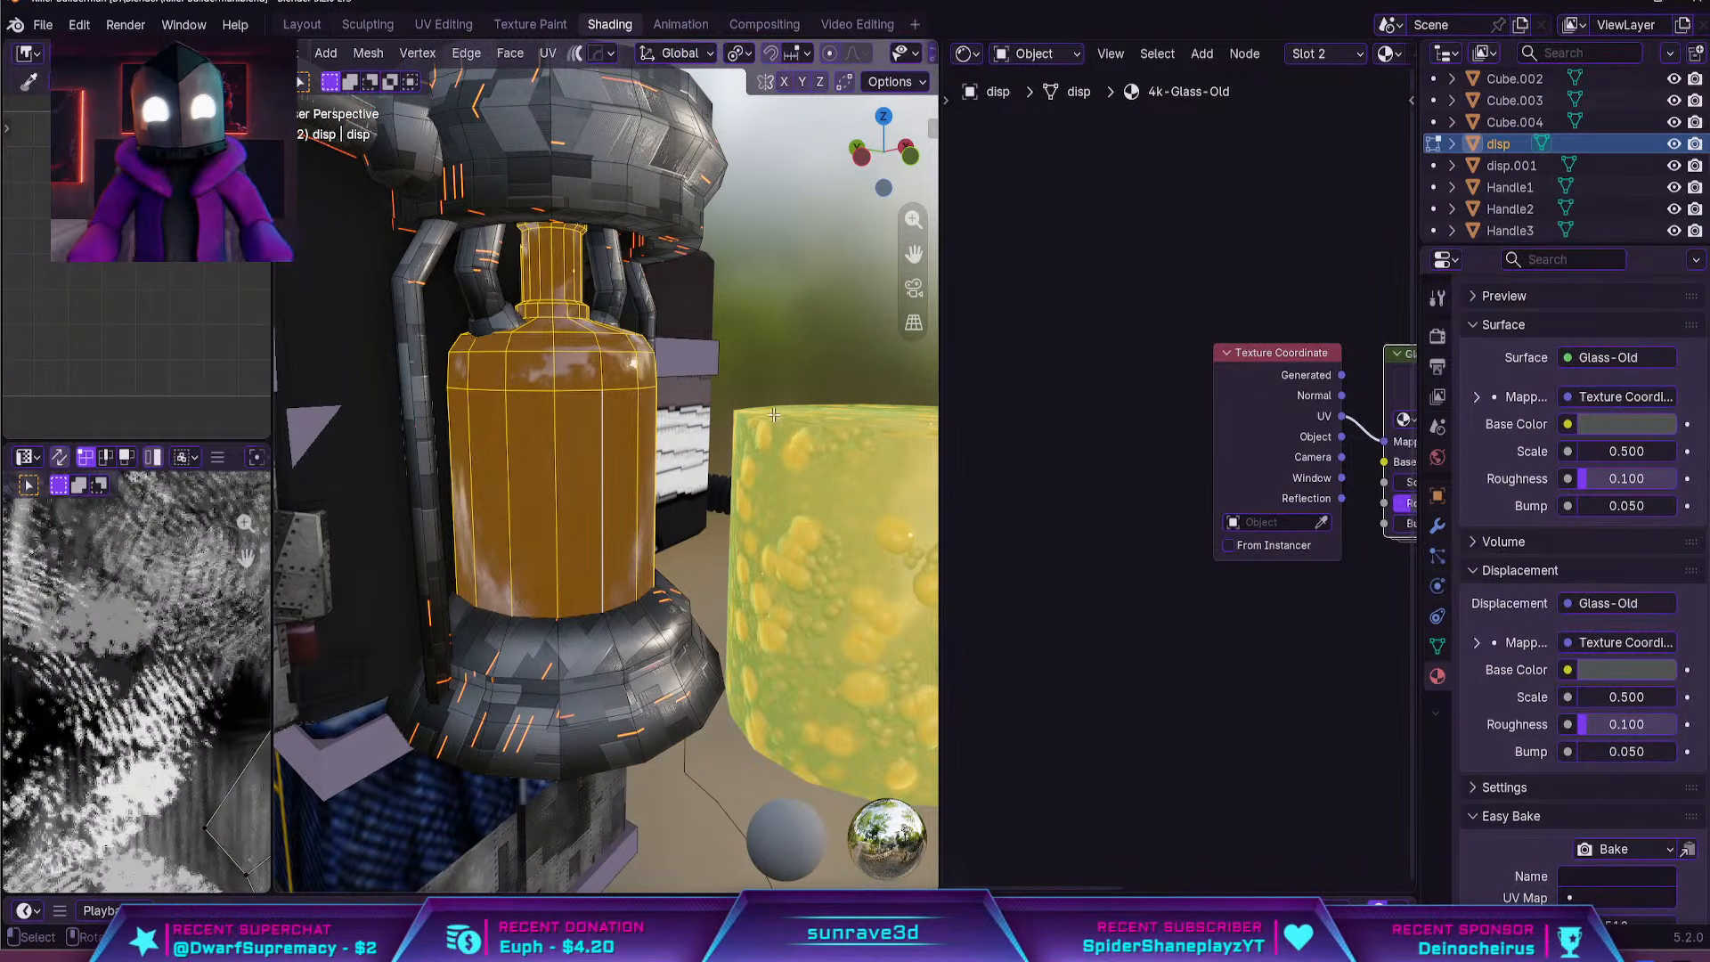
pyautogui.press('u')
pyautogui.click(731, 311)
pyautogui.click(692, 514)
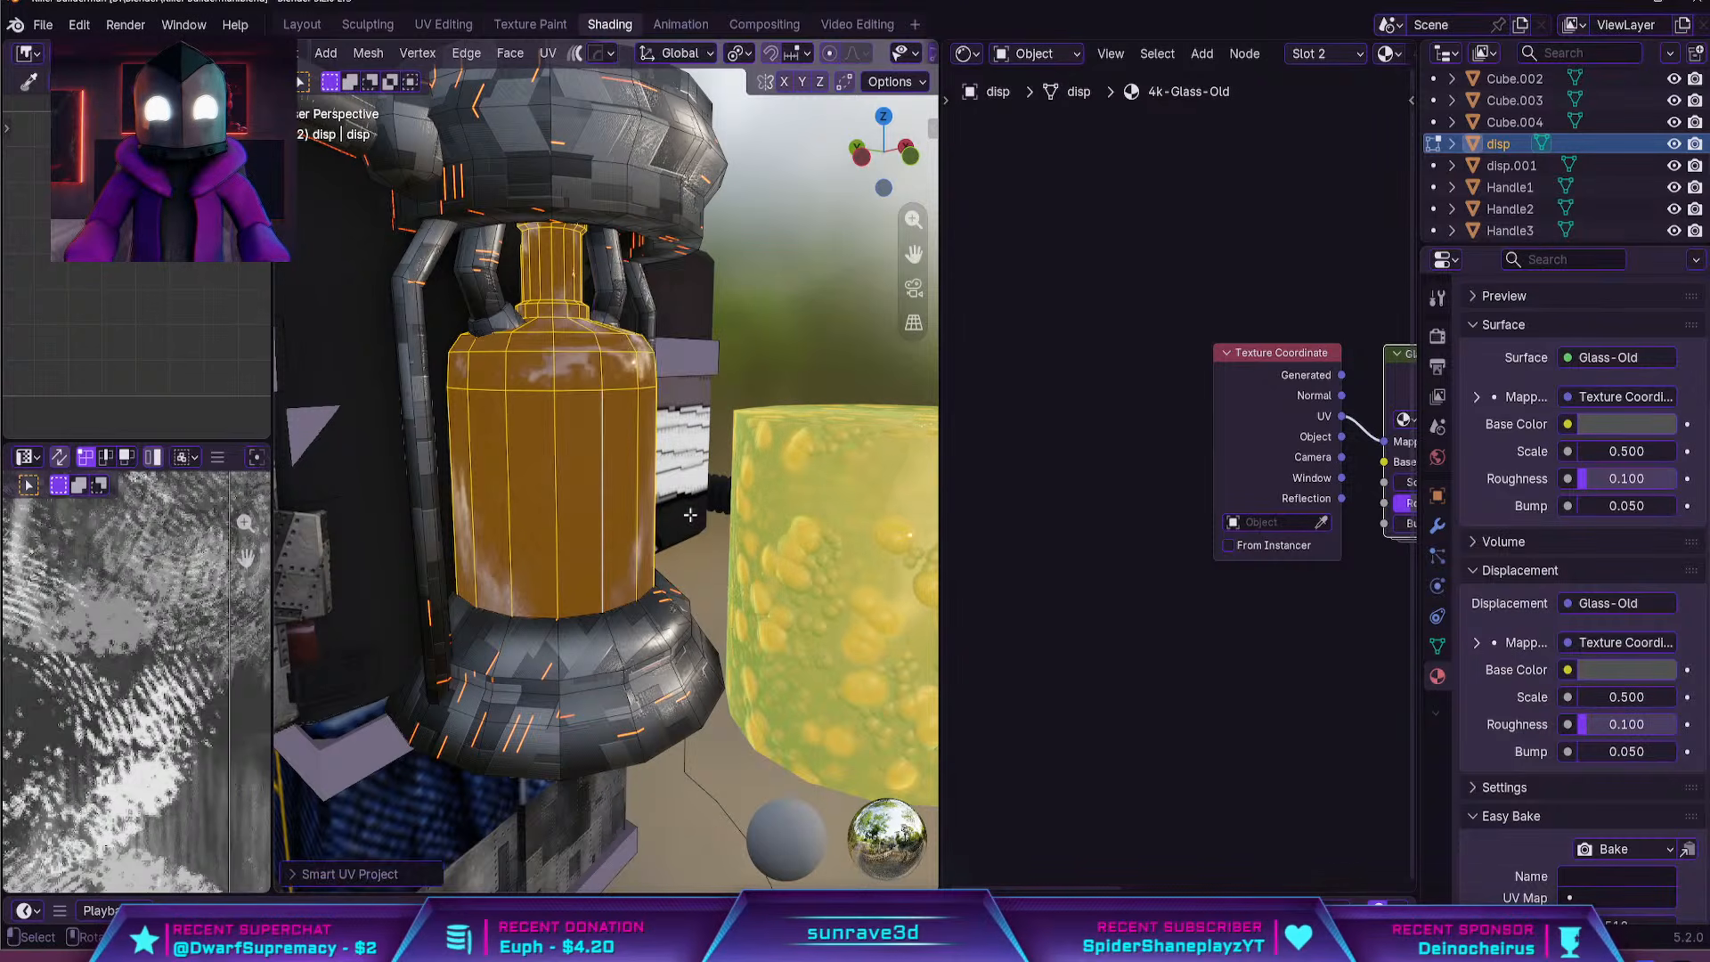
pyautogui.press('Tab')
pyautogui.scroll(3, 743, 331)
pyautogui.scroll(-5, 745, 342)
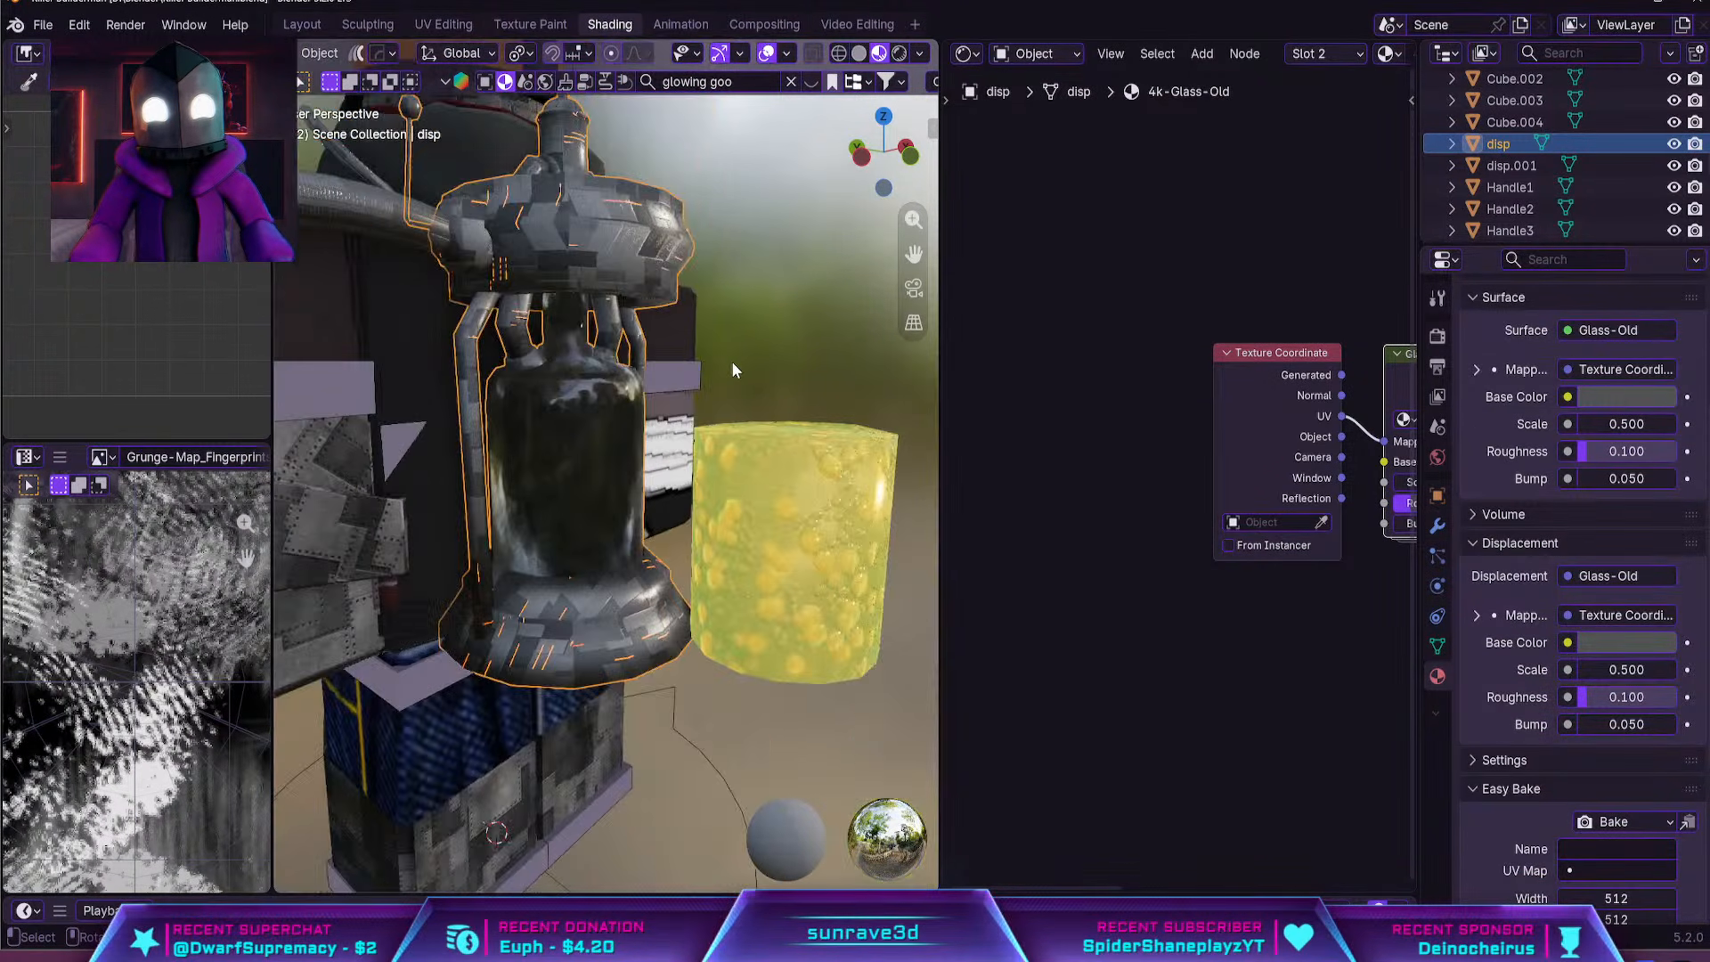
pyautogui.press('Tab')
pyautogui.press('Tab')
# Move the goo cylinder about 1.38 m along Y back inside the bottle and check it in rendered view
pyautogui.click(778, 518)
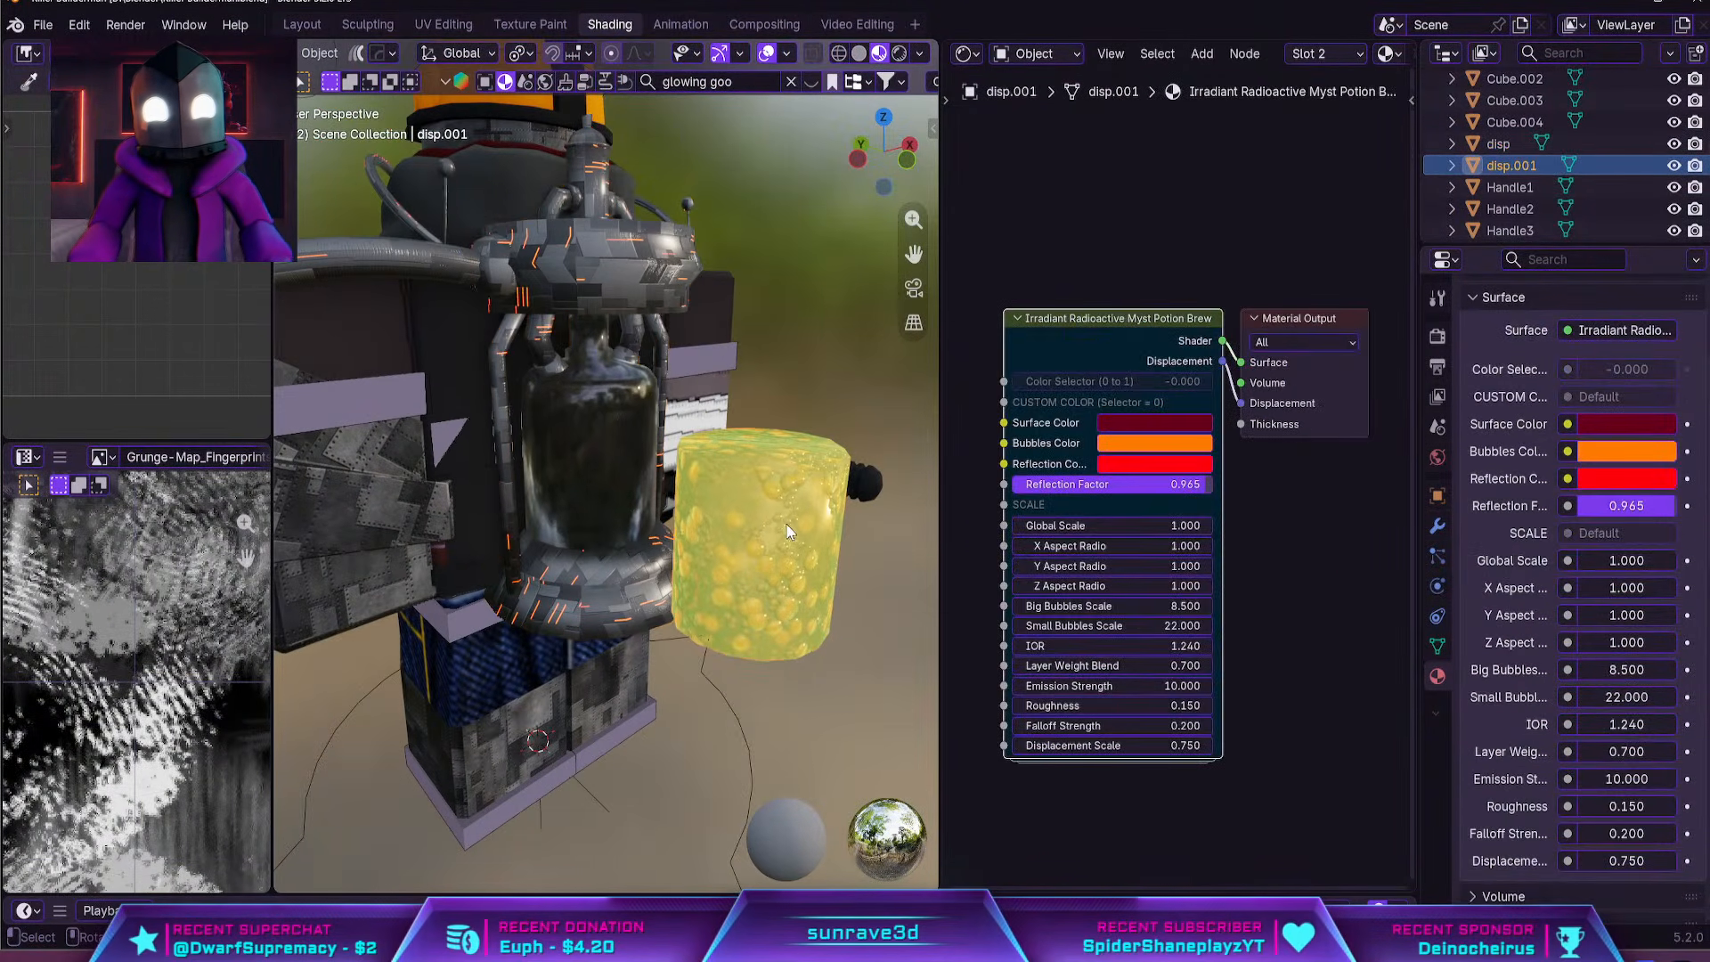
pyautogui.press('g')
pyautogui.press('y')
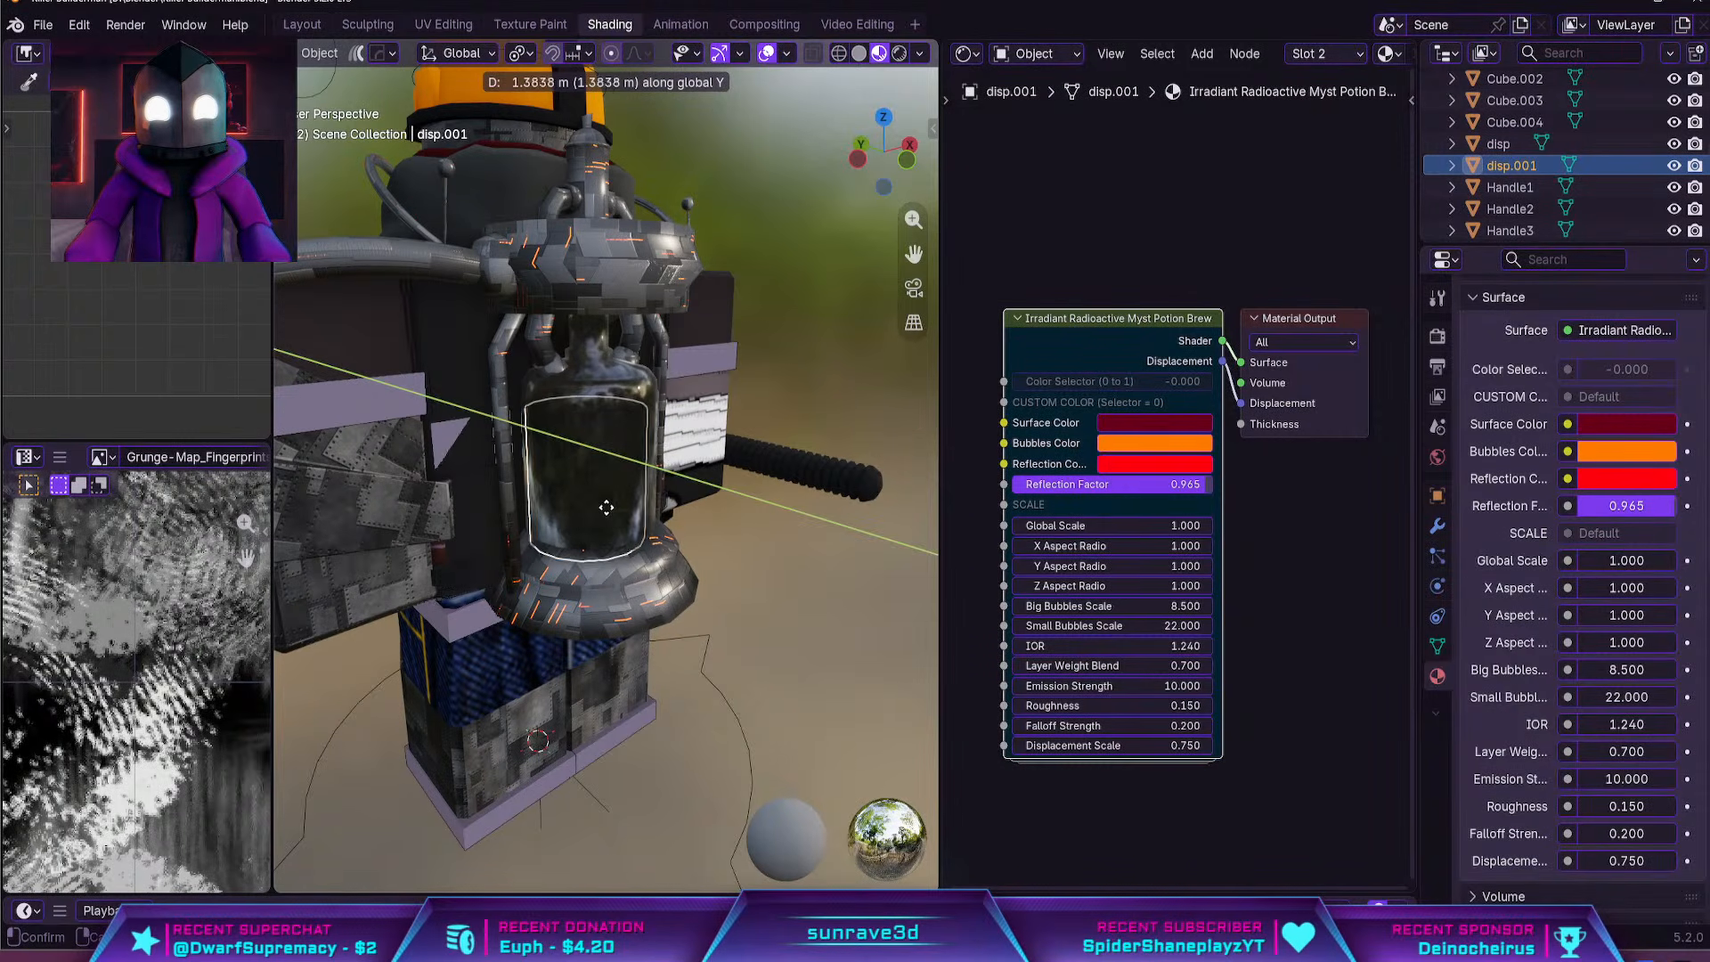
pyautogui.click(607, 506)
pyautogui.click(899, 55)
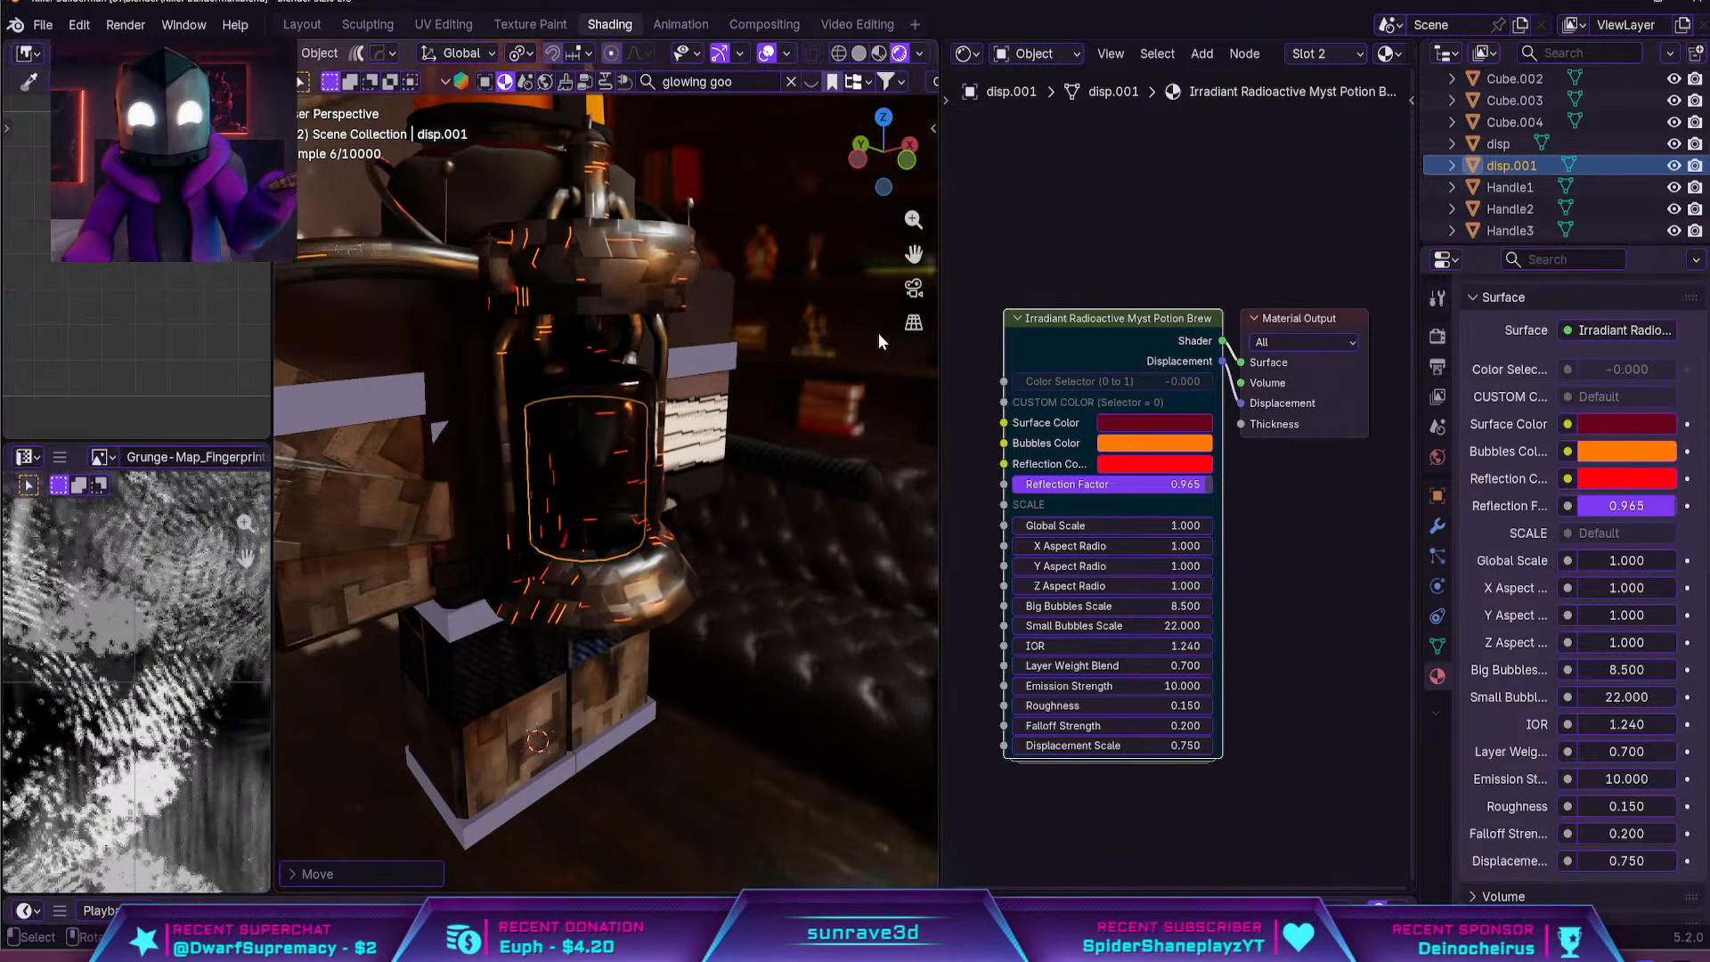
pyautogui.moveTo(686, 419); pyautogui.dragTo(751, 465, button='middle')
pyautogui.scroll(4, 750, 463)
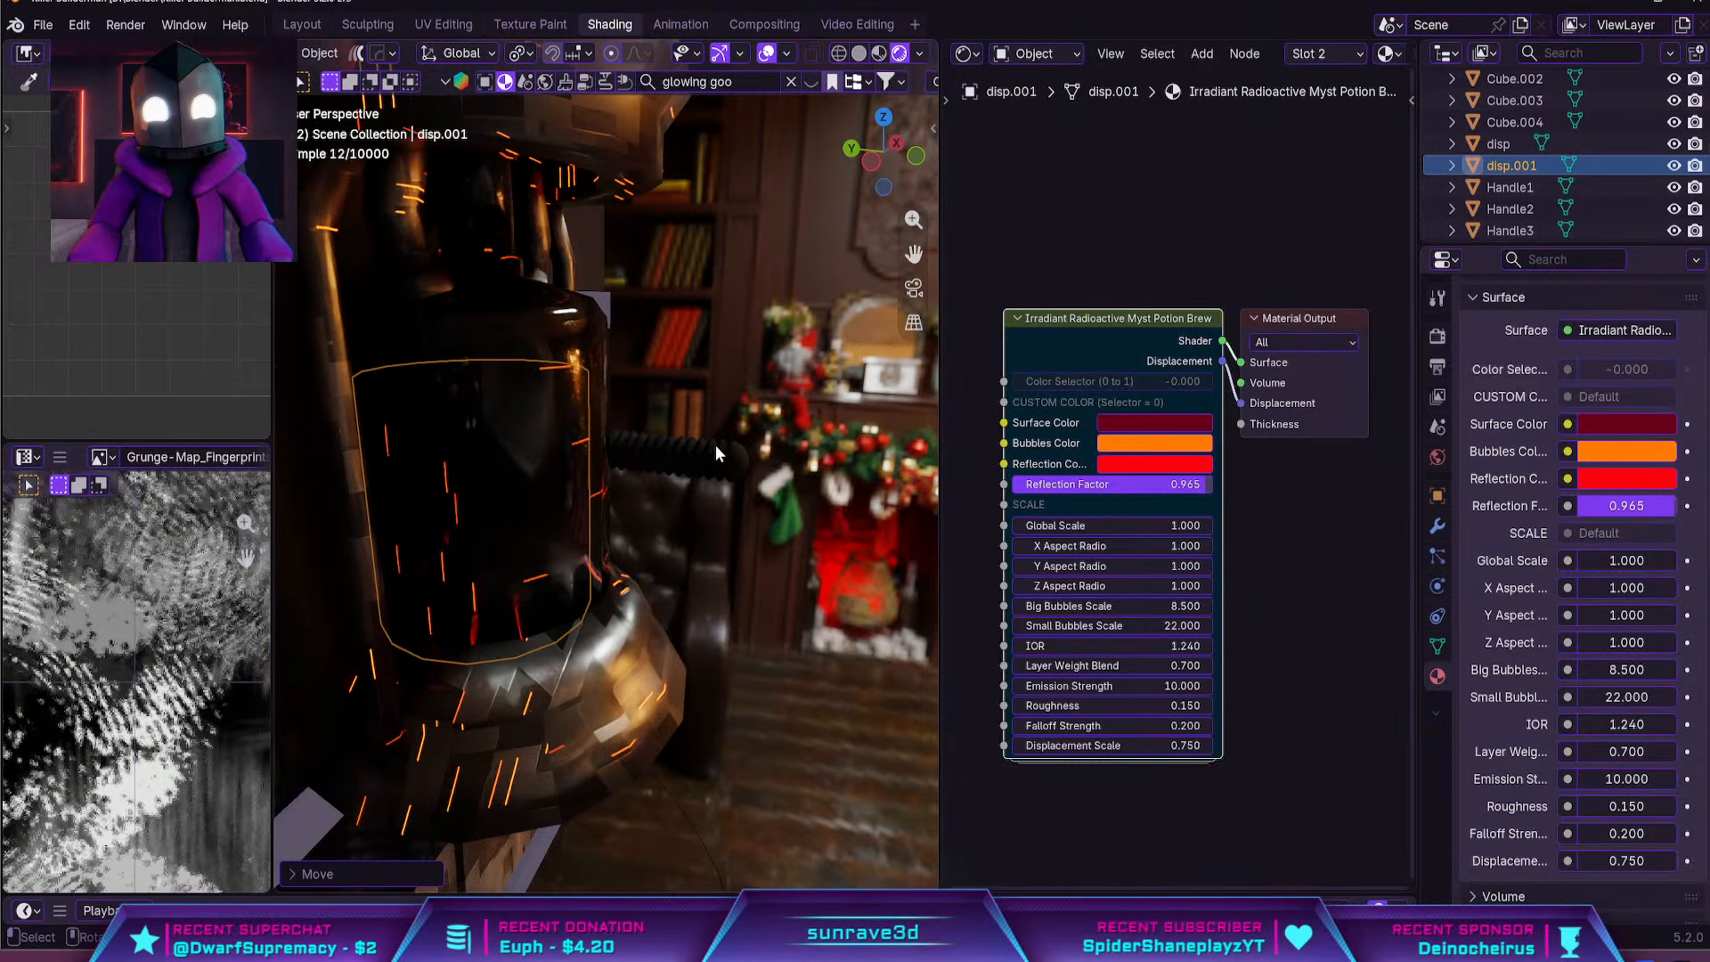
# Separate the tank's selected glass bottle mesh into its own object
pyautogui.moveTo(650, 413); pyautogui.dragTo(613, 393, button='middle')
pyautogui.click(613, 396)
pyautogui.press('Tab')
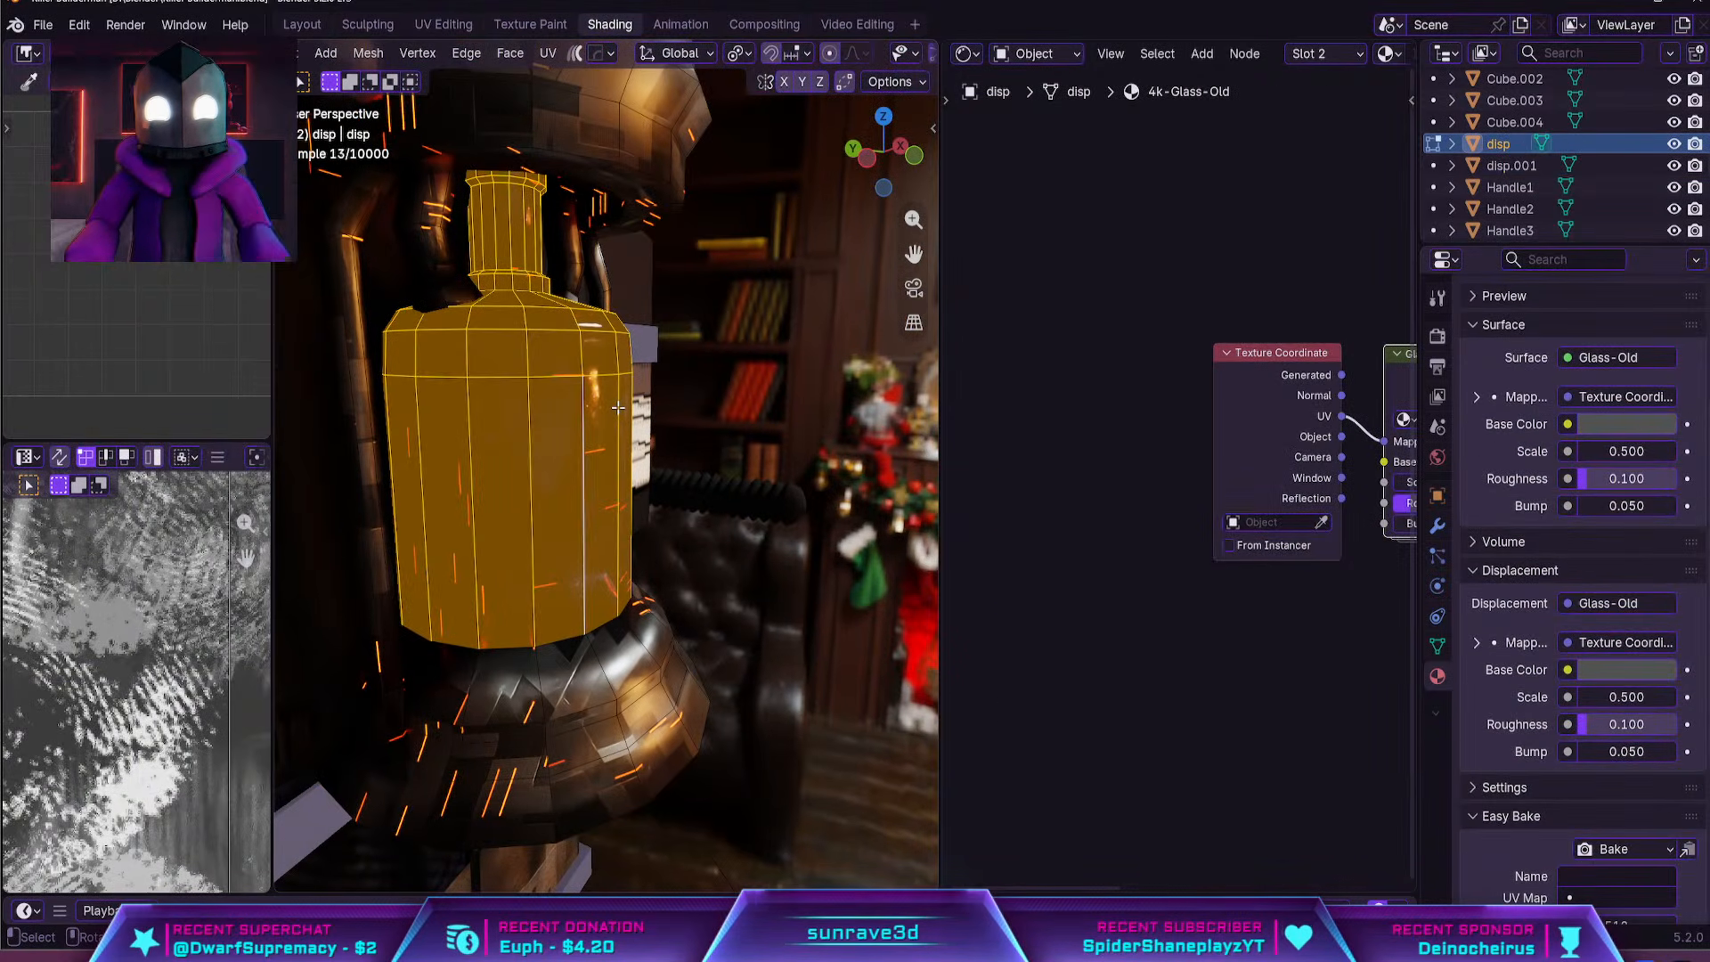
pyautogui.press('p')
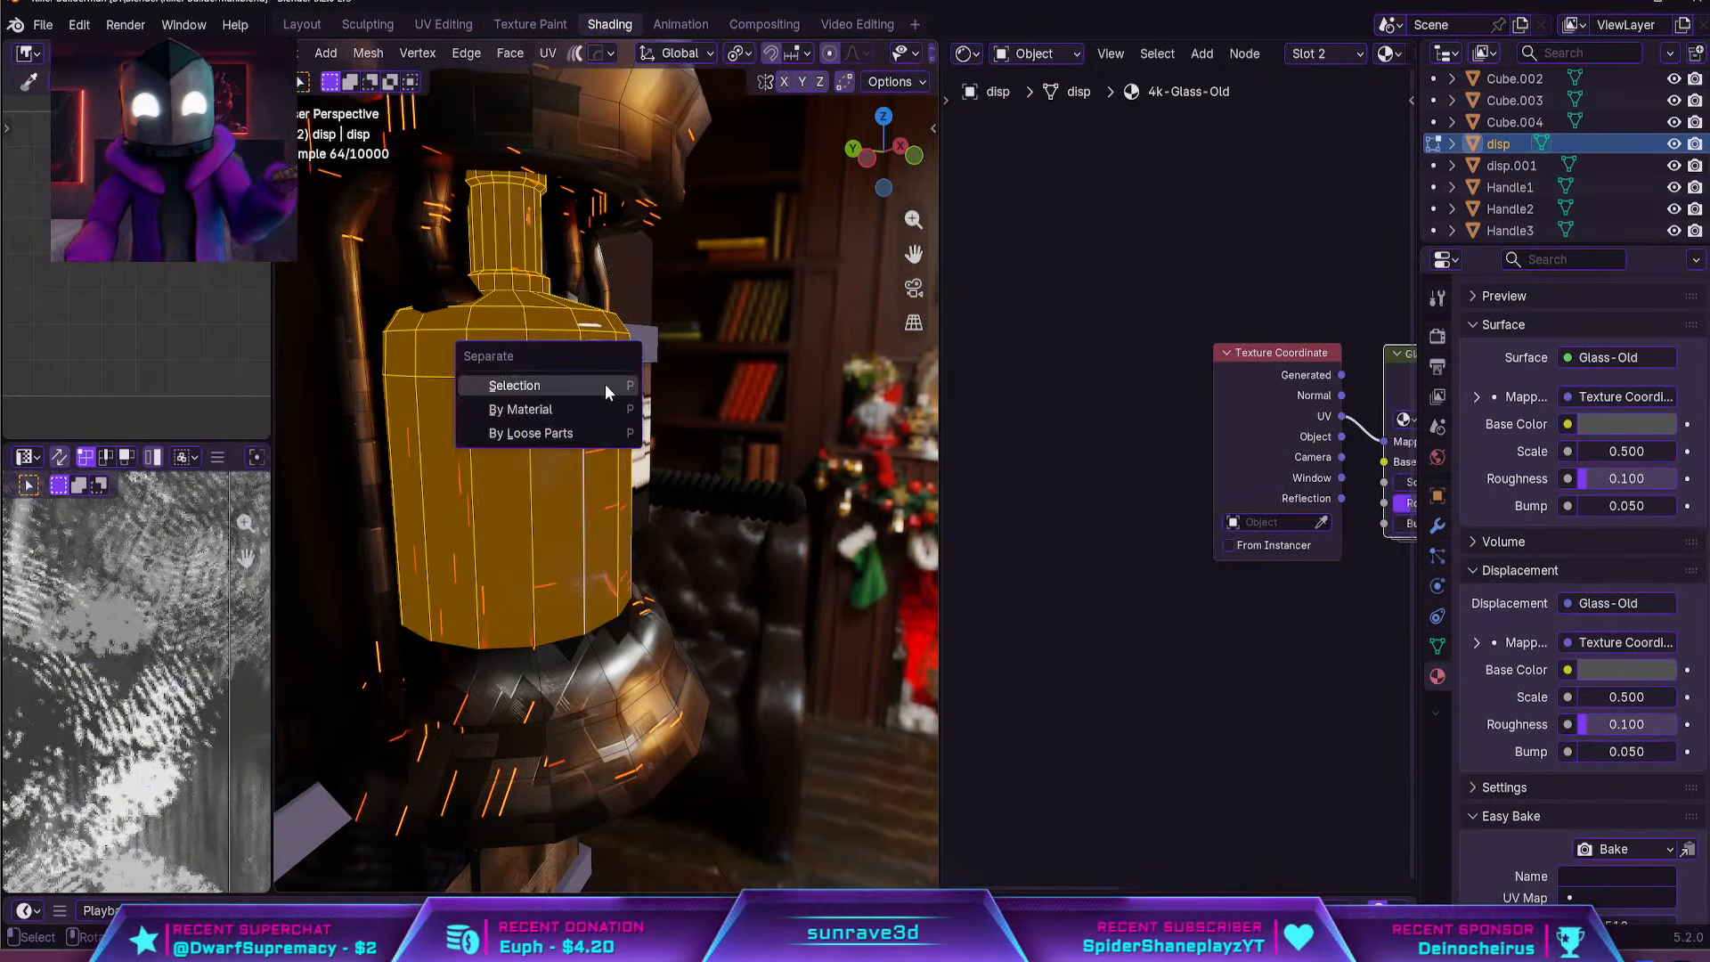
pyautogui.click(606, 383)
pyautogui.press('Tab')
# Isolate the separated bottle object in local view and inspect its mesh from above and below
pyautogui.press('KP_Divide')
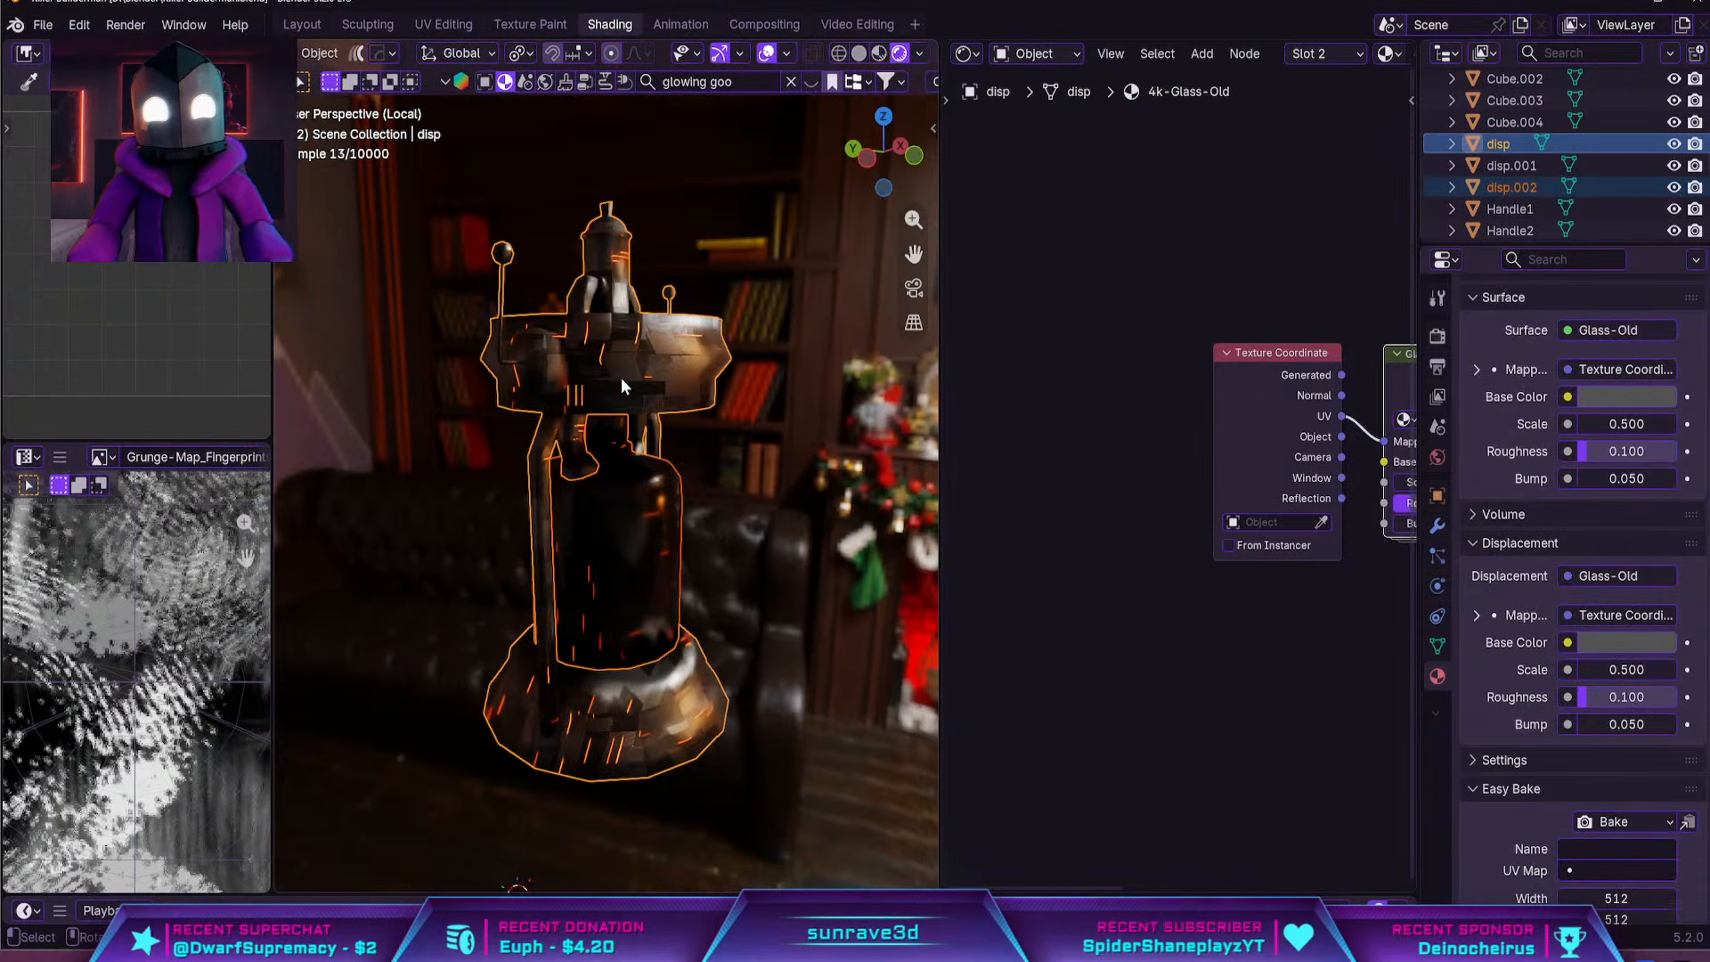
pyautogui.click(657, 517)
pyautogui.press('KP_Divide')
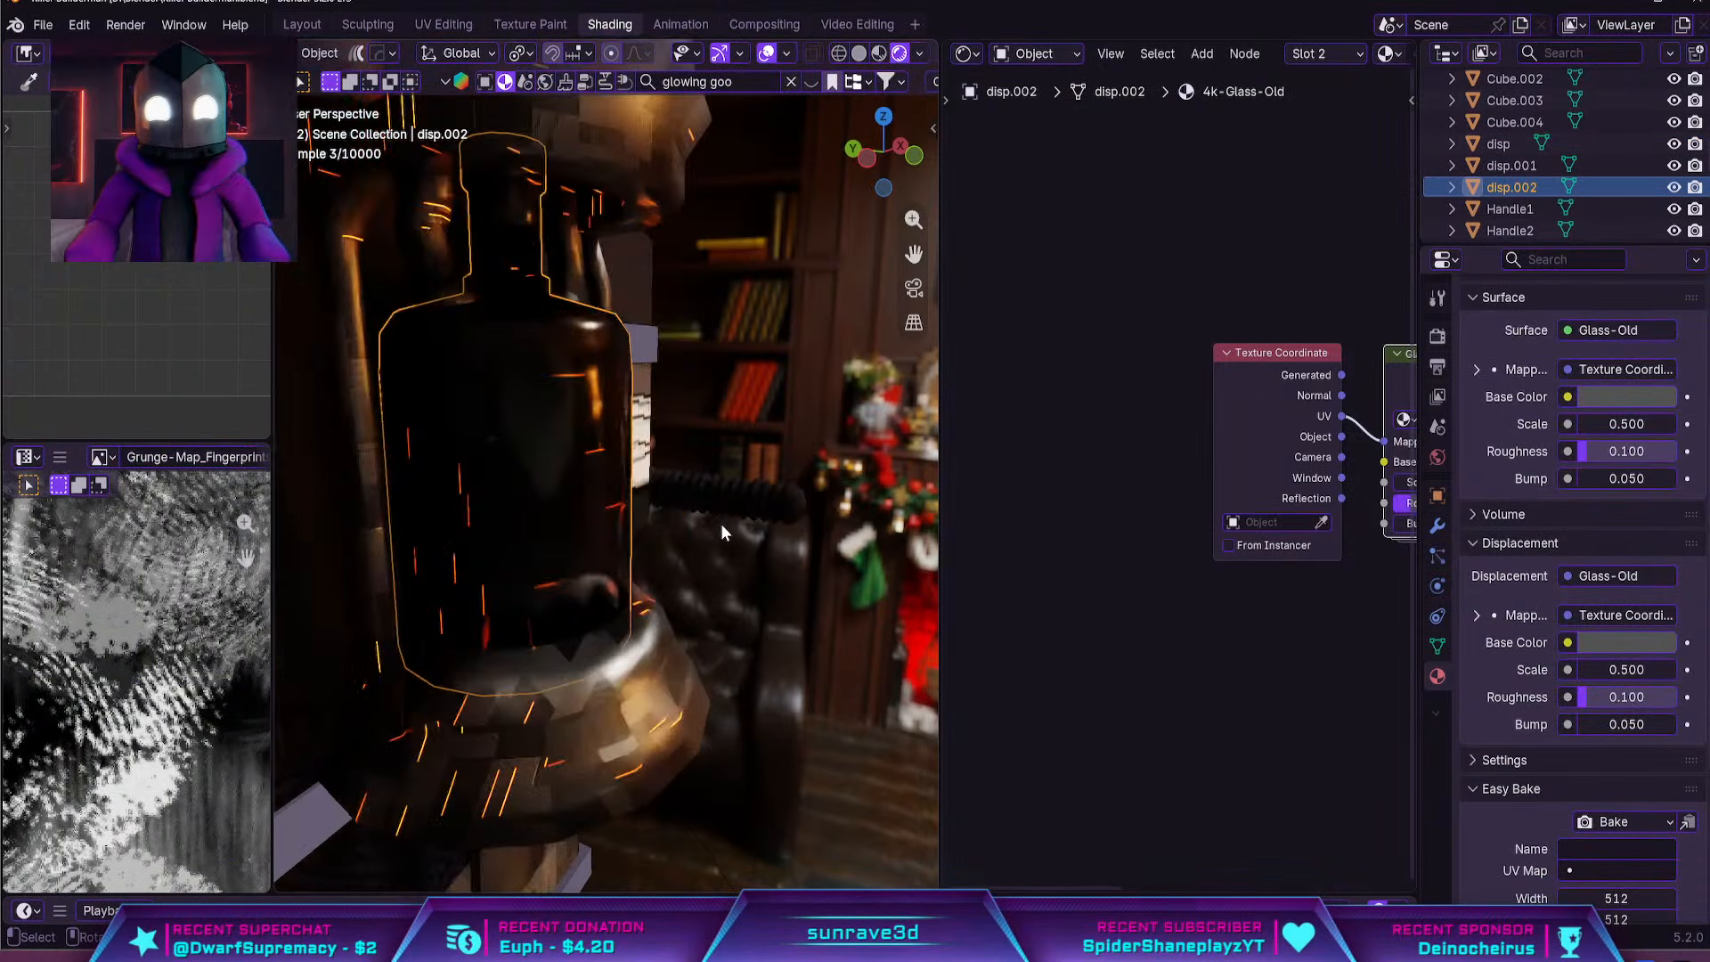
pyautogui.moveTo(682, 479); pyautogui.dragTo(713, 661, button='middle')
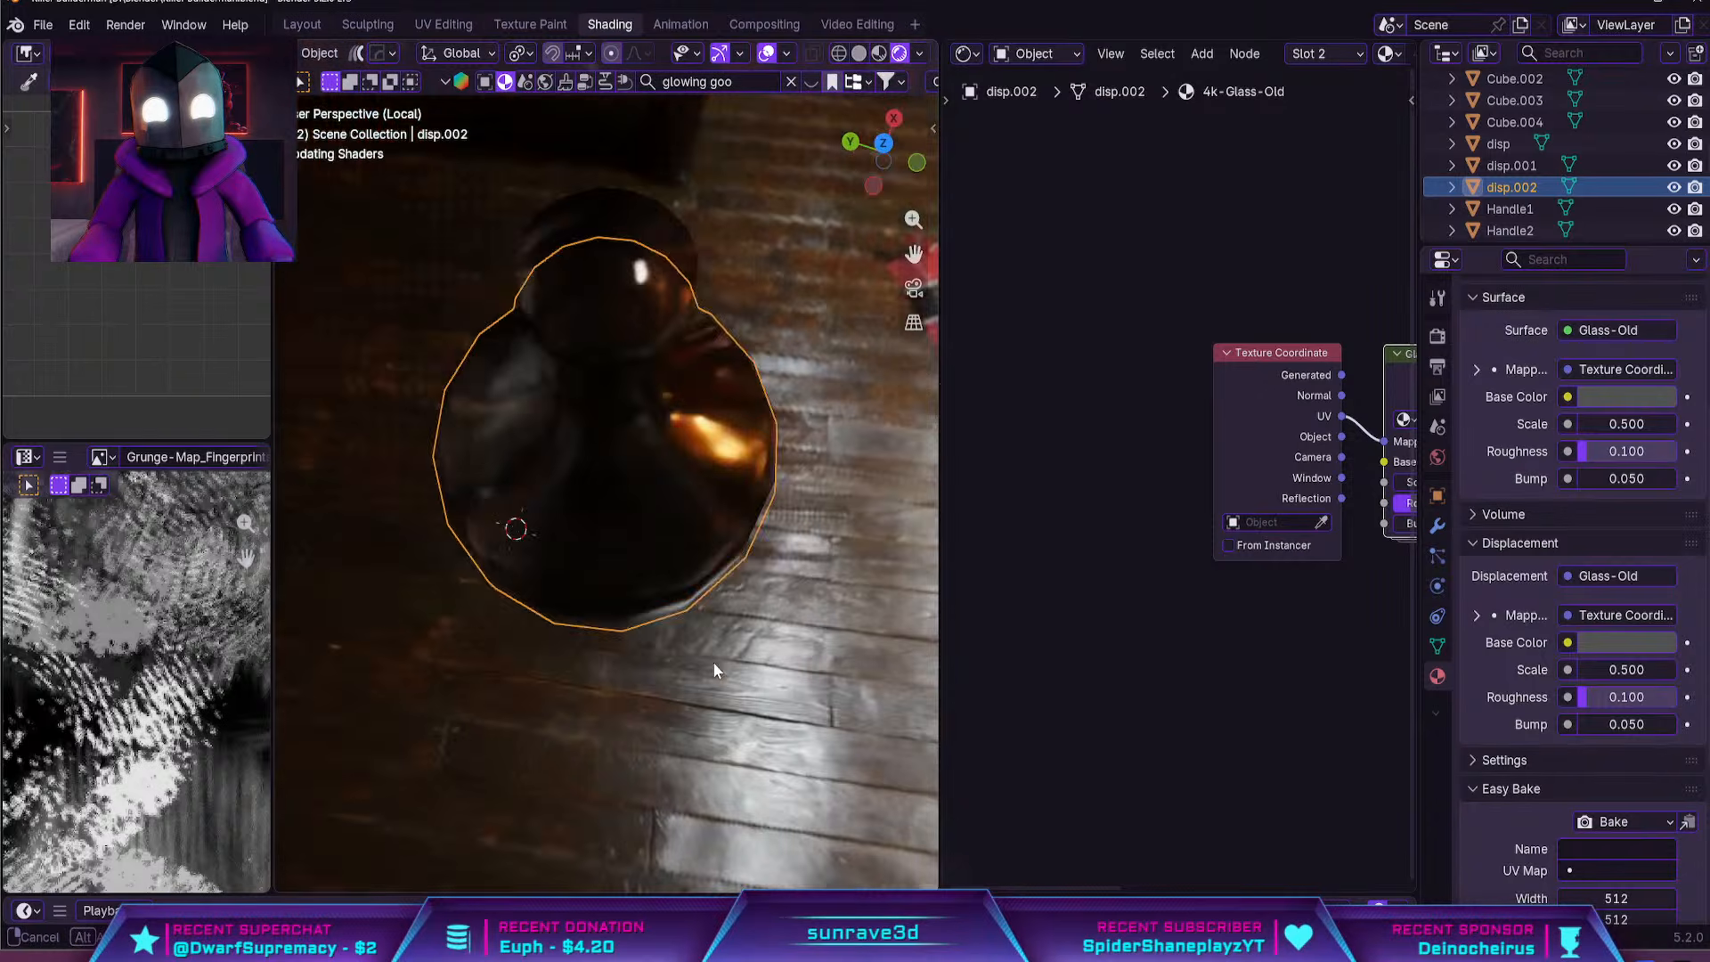
pyautogui.press('Tab')
pyautogui.click(632, 339)
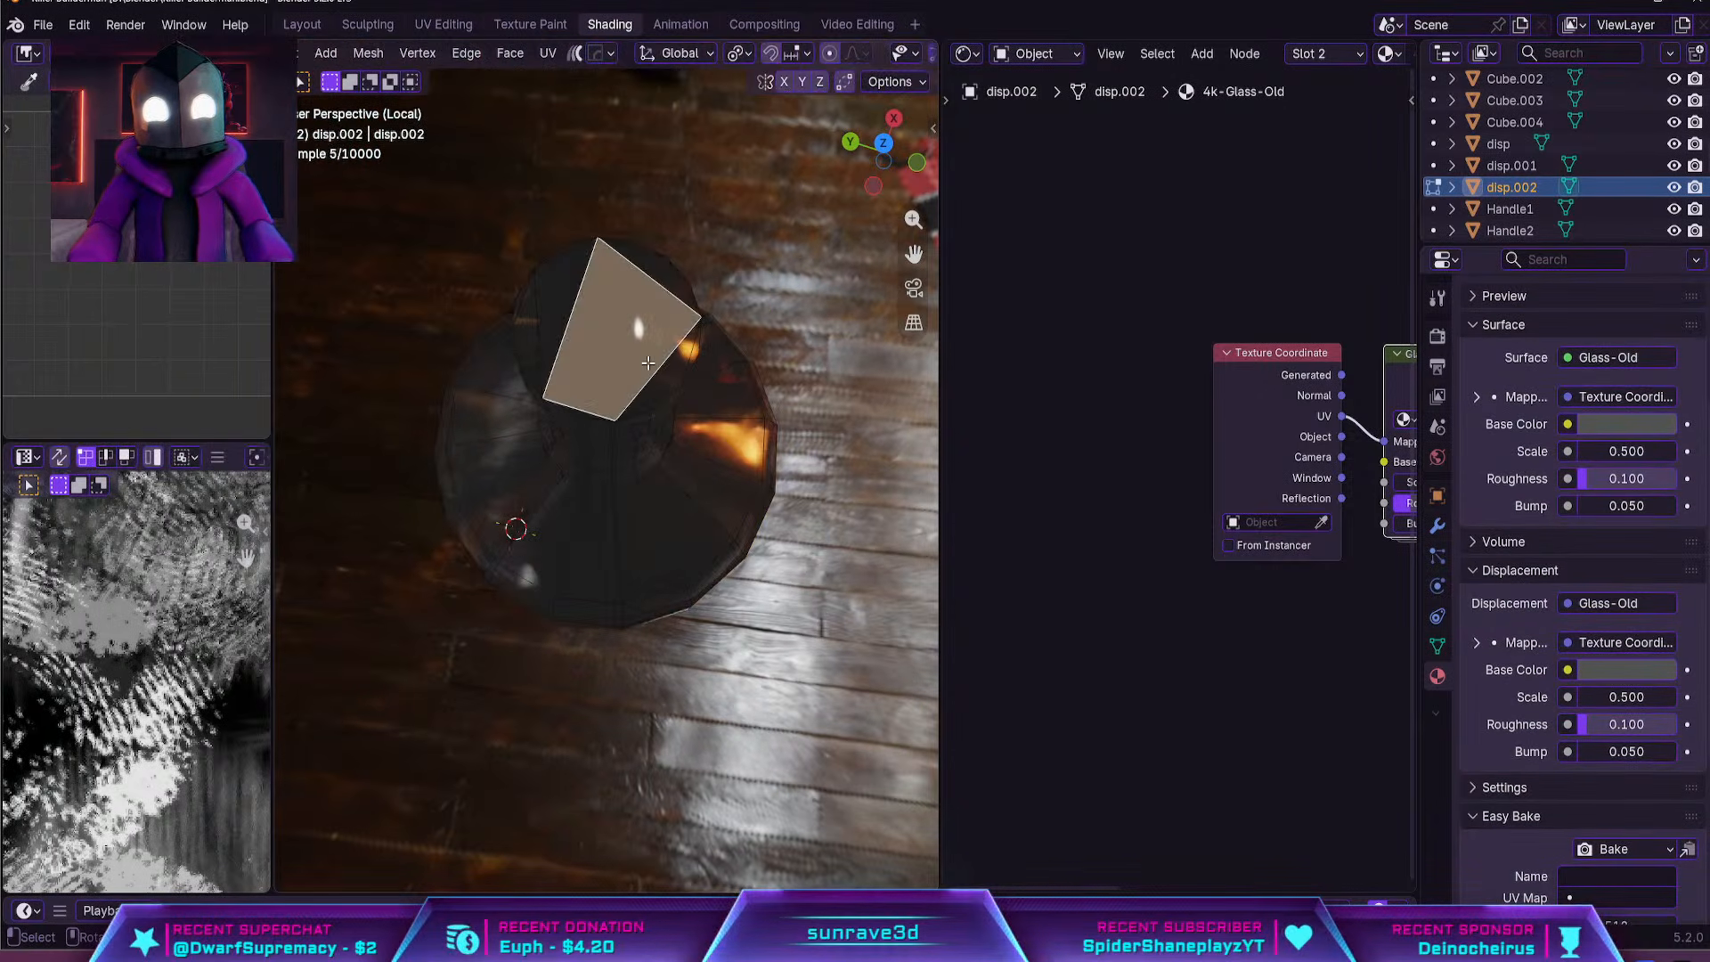
pyautogui.moveTo(661, 499); pyautogui.dragTo(677, 334, button='middle')
pyautogui.scroll(5, 729, 527)
pyautogui.moveTo(730, 527)
pyautogui.mouseDown(button='middle')
pyautogui.moveTo(669, 535)
pyautogui.moveTo(795, 512)
pyautogui.moveTo(780, 423)
pyautogui.moveTo(731, 552)
pyautogui.mouseUp(button='middle')
pyautogui.scroll(-5, 795, 512)
pyautogui.scroll(-5, 796, 513)
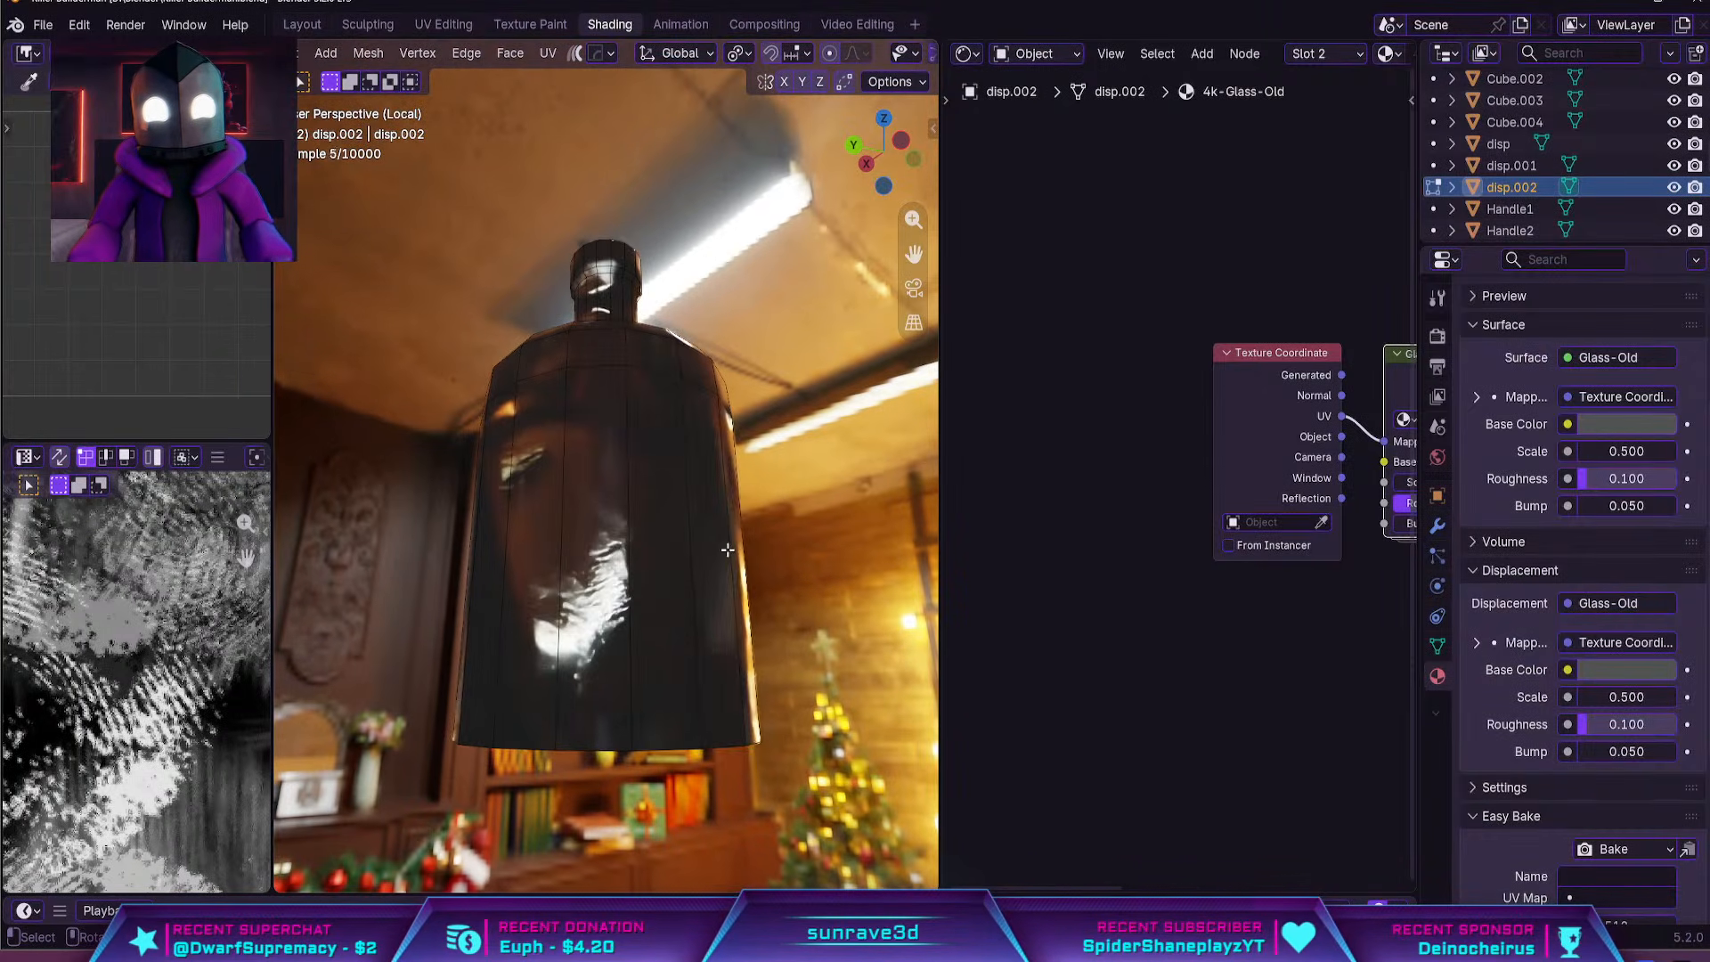
pyautogui.click(729, 556)
pyautogui.press('a')
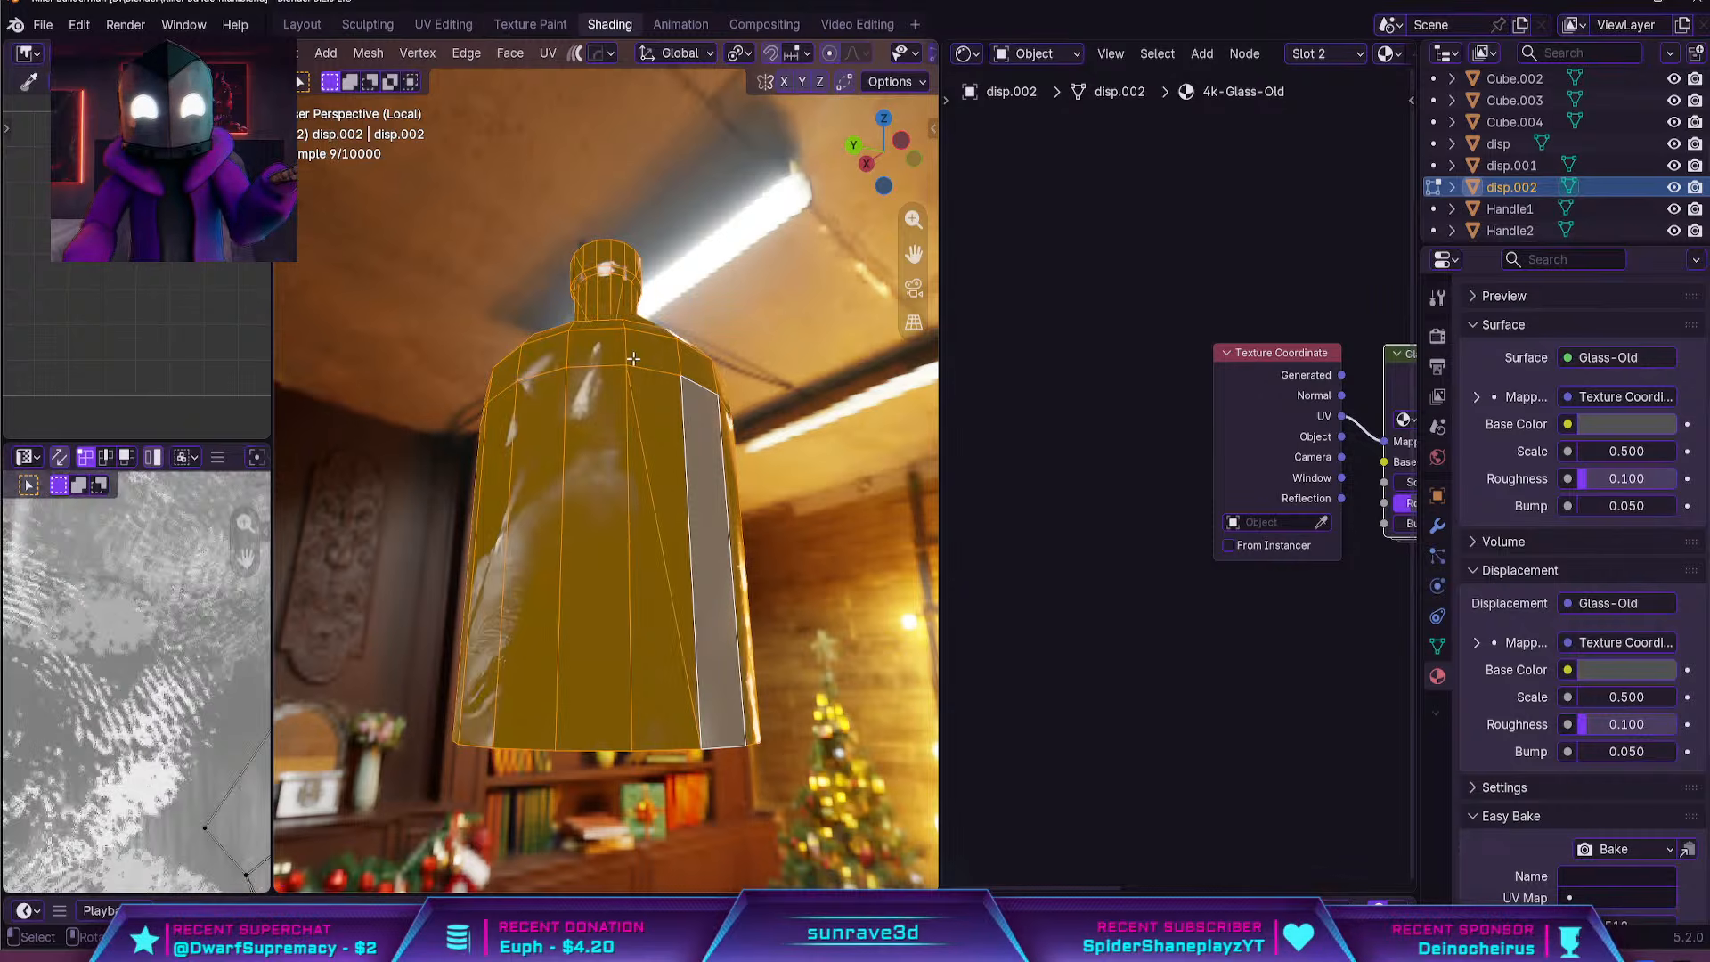
pyautogui.rightClick(776, 418)
pyautogui.press('g')
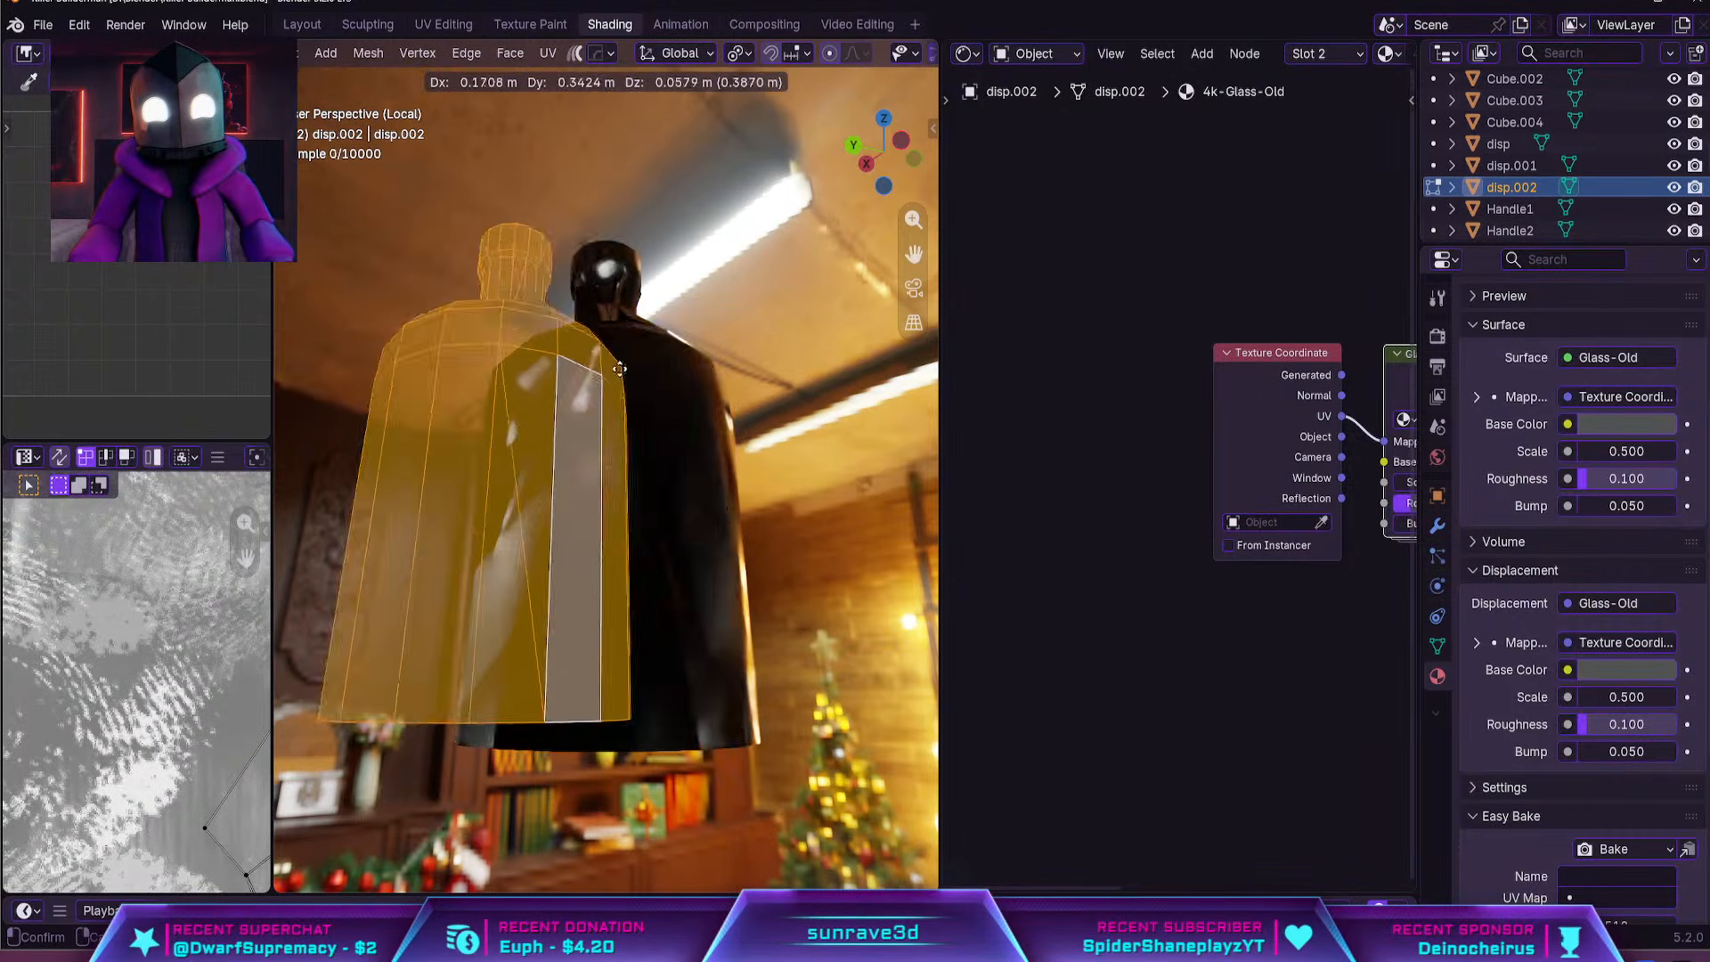
pyautogui.rightClick(682, 392)
pyautogui.press('Tab')
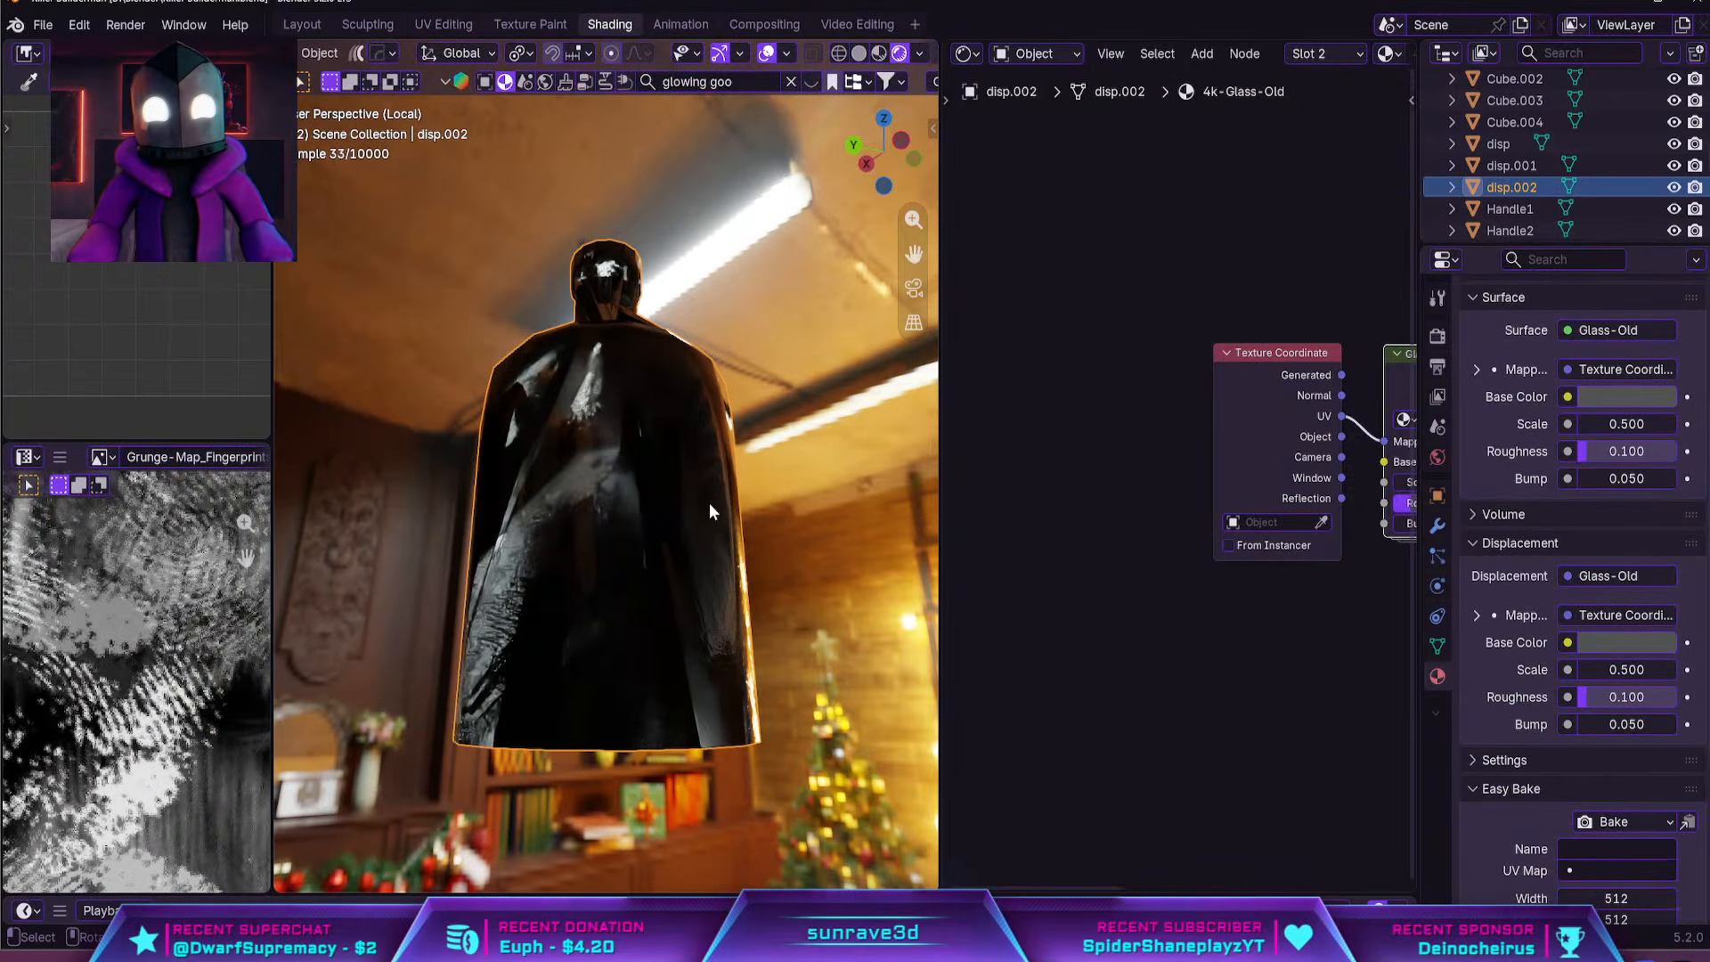
pyautogui.press('Tab')
pyautogui.moveTo(709, 502); pyautogui.dragTo(745, 487, button='middle')
pyautogui.press('Tab')
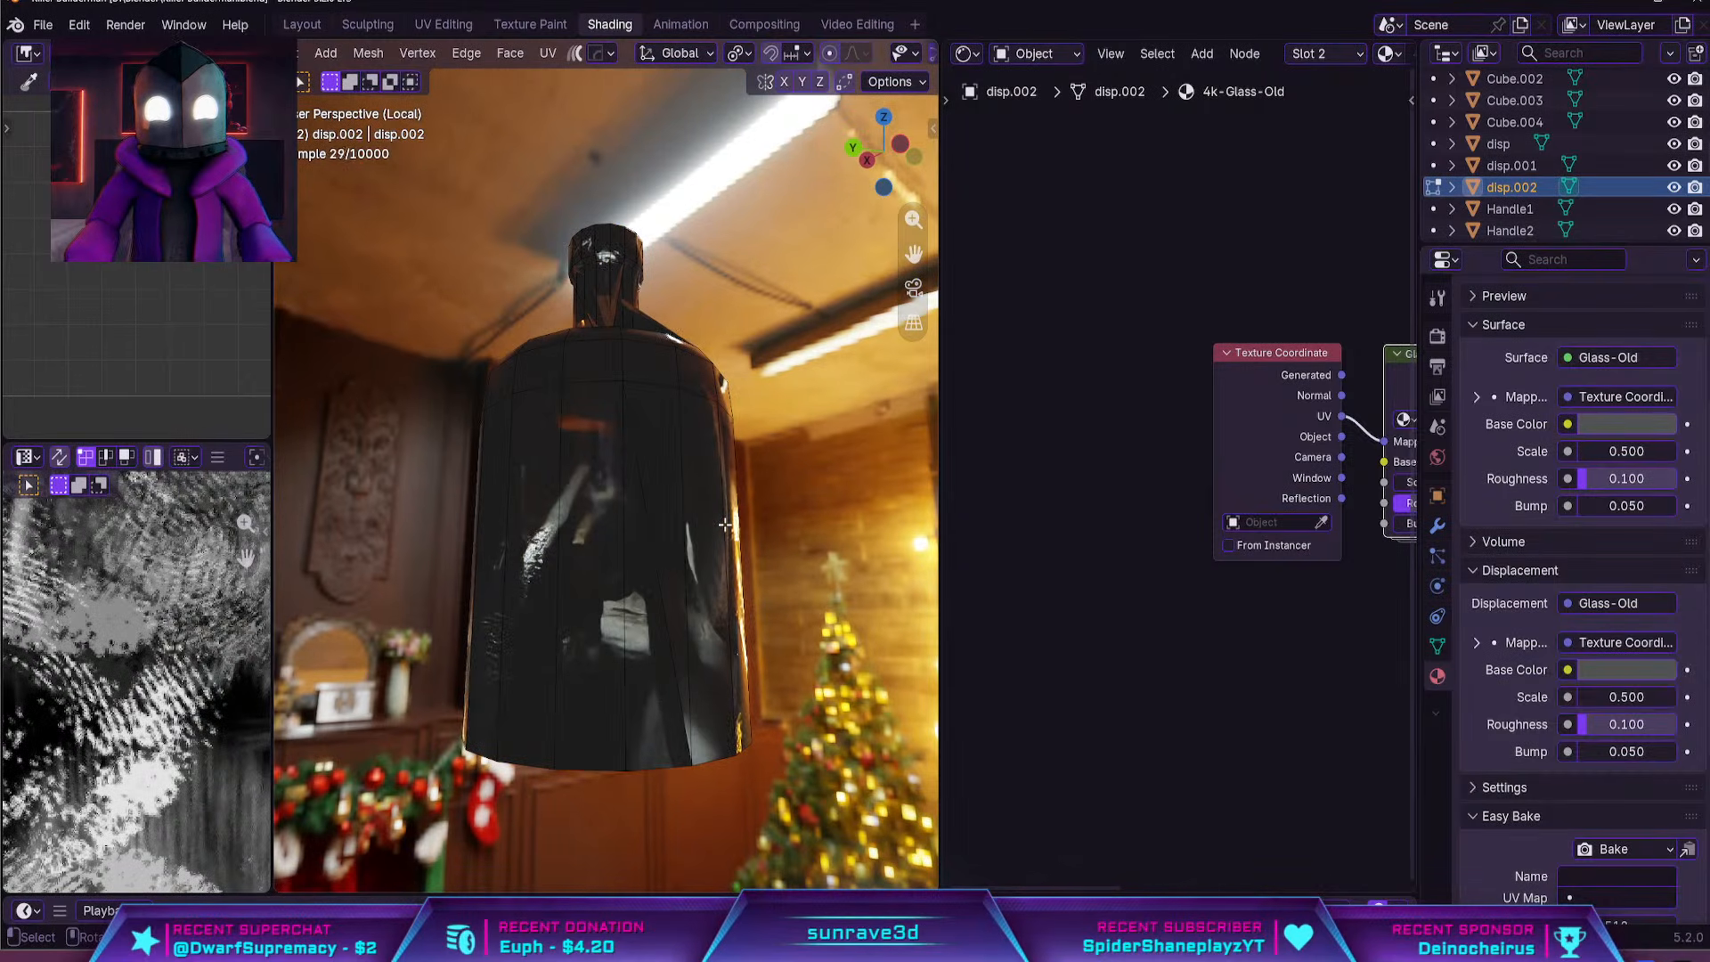
pyautogui.press('Tab')
pyautogui.hotkey('ctrl', 'l')
pyautogui.press('g')
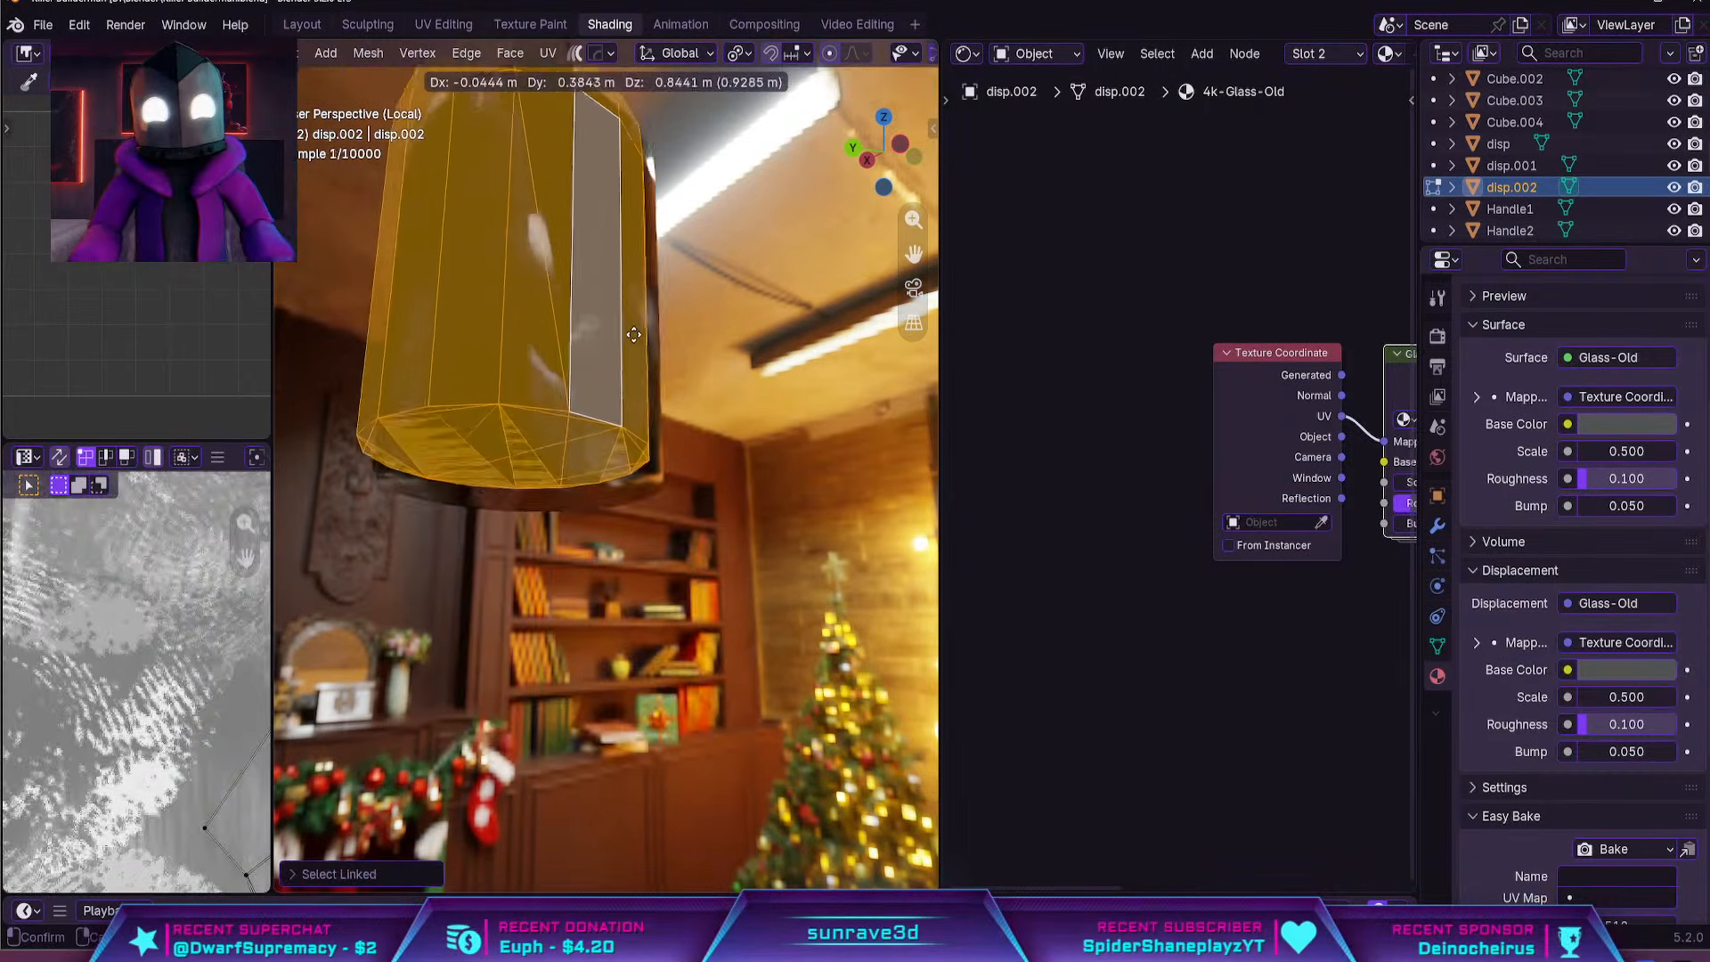
pyautogui.rightClick(565, 250)
# Delete all the faces capping the bottle's underside, using the bottom orthographic view, and inspect the opened bottle
pyautogui.moveTo(581, 401); pyautogui.dragTo(631, 489, button='middle')
pyautogui.scroll(-3, 548, 441)
pyautogui.click(631, 489)
pyautogui.scroll(4, 631, 489)
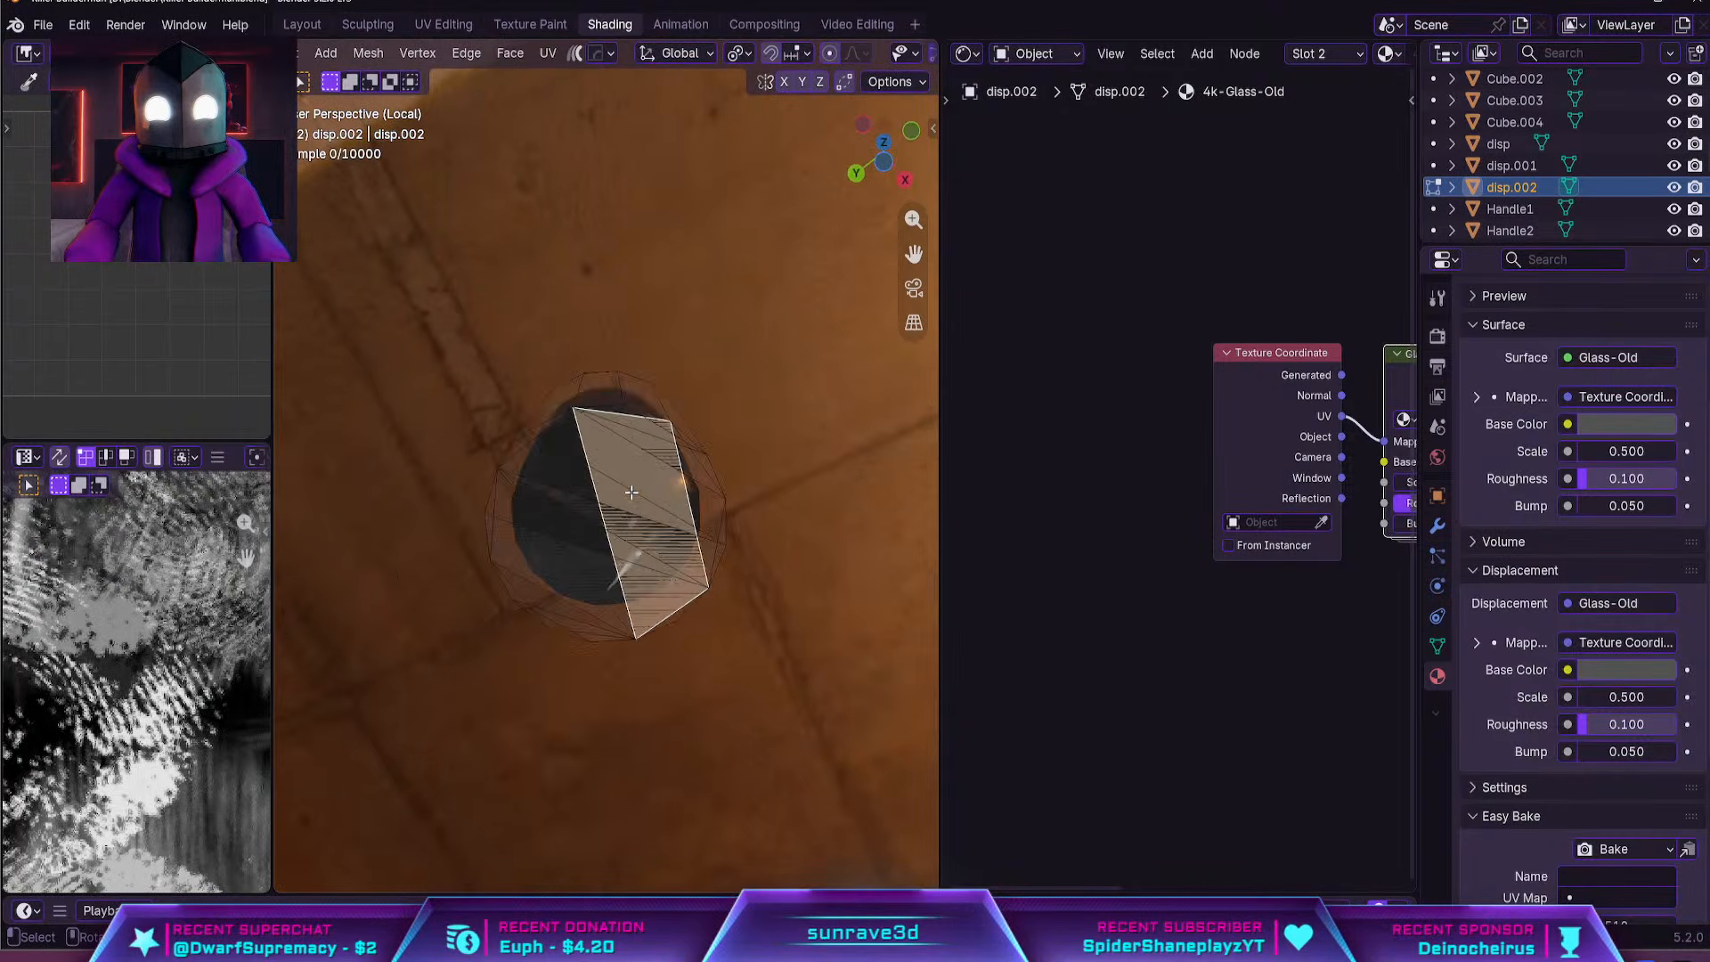
pyautogui.press('ctrl+KP_7')
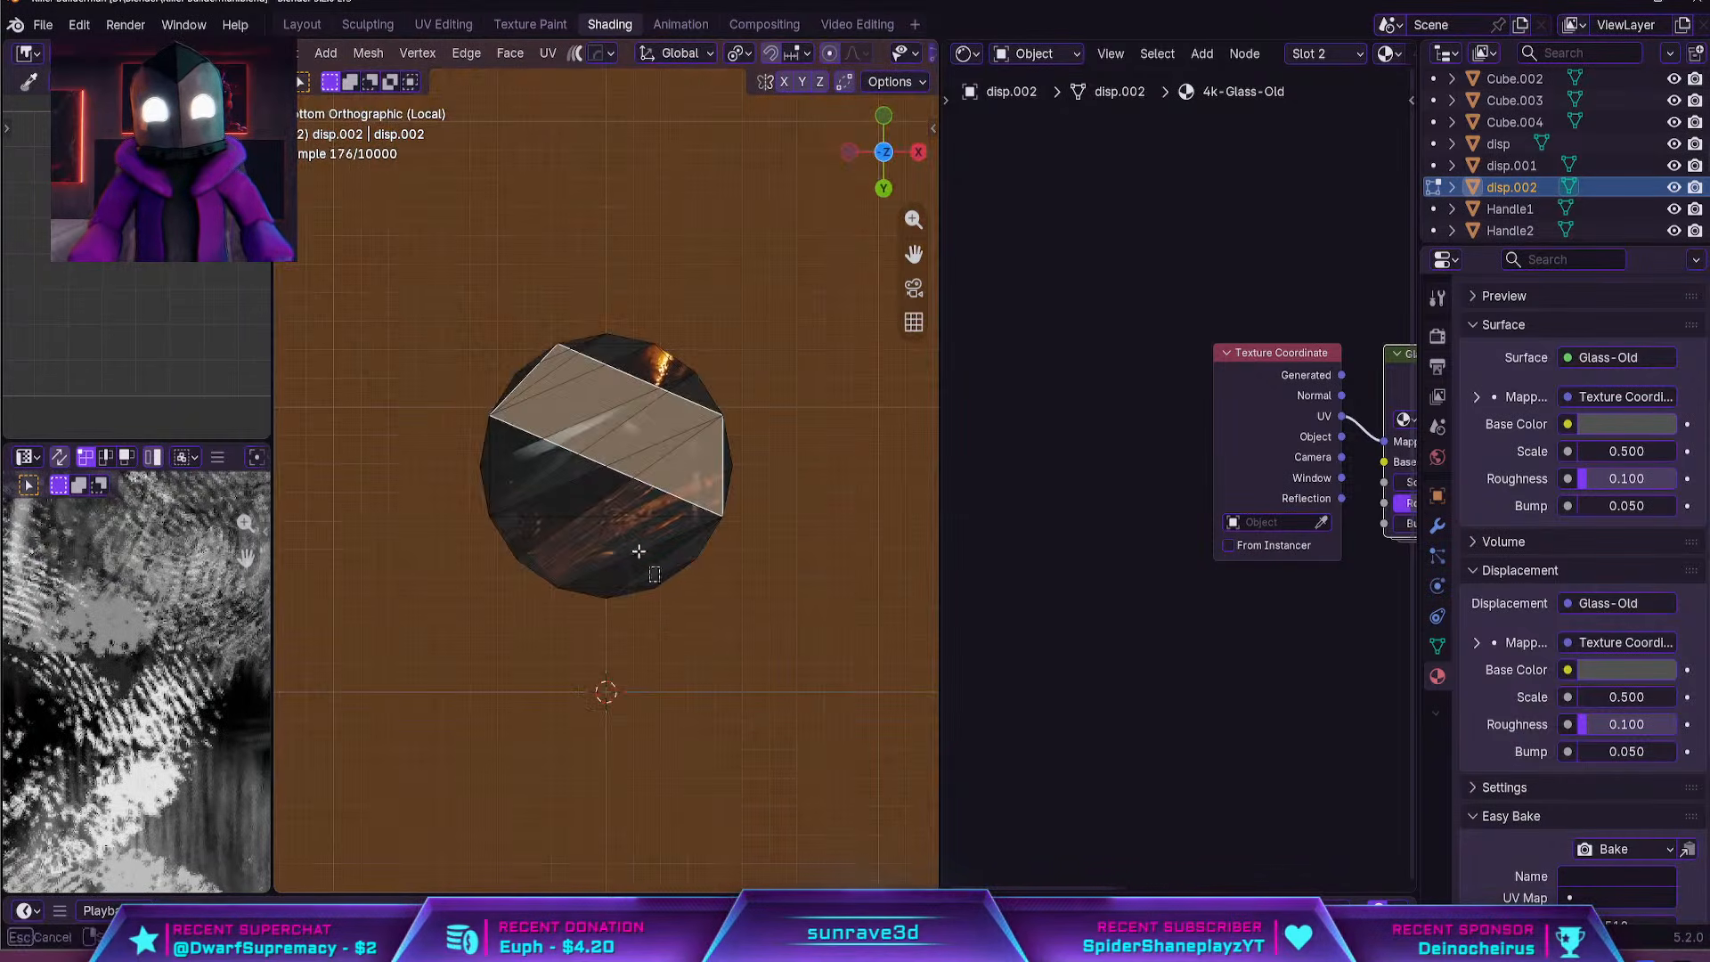
pyautogui.press('a')
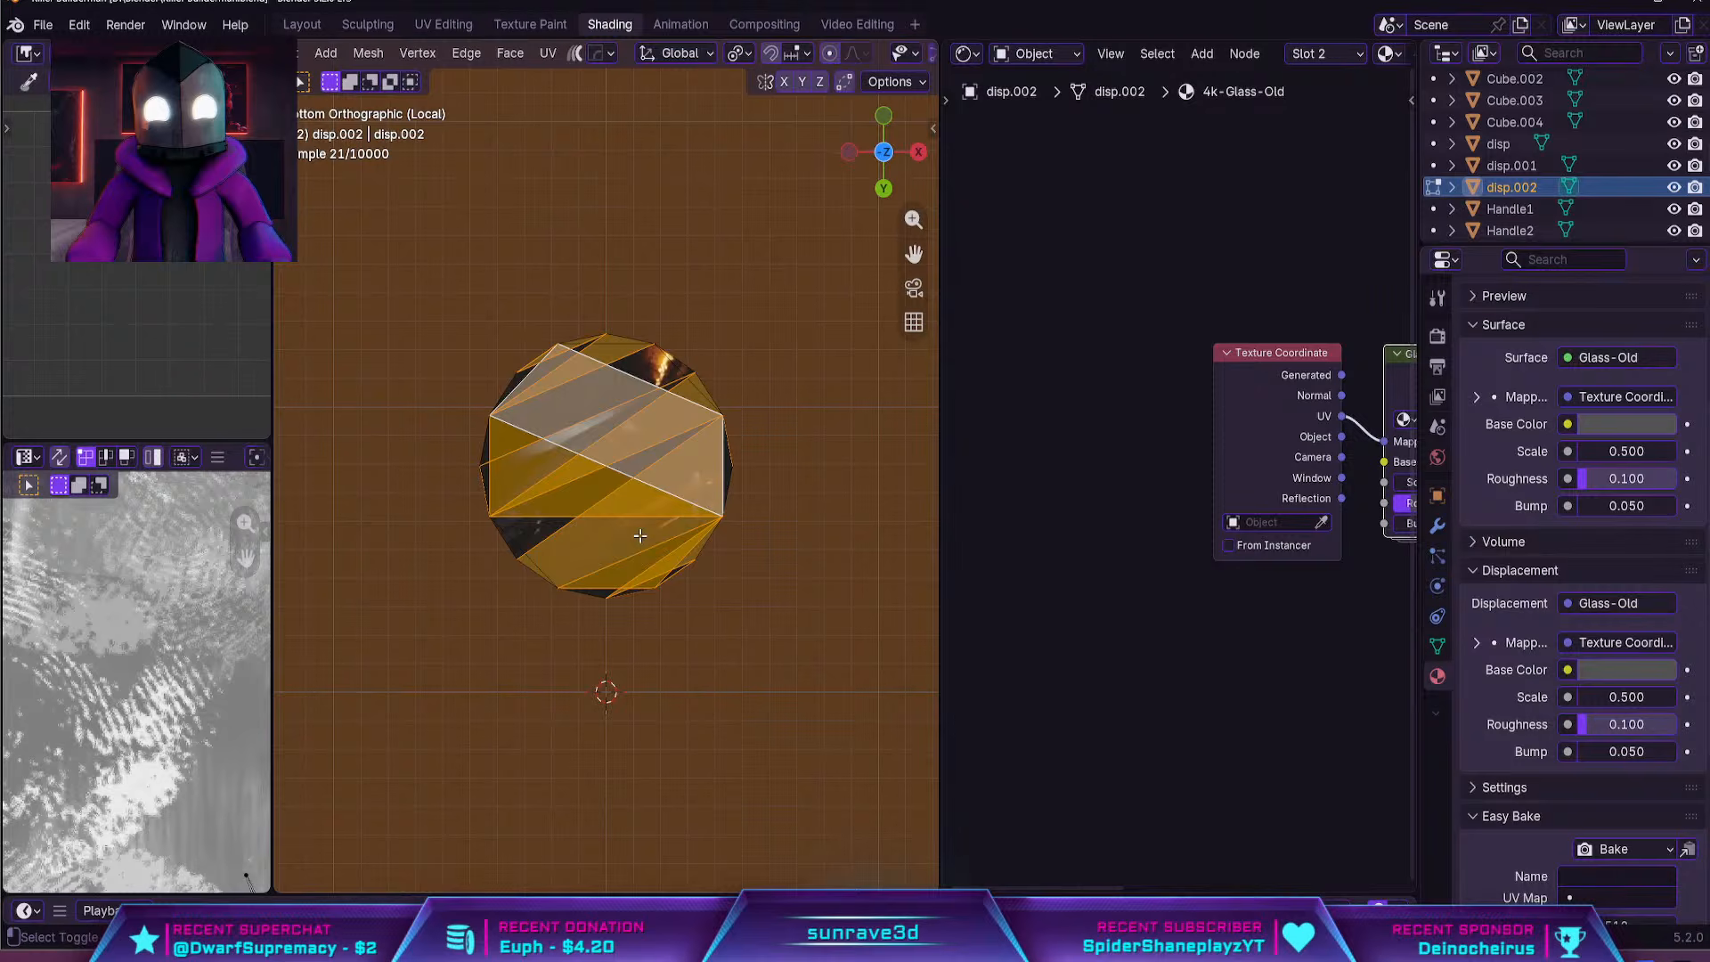
pyautogui.keyDown('shift'); pyautogui.click(678, 571); pyautogui.keyUp('shift')
pyautogui.keyDown('shift'); pyautogui.click(538, 533); pyautogui.keyUp('shift')
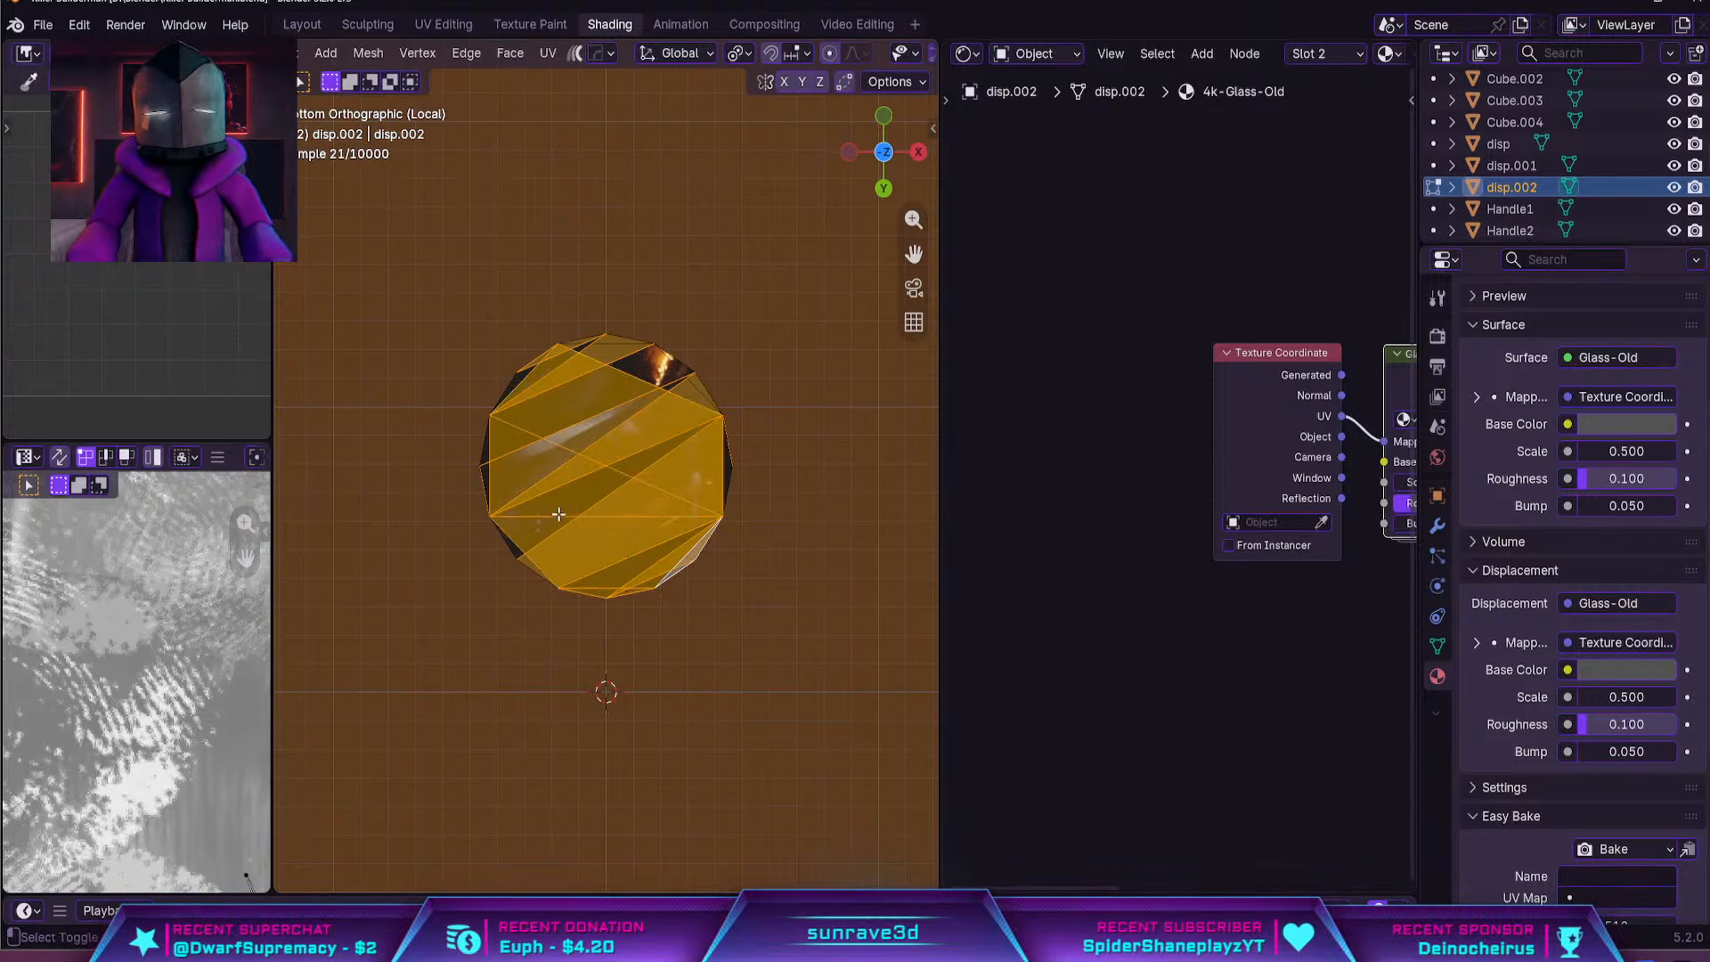
pyautogui.keyDown('shift'); pyautogui.click(488, 455); pyautogui.keyUp('shift')
pyautogui.keyDown('shift'); pyautogui.click(589, 353); pyautogui.keyUp('shift')
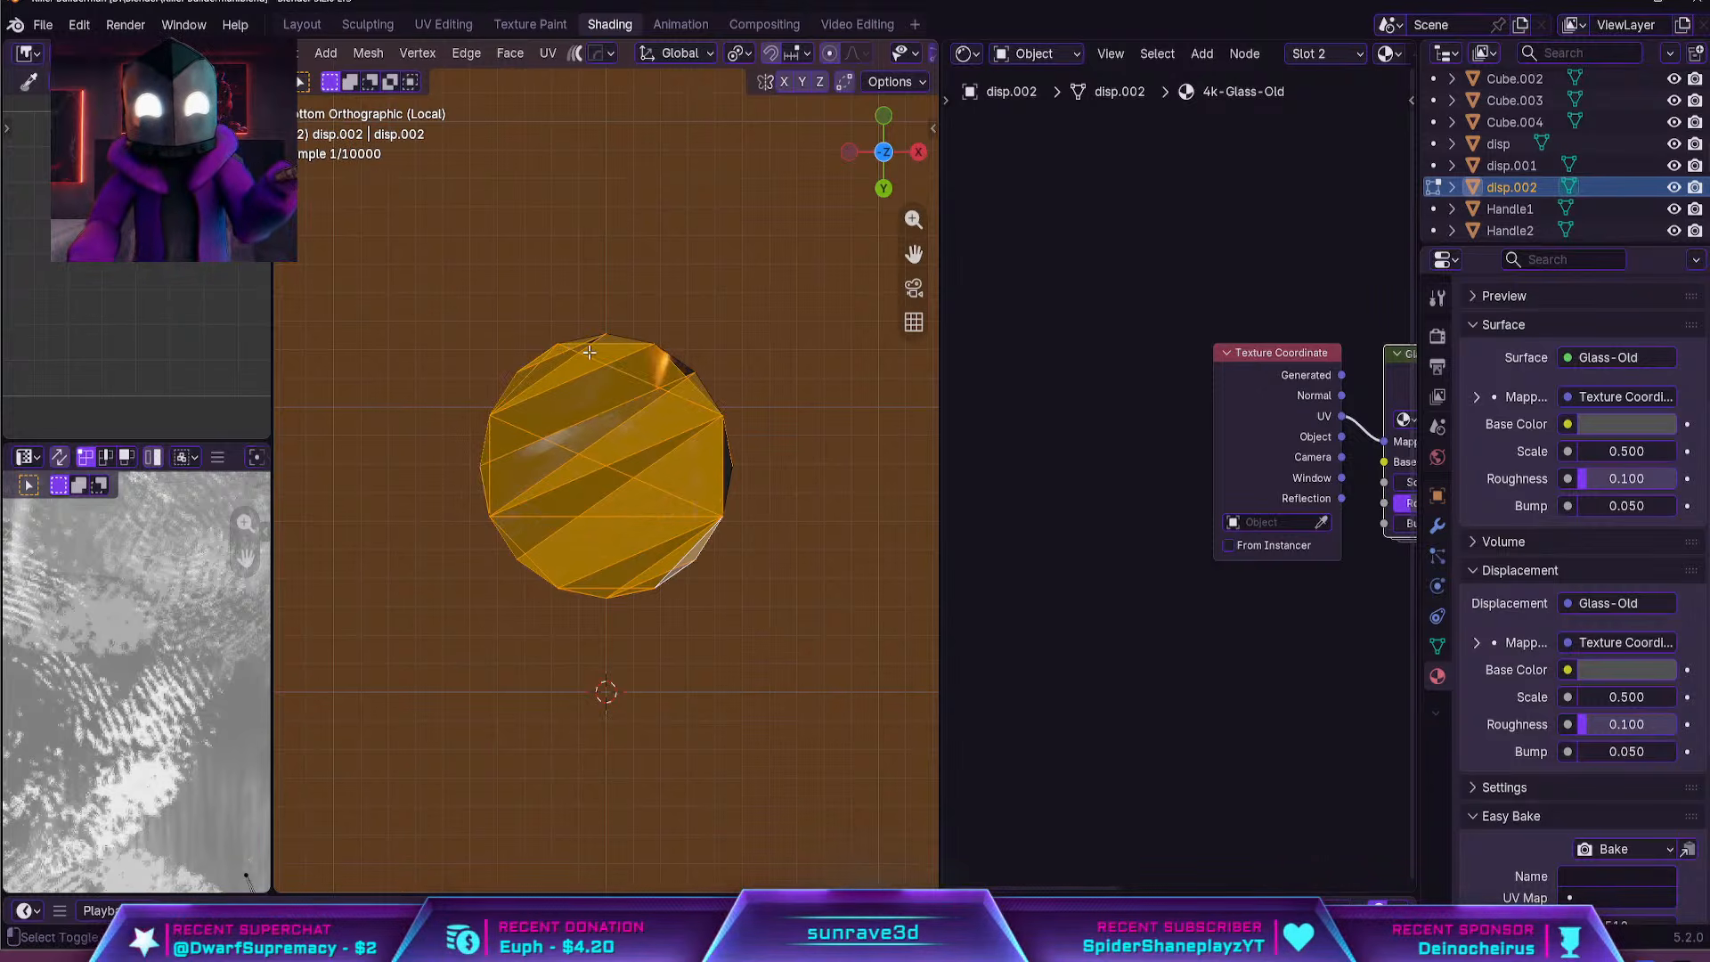
pyautogui.keyDown('shift'); pyautogui.click(690, 387); pyautogui.keyUp('shift')
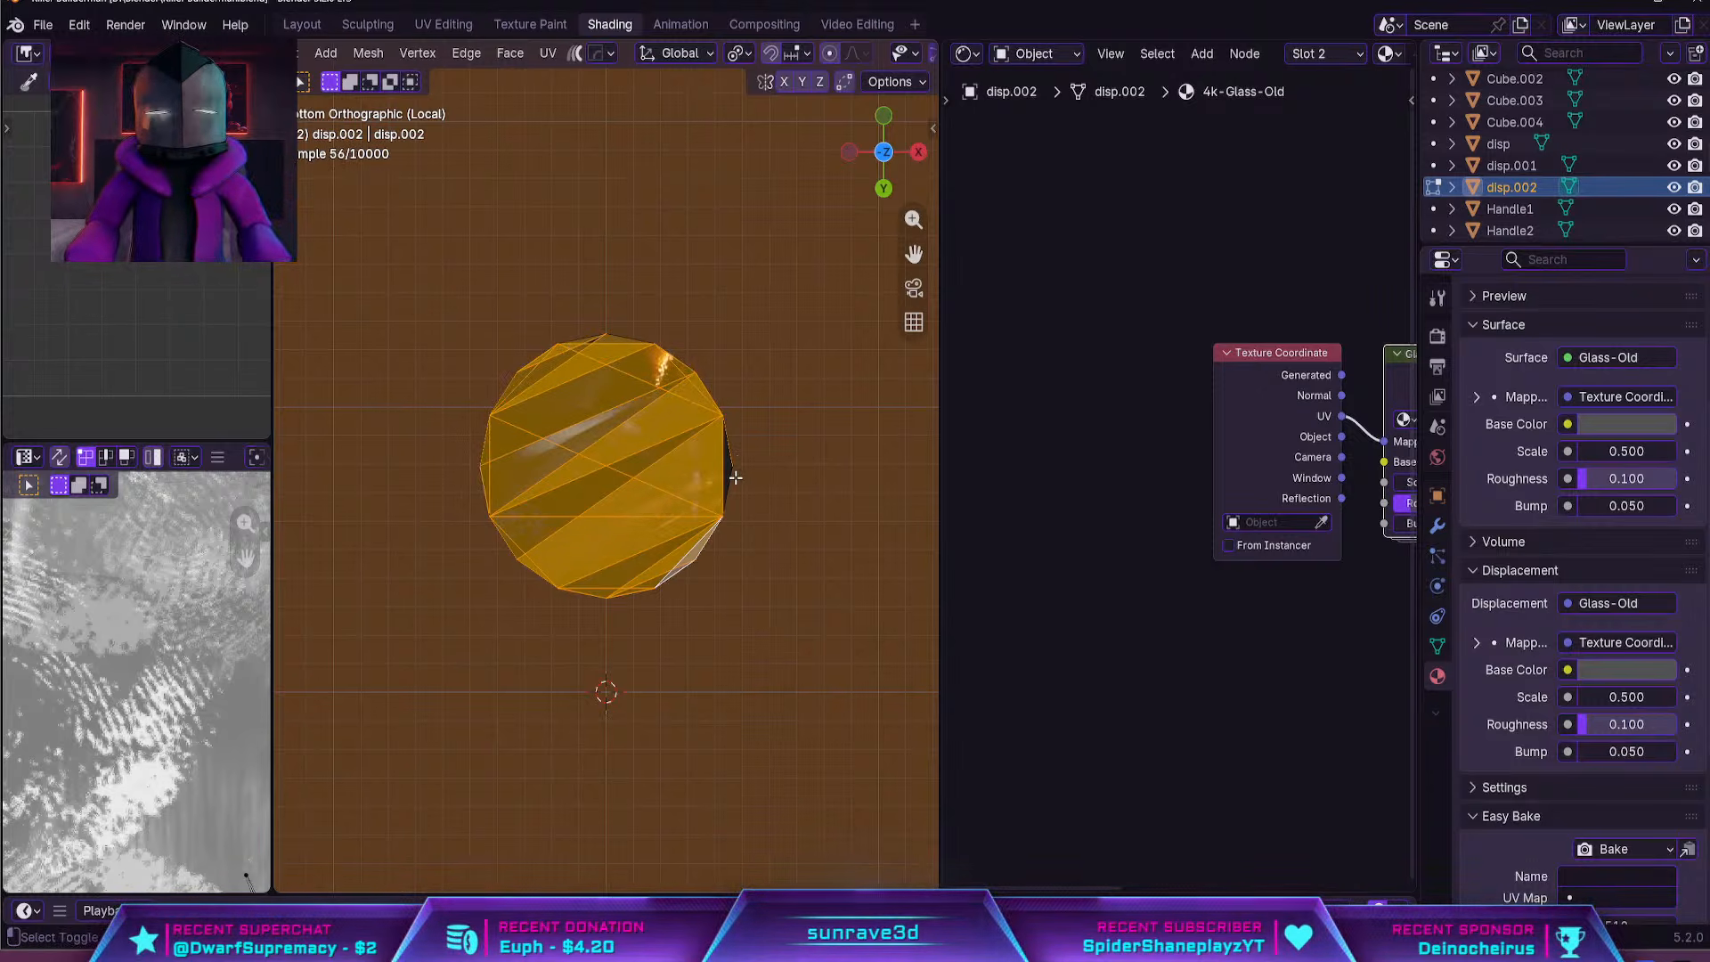
pyautogui.press('x')
pyautogui.click(699, 461)
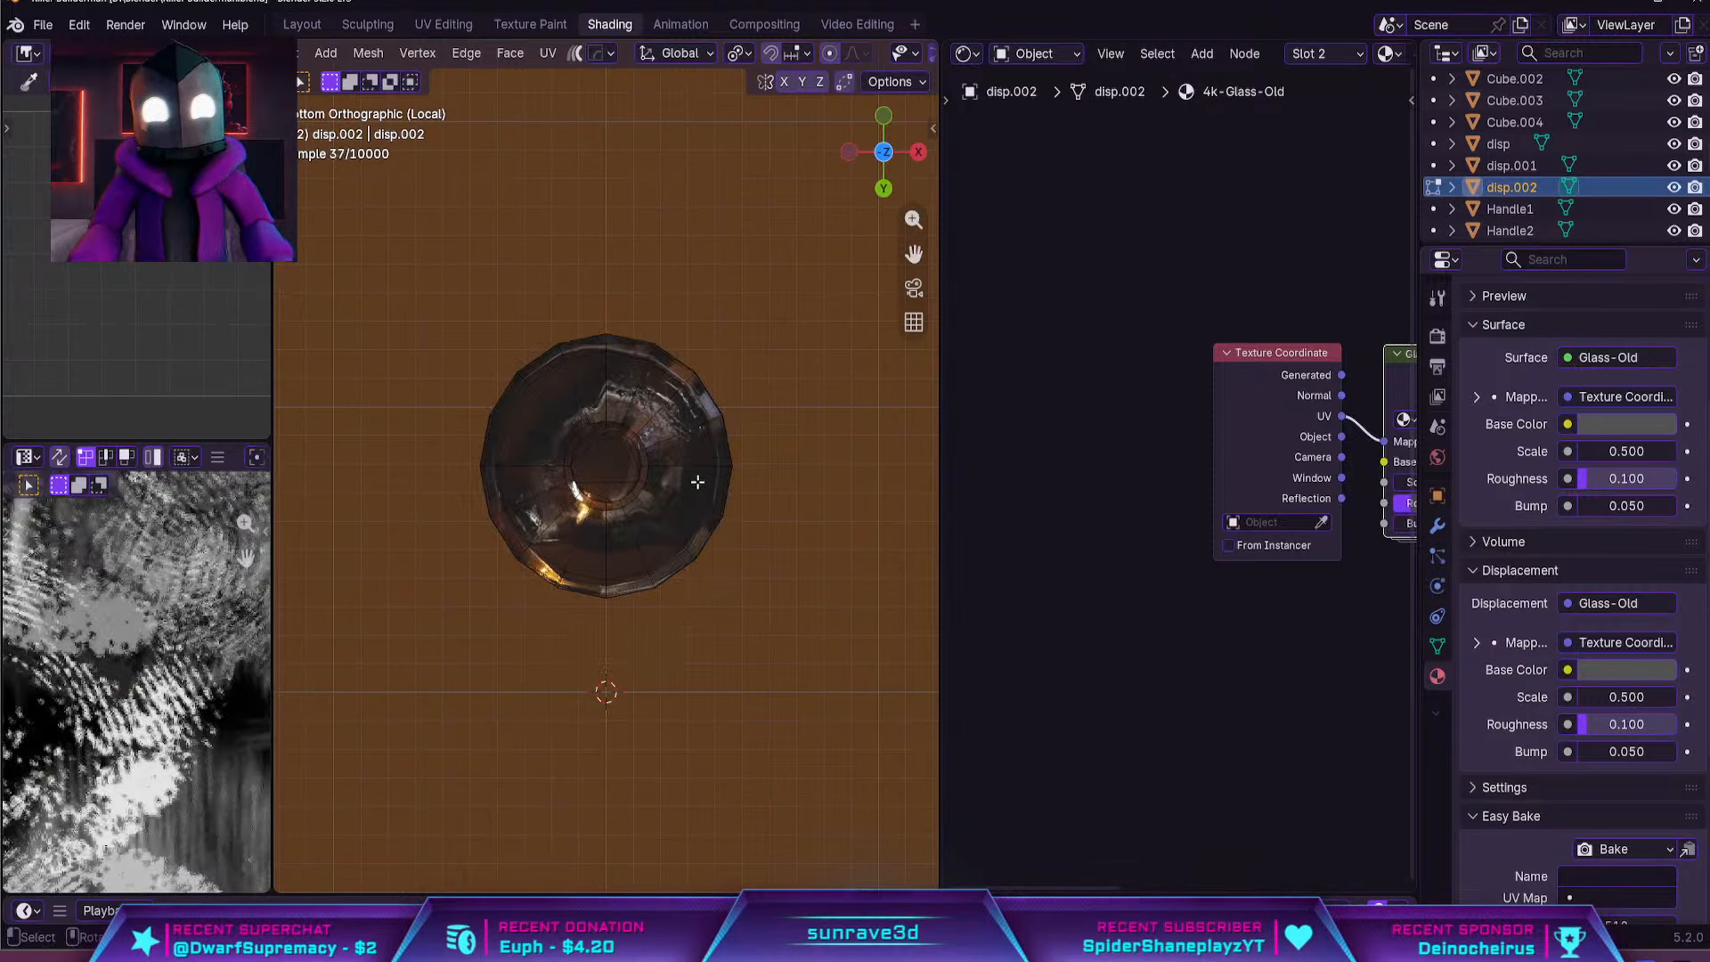
pyautogui.moveTo(698, 461); pyautogui.dragTo(809, 567, button='middle')
pyautogui.press('x')
pyautogui.click(776, 559)
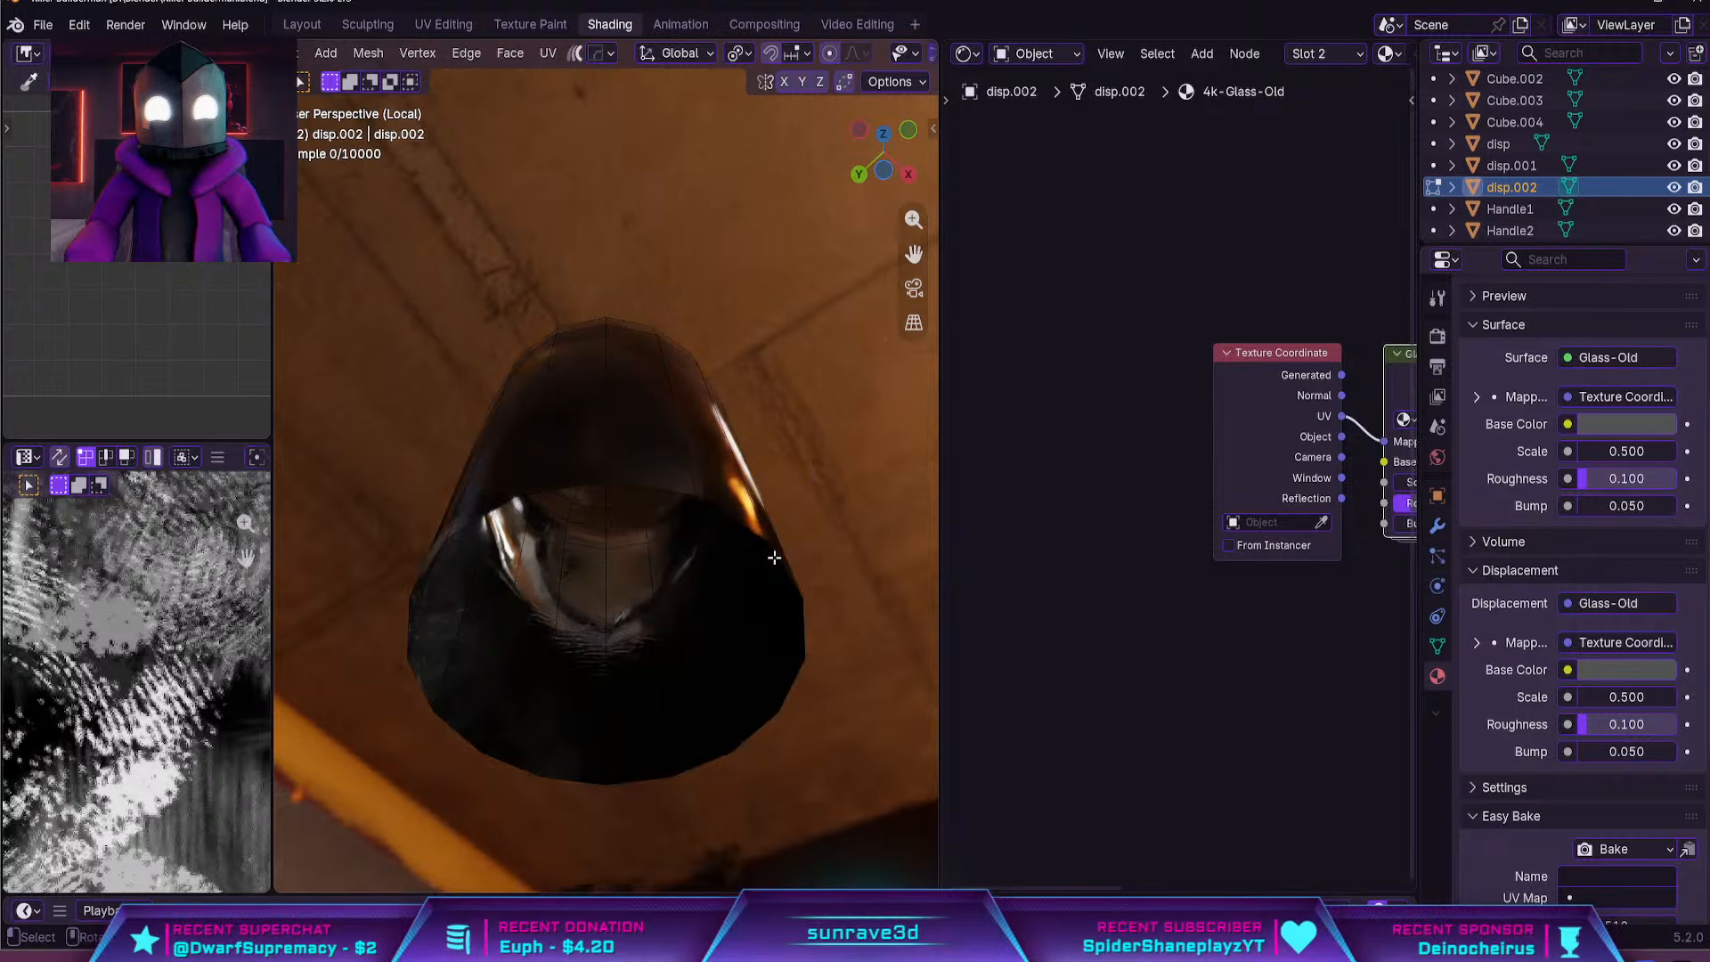
pyautogui.moveTo(781, 557); pyautogui.dragTo(642, 508, button='middle')
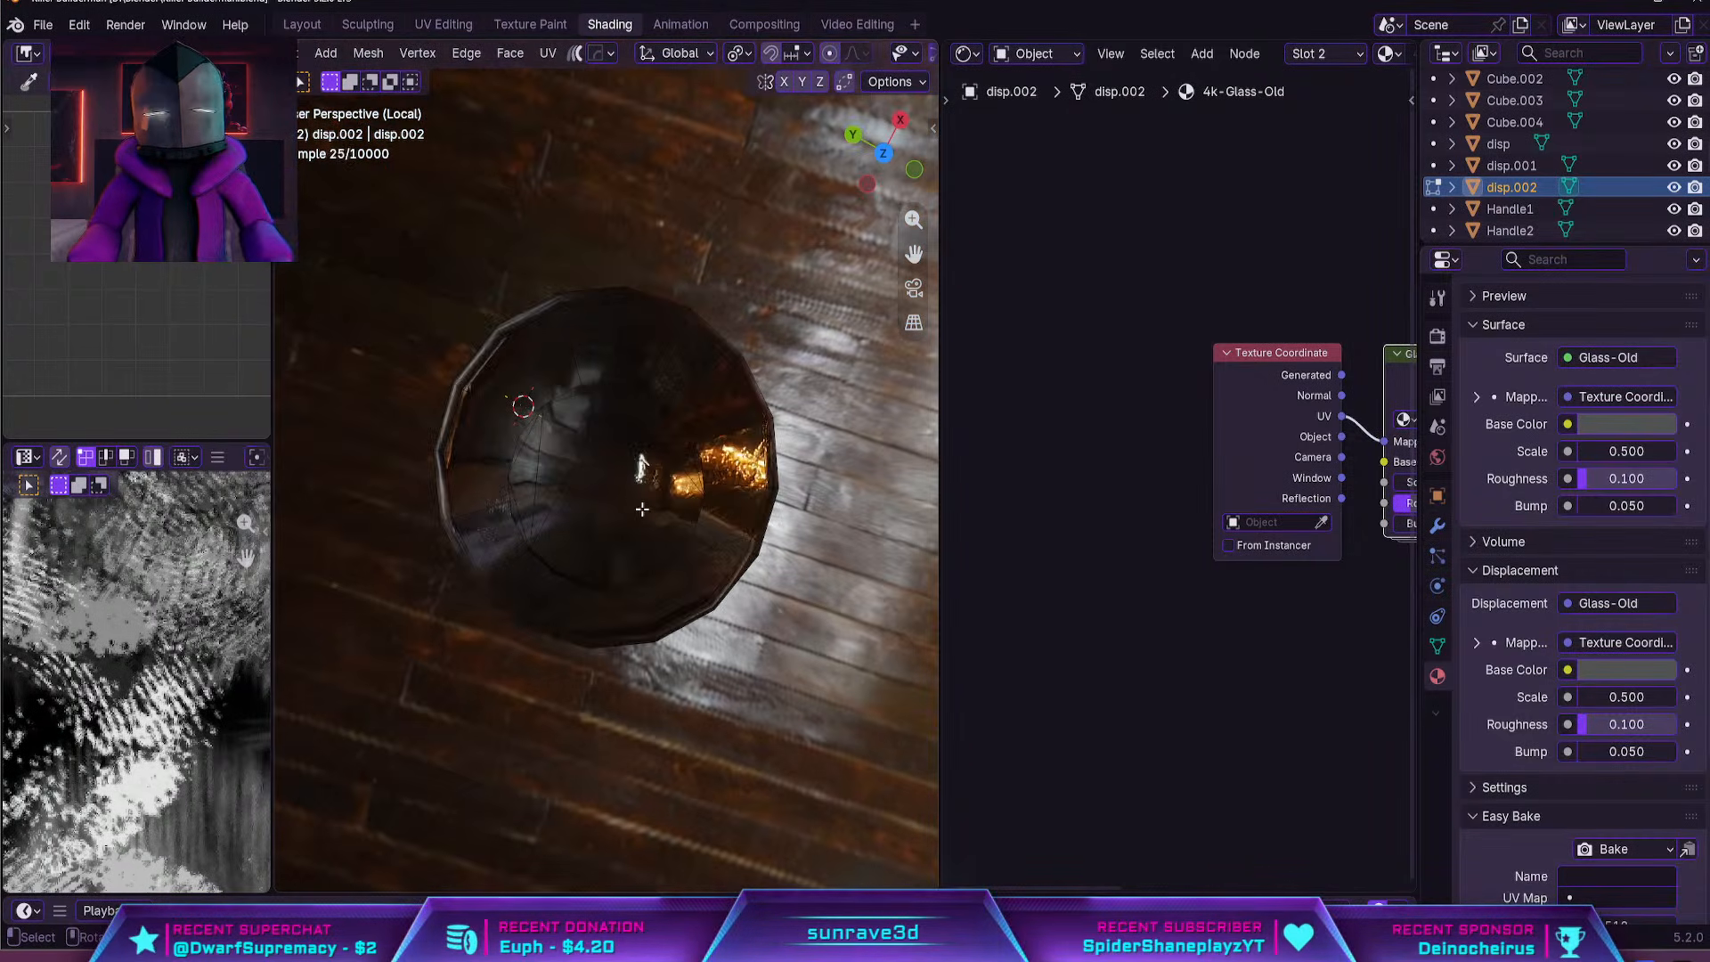
# Delete all the faces capping the bottle's neck opening, selecting them from above in solid view
pyautogui.scroll(-5, 900, 57)
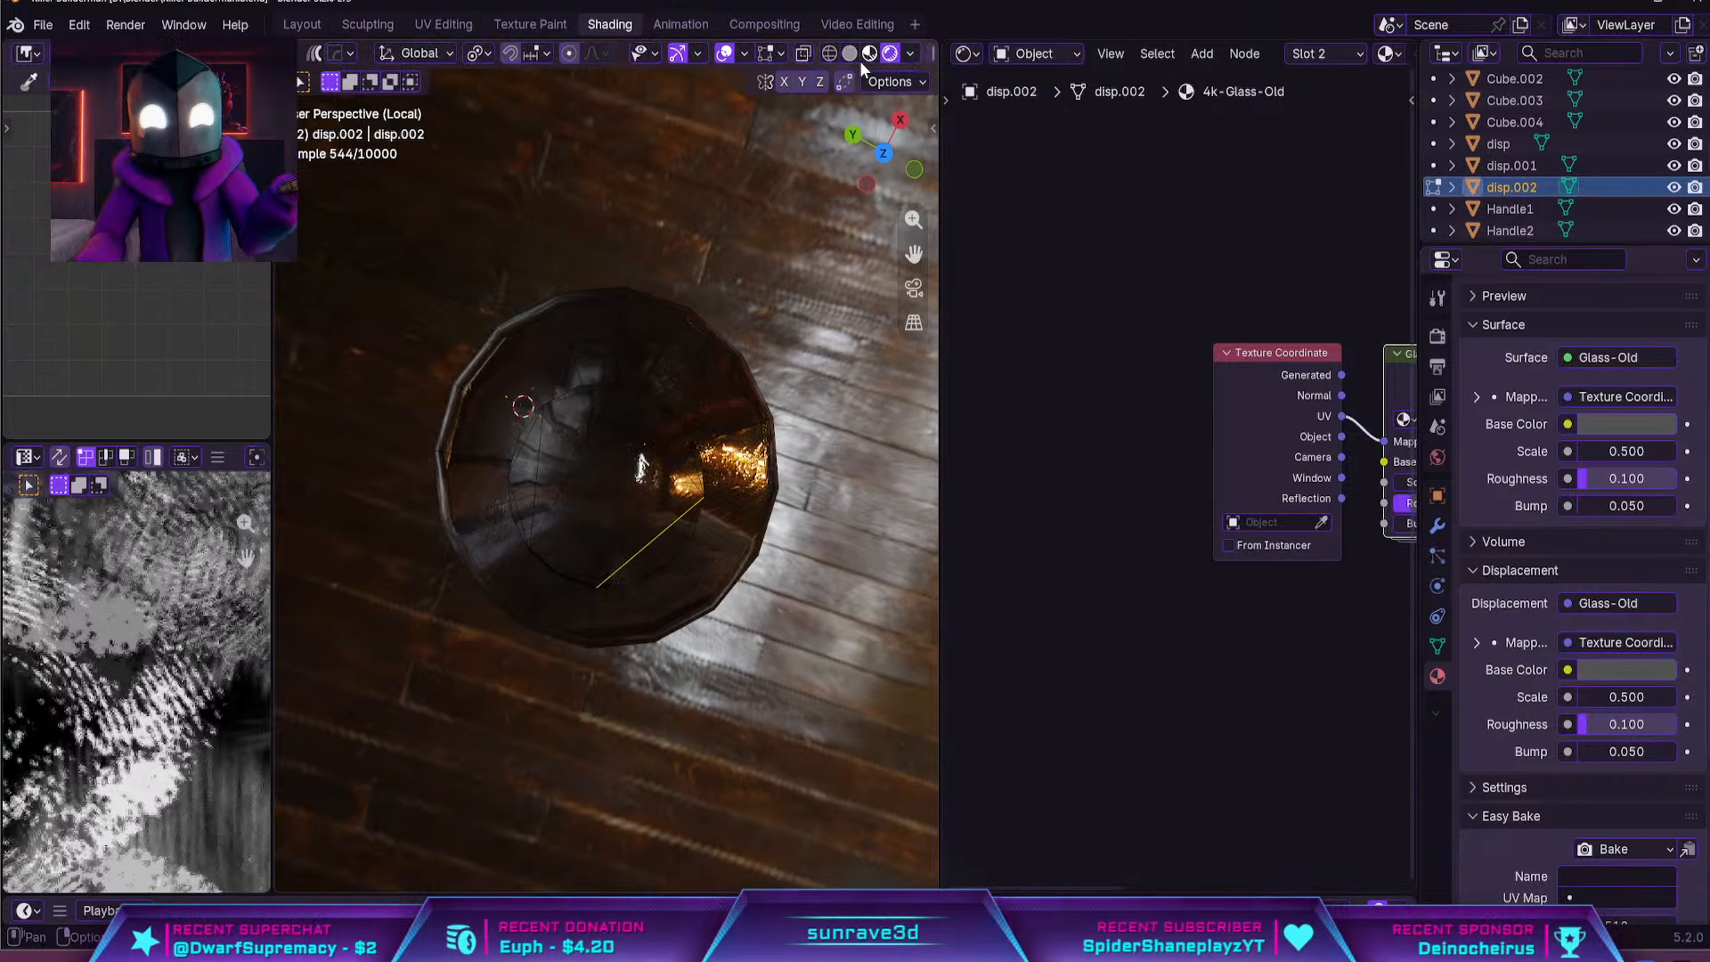
pyautogui.click(858, 55)
pyautogui.click(628, 501)
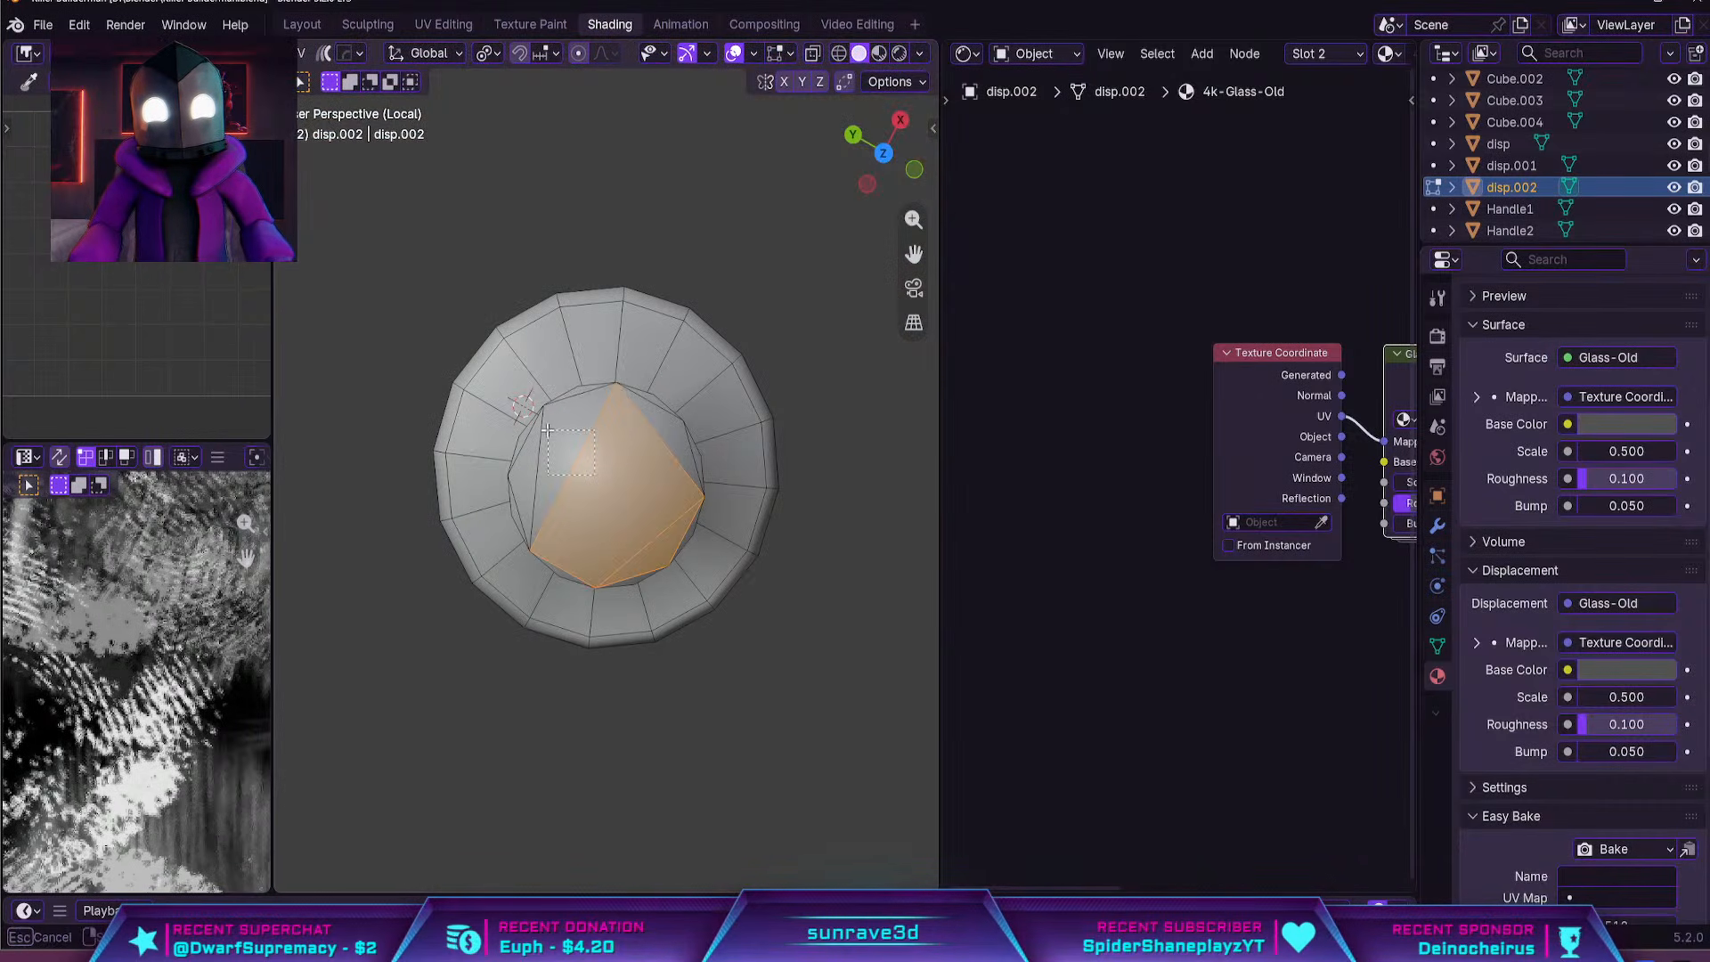
pyautogui.keyDown('shift'); pyautogui.click(513, 524); pyautogui.keyUp('shift')
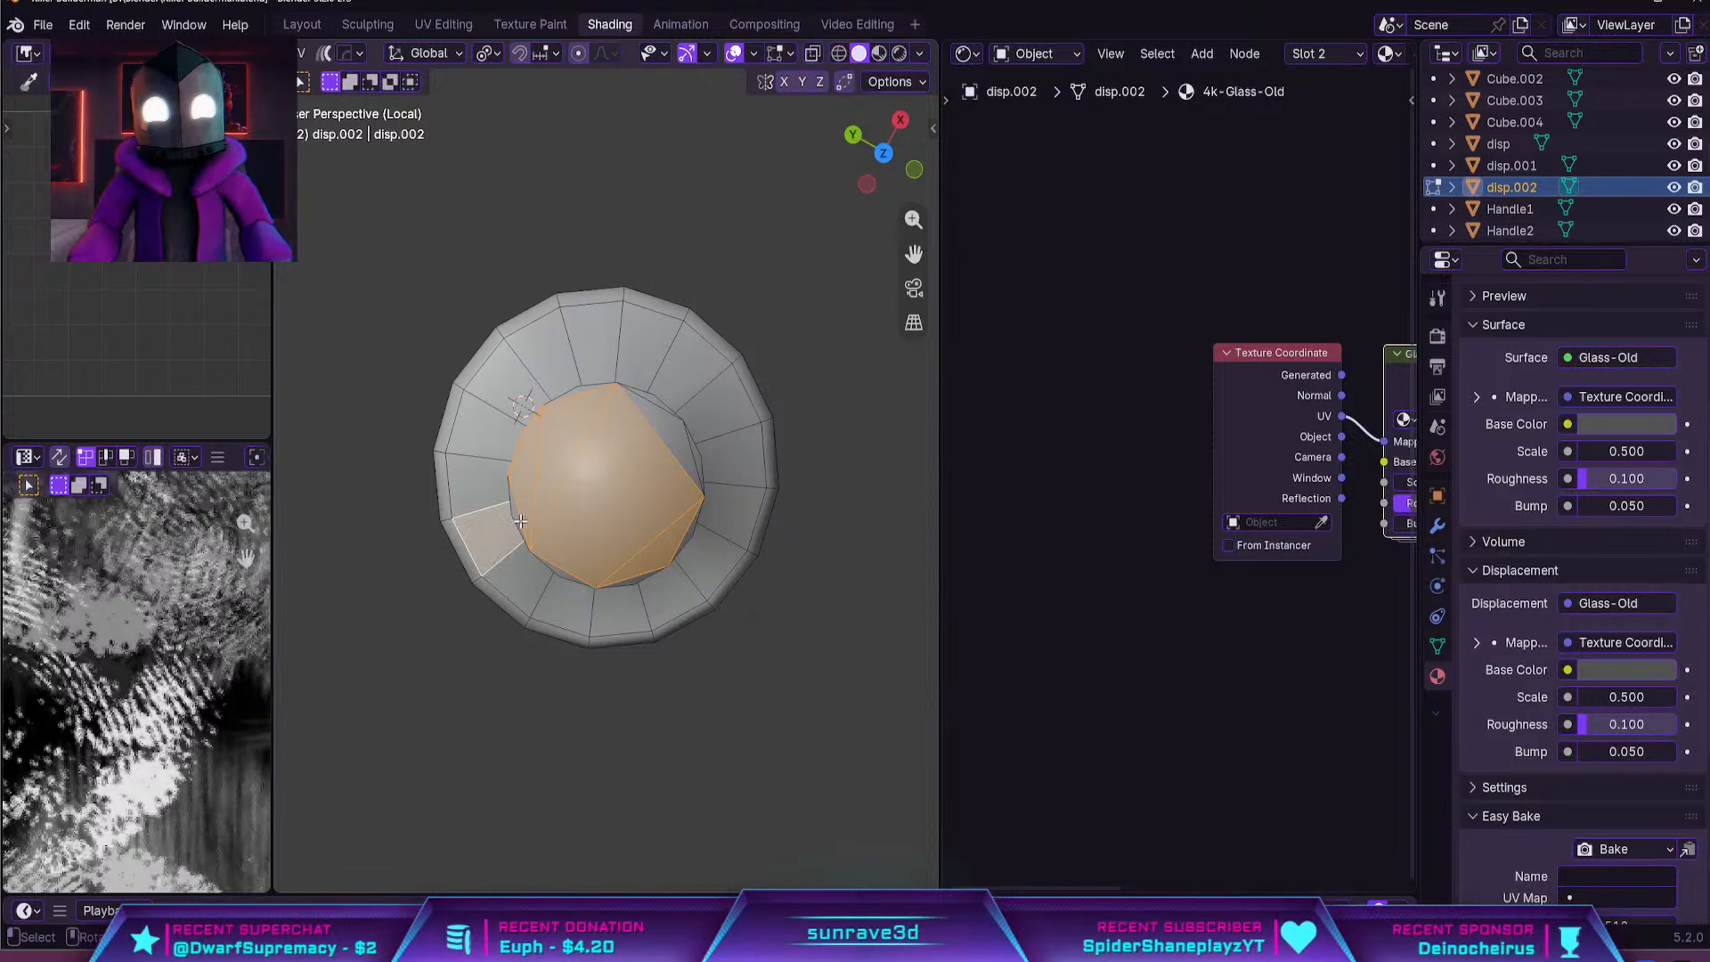
pyautogui.hotkey('ctrl', 'z')
pyautogui.keyDown('shift'); pyautogui.click(517, 519); pyautogui.keyUp('shift')
pyautogui.keyDown('shift'); pyautogui.click(651, 403); pyautogui.keyUp('shift')
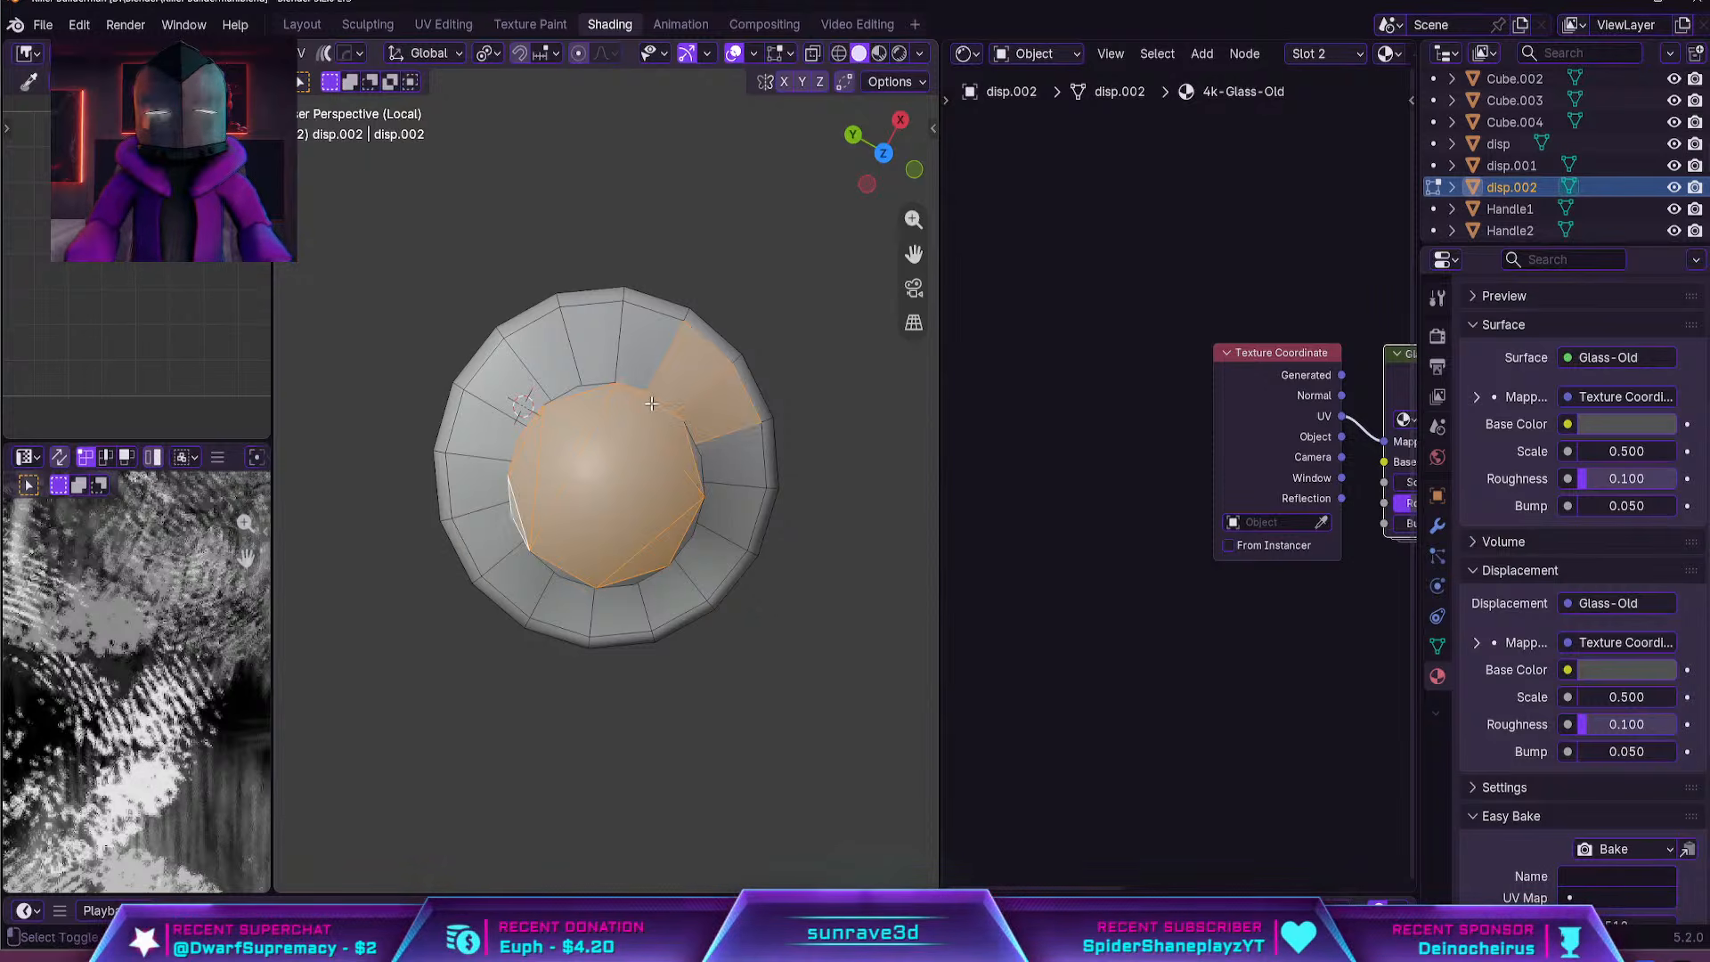
pyautogui.hotkey('ctrl', 'z')
pyautogui.keyDown('shift'); pyautogui.click(679, 438); pyautogui.keyUp('shift')
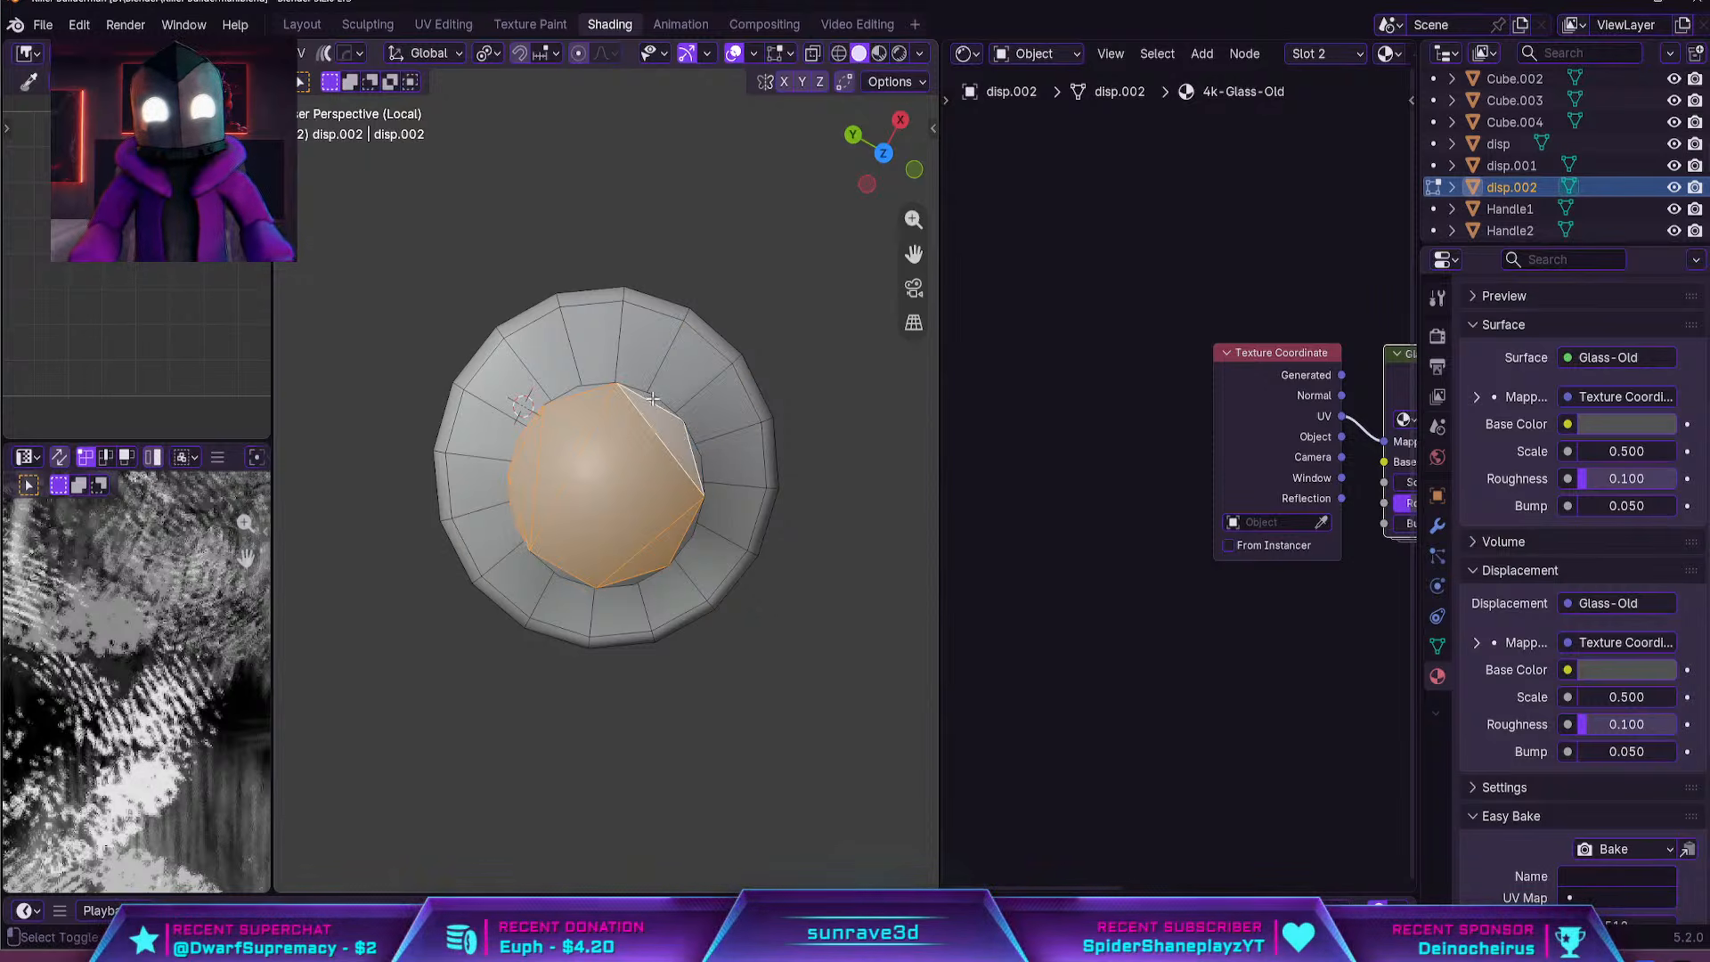
pyautogui.keyDown('shift'); pyautogui.click(702, 461); pyautogui.keyUp('shift')
pyautogui.hotkey('ctrl', 'z')
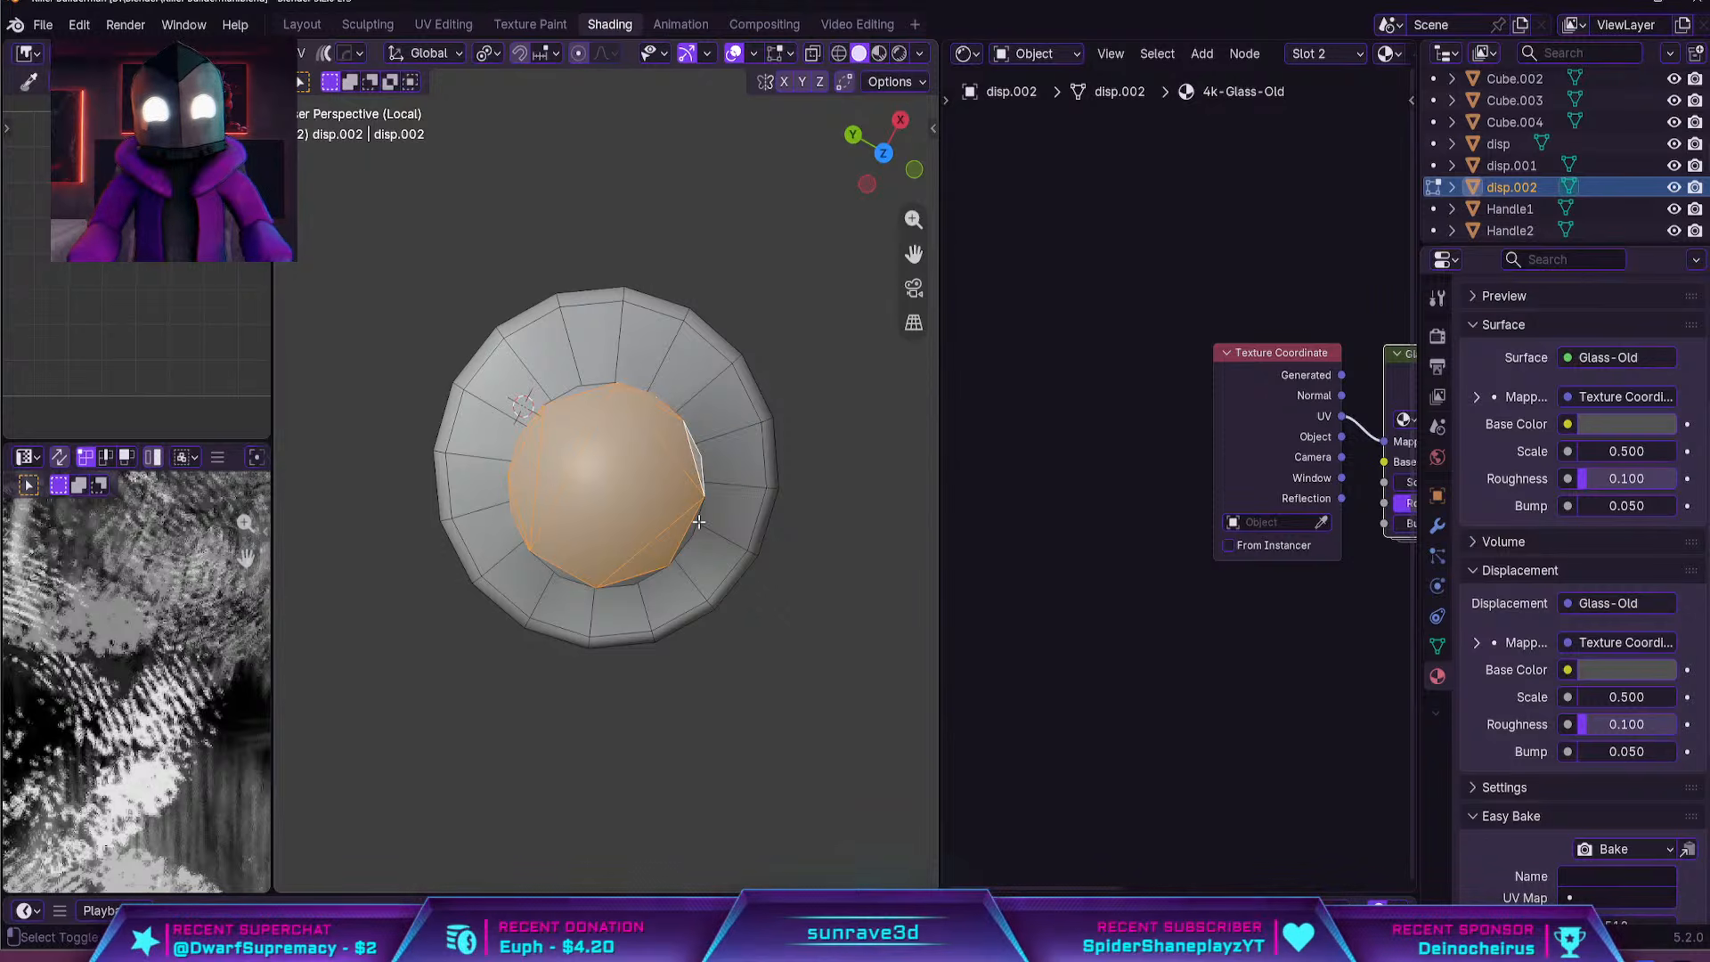
pyautogui.keyDown('shift'); pyautogui.click(685, 544); pyautogui.keyUp('shift')
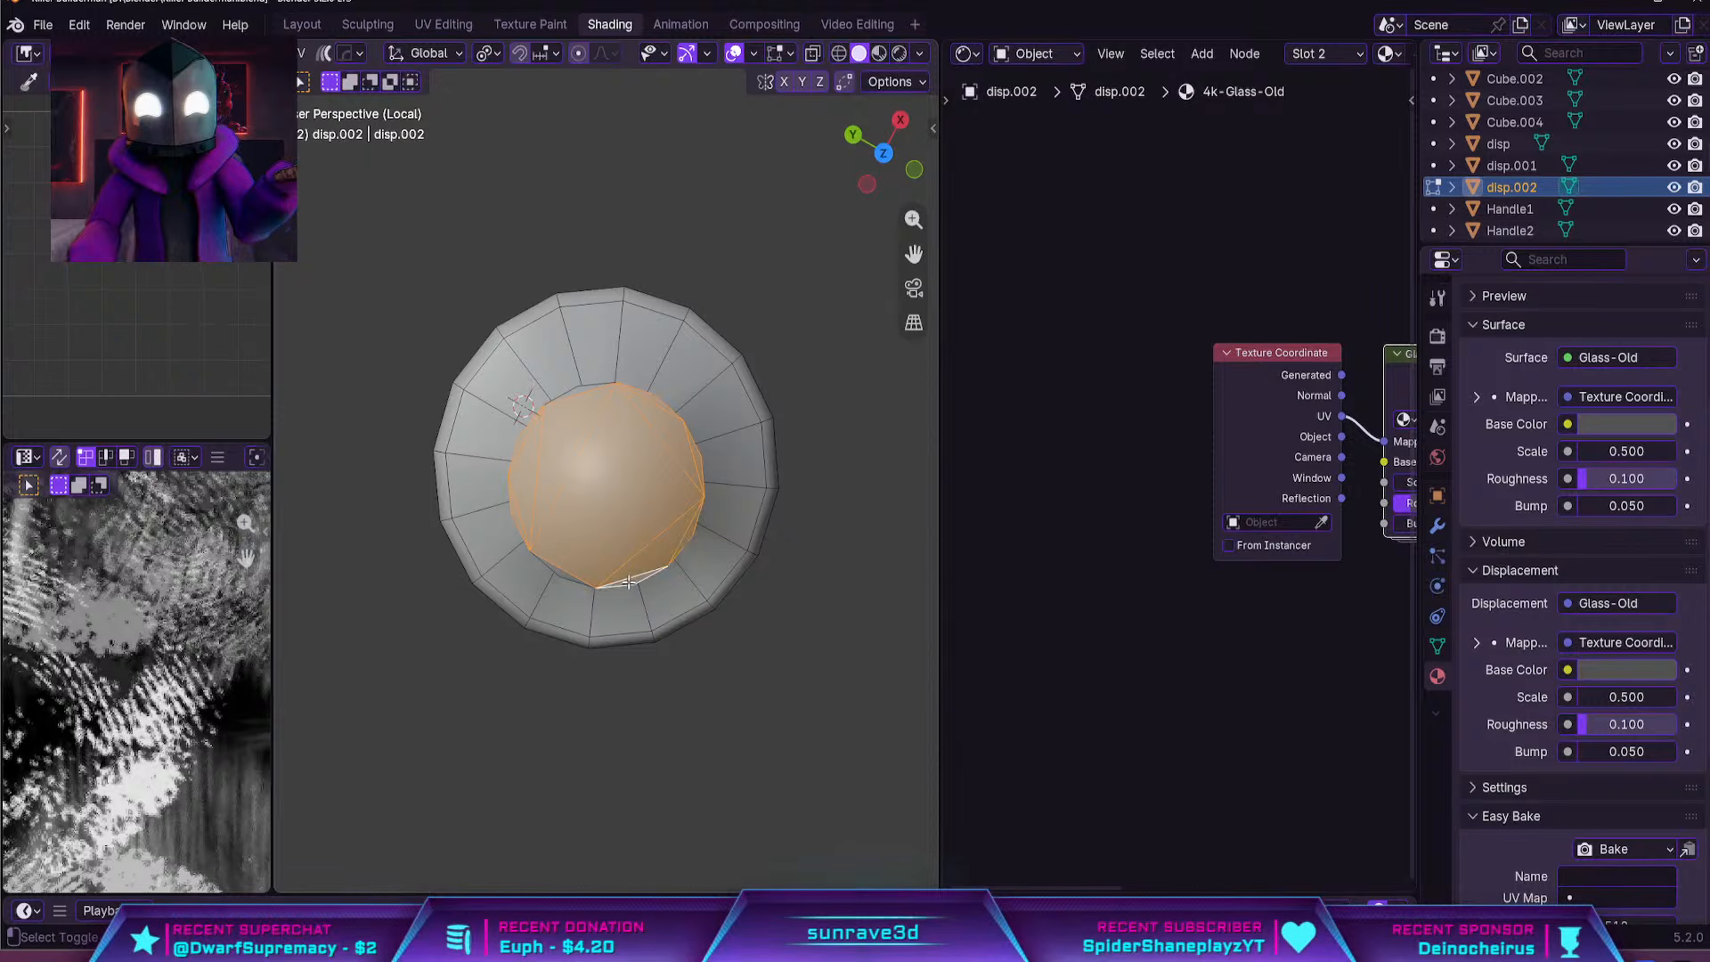
pyautogui.press('x')
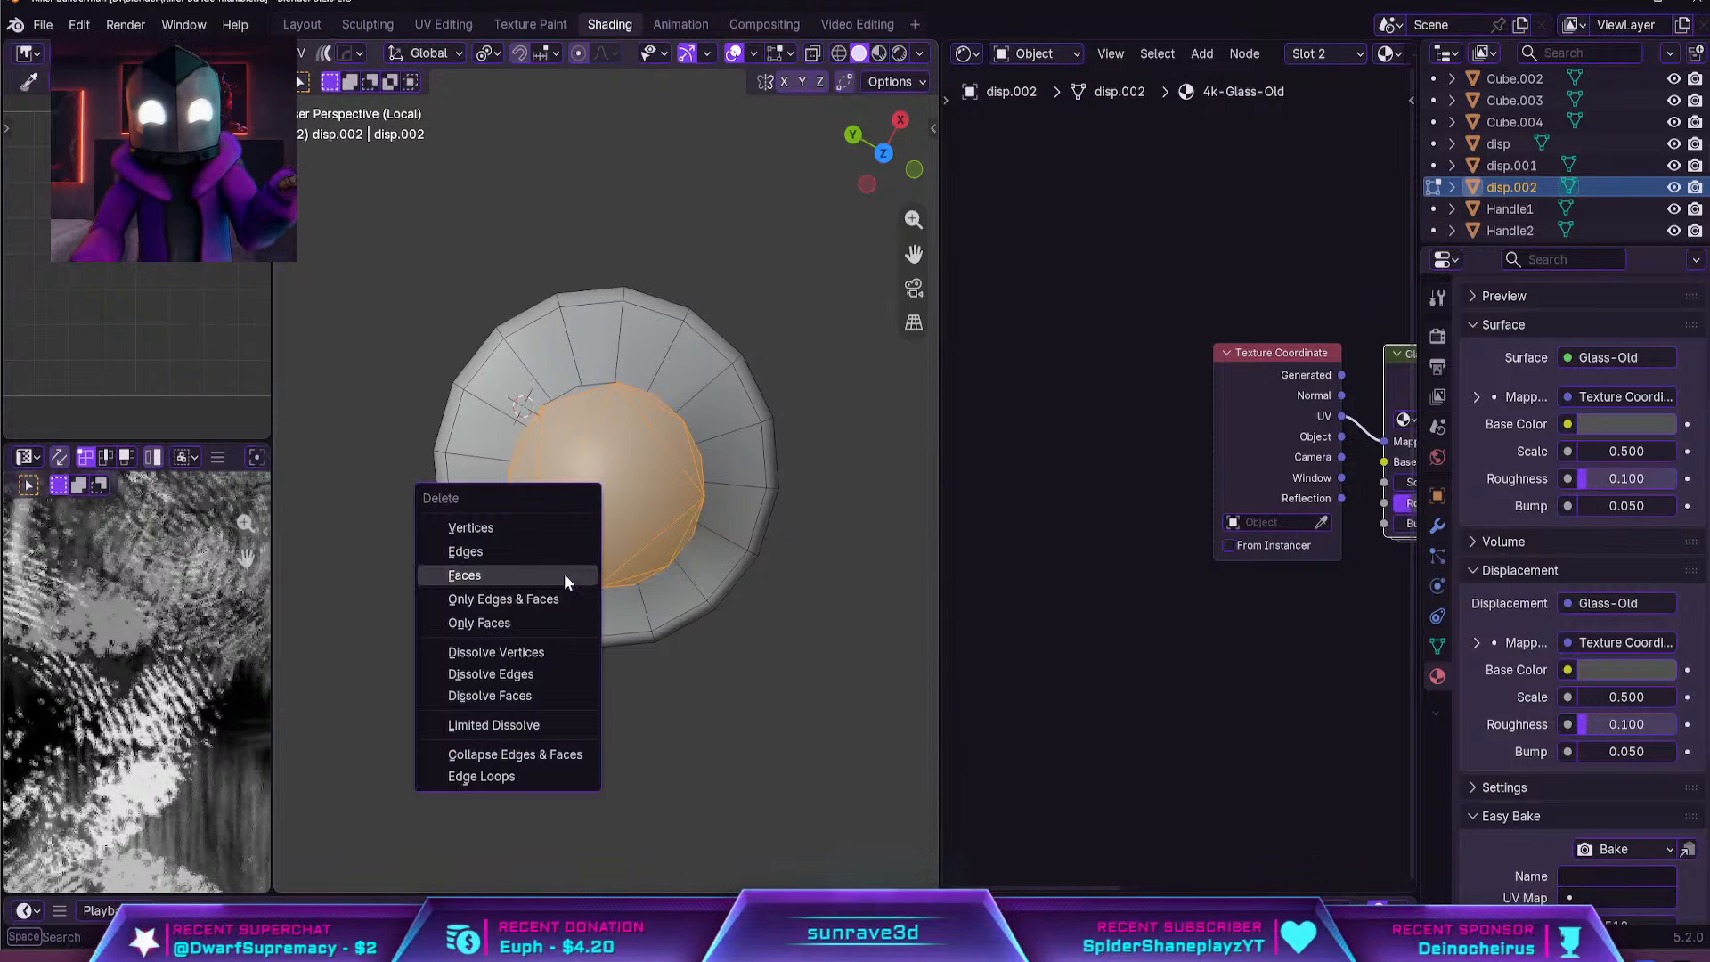
pyautogui.click(564, 580)
# Fill the bottle's open neck rim and open bottom rim each with a new face, and inspect the resulting shading
pyautogui.moveTo(701, 504); pyautogui.dragTo(703, 472, button='middle')
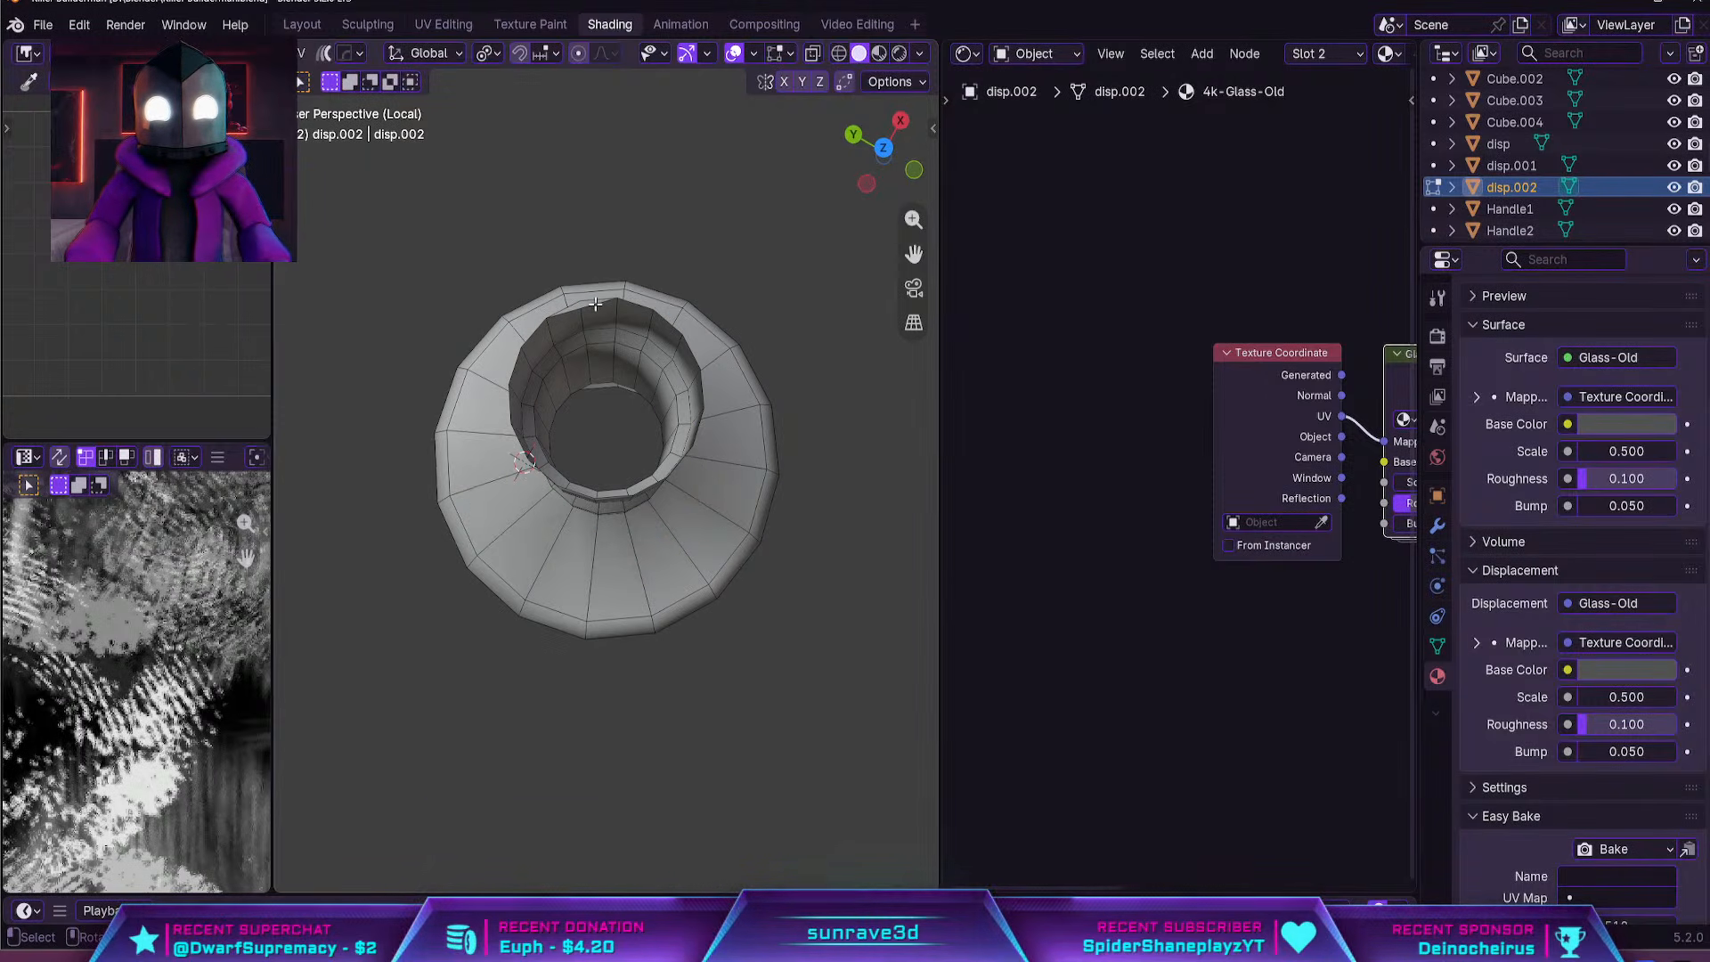
pyautogui.keyDown('alt'); pyautogui.click(676, 332); pyautogui.keyUp('alt')
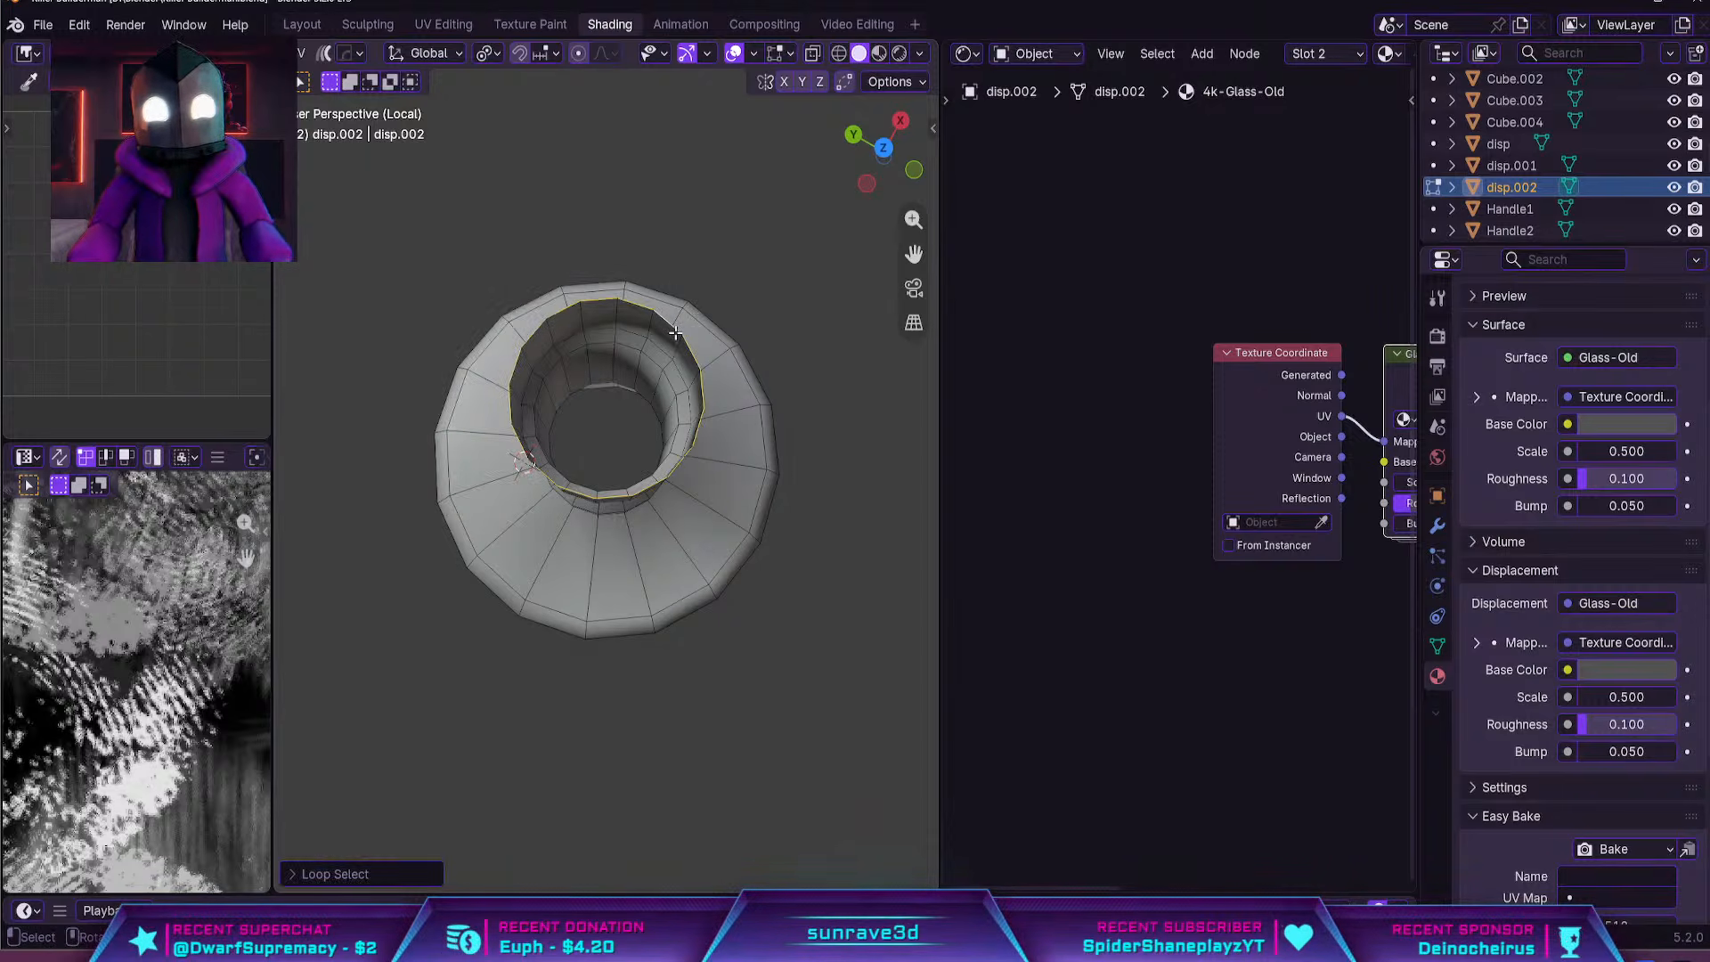
pyautogui.press('f')
pyautogui.moveTo(675, 332); pyautogui.dragTo(683, 409, button='middle')
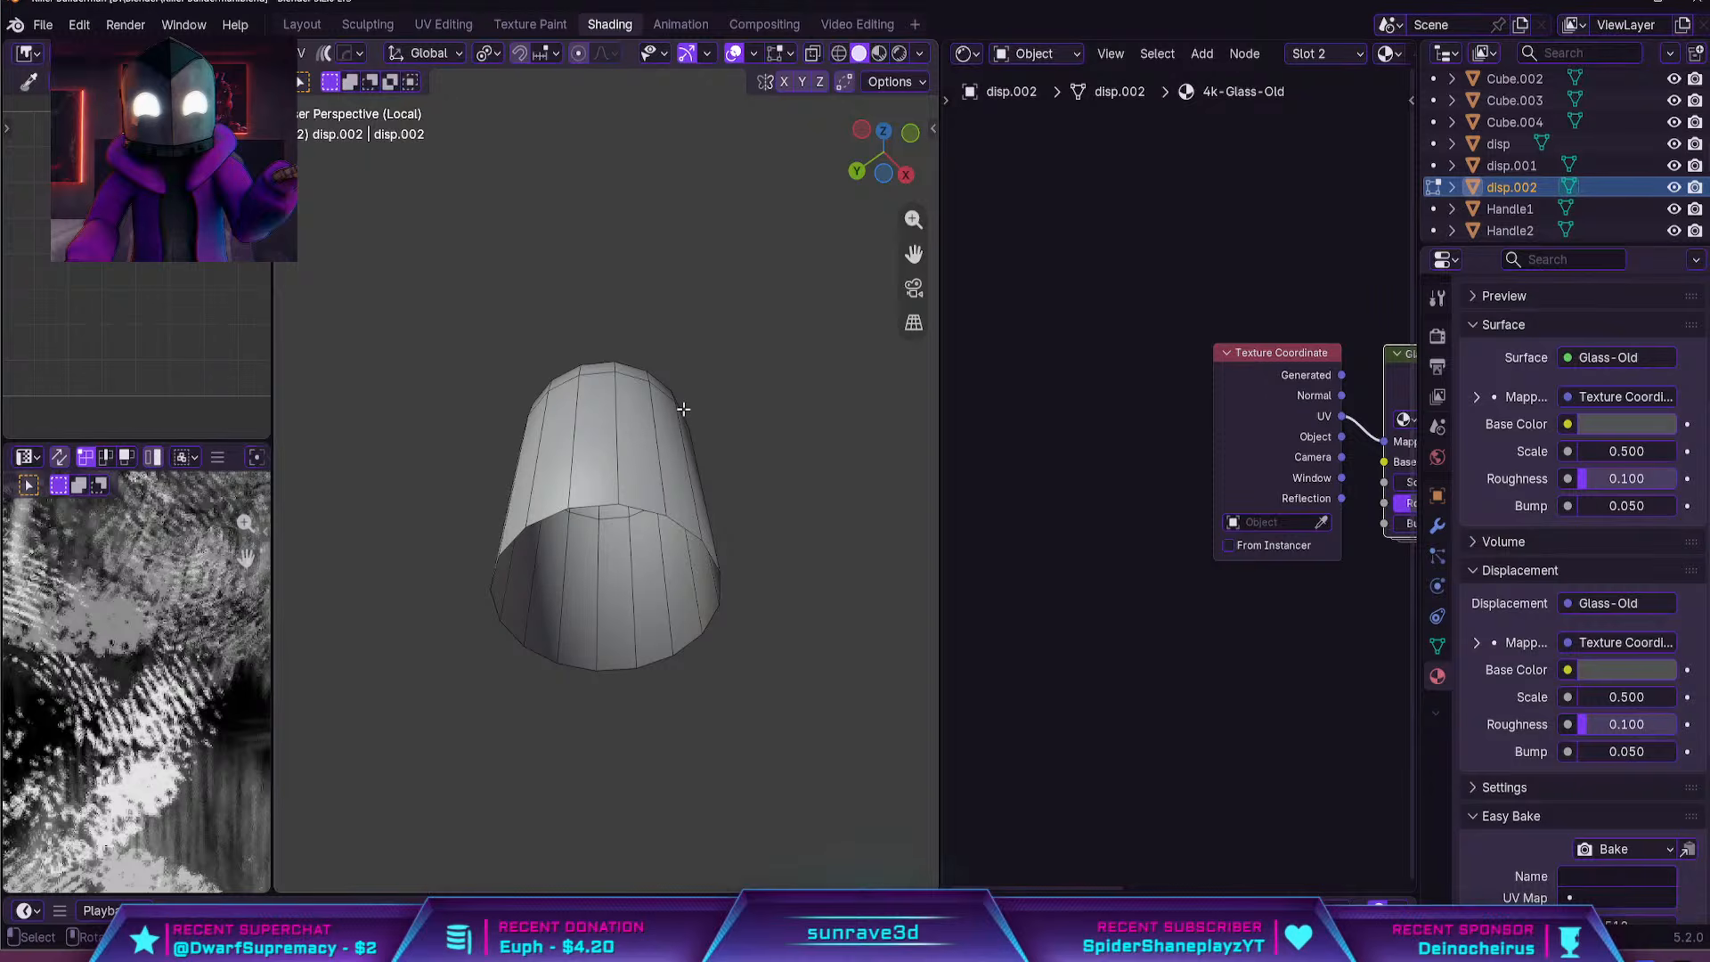
pyautogui.keyDown('alt'); pyautogui.click(692, 532); pyautogui.keyUp('alt')
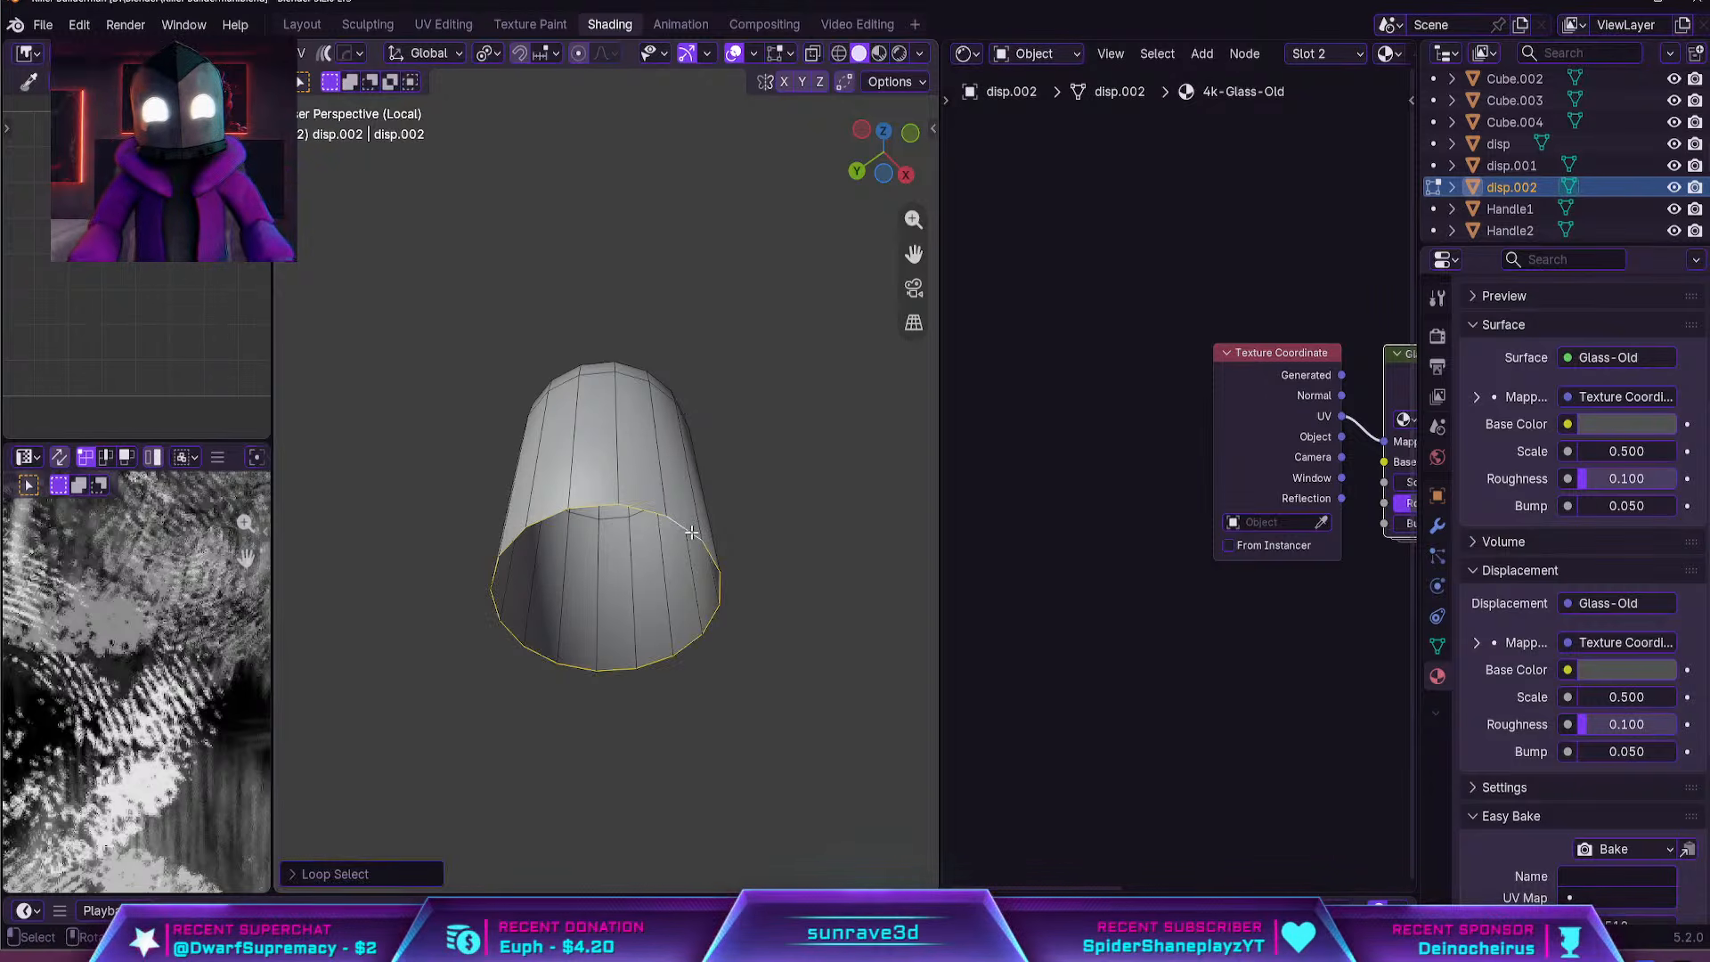
pyautogui.press('f')
pyautogui.press('Tab')
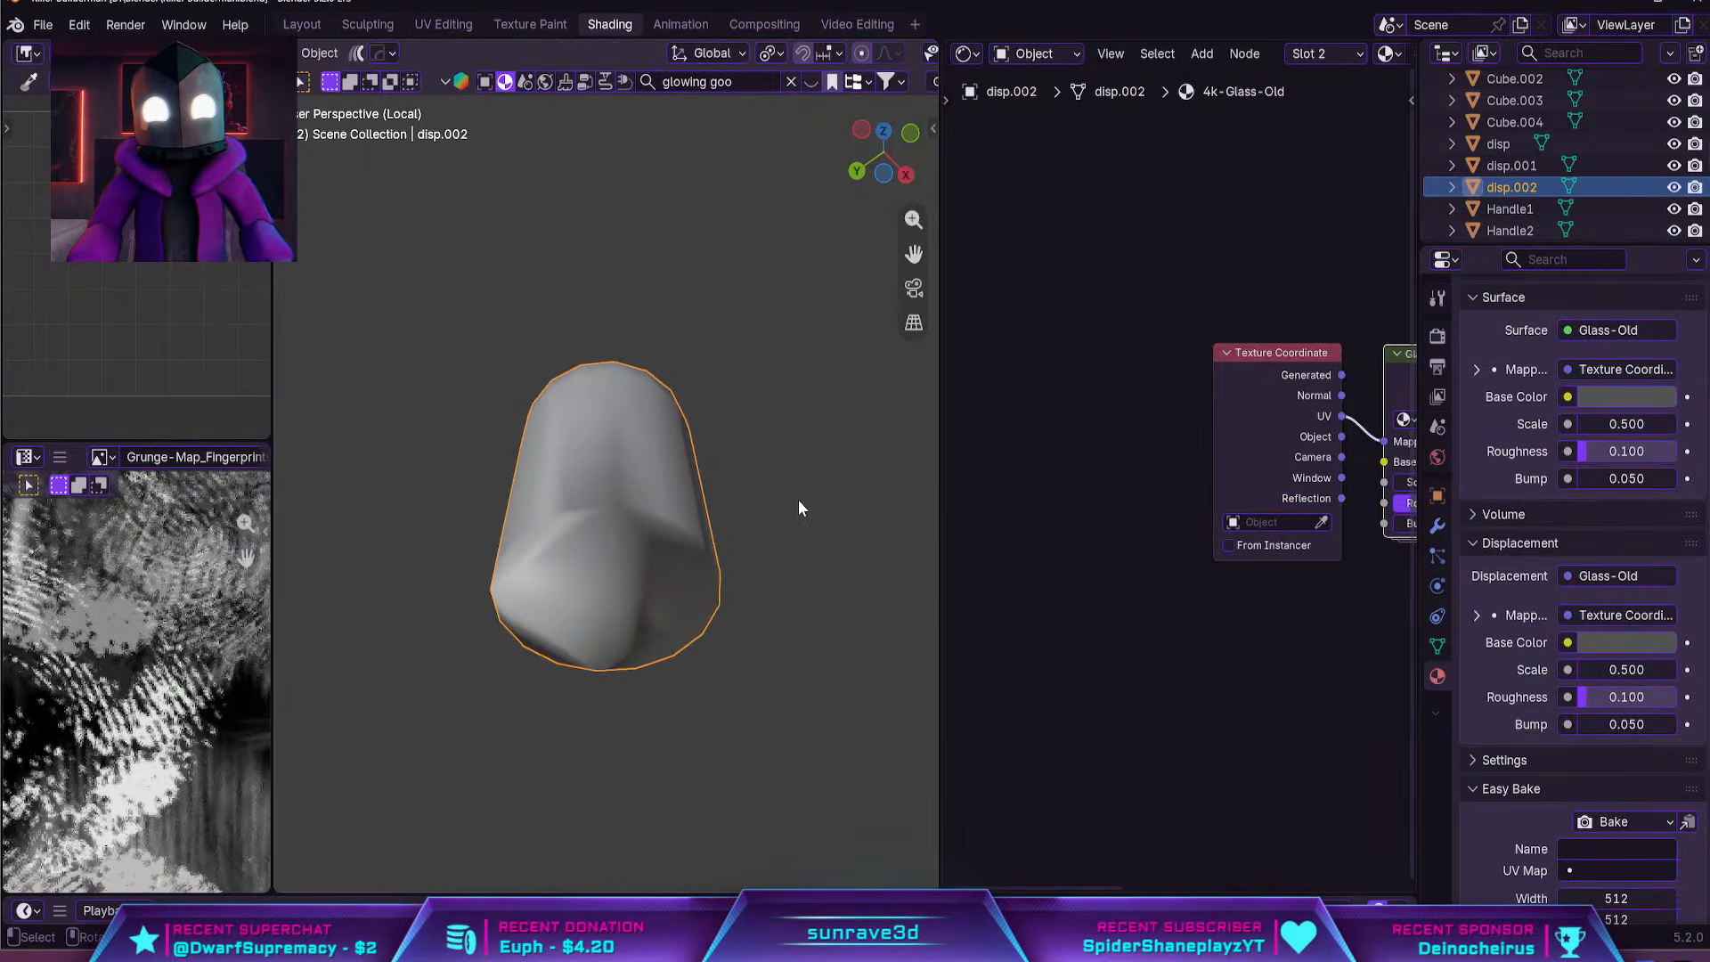
pyautogui.moveTo(798, 500); pyautogui.dragTo(627, 697, button='middle')
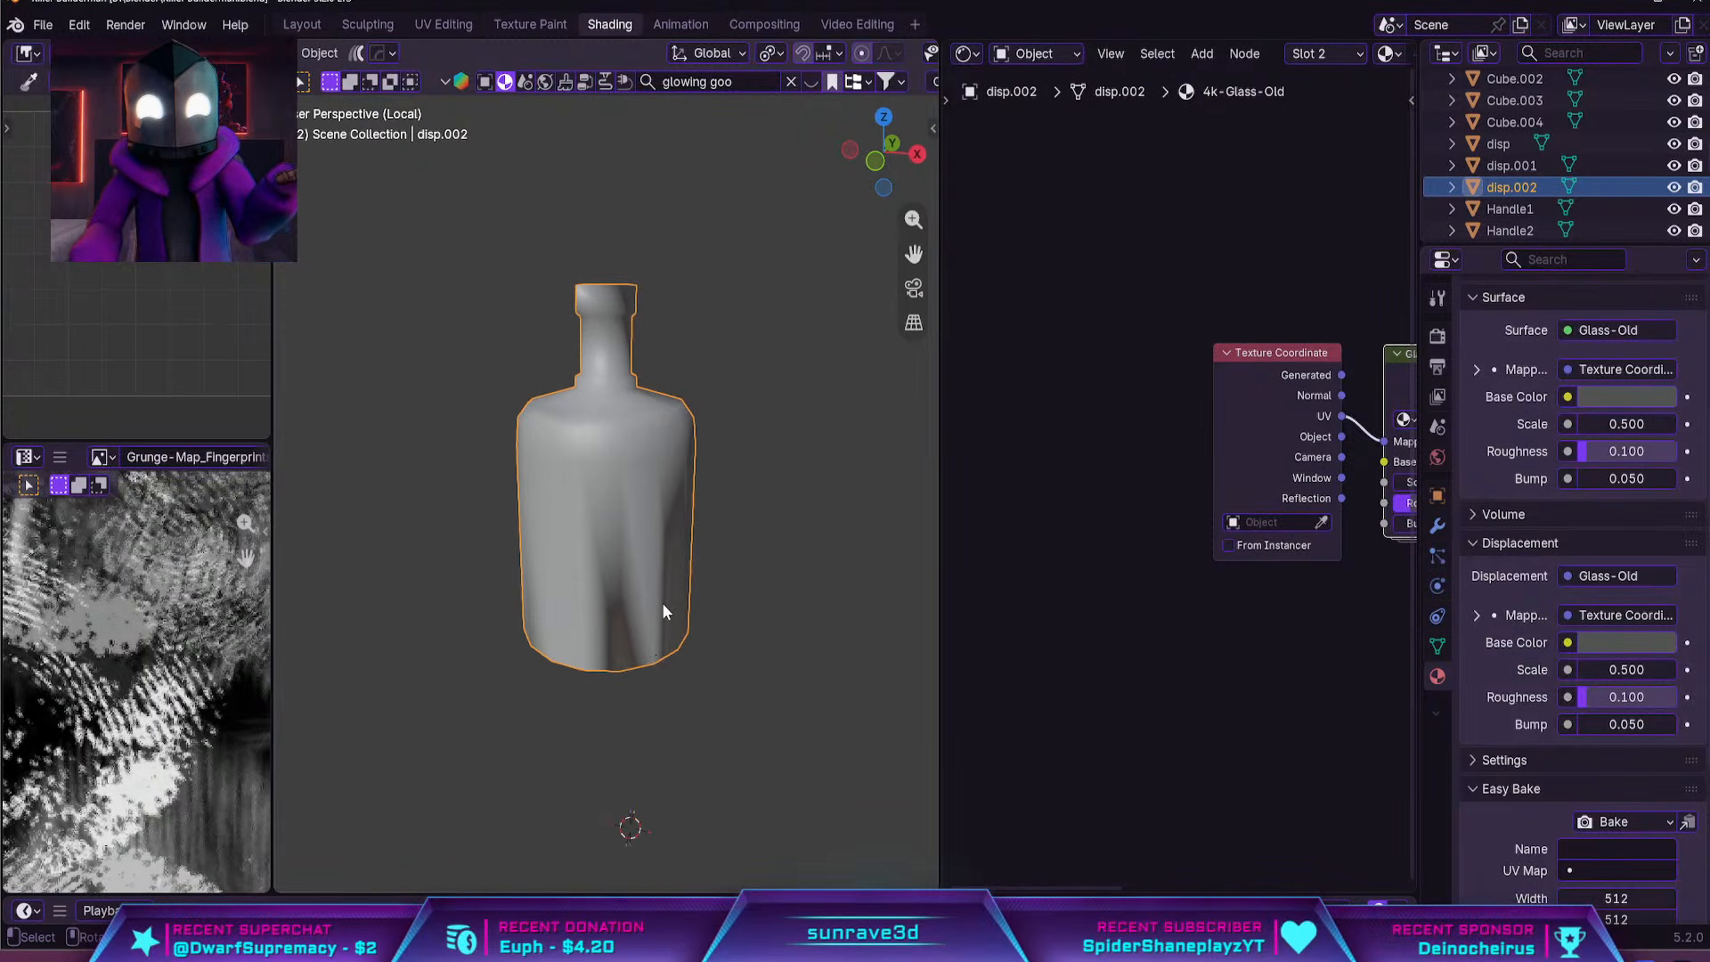
pyautogui.scroll(3, 663, 608)
pyautogui.press('Tab')
pyautogui.moveTo(670, 602); pyautogui.dragTo(686, 584, button='middle')
pyautogui.press('Tab')
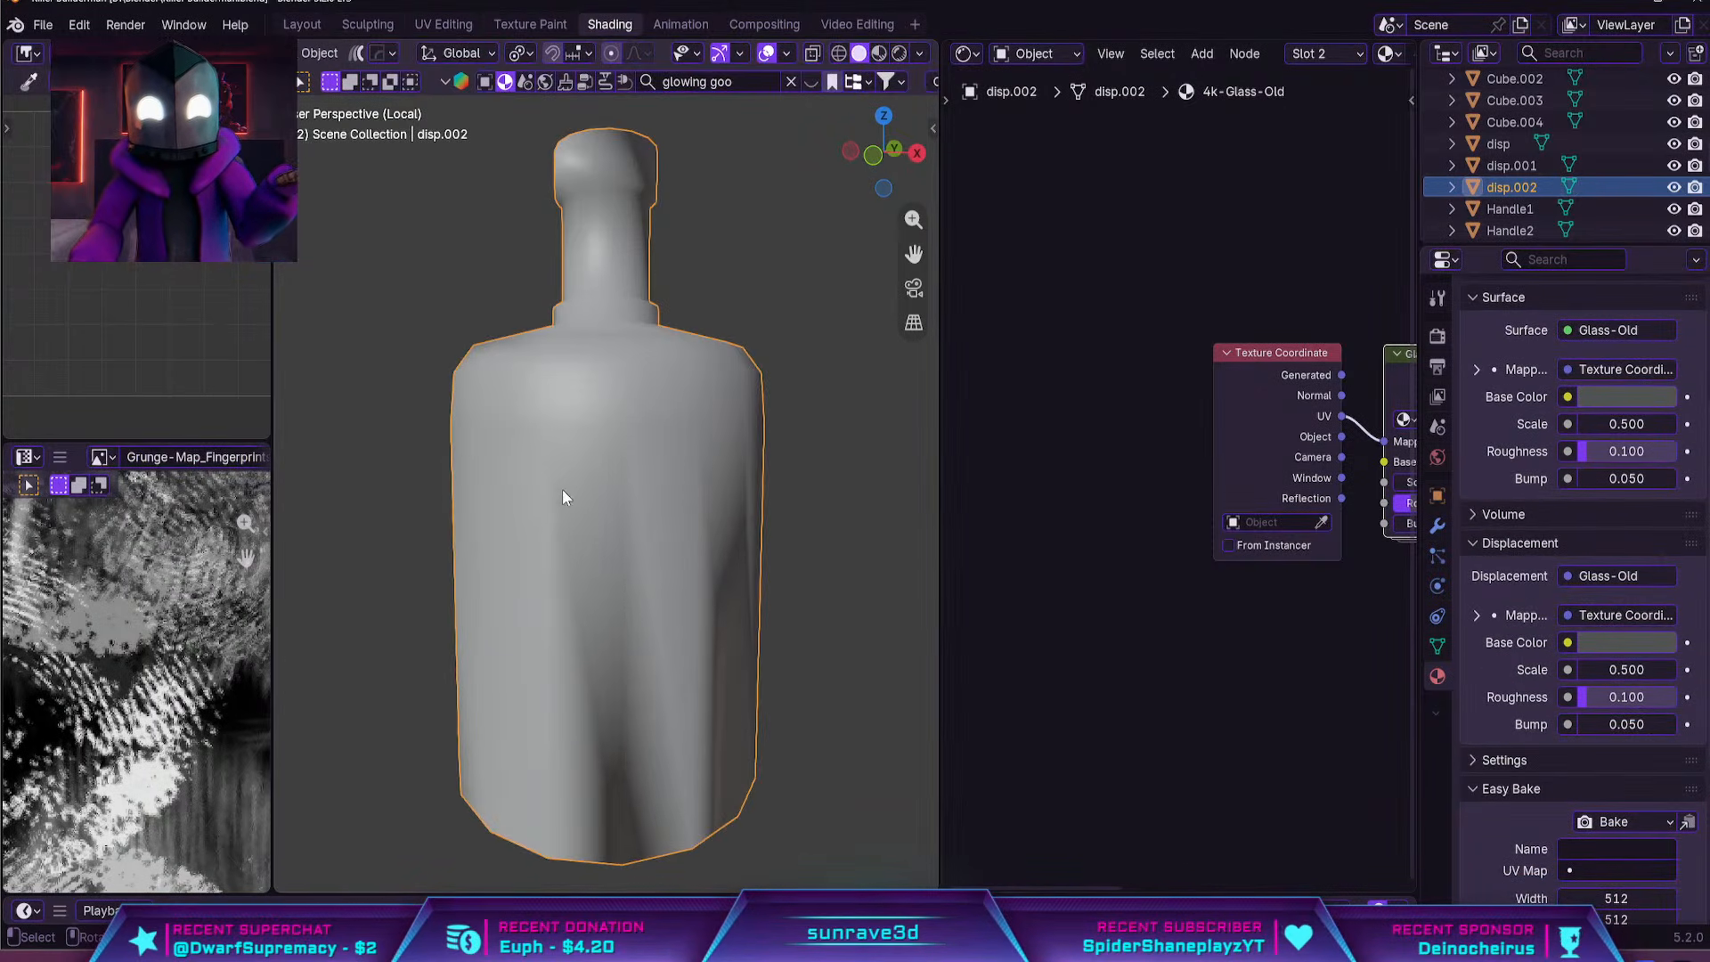
# Try the Hops Sharpen operation with 30° sharpness on the bottle and check its mesh
pyautogui.press('q')
pyautogui.click(563, 489)
pyautogui.moveTo(611, 481); pyautogui.dragTo(628, 487, button='middle')
pyautogui.scroll(-2, 628, 487)
pyautogui.scroll(-1, 633, 481)
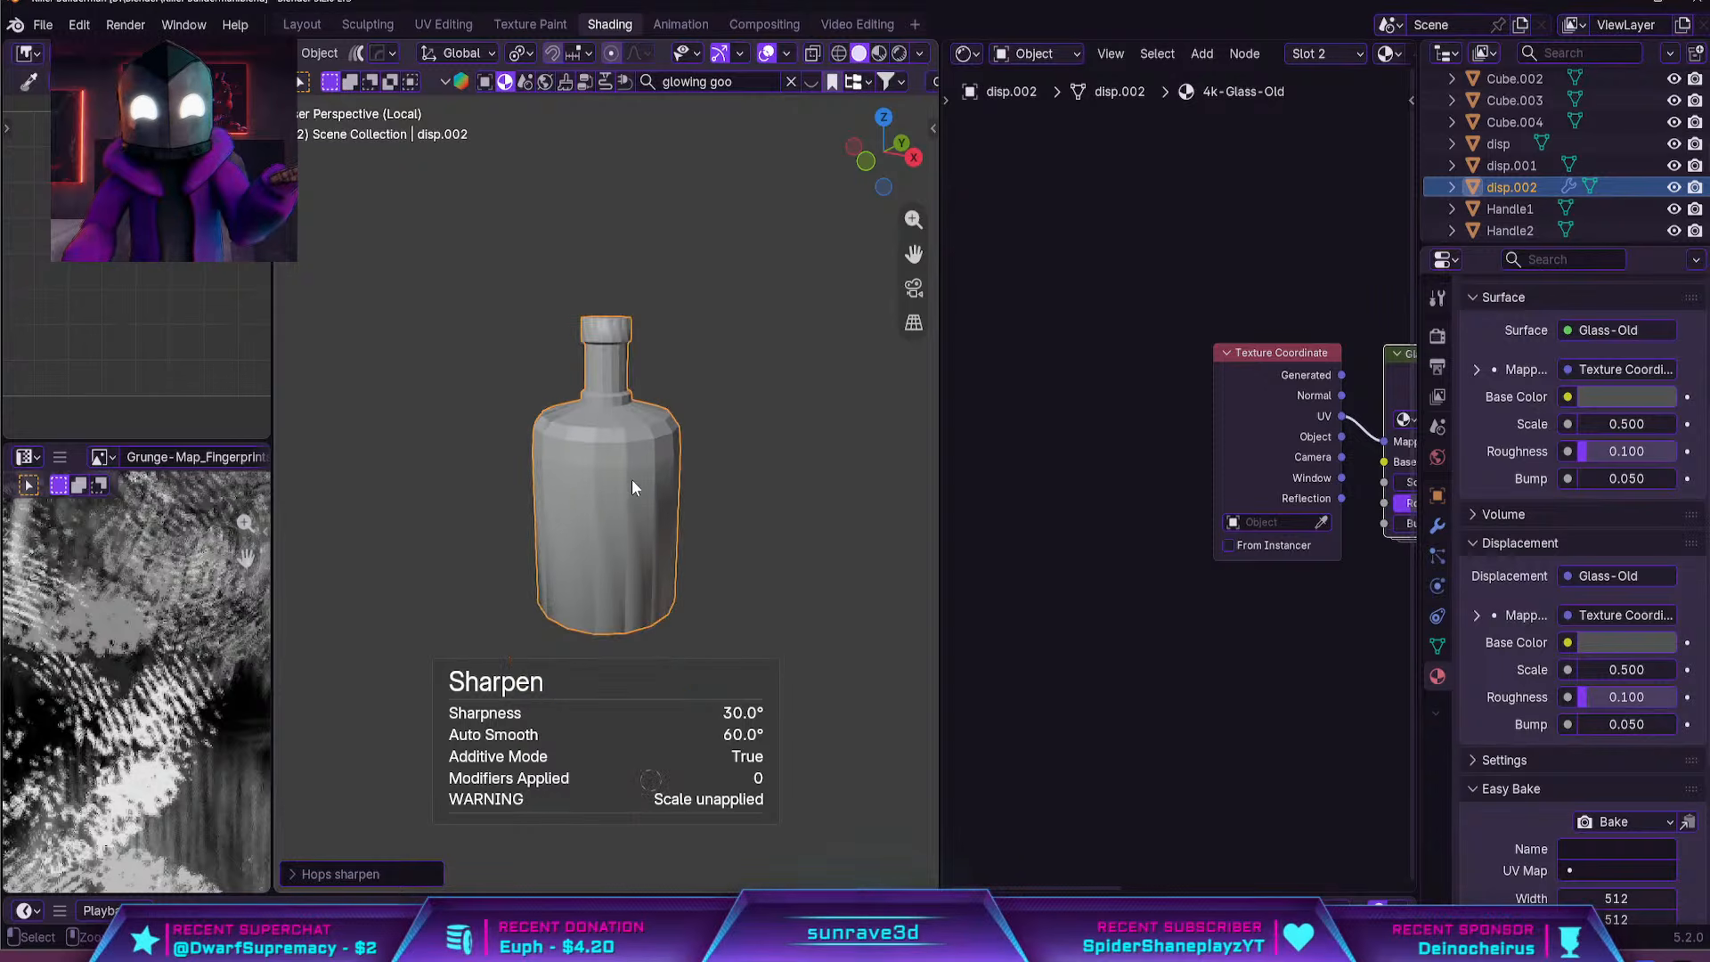
pyautogui.scroll(4, 673, 417)
pyautogui.press('Tab')
pyautogui.rightClick(672, 418)
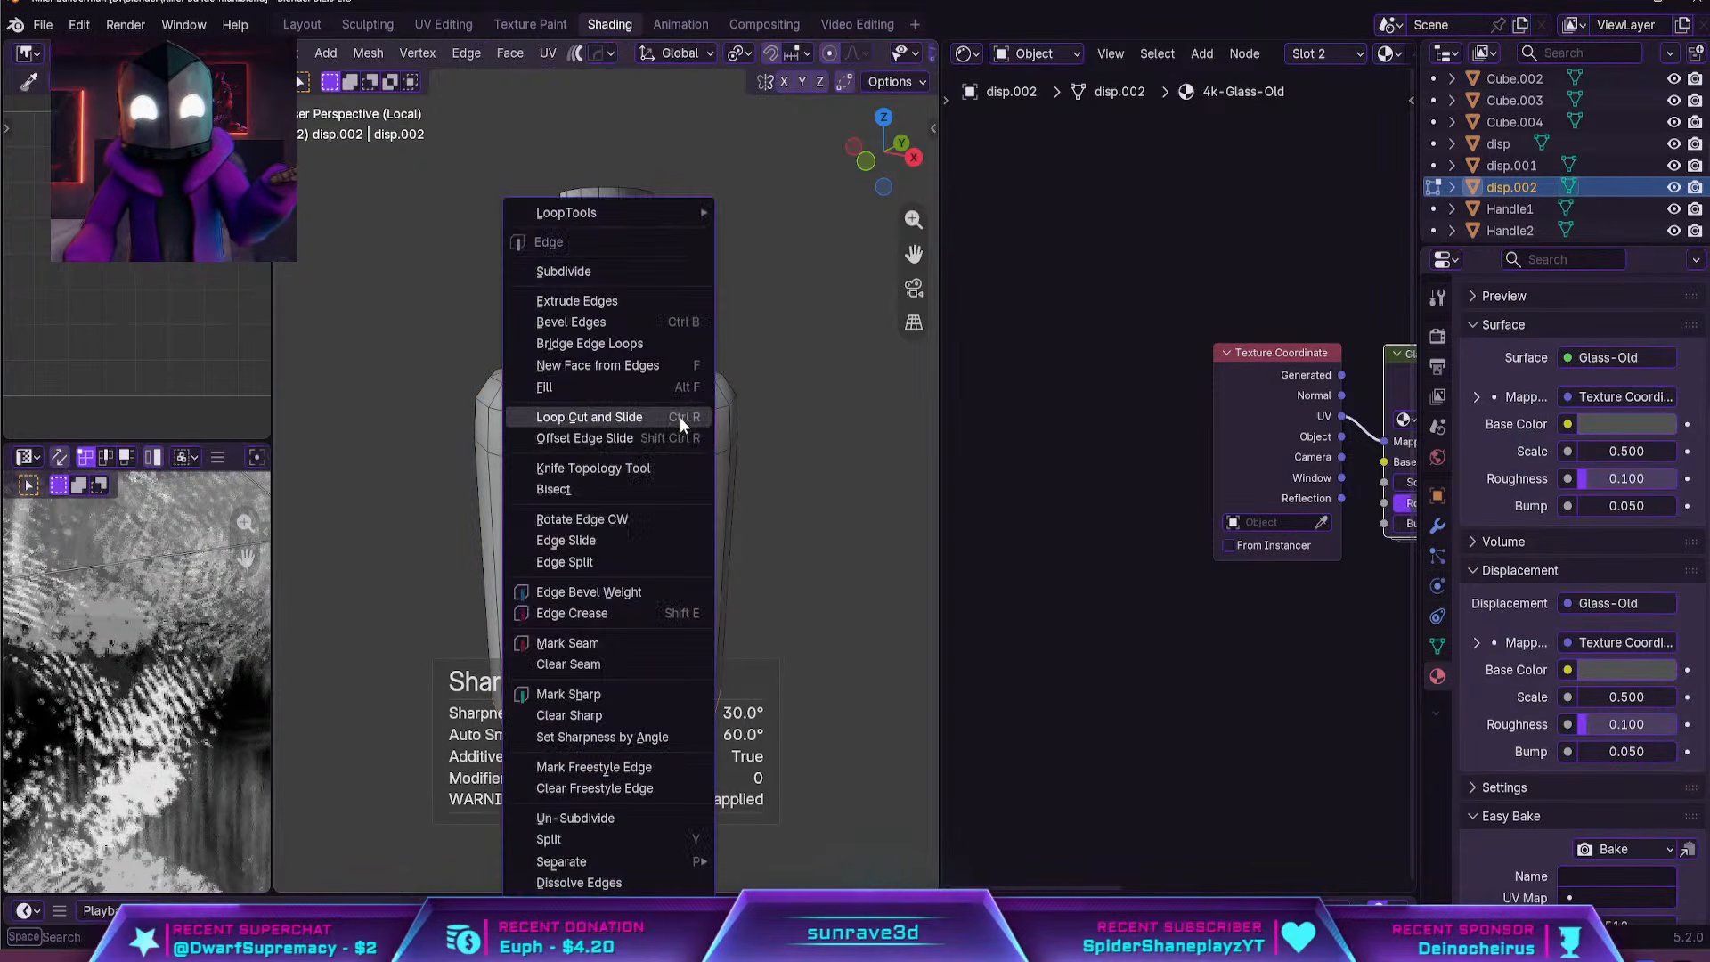
pyautogui.press('Escape')
pyautogui.press('Tab')
pyautogui.scroll(-1, 1484, 481)
# Add a Catmull-Clark Subdivision modifier to the separated bottle
pyautogui.click(1438, 526)
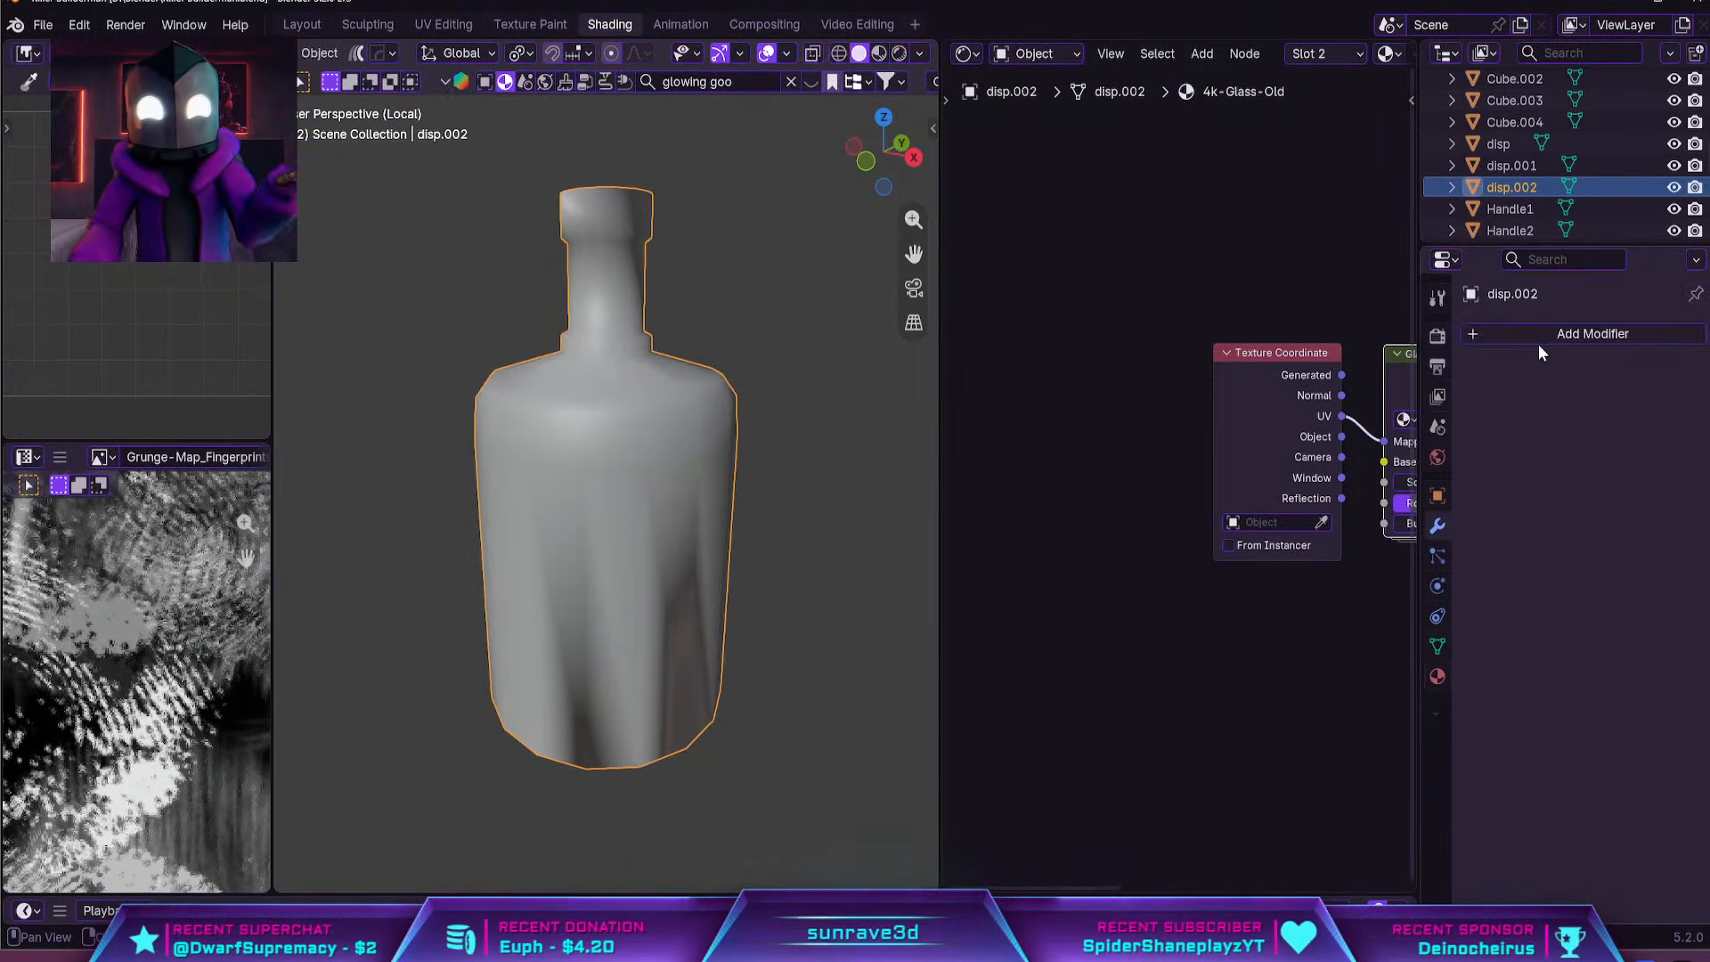
pyautogui.click(1538, 342)
pyautogui.moveTo(1434, 394)
pyautogui.click(1336, 381)
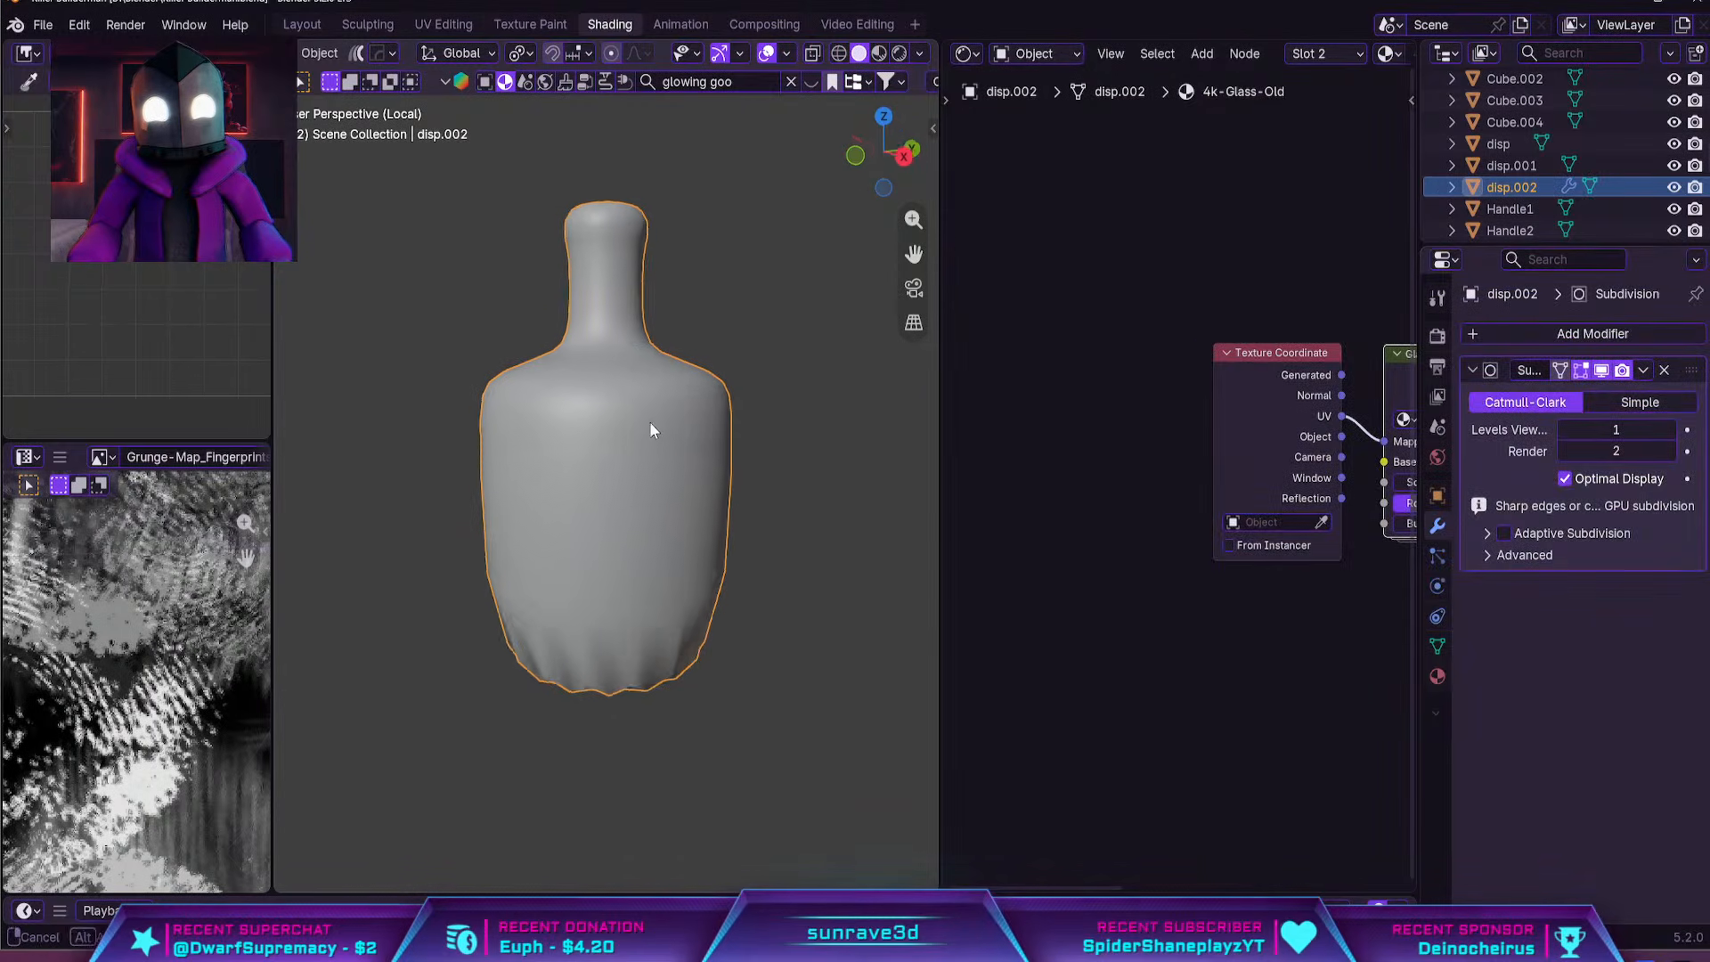
# Add a horizontal loop cut around the bottle's body and slide it down close to the base
pyautogui.press('Tab')
pyautogui.hotkey('ctrl', 'r')
pyautogui.click(680, 589)
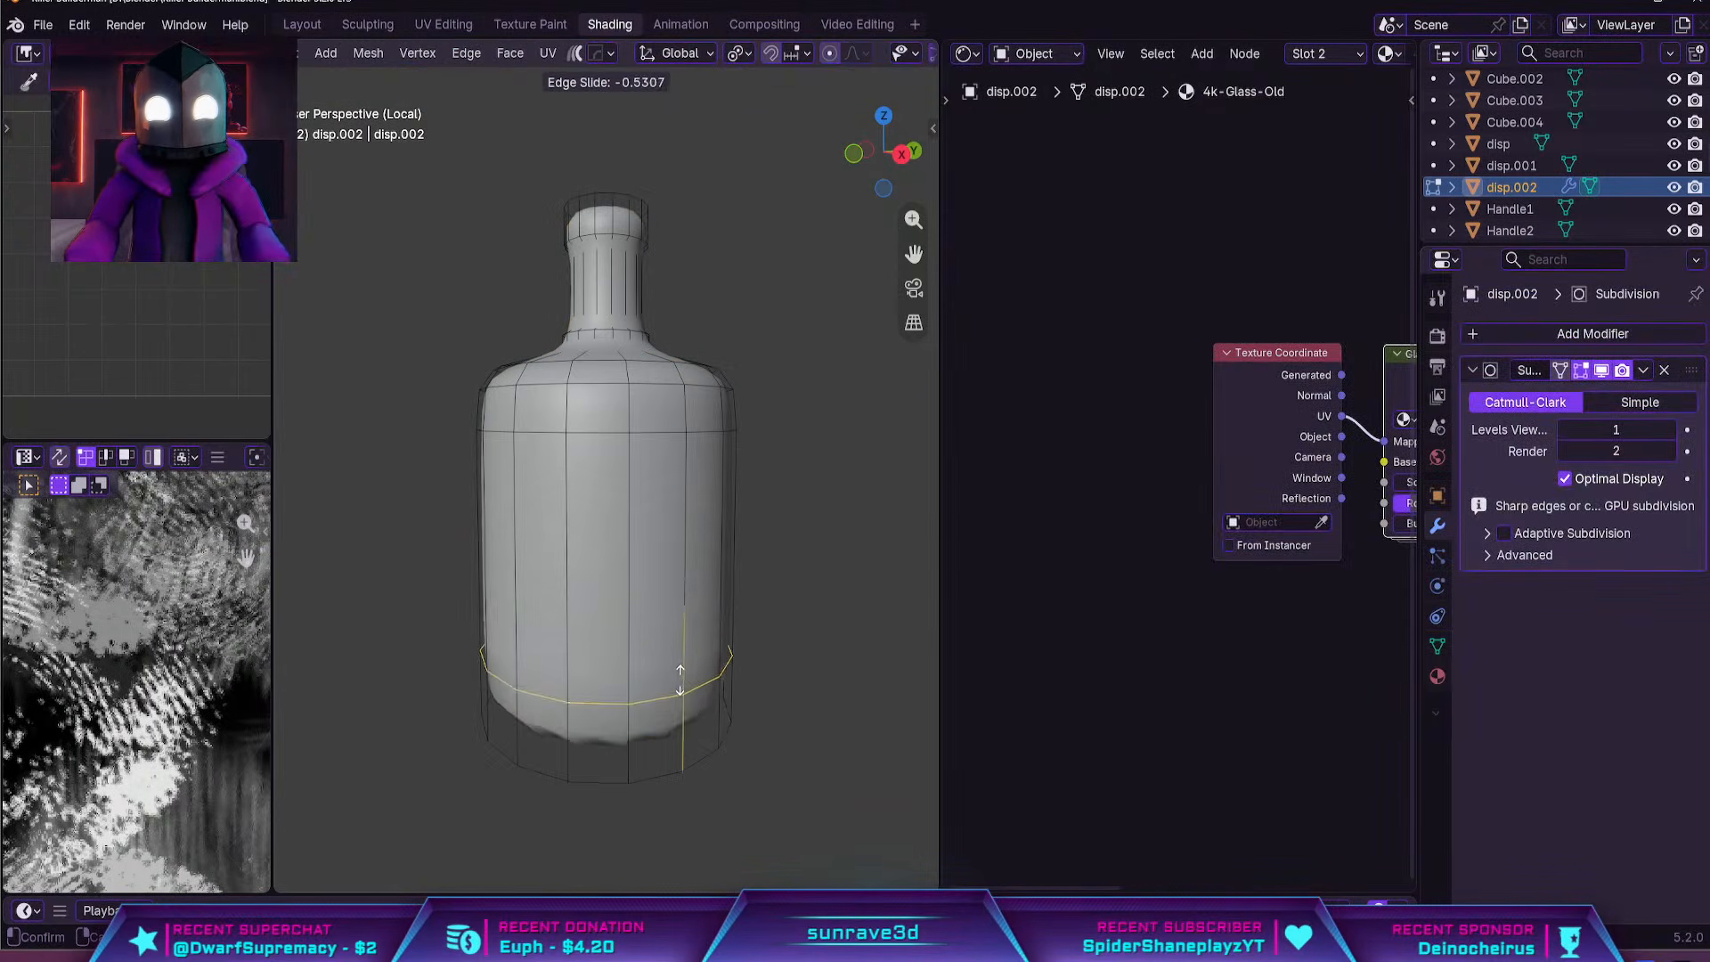
pyautogui.click(686, 713)
pyautogui.press('Tab')
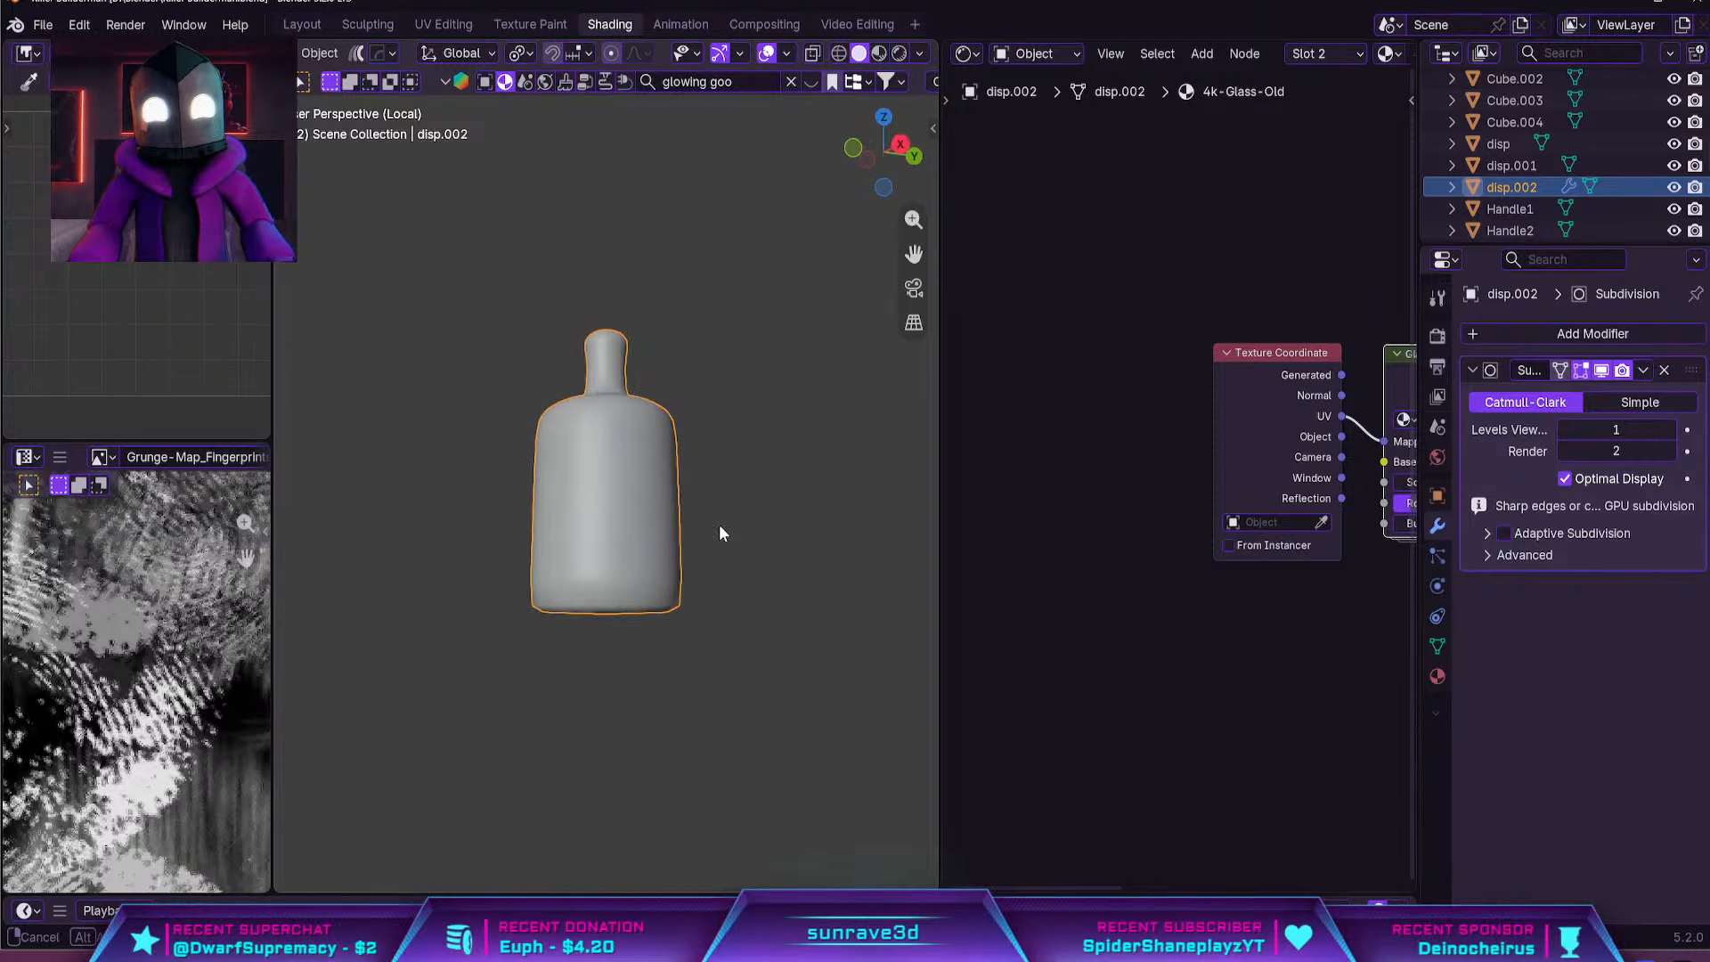
# Leave local view and examine how the separated bottle overlaps the tank's glass and the goo inside
pyautogui.moveTo(718, 523); pyautogui.dragTo(616, 488, button='middle')
pyautogui.press('KP_Divide')
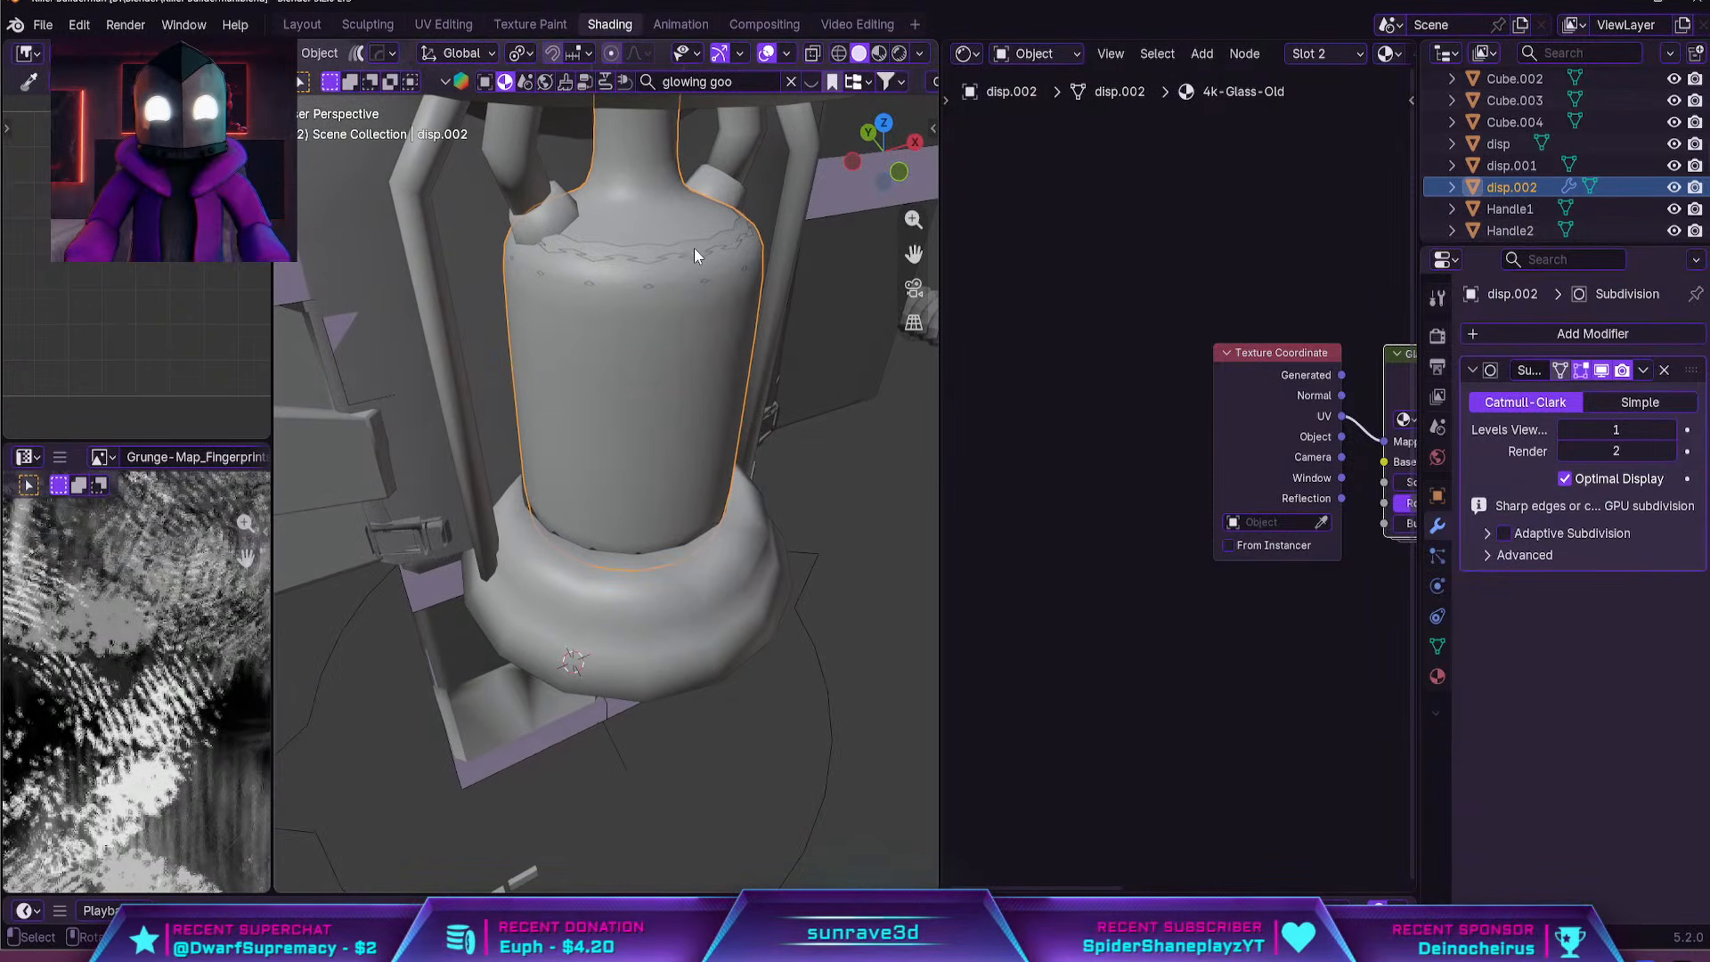
pyautogui.click(716, 251)
pyautogui.click(715, 240)
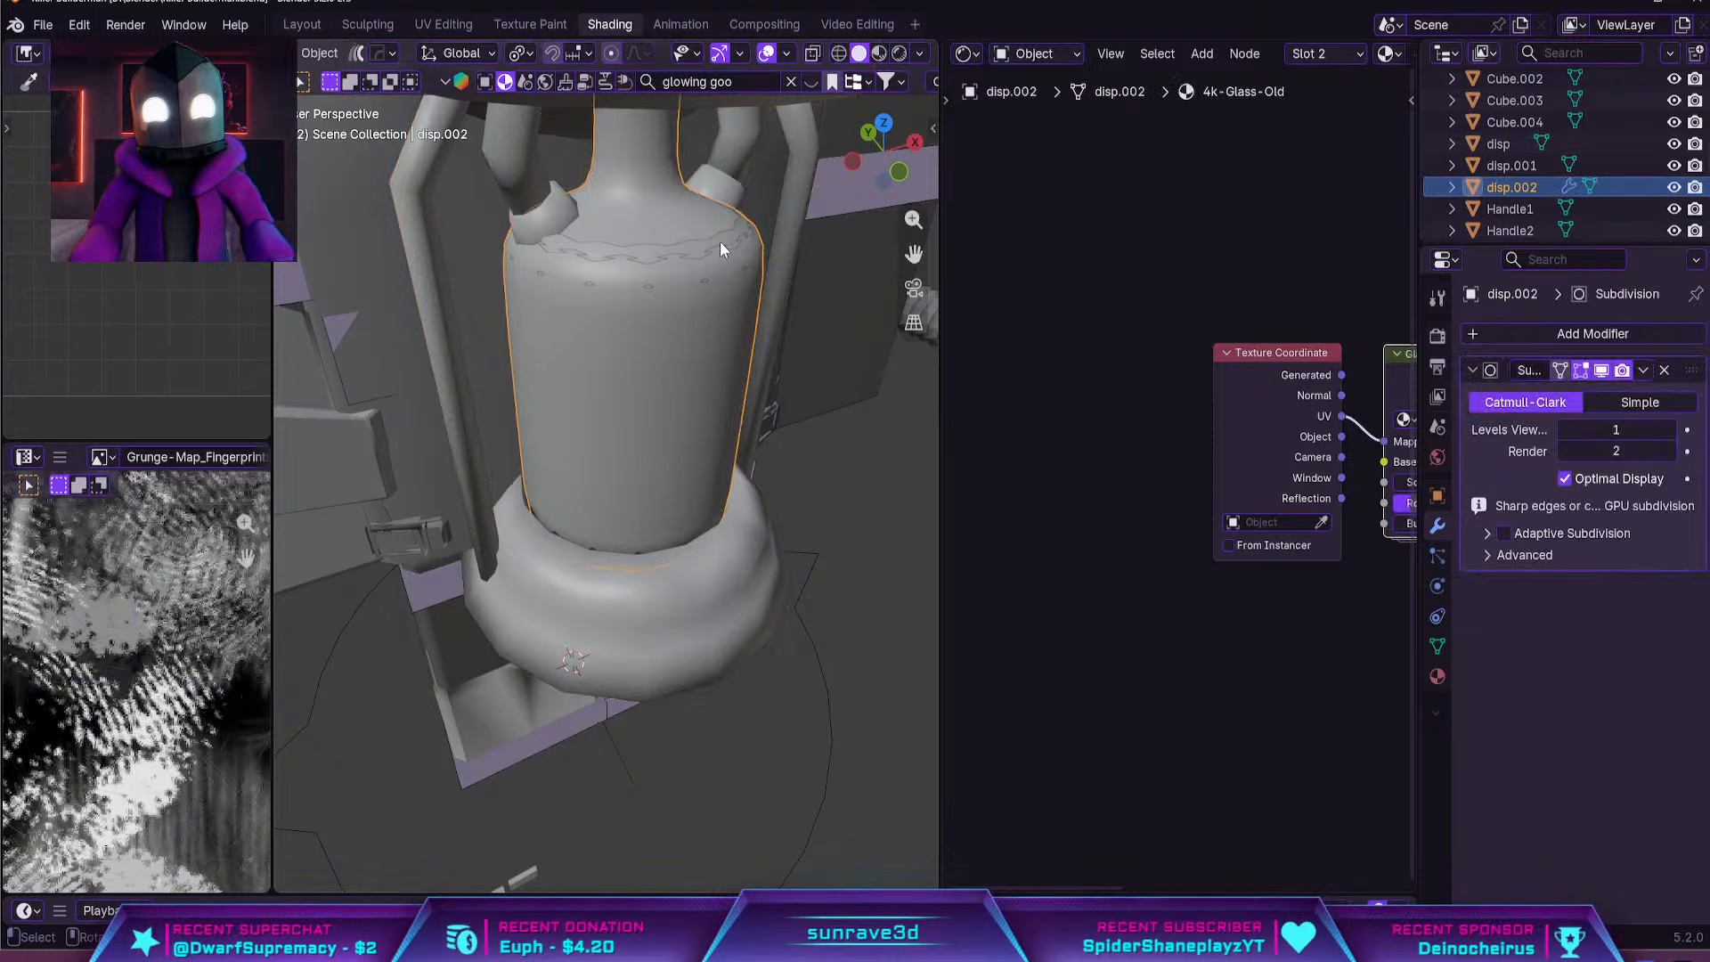
pyautogui.click(720, 243)
pyautogui.scroll(3, 659, 442)
pyautogui.moveTo(659, 442); pyautogui.dragTo(698, 370, button='middle')
pyautogui.scroll(2, 698, 371)
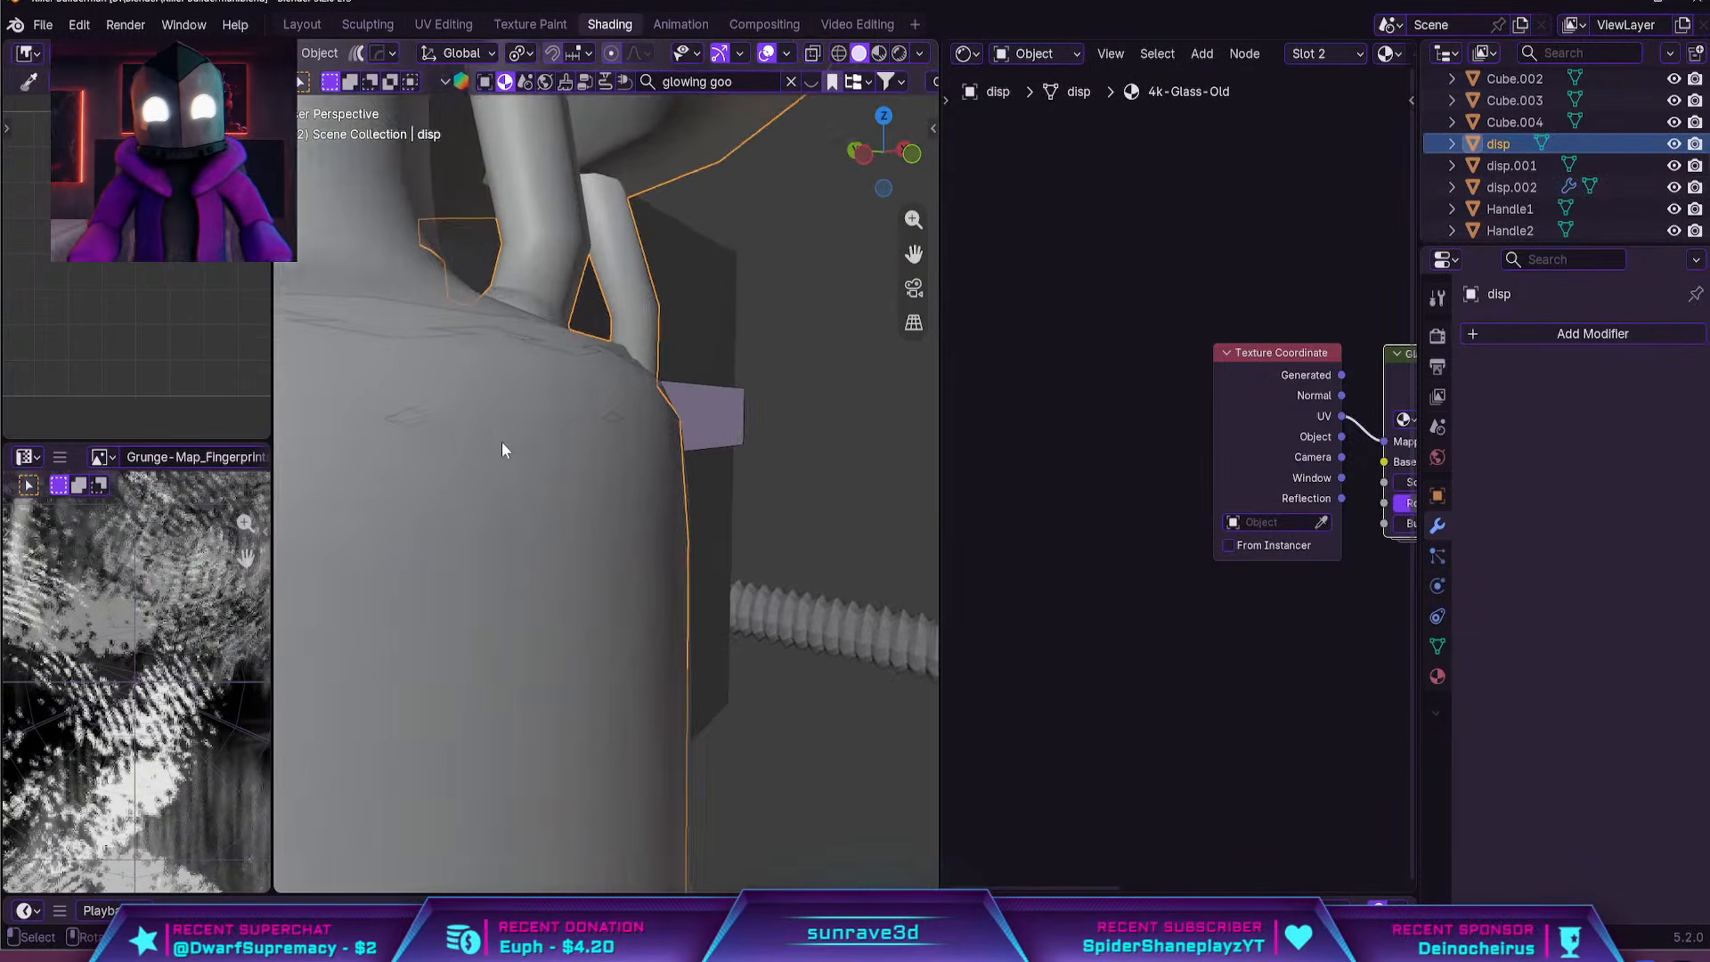
pyautogui.scroll(3, 499, 444)
pyautogui.moveTo(488, 472); pyautogui.dragTo(618, 446, button='middle')
pyautogui.scroll(2, 682, 442)
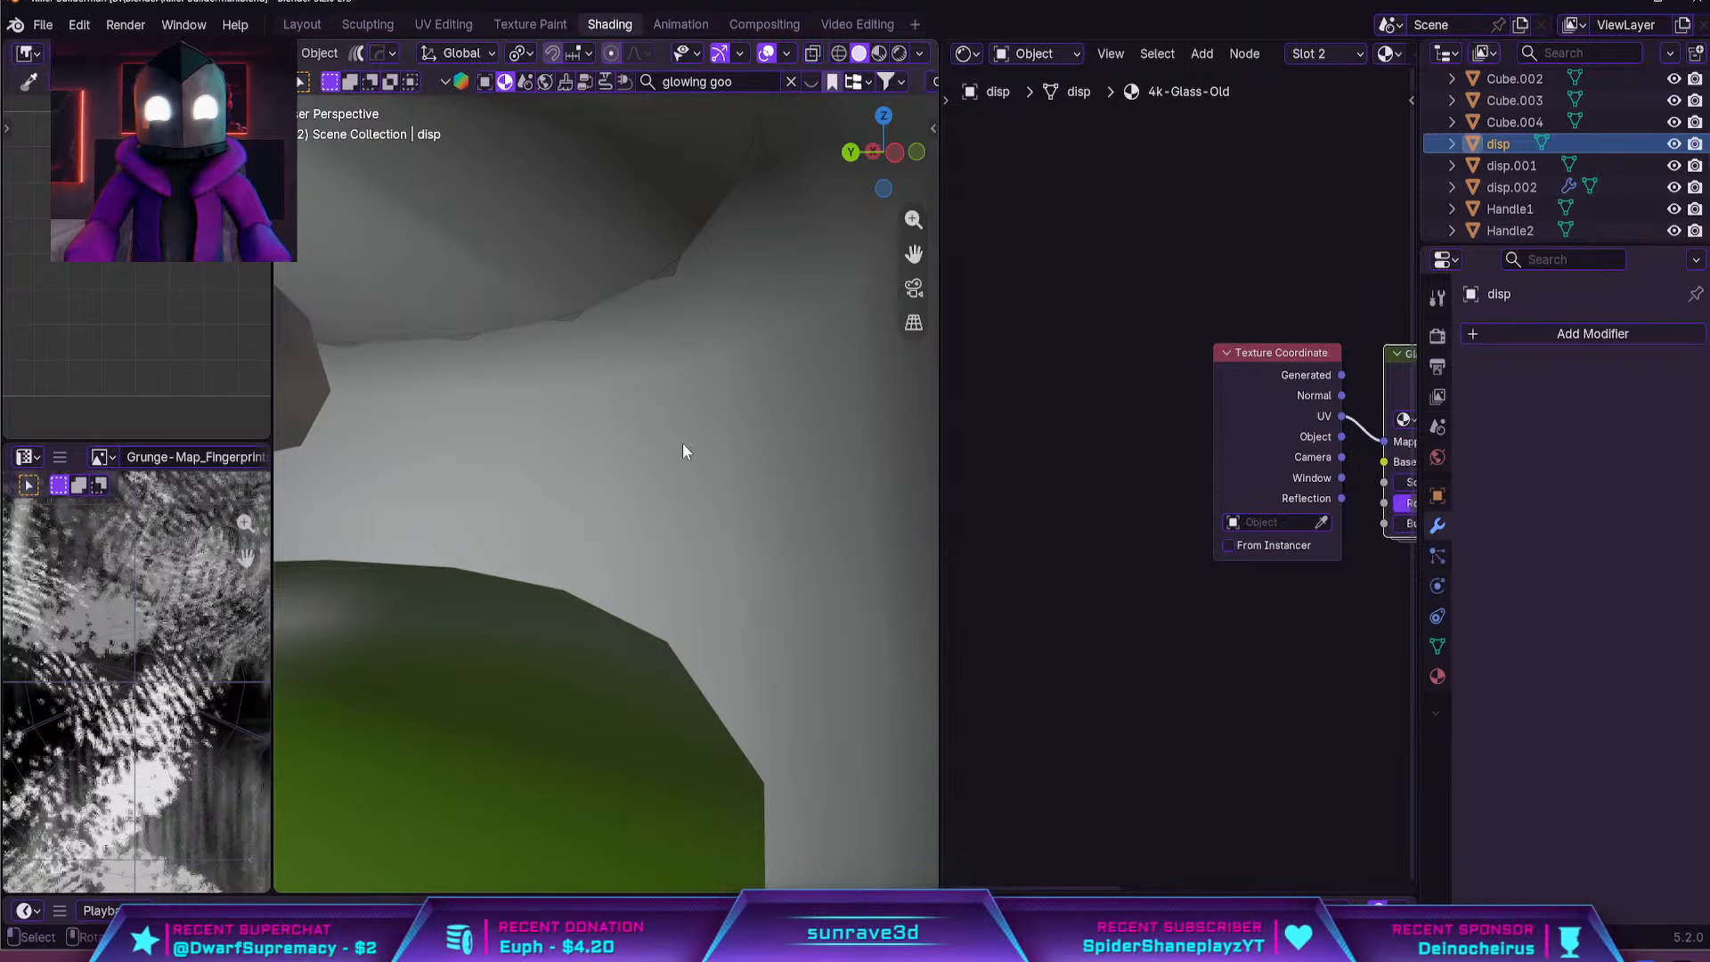
pyautogui.scroll(-7, 683, 442)
# Try to move the tank object aside from the separated bottle
pyautogui.press('g')
pyautogui.click(805, 480)
pyautogui.moveTo(805, 479); pyautogui.dragTo(356, 547, button='middle')
pyautogui.press('g')
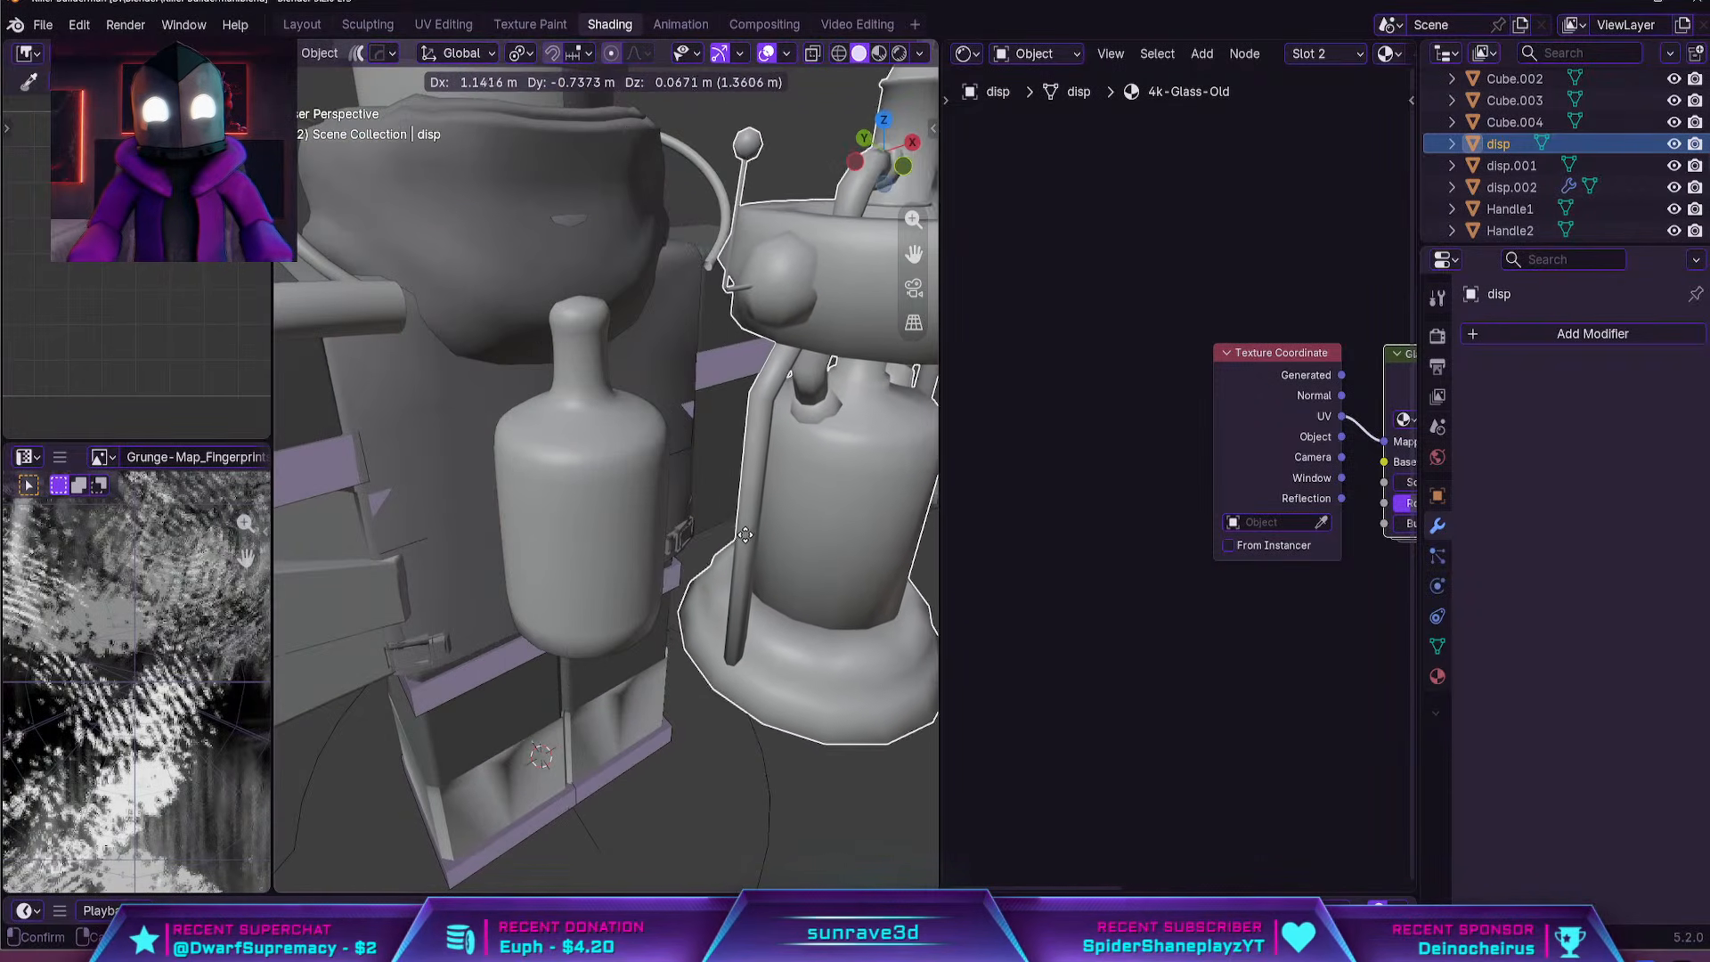
pyautogui.rightClick(756, 532)
# Delete the separated, subdivided bottle object from inside the tank
pyautogui.click(590, 429)
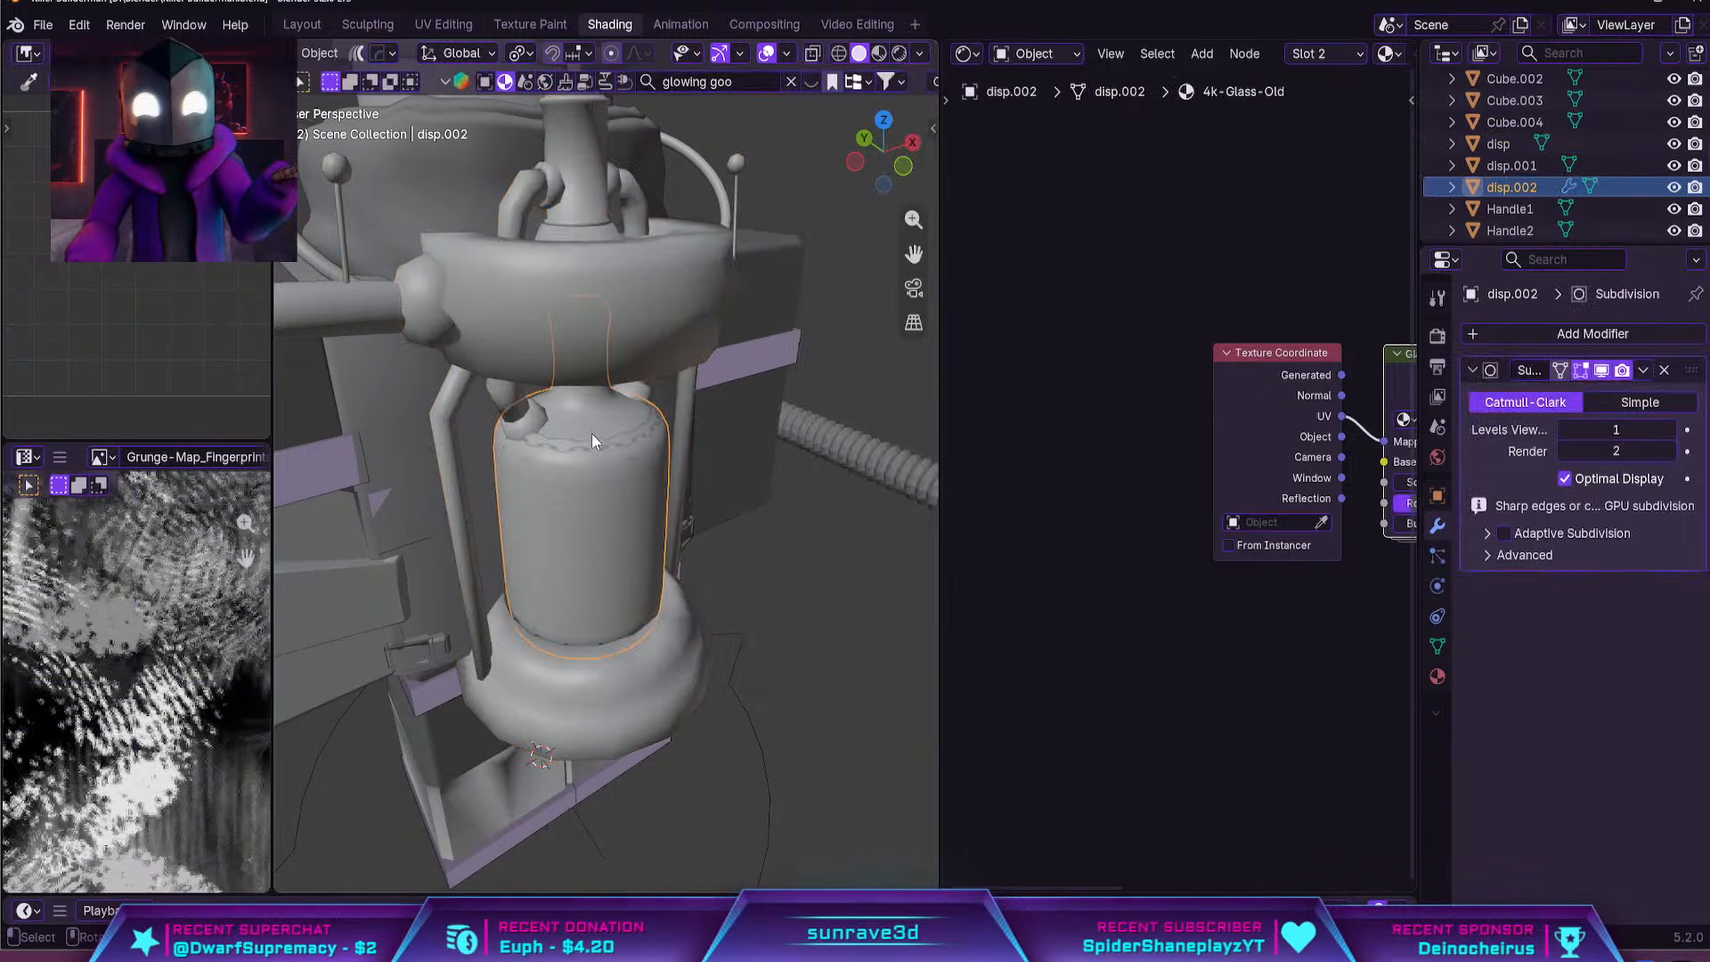
pyautogui.press('g')
pyautogui.rightClick(777, 535)
pyautogui.press('Delete')
# Select the tank's linked bottle body mesh in Edit Mode with material preview shading
pyautogui.click(634, 461)
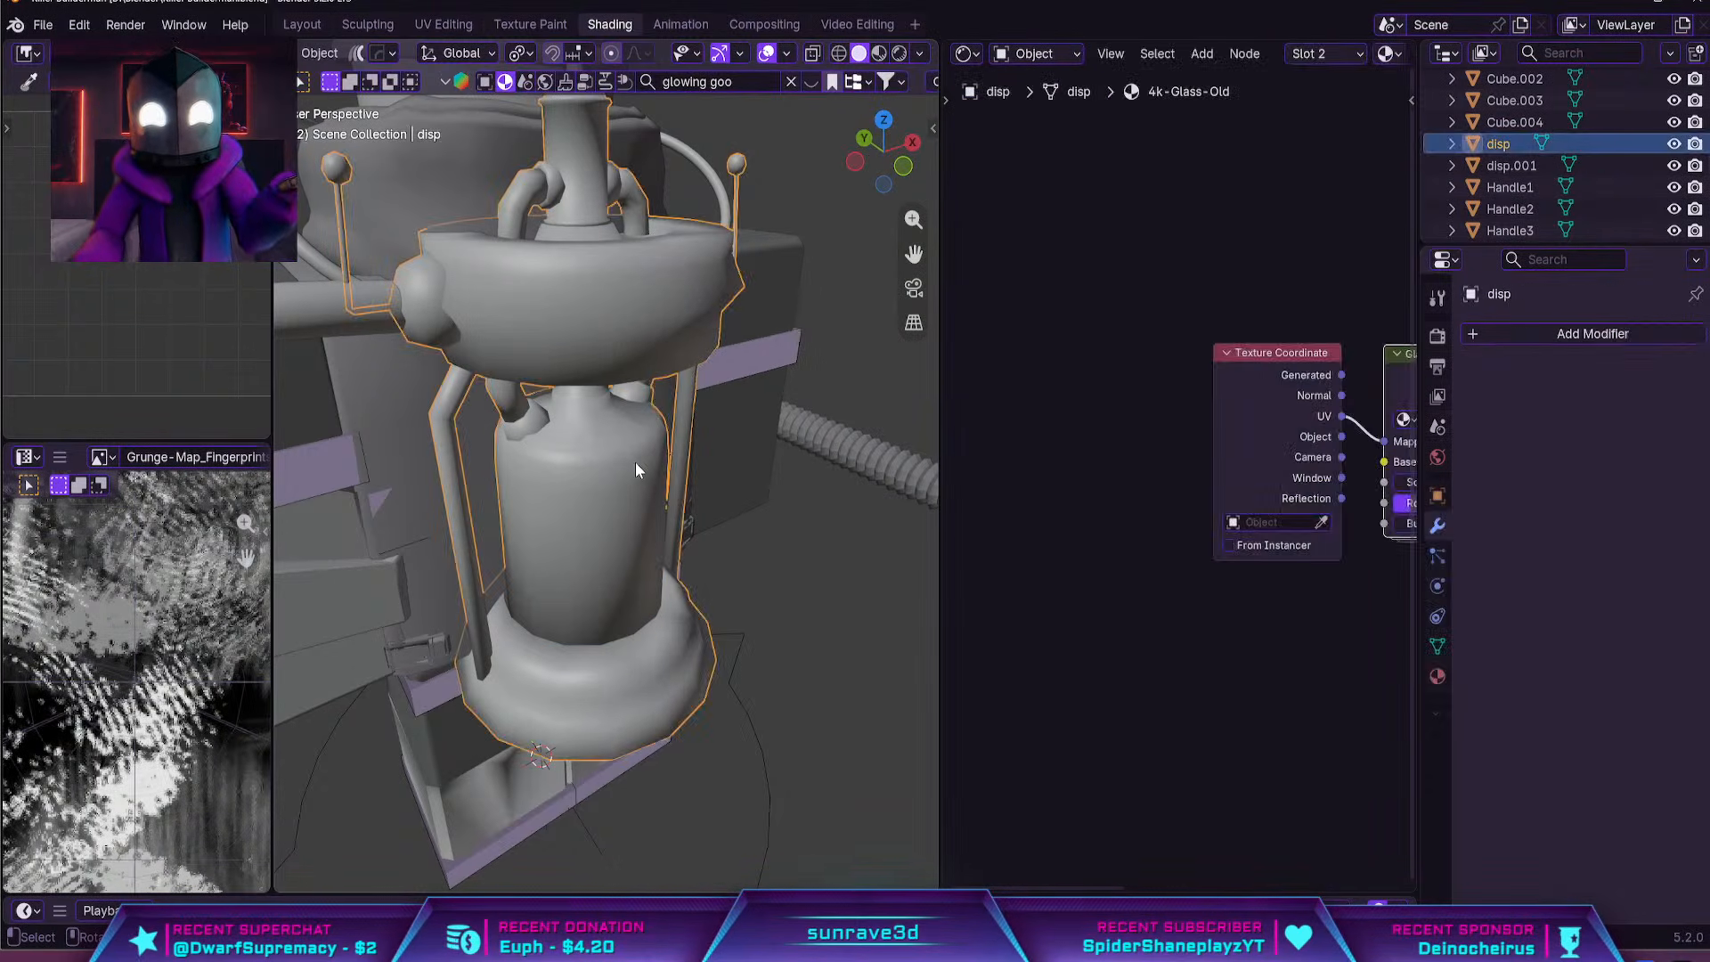
pyautogui.press('Tab')
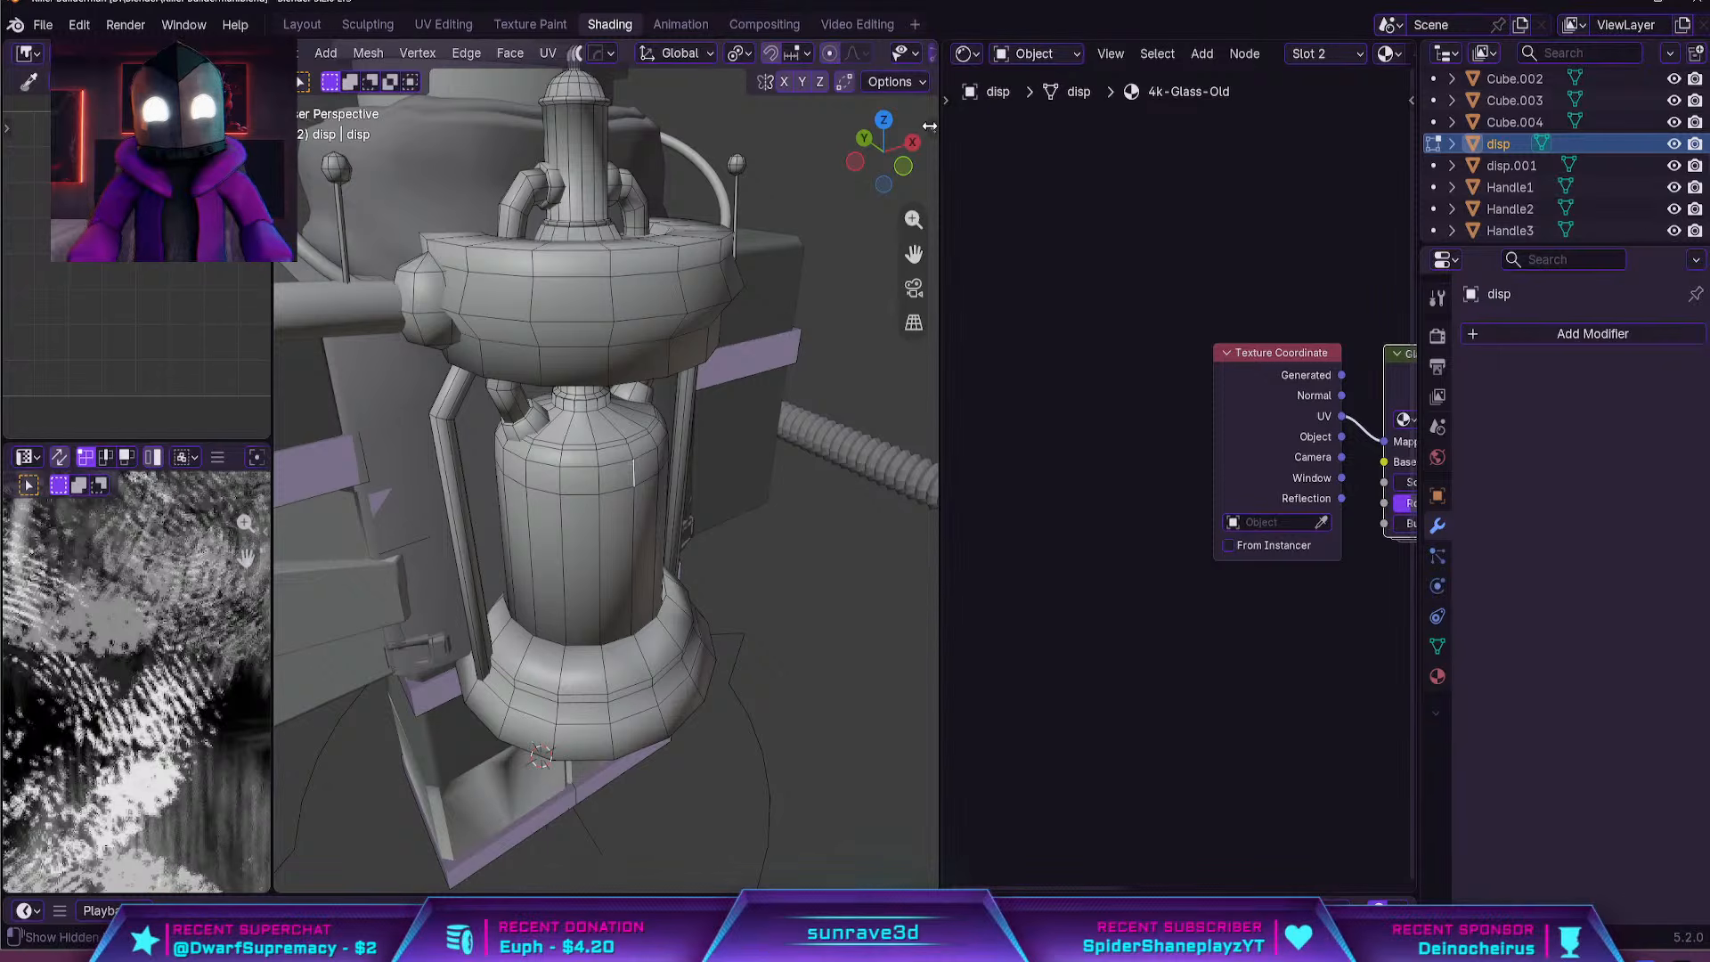
pyautogui.scroll(-5, 899, 57)
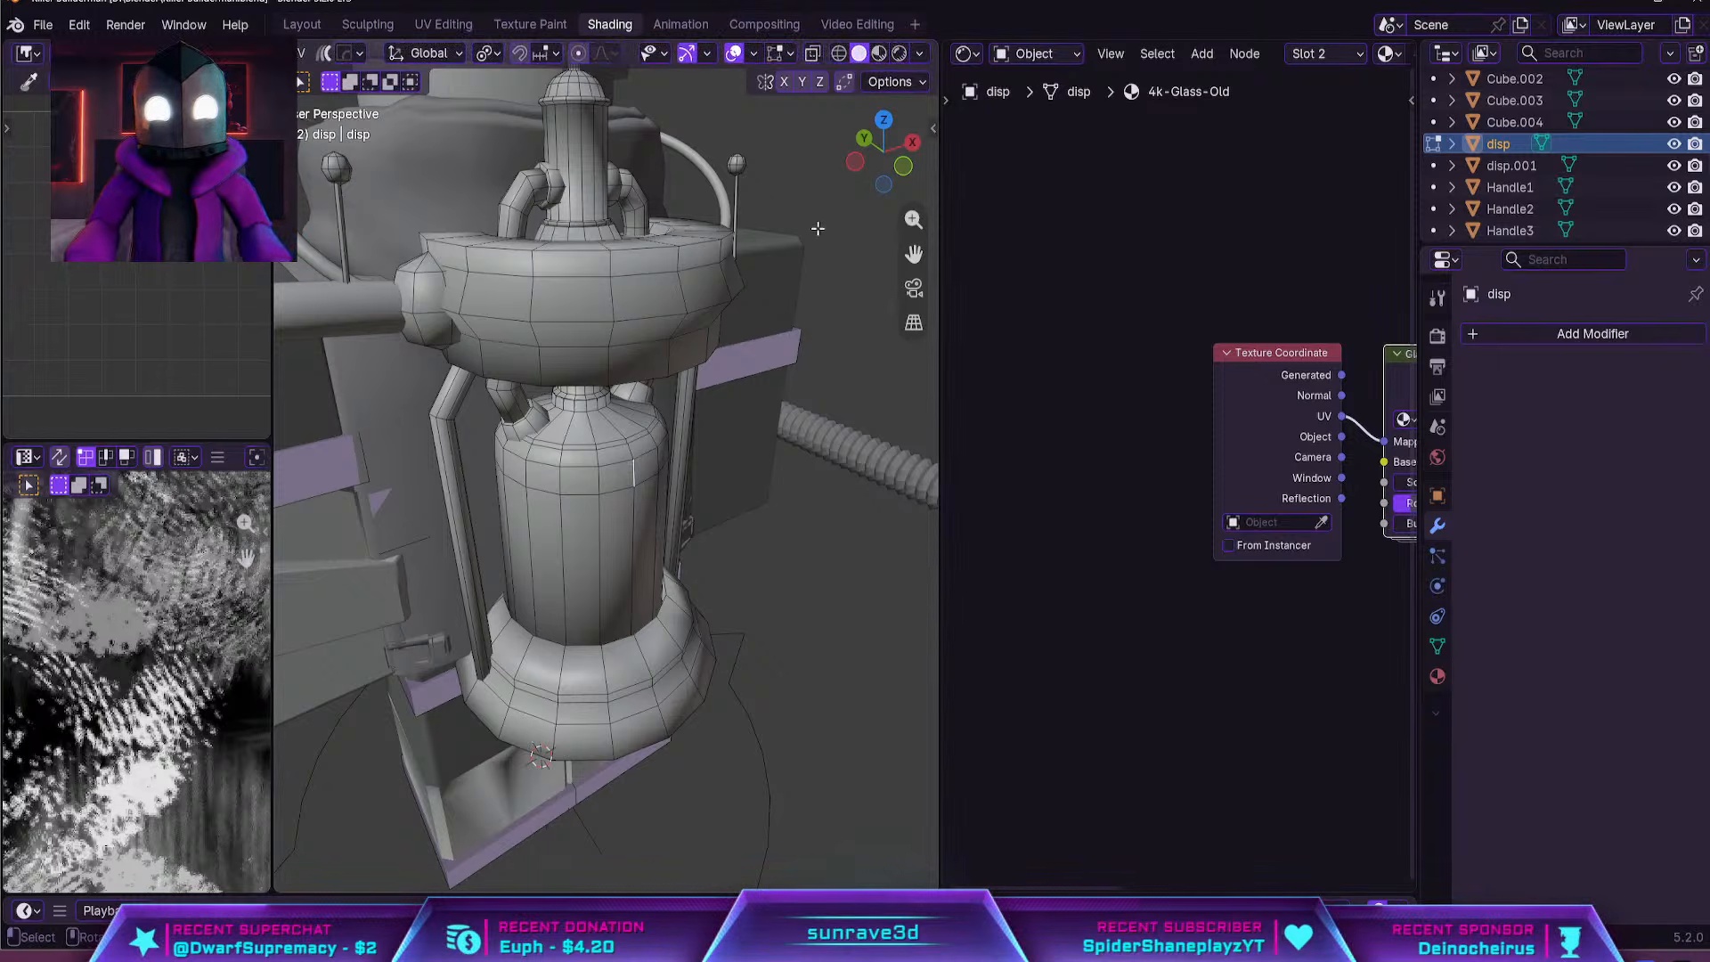
pyautogui.click(878, 54)
pyautogui.scroll(3, 626, 455)
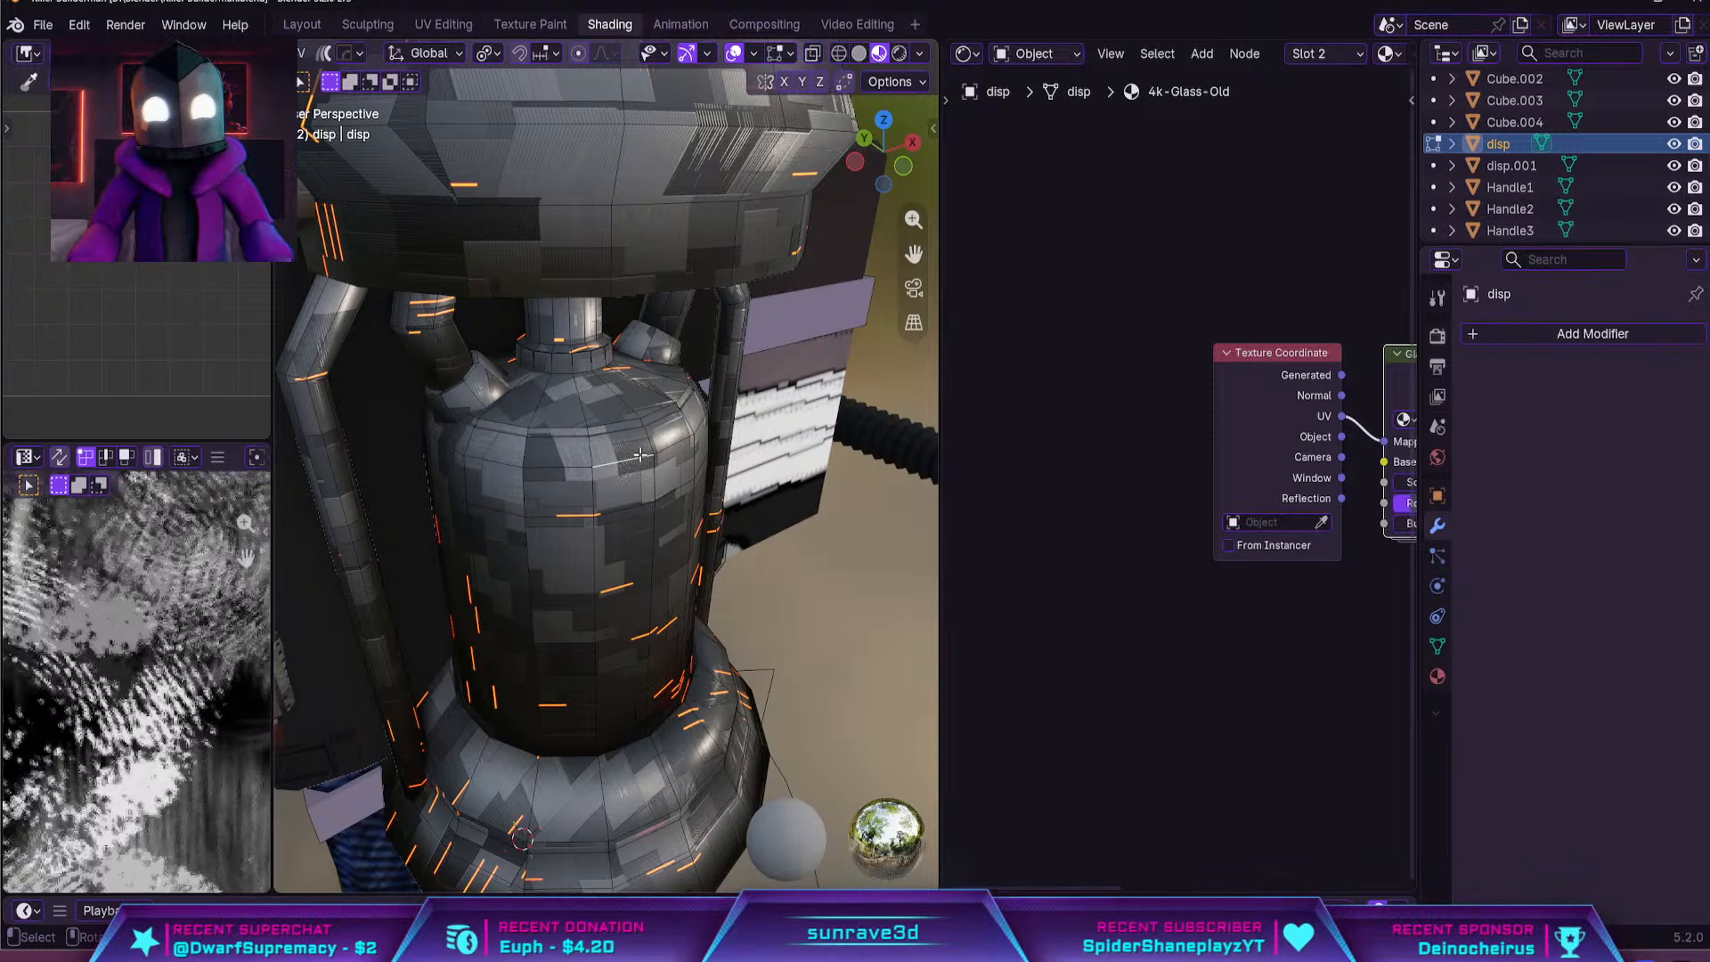
pyautogui.press('l')
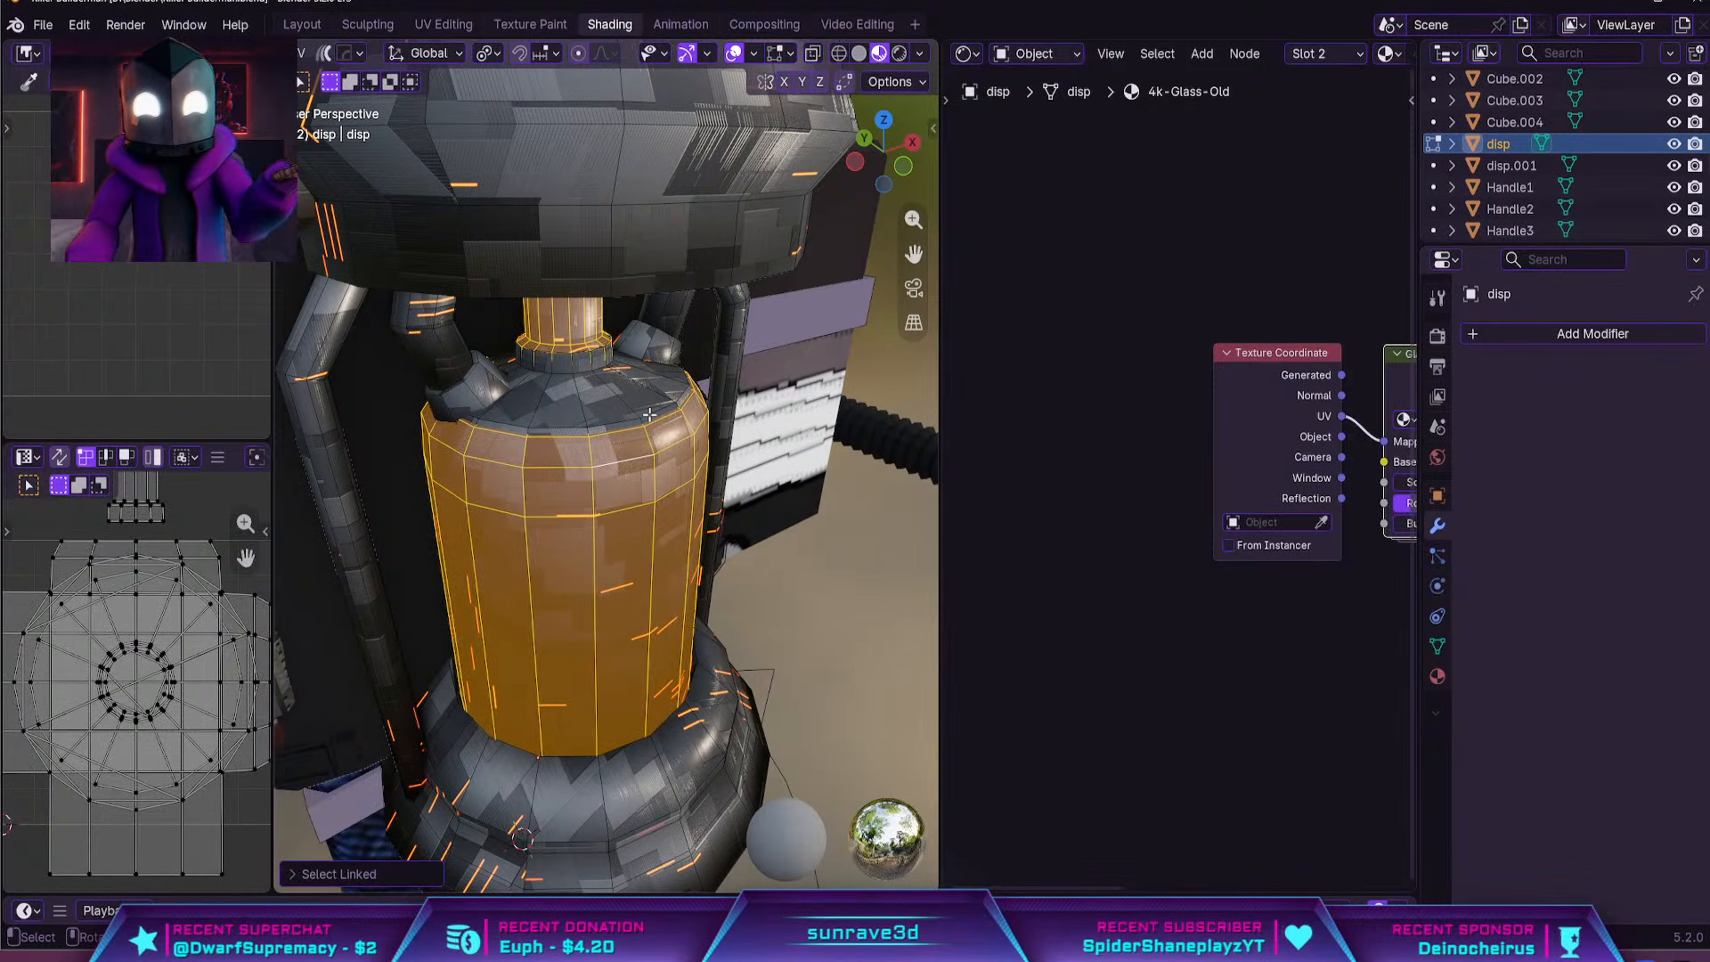
# Delete the linked shoulder cap mesh that overlaps the top of the tank's bottle body
pyautogui.hotkey('shift', 'd')
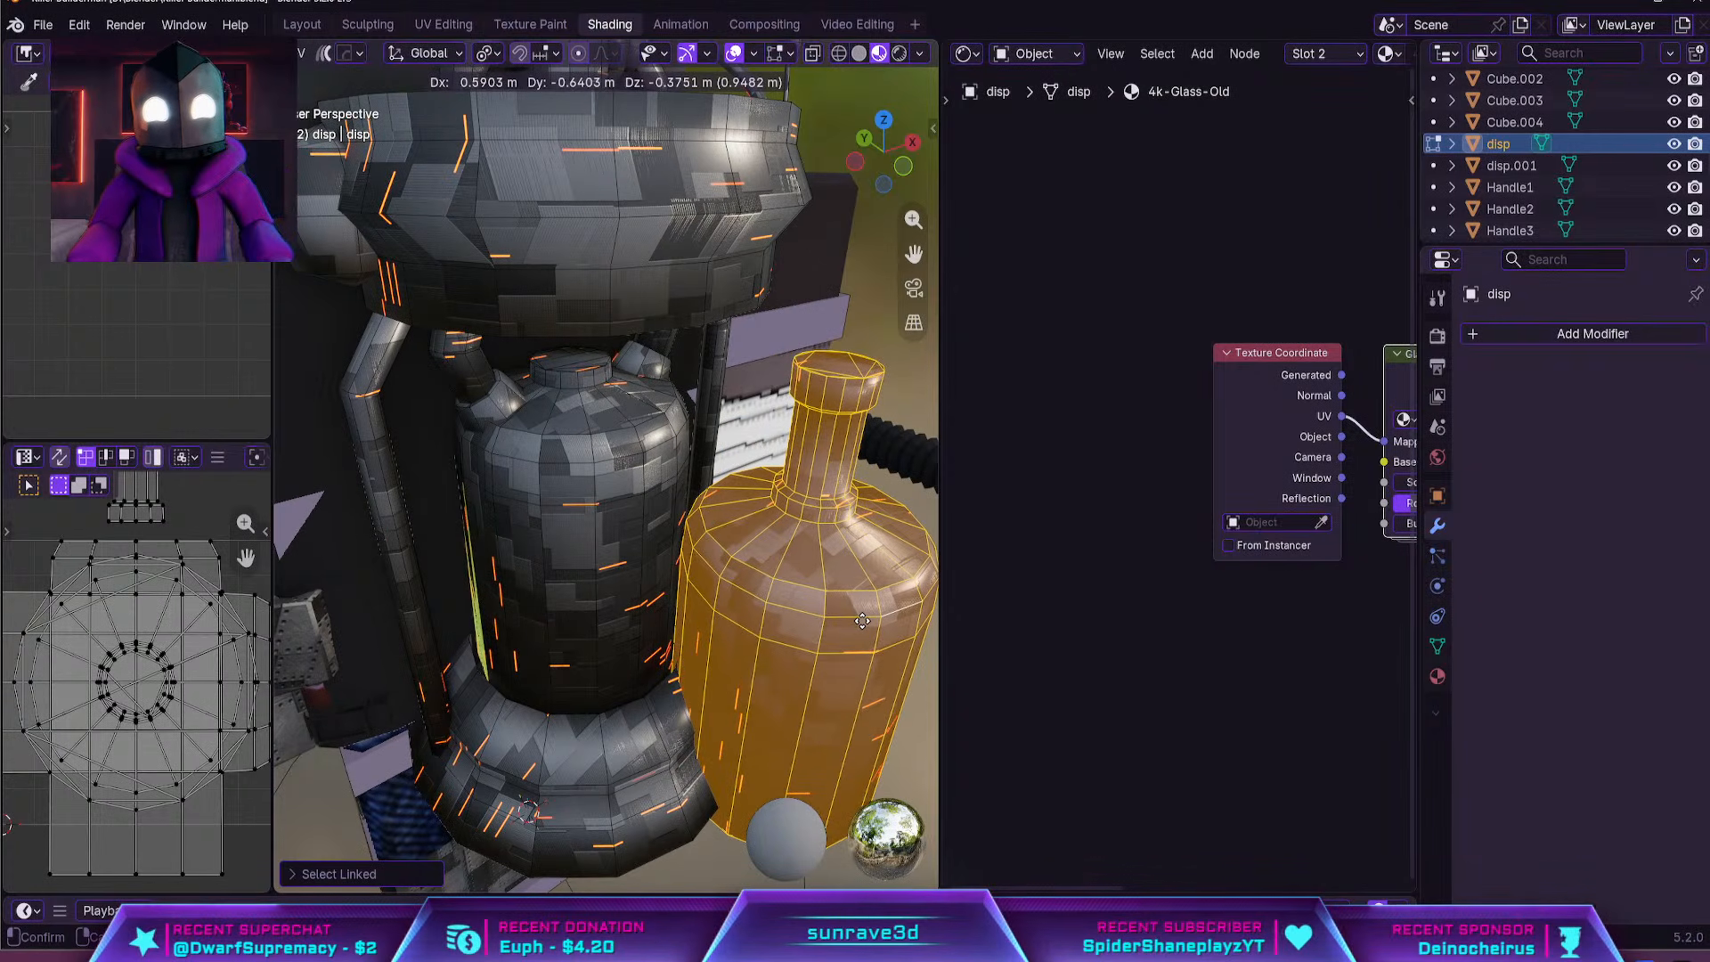
pyautogui.rightClick(699, 535)
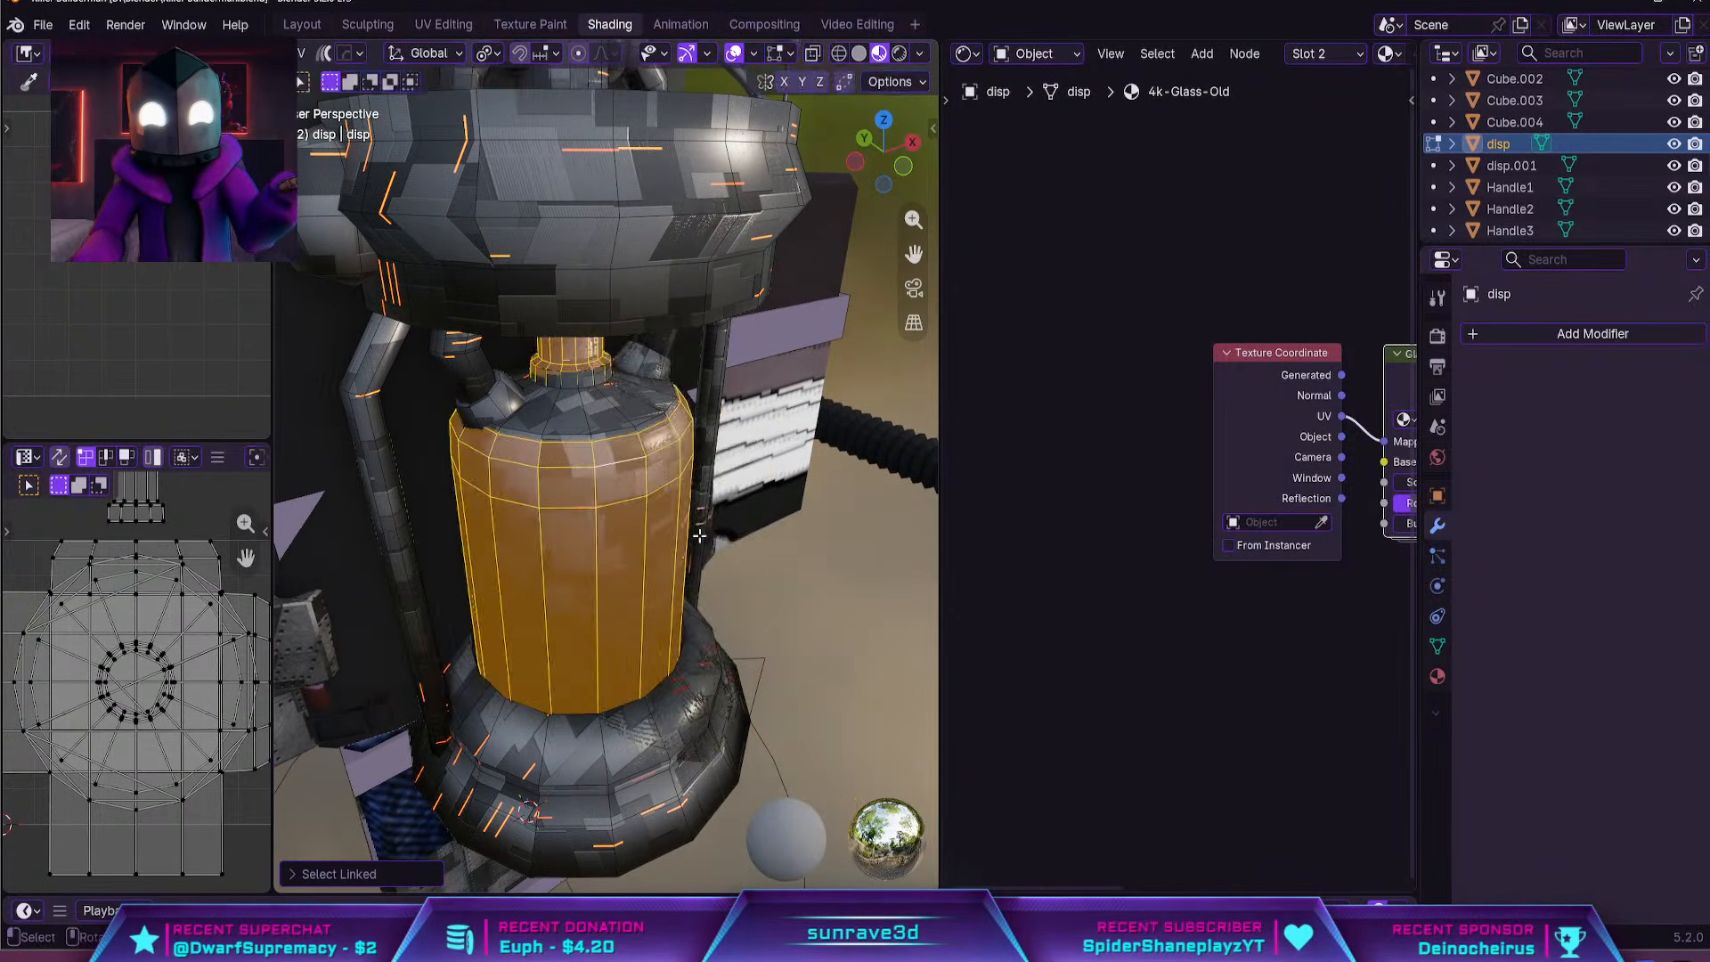
pyautogui.click(598, 408)
pyautogui.press('l')
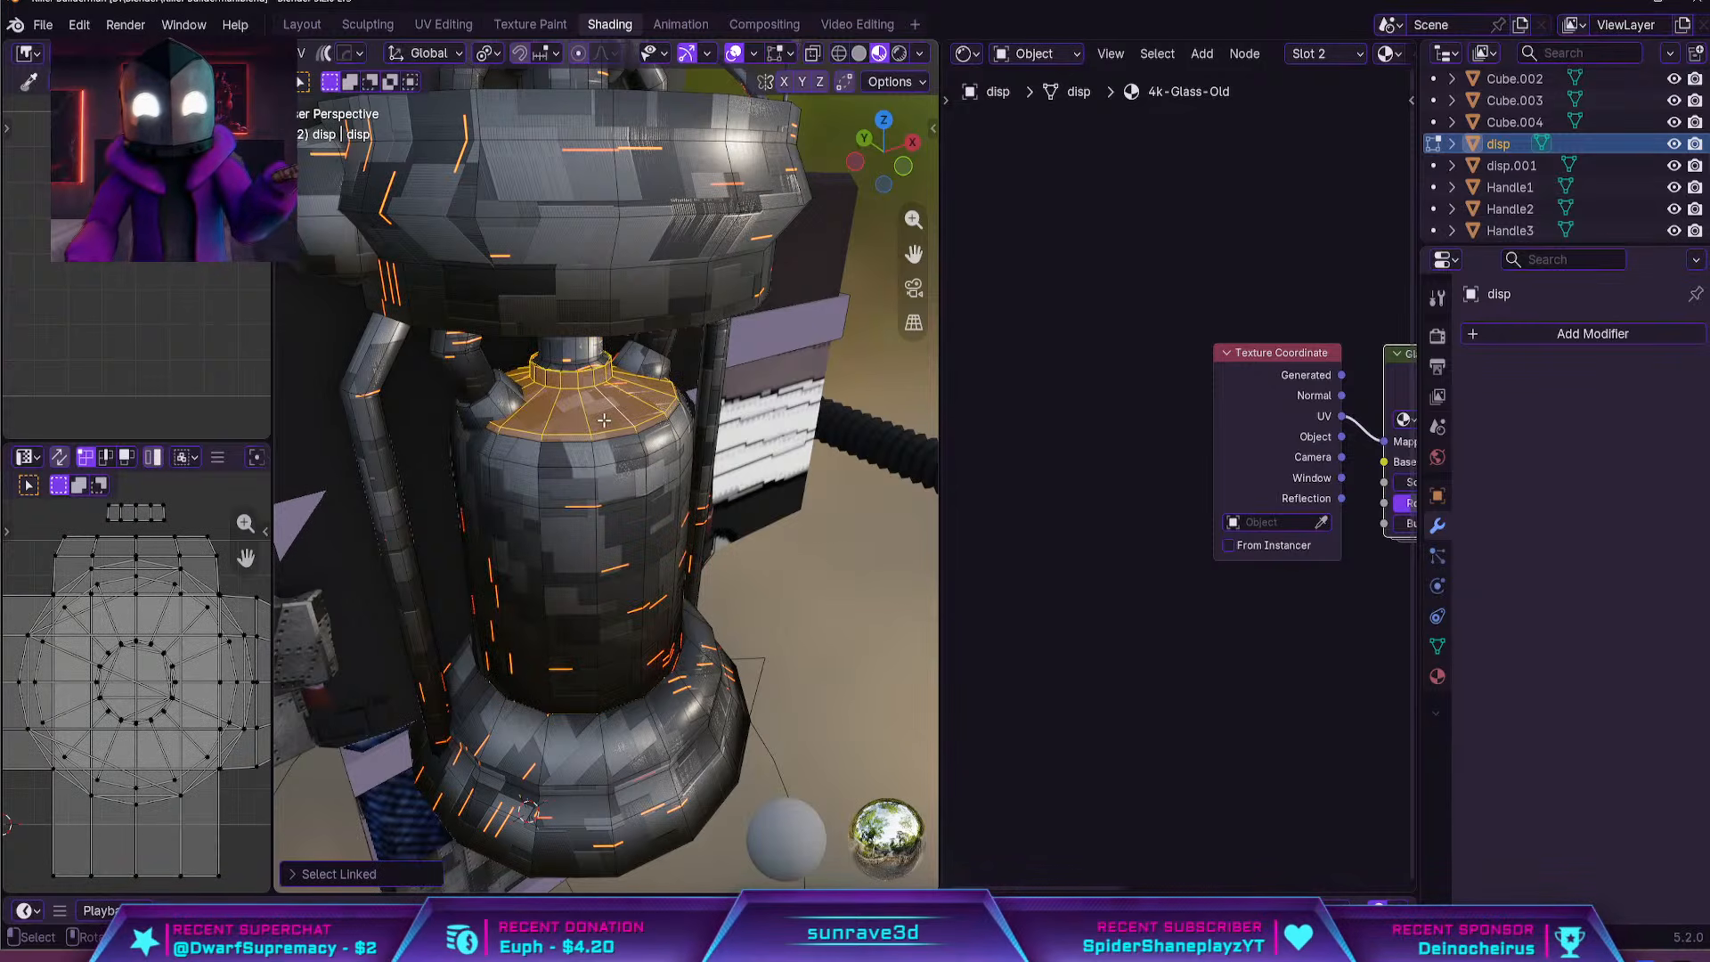
pyautogui.press('x')
pyautogui.click(602, 420)
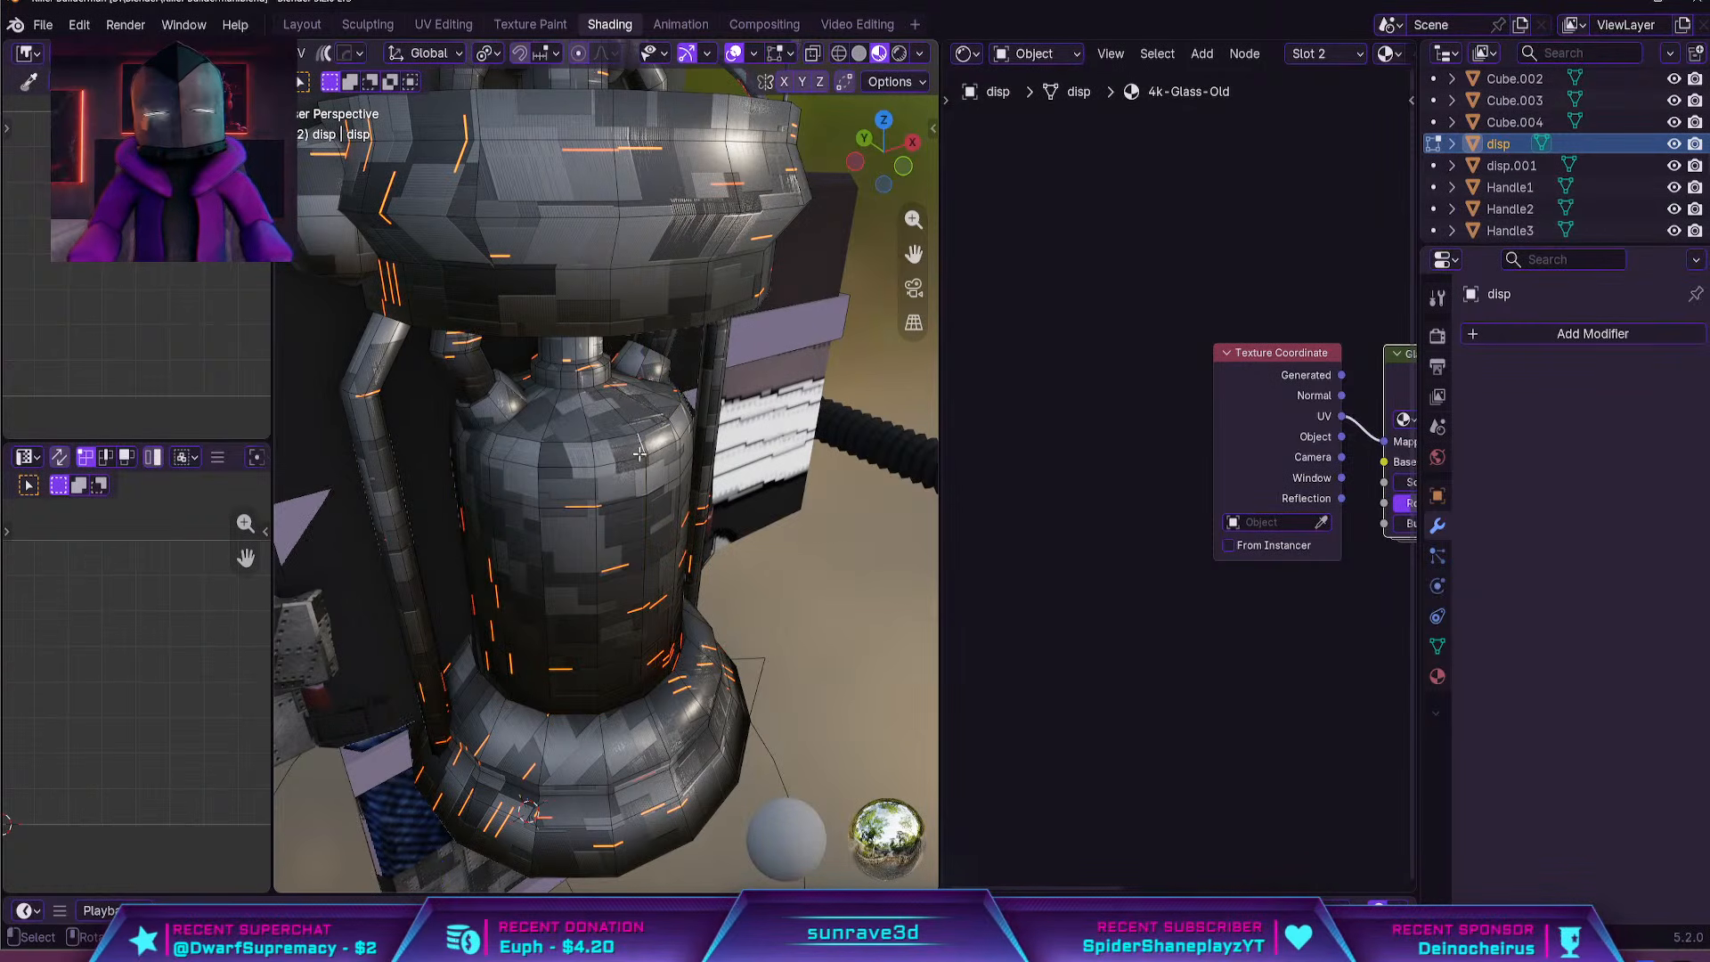
# Select the tank's whole linked bottle mesh and assign the 4k-Glass-Old material to it
pyautogui.press('l')
pyautogui.hotkey('ctrl', 'z')
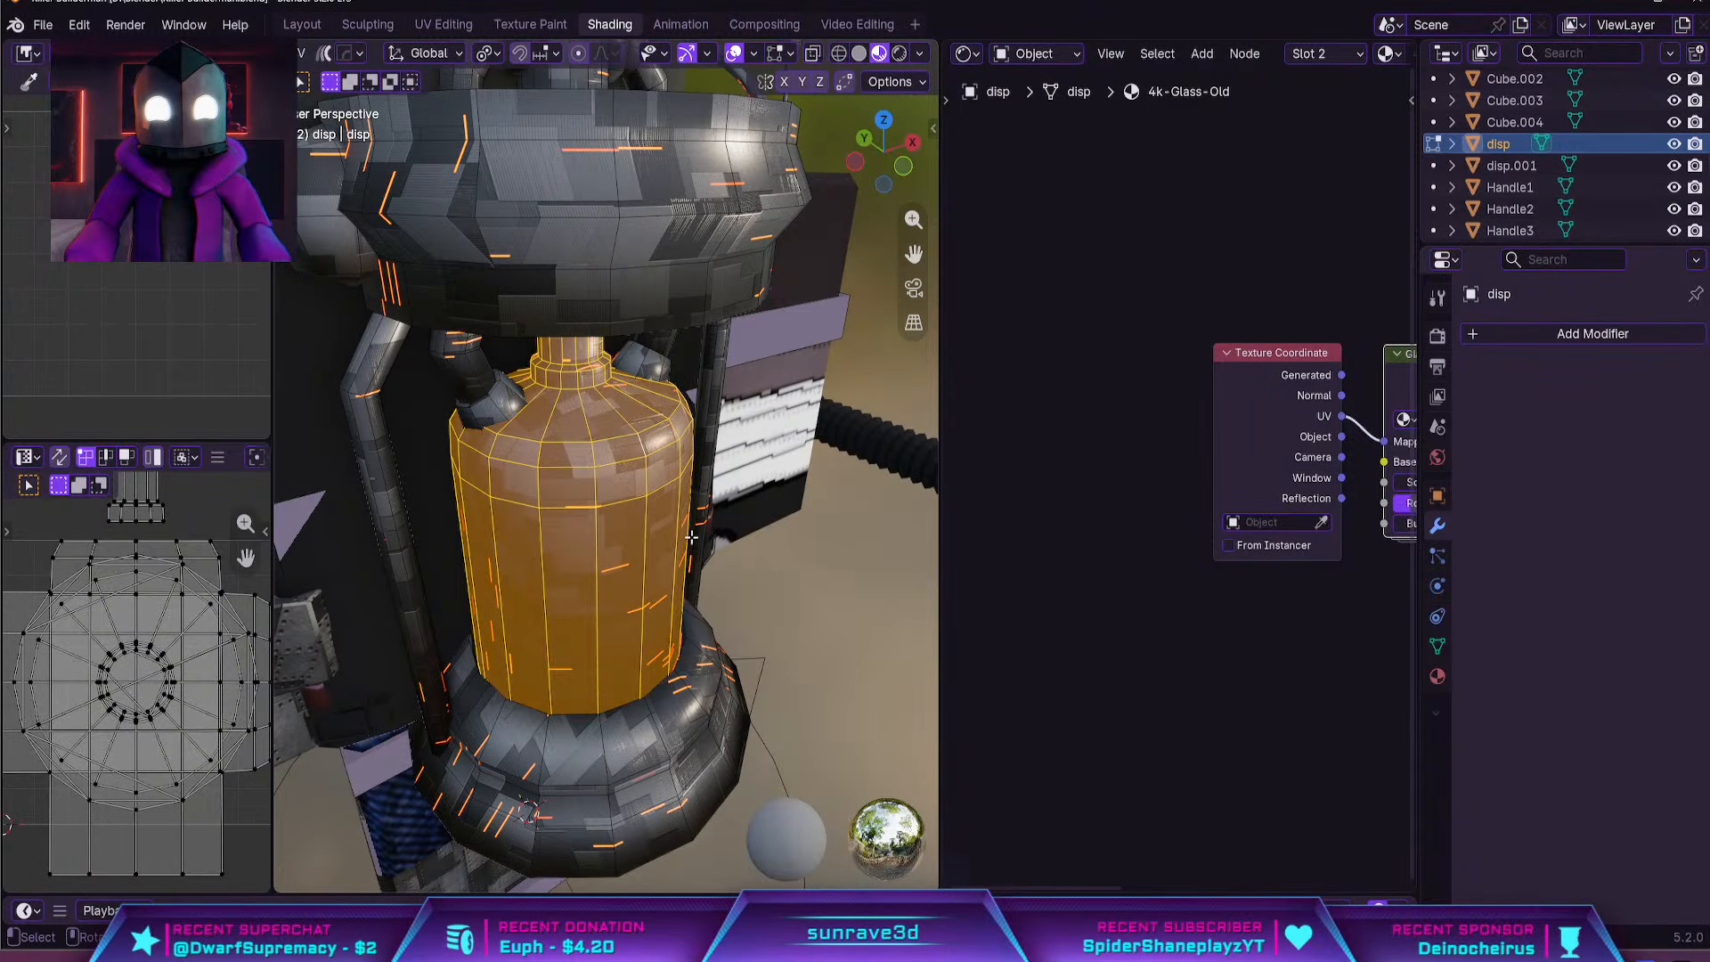
pyautogui.press('g')
pyautogui.rightClick(414, 600)
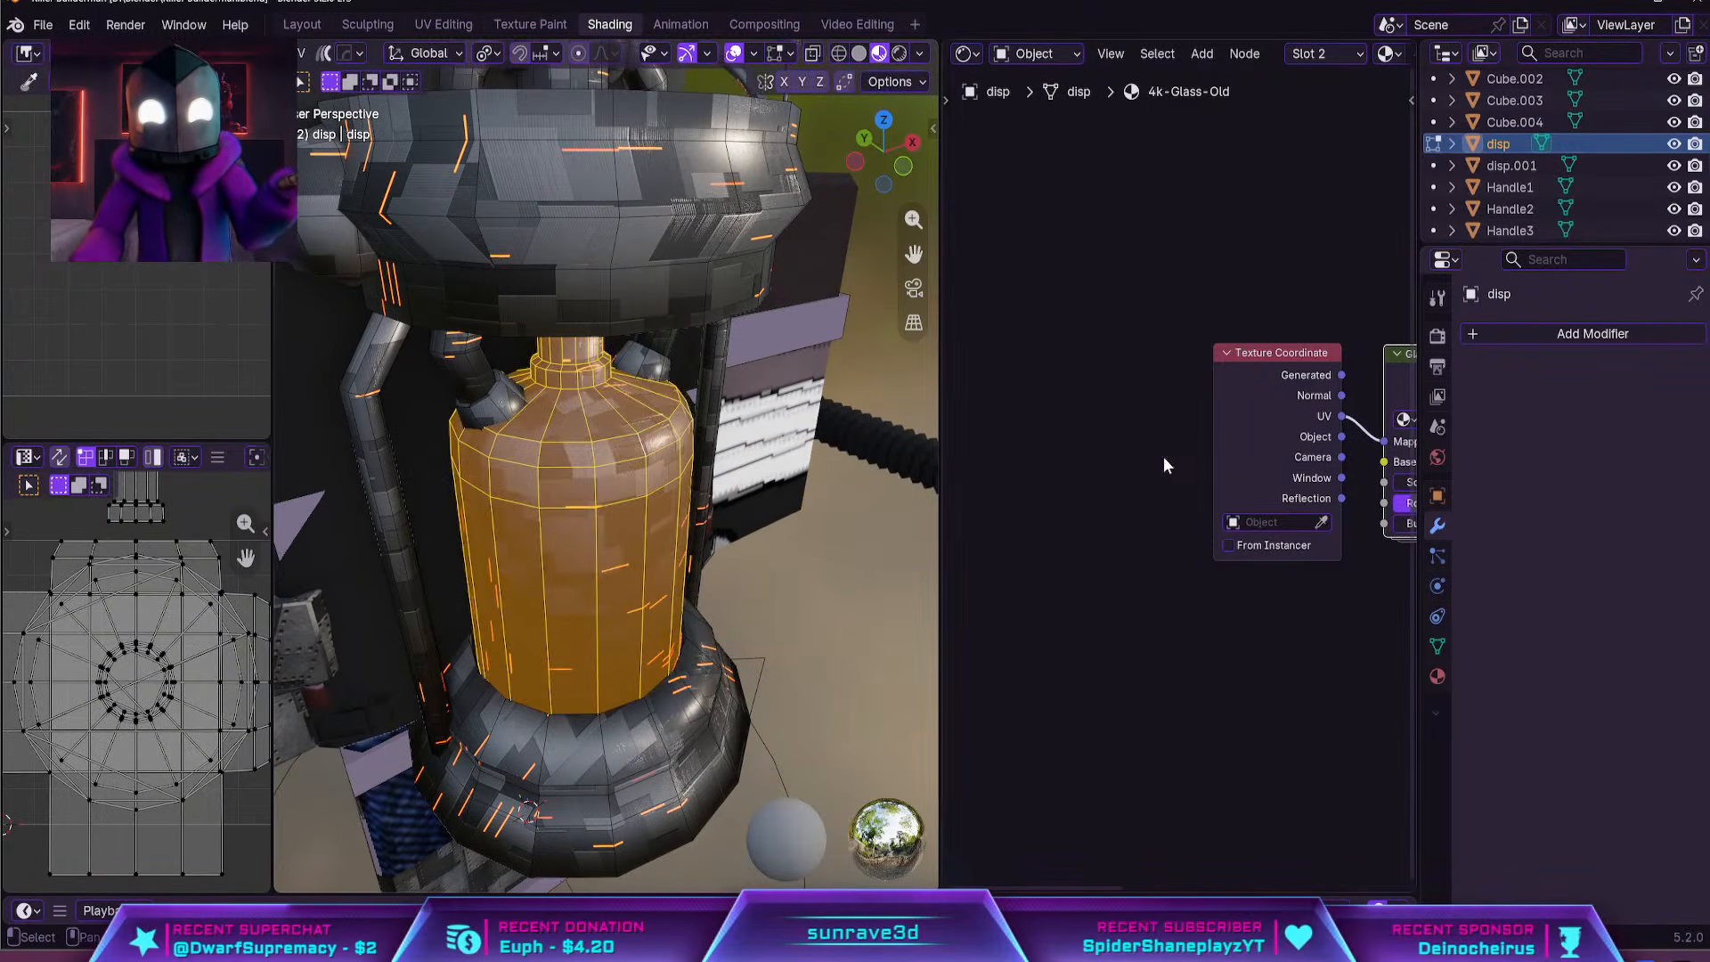
pyautogui.click(1438, 677)
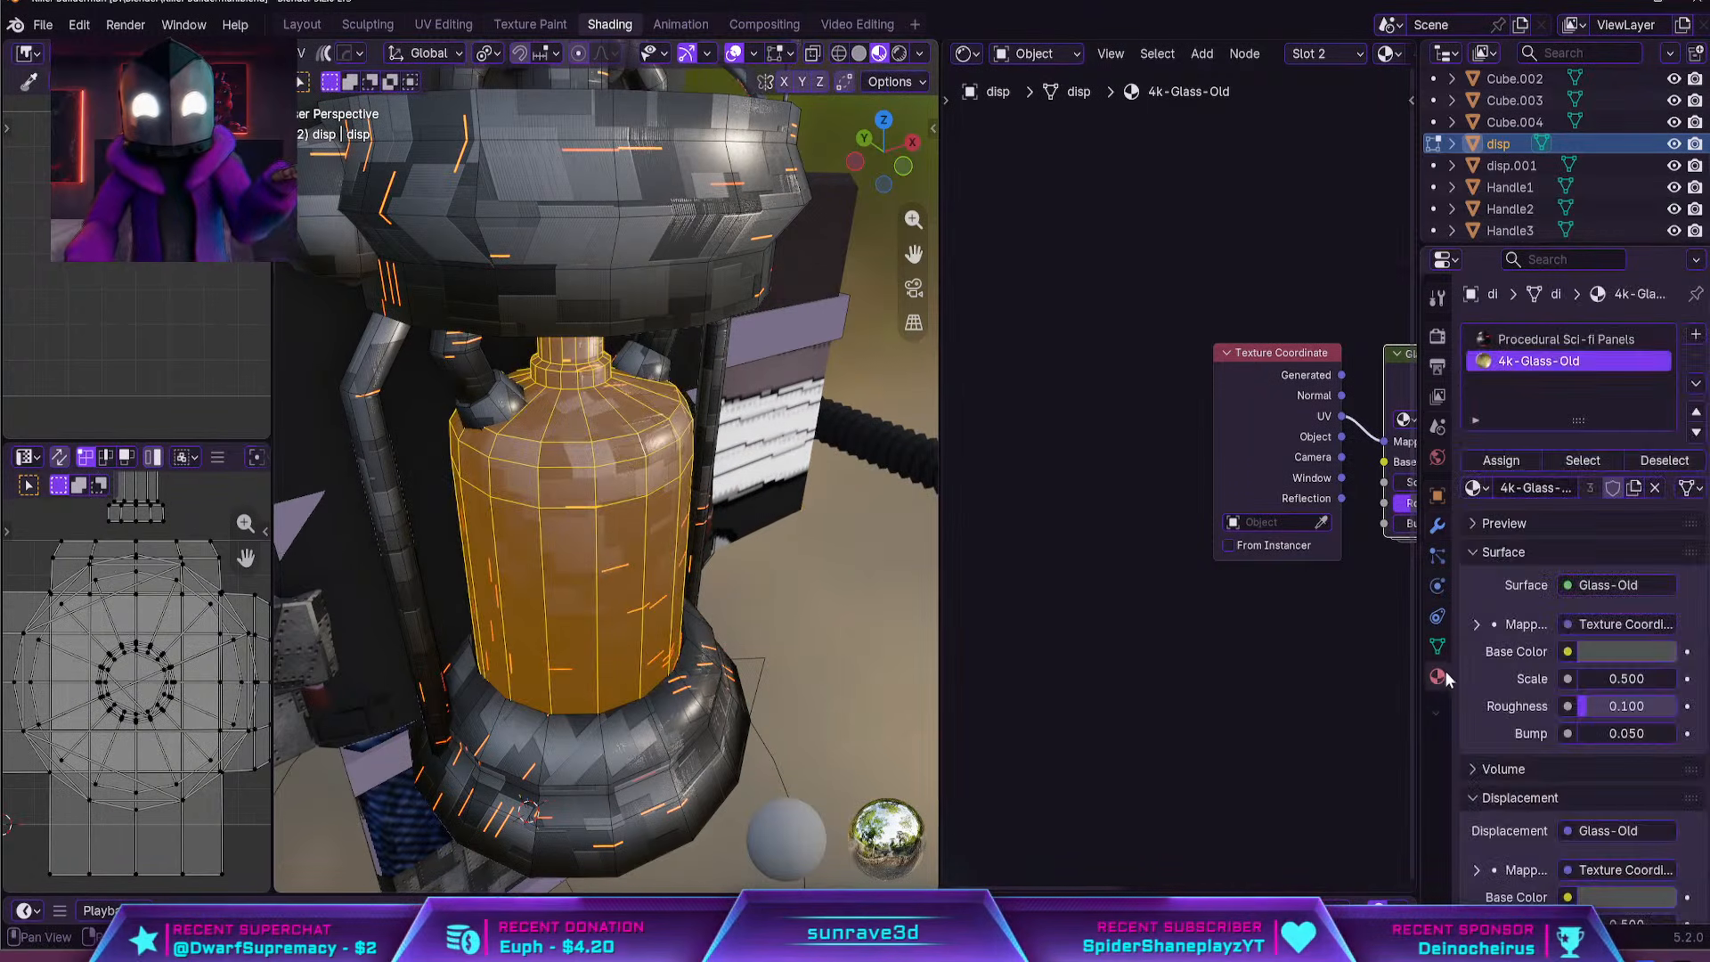
pyautogui.click(1505, 466)
pyautogui.press('Tab')
pyautogui.moveTo(866, 518); pyautogui.dragTo(798, 510, button='middle')
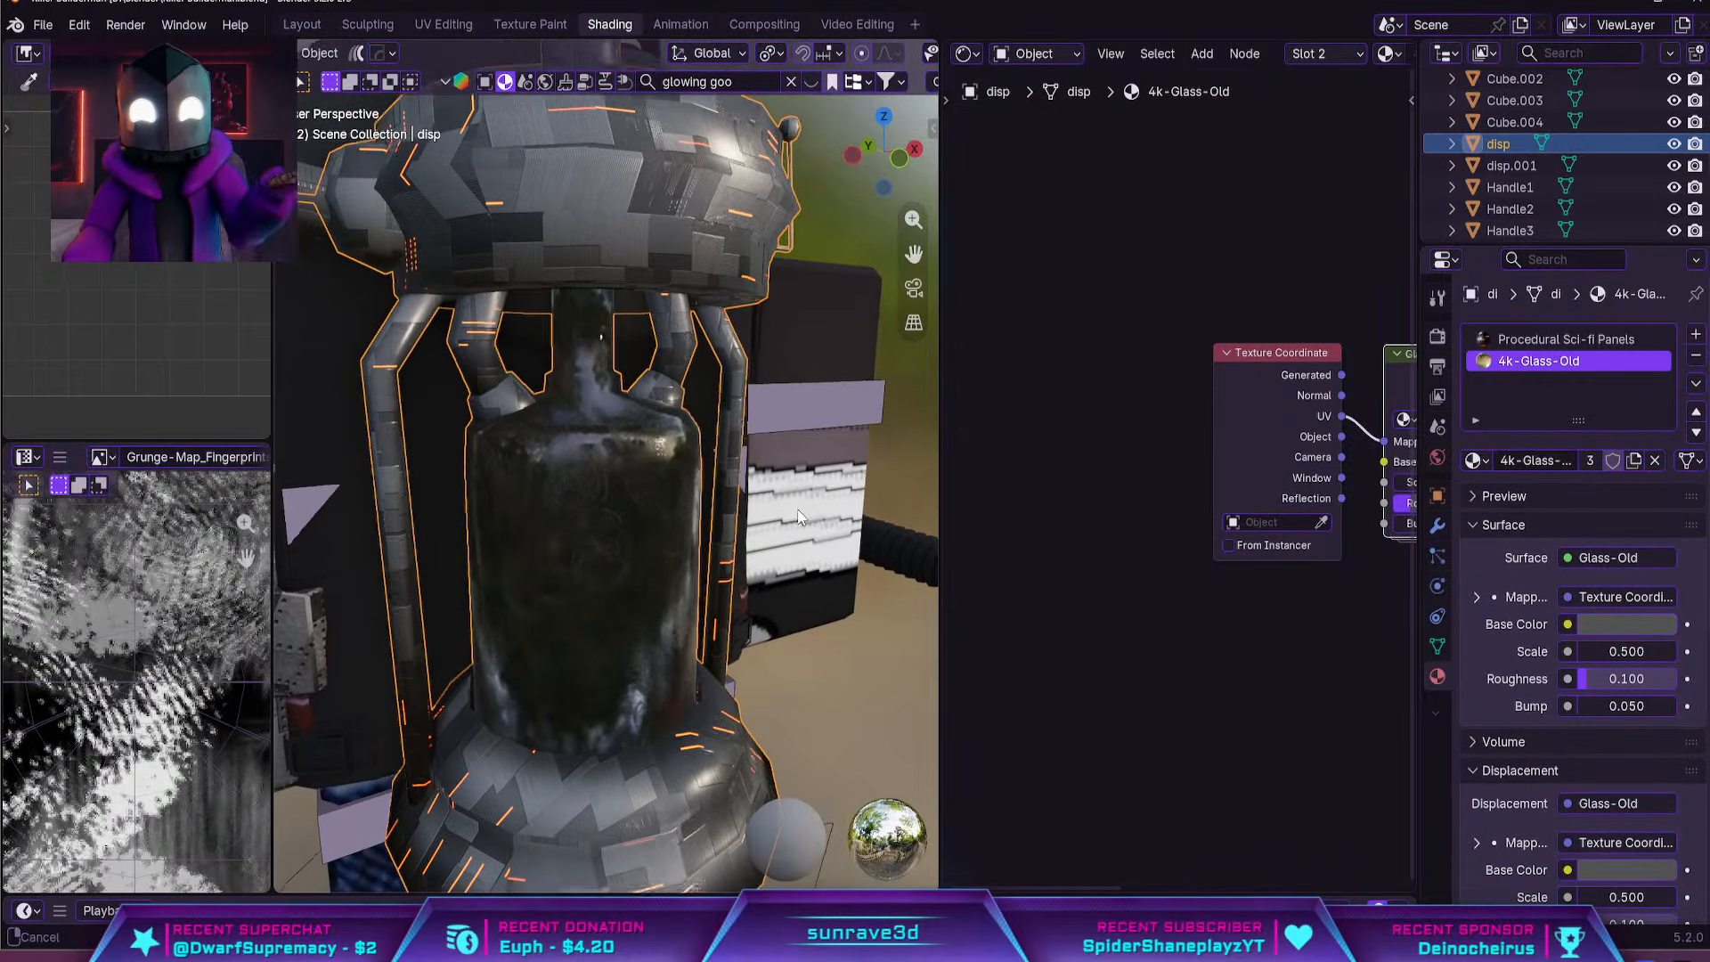
pyautogui.press('Tab')
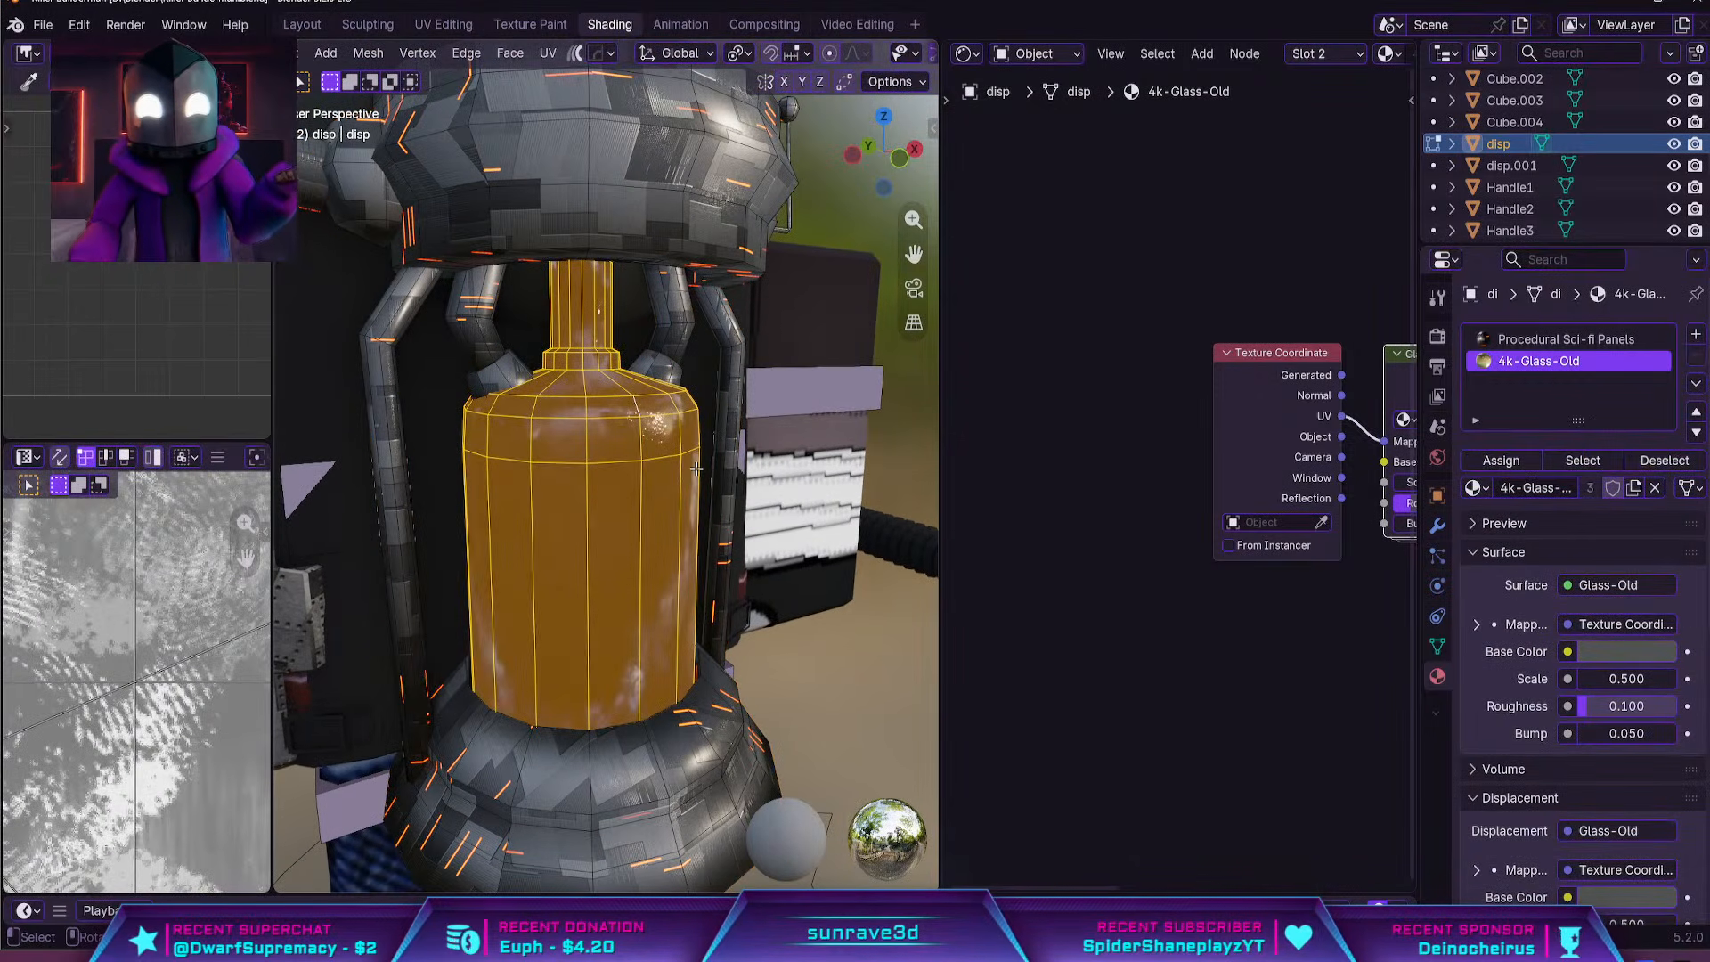
pyautogui.press('Tab')
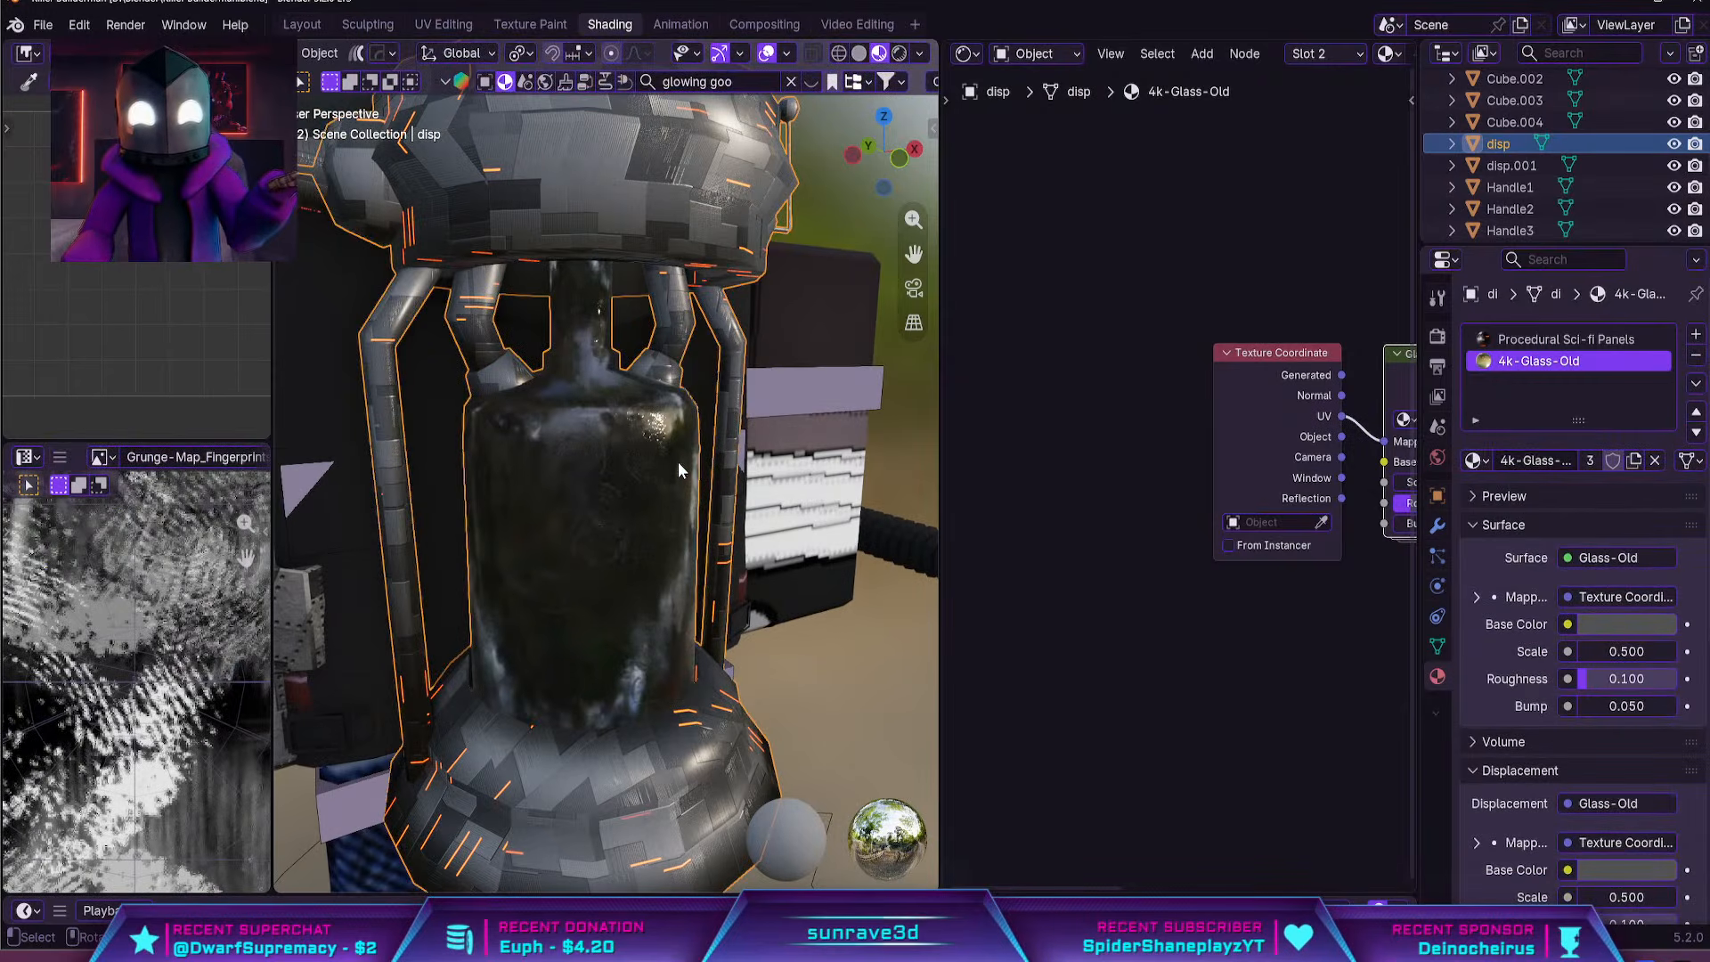
# Switch the viewport to rendered shading and inspect the goo through the tank's old glass
pyautogui.click(900, 55)
pyautogui.click(696, 548)
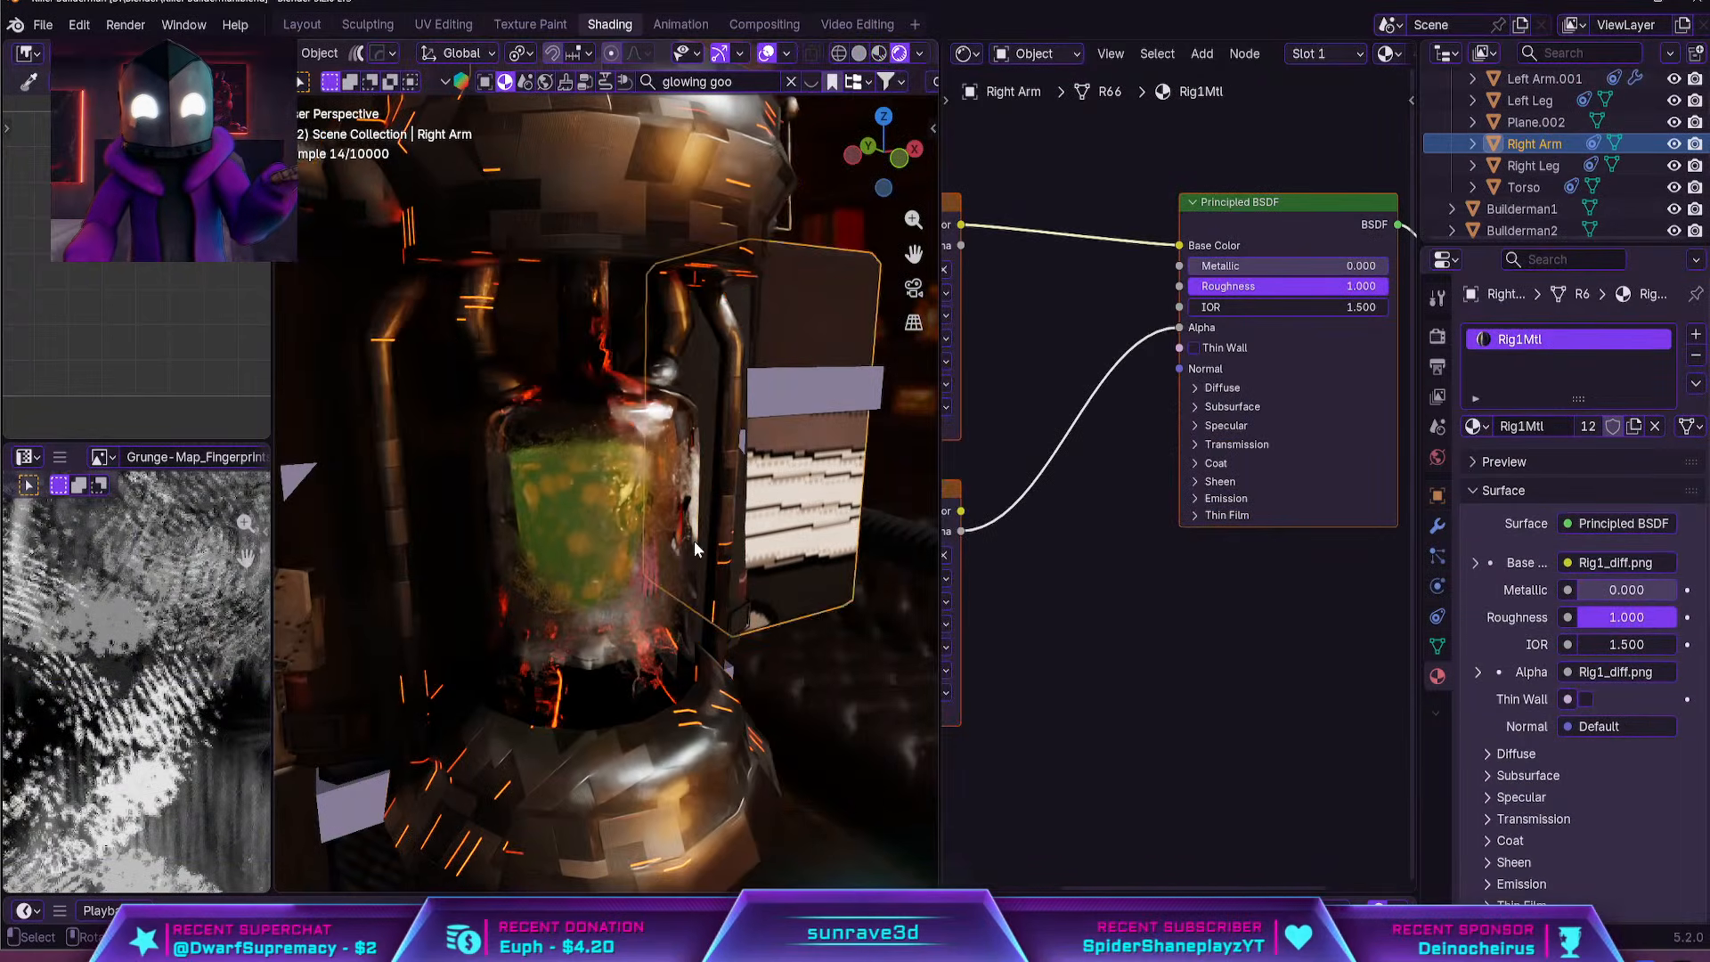
pyautogui.moveTo(695, 541); pyautogui.dragTo(663, 494, button='middle')
# Select the goo object inside the tank and shift it about -0.04 m along the global Y axis
pyautogui.click(757, 584)
pyautogui.click(666, 494)
pyautogui.scroll(-5, 666, 494)
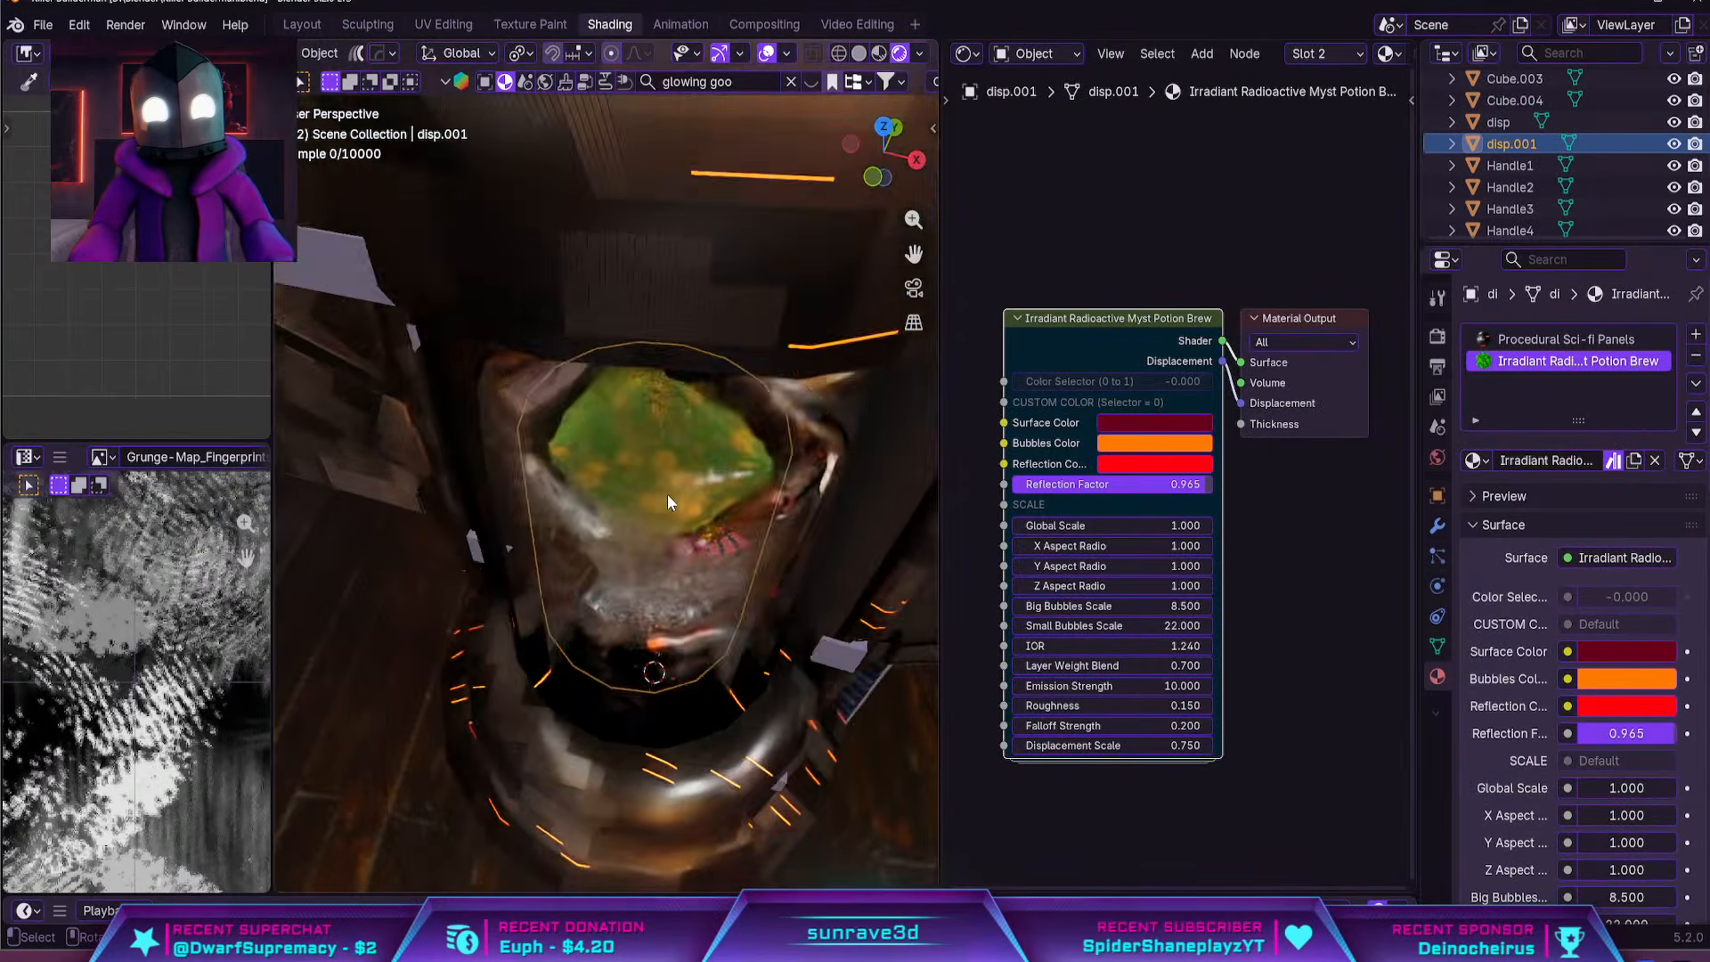
pyautogui.scroll(-4, 666, 493)
pyautogui.click(1436, 526)
pyautogui.moveTo(774, 419)
pyautogui.mouseDown(button='middle')
pyautogui.moveTo(794, 436)
pyautogui.moveTo(714, 502)
pyautogui.moveTo(740, 499)
pyautogui.mouseUp(button='middle')
pyautogui.press('z')
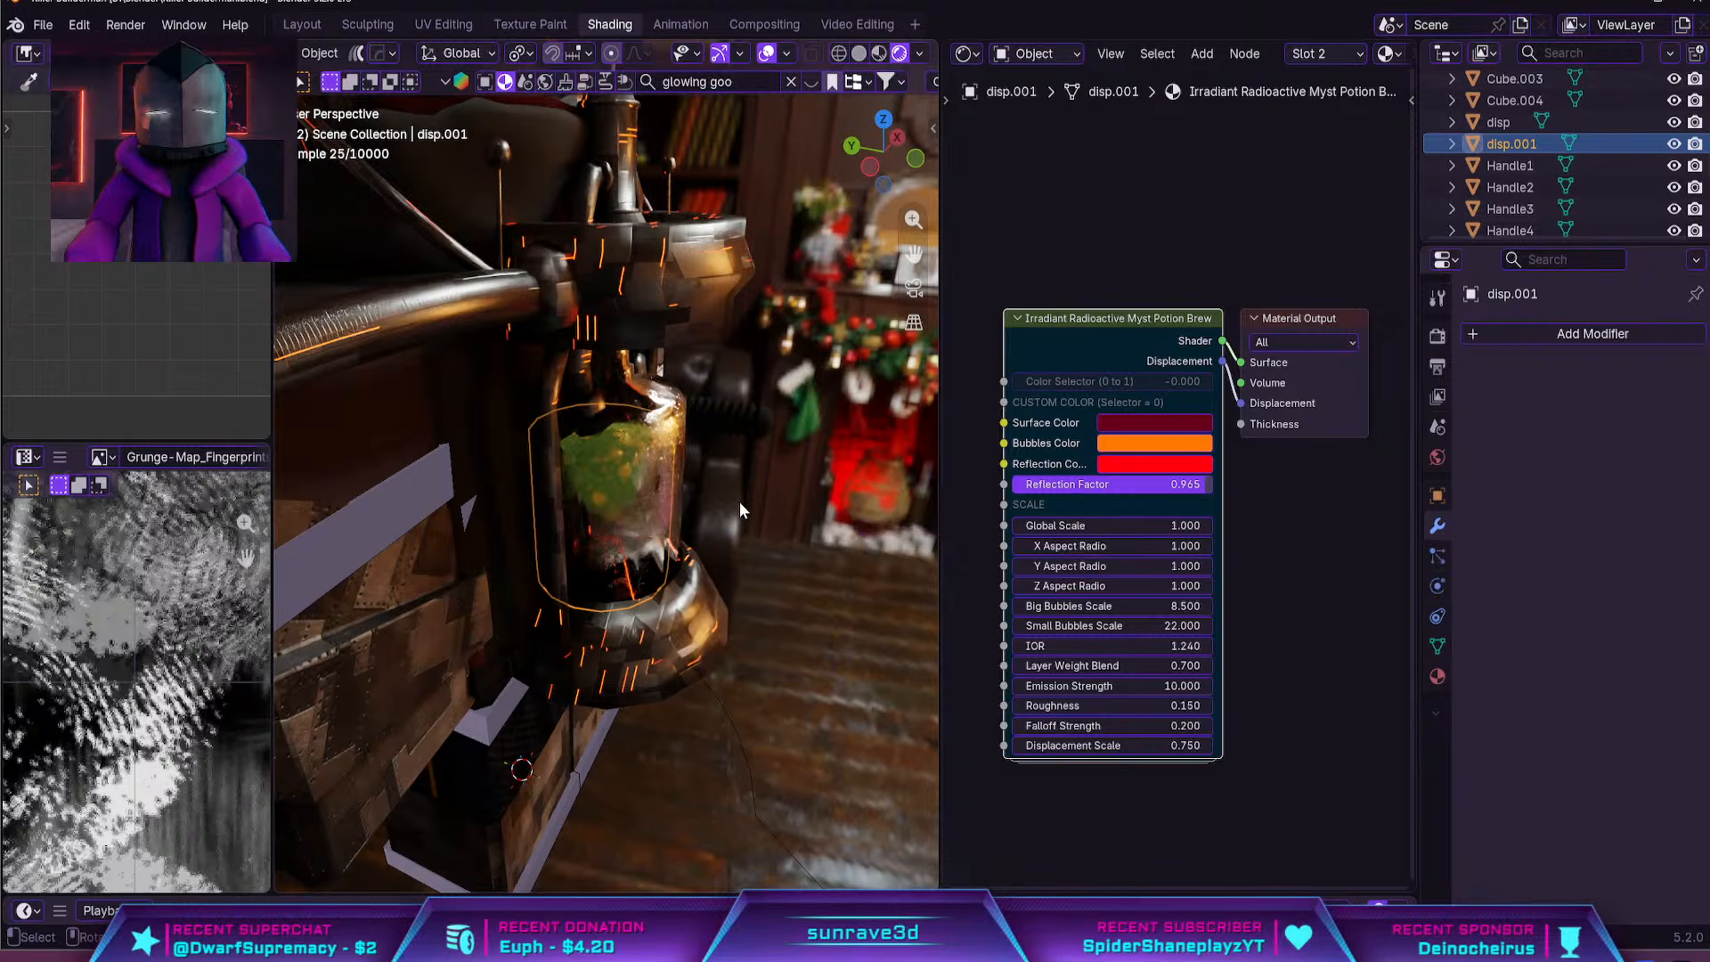
pyautogui.press('z')
pyautogui.press('g')
pyautogui.press('y')
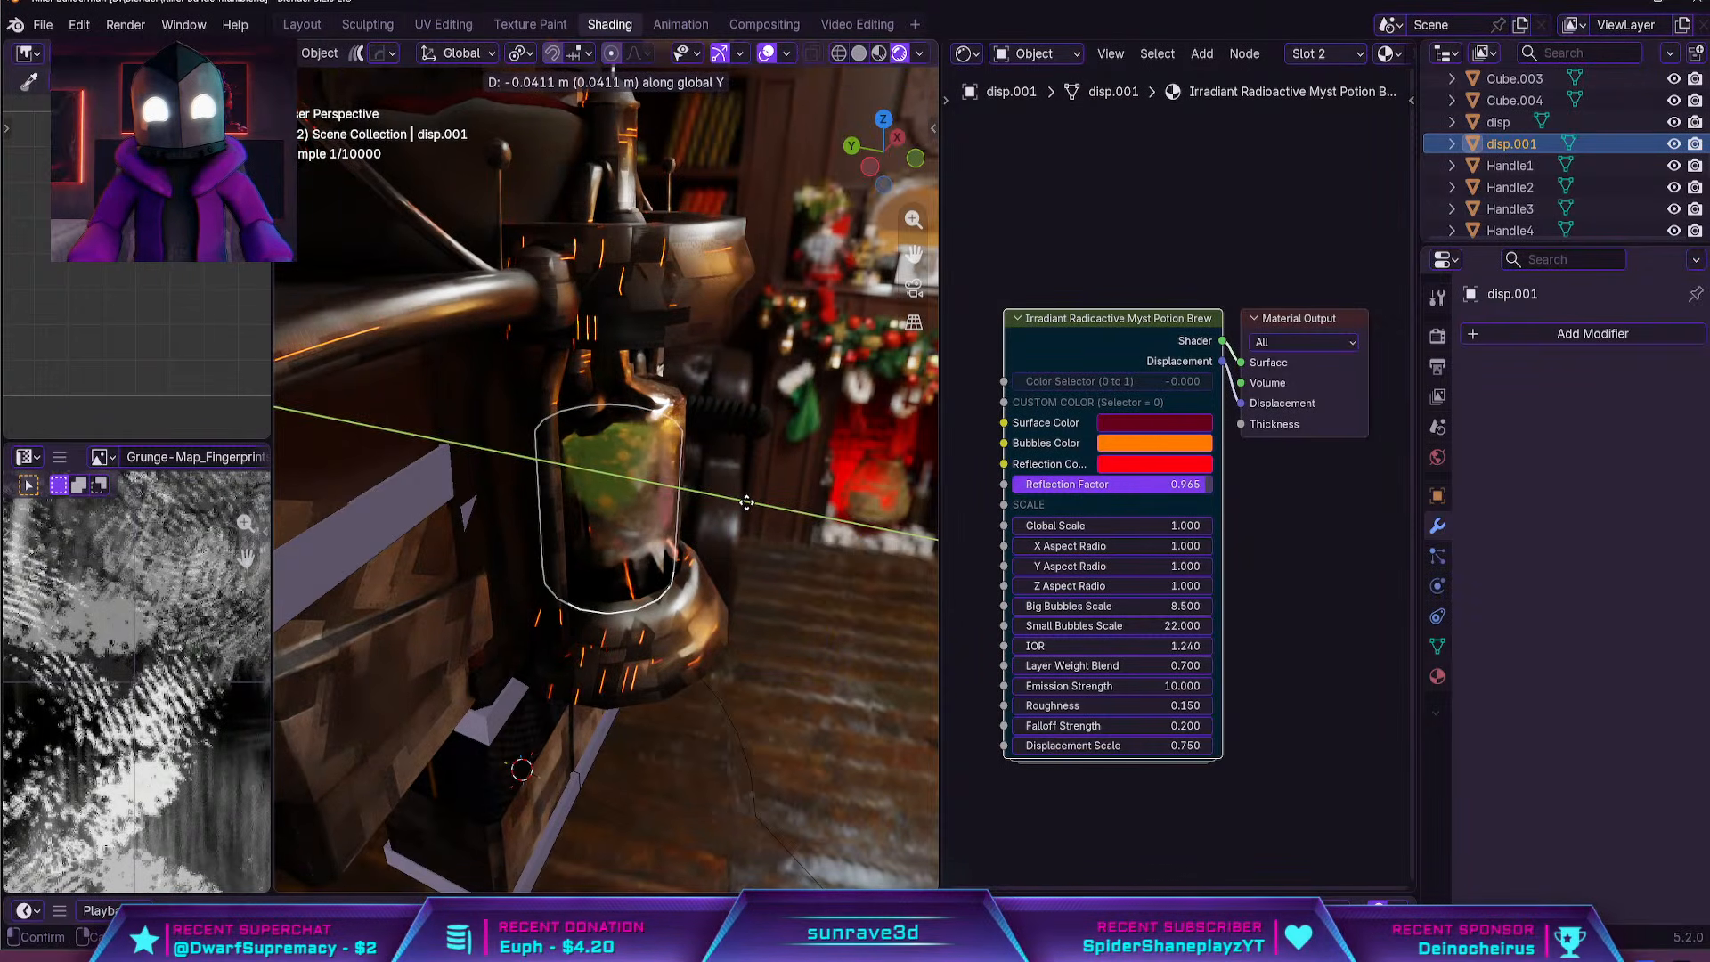
pyautogui.click(746, 503)
# Set the Scale of the tank's 4k-Glass-Old material to 2
pyautogui.moveTo(745, 501); pyautogui.dragTo(613, 484, button='middle')
pyautogui.click(703, 479)
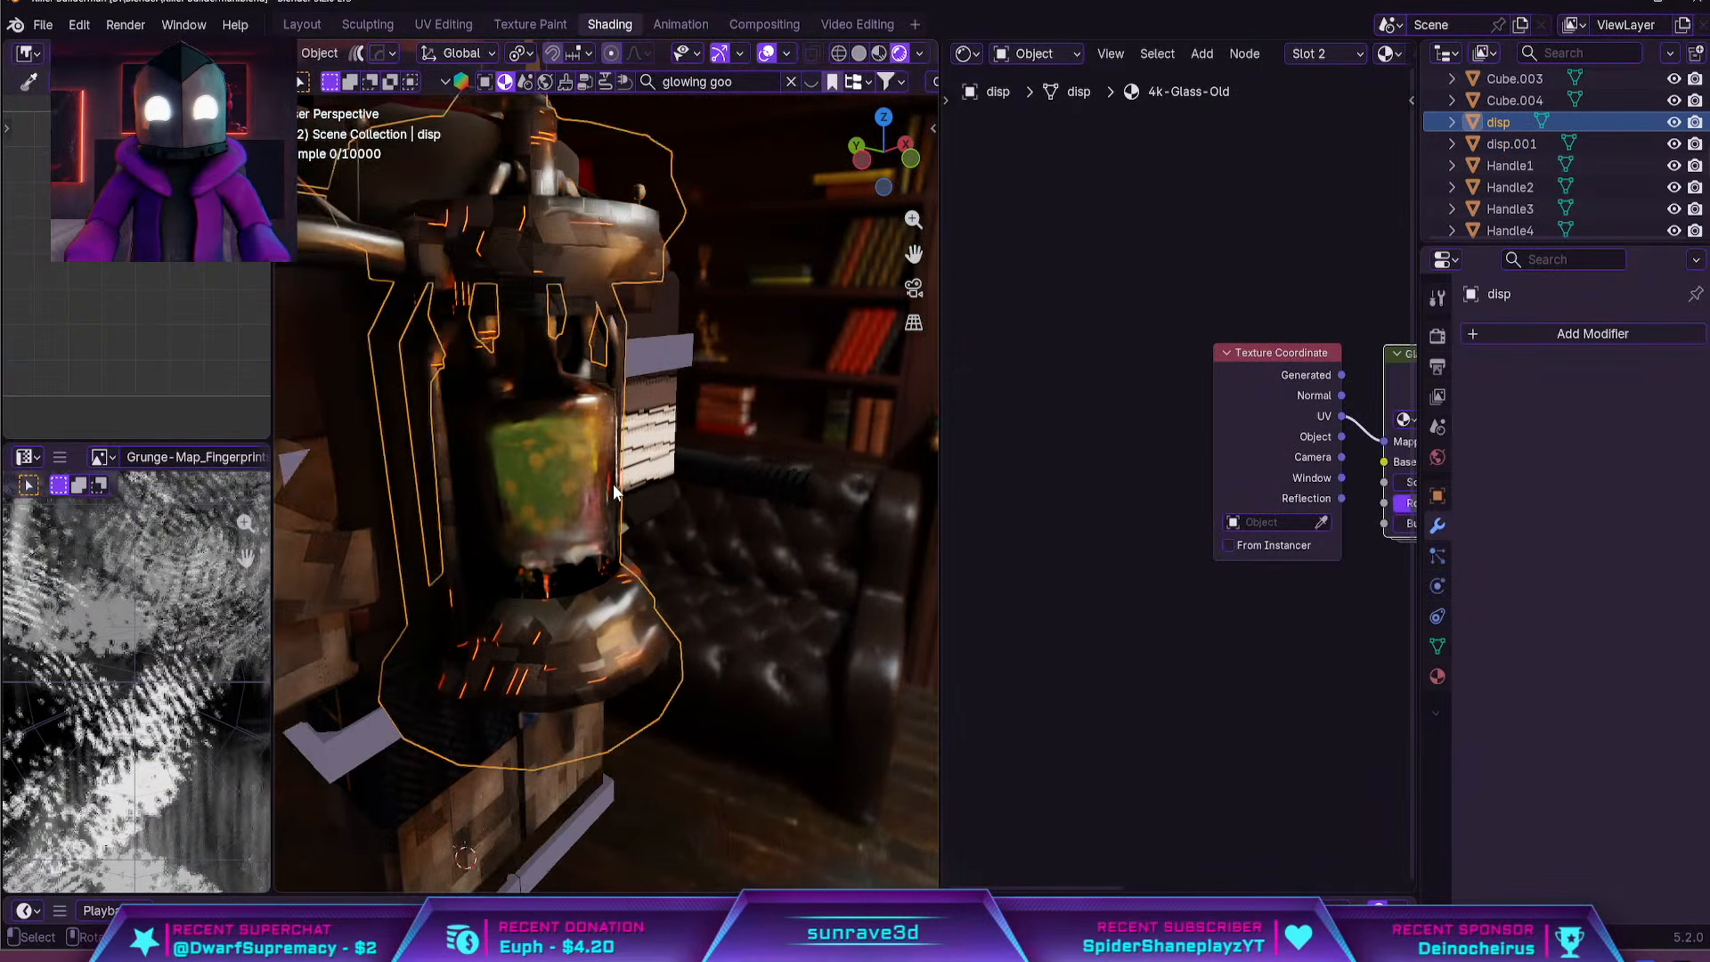
pyautogui.scroll(3, 613, 484)
pyautogui.click(1437, 676)
pyautogui.scroll(-5, 1569, 652)
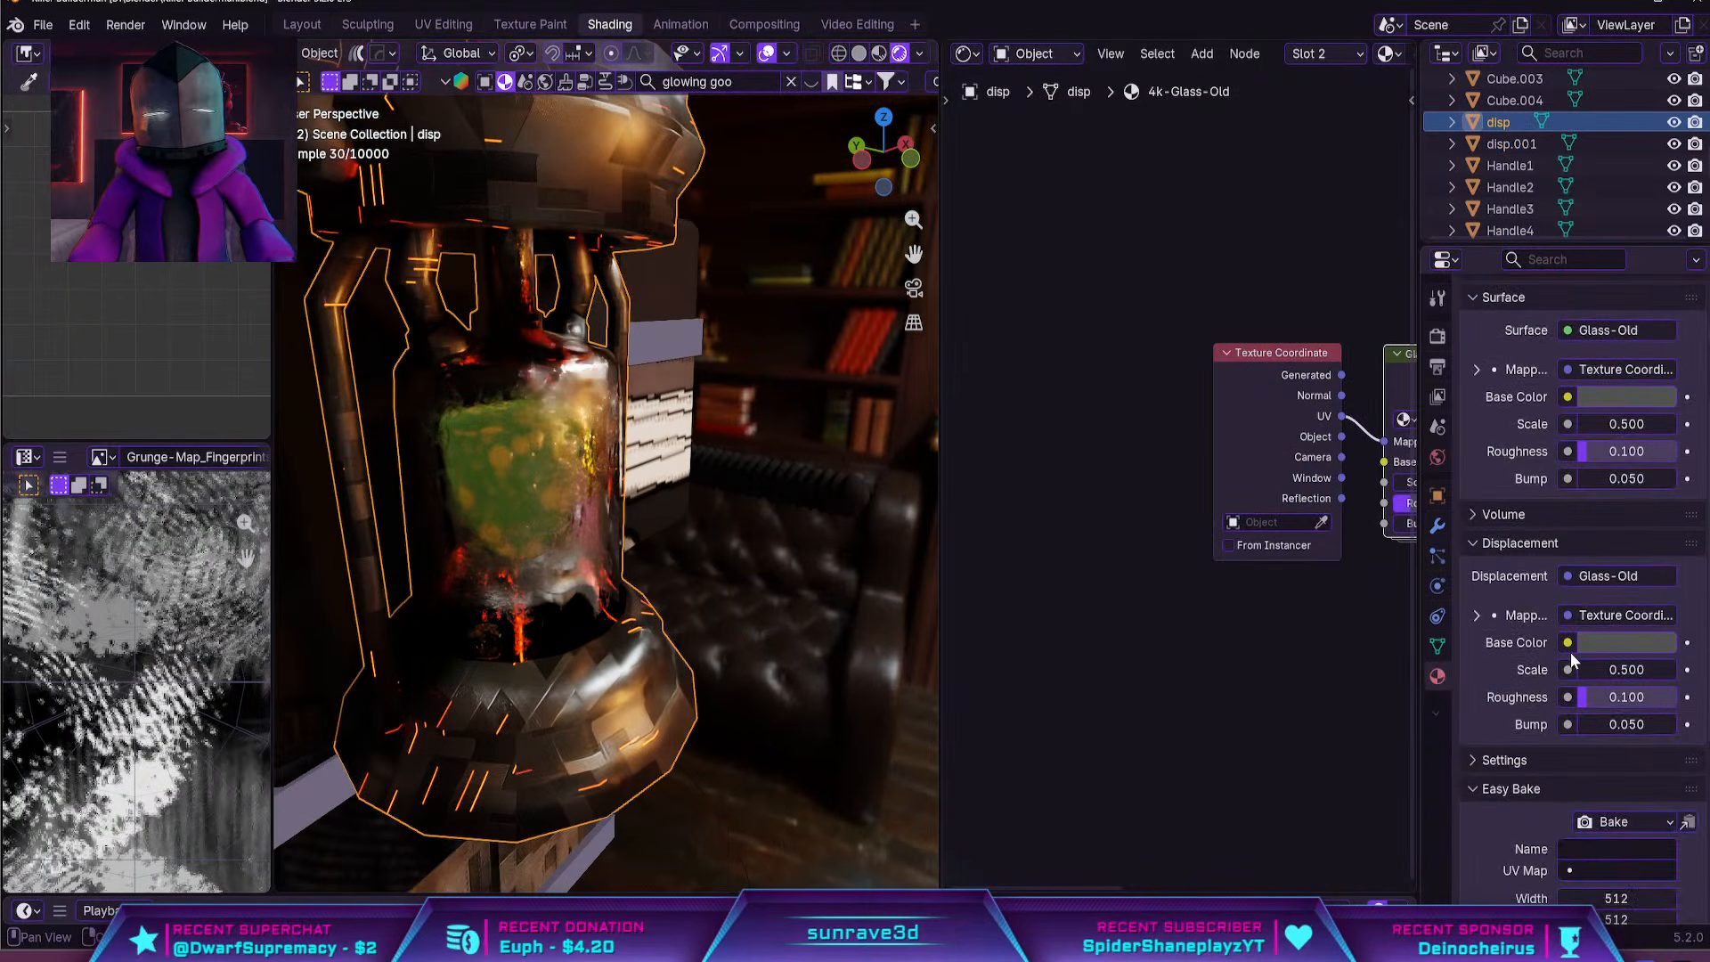
pyautogui.click(1629, 669)
pyautogui.press('BackSpace')
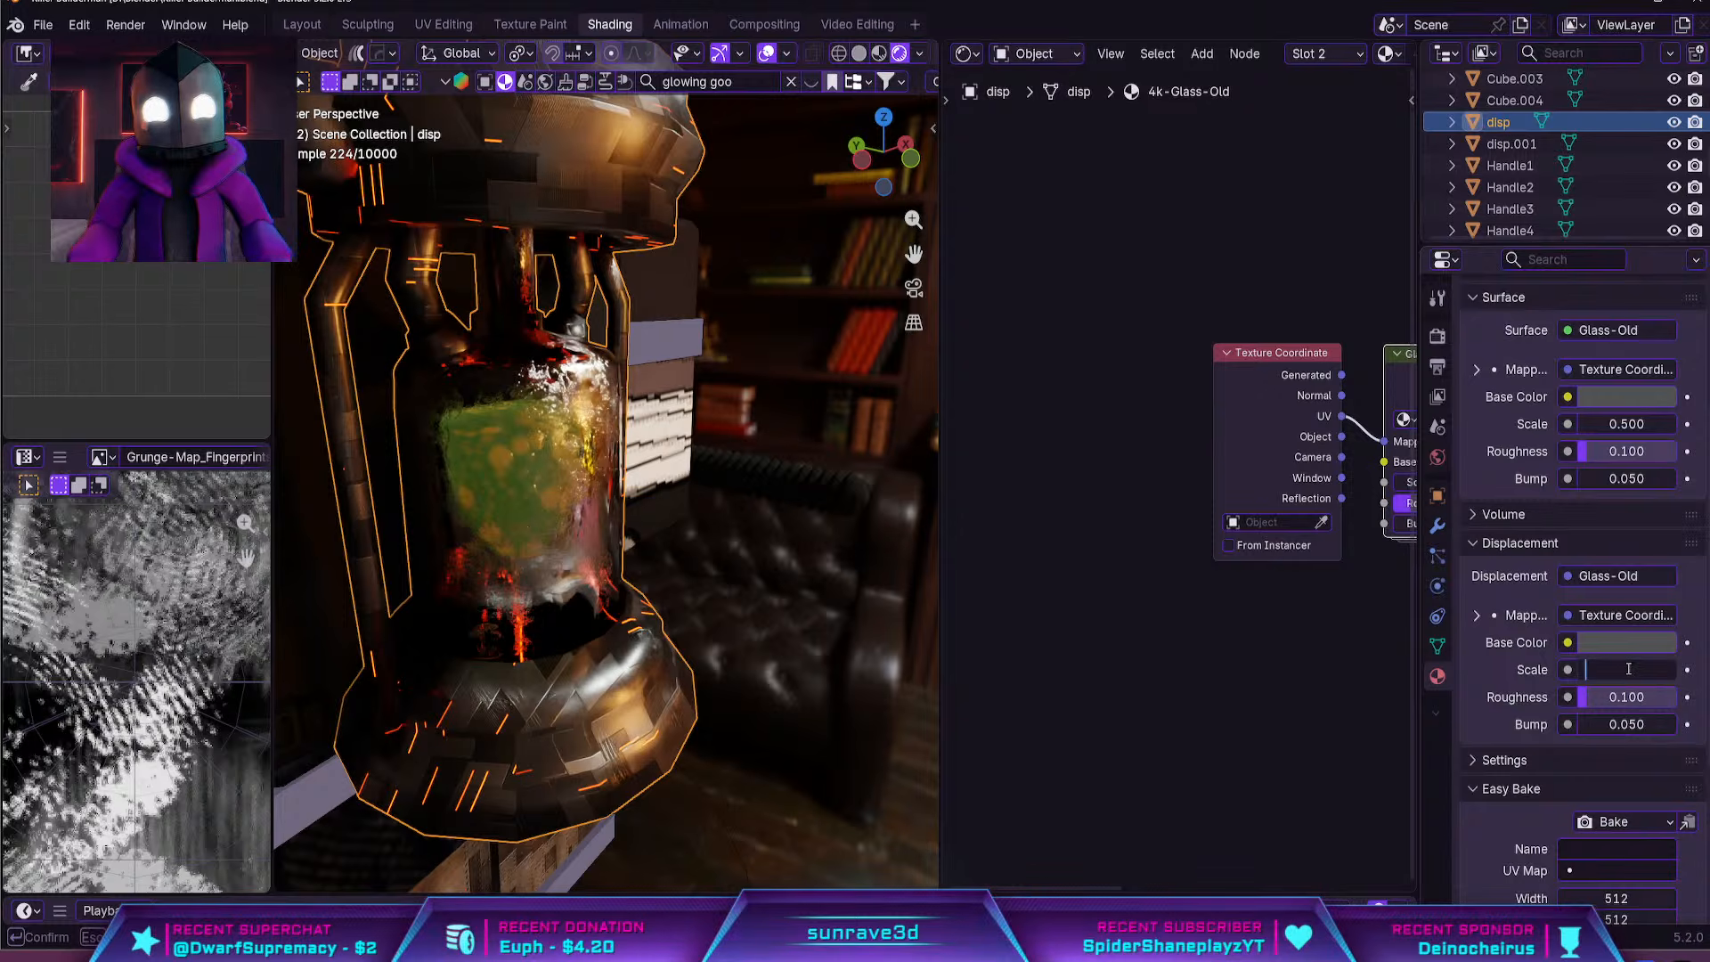
pyautogui.write('2')
pyautogui.press('Return')
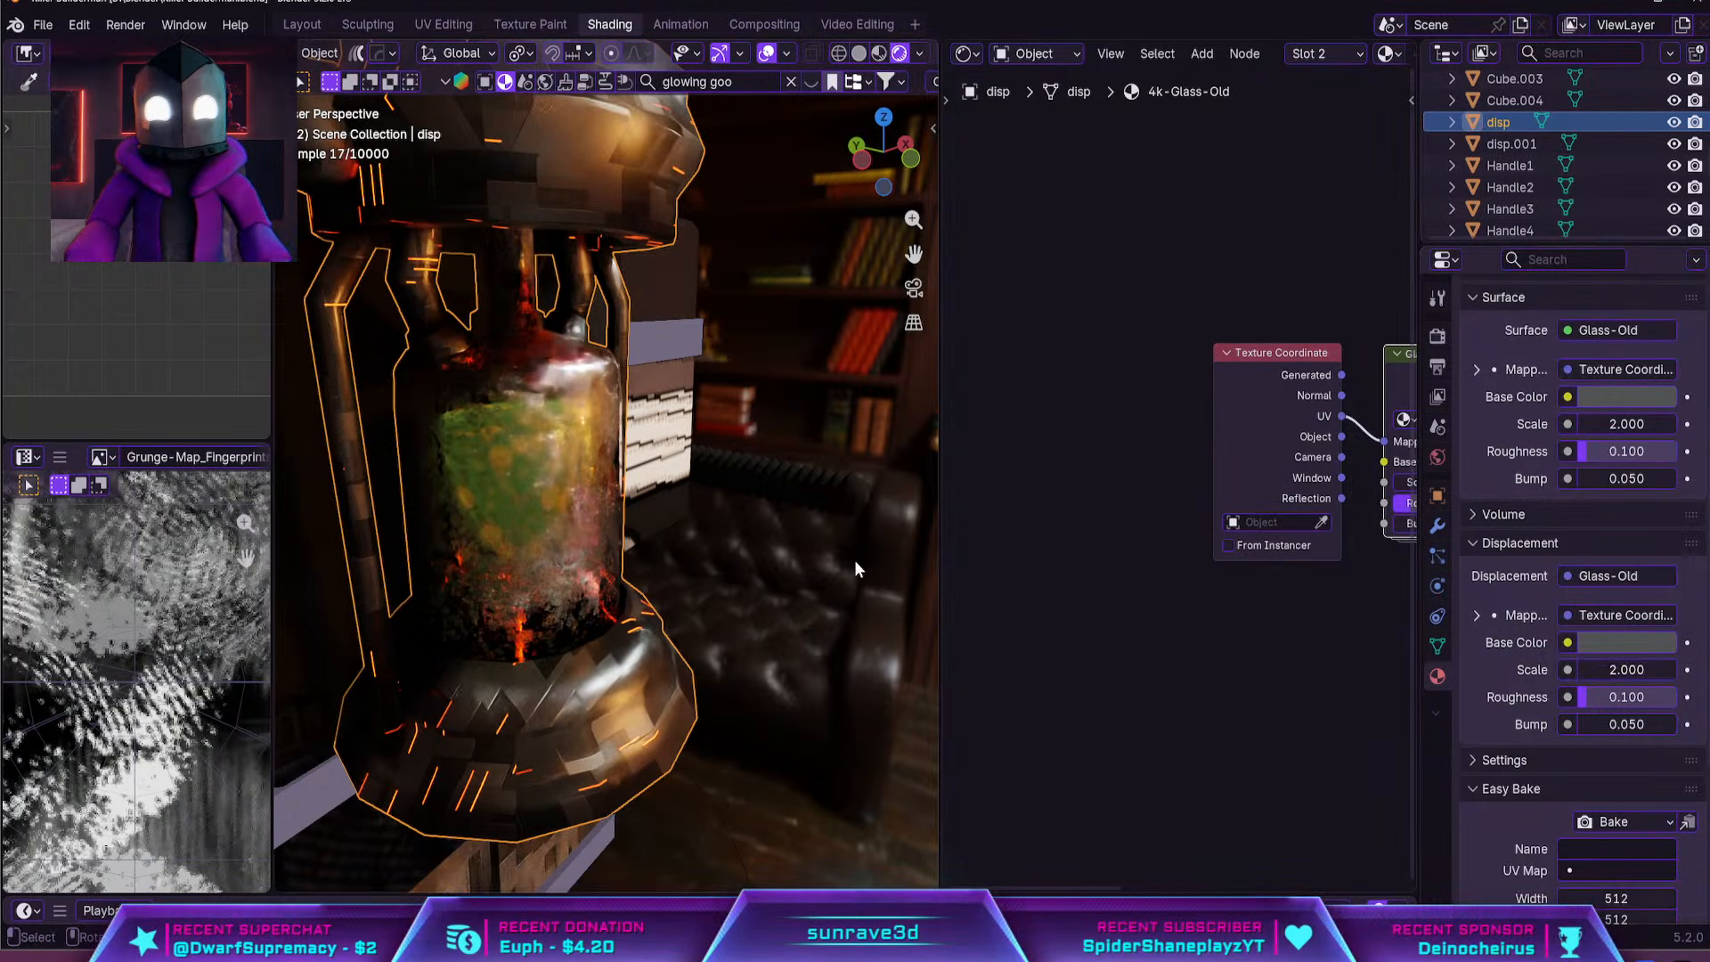
# Set the old glass material's Bump to 0.005 after trying 0.001
pyautogui.doubleClick(1643, 716)
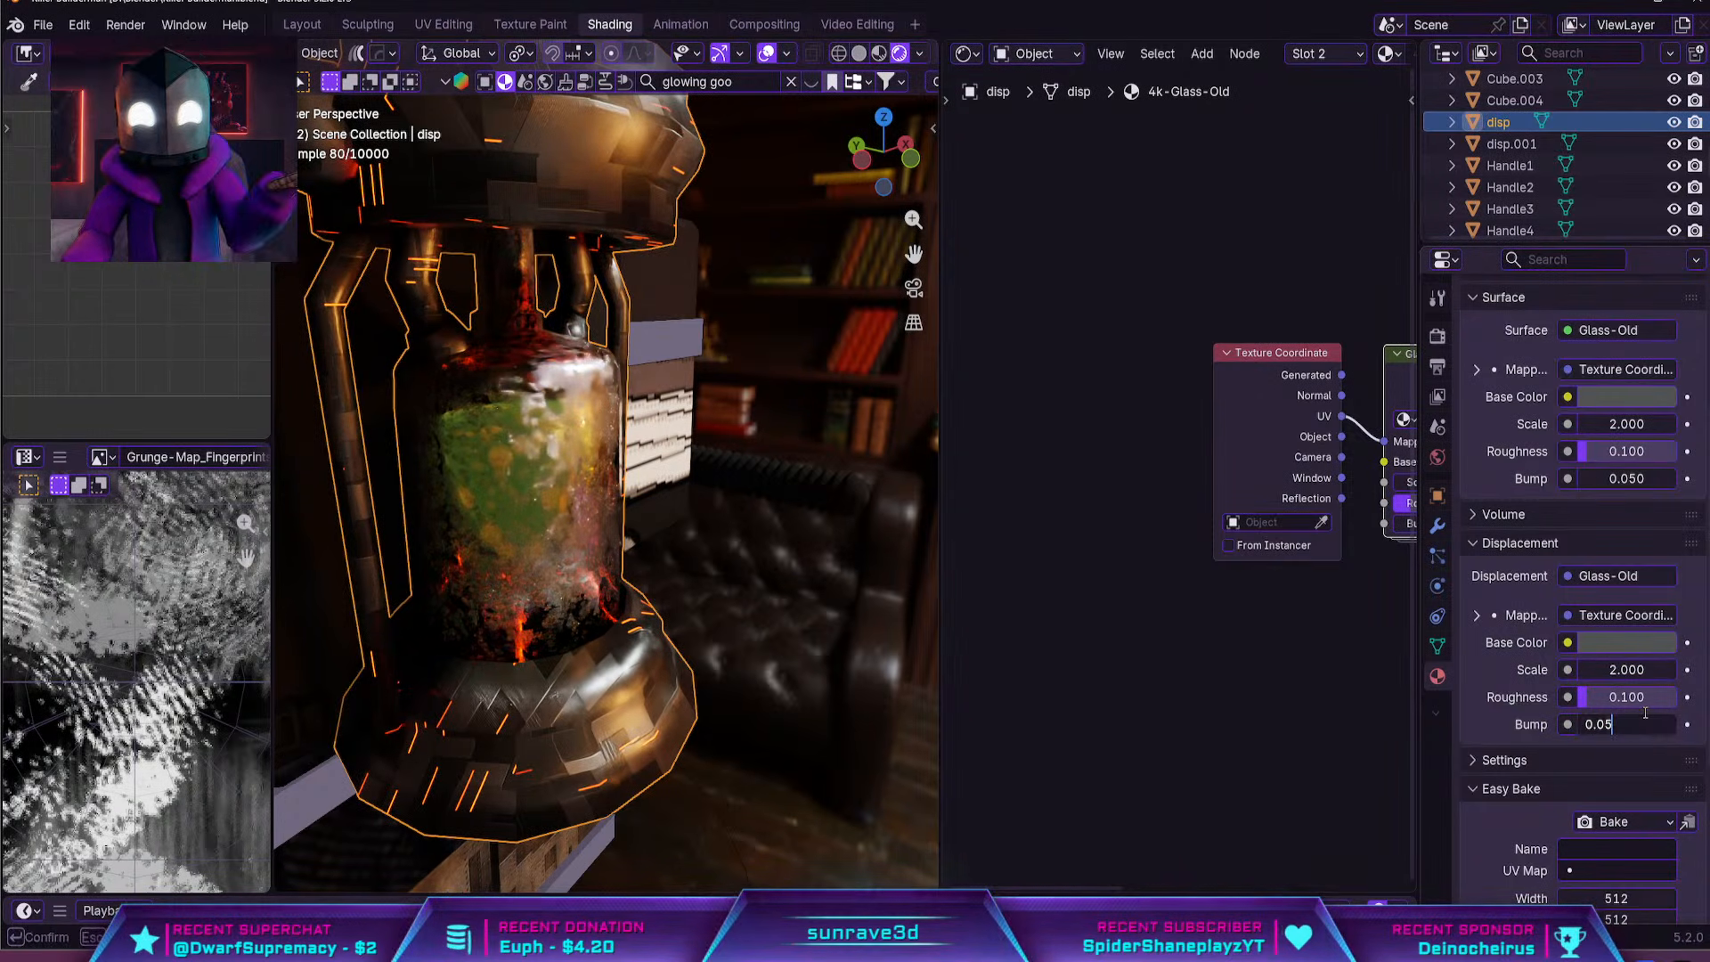
pyautogui.press('BackSpace')
pyautogui.write('01')
pyautogui.press('Return')
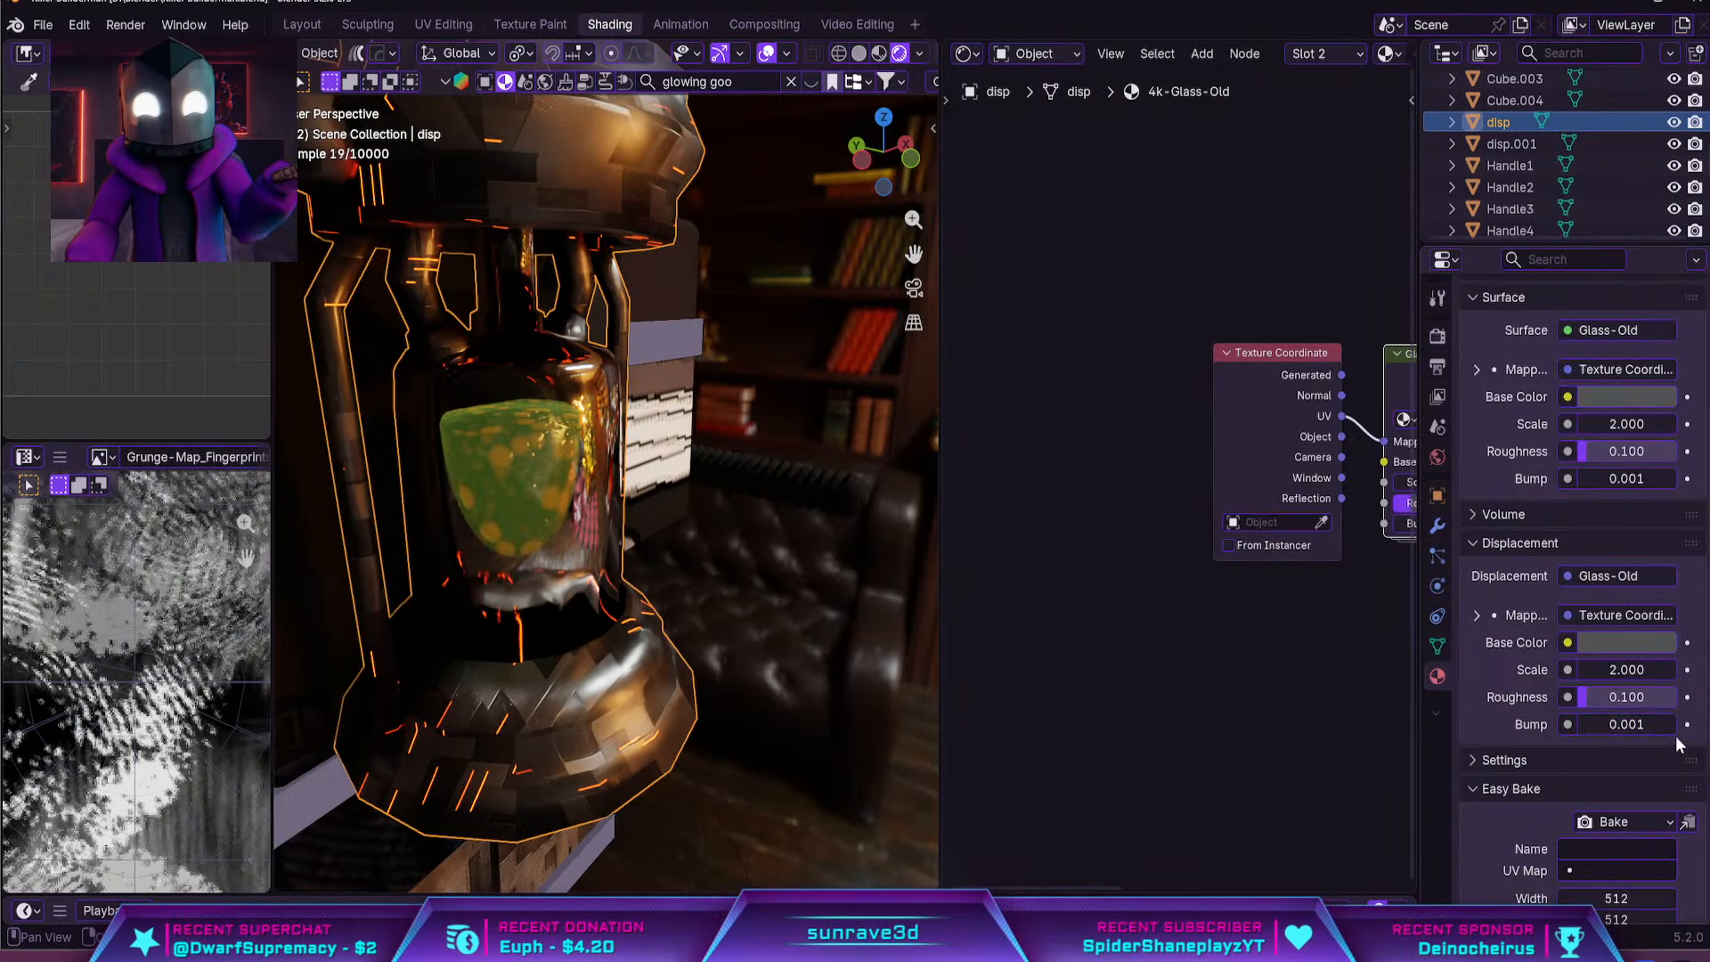
pyautogui.press('BackSpace')
pyautogui.write('5')
pyautogui.press('Return')
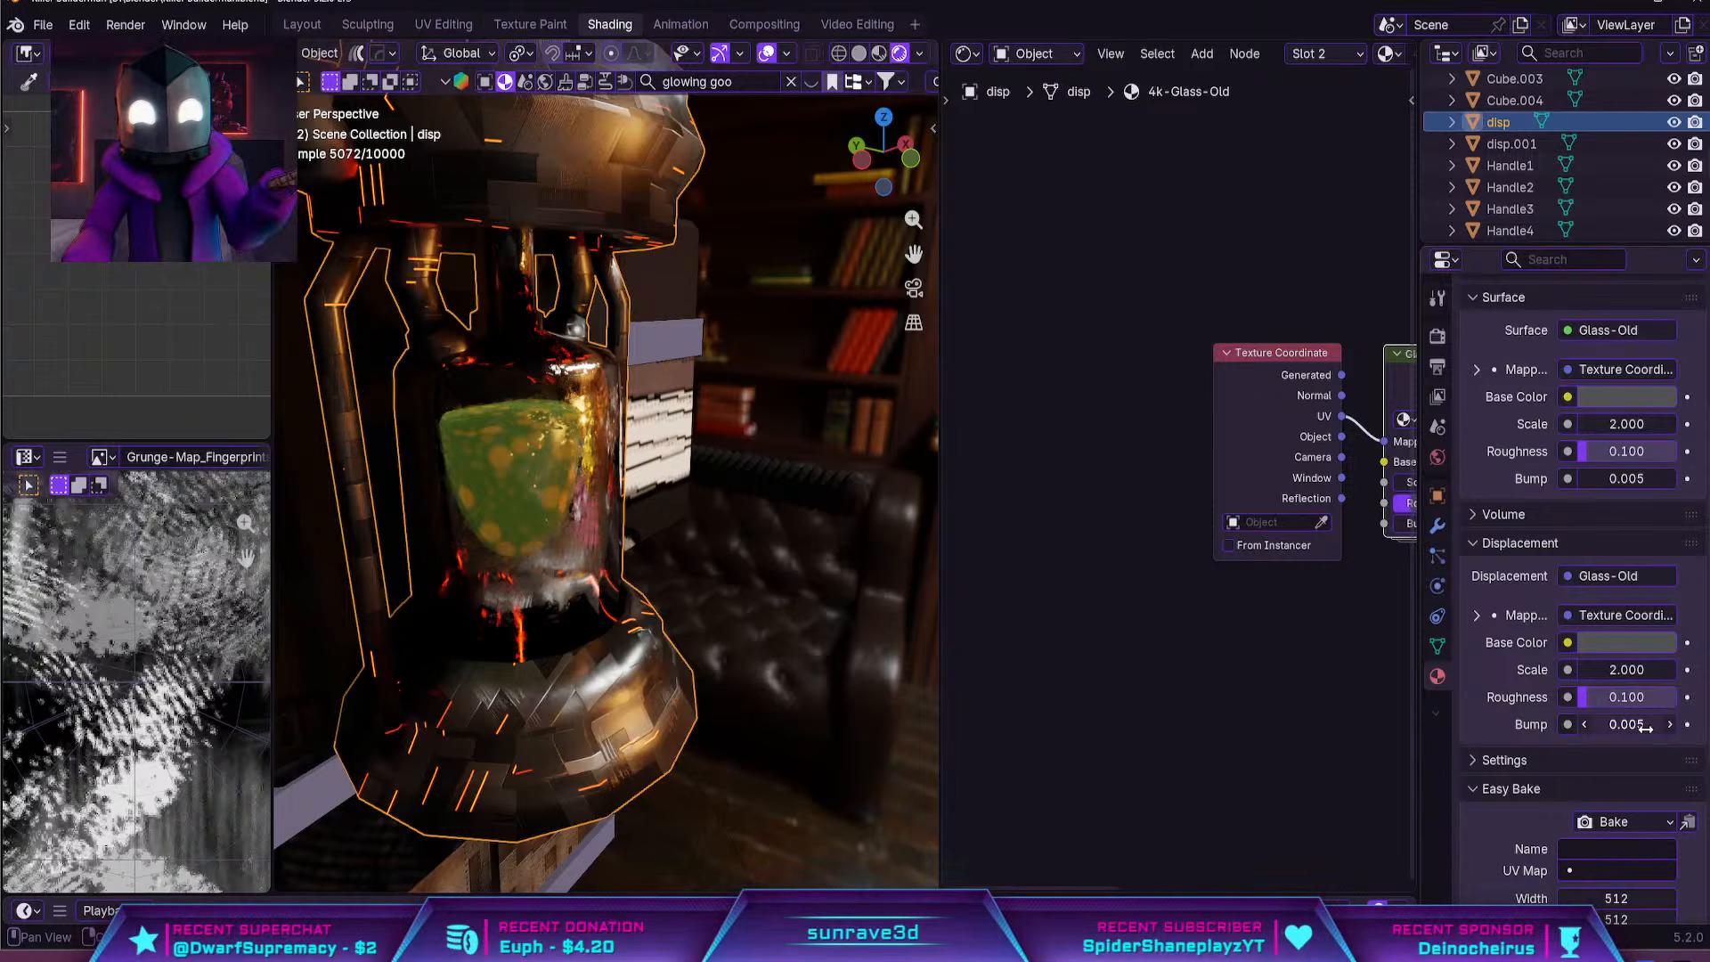
# Join the goo object into the tank object, keeping the tank as the active object
pyautogui.moveTo(590, 389); pyautogui.dragTo(472, 392, button='middle')
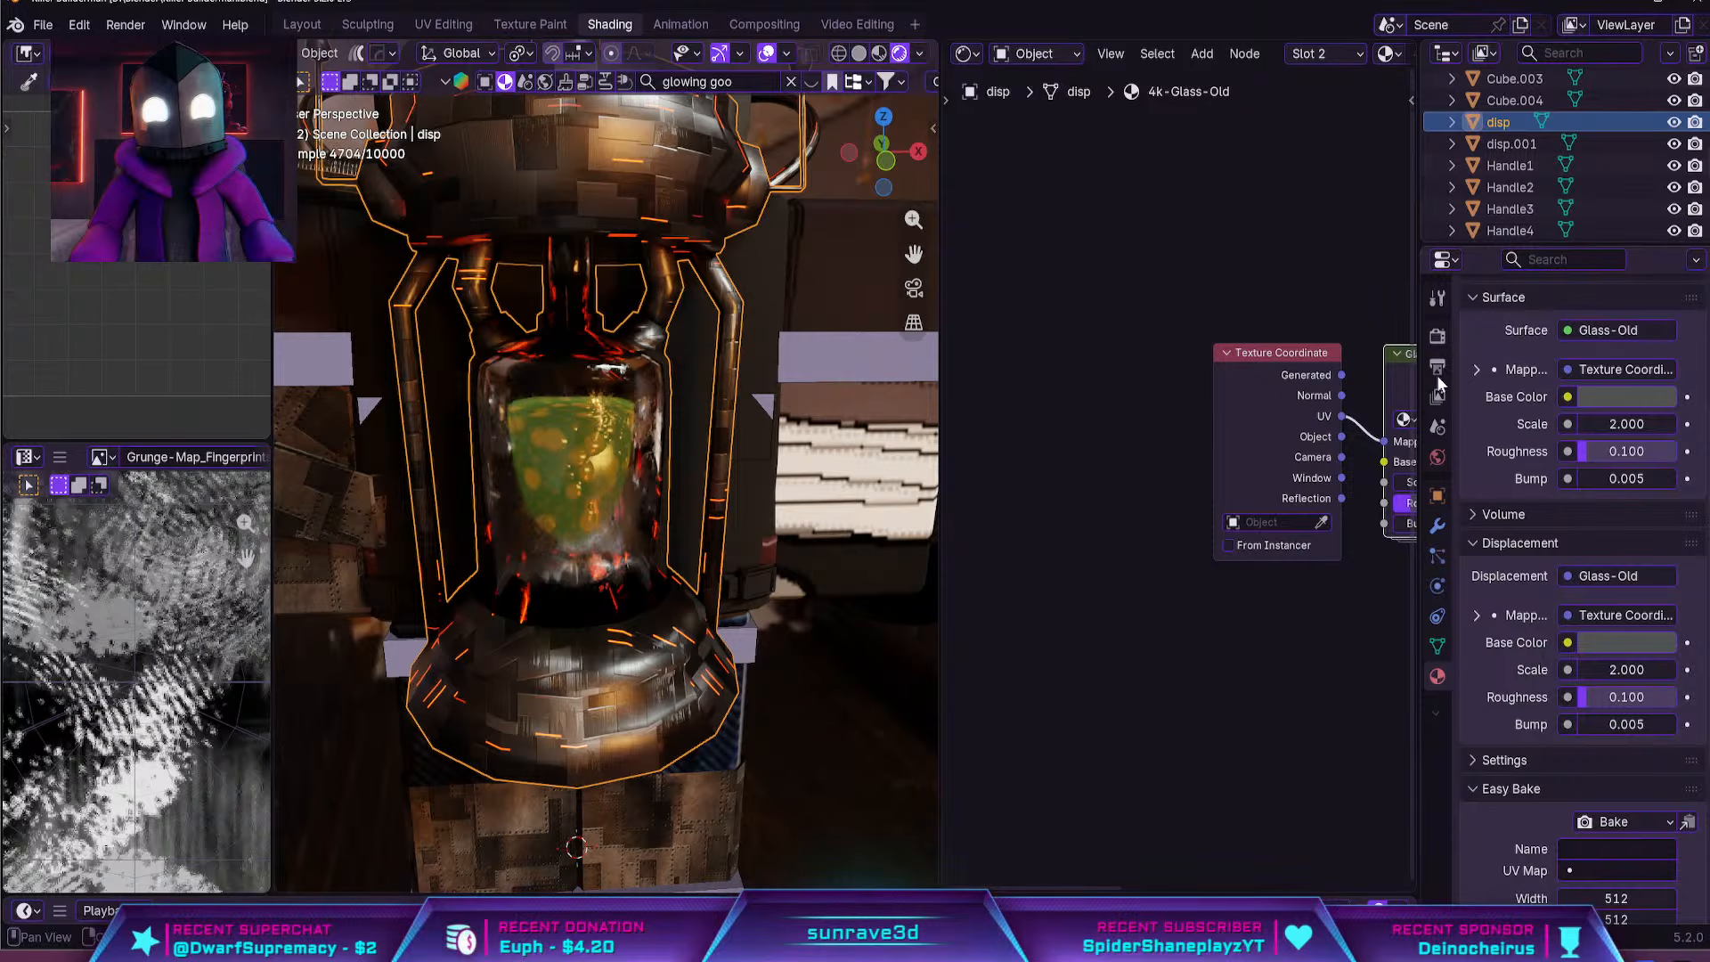
pyautogui.scroll(-2, 1437, 383)
pyautogui.moveTo(757, 484); pyautogui.dragTo(752, 515, button='middle')
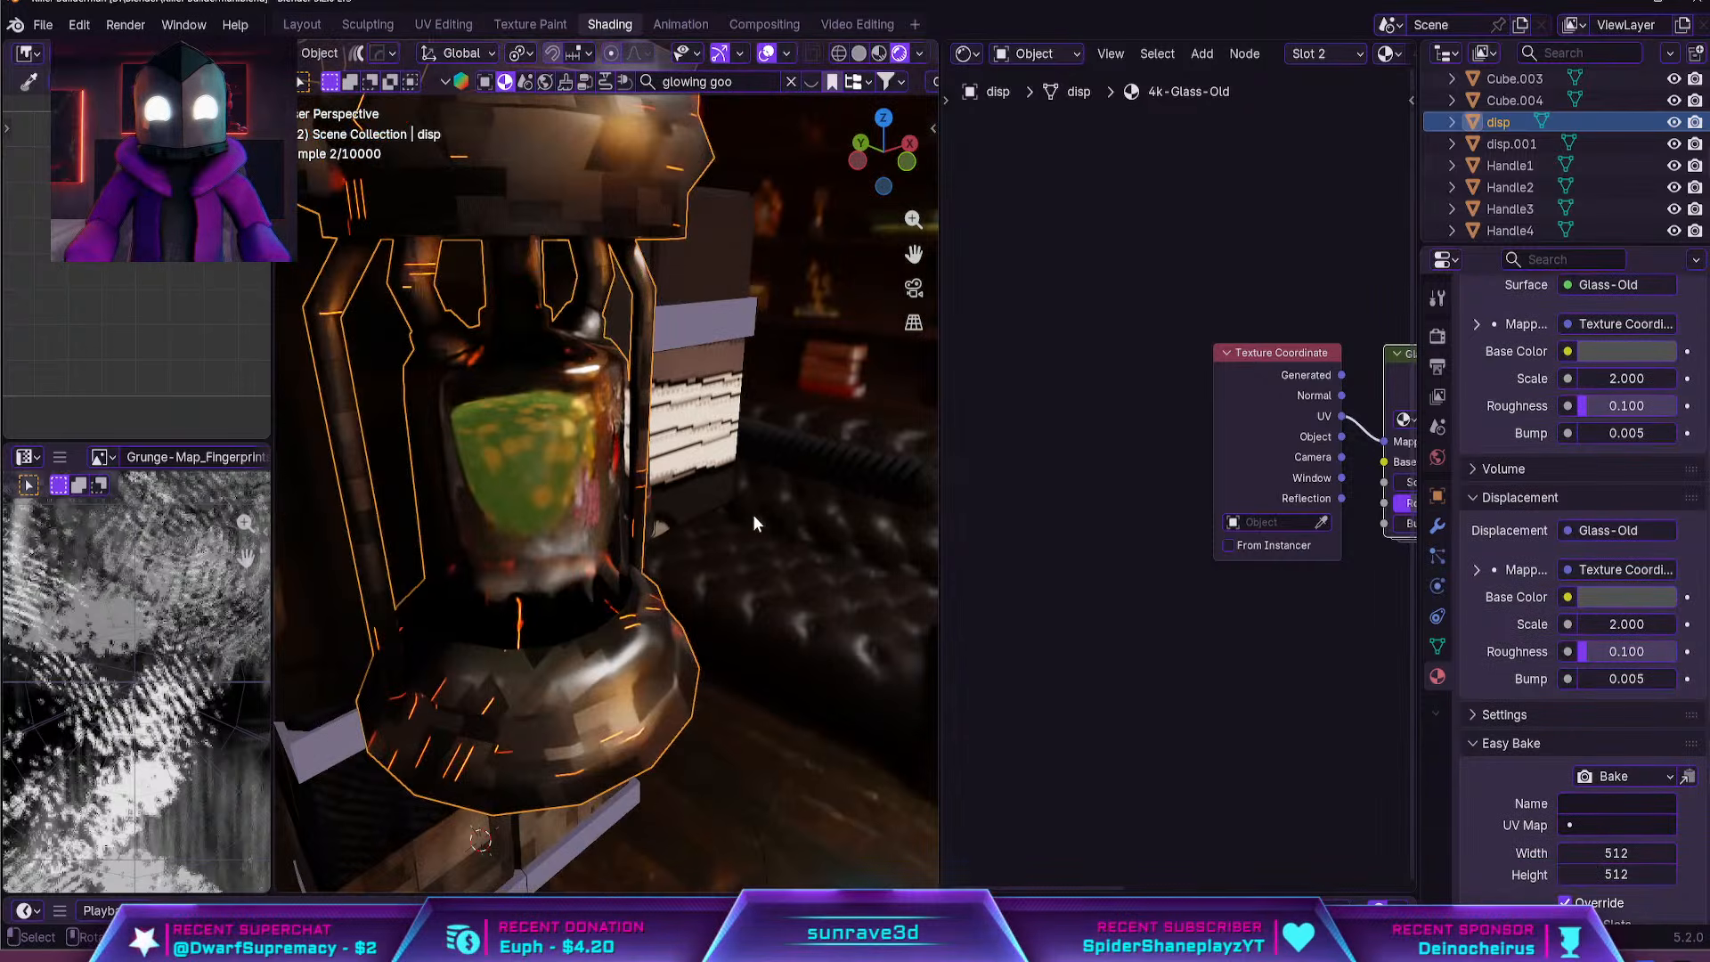
pyautogui.click(543, 434)
pyautogui.keyDown('shift'); pyautogui.click(623, 374); pyautogui.keyUp('shift')
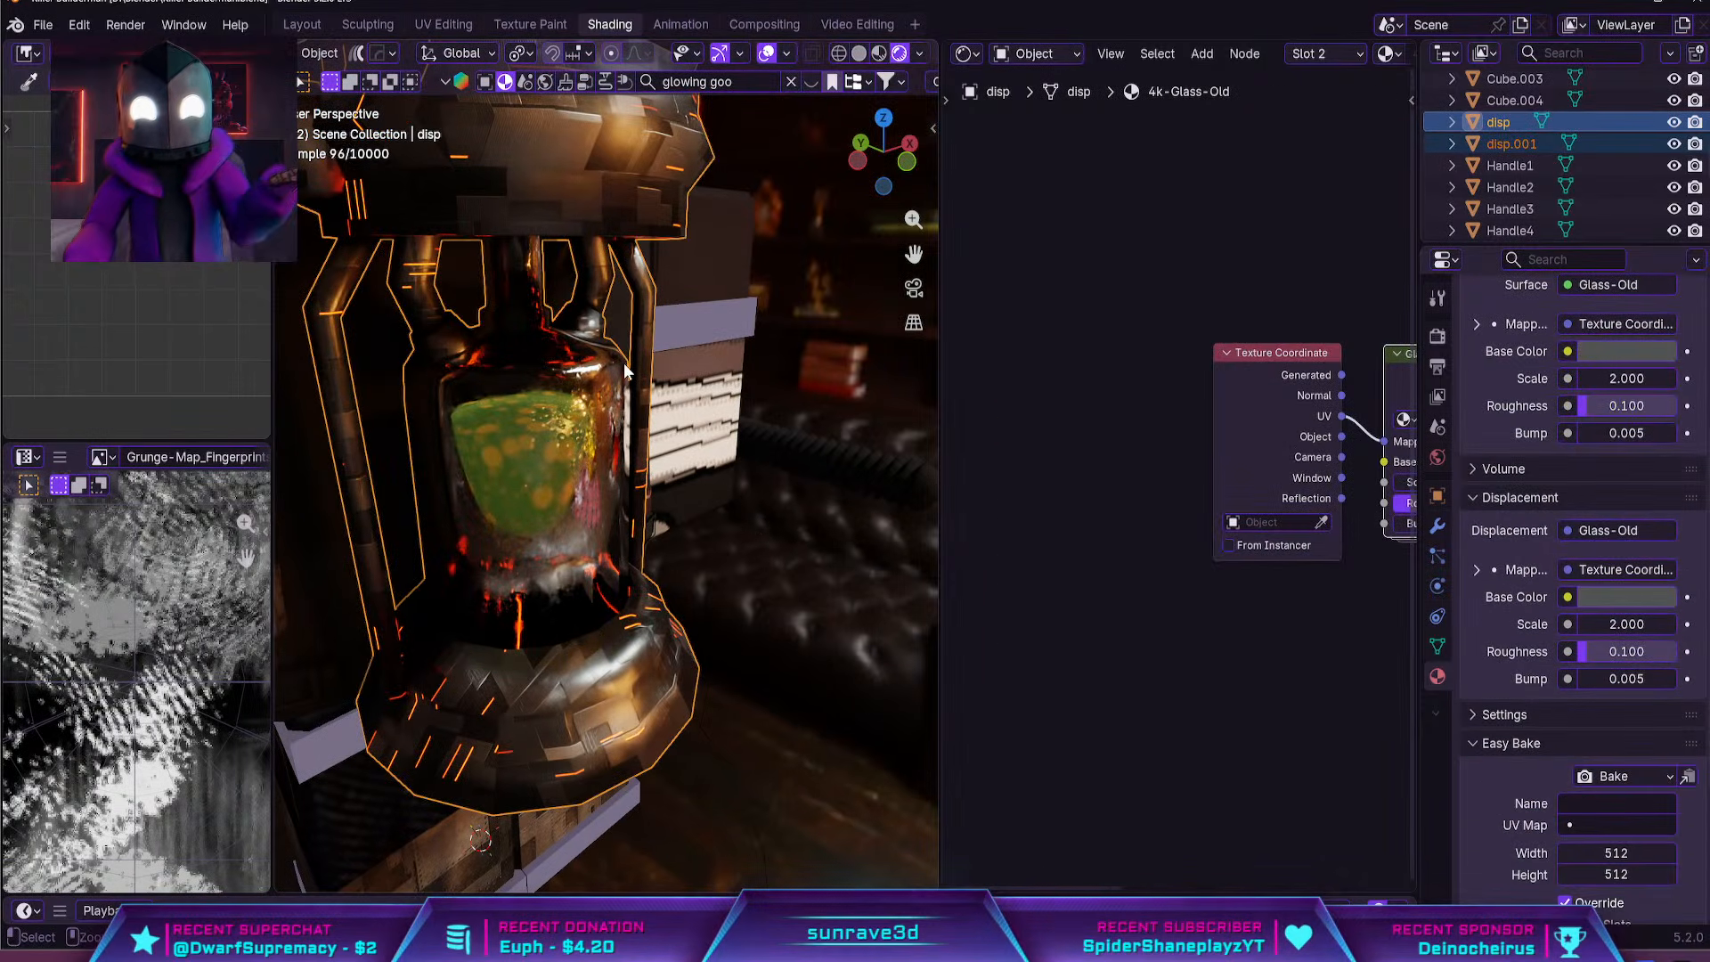
pyautogui.hotkey('ctrl', 'j')
# Go to the Layout workspace and disable scene lights and scene world for the rendered viewport
pyautogui.scroll(-4, 625, 364)
pyautogui.moveTo(628, 365); pyautogui.dragTo(773, 475, button='middle')
pyautogui.scroll(3, 842, 466)
pyautogui.scroll(-2, 844, 472)
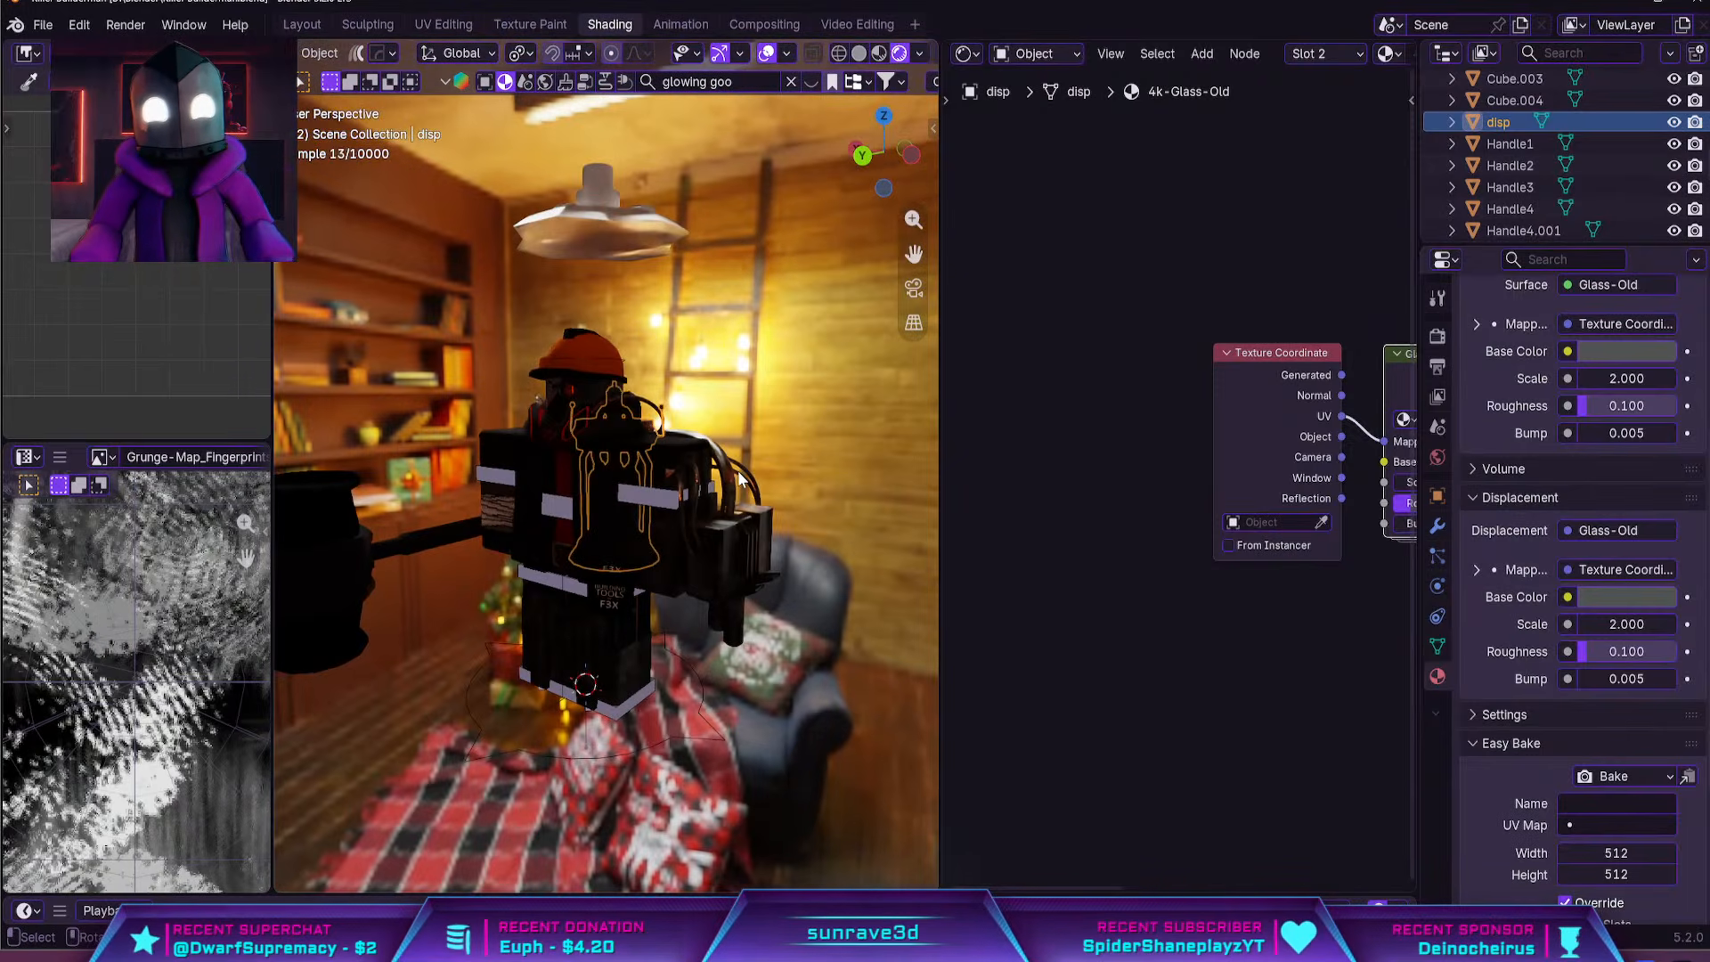
pyautogui.click(314, 25)
pyautogui.click(1351, 83)
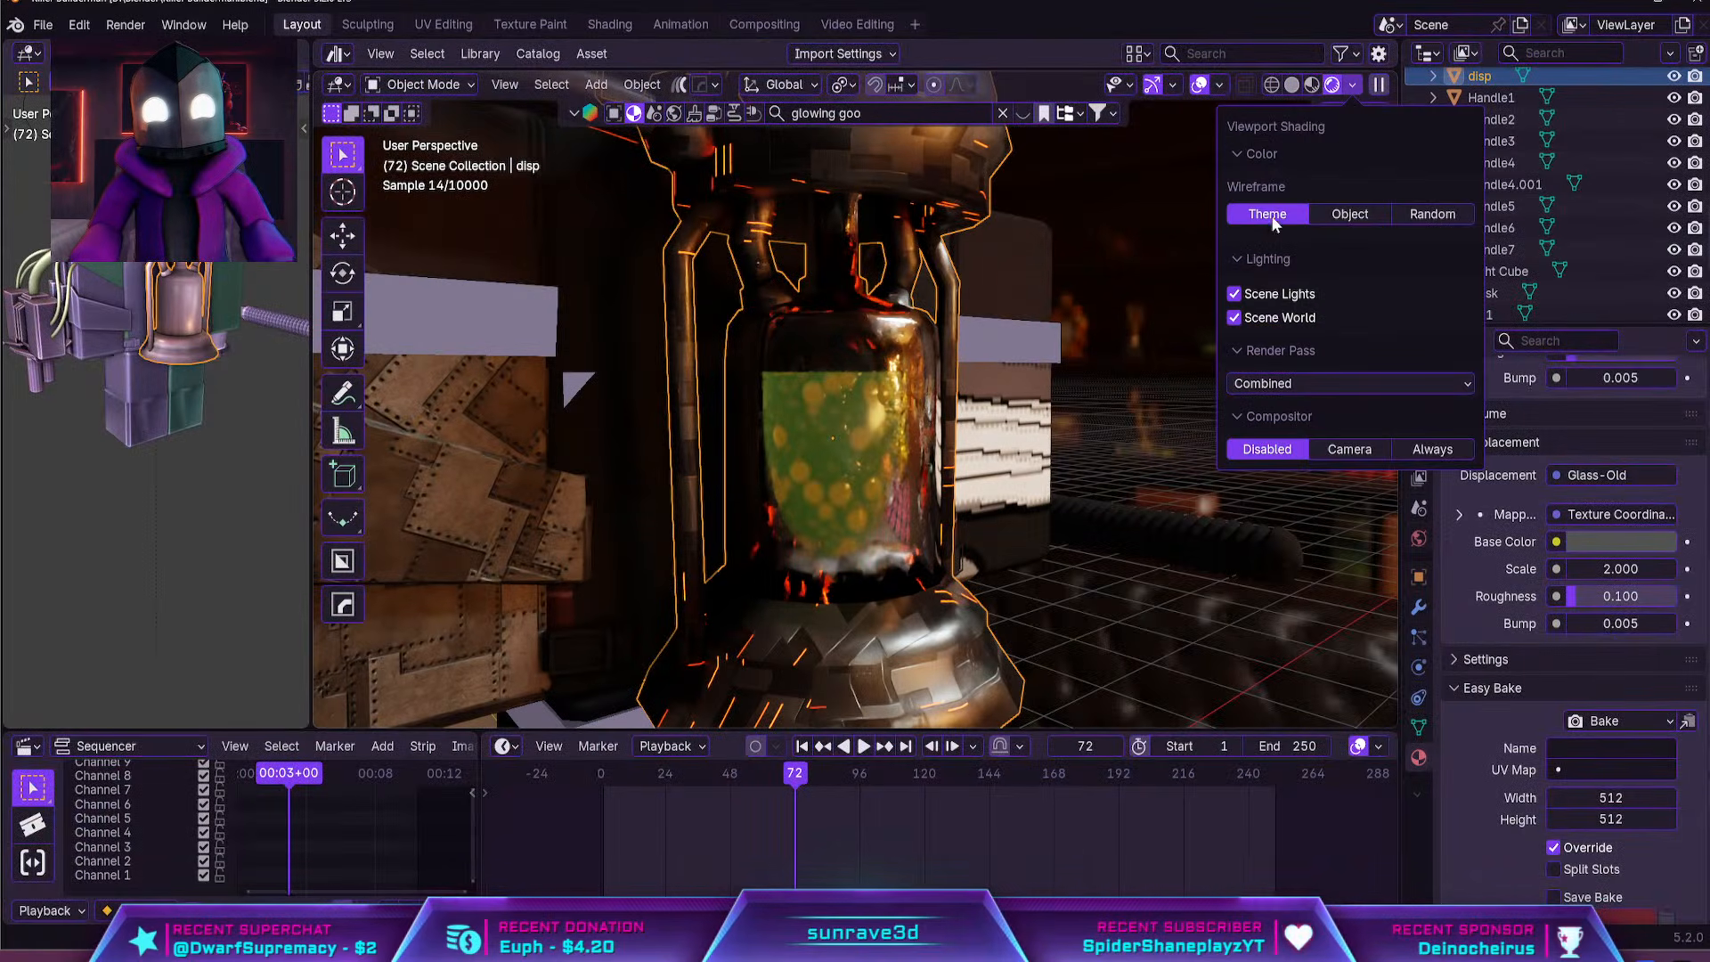
pyautogui.moveTo(1254, 293); pyautogui.dragTo(1236, 331)
# Hide the viewport overlays and inspect the whole textured character and its hammer from several angles
pyautogui.scroll(-5, 1089, 401)
pyautogui.moveTo(1067, 415); pyautogui.dragTo(1181, 374, button='middle')
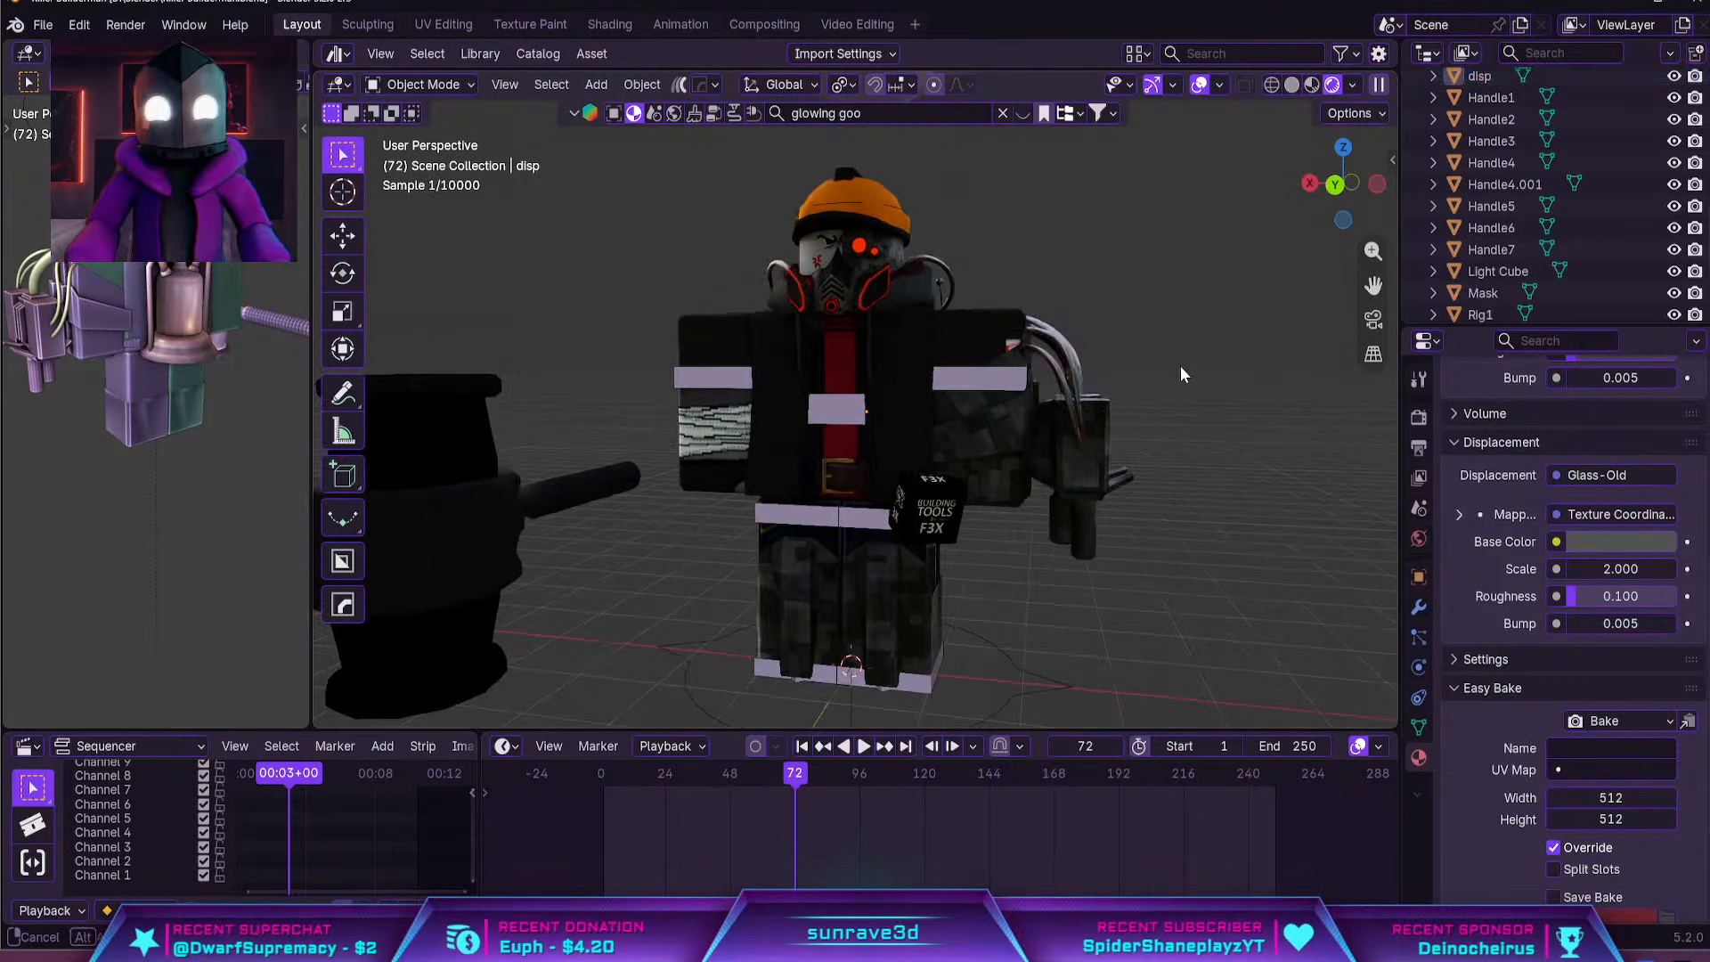
pyautogui.hotkey('shift', 'alt', 'z')
pyautogui.moveTo(1216, 280); pyautogui.dragTo(1139, 285, button='middle')
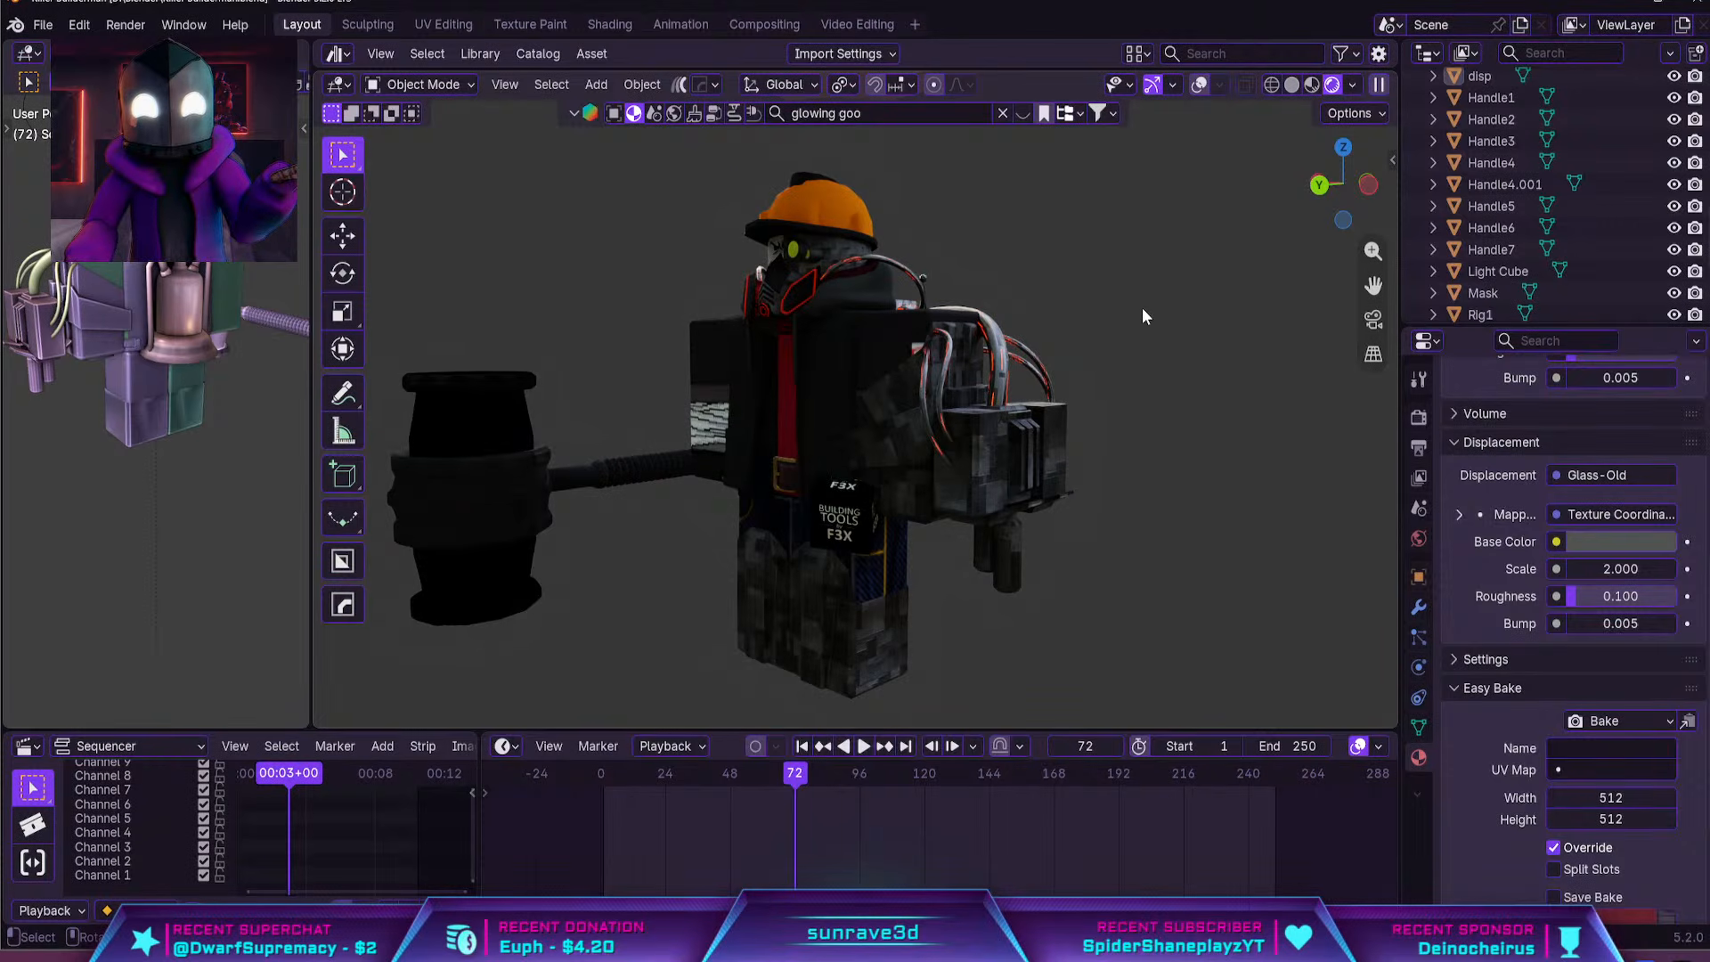
pyautogui.moveTo(1180, 349); pyautogui.dragTo(1126, 392, button='middle')
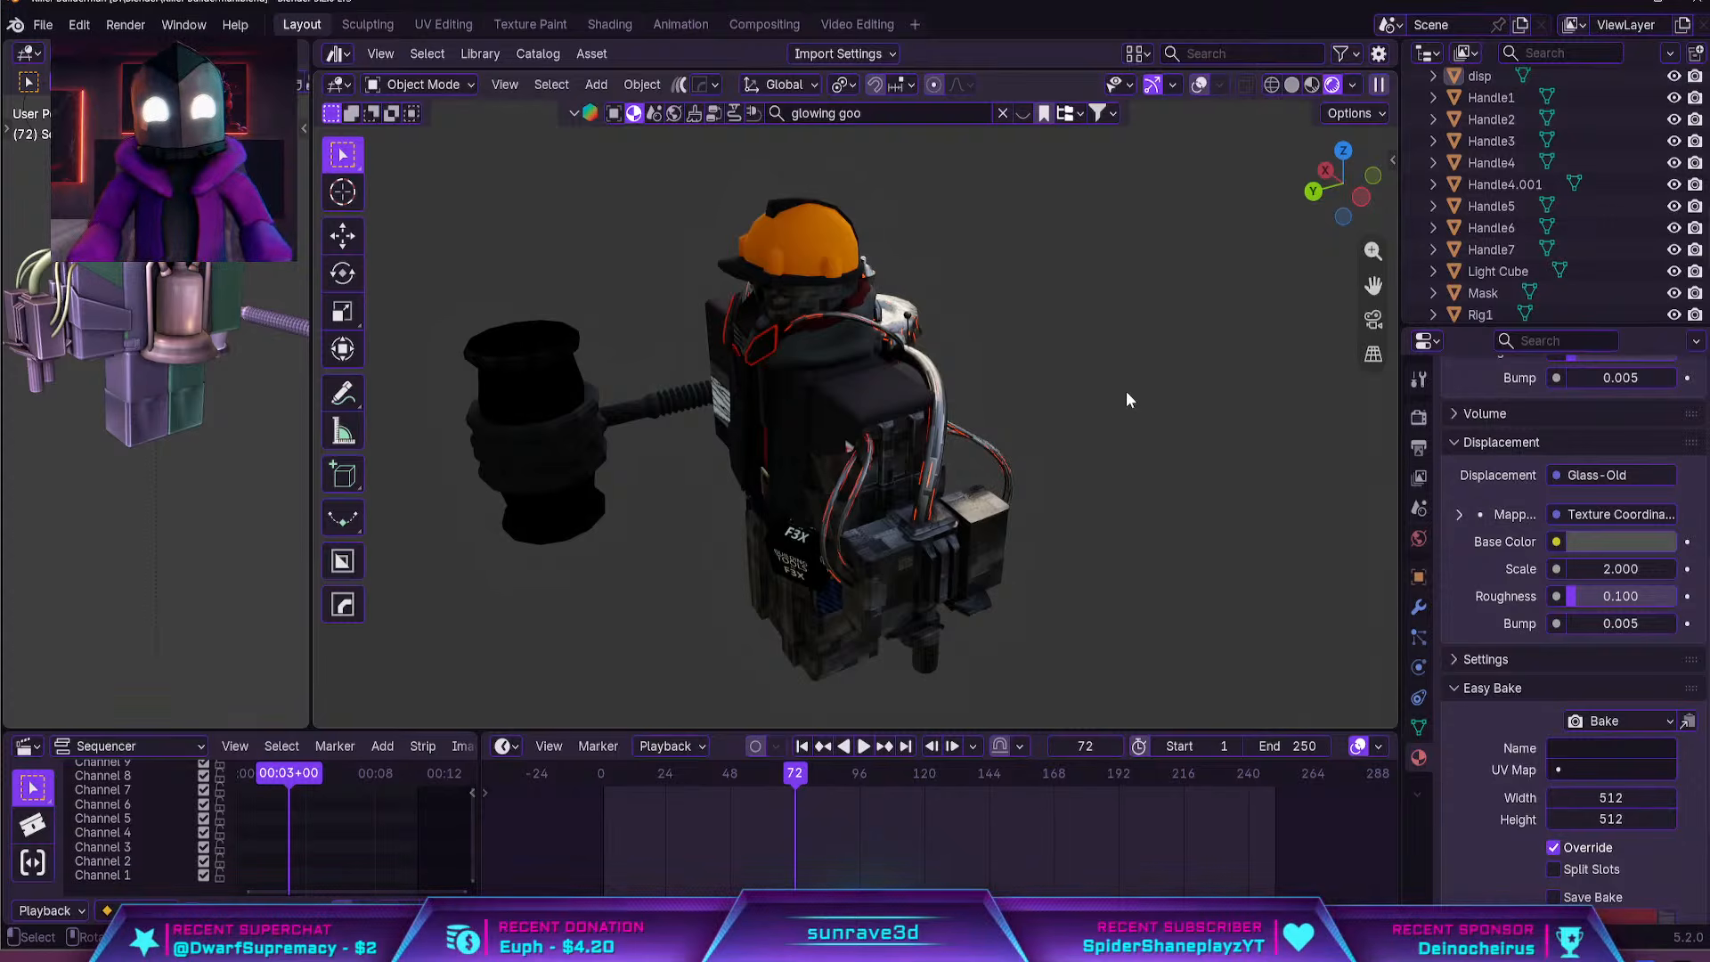
pyautogui.moveTo(1124, 393); pyautogui.dragTo(1192, 356, button='middle')
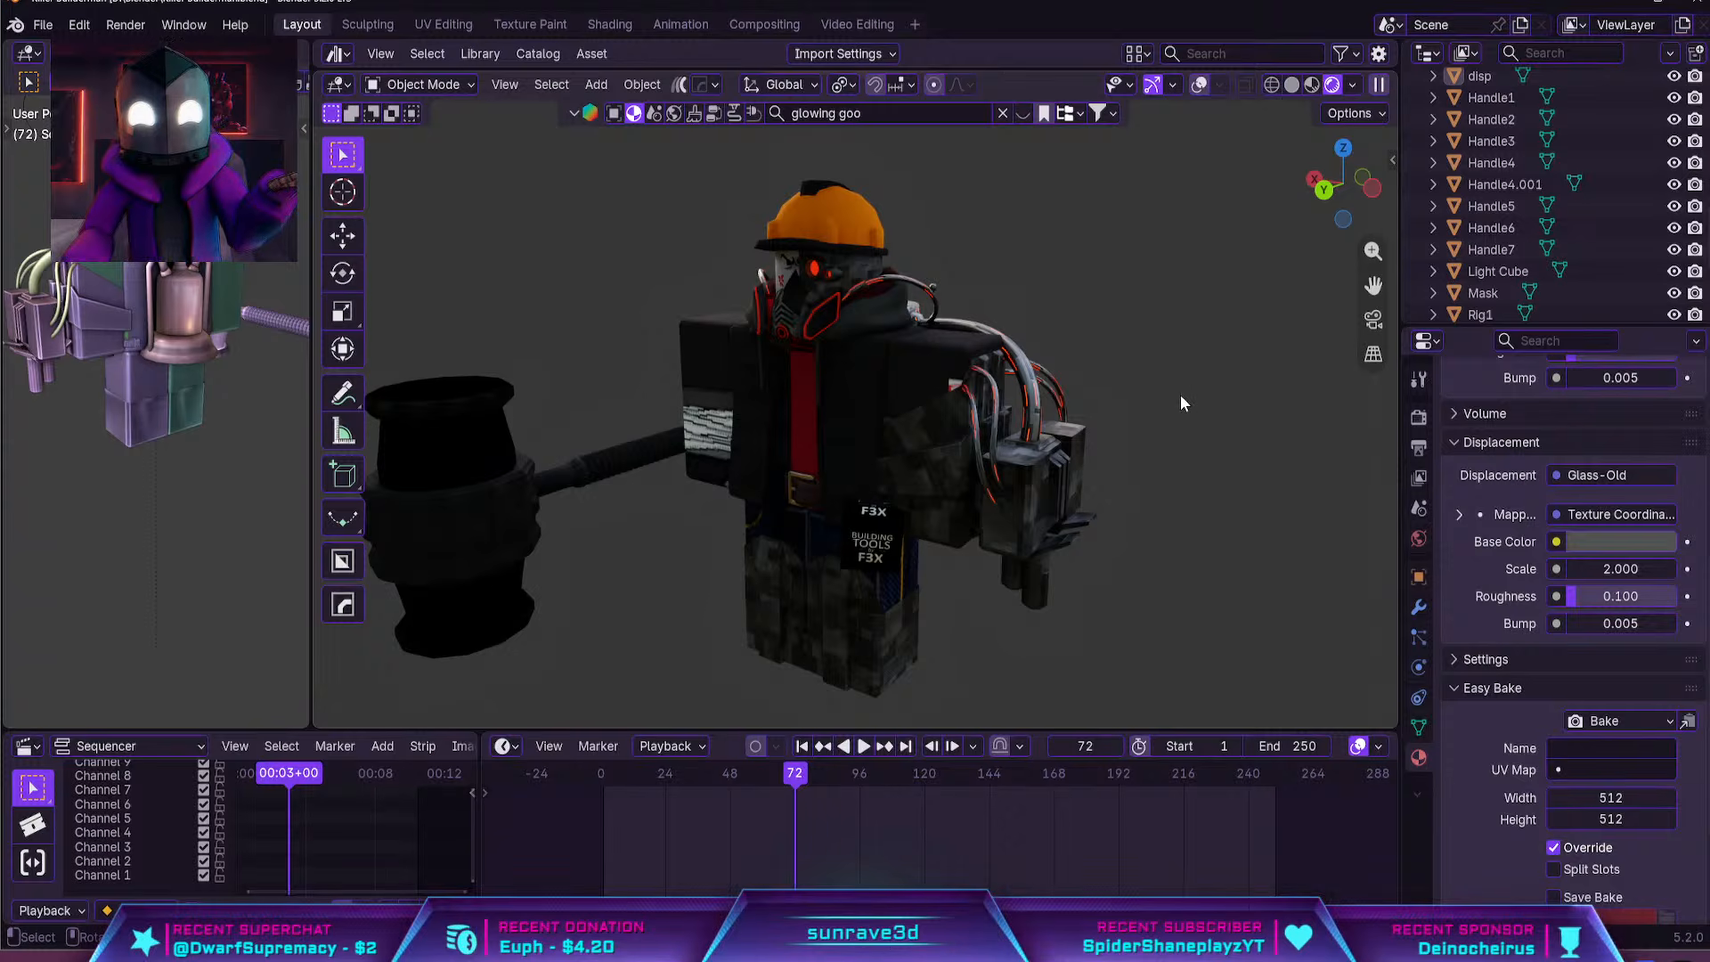
pyautogui.moveTo(1183, 402); pyautogui.dragTo(1112, 378, button='middle')
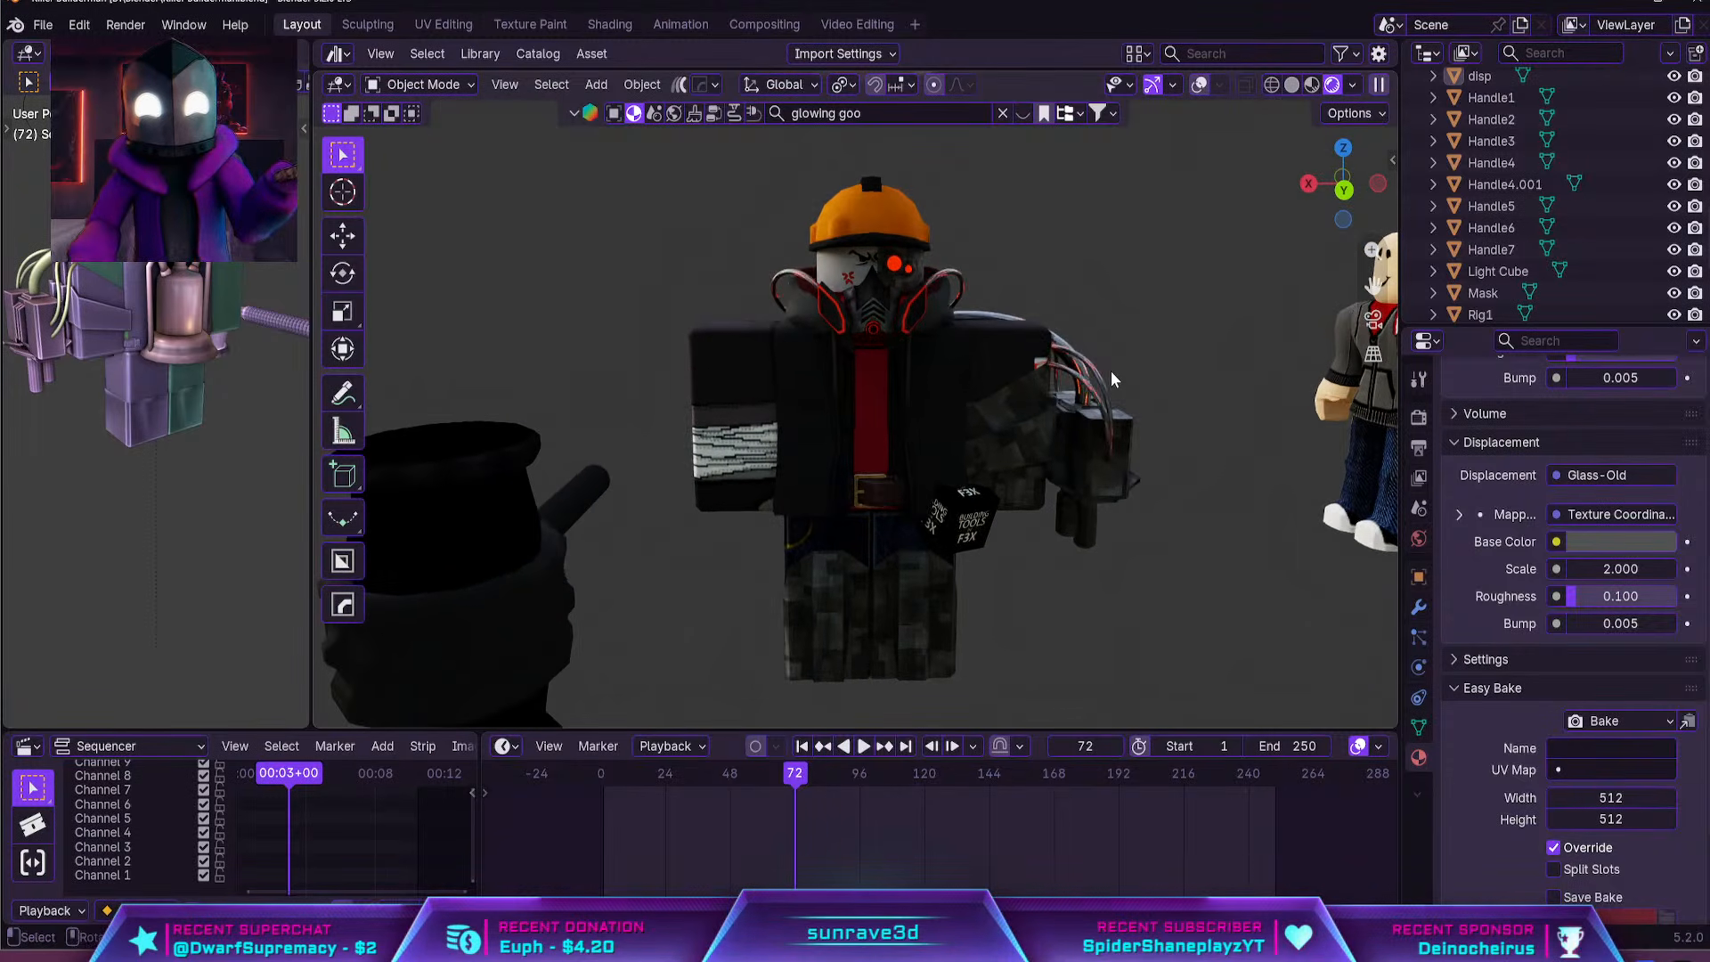
# Examine the cybernetic eye plate on the face, try to move the head piece beneath it, and review the whole character
pyautogui.click(917, 305)
pyautogui.press('KP_Decimal')
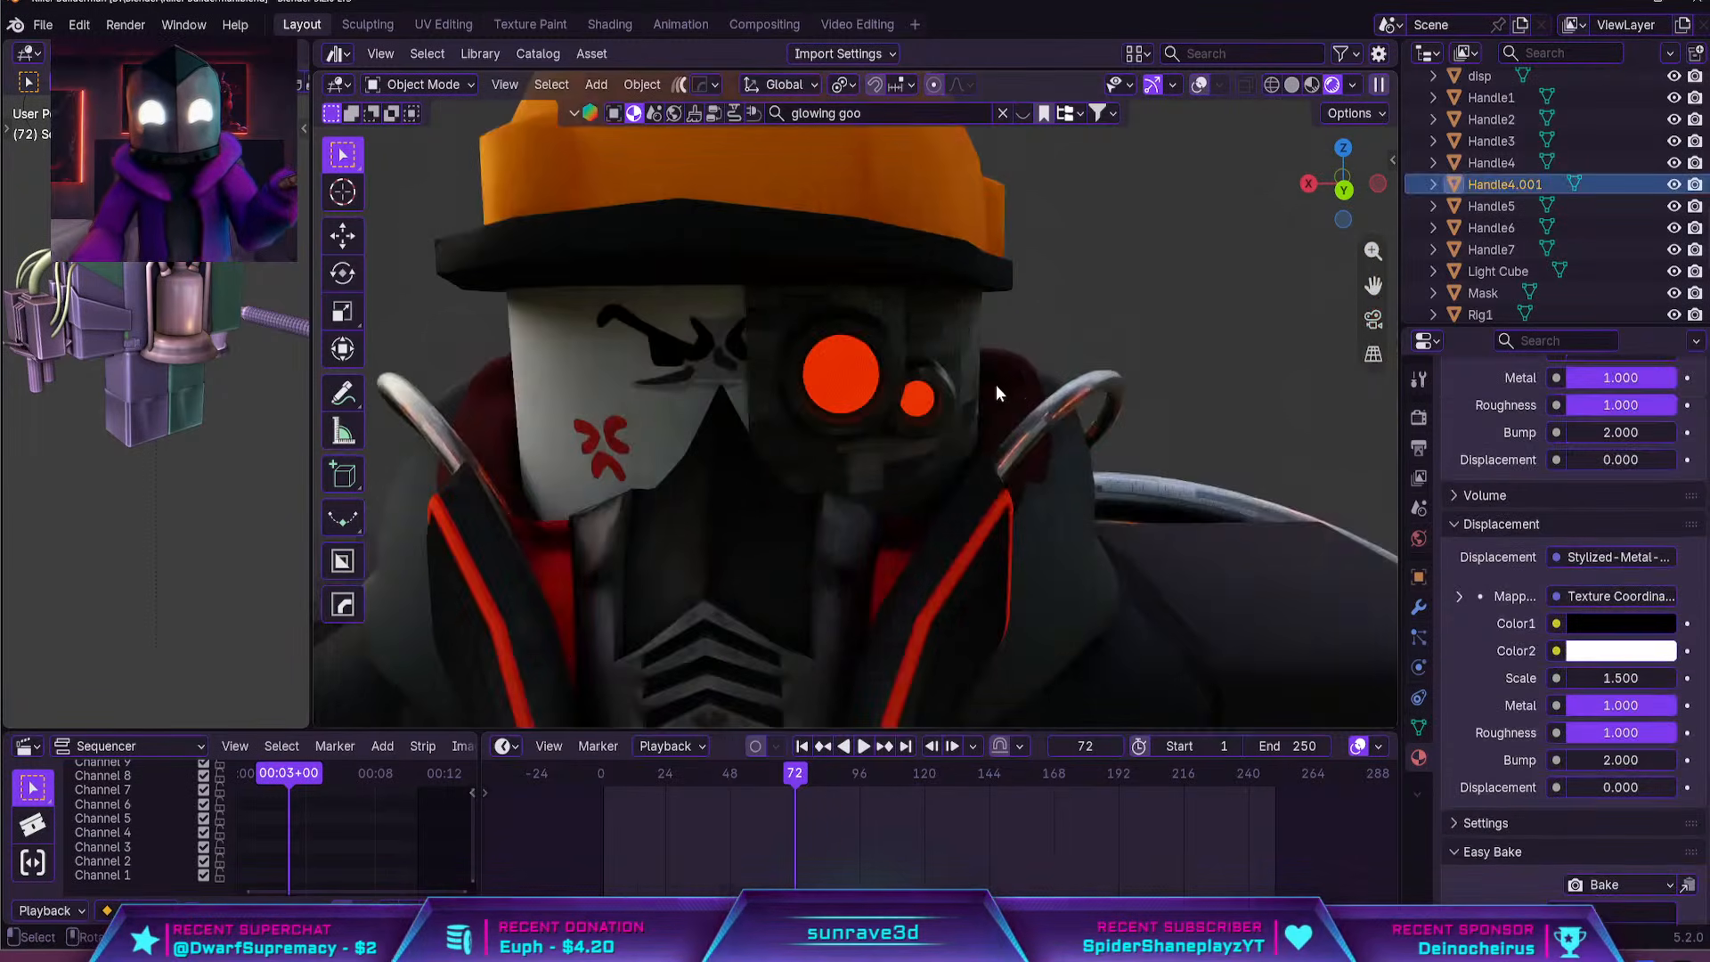
pyautogui.keyDown('shift'); pyautogui.moveTo(996, 385); pyautogui.dragTo(1049, 441, button='middle'); pyautogui.keyUp('shift')
pyautogui.click(702, 485)
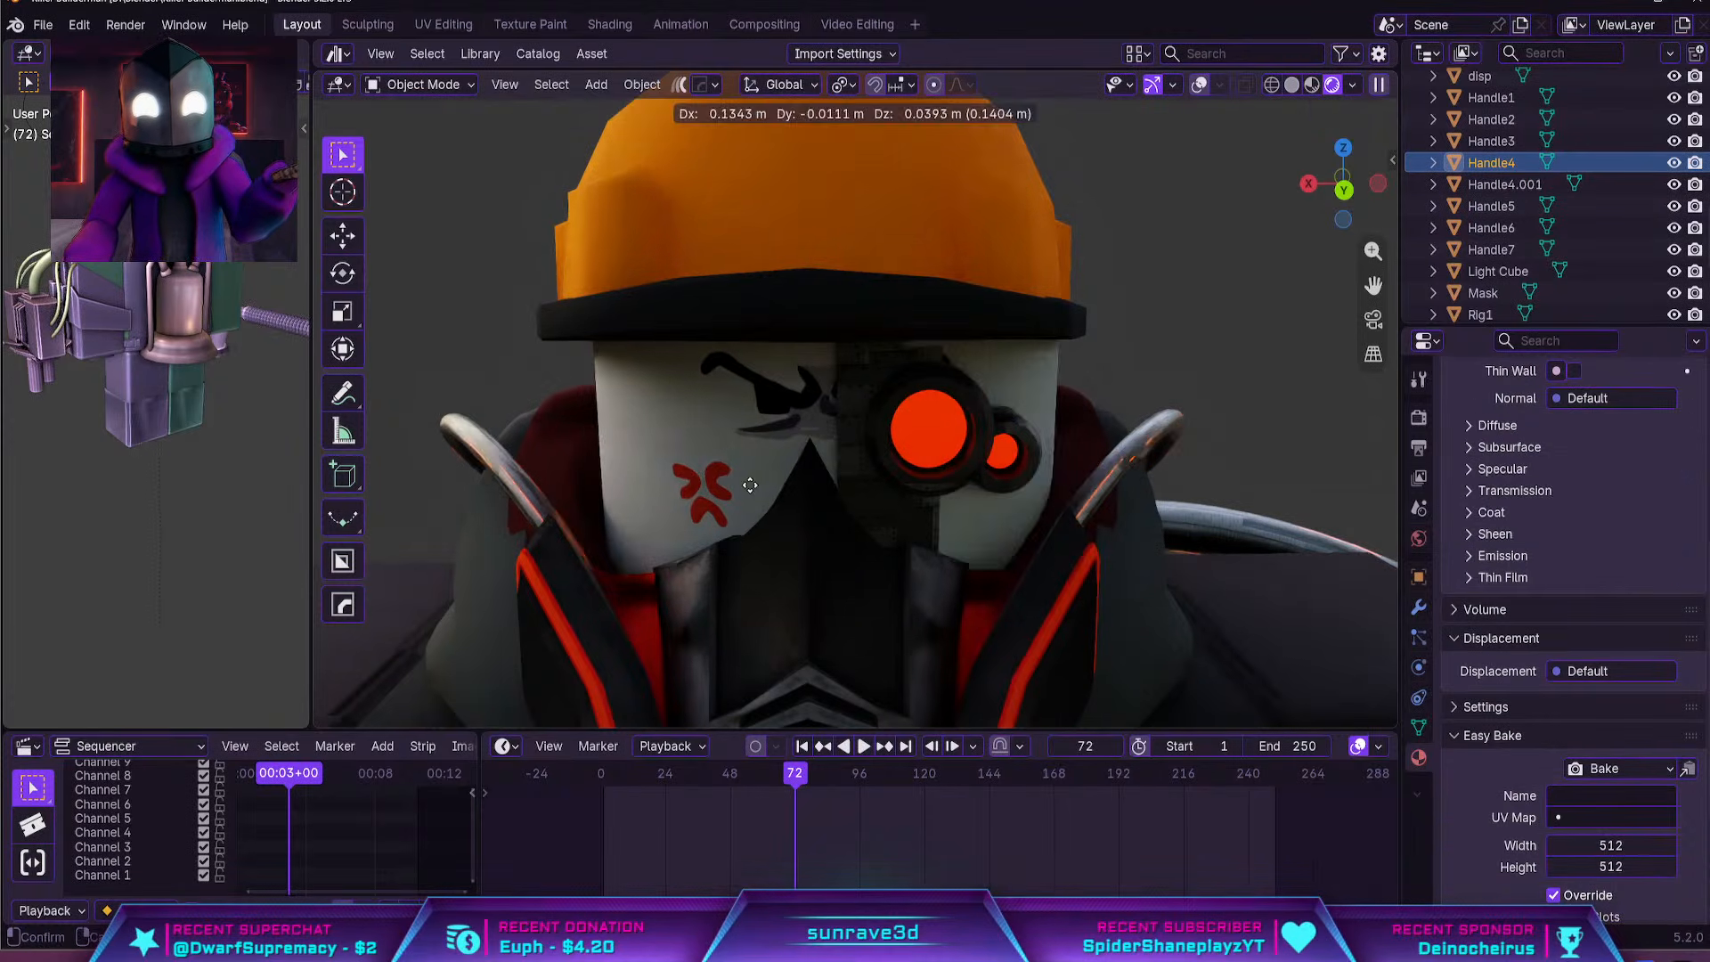
pyautogui.scroll(-6, 726, 476)
pyautogui.scroll(-4, 954, 474)
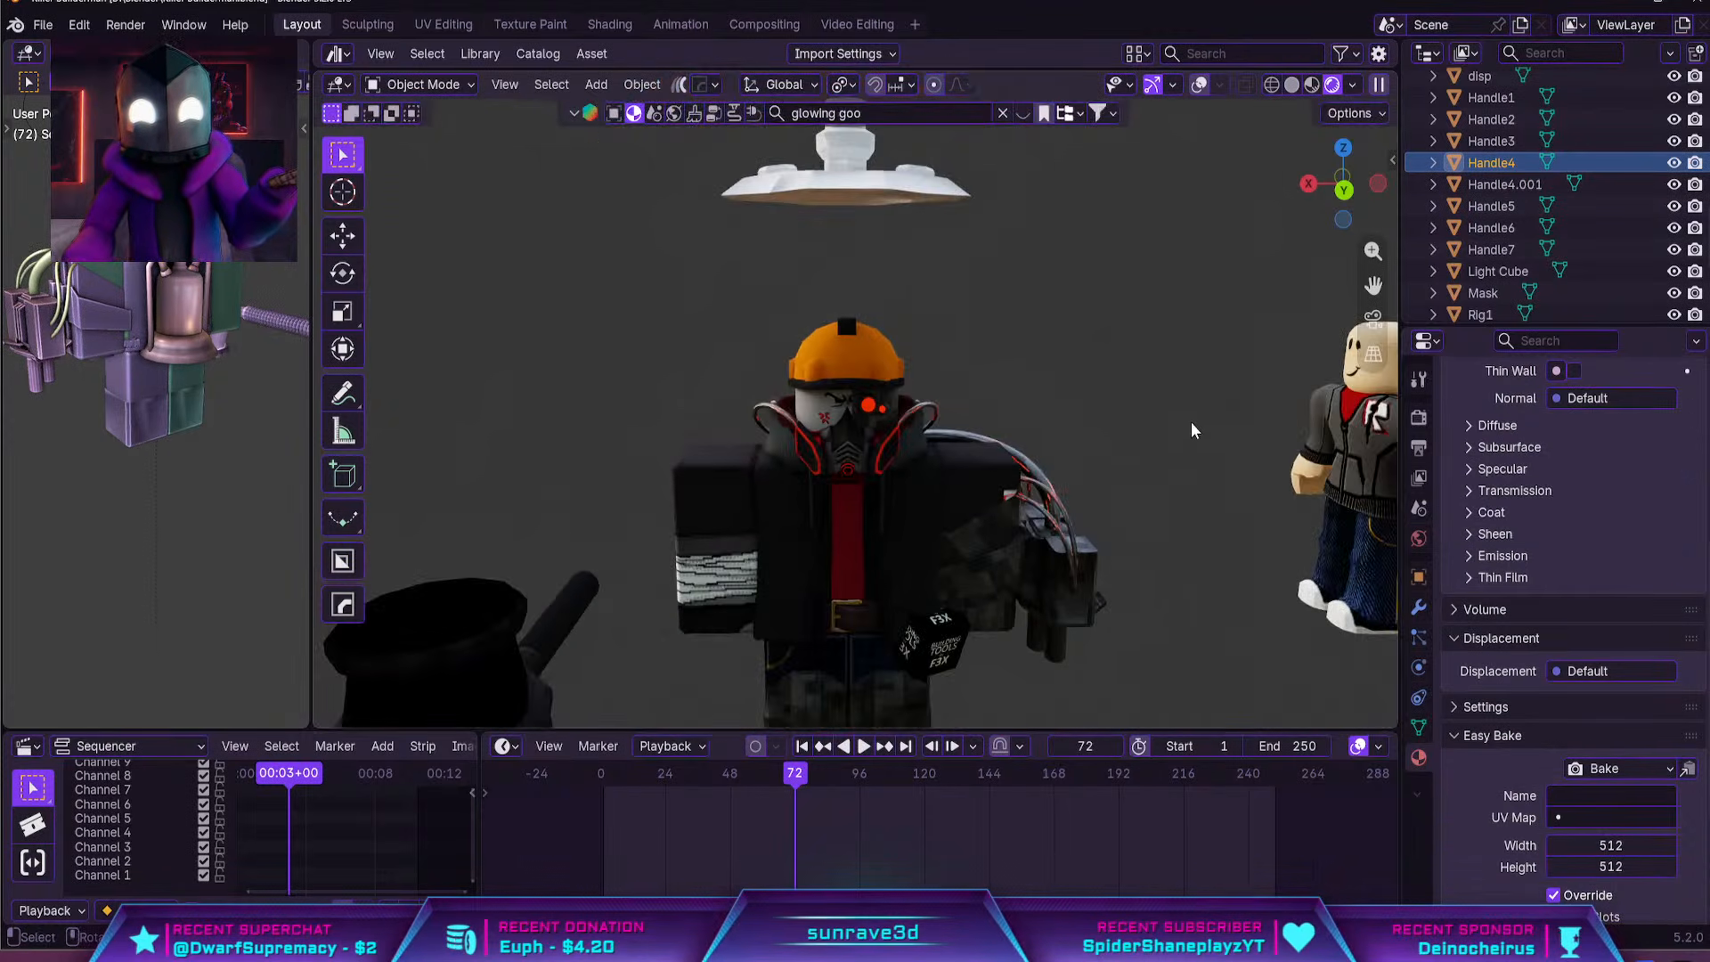
pyautogui.moveTo(1054, 280); pyautogui.dragTo(1078, 306, button='middle')
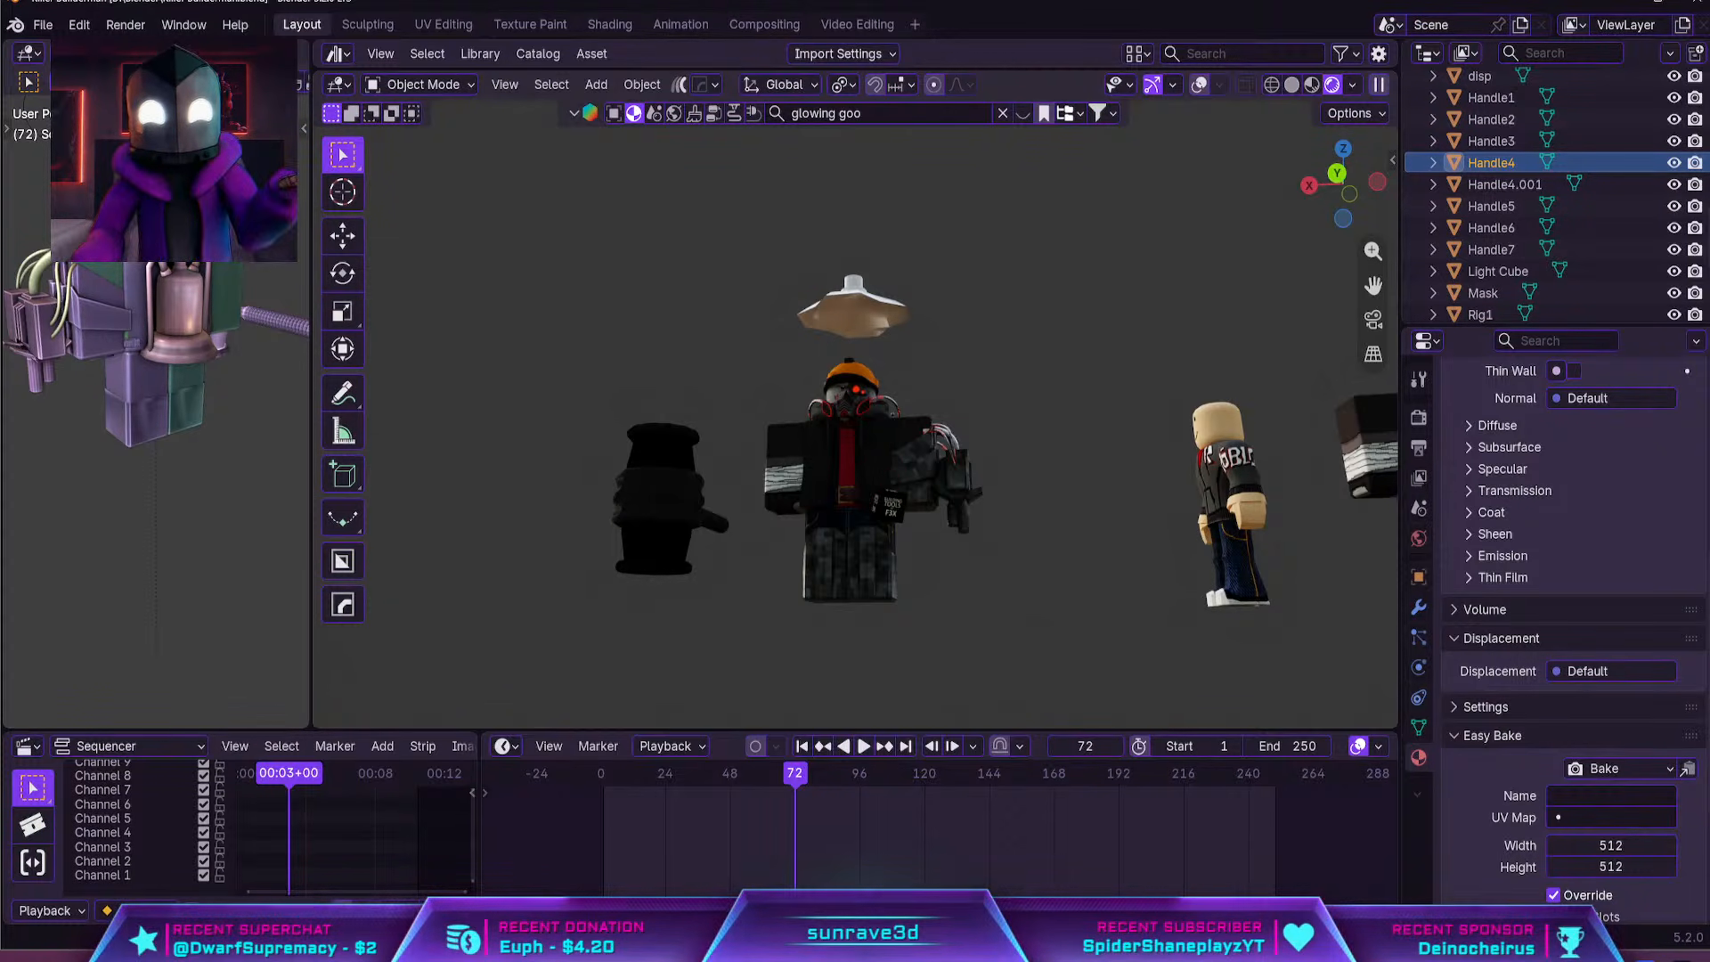
# Move the white turret piece above the character's head along the X axis until it is clear of the character
pyautogui.click(860, 272)
pyautogui.moveTo(873, 307); pyautogui.dragTo(872, 390, button='middle')
pyautogui.press('g')
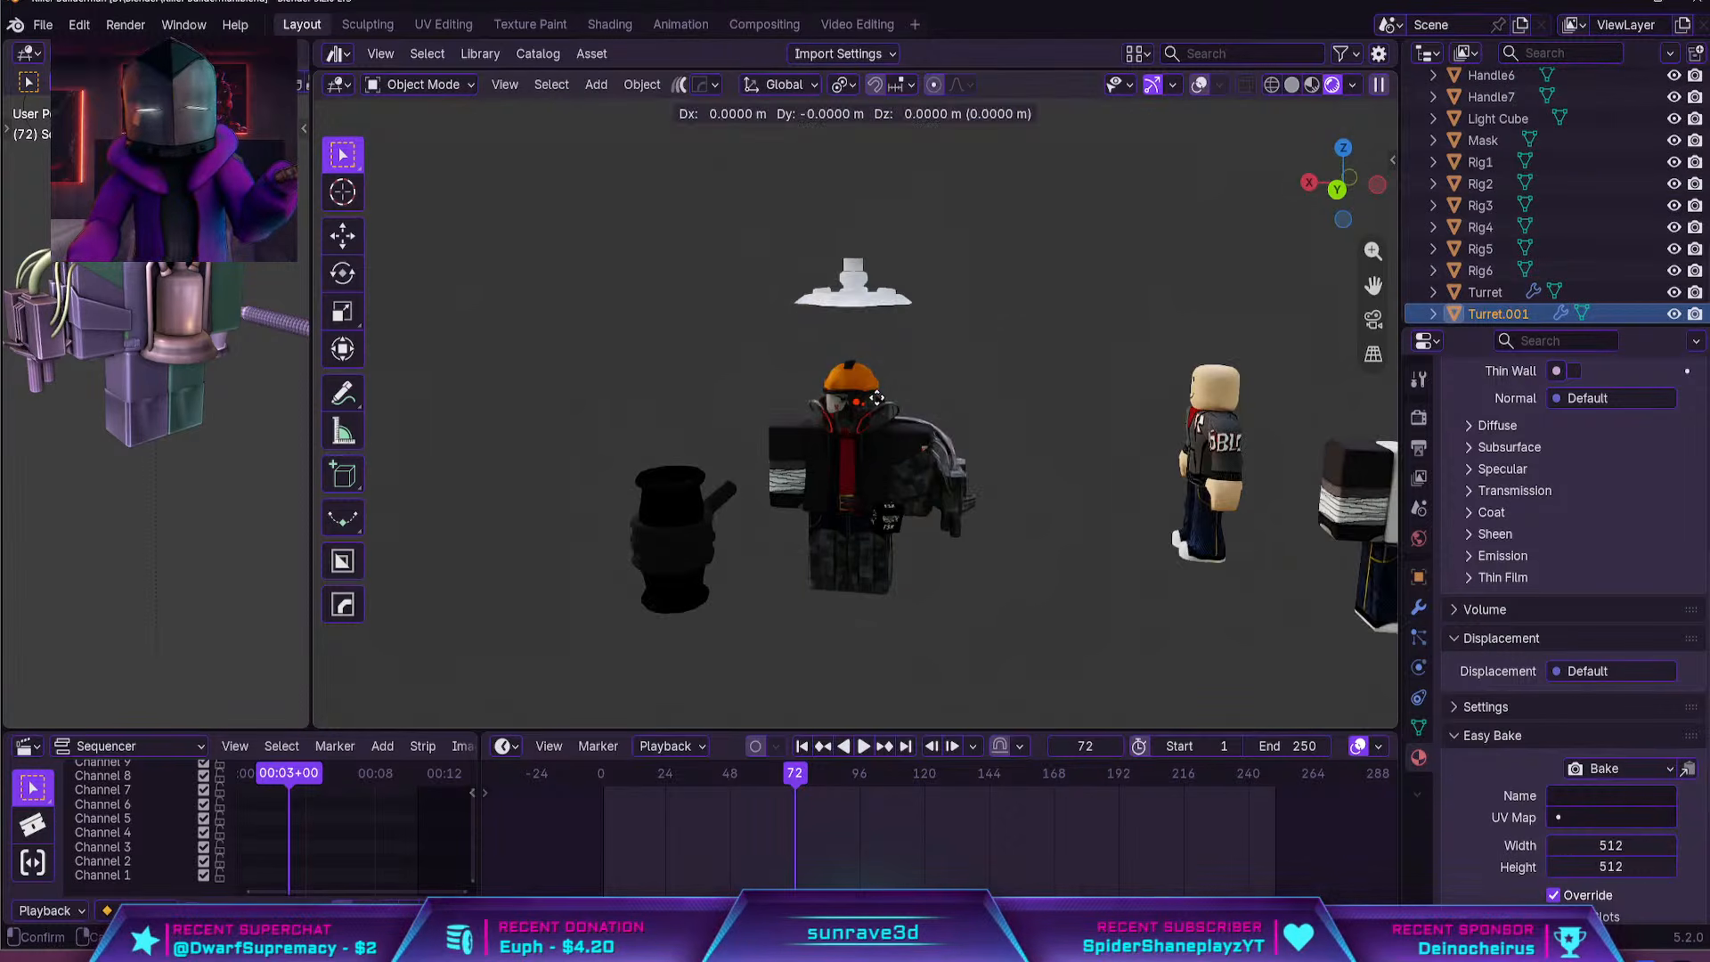
pyautogui.press('x')
pyautogui.click(1140, 391)
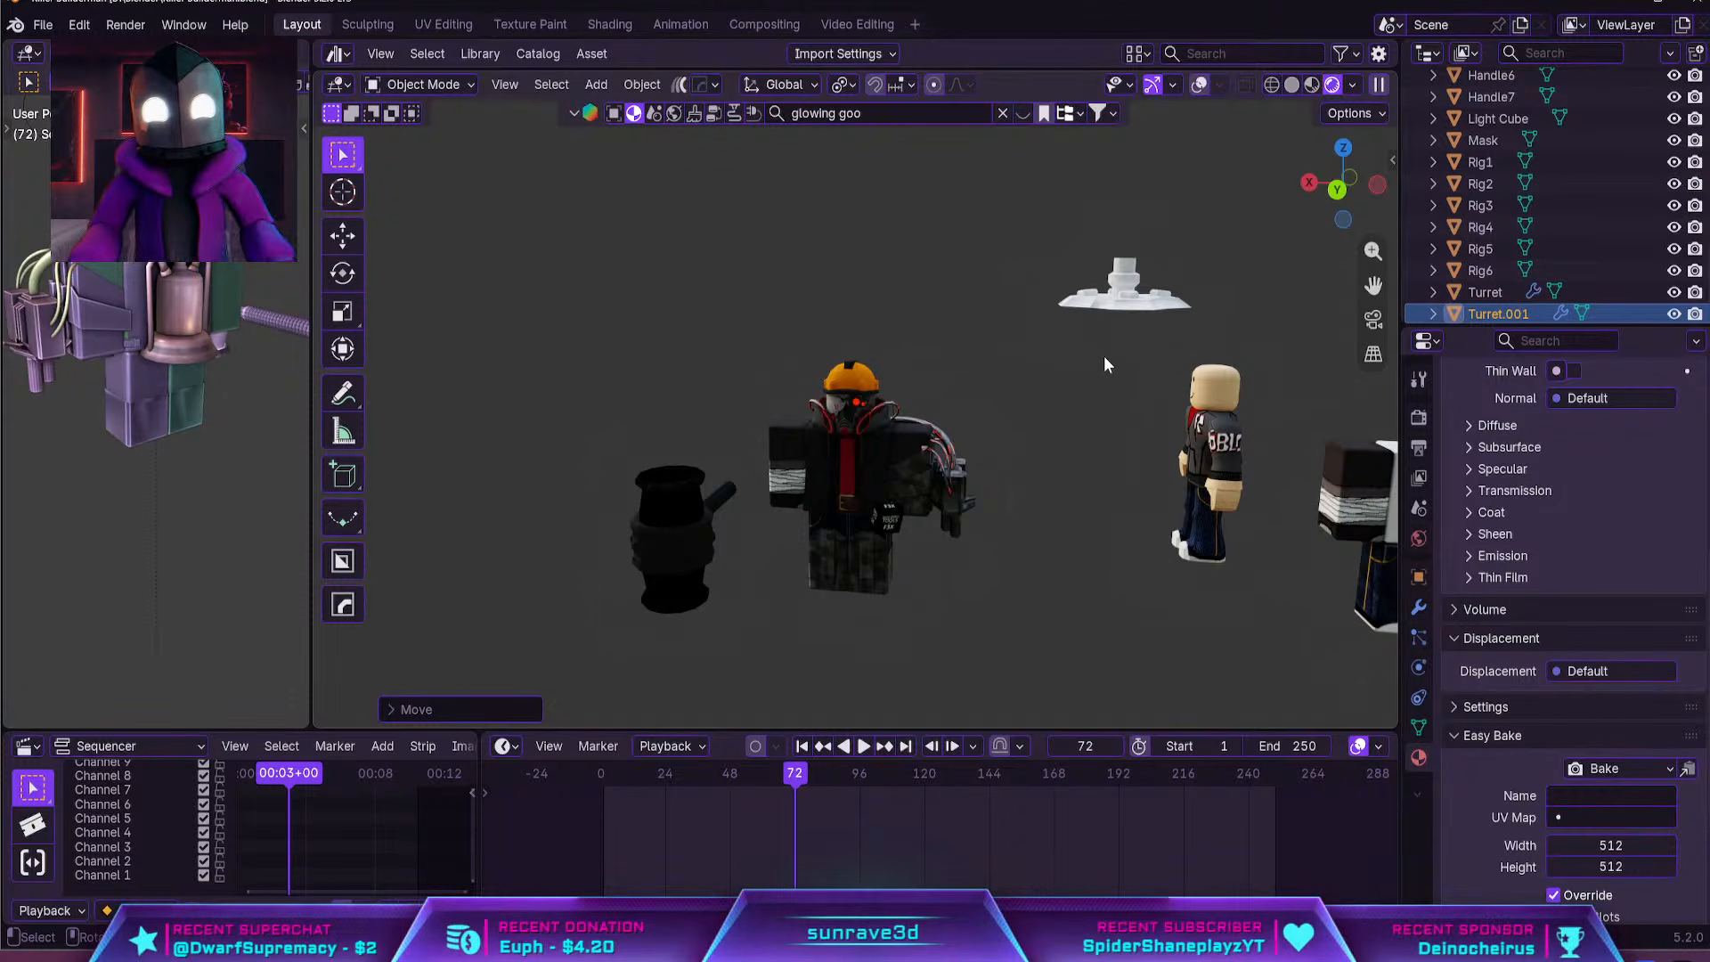
# Examine the finished character's helmet, mask, glowing eye and cybernetic arm up close, and its full figure beside the hammer
pyautogui.moveTo(1105, 357); pyautogui.dragTo(812, 378, button='middle')
pyautogui.scroll(4, 814, 382)
pyautogui.moveTo(882, 488); pyautogui.dragTo(1216, 520, button='middle')
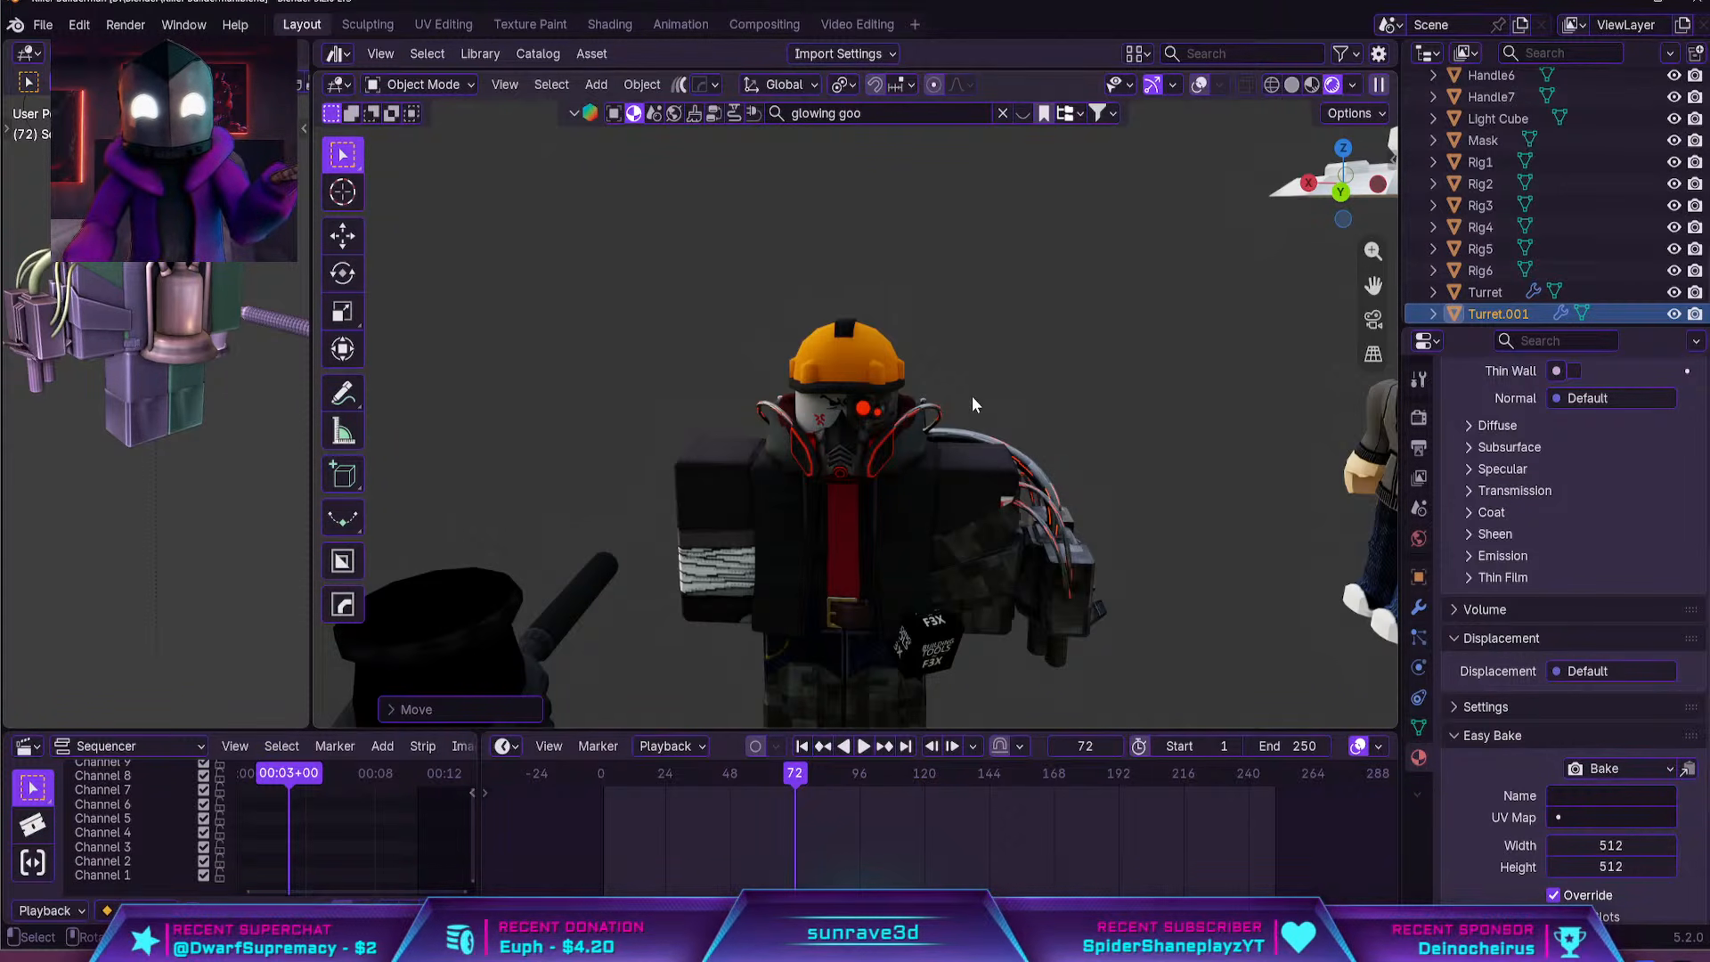
pyautogui.moveTo(1061, 377); pyautogui.dragTo(1103, 408, button='middle')
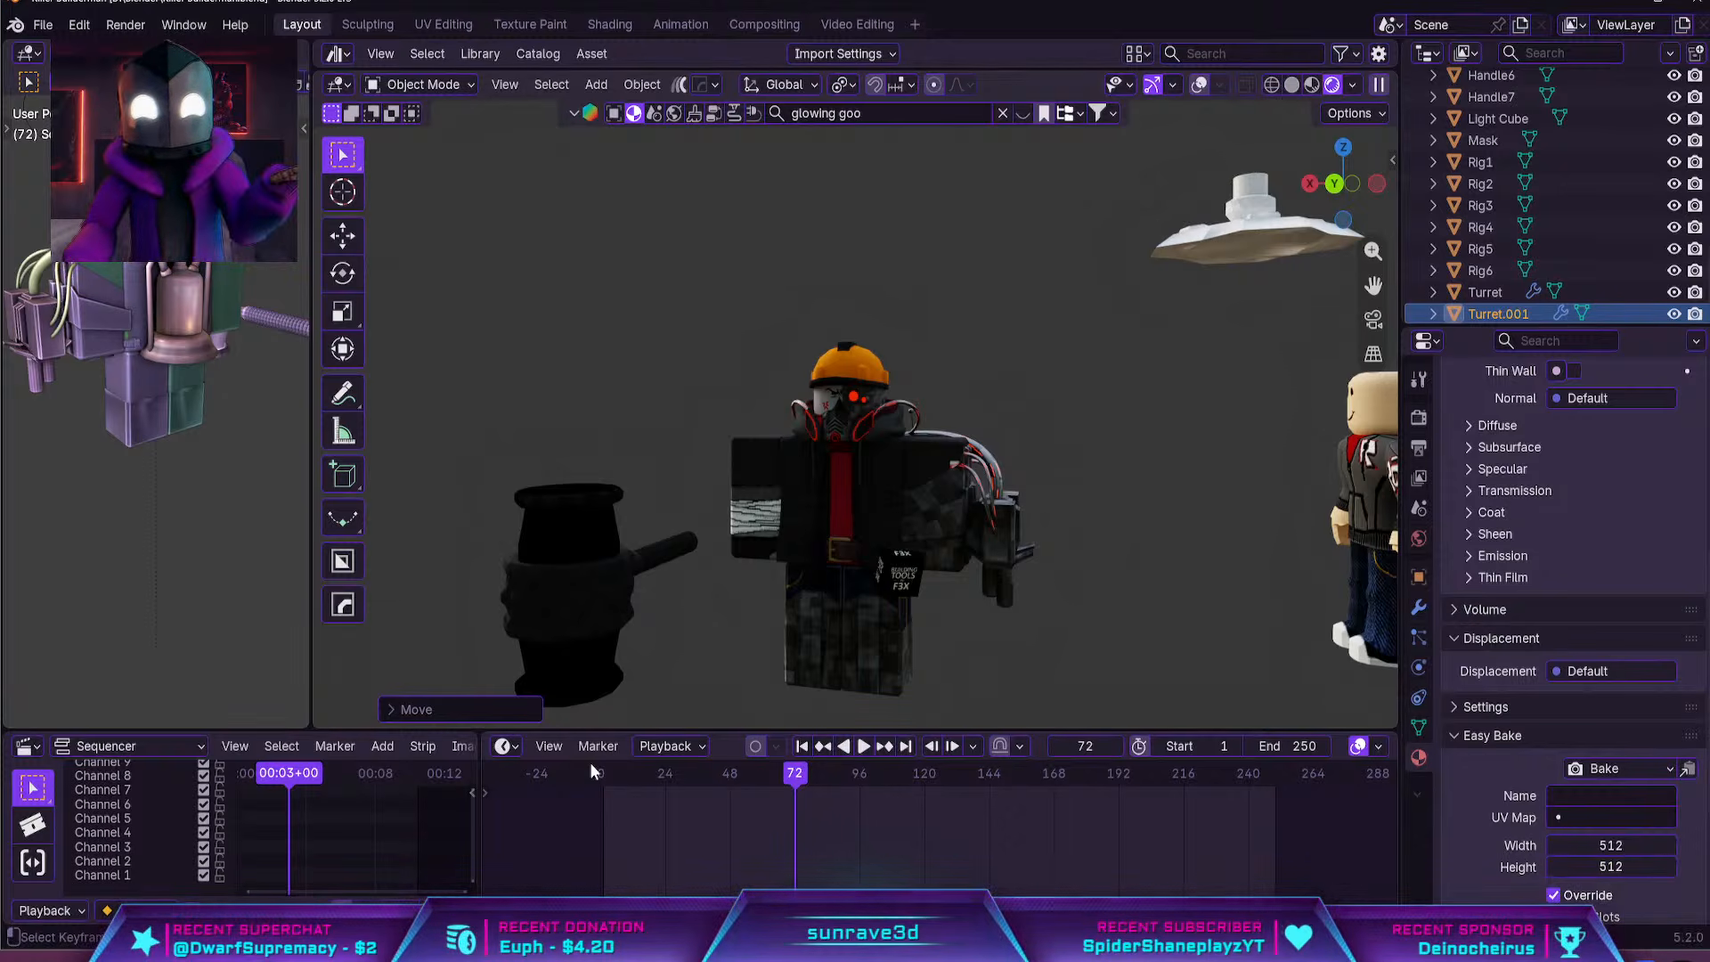
pyautogui.moveTo(1031, 429); pyautogui.dragTo(1033, 419, button='middle')
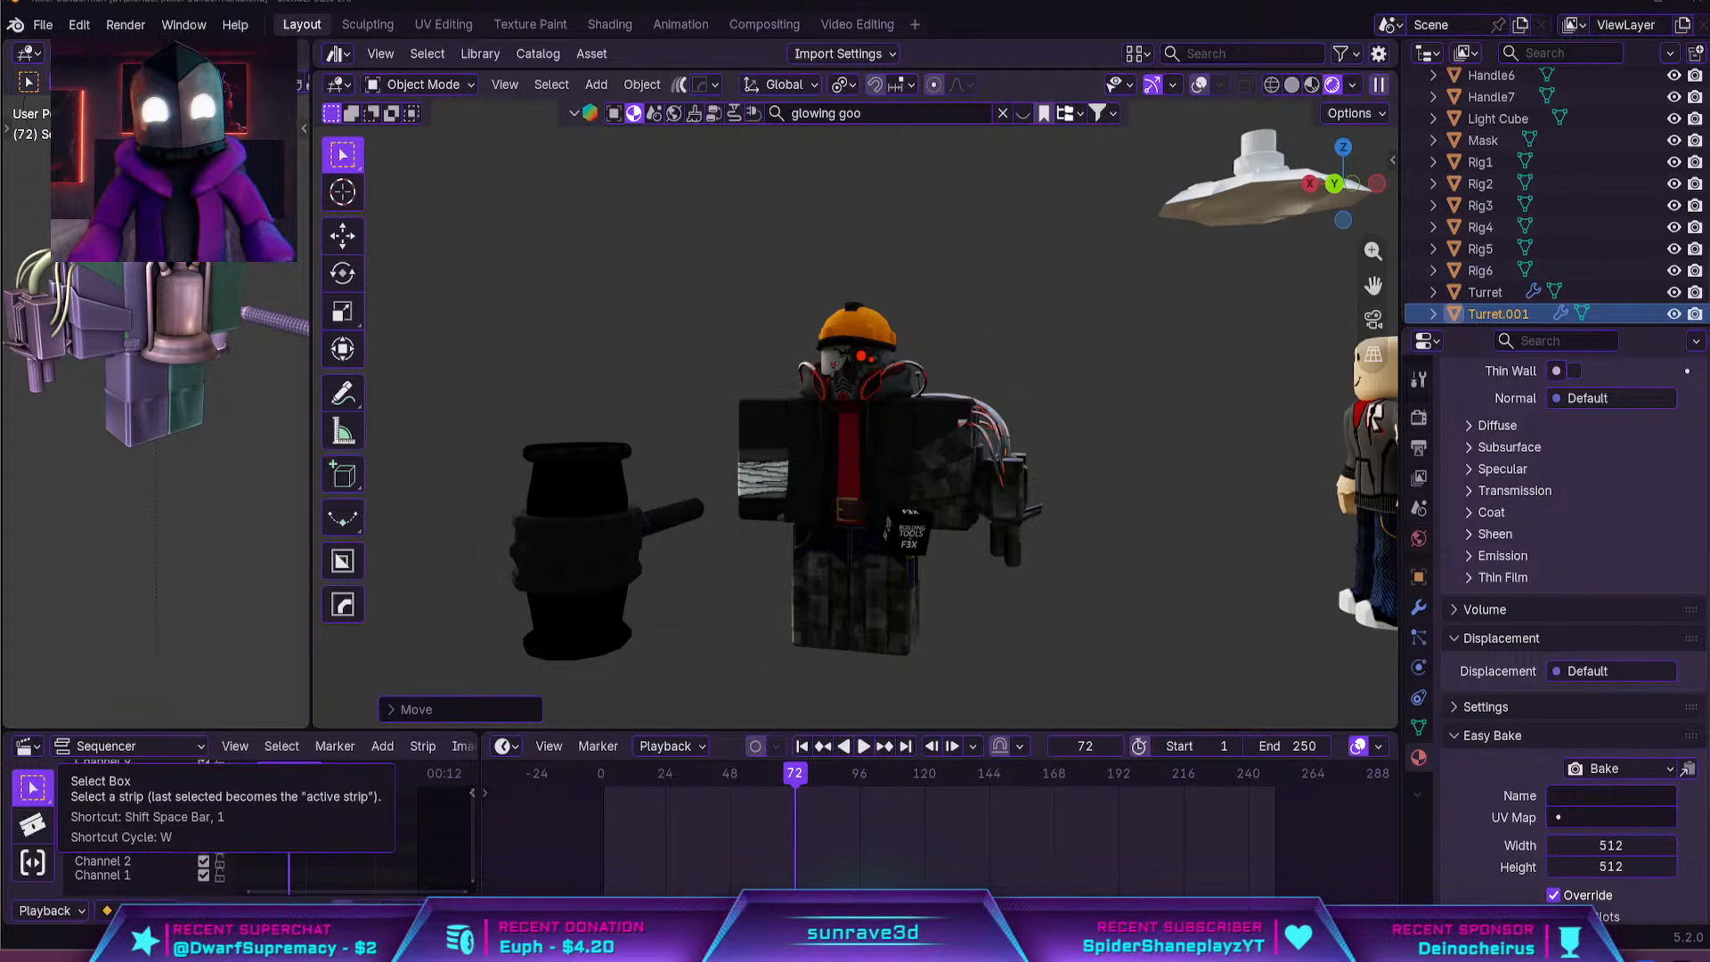
pyautogui.moveTo(1148, 205); pyautogui.dragTo(43, 319)
pyautogui.click(859, 374)
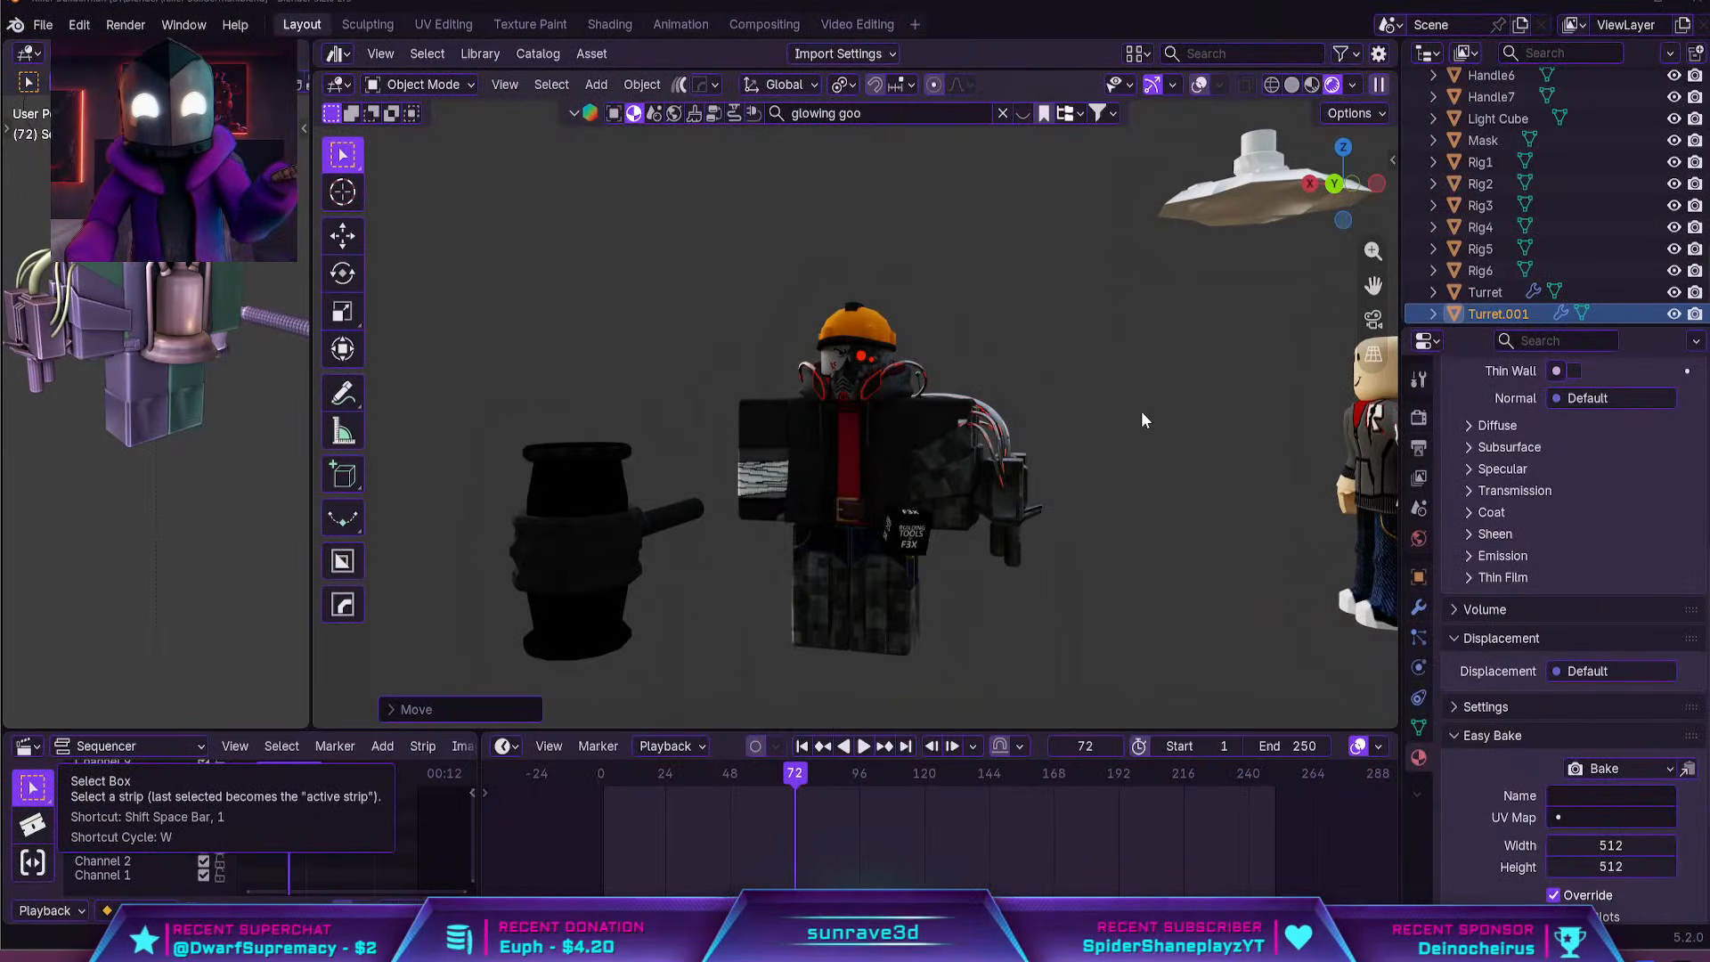